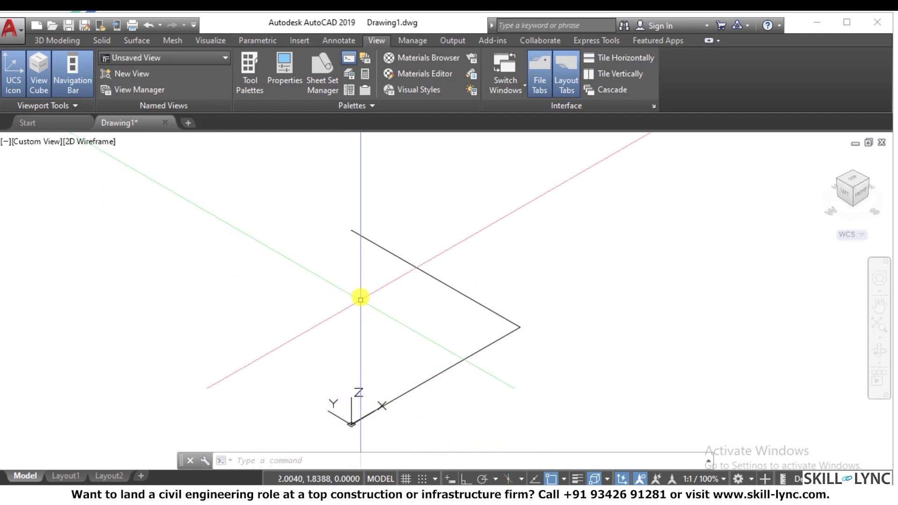
Step: Examine the two connected lines from the NW, SW and NE isometric views
click(837, 181)
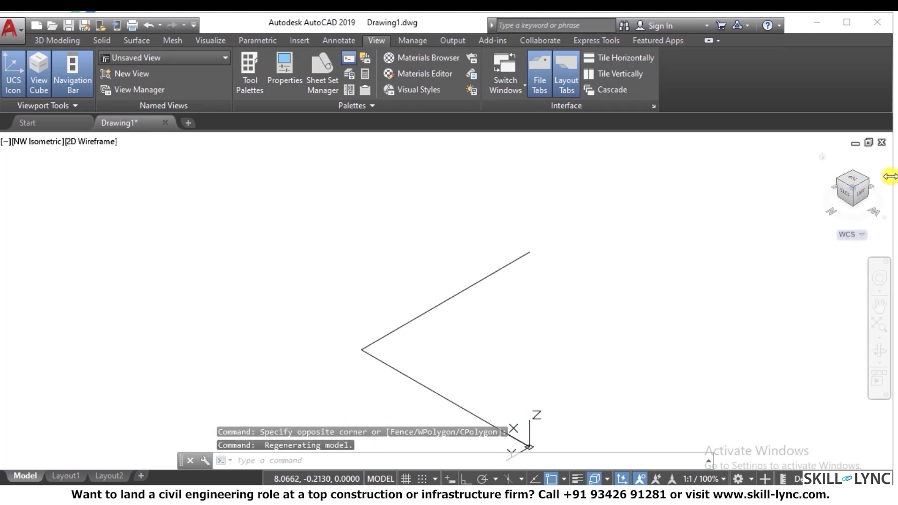
click(868, 181)
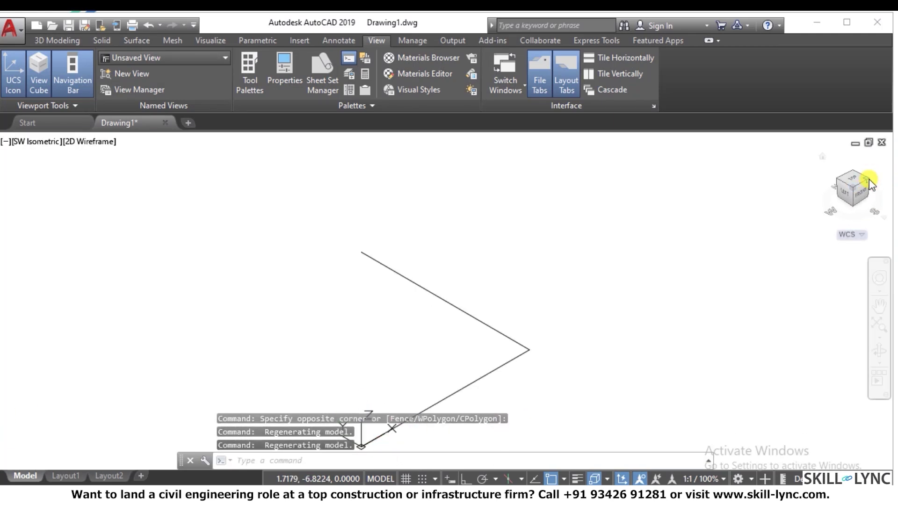
click(868, 181)
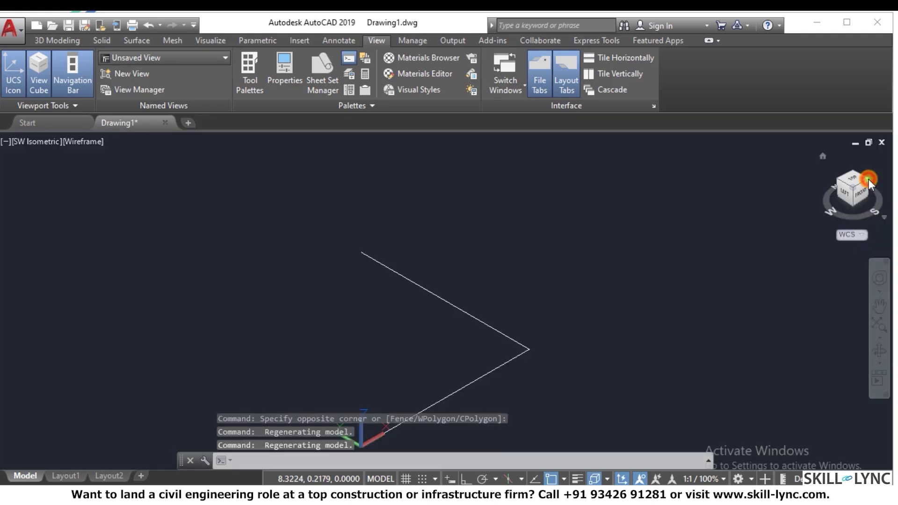
click(868, 183)
click(869, 182)
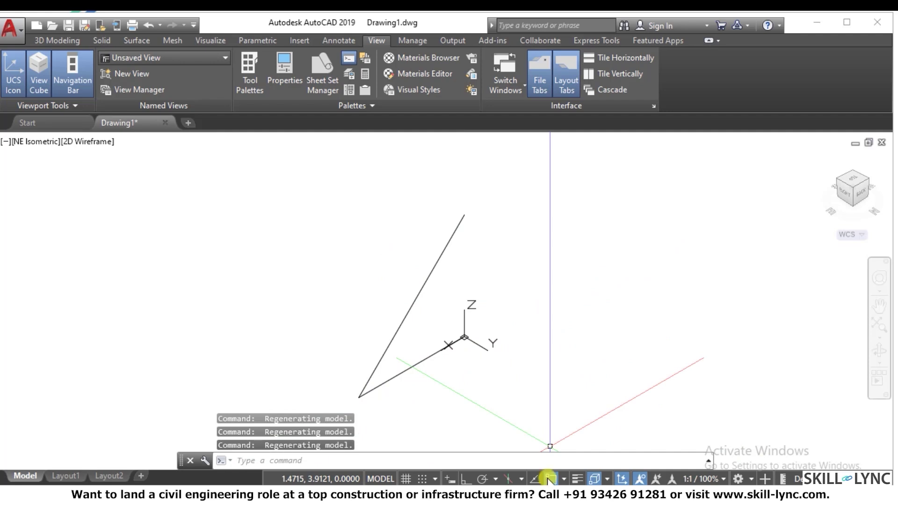
scroll(556, 365, up, 2)
scroll(414, 354, down, 2)
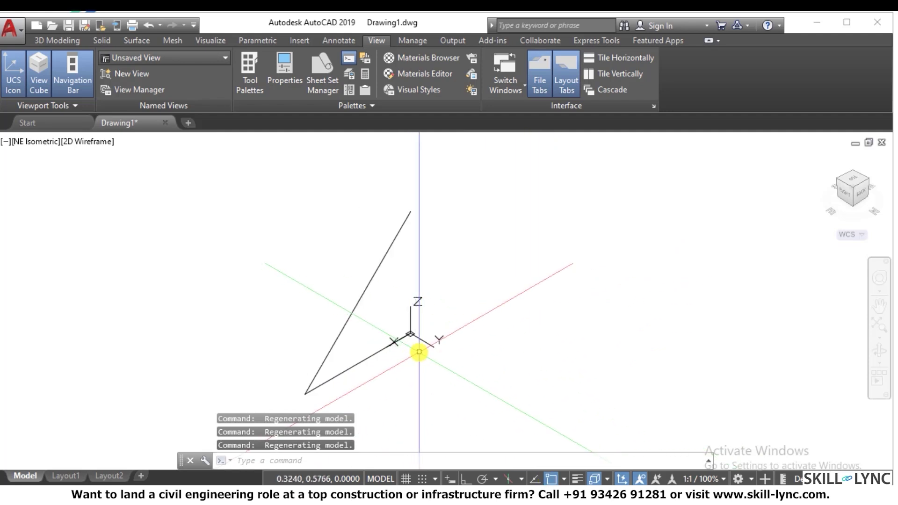
scroll(427, 350, up, 2)
scroll(427, 350, down, 2)
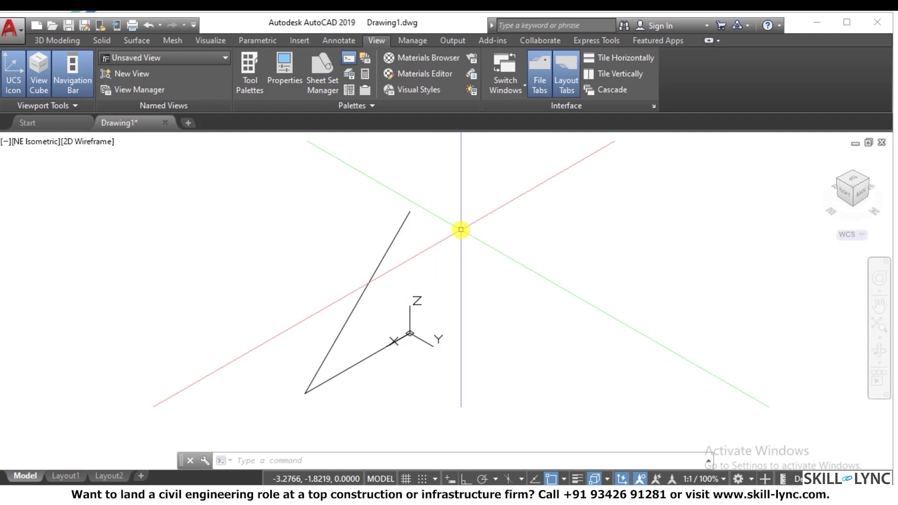
Step: Draw a vertical line from 0,0,3 to the origin 0,0,0 to close the triangle
text(L)
key(Return)
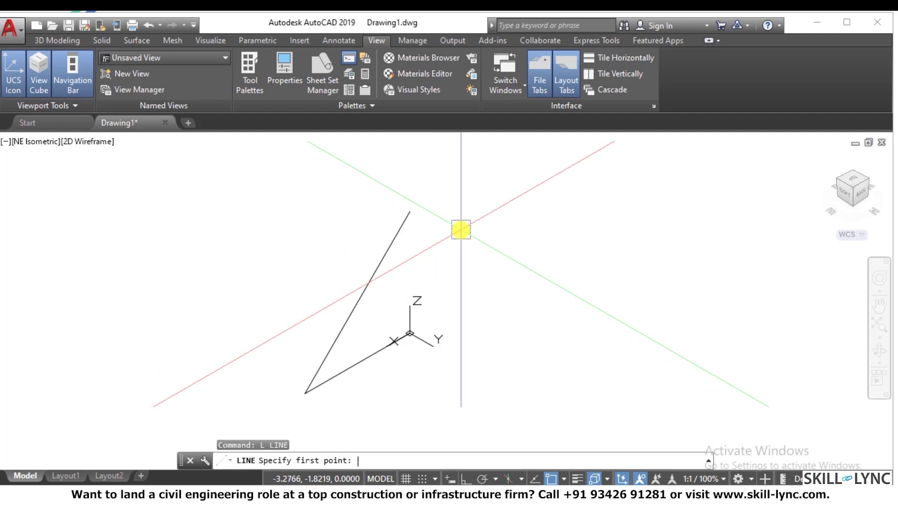
text(0,0,3)
key(Return)
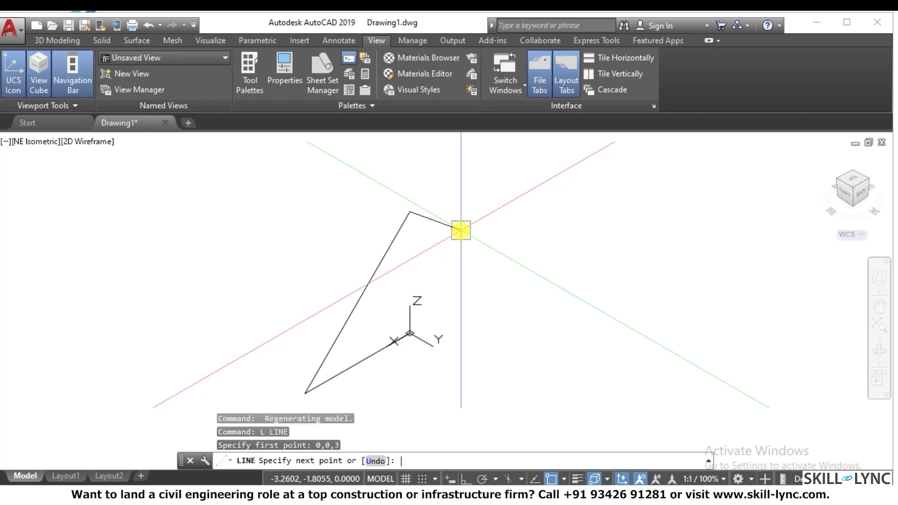
text(0,0,0)
key(Return)
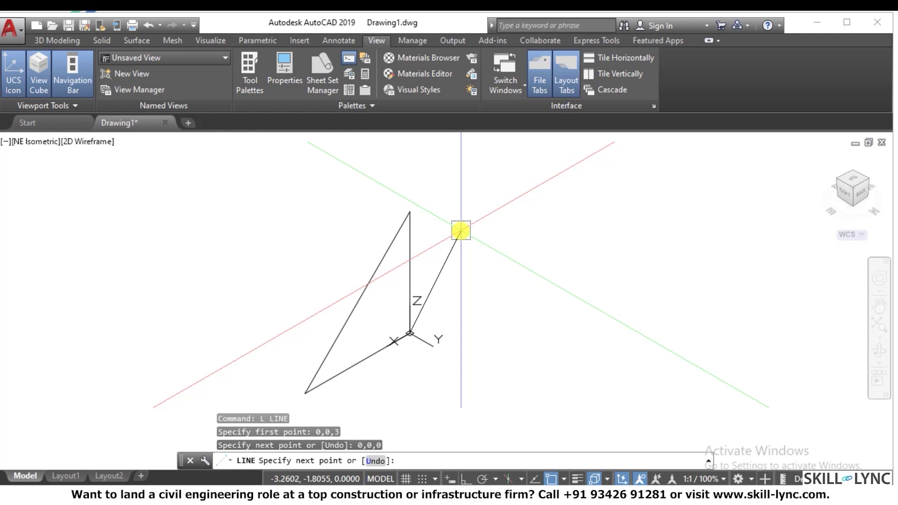
key(Return)
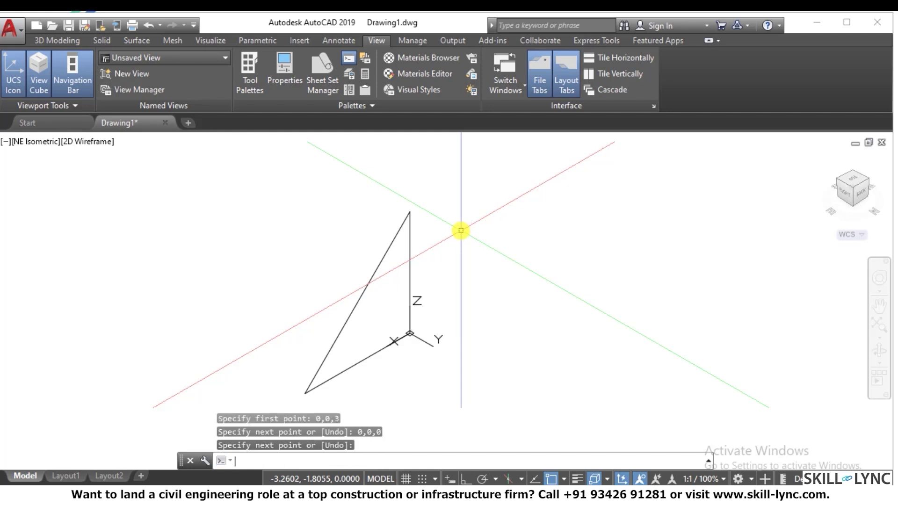
Step: In the NE isometric view, draw a line along the Y axis from 0,0,0 to 0,3,0
click(835, 181)
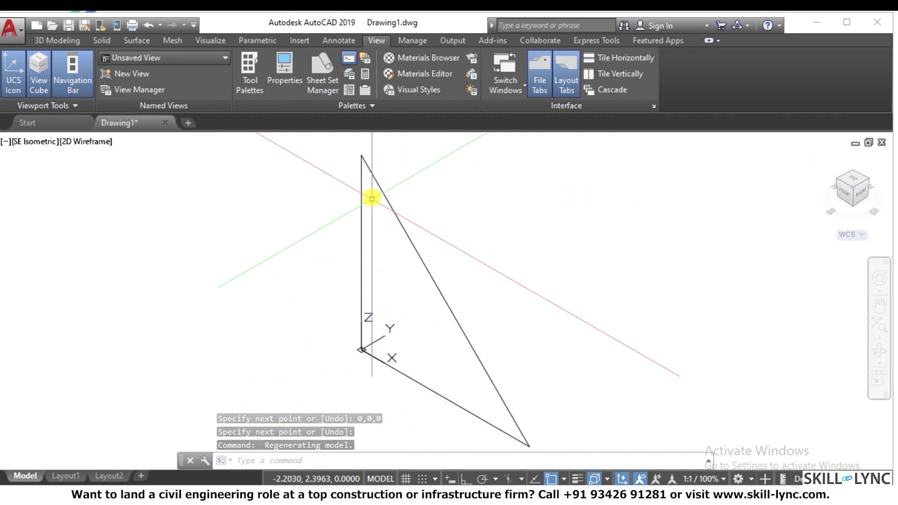
scroll(356, 360, down, 3)
scroll(360, 363, up, 4)
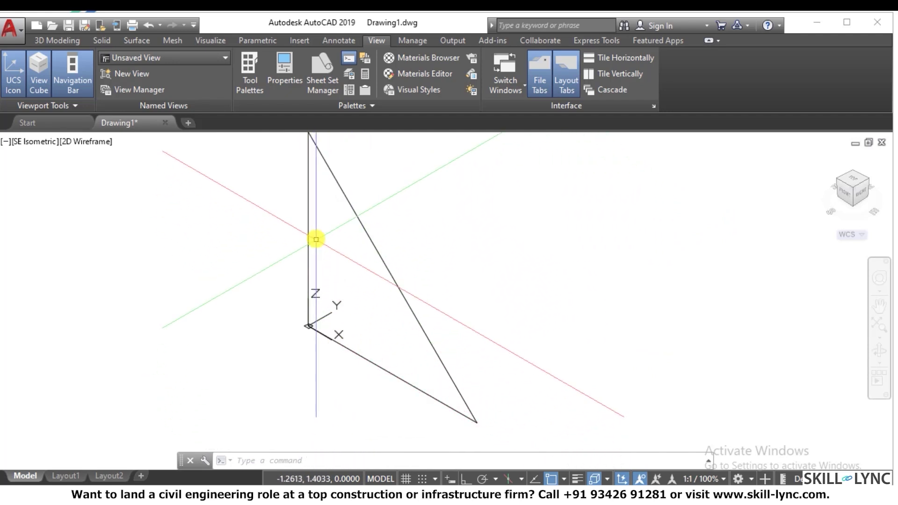
click(867, 185)
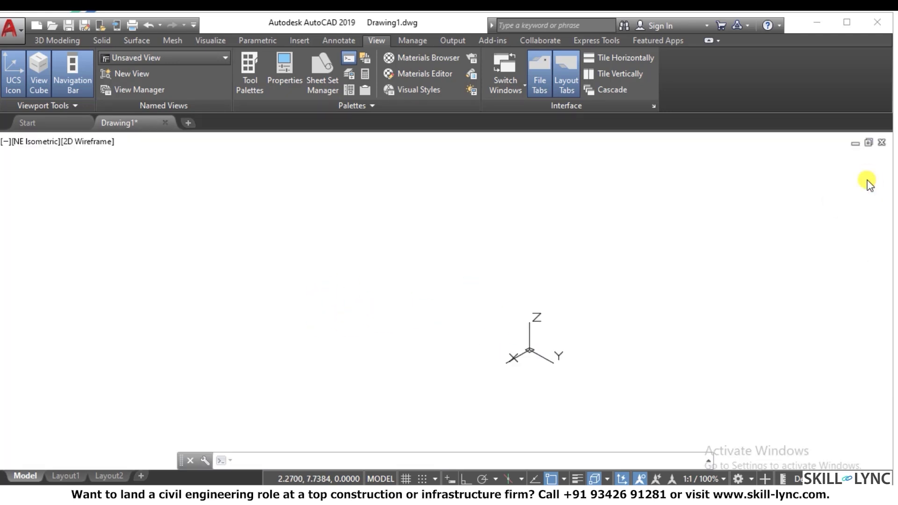
click(866, 182)
scroll(566, 300, up, 2)
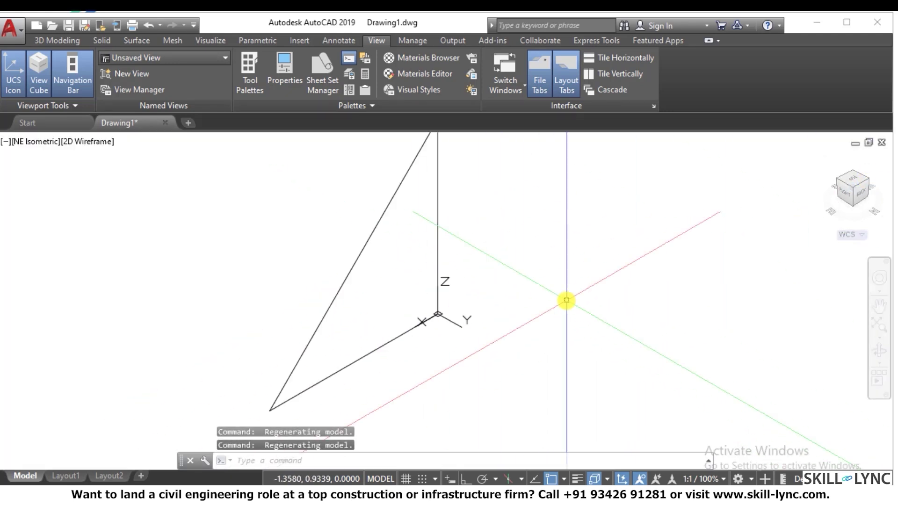
text(l)
key(Return)
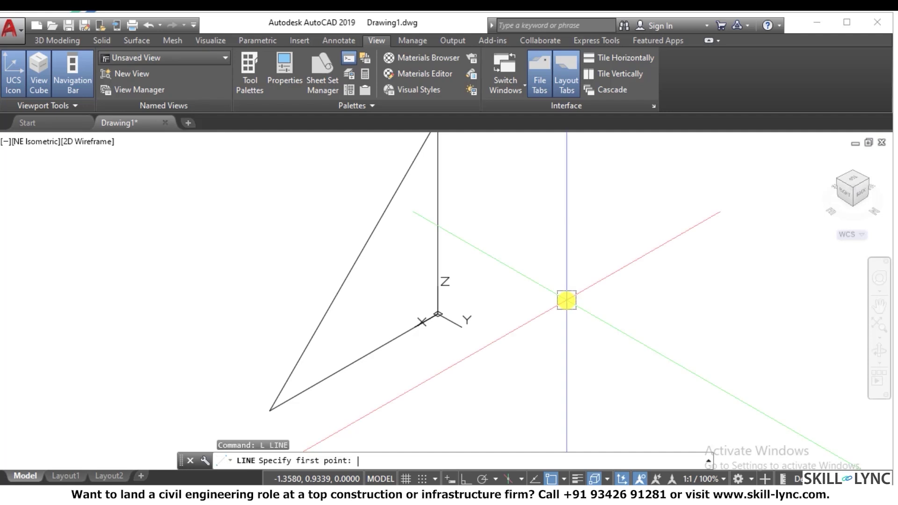
text(0,0,0)
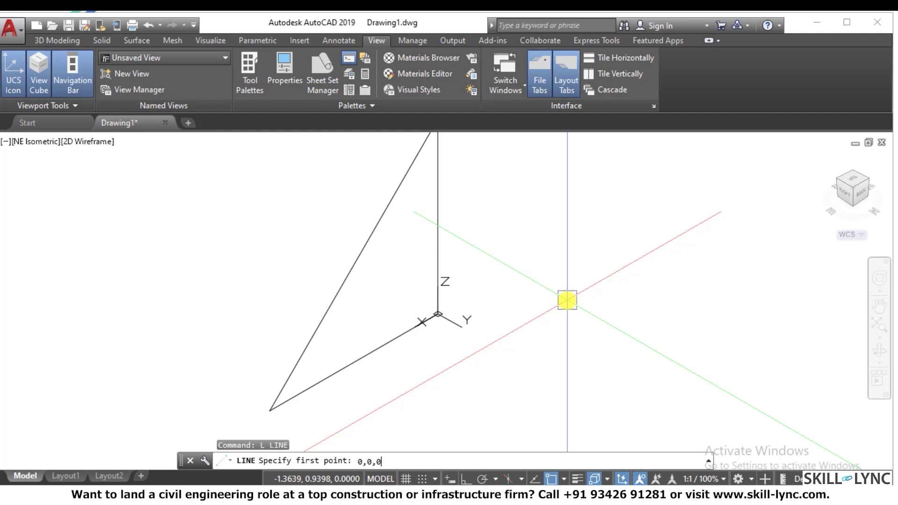
key(Return)
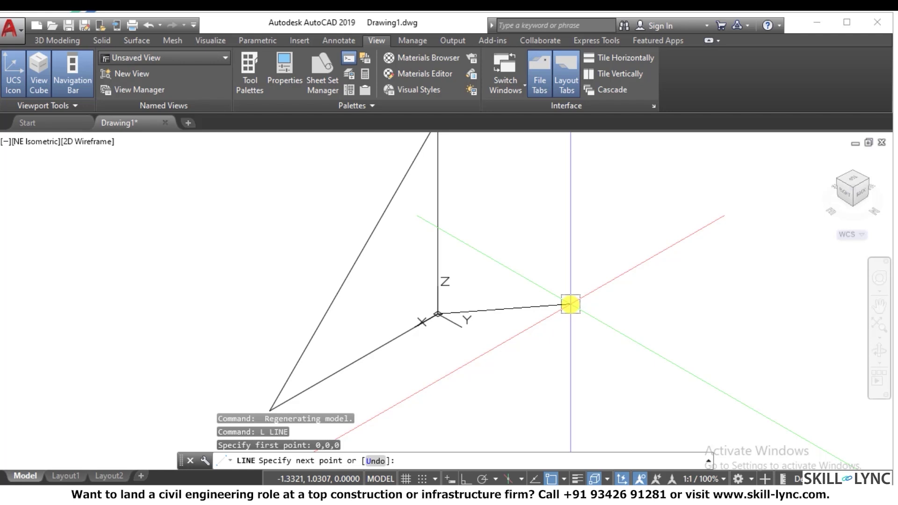
text(0)
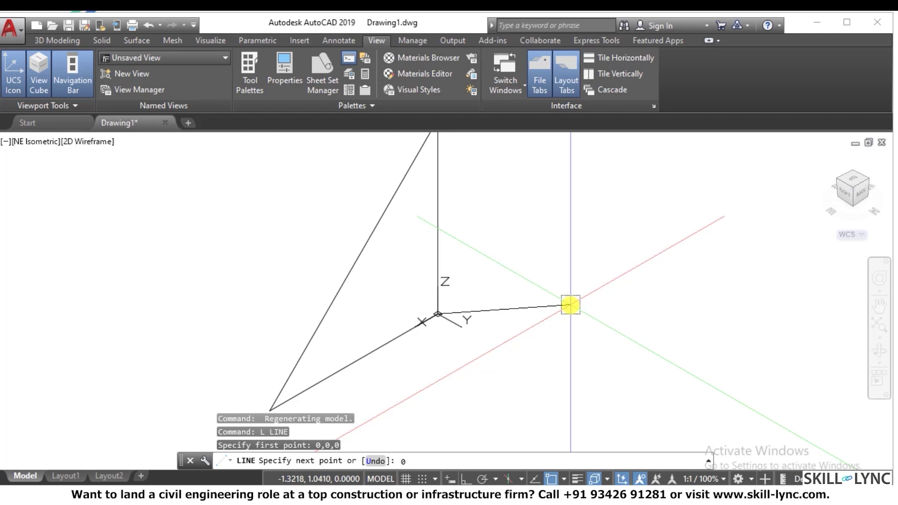
text(,3,0)
key(Return)
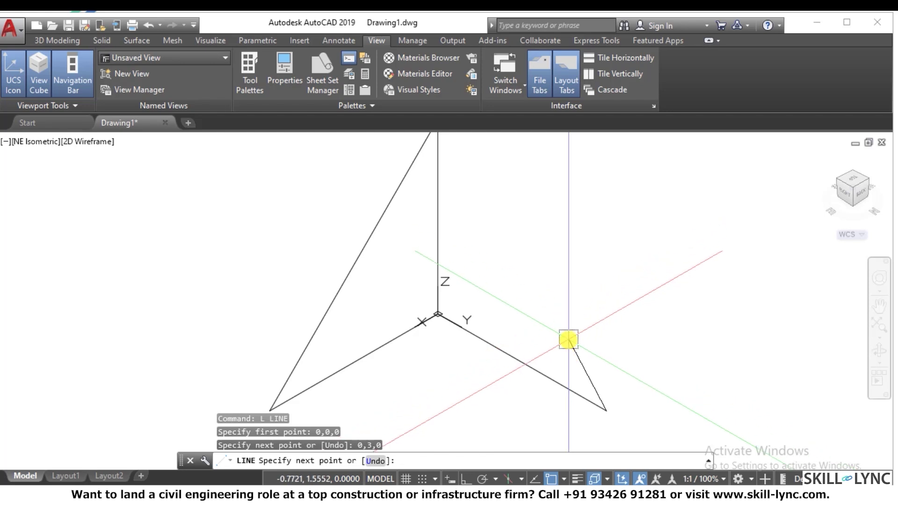
Step: Continue the line from 0,3,0 through 0,3,3 to 0,0,3, completing the rectangular face in the YZ plane
scroll(585, 336, down, 3)
scroll(596, 334, up, 3)
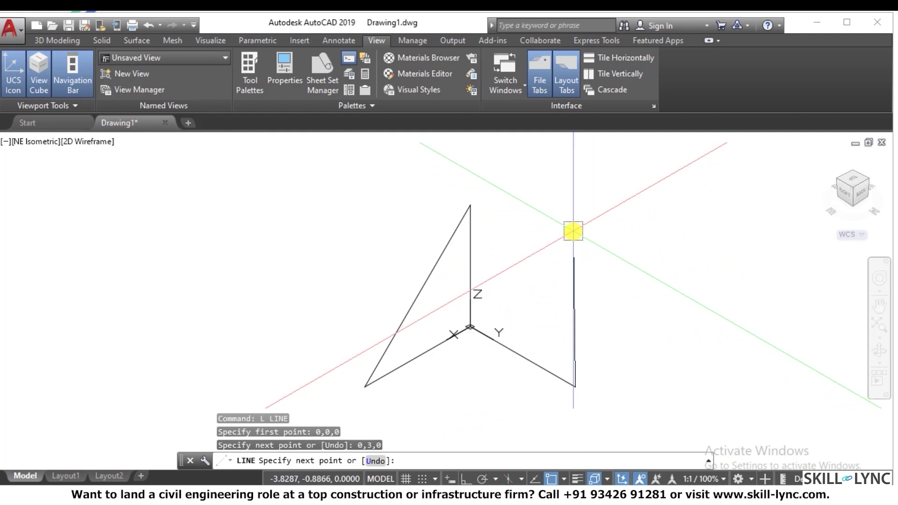
text(0,)
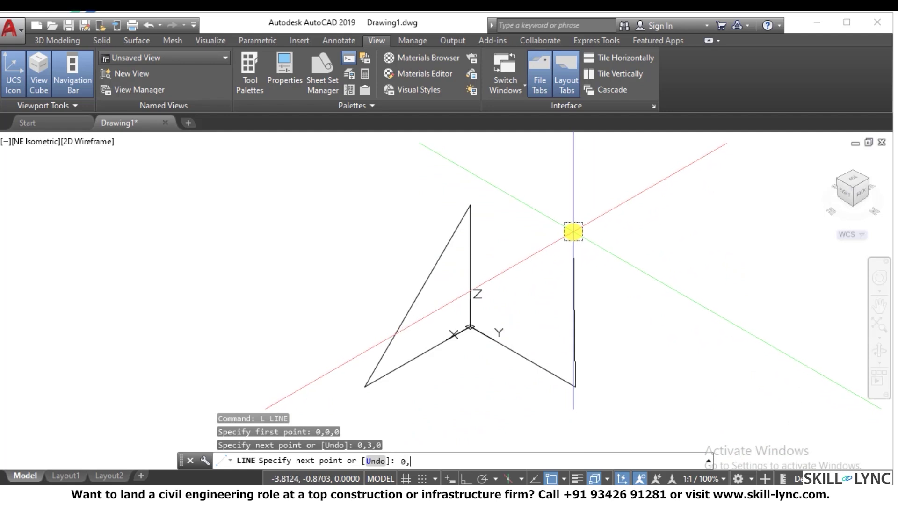
text(3,3)
key(Return)
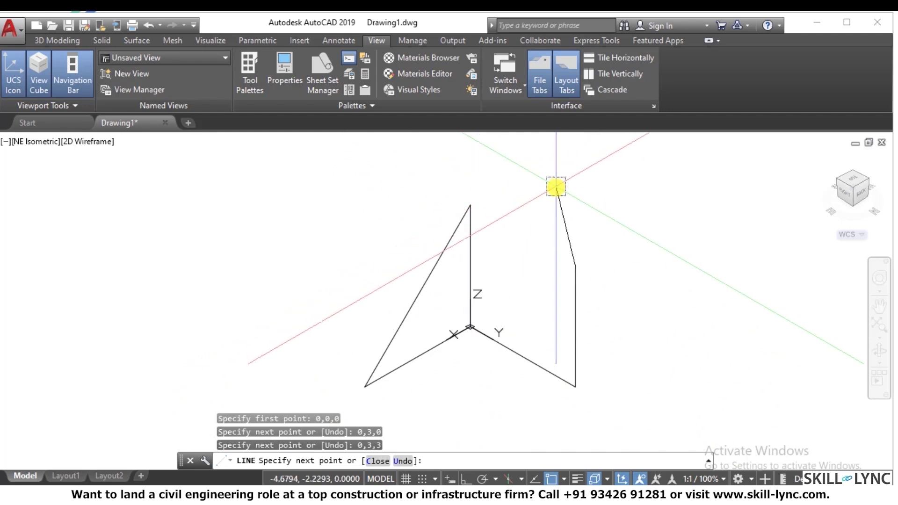
text(0,0)
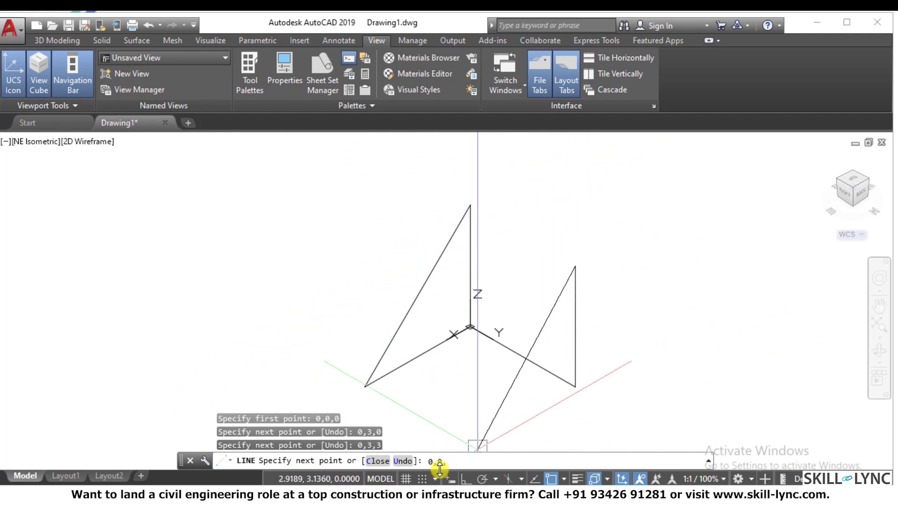
text(,3)
key(Return)
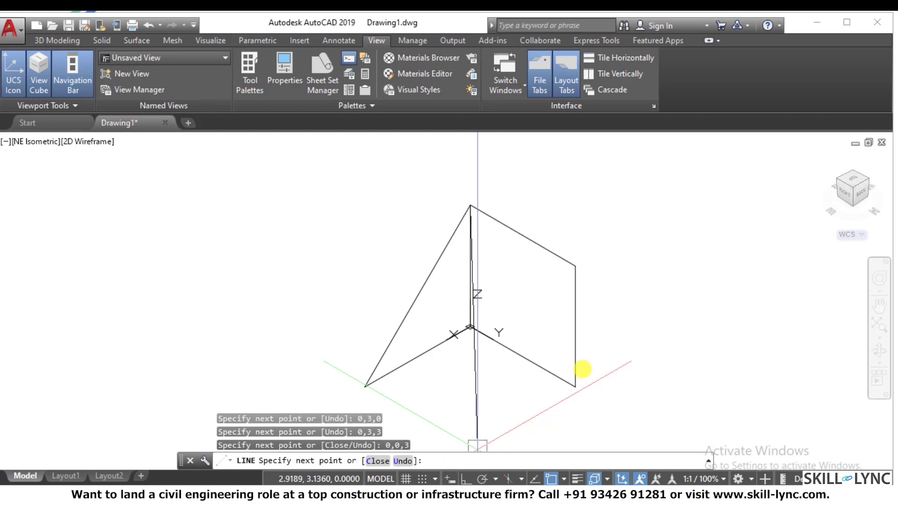
key(Return)
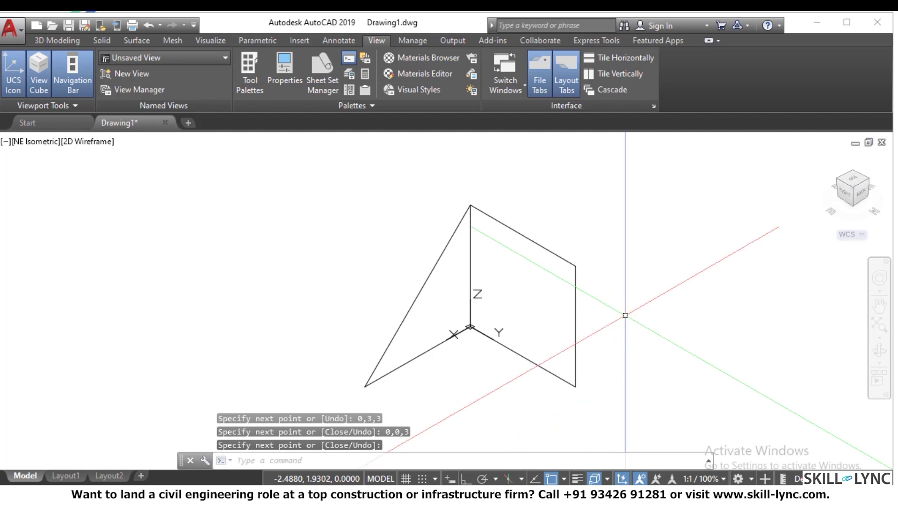
Step: Examine the triangle and rectangle wireframe from the SE isometric, right-hand, home and NE isometric views
click(835, 181)
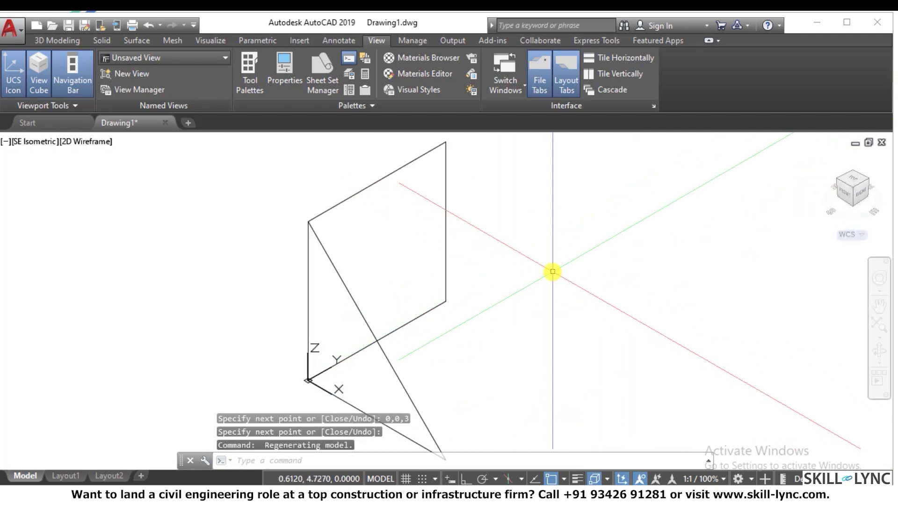
scroll(583, 269, down, 3)
scroll(585, 275, up, 3)
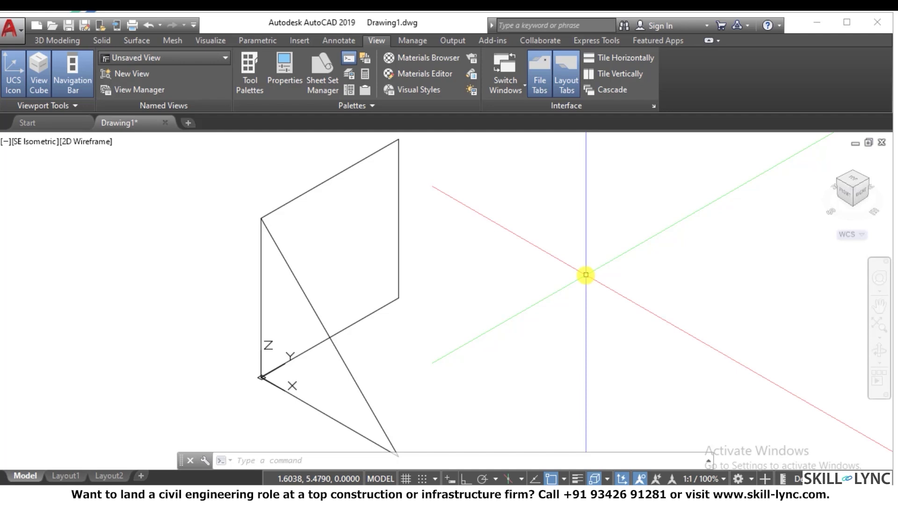
click(866, 183)
drag(866, 184, 651, 231)
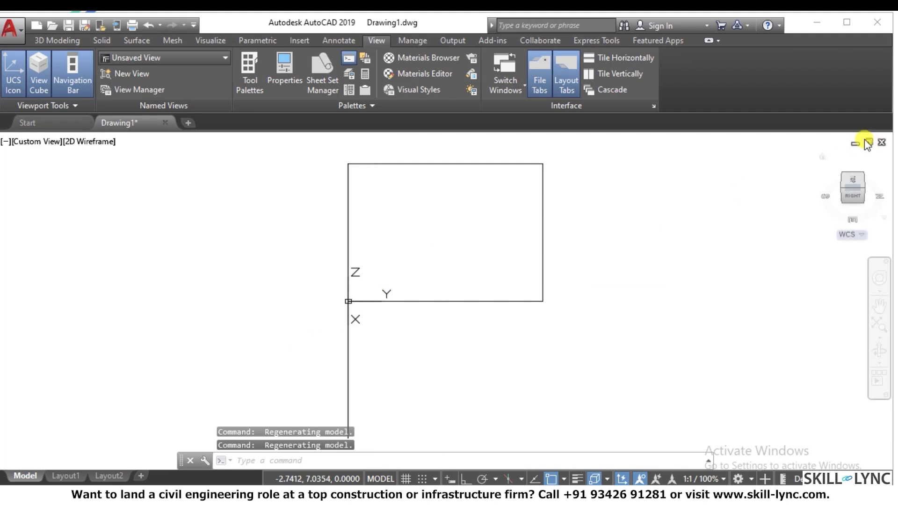
click(822, 157)
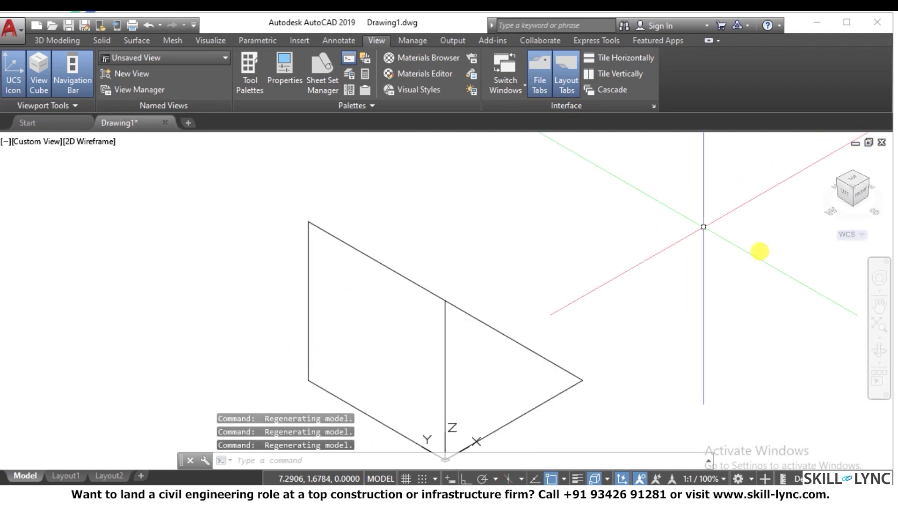
click(871, 184)
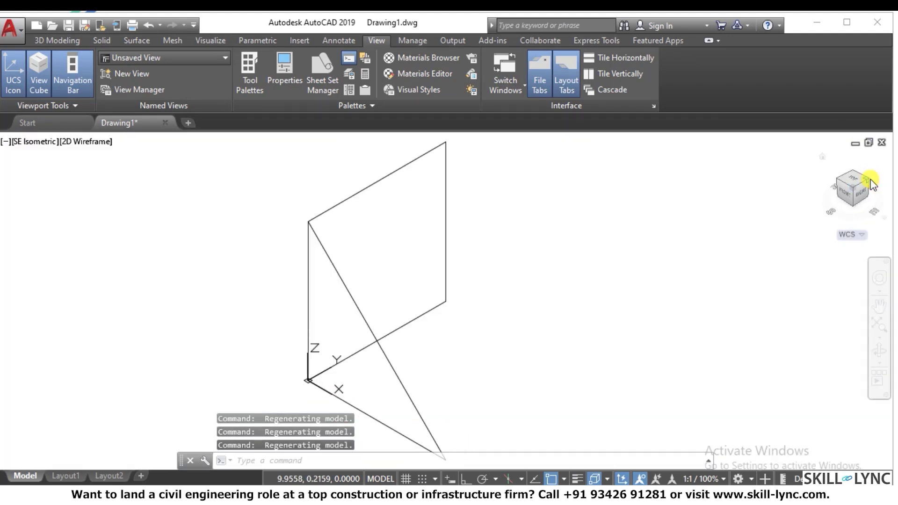
click(870, 182)
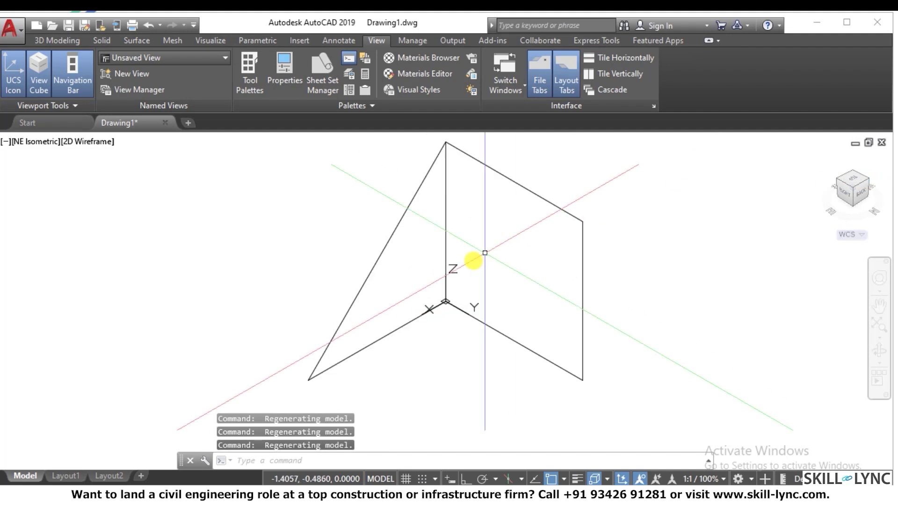
scroll(552, 297, up, 4)
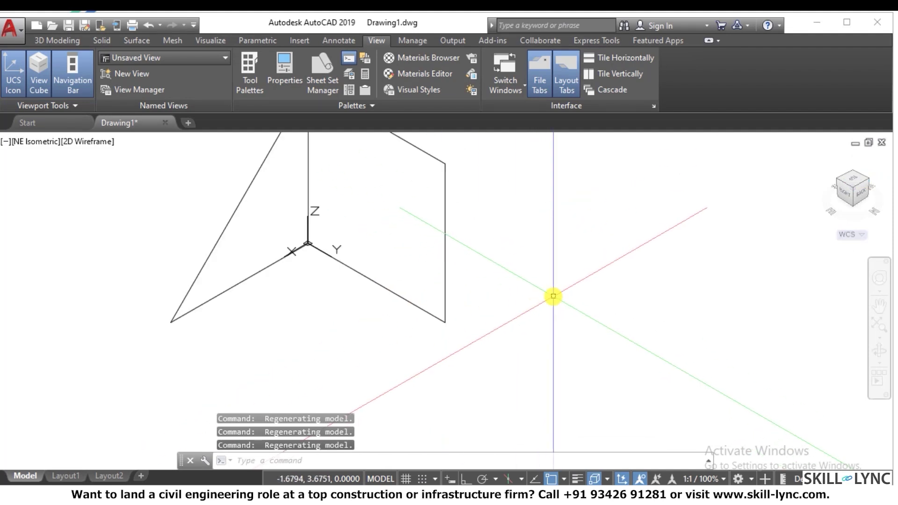
text(l)
key(Return)
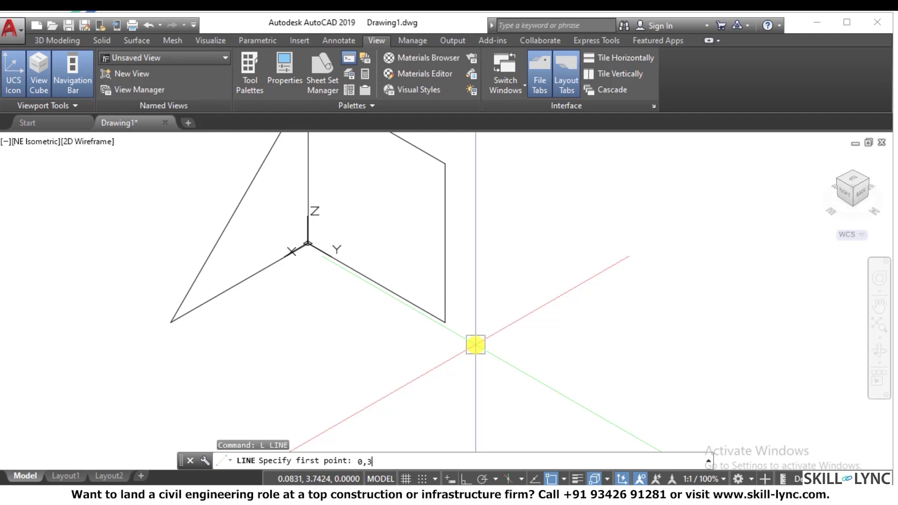
key(Return)
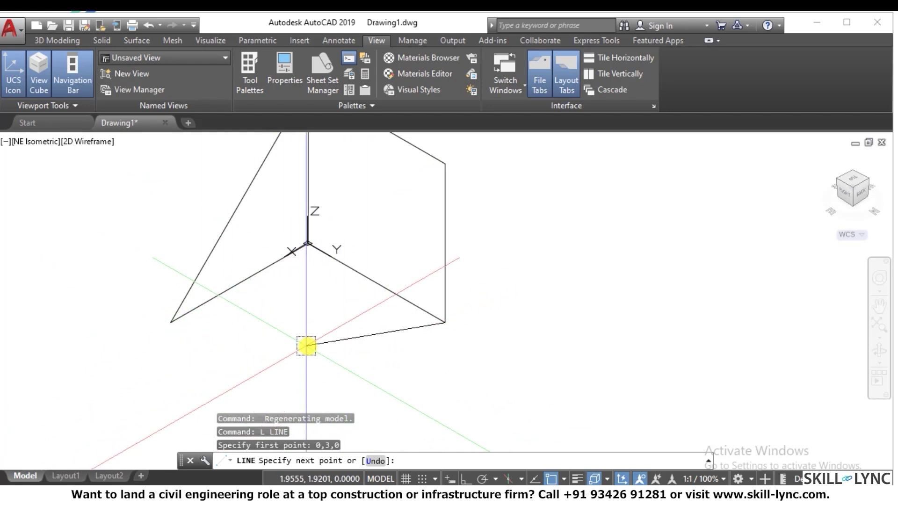
key(Escape)
Step: Measure the distance along the triangle's base edge on the X axis, from its outer corner to the origin
text(di)
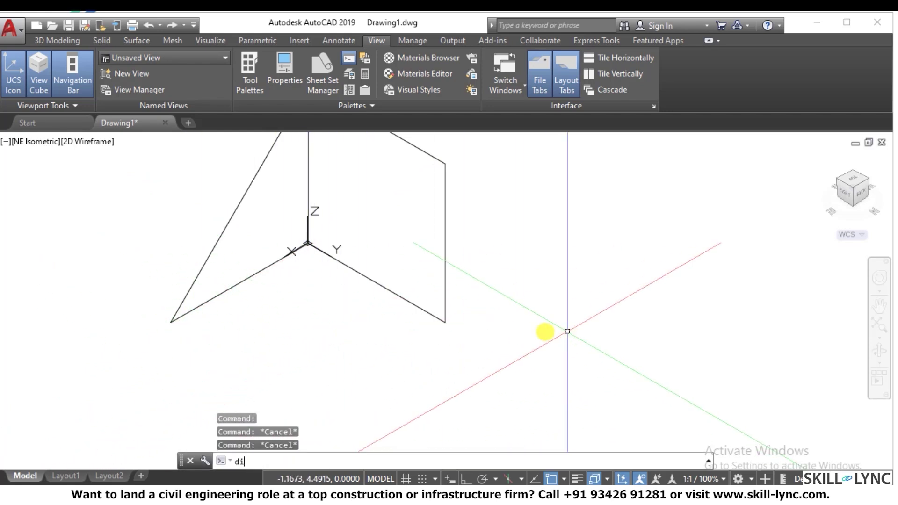
key(Return)
click(172, 321)
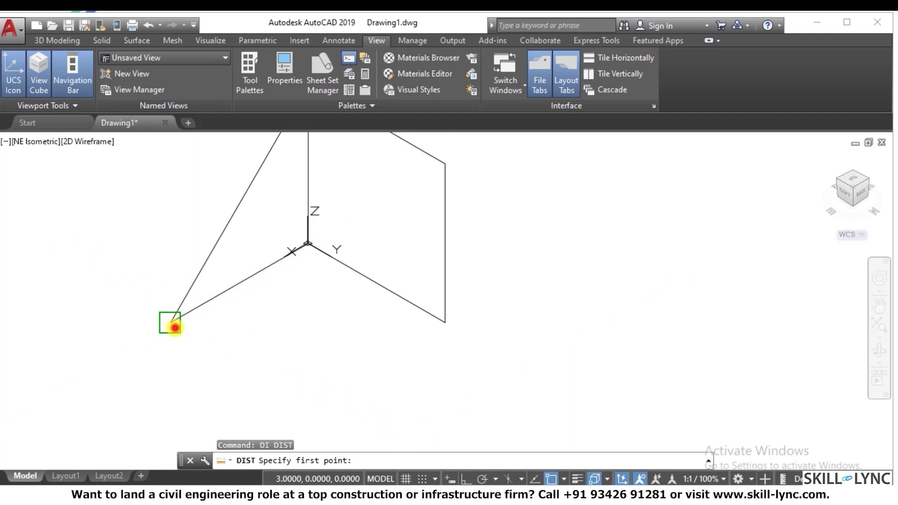
click(307, 242)
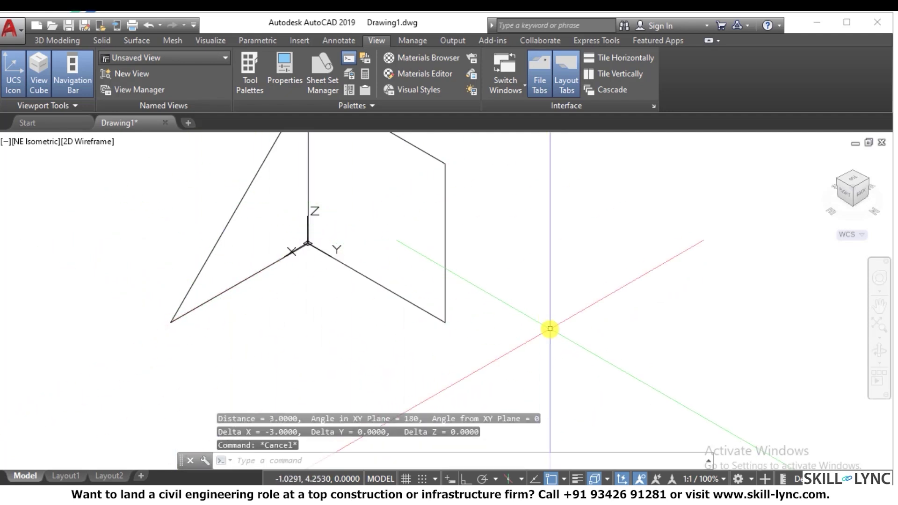
key(Escape)
key(Escape)
Step: Draw a line from 0,3,0 through 3,3,0 to 3,0,0, closing the square base in the XY plane
text(l)
key(Return)
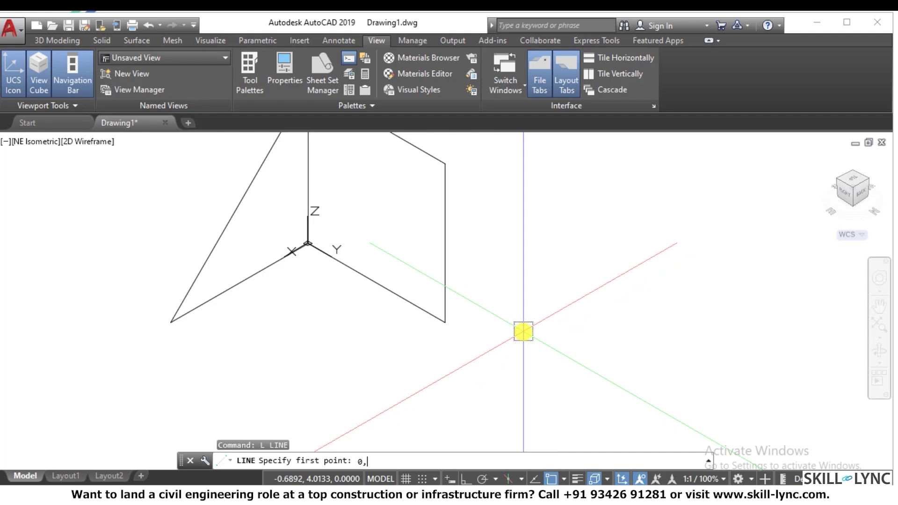
key(Return)
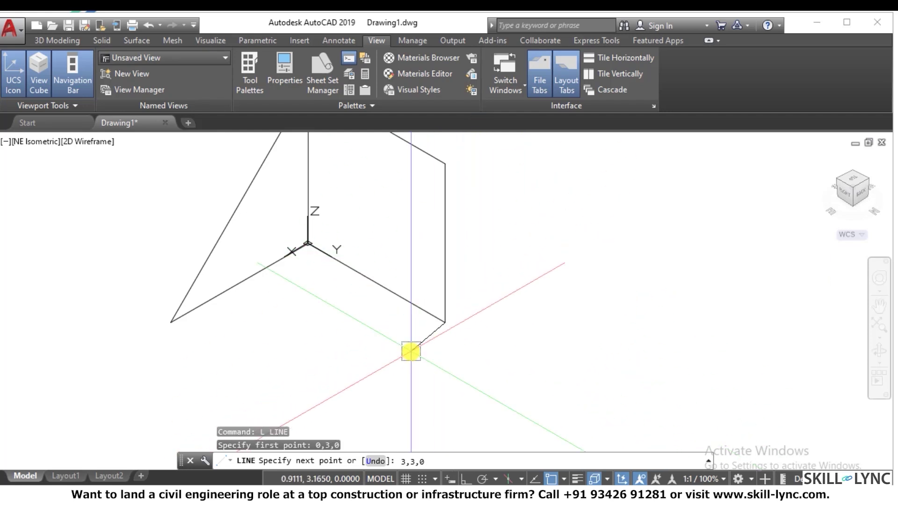
key(Return)
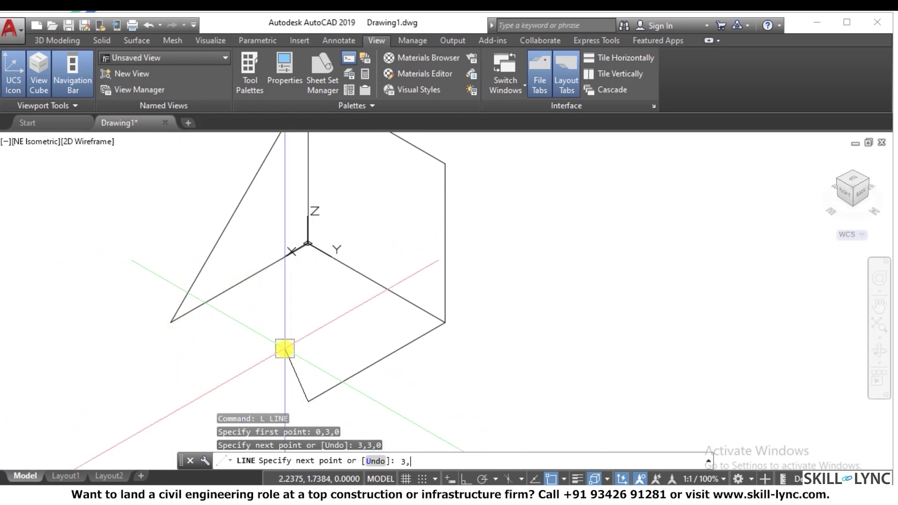
text(0)
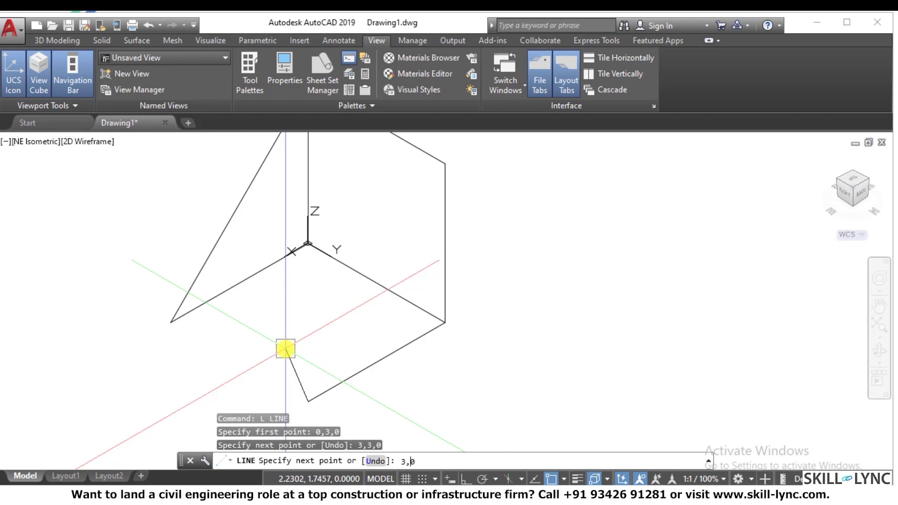
key(Return)
key(Escape)
key(Escape)
key(Escape)
Step: In the SE isometric view, draw a sloping line from 0,3,3 to 3,3,0 to complete the wedge
scroll(472, 407, down, 6)
scroll(380, 411, up, 8)
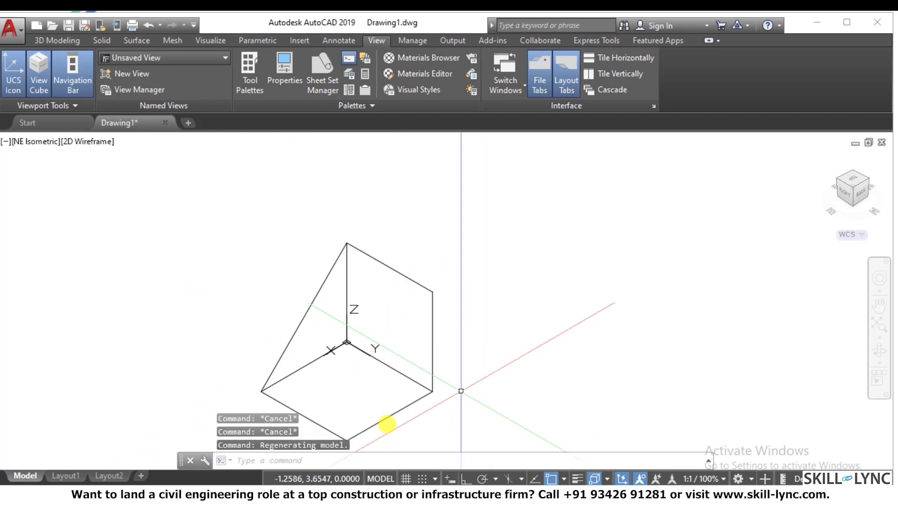
click(836, 180)
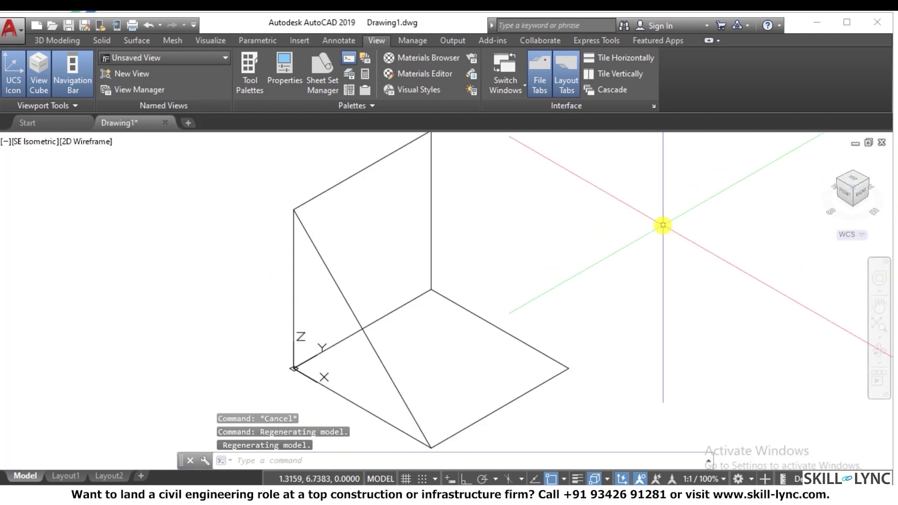
scroll(529, 204, down, 4)
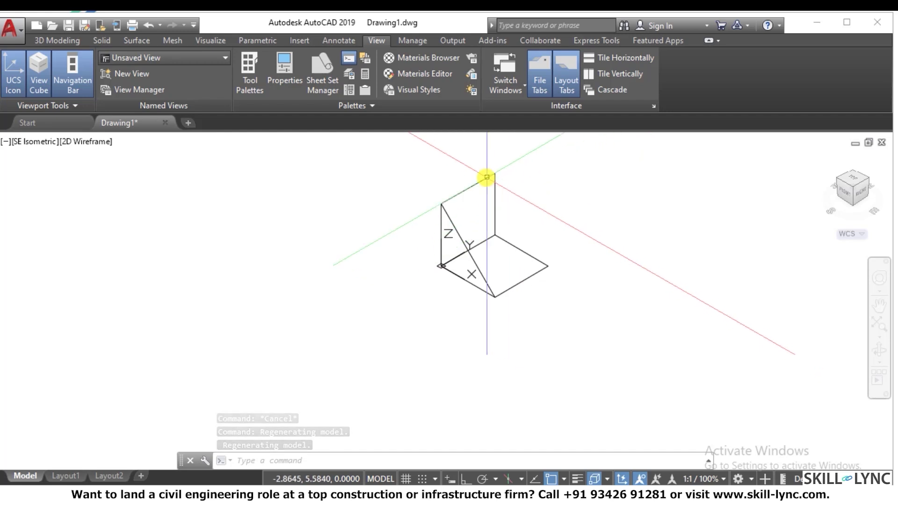
scroll(624, 194, up, 2)
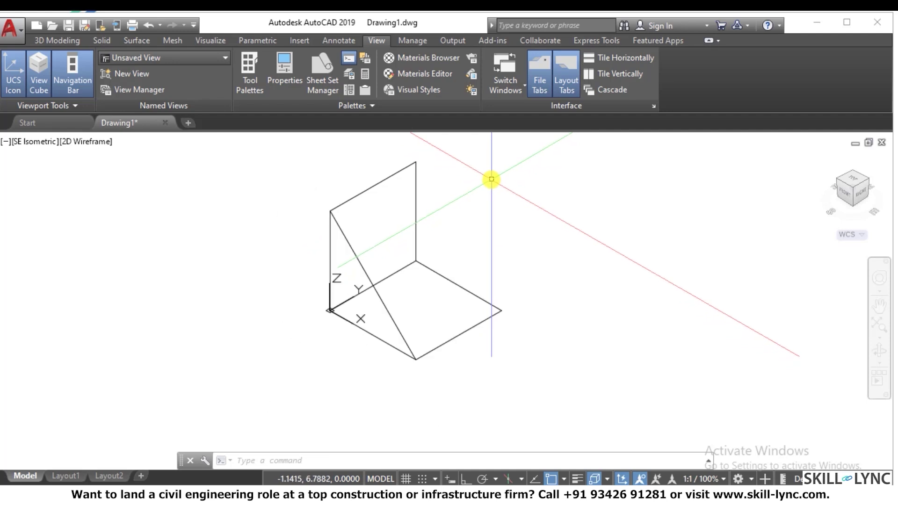
scroll(491, 180, up, 2)
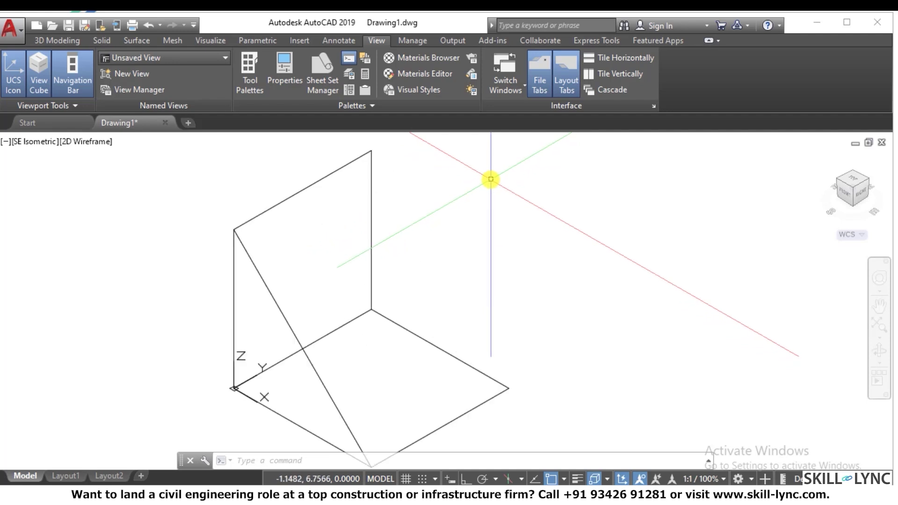
text(L)
key(Return)
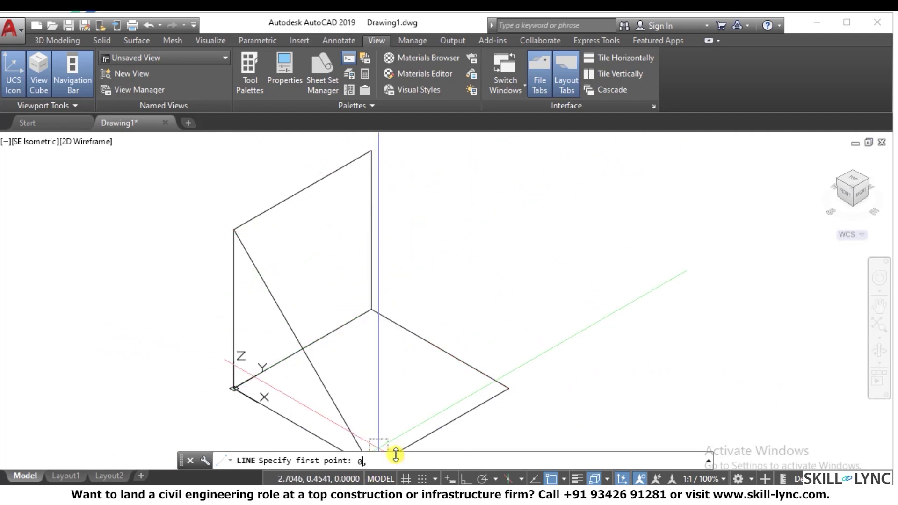
key(Return)
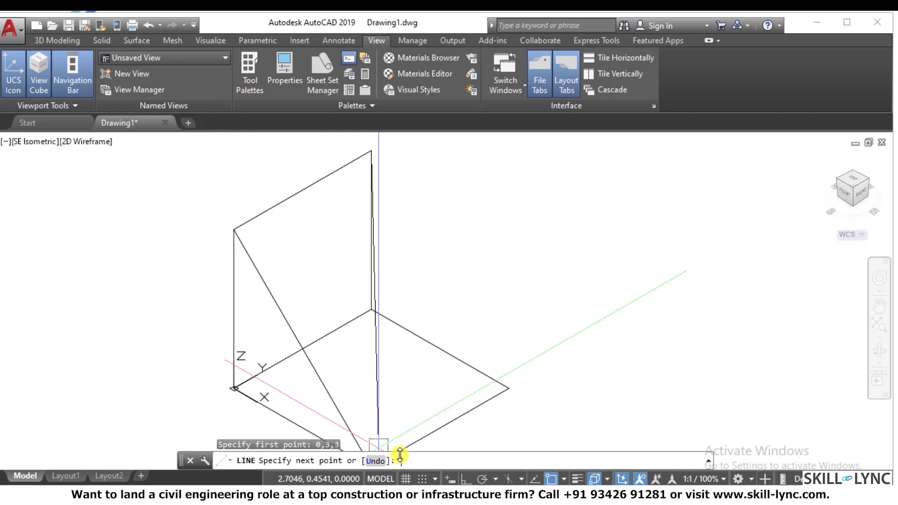
scroll(519, 310, down, 2)
scroll(527, 315, up, 1)
scroll(529, 320, down, 2)
scroll(545, 327, up, 1)
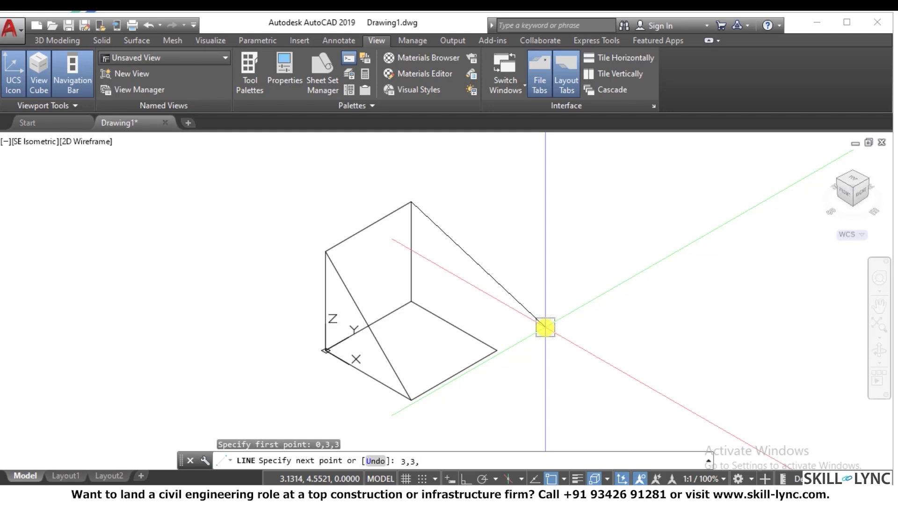
key(Return)
key(Escape)
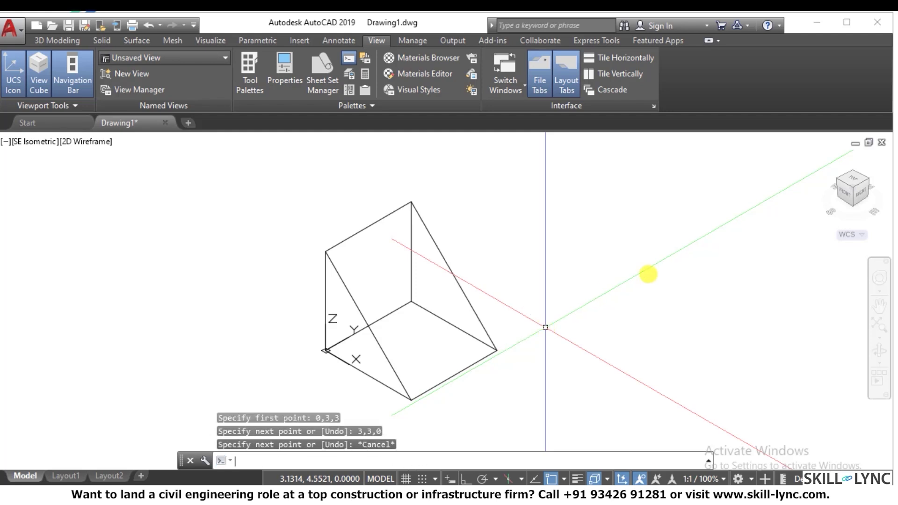
key(Escape)
key(Escape)
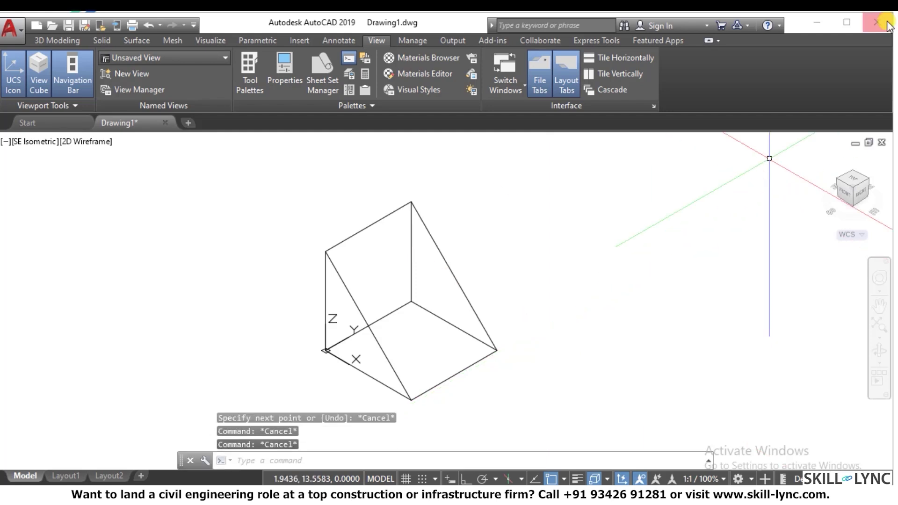
Step: Examine the completed wedge in the NE isometric view and switch to the coordinate systems slide presentation
click(874, 179)
scroll(607, 280, down, 3)
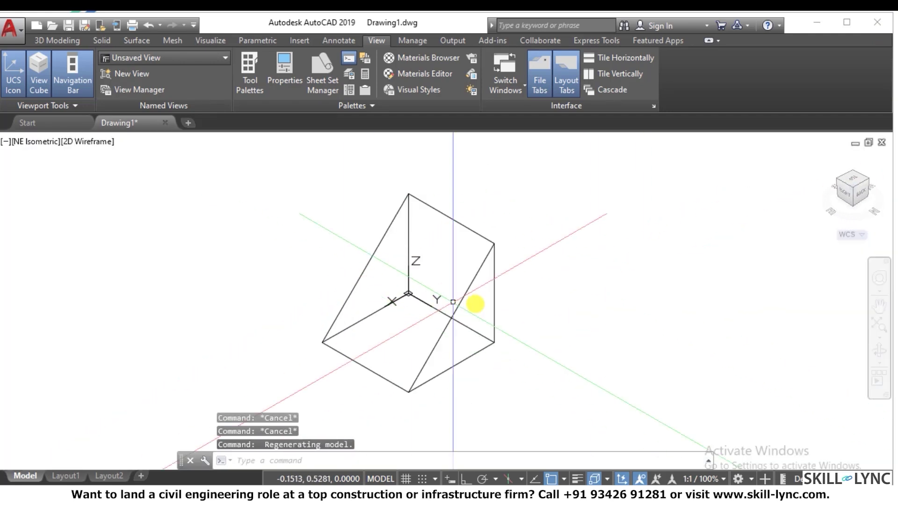
scroll(540, 282, up, 3)
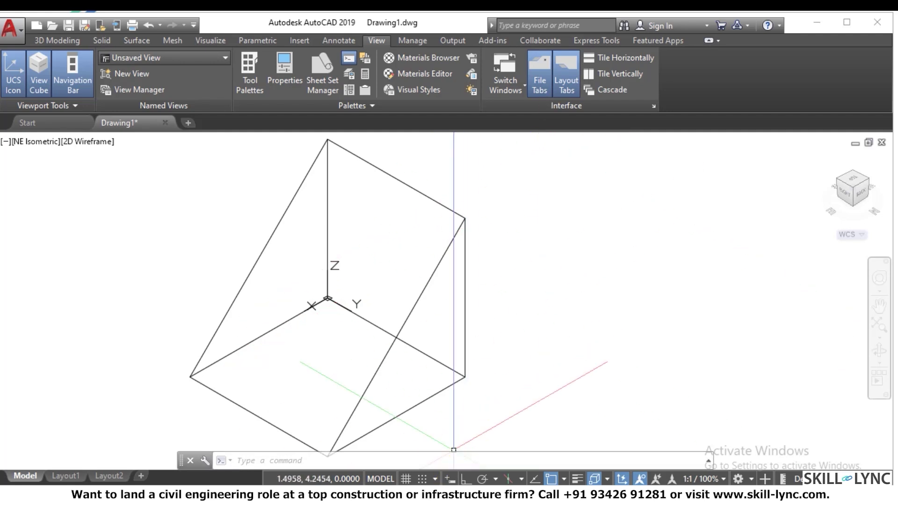
click(501, 450)
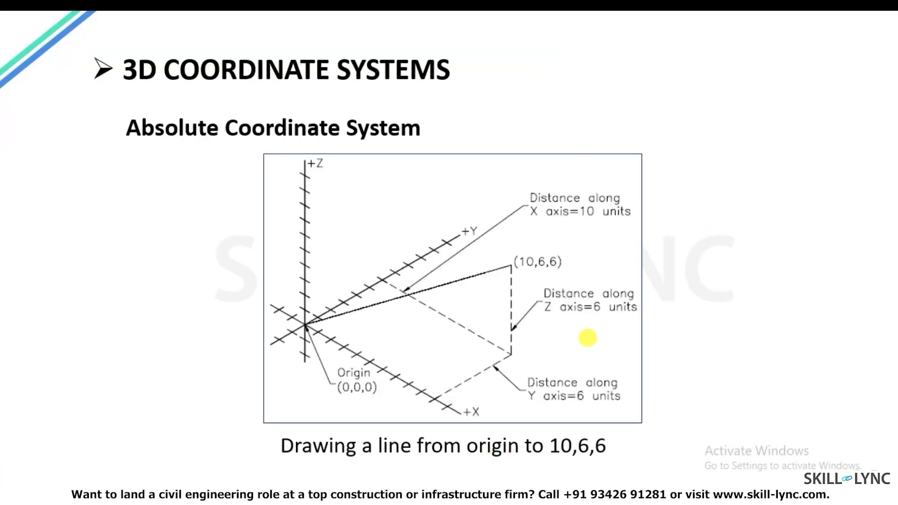
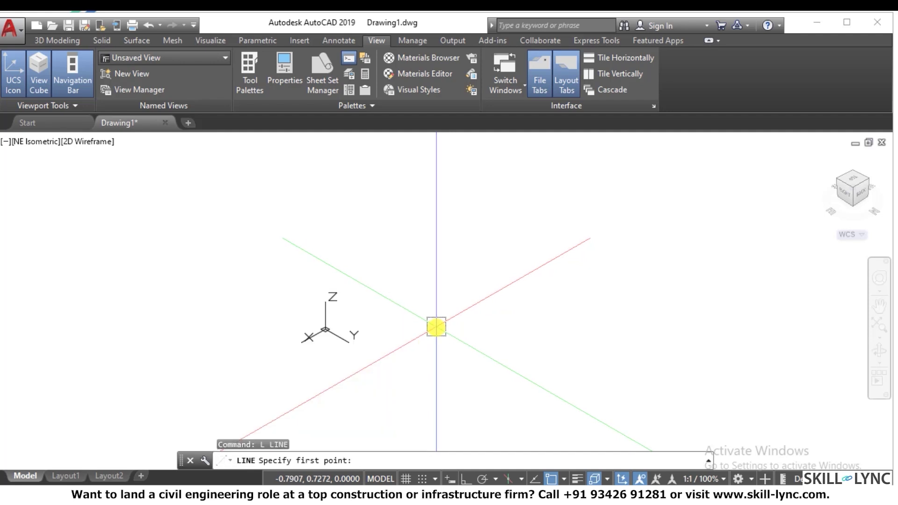
Step: Draw a line from 0,0,0 using the relative coordinates @0,3,0 and @0,0,3
text(0,0,0)
key(Return)
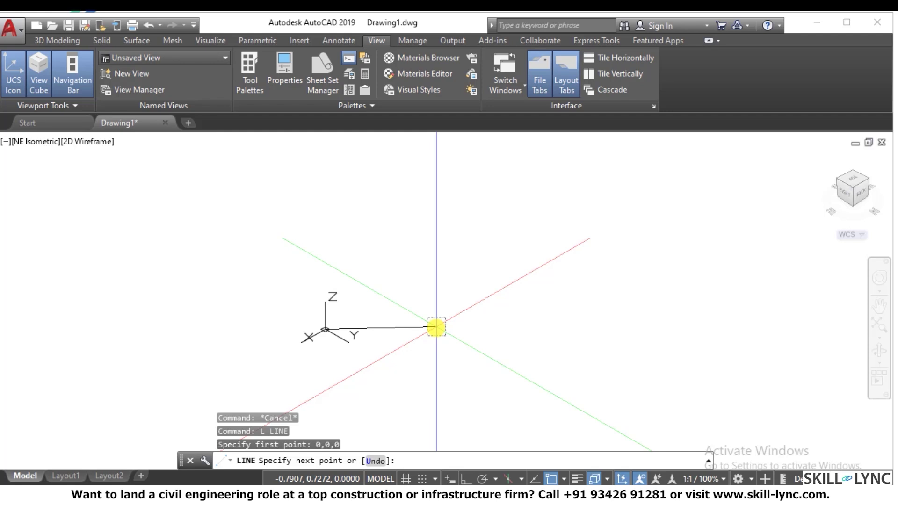
text(@0,3,0)
key(Return)
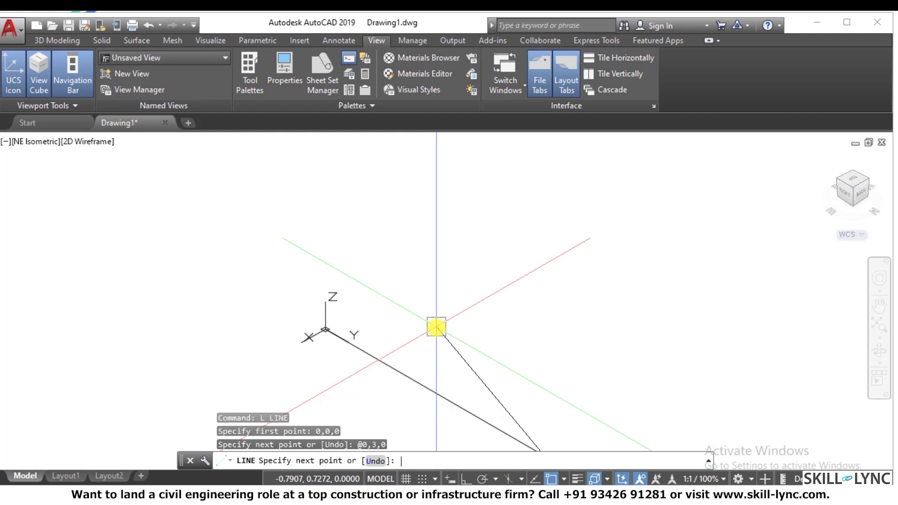
scroll(466, 321, down, 5)
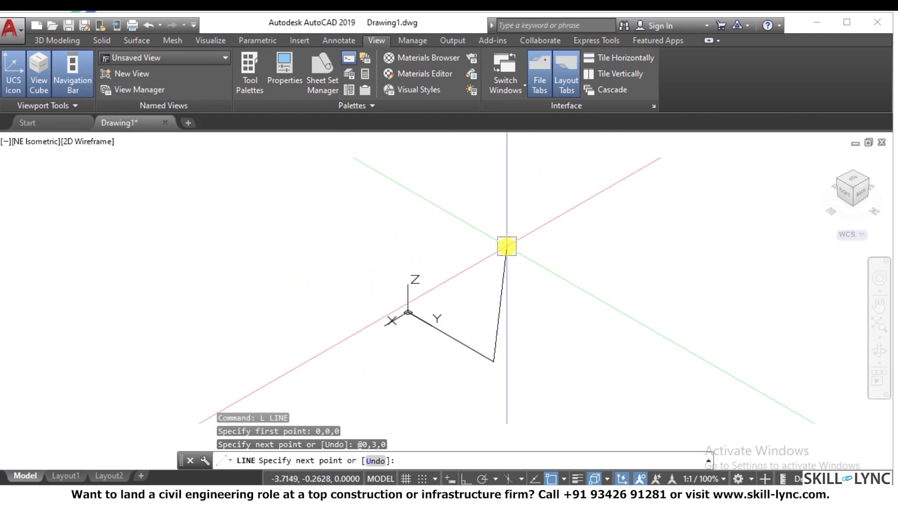
key(F8)
text(@0)
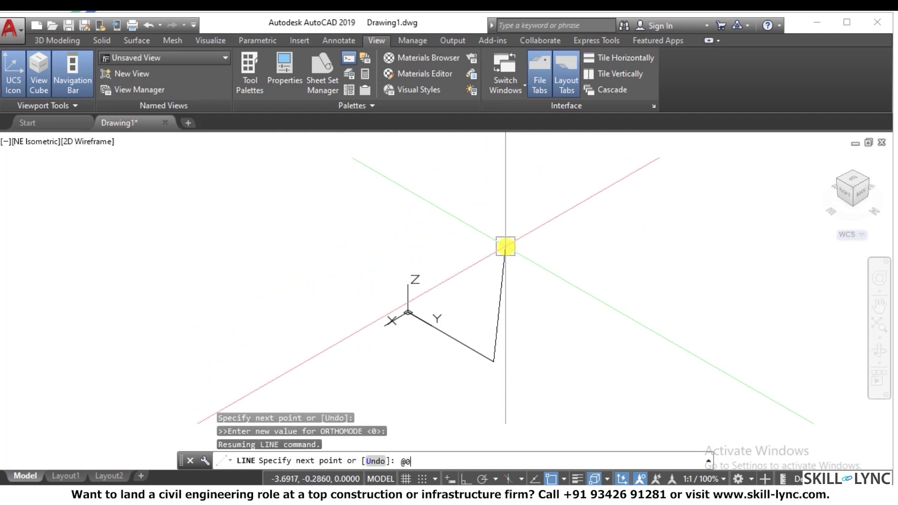
text(,0,3)
key(Return)
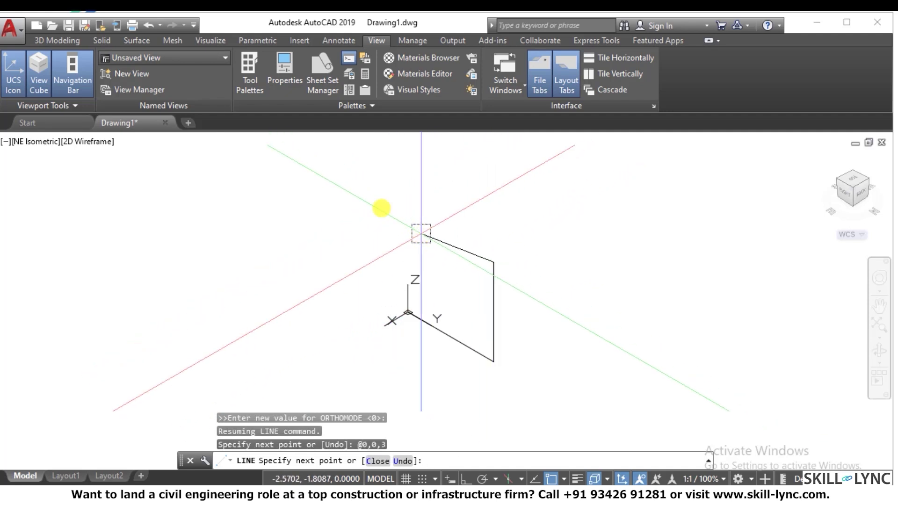
Step: Continue the line with the relative coordinate @0,-3,0 and close it back to the origin, completing the square in the YZ plane
key(F8)
text(@0,-3,0)
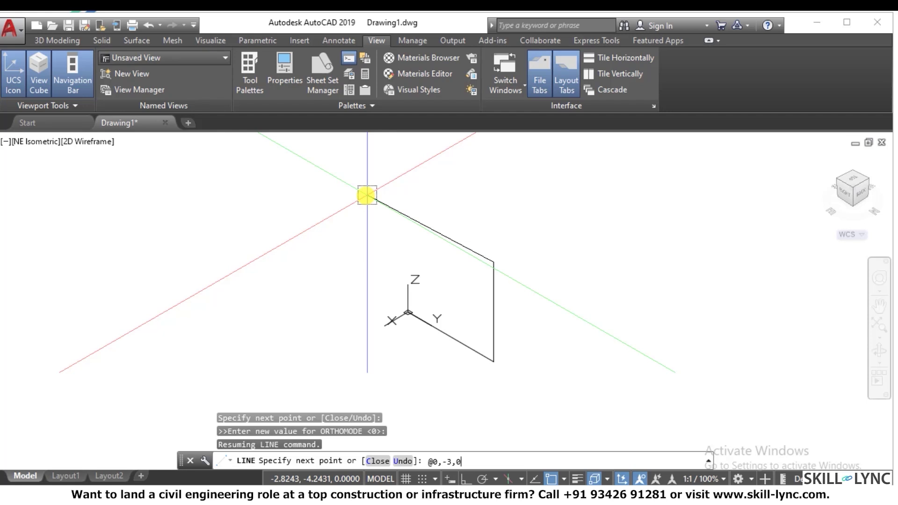
key(Return)
text(c)
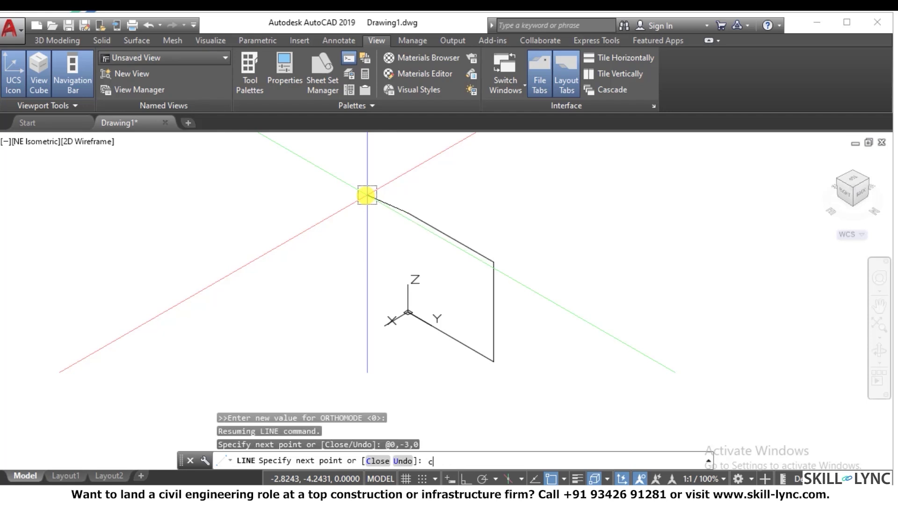
key(Return)
key(Escape)
key(Escape)
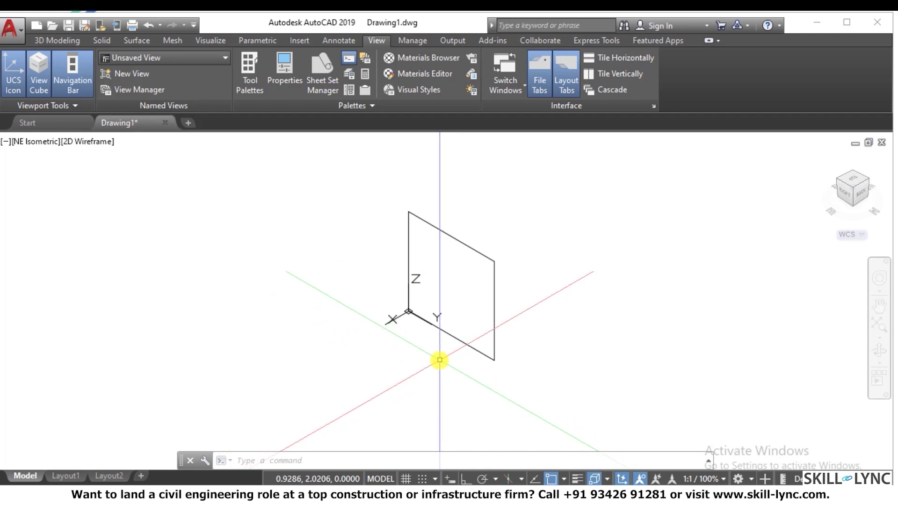
Step: Draw a line from 0,0,0 along the X axis using the relative coordinate @3,0,0
text(l)
key(Return)
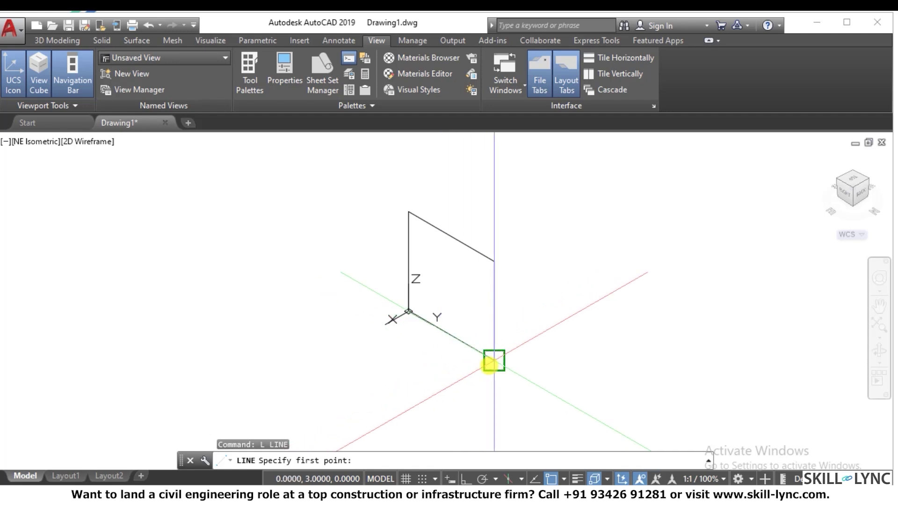
text(0,)
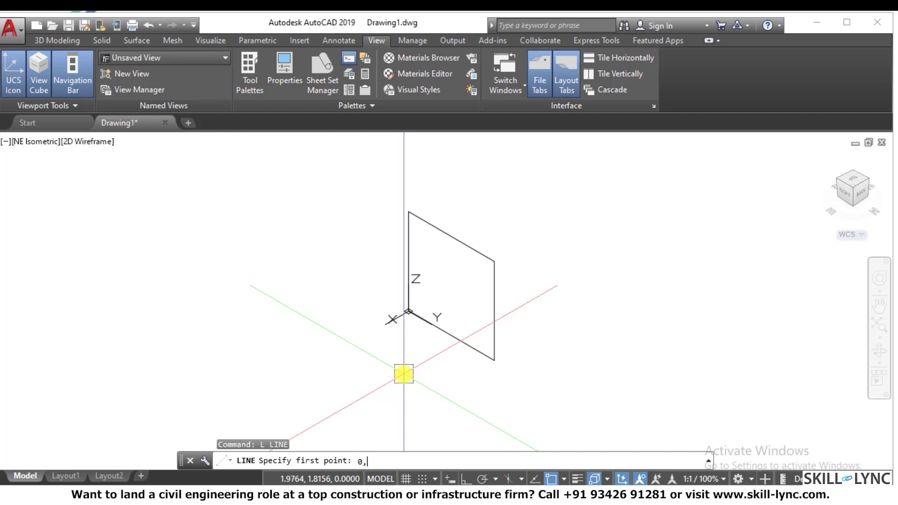
text(0,0)
key(Return)
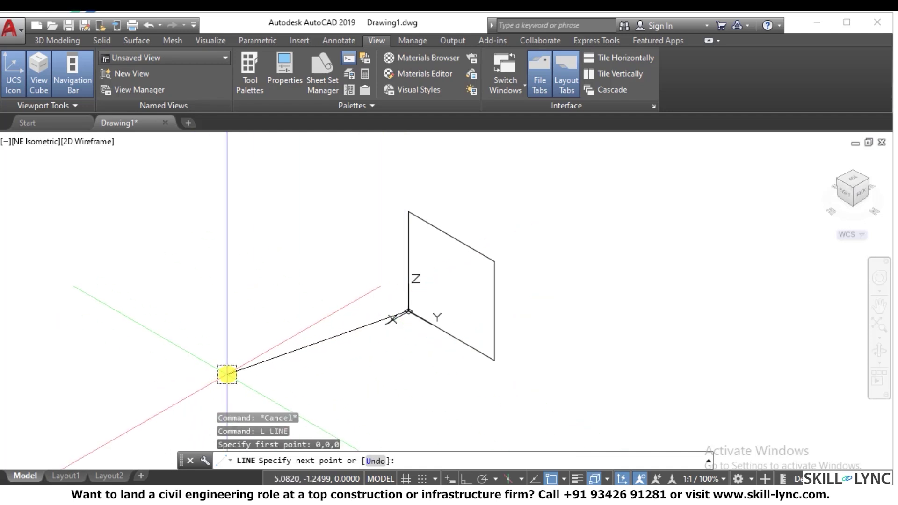
text(@3,0,0)
key(Return)
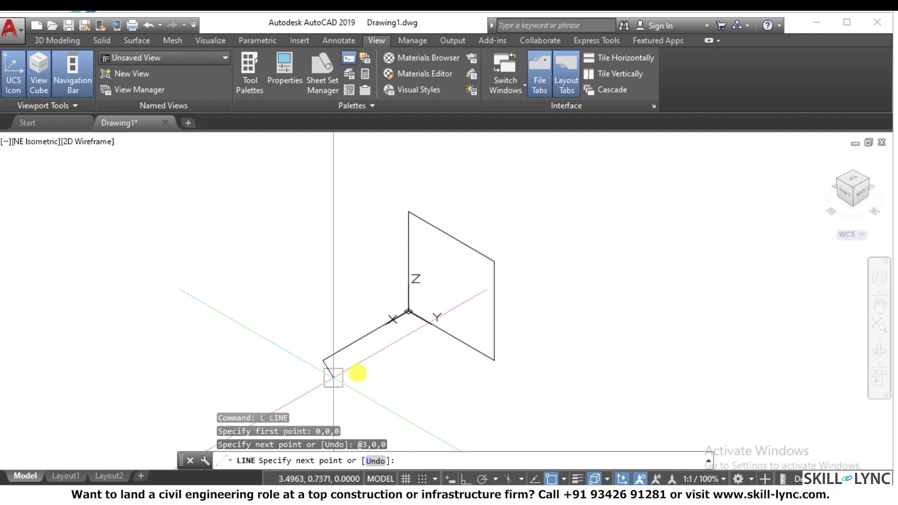
Step: Continue the line with the relative coordinates @0,3,0 and @-3,0 to complete the base square in the XY plane
text(@)
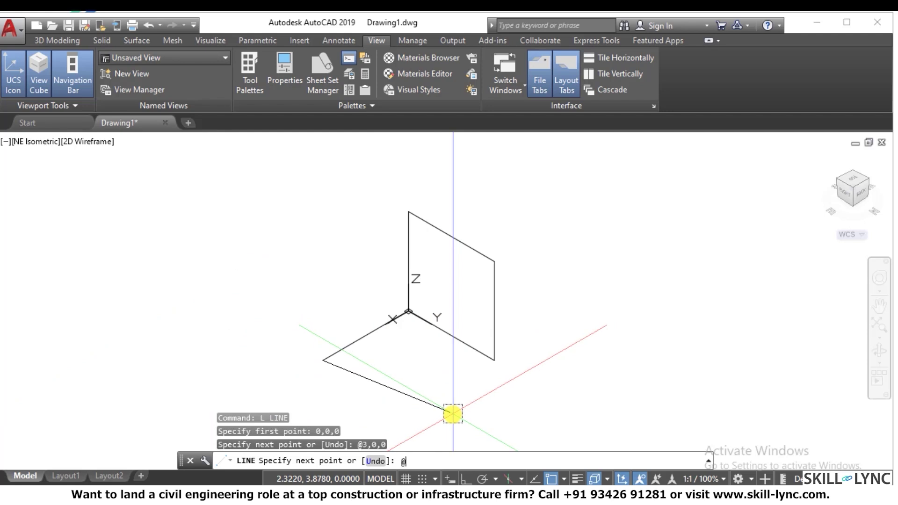
text(0,3,)
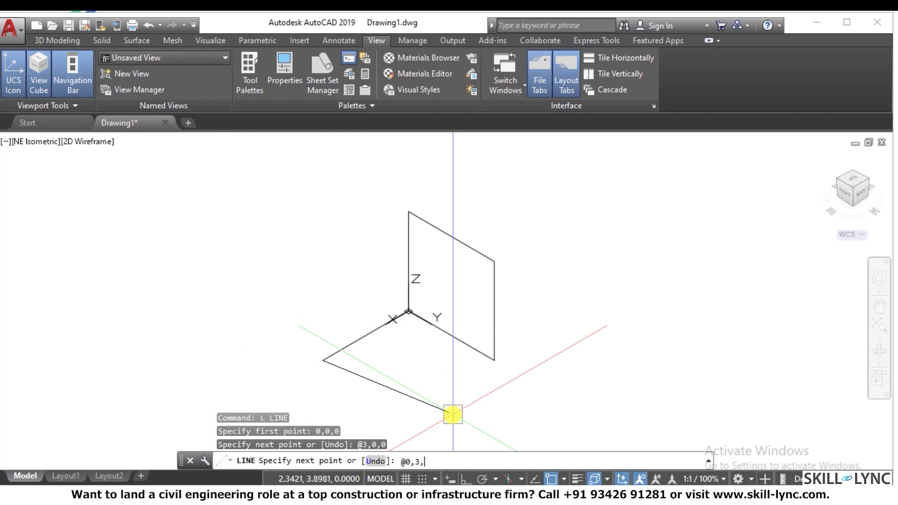
text(0)
key(Return)
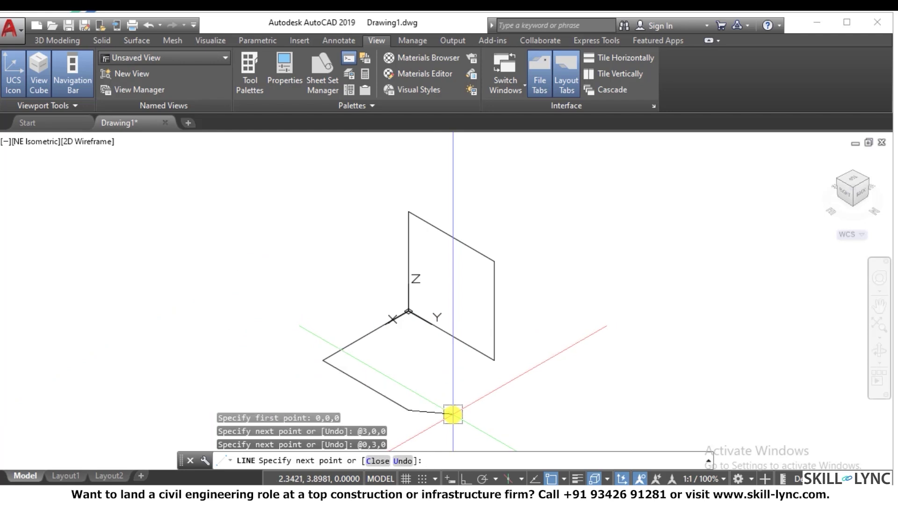
text(@-3,0)
key(Return)
key(Escape)
key(Escape)
key(Escape)
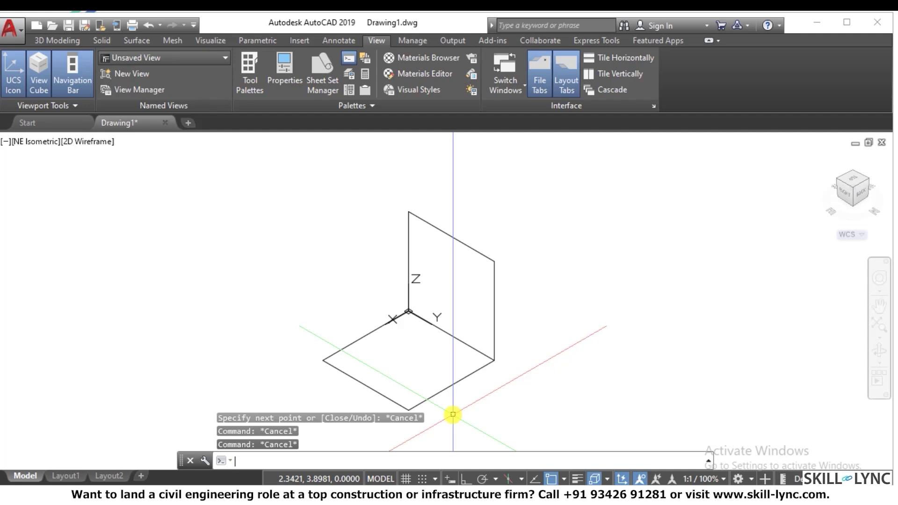
Step: Draw a sloping line from the top corner on the Z axis using the relative coordinate @3,0,-3
text(l)
key(Return)
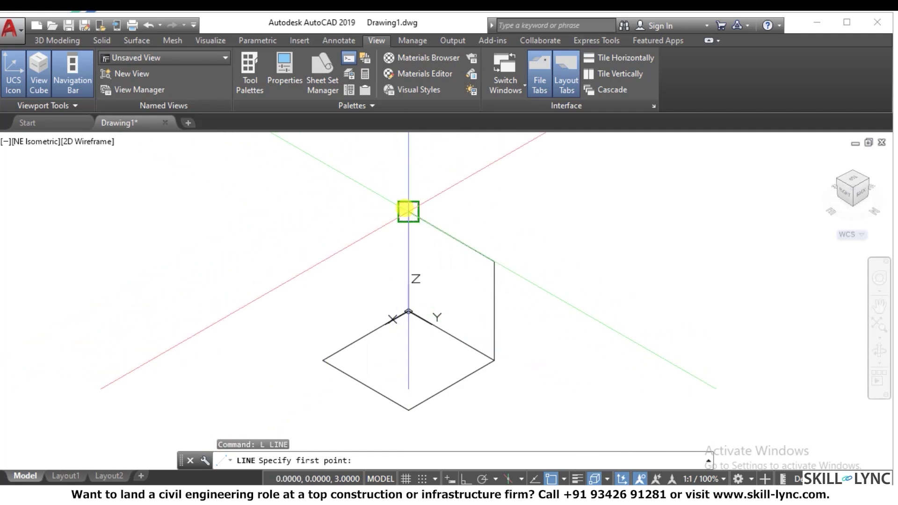
click(408, 212)
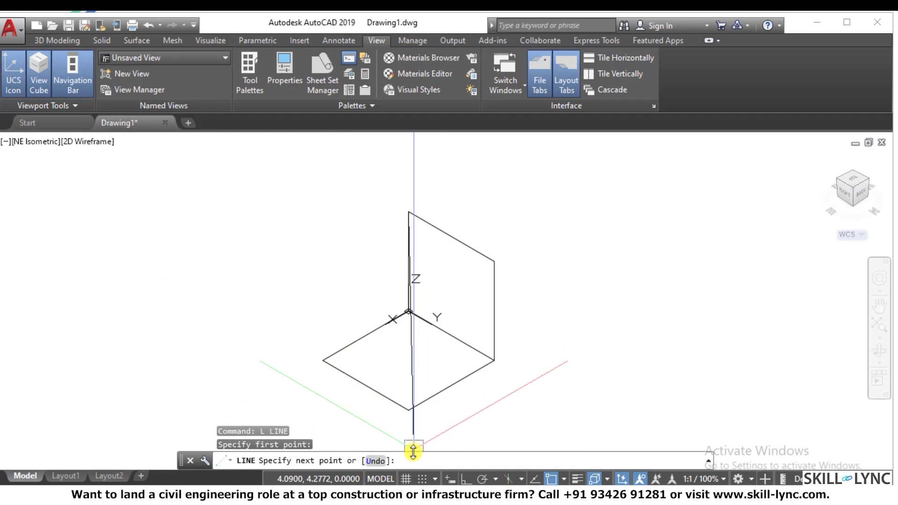
text(@)
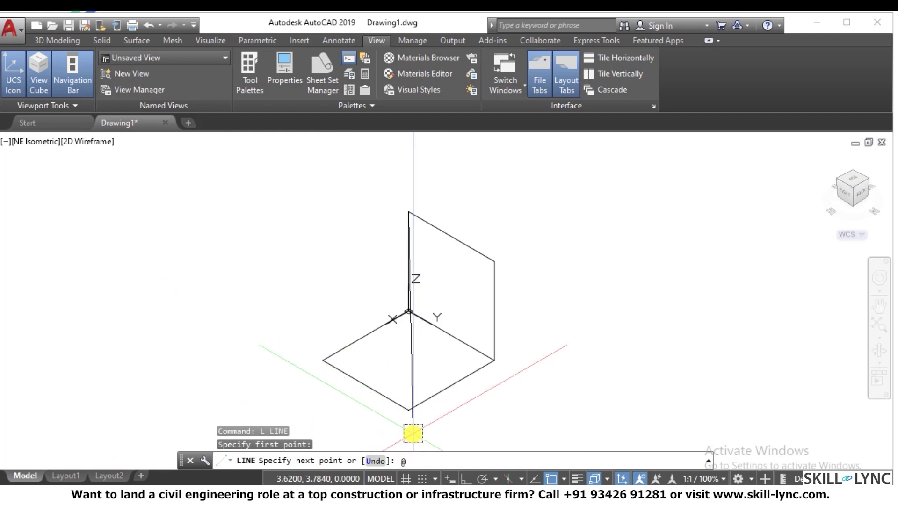
text(3,0,-3)
key(Return)
key(ctrl+z)
Step: Draw the second sloping line from the other top corner using @3,0,-3 to complete the wedge
text(l)
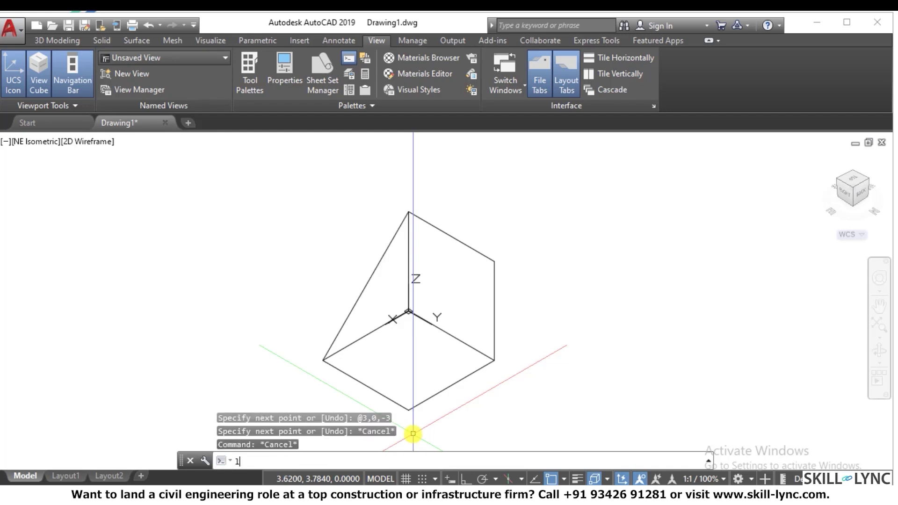
key(Return)
click(493, 261)
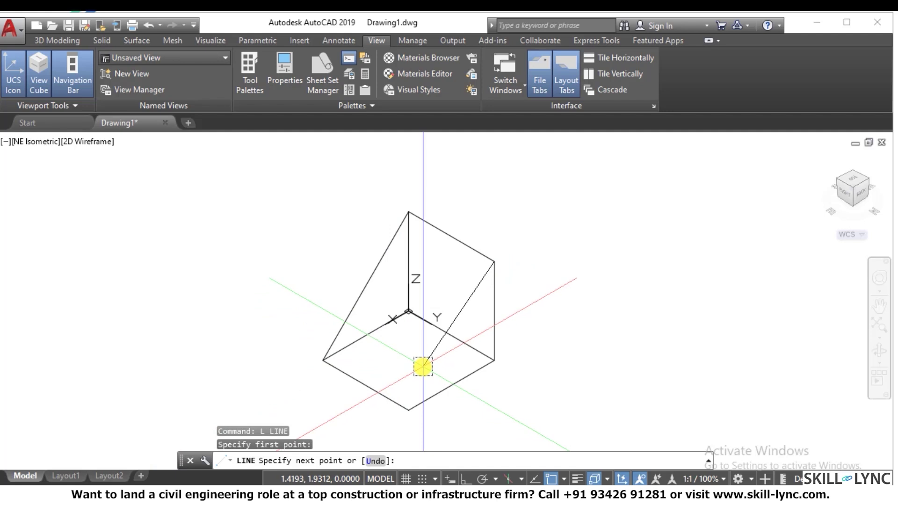
key(F8)
text(@)
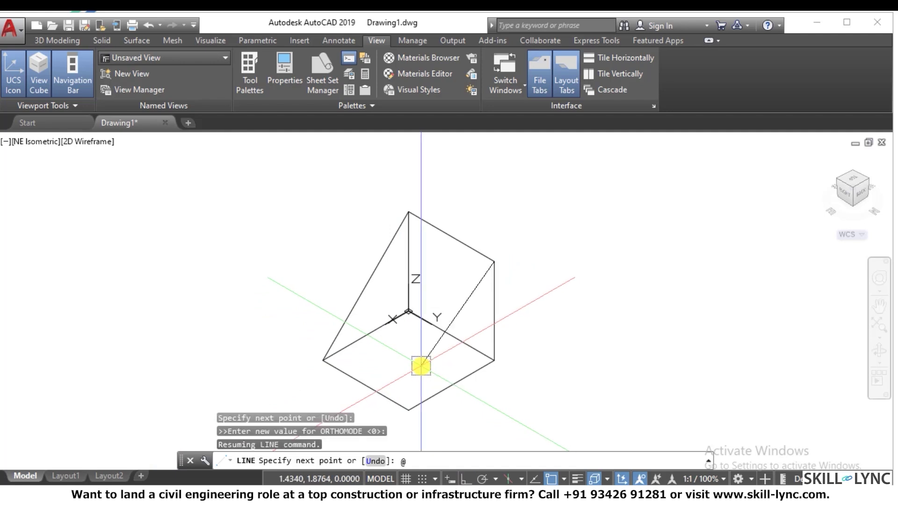
text(-)
key(BackSpace)
text(3,0,-3)
key(Return)
key(Escape)
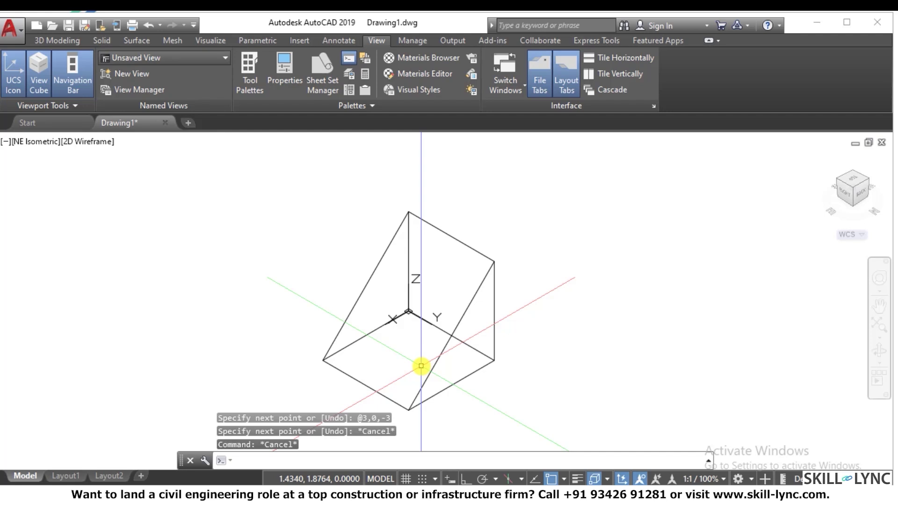
Step: Select all the wedge's lines with a crossing window and erase them
click(532, 412)
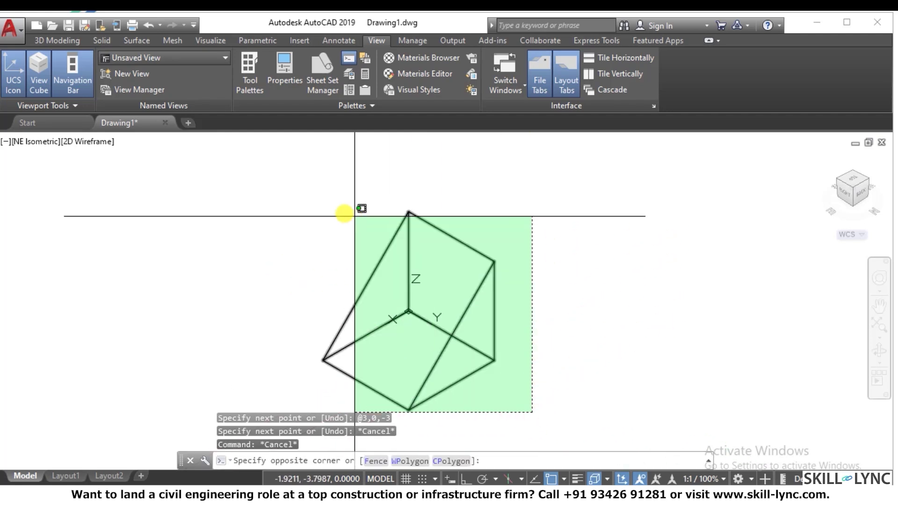
click(355, 216)
text(e)
key(Return)
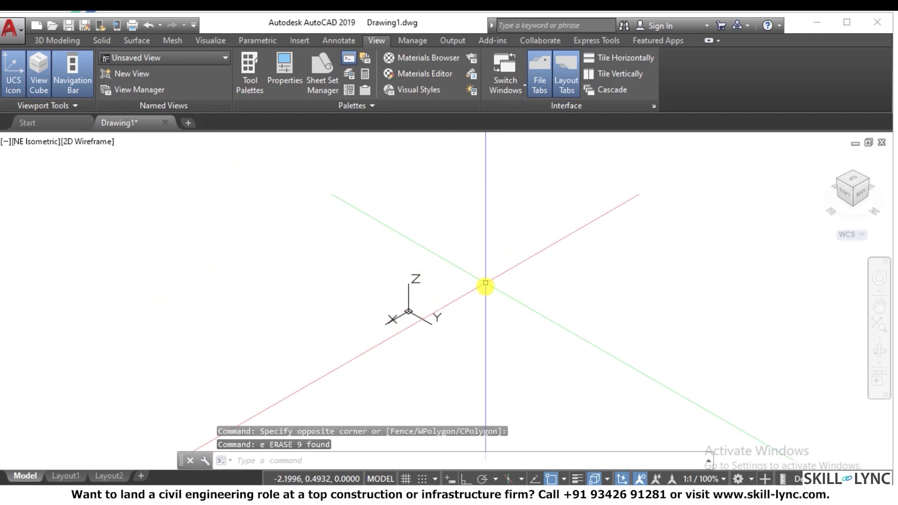
key(Escape)
scroll(485, 282, up, 3)
key(Escape)
key(Escape)
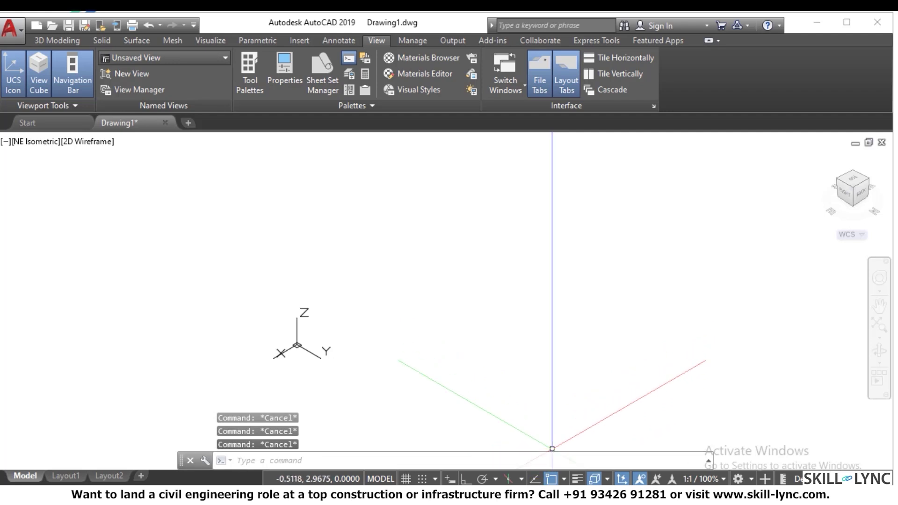
Step: Consult the relative coordinate system slide, then back in AutoCAD draw a line from 0,0,0 using the relative coordinate @3<0
click(490, 437)
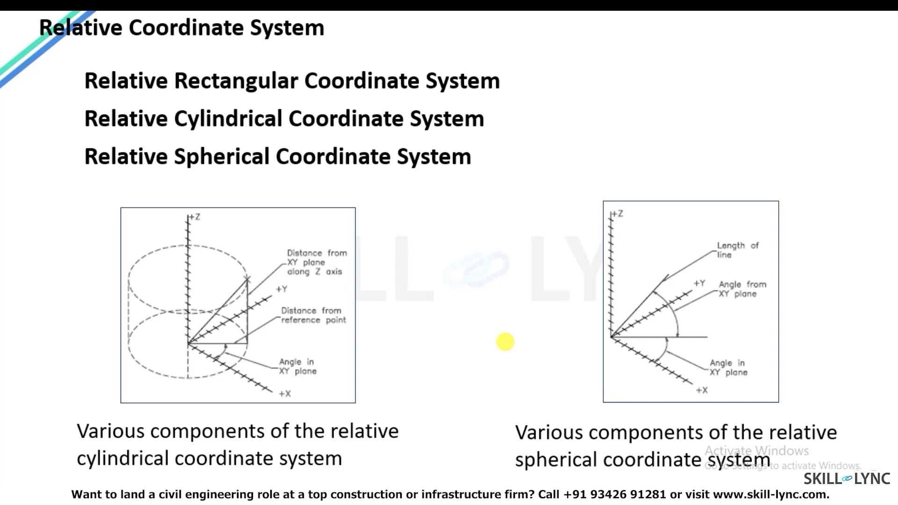
key(alt+Tab)
key(Escape)
key(Escape)
key(Escape)
text(l)
key(Return)
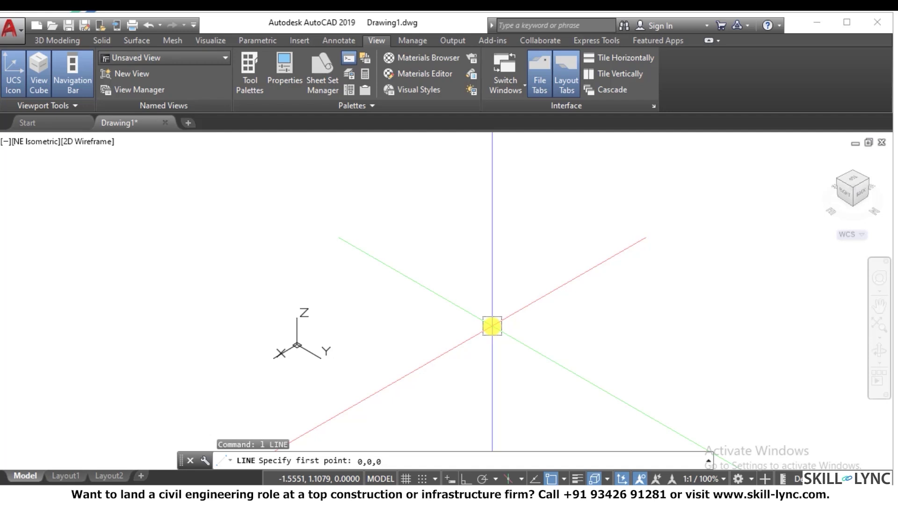
text(0,0,0)
key(Return)
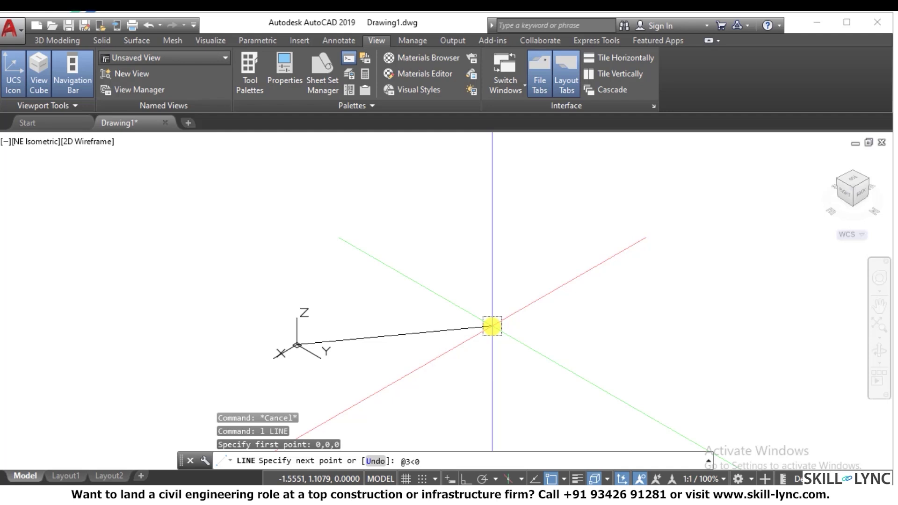
key(Return)
key(Escape)
key(Escape)
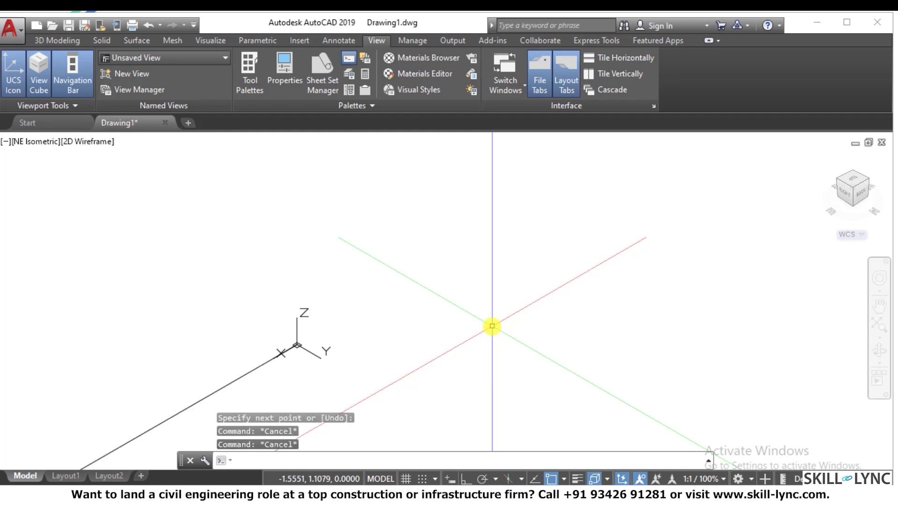
middle_drag(328, 356, 400, 310)
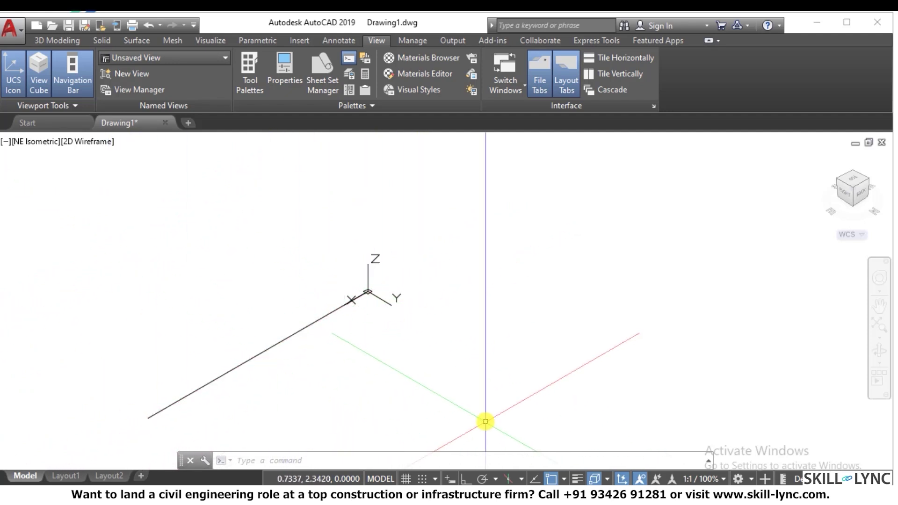
text(l)
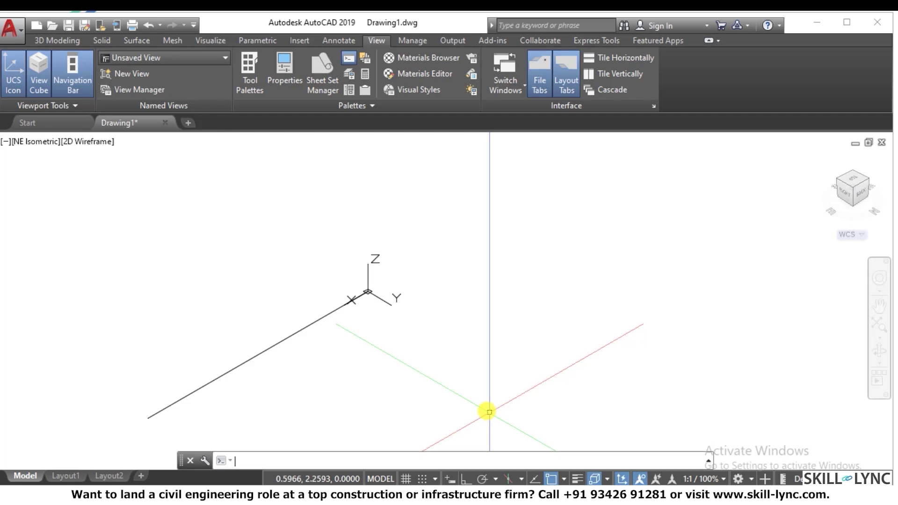
key(Return)
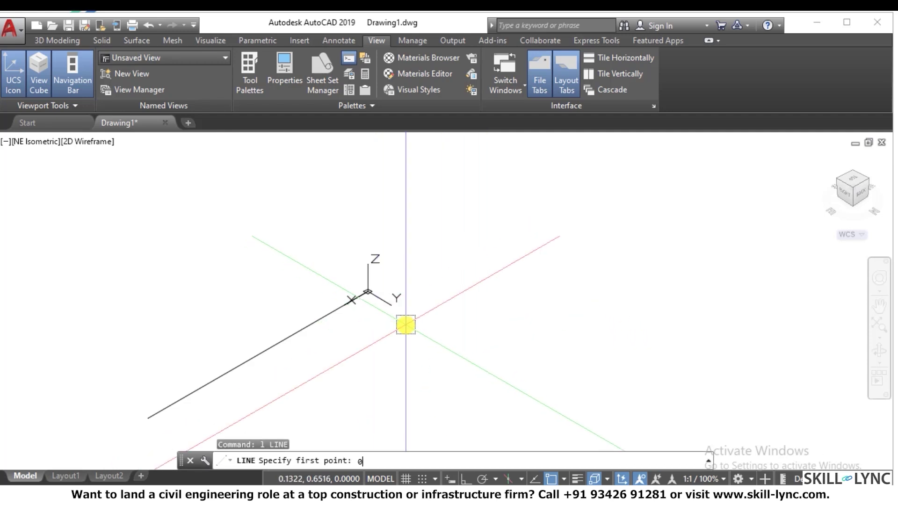
key(alt)
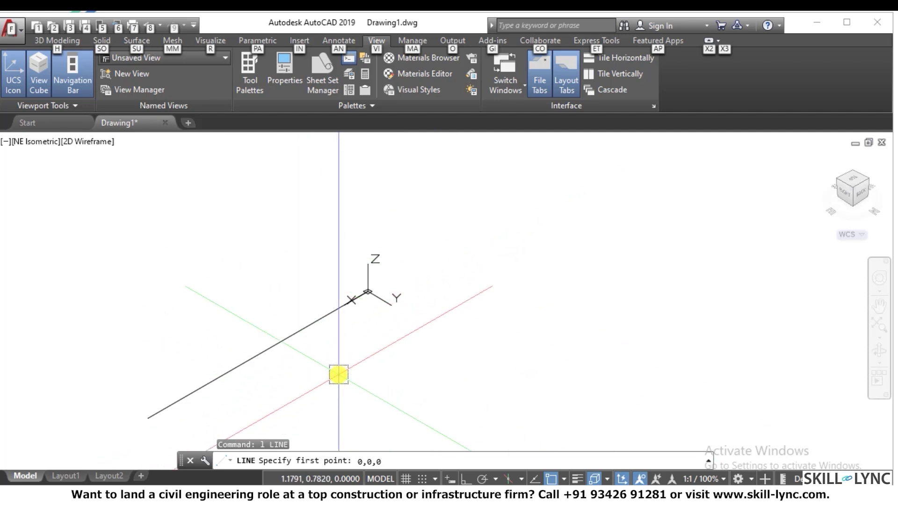
key(Escape)
key(Escape)
Step: Try to draw a second line from 0,0,0 using a relative distance of 3 and an angle
text(l)
key(Return)
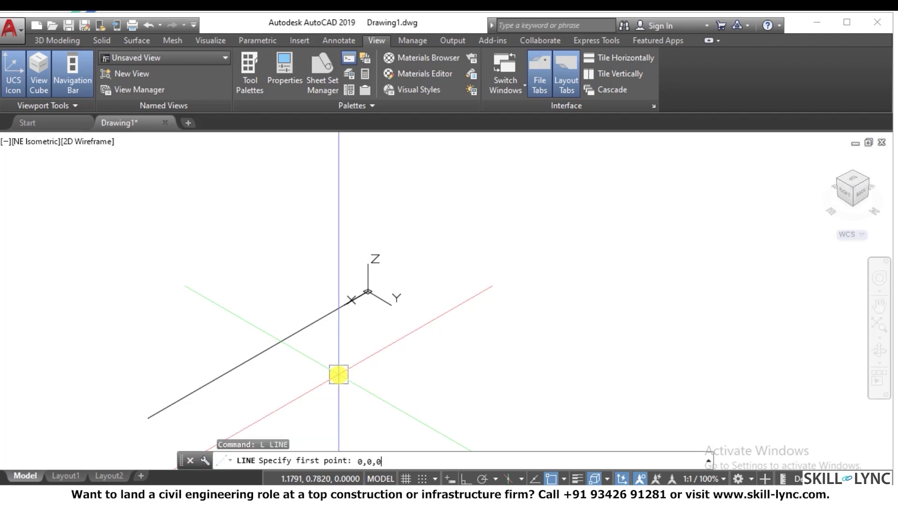
key(Return)
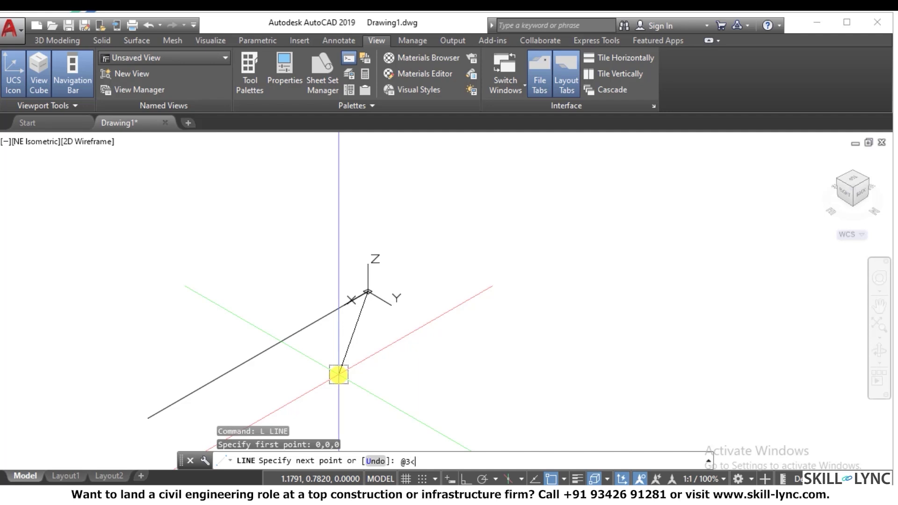
key(Escape)
key(Escape)
key(Escape)
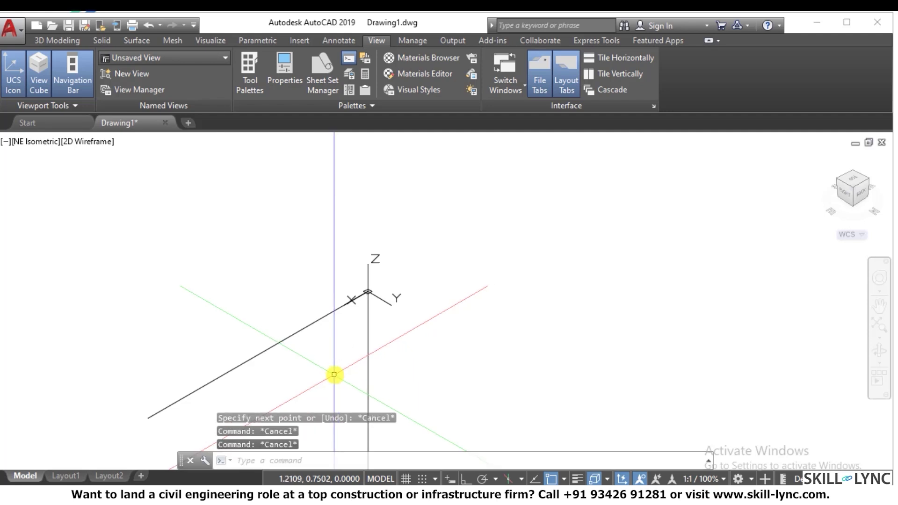
scroll(371, 306, down, 2)
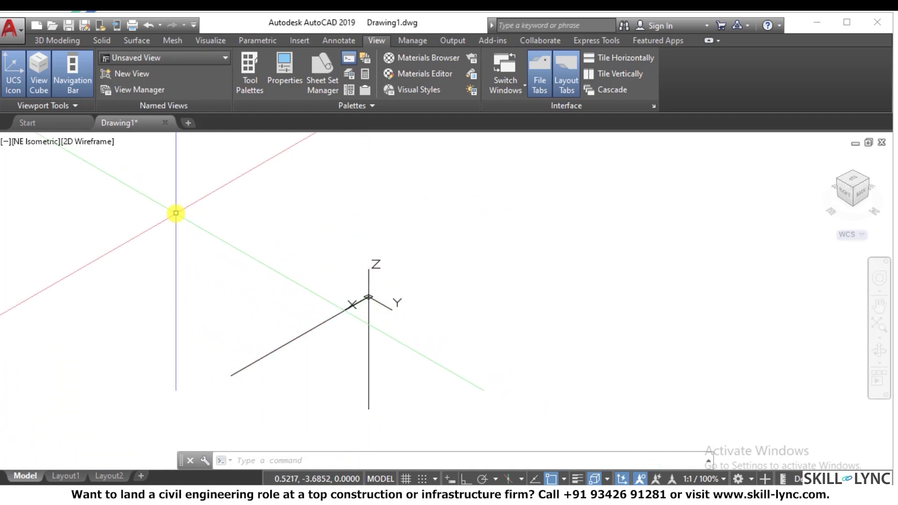
Step: Erase the vertical-looking second line that starts at the origin
click(368, 356)
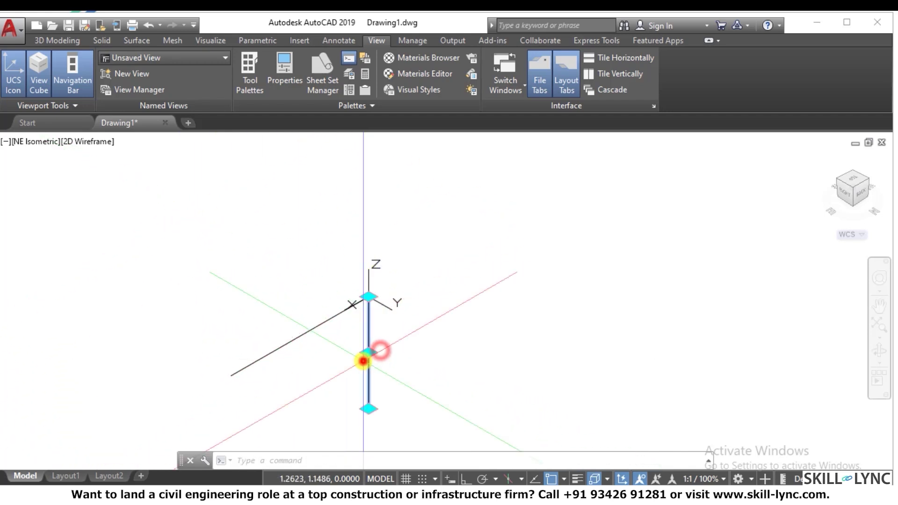
text(e)
key(Return)
key(Escape)
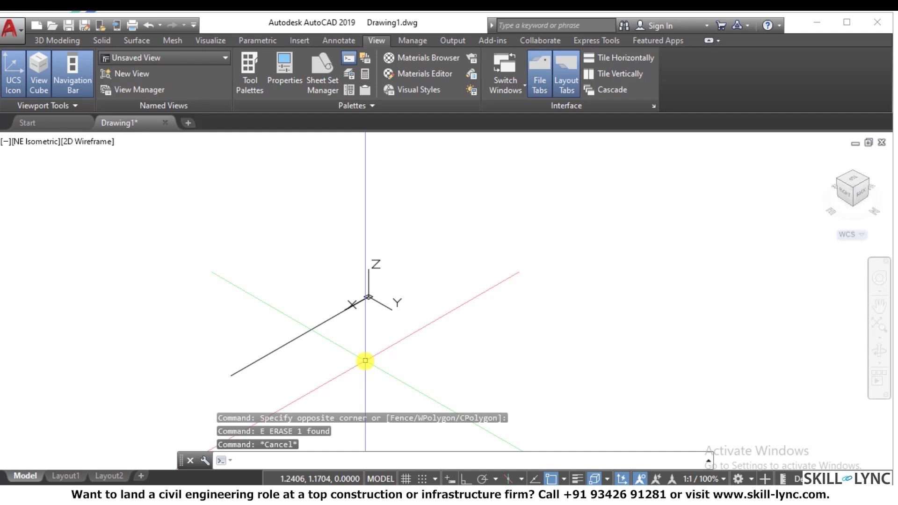
Step: Draw a line from 0,0,0 using the relative spherical coordinate @3<0<45
text(l)
key(Return)
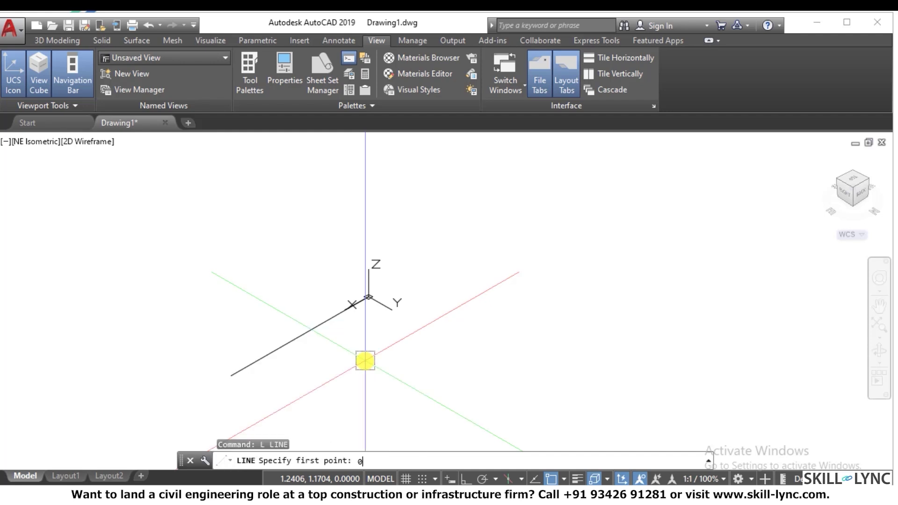
text(0,0,0)
key(Return)
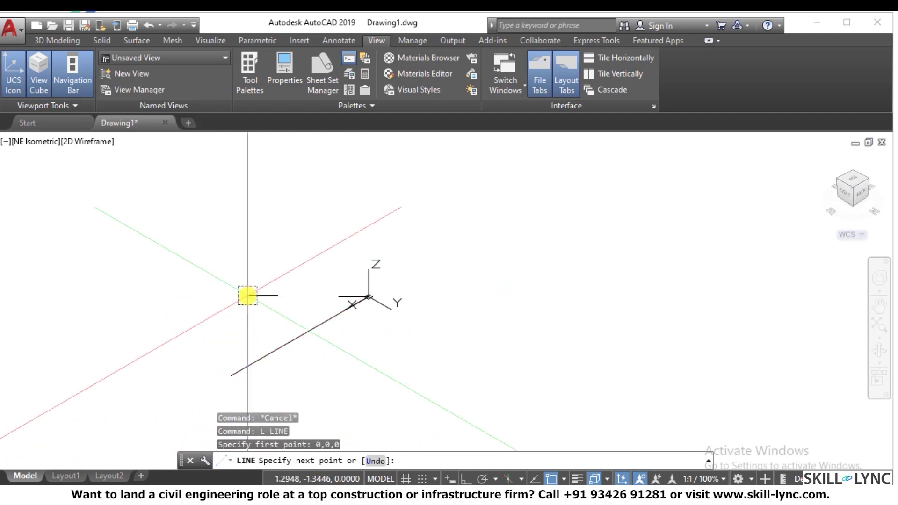
text(@3<0<)
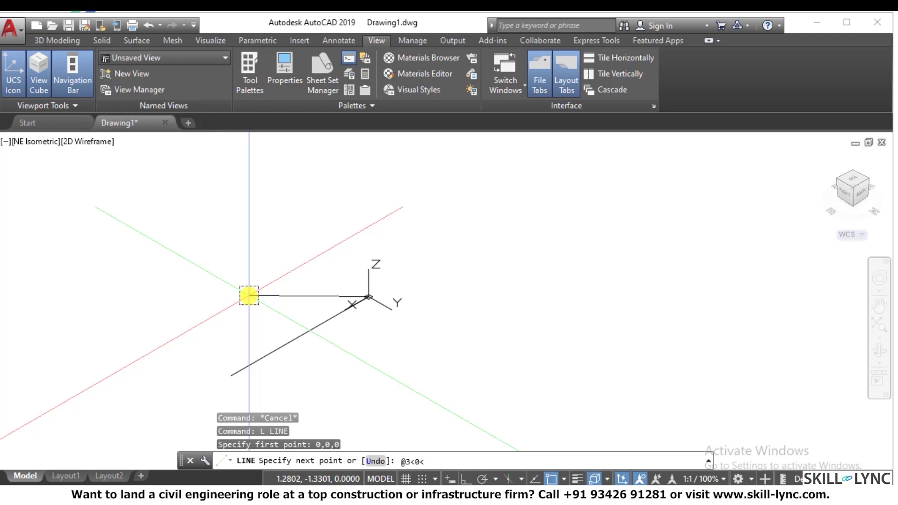
text(5)
key(Return)
key(Escape)
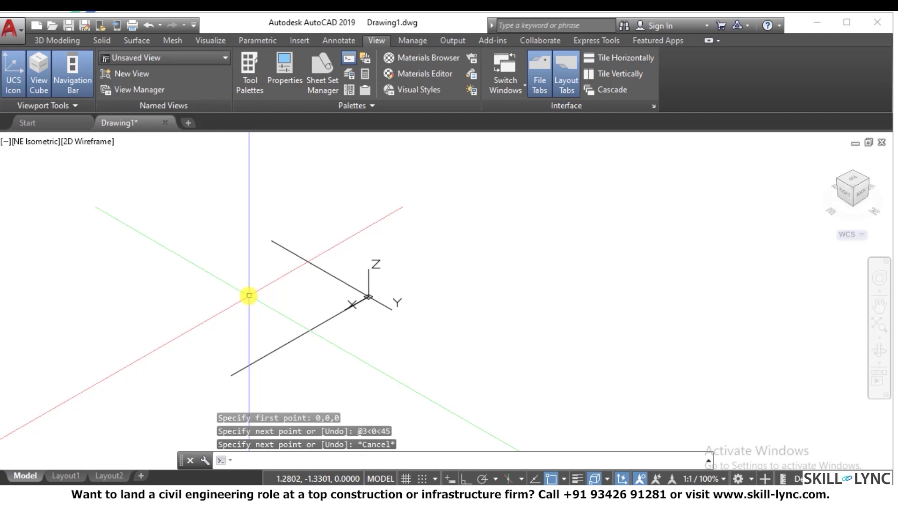
key(Escape)
key(Escape)
key(Escape)
Step: Orbit the model slightly and select the new inclined line to examine its length and direction
text(3do)
key(Return)
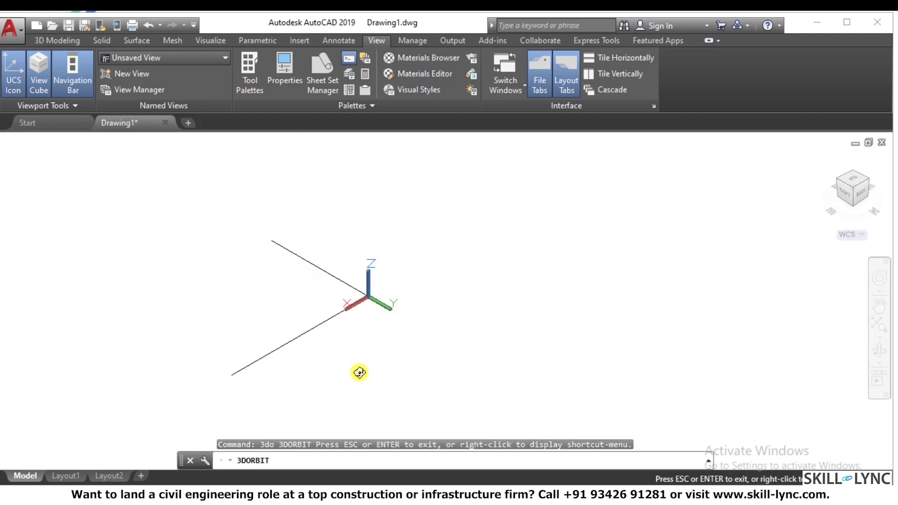
mouse_move(338, 335)
mouse_down()
mouse_move(458, 326)
mouse_move(384, 344)
mouse_move(316, 327)
mouse_move(323, 341)
mouse_up()
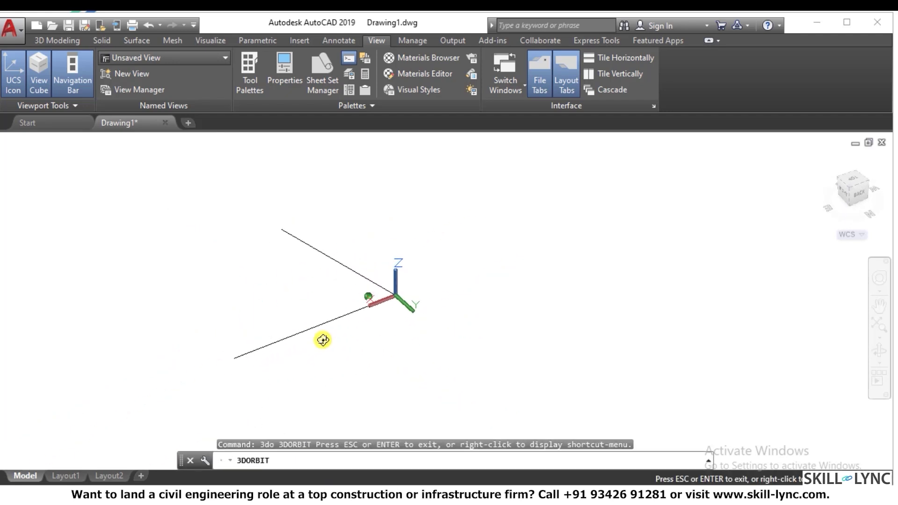
key(Escape)
click(347, 266)
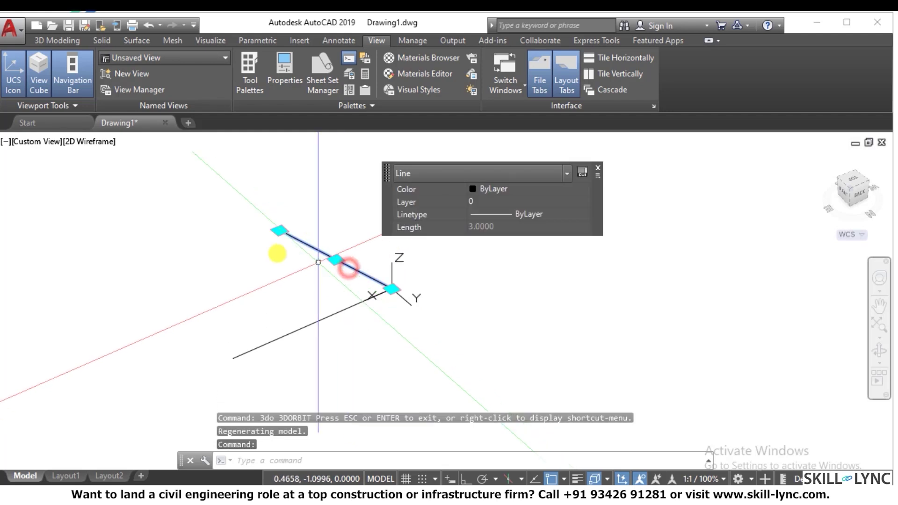
click(279, 230)
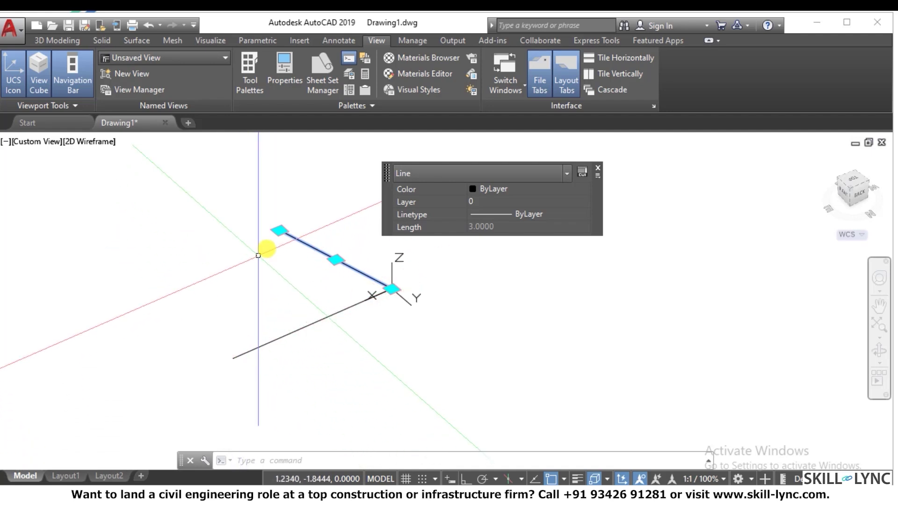
click(290, 252)
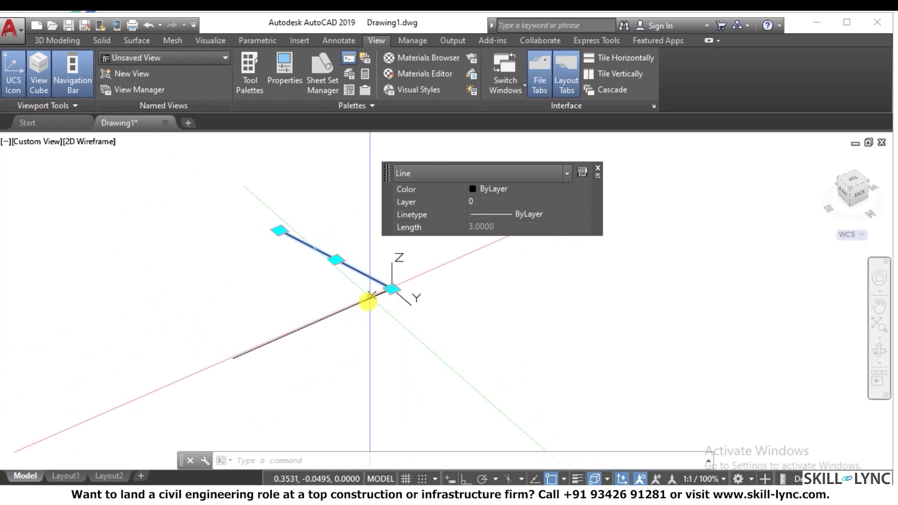
Step: Examine the inclined line's angle to the X-axis line in the front view, clear the selection and return to the home isometric view
click(859, 205)
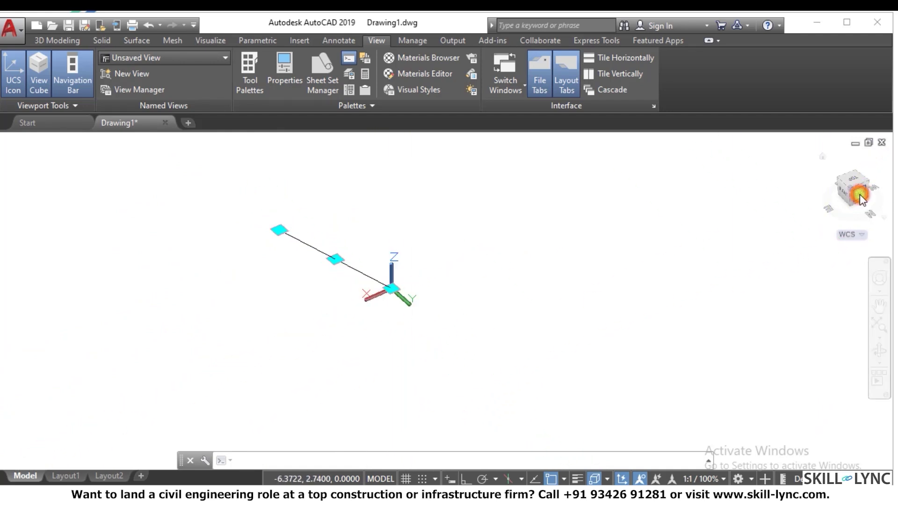
click(822, 156)
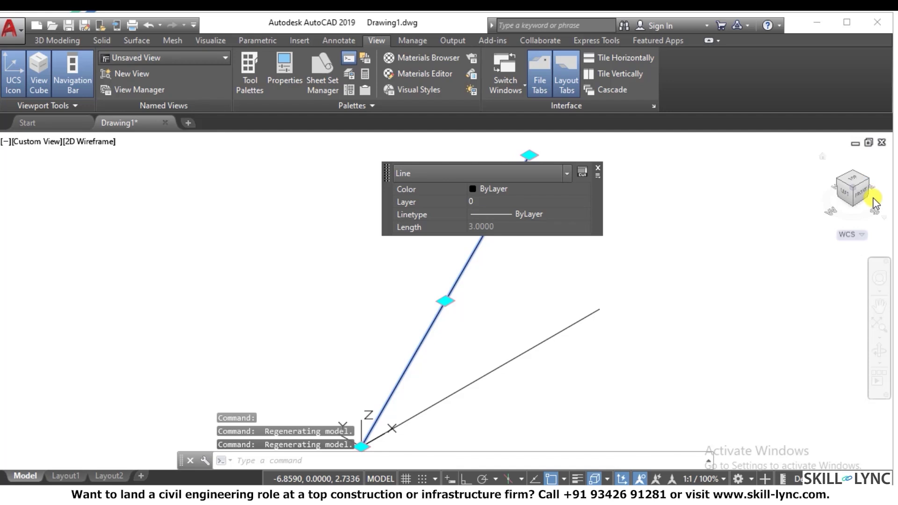
click(861, 194)
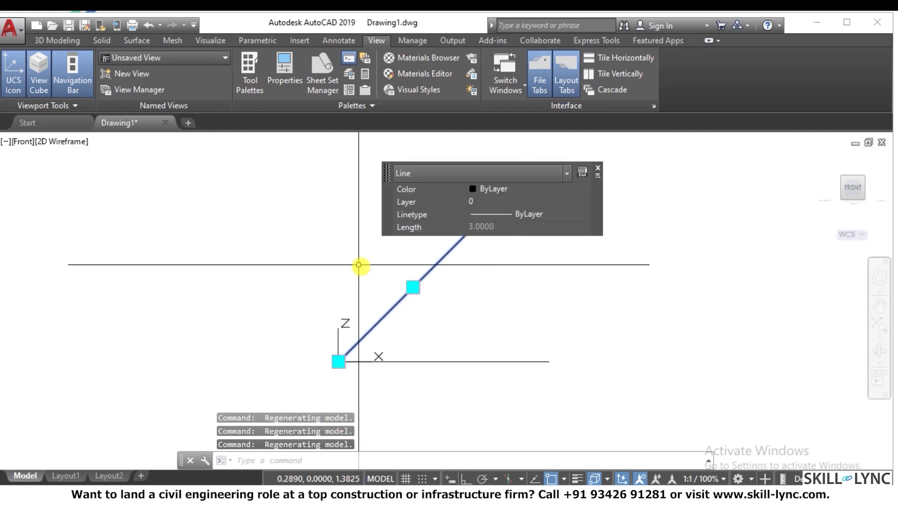
click(597, 168)
scroll(457, 261, up, 2)
key(Escape)
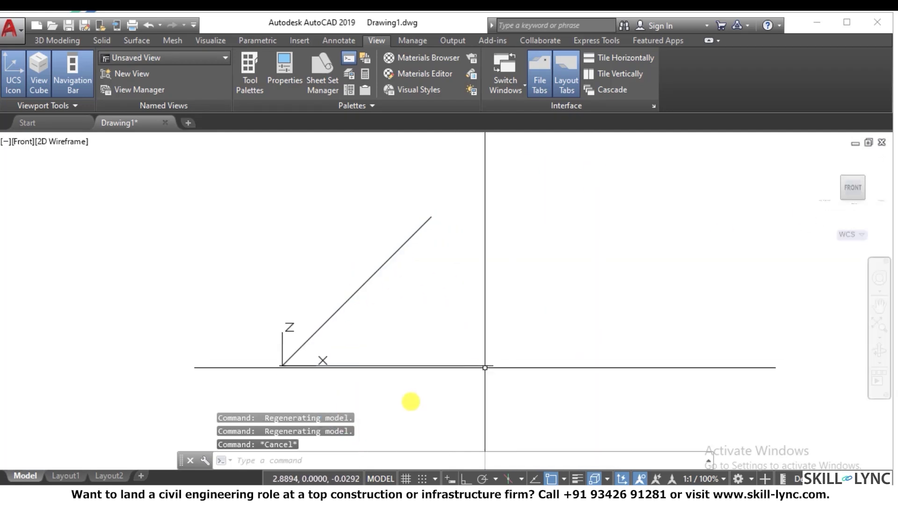
key(Escape)
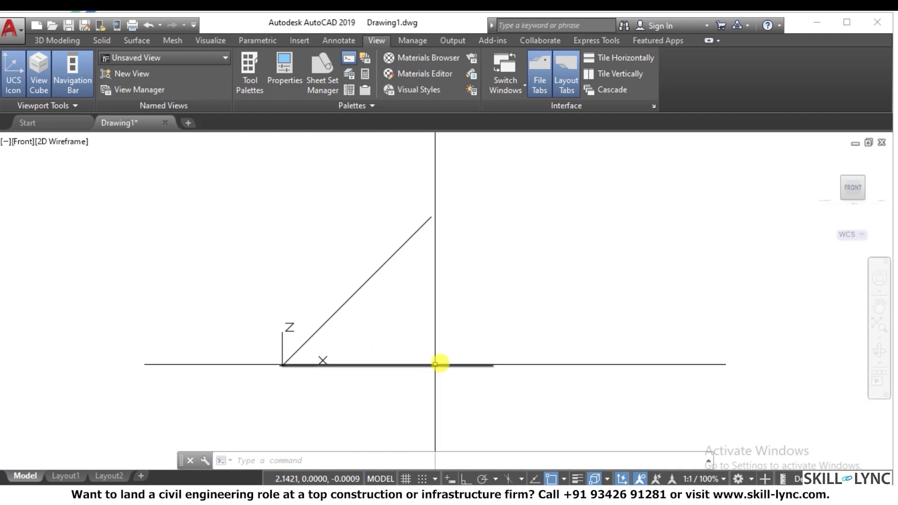
click(382, 364)
key(Escape)
key(Escape)
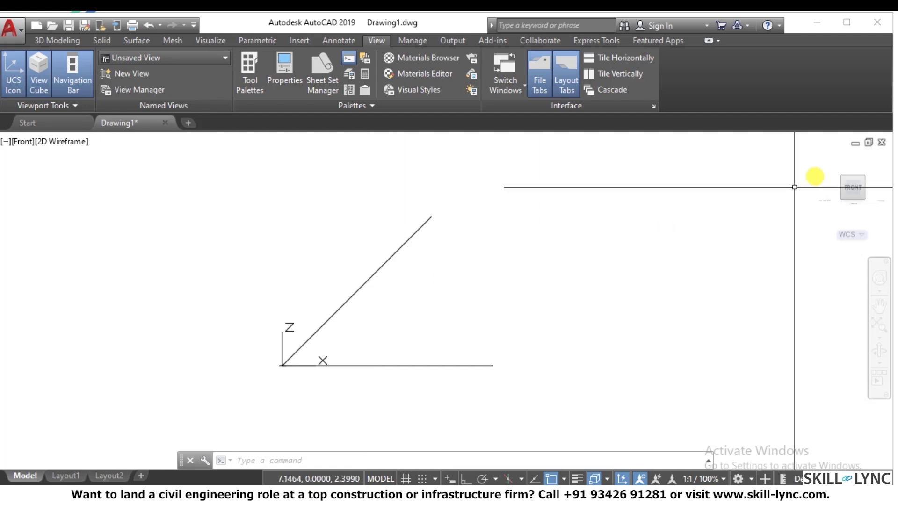
click(822, 159)
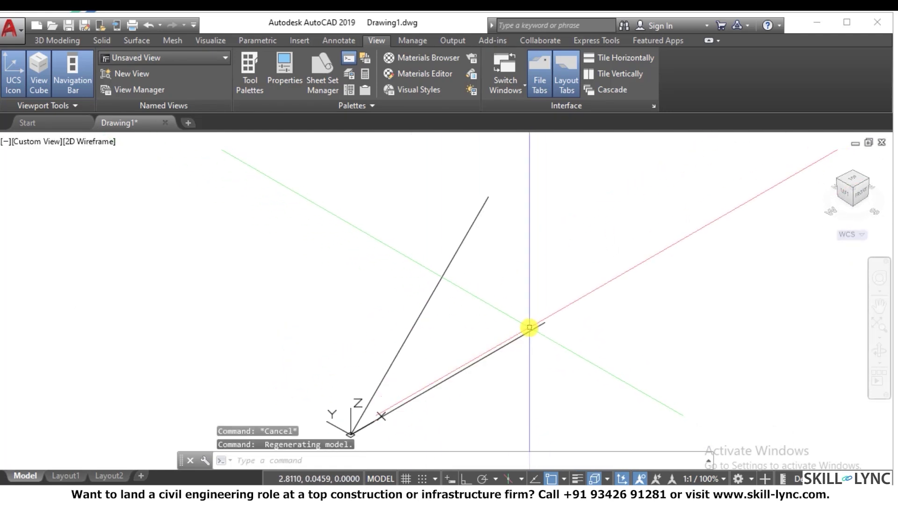
scroll(680, 291, down, 2)
scroll(680, 292, up, 2)
key(Escape)
key(Escape)
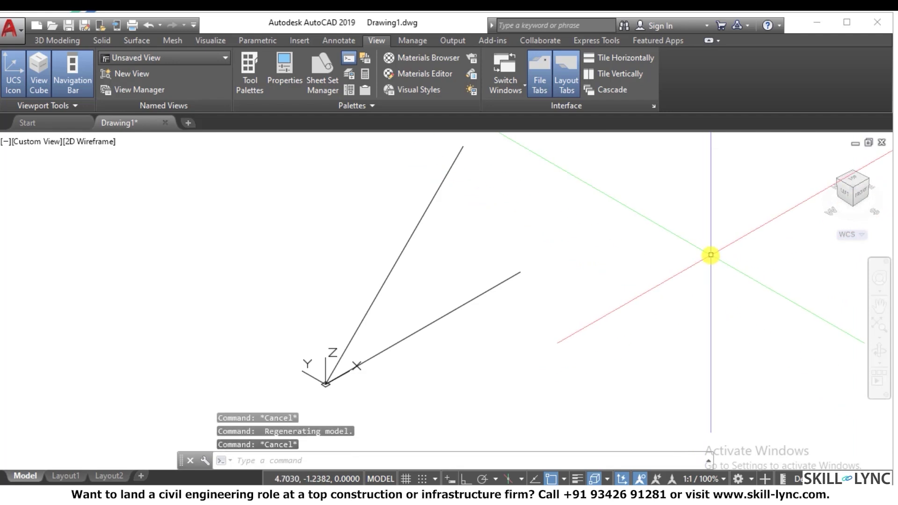
Step: Consult the spherical coordinate diagram on the relative coordinate system slide, then return to AutoCAD with no command active
text(1)
key(Return)
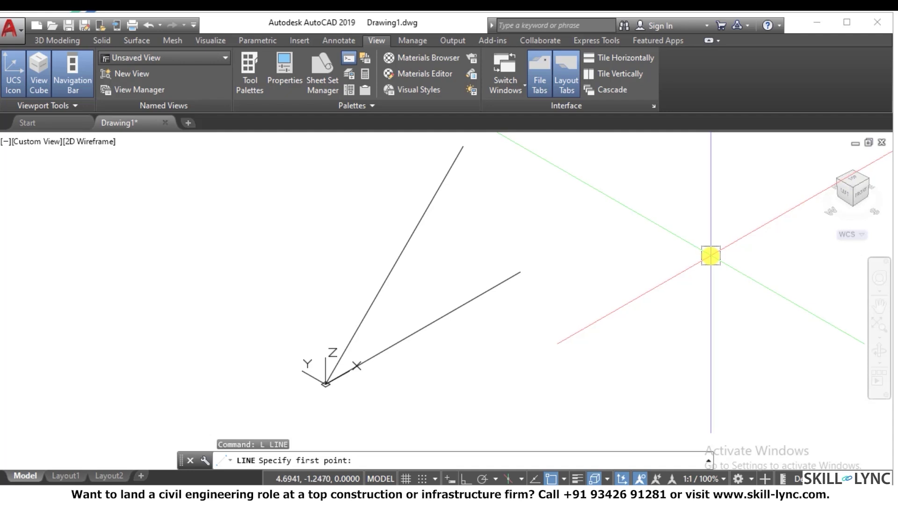
key(alt+Tab)
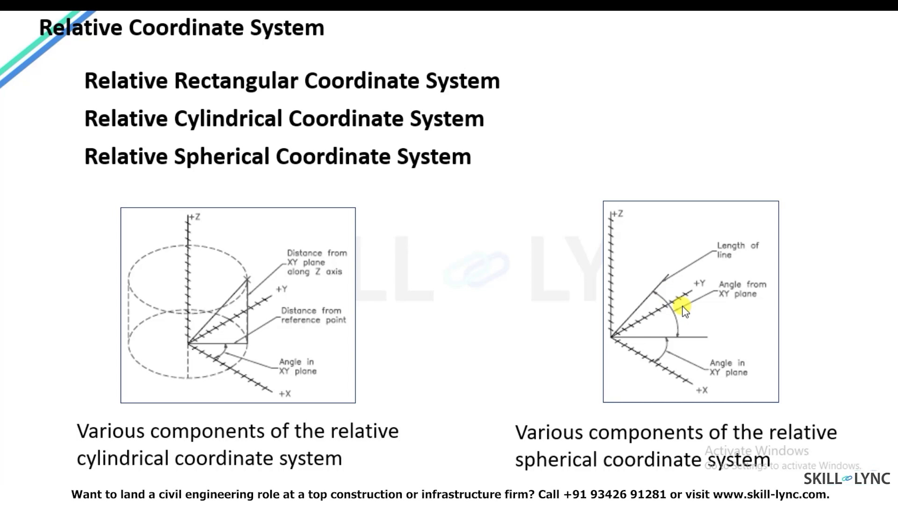
key(alt+Tab)
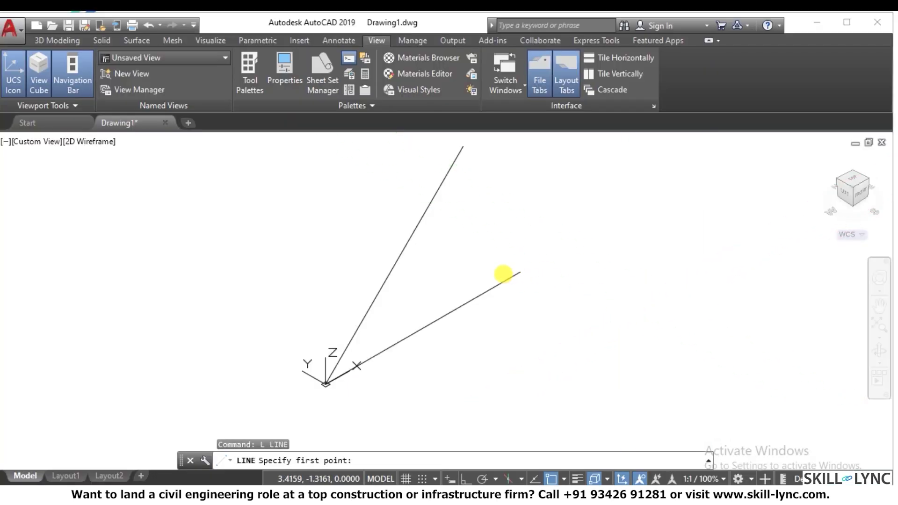
key(Escape)
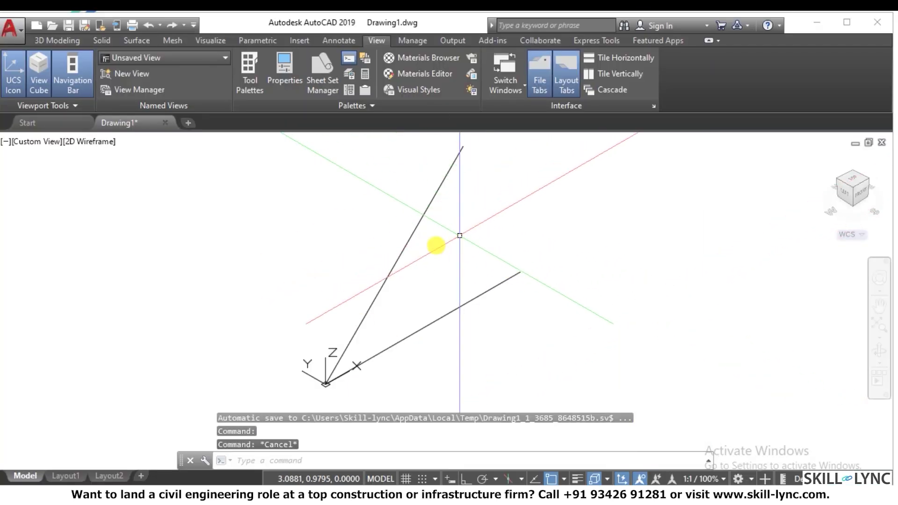
Step: Select the inclined line with a crossing window and erase it
click(411, 286)
click(337, 268)
text(E)
key(Return)
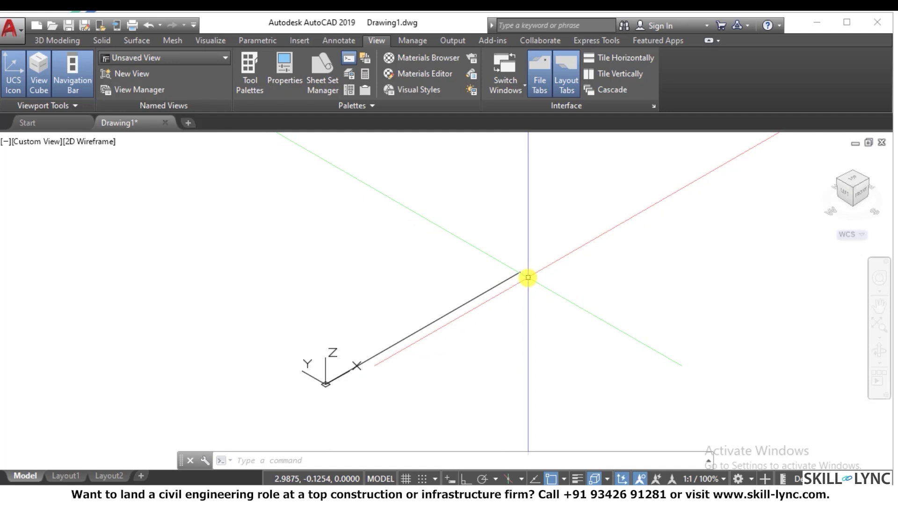
Step: Draw a line from 0,0,0 using the relative coordinate @3<45 and check it in the top view before returning to the home view
text(l)
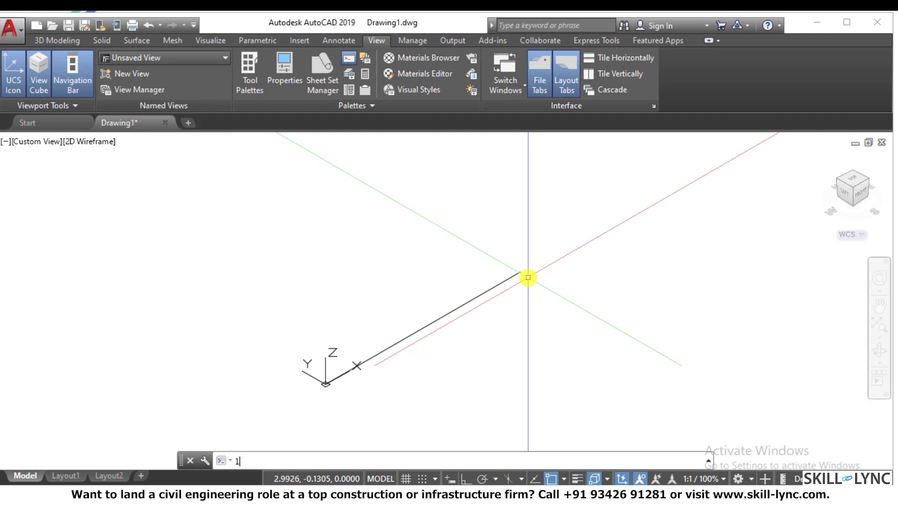
key(Return)
text(0,0,)
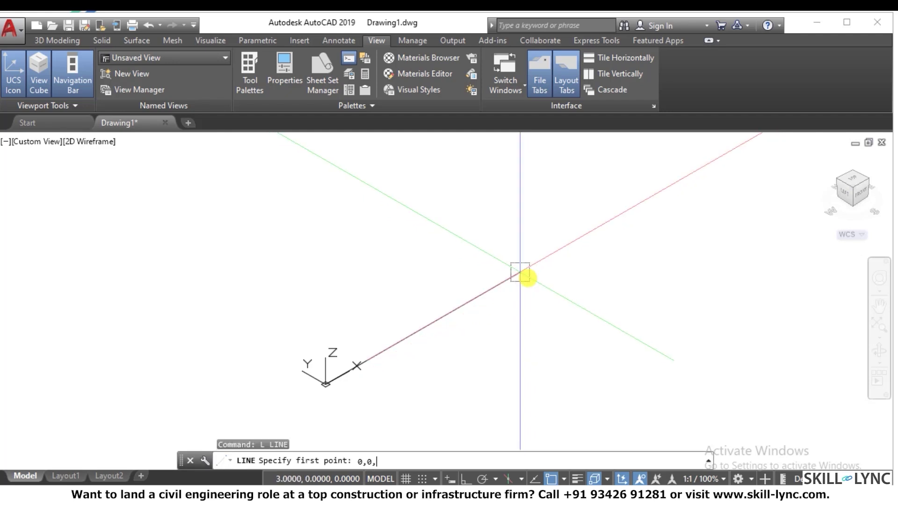
text(0)
key(Return)
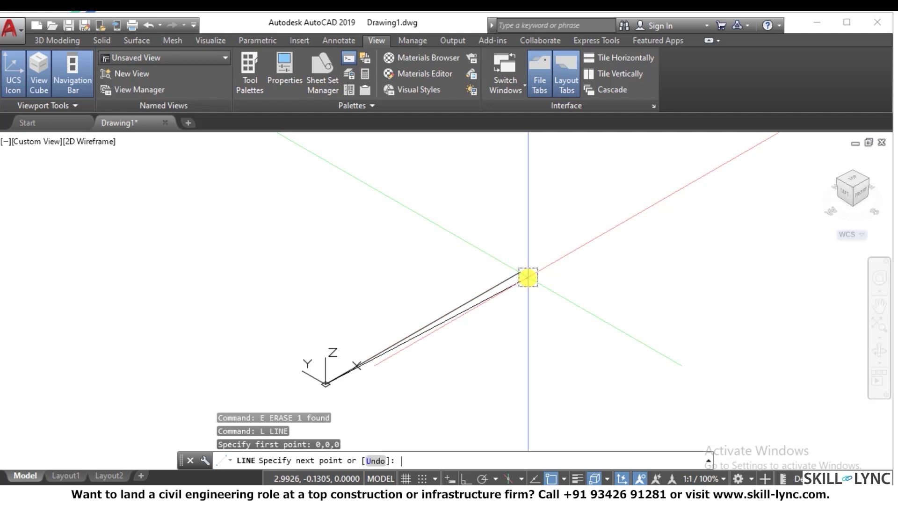
text(@)
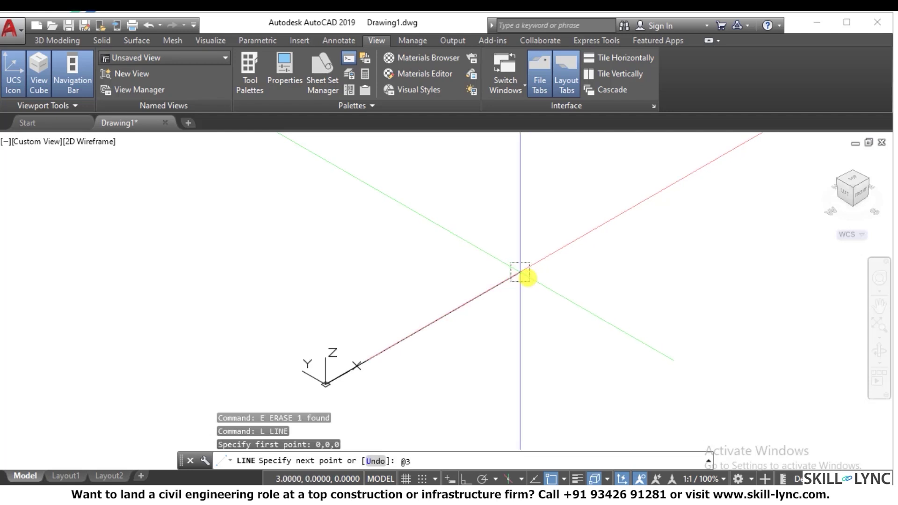
text(3<45)
key(Return)
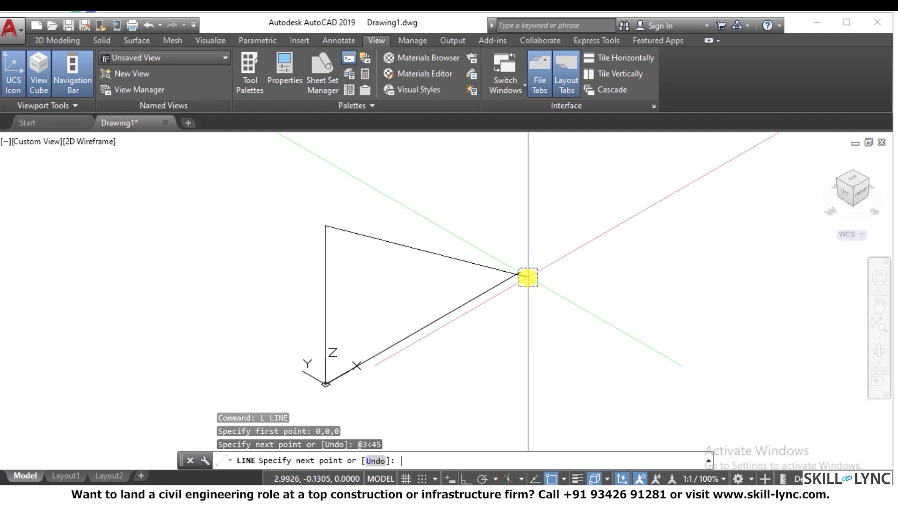
key(Escape)
key(Escape)
key(Escape)
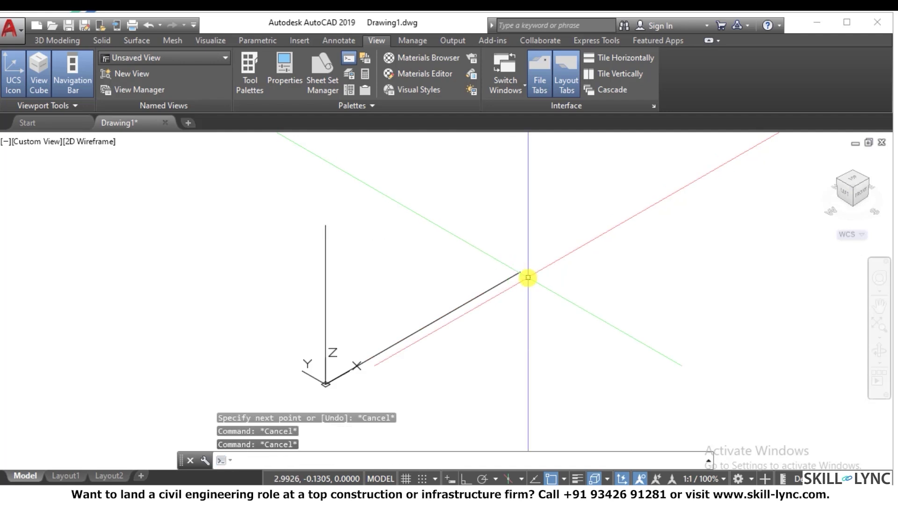
click(858, 179)
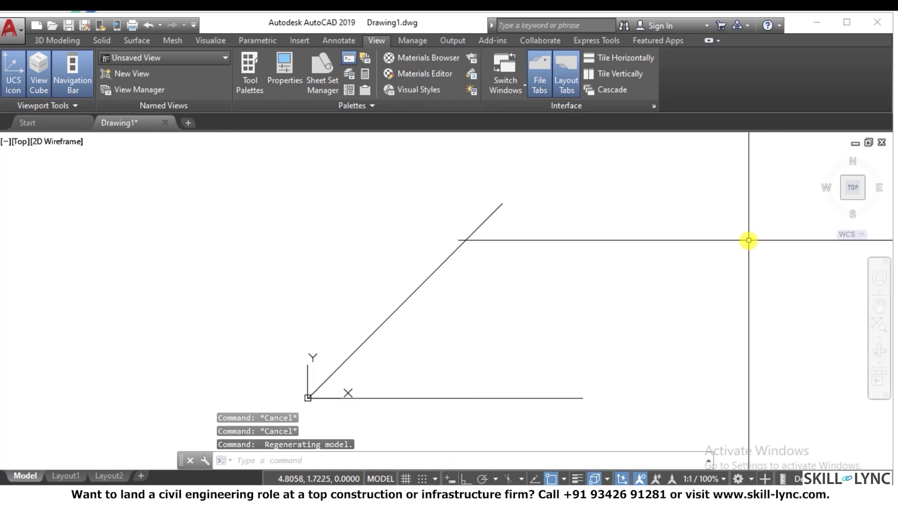
click(824, 158)
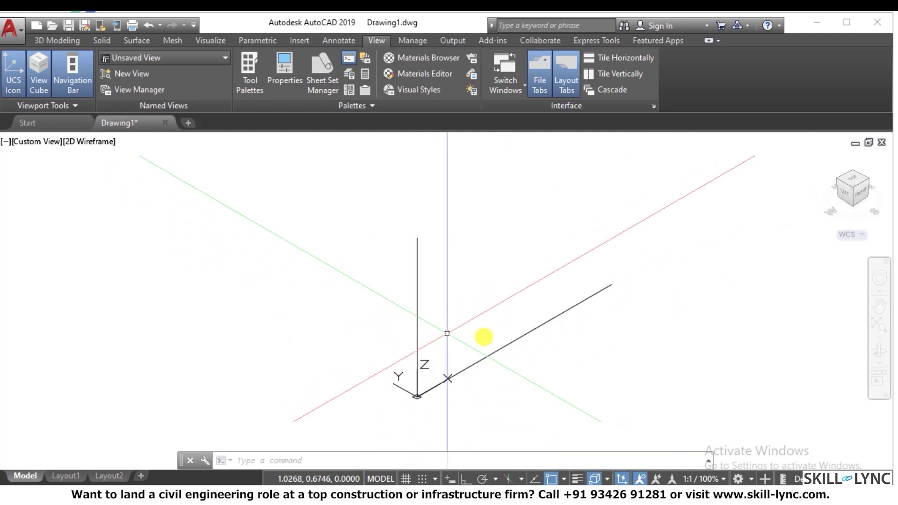
text(dimangle)
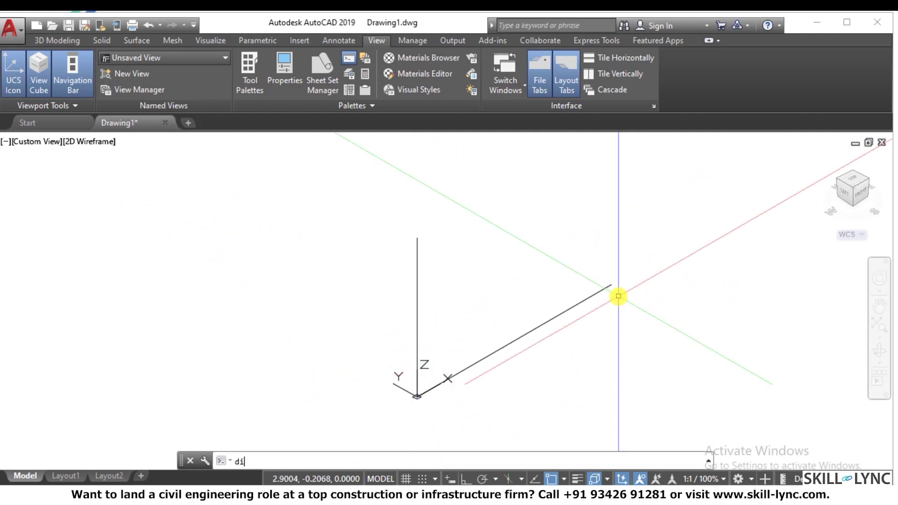
key(Return)
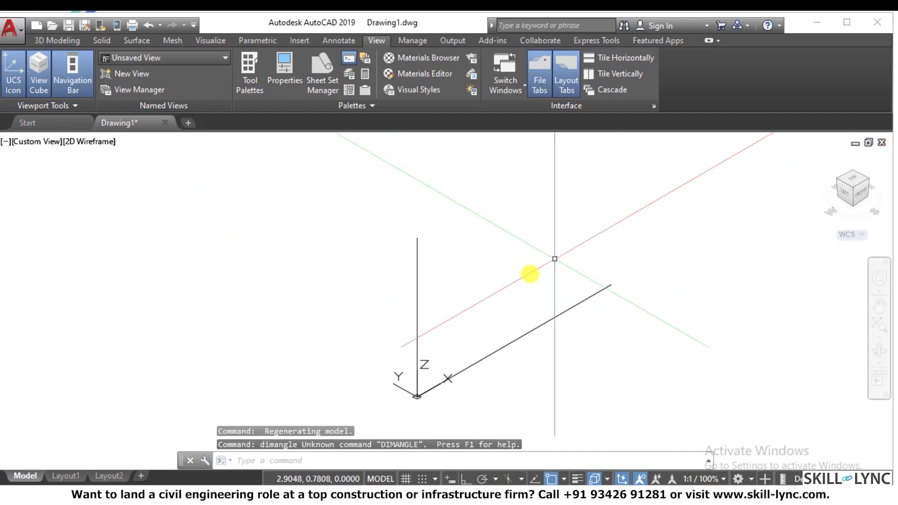
key(Escape)
key(Escape)
text(dimangle)
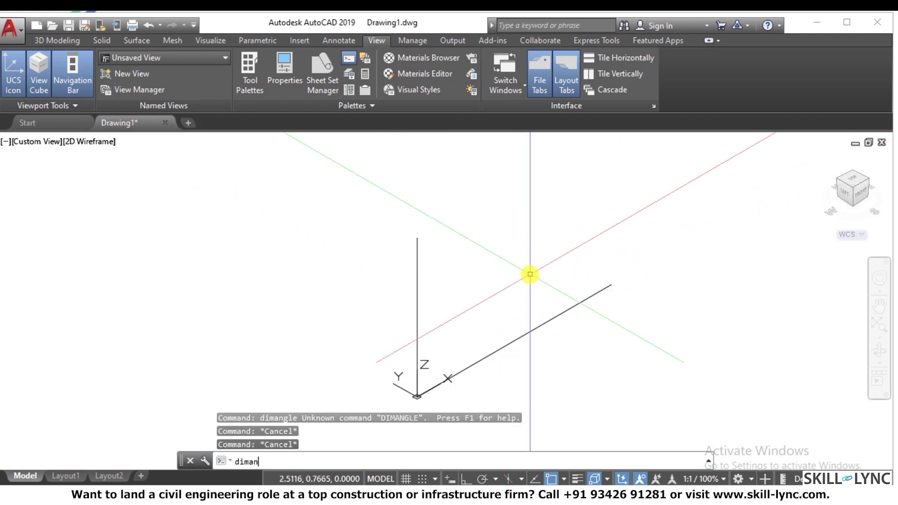
key(Return)
key(Escape)
key(Escape)
key(Escape)
Step: Add an angular dimension between the line along the X axis and the @3<45 line, placing its arc between them
text(dimang)
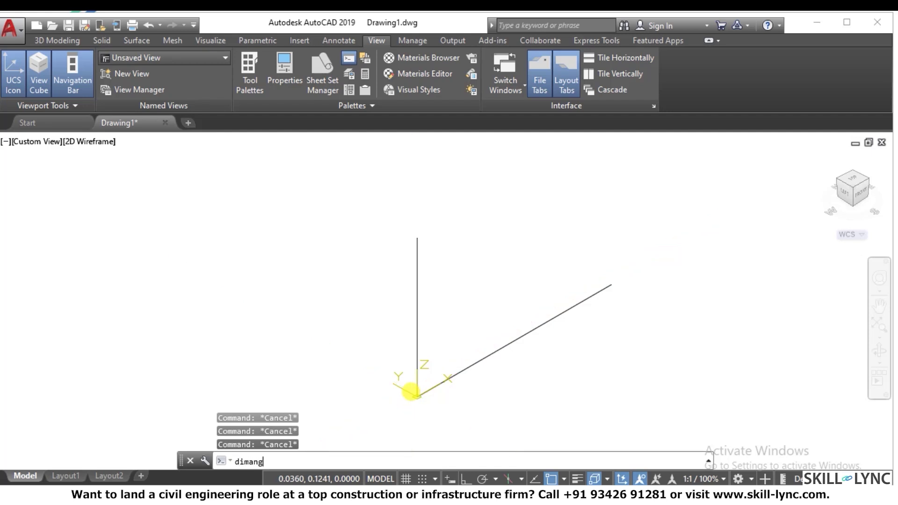
key(Return)
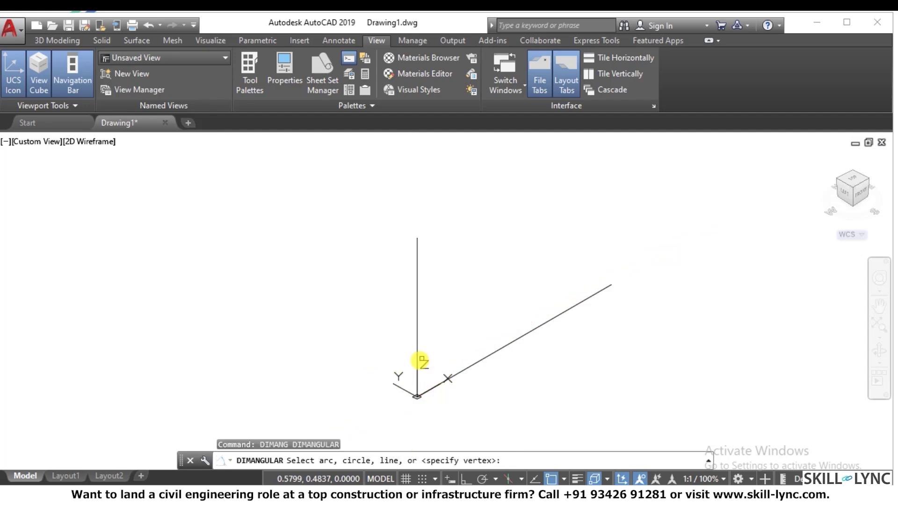
click(417, 370)
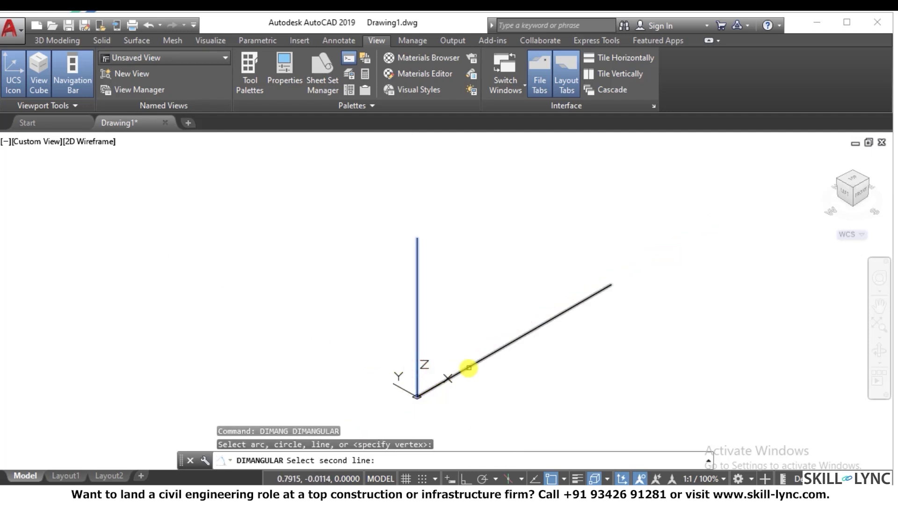
click(475, 364)
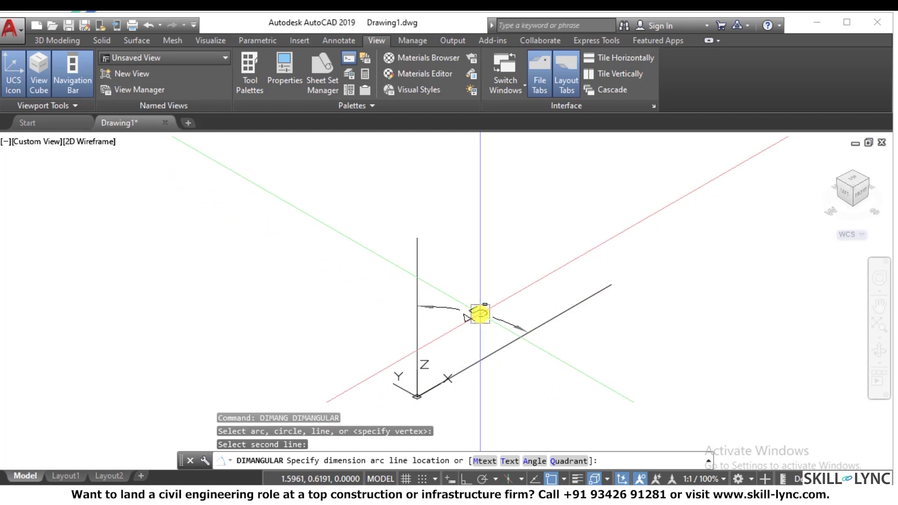
click(480, 315)
middle_drag(518, 362, 441, 392)
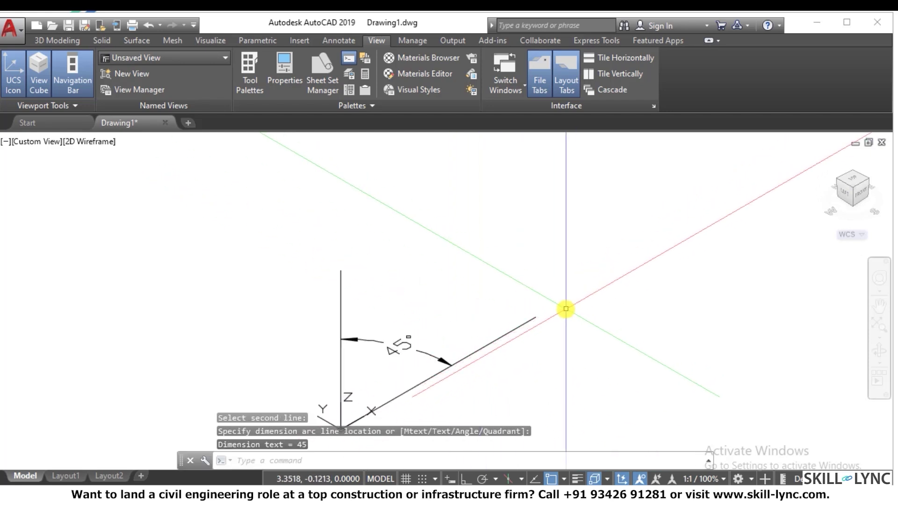
key(Escape)
key(Escape)
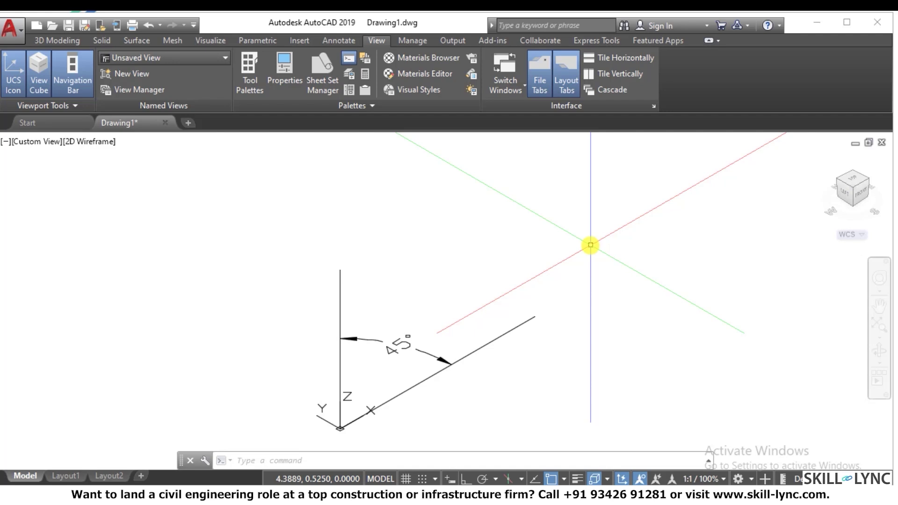
Step: Draw a line from 0,0,0 using the relative spherical coordinate @3<45<45
text(l)
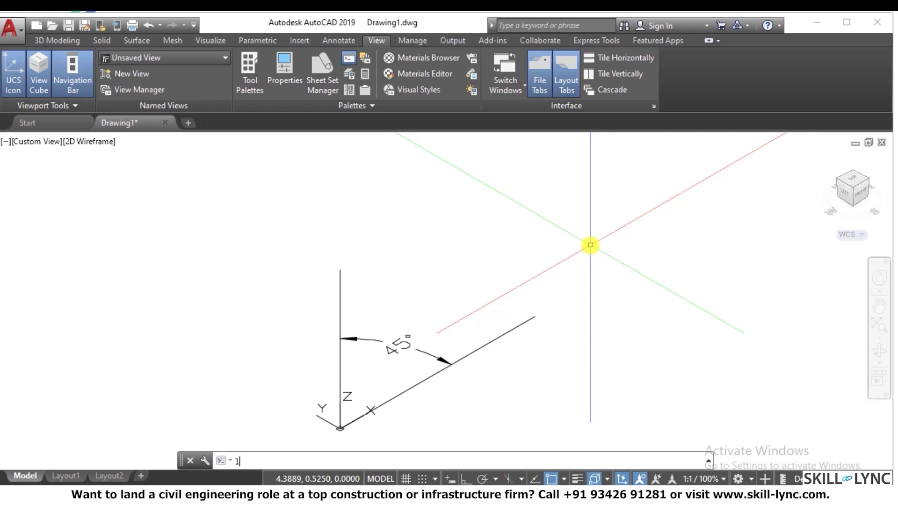
key(Return)
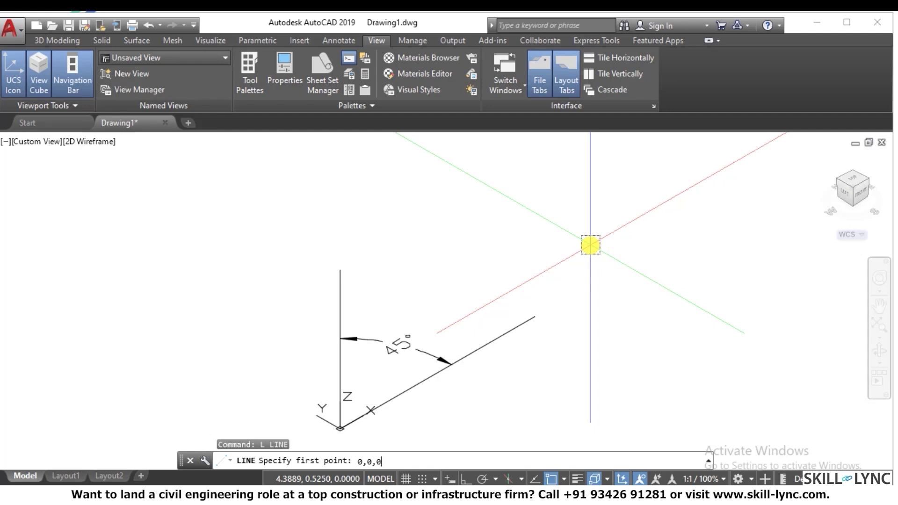
key(Return)
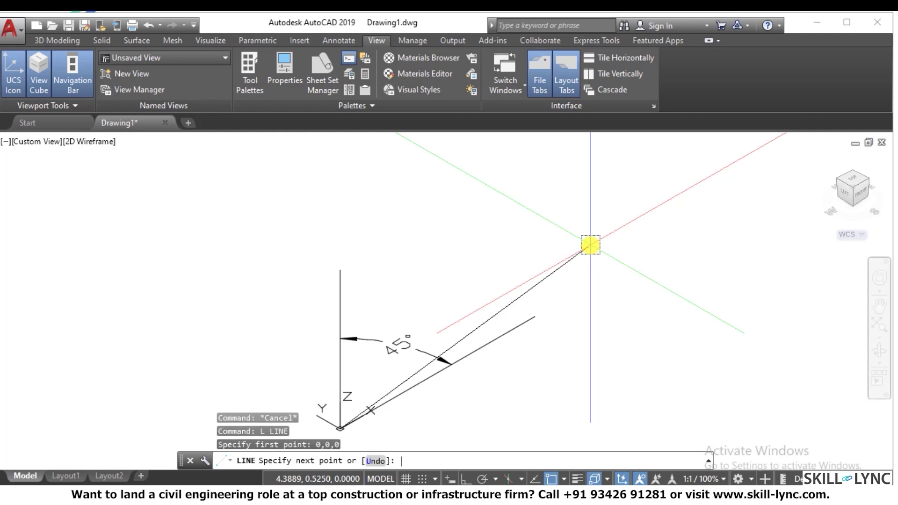
text(@)
text(45<45)
key(Return)
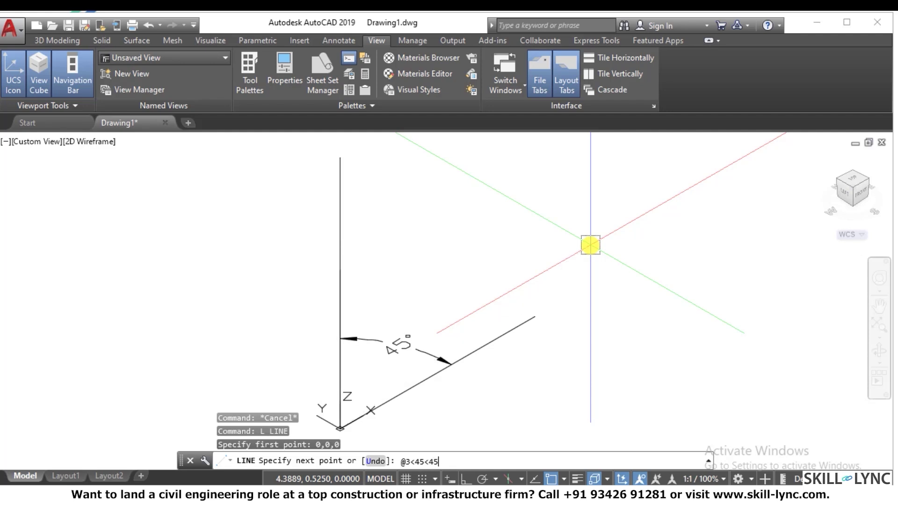
key(Return)
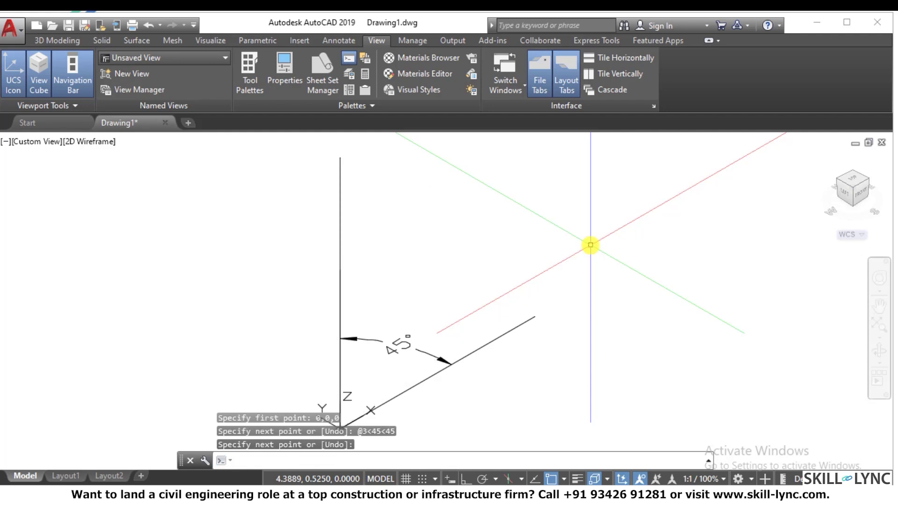
Step: Switch to the SE Isometric view, check the properties of the newly drawn spherical-coordinate line and clear the selection
click(867, 179)
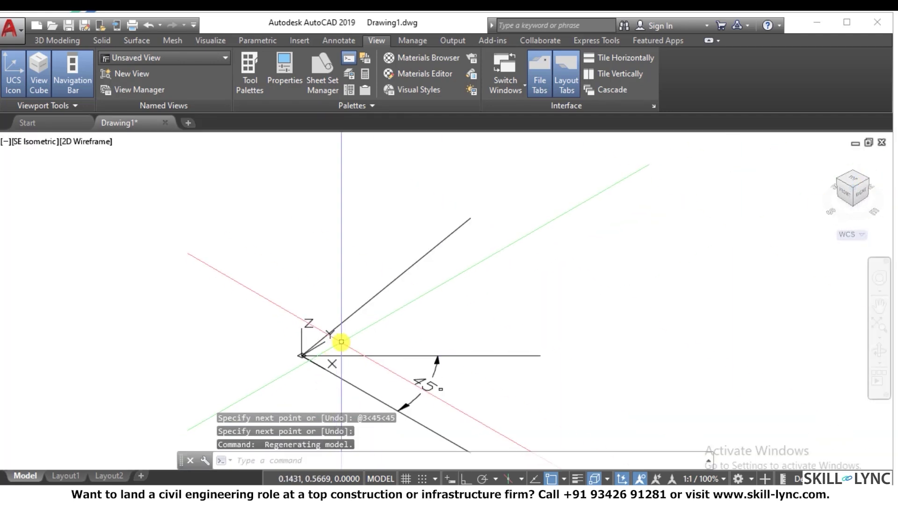
click(374, 304)
click(363, 278)
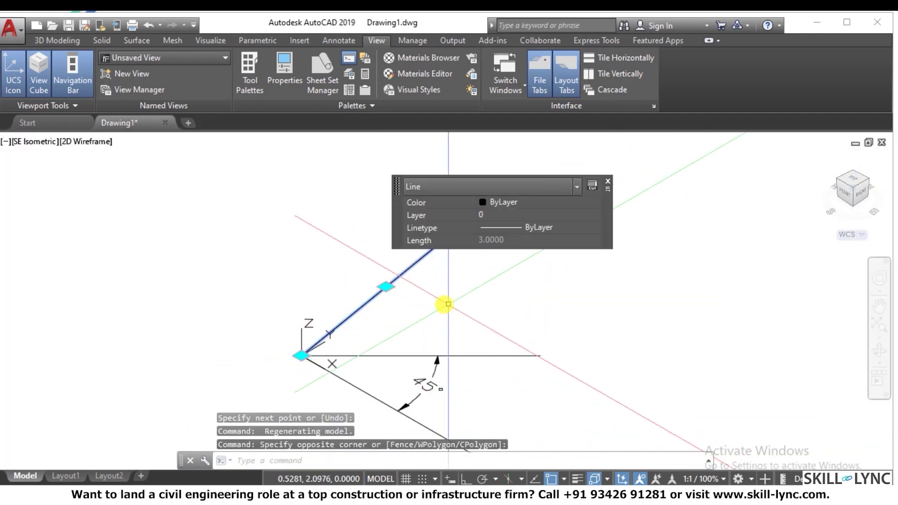
key(Escape)
key(Escape)
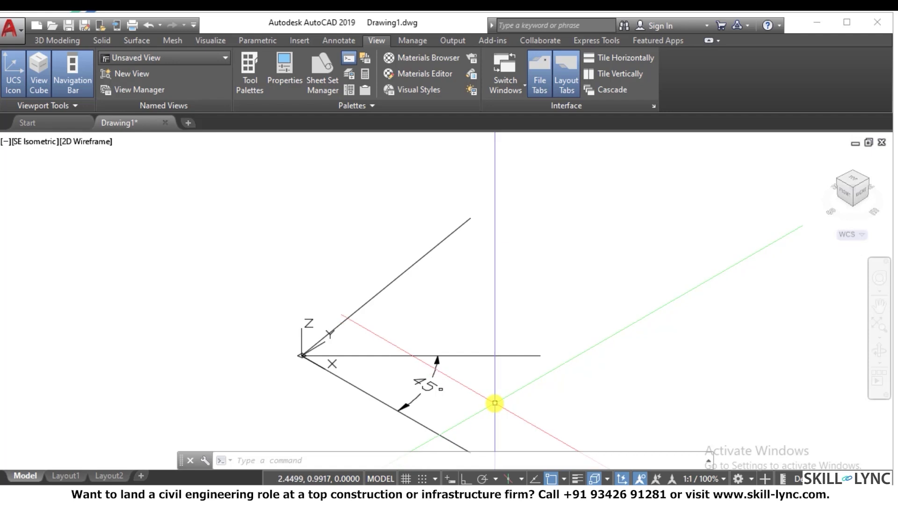
Step: Erase all three lines and the angular dimension from the drawing
click(459, 406)
click(328, 354)
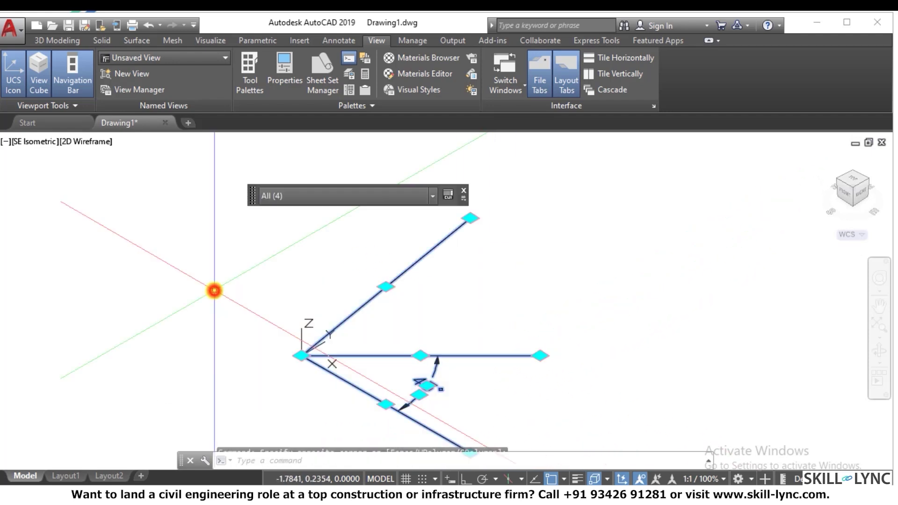
text(E)
key(Return)
key(Escape)
key(Escape)
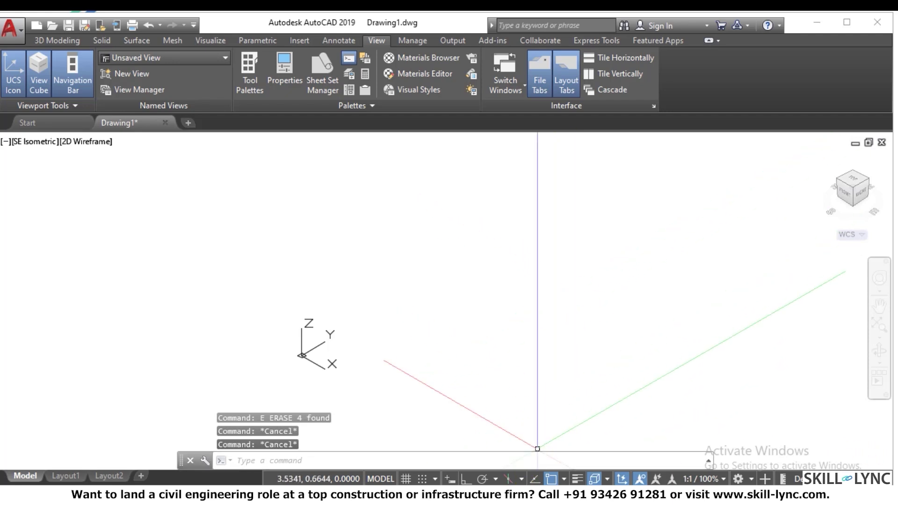
Step: Review the cylindrical coordinate diagram on the Relative Coordinate System slide in PowerPoint and return to AutoCAD with no command active
click(533, 460)
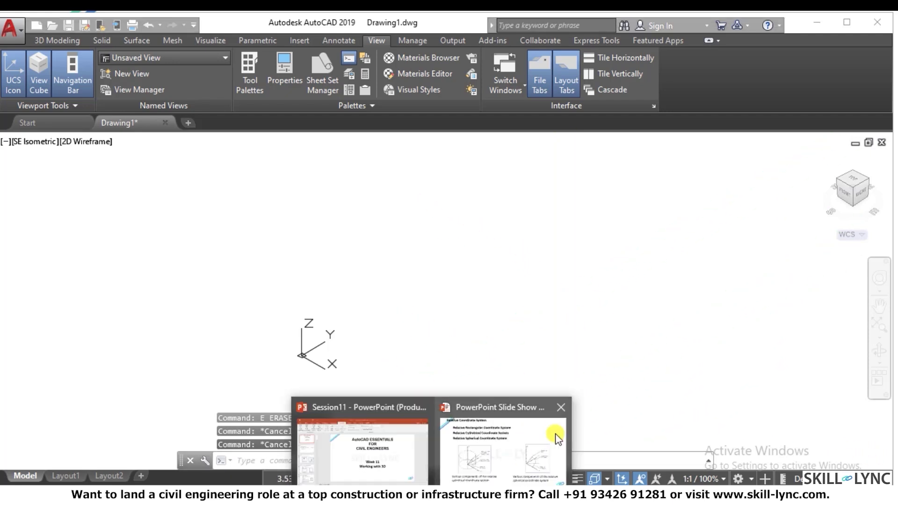
click(554, 435)
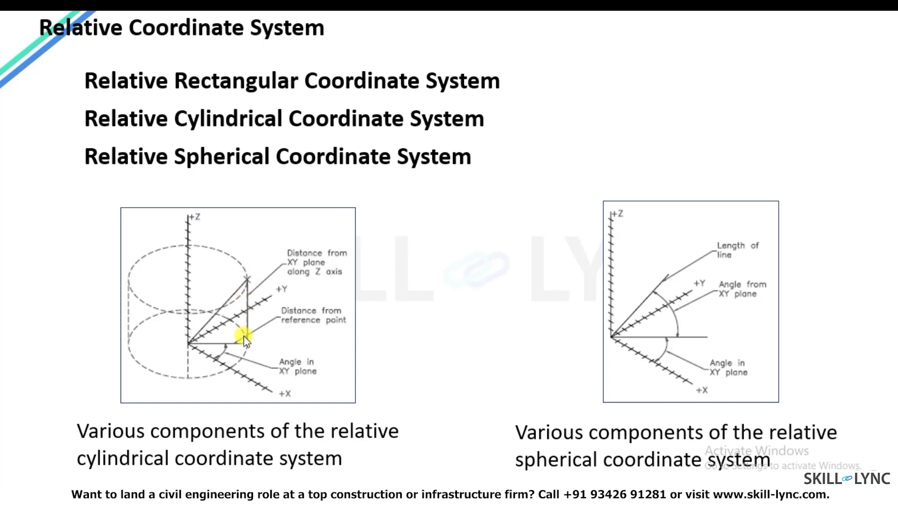
key(alt+Tab)
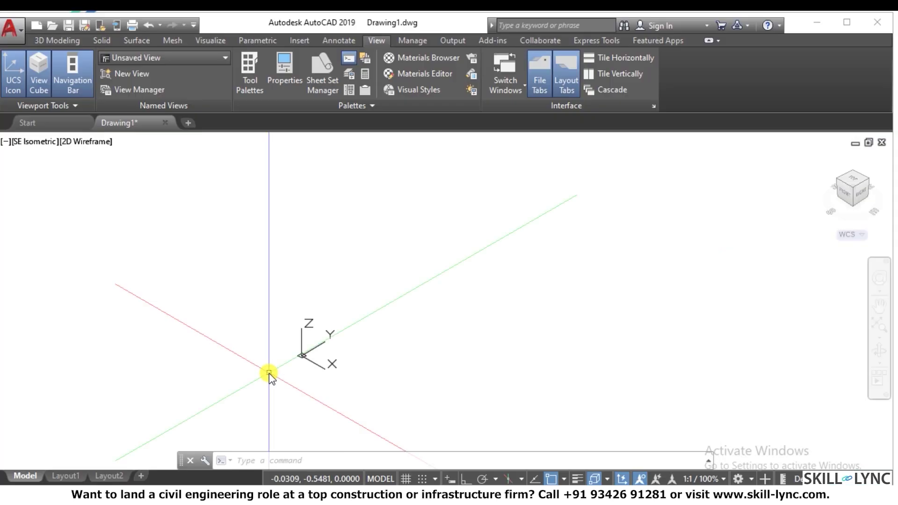
key(Escape)
key(Escape)
Step: Draw a line along the X axis from 0,0,0 using the relative rectangular coordinate @3,0,0
text(l)
key(Return)
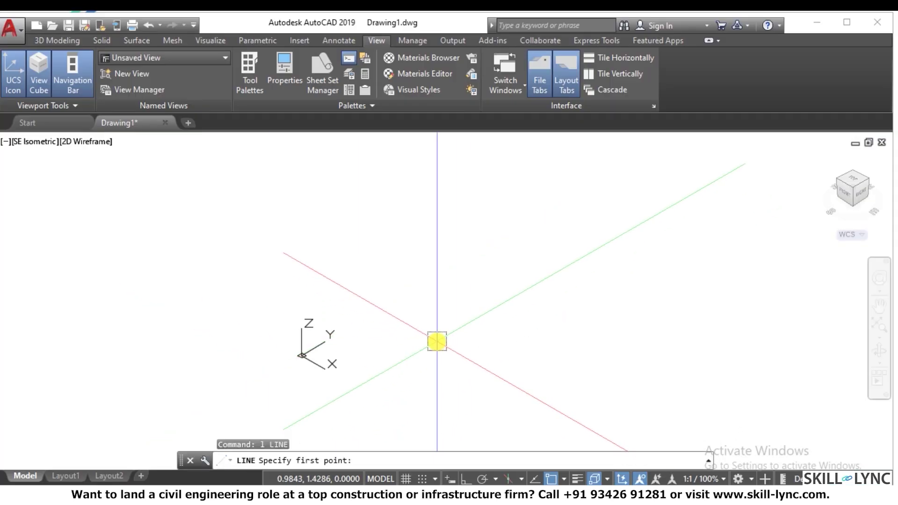
text(0,0)
key(Return)
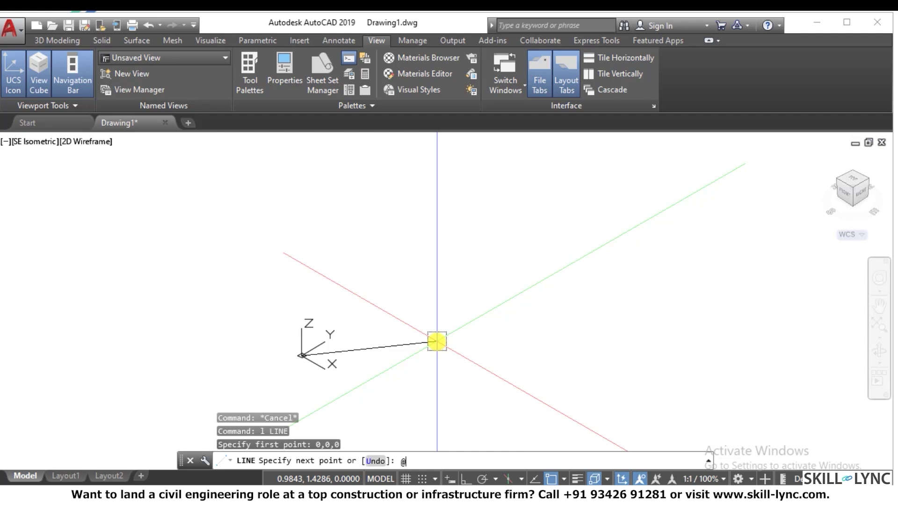
text(@3,0,)
key(Return)
key(Escape)
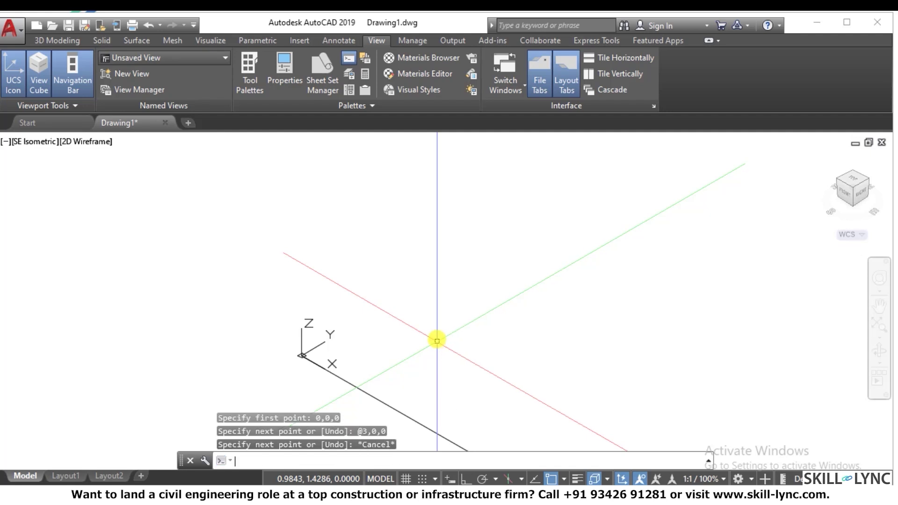
key(Escape)
scroll(327, 317, down, 4)
scroll(415, 374, up, 6)
scroll(401, 361, down, 3)
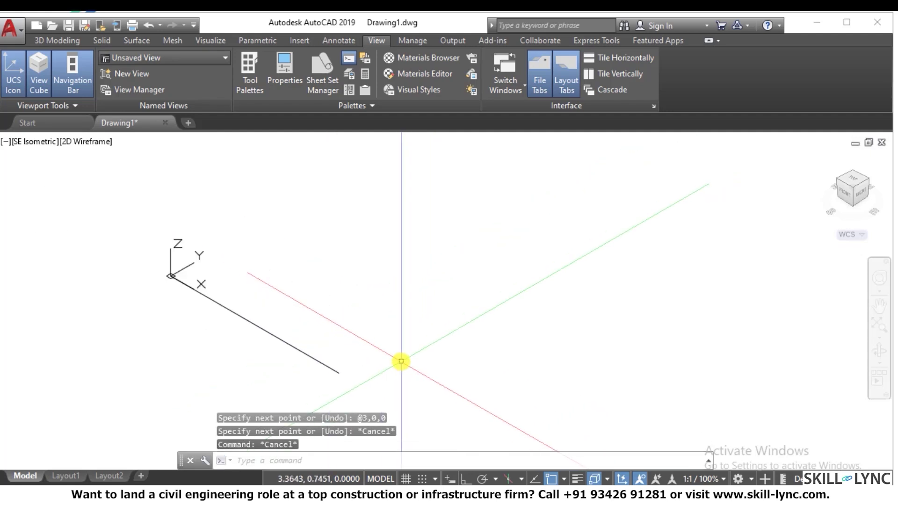
Step: Select the line along the X axis with a crossing window and erase it
click(397, 348)
click(268, 398)
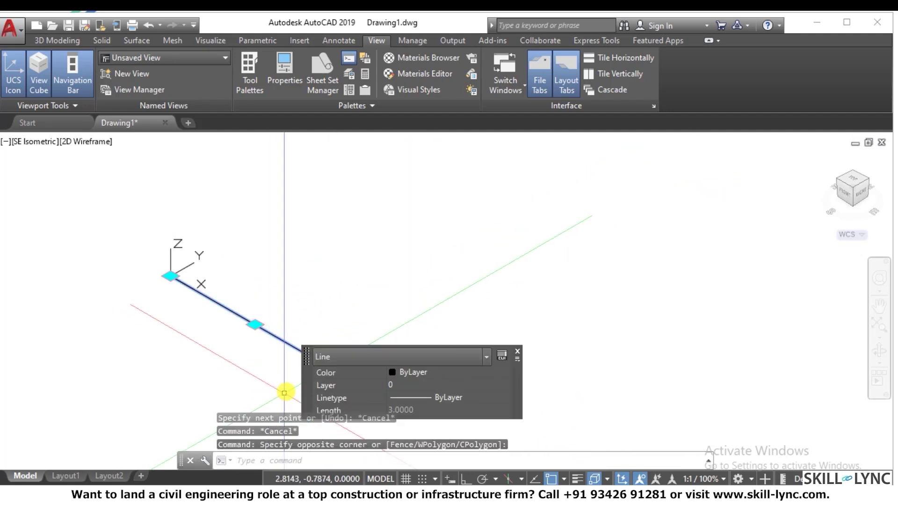
key(Delete)
Step: Draw a line from 0,0,0 along the X axis using the spherical coordinate 3<0<0
text(l)
key(Return)
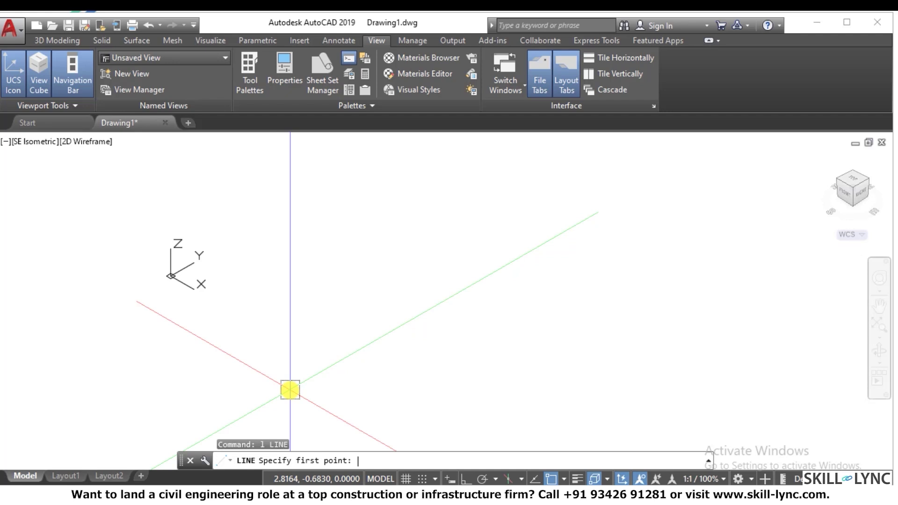
text(0,0,0)
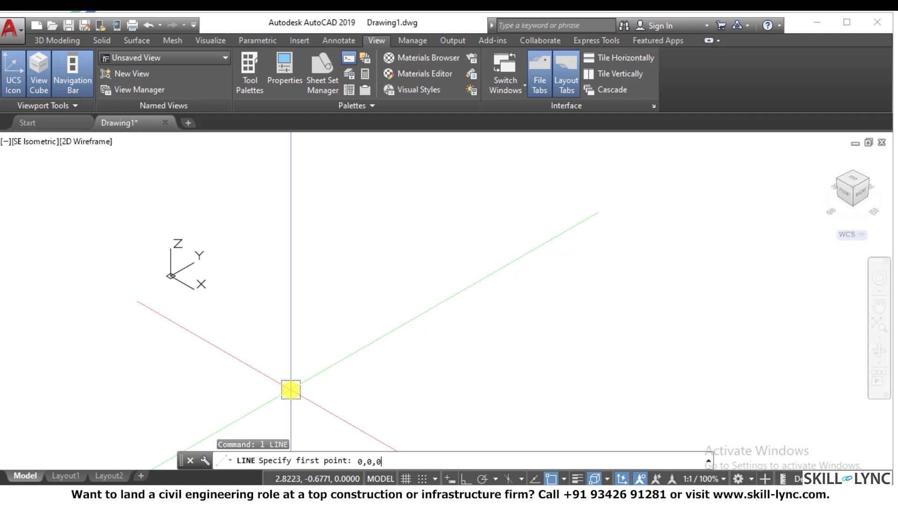
key(Return)
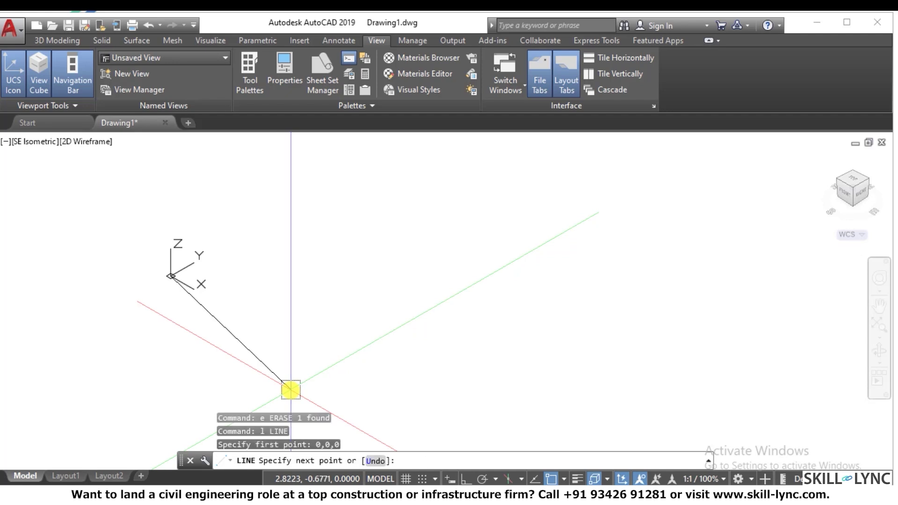
text(3<0<0)
key(Return)
key(Escape)
key(Escape)
key(Escape)
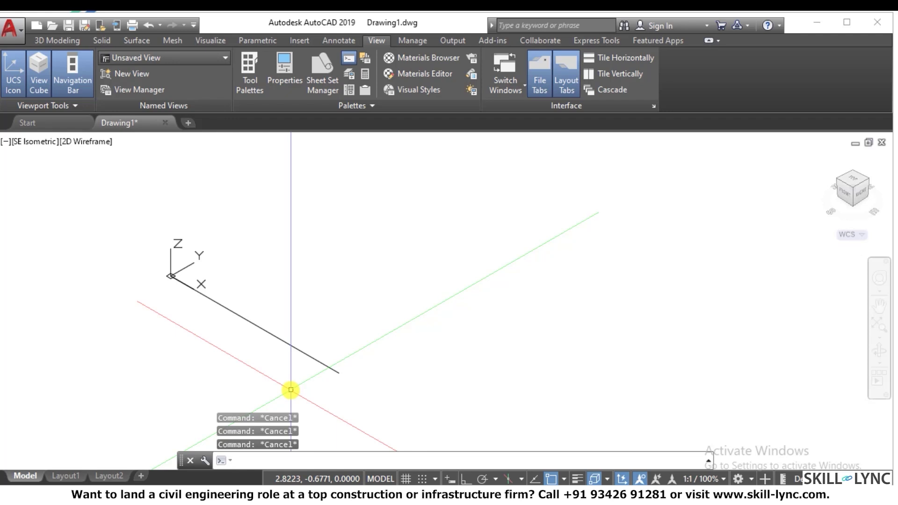
Step: Draw a vertical line from the far end of the X-axis line using the relative coordinate @0,0,3
text(l)
key(Return)
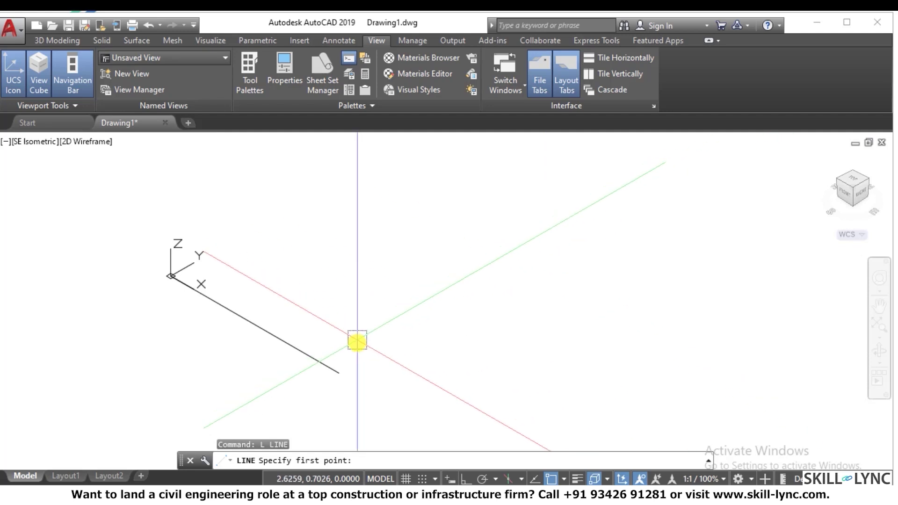
click(339, 373)
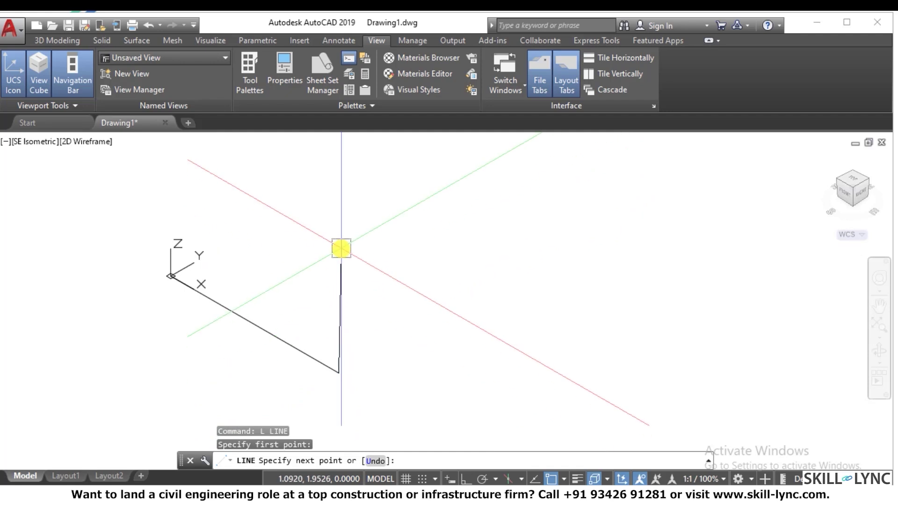
text(@0,)
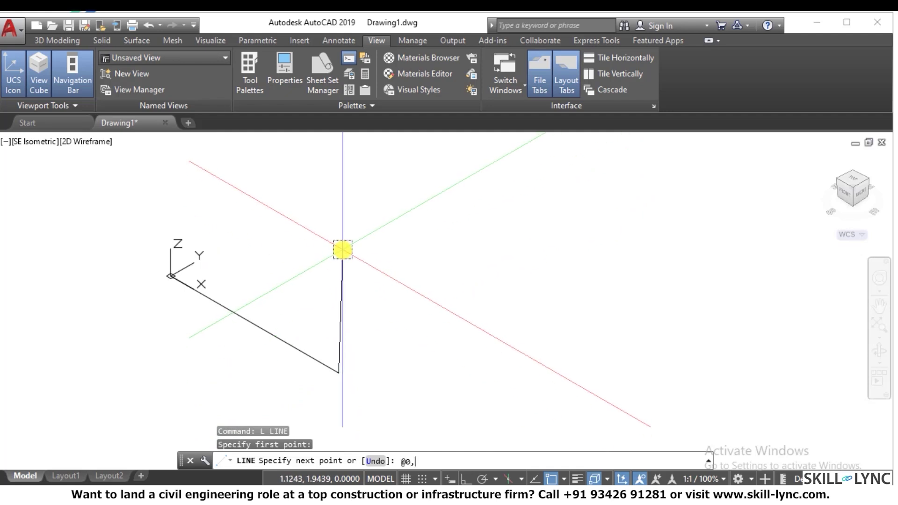
text(0,3)
key(Return)
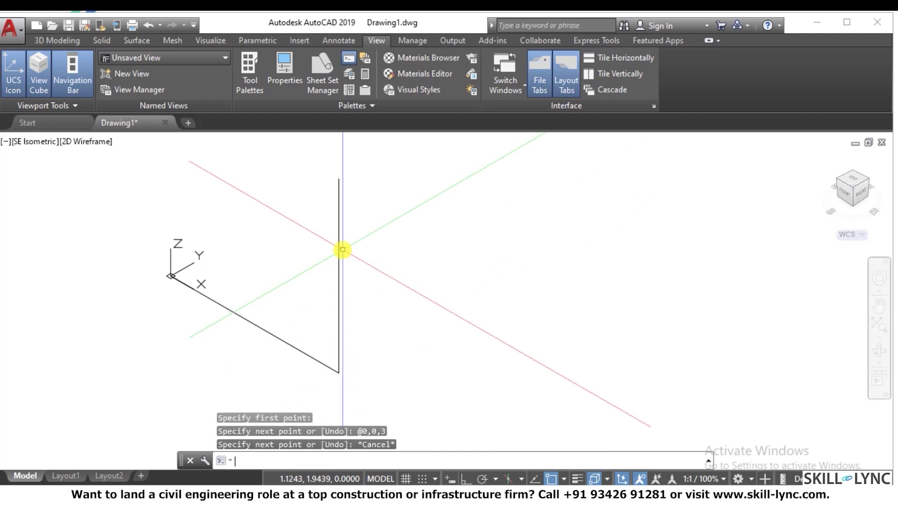
key(Escape)
key(Escape)
key(Escape)
scroll(307, 372, down, 3)
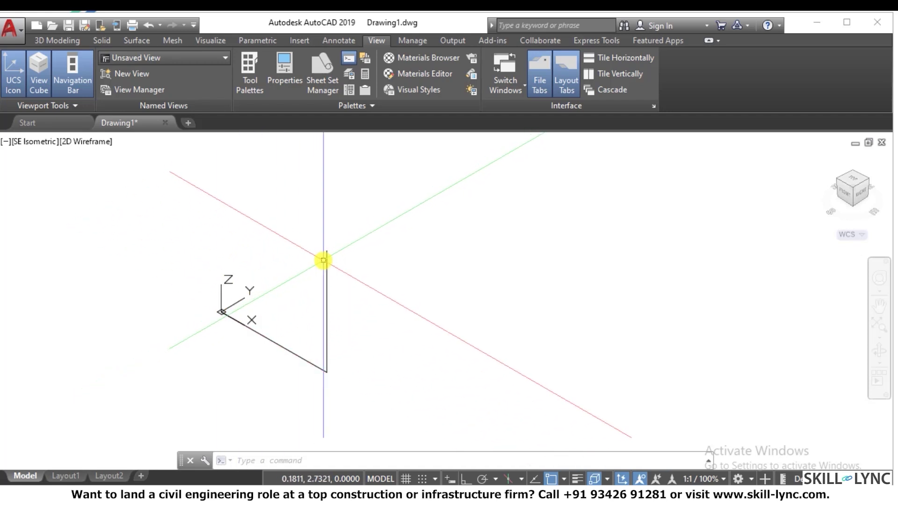
Step: Draw a line from 0,0,0 in the XZ plane using the cylindrical coordinate @3<0,3, and clear any selection
text(l)
key(Return)
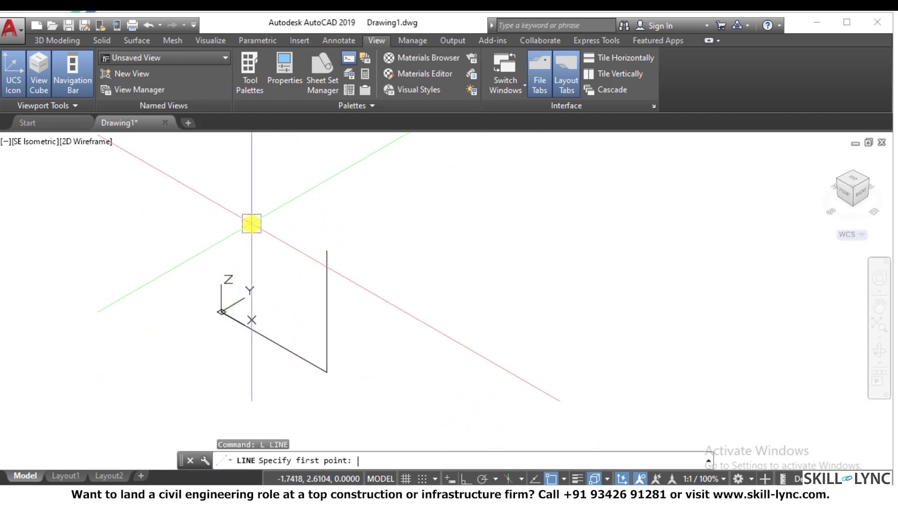
text(0,0,0)
key(Return)
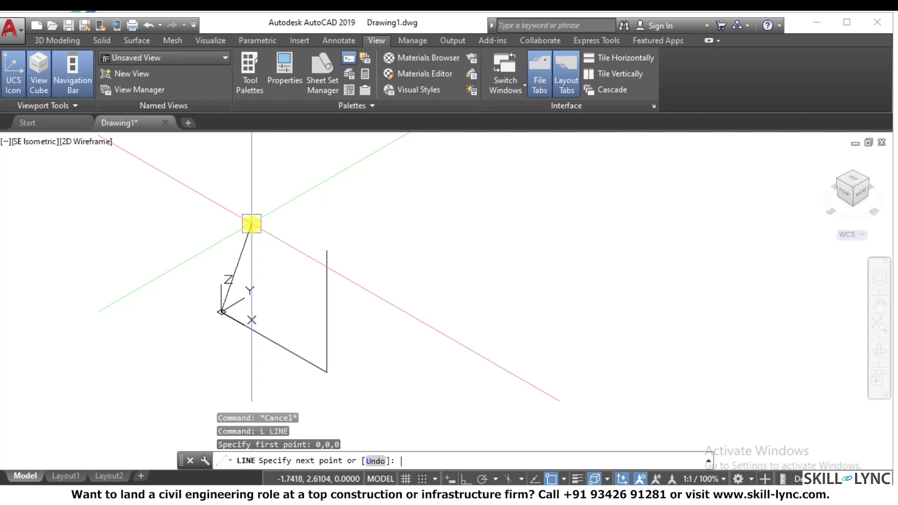
text(@)
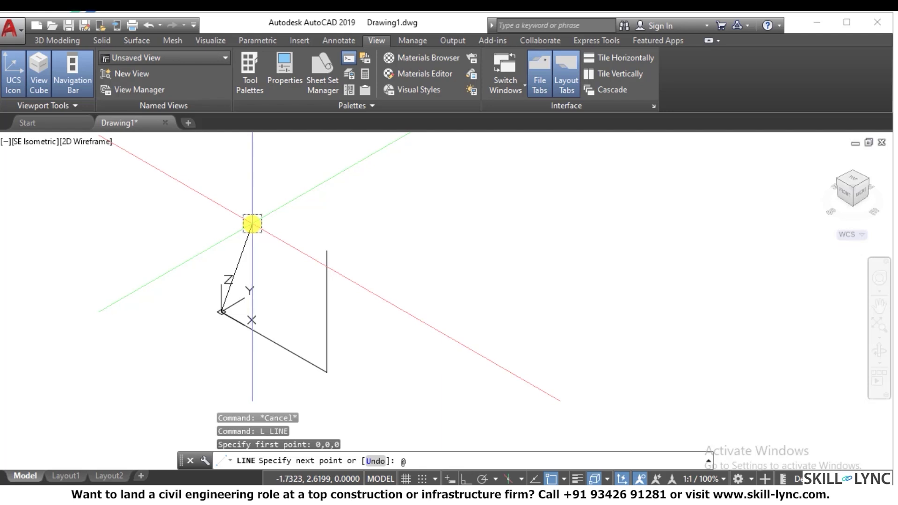
text(3<0,3)
key(Return)
key(Escape)
key(Escape)
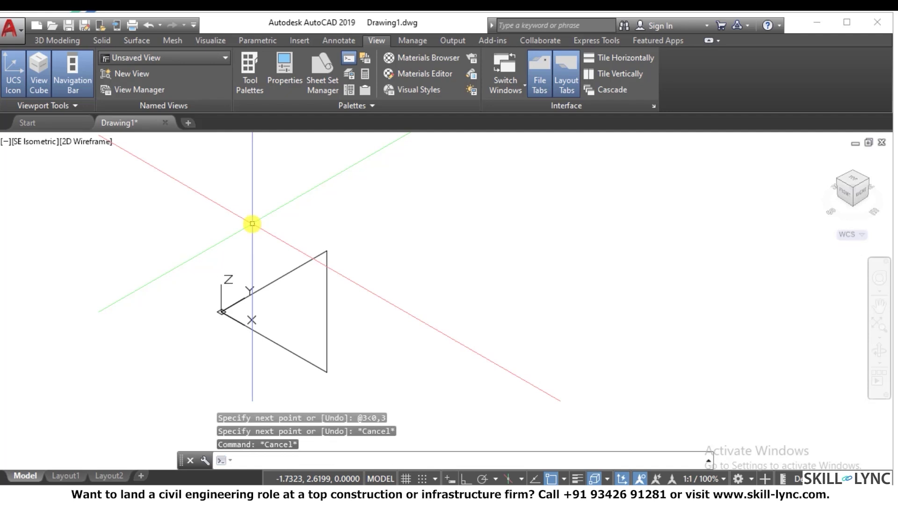
click(300, 301)
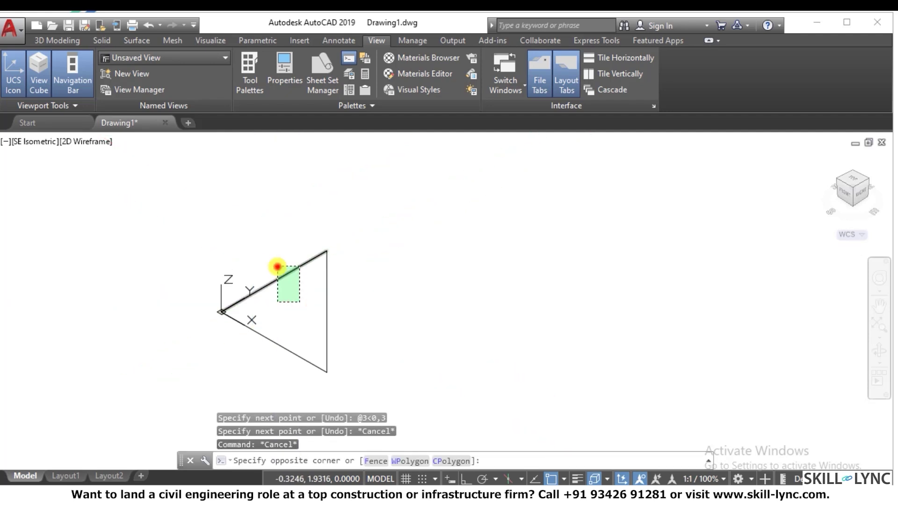
click(280, 261)
key(Escape)
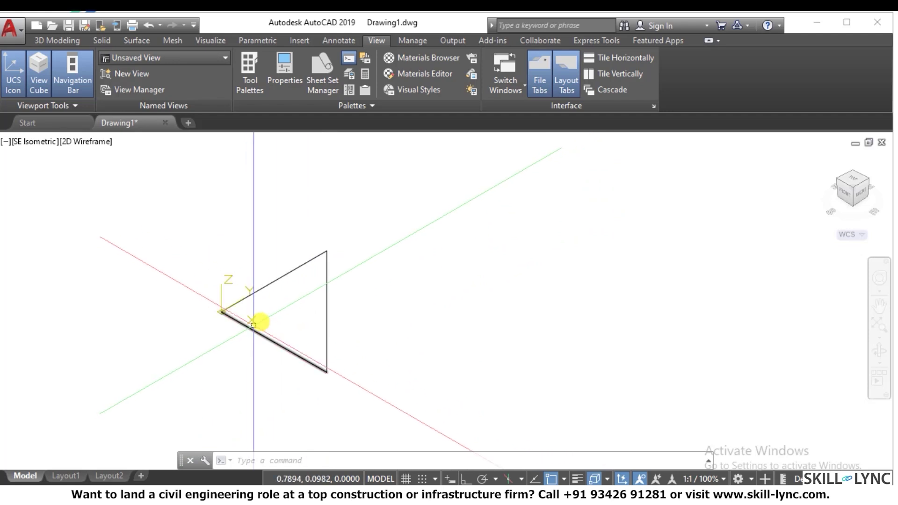
Step: Draw a steeper line from 0,0,0 in the XZ plane using the cylindrical coordinate @3<0,5
text(l)
key(Return)
text(0,0,0)
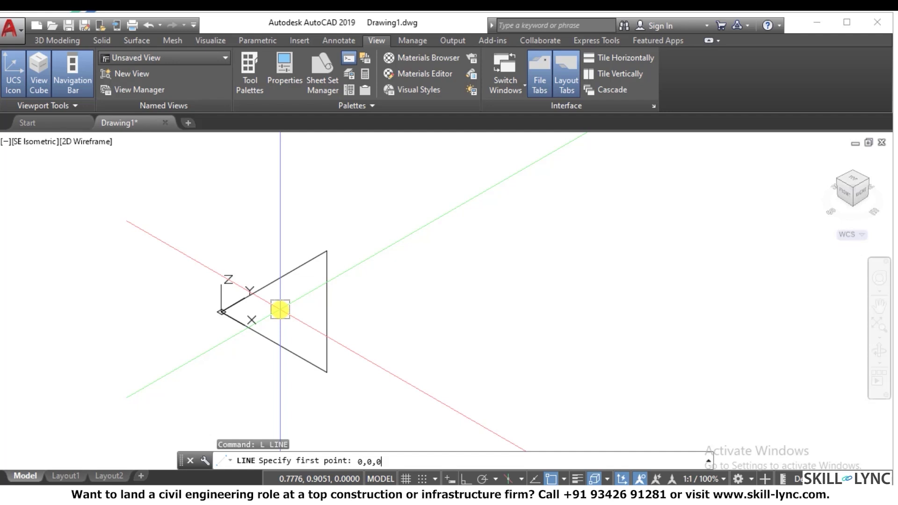
key(Return)
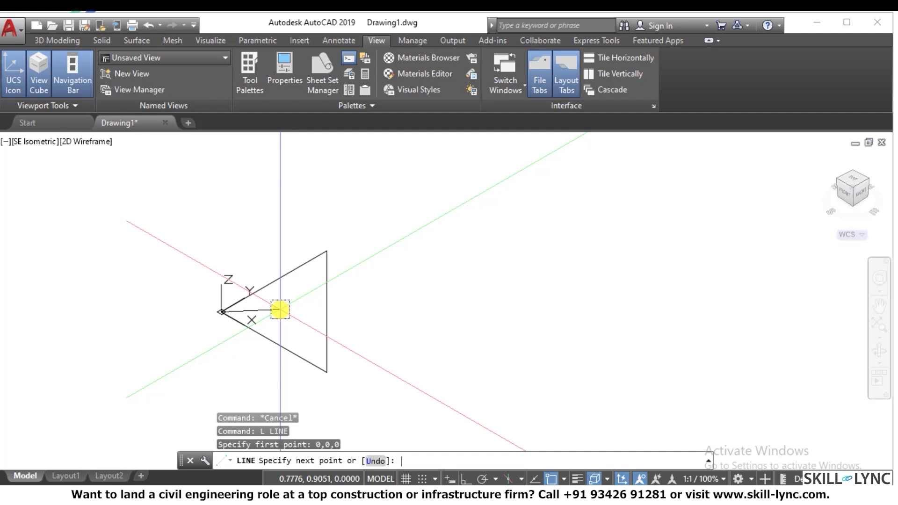
text(@3<0,5)
key(Return)
key(Escape)
key(Escape)
key(Escape)
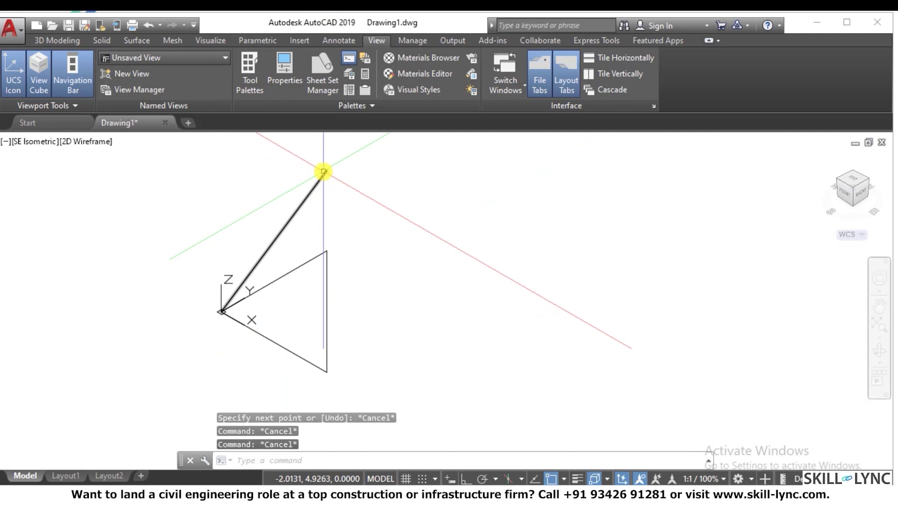
key(Escape)
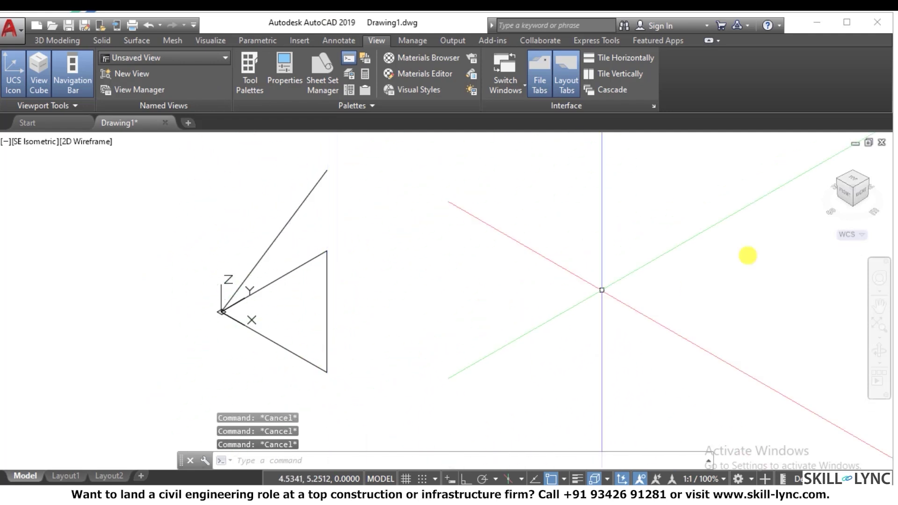
Step: Select the triangle and the steep diagonal line with a crossing window and erase all four lines
click(869, 179)
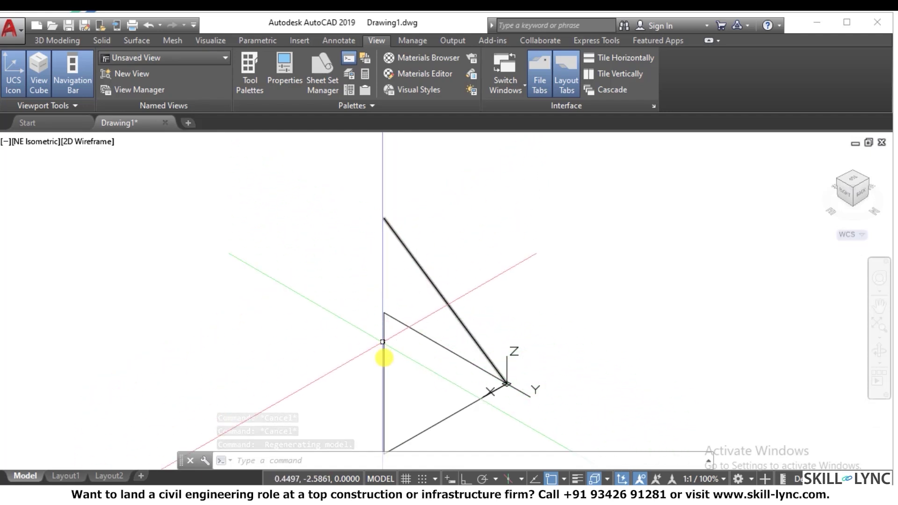
scroll(382, 270, down, 4)
scroll(450, 289, up, 4)
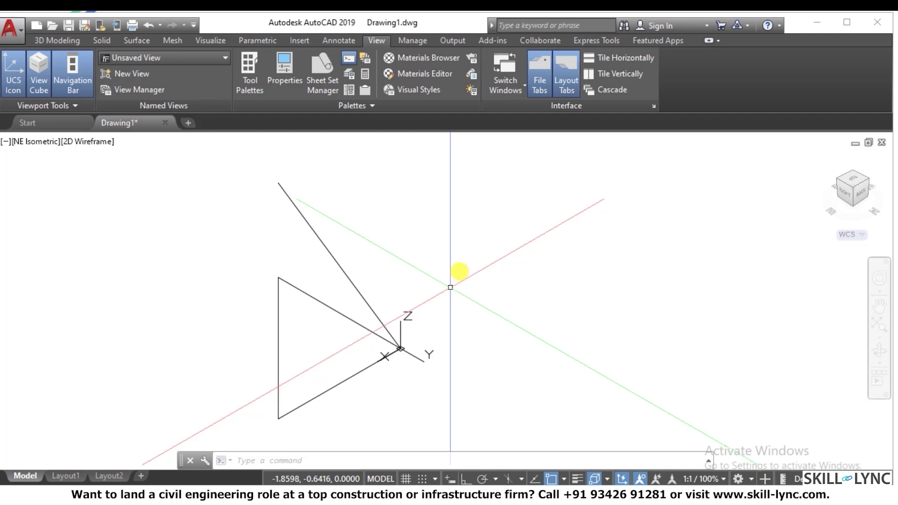
click(469, 390)
click(199, 226)
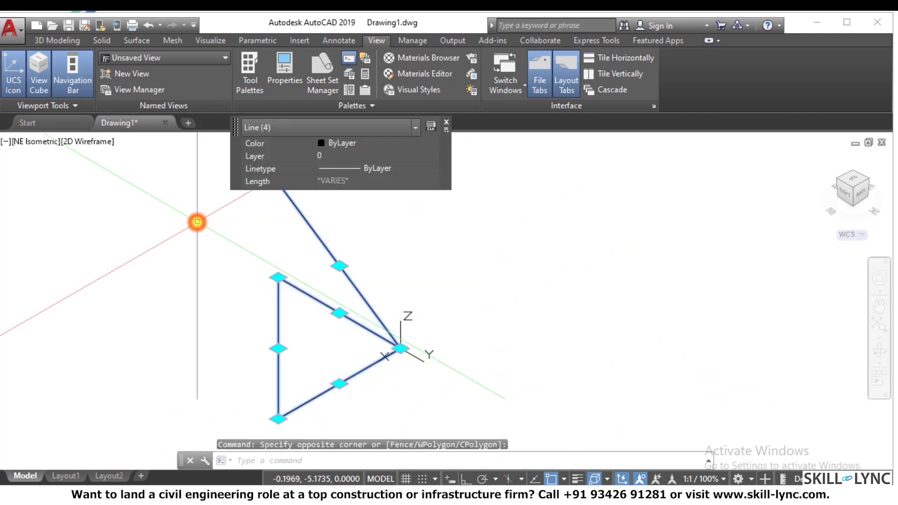
text(e)
key(Return)
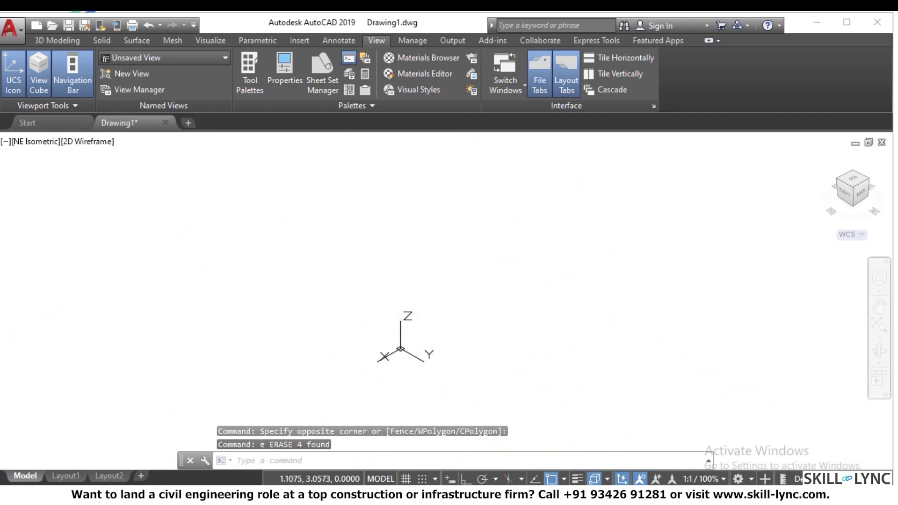
Step: Rotate the empty drawing's view through SW Isometric to SE Isometric
click(827, 444)
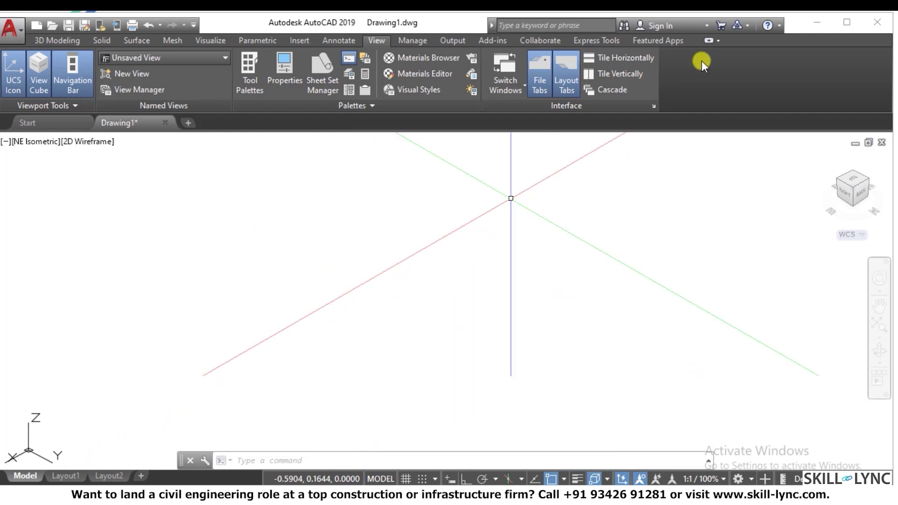
click(824, 160)
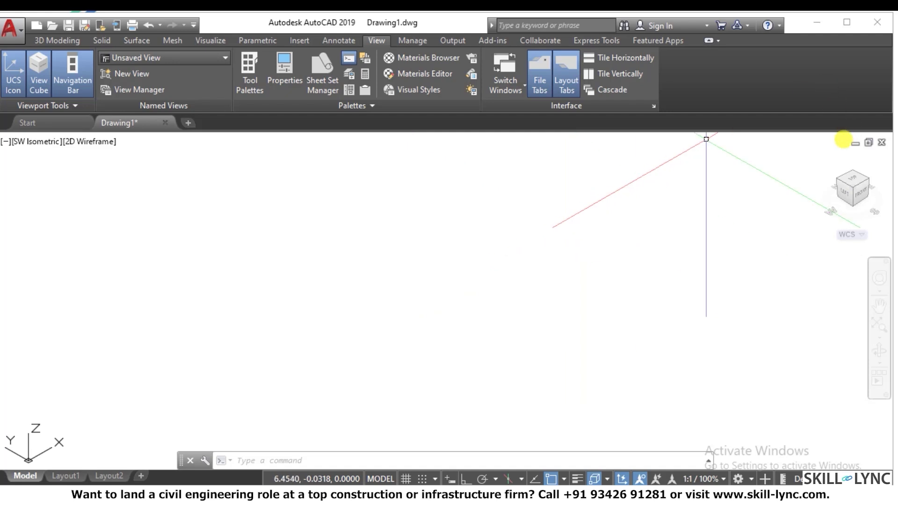
click(816, 165)
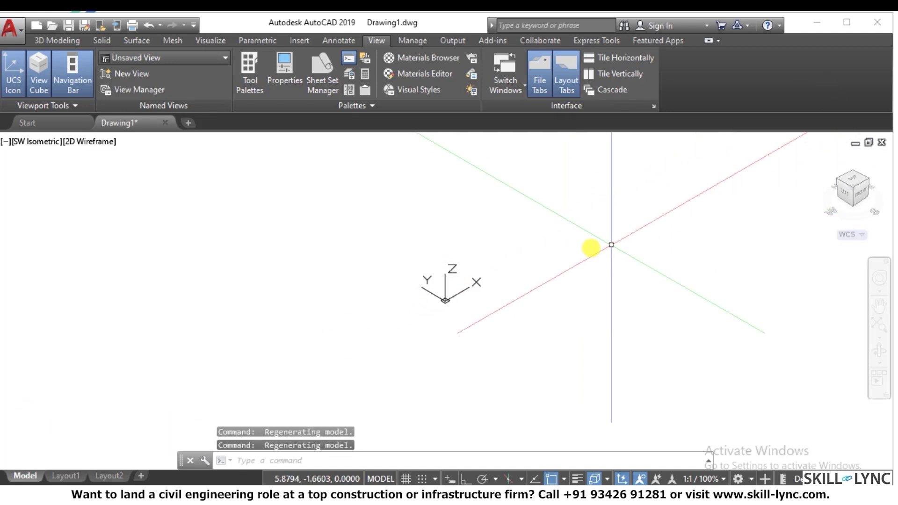
click(868, 181)
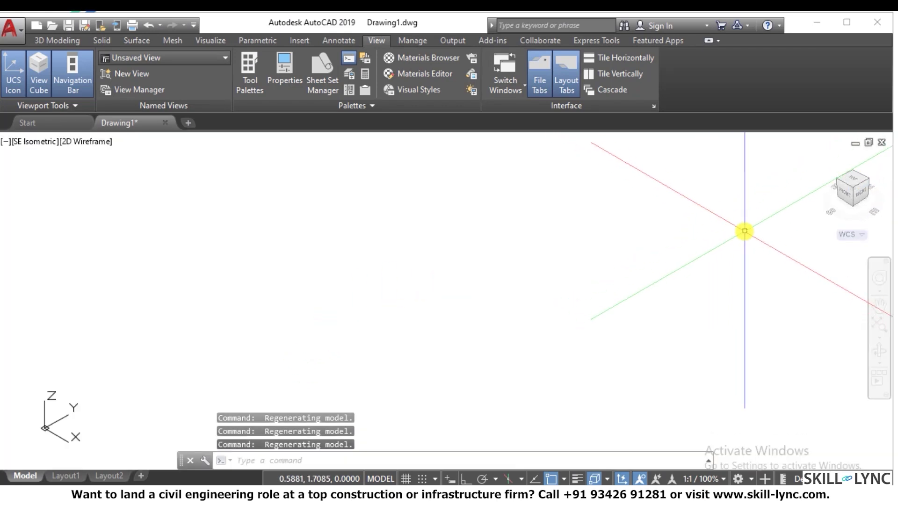
middle_drag(744, 231, 735, 147)
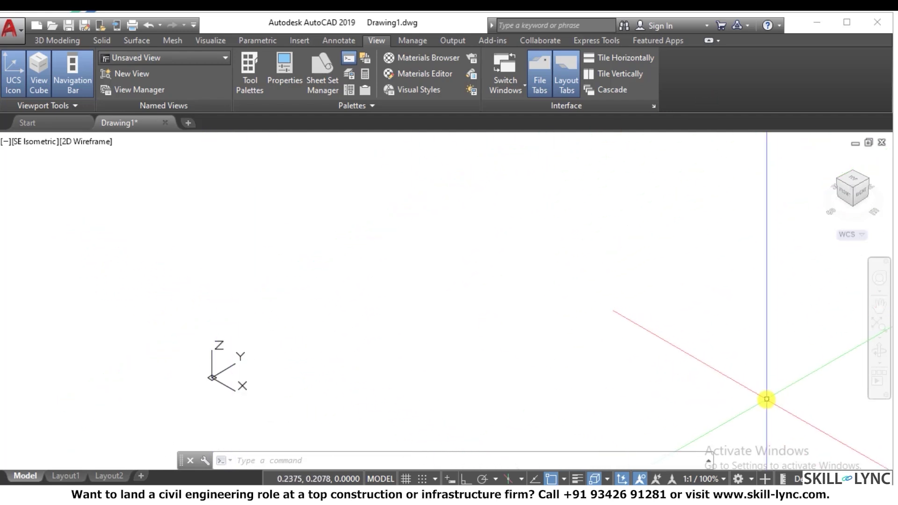
Step: Draw a line from 0,0,0 along the Y axis using the relative rectangular coordinate @0,3,0
text(1)
key(Return)
text(0,0,0)
key(Return)
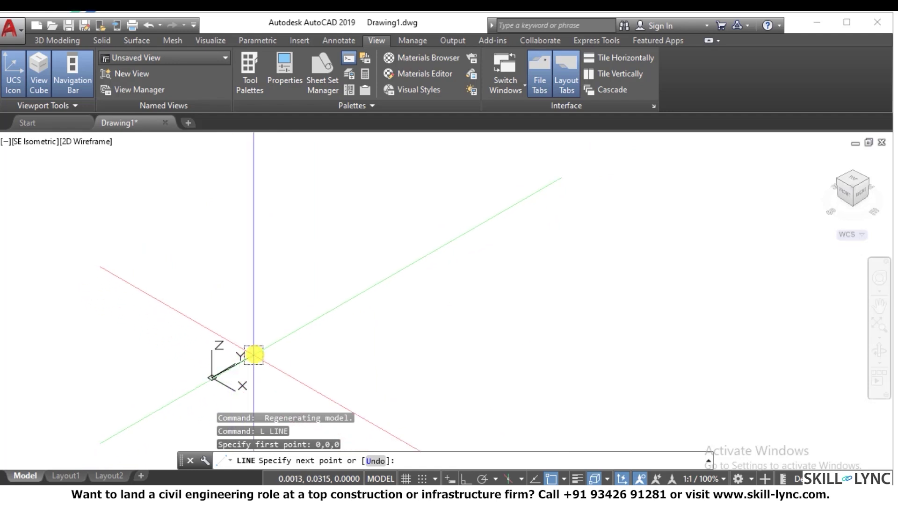
key(F8)
text(@0)
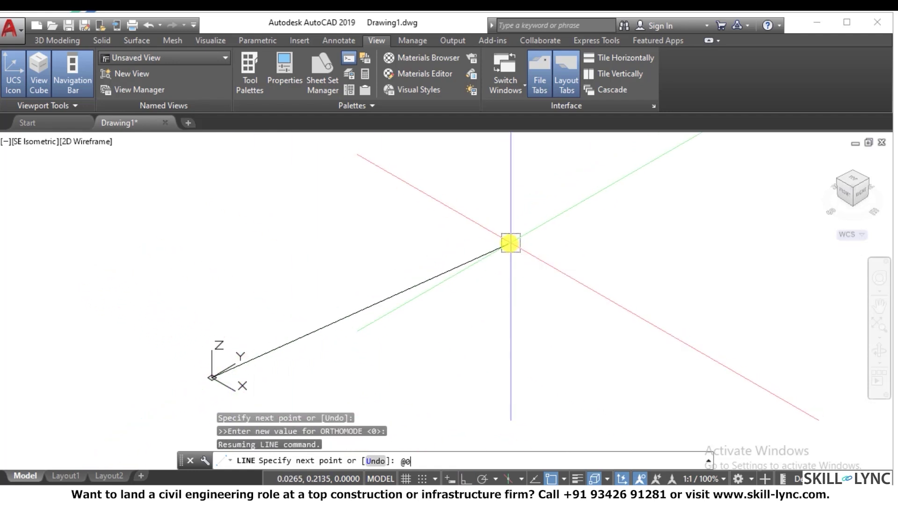
text(,3,0)
key(Return)
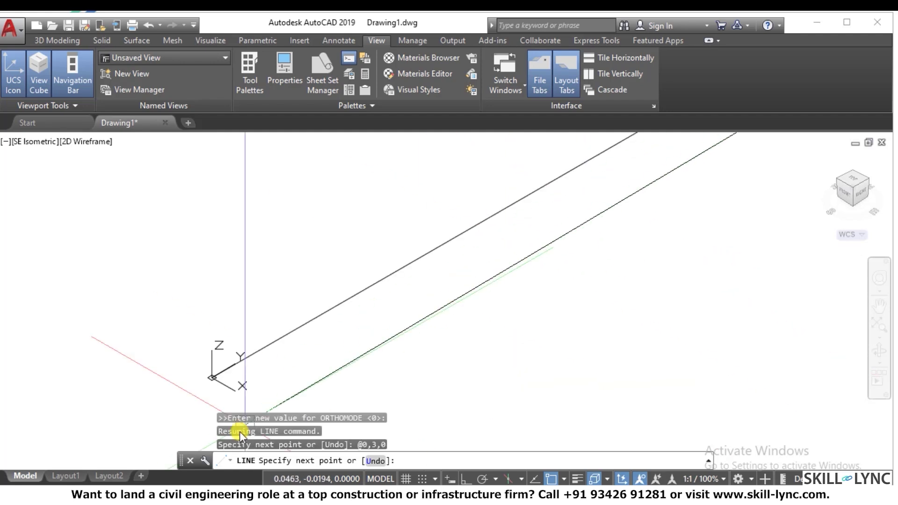
Step: Complete the square in the YZ plane with the relative coordinates @0,0,3, @0,-3,0 and @0,0,-3
scroll(341, 371, down, 3)
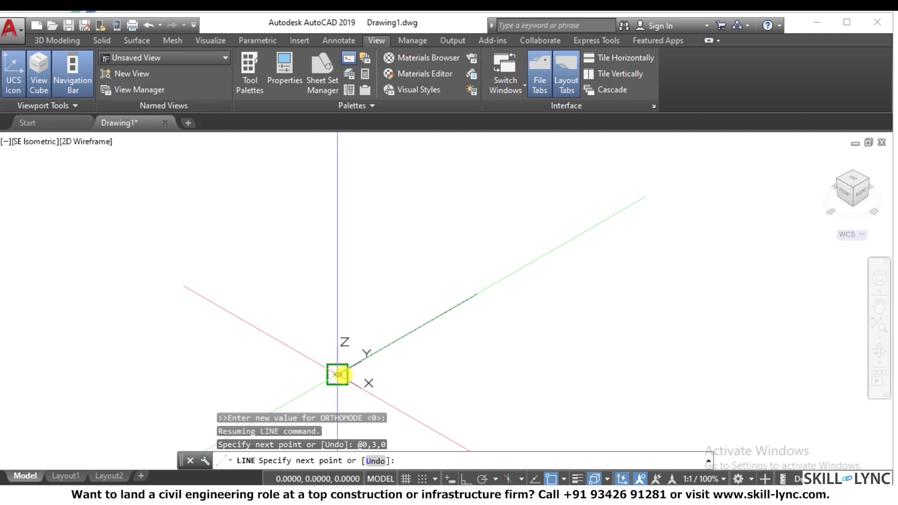
scroll(414, 348, down, 2)
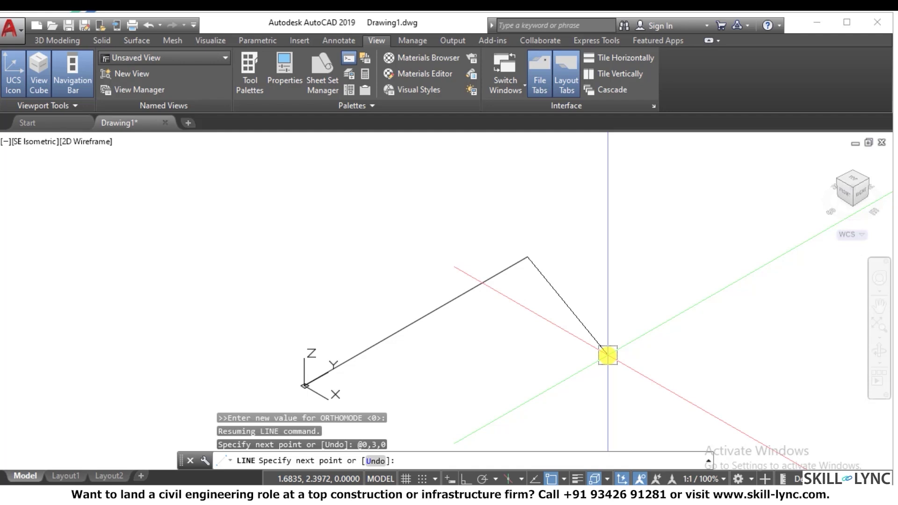
text(@0,0,3)
key(Return)
scroll(607, 355, down, 5)
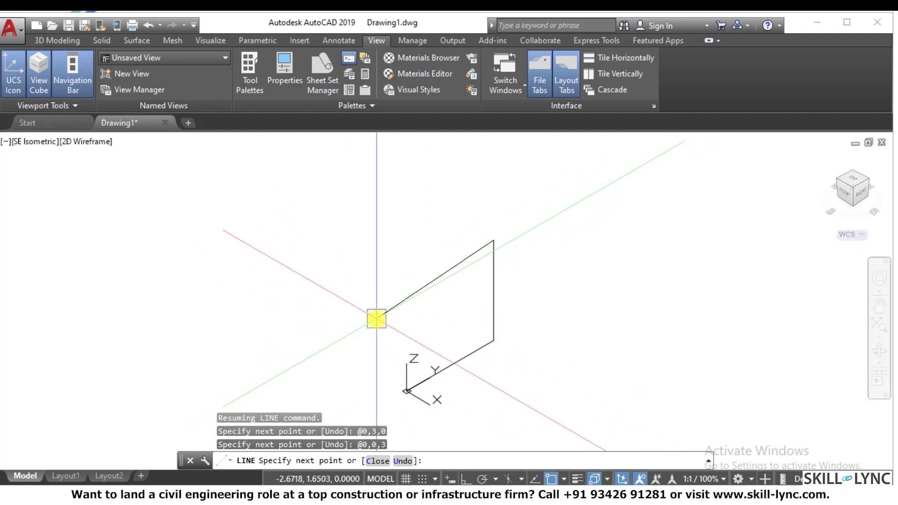
text(@0,-3,0)
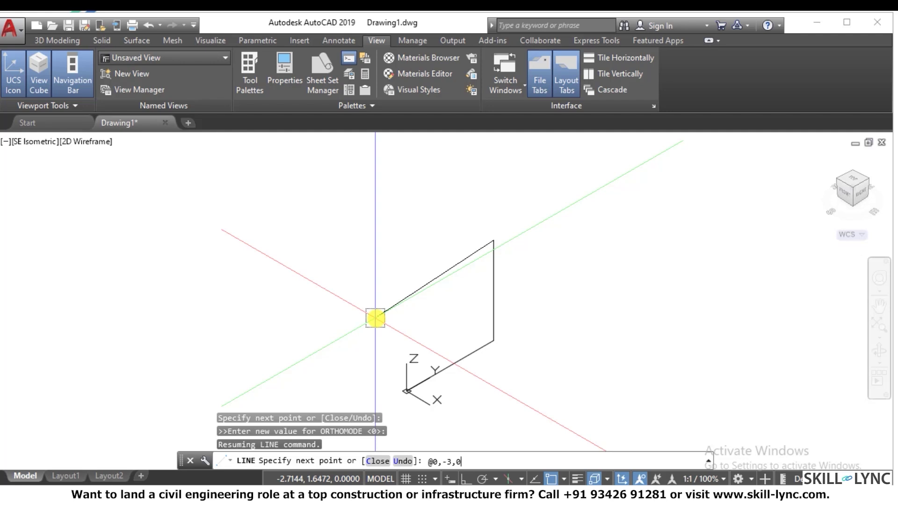
key(Return)
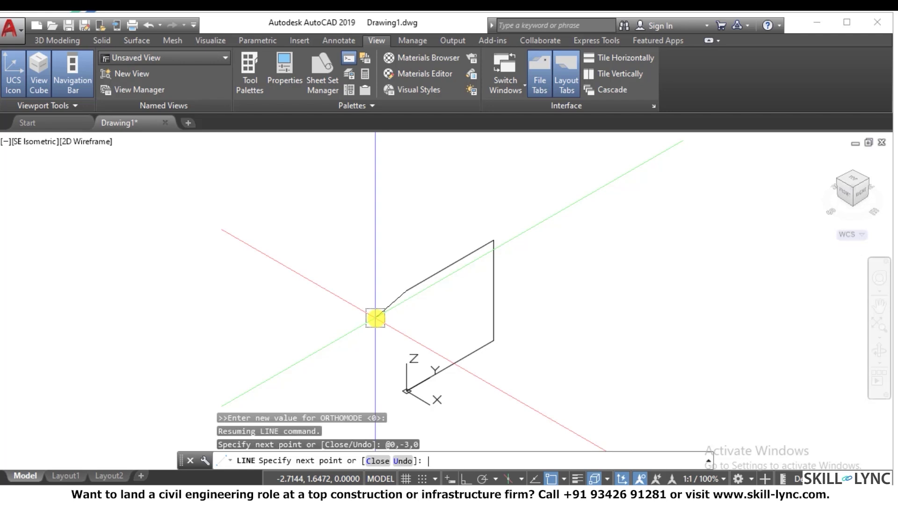
text(@0,0,-3)
key(Return)
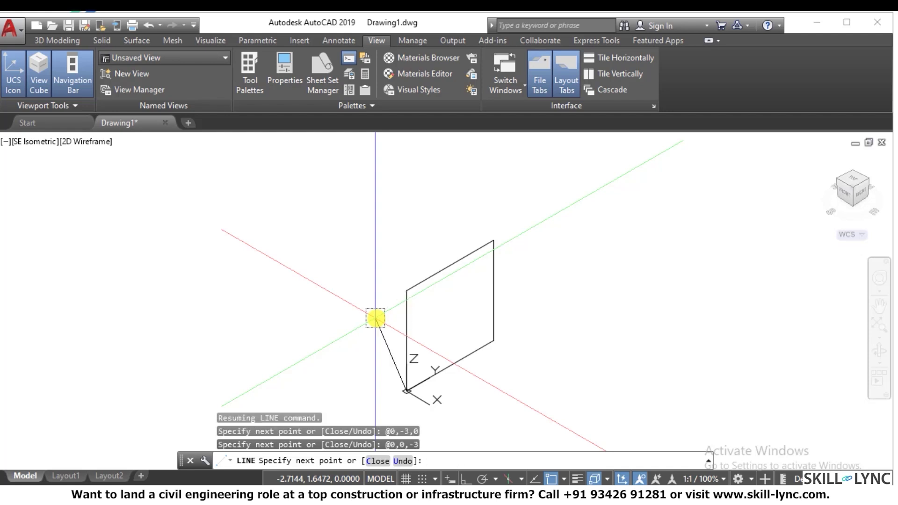
key(Return)
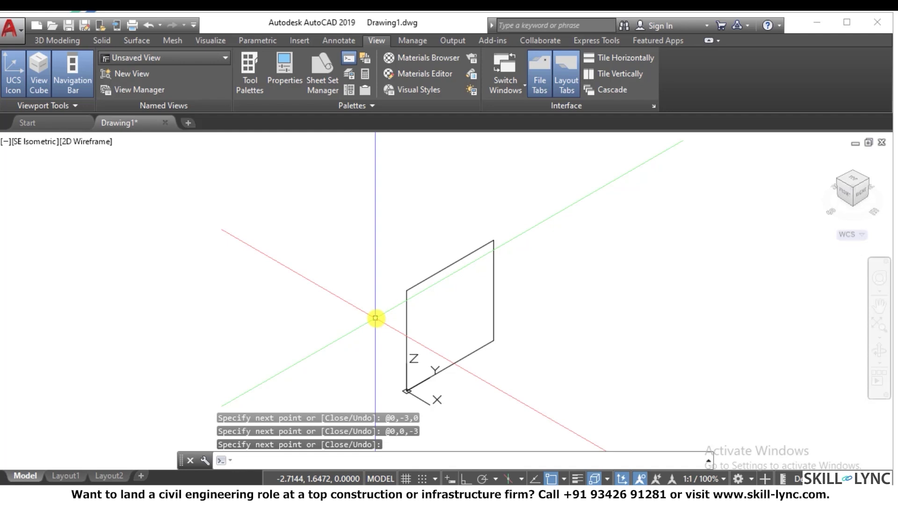
Step: Draw a line from 0,0,0 along the X axis using the relative spherical coordinate @3<0<0
text(L)
key(Return)
text(0,0)
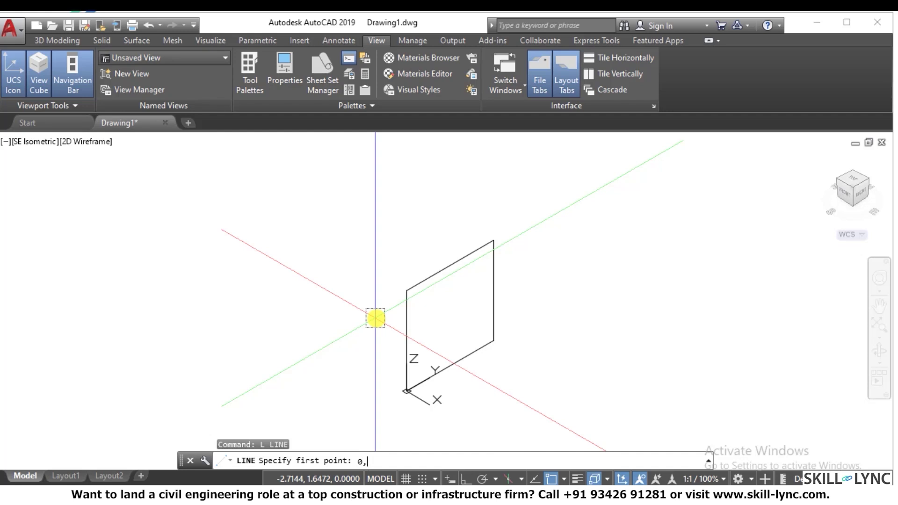
text(,0)
key(Return)
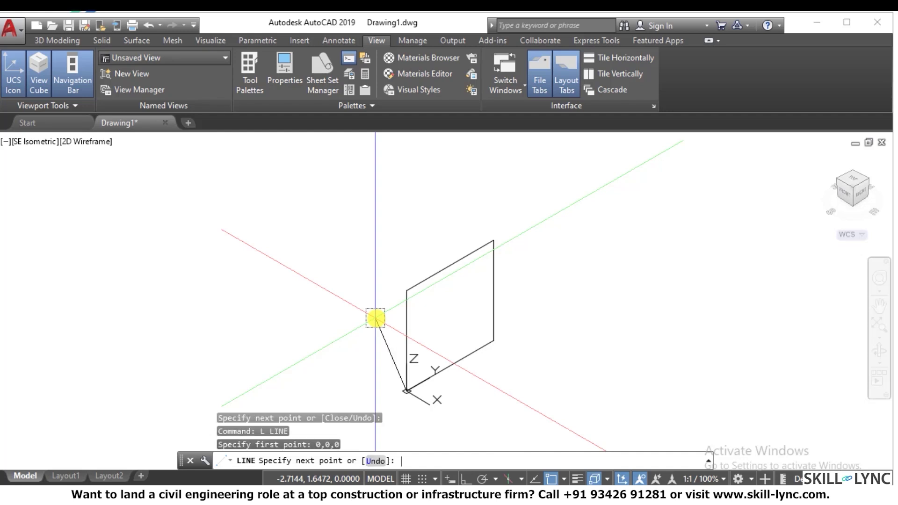
scroll(331, 319, down, 2)
scroll(430, 401, up, 2)
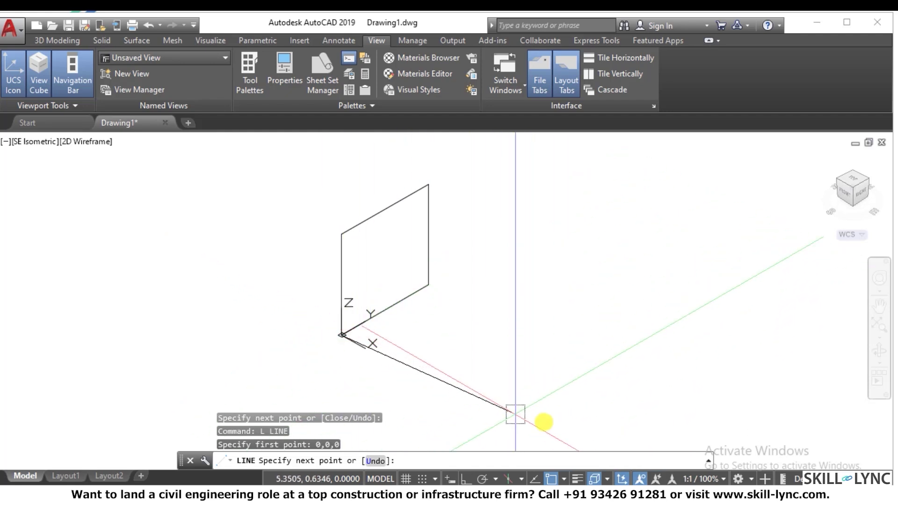
text(@)
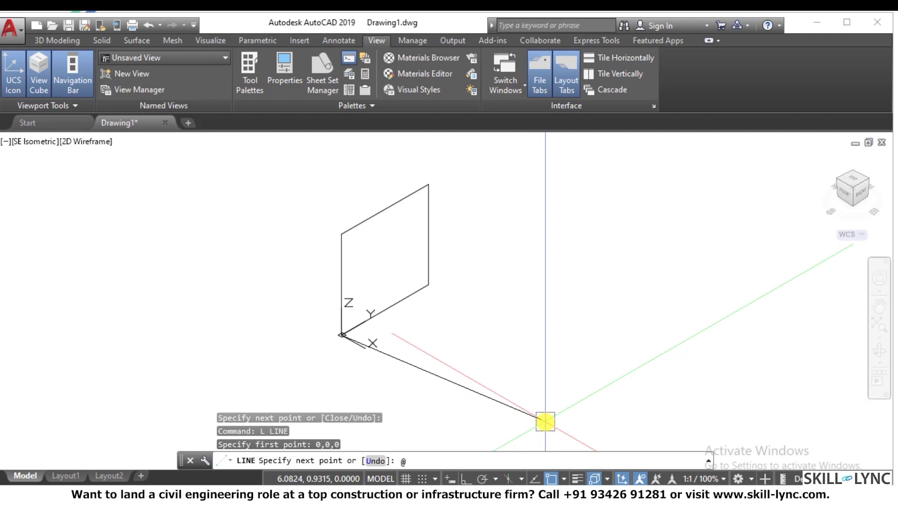
text(3<0<0)
key(Return)
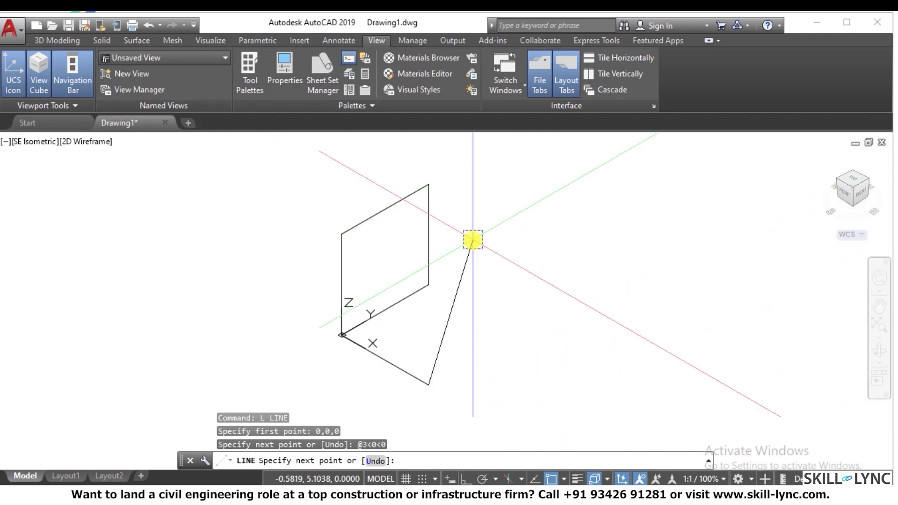
Step: Continue the line upward along the Z axis with the relative spherical coordinate @3<0<90
key(F8)
text(@)
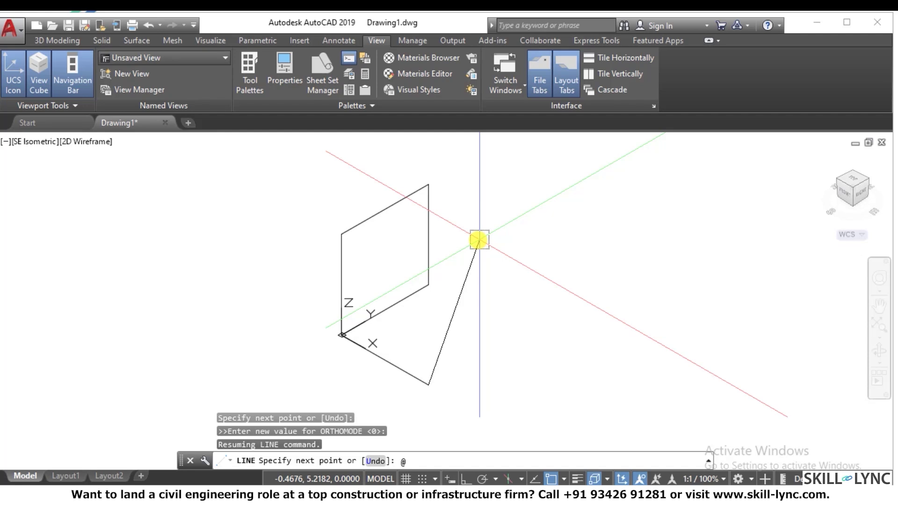
text(3<)
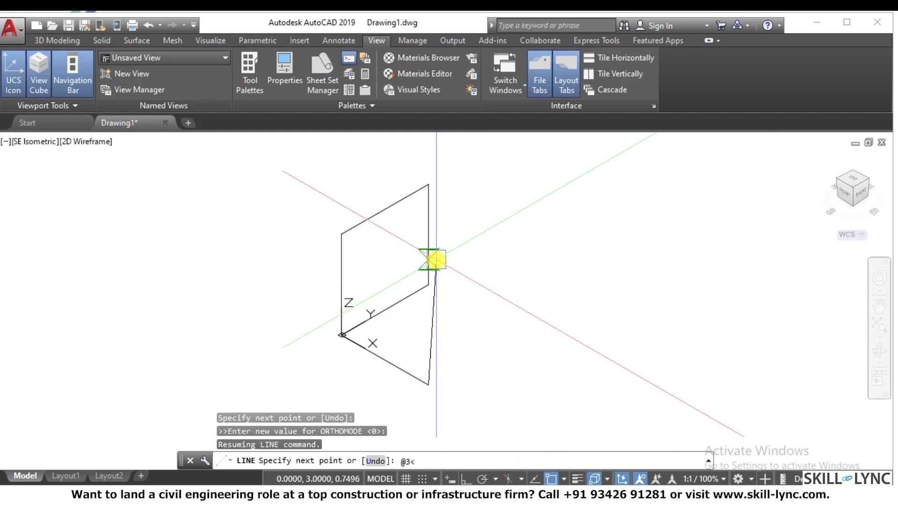
text(0)
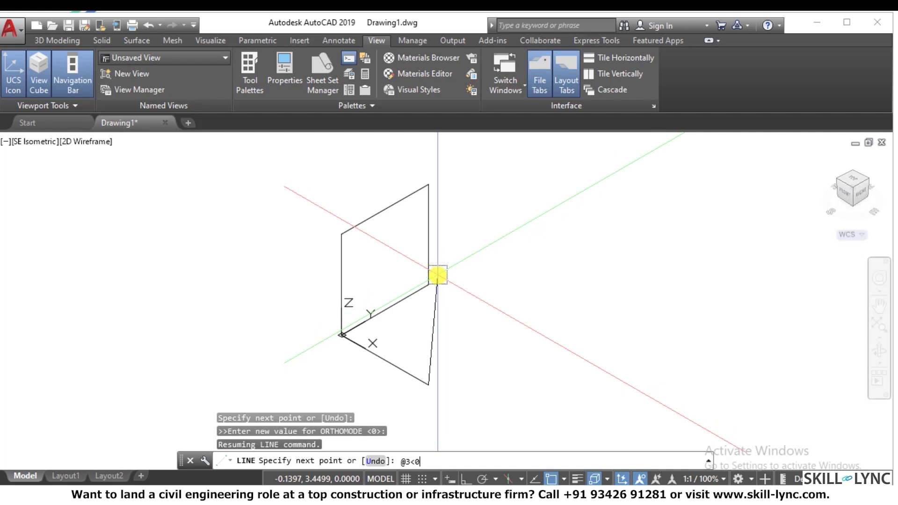
text(<90)
key(Return)
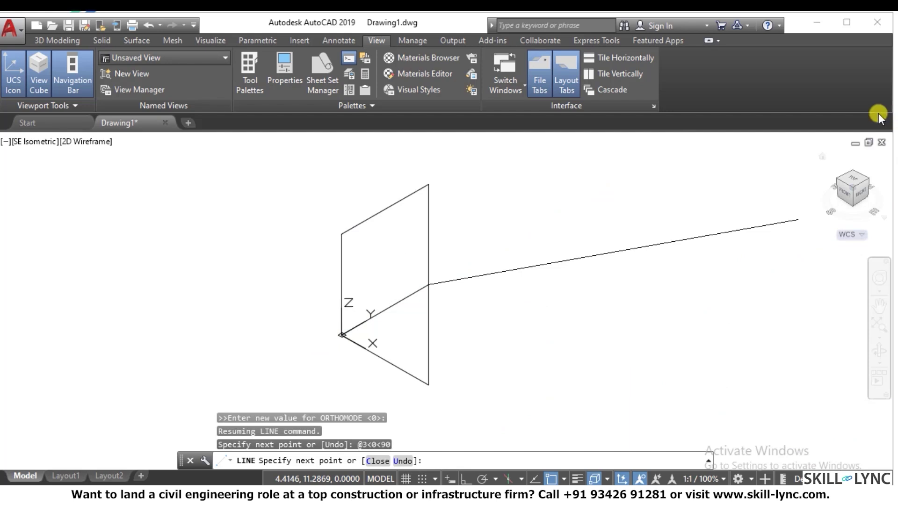
Step: Close the square in the XZ plane with the relative spherical coordinate @3<180<0 and end the line
click(868, 188)
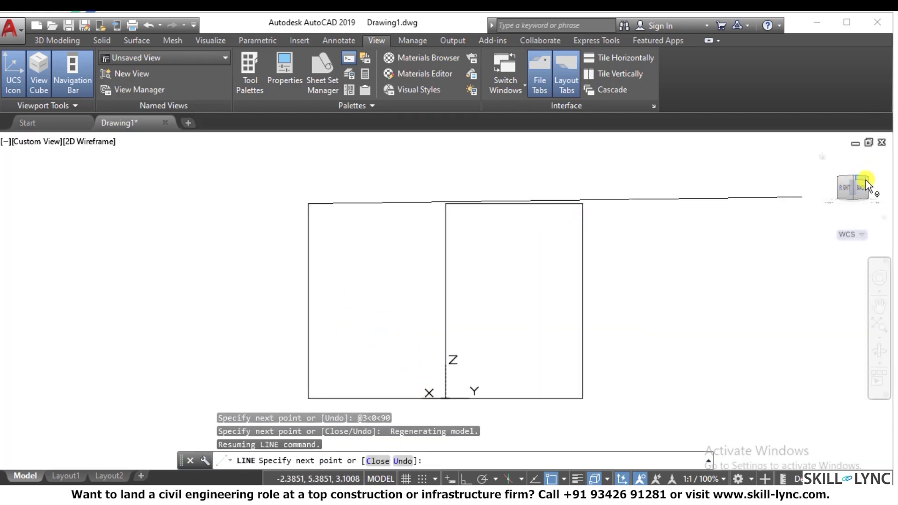
click(870, 183)
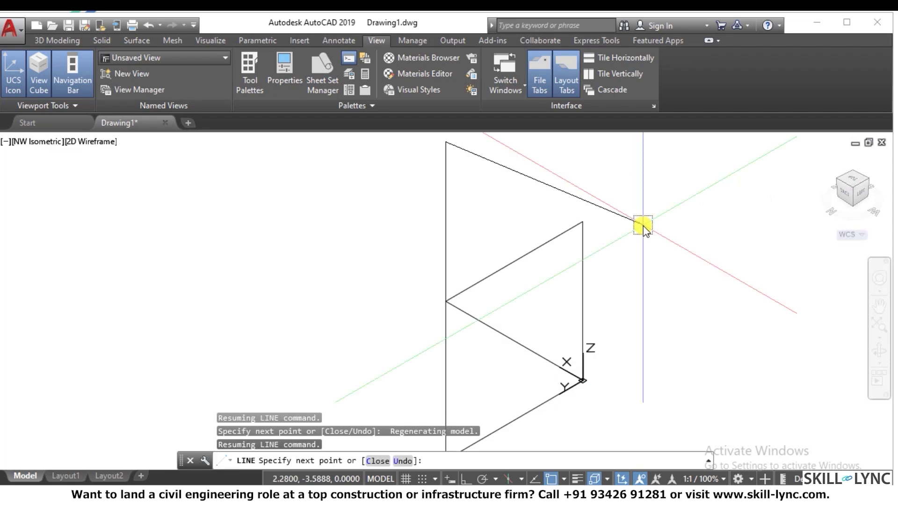
click(838, 179)
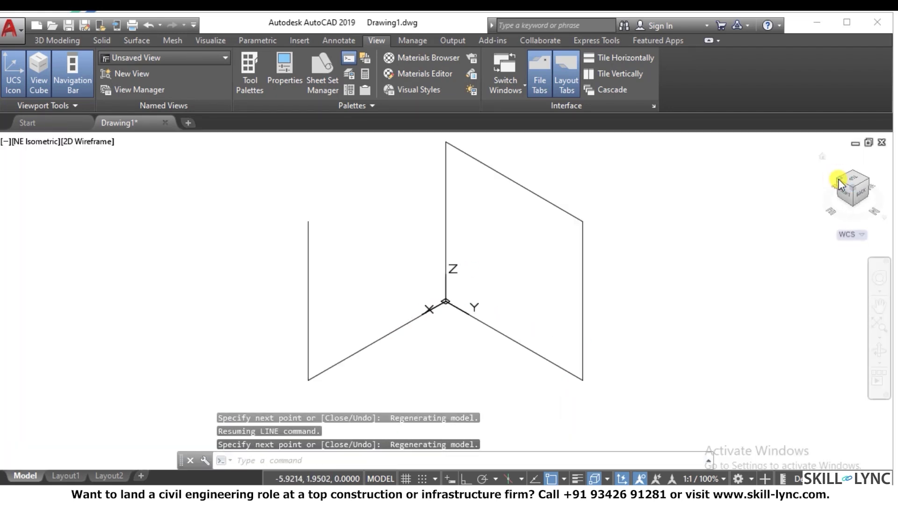
scroll(367, 234, down, 2)
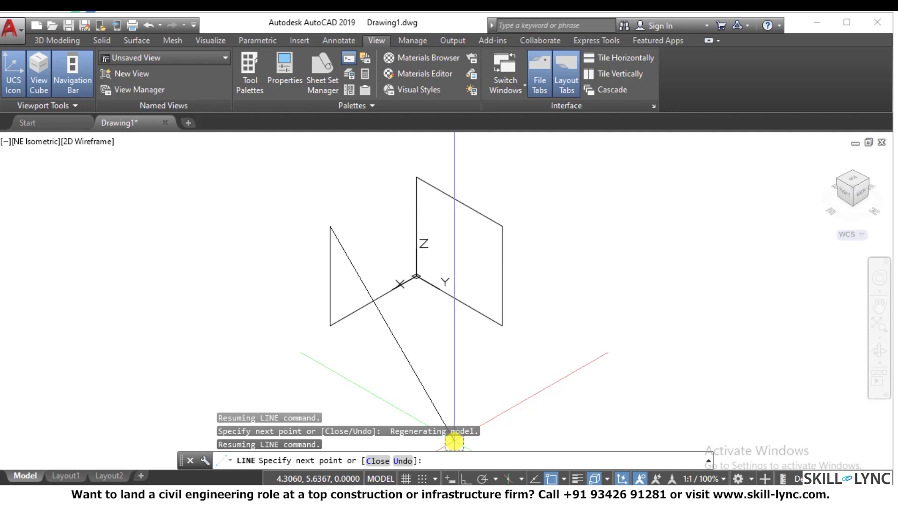
text(@3<)
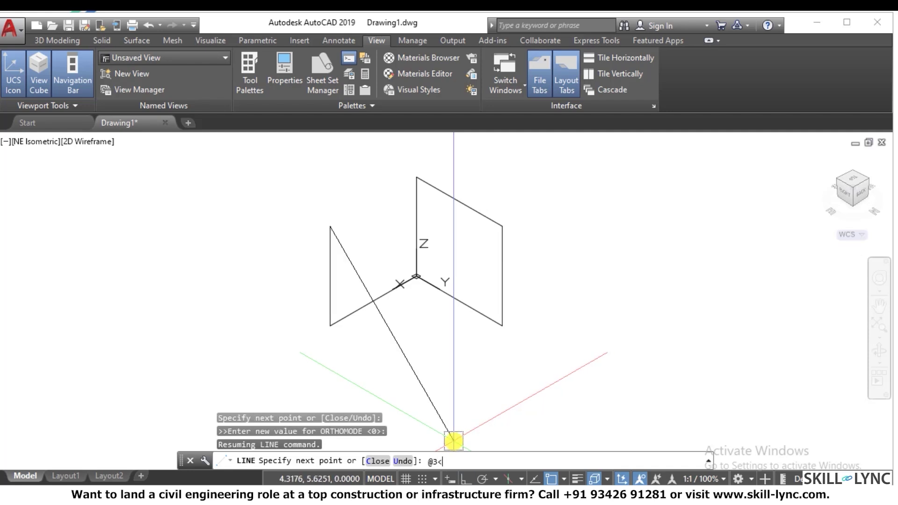
text(18)
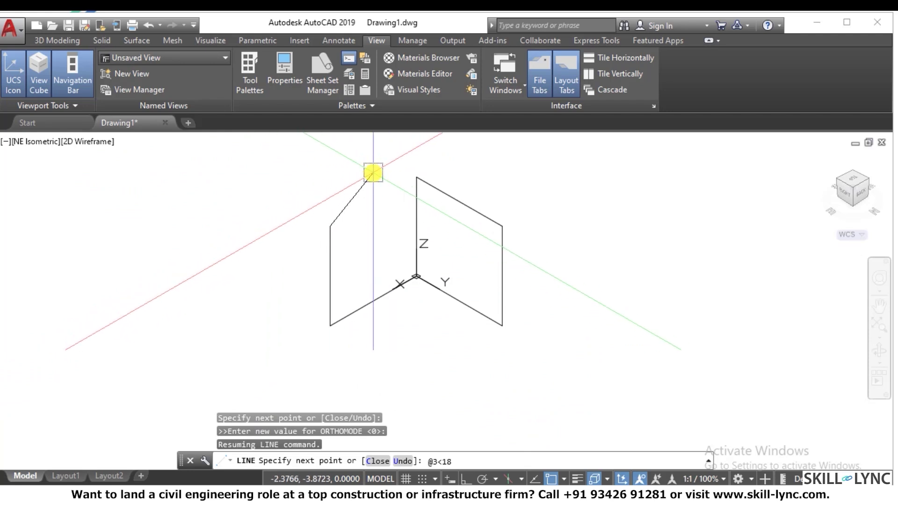
text(0<0)
key(Return)
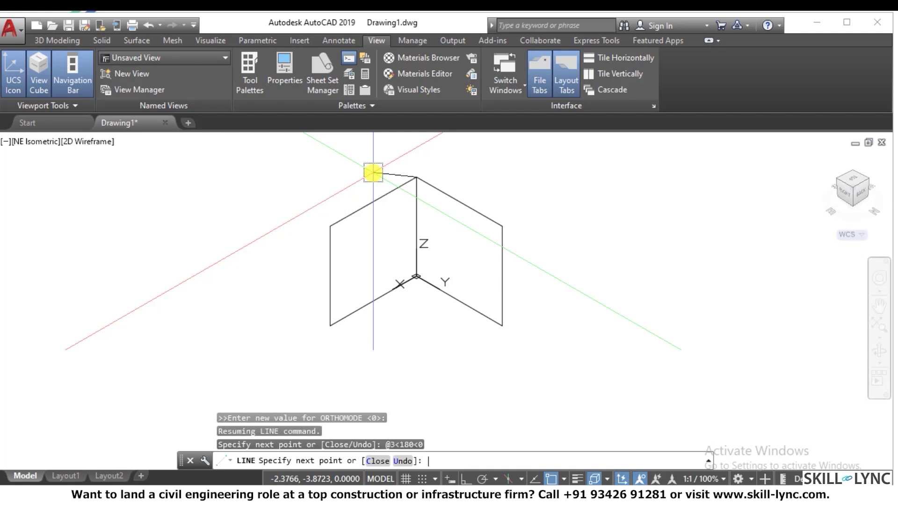
key(Return)
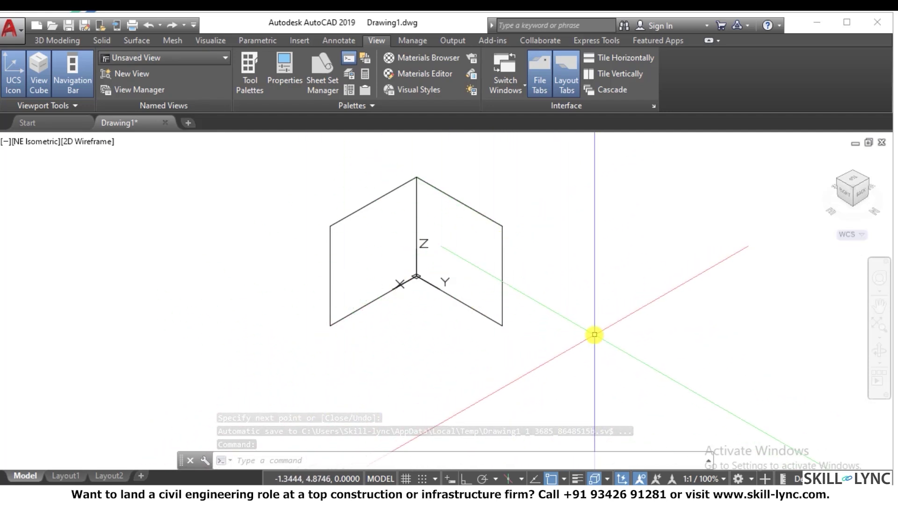
Step: Draw a line from 0,3,0 along the X direction using the relative cylindrical coordinate @3<0,0
text(L)
key(Return)
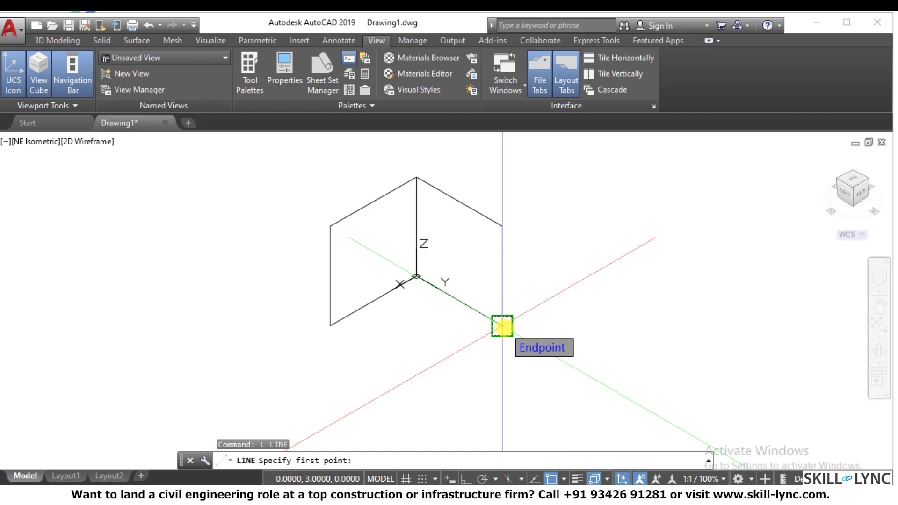
text(0,)
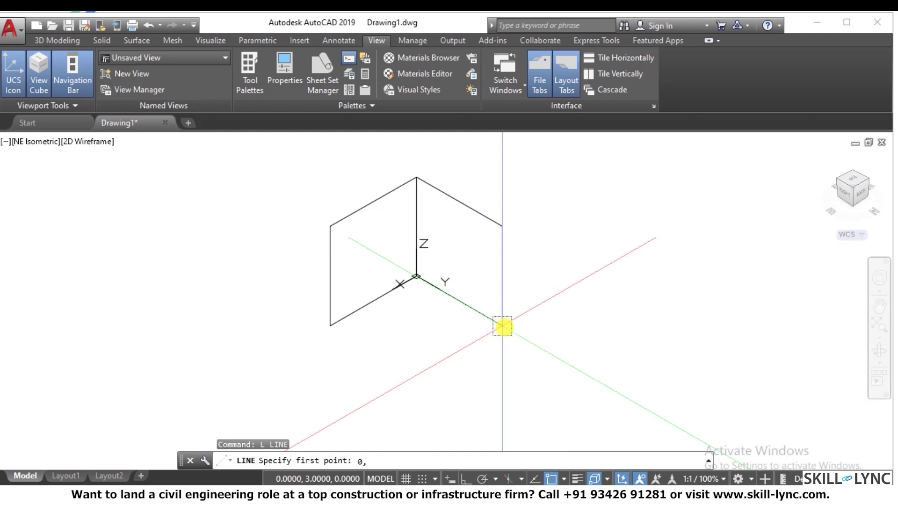
text(3,0)
key(Return)
click(504, 327)
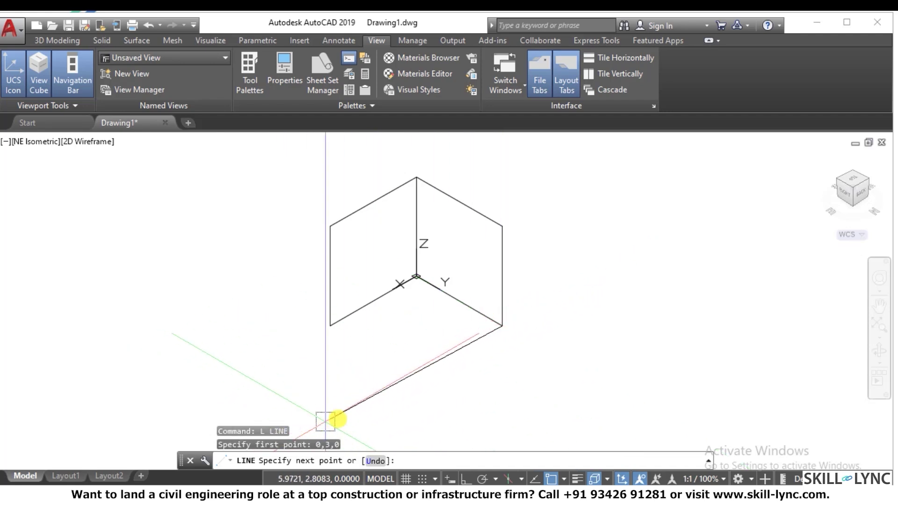
click(421, 461)
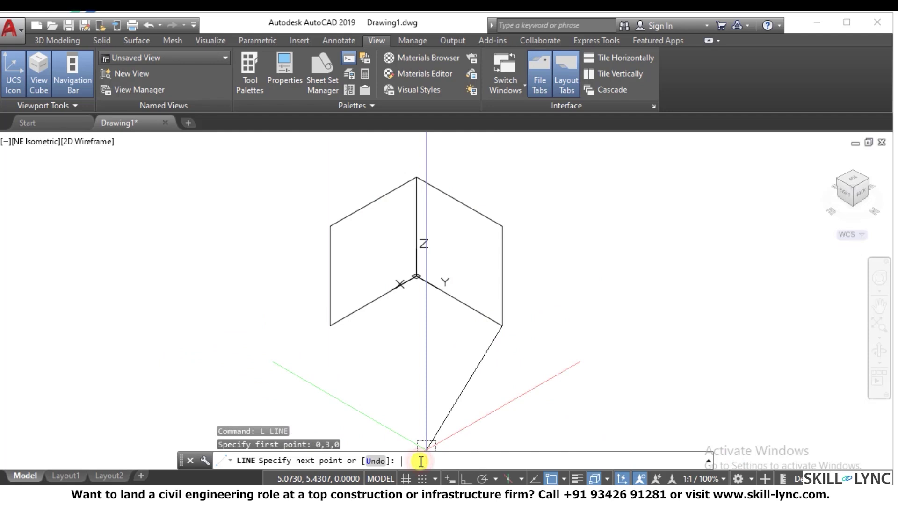
text(@3)
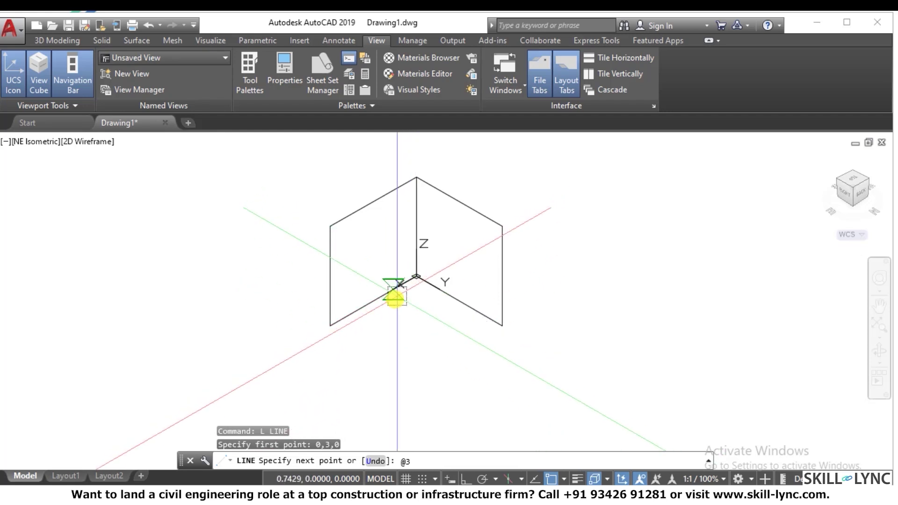
text(<))
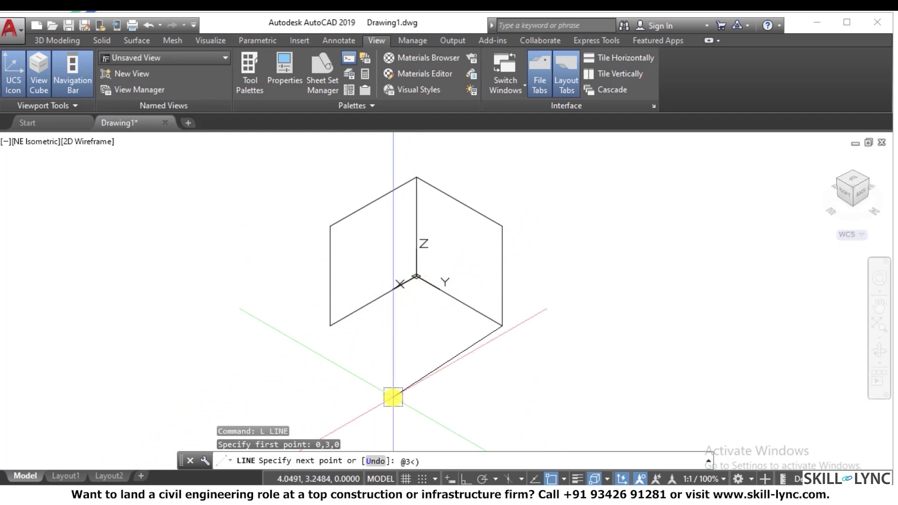
key(BackSpace)
text(0,)
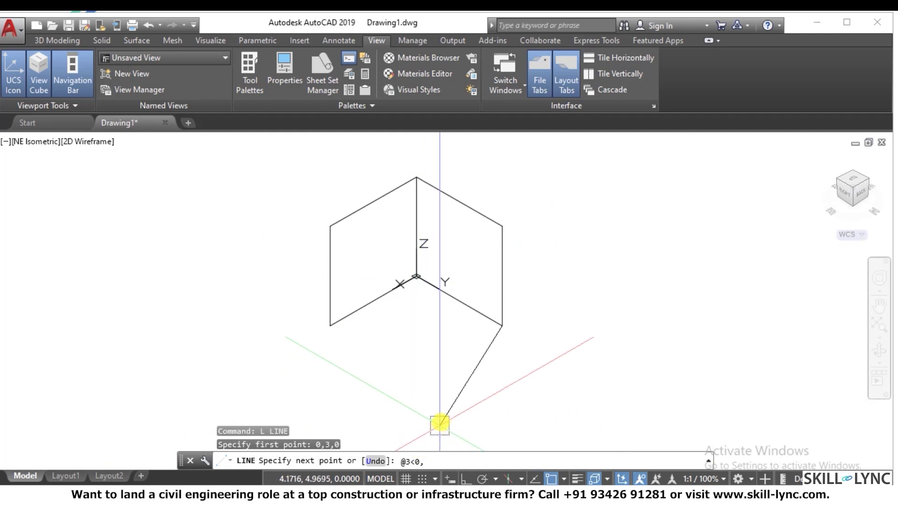
text(0)
key(Return)
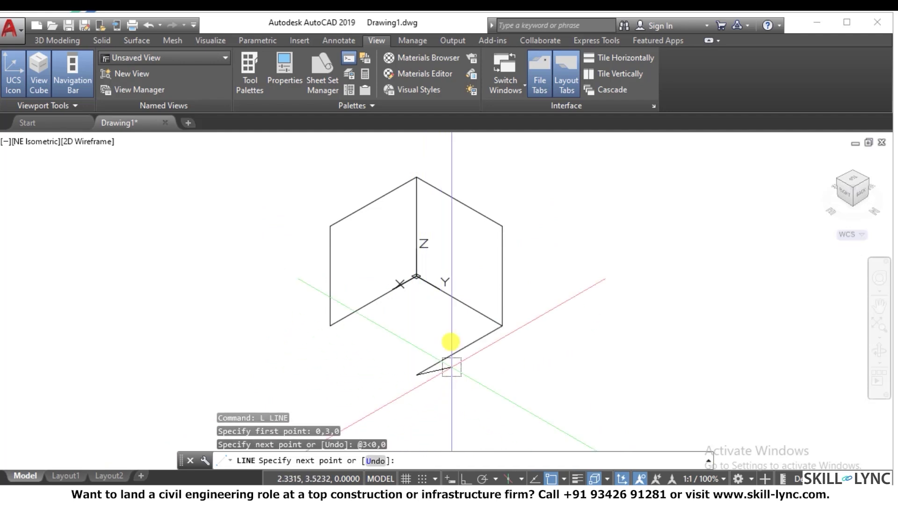
Step: Try the relative cylindrical coordinate @3<0,3 for the segment following the line from 0,3,0, and undo it
text(@)
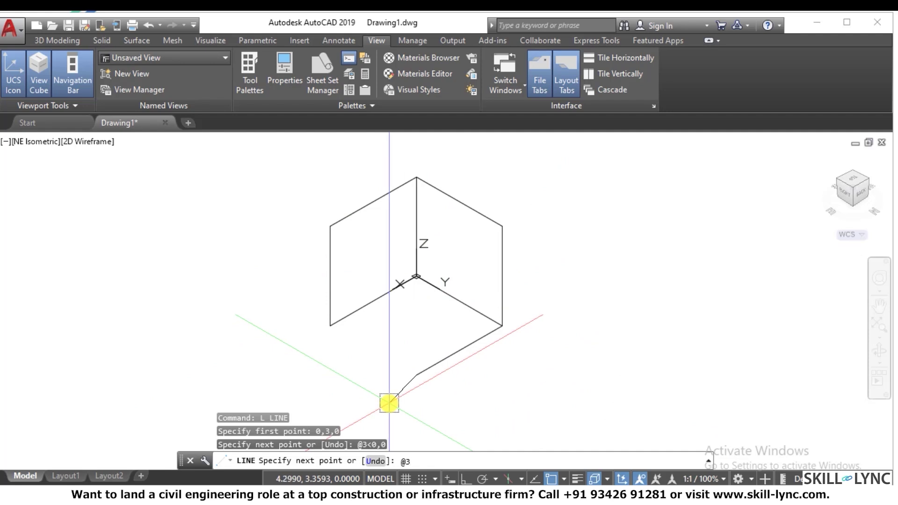
text(3<)
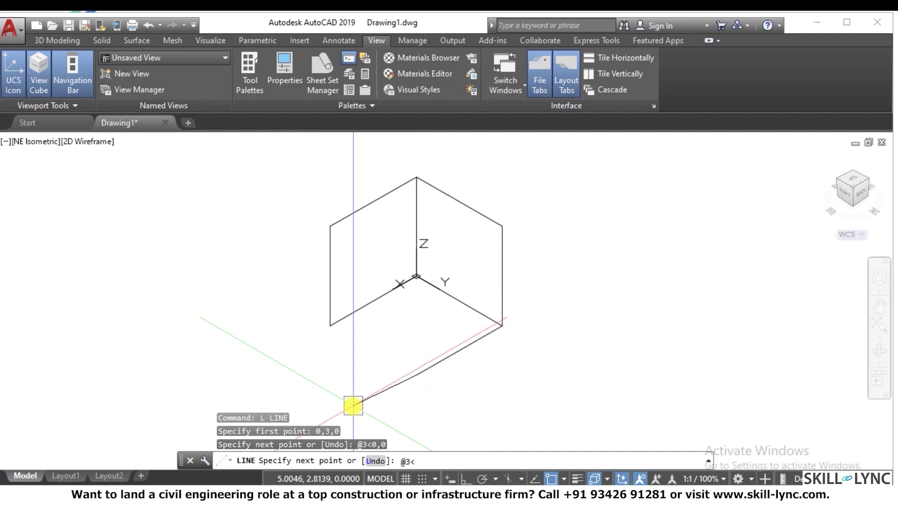
text(0)
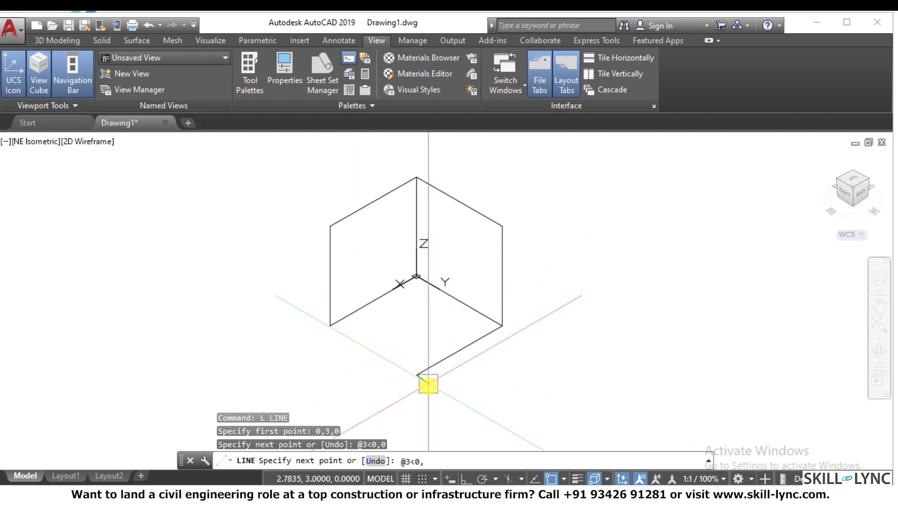
text(,3)
key(Return)
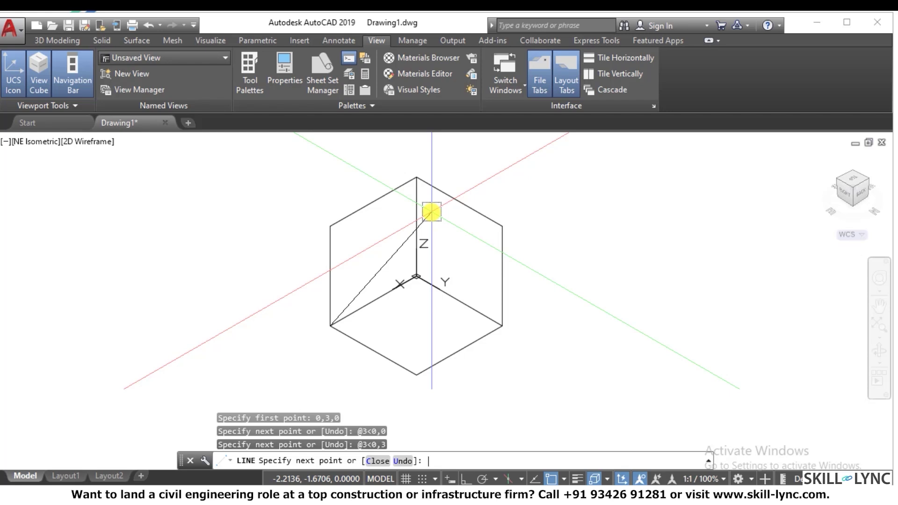
text(u)
key(Return)
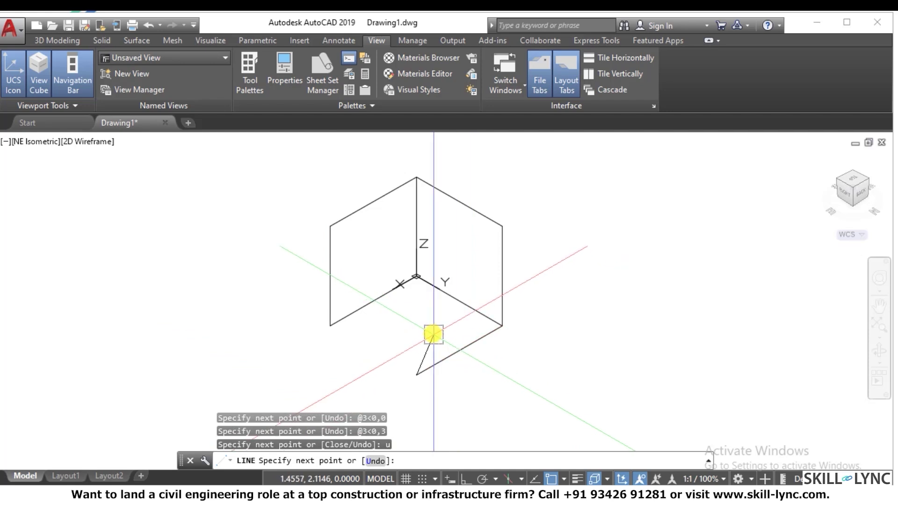
shift+middle_drag(433, 330, 316, 379)
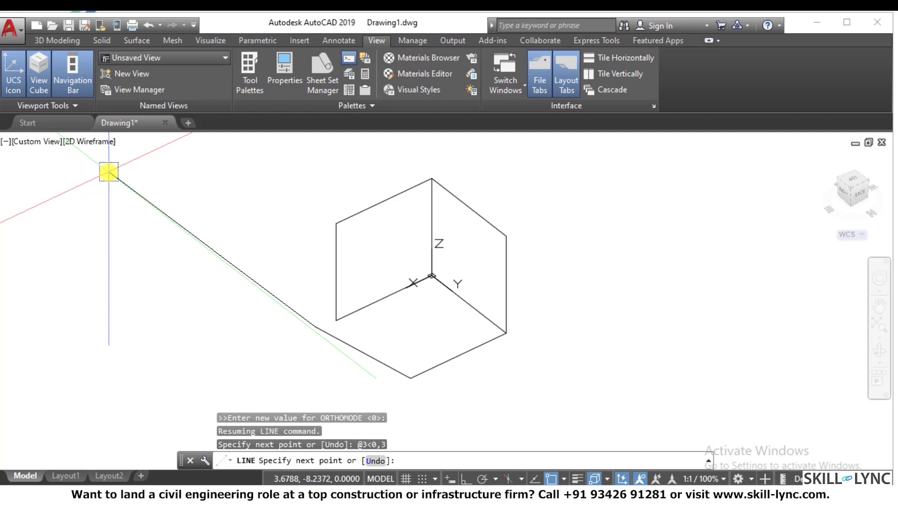
text(u)
key(Return)
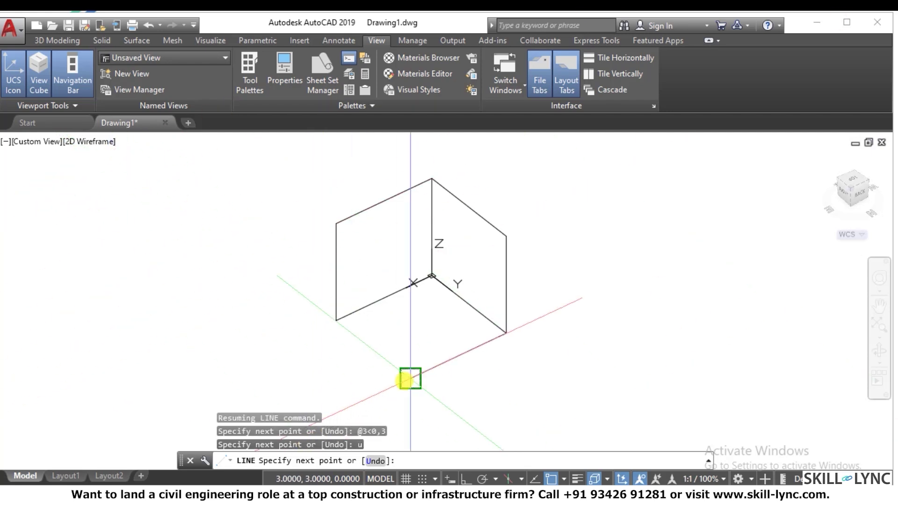
Step: Add a vertical segment at the outer end of the line from 0,3,0 with the relative cylindrical coordinate @0<0,3
scroll(402, 380, down, 3)
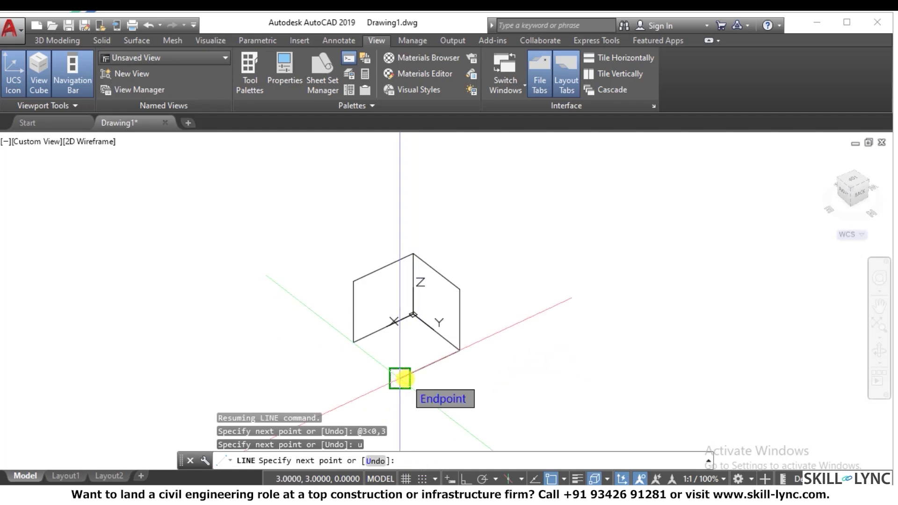
click(400, 378)
click(408, 460)
text(@)
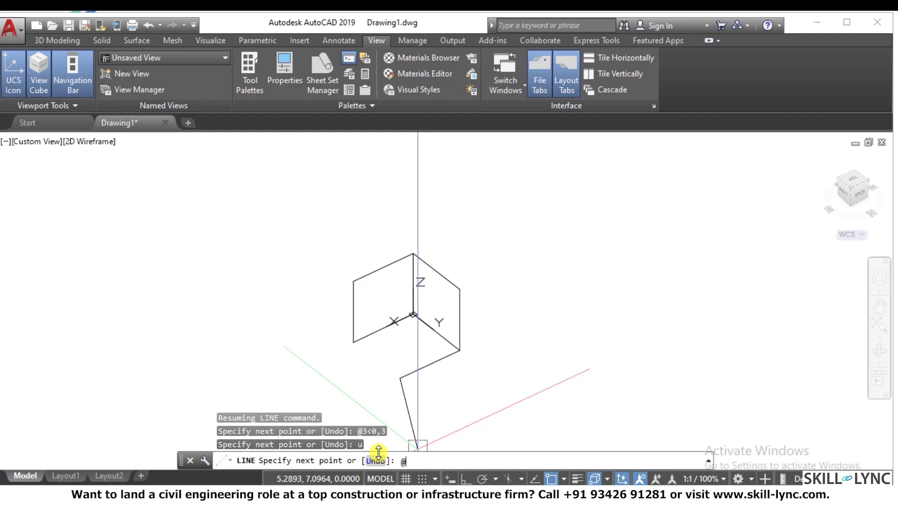
text(0<0,3)
key(Return)
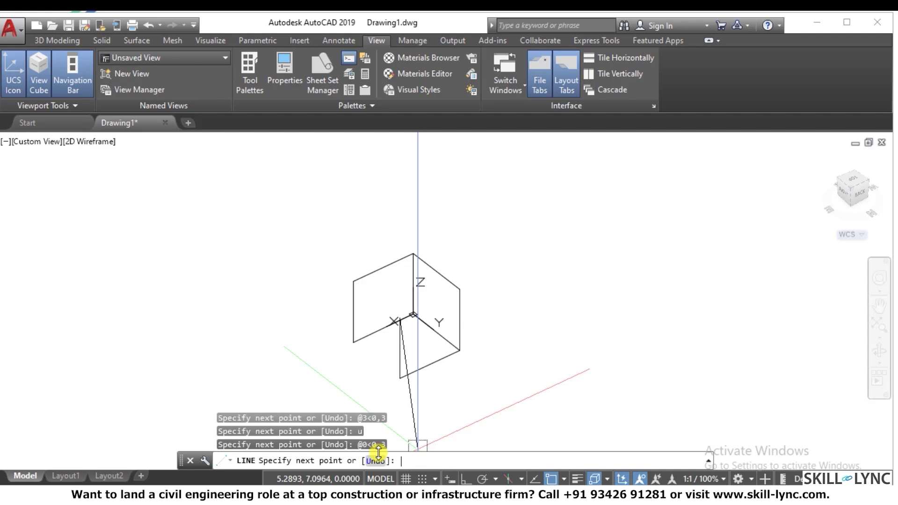
Step: Try the relative cylindrical coordinate @3<270,0 for the segment following the vertical one, and undo it
scroll(366, 291, up, 2)
scroll(382, 311, down, 2)
scroll(382, 311, up, 4)
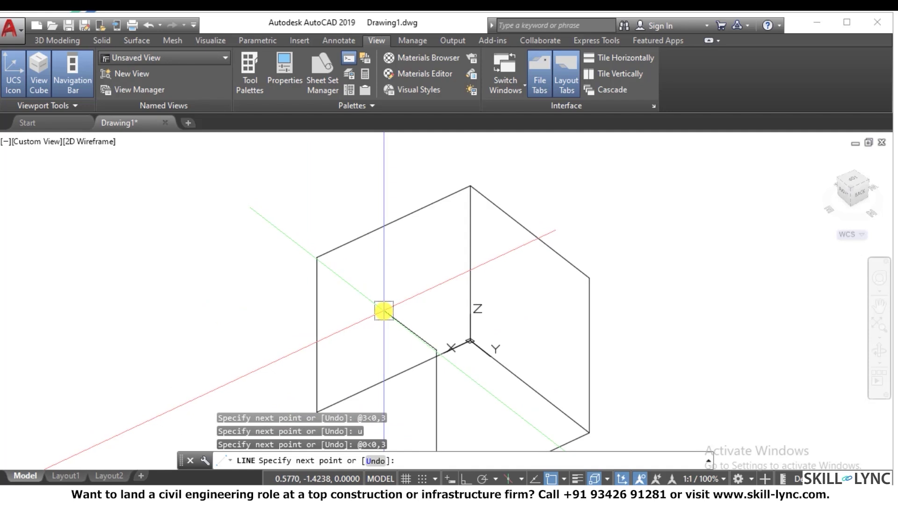
scroll(380, 319, down, 4)
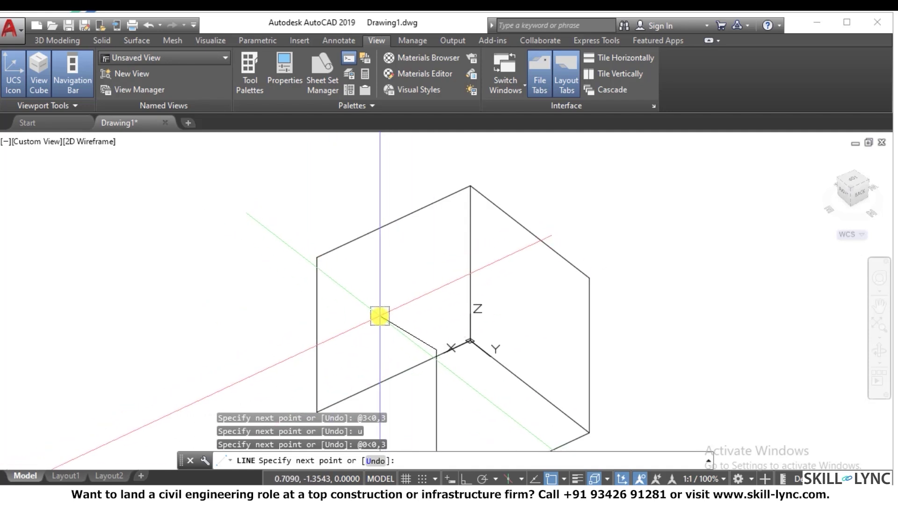
scroll(371, 307, up, 2)
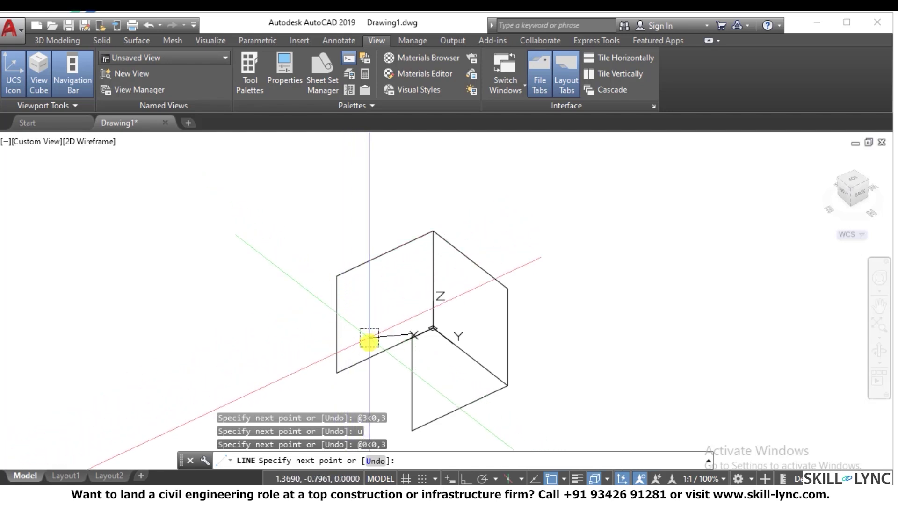
scroll(318, 359, down, 2)
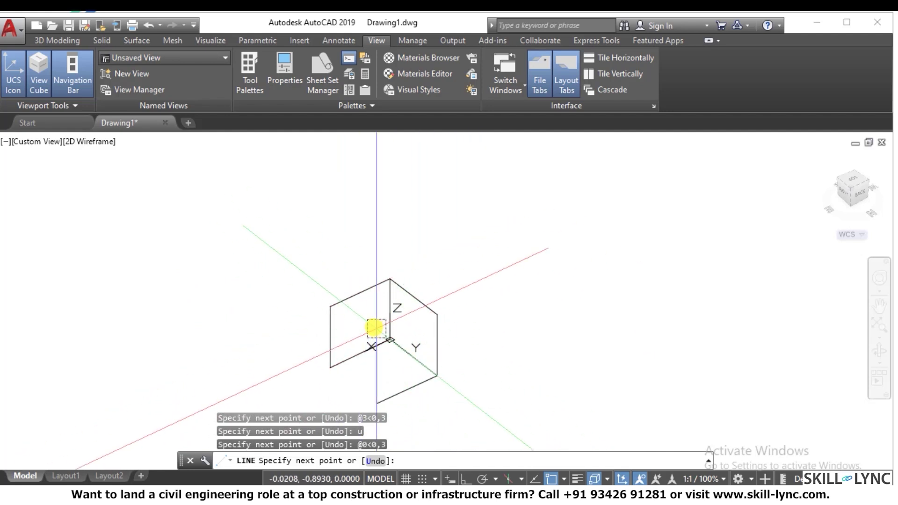
text(@3<)
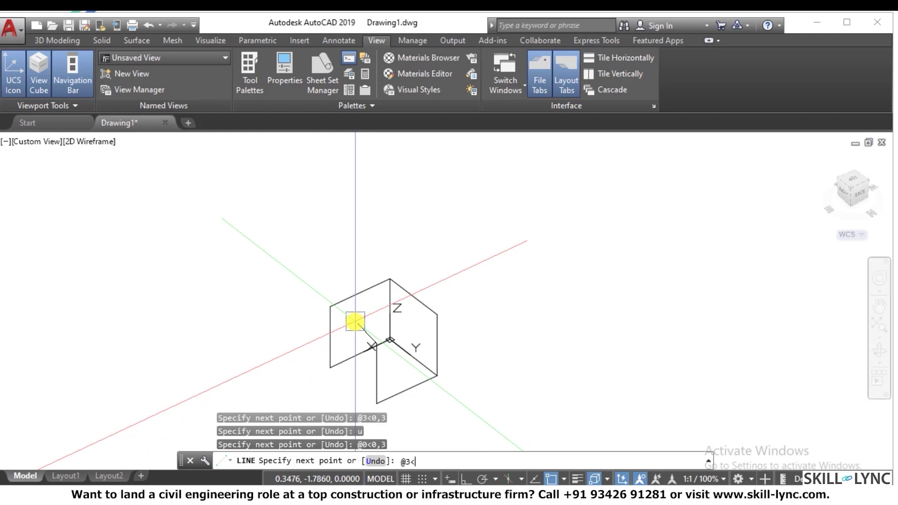
text(270,0)
key(Return)
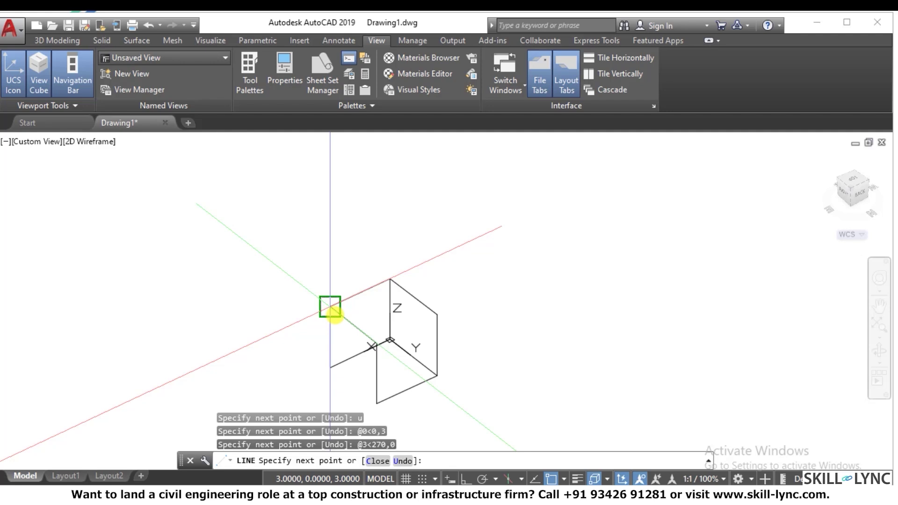
text(u)
key(Return)
Step: Add a segment from the top of the vertical segment with the relative cylindrical coordinate @3<270,0 and end the line
scroll(361, 357, up, 4)
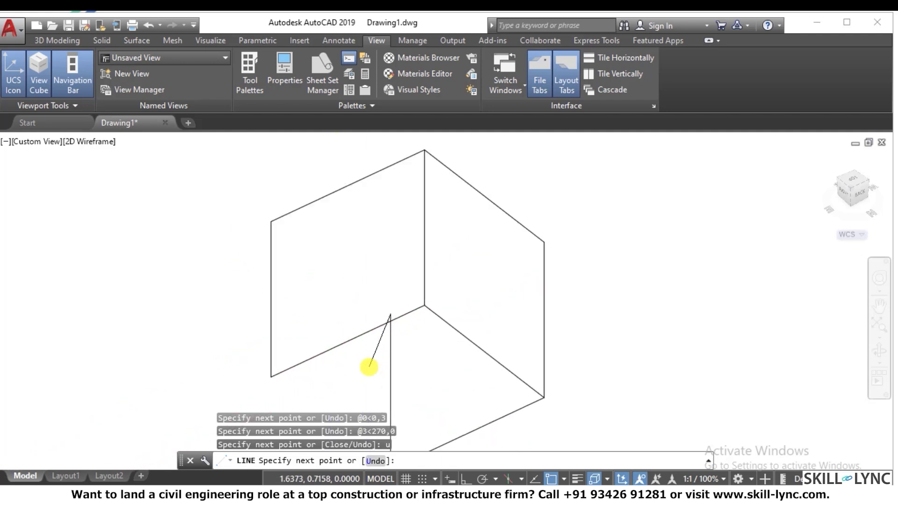
scroll(369, 367, up, 2)
scroll(120, 387, down, 2)
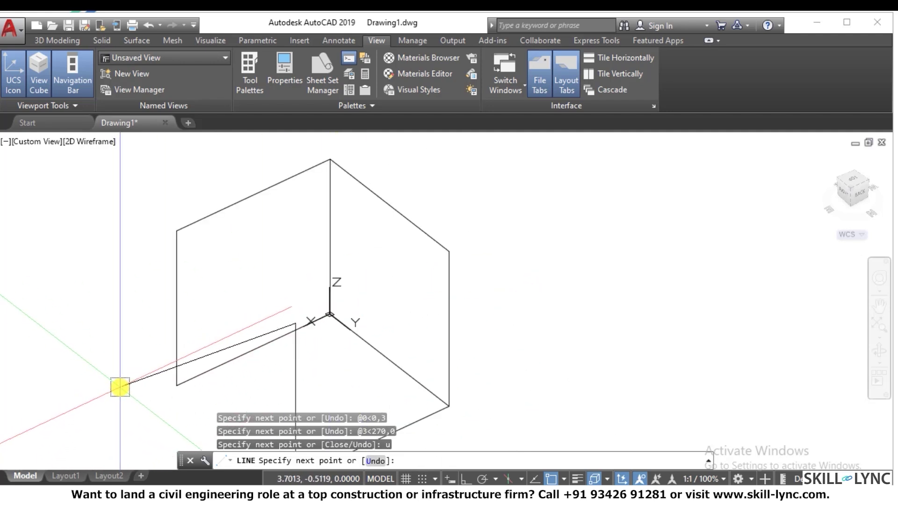
scroll(122, 385, down, 2)
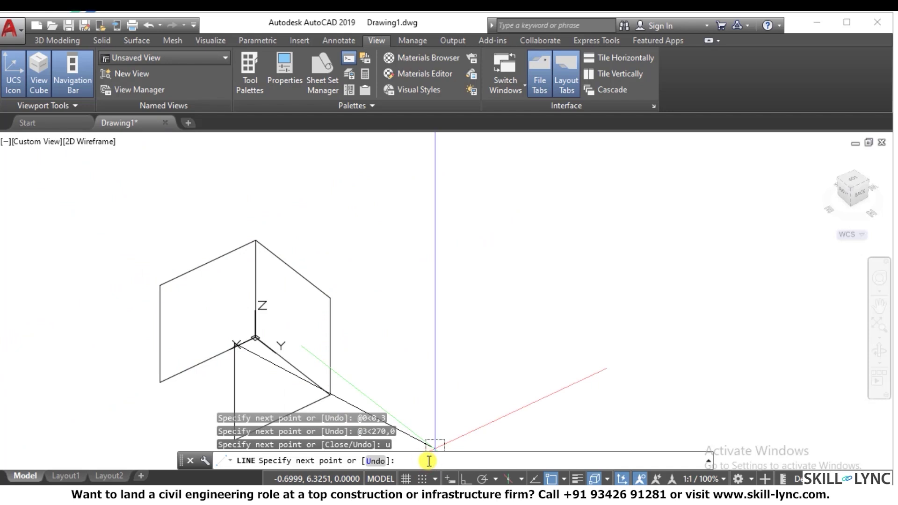
text(@3<20)
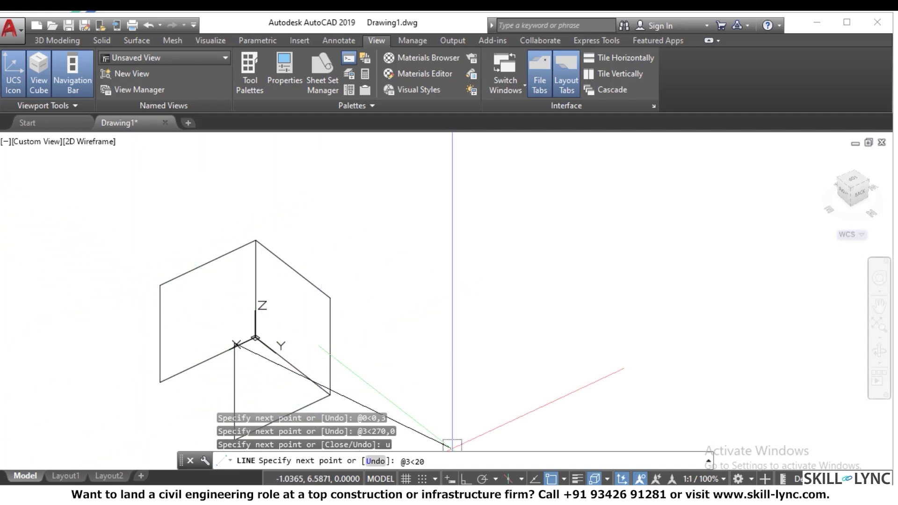
key(BackSpace)
text(70)
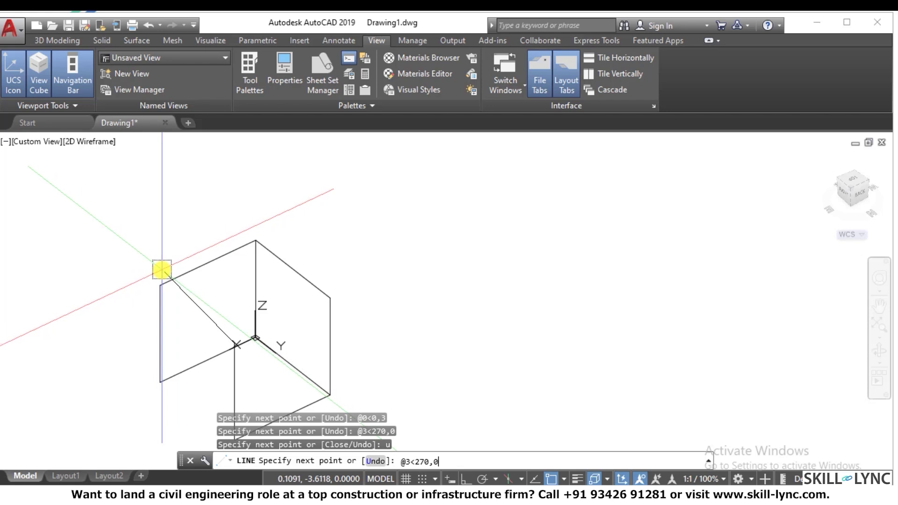
key(Return)
scroll(204, 206, down, 3)
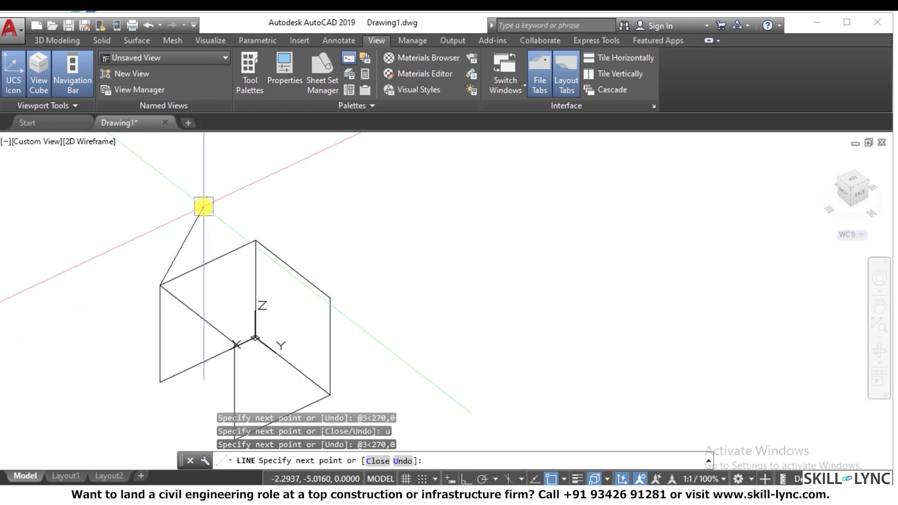
scroll(216, 206, up, 1)
scroll(186, 280, up, 4)
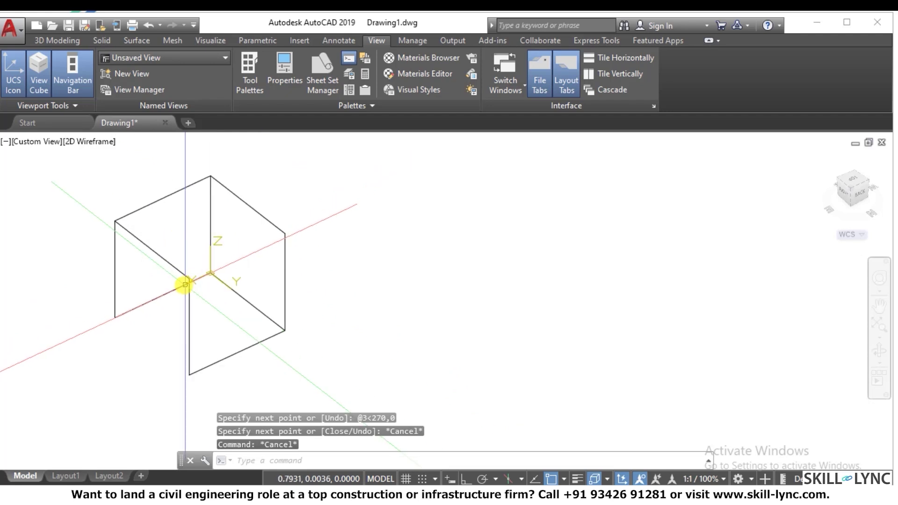
Step: Examine the cube wireframe from the NW, NE and SW isometric views and from freely rotated angles to find the missing edge
scroll(482, 253, down, 2)
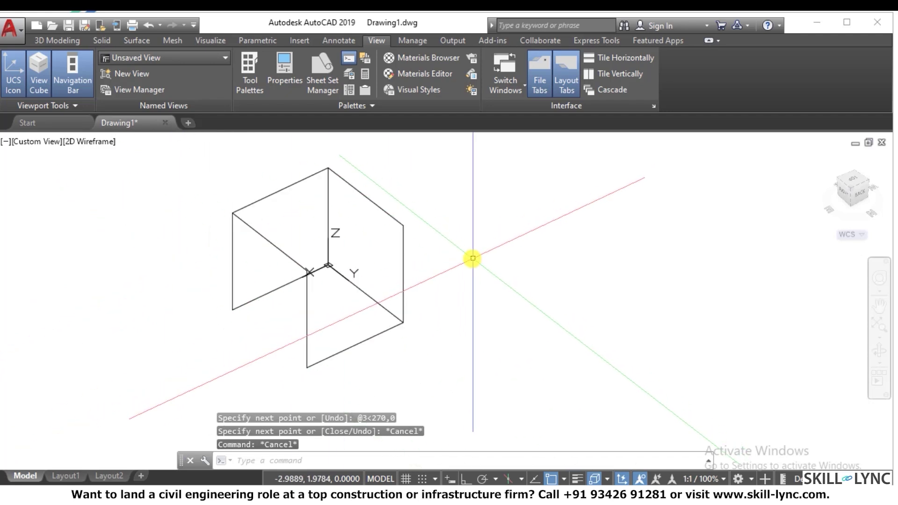
scroll(187, 187, up, 2)
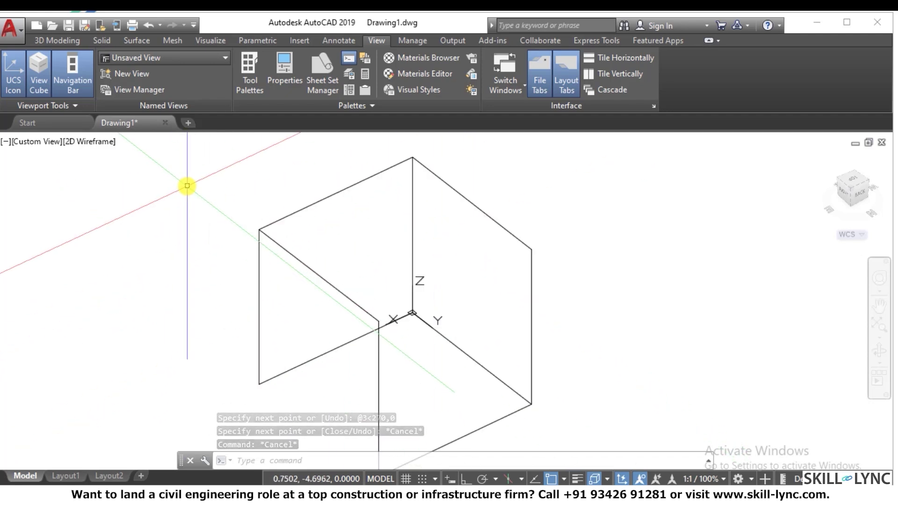
scroll(187, 187, down, 2)
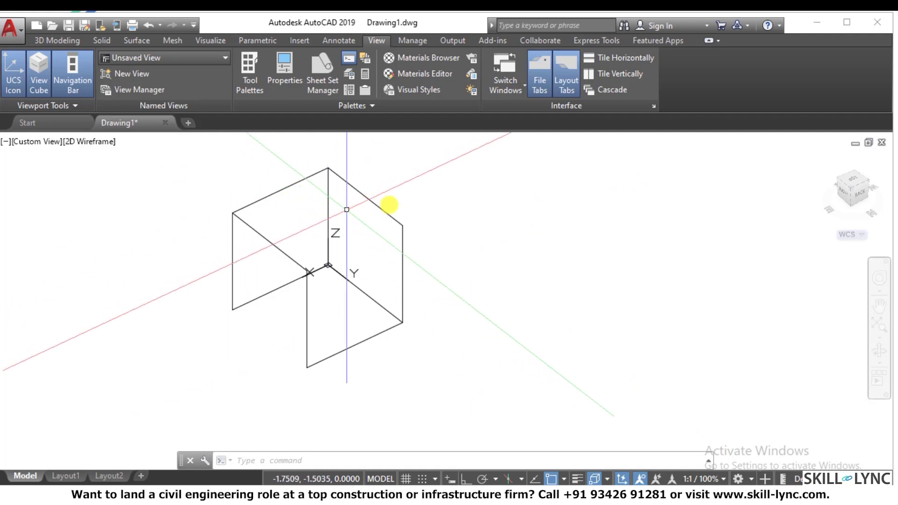
click(866, 183)
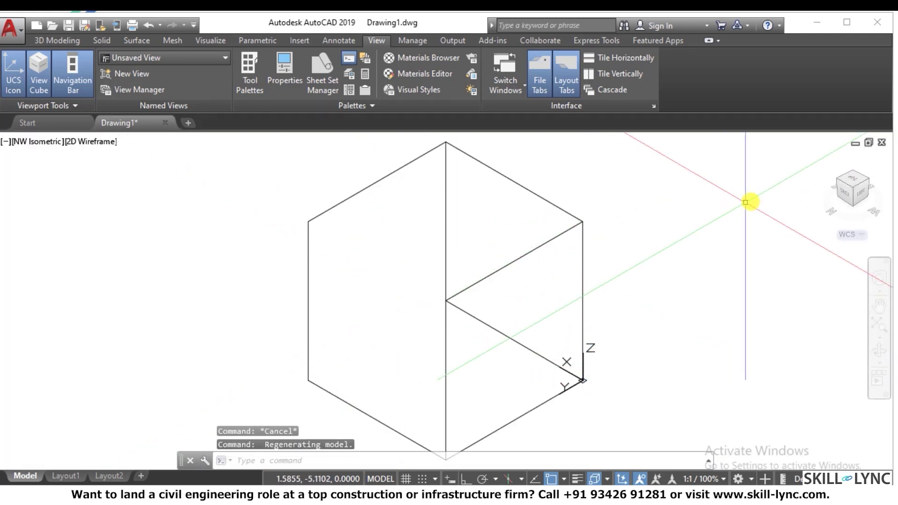
click(837, 180)
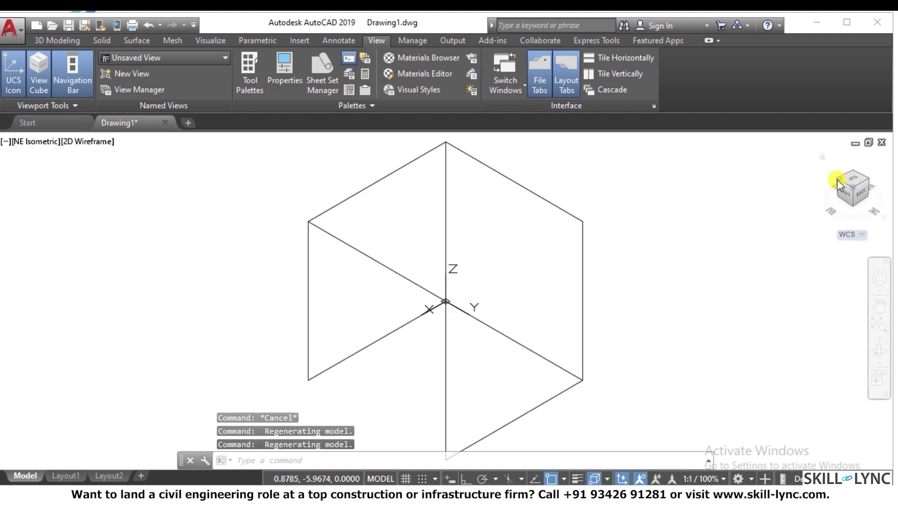
click(851, 170)
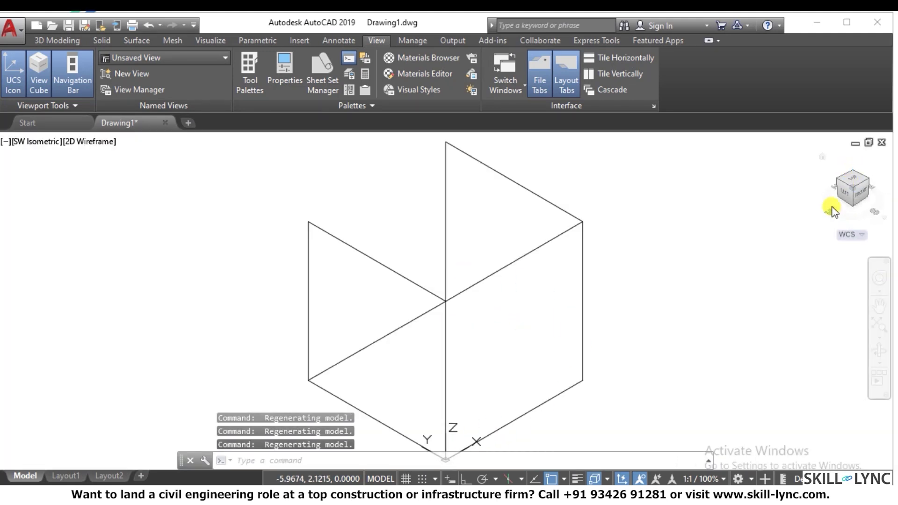
click(834, 181)
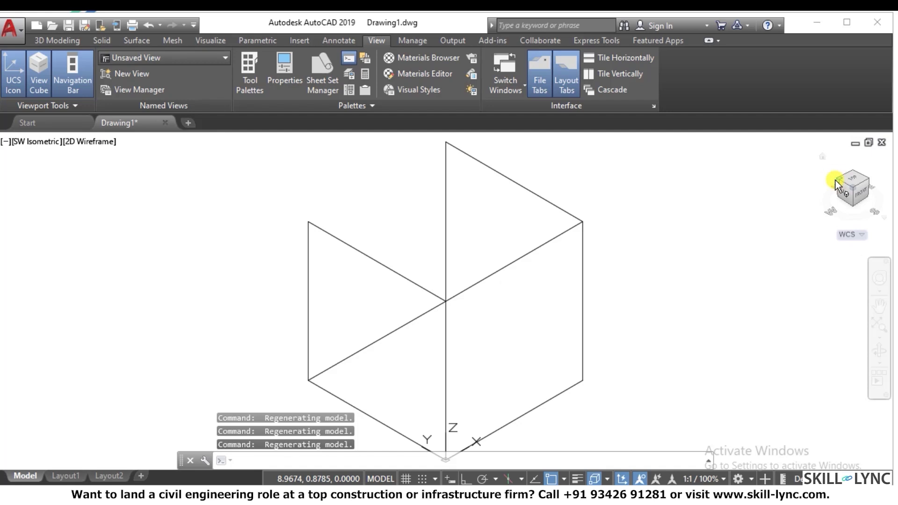
mouse_move(835, 180)
mouse_down()
mouse_move(827, 234)
mouse_move(753, 259)
mouse_move(703, 203)
mouse_up()
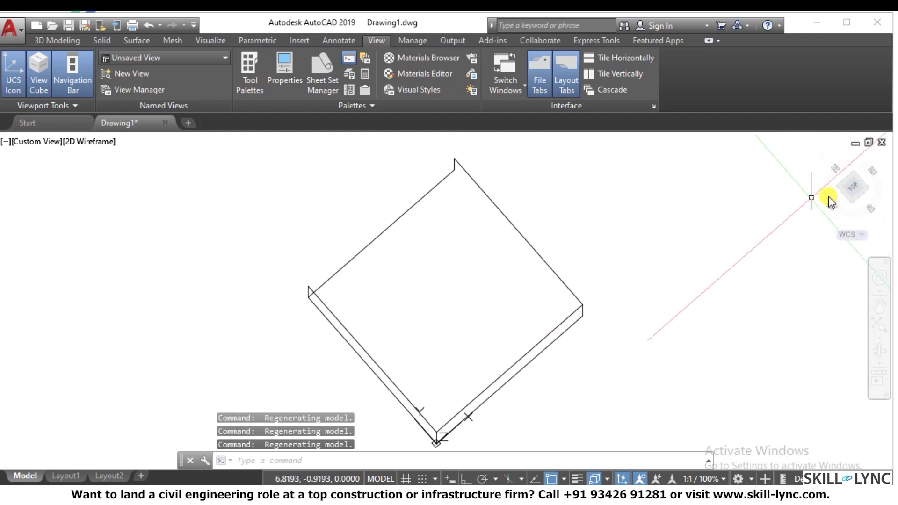
mouse_move(853, 201)
mouse_down()
mouse_move(852, 160)
mouse_move(842, 168)
mouse_up()
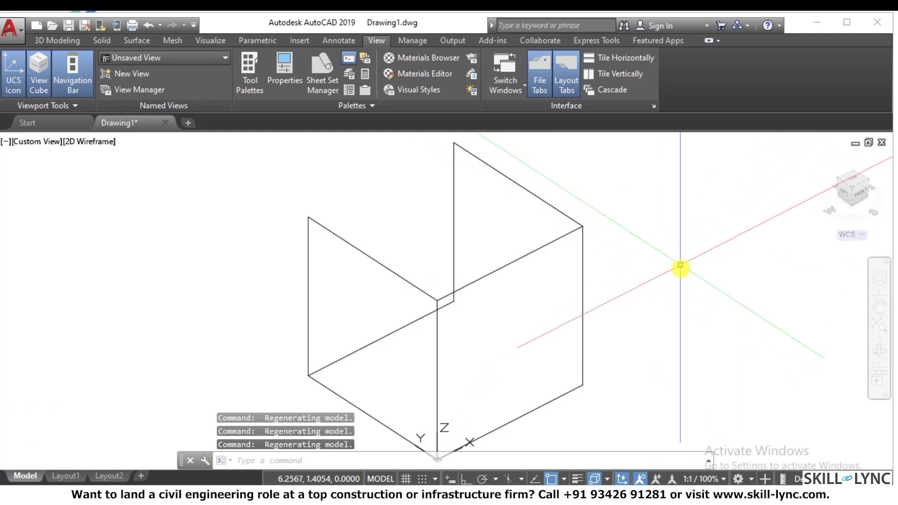
Step: Draw the missing top edge along X from the open upper corner with the relative spherical coordinate @3<0<0 and end the line
middle_drag(703, 284, 722, 335)
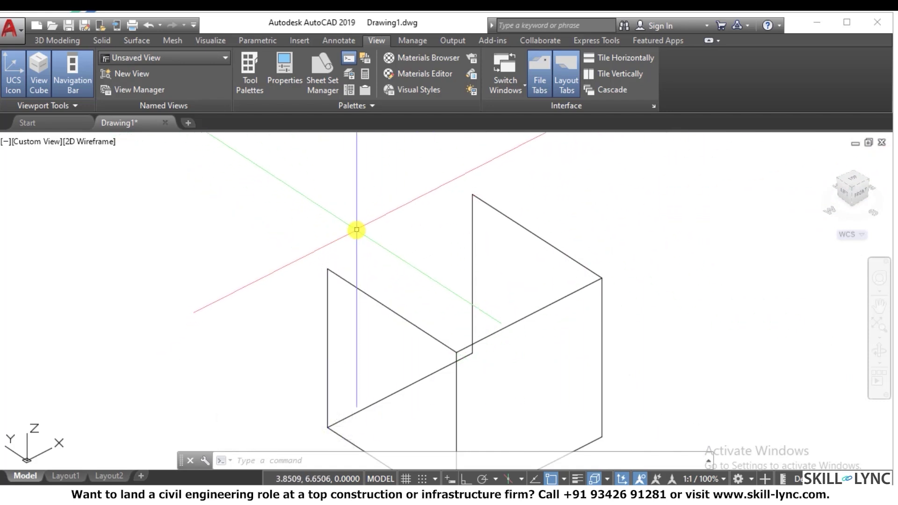
text(l)
key(Return)
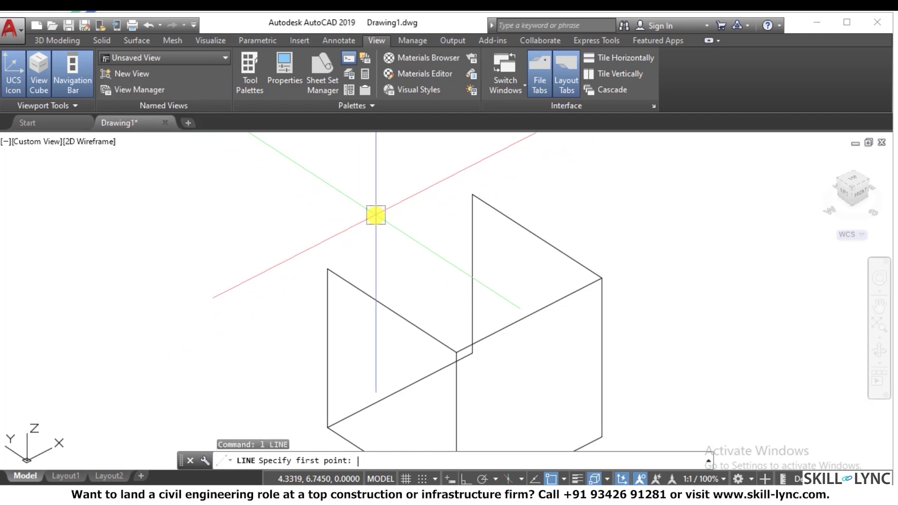
click(327, 269)
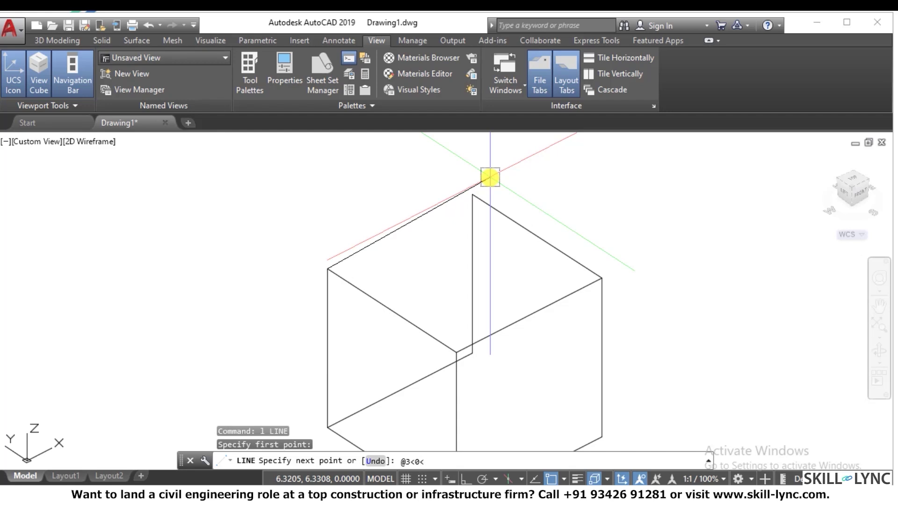
key(Return)
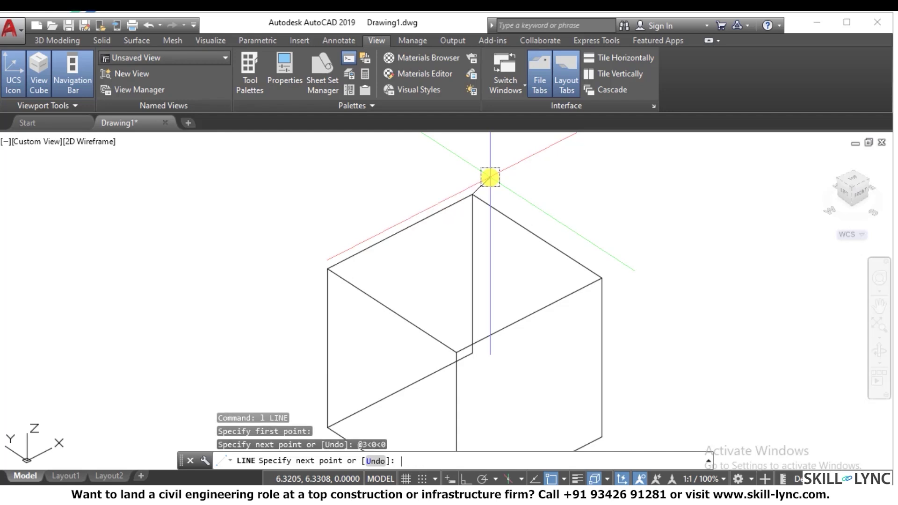
scroll(489, 178, down, 3)
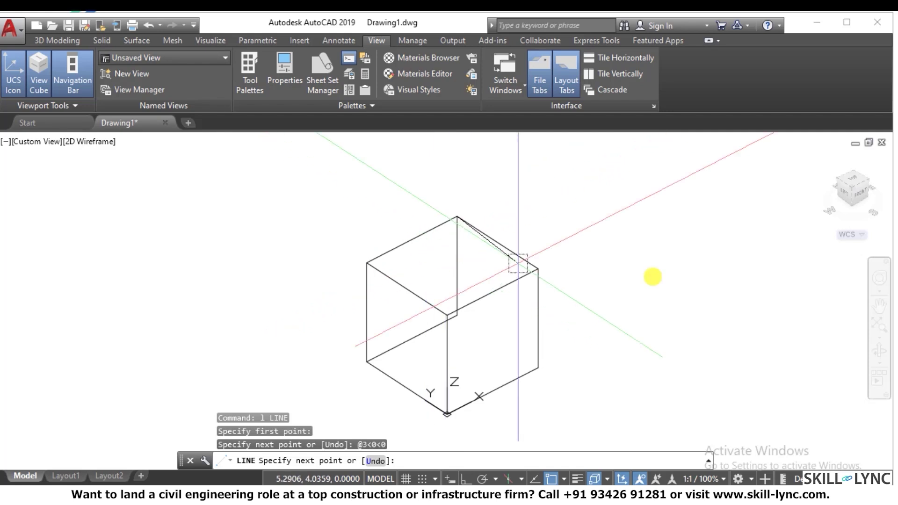
key(Escape)
key(Escape)
key(Escape)
Step: Select all lines of the cube with a crossing window and erase them
click(581, 394)
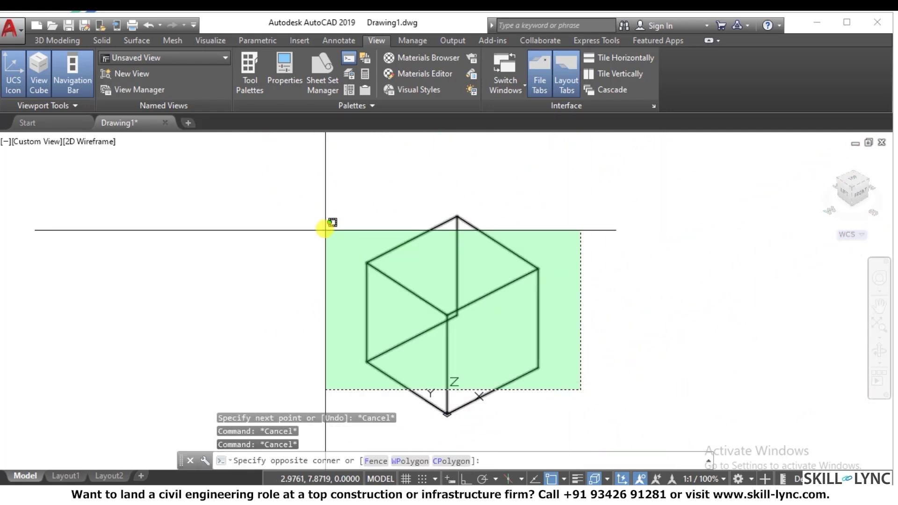
click(324, 229)
text(E)
key(Return)
key(Escape)
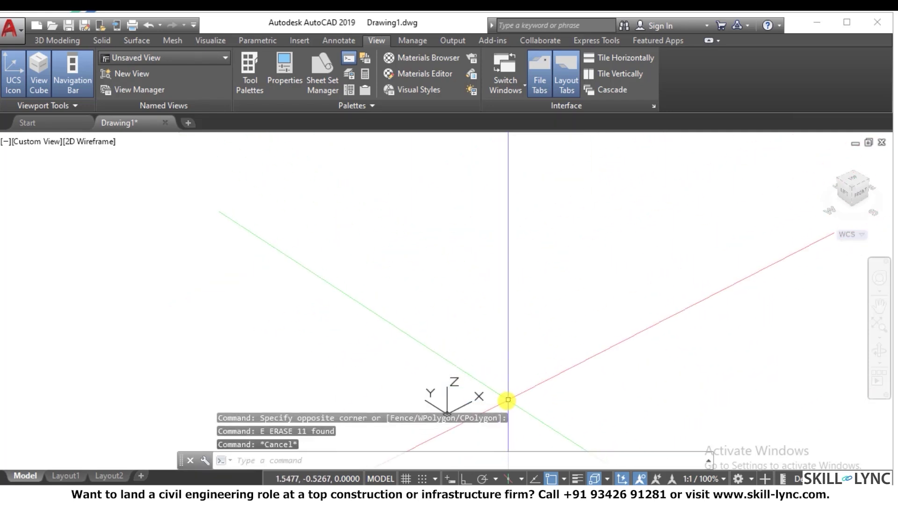
Step: Start a new line at 0,0,0 and draw a vertical segment with the cylindrical coordinate 0<0,3
mouse_move(460, 411)
middle_down()
mouse_move(370, 350)
mouse_move(349, 345)
mouse_move(351, 355)
middle_up()
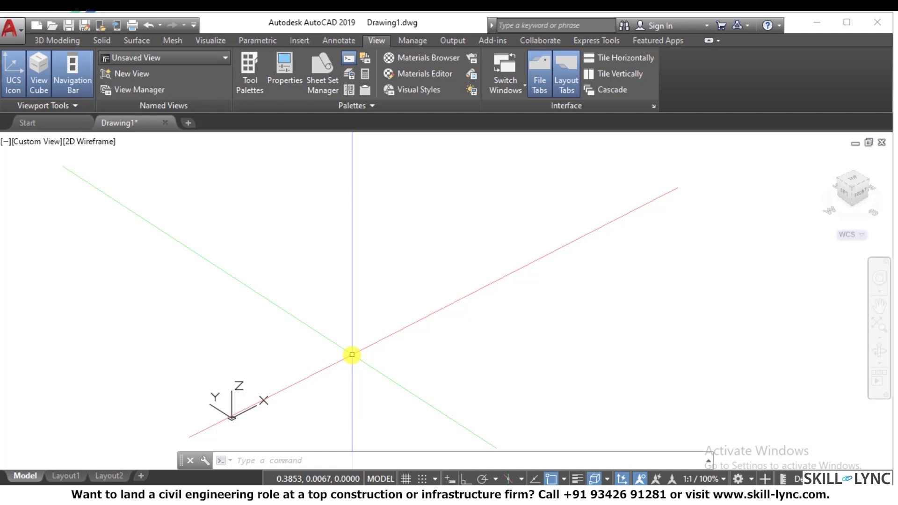
text(l)
key(Return)
mouse_move(351, 354)
middle_down()
mouse_move(357, 345)
mouse_move(374, 352)
middle_up()
text(0,0)
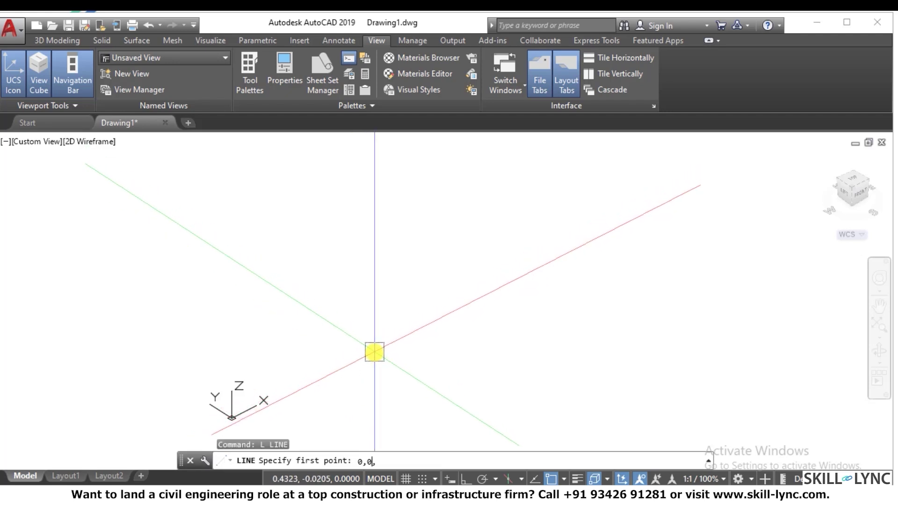
key(Return)
scroll(402, 338, down, 3)
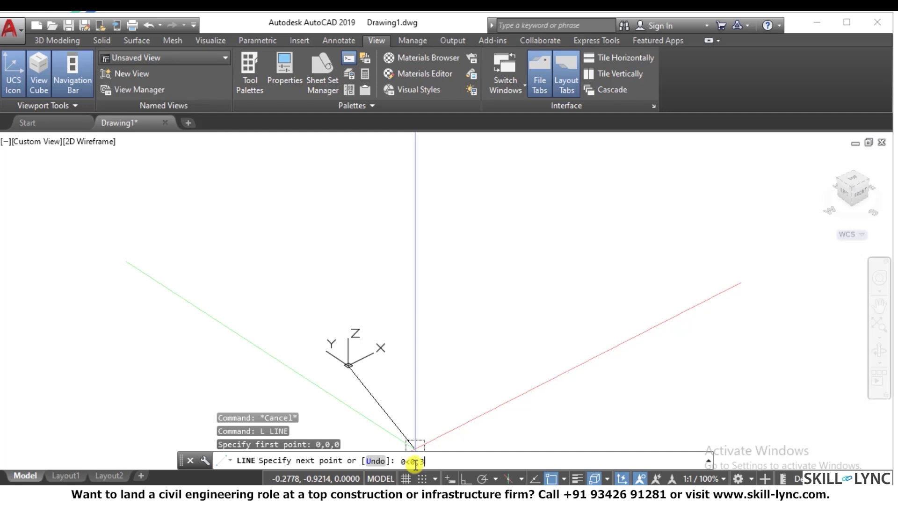
key(Return)
scroll(412, 369, down, 3)
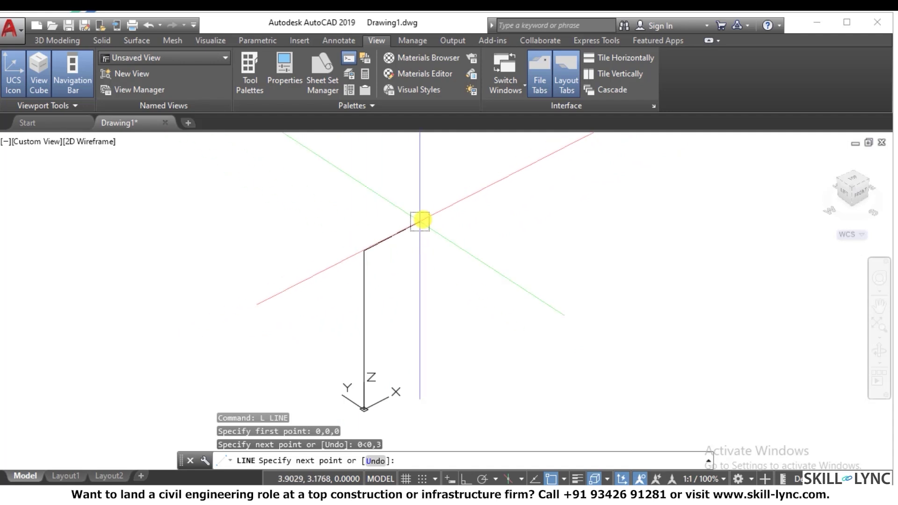
Step: Add a segment along X from the top of the vertical line with the relative spherical coordinate @3<0<0
text(@3<0<0)
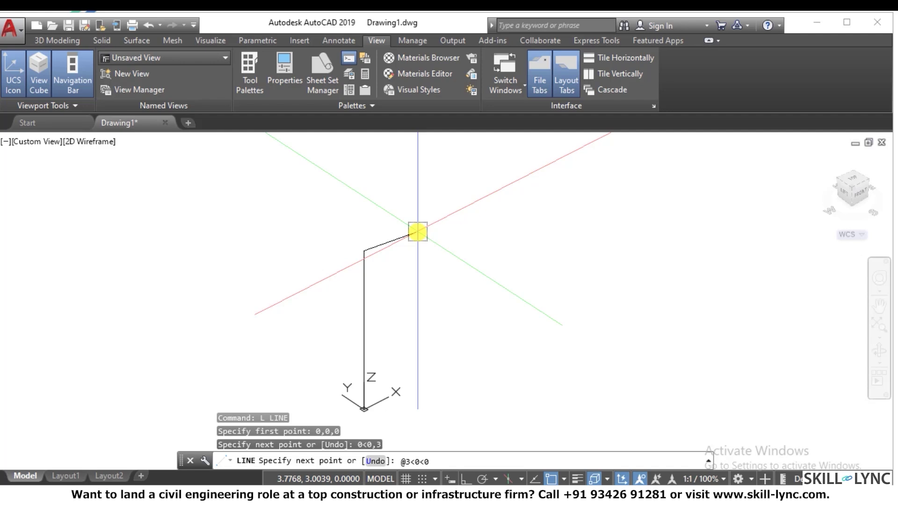
key(Return)
scroll(470, 217, down, 4)
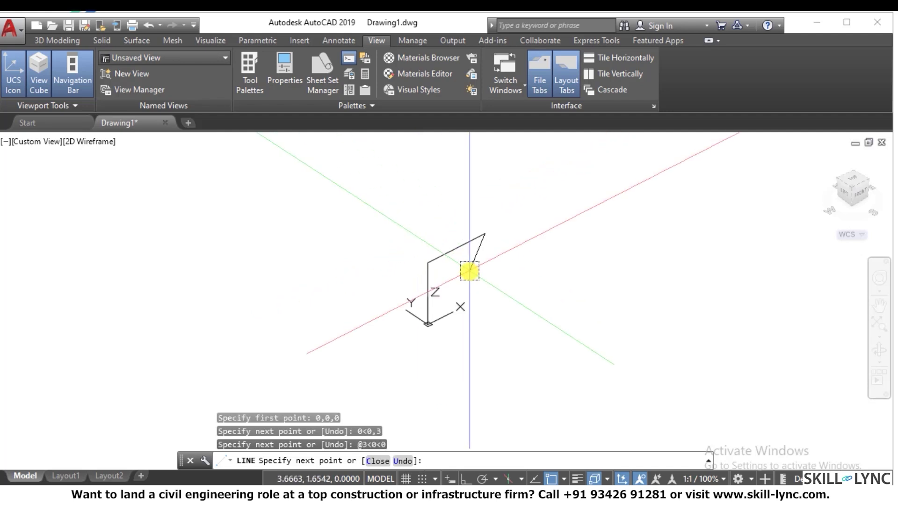
Step: Continue the line upward with the relative cylindrical coordinate @0<0,3 and along X with the relative spherical coordinate @3<0<0
scroll(489, 180, up, 2)
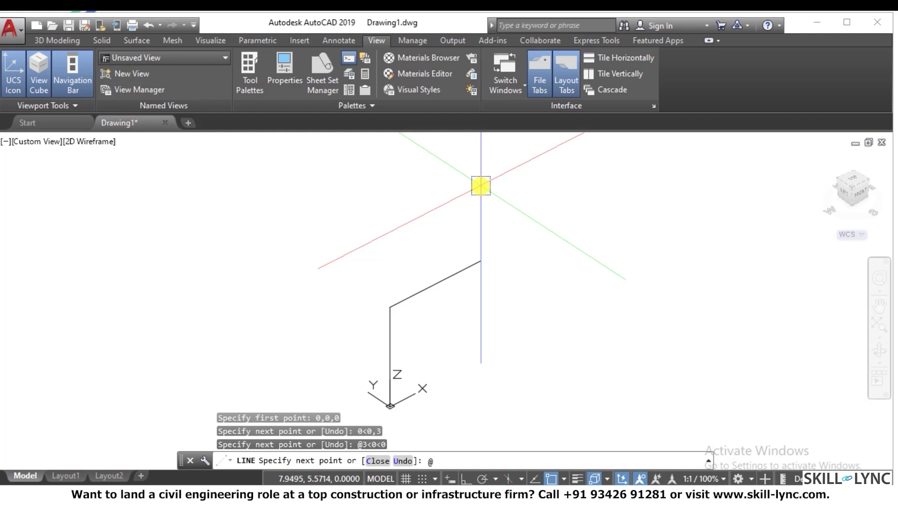
text(<0,3)
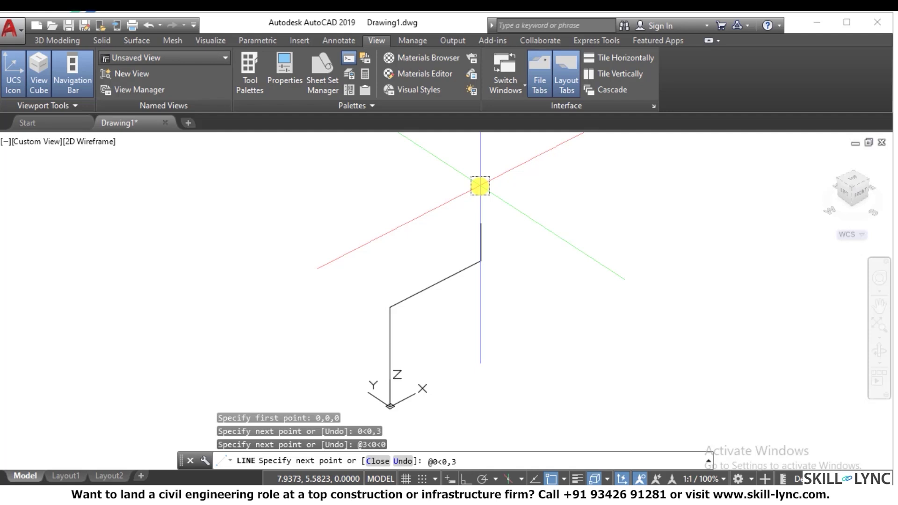
key(Return)
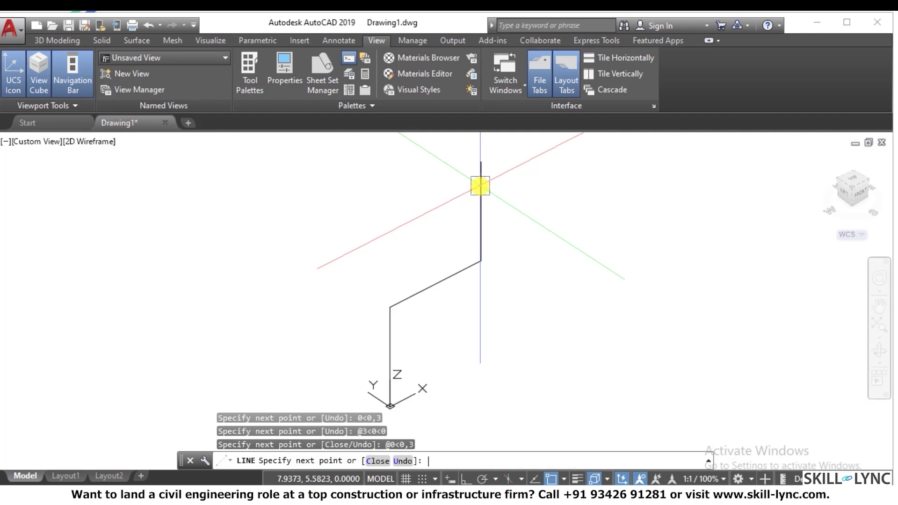
scroll(428, 435, down, 2)
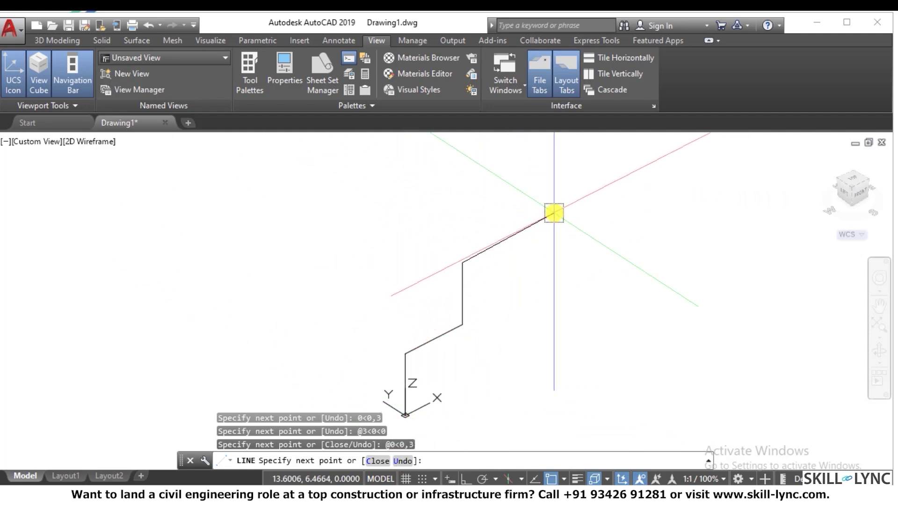
text(@3<0<0)
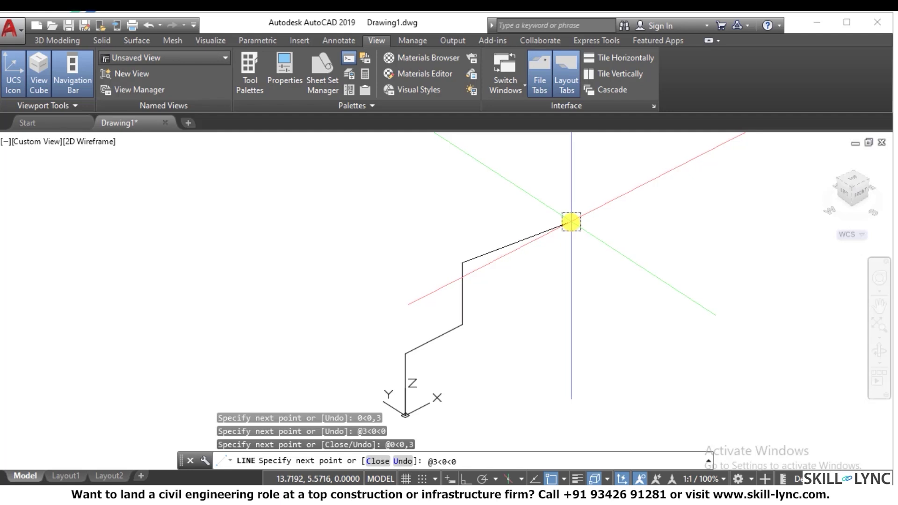
key(Return)
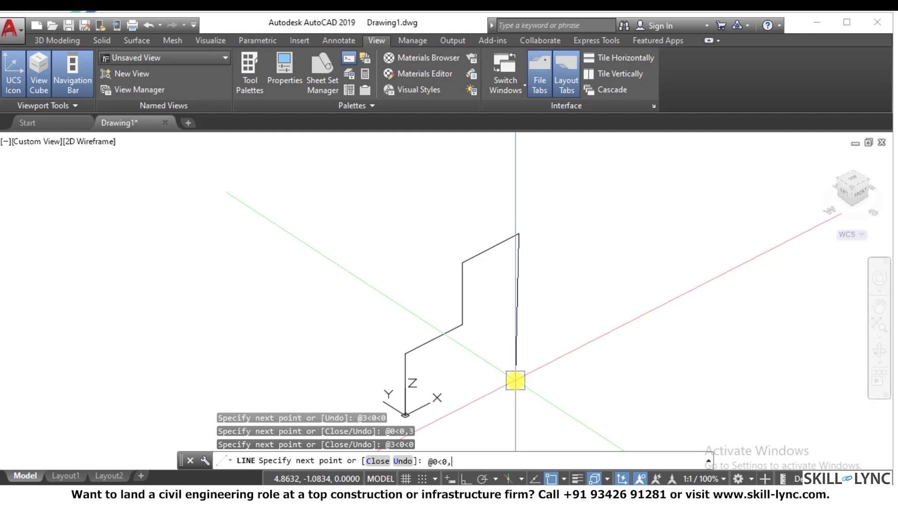
Step: Draw the downward segment with the relative cylindrical coordinate @0<0,-6 and close the stepped outline back to the origin
text(6)
key(BackSpace)
key(BackSpace)
text(6)
key(Return)
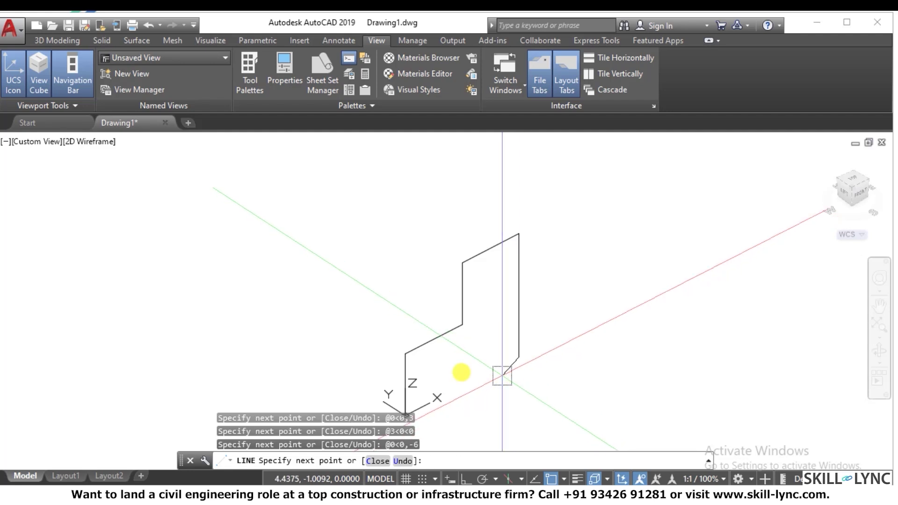
text(c)
key(Return)
Step: Start a new line at 0,0,0 and draw a segment along Y with the relative coordinate @0,6,0
scroll(620, 236, down, 3)
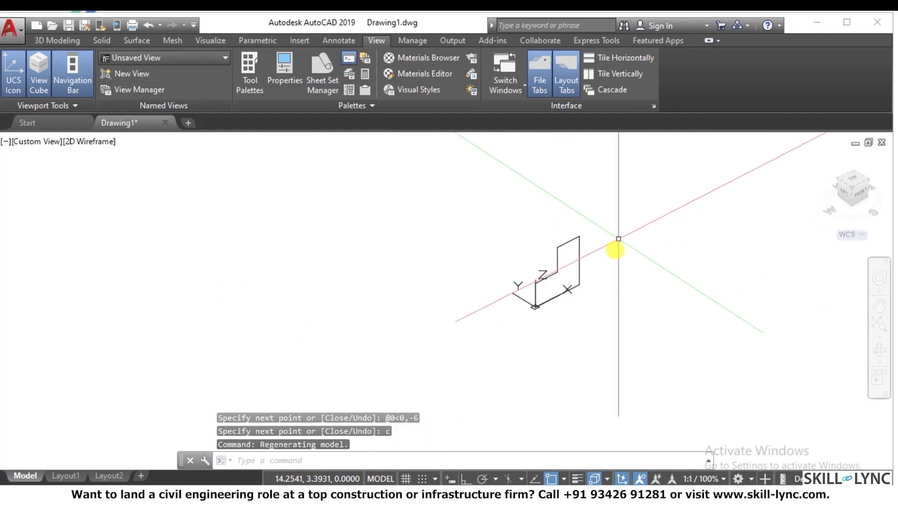
scroll(619, 235, up, 6)
scroll(620, 235, down, 2)
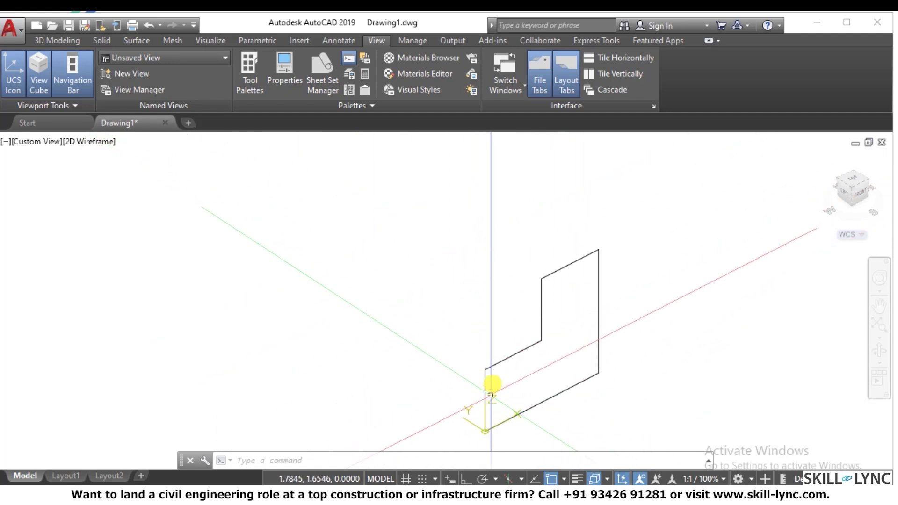
scroll(405, 368, down, 3)
scroll(401, 364, up, 4)
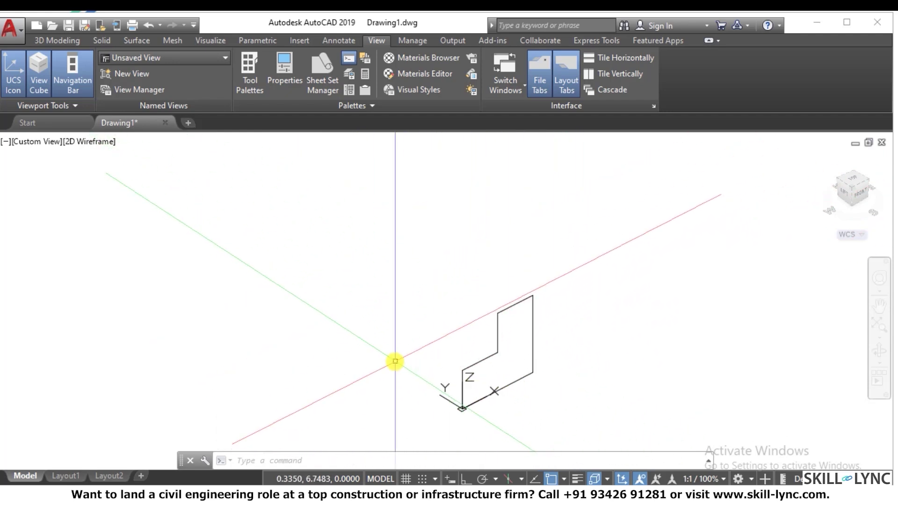
text(l)
key(Return)
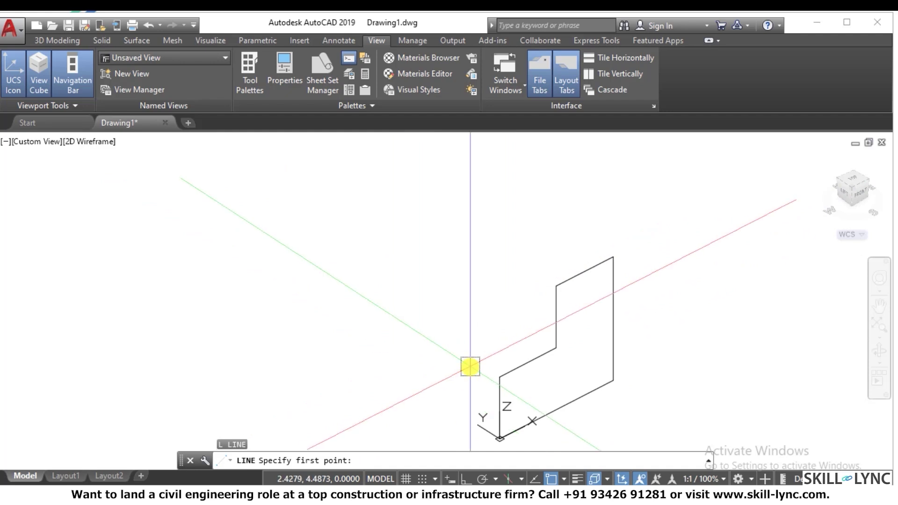
text(0,0)
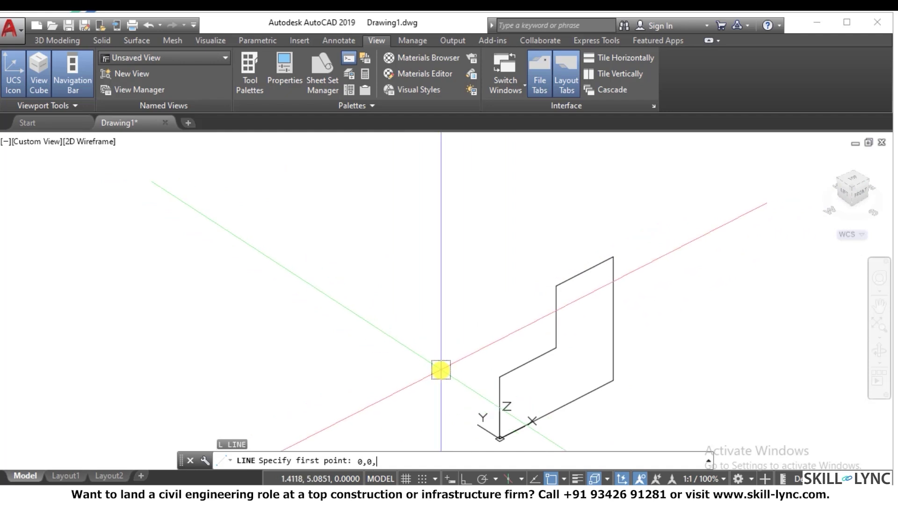
text(,0)
key(Return)
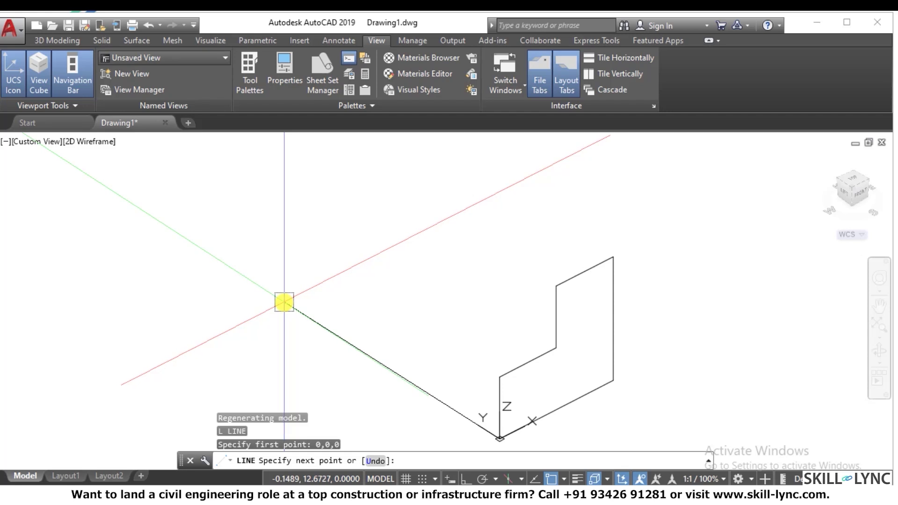
key(F8)
text(@0,6,0)
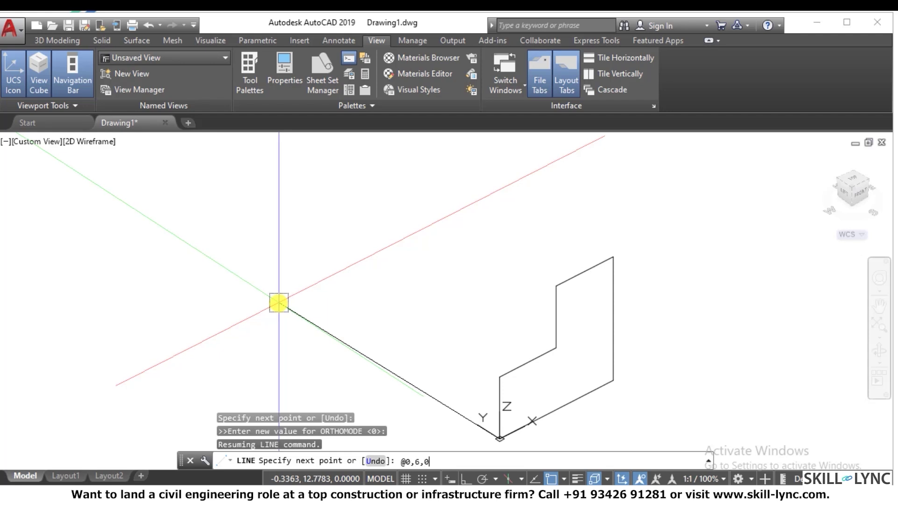
key(Return)
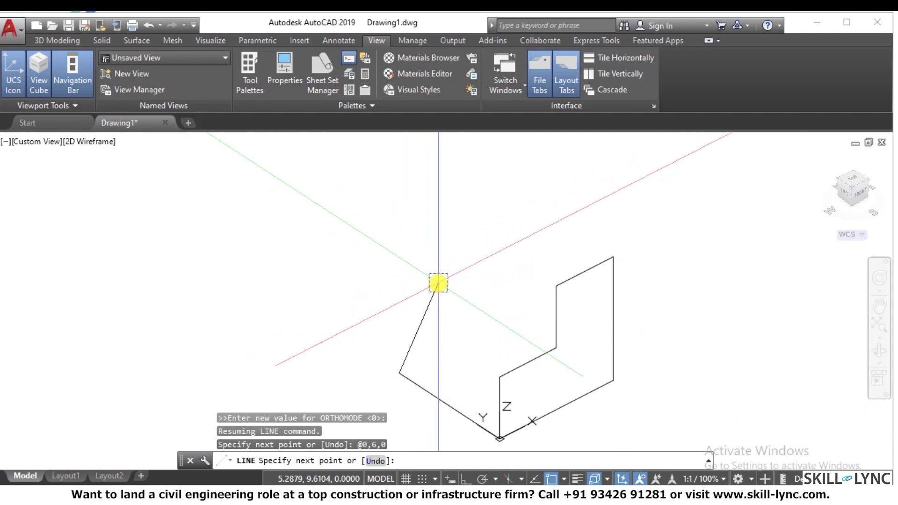
Step: Add a vertical segment from the far end of the Y line with the relative cylindrical coordinate @0<0,3
text(@)
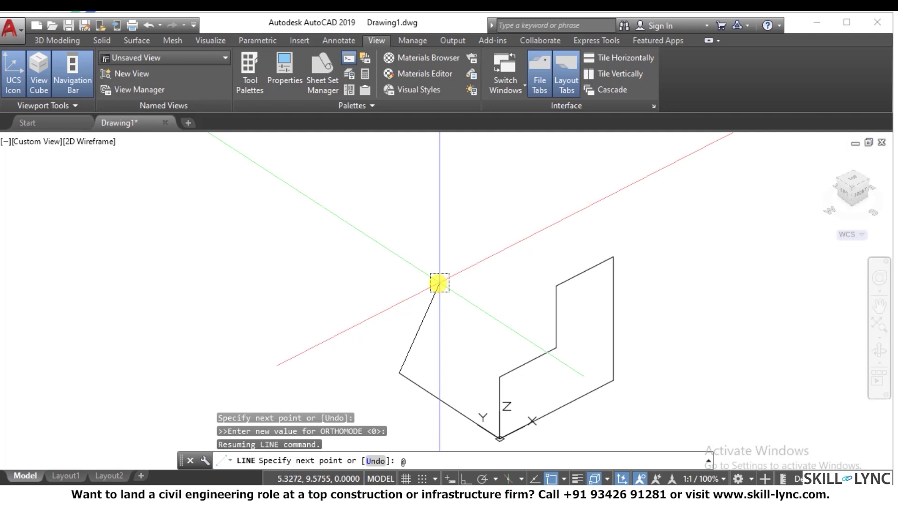
text(0<0,3)
key(Return)
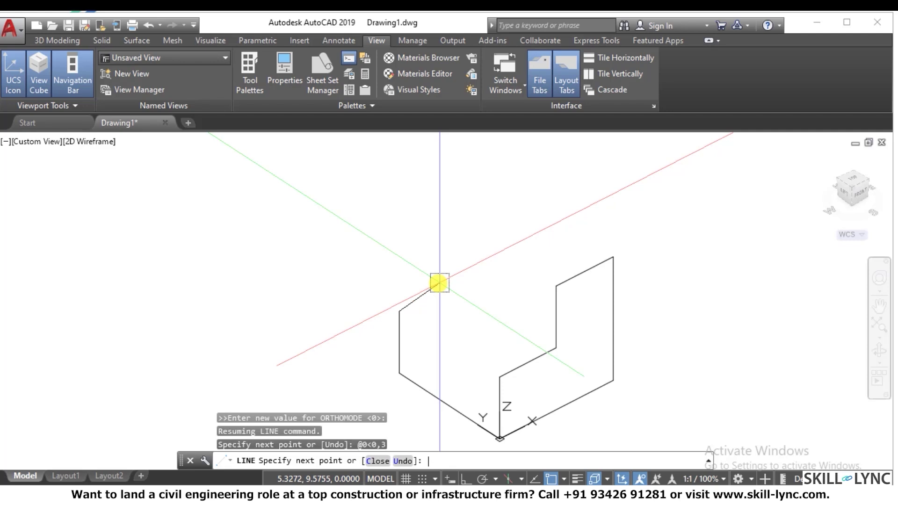
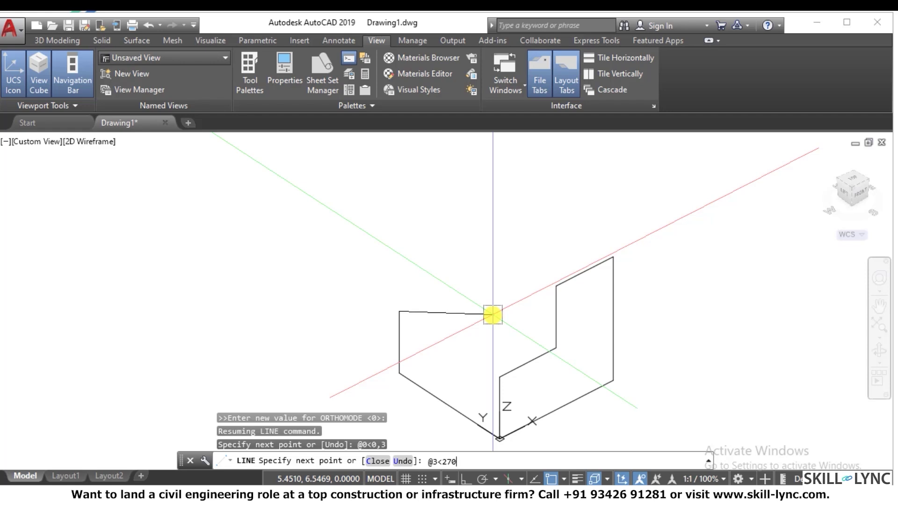
Step: Run the line back along negative Y with @3<270<0 and @0,-3,0 to the step's top corner, and end the line
key(Return)
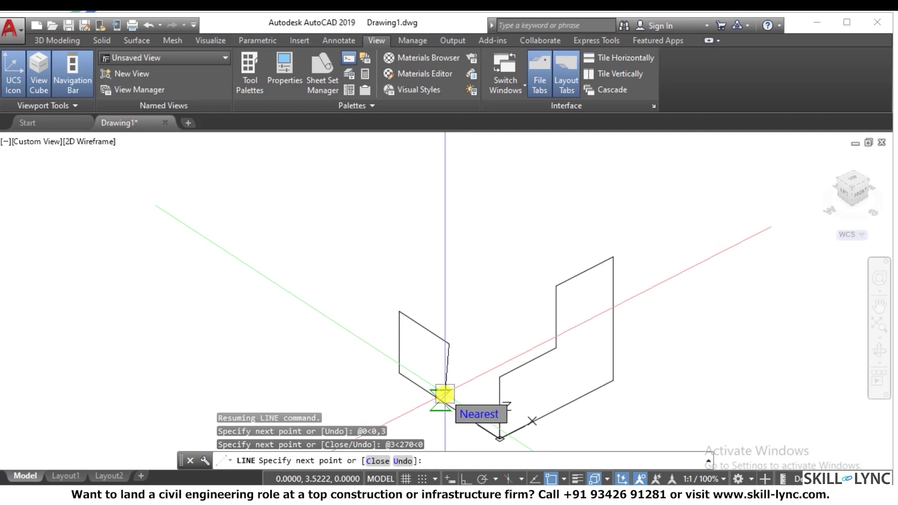
text(@0,-3,0)
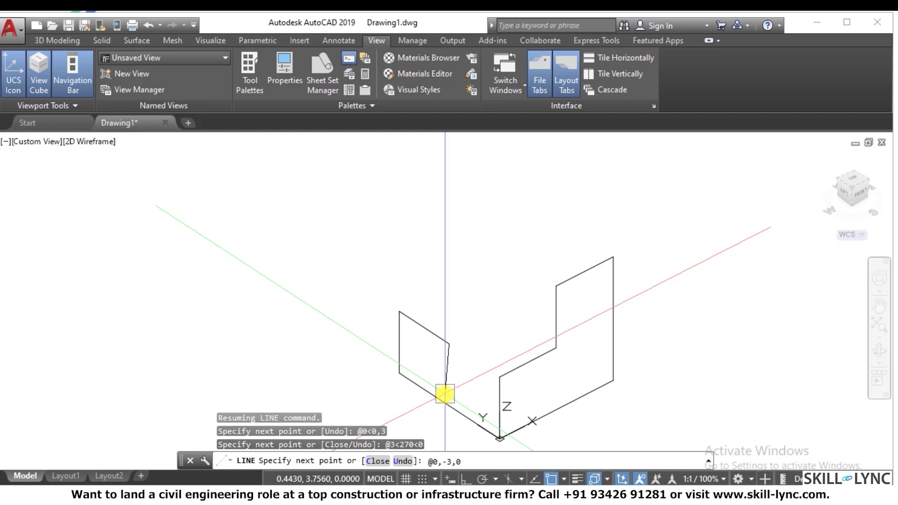
key(Return)
key(Escape)
key(Escape)
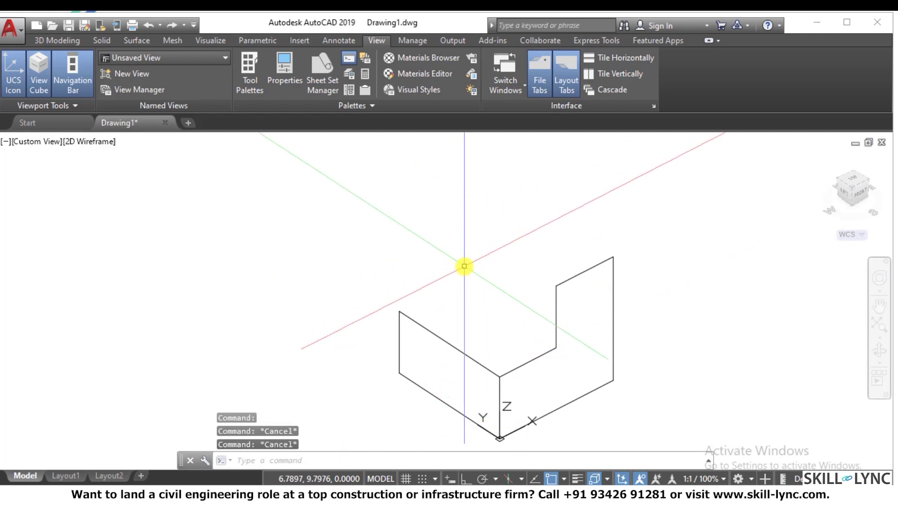
Step: Start a line at the upper far corner of the side face and draw segments @3,0,0 and @0,-3,0
text(l)
key(Return)
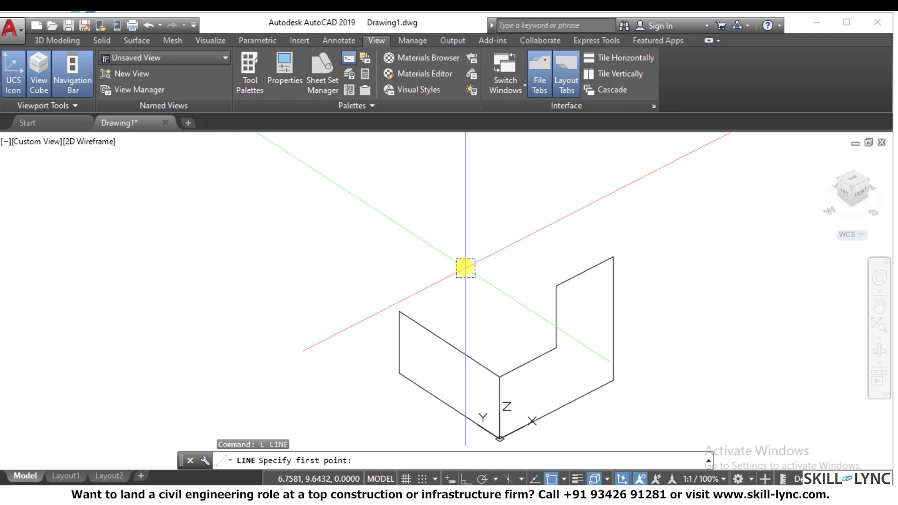
click(399, 310)
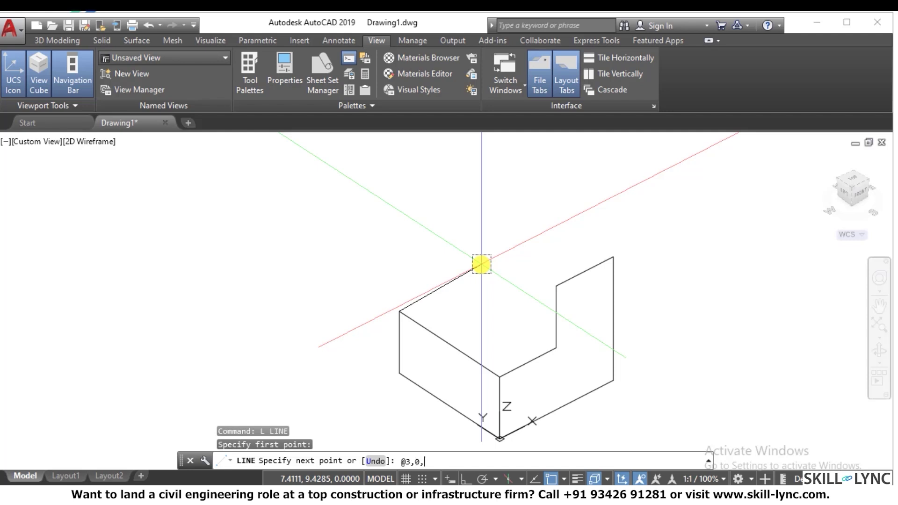
key(Return)
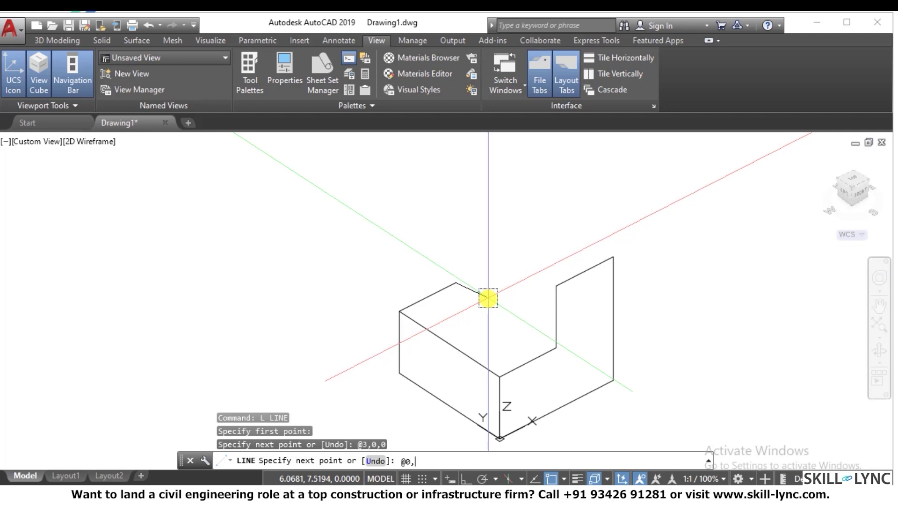
key(Return)
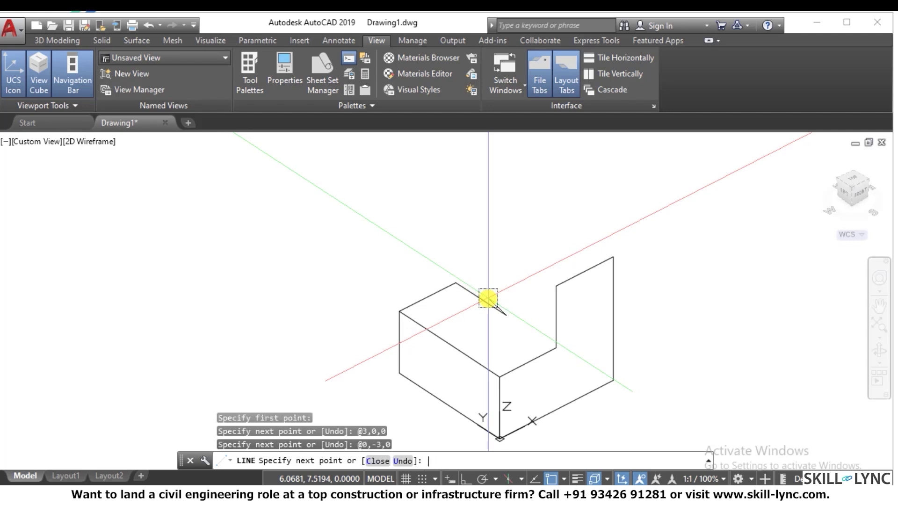
Step: Try a segment along negative X with the relative coordinate @-3,0,0, and undo that segment
text(@-3,0,0)
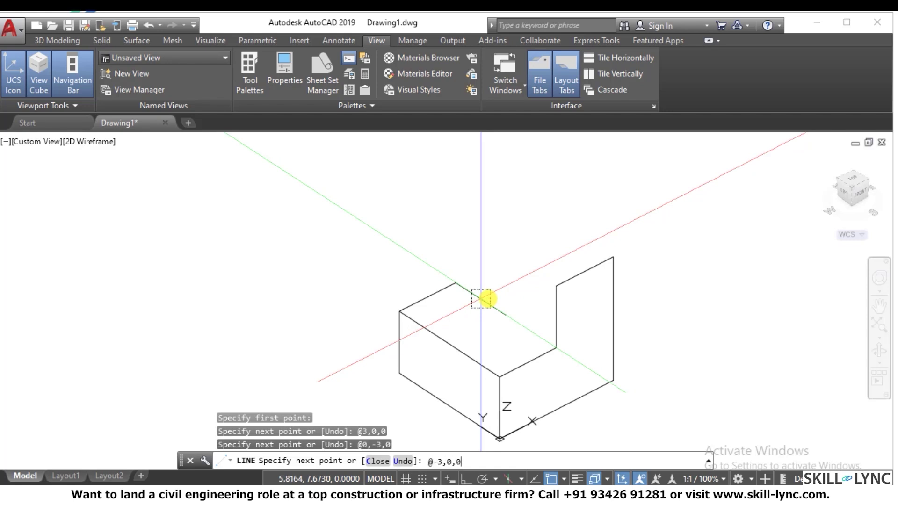
key(Return)
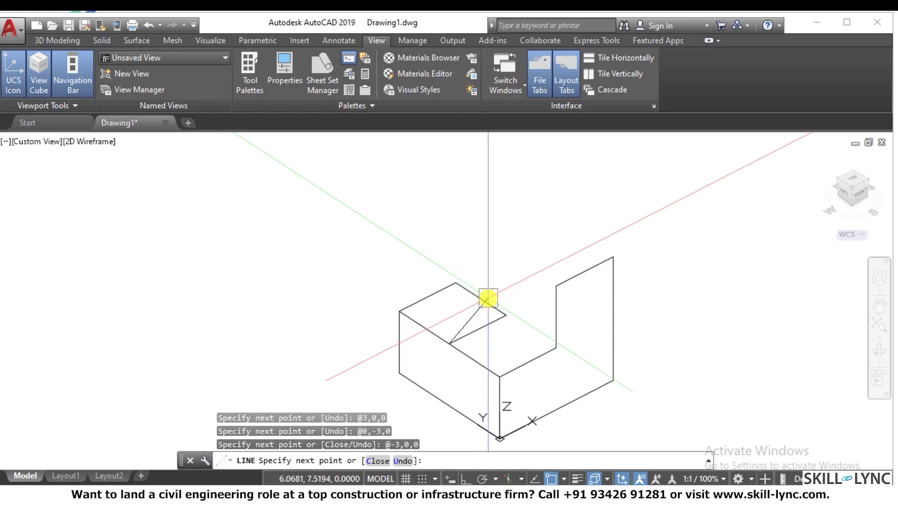
text(u)
key(Return)
Step: Extend the line along negative Y with @0,-3,0 to the inner corner of the stepped outline and end the line
text(@0,-3,0)
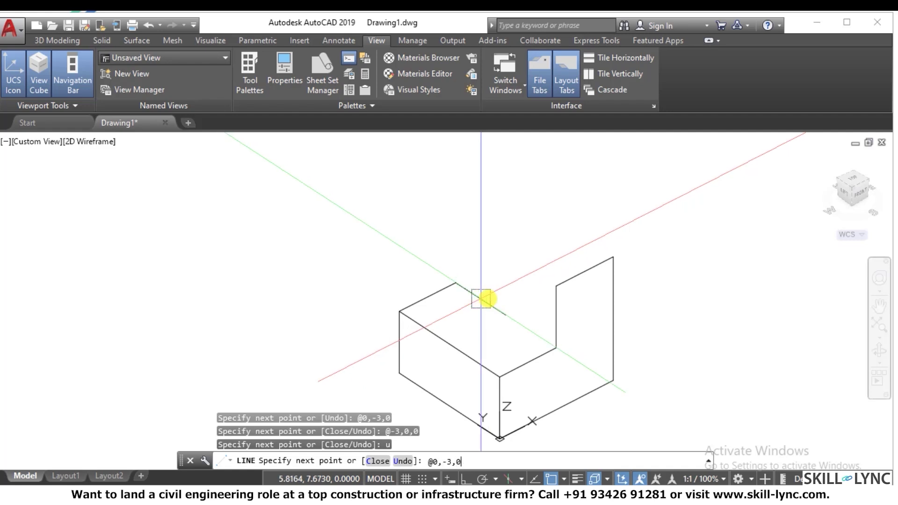
key(Return)
key(Escape)
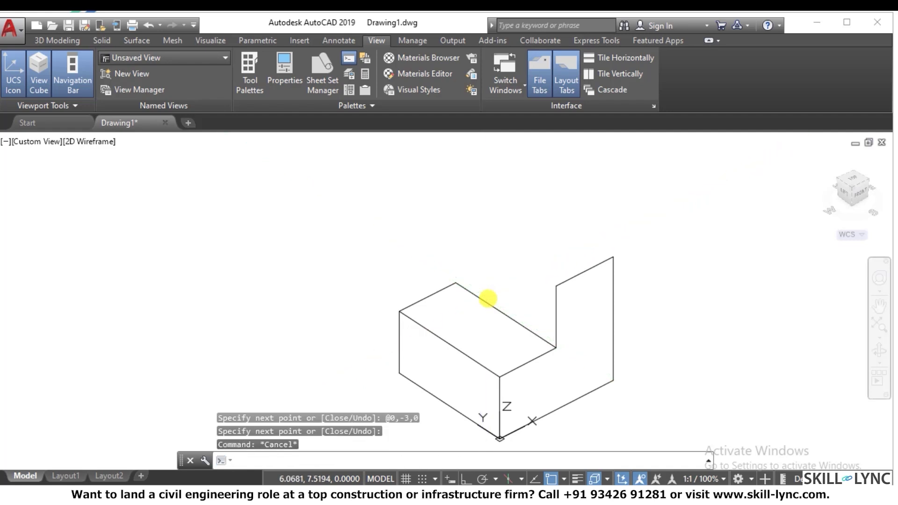
key(Escape)
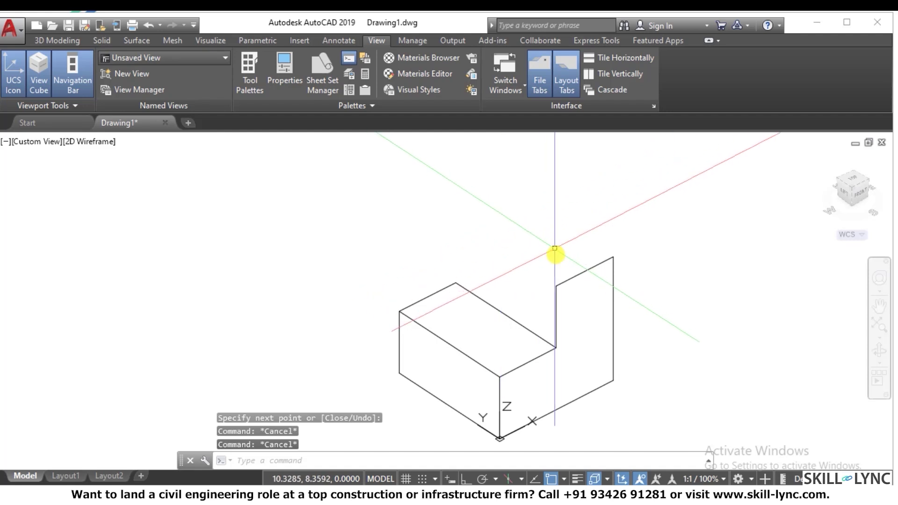
Step: Copy the upper step's riser and top edge from the inner step corner to the matching corner on the opposite side
scroll(560, 231, down, 2)
scroll(619, 254, up, 1)
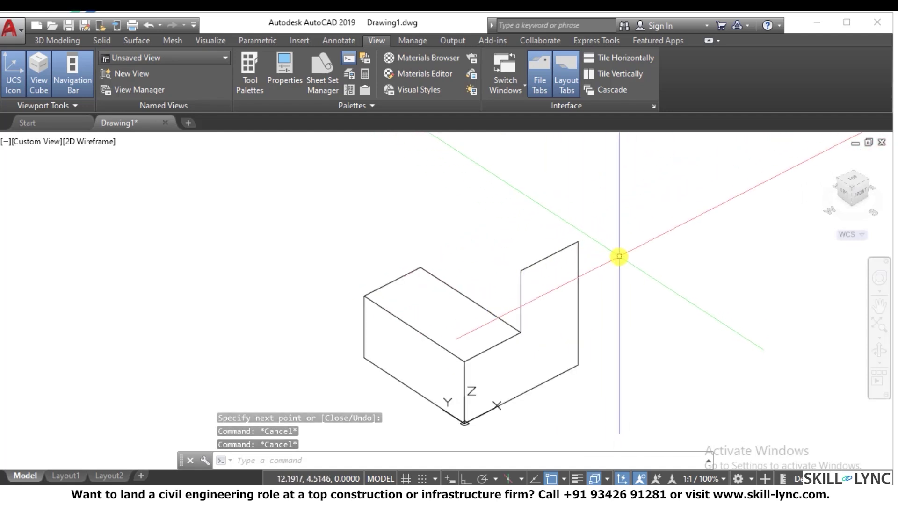
scroll(620, 252, up, 1)
scroll(620, 252, down, 2)
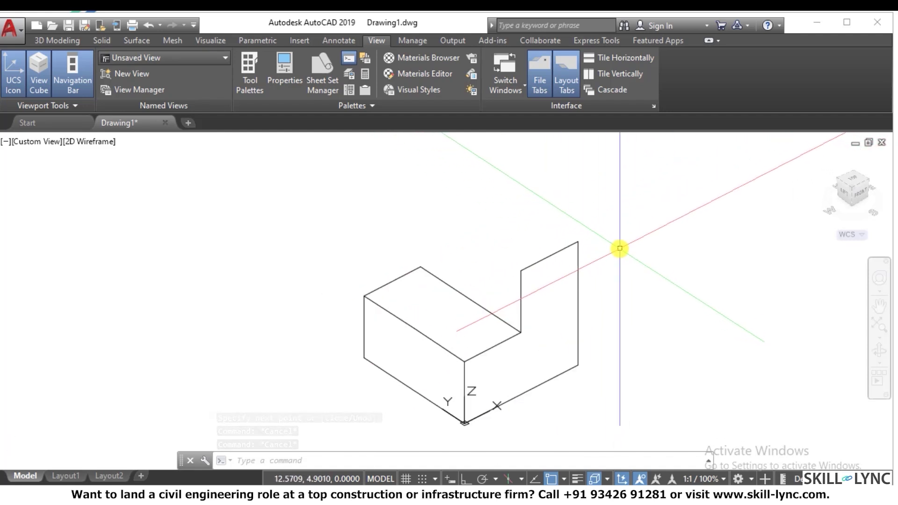
text(co)
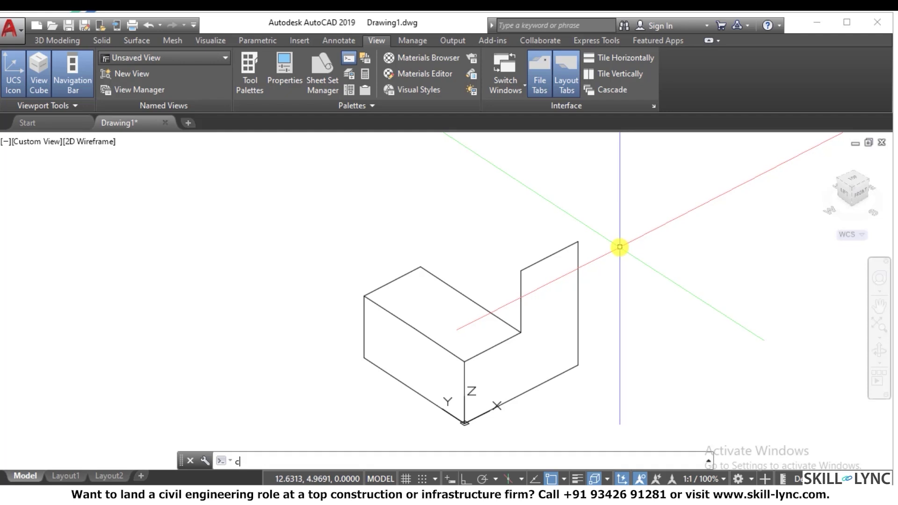
key(Return)
click(600, 269)
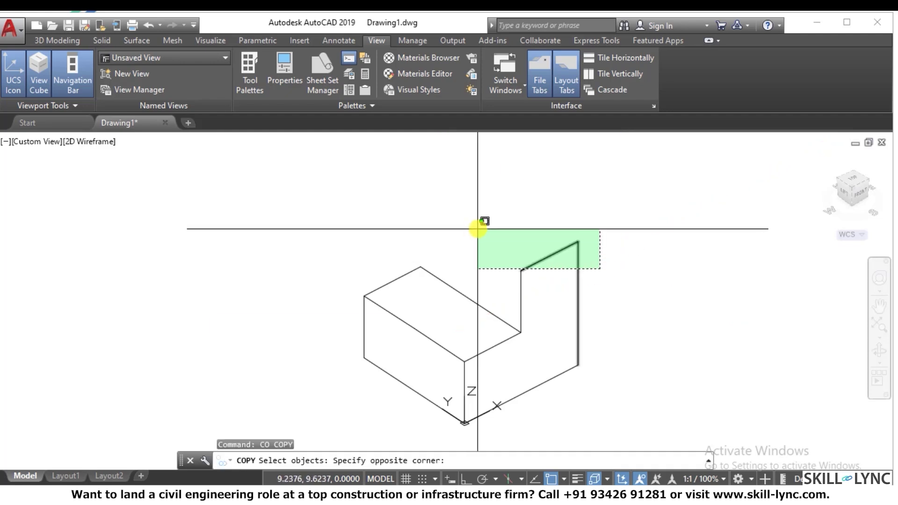
click(509, 257)
click(641, 252)
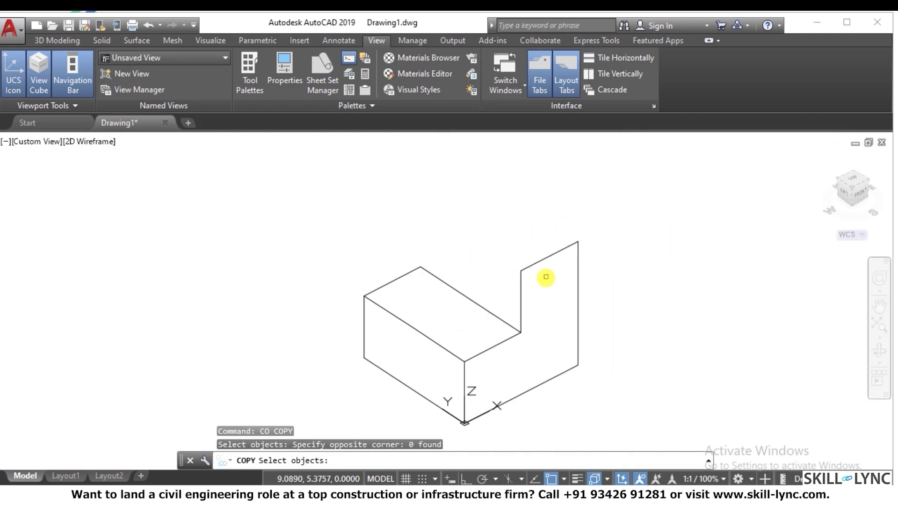
click(544, 278)
click(500, 291)
click(556, 270)
click(518, 236)
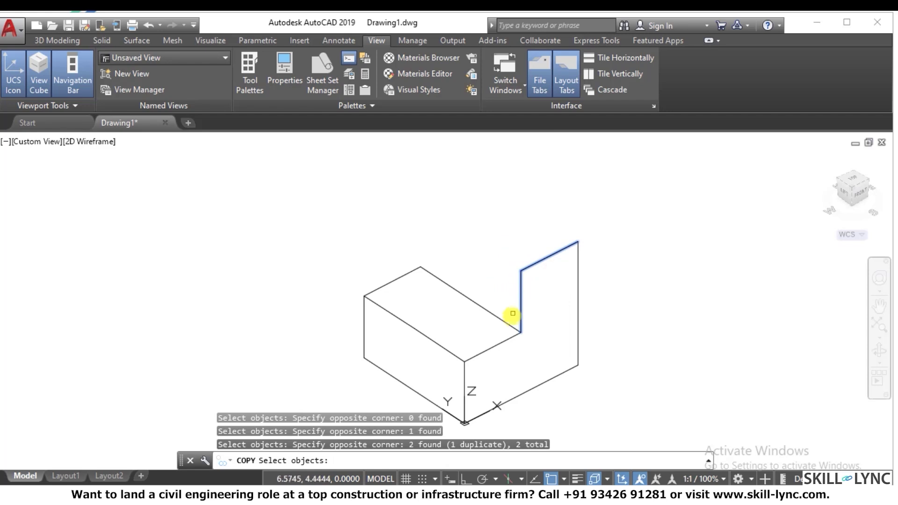
key(Return)
click(520, 332)
click(420, 267)
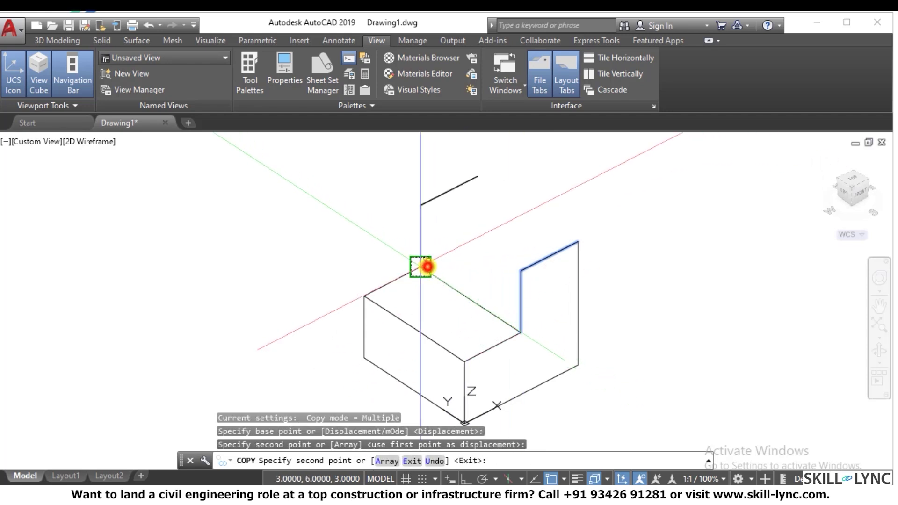
key(Escape)
key(Escape)
Step: Draw two parallel lines joining the ends of the upper step's original and copied top edges
text(l)
key(Return)
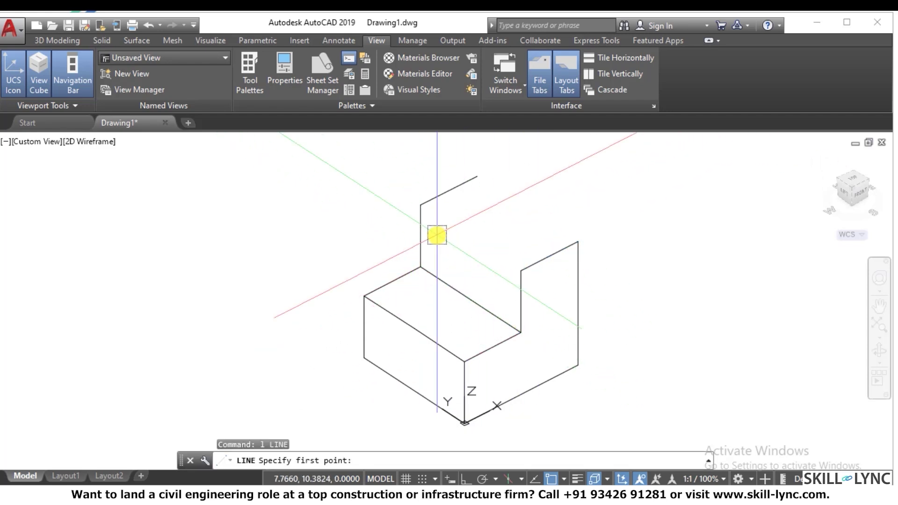
click(420, 205)
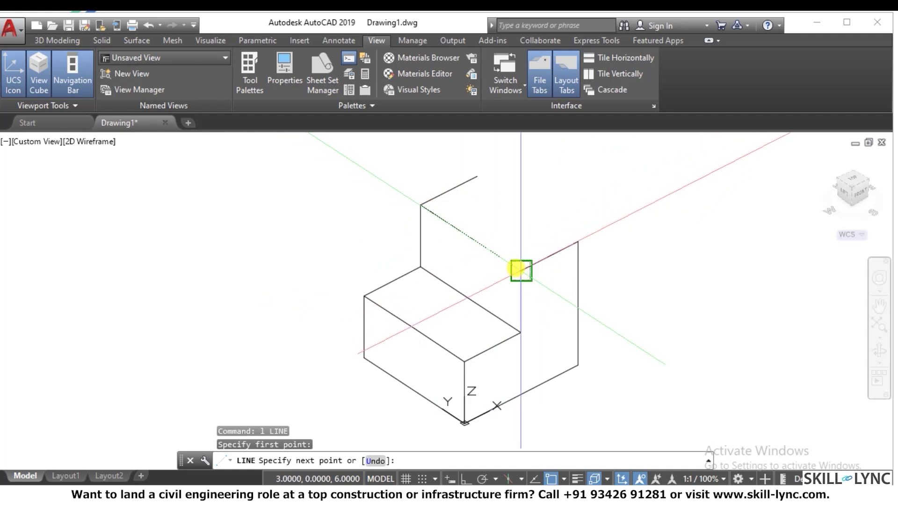
click(520, 270)
key(Escape)
key(Return)
click(475, 180)
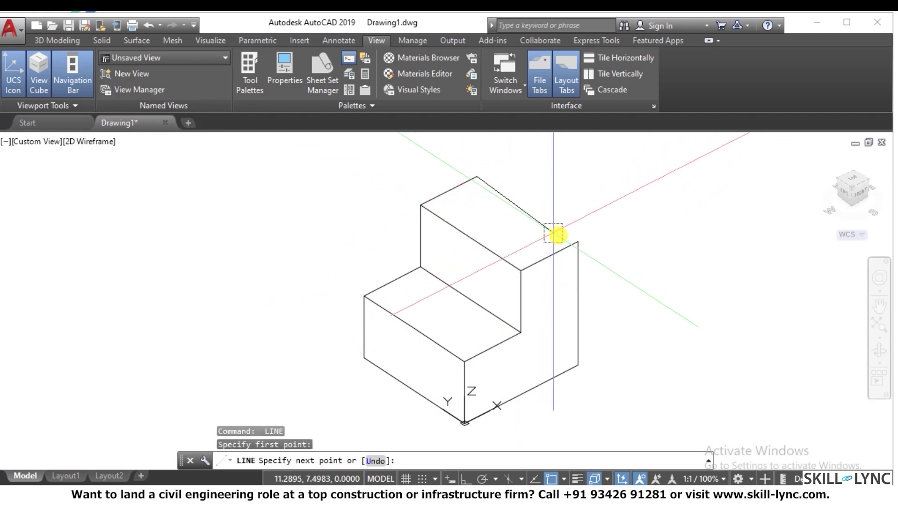
click(577, 241)
key(Escape)
key(Escape)
Step: Copy the tall vertical back edge and the bottom edge along X from the origin to the base corner at the other end of Y
click(837, 180)
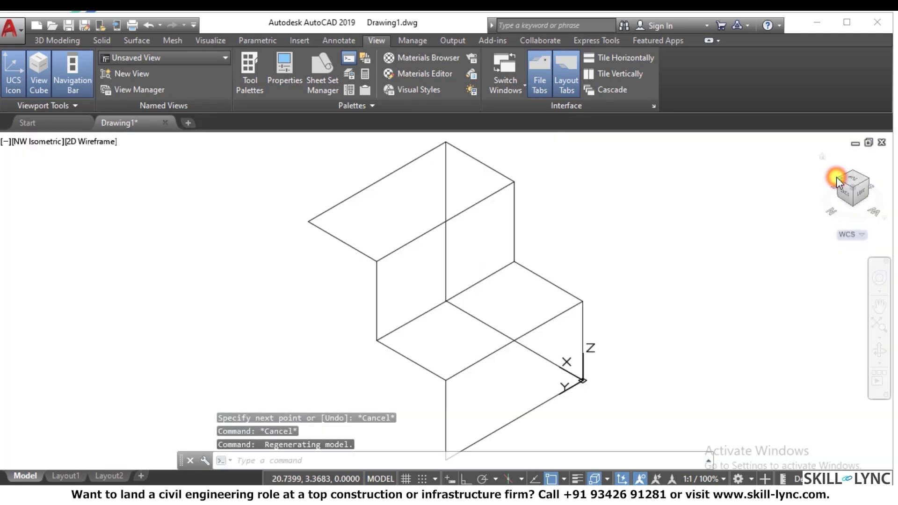
scroll(535, 241, down, 3)
scroll(540, 242, up, 2)
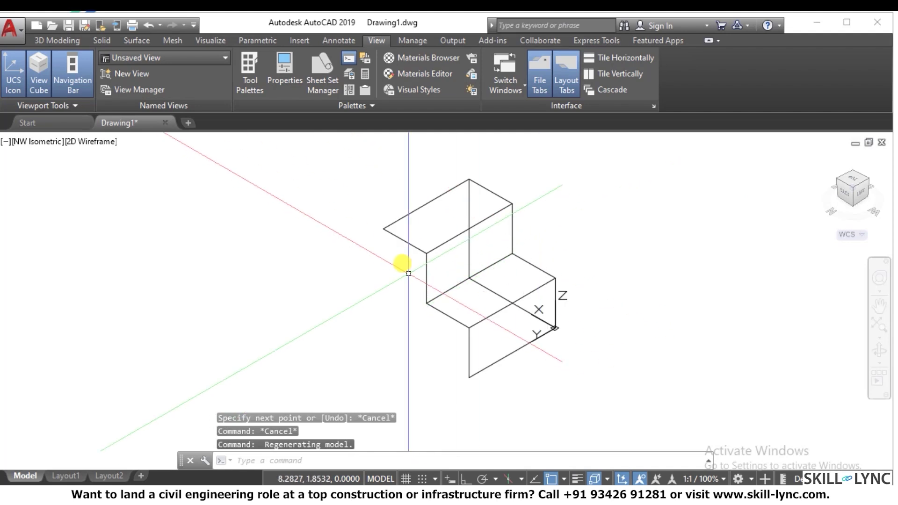
key(Escape)
key(Escape)
text(co)
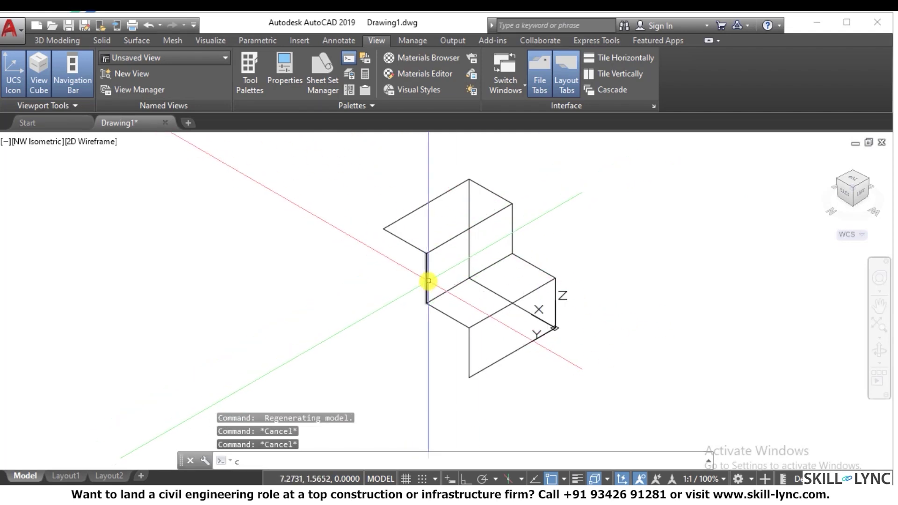
key(Return)
click(468, 210)
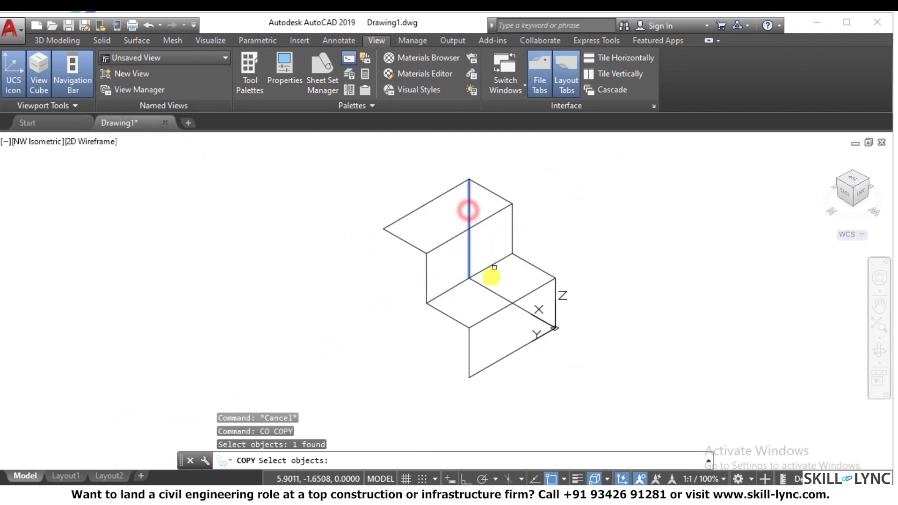
click(484, 285)
key(Return)
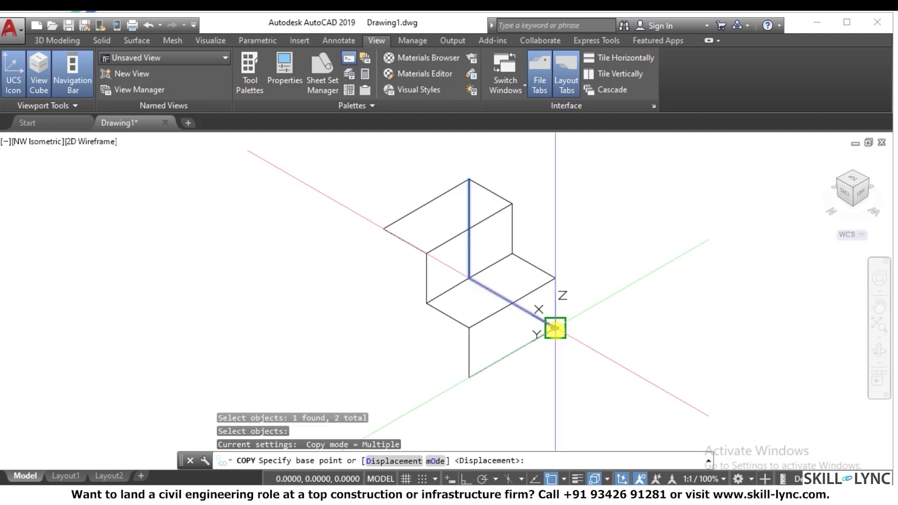
click(554, 327)
click(469, 376)
key(Escape)
key(Escape)
key(Escape)
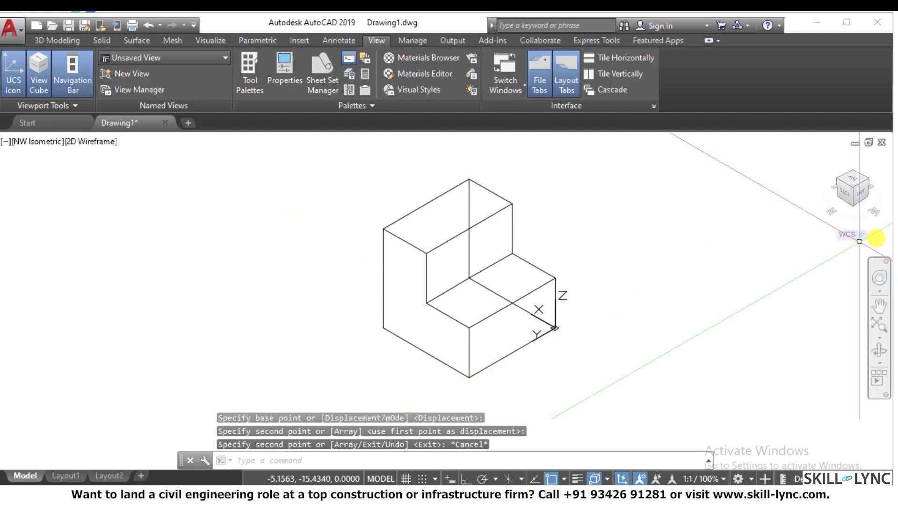
Step: Draw the missing bottom back edge as a line between the feet of the two tall vertical edges
click(871, 180)
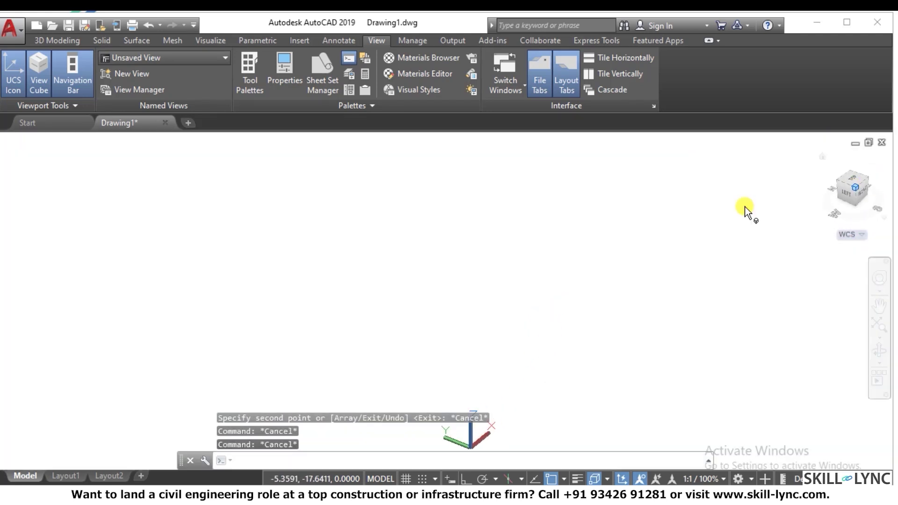
scroll(468, 262, down, 2)
scroll(582, 287, up, 2)
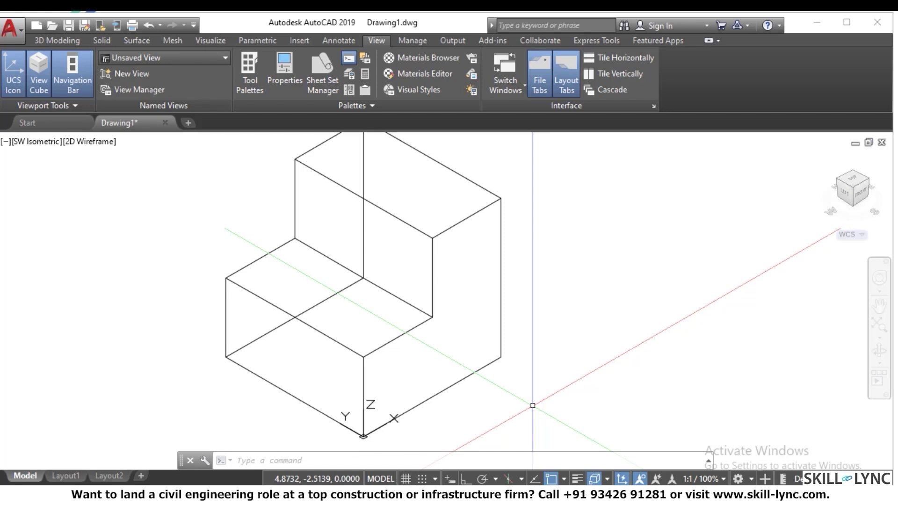
text(3do)
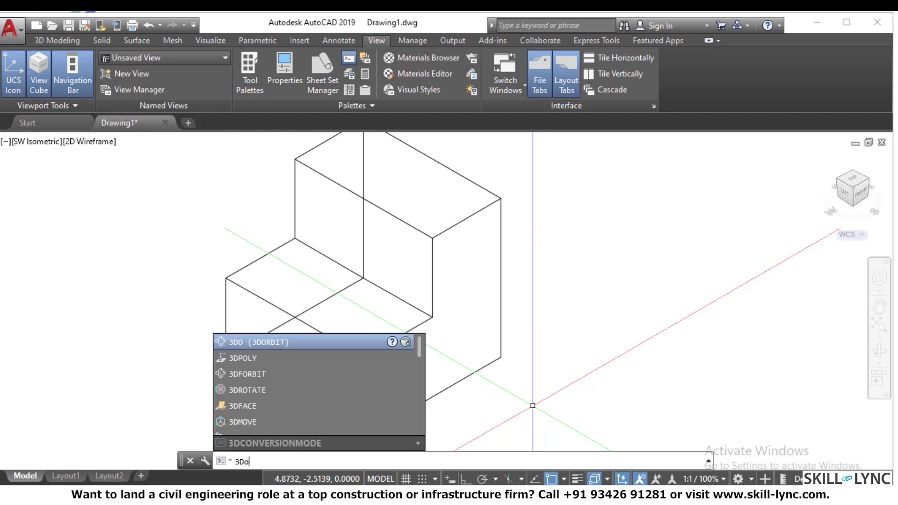
key(Return)
drag(404, 380, 209, 373)
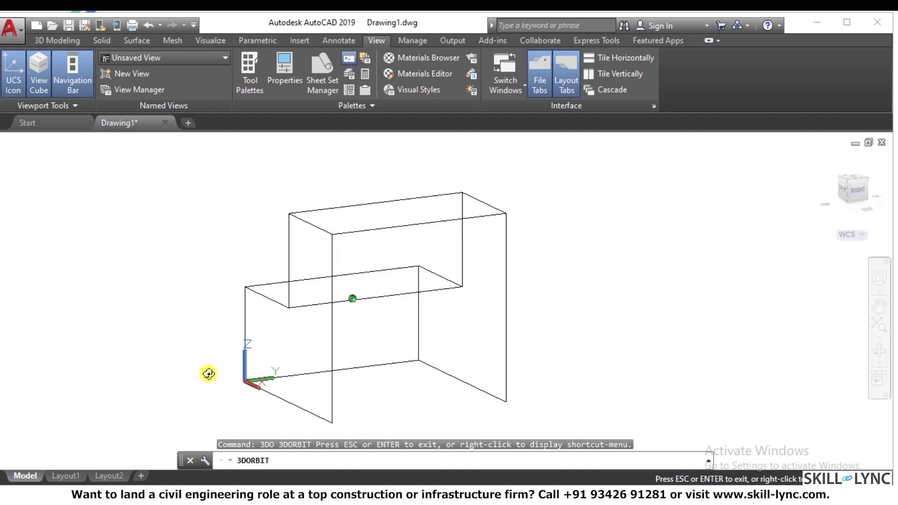
key(Escape)
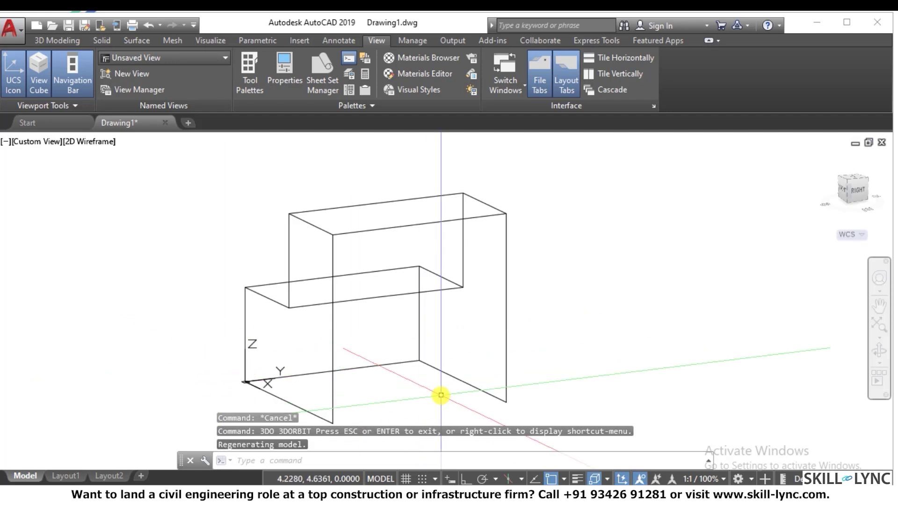
scroll(432, 329, down, 2)
text(1)
key(Return)
click(478, 371)
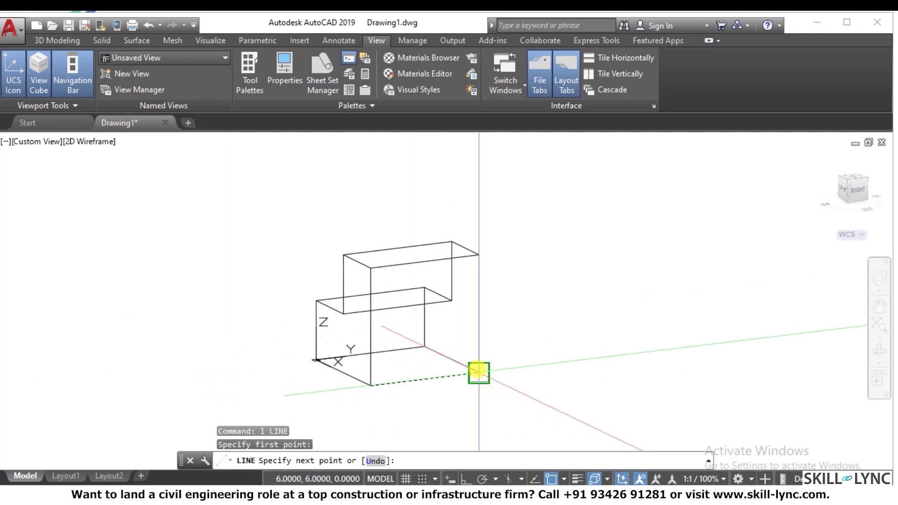
key(Escape)
key(Escape)
key(Escape)
Step: Orbit around the completed wireframe and examine its stepped shape from the back and left
text(3do)
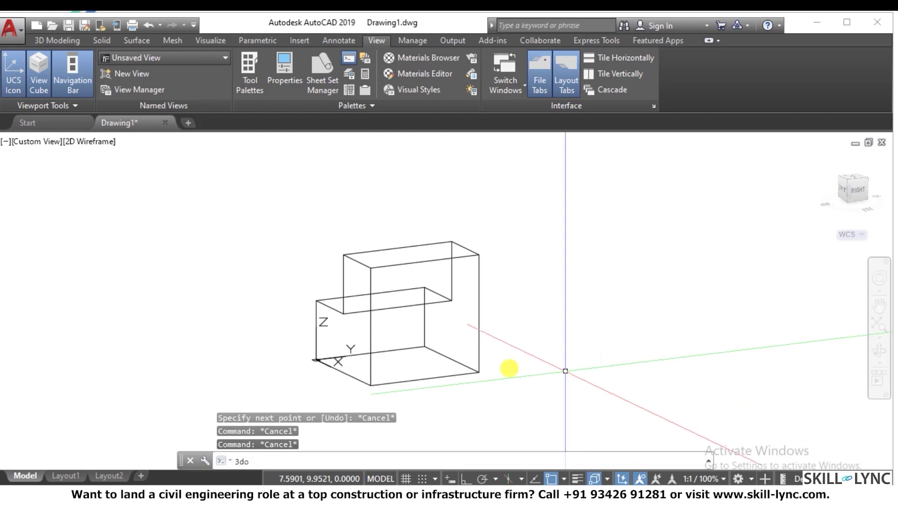
key(Return)
drag(391, 366, 571, 355)
drag(528, 326, 575, 359)
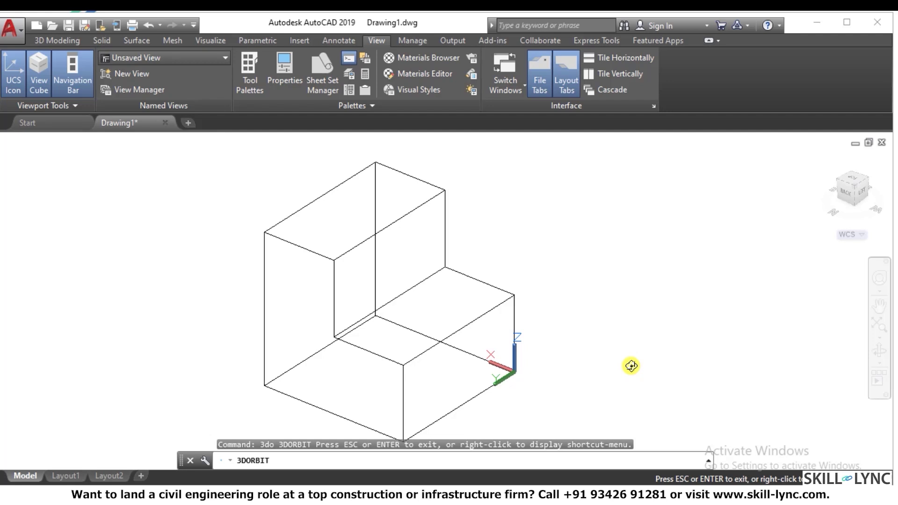
key(Escape)
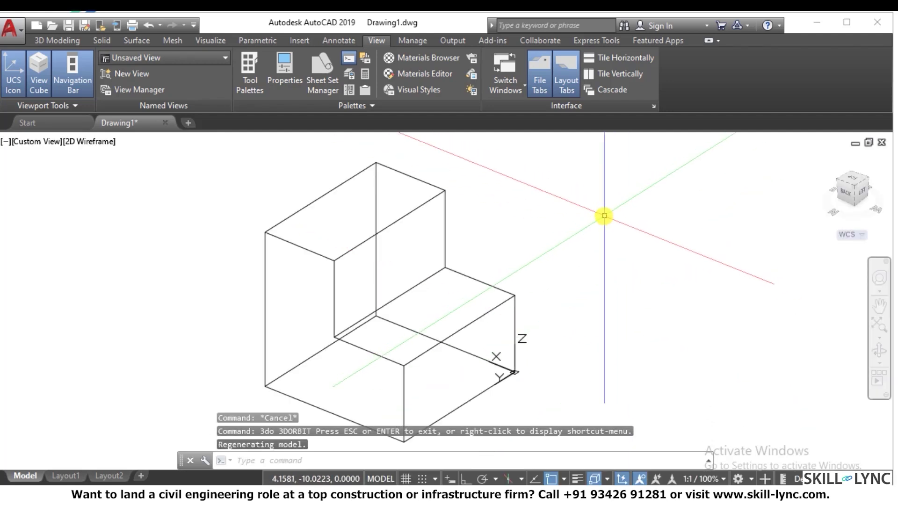
scroll(601, 215, down, 3)
scroll(536, 201, up, 3)
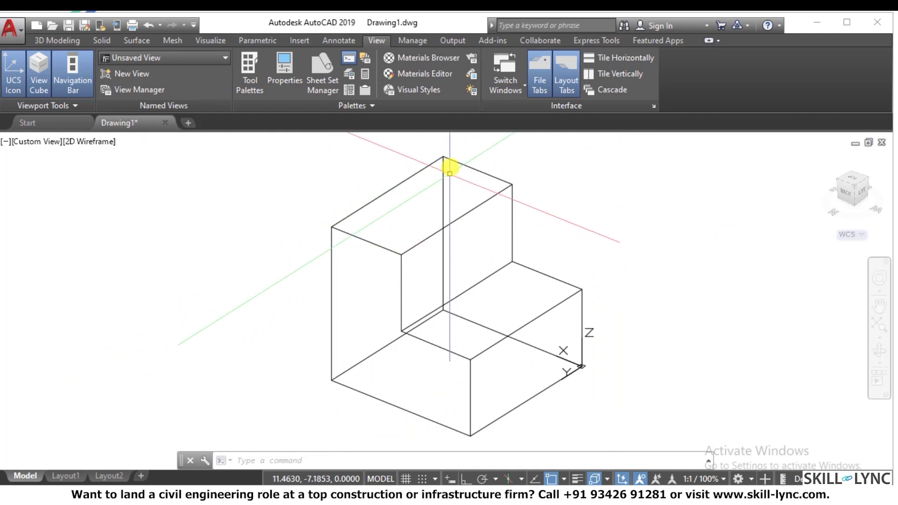
scroll(493, 201, down, 3)
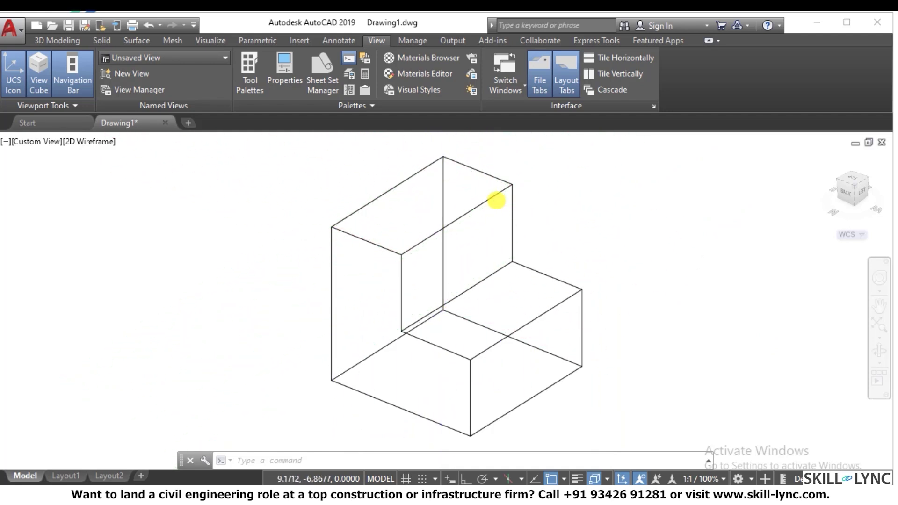
scroll(493, 206, up, 2)
scroll(503, 226, down, 2)
scroll(503, 226, up, 2)
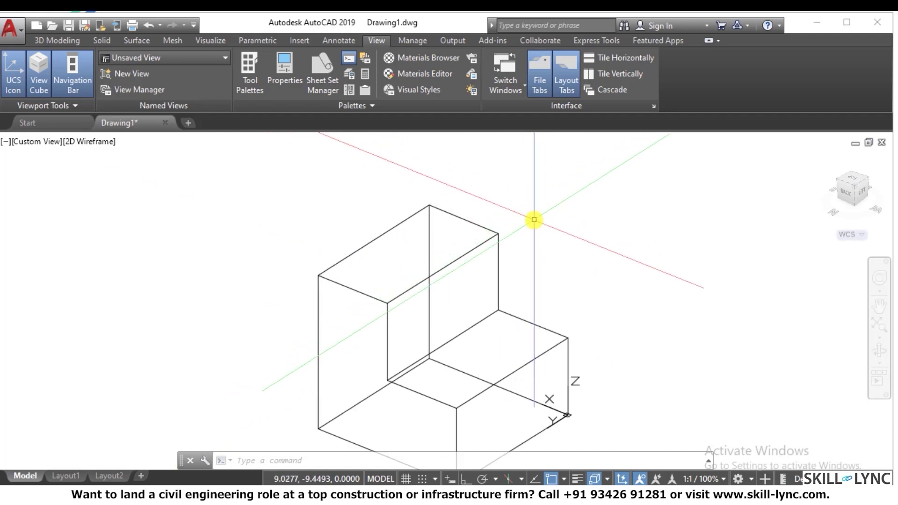
Step: Create a four-sided 3D face over the top of the upper step using its four corner endpoints
text(3dface)
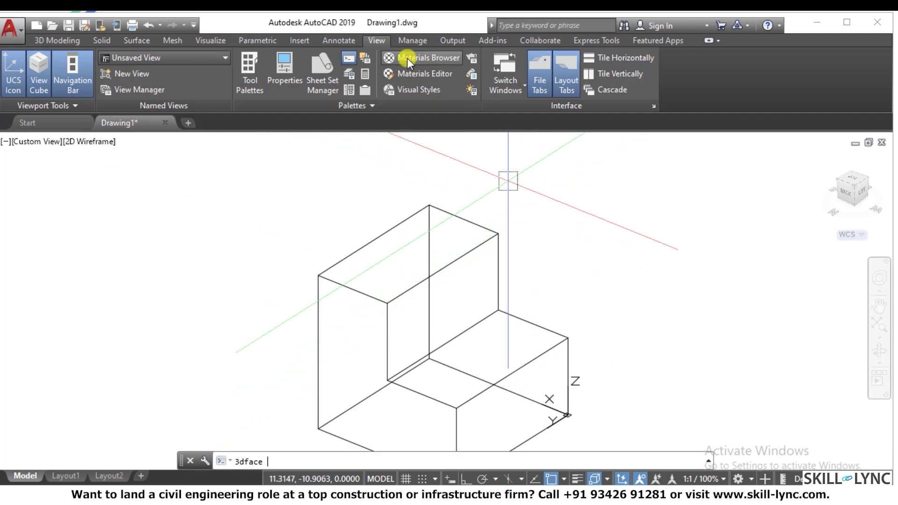
key(Return)
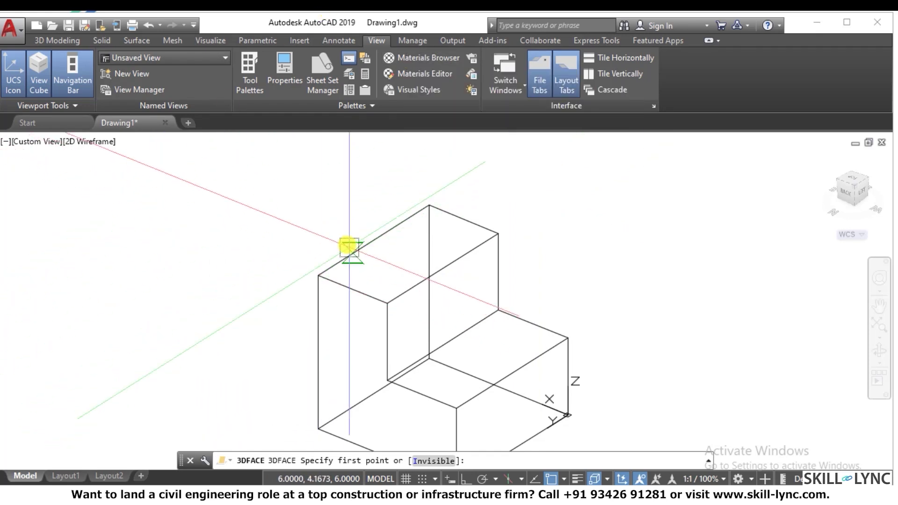
click(317, 276)
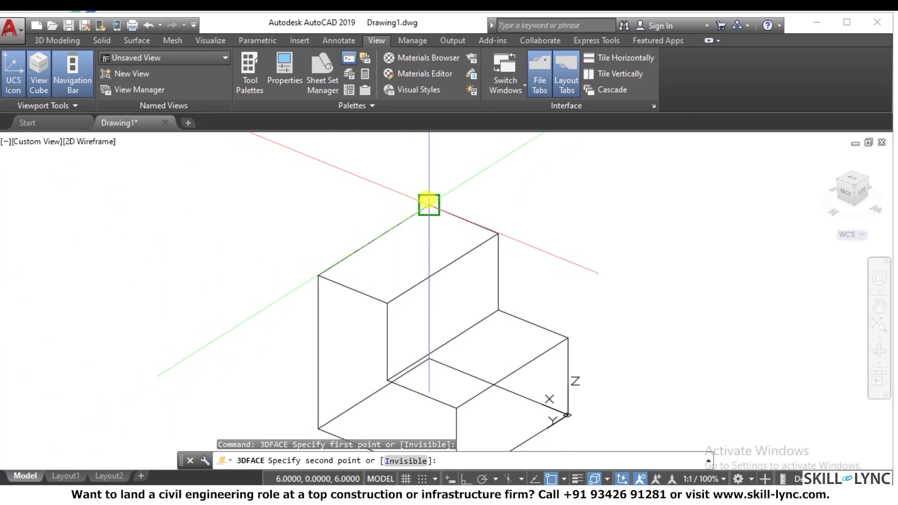
click(429, 204)
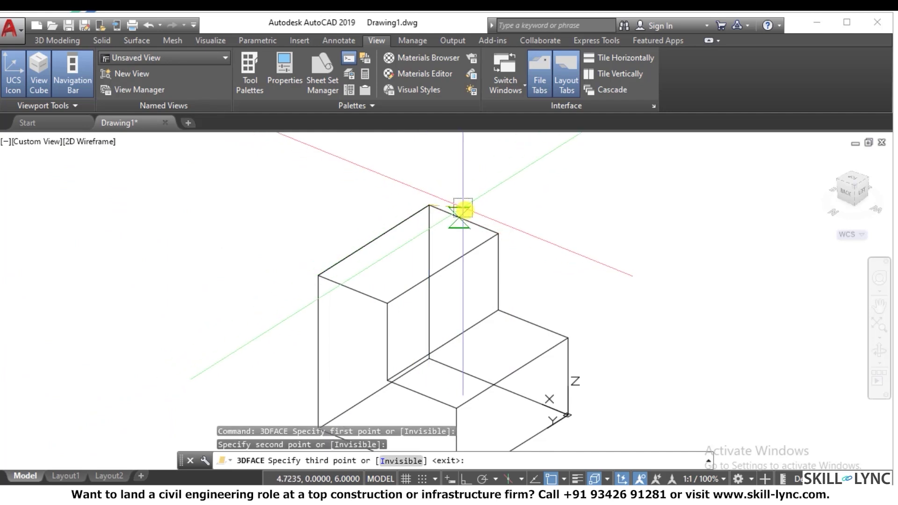
click(497, 232)
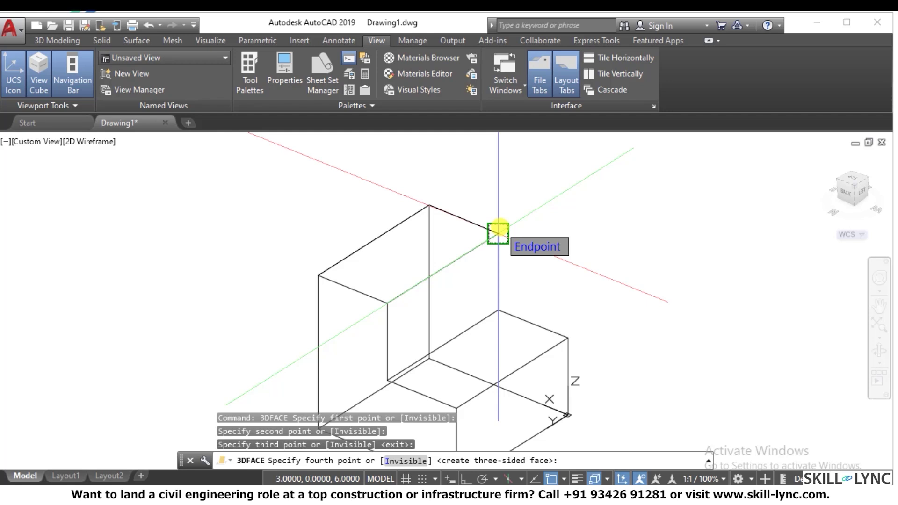
click(387, 304)
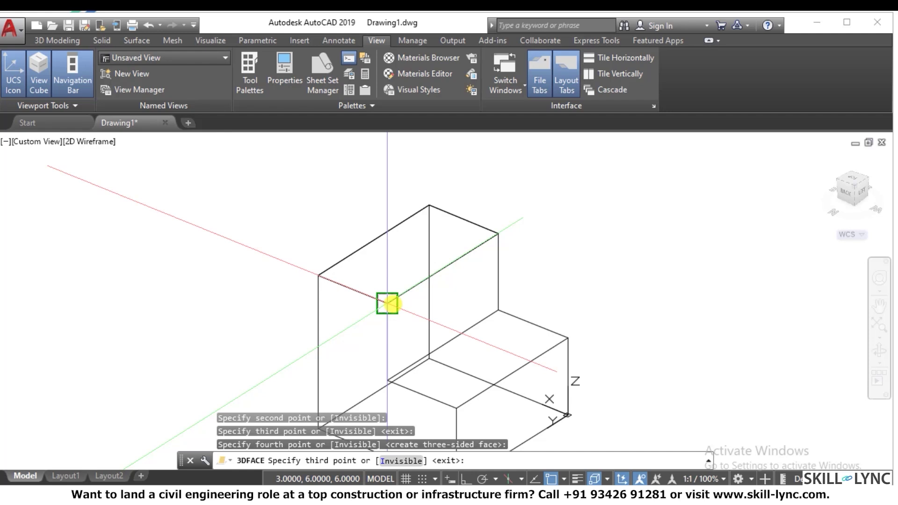
key(Return)
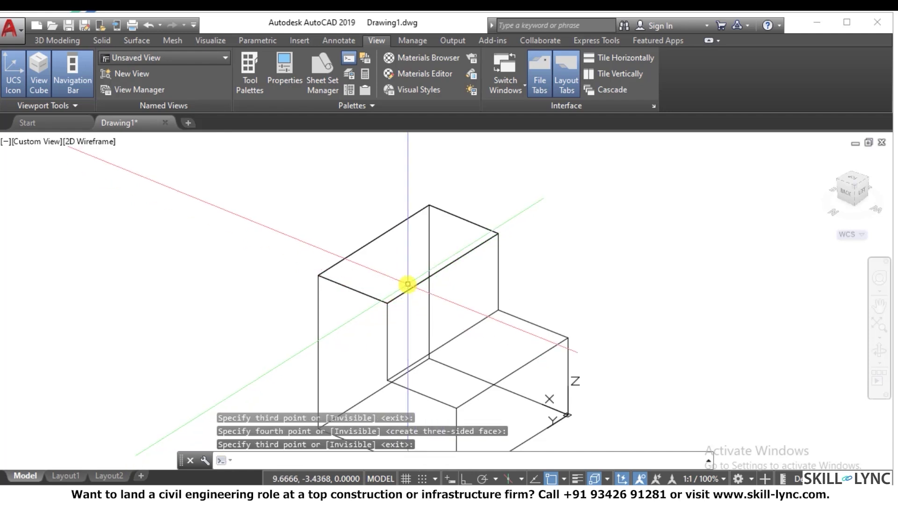
Step: Run the Hide command to check how the 3D face on the upper step covers the lines behind it
scroll(521, 218, down, 4)
scroll(520, 206, up, 4)
scroll(522, 206, up, 3)
scroll(447, 201, down, 3)
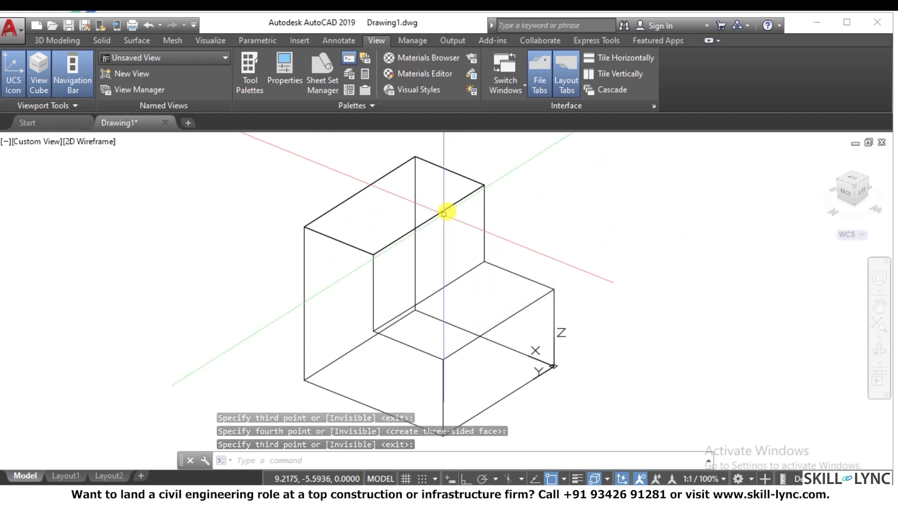
key(Return)
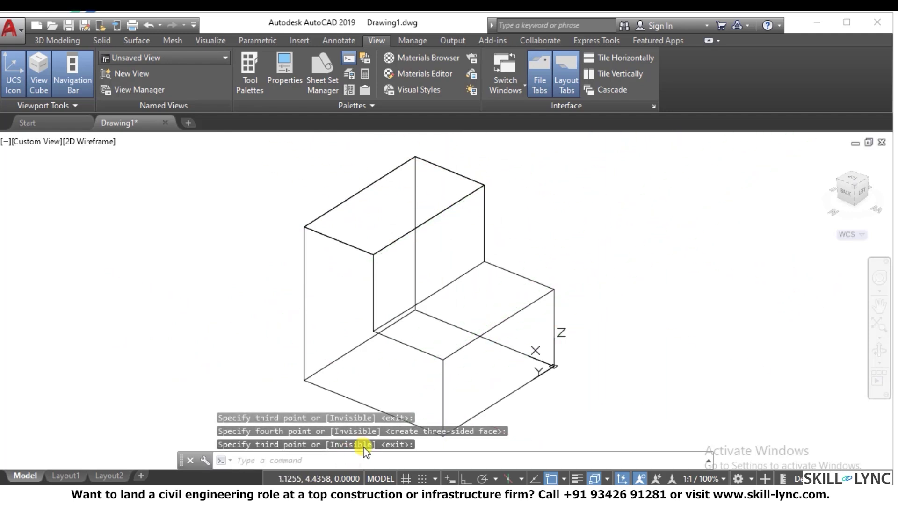
text(hi)
key(Return)
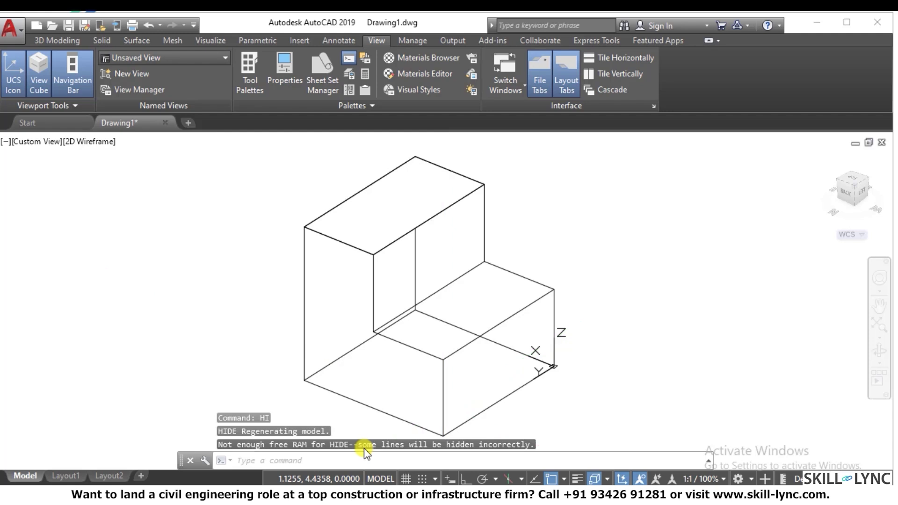
Step: Preview the model in the Shaded visual style and return it to 2D Wireframe
click(86, 144)
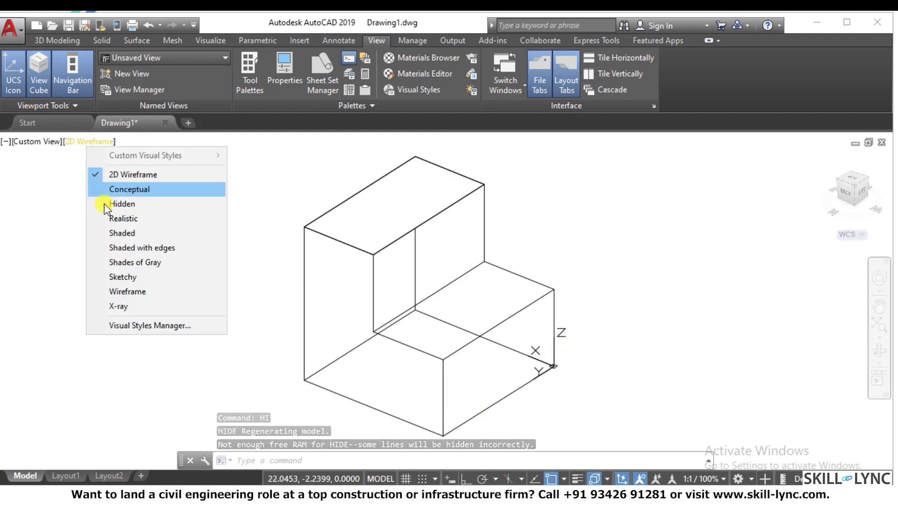
click(118, 232)
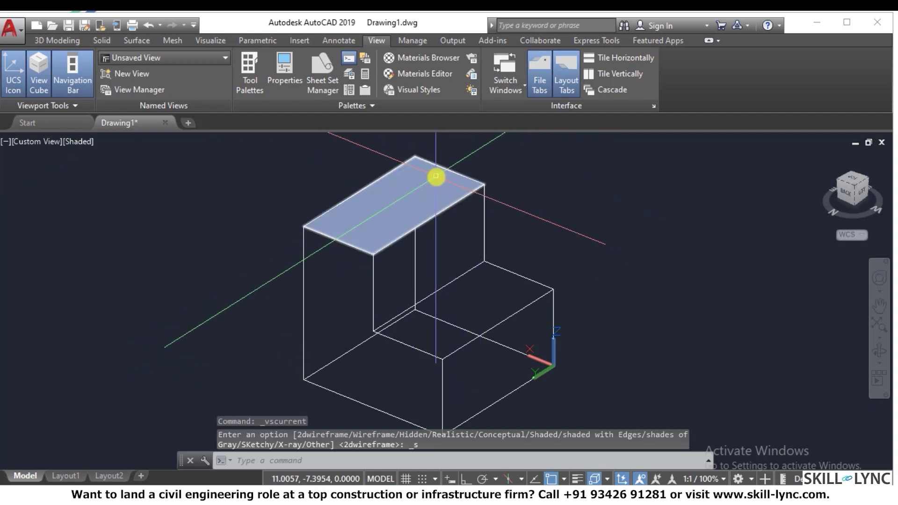
click(79, 143)
click(86, 176)
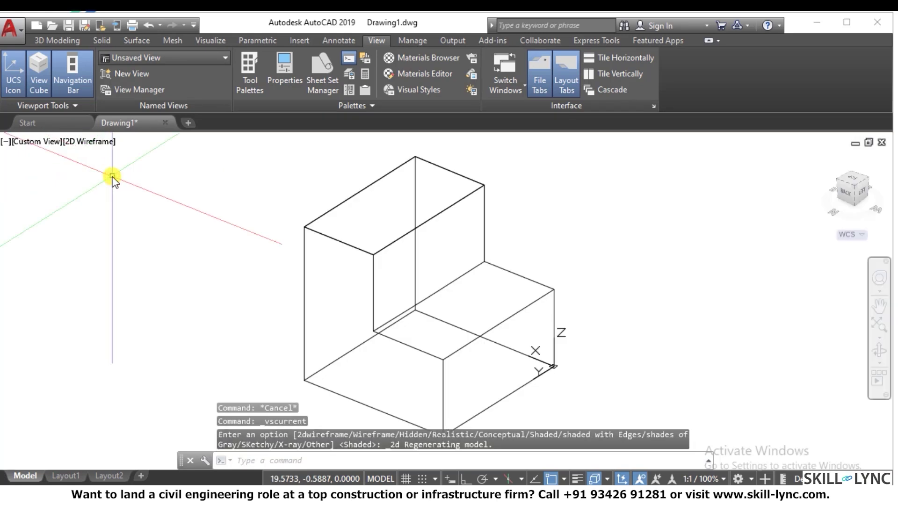
Step: Compare the model in the Hidden, Conceptual, Shaded and Shades of Gray visual styles, and restore 2D Wireframe
click(86, 141)
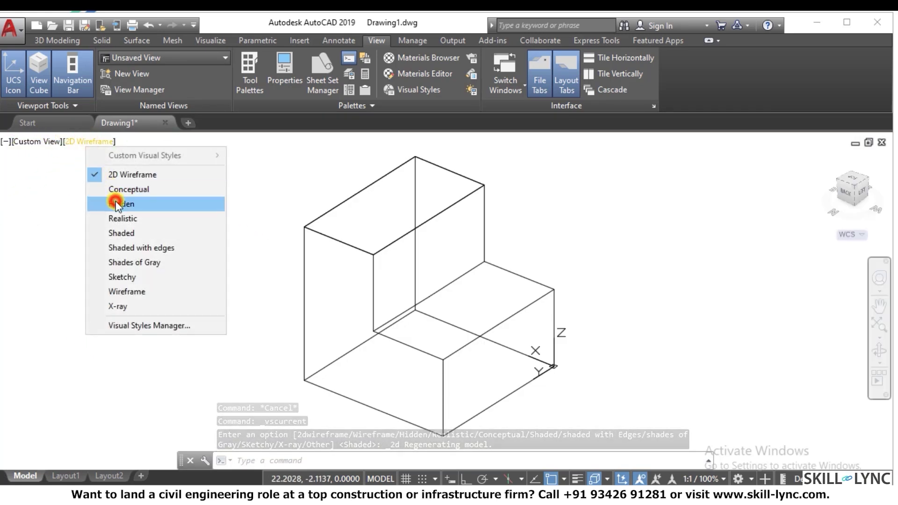
click(116, 204)
click(88, 144)
click(111, 190)
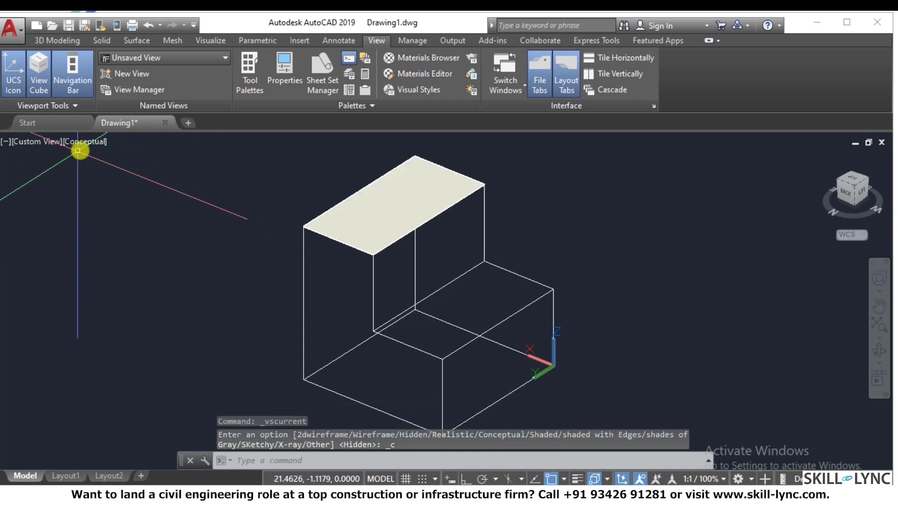
click(85, 144)
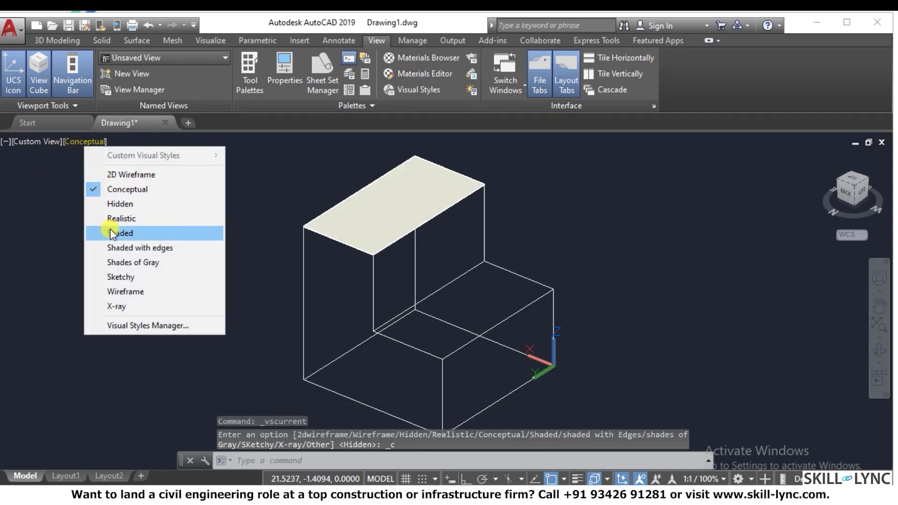
click(110, 233)
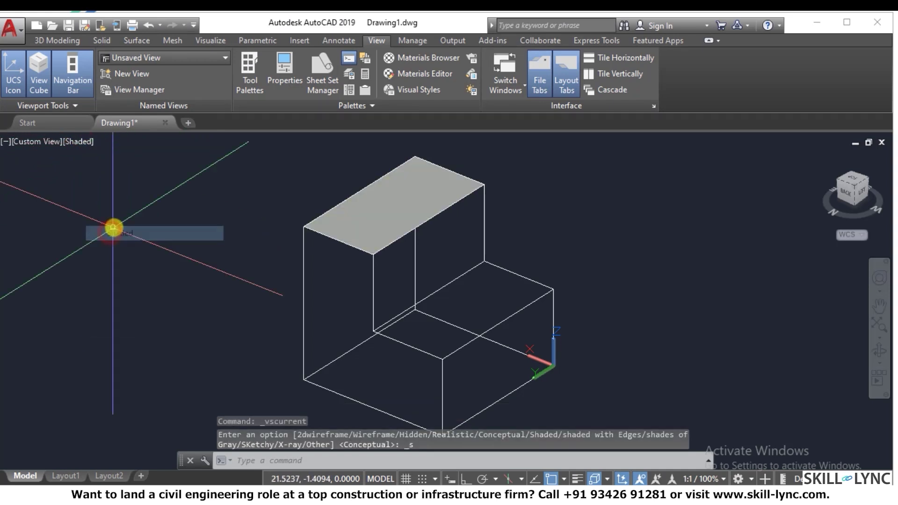
click(88, 140)
click(110, 257)
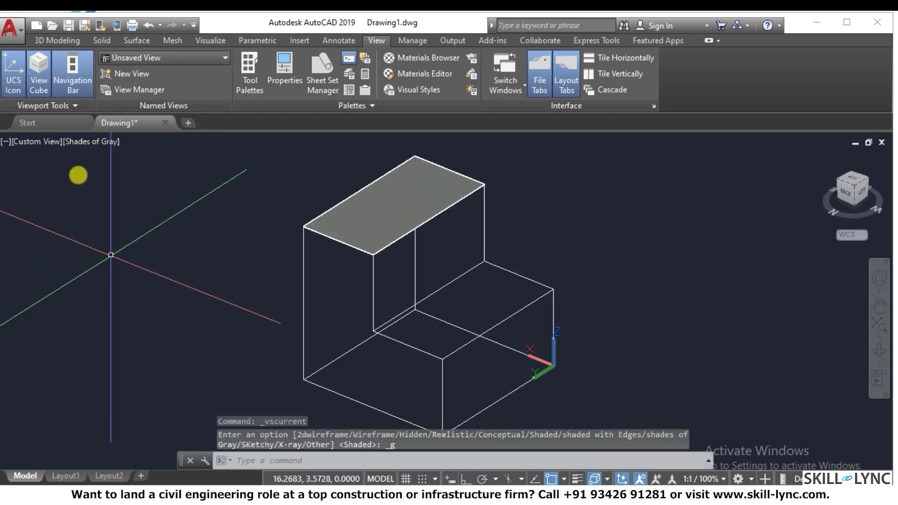
click(98, 142)
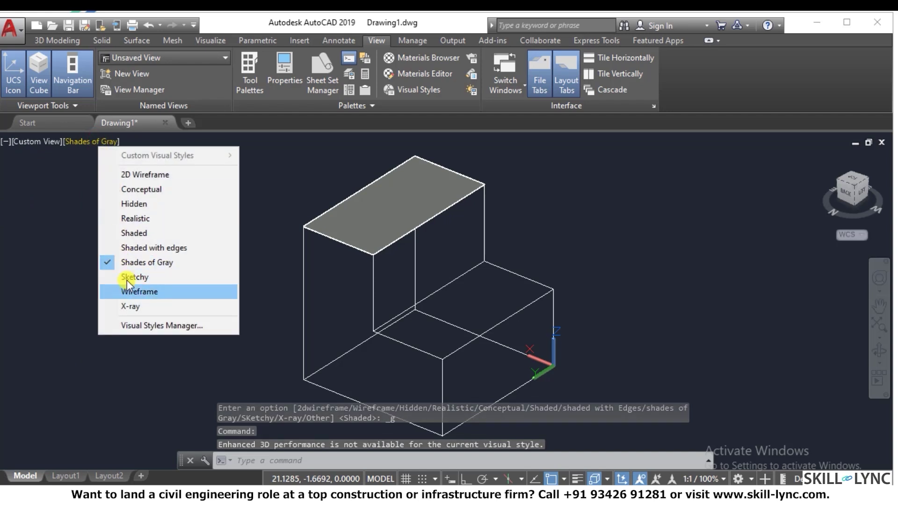
click(144, 174)
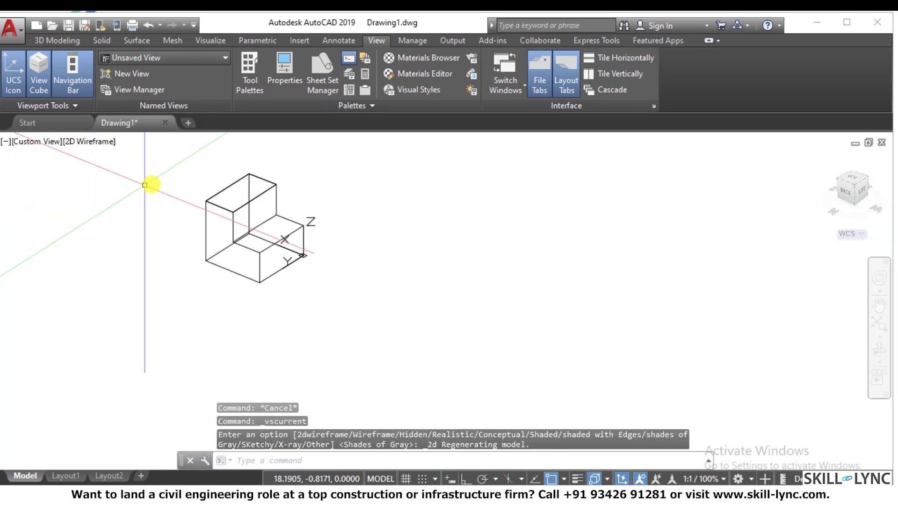
Step: Hide the lines behind the upper step's top face again in the 2D Wireframe view
scroll(200, 166, up, 5)
click(262, 461)
text(hi)
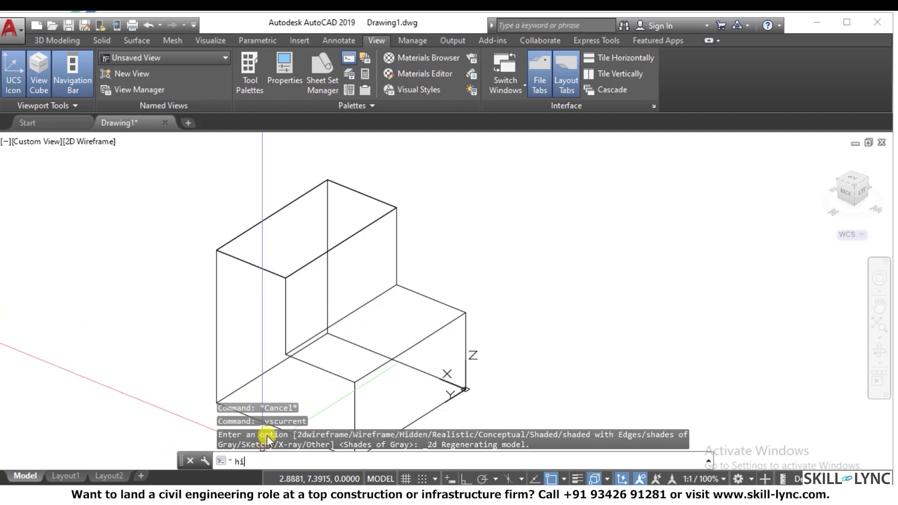
key(Return)
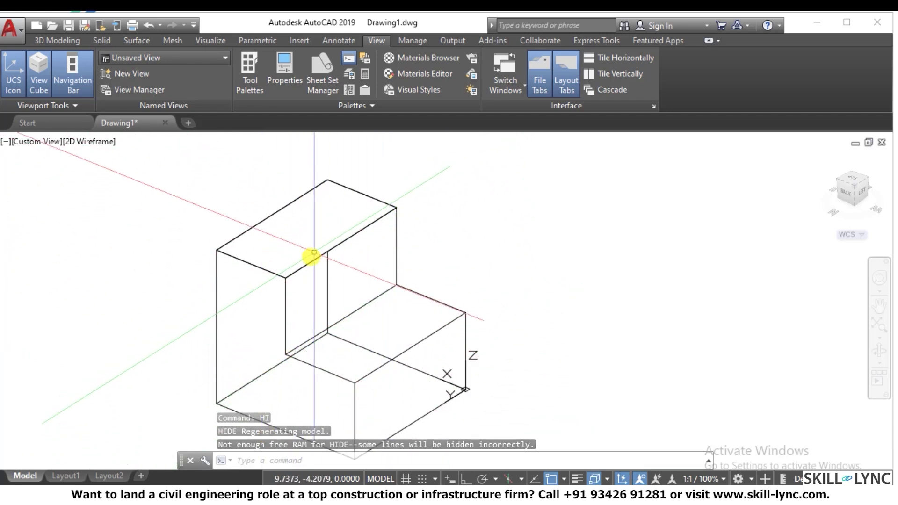
Step: Create a four-sided 3D face over the vertical riser between the upper and lower steps using its four corner endpoints
text(3d)
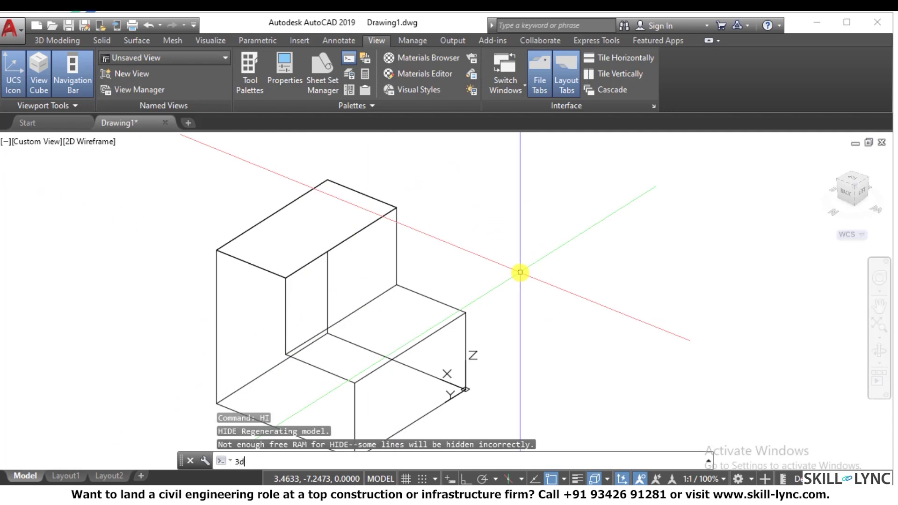
text(face)
key(Return)
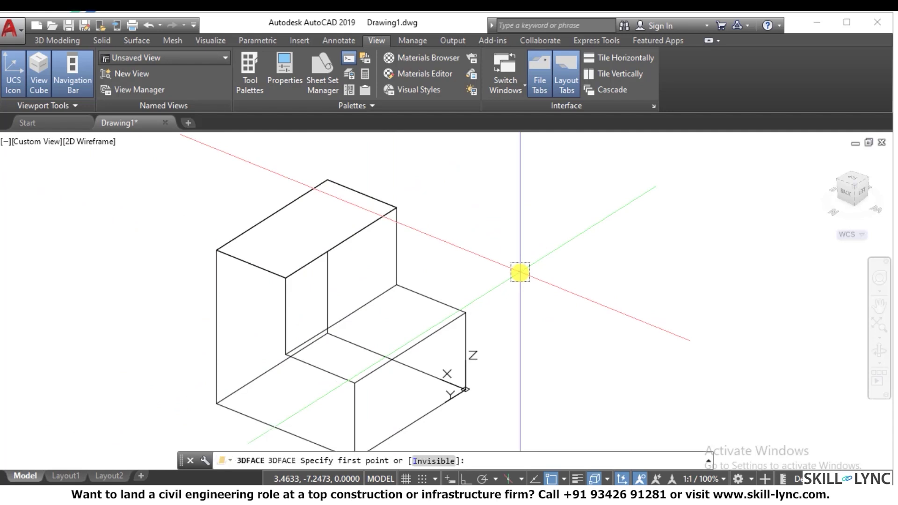
click(286, 277)
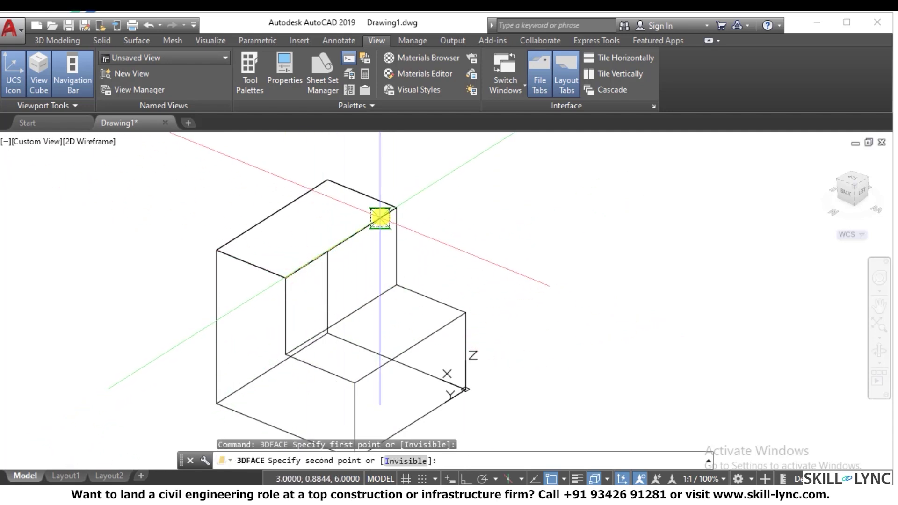
click(395, 207)
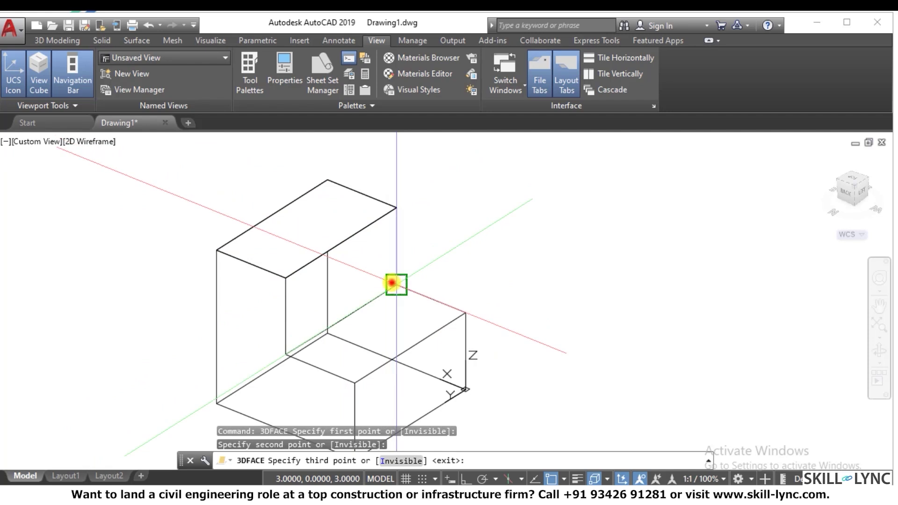
click(396, 284)
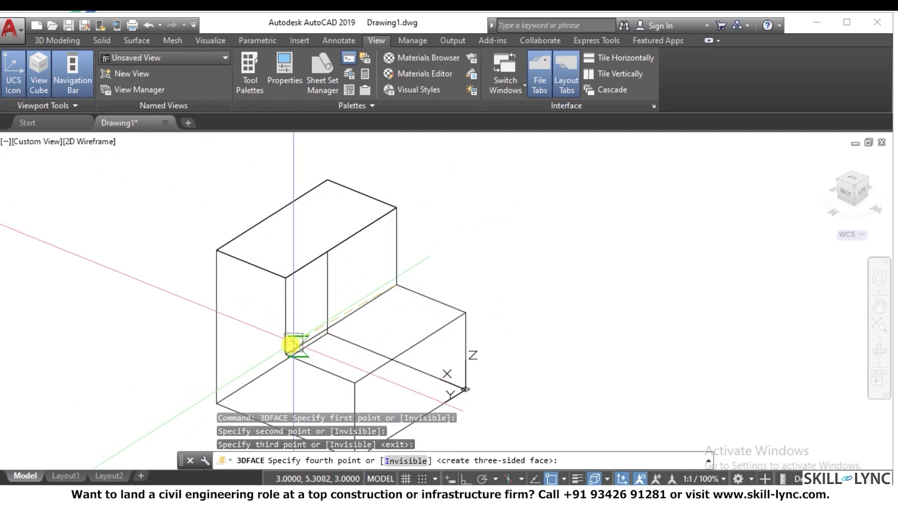
click(285, 354)
key(Return)
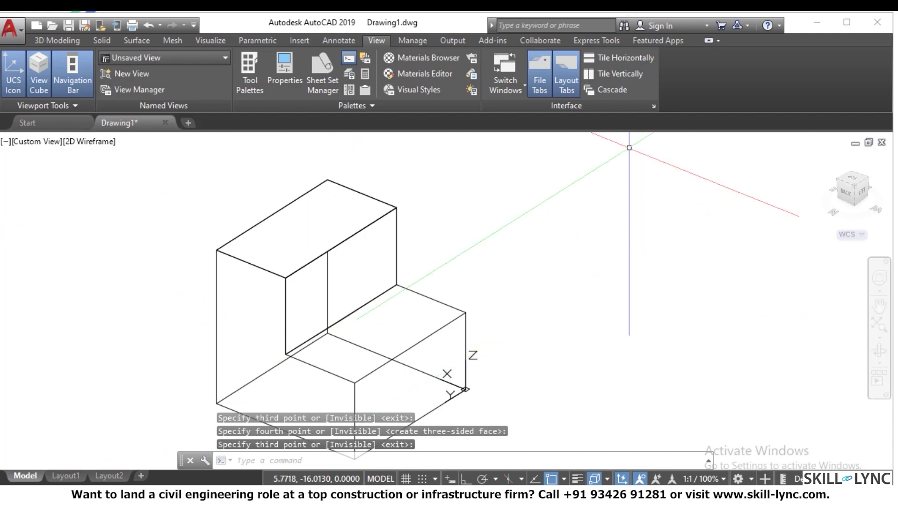
Step: Switch to the Shaded visual style and orbit the model to examine the top and riser faces
click(89, 142)
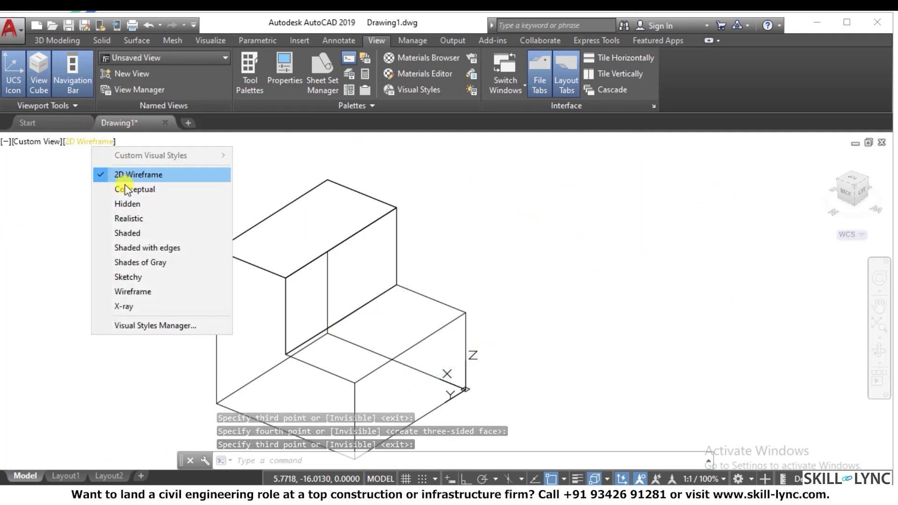
click(129, 233)
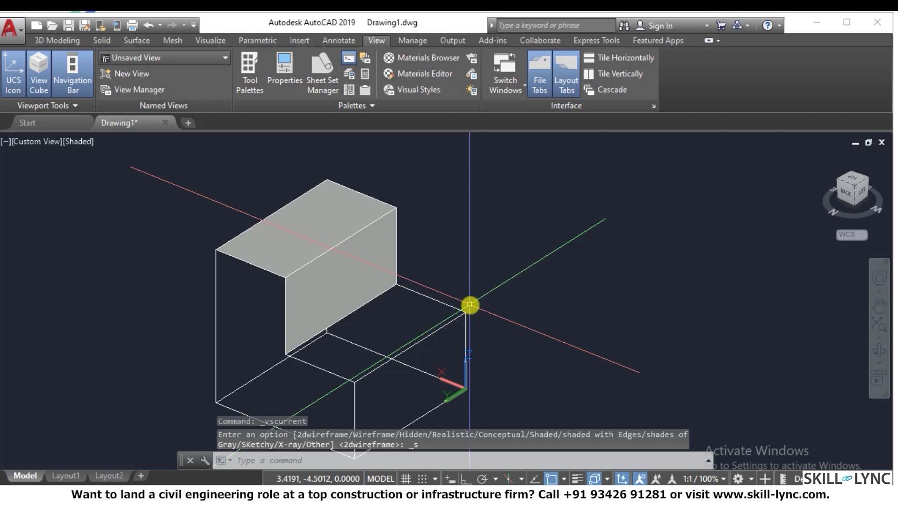
text(3do)
key(Return)
mouse_move(433, 321)
mouse_down()
mouse_move(435, 251)
mouse_move(489, 175)
mouse_move(234, 314)
mouse_move(481, 295)
mouse_move(326, 310)
mouse_move(408, 322)
mouse_move(433, 341)
mouse_move(357, 355)
mouse_move(258, 350)
mouse_move(452, 324)
mouse_move(294, 343)
mouse_move(431, 329)
mouse_move(409, 350)
mouse_move(262, 341)
mouse_move(421, 331)
mouse_up()
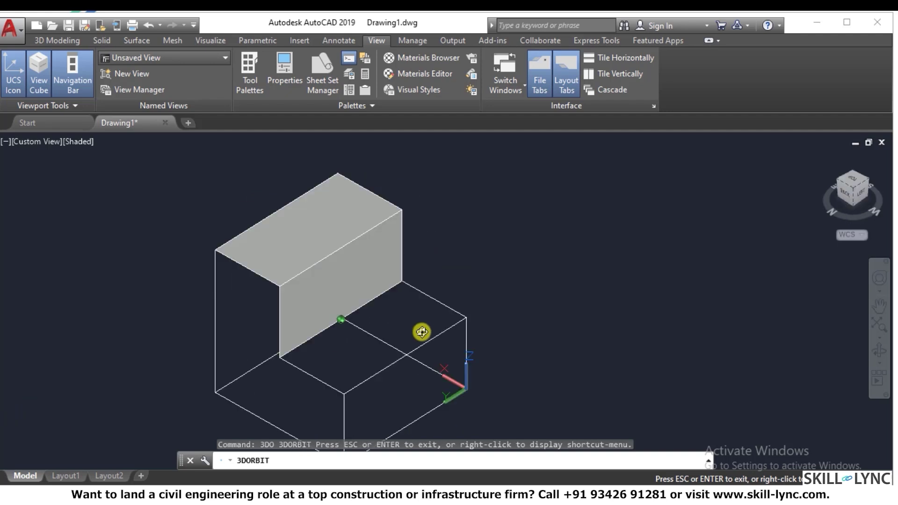
drag(447, 285, 477, 331)
right_click(506, 240)
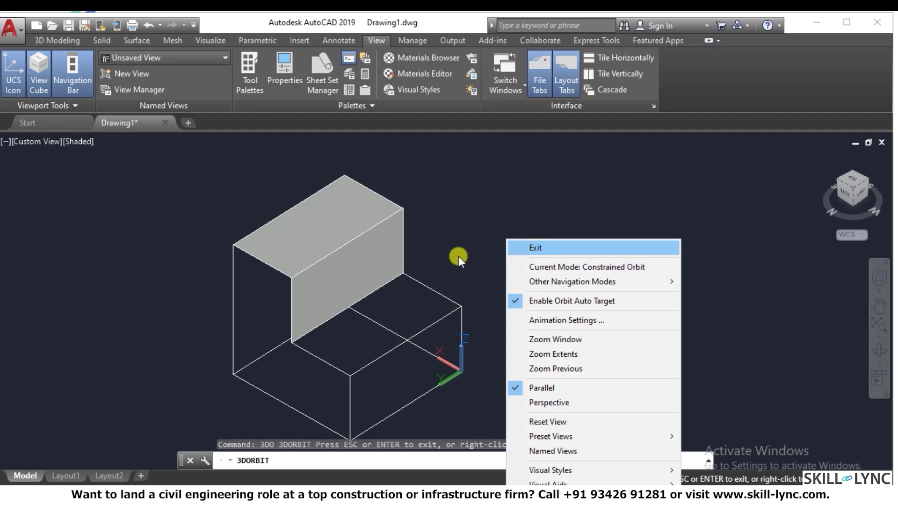
click(518, 247)
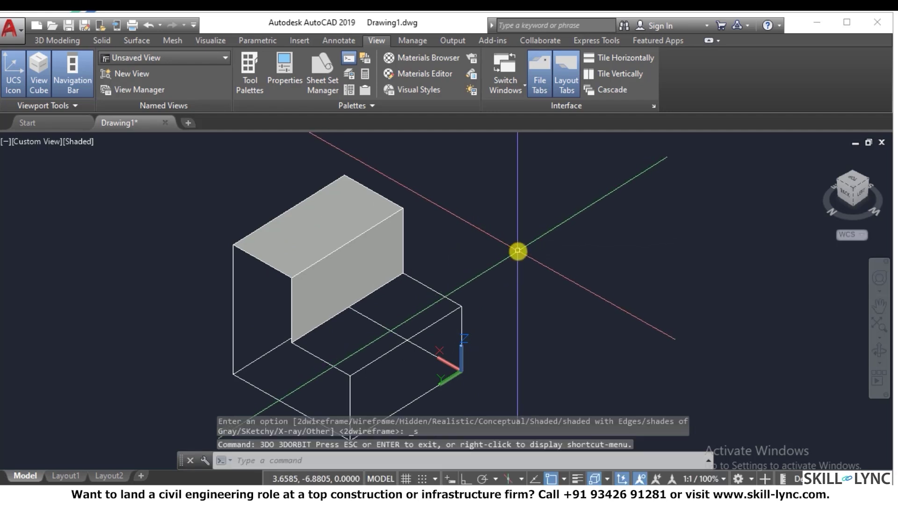
Step: Return to 2D Wireframe and create a four-sided 3D face over the lower step's vertical side at X = 0 using its corner endpoints
click(77, 145)
click(100, 174)
scroll(360, 187, down, 4)
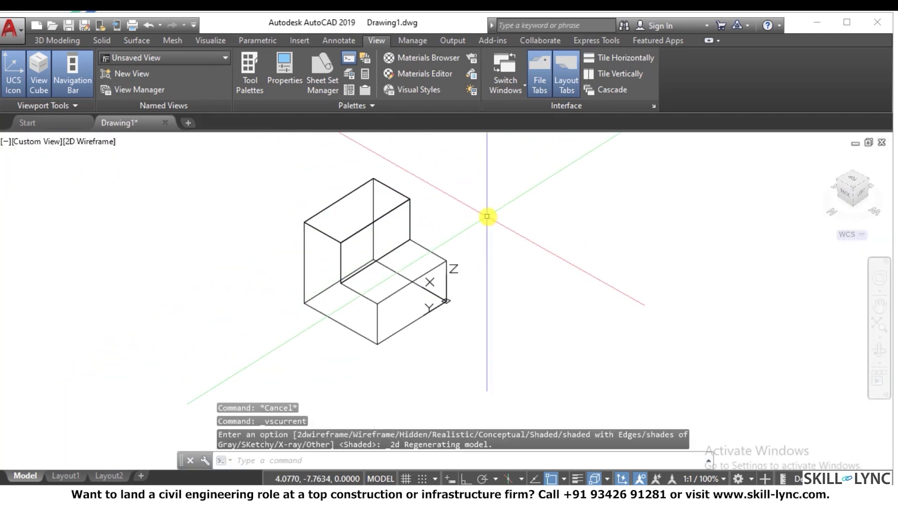
text(3dfac)
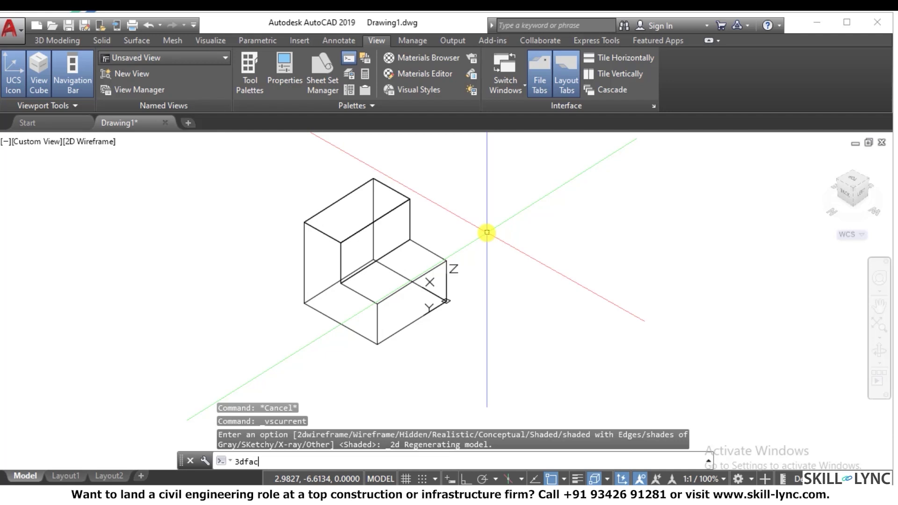
text(e)
key(Return)
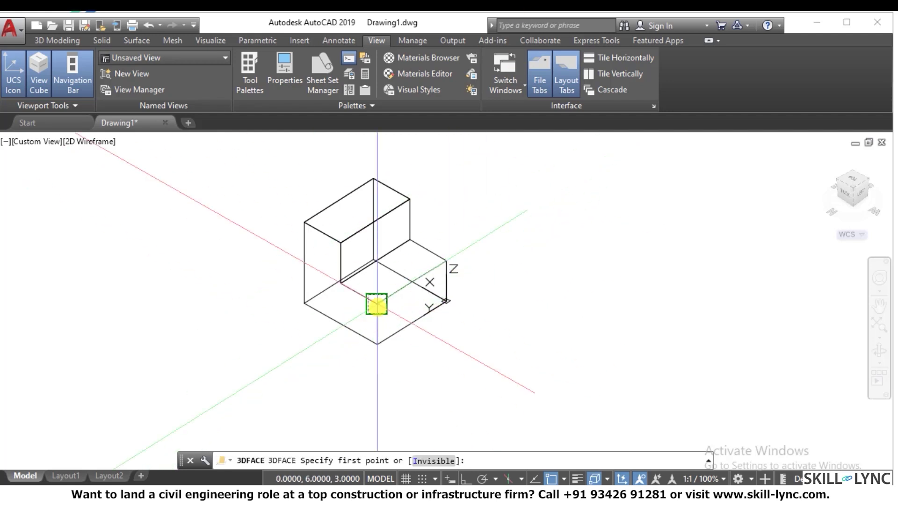
click(376, 304)
click(447, 262)
click(448, 300)
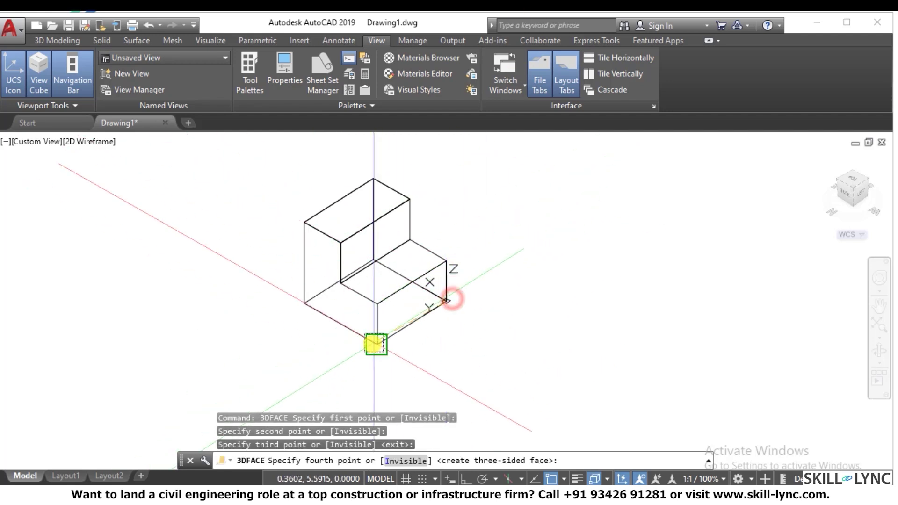
click(376, 344)
key(Return)
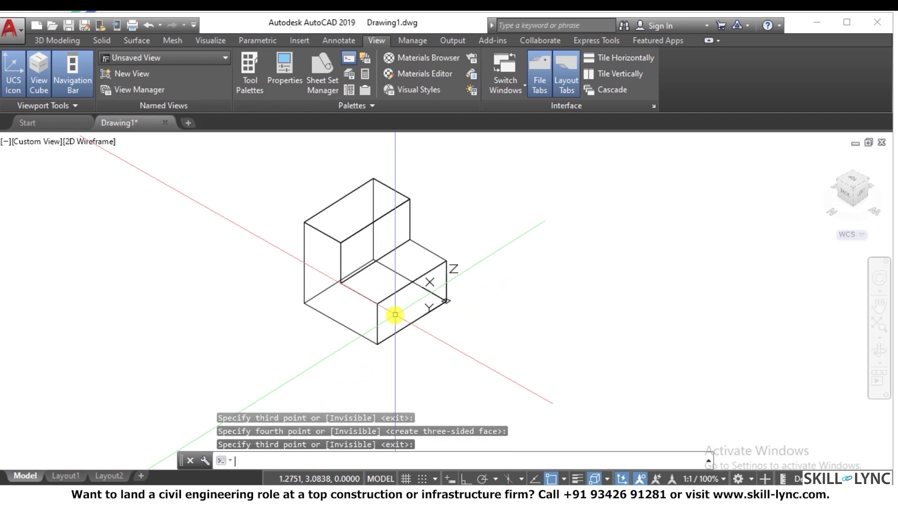
Step: Hide the lines behind the three faces and switch to the Shaded visual style to examine them
text(HI)
key(Return)
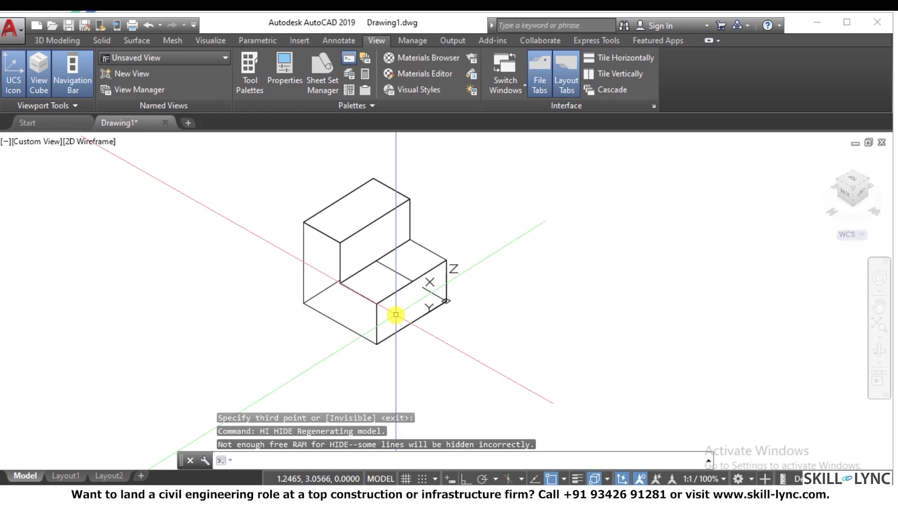
click(86, 142)
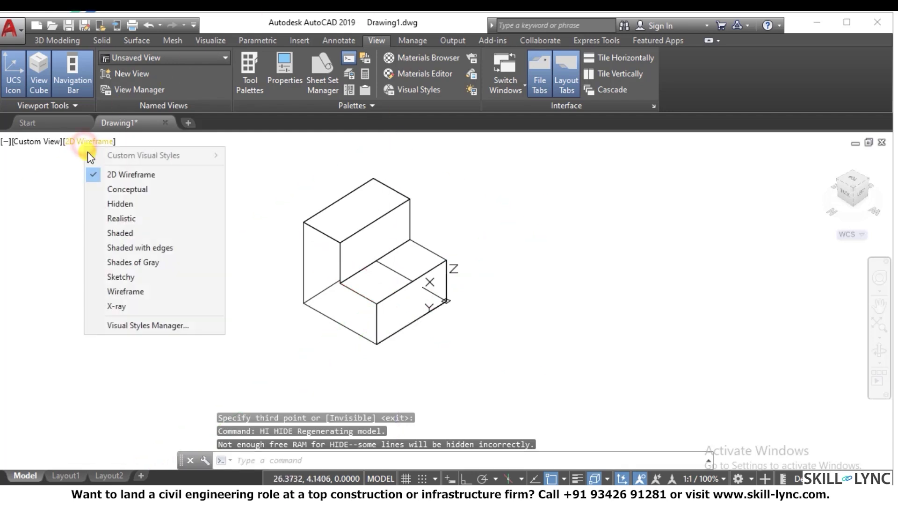
click(106, 233)
scroll(457, 222, up, 2)
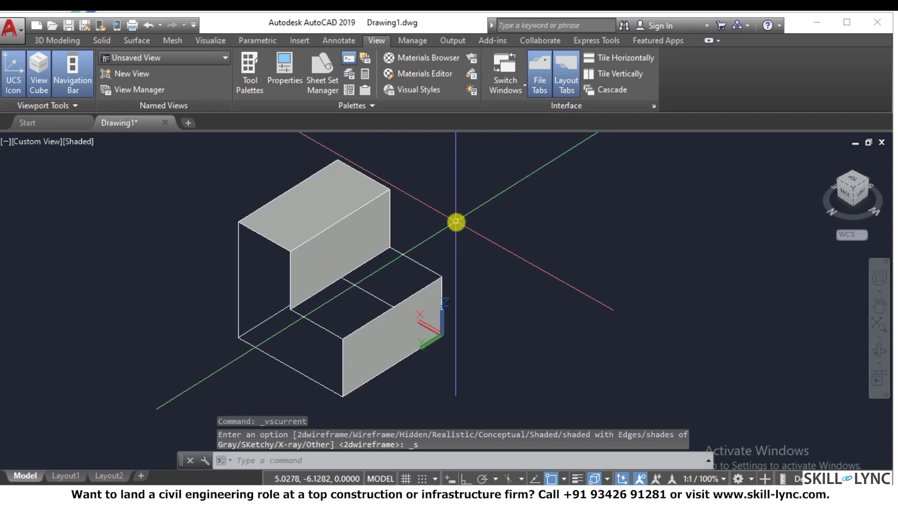
scroll(456, 224, down, 4)
scroll(500, 207, up, 3)
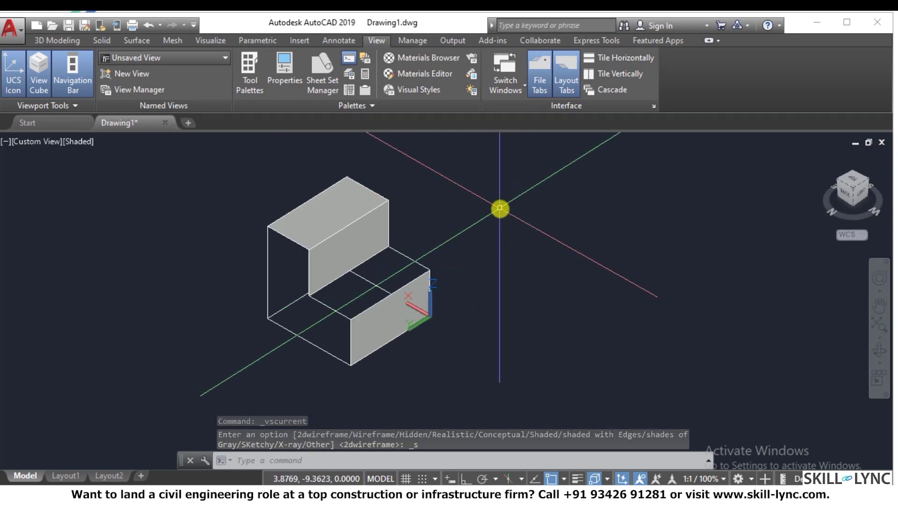
Step: Create a four-sided 3D face over the lower step's horizontal top at Z = 3 using its four corner endpoints
text(3f)
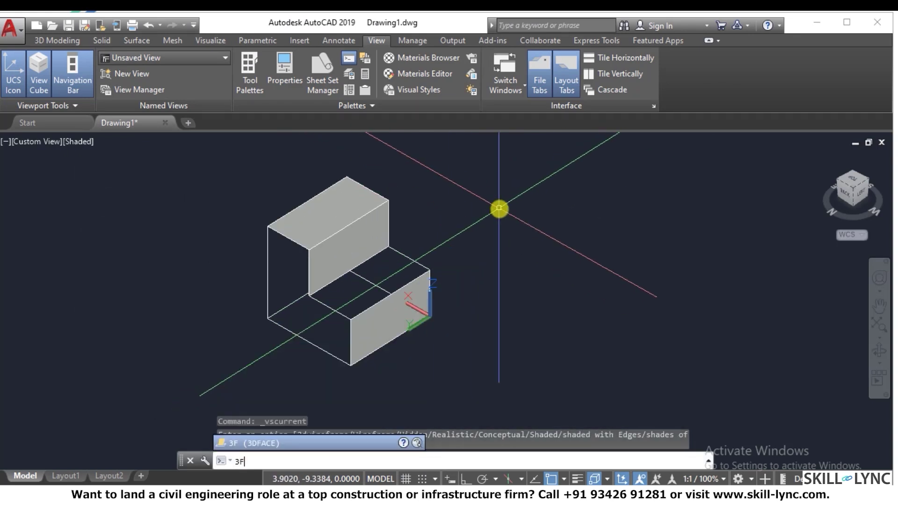
key(Return)
click(309, 296)
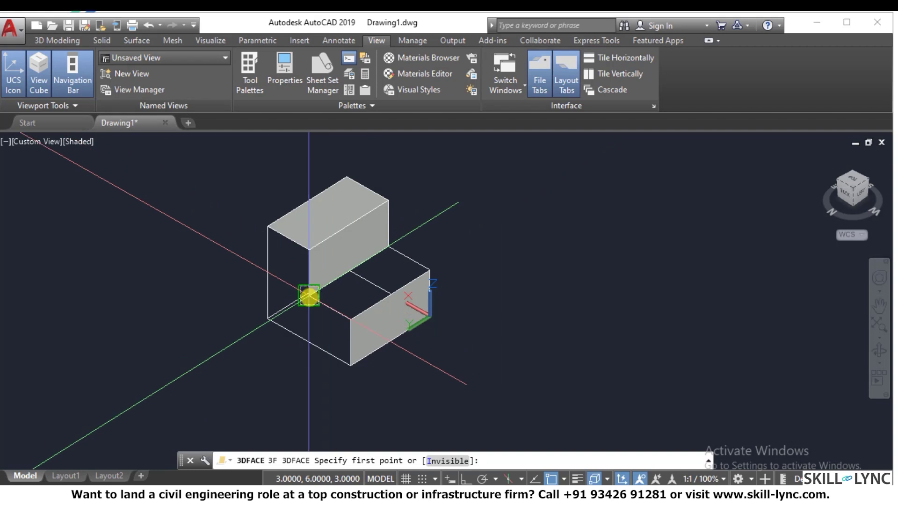
click(388, 244)
click(428, 270)
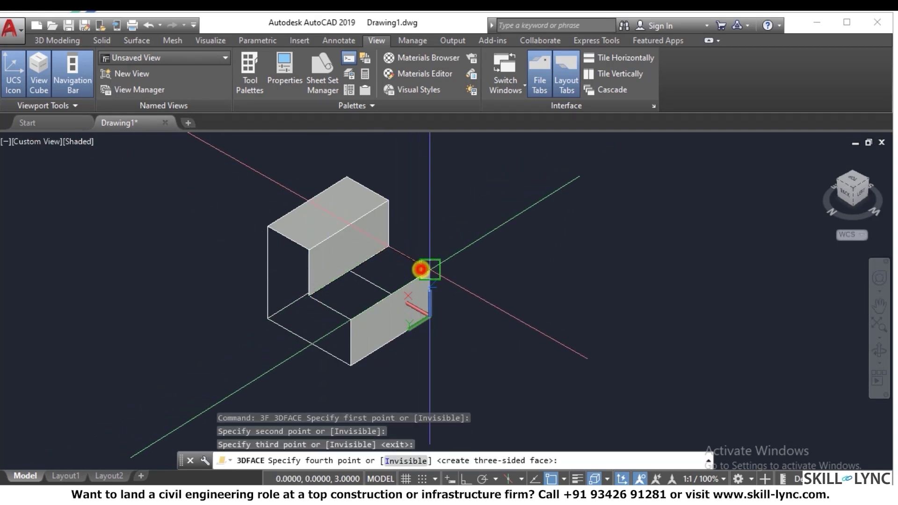
click(350, 319)
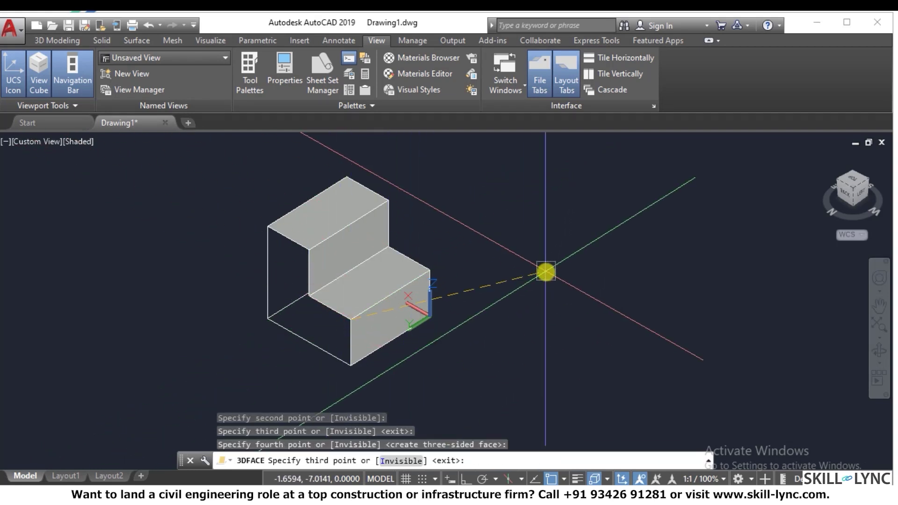
key(Escape)
key(Escape)
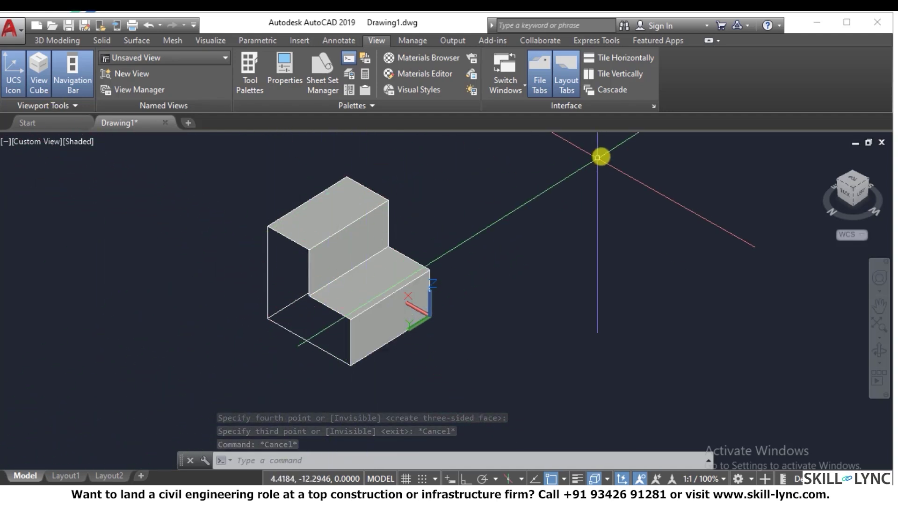
Step: Try to create a 3D face on the L-shaped end at Y = 6 from two top corners, the inner step corner and the lower step's outer corner
text(3f)
key(Return)
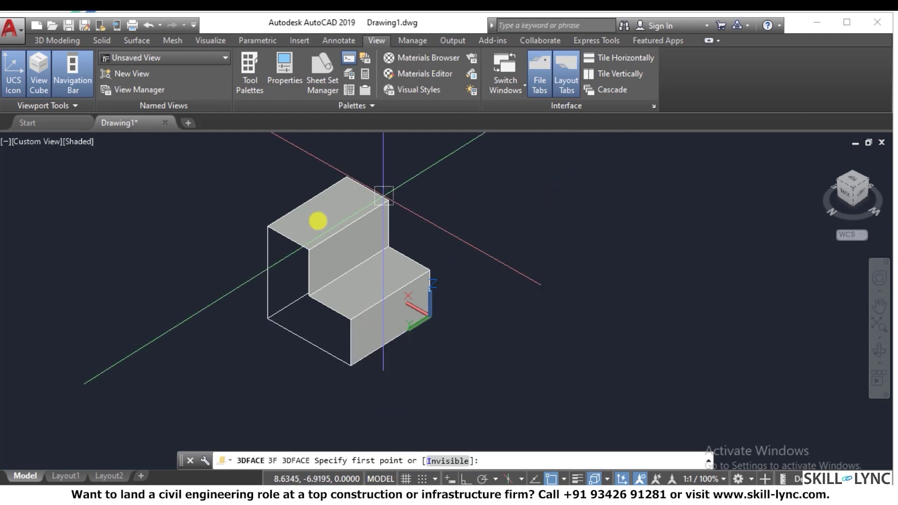
click(269, 229)
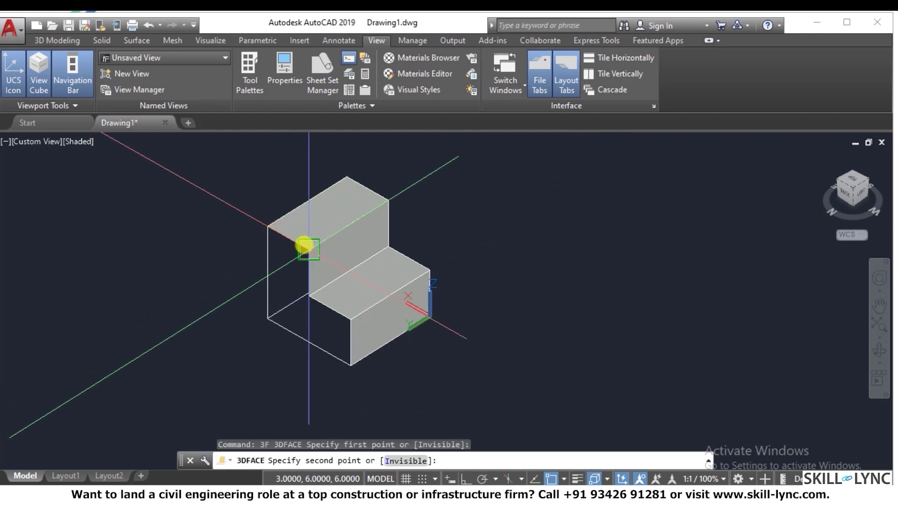
click(304, 246)
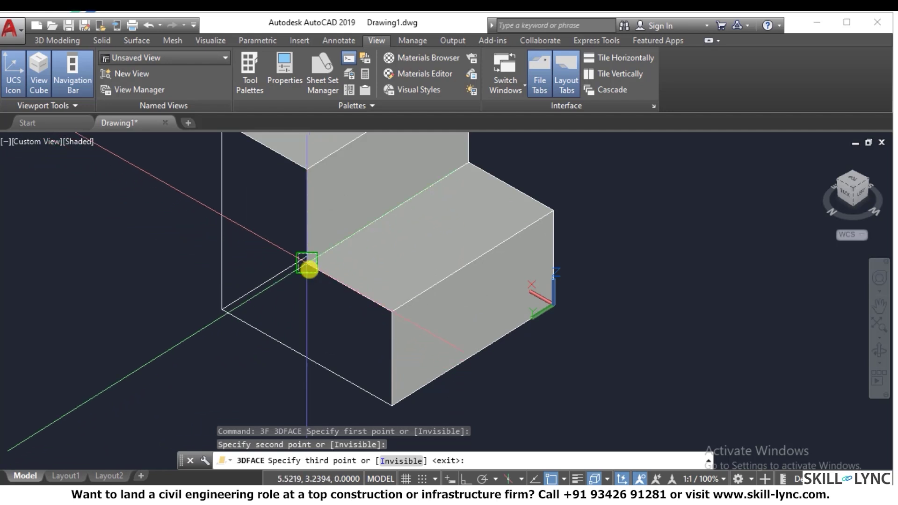
click(307, 265)
click(390, 309)
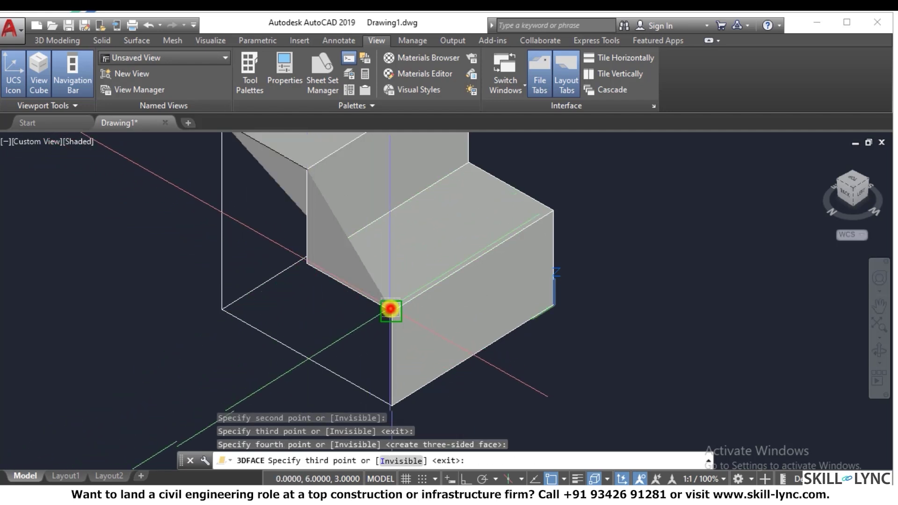
scroll(390, 309, down, 5)
scroll(399, 297, up, 4)
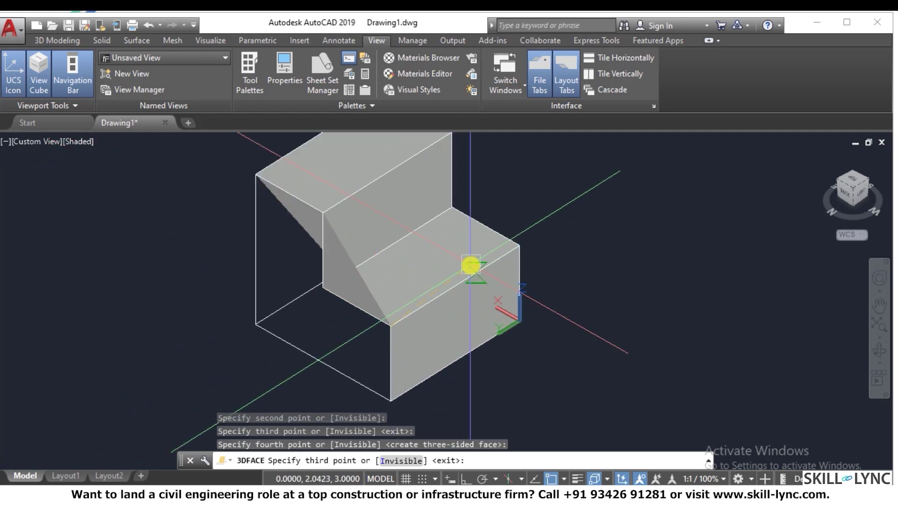
Step: Leave the 3D Face command and undo the last face on the L-shaped end
key(Return)
key(Escape)
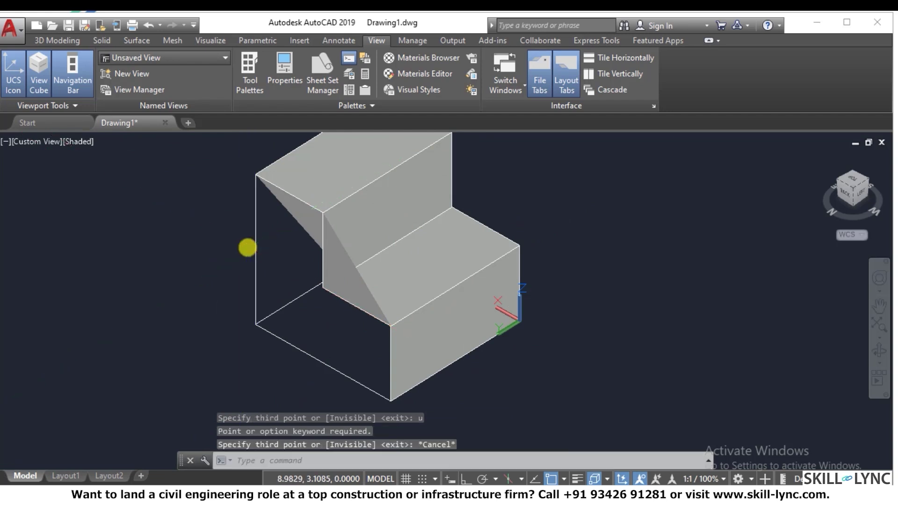
key(Escape)
key(Escape)
scroll(235, 234, down, 3)
text(u)
key(Return)
key(Escape)
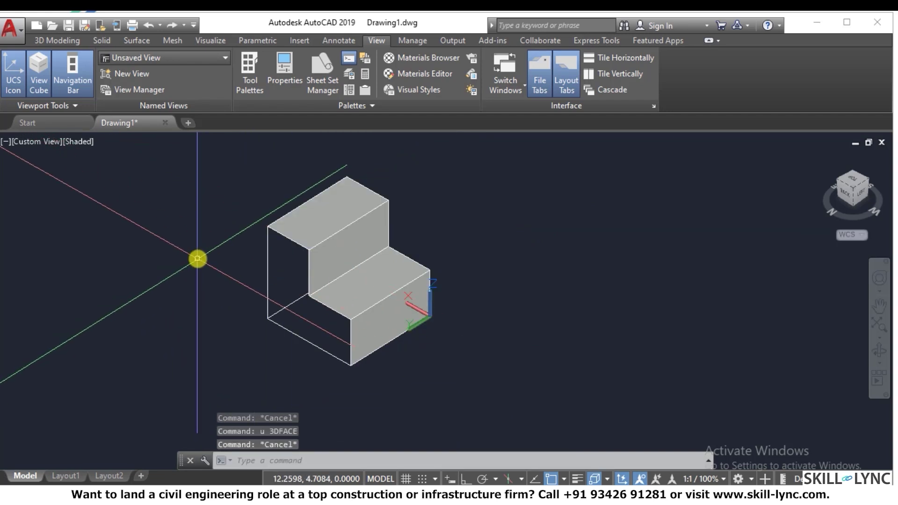
Step: Create a 3D face over the taller part of the L-shaped end at Y = 6, ending at the base corner and inner step corner
text(3)
key(BackSpace)
key(BackSpace)
text(3)
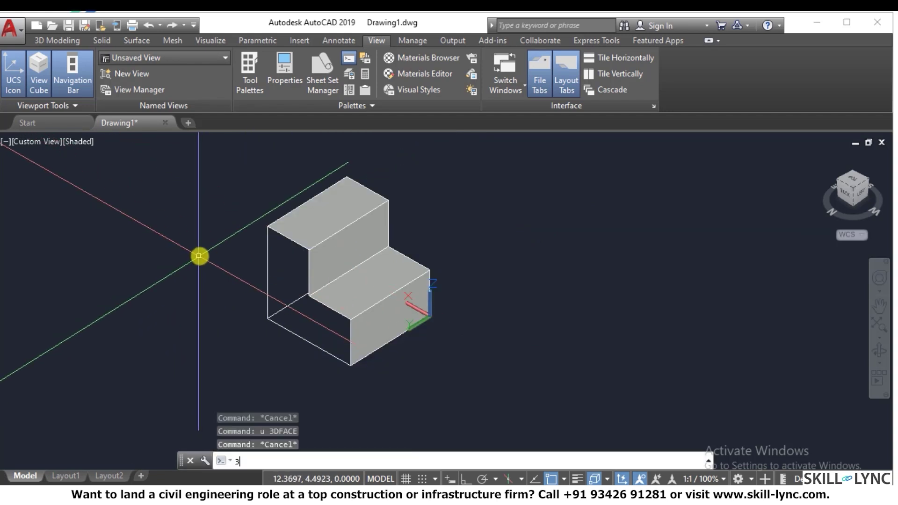
text(f)
key(Return)
scroll(284, 344, up, 2)
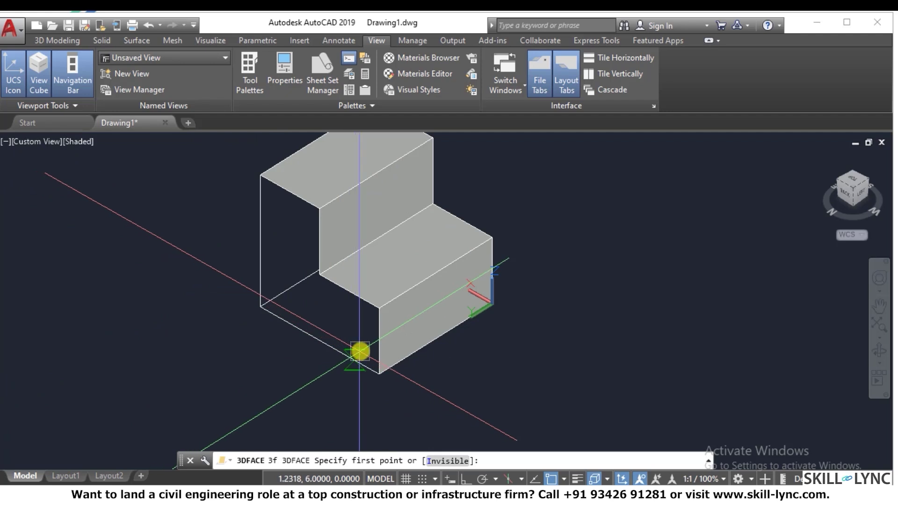
click(265, 178)
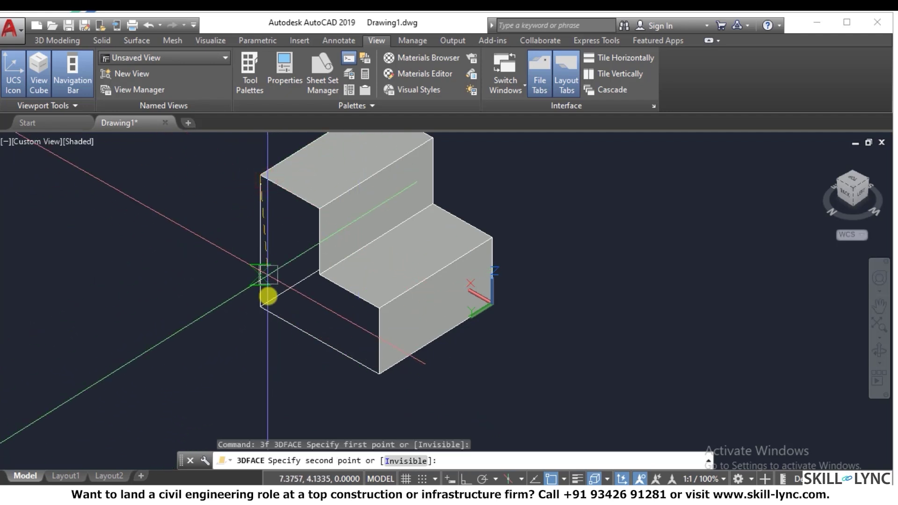
click(260, 308)
scroll(291, 282, up, 3)
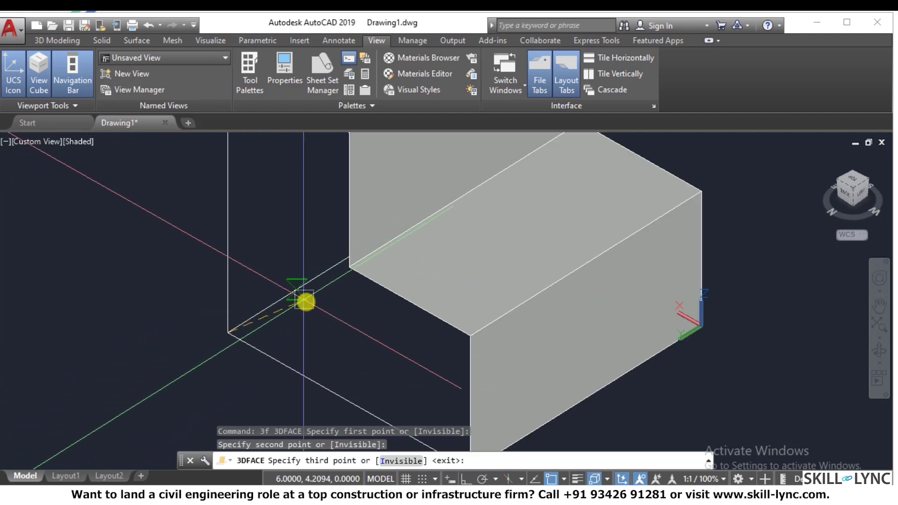
click(349, 267)
scroll(353, 252, down, 3)
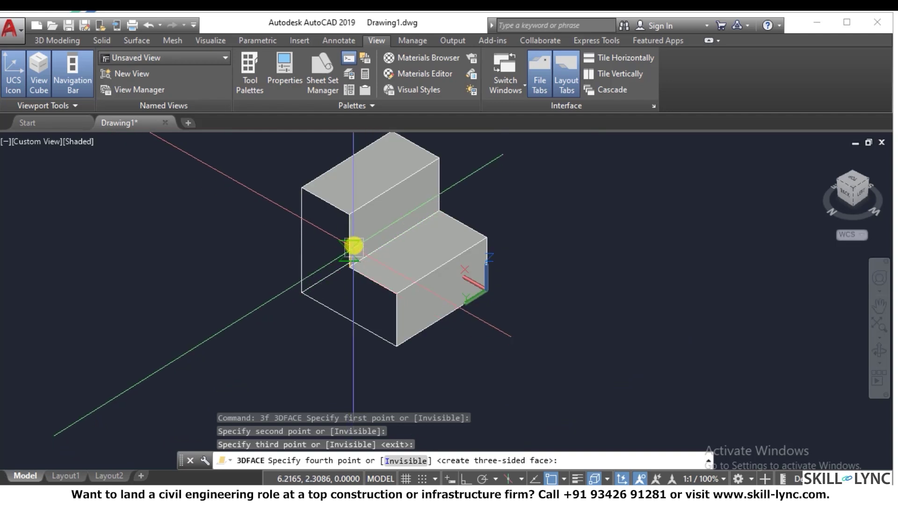
click(355, 216)
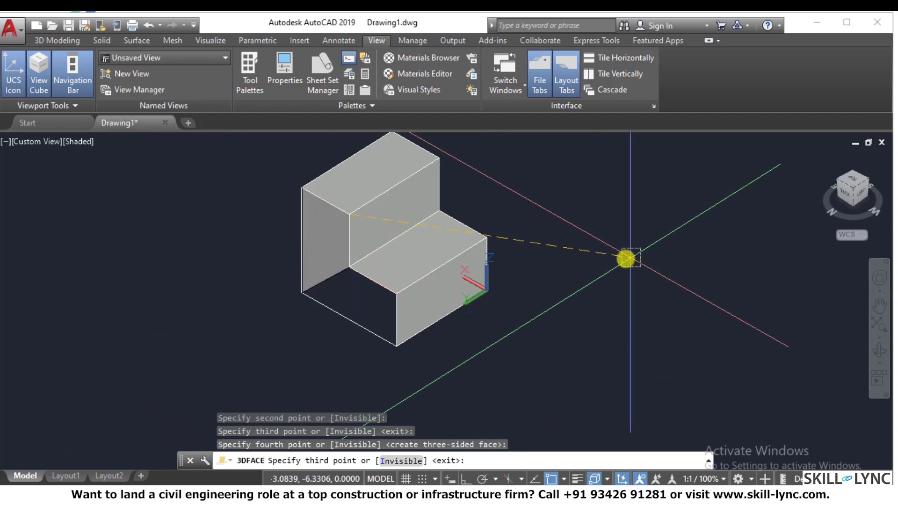
key(Escape)
key(Escape)
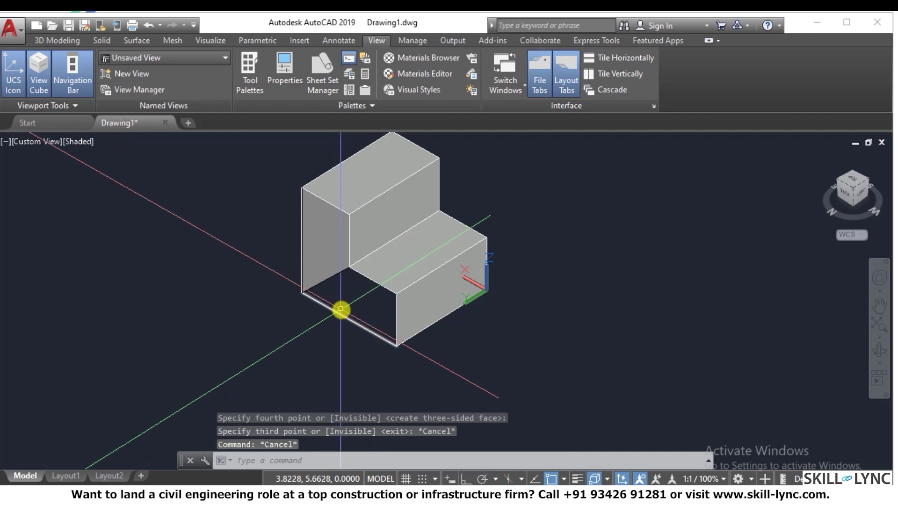
Step: Create a 3D face over the remaining lower part of the L-shaped end at Y = 6, from the base corner through the inner step corner
text(3f)
key(Return)
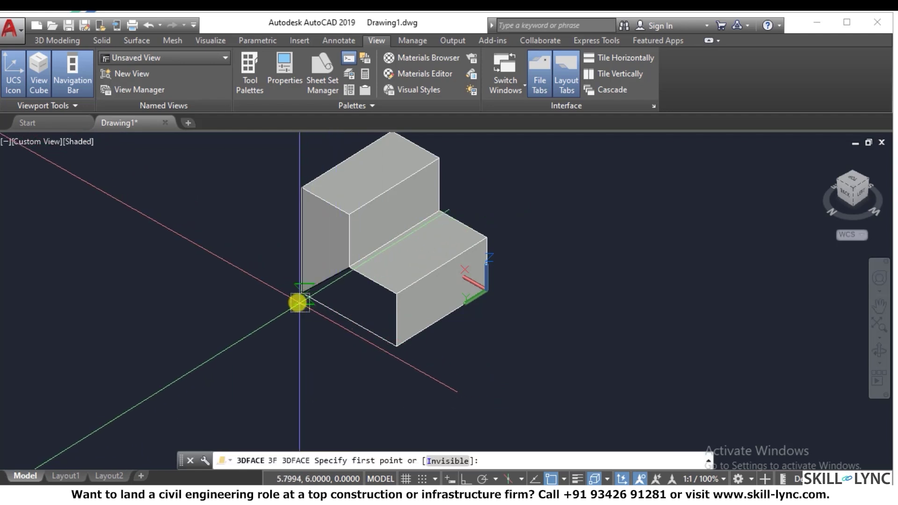
click(296, 300)
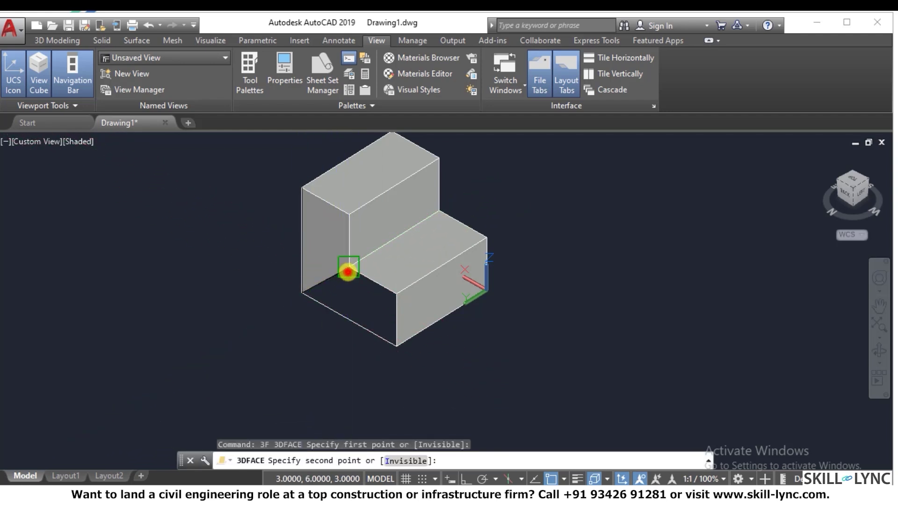
click(347, 272)
click(398, 294)
click(396, 348)
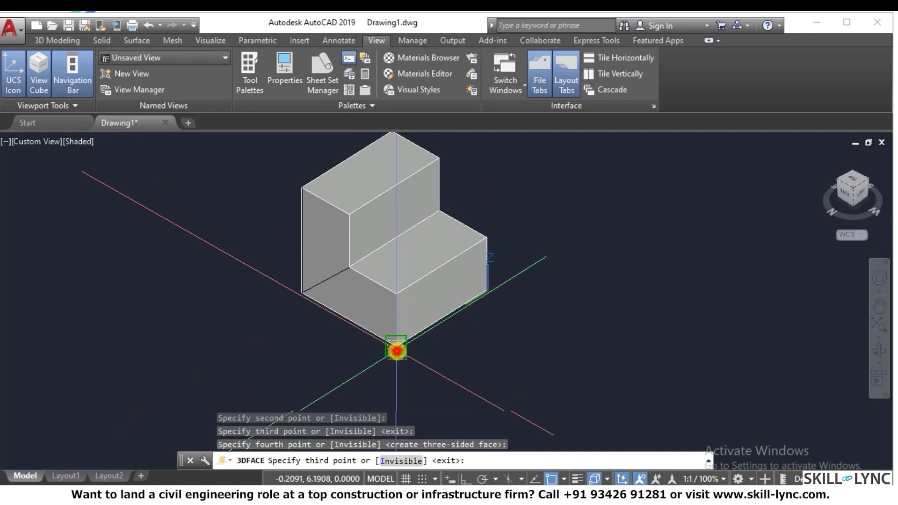
right_click(586, 334)
click(609, 340)
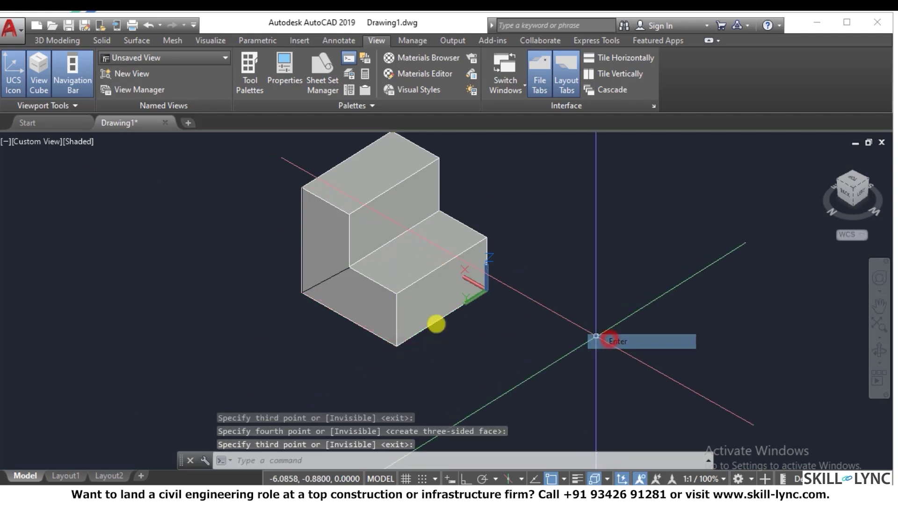
Step: Turn the model to the home isometric view facing its uncovered L-shaped end at Y = 0
scroll(299, 295, up, 4)
scroll(297, 291, down, 5)
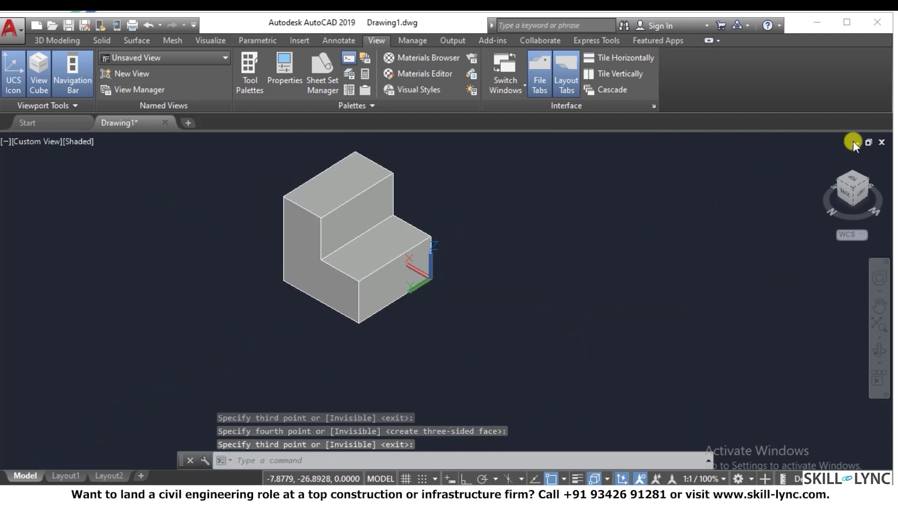
click(866, 180)
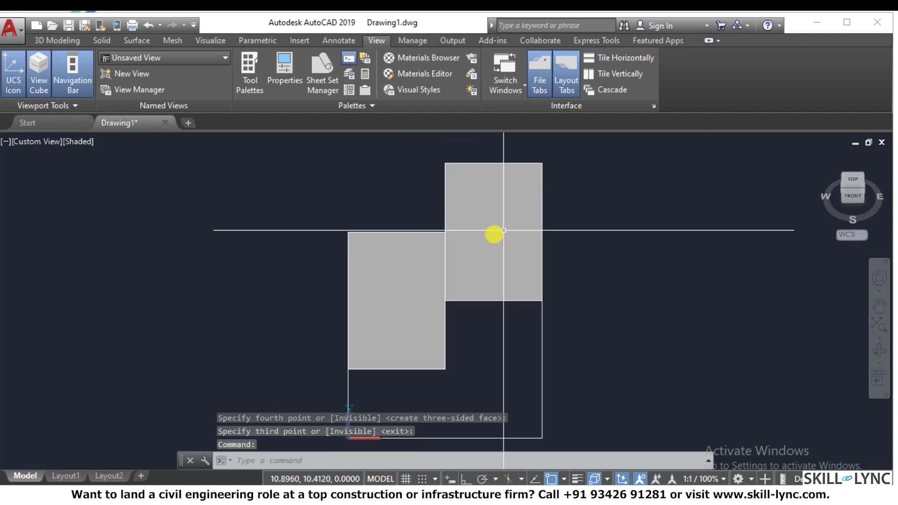
click(823, 153)
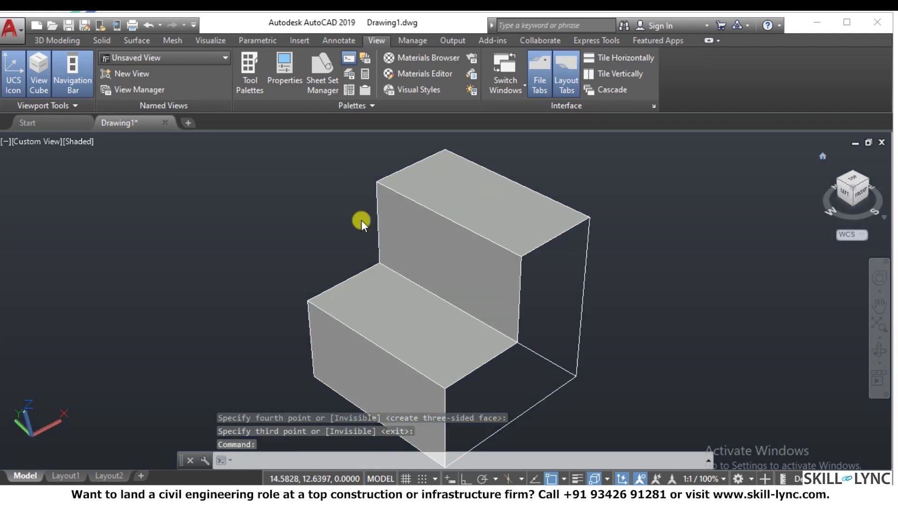
scroll(485, 258, down, 3)
scroll(469, 327, up, 1)
scroll(567, 341, down, 2)
scroll(569, 327, up, 1)
Step: Compare parallel and perspective projection within 3D Orbit and leave the view set to Parallel
text(3do)
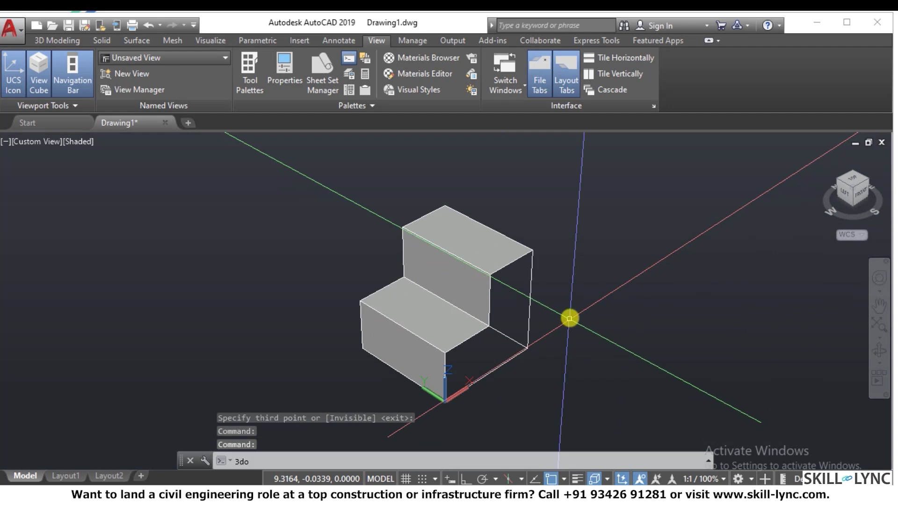
key(Return)
right_click(327, 234)
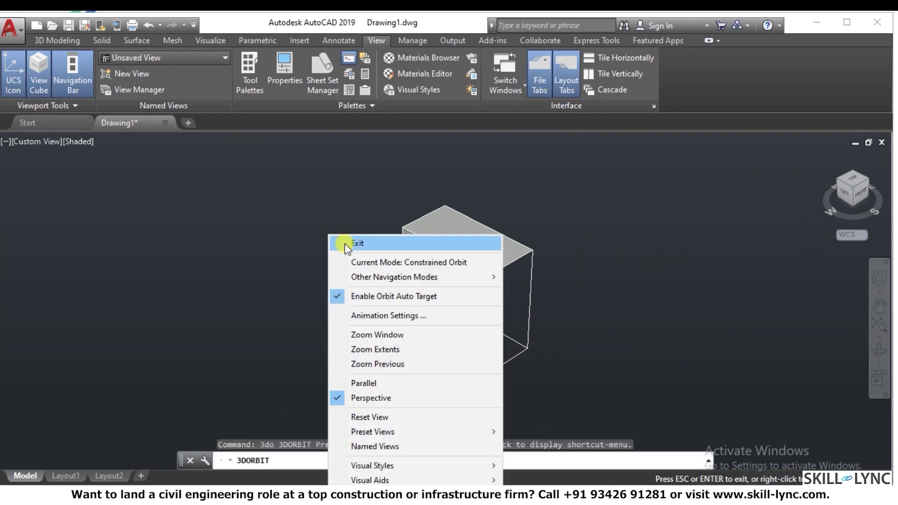
click(400, 380)
right_click(505, 280)
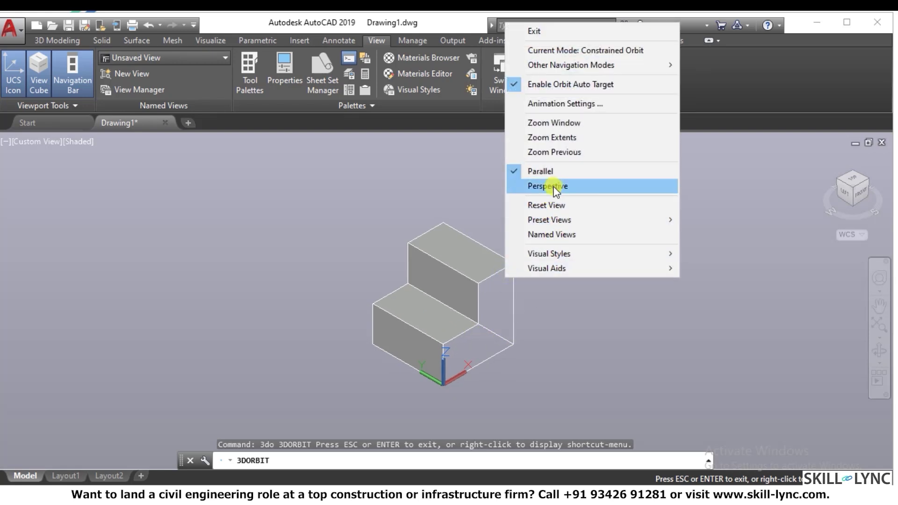
click(554, 186)
mouse_move(471, 340)
mouse_down()
mouse_move(475, 288)
mouse_move(473, 324)
mouse_up()
right_click(489, 269)
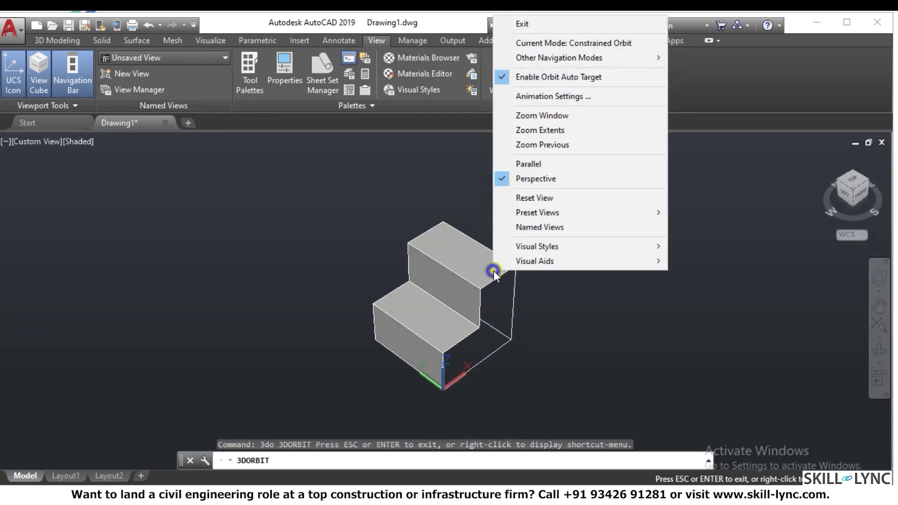
click(530, 166)
scroll(513, 352, up, 3)
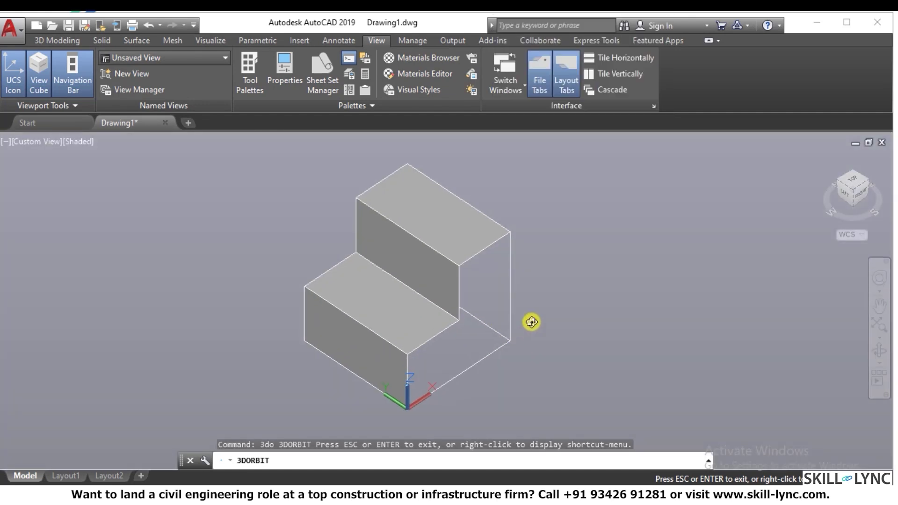
right_click(532, 321)
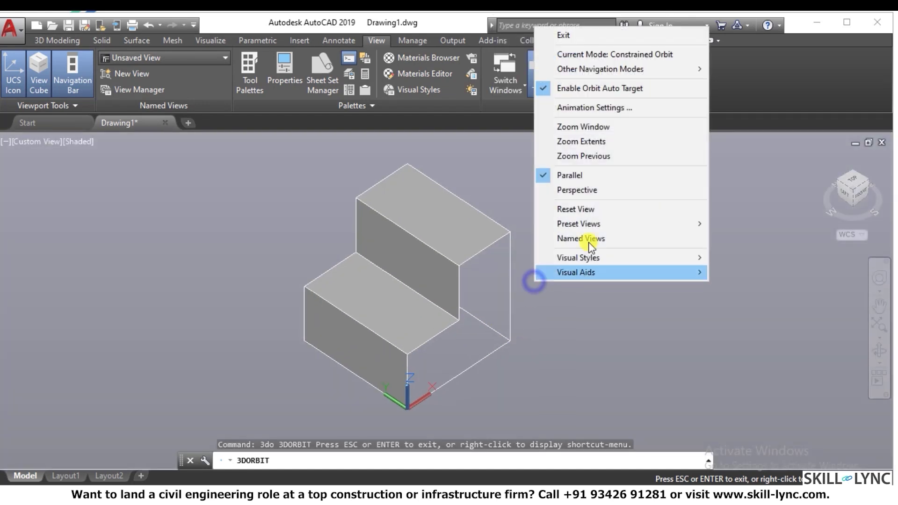
click(567, 35)
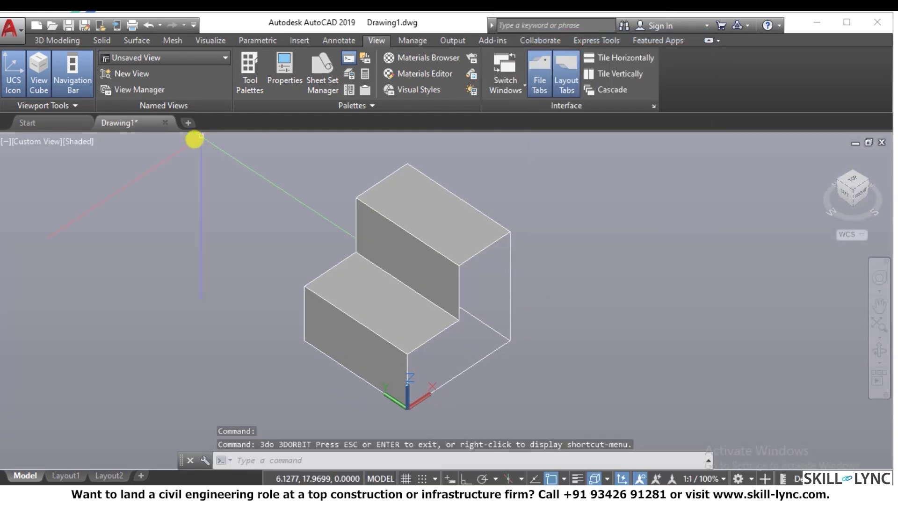
Step: Open the list of visual styles for the current viewport
click(82, 146)
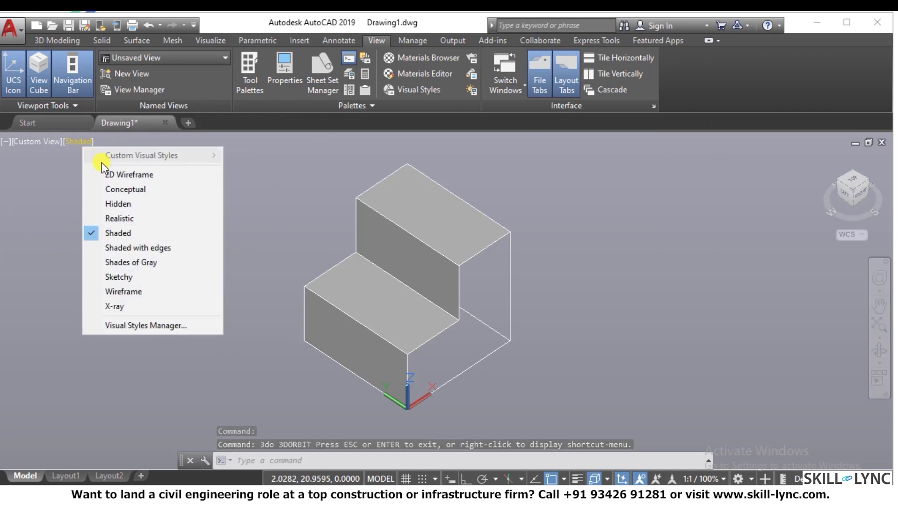
Step: Set the visual style to 2D Wireframe and regenerate the stepped model with its hidden lines removed
click(114, 172)
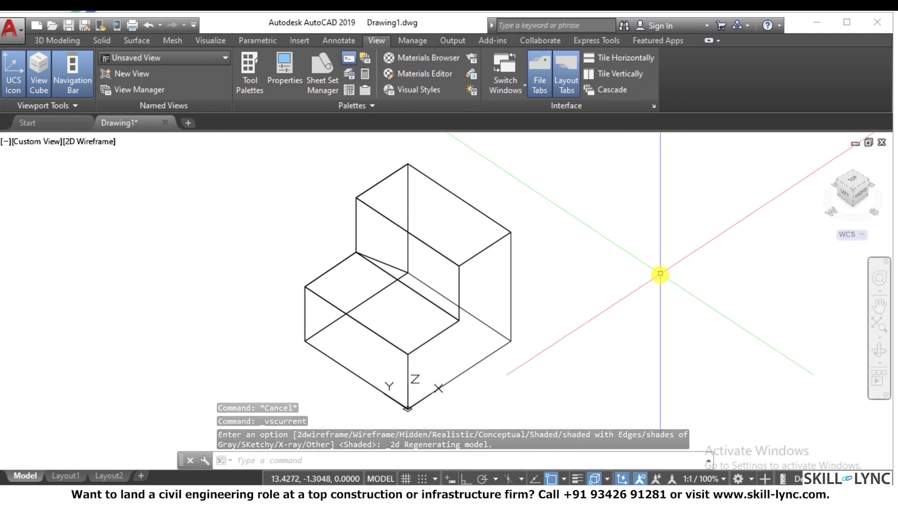
text(hi)
key(Return)
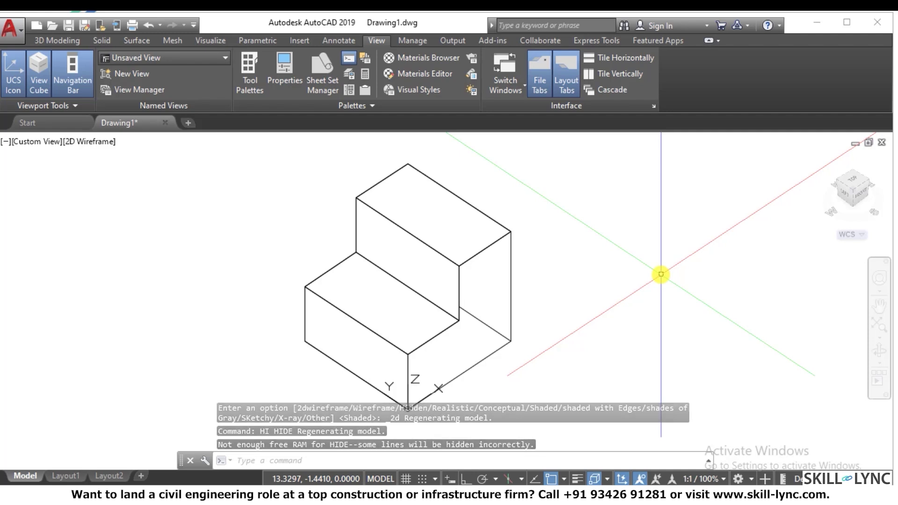
Step: Cover the upper part of the open step-shaped side with a four-point 3D face and regenerate with hidden lines removed
text(3f)
key(Return)
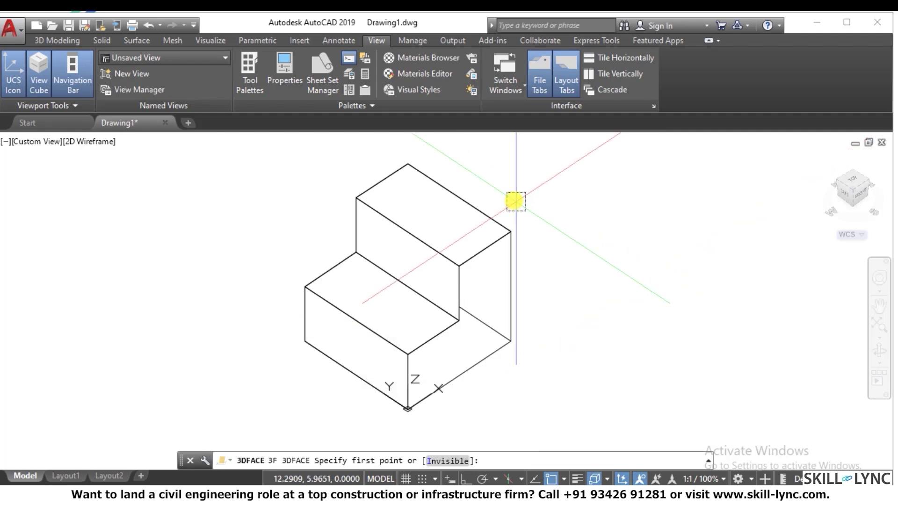
click(510, 232)
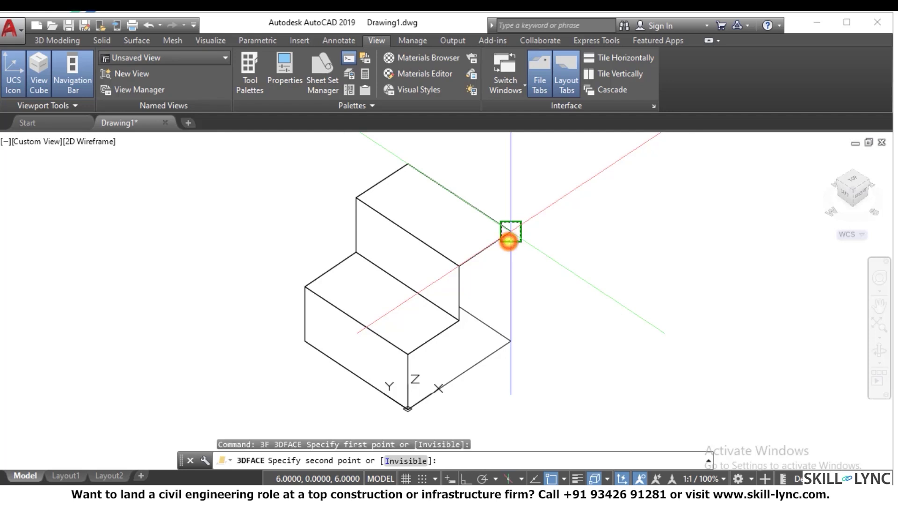
click(510, 340)
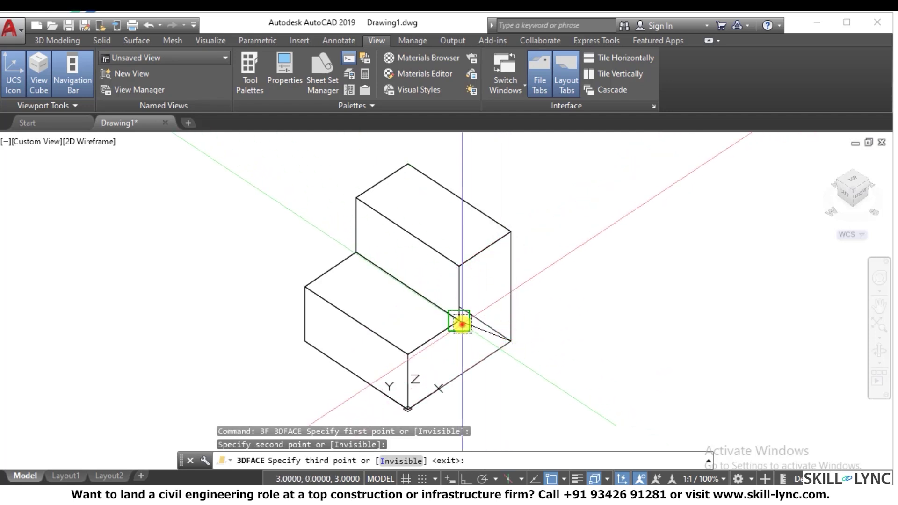
click(458, 321)
right_click(551, 260)
click(573, 263)
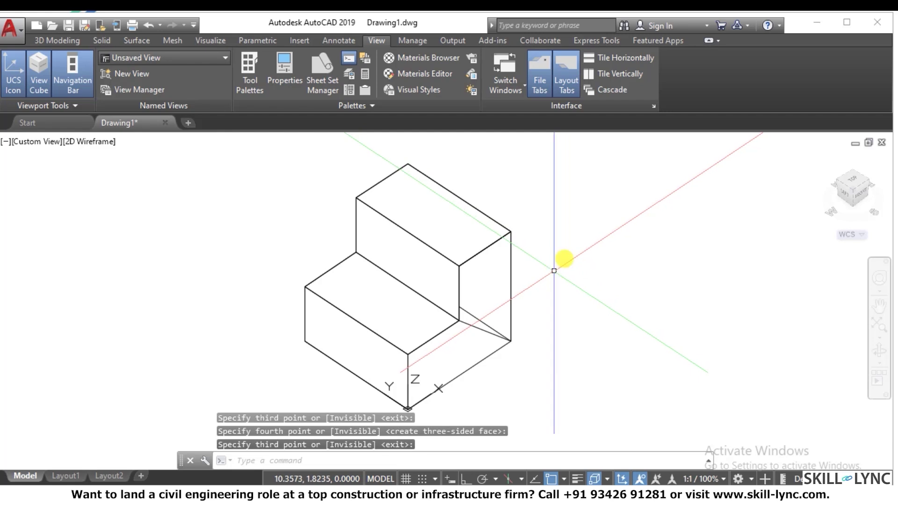
text(hi)
key(Return)
key(Escape)
key(Escape)
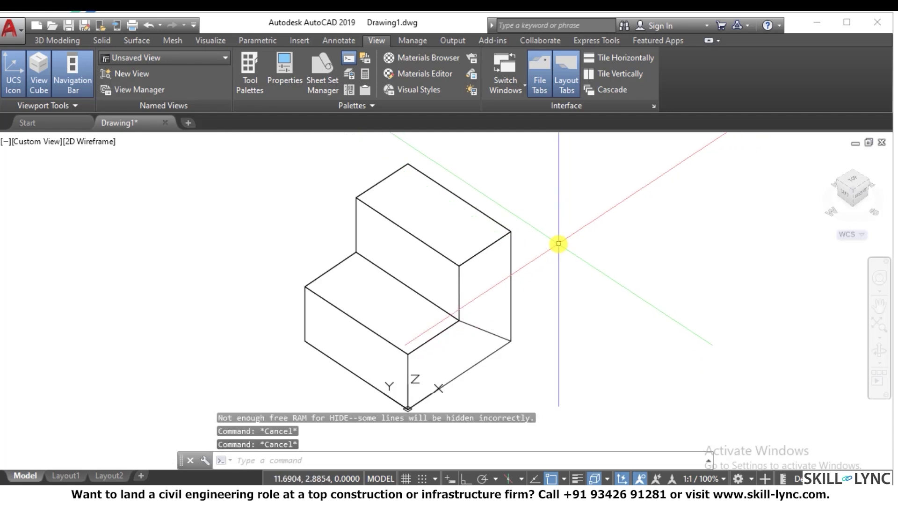
Step: Cover the remaining lower part of the step-shaped side with a four-point 3D face snapped to its corners
text(3f)
key(Return)
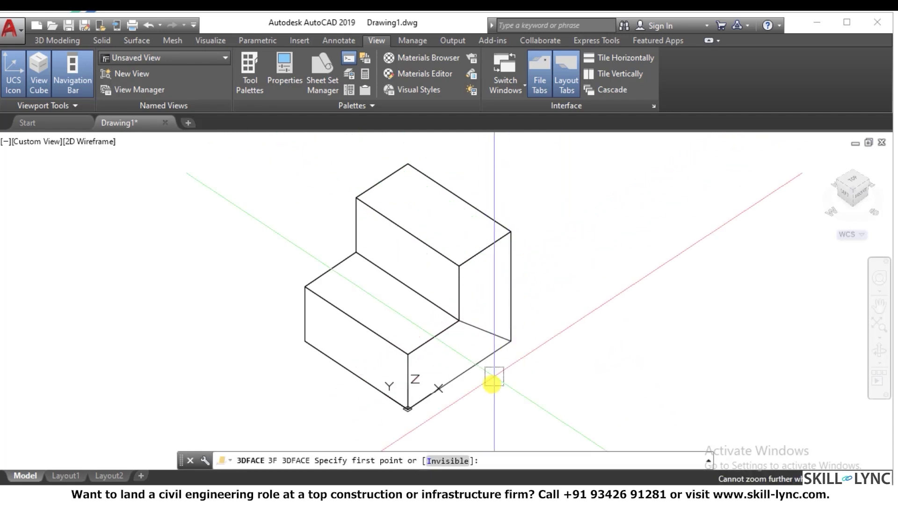
click(509, 341)
click(408, 408)
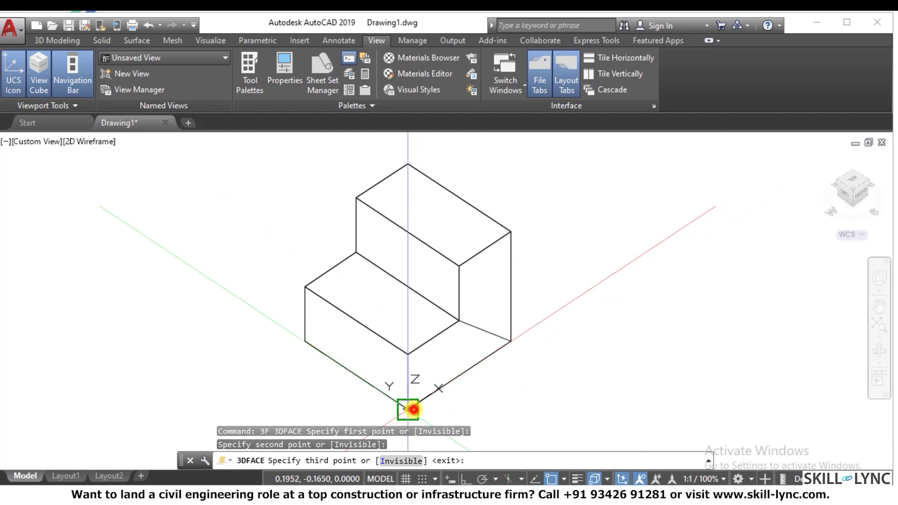
click(408, 354)
click(458, 321)
right_click(596, 298)
click(624, 305)
Step: Regenerate the model with hidden lines removed and set its visual style to Shaded
text(h)
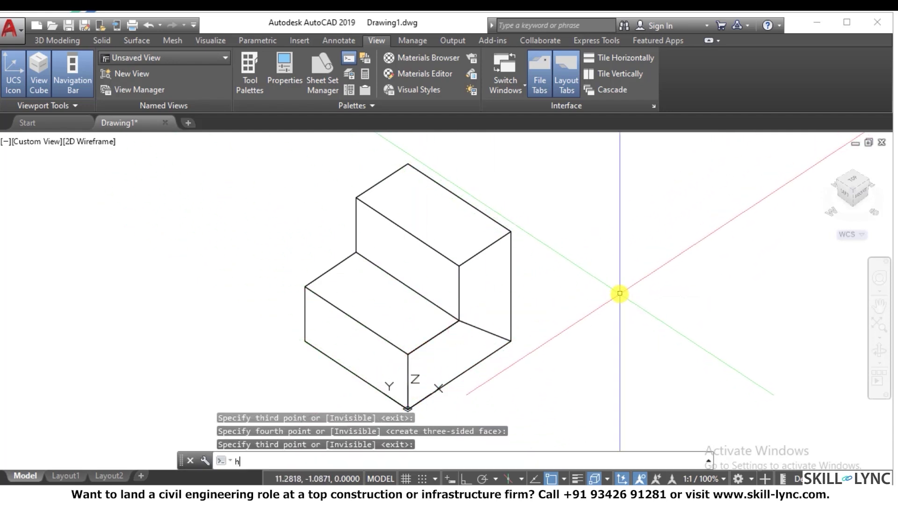
text(i)
key(Return)
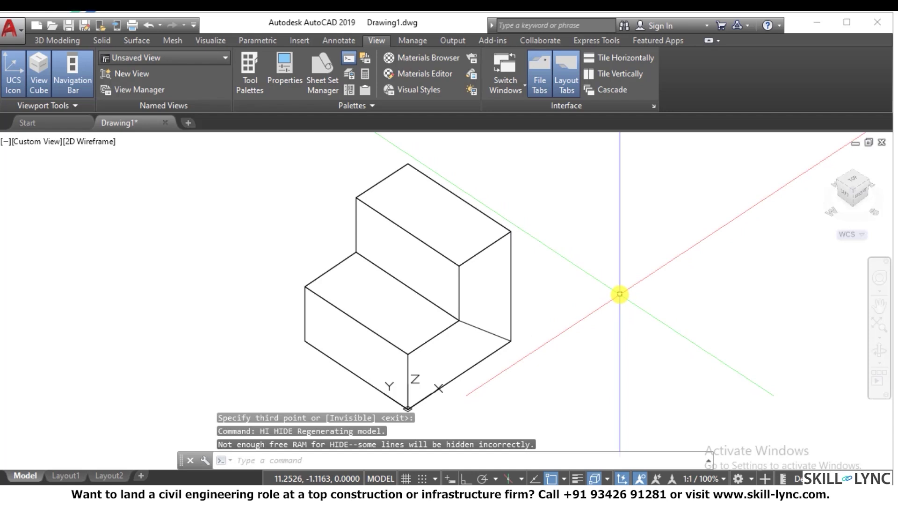
click(88, 144)
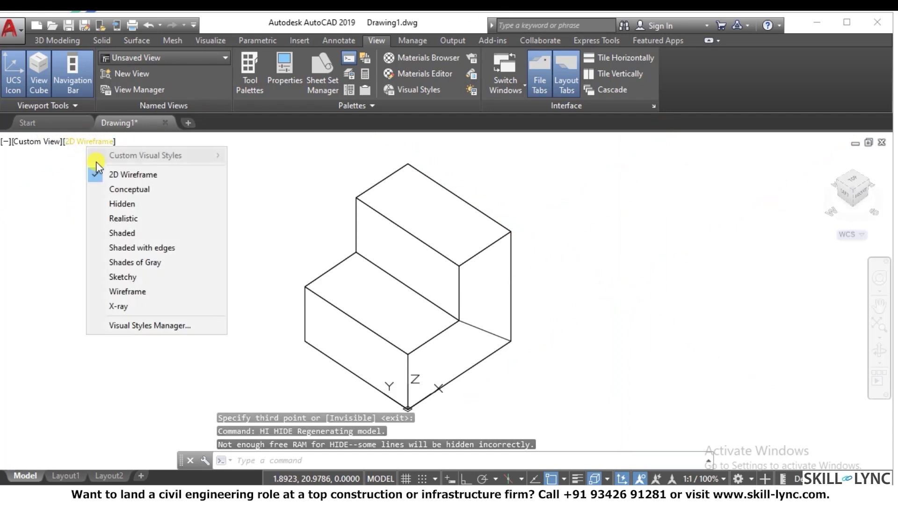
click(121, 233)
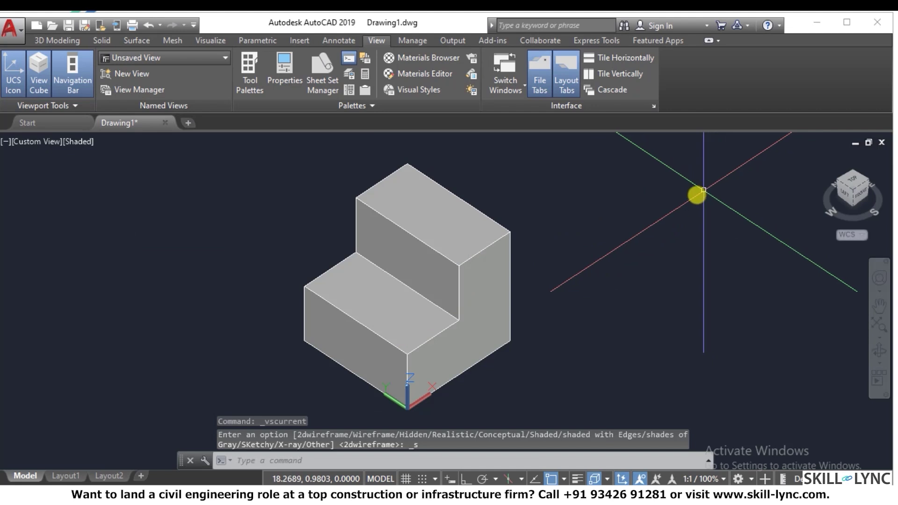
Step: Close the open tall back side of the stepped block with a 3D face through its four corners
text(3do)
key(Return)
drag(440, 347, 528, 327)
key(Escape)
key(Escape)
text(3f)
key(Return)
click(411, 299)
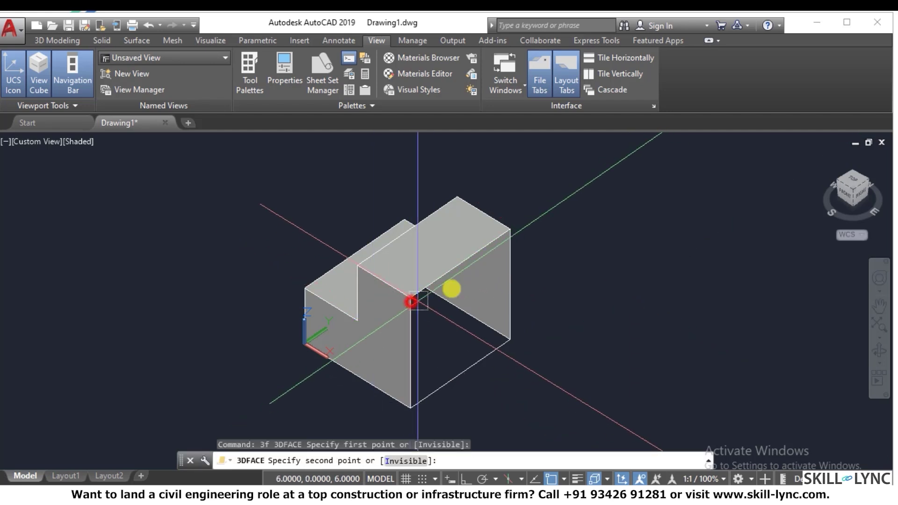
click(509, 229)
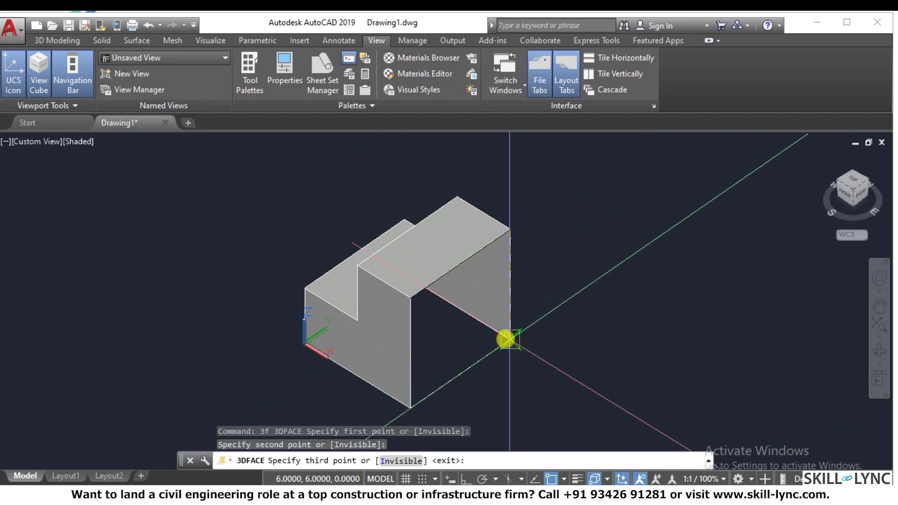
click(510, 338)
click(411, 409)
right_click(582, 271)
click(590, 273)
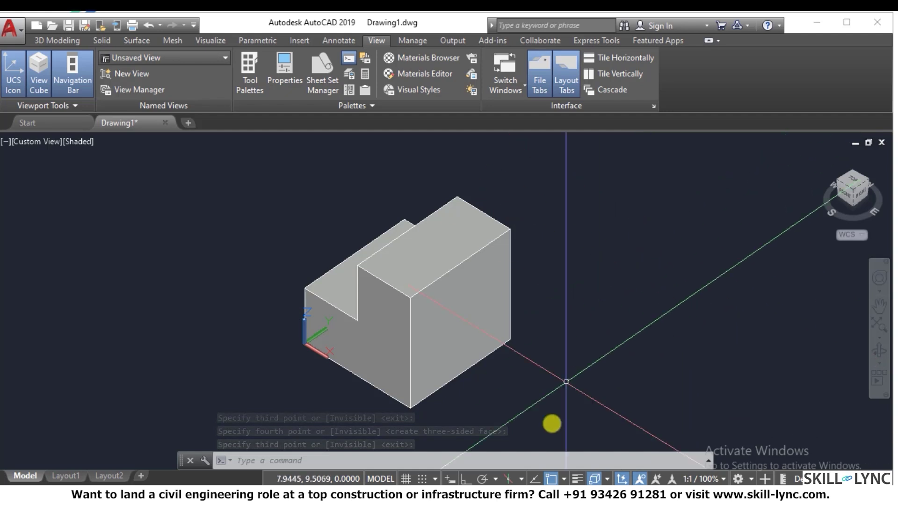
Step: Delete all objects of the stepped block from the drawing
click(561, 439)
click(268, 178)
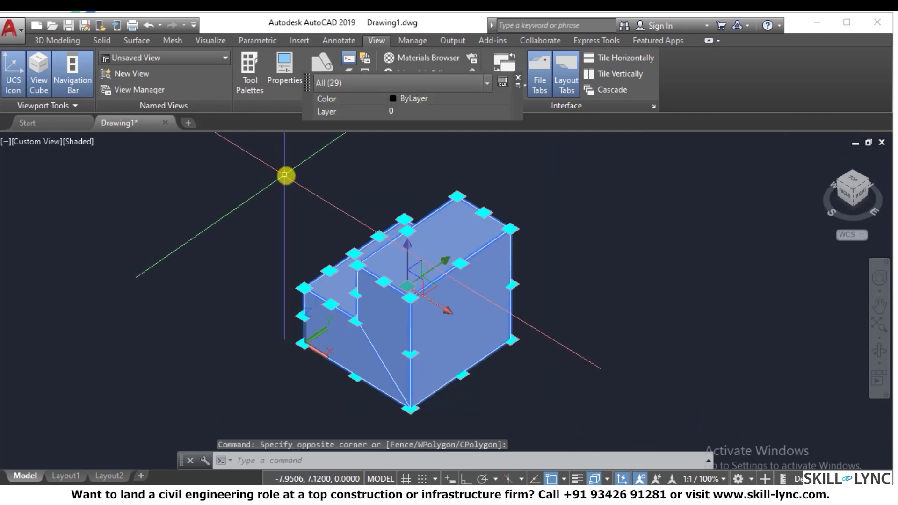
key(Delete)
key(Escape)
key(Escape)
key(Escape)
text(p)
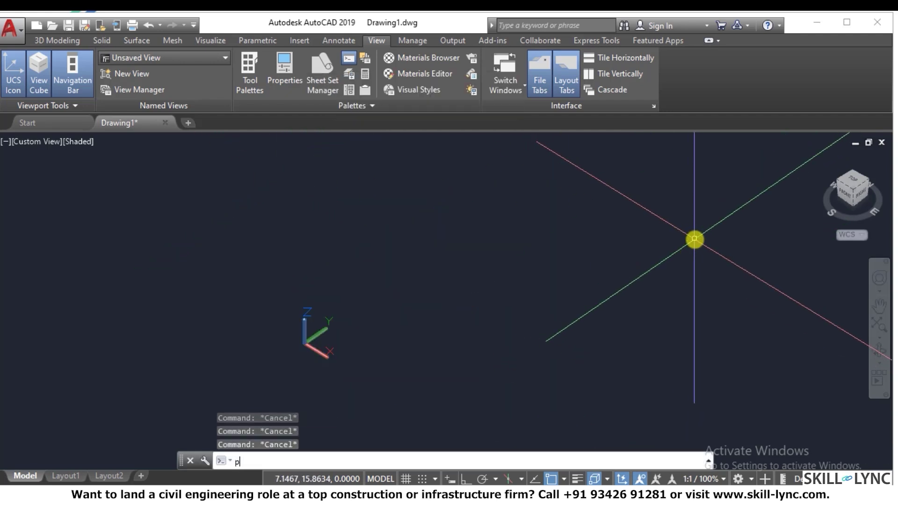
text(lan)
key(Escape)
click(81, 141)
click(105, 188)
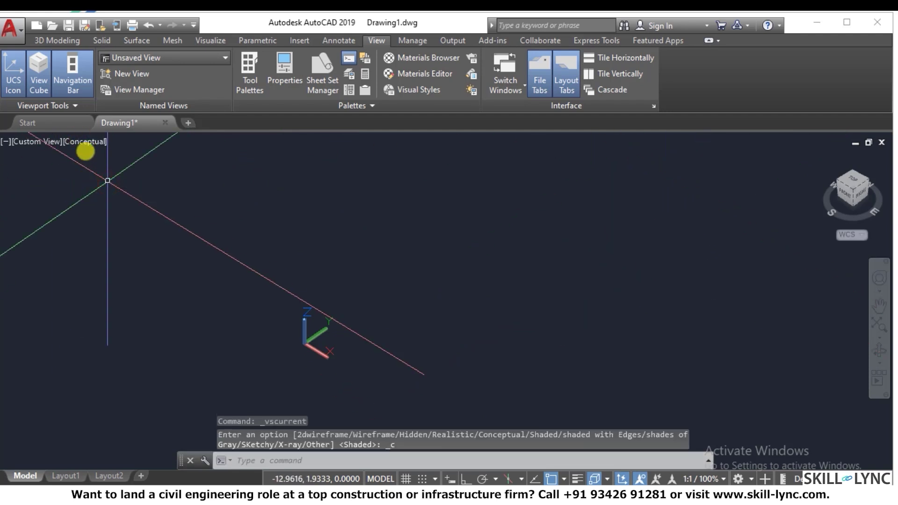
Step: Set the visual style to 2D Wireframe and the model view to Top
click(87, 141)
click(107, 173)
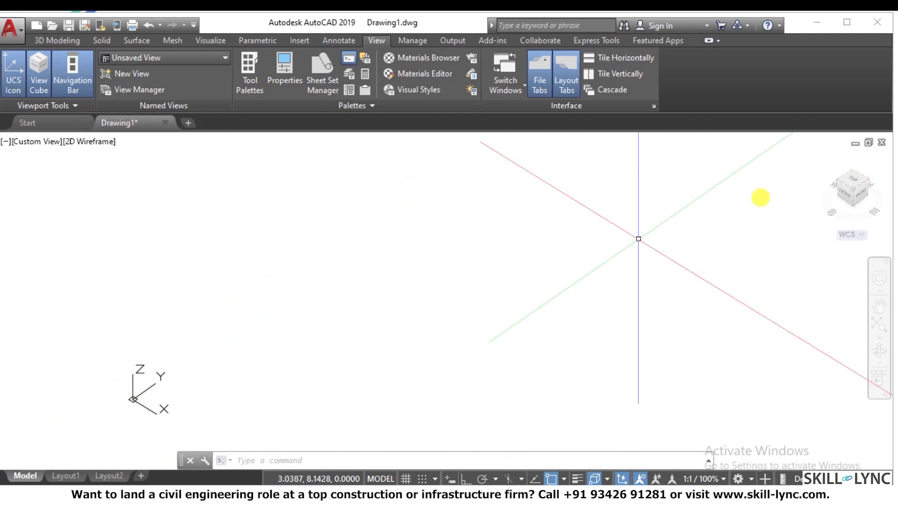
click(35, 141)
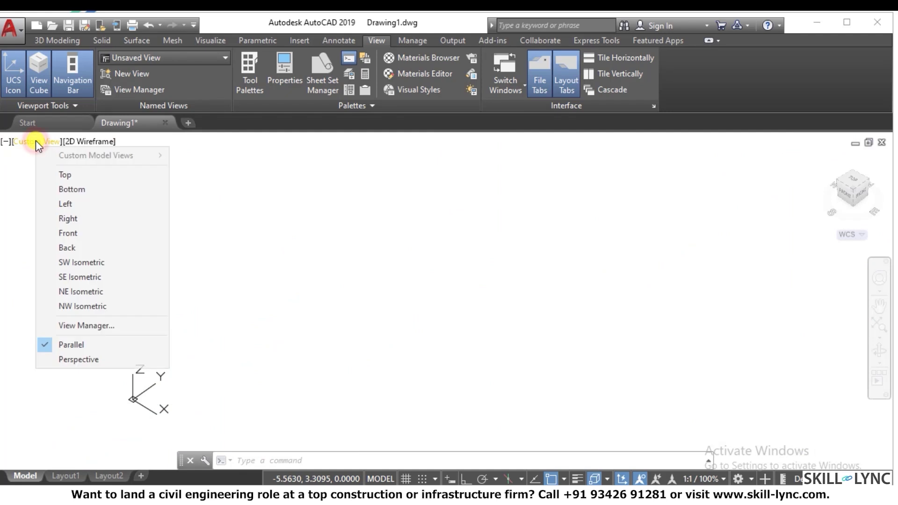
click(64, 173)
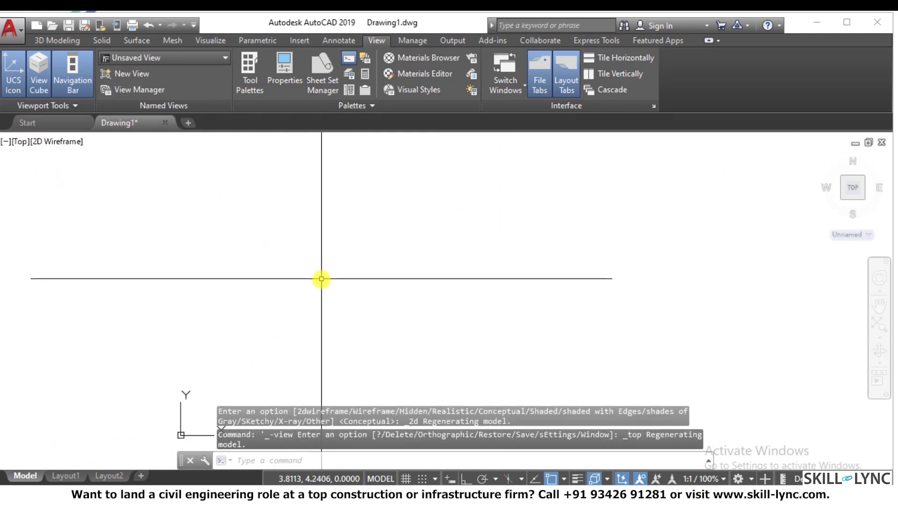
key(Escape)
key(Escape)
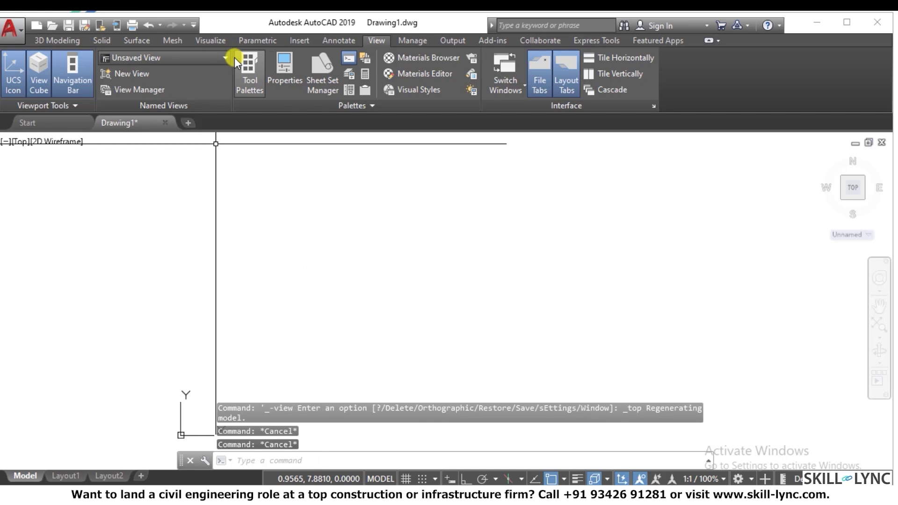
Step: Draw a 10 by 10 rectangle starting a short distance up and across from the origin
text(rec)
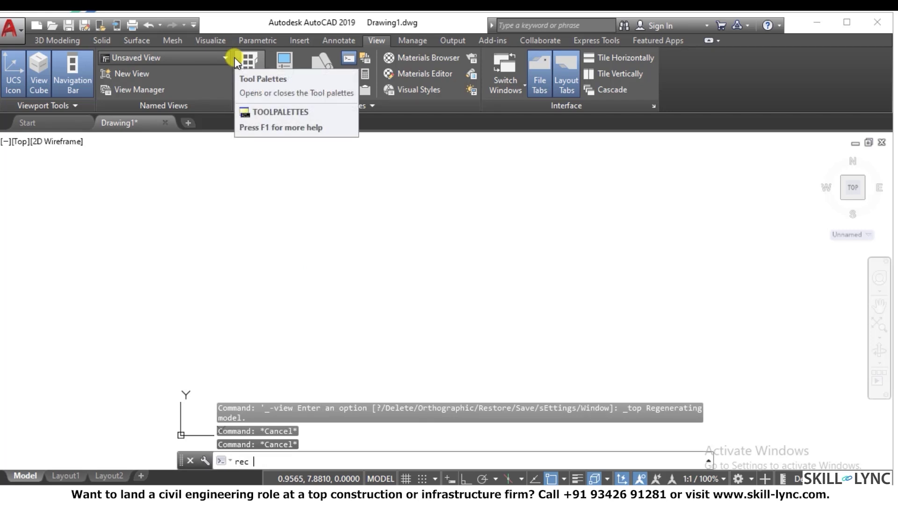
key(Return)
click(270, 400)
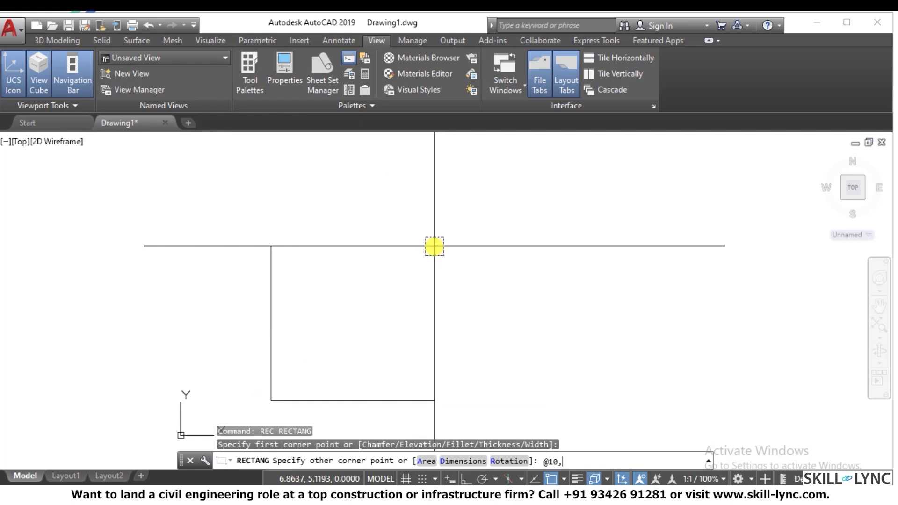
key(Return)
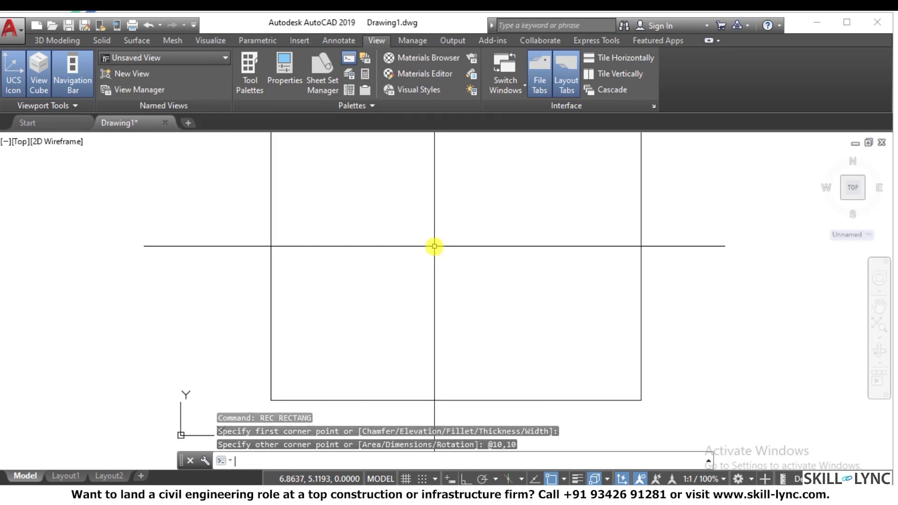
key(Escape)
key(Escape)
Step: Offset the 10 by 10 rectangle inward by a distance of 2
scroll(353, 352, down, 4)
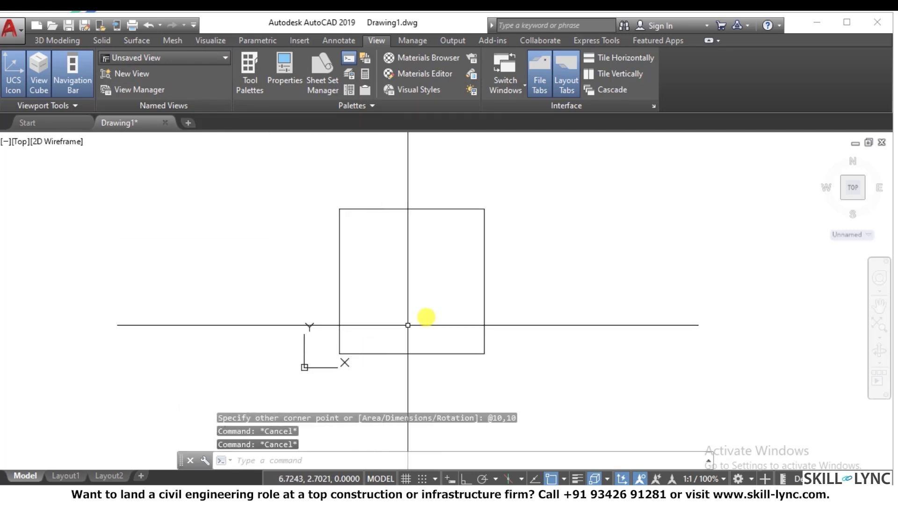
scroll(428, 315, up, 2)
key(Escape)
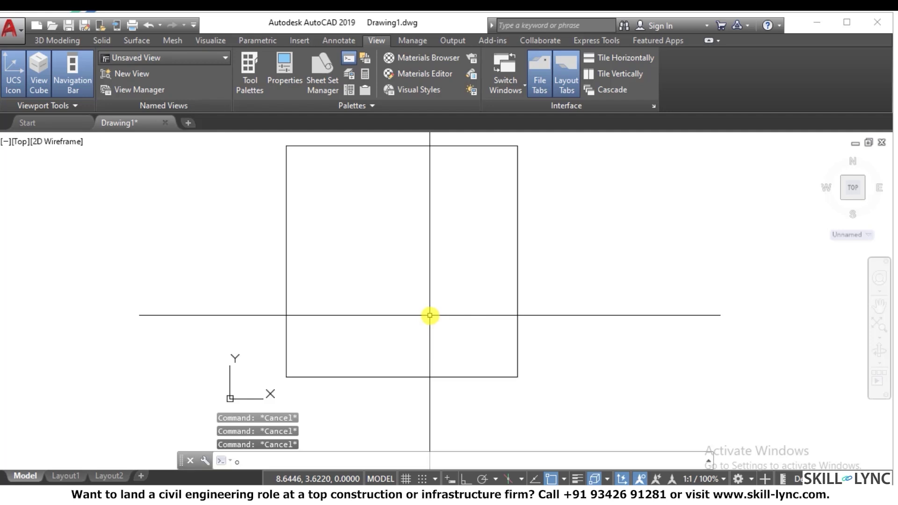
key(Return)
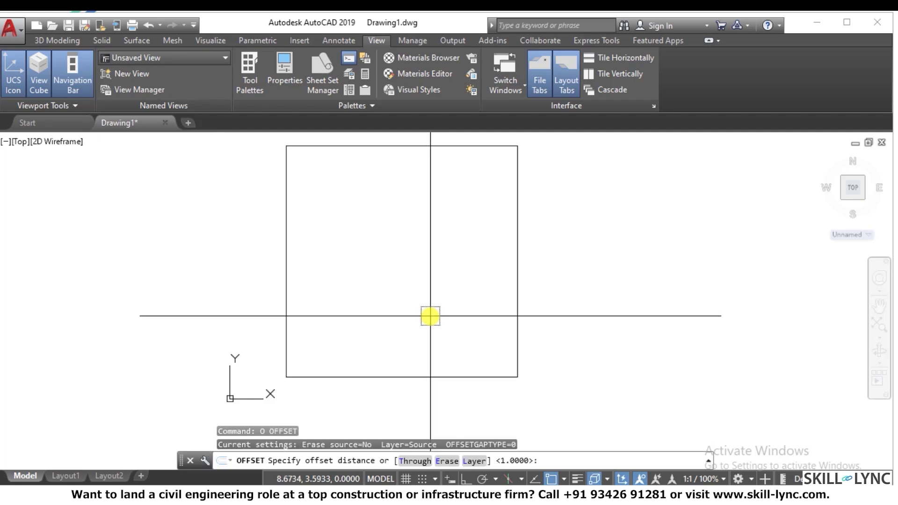
key(Return)
click(451, 146)
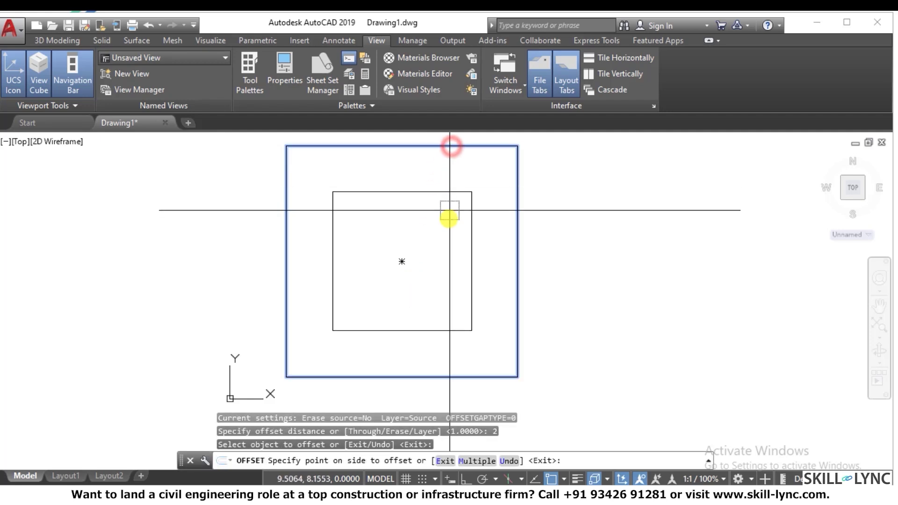
click(448, 220)
key(Escape)
key(Escape)
key(Escape)
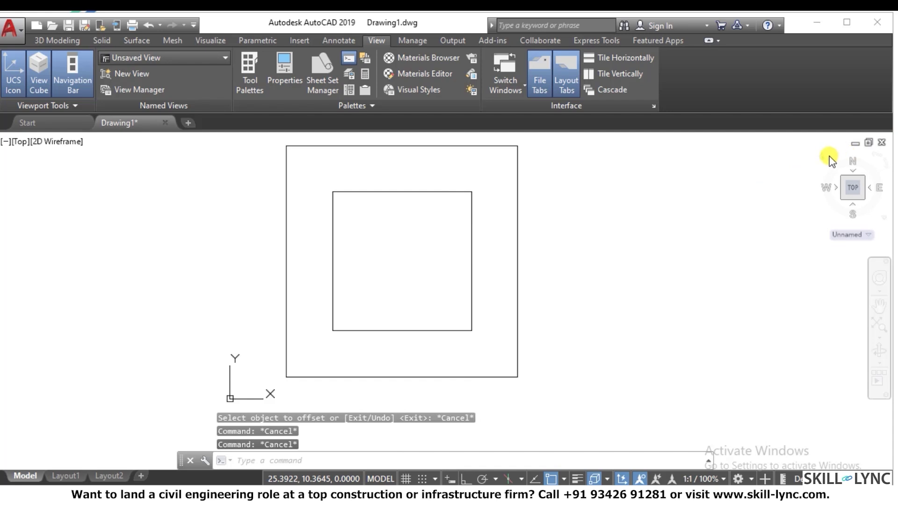
Step: Move the inner square straight up by 5 units along Z, using the relative displacement @0,0,5
drag(828, 161, 370, 314)
scroll(365, 311, up, 4)
scroll(376, 343, down, 5)
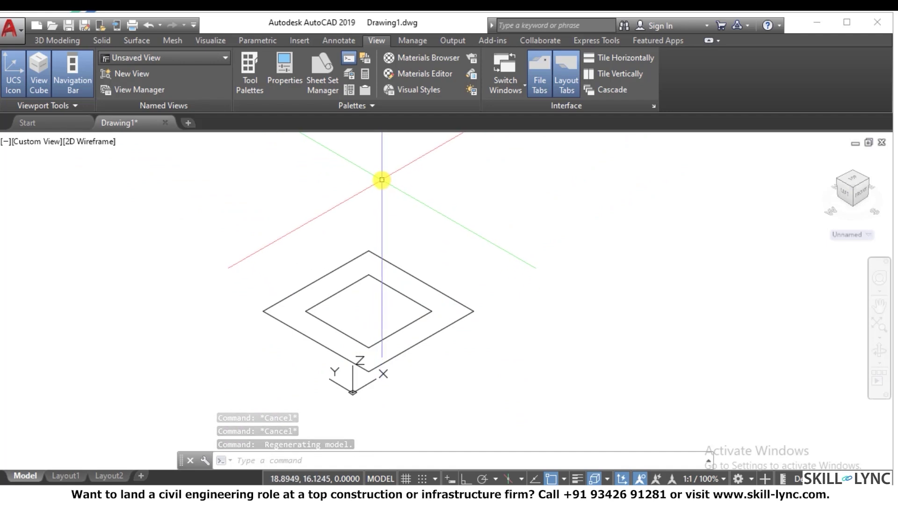
text(m)
key(Return)
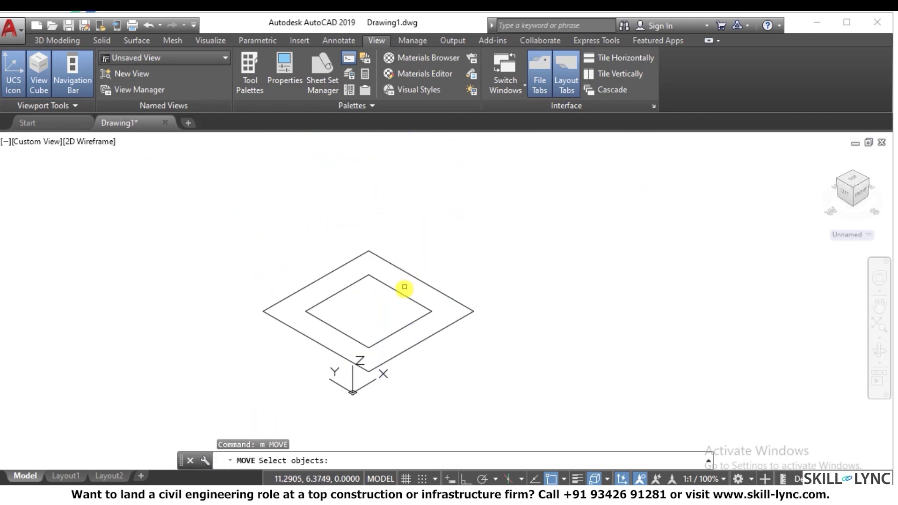
click(399, 325)
key(Return)
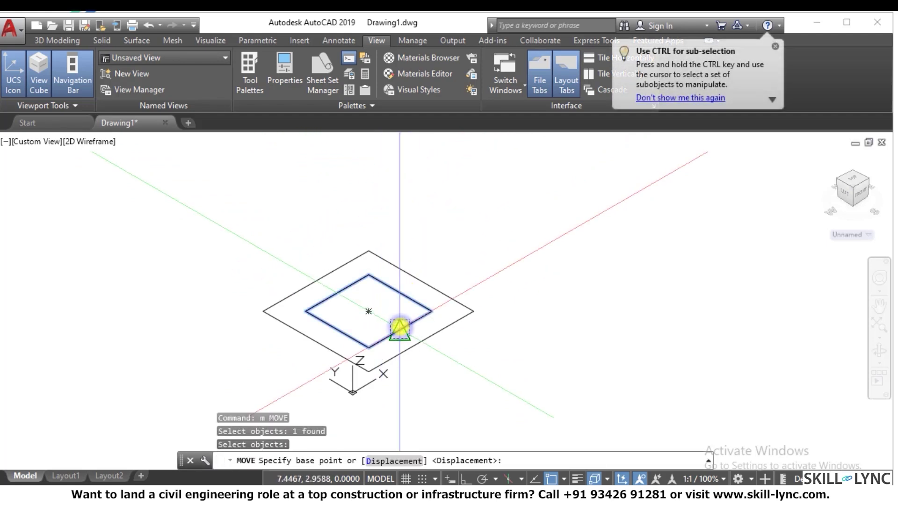
click(431, 311)
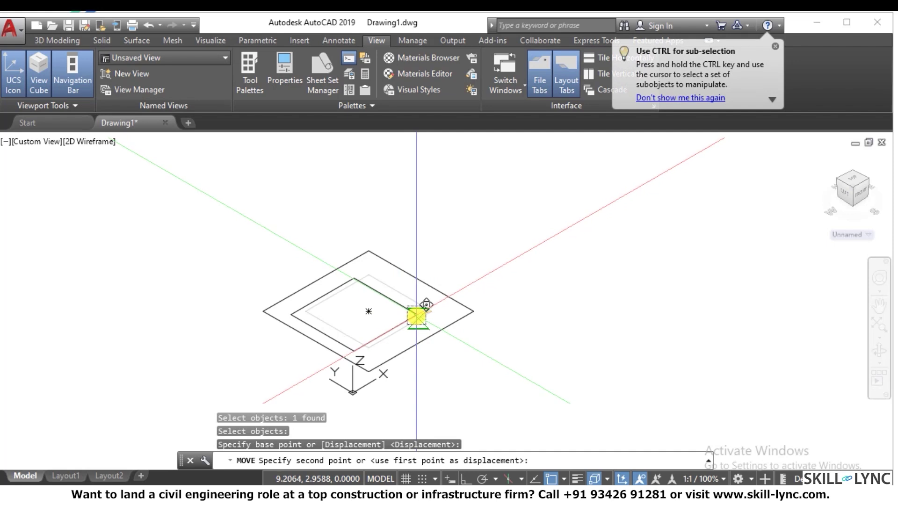
text(@)
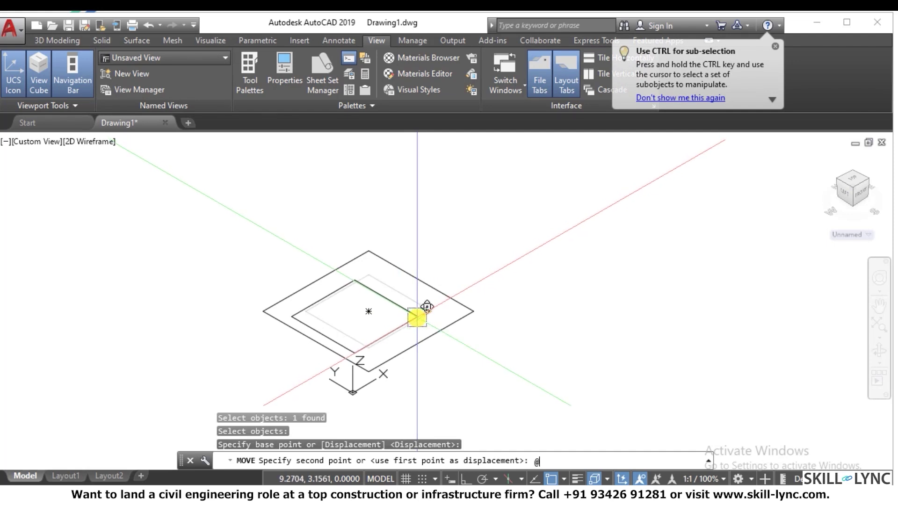
text(0,)
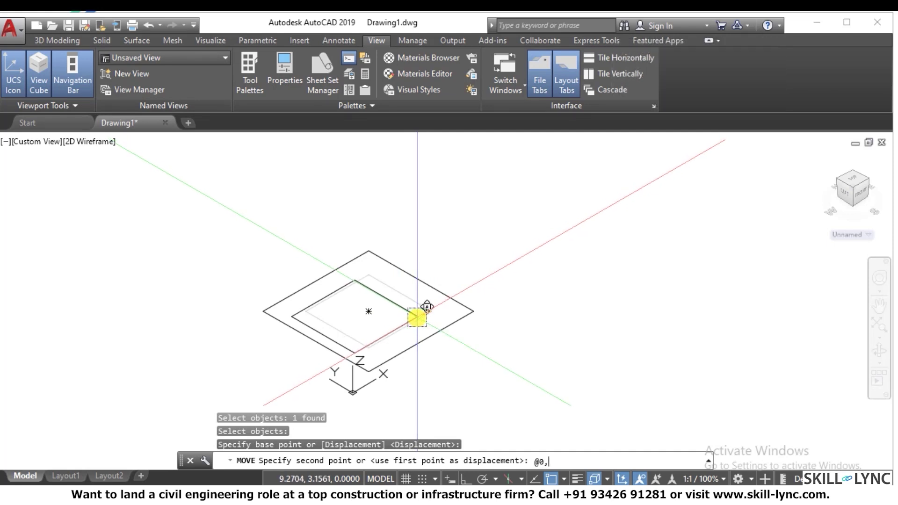
text(0,5)
key(Return)
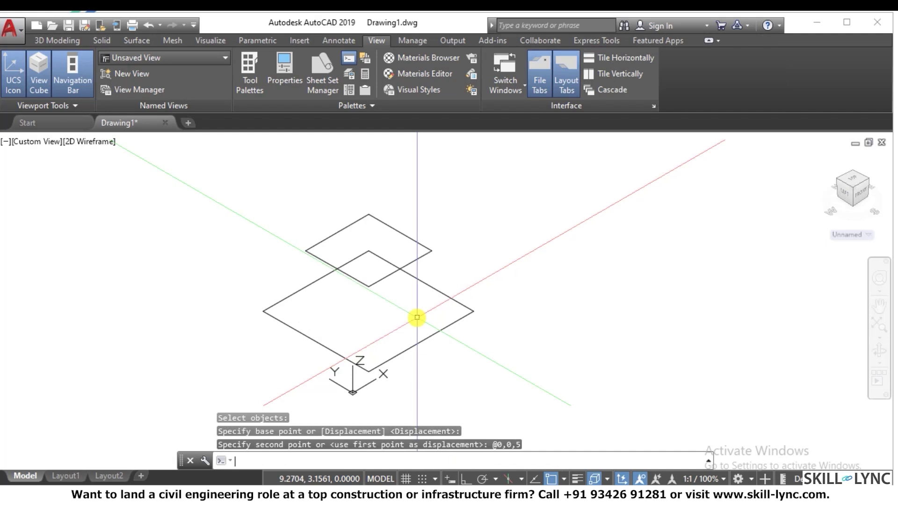
key(Escape)
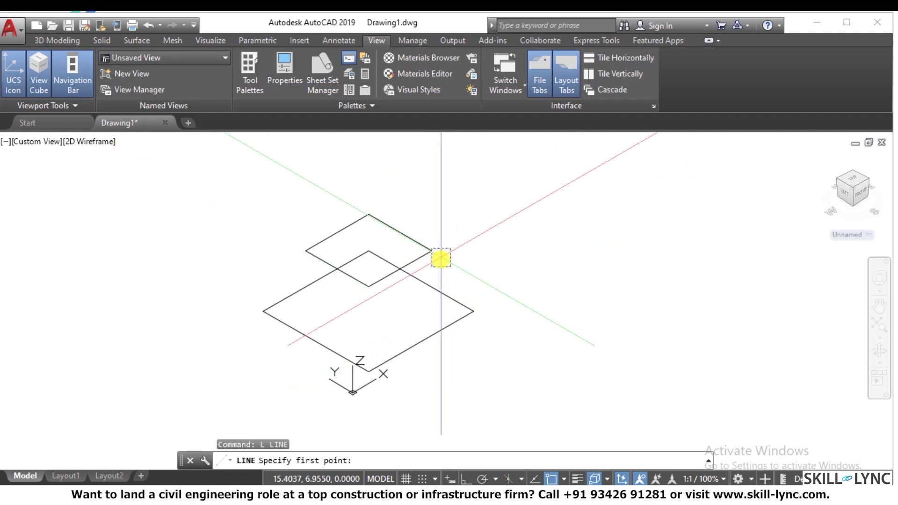
Step: Draw three sloping lines joining the near and side corners of the raised square to the matching corners of the base square
click(473, 311)
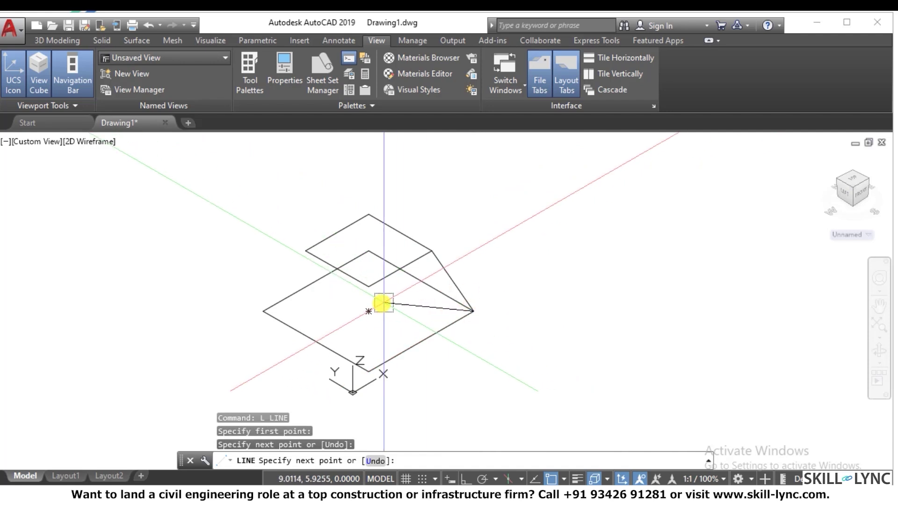
key(Escape)
key(Return)
click(367, 287)
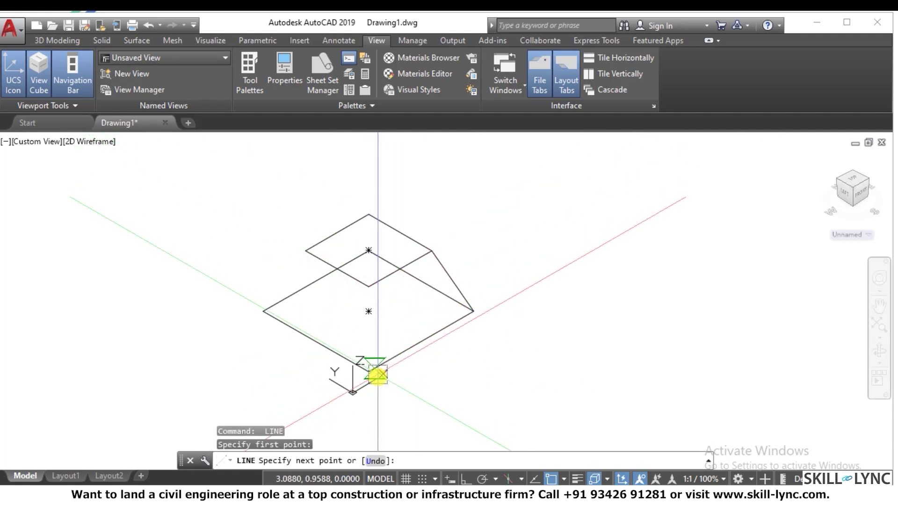
click(367, 371)
key(Escape)
key(Return)
click(305, 251)
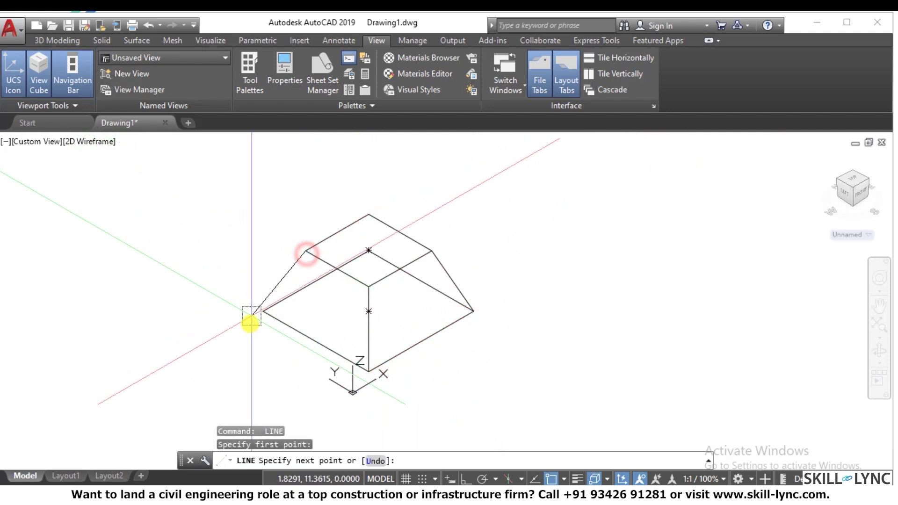
click(264, 311)
key(Escape)
Step: Try to draw the fourth sloping edge from the raised square's back corner to the matching corner of the base square
key(Return)
click(374, 215)
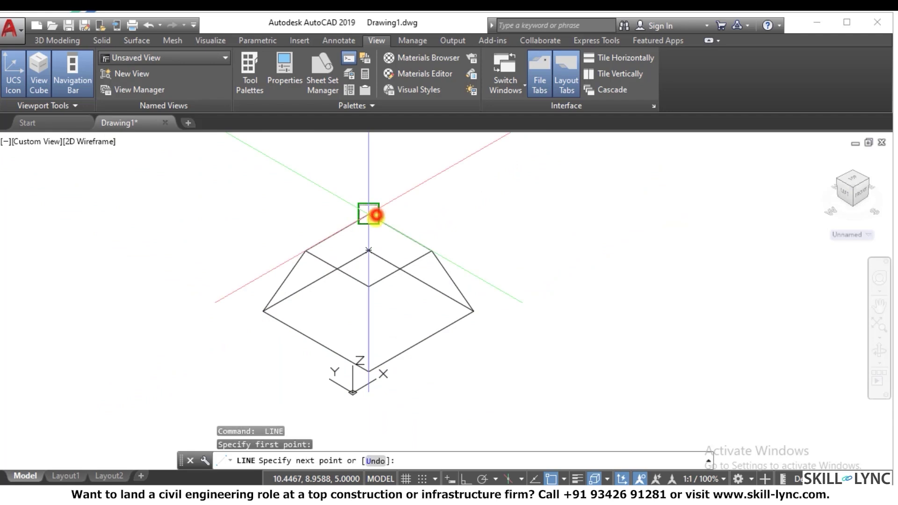
click(368, 250)
key(Escape)
key(Escape)
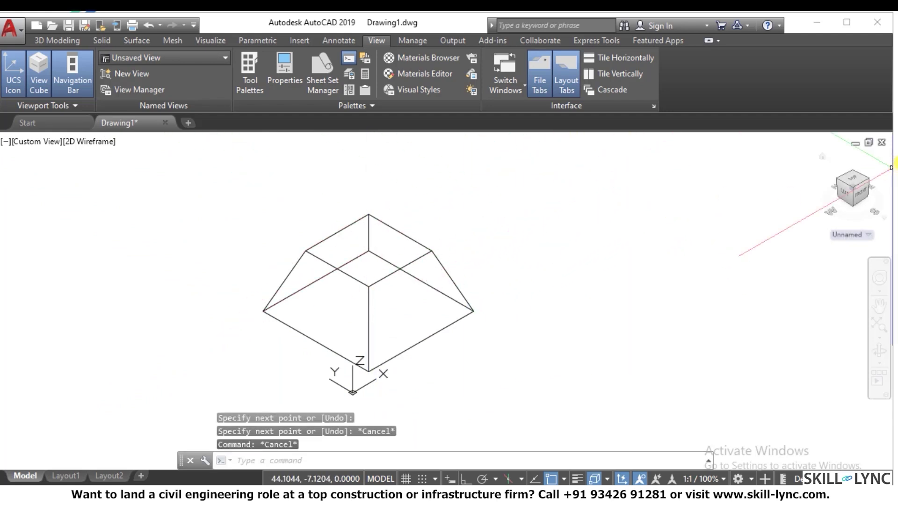
Step: Erase the misplaced line lying across the raised square, working in the NW Isometric view
click(837, 181)
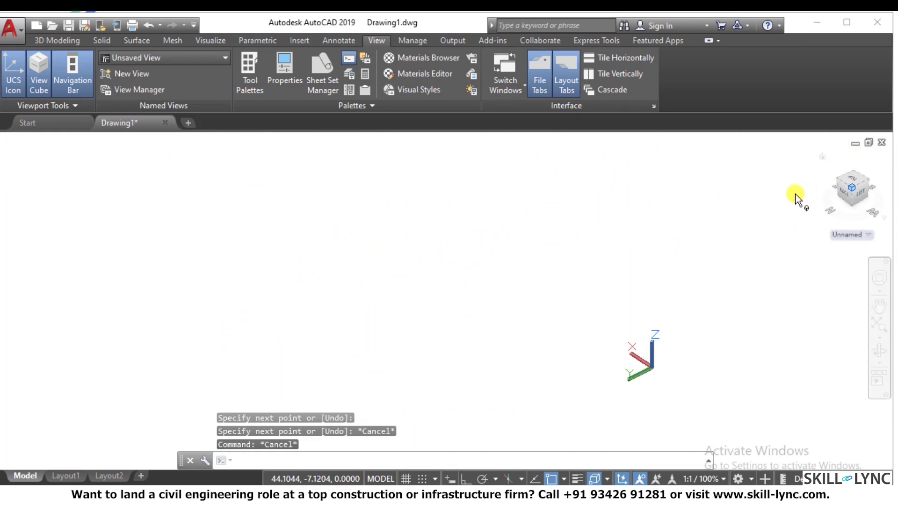
click(399, 248)
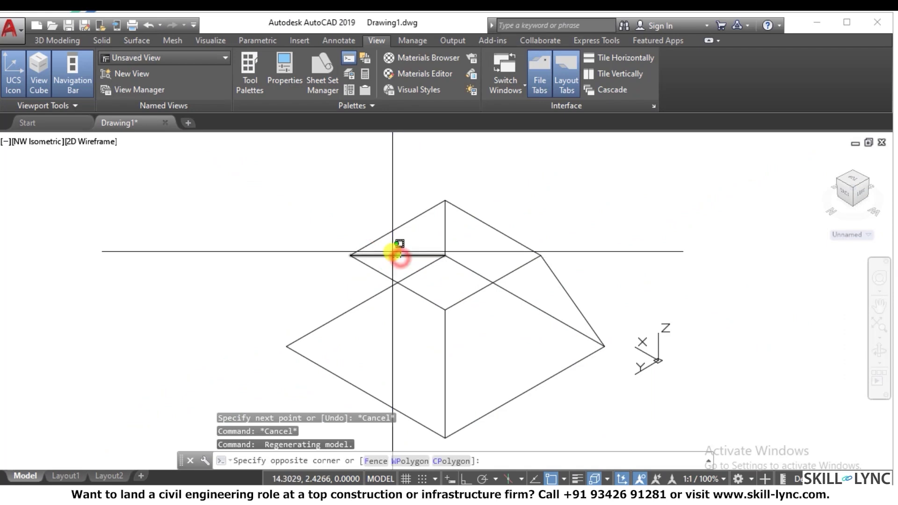
click(398, 256)
text(E)
key(Return)
Step: In the NE Isometric view, draw the missing sloping line from the raised square's near corner to the base square's corner
click(837, 177)
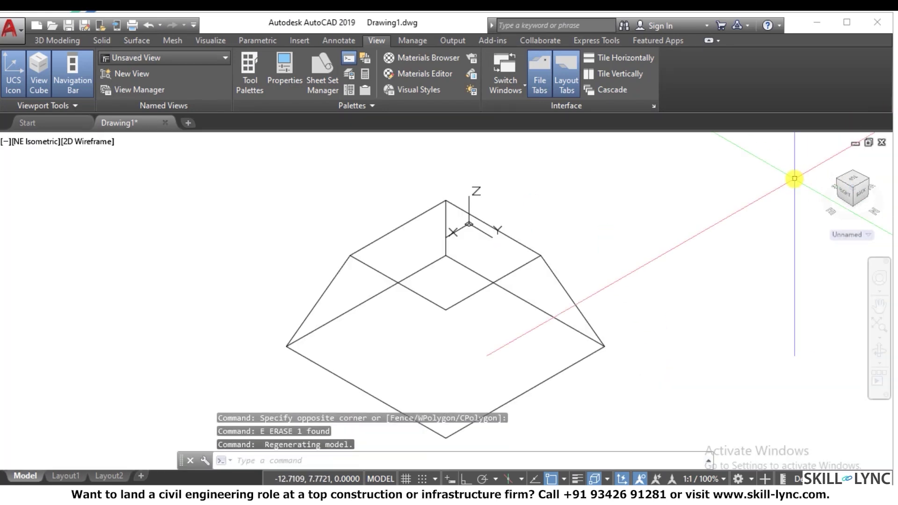
scroll(627, 198, down, 3)
text(l)
key(Return)
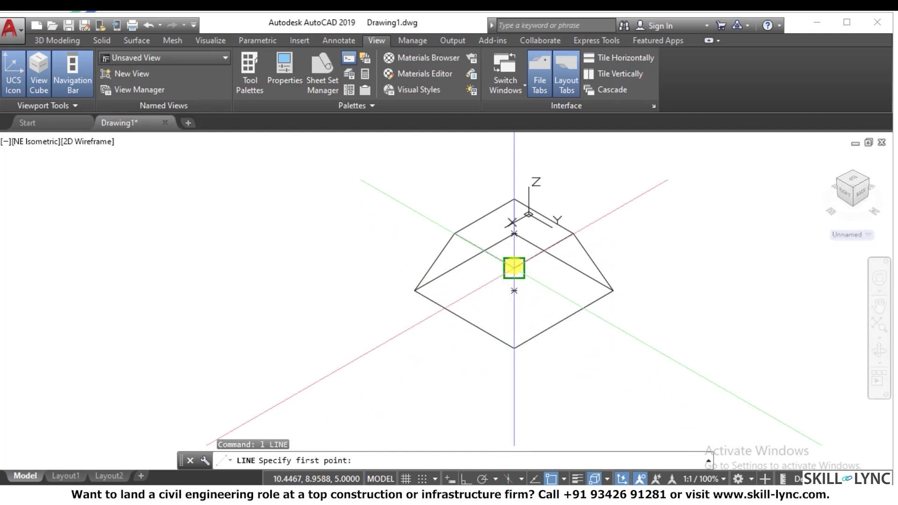
click(514, 268)
key(Escape)
key(Escape)
scroll(659, 290, up, 2)
key(Escape)
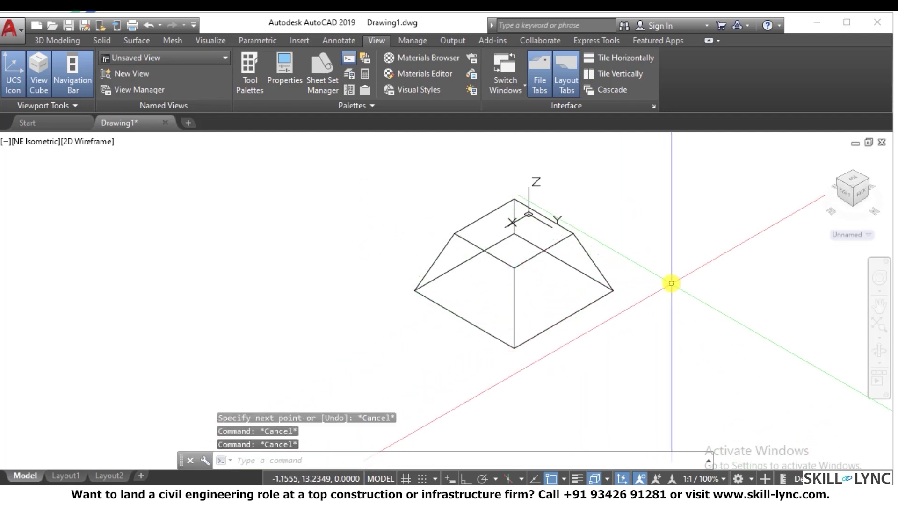
scroll(667, 274, down, 2)
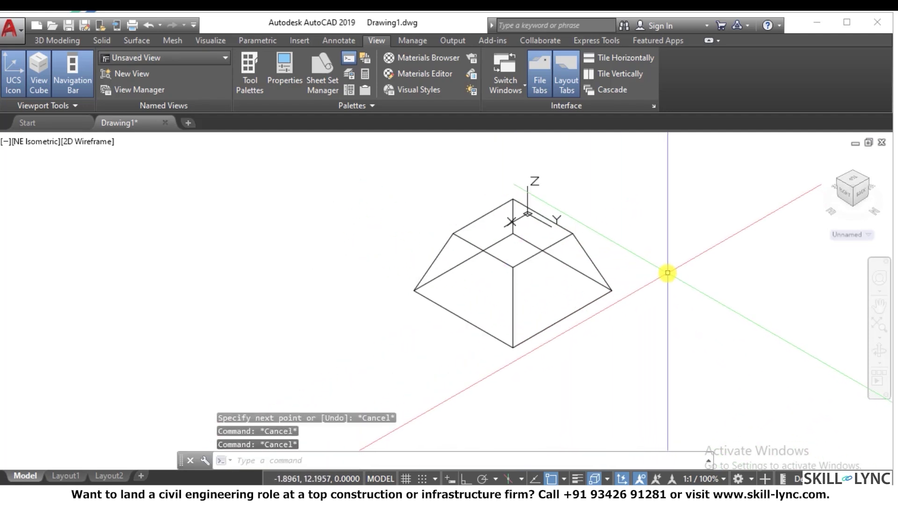
scroll(655, 256, up, 1)
scroll(655, 256, down, 3)
scroll(657, 223, up, 4)
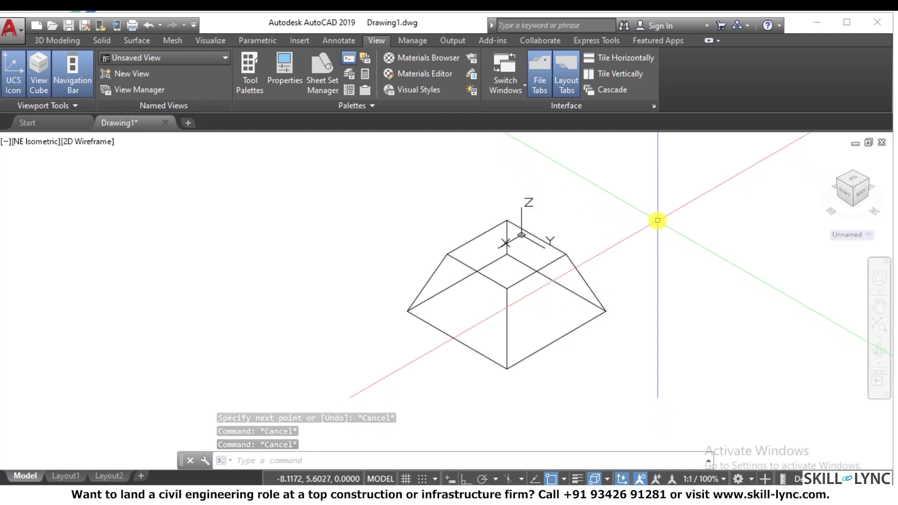
text(l)
key(Return)
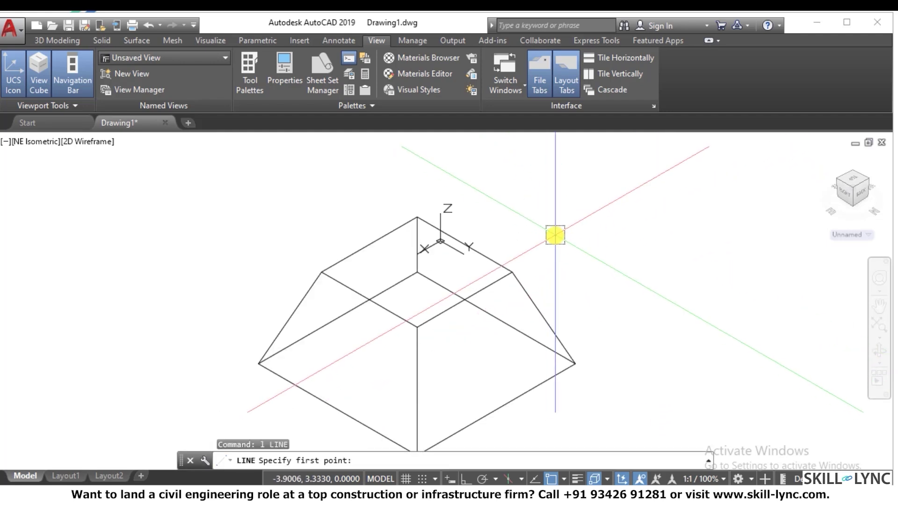
key(Escape)
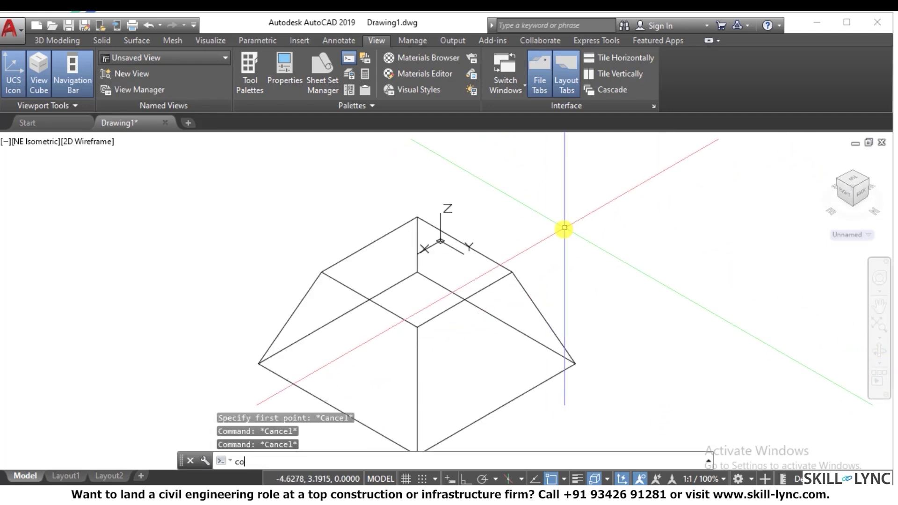
text(co)
key(Return)
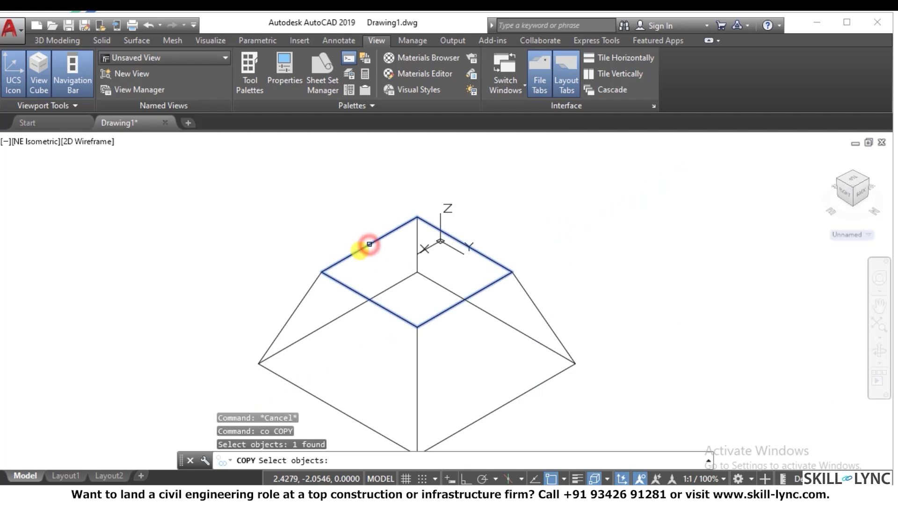
key(Return)
click(321, 270)
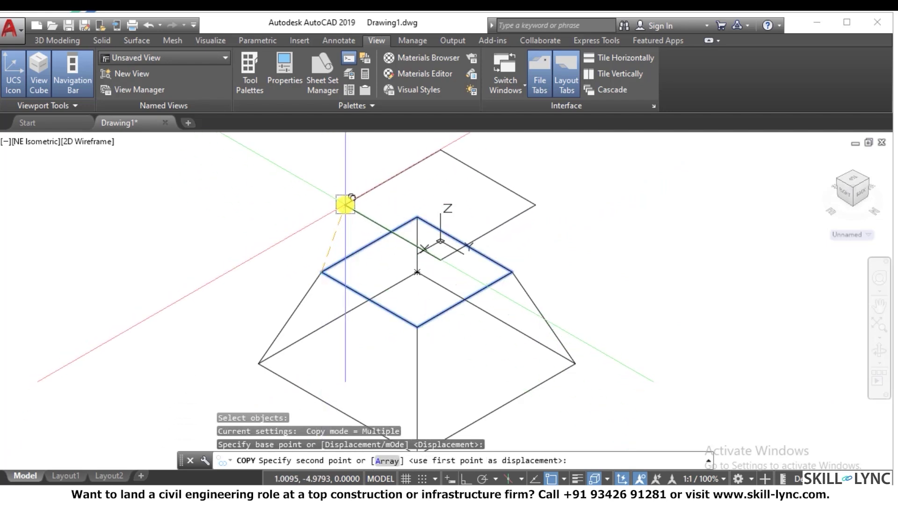
key(Escape)
Step: Copy the raised square straight up by 3 units along Z, using the relative displacement @0,0,3
key(Return)
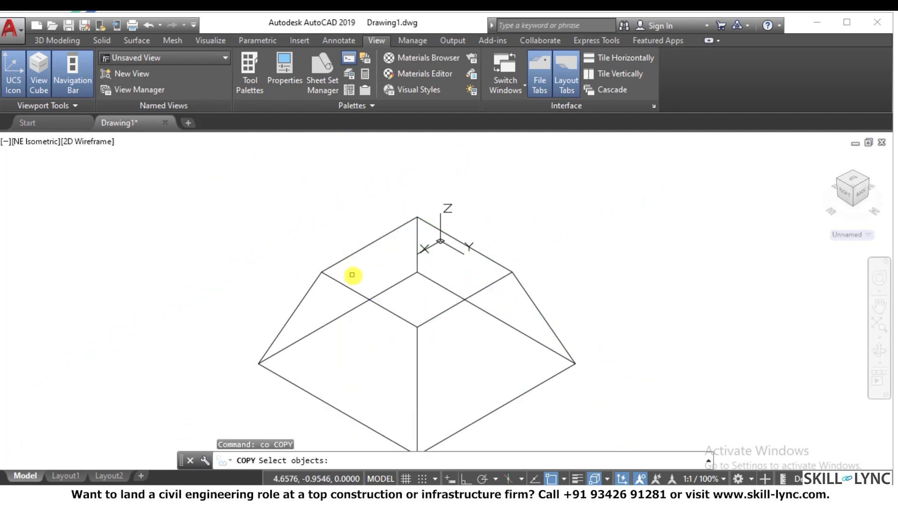
click(360, 251)
key(Return)
click(321, 271)
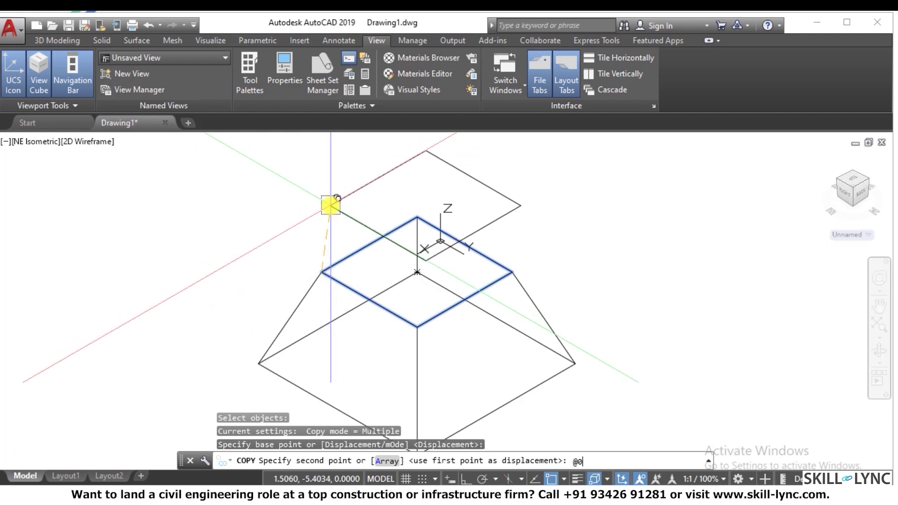
text(@0,0,5)
key(Return)
key(Escape)
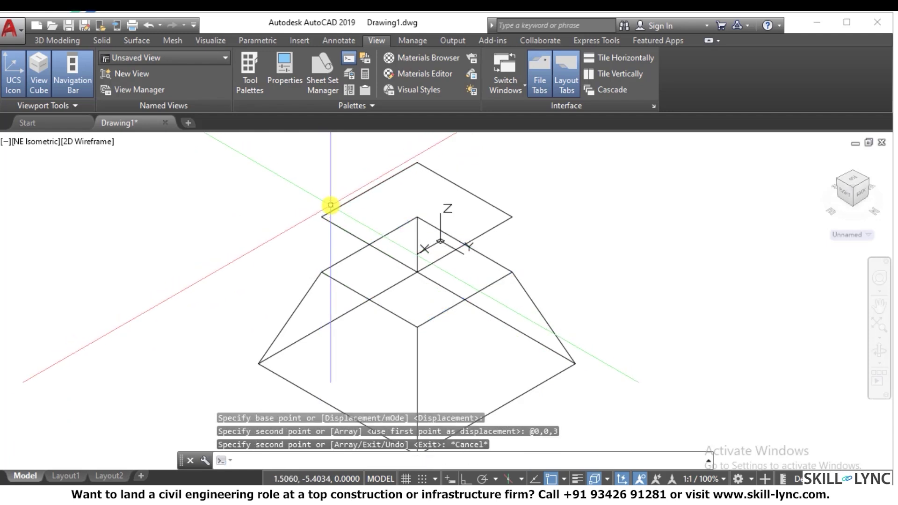
key(Escape)
key(Escape)
key(Escape)
Step: Draw vertical lines joining the two side corners of the topmost square to the corners of the square below it
text(l)
key(Return)
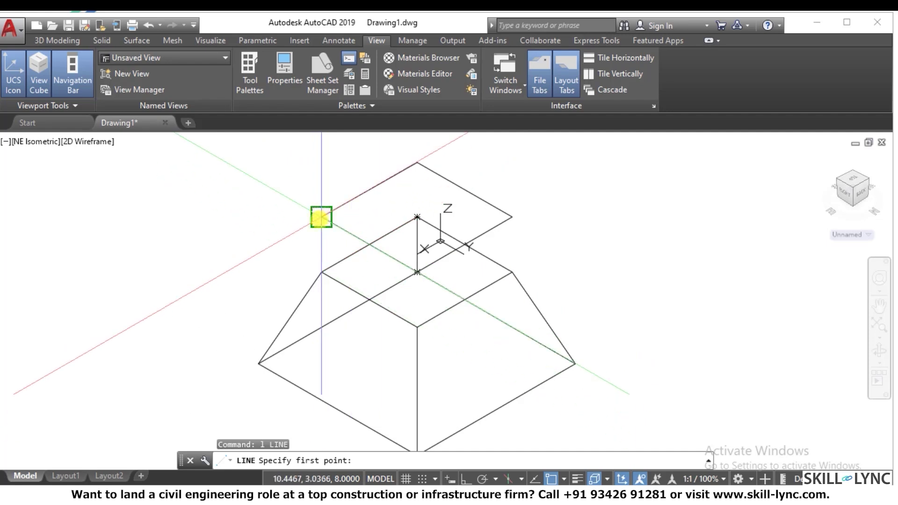
click(321, 271)
key(Escape)
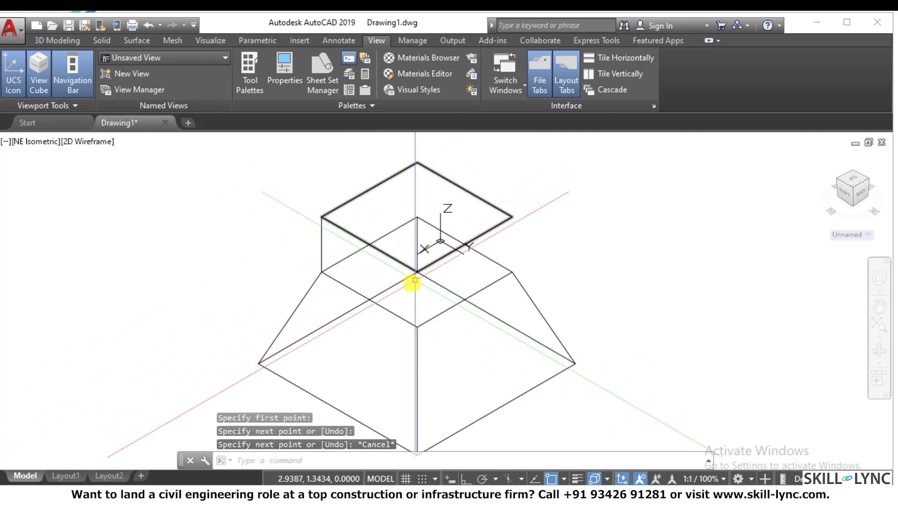
key(space)
click(512, 217)
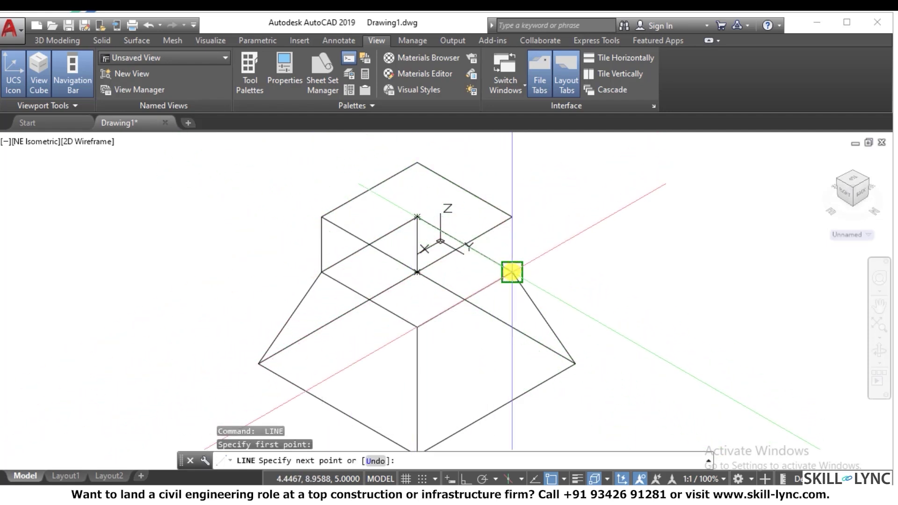
click(511, 271)
key(Escape)
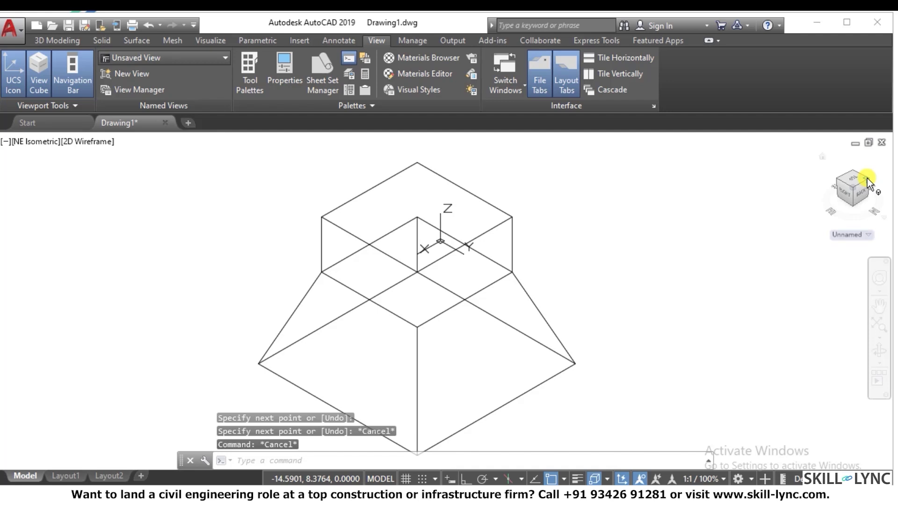
Step: Draw the vertical line joining the topmost square to the square below it at their near back-right corner
click(867, 178)
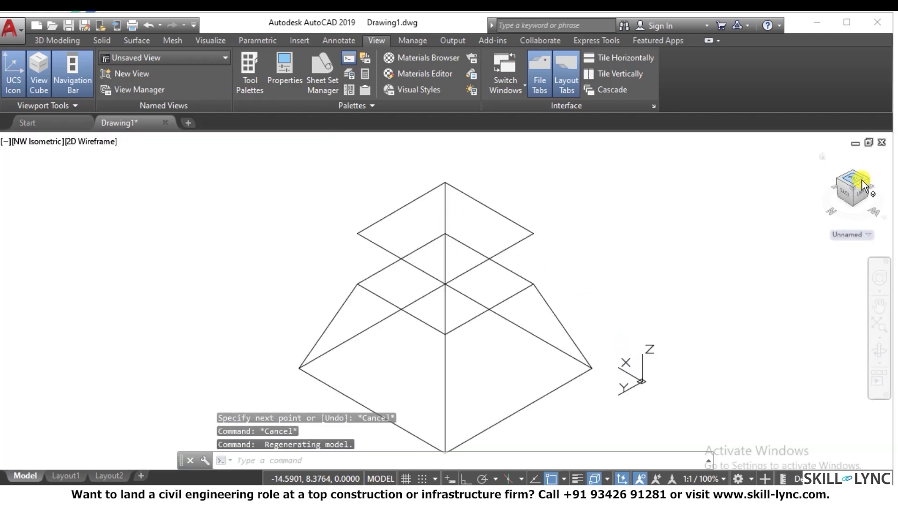
drag(852, 187, 849, 201)
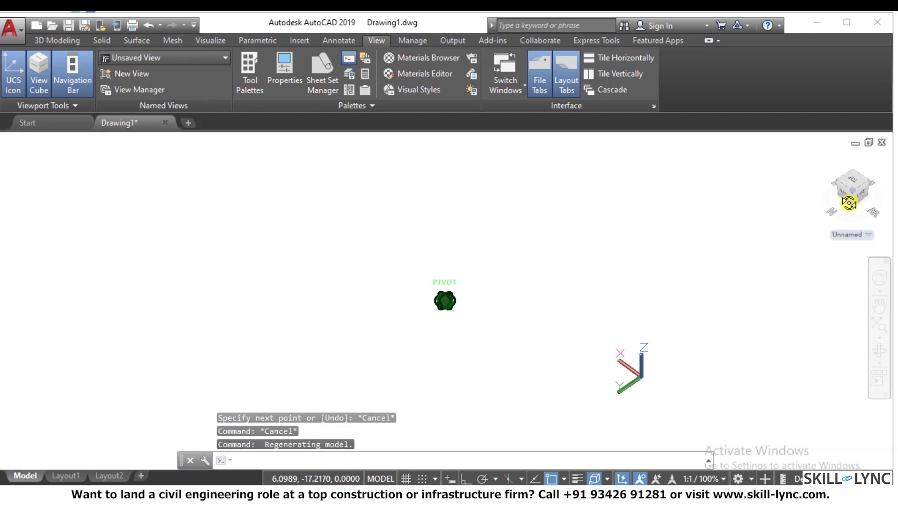
text(3do)
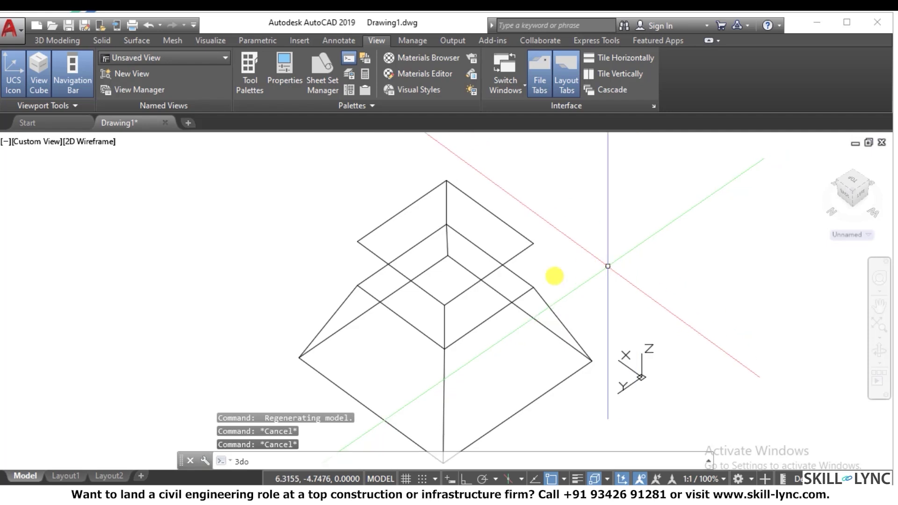
key(Return)
drag(425, 351, 573, 305)
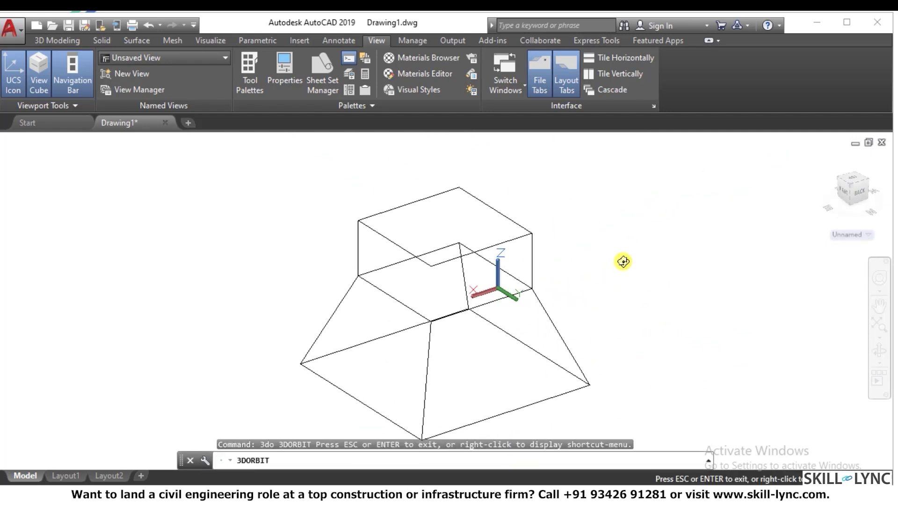
key(Escape)
text(l)
key(Return)
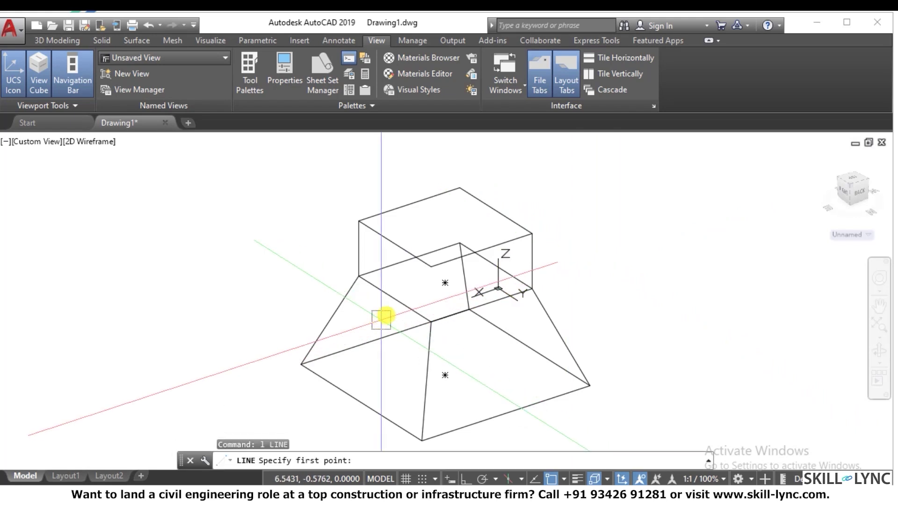
click(430, 321)
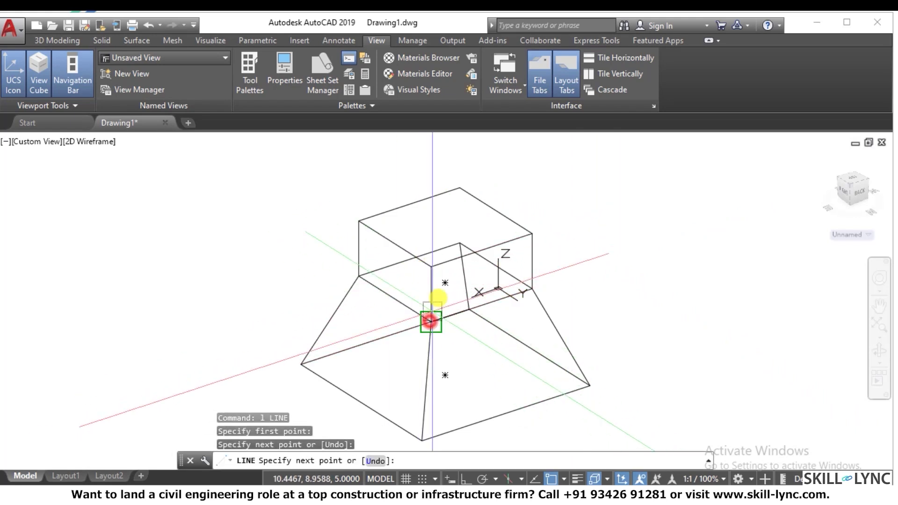
key(Escape)
Step: Draw the last vertical line of the upper block, joining the two squares at their opposite far corner
key(Return)
click(459, 187)
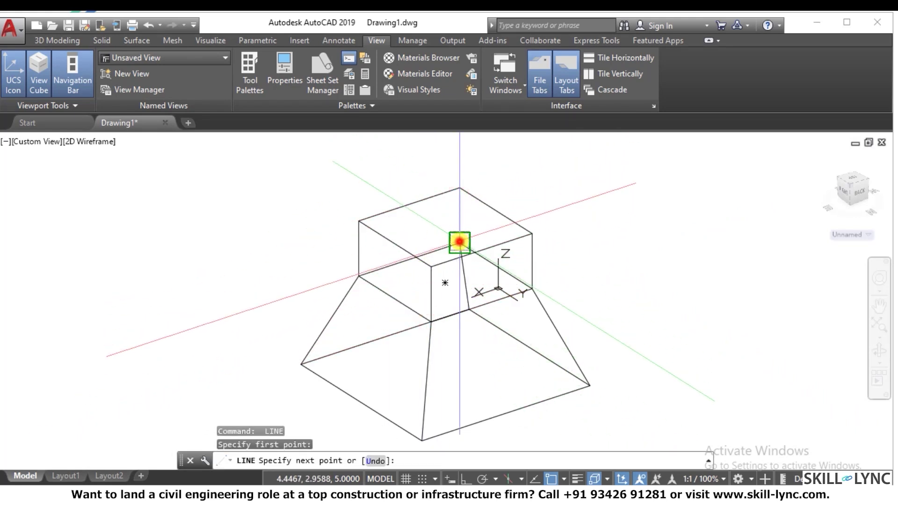
key(Escape)
key(Escape)
Step: Create a four-point 3D face on the back sloping side of the tapered base
text(3do)
key(Return)
drag(525, 260, 587, 246)
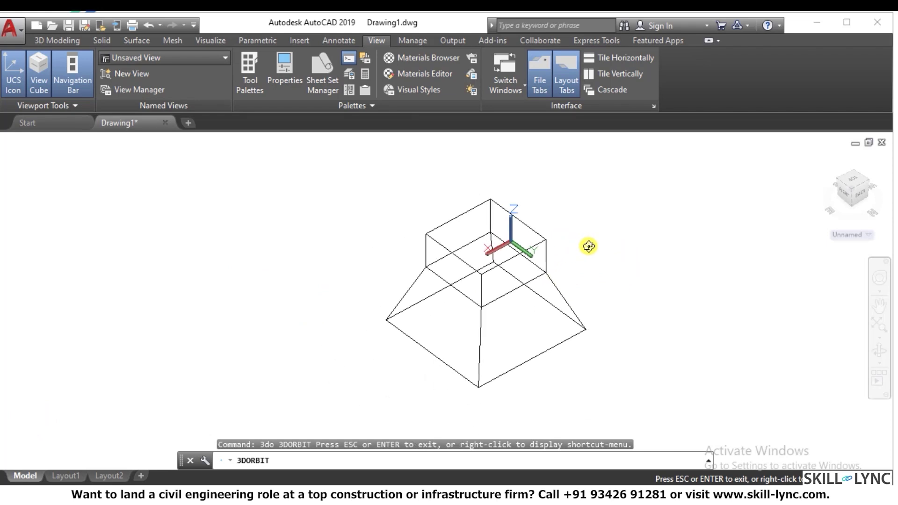
key(Escape)
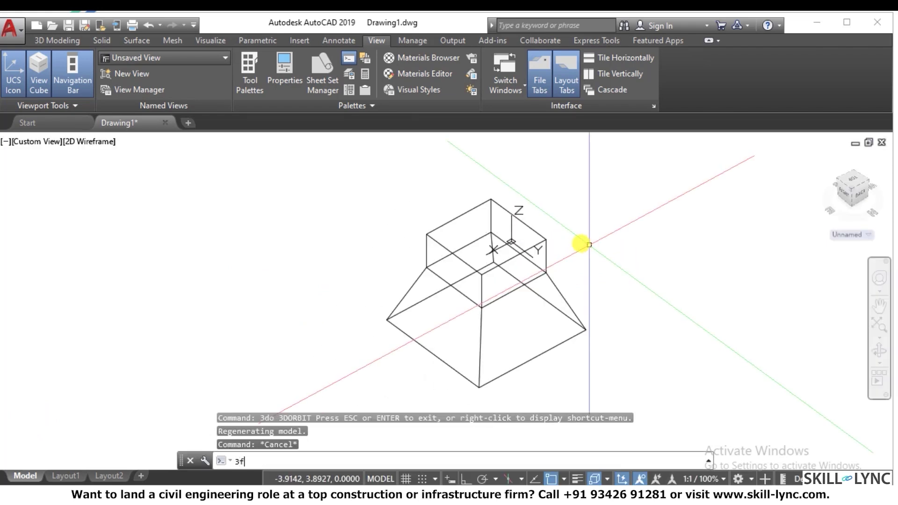
text(3f)
key(Return)
click(481, 309)
click(545, 270)
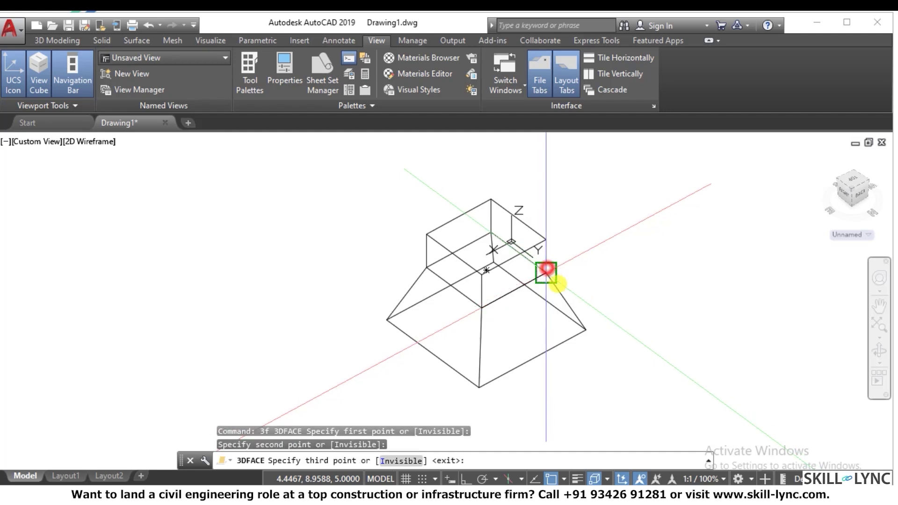
click(585, 330)
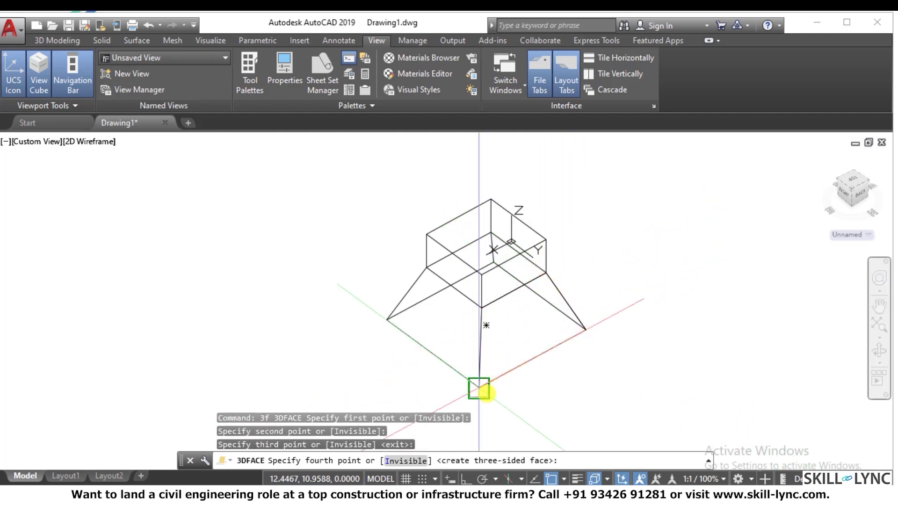
click(483, 391)
right_click(634, 278)
click(651, 282)
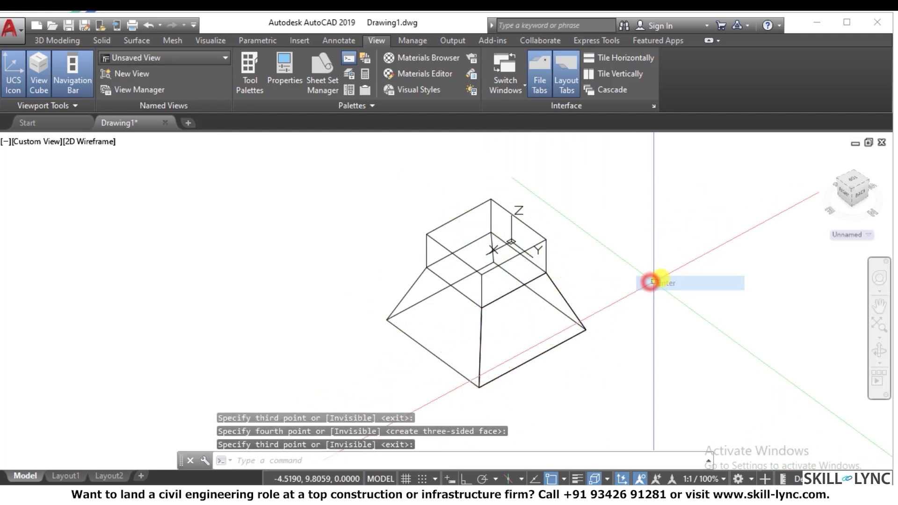
Step: Run Hide on the model and change the visual style to Shaded
text(hi)
key(Return)
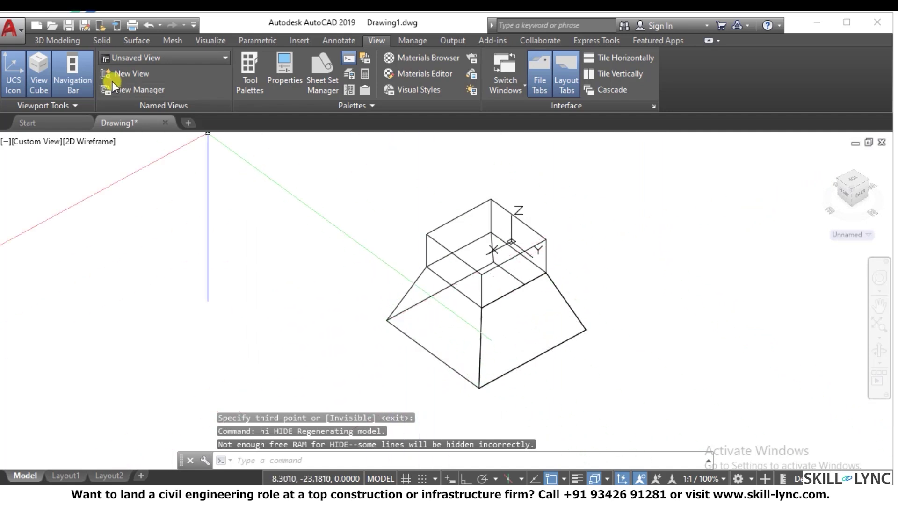
click(101, 142)
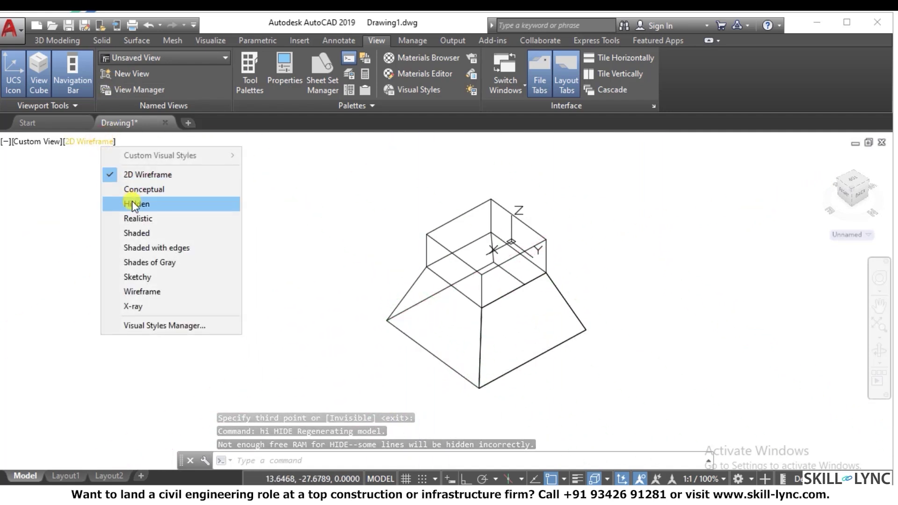
click(146, 236)
key(Escape)
Step: Create a four-point 3D face on the right sloping side of the tapered base
text(3f)
key(Return)
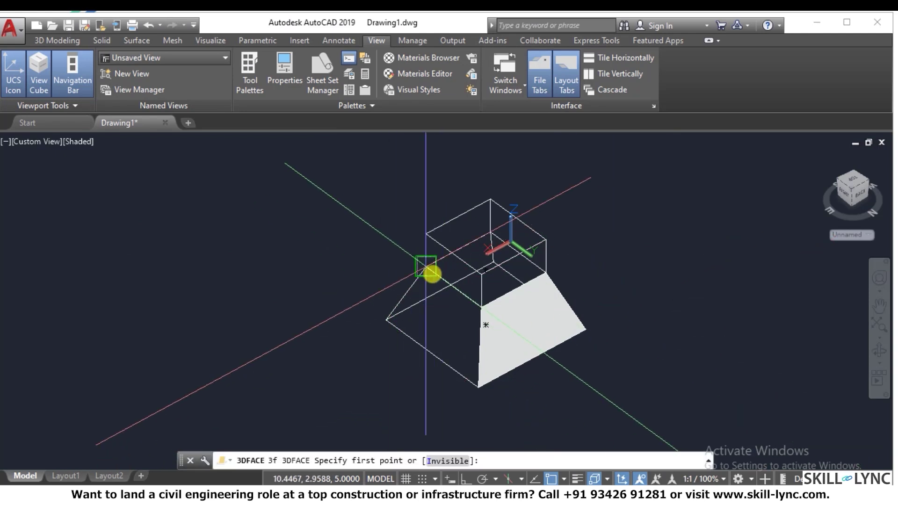
click(425, 267)
click(481, 309)
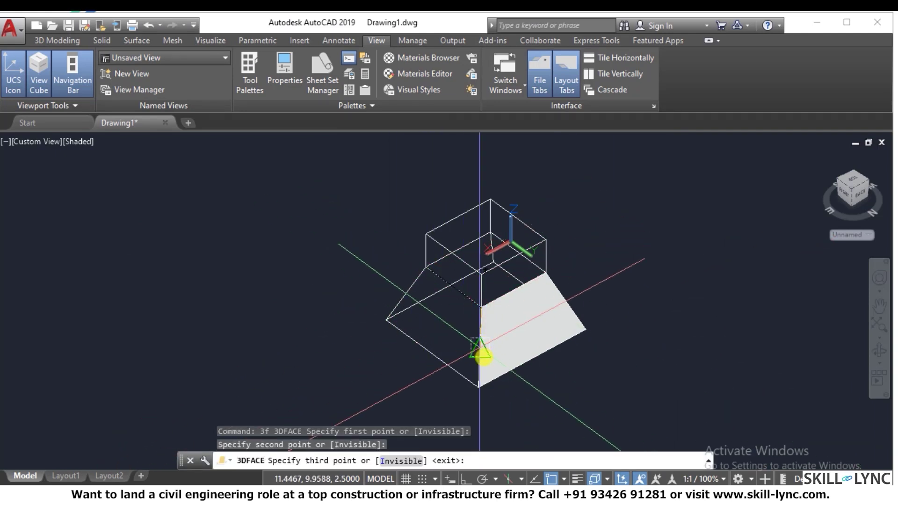
click(479, 384)
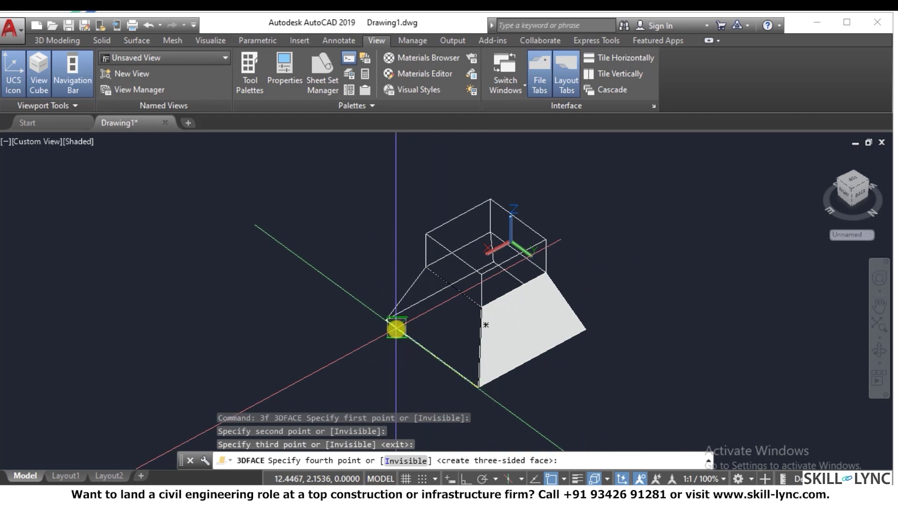
click(387, 320)
key(Escape)
key(Escape)
key(Escape)
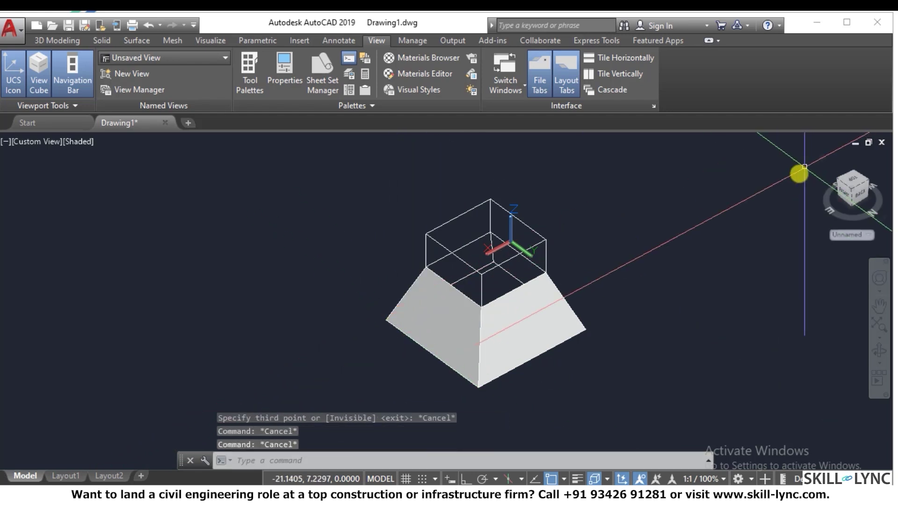
Step: Orbit the shaded model to face the two uncovered sloping sides at the front and left of the base
text(3do)
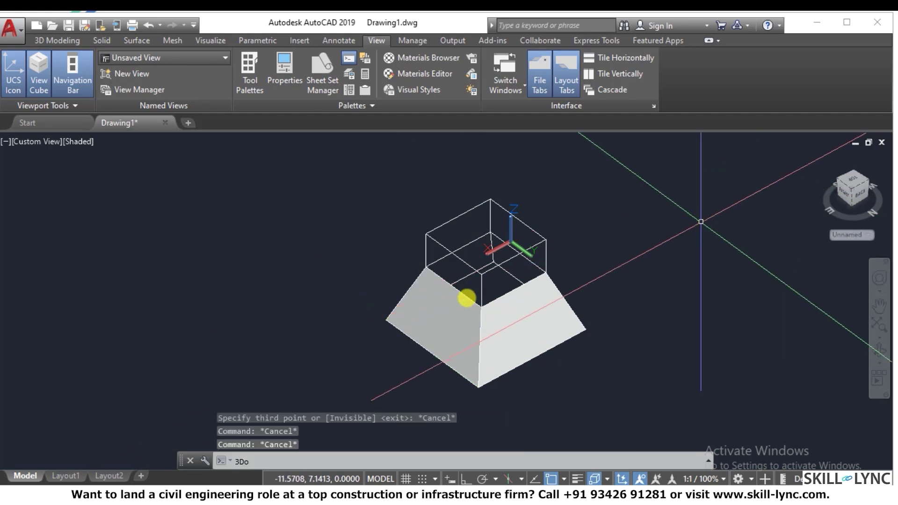
key(Return)
drag(459, 309, 736, 306)
key(Escape)
key(Escape)
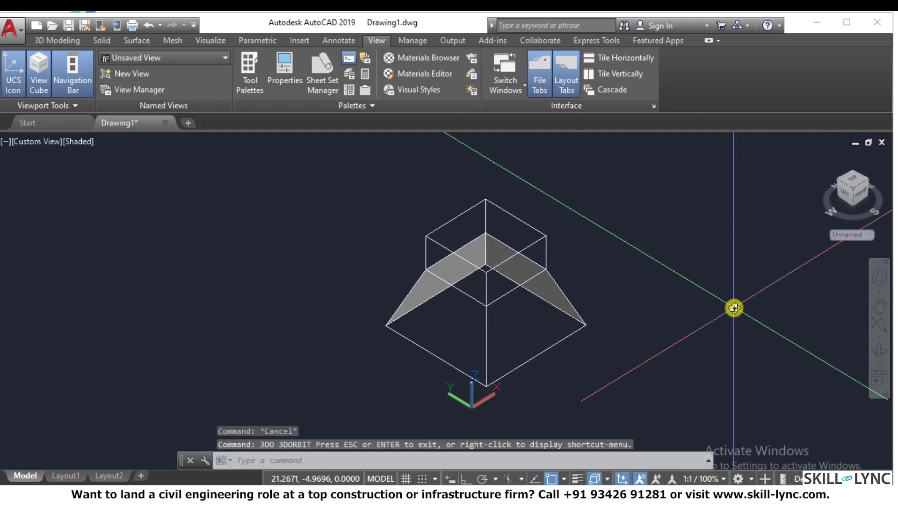
scroll(633, 325, up, 2)
scroll(541, 324, down, 3)
scroll(551, 341, up, 2)
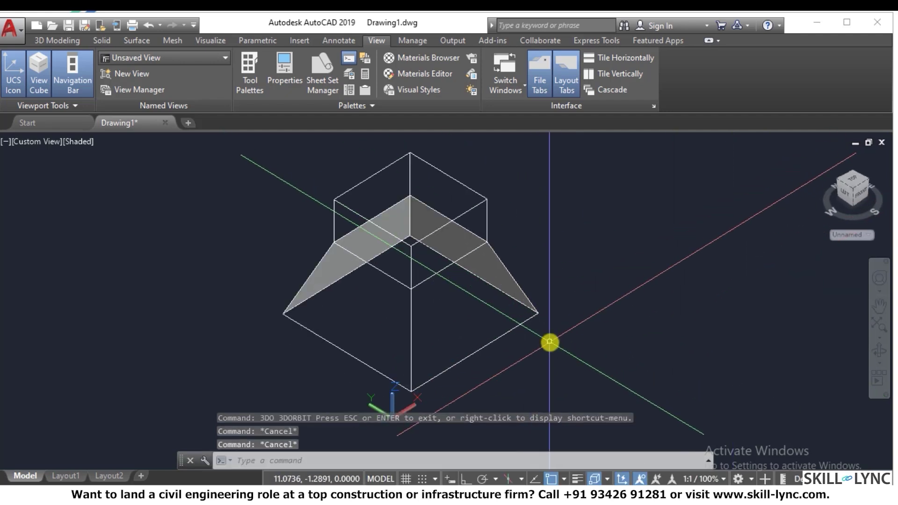
key(Escape)
text(3do)
key(Return)
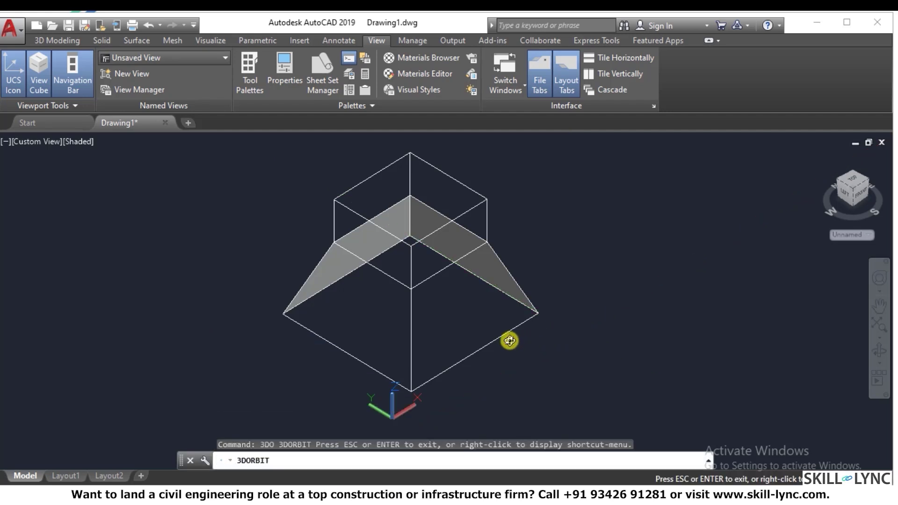
mouse_move(491, 312)
mouse_down()
mouse_move(380, 330)
mouse_move(217, 294)
mouse_move(542, 304)
mouse_move(502, 331)
mouse_move(493, 314)
mouse_up()
key(Escape)
key(Escape)
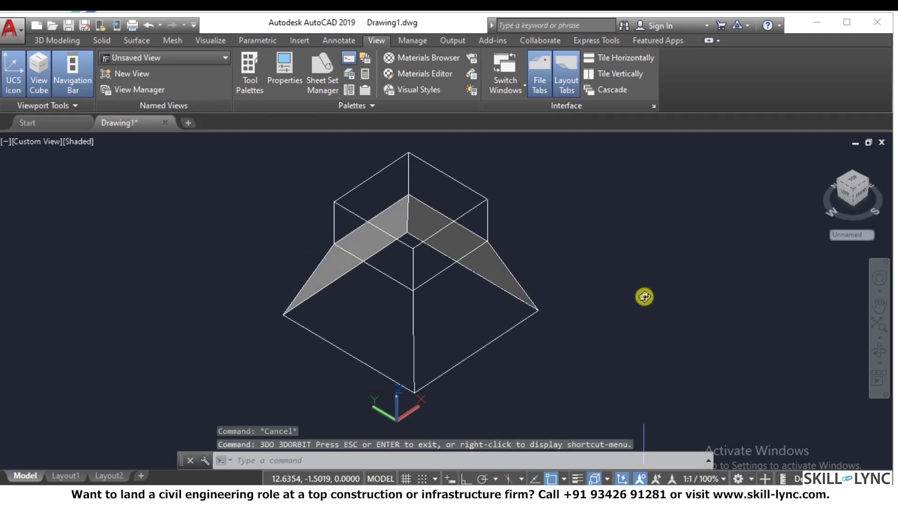
Step: Create a four-point 3D face on the front sloping side of the tapered base
text(3f)
key(Return)
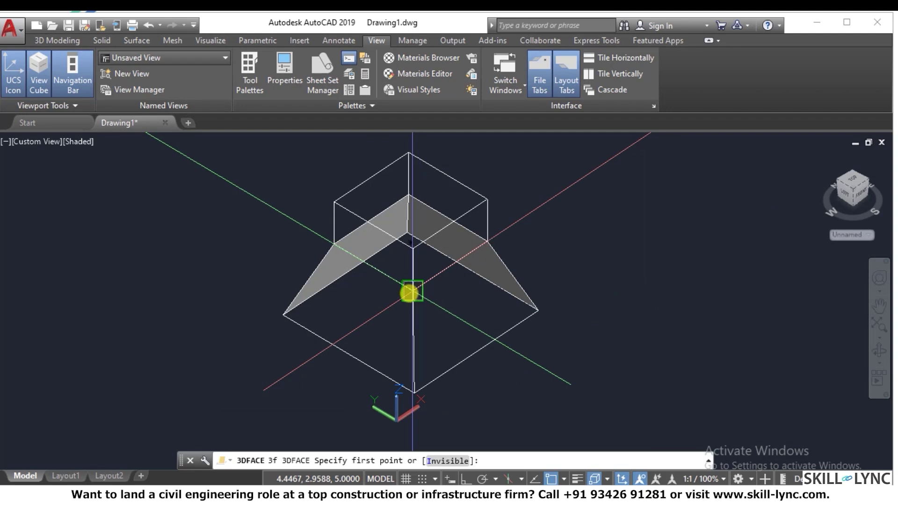
click(413, 290)
click(413, 394)
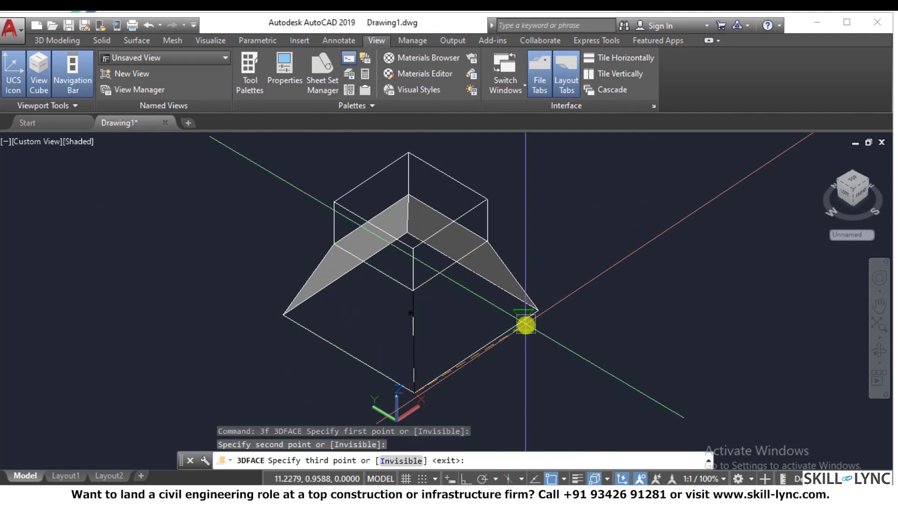
click(538, 309)
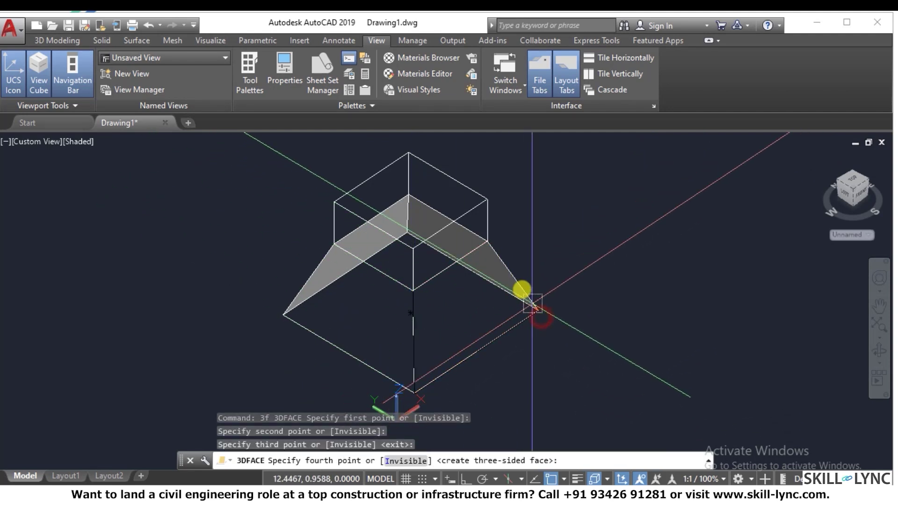
click(495, 244)
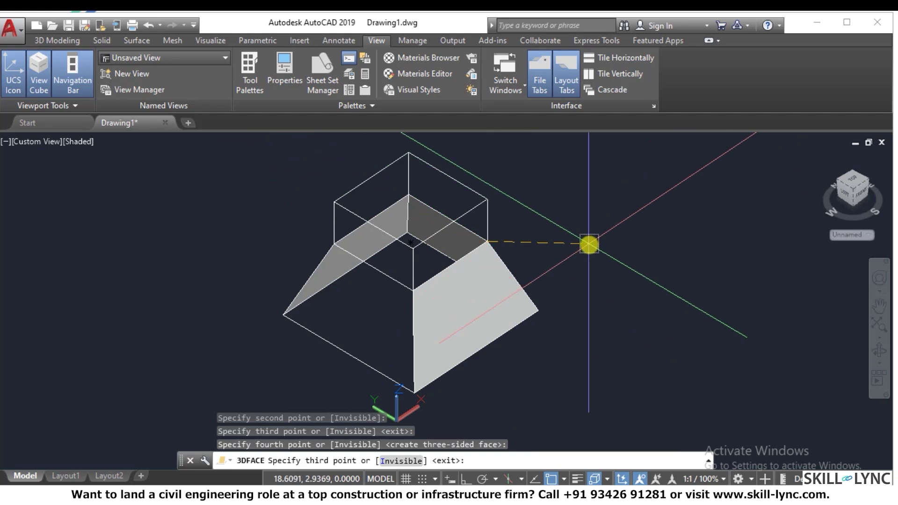
key(Return)
Step: Cover the left sloping side of the tapered base with a four-point 3D face
key(Return)
click(334, 244)
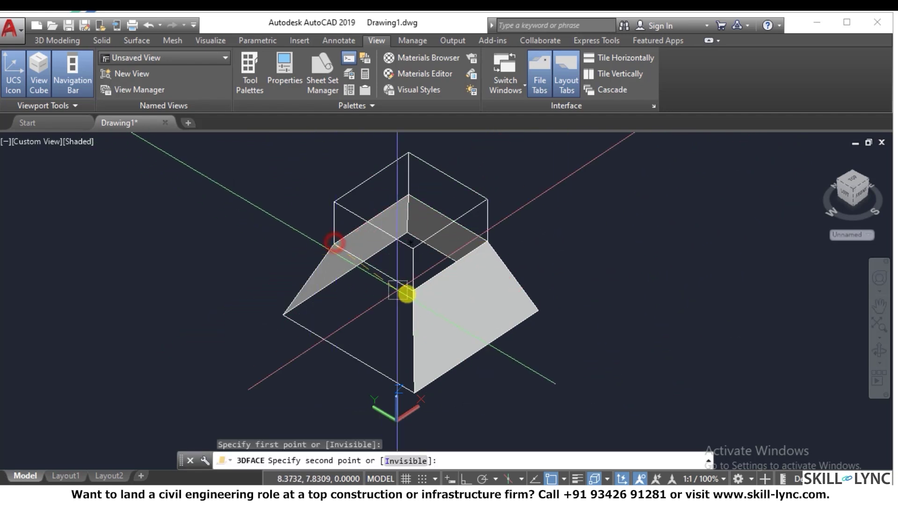
click(413, 292)
click(414, 392)
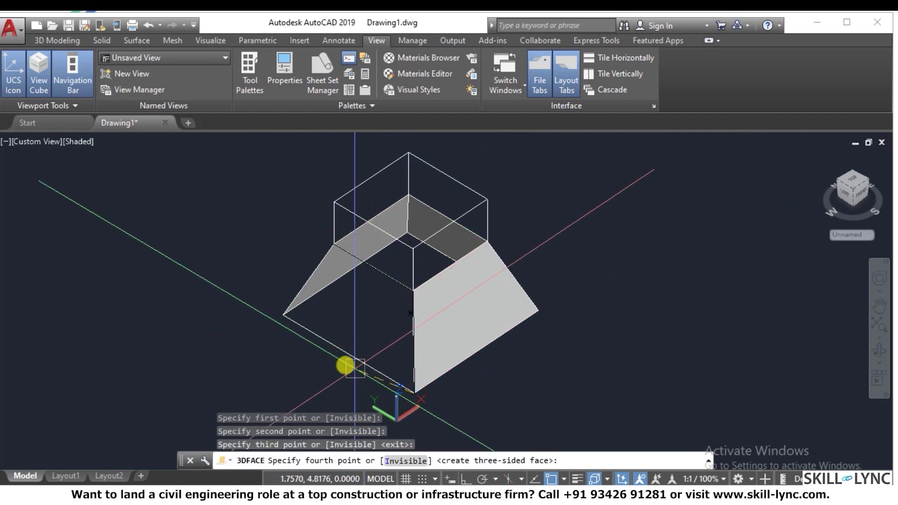
click(285, 315)
key(Escape)
key(Escape)
key(Escape)
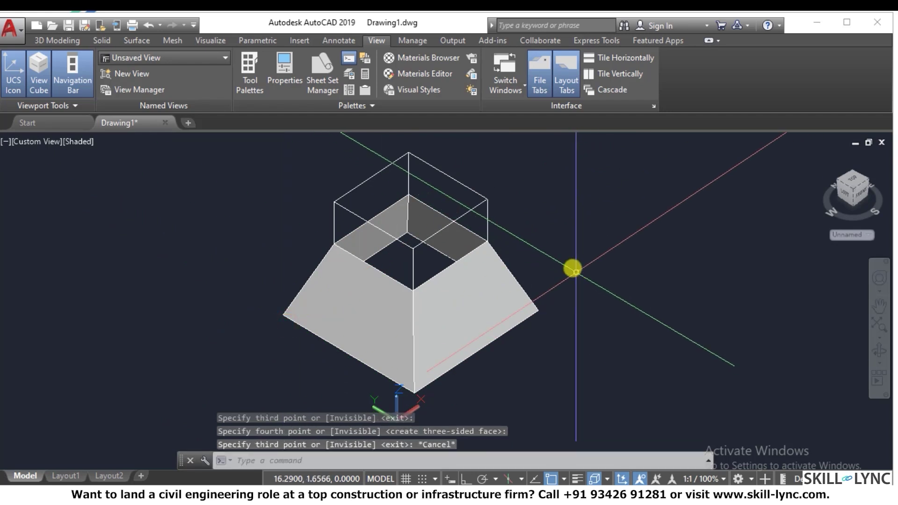
Step: Create a four-point 3D face on the front vertical side of the upper block
text(3f)
key(Return)
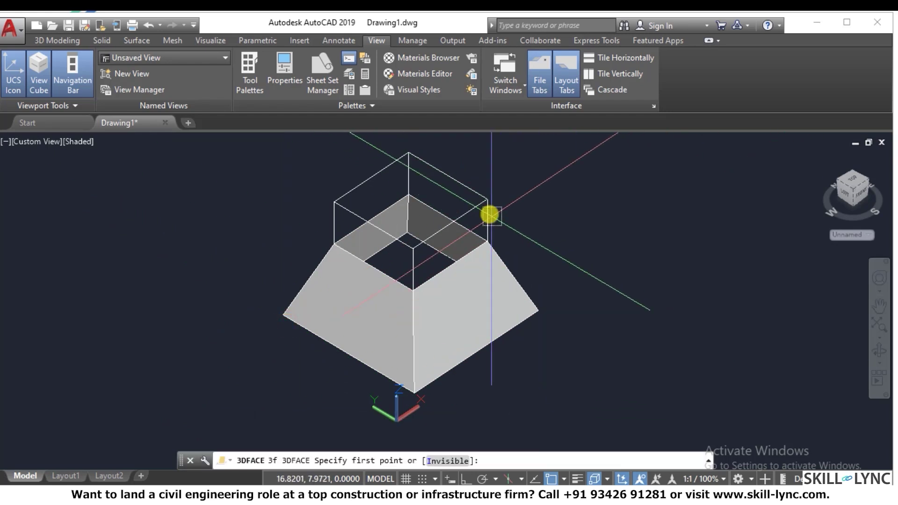
click(486, 200)
click(487, 242)
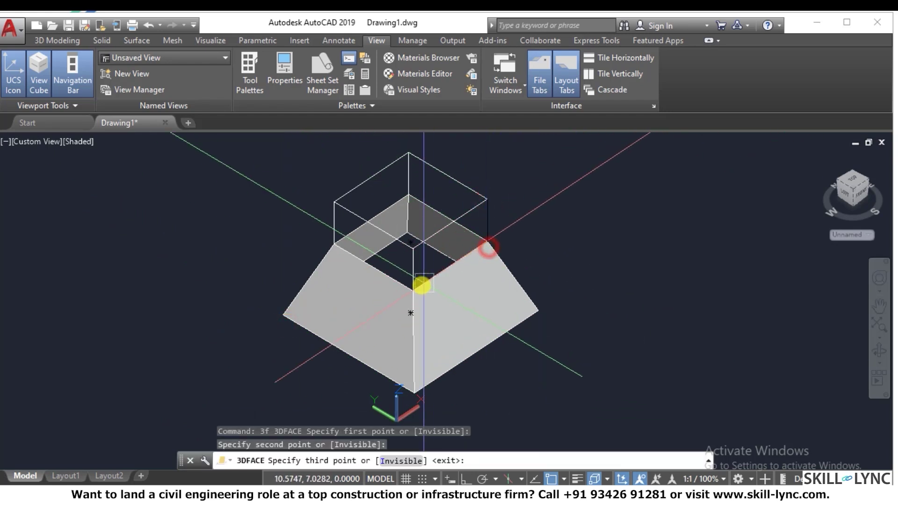
click(415, 290)
click(421, 253)
key(Return)
Step: Cover the left vertical side of the upper block with a four-point 3D face
key(Return)
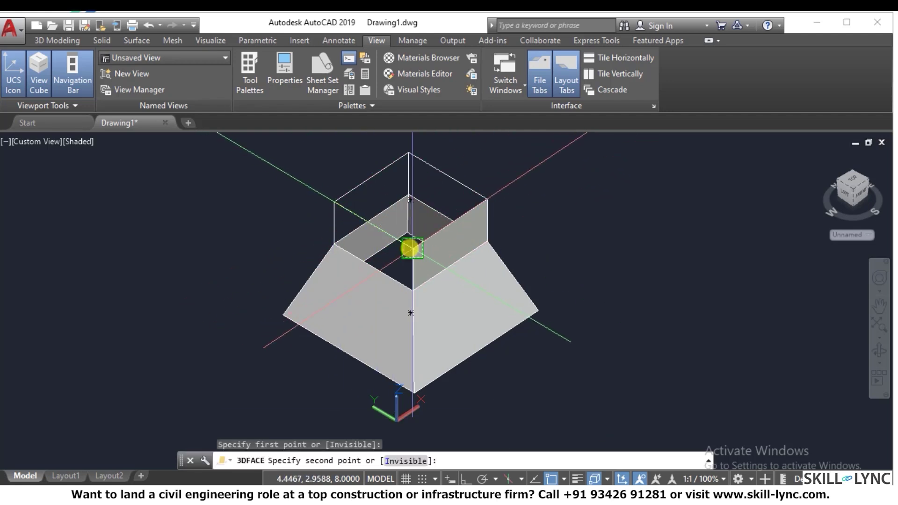
click(409, 288)
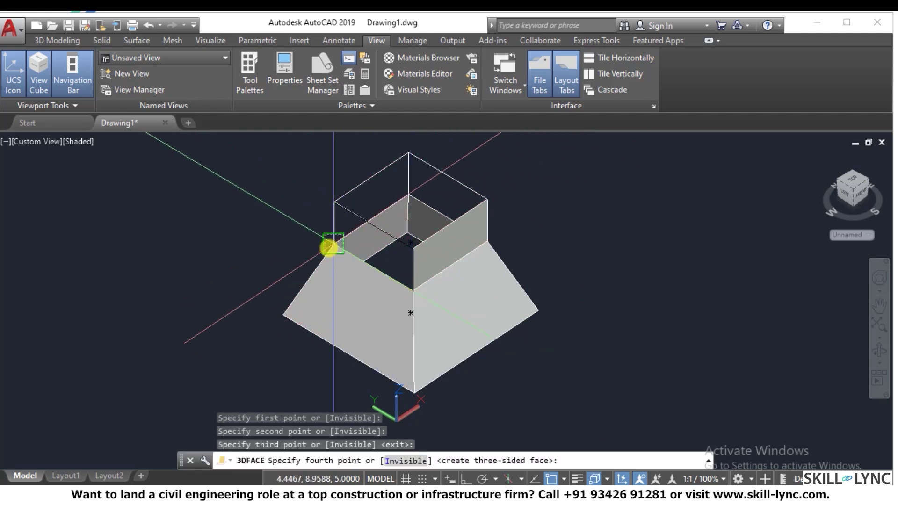
click(329, 247)
key(Escape)
key(Escape)
key(Escape)
Step: Orbit the shaded model around to bring the back and right sides of the upper block to the front
text(3do)
key(Return)
drag(423, 310, 691, 308)
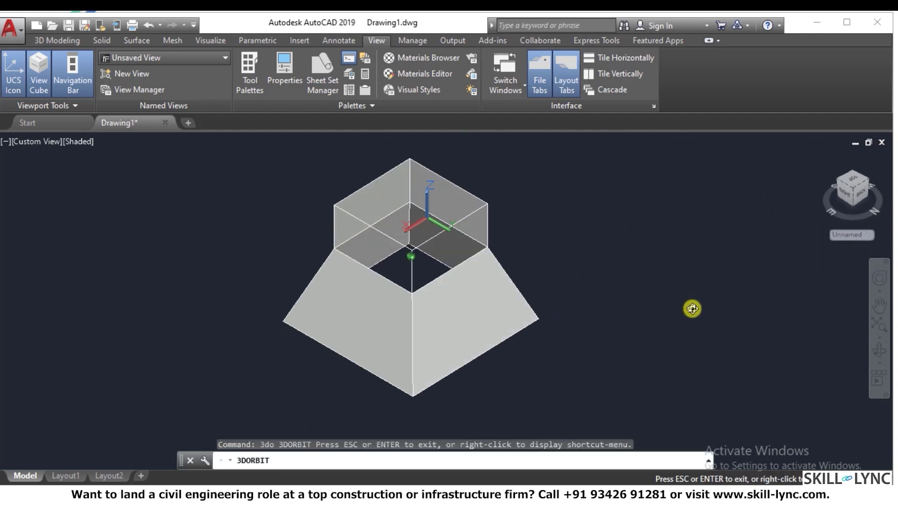
key(Escape)
key(Escape)
text(3f)
key(Return)
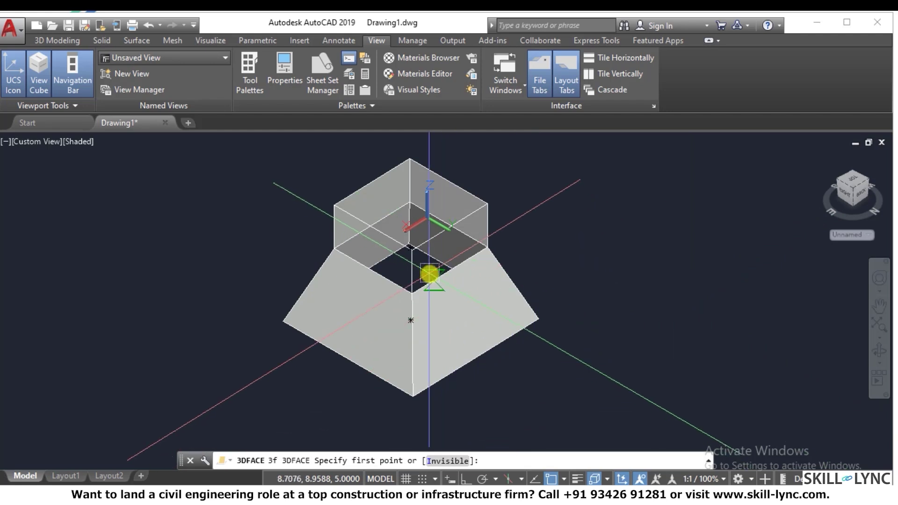
click(412, 251)
click(412, 293)
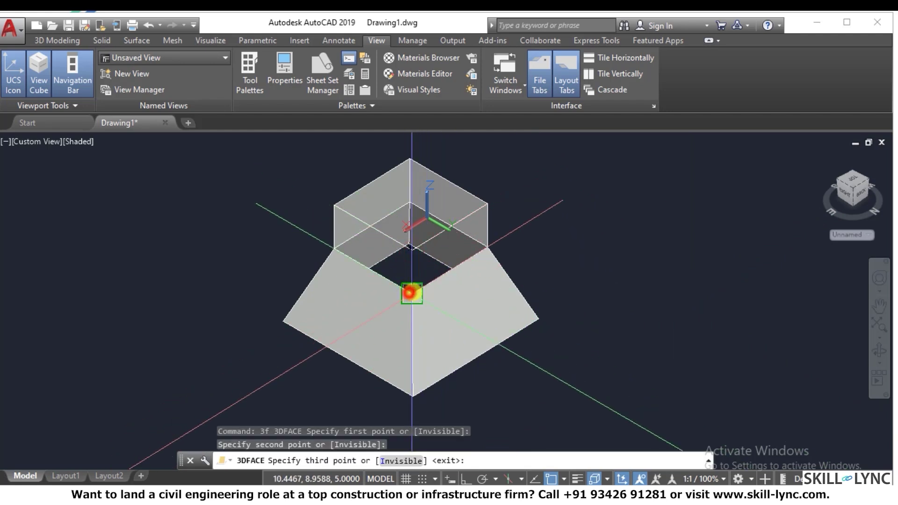
key(Escape)
Step: Cover the back vertical side of the upper block with a four-point 3D face
key(Return)
click(412, 252)
click(411, 292)
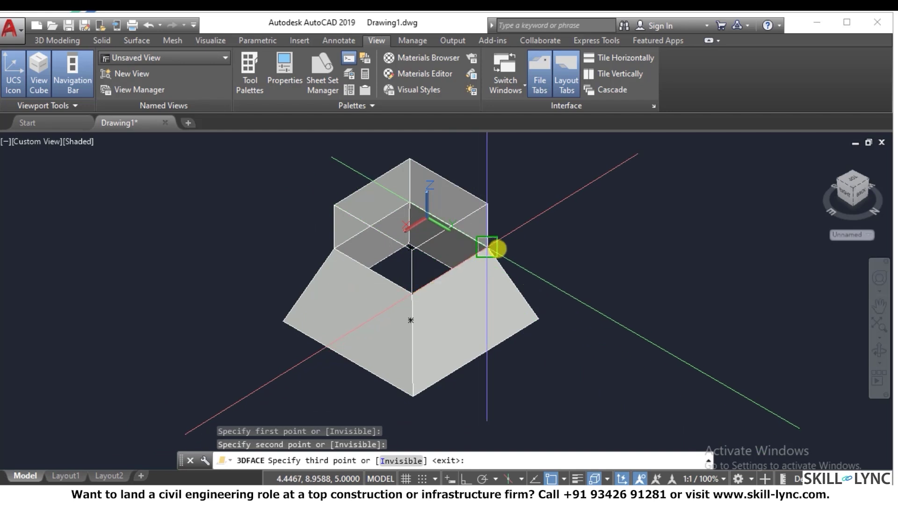
click(487, 248)
click(488, 206)
key(Escape)
Step: Try to cover the right vertical side of the upper block with a four-point 3D face
key(Return)
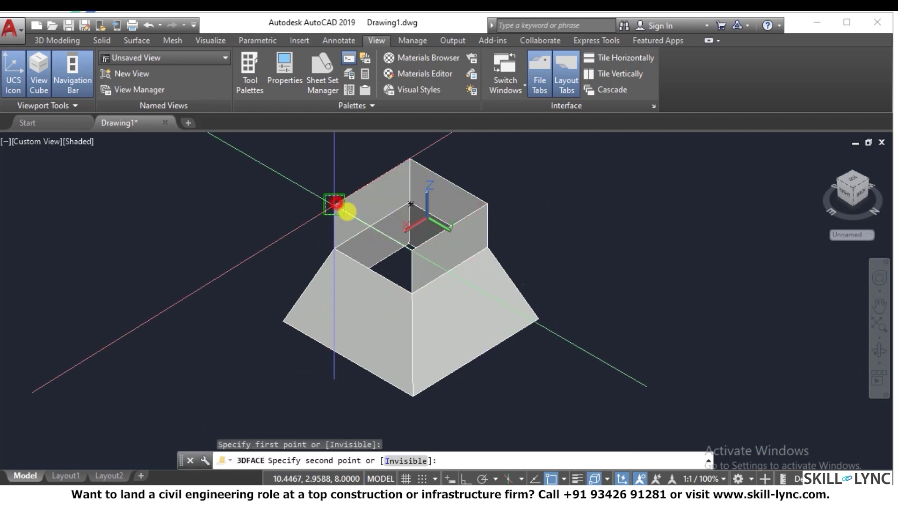
click(411, 252)
click(411, 292)
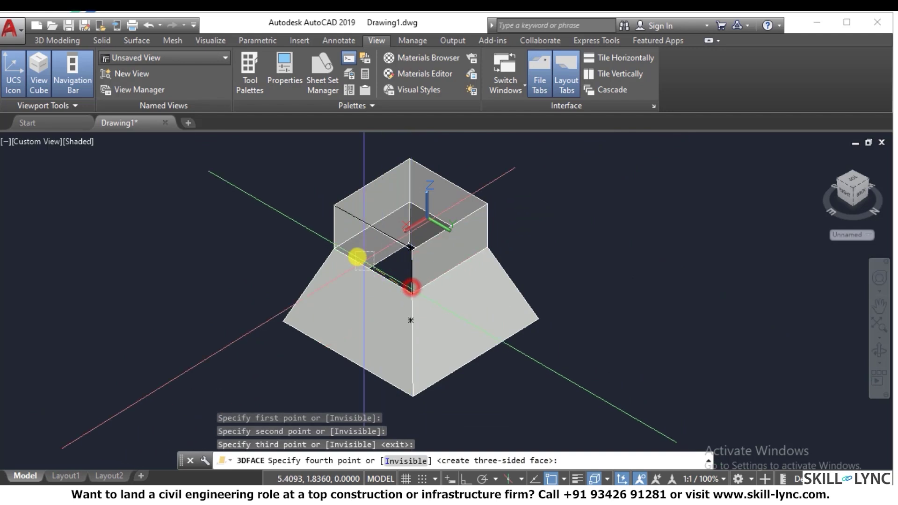
click(334, 248)
key(Escape)
key(Escape)
Step: Erase the 3D face just made on the right vertical side of the upper block
scroll(411, 238, up, 4)
text(u)
key(Return)
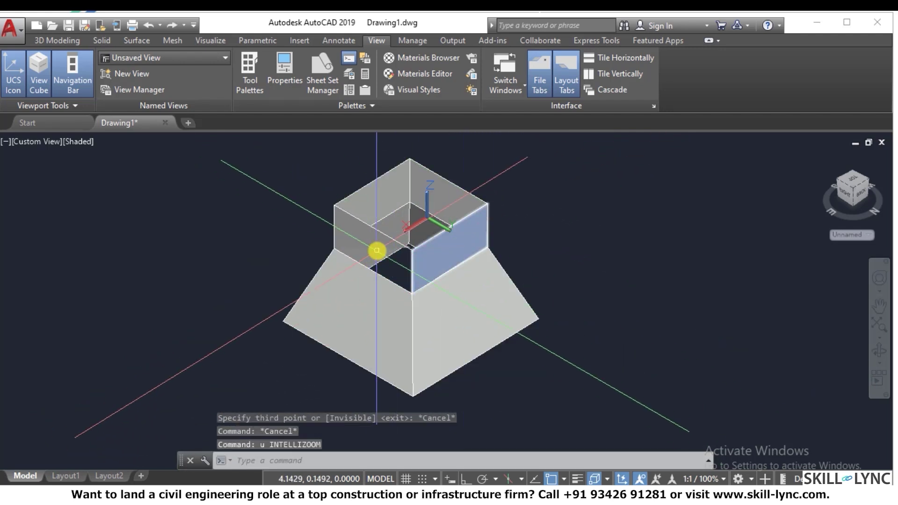
scroll(376, 250, up, 2)
click(400, 258)
text(E)
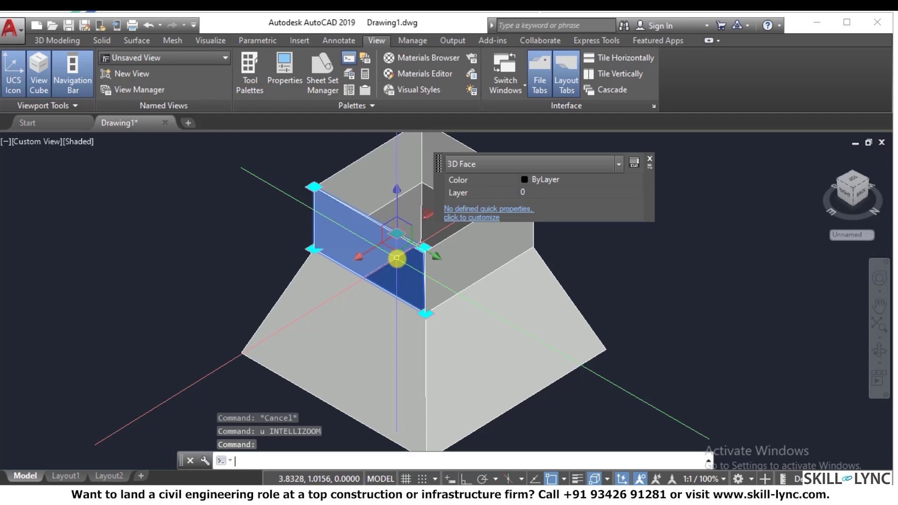
key(Return)
Step: From a front-right viewpoint, create a four-point 3D face on the open right vertical side of the upper block
text(3do)
key(Return)
drag(442, 248, 593, 235)
key(Escape)
text(3)
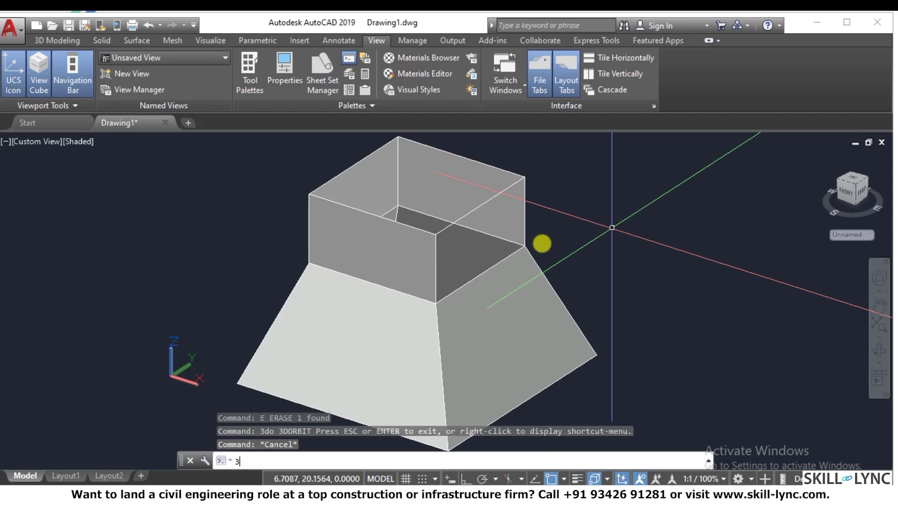
text(f)
key(Return)
click(434, 242)
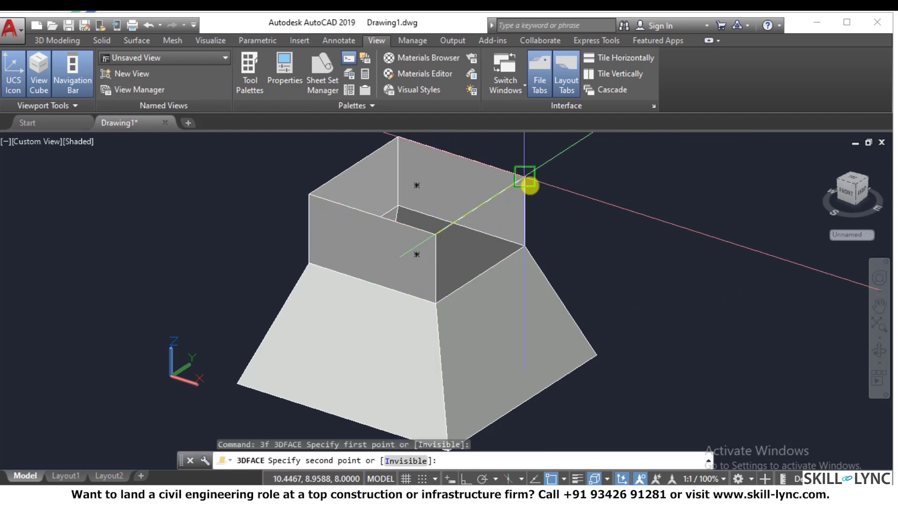
click(529, 185)
click(524, 245)
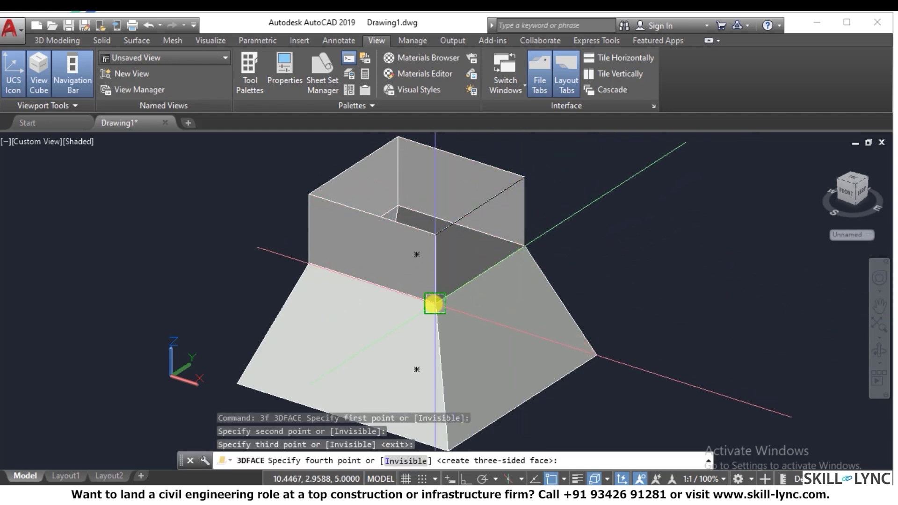
click(434, 304)
key(Escape)
key(Escape)
Step: Close the open top of the upper block with a four-point 3D face through its upper corners
scroll(434, 238, down, 2)
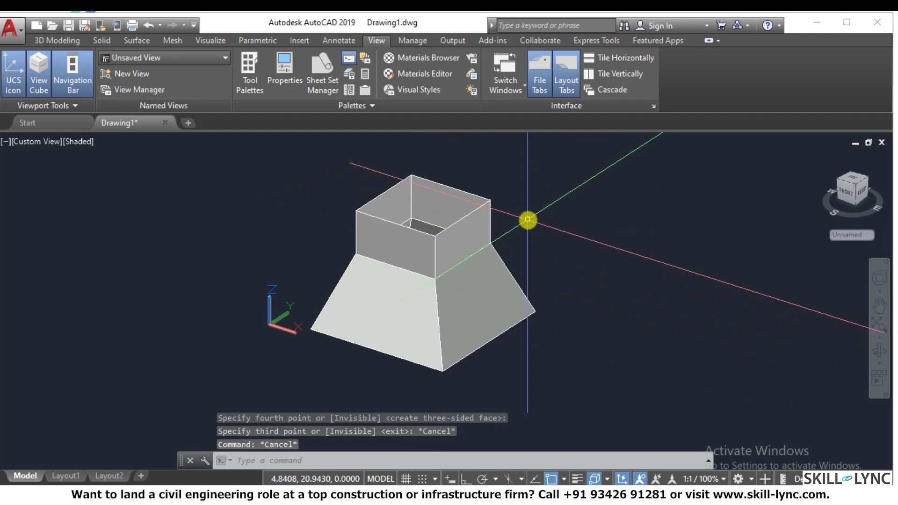
text(3f)
key(Return)
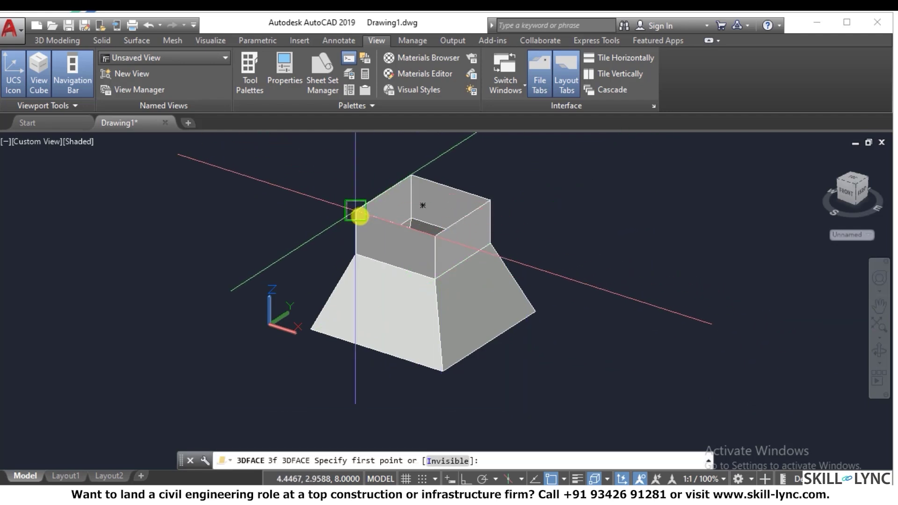
click(356, 212)
click(420, 179)
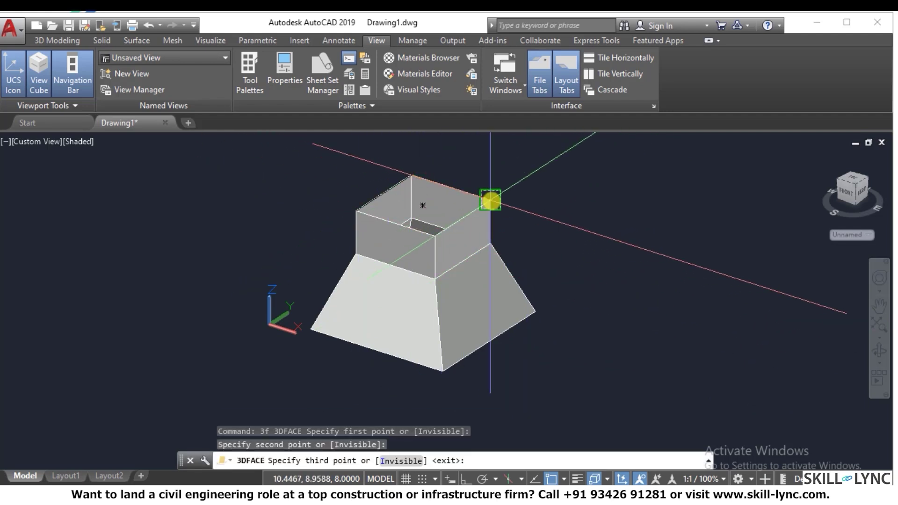
click(490, 200)
click(435, 236)
key(Escape)
key(Escape)
key(Escape)
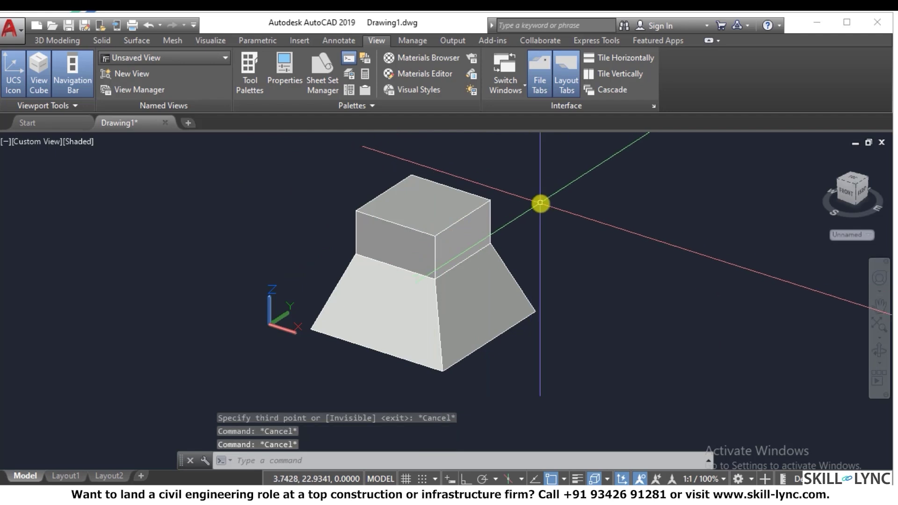
Step: Orbit around the closed model to inspect its faces from several angles
text(3do)
key(Return)
drag(472, 301, 493, 156)
drag(523, 76, 465, 266)
drag(406, 278, 497, 276)
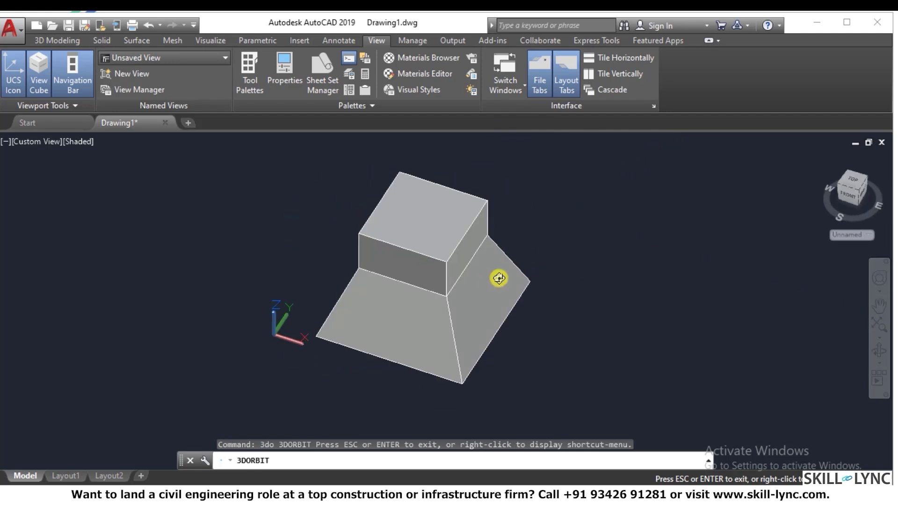
key(Escape)
Step: Restore the home view and switch the projection from perspective to Parallel
click(824, 156)
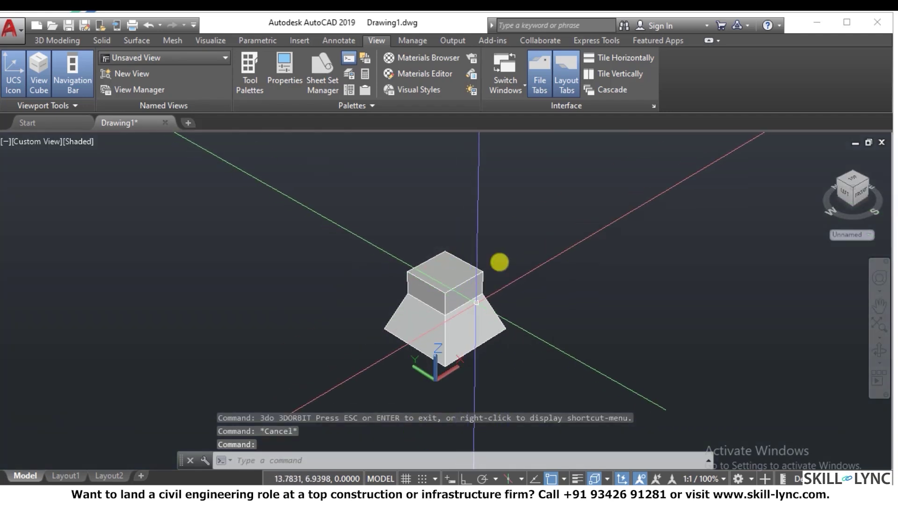
key(Escape)
key(Escape)
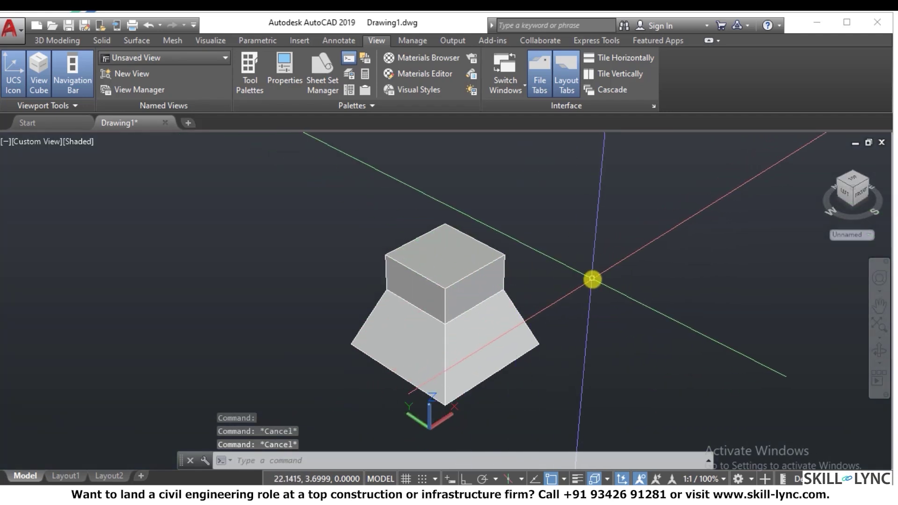
text(3do)
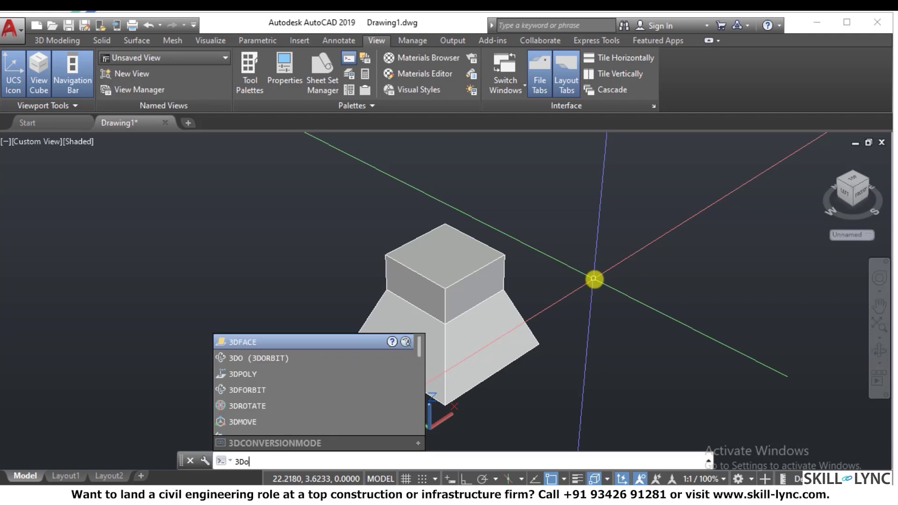
key(Return)
right_click(580, 275)
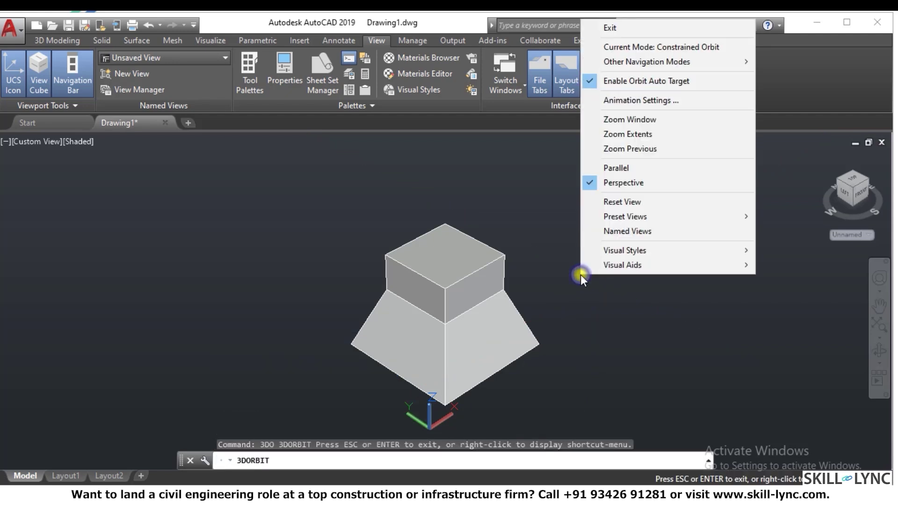
click(645, 169)
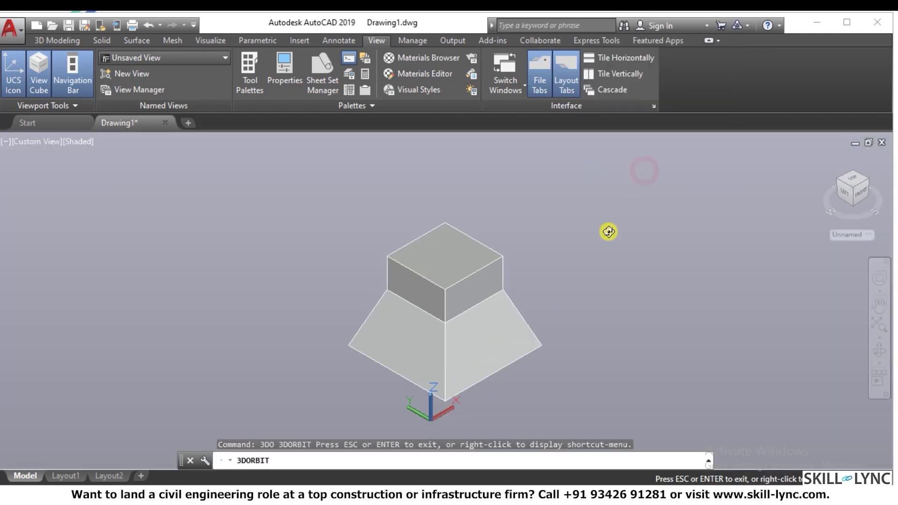
right_click(574, 267)
click(602, 246)
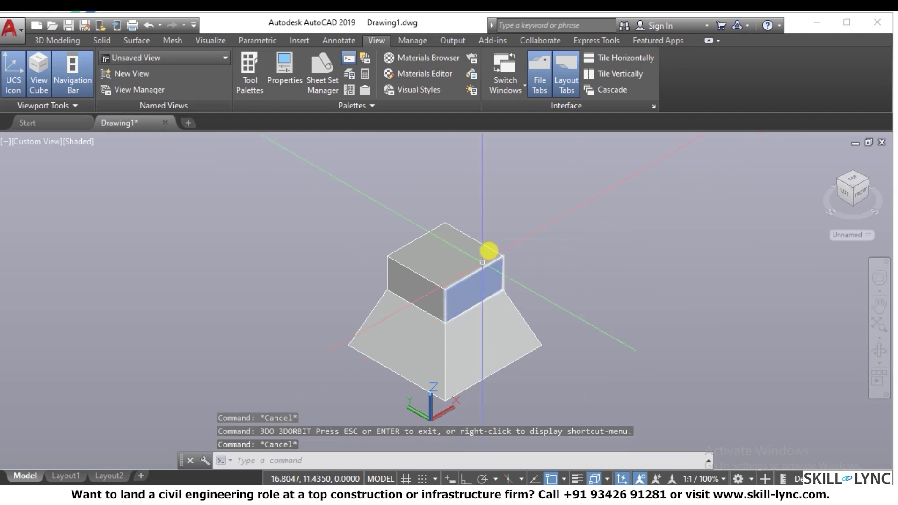
scroll(514, 280, down, 2)
scroll(533, 355, up, 3)
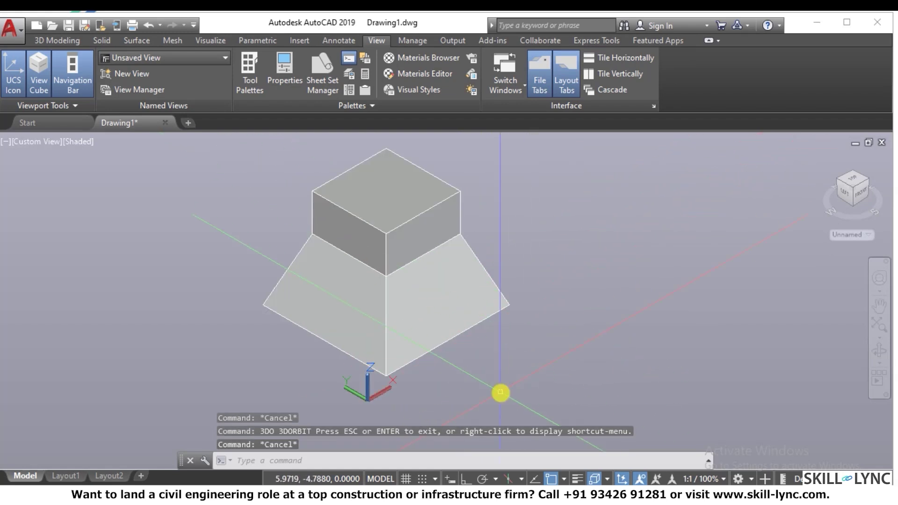
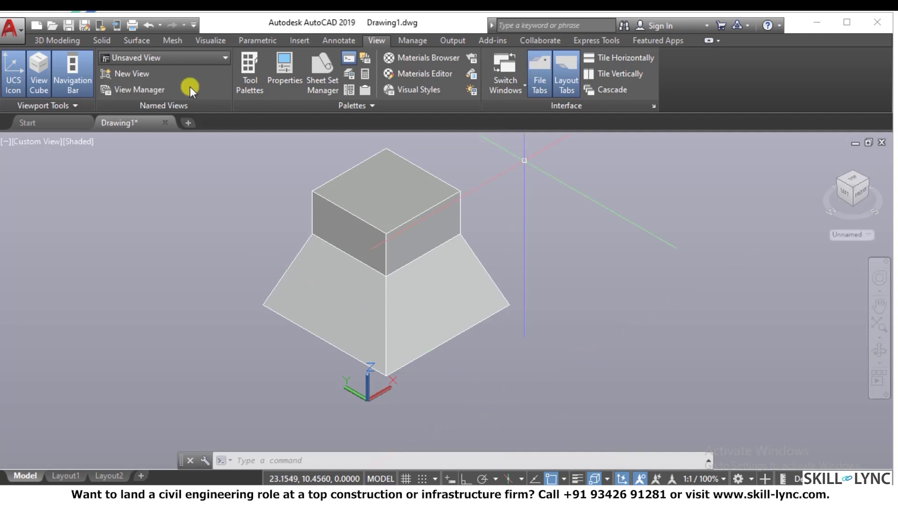
Step: Erase the whole model in the Top view and set the visual style to 2D Wireframe
click(39, 142)
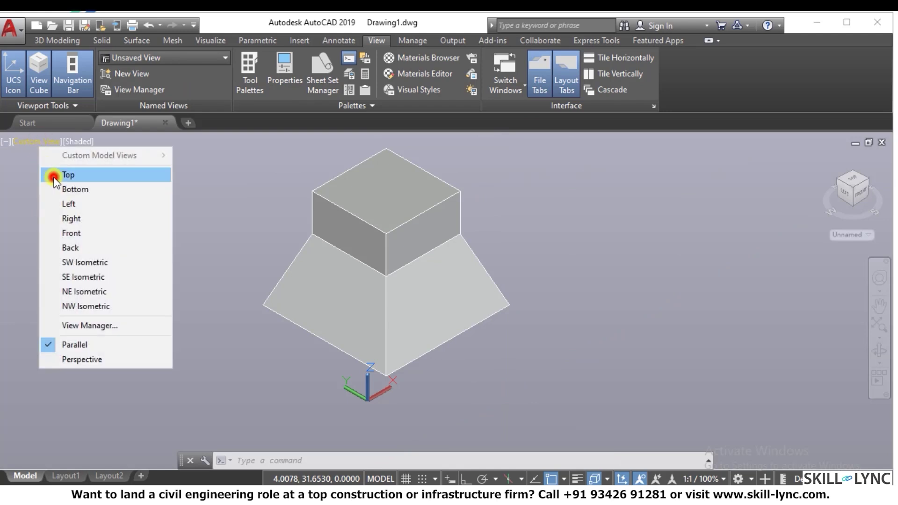
click(55, 175)
click(409, 311)
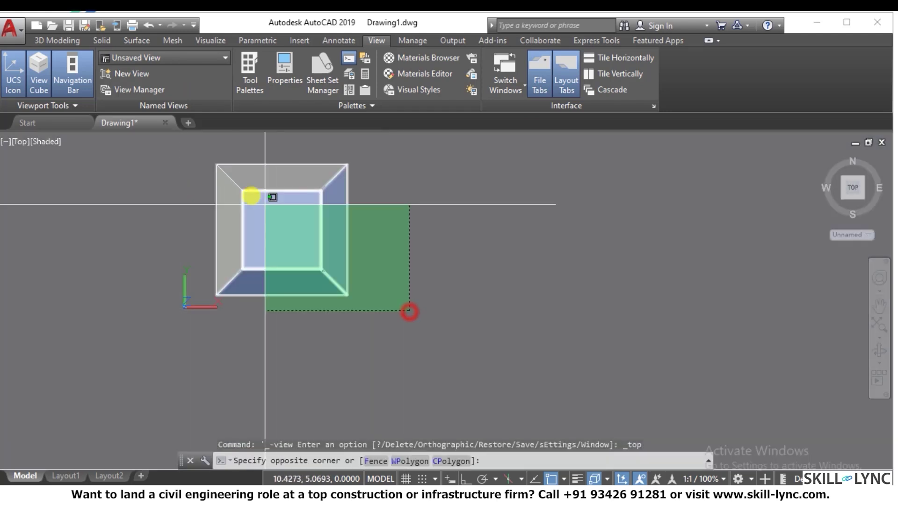
click(185, 145)
text(e)
key(Return)
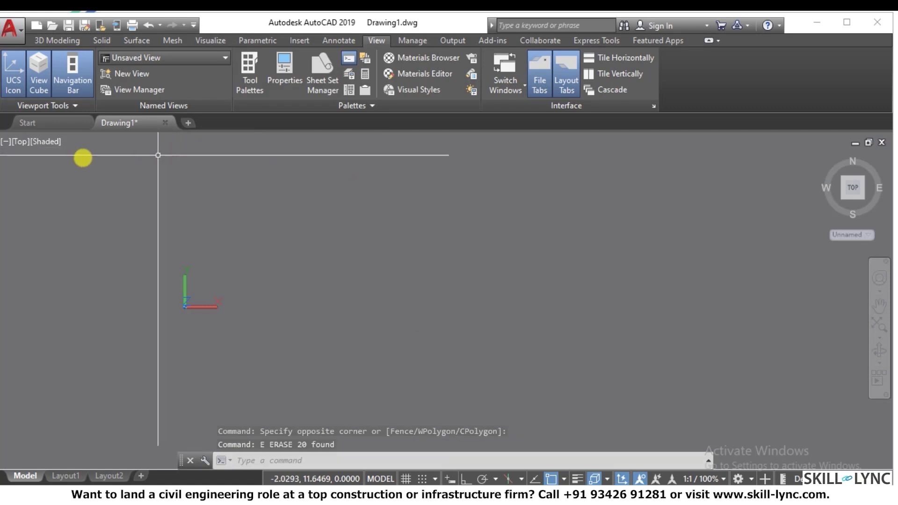
click(43, 142)
click(71, 175)
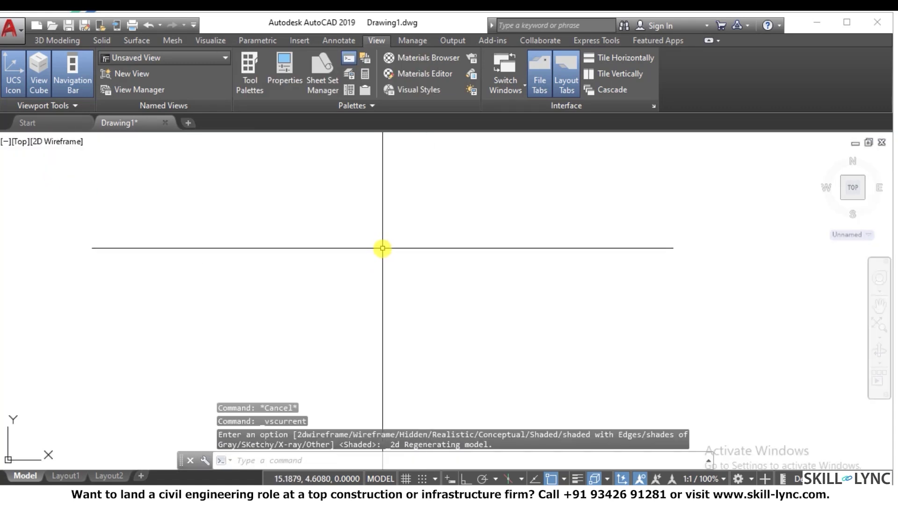
text(REC)
key(Return)
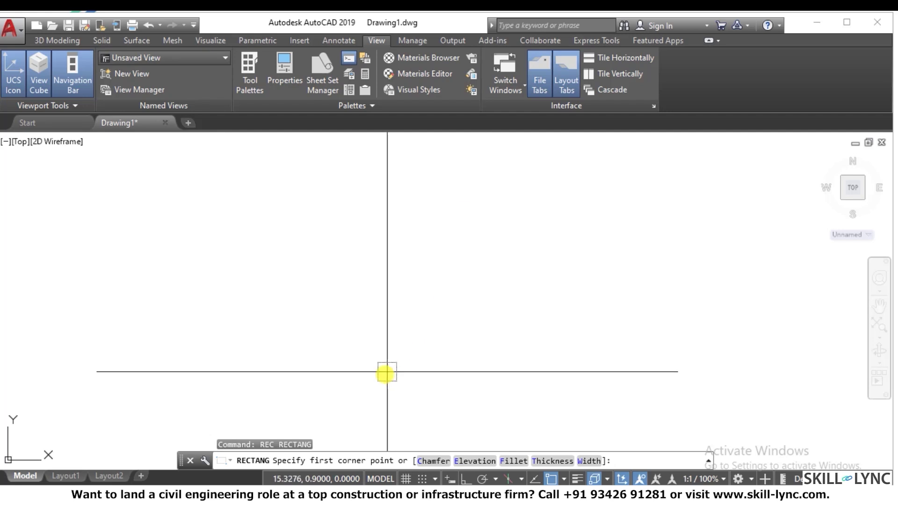
click(371, 386)
text(@10,10)
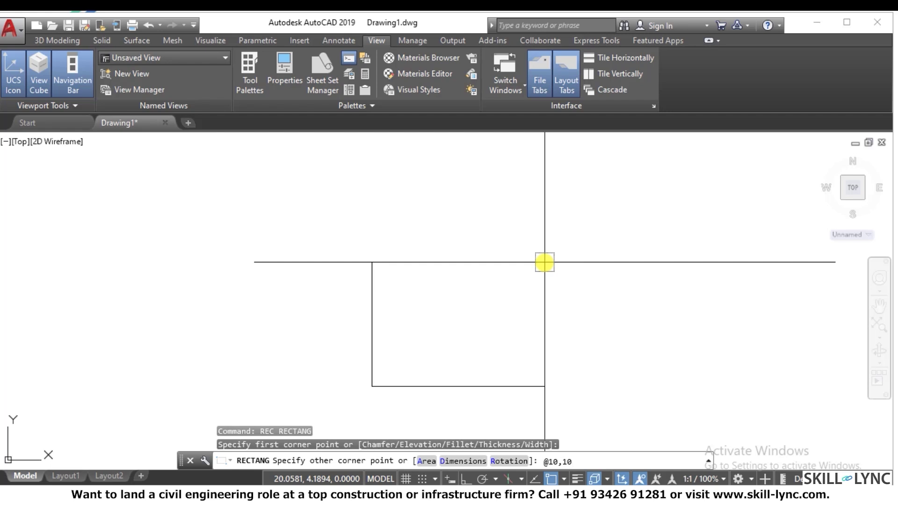
key(Return)
key(Escape)
key(Escape)
Step: Explode the 10 by 10 square into separate lines
scroll(406, 351, down, 4)
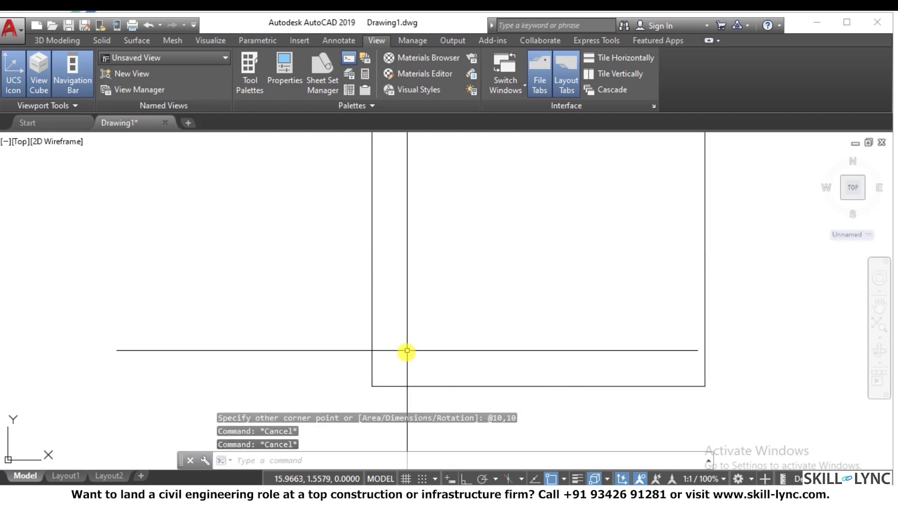
text(x)
key(Return)
click(551, 376)
click(423, 351)
key(Escape)
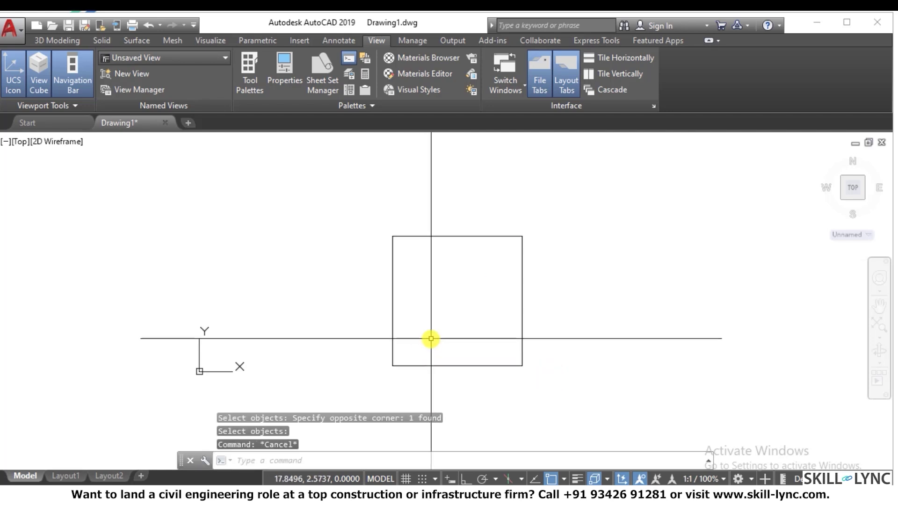
Step: Offset the square's bottom edge 3 units inward
text(o)
key(Return)
text(3)
key(Return)
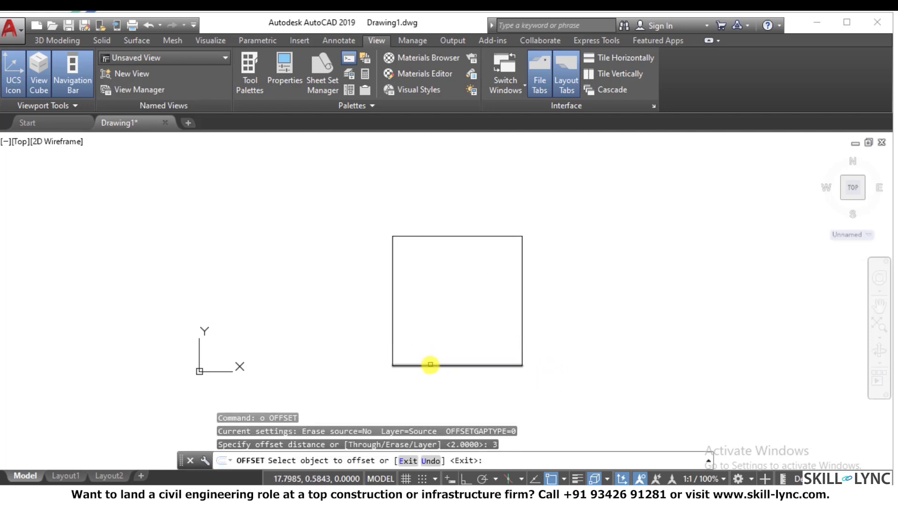
click(430, 365)
click(436, 343)
key(Escape)
key(Escape)
key(Escape)
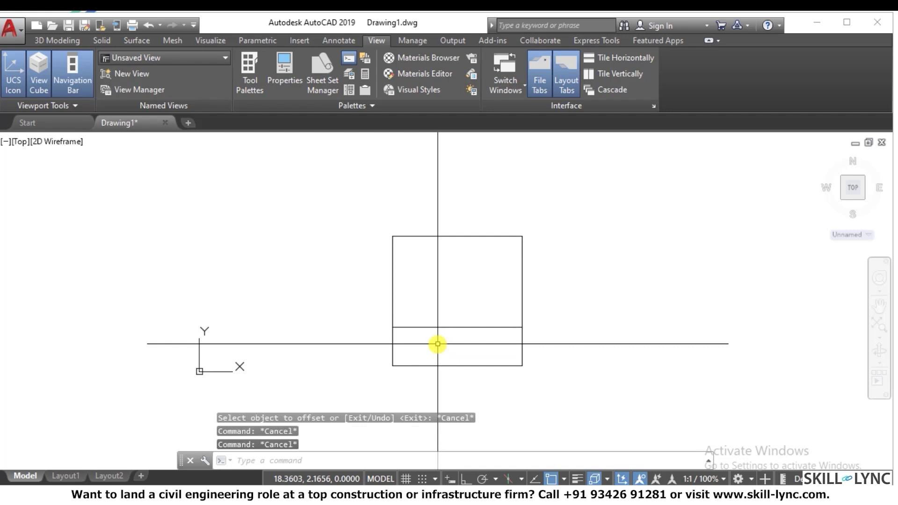
Step: Erase the offset line inside the square
text(r)
key(Escape)
click(450, 312)
click(446, 321)
click(434, 337)
text(e)
key(Return)
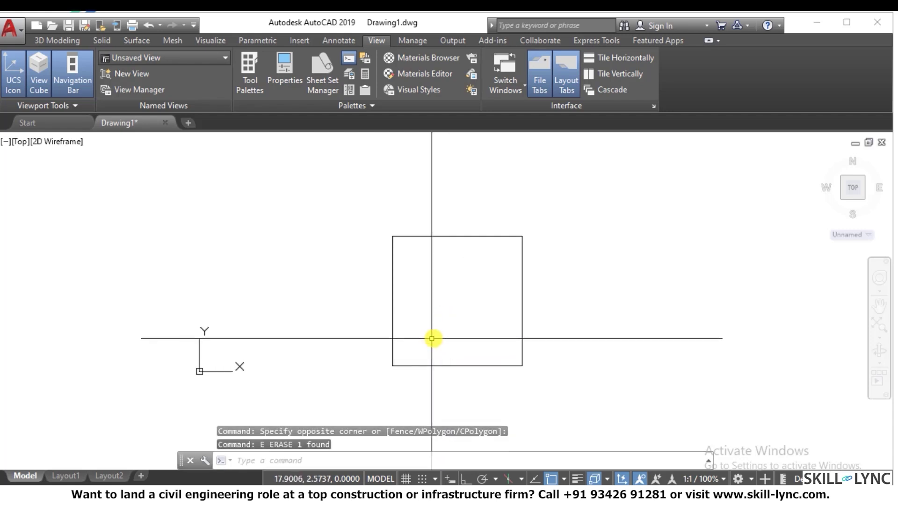
key(Escape)
key(Escape)
text(rec)
key(Return)
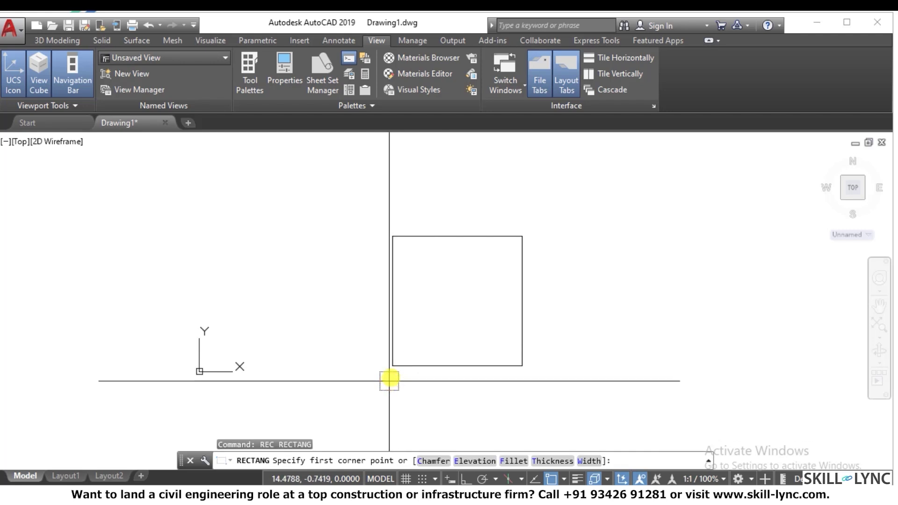
click(392, 365)
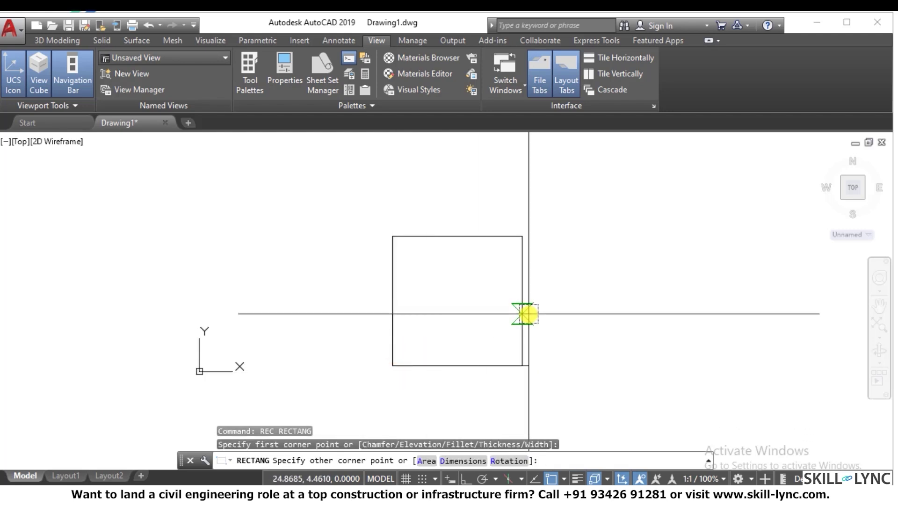
key(F8)
text(@)
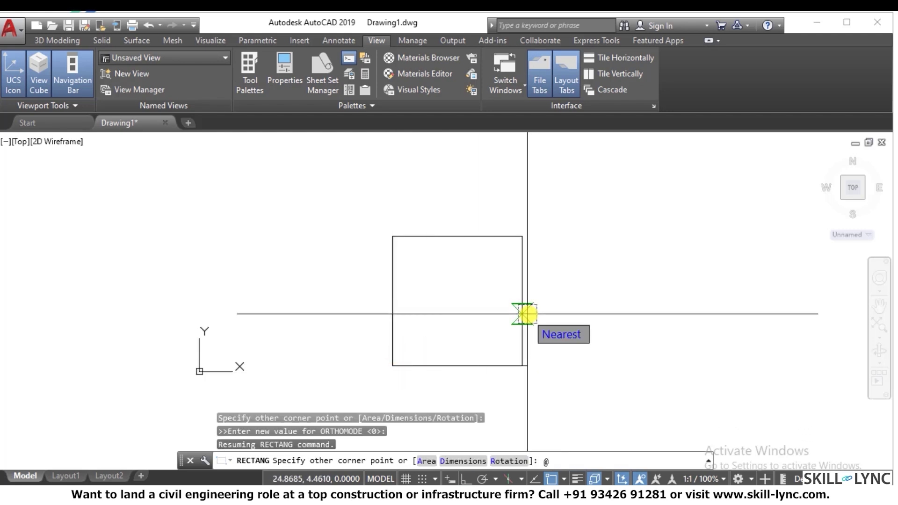
text(10,)
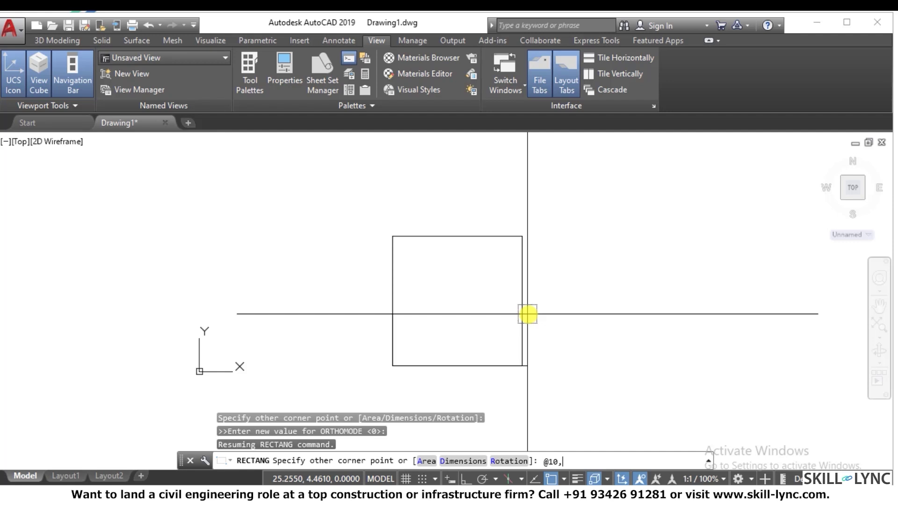
text(3)
key(Return)
key(Escape)
key(Escape)
key(Escape)
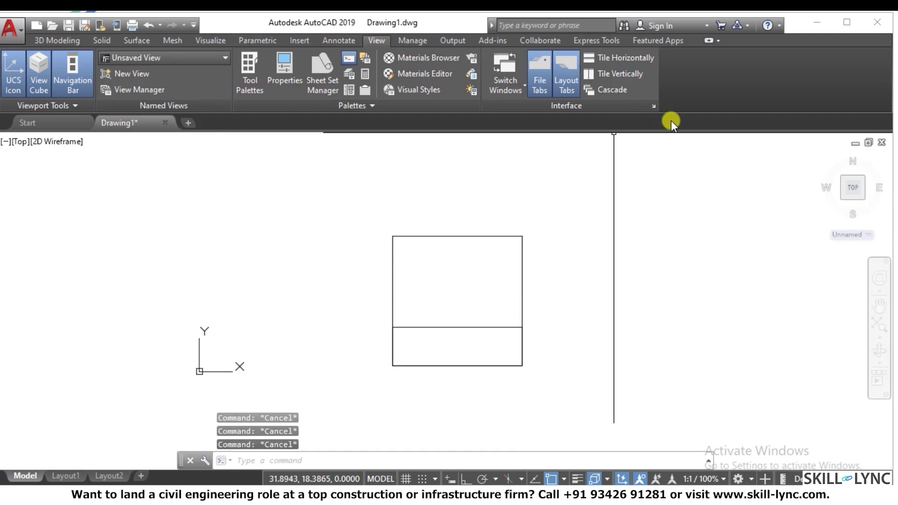
Step: In the 3D home view, move the 10 by 3 rectangle from its front corner by @0,0,5
click(823, 156)
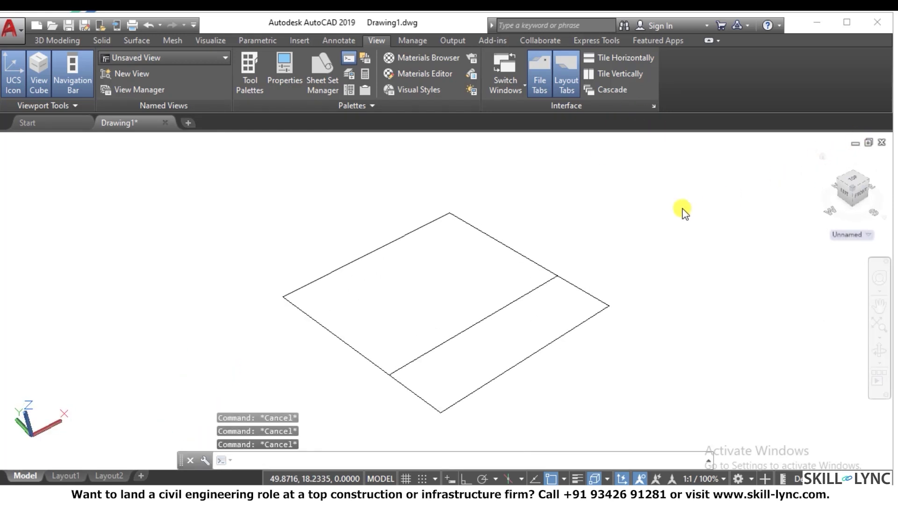
key(Escape)
key(Escape)
text(m)
key(Return)
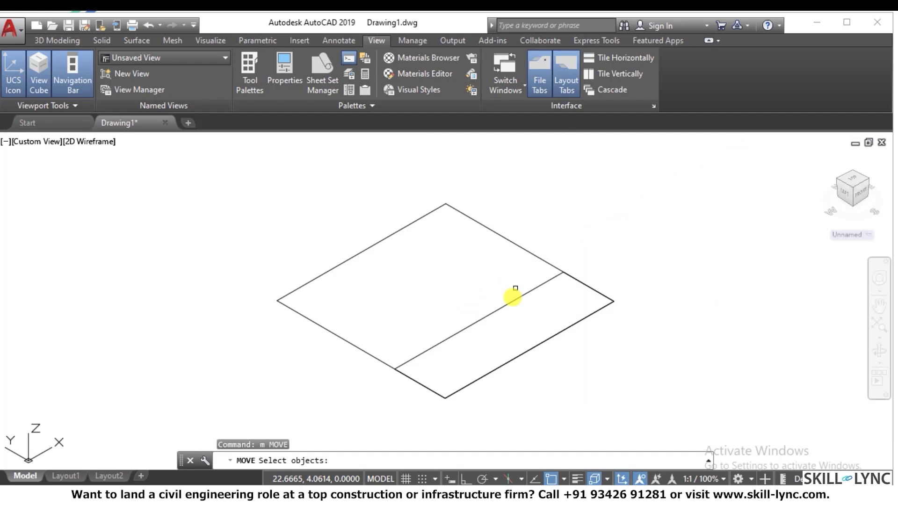
click(509, 314)
click(488, 288)
key(Return)
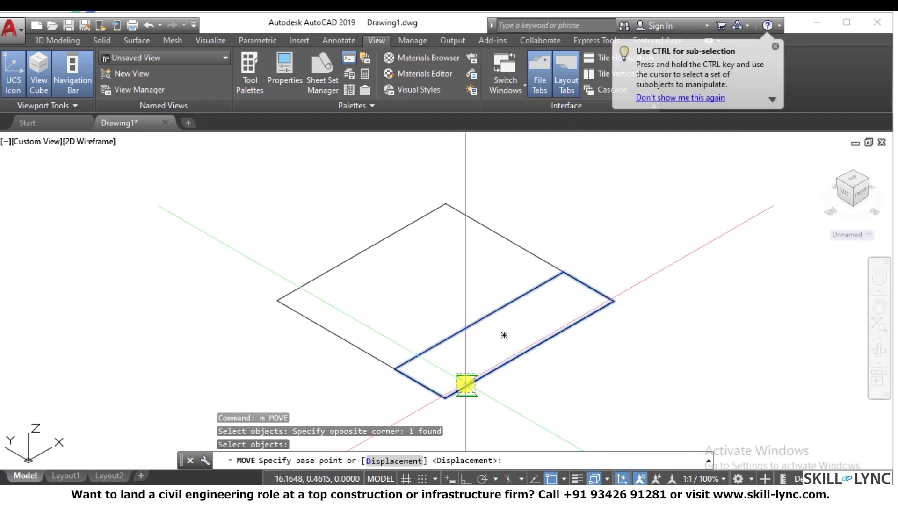
click(445, 397)
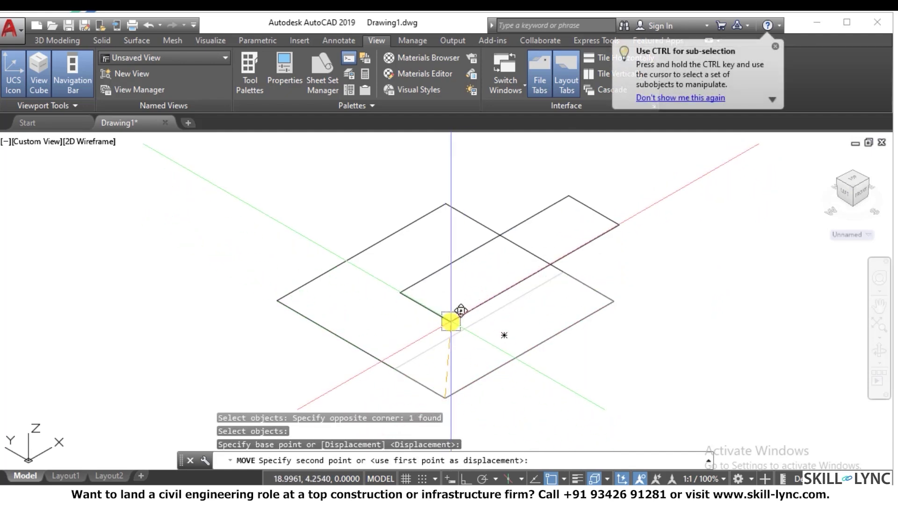
text(@0,0,5)
key(Return)
key(Escape)
key(Escape)
key(Escape)
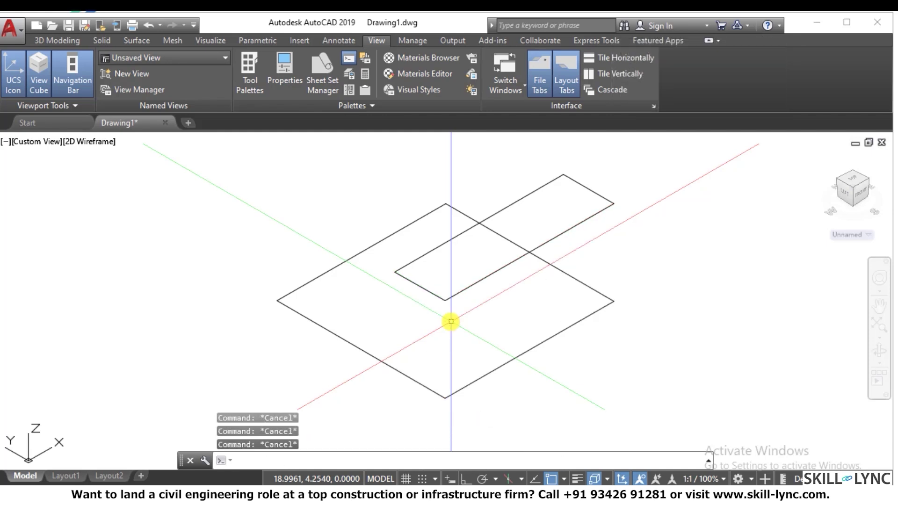
Step: Draw two vertical lines joining the raised rectangle's front corners to the base square's corners directly below
text(l)
key(Return)
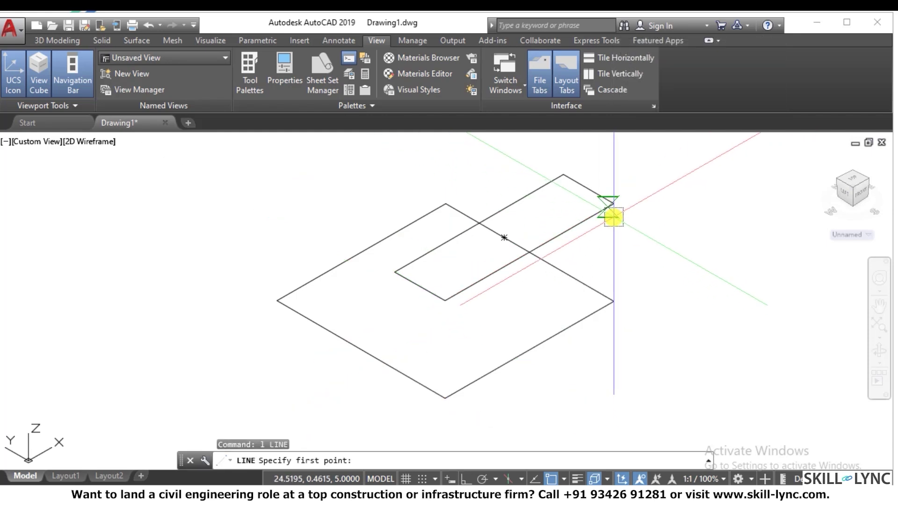
click(614, 204)
click(613, 301)
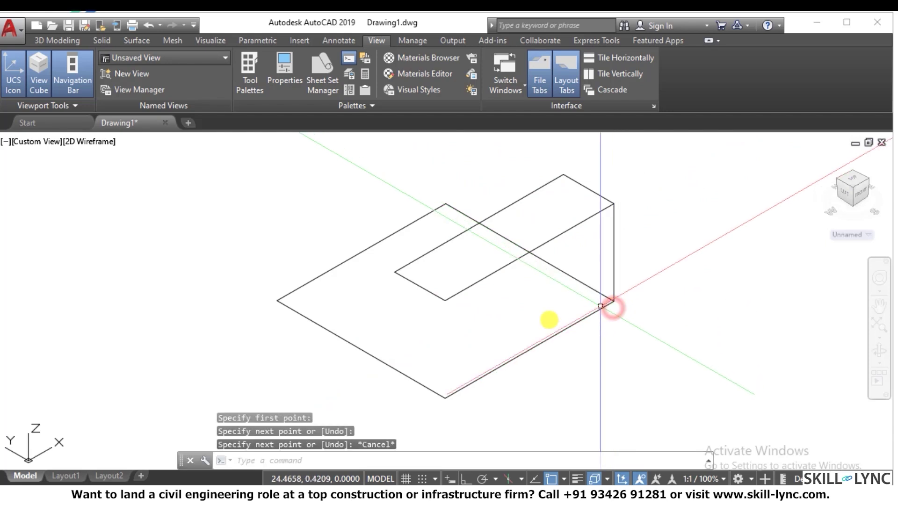
key(Return)
key(Return)
click(445, 299)
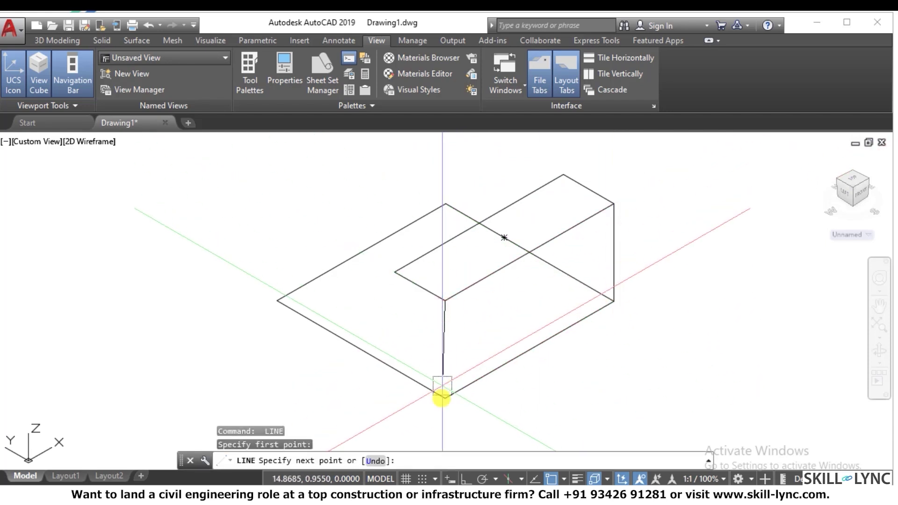
click(444, 398)
key(Escape)
Step: Draw sloping lines joining the raised rectangle's two rear corners to the base square's rear corners
key(Return)
click(394, 271)
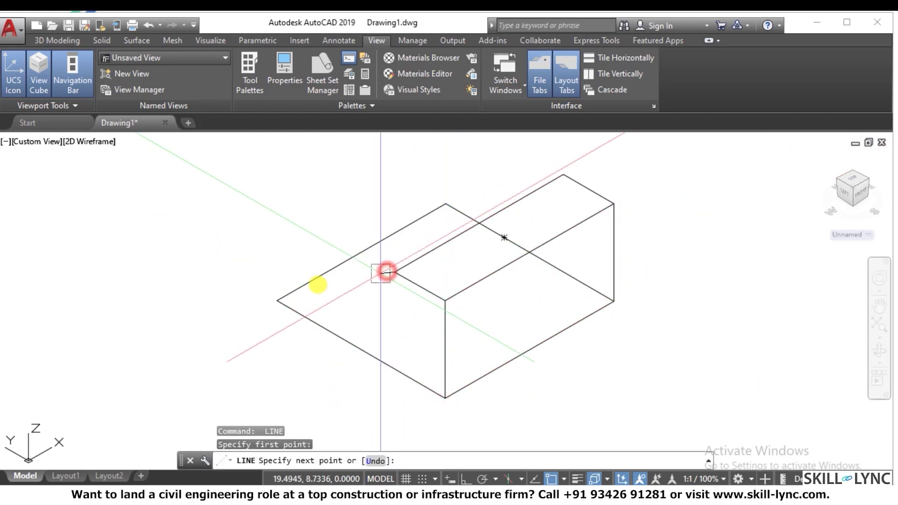
click(276, 300)
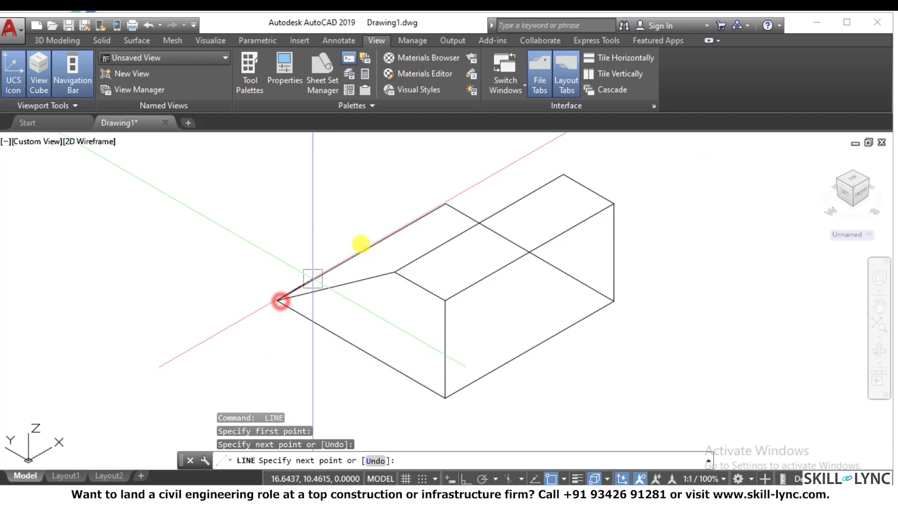
click(432, 212)
key(Escape)
key(Return)
click(445, 204)
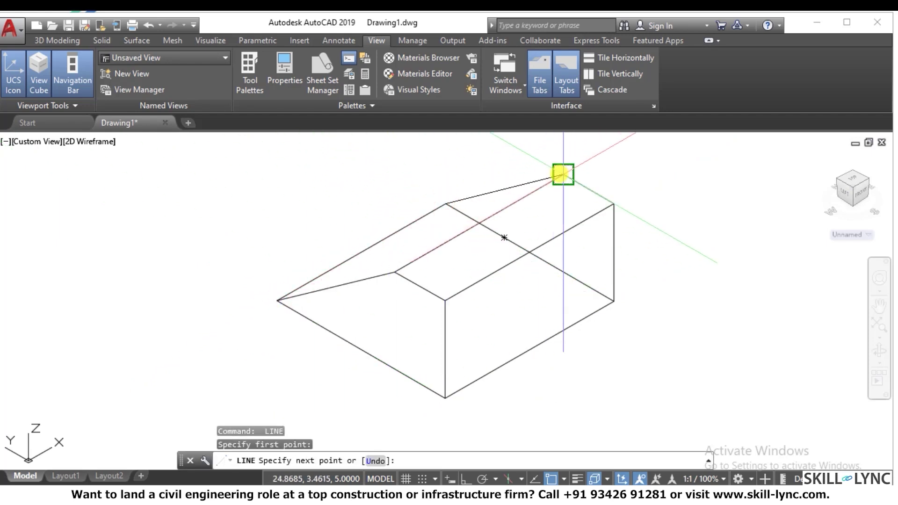
click(563, 174)
key(Escape)
key(Escape)
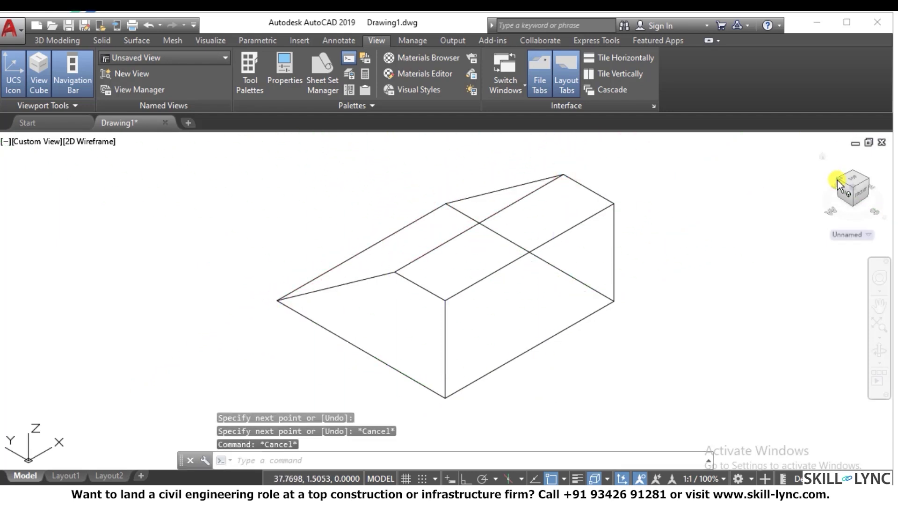
Step: Examine the finished wedge wireframe from the NW isometric view
click(837, 181)
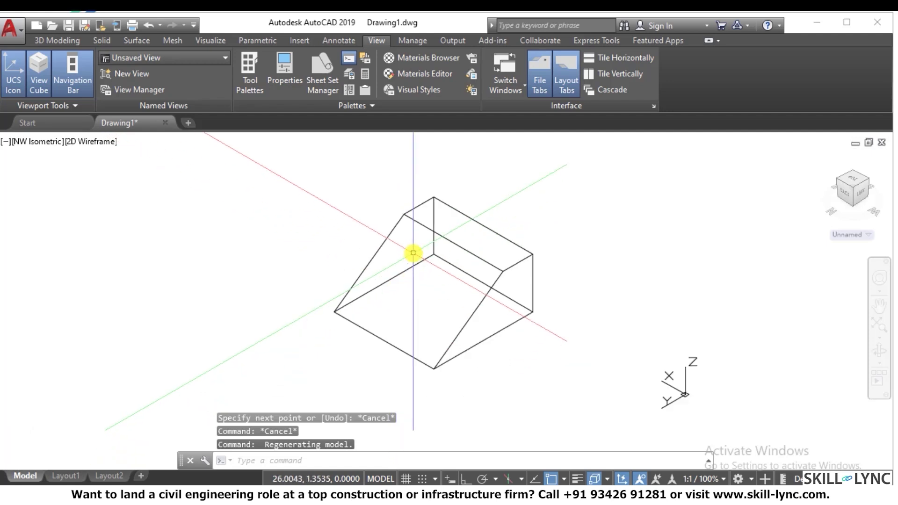
scroll(511, 266, up, 2)
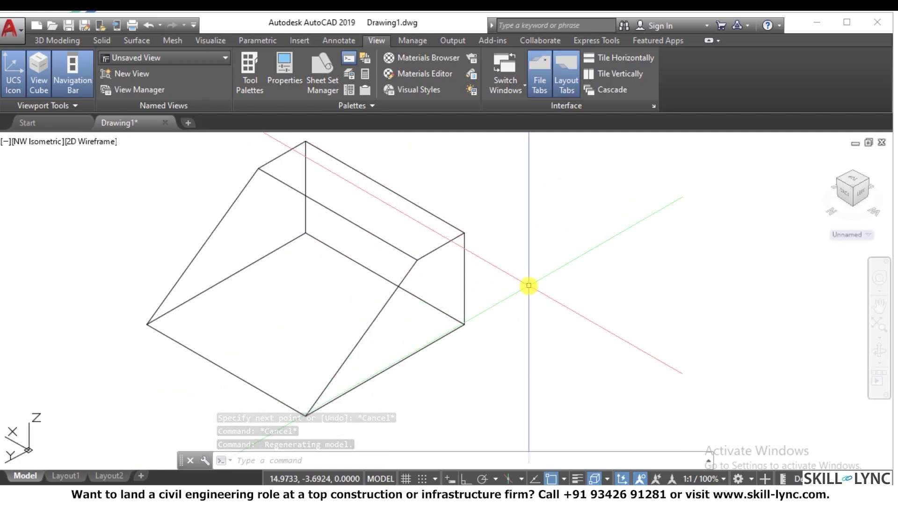
scroll(401, 220, down, 1)
scroll(408, 201, up, 1)
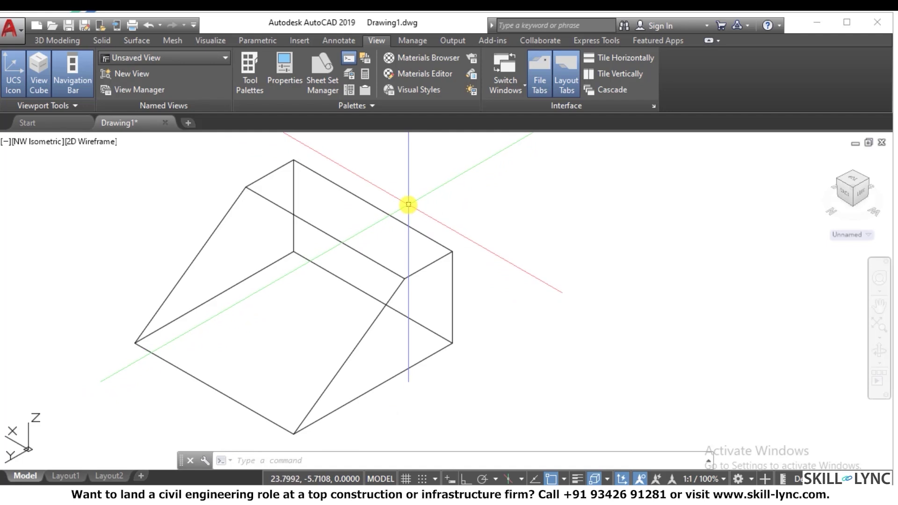
scroll(408, 205, down, 1)
scroll(419, 203, up, 1)
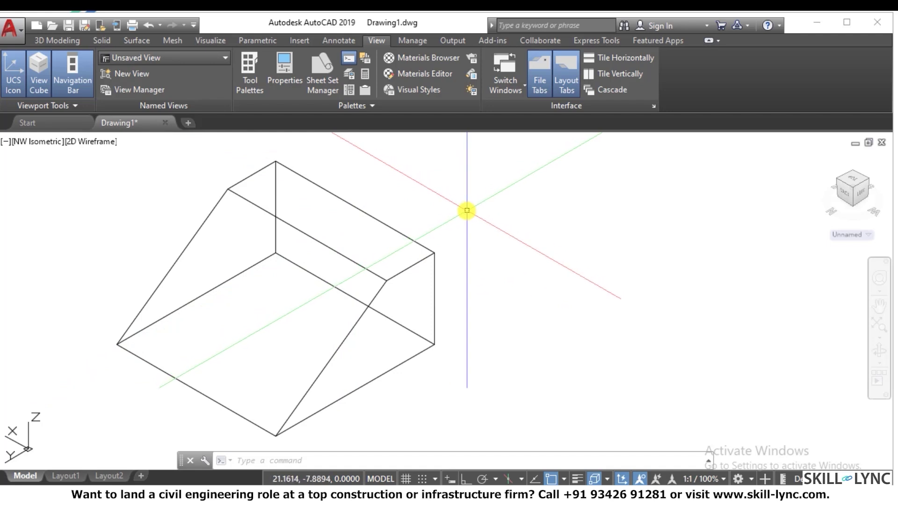
scroll(466, 211, down, 2)
scroll(467, 210, up, 2)
scroll(473, 218, down, 2)
Step: Erase the entire wedge wireframe from the drawing
click(474, 334)
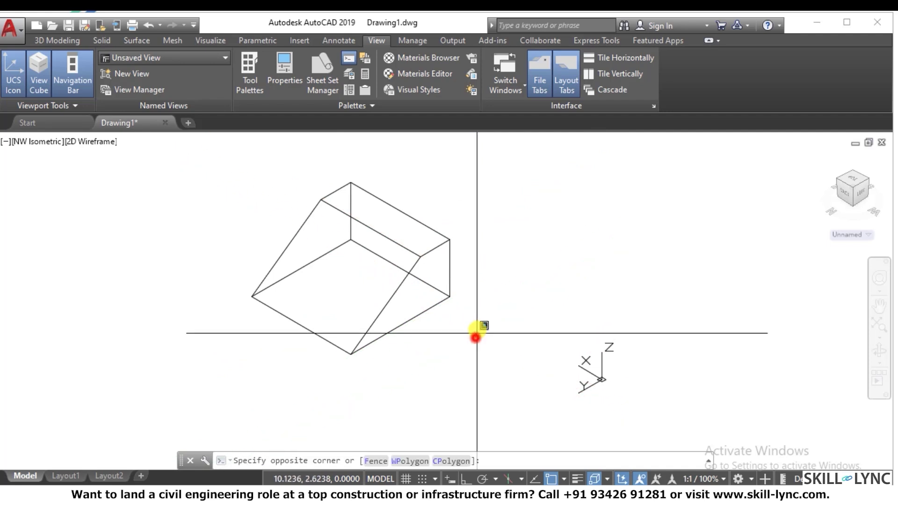
click(233, 177)
key(Delete)
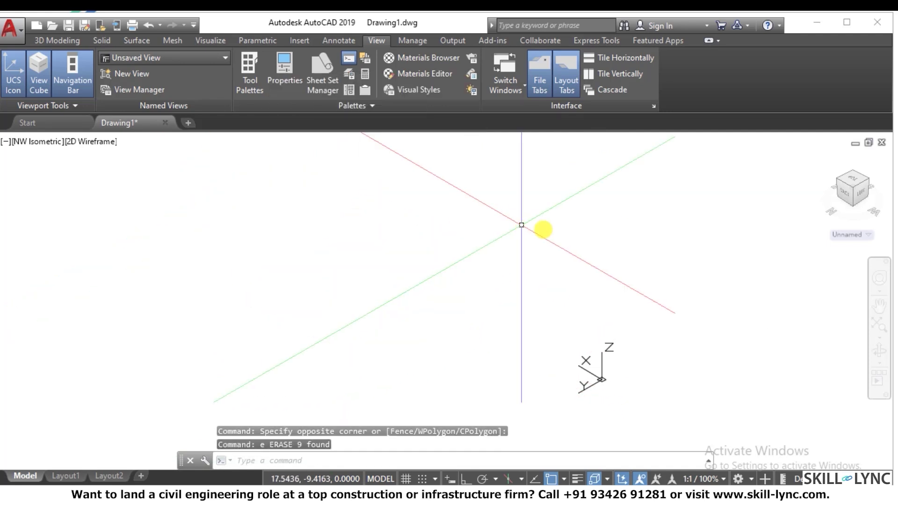
key(Escape)
key(Escape)
key(Escape)
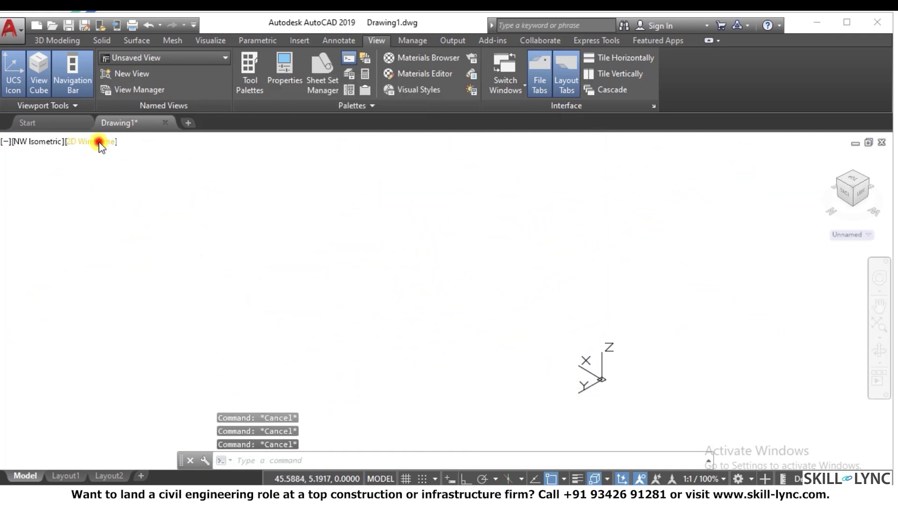
Step: Set the viewport to the 2D Wireframe visual style and the Top view
click(99, 143)
click(102, 172)
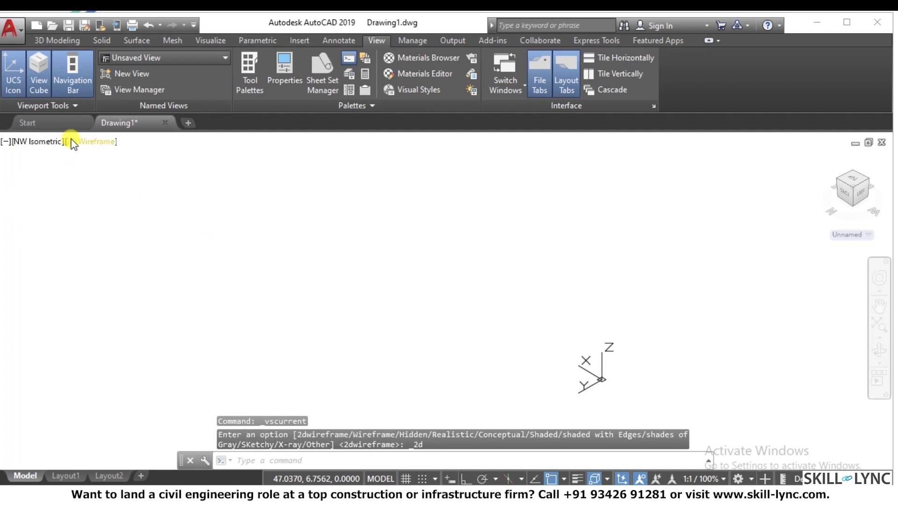
click(50, 142)
click(68, 174)
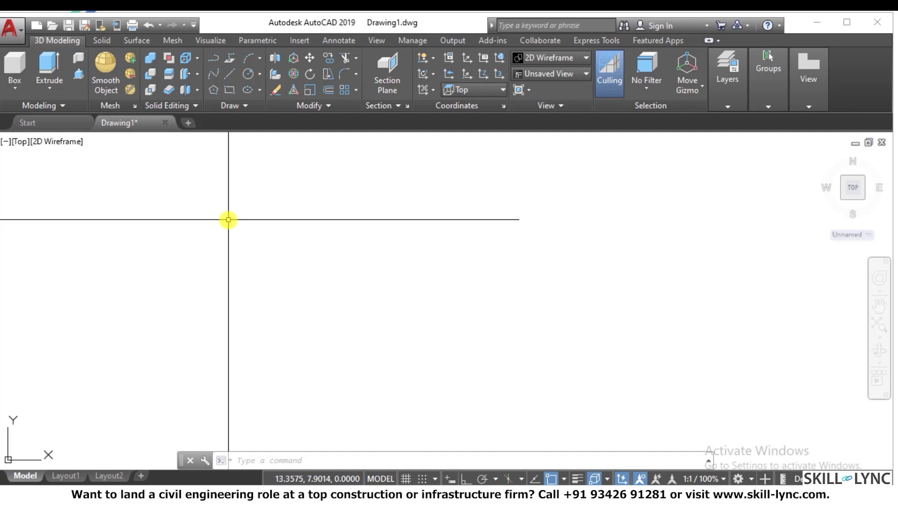
Step: Draw a three-point arc that rises to the right and bows downward, passing through about 12.6,6.4
text(a)
key(Return)
click(92, 303)
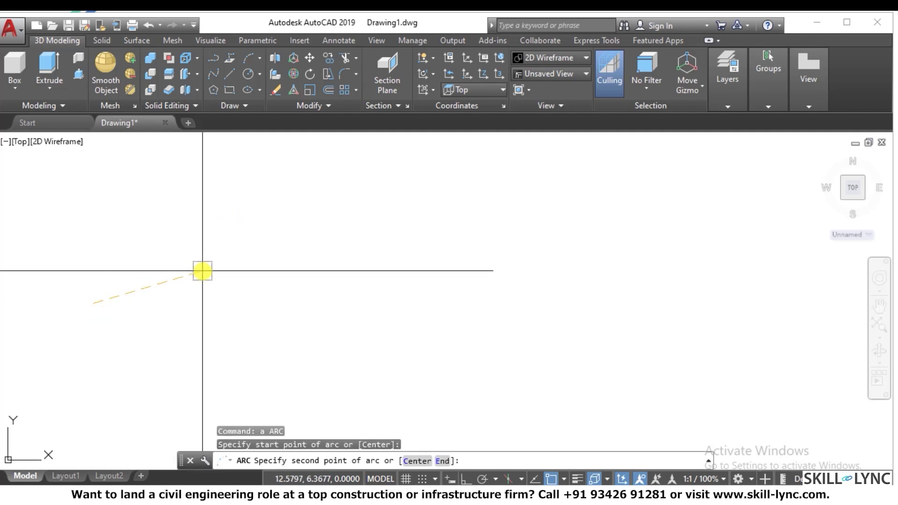
click(200, 268)
click(317, 186)
Step: Draw a second three-point arc right of the first, starting at about 18,8.3 and curving down to the left
key(Return)
click(383, 204)
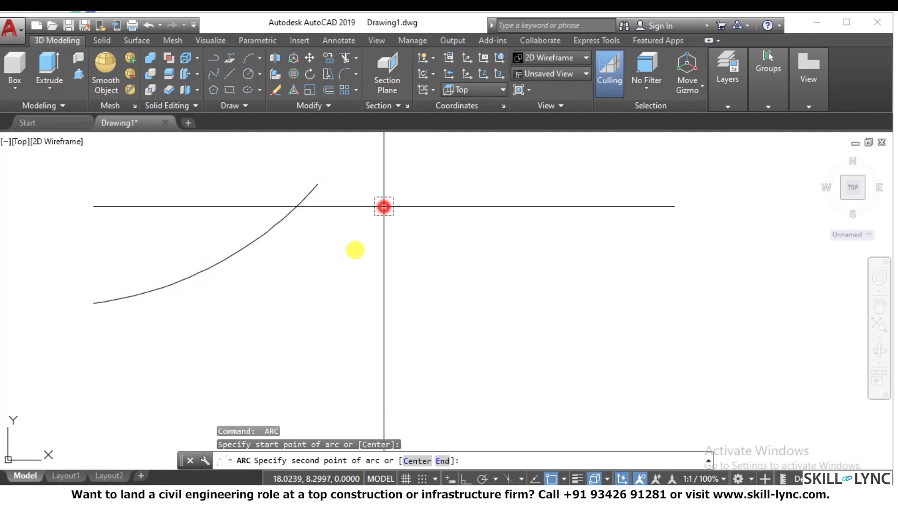
click(327, 290)
click(296, 414)
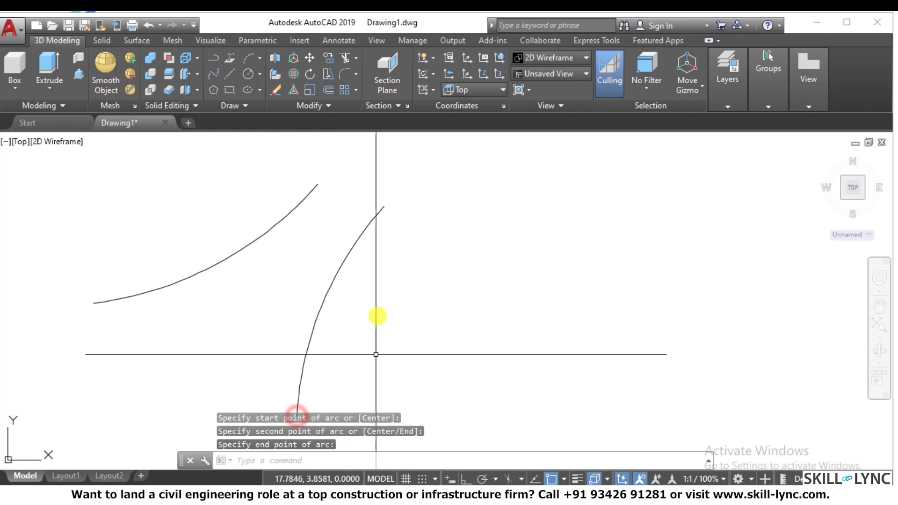
key(Escape)
mouse_move(378, 293)
middle_down()
mouse_move(419, 243)
mouse_move(424, 216)
middle_up()
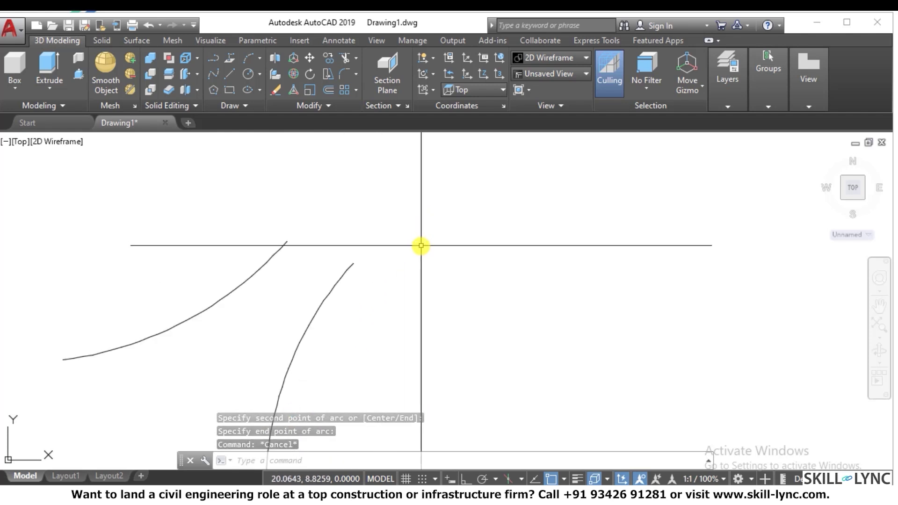
scroll(418, 256, down, 2)
scroll(357, 320, up, 2)
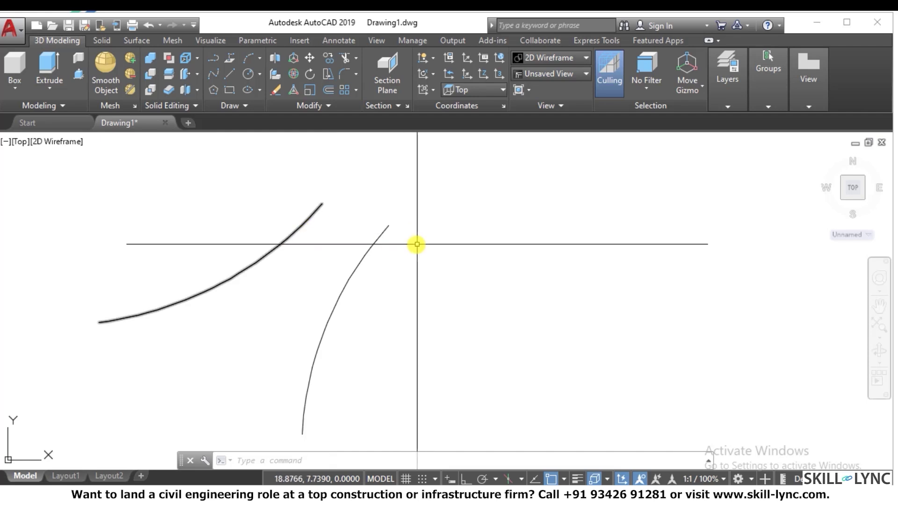
Step: Create a ruled surface with RULESURF between the two arcs, picking both near their upper ends
text(R)
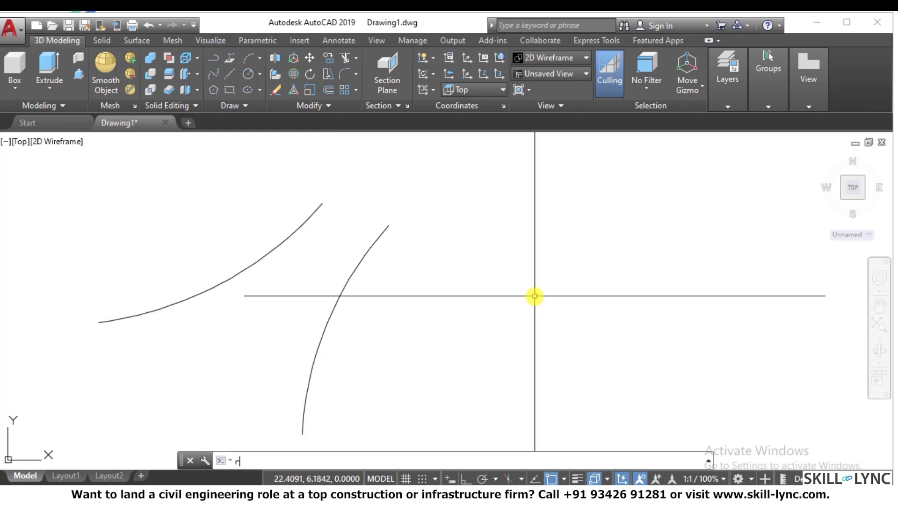
text(uLESURF)
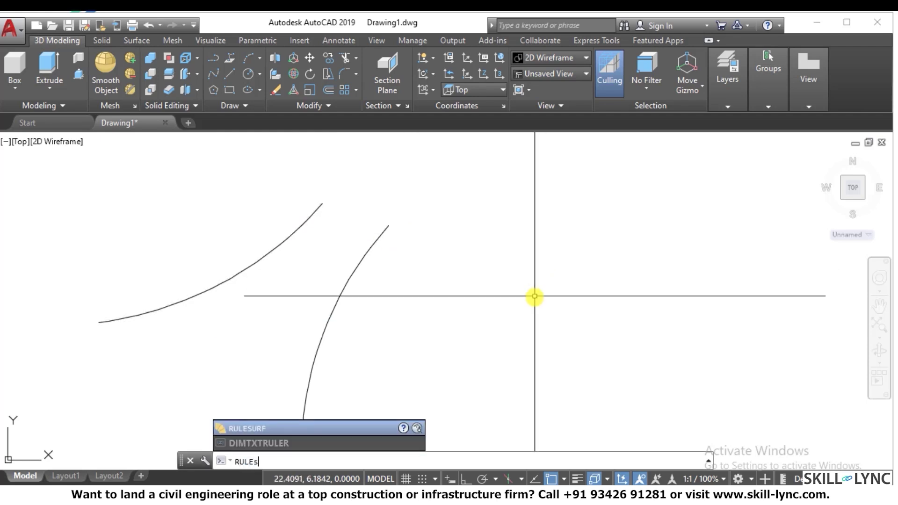
key(Return)
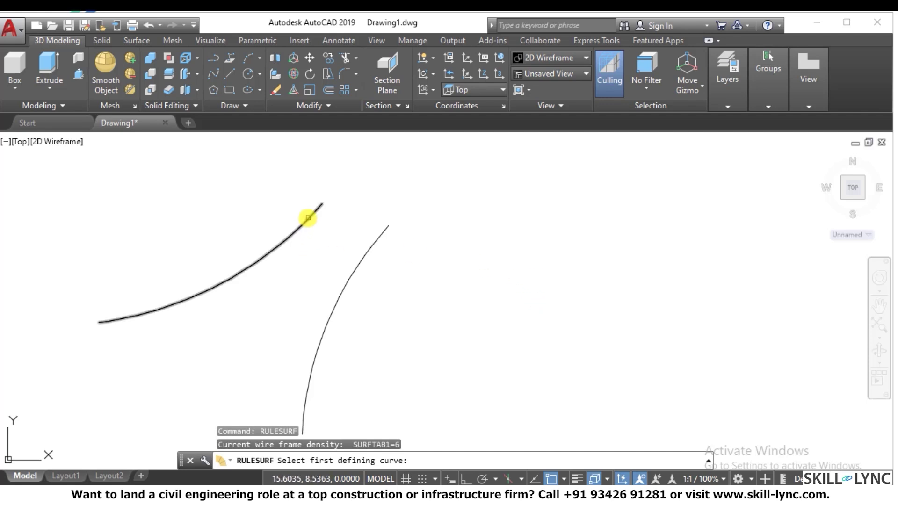
click(308, 218)
click(363, 257)
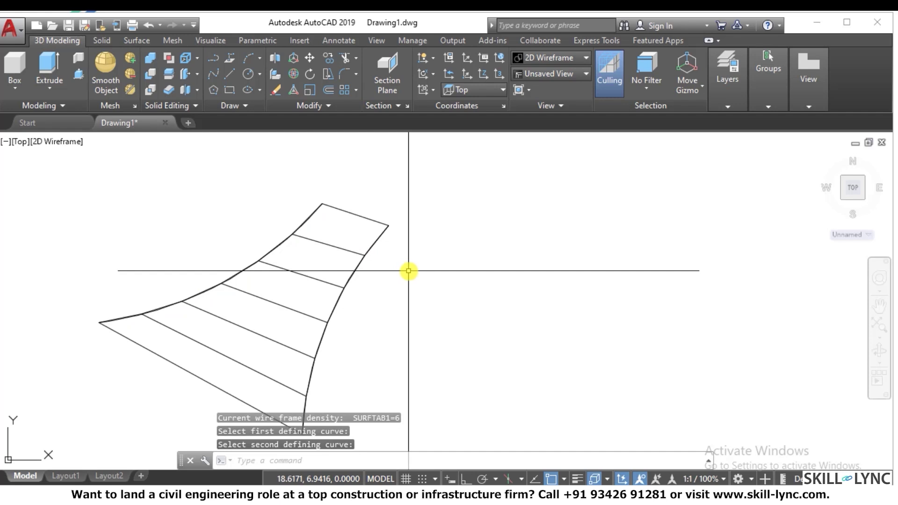
Step: Show the ruled surface in the Shaded visual style and undo that style change
click(66, 142)
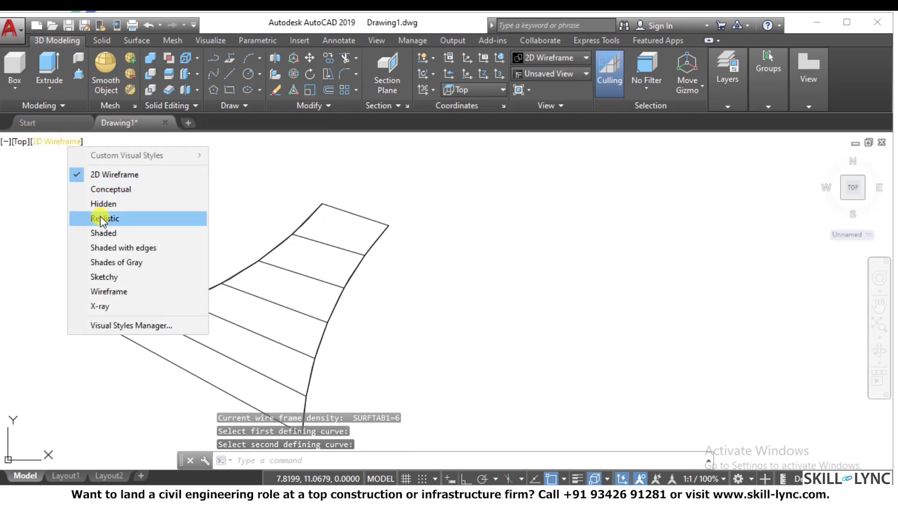
click(105, 234)
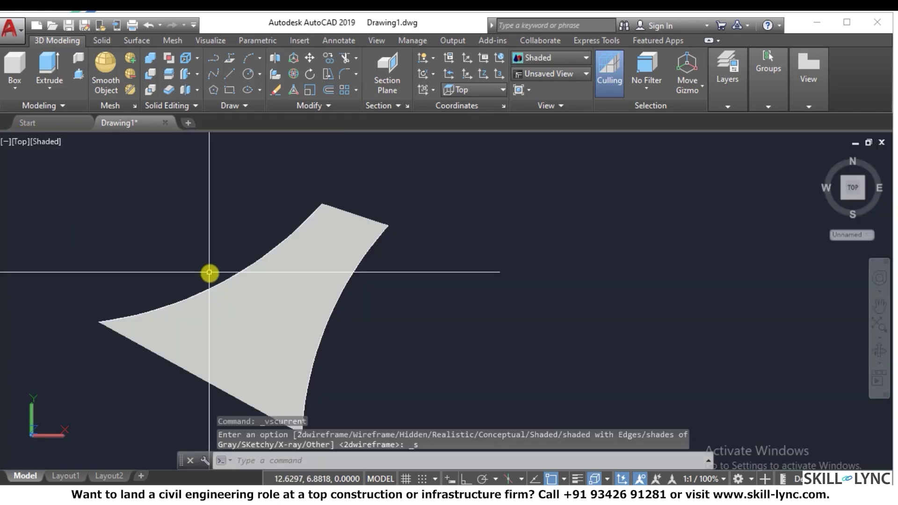
text(u)
key(Return)
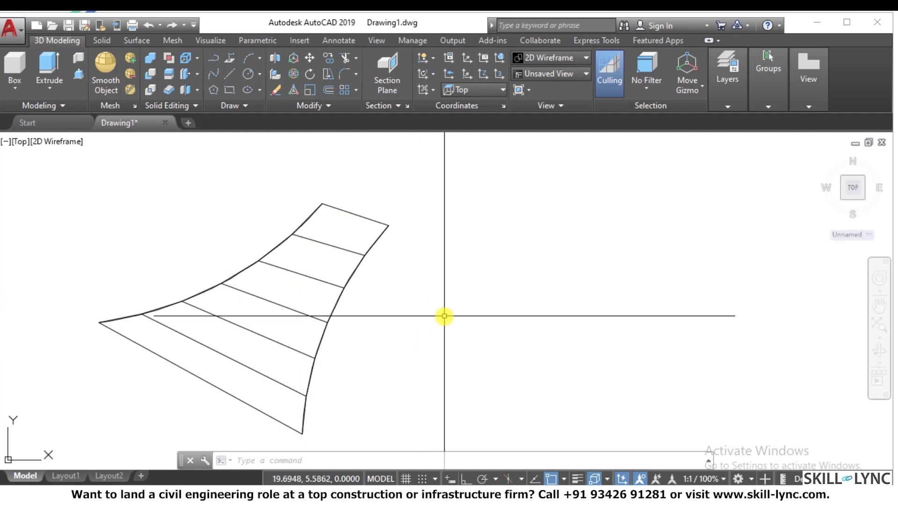
Step: Undo the ruled surface between the two arcs and set the SURFTAB1 wireframe density to 24
text(u)
key(Return)
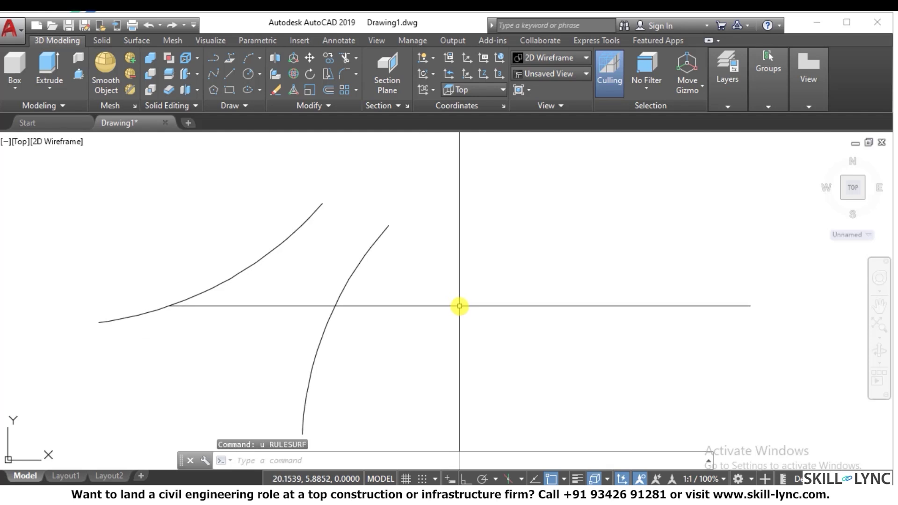
text(surftab1)
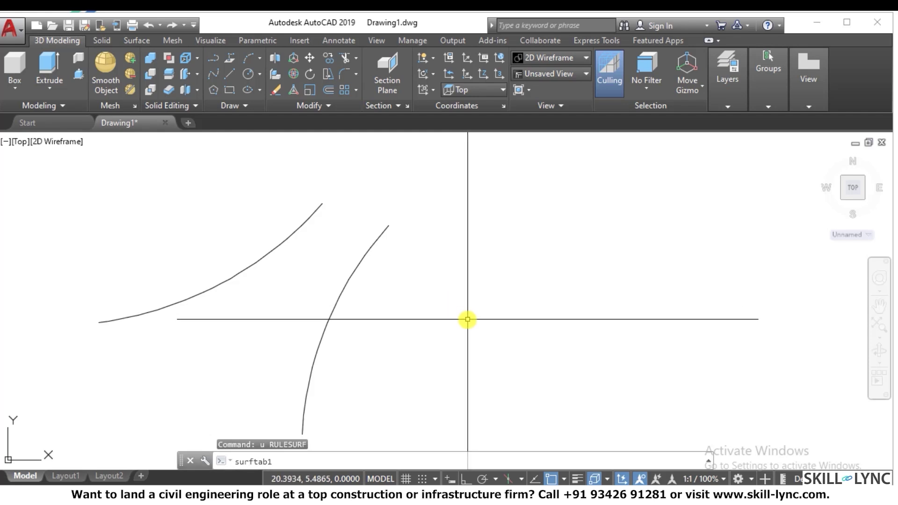
key(Return)
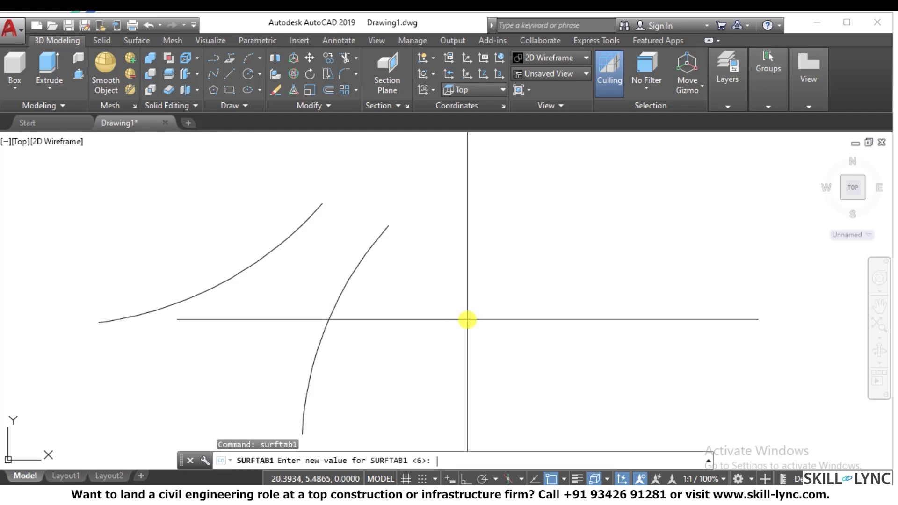
key(Return)
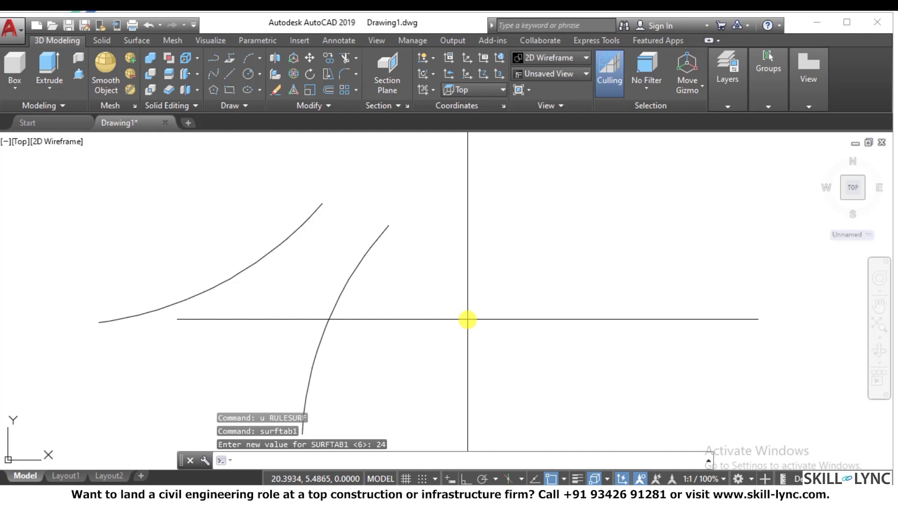
Step: Raise the SURFTAB1 density in turn to 40, 100, 300 and 1000
key(Return)
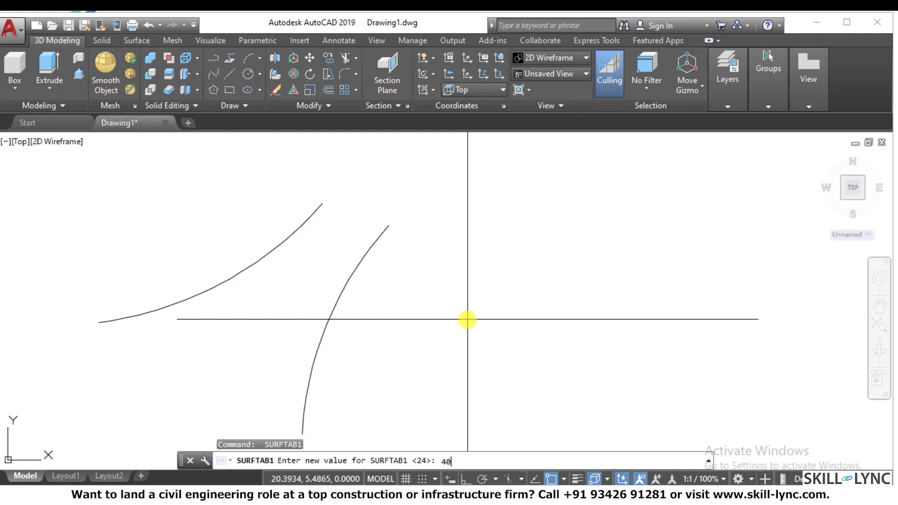
key(Return)
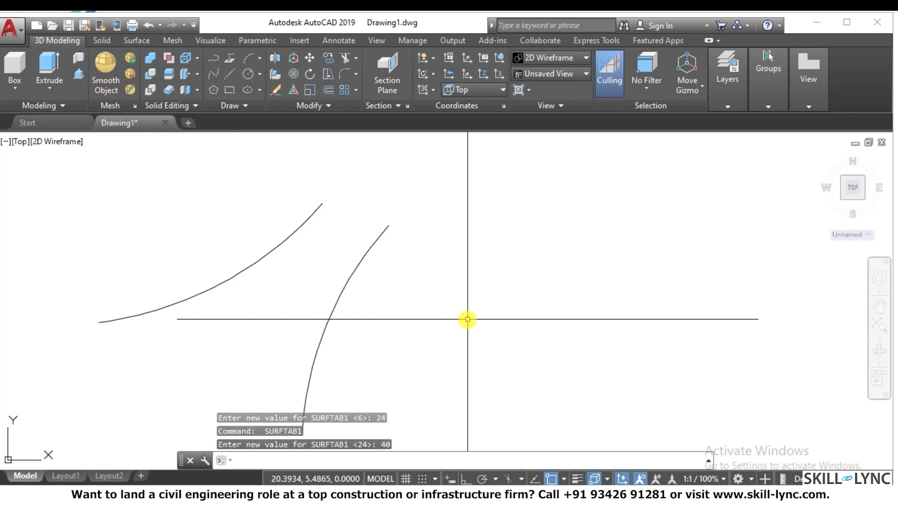
key(Return)
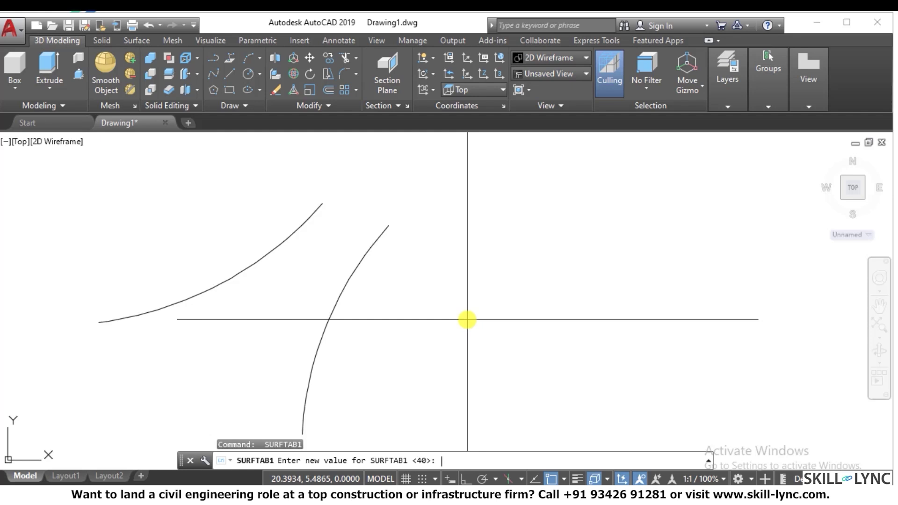
text(100)
key(Return)
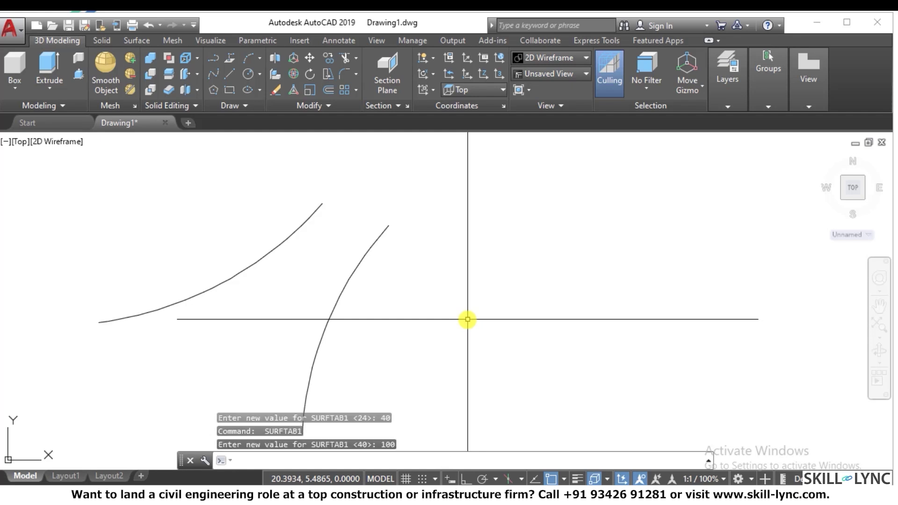
key(Return)
key(Return)
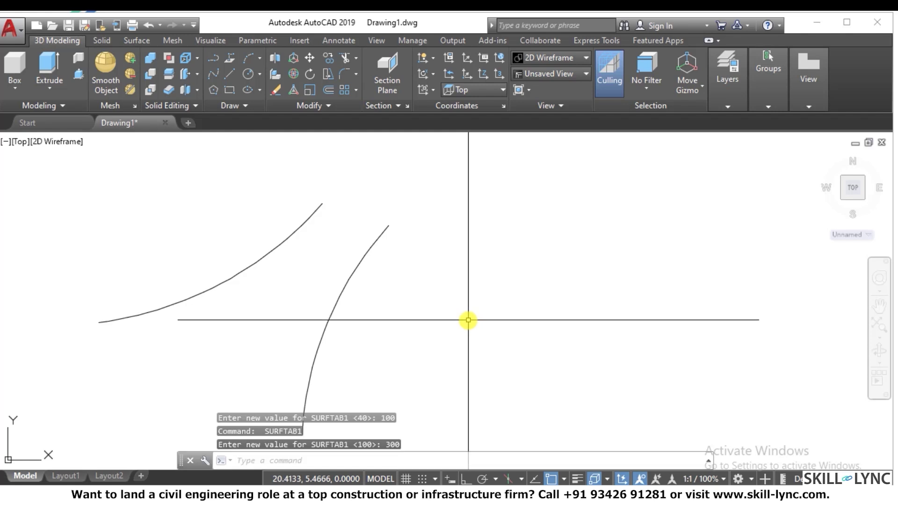
key(Return)
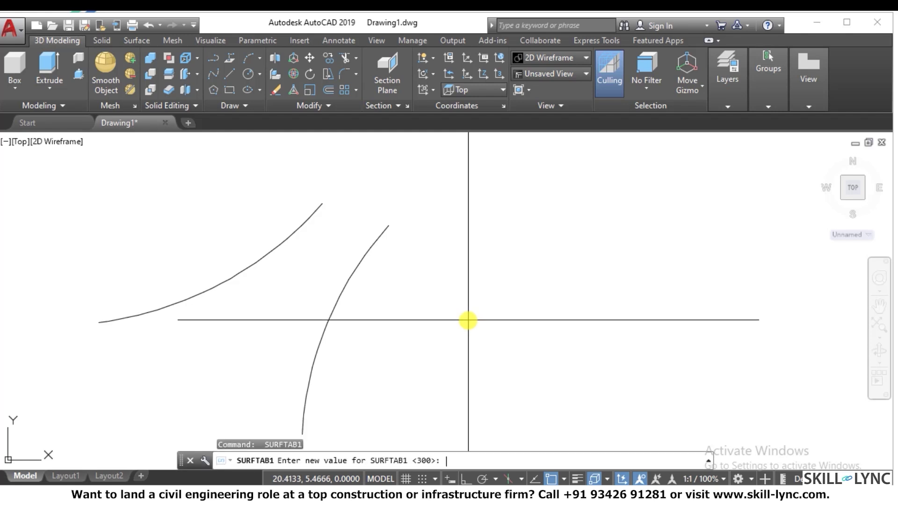
key(Return)
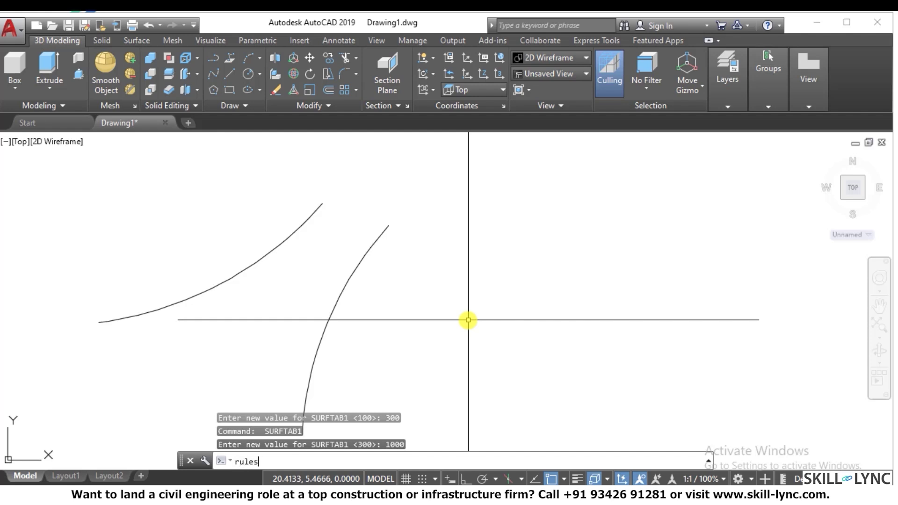
Step: Create a ruled surface with RULESURF between the two arcs at density 1000 and inspect its dense lines up close
text(f)
key(Return)
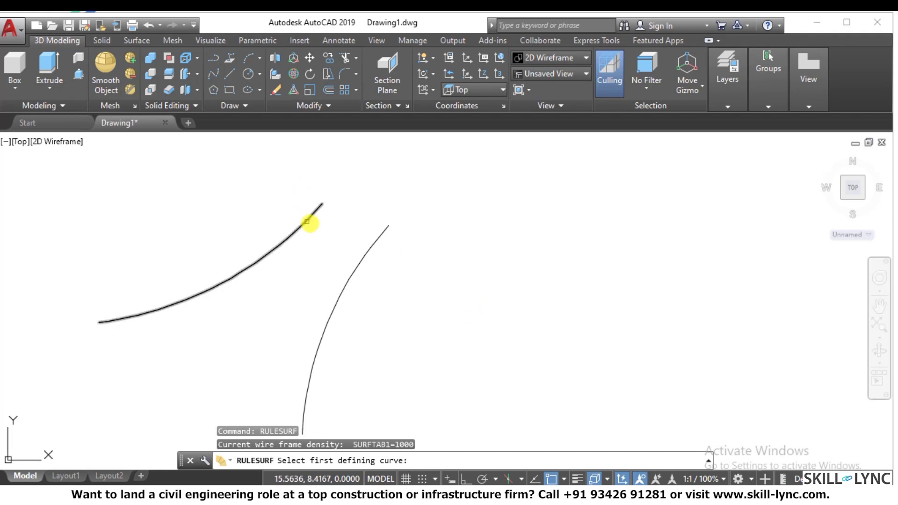
click(316, 215)
click(377, 236)
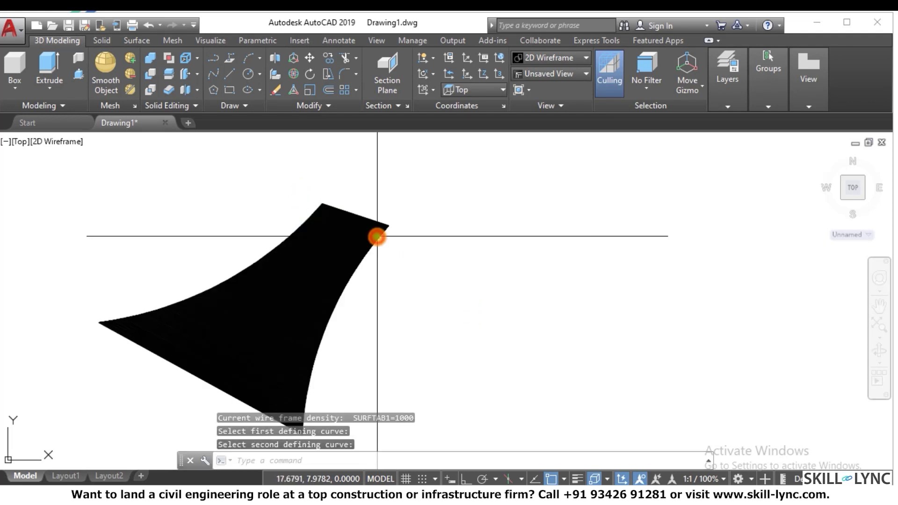
scroll(368, 222, up, 6)
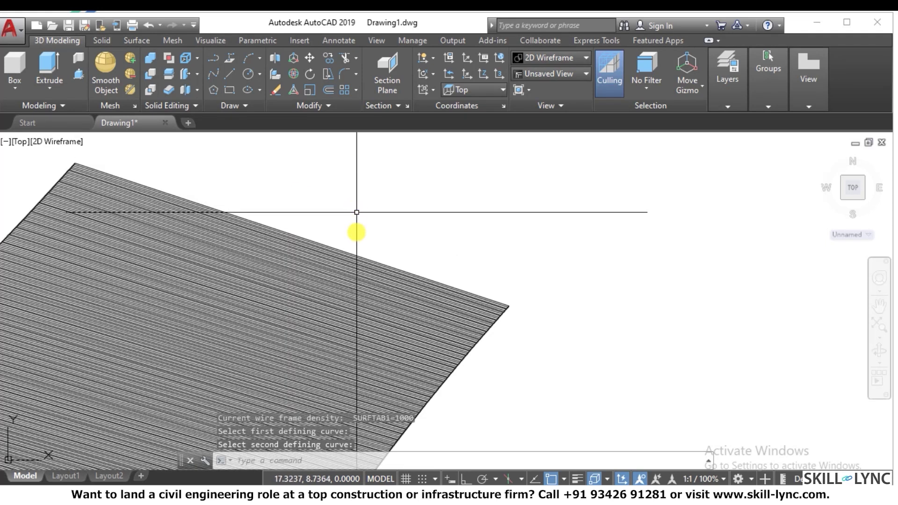
scroll(357, 243, down, 5)
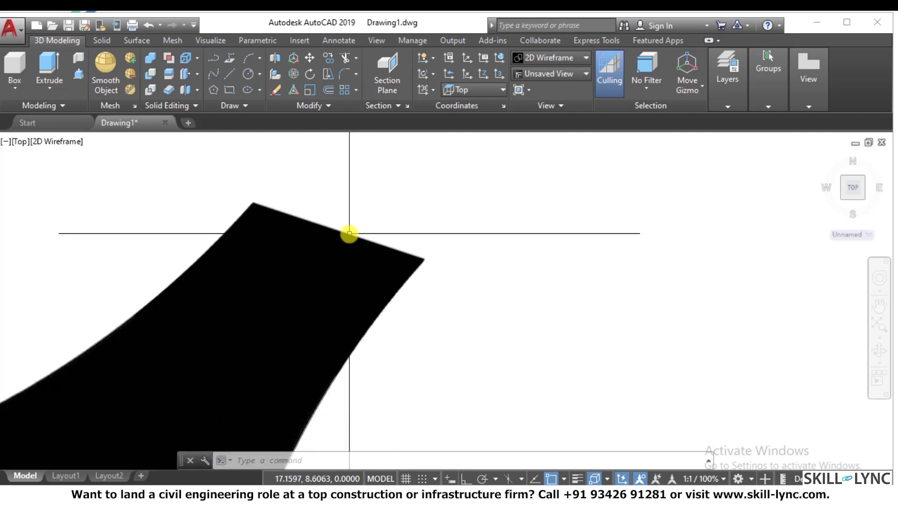
Step: Undo the density-1000 ruled surface and set SURFTAB1 to 10
text(u)
key(Return)
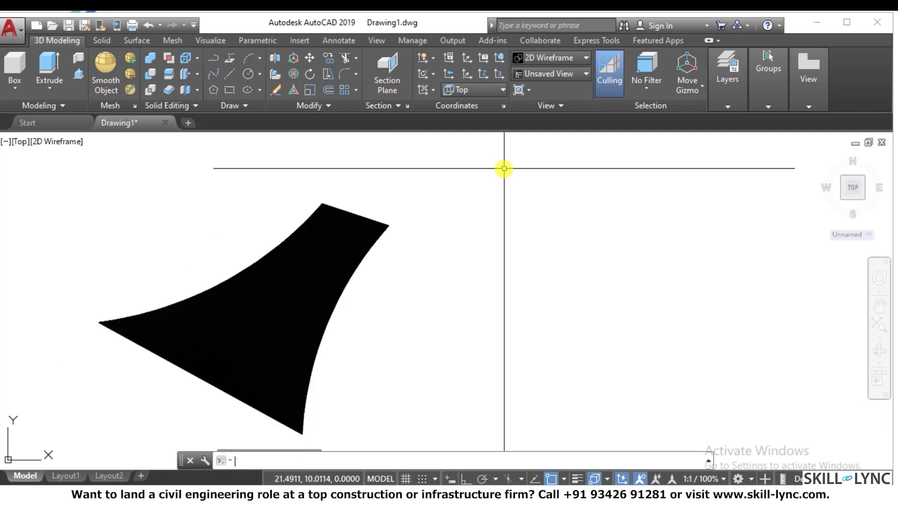
text(u)
key(Return)
key(Escape)
text(r)
key(Escape)
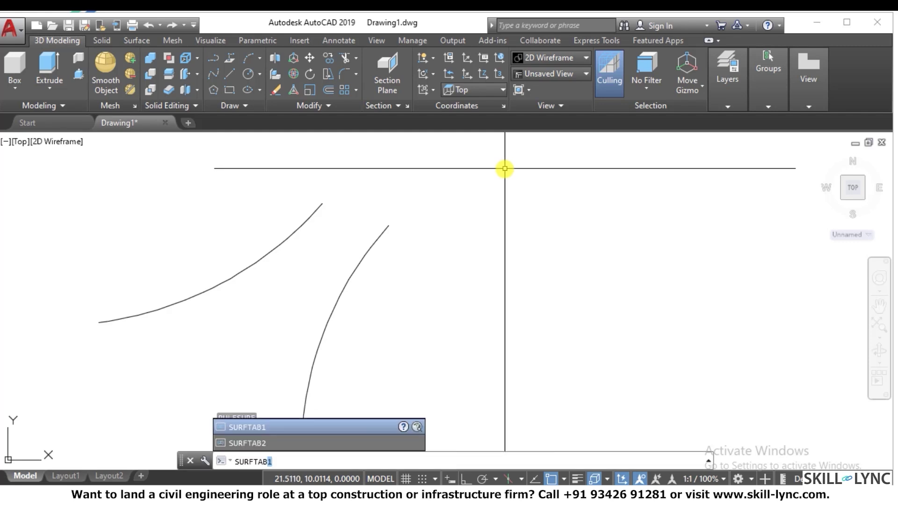
key(Return)
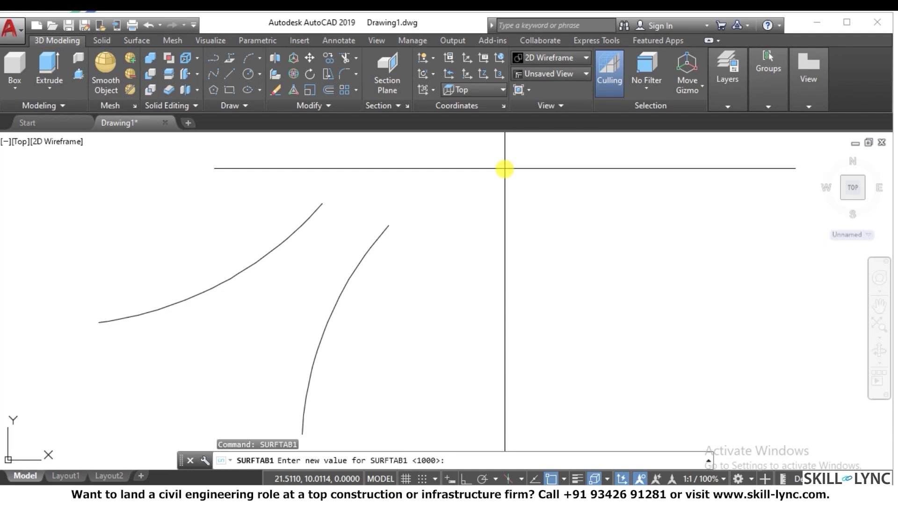
key(Return)
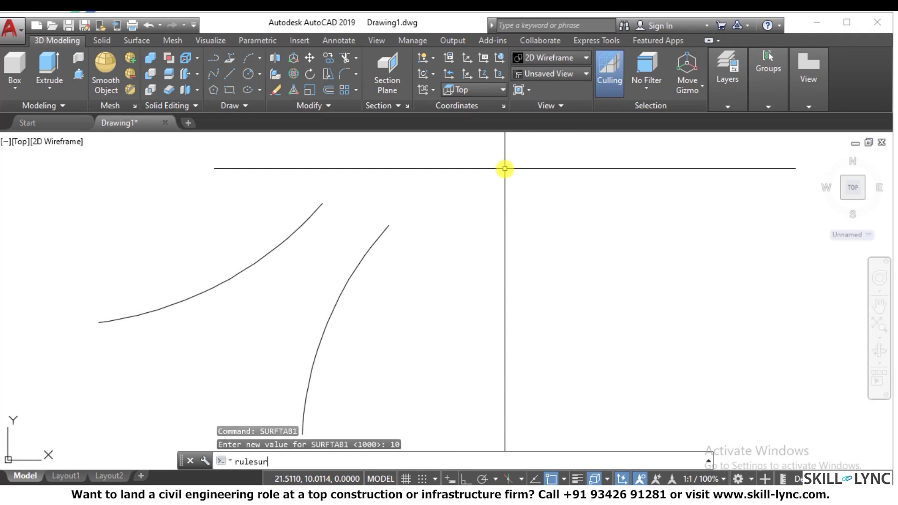
Step: Create a ruled surface between the two arcs at density 10, picking both near their upper ends
text(rulesurf)
key(Return)
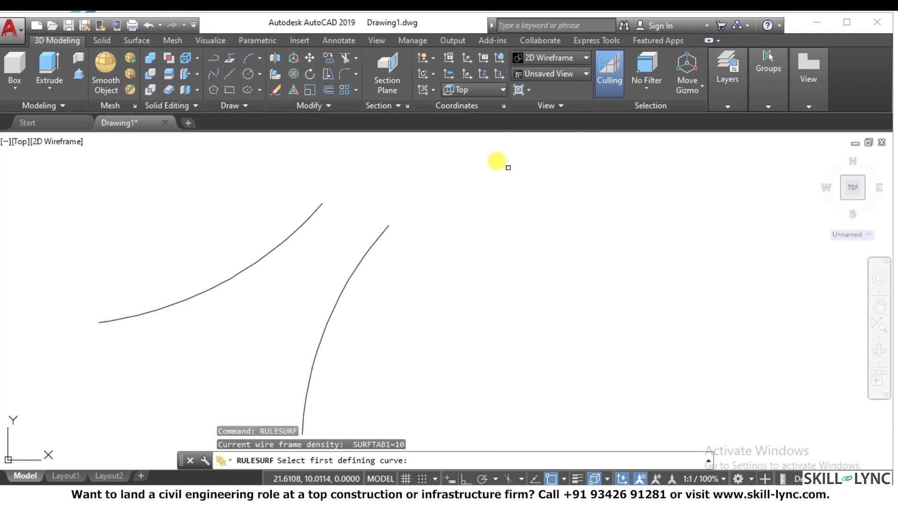
click(316, 209)
click(381, 234)
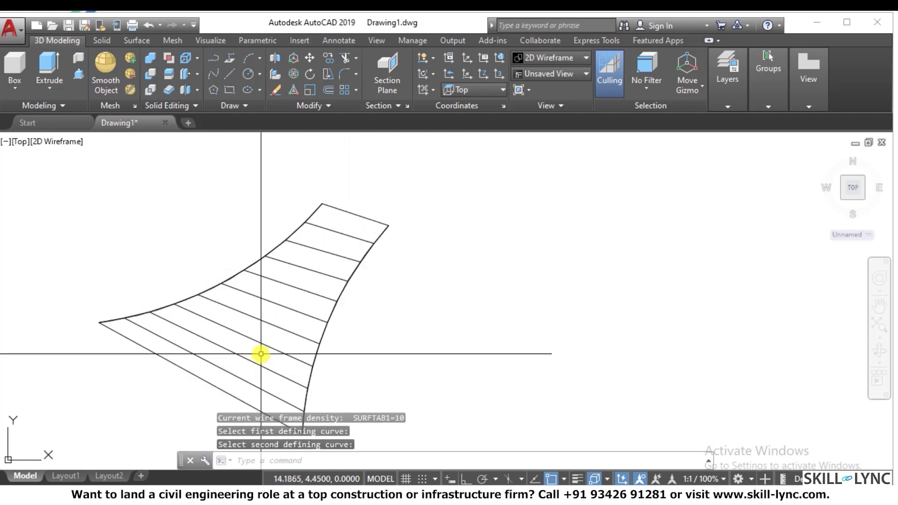
Step: Undo the density-10 ruled surface and set SURFTAB1 to 30
text(u)
key(Return)
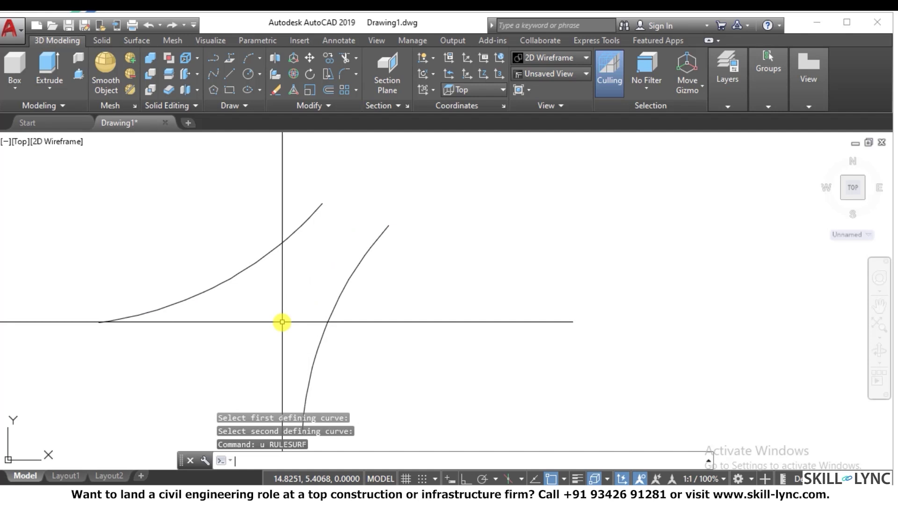
text(surftab1)
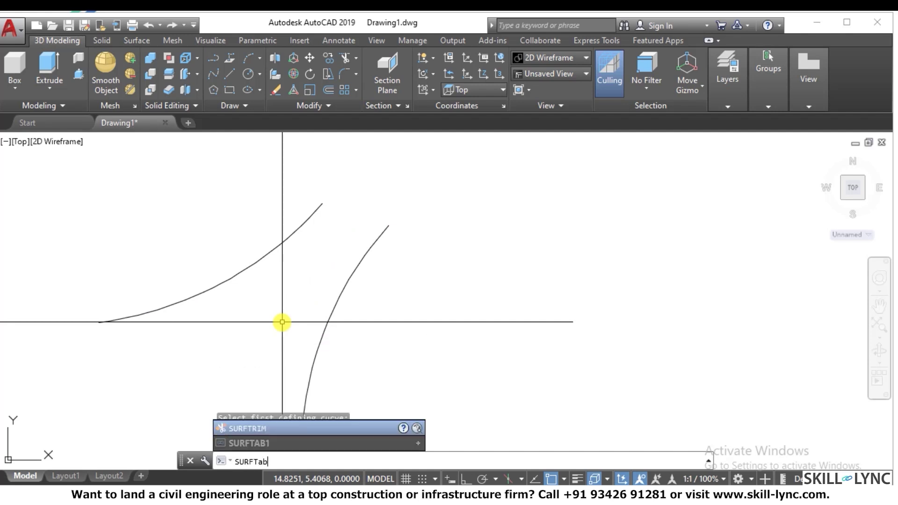
key(Return)
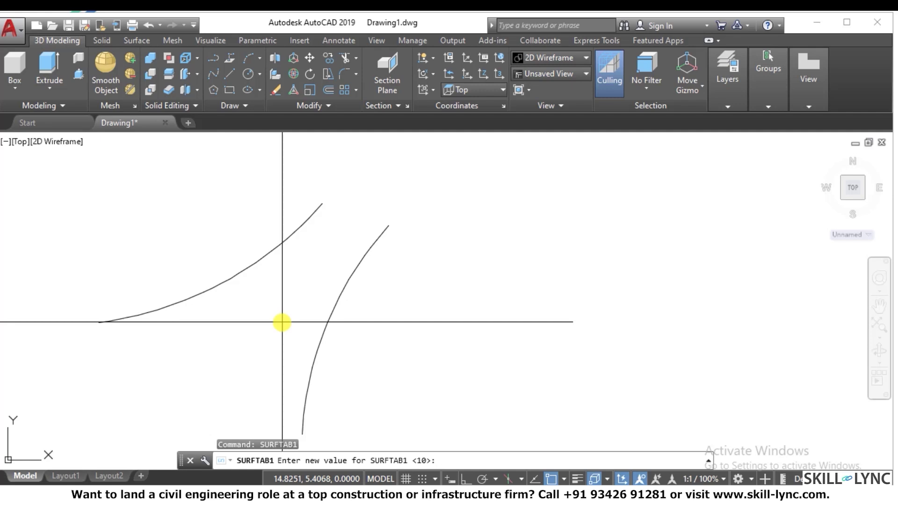
text(30)
key(Return)
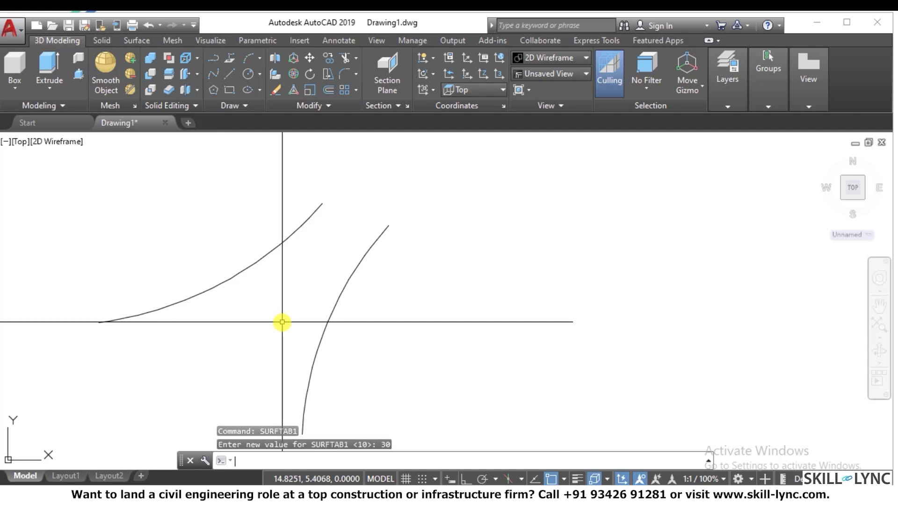
Step: Create a ruled surface with RULESURF between the two arcs at density 30, picking both near their upper ends
text(rulesurf)
key(Return)
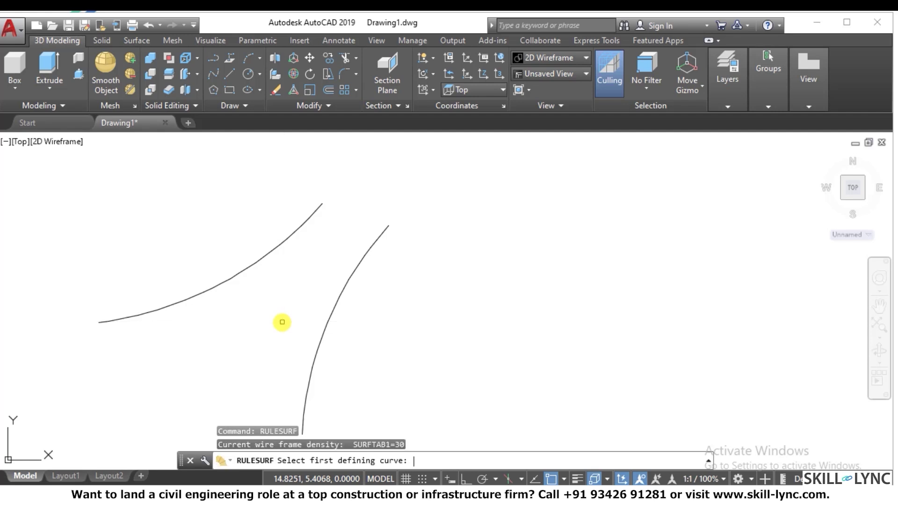
click(314, 214)
click(367, 248)
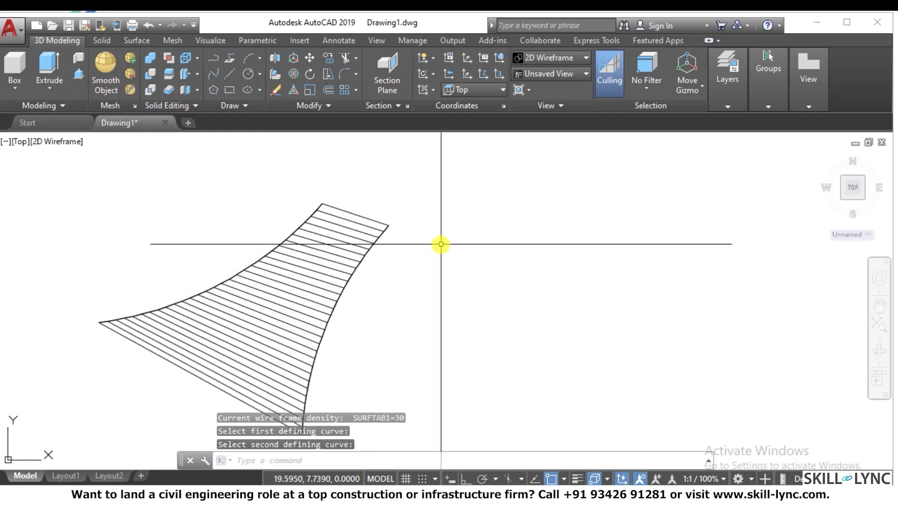
scroll(451, 257, up, 2)
scroll(449, 257, down, 4)
scroll(449, 253, up, 2)
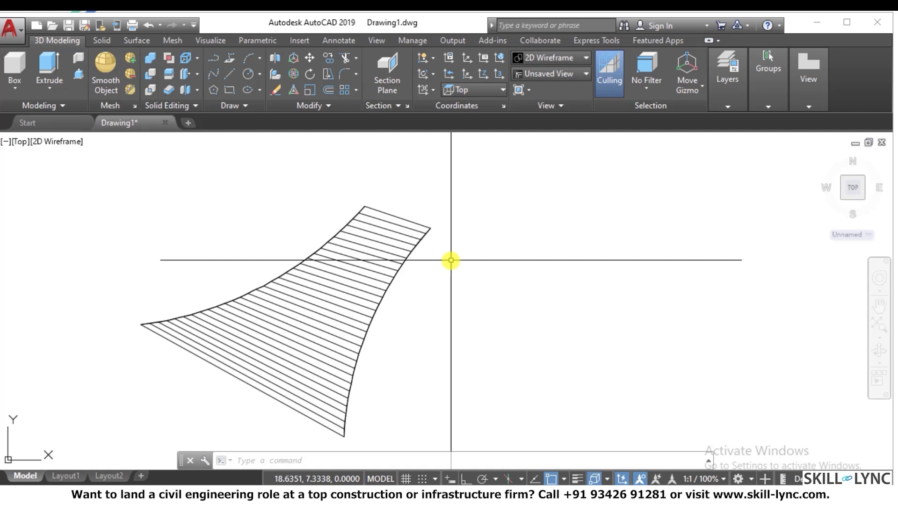
Step: Erase the ruled surface together with both arcs
click(463, 299)
click(275, 221)
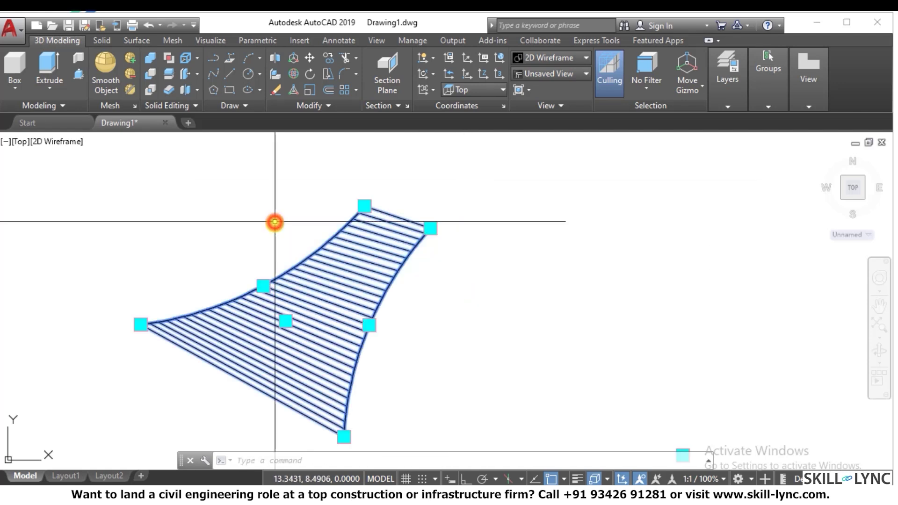
text(e)
key(Return)
Step: Turn Ortho on and draw a horizontal line rightward, ending at about 22.7,3.2
text(l)
key(Return)
click(255, 398)
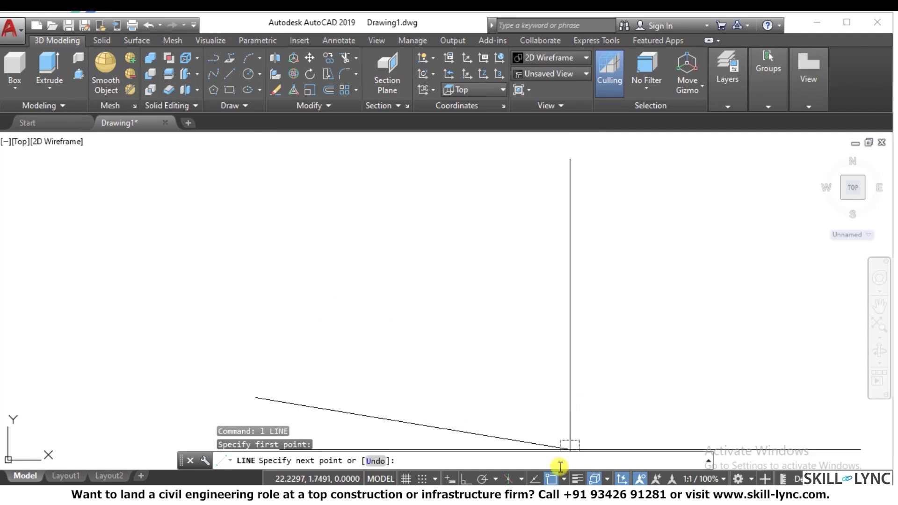
click(466, 479)
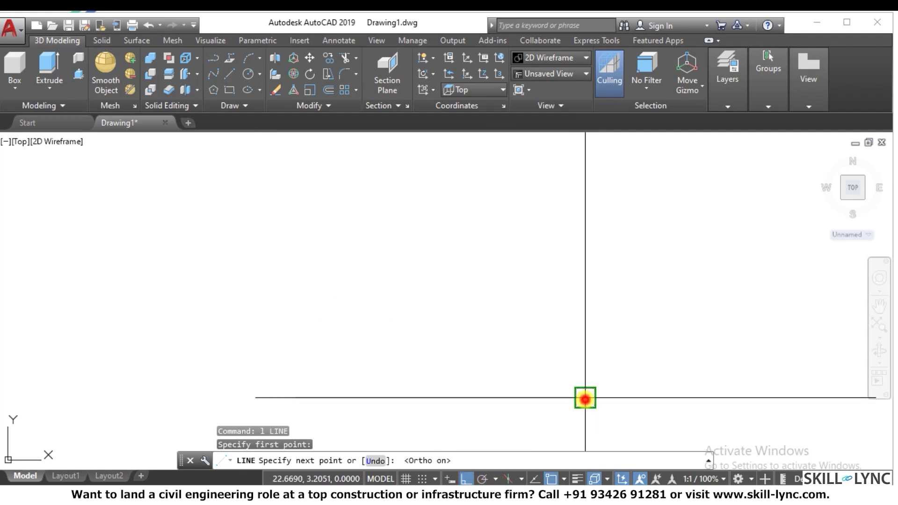
click(585, 397)
key(Escape)
Step: Draw a three-point arc that sags downward above the horizontal line, slightly wider than the line
text(a)
key(Return)
click(256, 243)
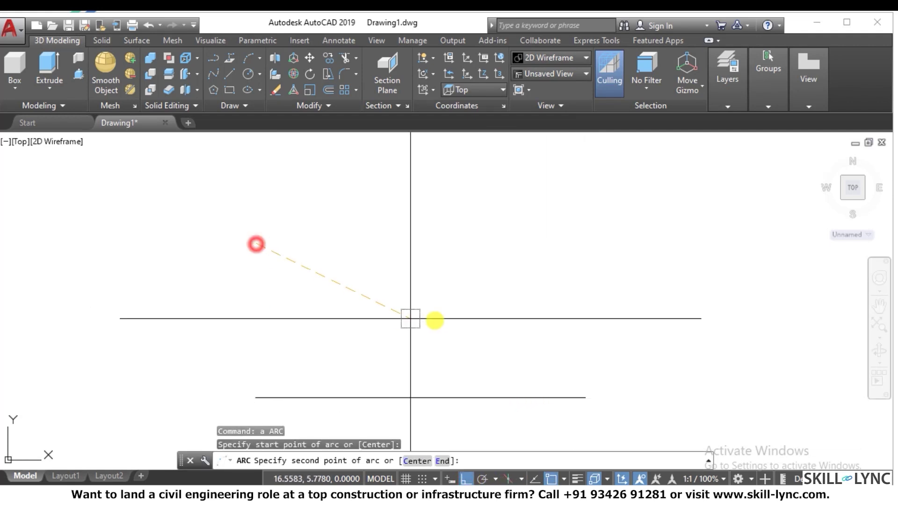
click(446, 322)
click(632, 225)
key(Escape)
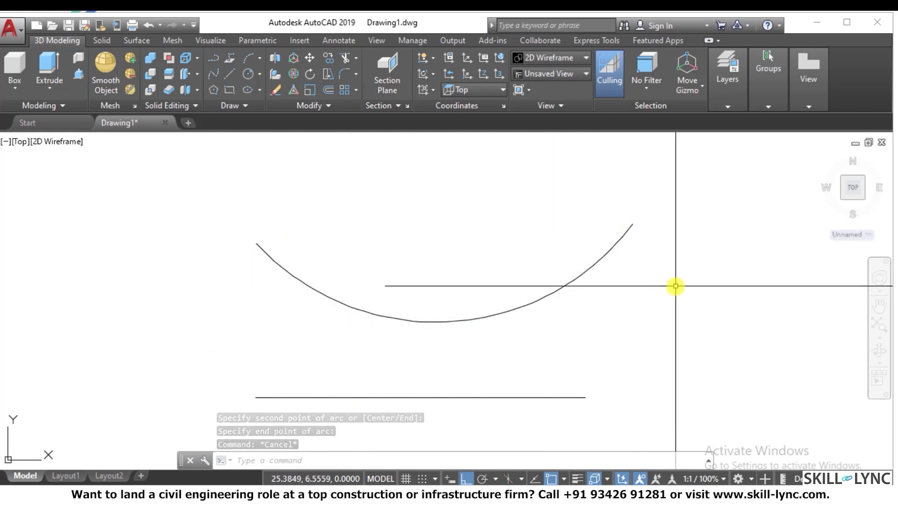
text(surftab1)
key(Return)
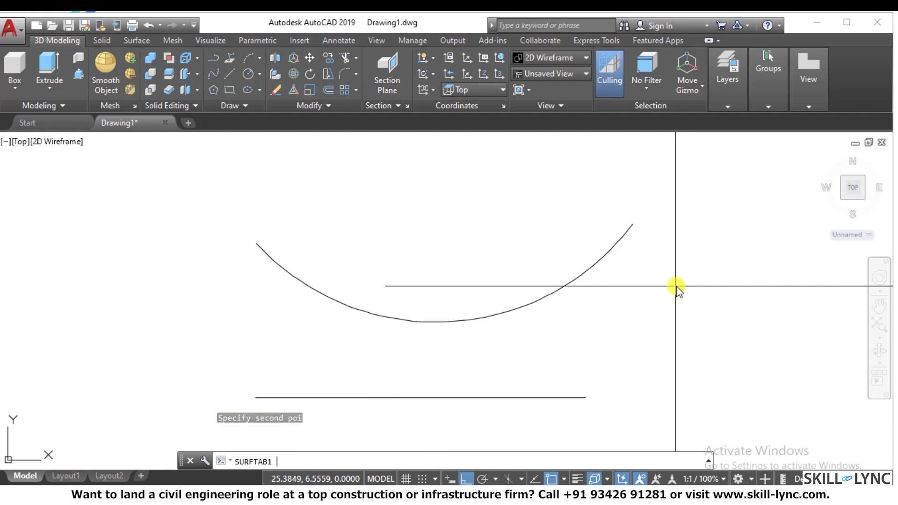
key(Escape)
key(Escape)
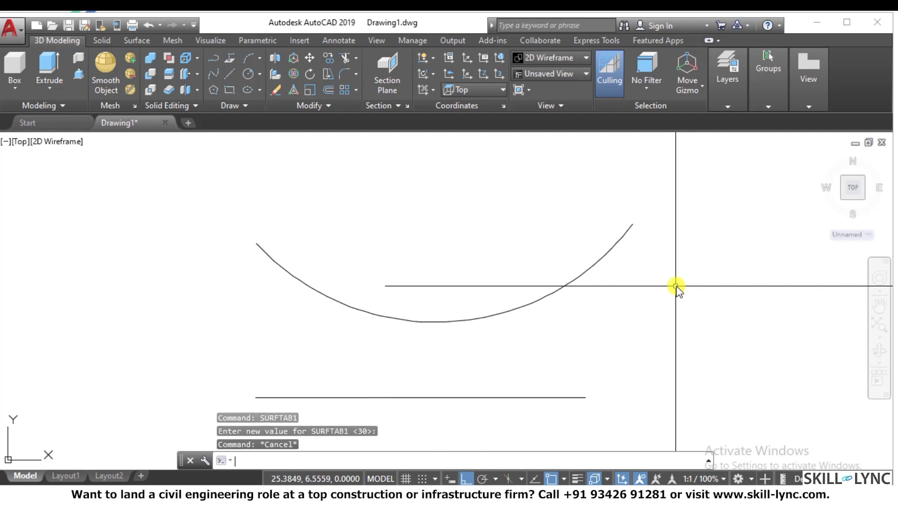
Step: Create a ruled surface with RULESURF between the arc and the line, picking both near their left ends
text(r)
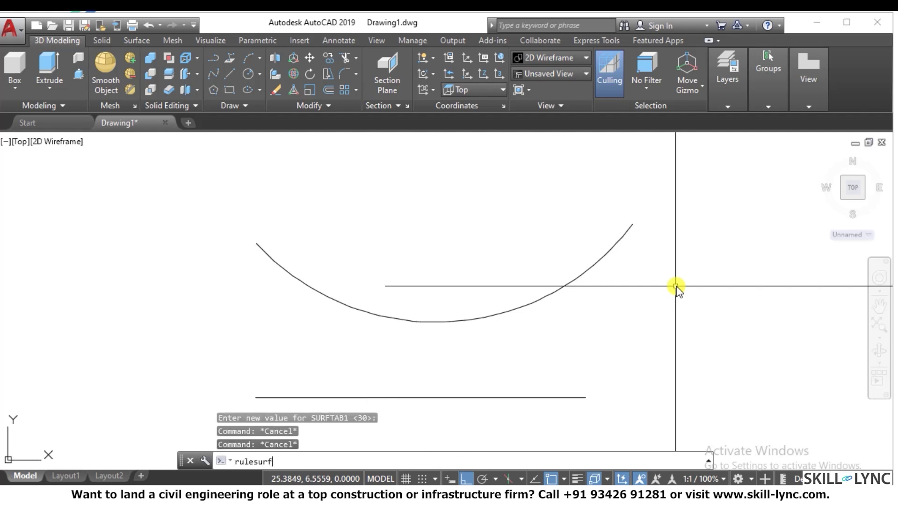
text(ulesurf)
key(Return)
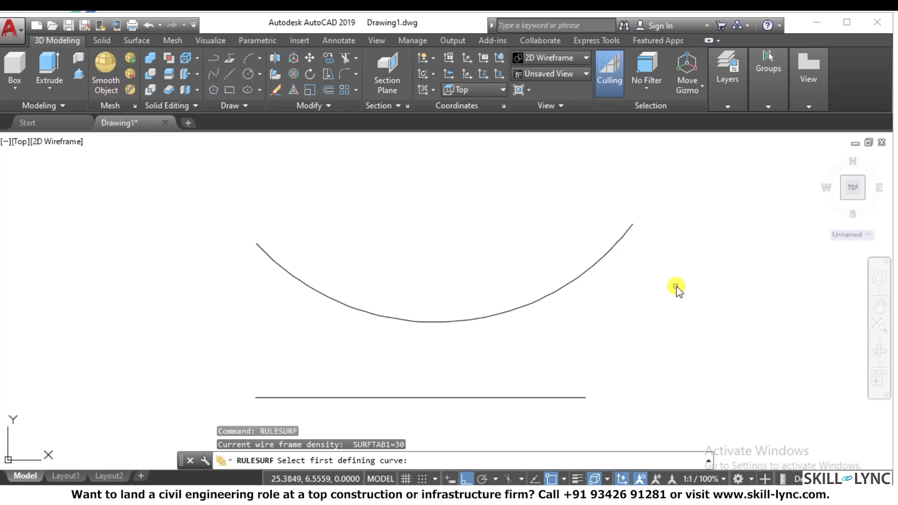
click(265, 250)
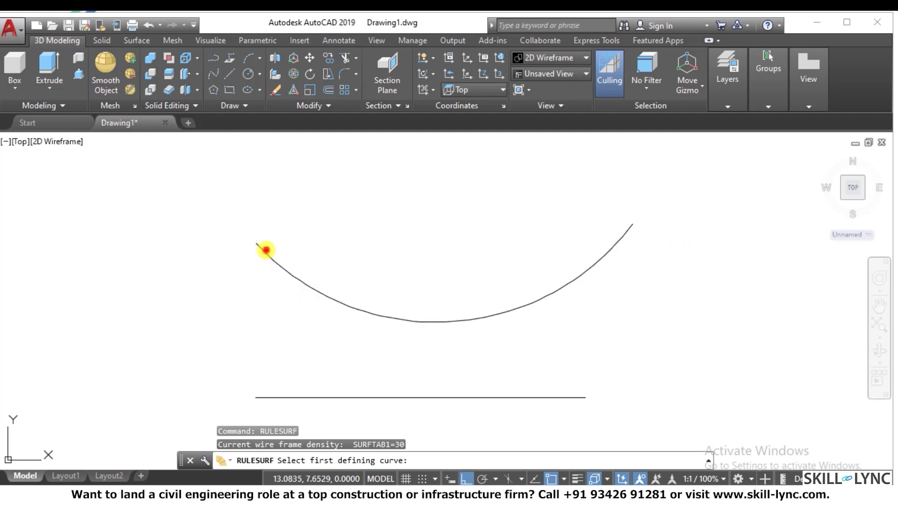
click(275, 398)
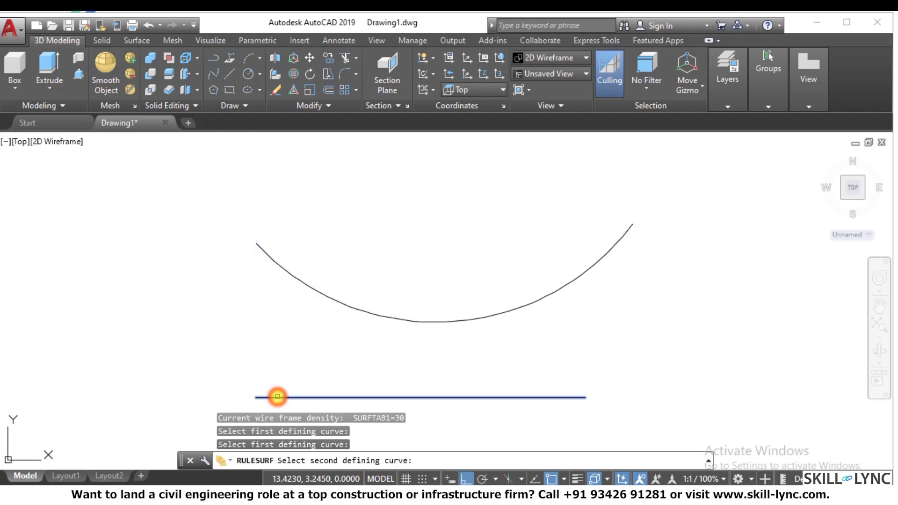
click(268, 254)
Step: Set the visual style to Shaded to view the ruled surface
scroll(388, 277, down, 4)
scroll(483, 256, up, 4)
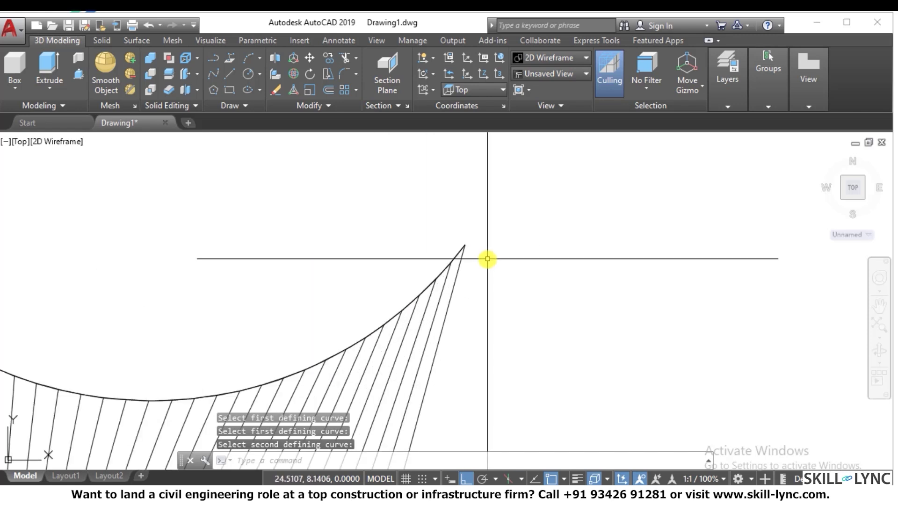
click(70, 142)
click(110, 233)
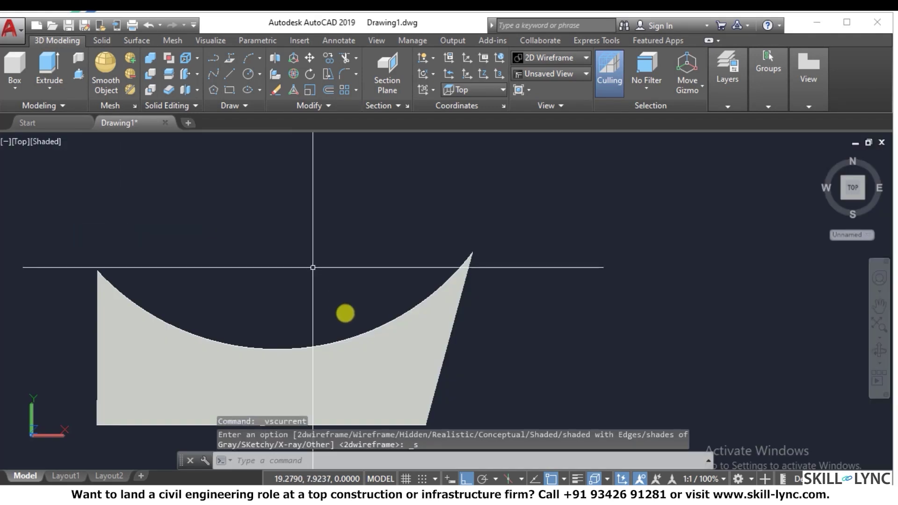
Step: Erase the ruled surface together with the arc, leaving the horizontal line
click(484, 351)
click(327, 303)
text(e)
key(Return)
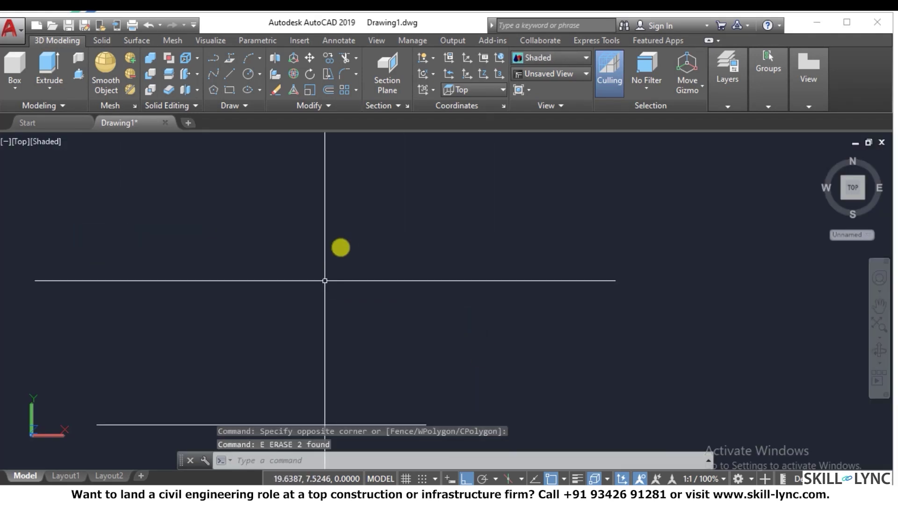
key(Escape)
Step: Erase the remaining horizontal line with a crossing selection
scroll(255, 334, up, 2)
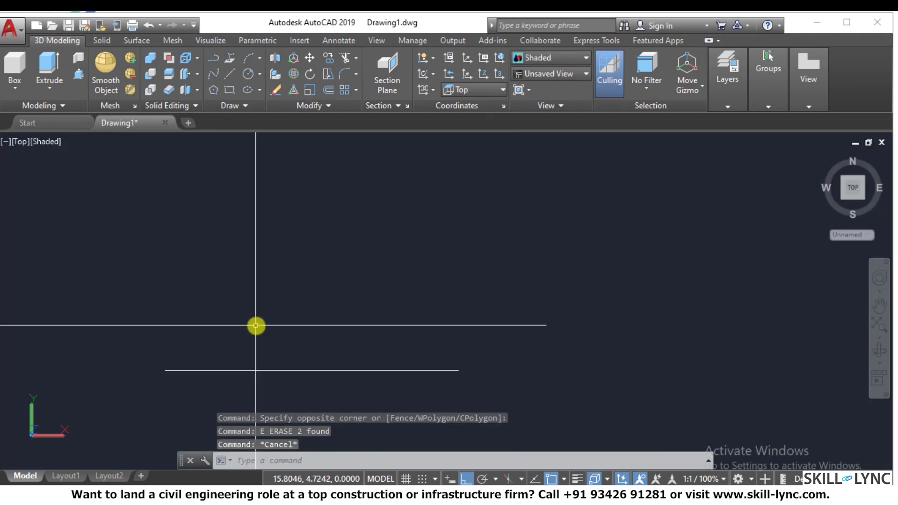
click(332, 357)
click(286, 397)
key(Escape)
click(344, 344)
click(294, 388)
text(e)
key(Return)
key(Escape)
key(Escape)
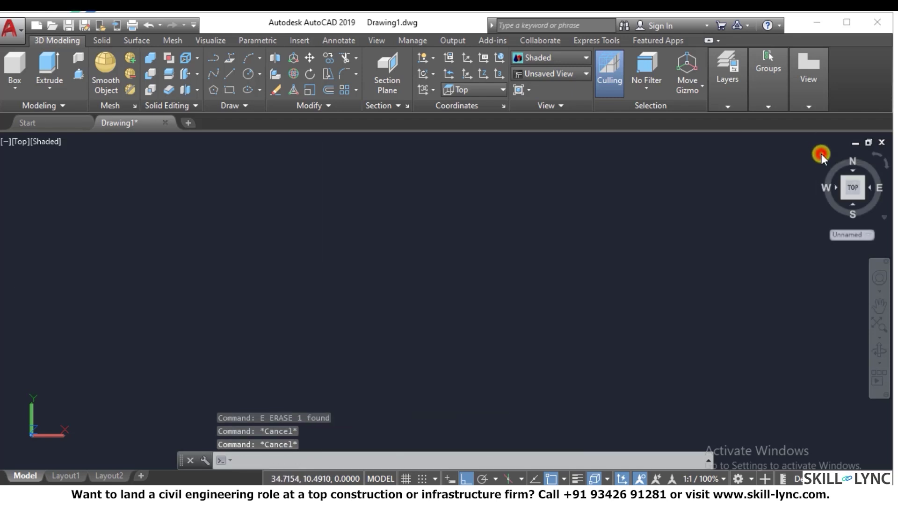
Step: Switch to the SW Isometric view and set the visual style to 2D Wireframe
click(821, 156)
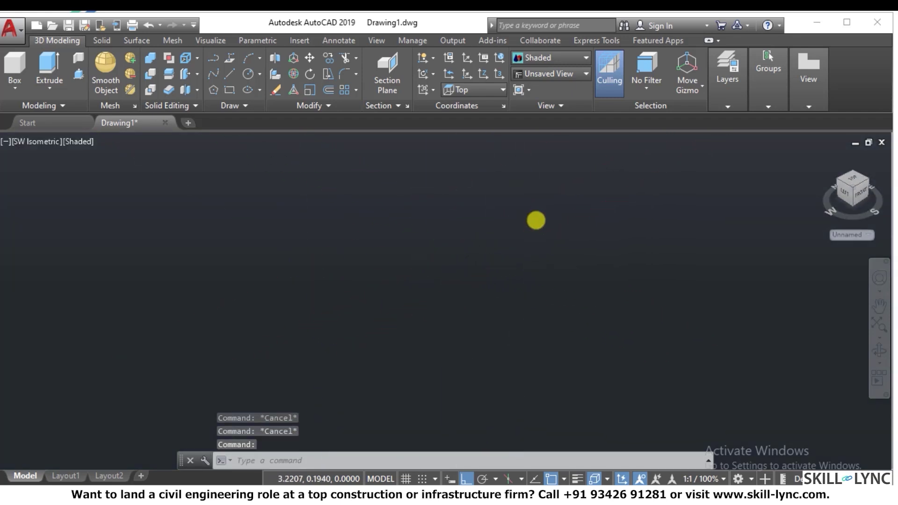
click(49, 141)
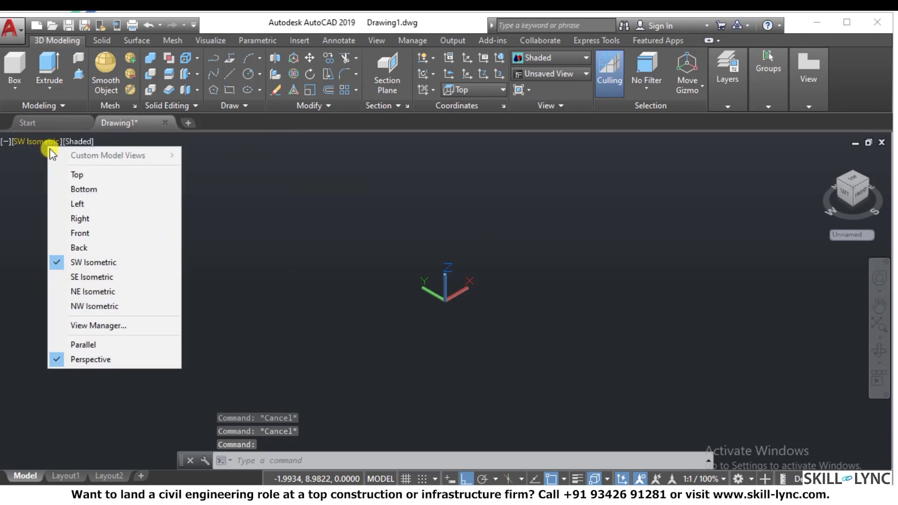
click(84, 141)
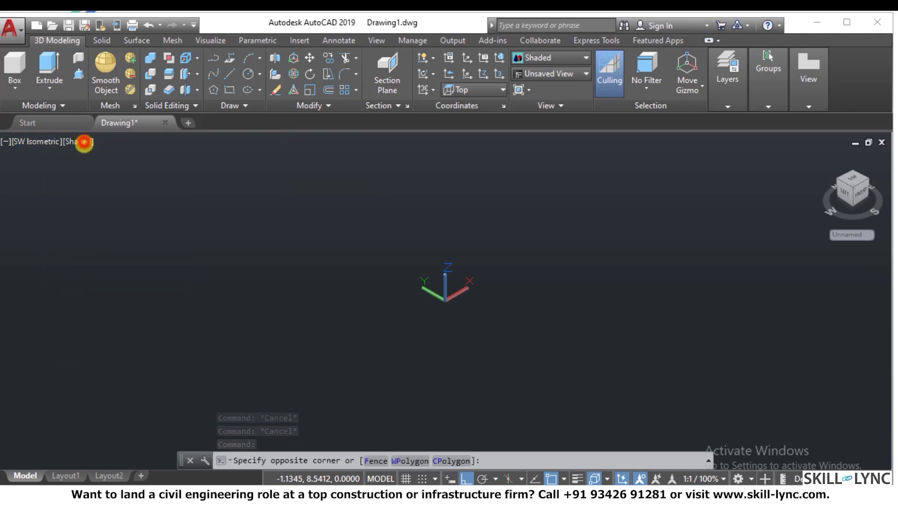
key(Escape)
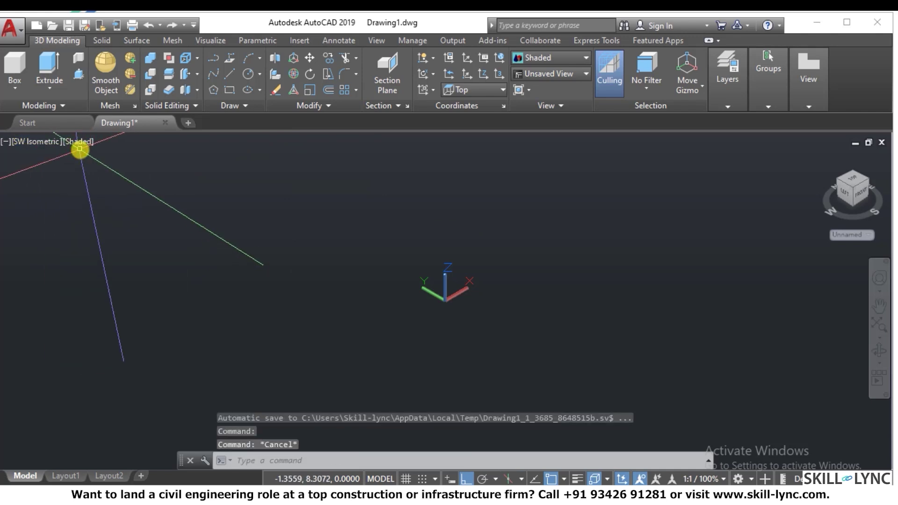
click(80, 142)
click(115, 179)
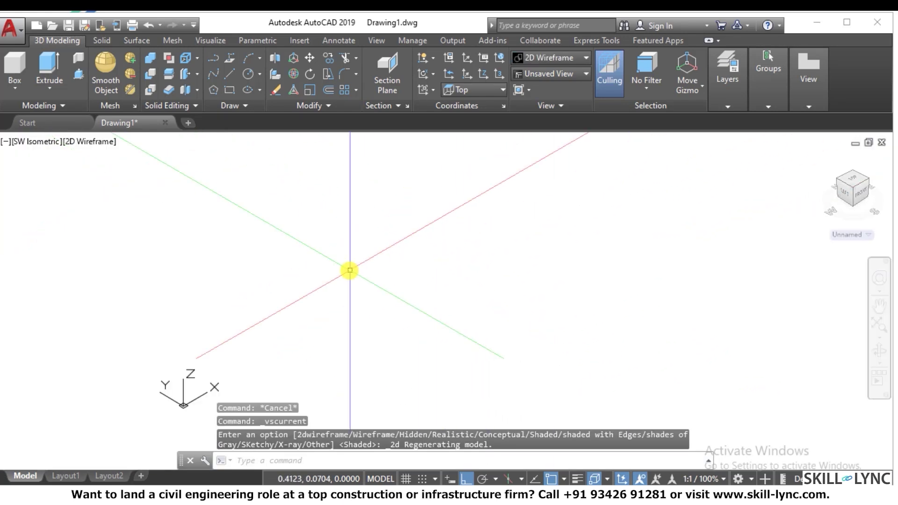
Step: Draw a circle with a radius of about 0.05 in the empty isometric view
key(Escape)
key(Escape)
text(c)
key(Return)
click(373, 279)
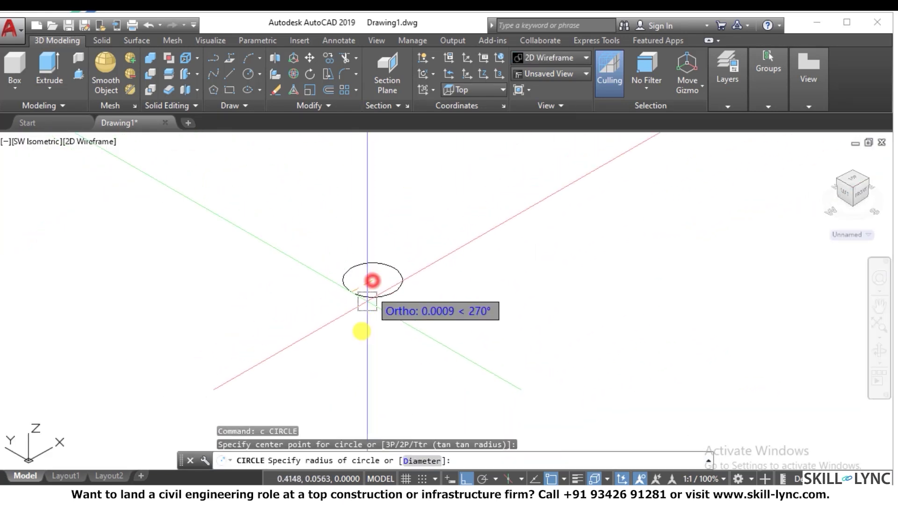
click(361, 344)
key(Escape)
key(Escape)
key(Escape)
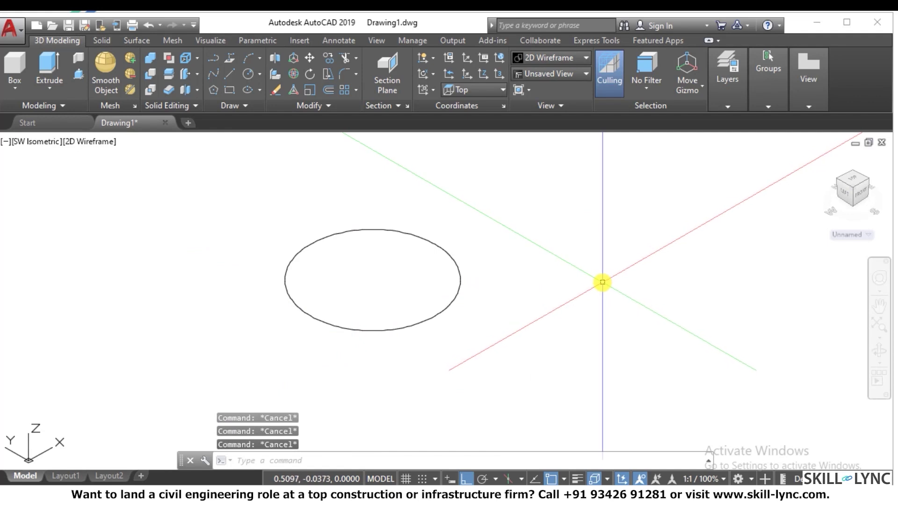
Step: Place a point with the POINT command at the circle's center
text(po)
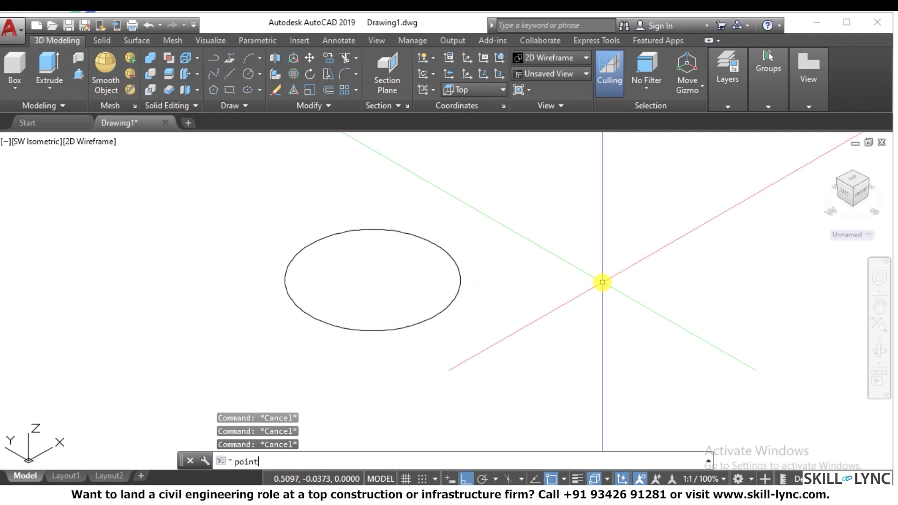
text(int)
key(Return)
click(373, 279)
key(Escape)
key(Escape)
Step: Change the point style with PTYPE to the circle with a plus-shaped cross through it
text(pt)
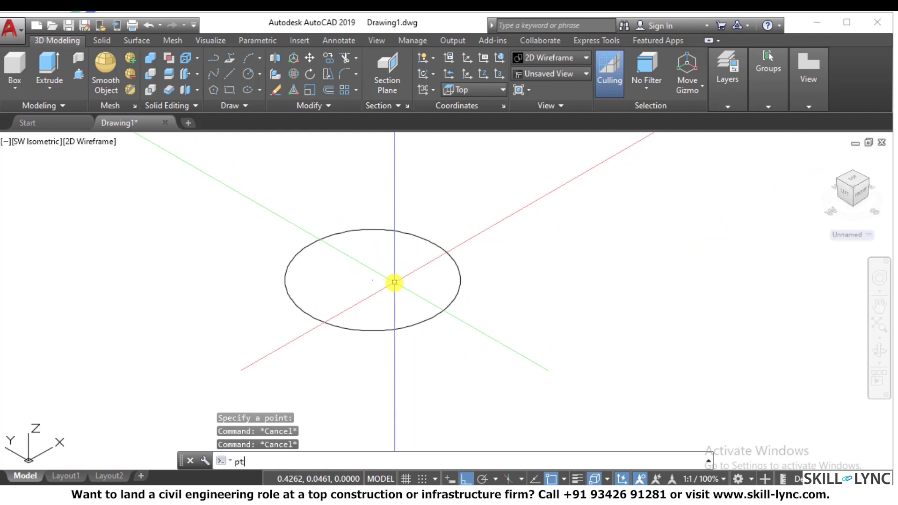
text(ype)
key(Return)
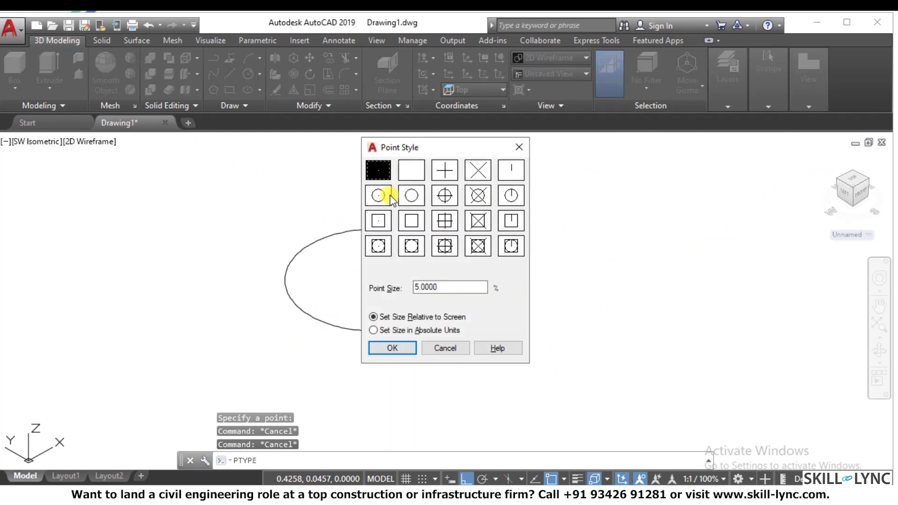
click(450, 202)
click(408, 346)
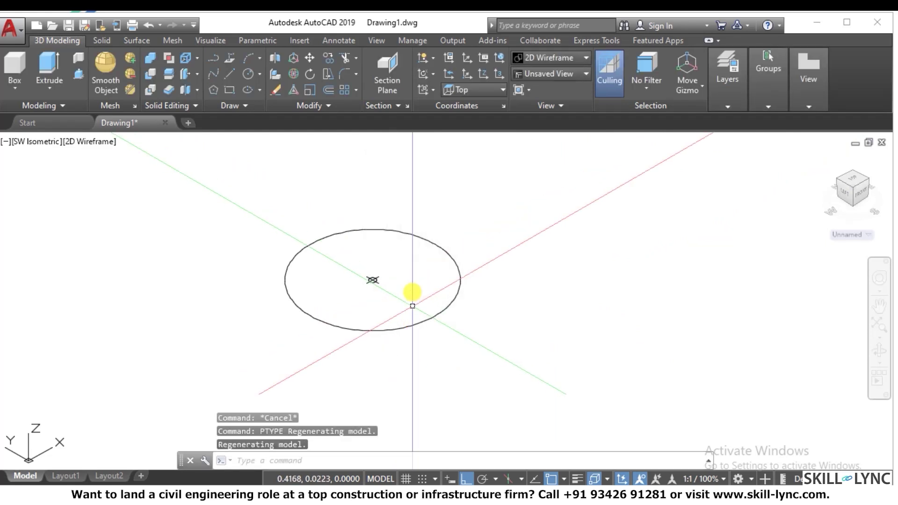
text(m)
key(Return)
click(382, 282)
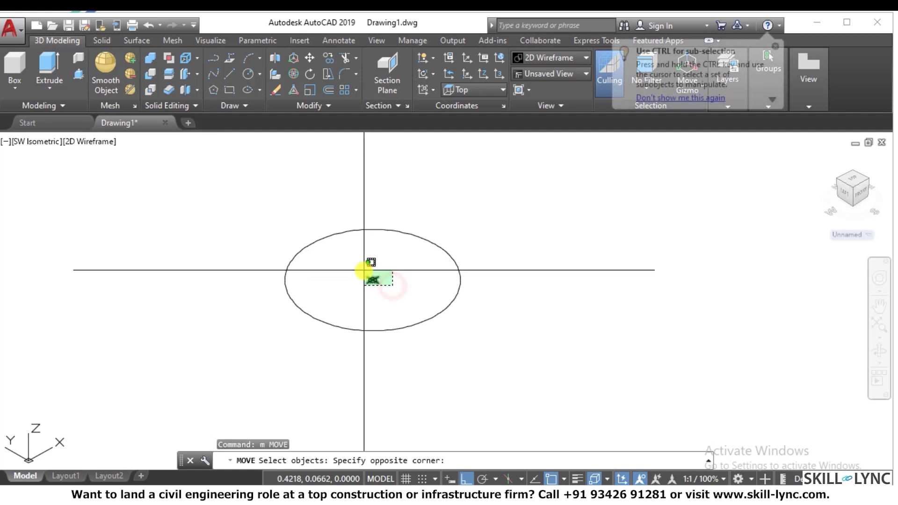
click(362, 270)
key(Escape)
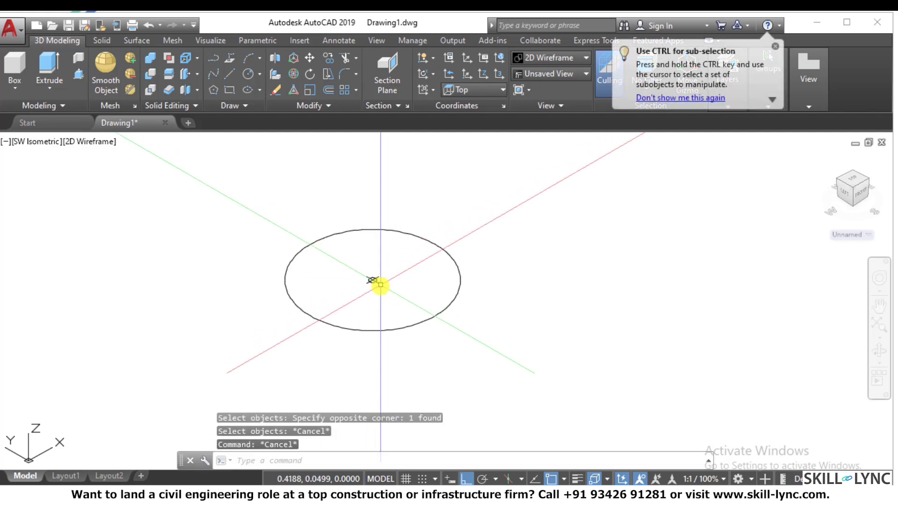
Step: Move the center point 3 units along Z from the circle's center, using the displacement @0,0,3
click(400, 297)
click(363, 272)
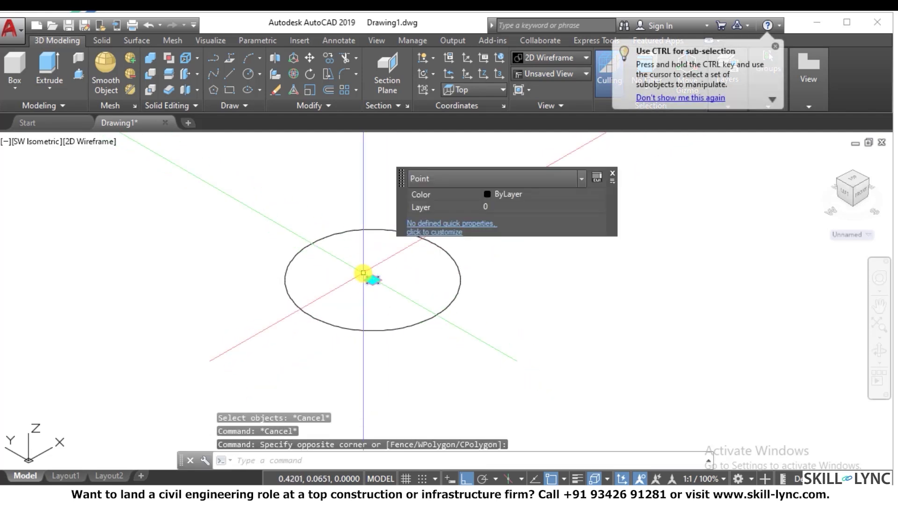
text(m)
key(Return)
click(373, 280)
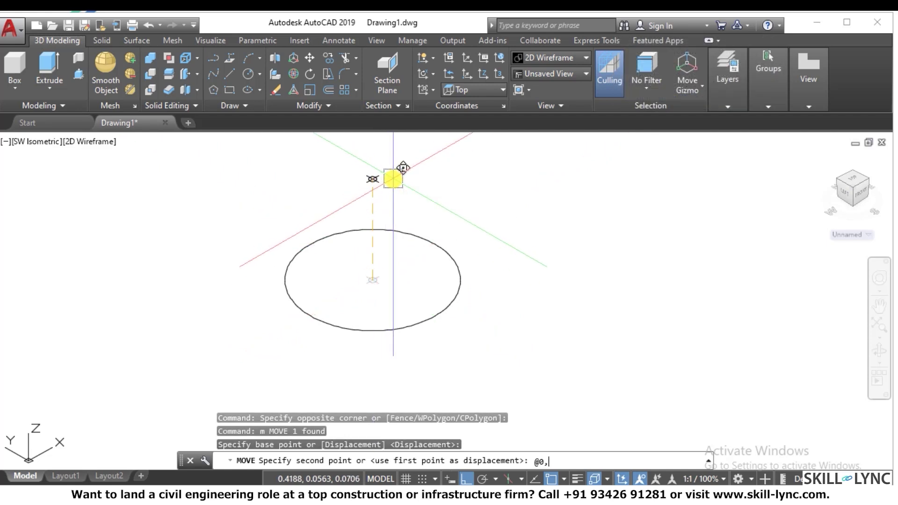
text(@0,0,3)
key(Return)
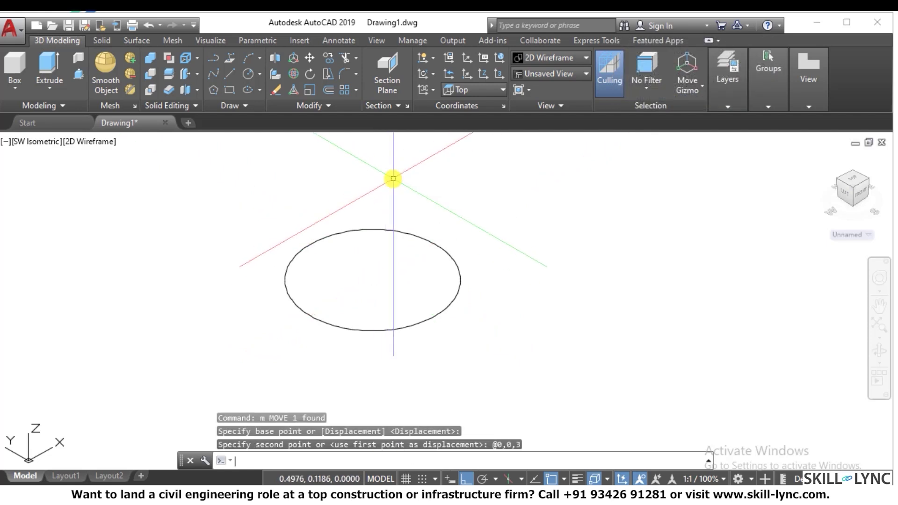
Step: Set the circle's radius to 10 and clear the selection
scroll(358, 346, down, 10)
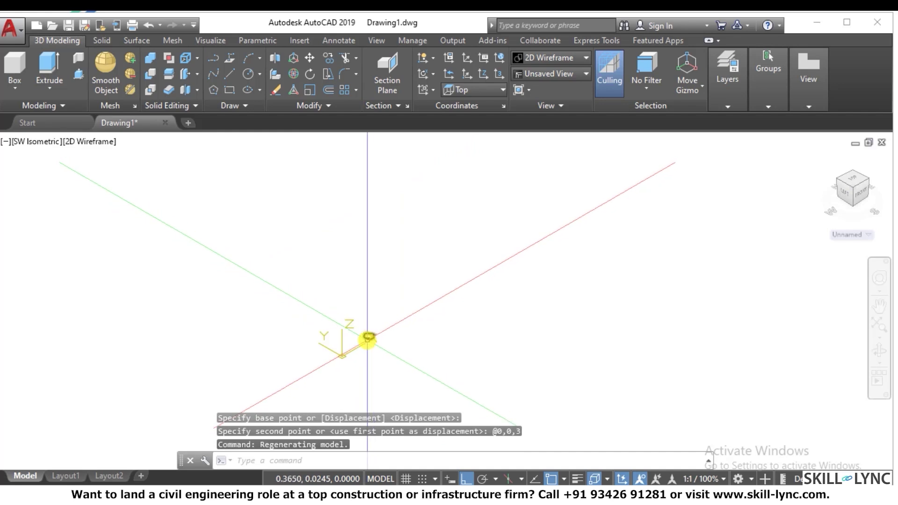
scroll(373, 333, up, 8)
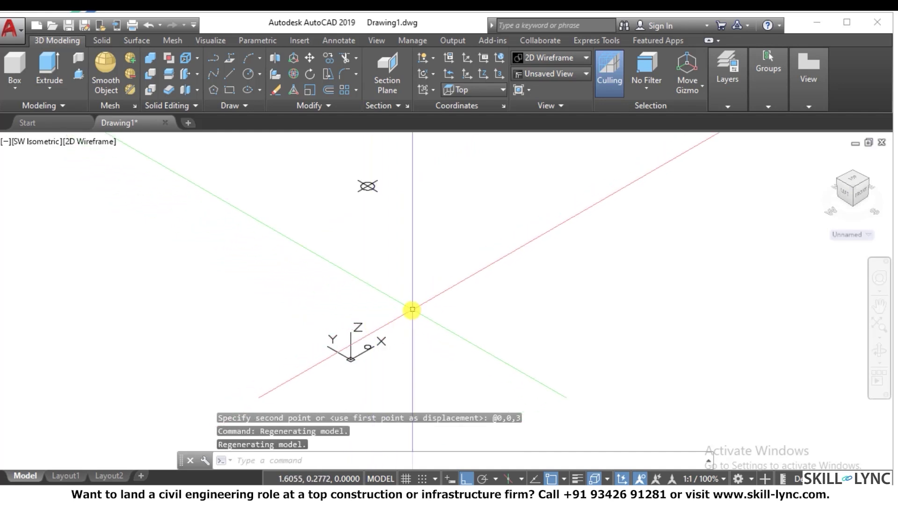
text(u)
key(Return)
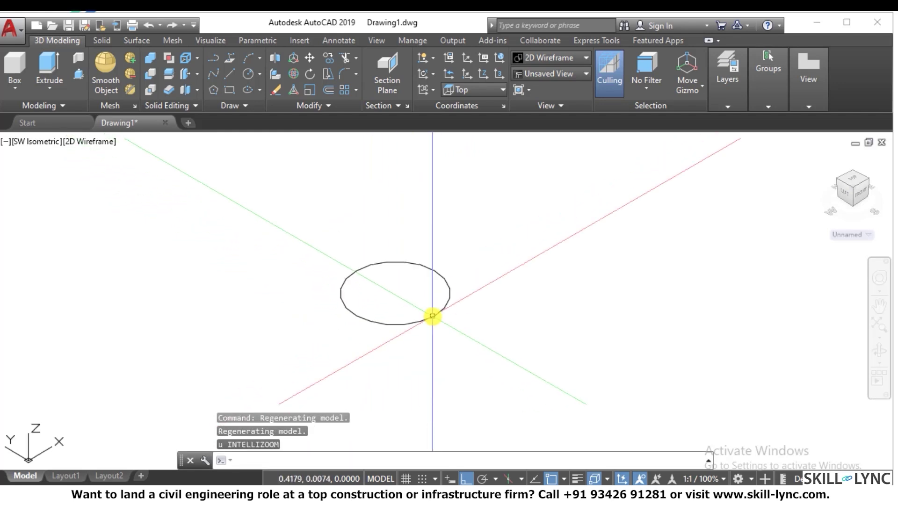
click(432, 316)
click(360, 290)
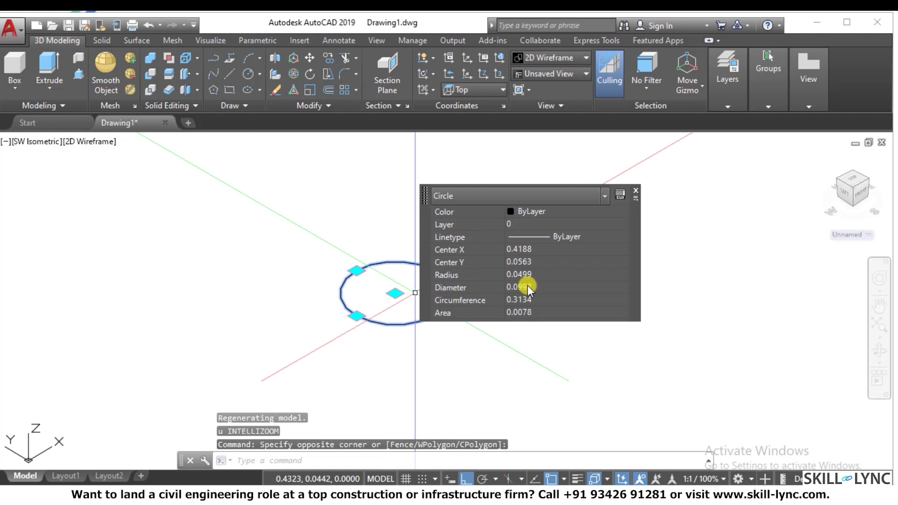
click(551, 274)
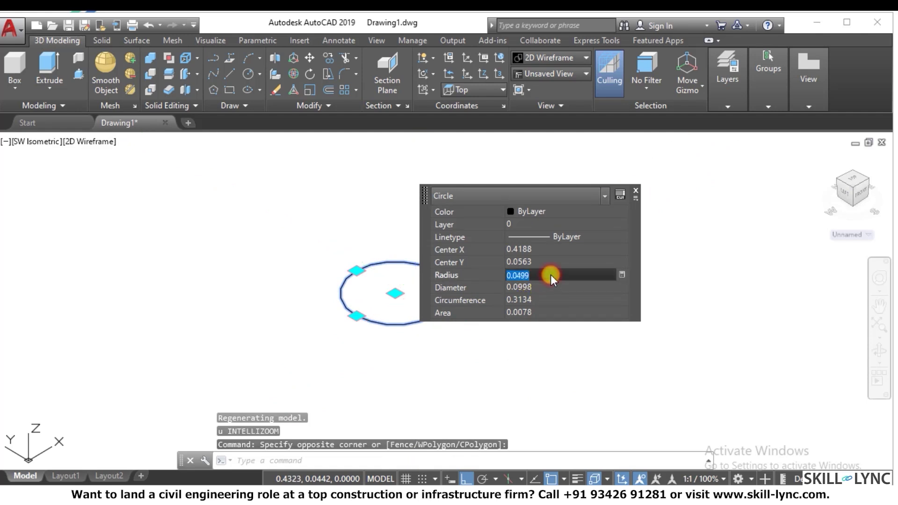
text(10)
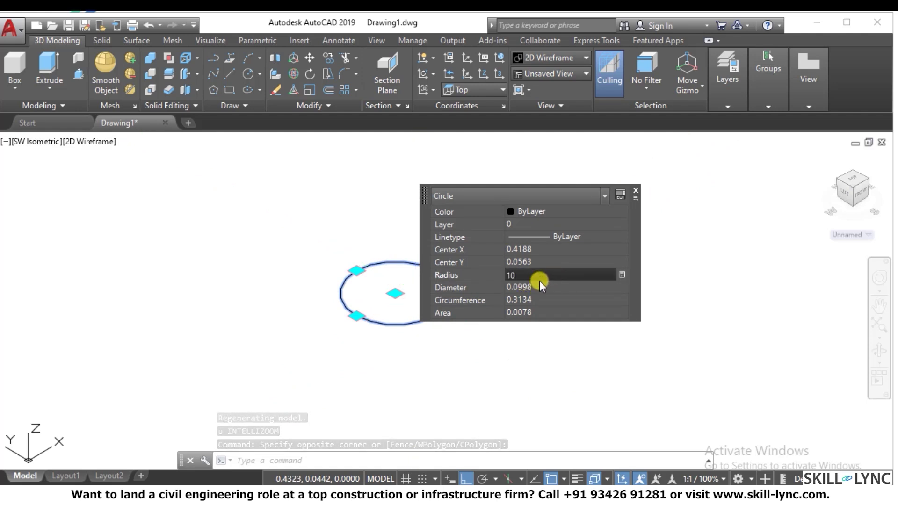
key(Tab)
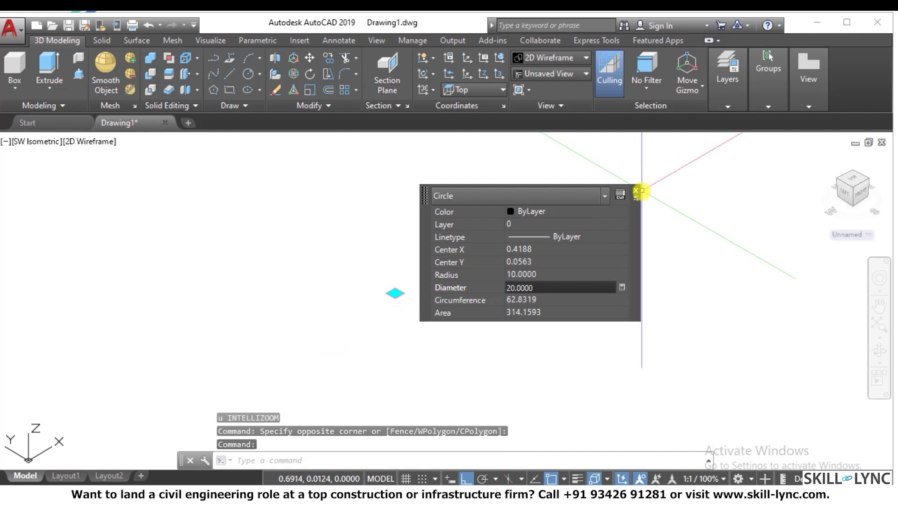
click(635, 190)
scroll(421, 323, down, 5)
scroll(437, 304, up, 5)
scroll(489, 308, down, 3)
key(Escape)
key(Escape)
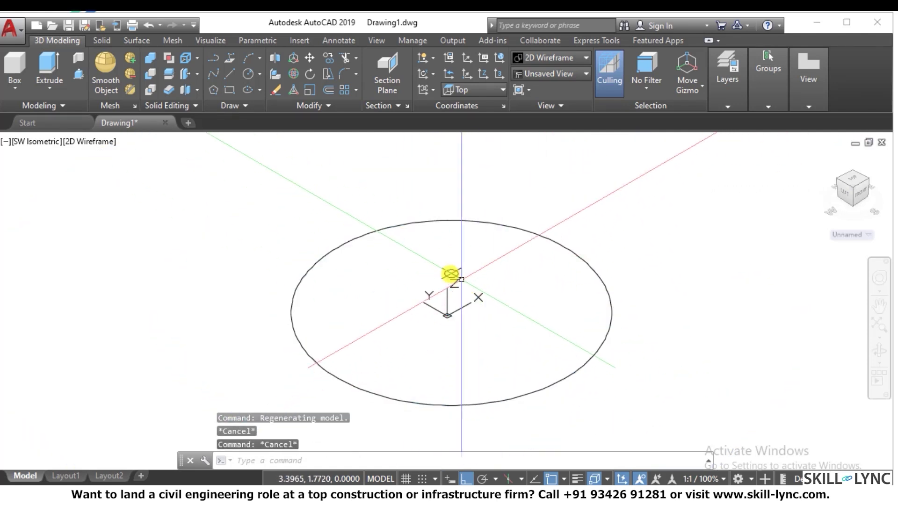
Step: Check the raised point's X, Y and Z position in its full properties
click(451, 272)
right_click(452, 273)
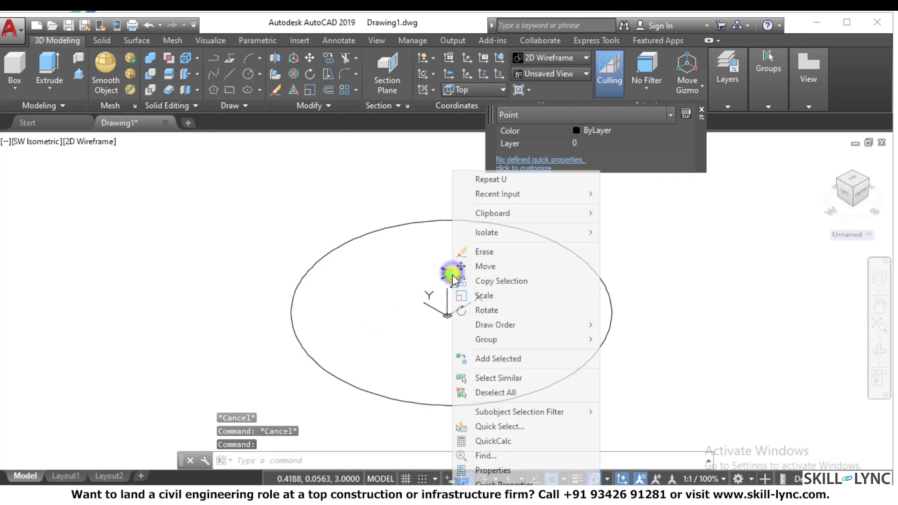
click(486, 469)
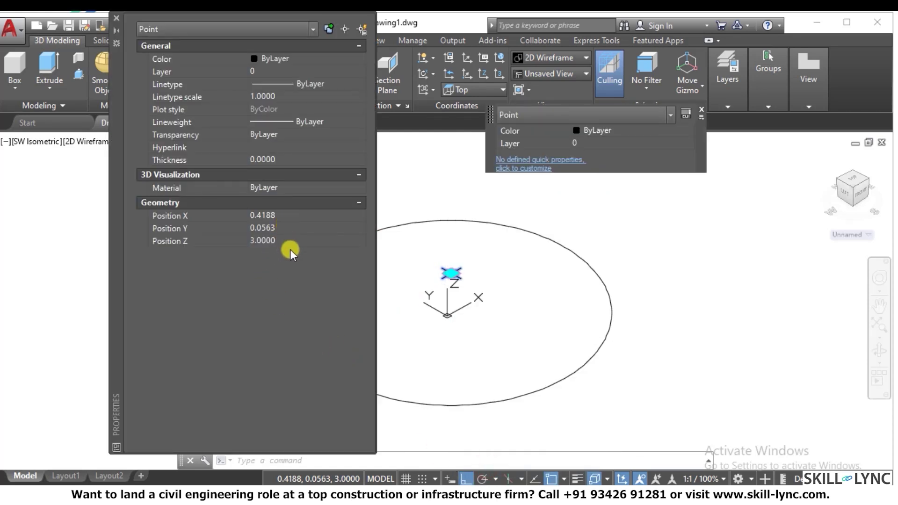
click(115, 18)
key(Escape)
key(Escape)
key(Escape)
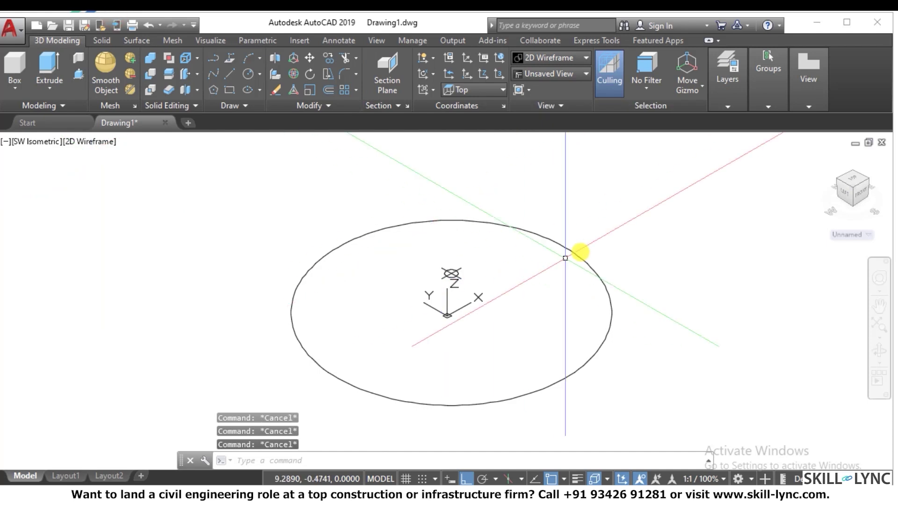
Step: Create a ruled surface with RULESURF between the circle and the raised point
text(rul)
text(esurf)
key(Return)
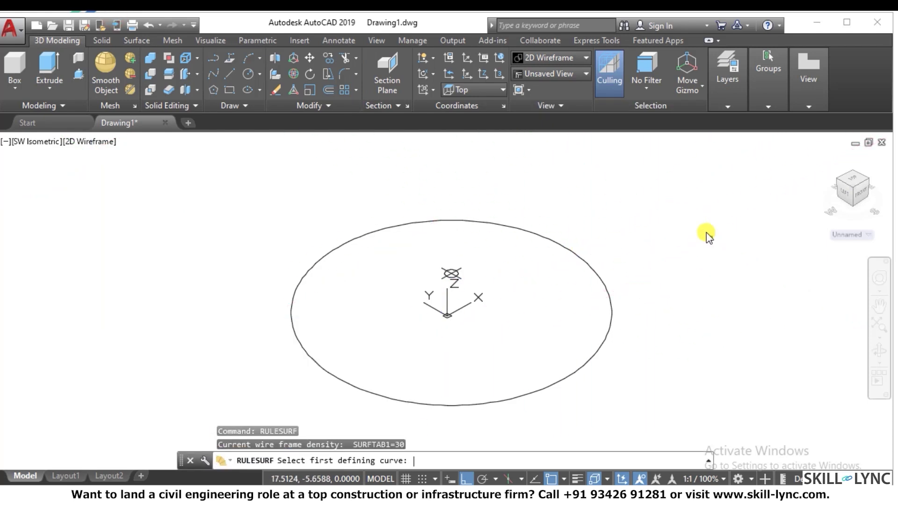
click(600, 346)
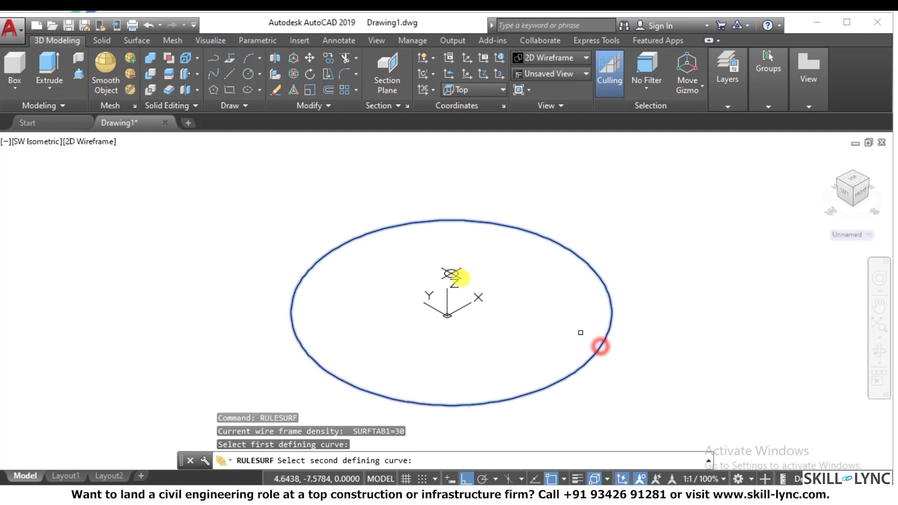
click(451, 273)
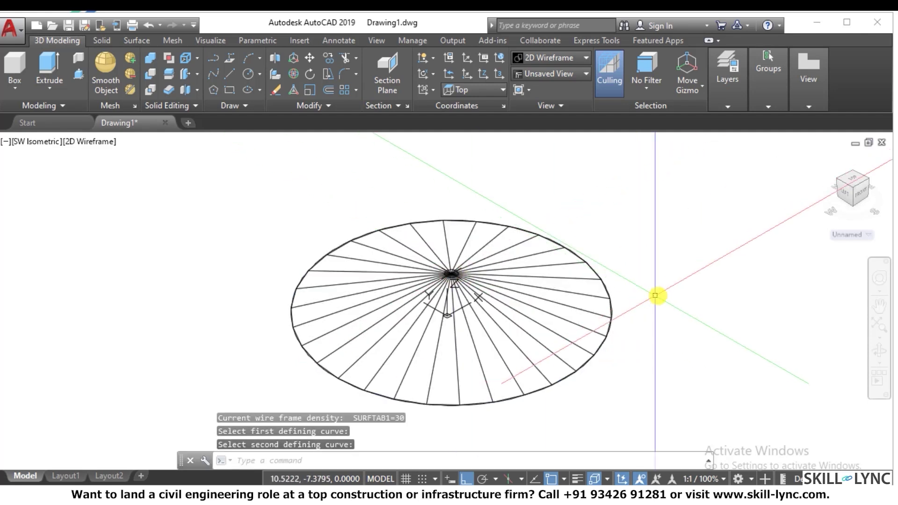
Step: Apply the Shaded visual style and orbit around the cone-shaped ruled surface to examine its form
text(3do)
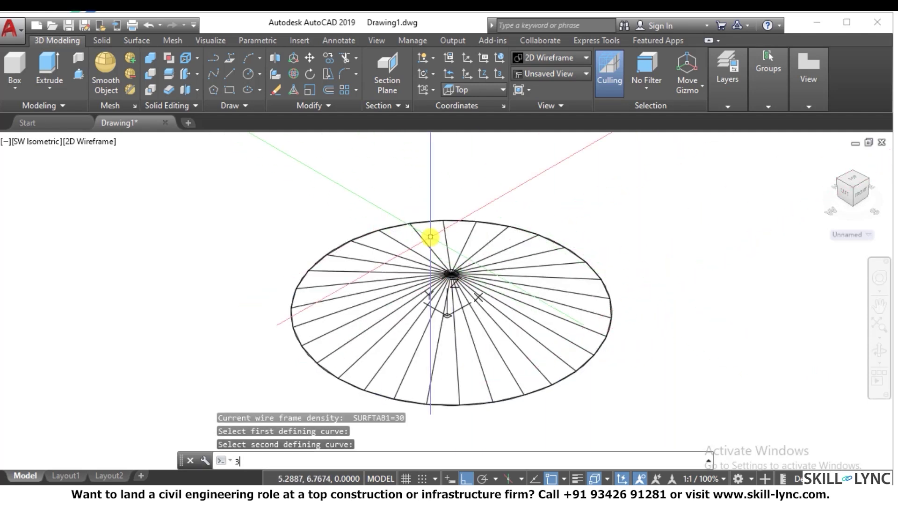
key(Return)
mouse_move(431, 344)
mouse_down()
mouse_move(451, 254)
mouse_move(430, 339)
mouse_up()
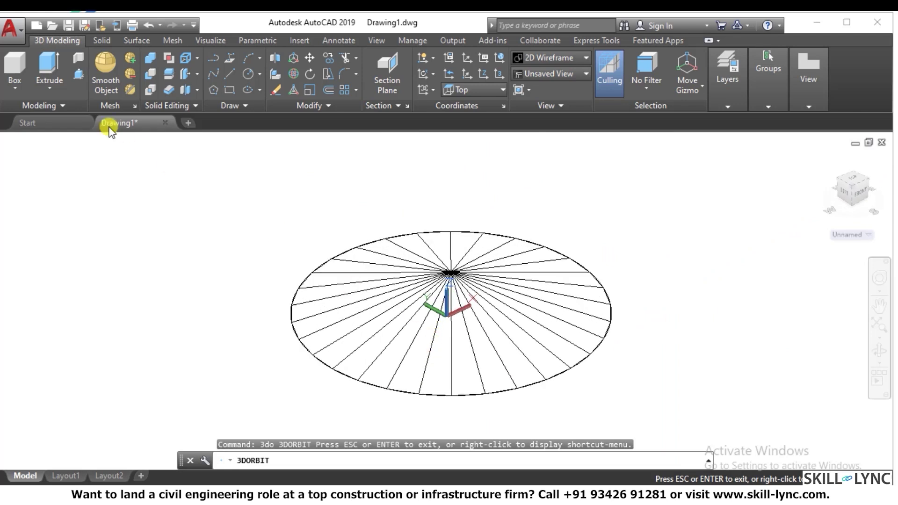
key(Escape)
click(92, 141)
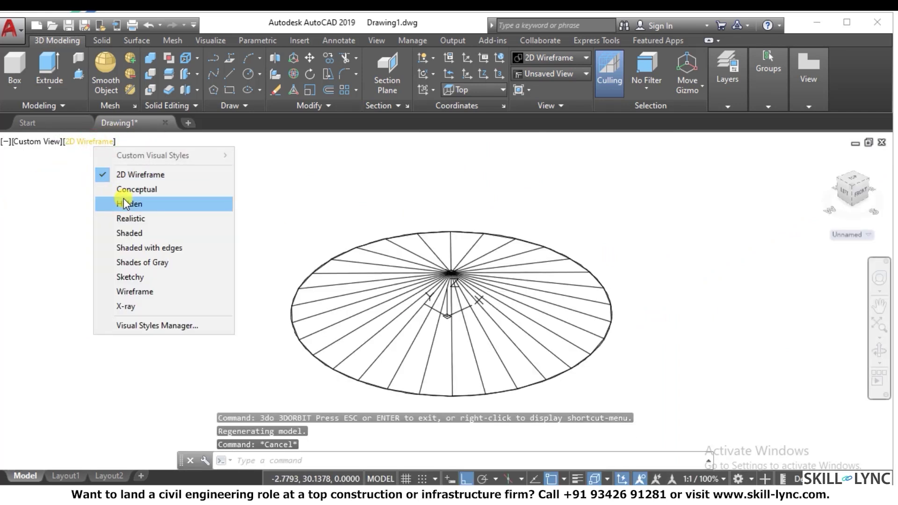
click(129, 232)
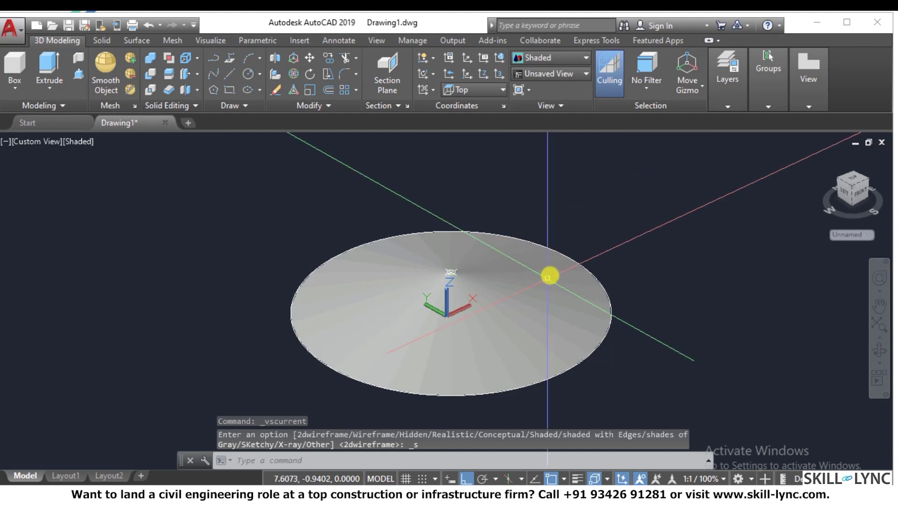
key(Escape)
text(3do)
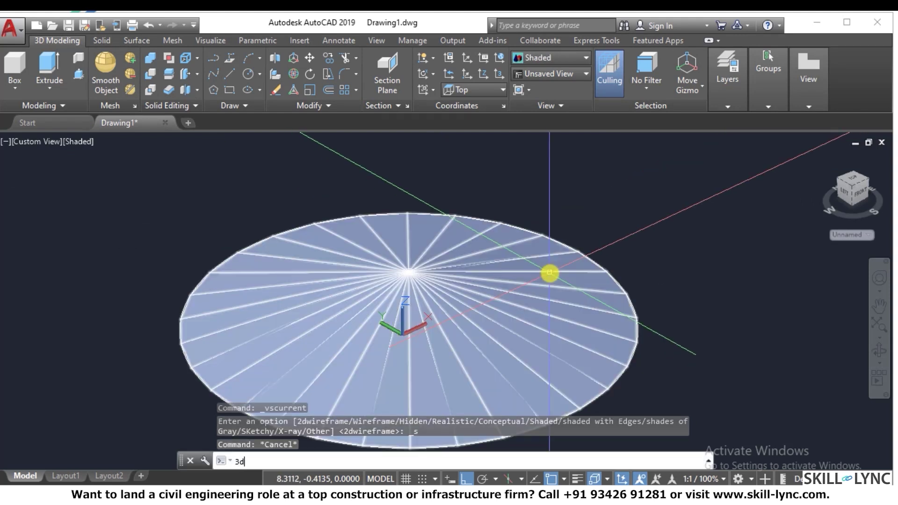
key(Return)
drag(417, 315, 421, 348)
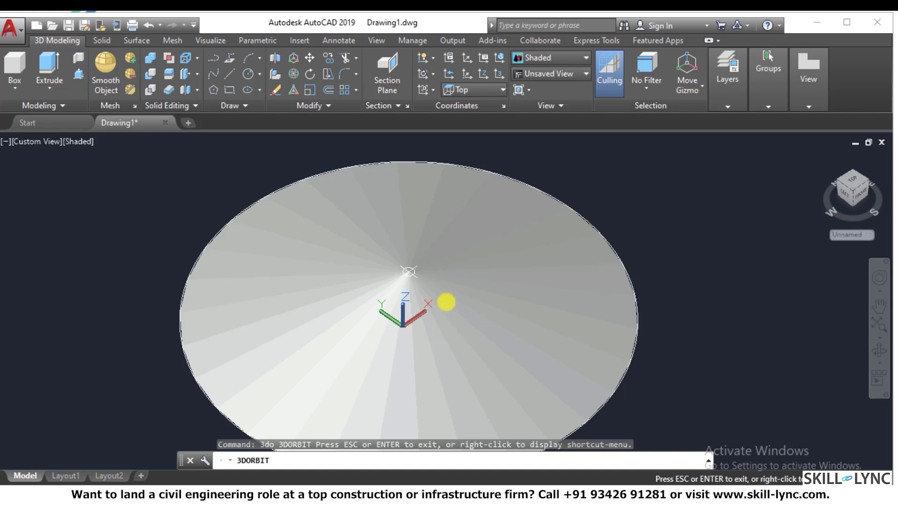
key(Escape)
Step: Erase the circle, the raised point and the ruled surface together
click(634, 322)
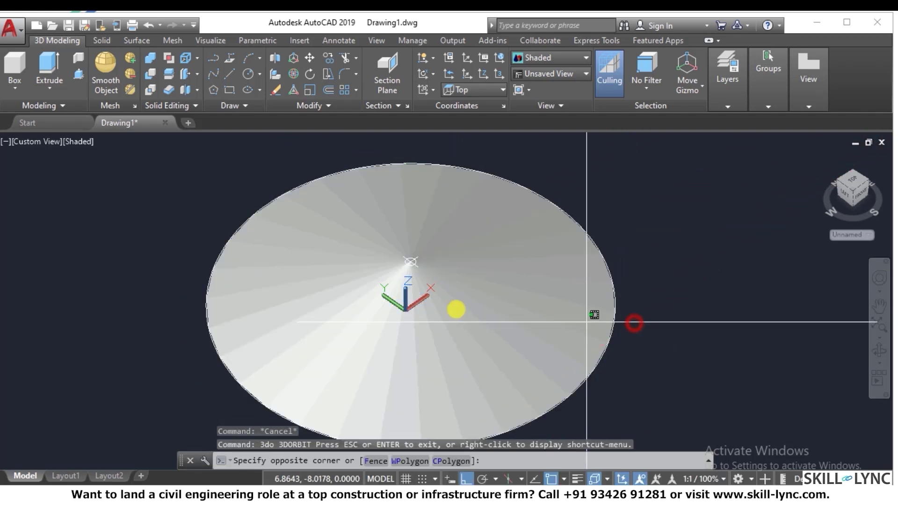
click(397, 263)
text(e)
key(Return)
key(Escape)
key(Escape)
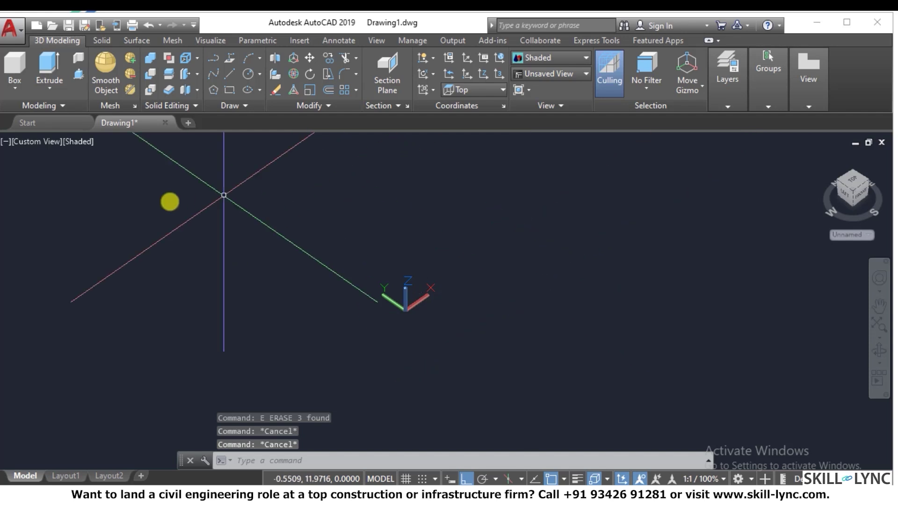
Step: Return the viewport to the 2D Wireframe visual style and the Top view
click(74, 142)
click(111, 173)
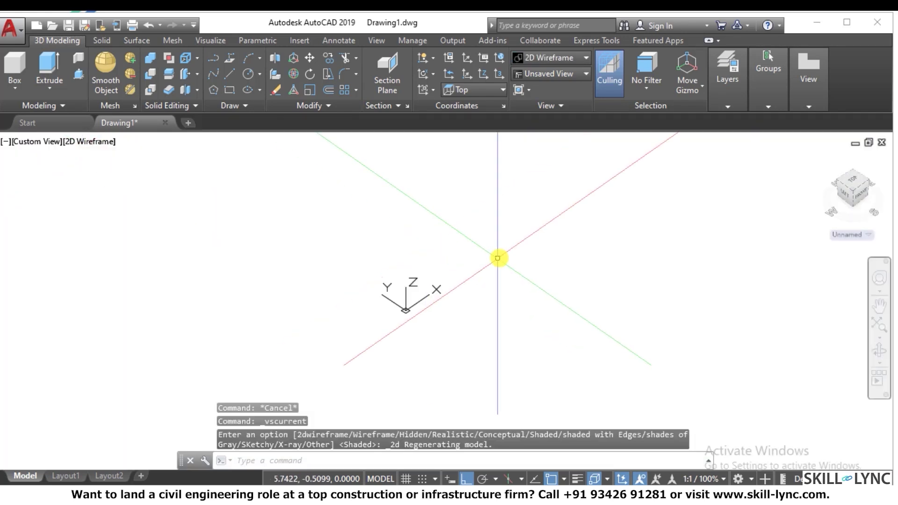
click(38, 143)
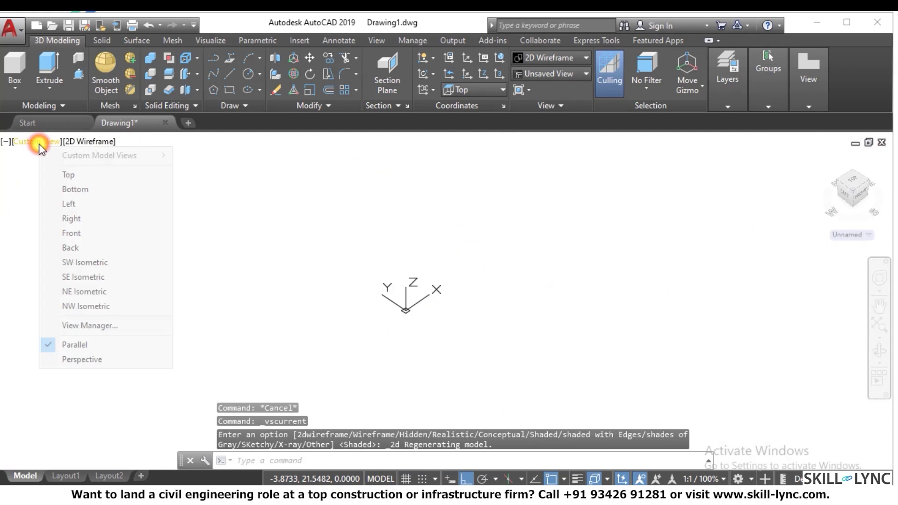
click(65, 176)
key(Escape)
key(Escape)
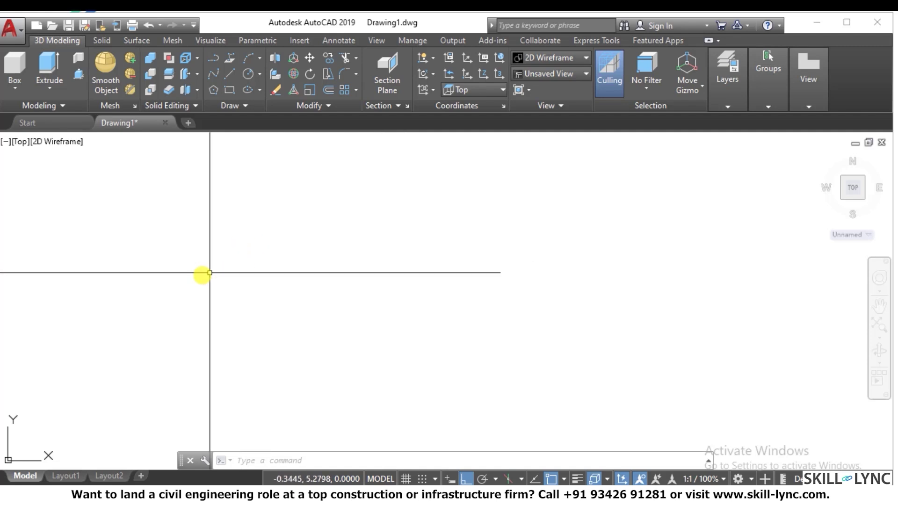
Step: Draw a horizontal line about 6.2 units long in the upper part of the empty drawing area
text(l)
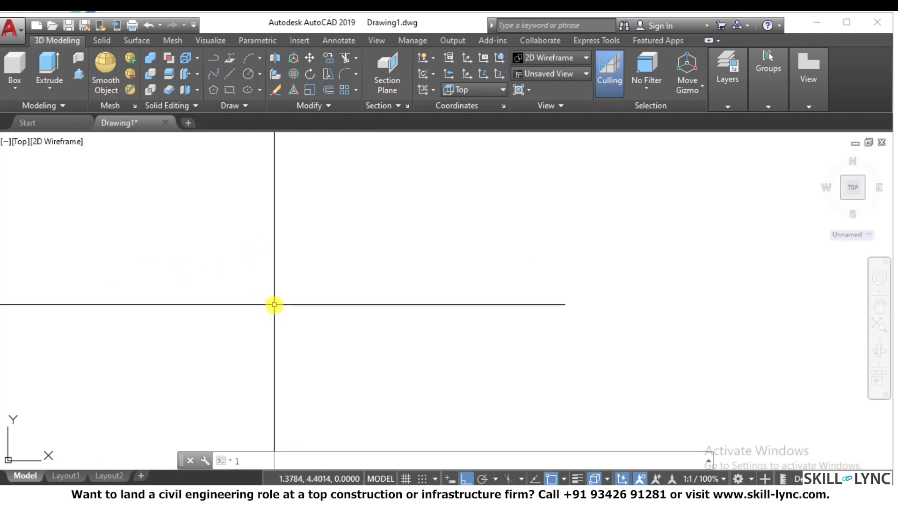
key(Return)
click(275, 215)
click(505, 225)
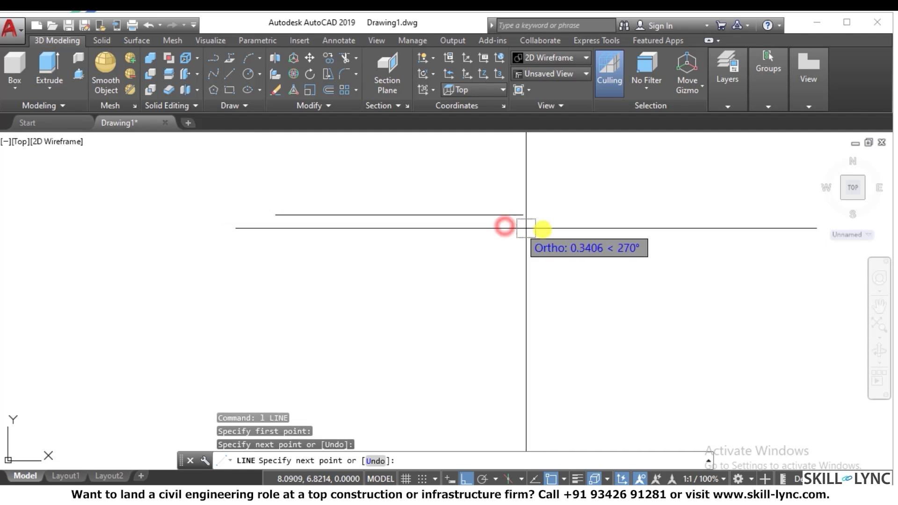
key(Escape)
key(Escape)
key(Escape)
Step: Copy the horizontal line about 3.1 units straight down, using its right endpoint as the base point
text(co)
key(Return)
click(386, 277)
click(371, 176)
key(Return)
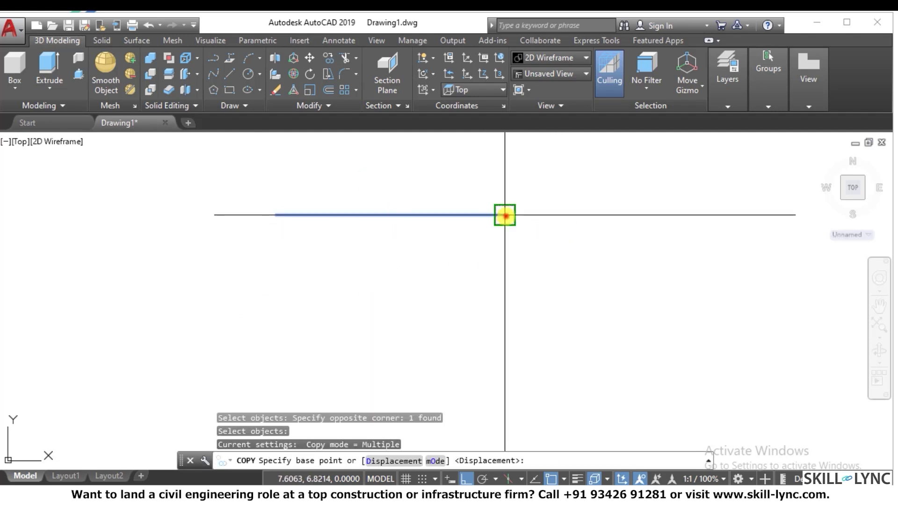
click(505, 215)
click(497, 331)
key(Escape)
key(Escape)
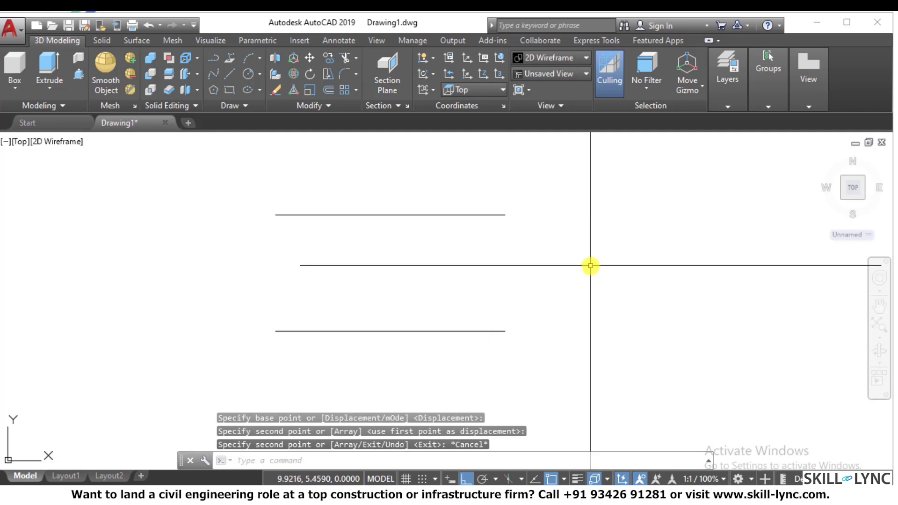
Step: Draw a three-point arc that joins the right ends of the two lines and curves inward
text(a)
key(Return)
click(504, 215)
click(489, 260)
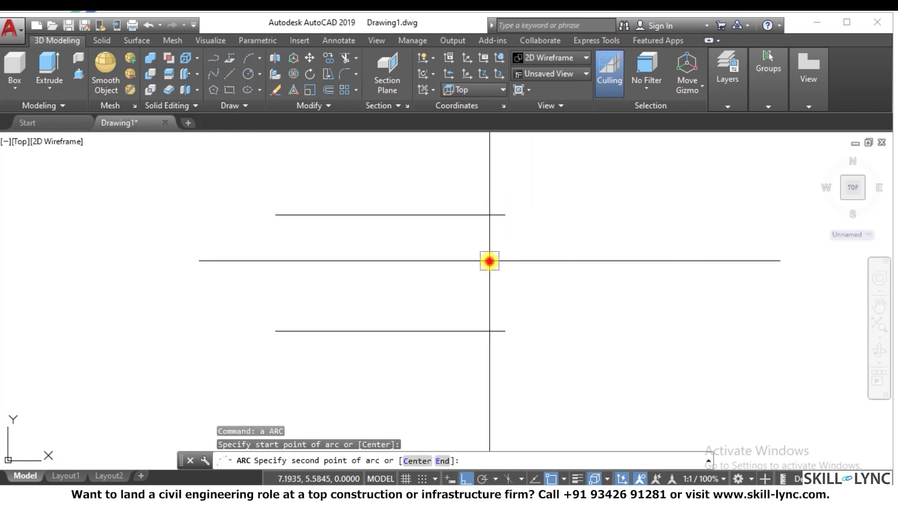
click(504, 331)
key(Escape)
Step: Draw a matching inward-curving three-point arc between the left ends of the two lines
key(Return)
click(276, 215)
click(300, 273)
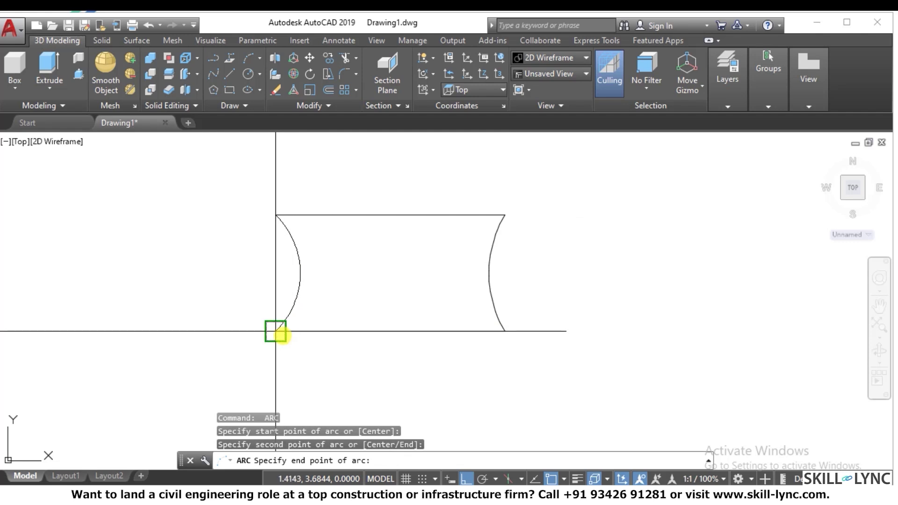
click(276, 331)
key(Escape)
key(Escape)
scroll(402, 233, up, 2)
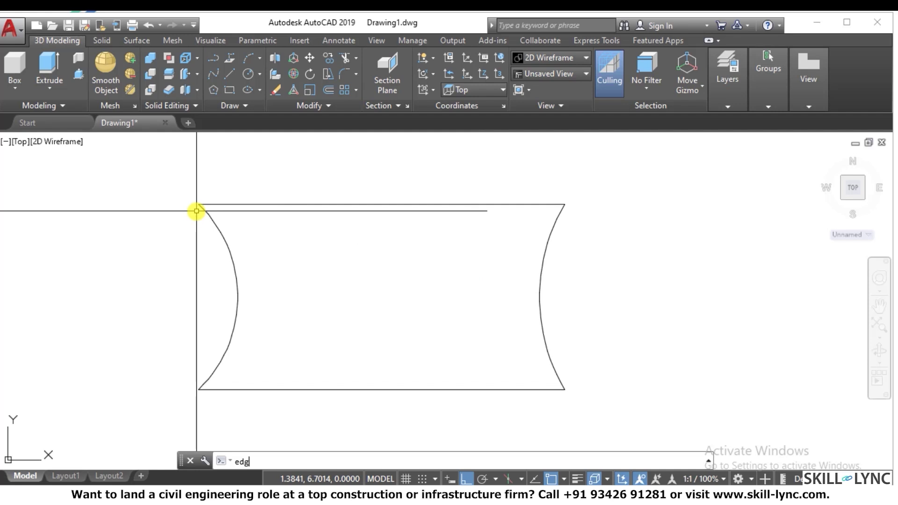
text(esurf)
key(Return)
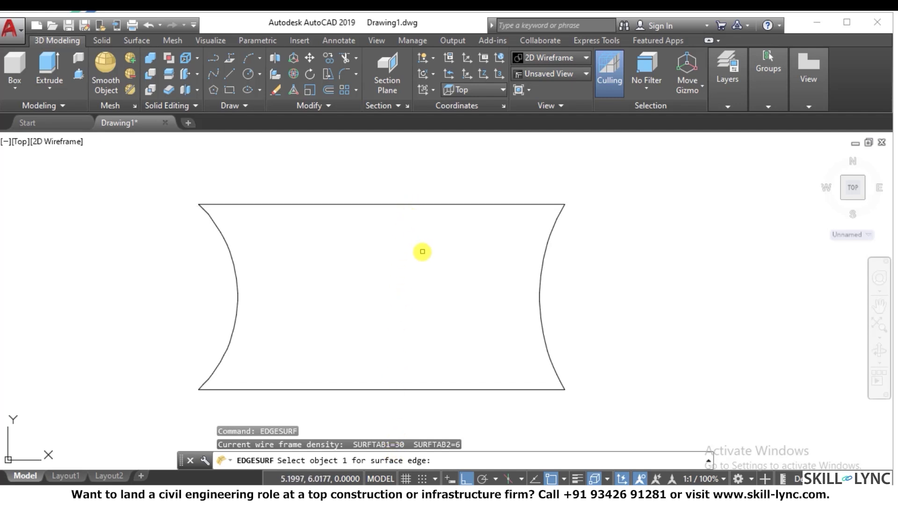
key(Escape)
key(Escape)
Step: Set the SURFTAB2 mesh density variable to 30
text(surf)
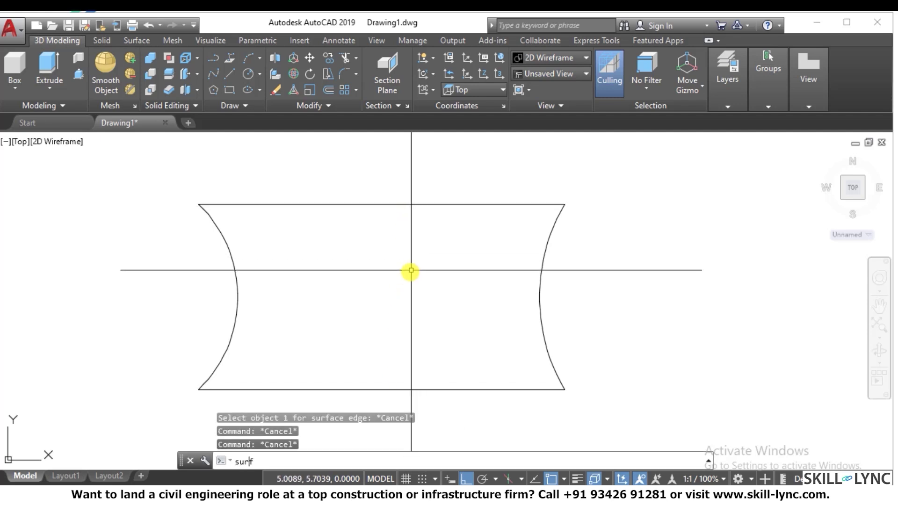
text(ta)
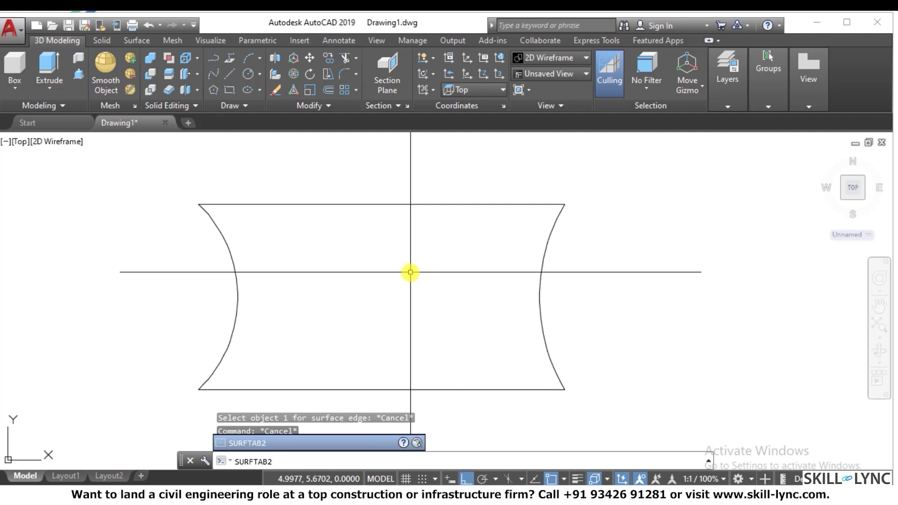
key(Return)
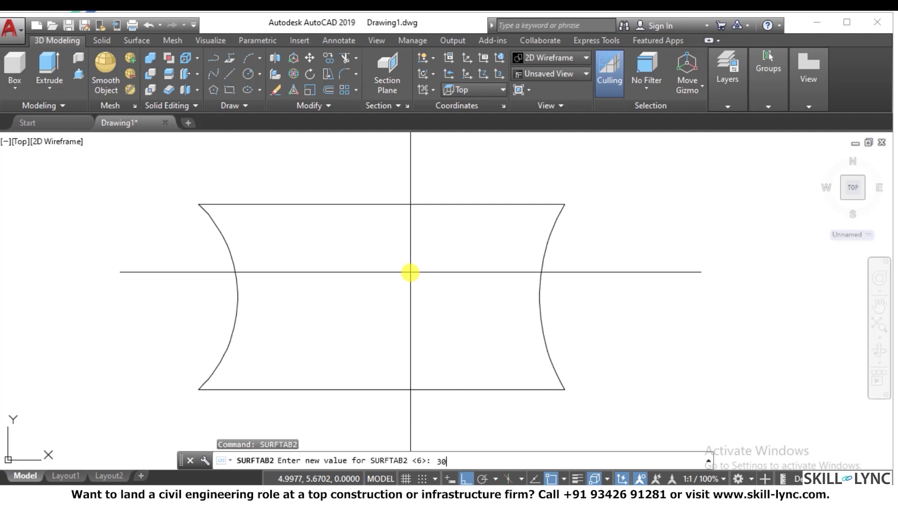
key(Return)
key(Escape)
key(Escape)
key(Escape)
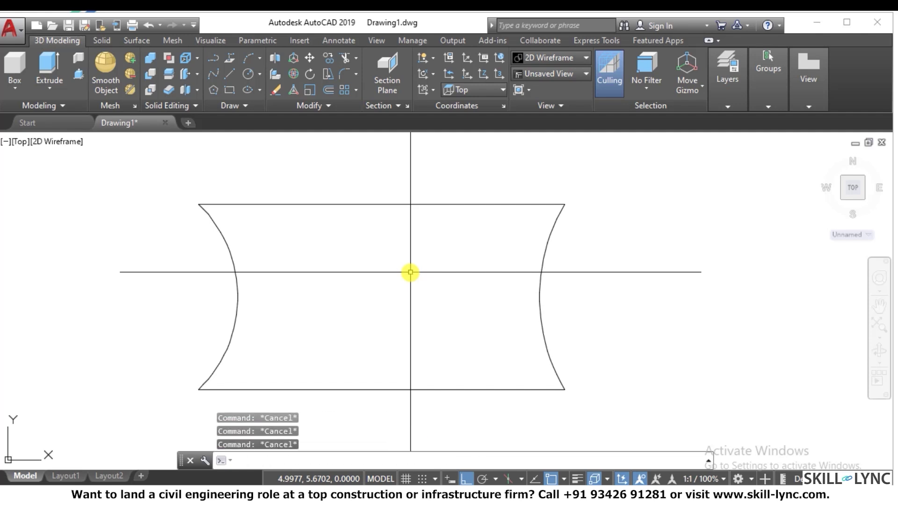
Step: Create an edge surface (EDGESURF) from the upper line, the lower line, the left arc and the right arc
text(edge)
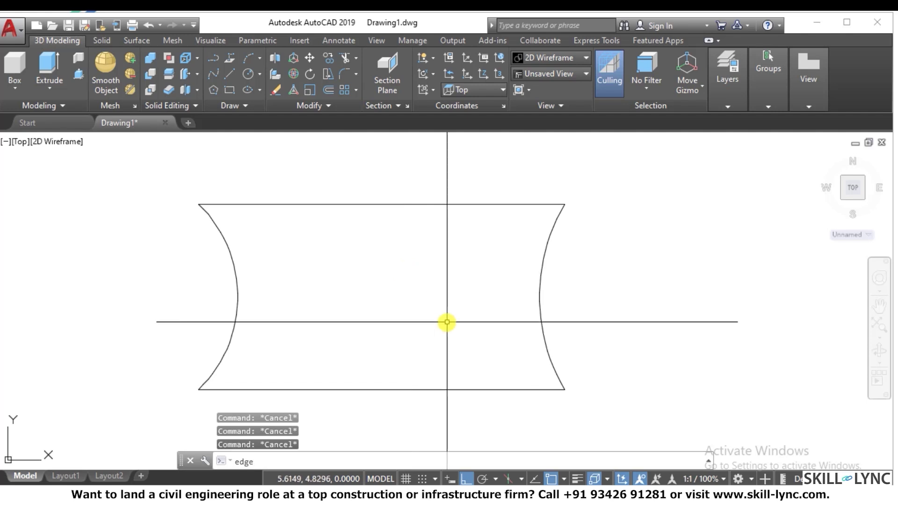
text(surf)
key(Return)
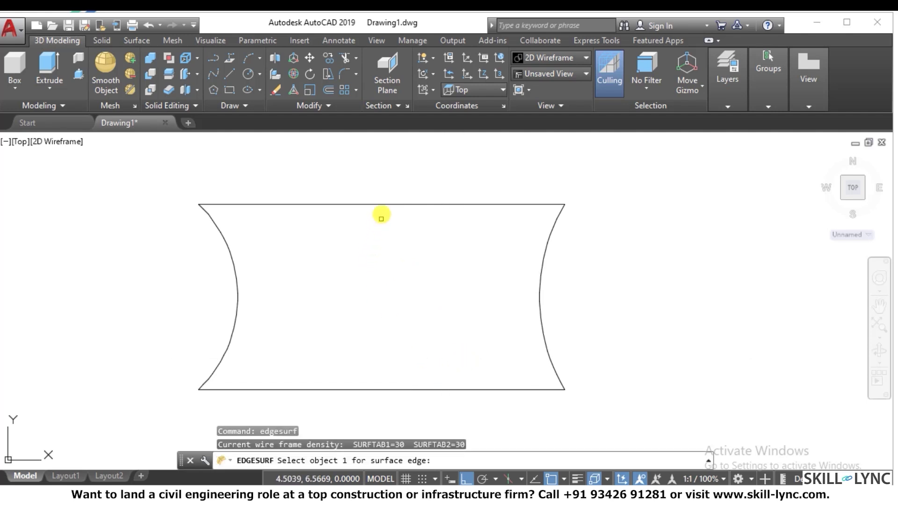
click(385, 204)
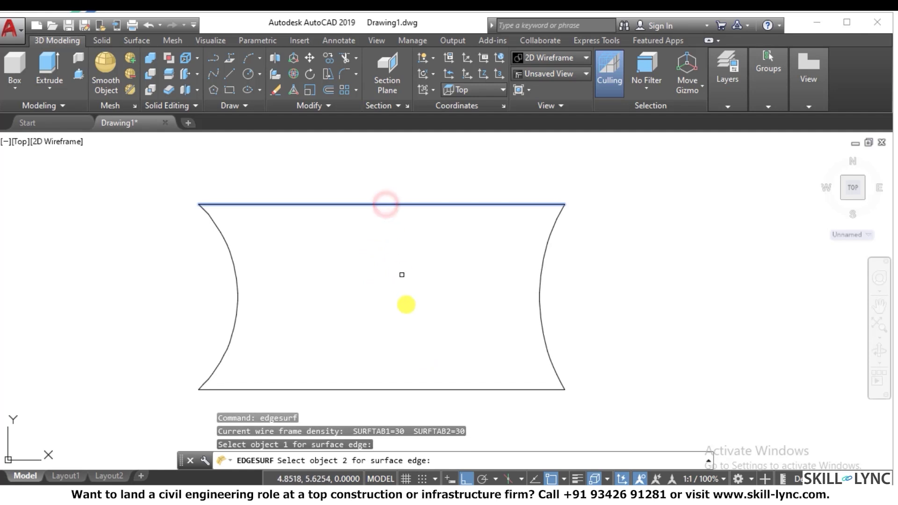
click(417, 388)
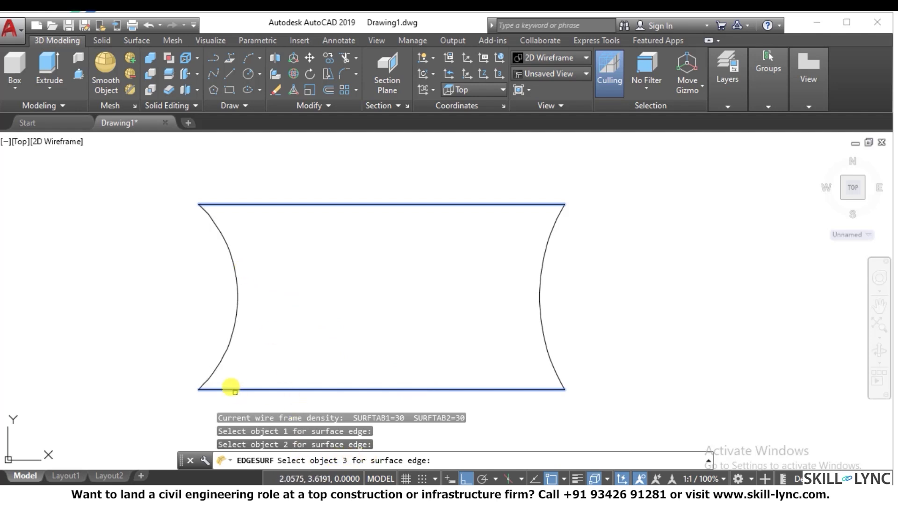
click(231, 341)
click(540, 327)
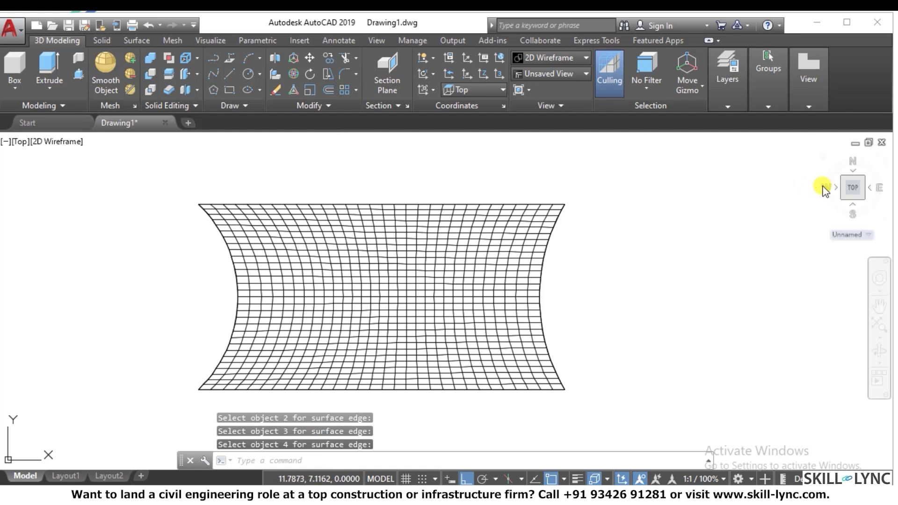
Step: Inspect the edge surface from its top-left-front corner and shade it with the SHADE command
click(823, 156)
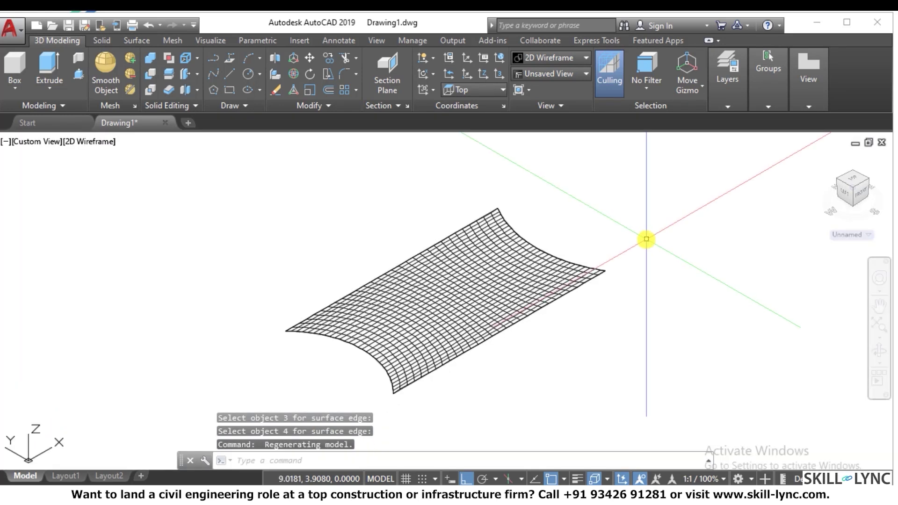
scroll(574, 225, up, 3)
scroll(576, 228, down, 3)
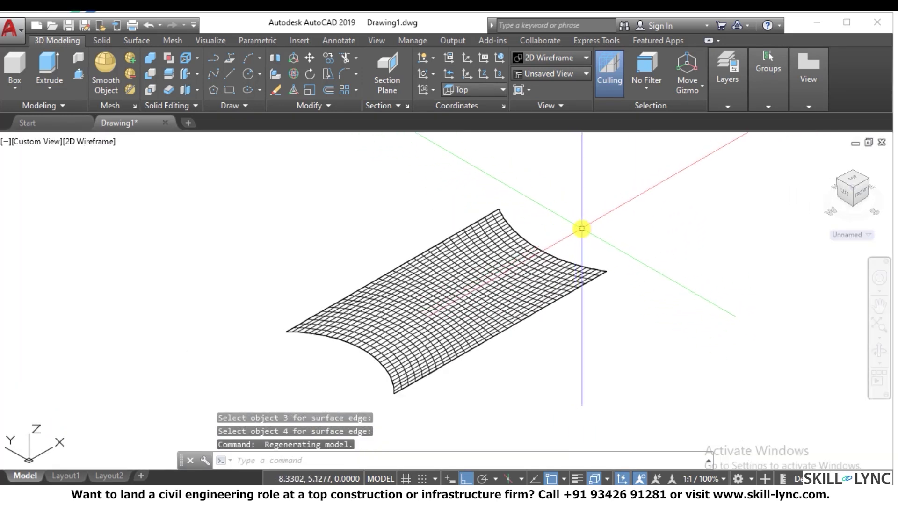
key(Escape)
key(Escape)
text(shad)
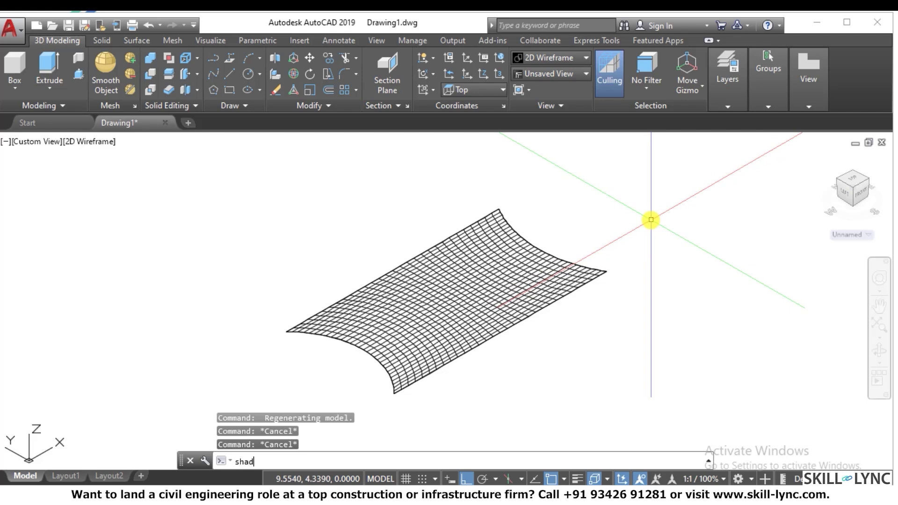
text(e)
key(Return)
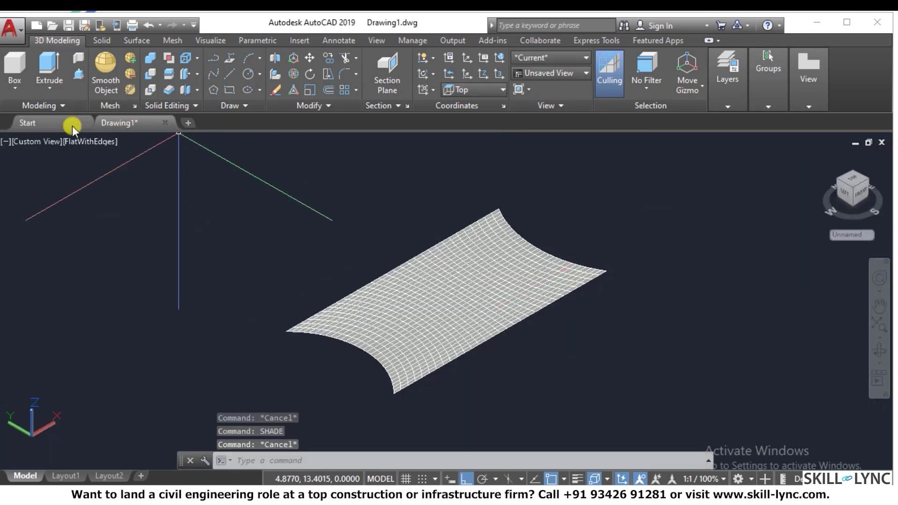
Step: Display the edge surface in the Shaded visual style for a closer look
click(80, 142)
click(125, 233)
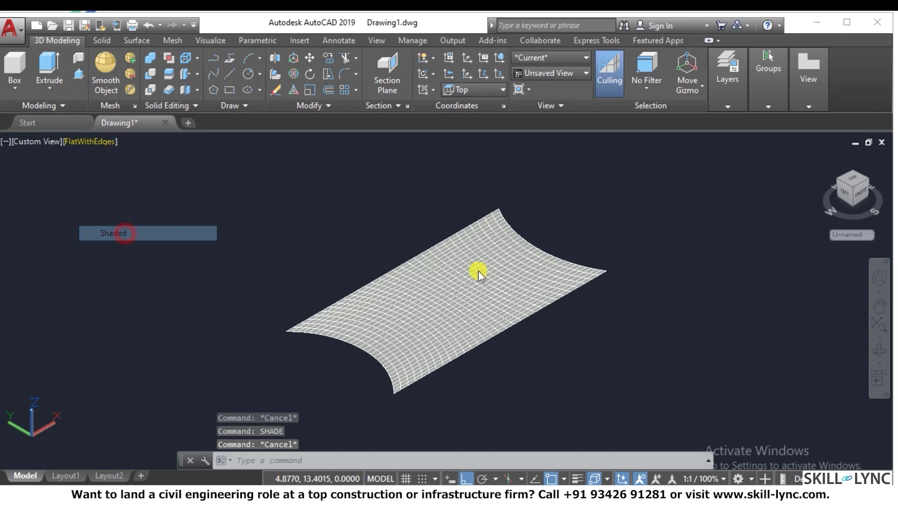
scroll(517, 283, up, 2)
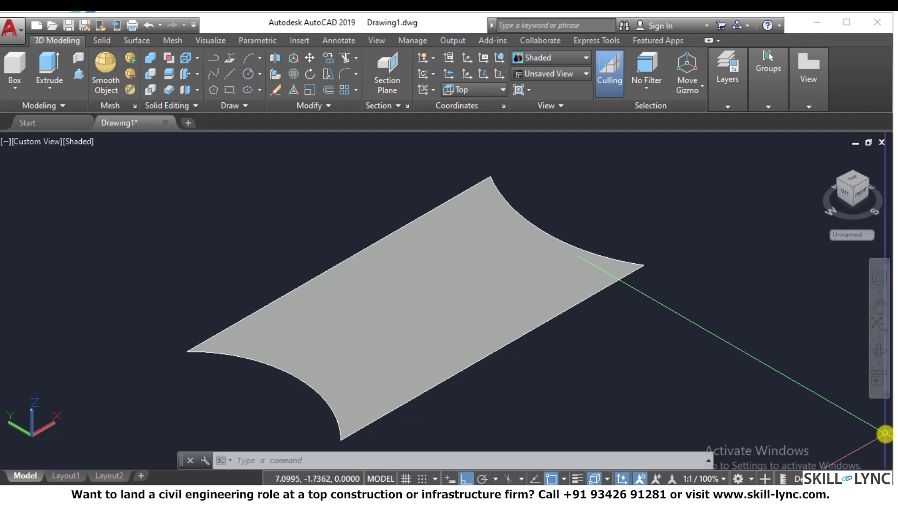
text(p)
key(Escape)
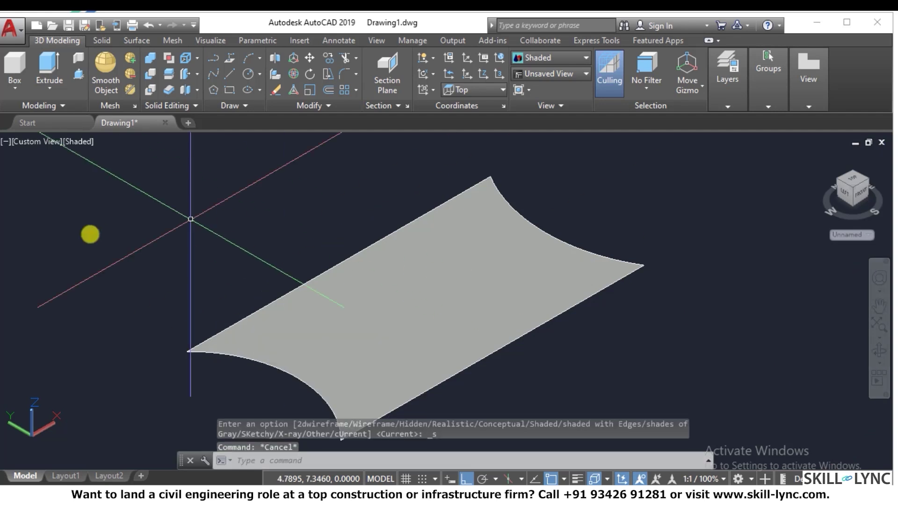
Step: Restore the 2D Wireframe visual style and the Top view
click(77, 141)
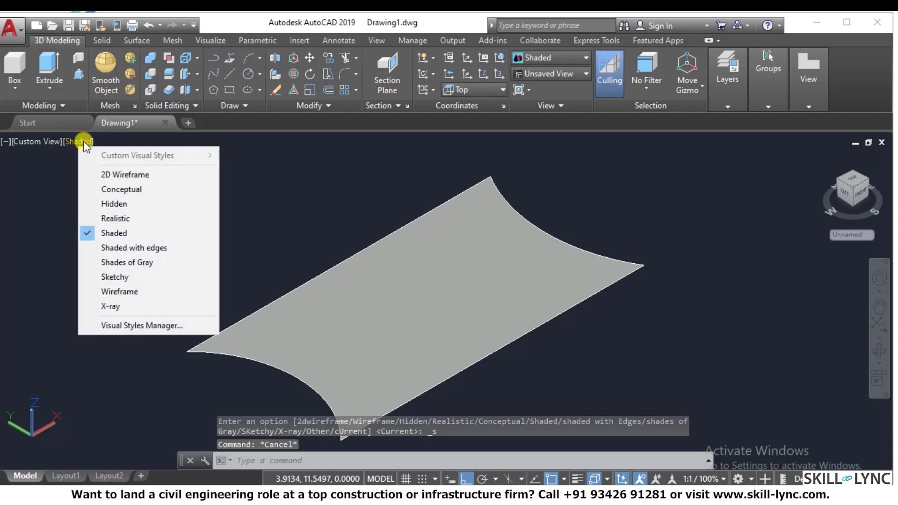
click(118, 173)
click(40, 142)
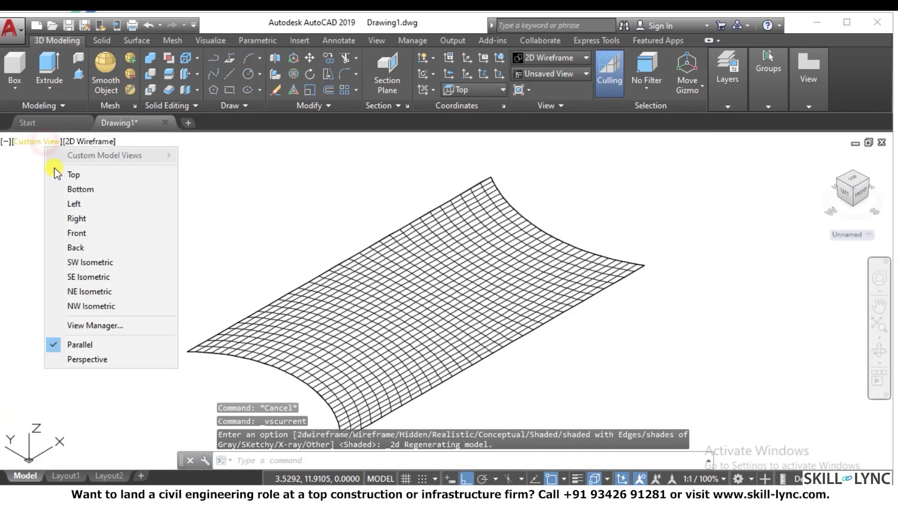
click(45, 174)
Step: Erase the edge surface together with its boundary lines and arcs
scroll(327, 224, down, 4)
click(230, 155)
click(557, 373)
text(e)
key(Return)
key(Escape)
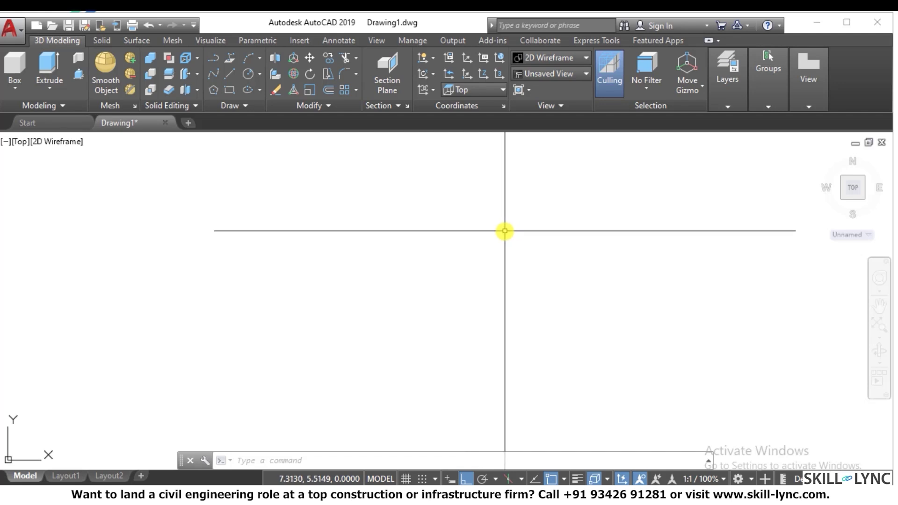
text(a)
key(Return)
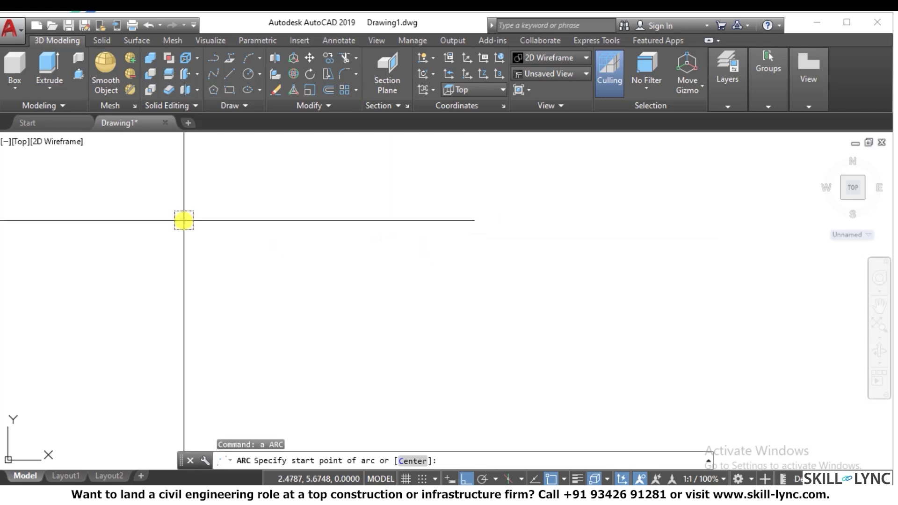
key(Escape)
key(Escape)
Step: Draw a wavy open spline about 8.4 units wide with three crests across the upper part of the empty drawing area
text(spl)
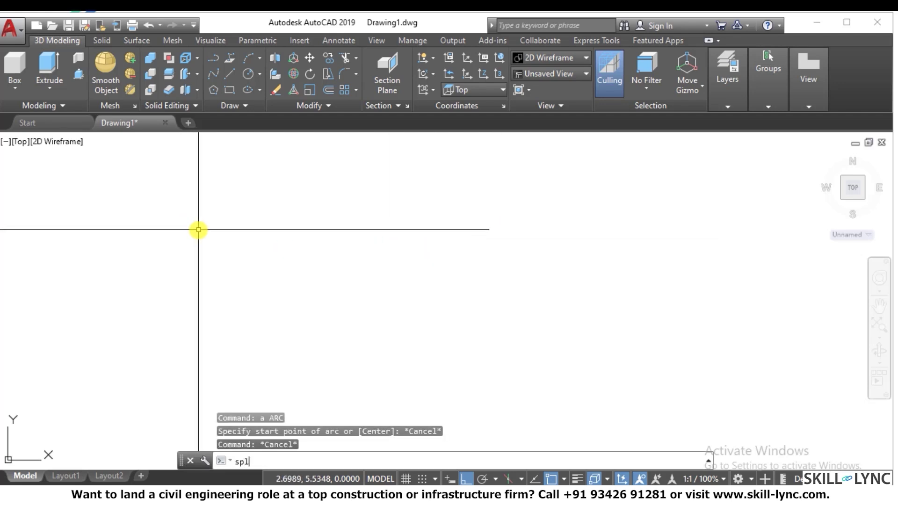
key(Return)
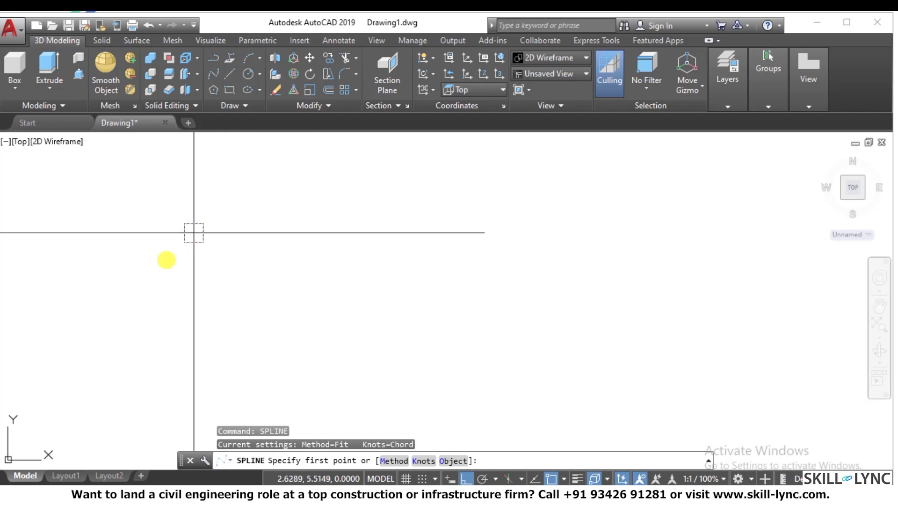
click(156, 240)
click(465, 478)
click(308, 206)
click(370, 257)
click(430, 234)
click(455, 207)
click(562, 284)
click(633, 222)
click(713, 275)
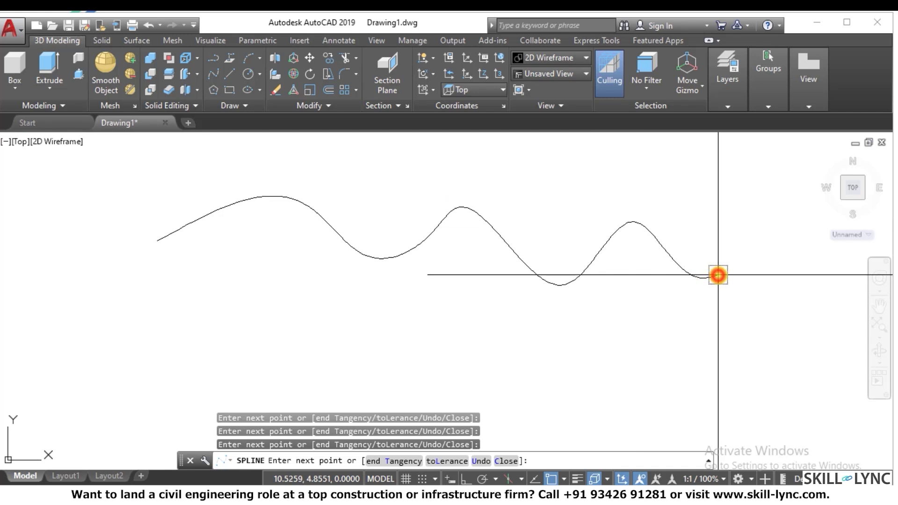
right_click(718, 275)
click(738, 283)
scroll(442, 200, down, 4)
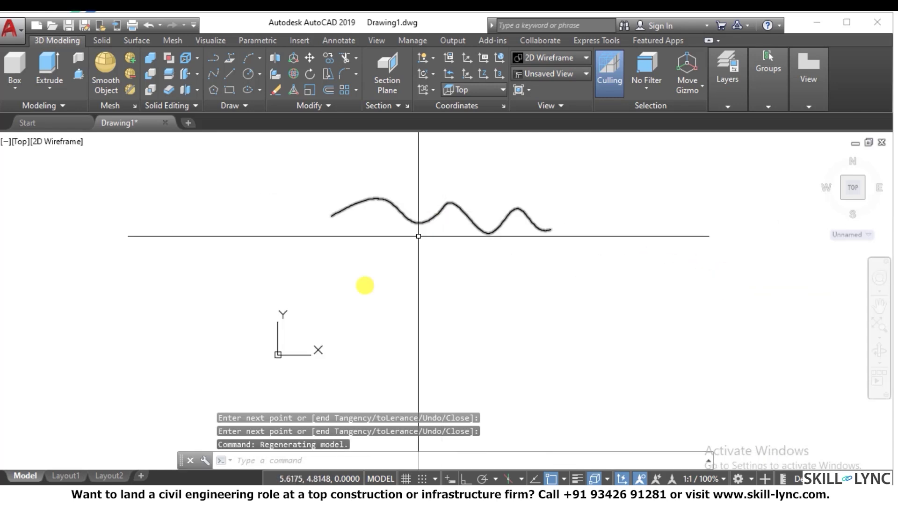
scroll(369, 256, up, 2)
key(Escape)
text(s)
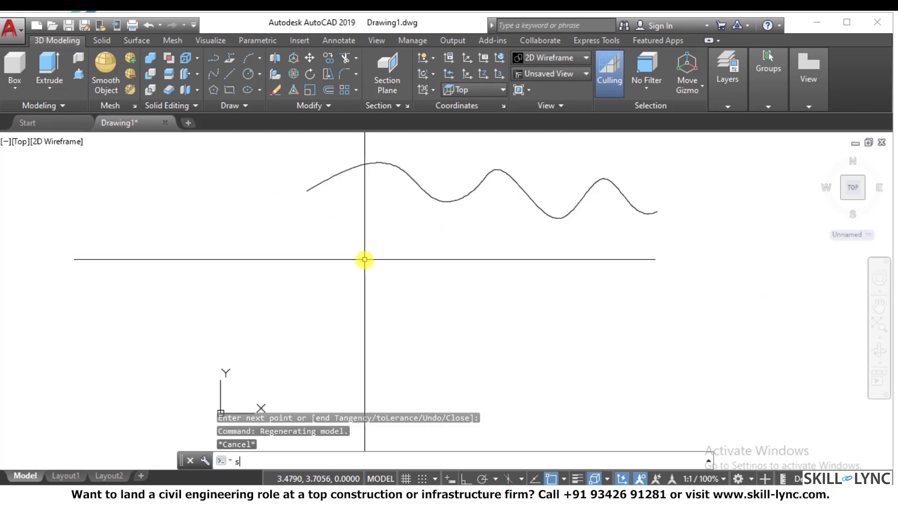
text(pline)
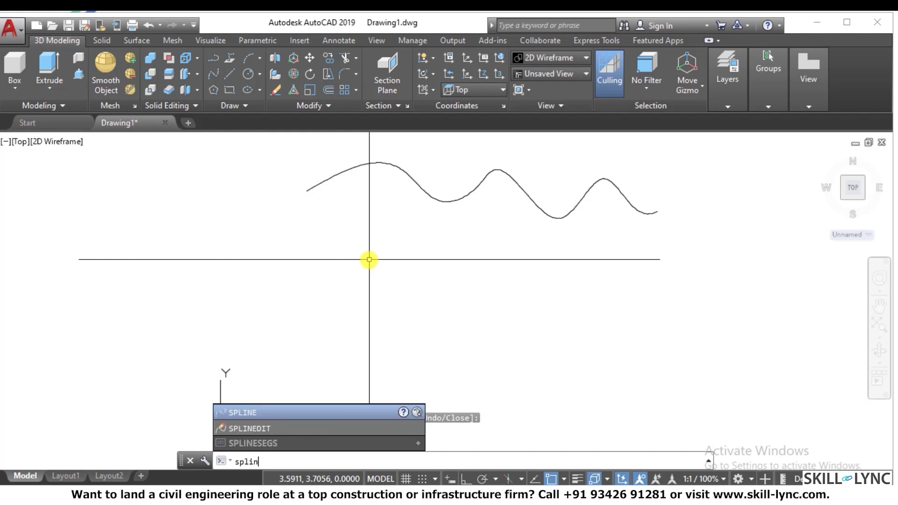
key(Return)
click(260, 345)
click(400, 296)
click(461, 314)
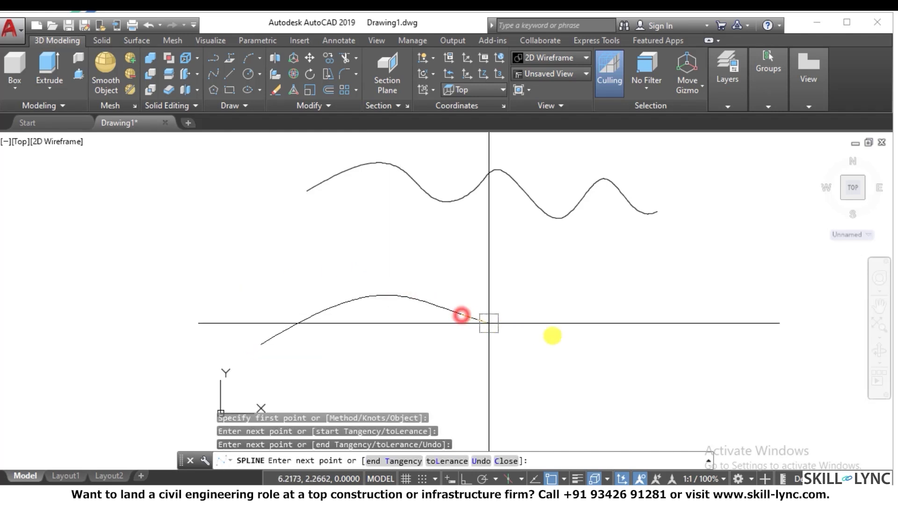
click(579, 303)
click(637, 291)
click(728, 328)
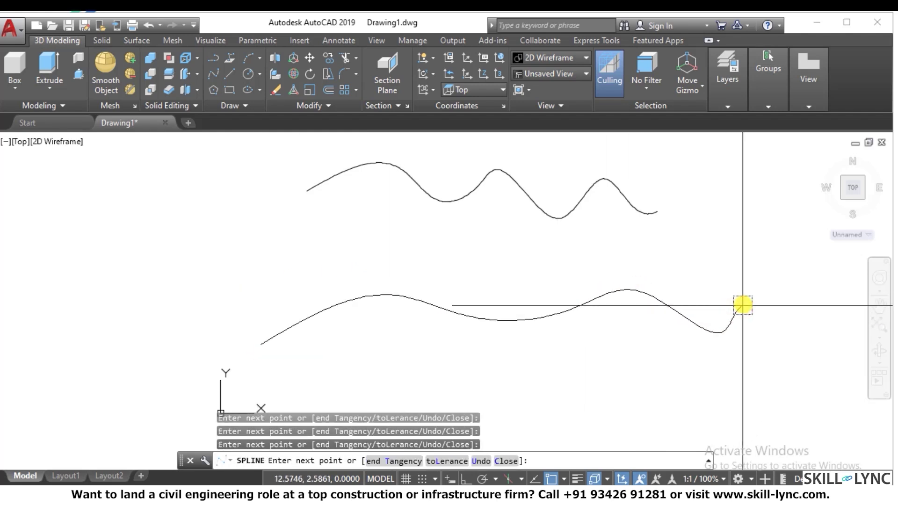
key(Escape)
key(Escape)
key(Escape)
Step: Draw a gently waving open spline about 12.3 units wide below the first one, with one crest and one trough
key(Return)
click(216, 386)
click(387, 304)
click(481, 310)
click(672, 353)
click(732, 307)
right_click(748, 294)
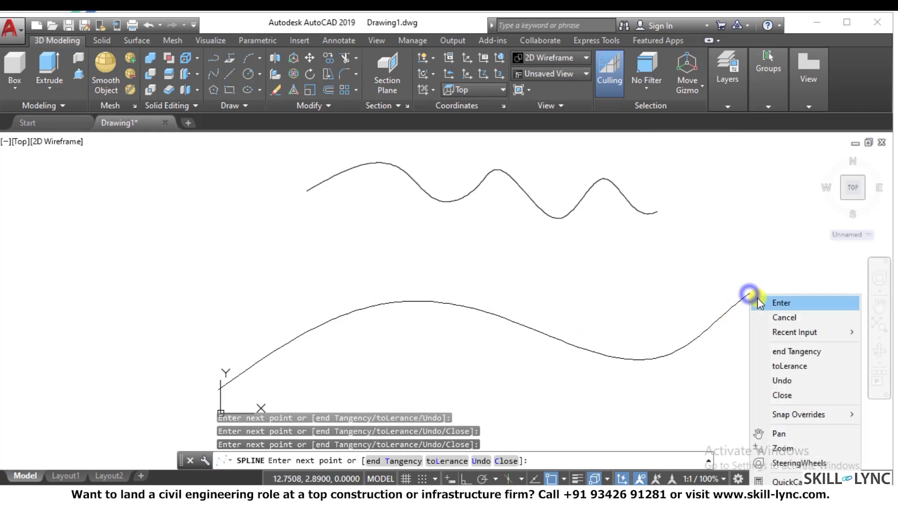
click(762, 303)
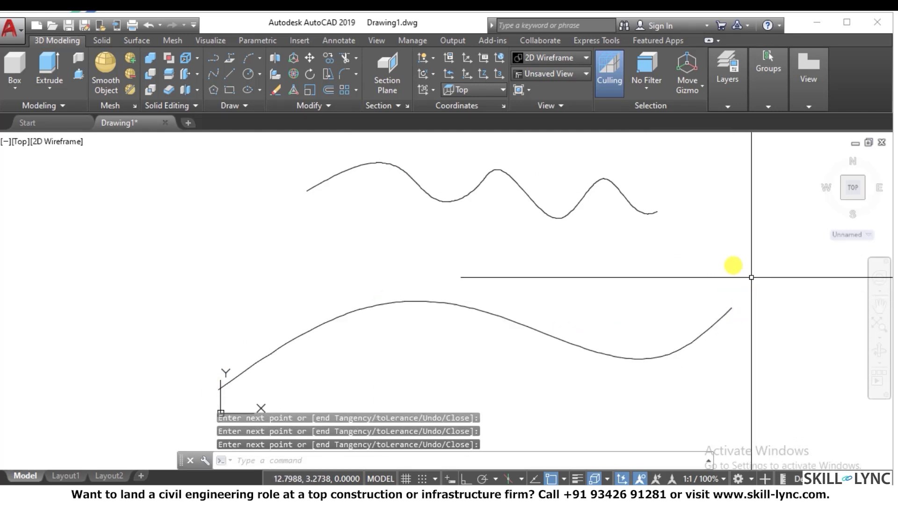
key(Escape)
key(Escape)
text(a)
key(Escape)
key(Escape)
Step: Draw a wavy spline that joins the left endpoints of the upper and lower splines through four intermediate points
text(spline)
key(Return)
click(307, 190)
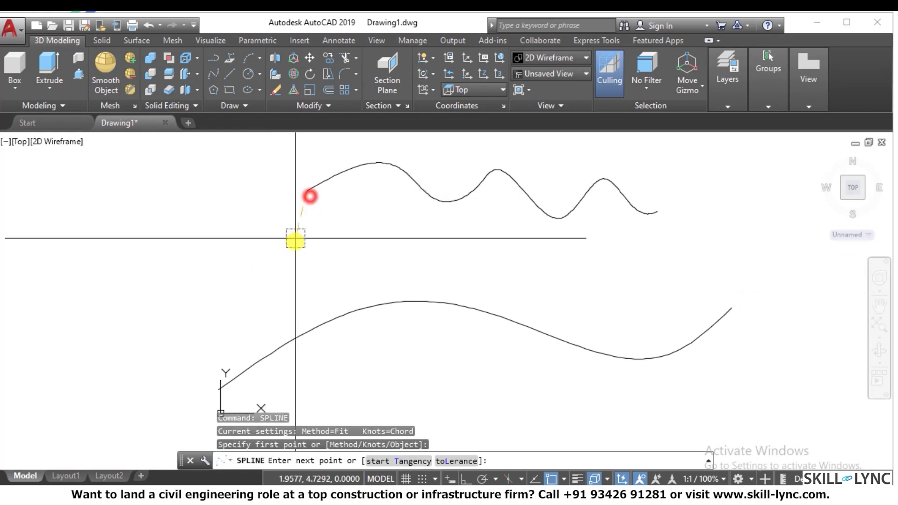
click(296, 243)
click(257, 279)
click(258, 306)
click(240, 331)
click(219, 388)
right_click(574, 250)
click(594, 256)
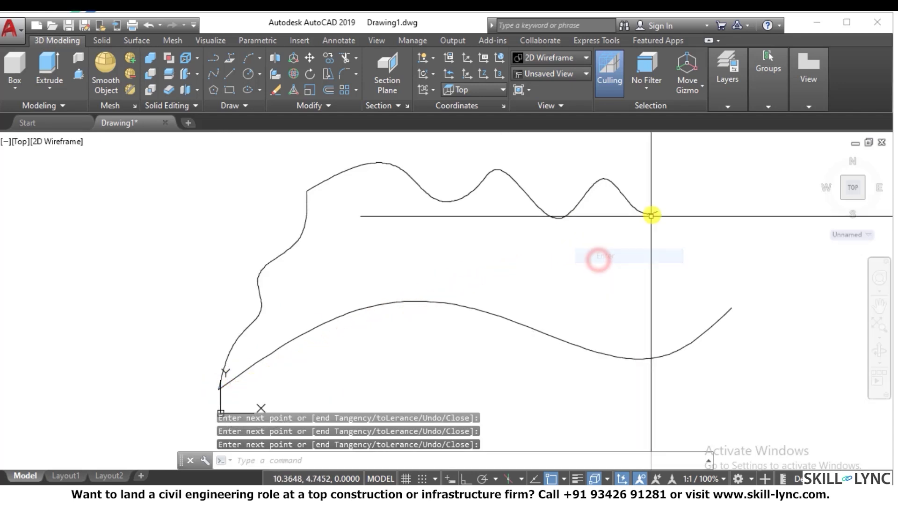
key(Return)
click(656, 211)
click(641, 256)
click(675, 281)
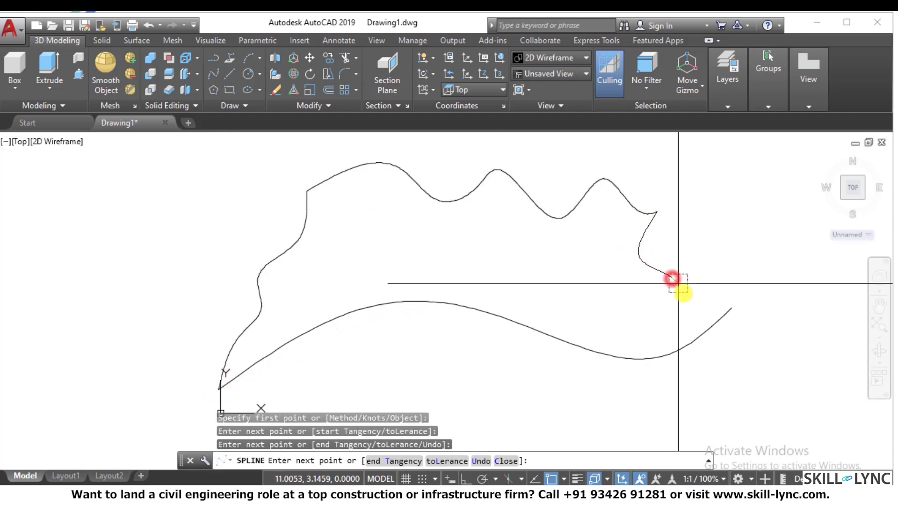
click(684, 301)
click(732, 308)
key(Escape)
key(Escape)
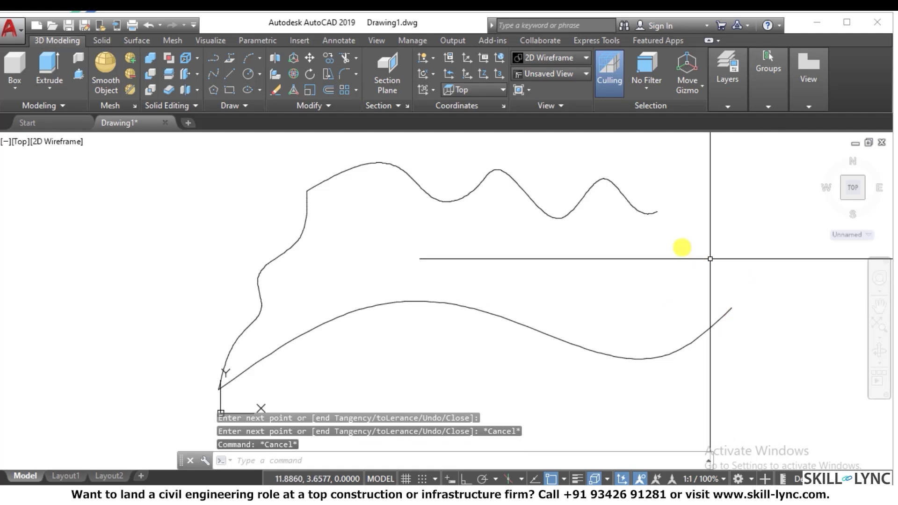
Step: Draw a wavy spline that joins the right endpoints of the upper and lower splines through several intermediate points
key(Return)
click(656, 211)
click(659, 233)
click(668, 273)
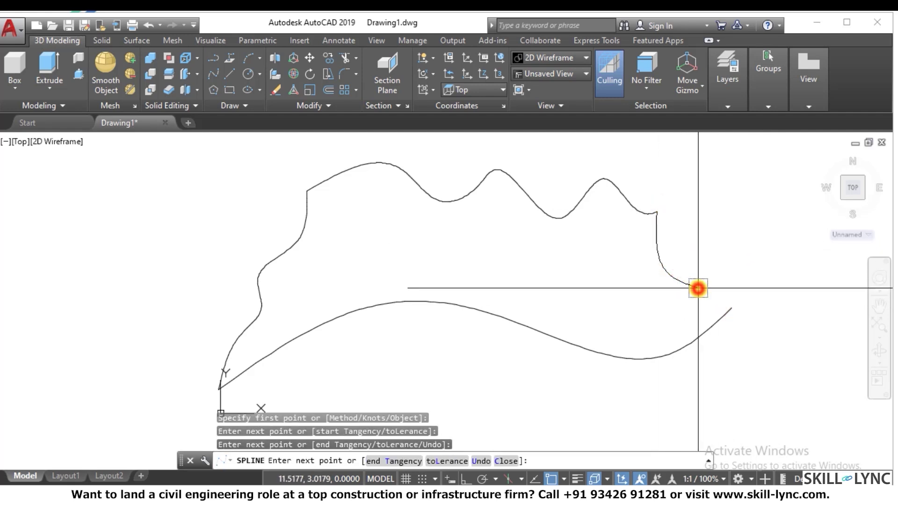
click(700, 304)
click(732, 308)
right_click(747, 268)
click(767, 280)
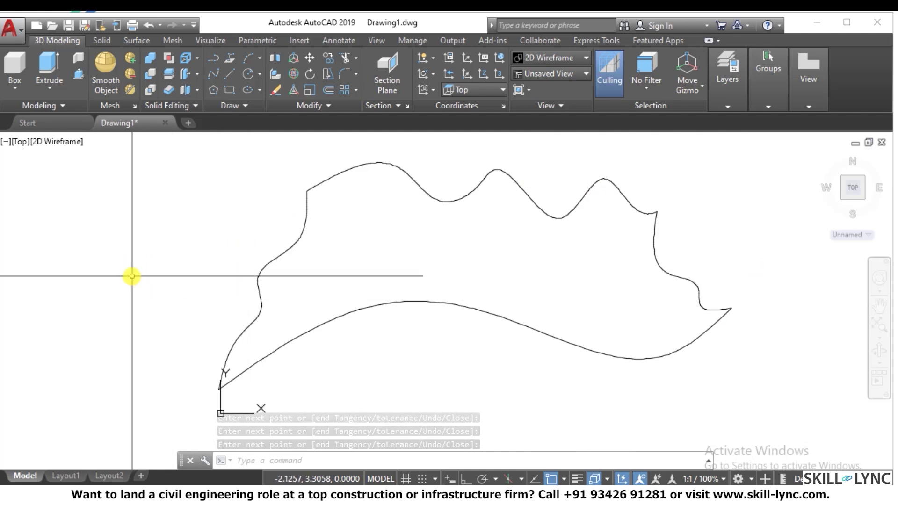
Step: Create an edge surface mesh with EDGESURF from the upper, lower, left and right boundary splines
text(edg)
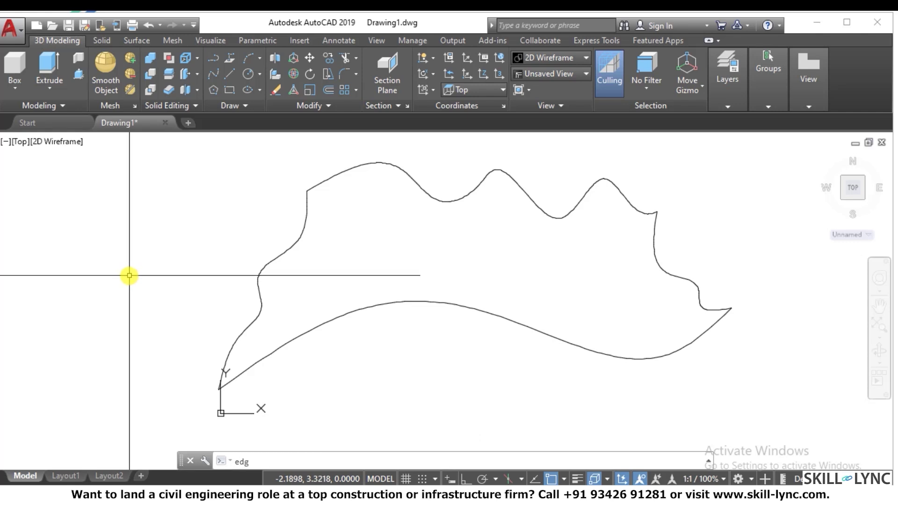
text(esurf)
key(Return)
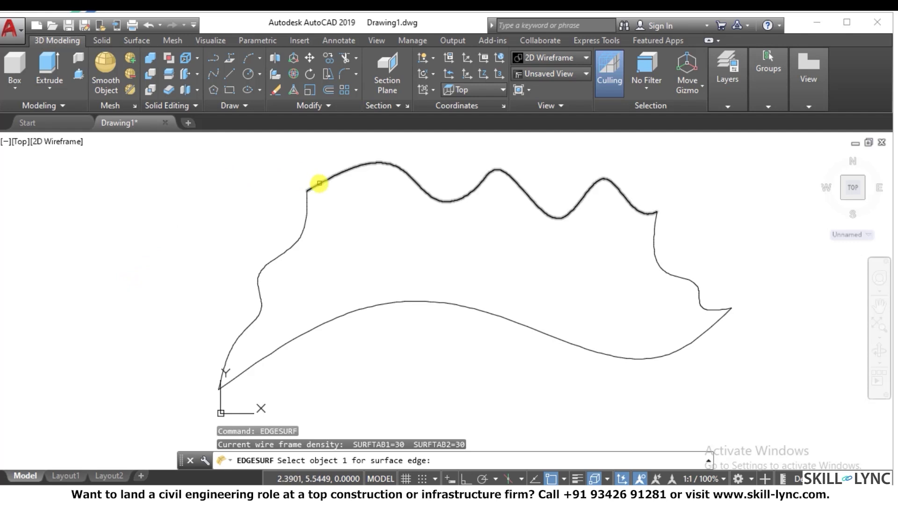
click(316, 185)
click(367, 308)
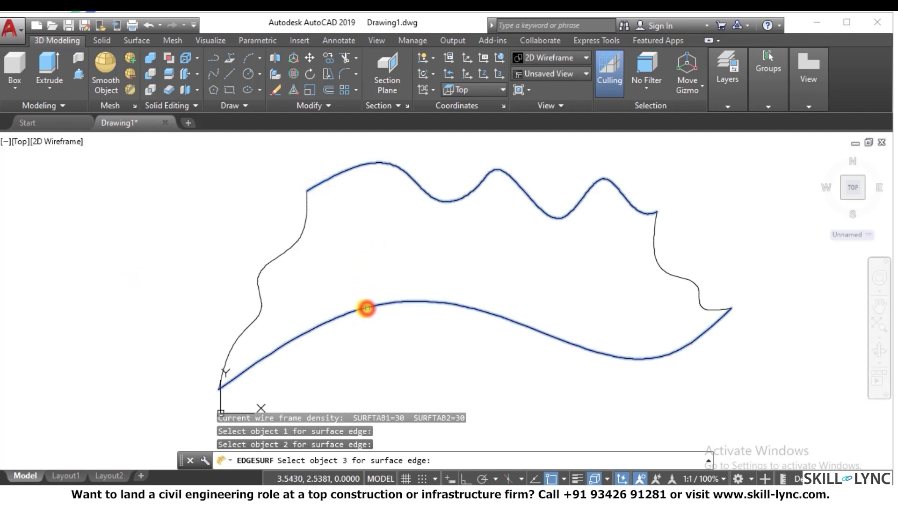
click(294, 246)
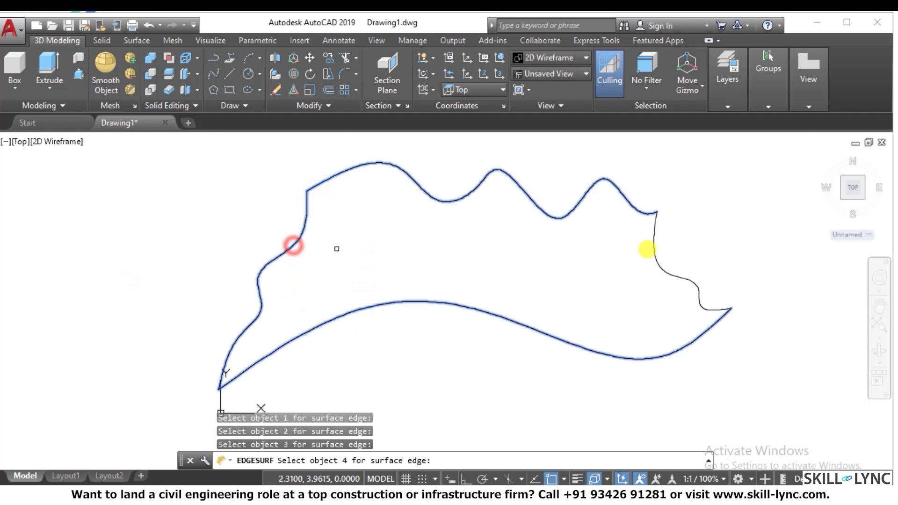
click(686, 278)
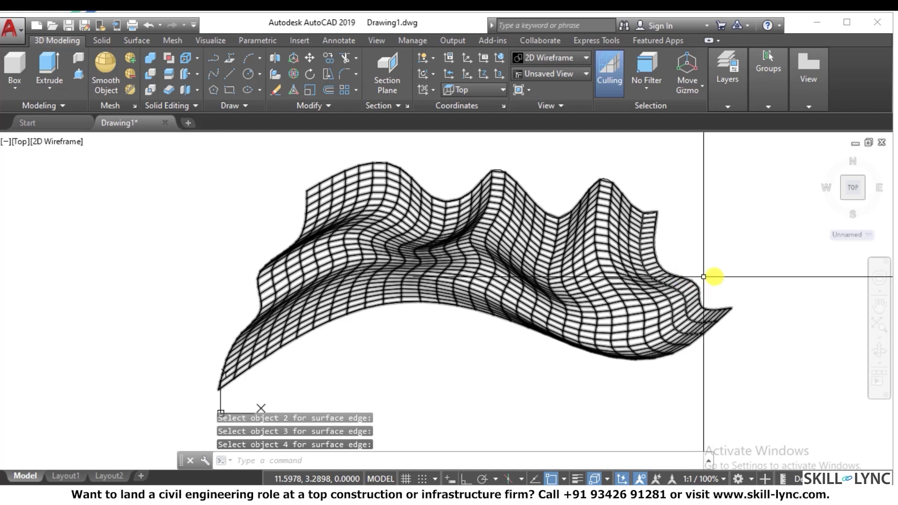
scroll(711, 243, up, 2)
scroll(711, 242, down, 2)
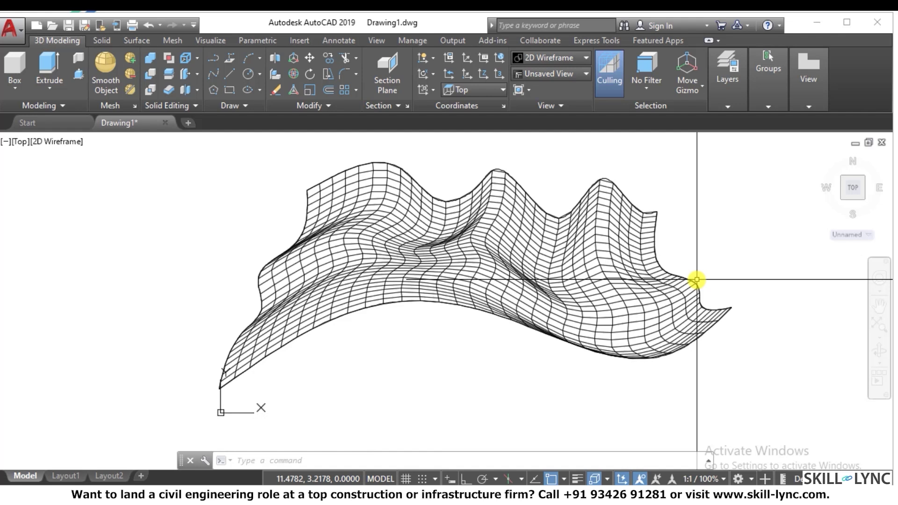
text(2do)
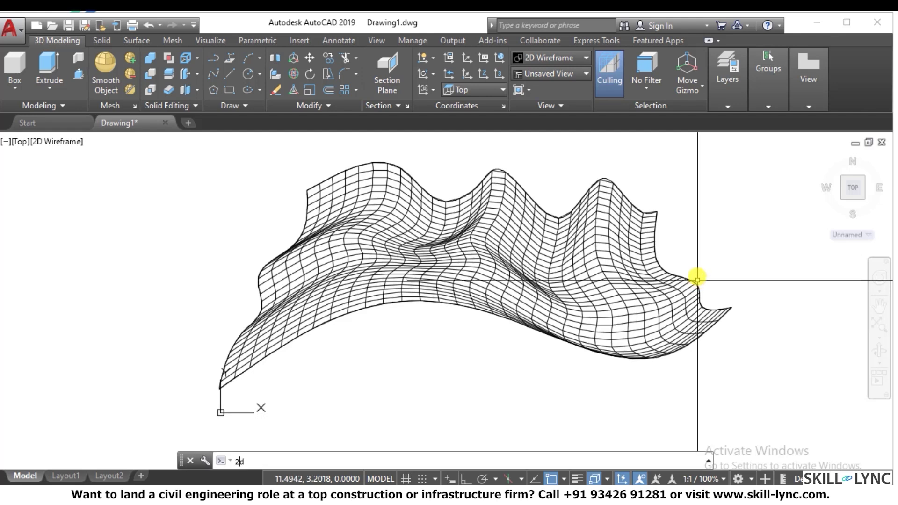
key(Return)
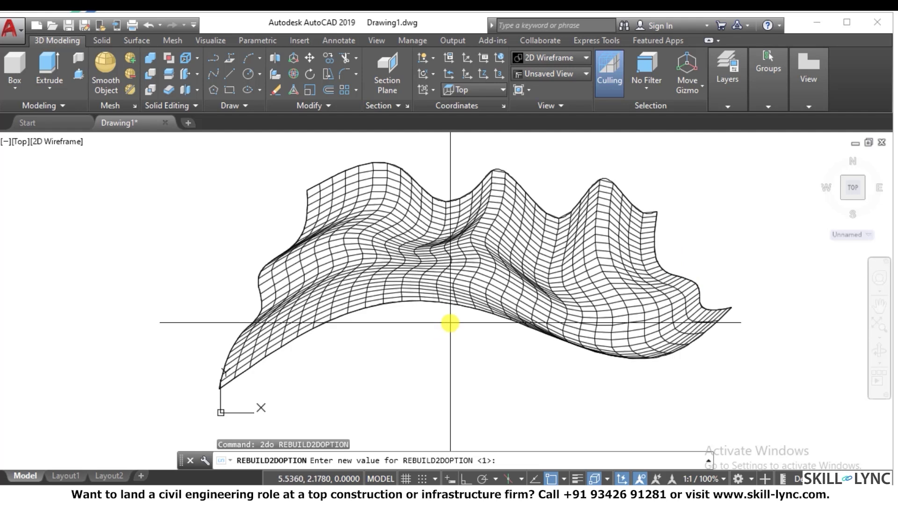
key(Escape)
Step: Orbit the spline-bounded mesh to a tilted 3D view and display it in the Shaded visual style
text(3do)
key(Return)
drag(450, 324, 514, 286)
right_click(514, 286)
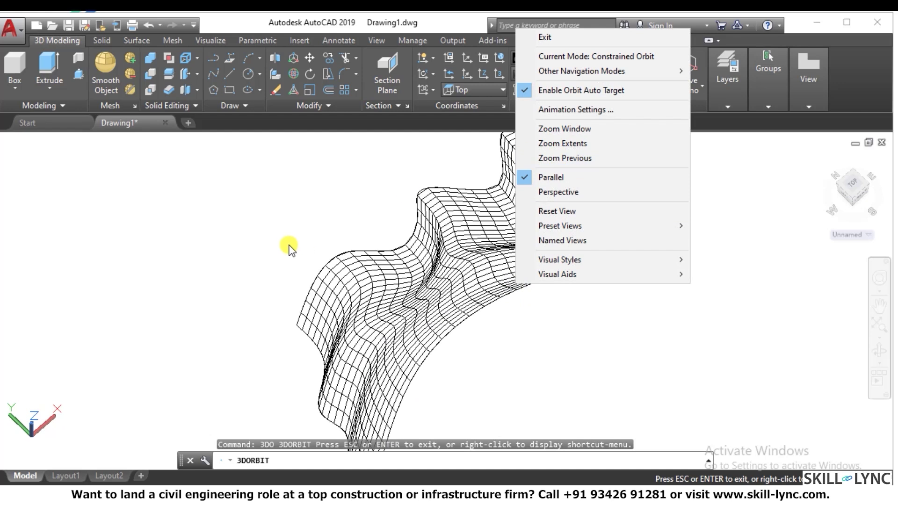
click(171, 193)
right_click(142, 171)
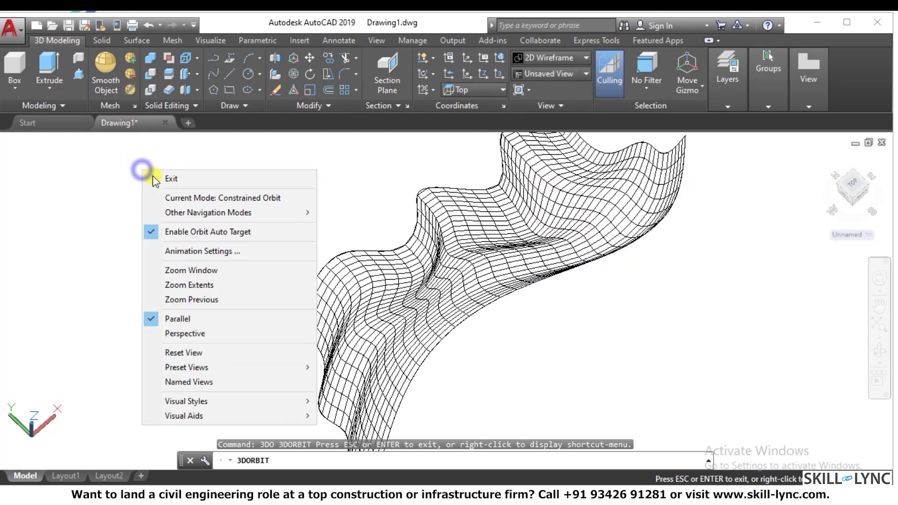
click(153, 175)
click(85, 142)
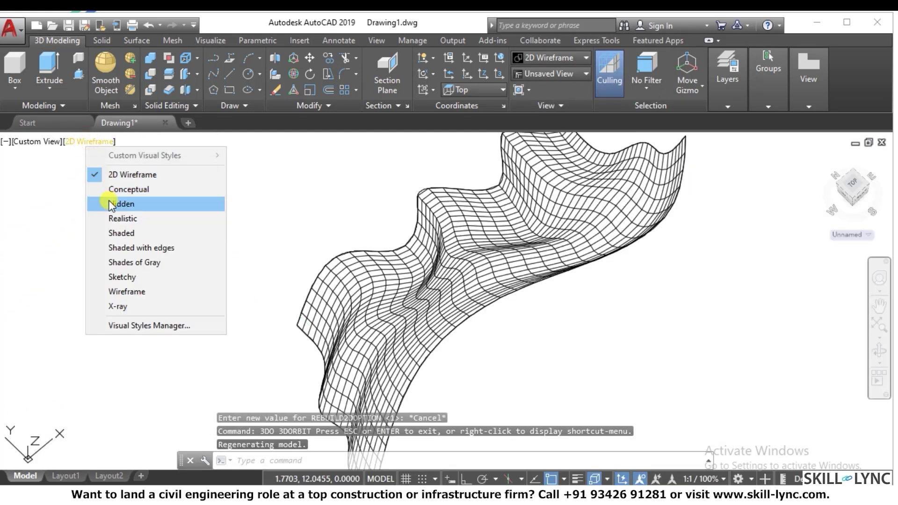
click(122, 231)
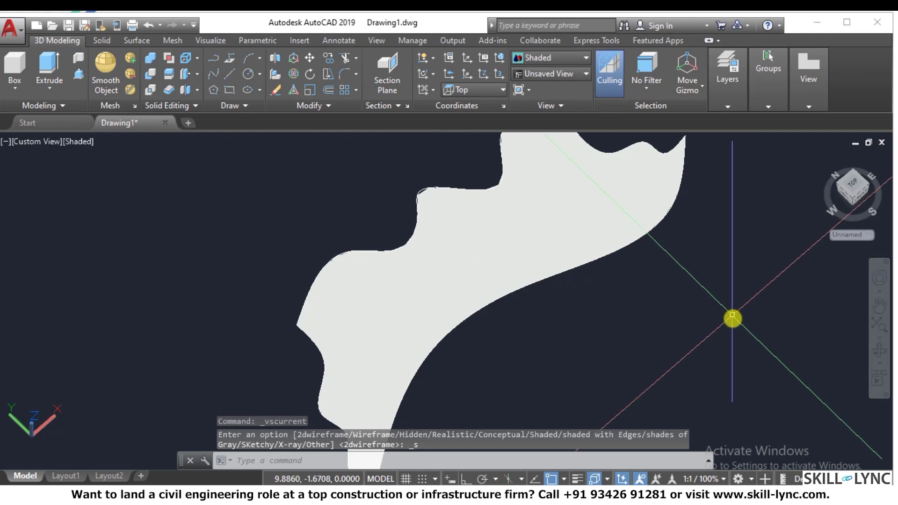
Step: Erase the edge surface mesh and all of its boundary splines
click(707, 360)
click(336, 194)
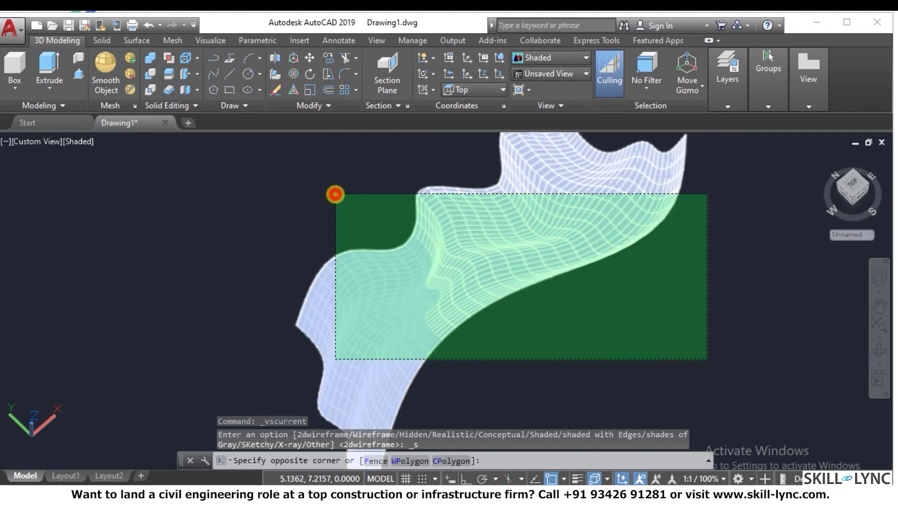
text(e)
key(Return)
key(Escape)
click(320, 352)
text(e)
key(Return)
click(669, 169)
click(627, 136)
text(e)
key(Return)
key(Escape)
key(Escape)
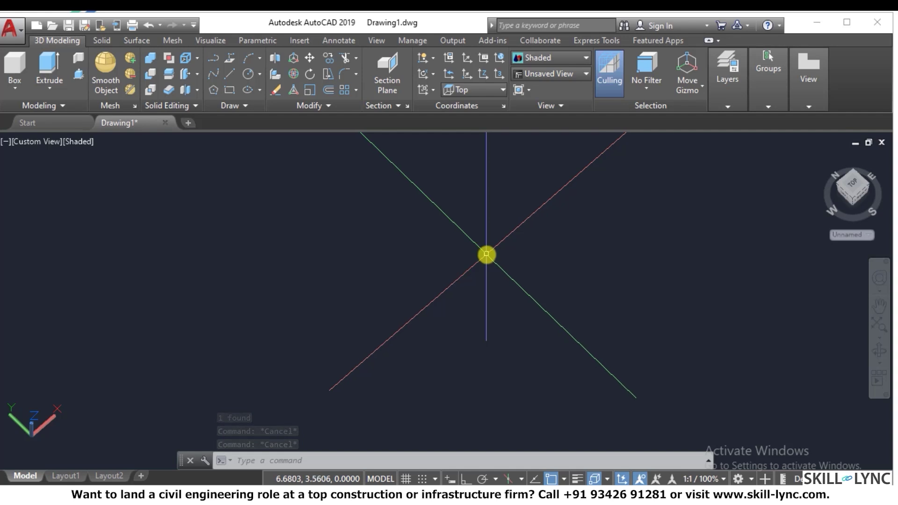
Step: Switch the viewport to the 2D Wireframe visual style and the Top view
click(76, 142)
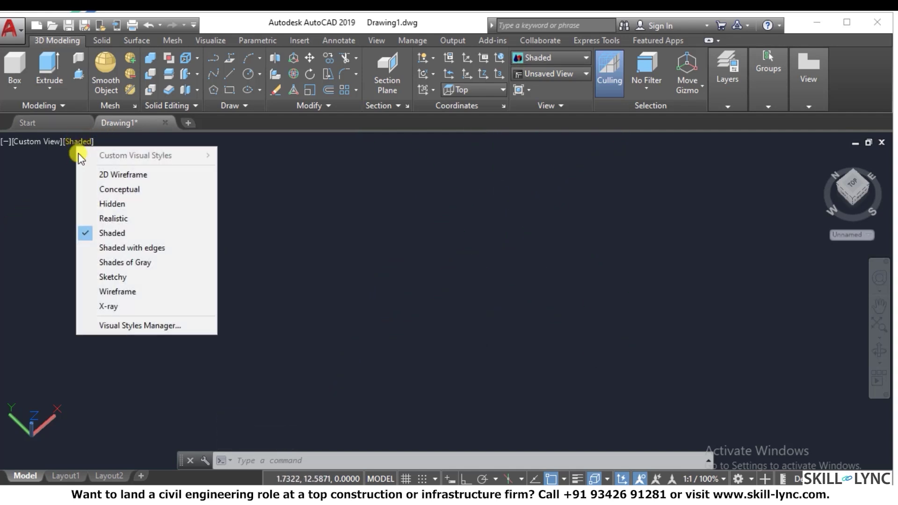
click(80, 174)
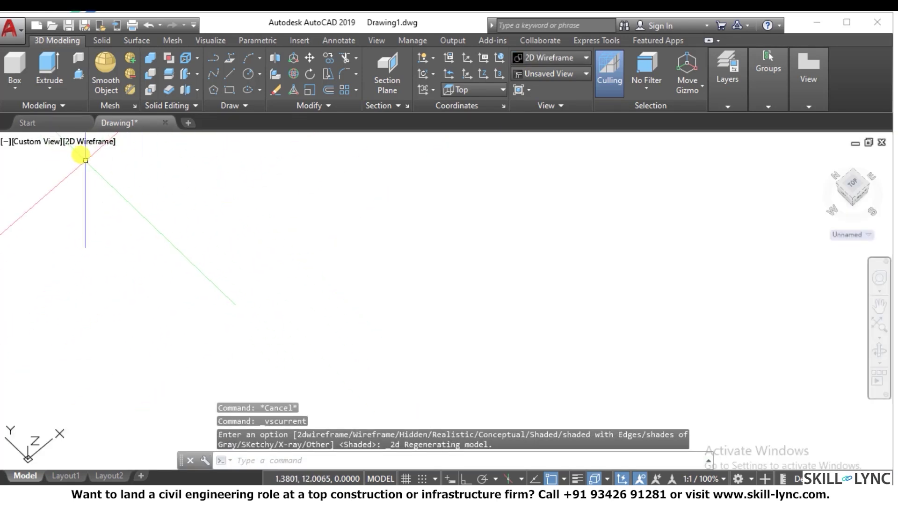
click(40, 142)
click(60, 176)
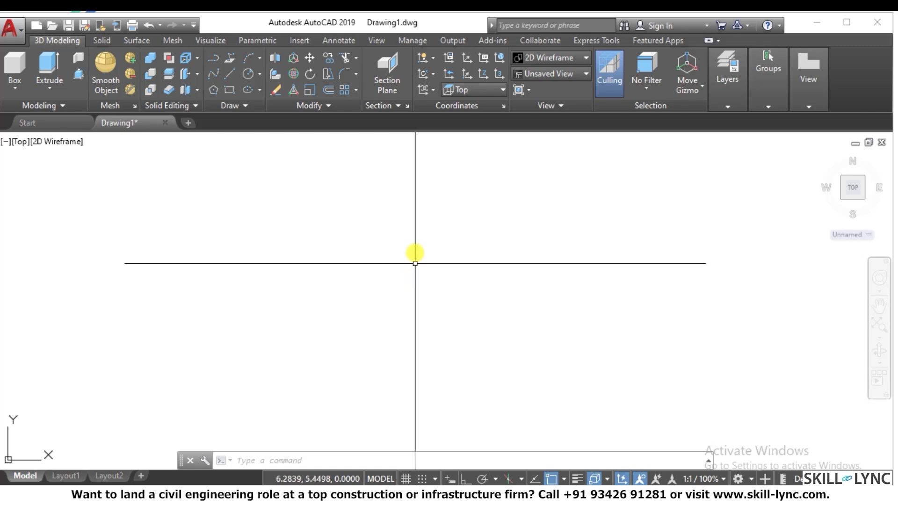
text(a)
key(Return)
key(Escape)
key(Escape)
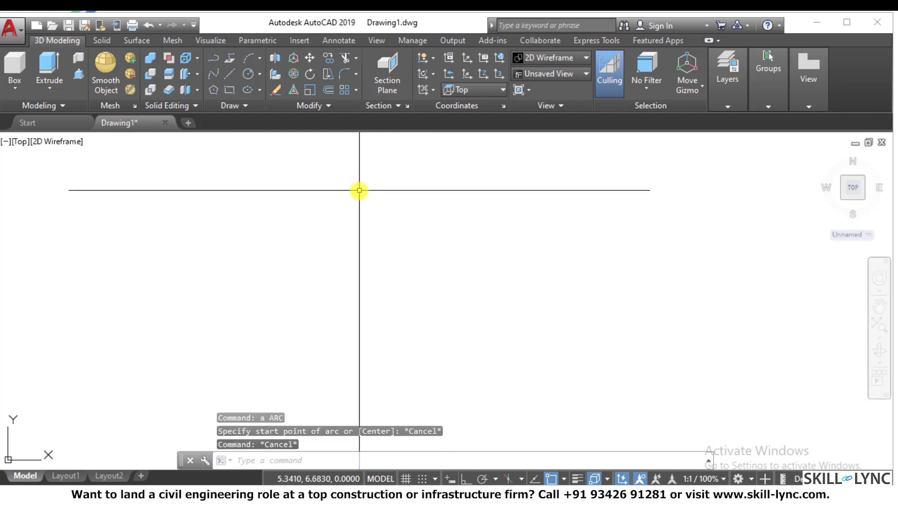
Step: Draw a three-point arc about 2.6 units tall that bulges to the left, turning Ortho on while drawing
text(a)
key(Return)
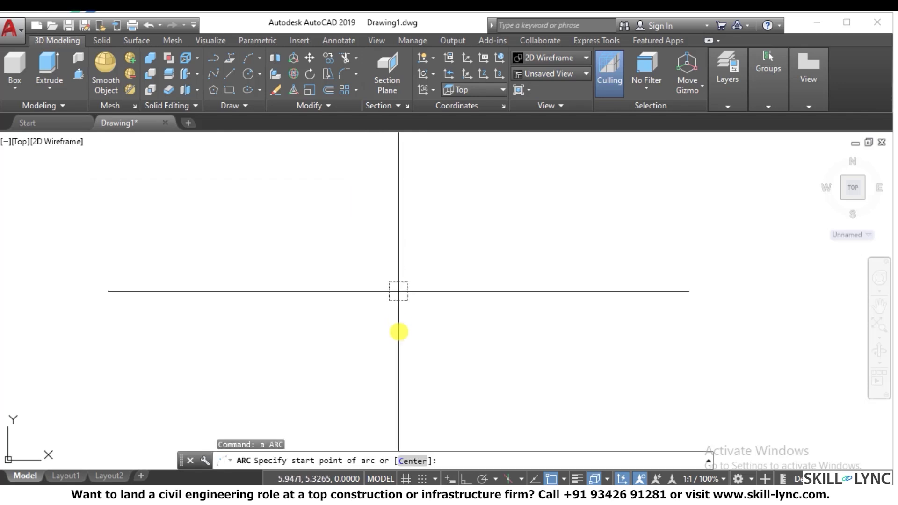
middle_drag(388, 354, 436, 448)
click(374, 224)
click(461, 478)
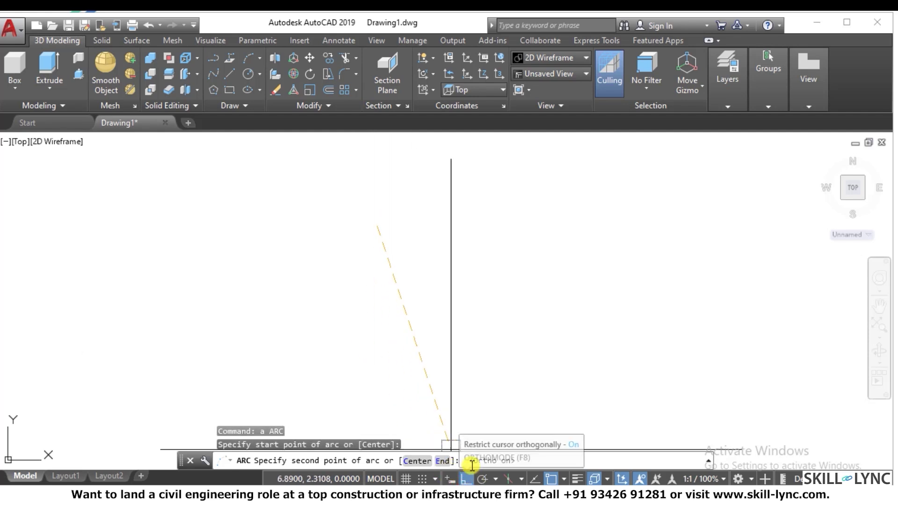
click(351, 327)
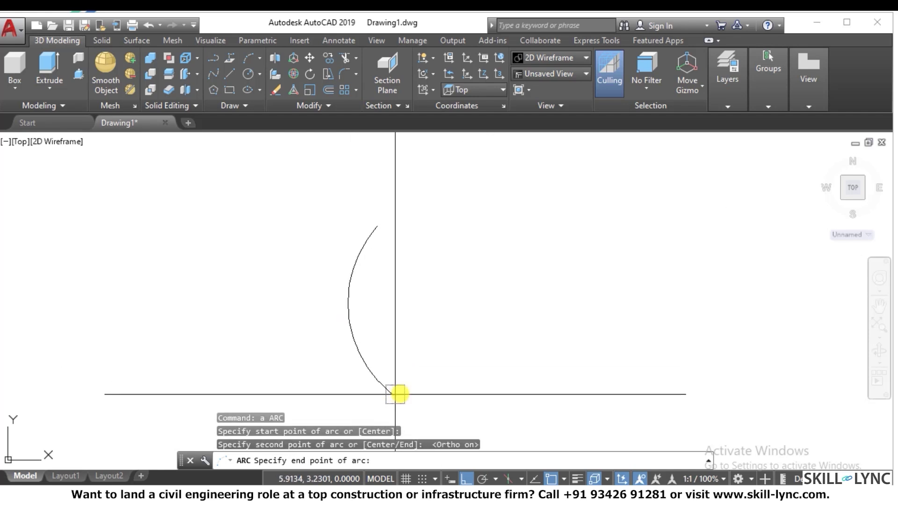
click(381, 377)
key(Escape)
key(Escape)
Step: Draw a vertical line about 3.7 units long just to the right of the arc, extending past both arc ends
text(l)
key(Return)
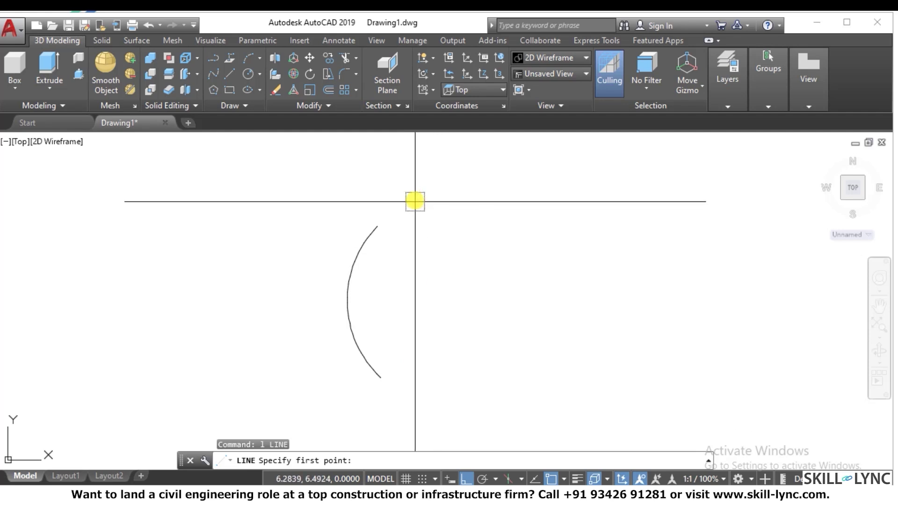
click(415, 197)
click(411, 417)
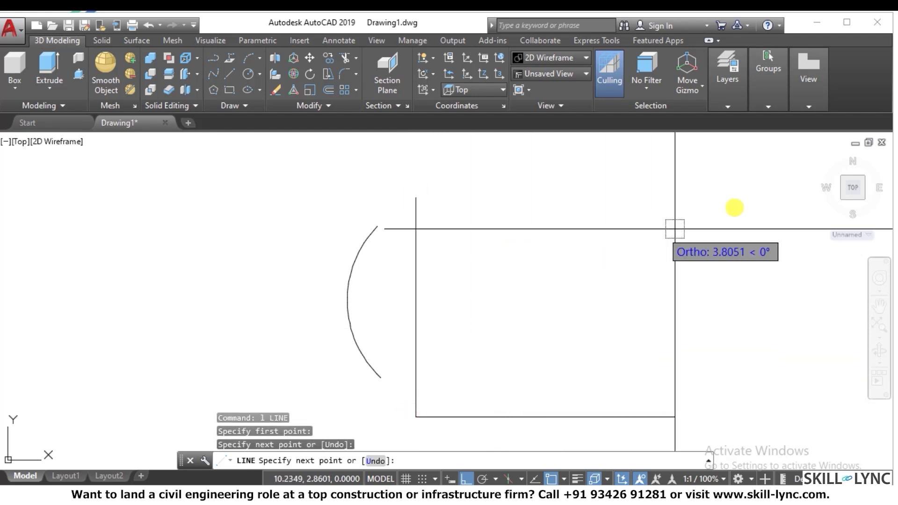
key(Escape)
key(Escape)
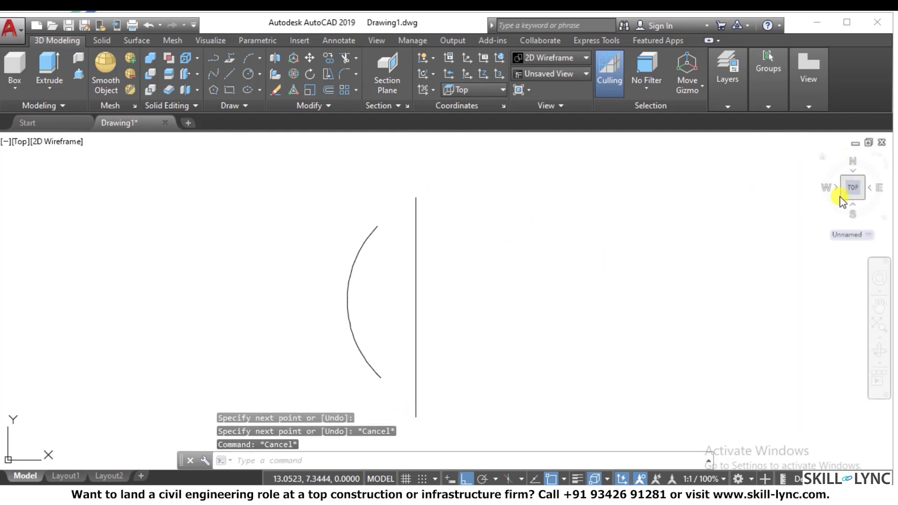
Step: Revolve the arc about the line with REVSURF, using start angle 0 and included angle 360, and shade the resulting mesh
drag(822, 155, 362, 259)
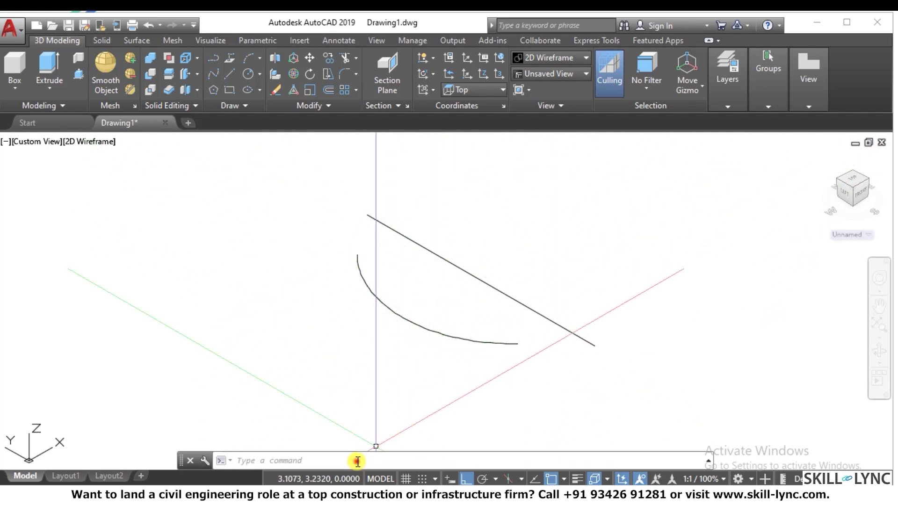
text(vs)
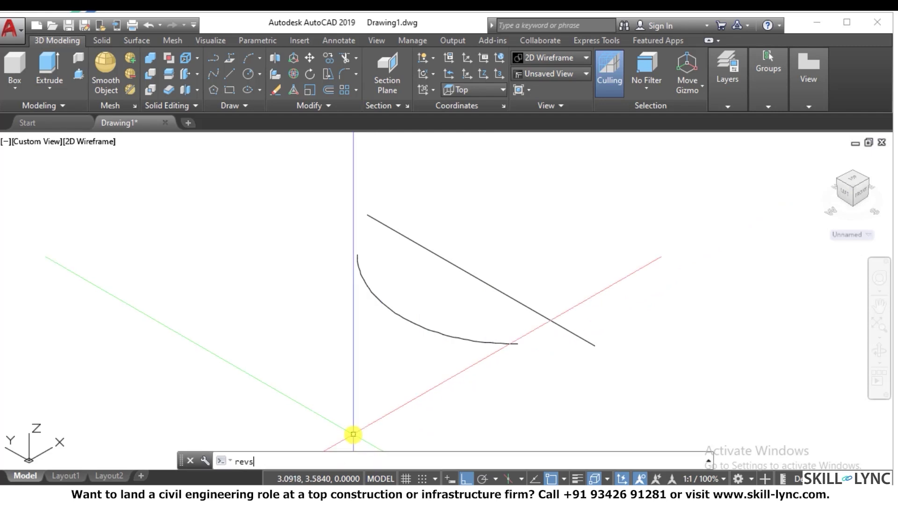
text(urf)
key(Return)
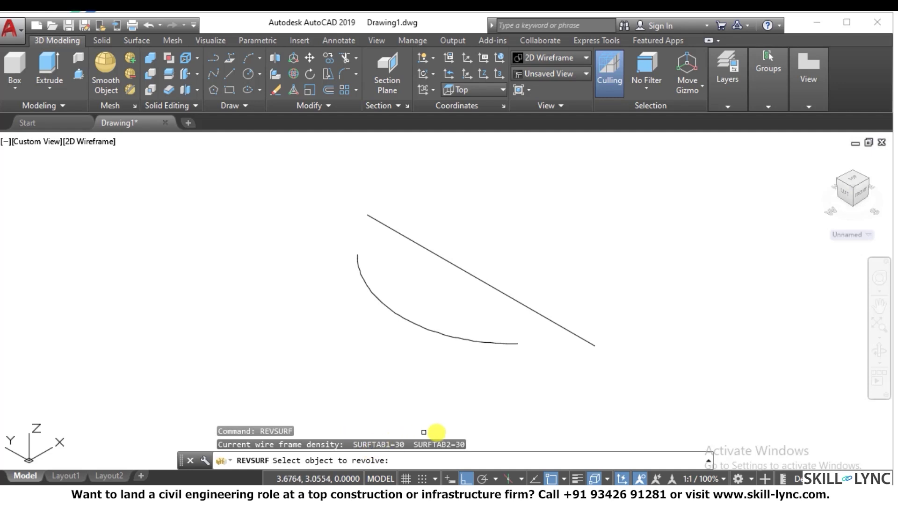
double_click(462, 445)
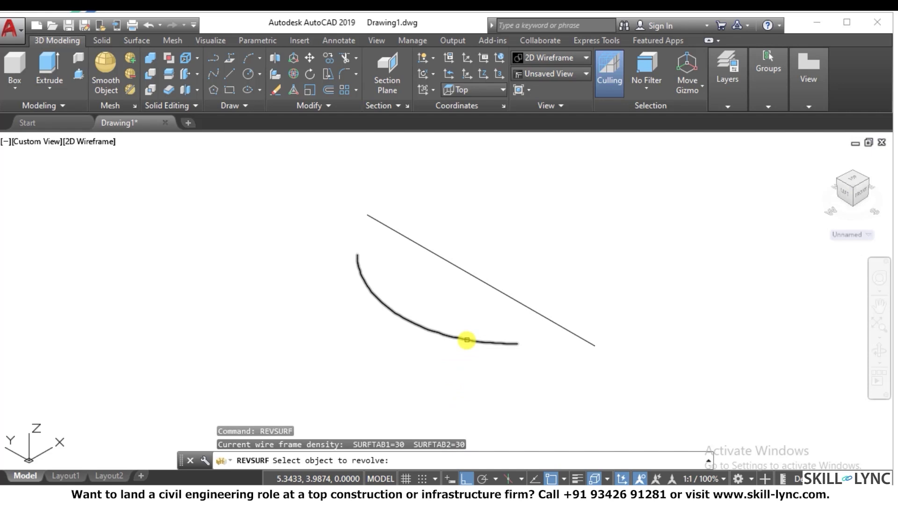
click(466, 340)
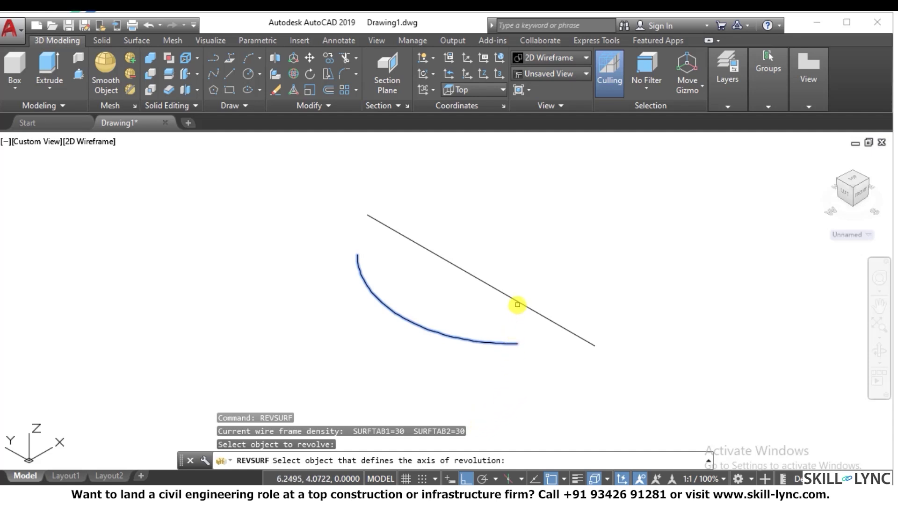
click(517, 304)
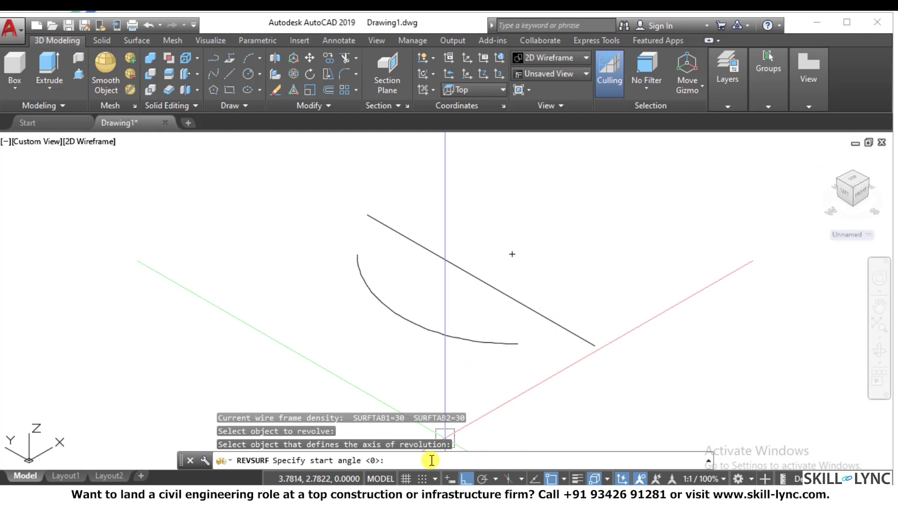
key(Return)
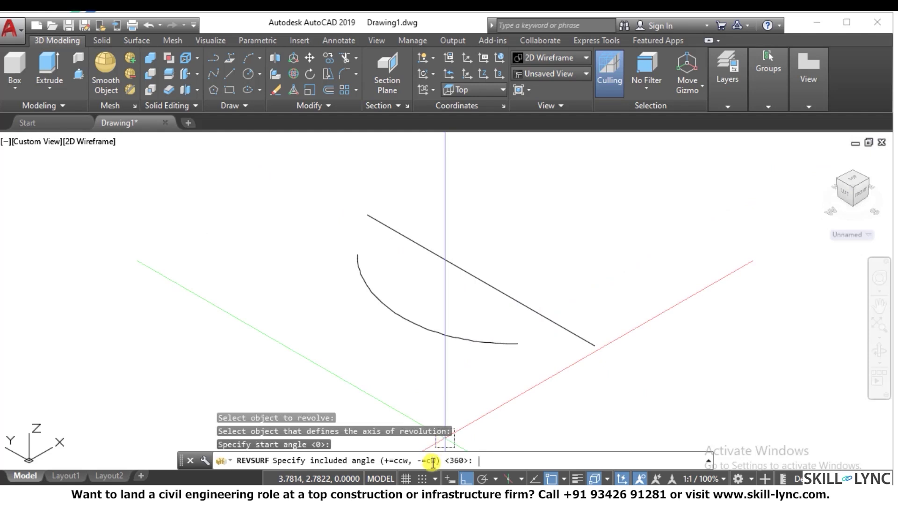
key(Return)
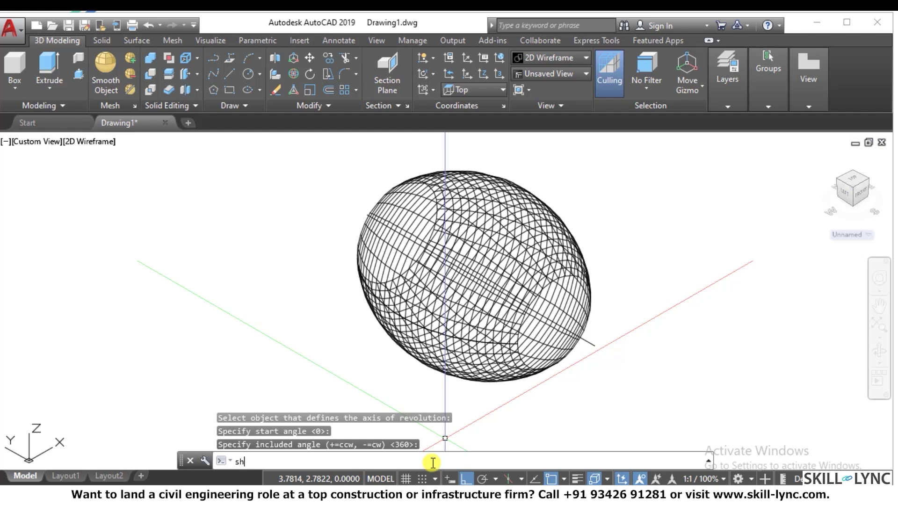
key(Return)
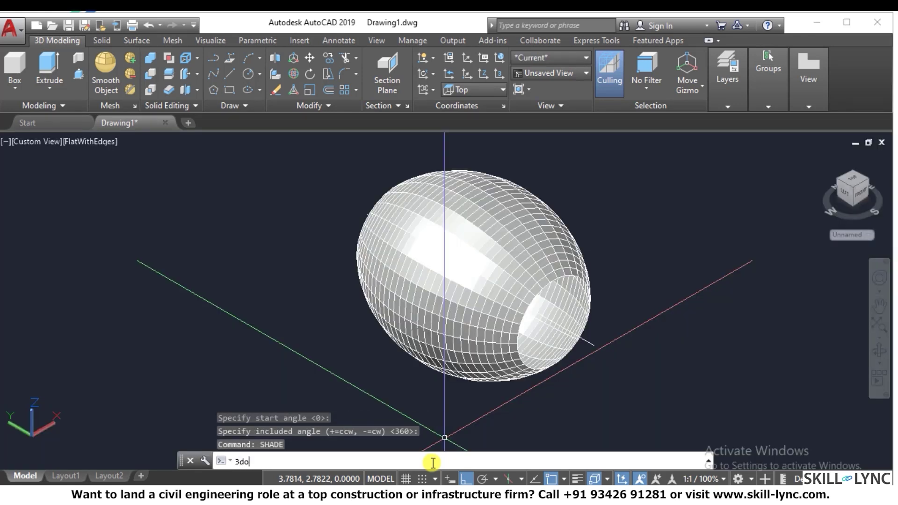
Step: Orbit around the shaded revolved mesh with 3DORBIT to inspect it from another angle
key(Return)
drag(546, 263, 525, 286)
right_click(527, 280)
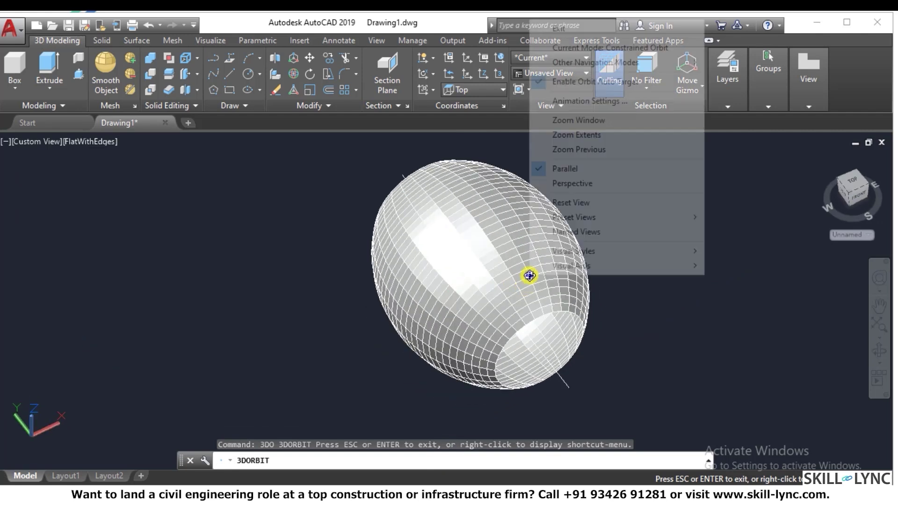
click(585, 27)
click(619, 28)
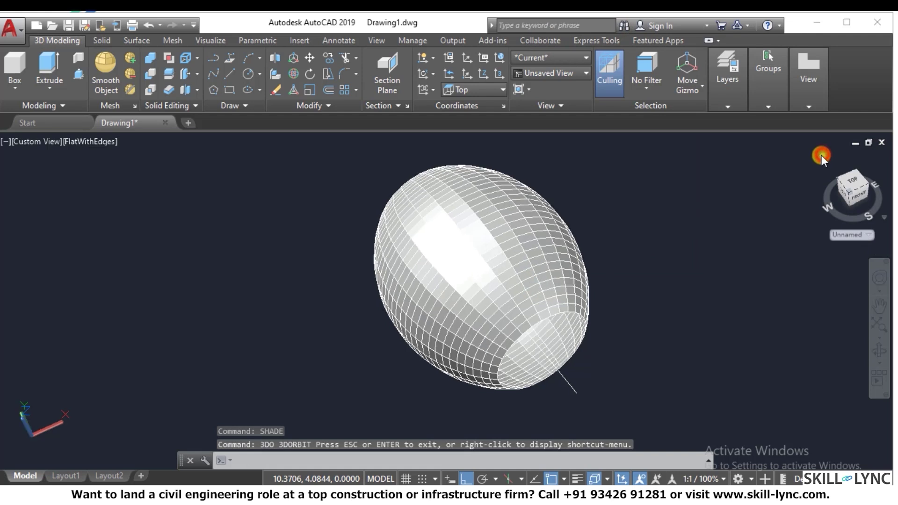
drag(821, 155, 565, 259)
key(Escape)
Step: Undo the orbit, the shading and the REVSURF mesh, leaving only the arc and the line
text(u)
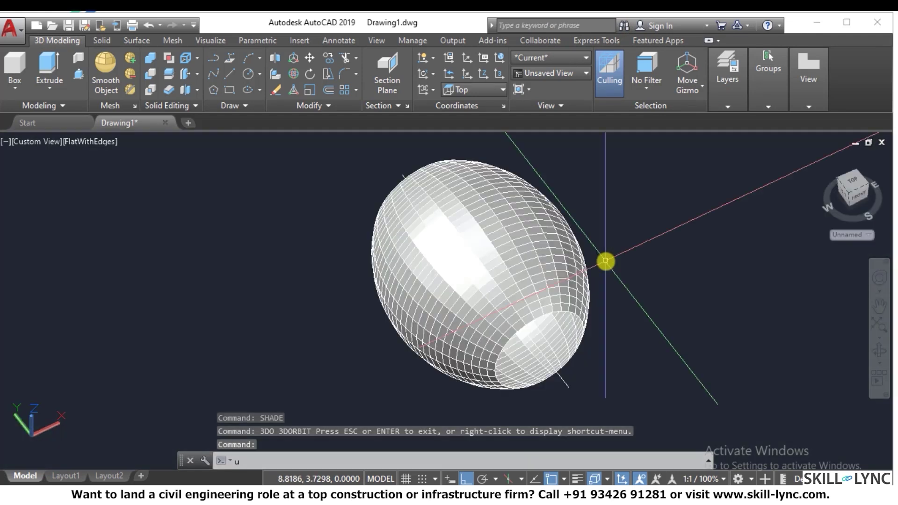
key(Return)
text(u)
key(Return)
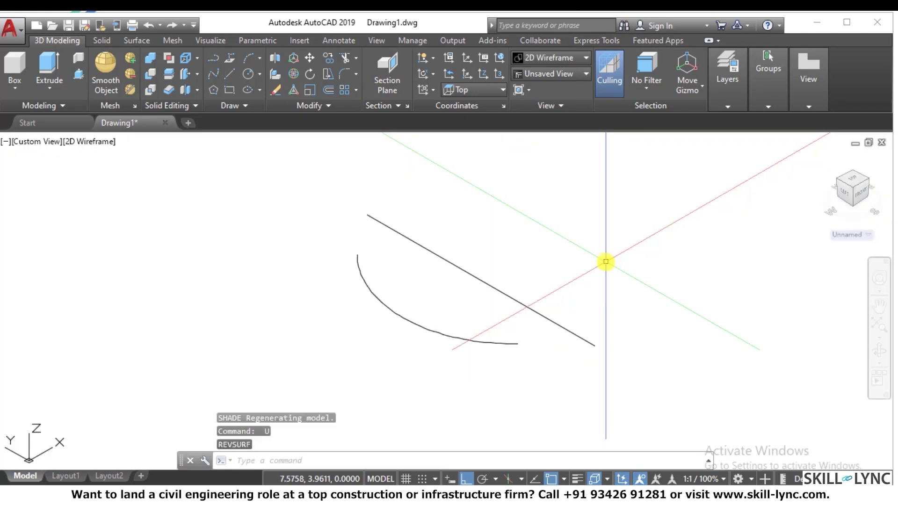
Step: Switch the viewport to the Top view with free space around the arc and line
click(87, 141)
click(46, 141)
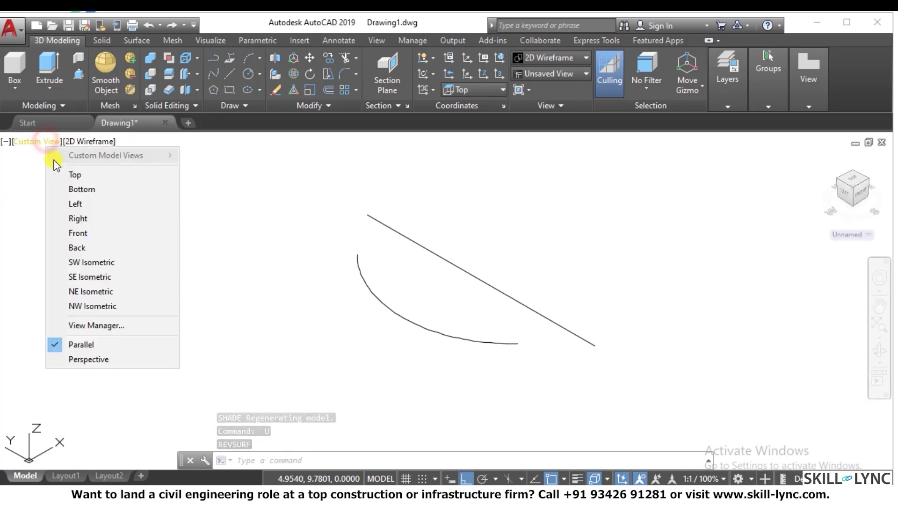
click(70, 175)
scroll(300, 368, down, 3)
scroll(297, 373, up, 1)
scroll(298, 351, down, 2)
Step: Copy the arc and line together to two positions horizontally to the right, leaving a wider gap before the second copy
key(Escape)
key(Escape)
text(co)
key(Return)
click(373, 394)
click(253, 226)
key(Return)
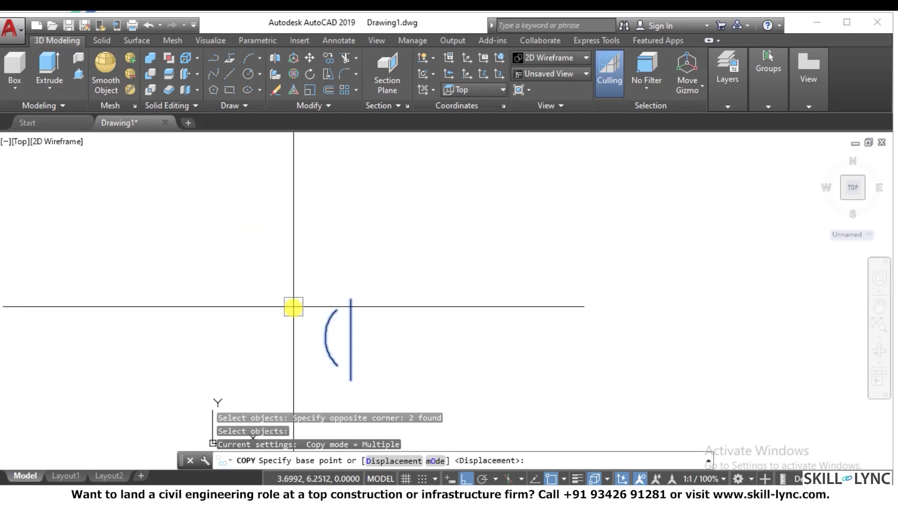
click(295, 306)
click(428, 325)
click(645, 341)
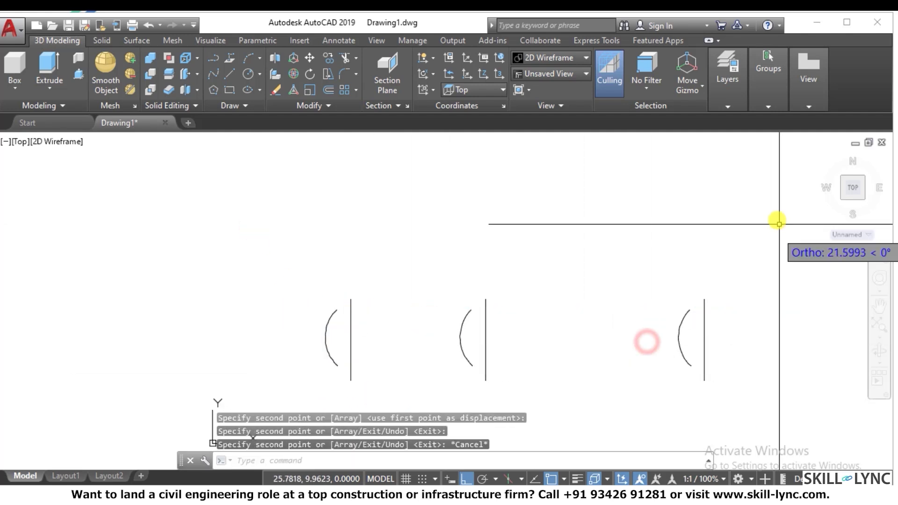
key(Escape)
key(Escape)
Step: Revolve the original arc about its line with REVSURF, using start angle 0 and included angle 360
click(842, 198)
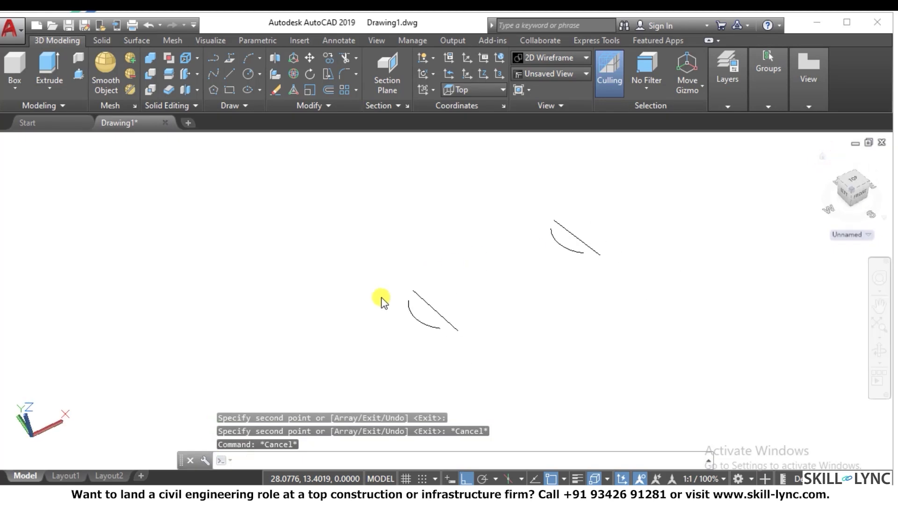
key(Escape)
key(Escape)
text(revsurf)
key(Return)
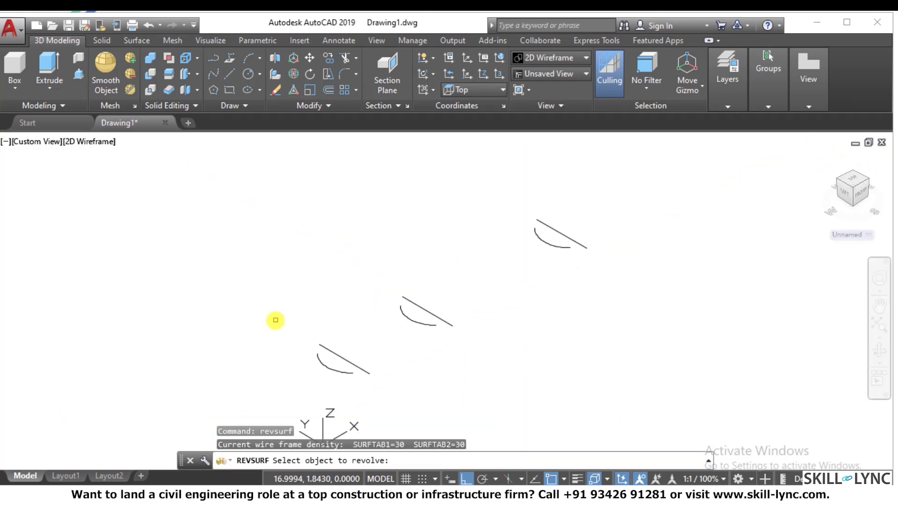
click(330, 366)
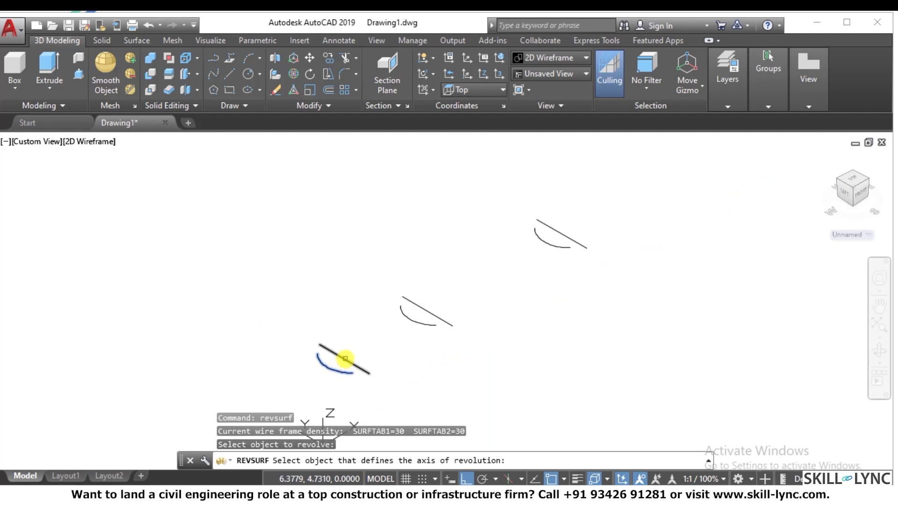
click(345, 358)
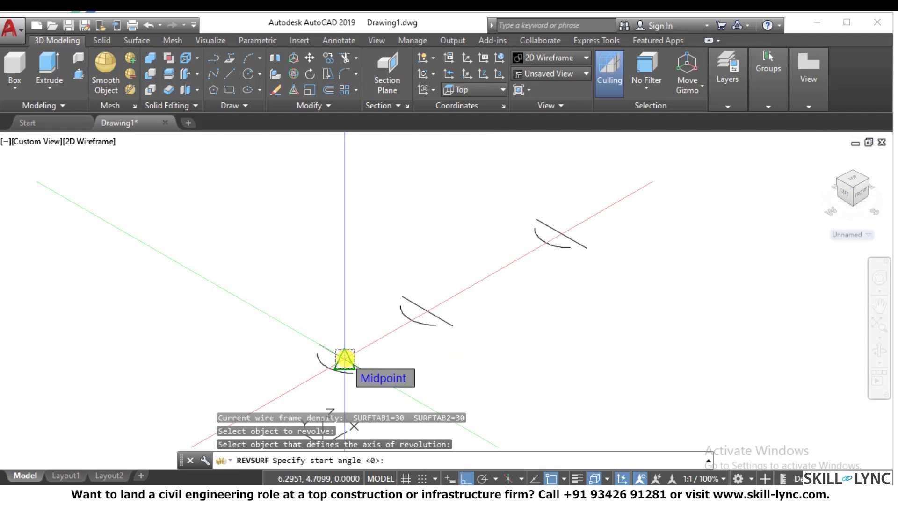
key(Return)
key(Return)
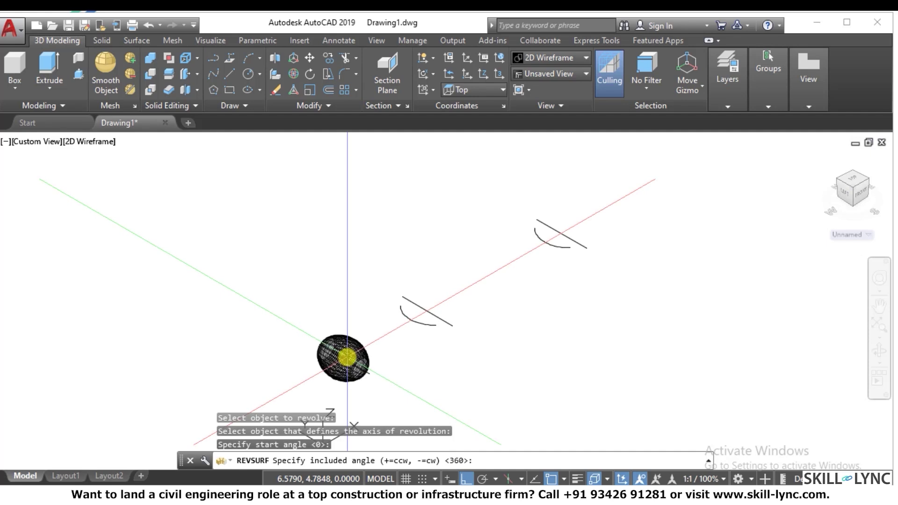
Step: Revolve the middle arc about its line with REVSURF, using start angle 0 and included angle 180
scroll(361, 374, up, 2)
scroll(403, 359, up, 4)
scroll(404, 358, down, 2)
key(Escape)
key(Escape)
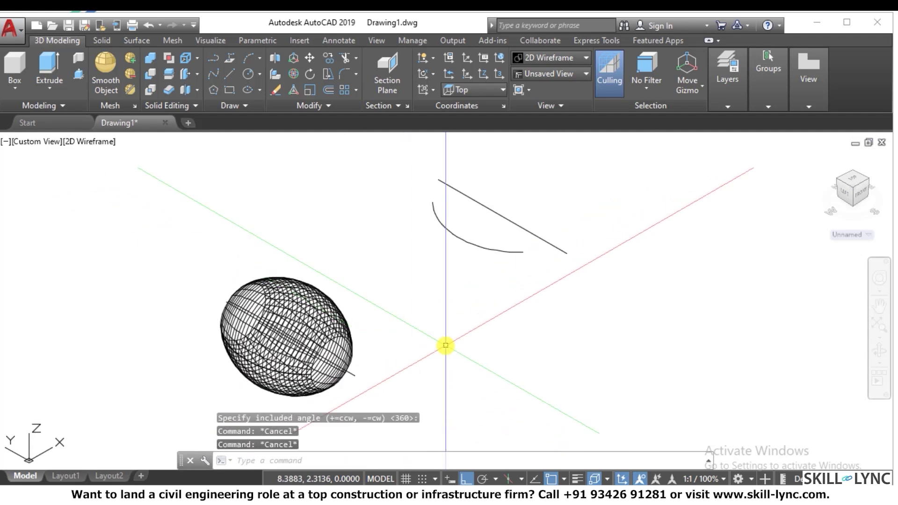
text(revsurf)
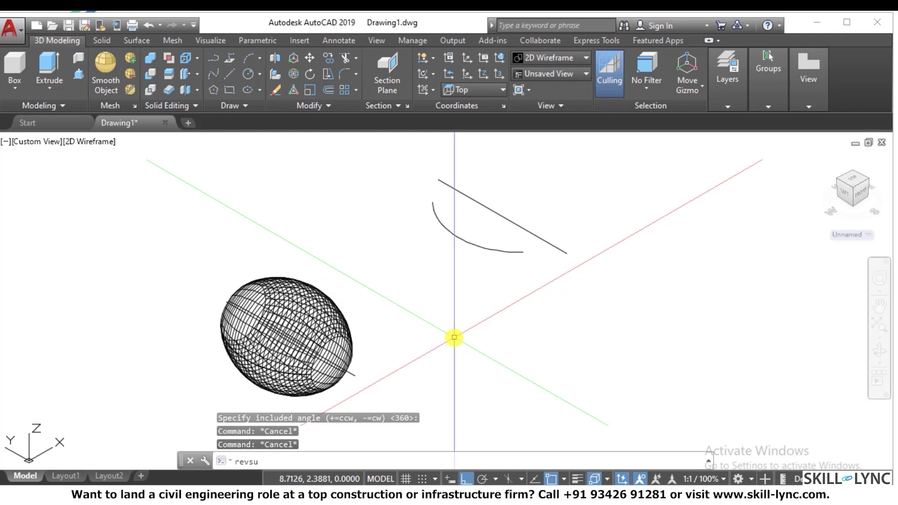
key(Return)
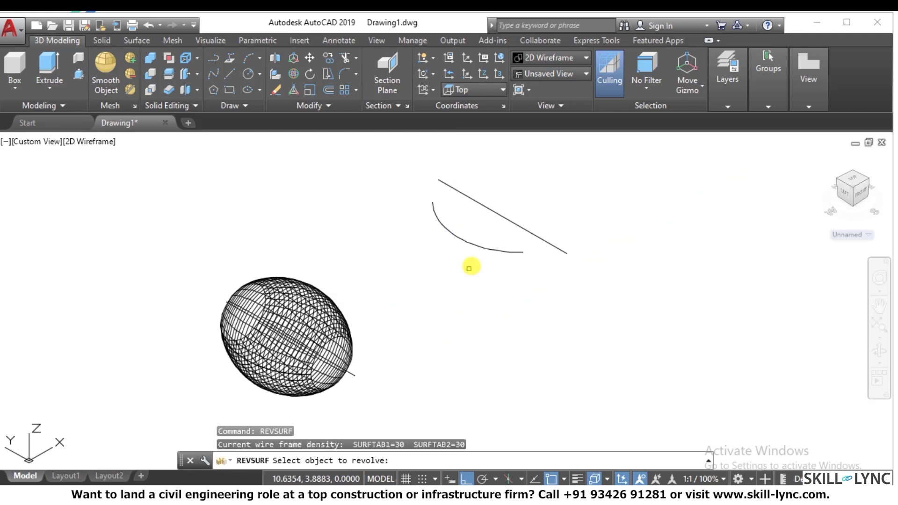
click(485, 247)
click(524, 228)
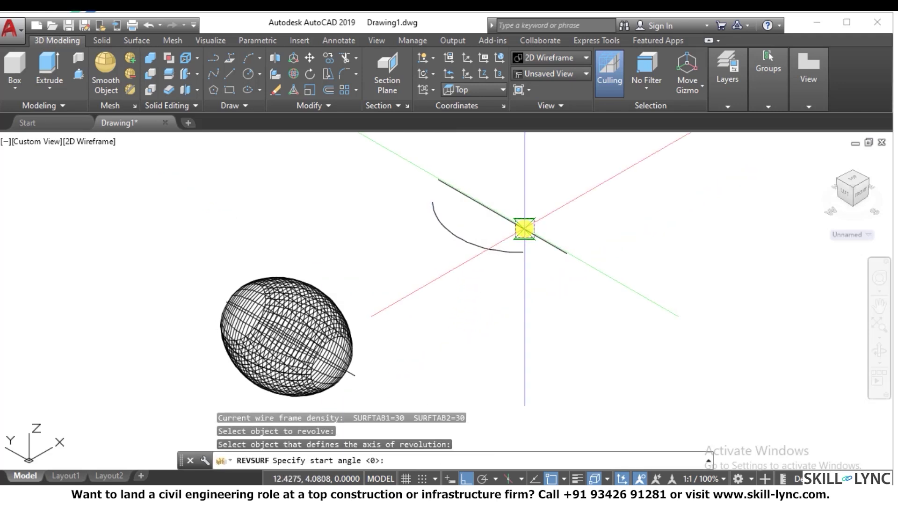
key(Return)
text(18)
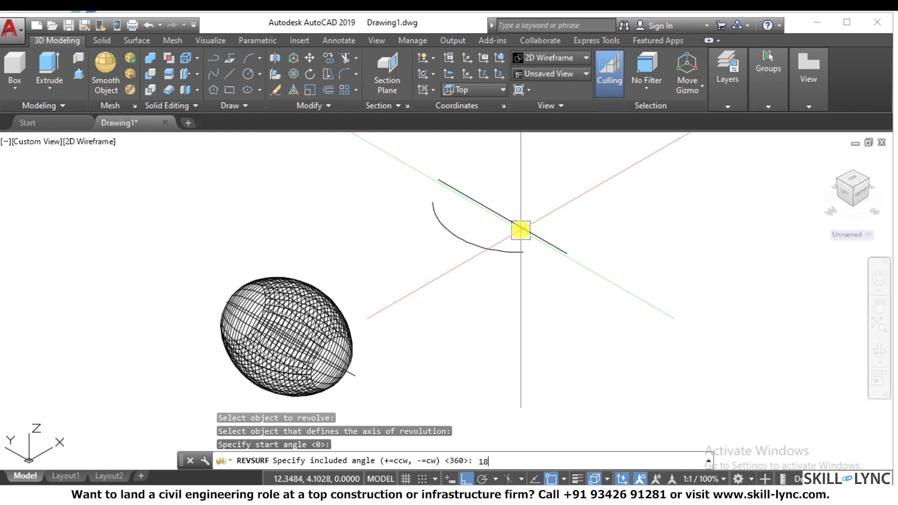
text(0)
key(Return)
scroll(453, 290, down, 5)
key(Escape)
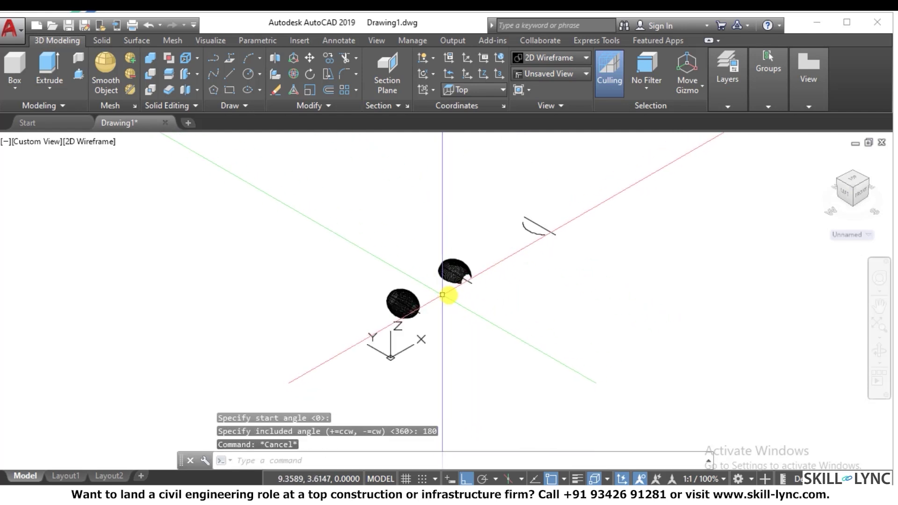
Step: Revolve the farthest arc copy about its line with REVSURF, using start angle 90 and included angle 180
scroll(571, 221, up, 5)
key(Escape)
key(Escape)
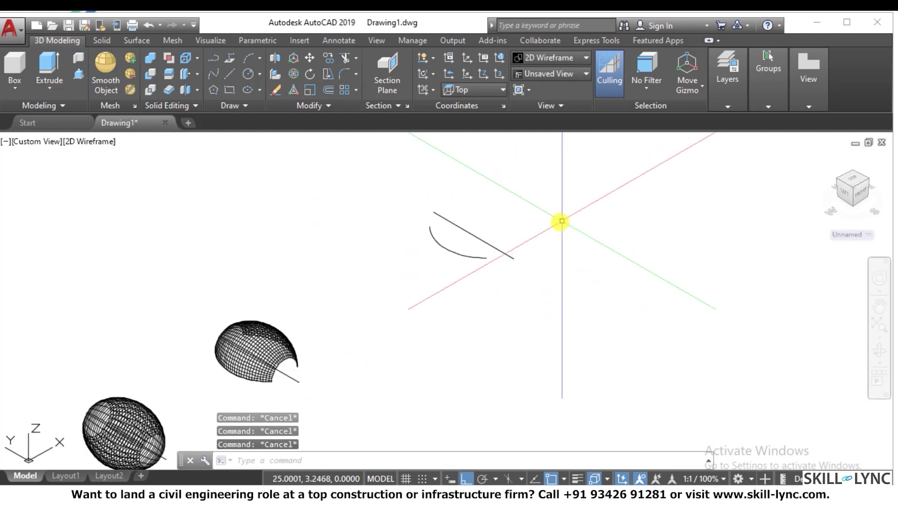
text(revsu)
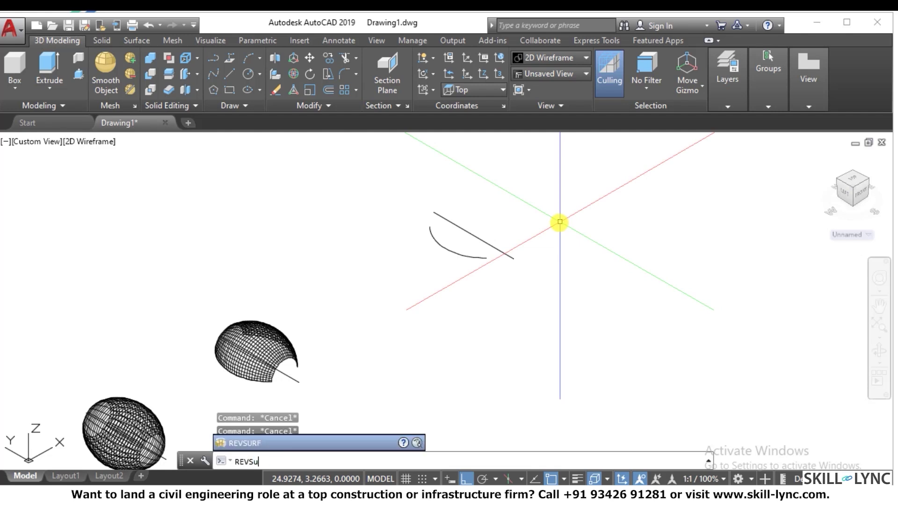
key(Return)
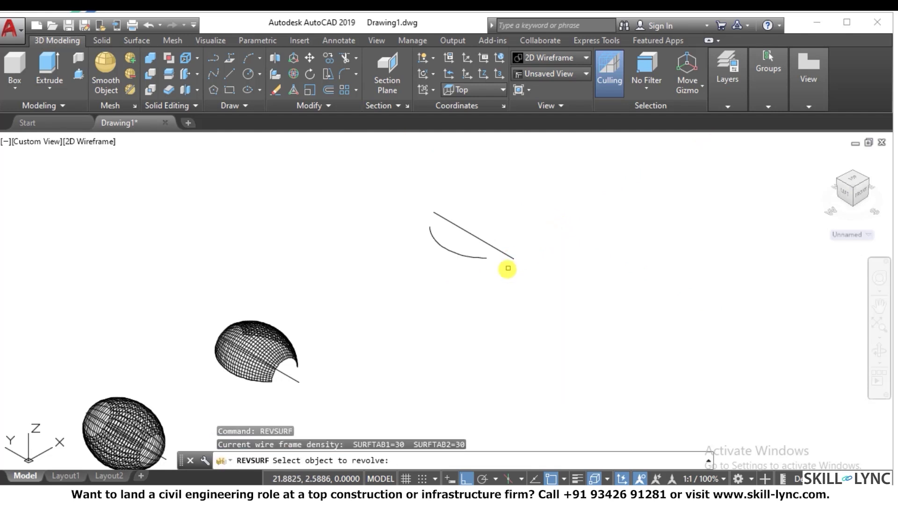
click(471, 256)
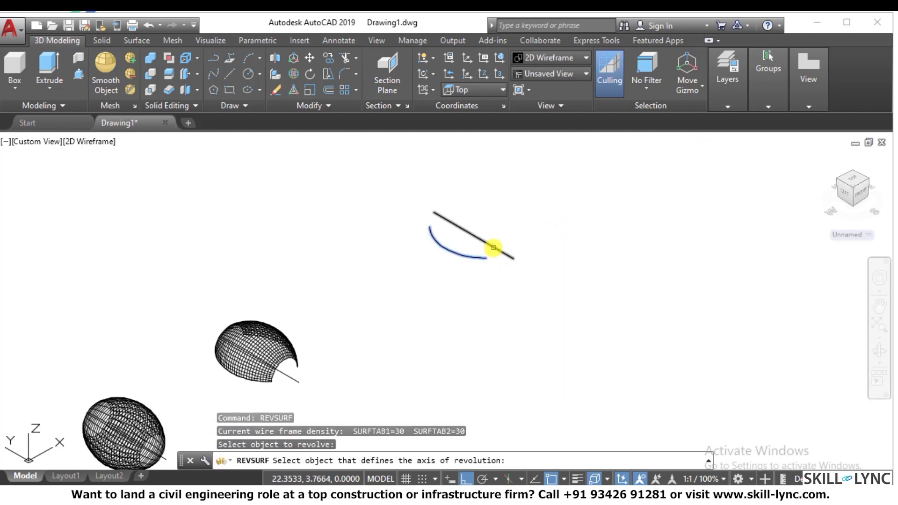
click(493, 247)
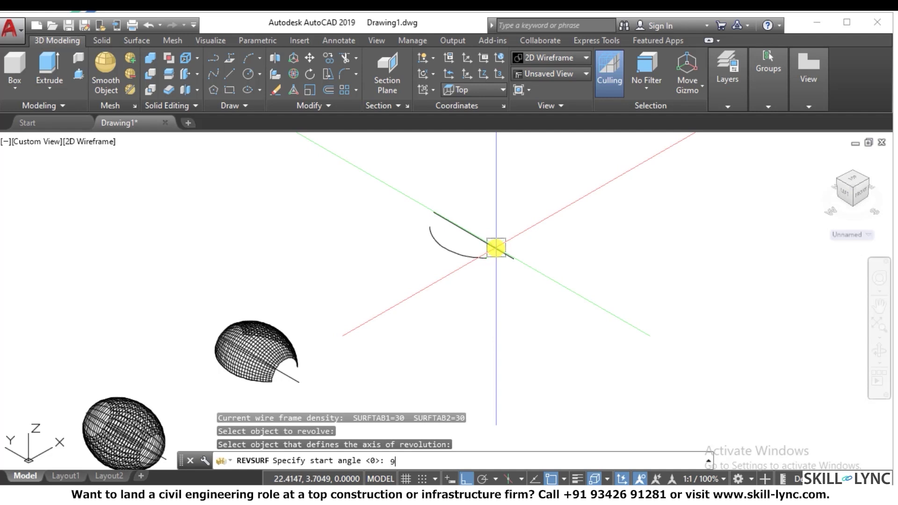
text(90)
key(Return)
text(180)
key(Return)
key(Escape)
key(Escape)
key(Escape)
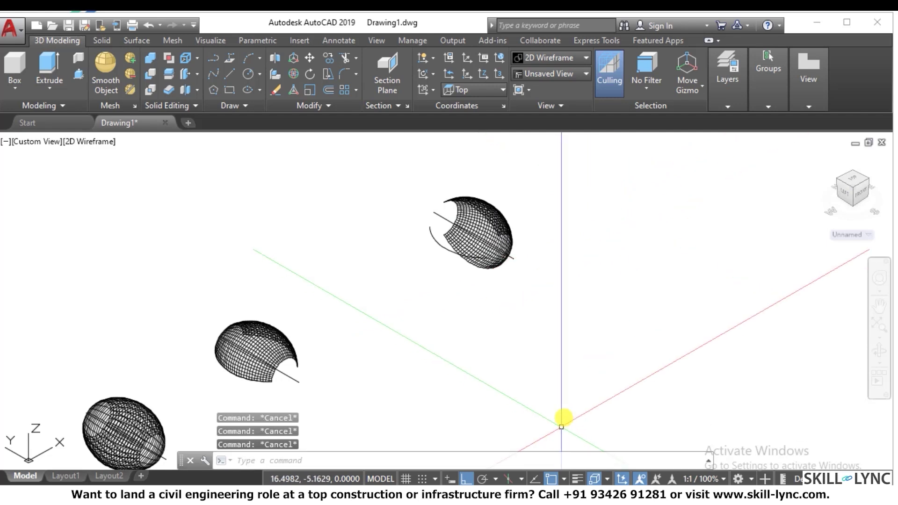
Step: Examine the three revolved meshes up close to compare the effect of their start and included angles
scroll(506, 210, up, 2)
scroll(504, 208, up, 1)
scroll(501, 206, down, 5)
scroll(294, 299, down, 3)
scroll(355, 262, up, 2)
scroll(427, 265, up, 4)
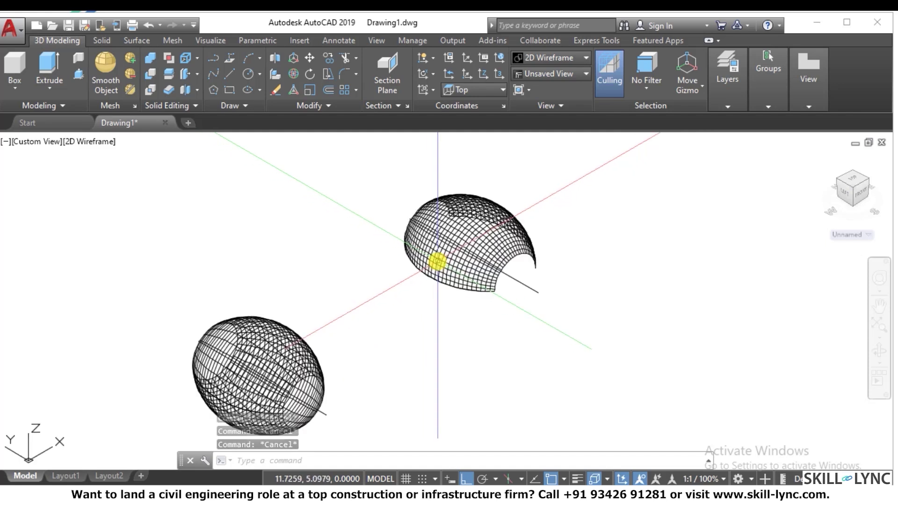
scroll(296, 296, down, 6)
scroll(407, 265, up, 4)
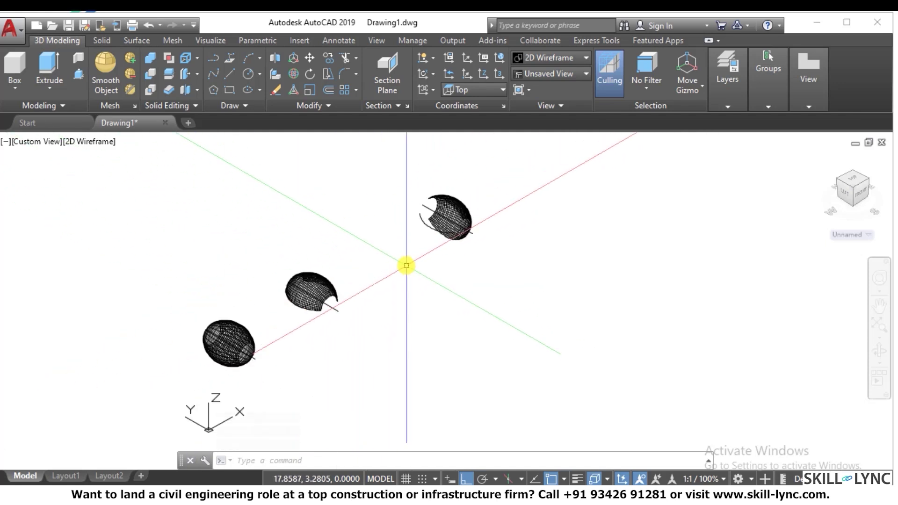
scroll(406, 299, down, 2)
scroll(419, 311, up, 2)
Step: Draw a circle about as wide as one mesh in the empty area in front of the revolved meshes
text(c)
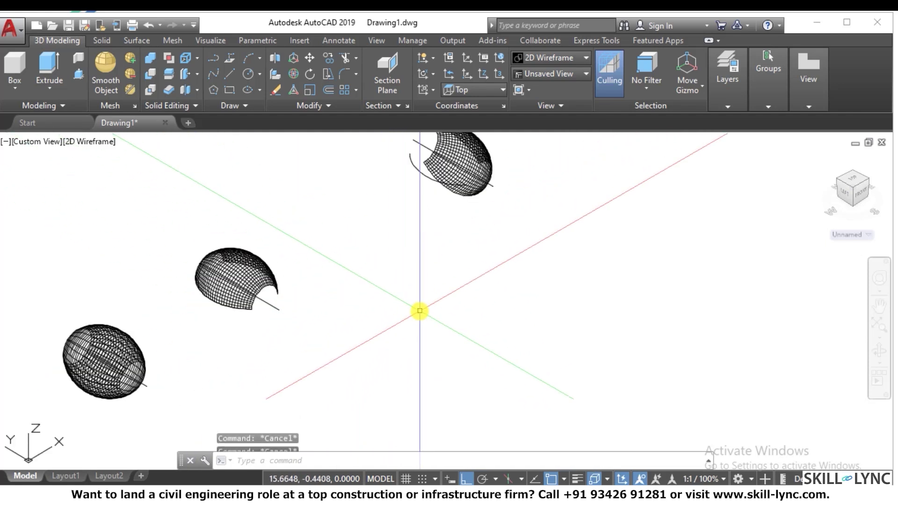
key(Return)
click(463, 351)
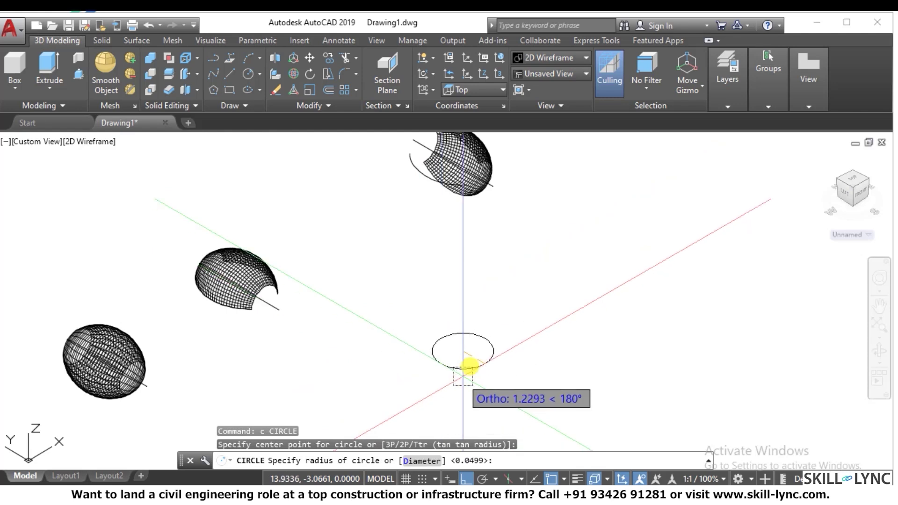
click(460, 384)
key(Escape)
key(Escape)
Step: Draw a straight line along the Y direction beside the circle, extending well past it at both ends
text(l)
key(Return)
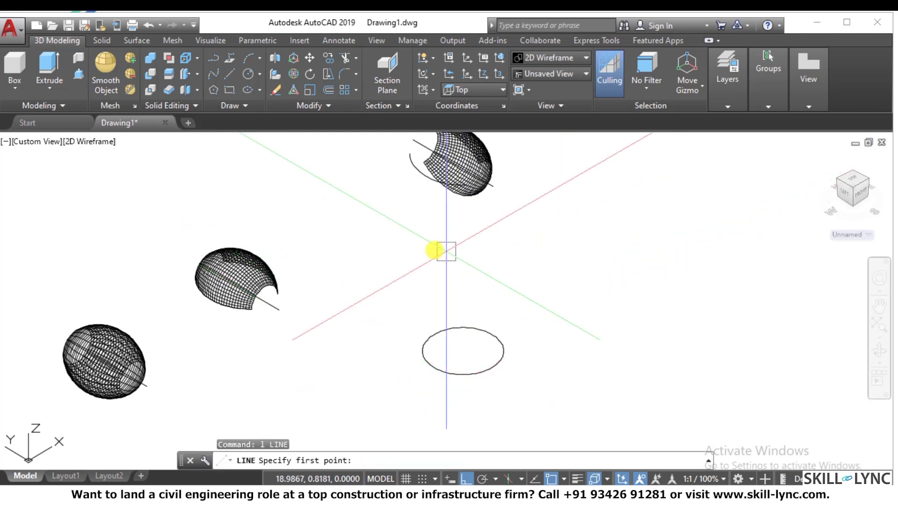
click(426, 237)
click(649, 381)
key(Escape)
key(Escape)
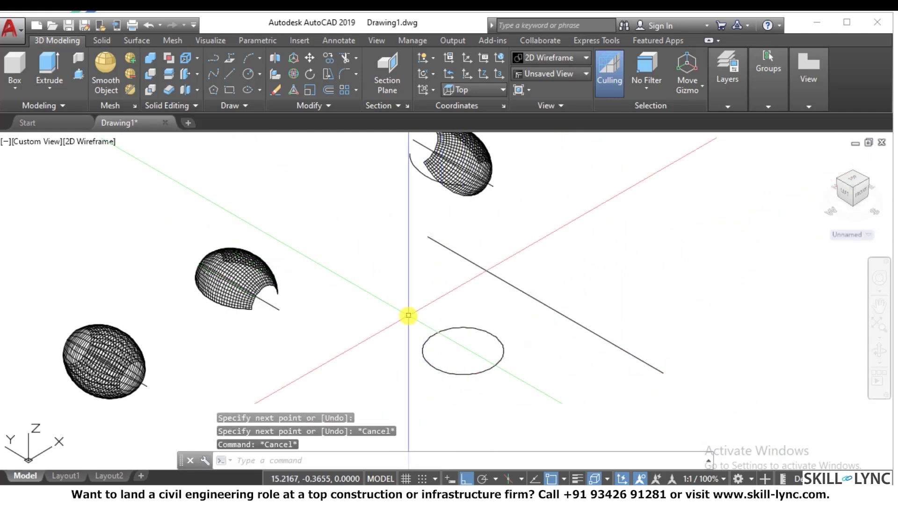
scroll(406, 315, down, 2)
key(Escape)
text(rec)
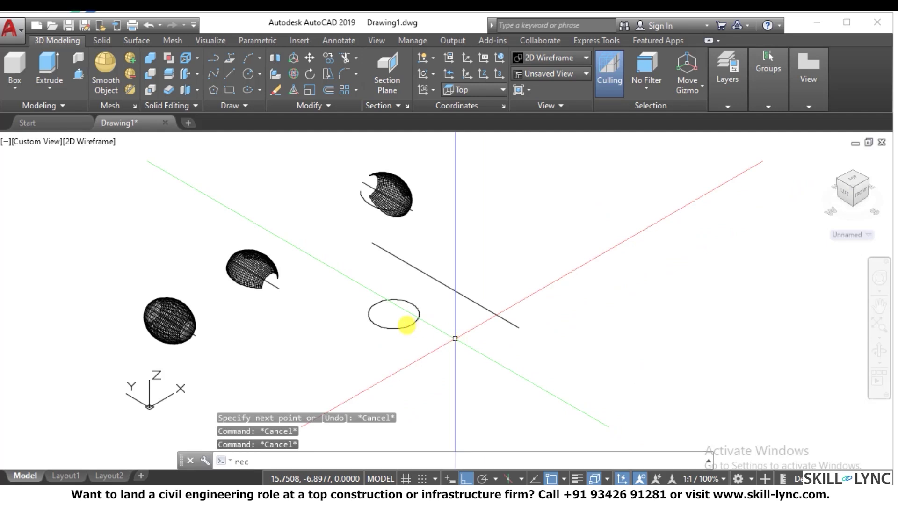
key(Return)
key(Escape)
key(Escape)
text(rev)
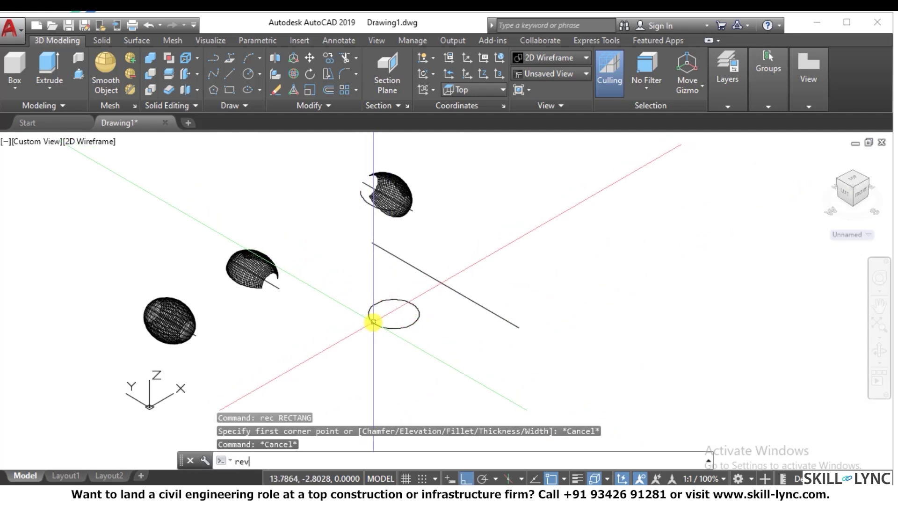
key(Return)
click(375, 321)
click(472, 299)
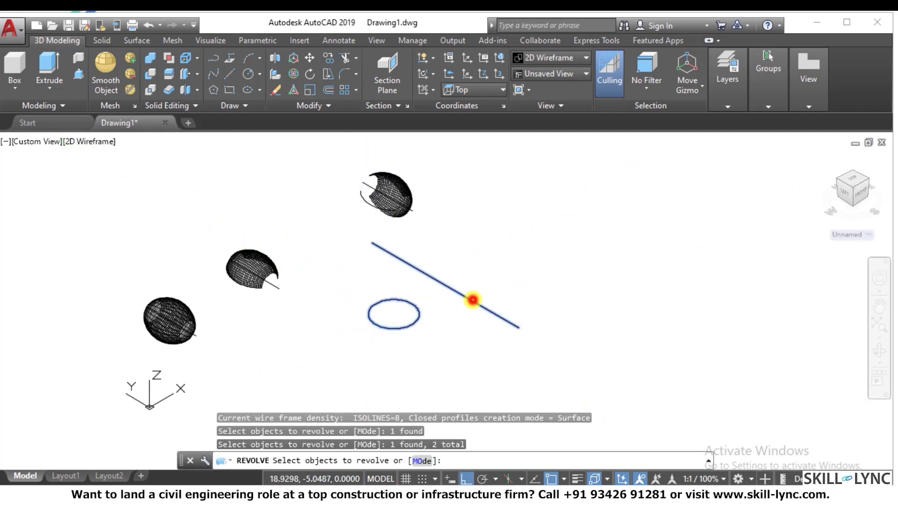
key(Return)
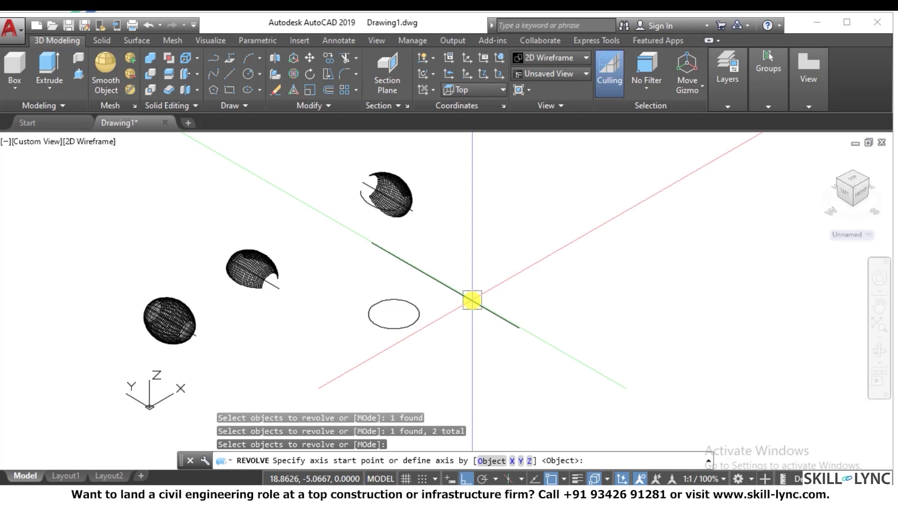
key(Escape)
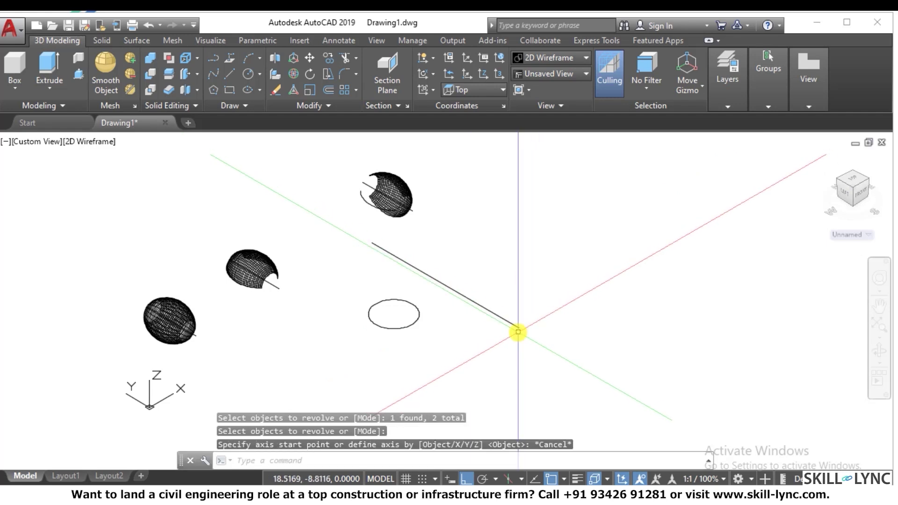
Step: Revolve the circle about the long line beside it with REVSURF, using start angle 0 and included angle 180
key(Escape)
text(revsurf)
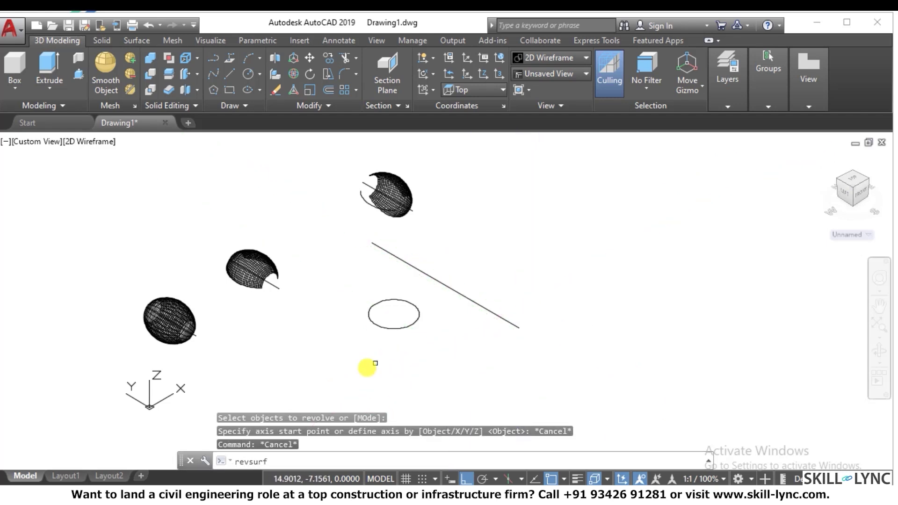
key(Return)
click(388, 328)
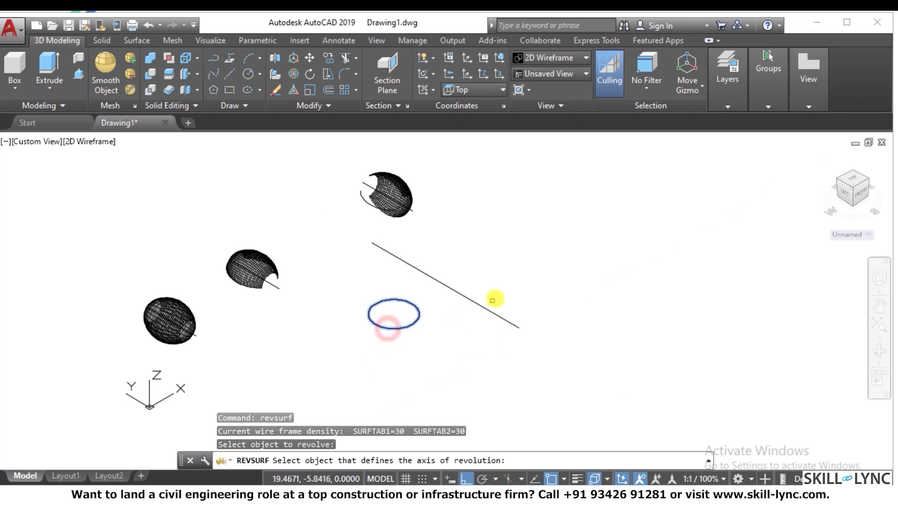
click(487, 308)
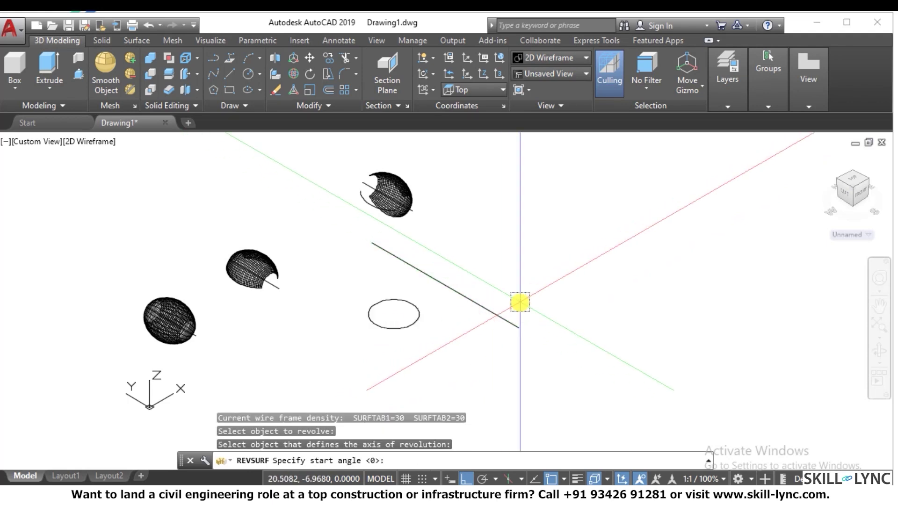
key(Return)
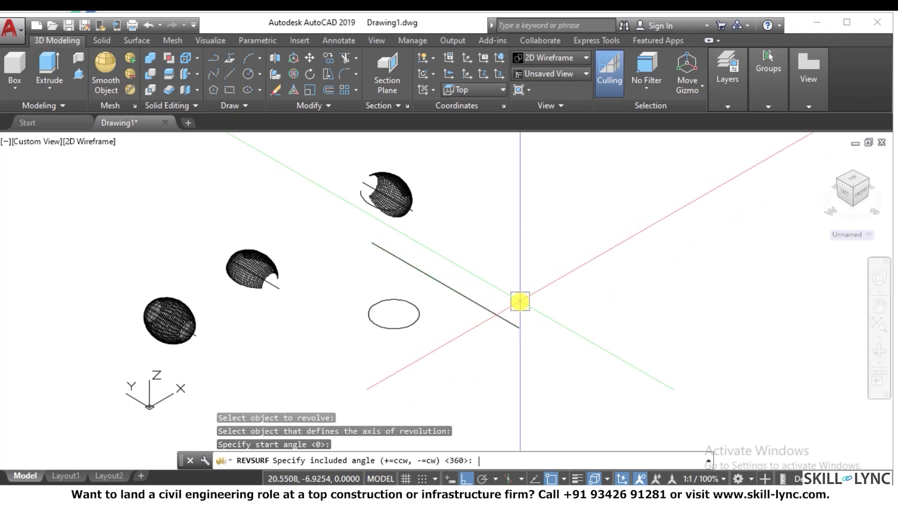
text(180)
key(Return)
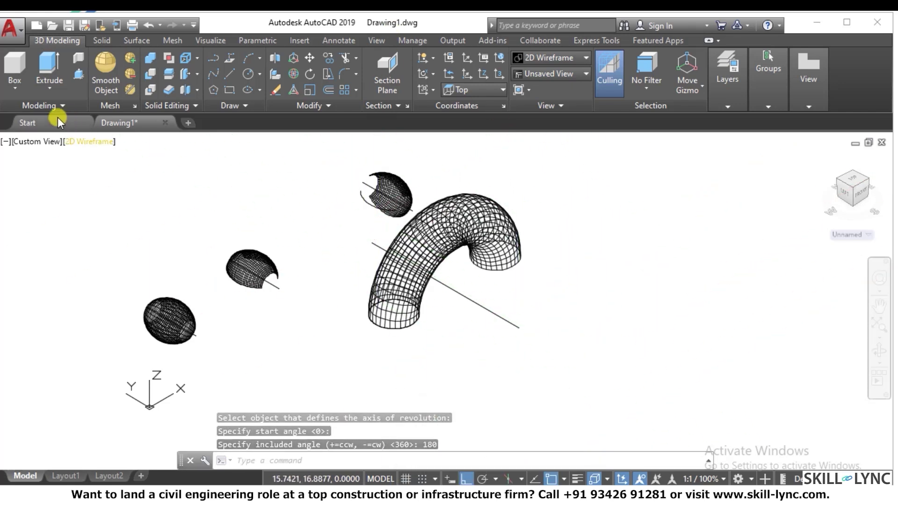
Step: Switch the visual style to Shaded and set the color of the bent tube mesh to Yellow
click(102, 142)
click(170, 239)
click(515, 244)
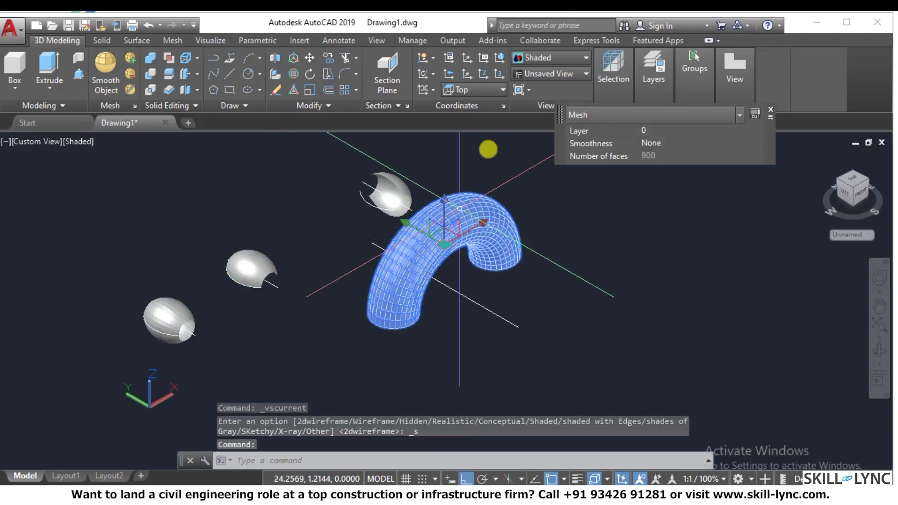
mouse_move(758, 106)
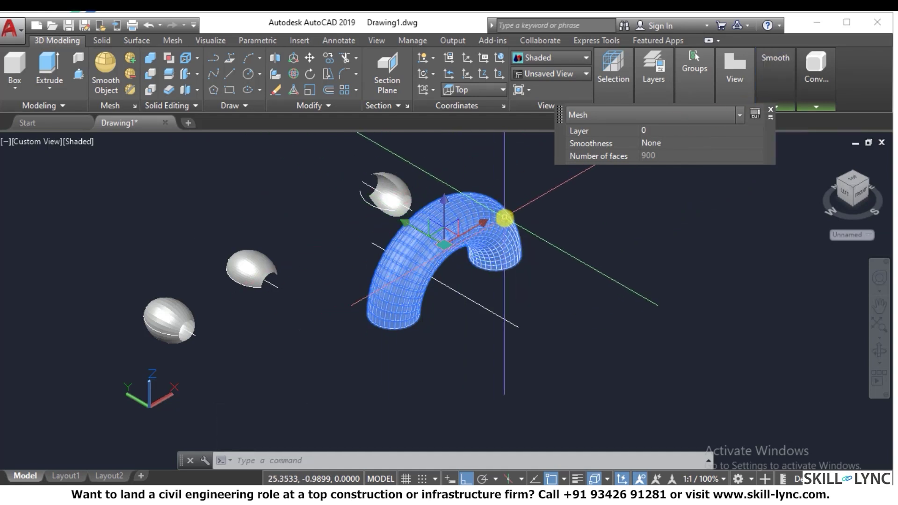
text(ch)
key(Return)
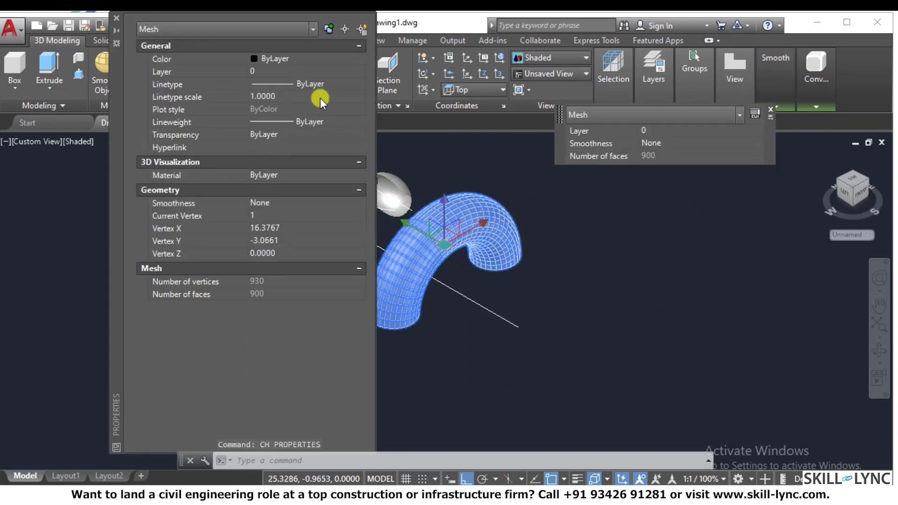
click(326, 60)
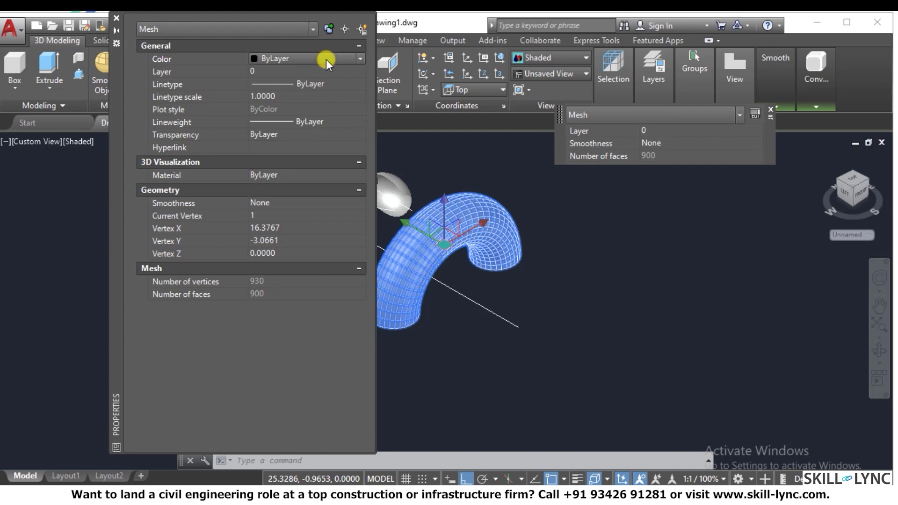
click(326, 60)
click(304, 107)
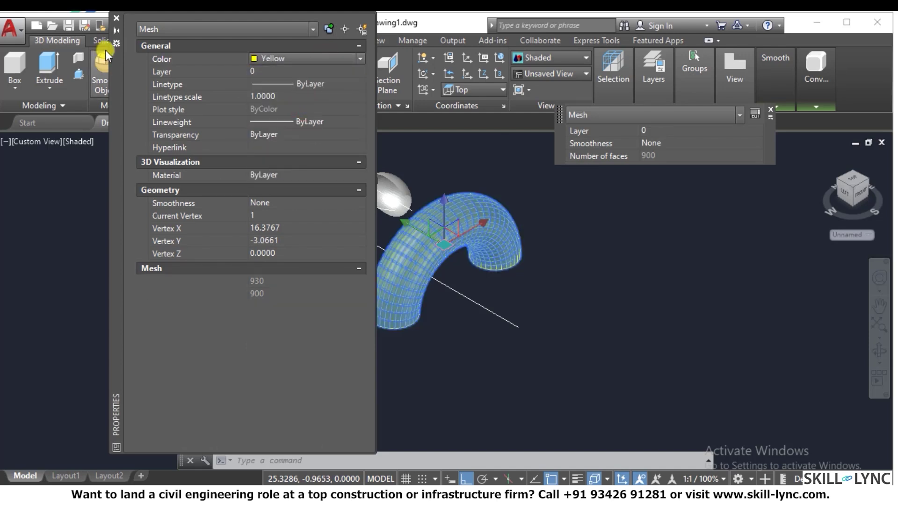
click(116, 17)
Step: Switch the visual style to Conceptual and look at the yellow tube mesh up close
click(78, 141)
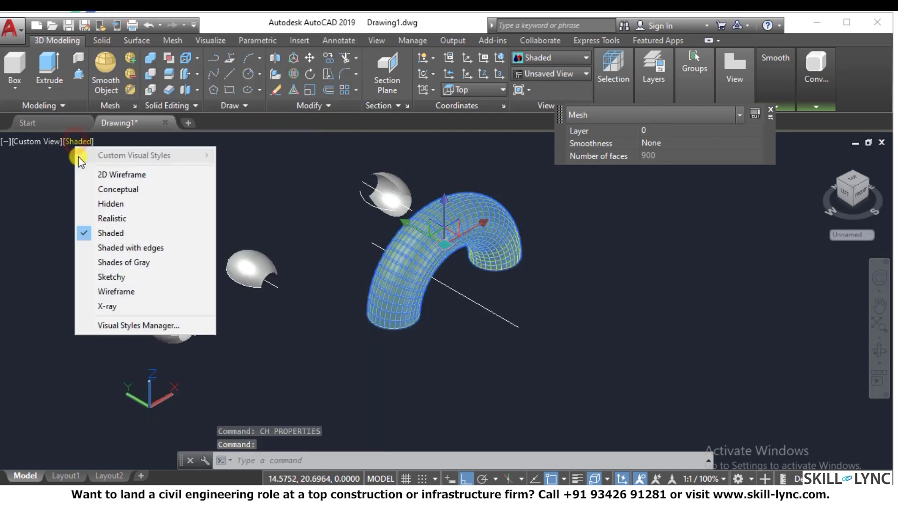
click(109, 189)
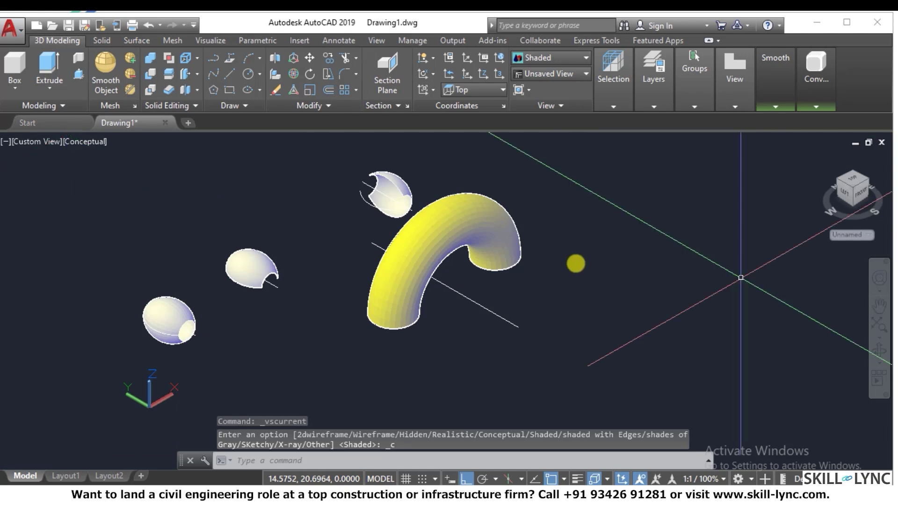
scroll(423, 263, up, 2)
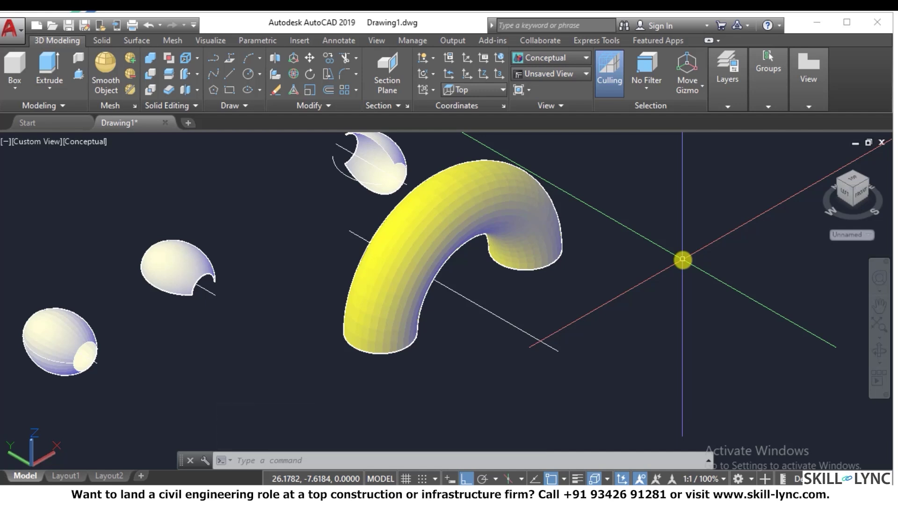
Step: Undo the visual style changes, the mesh color and the tube mesh, back to the plain circle and line in 2D Wireframe
text(u)
key(Return)
key(Return)
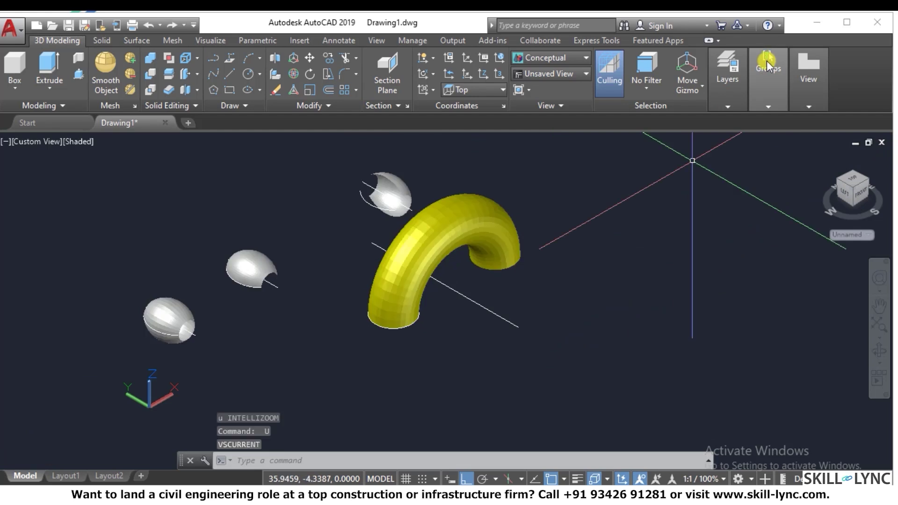
click(768, 68)
key(Return)
key(Return)
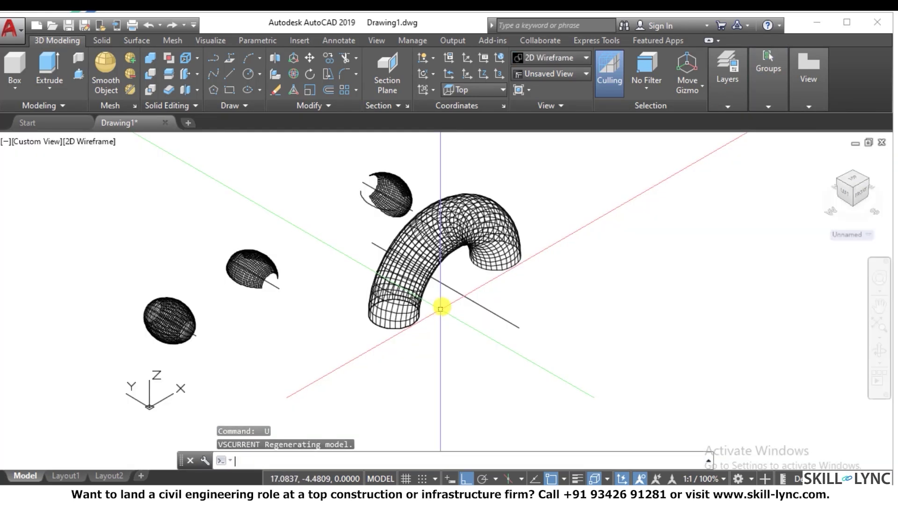
key(Escape)
key(Escape)
Step: Draw a straight line from the circle's center along the positive Y direction, ending outside the circle
scroll(396, 313, up, 5)
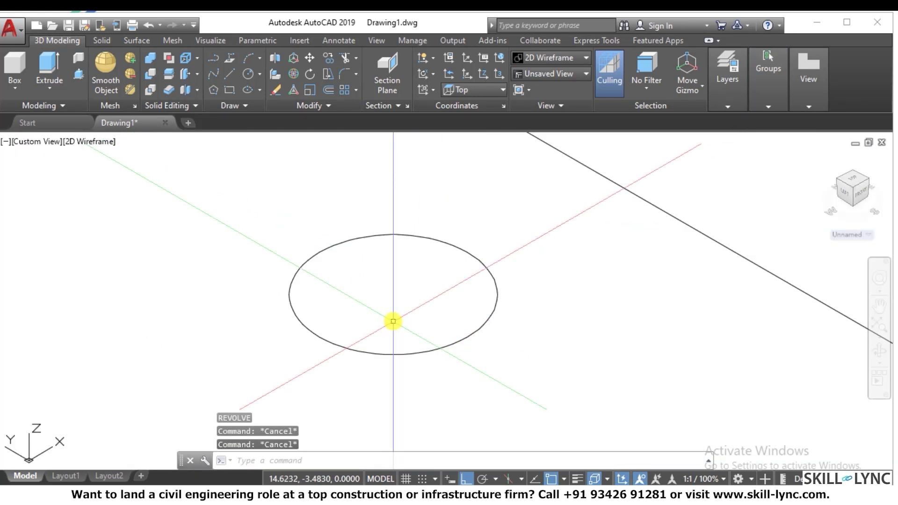
text(l)
key(Return)
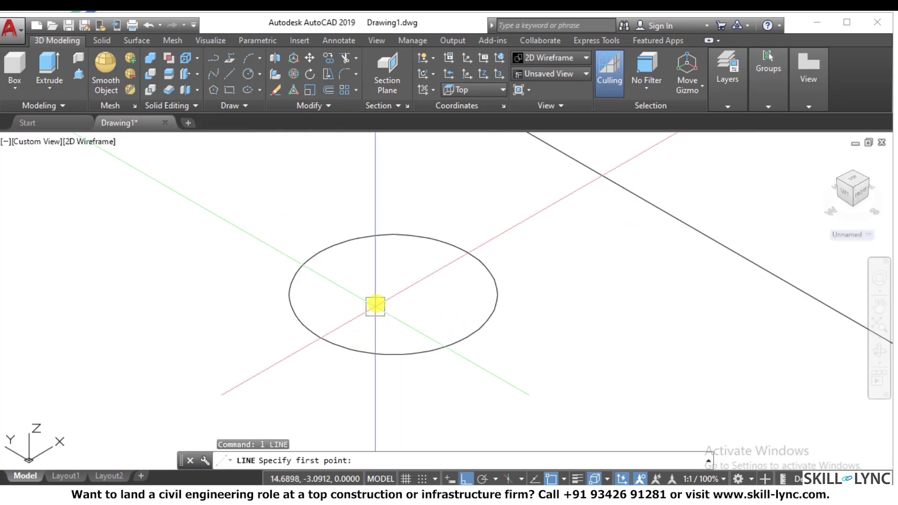
click(393, 294)
click(235, 203)
key(Escape)
key(Escape)
key(Escape)
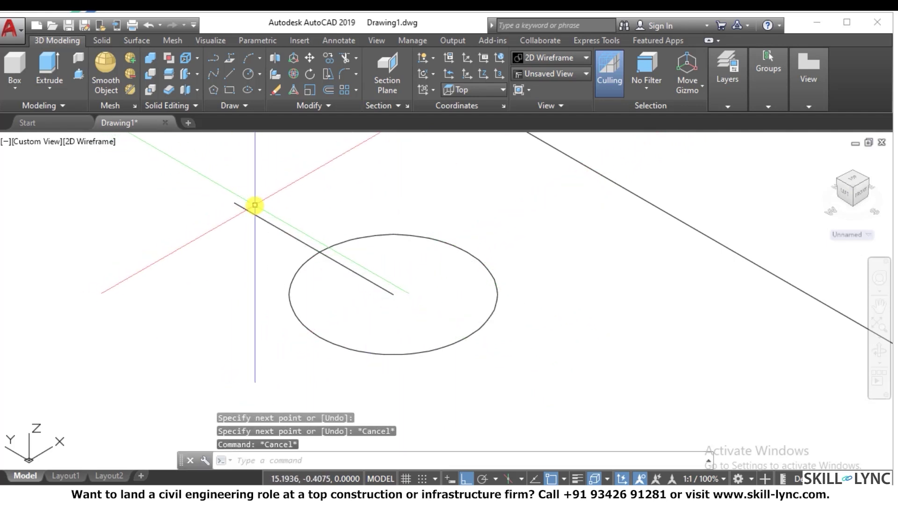
Step: Revolve the circle about the line through its center with REVSURF, using start angle 0 and included angle 360
text(revsurf)
key(Return)
click(306, 257)
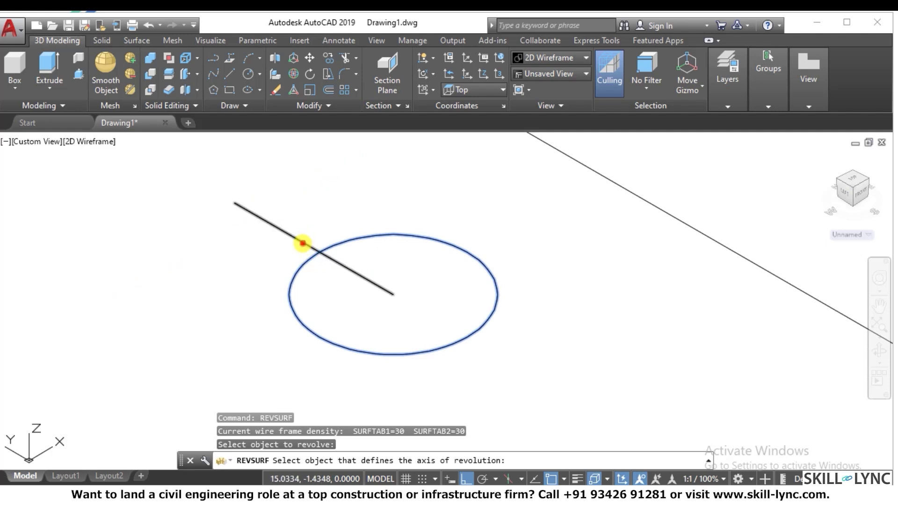
click(304, 241)
key(Return)
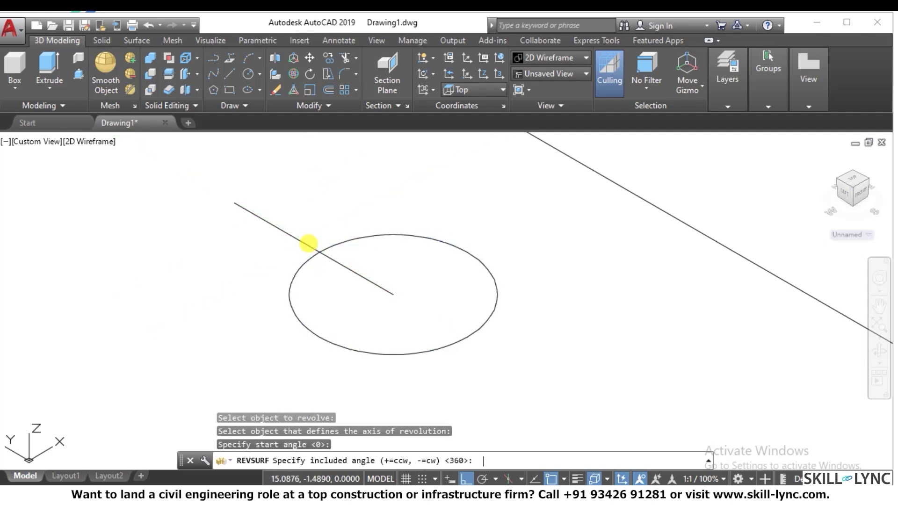
key(Return)
middle_drag(309, 240, 641, 242)
scroll(641, 242, down, 6)
scroll(579, 248, up, 4)
scroll(552, 276, down, 5)
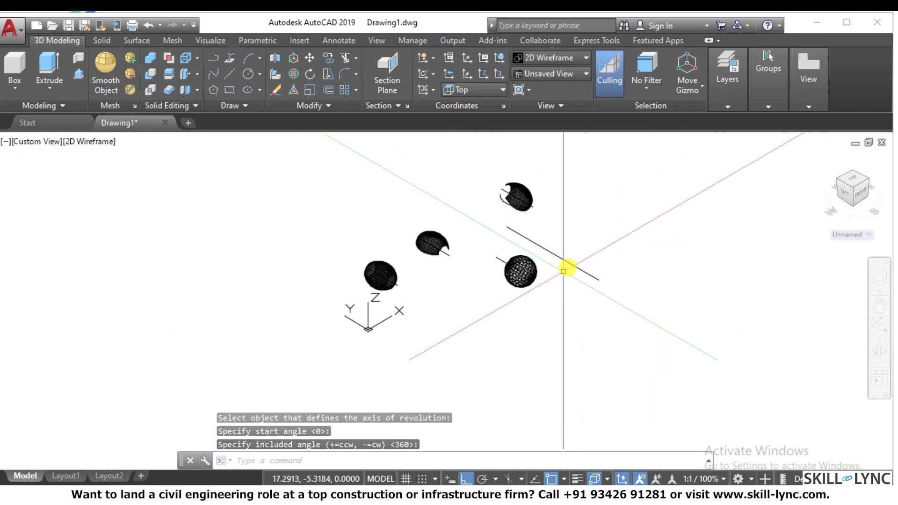
scroll(567, 271, up, 2)
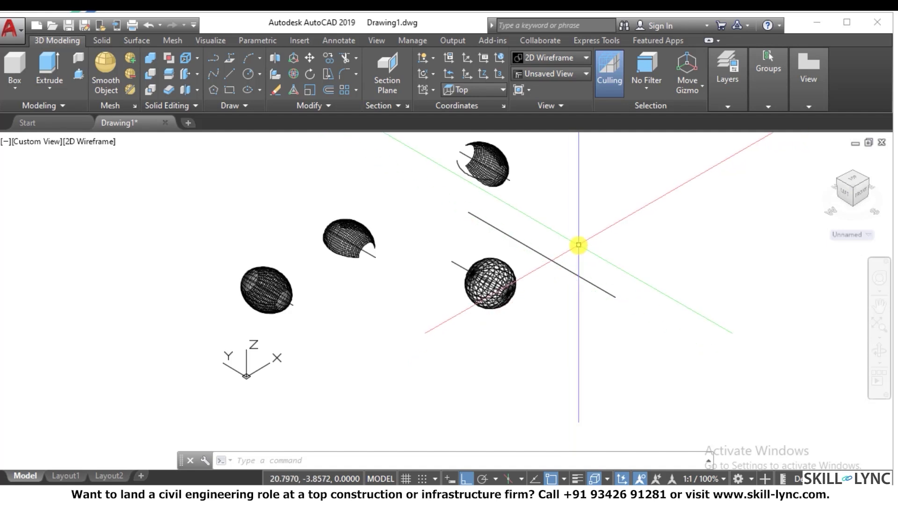
Step: Erase the sphere mesh with its circle and center line, and the two revolved meshes nearest the UCS icon with their lines
click(535, 318)
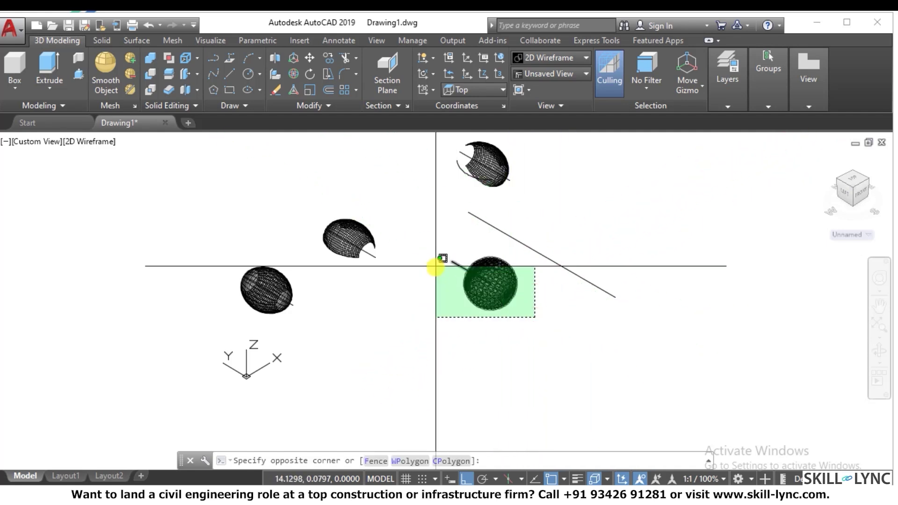
click(437, 261)
text(e)
key(Return)
click(393, 294)
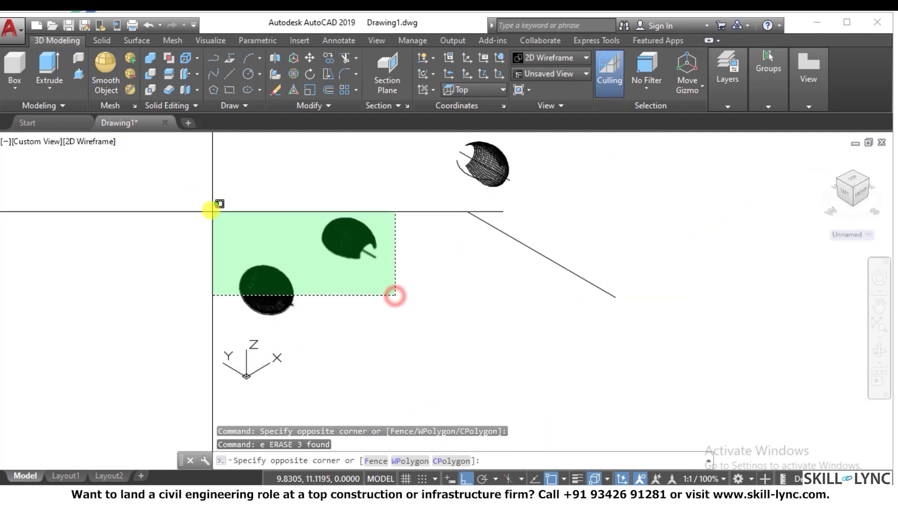
click(213, 206)
text(e)
key(Return)
Step: Erase the remaining half-revolved mesh with its arc and line, and the leftover long axis line
click(520, 179)
click(429, 151)
text(e)
key(Return)
click(607, 233)
click(507, 297)
text(e)
key(Return)
key(Escape)
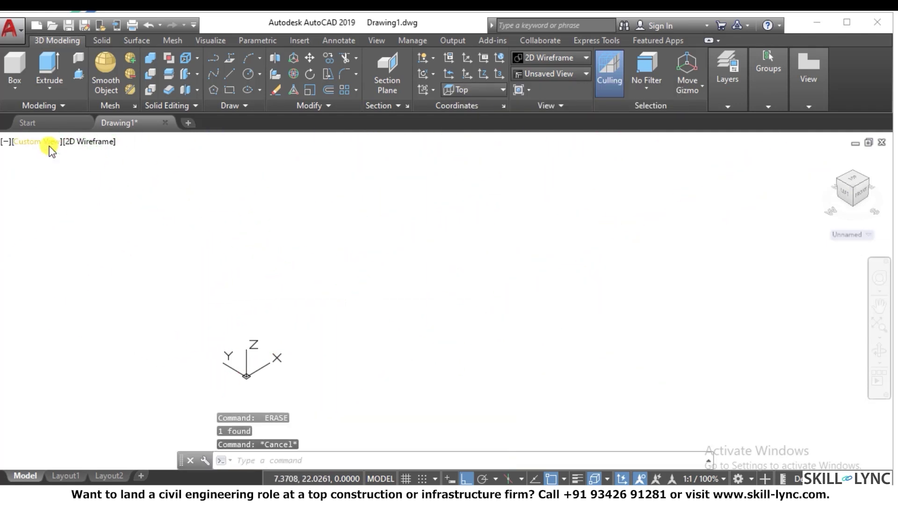
Step: Switch the empty drawing to the Top view
click(86, 140)
click(49, 144)
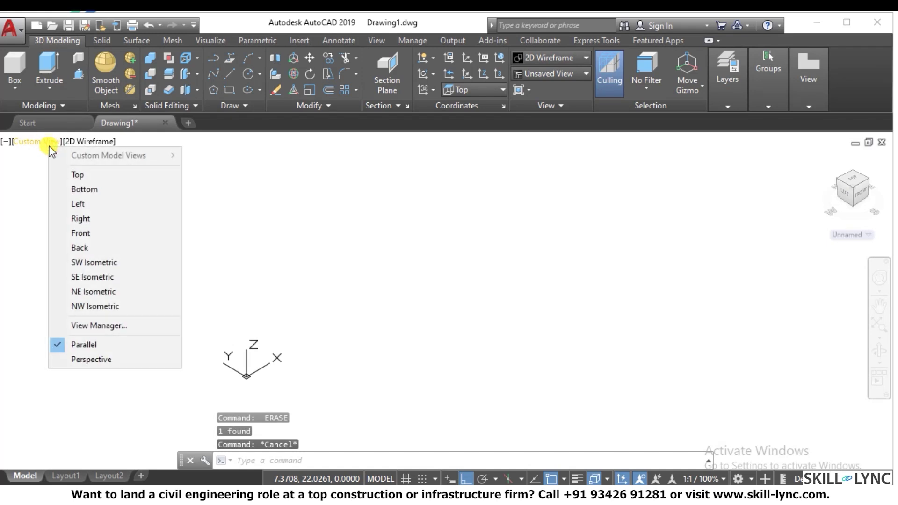
click(75, 173)
scroll(312, 213, up, 3)
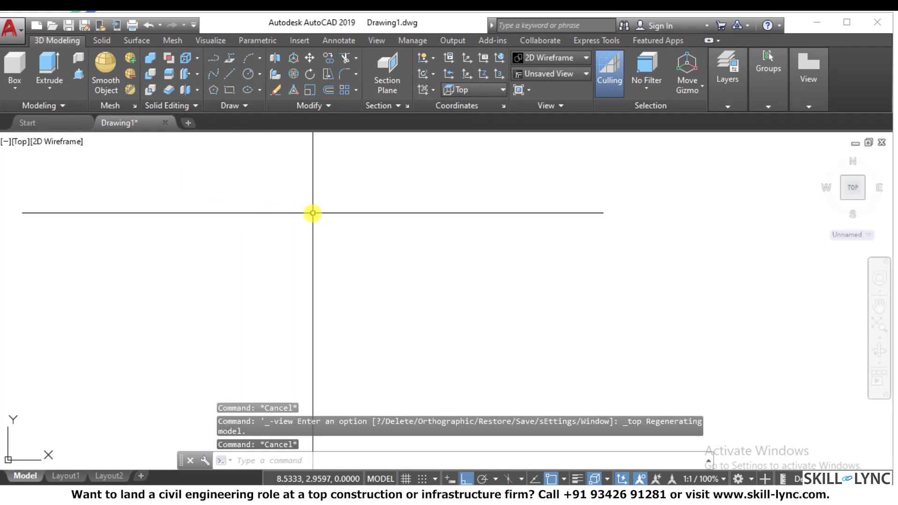
Step: Switch to the SW Isometric view and draw a three-point arc on the XY plane
key(Escape)
key(Escape)
click(822, 157)
middle_drag(502, 248, 556, 266)
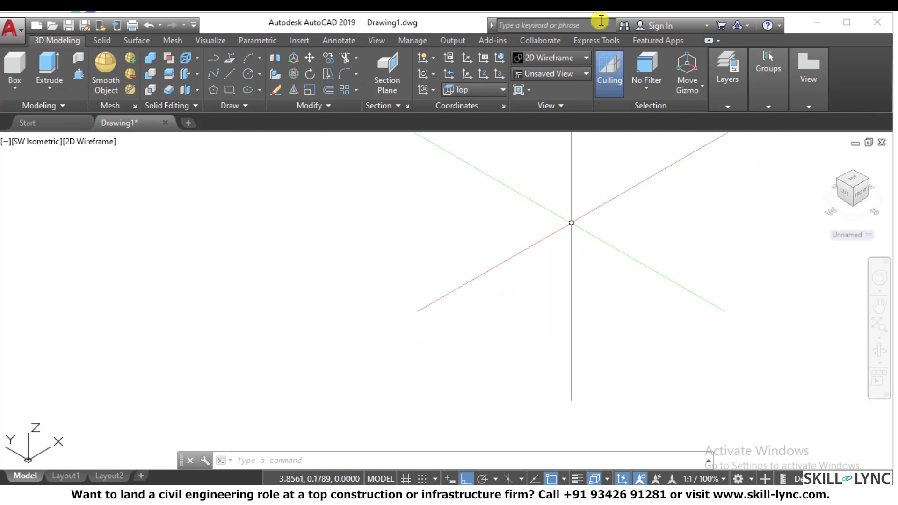
text(a)
key(Return)
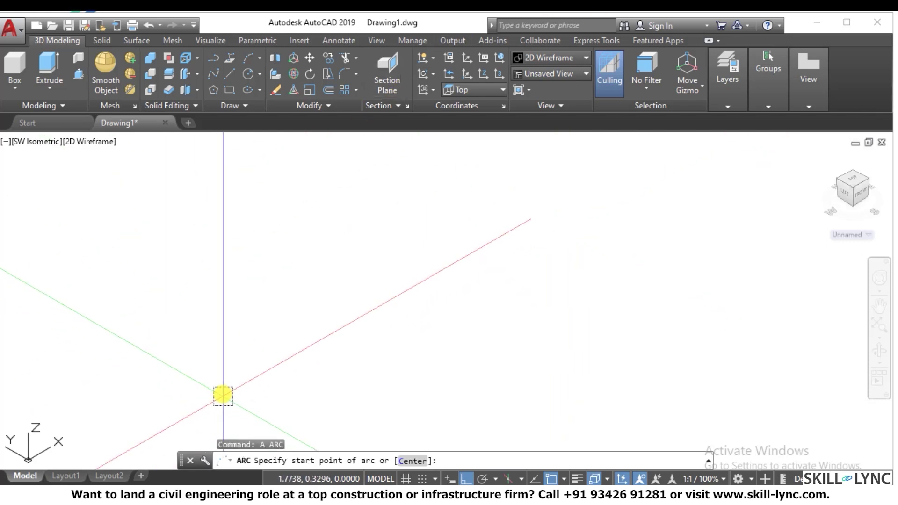
click(223, 392)
click(371, 272)
click(688, 215)
key(Escape)
scroll(461, 241, down, 2)
key(Escape)
Step: Draw a vertical line about 1.64 units long in the +Z direction from the arc's start point
text(l)
key(Return)
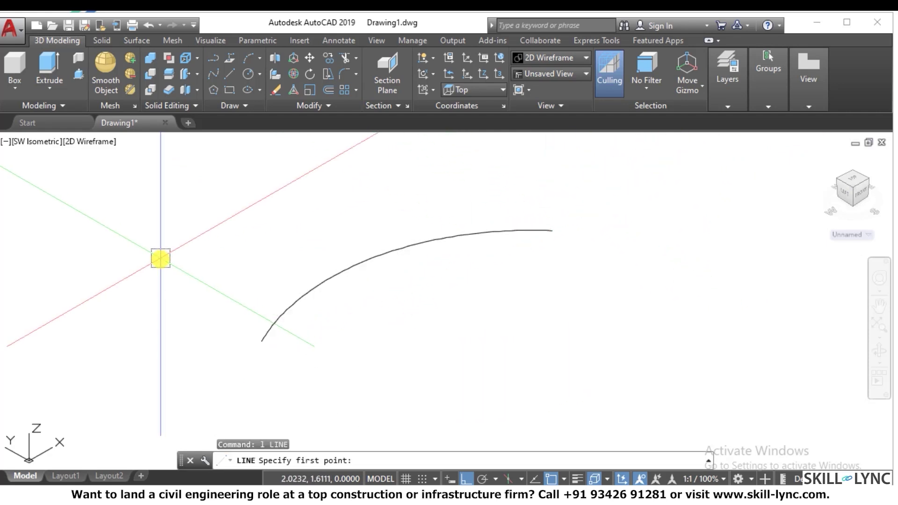
click(258, 336)
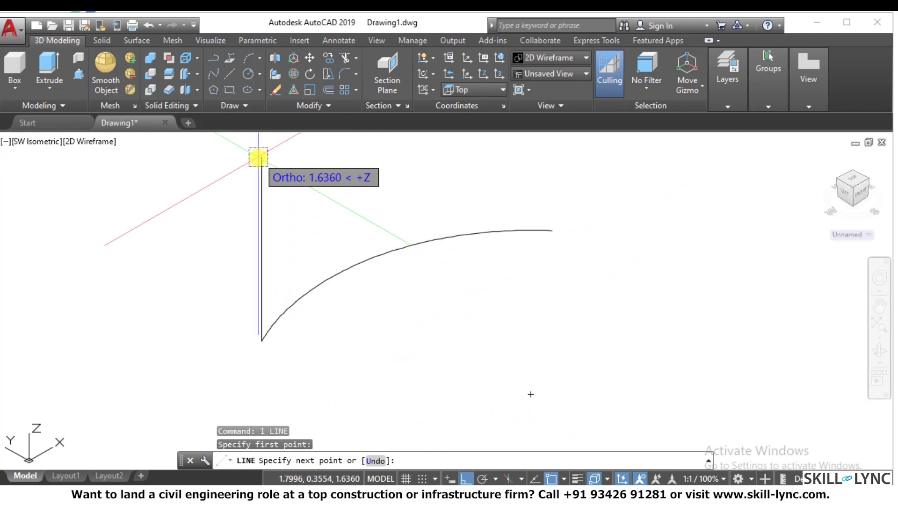
click(255, 157)
key(Escape)
key(Escape)
key(Escape)
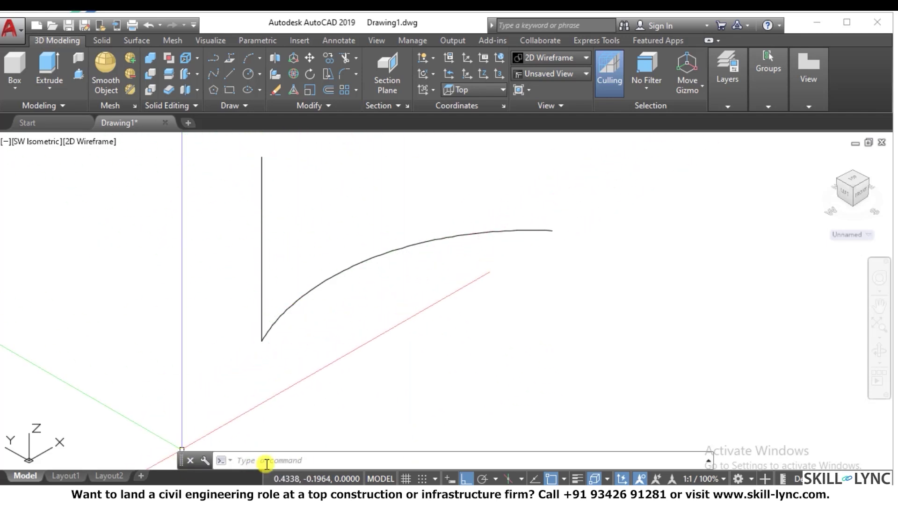
text(tabsi)
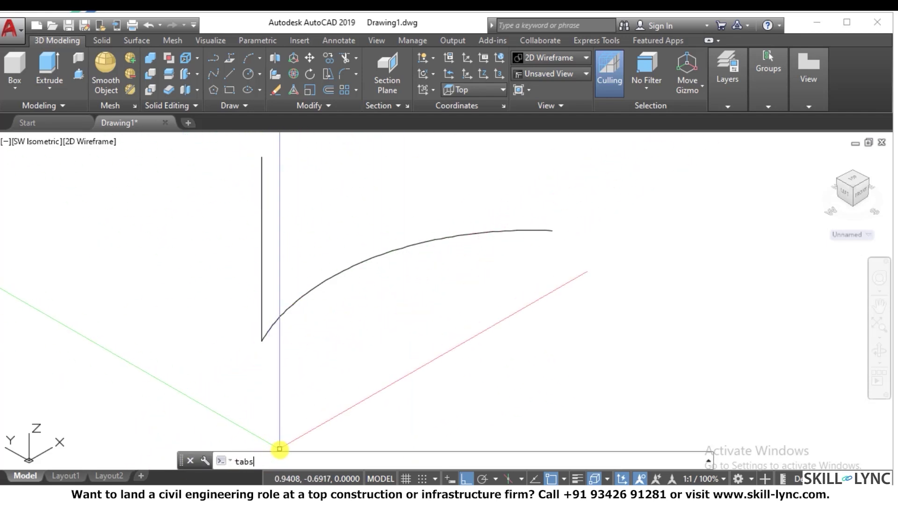
key(Escape)
key(Escape)
Step: Create a tabulated surface mesh with TABSURF, using the arc as path curve and the vertical line as direction vector
text(tabsurf)
key(Return)
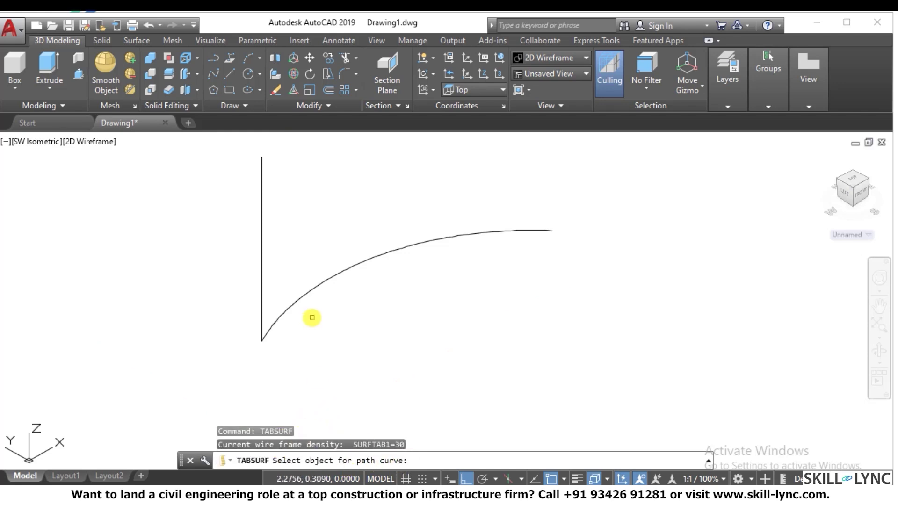
click(319, 284)
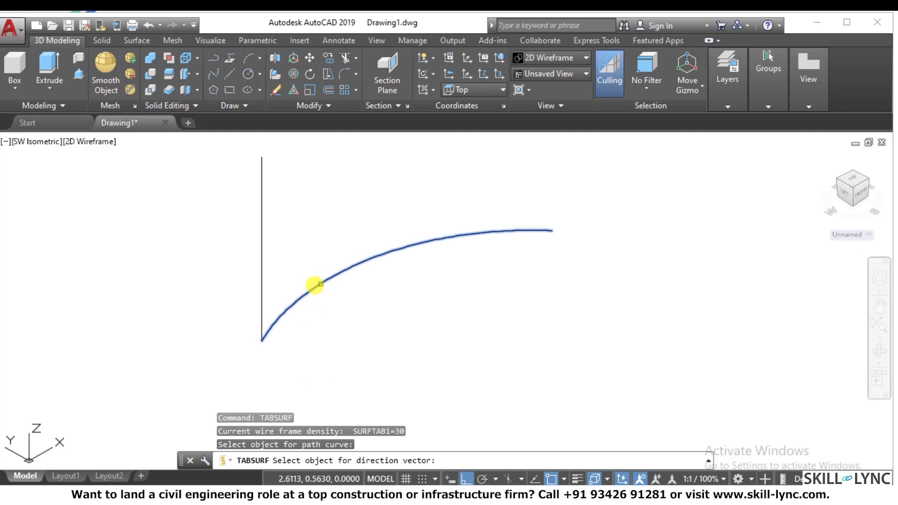
click(261, 300)
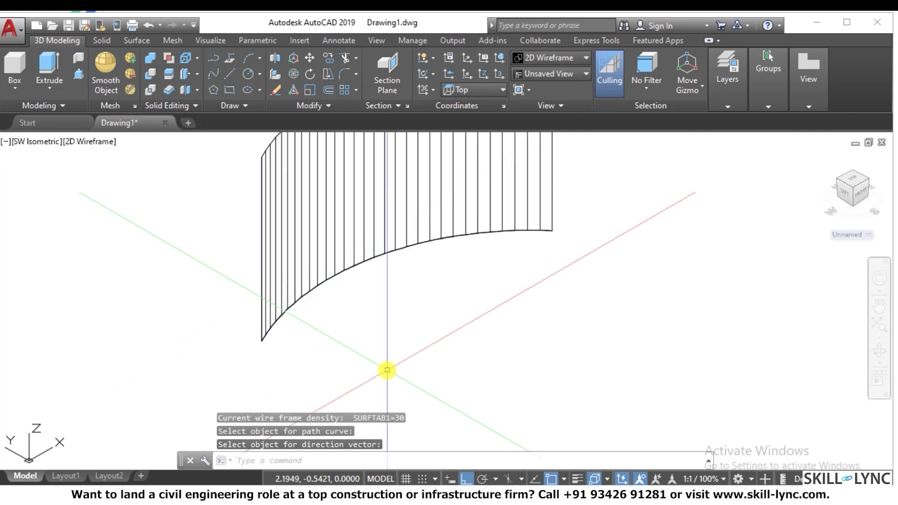
scroll(387, 362, down, 3)
scroll(440, 346, up, 2)
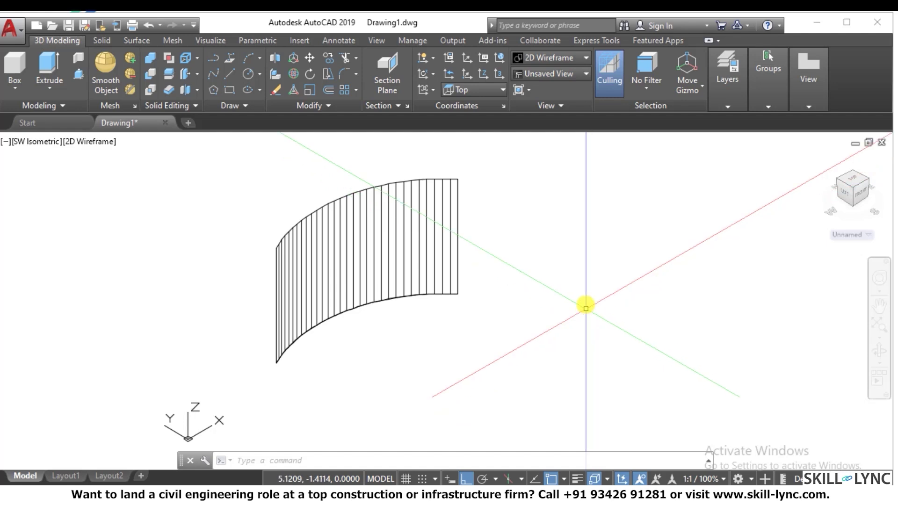
Step: Erase the tabulated mesh together with its arc and vertical line
click(468, 337)
click(186, 177)
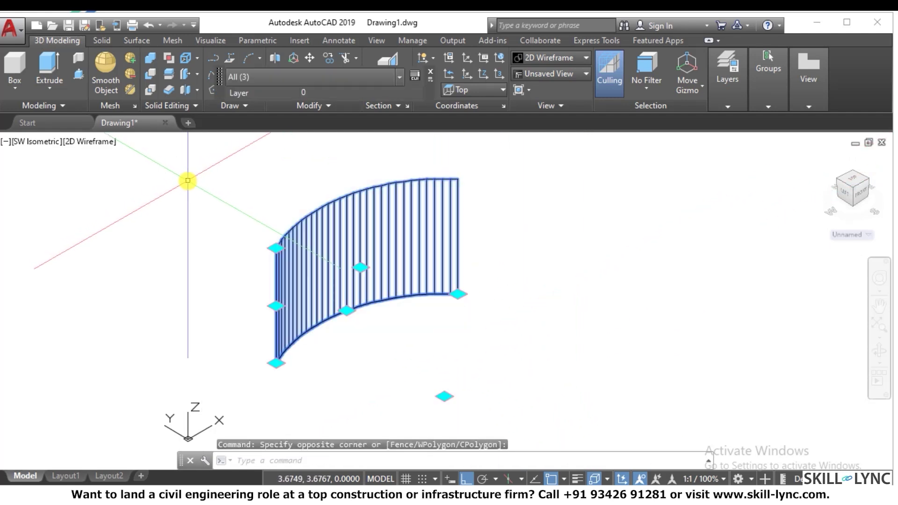
text(e)
key(Return)
key(Escape)
key(Escape)
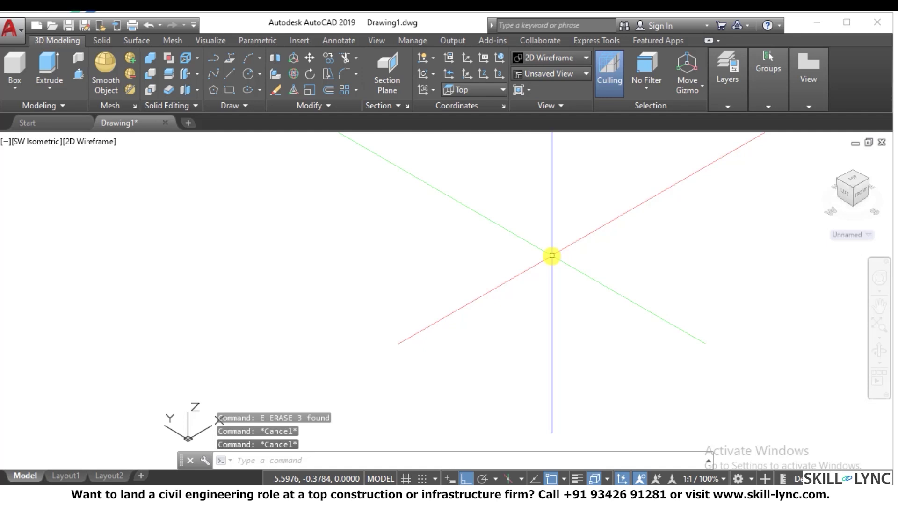
Step: Review the available mesh and solid modelling tools, including the Sweep and Loft options, and leave the solid tools displayed
click(62, 42)
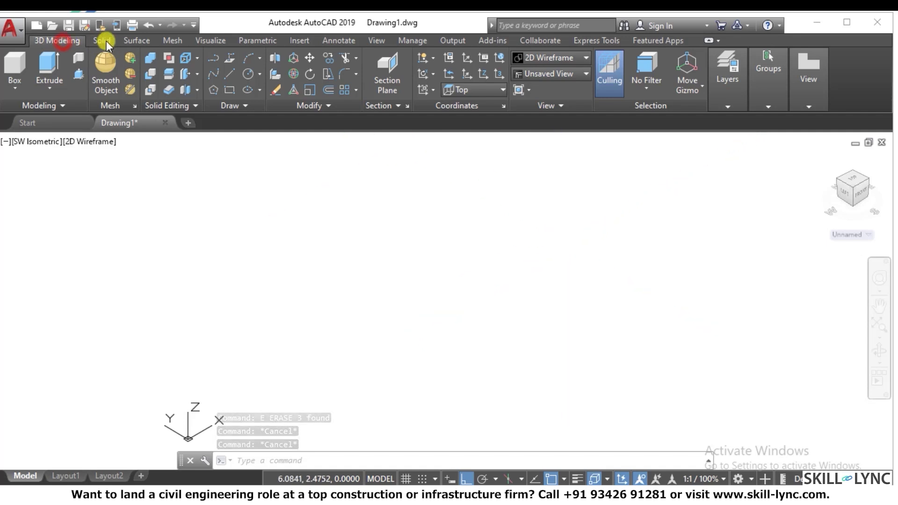
click(107, 41)
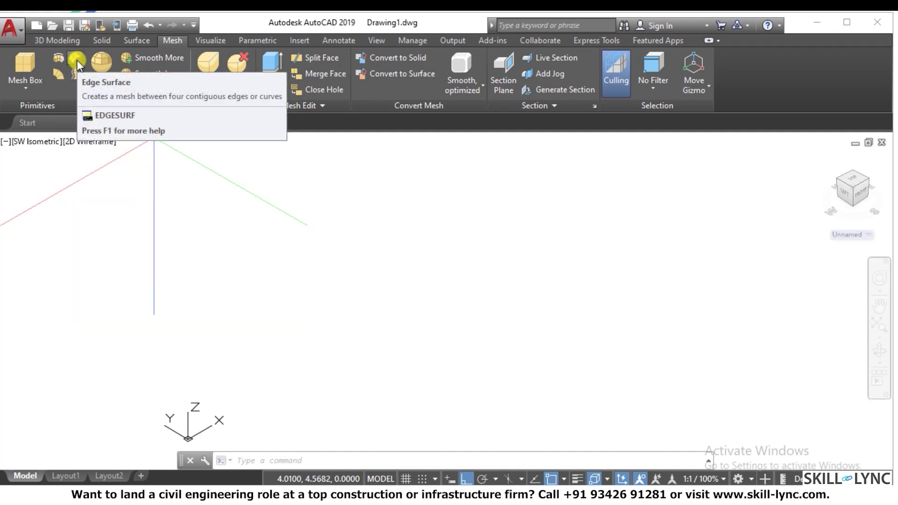
click(103, 40)
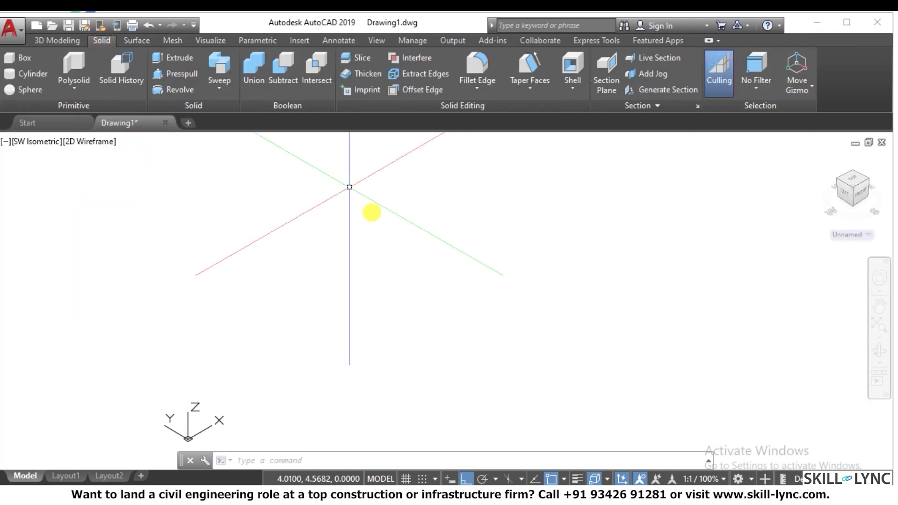
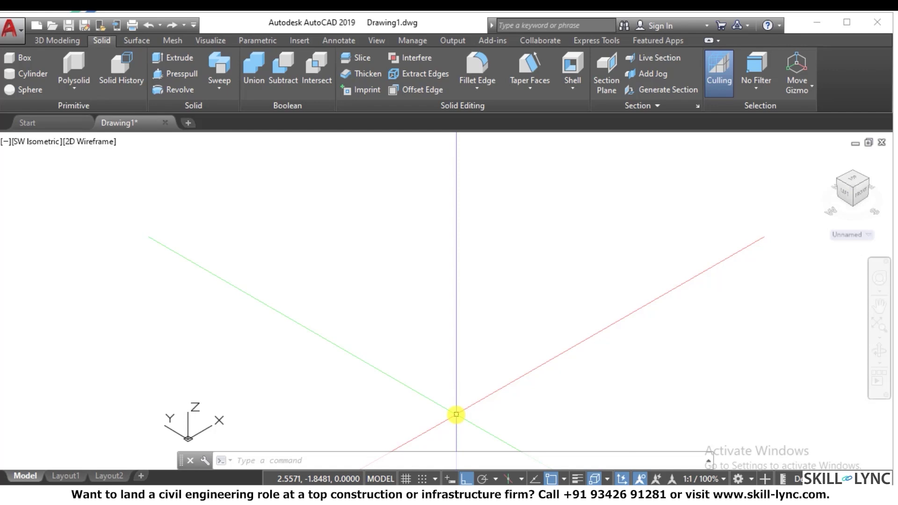
click(228, 86)
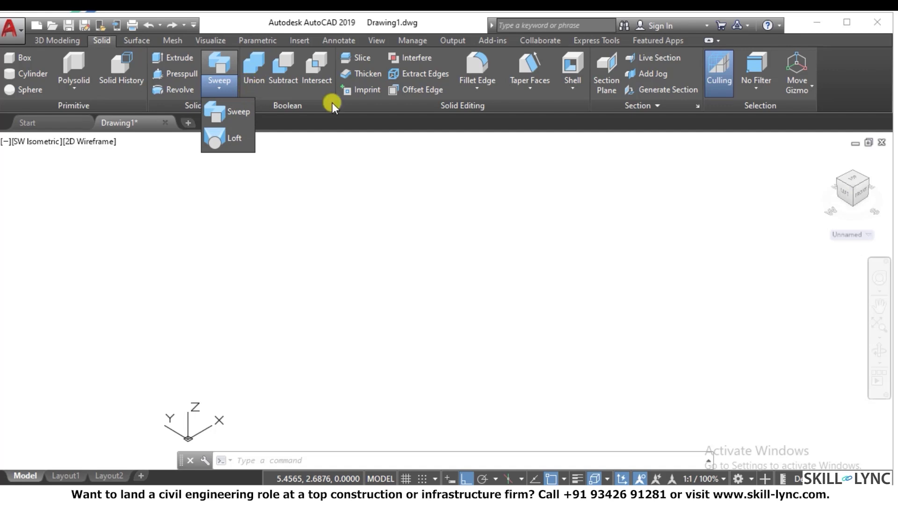
click(294, 142)
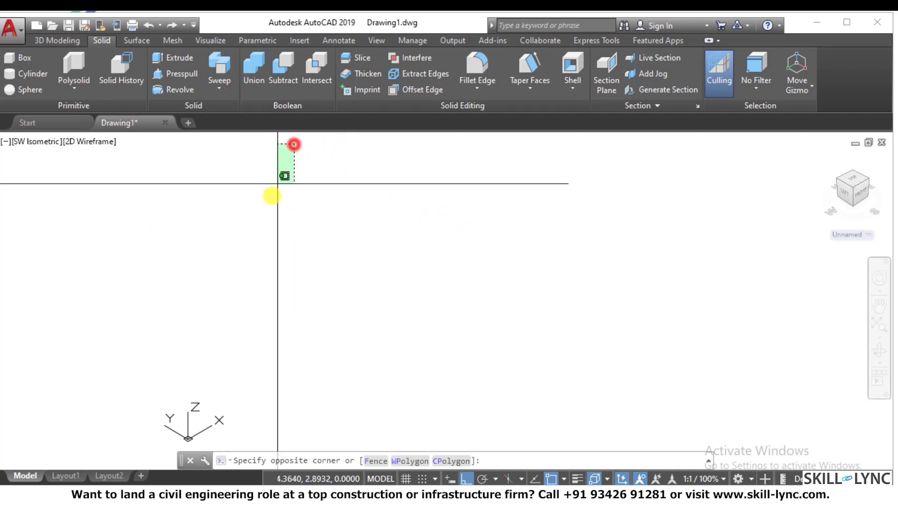
click(271, 196)
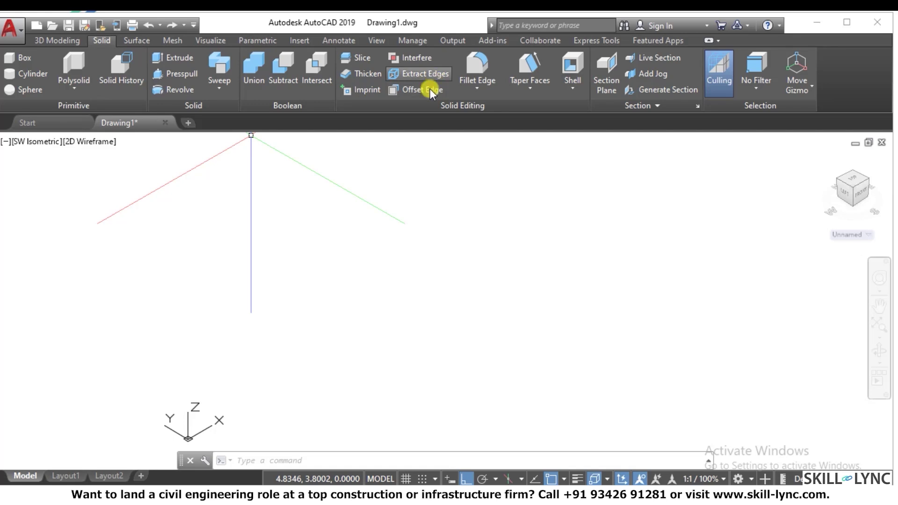
middle_drag(249, 142, 439, 140)
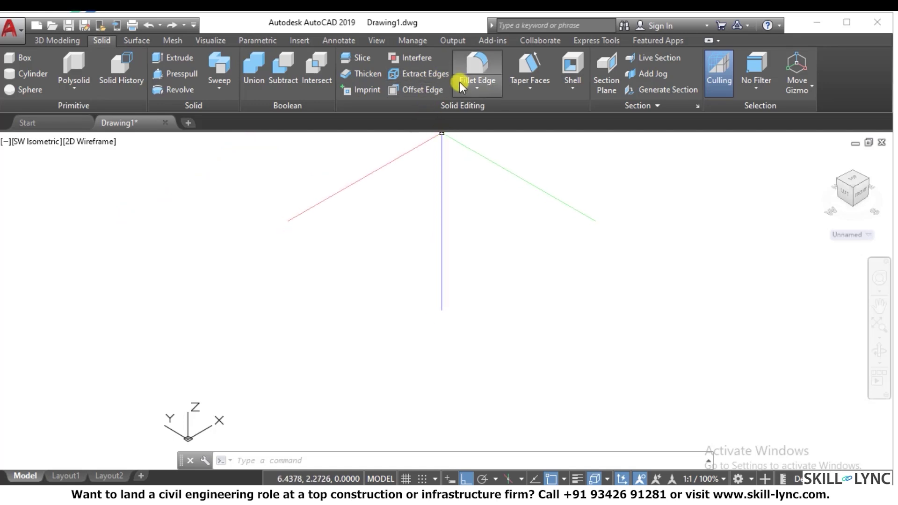
middle_drag(477, 102, 595, 175)
scroll(559, 207, up, 3)
mouse_move(559, 207)
middle_down()
mouse_move(421, 214)
mouse_move(425, 387)
mouse_move(371, 415)
middle_up()
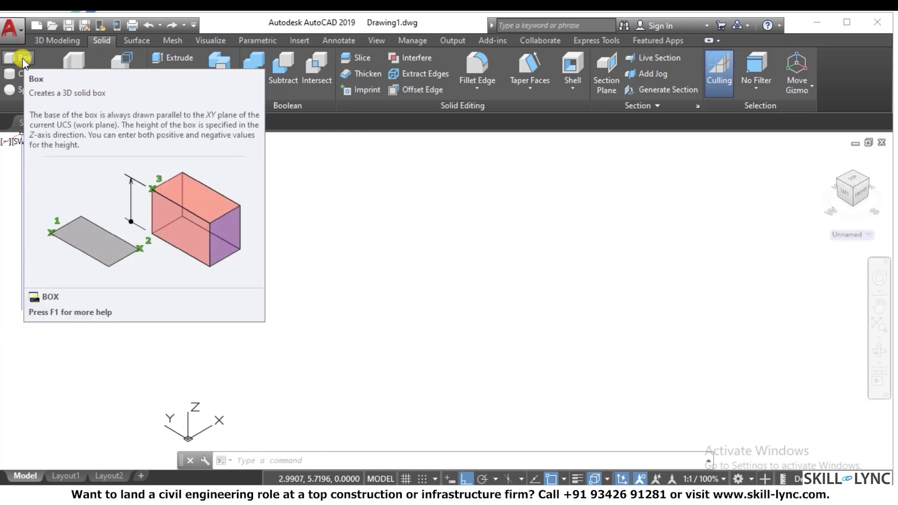
Step: Create a solid box measuring about 2.56 by 2.05 units and about 1.25 units high
click(22, 58)
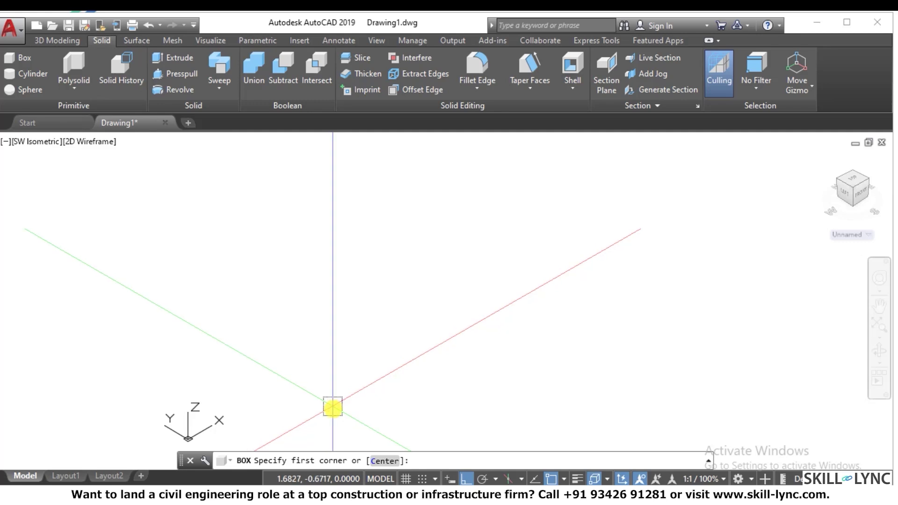
click(333, 406)
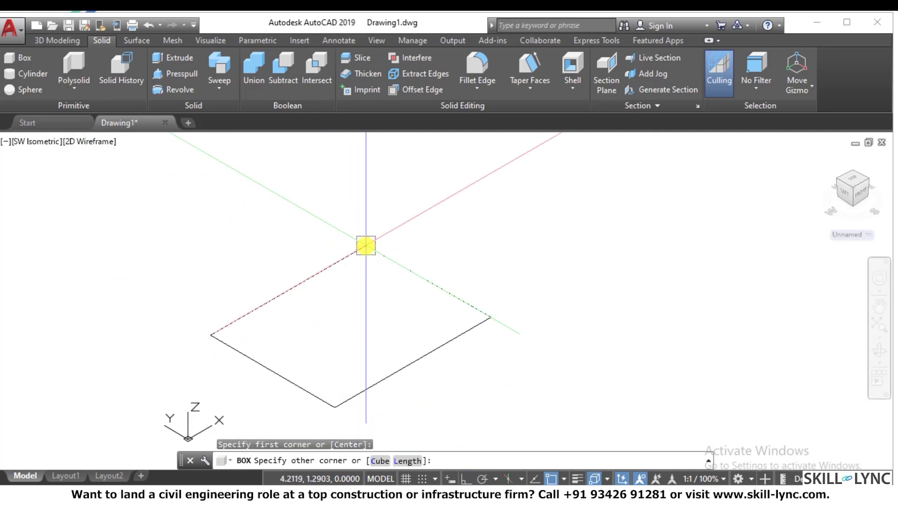
click(365, 246)
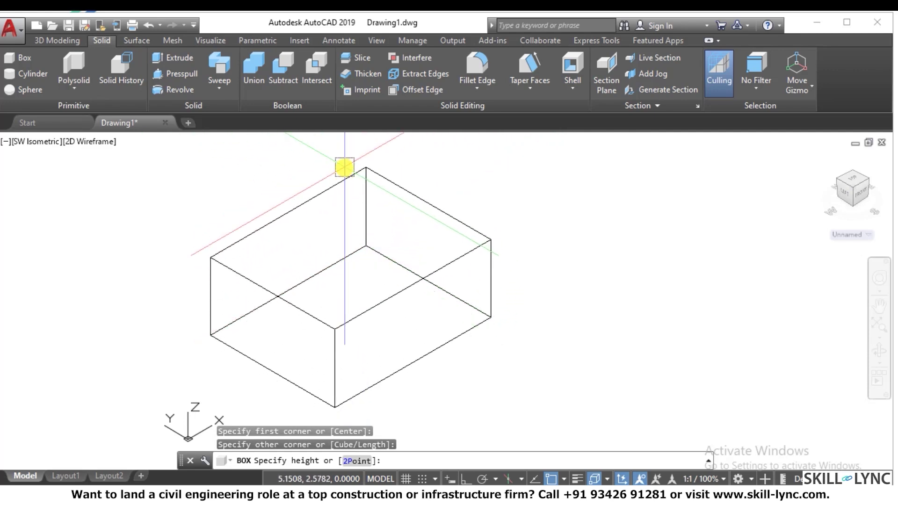
click(421, 156)
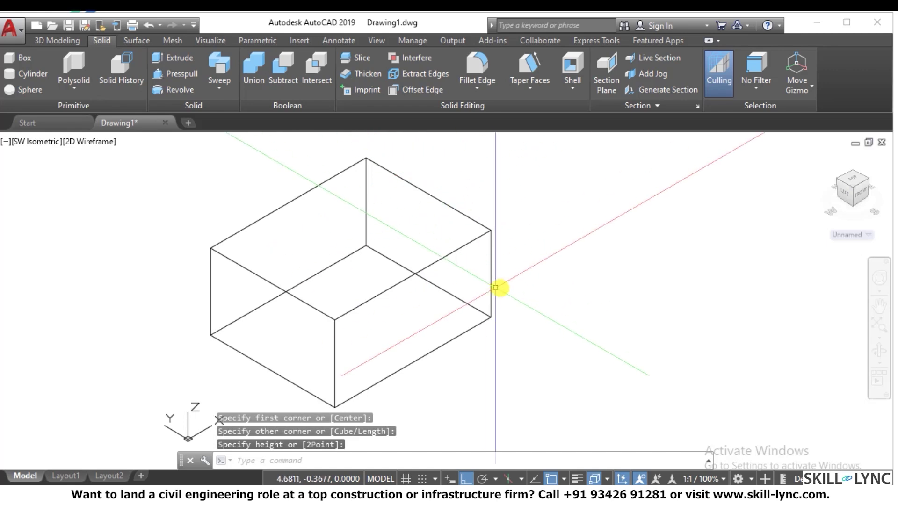
Step: Show the box in the SE Isometric view with the Shaded visual style
click(869, 177)
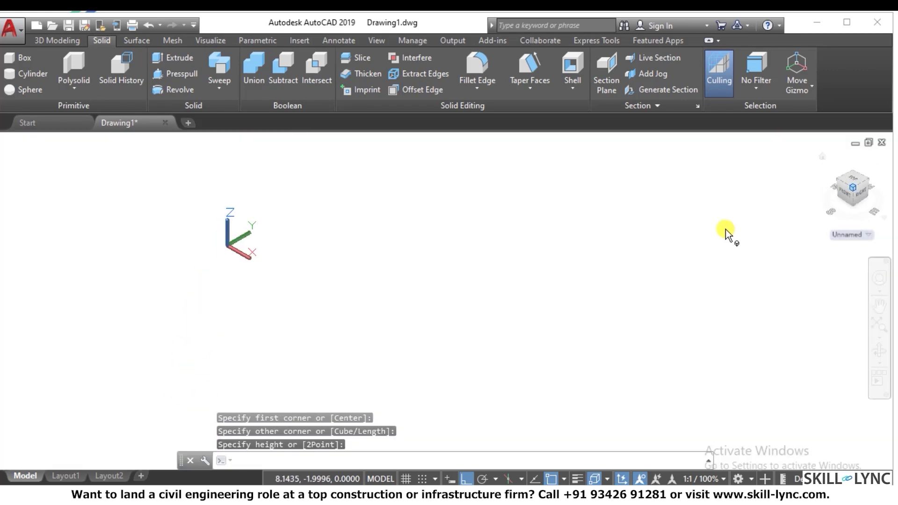
click(64, 142)
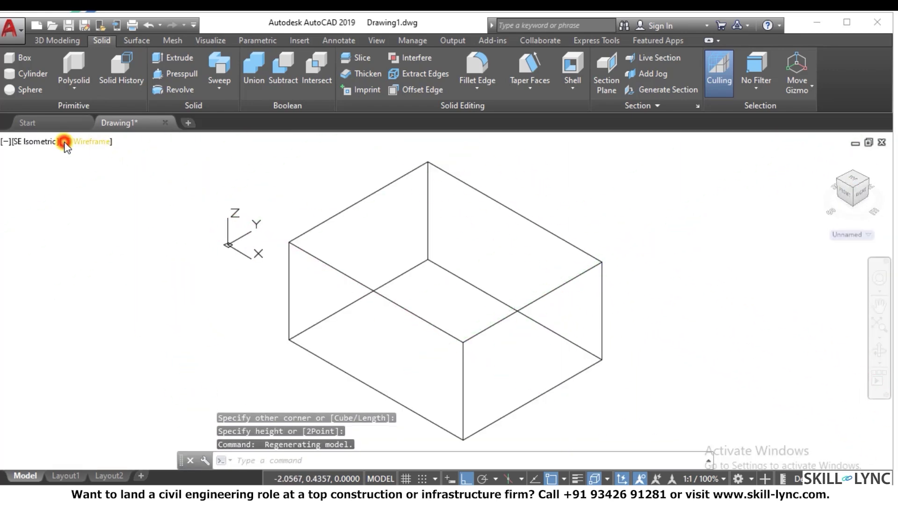
click(96, 230)
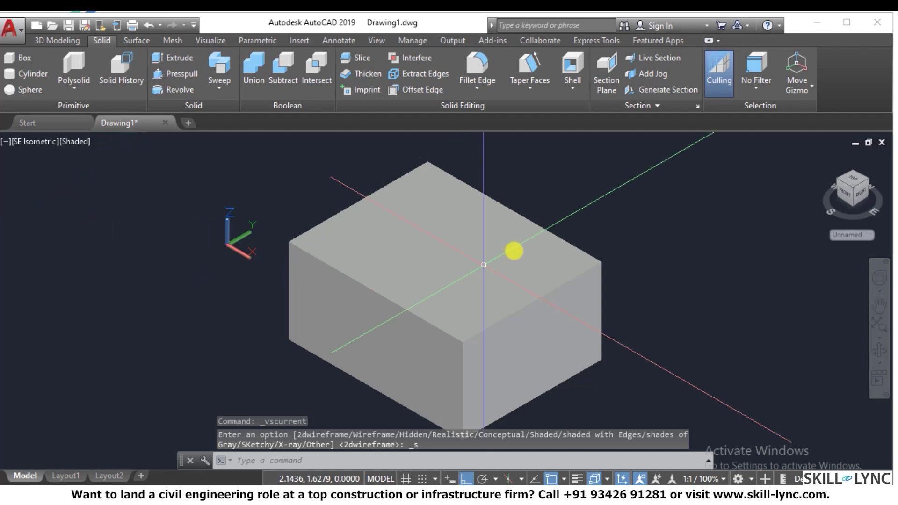
Step: List the box's mass properties with MASSPROP, without writing the analysis to a file
click(496, 367)
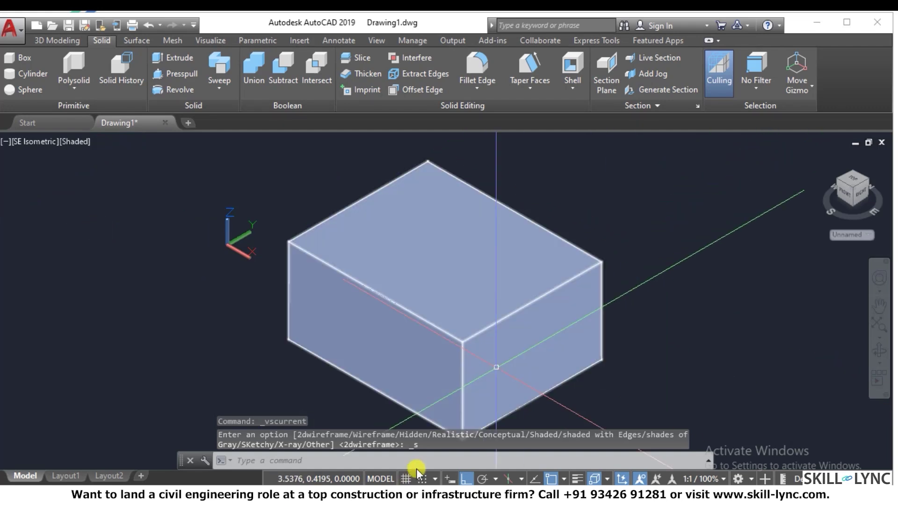
text(massprop)
key(Return)
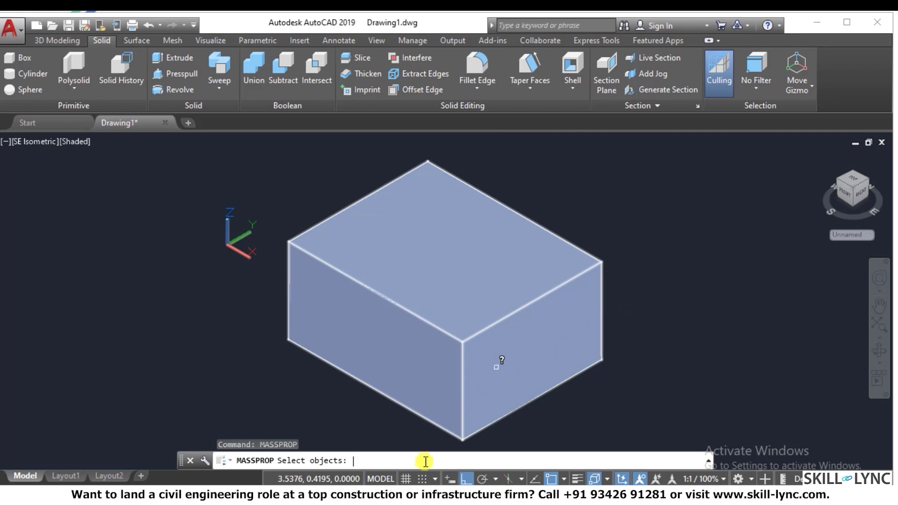
click(514, 313)
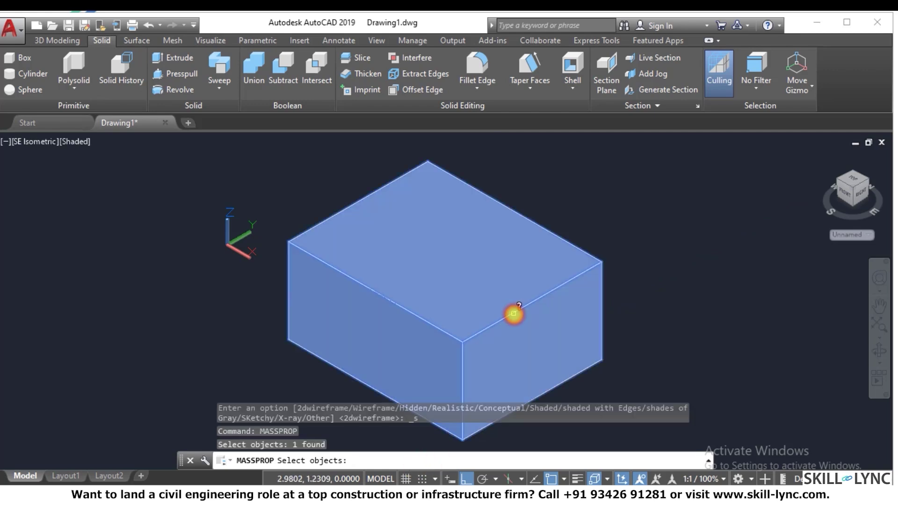
key(Return)
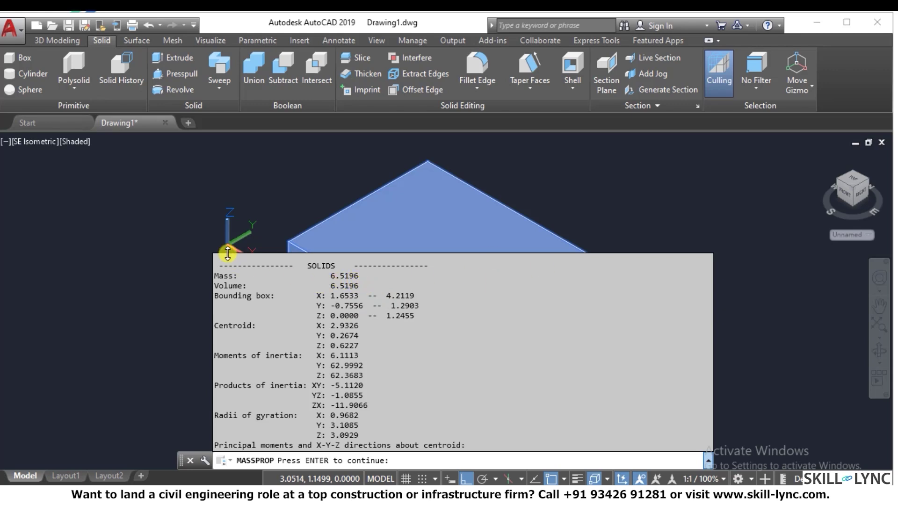
key(Return)
click(418, 282)
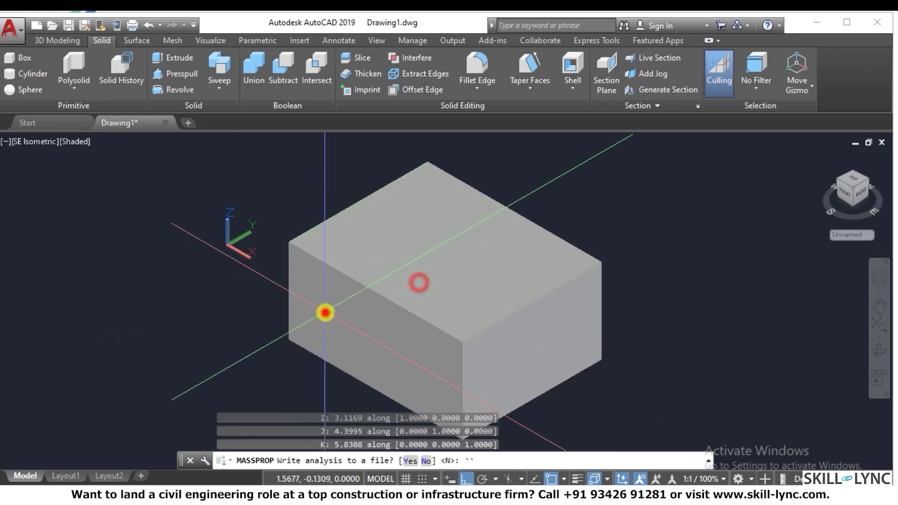
key(Escape)
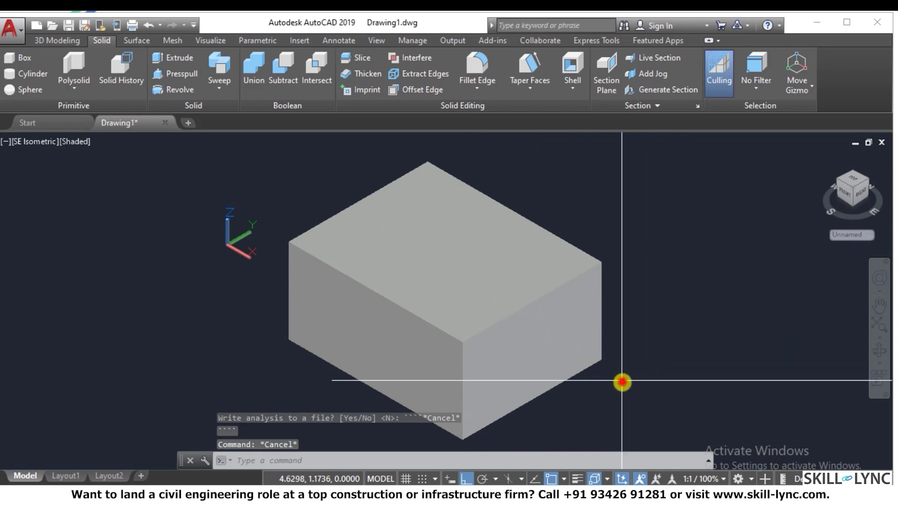
Step: Delete the solid box from the drawing
click(621, 382)
click(409, 301)
key(Delete)
key(Escape)
key(Escape)
key(Escape)
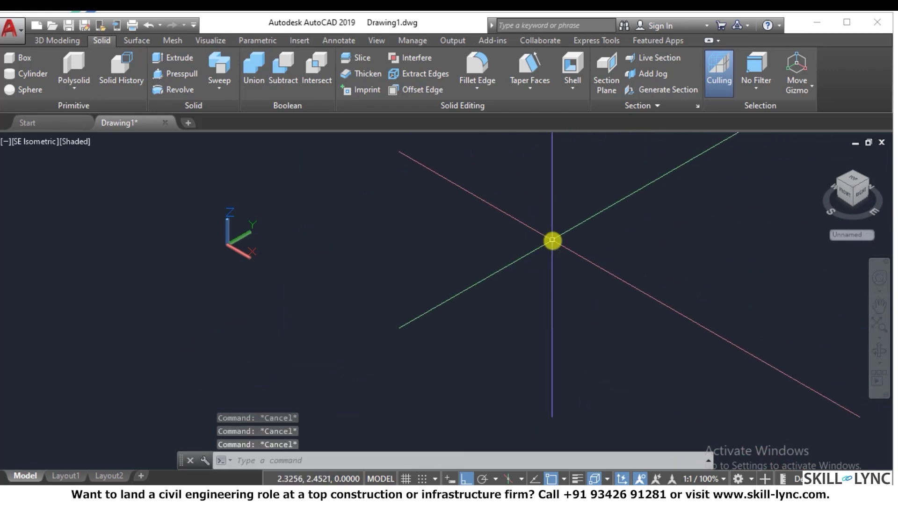
Step: Set the viewport's visual style to 2D Wireframe
click(71, 141)
click(106, 176)
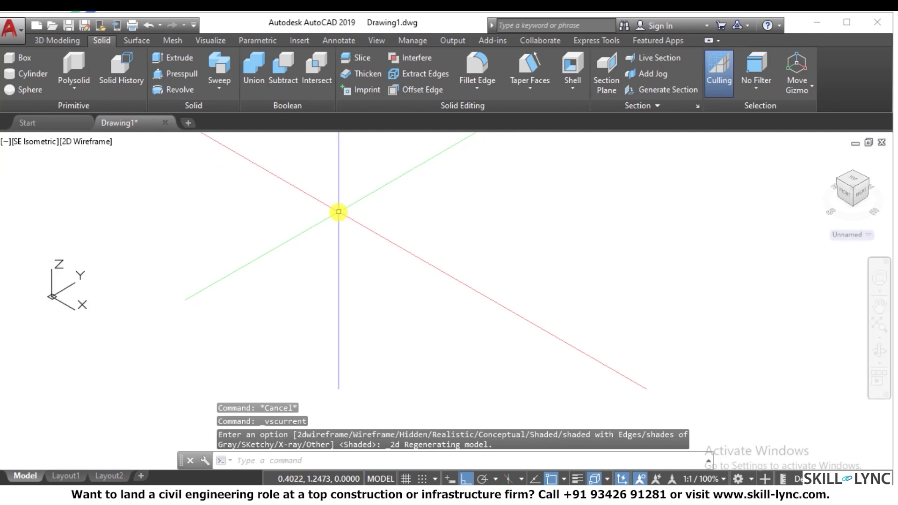
key(Escape)
key(Escape)
Step: Create a solid box with the Center option, picking its centre and corner freehand and making it about 0.53 units high
text(bo)
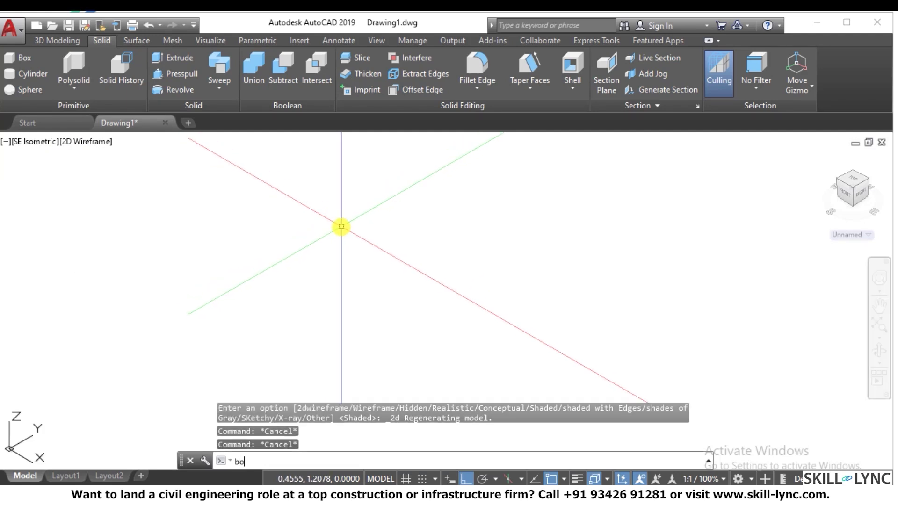
text(x)
key(Return)
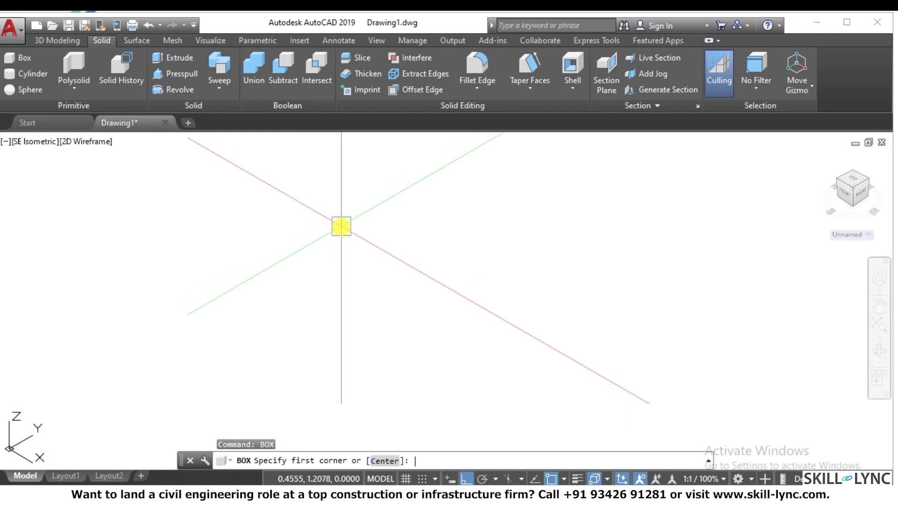
click(390, 461)
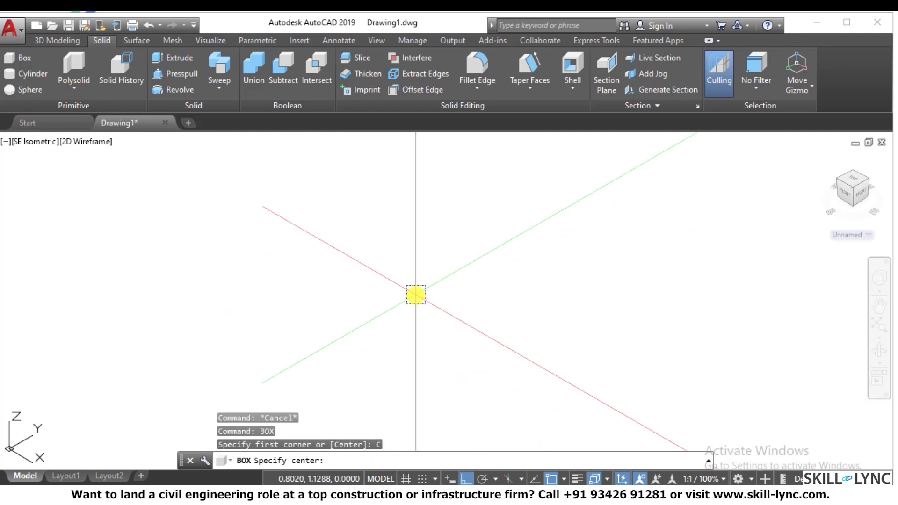
click(415, 294)
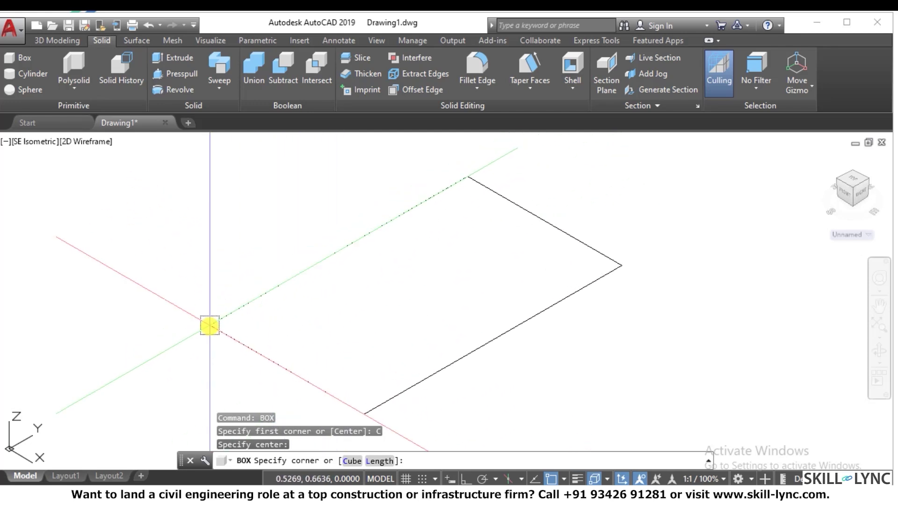
click(274, 284)
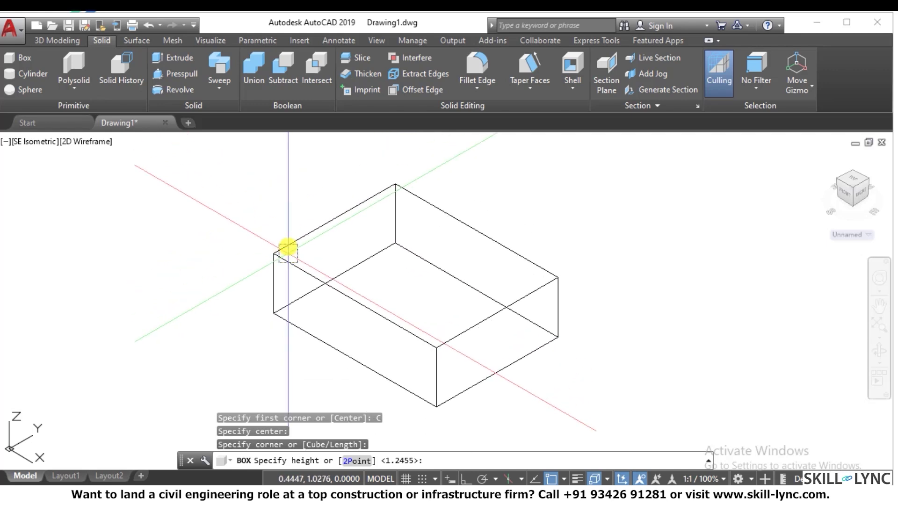
click(293, 201)
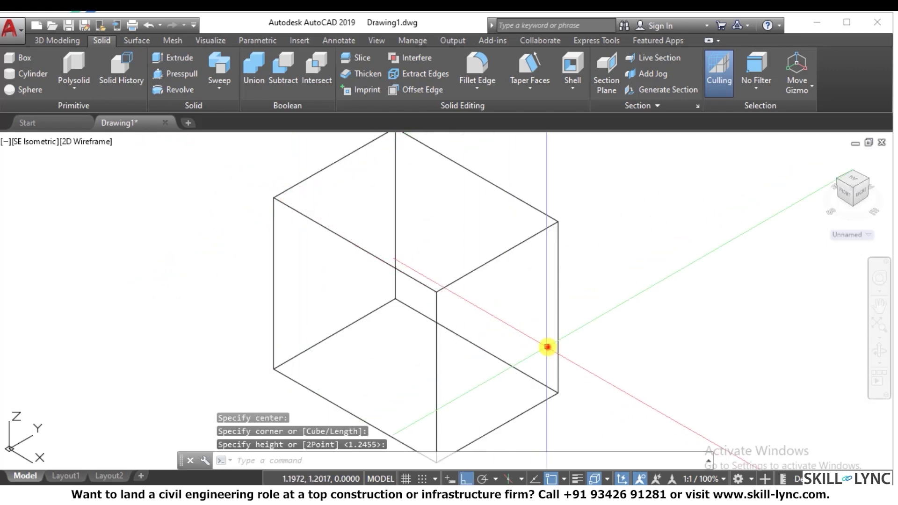
Step: Erase the centre-based box from the drawing
click(545, 344)
click(317, 226)
text(e)
key(Return)
key(Escape)
key(Escape)
key(Escape)
mouse_move(316, 239)
middle_down()
mouse_move(287, 260)
mouse_move(349, 240)
mouse_move(324, 295)
middle_up()
text(box)
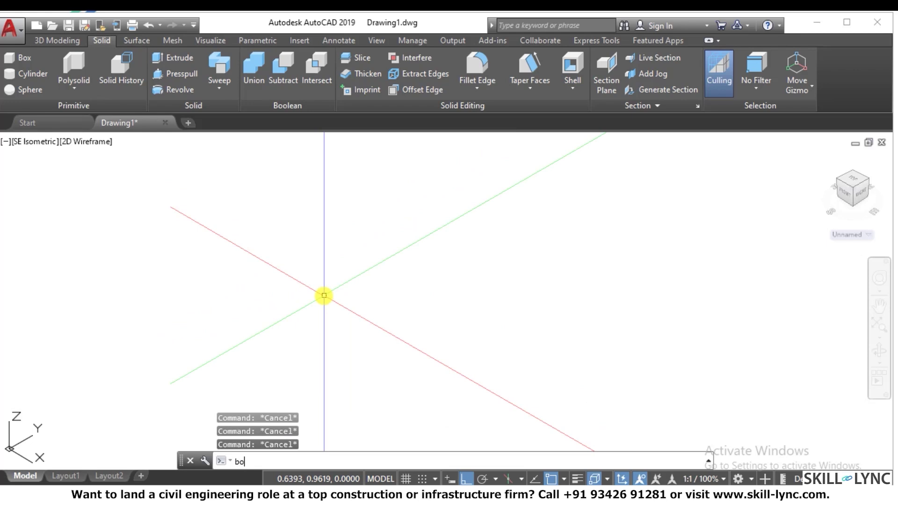
key(Return)
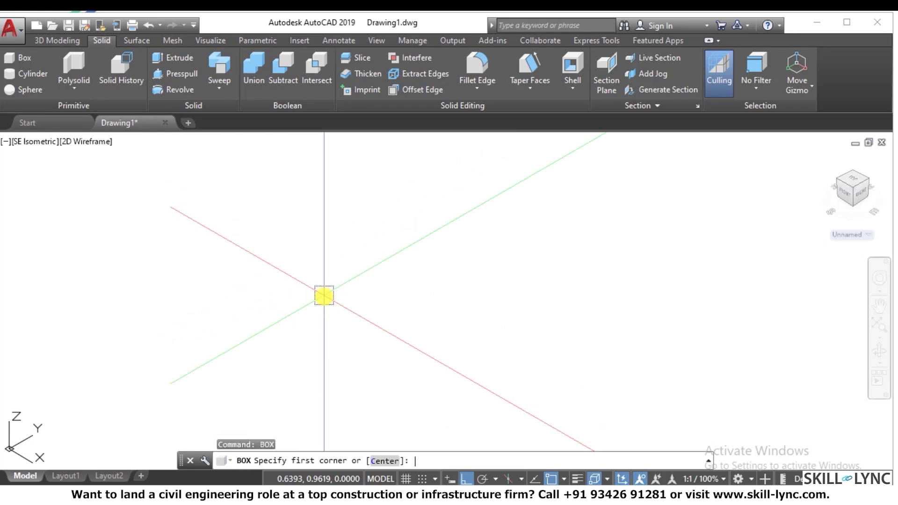
click(388, 383)
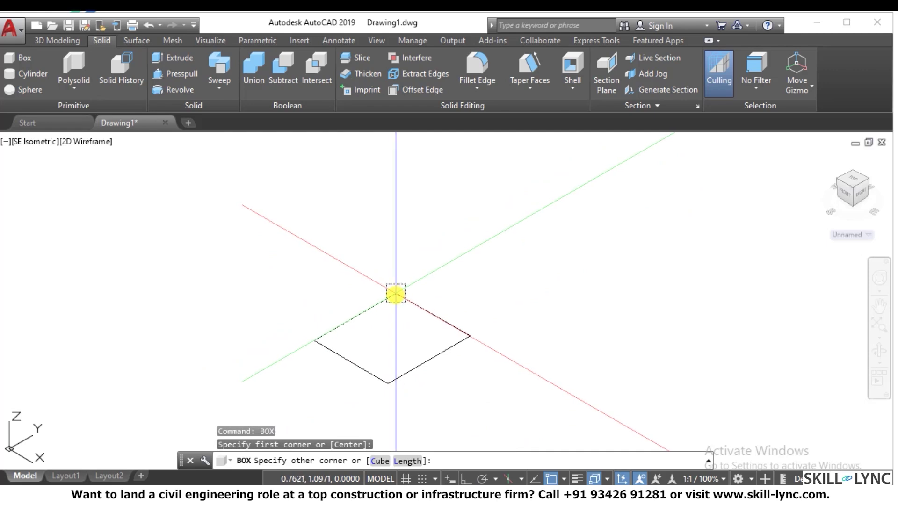
text(@10,0)
key(Return)
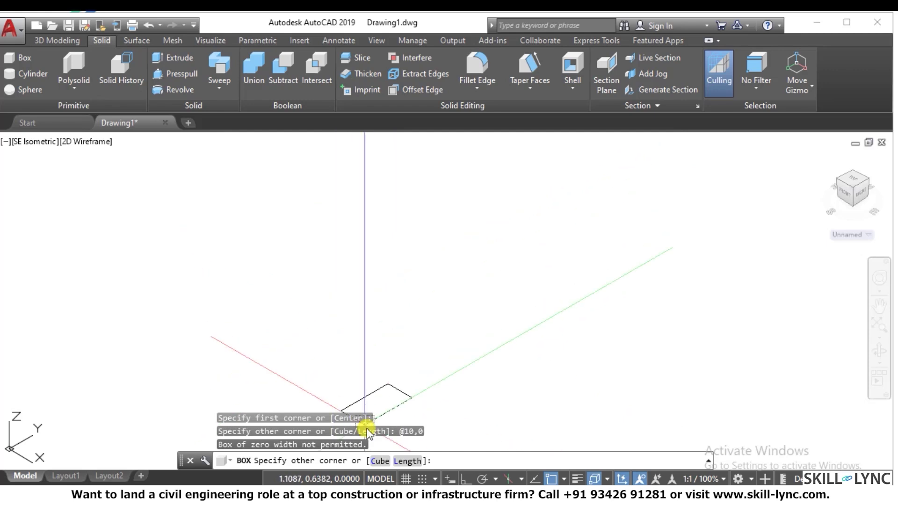
scroll(408, 346, up, 2)
scroll(400, 256, down, 2)
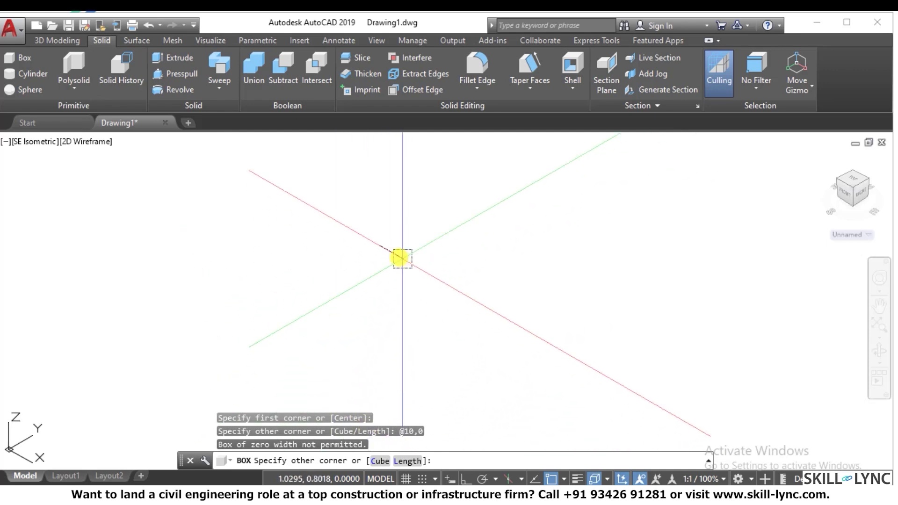
scroll(360, 223, down, 1)
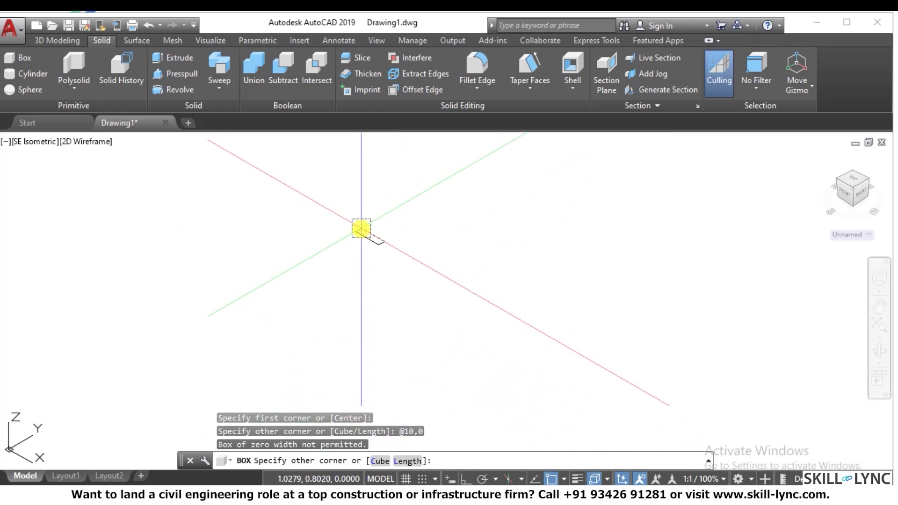
key(F8)
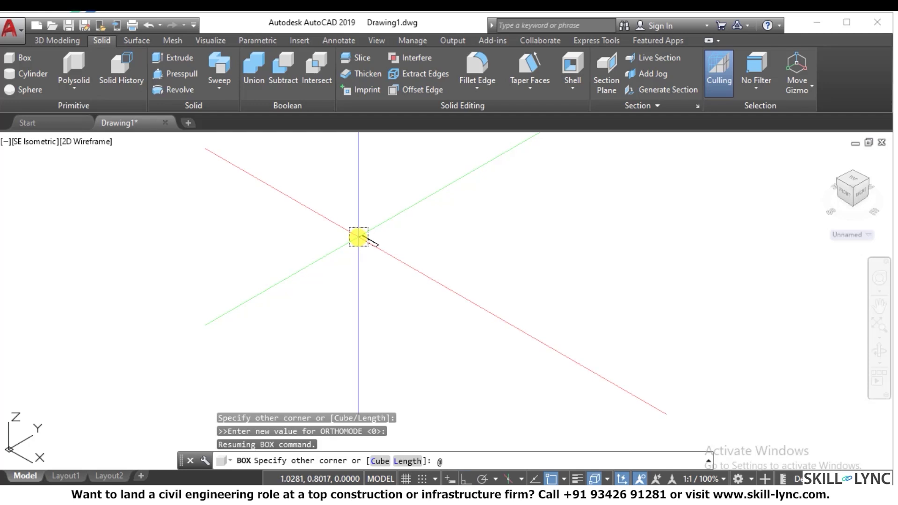
text(@10,0)
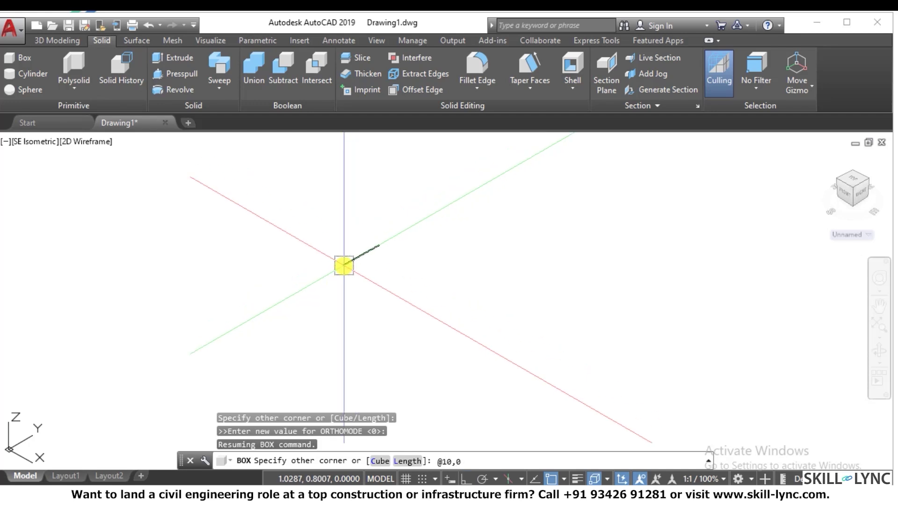
key(BackSpace)
text(10)
key(Return)
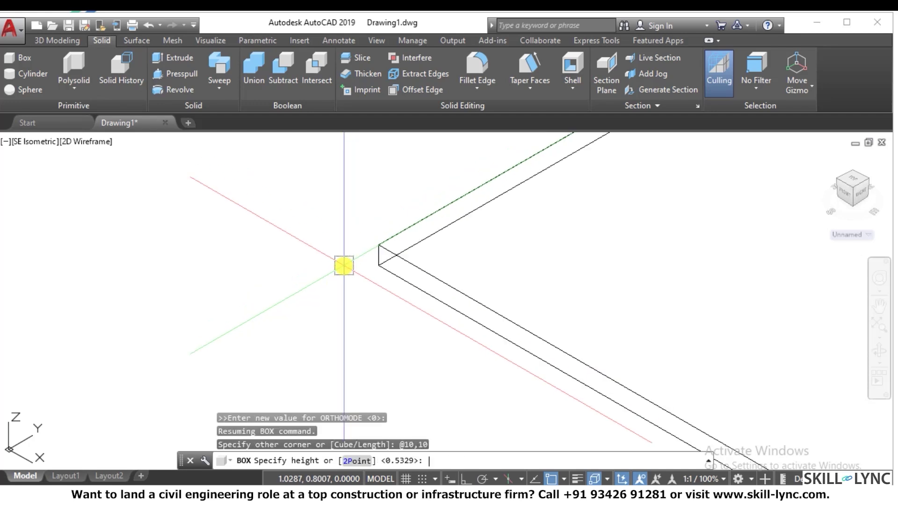
scroll(343, 266, down, 5)
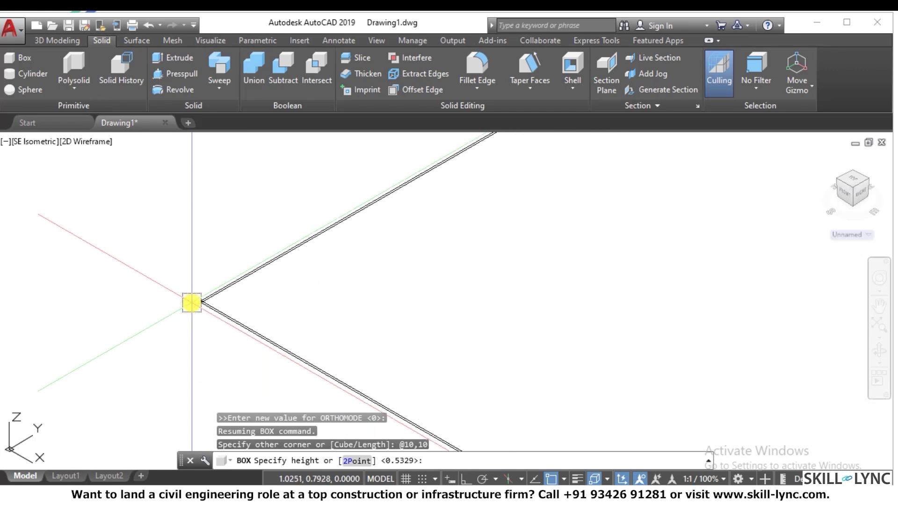
text(10)
key(Return)
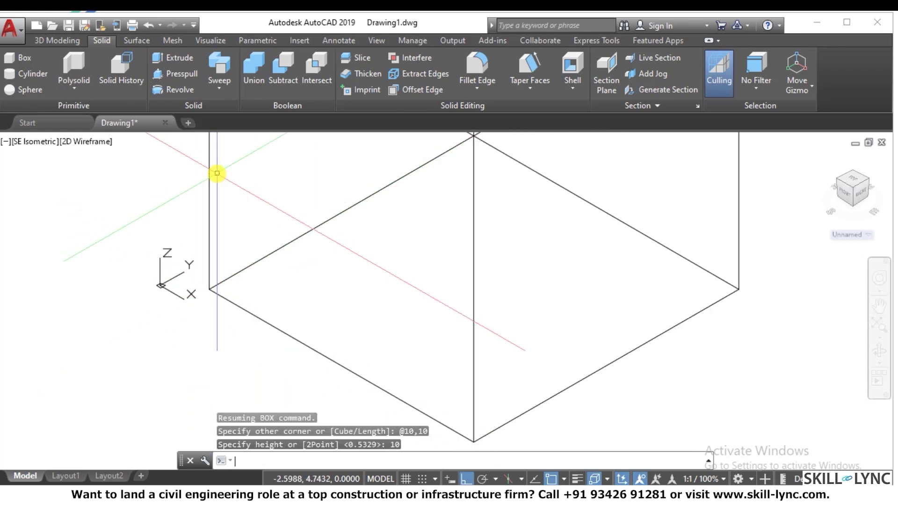
key(Escape)
key(Escape)
Step: Select the 10-unit cube and erase it from the drawing
scroll(275, 200, up, 7)
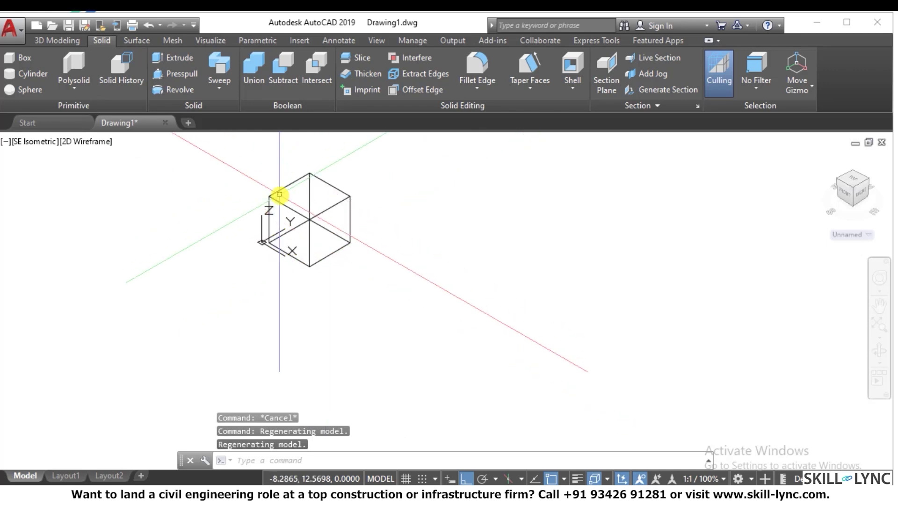
click(492, 283)
click(405, 231)
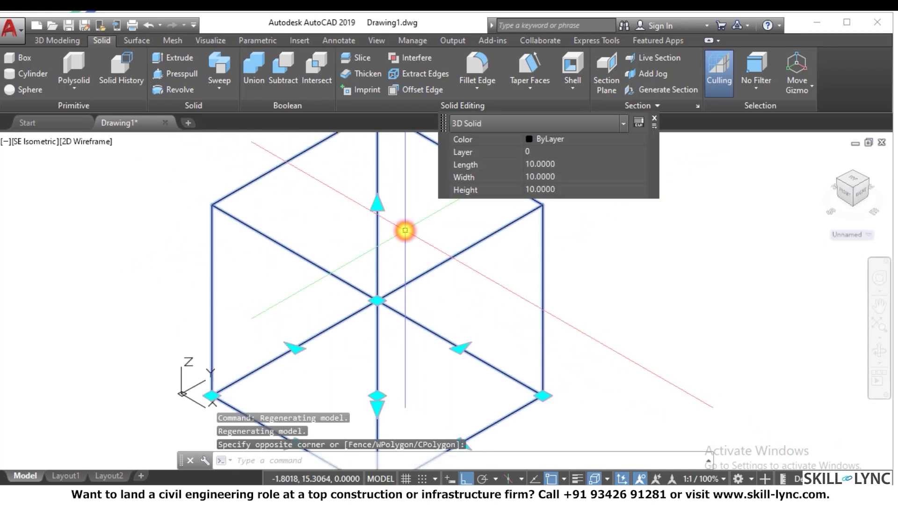
text(e)
key(Return)
key(Escape)
key(Escape)
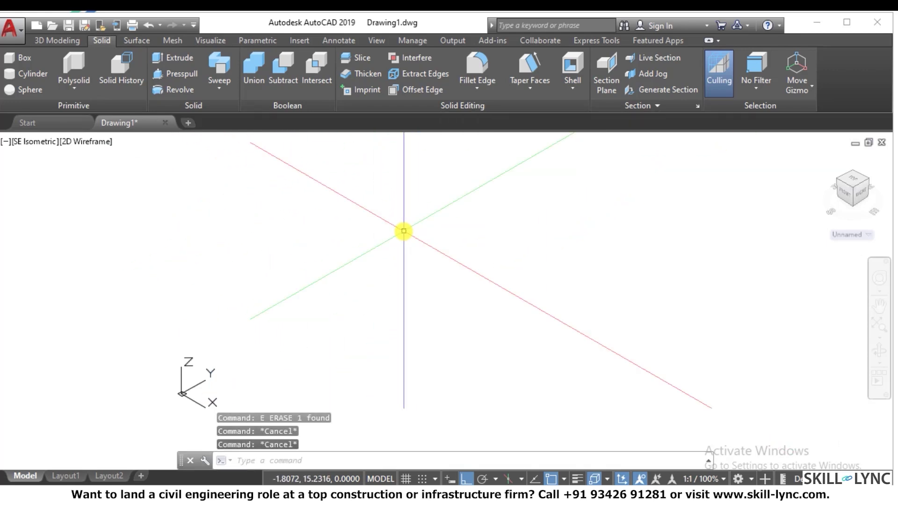
Step: Create a solid box with the opposite corner at @5,10 and a height of 5 units, and undo it
text(box)
key(Return)
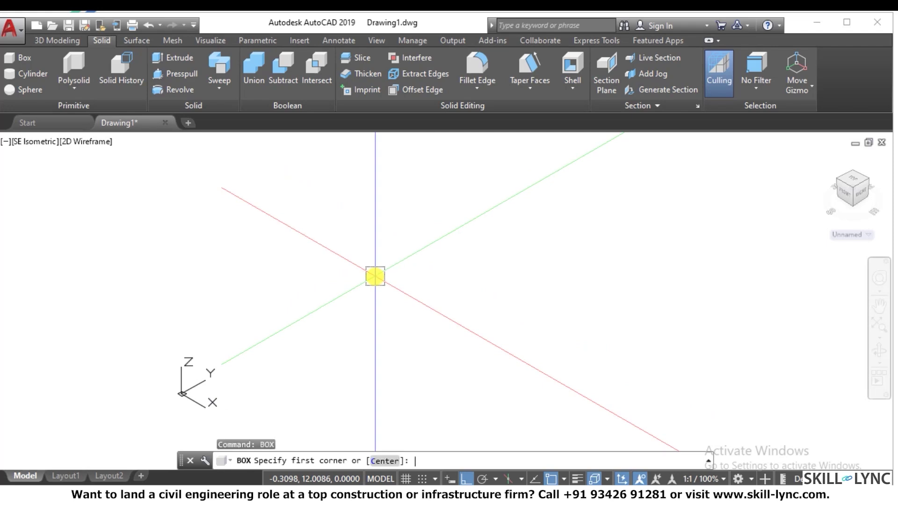
click(274, 366)
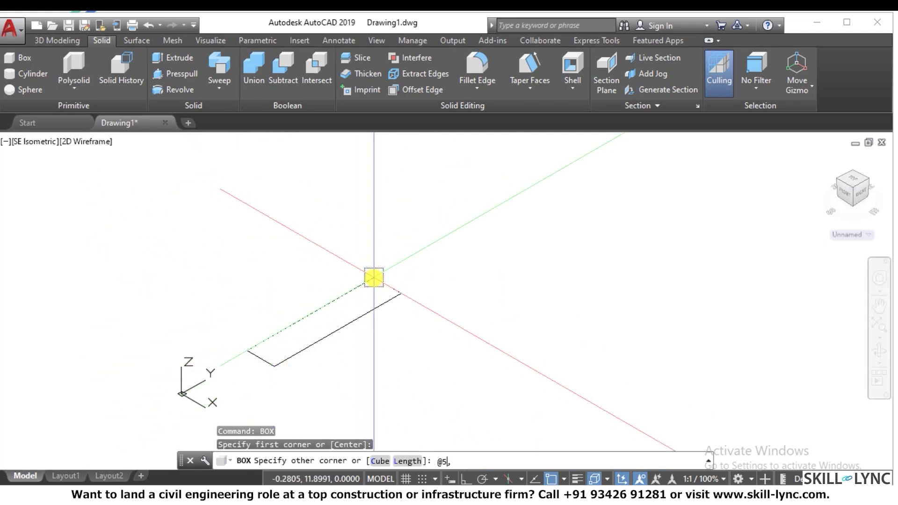
key(Return)
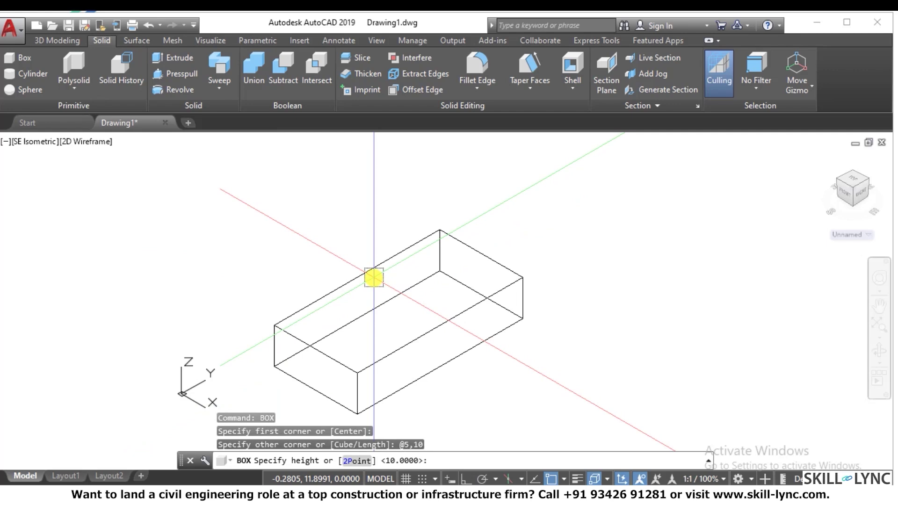
key(Return)
key(Escape)
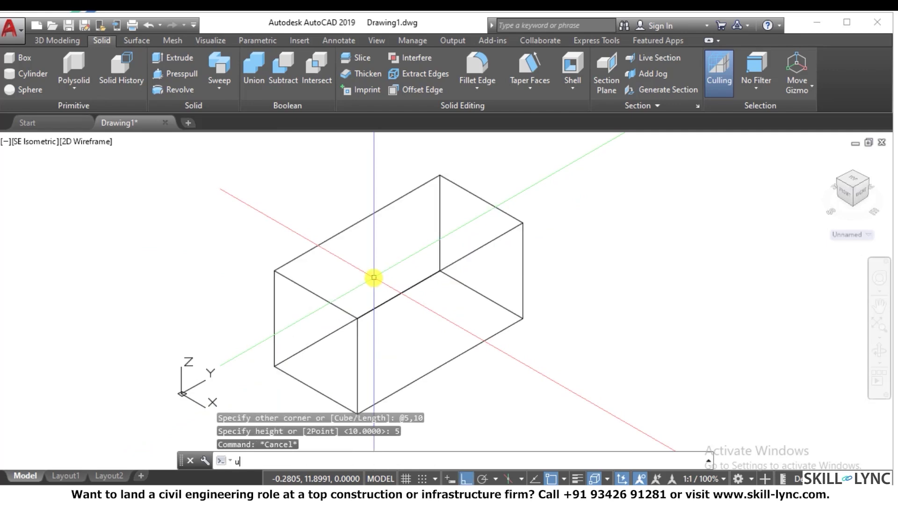
key(Return)
Step: Create a solid box from a picked centre using the Length option: length 10, width 10 and height 5 units
text(box)
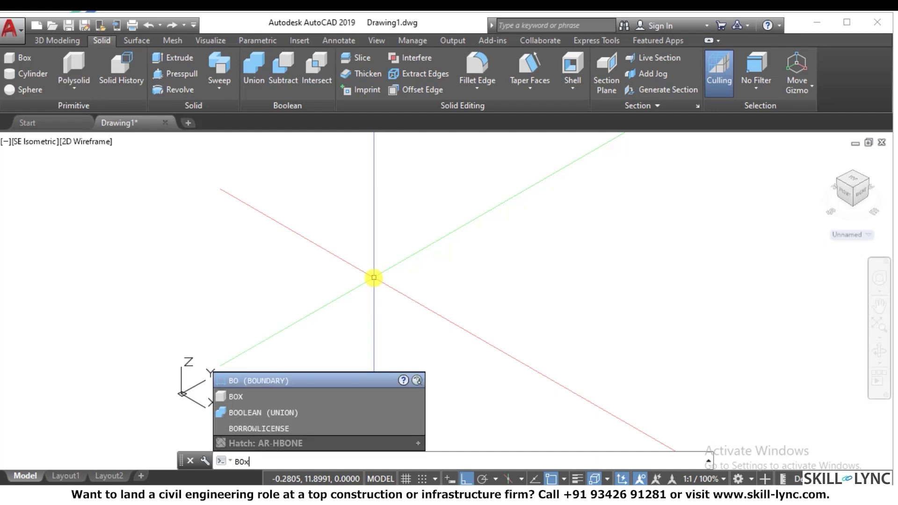
key(Return)
text(c)
key(Return)
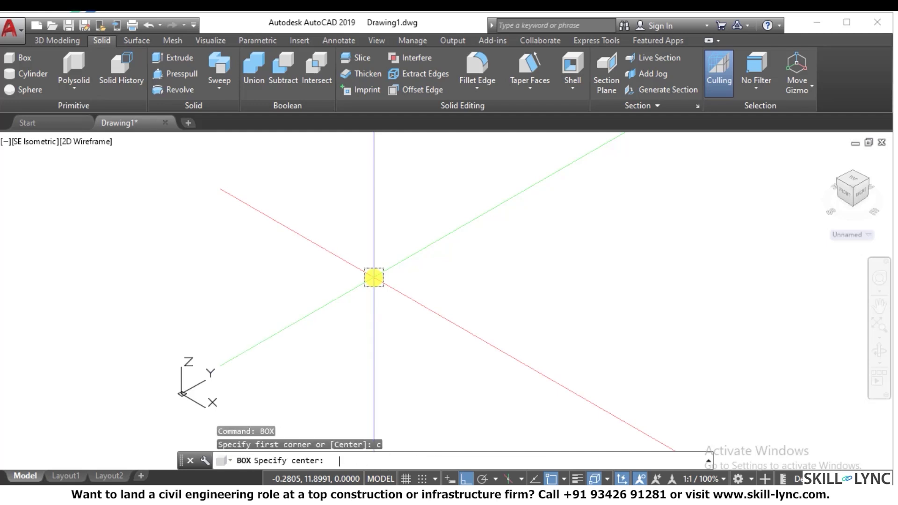
click(401, 312)
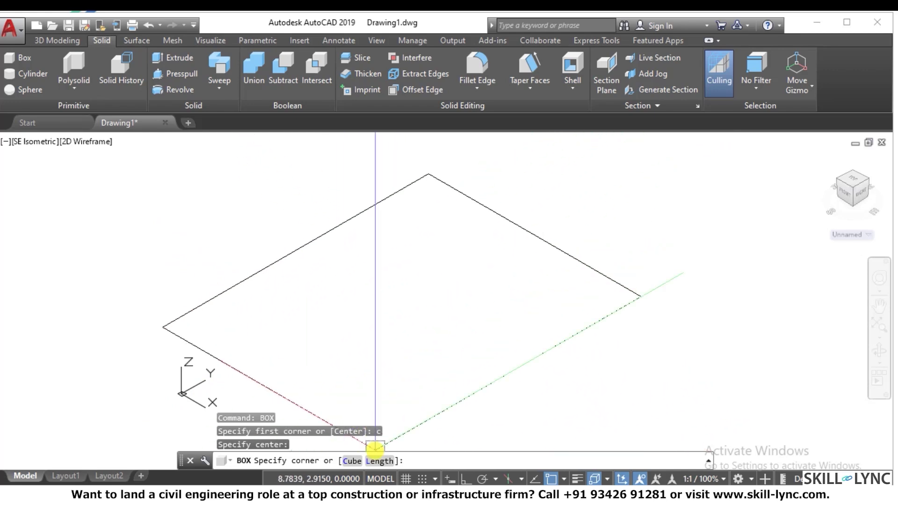
click(381, 461)
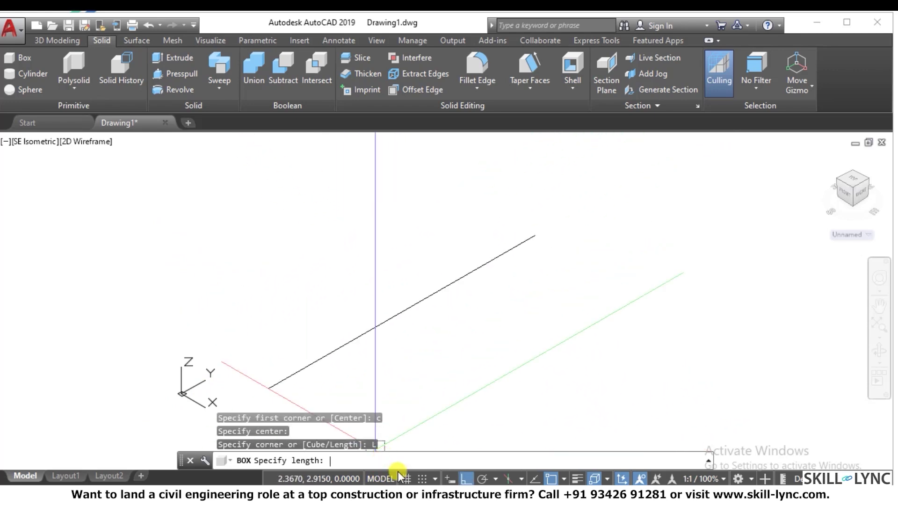
text(10)
key(Return)
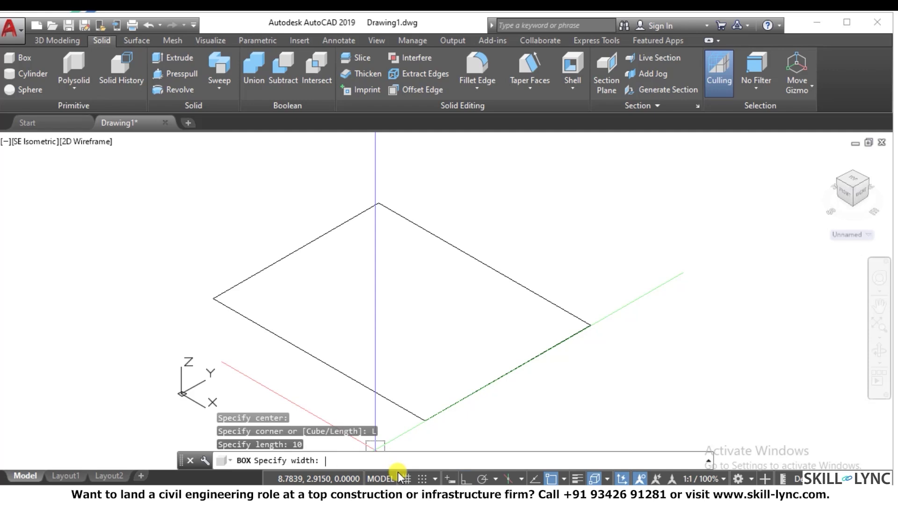
text(10)
key(Return)
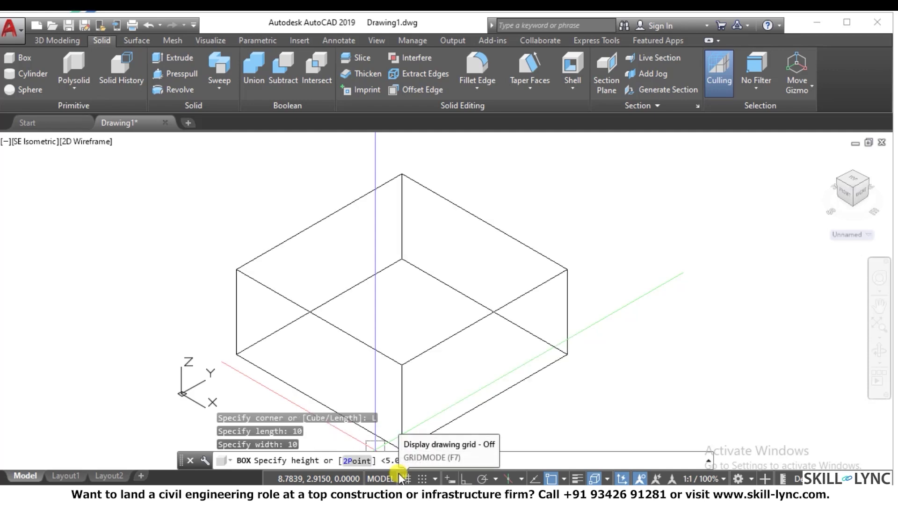
text(5)
key(Return)
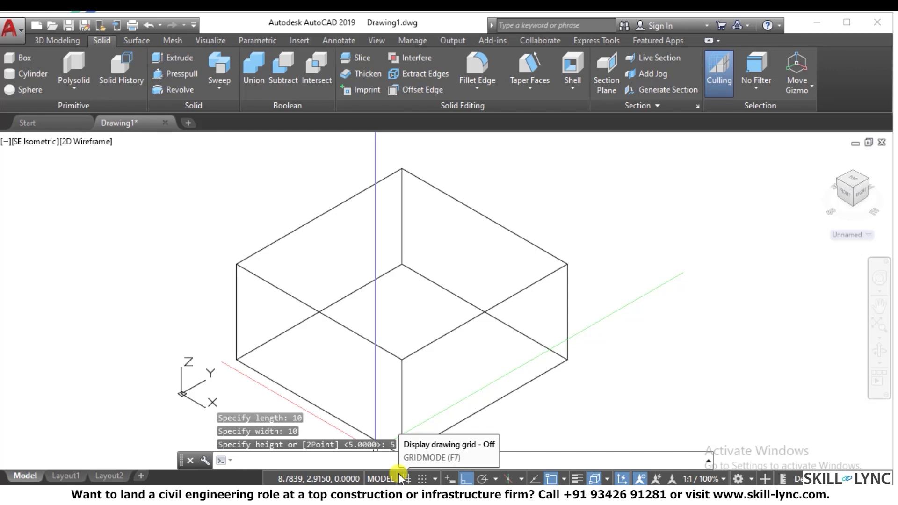
Step: Erase the 10 by 10 by 5 unit box with a crossing selection
click(347, 265)
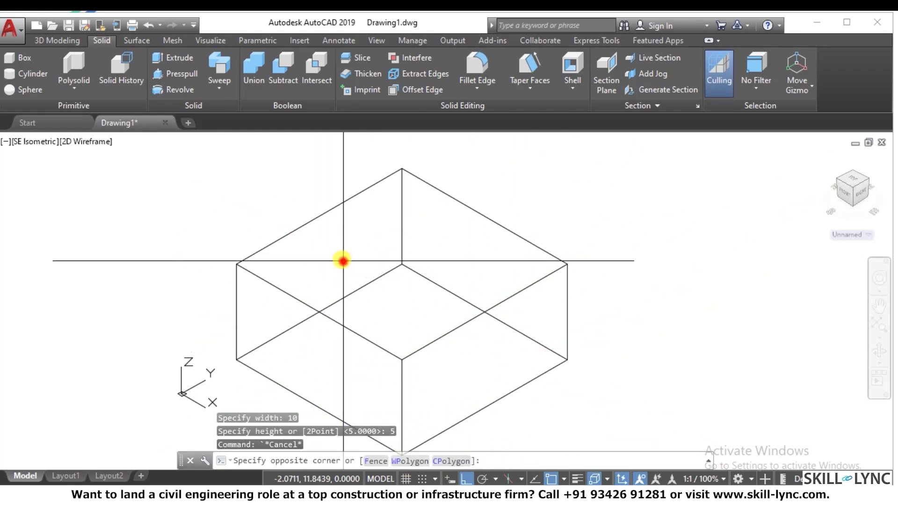
click(232, 190)
text(e)
key(Return)
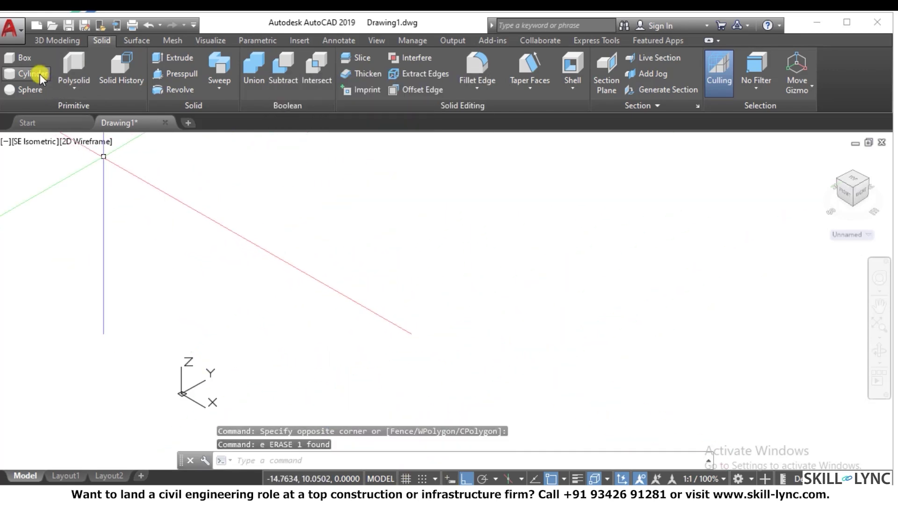
Step: Create a solid cylinder from a picked centre with a base radius of 5 units and a height of 5 units
click(41, 75)
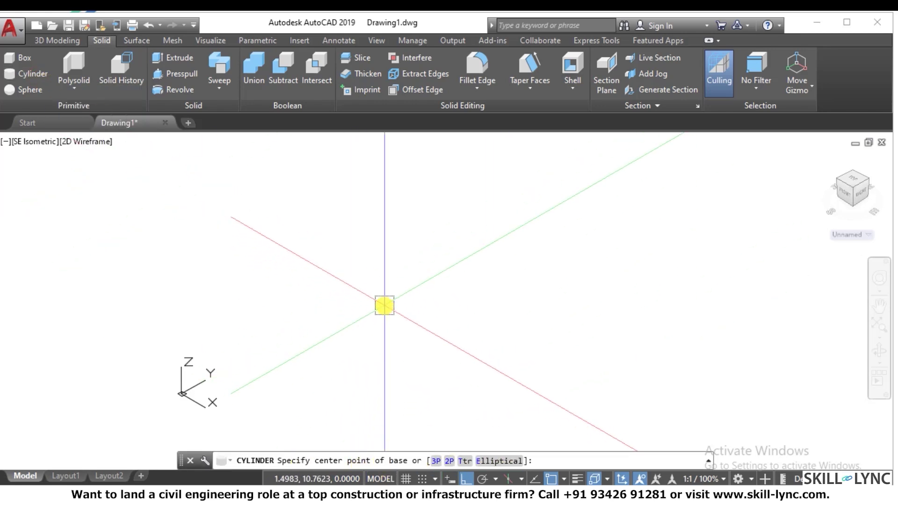
click(383, 306)
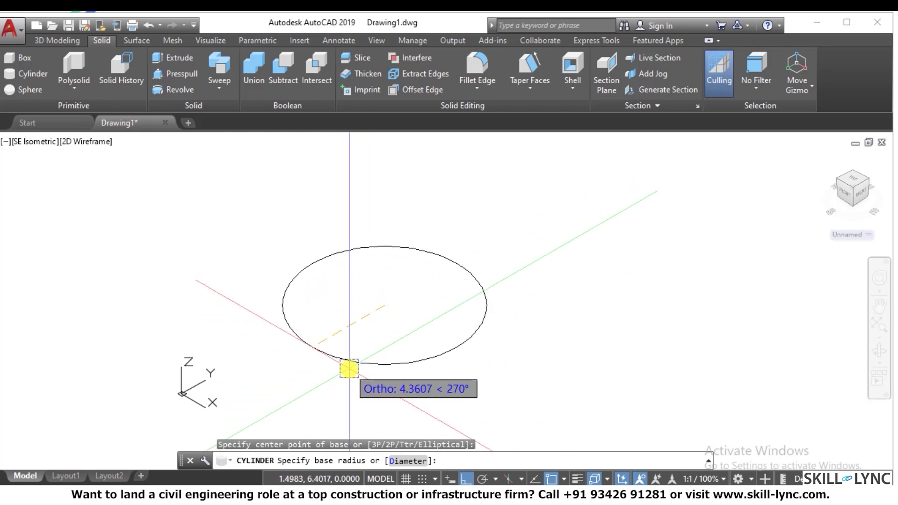
text(5)
key(Return)
scroll(351, 356, down, 3)
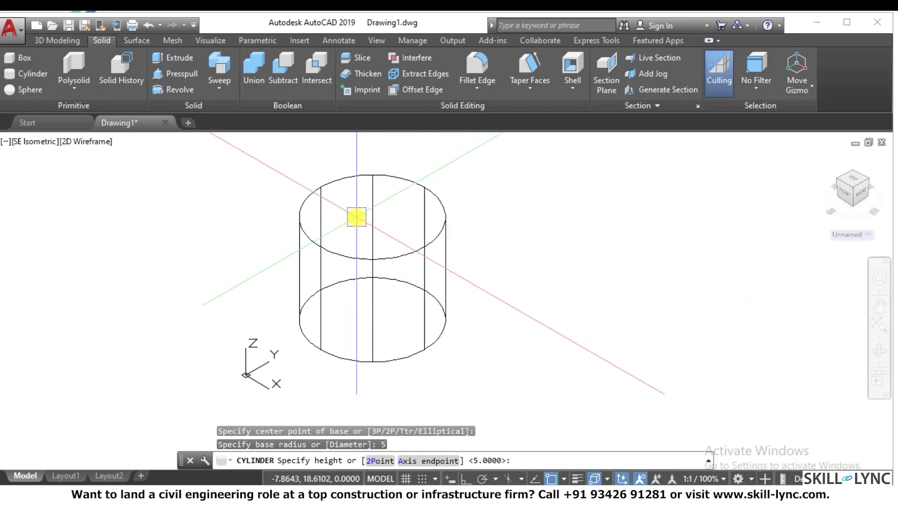
key(Return)
key(Escape)
key(Escape)
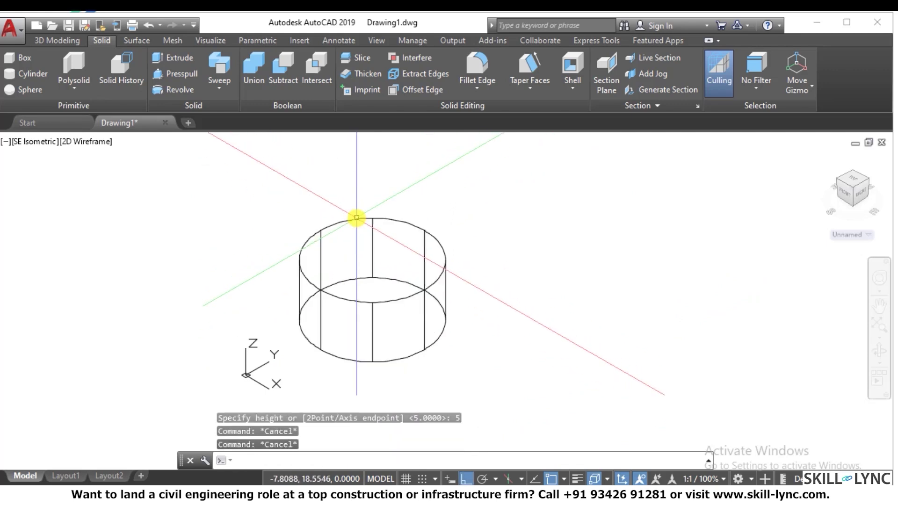
Step: Set the cylinder's height to 10 units in its properties
click(491, 296)
click(244, 236)
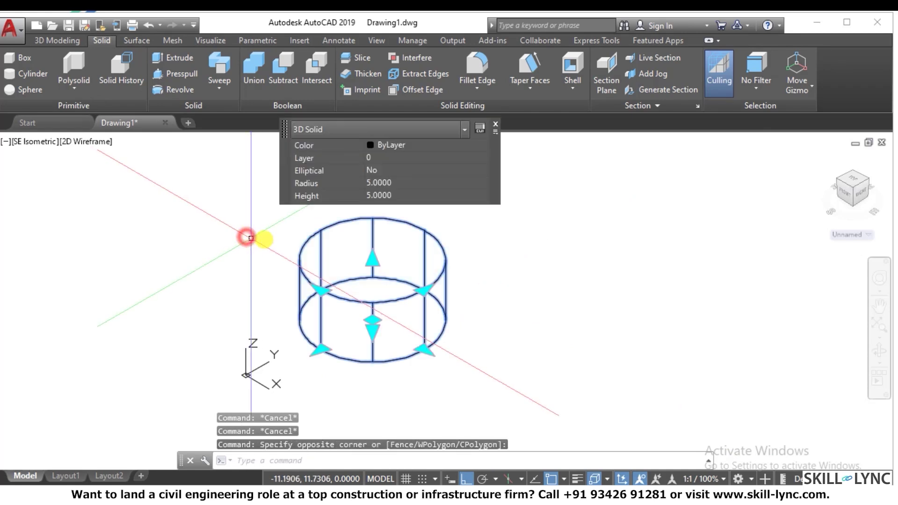
right_click(319, 235)
click(361, 470)
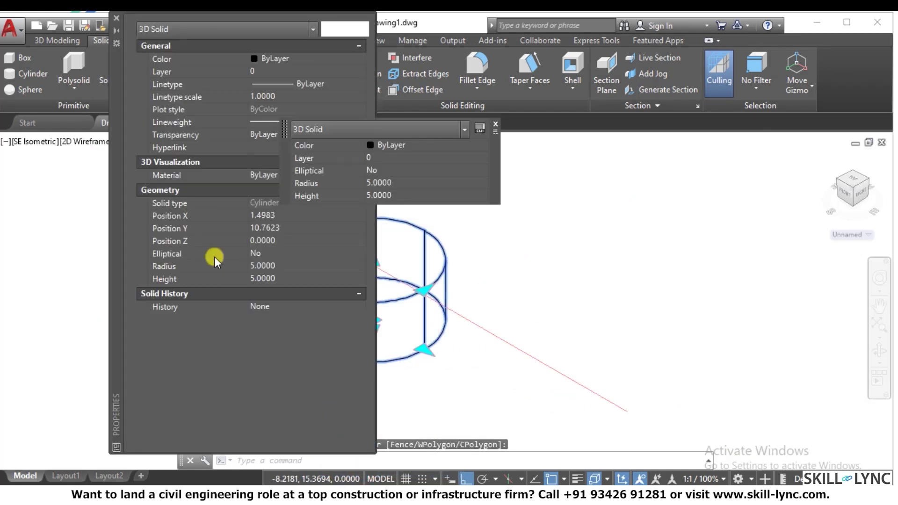
click(286, 276)
text(10)
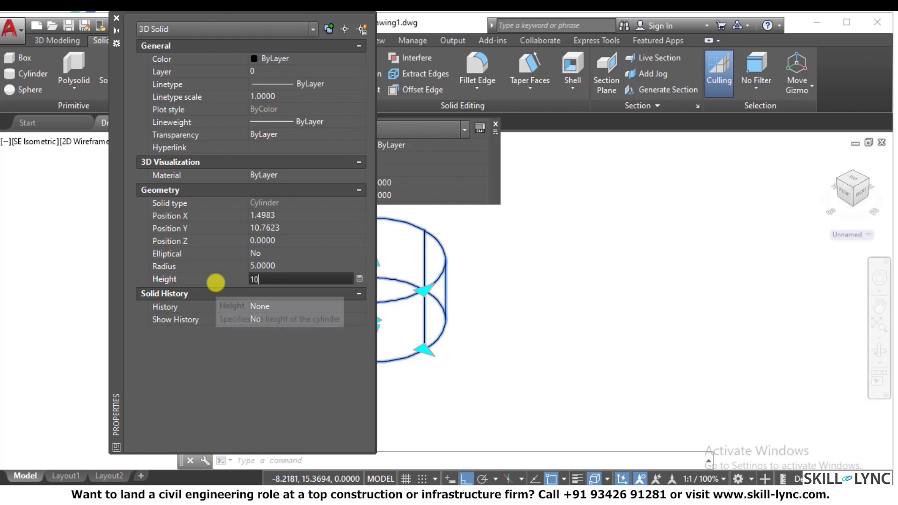
key(Return)
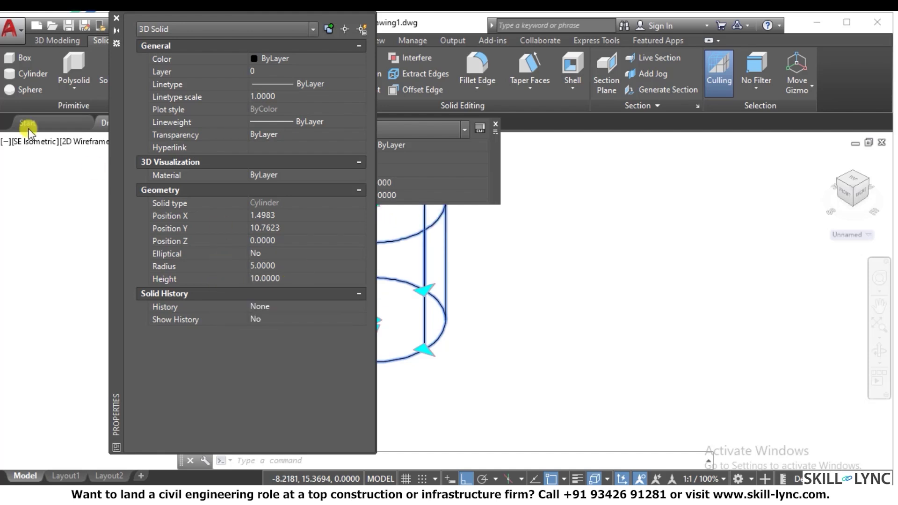
click(116, 16)
Step: Stretch the cylinder's base radius outward to about 12.8 units with a grip and raise its top face
scroll(403, 370, down, 4)
scroll(410, 367, up, 2)
click(406, 364)
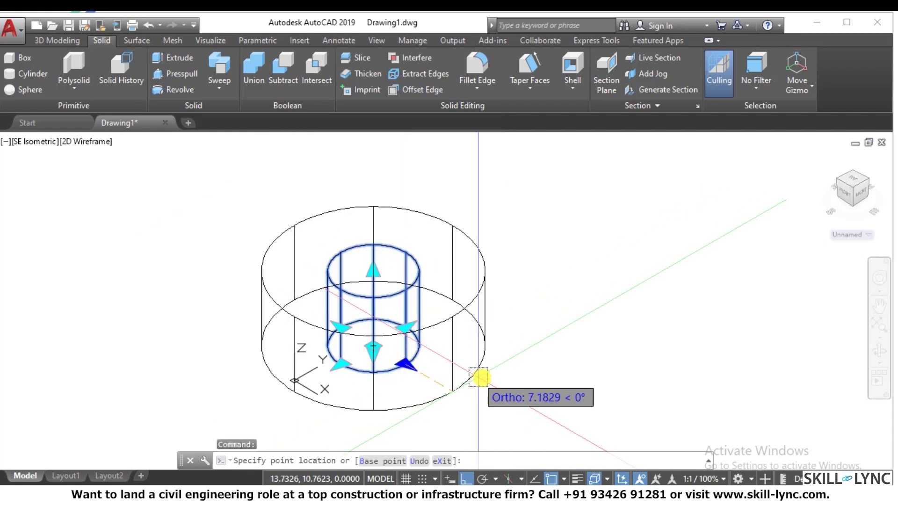
click(474, 377)
click(371, 266)
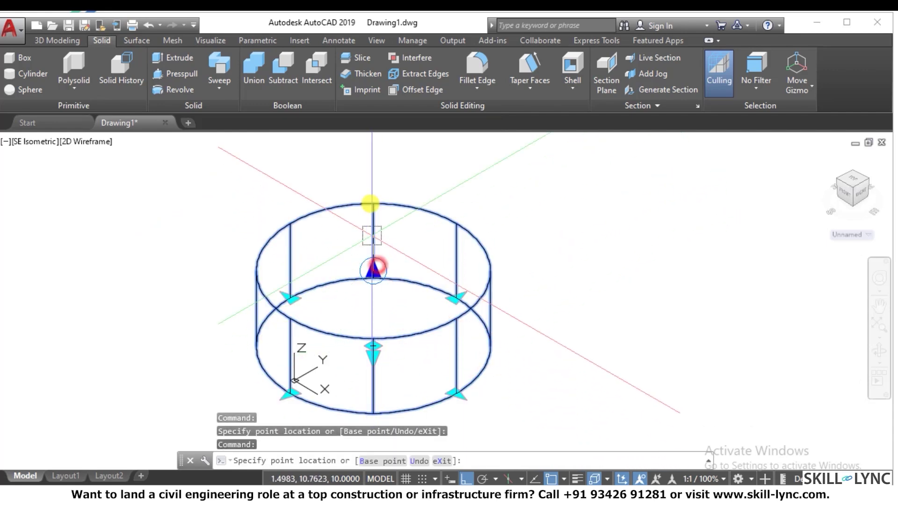
click(369, 190)
Step: Raise the cylinder's base with its lower grip, shortening the solid to a height of about 10.5 units
click(373, 358)
click(379, 293)
key(Escape)
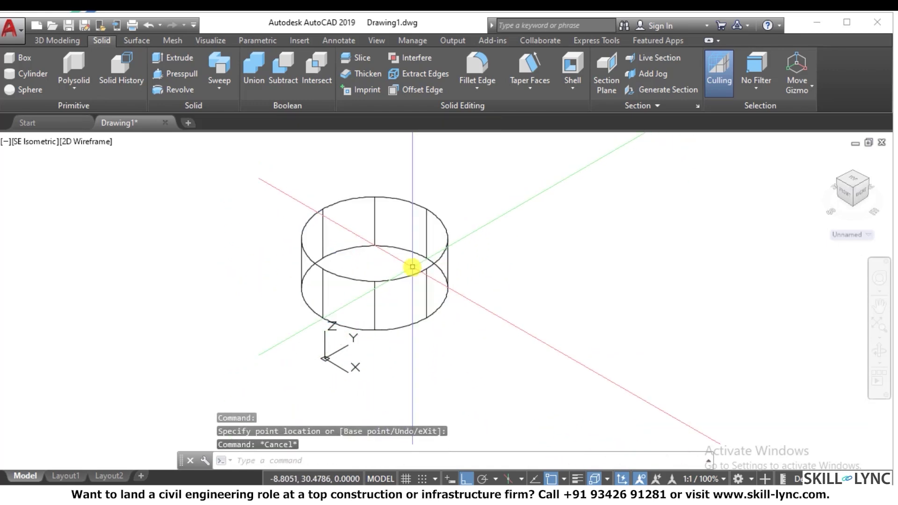
scroll(414, 257, up, 3)
click(467, 256)
key(Escape)
key(Escape)
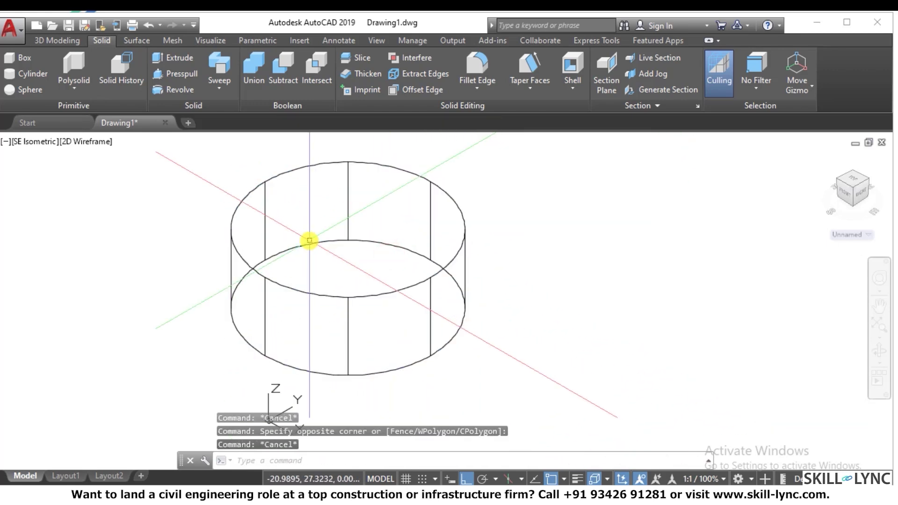
Step: Set the cylinder's History property to Record and its Show History property to Yes
click(317, 235)
click(128, 192)
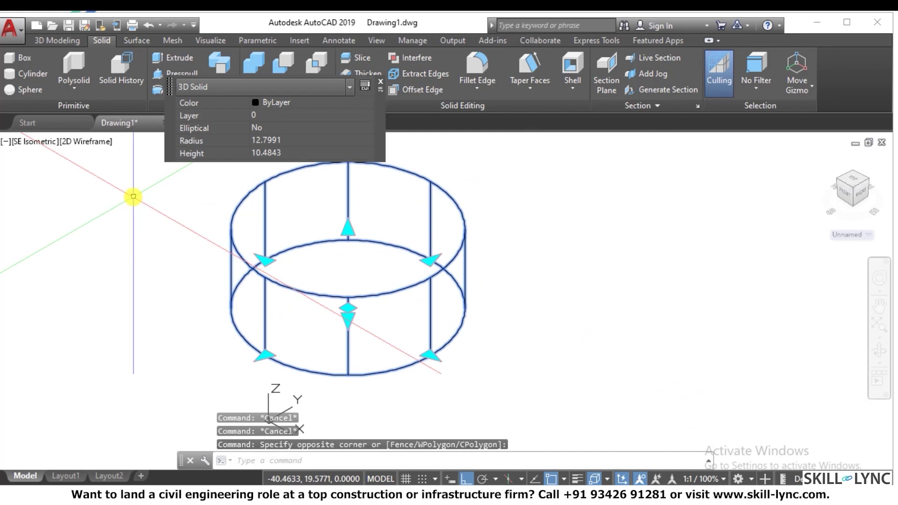
text(CH)
key(Return)
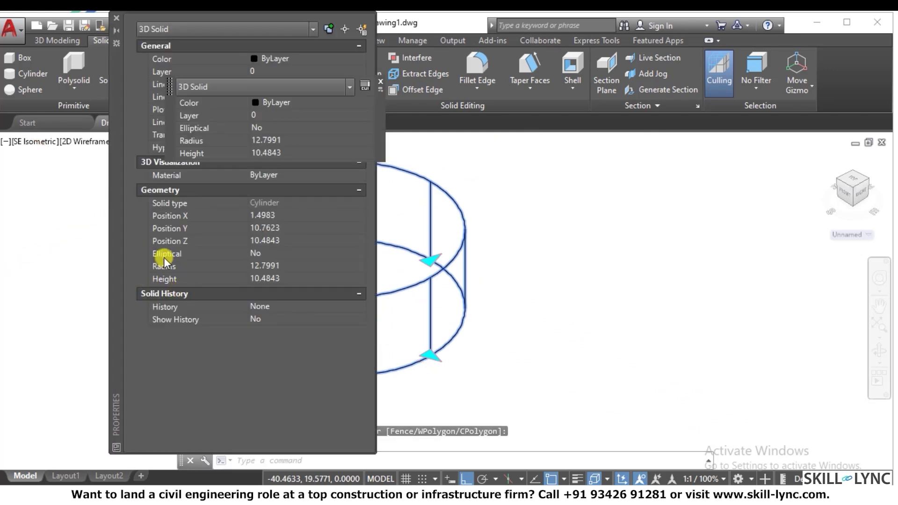
click(333, 304)
click(331, 319)
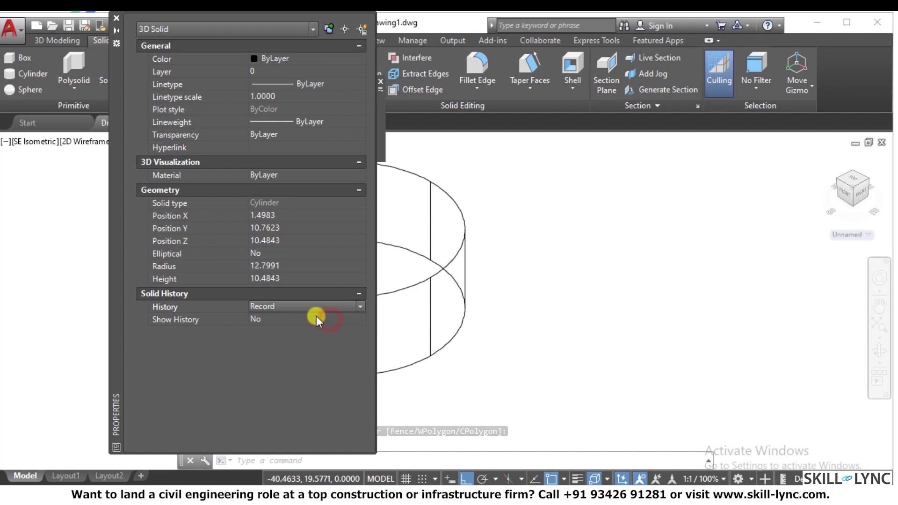
click(274, 319)
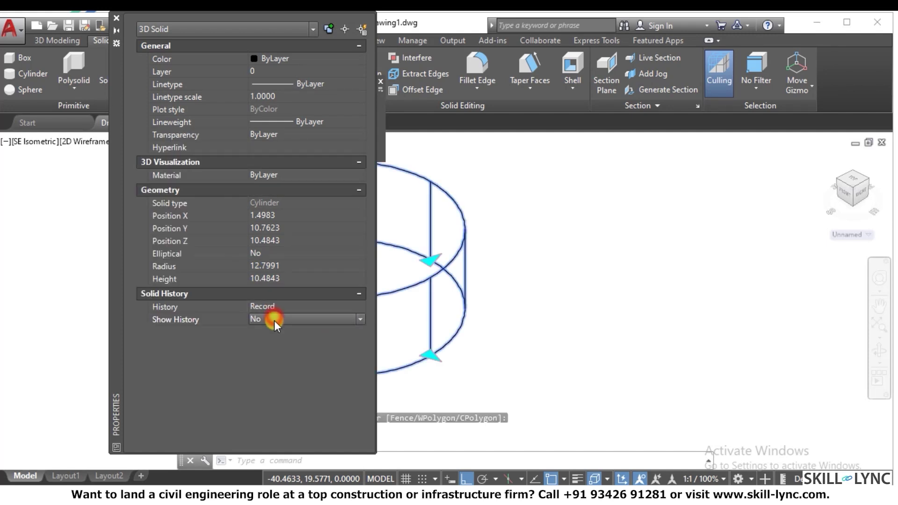
click(274, 318)
click(273, 327)
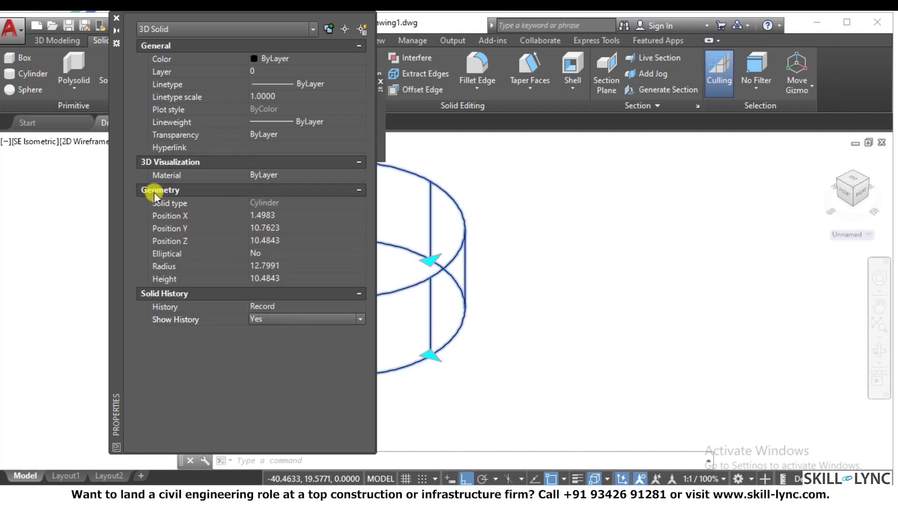
scroll(467, 280, down, 3)
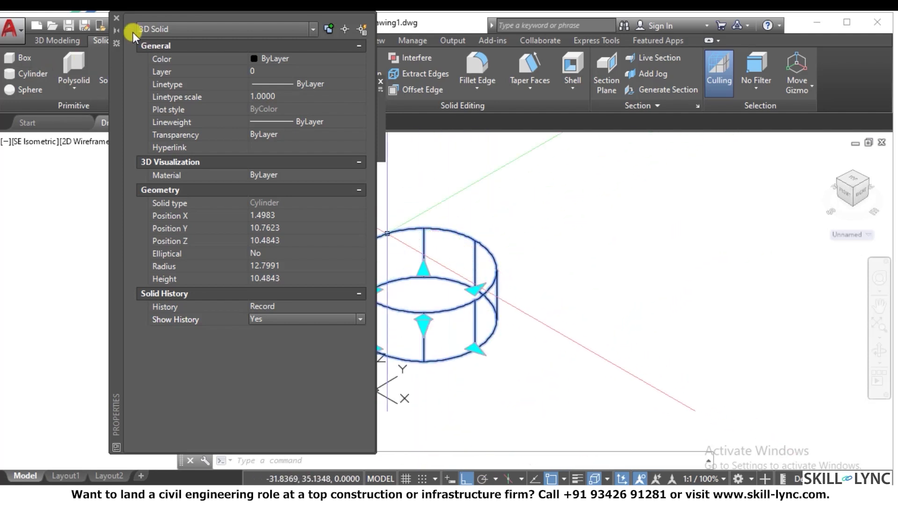
click(117, 18)
Step: Turn on Solid History for new solids, and select the cylinder briefly to check its grips and quick properties
click(117, 77)
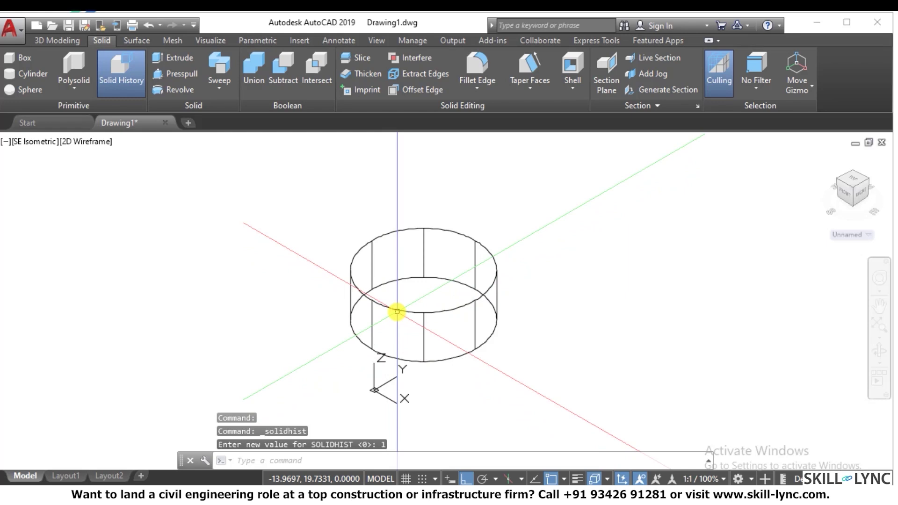
scroll(397, 350, up, 4)
click(449, 309)
click(427, 294)
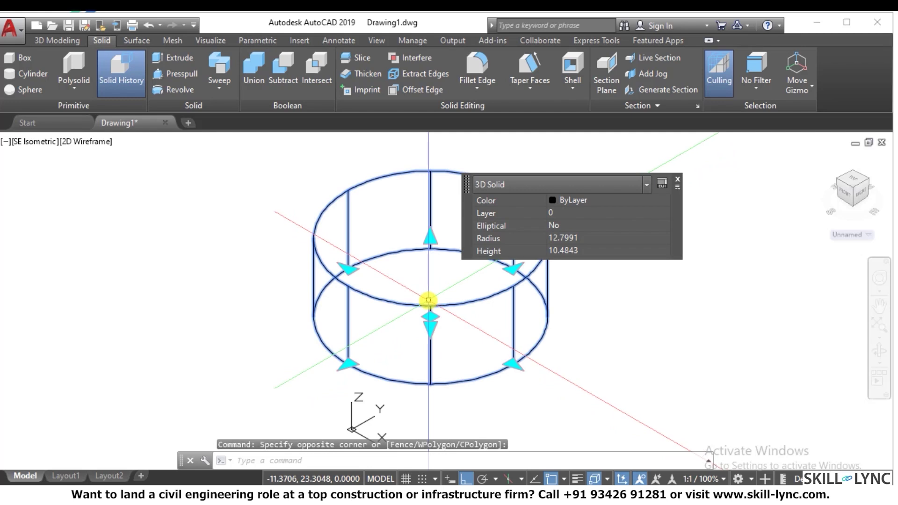
key(Escape)
key(Escape)
key(Escape)
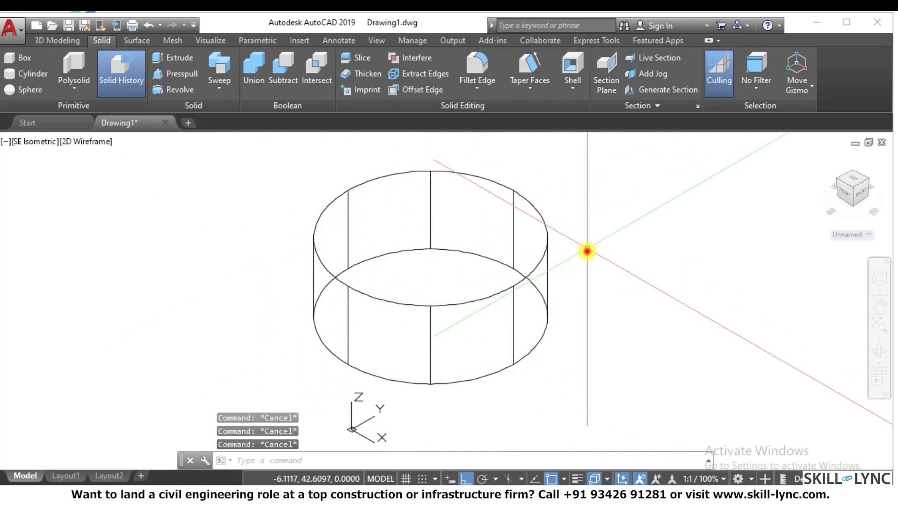
Step: Change the cylinder's Elliptical property to Yes
click(587, 251)
click(436, 257)
right_click(434, 257)
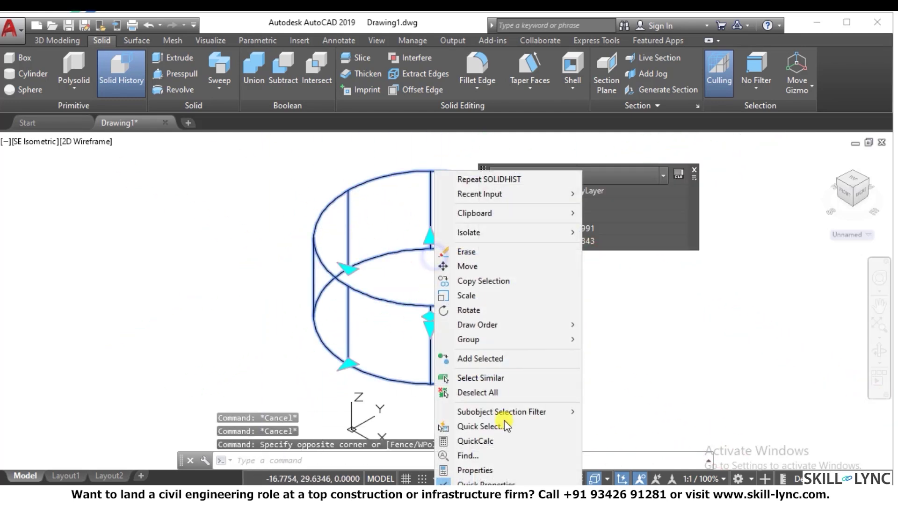
click(481, 468)
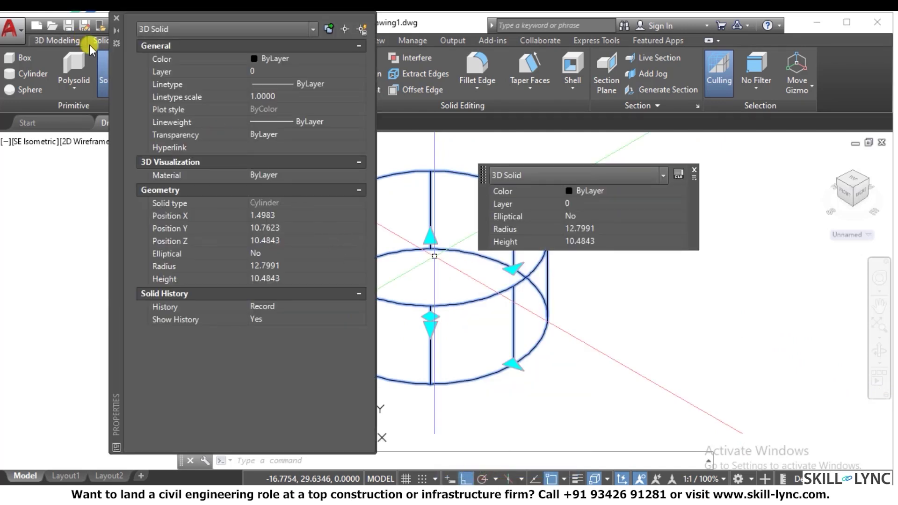
click(310, 252)
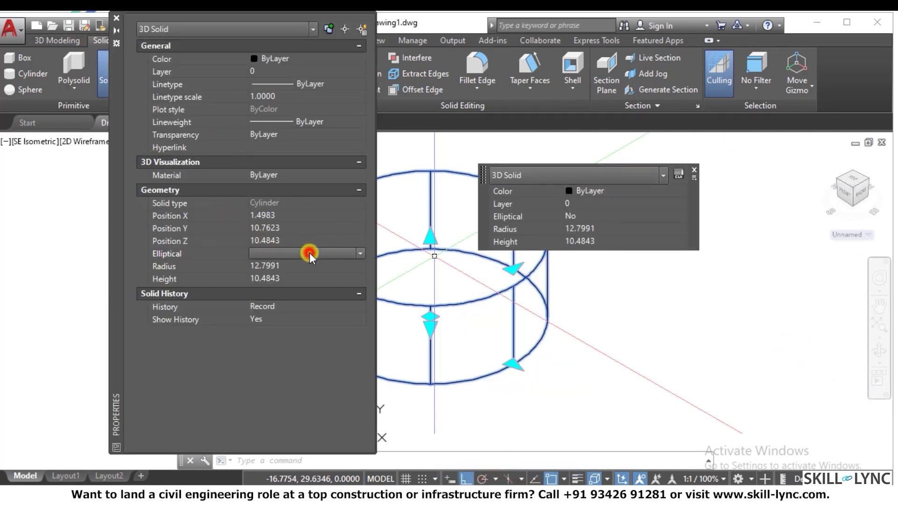
click(360, 253)
click(286, 268)
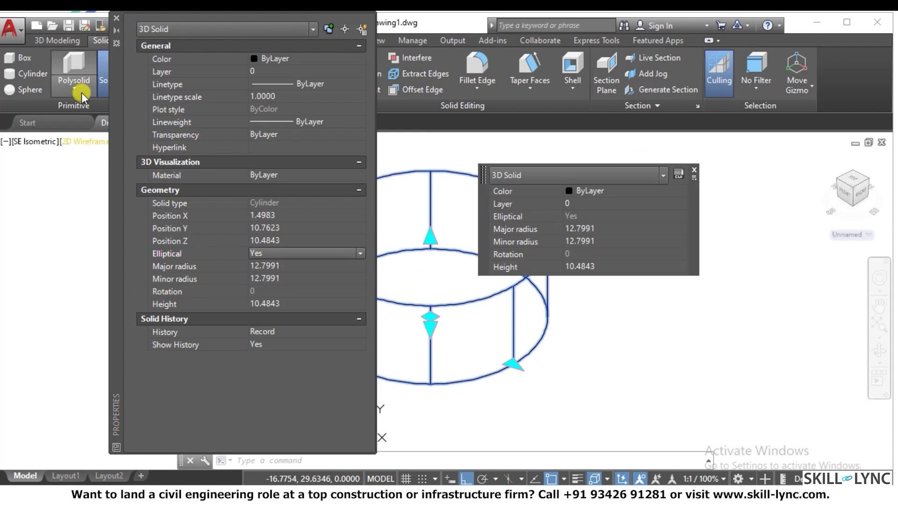
Step: Set the elliptical cylinder's major radius to 20 units
click(335, 265)
text(20)
key(Tab)
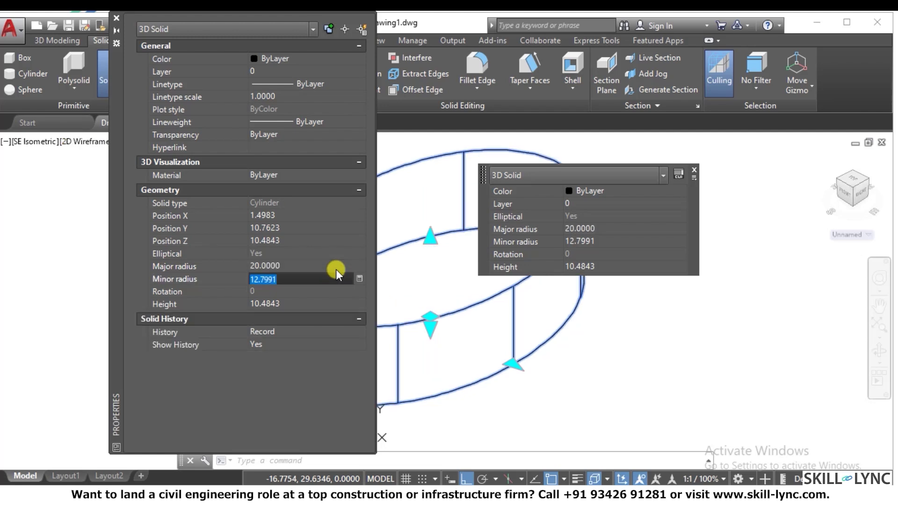
click(120, 23)
Step: Stretch the elliptical cylinder's height upward with its top grip and deselect it
scroll(201, 363, down, 3)
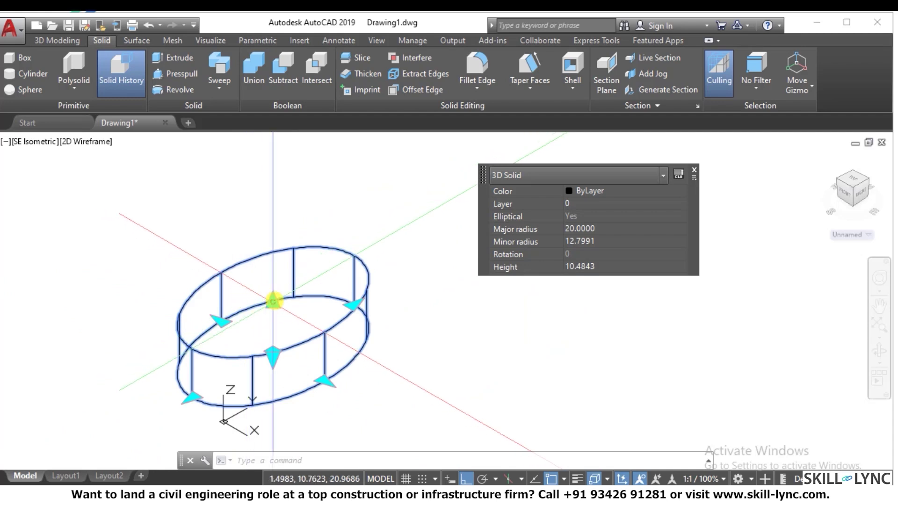
click(272, 302)
click(248, 187)
key(Escape)
scroll(370, 327, down, 3)
scroll(369, 327, up, 3)
Step: Erase the elliptical cylinder with a crossing selection and switch the drawing to the Top view
click(402, 357)
click(142, 259)
text(e)
key(Return)
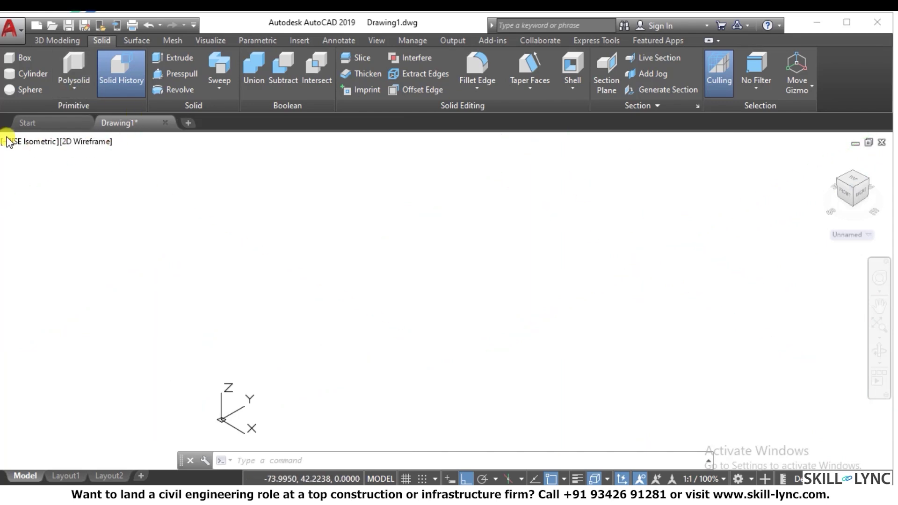
click(33, 141)
click(56, 180)
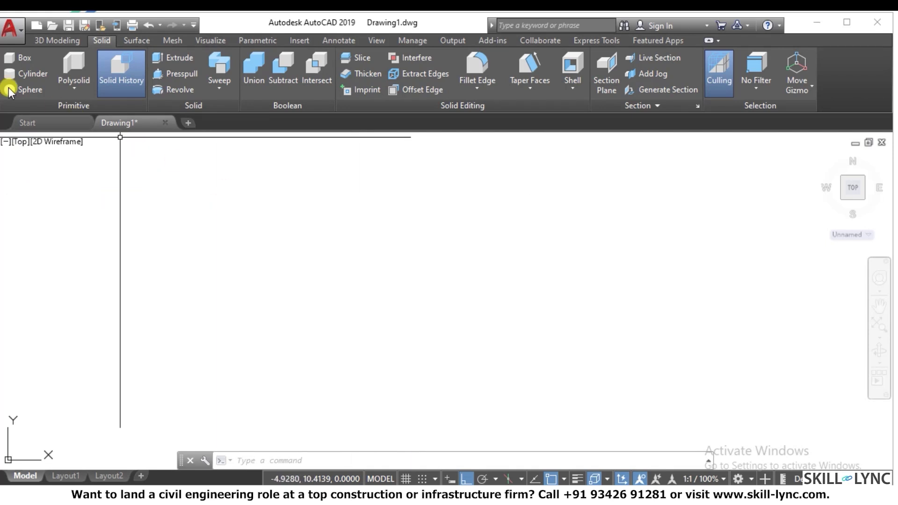
Step: Draw an elliptical cylinder from its base axis endpoints, setting the height to about 4.19 units with the 2Point option
click(20, 76)
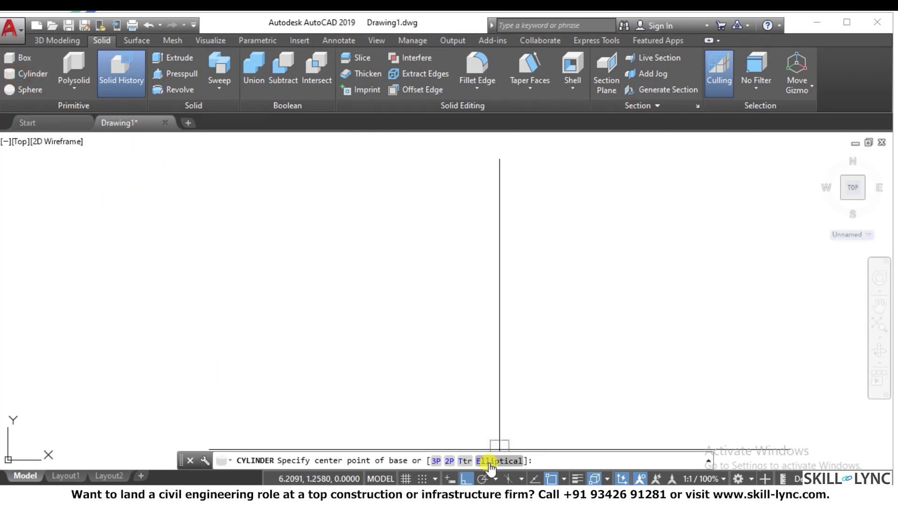
click(489, 461)
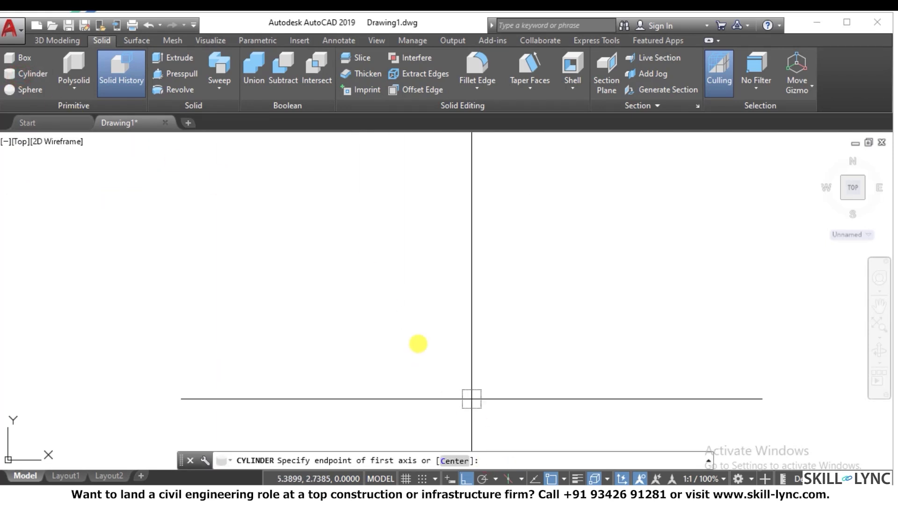
click(237, 279)
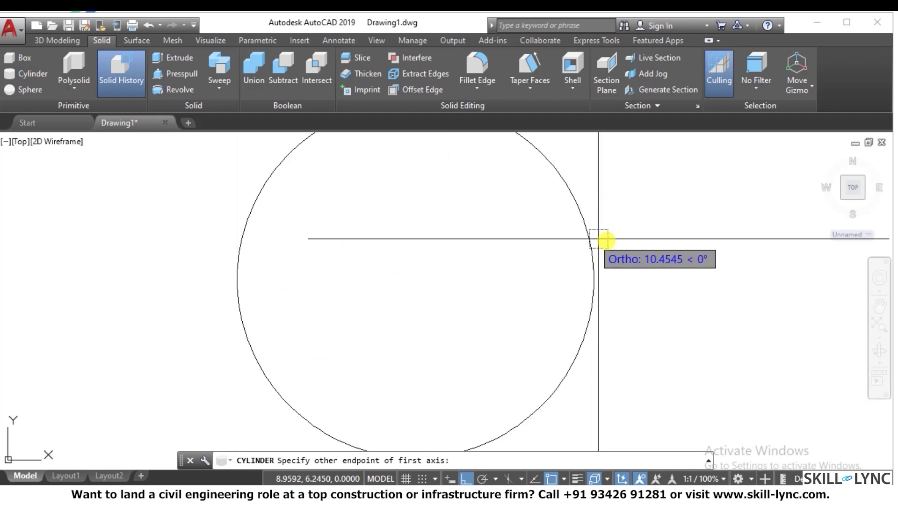
click(501, 255)
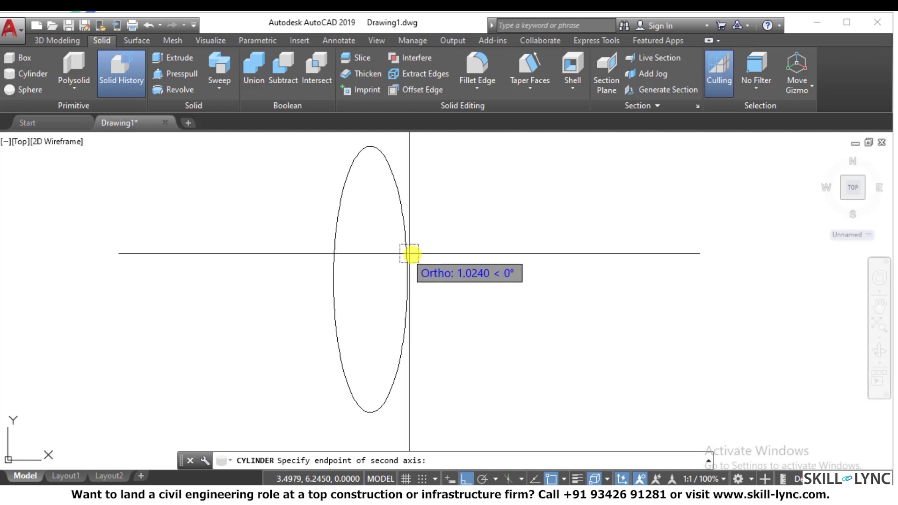
click(418, 256)
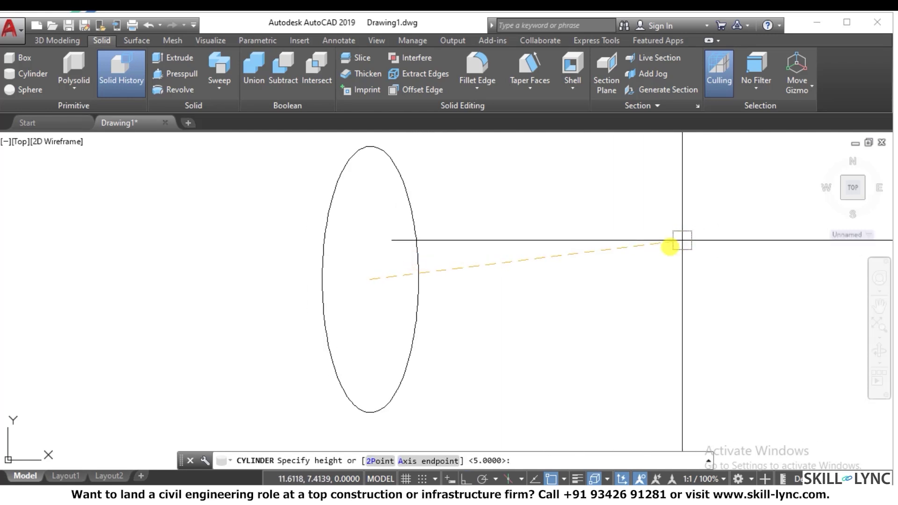
click(380, 461)
click(516, 349)
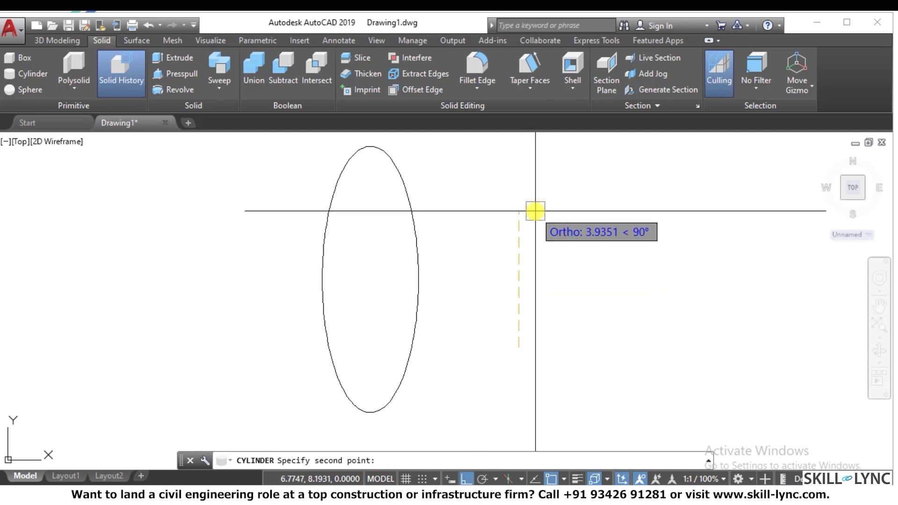
key(Escape)
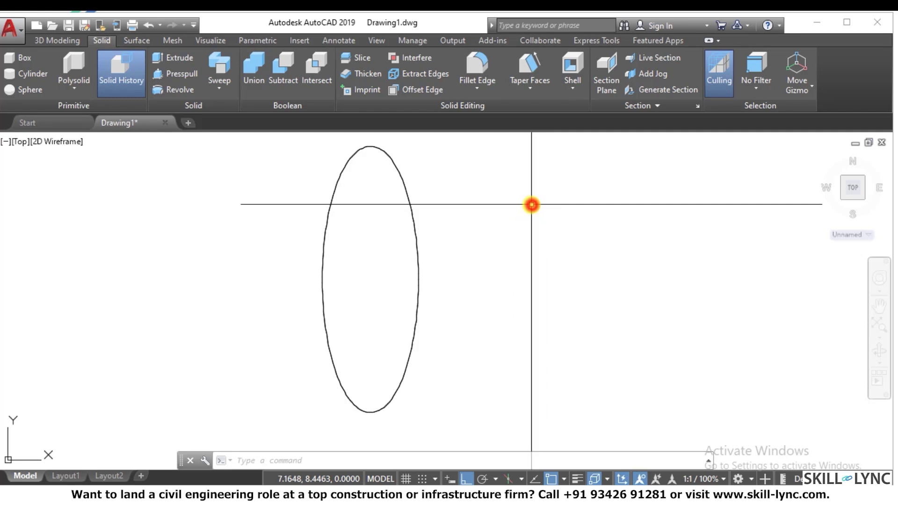
Step: Switch from the Top view to an isometric view and erase the elliptical cylinder
click(821, 158)
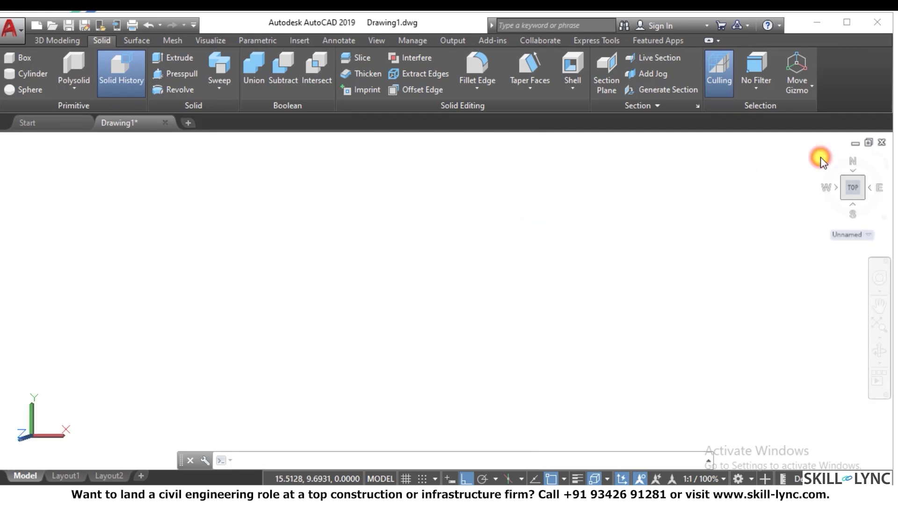
scroll(320, 320, up, 2)
click(482, 357)
click(280, 333)
key(Delete)
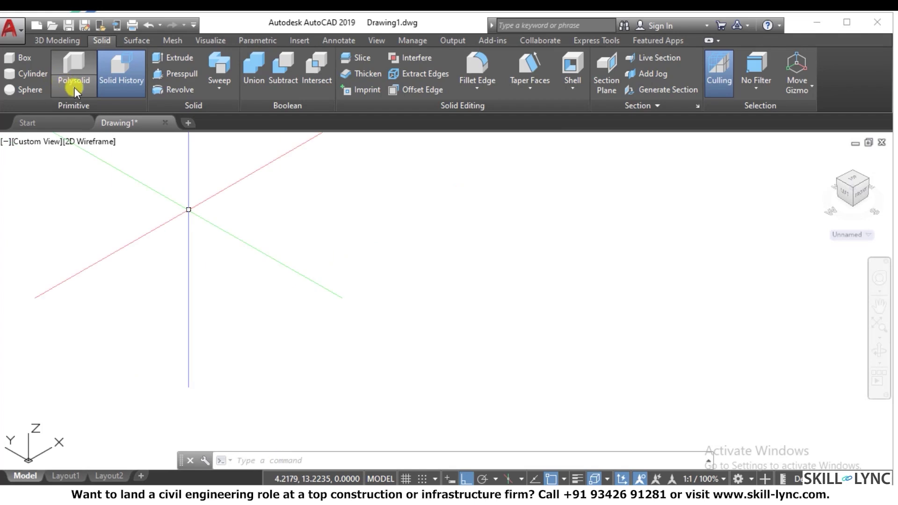
Step: Draw a circular cylinder with a radius of about 2.26 units and a 2Point height of about 4.12 units
click(30, 76)
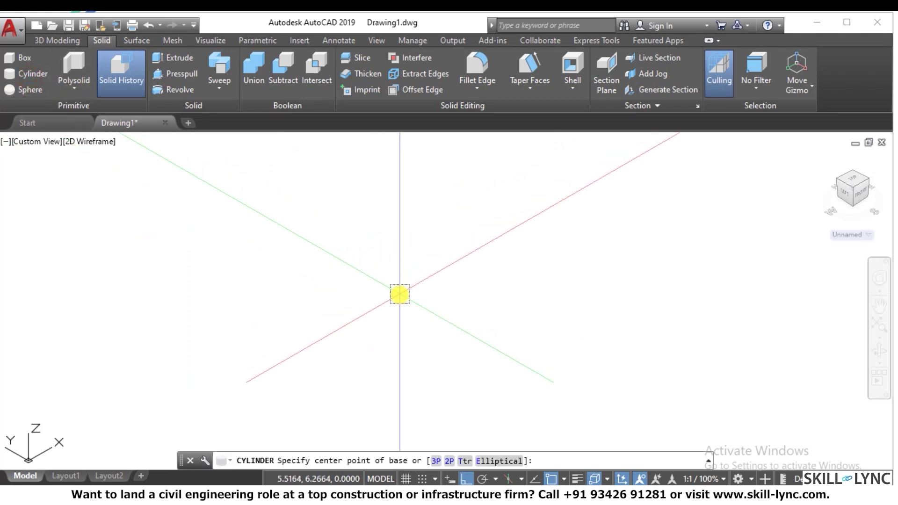
click(314, 296)
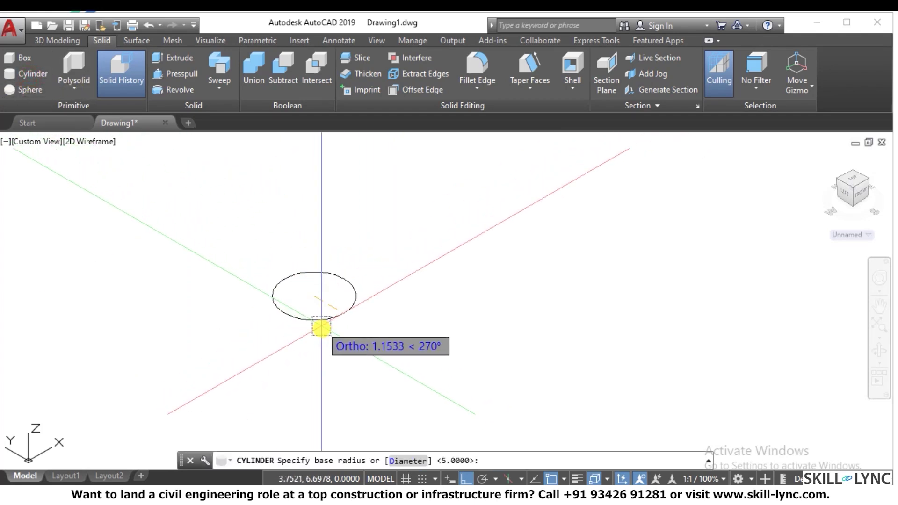
click(325, 357)
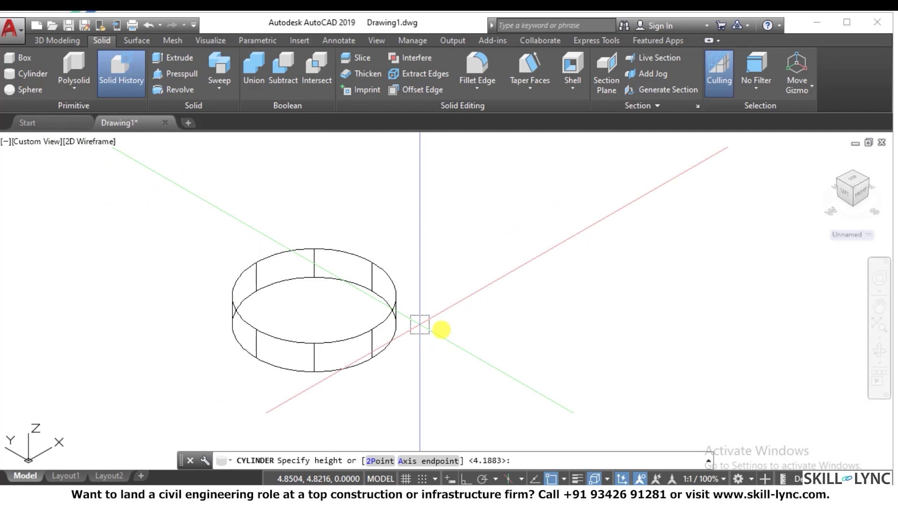
click(374, 461)
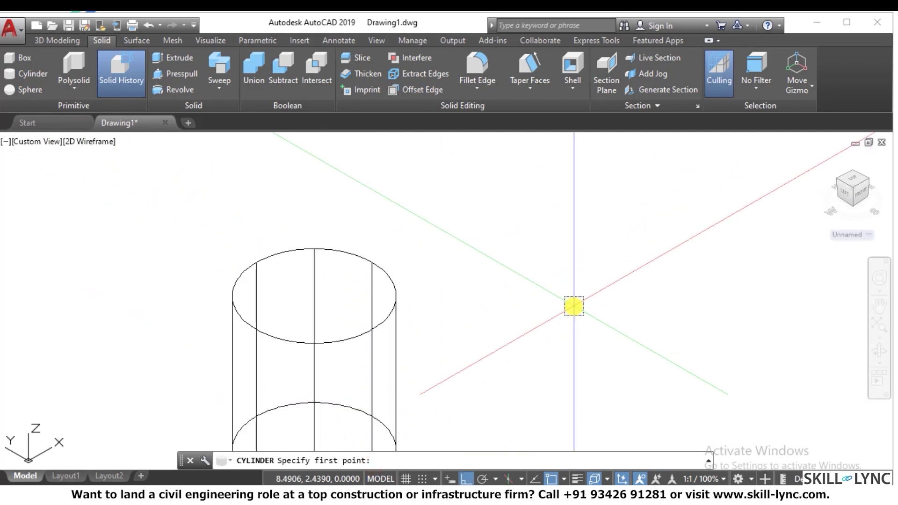
click(573, 306)
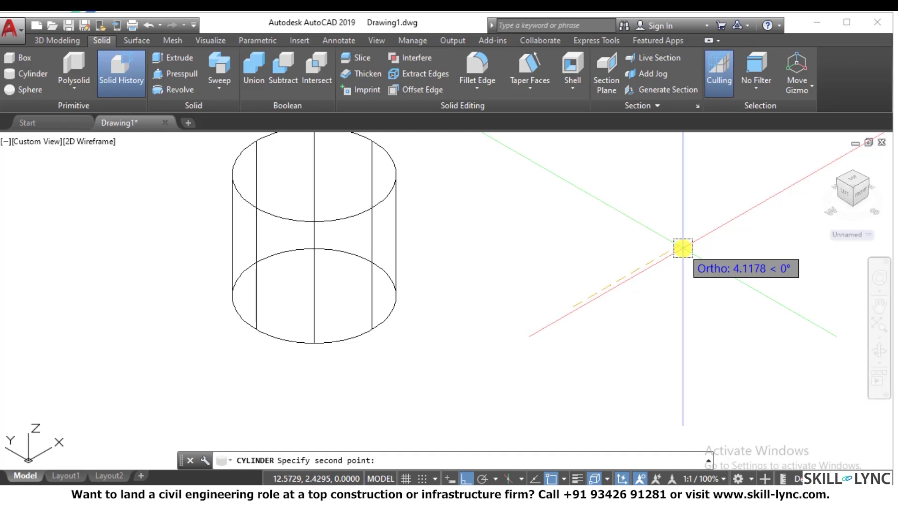
click(682, 248)
middle_drag(307, 265, 286, 296)
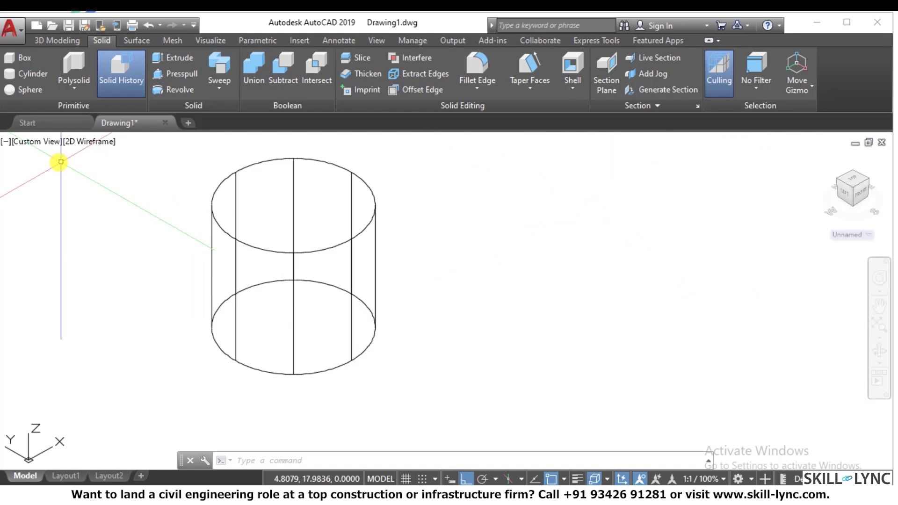
click(26, 74)
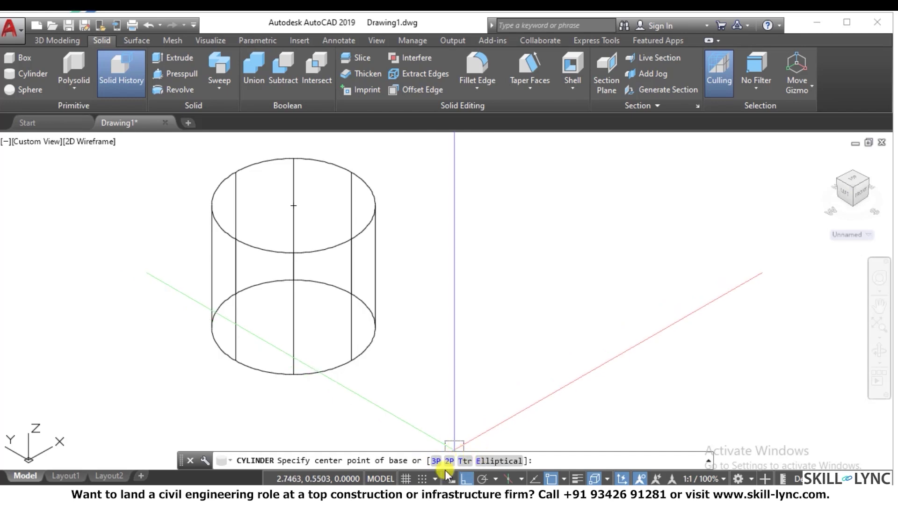
key(Escape)
key(Escape)
Step: Erase the circular cylinder with a crossing selection
click(414, 350)
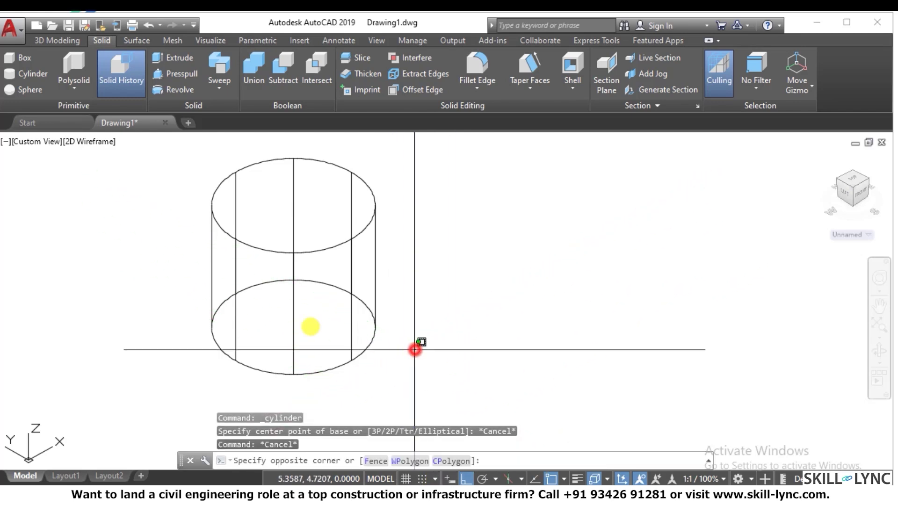
click(200, 295)
text(e)
key(Return)
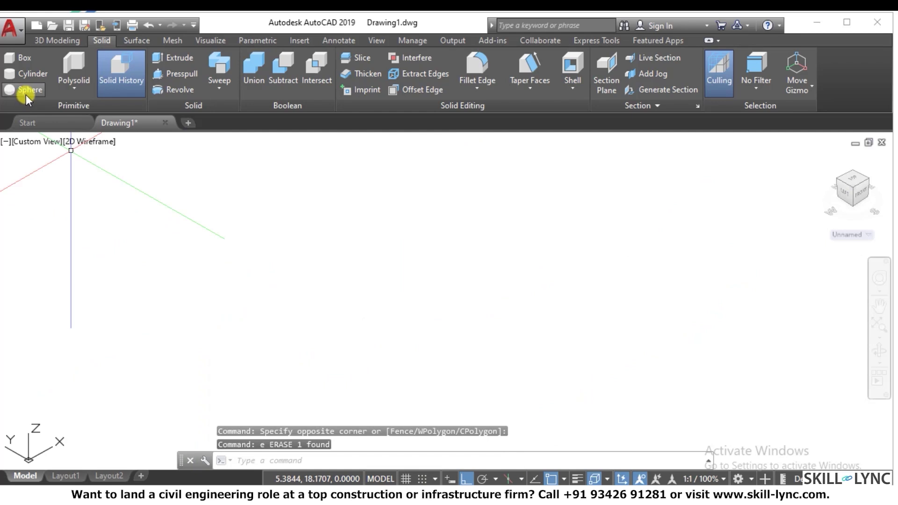
Step: Create a sphere with a radius of 10 units near the middle of the drawing area
click(26, 90)
click(407, 329)
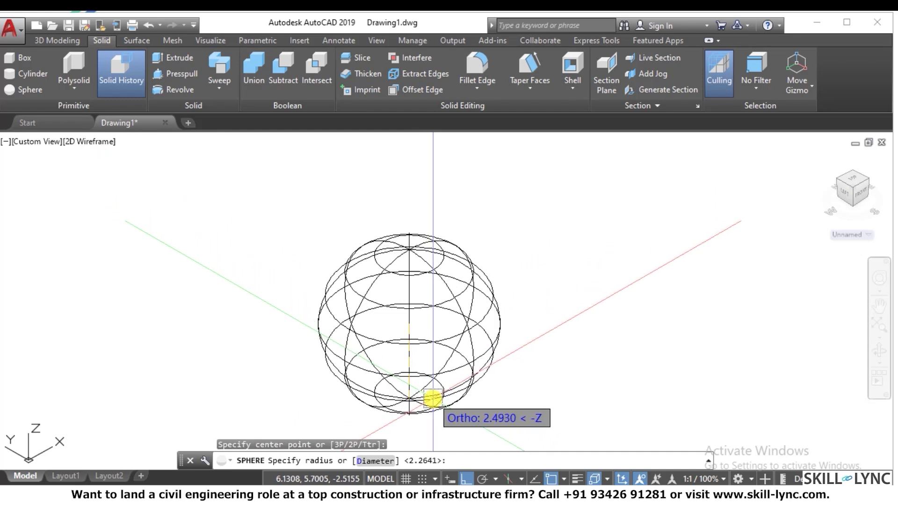
text(10)
key(Return)
key(Escape)
key(Escape)
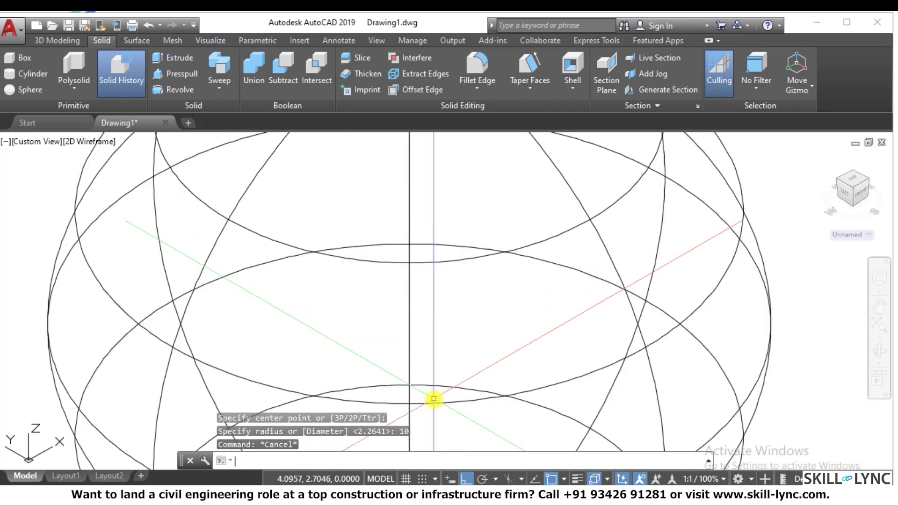
Step: Draw a freehand cylinder beside the sphere along the X direction, slightly narrower than the sphere
scroll(374, 344, down, 3)
scroll(193, 305, down, 2)
click(29, 74)
click(558, 316)
click(535, 357)
click(561, 213)
scroll(654, 219, down, 5)
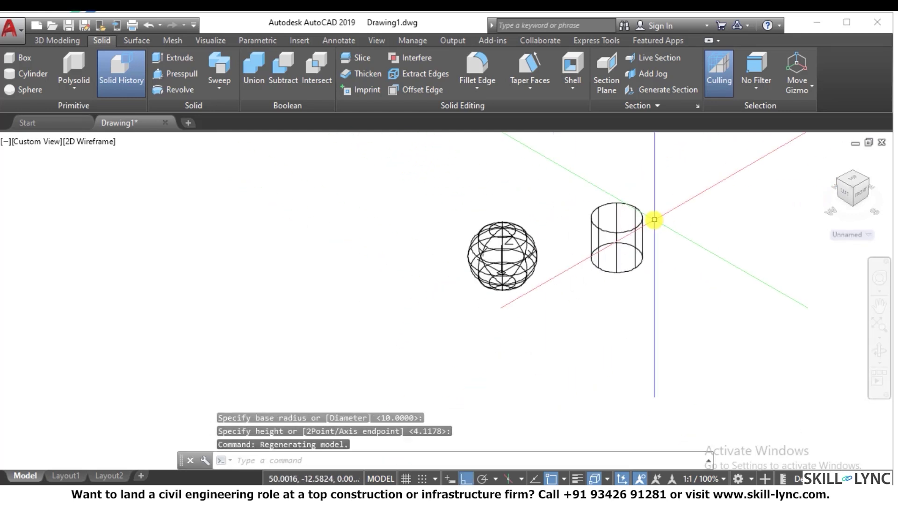
Step: Display the sphere and cylinder with hidden lines removed using the HIDE command
scroll(669, 206, up, 5)
key(Escape)
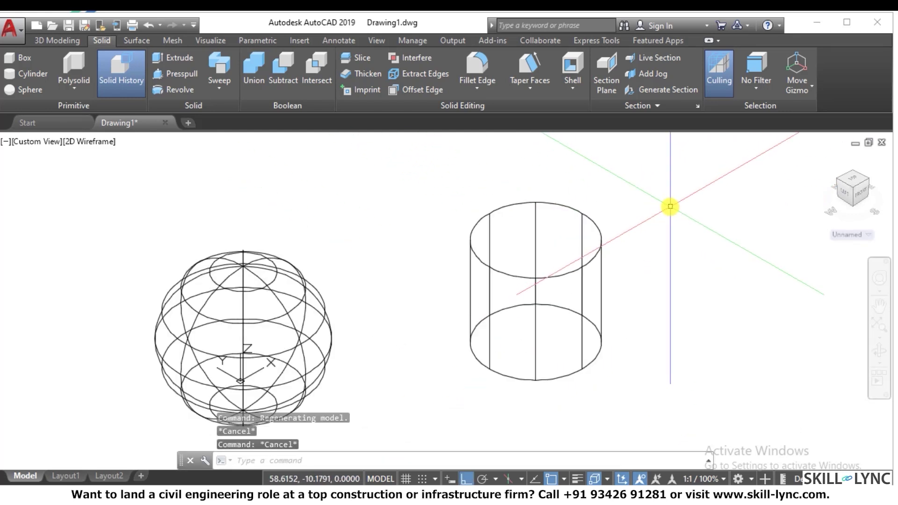
text(HI)
key(Return)
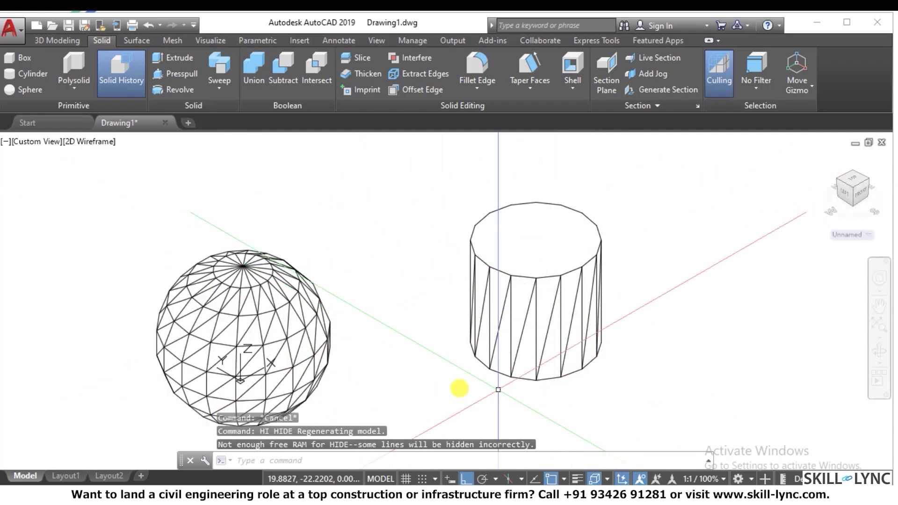
Step: Set FACETRES to 10, regenerate the model and redisplay both solids with HIDE
click(352, 461)
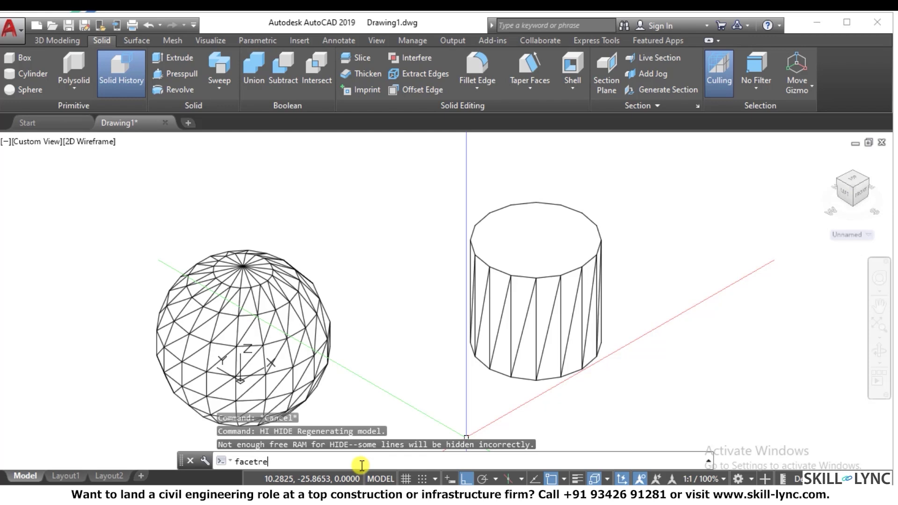
key(Return)
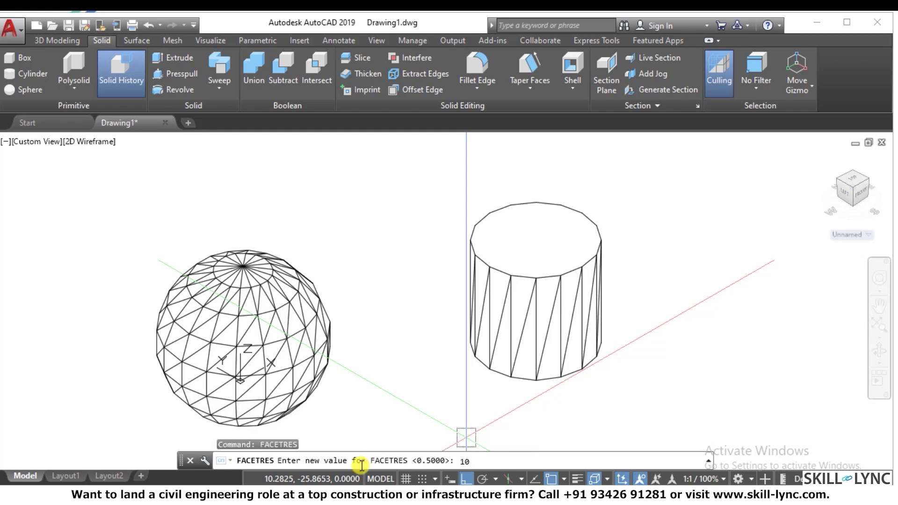
key(Return)
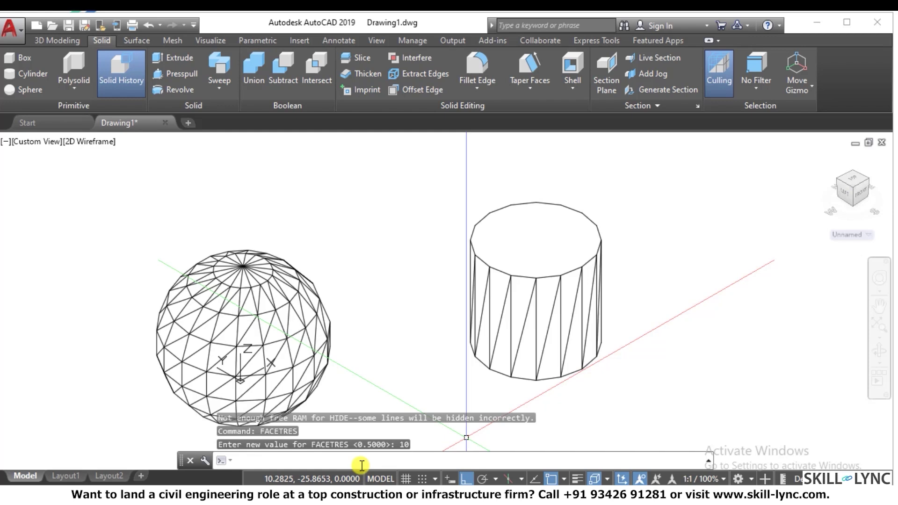
key(Return)
text(hi)
key(Return)
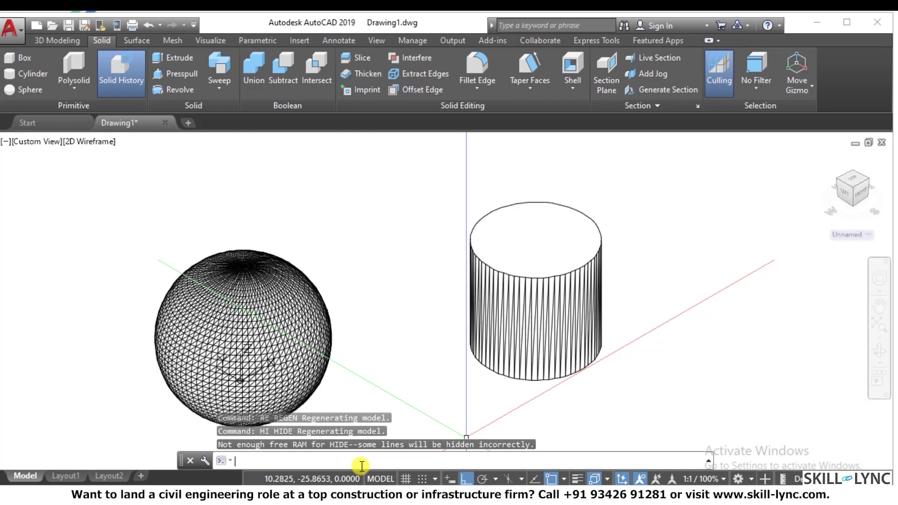
Step: Set FACETRES to 1 and run HIDE again on the sphere and cylinder
text(actres)
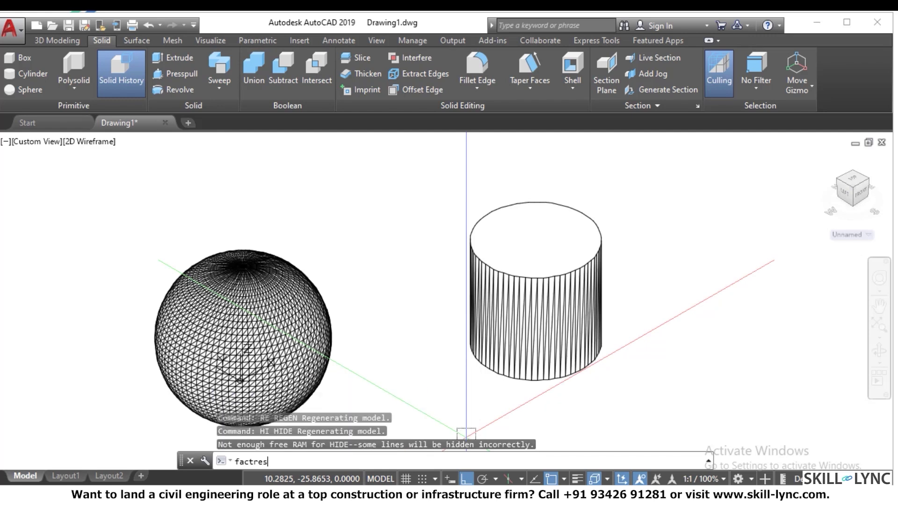
key(Return)
text(1)
key(Return)
text(h)
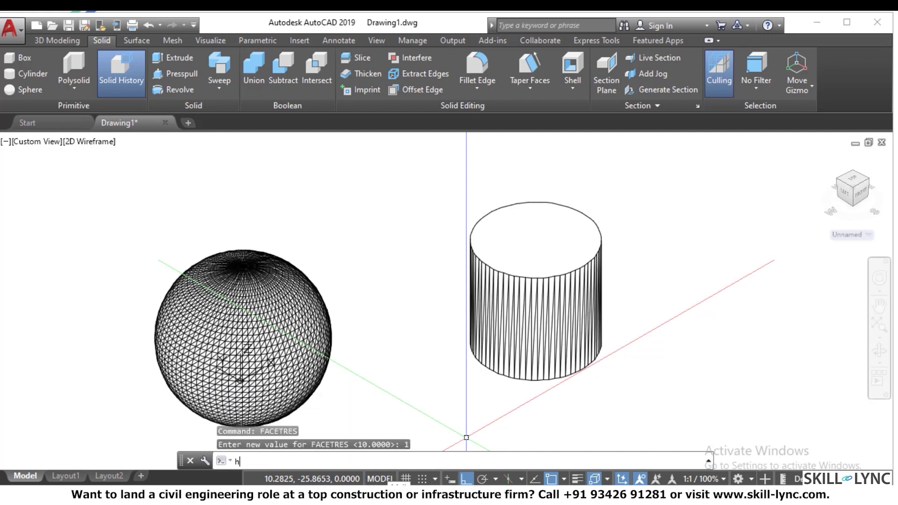
text(i)
key(Return)
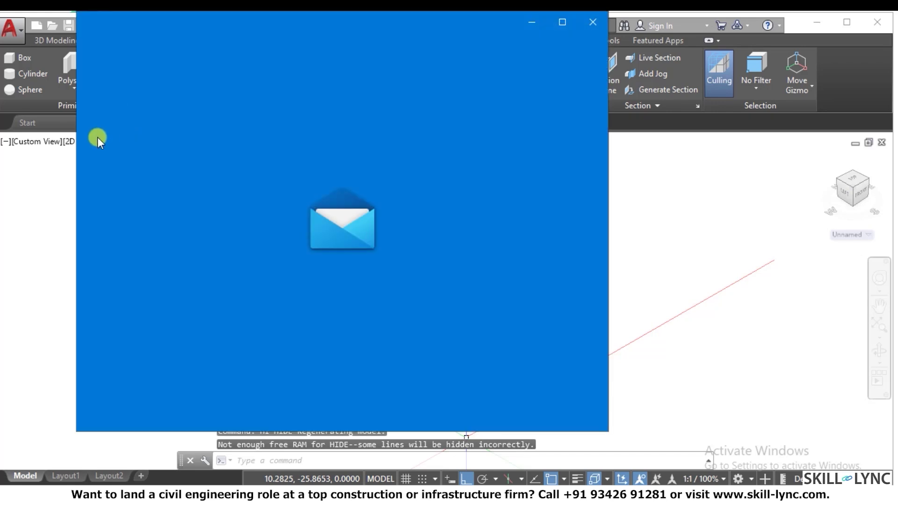
click(530, 23)
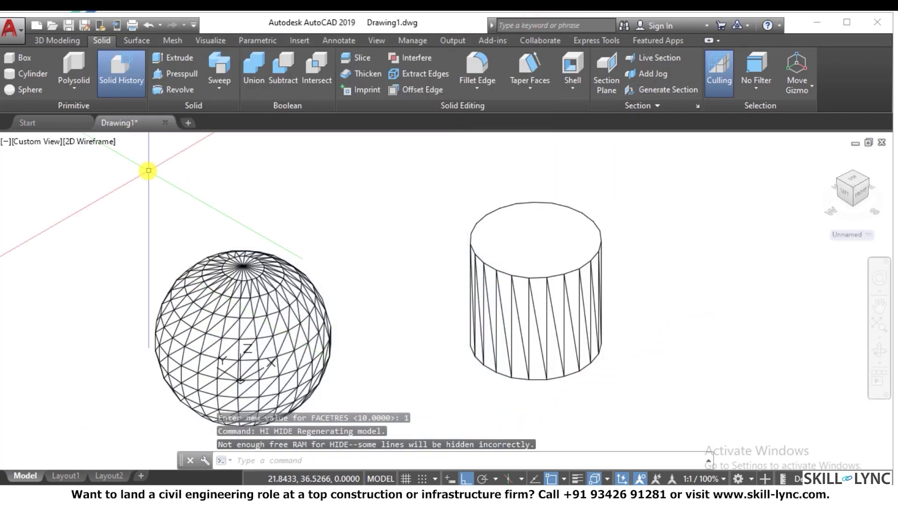
Step: Change the viewport's visual style from 2D Wireframe to Realistic and inspect the two solids
click(96, 140)
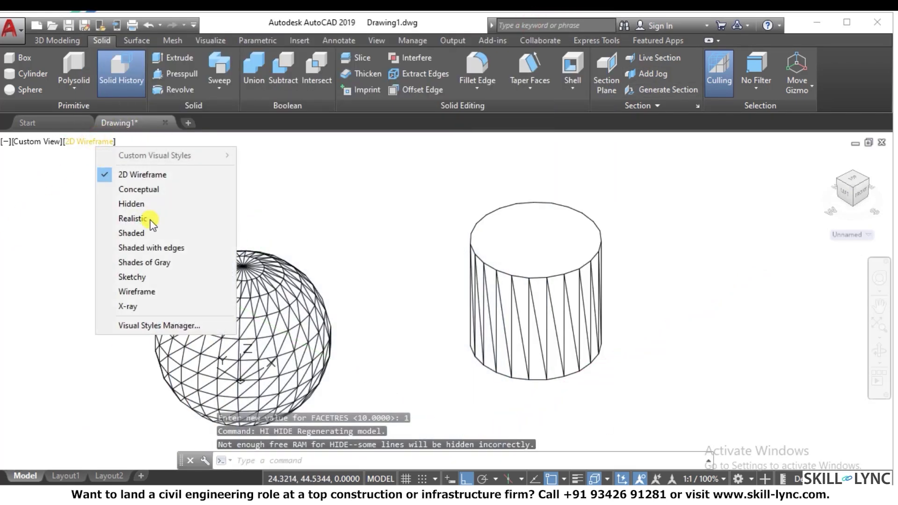
click(147, 218)
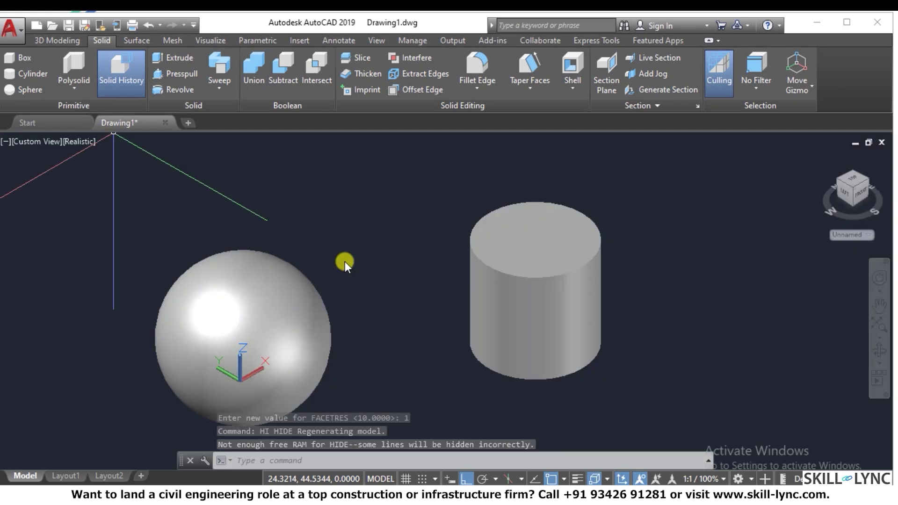
scroll(274, 389, up, 3)
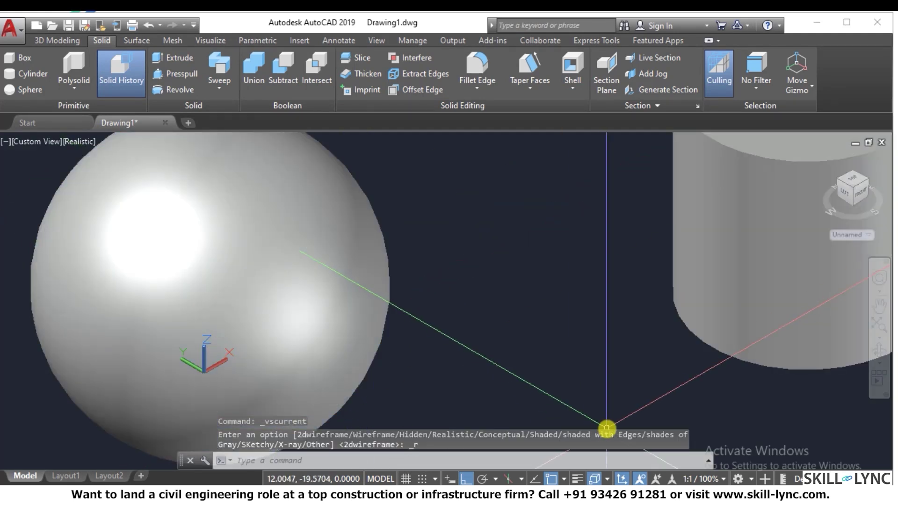
scroll(436, 403, down, 4)
scroll(436, 403, up, 3)
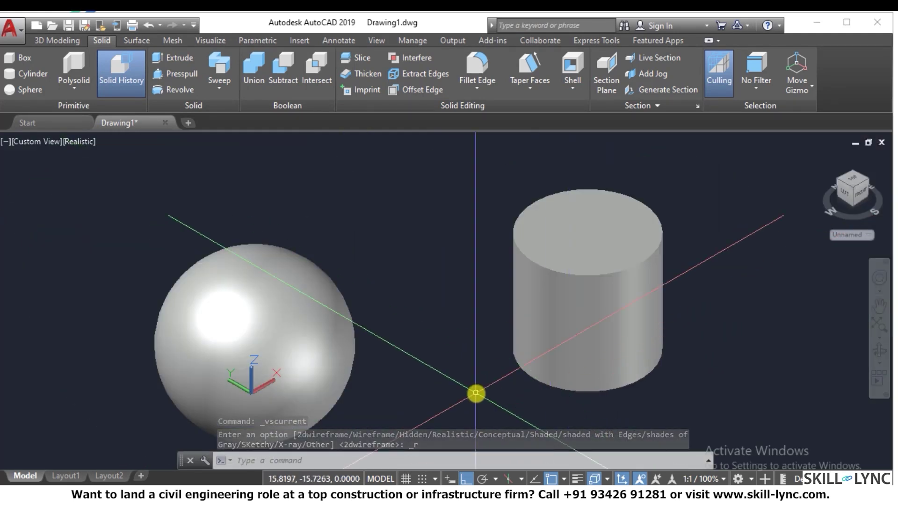
Step: Set FACETRES to 10 and run HIDE on the sphere and cylinder
text(facetres)
key(Return)
text(10)
key(Return)
text(h)
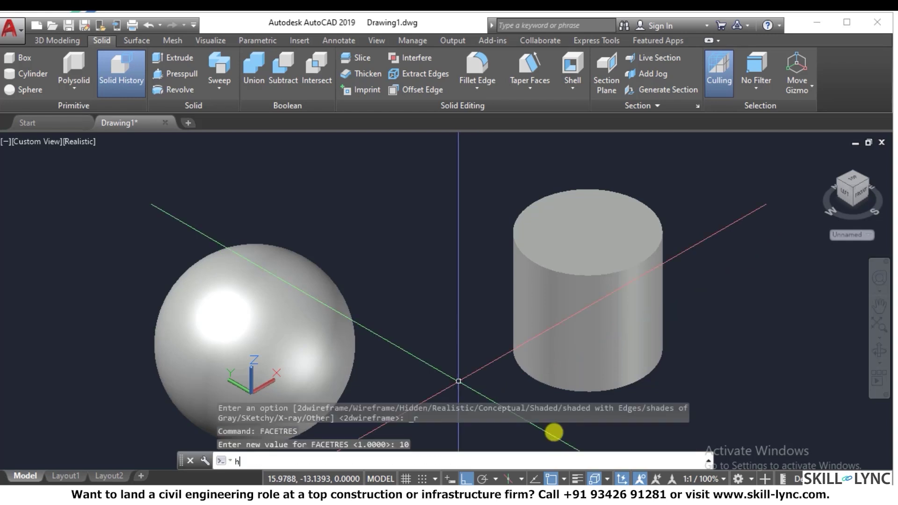
text(i)
key(Return)
key(Escape)
key(Escape)
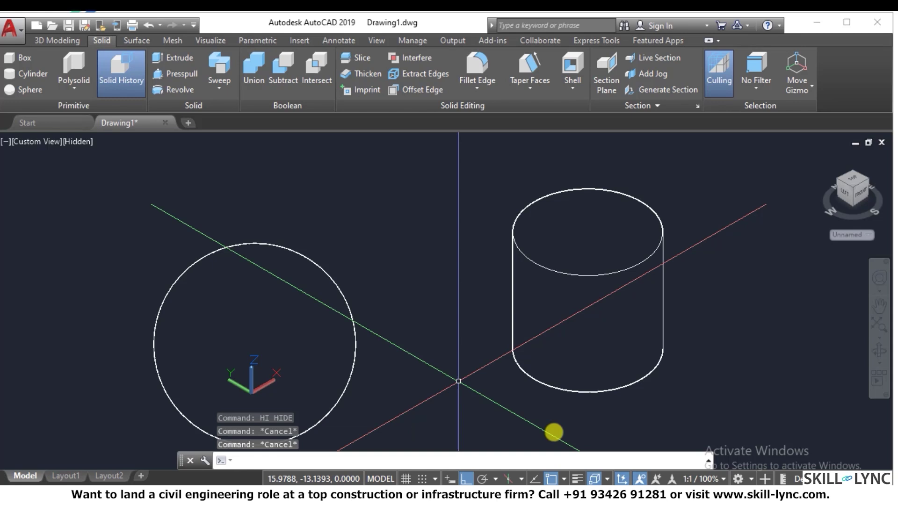
Step: Switch the viewport's visual style to 2D Wireframe and run HIDE on both solids again
click(80, 142)
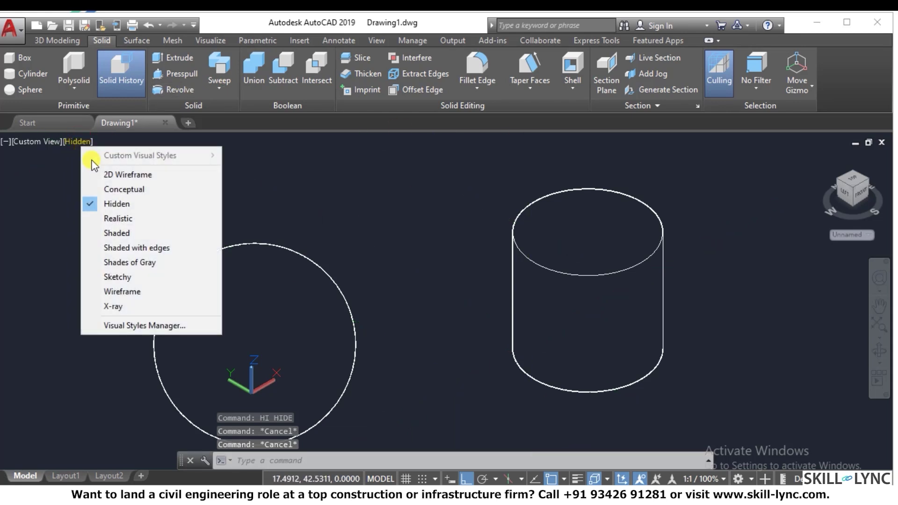
click(109, 172)
text(hi)
key(Return)
scroll(521, 259, up, 3)
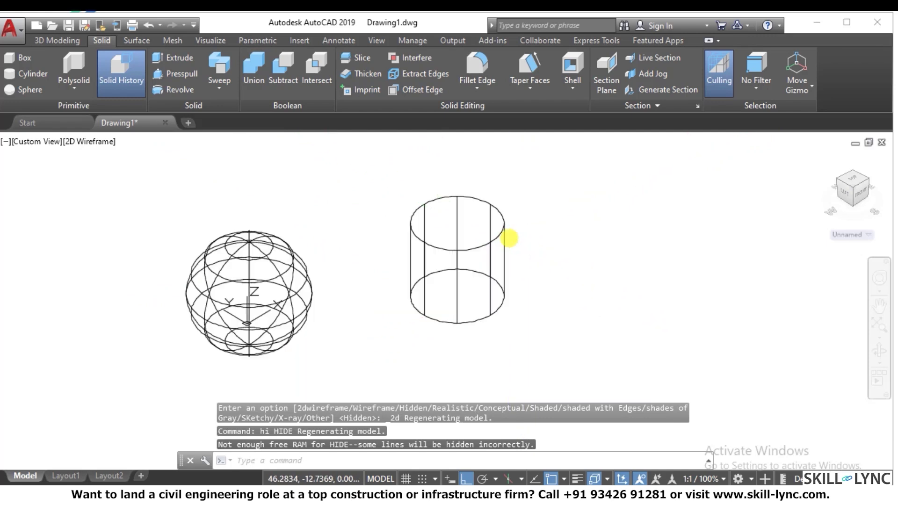
scroll(511, 237, down, 3)
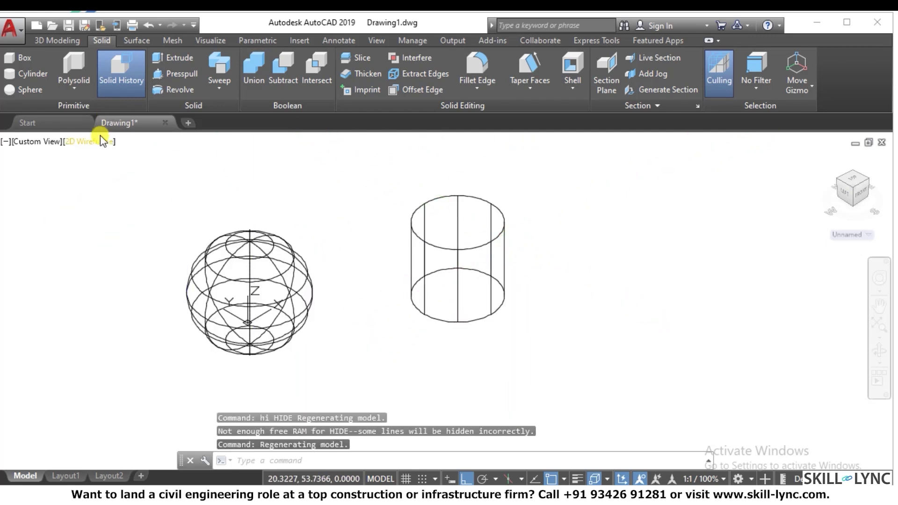
scroll(250, 195, up, 2)
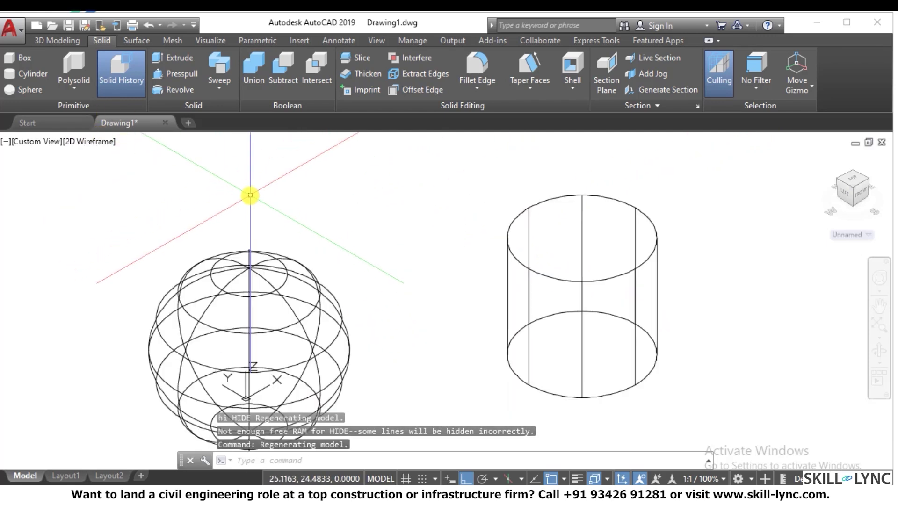
text(hi)
key(Return)
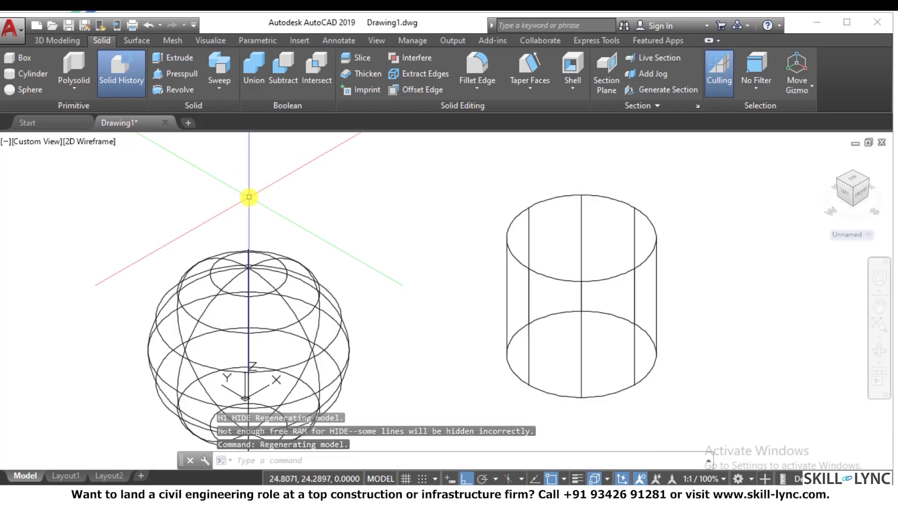
scroll(251, 199, down, 2)
scroll(299, 196, up, 3)
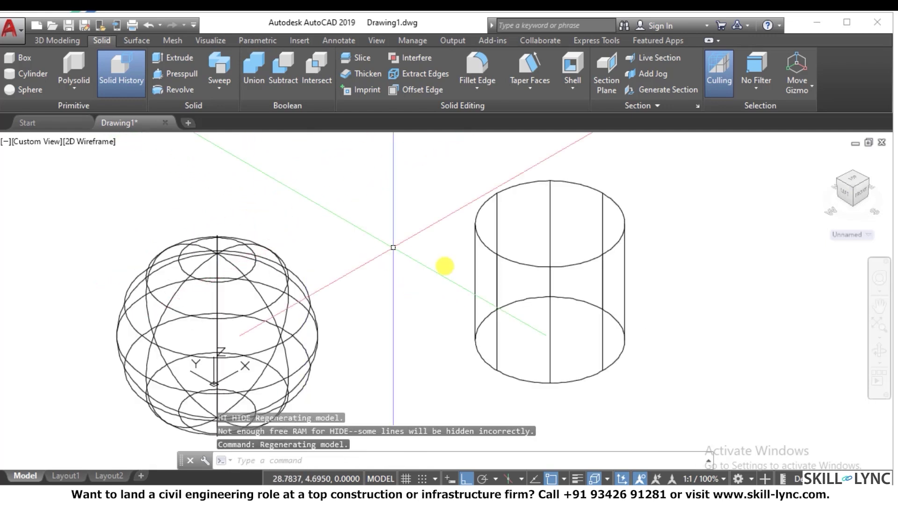
Step: Select both solids and stretch the sphere's radius to about twice its size
click(642, 371)
click(197, 242)
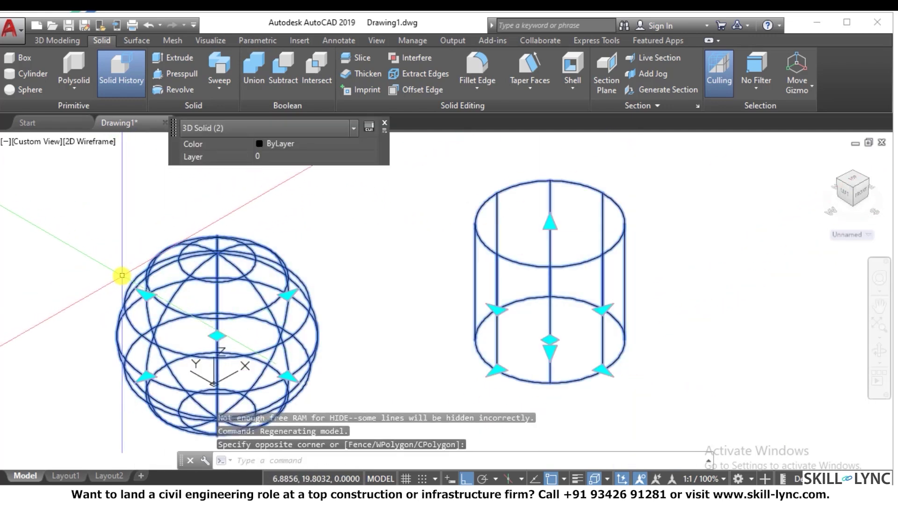
click(284, 295)
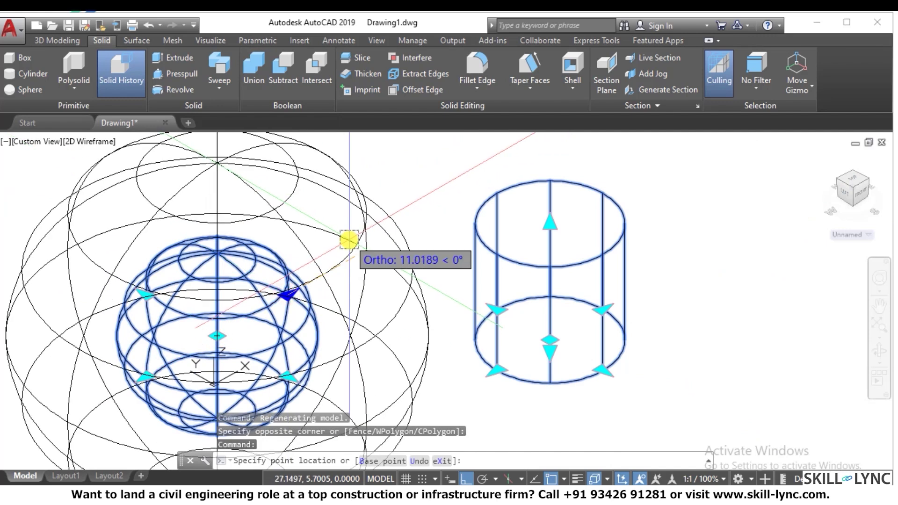
click(365, 247)
click(365, 247)
click(295, 295)
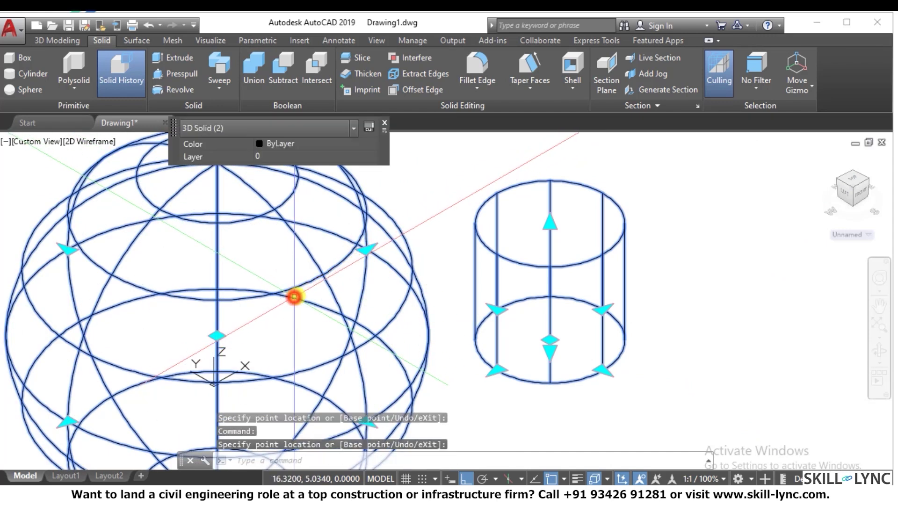
Step: Erase the sphere and the cylinder to leave the drawing area empty
scroll(385, 275, down, 3)
key(Escape)
key(Escape)
click(537, 356)
click(208, 192)
text(e)
key(Return)
key(Escape)
mouse_move(356, 270)
middle_down()
mouse_move(356, 299)
mouse_move(334, 325)
mouse_move(144, 213)
mouse_move(118, 181)
mouse_move(107, 141)
mouse_move(92, 136)
mouse_move(104, 153)
mouse_move(100, 175)
middle_up()
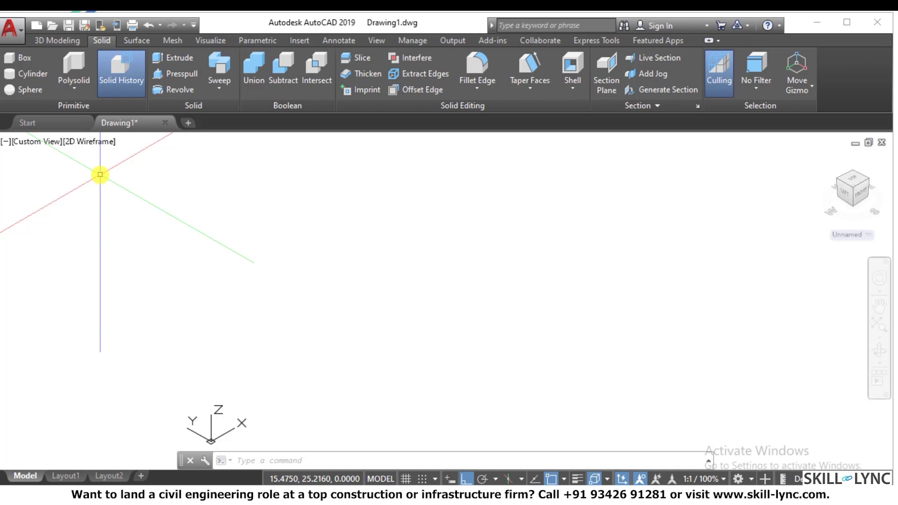
mouse_move(100, 174)
middle_down()
mouse_move(105, 168)
mouse_move(7, 148)
middle_up()
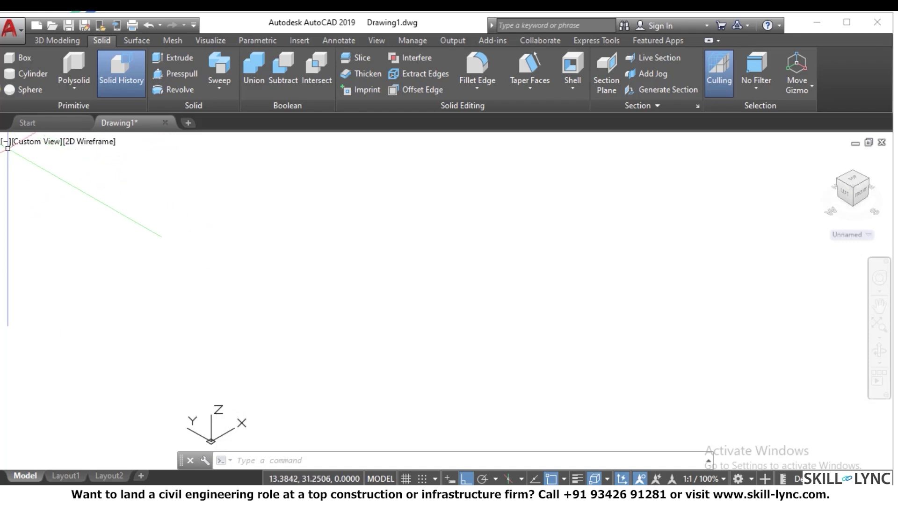
click(70, 91)
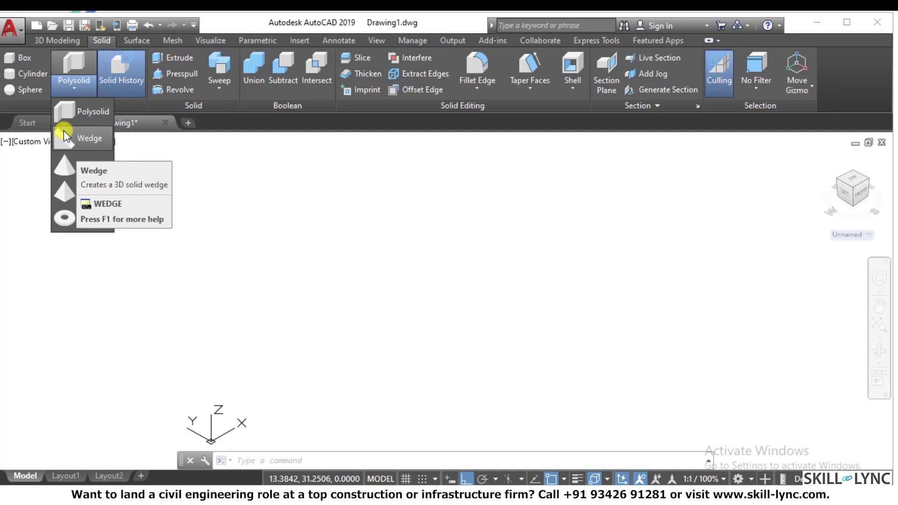
click(73, 110)
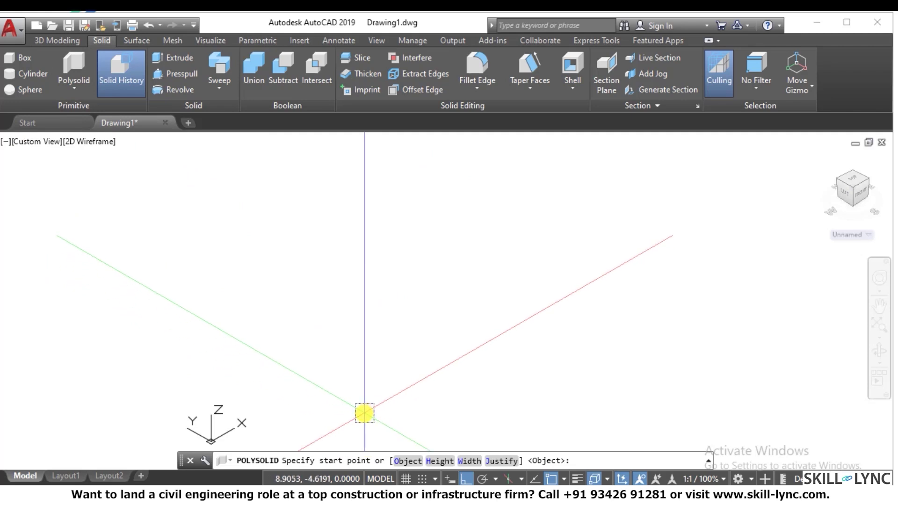
click(280, 372)
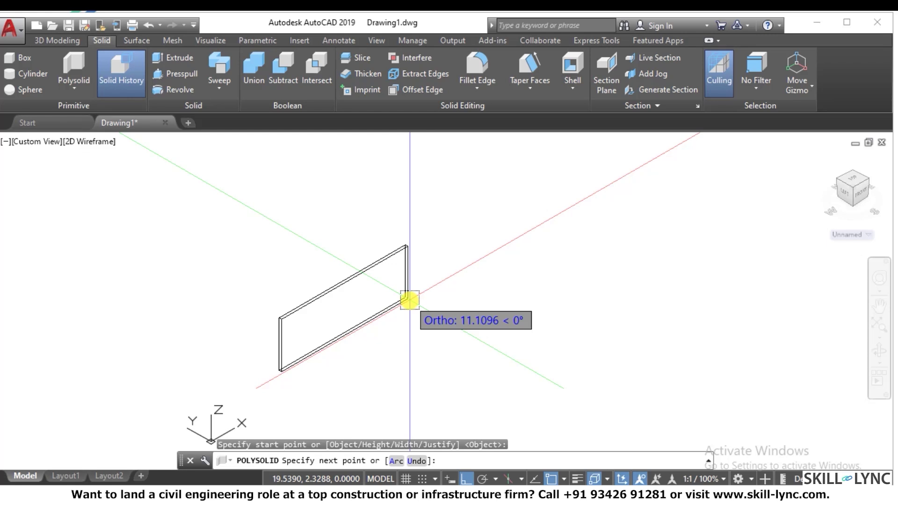
click(407, 299)
click(444, 336)
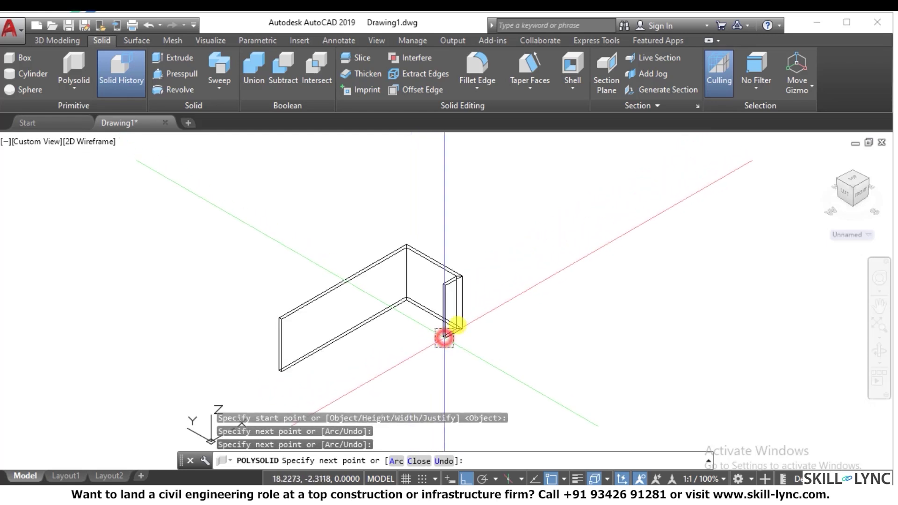
click(523, 293)
click(575, 321)
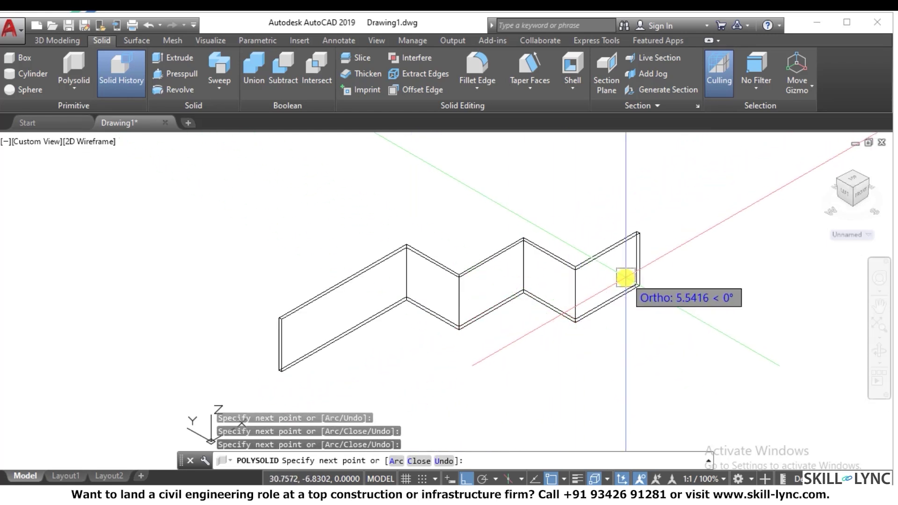
click(625, 278)
scroll(622, 288, up, 2)
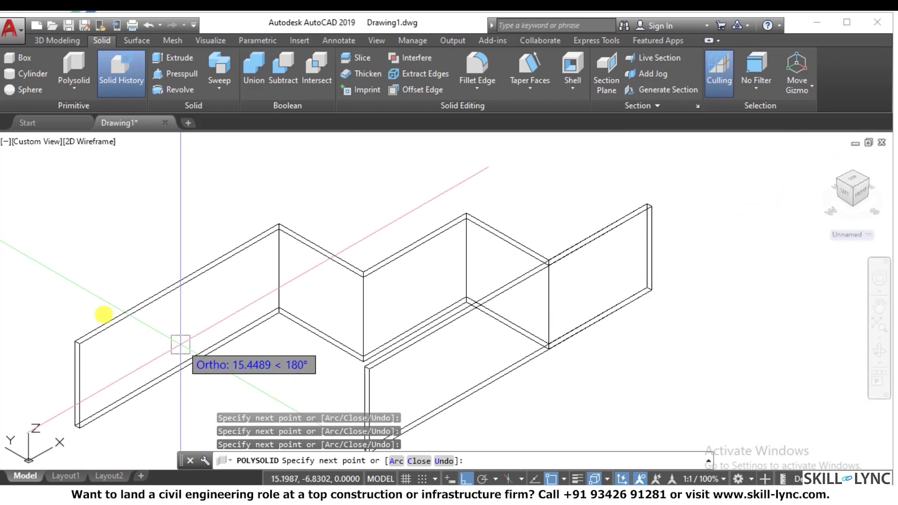
key(Escape)
key(Escape)
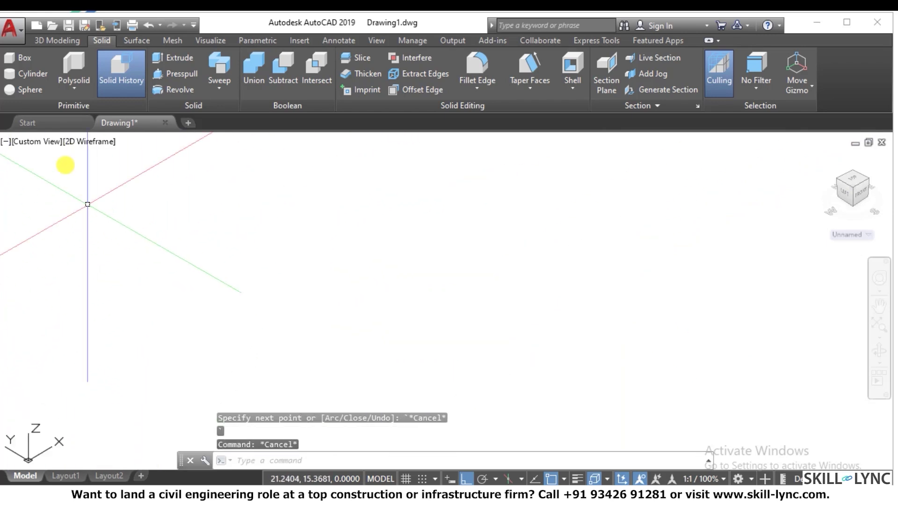
Step: Start a new polysolid with its width set to 0.5 and its height set to 3
click(74, 63)
middle_drag(172, 376, 451, 447)
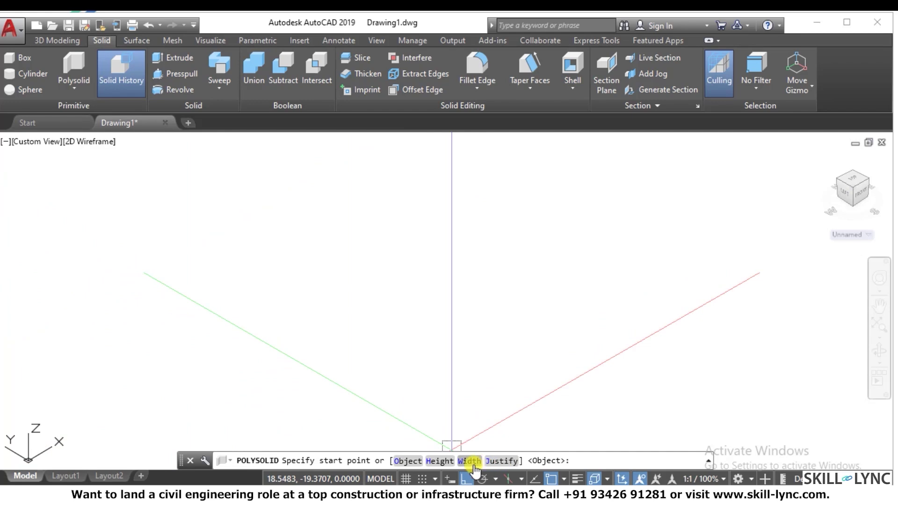
click(469, 461)
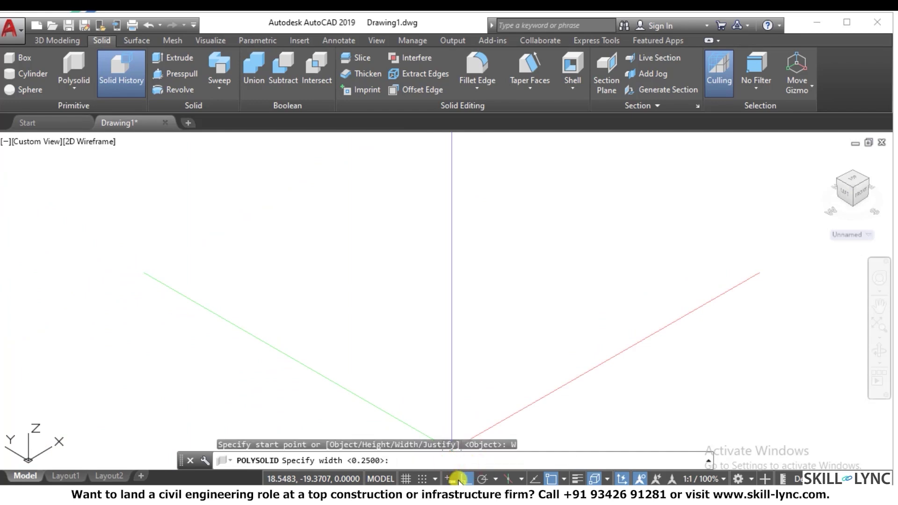
text(.)
key(Return)
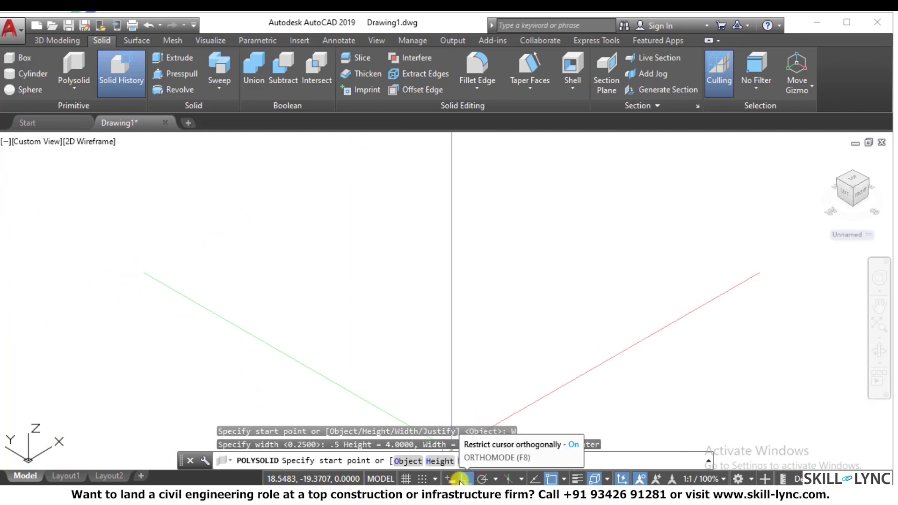
click(440, 461)
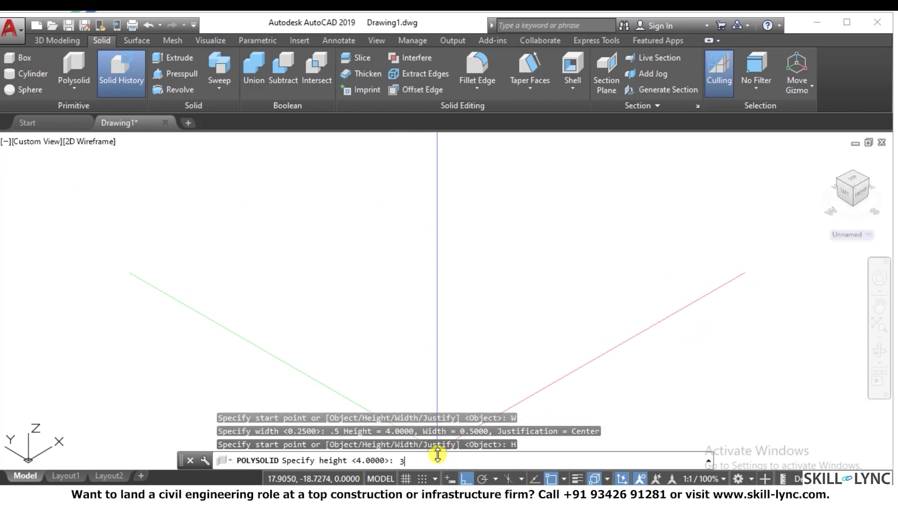
text(3)
key(Return)
Step: Draw the polysolid as a five-segment orthogonal zigzag wall along X and Y, ending in a segment about 6.5 units long
click(188, 360)
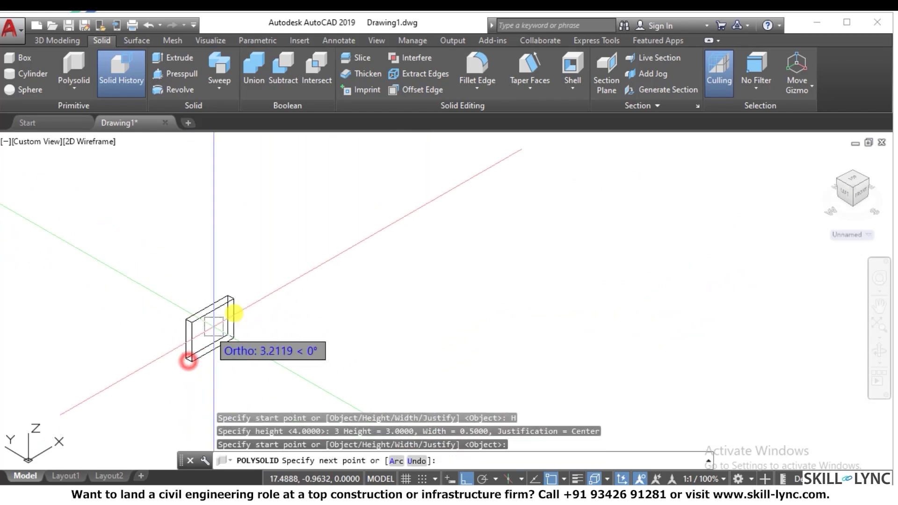
click(312, 287)
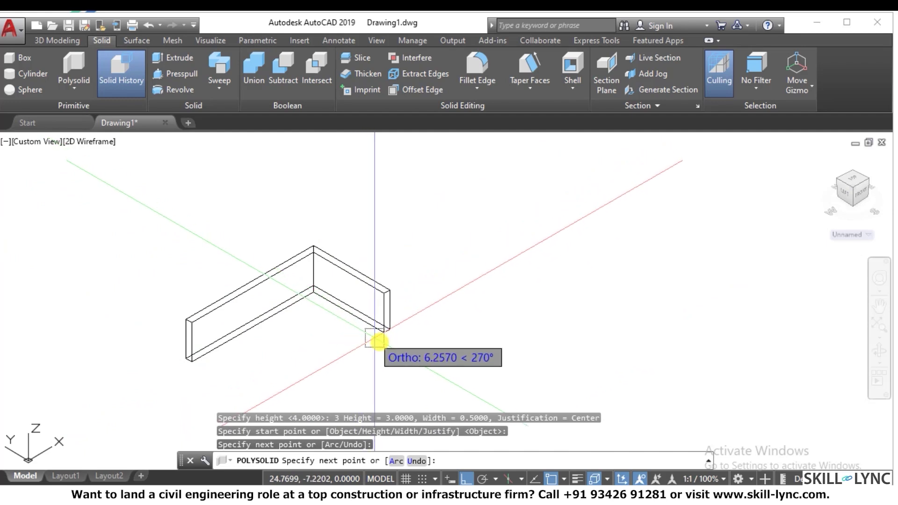
click(379, 341)
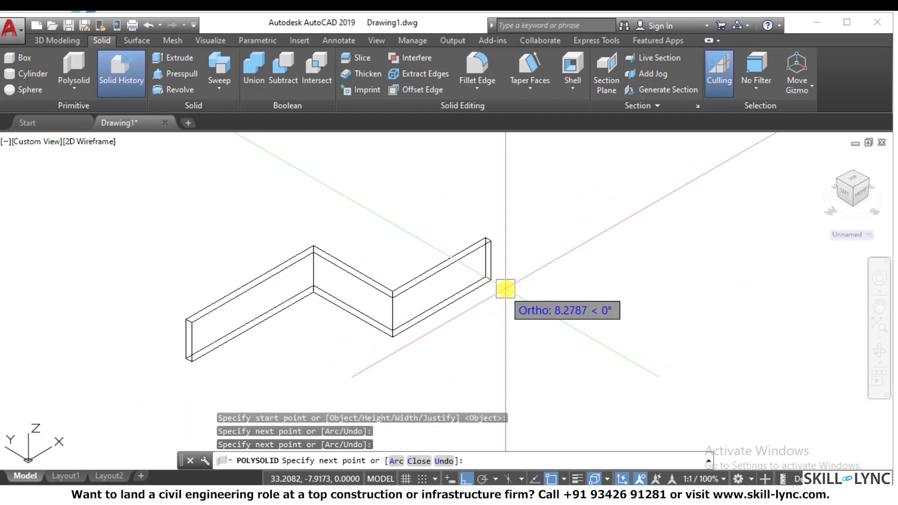
click(517, 276)
click(567, 305)
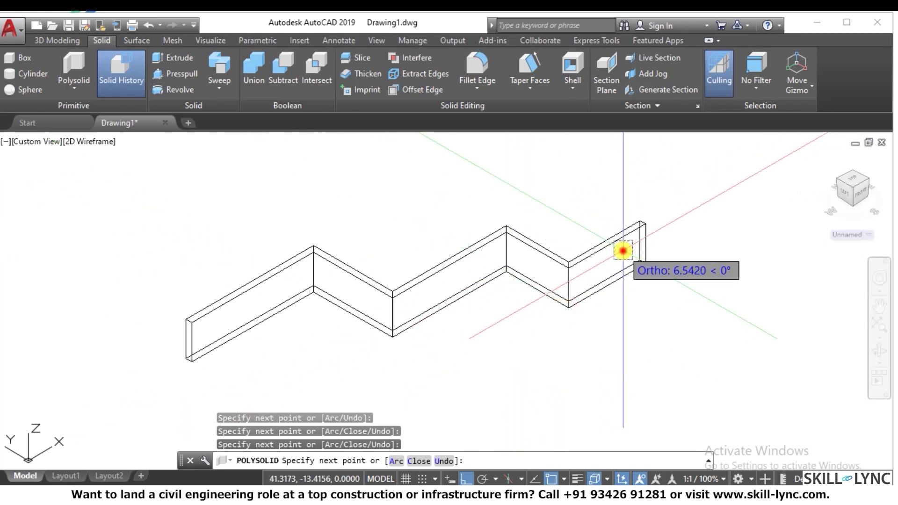
click(620, 251)
right_click(622, 250)
click(652, 258)
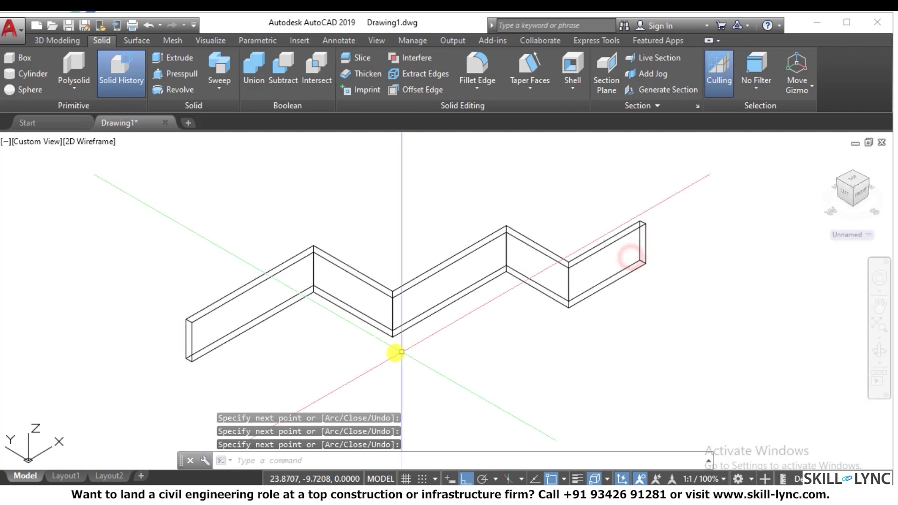
Step: Select the zigzag polysolid to examine its grips and quick properties, leaving it deselected
scroll(236, 291, up, 2)
click(211, 307)
click(184, 296)
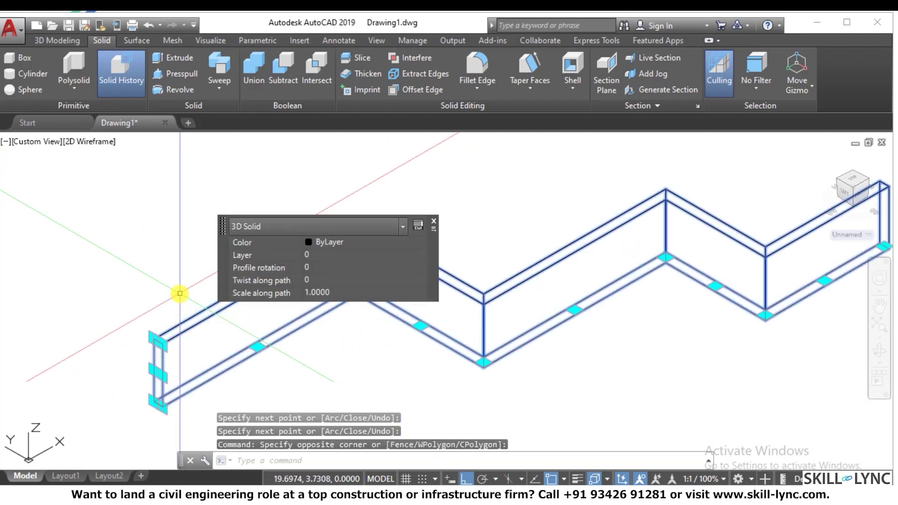
key(Escape)
key(Escape)
scroll(208, 296, down, 2)
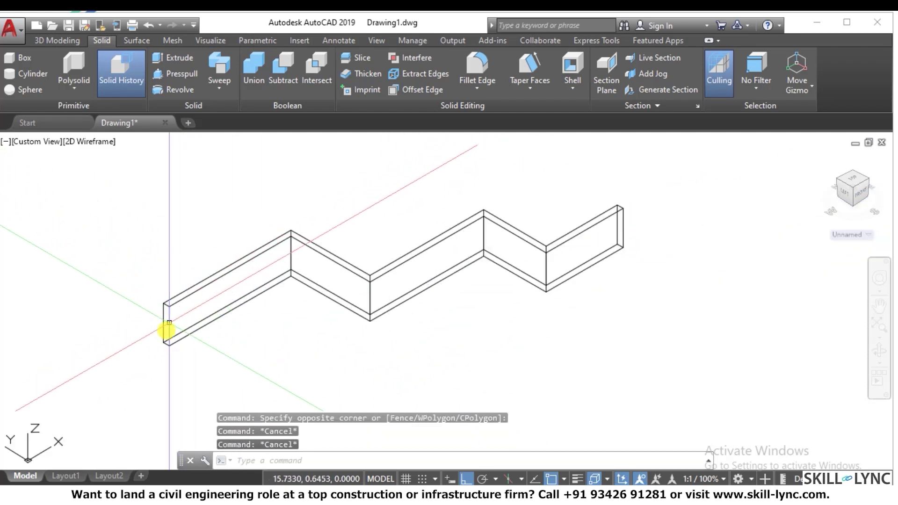
Step: Display the polysolid with the SHADE command, and change the viewport's visual style to Hidden
text(sha)
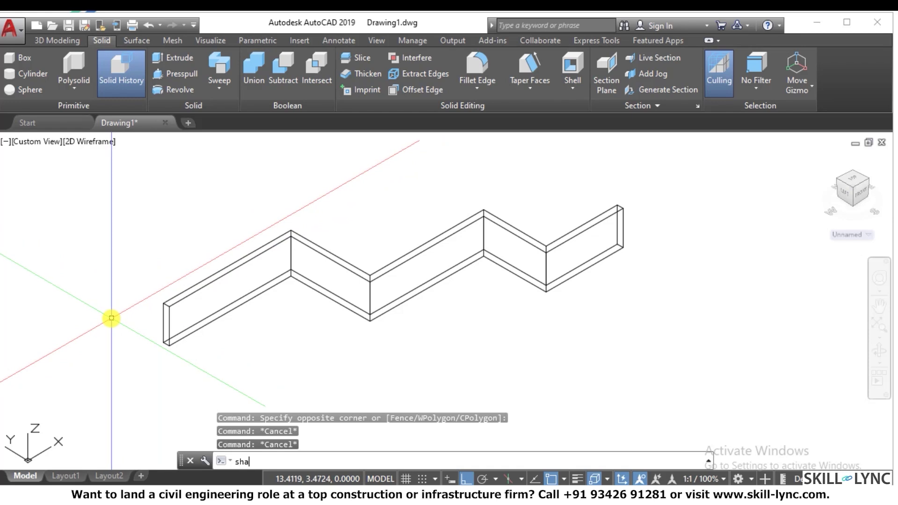
key(Return)
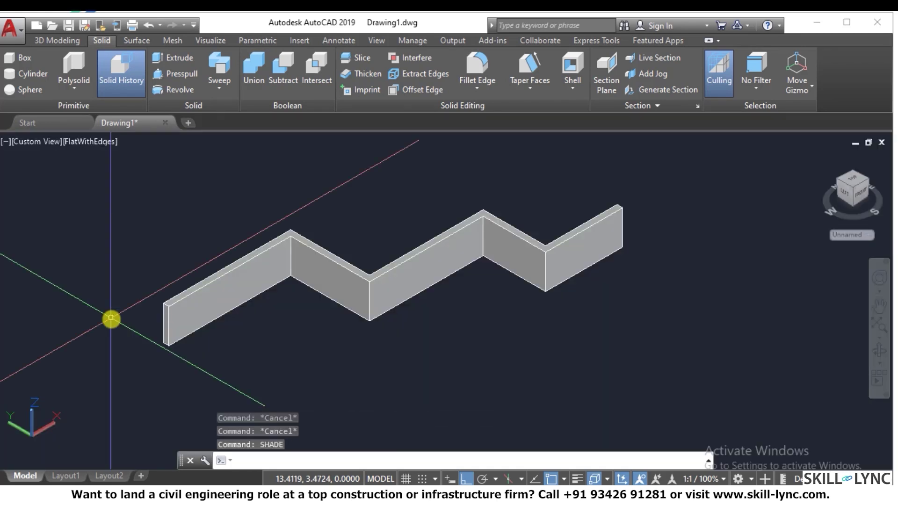
click(89, 142)
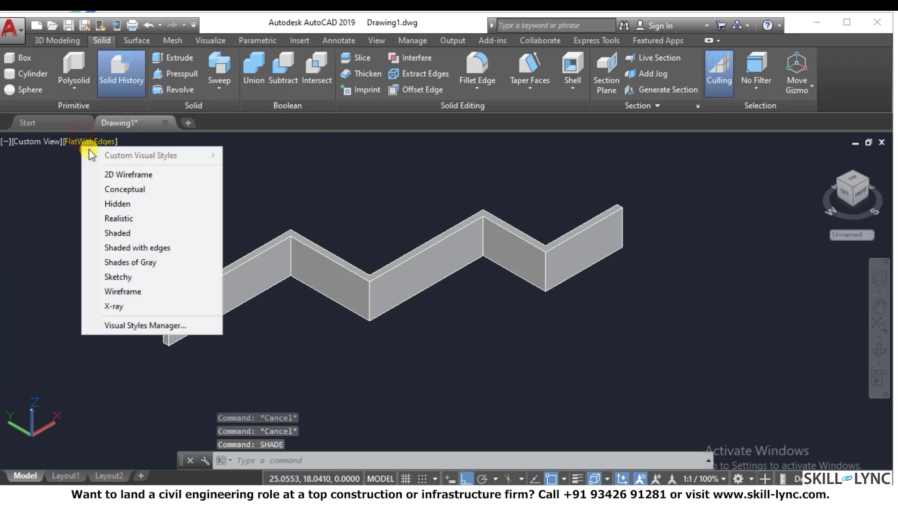
click(105, 204)
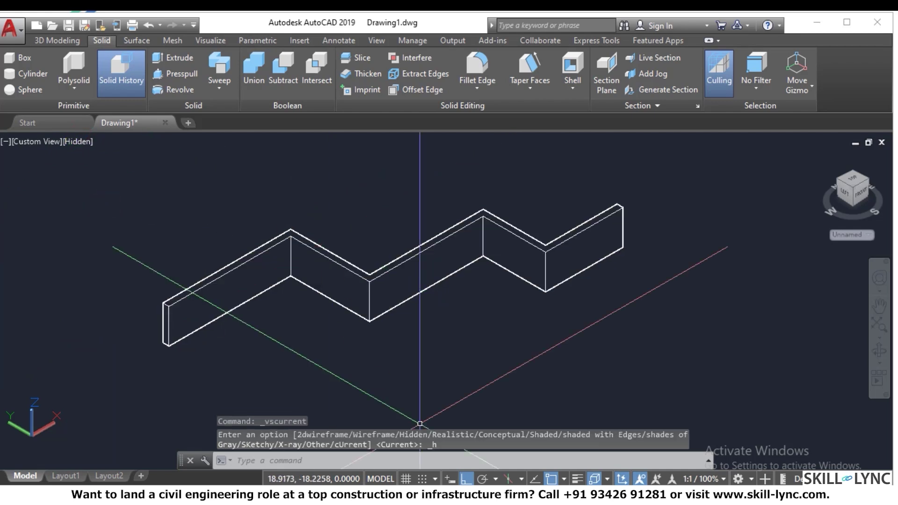
Step: Erase the zigzag polysolid from the drawing
mouse_move(463, 500)
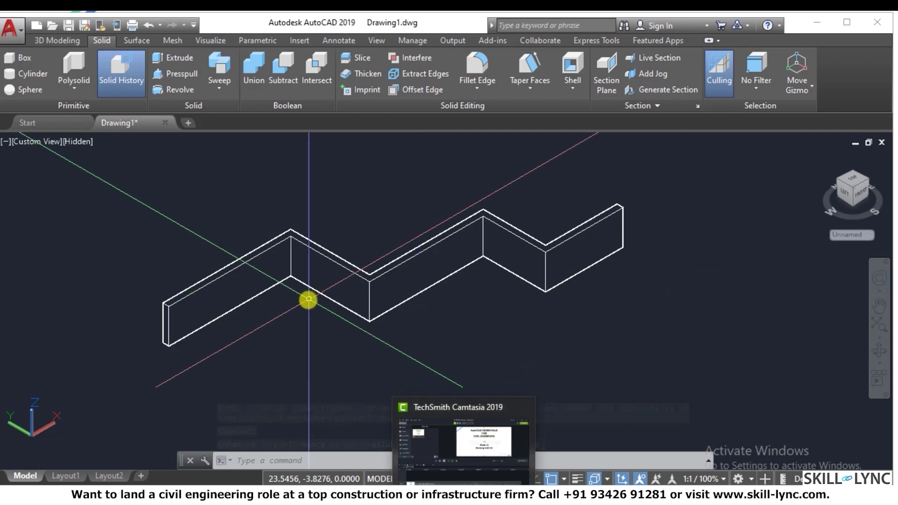
click(303, 281)
click(112, 232)
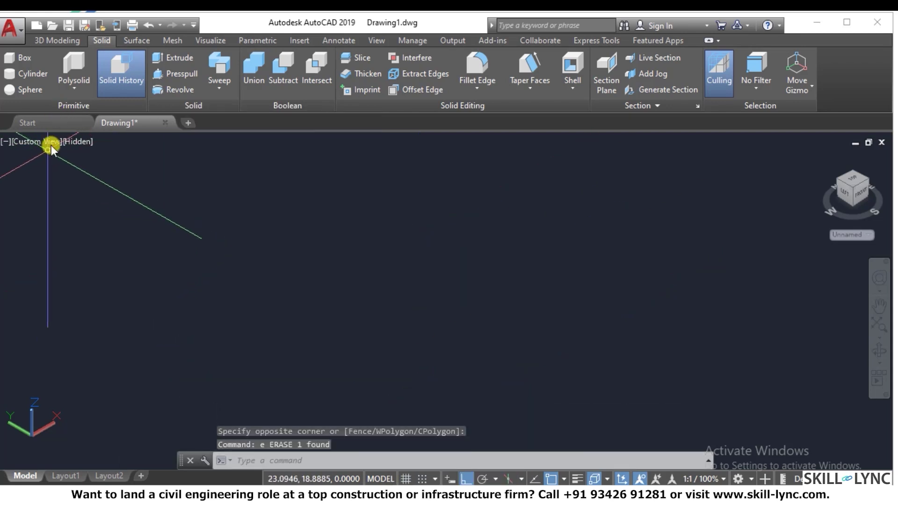
Step: Set the viewport to the Top view with the 2D Wireframe visual style
click(51, 144)
click(74, 174)
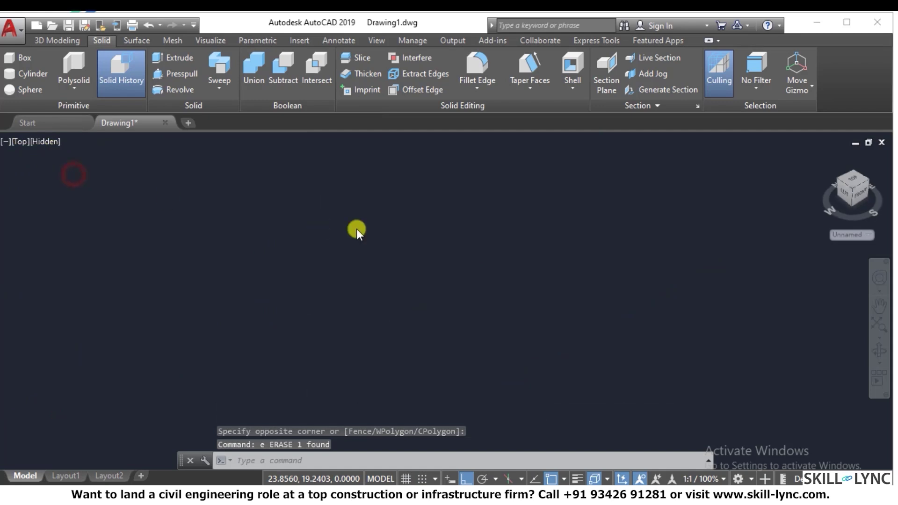
click(49, 142)
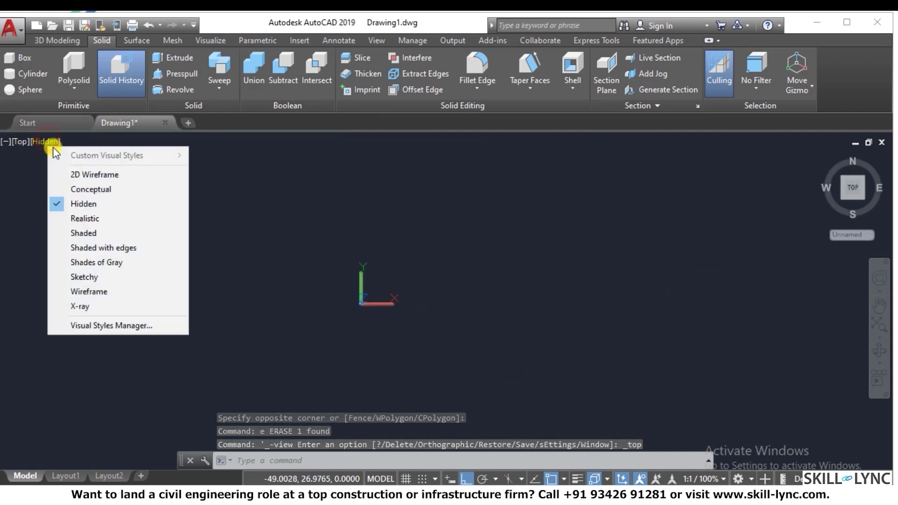
click(72, 172)
middle_drag(394, 246, 407, 269)
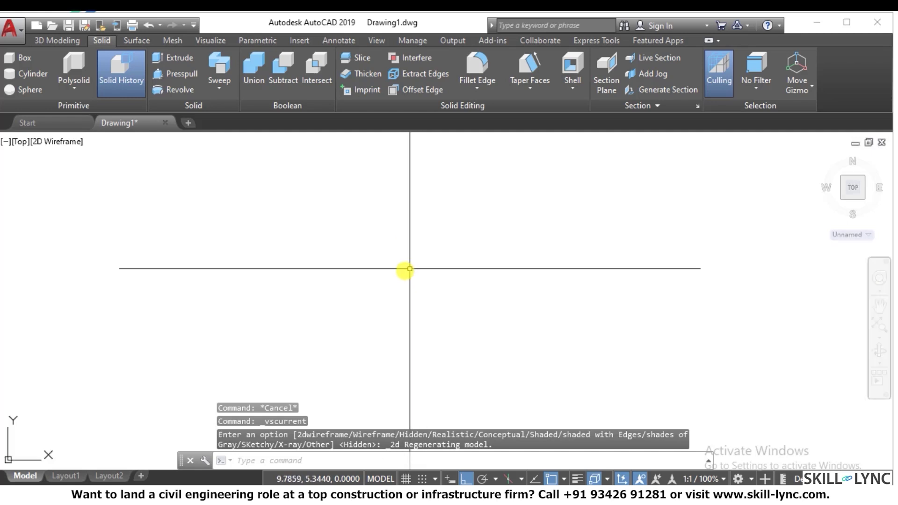
click(73, 91)
click(80, 119)
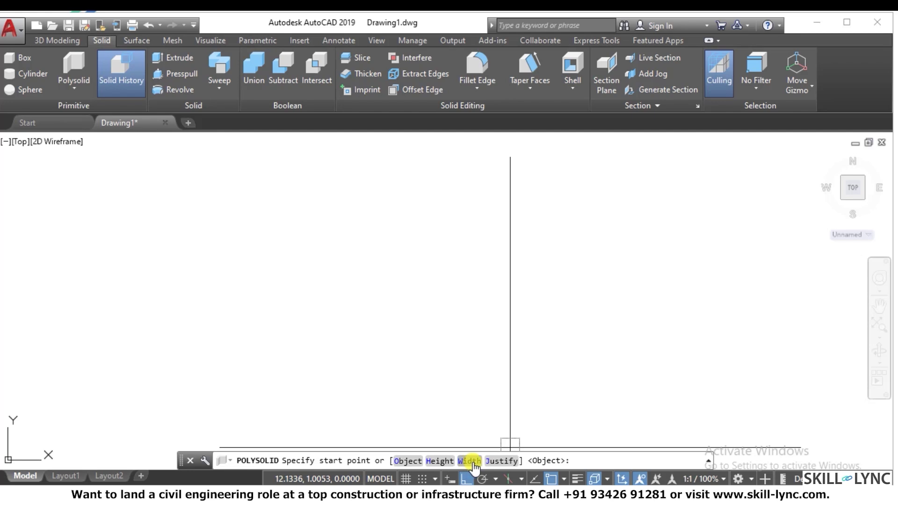
click(407, 461)
key(Escape)
key(Escape)
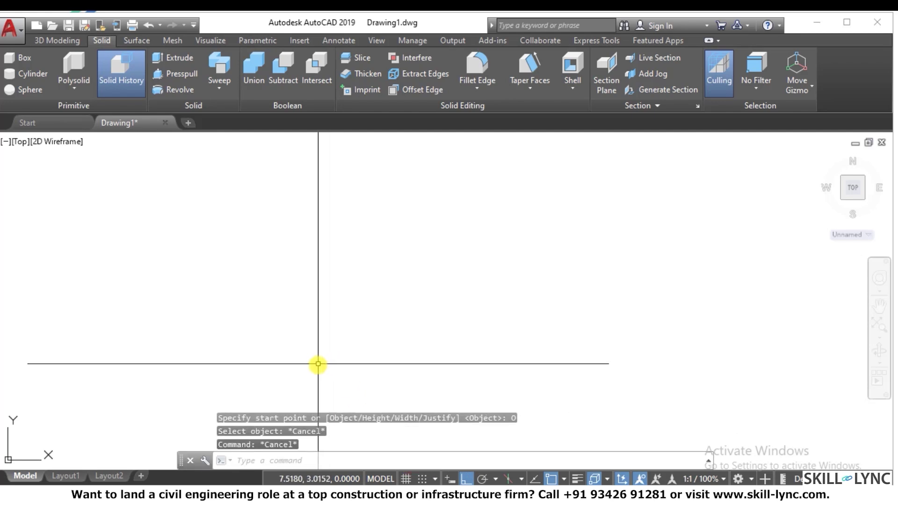
Step: Draw a wide three-point arc that bulges upward across the empty drawing area
text(a)
key(Return)
click(105, 330)
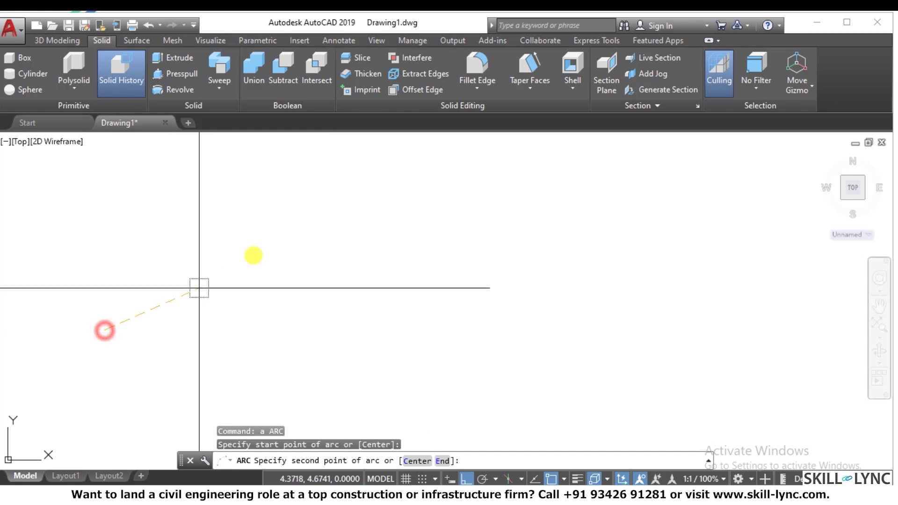
click(254, 255)
click(683, 274)
key(Escape)
key(Escape)
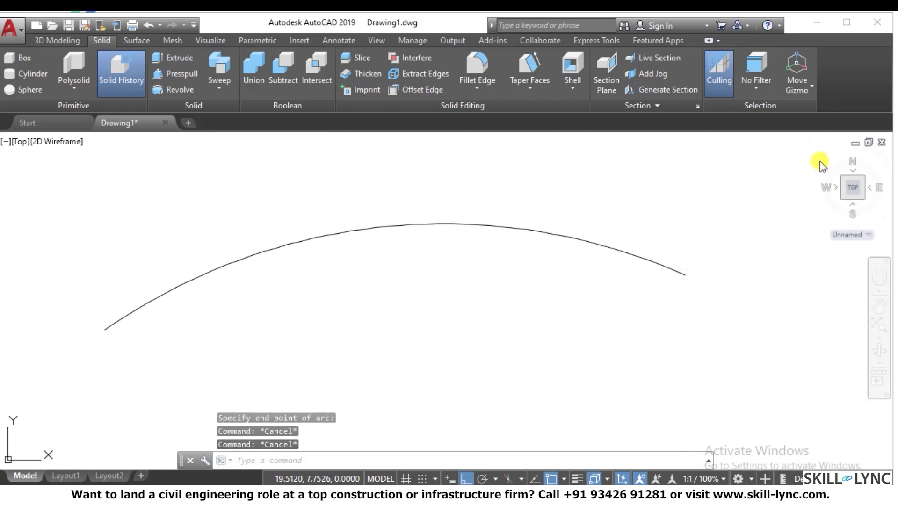
Step: In an isometric view, convert the arc into a polysolid with width 0.5, height 3 and the Object option
drag(823, 161, 548, 297)
scroll(534, 282, up, 2)
click(76, 90)
click(80, 104)
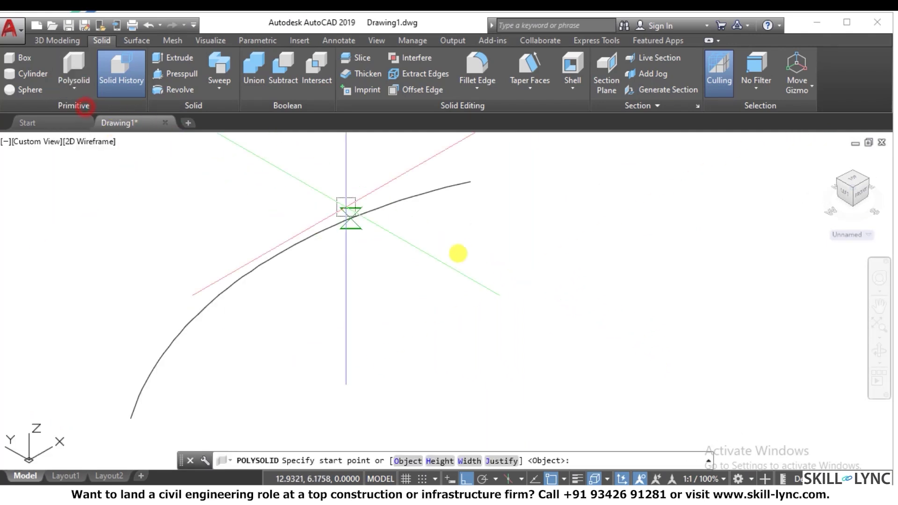
click(470, 461)
key(Return)
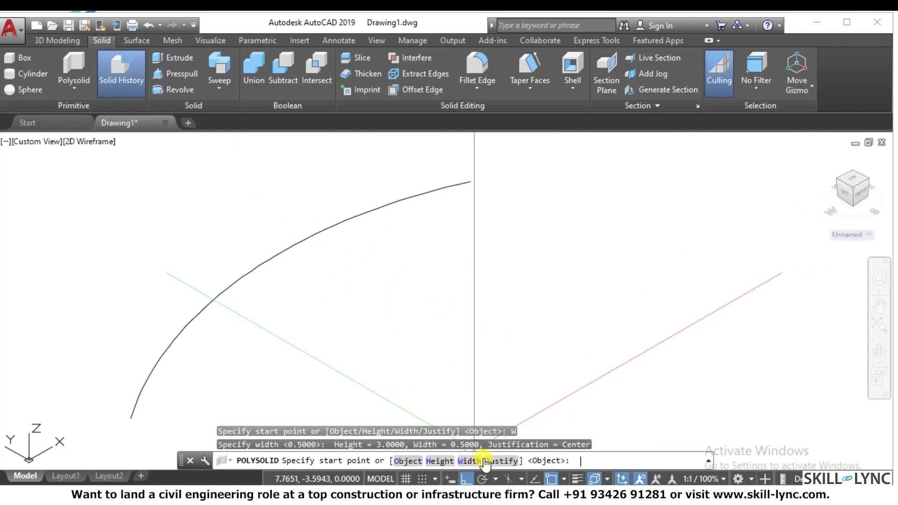
click(434, 462)
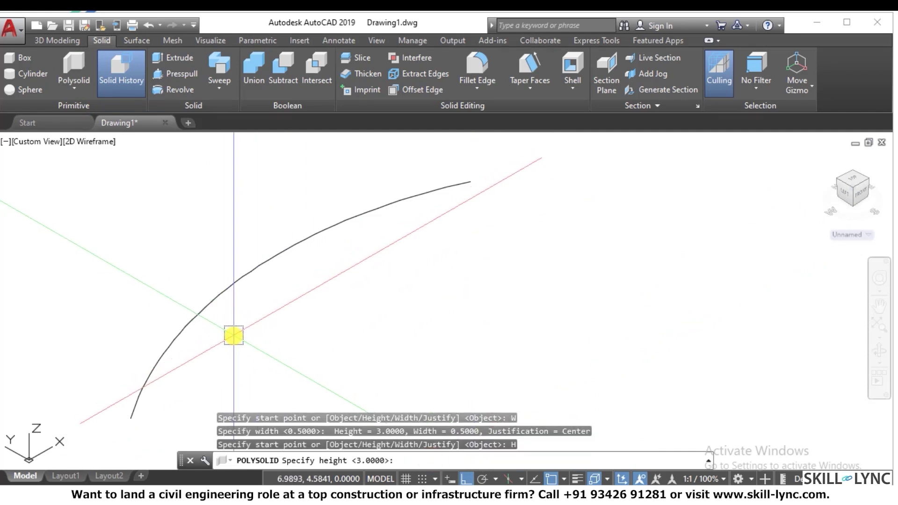
key(Return)
click(406, 461)
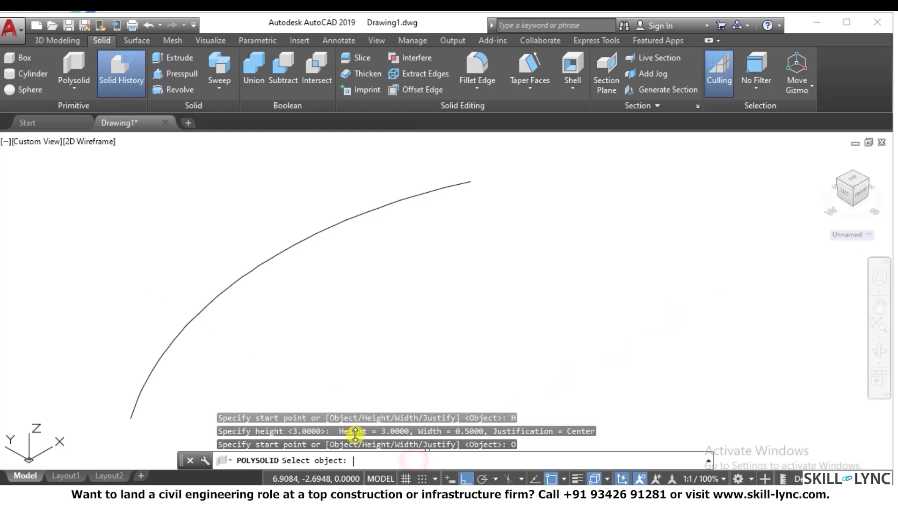
click(188, 323)
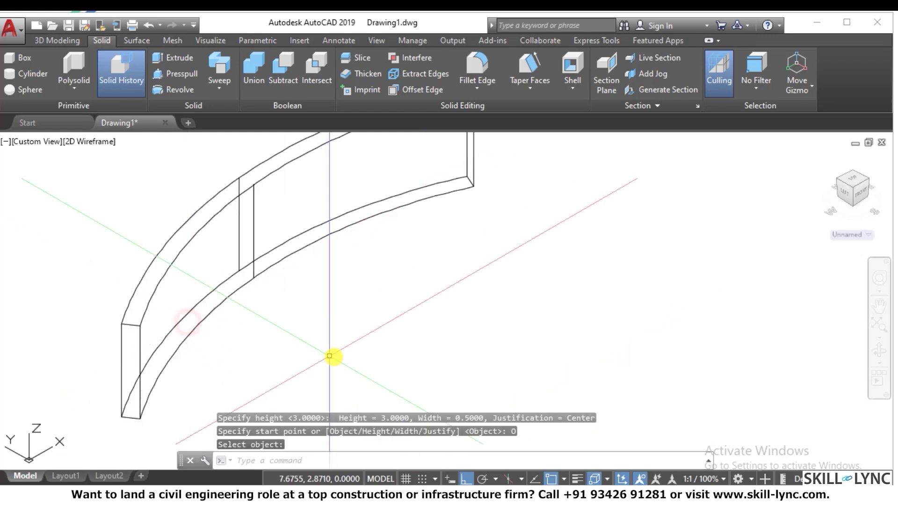
Step: Display the curved polysolid with the HIDE command to examine its facets
scroll(401, 323, down, 3)
scroll(416, 312, up, 5)
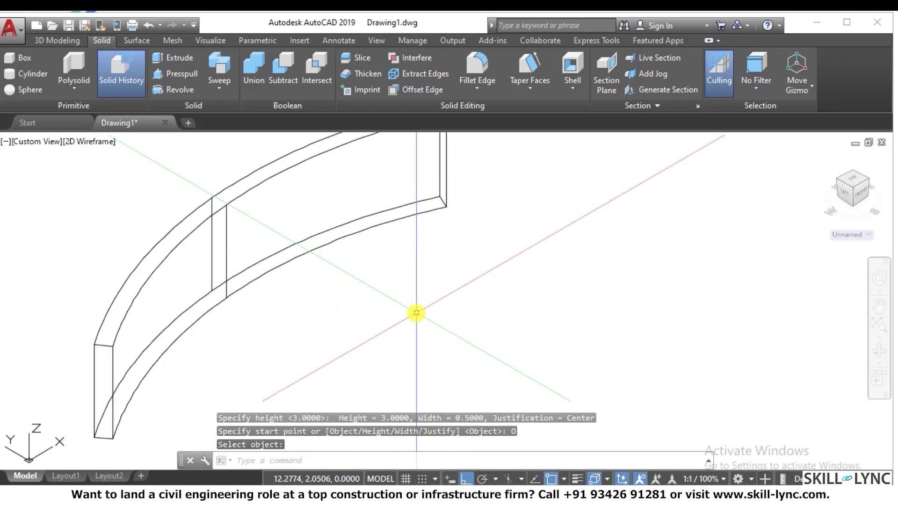
key(Return)
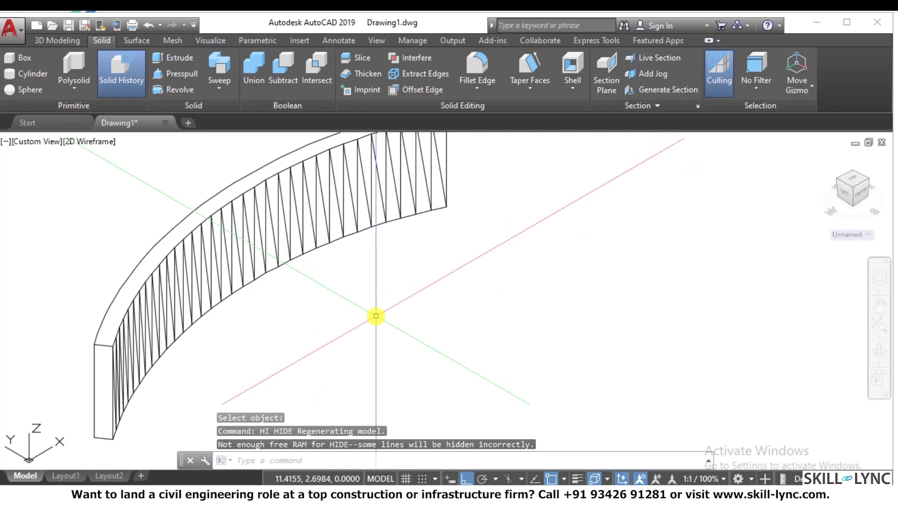
Step: Set the FACETRES variable to 15
text(facetr)
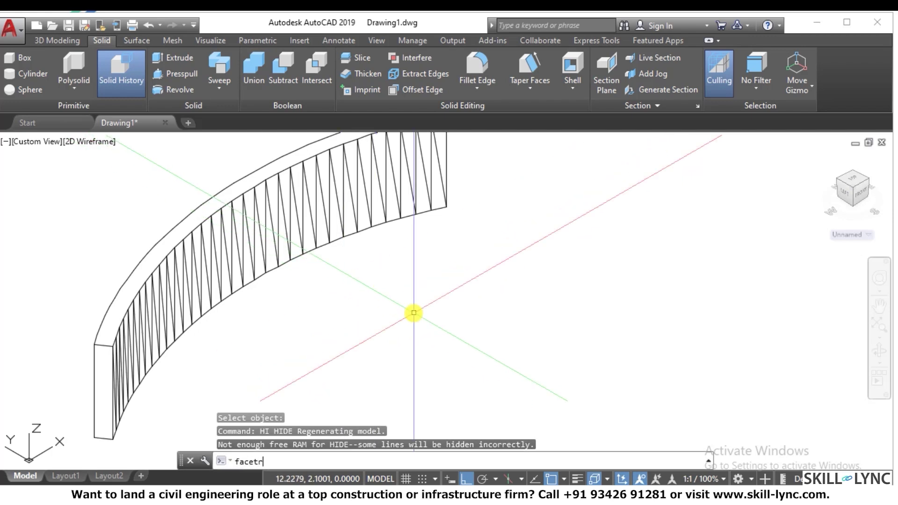
text(es)
key(Return)
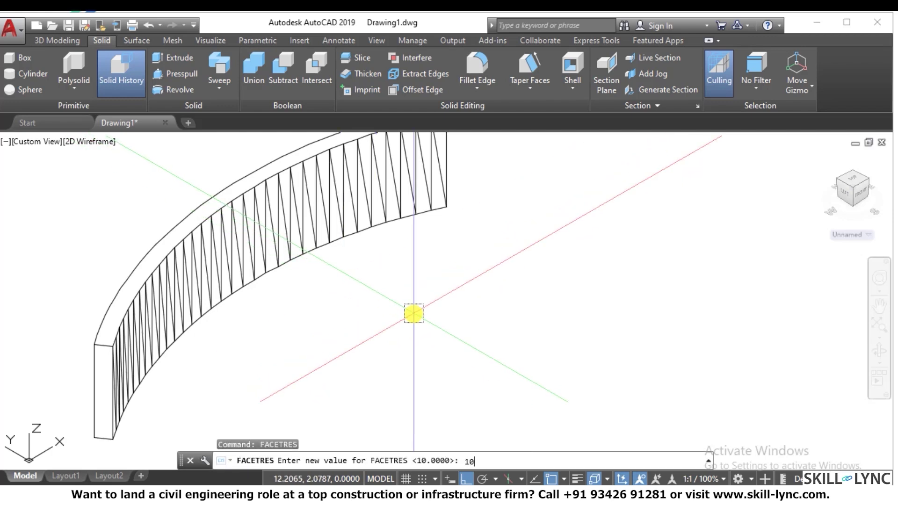
text(1)
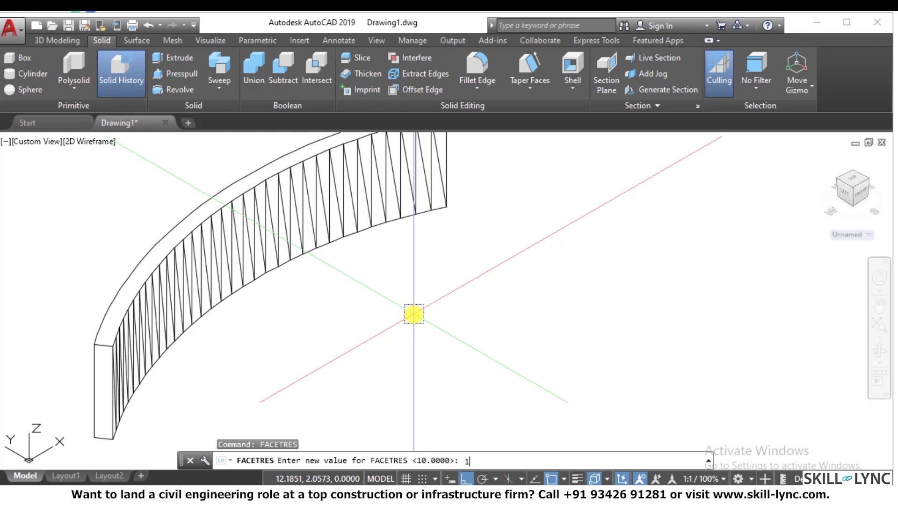
text(5)
key(Return)
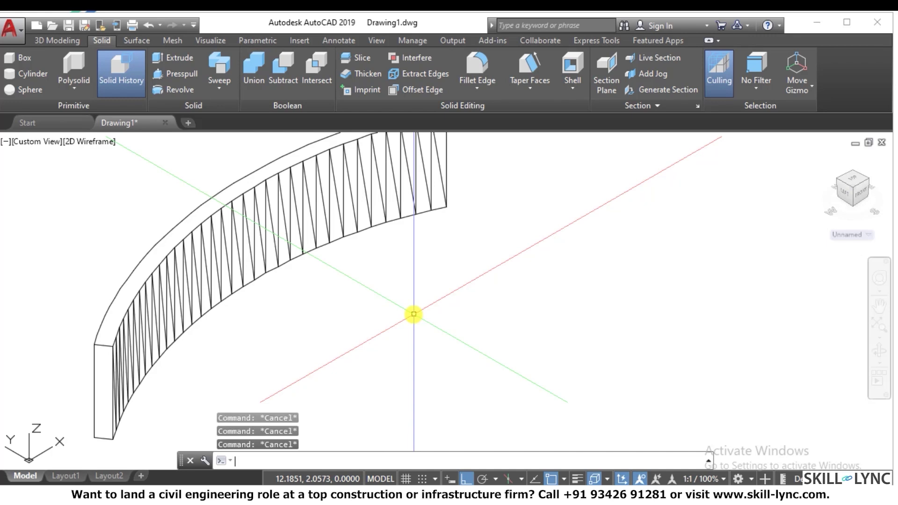
scroll(407, 227, down, 4)
scroll(375, 250, up, 2)
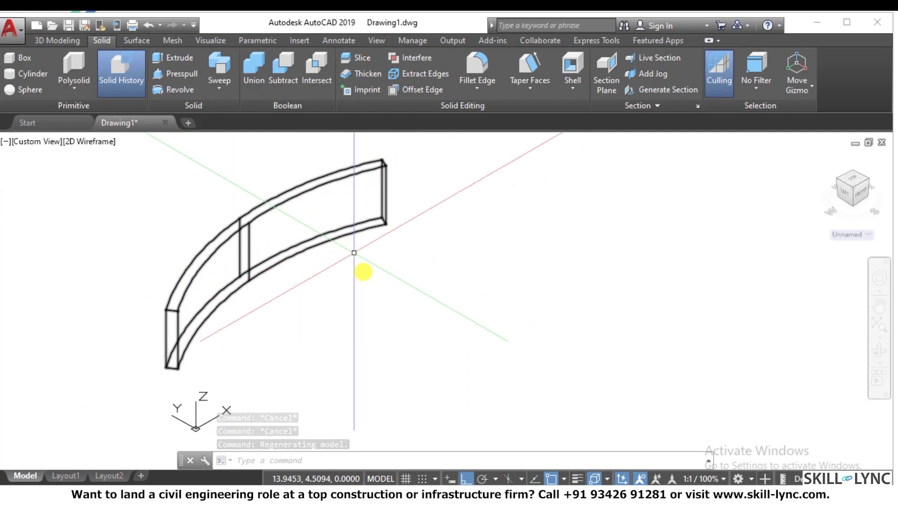
Step: Erase the curved polysolid and return the viewport to the Top view
click(363, 271)
click(245, 174)
key(Delete)
key(Escape)
key(Escape)
key(Escape)
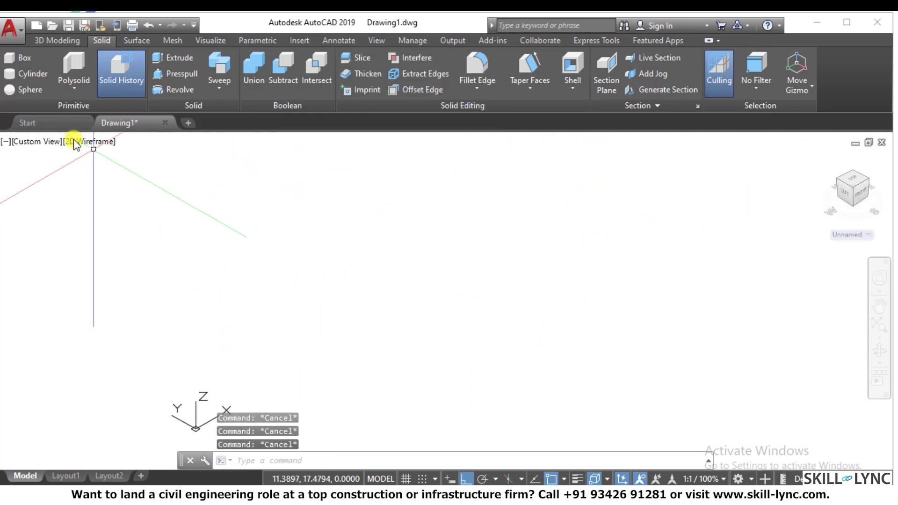
click(51, 142)
click(69, 173)
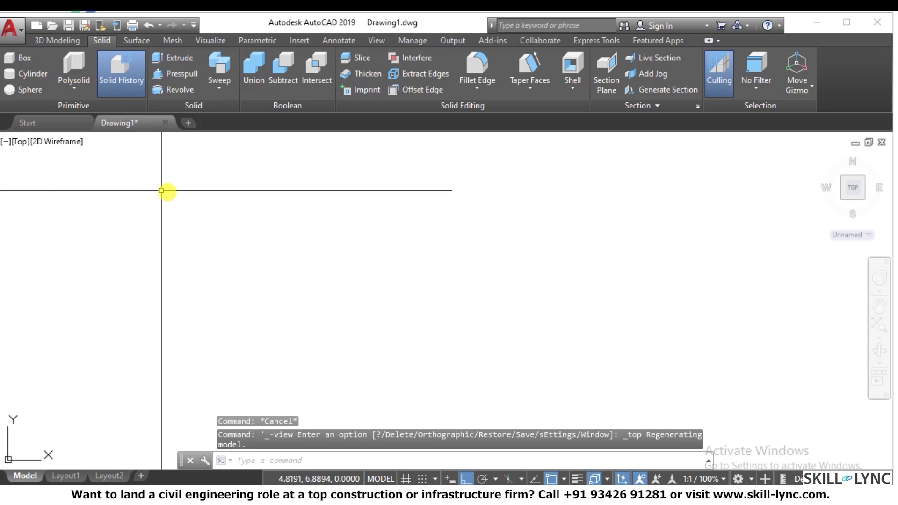
key(Escape)
Step: Draw a freehand wedge about 0.58 units high in the SW Isometric view, and look at it from its sloping side
click(71, 90)
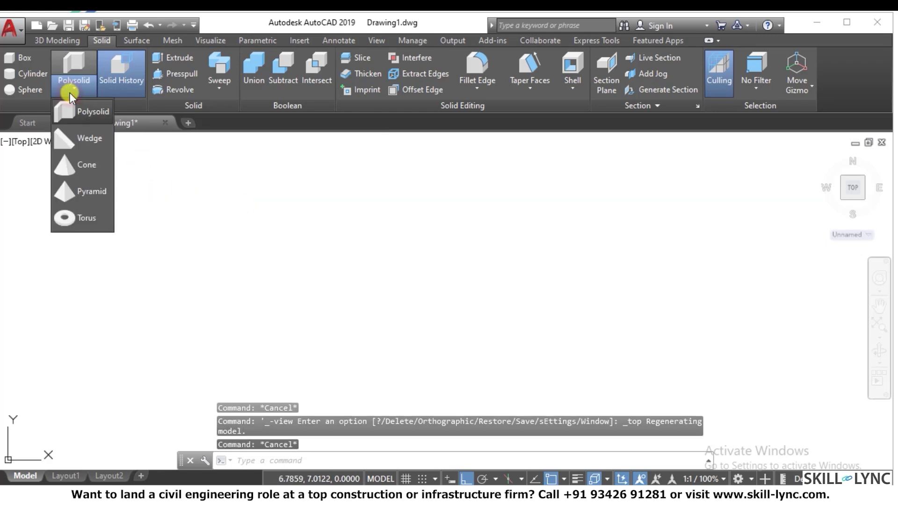
click(89, 138)
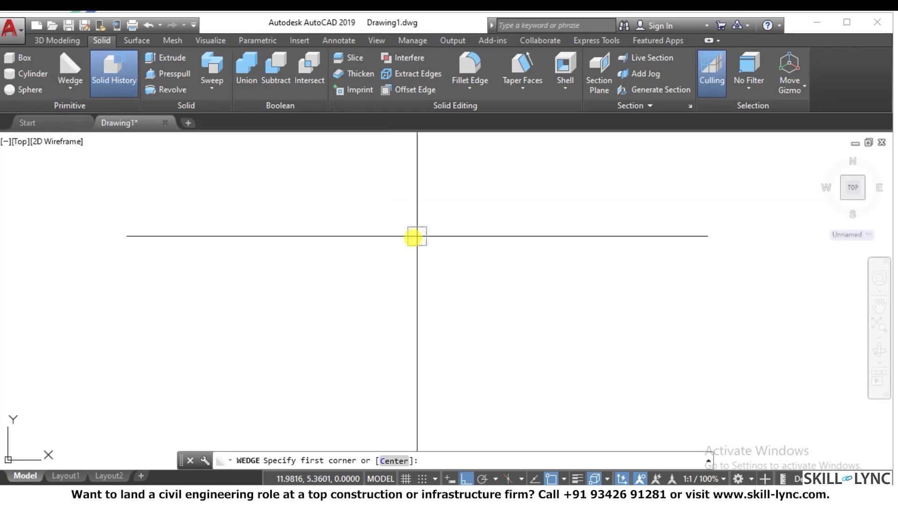
click(826, 161)
scroll(468, 262, up, 3)
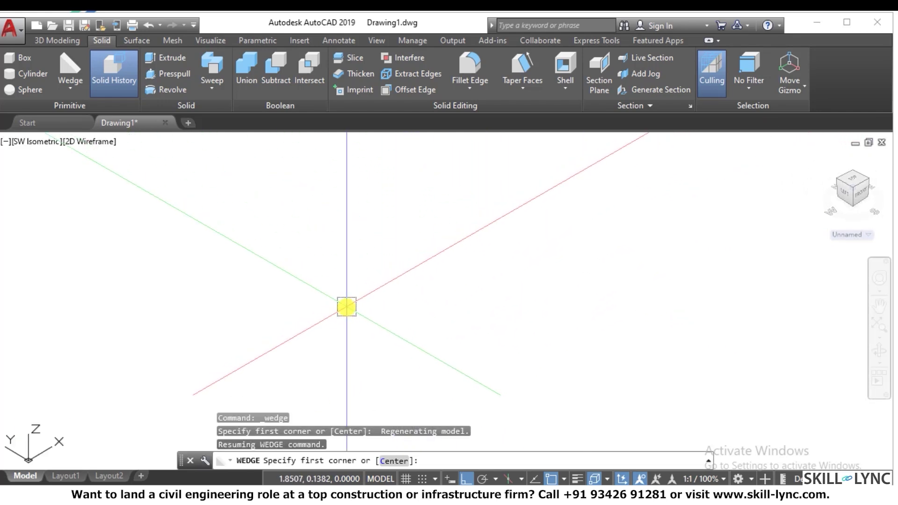
click(210, 340)
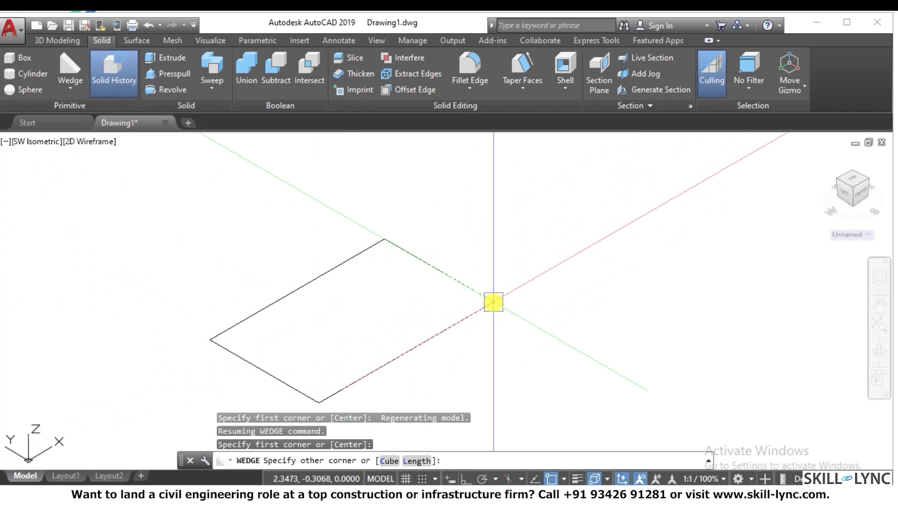
click(493, 302)
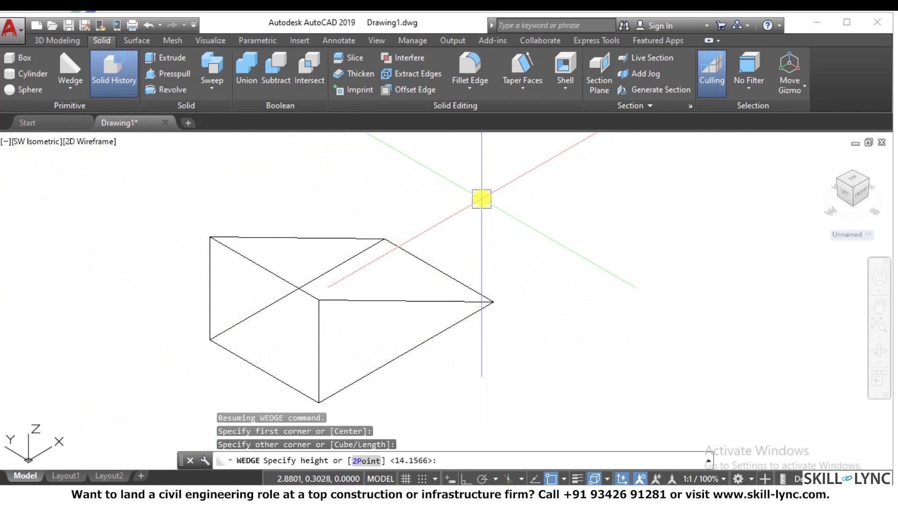
click(482, 198)
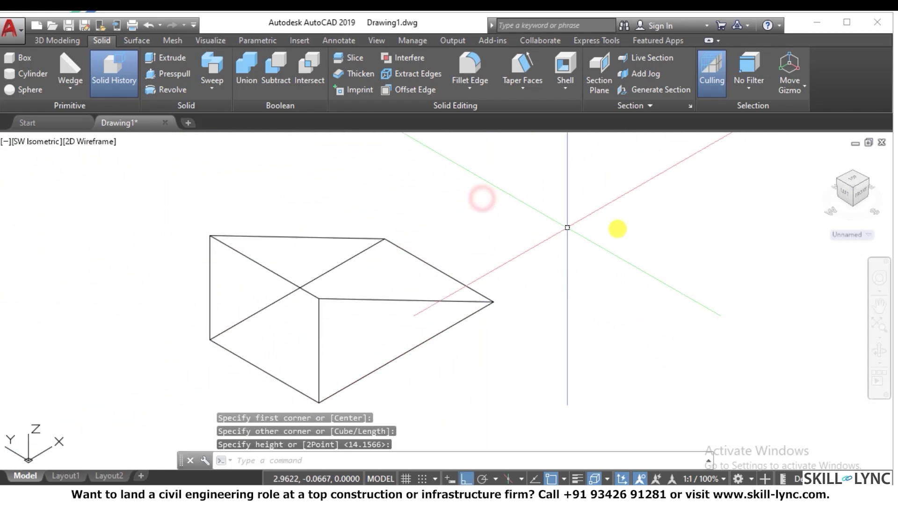
click(865, 179)
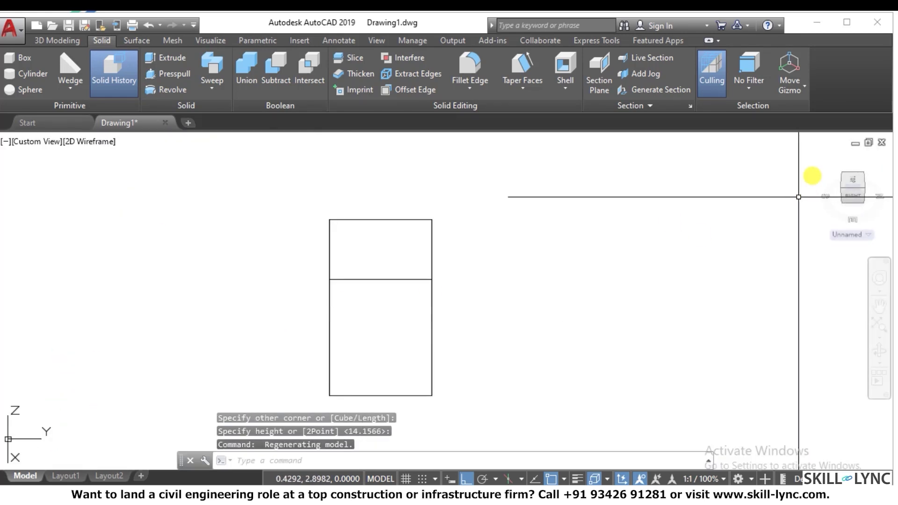
click(824, 160)
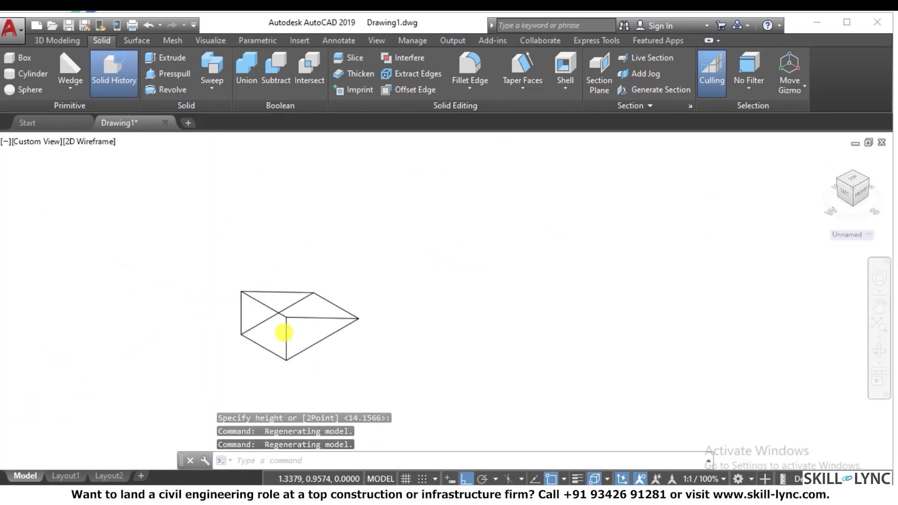
Step: Draw a wedge with a 10 by 10 base and a height of 10, and view it in SE Isometric
click(69, 89)
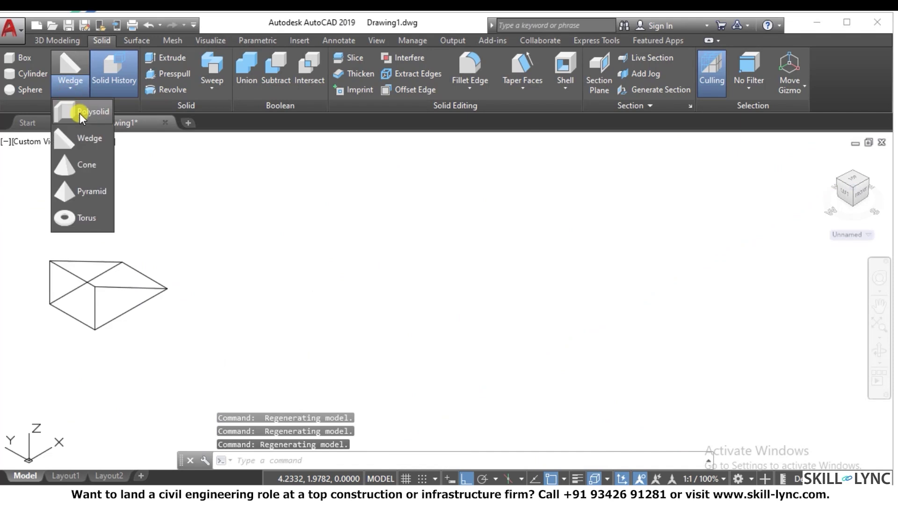
click(87, 141)
click(333, 366)
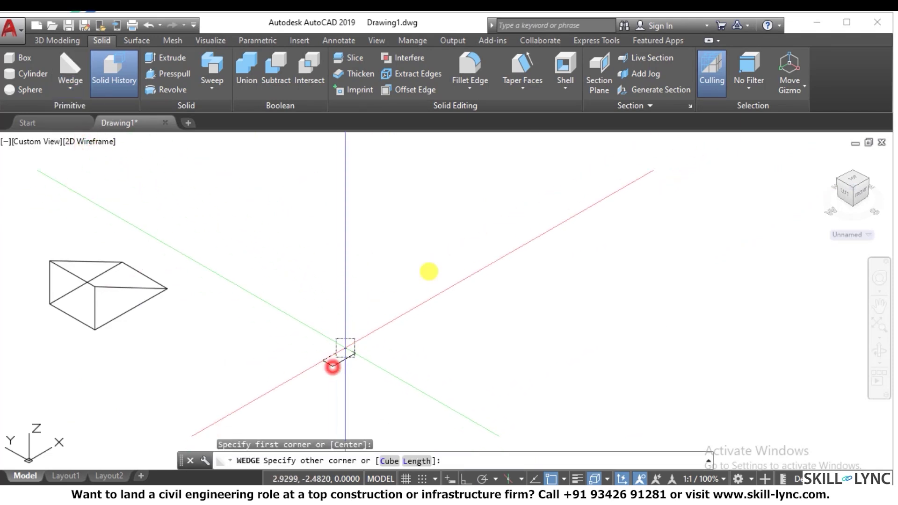
text(@)
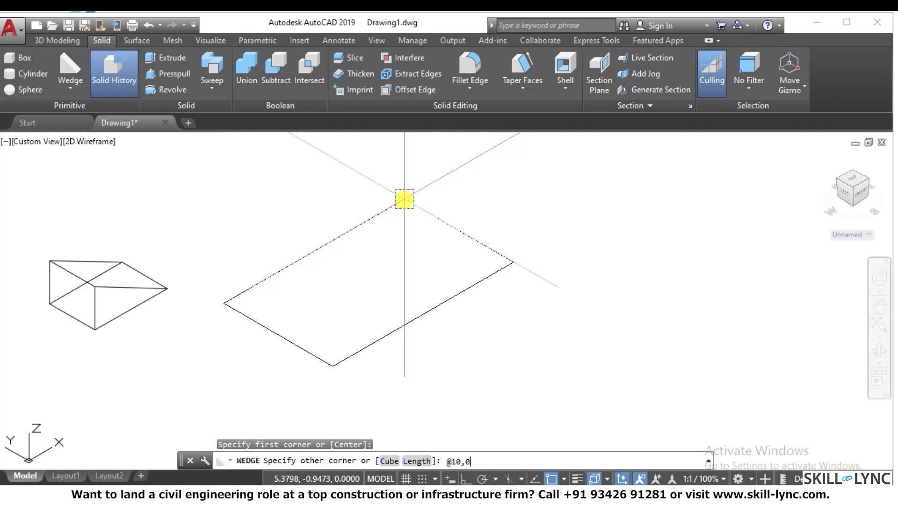
text(10,10)
key(Return)
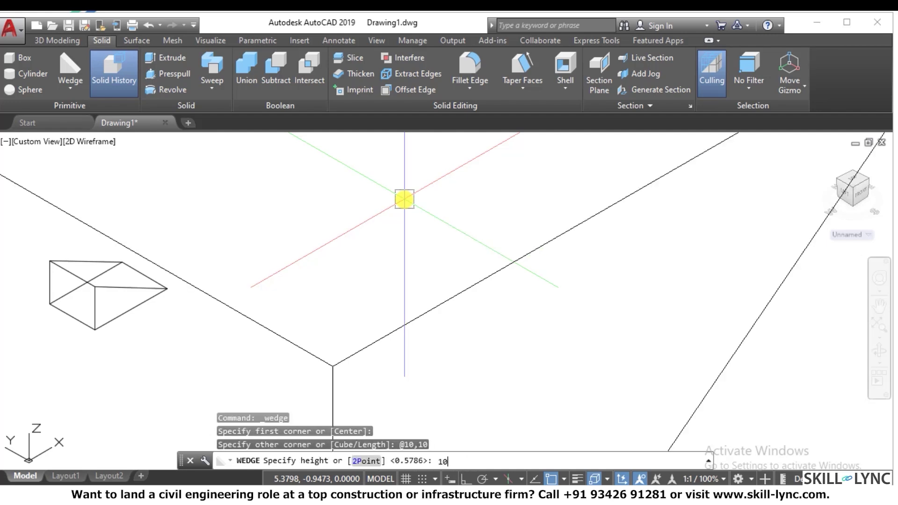
key(Return)
scroll(402, 280, down, 5)
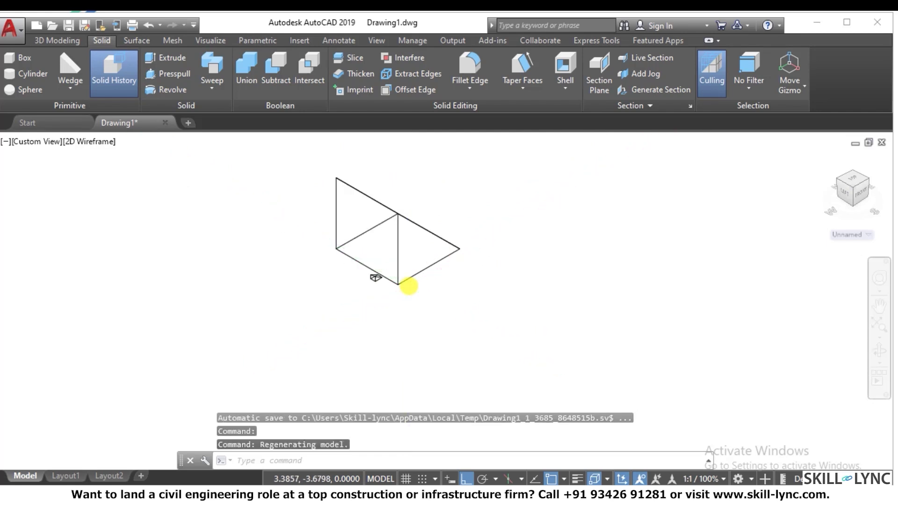
scroll(408, 286, down, 2)
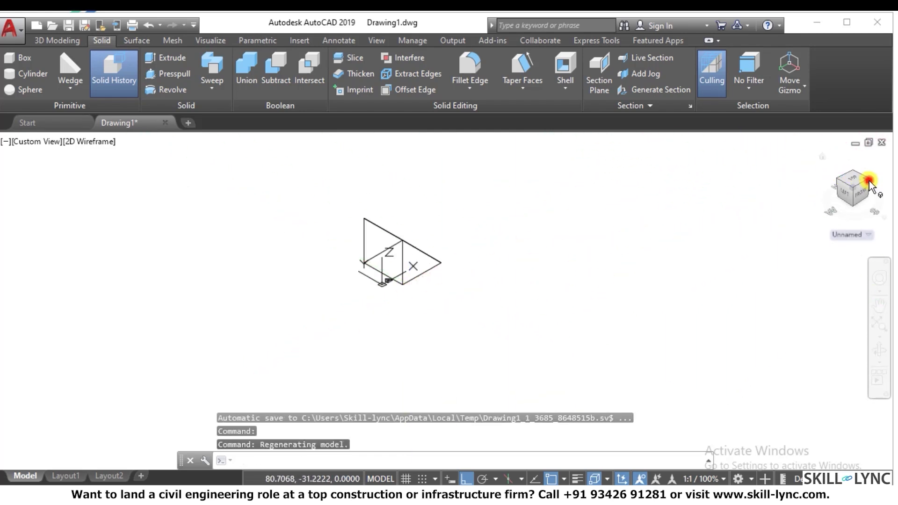
scroll(514, 304, down, 3)
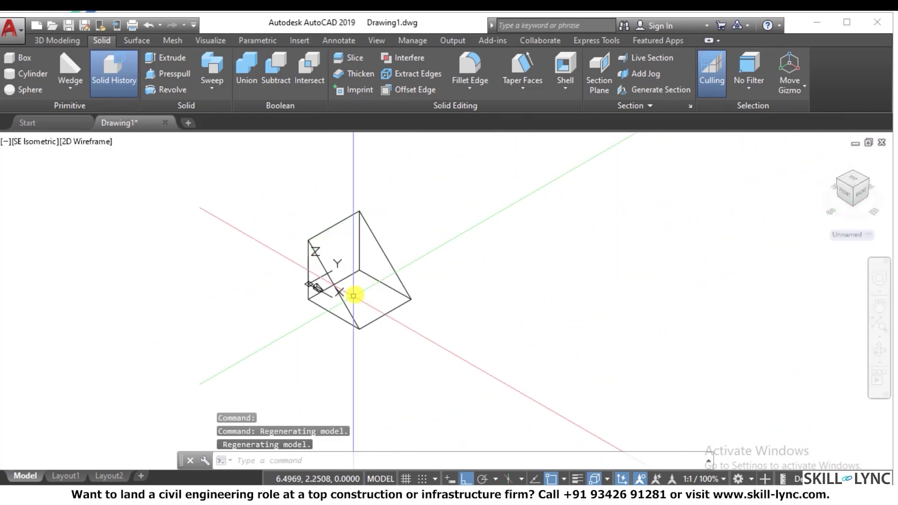
Step: Erase both wedges from the drawing
click(464, 321)
click(84, 164)
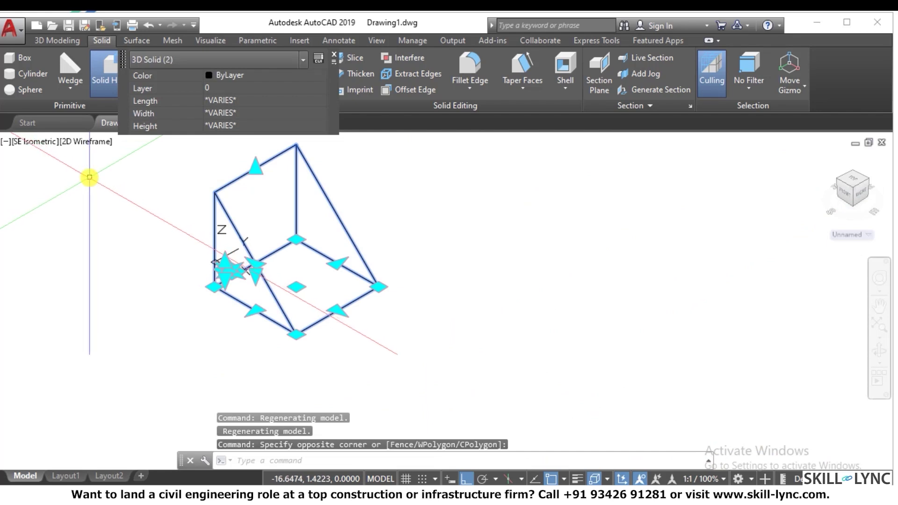
text(e)
key(Return)
Step: Draw a cone with a base radius of 3 and a height of 5
click(70, 88)
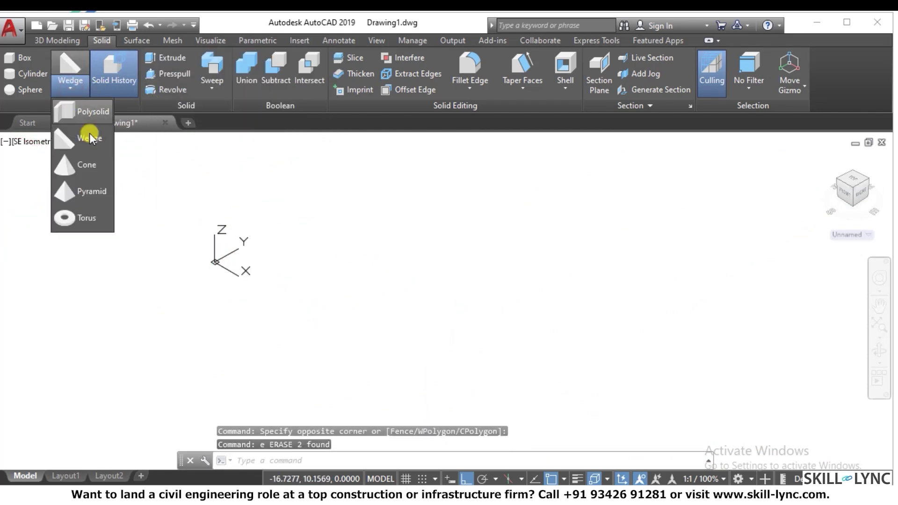
click(97, 167)
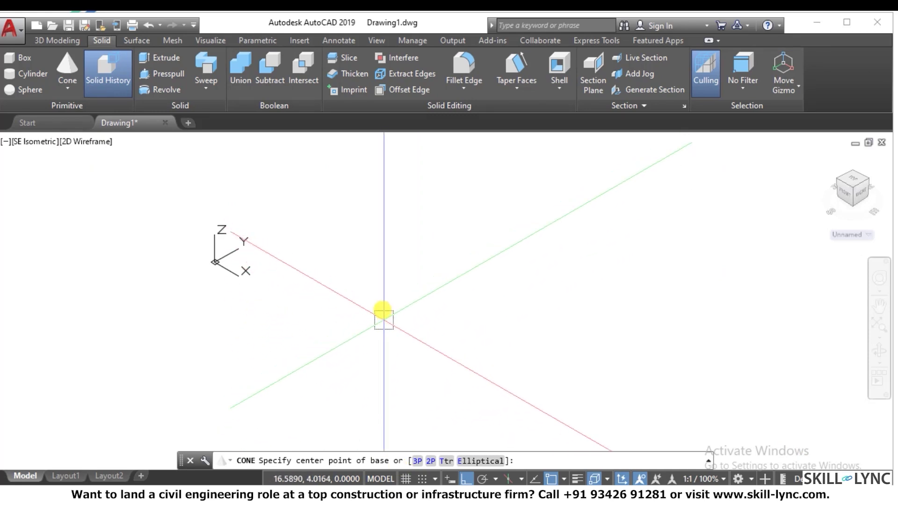
click(363, 256)
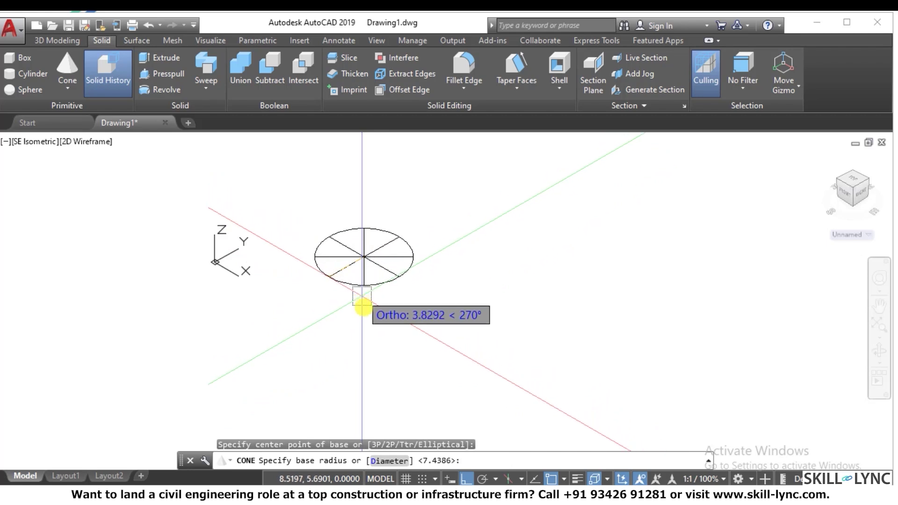
text(3)
key(Return)
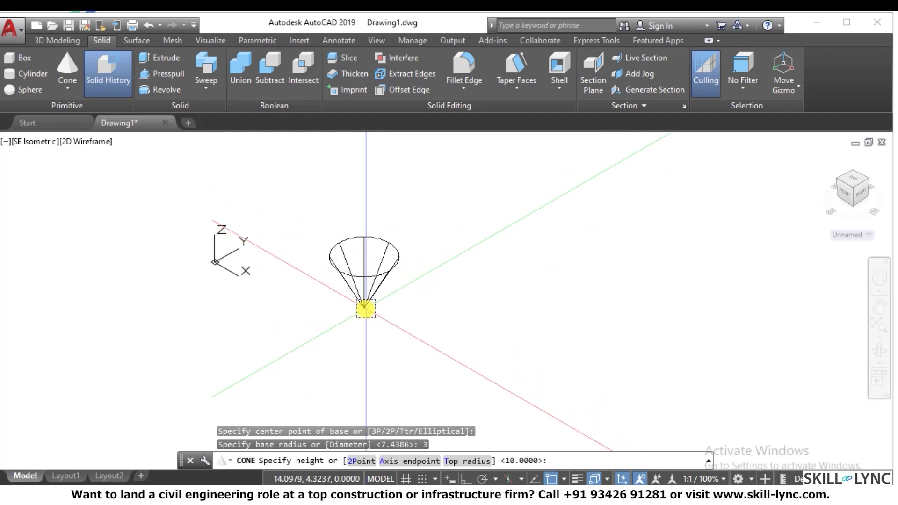
text(5)
key(Return)
scroll(415, 206, up, 4)
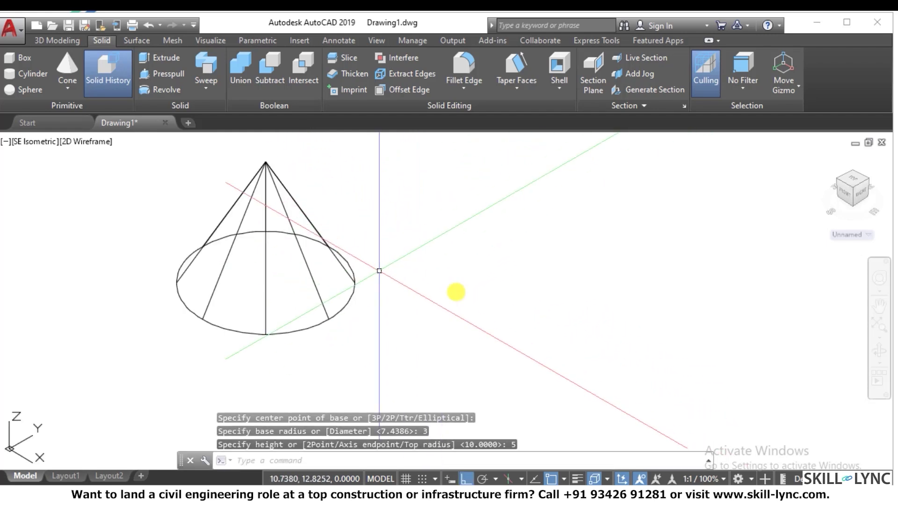
scroll(456, 292, up, 2)
scroll(434, 304, down, 2)
key(Escape)
key(Escape)
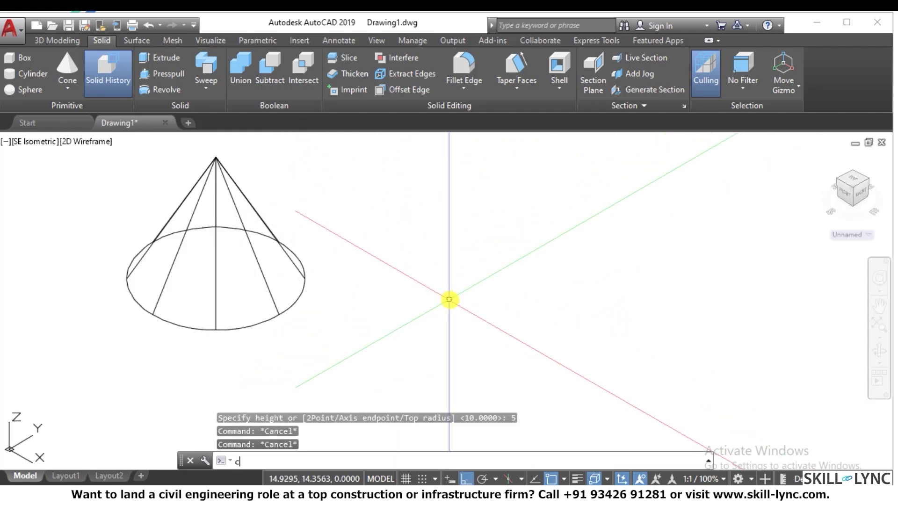
key(Return)
key(Escape)
Step: Draw a truncated cone beside the first one with base radius 5, top radius 2.5 and height 10
click(75, 94)
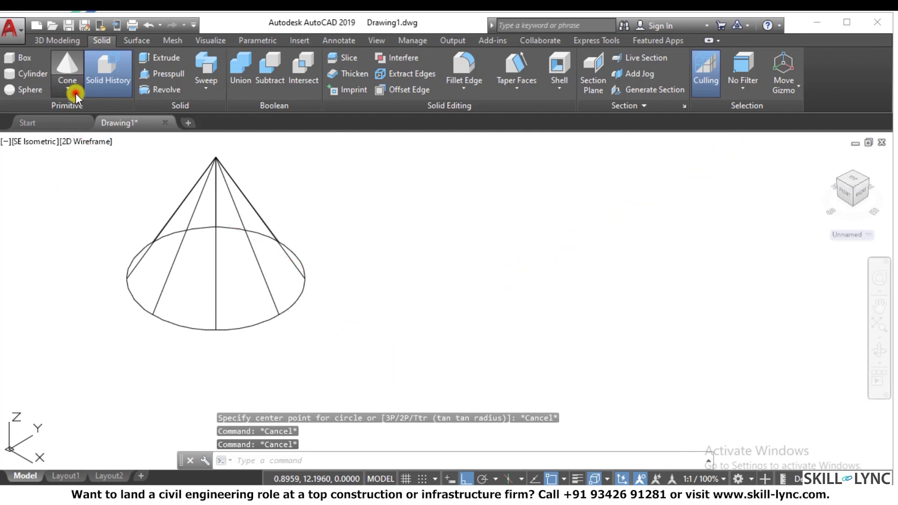
click(89, 166)
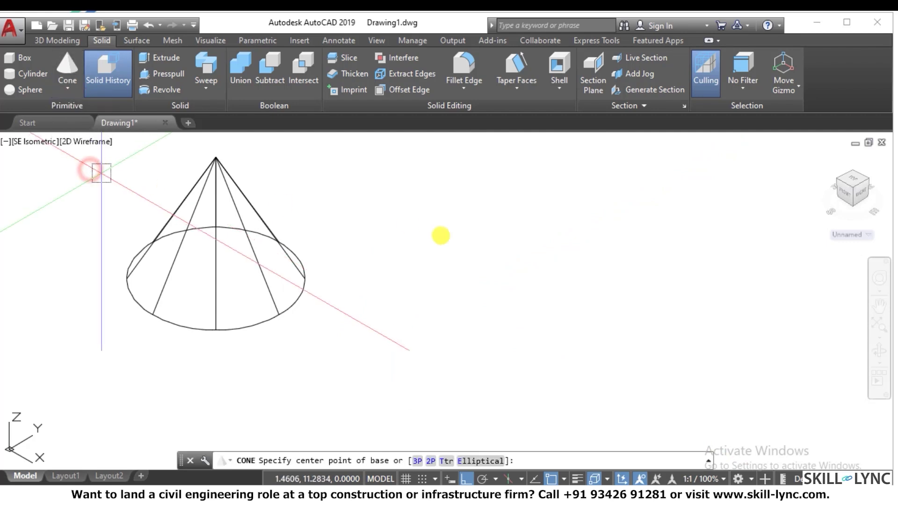
click(528, 276)
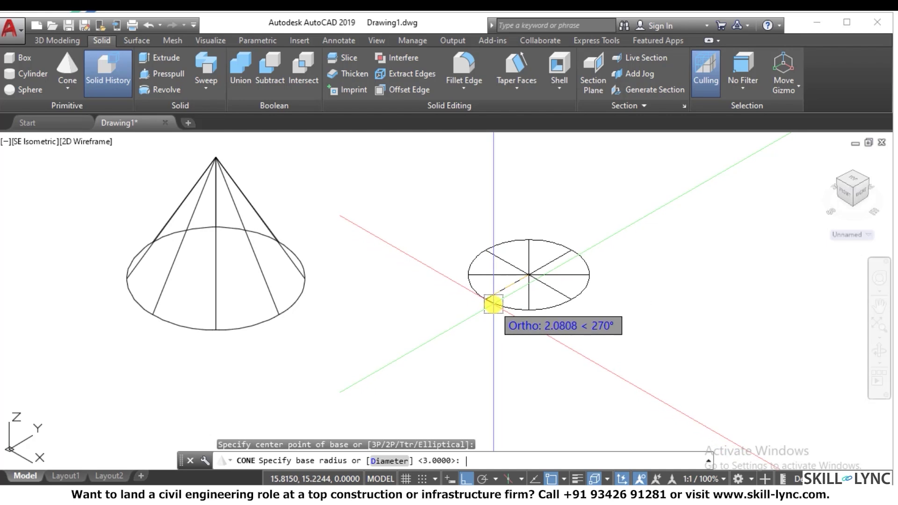
text(5)
key(Return)
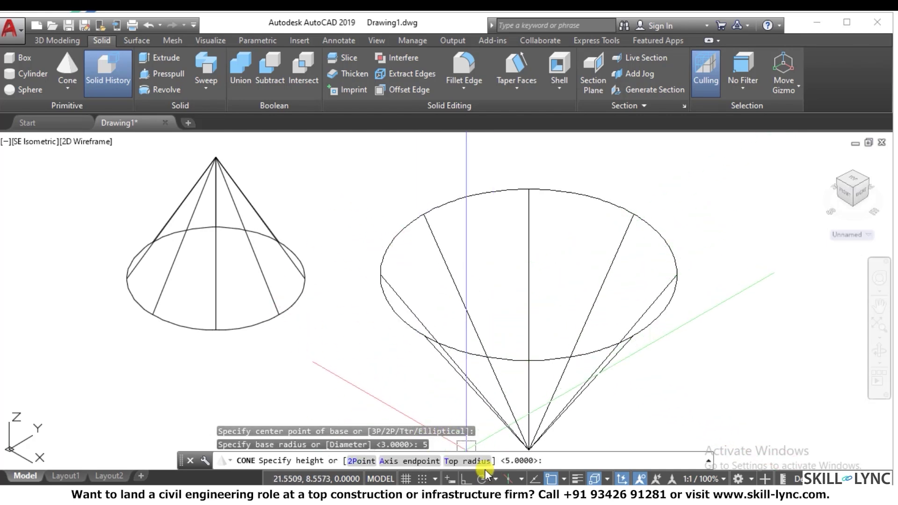
click(478, 461)
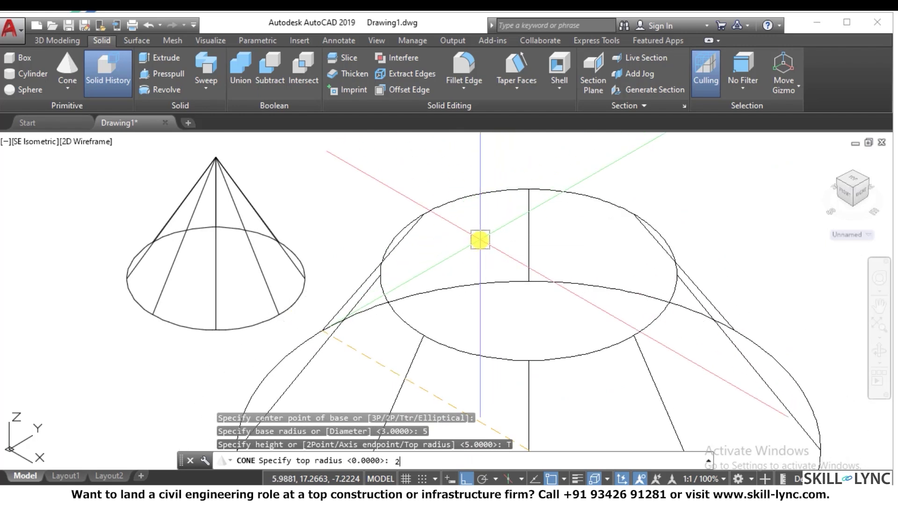
key(Return)
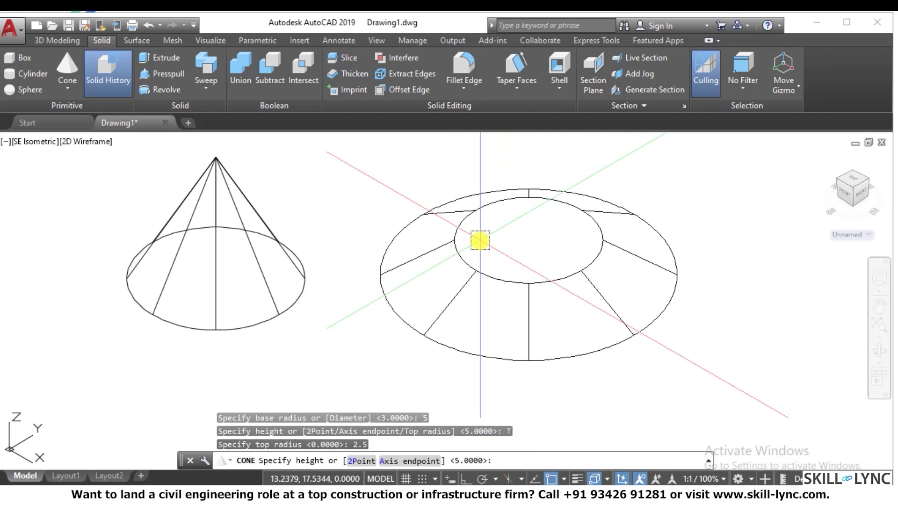
text(10)
key(Return)
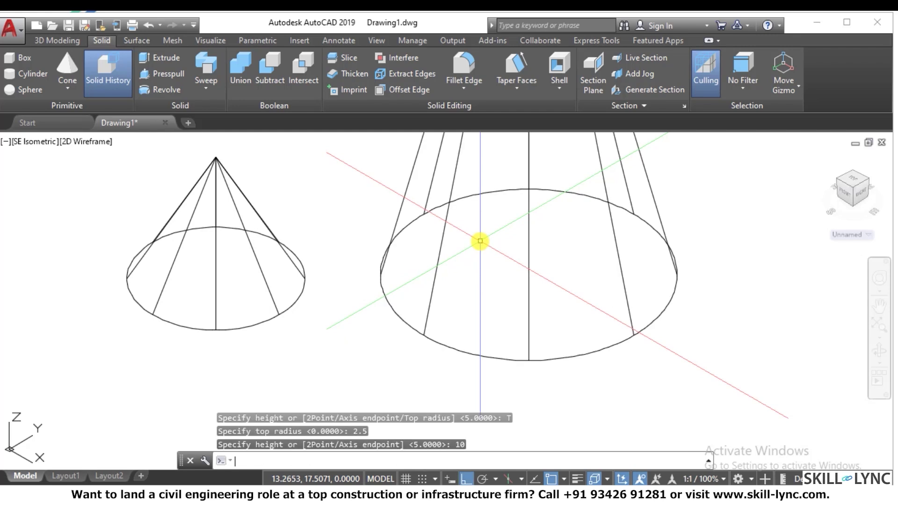
key(Escape)
key(Escape)
scroll(458, 276, down, 3)
scroll(523, 219, up, 1)
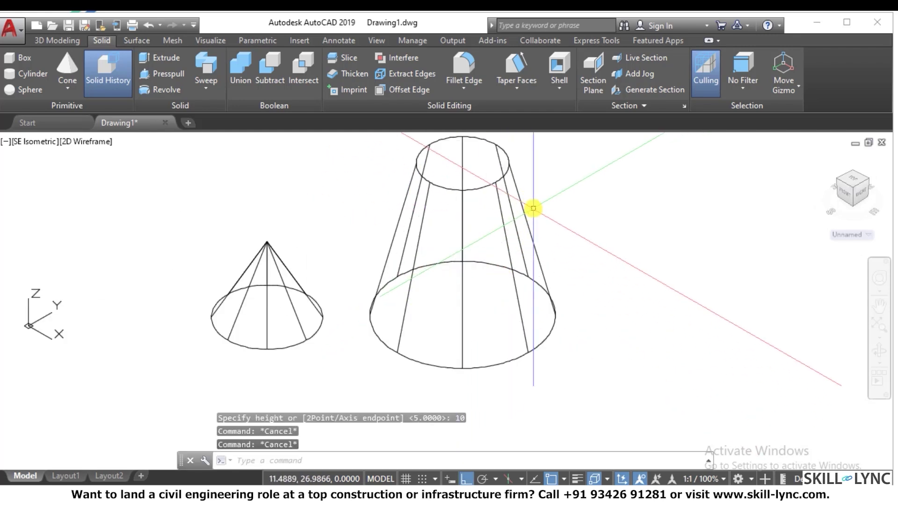
Step: Draw a horizontal cone of base radius about 4 with its axis endpoint about 16.7 units along X, and check it in SW and SE Isometric
scroll(397, 237, down, 4)
scroll(460, 230, up, 5)
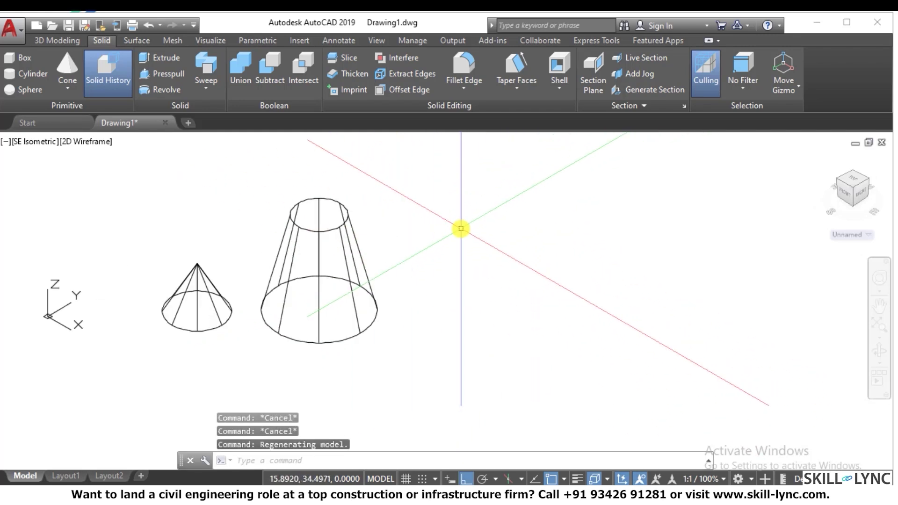
click(71, 88)
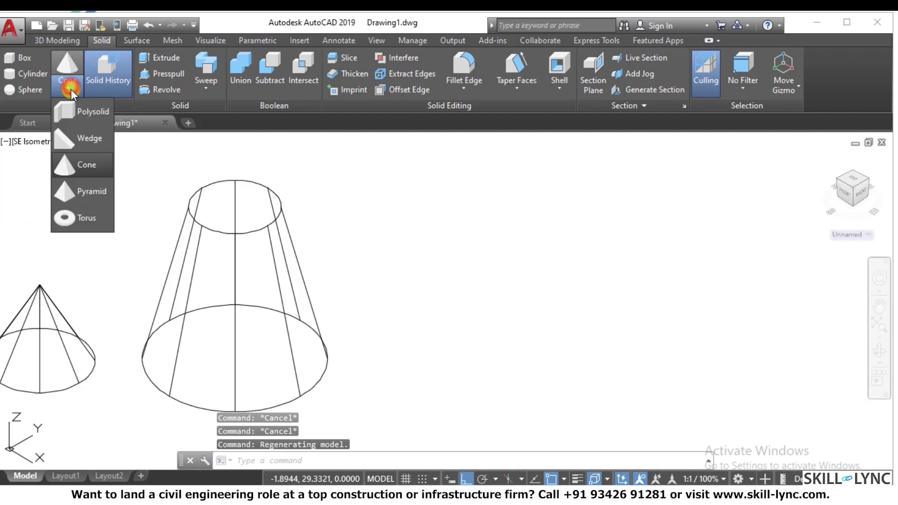
click(97, 161)
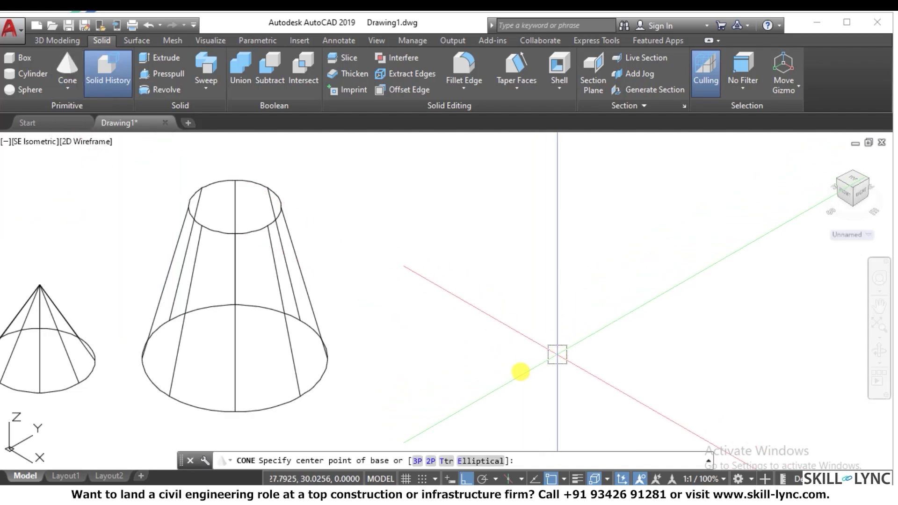
click(514, 310)
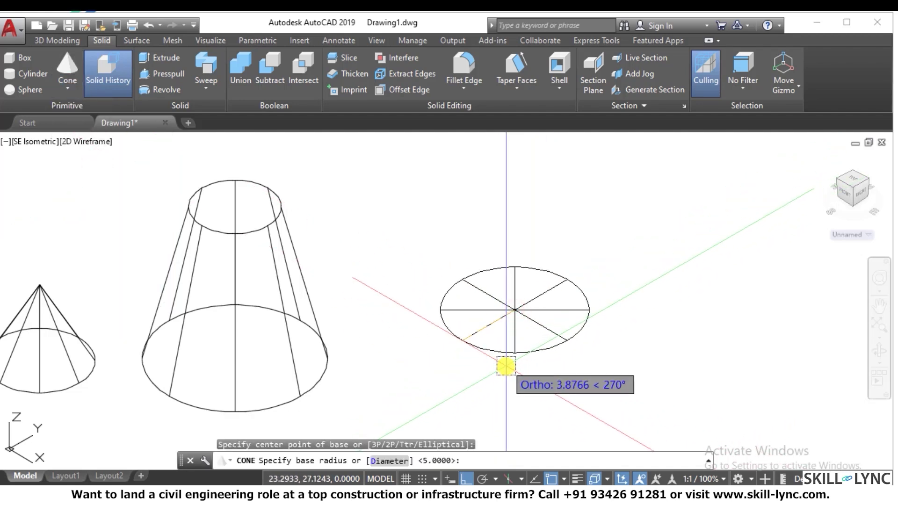
click(504, 366)
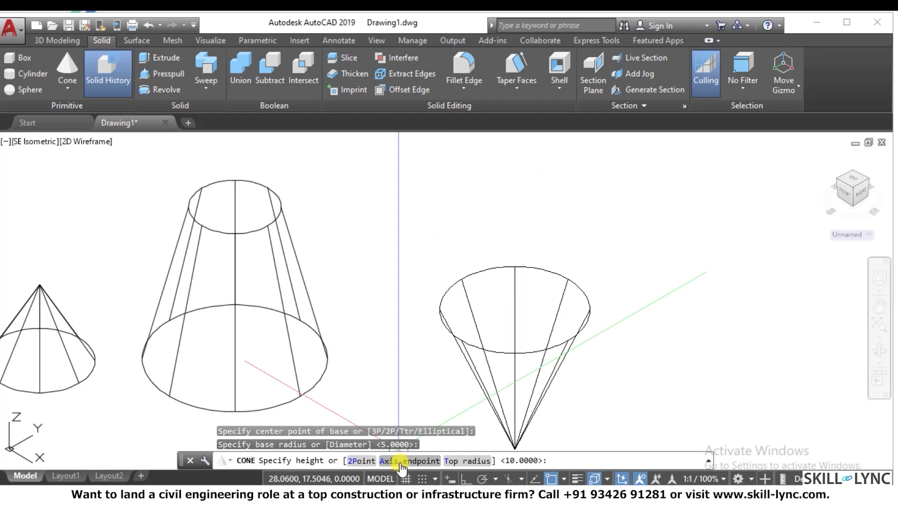
click(430, 458)
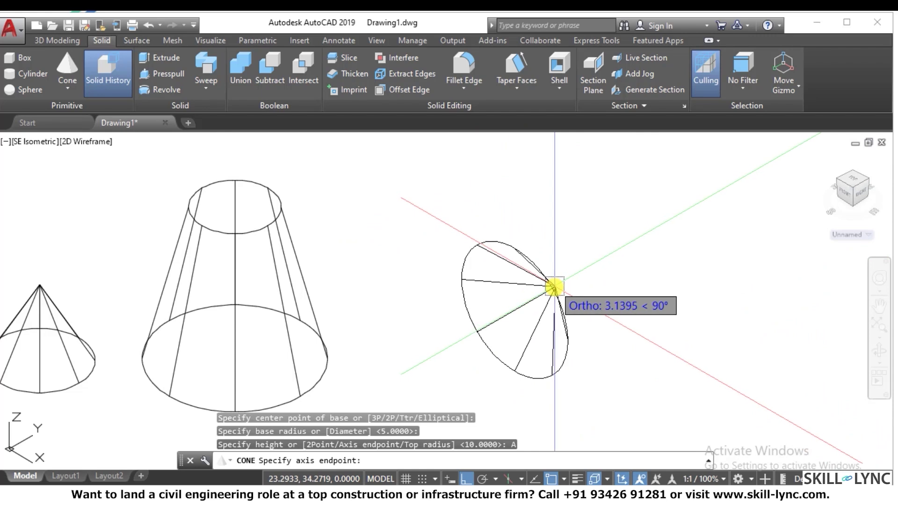
scroll(556, 353, down, 2)
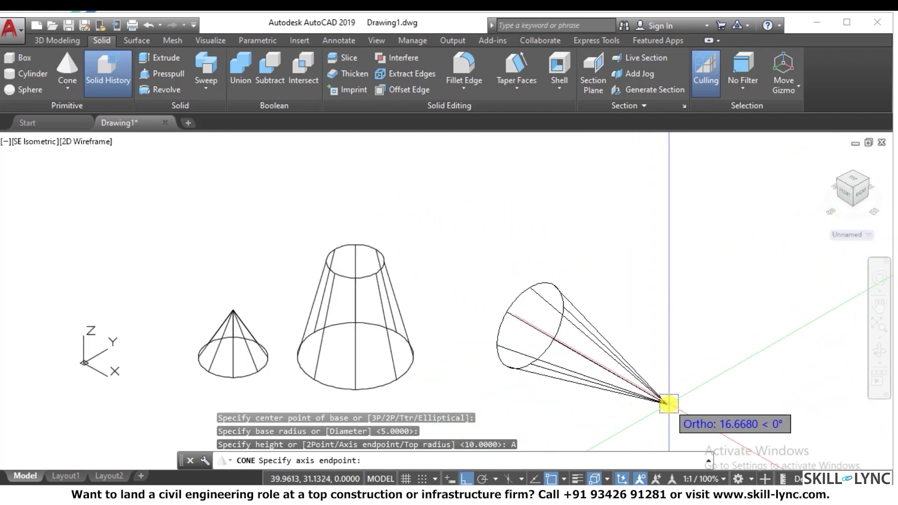
click(668, 402)
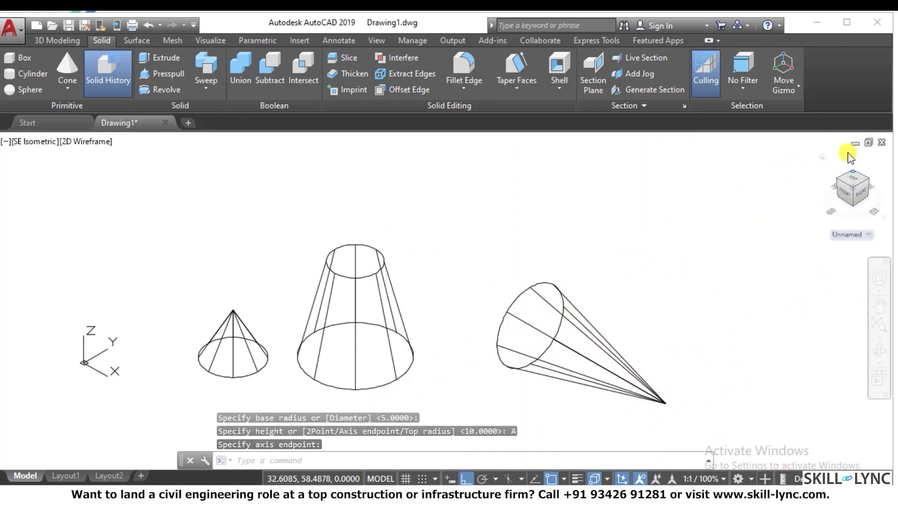
click(837, 179)
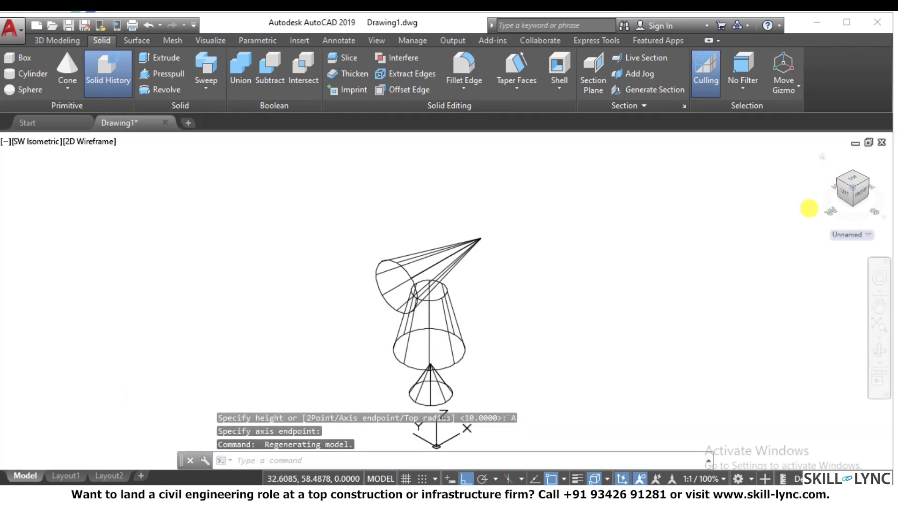
scroll(496, 269, up, 2)
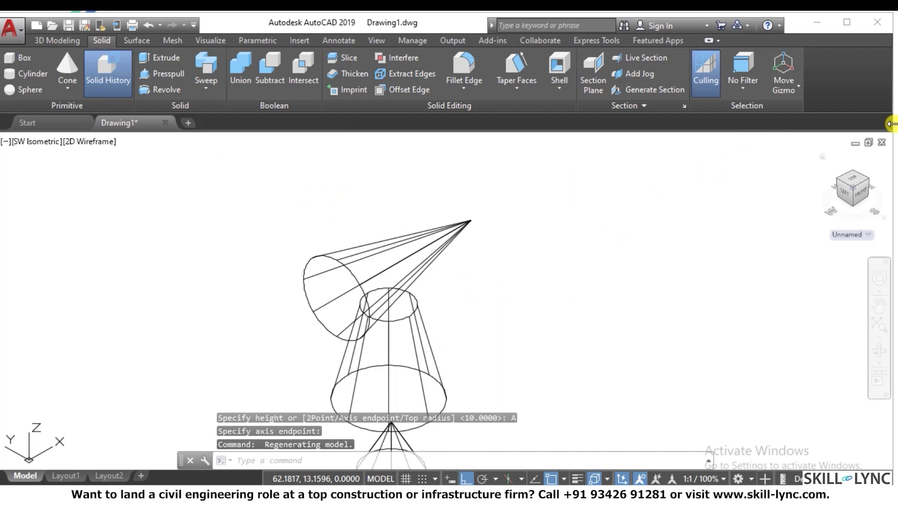
click(871, 179)
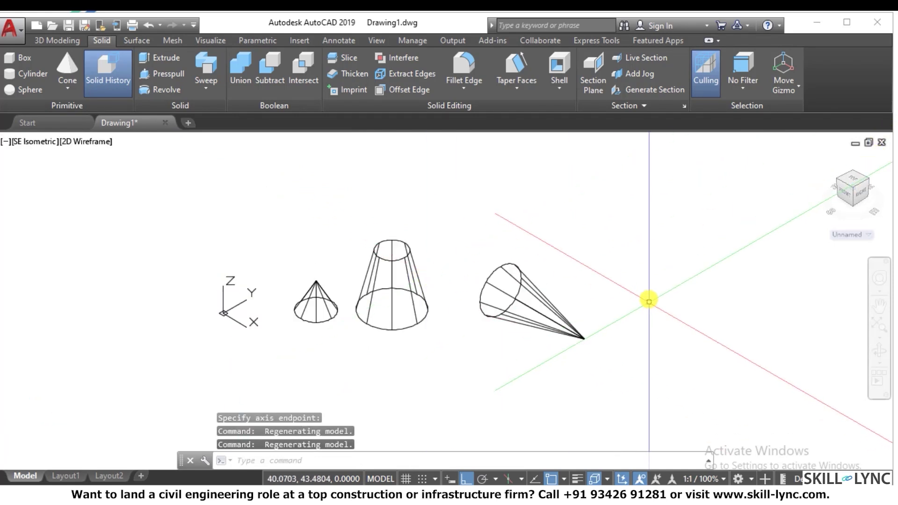
Step: Erase all three cones from the drawing
click(618, 350)
click(9, 196)
text(e)
key(Return)
Step: Draw a four-sided pyramid from its base centre with a base radius of 5 and a height of 5
click(70, 90)
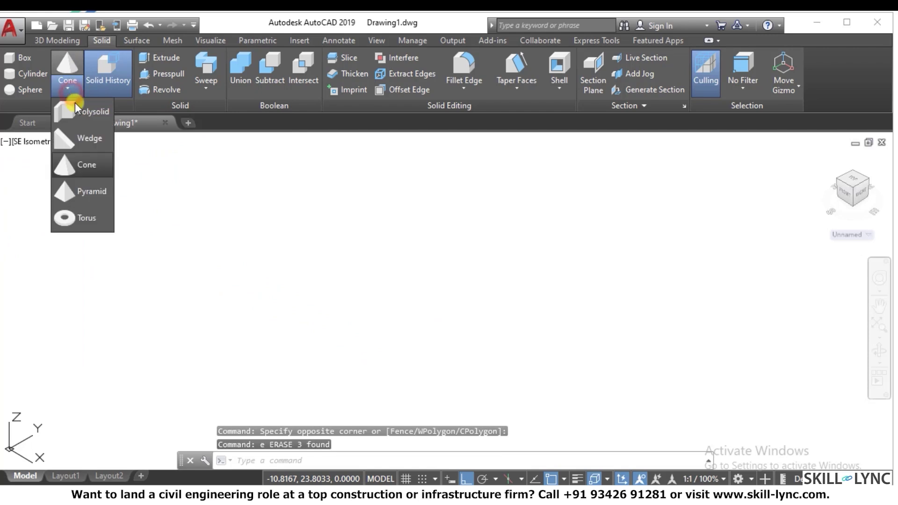
click(92, 195)
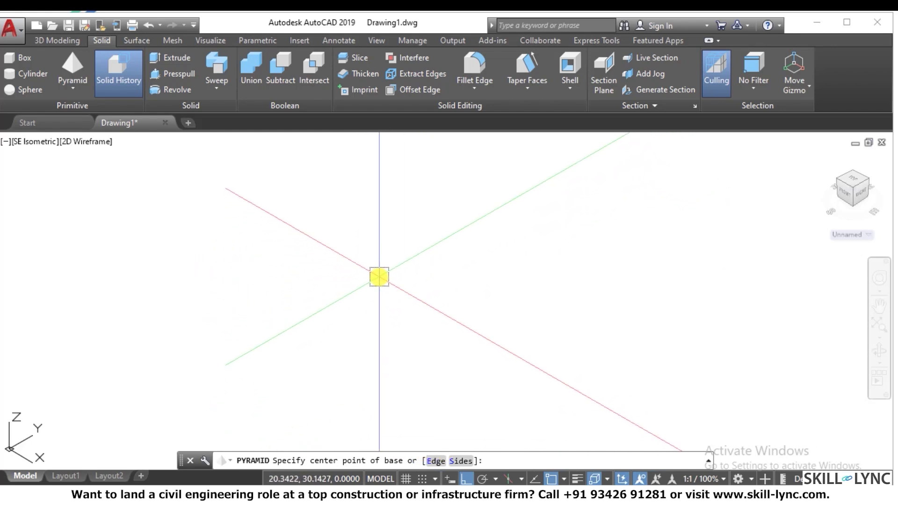
click(396, 269)
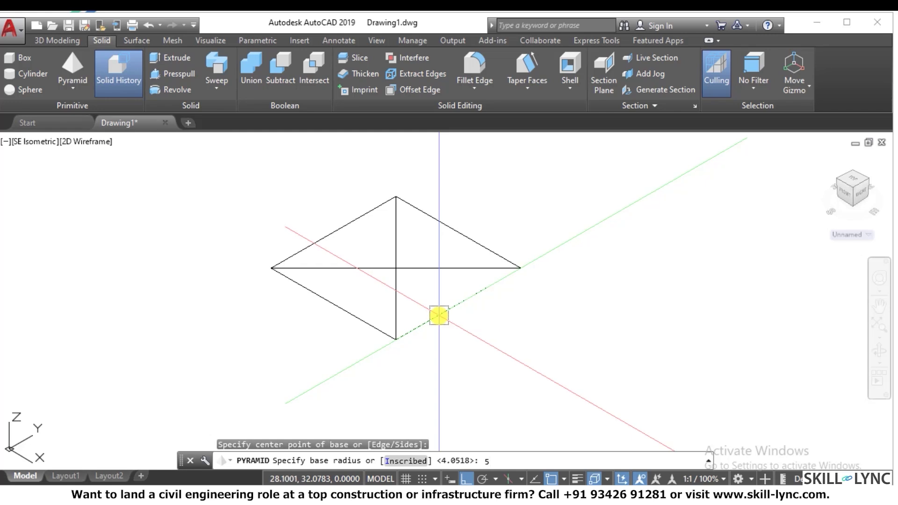
key(Return)
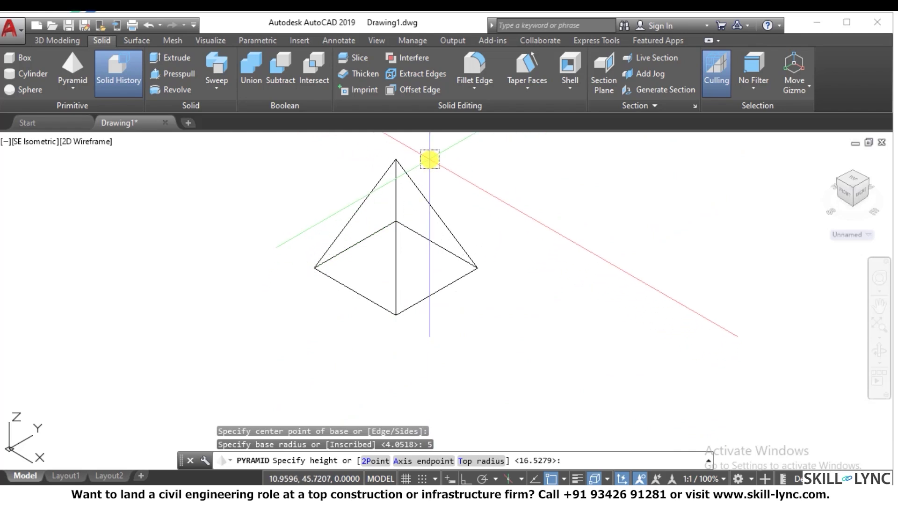
text(5)
key(Return)
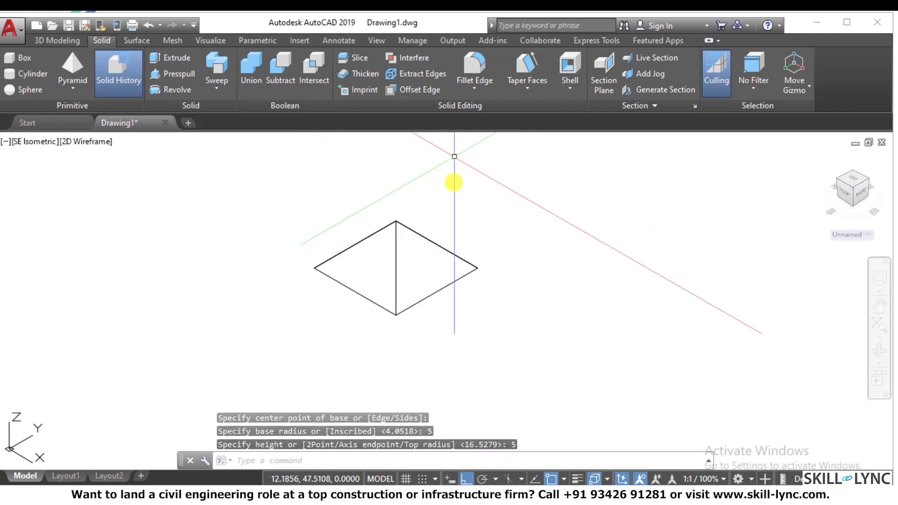
key(Escape)
key(Escape)
Step: View the pyramid in SW Isometric and measure one edge of its base between two adjacent corners
click(837, 178)
scroll(599, 301, down, 4)
scroll(612, 302, up, 4)
key(Escape)
key(Escape)
text(di)
key(Return)
click(433, 396)
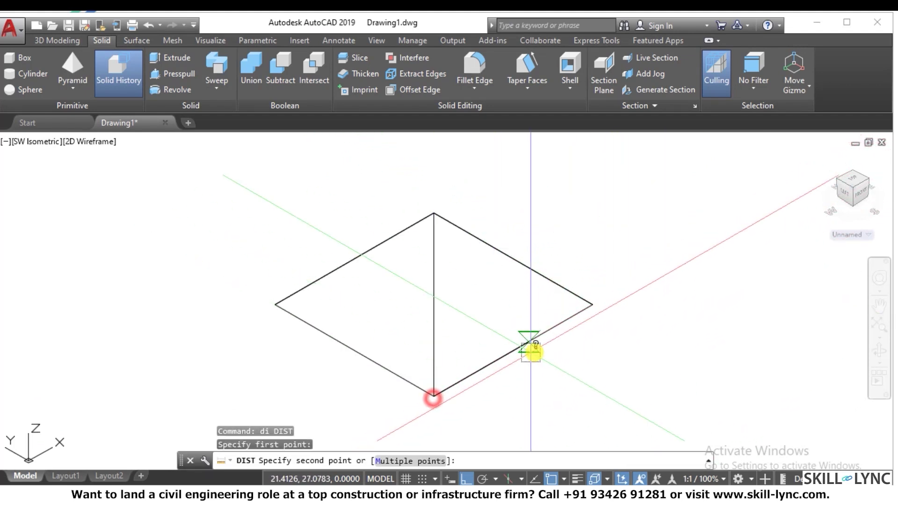
click(593, 301)
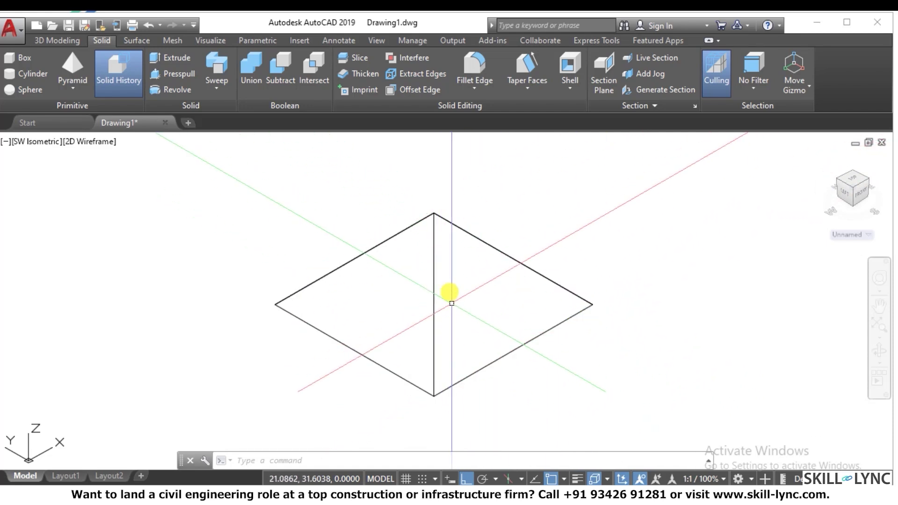
Step: Erase the four-sided pyramid from the drawing
click(475, 241)
click(352, 265)
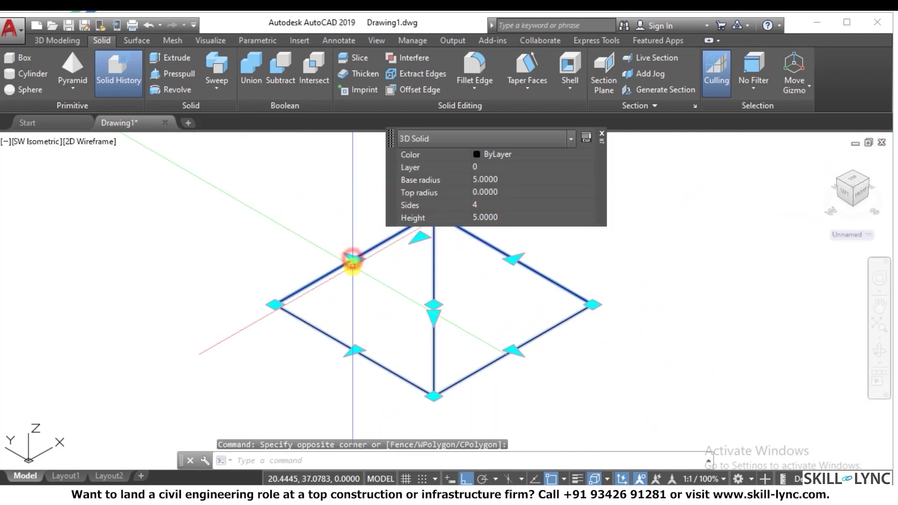
text(e)
key(Return)
key(Escape)
key(Escape)
key(Escape)
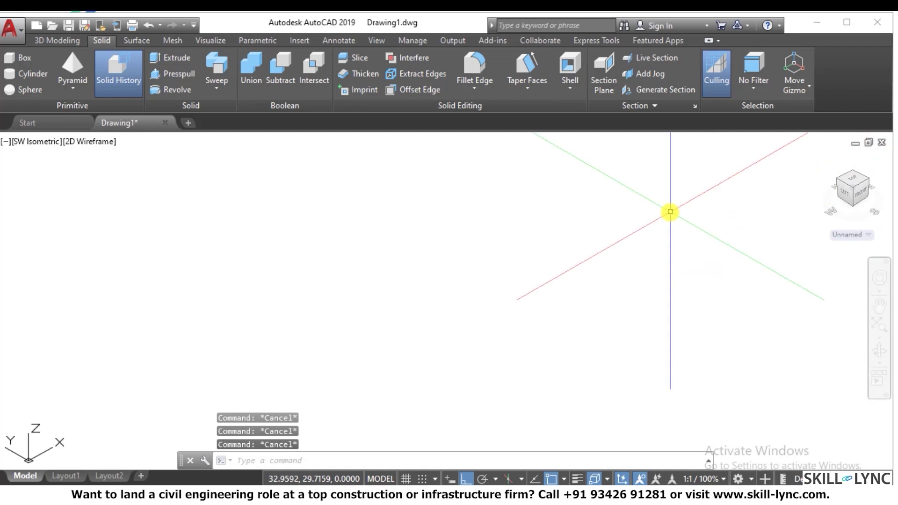
text(pyramid)
key(Return)
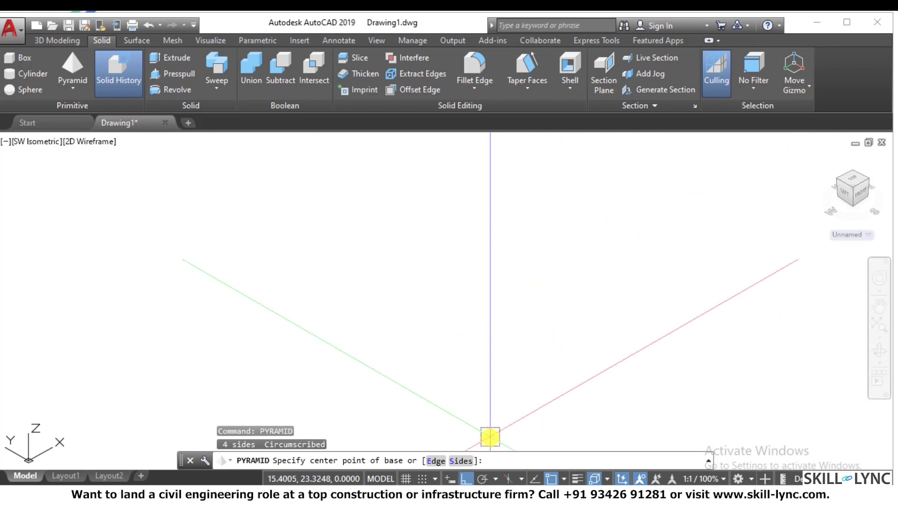
click(436, 461)
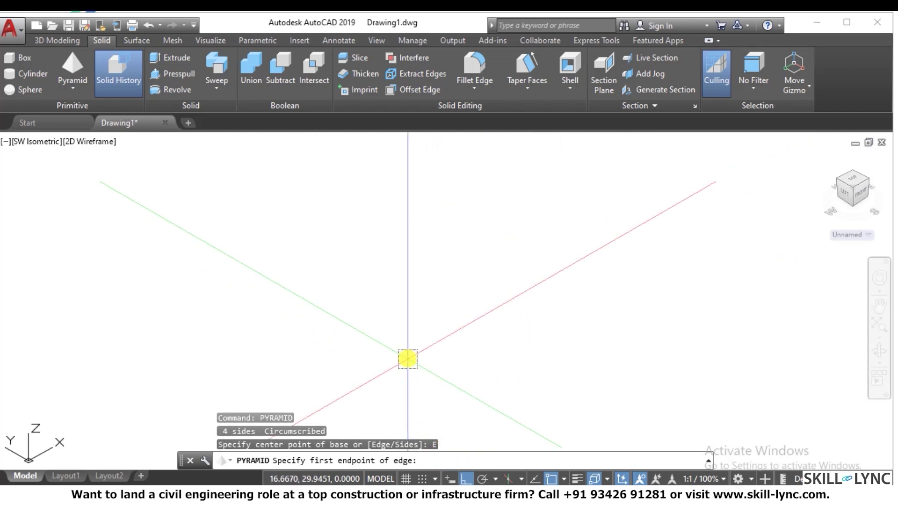
click(401, 337)
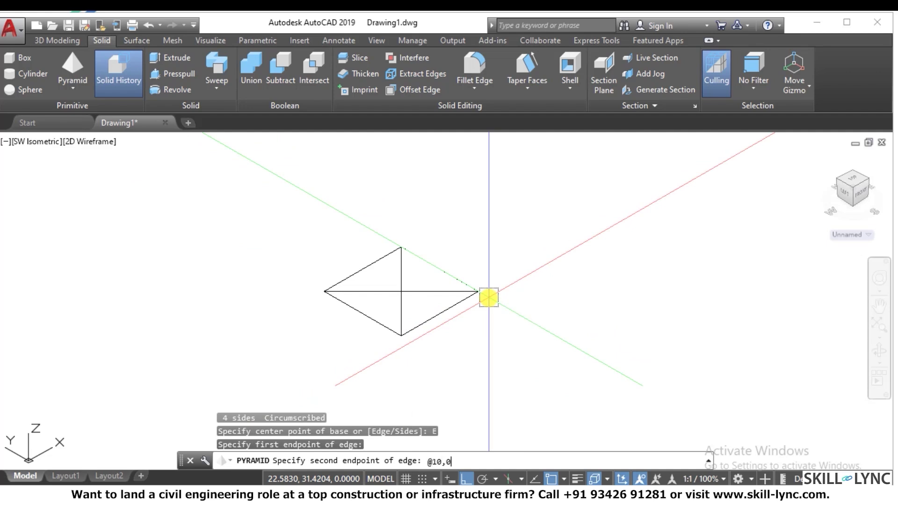
key(Return)
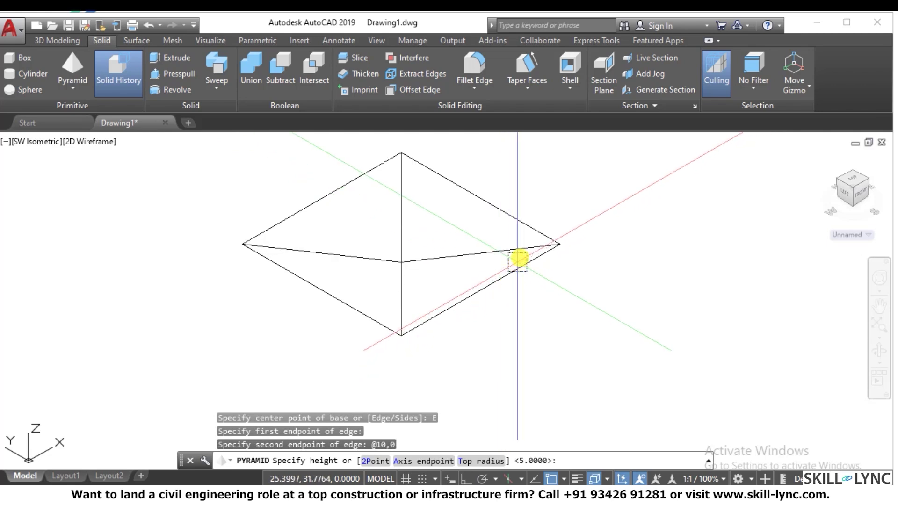
scroll(424, 359, down, 4)
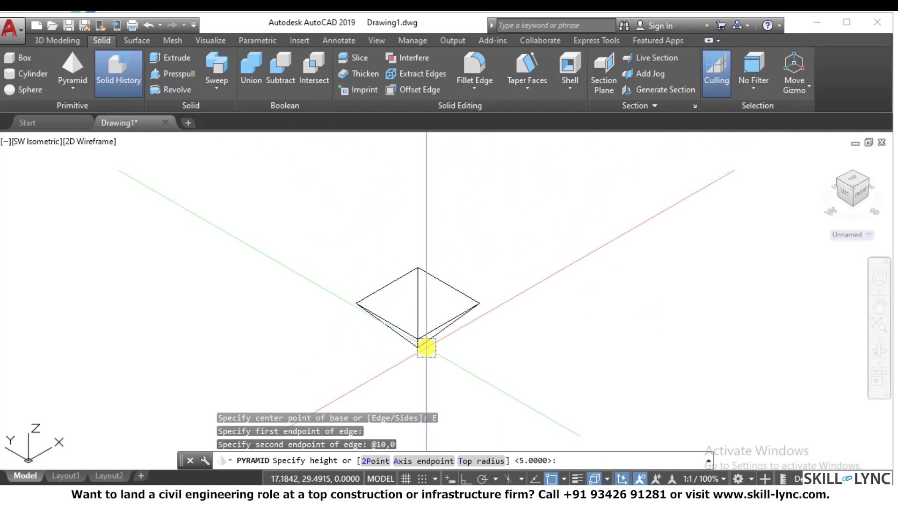
text(5)
key(Return)
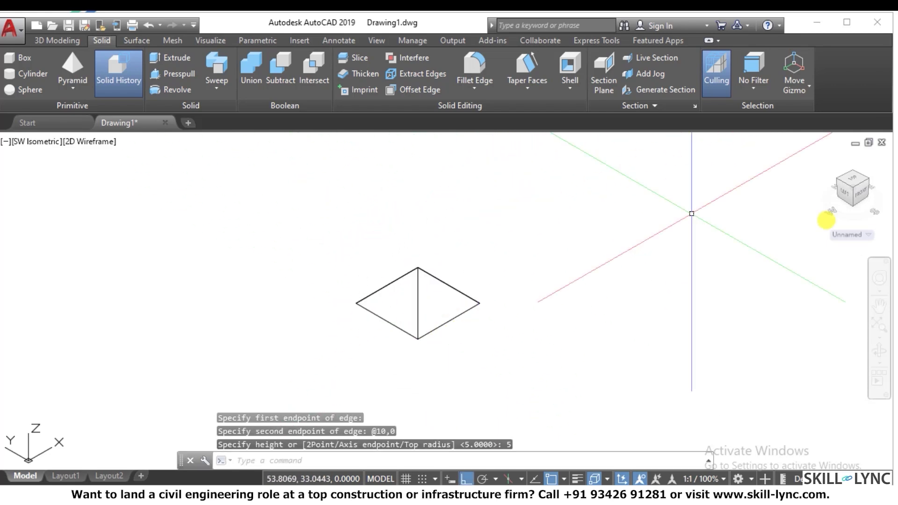
key(Escape)
Step: Orbit to a custom view from above and measure a base edge of the edge-defined pyramid
click(838, 178)
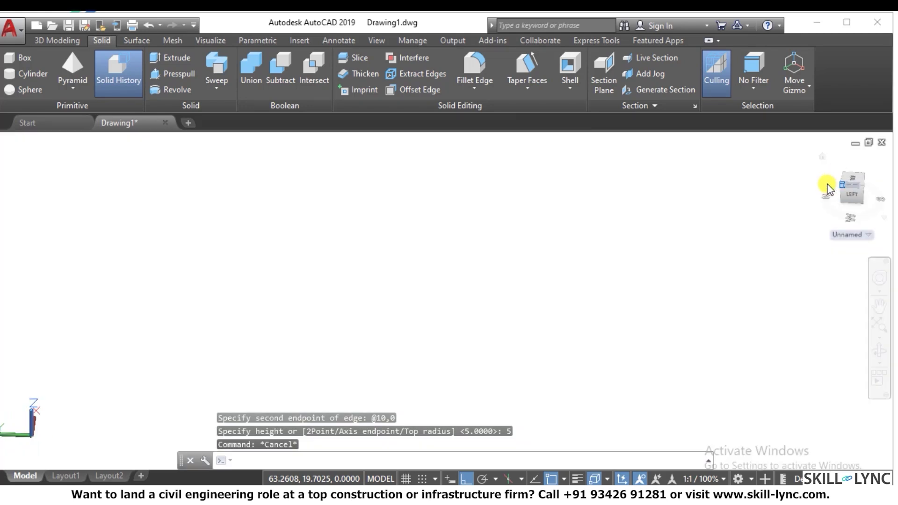
drag(852, 191, 835, 217)
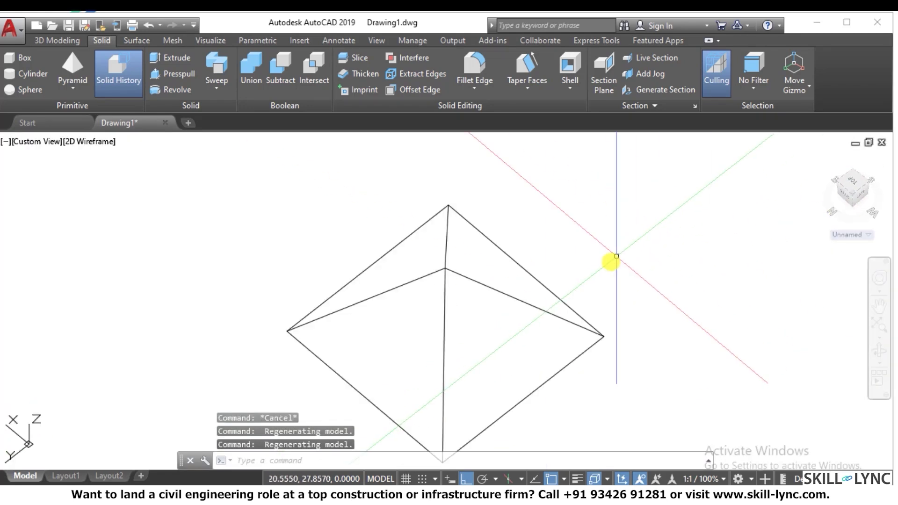
scroll(622, 280, down, 5)
scroll(629, 295, up, 6)
key(Escape)
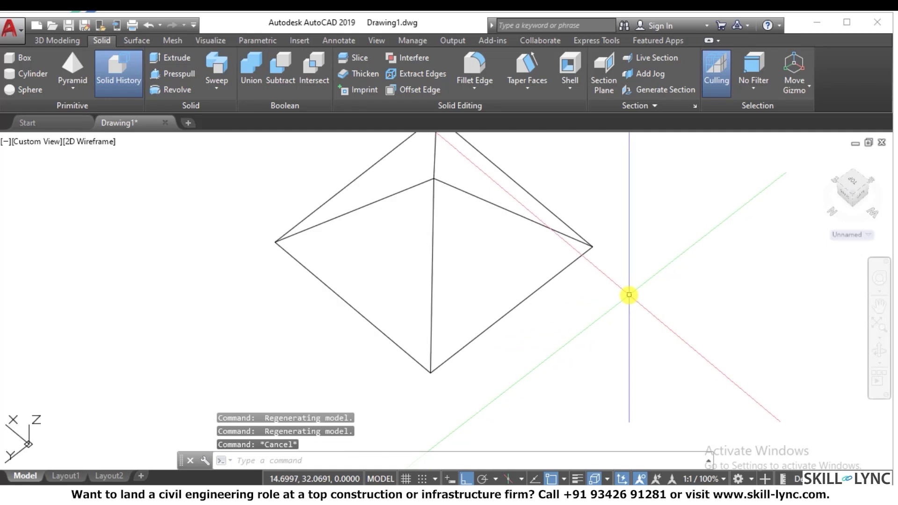
text(di)
key(Return)
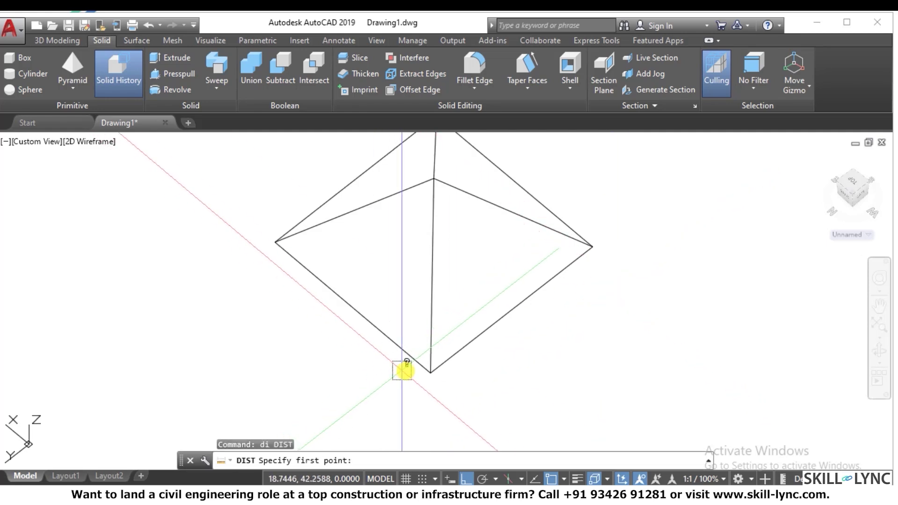
click(430, 372)
click(592, 247)
Step: Erase the edge-defined pyramid and return to the SW Isometric home view
click(655, 284)
click(411, 224)
text(e)
key(Return)
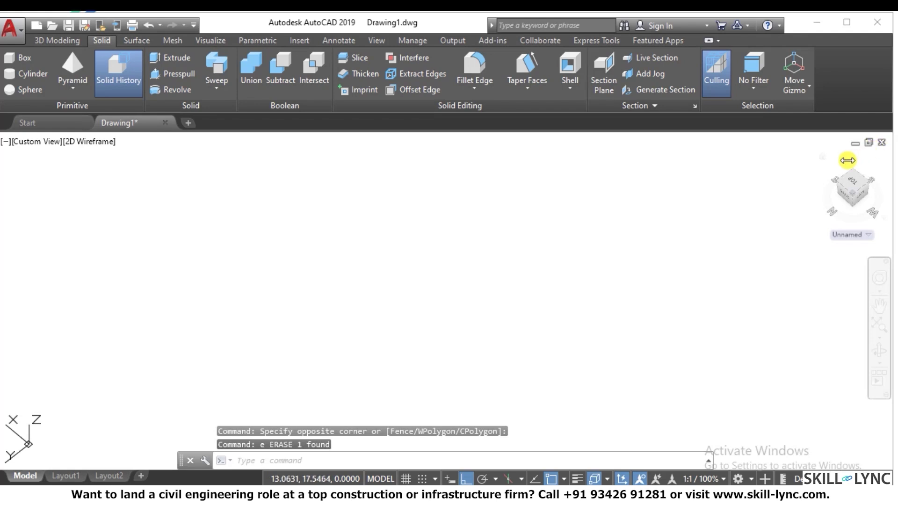
click(823, 159)
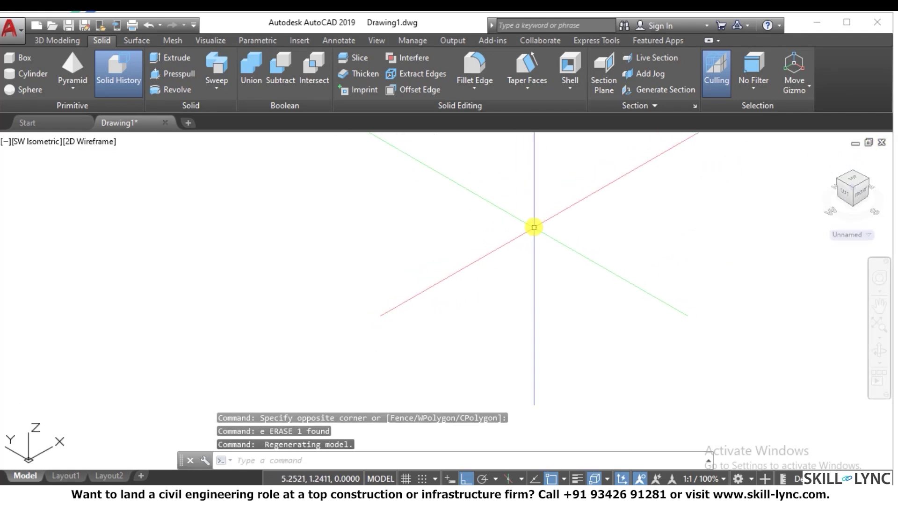
key(Escape)
Step: Draw a six-sided pyramid with a base radius of 5 and a height of about 8.7
click(75, 88)
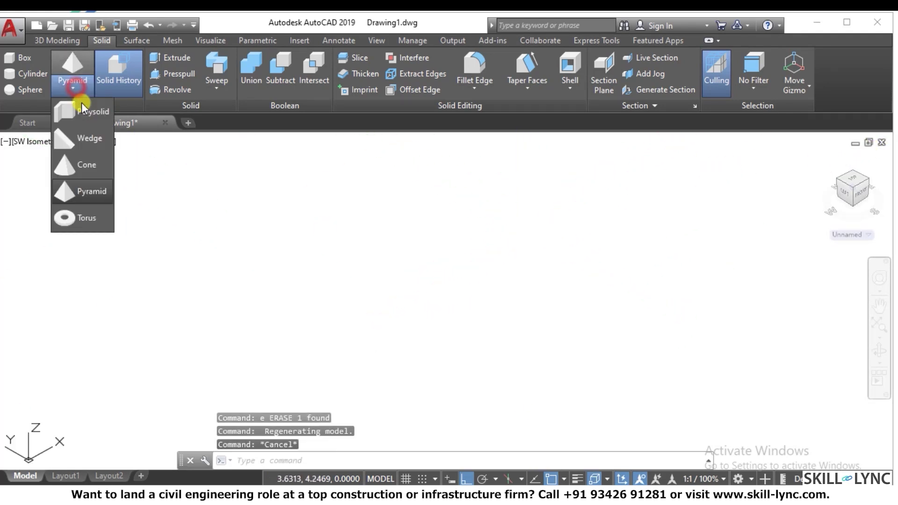
click(97, 192)
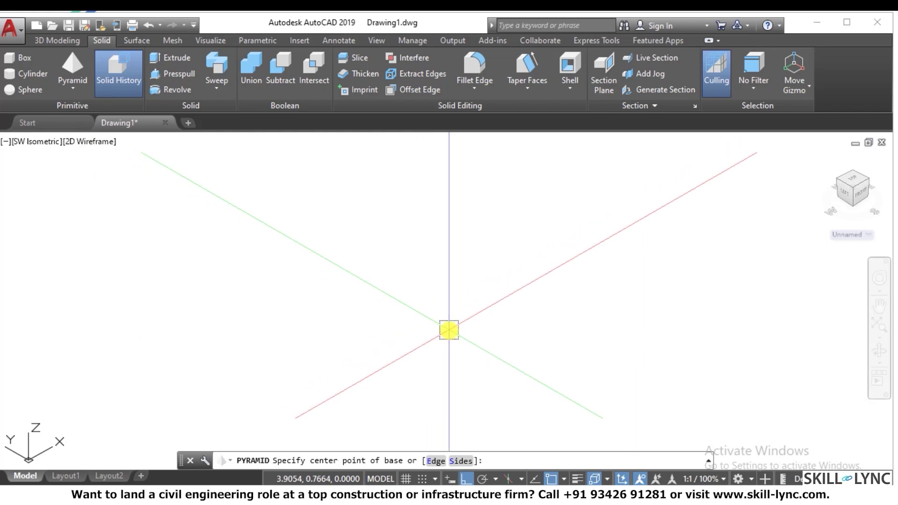
click(461, 462)
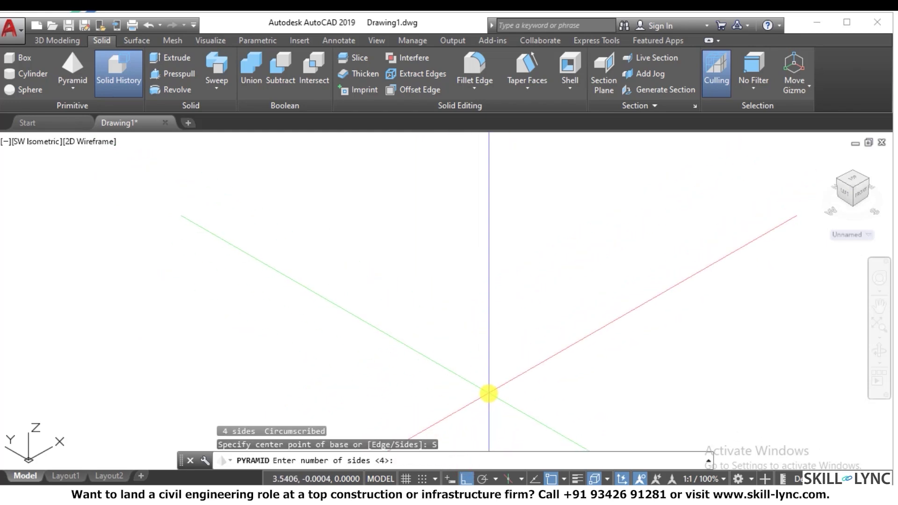
text(6)
key(Return)
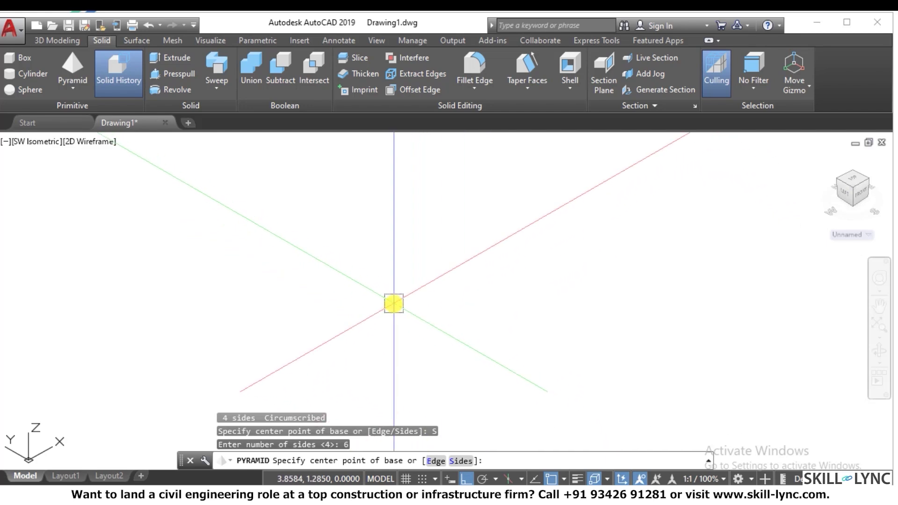
click(393, 304)
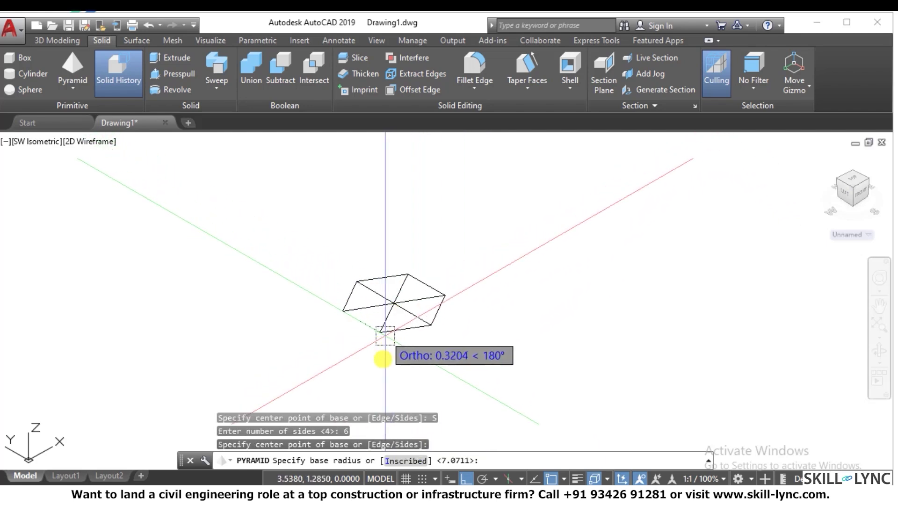
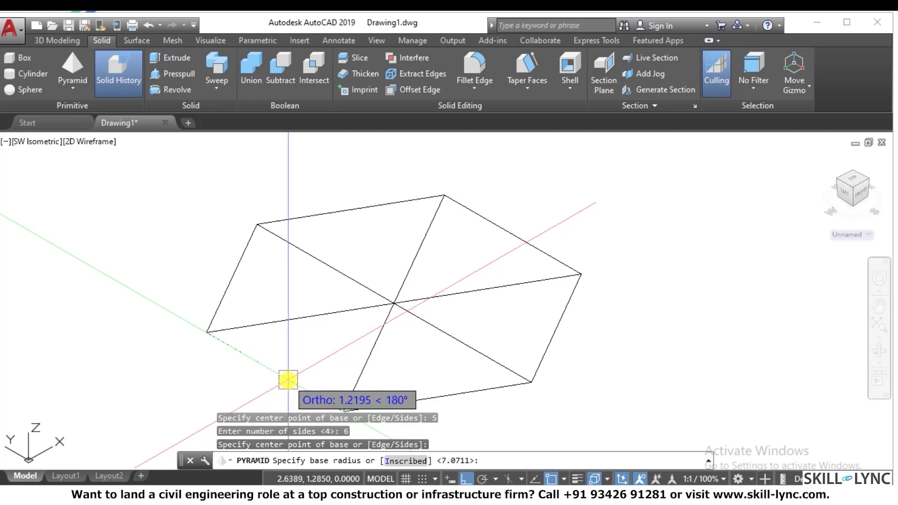
text(5)
key(Return)
scroll(325, 330, down, 4)
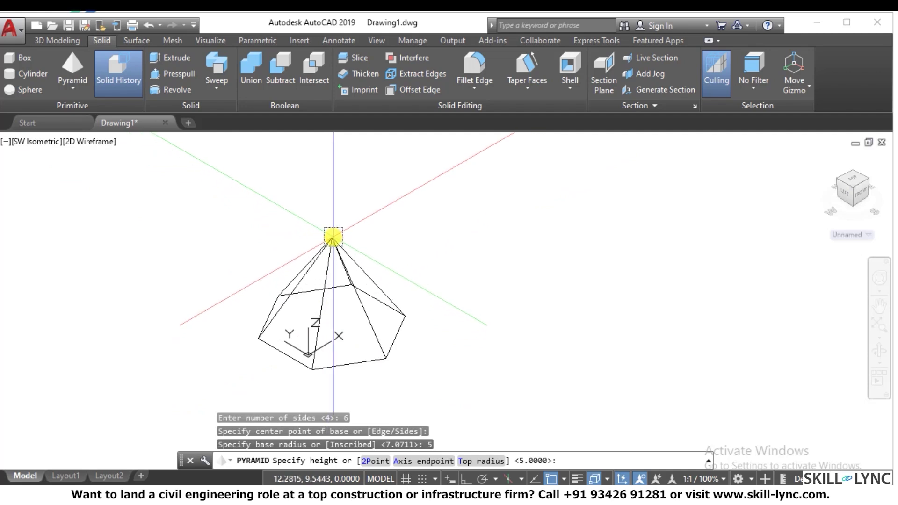
click(332, 234)
key(Escape)
scroll(307, 305, up, 2)
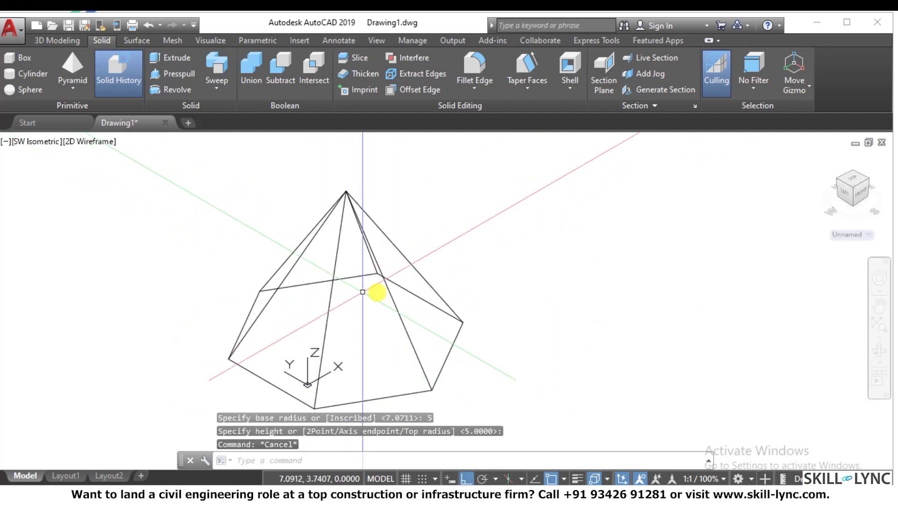
Step: Erase the six-sided pyramid from the drawing
scroll(457, 292, down, 5)
scroll(463, 293, up, 3)
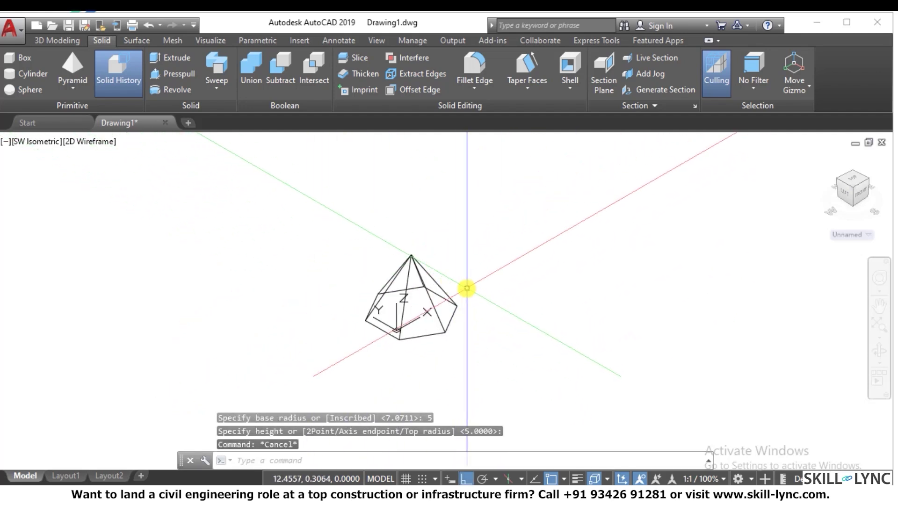
scroll(481, 287, down, 1)
scroll(435, 353, up, 3)
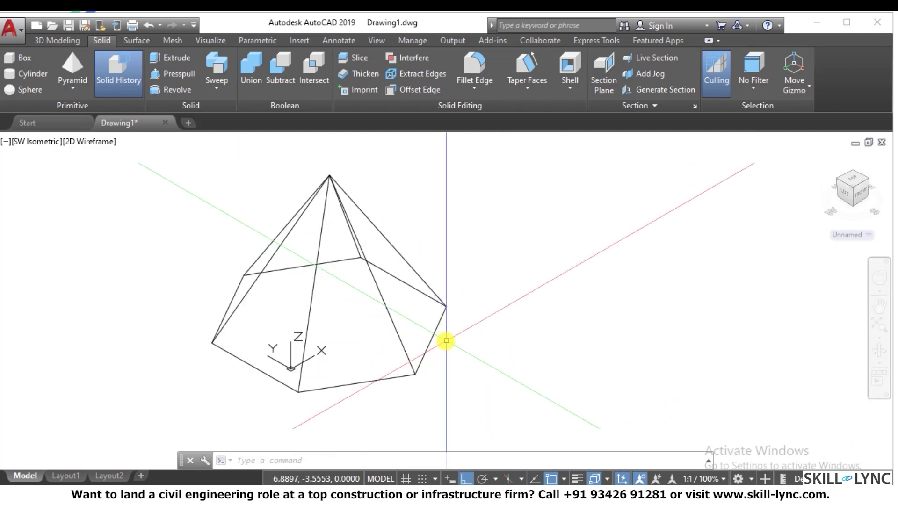
scroll(445, 341, down, 2)
click(491, 357)
click(176, 260)
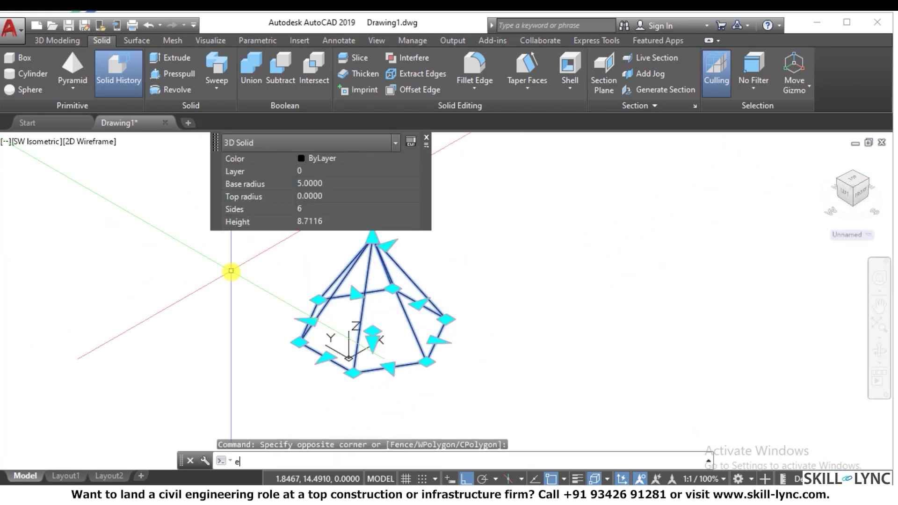
key(Return)
Step: Draw a six-sided pyramid by the Edge option, placing the base edge freehand and giving it a height of about 14.4
scroll(415, 280, up, 1)
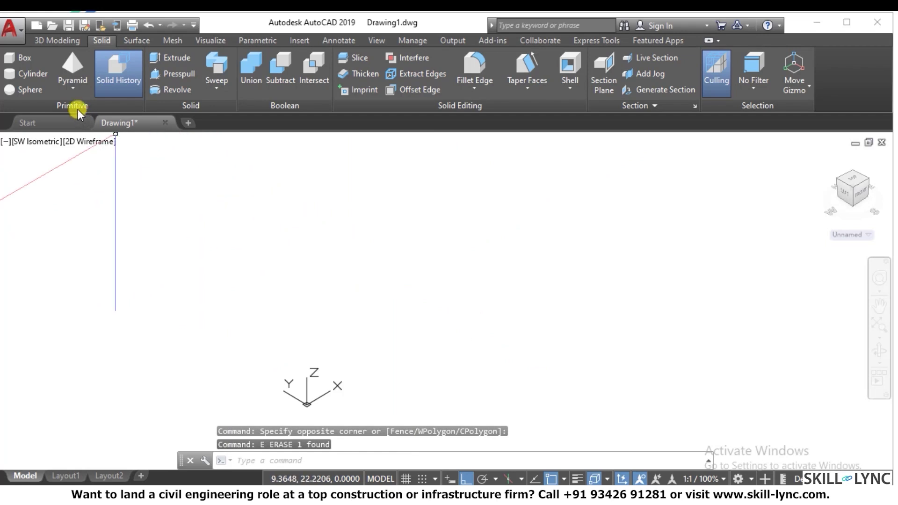
click(80, 78)
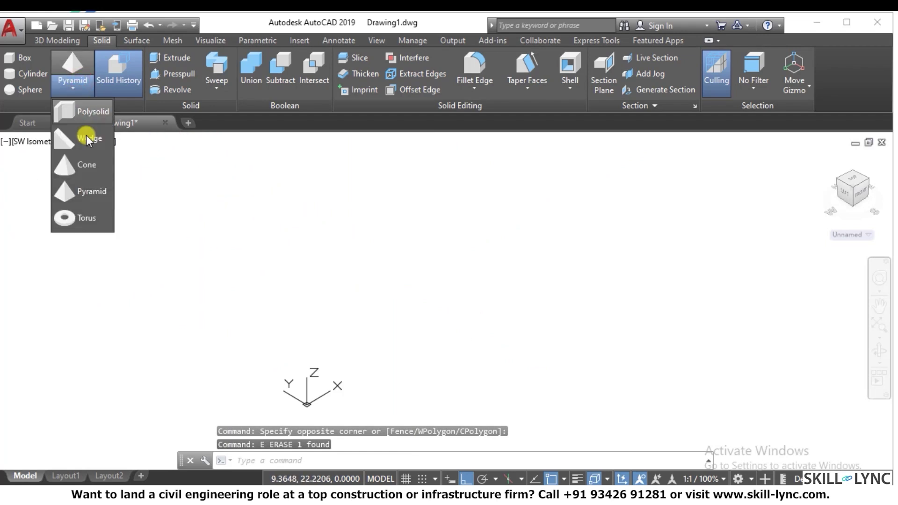
click(101, 189)
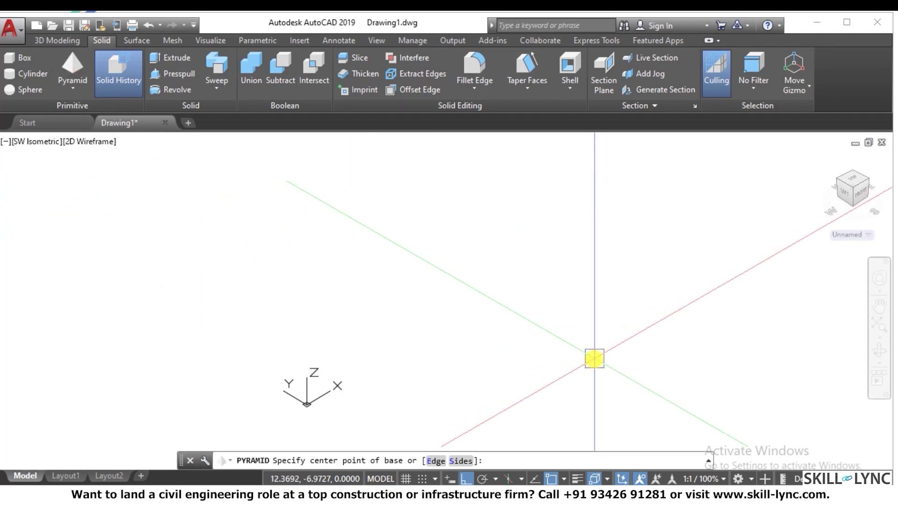
click(435, 461)
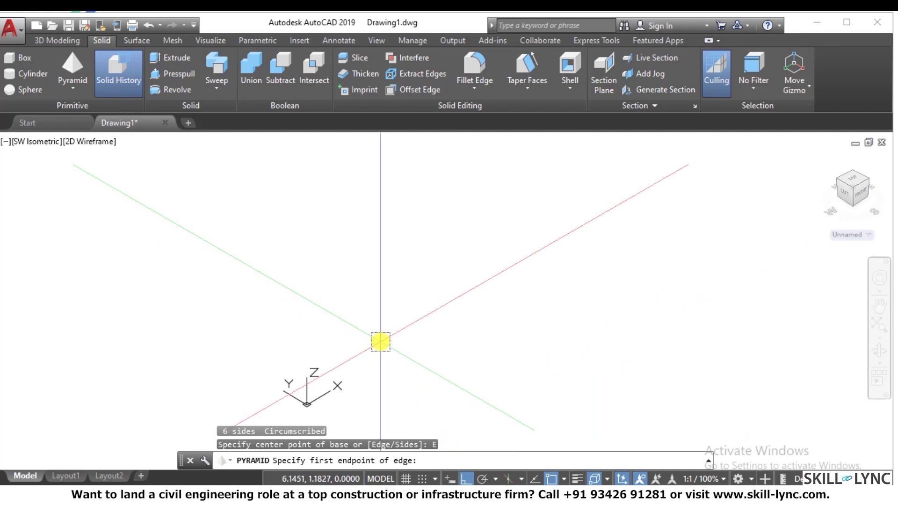
click(382, 338)
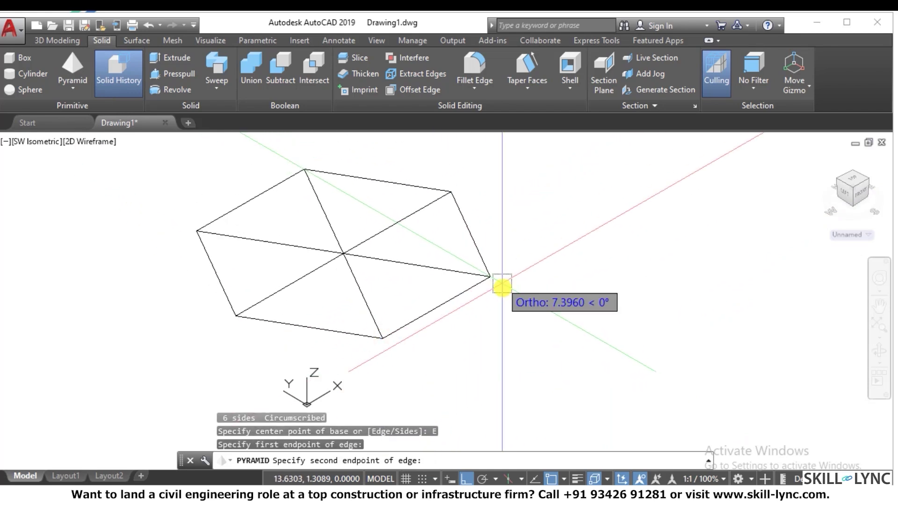
click(513, 270)
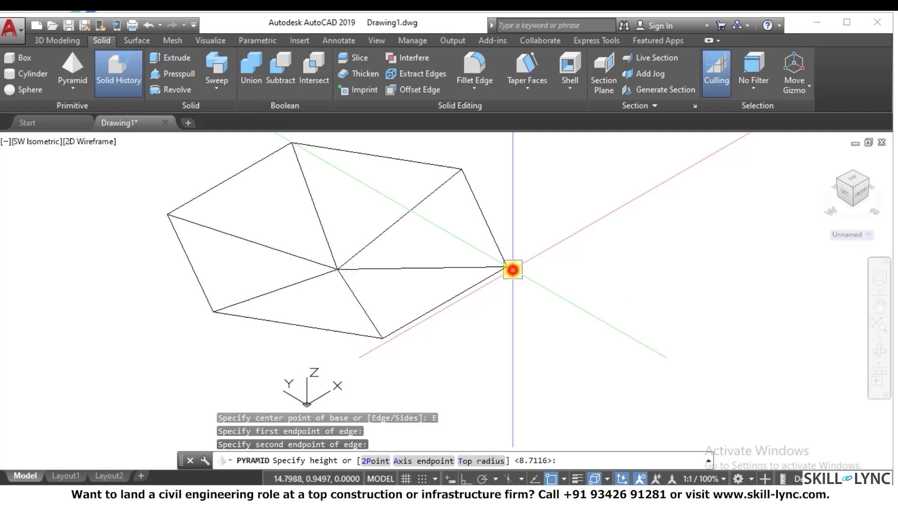
scroll(463, 234, down, 3)
click(467, 152)
key(Escape)
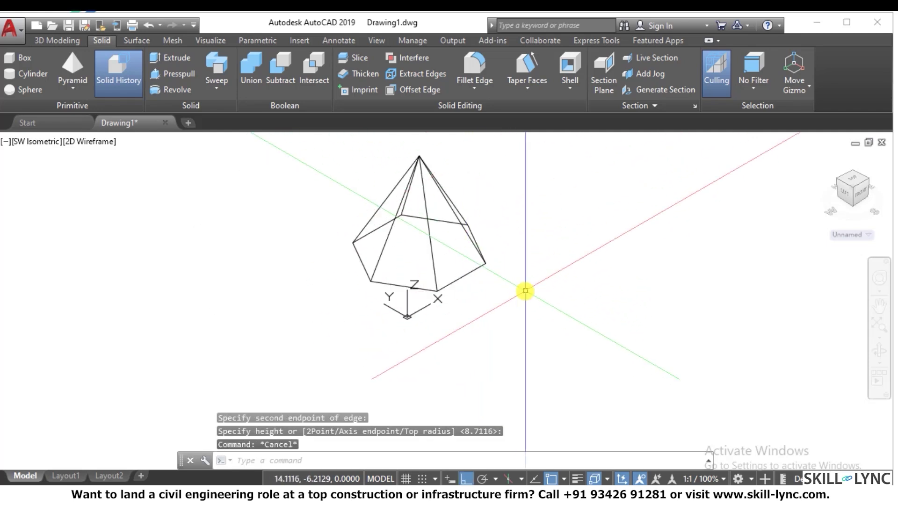
Step: Erase the six-sided pyramid defined by its edge
click(525, 290)
click(417, 236)
text(e)
key(Return)
key(Escape)
key(Escape)
scroll(489, 256, up, 2)
middle_drag(439, 216, 182, 136)
click(68, 83)
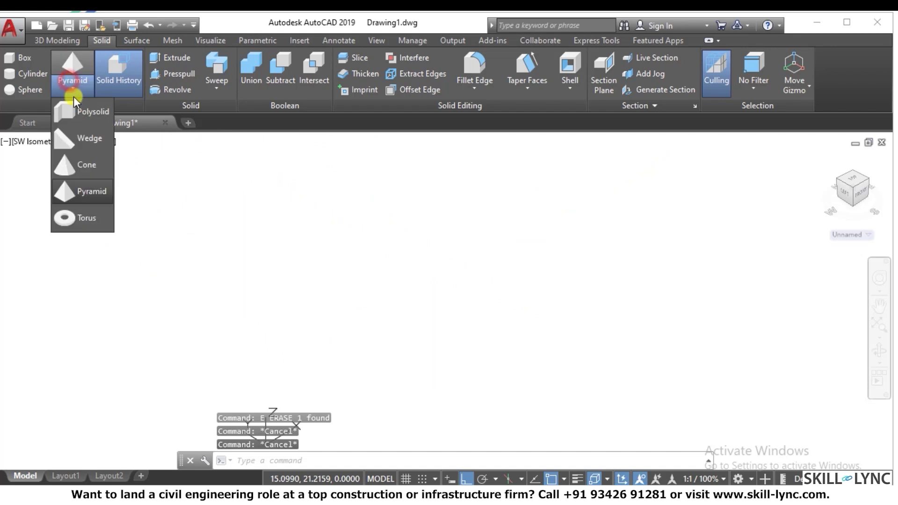
click(81, 109)
key(Escape)
key(Escape)
Step: Start another six-sided pyramid by the Edge option and place both endpoints of its base edge freehand
click(77, 96)
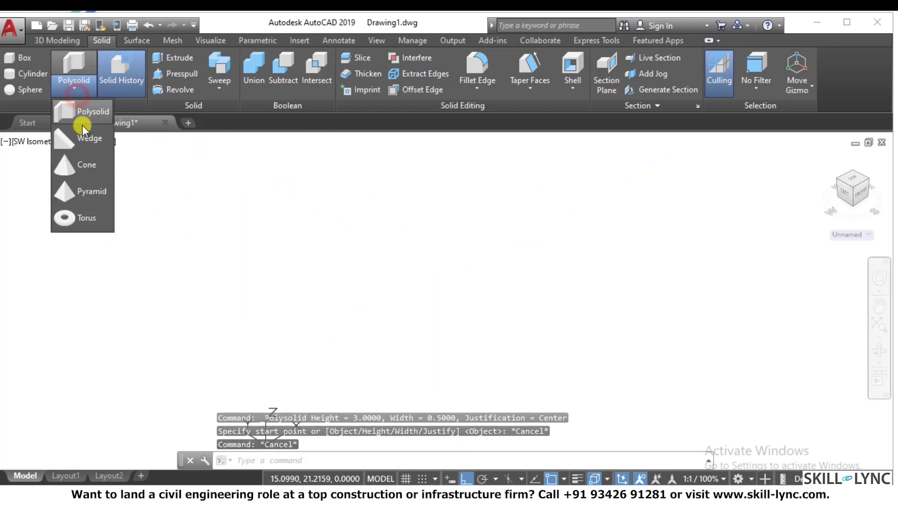
click(86, 189)
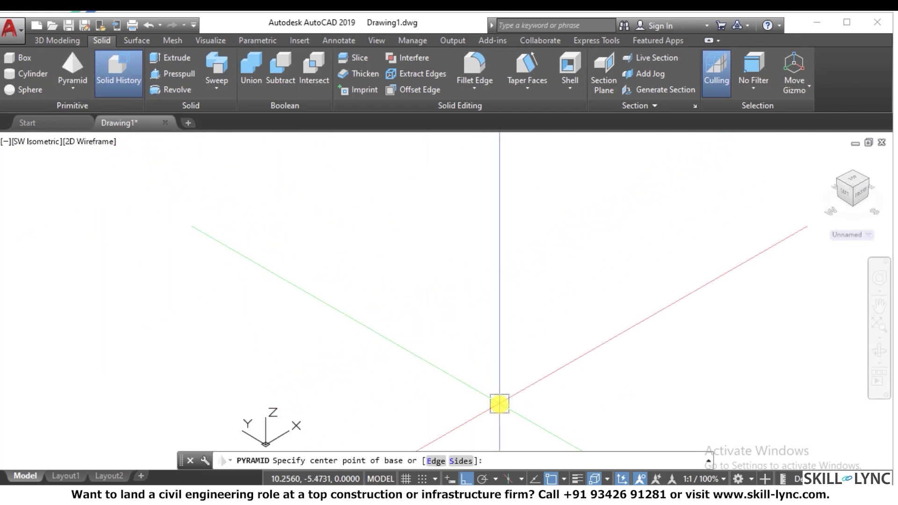
click(439, 459)
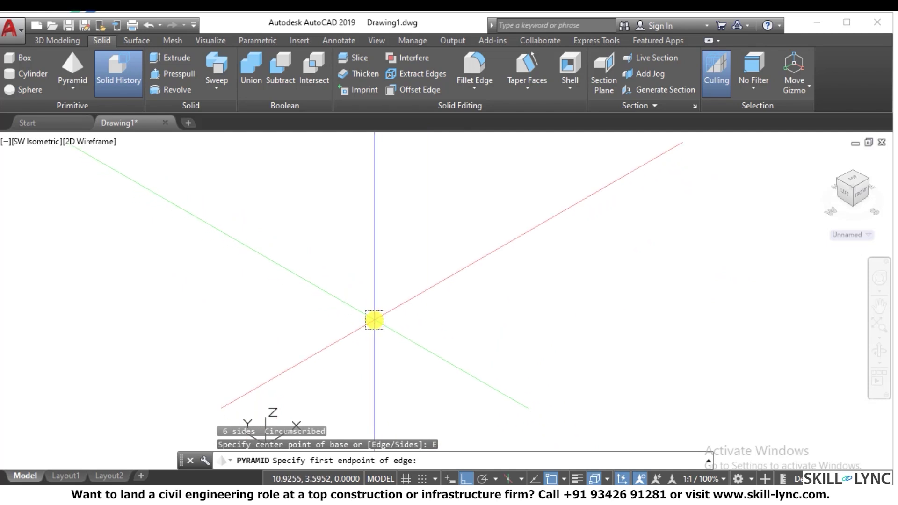
click(340, 338)
click(424, 276)
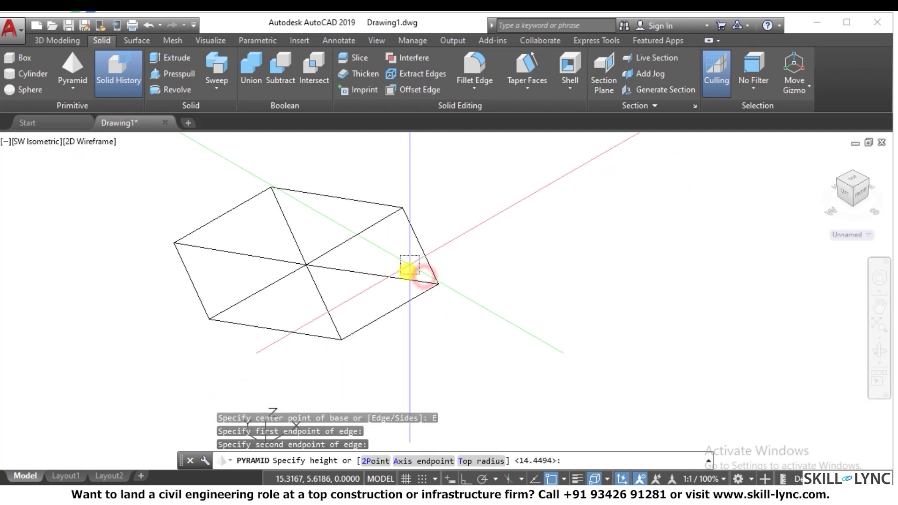
Step: Finish the pyramid as a truncated solid with a top radius of 5 and a height of 10
click(461, 461)
scroll(328, 276, up, 3)
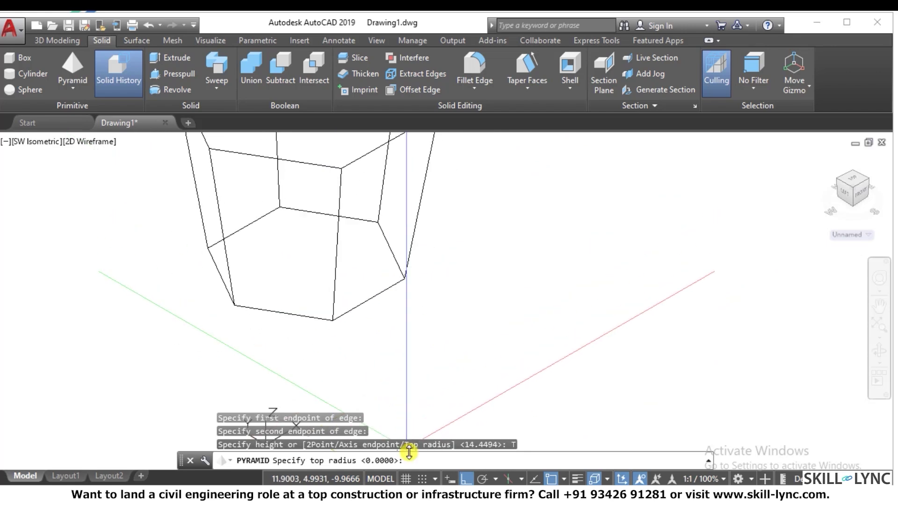
text(5)
key(Return)
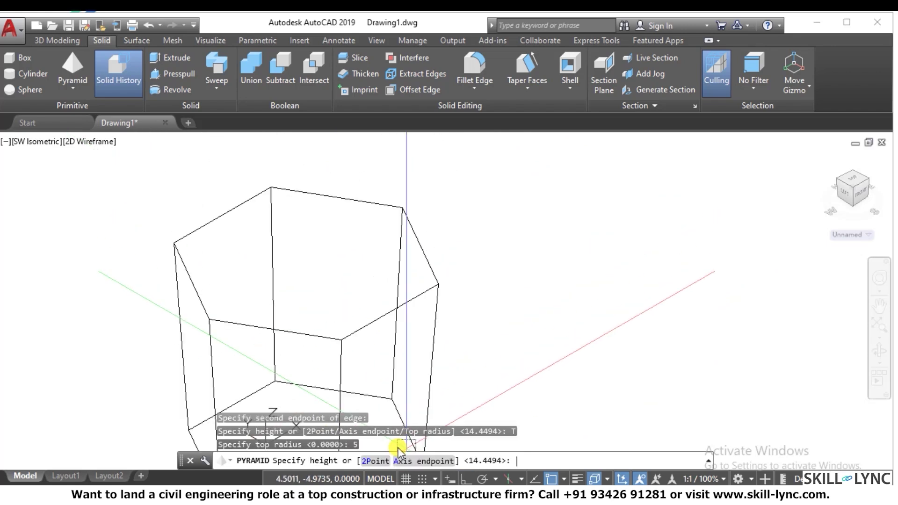
scroll(391, 365, down, 4)
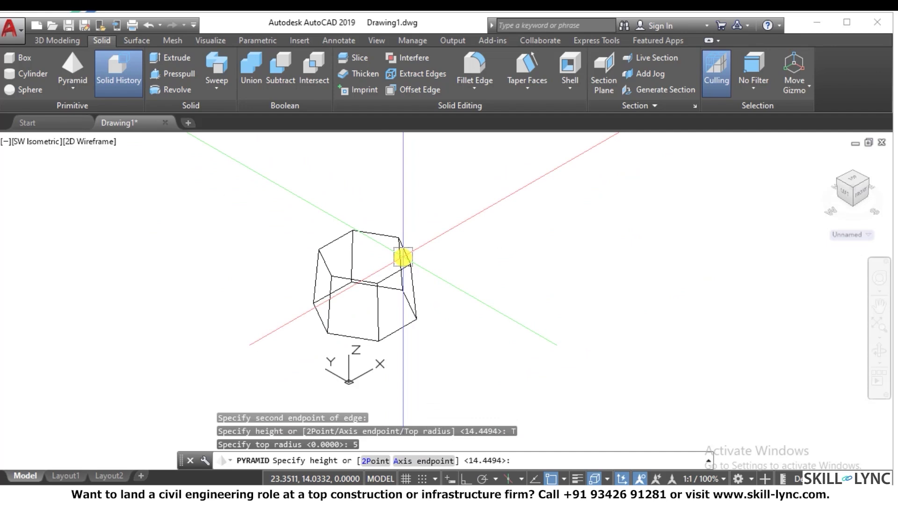
key(Return)
key(Escape)
key(Escape)
scroll(403, 256, up, 3)
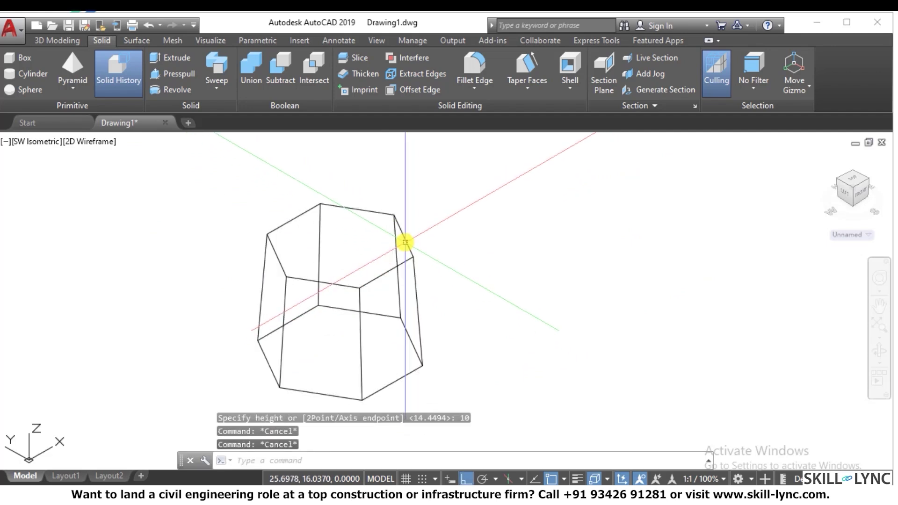
Step: Erase the truncated six-sided pyramid from the drawing
scroll(417, 261, down, 3)
click(484, 364)
click(315, 281)
text(e)
key(Return)
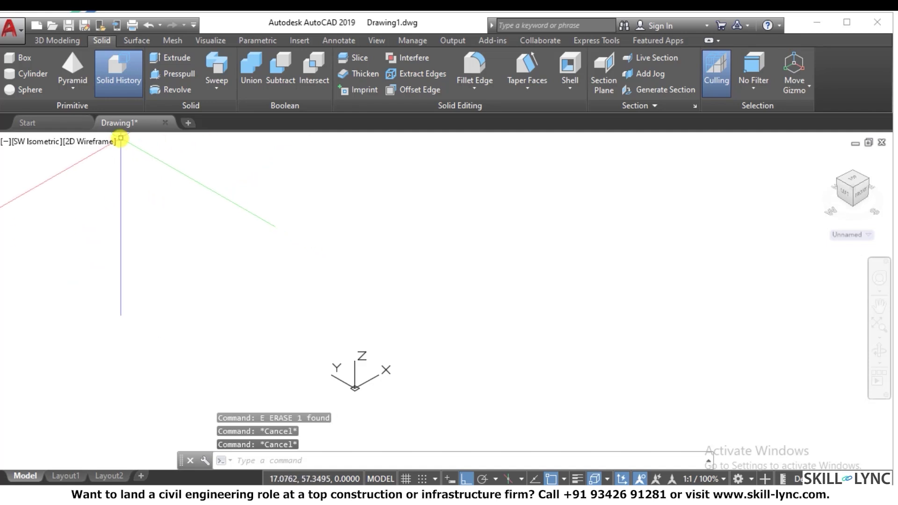
Step: Start a six-sided pyramid by the Edge option, with the second edge endpoint at @5,0 from the first
click(70, 89)
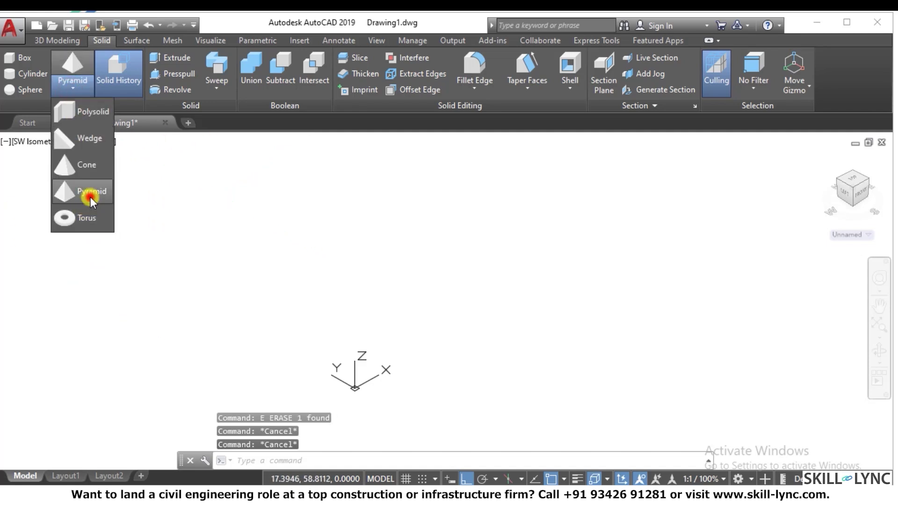
click(90, 197)
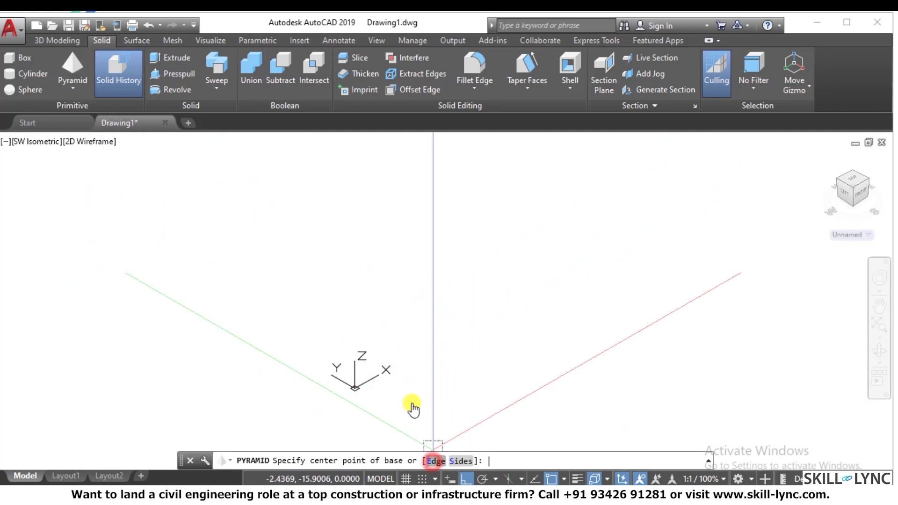
click(433, 461)
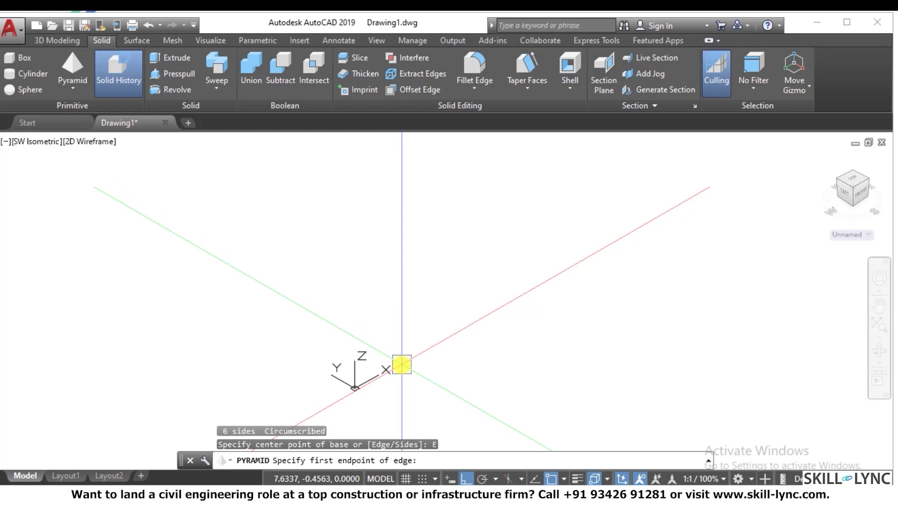
click(401, 365)
text(@)
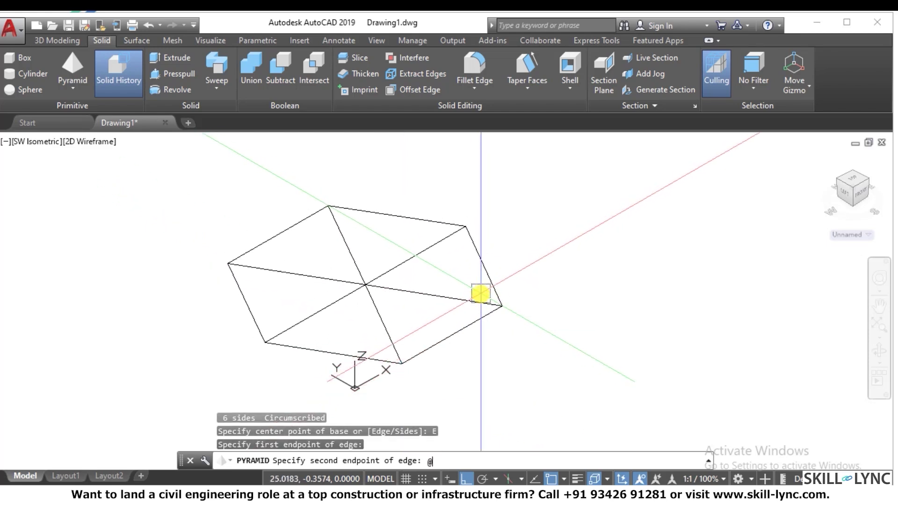
text(5,0)
key(Return)
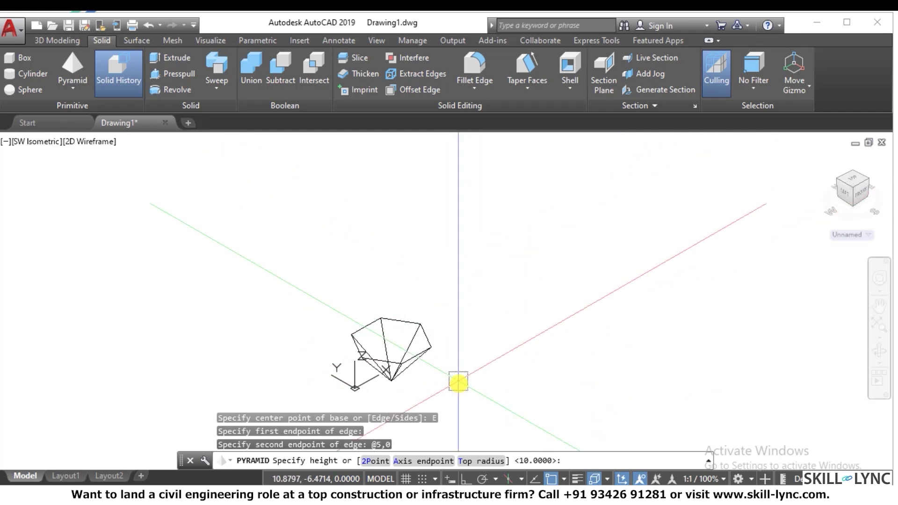
Step: Complete the pyramid with a top radius of 5 and a height of 10, and select it to check its properties
click(488, 462)
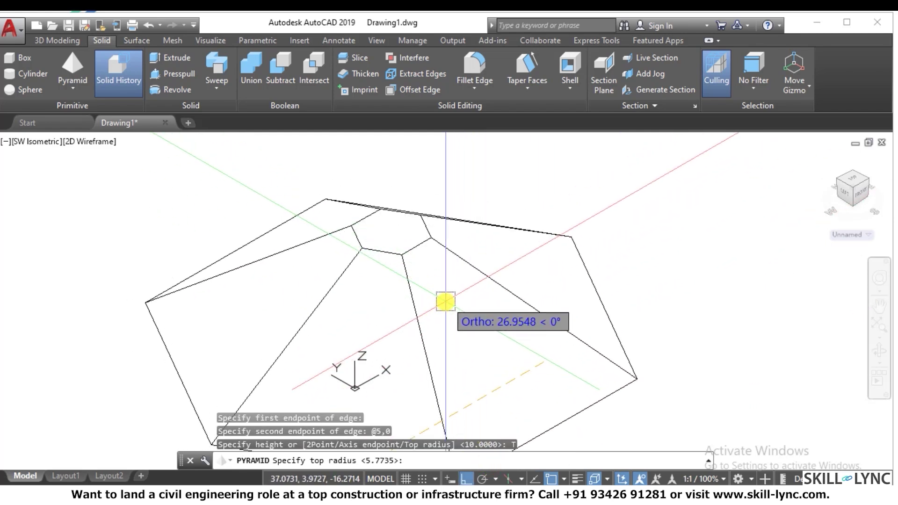
text(5)
key(Return)
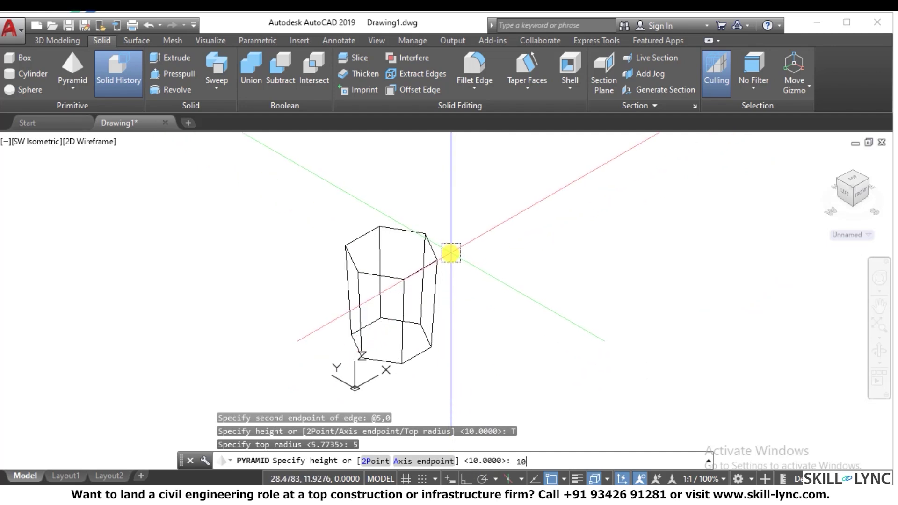
key(Return)
click(477, 322)
click(373, 273)
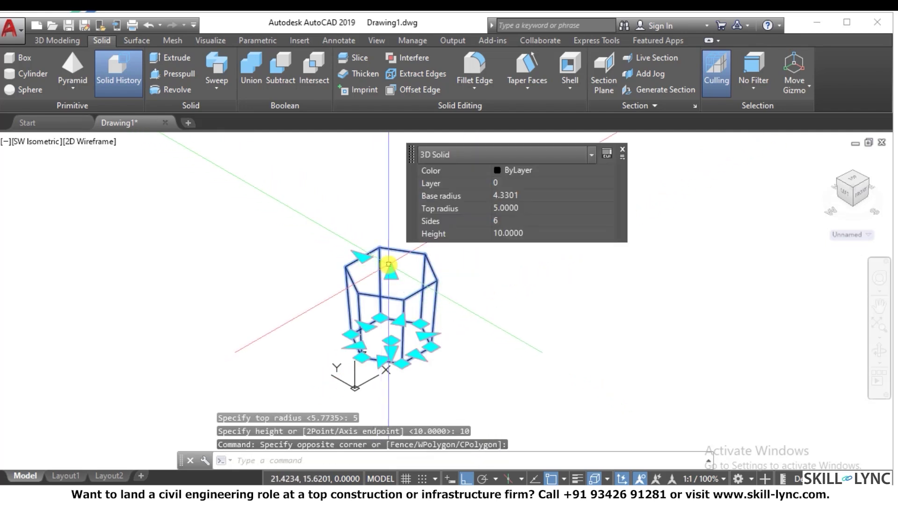
key(Return)
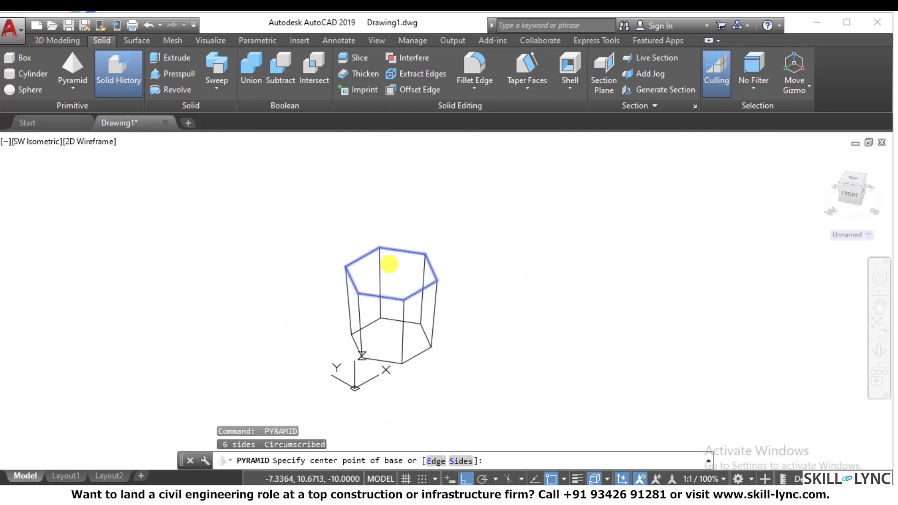
key(Escape)
Step: Erase the truncated pyramid built on the 5-unit edge
click(497, 349)
click(317, 281)
text(e)
key(Return)
key(Escape)
key(Escape)
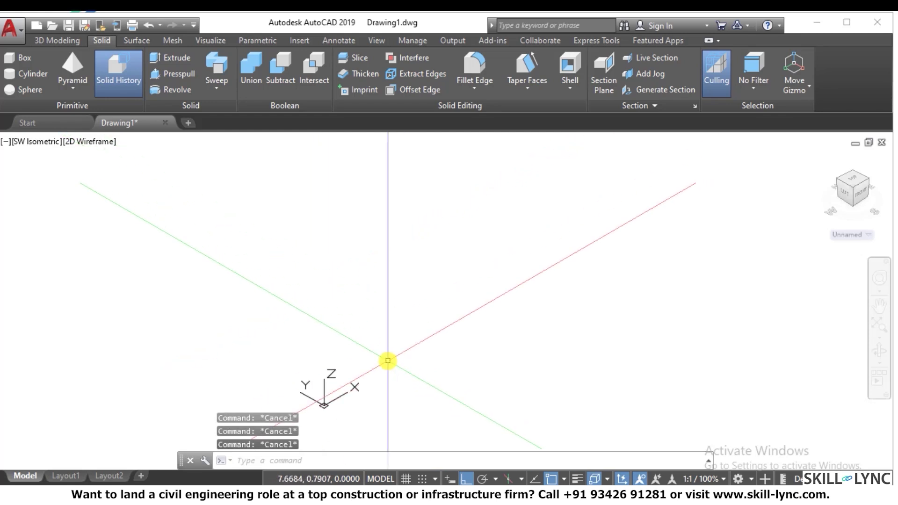
Step: Start a pyramid with 4 sides, place its base centre freehand and set the base radius to 10
text(PYrAMi)
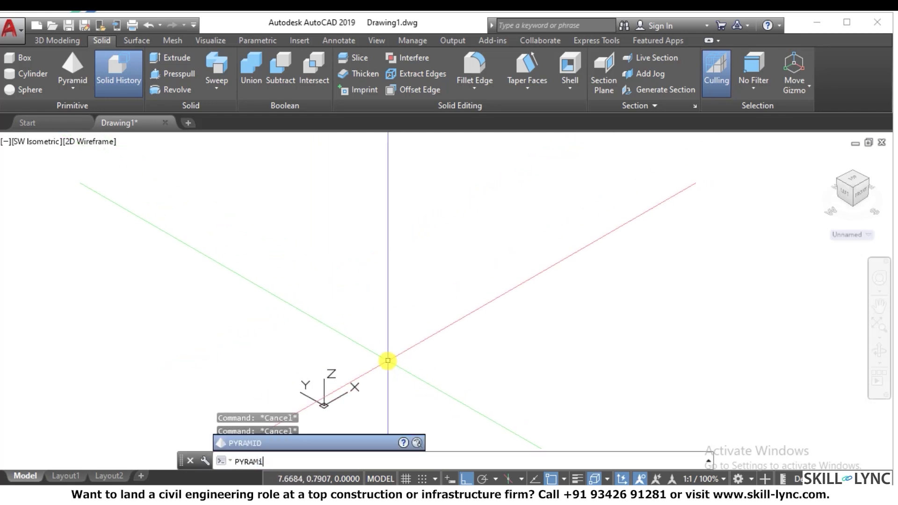
text(d)
key(Return)
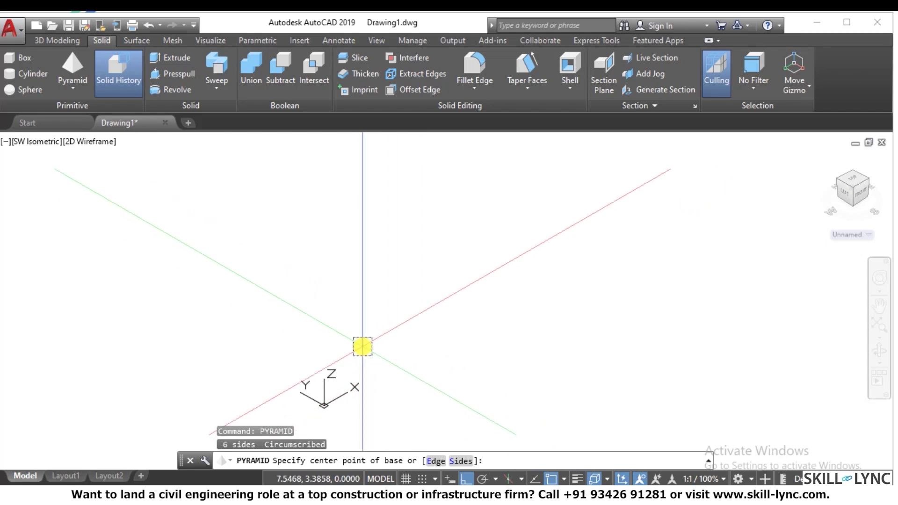
click(462, 460)
text(4)
key(Return)
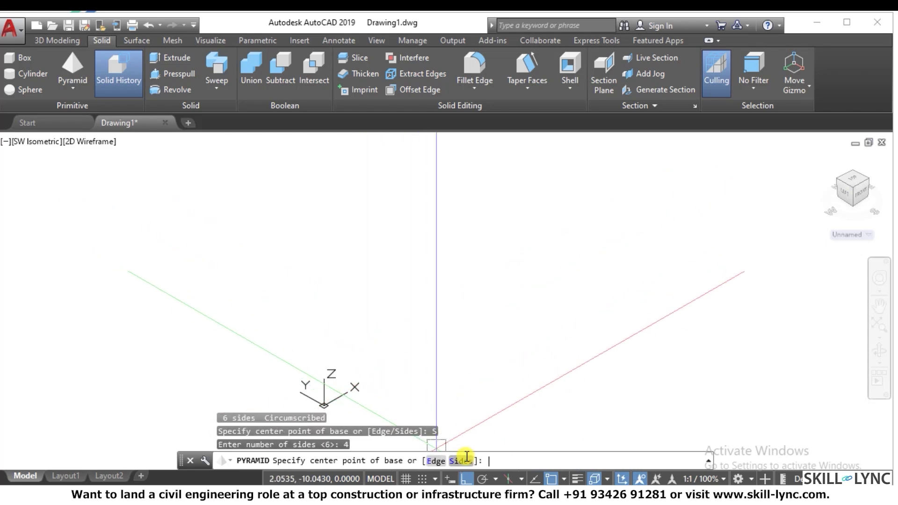
click(380, 333)
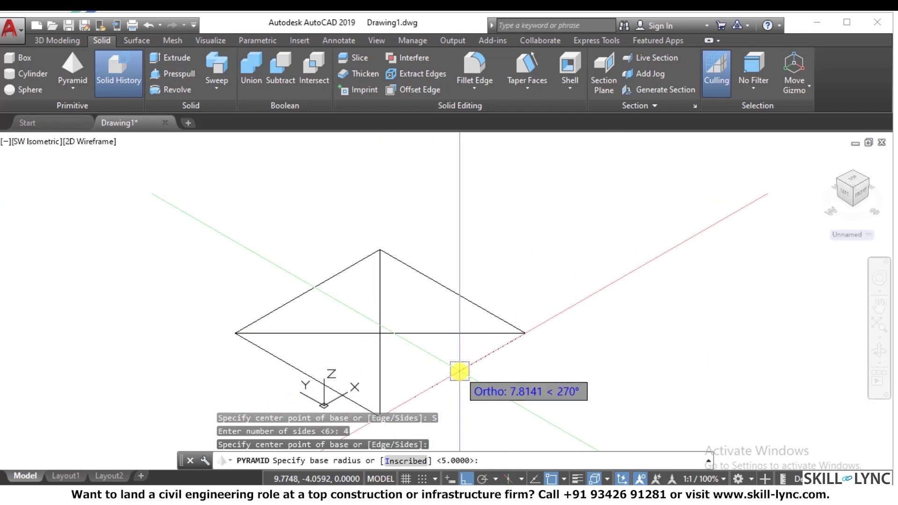
key(Return)
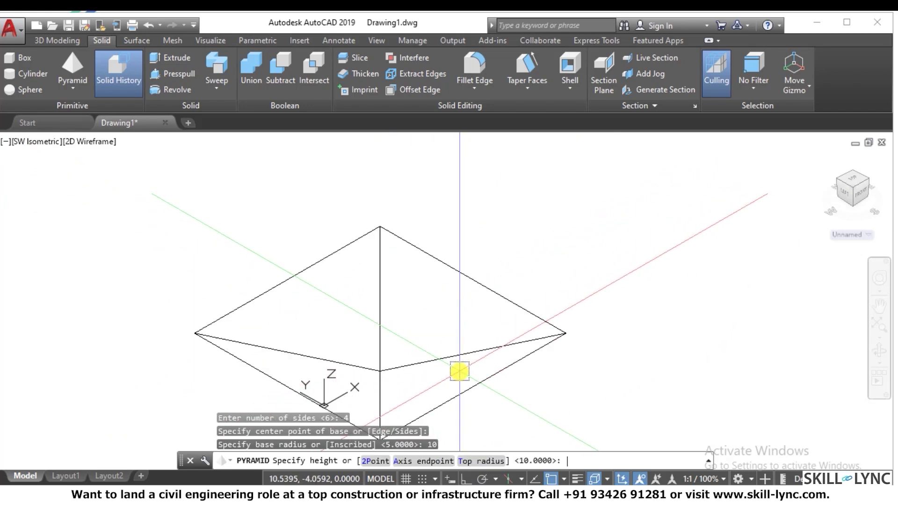
Step: Complete the four-sided pyramid as a truncated solid with a top radius of 5 and a height of 5
text(t)
key(Return)
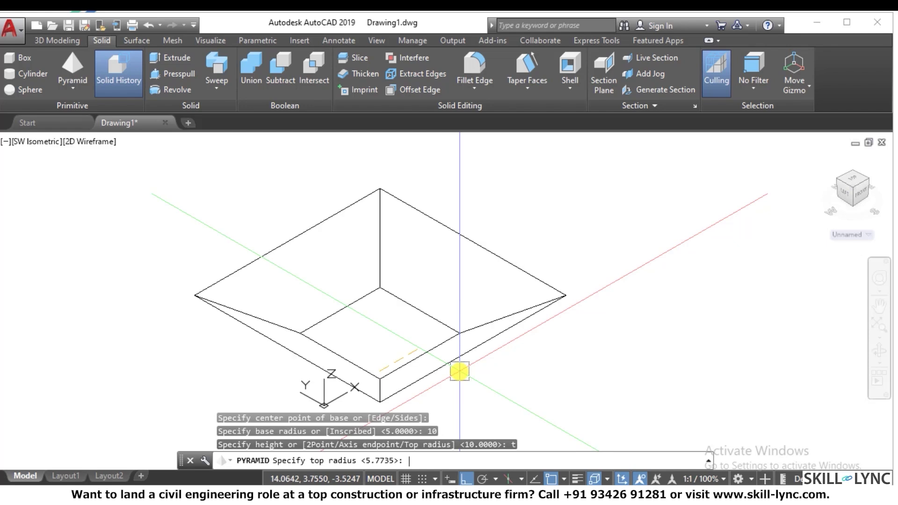
text(5)
key(Return)
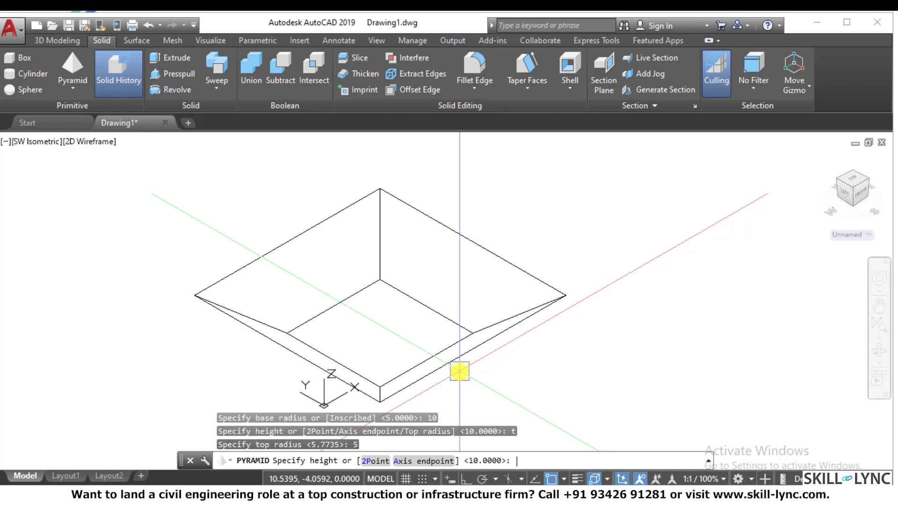
key(Return)
key(Escape)
key(Escape)
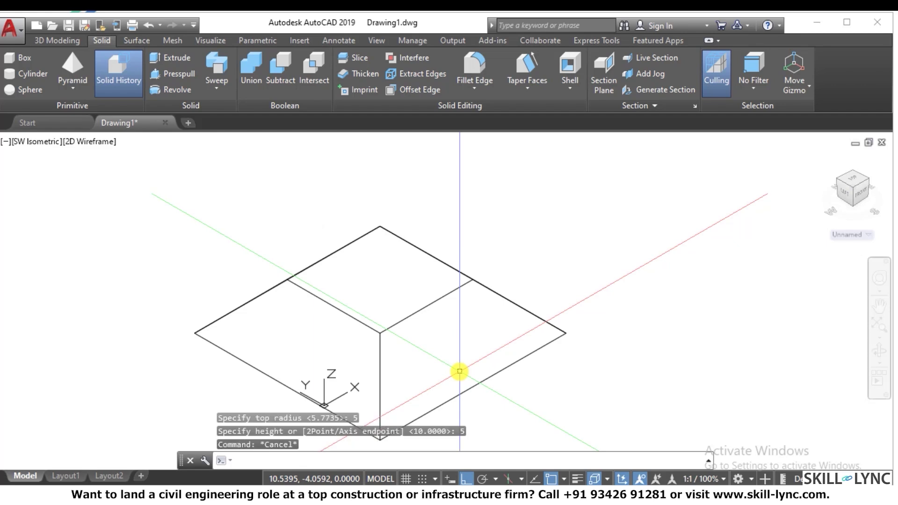
Step: Create a second four-sided pyramid beside the truncated one with base radius 5, placing its axis endpoint freehand in the 180° direction
click(868, 177)
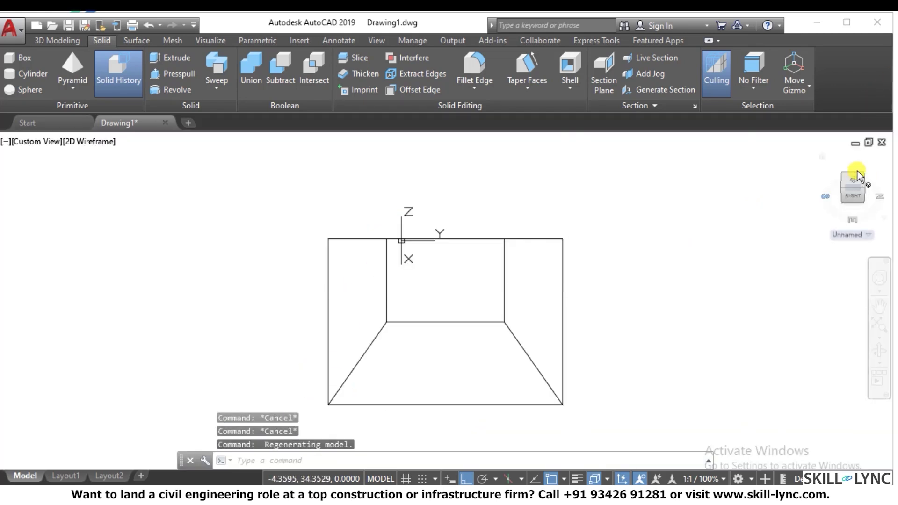
click(822, 158)
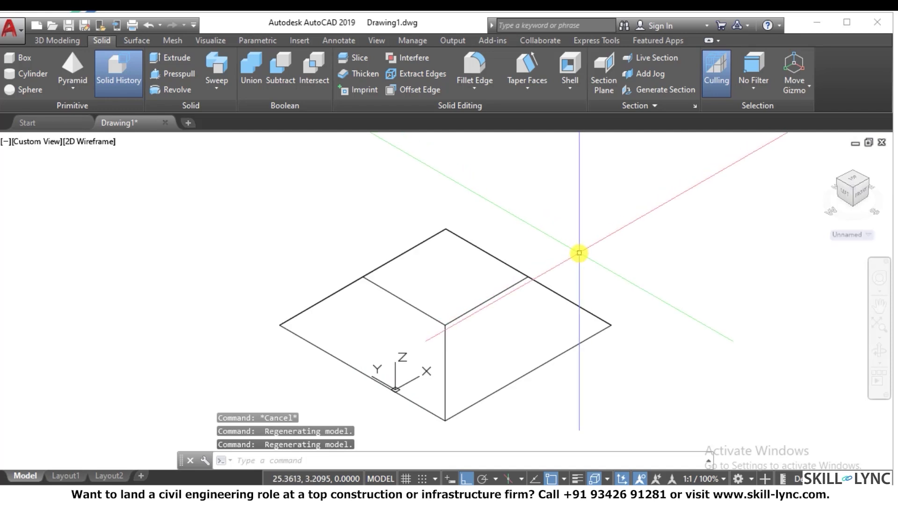
click(840, 180)
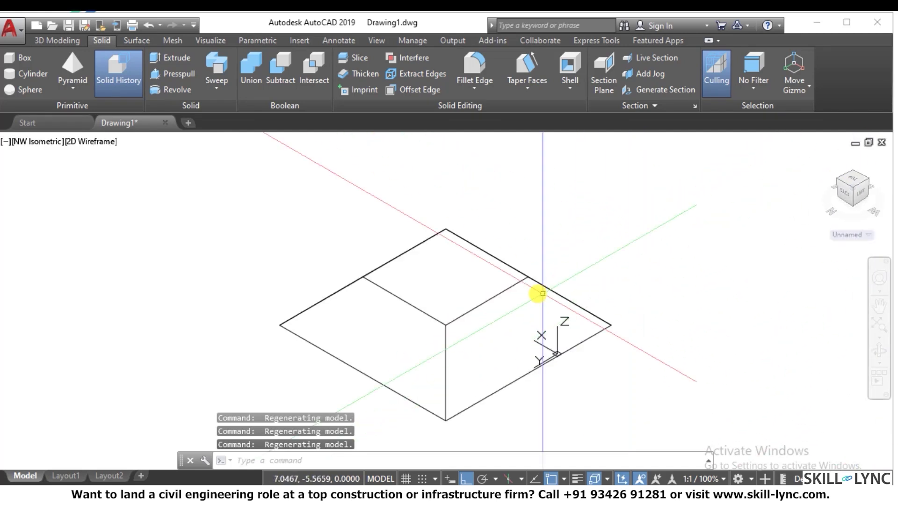
scroll(695, 366, up, 3)
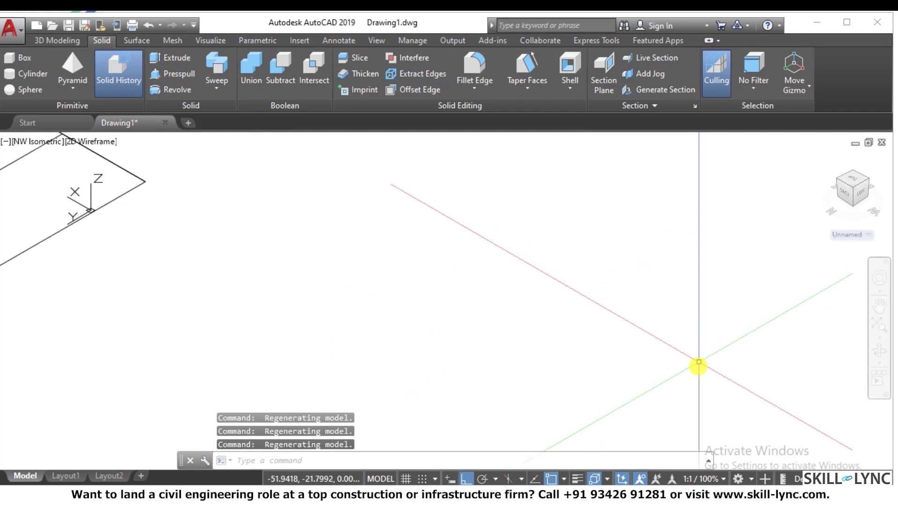
scroll(698, 366, down, 1)
text(yramid)
key(Return)
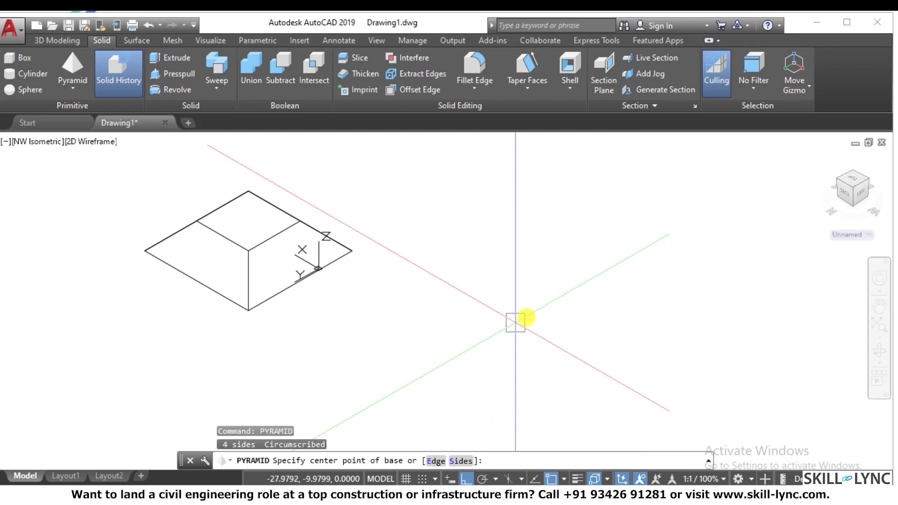
click(550, 311)
text(5)
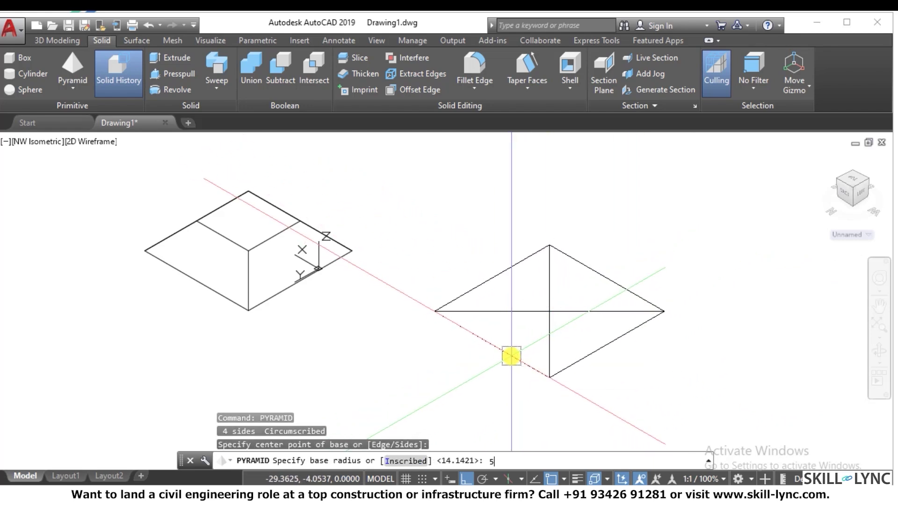
key(Return)
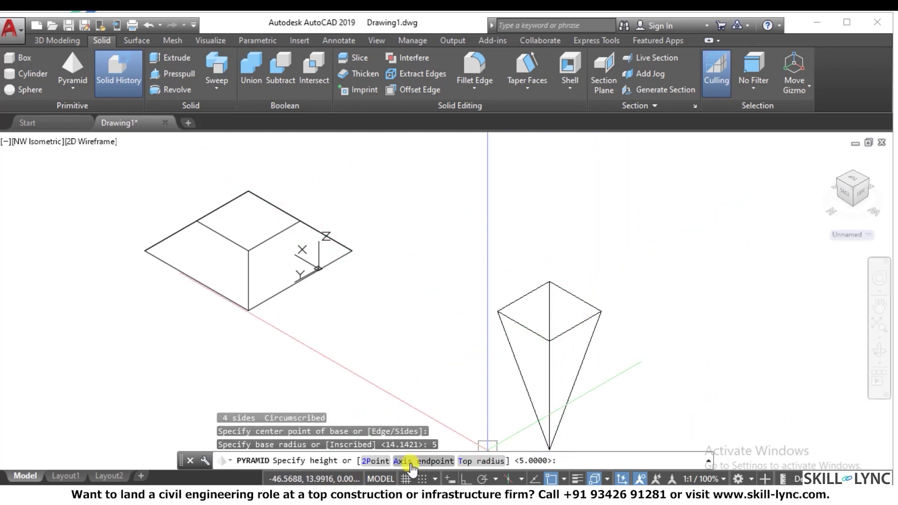
click(415, 460)
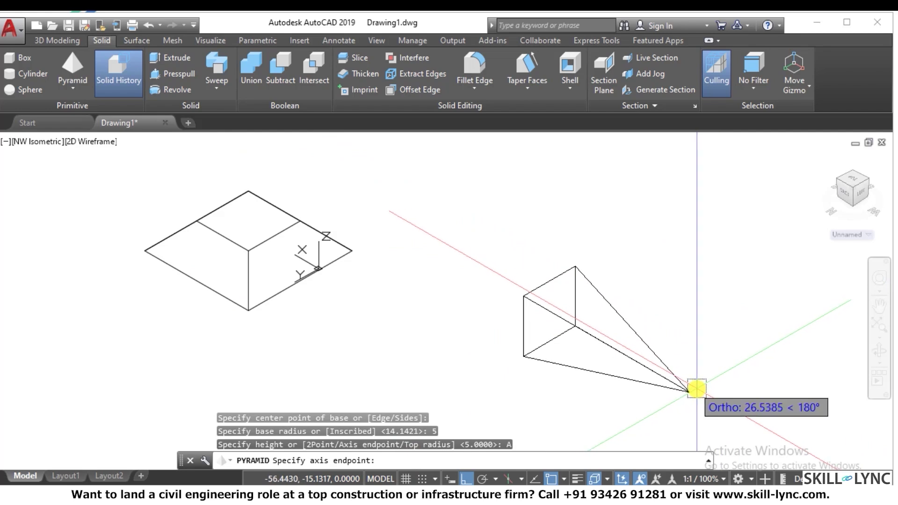
click(636, 375)
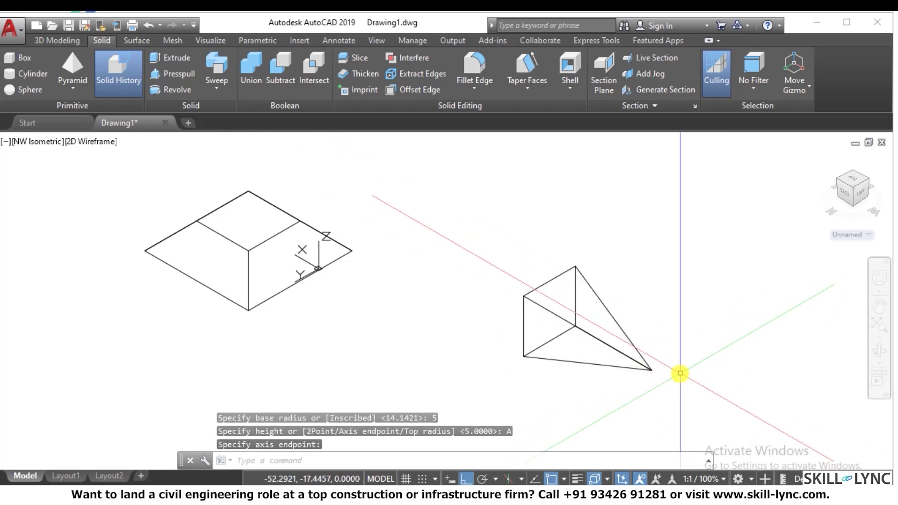
Step: Erase both the truncated pyramid and the sideways-lying pyramid
click(715, 373)
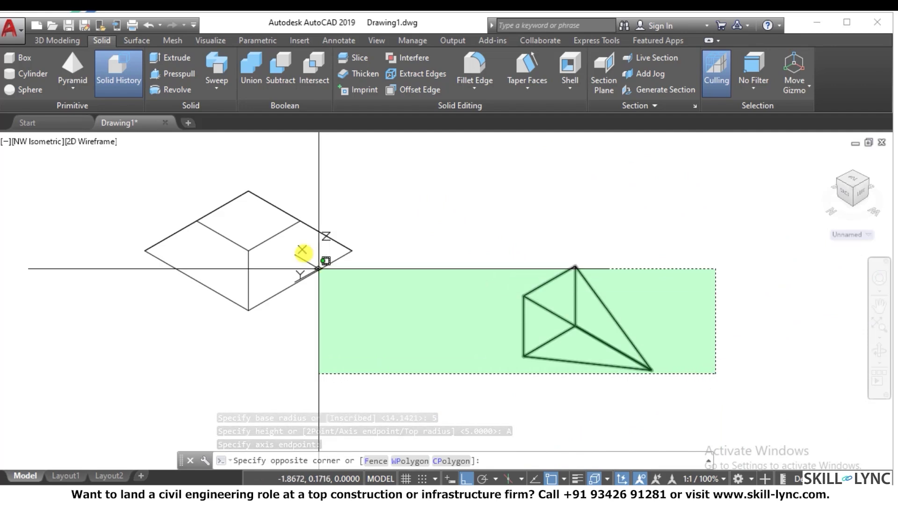
click(319, 269)
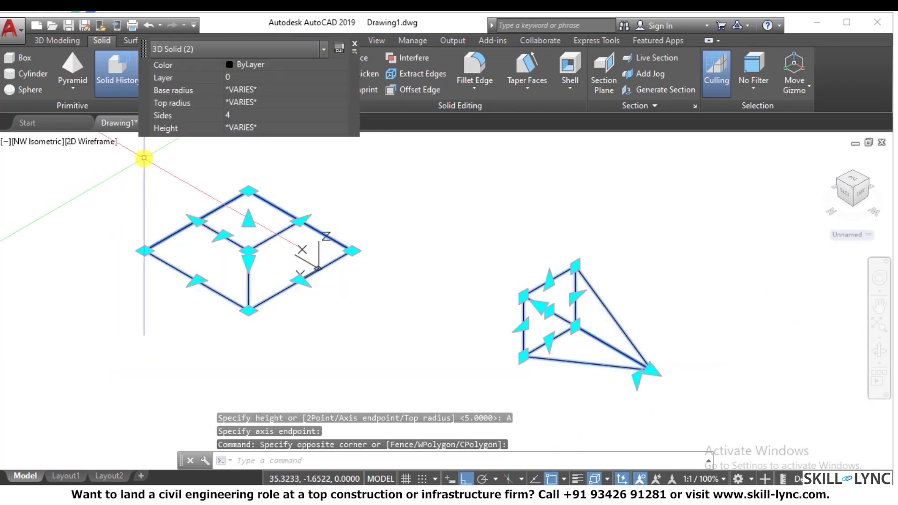
text(e)
key(Return)
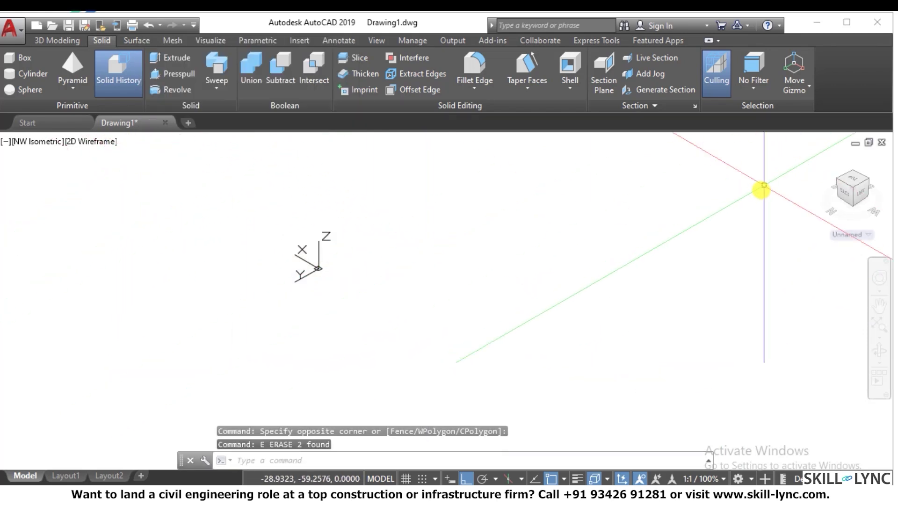
Step: Start a torus in the SW isometric view, placing its centre freehand and setting its radius to 10
click(823, 160)
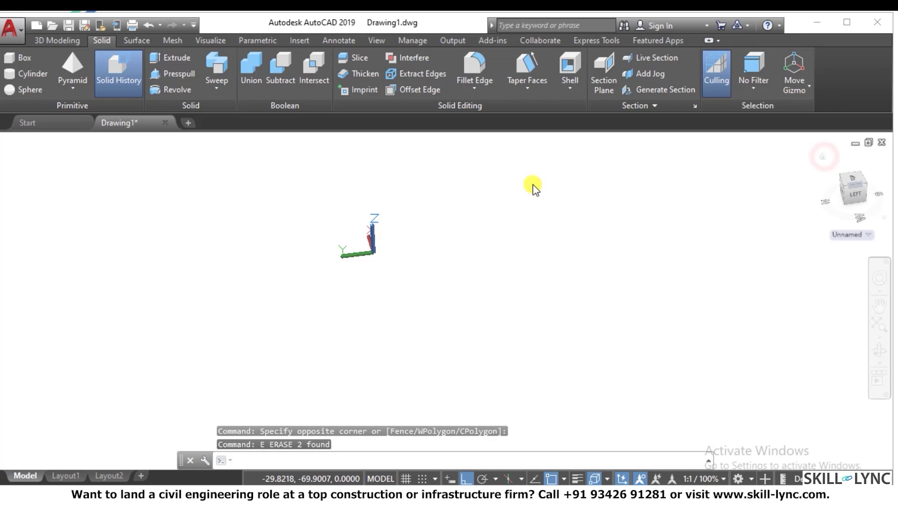
click(823, 156)
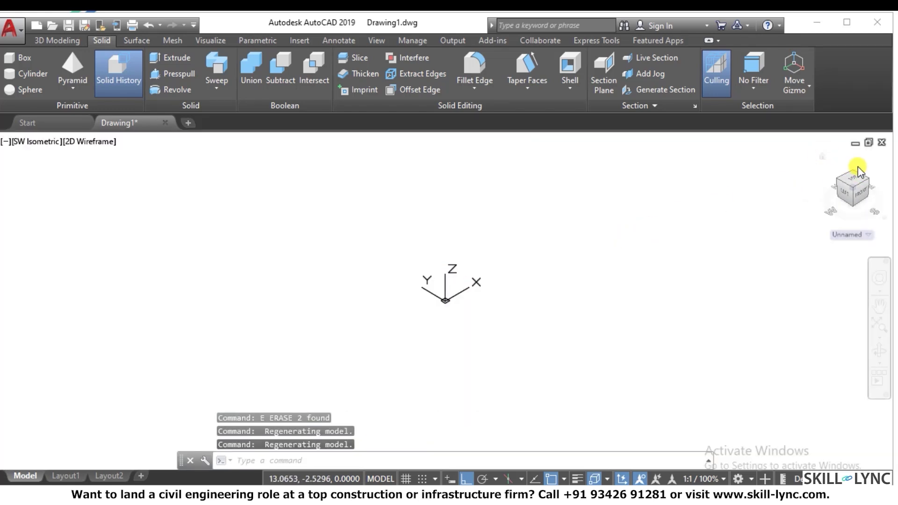
click(826, 158)
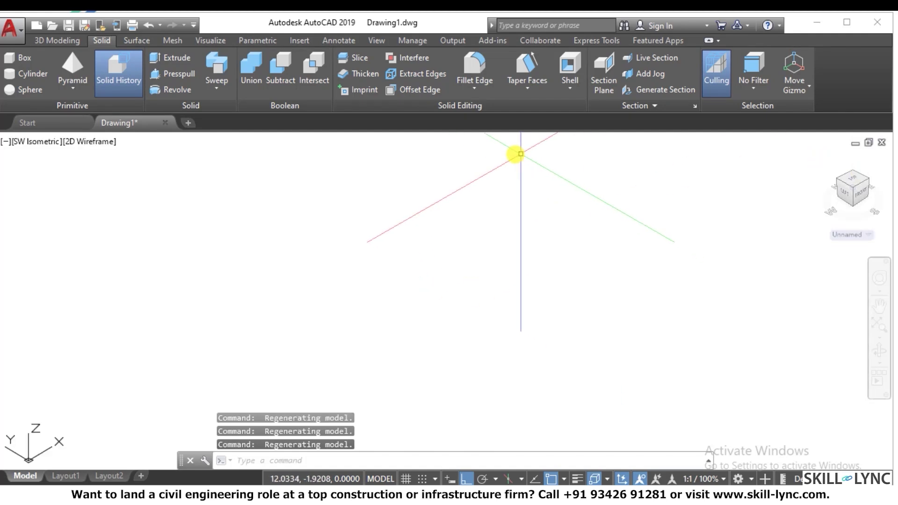
click(80, 95)
click(81, 219)
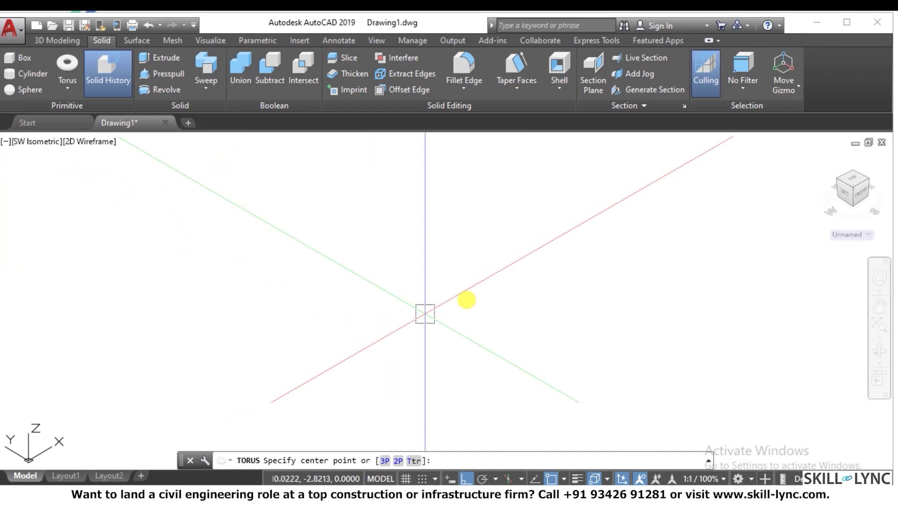
click(397, 290)
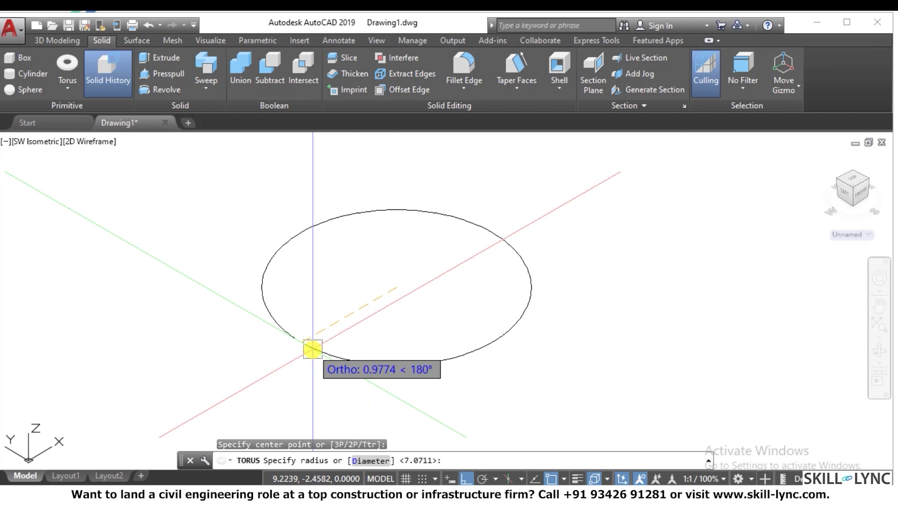
text(10)
key(Return)
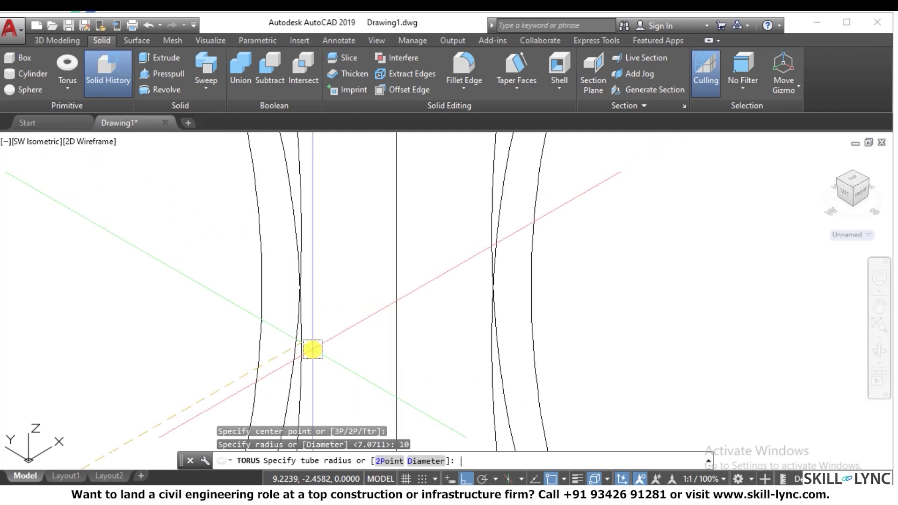
Step: Complete the torus with a tube radius of 1 and display it with the Hide command
scroll(393, 327, down, 5)
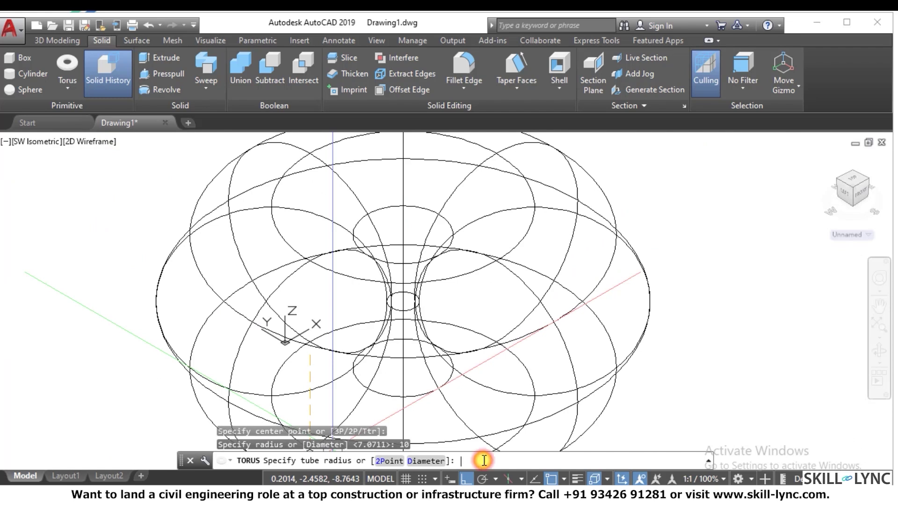
text(1)
key(Return)
key(Escape)
key(Escape)
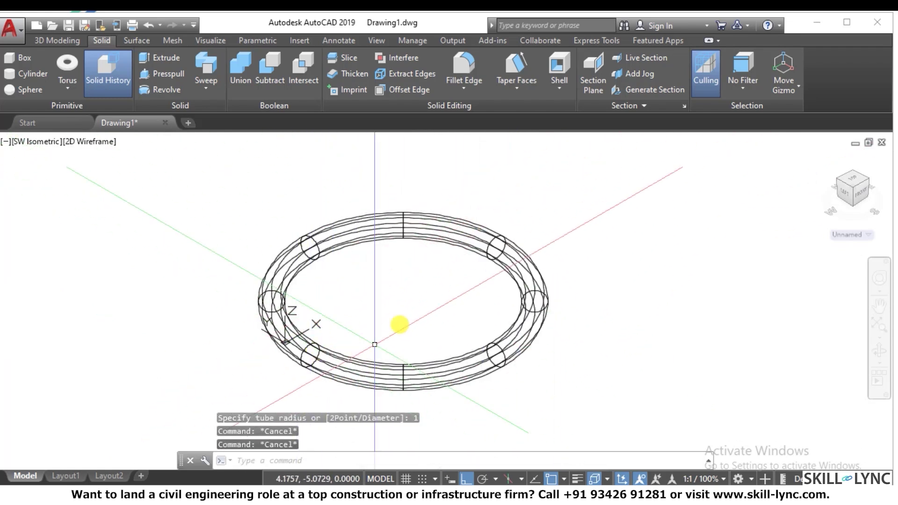
text(hi)
key(Return)
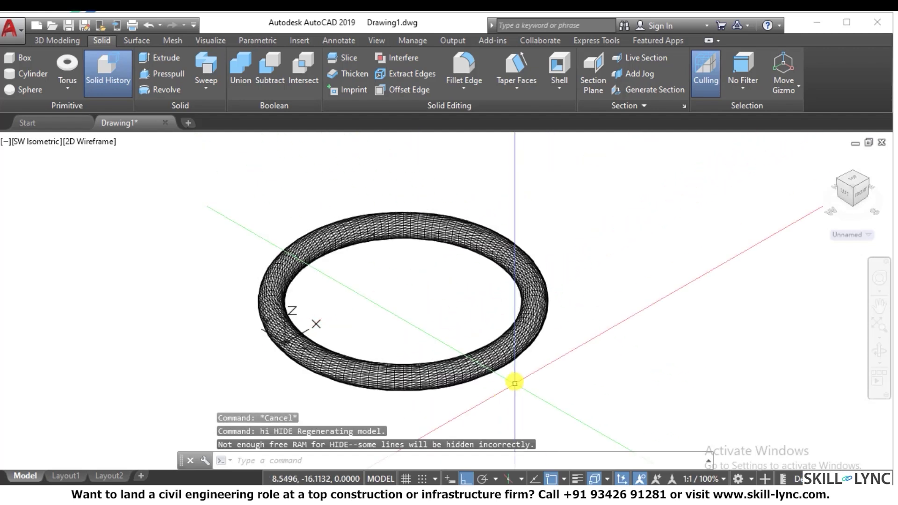
Step: Erase the torus that was built by radius
click(537, 360)
click(413, 305)
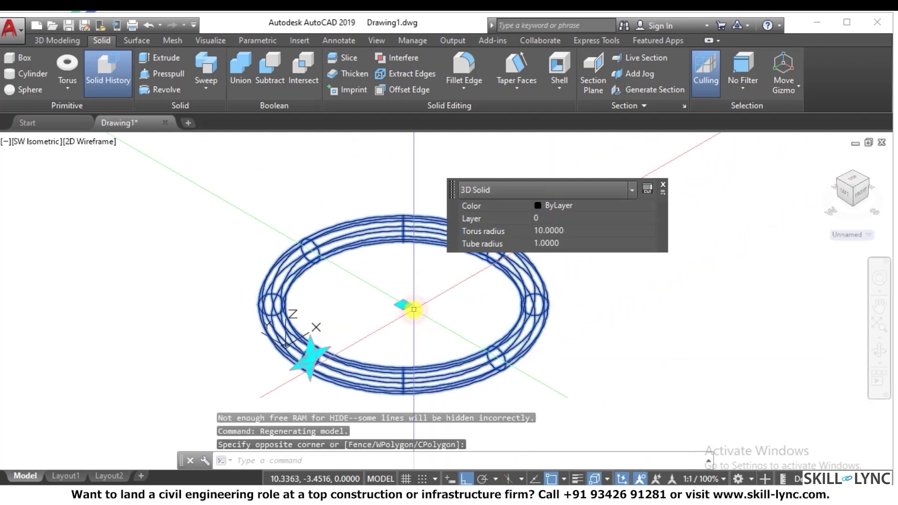
text(e)
key(Return)
Step: Start a new torus, place its centre freehand and define its size by a diameter of 20
text(t)
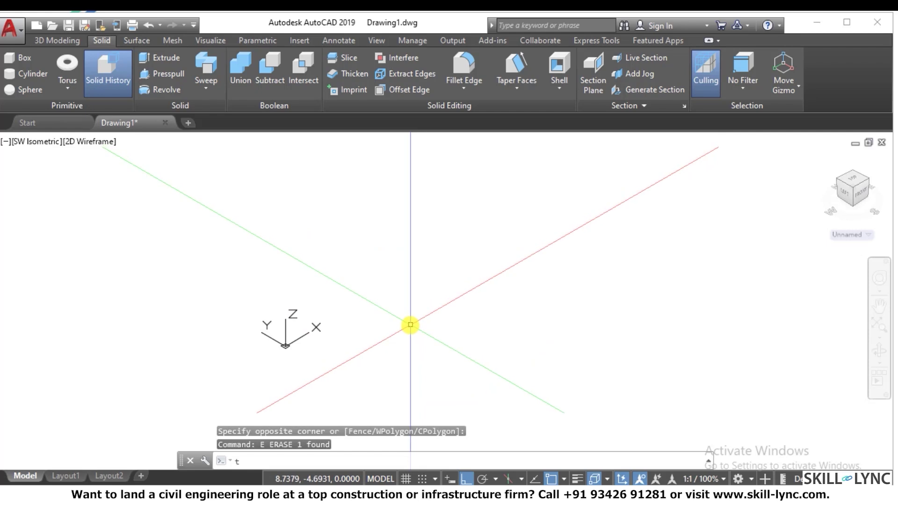
text(oru)
key(Return)
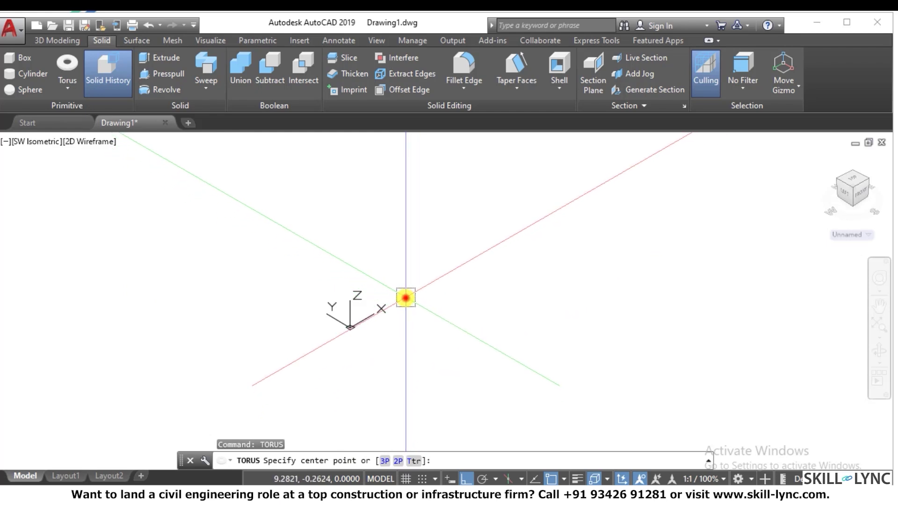
click(405, 297)
text(d)
key(Return)
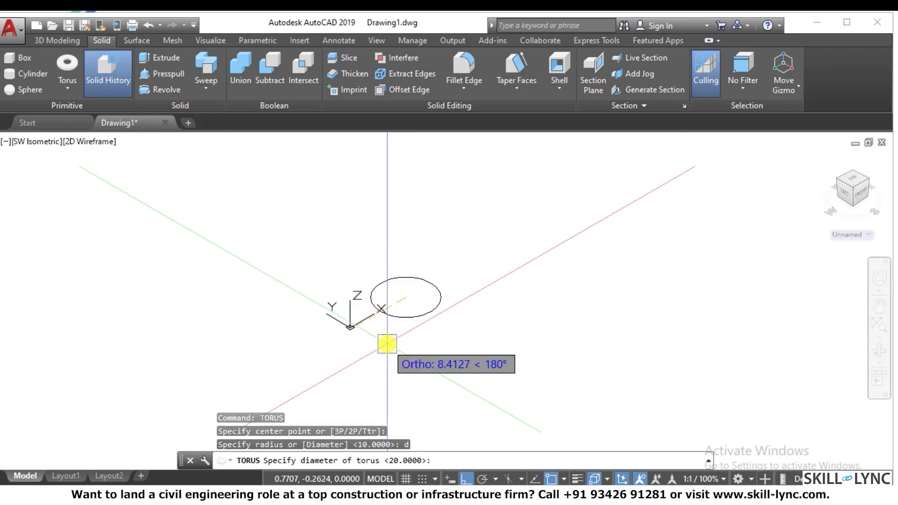
text(2)
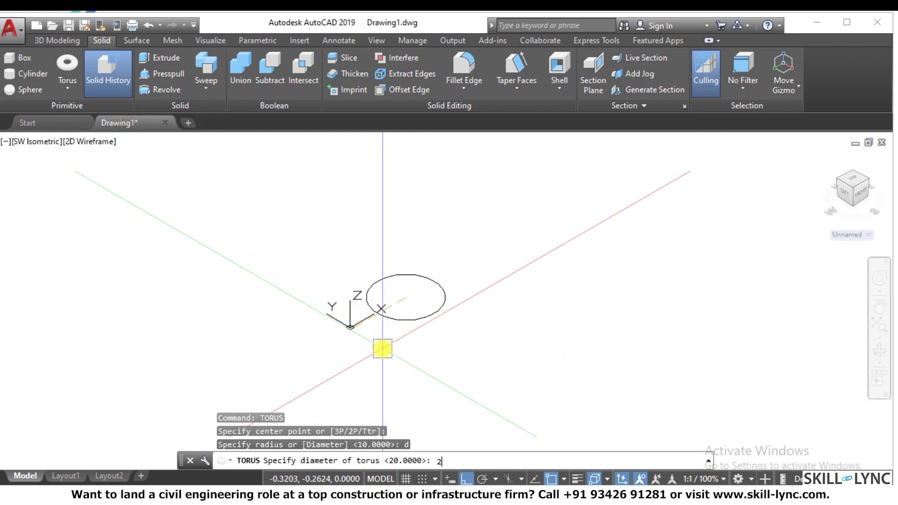
text(0)
key(Return)
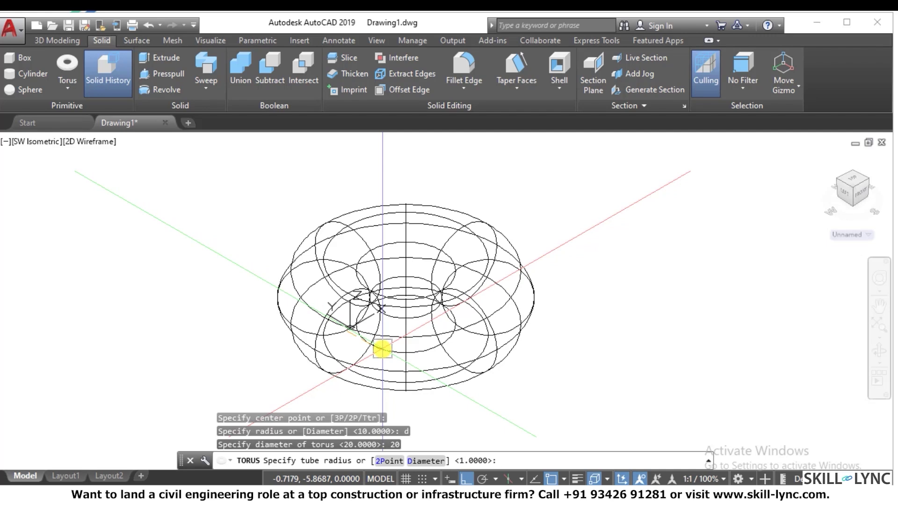
Step: Complete the torus using the tube's Diameter option with a value of 5
key(Return)
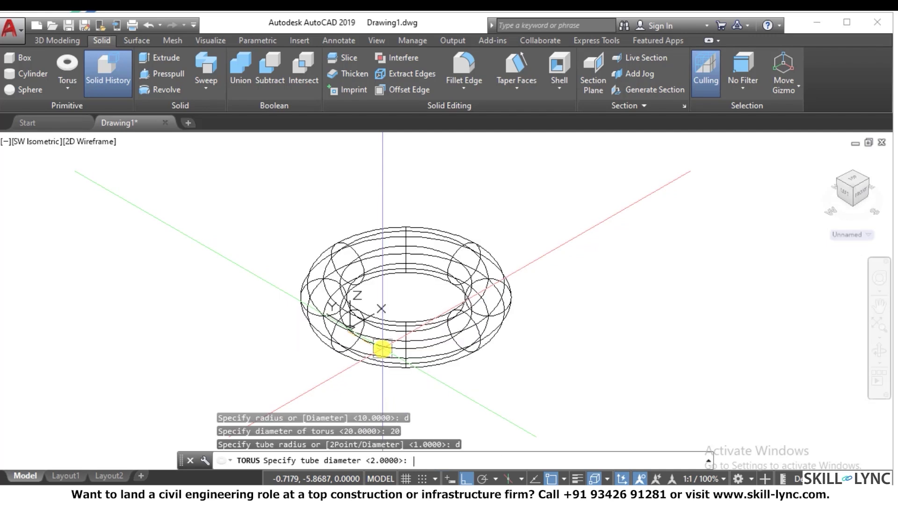
text(5)
key(Return)
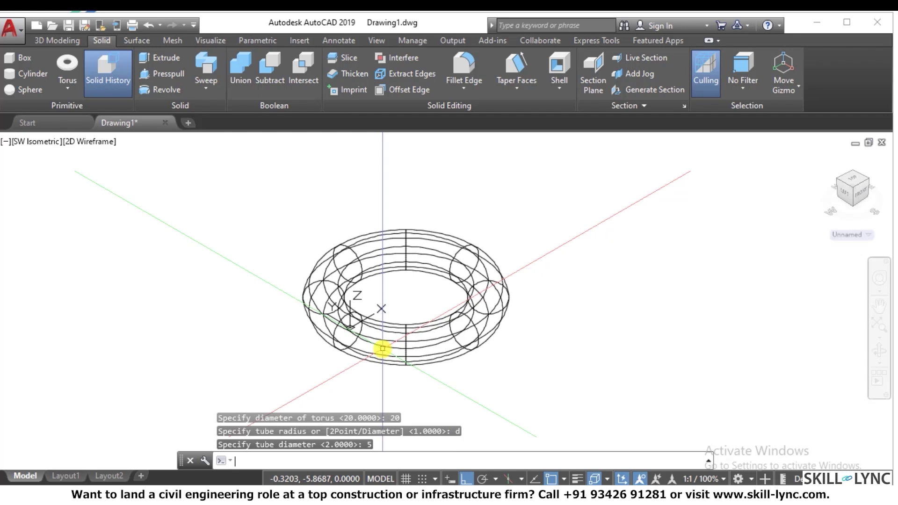
Step: Erase the torus that was built by diameter
click(585, 333)
click(155, 208)
text(e)
key(Return)
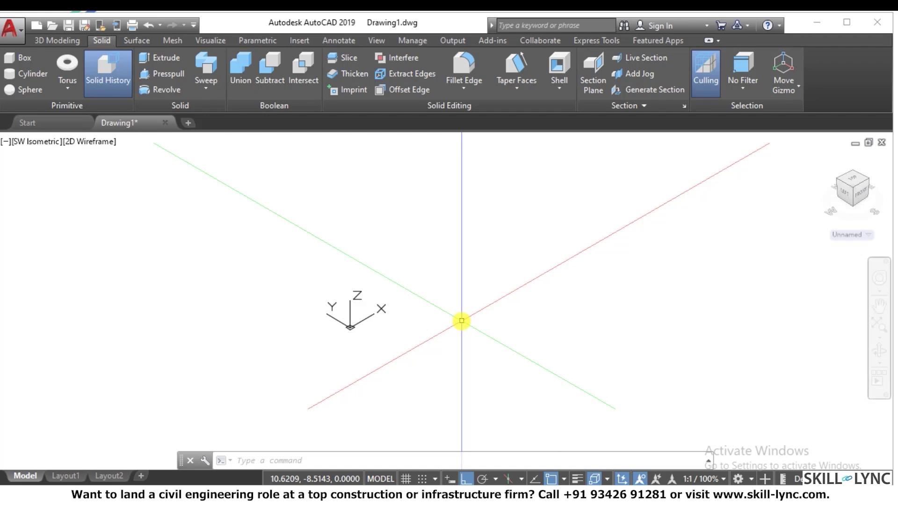
scroll(462, 320, down, 5)
scroll(419, 293, up, 5)
mouse_move(424, 287)
middle_down()
mouse_move(501, 265)
mouse_move(526, 244)
middle_up()
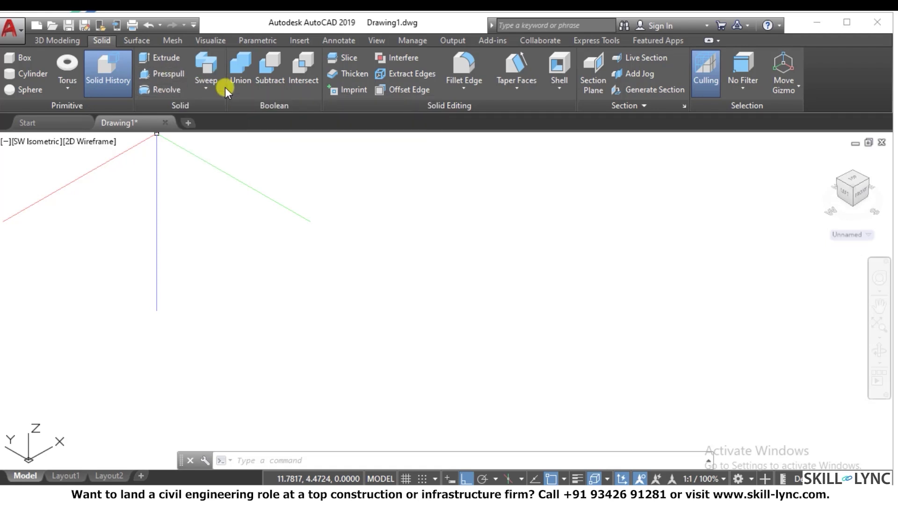
click(204, 88)
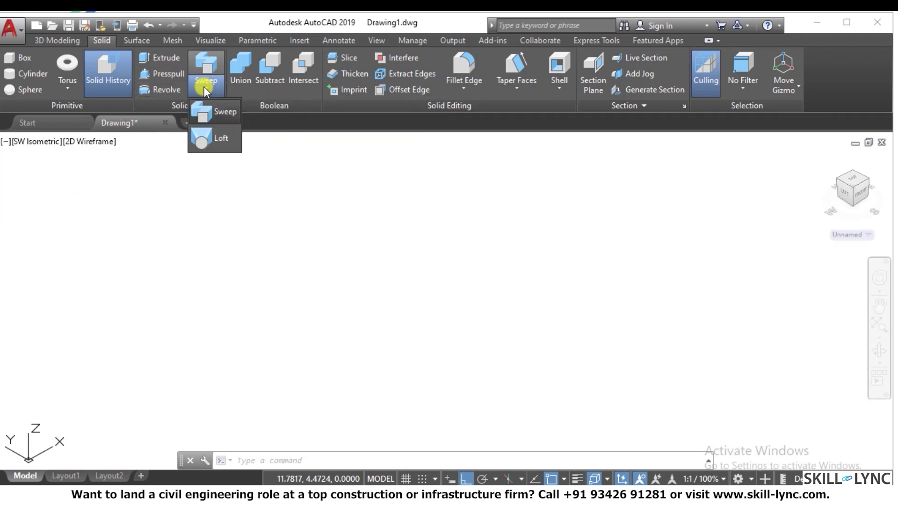
click(260, 173)
click(232, 199)
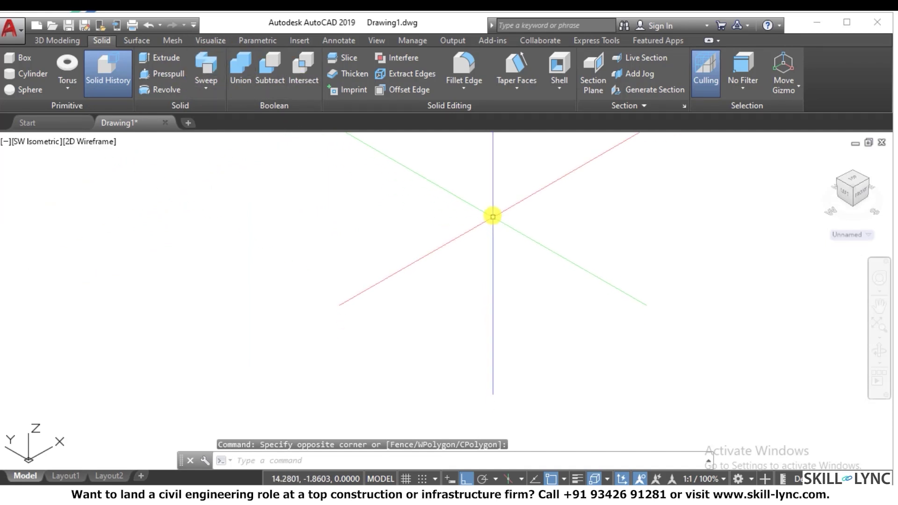
click(463, 87)
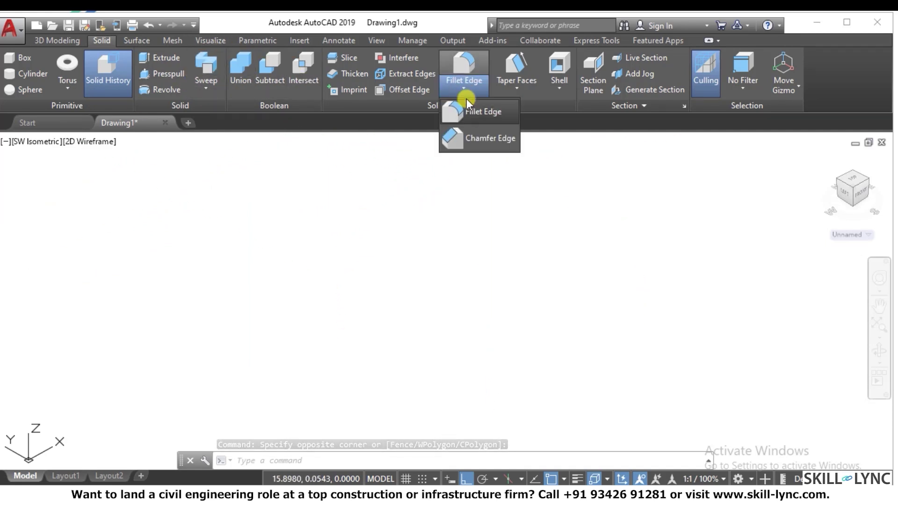
click(397, 228)
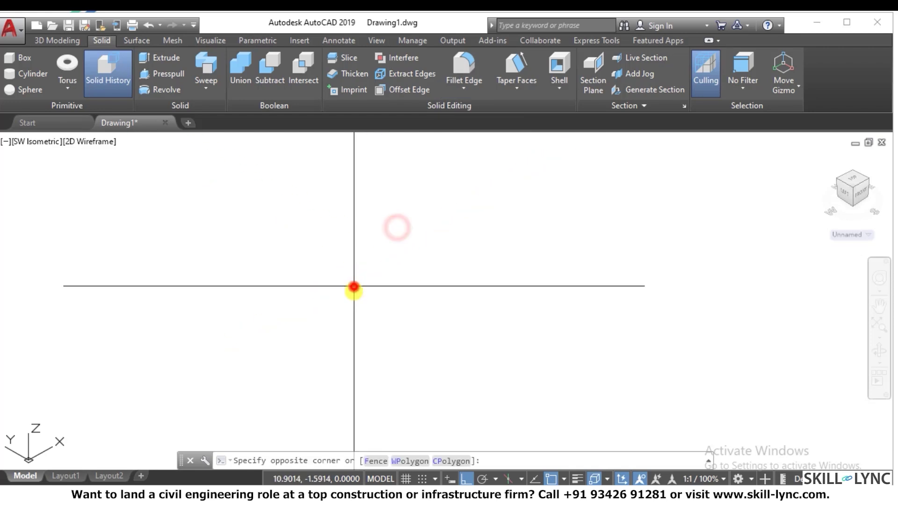
click(359, 308)
click(375, 308)
click(409, 261)
click(373, 311)
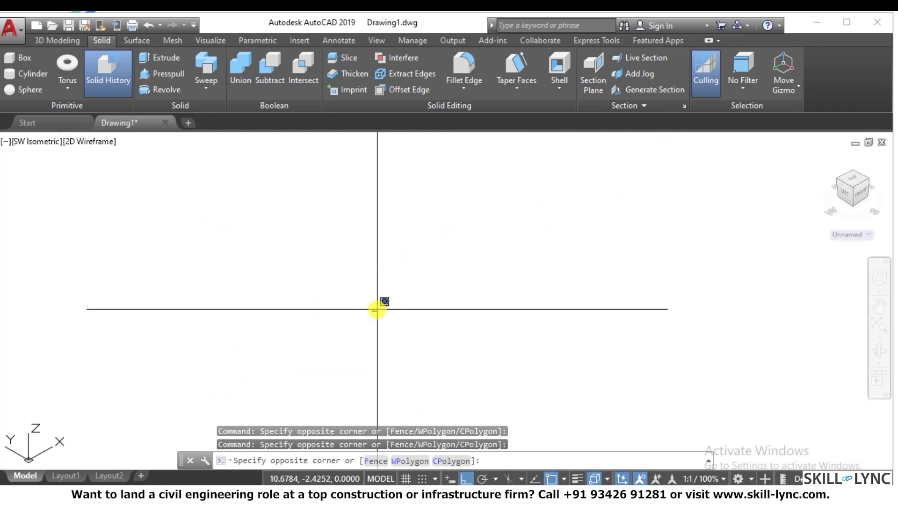
click(474, 206)
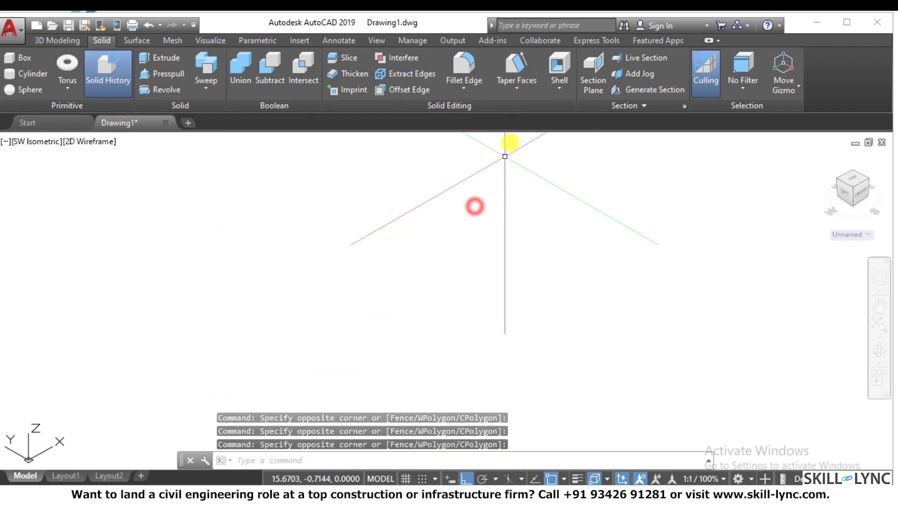
click(520, 87)
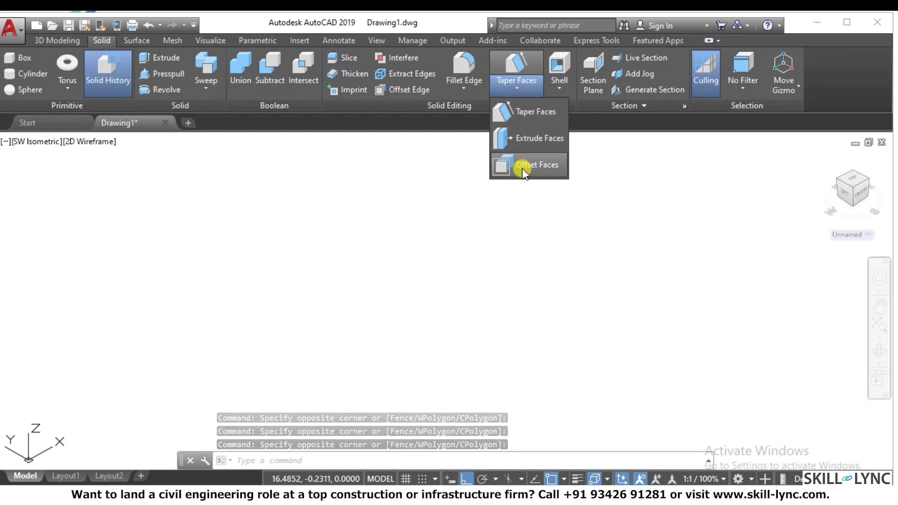
click(561, 88)
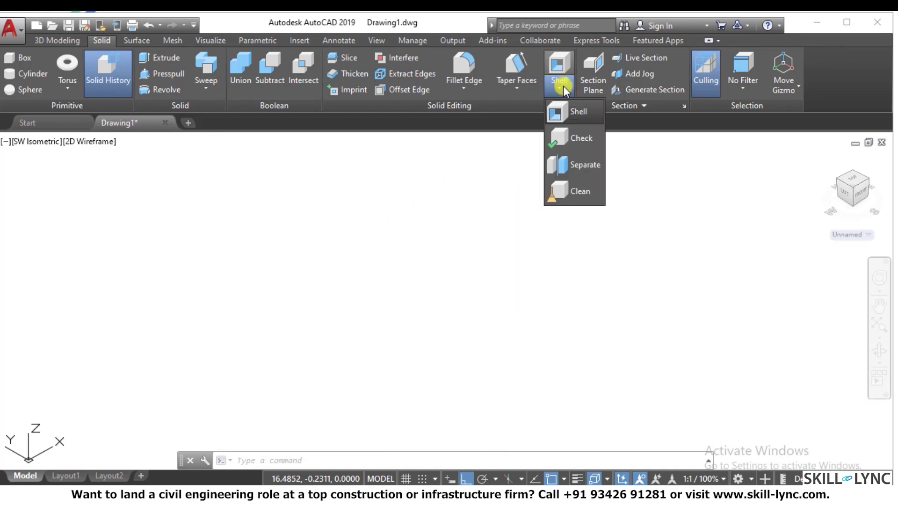
click(460, 219)
click(394, 260)
click(335, 328)
click(596, 320)
click(458, 309)
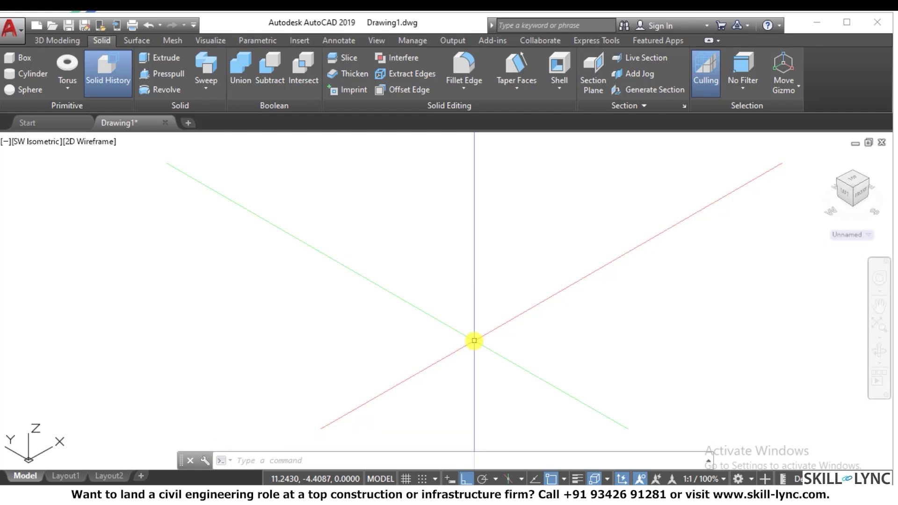
Step: Draw a circle with a radius of about 1.36 in the empty drawing
middle_drag(474, 341, 455, 247)
text(c)
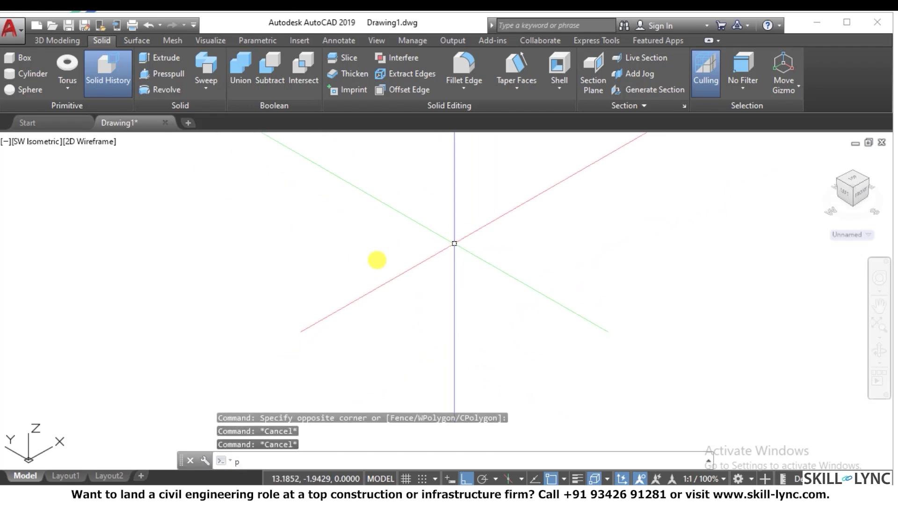
key(Return)
click(296, 291)
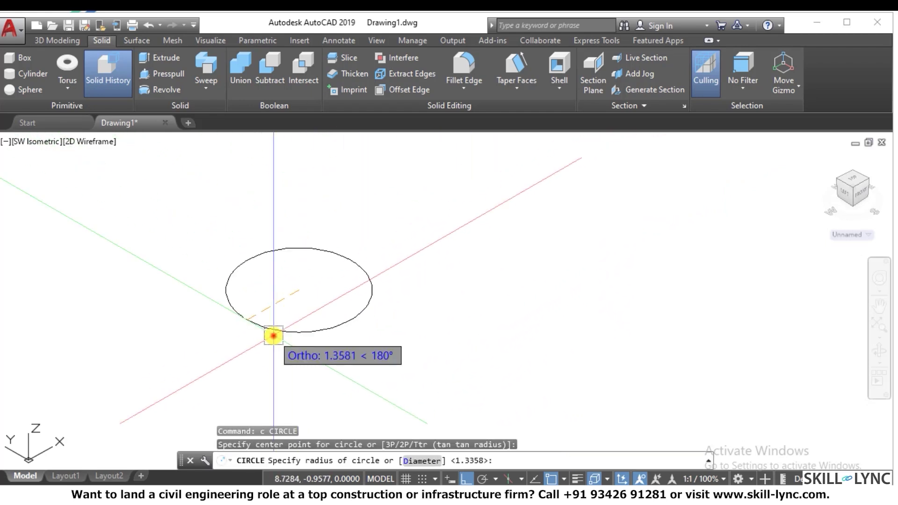
click(272, 335)
key(Escape)
scroll(444, 295, down, 3)
scroll(457, 297, up, 3)
key(Escape)
key(Escape)
Step: Draw a closed six-sided notched outline with the Line command beside the circle, placing its corners freehand
text(l)
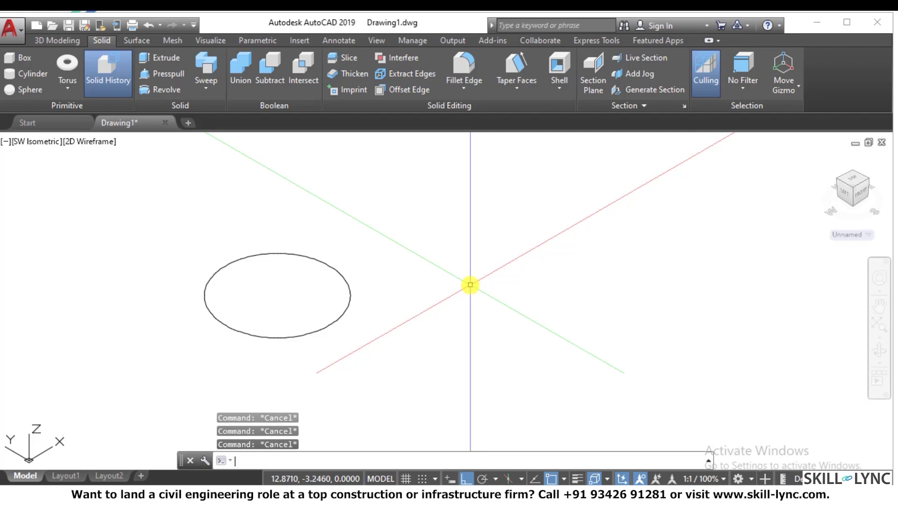
key(Return)
click(434, 273)
click(524, 323)
click(587, 285)
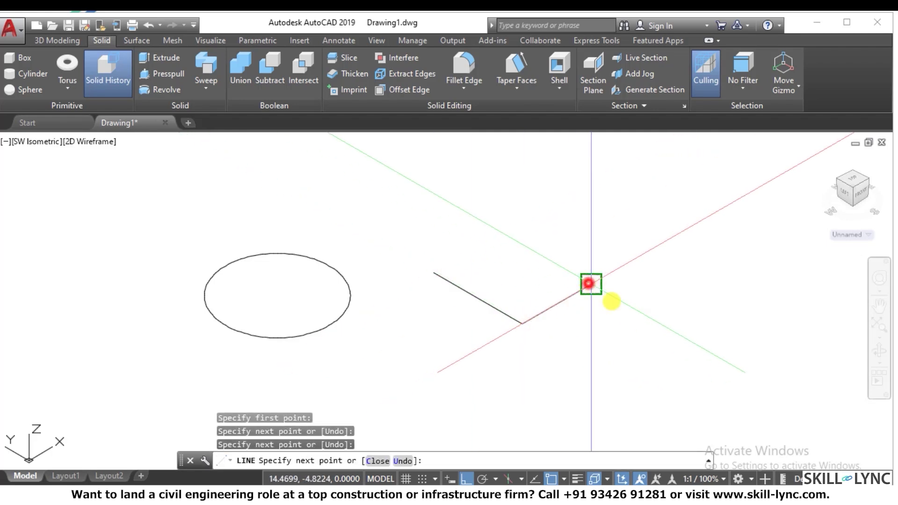
click(627, 306)
click(684, 253)
click(602, 199)
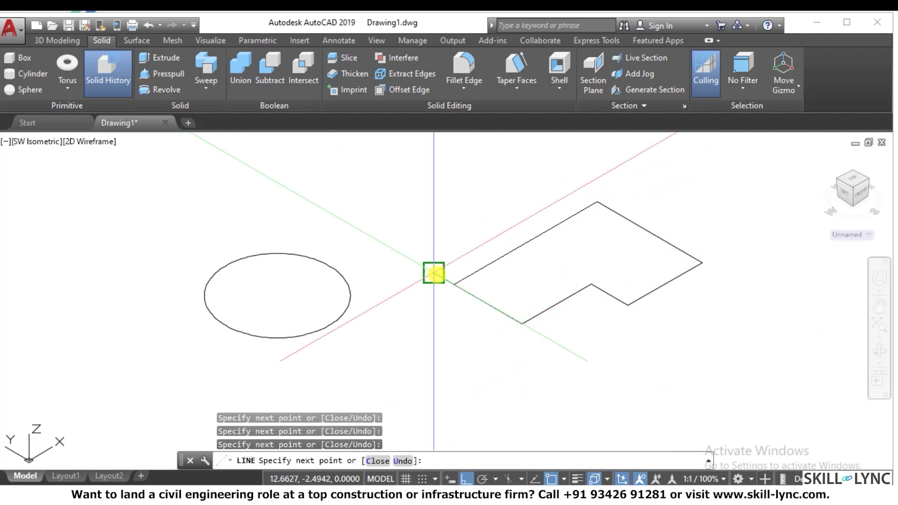
click(433, 273)
scroll(439, 241, down, 4)
key(Escape)
scroll(344, 250, up, 3)
scroll(421, 272, down, 2)
scroll(421, 272, down, 3)
scroll(355, 270, up, 3)
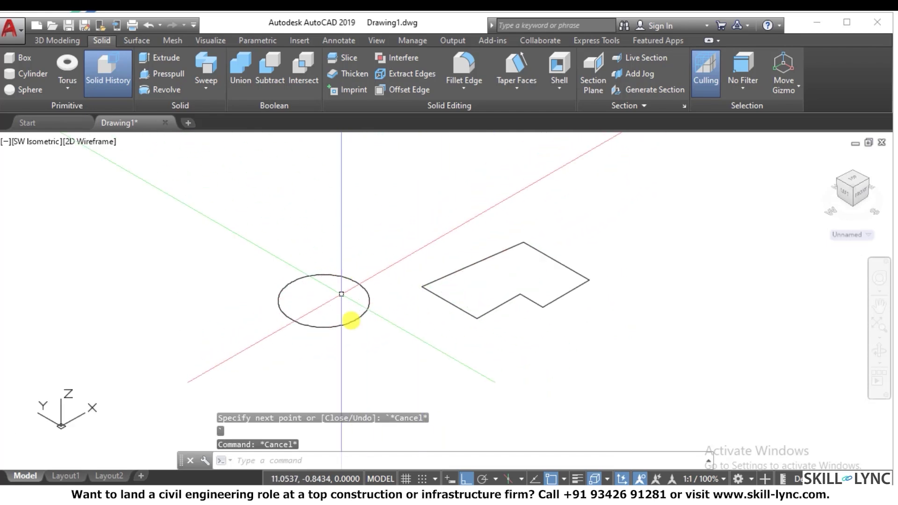
key(Escape)
key(Escape)
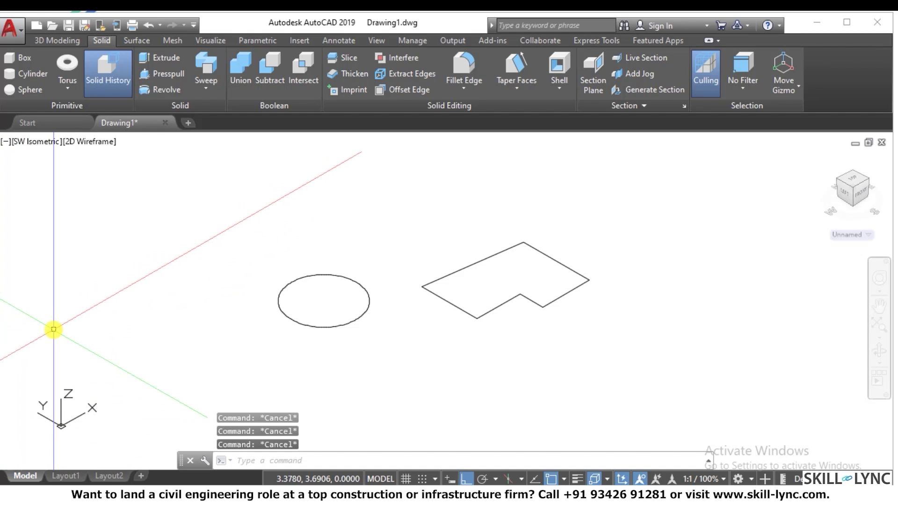
Step: Draw a larger circle freehand on the other side of the small circle from the notched outline
text(c)
key(Return)
click(137, 279)
click(106, 337)
key(Escape)
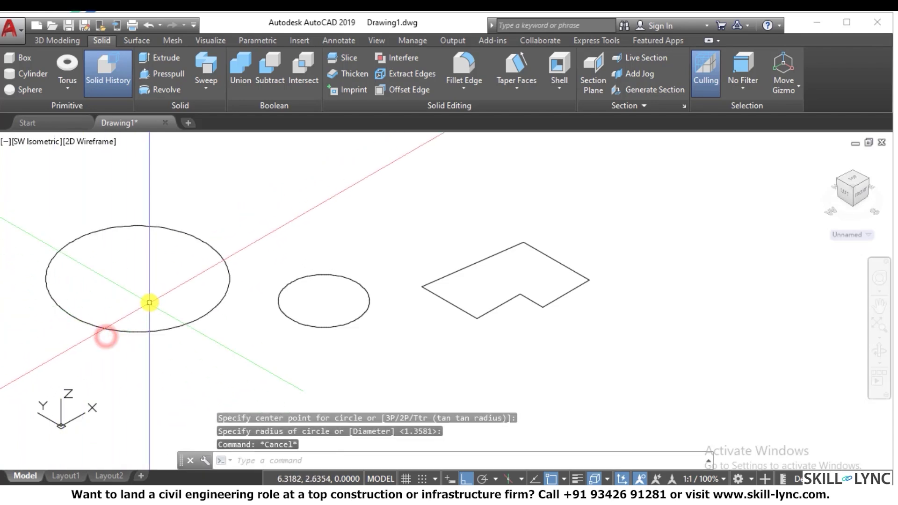
Step: Draw a line across the large circle through its centre, from one side of the circle to the other
text(l)
key(Return)
click(197, 239)
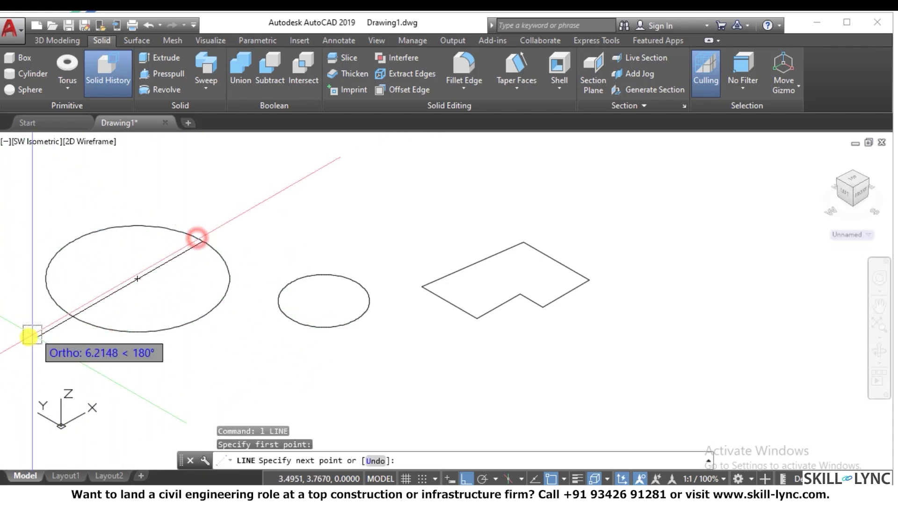
click(74, 316)
key(Escape)
Step: Trim away the rear half of the large circle along the line, leaving a closed semicircular profile
text(t)
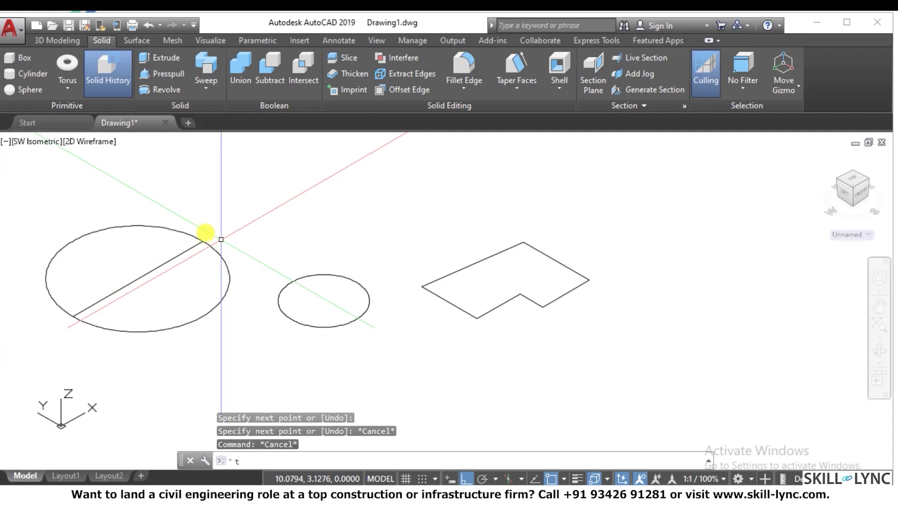
text(r)
key(Return)
key(Return)
click(99, 231)
key(Escape)
scroll(276, 312, down, 3)
scroll(281, 312, up, 2)
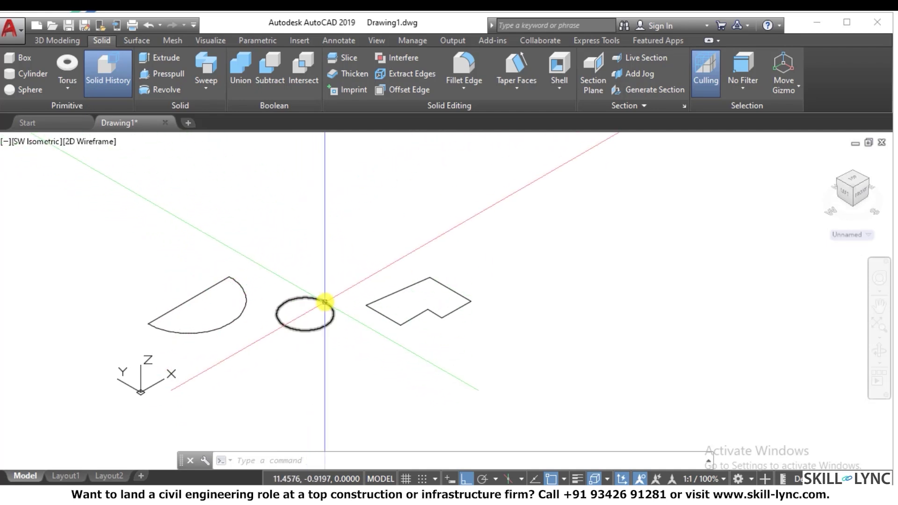
Step: Convert the small circle into a region and switch the visual style to Shaded
scroll(327, 294, up, 4)
scroll(312, 327, up, 1)
scroll(322, 321, down, 4)
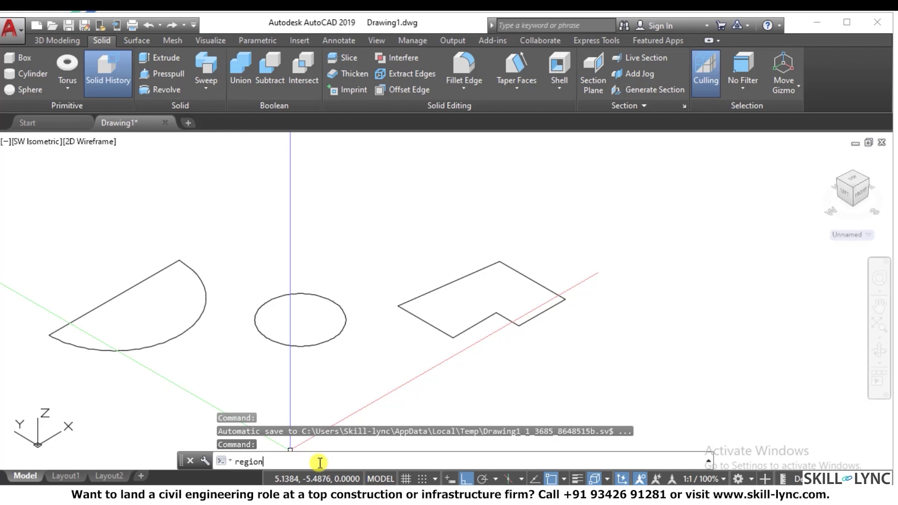
key(Return)
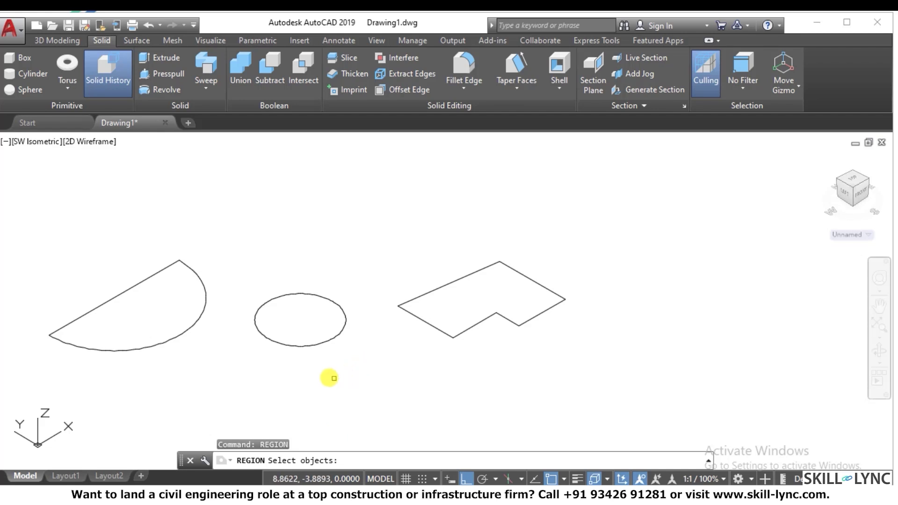
click(320, 342)
key(Return)
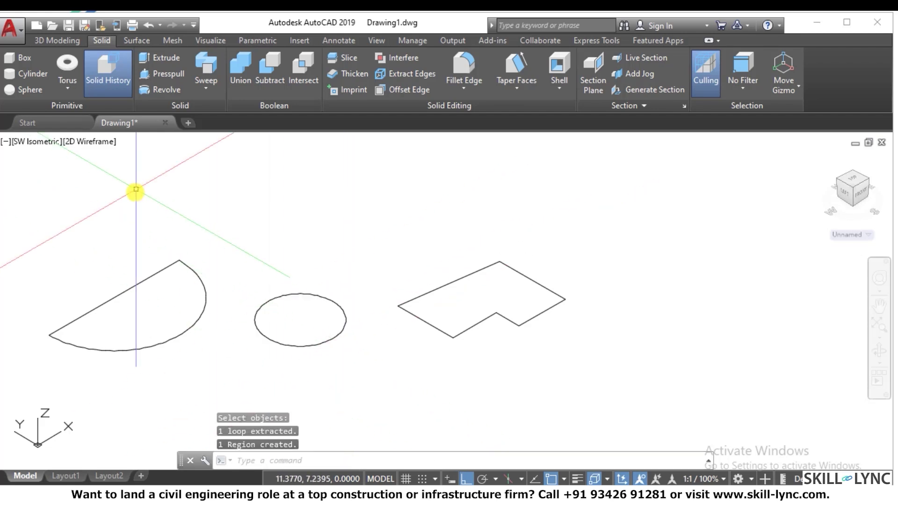
click(92, 142)
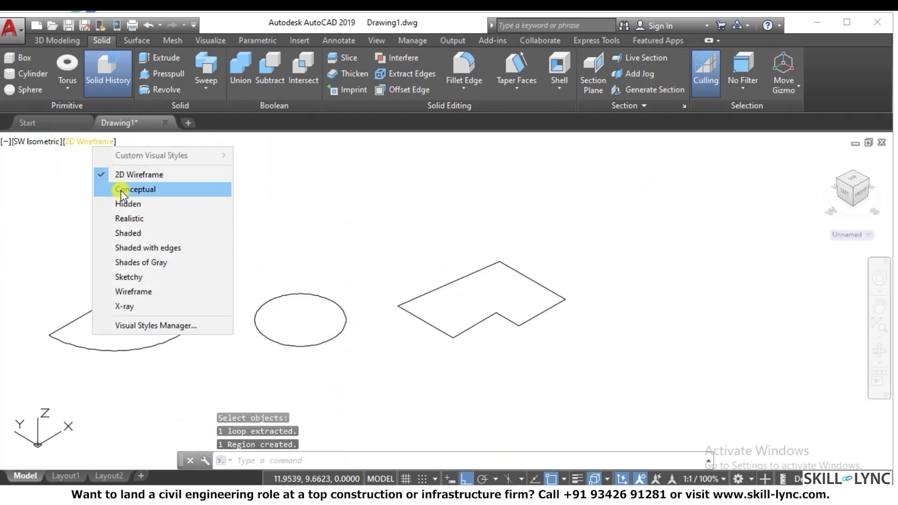
click(125, 235)
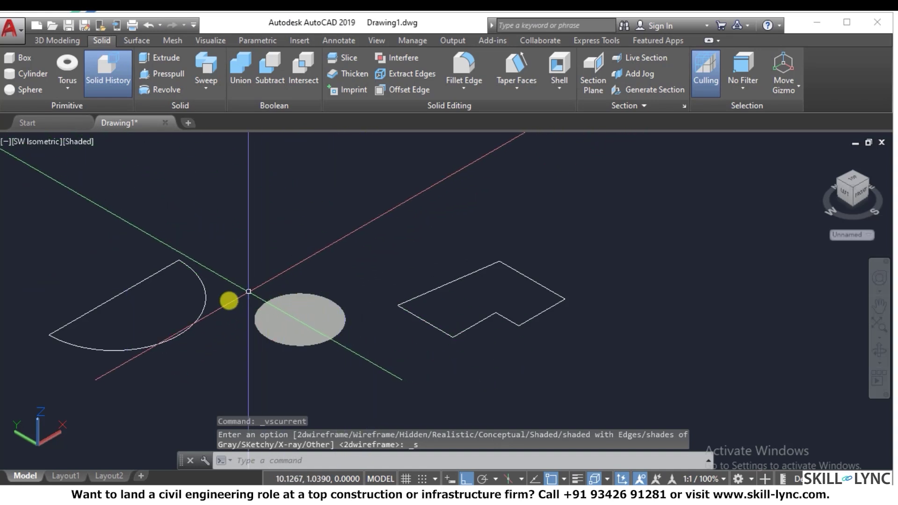
Step: Convert the arc and line of the semicircular profile into a region
text(REGION)
key(Return)
click(189, 330)
click(111, 264)
key(Return)
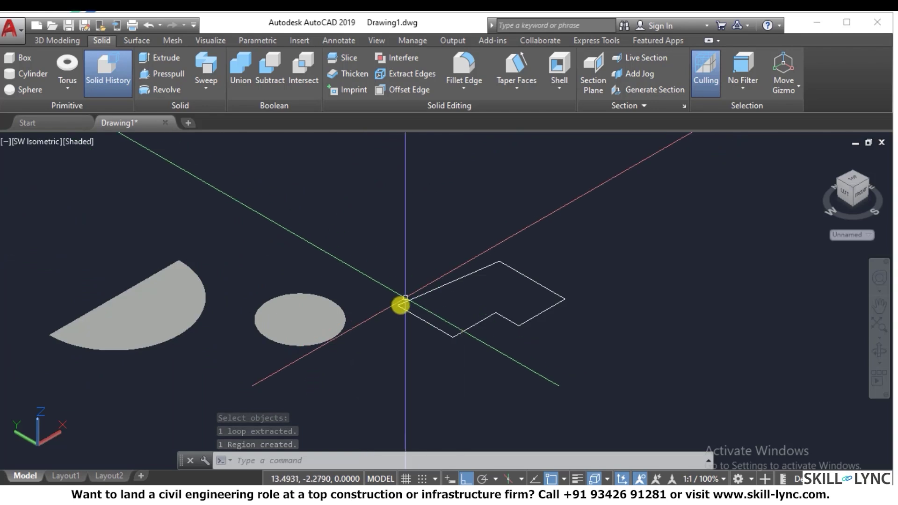
Step: Stretch the end of the notched outline's sloping edge out past its corner so that the outline is open
click(423, 300)
click(381, 266)
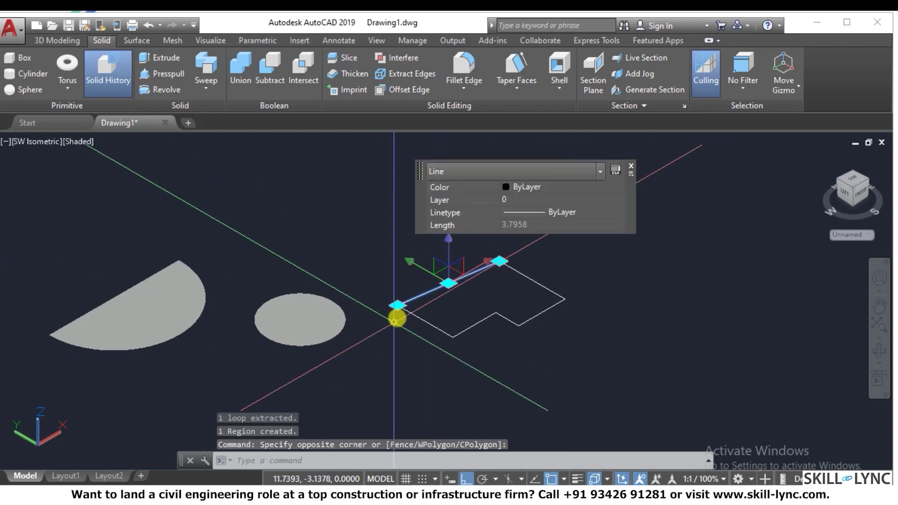
scroll(397, 305, up, 3)
click(396, 294)
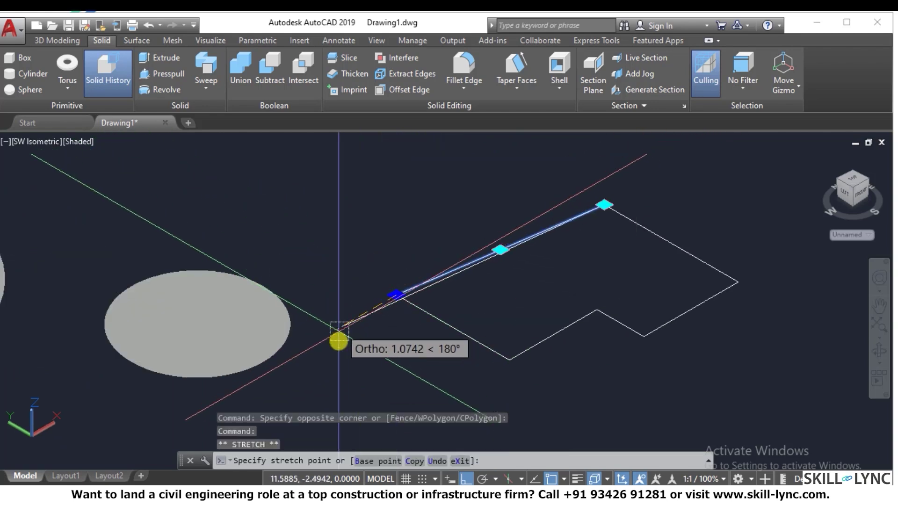
click(336, 336)
key(Escape)
key(Escape)
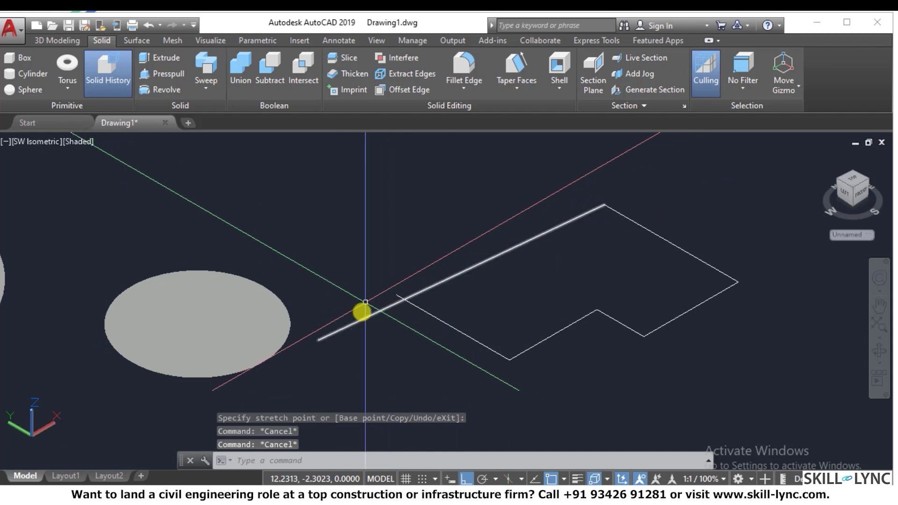
Step: Try to convert the open notched outline into a region
text(reg)
key(Return)
click(725, 369)
click(624, 283)
key(Return)
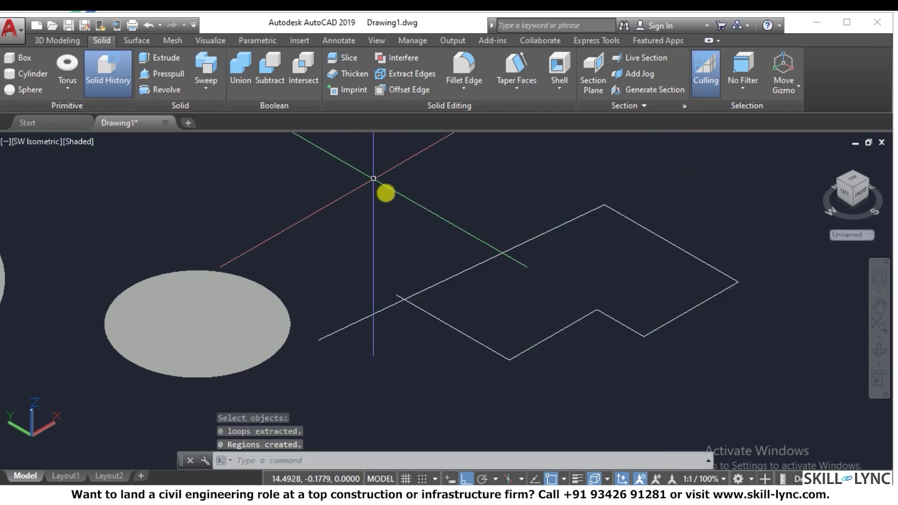
Step: Stretch the overshooting end of the sloping edge back onto the outline's corner to close the shape
click(371, 311)
click(320, 342)
click(317, 341)
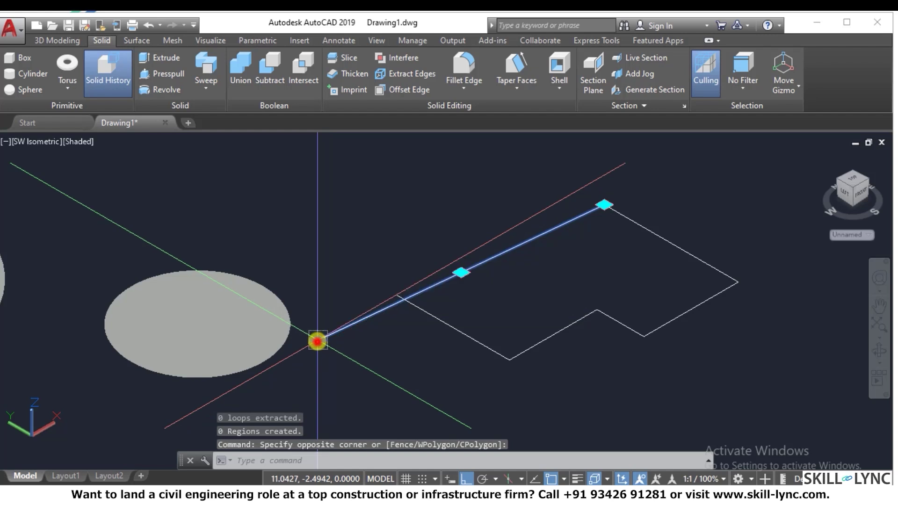
click(386, 287)
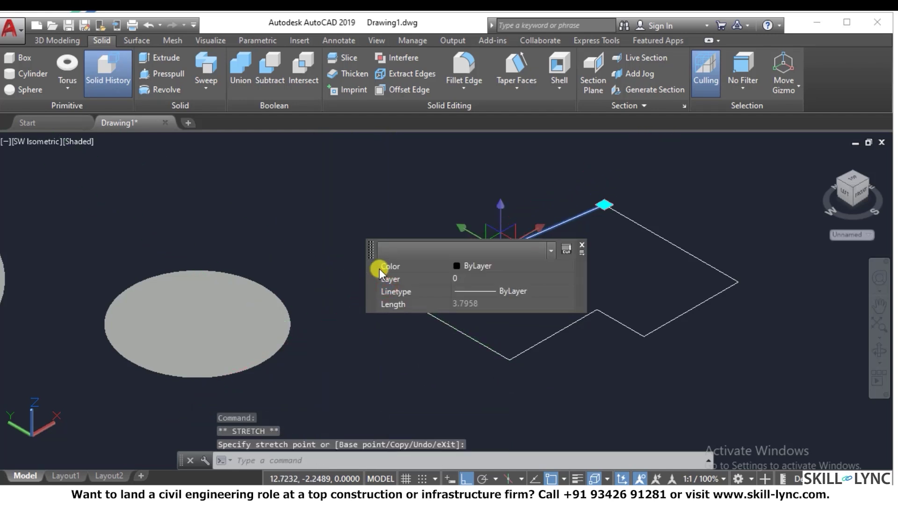
key(Escape)
Step: Convert all the lines of the closed notched outline into a region
scroll(379, 271, down, 3)
scroll(415, 263, up, 1)
text(re)
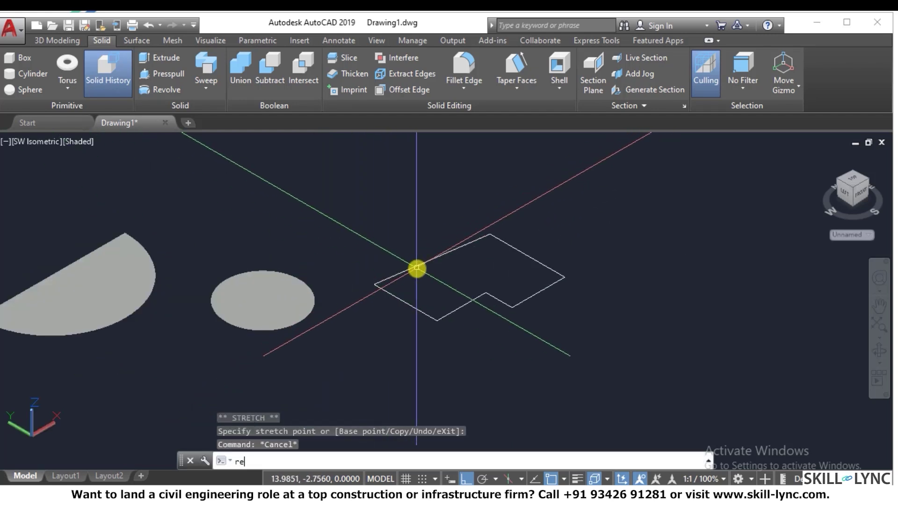
text(g)
key(Return)
click(570, 323)
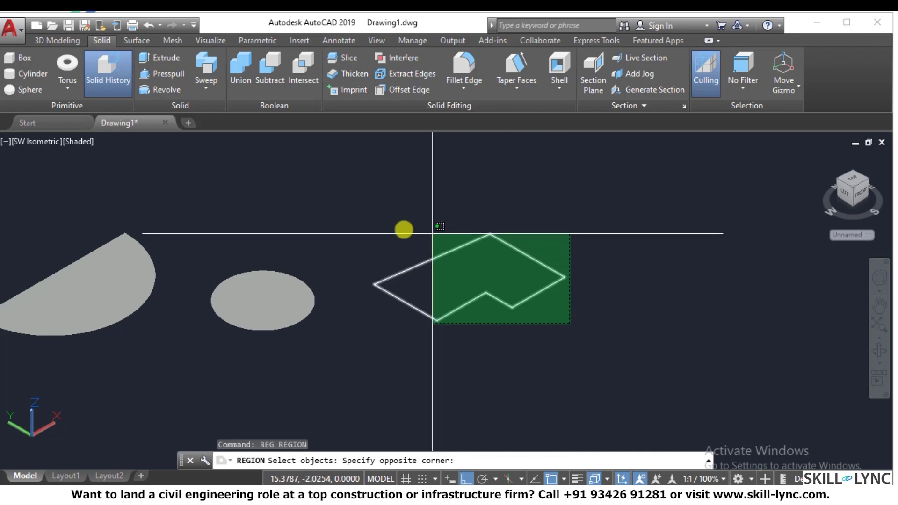
click(377, 221)
key(Return)
Step: Extrude the circular region upward into a solid cylinder with a height of 5
scroll(441, 244, down, 4)
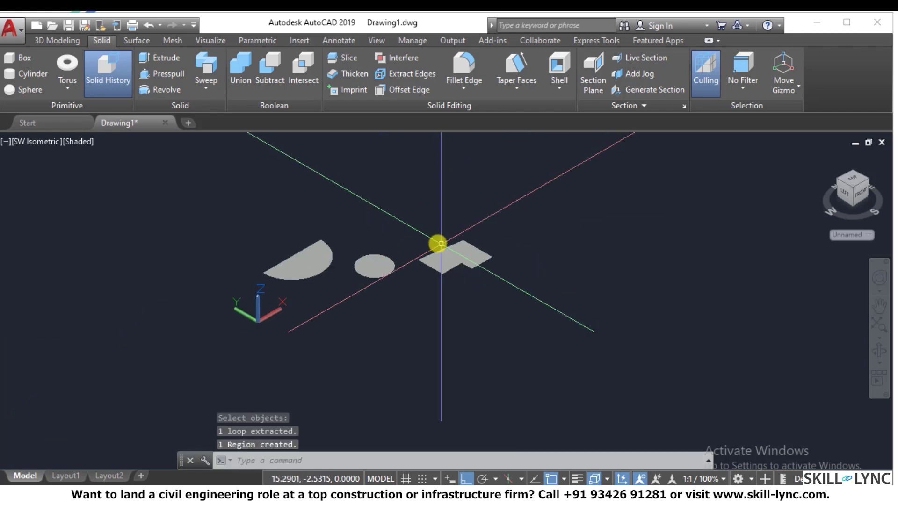
scroll(441, 244, up, 3)
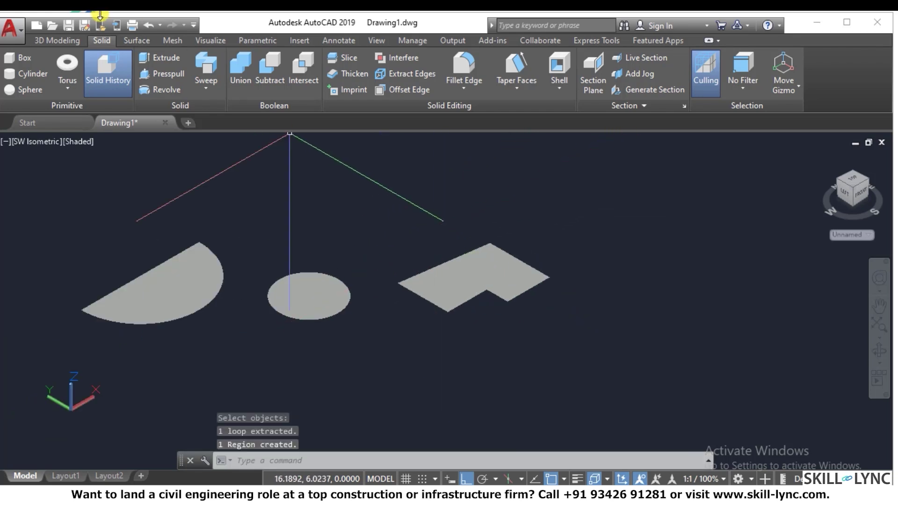
click(159, 57)
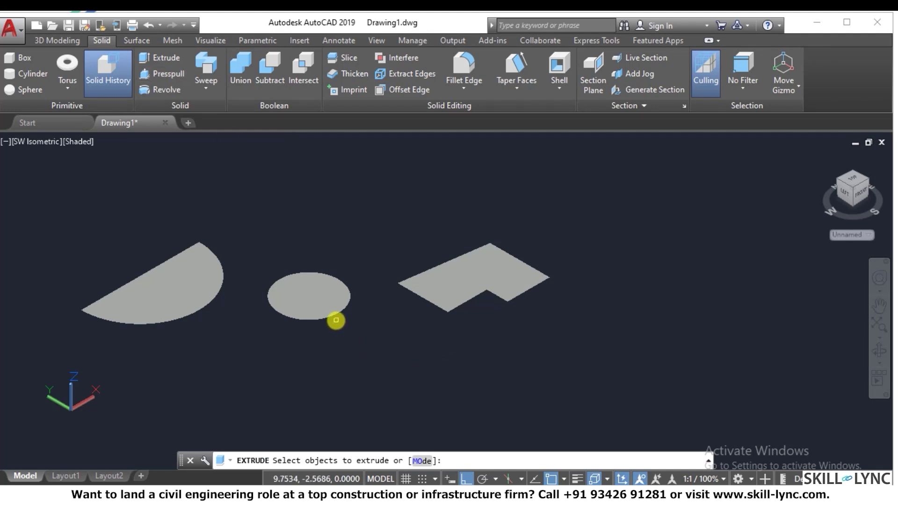
click(332, 313)
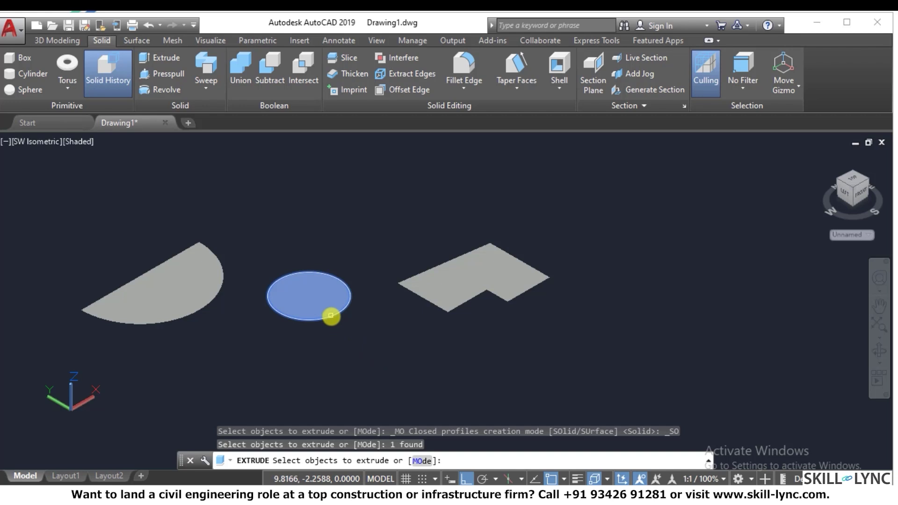
key(Return)
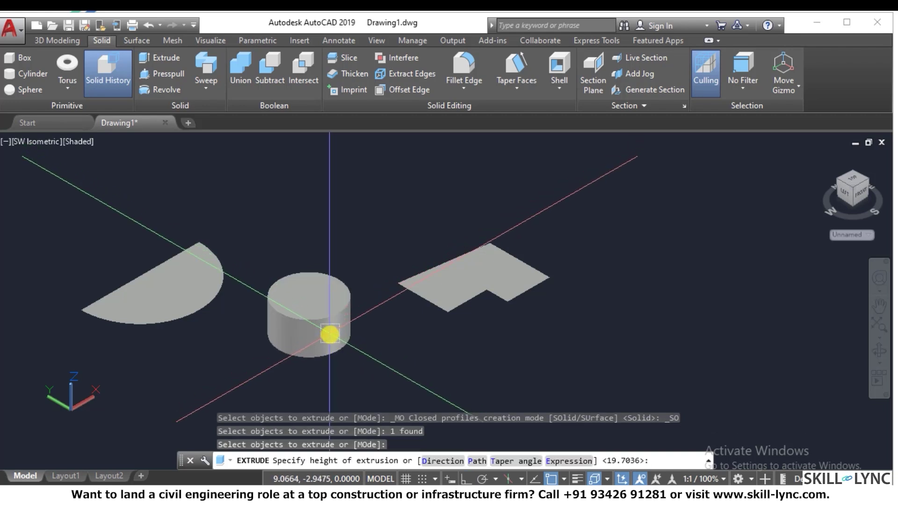
text(5)
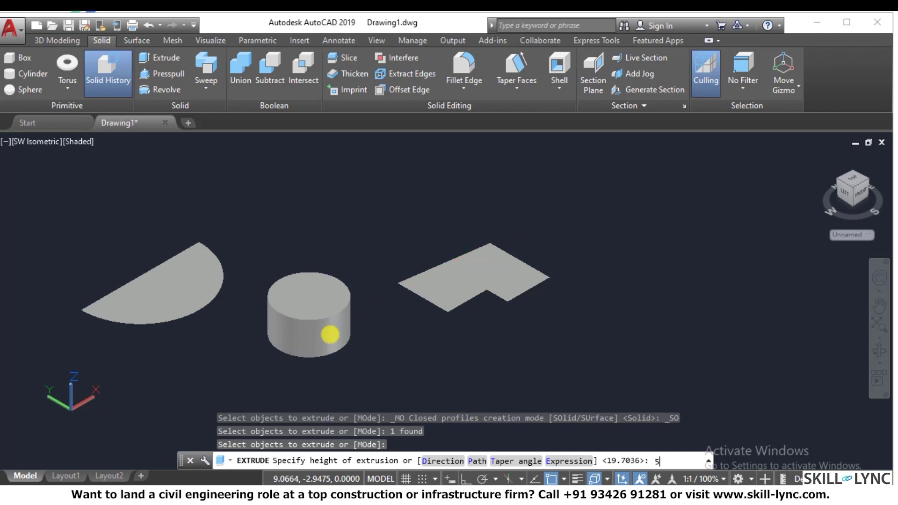
key(Return)
Step: Extrude the half-round region upward into a solid with a height of 4
text(ext)
key(Return)
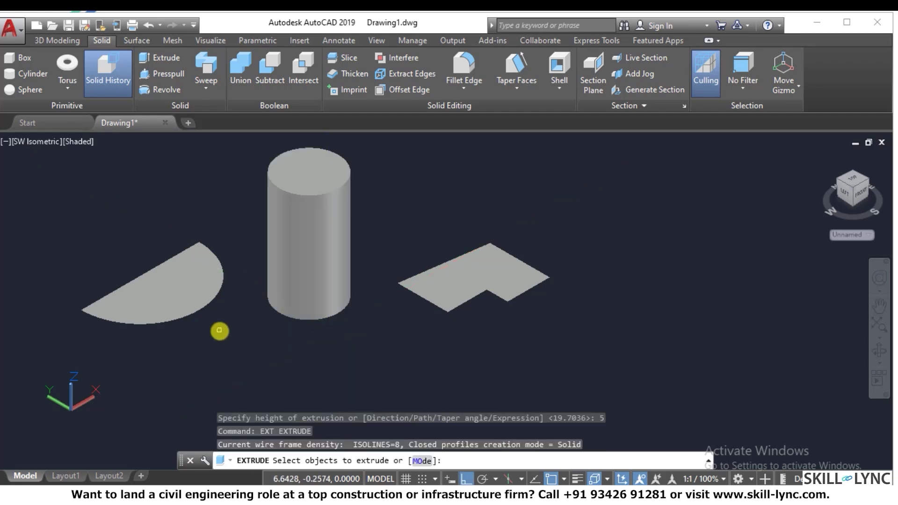
click(212, 302)
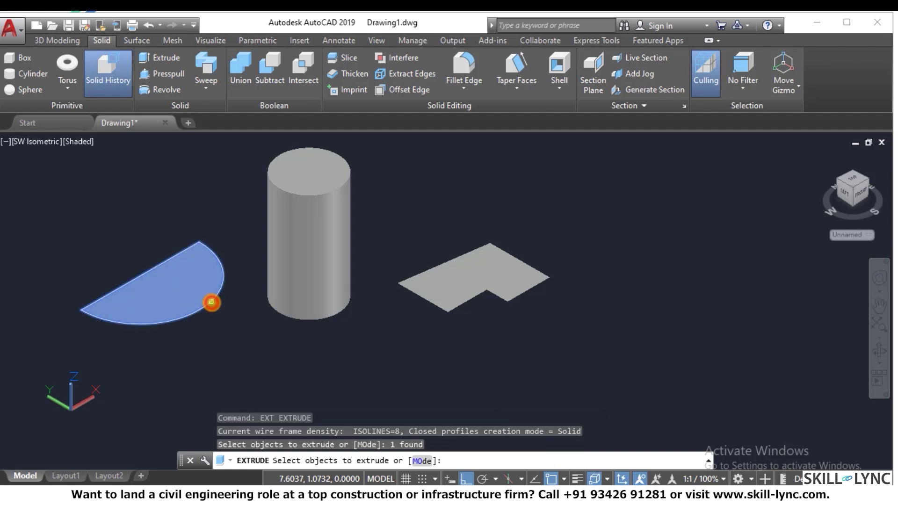
key(Return)
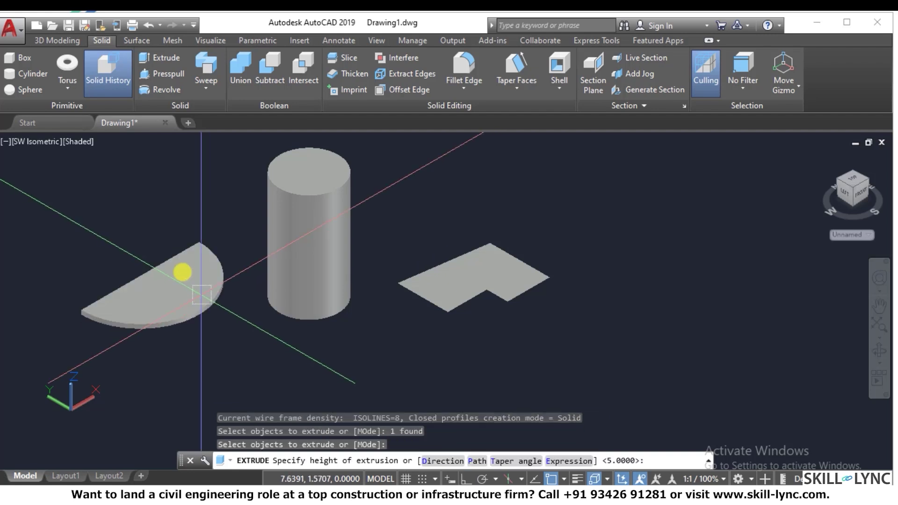
text(4)
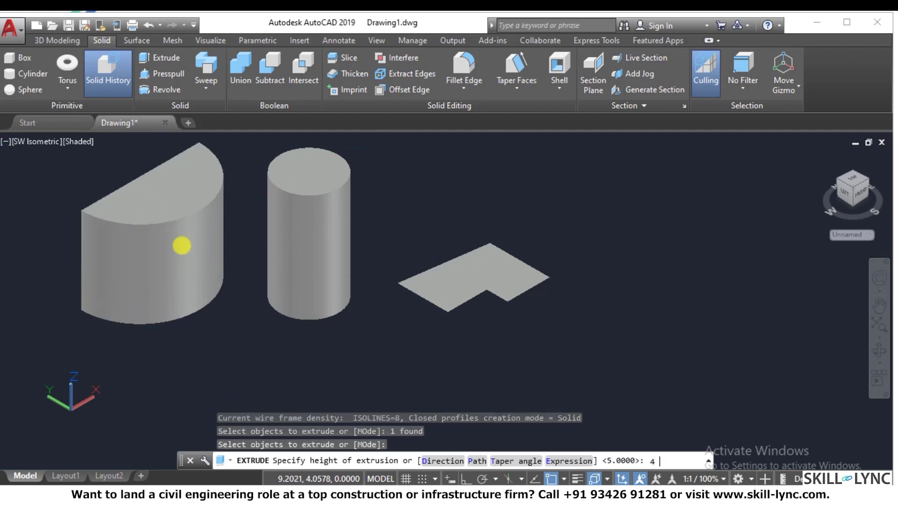
key(Return)
Step: Extrude the notched region upward into a solid with a height of 5
text(ex)
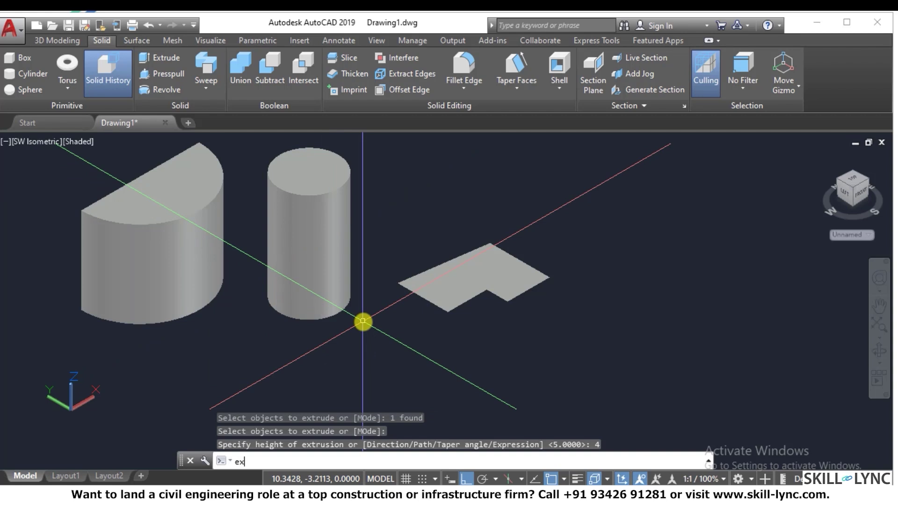
key(Return)
click(420, 295)
key(Return)
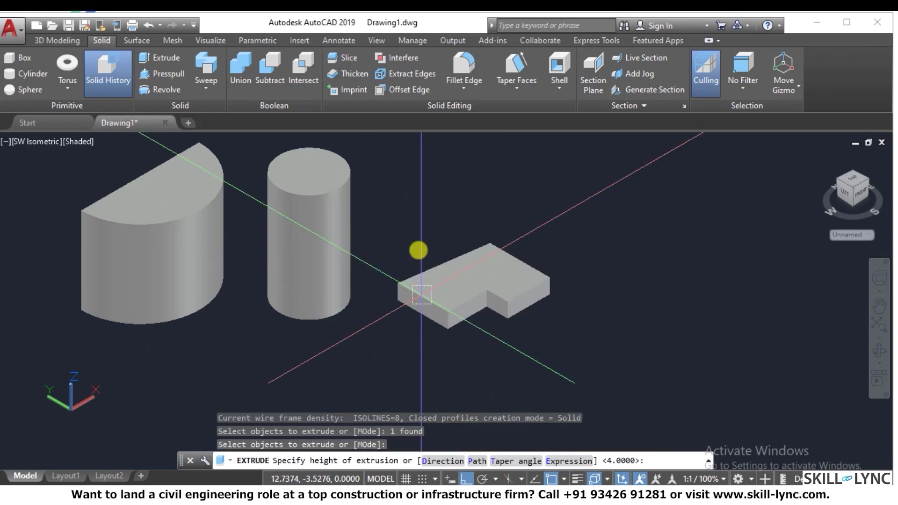
text(5)
key(Return)
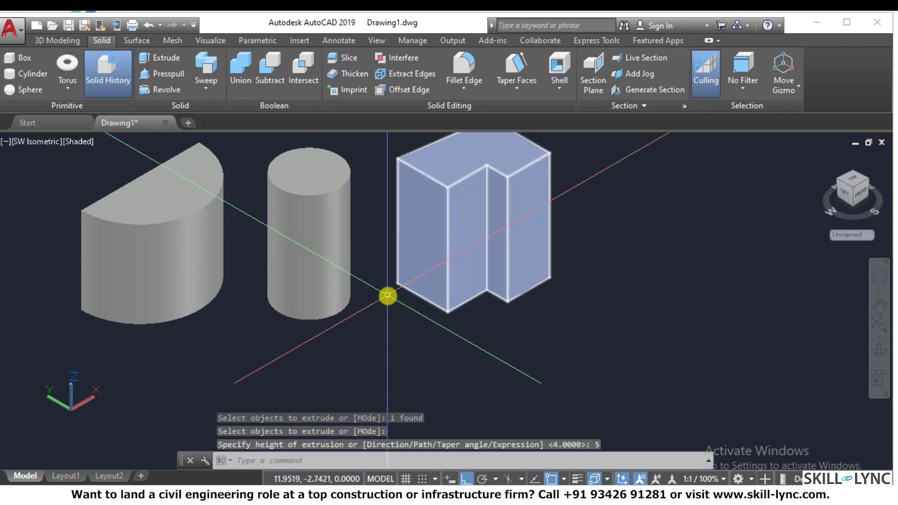
scroll(393, 290, down, 3)
scroll(444, 246, up, 1)
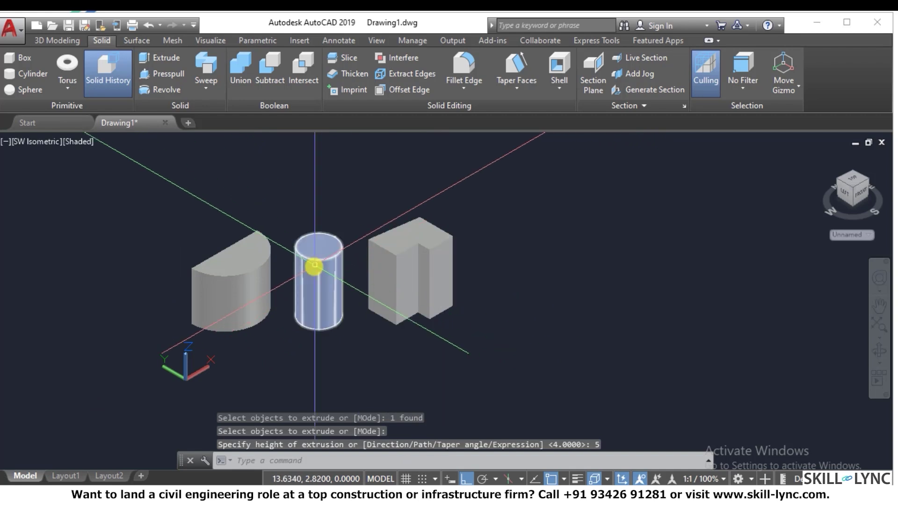
click(200, 275)
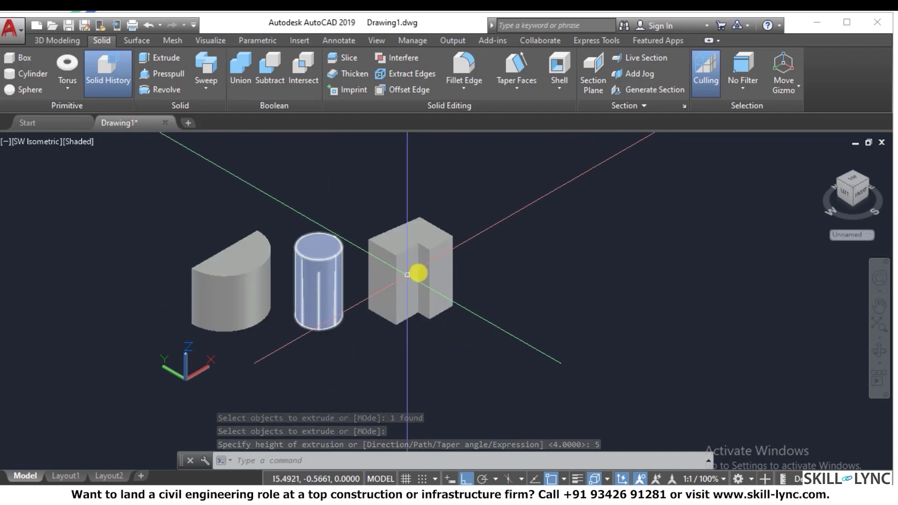
click(514, 332)
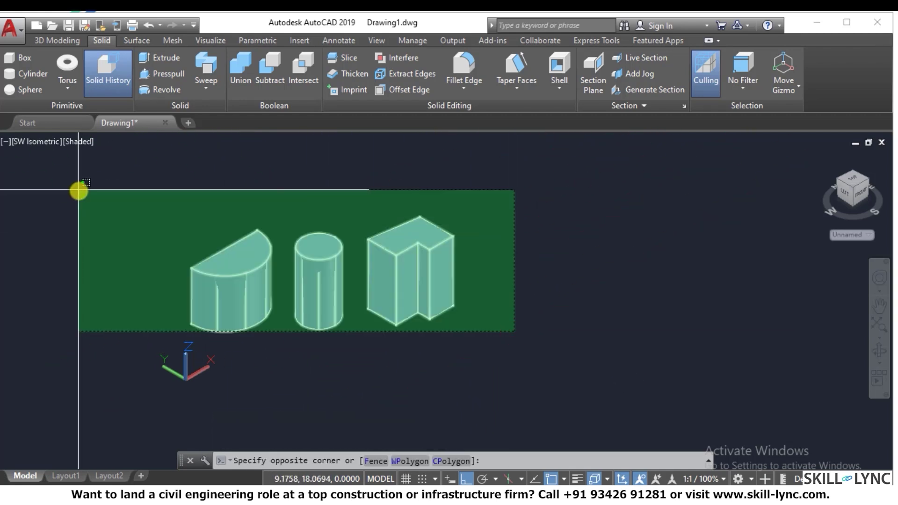
key(Escape)
key(Escape)
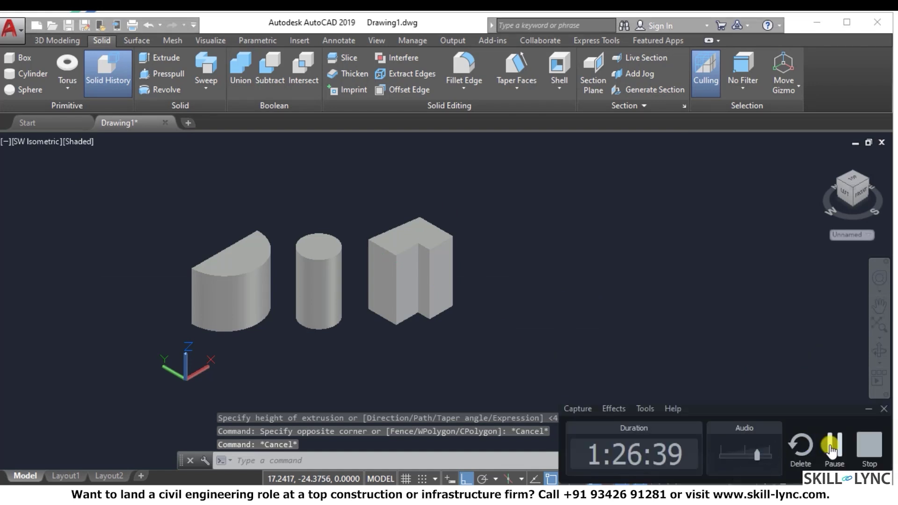
key(Escape)
key(Escape)
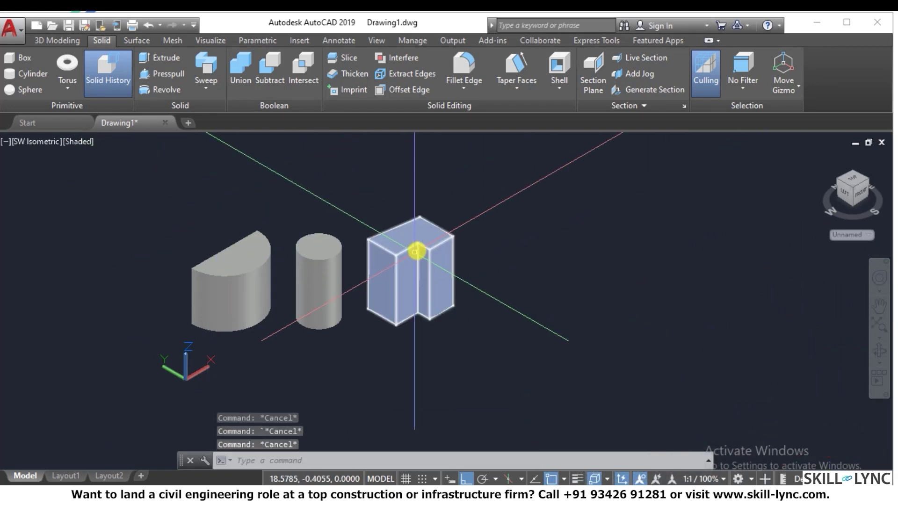
Step: Erase the three extruded solids: the half-round block, the cylinder and the notched block
scroll(415, 251, down, 3)
scroll(480, 286, up, 4)
click(482, 287)
click(47, 192)
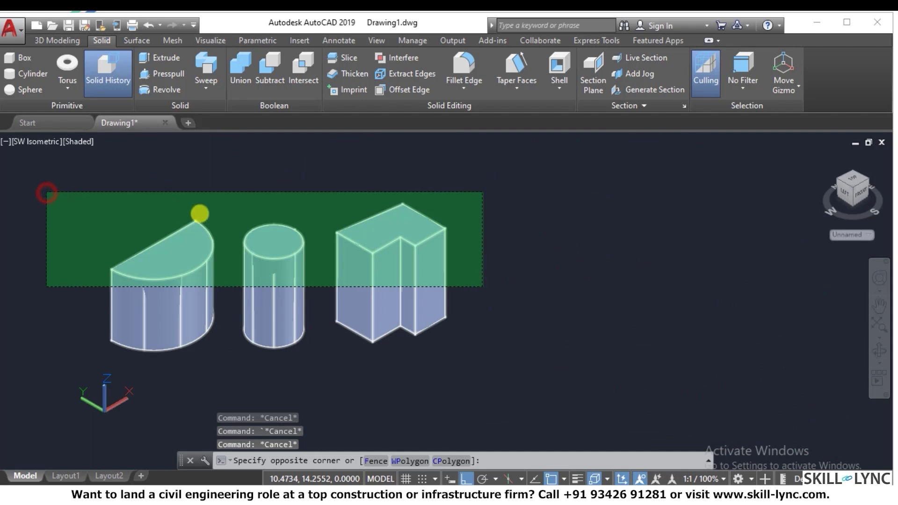
text(e)
key(Return)
key(Escape)
key(Escape)
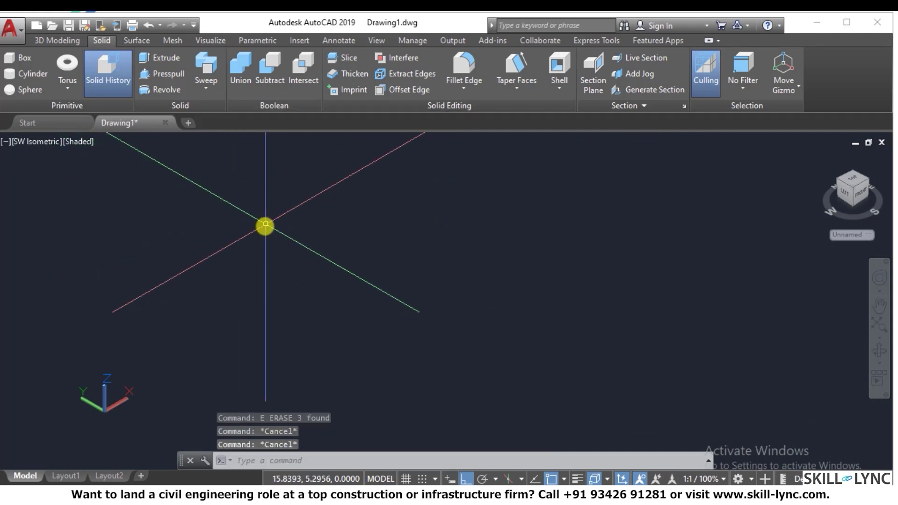
Step: Set the viewport to the Top view with the 2D Wireframe visual style
text(pl)
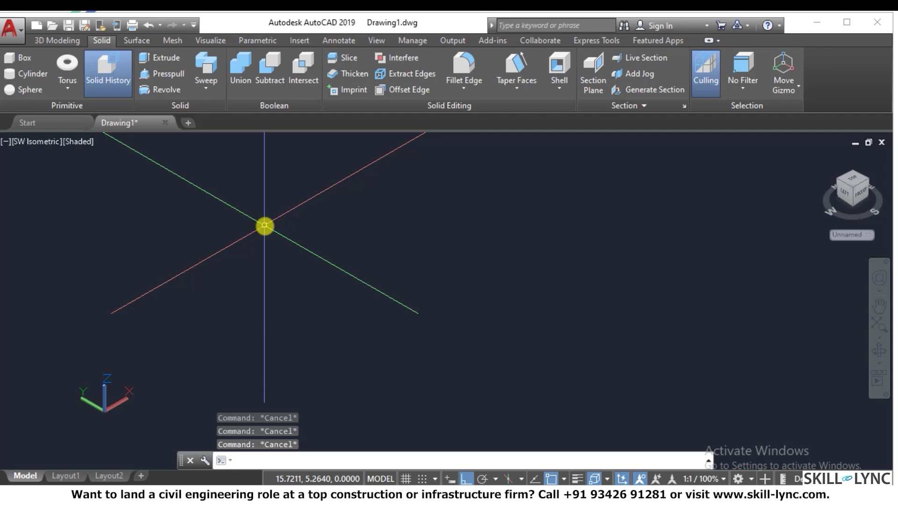
click(39, 149)
click(64, 175)
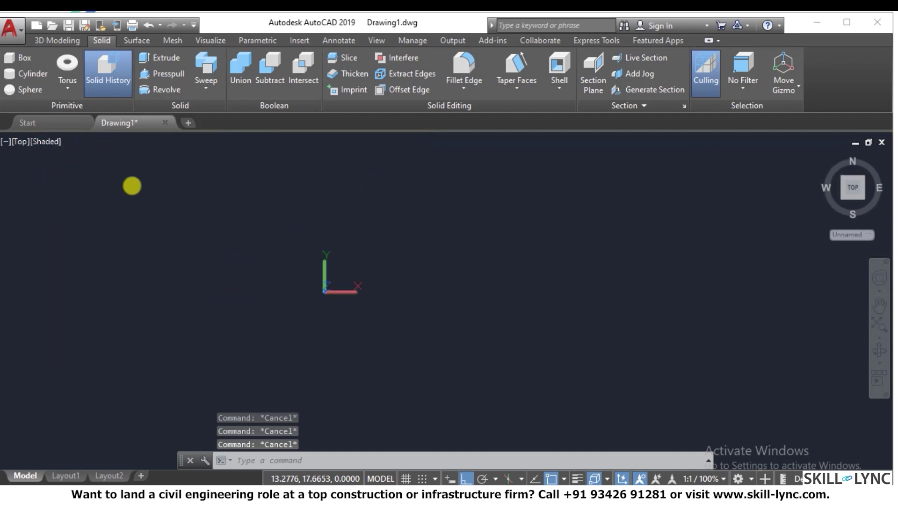
click(49, 141)
click(89, 174)
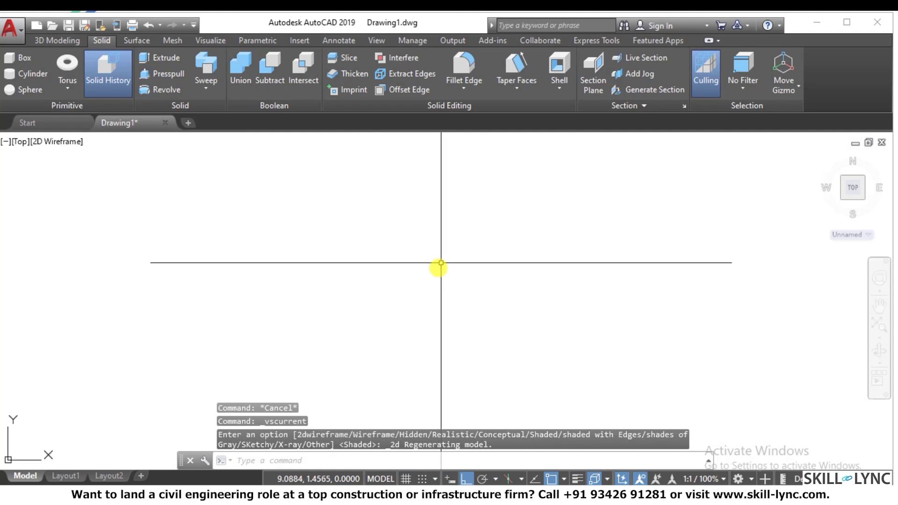
Step: Draw an L-shaped outline of separate lines, about 2.31 long at the base, with its first and last lines crossing past the upper-left corner
key(Escape)
text(l)
key(Return)
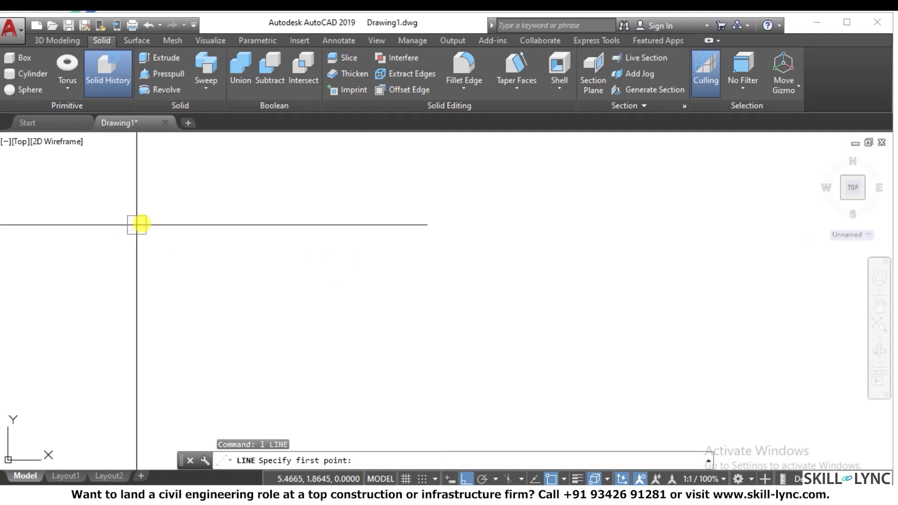
click(188, 211)
click(203, 346)
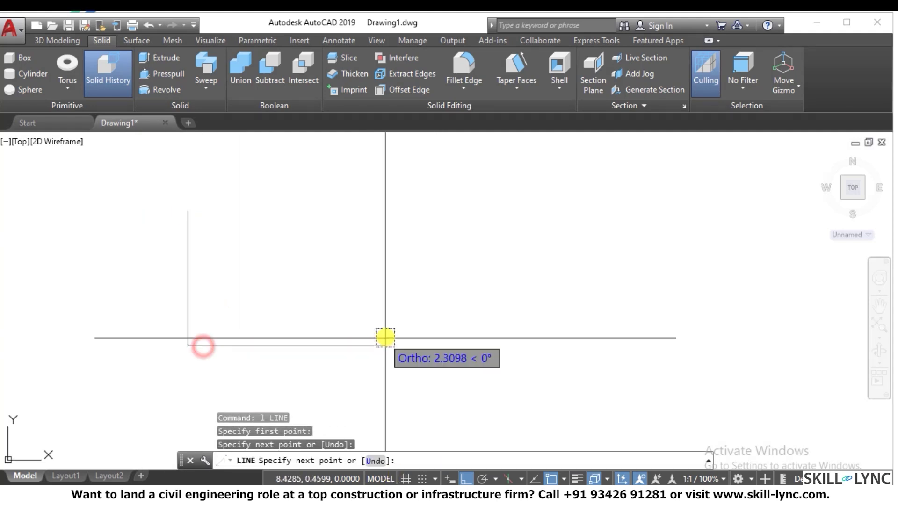
click(385, 346)
click(386, 261)
click(244, 260)
click(243, 221)
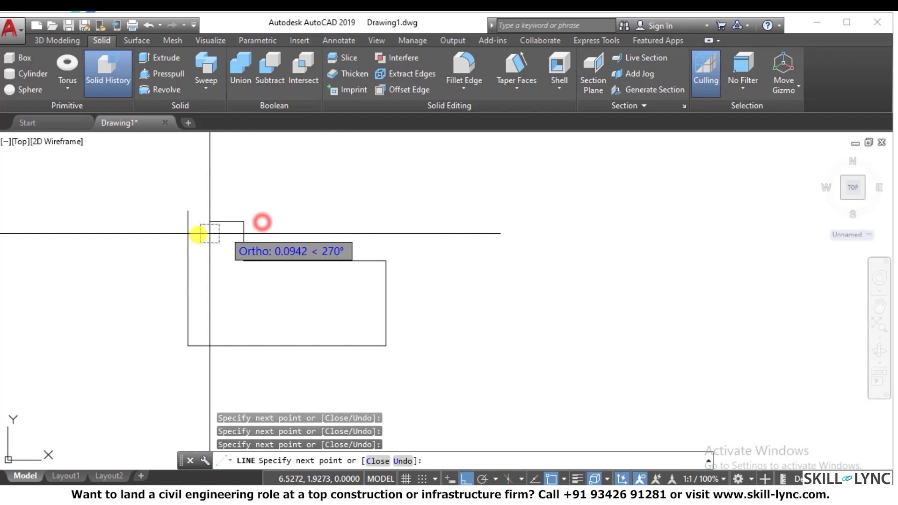
click(141, 236)
key(Escape)
key(Escape)
key(Escape)
Step: View the L-shaped outline in 3D and open the Boundary Creation settings
mouse_move(365, 248)
shift+middle_down()
mouse_move(483, 244)
mouse_move(325, 258)
shift+middle_up()
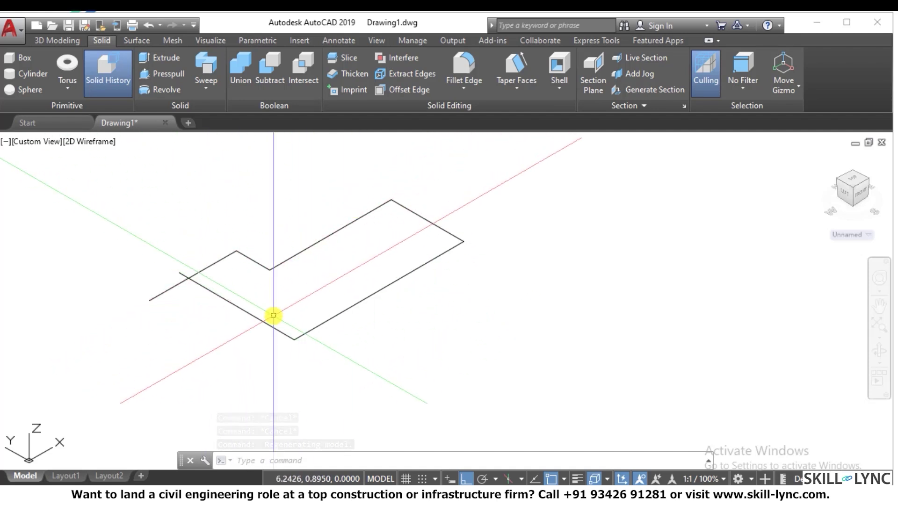
scroll(226, 214, down, 8)
scroll(255, 233, up, 6)
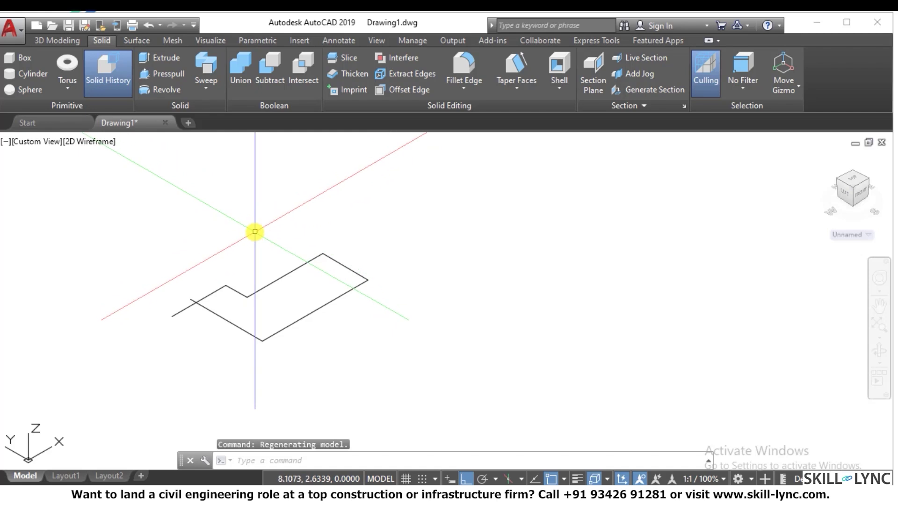
key(Escape)
key(Escape)
text(bo)
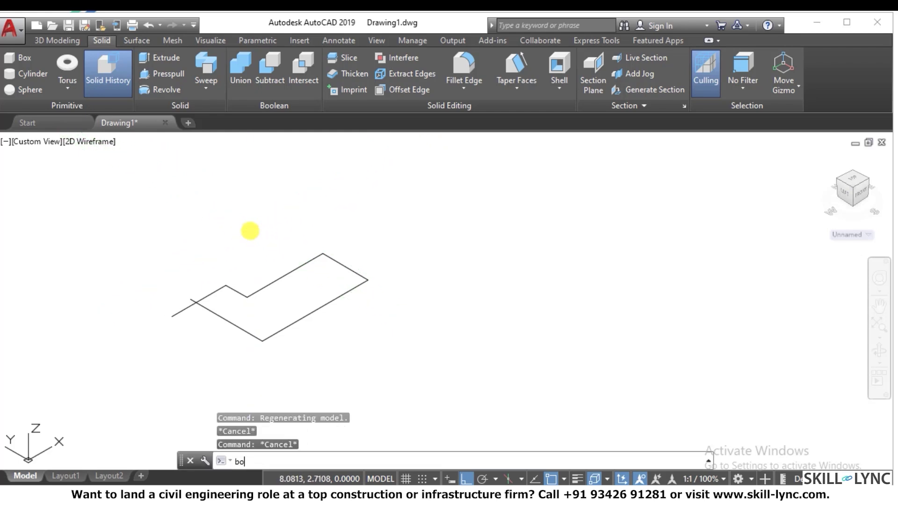
key(Return)
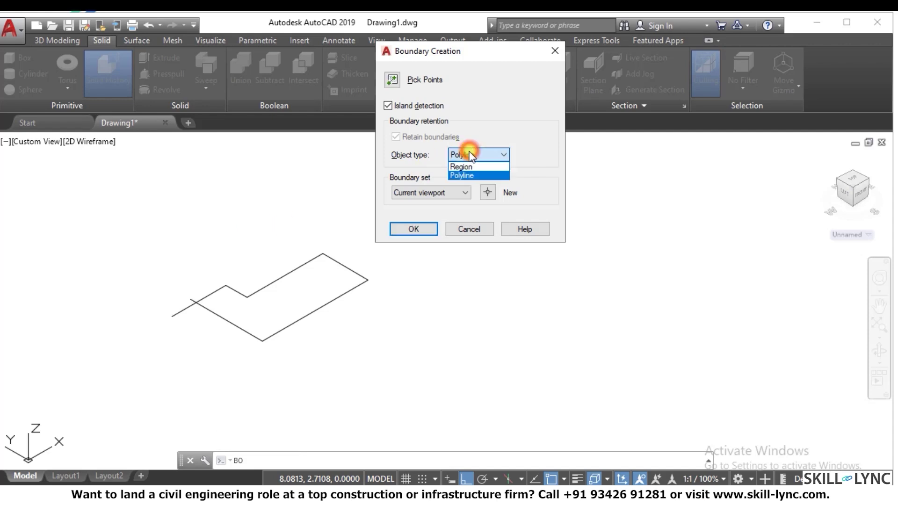
Step: Create a region from the closed L-shaped area with the Boundary command, using Region as the object type
click(466, 165)
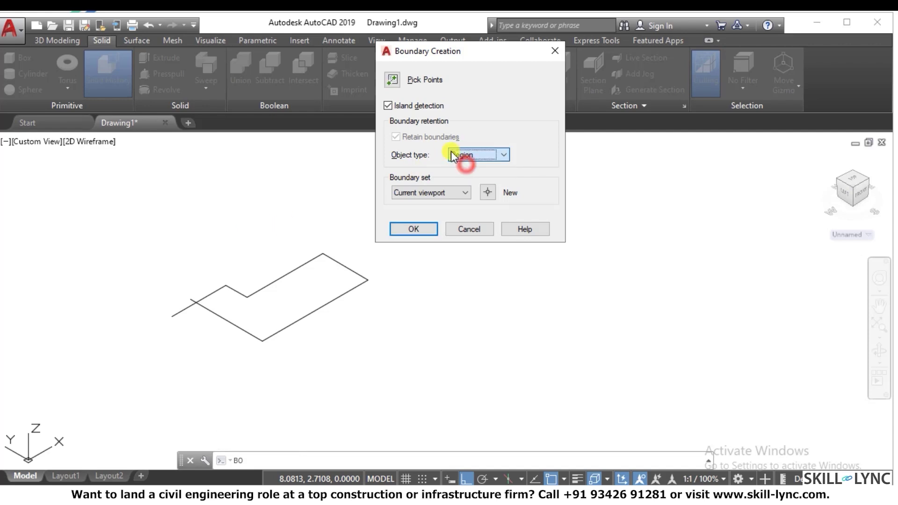
click(394, 77)
click(297, 301)
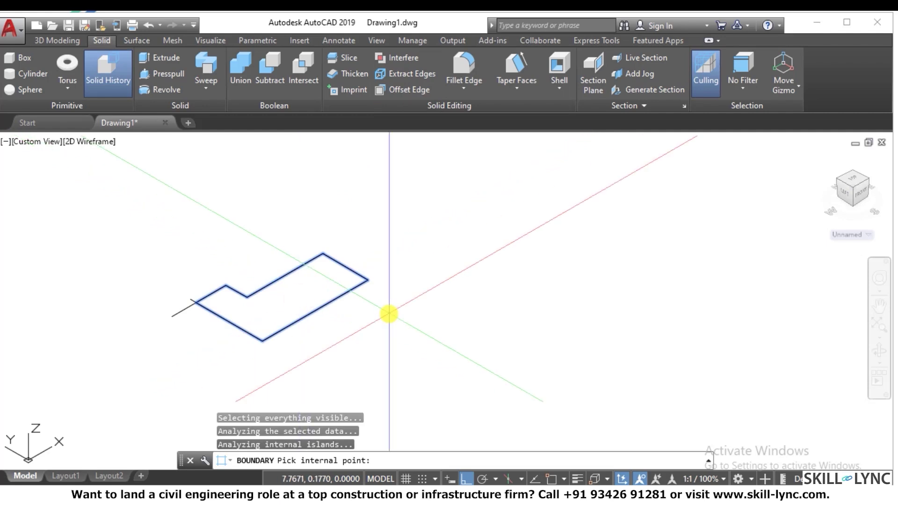
key(Return)
click(82, 150)
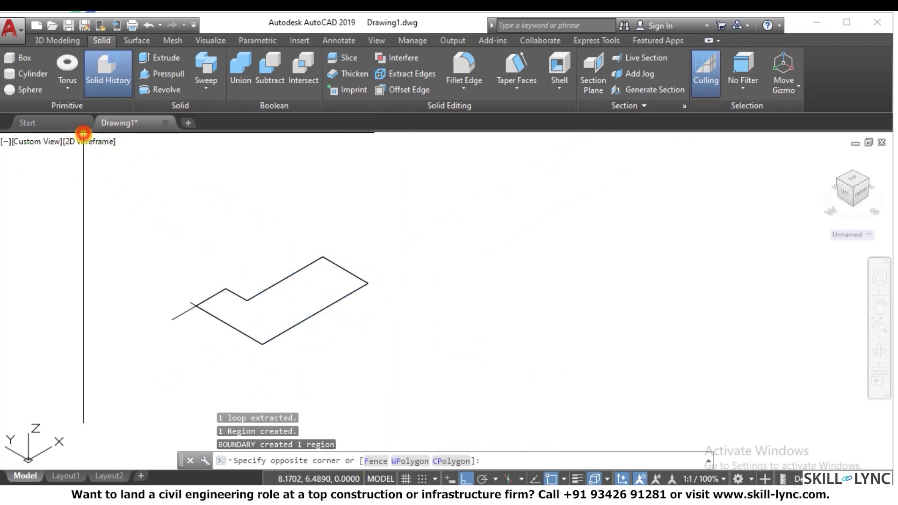
click(326, 225)
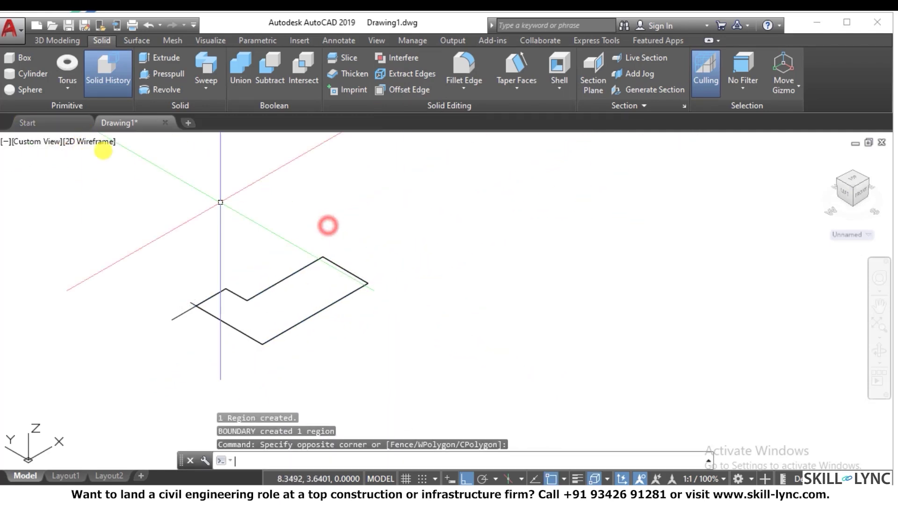
key(Escape)
key(Escape)
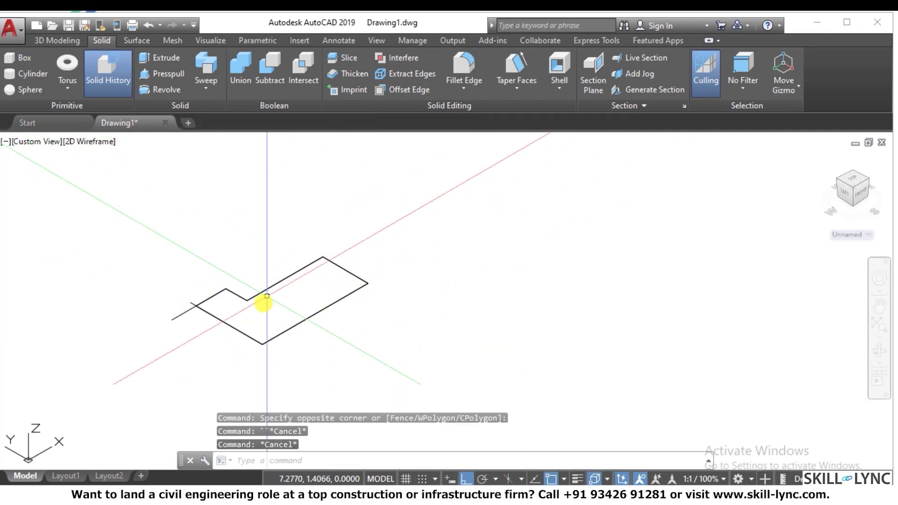
Step: Change the viewport's visual style to Shaded
click(78, 143)
click(117, 234)
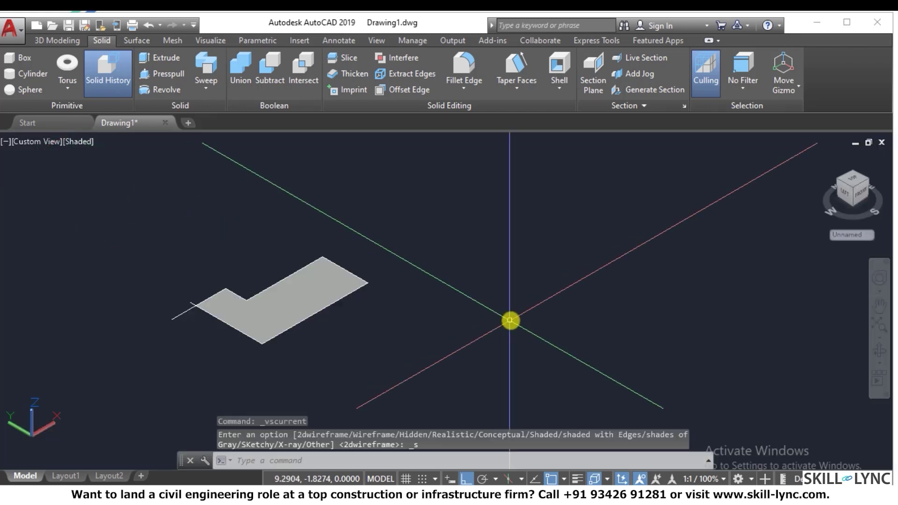
key(Escape)
Step: Extrude the L-shaped region to a height of 10
text(ext)
key(Return)
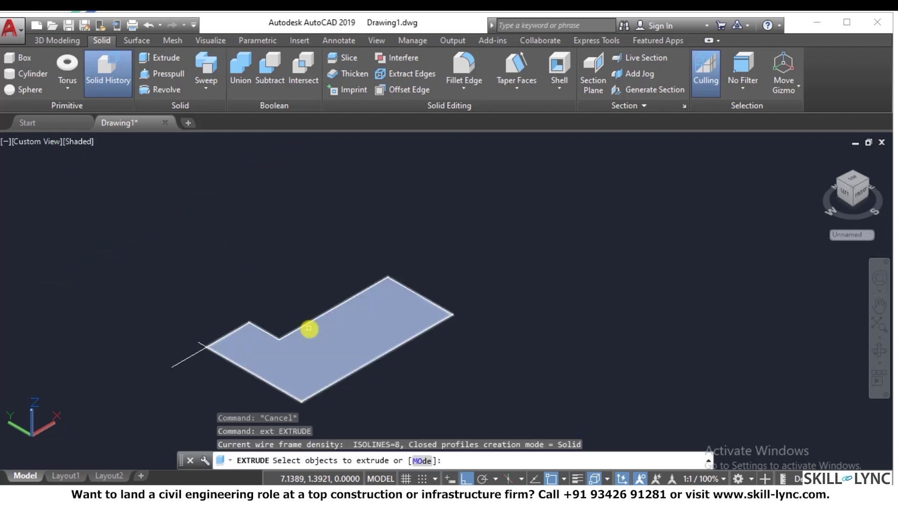
click(309, 327)
key(Return)
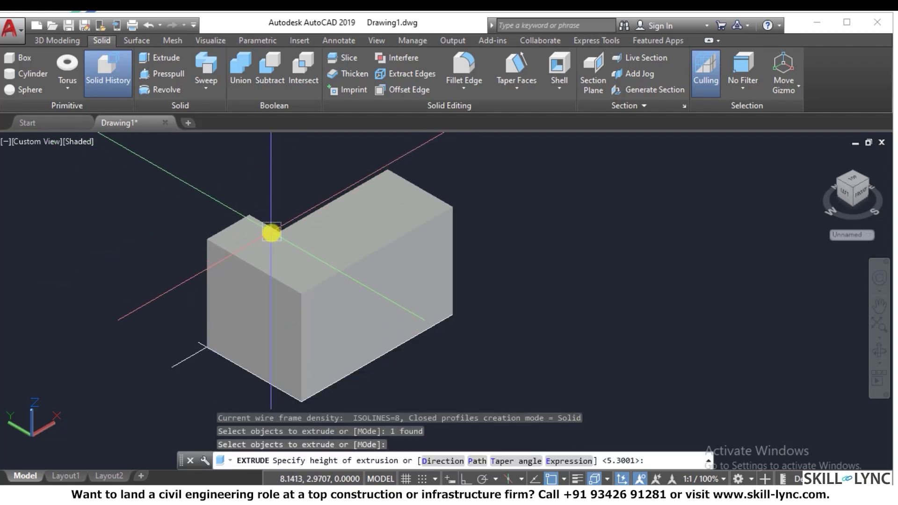
text(10)
key(Return)
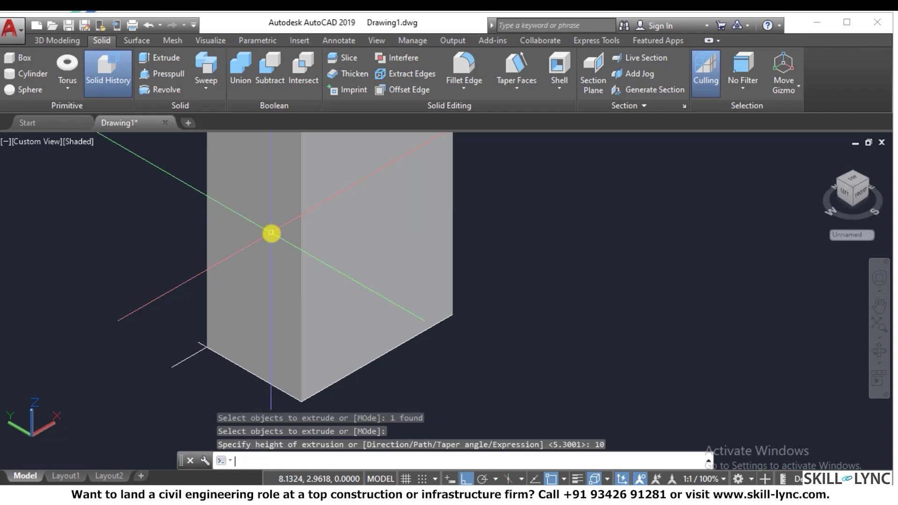
key(Escape)
key(Escape)
Step: Move the extruded L-shaped solid away from its original outline
scroll(286, 271, down, 3)
scroll(408, 271, down, 2)
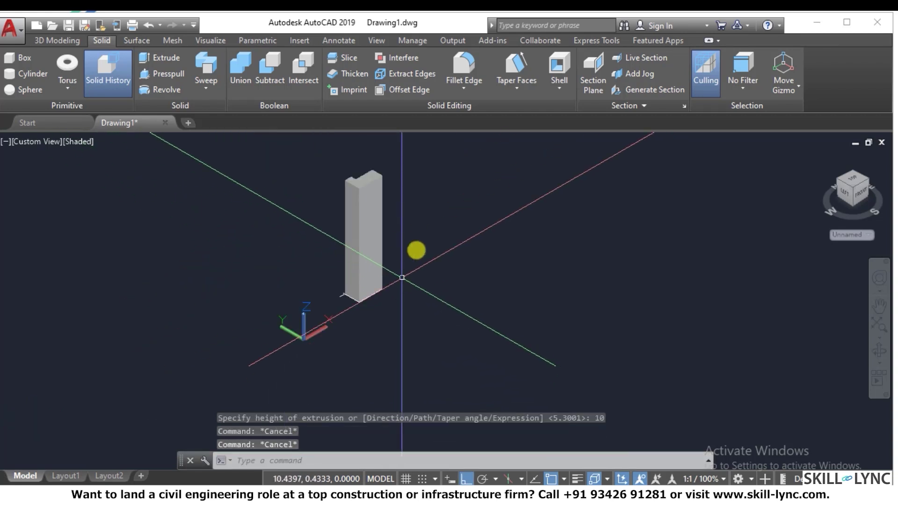
scroll(421, 234, up, 1)
text(m)
key(Return)
click(361, 240)
key(Return)
click(212, 271)
key(Escape)
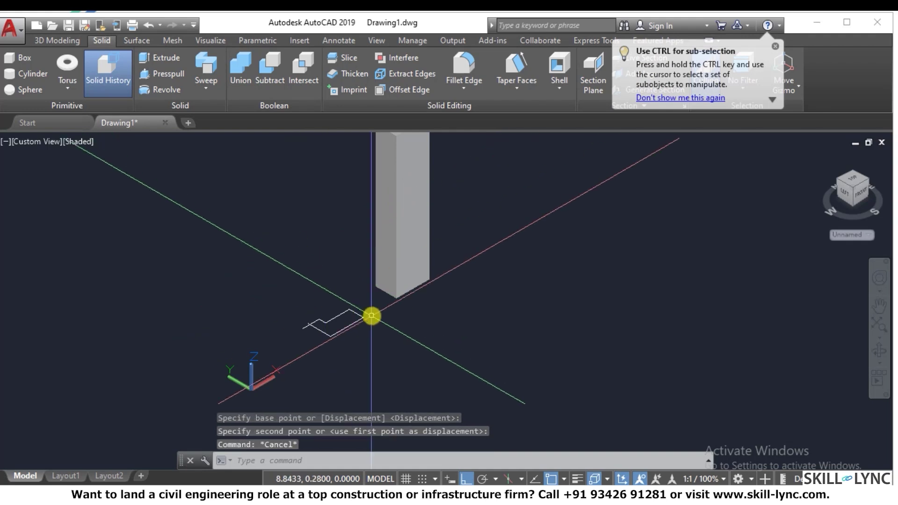
Step: Draw a circle with a radius of about 1.34 in front of the L-shaped solid
scroll(373, 311, up, 3)
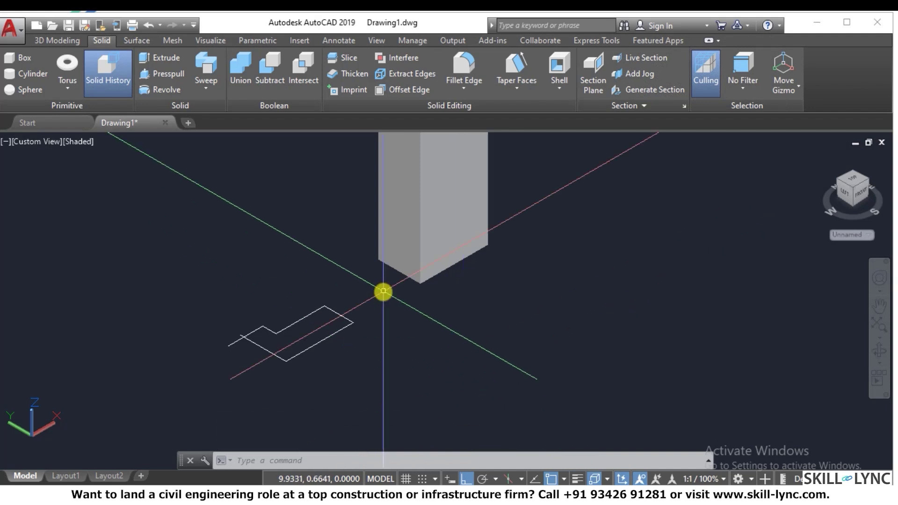
text(c)
key(Return)
click(515, 314)
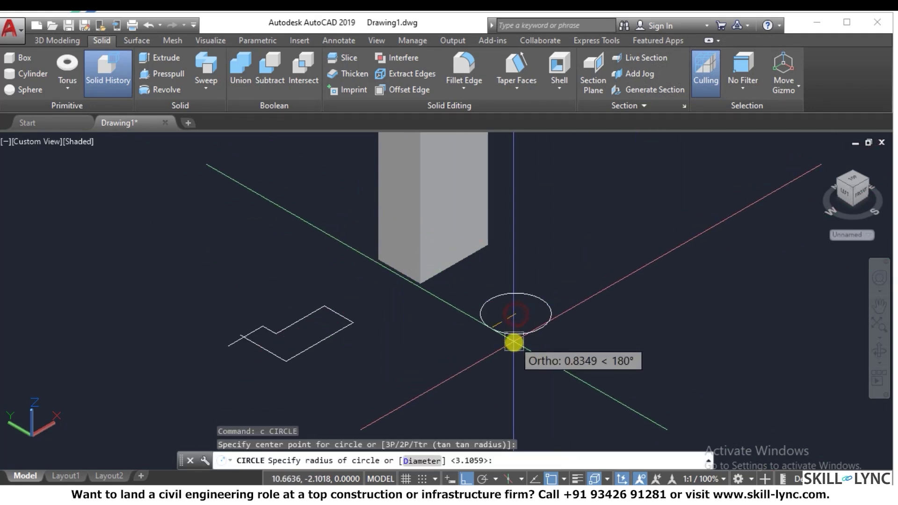
click(573, 304)
key(Escape)
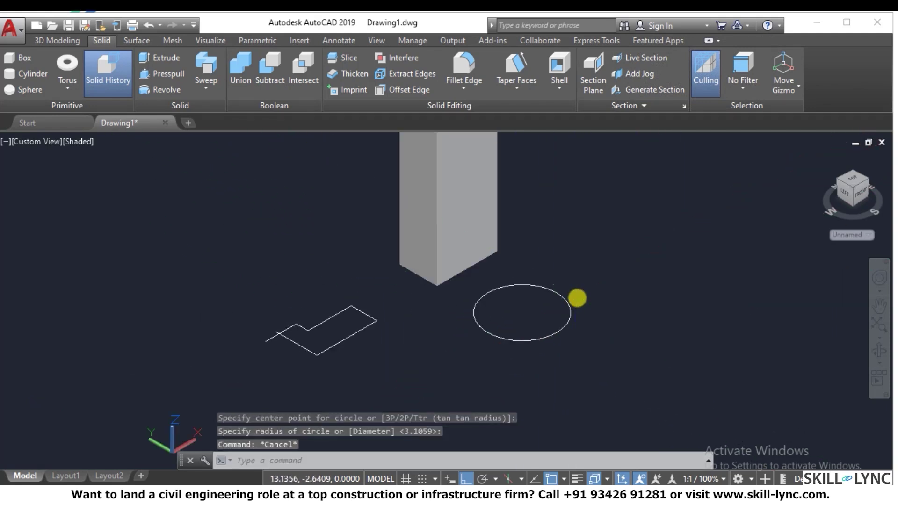
key(Escape)
key(Escape)
Step: Draw a five-segment zigzag line across the circle, starting and ending outside it
scroll(570, 304, up, 5)
text(l)
key(Return)
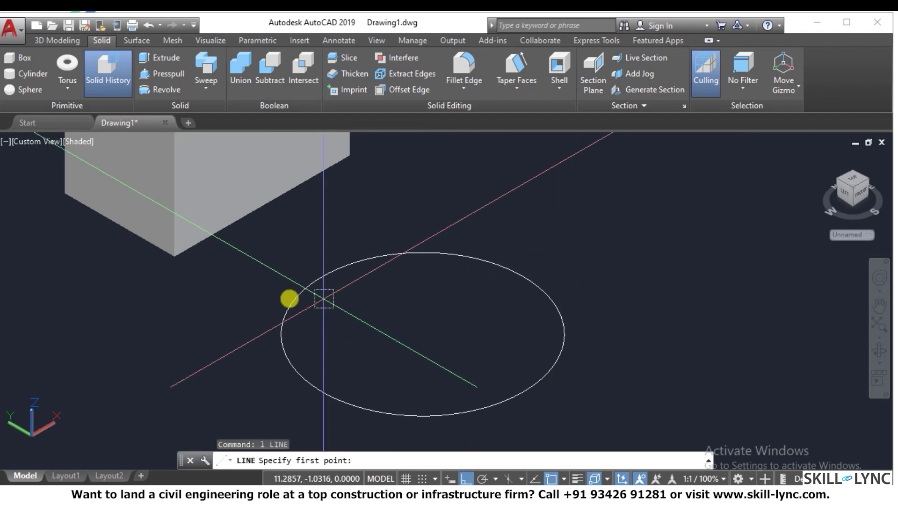
click(273, 294)
click(343, 332)
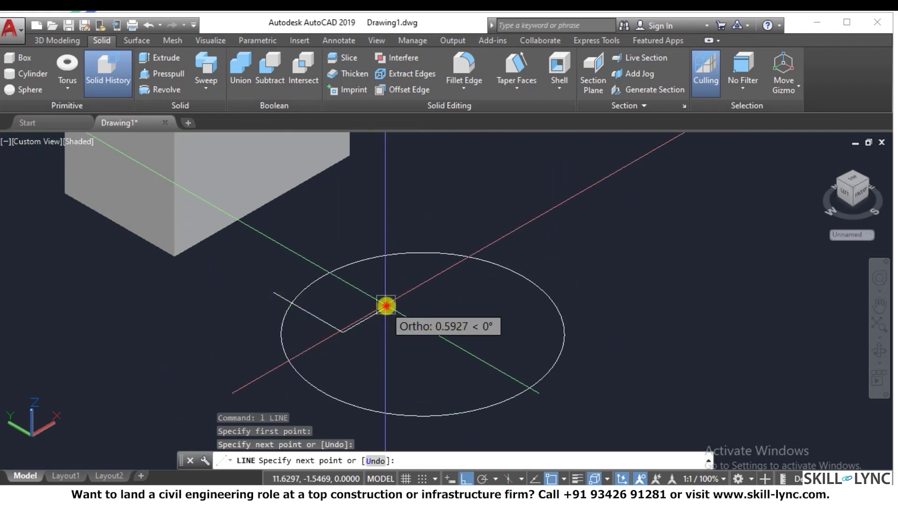
click(388, 306)
click(449, 340)
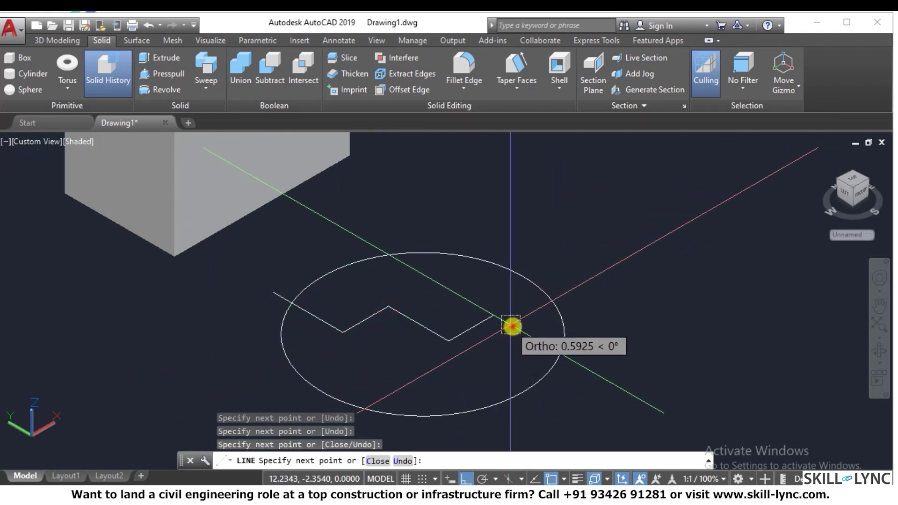
click(494, 316)
click(630, 387)
key(Escape)
key(Escape)
key(Escape)
Step: Create a region from the circle's far part above the zigzag line with the Boundary command
text(bo)
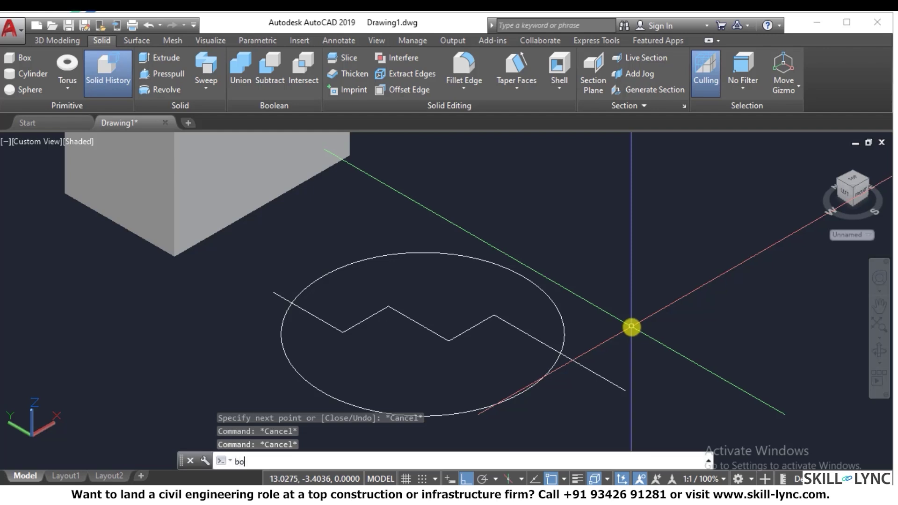
key(Return)
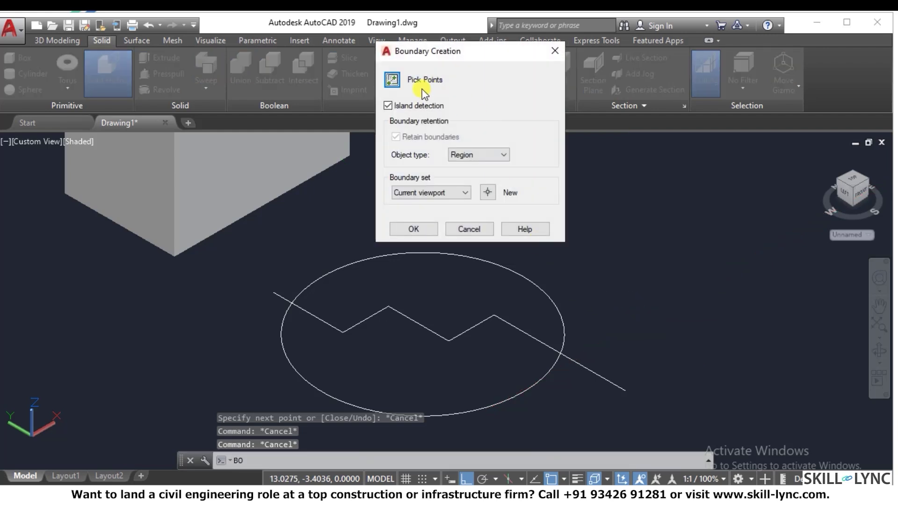
click(392, 80)
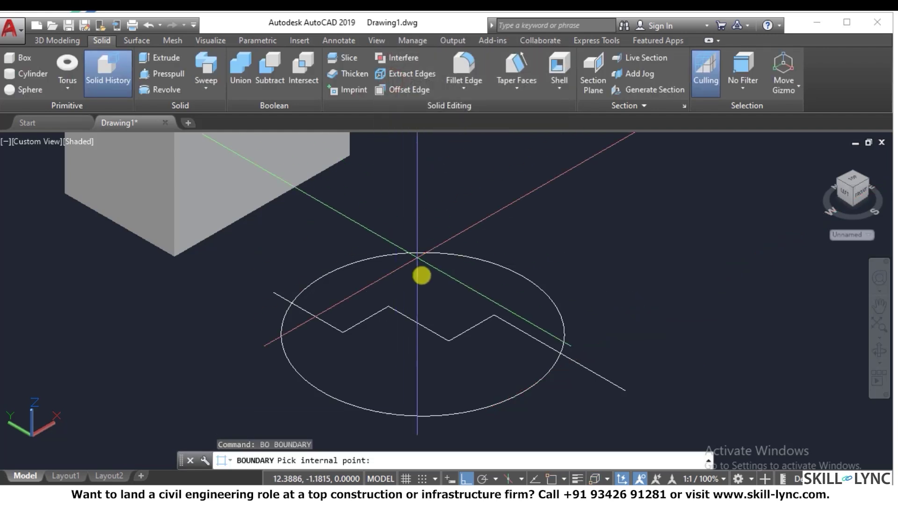
key(Return)
Step: Extrude the zigzag-edged region upward to a height of about 1.67
scroll(369, 315, down, 3)
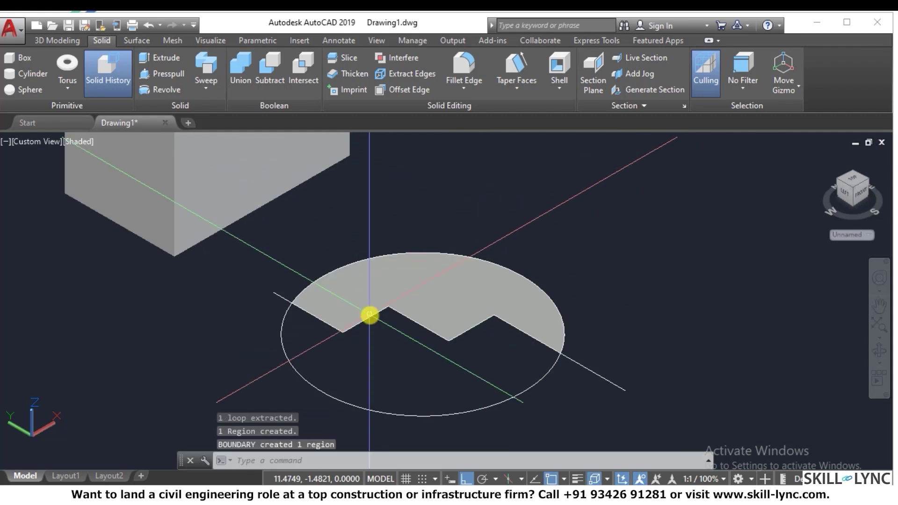
scroll(405, 308, up, 2)
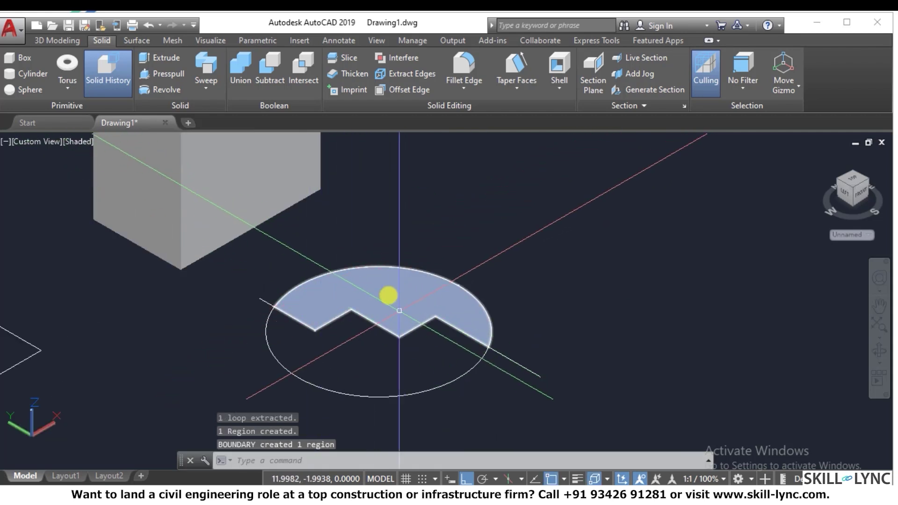
key(Escape)
key(Escape)
text(ext)
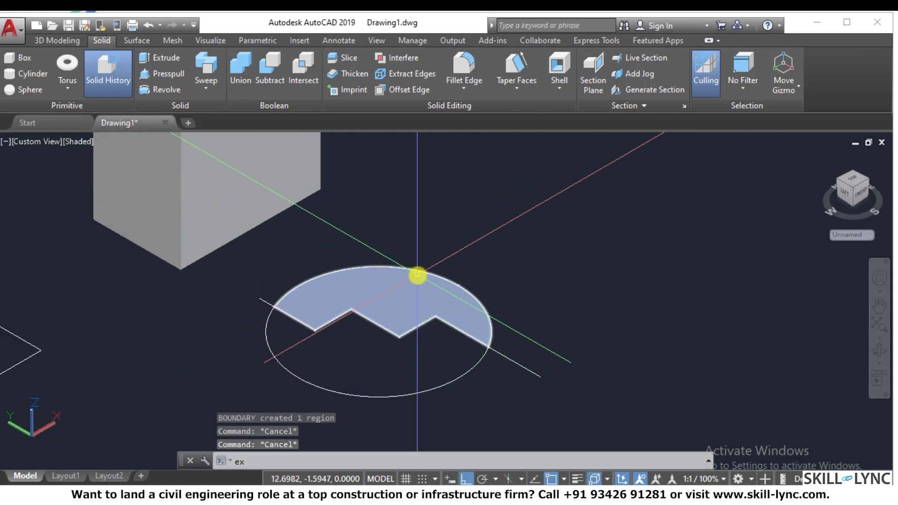
key(Return)
click(461, 288)
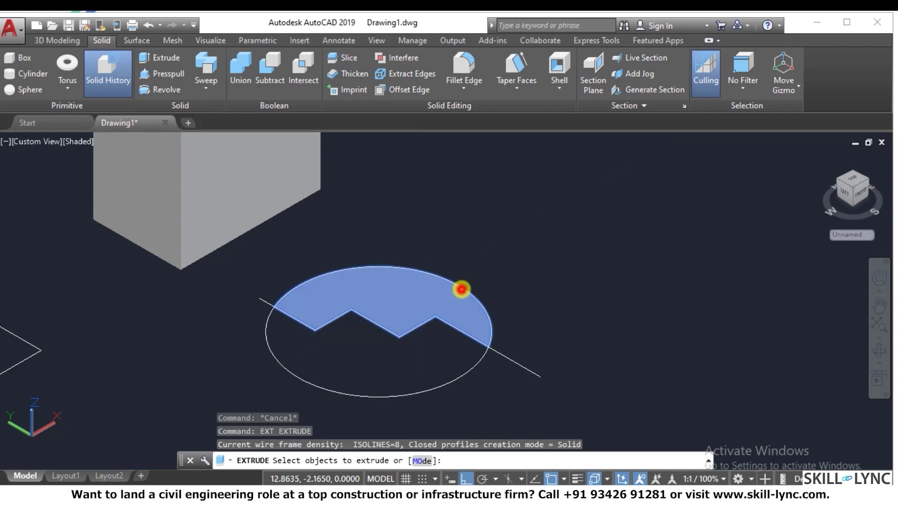
key(Return)
click(484, 189)
key(Escape)
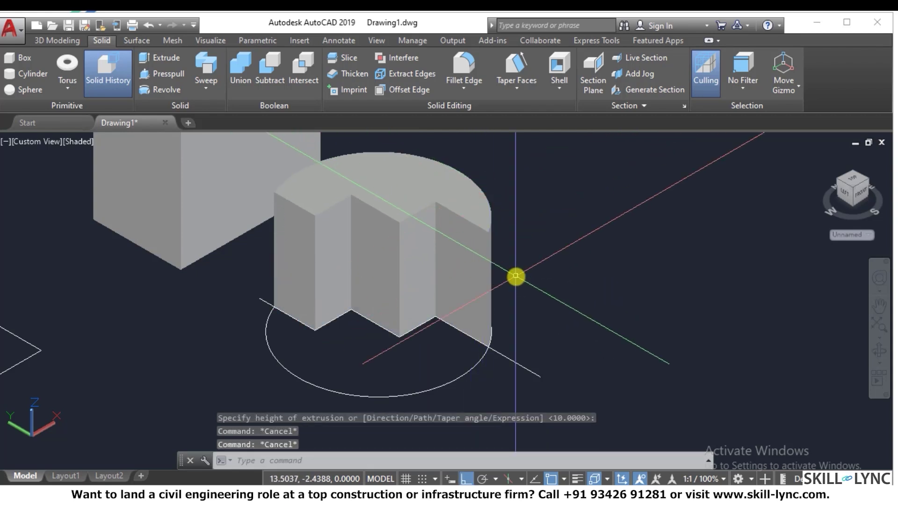
Step: Move the zigzag-edged solid together with the circle away from the zigzag line
text(m)
key(Return)
click(552, 252)
click(368, 276)
key(Return)
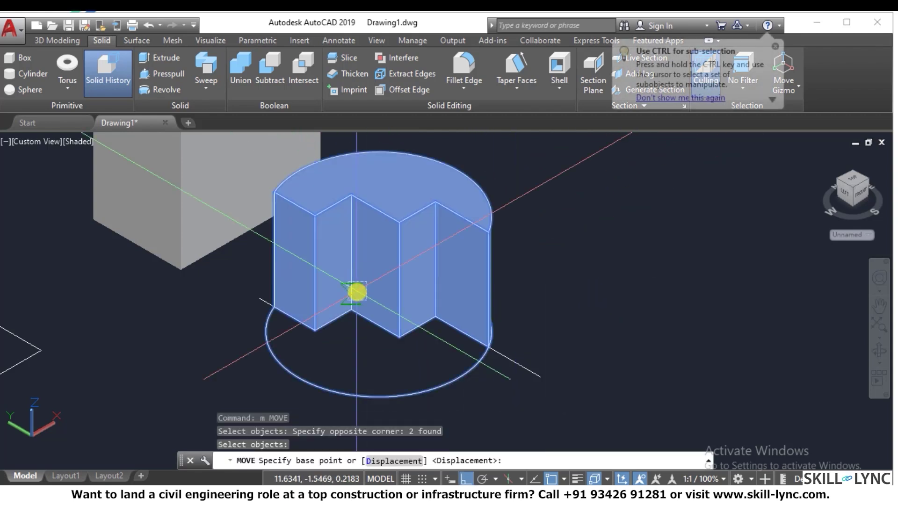
click(435, 318)
click(611, 252)
key(Escape)
key(Escape)
scroll(502, 349, down, 3)
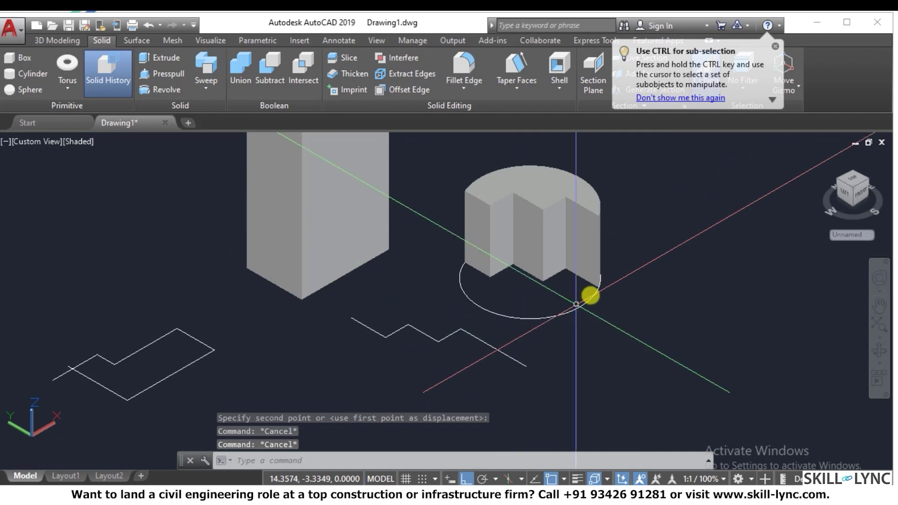
Step: Move only the zigzag-edged solid out of the circle to the free area in front of the L-shaped solid
text(m)
key(Return)
click(592, 218)
key(Return)
click(567, 241)
click(339, 397)
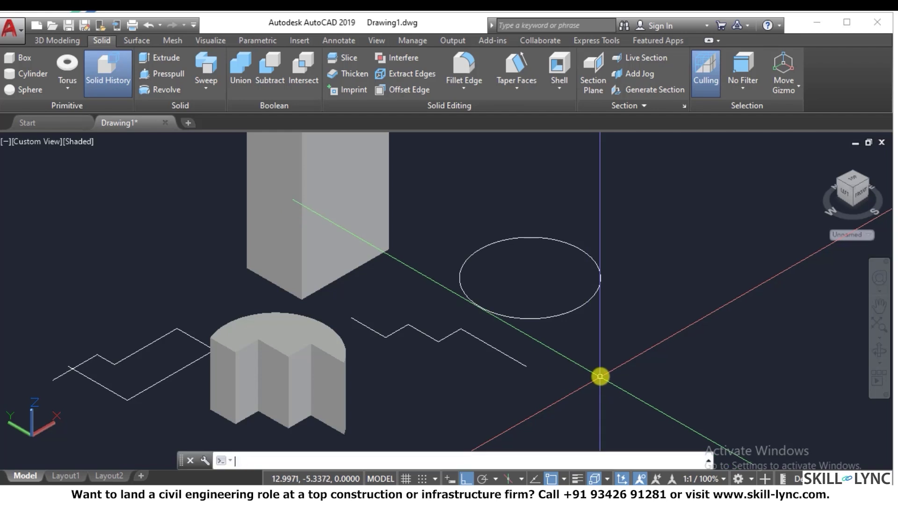
Step: Undo both moves and the extrusion of the zigzag-edged region
text(u)
key(Return)
scroll(600, 375, up, 4)
text(u)
key(Return)
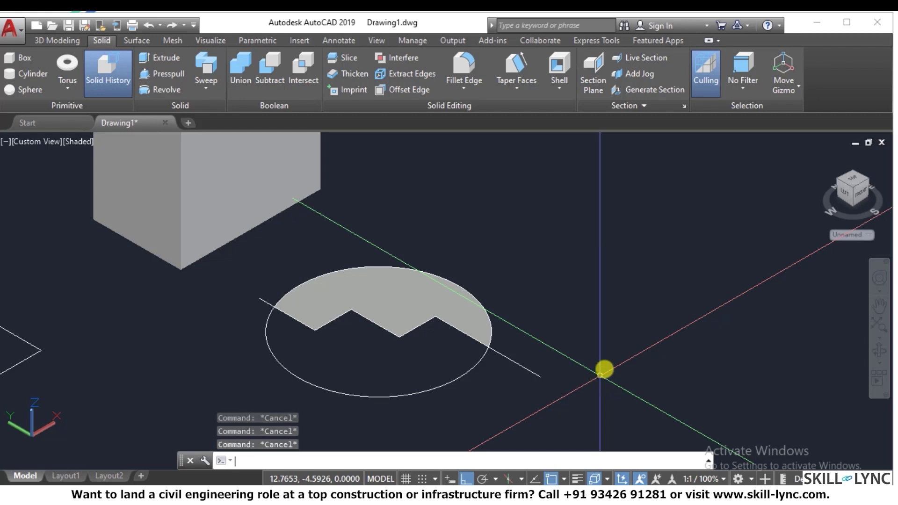
Step: Draw a small separate circle in the empty area beside the zigzag-edged region
scroll(336, 287, down, 3)
scroll(427, 255, up, 3)
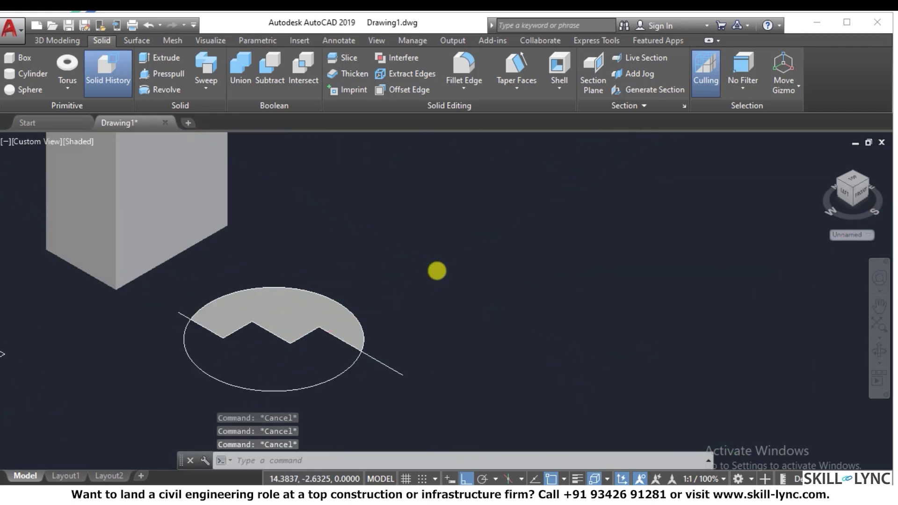
scroll(437, 271, up, 4)
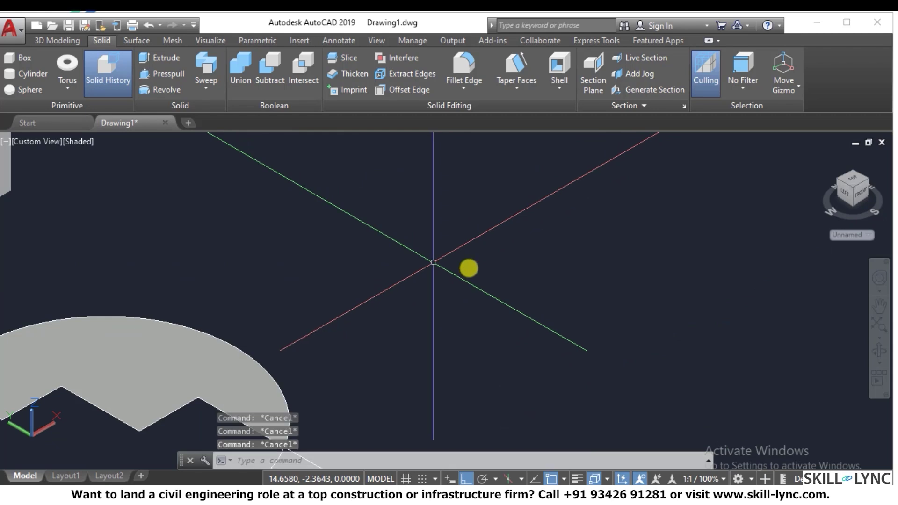
text(c)
key(Return)
click(477, 298)
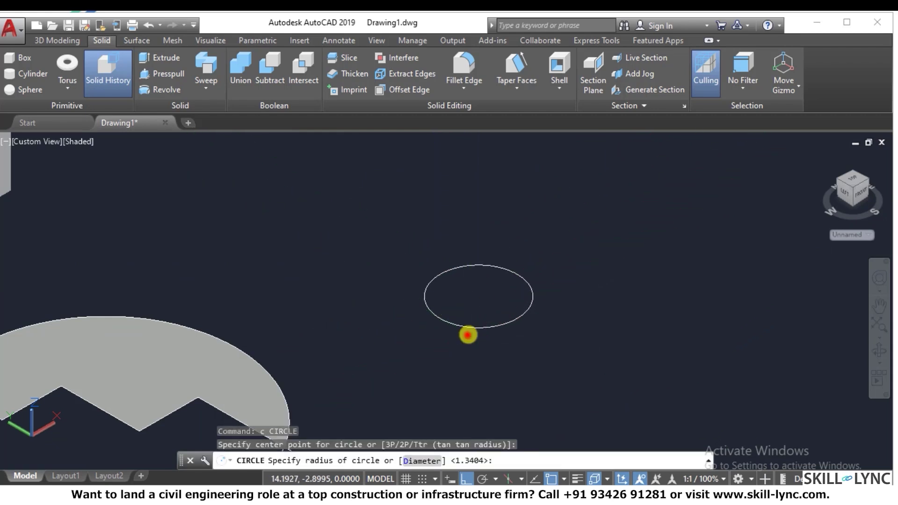
key(Escape)
Step: Try to extrude the small circle with the Direction option, setting the direction from its centre horizontally along the X axis
text(ext)
key(Return)
click(548, 357)
click(483, 307)
key(Return)
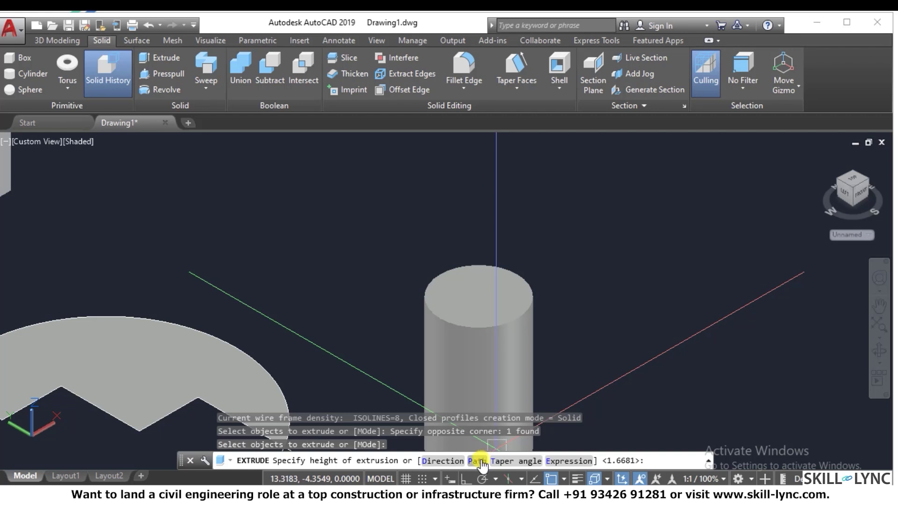
click(449, 461)
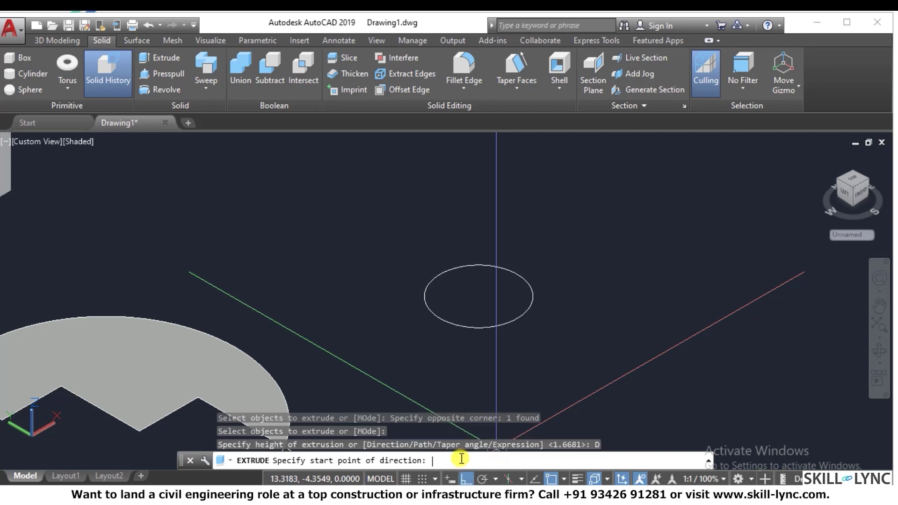
scroll(425, 374, down, 2)
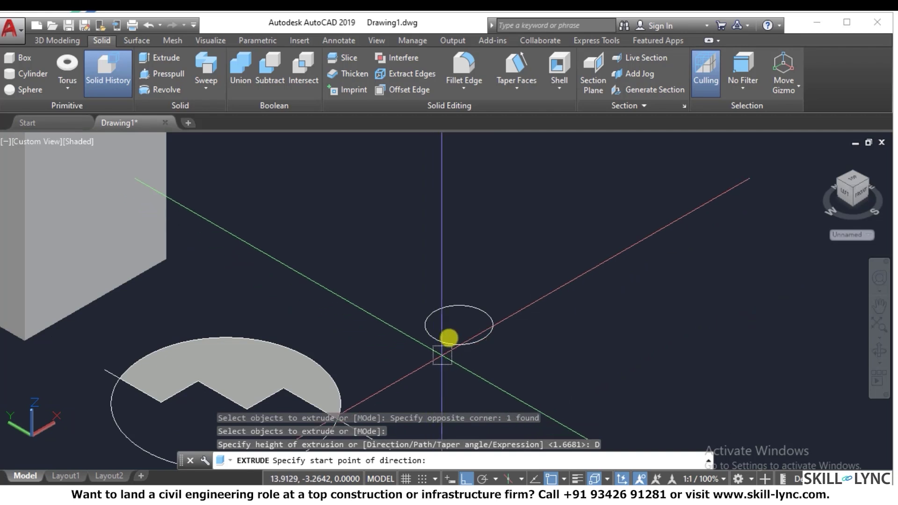
click(456, 326)
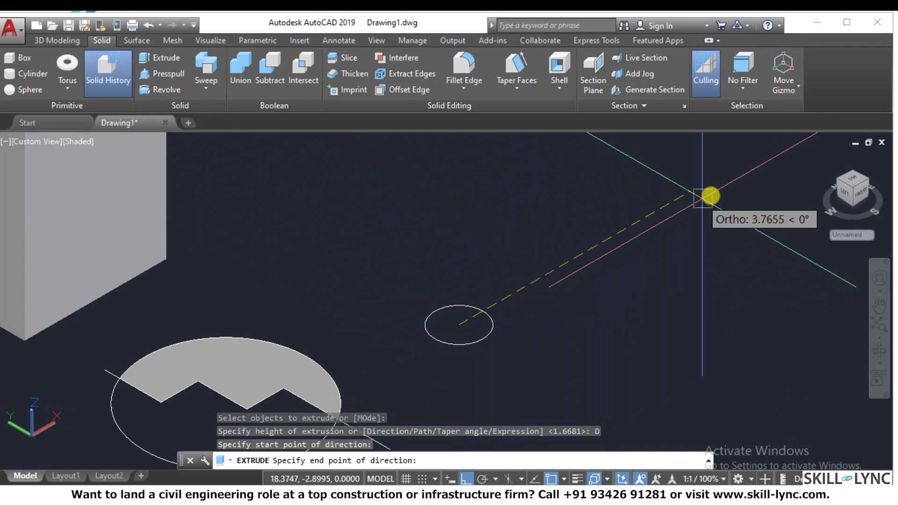
click(727, 180)
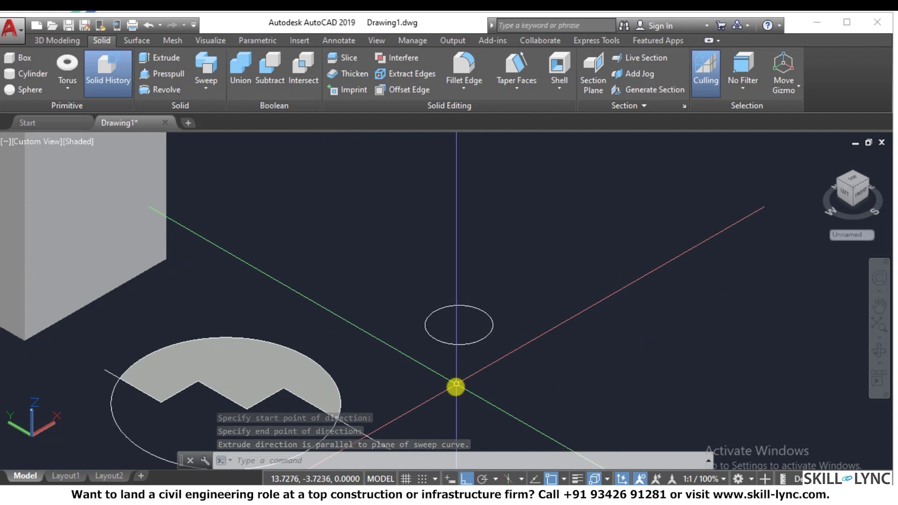
Step: Extrude the small circle with the Direction option, setting the direction from its centre straight up along the Z axis
text(ext)
key(Return)
click(465, 345)
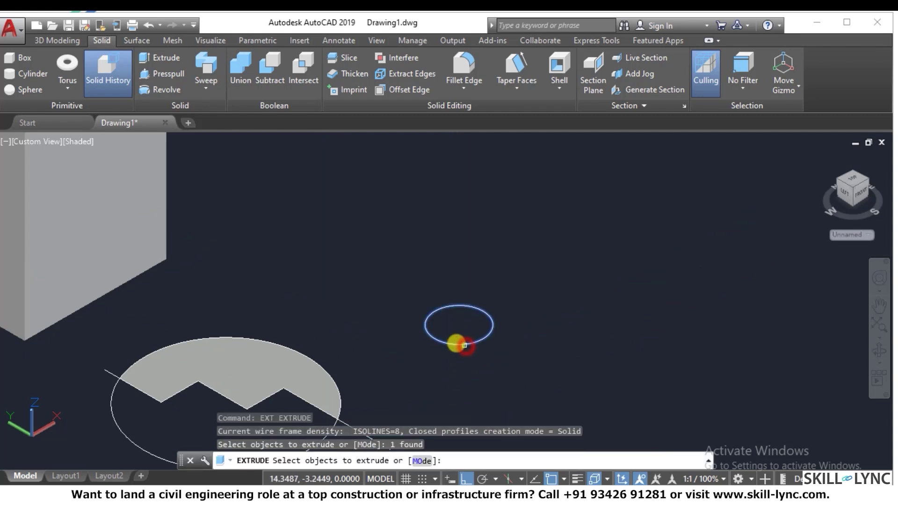
key(Return)
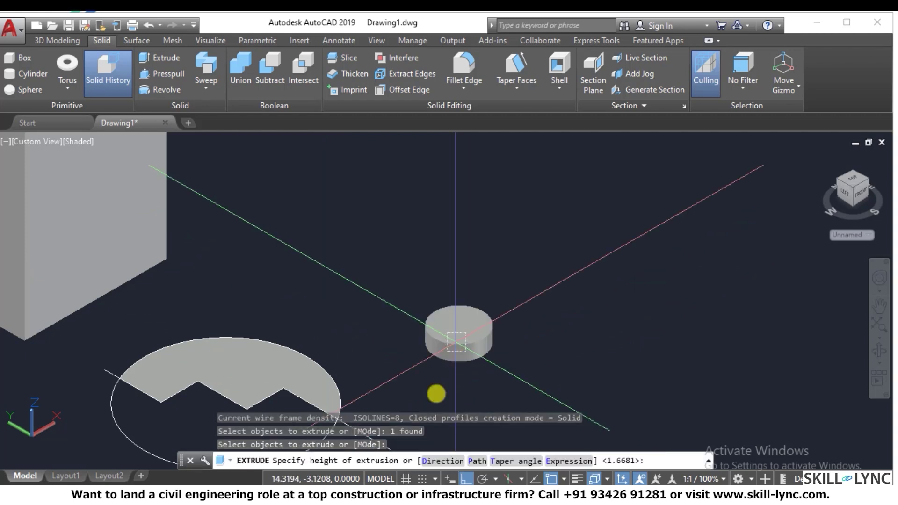
click(440, 460)
click(459, 333)
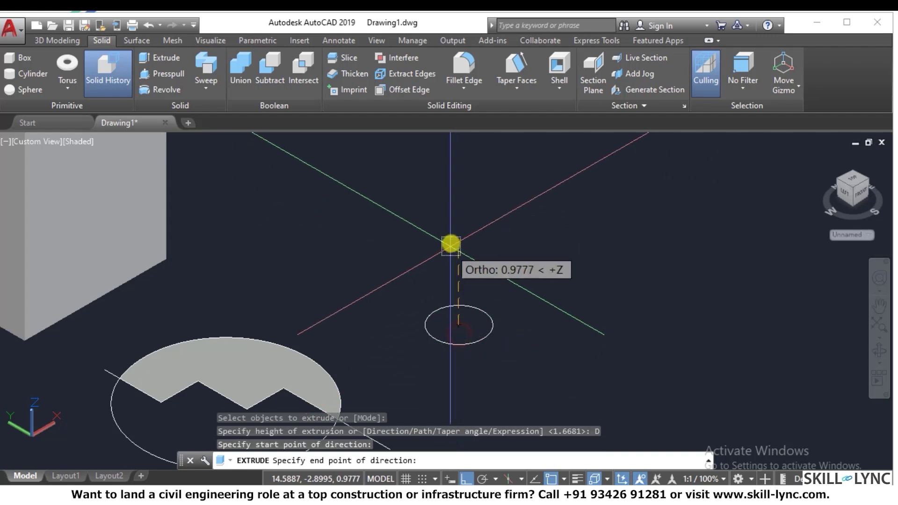
click(459, 210)
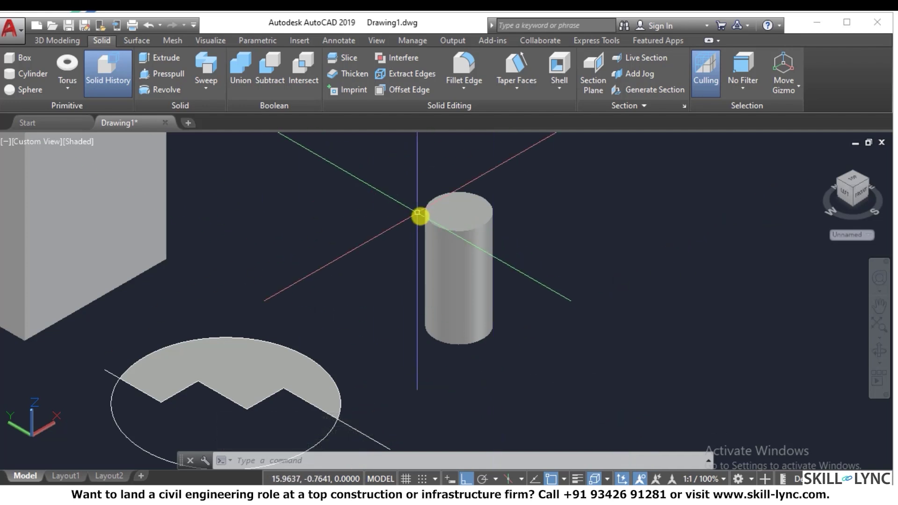
Step: Erase the extruded cylinder and draw a circle with a radius of about 0.68 in its place
click(477, 226)
text(e)
key(Return)
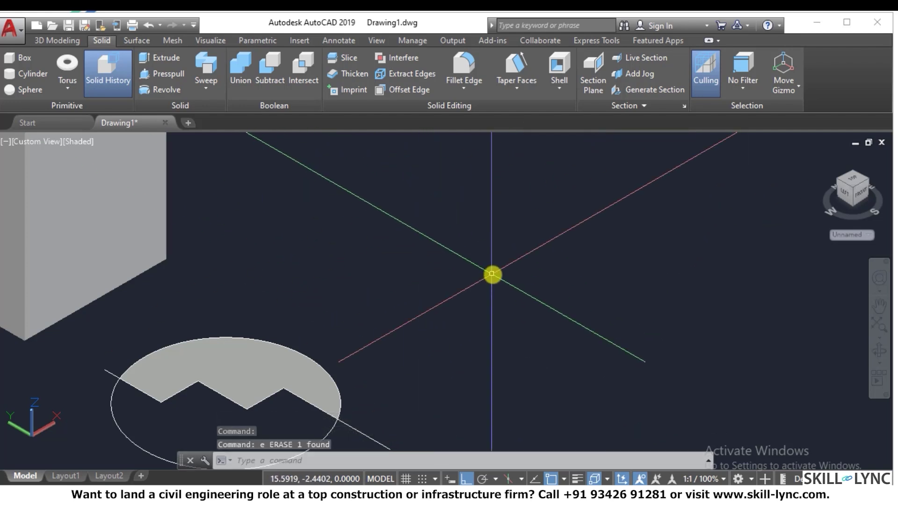
text(c)
key(Return)
click(431, 312)
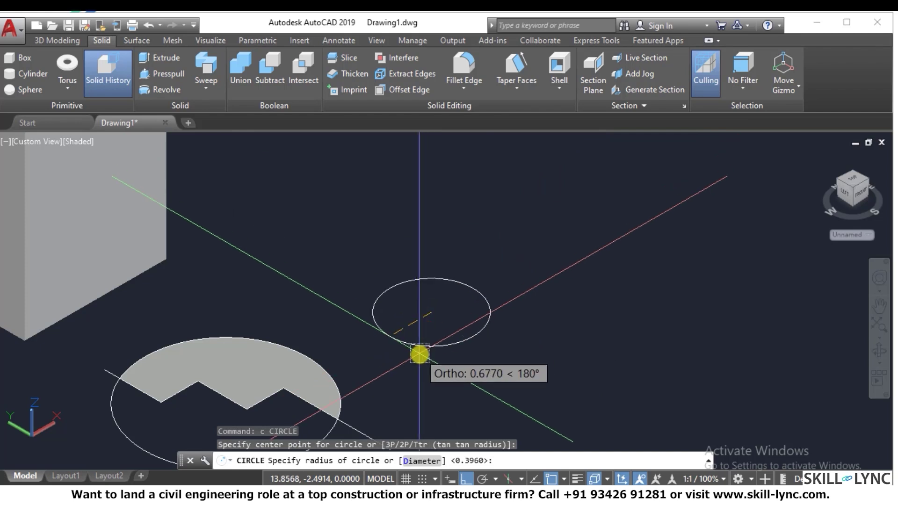
click(418, 354)
key(Escape)
key(Escape)
text(1)
key(Return)
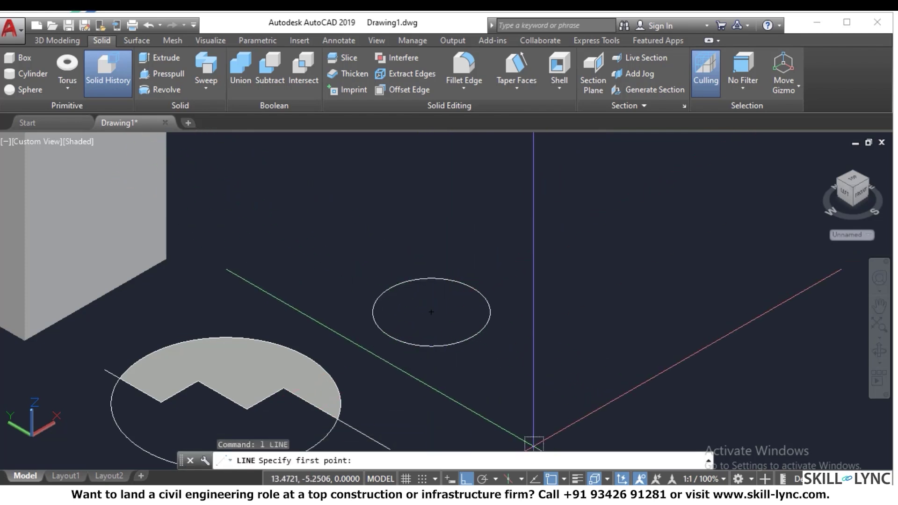
key(F9)
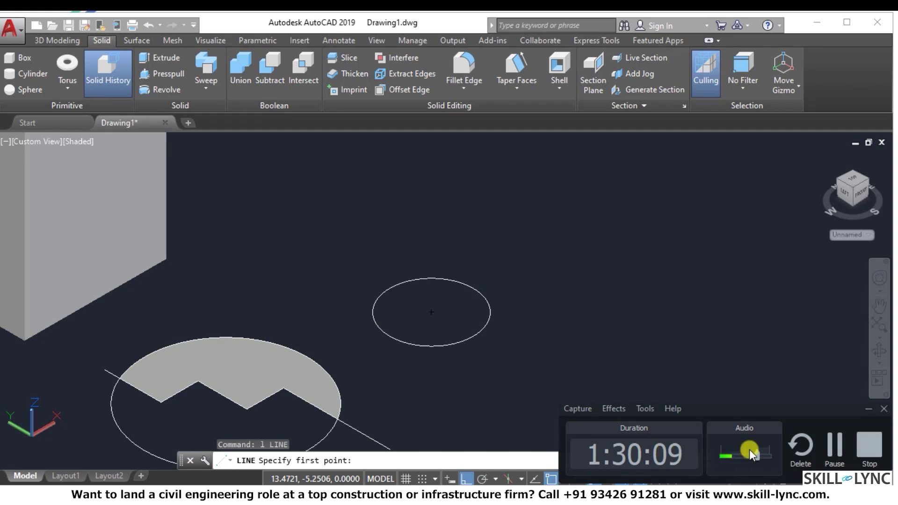
click(832, 453)
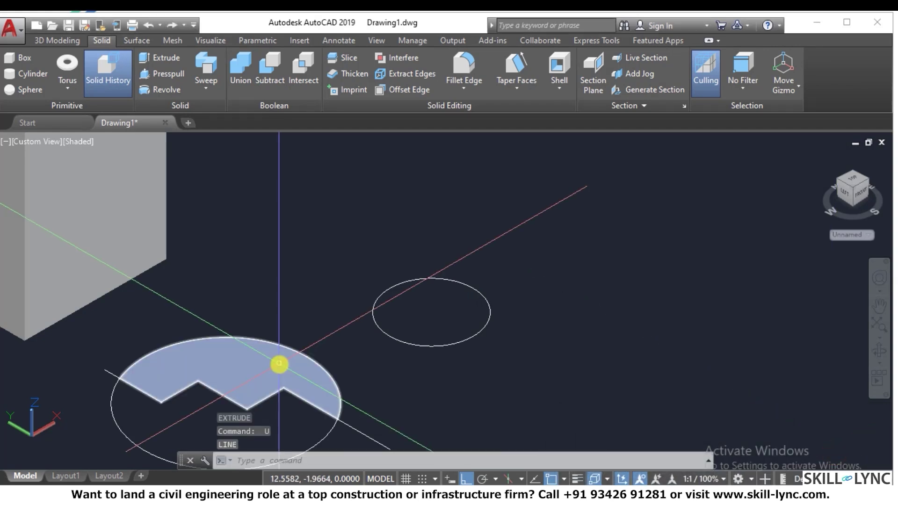
scroll(428, 338, down, 6)
scroll(457, 327, down, 2)
scroll(457, 328, down, 2)
scroll(443, 336, up, 8)
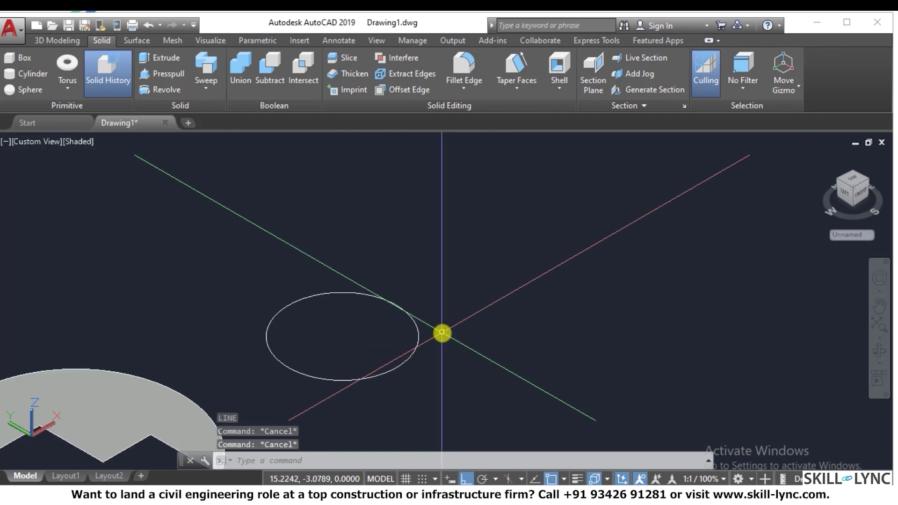
text(l)
key(Return)
click(340, 333)
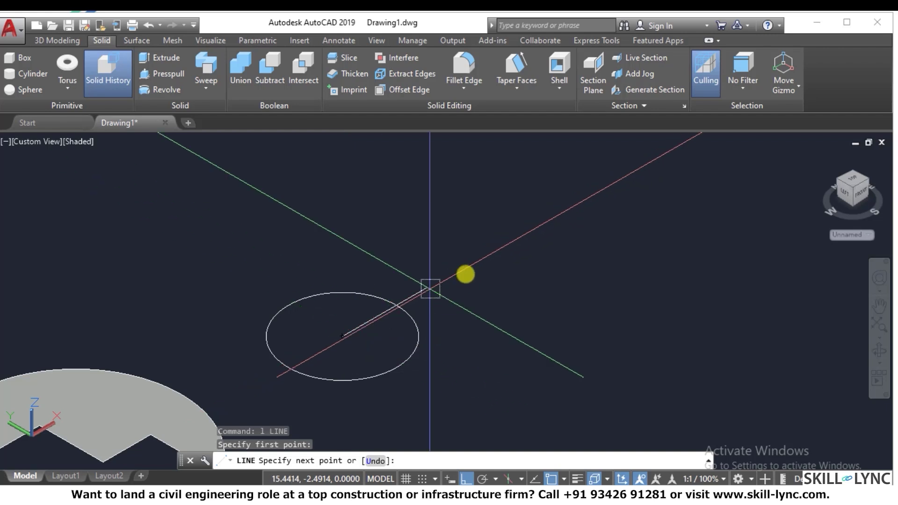
scroll(570, 244, down, 4)
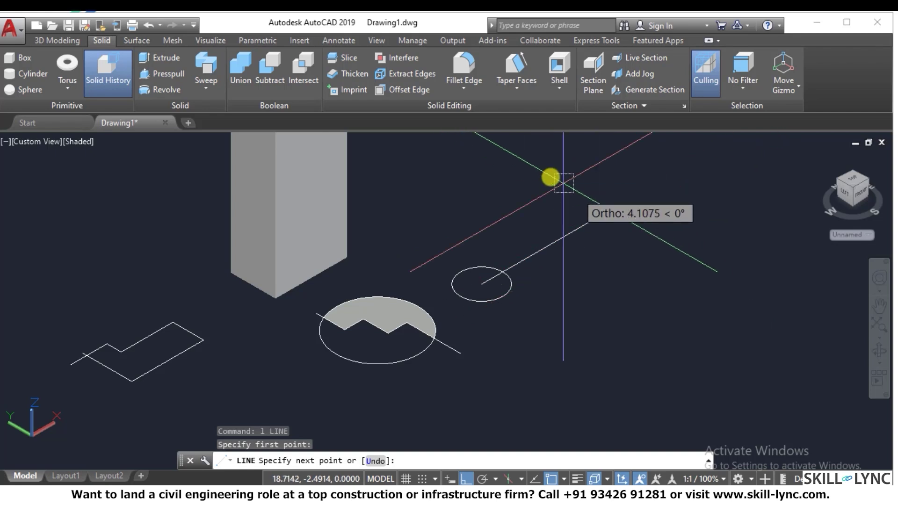
text(@10<0<)
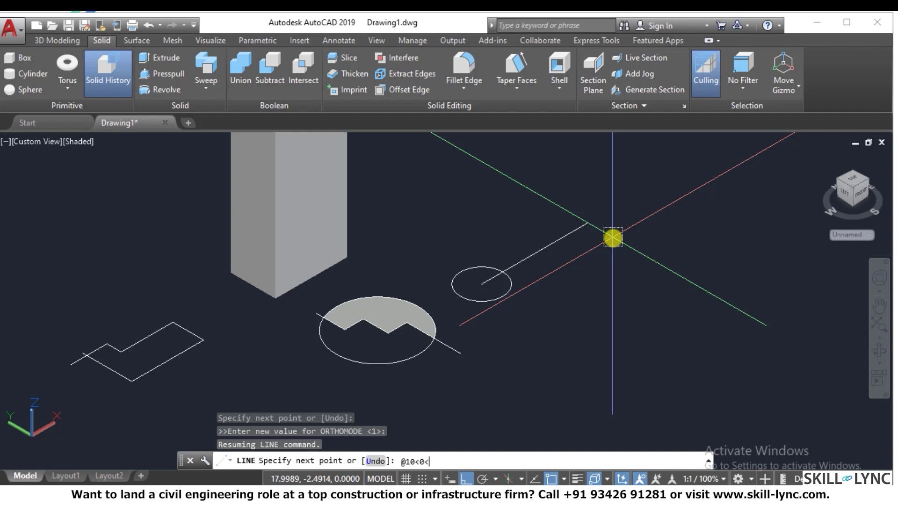
key(Return)
key(Escape)
key(Escape)
key(Escape)
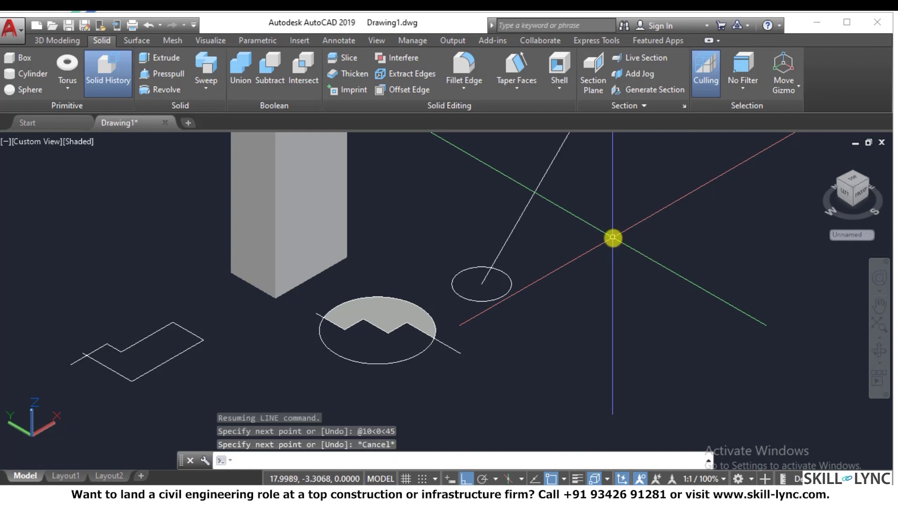
scroll(365, 362, down, 2)
scroll(415, 336, down, 2)
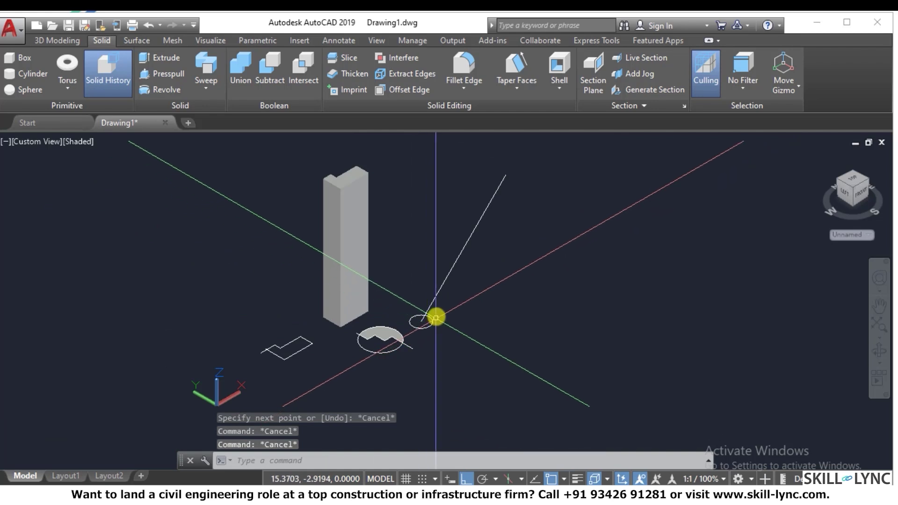
scroll(415, 325, up, 3)
scroll(402, 322, down, 1)
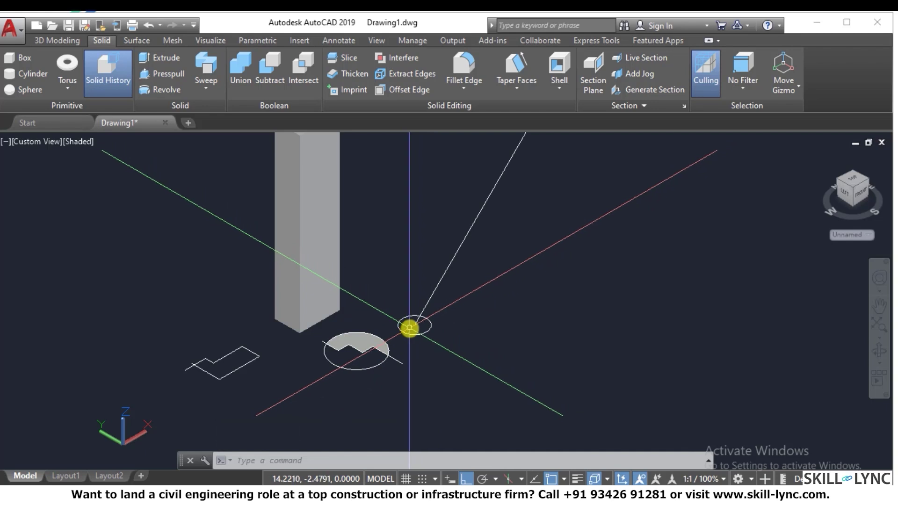
scroll(414, 323, down, 1)
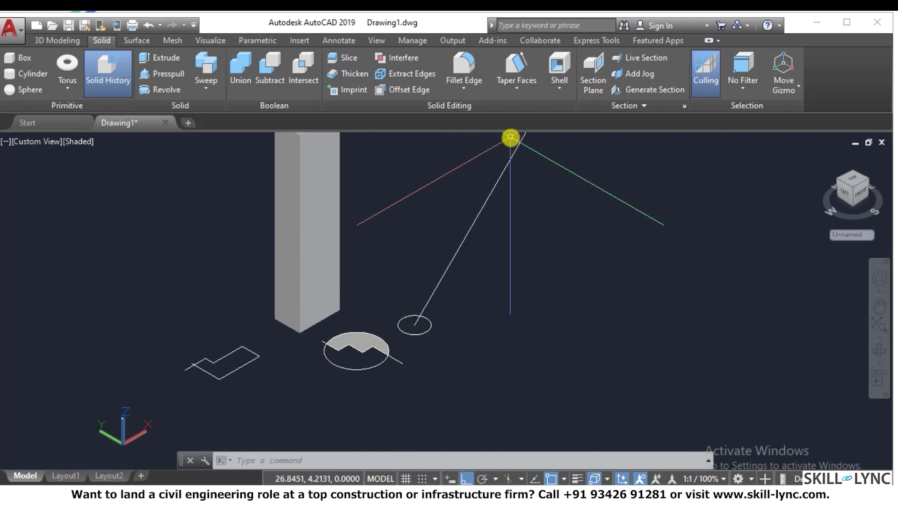
scroll(421, 374, down, 2)
scroll(431, 359, up, 2)
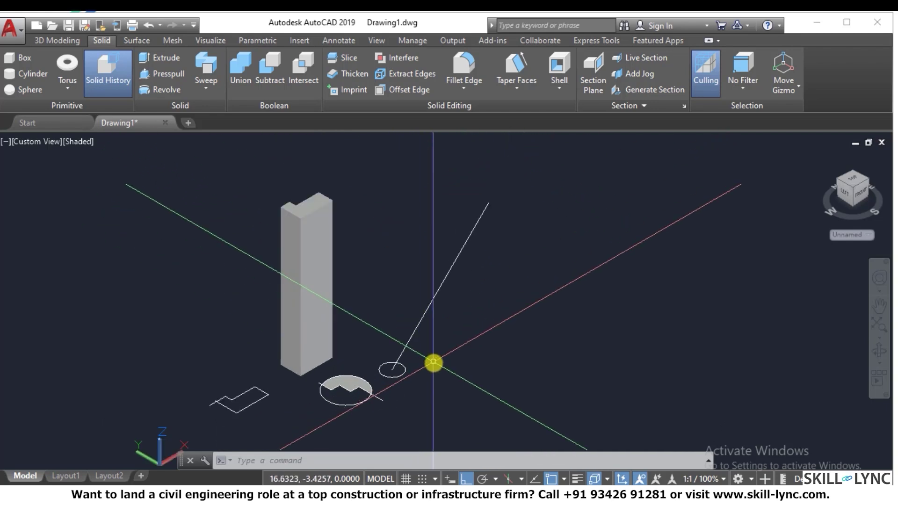
text(t)
key(Return)
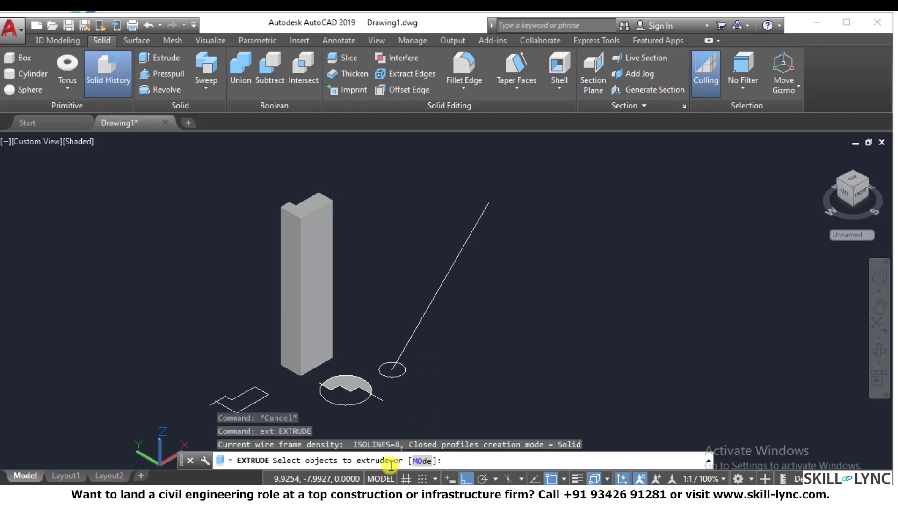
key(Escape)
key(Escape)
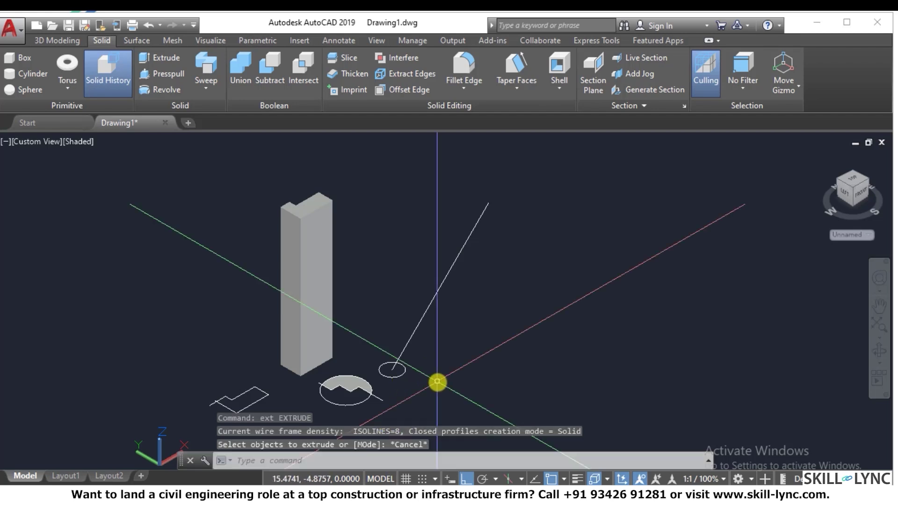
Step: Convert the circle at the foot of the inclined line into a region
text(reg)
key(Return)
click(392, 378)
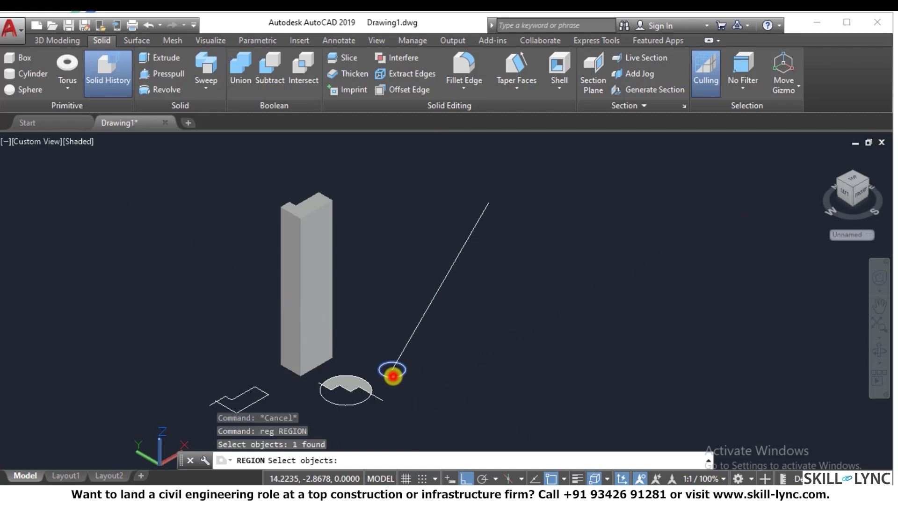
key(Return)
scroll(403, 377, up, 5)
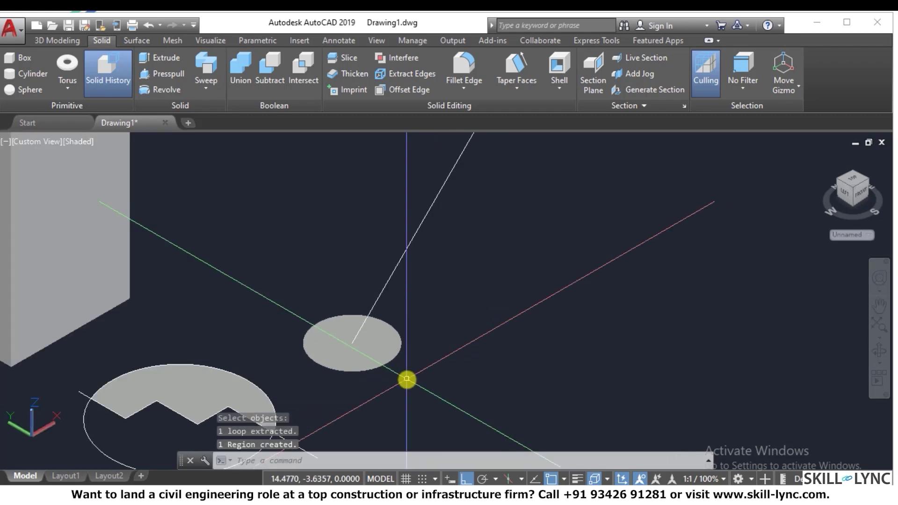
key(Escape)
text(ex)
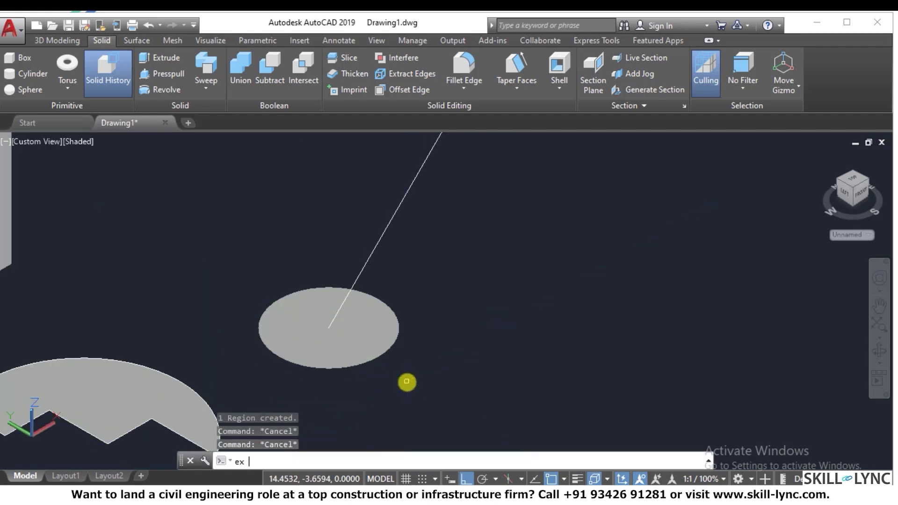
key(Return)
click(347, 367)
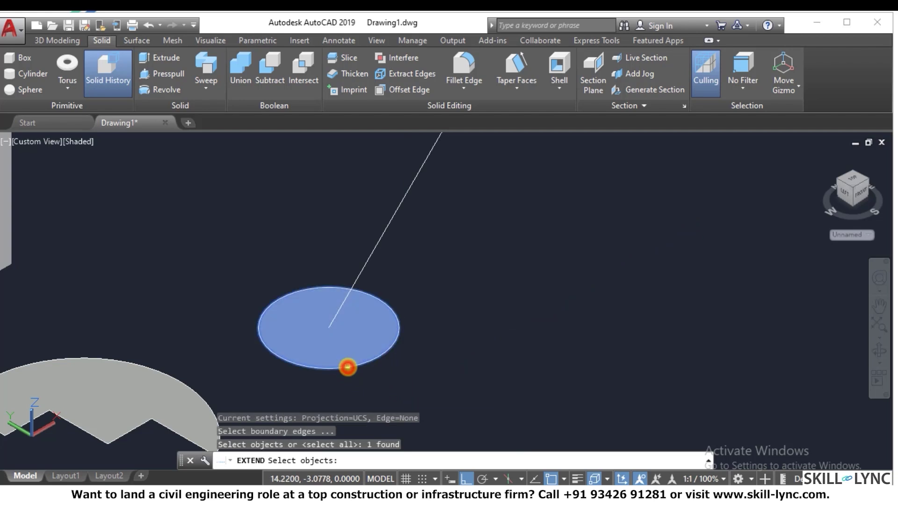
key(Return)
click(347, 367)
key(Escape)
key(Escape)
Step: Extrude the circular region with the Direction option, from the foot of the inclined line at the circle's centre to its upper endpoint
text(e)
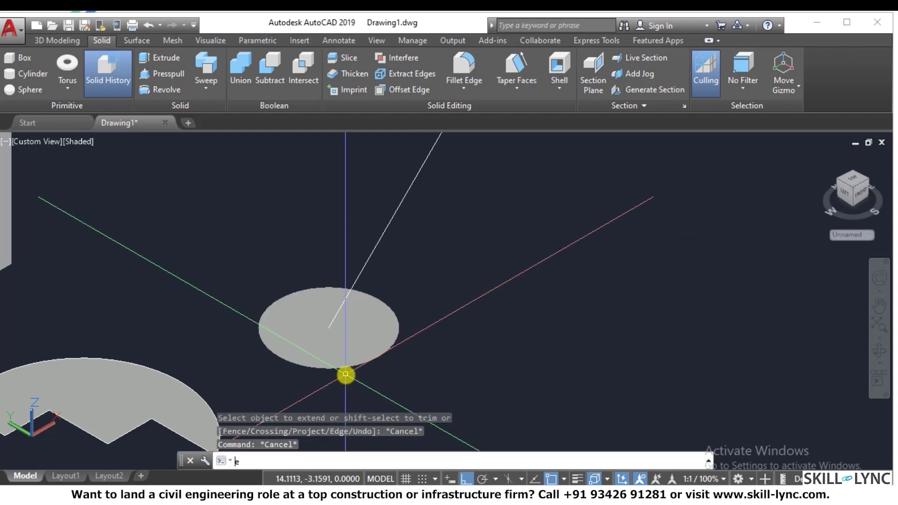
text(xt)
key(Return)
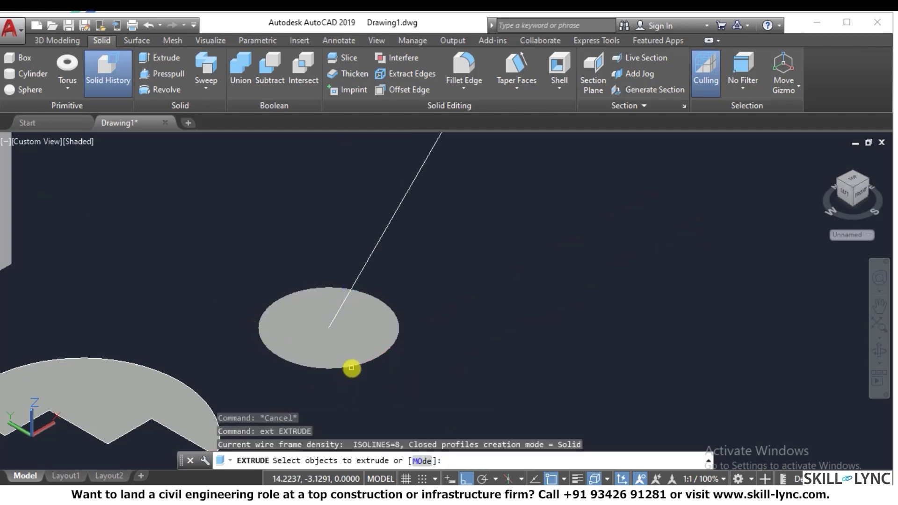
click(351, 367)
key(Return)
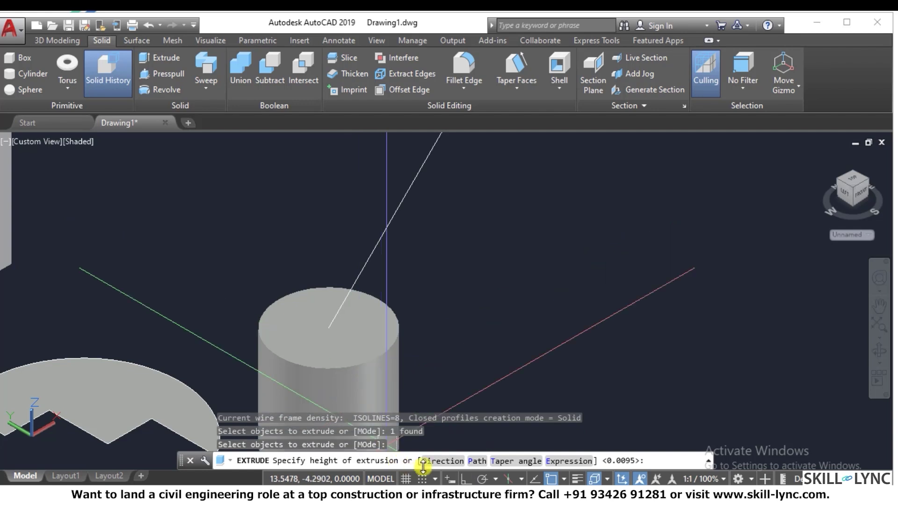
click(437, 460)
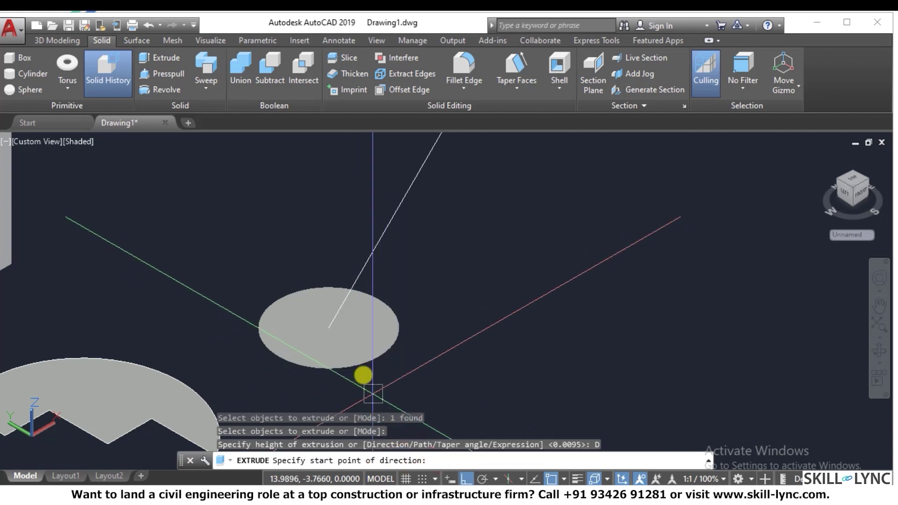
click(328, 329)
scroll(328, 329, down, 5)
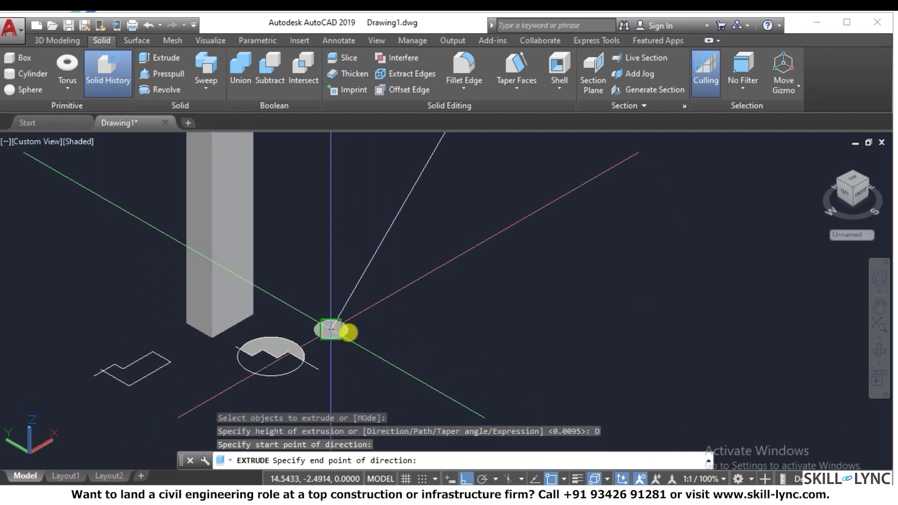
scroll(387, 369, down, 3)
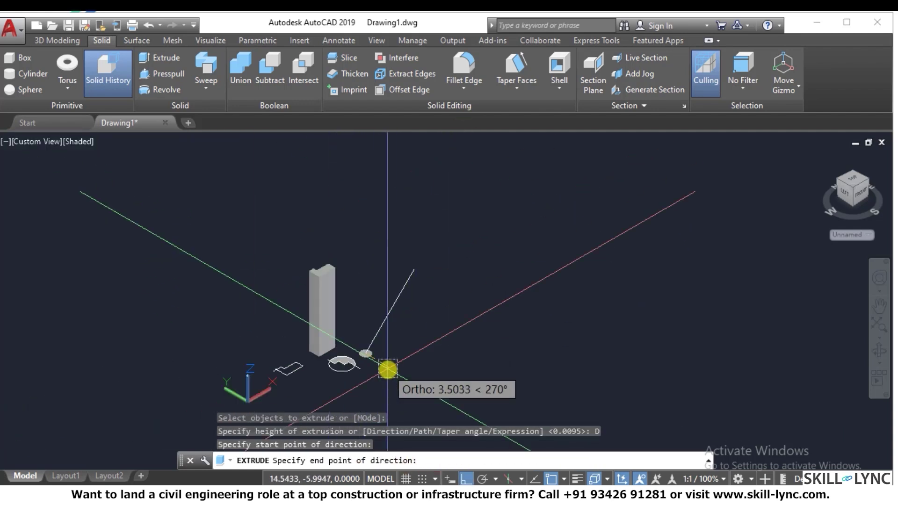
click(415, 271)
scroll(404, 278, up, 5)
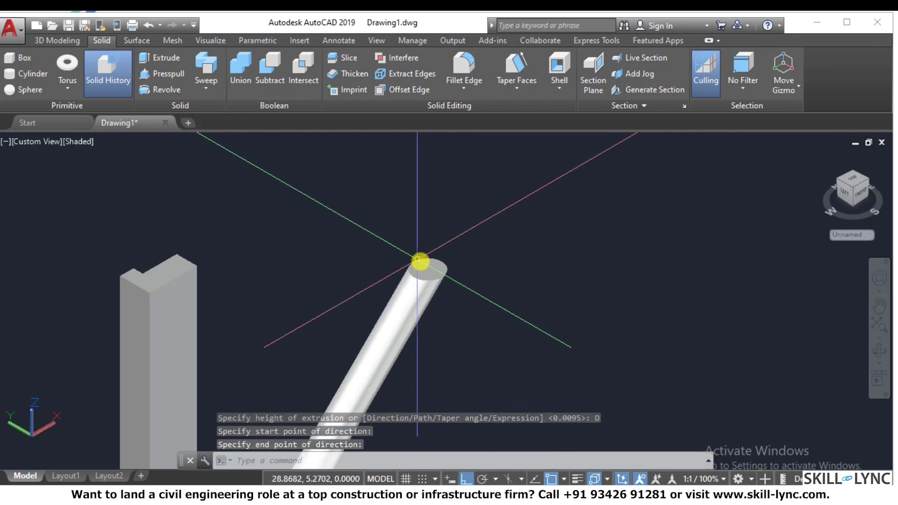
scroll(433, 332, down, 3)
scroll(395, 369, up, 6)
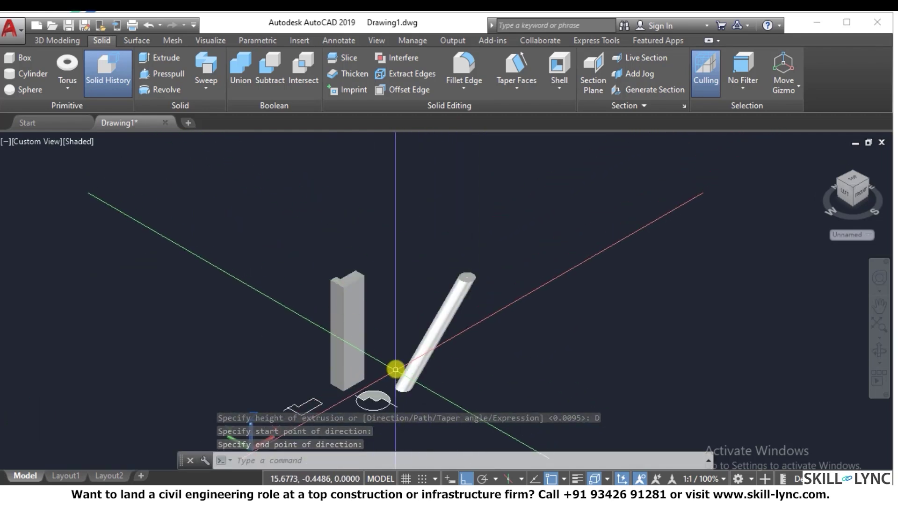
scroll(406, 395, down, 5)
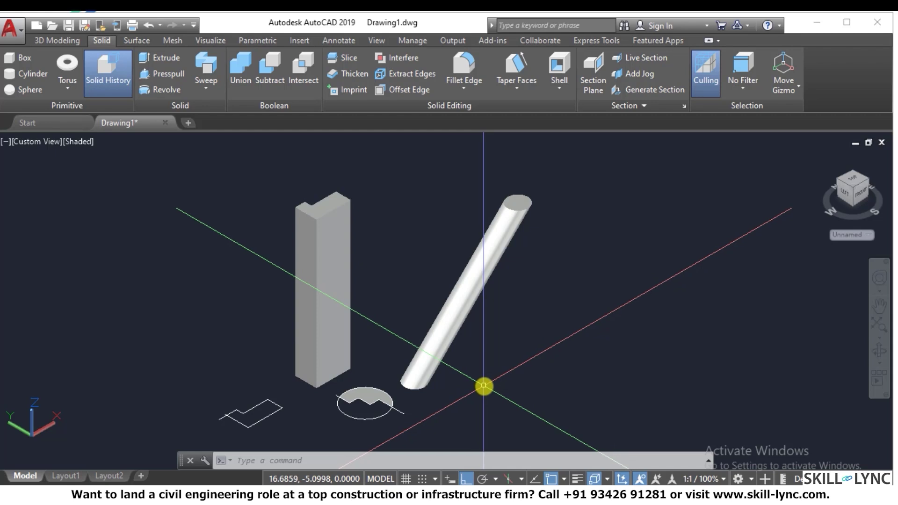
Step: Erase the inclined cylinder together with its direction line
click(513, 311)
click(416, 286)
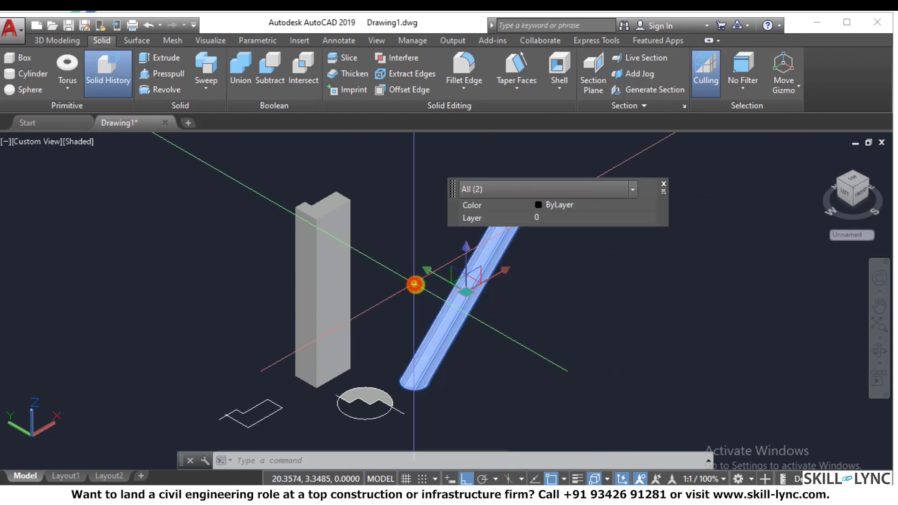
text(e)
key(Return)
key(Escape)
key(Escape)
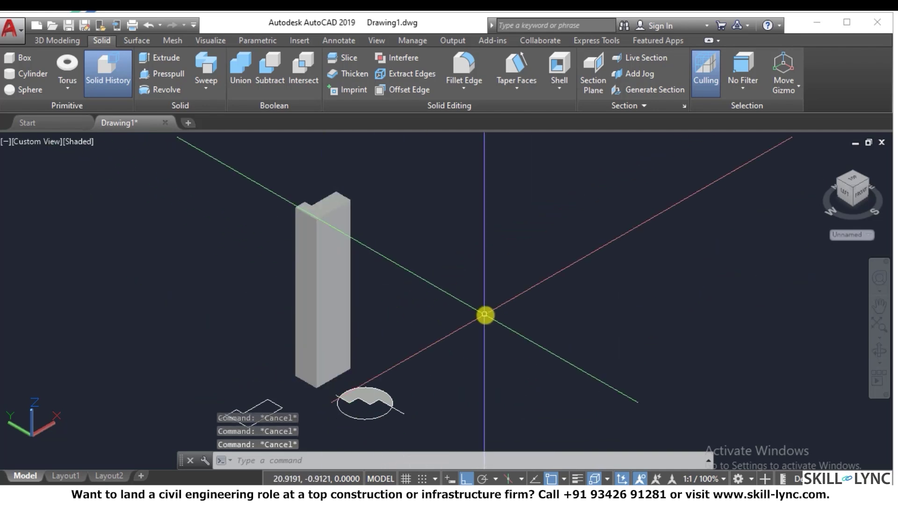
Step: Draw a circle with a radius of about 2.41 in the empty area beside the extruded solid
text(c)
key(Return)
click(490, 320)
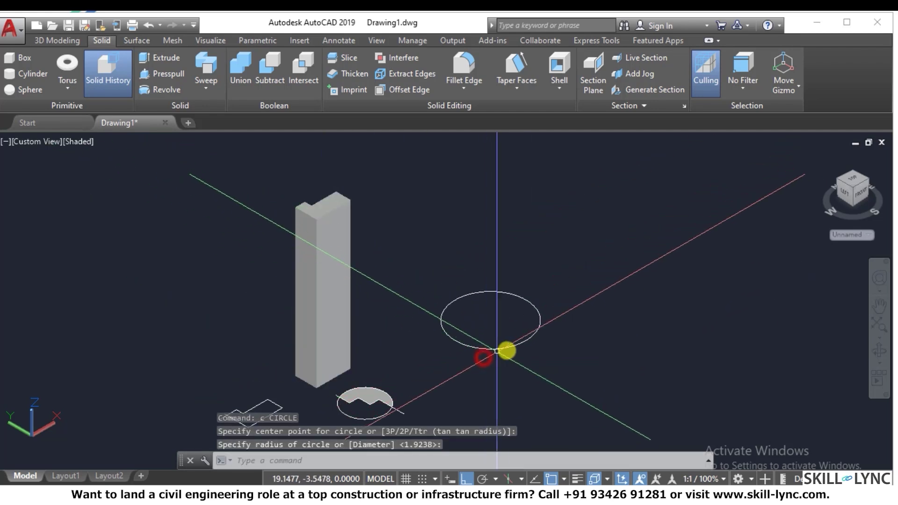
click(508, 346)
key(Escape)
key(Escape)
text(ext)
key(Return)
click(514, 358)
click(501, 338)
key(Return)
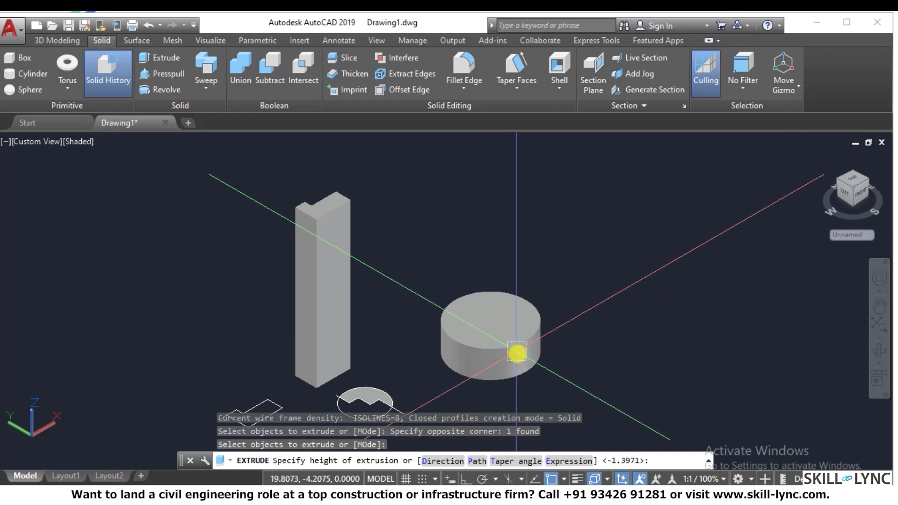
key(Escape)
key(Escape)
Step: Erase the newly drawn circle beside the extruded solid
scroll(538, 327, up, 5)
click(558, 342)
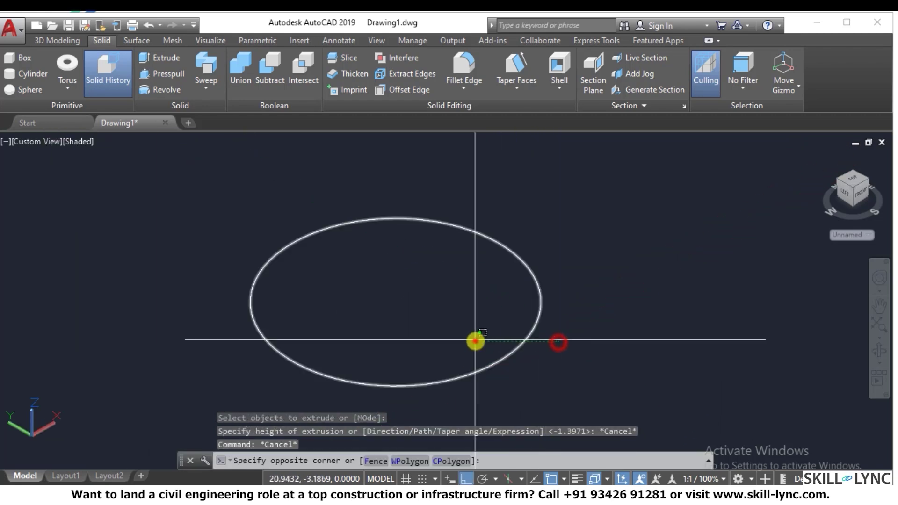
key(Escape)
scroll(475, 341, down, 5)
key(Escape)
Step: Draw a circle with a radius of 5 beside the existing extruded solid
text(c)
key(Return)
click(443, 316)
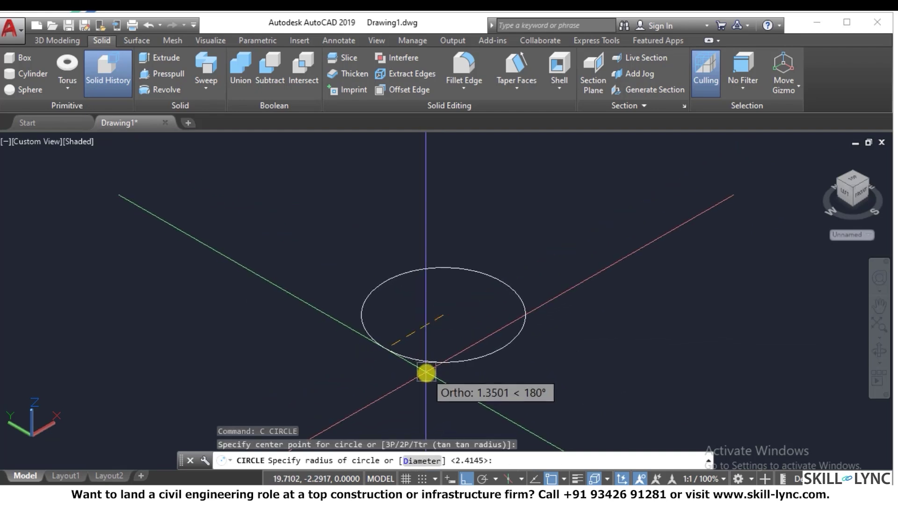
text(5)
key(Return)
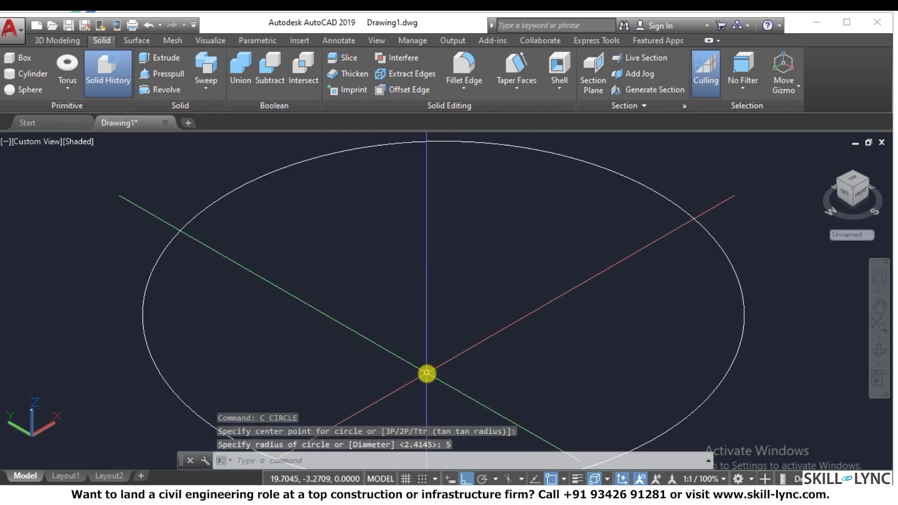
scroll(241, 312, down, 6)
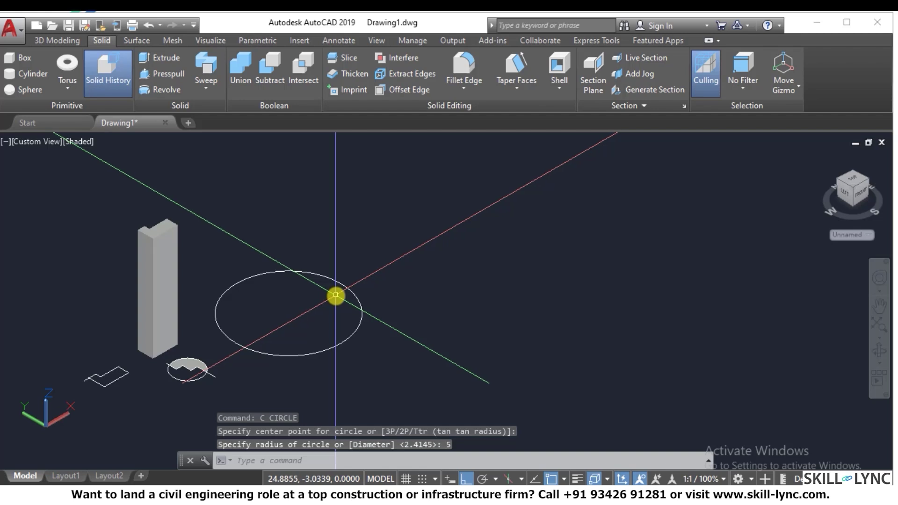
Step: Copy the radius 5 circle along the X axis to a clear spot away from the original
key(Escape)
key(Escape)
text(rco)
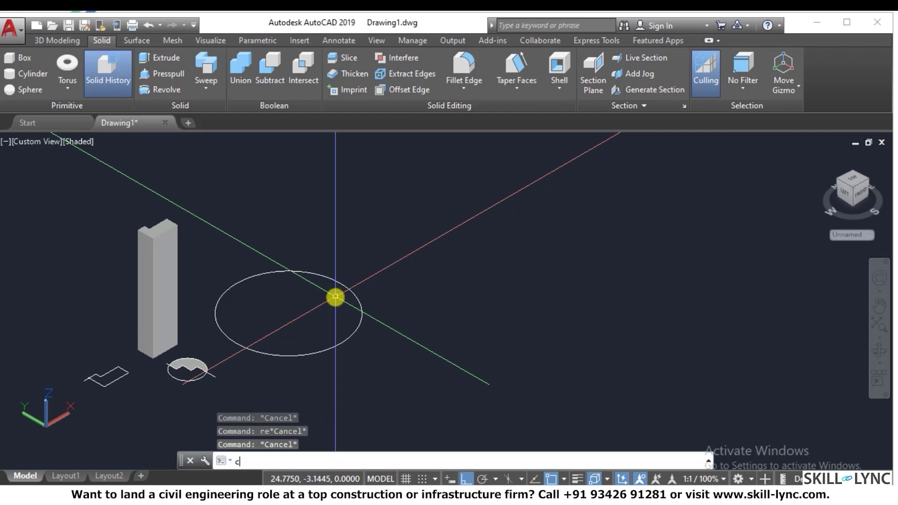
key(Return)
click(385, 373)
click(290, 325)
key(Return)
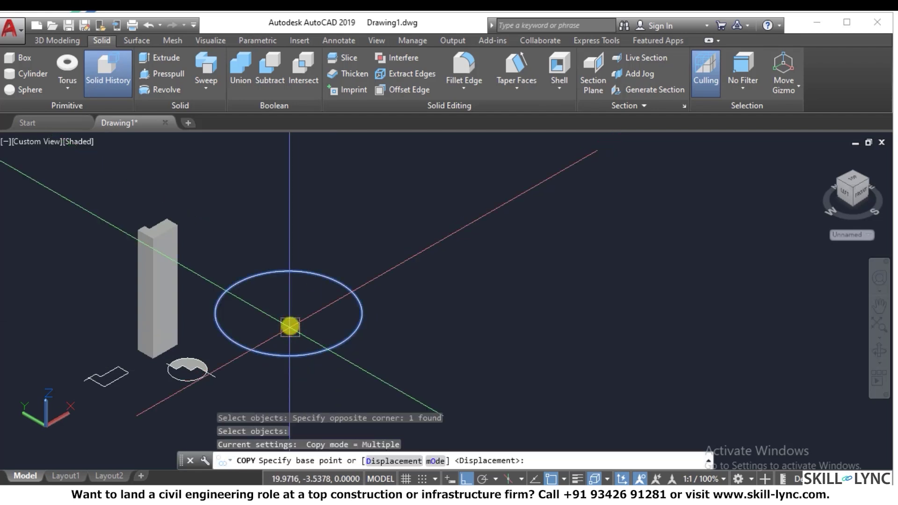
click(290, 325)
click(531, 224)
key(Escape)
key(Escape)
text(ext)
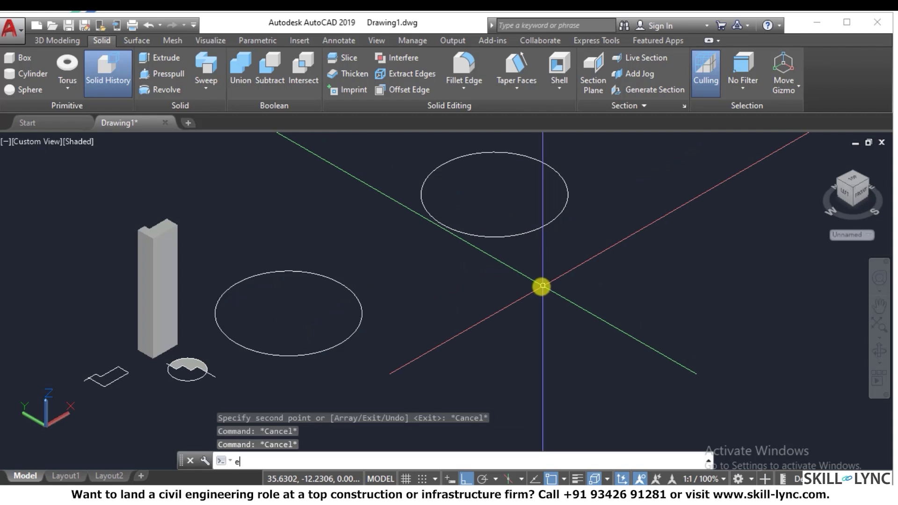
key(Return)
key(Escape)
Step: Convert both radius 5 circles into regions
text(re)
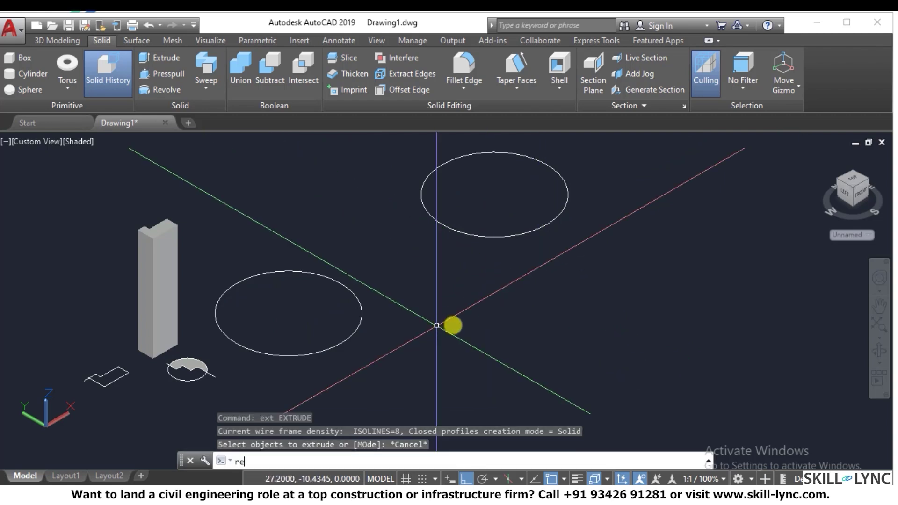
text(g)
key(Return)
click(577, 326)
click(295, 186)
key(Return)
key(Escape)
Step: Extrude the original circular region, the one nearer the first solid, to a height of 10
text(ext)
key(Return)
click(396, 336)
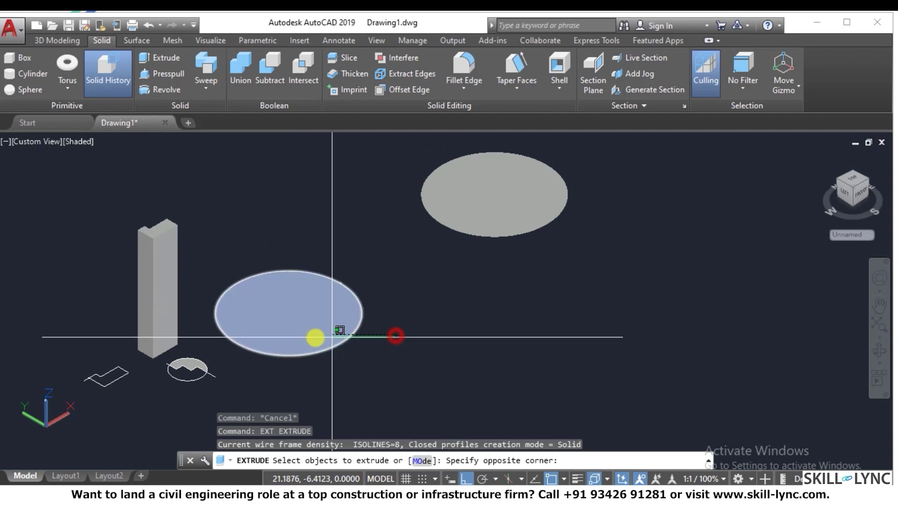
click(330, 336)
key(Return)
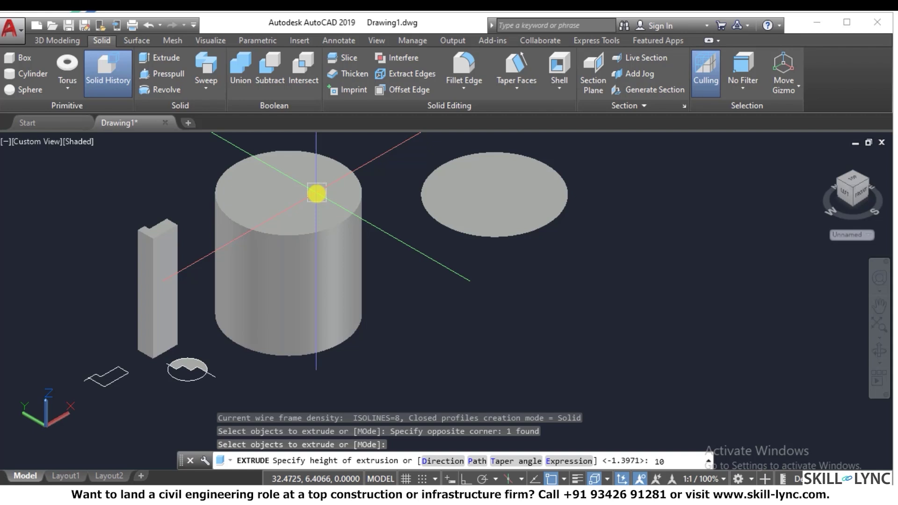
text(10)
key(Return)
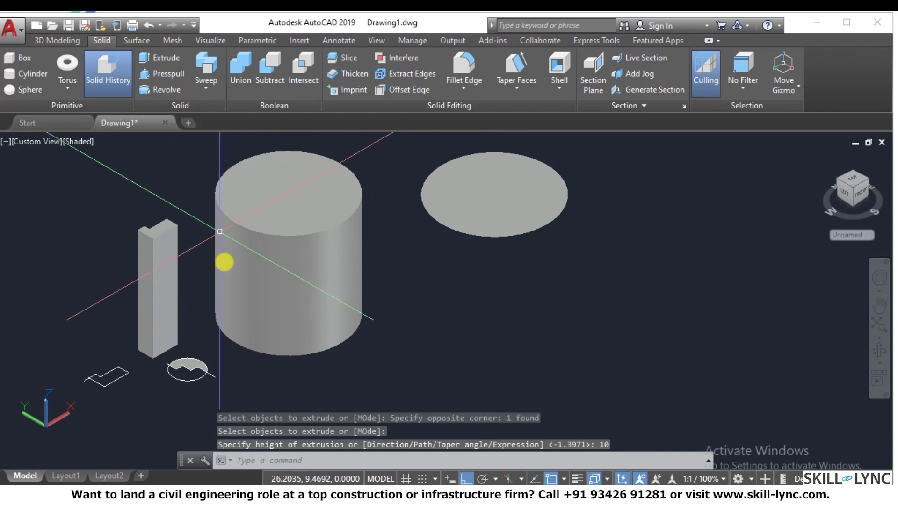
click(237, 254)
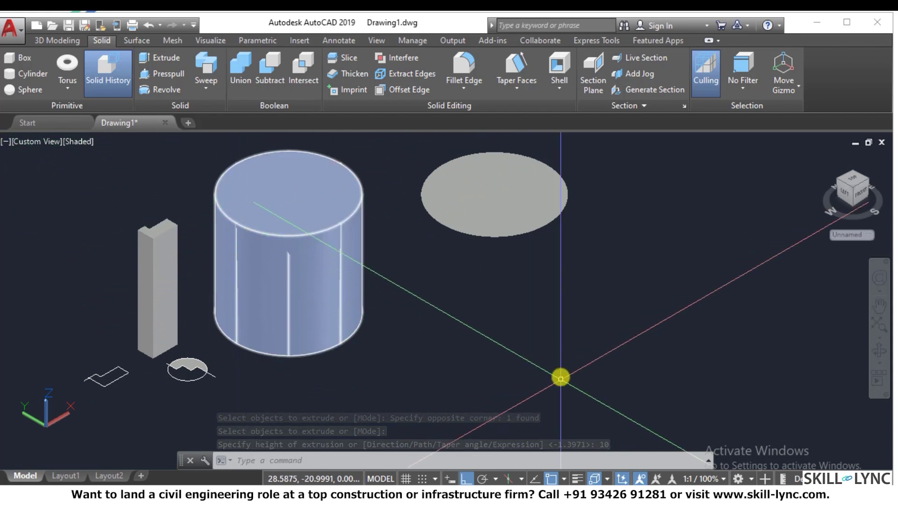
key(Escape)
key(Escape)
Step: Try to extrude the copied circular region beside the cylinder
scroll(558, 246, down, 2)
scroll(563, 257, up, 1)
click(565, 258)
text(ex)
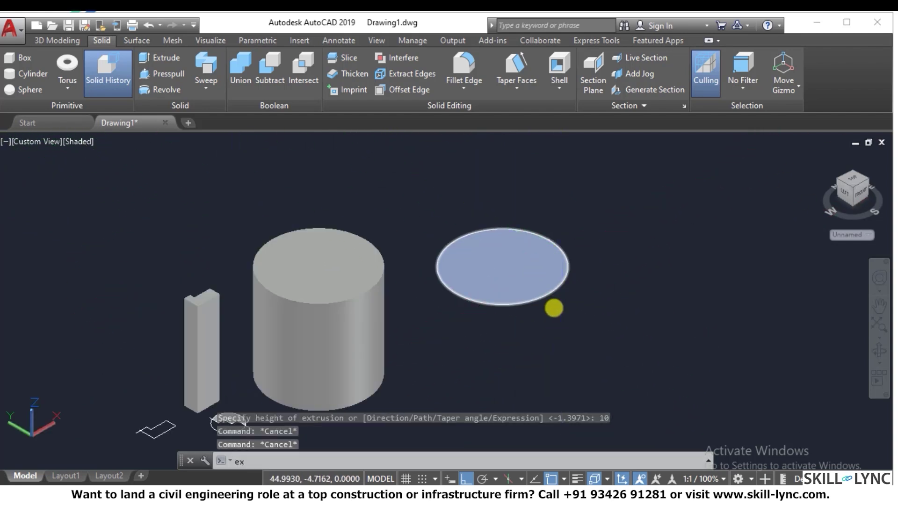
key(Return)
click(511, 274)
click(499, 266)
key(Return)
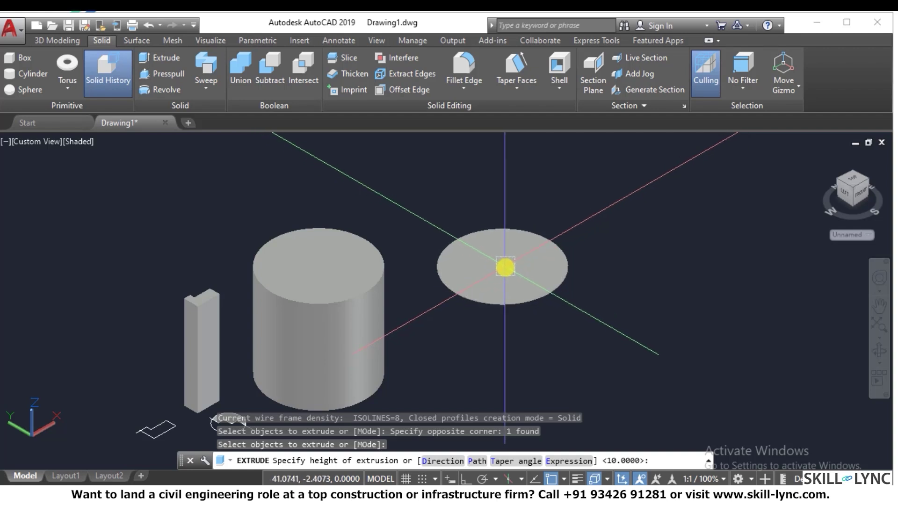
key(Escape)
text(t)
key(Return)
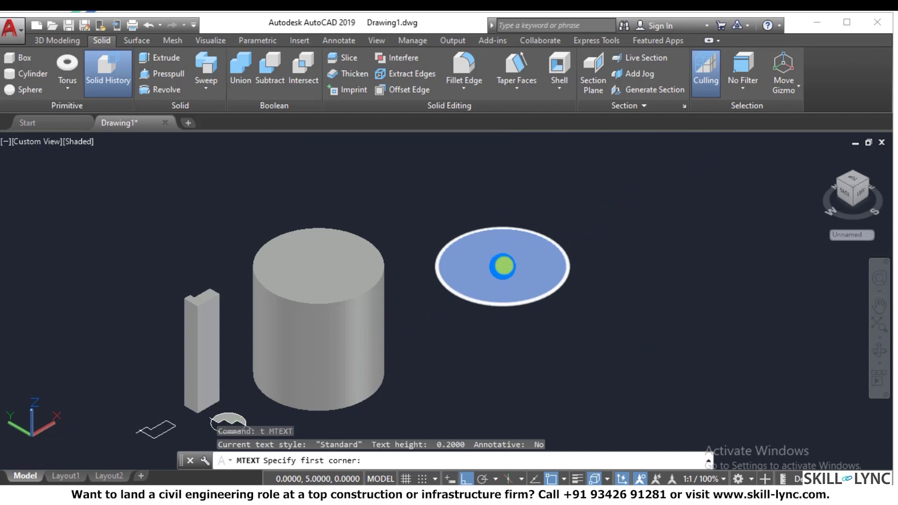
key(Escape)
key(Escape)
Step: Retry extruding the copied circular disc, selecting it first by its edge and then with a crossing window
text(ext)
key(Return)
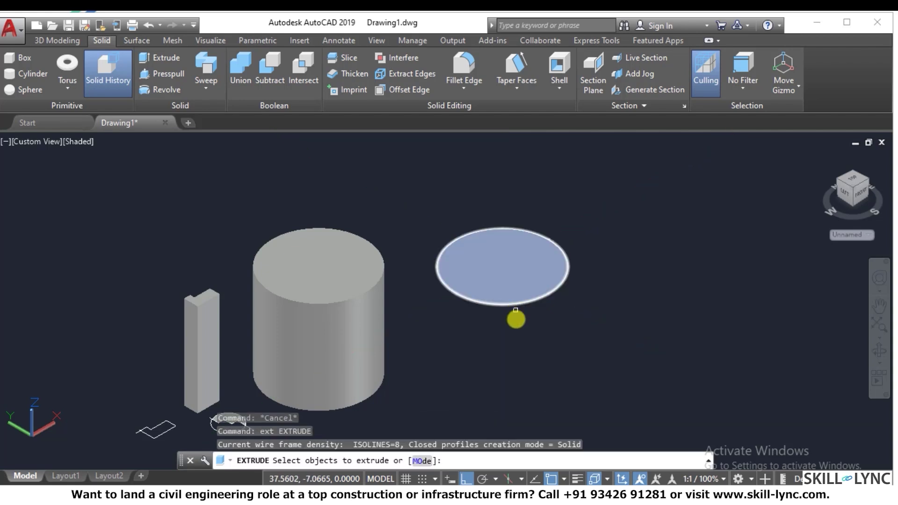
click(522, 303)
key(Return)
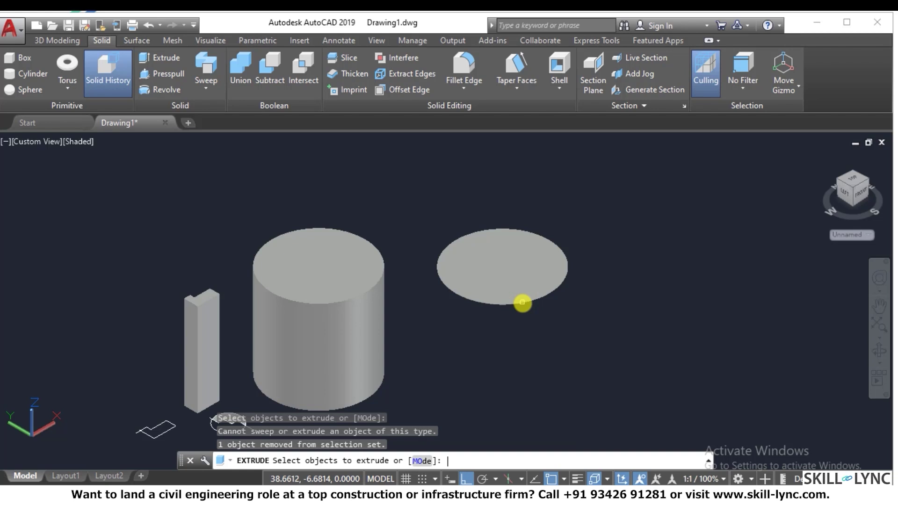
click(466, 293)
key(Escape)
key(Escape)
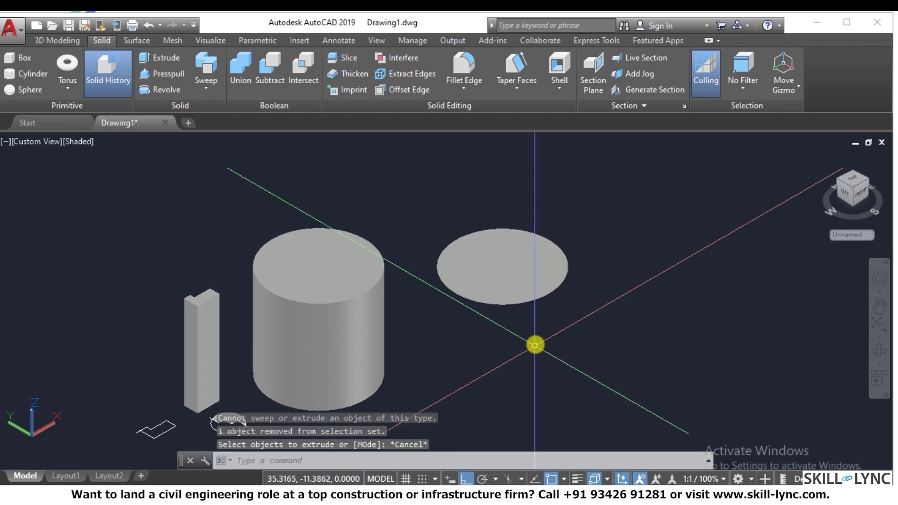
text(ext)
key(Return)
click(558, 322)
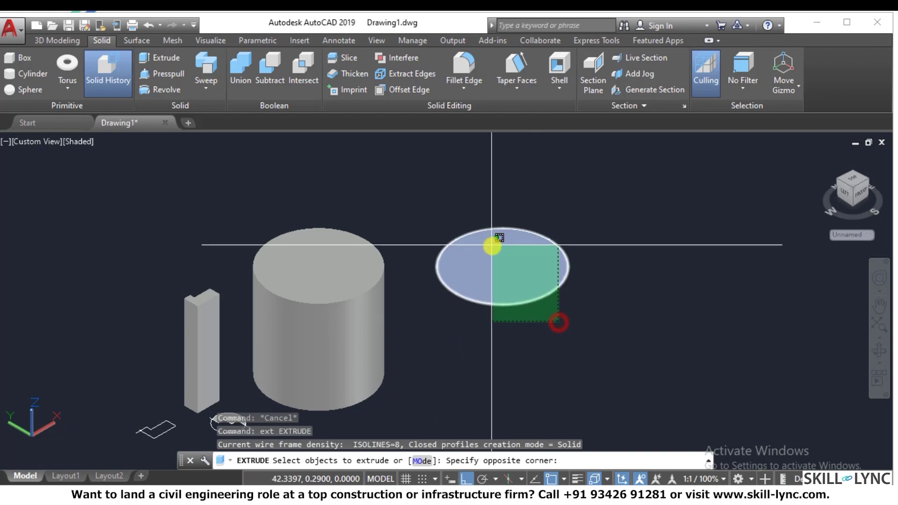
click(490, 243)
right_click(486, 239)
click(515, 256)
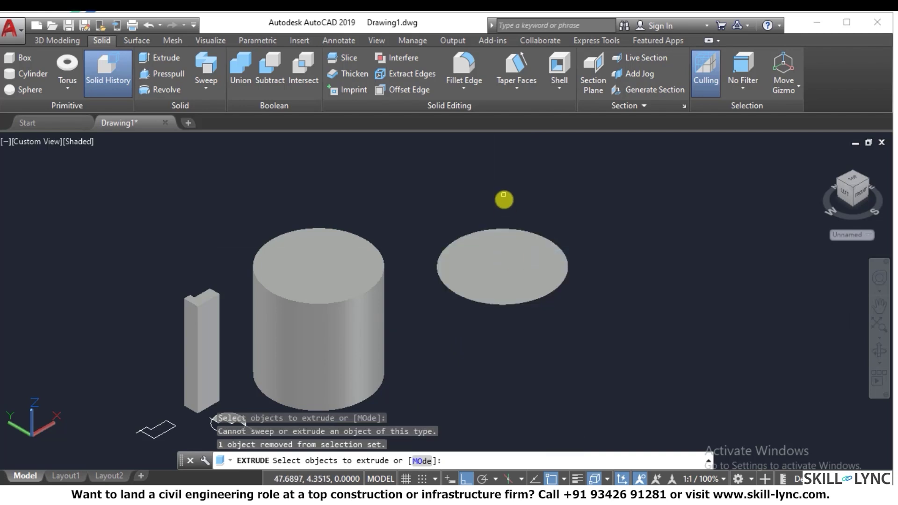
key(Escape)
key(Escape)
Step: Undo the recent text and Extrude commands made on the copied disc
click(517, 270)
key(Escape)
key(Escape)
text(u)
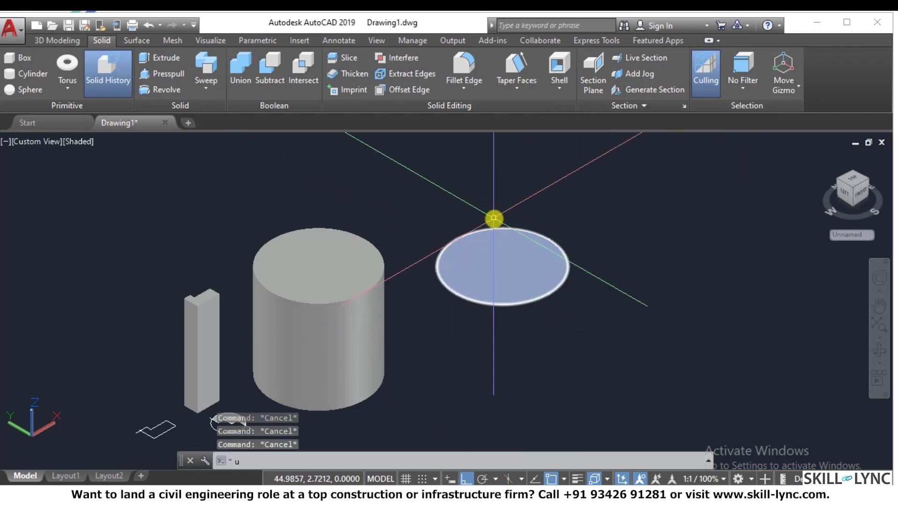
key(Return)
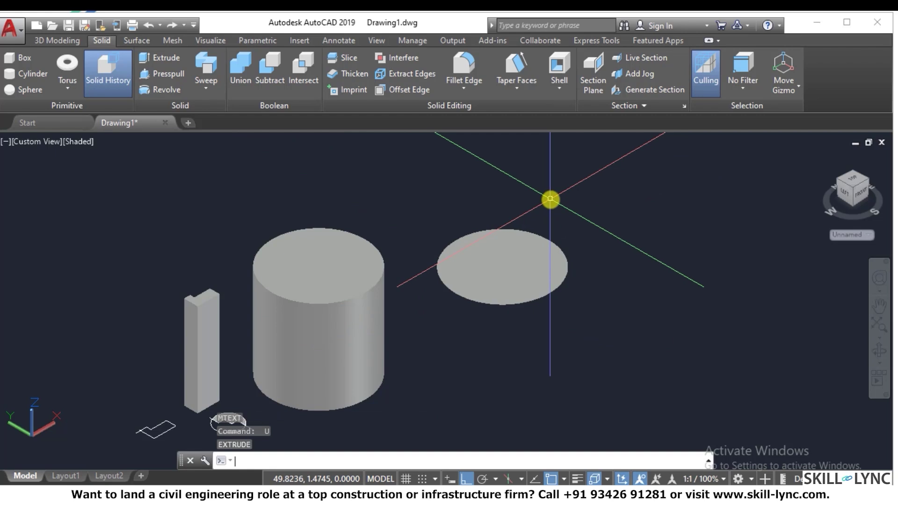
Step: Erase the copied circular region beside the cylinder
click(595, 270)
click(517, 285)
text(e)
key(Return)
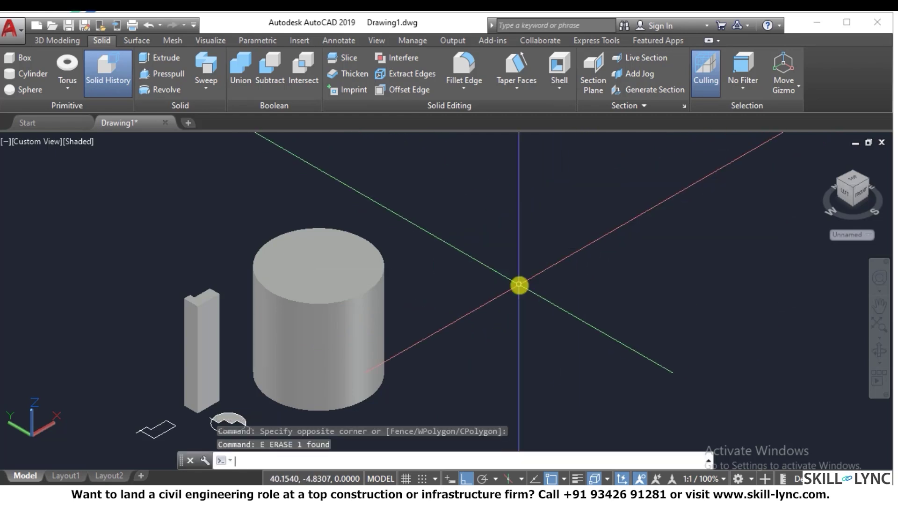
Step: Draw a circle with a radius of about 6.46 in the empty space beside the cylinder
text(c)
key(Return)
click(520, 281)
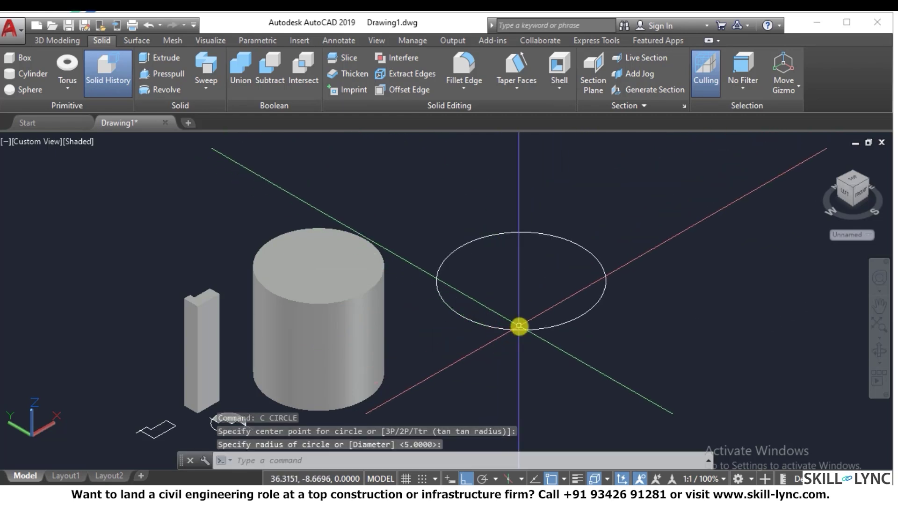
click(519, 324)
Step: Convert the new circle beside the cylinder into a region
text(reg)
key(Return)
click(543, 357)
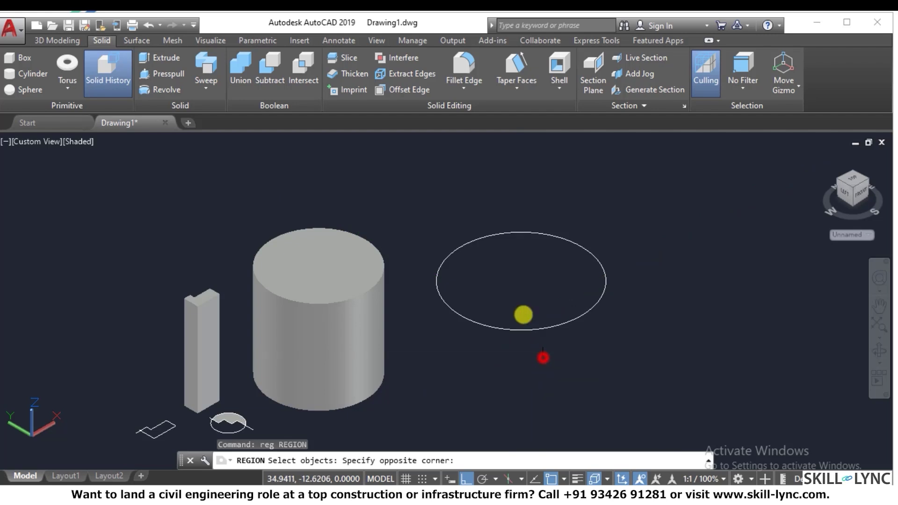
click(519, 314)
key(Return)
Step: Extrude the new circular region with a taper angle of 15 and a height of 5
text(ext)
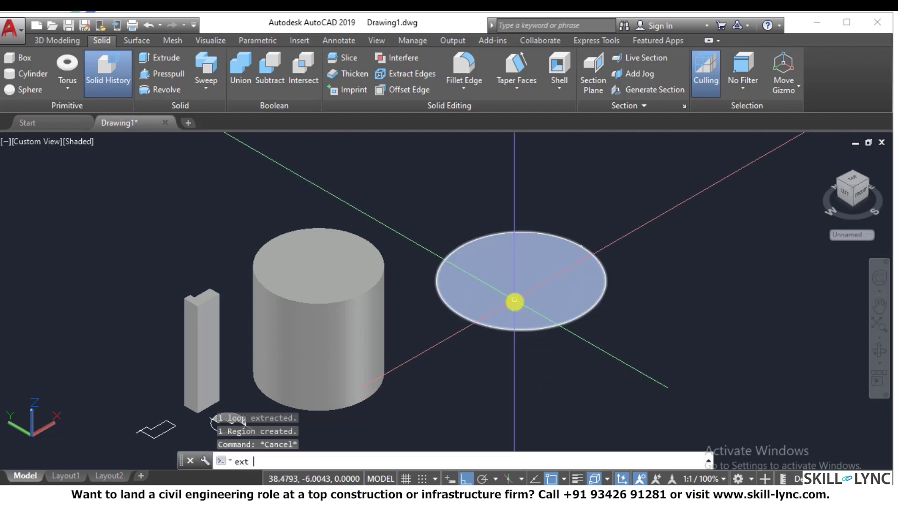
key(Return)
click(529, 328)
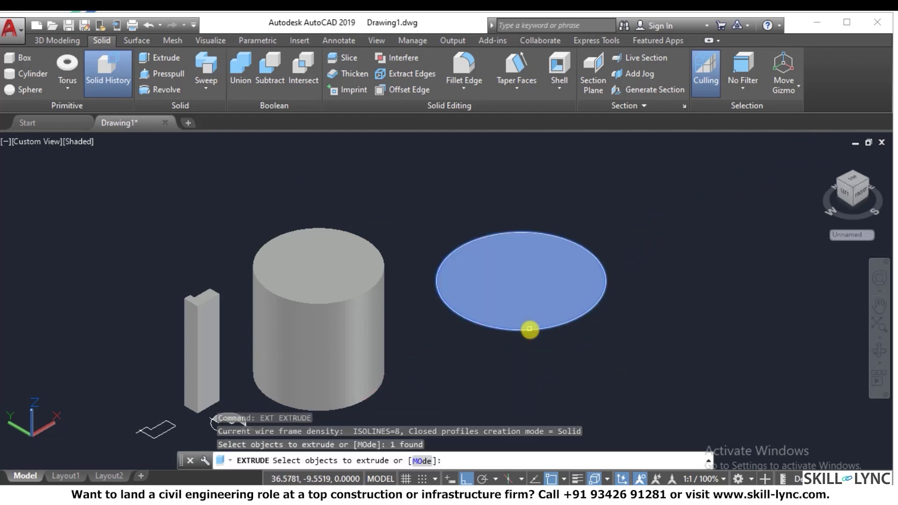
key(Return)
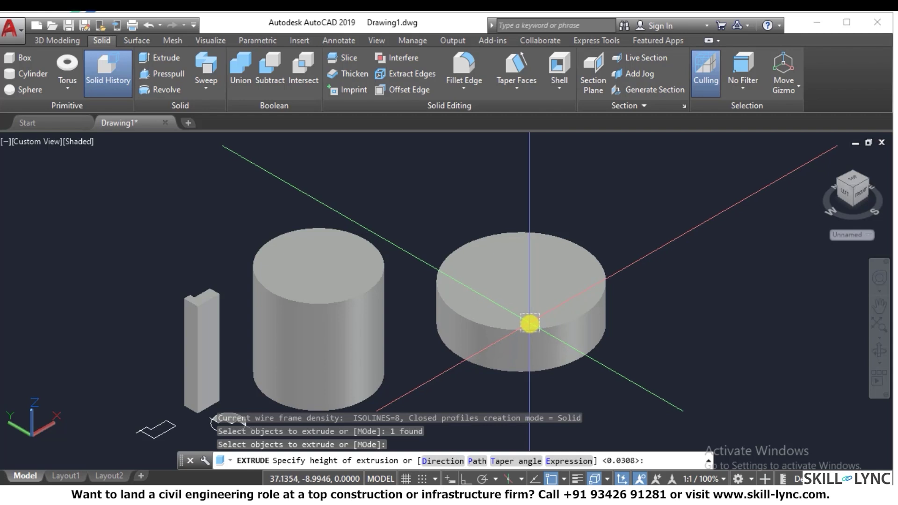
text(t)
key(Return)
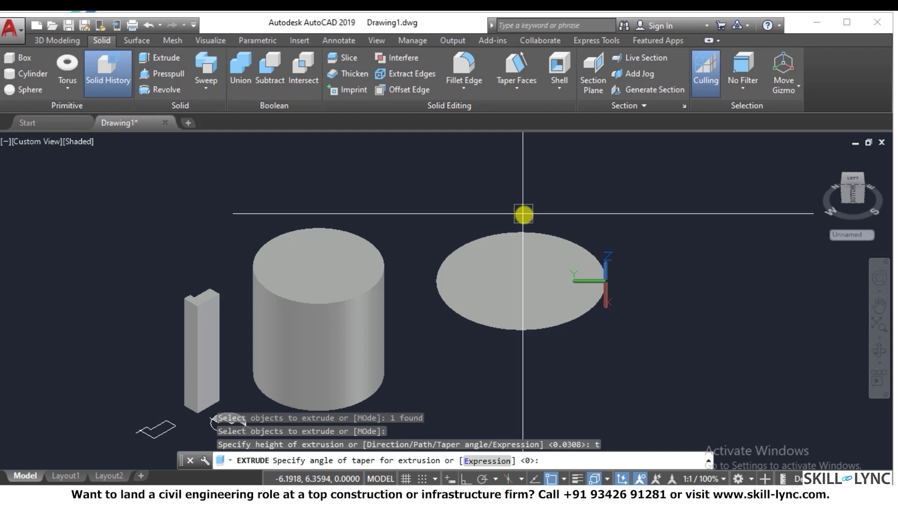
text(15)
key(Return)
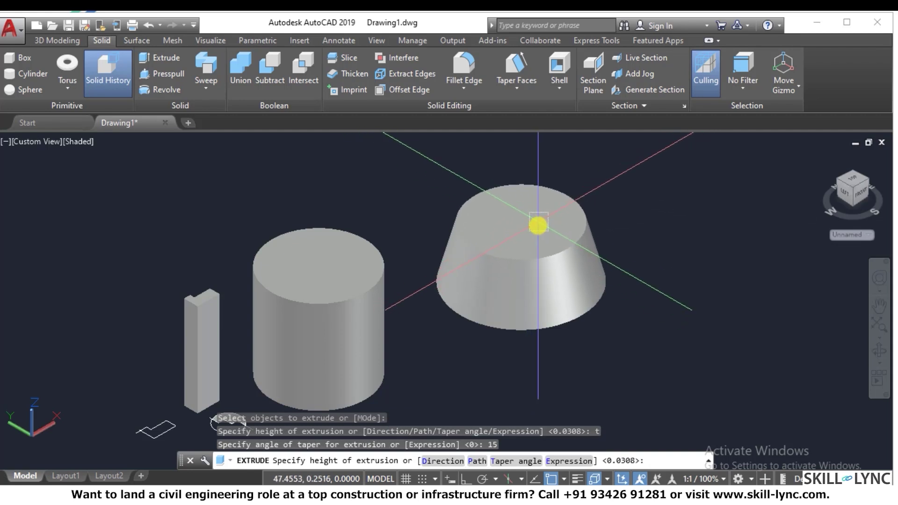
text(5)
key(Return)
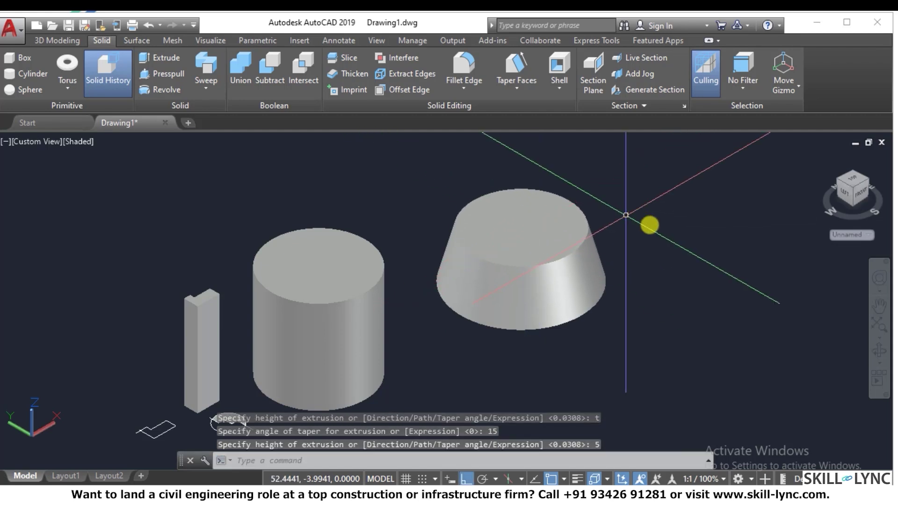
Step: View the tapered solid from the front and return to an isometric-style view
click(863, 189)
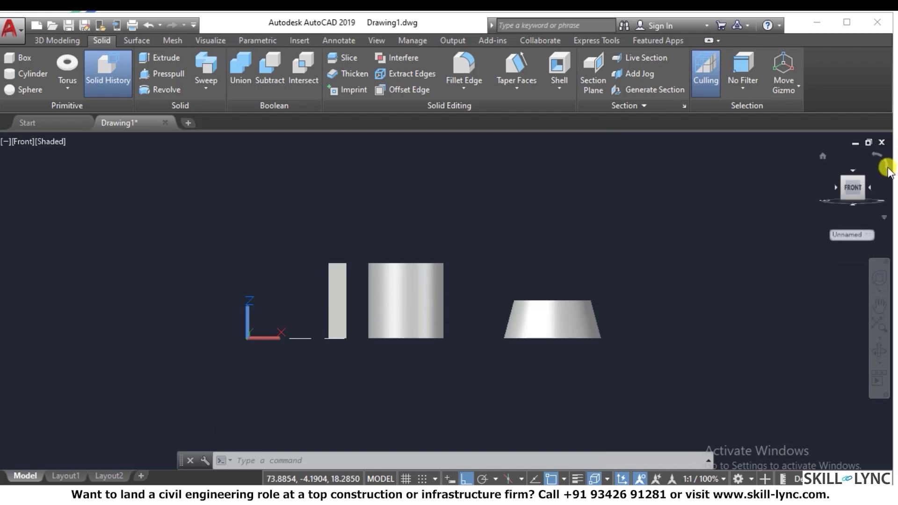
mouse_move(820, 156)
shift+middle_down()
mouse_move(474, 237)
mouse_move(379, 269)
mouse_move(523, 282)
mouse_move(527, 271)
mouse_move(519, 276)
shift+middle_up()
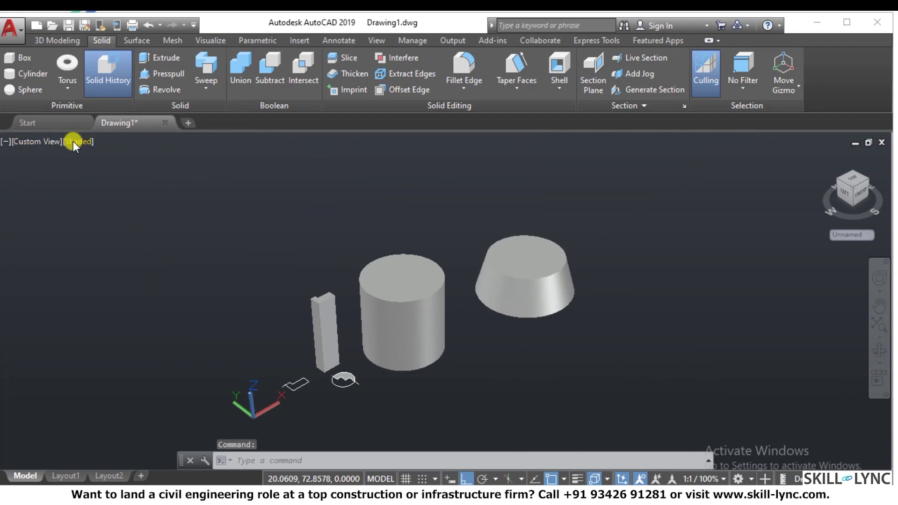
Step: Examine the solids in the 2D Wireframe visual style and restore the Shaded style
click(86, 144)
click(124, 174)
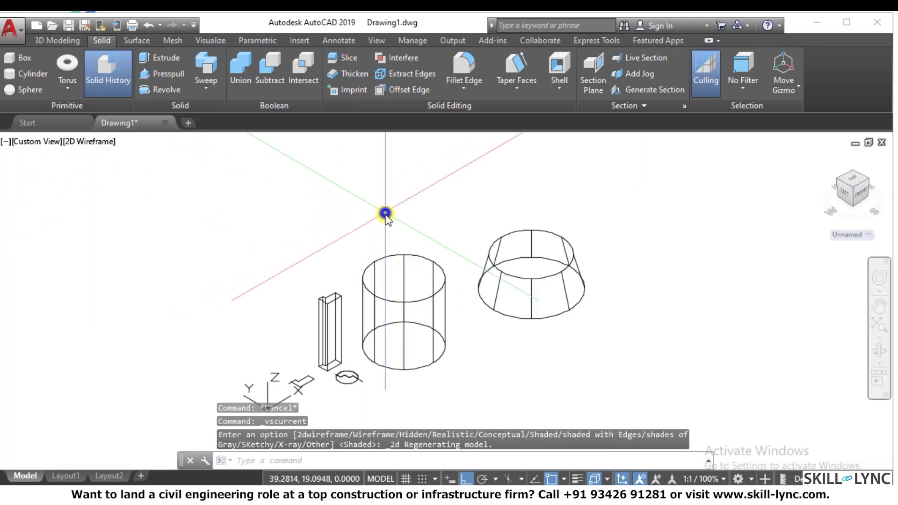
right_click(385, 213)
key(Escape)
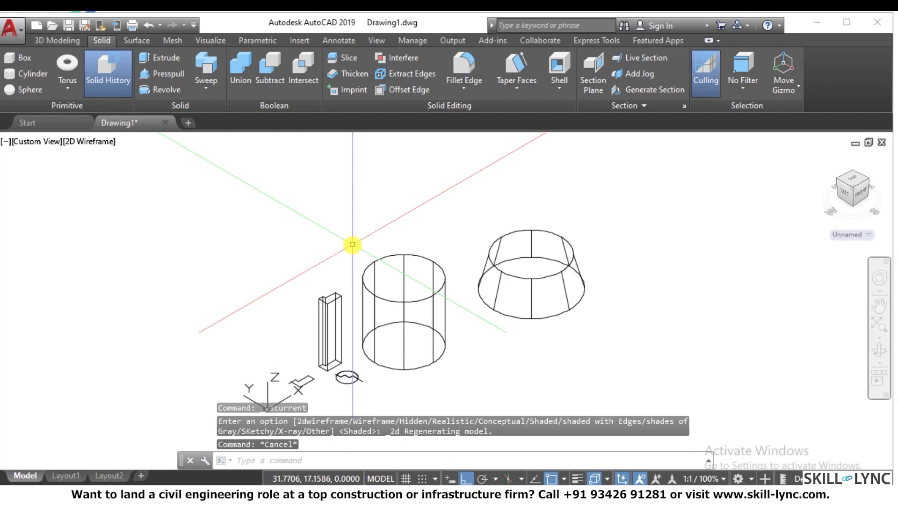
text(3do)
key(Return)
right_click(358, 229)
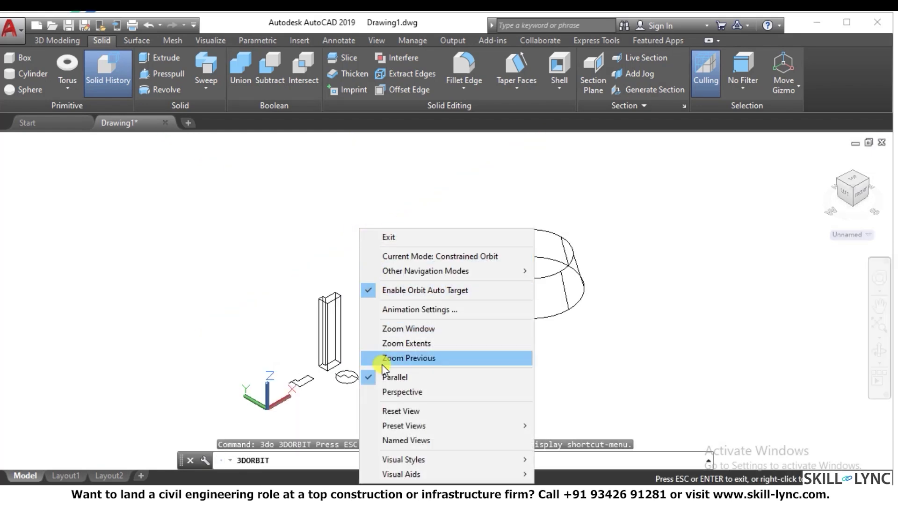
click(383, 377)
key(Escape)
scroll(457, 289, up, 2)
scroll(545, 282, down, 4)
scroll(546, 275, up, 5)
scroll(546, 275, up, 2)
key(Escape)
key(Escape)
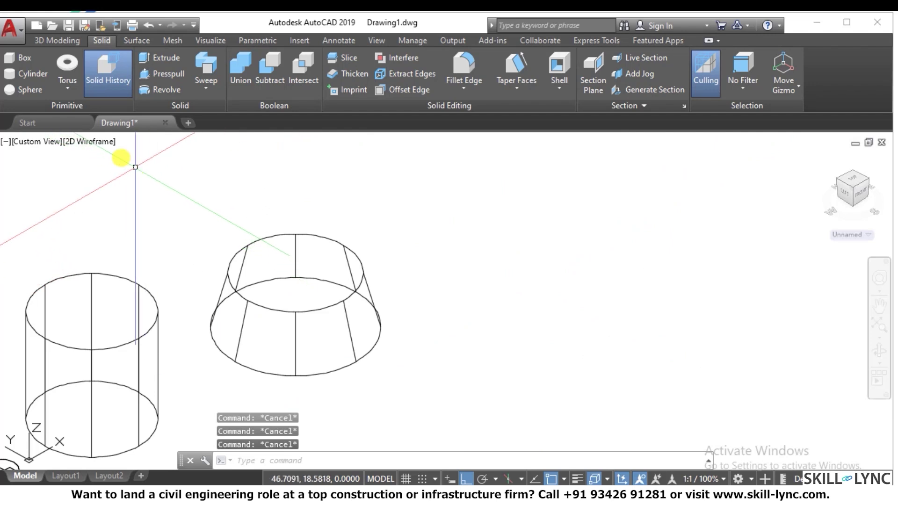
click(100, 142)
click(130, 234)
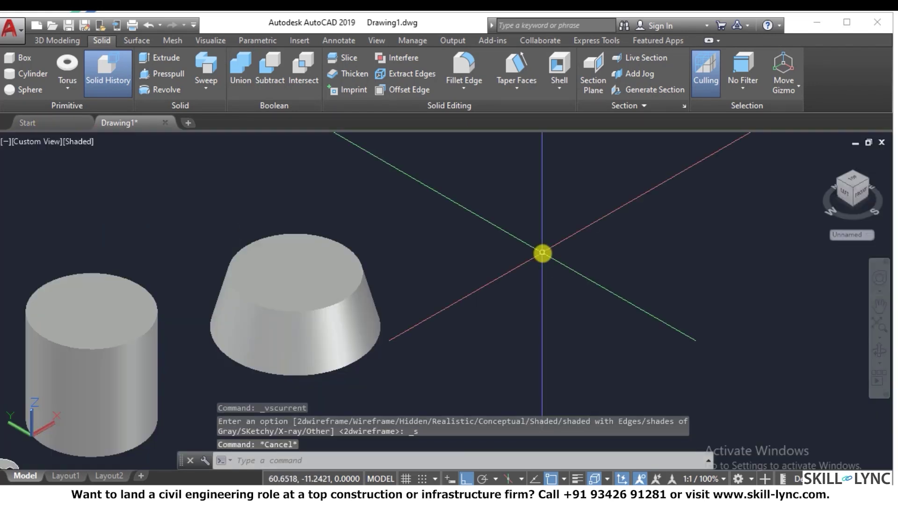
Step: Draw a rectangle in the empty space beside the tapered round solid
text(rec)
key(Return)
click(486, 338)
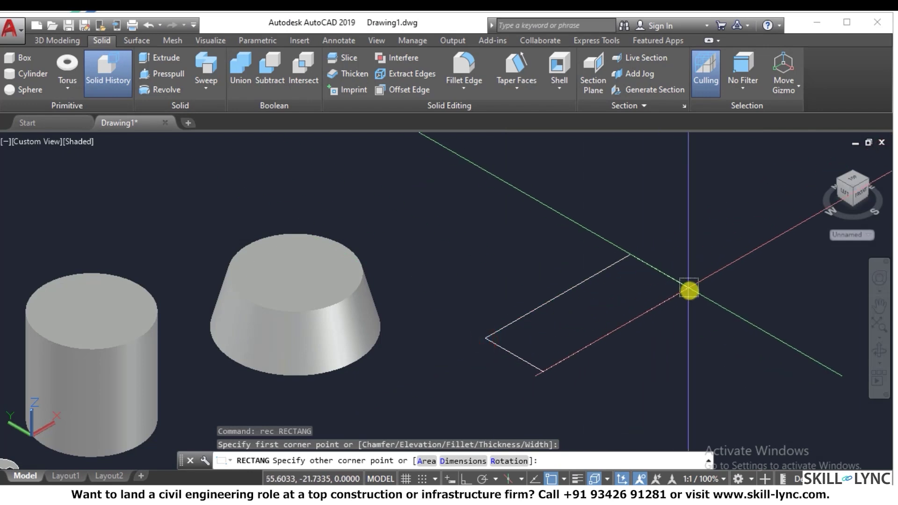
click(728, 315)
key(Escape)
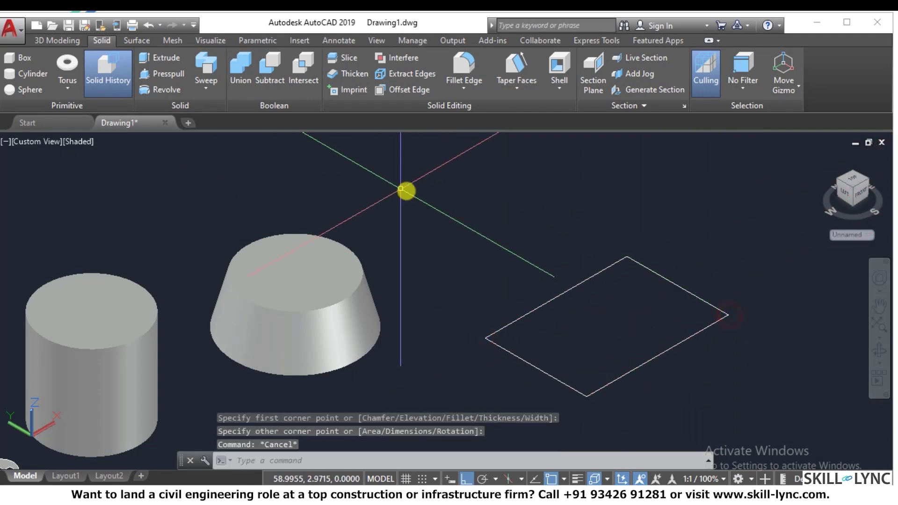
Step: Extrude the rectangle with a taper angle of 15 and a height of 10
scroll(457, 227, down, 5)
scroll(557, 234, up, 4)
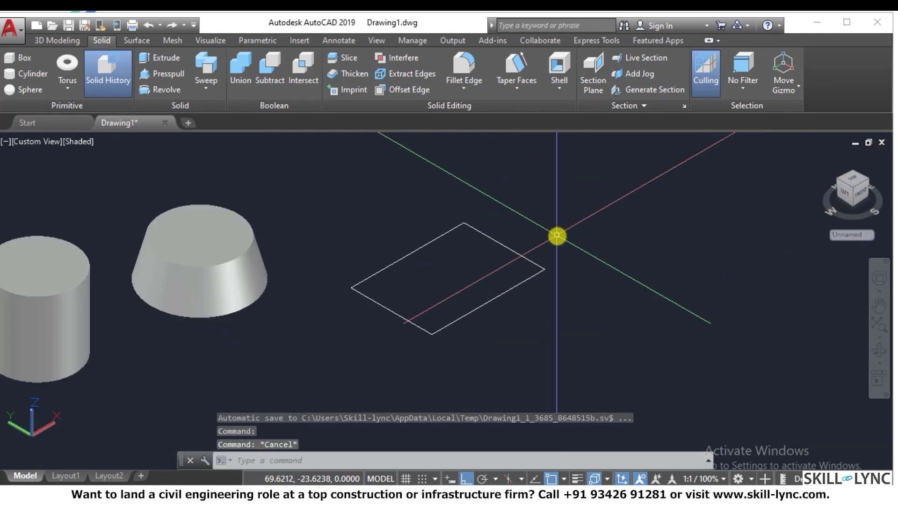
text(ext)
key(Return)
click(543, 291)
click(517, 262)
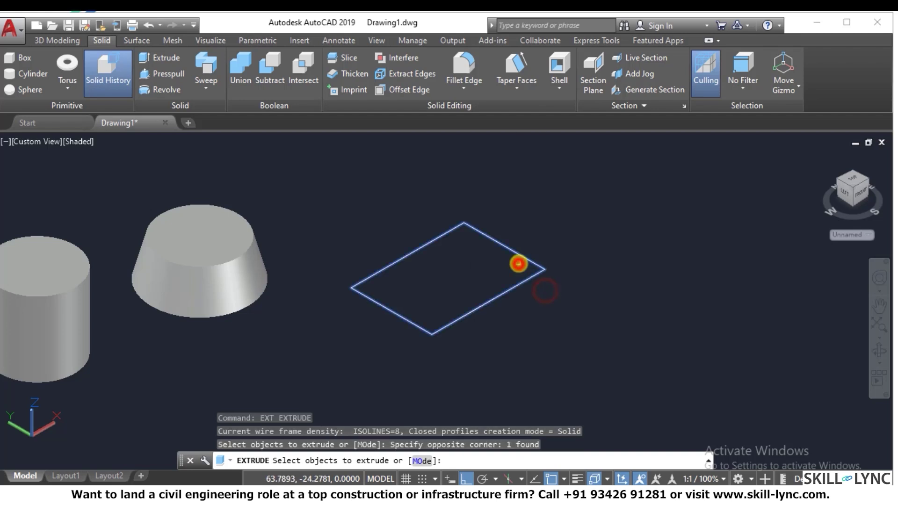
key(Return)
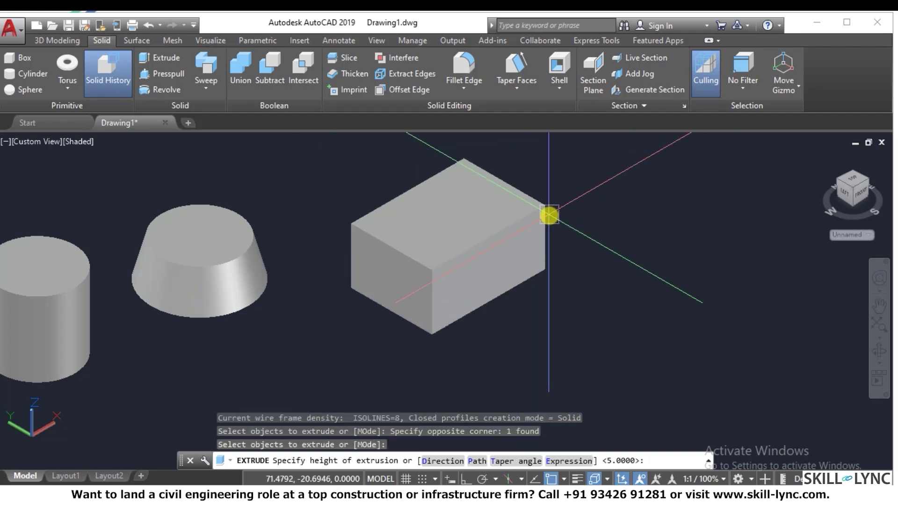
text(t)
key(Return)
text(1)
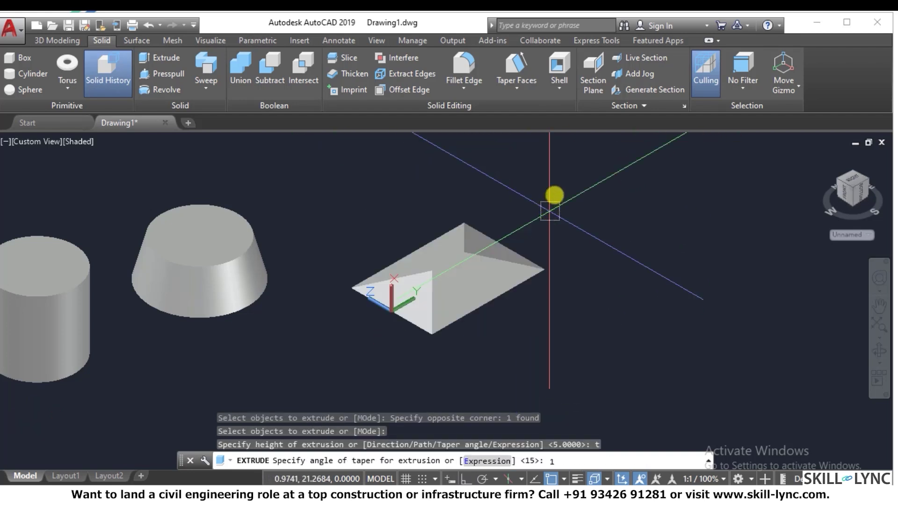
text(5)
key(Return)
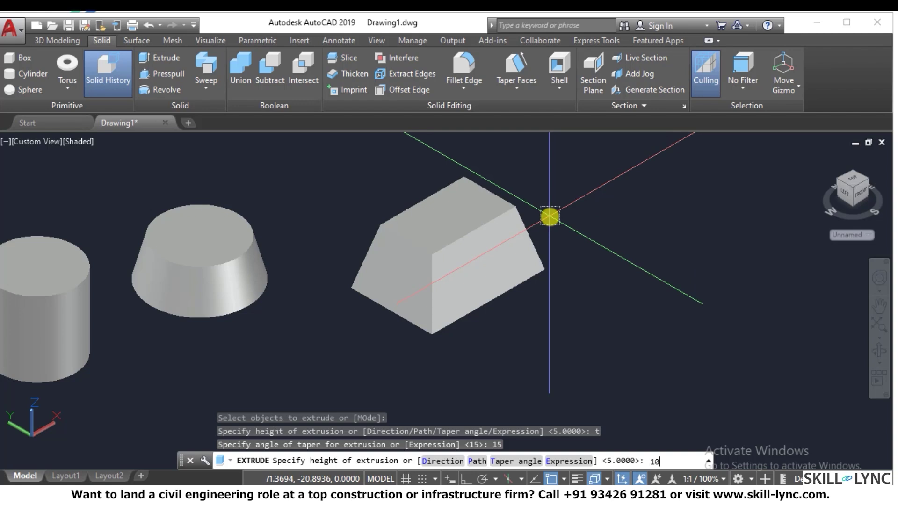
text(10)
key(Return)
key(Escape)
key(Escape)
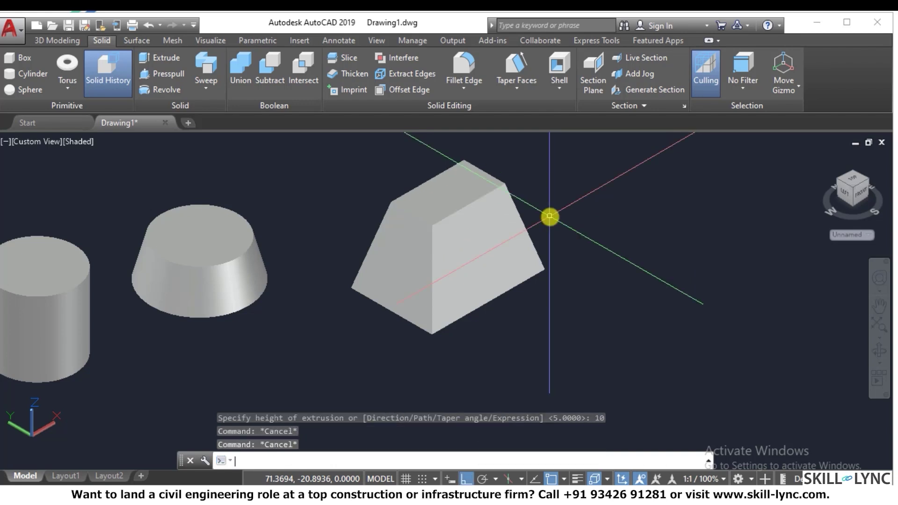
Step: Erase the tapered rectangular solid
click(374, 244)
key(Escape)
click(579, 304)
click(472, 286)
text(e)
key(Return)
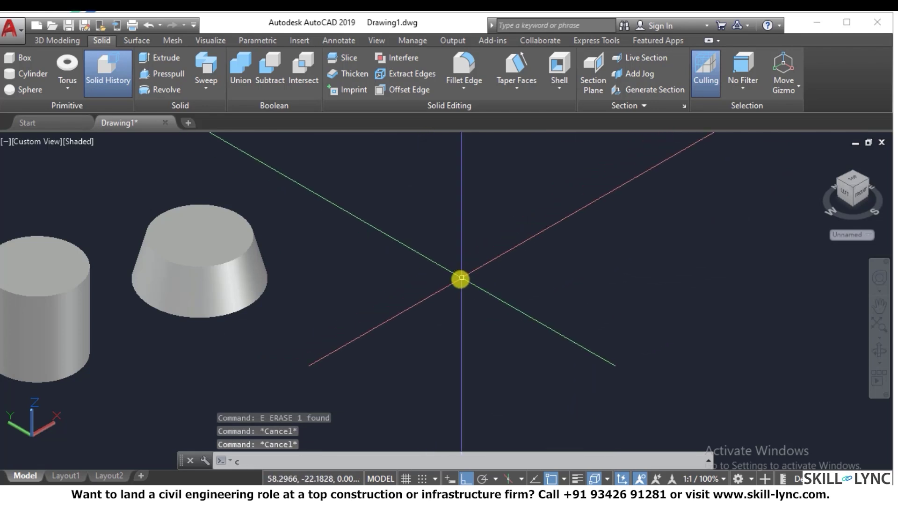
Step: Draw a circle in the empty space beside the tapered round solid
text(c)
key(Return)
click(457, 279)
key(Escape)
key(Escape)
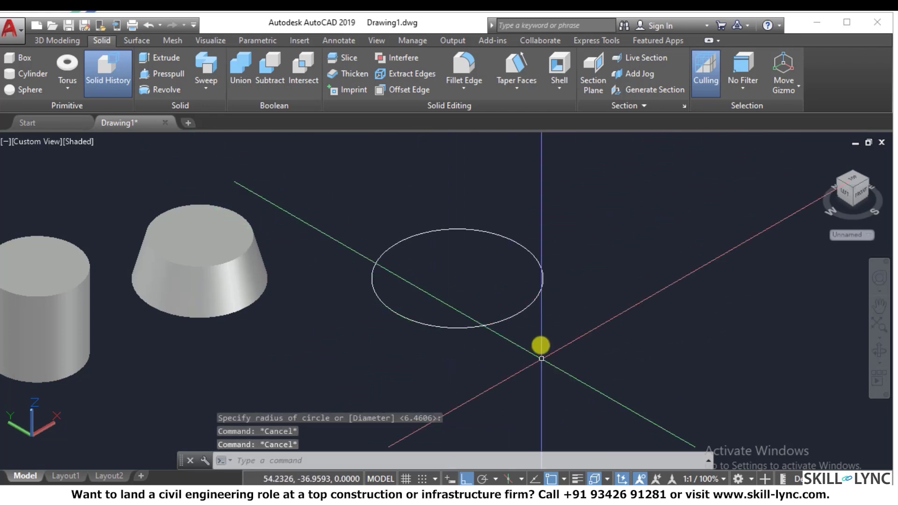
Step: Draw a straight line parallel to the X axis that cuts off a small segment of the new circle
scroll(553, 324, down, 1)
text(l)
key(Return)
click(567, 272)
click(358, 391)
key(Escape)
Step: Create a boundary region from the larger part of the circle cut by the line
text(bo)
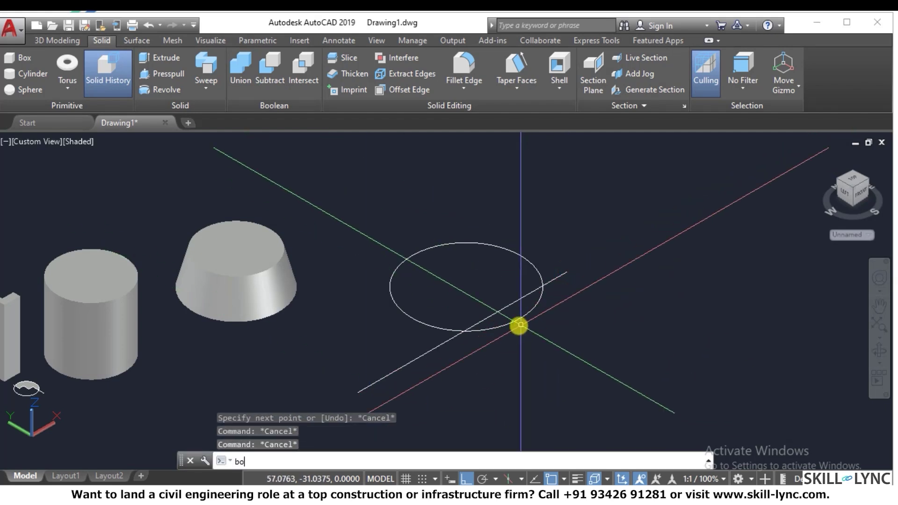
key(Return)
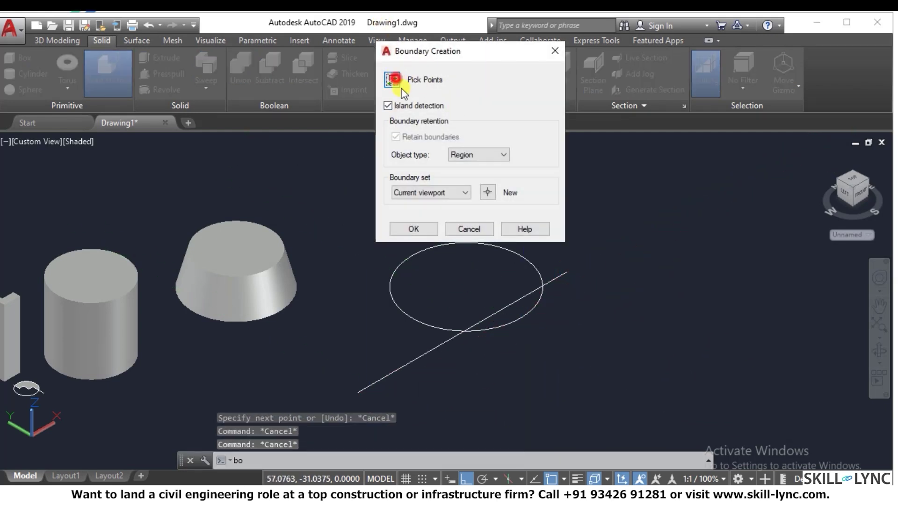
click(392, 80)
click(475, 277)
key(Return)
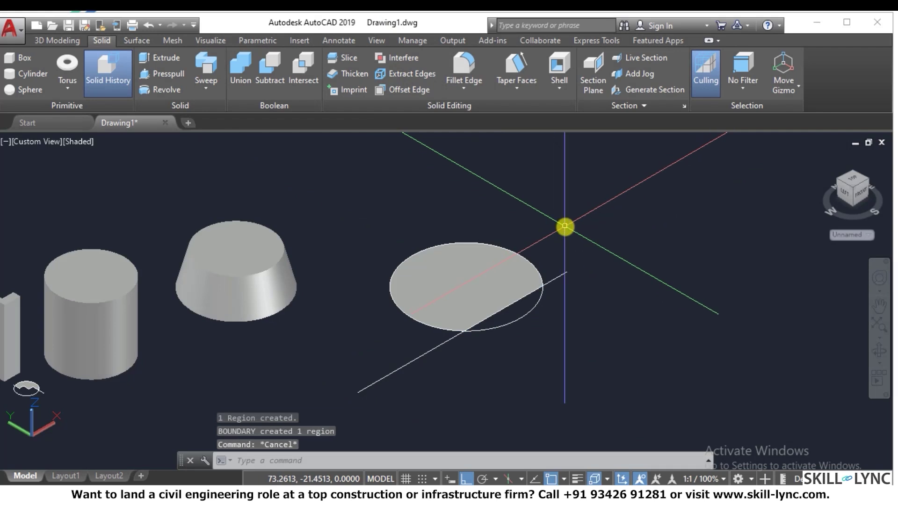
Step: Extrude the cut circular region with a taper angle of 15 and a height of 10
text(ext)
key(Return)
click(528, 255)
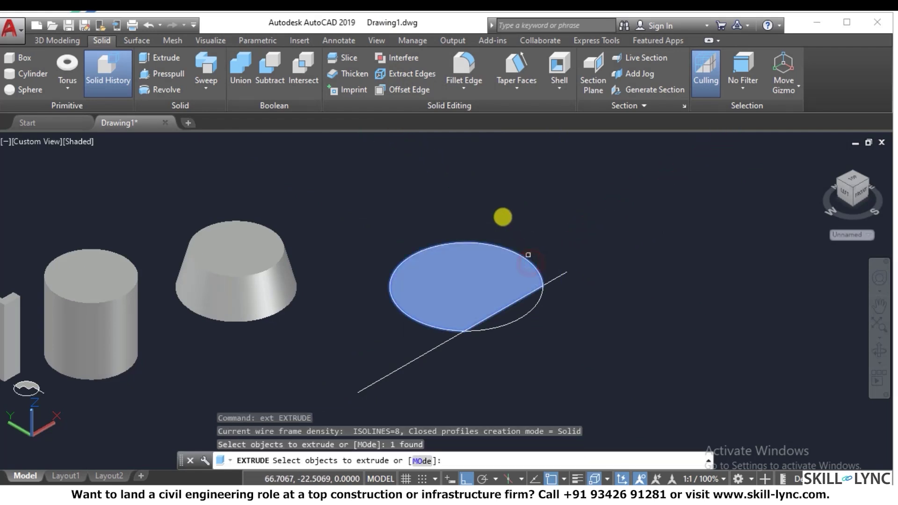
key(Return)
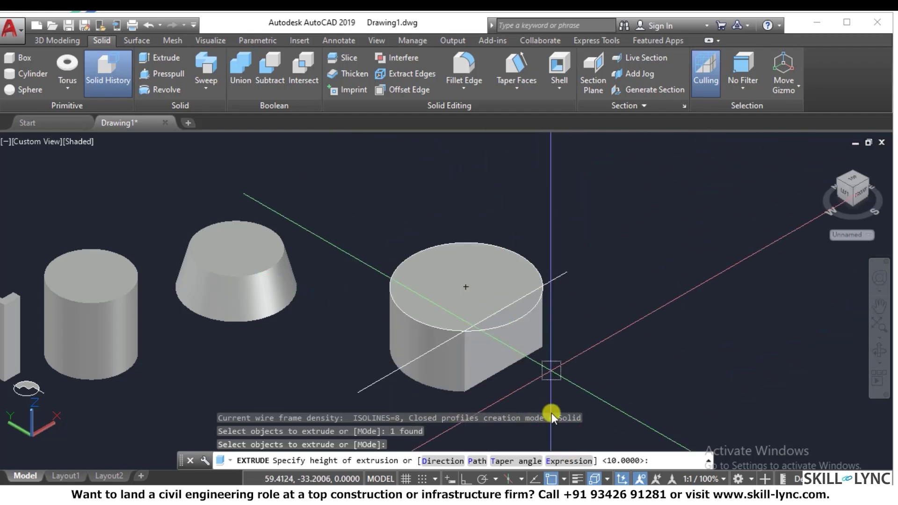
click(516, 460)
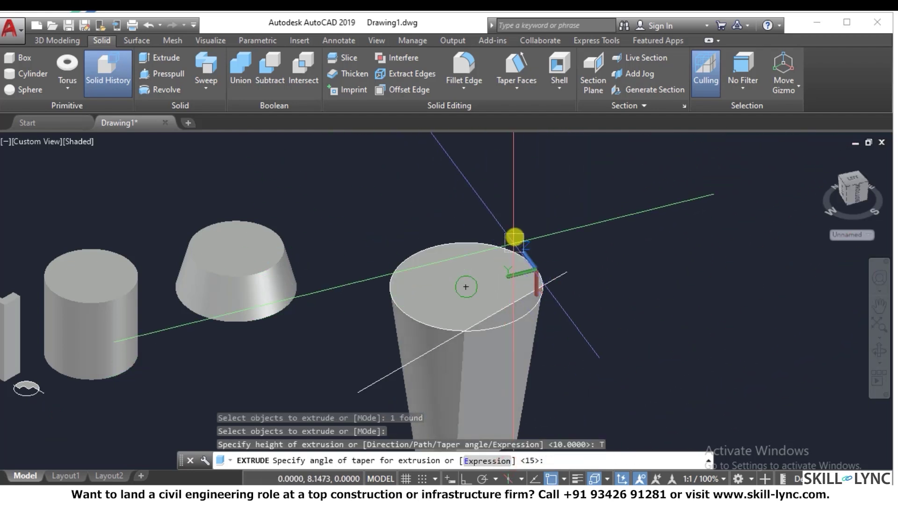
text(1)
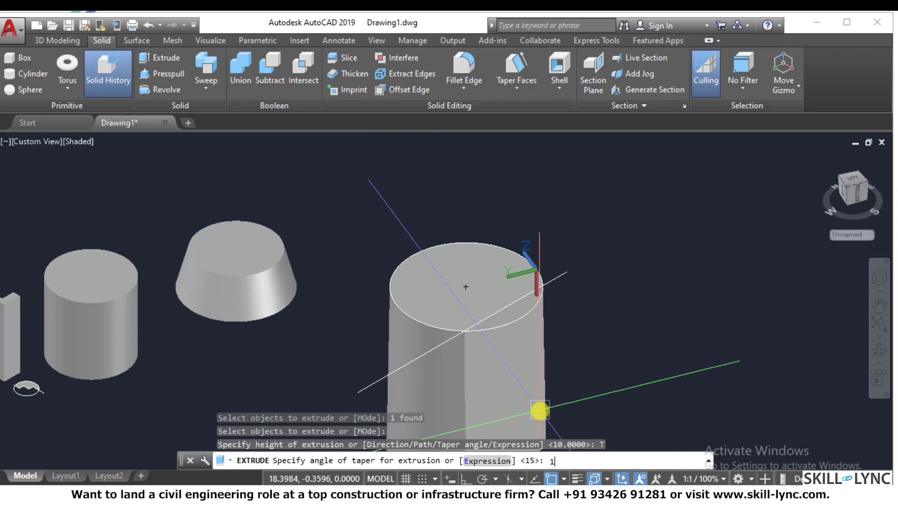
text(5)
key(Return)
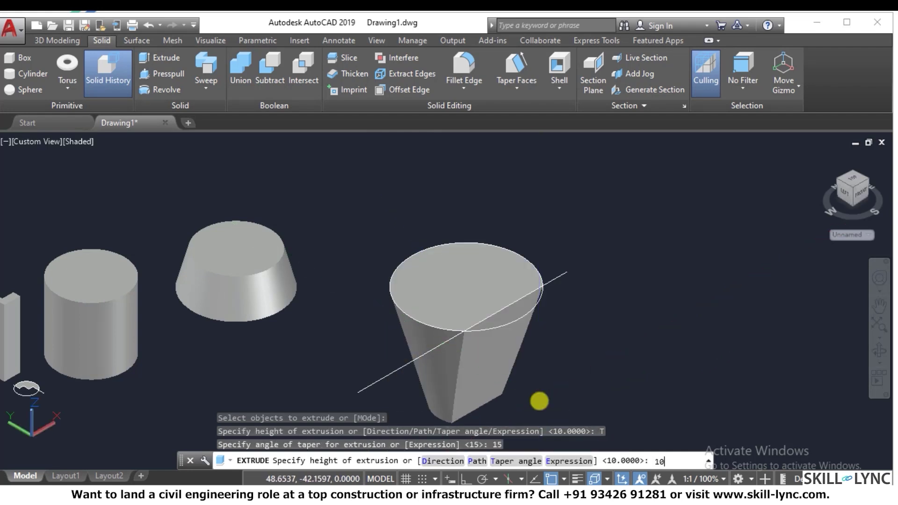
text(10)
key(Return)
key(Escape)
key(Escape)
key(Escape)
click(428, 288)
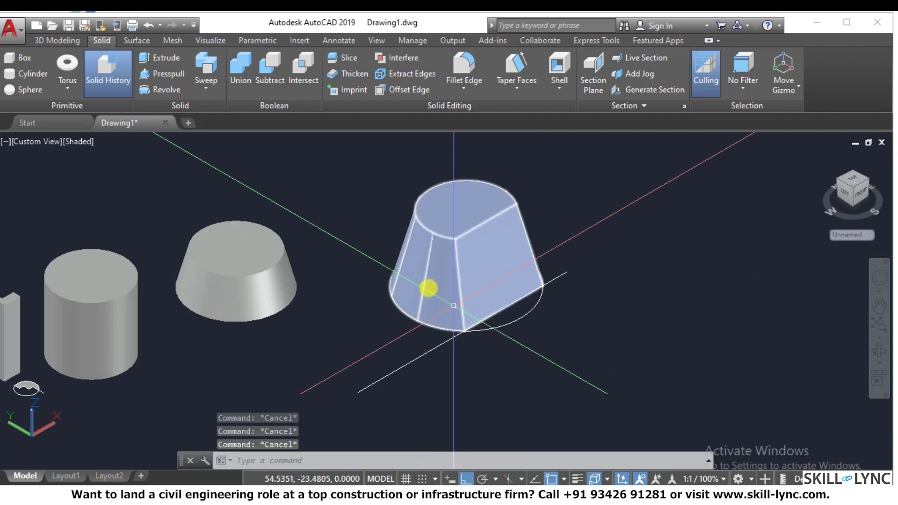
Step: Erase the tapered solid with the flat cut side together with its circle and line
scroll(428, 287, up, 4)
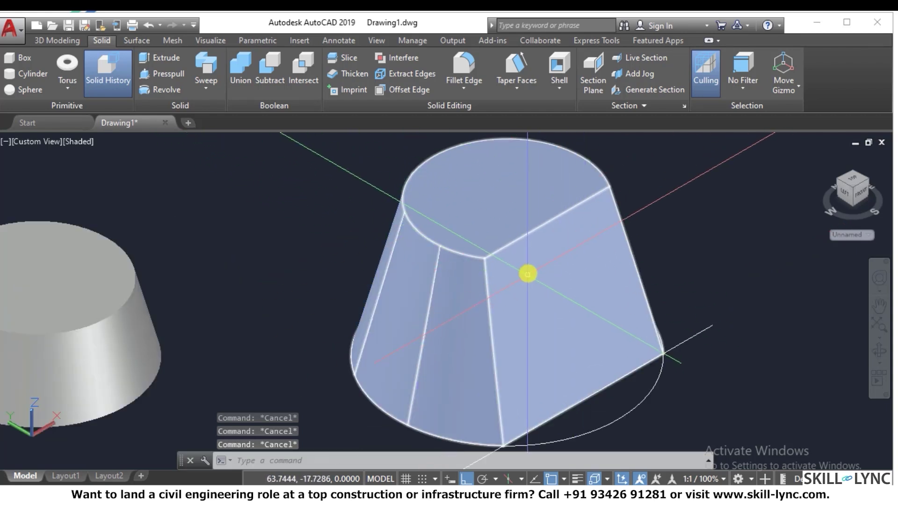
scroll(543, 296, down, 6)
key(Escape)
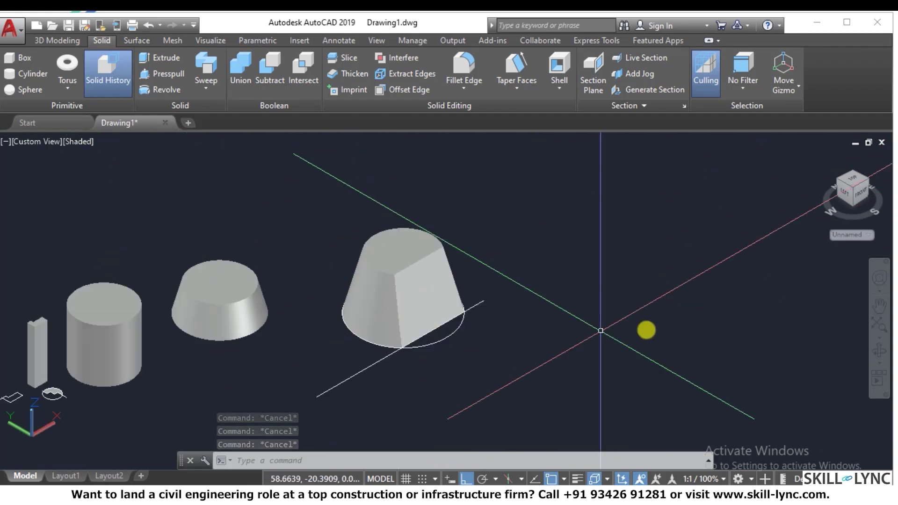
scroll(529, 300, up, 3)
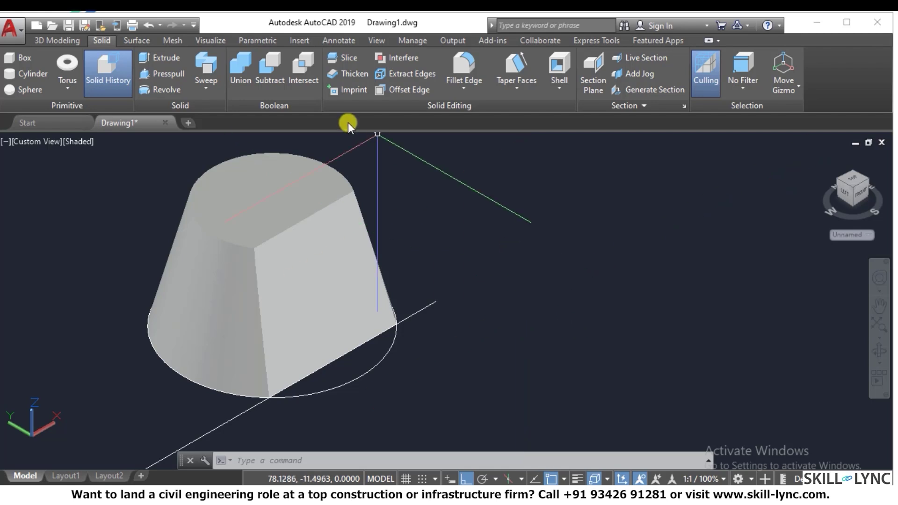
click(397, 362)
click(240, 276)
text(e)
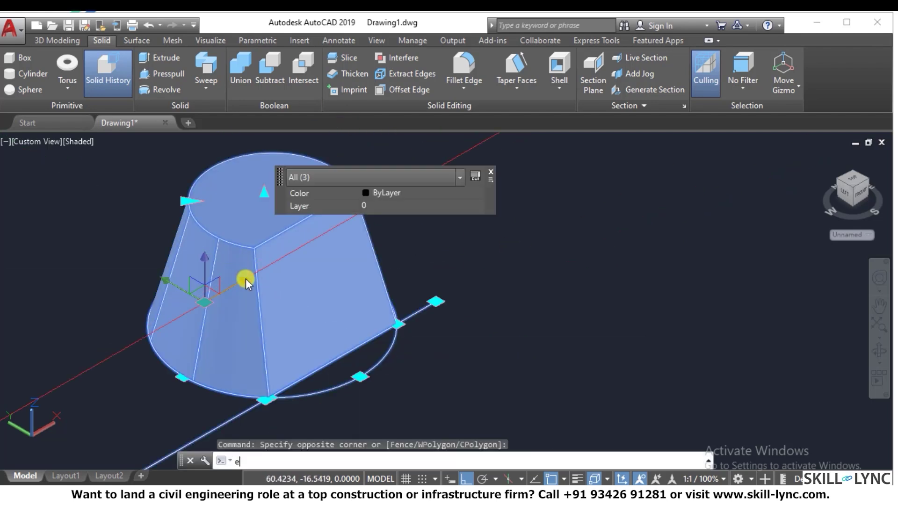
key(Return)
scroll(299, 276, down, 3)
scroll(201, 276, up, 5)
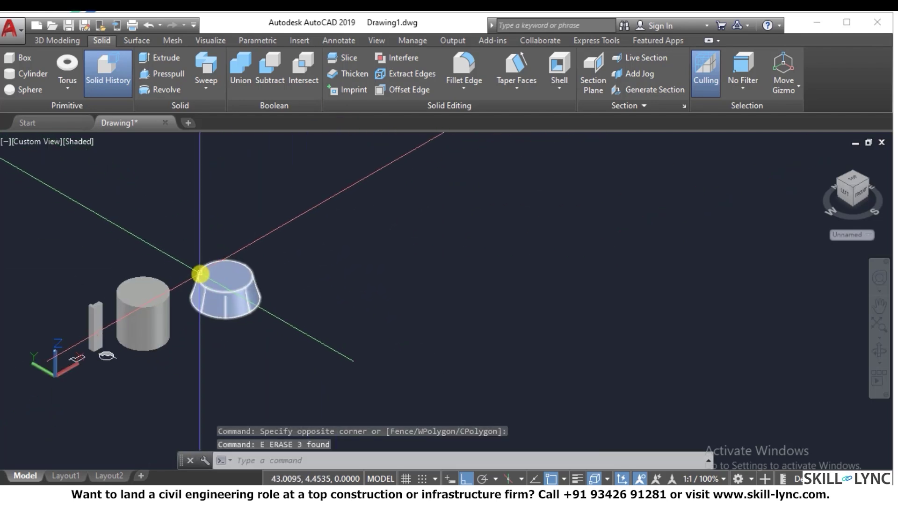
Step: Draw a flat polyline with two perpendicular segments, along X and along Y, in the empty space beside the tapered round solid
key(Escape)
key(Escape)
key(Escape)
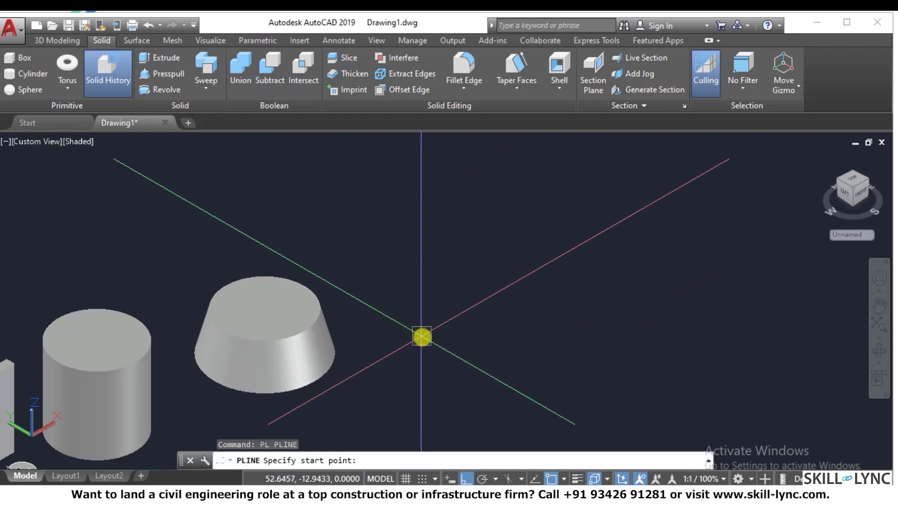
click(422, 335)
click(585, 242)
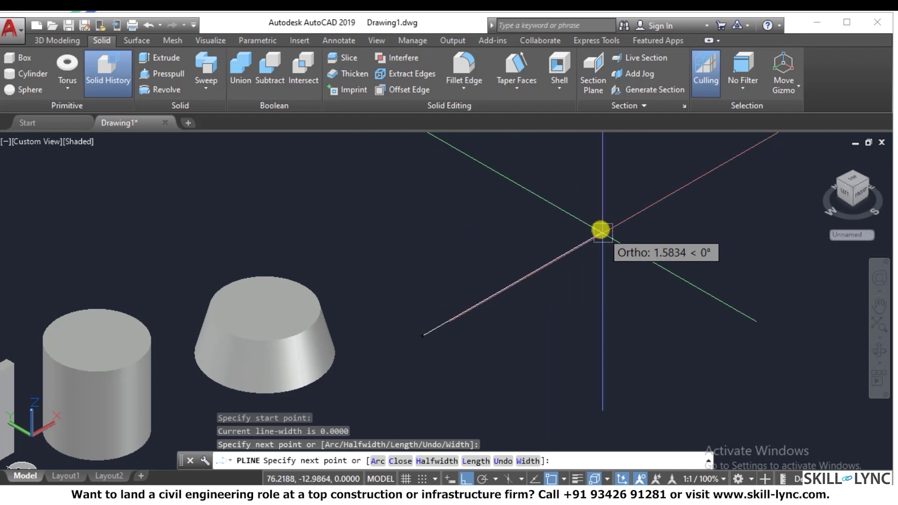
click(520, 213)
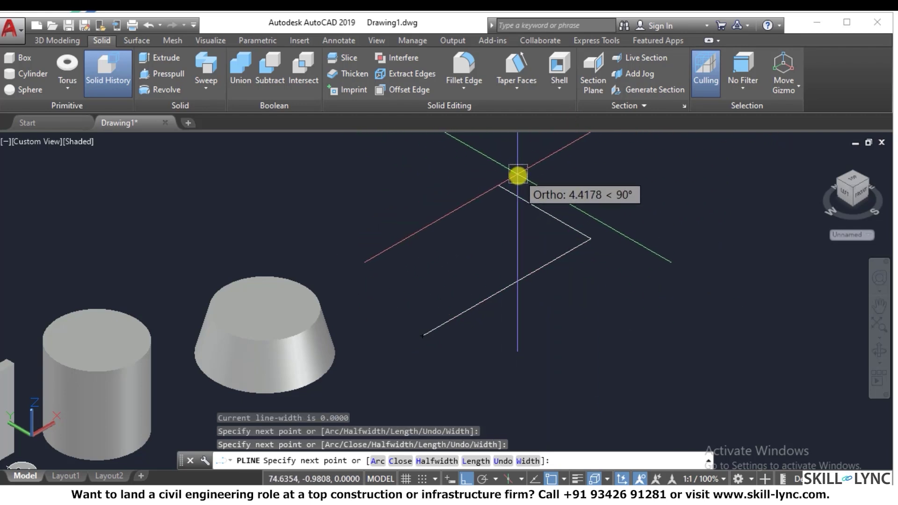
click(529, 213)
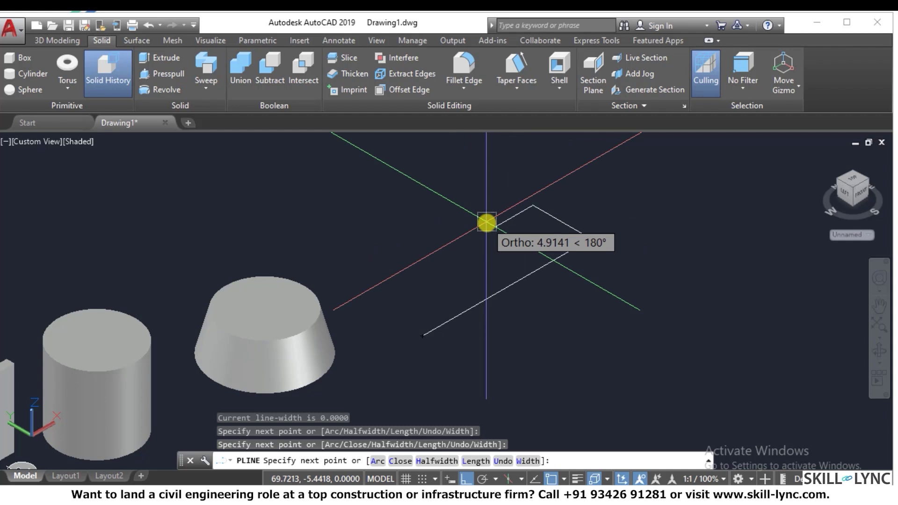
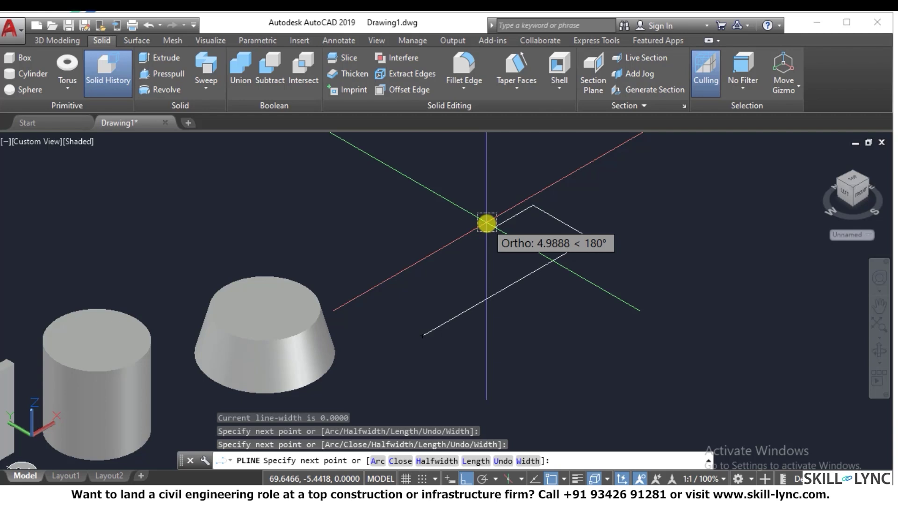
key(Escape)
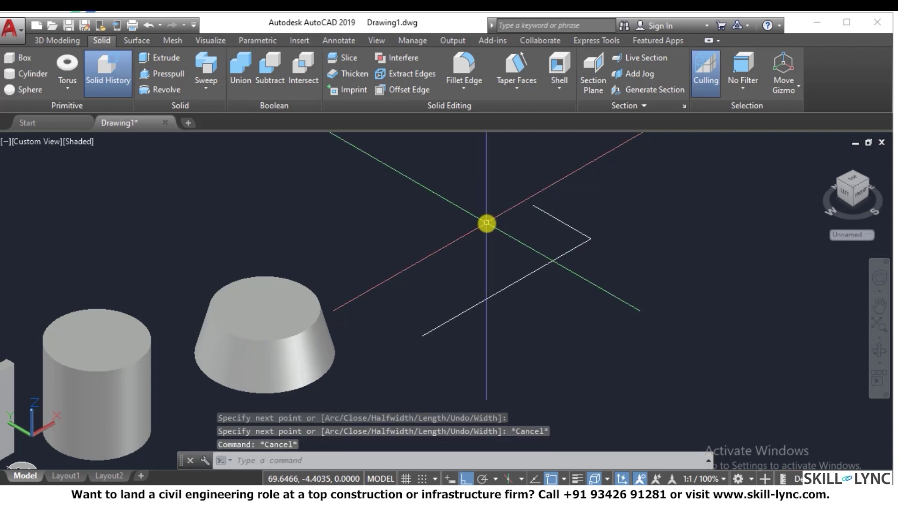
key(Escape)
Step: Erase the flat polyline beside the tapered round solid
click(641, 285)
click(480, 215)
click(691, 311)
click(465, 224)
text(e)
key(Return)
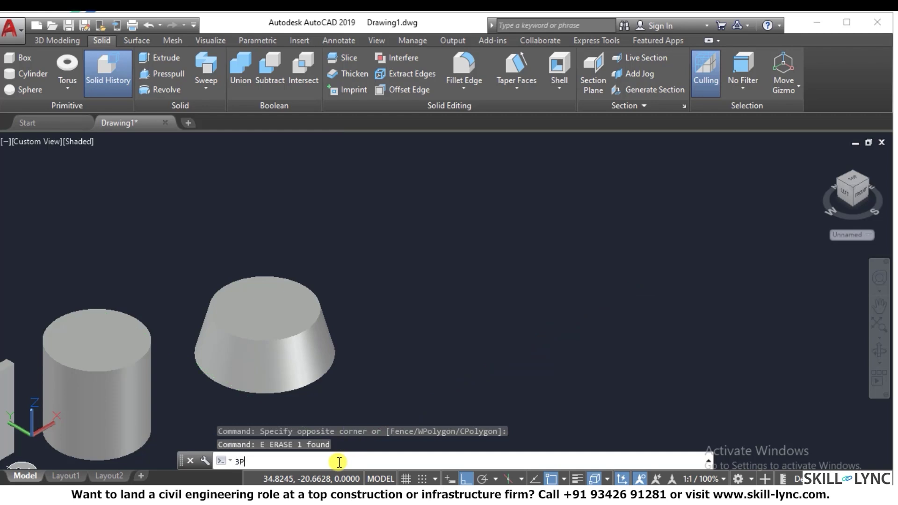
Step: Draw a 3D polyline beside the tapered round solid, running along X, up in Z, along X, along Y, back along X and down
key(Return)
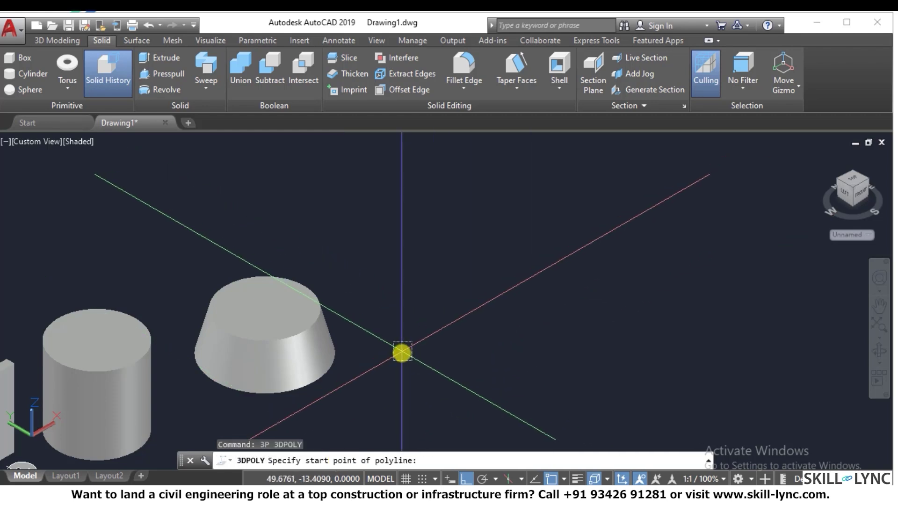
click(401, 350)
click(641, 219)
scroll(591, 280, down, 4)
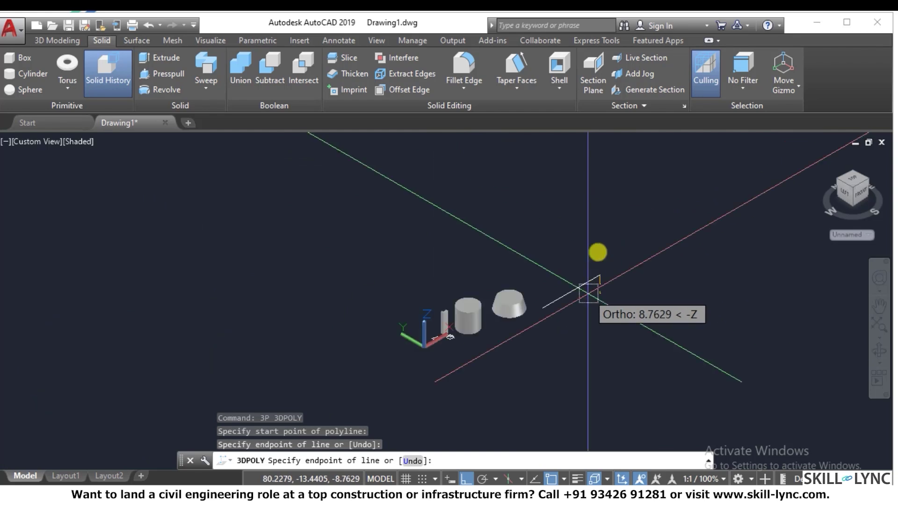
click(615, 159)
click(666, 145)
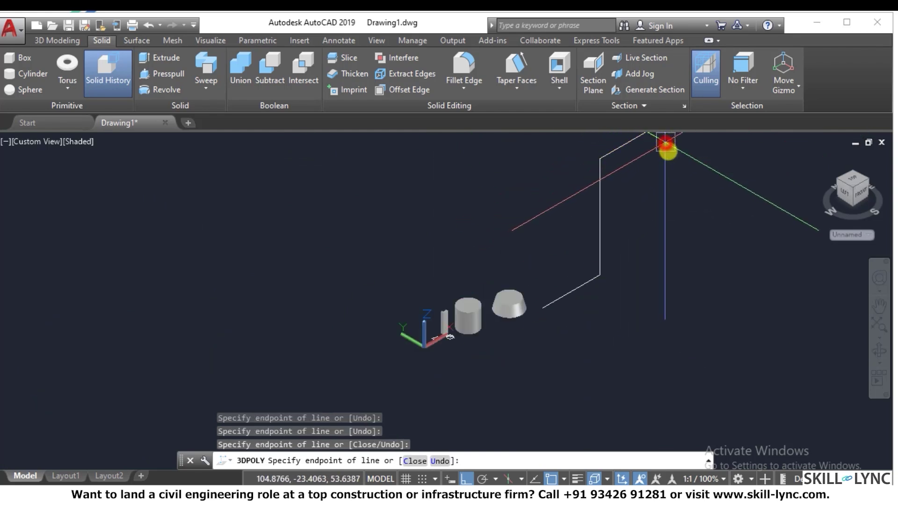
scroll(624, 256, down, 3)
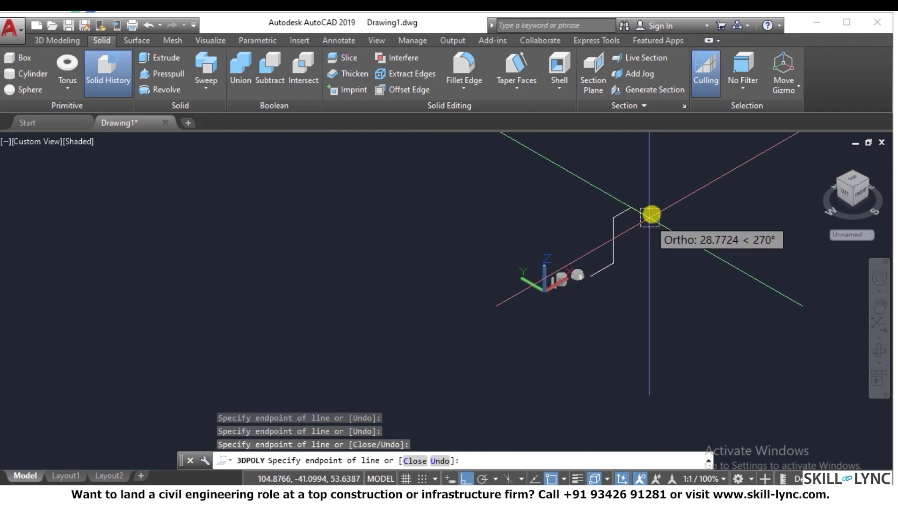
scroll(656, 194, up, 3)
click(450, 149)
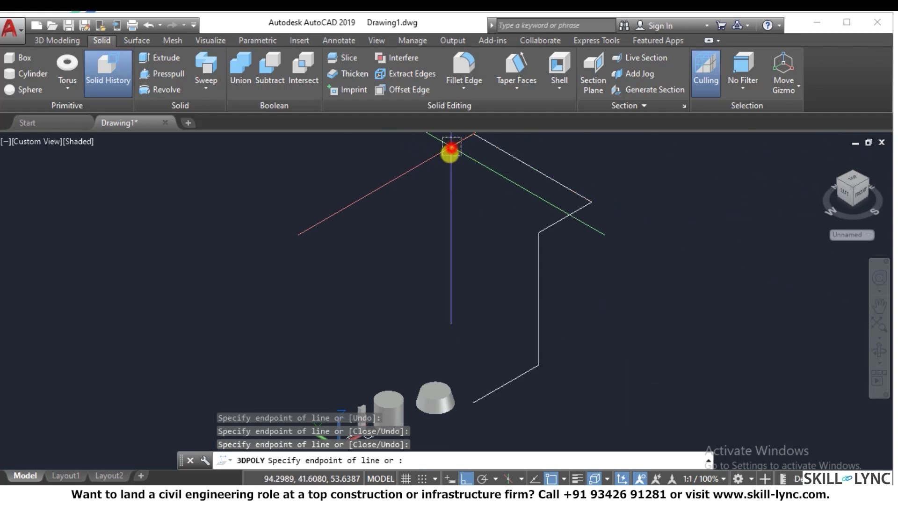
click(358, 196)
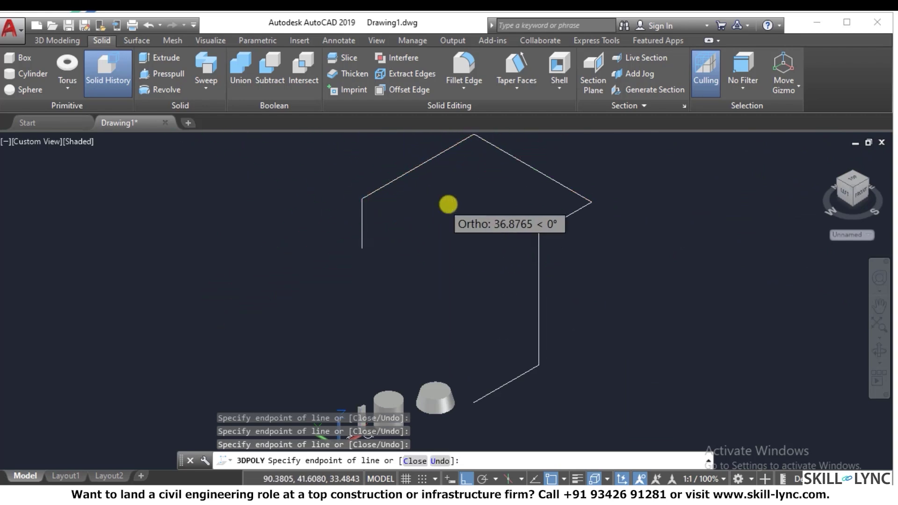
key(Escape)
Step: Erase the winding 3D polyline
scroll(491, 320, down, 4)
scroll(448, 231, up, 6)
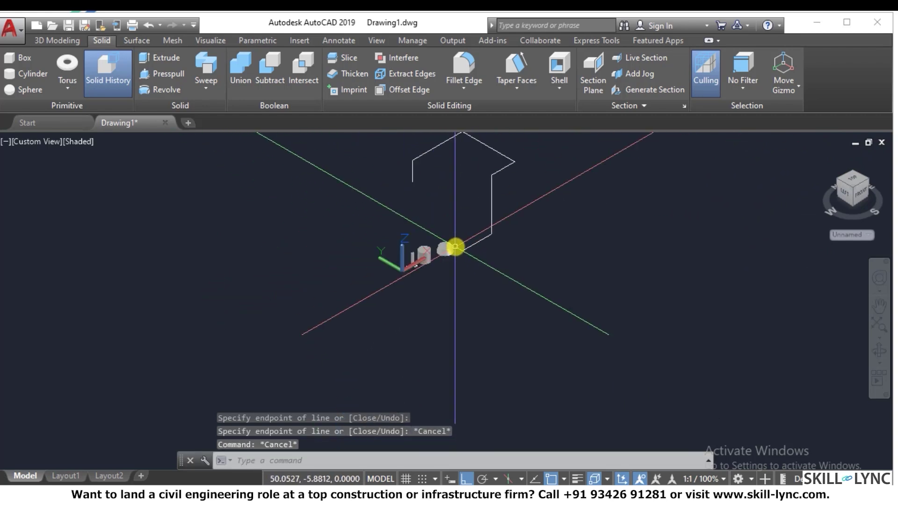
scroll(473, 258, down, 2)
scroll(469, 240, up, 2)
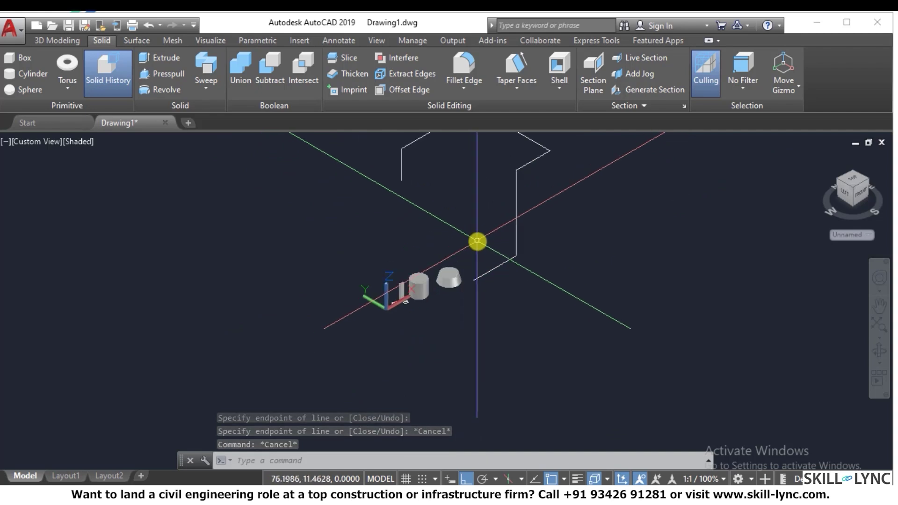
scroll(540, 217, down, 2)
scroll(529, 215, up, 2)
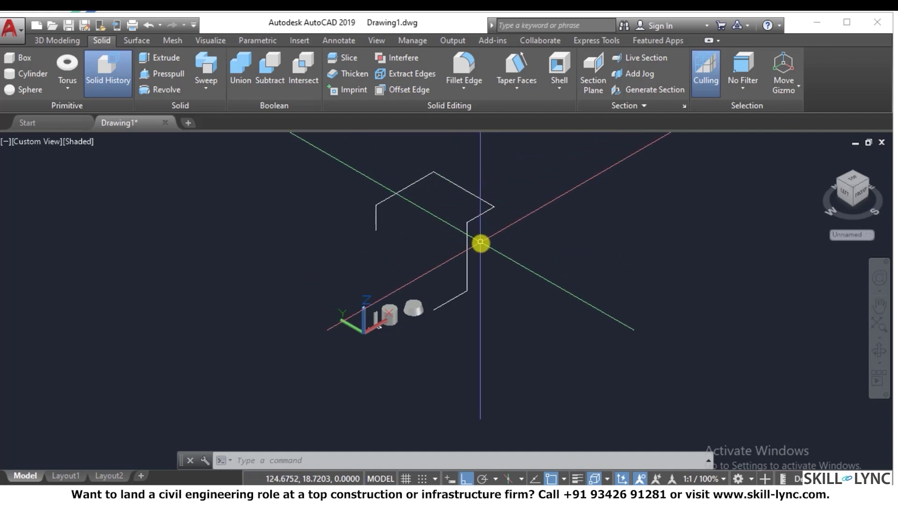
click(499, 281)
click(445, 226)
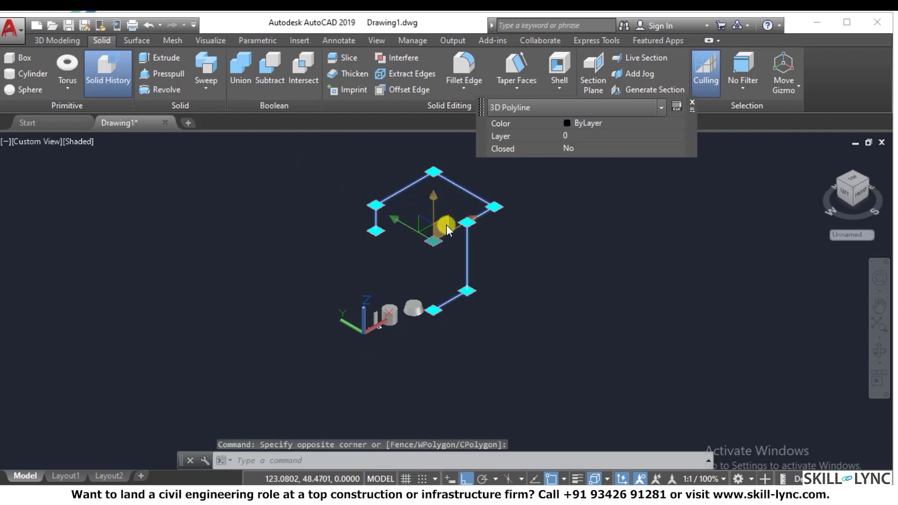
text(e)
key(Return)
key(Escape)
scroll(486, 263, up, 2)
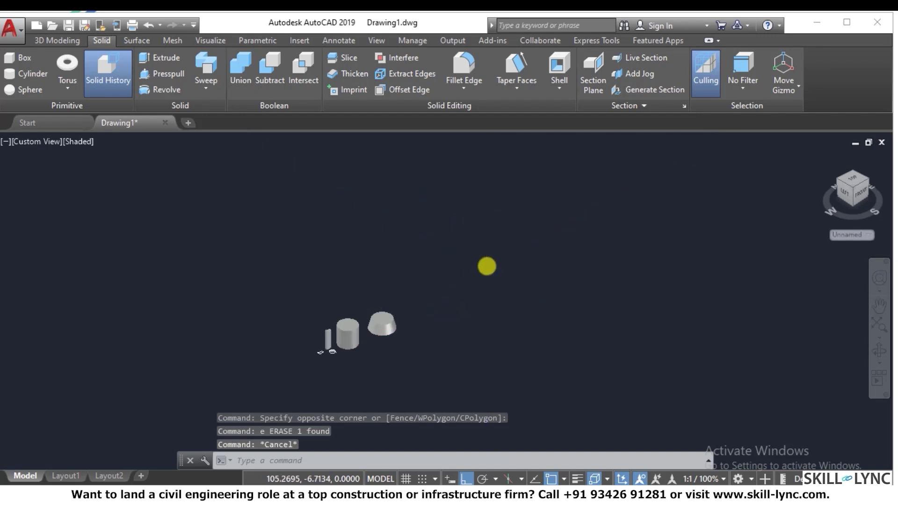
text(pl)
key(Return)
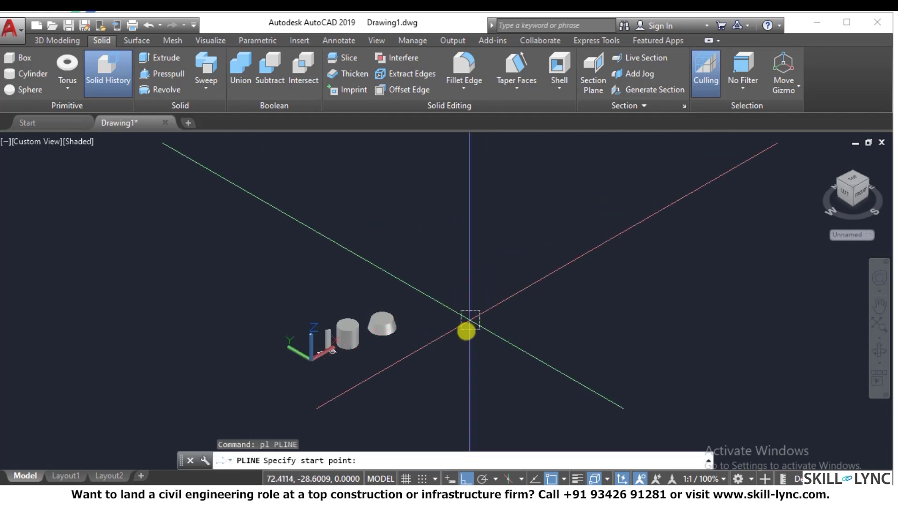
click(466, 329)
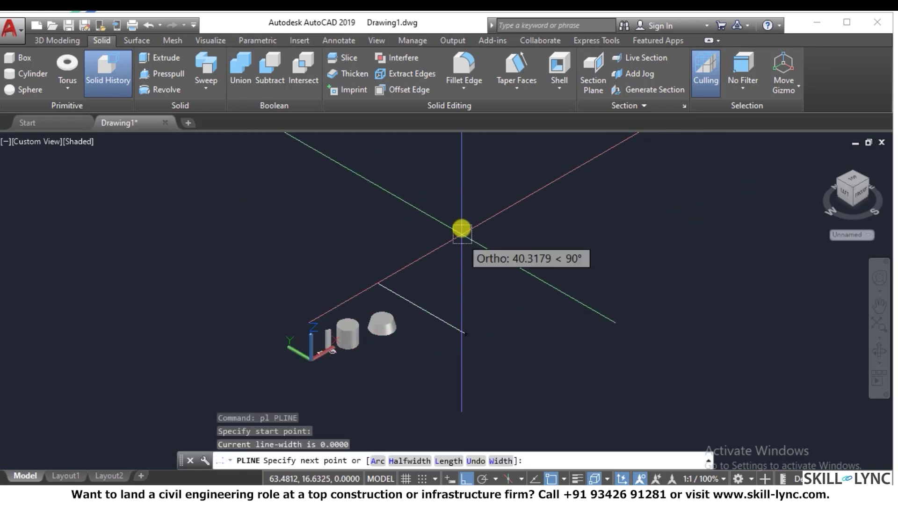
key(Escape)
key(Escape)
key(Escape)
Step: Draw a three-segment 3D polyline beside the solids, rising about 68 in Z, running along X, then dropping straight down
text(3p)
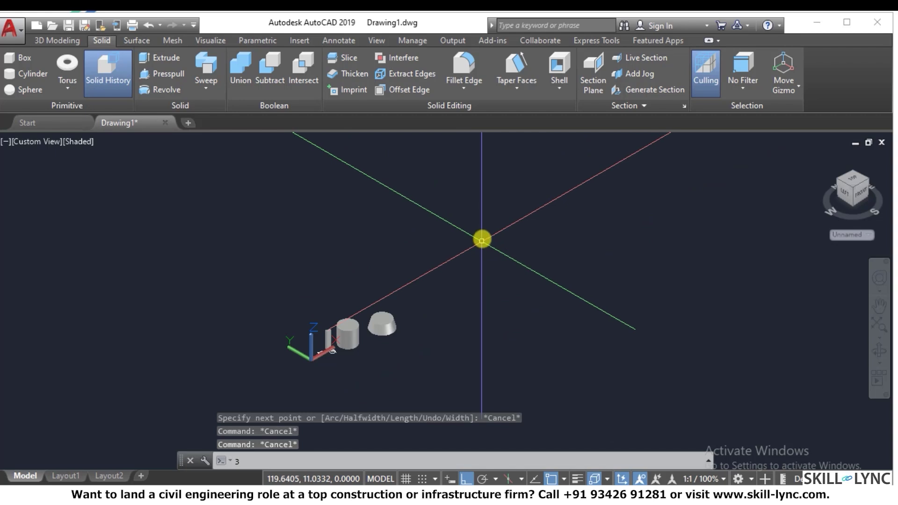
key(Return)
click(467, 344)
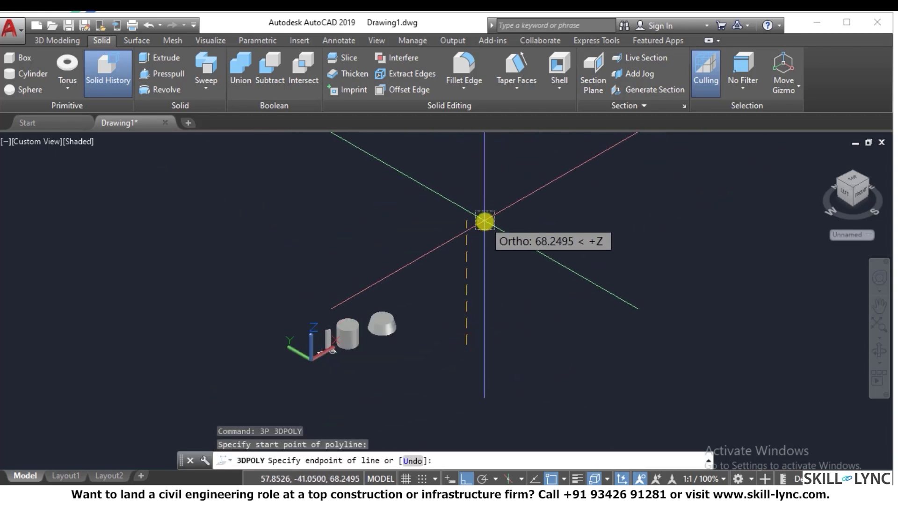
click(484, 220)
click(600, 169)
click(598, 257)
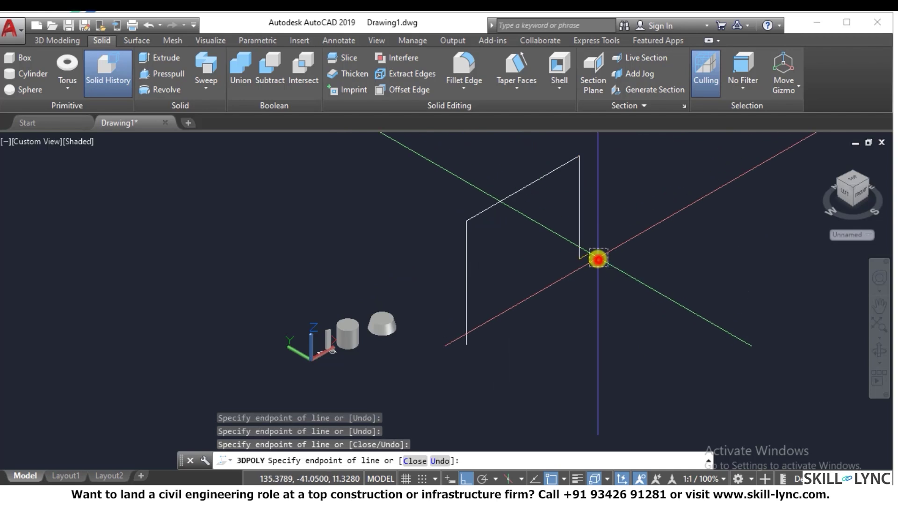
key(Escape)
scroll(507, 316, up, 3)
scroll(495, 324, down, 4)
scroll(493, 333, up, 1)
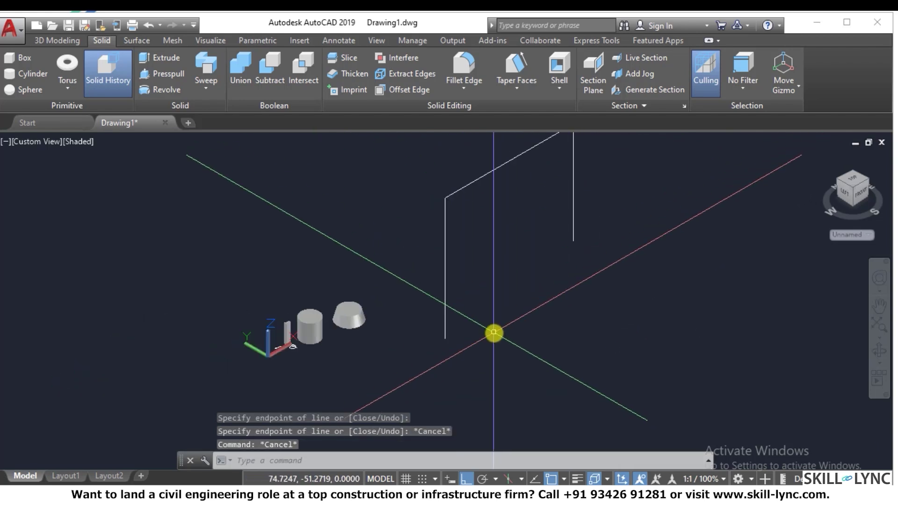
Step: Draw a circle centred on the lower starting end of the 3D polyline
text(c)
key(Return)
click(444, 337)
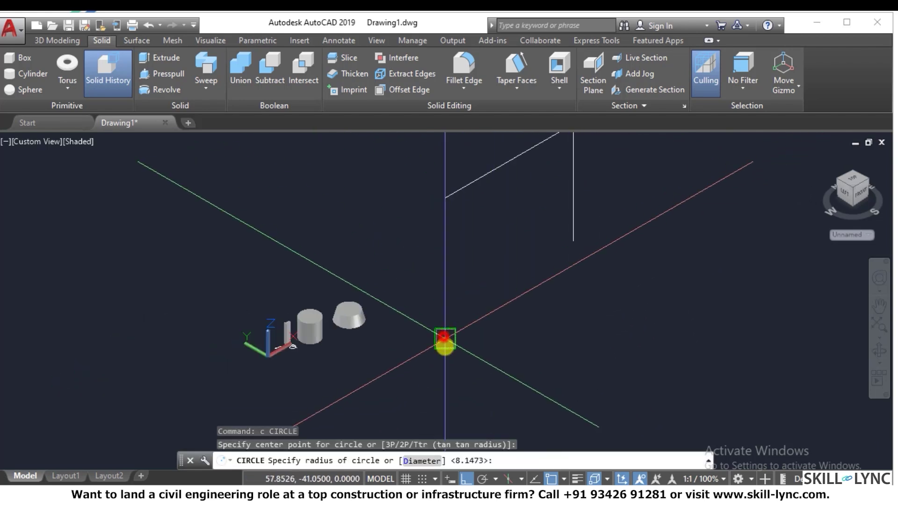
scroll(450, 356, up, 4)
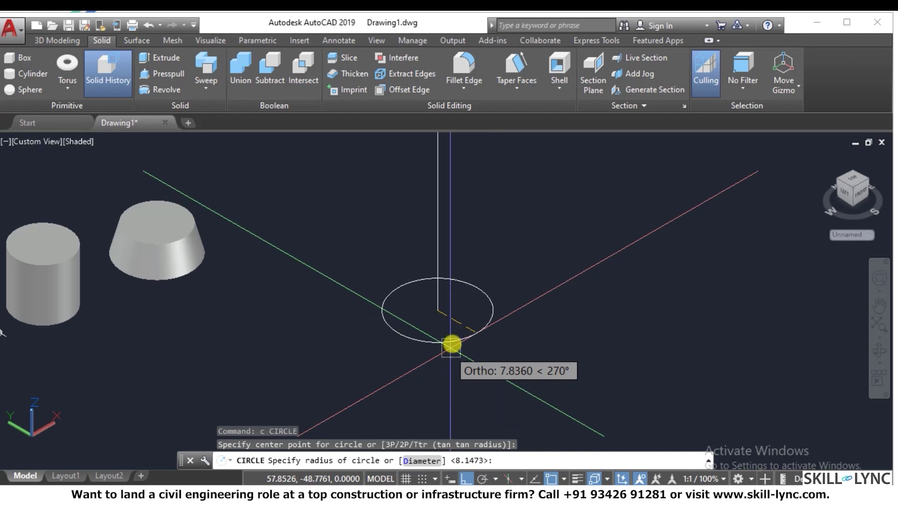
key(Escape)
scroll(462, 338, down, 2)
Step: Convert the circle at the foot of the 3D polyline into a region
text(reg)
key(Return)
click(444, 345)
click(421, 319)
key(Return)
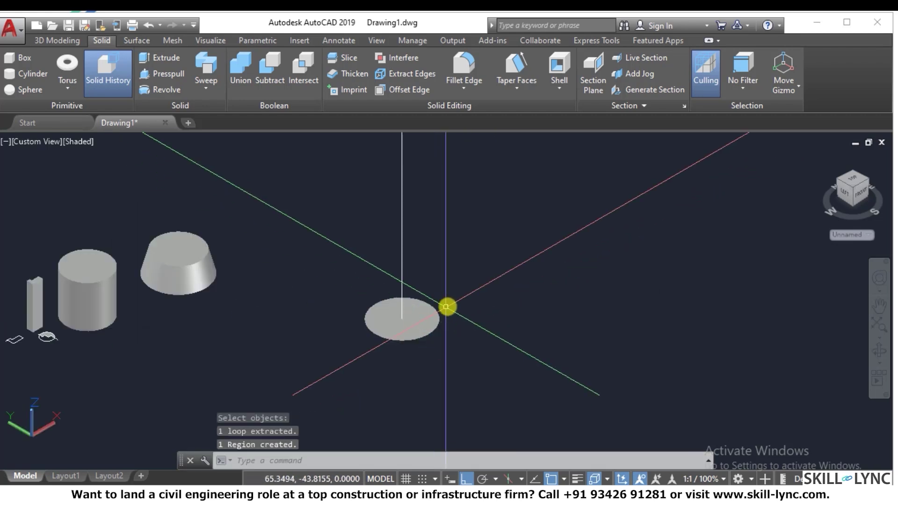
Step: Extrude the circular region at the foot of the 3D polyline, using the three-segment polyline as the extrusion path
text(ext)
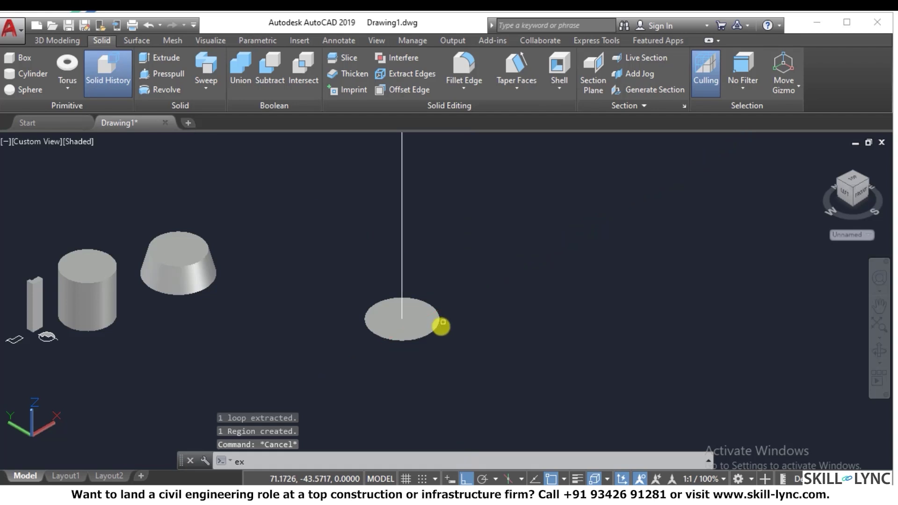
key(Return)
click(437, 332)
key(Return)
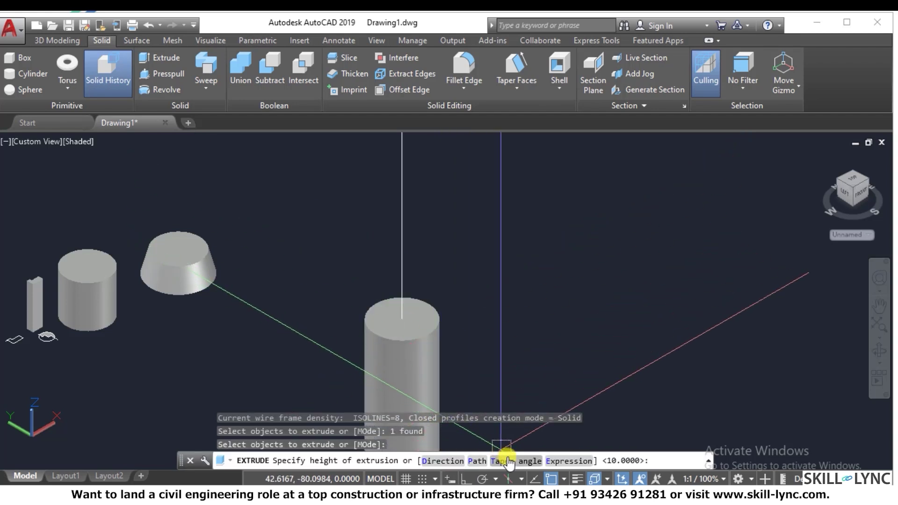
click(479, 461)
scroll(444, 344, down, 4)
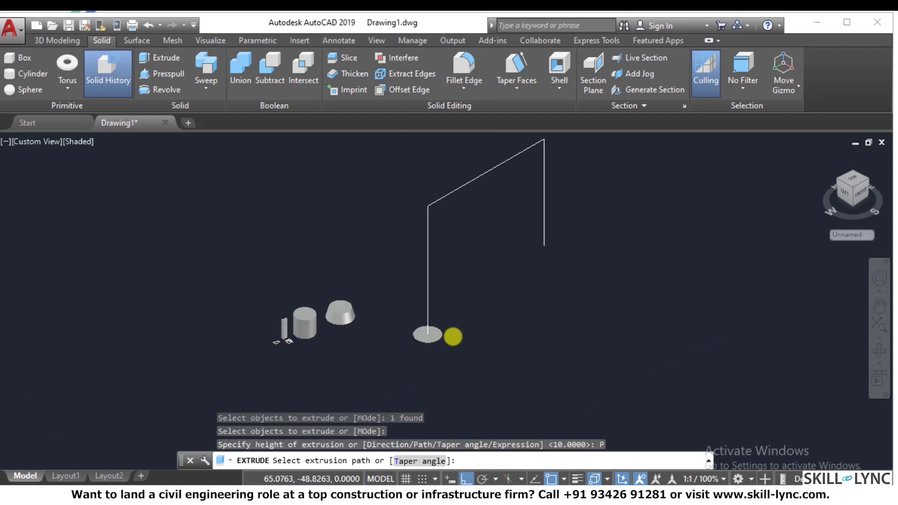
scroll(452, 337, up, 4)
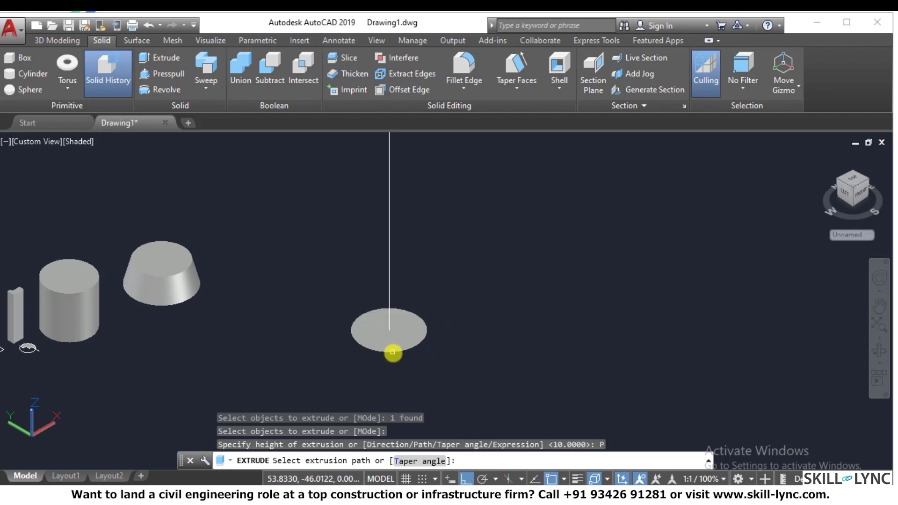
scroll(390, 345, down, 5)
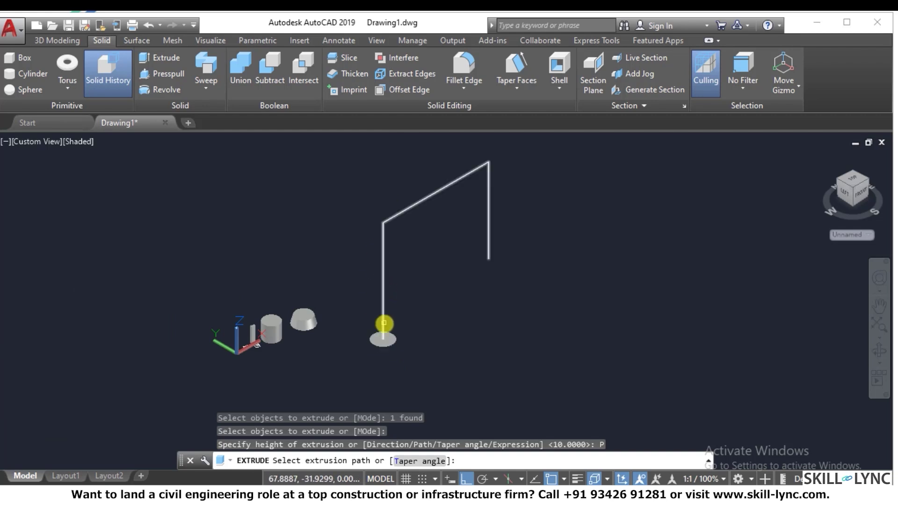
click(381, 324)
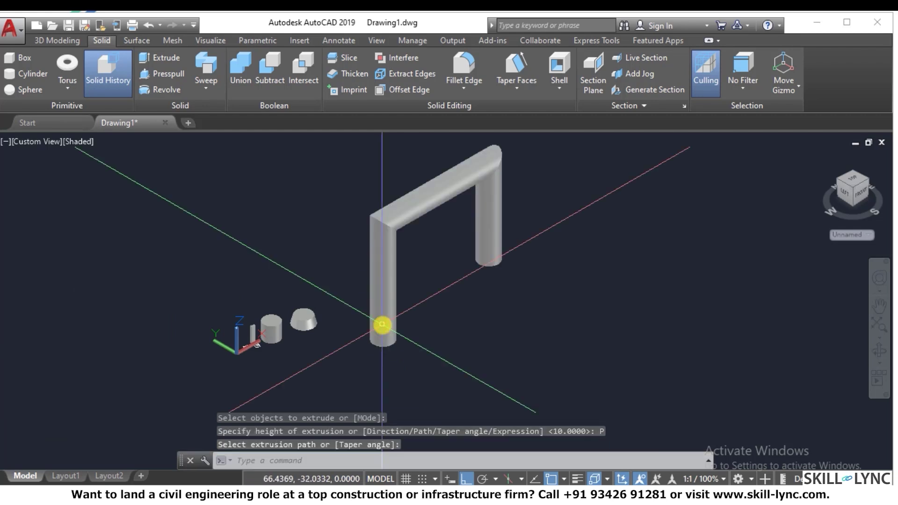
Step: Undo the circular path extrusion and erase the circular region at the polyline's lower end
text(u)
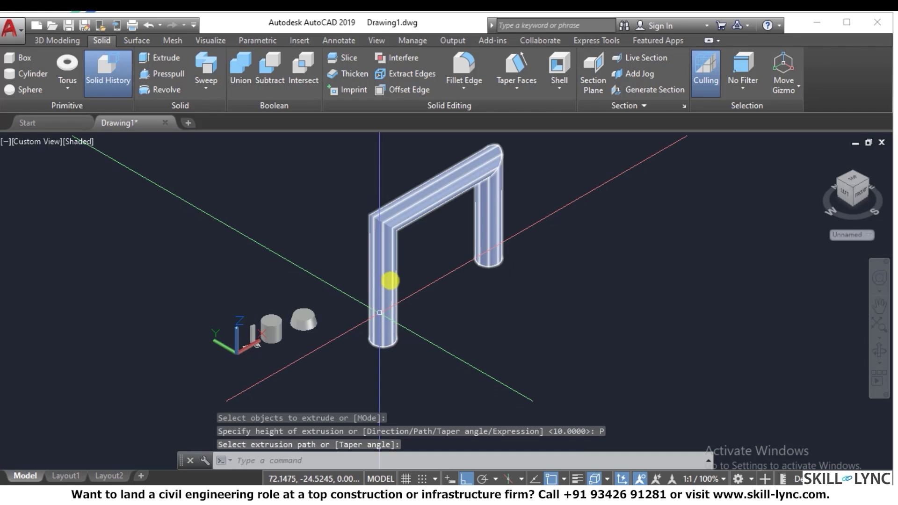
key(Return)
scroll(433, 300, up, 5)
click(449, 360)
click(397, 315)
text(e)
key(Return)
key(Escape)
scroll(394, 306, up, 5)
key(Escape)
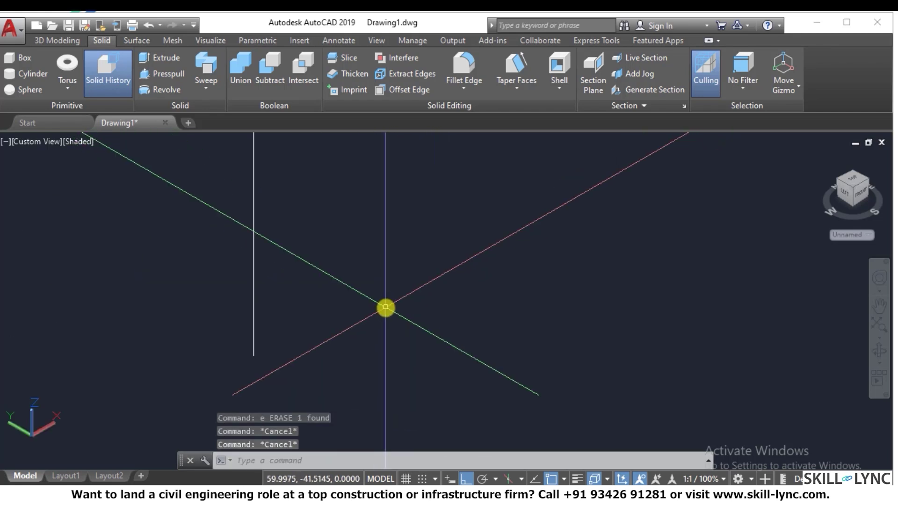
Step: Draw a small rectangle just beside the lower starting end of the 3D polyline
text(rec)
key(Return)
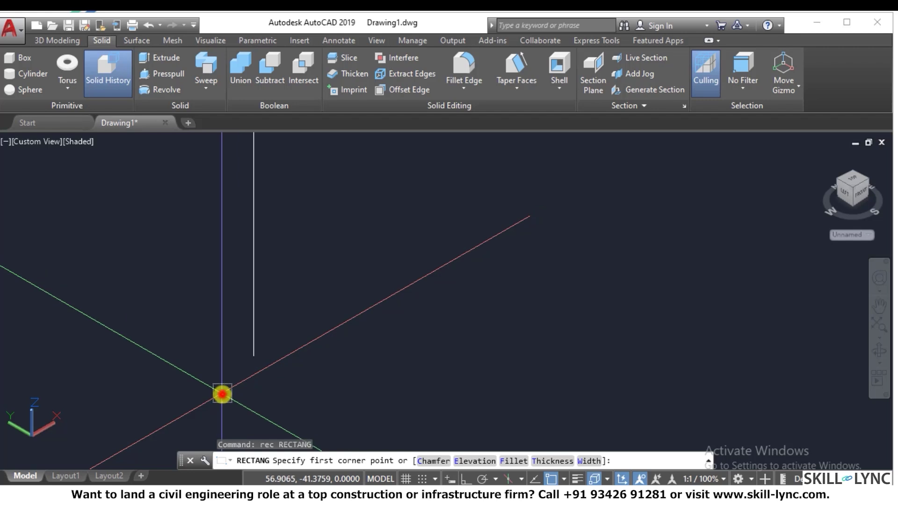
click(222, 393)
click(324, 372)
scroll(324, 373, down, 2)
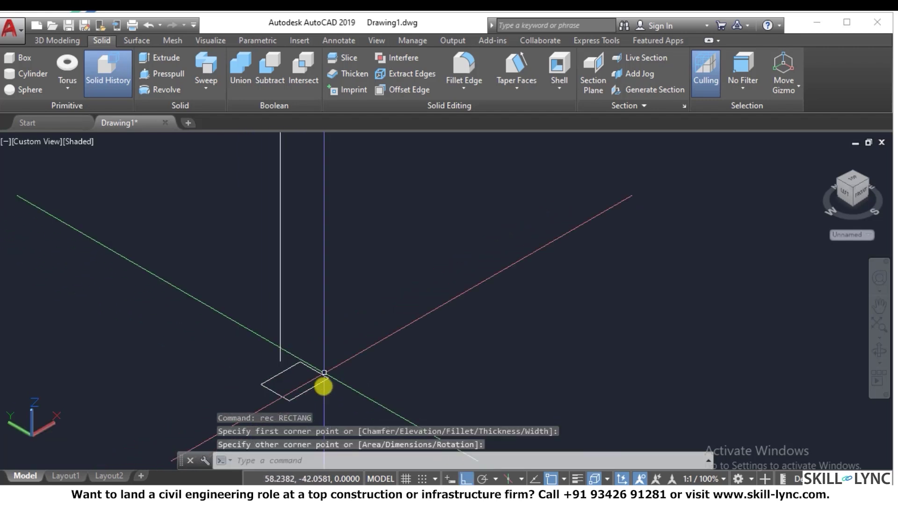
scroll(322, 377, up, 4)
scroll(321, 401, down, 2)
scroll(305, 372, up, 3)
middle_drag(305, 372, 303, 284)
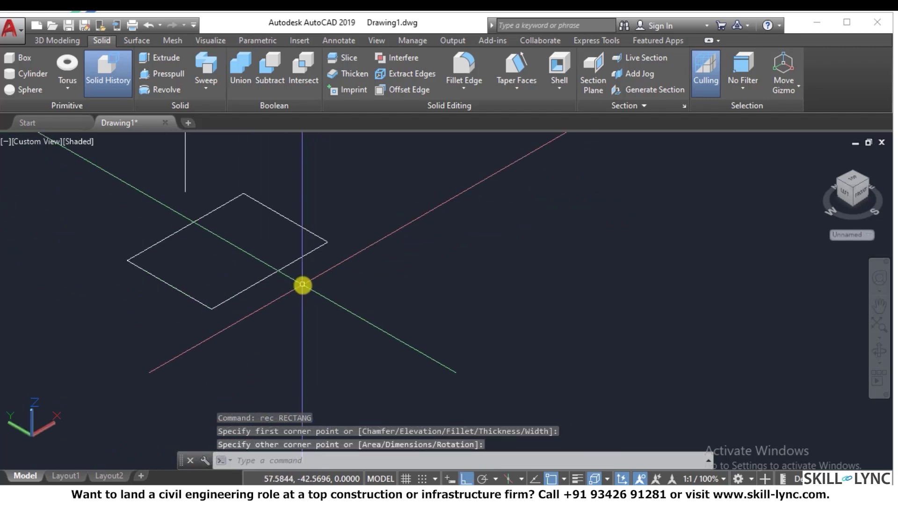
Step: Draw a second rectangle that partly overlaps the first one near the polyline's foot
key(Escape)
key(Escape)
text(REC)
key(Return)
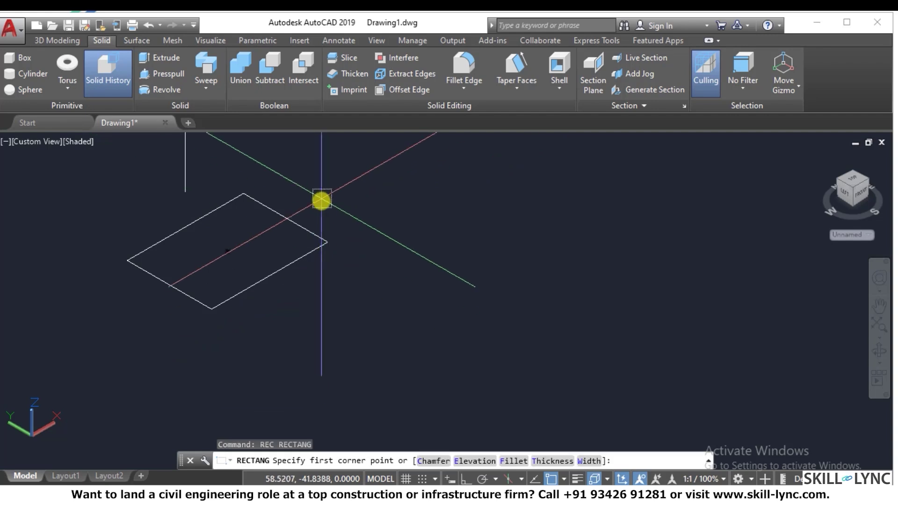
click(321, 200)
click(314, 298)
key(Escape)
key(Escape)
key(Escape)
Step: Create an L-shaped region with Boundary from the part of the first rectangle outside the overlap
text(b)
key(Return)
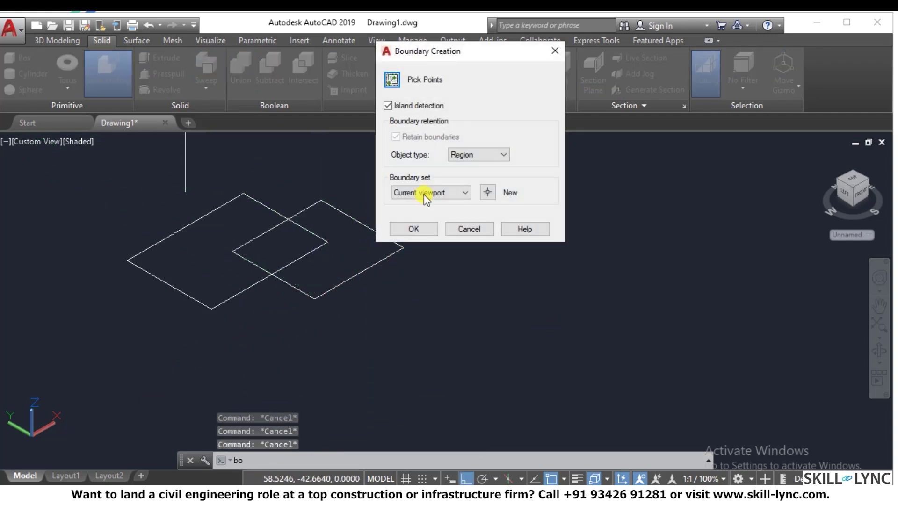
click(392, 81)
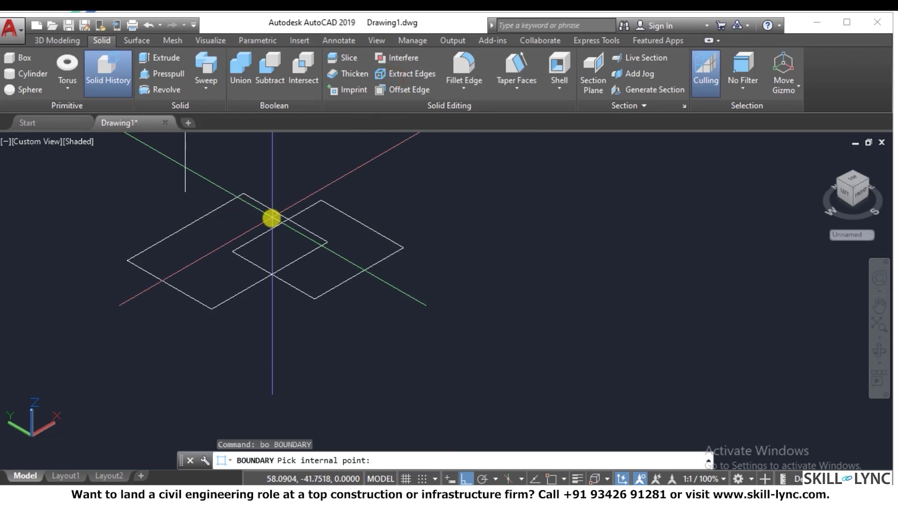
click(241, 225)
key(Return)
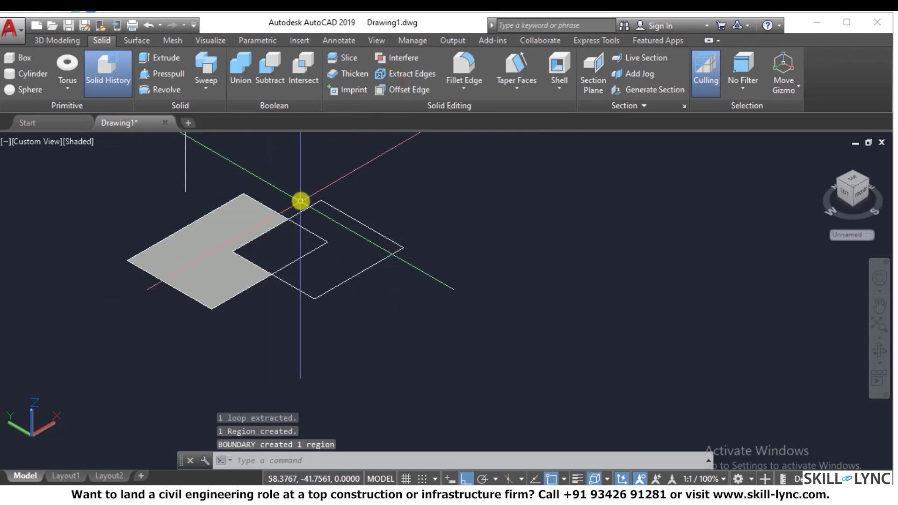
text(m)
key(Return)
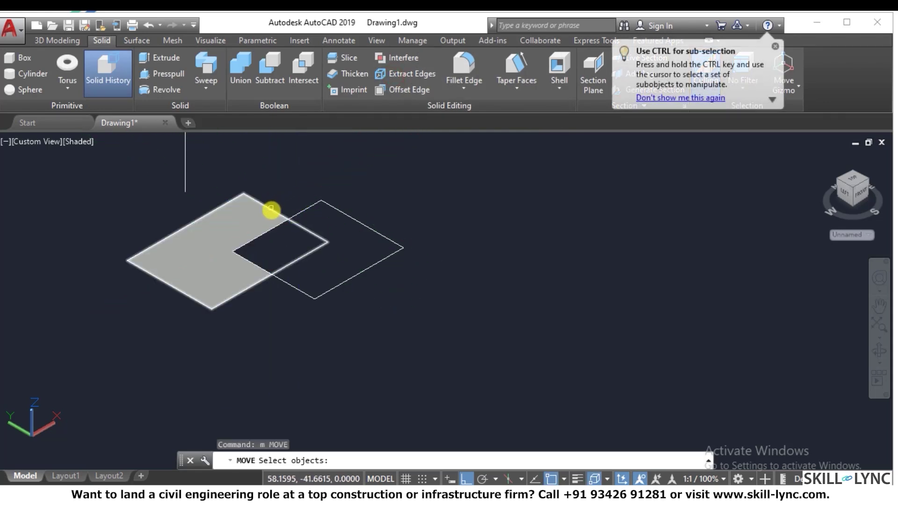
click(266, 209)
key(Escape)
Step: Move the L-shaped region by its far corner onto the lower endpoint of the 3D polyline
key(Return)
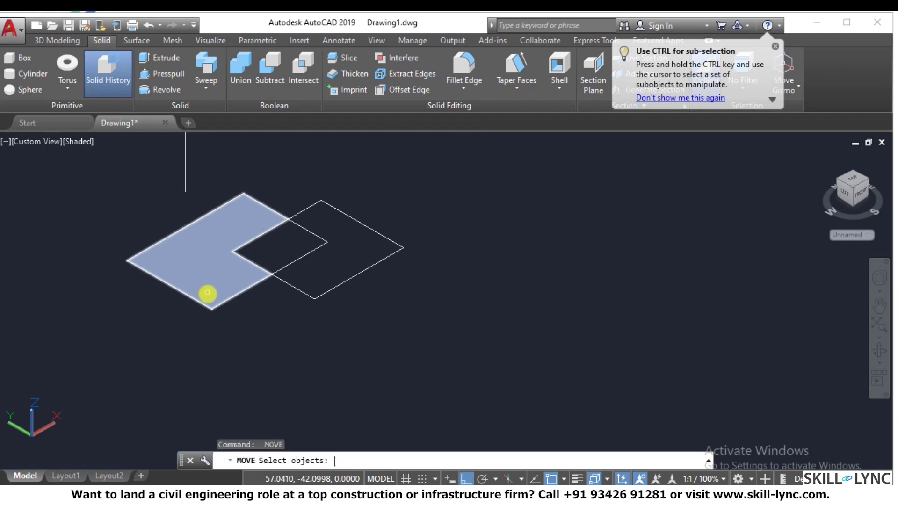
click(207, 293)
key(Return)
click(247, 186)
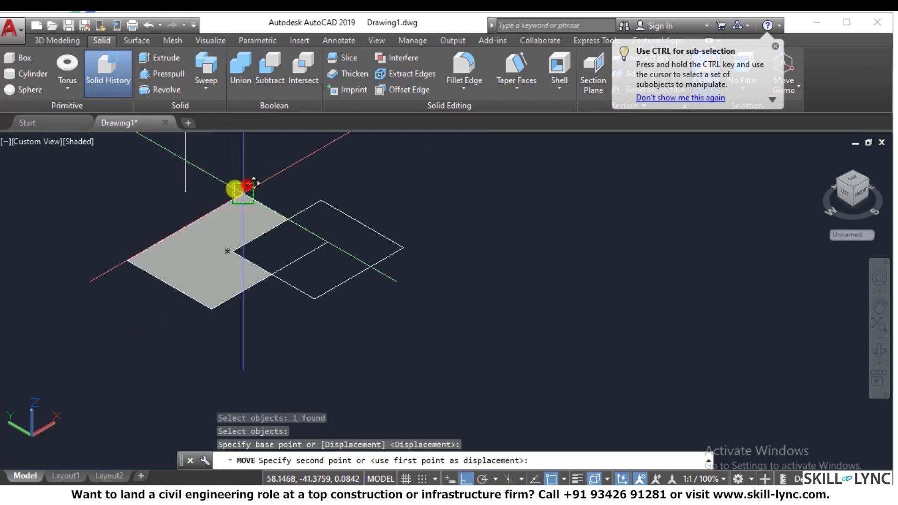
key(Escape)
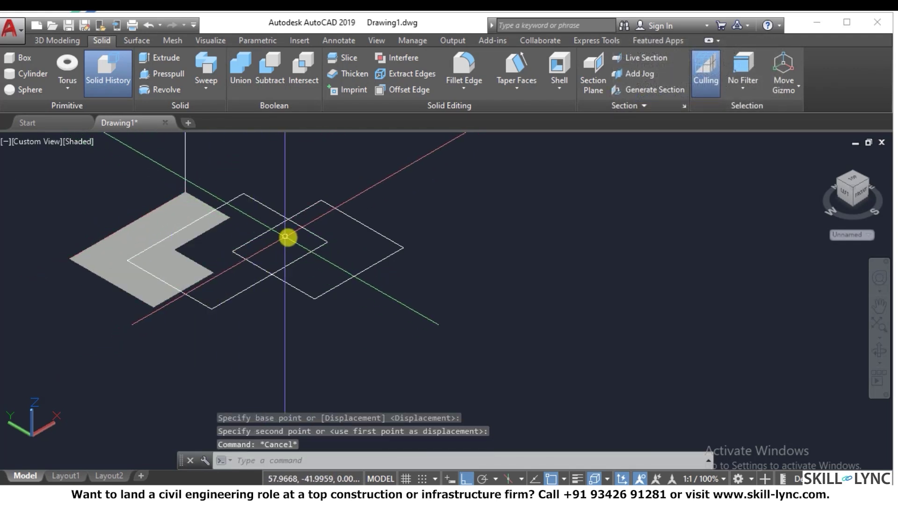
Step: Extrude the L-shaped region with the Path option along the three-segment 3D polyline
scroll(285, 237, down, 2)
scroll(277, 202, up, 1)
scroll(304, 254, down, 4)
scroll(330, 239, up, 4)
text(Ext)
key(Return)
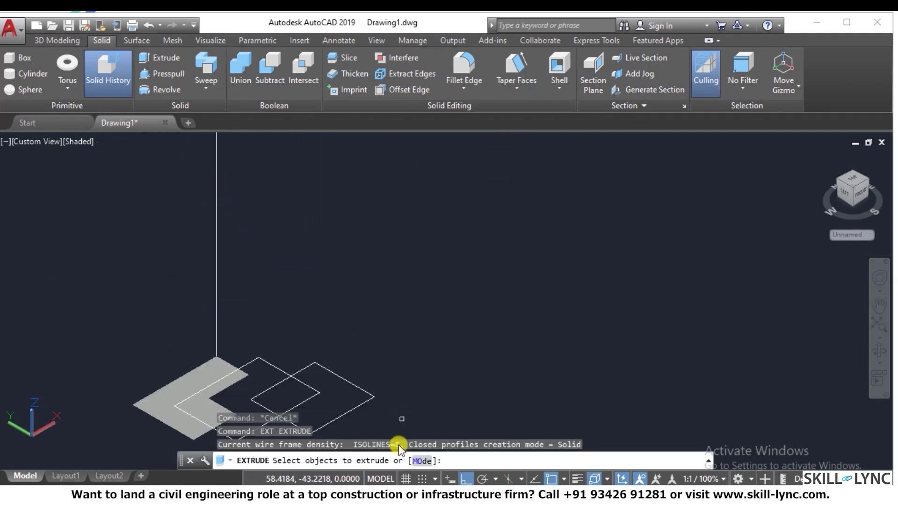
click(154, 394)
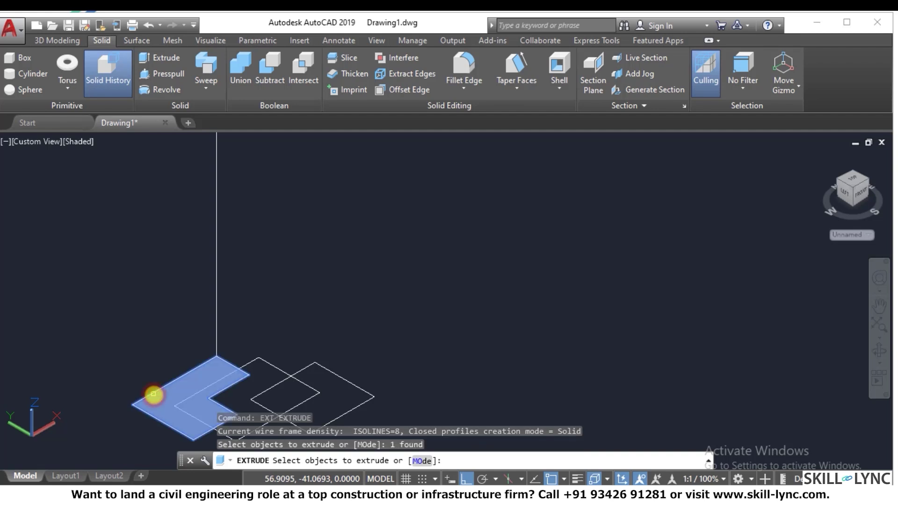
key(Return)
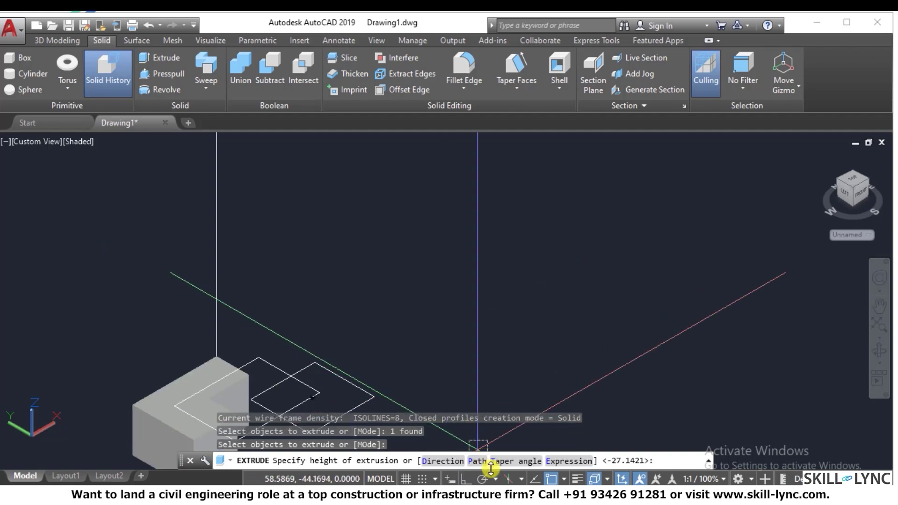
click(484, 462)
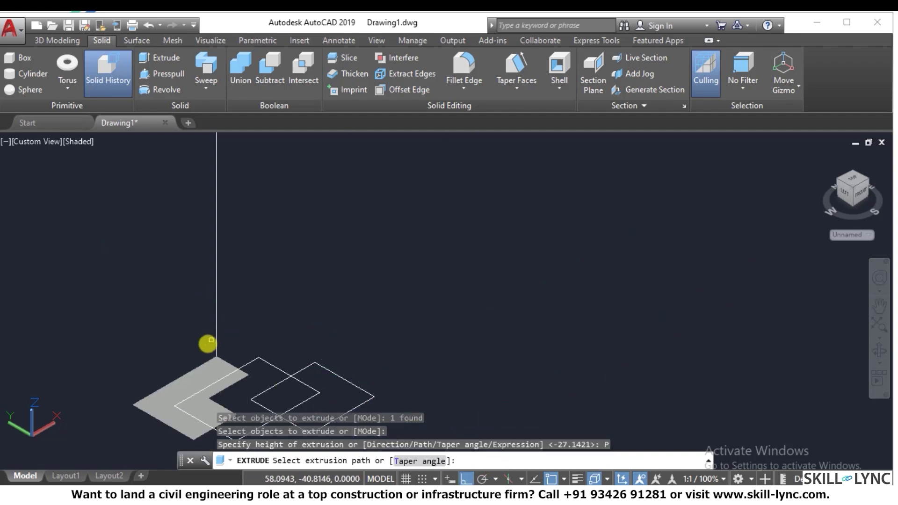
click(216, 334)
Step: Examine the L-profile extrusion along its three segments and at its free end
scroll(250, 371, down, 5)
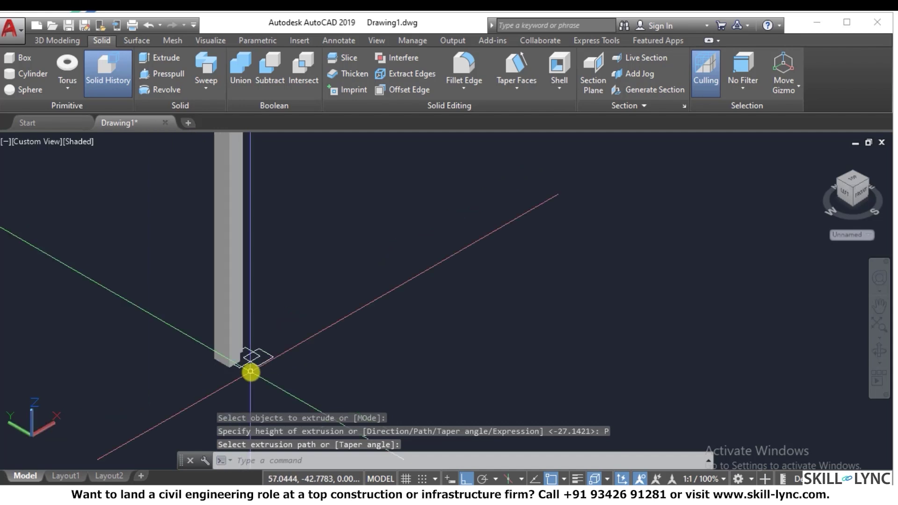
scroll(336, 322, up, 6)
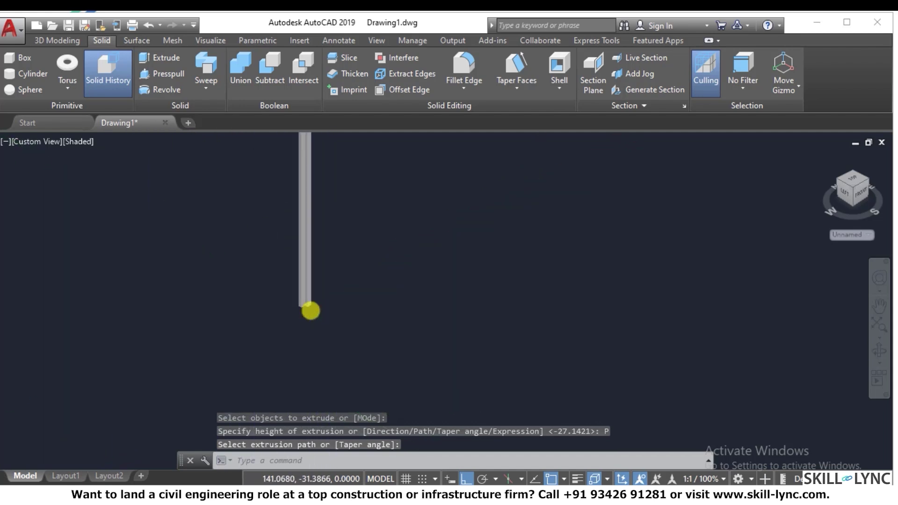
scroll(372, 353, down, 5)
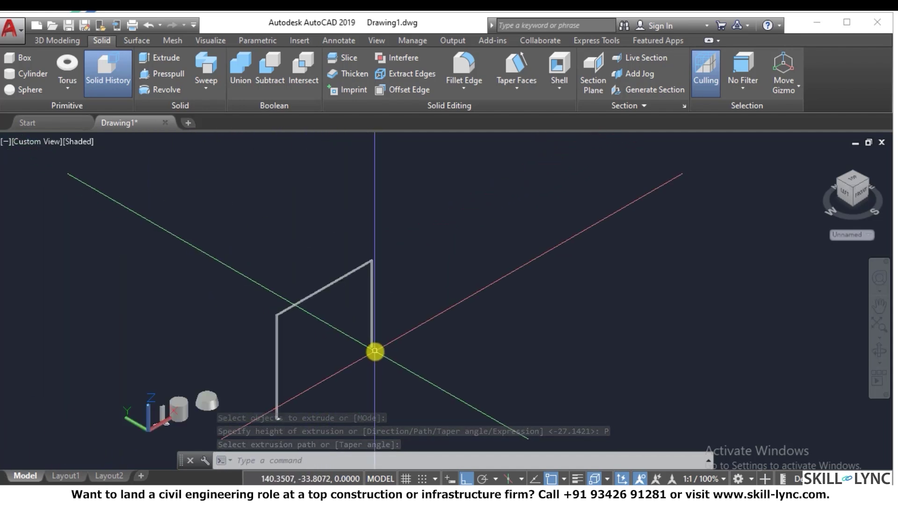
scroll(369, 360, up, 3)
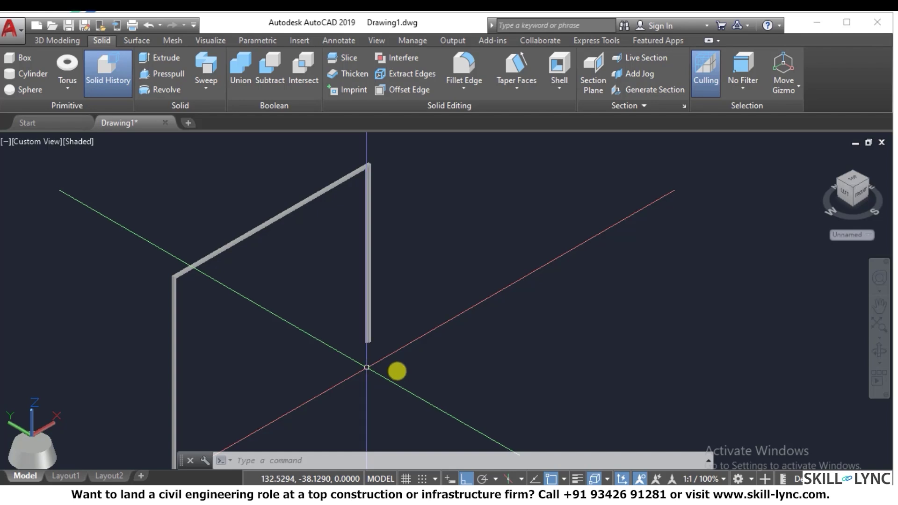
scroll(371, 343, up, 5)
scroll(394, 304, down, 6)
scroll(397, 322, up, 2)
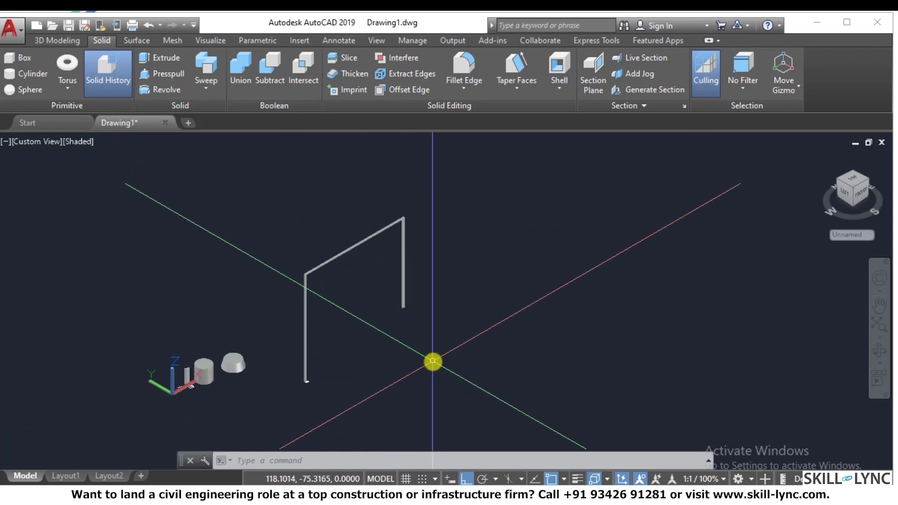
Step: Erase the L-profile solid extruded along the path
click(433, 361)
click(270, 255)
text(e)
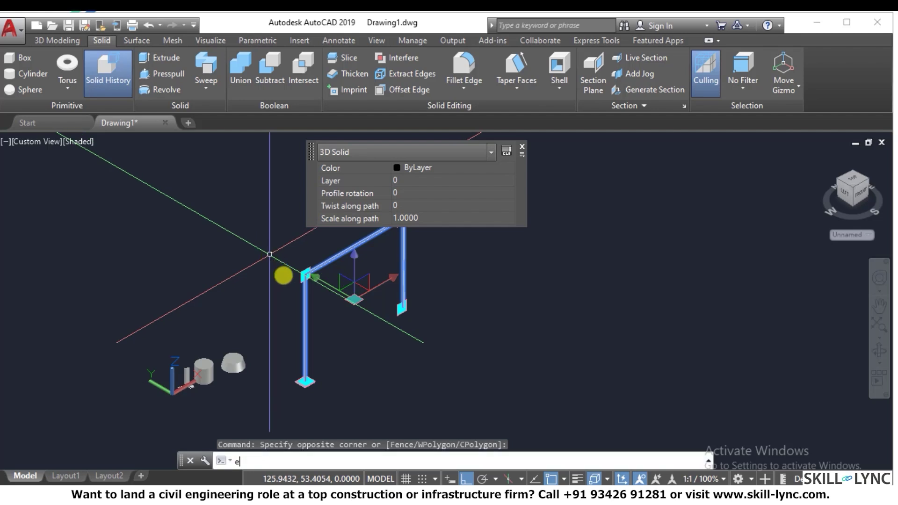
key(Return)
key(Escape)
key(Escape)
Step: Erase the two leftover overlapping rectangles where the path extrusion started
click(318, 388)
click(274, 365)
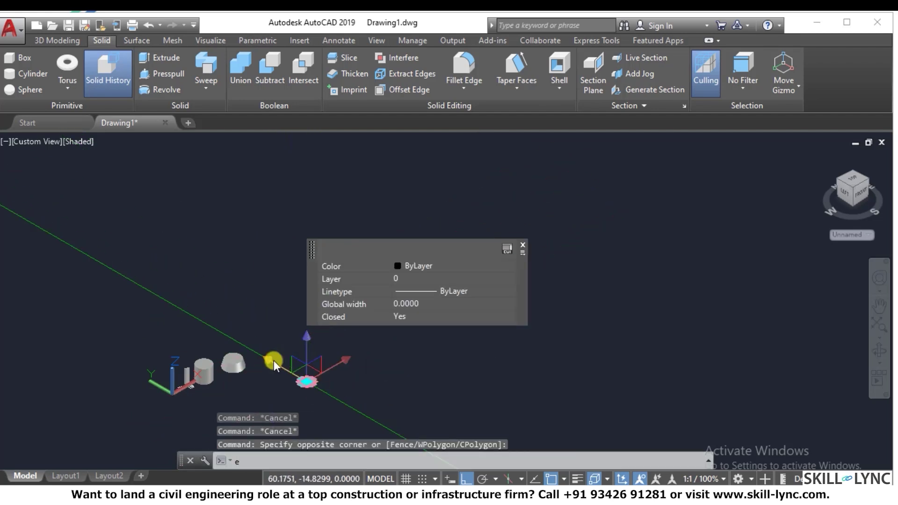
text(e)
key(Return)
key(Escape)
Step: Erase the three remaining solids: the narrow column, the cylinder and the tapered cylinder
scroll(234, 364, up, 3)
scroll(354, 371, up, 2)
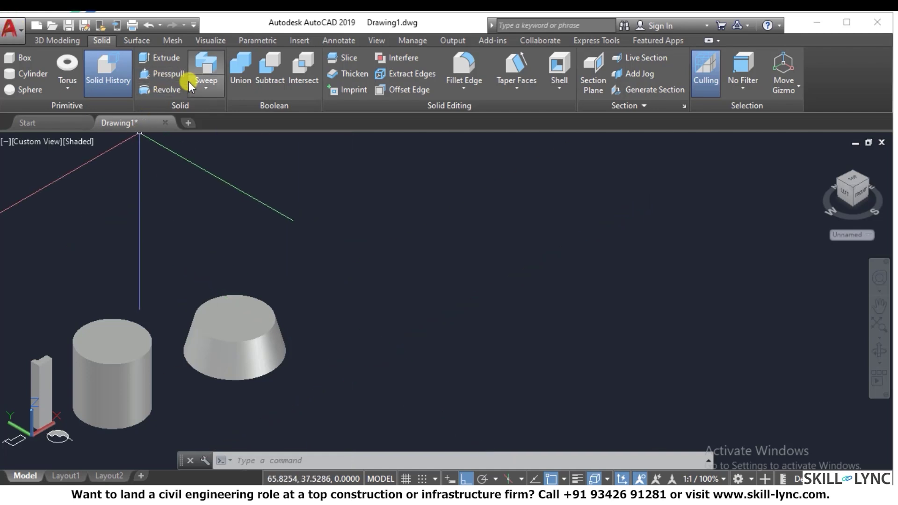
scroll(393, 327, down, 5)
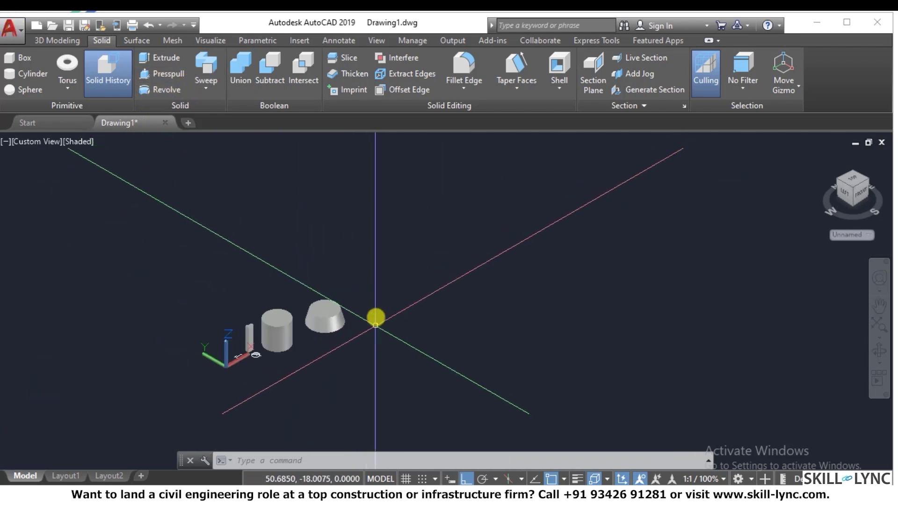
scroll(375, 317, up, 4)
click(371, 400)
click(38, 276)
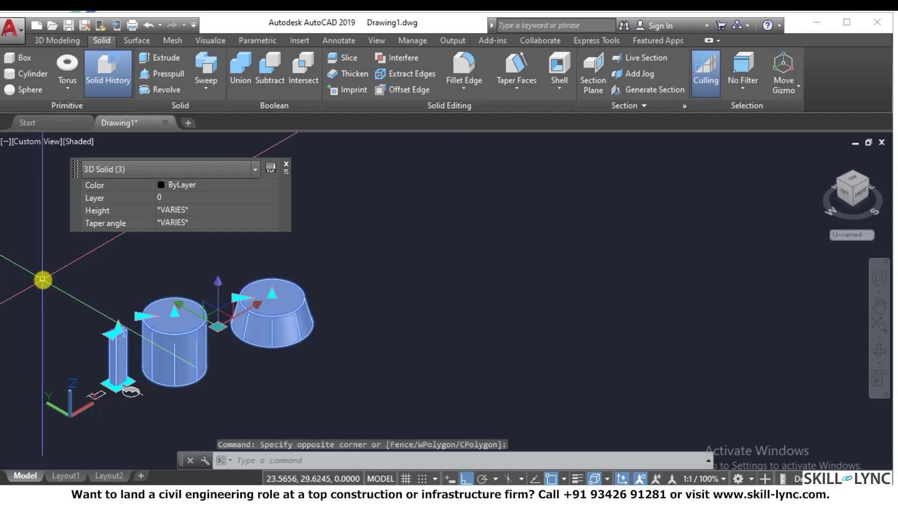
text(e)
key(Return)
key(Escape)
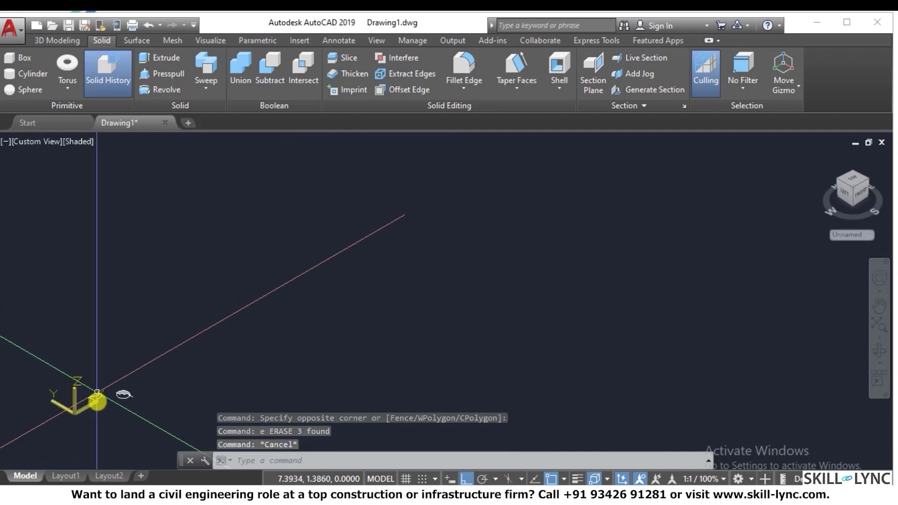
Step: Erase the two leftover extrusion profiles, the small L-shaped outline and the circle with the zigzag line
scroll(100, 398, up, 3)
click(237, 395)
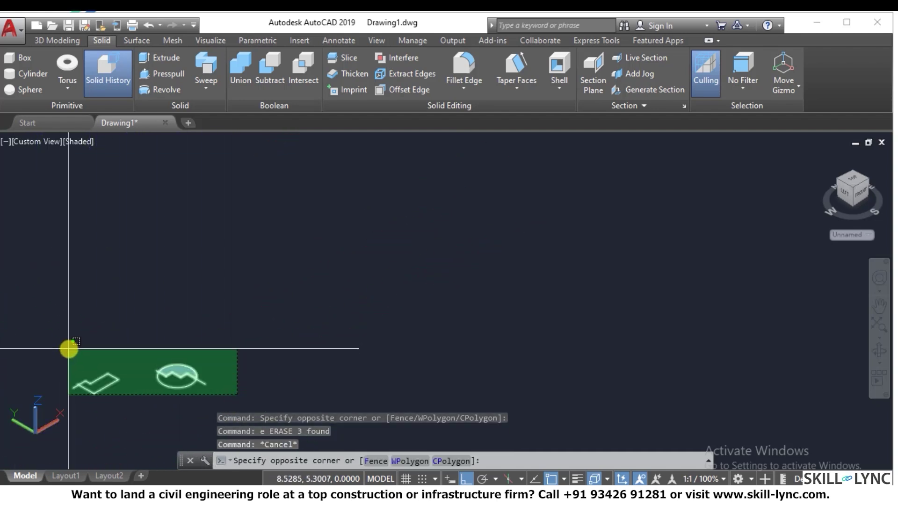
click(68, 348)
key(Delete)
key(Escape)
key(Escape)
key(Escape)
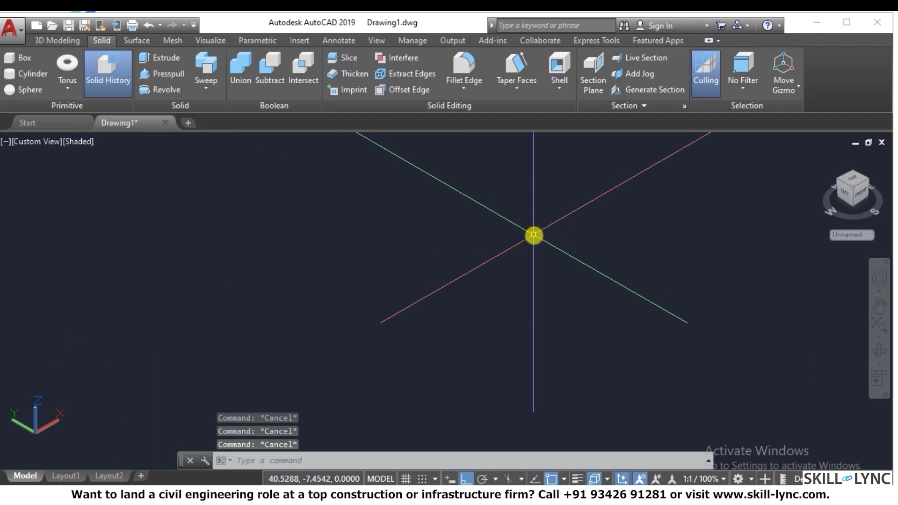
Step: Set the visual style to 2D Wireframe and switch to the Top view
click(75, 140)
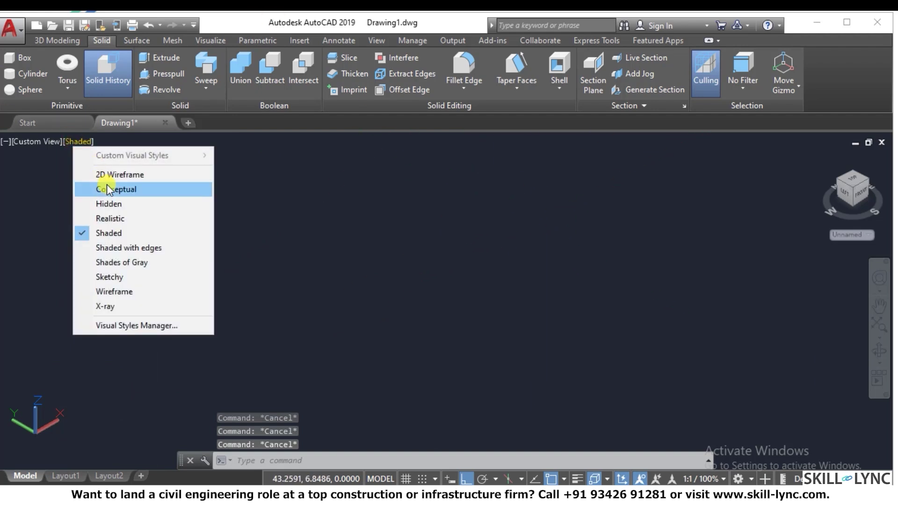
click(108, 174)
click(52, 141)
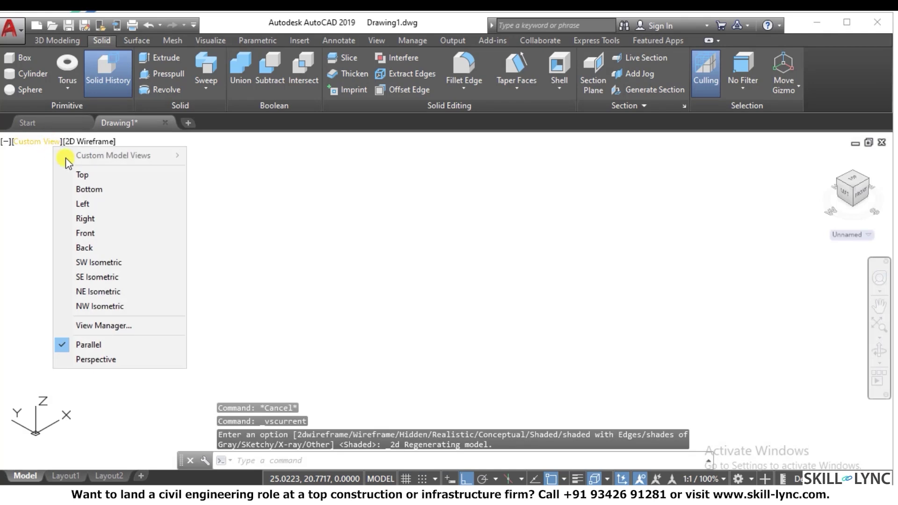
click(81, 176)
key(Escape)
key(Escape)
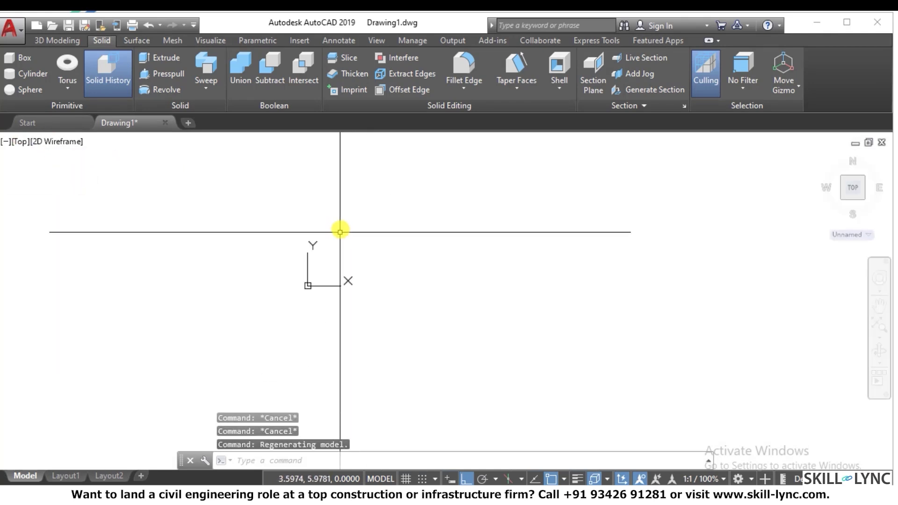
Step: Draw a tall three-point arc bulging toward negative X, running from an upper start point to a lower end point
scroll(352, 230, up, 2)
text(a)
key(Return)
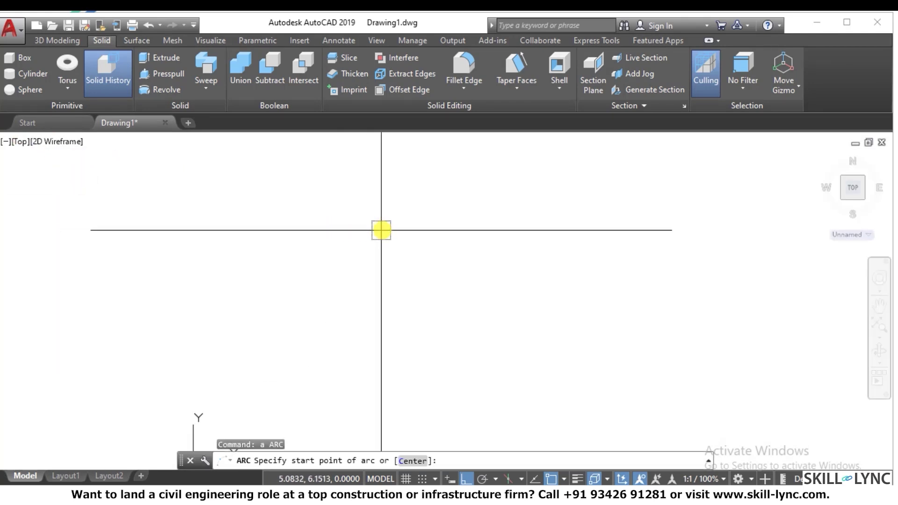
click(401, 187)
click(355, 275)
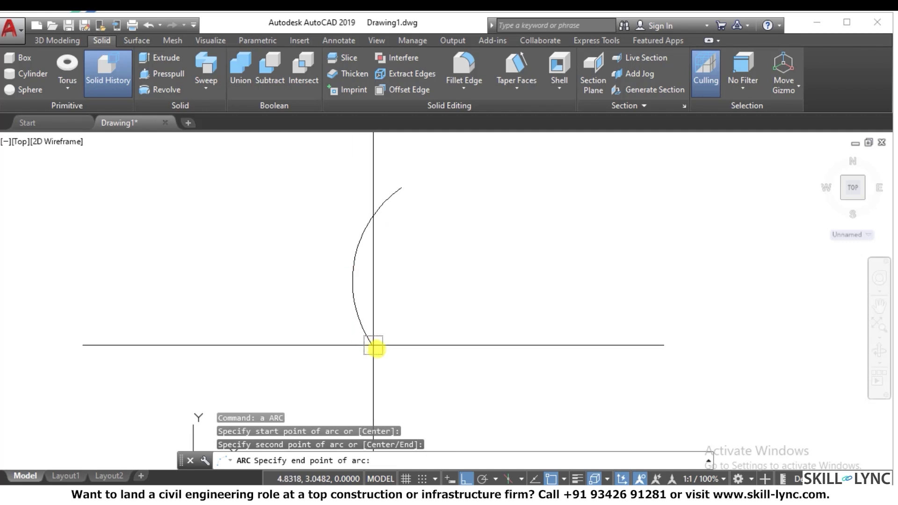
click(387, 351)
key(Escape)
key(Escape)
Step: Close the arc with a short horizontal line, a long vertical line and a slanted line back to its lower end
text(l)
key(Return)
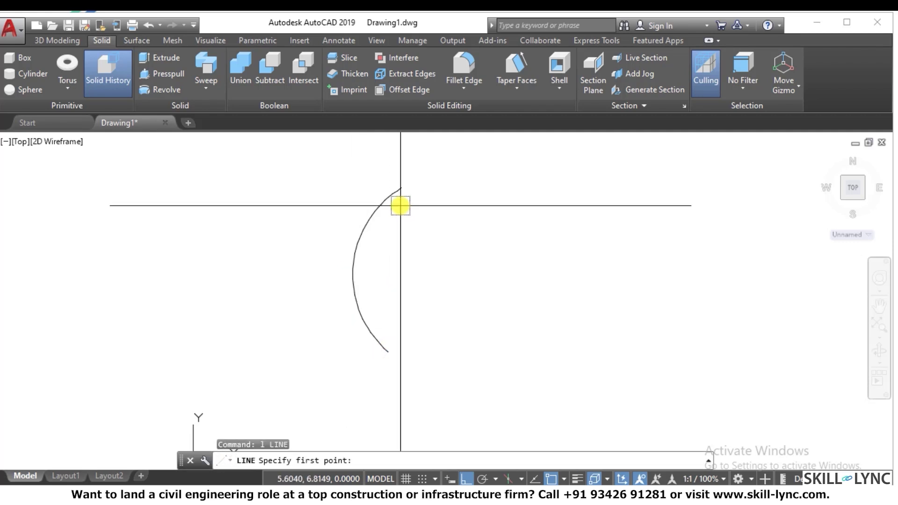
click(401, 187)
click(427, 188)
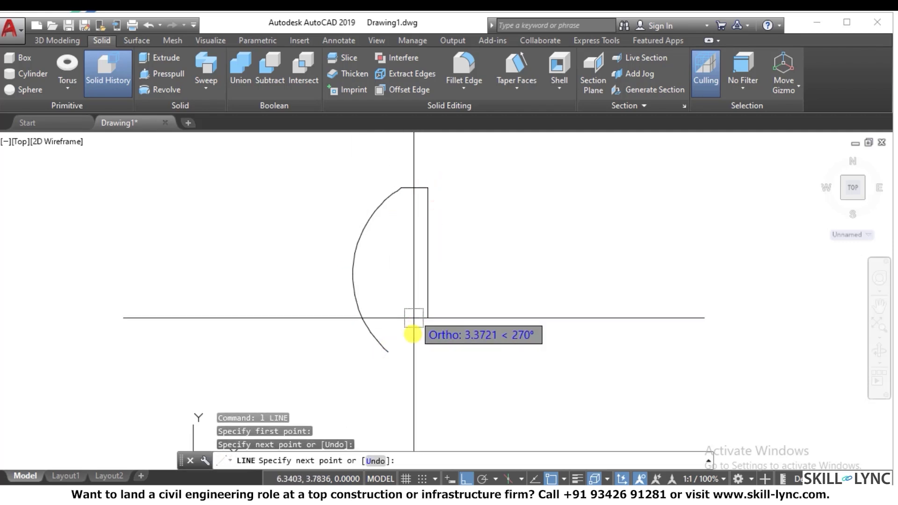
click(422, 338)
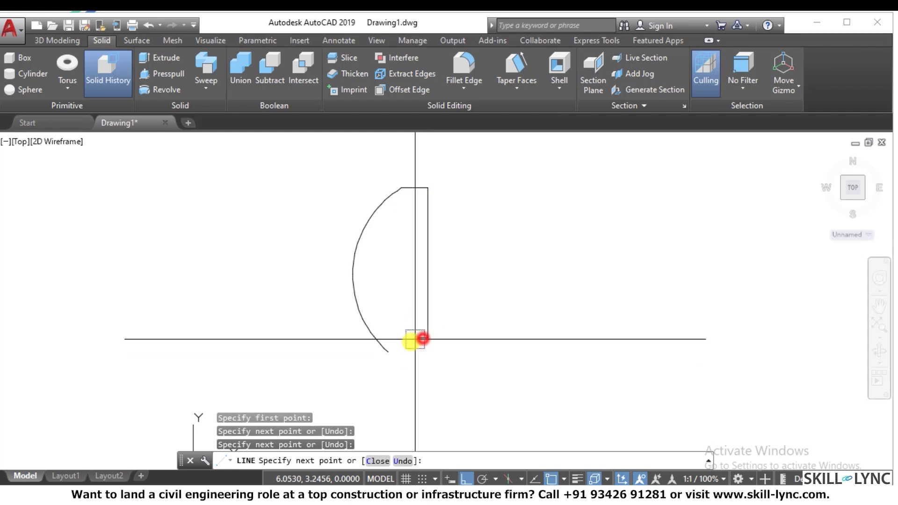
click(388, 351)
key(Escape)
key(Escape)
key(Escape)
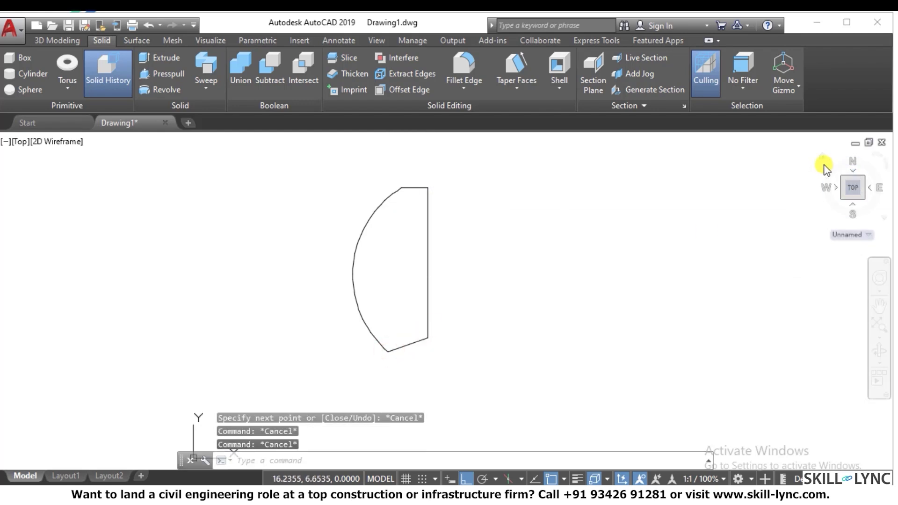
Step: In a tilted 3D view, draw a separate axis line parallel to the profile's long straight edge and slightly longer
shift+middle_drag(197, 314, 202, 290)
scroll(202, 290, up, 2)
key(Escape)
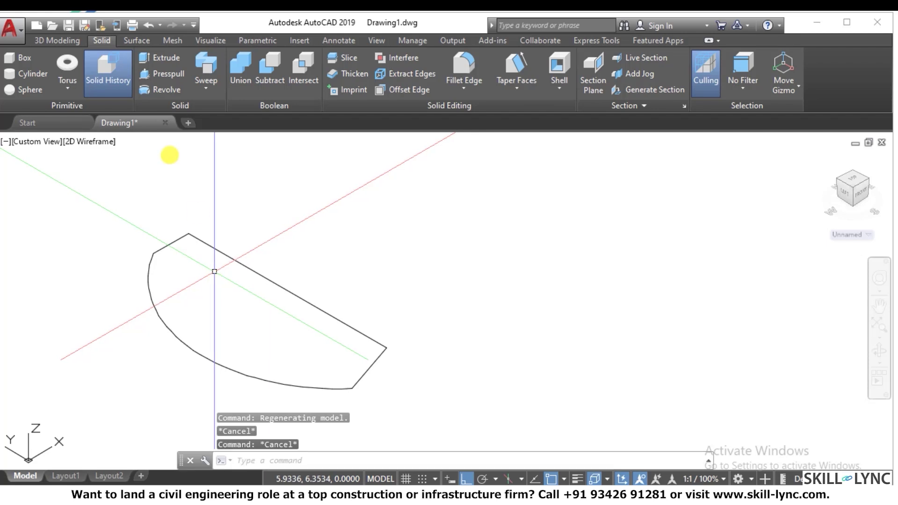
text(l)
key(Return)
click(211, 190)
click(474, 368)
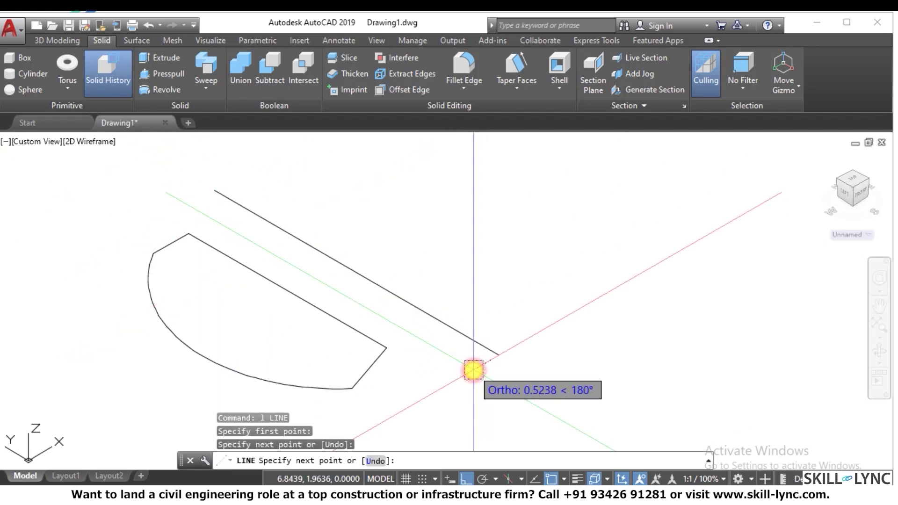
key(Escape)
key(Escape)
key(Escape)
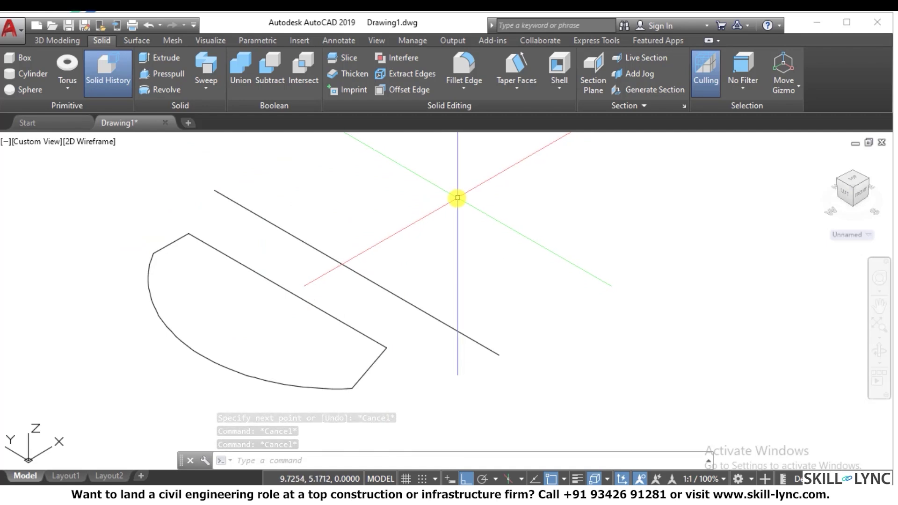
click(143, 90)
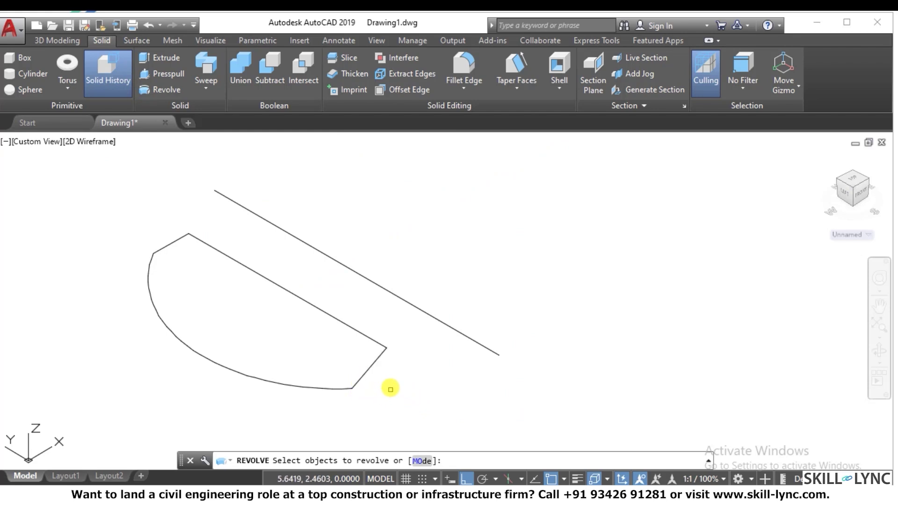
text(``reg)
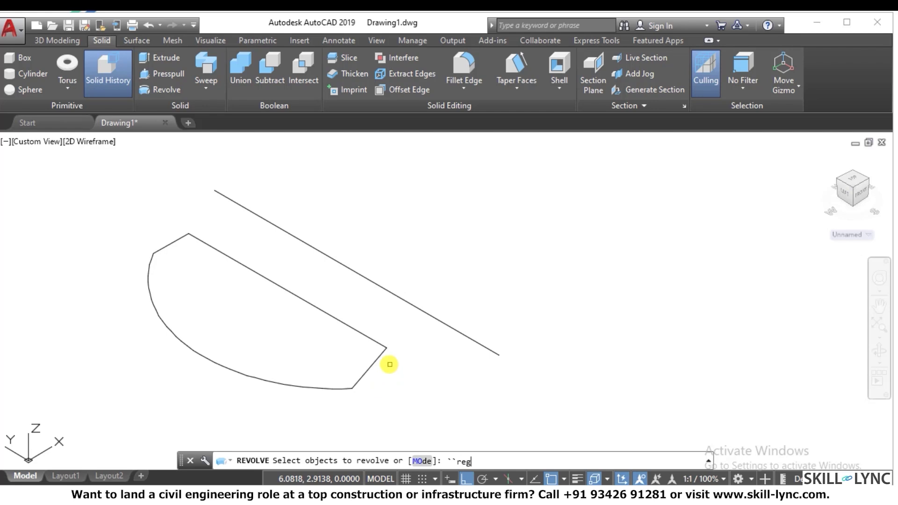
key(Return)
key(Escape)
key(Escape)
Step: Convert the arc and its three connected lines into a region and display it in the Shaded visual style
text(re)
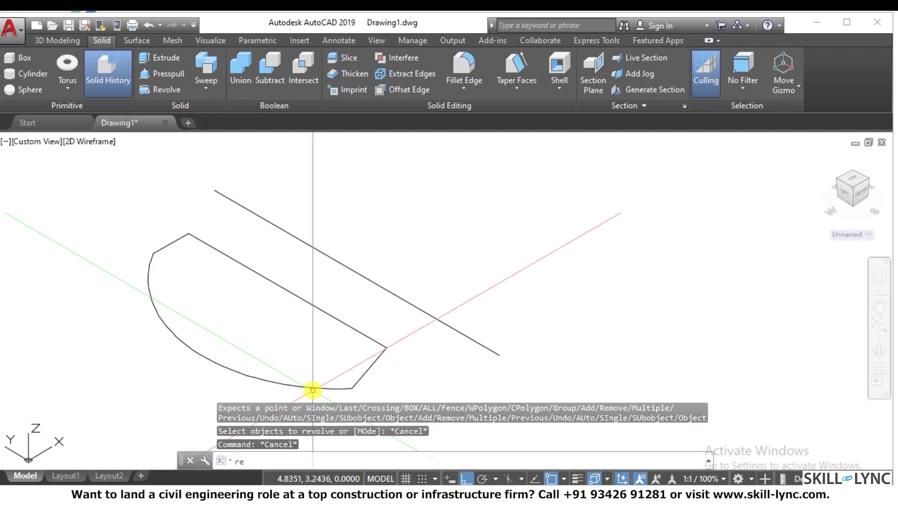
text(g)
key(Return)
click(373, 399)
click(262, 306)
click(210, 314)
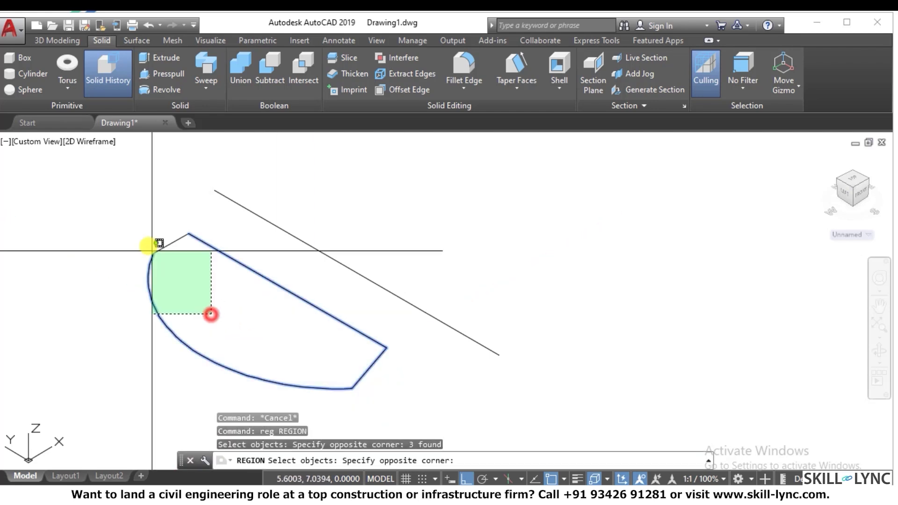
click(136, 220)
key(Return)
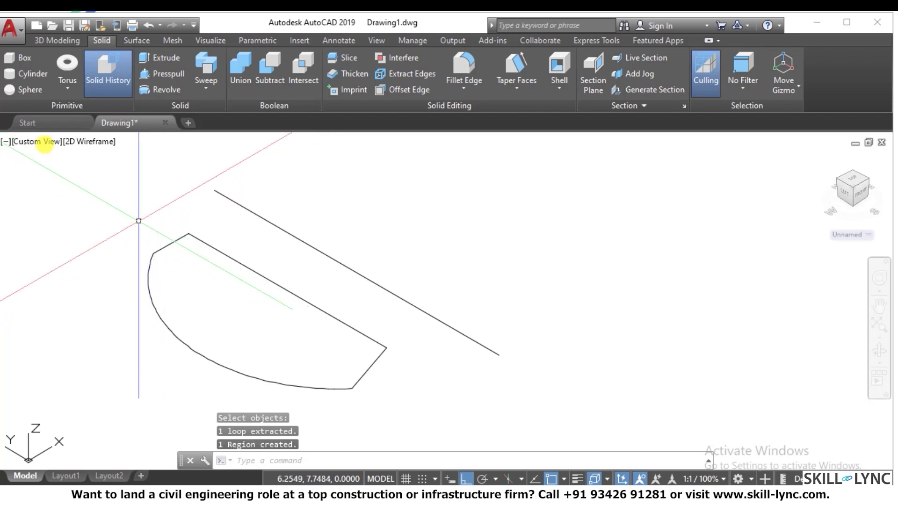
click(89, 141)
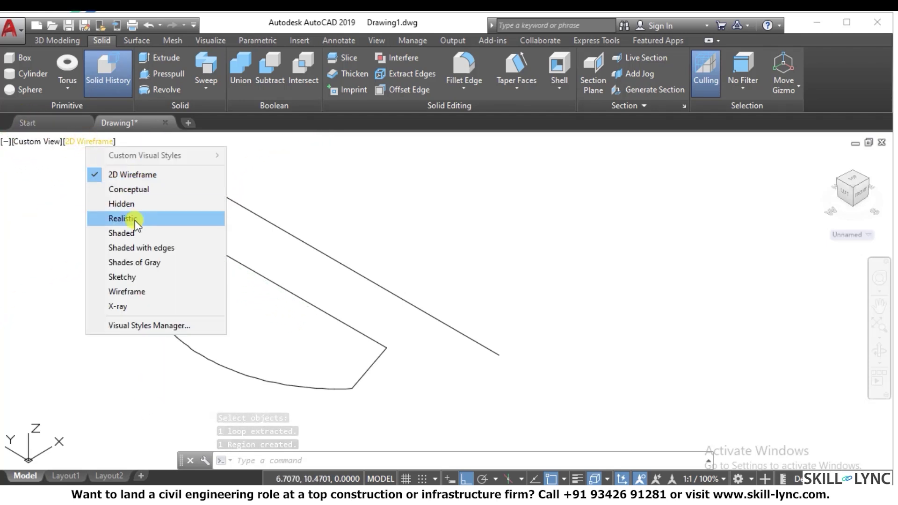
click(129, 234)
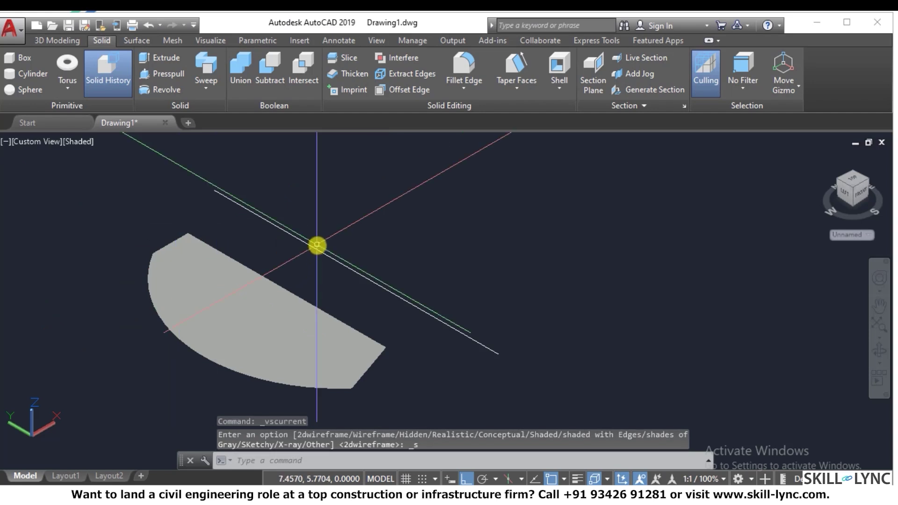
Step: Revolve the region 180° about the separate line, using the line's two endpoints as the axis
text(rev)
key(Return)
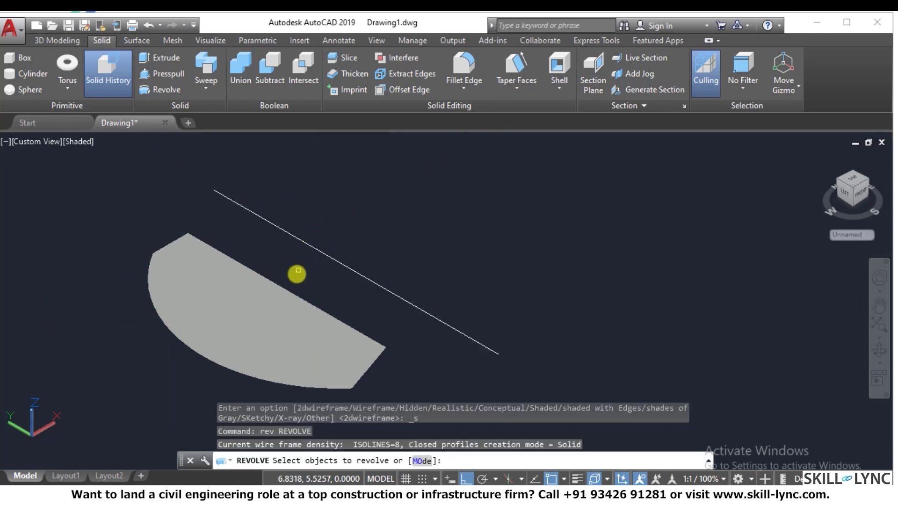
click(288, 289)
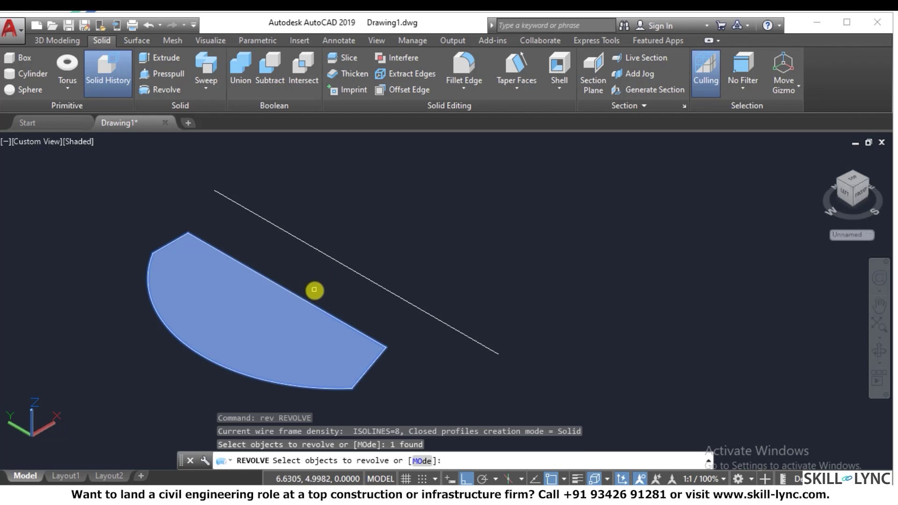
key(Return)
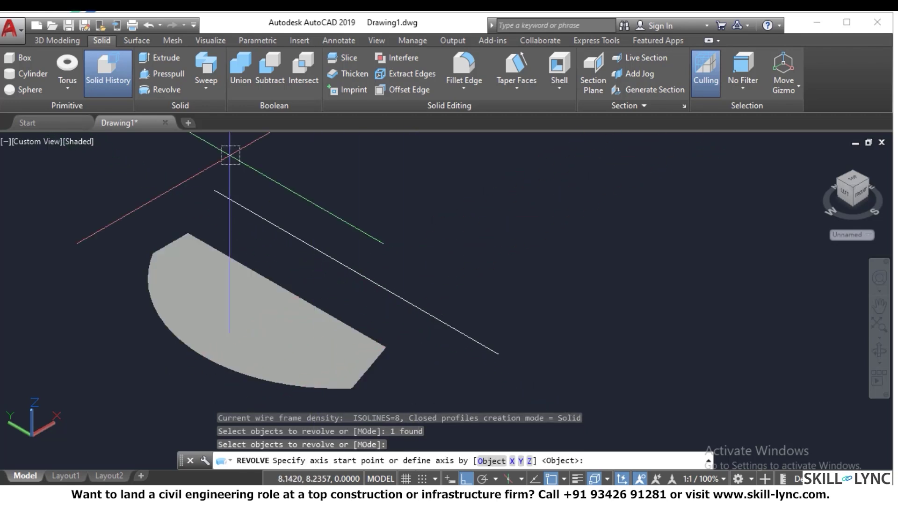
scroll(358, 275, down, 4)
scroll(409, 297, up, 3)
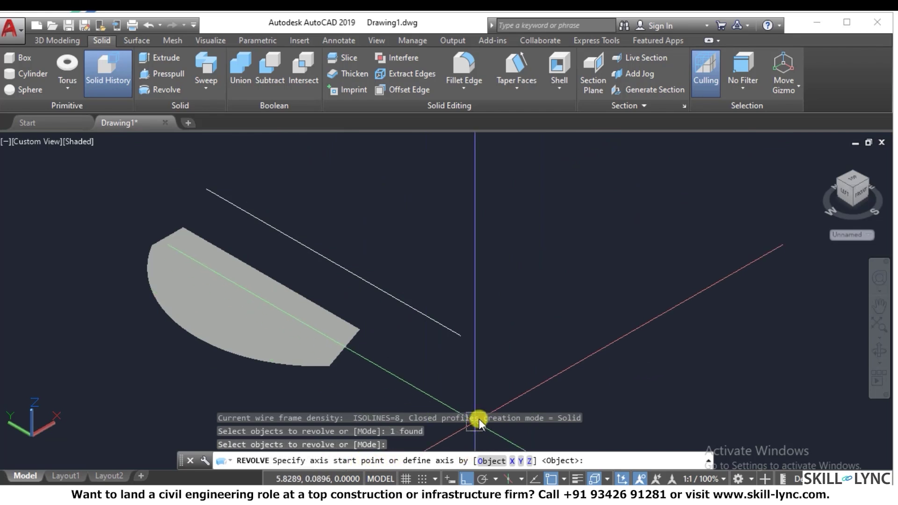
click(460, 335)
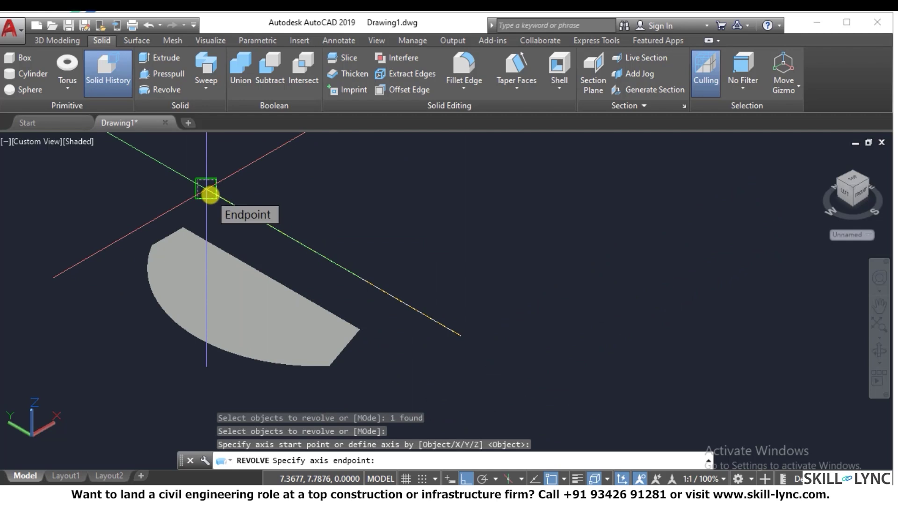
click(206, 189)
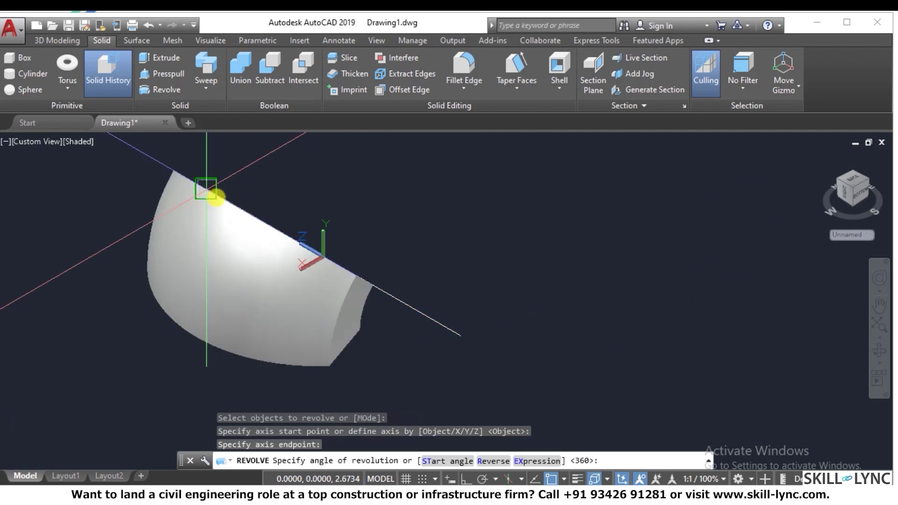
text(180)
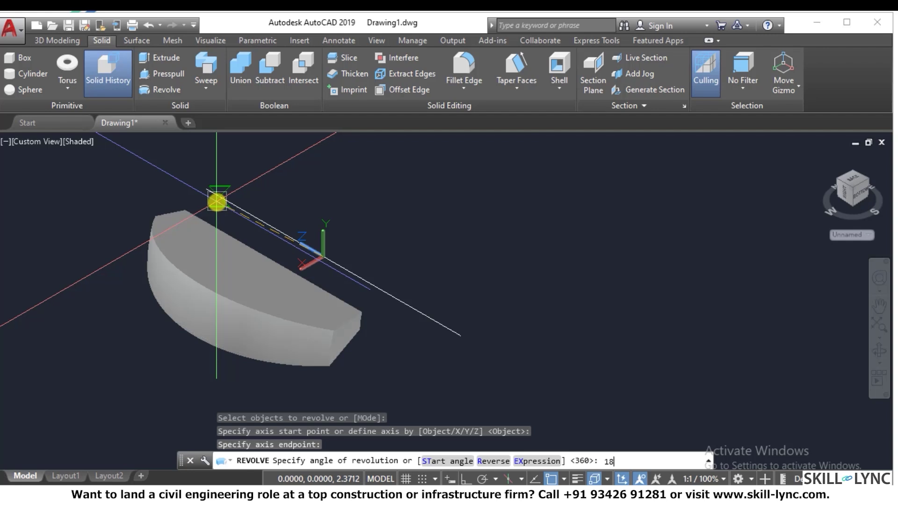
key(Return)
scroll(334, 253, down, 5)
scroll(331, 218, up, 2)
scroll(331, 217, up, 3)
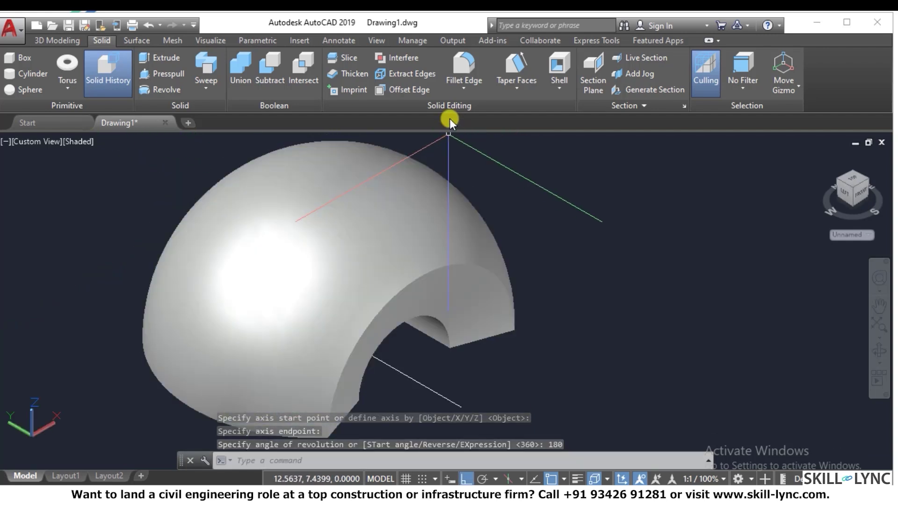
Step: Undo the 180° revolve of the region and regenerate the view
text(u)
key(Return)
text(u)
key(Return)
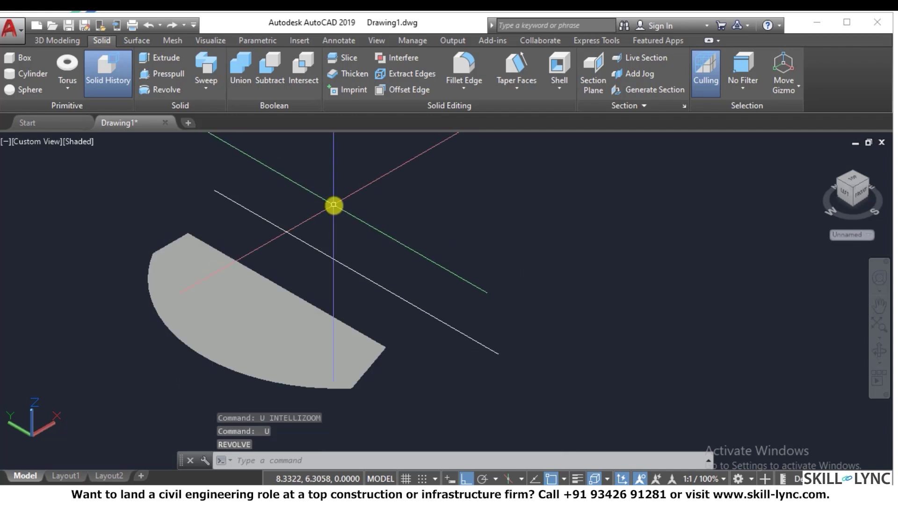
text(re)
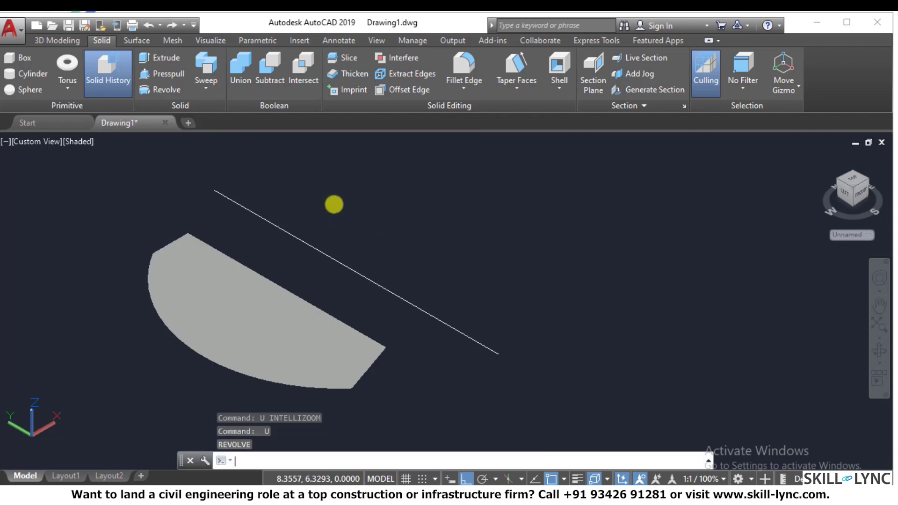
key(Escape)
text(re)
key(Return)
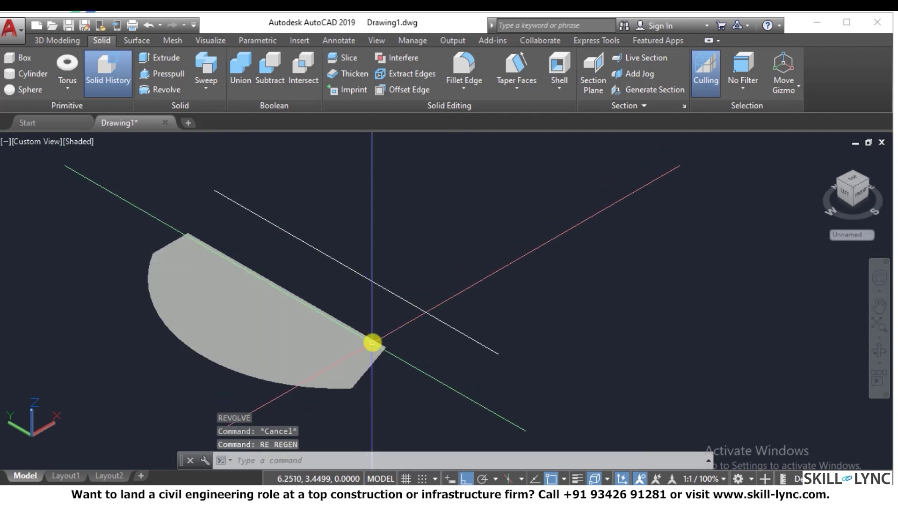
key(Escape)
Step: Revolve the region 180° about the separate line's two endpoints, with a start angle of 90°
text(rev)
key(Return)
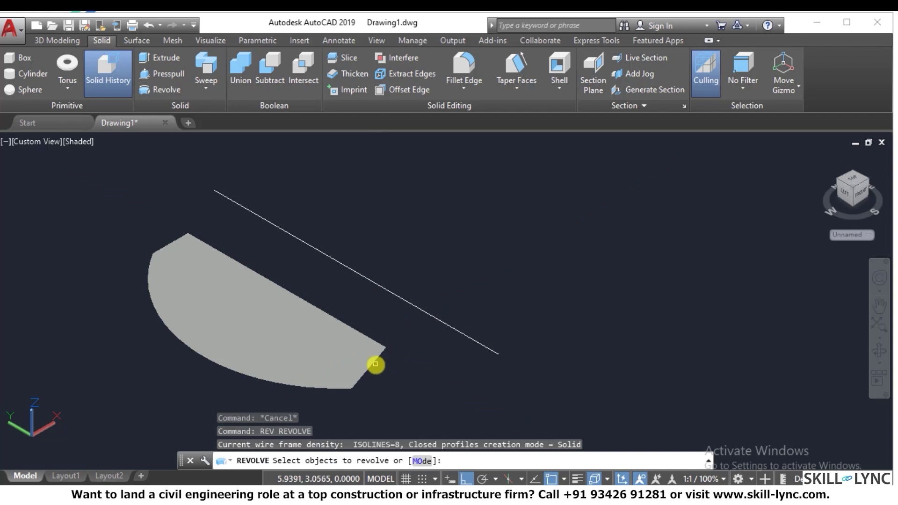
click(372, 360)
key(Return)
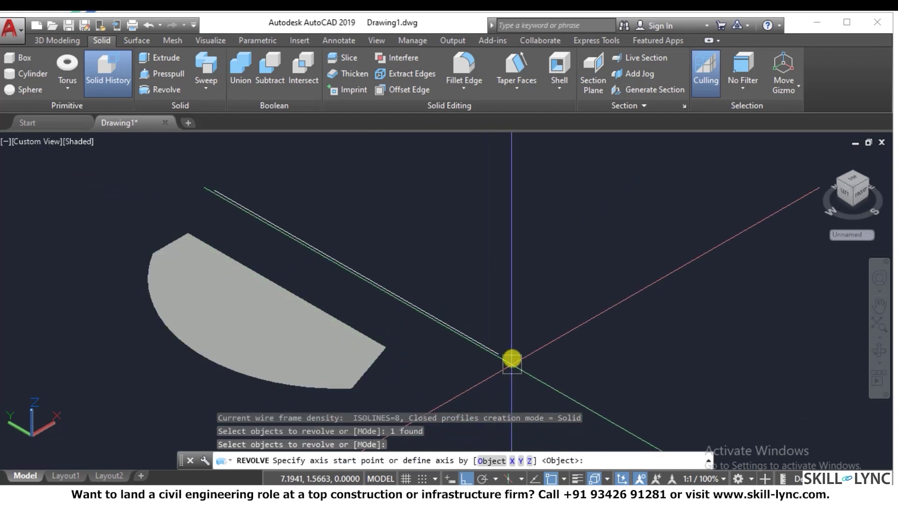
click(497, 360)
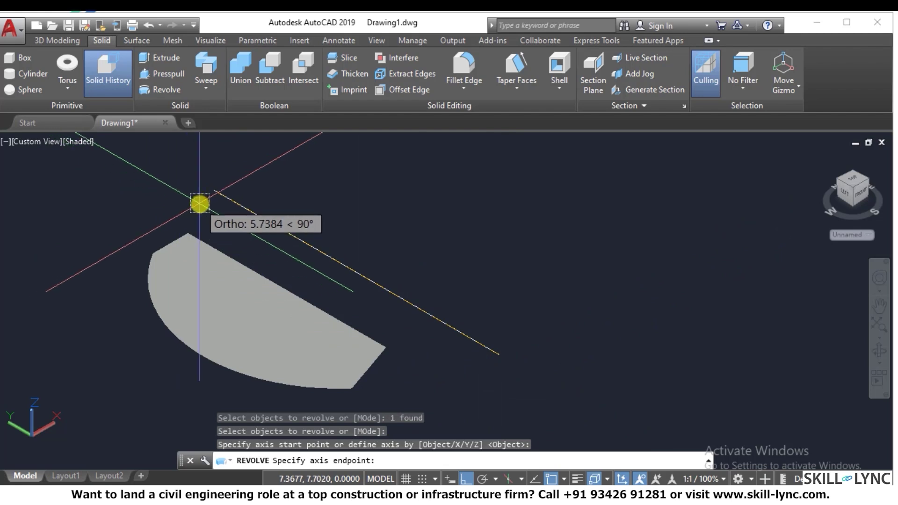
click(214, 190)
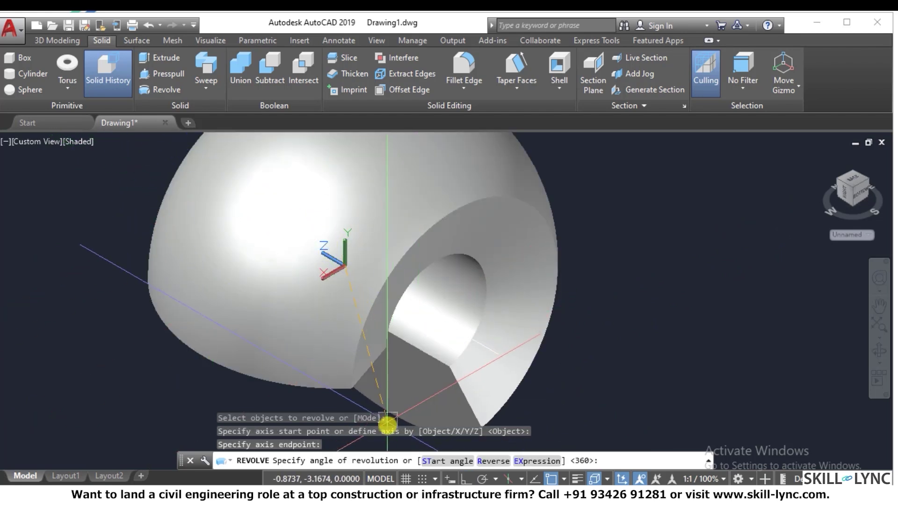
click(439, 461)
text(90)
key(Return)
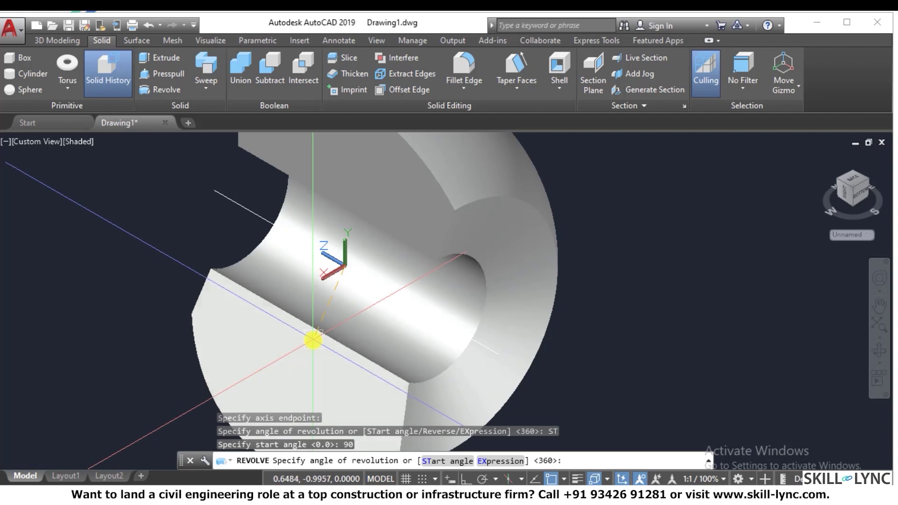
text(80)
key(Return)
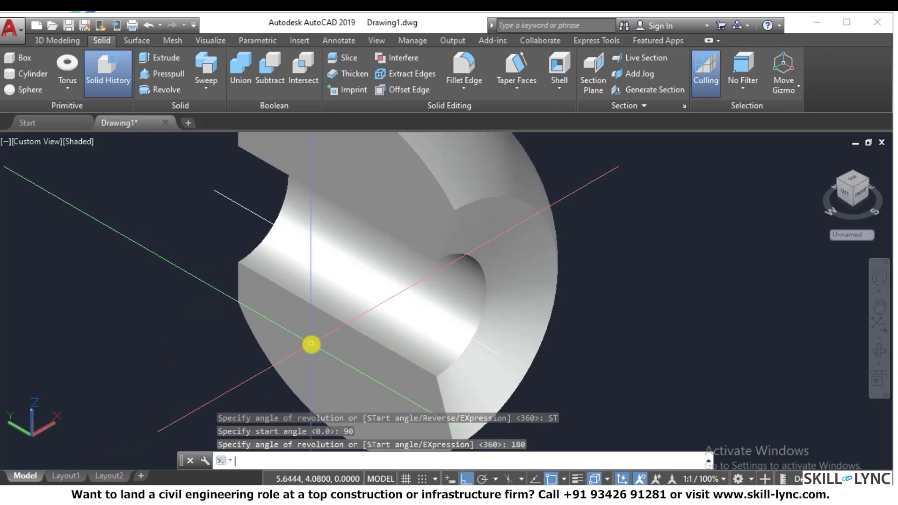
key(Escape)
key(Escape)
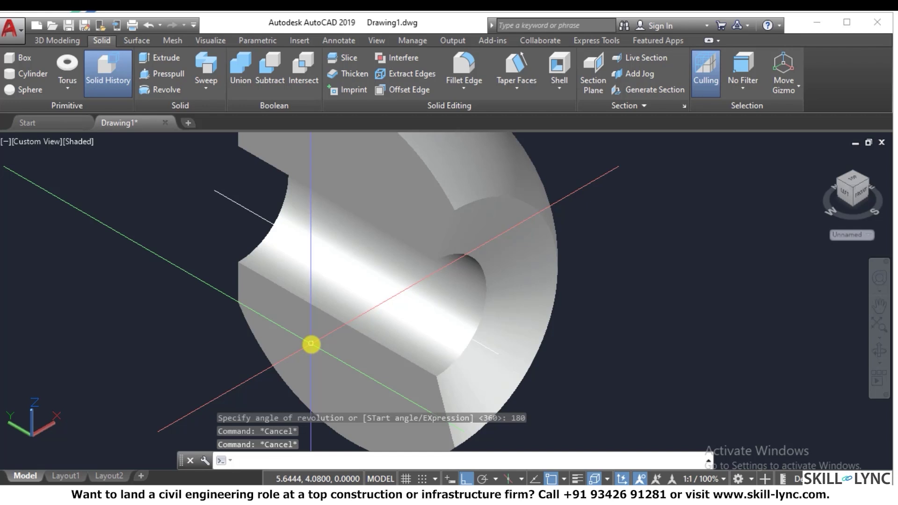
Step: Orbit to the opposite side of the revolved solid and display it in Shaded with edges and in the Realistic visual style
scroll(236, 227, down, 4)
scroll(250, 180, up, 2)
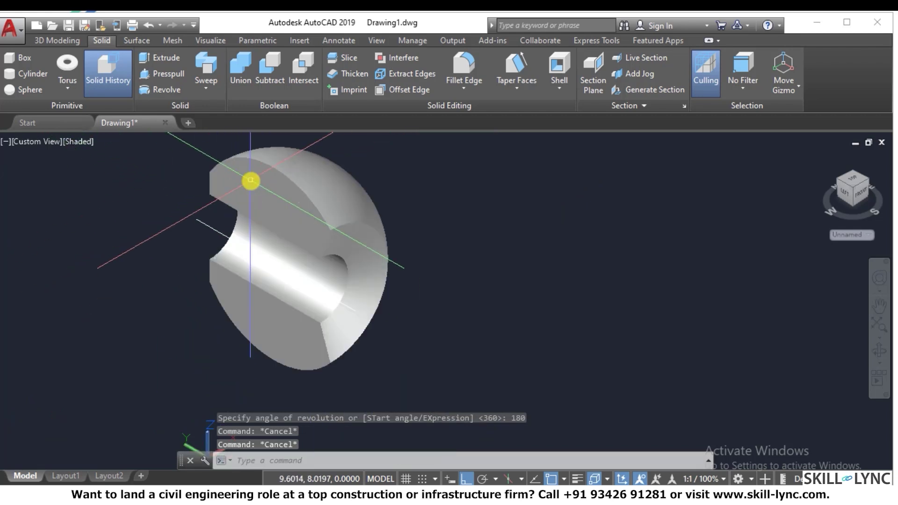
text(3do)
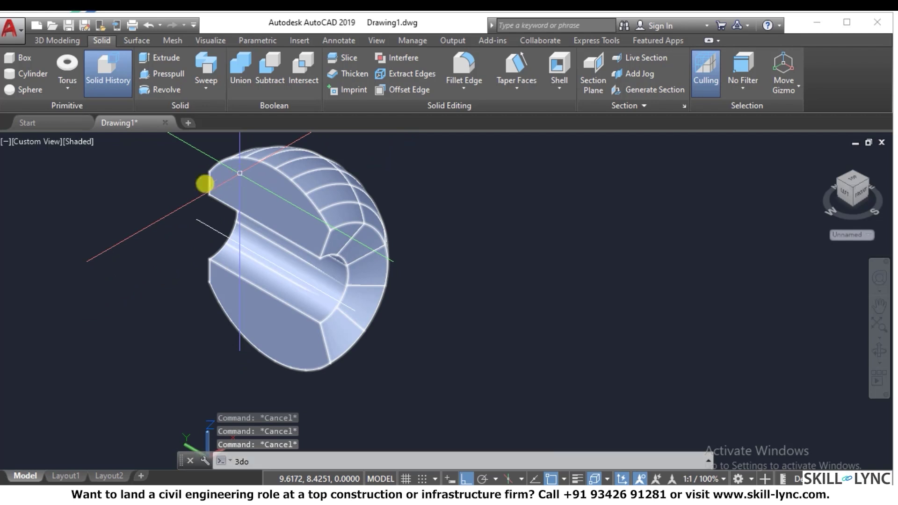
key(Return)
drag(207, 204, 353, 204)
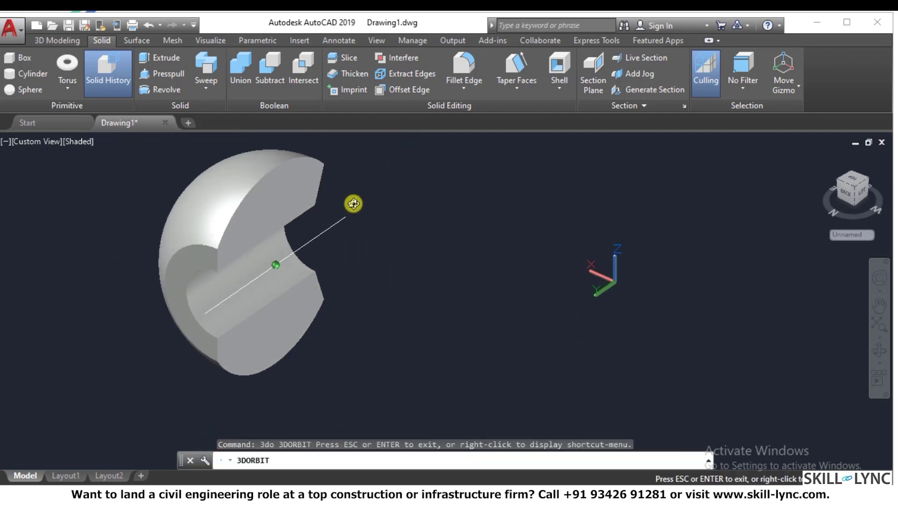
right_click(307, 236)
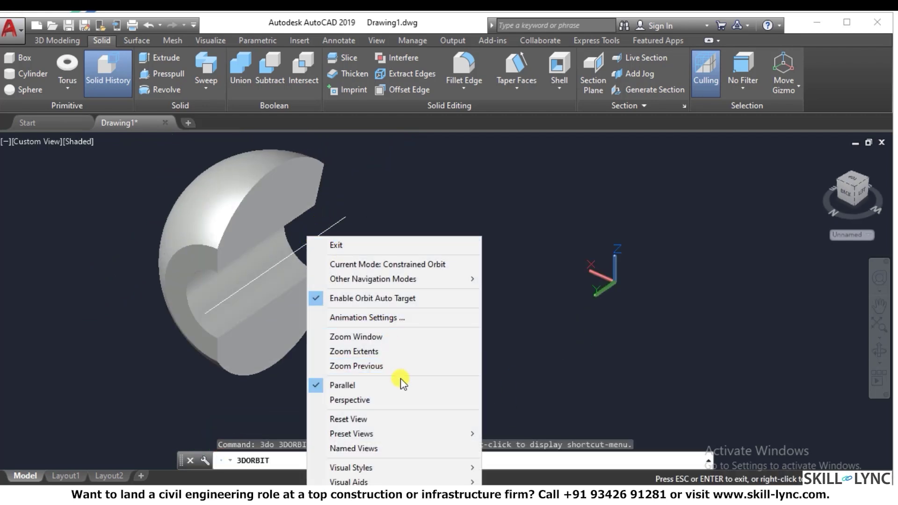
mouse_move(413, 469)
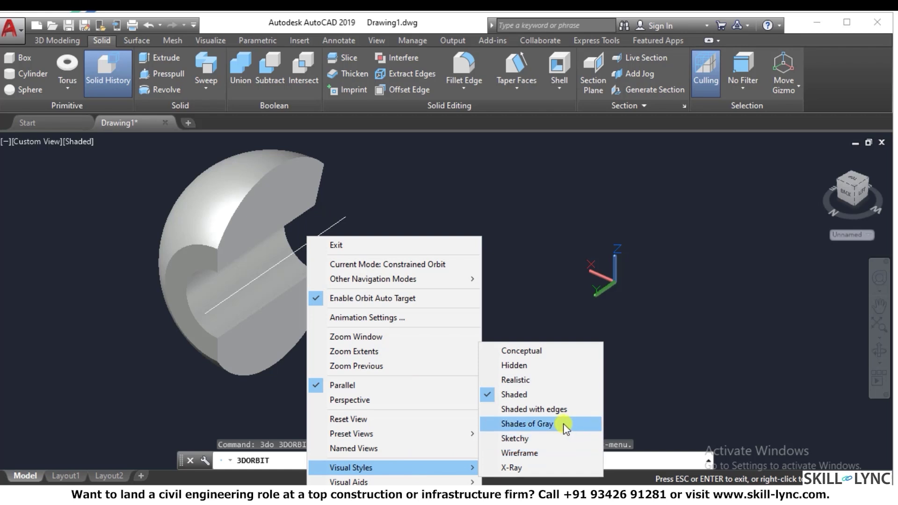
click(550, 410)
right_click(352, 305)
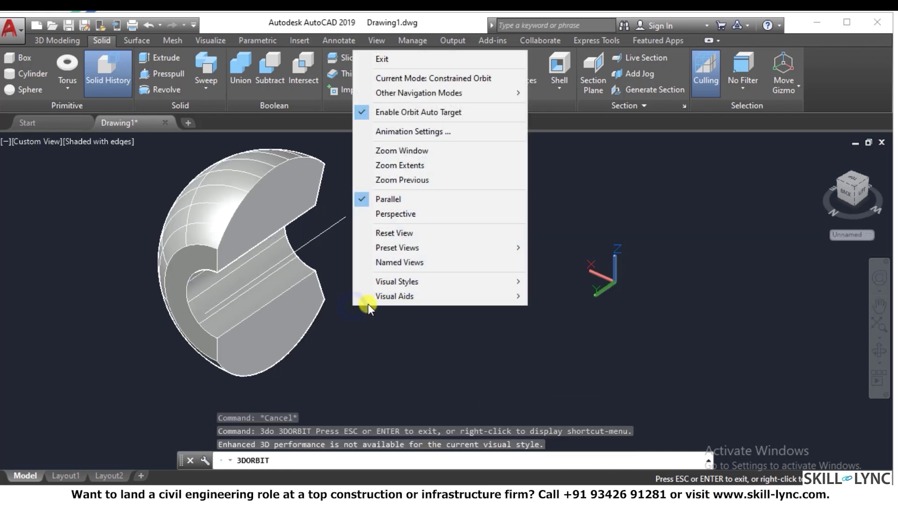
mouse_move(406, 283)
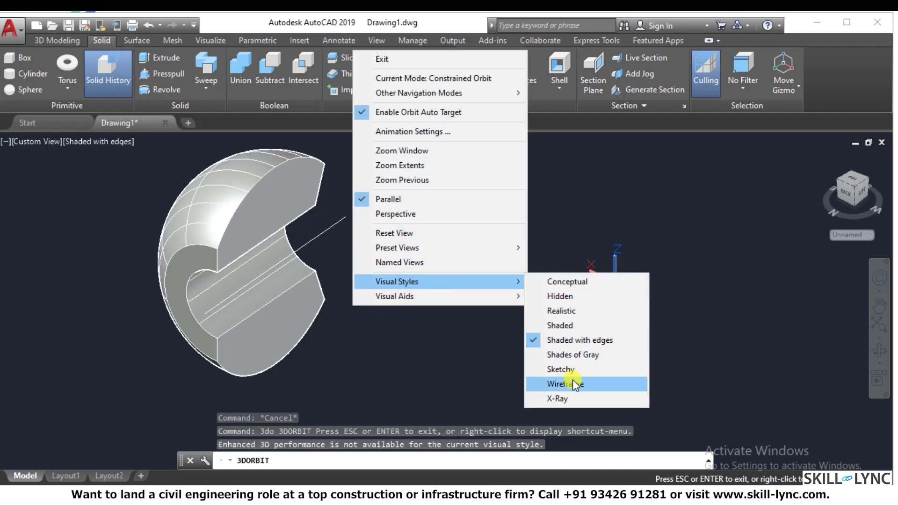
click(561, 310)
Step: Spin the solid using Continuous Orbit, change its rotation direction, stop the motion and exit the orbit
right_click(269, 258)
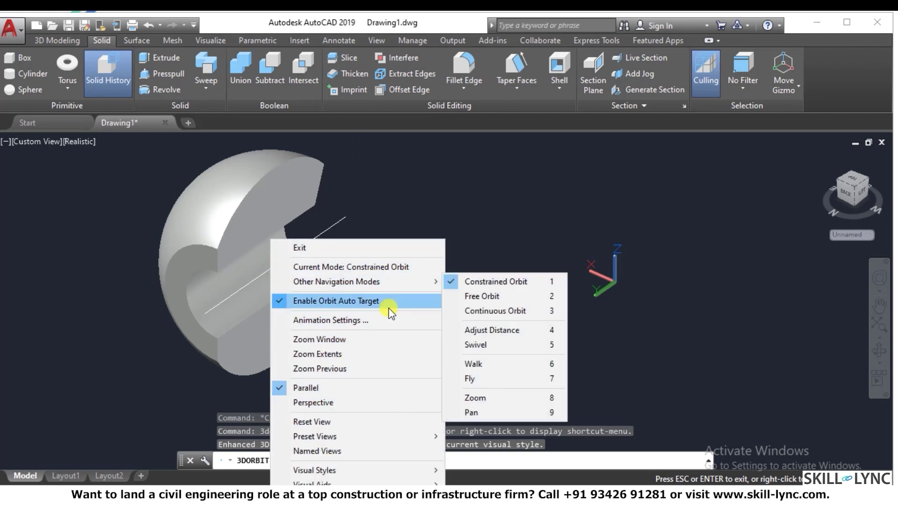
mouse_move(393, 284)
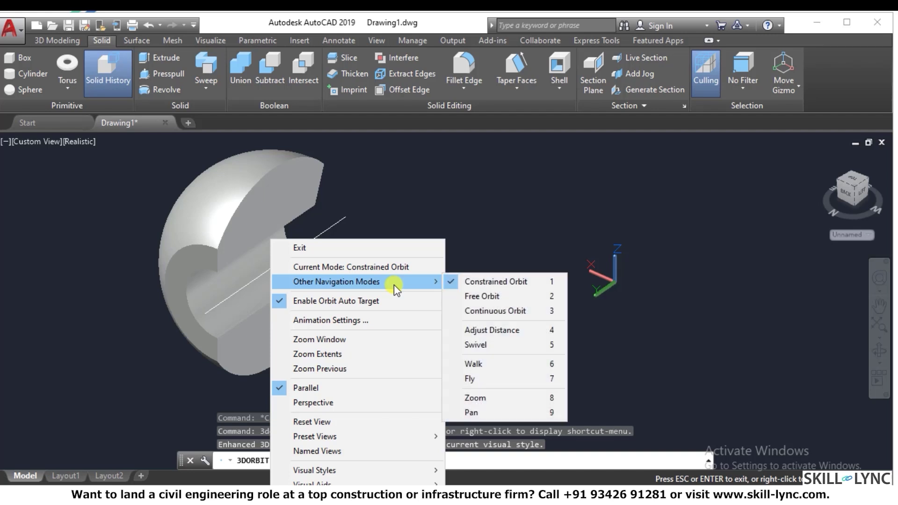
mouse_move(406, 484)
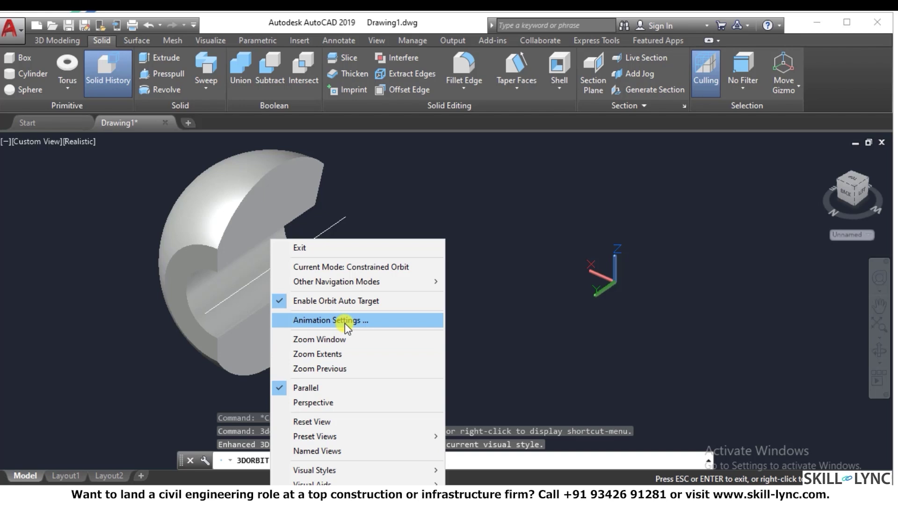
mouse_move(435, 281)
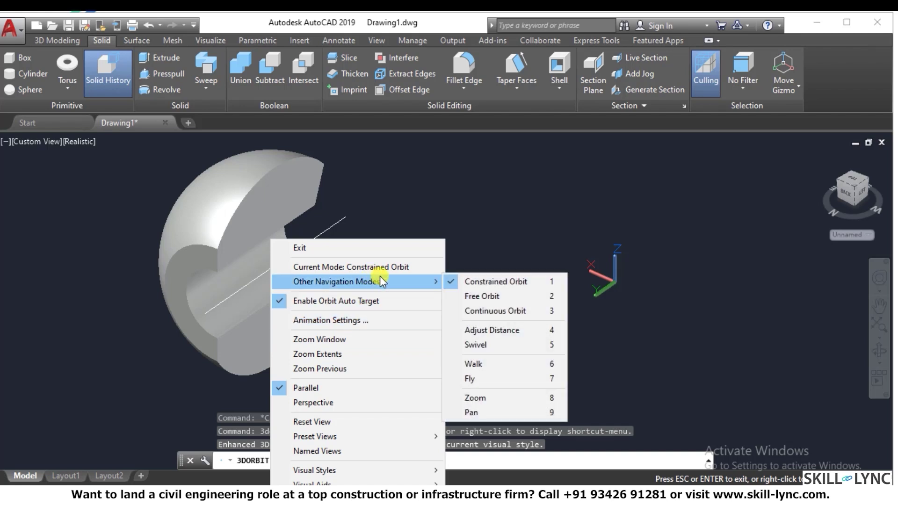
click(488, 312)
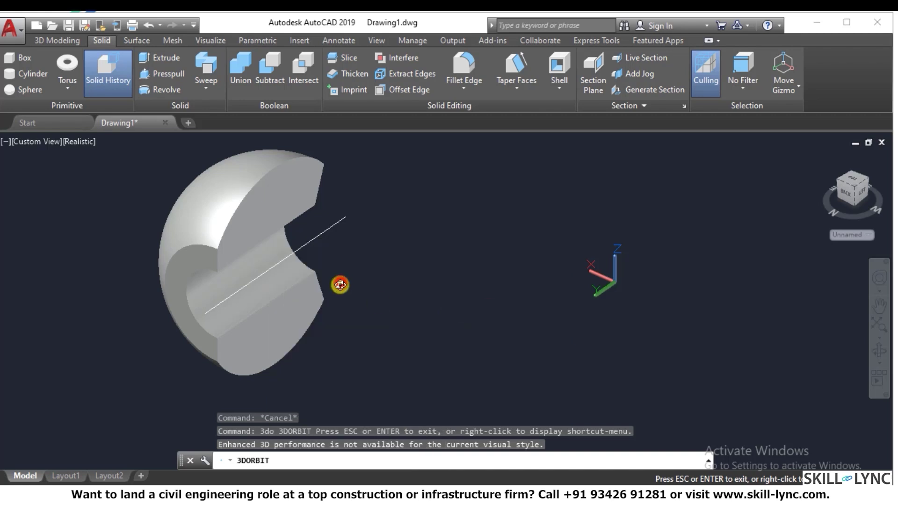
drag(341, 284, 345, 287)
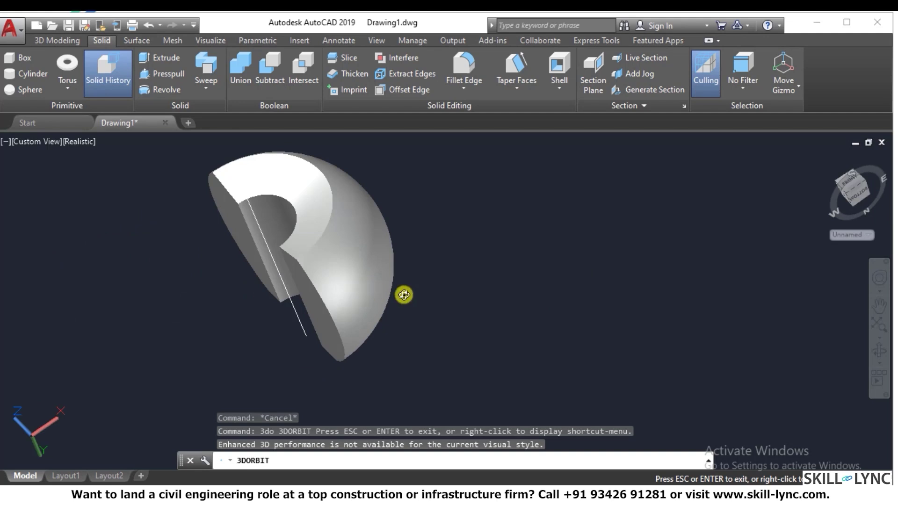
drag(439, 293, 371, 300)
click(375, 301)
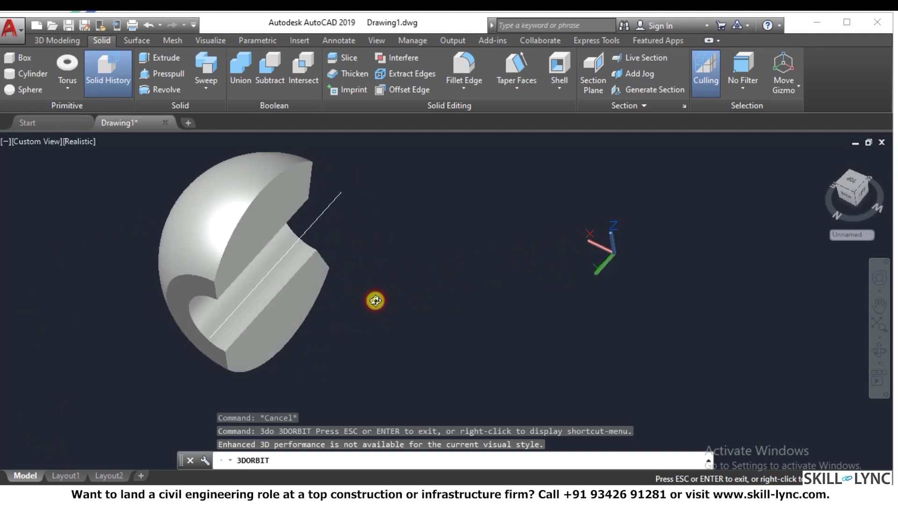
right_click(374, 300)
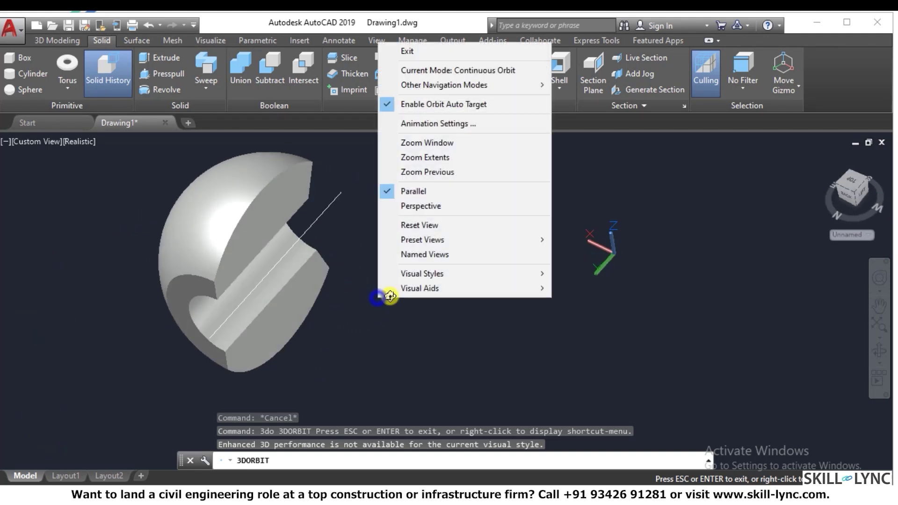
click(432, 52)
click(437, 237)
click(346, 266)
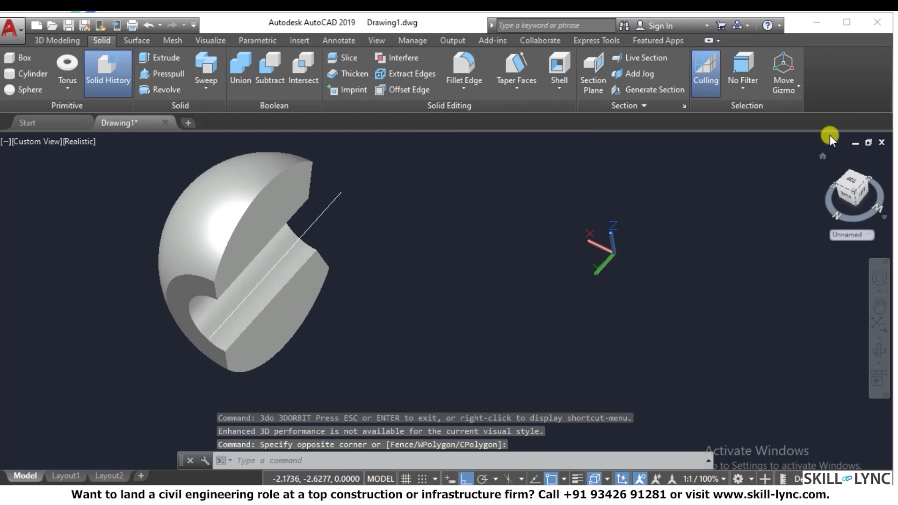
Step: Switch the display to the 2D Wireframe visual style and the Top view
drag(839, 184, 448, 254)
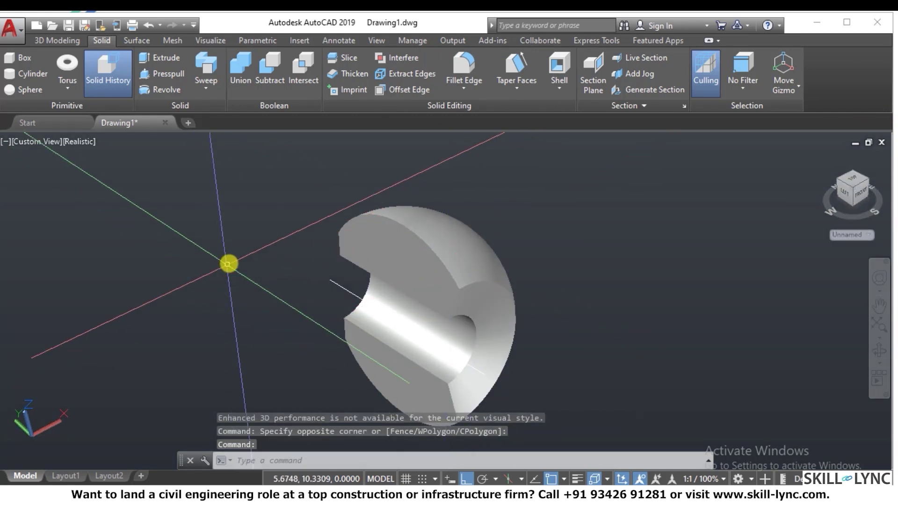
scroll(445, 304, up, 2)
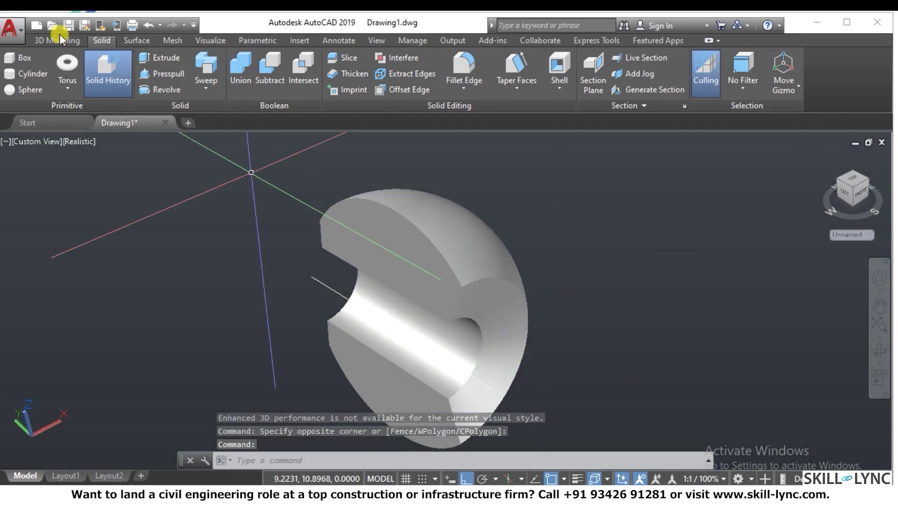
click(72, 142)
click(125, 174)
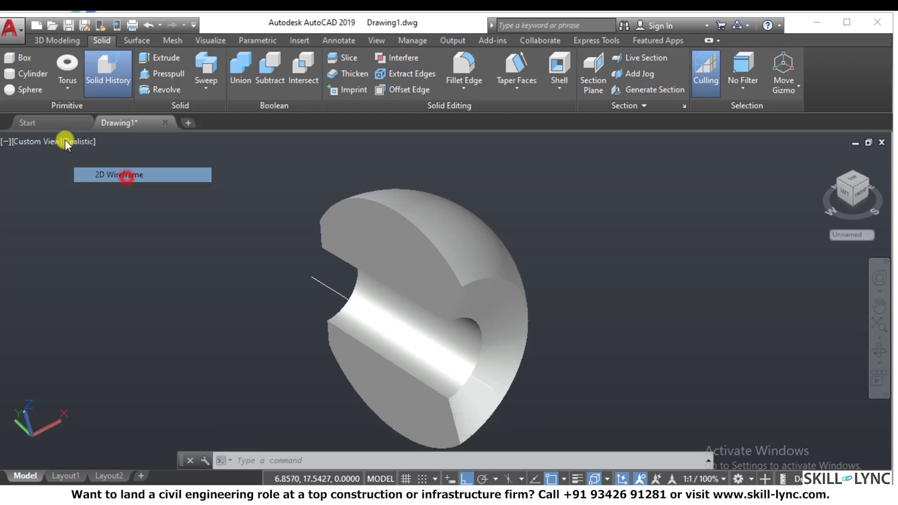
click(41, 142)
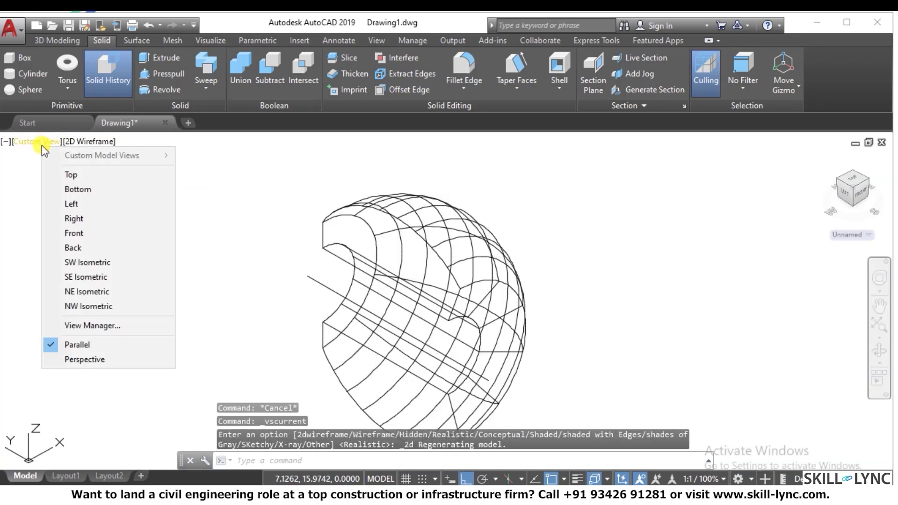
click(86, 174)
Step: Erase the revolved solid together with its axis line
scroll(296, 254, down, 4)
click(520, 370)
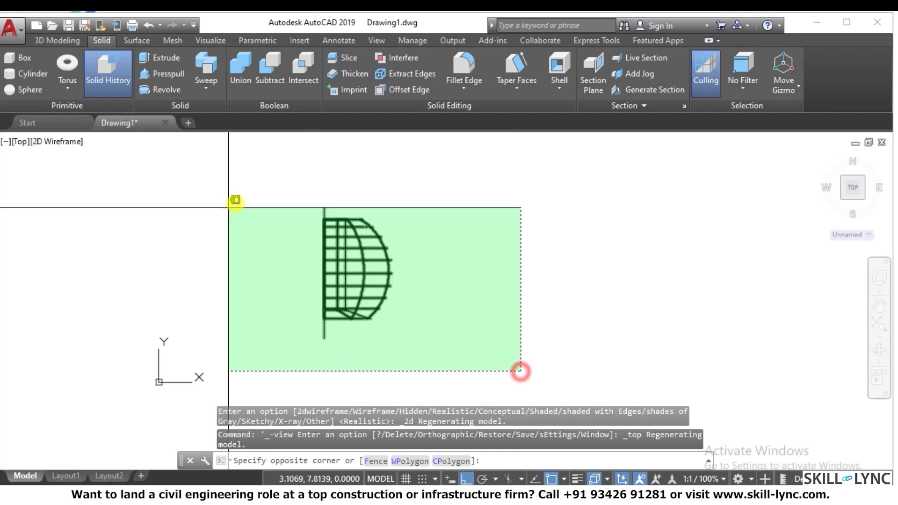
click(237, 201)
text(e)
key(Return)
Step: Draw an open stepped profile of horizontal and vertical lines, ending in a long vertical line that rises past the short top edge
scroll(370, 206, up, 2)
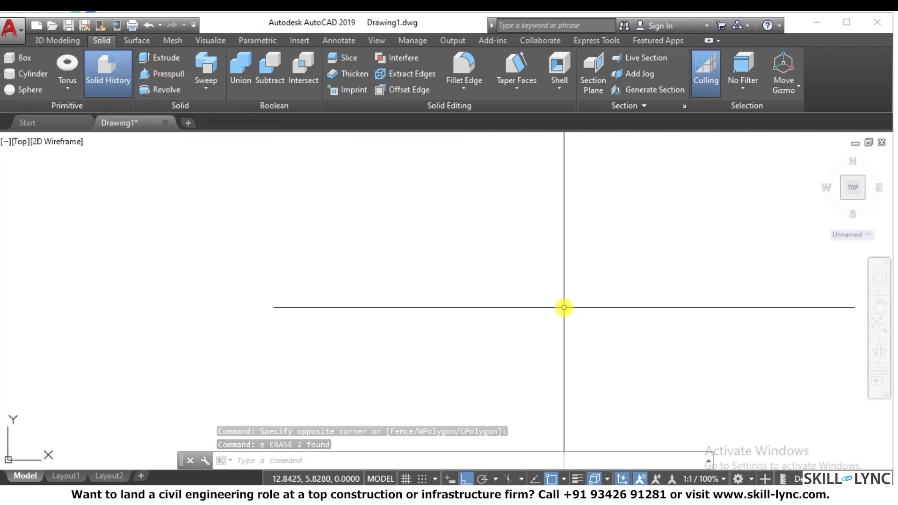
text(l)
key(Return)
click(450, 190)
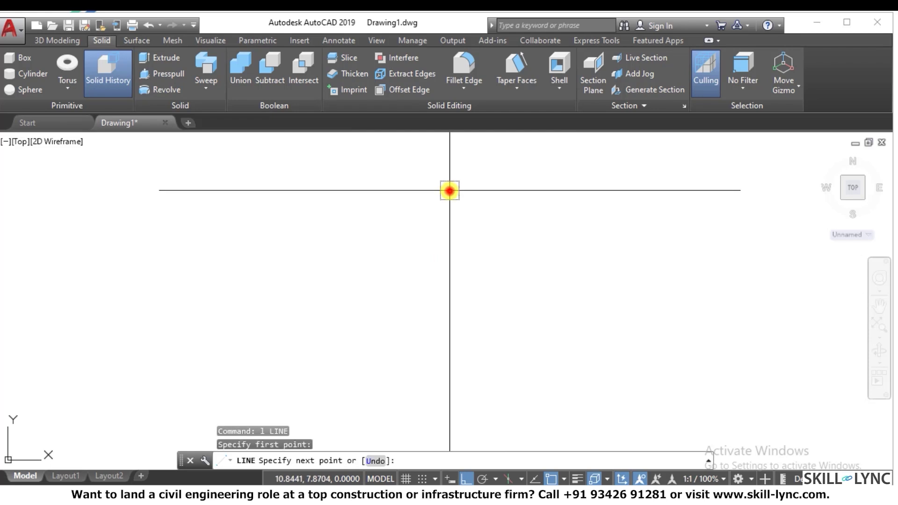
click(417, 190)
click(418, 265)
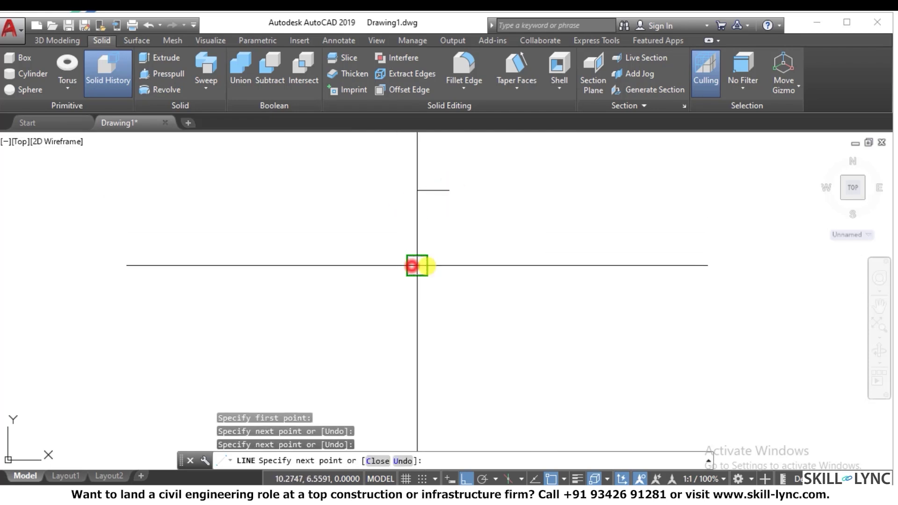
click(441, 265)
click(434, 350)
click(412, 351)
scroll(455, 293, down, 3)
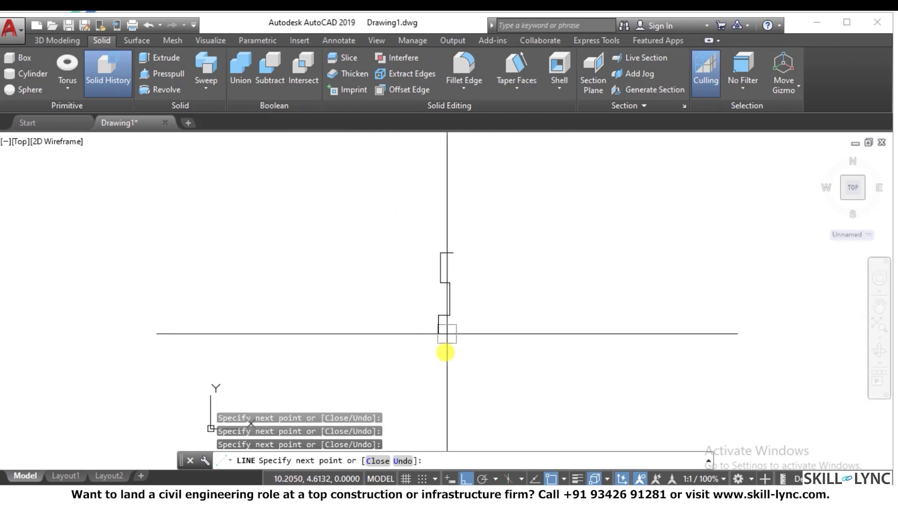
click(446, 446)
click(480, 444)
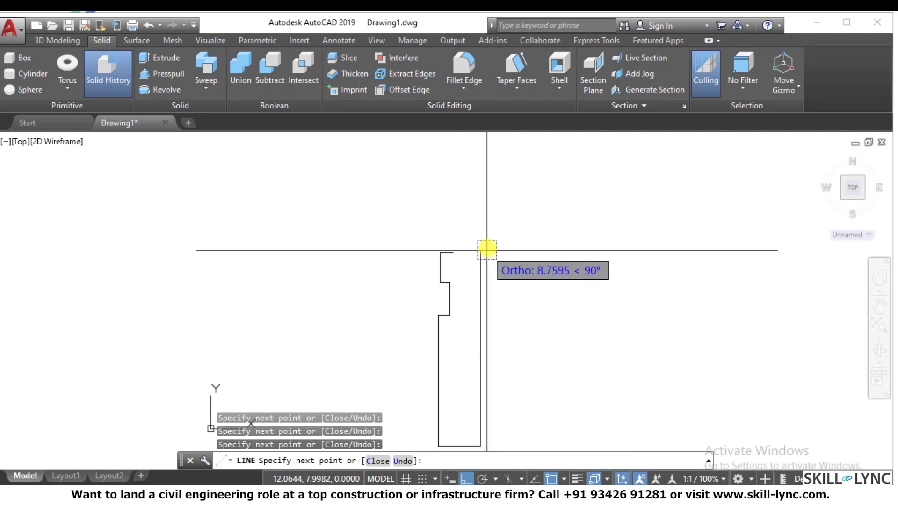
click(489, 232)
key(Escape)
key(Escape)
key(Escape)
Step: Close the stepped profile's open top corner by filleting the short top edge with the long vertical line at radius 0
scroll(499, 231, up, 4)
text(f)
key(Return)
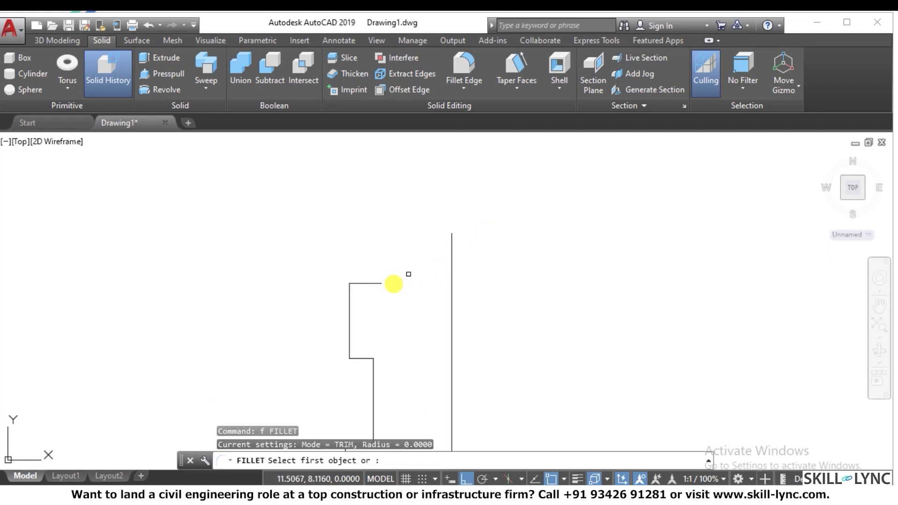
click(373, 285)
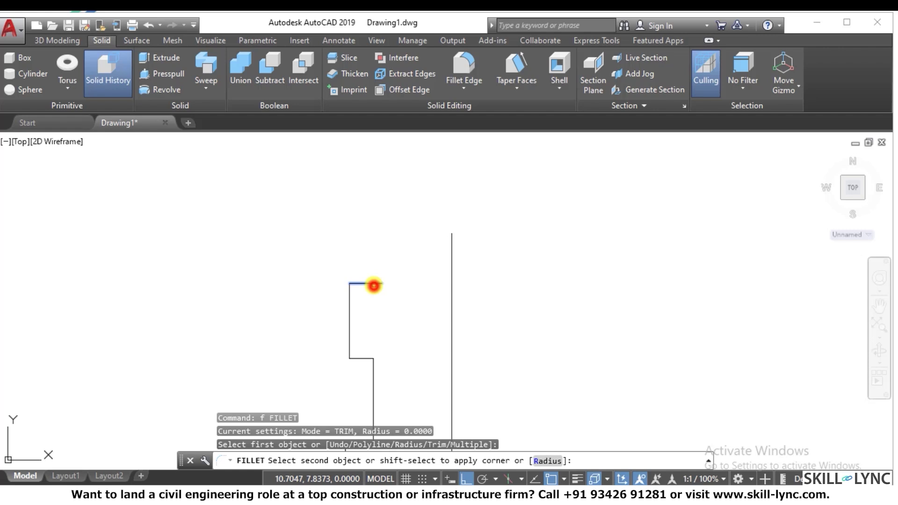
click(453, 291)
scroll(453, 233, down, 3)
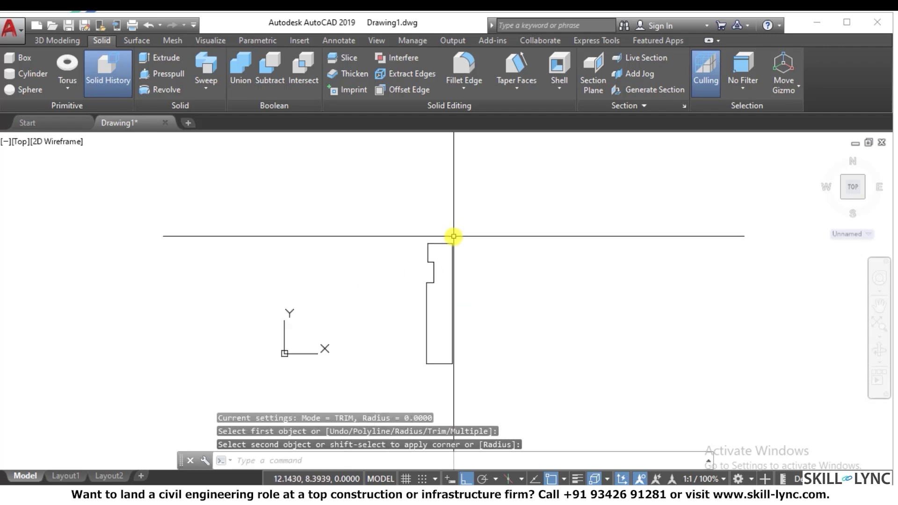
key(Escape)
key(Escape)
Step: Convert all lines of the closed stepped profile into a region
text(reg)
key(Return)
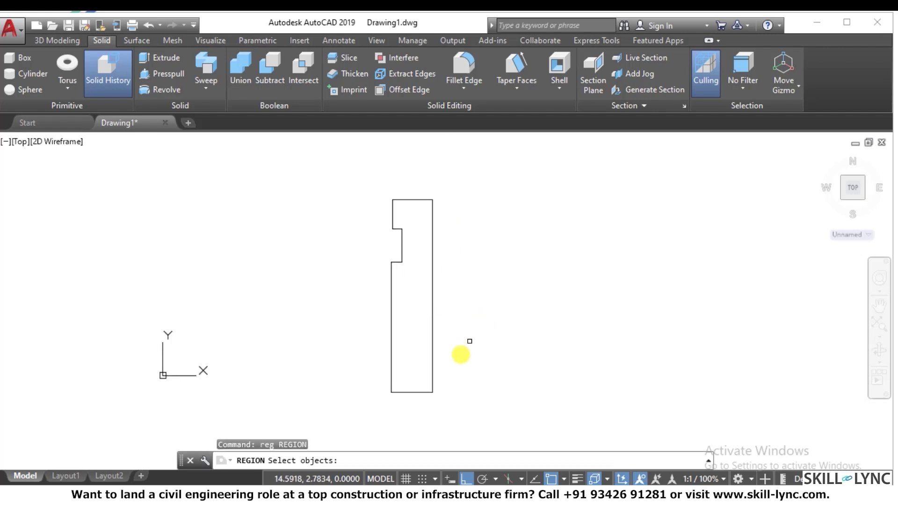
click(453, 413)
click(372, 214)
key(Return)
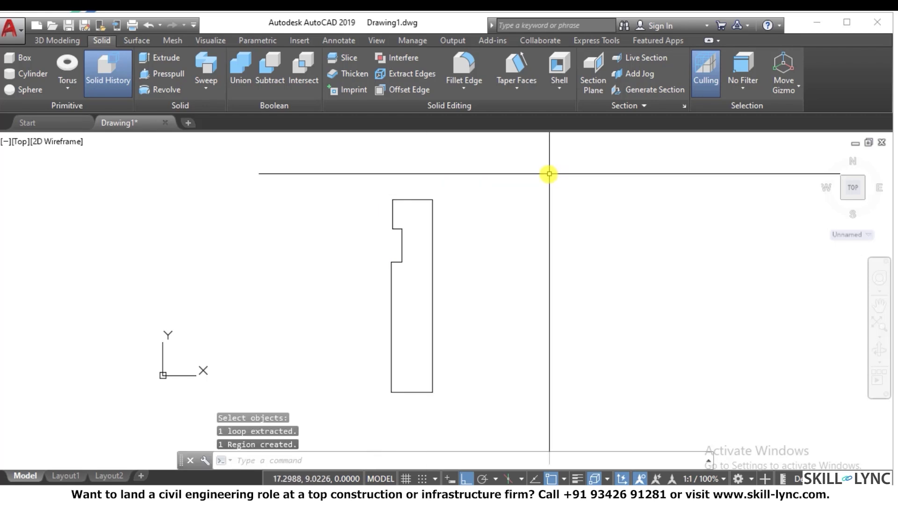
Step: Draw a vertical axis line just right of the region, extending beyond its top and bottom edges
text(l)
key(Return)
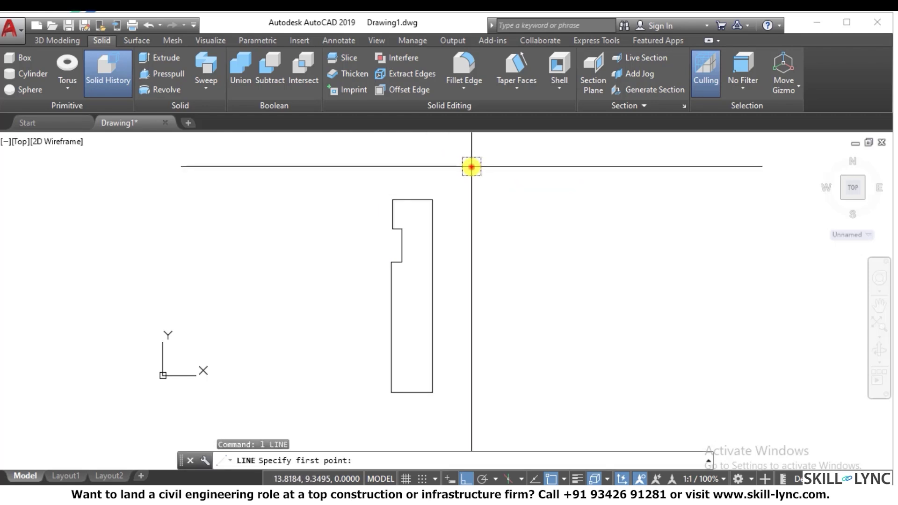
click(471, 166)
click(471, 433)
key(Escape)
key(Escape)
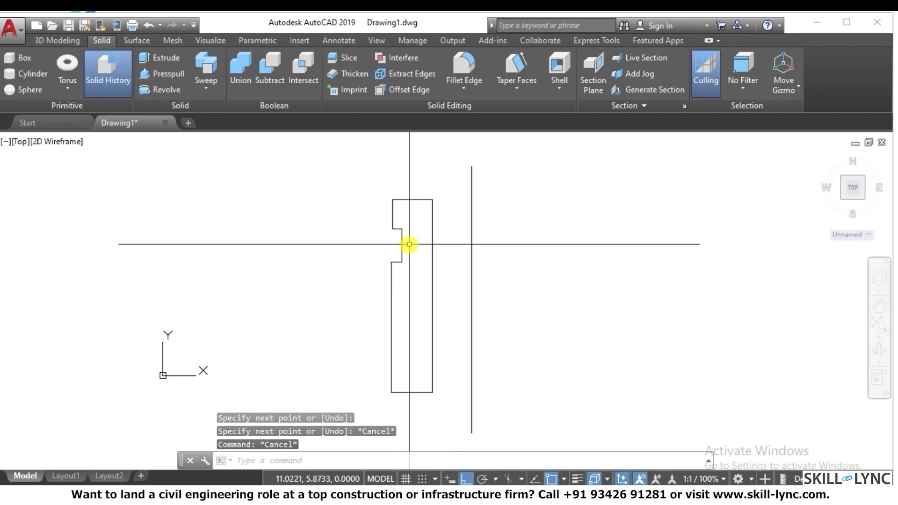
Step: Copy the region and its vertical axis line horizontally to the right
text(co)
key(Return)
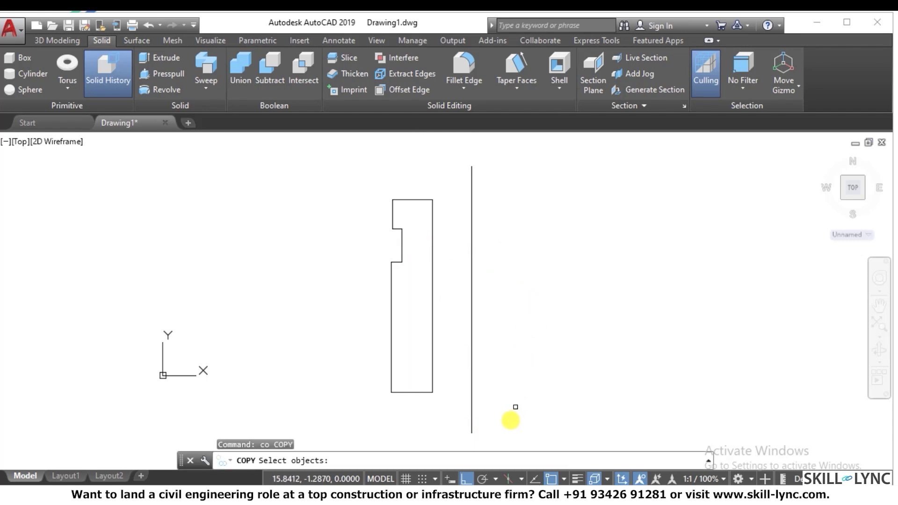
click(510, 417)
click(294, 140)
key(Return)
click(269, 220)
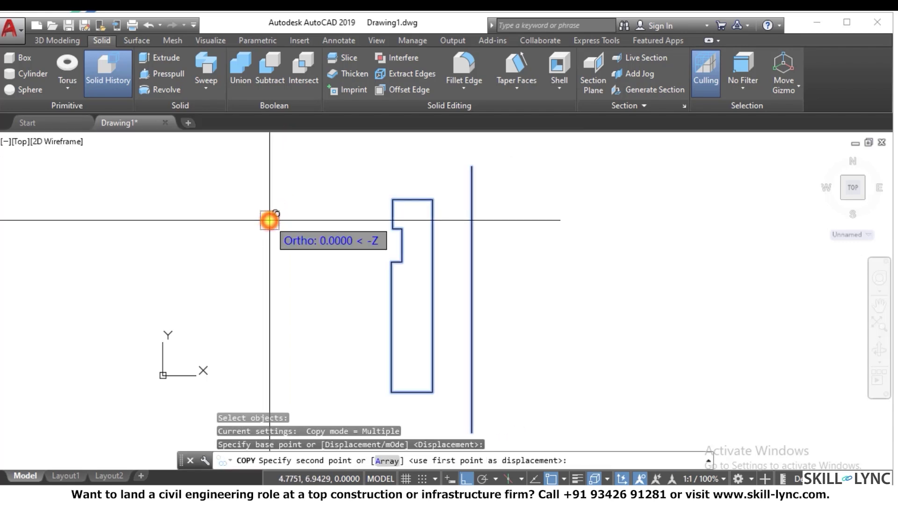
scroll(524, 336, down, 3)
click(616, 248)
key(Escape)
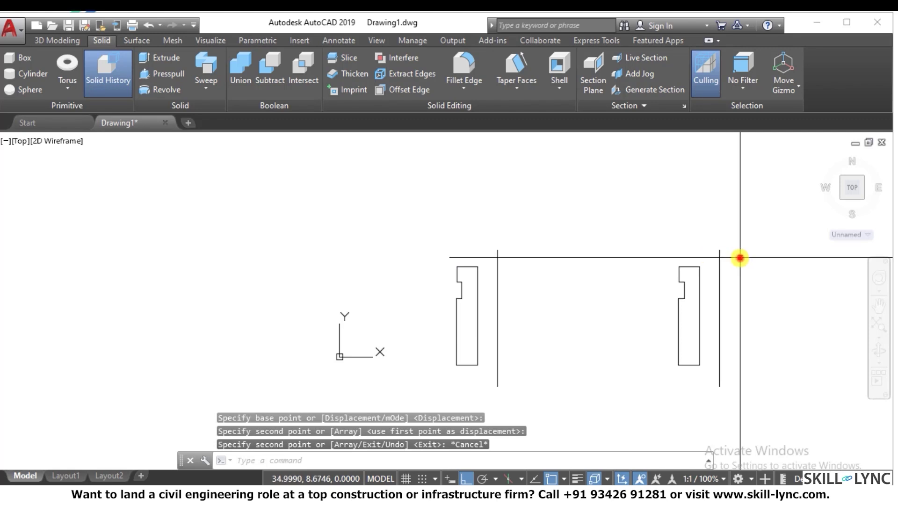
Step: Erase the vertical axis line beside the copied region
drag(739, 258, 711, 266)
text(e)
key(Return)
key(Escape)
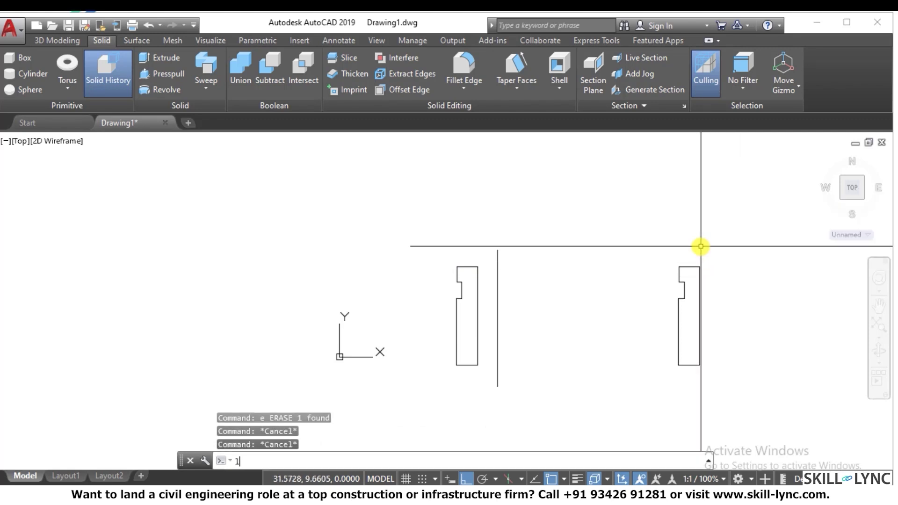
Step: Draw a horizontal axis line just above the copied region, reaching past both of its sides
text(l)
key(Return)
click(625, 248)
click(736, 241)
key(Escape)
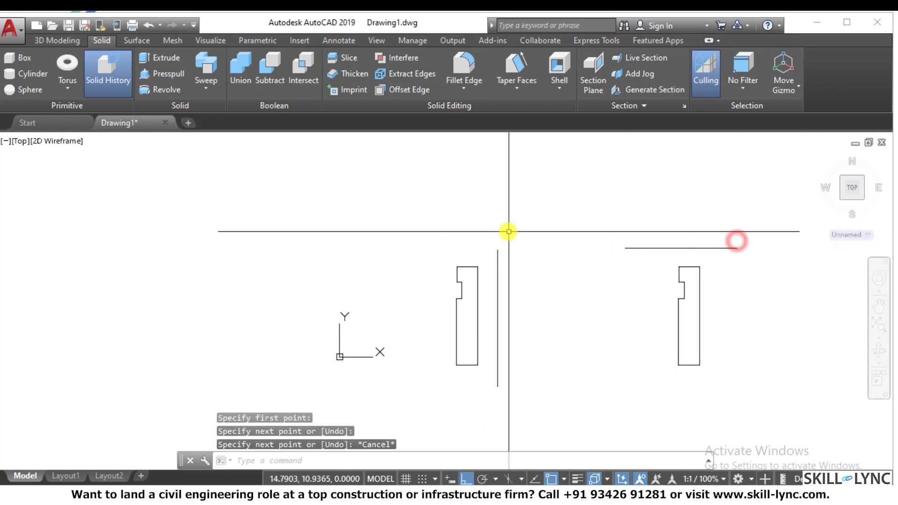
key(Escape)
Step: Switch the drawing to an isometric view that faces the top, left and front sides
scroll(509, 223, down, 4)
scroll(605, 244, up, 4)
key(Escape)
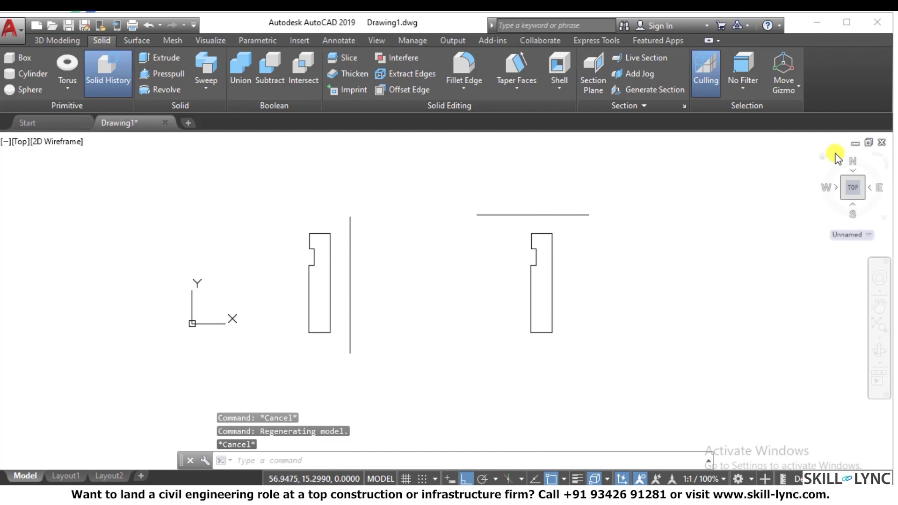
click(822, 157)
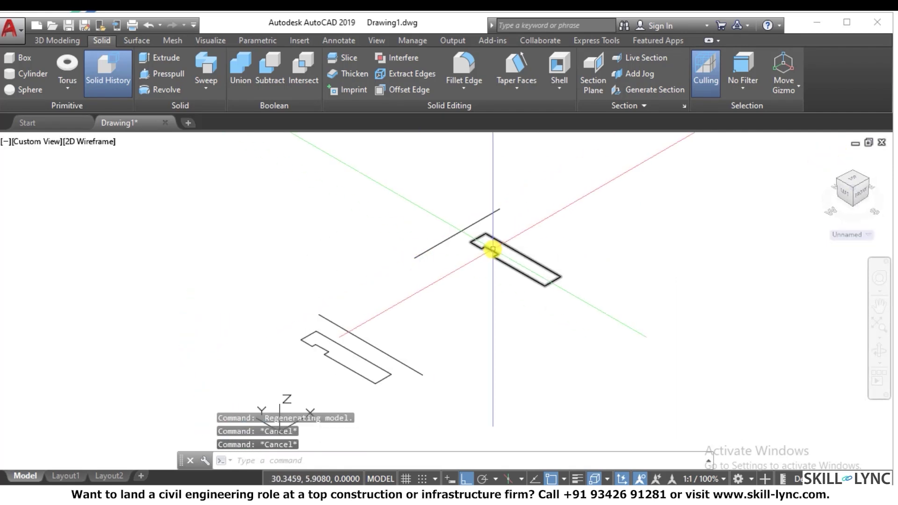
Step: Revolve the original region 90 degrees about its parallel axis line, using the Object axis option
key(Return)
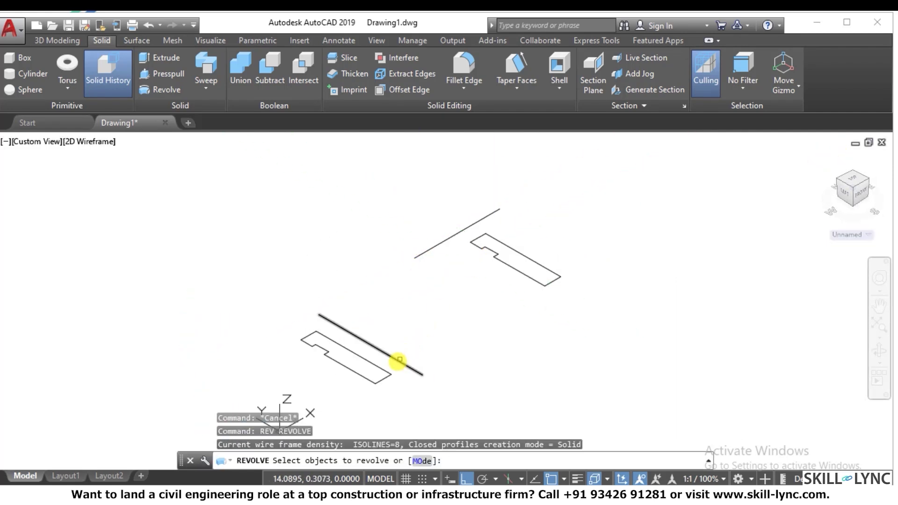
click(391, 376)
key(Return)
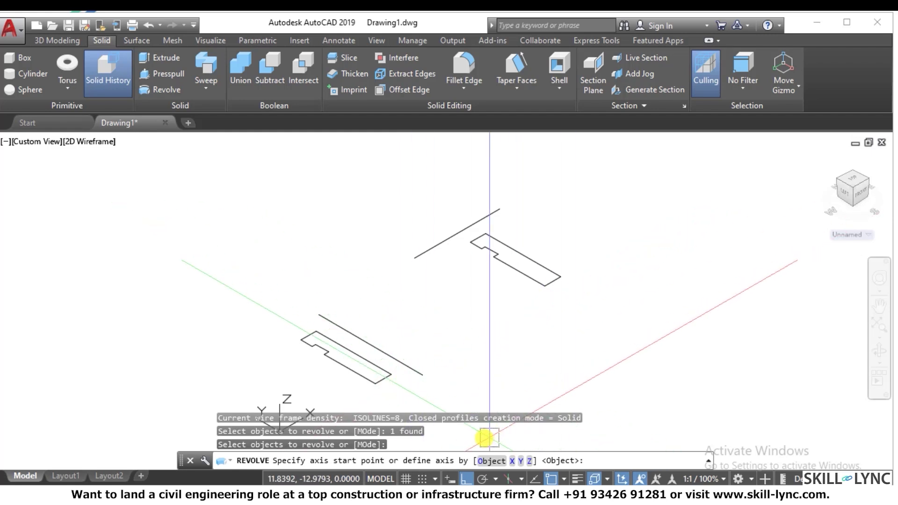
click(487, 461)
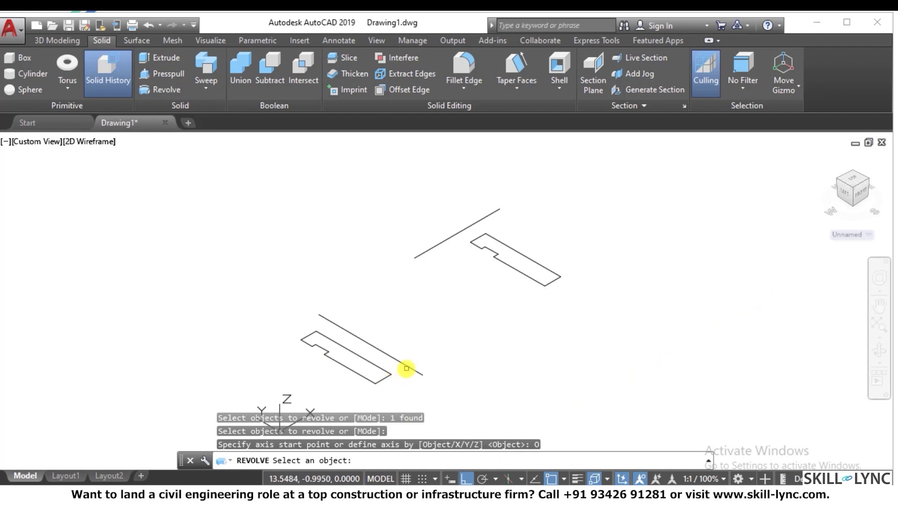
click(407, 368)
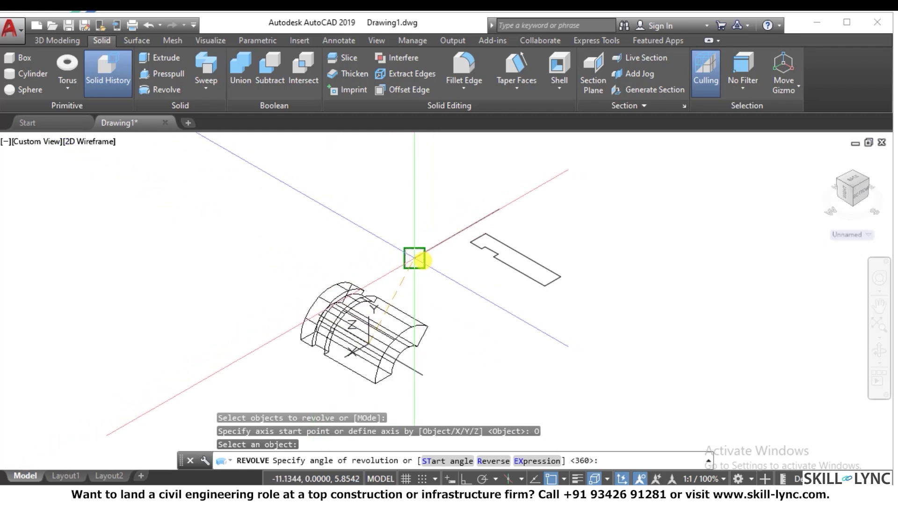
text(90)
key(Return)
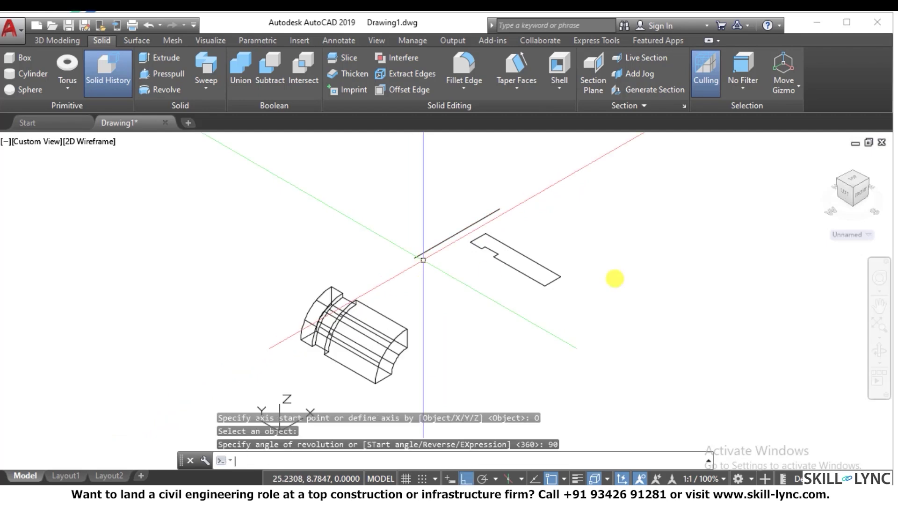
scroll(576, 257, up, 2)
scroll(576, 255, down, 2)
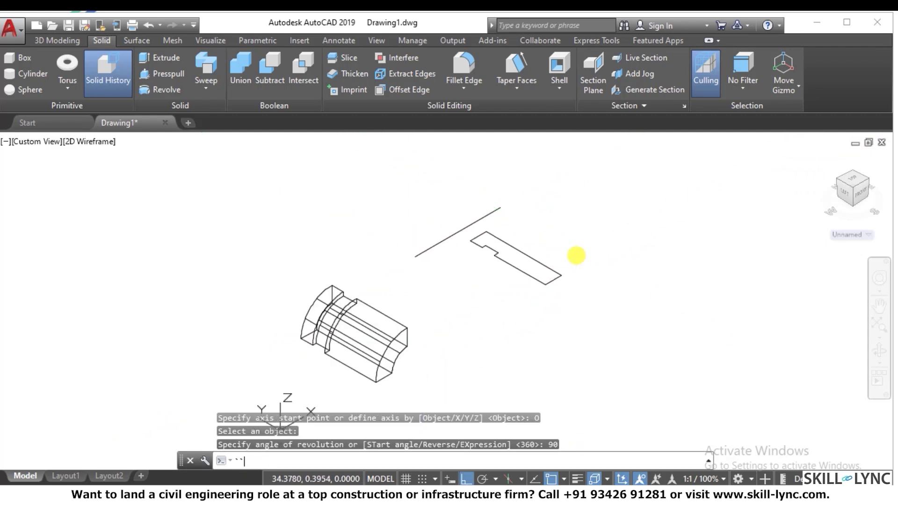
key(Return)
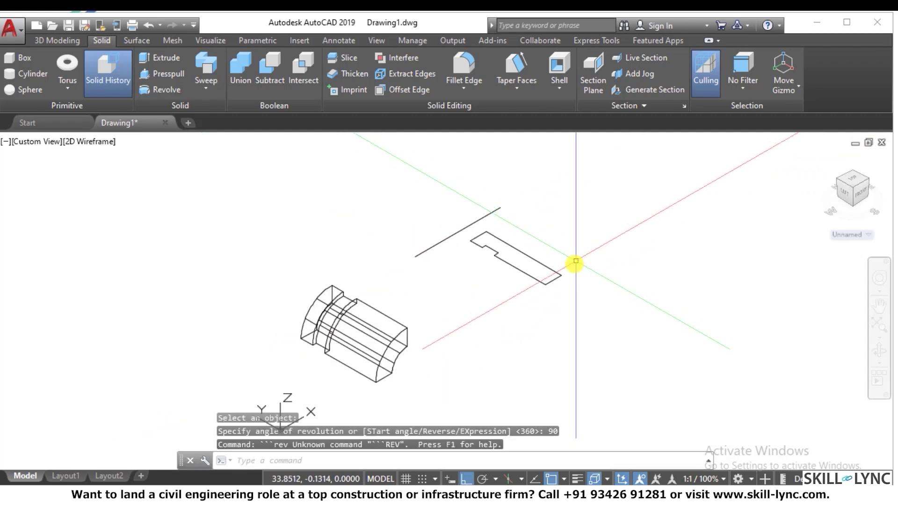
key(Escape)
Step: Revolve the copied region about the Y axis by a freely picked angle of about 22 degrees
text(rev)
key(Return)
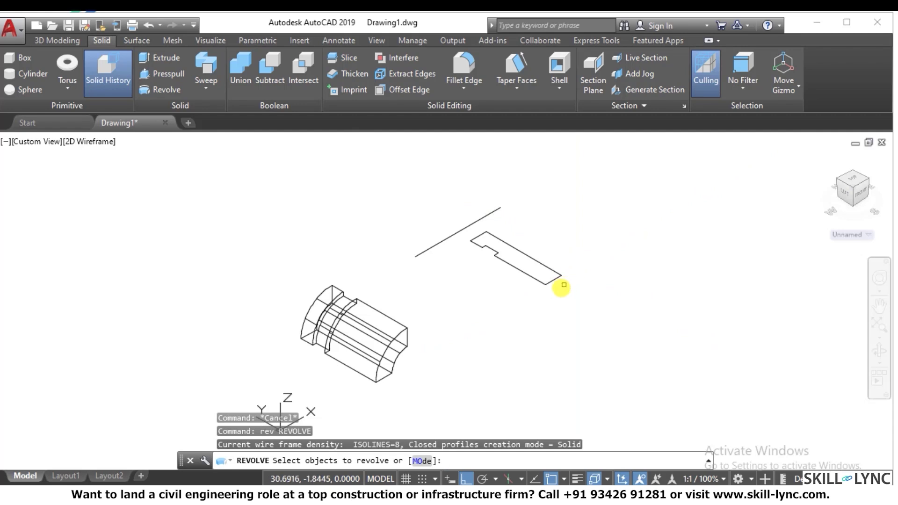
click(545, 284)
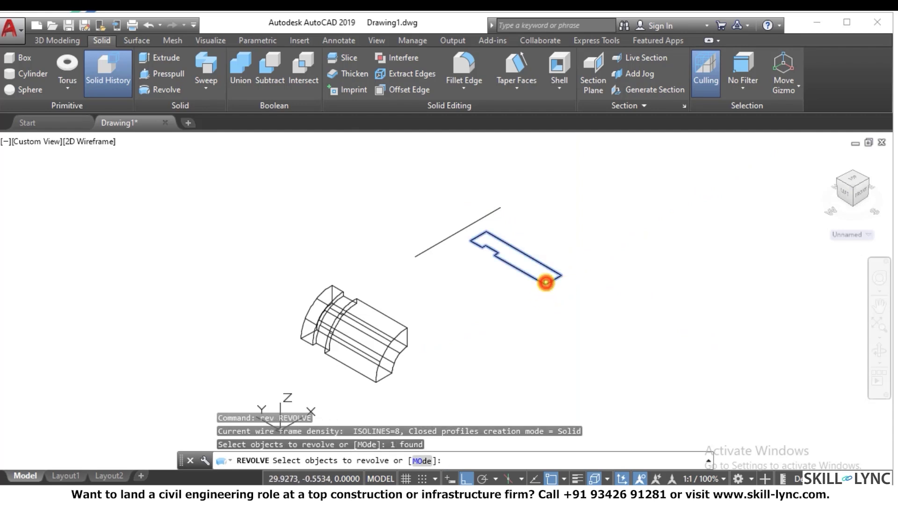
key(Return)
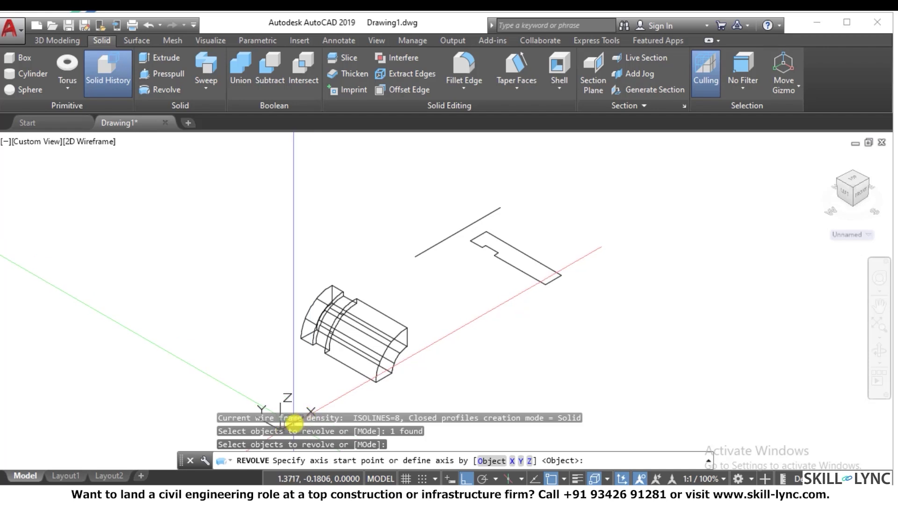
scroll(525, 419, down, 5)
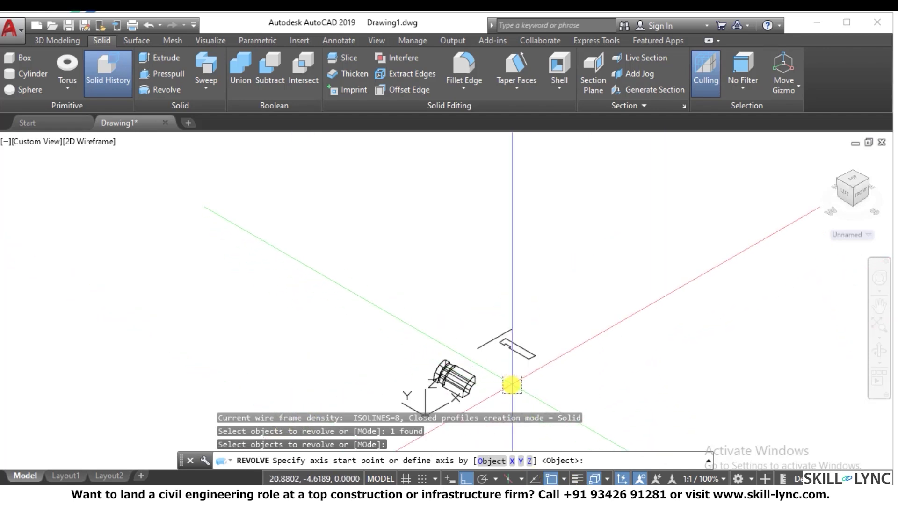
scroll(499, 372, up, 2)
scroll(466, 335, down, 2)
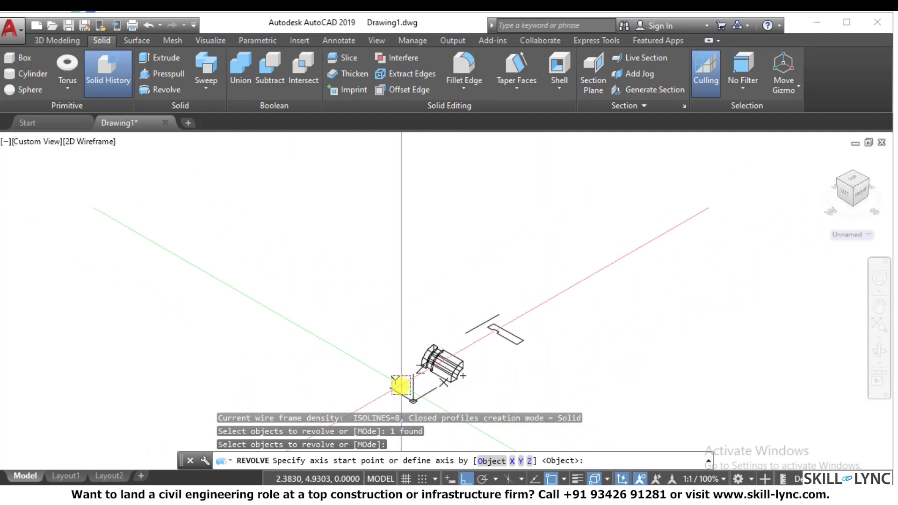
click(518, 461)
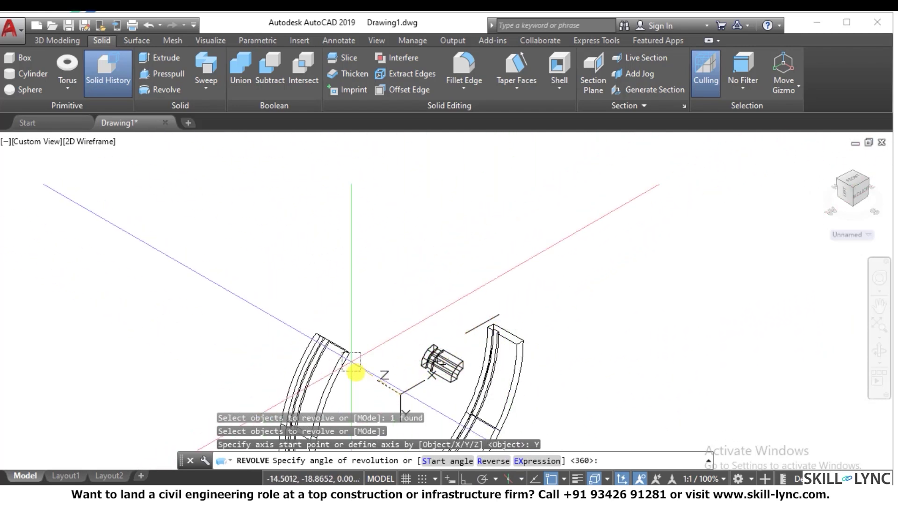
click(467, 387)
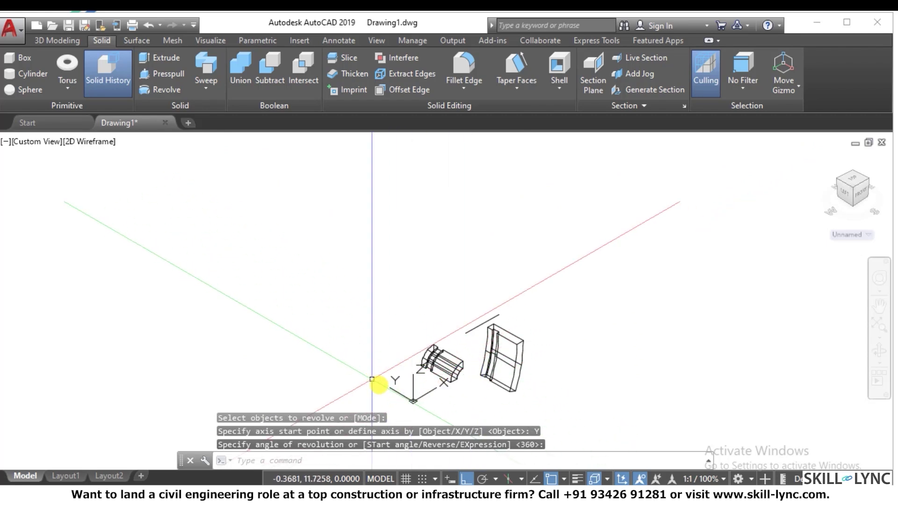
Step: Erase the solid revolved about the Y axis, and undo both that erasure and the revolve
click(534, 376)
click(474, 334)
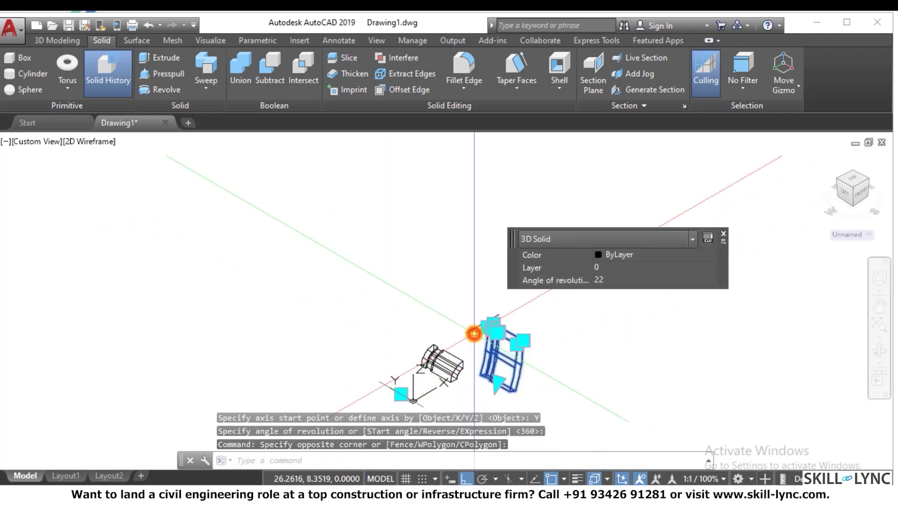
text(e)
key(Return)
text(u)
key(Return)
key(Return)
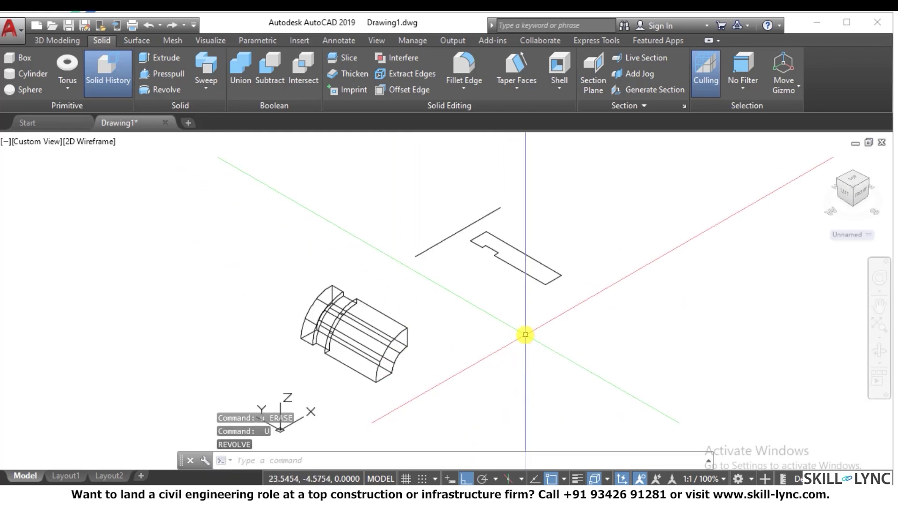
Step: Revolve the copied region about the line above its short end with the Object axis option, picking the angle freely
text(rev)
key(Return)
click(575, 279)
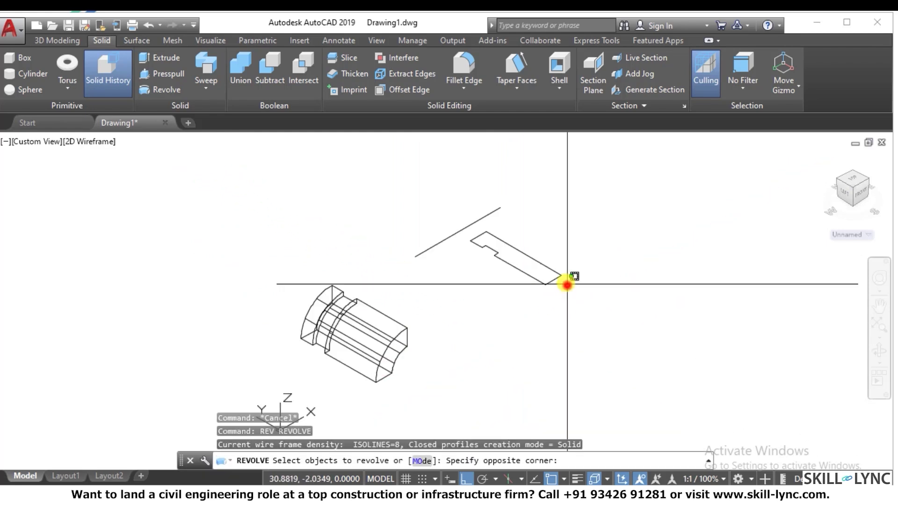
click(491, 230)
key(Return)
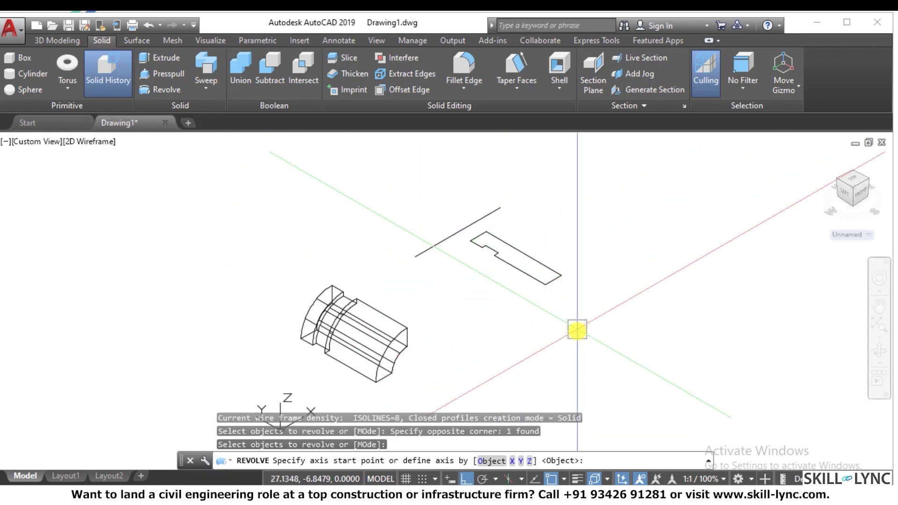
click(498, 462)
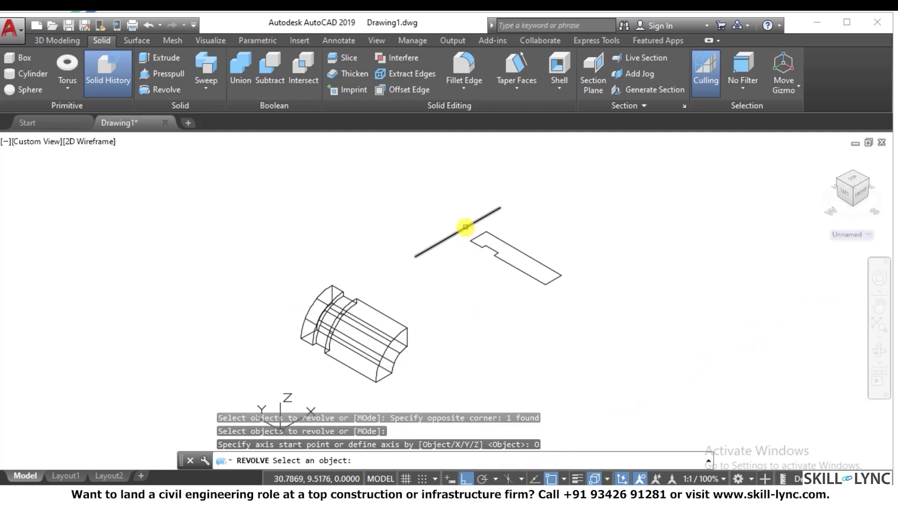
click(466, 227)
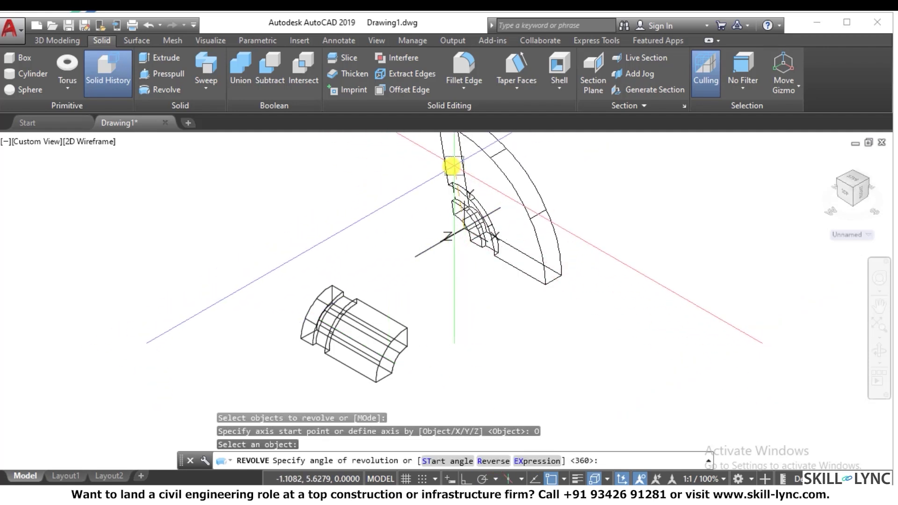
key(Escape)
key(Escape)
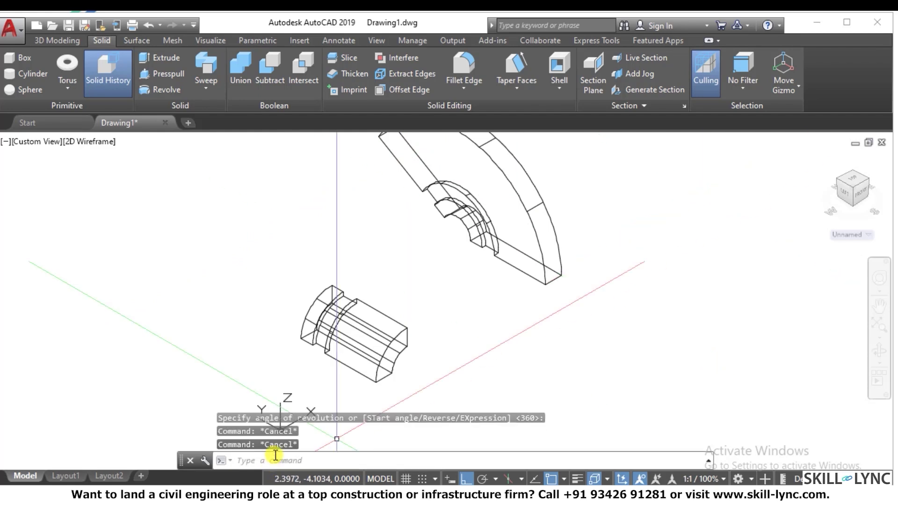
Step: Display the two revolved solids in the Shaded visual style, orbit around them and return to the home view
scroll(371, 352, down, 3)
scroll(314, 321, up, 2)
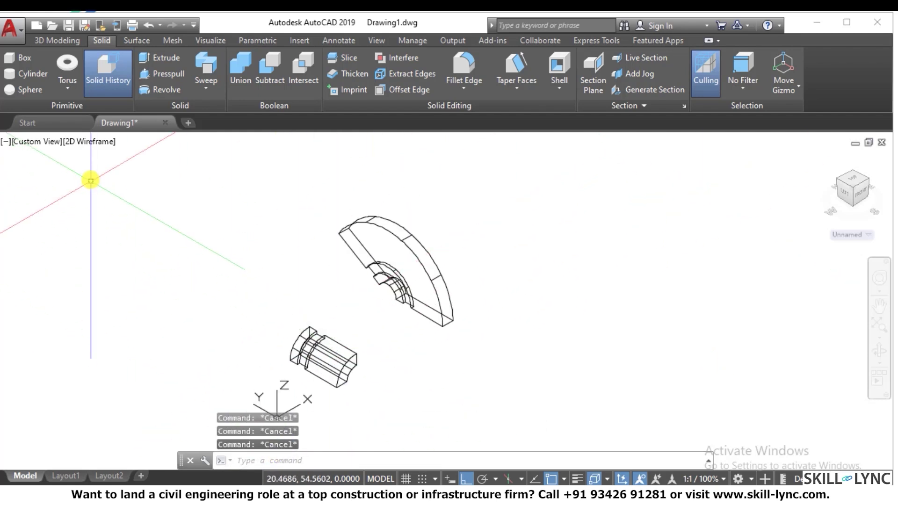
click(89, 140)
click(132, 232)
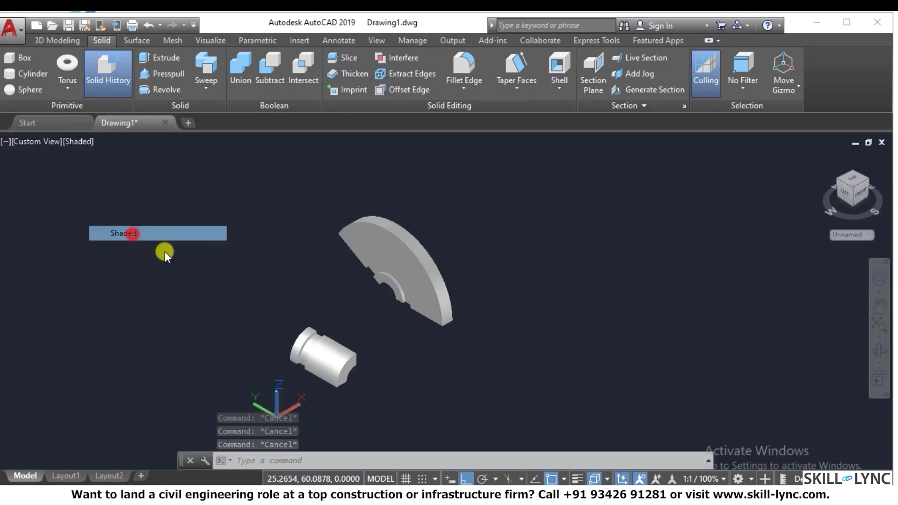
text(3do)
key(Return)
drag(334, 306, 505, 278)
key(Escape)
key(Escape)
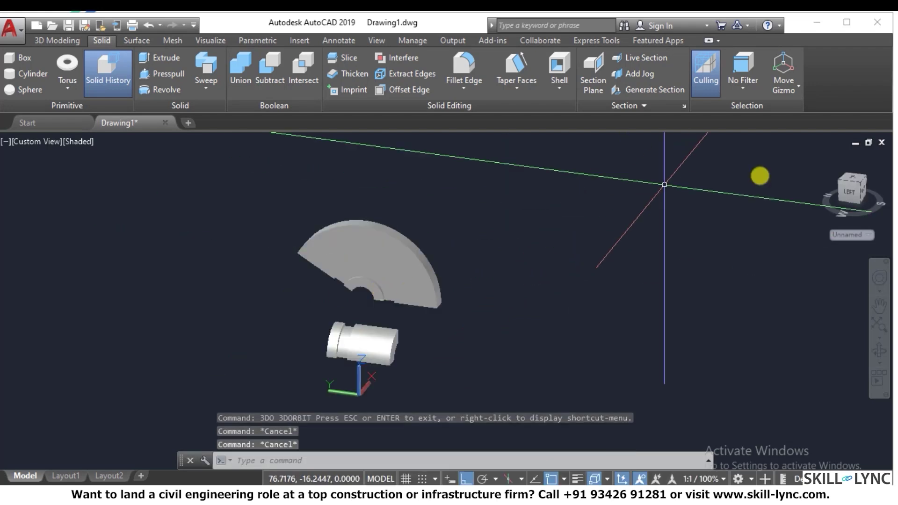
click(822, 157)
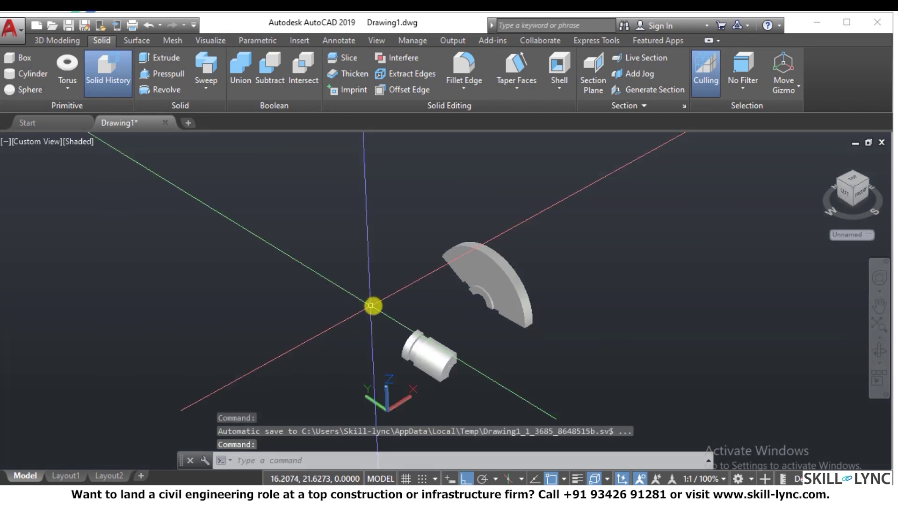
Step: Erase both revolved solids with a crossing selection
click(580, 371)
click(234, 192)
text(e)
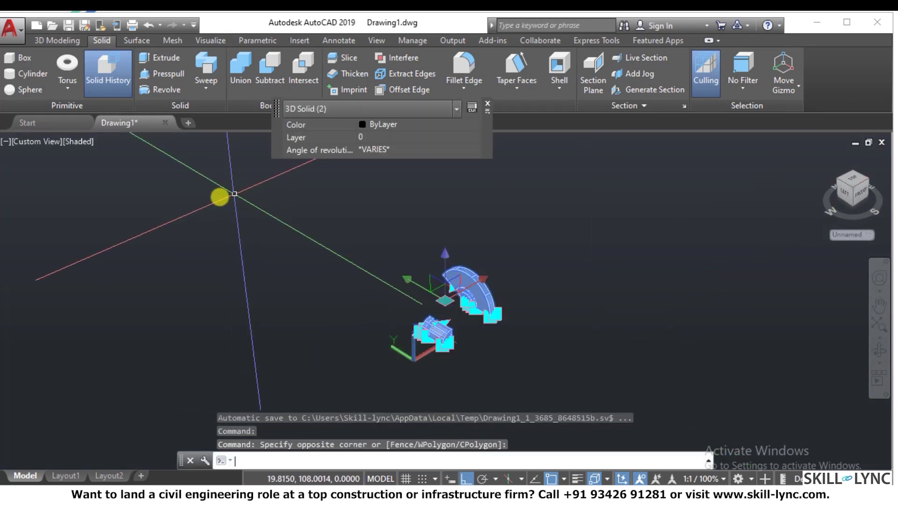
key(Return)
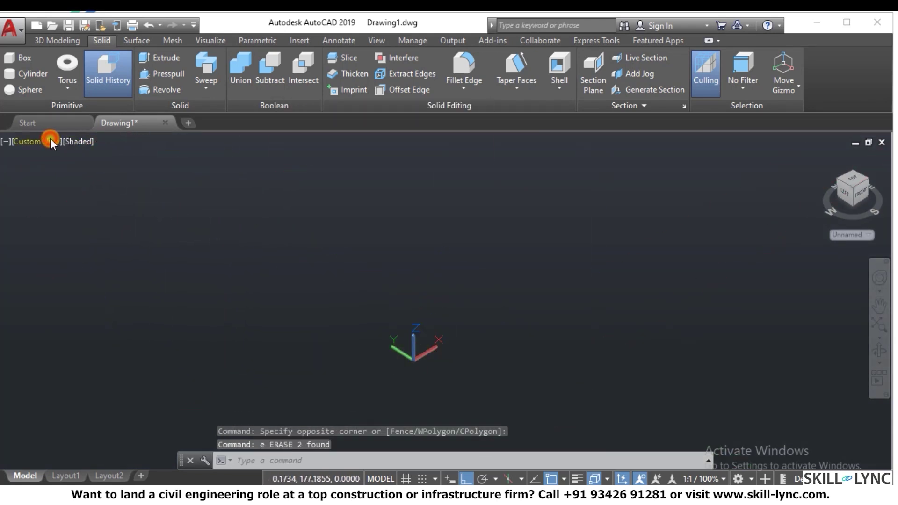
Step: Set the viewport to the Top view with the 2D Wireframe visual style
click(50, 142)
click(78, 181)
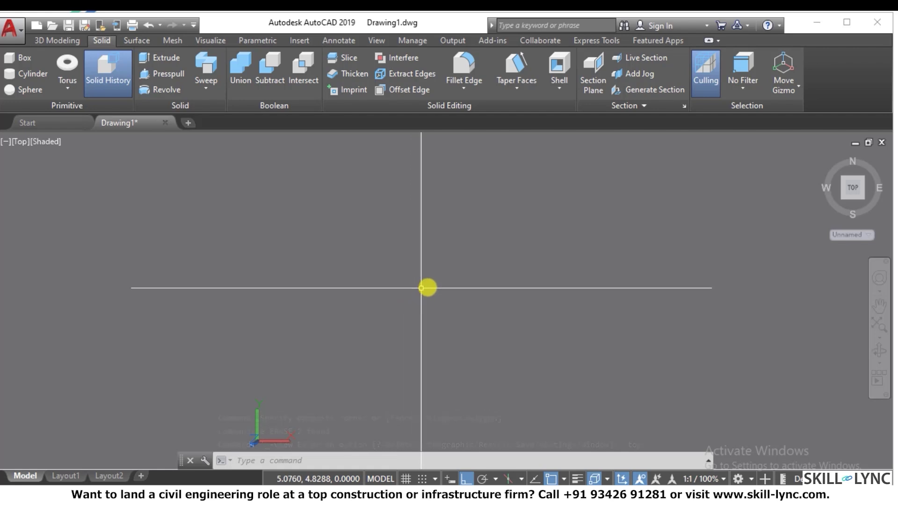
click(46, 141)
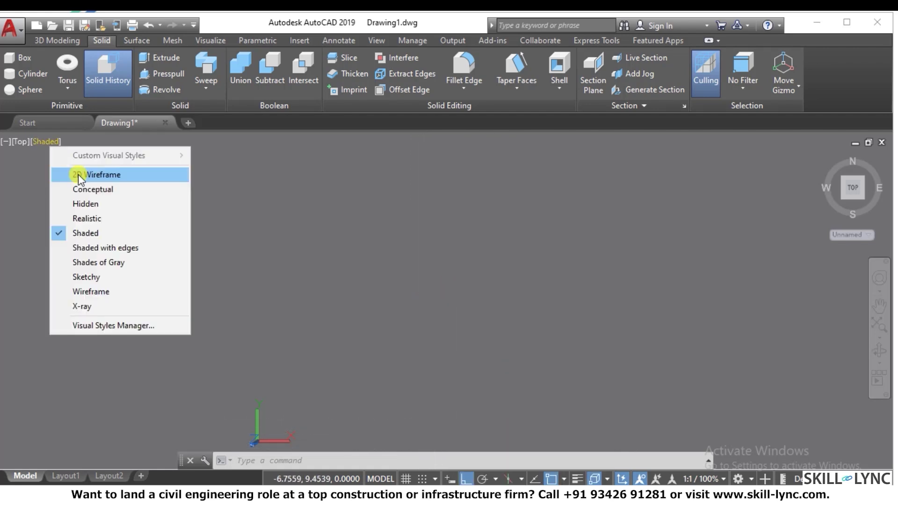
click(78, 173)
scroll(314, 195, down, 2)
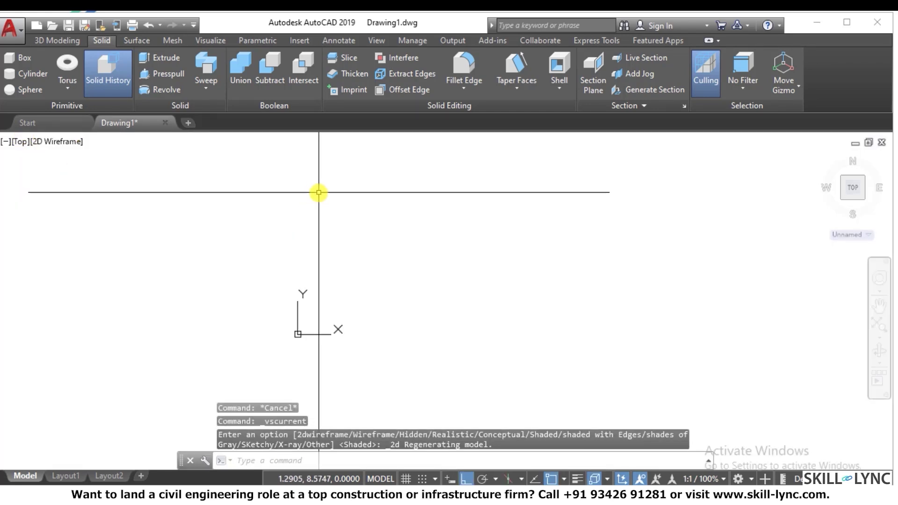
scroll(346, 192, down, 2)
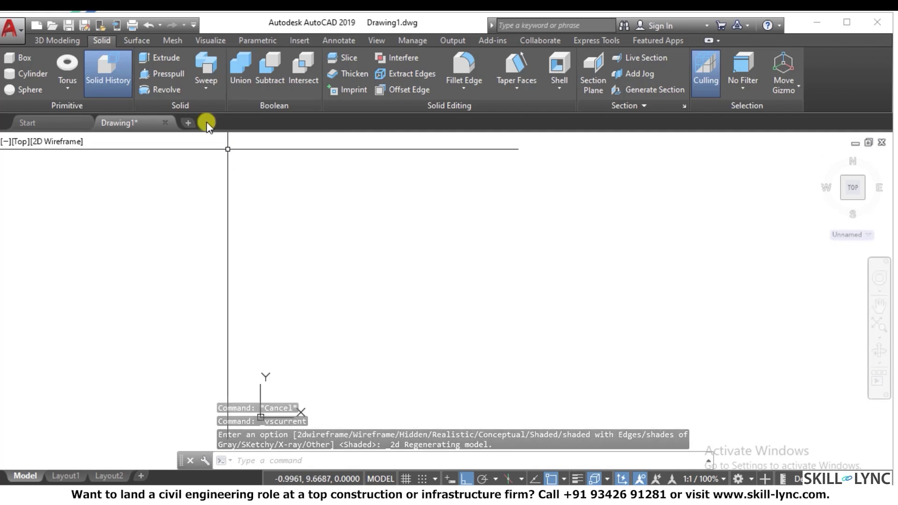
click(206, 87)
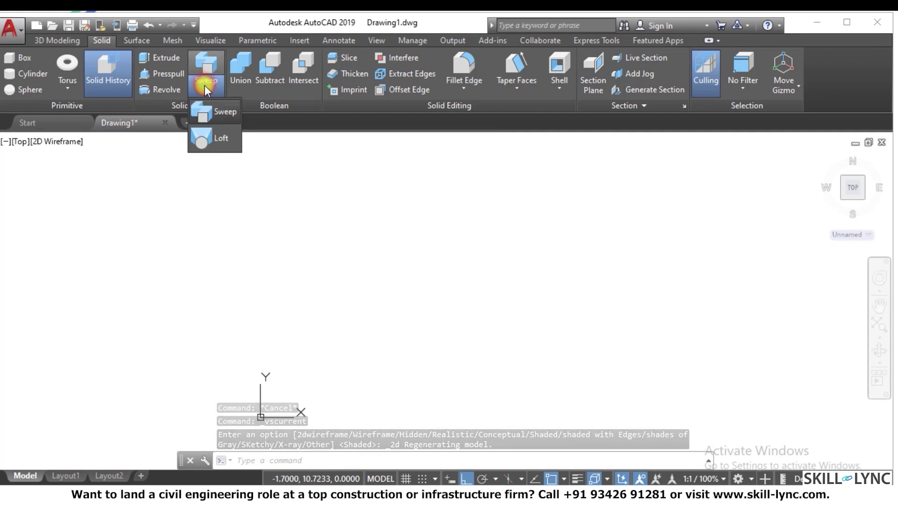
click(317, 237)
click(347, 315)
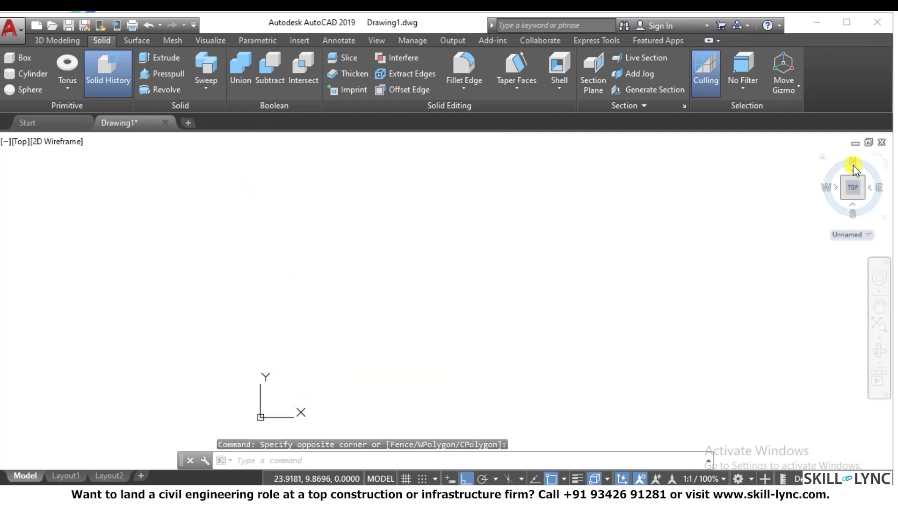
Step: Restore the SW Isometric home view and draw a small circle freehand in the empty drawing area
click(822, 156)
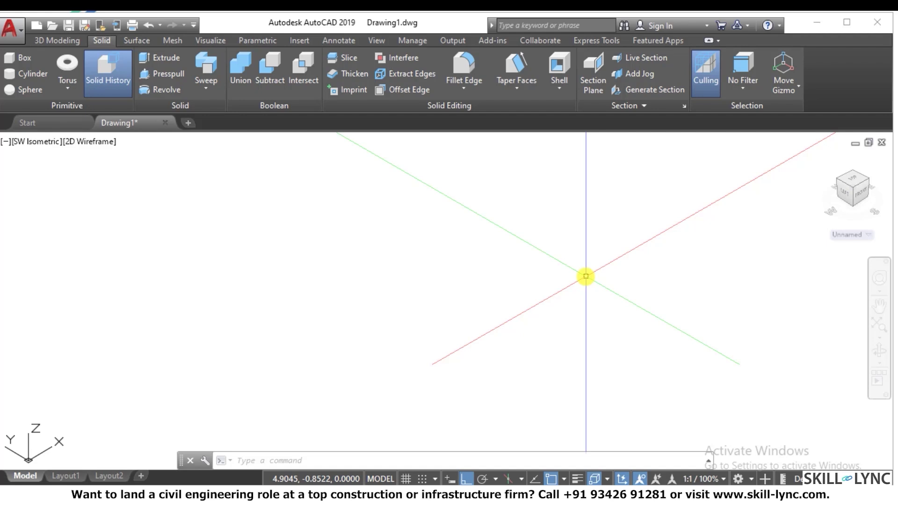
middle_drag(586, 276, 400, 141)
key(Return)
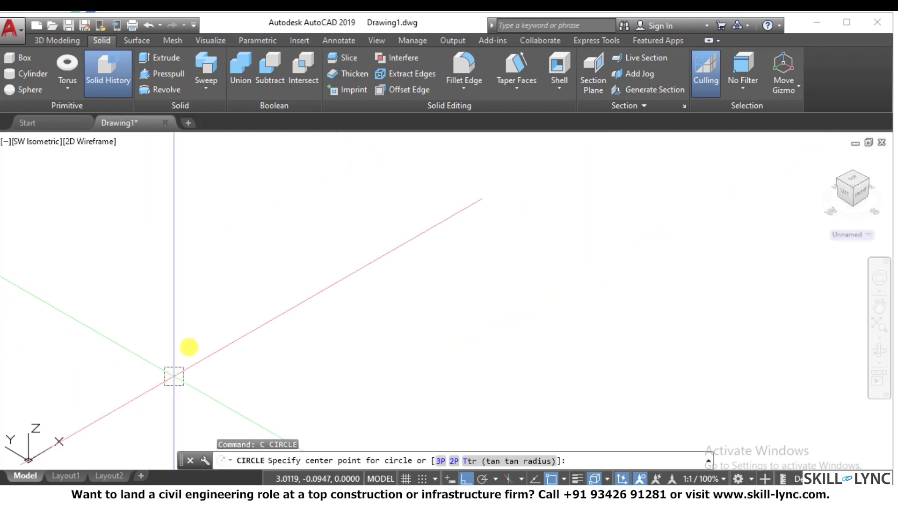
click(191, 324)
key(Return)
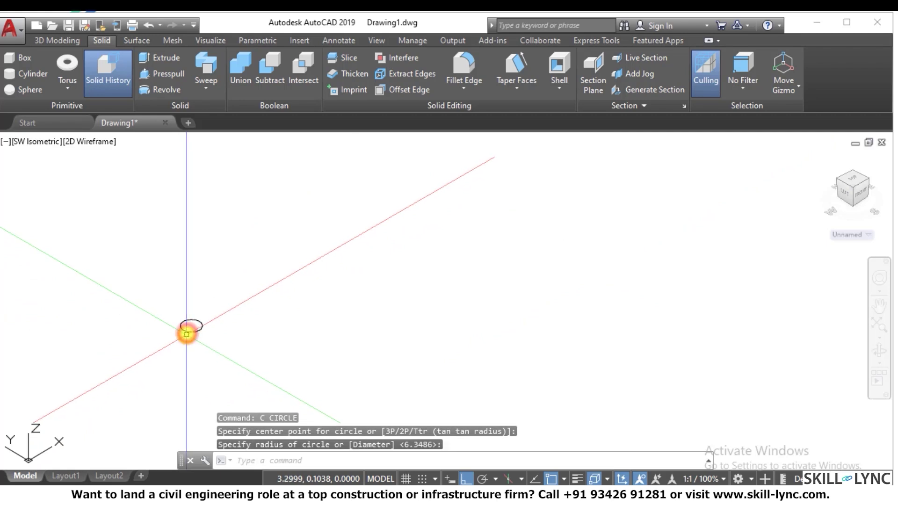
scroll(182, 342, up, 2)
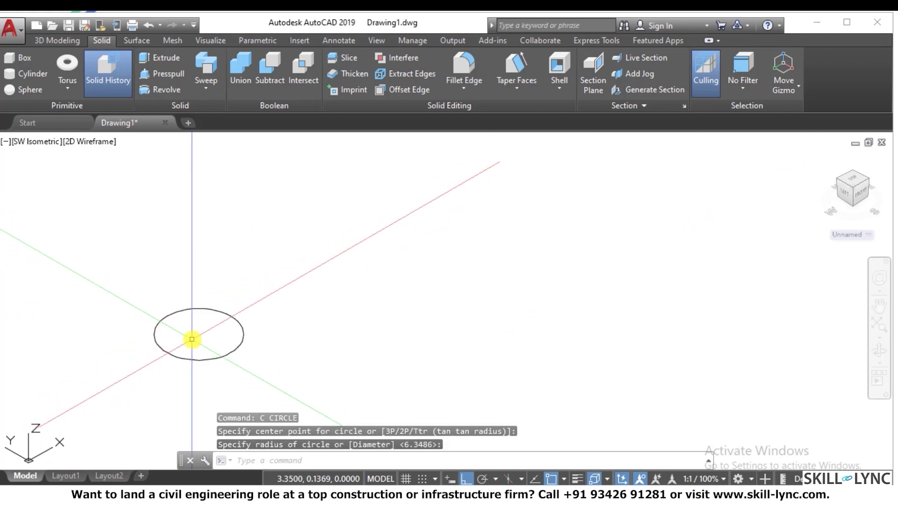
scroll(182, 294, down, 3)
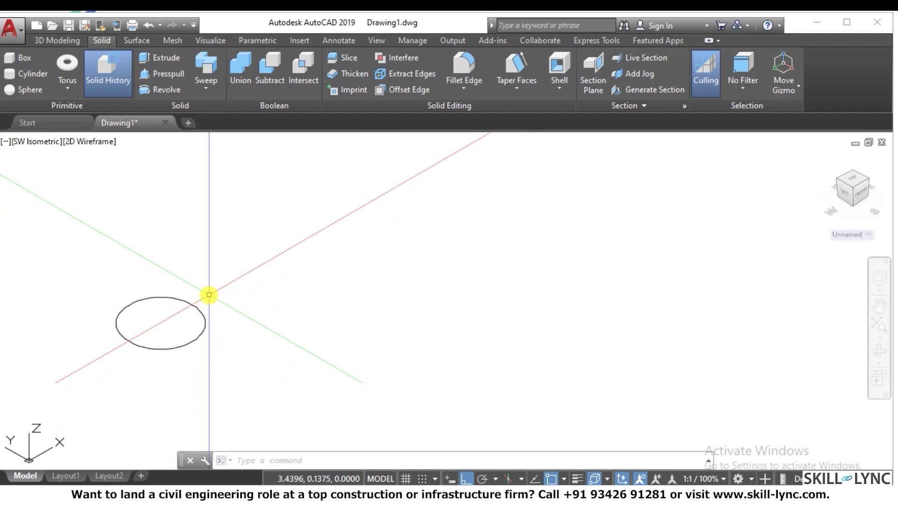
Step: Convert the small circle into a region
key(Escape)
text(reg)
key(Return)
click(206, 333)
click(128, 318)
key(Return)
key(Escape)
scroll(255, 317, down, 3)
scroll(313, 255, up, 2)
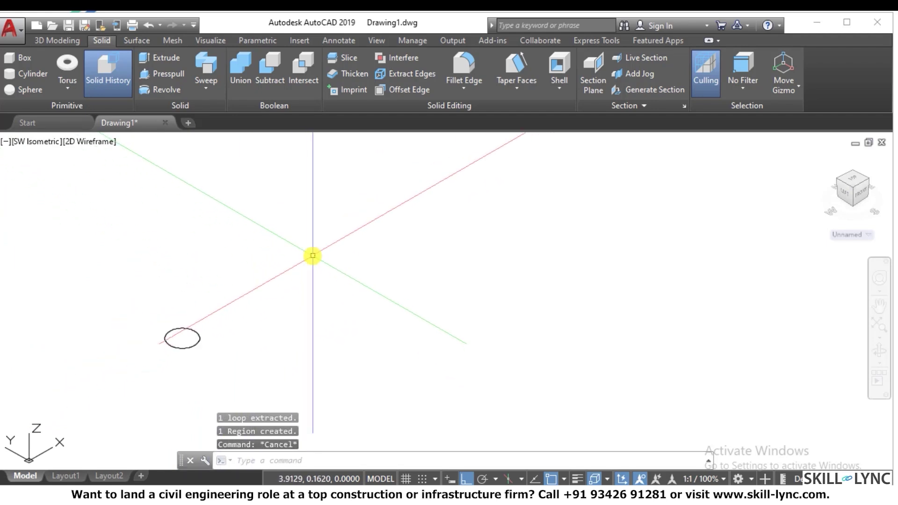
key(Return)
click(263, 323)
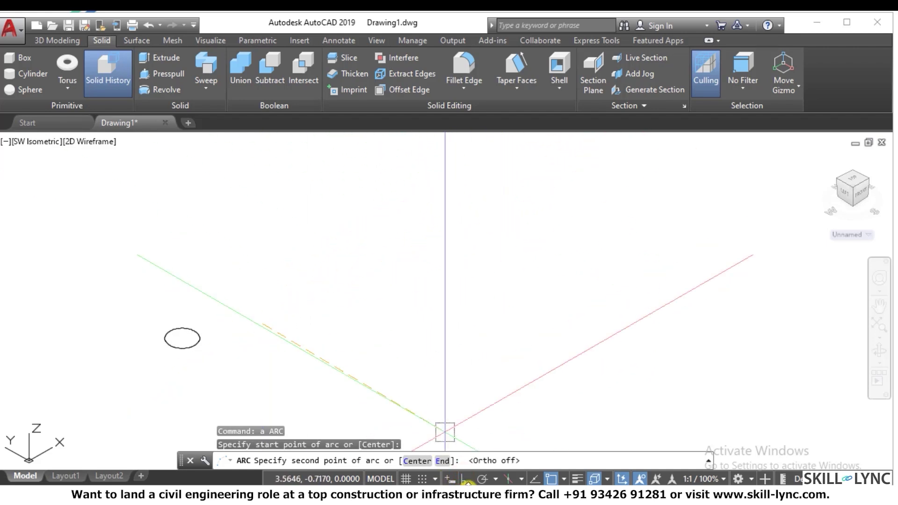
click(466, 478)
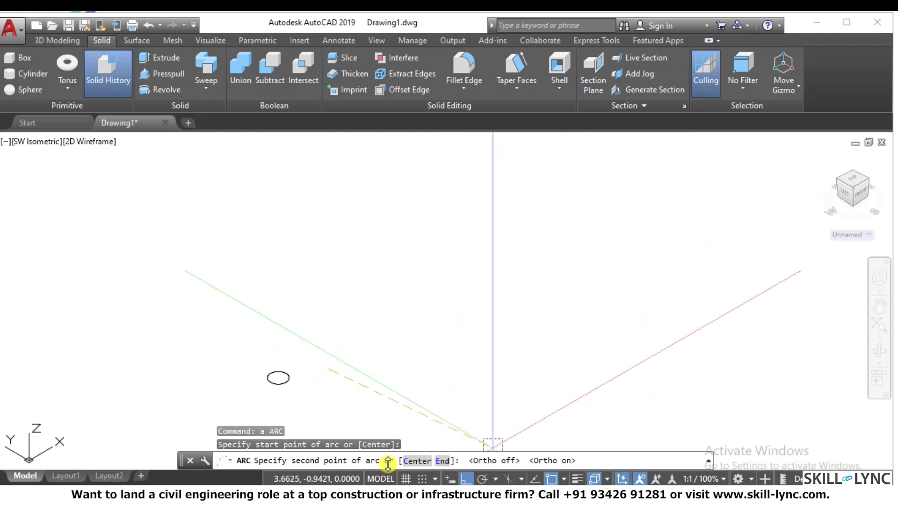
key(Escape)
Step: Draw a large open arc beside the circular region using the Center option, picking its centre, start point and end point
text(a)
key(Return)
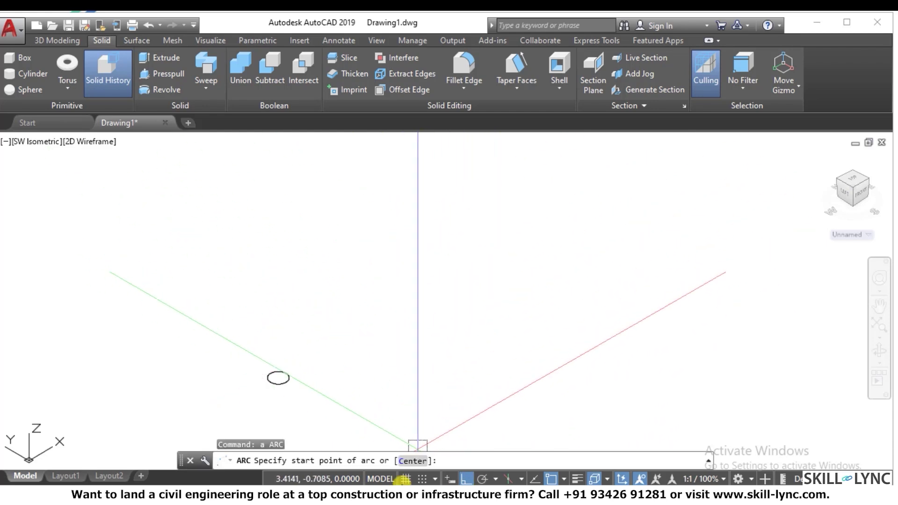
click(413, 460)
click(505, 203)
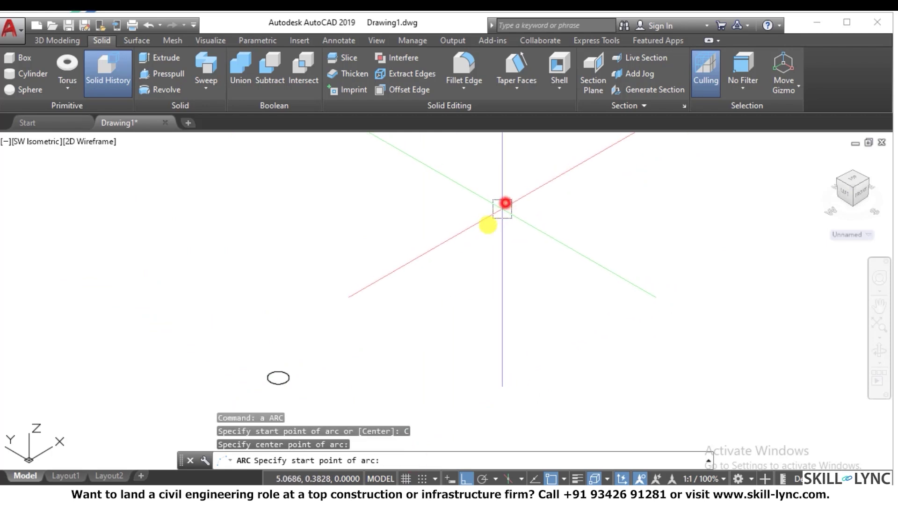
click(361, 328)
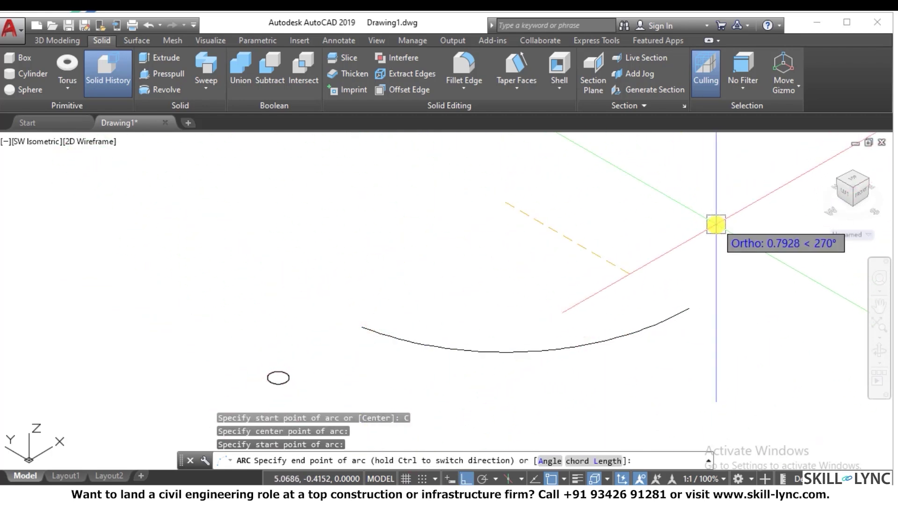
click(722, 185)
key(Escape)
key(Escape)
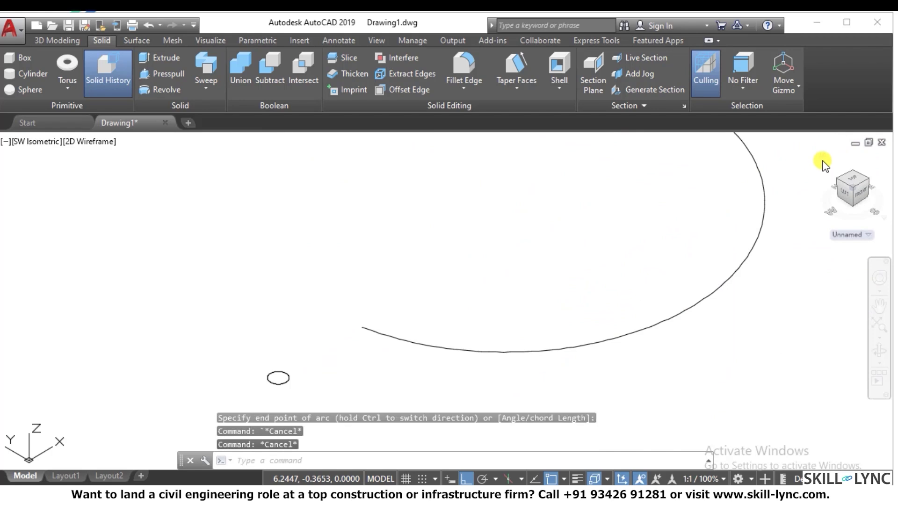
scroll(430, 301, up, 5)
middle_drag(430, 300, 292, 320)
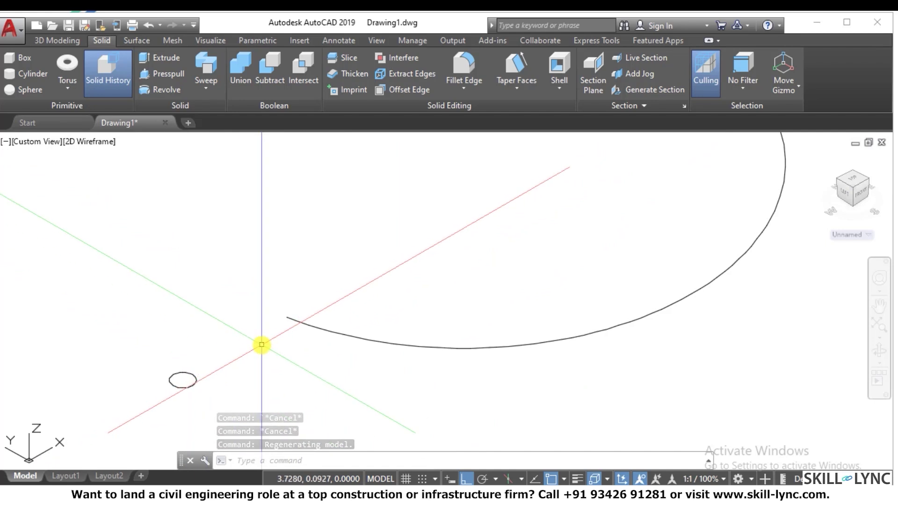
Step: Sweep the circular region along the arc as a solid
scroll(261, 344, down, 2)
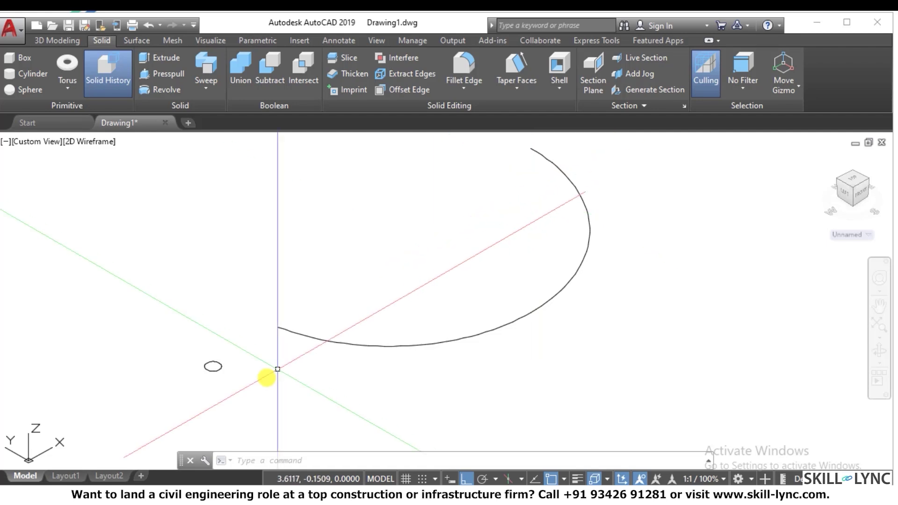
click(218, 90)
click(217, 108)
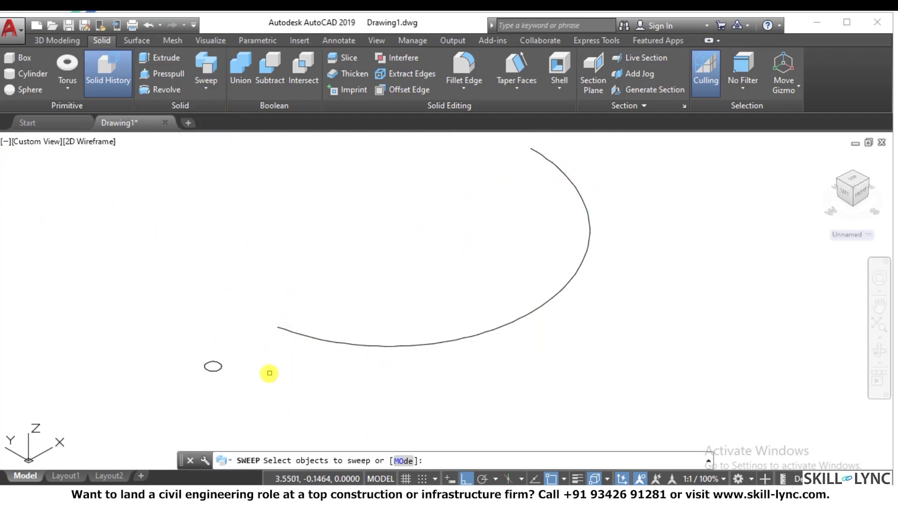
click(212, 369)
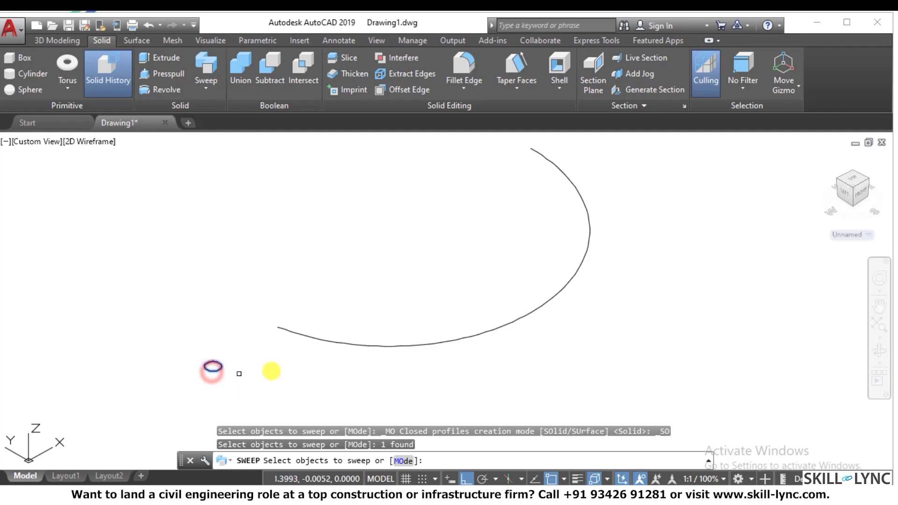
key(Return)
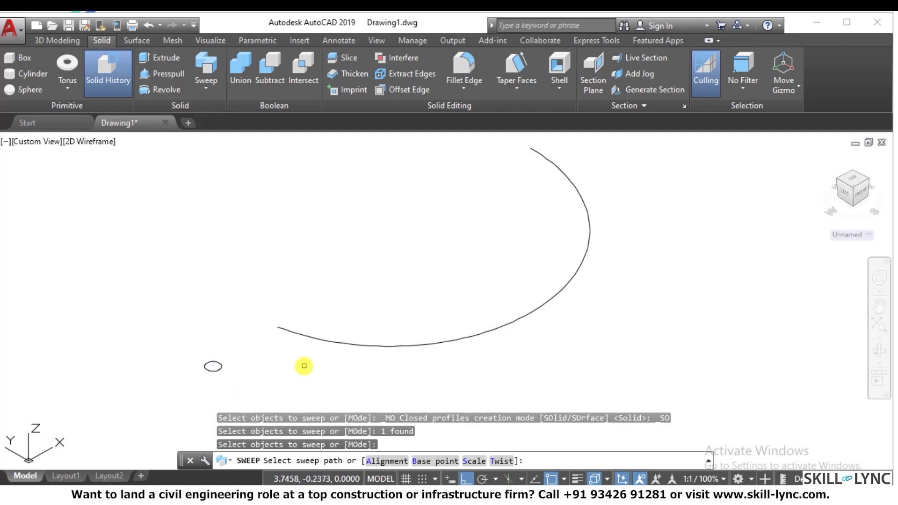
click(318, 338)
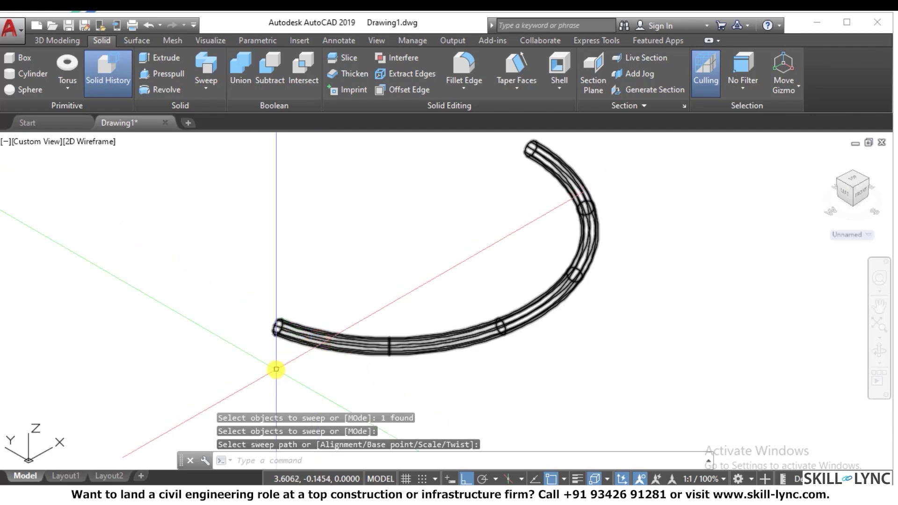
Step: Examine the open end of the swept tube and its course along the arc path
scroll(275, 321, up, 6)
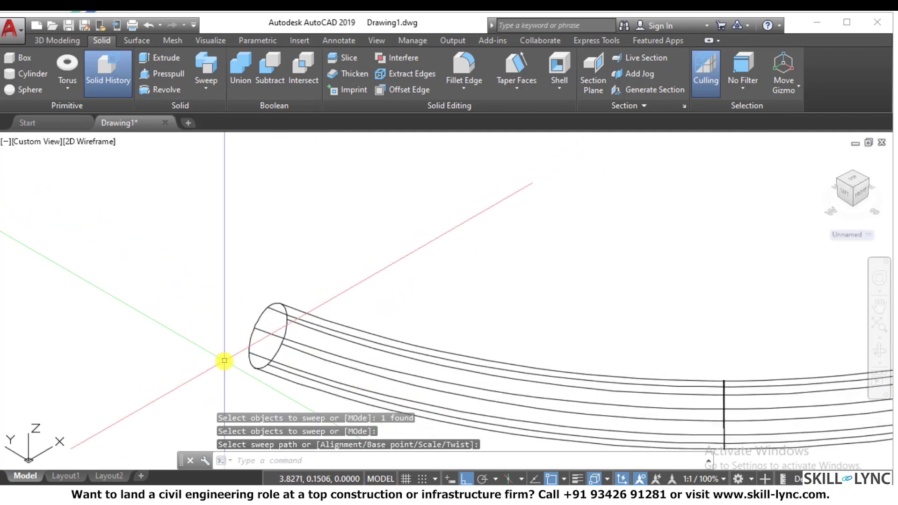
scroll(288, 323, down, 5)
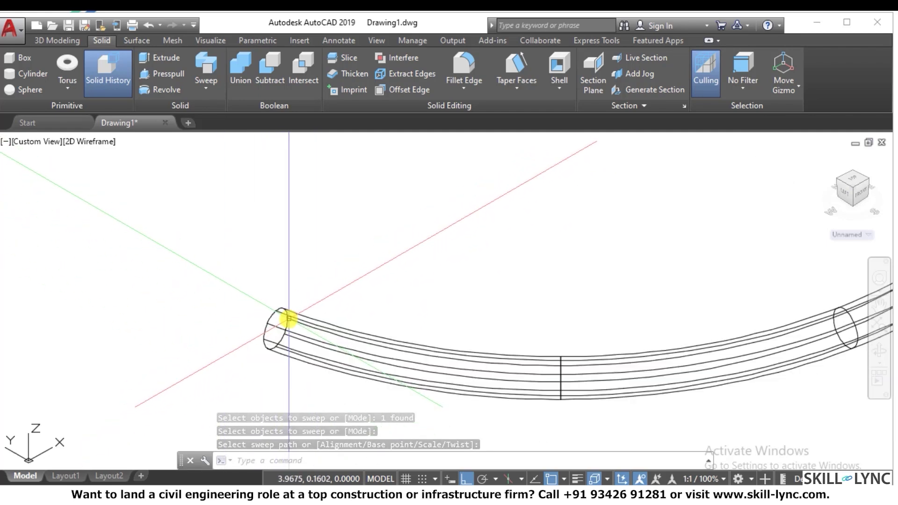
scroll(289, 316, up, 3)
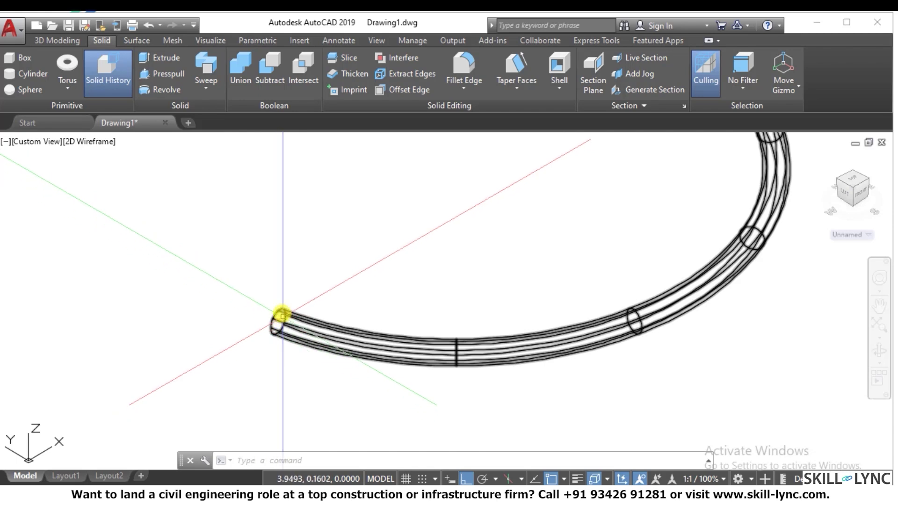
scroll(294, 315, down, 1)
scroll(274, 321, up, 1)
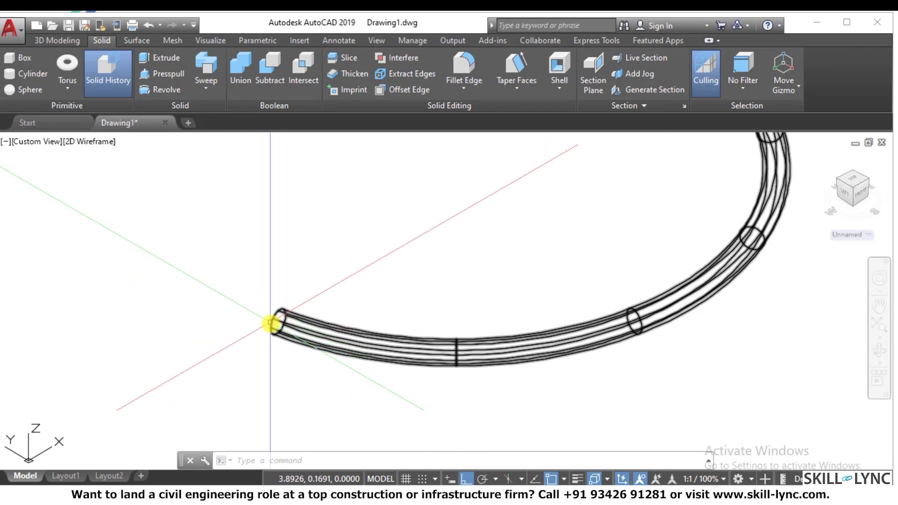
scroll(442, 299, down, 4)
scroll(577, 221, up, 4)
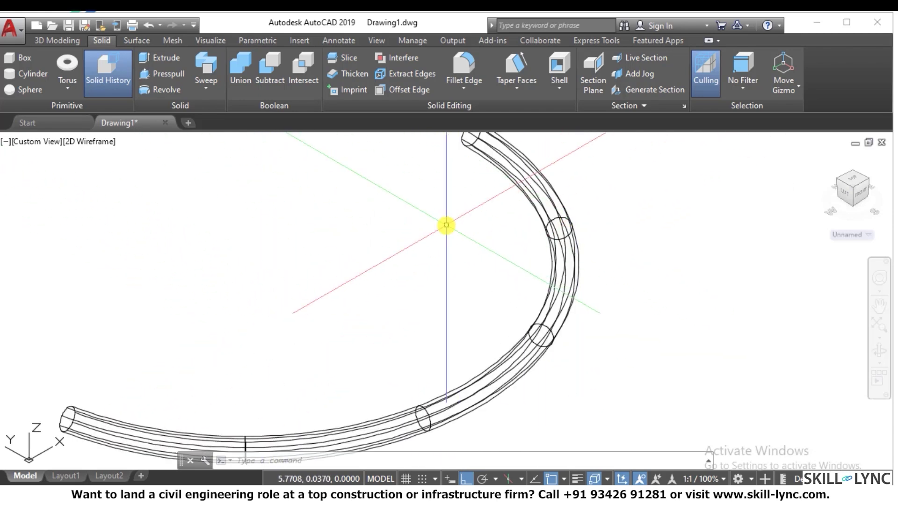
Step: List the mass properties of the swept tube without writing the analysis to a file
scroll(446, 225, down, 4)
key(Escape)
key(Escape)
key(Escape)
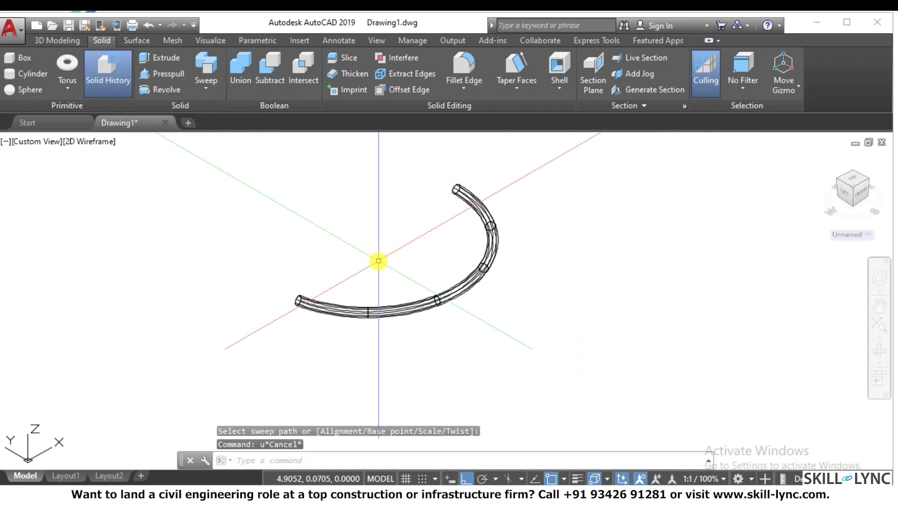
scroll(357, 304, up, 3)
text(massprop)
key(Return)
click(353, 390)
key(Return)
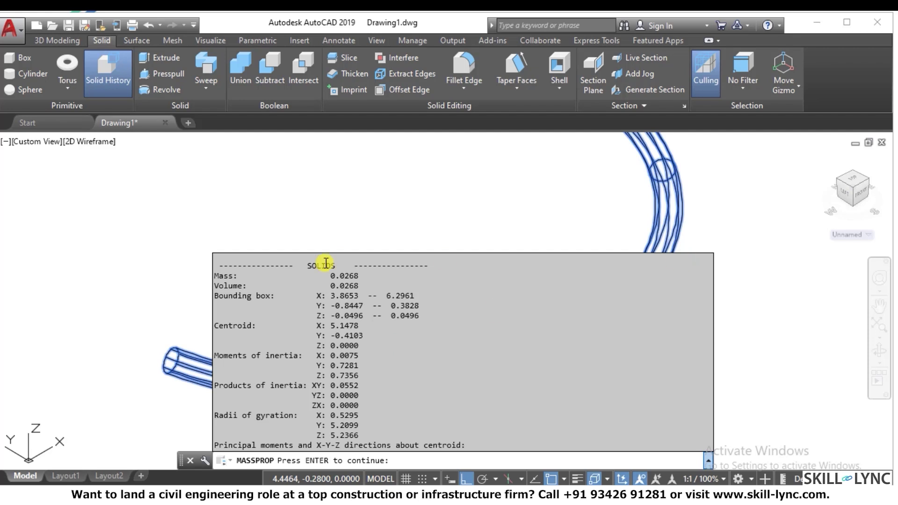
key(Return)
key(Escape)
scroll(327, 237, down, 5)
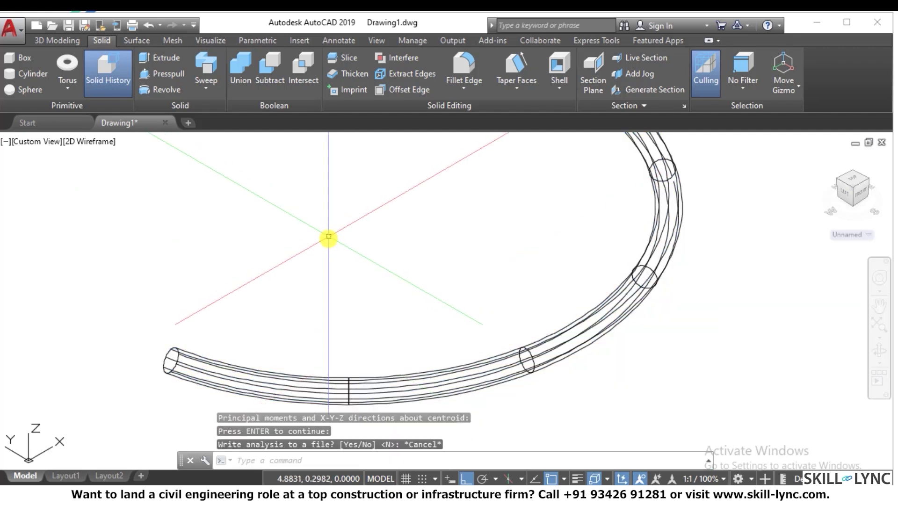
Step: Undo the sweep of the circular region along the arc
scroll(510, 245, up, 4)
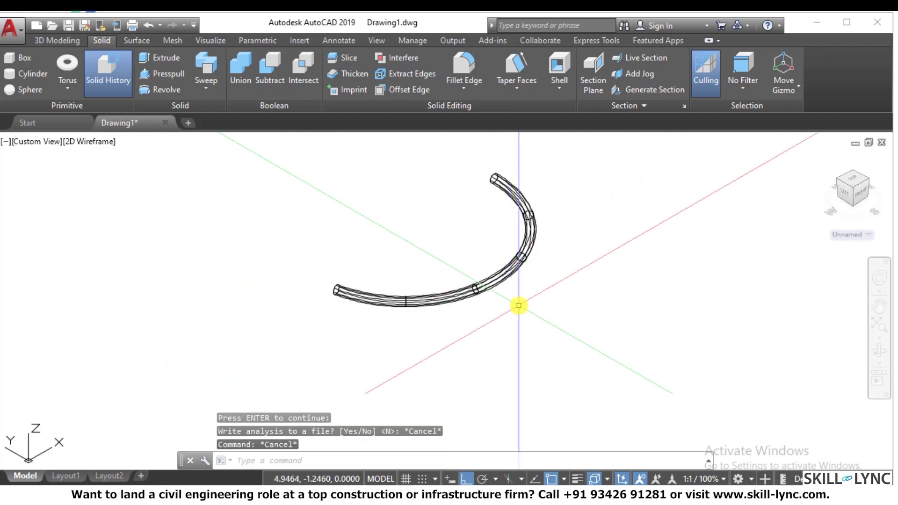
key(Escape)
key(Escape)
text(u)
key(Return)
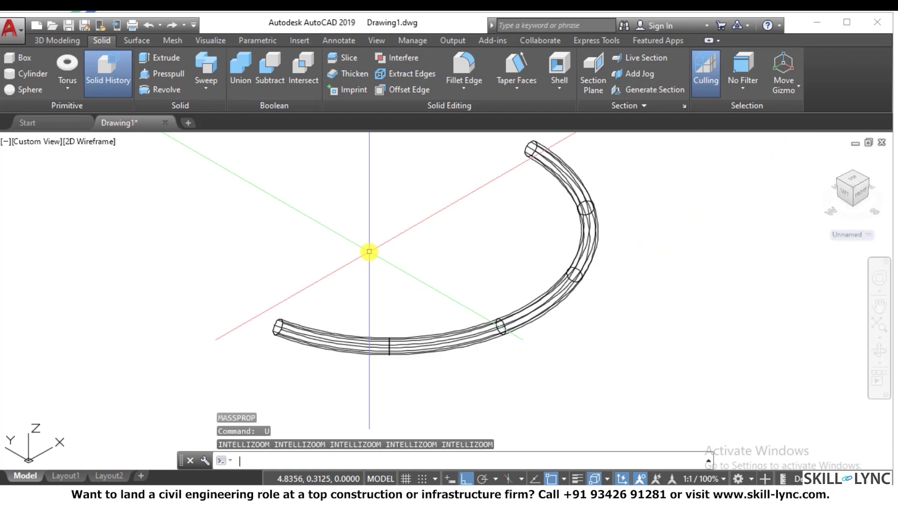
key(Return)
Step: Erase the small circular region beside the arc path
click(234, 377)
click(170, 341)
text(e)
key(Return)
key(Escape)
Step: Draw a large circle beside the open arc and a straight chord across it from edge to edge
text(c)
key(Return)
click(94, 308)
click(62, 380)
text(l)
key(Return)
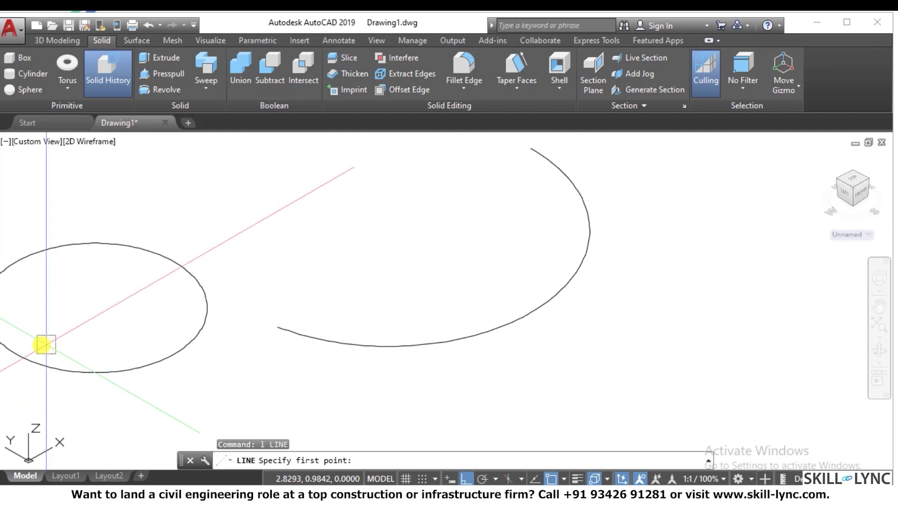
click(15, 351)
click(175, 262)
key(Escape)
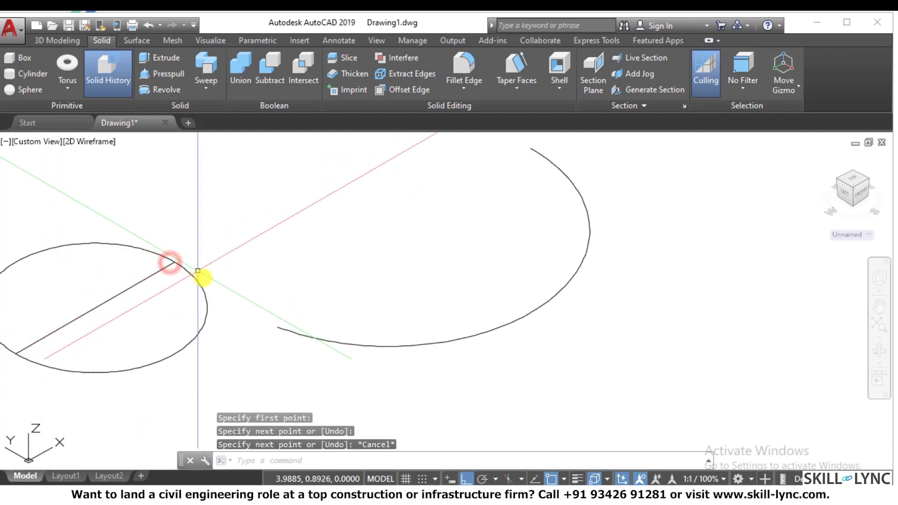
Step: Trim away the part of the circle on the near side of the chord, leaving a roughly half-round profile
text(tr)
key(Return)
key(Return)
click(226, 287)
click(152, 339)
key(Escape)
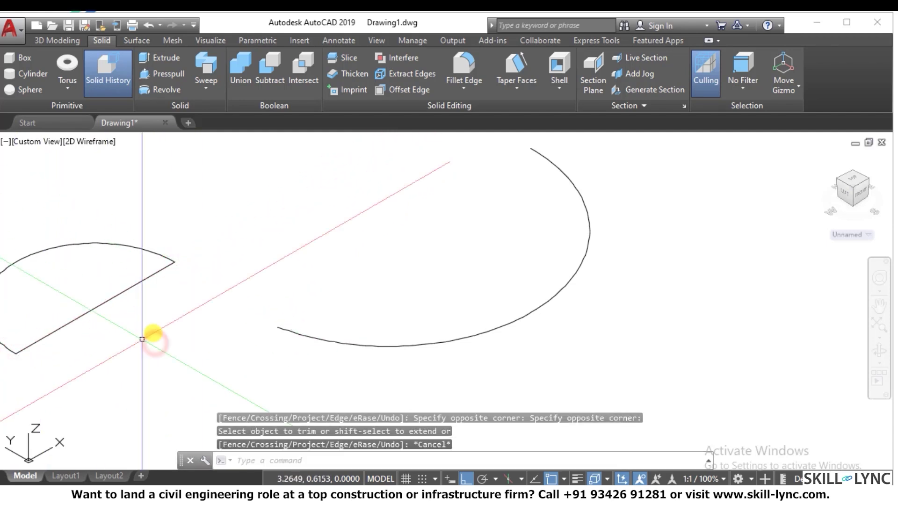
Step: Offset the profile's curved edge slightly inward using the Through option
scroll(231, 302, down, 2)
scroll(165, 279, up, 2)
key(Escape)
key(Escape)
text(o)
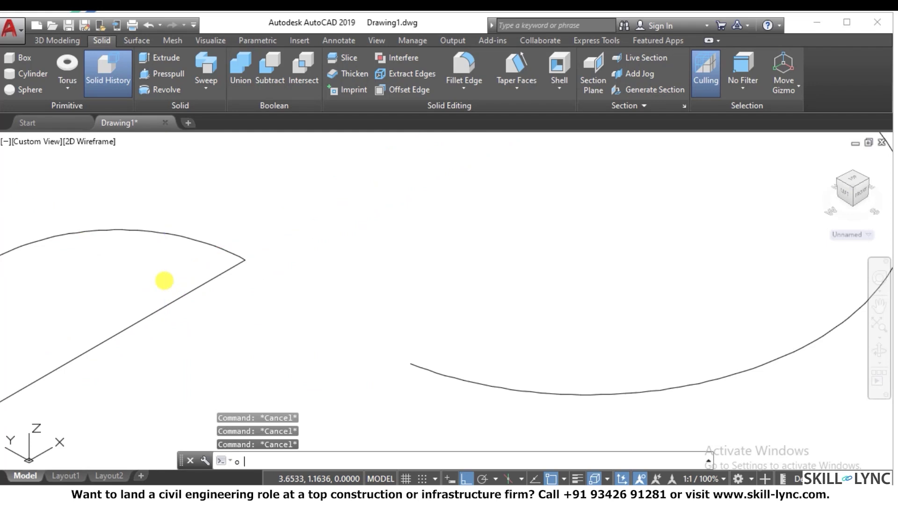
key(Return)
text(t)
key(Return)
click(125, 230)
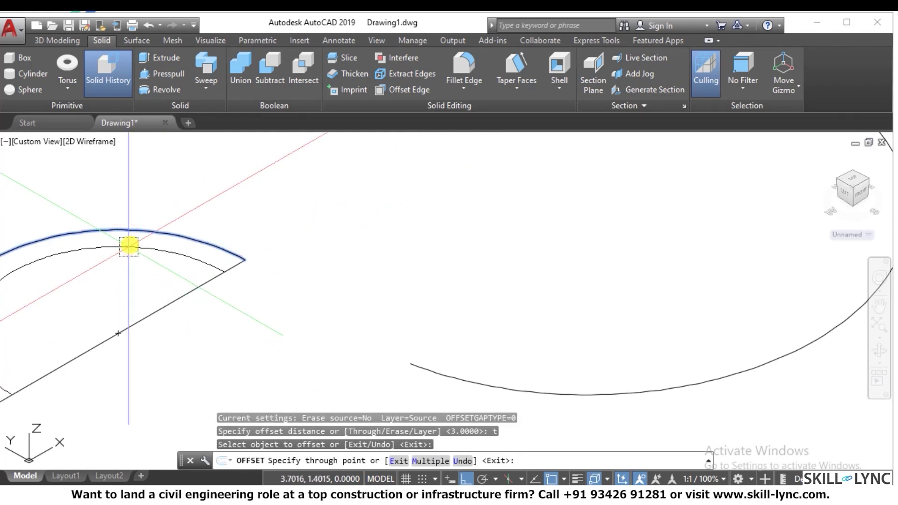
click(129, 246)
key(Escape)
scroll(293, 267, down, 2)
scroll(220, 251, up, 3)
key(Escape)
key(Escape)
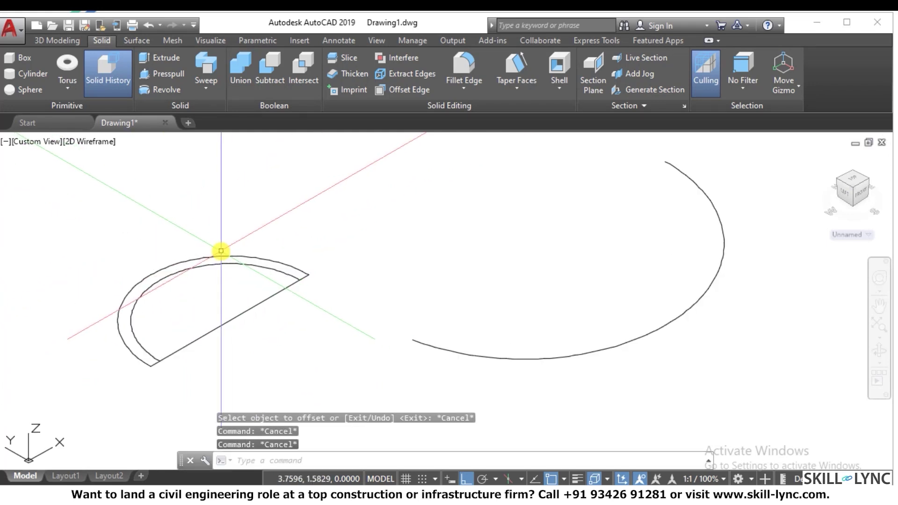
Step: Create a region boundary from the narrow band between the two concentric curves
key(Return)
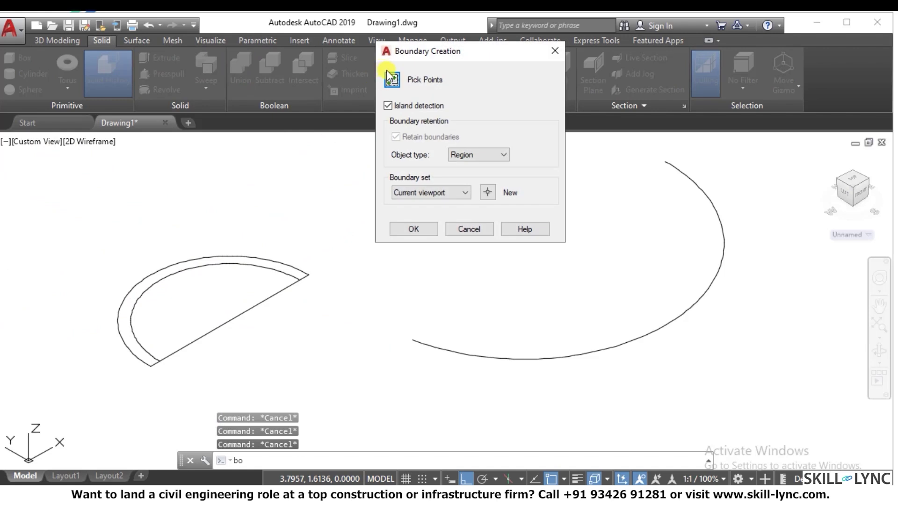
click(391, 80)
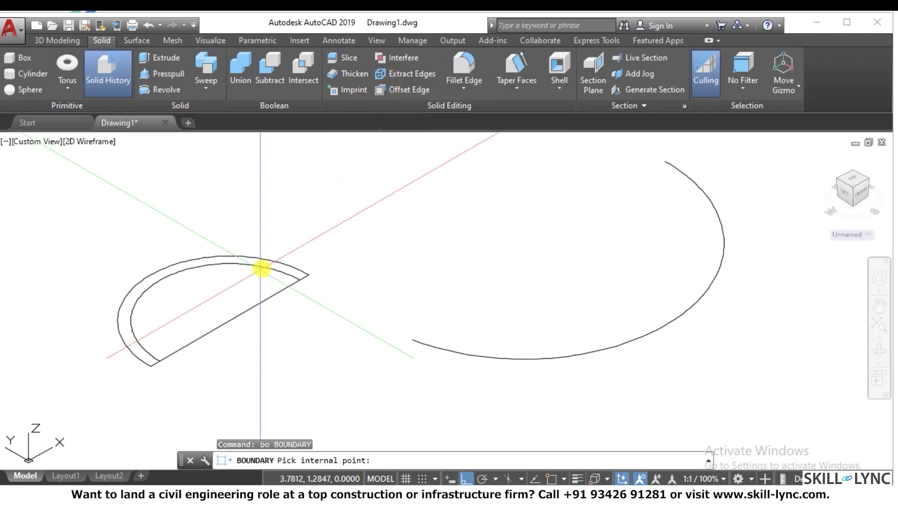
click(264, 265)
key(Return)
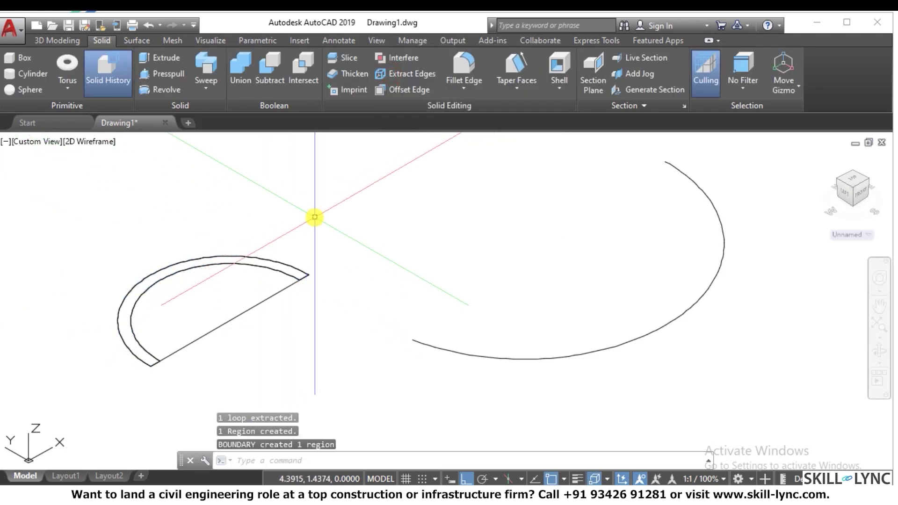
Step: Shade the view with the SHADE command to show the curved band as a filled region
key(Escape)
text(shade)
key(space)
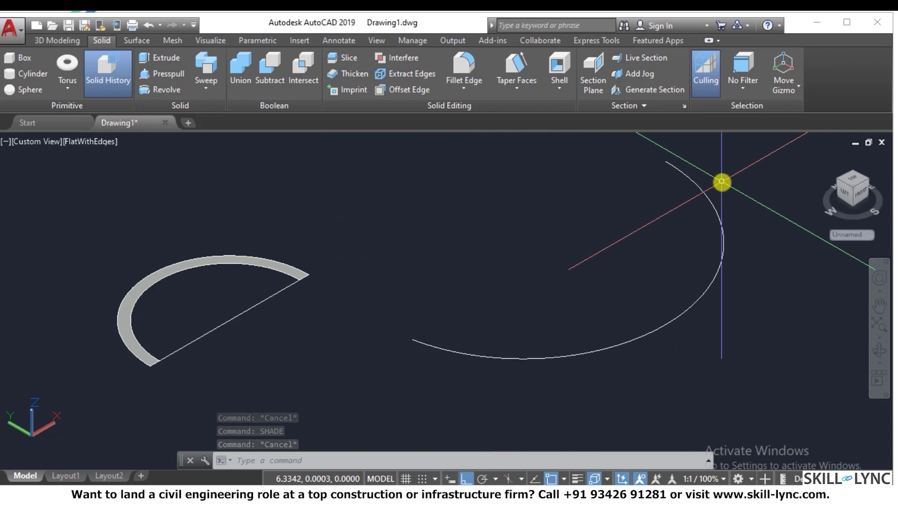
key(Escape)
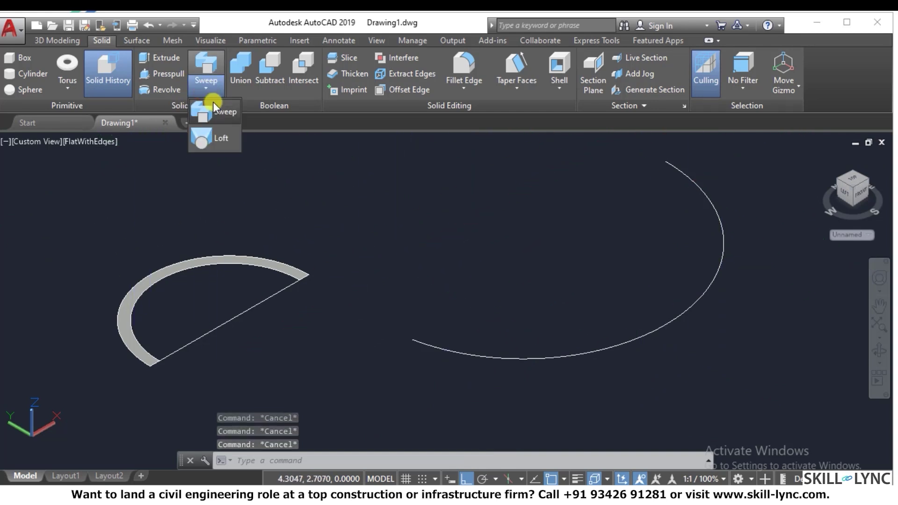
Step: Sweep the curved band region along the open arc as a solid
click(216, 111)
click(264, 265)
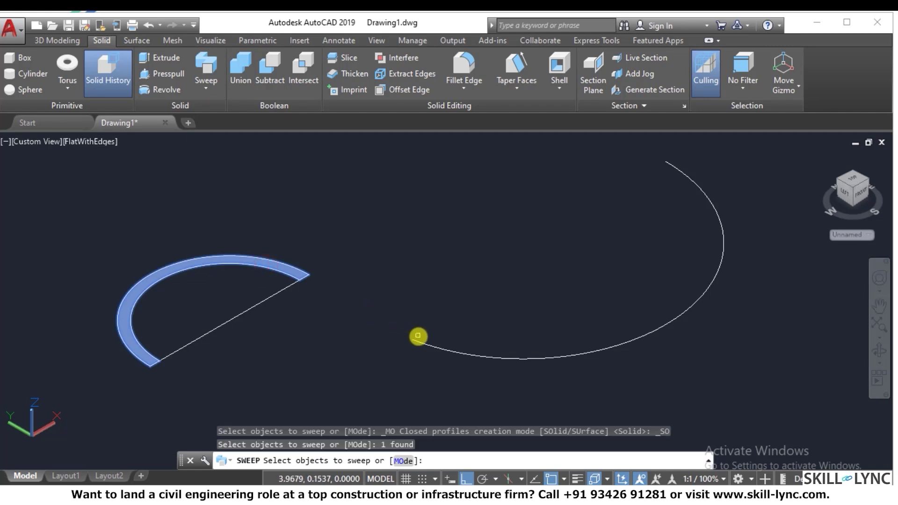
key(Return)
click(433, 345)
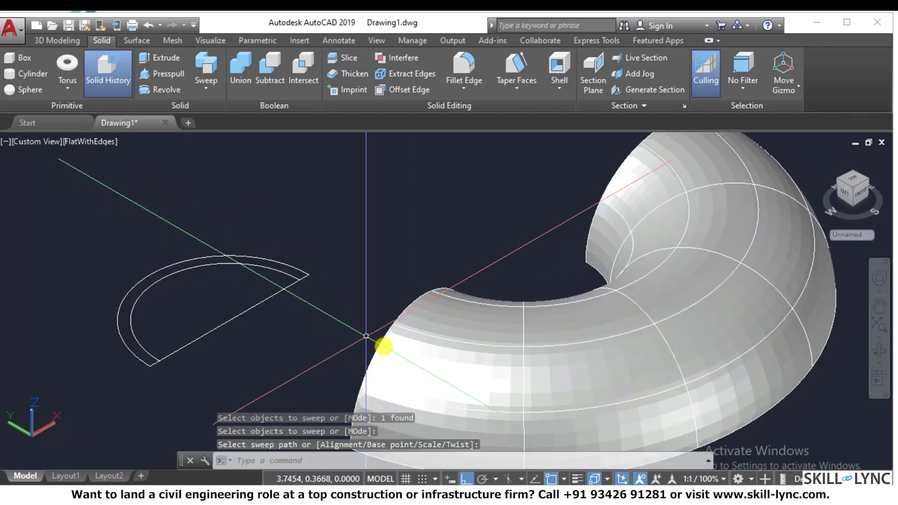
Step: Examine the swept half-pipe solid with 3D Orbit
scroll(486, 346, down, 2)
key(Escape)
key(Escape)
text(3do)
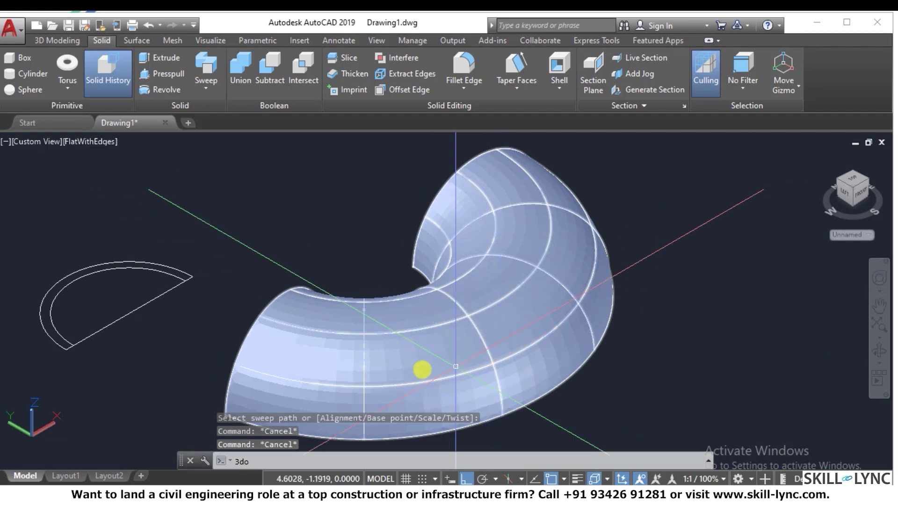
key(Return)
mouse_move(349, 378)
mouse_down()
mouse_move(505, 327)
mouse_move(427, 393)
mouse_move(392, 340)
mouse_move(347, 345)
mouse_move(481, 341)
mouse_move(491, 334)
mouse_move(491, 291)
mouse_move(475, 299)
mouse_move(445, 359)
mouse_move(370, 349)
mouse_move(326, 381)
mouse_move(351, 387)
mouse_move(411, 363)
mouse_move(338, 387)
mouse_move(353, 373)
mouse_up()
key(Escape)
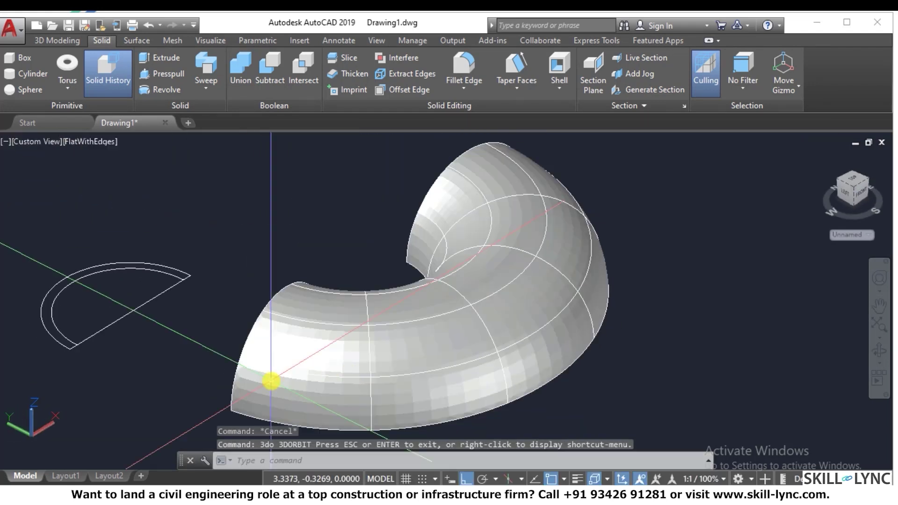
Step: Undo the orbit, the half-pipe sweep, the shading and the boundary region
text(u)
key(Return)
key(Return)
key(Return)
key(Return)
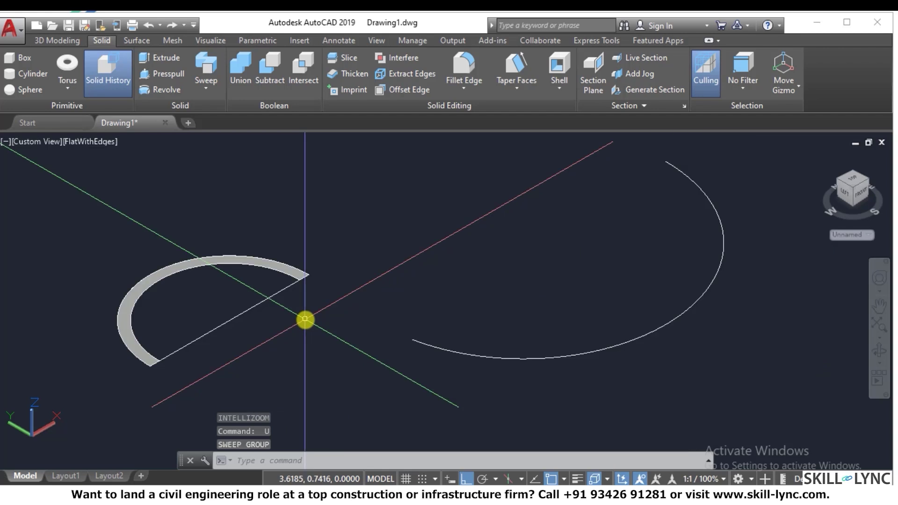
Step: Erase the two concentric curves and the chord, keeping the open arc path
click(300, 380)
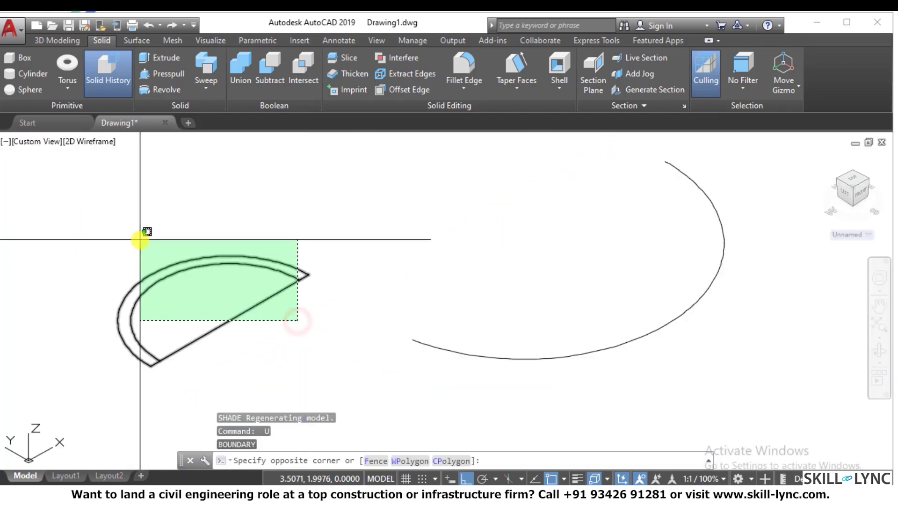
click(140, 241)
text(e)
key(Return)
key(Escape)
key(Escape)
Step: Start a line profile beside the arc with a straight segment along X and a short slanted segment with Ortho off
scroll(445, 369, up, 2)
scroll(445, 370, up, 2)
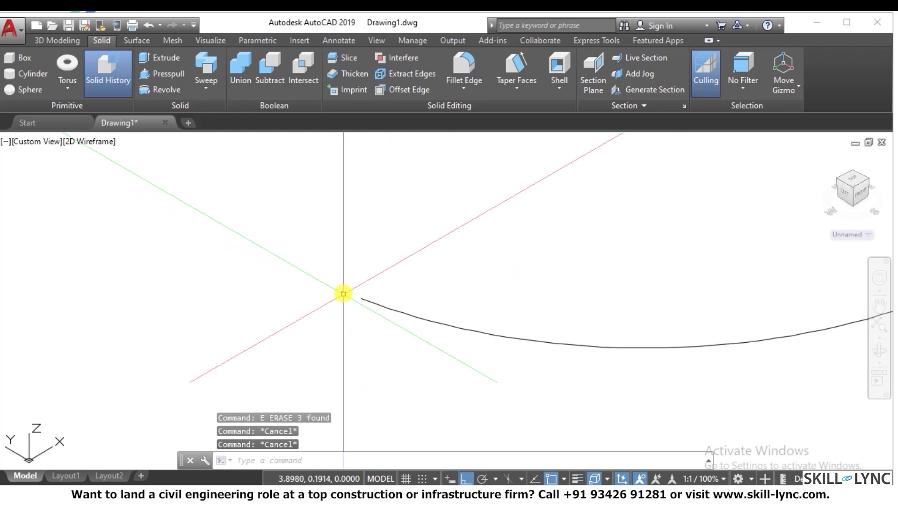
scroll(360, 397, down, 4)
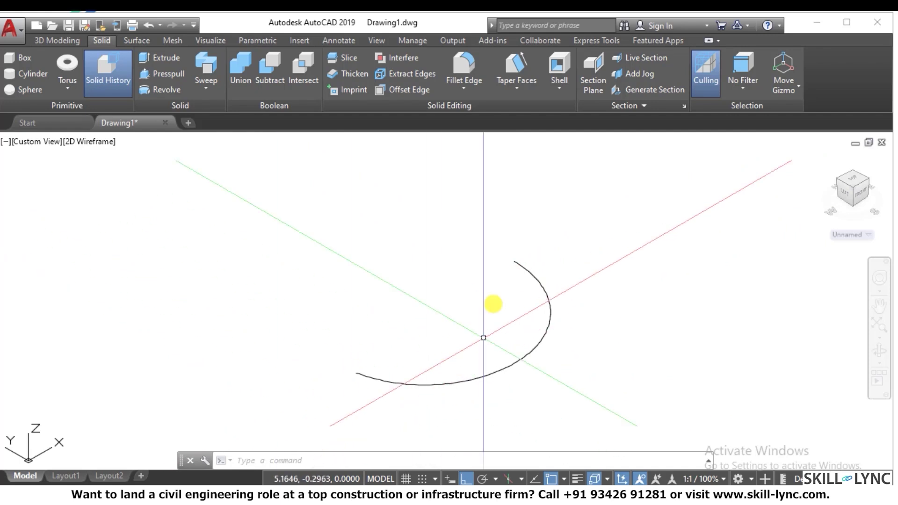
scroll(245, 366, up, 2)
scroll(244, 365, down, 2)
middle_drag(378, 373, 143, 346)
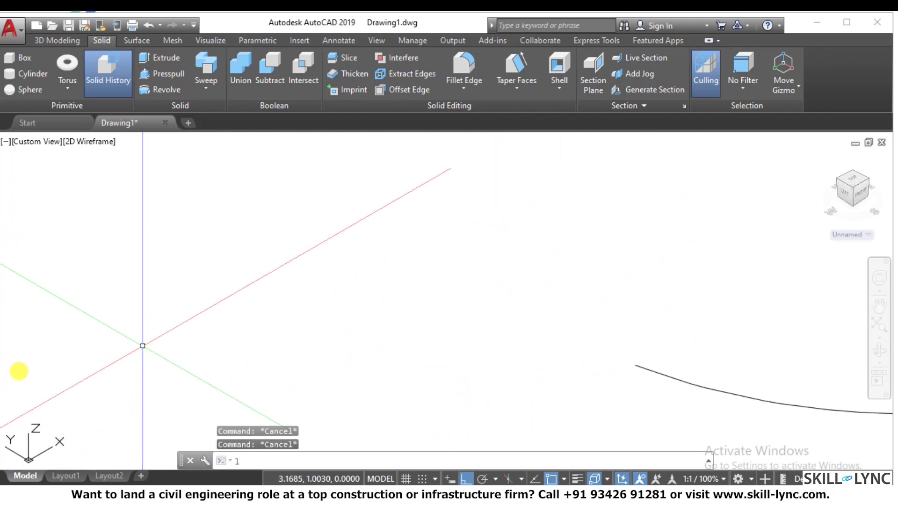
key(Return)
click(61, 398)
click(113, 371)
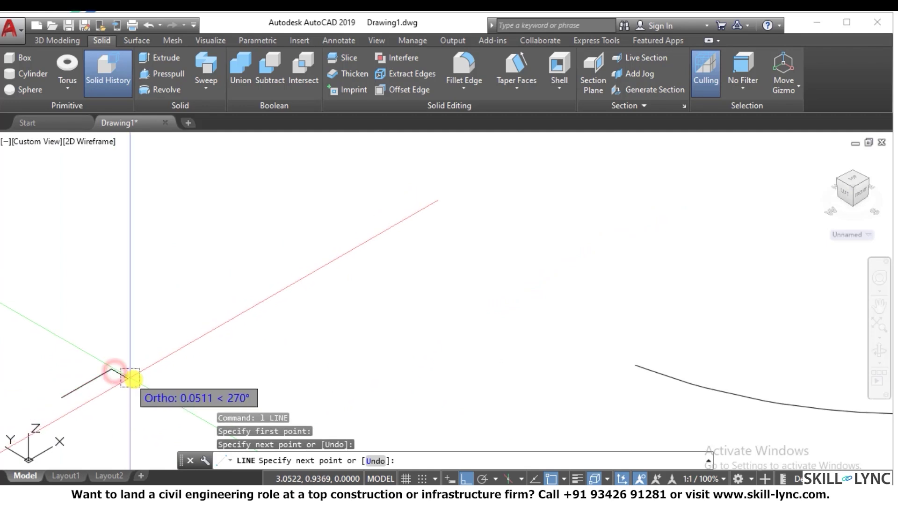
click(466, 479)
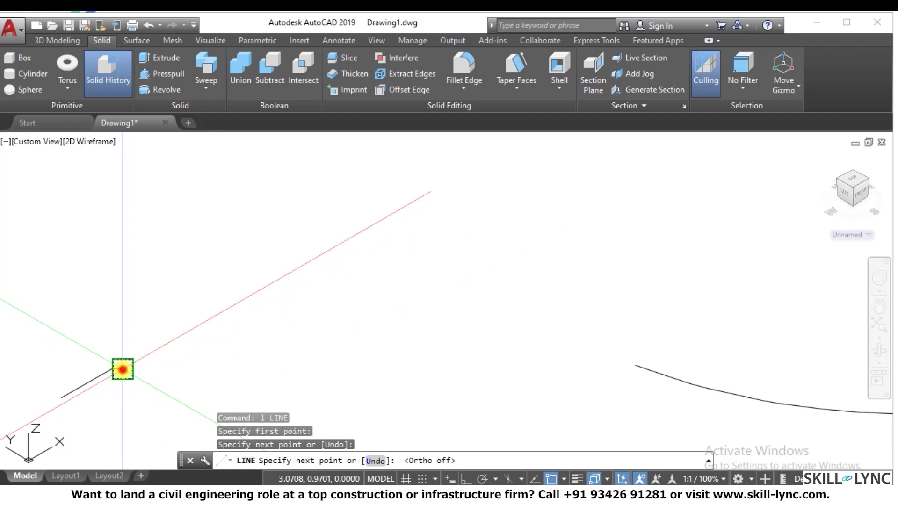
click(123, 369)
Step: Turn Ortho on and continue the profile with a long segment and a three-sided hook about 0.027 deep and 0.016 wide
click(466, 479)
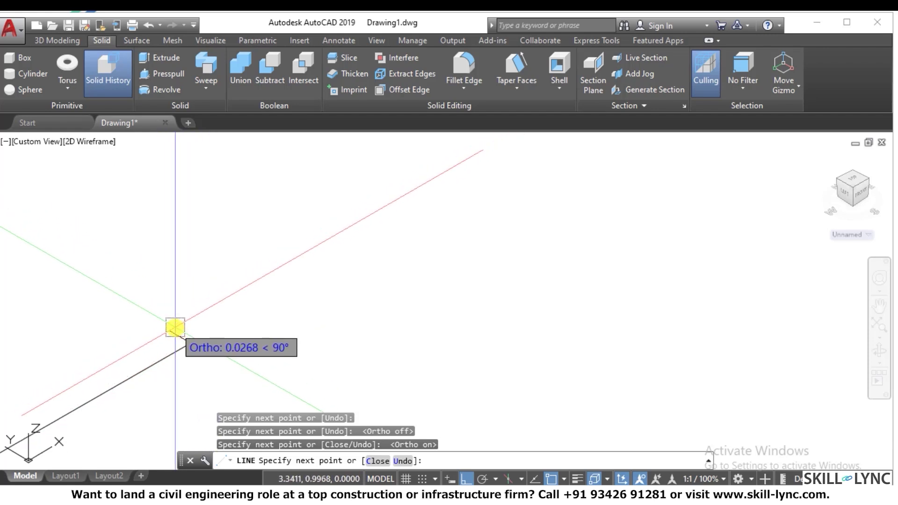
scroll(184, 319, up, 1)
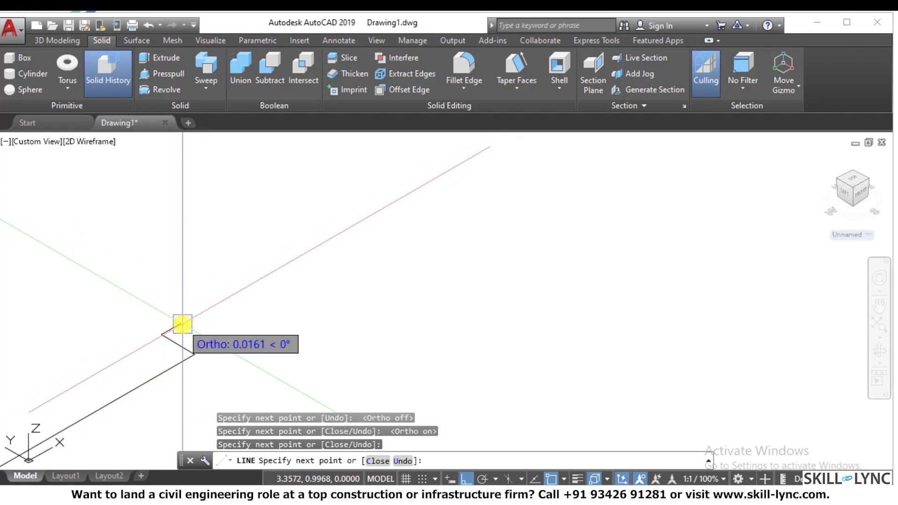
click(182, 324)
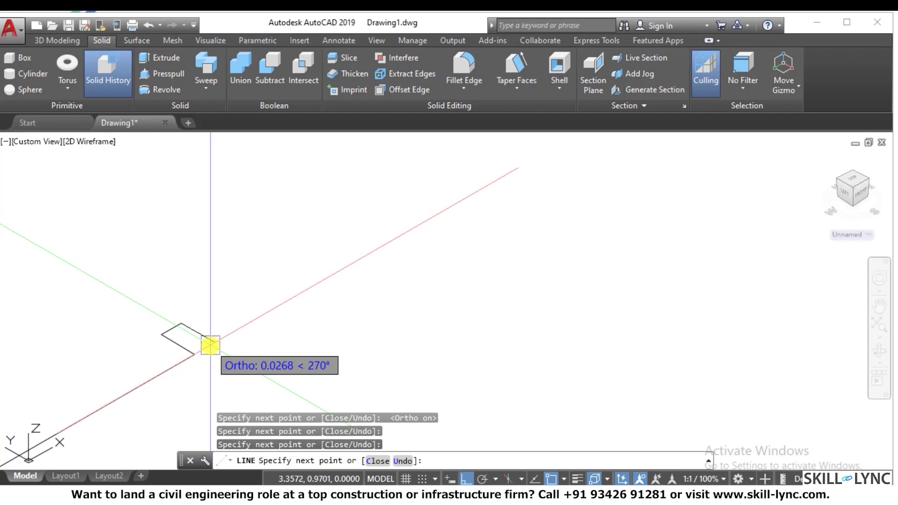
click(214, 341)
scroll(214, 341, down, 4)
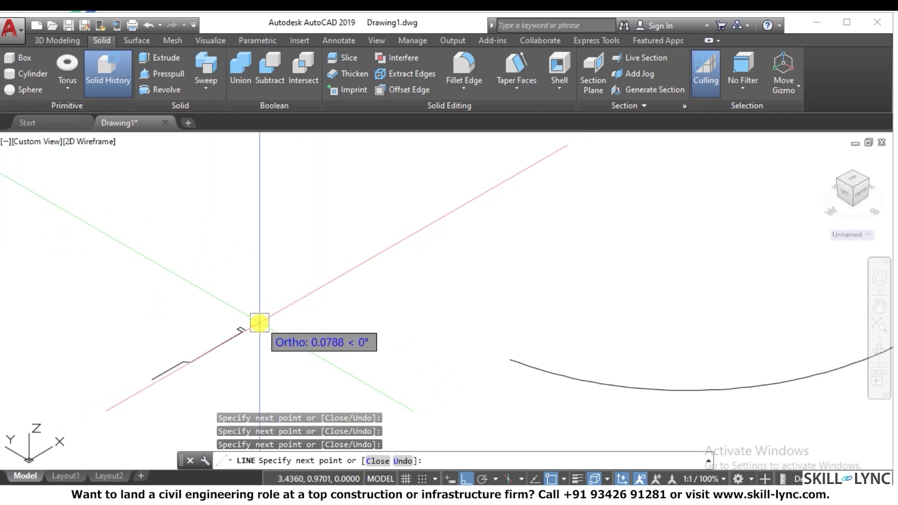
key(Escape)
scroll(164, 381, up, 2)
drag(215, 361, 197, 322)
key(Escape)
key(Escape)
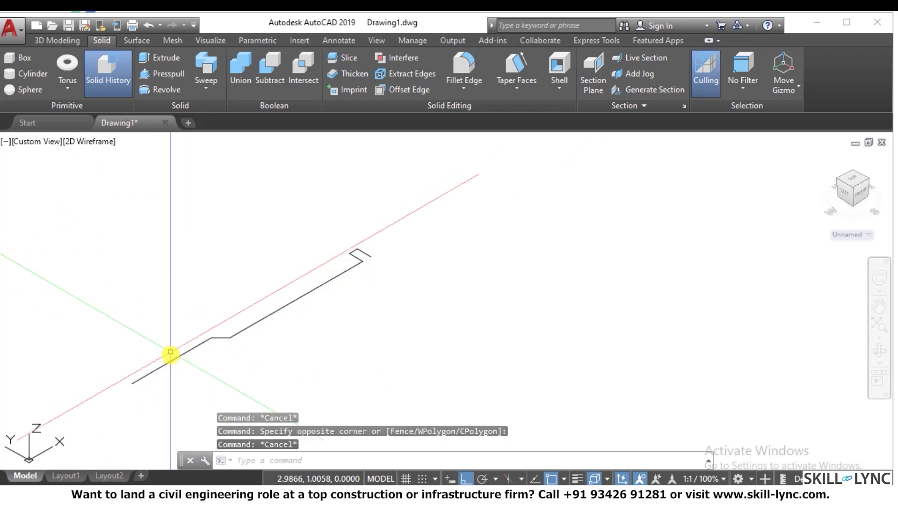
Step: Try to explode the main segments of the line profile
text(x)
key(Return)
click(302, 349)
click(168, 295)
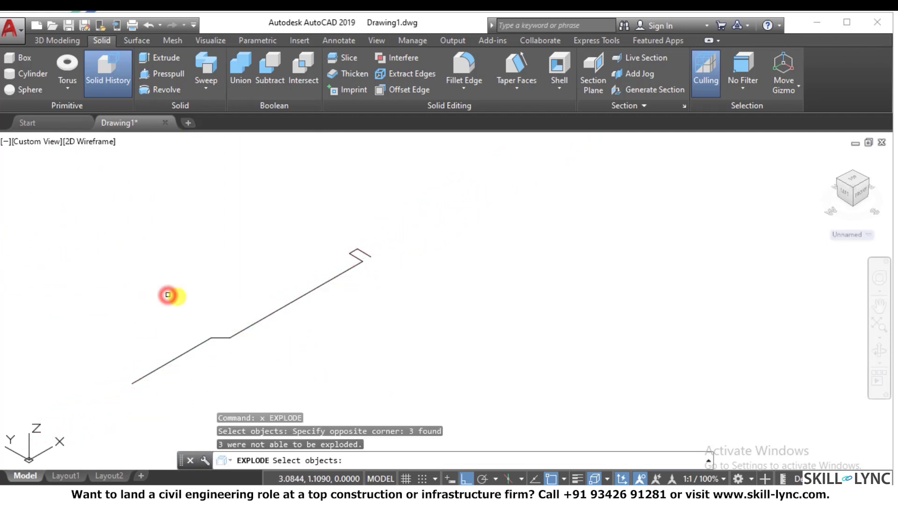
key(Return)
key(Escape)
Step: Mirror the three main profile segments about a Y-direction line through the midpoint of the hook's end, keeping the originals
text(mi)
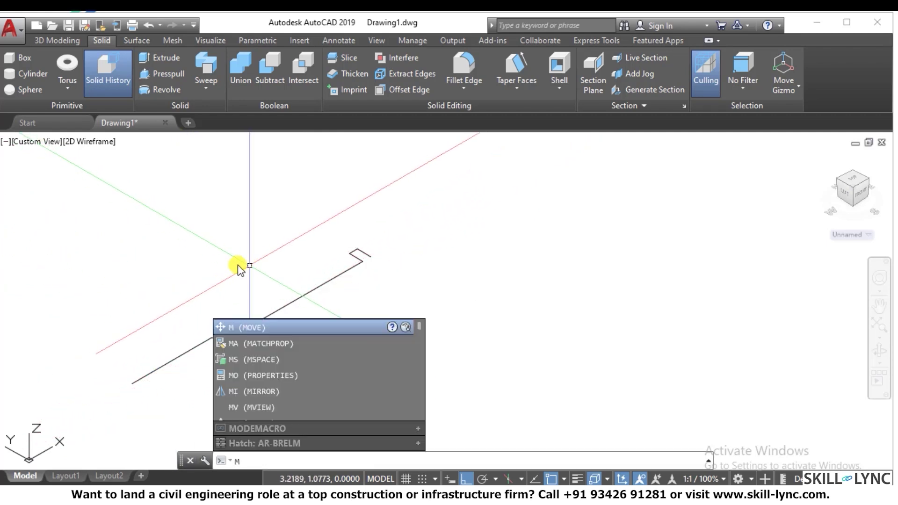
key(Return)
click(289, 346)
click(226, 312)
click(174, 414)
click(114, 332)
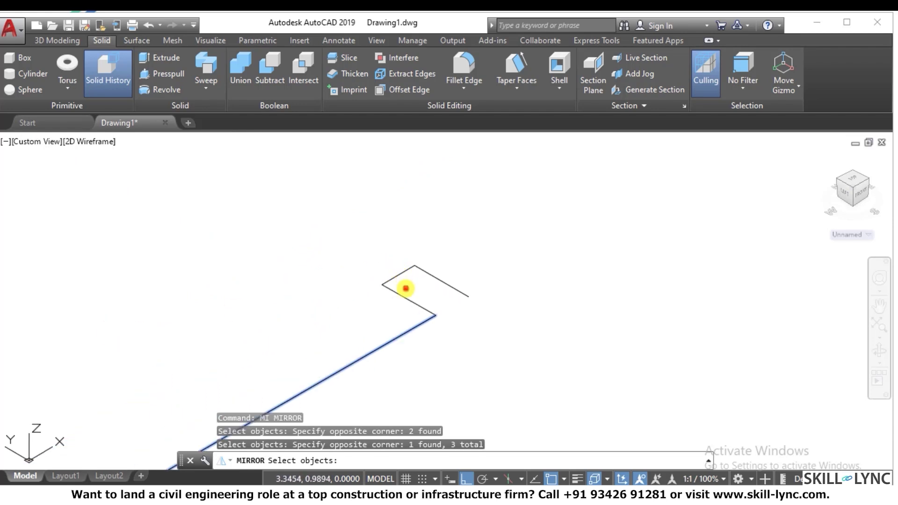
click(397, 300)
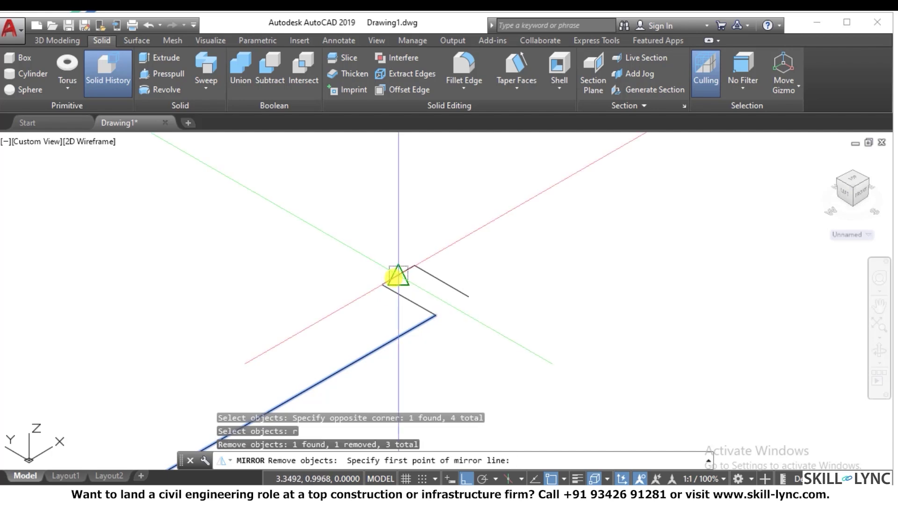
click(398, 276)
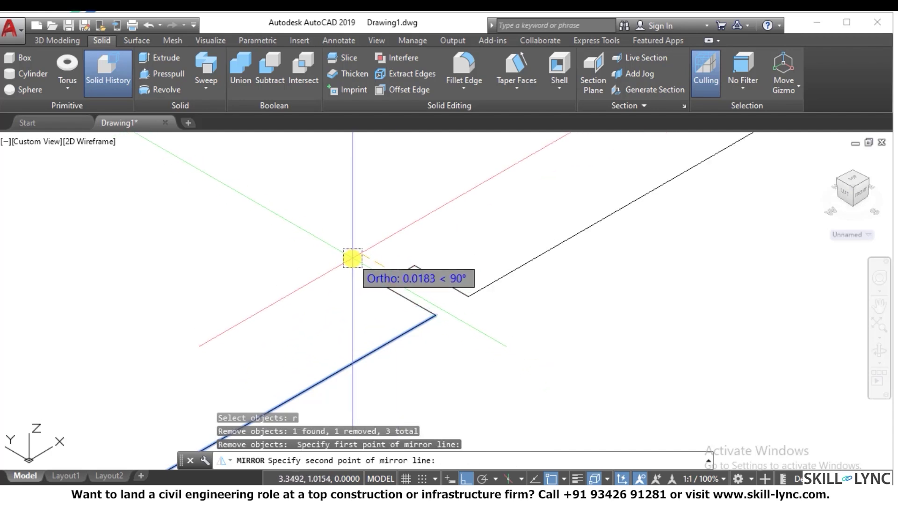
click(352, 258)
key(Return)
scroll(334, 266, down, 5)
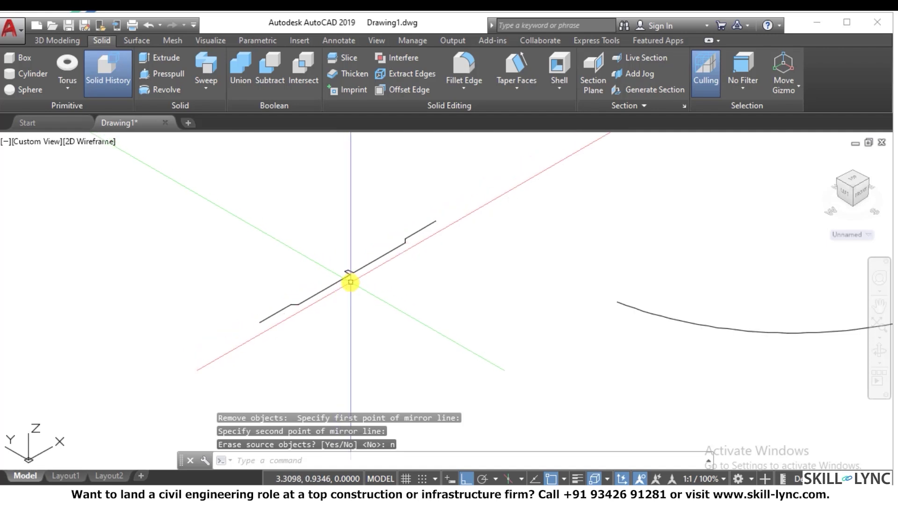
Step: Draw a short Y-direction line from the profile's first end and a long X-direction line past its mirrored end
key(Escape)
text(l)
key(Return)
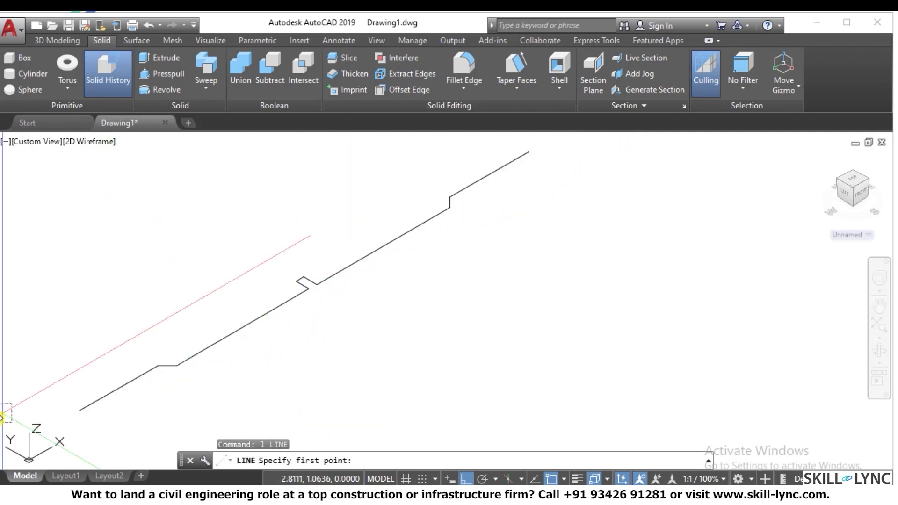
click(76, 411)
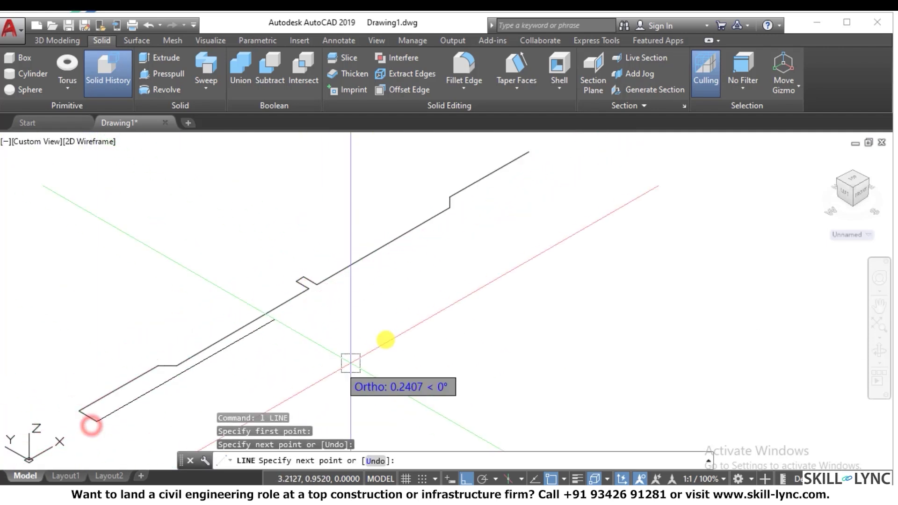
scroll(411, 304, down, 4)
scroll(421, 292, up, 4)
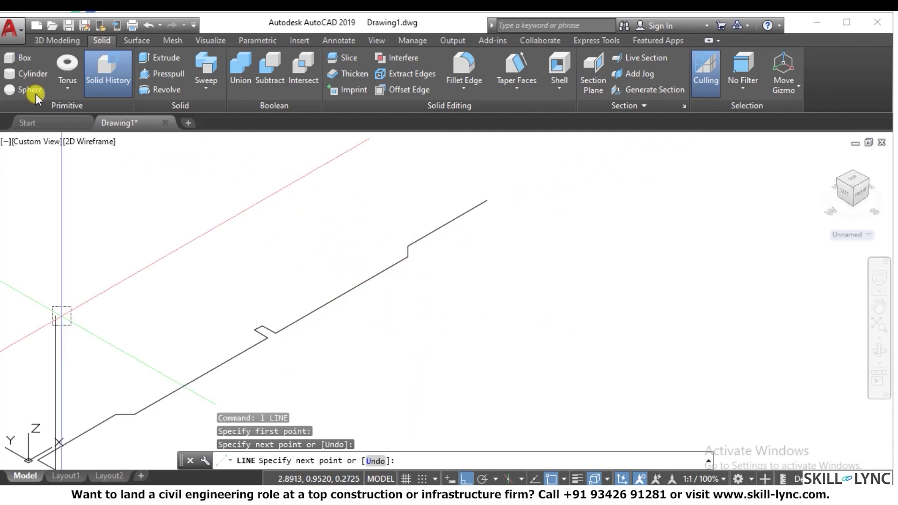
click(523, 208)
key(Escape)
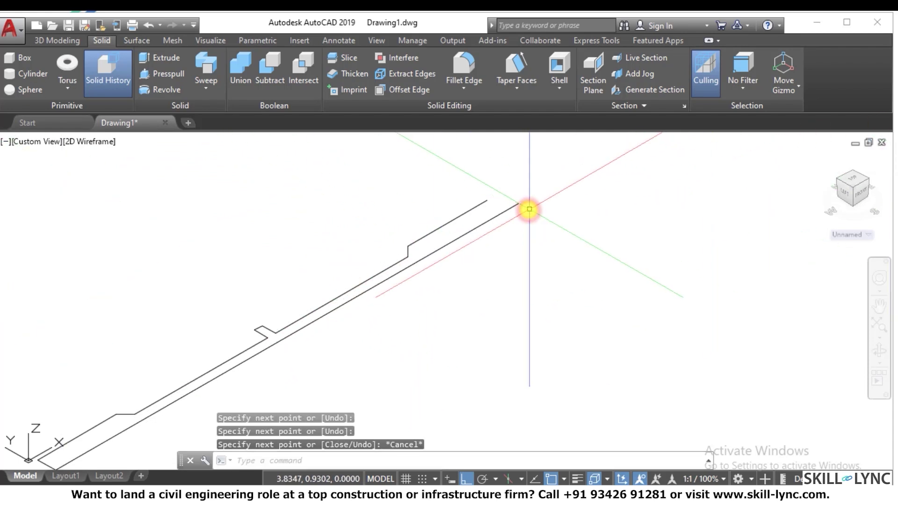
Step: Draw a Y-direction closing line from the mirrored end of the profile across the long straight line
text(l)
key(Return)
click(593, 266)
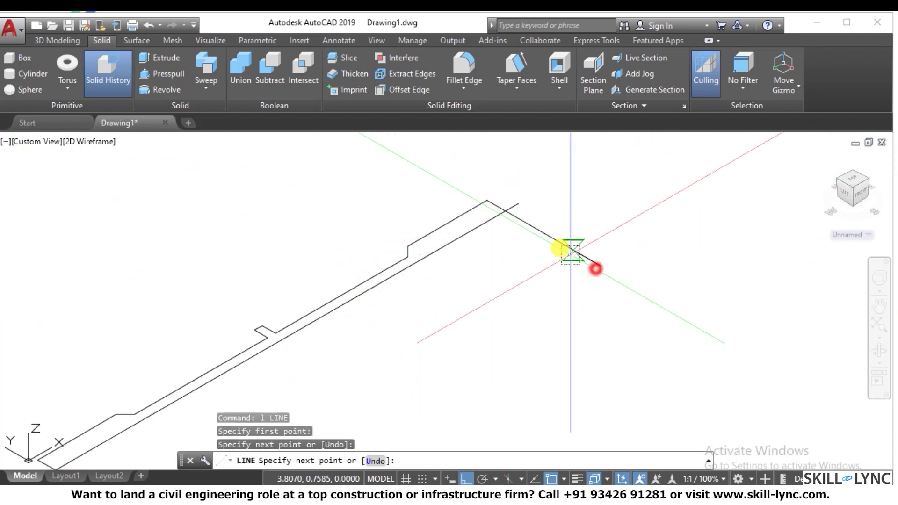
scroll(533, 236, down, 4)
key(Escape)
scroll(486, 228, up, 3)
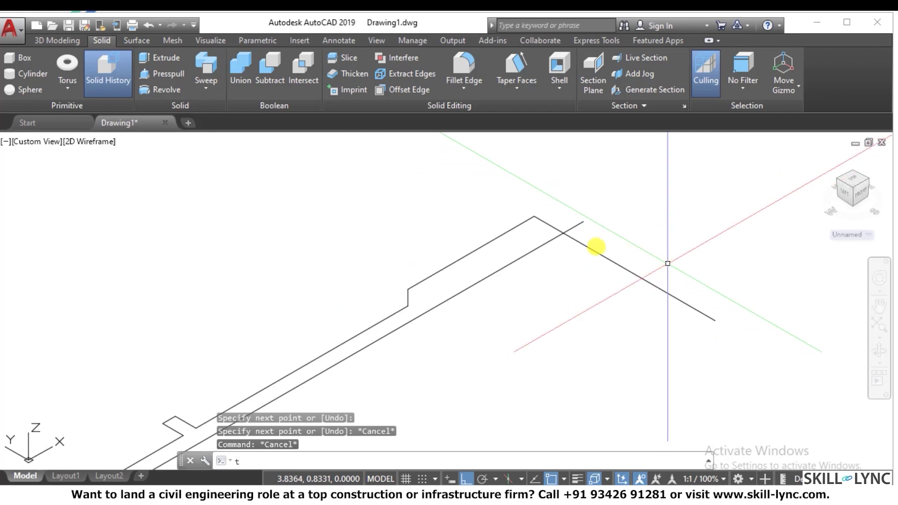
Step: Trim the two overhanging line ends at the corner where the closing line crosses the long line
text(tr)
key(Return)
key(Return)
click(595, 241)
click(567, 275)
click(584, 246)
click(565, 202)
key(Escape)
scroll(596, 215, down, 4)
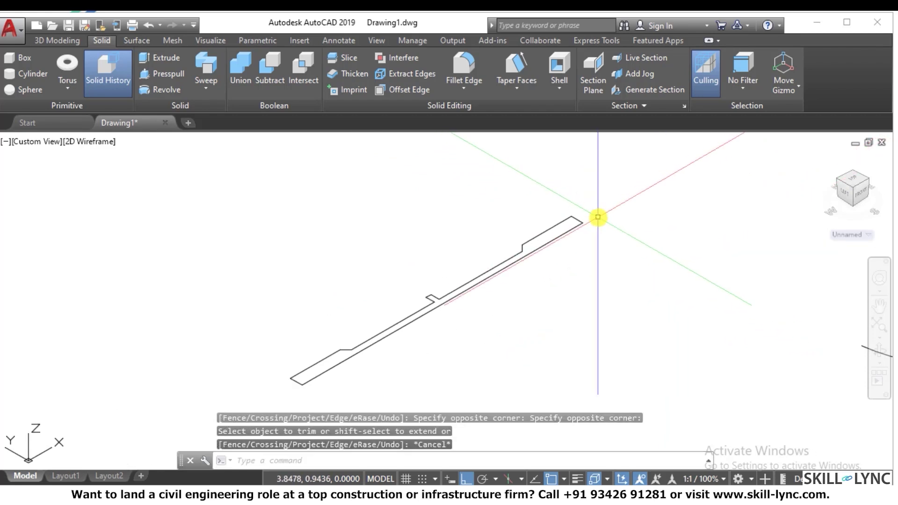
Step: Create a region from the closed line profile with Boundary by picking a point inside it
key(Escape)
key(Escape)
text(n)
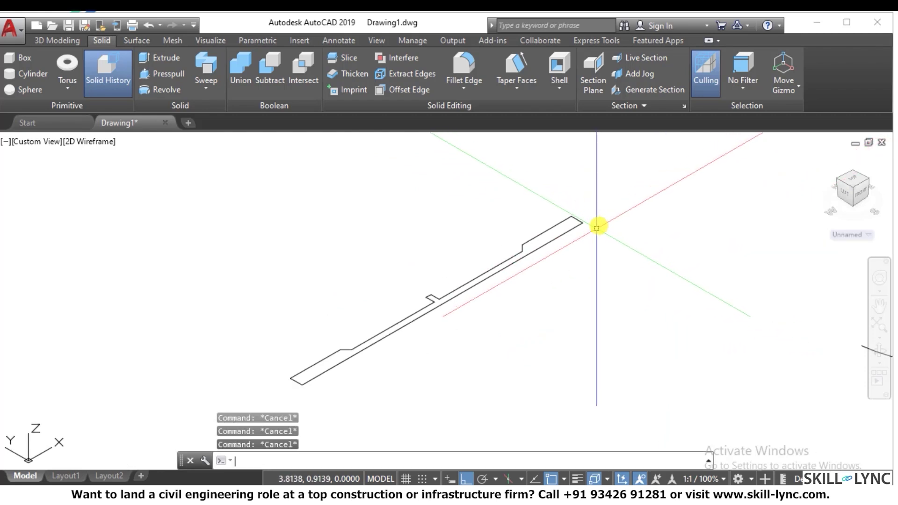
text(bo)
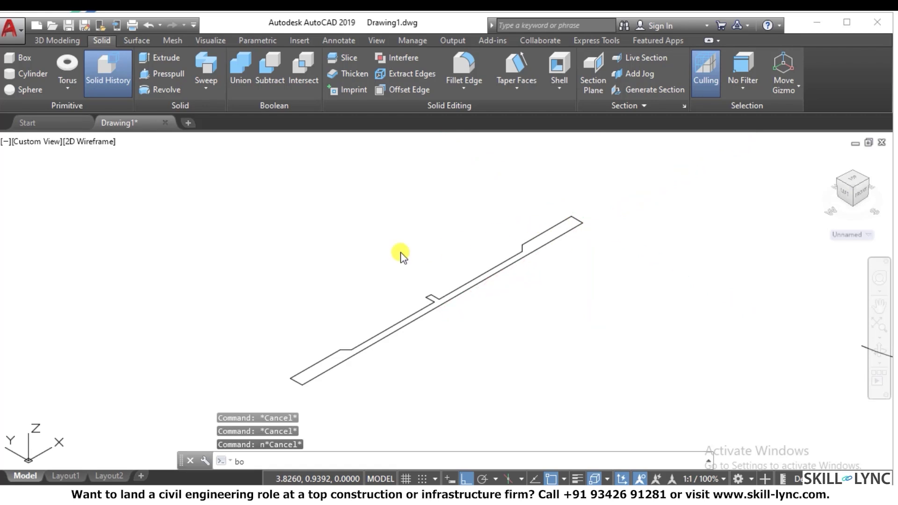
key(Return)
click(391, 79)
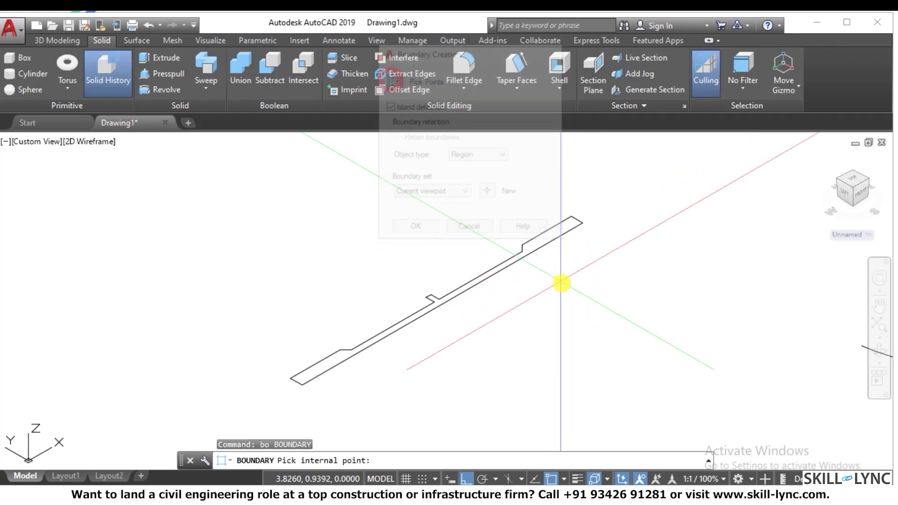
click(556, 232)
click(529, 259)
click(541, 239)
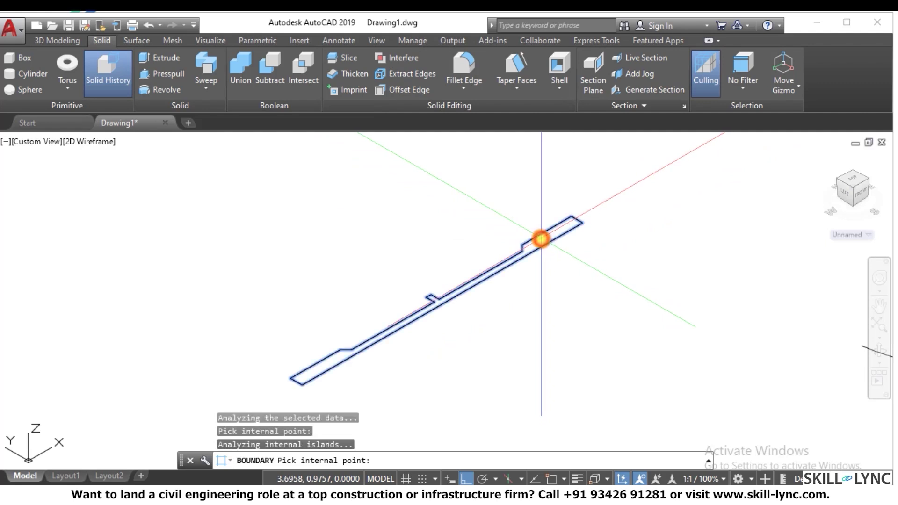
key(Return)
scroll(546, 270, down, 2)
scroll(546, 270, up, 2)
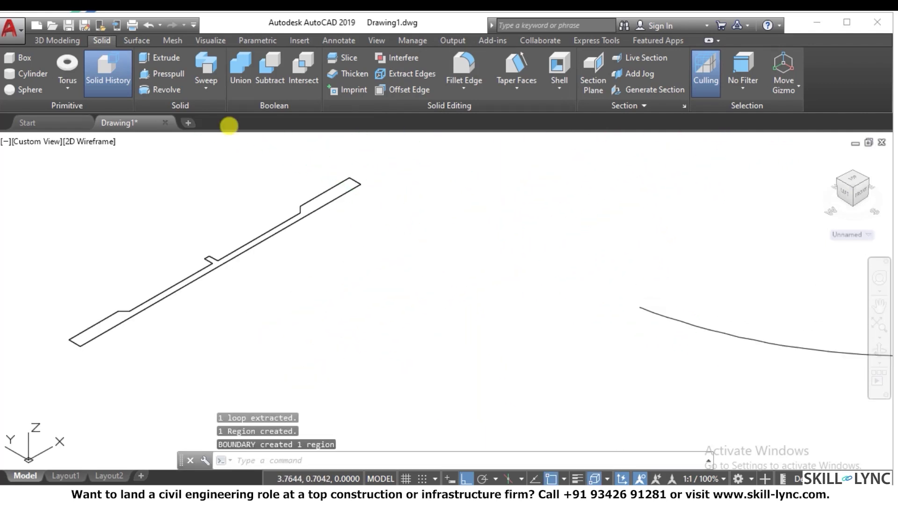
Step: Set the viewport's visual style to Shaded
key(Escape)
key(Escape)
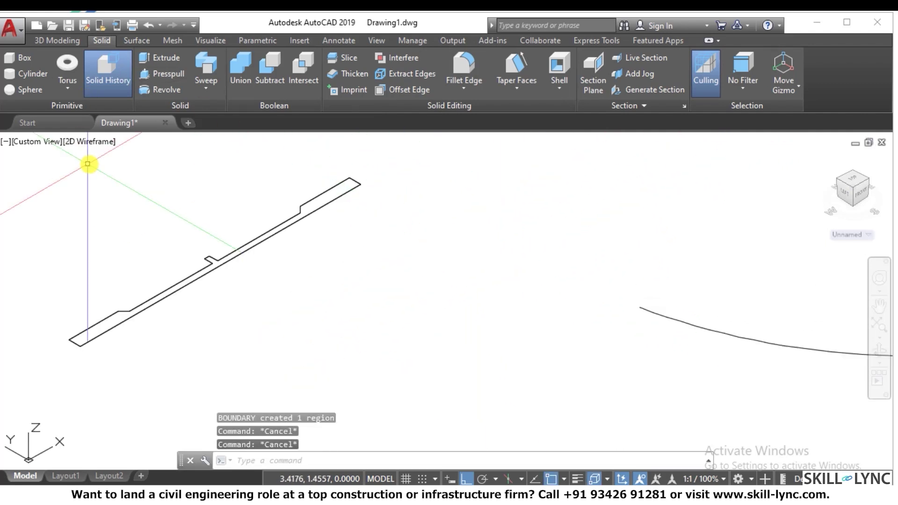
click(99, 142)
click(140, 233)
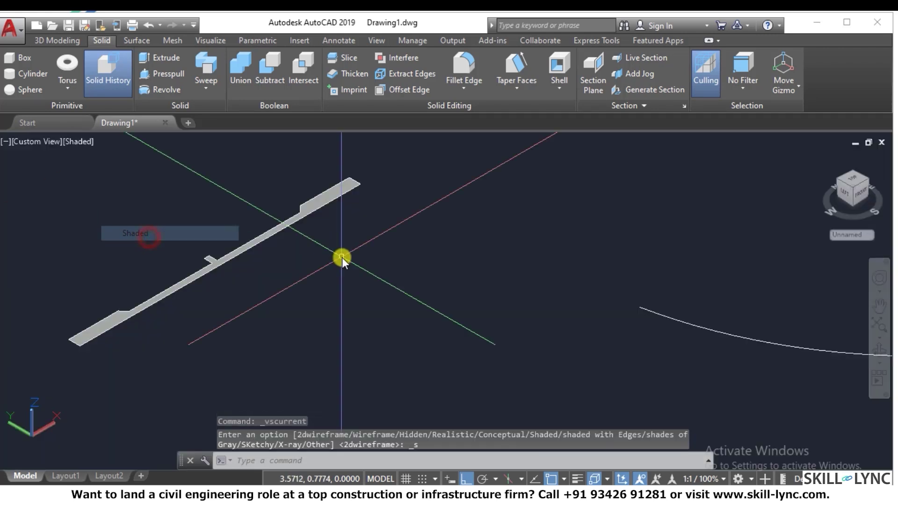
key(Escape)
key(Escape)
text(re)
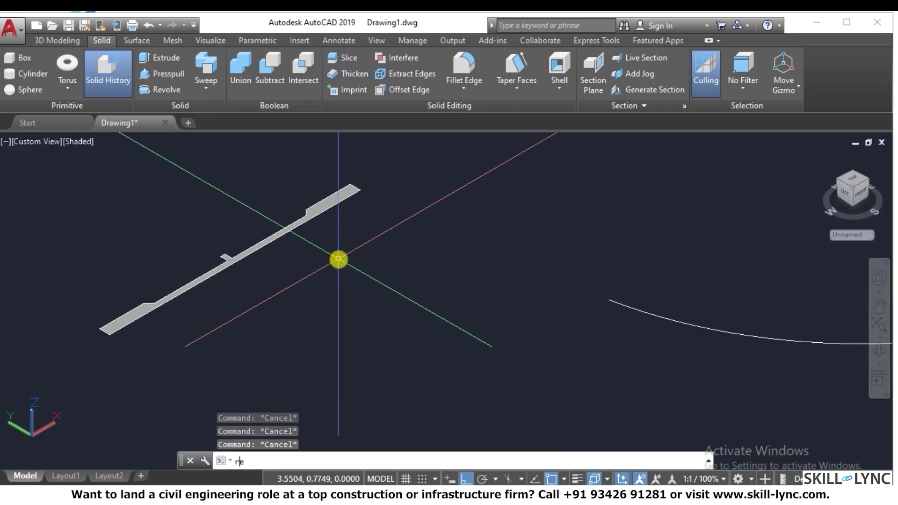
text(eep)
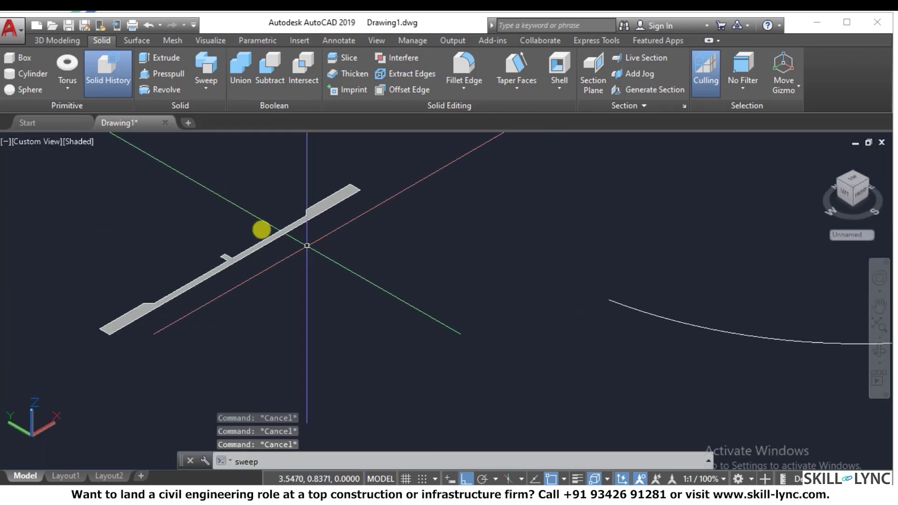
key(Return)
click(264, 245)
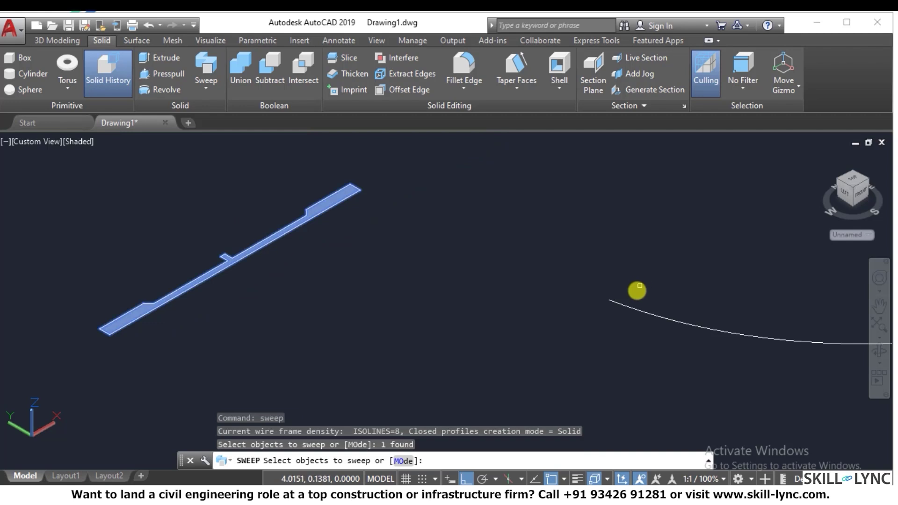
click(635, 309)
key(Escape)
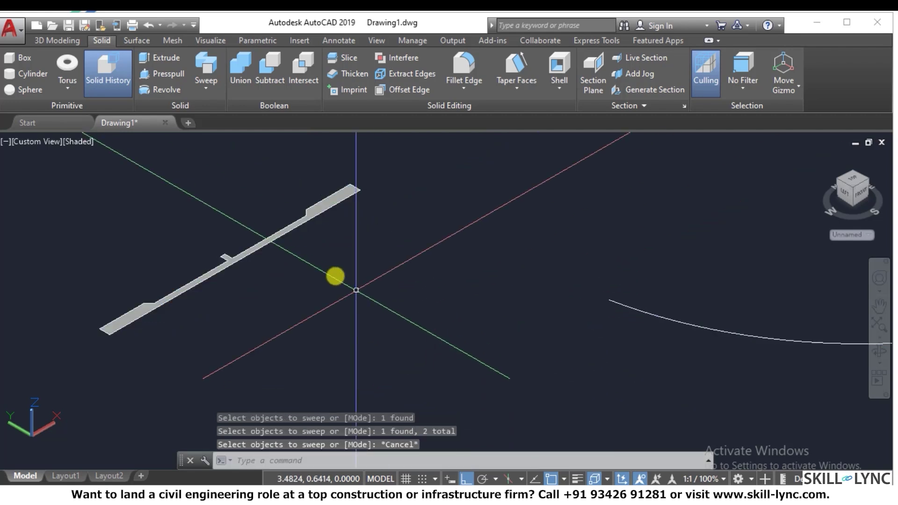
Step: Sweep the closed profile region along the arc path to create a curved solid
key(Return)
click(335, 210)
click(315, 202)
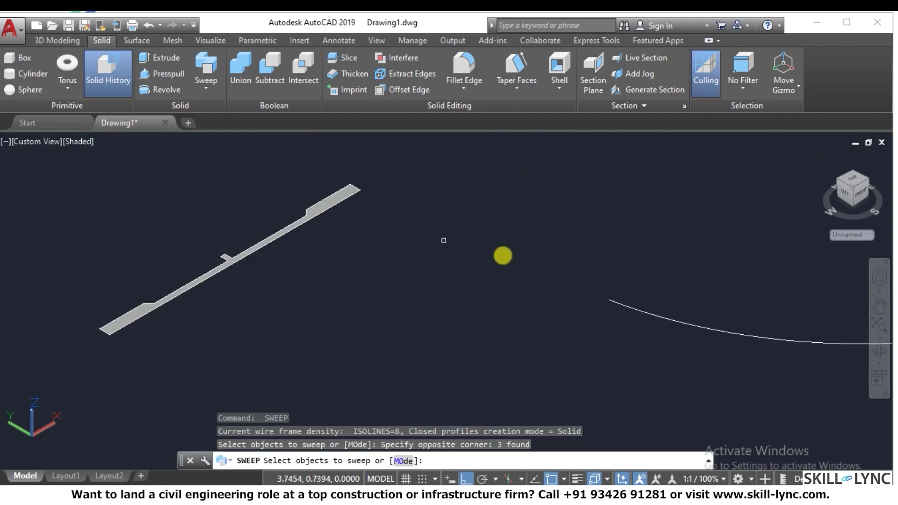
key(Return)
click(652, 315)
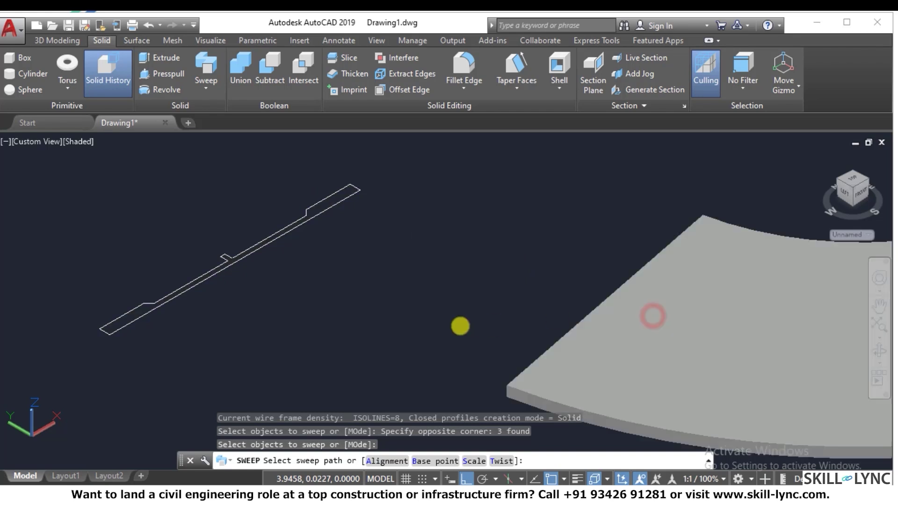
scroll(511, 296, down, 3)
scroll(662, 282, up, 1)
scroll(661, 283, up, 2)
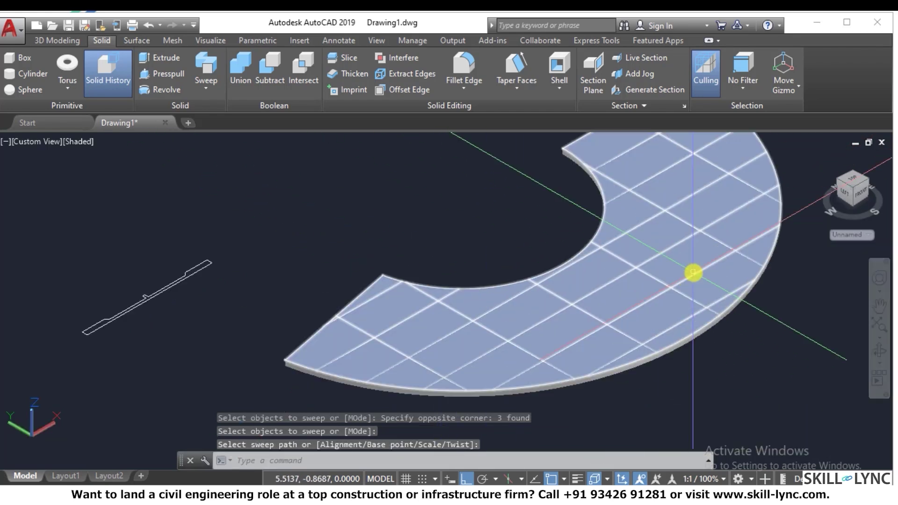
key(Escape)
key(Escape)
key(Escape)
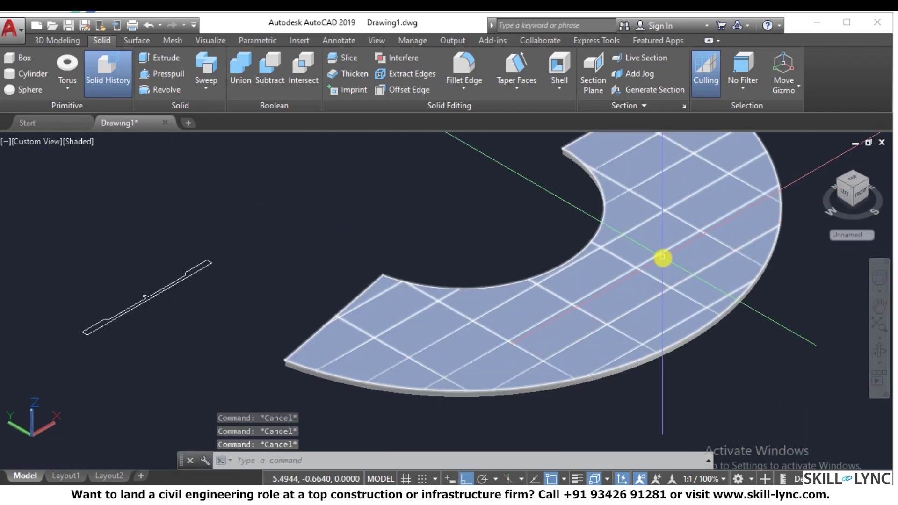
Step: Orbit around the swept solid to inspect its shape from other sides, and undo the orbit
text(3do)
key(Return)
drag(413, 288, 436, 261)
drag(407, 320, 298, 317)
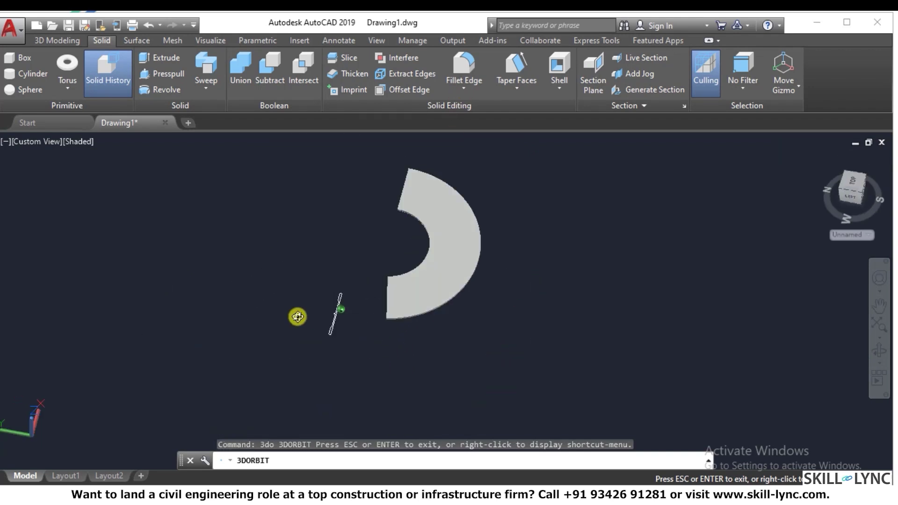
key(Escape)
text(u)
key(Return)
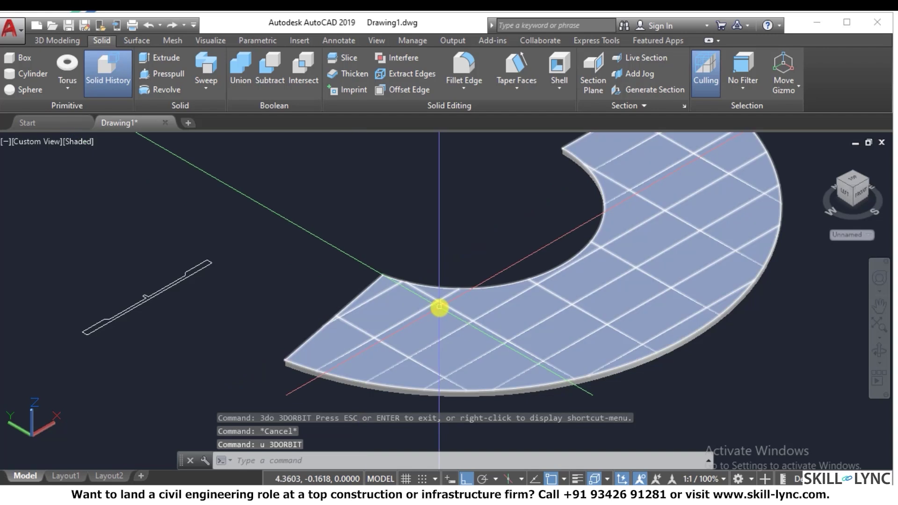
Step: Undo the remaining view change and the last sweep, restoring the unswept profile and the arc path
key(Return)
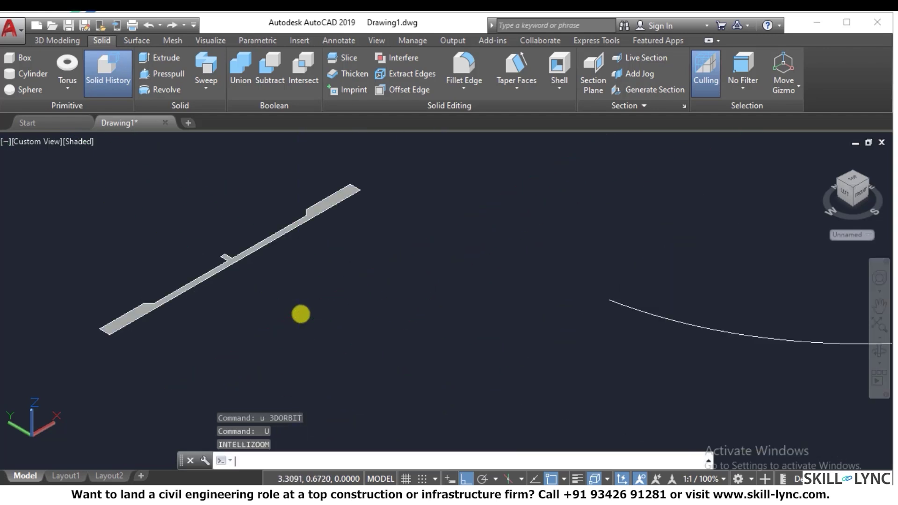
key(Return)
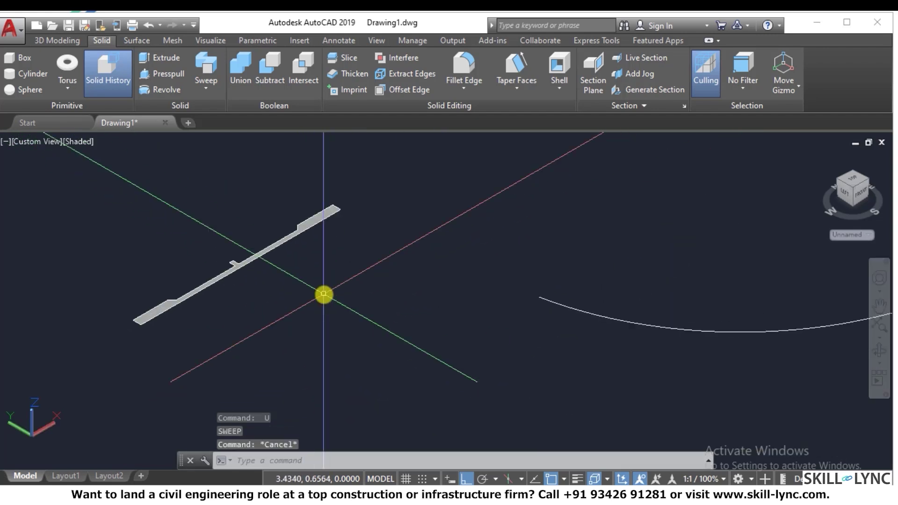
text(sweep)
key(Return)
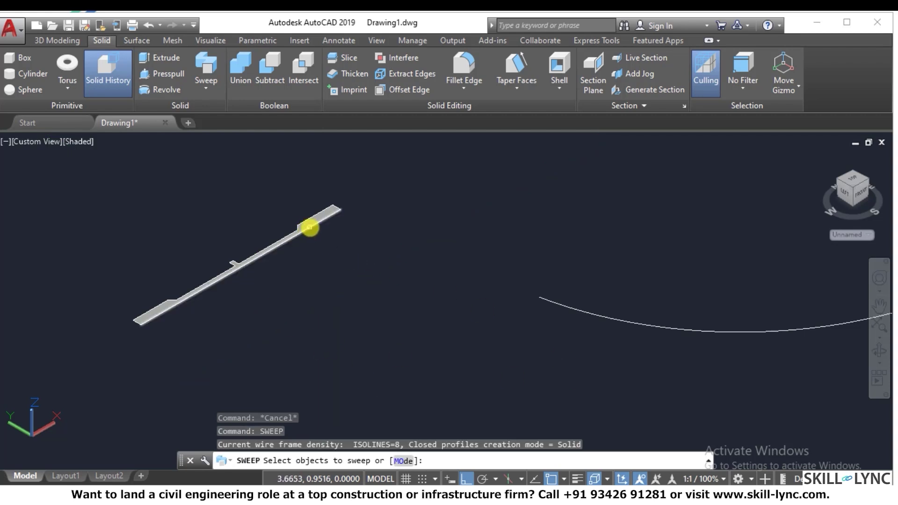
click(309, 222)
key(Return)
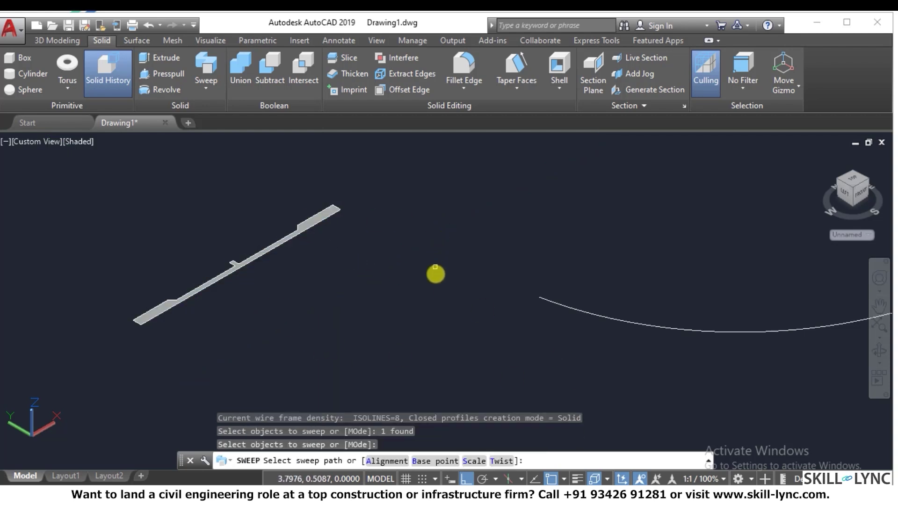
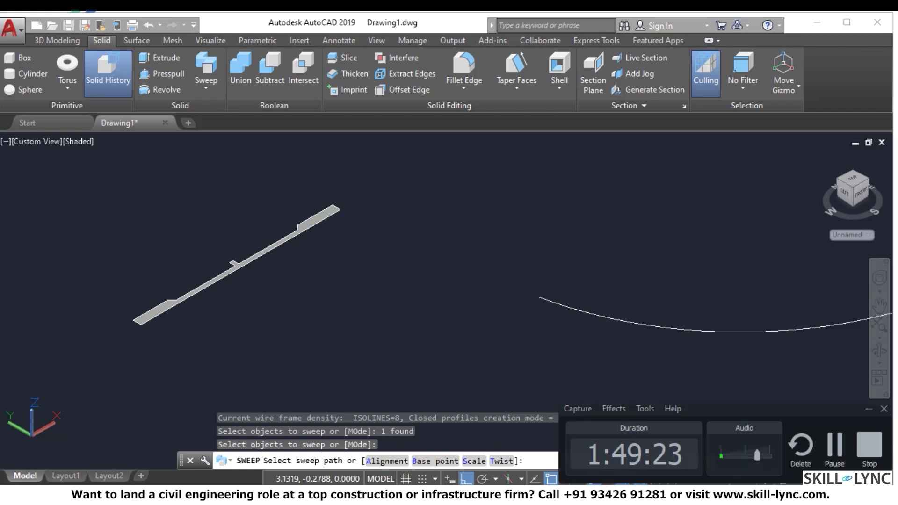
key(Escape)
key(Escape)
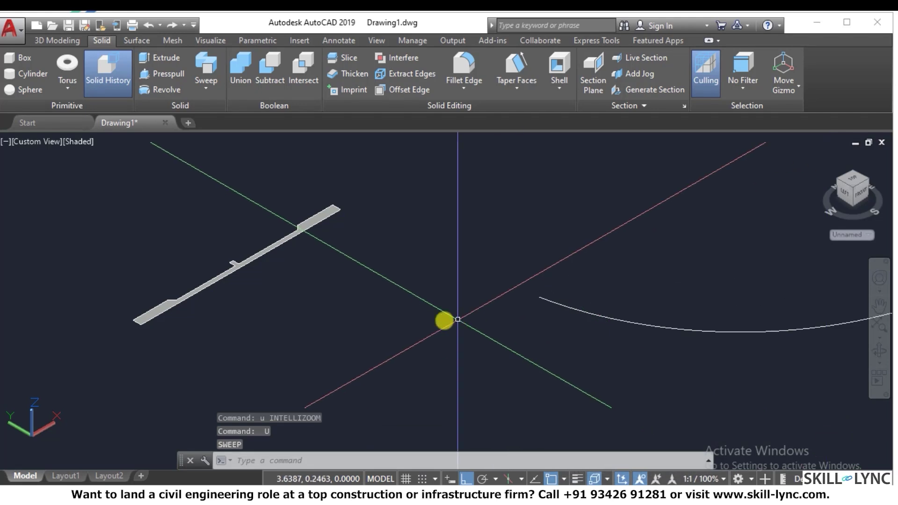
text(sweep)
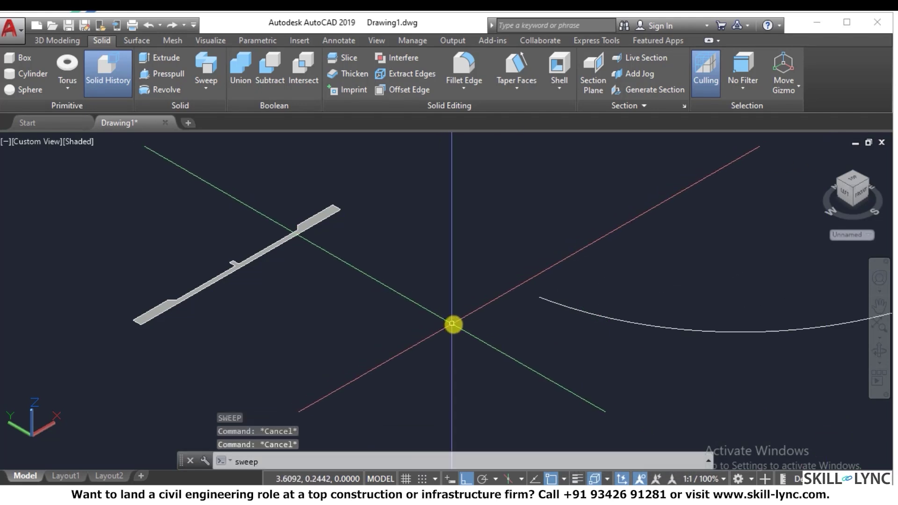
key(Return)
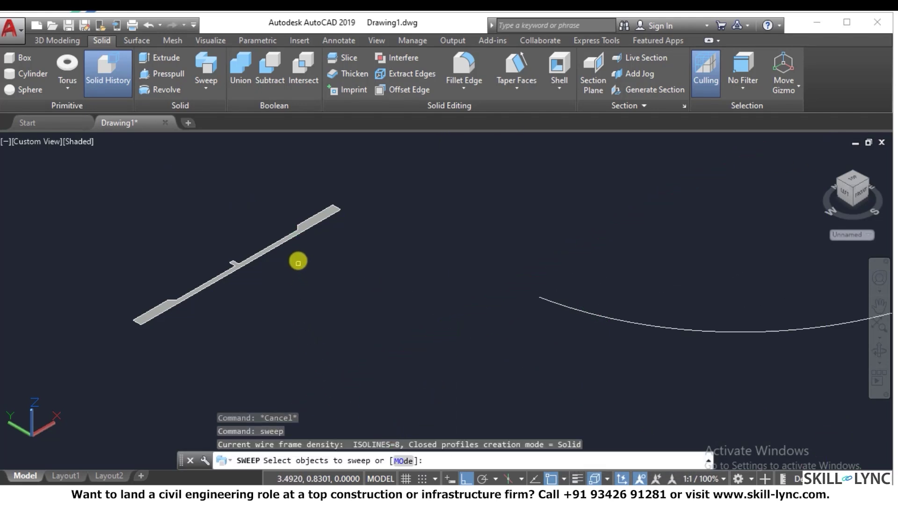
click(292, 240)
key(Escape)
Step: Sweep the stepped road profile along the arc, with Alignment set to Yes to keep it perpendicular to the path
key(Return)
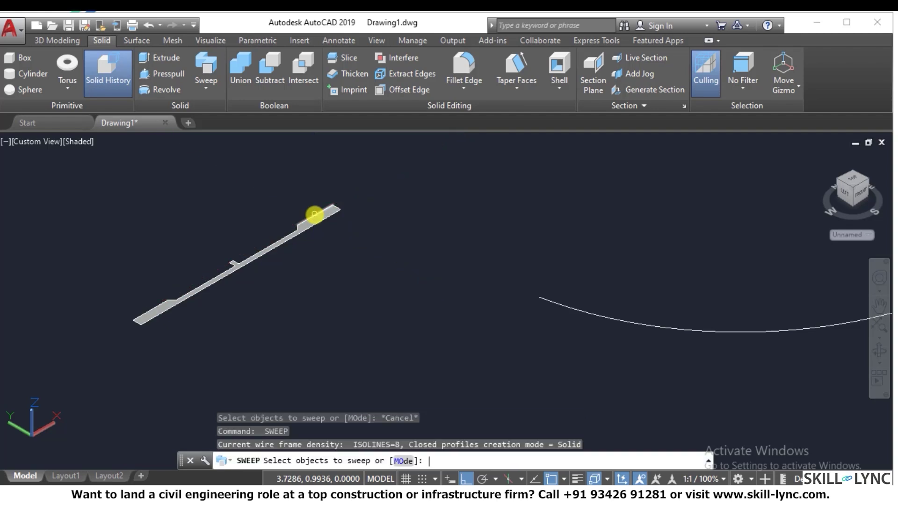
click(313, 221)
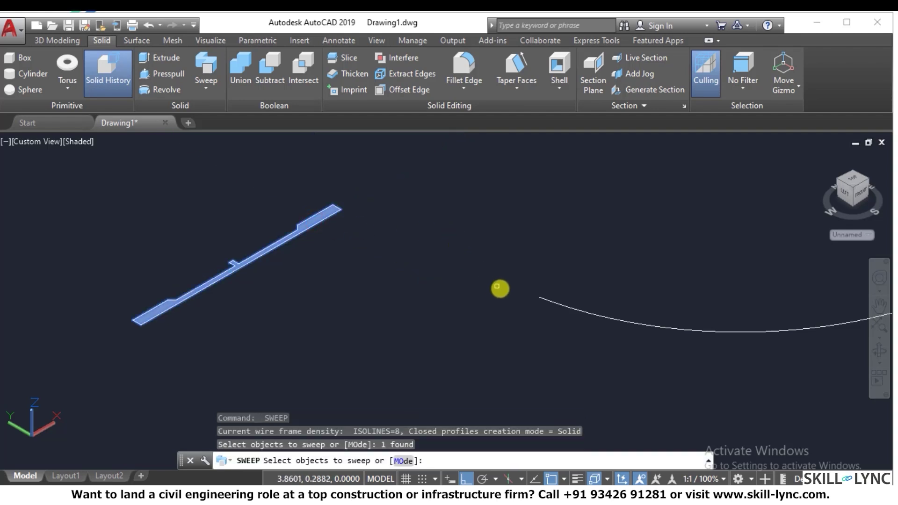
key(Return)
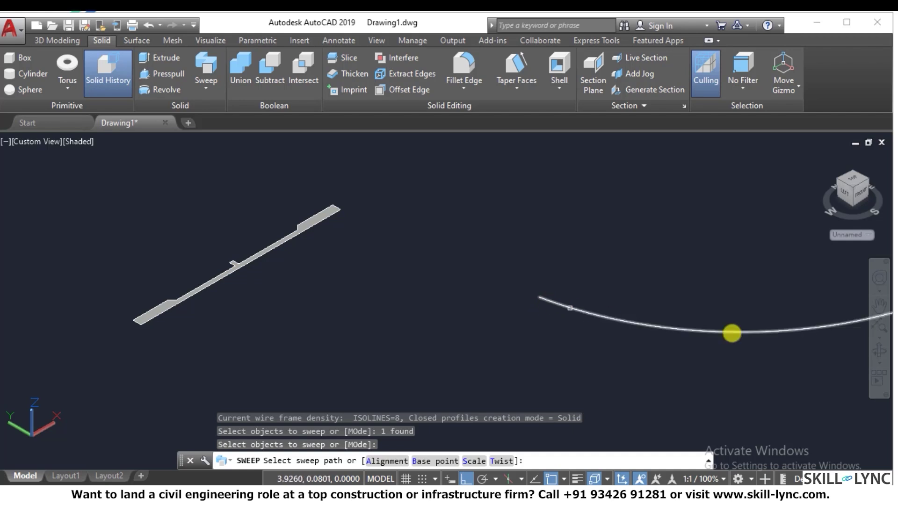
click(398, 461)
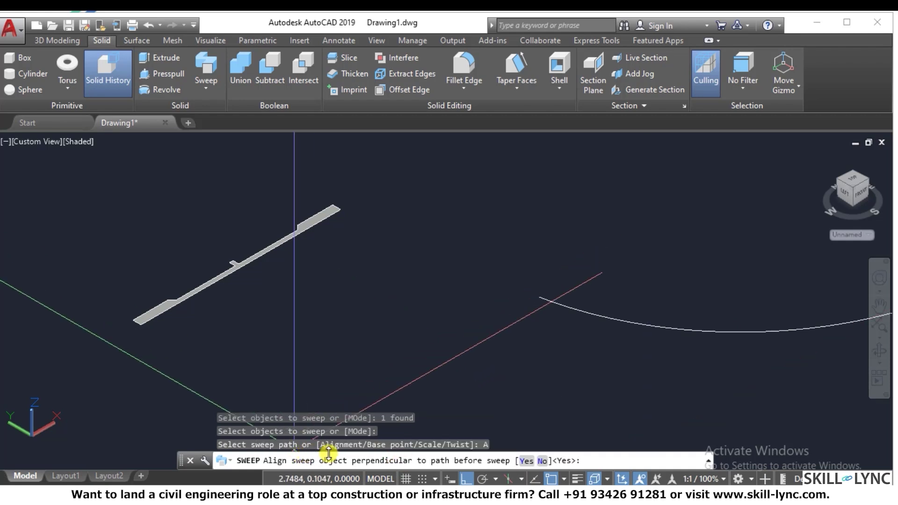
click(526, 461)
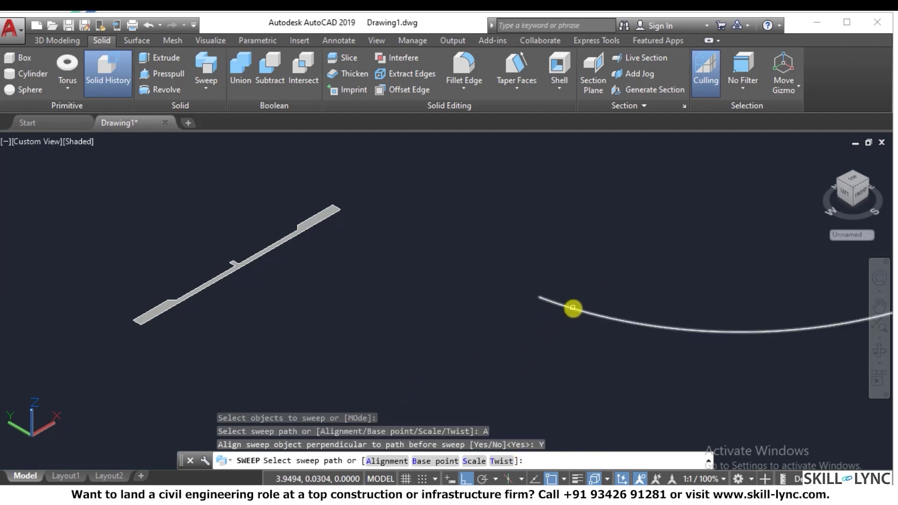
click(573, 307)
scroll(534, 337, down, 3)
scroll(472, 322, up, 3)
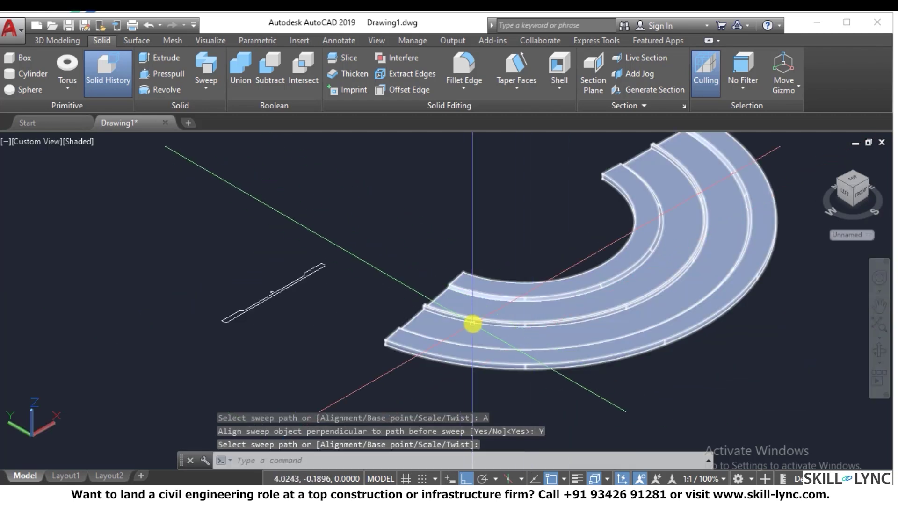
scroll(472, 322, up, 3)
scroll(467, 323, down, 4)
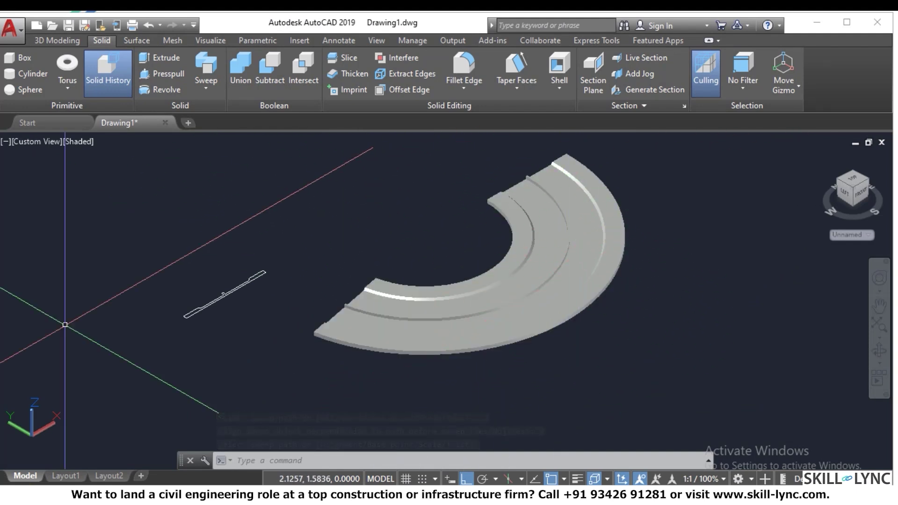
Step: Undo the view zoom and the perpendicular-aligned sweep of the road profile
text(u)
key(Return)
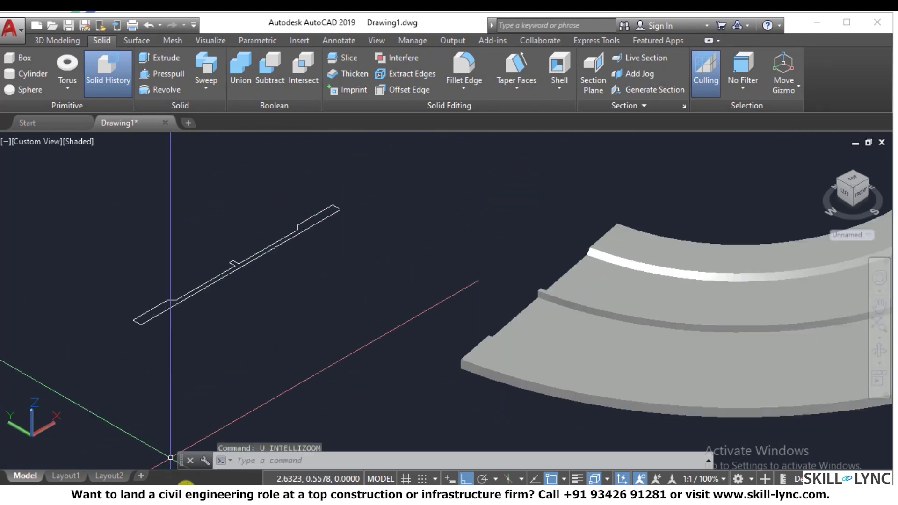
key(Return)
scroll(182, 399, down, 1)
key(Escape)
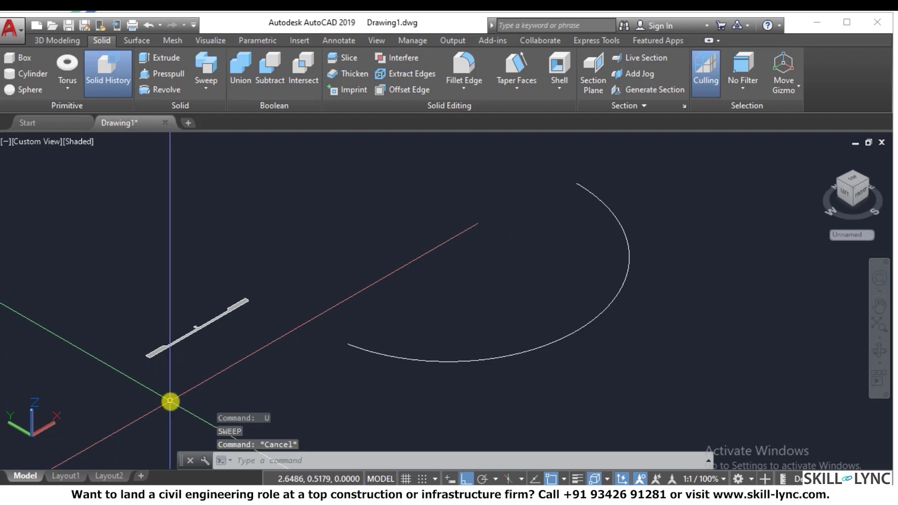
key(Escape)
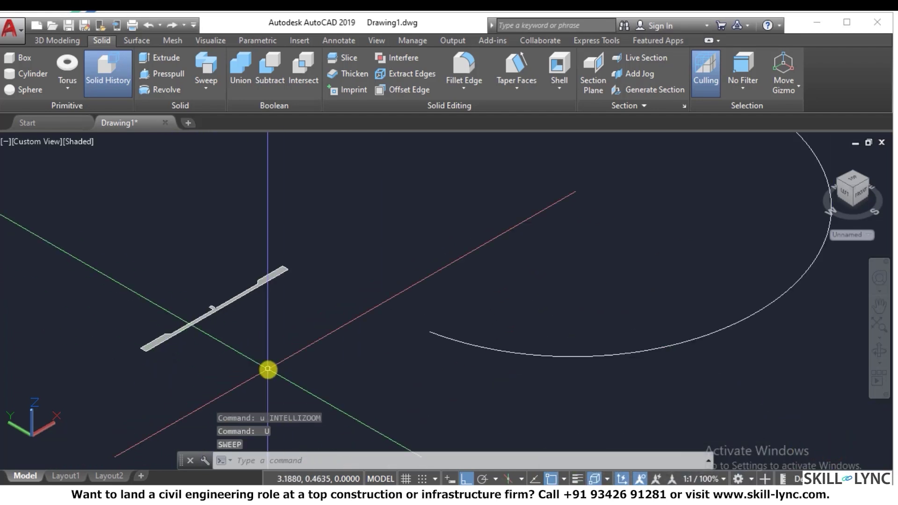
Step: Sweep the road profile along the arc again, accepting the default Yes for perpendicular alignment
text(sweep)
key(Return)
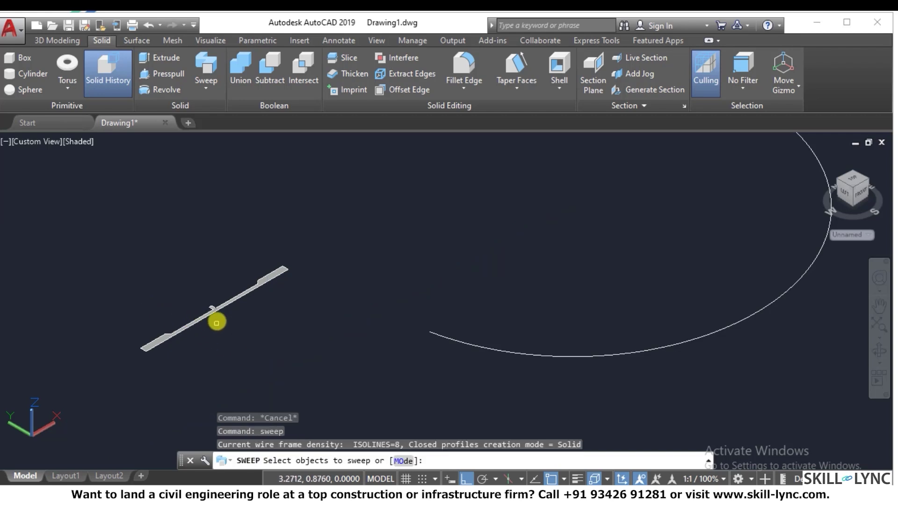
scroll(215, 309, up, 5)
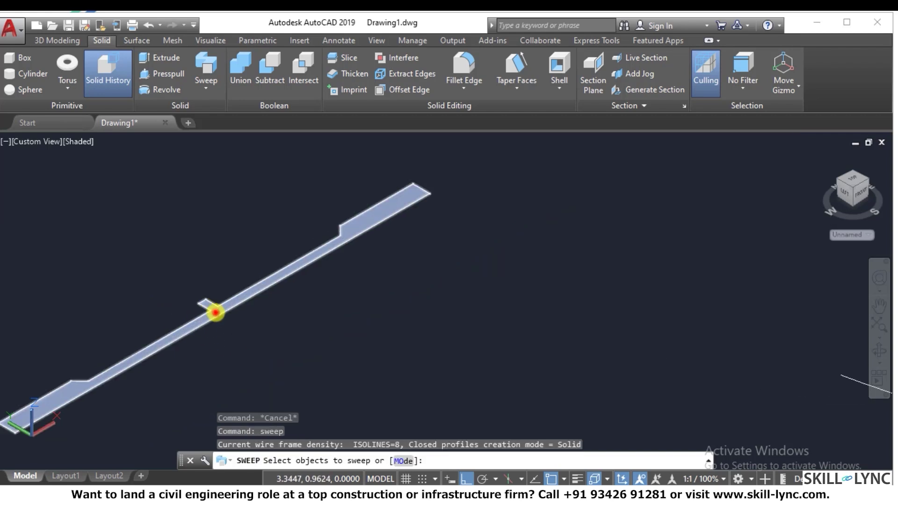
click(215, 313)
scroll(212, 308, down, 5)
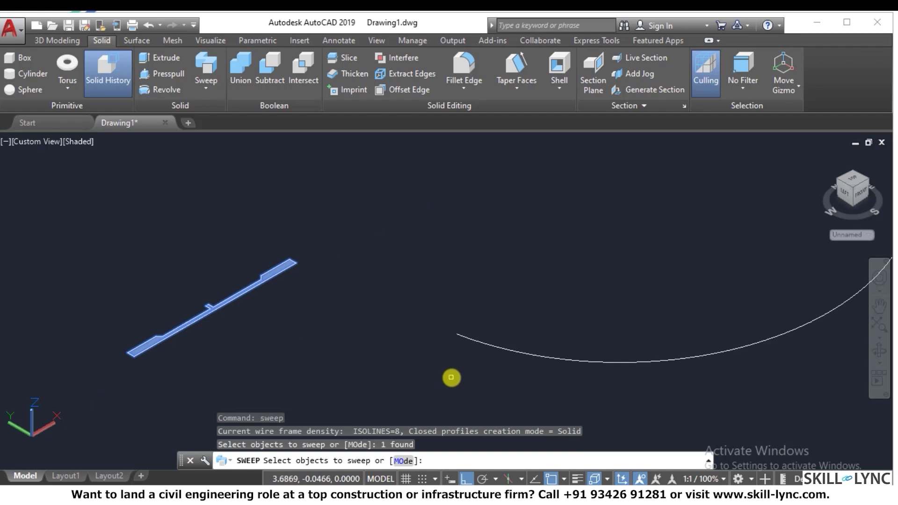
key(Return)
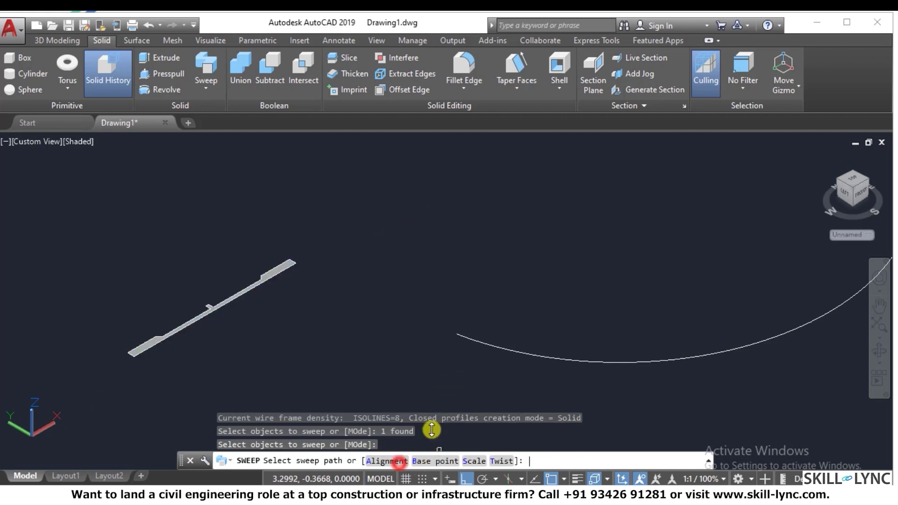
click(399, 461)
key(Return)
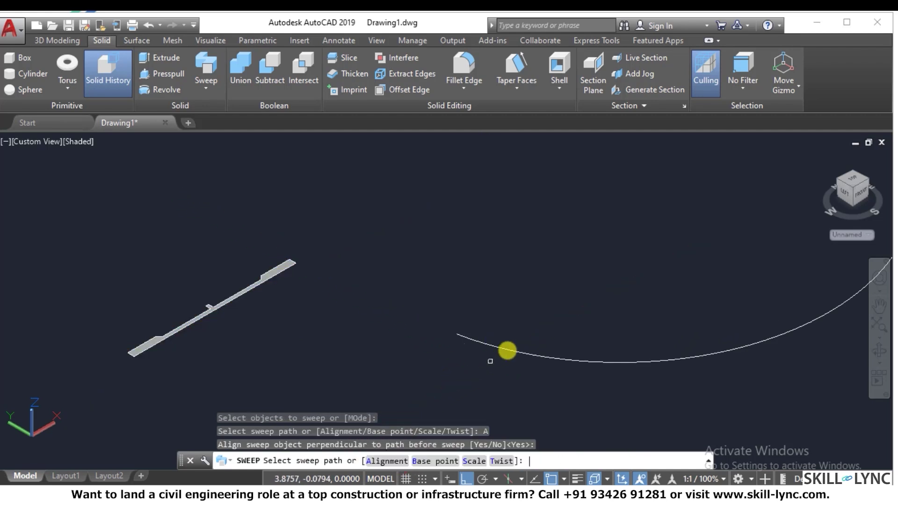
click(507, 349)
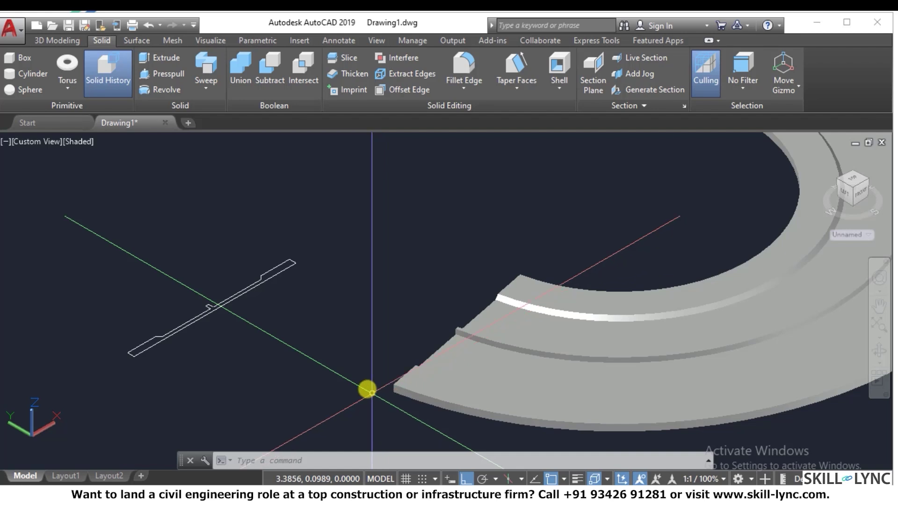
Step: Undo the last sweep to restore the flat profile and arc
text(u)
key(Return)
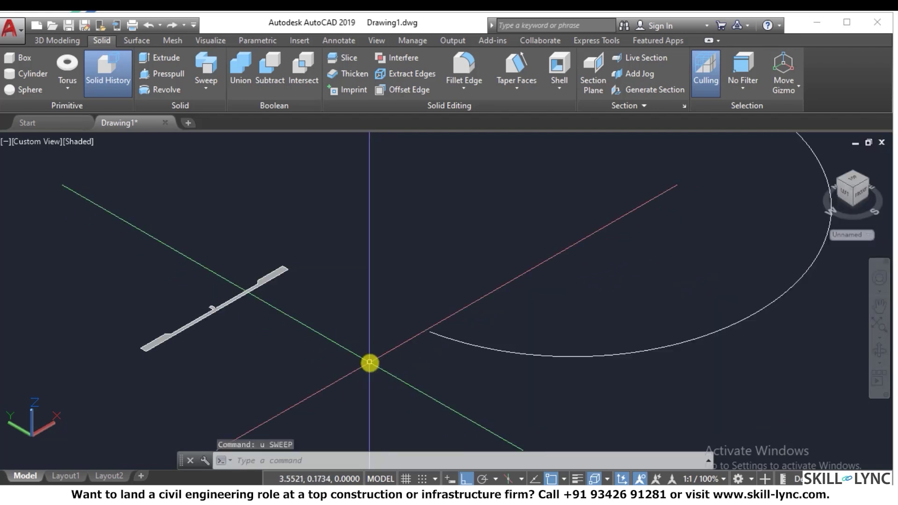
key(Escape)
key(Escape)
Step: Sweep the road profile along the arc, using the corner at the profile's lower-left end as the base point
text(sweeo)
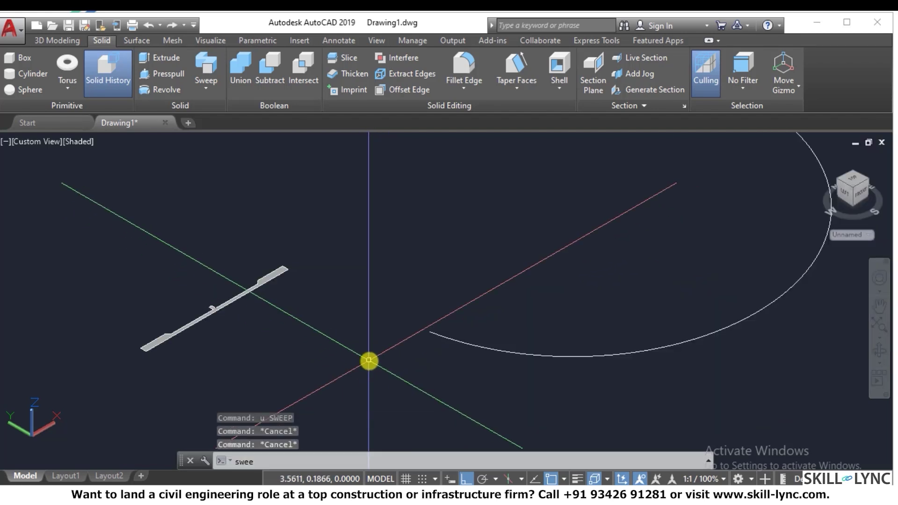
key(Escape)
text(sweep)
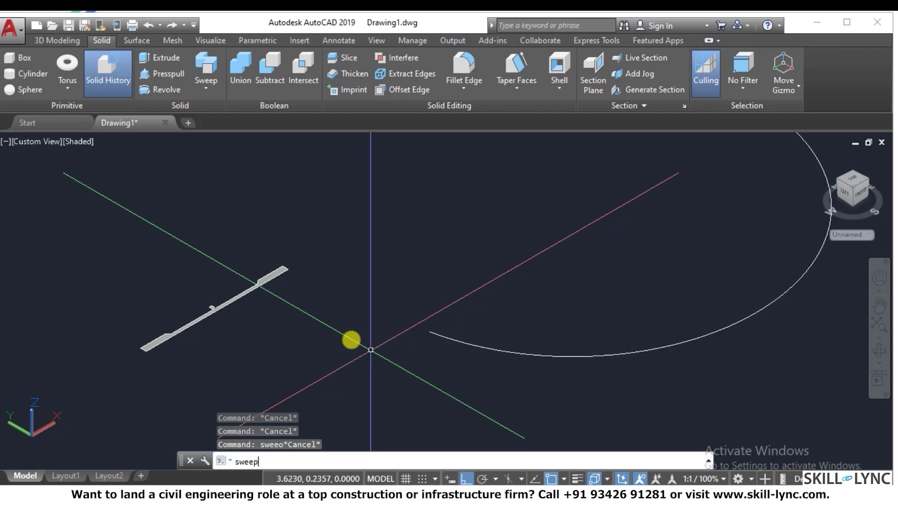
key(Return)
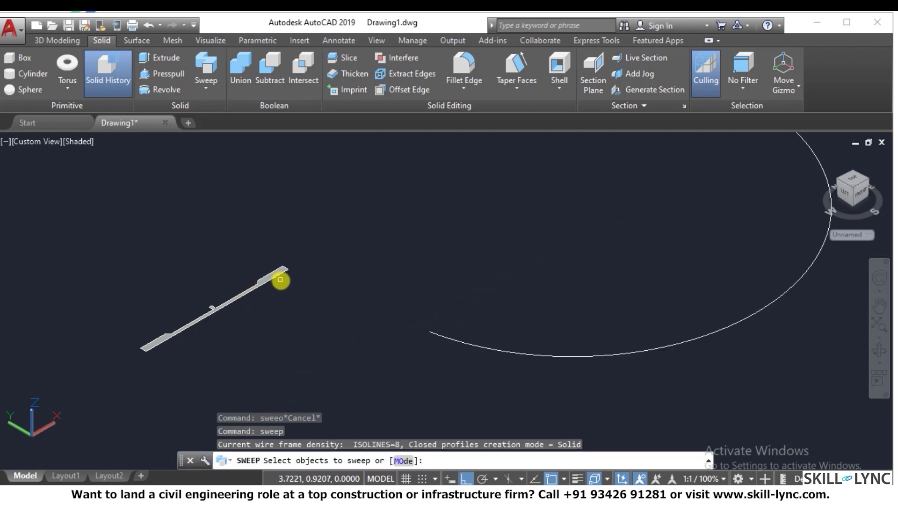
click(276, 273)
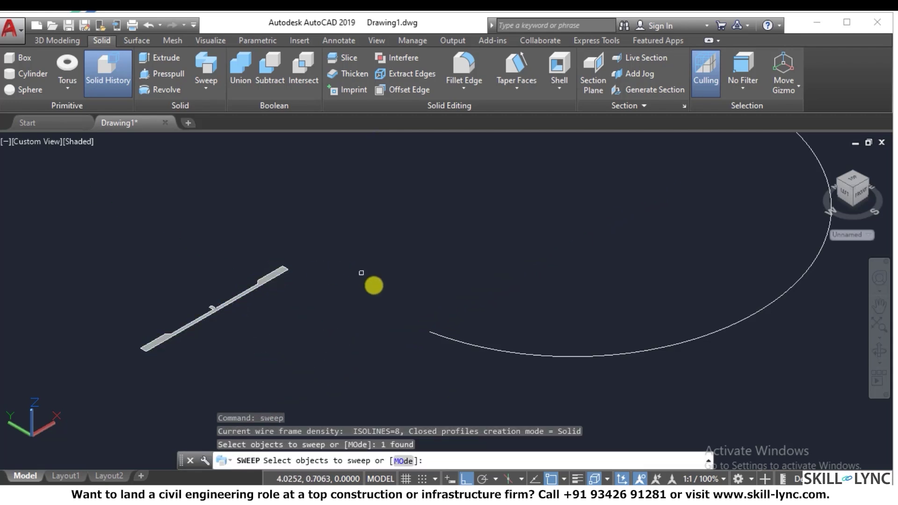
key(Return)
click(432, 461)
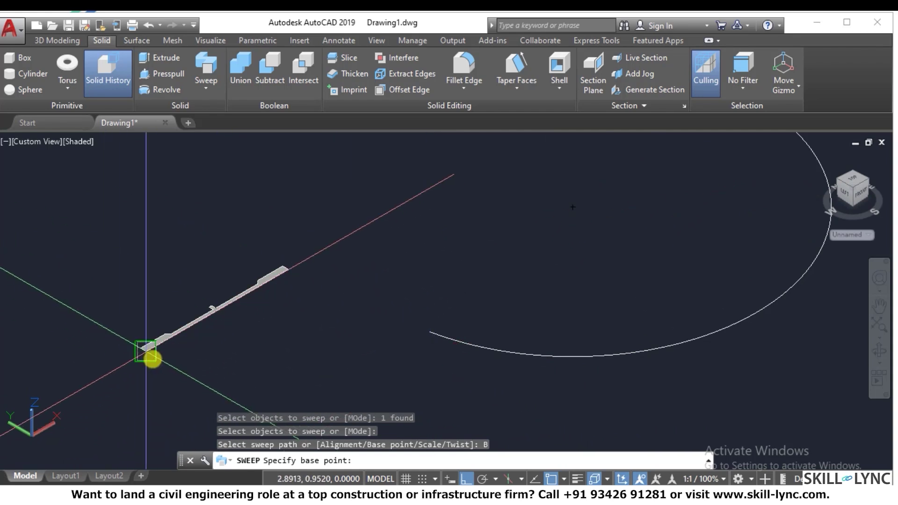
click(156, 362)
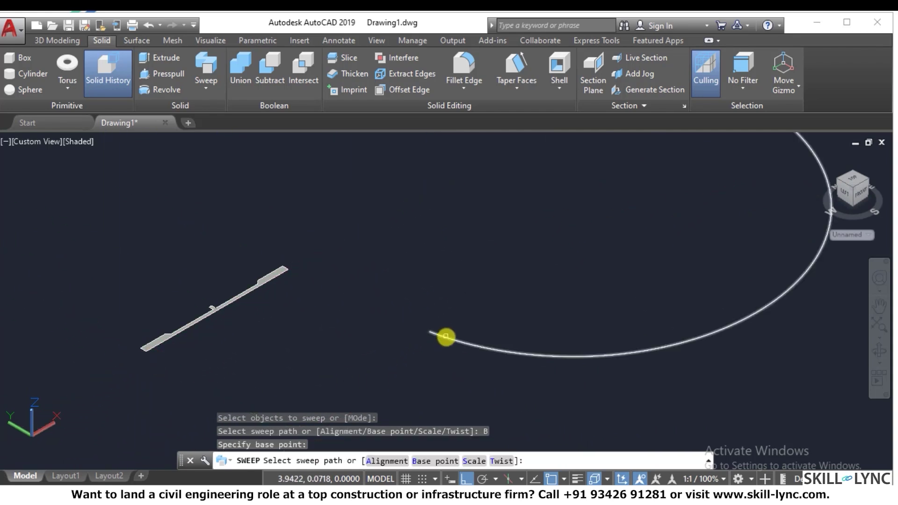
click(446, 331)
scroll(407, 346, down, 3)
scroll(410, 345, up, 3)
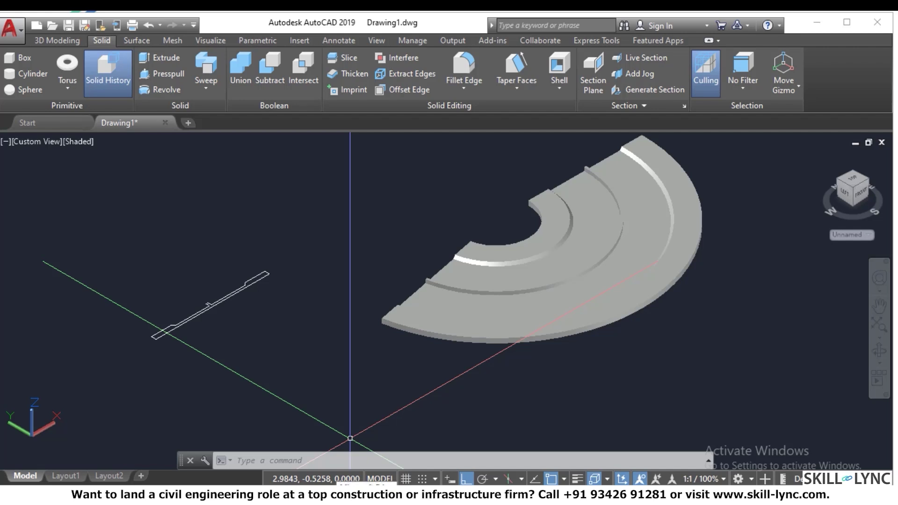
Step: Undo the view zoom and the sweep made with the custom base point
text(u)
key(Return)
text(u)
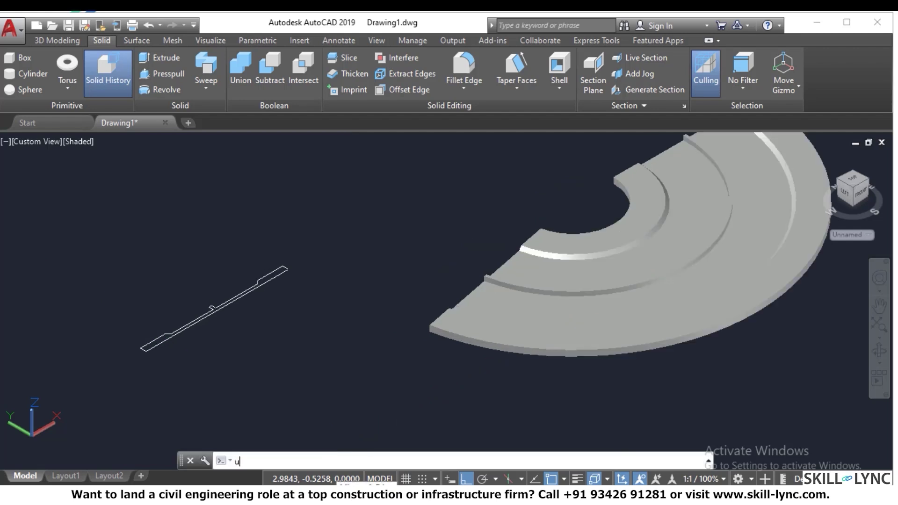
key(Return)
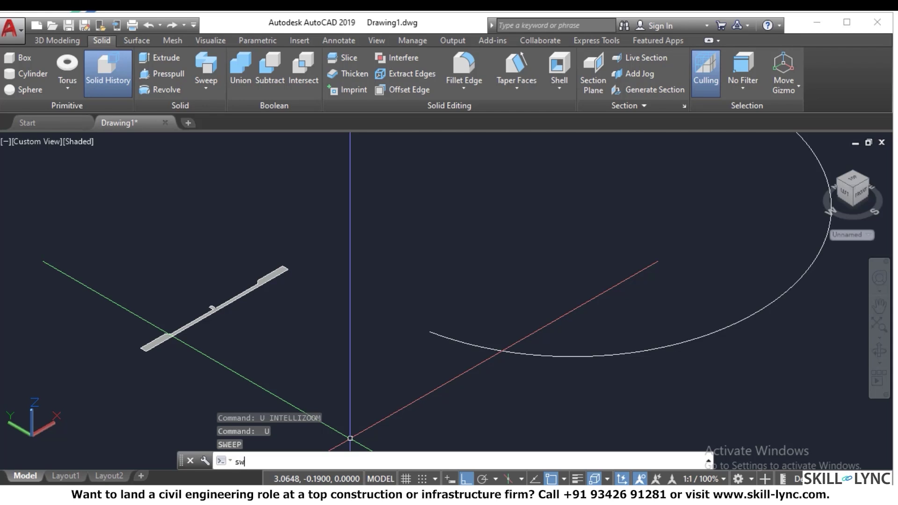
text(sweep)
key(Return)
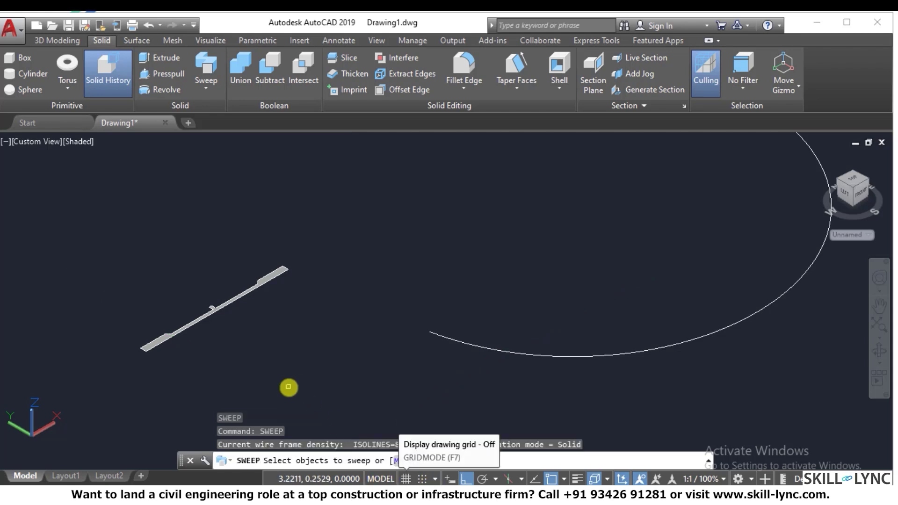
key(Escape)
Step: Draw a circle in the space between the road profile and the start of the arc
scroll(372, 310, up, 2)
text(c)
key(Return)
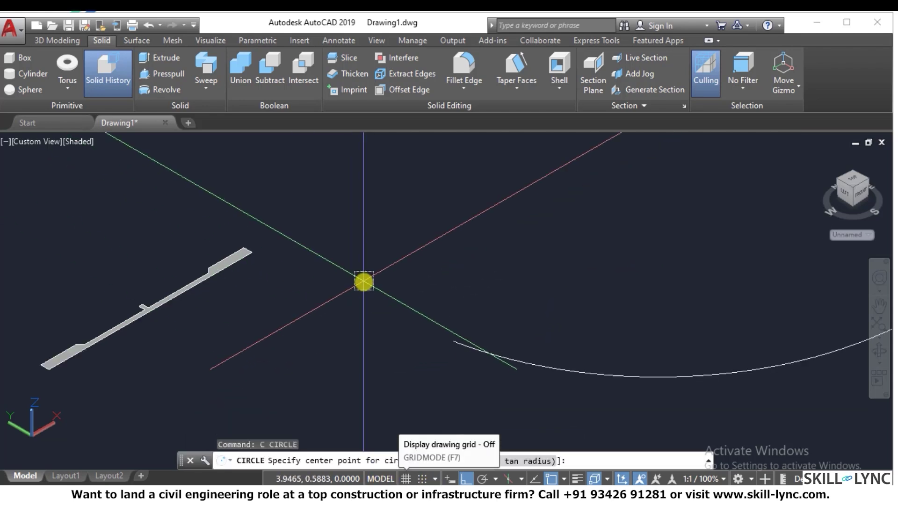
click(364, 284)
key(Escape)
key(Escape)
Step: Sweep the circle along the arc with a scale factor of 2
text(sweep)
key(Return)
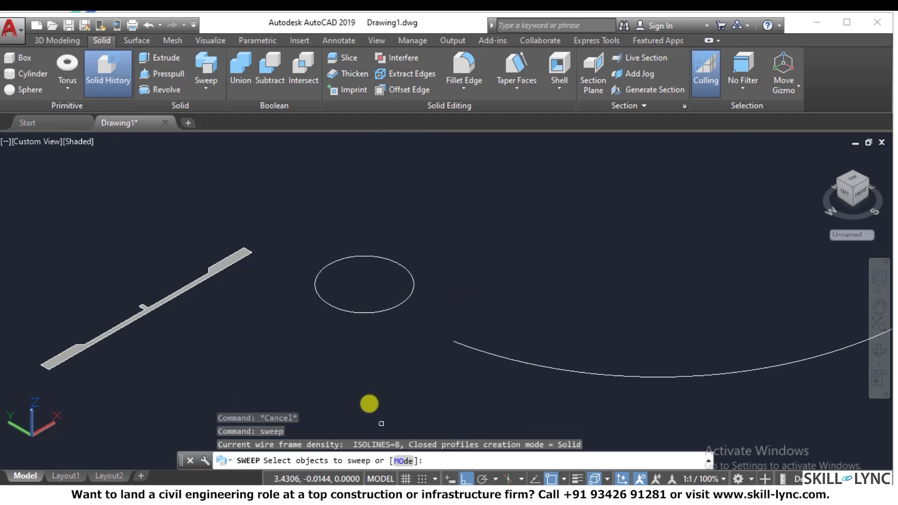
click(371, 314)
key(Return)
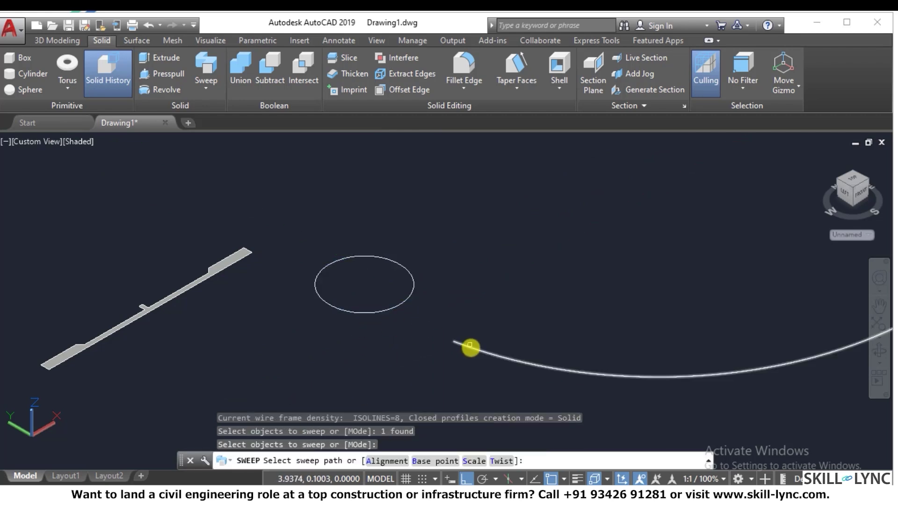
click(474, 461)
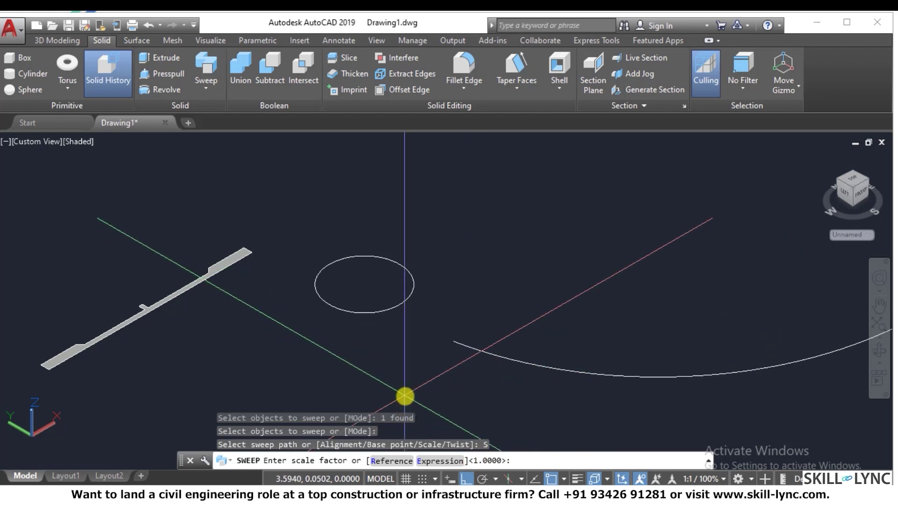
scroll(411, 395, down, 3)
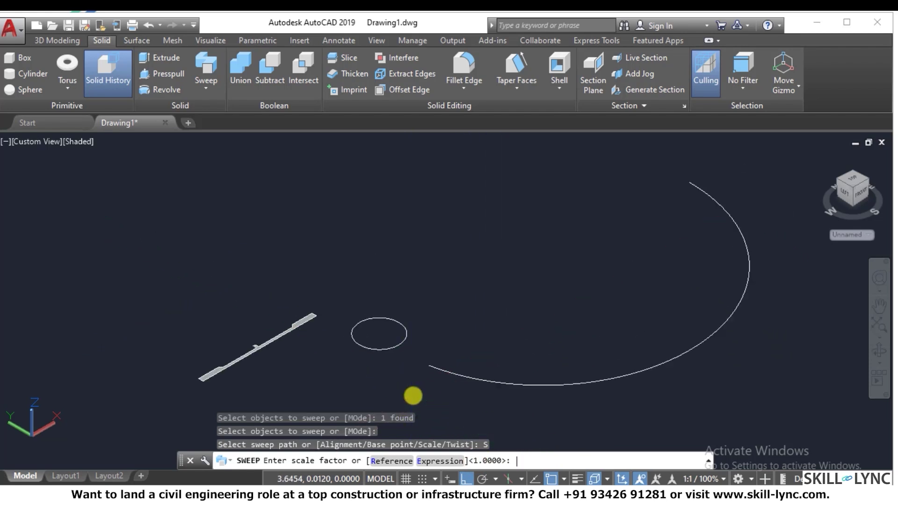
text(2)
key(Return)
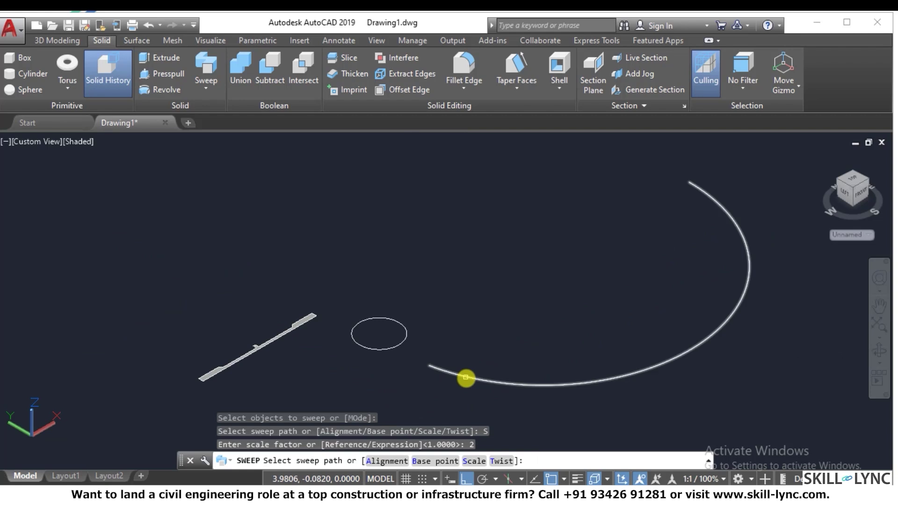
click(466, 377)
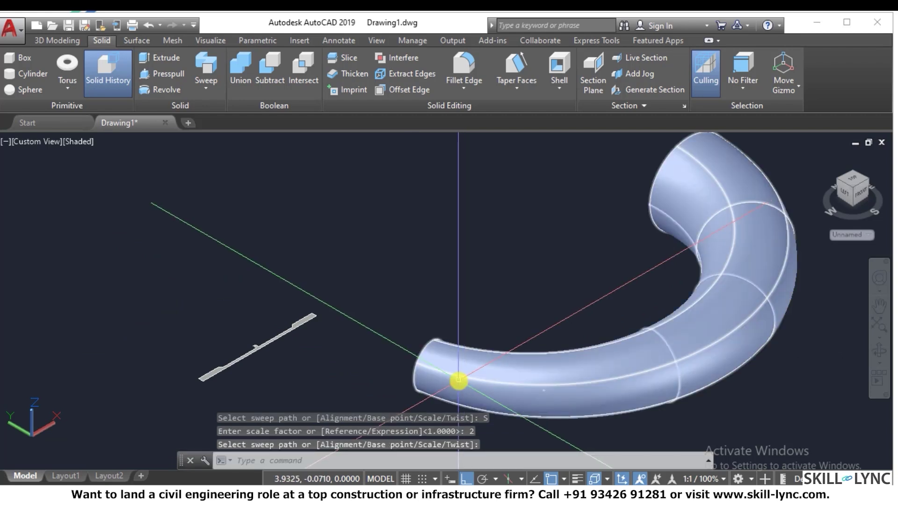
Step: Examine how the swept circular solid's two ends differ in size, using the NW Isometric view
scroll(418, 384, down, 3)
scroll(380, 381, up, 3)
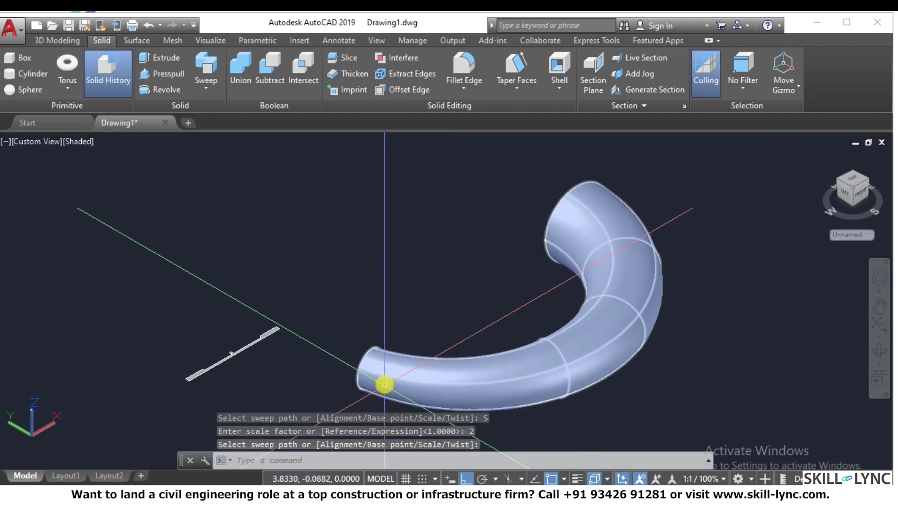
click(836, 182)
scroll(432, 271, up, 3)
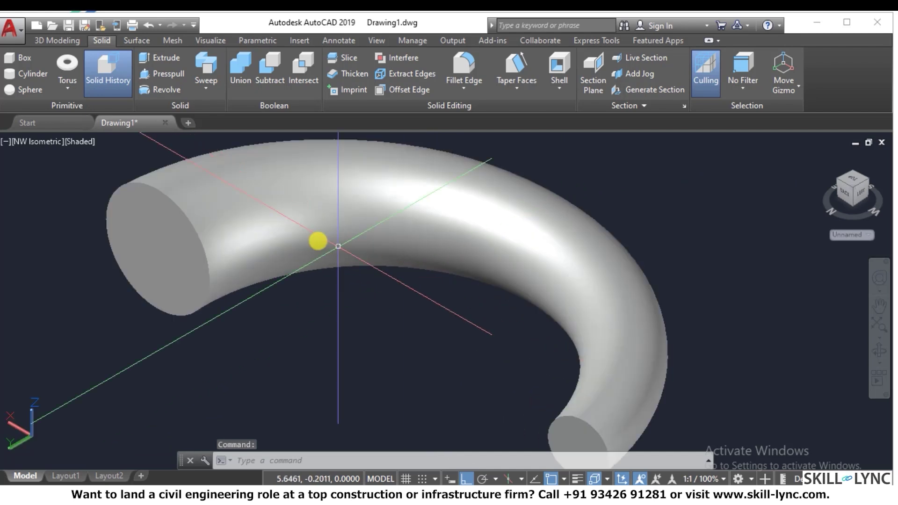
scroll(503, 318, down, 2)
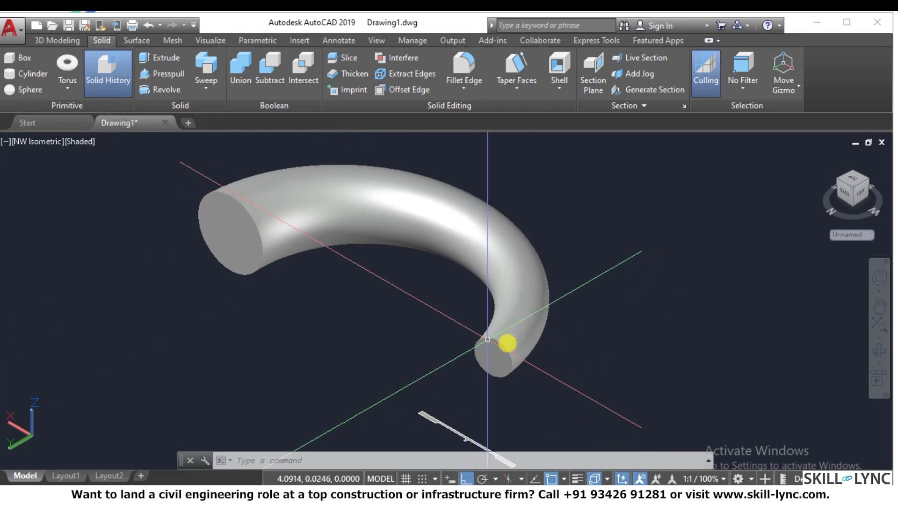
Step: Undo the view changes and the scaled sweep of the circle
text(u)
key(Return)
scroll(390, 323, up, 5)
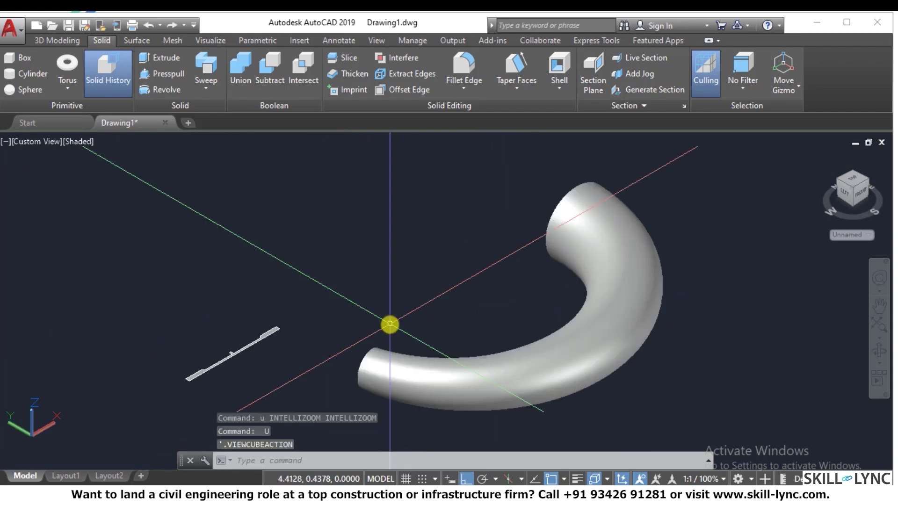
scroll(390, 324, up, 2)
Step: Erase the circle beside the road profile
click(441, 314)
click(371, 285)
text(e)
key(Return)
key(Escape)
key(Escape)
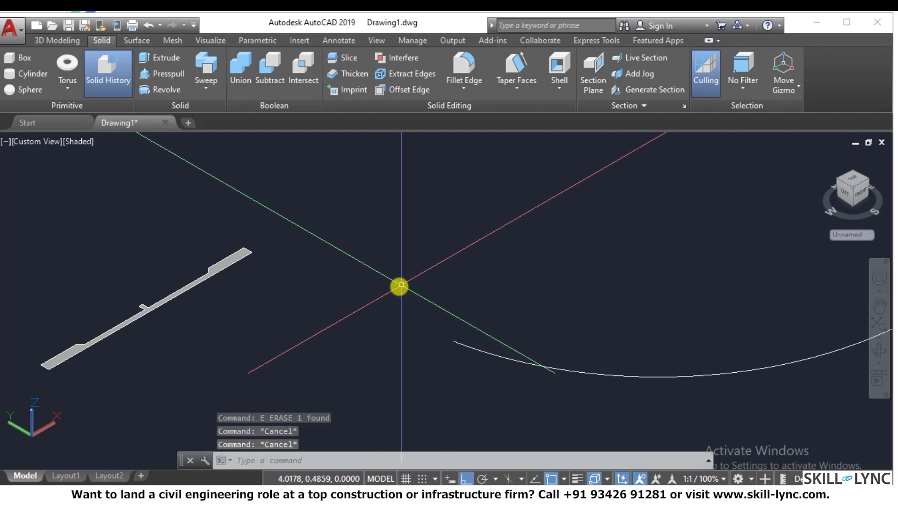
Step: Draw a rectangle between the road profile and the arc, with its long side parallel to the profile
text(rec)
key(Return)
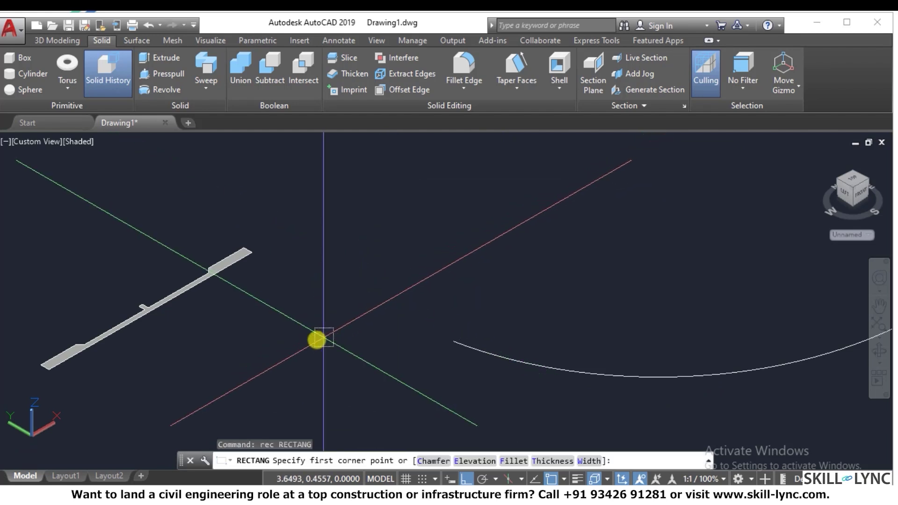
click(308, 337)
click(425, 181)
key(Escape)
key(Escape)
key(Escape)
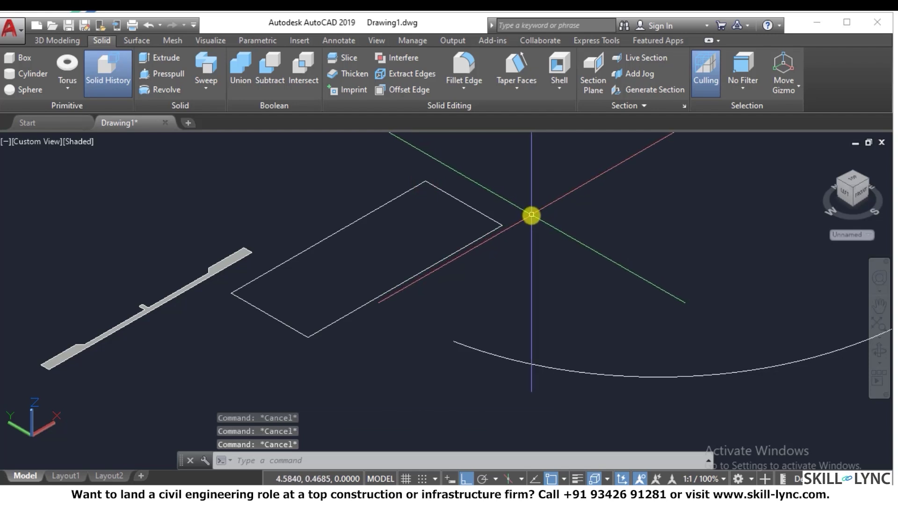
Step: Sweep the rectangle along the arc with a scale factor of 0.5
text(sweep)
key(Return)
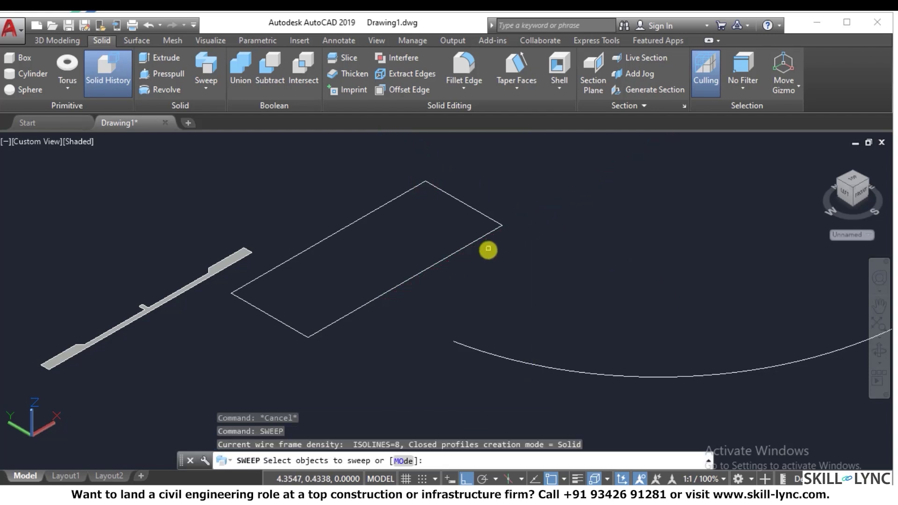
click(442, 259)
key(Return)
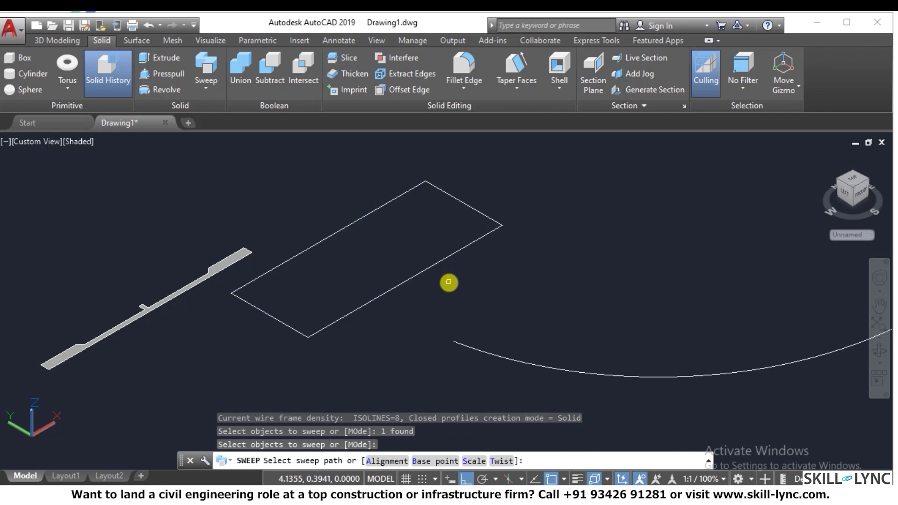
click(474, 461)
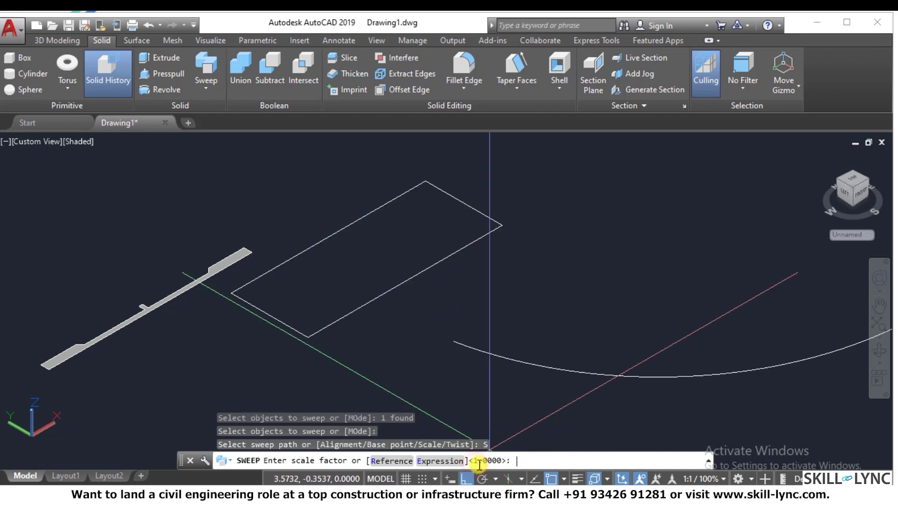
text(.5)
key(Return)
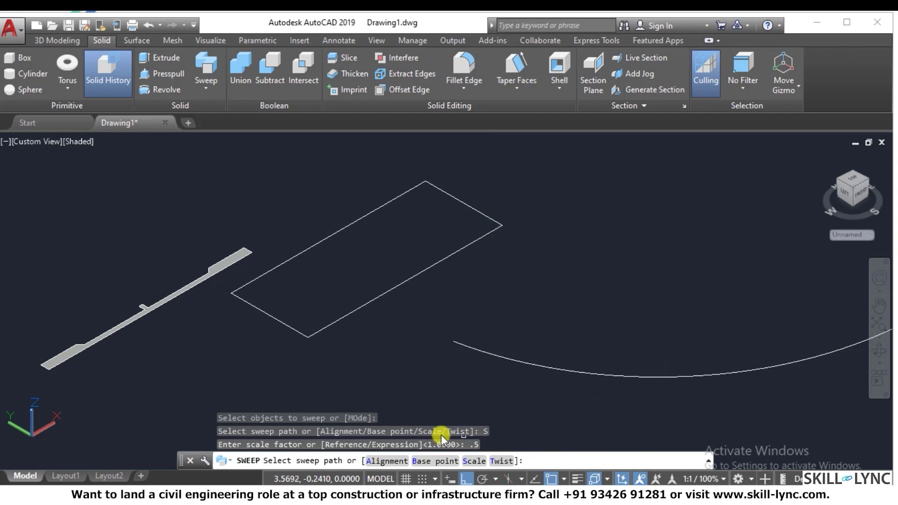
click(460, 346)
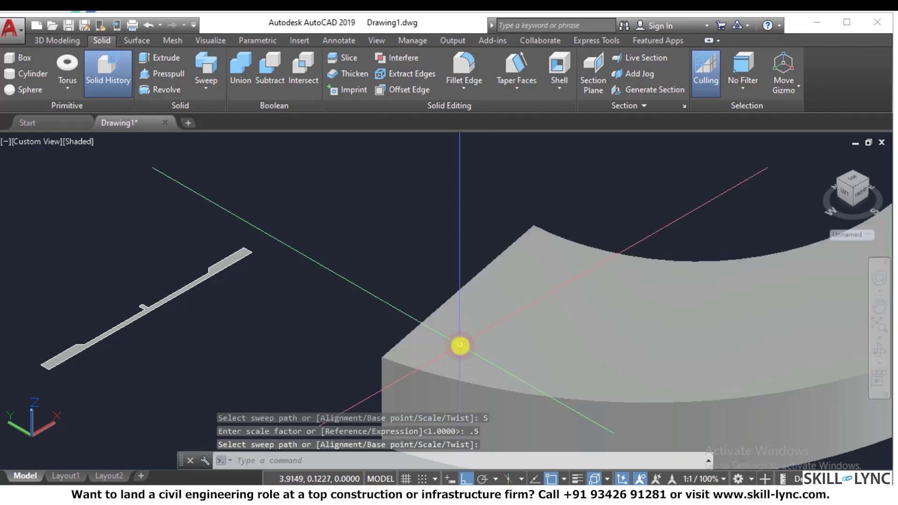
Step: Examine the taper of the swept rectangular solid from several angles, including the Back view
scroll(602, 315, down, 3)
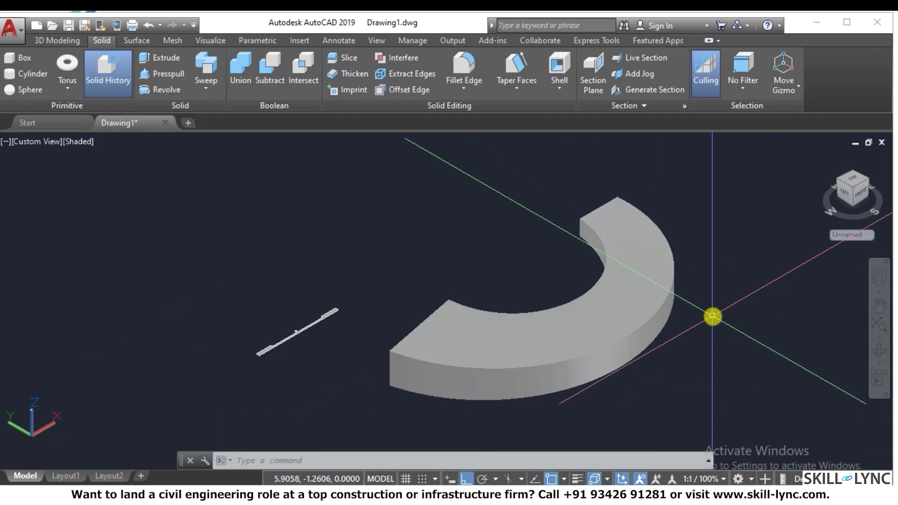
key(Escape)
text(3do)
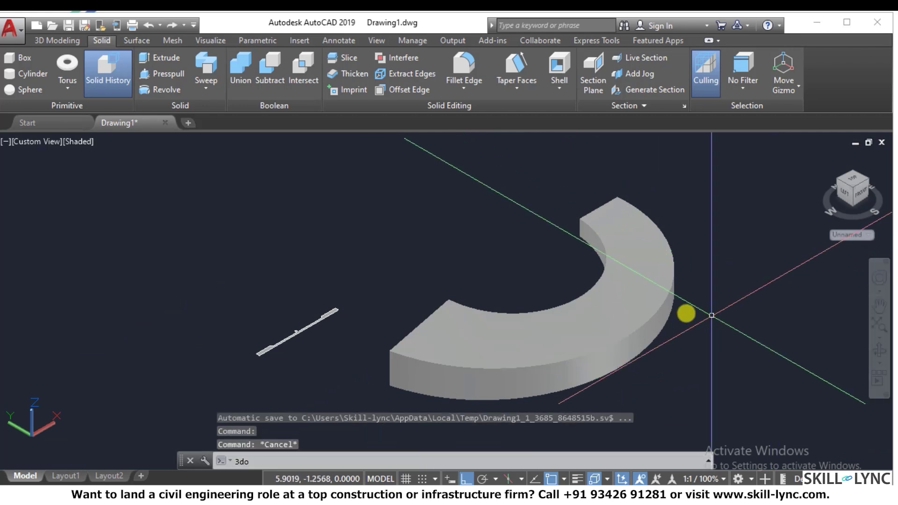
key(Return)
drag(651, 309, 515, 243)
key(Escape)
click(858, 191)
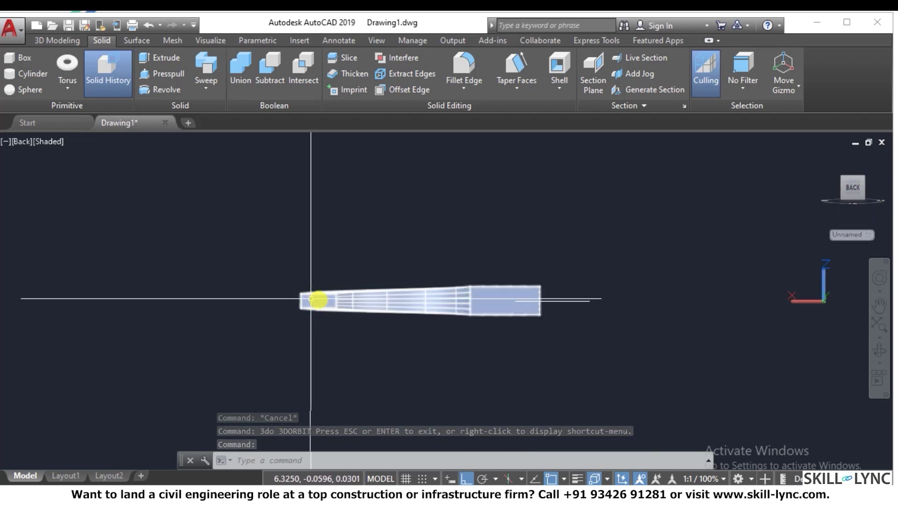
click(822, 156)
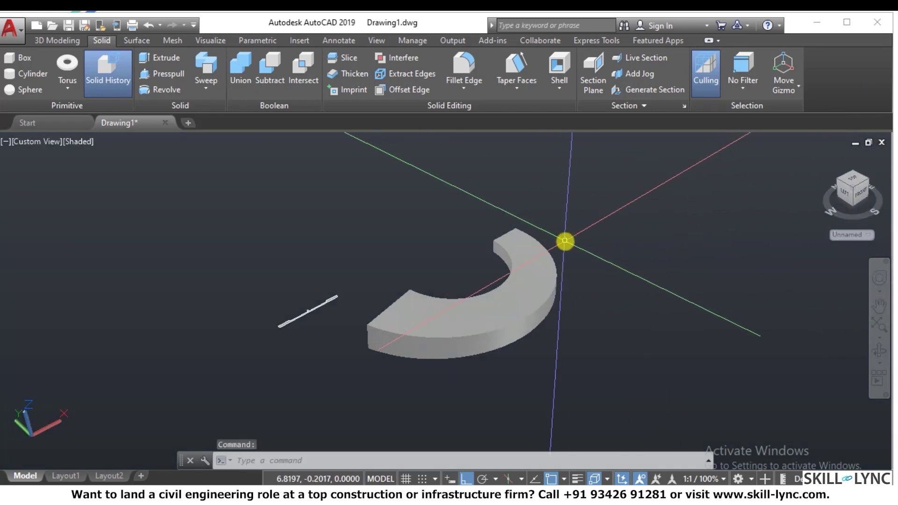
Step: Switch the view projection from perspective to parallel through the 3D Orbit options
key(Escape)
key(Escape)
text(3d)
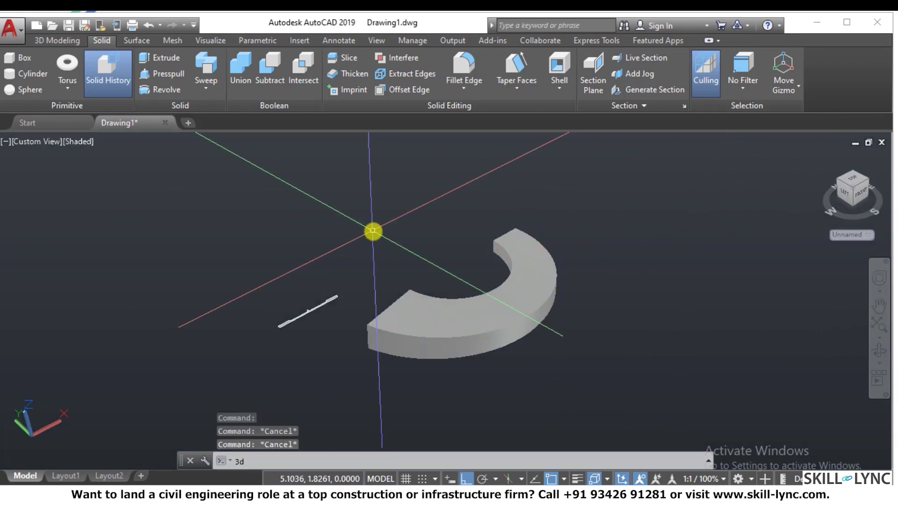
key(Escape)
text(3do)
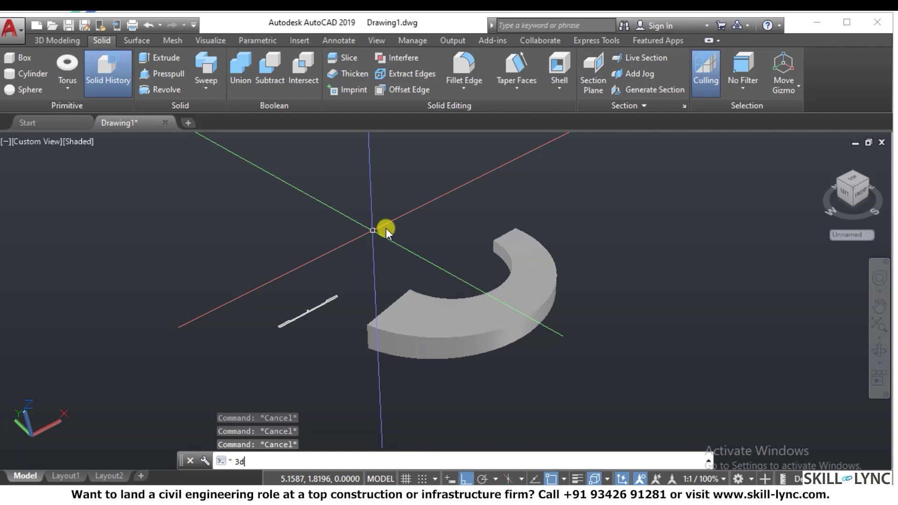
key(Return)
right_click(469, 271)
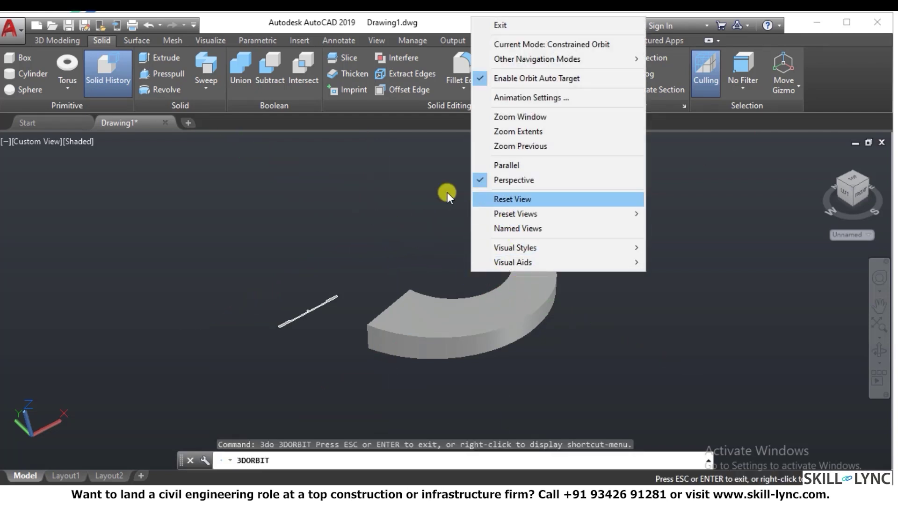
click(512, 166)
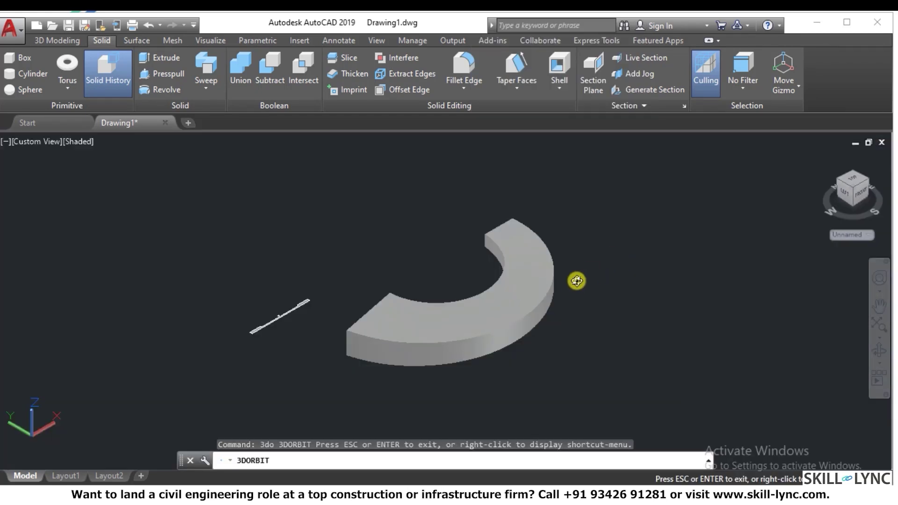
key(Escape)
Step: Erase the swept rectangular solid, leaving only the road profile
click(495, 309)
text(e)
key(Return)
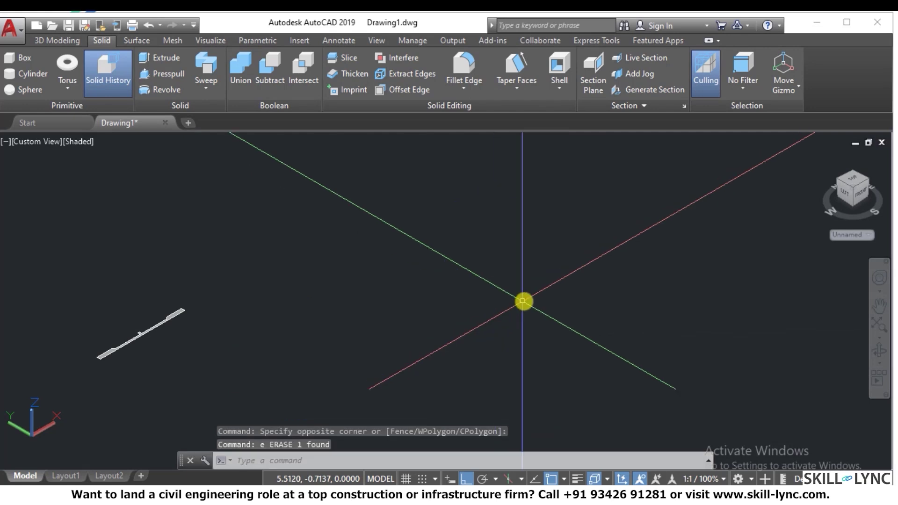
key(Escape)
key(Escape)
scroll(534, 306, down, 1)
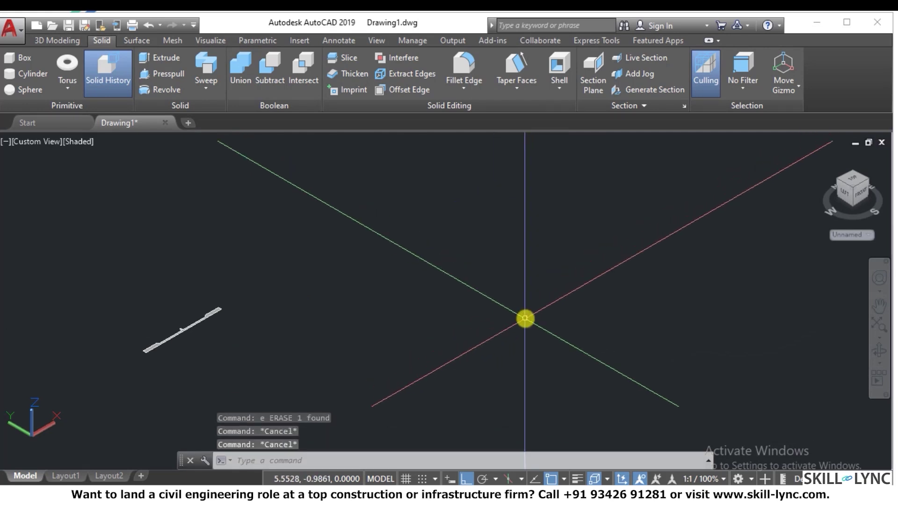
Step: Set the viewport's visual style to 2D Wireframe
click(80, 142)
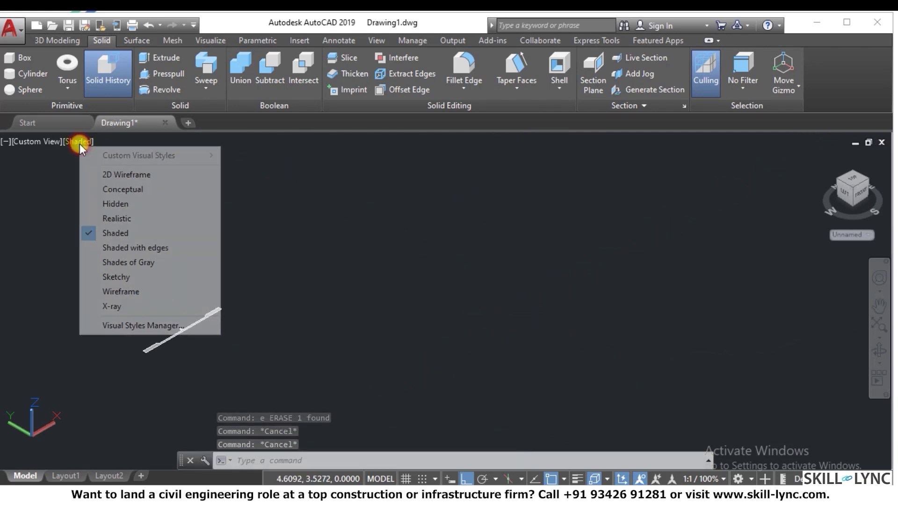
click(99, 171)
scroll(445, 310, down, 2)
scroll(425, 321, up, 4)
key(Escape)
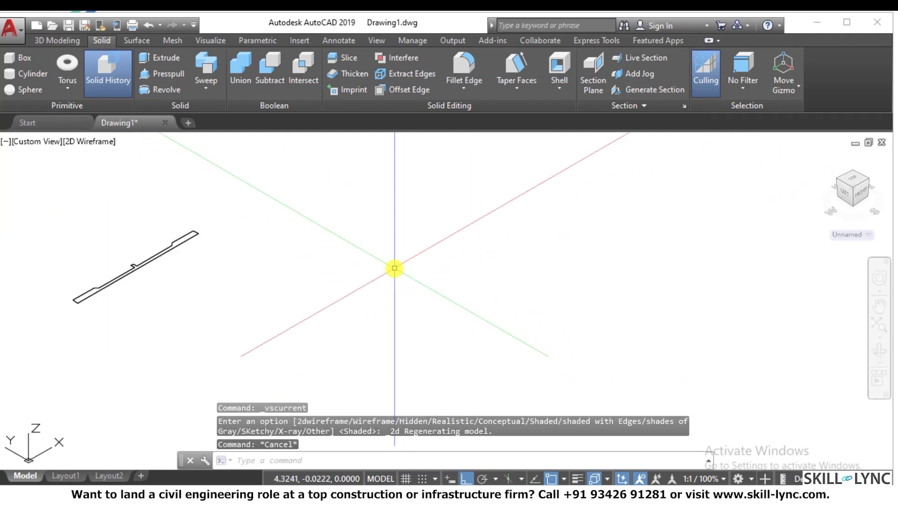
Step: Try to draw a new arc beside the road profile, turn Ortho mode off, and cancel the arc
text(a)
key(Return)
click(322, 336)
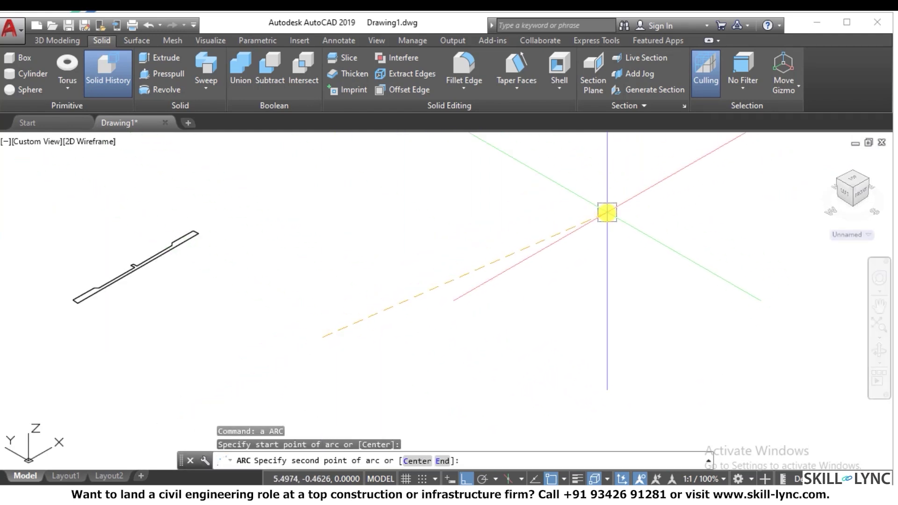
click(466, 478)
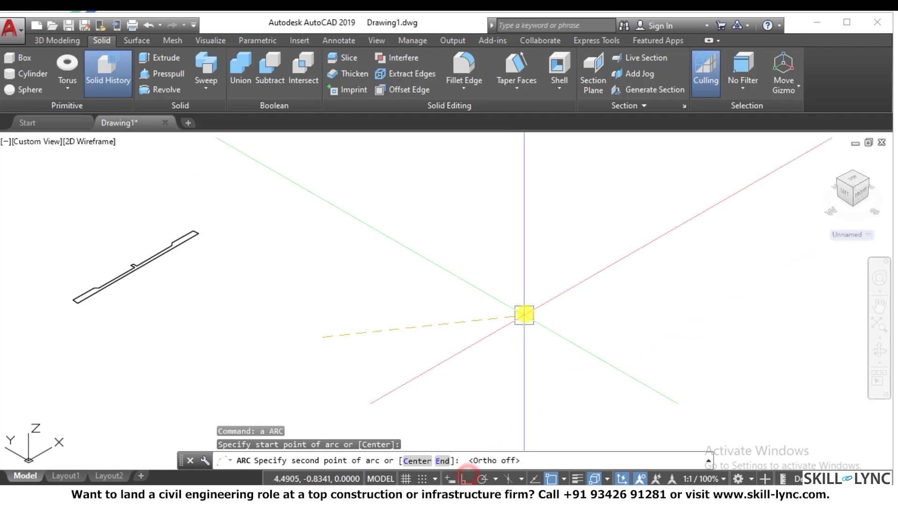
key(Escape)
Step: Draw an open three-segment U-shaped polyline with Ortho on beside the road profile, its first segment about 2.6 units long
text(pl)
key(Return)
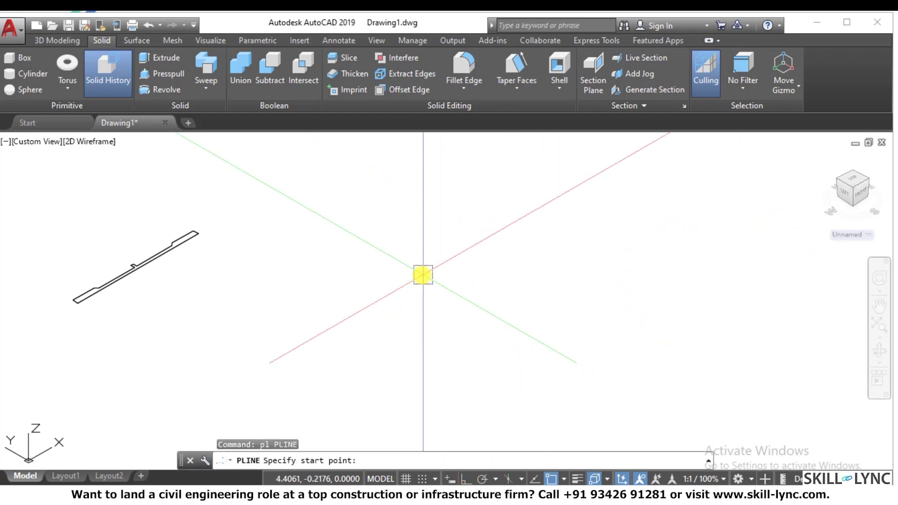
click(393, 254)
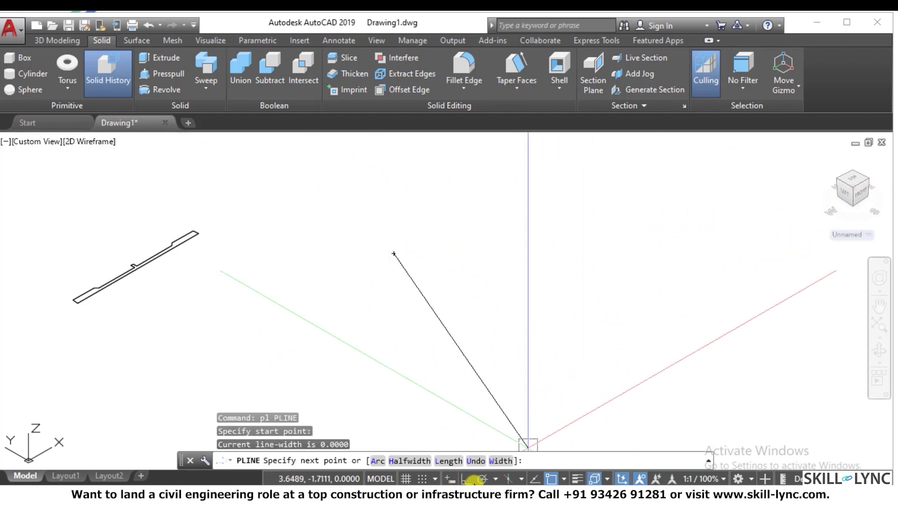
click(467, 478)
scroll(393, 387, down, 5)
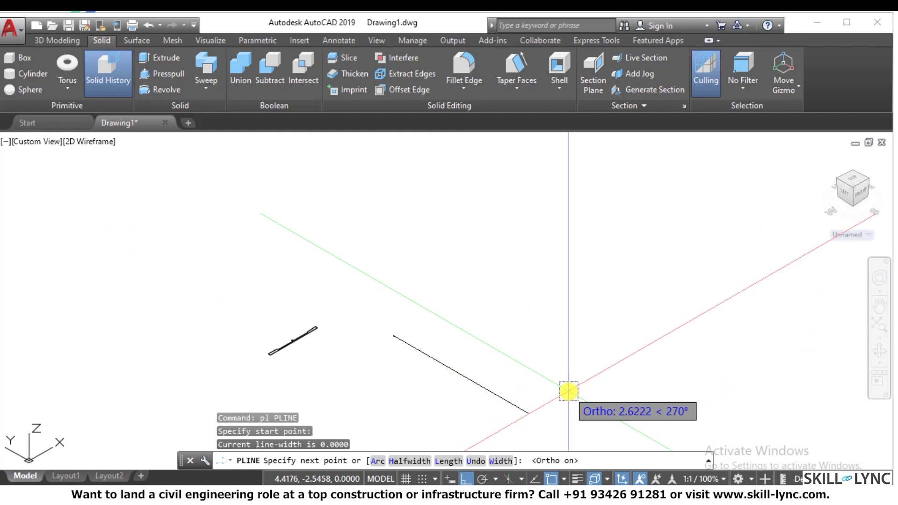
click(570, 391)
click(814, 264)
click(699, 200)
key(Escape)
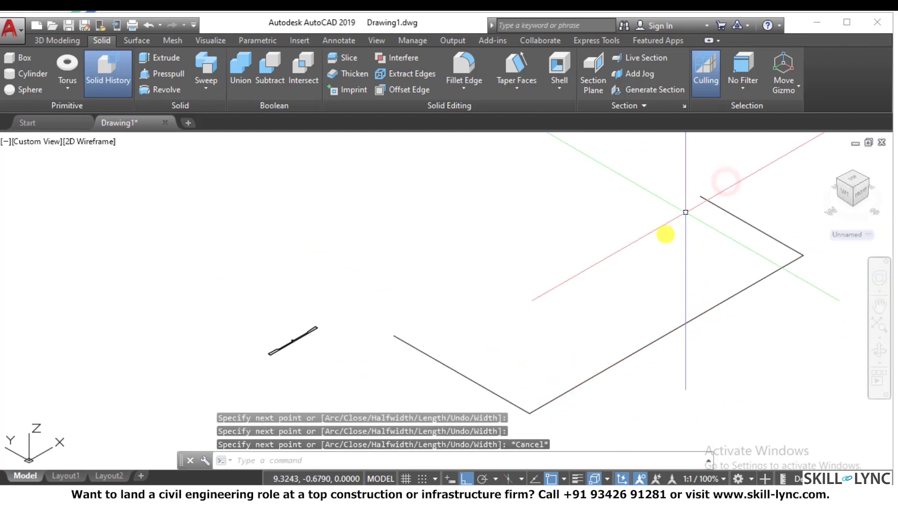
key(Escape)
key(Escape)
Step: Explode the U-shaped polyline into separate line segments
text(x)
key(Return)
click(600, 401)
click(494, 361)
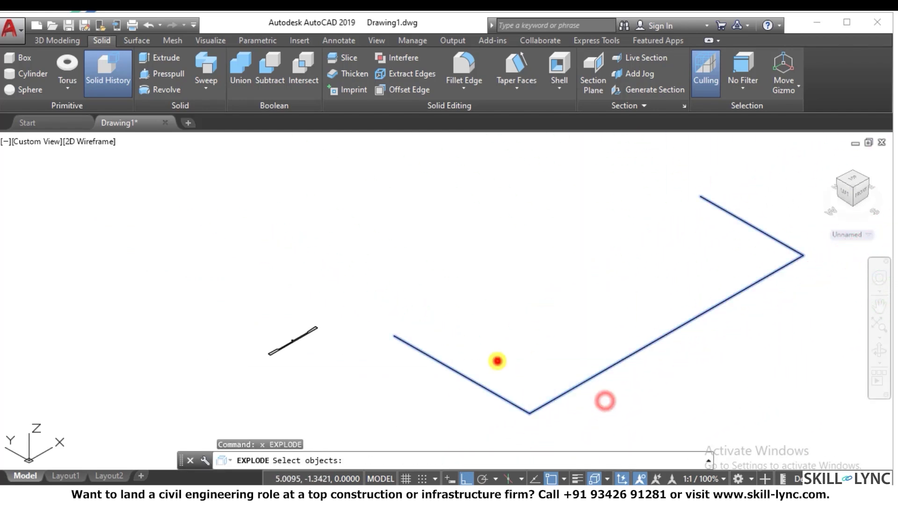
key(Return)
Step: Try to fillet the path corner nearest the road profile with a radius of 10
text(f)
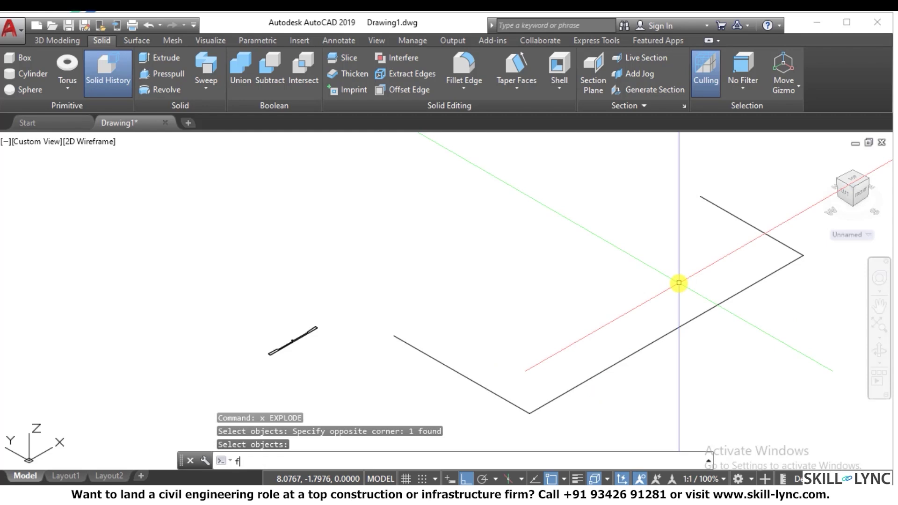
key(Return)
text(r)
key(Return)
text(10)
key(Return)
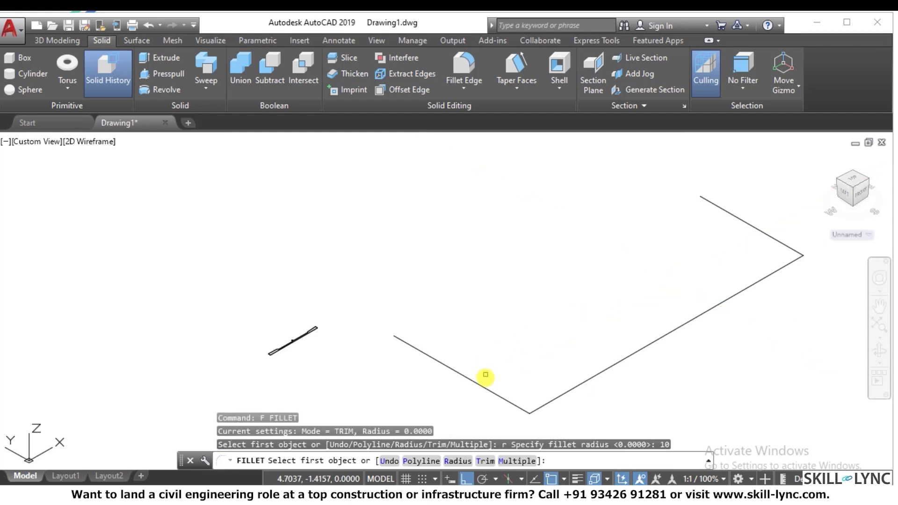
click(484, 389)
click(559, 393)
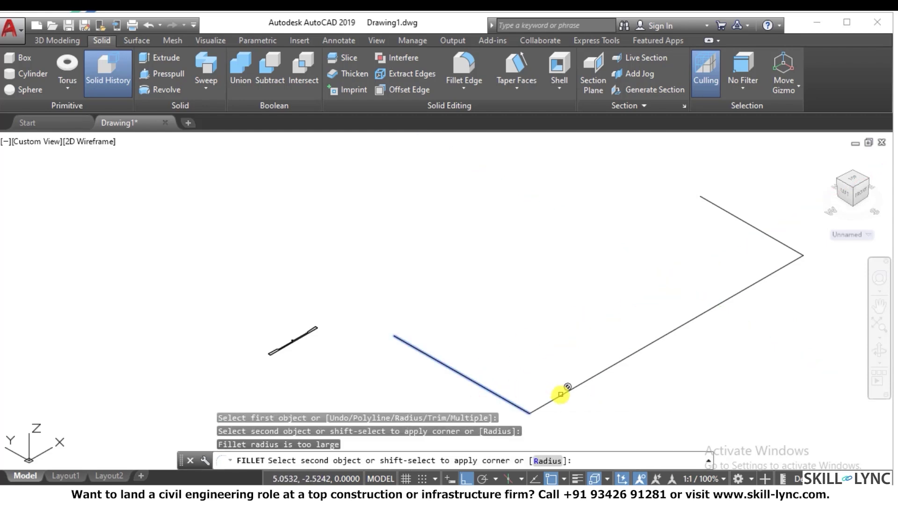
key(Escape)
Step: Fillet the path corner nearest the road profile with a radius of 2
text(f)
key(Return)
text(r)
key(Return)
text(5)
key(Return)
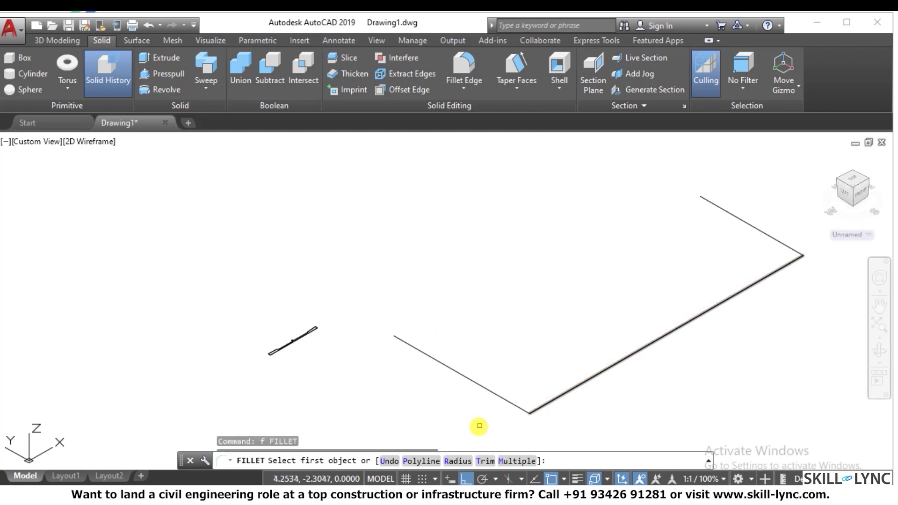
click(511, 401)
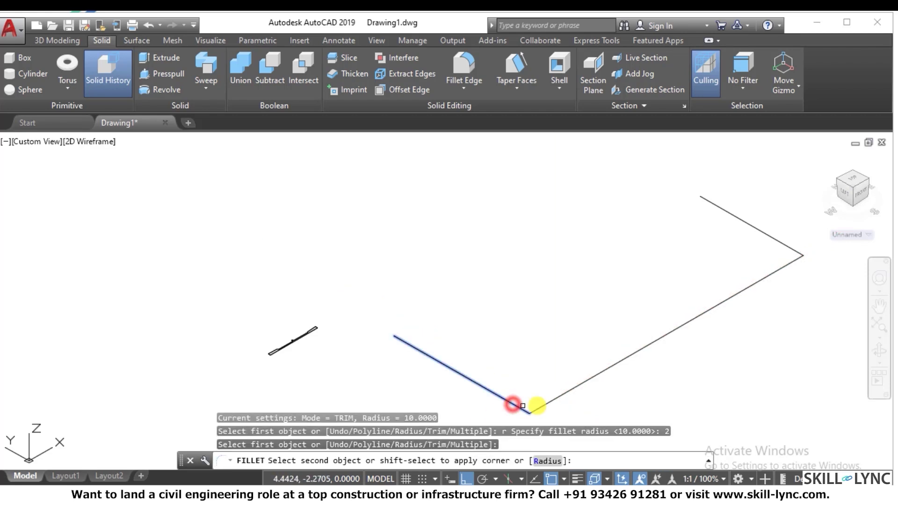
click(547, 401)
Step: Fillet the remaining sharp corner at the far end of the path with the same radius of 2
key(Return)
click(779, 271)
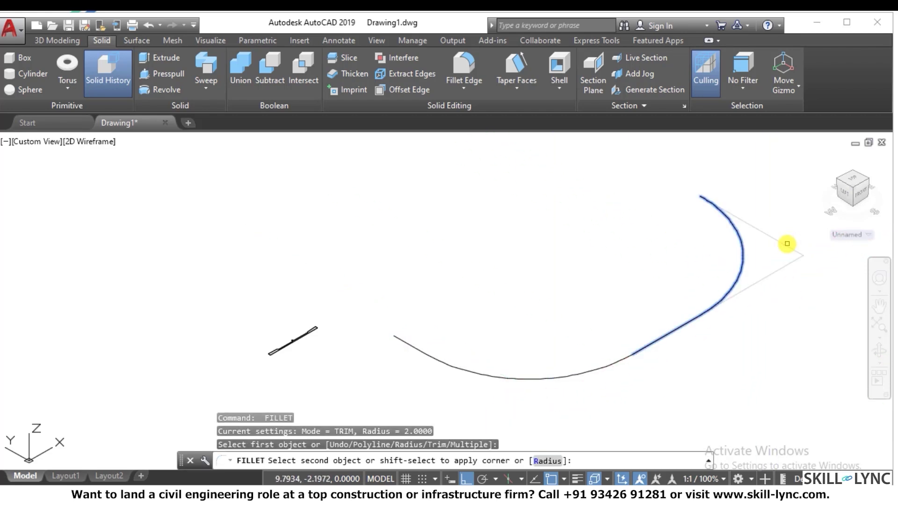
key(Escape)
key(Escape)
key(Escape)
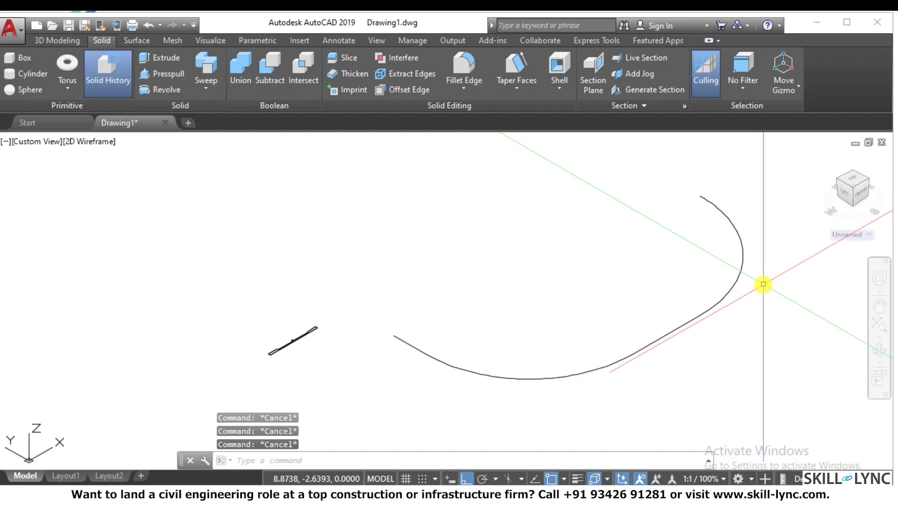
Step: Join all the lines and fillet arcs of the path into a single polyline
text(join)
key(Return)
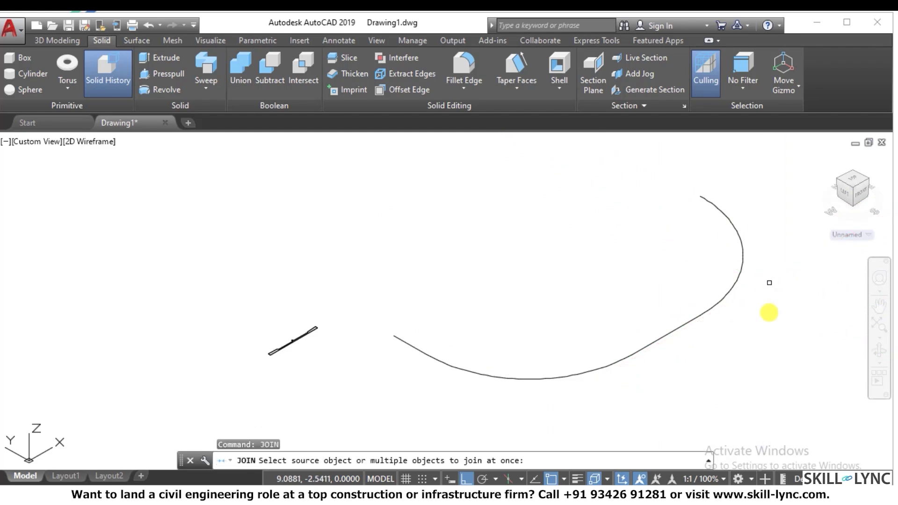
click(678, 198)
click(657, 388)
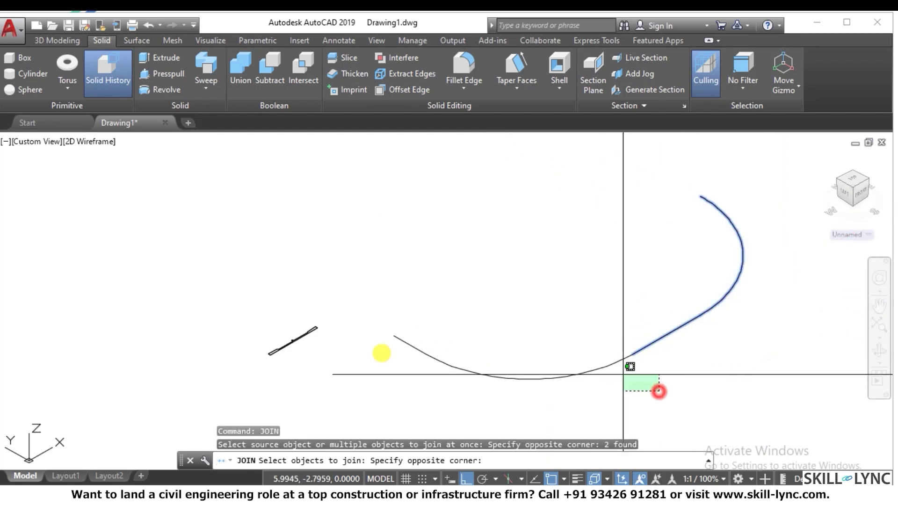
click(381, 338)
key(Return)
Step: Draw a circle of diameter 1 between the road profile and the start of the curved path
scroll(407, 327, up, 3)
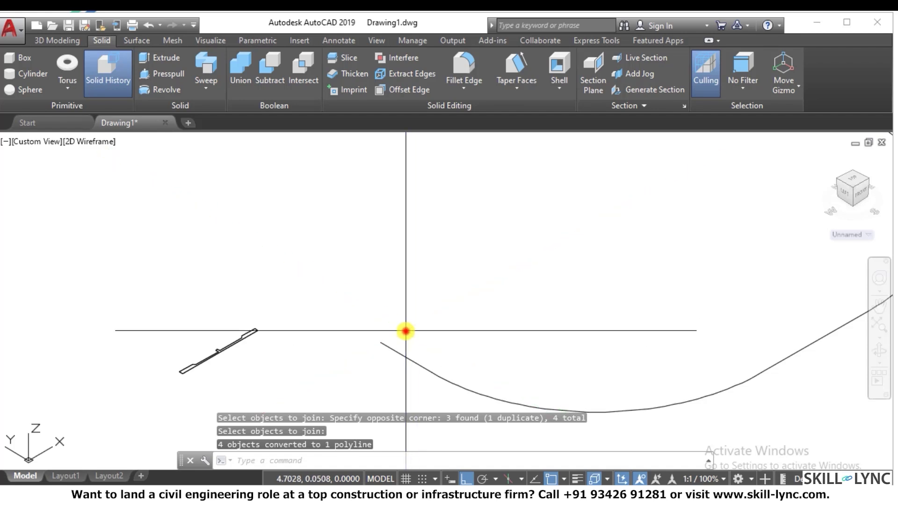
click(374, 373)
key(Escape)
text(c)
key(Return)
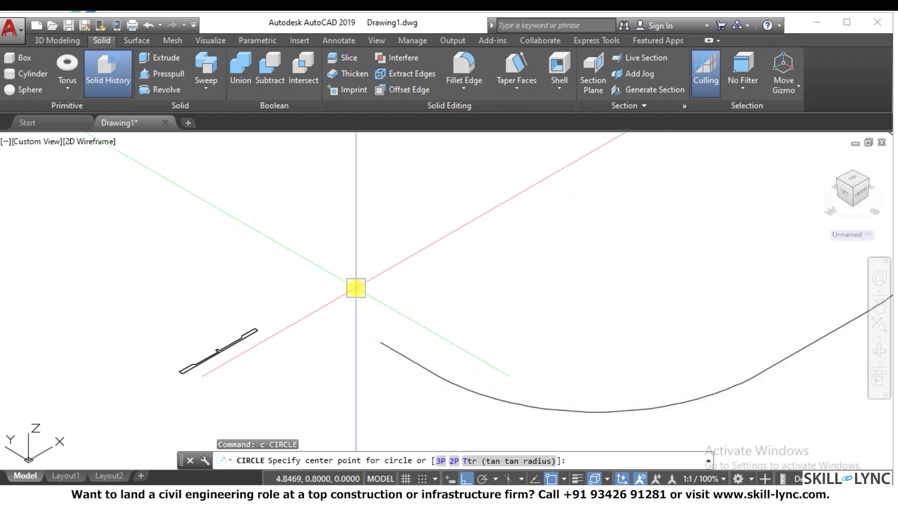
click(335, 290)
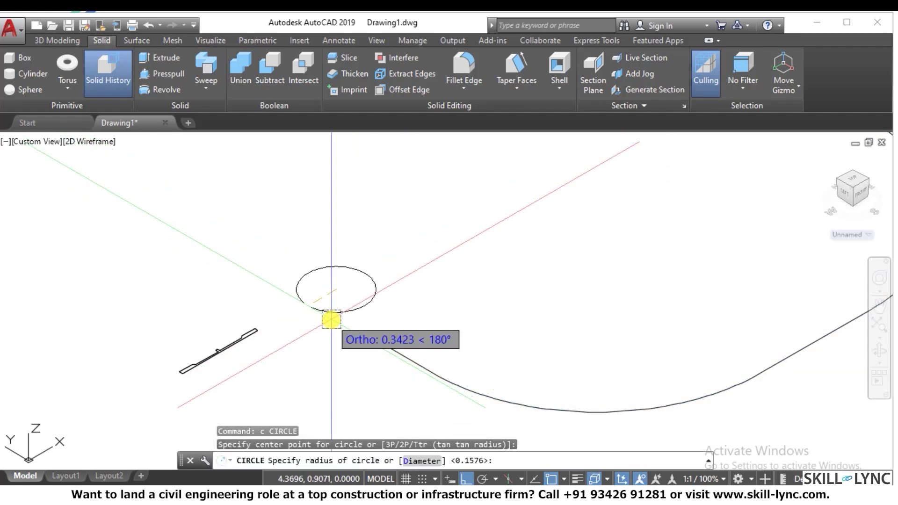
text(1)
key(Return)
key(Escape)
key(Escape)
key(Escape)
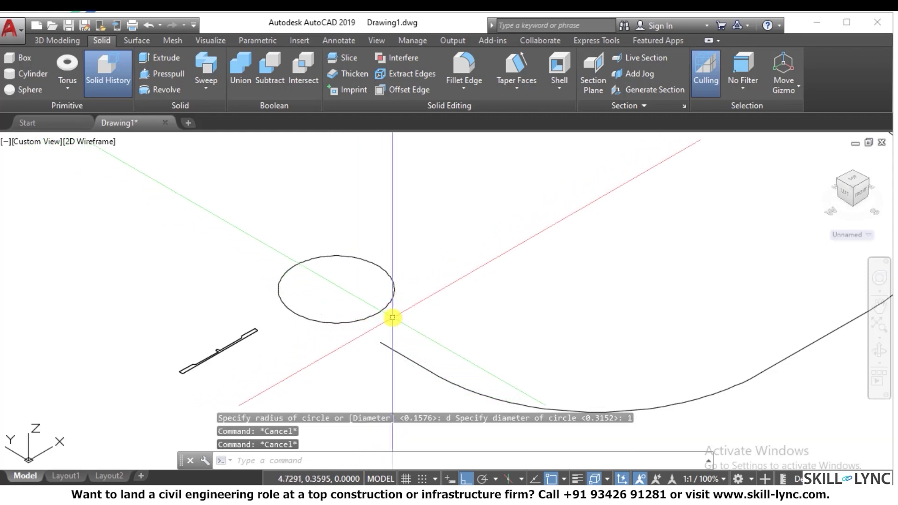
Step: Sweep the circle along the curved polyline path with a twist angle of 5
scroll(391, 316, down, 2)
scroll(442, 314, up, 2)
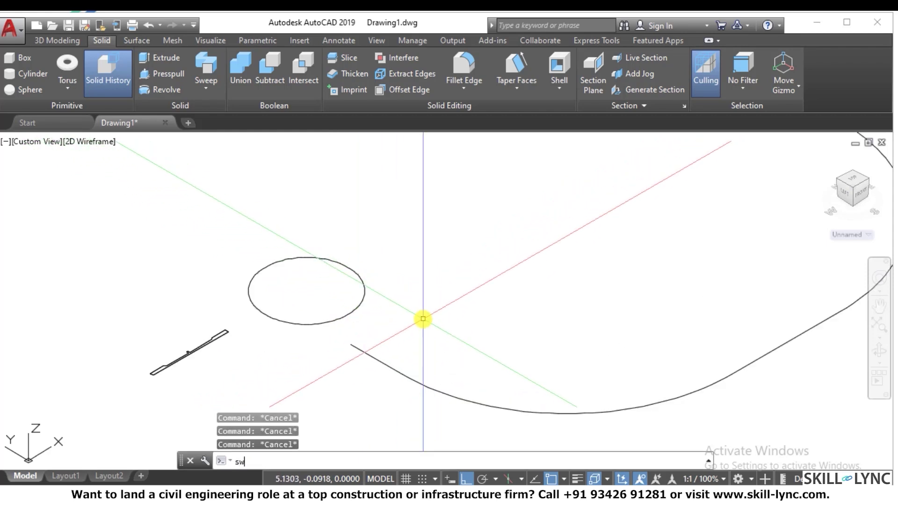
text(sweeo)
key(Return)
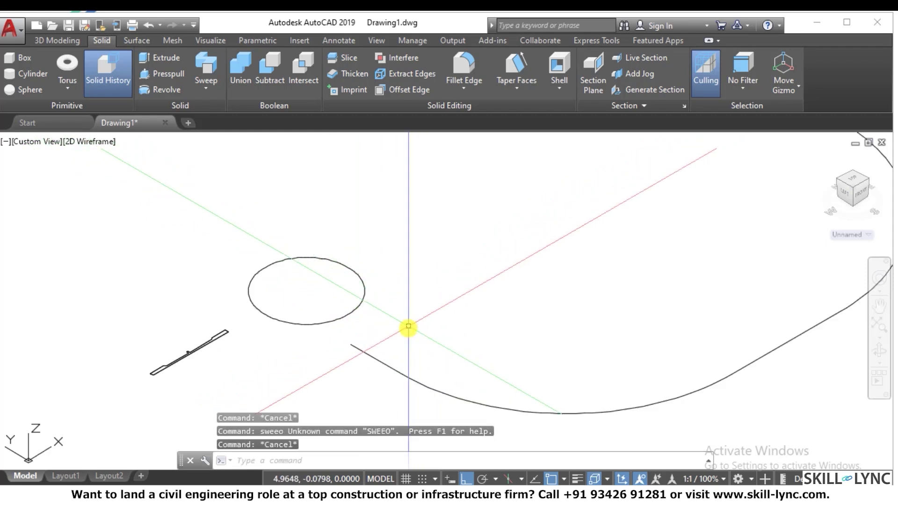
text(sweep)
key(Return)
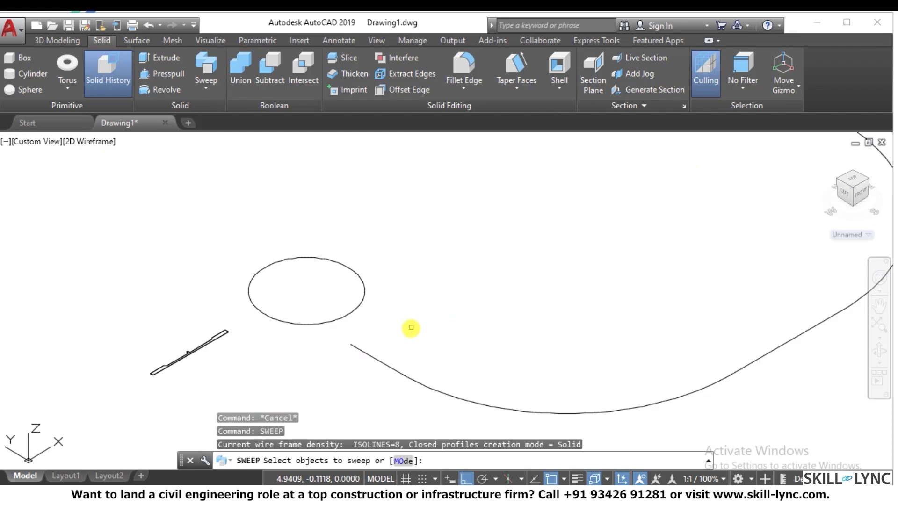
click(341, 315)
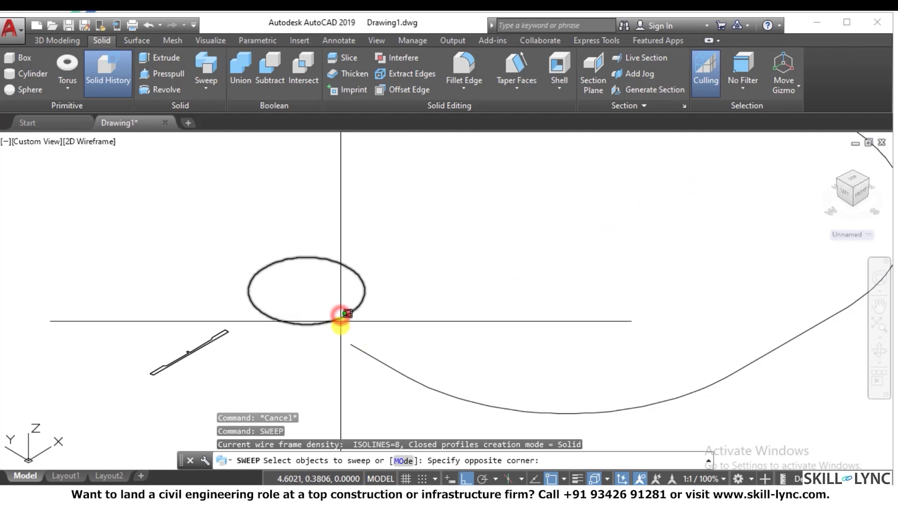
click(336, 333)
key(Return)
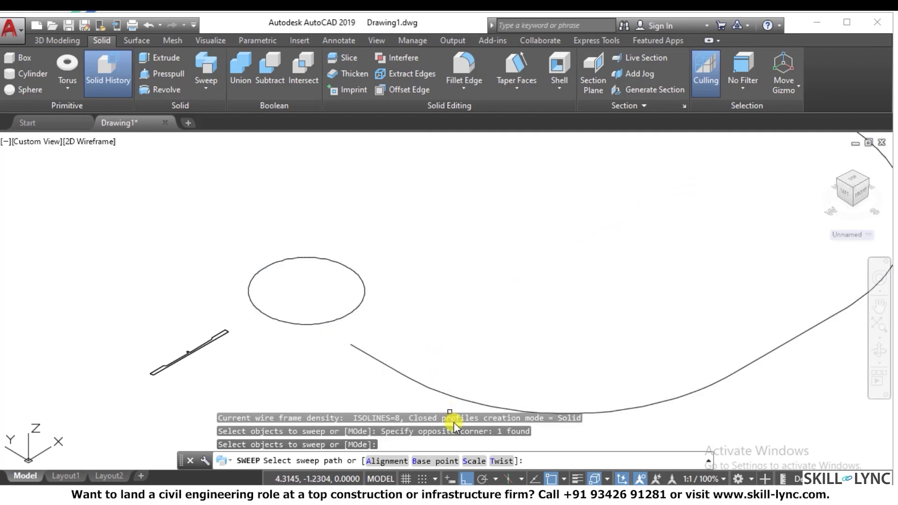
click(508, 460)
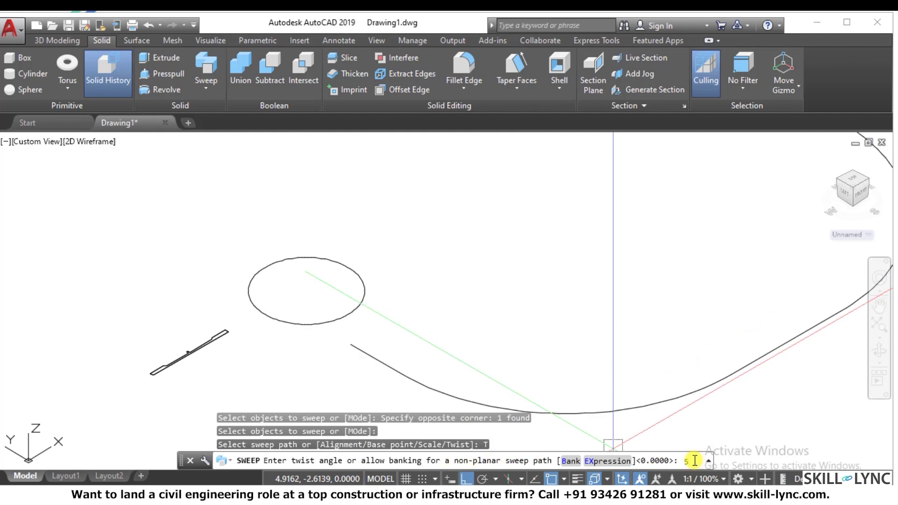
key(Return)
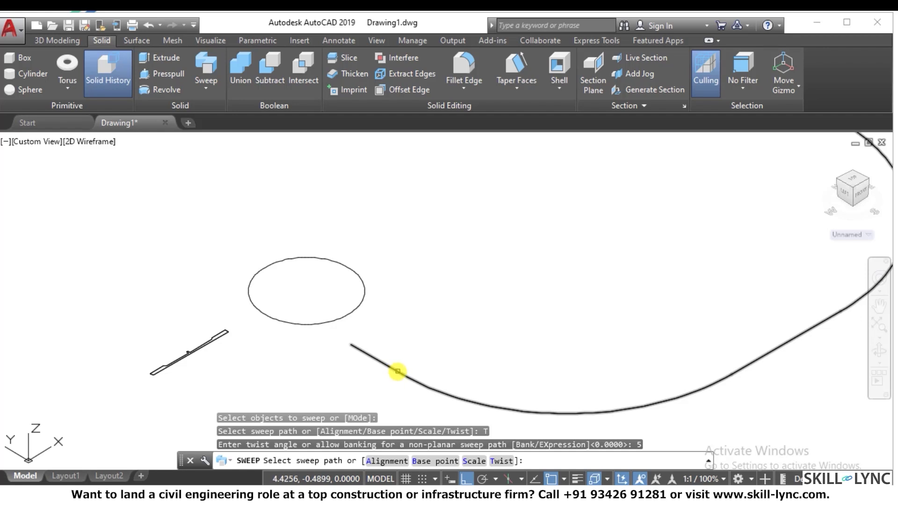
click(397, 371)
scroll(396, 365, down, 4)
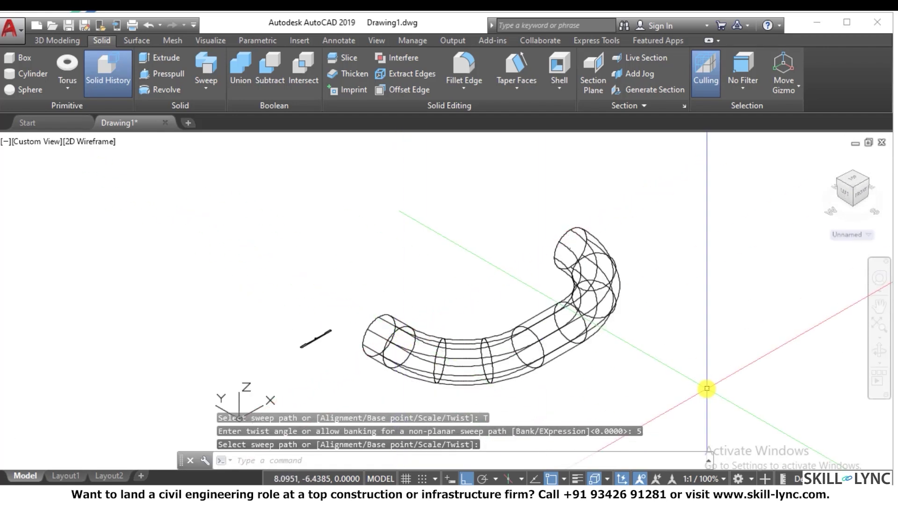
key(Escape)
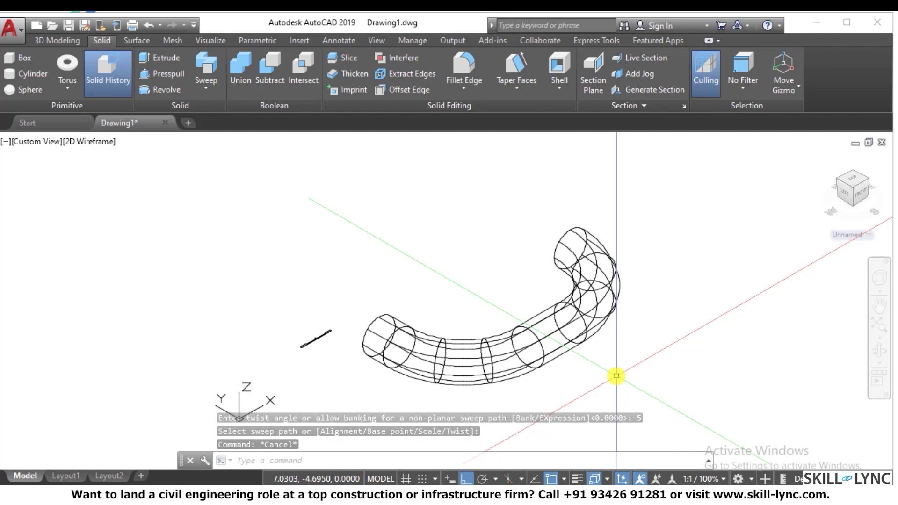
Step: Undo the zoom and the circle's sweep, restoring the separate circle and path
text(u)
key(Return)
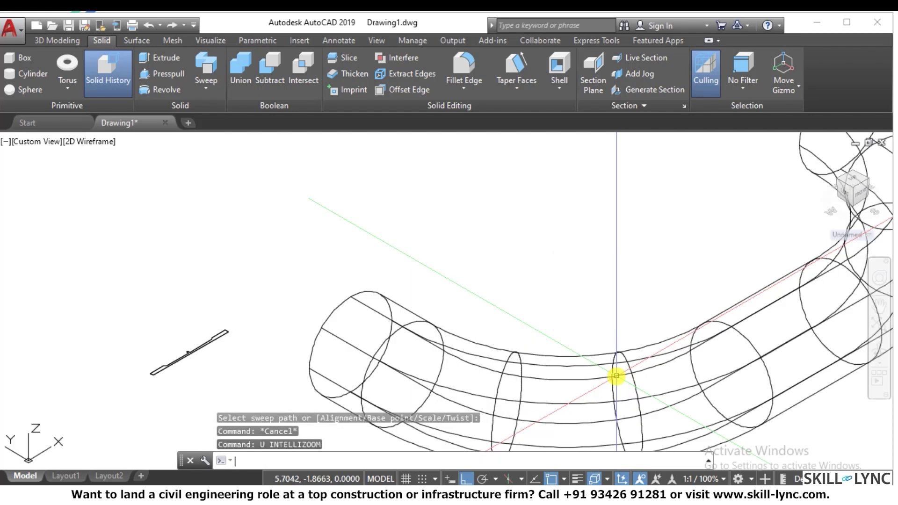
text(u)
key(Return)
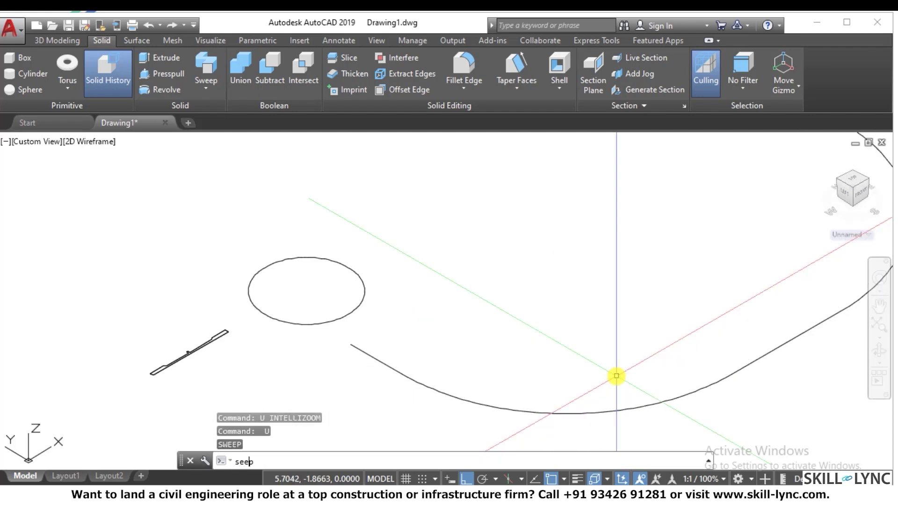
key(BackSpace)
key(BackSpace)
key(BackSpace)
key(BackSpace)
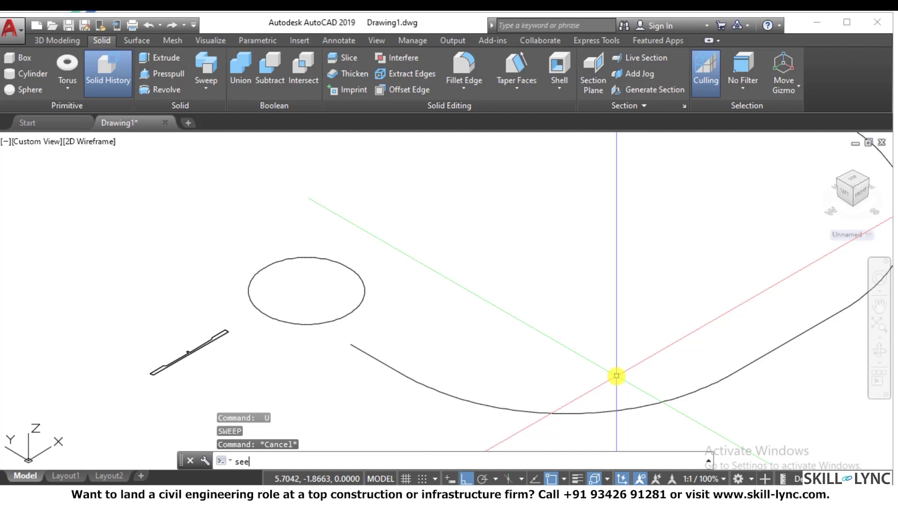
key(Escape)
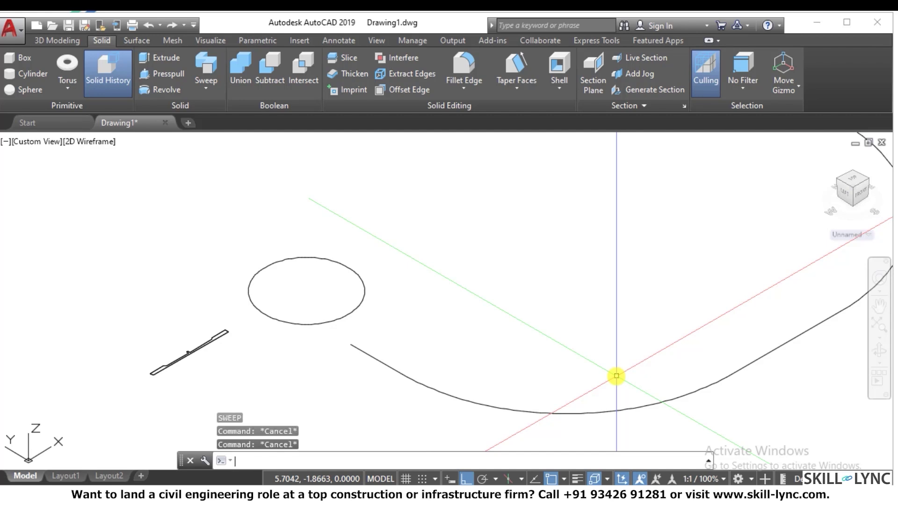
Step: Sweep the circle along the curved polyline path with a twist angle of 360
text(sweep)
key(Return)
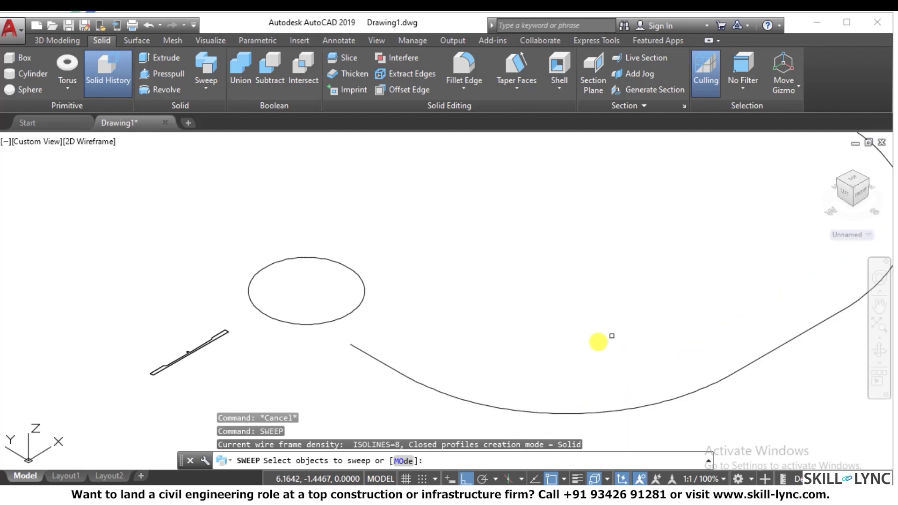
click(318, 323)
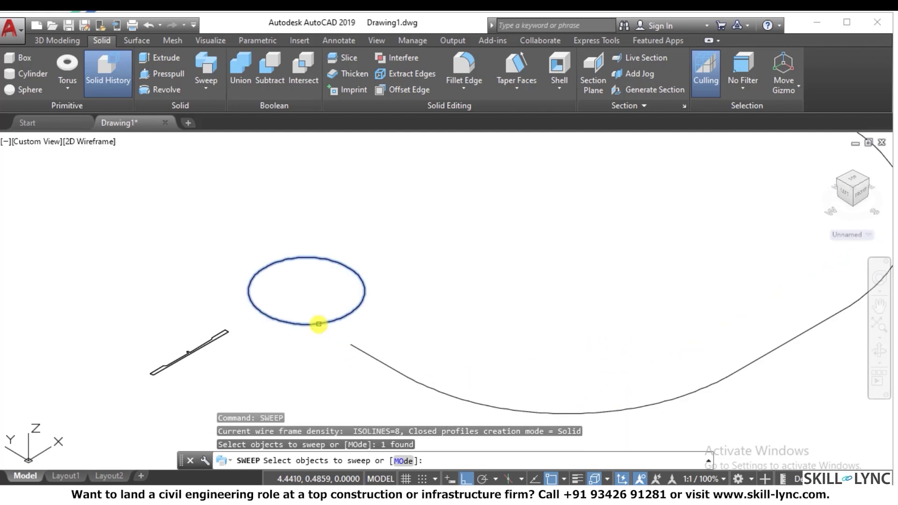
key(Return)
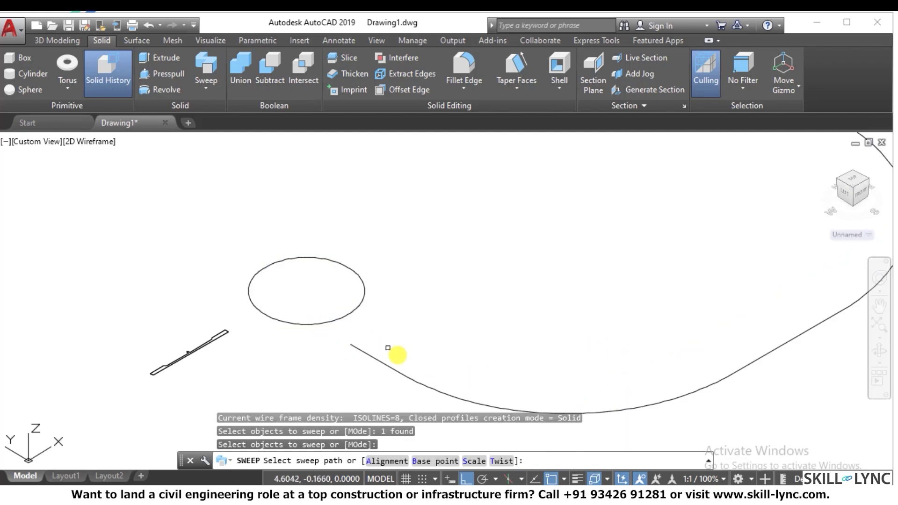
click(508, 461)
text(360)
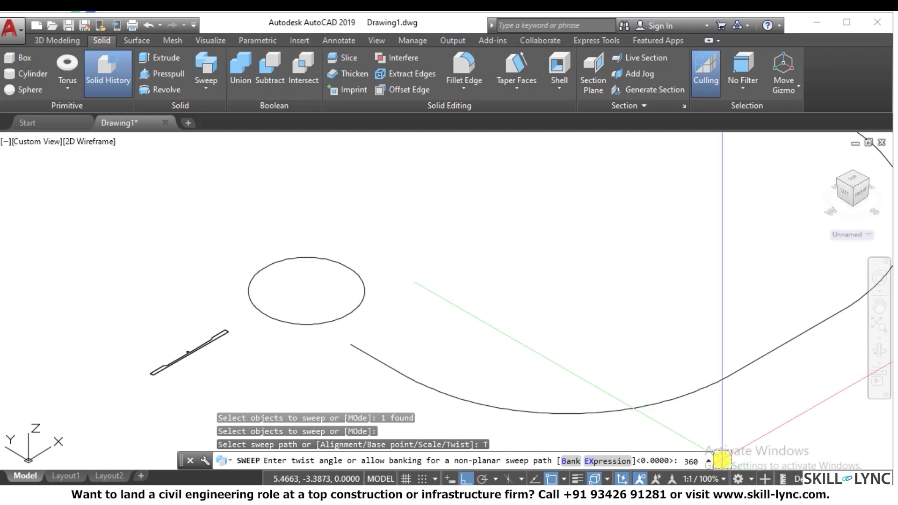
key(Return)
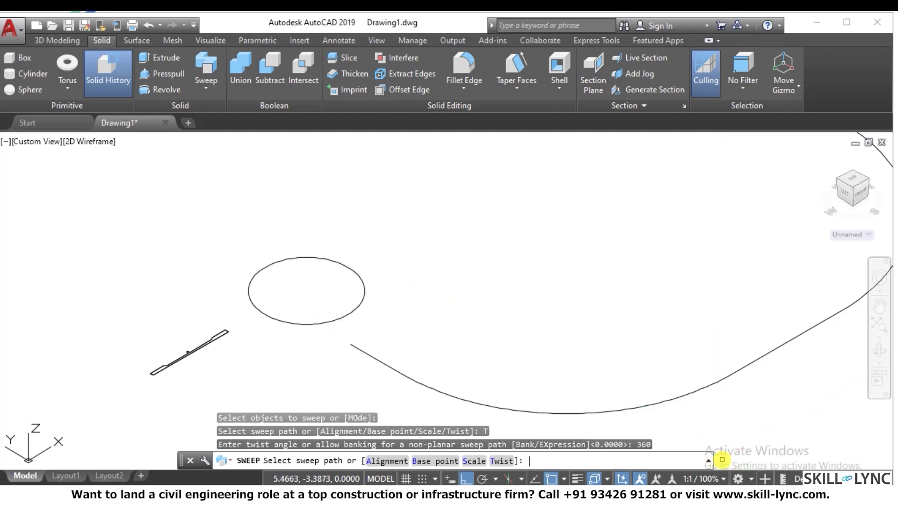
click(401, 381)
Step: Shade the model and examine the surface of the swept tube
scroll(401, 377, up, 2)
scroll(511, 393, down, 4)
scroll(588, 371, up, 2)
key(BackSpace)
text(s)
key(Return)
key(Escape)
scroll(535, 376, up, 2)
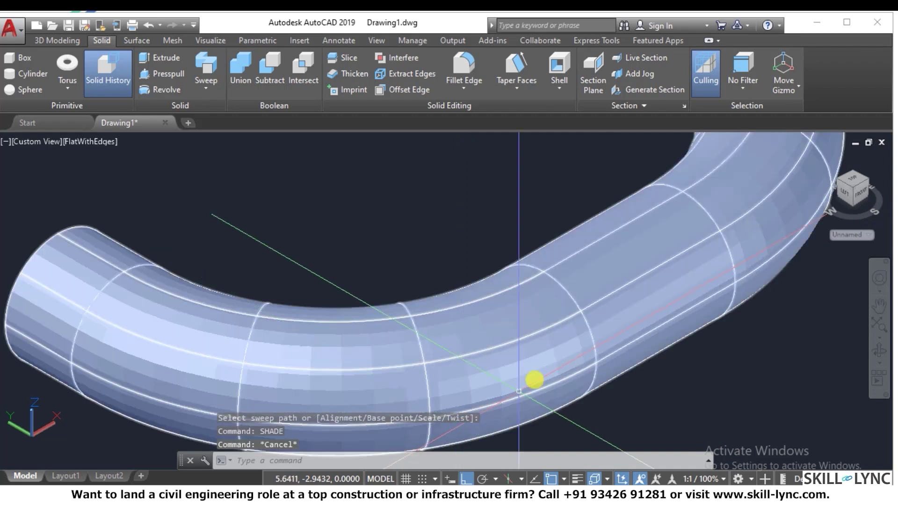
Step: Undo the view changes, the shading and the circle's 360 twist sweep
text(u)
key(Return)
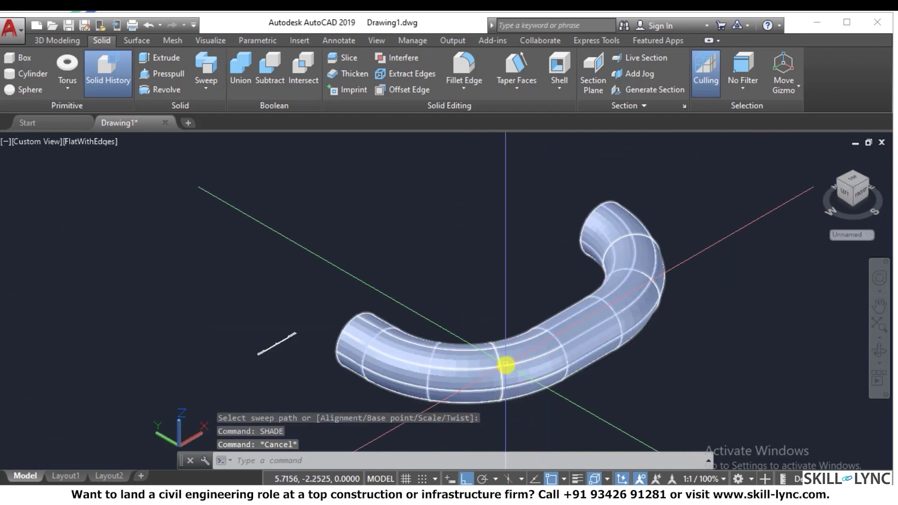
key(Return)
key(Return)
key(Return)
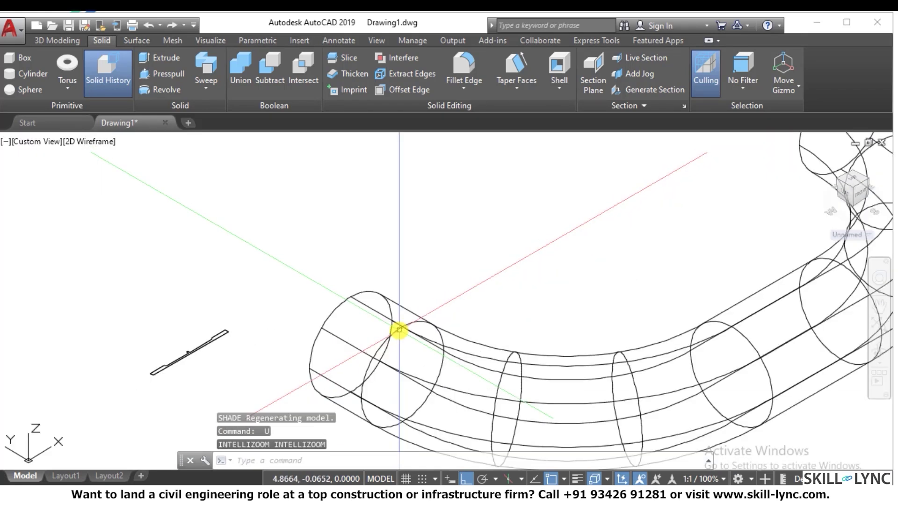
Step: Erase the circle and draw a smaller one in its place, about half the original diameter
click(394, 326)
click(297, 291)
text(e)
key(Return)
text(c)
key(Return)
click(299, 287)
key(Escape)
key(Escape)
text(ex)
key(Escape)
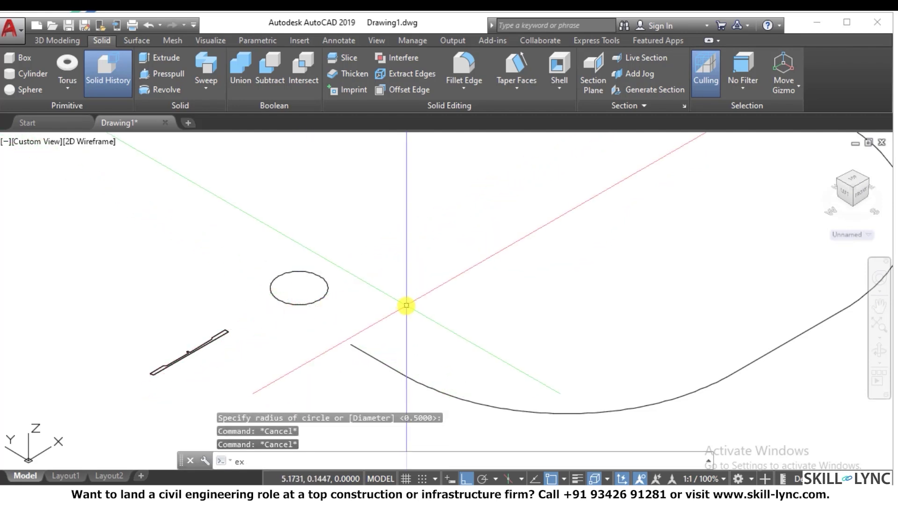
Step: Sweep the smaller circle along the curved polyline path with a twist angle of 1050
key(Escape)
text(sweep)
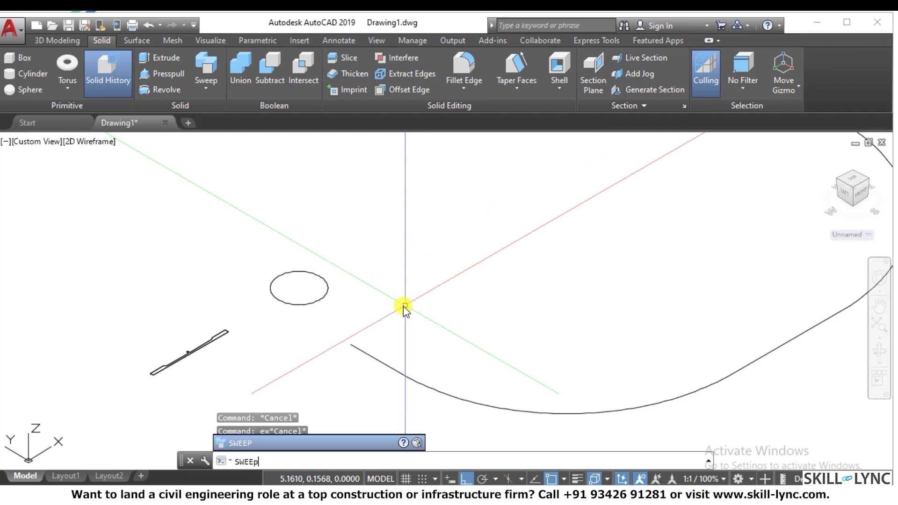
key(Return)
click(317, 303)
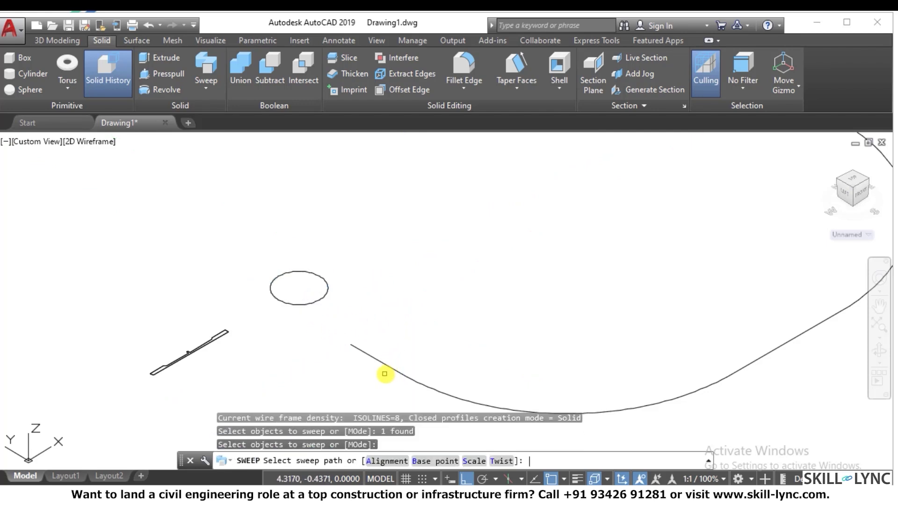
click(501, 460)
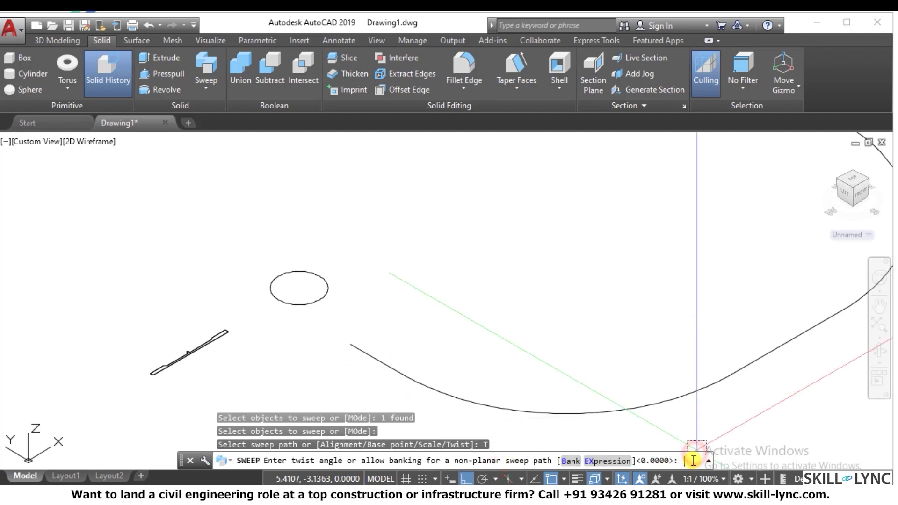
text(10)
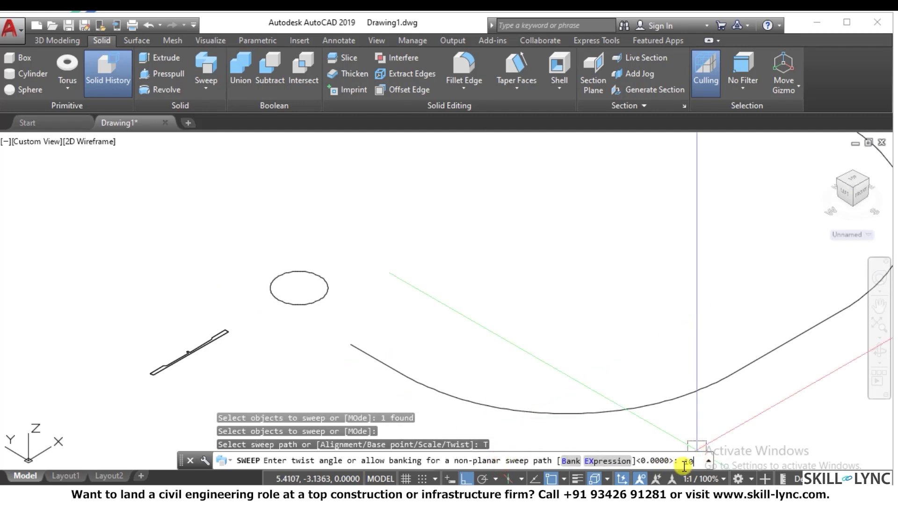
text(50)
key(Return)
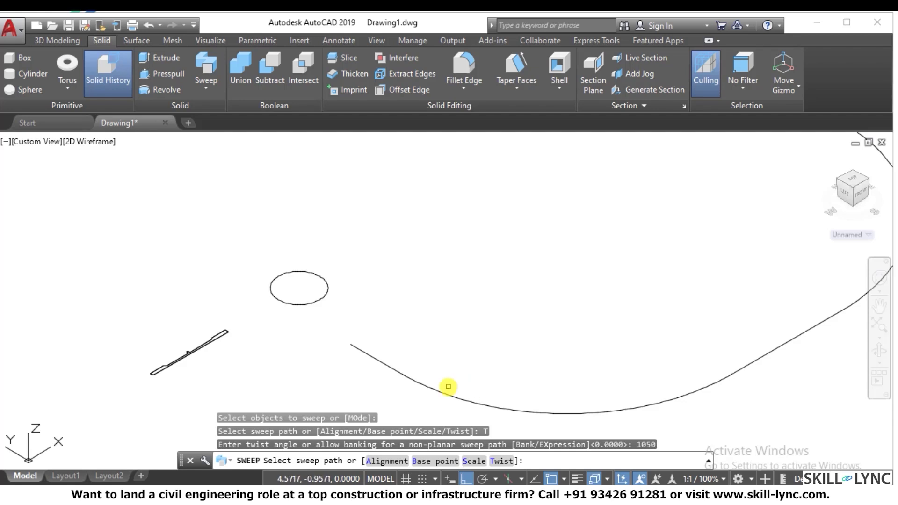
click(449, 396)
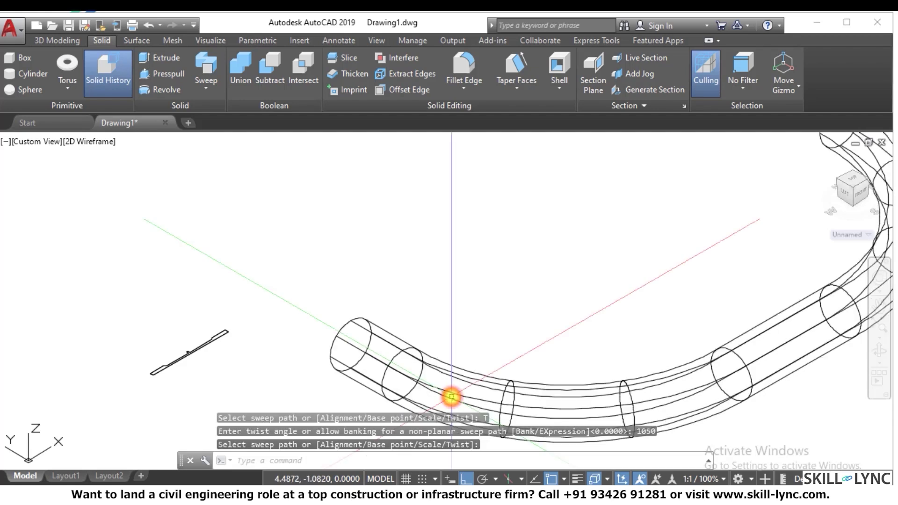
Step: Shade the thinner swept tube and orbit around it to examine its shape from the side
scroll(491, 387, down, 3)
scroll(533, 383, up, 1)
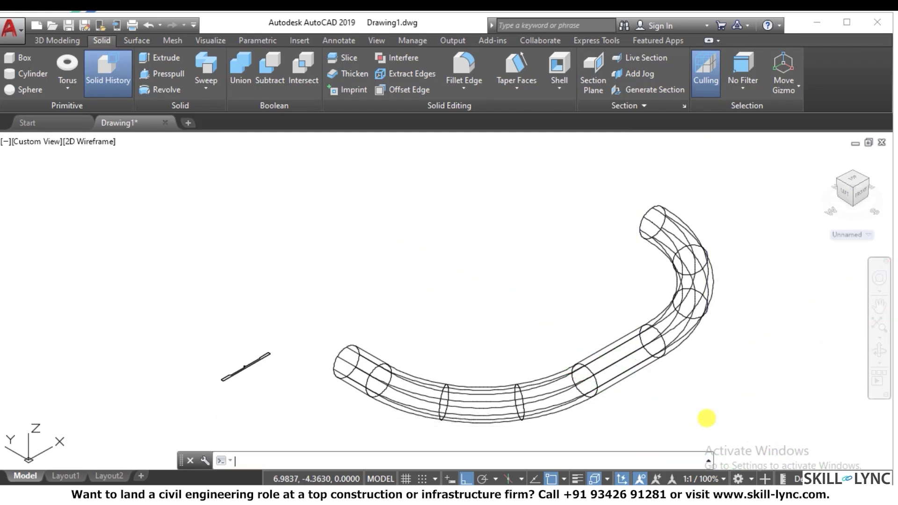
text(de)
key(Return)
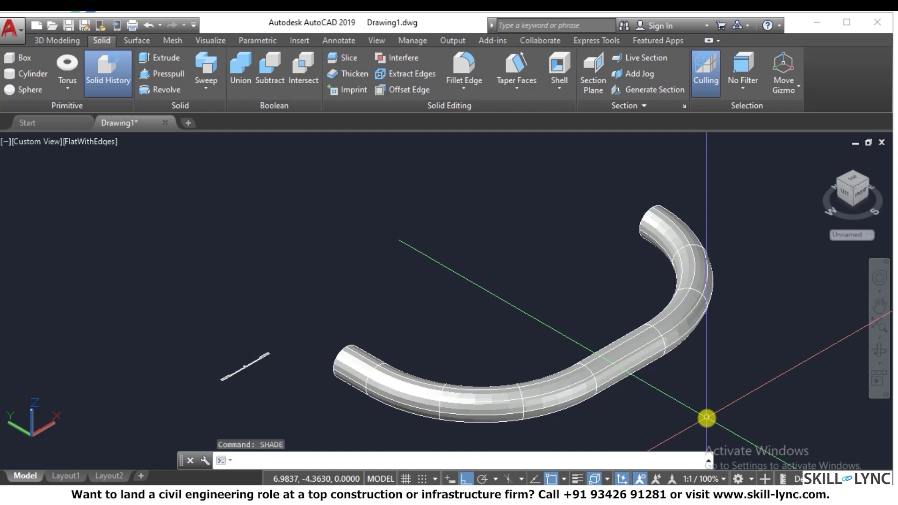
key(Escape)
key(Escape)
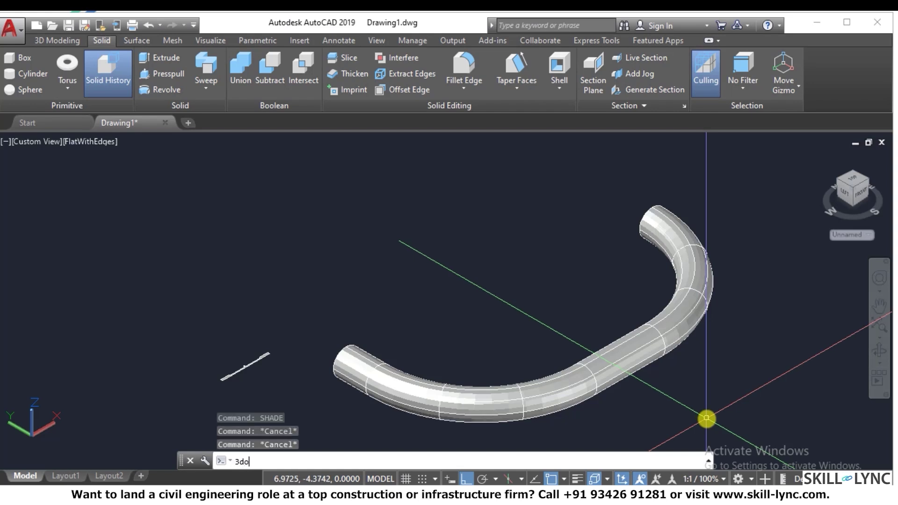
key(Return)
drag(603, 363, 441, 344)
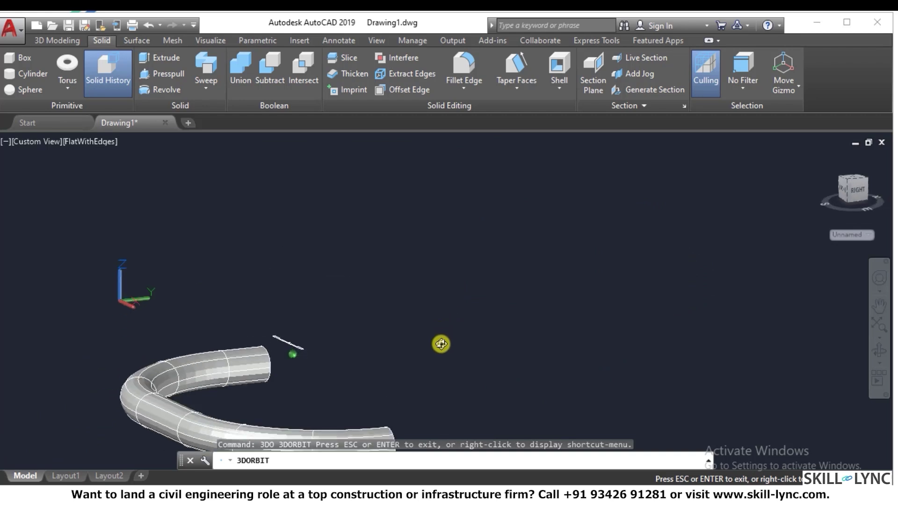
Step: Undo the last sweep and orbit to a slightly higher view of the square profile and the arc path
key(Escape)
key(ctrl+z)
key(Escape)
key(Escape)
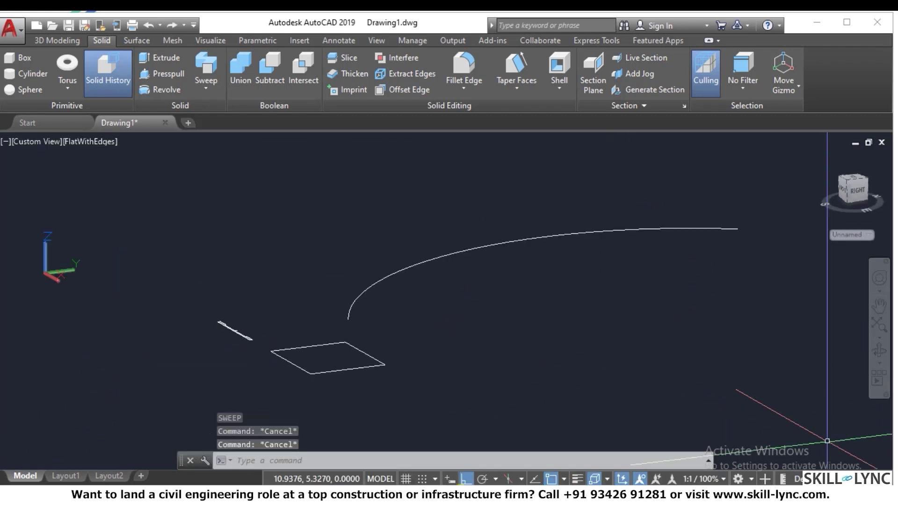
text(3do)
key(Return)
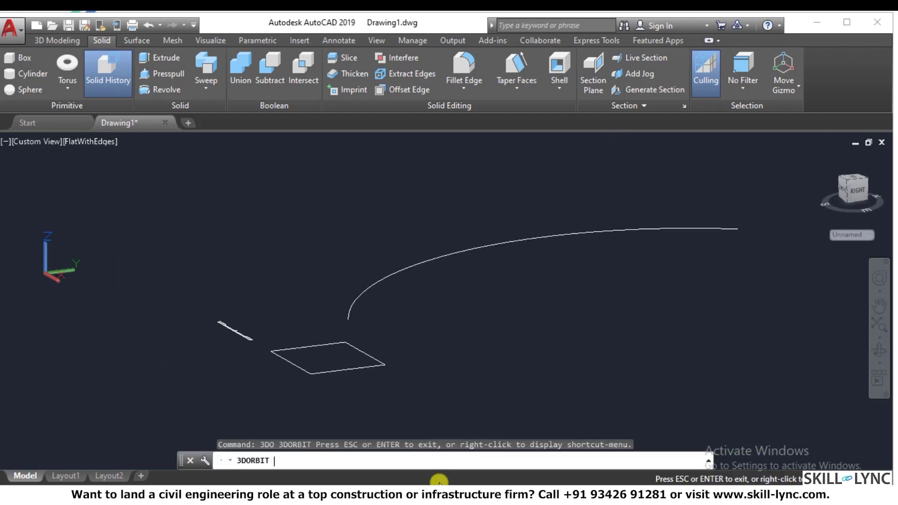
drag(478, 313, 465, 341)
key(Escape)
key(Escape)
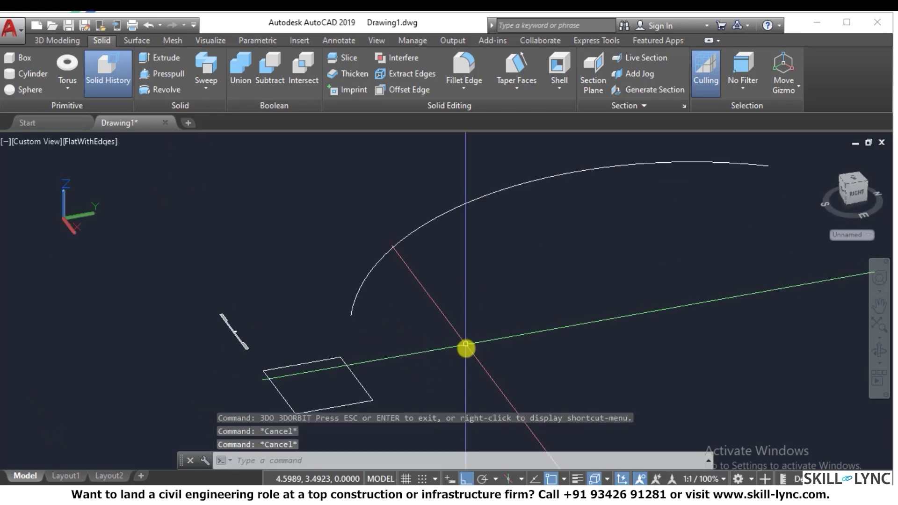
Step: Sweep the square profile along the arc path with a twist angle of 360
text(sweep)
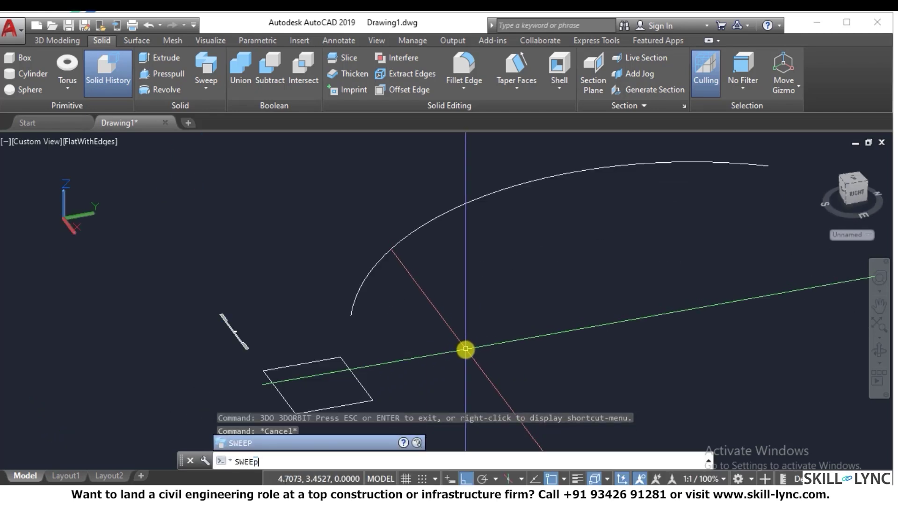
key(Return)
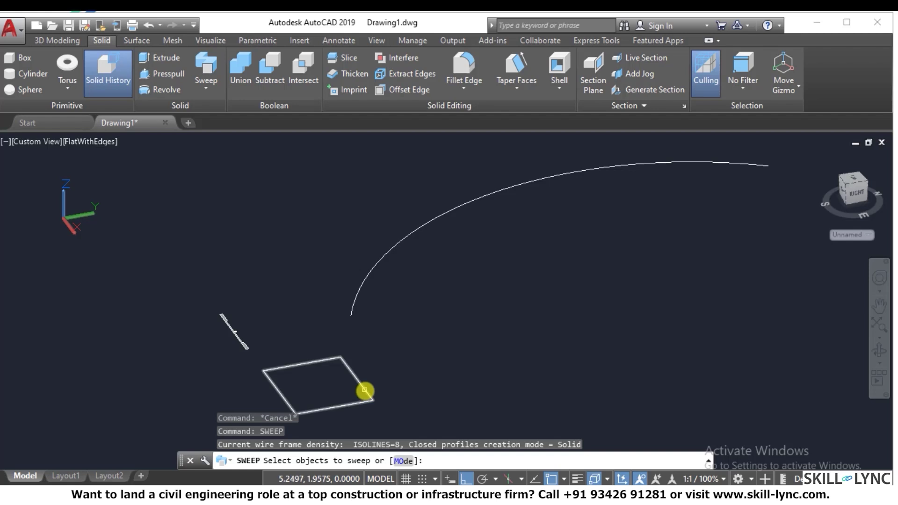
click(364, 390)
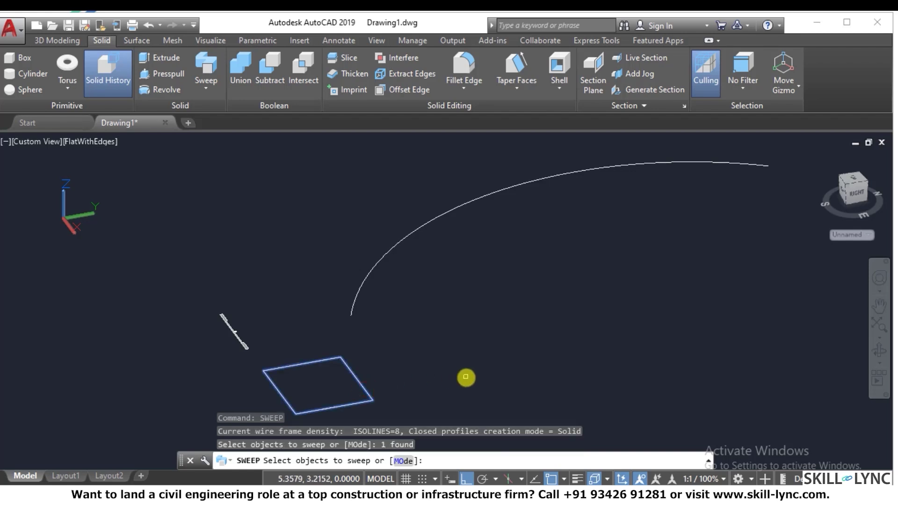
key(Return)
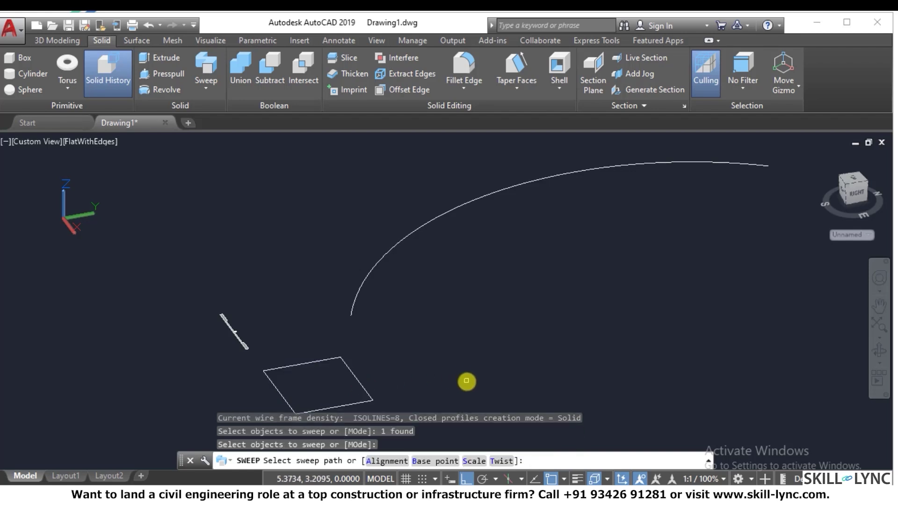
click(505, 461)
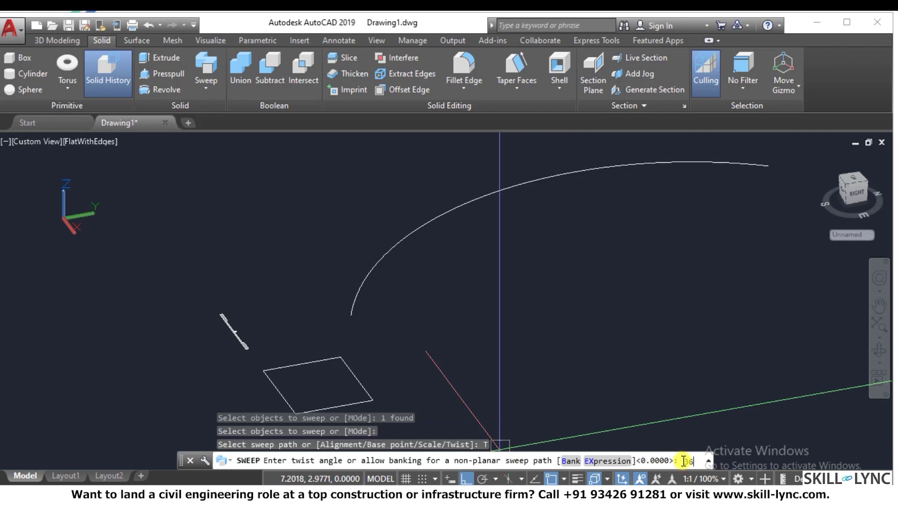
key(Return)
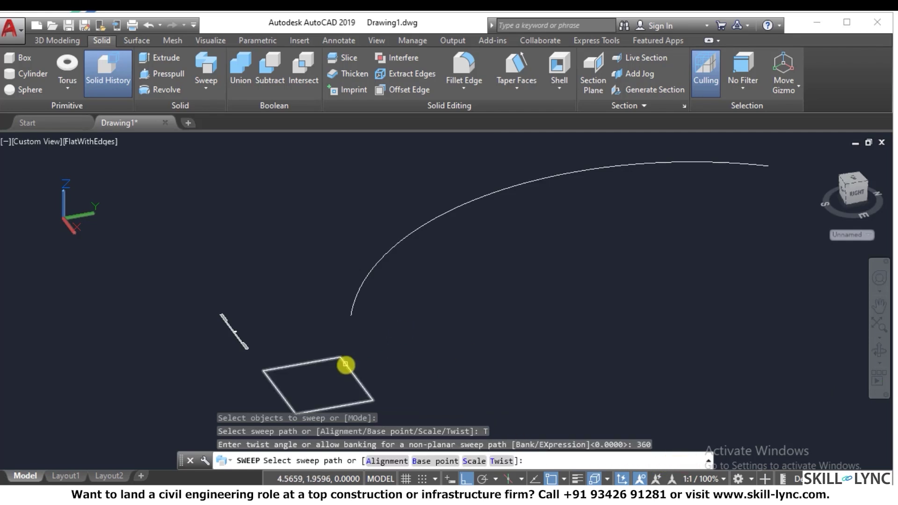
click(345, 365)
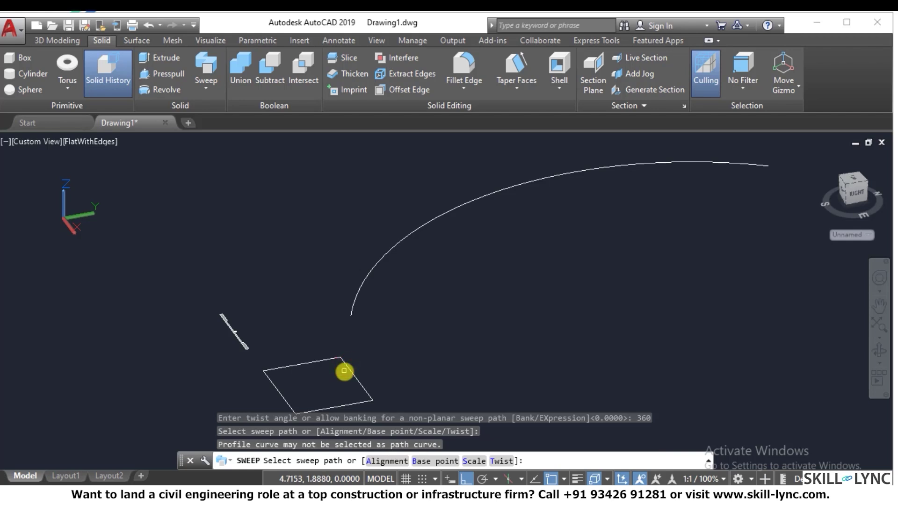
text(T)
key(Return)
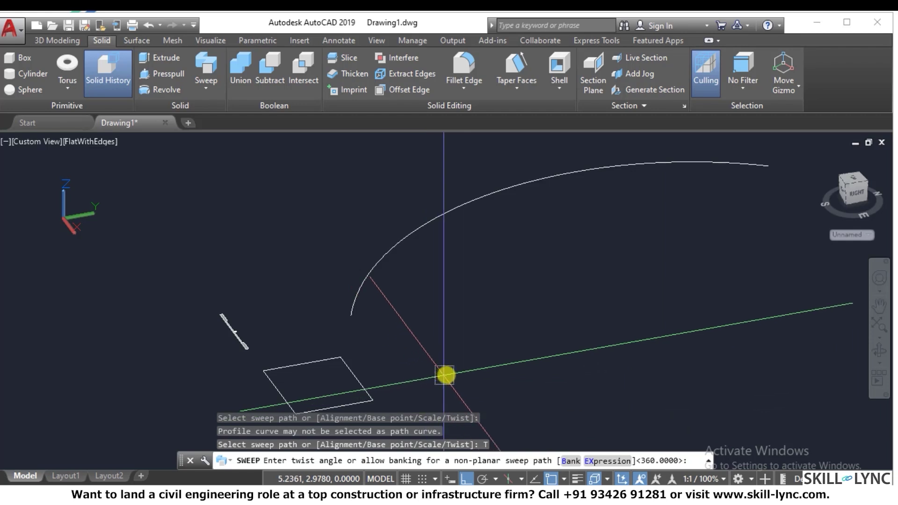
key(Return)
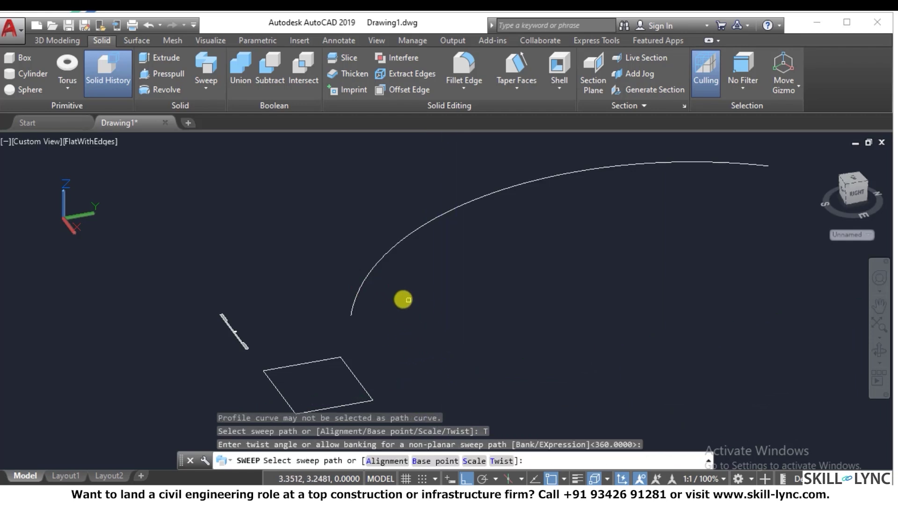
click(359, 291)
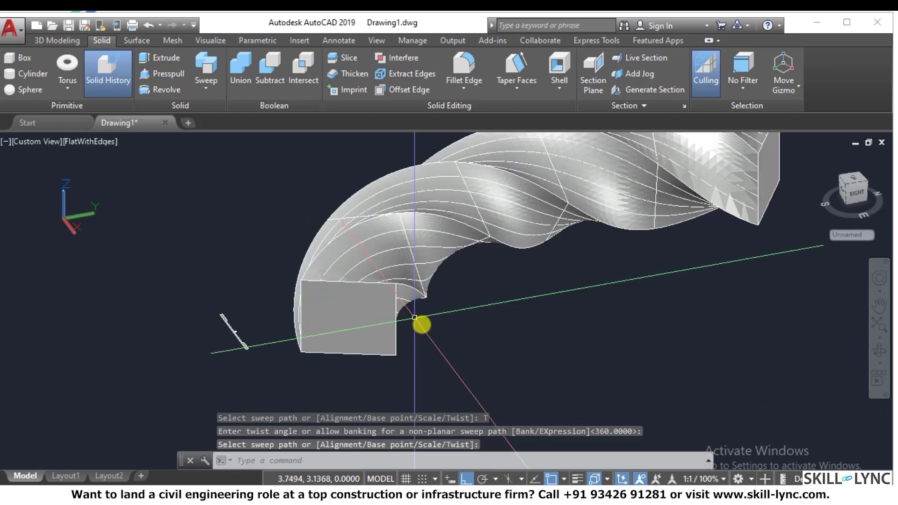
Step: Examine the twisted square solid up close and return to the isometric home view
scroll(443, 325, down, 3)
scroll(449, 317, up, 3)
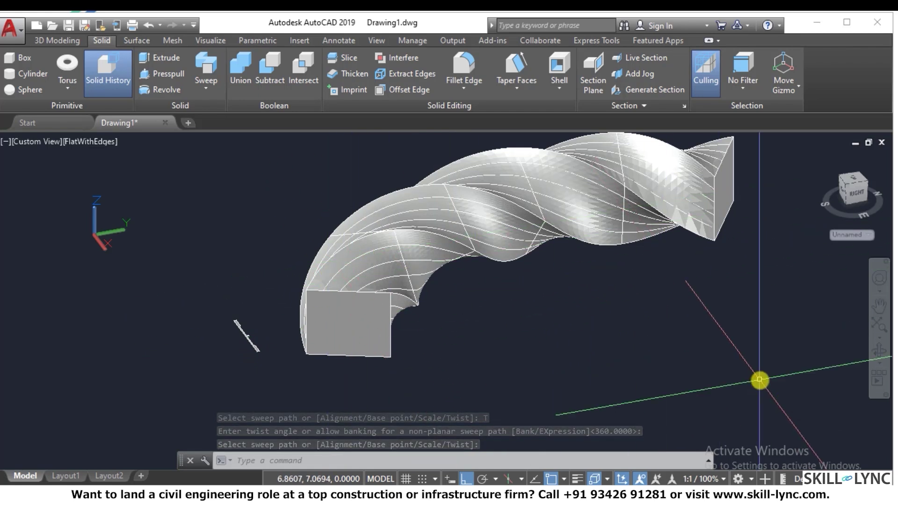
scroll(597, 300, down, 2)
scroll(706, 215, up, 4)
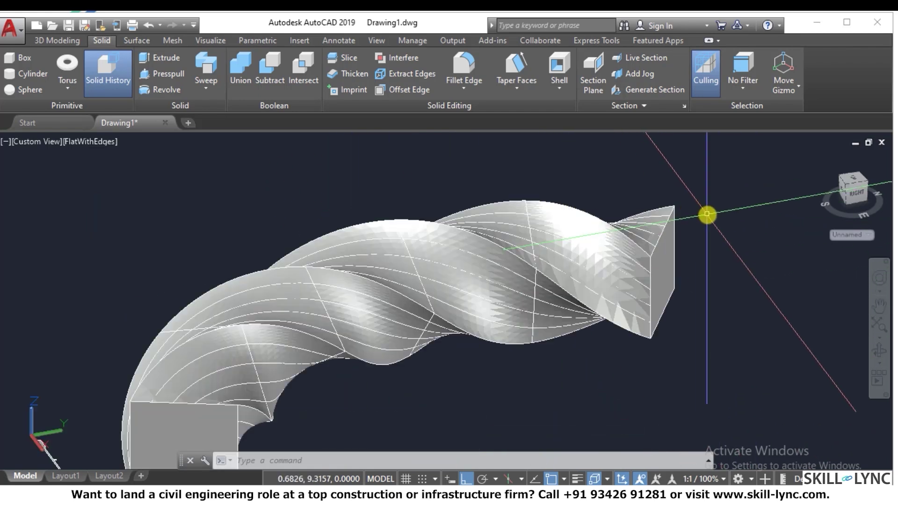
click(822, 159)
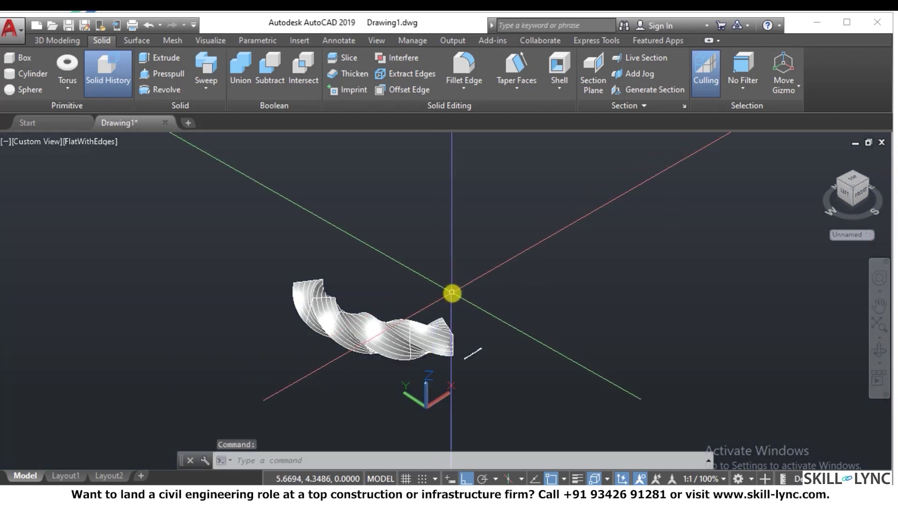
scroll(453, 289, up, 2)
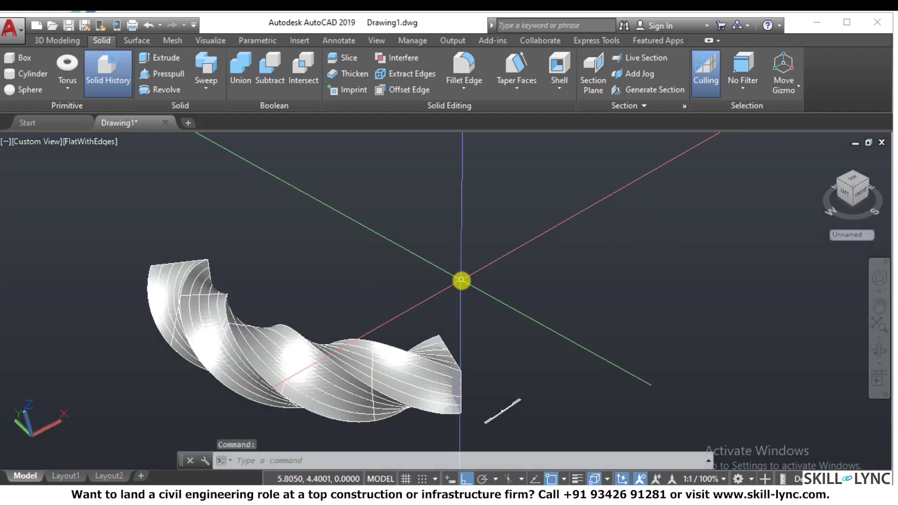
key(Escape)
key(Escape)
key(Escape)
text(sh)
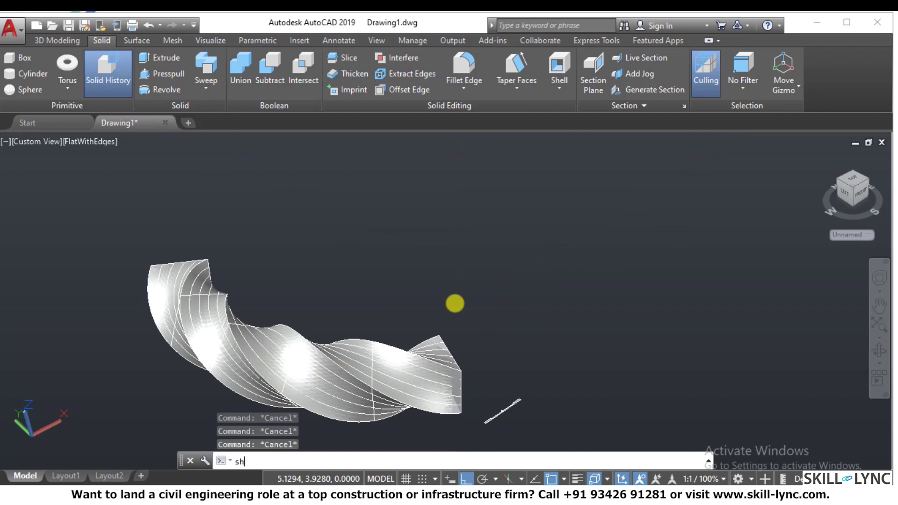
key(Return)
text(2d)
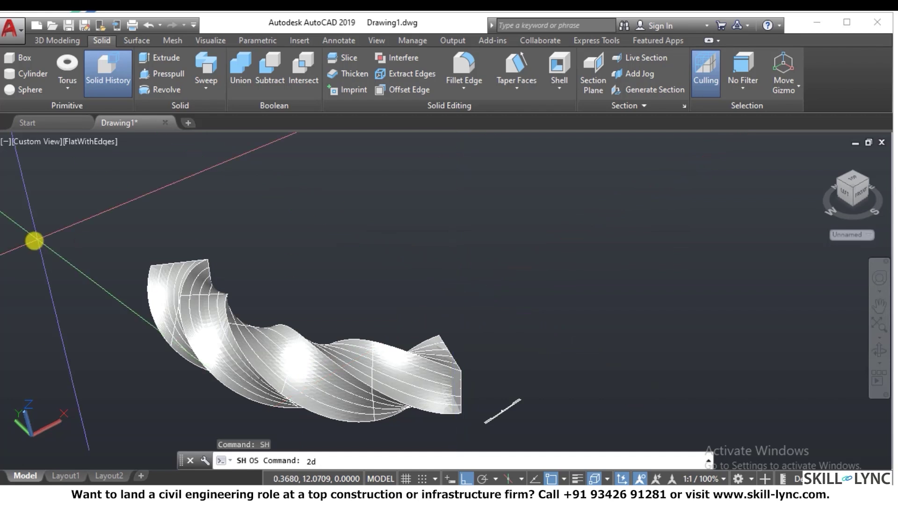
click(48, 139)
click(66, 169)
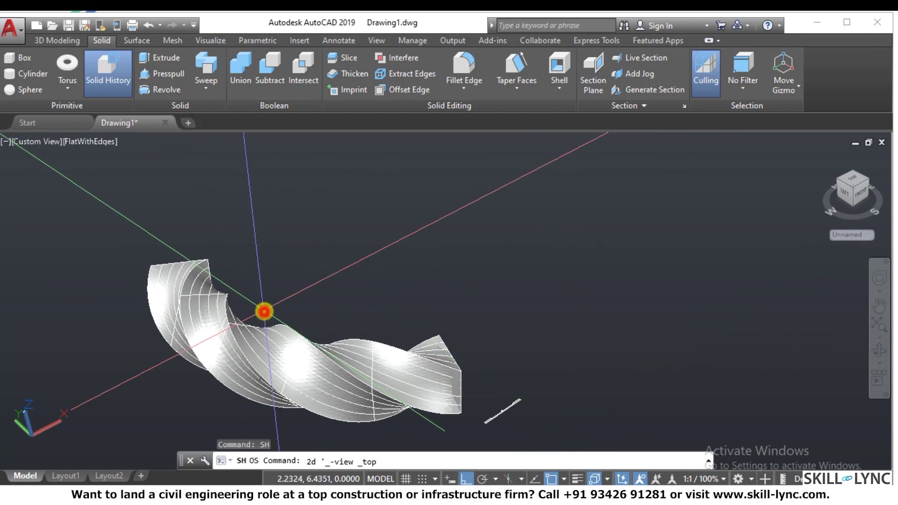
key(Escape)
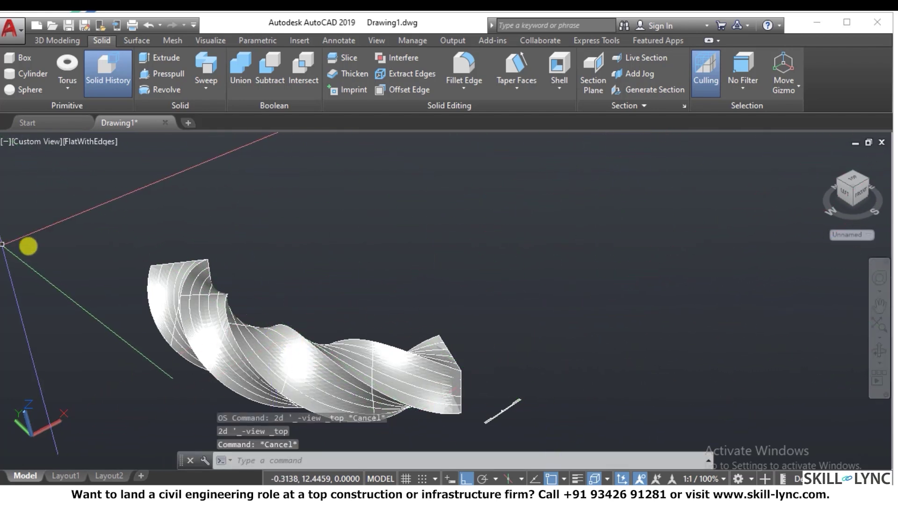
Step: Erase the twisted square solid
click(465, 400)
click(316, 366)
text(e)
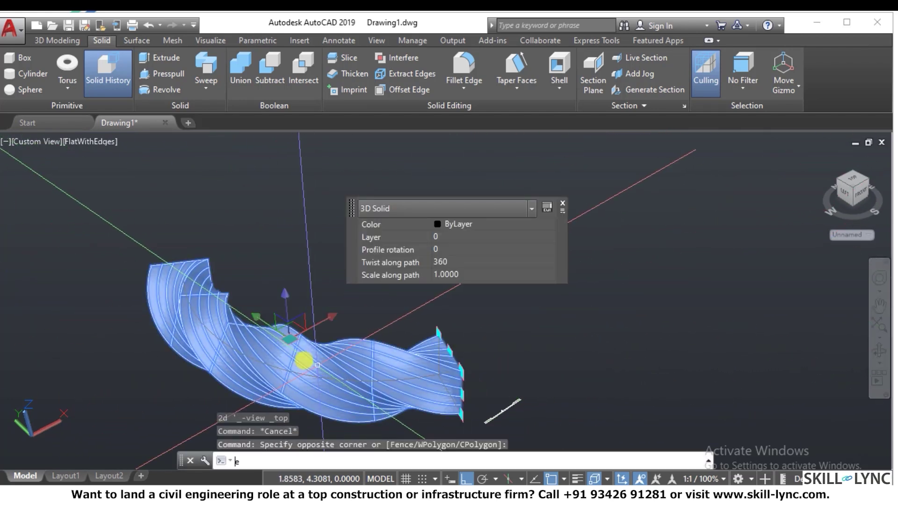
key(Return)
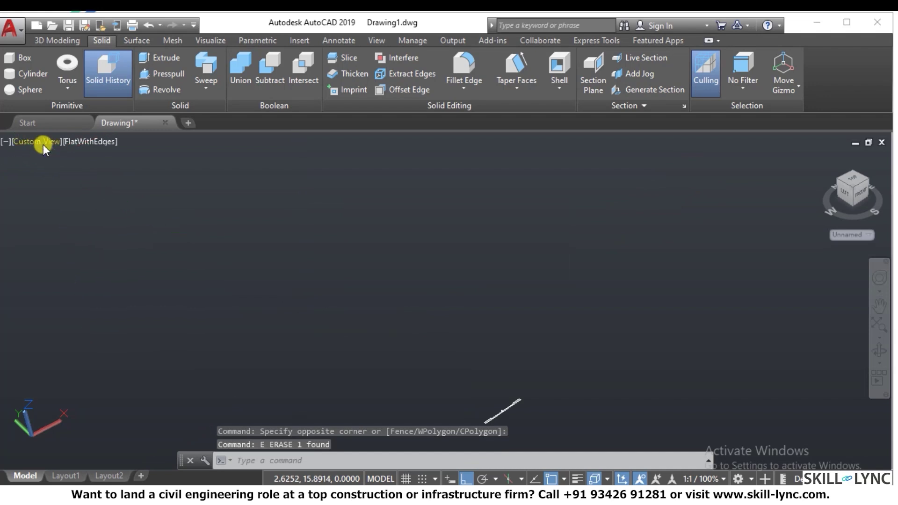
Step: Set the viewport to the Top view with the 2D Wireframe visual style
click(43, 143)
click(70, 174)
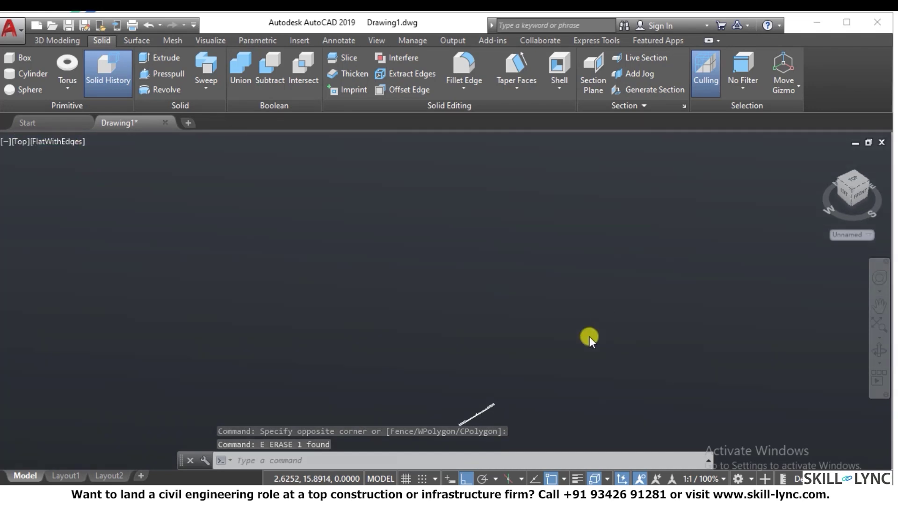
click(64, 139)
click(136, 173)
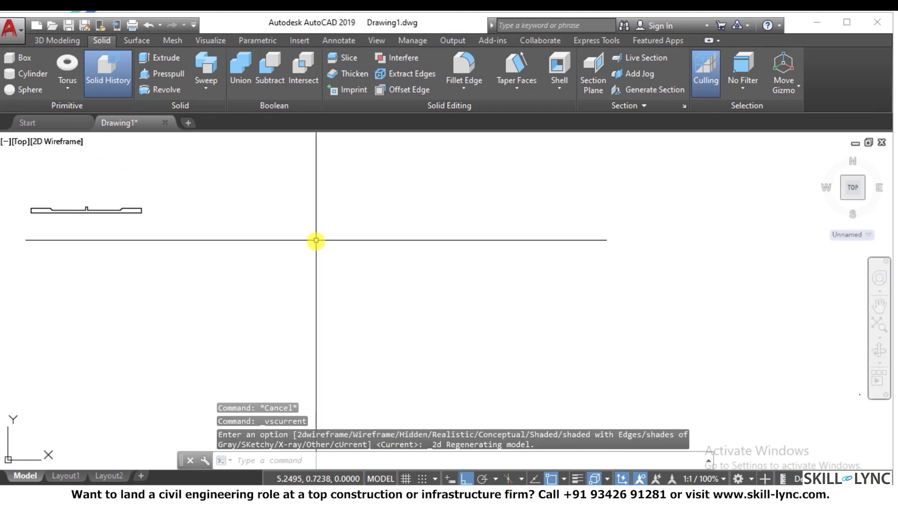
Step: Erase all the leftover flat outlines visible in the top view
scroll(97, 195, up, 3)
scroll(224, 234, down, 1)
click(270, 253)
click(44, 201)
key(Return)
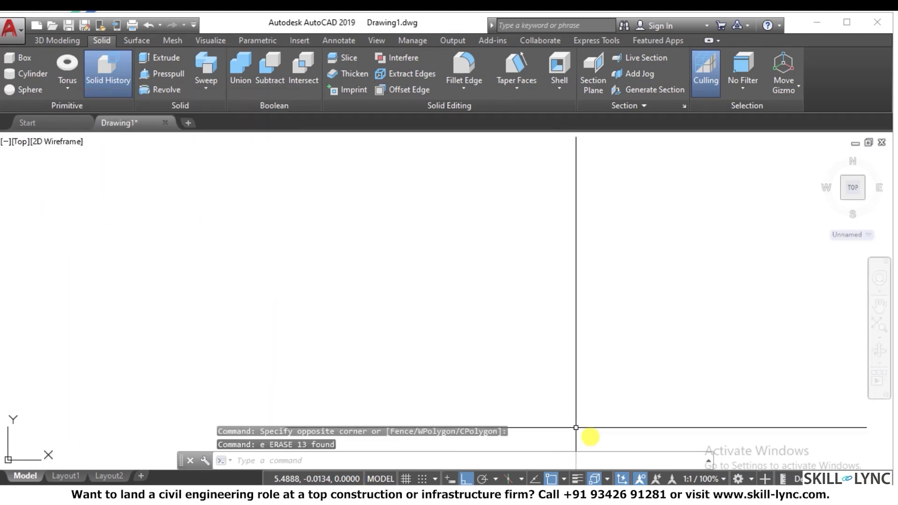
key(Escape)
key(Escape)
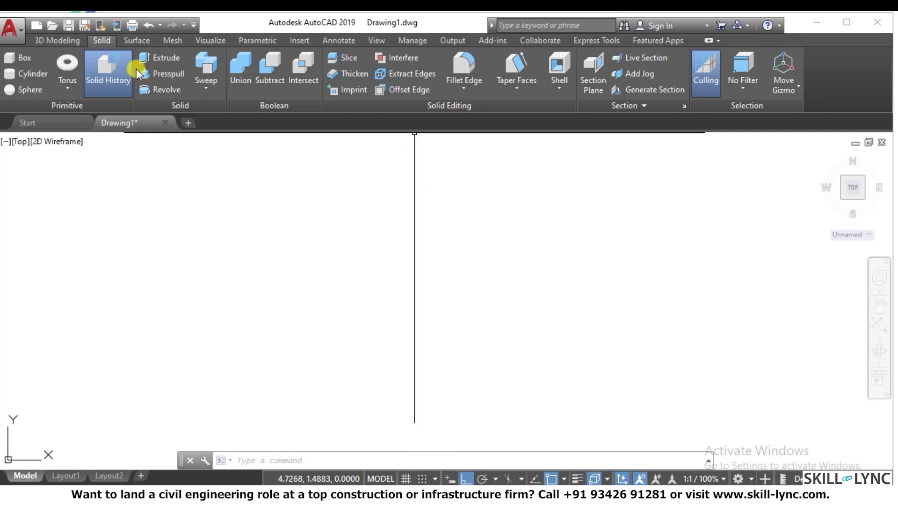
Step: Orbit to an isometric view and erase the remaining long straight line
click(369, 41)
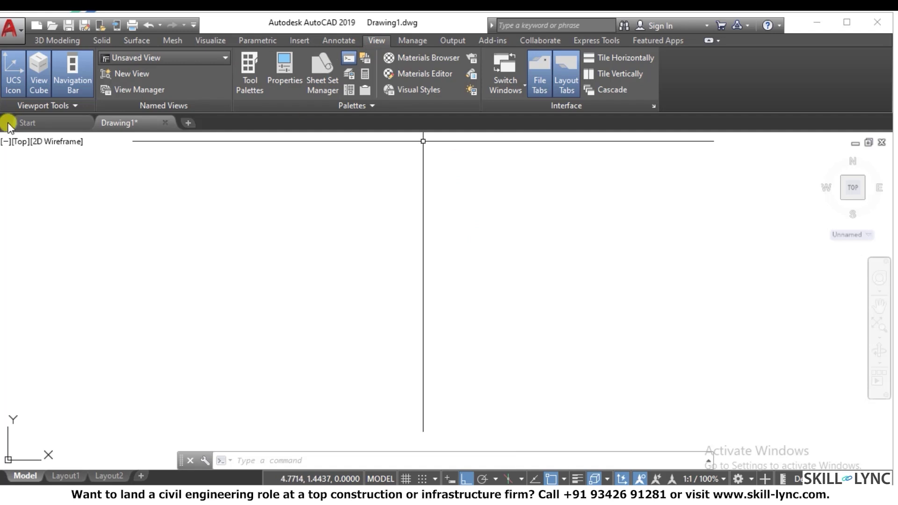
shift+middle_drag(827, 153, 107, 366)
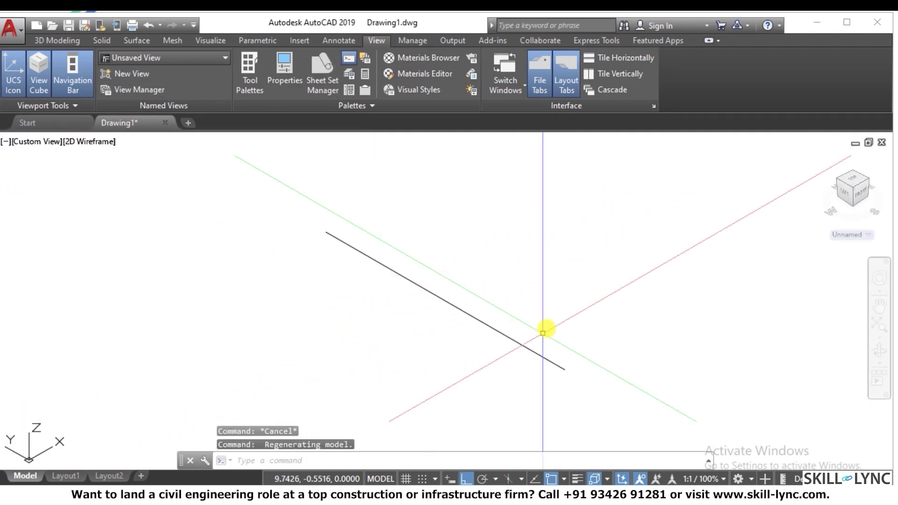
click(542, 332)
click(447, 364)
text(E)
key(Return)
Step: Draw a small rectangle on the ground plane as the sweep profile
text(re)
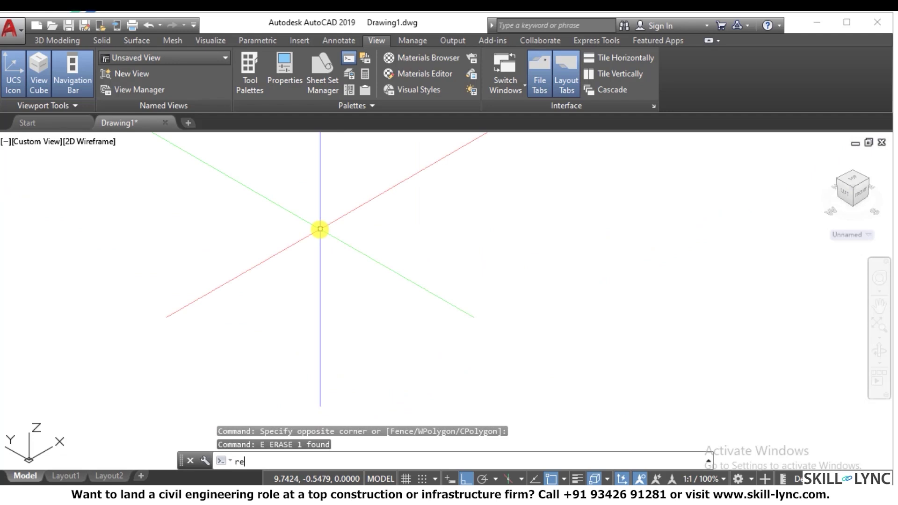
text(c)
key(Return)
click(238, 315)
click(303, 308)
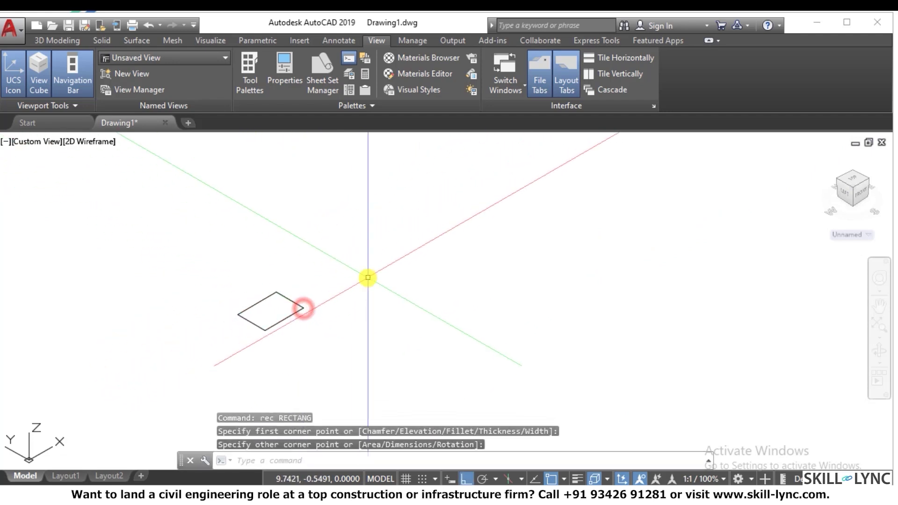
key(Escape)
key(Escape)
scroll(368, 277, up, 2)
Step: Draw a long three-point arc starting just beyond the rectangle as the sweep path
text(a)
key(Return)
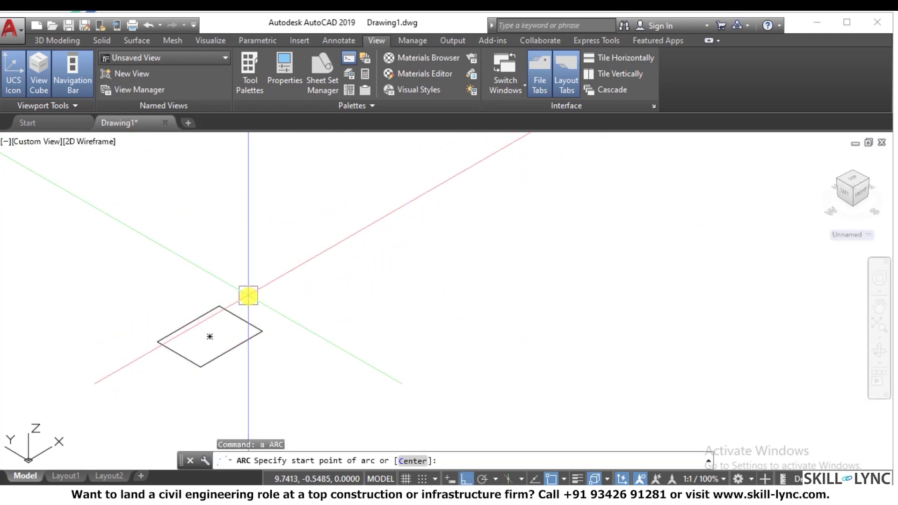
click(249, 296)
click(335, 217)
click(585, 187)
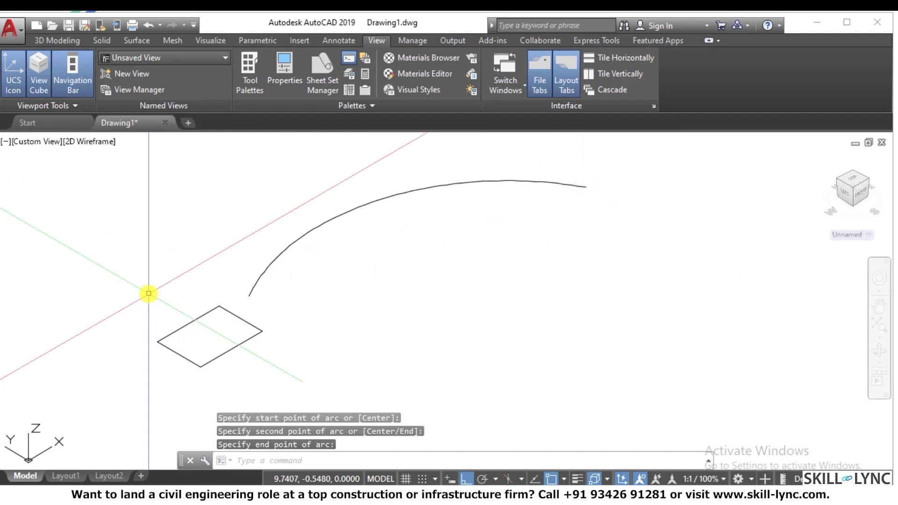
key(Escape)
key(Escape)
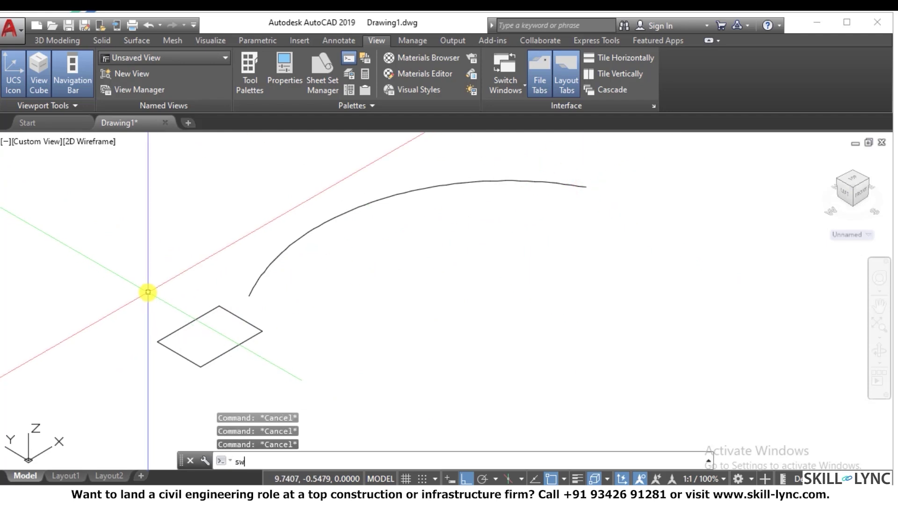
Step: Sweep the rectangle along the arc with a twist angle of 360
key(Return)
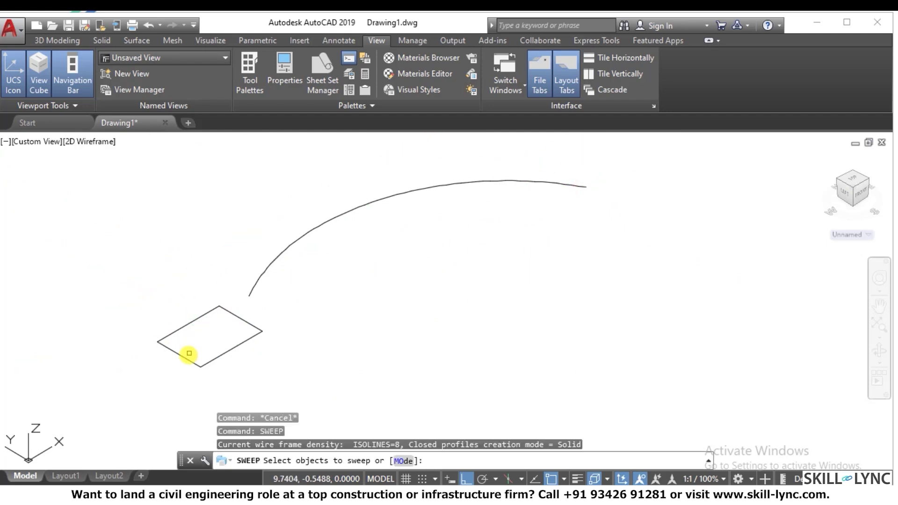
click(189, 353)
key(Return)
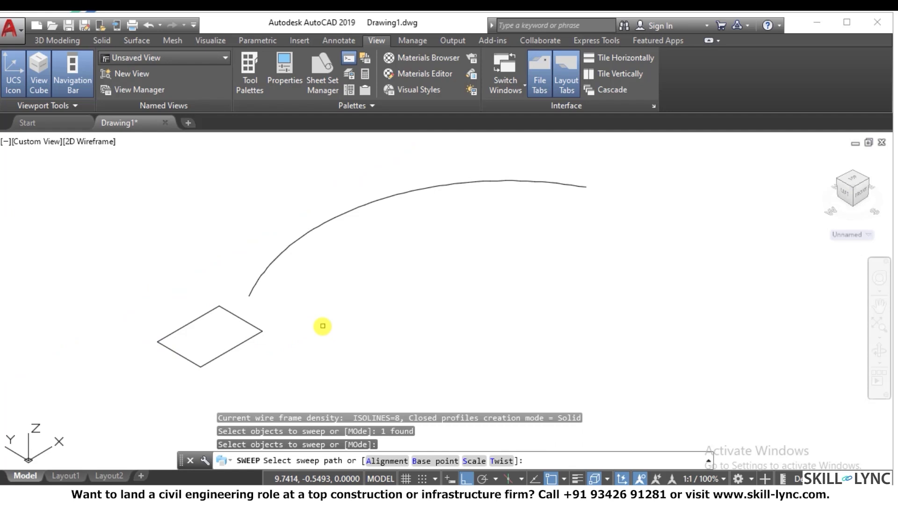
text(t)
key(Return)
text(360)
key(Return)
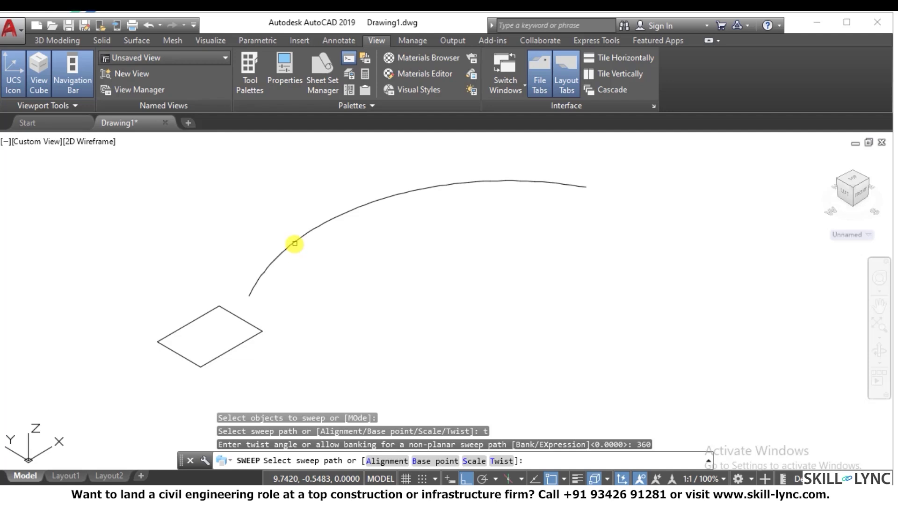
click(404, 194)
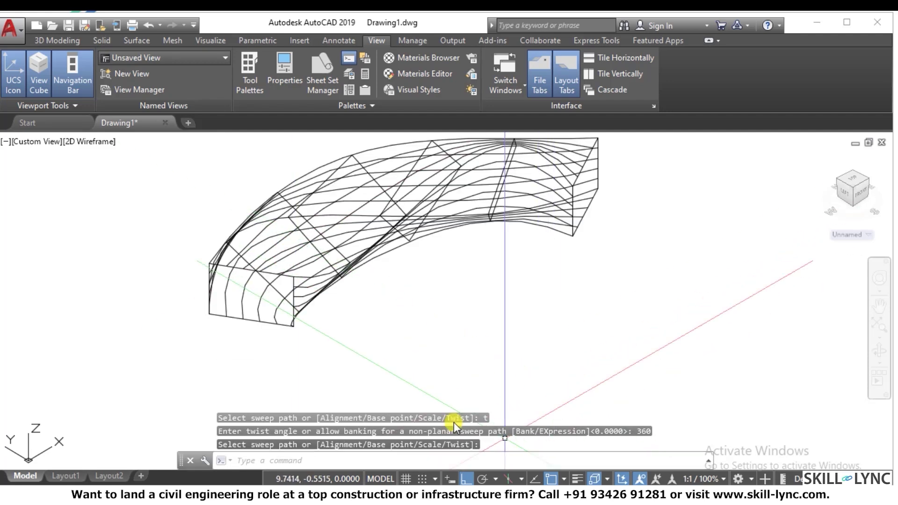
Step: View the twisted rectangular solid in the Conceptual visual style and switch it to Shaded
text(s)
key(Escape)
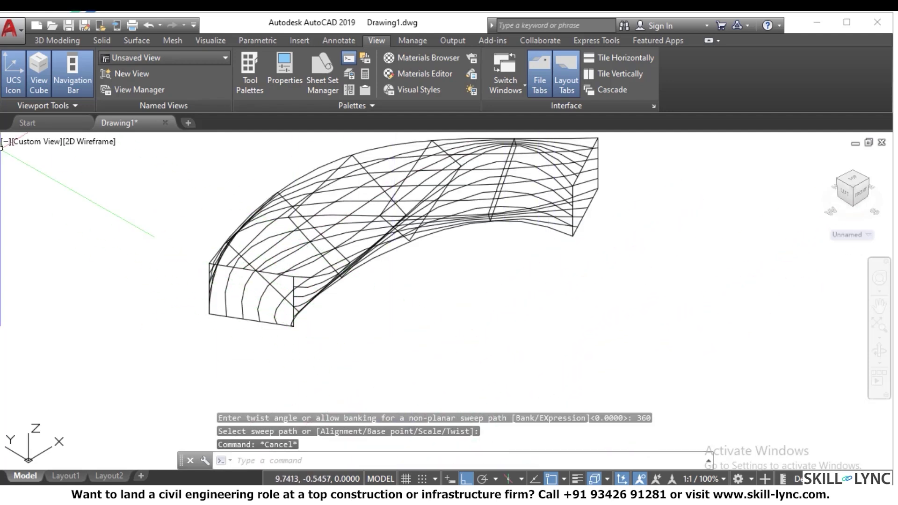
click(74, 142)
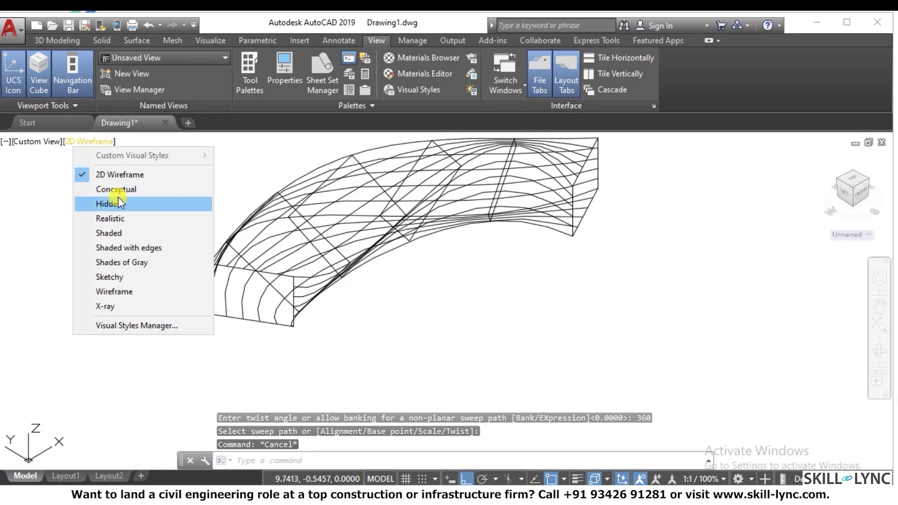
click(117, 191)
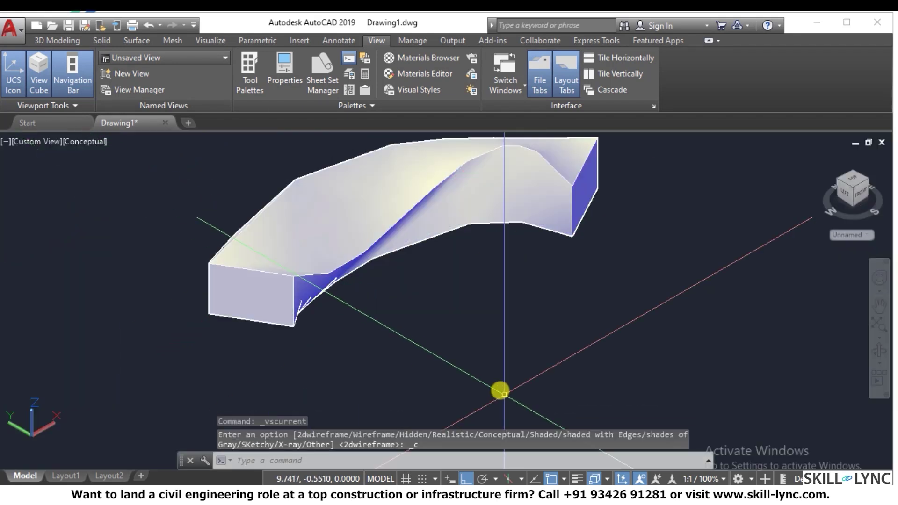
click(98, 143)
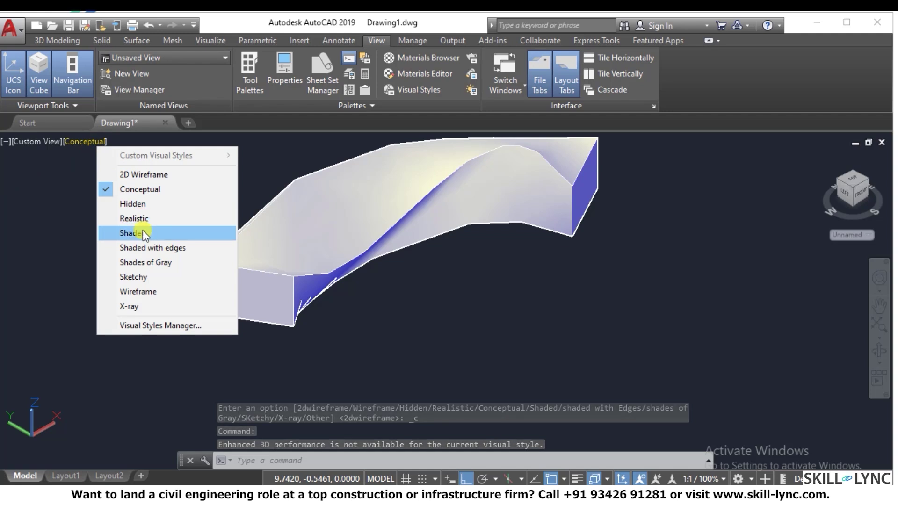
click(142, 234)
Step: Erase the twisted rectangular solid
click(498, 334)
click(226, 202)
text(E)
key(Return)
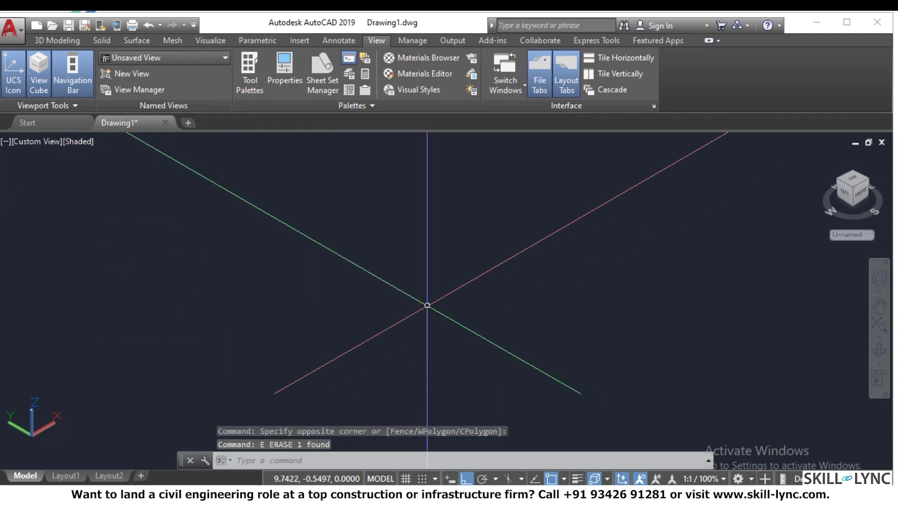
key(Escape)
key(Escape)
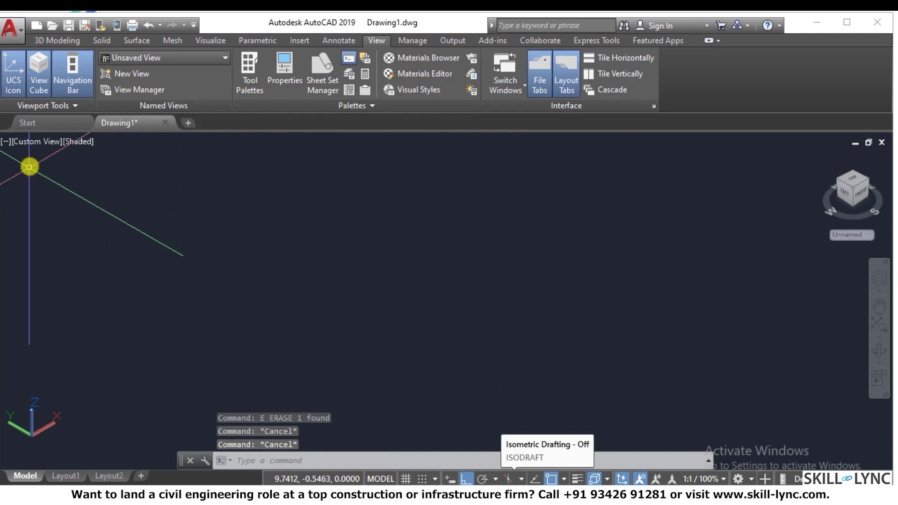
Step: Return the empty drawing to the 2D Wireframe visual style and the Top view
click(77, 144)
click(112, 173)
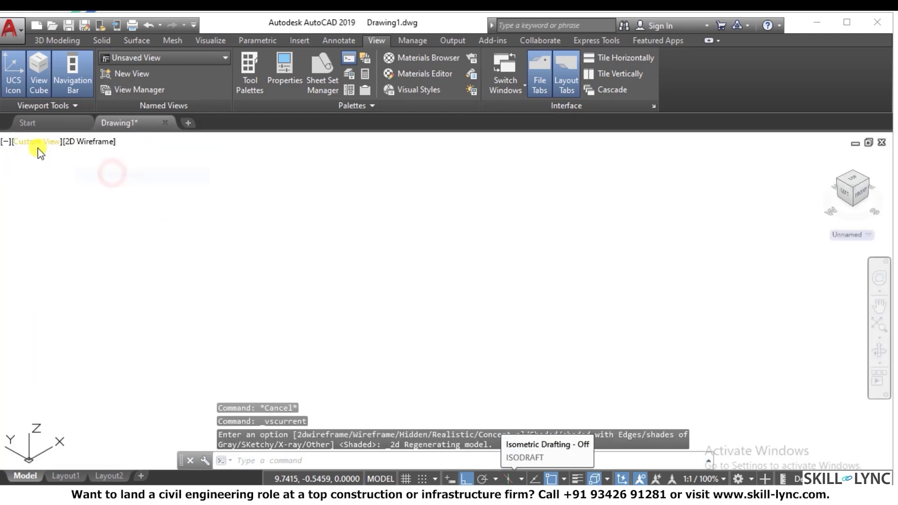
click(42, 145)
click(72, 173)
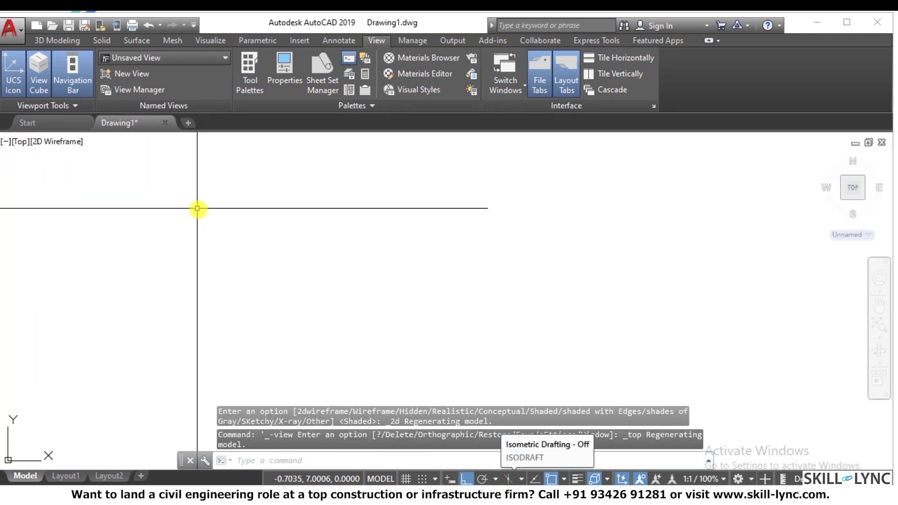
key(Escape)
key(Escape)
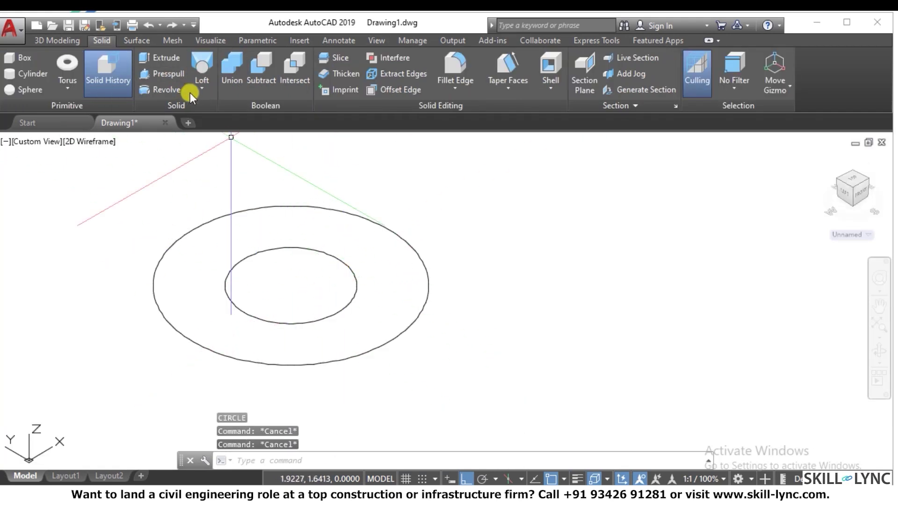
Step: Read the description of the Loft command without starting it
click(202, 88)
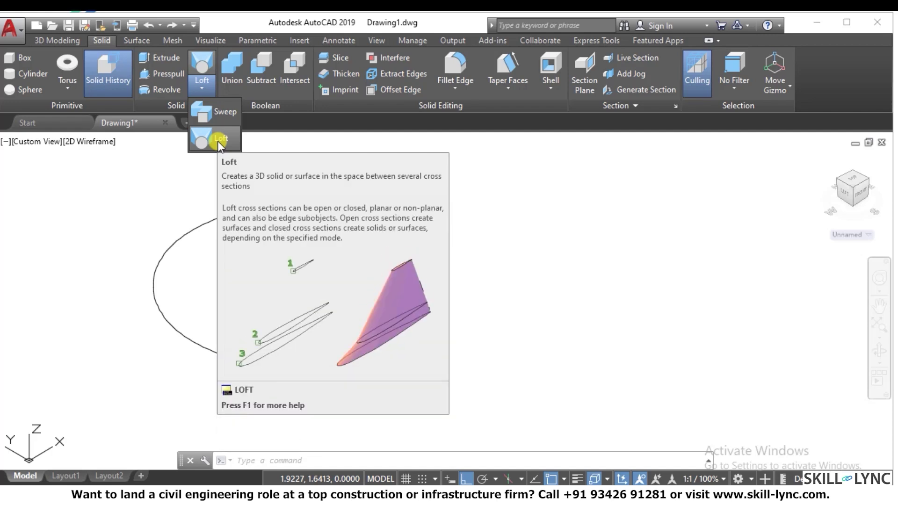
key(Escape)
key(Escape)
key(Escape)
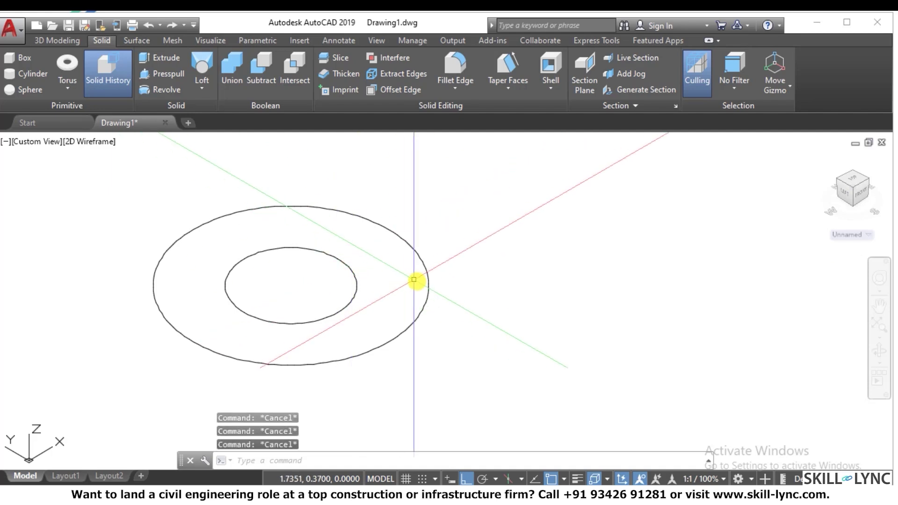
Step: Draw a third, smaller circle inside and concentric with the two existing circles
scroll(281, 283, up, 2)
text(c)
key(Return)
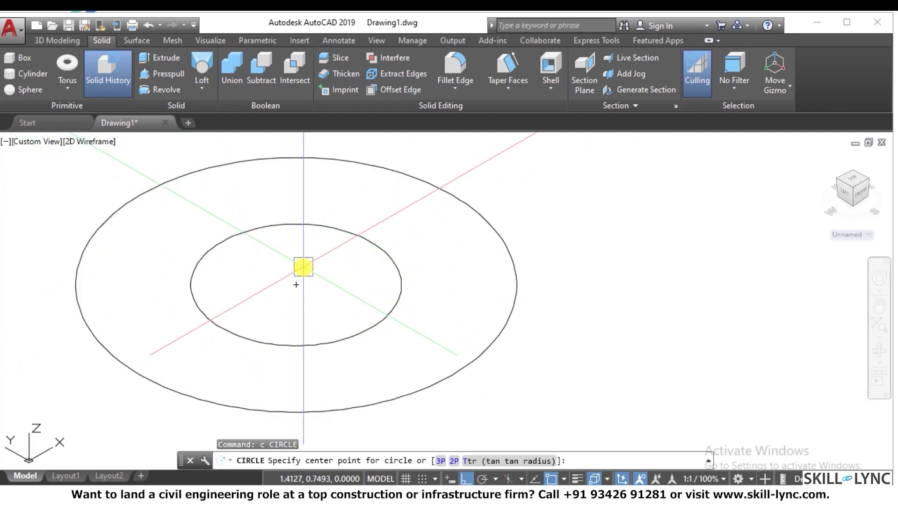
click(293, 286)
click(326, 257)
scroll(410, 268, down, 2)
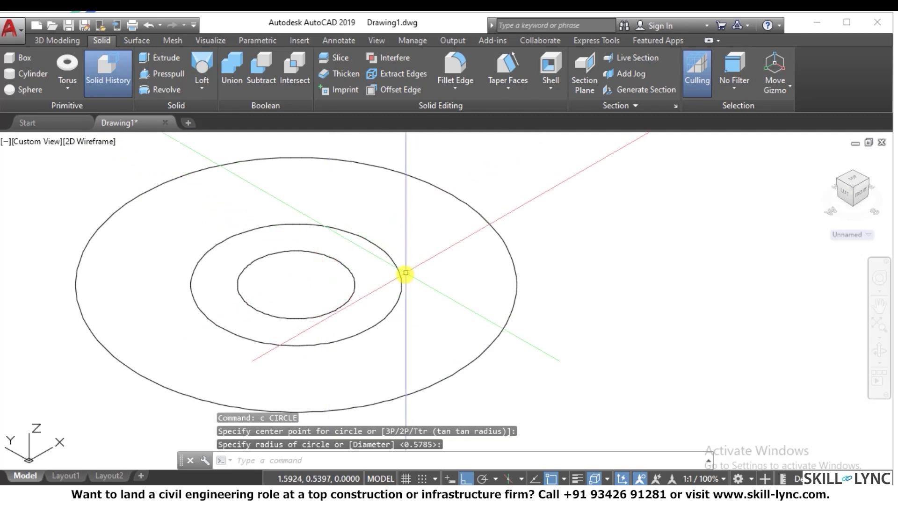
Step: Move the medium circle from its centre straight up the Z axis, above the largest circle
scroll(423, 260, up, 2)
key(Escape)
key(Escape)
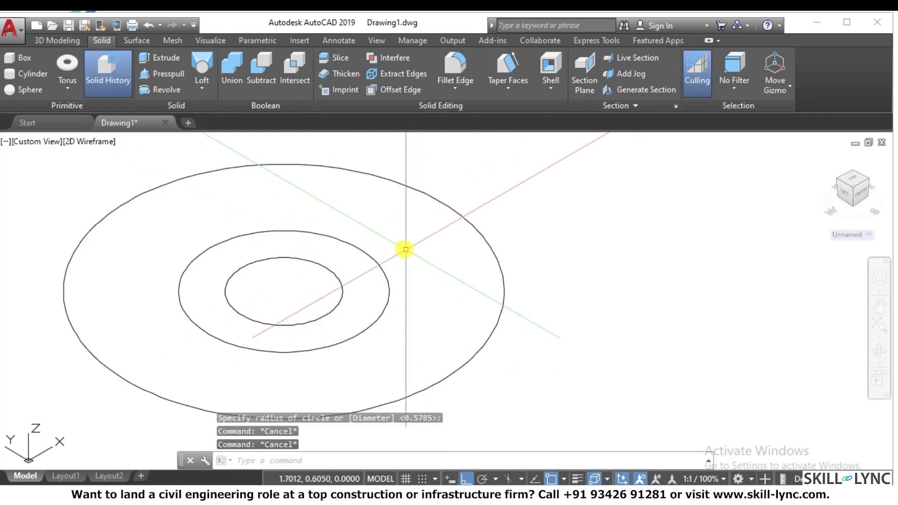
text(m)
key(Return)
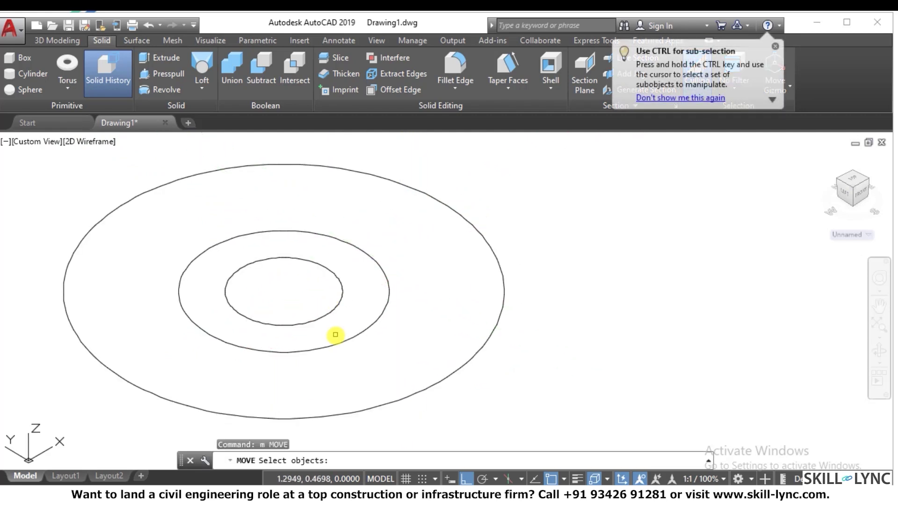
click(335, 345)
key(Return)
click(285, 291)
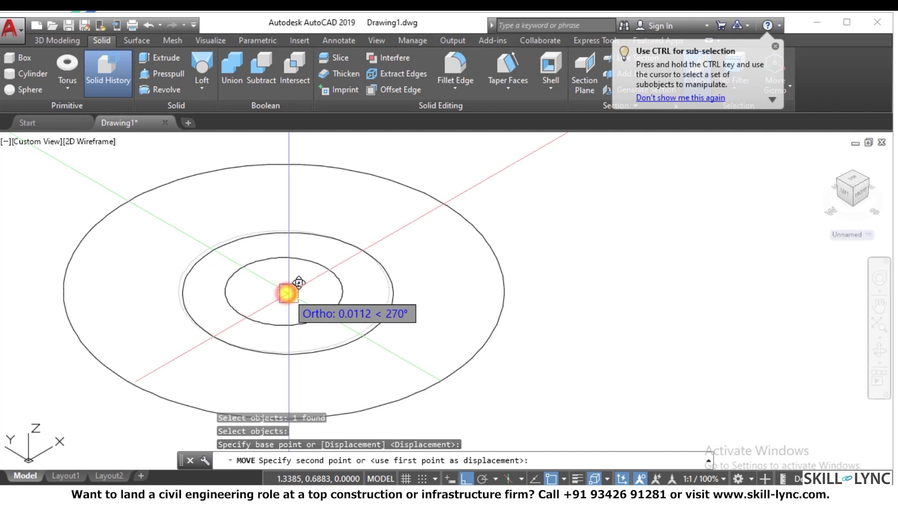
scroll(292, 287, down, 2)
click(309, 179)
Step: Move the smallest circle about 0.93 units straight up the Z axis, above the medium circle
key(Return)
click(330, 310)
click(281, 283)
key(Return)
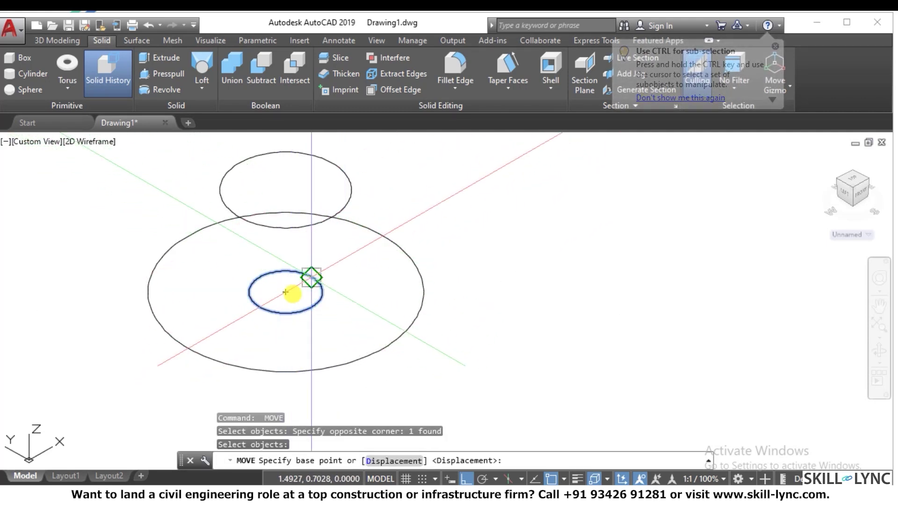
click(289, 291)
scroll(291, 293, down, 2)
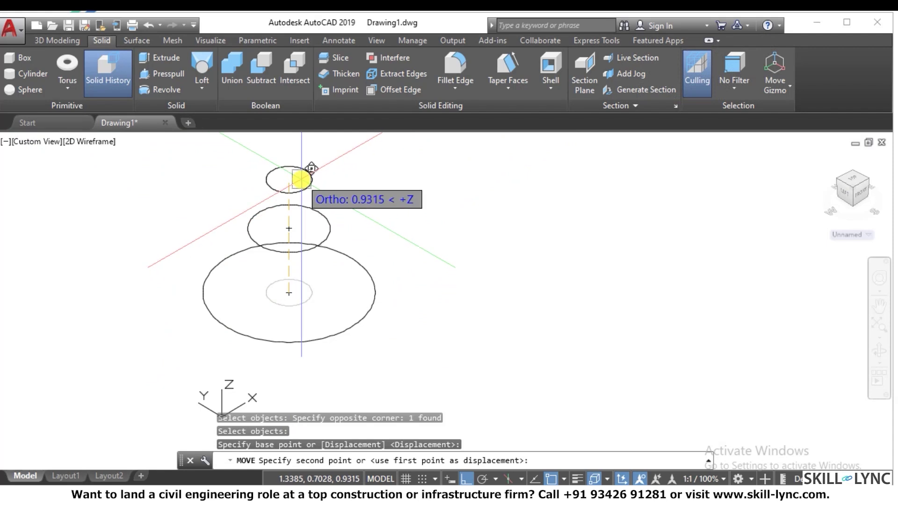
click(302, 178)
key(Escape)
key(Escape)
key(Escape)
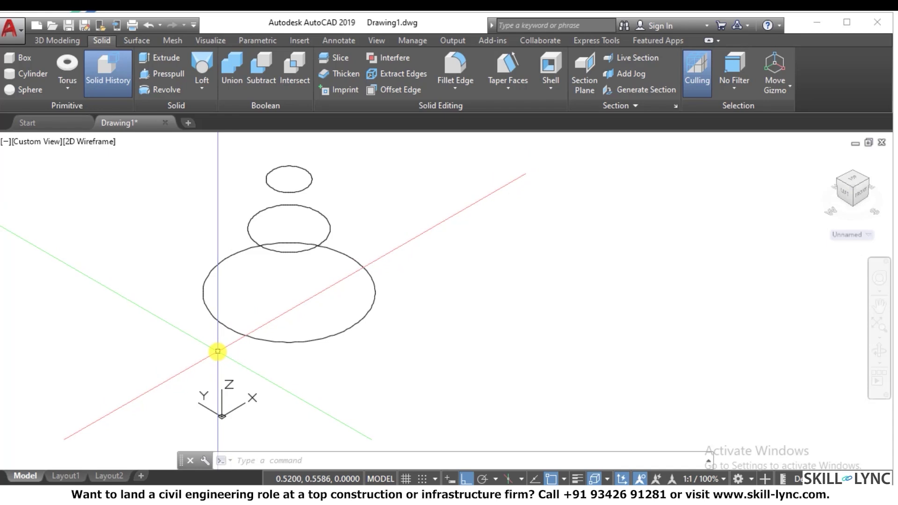
Step: Convert the three stacked circles into regions
text(reg)
key(Return)
click(444, 391)
click(178, 166)
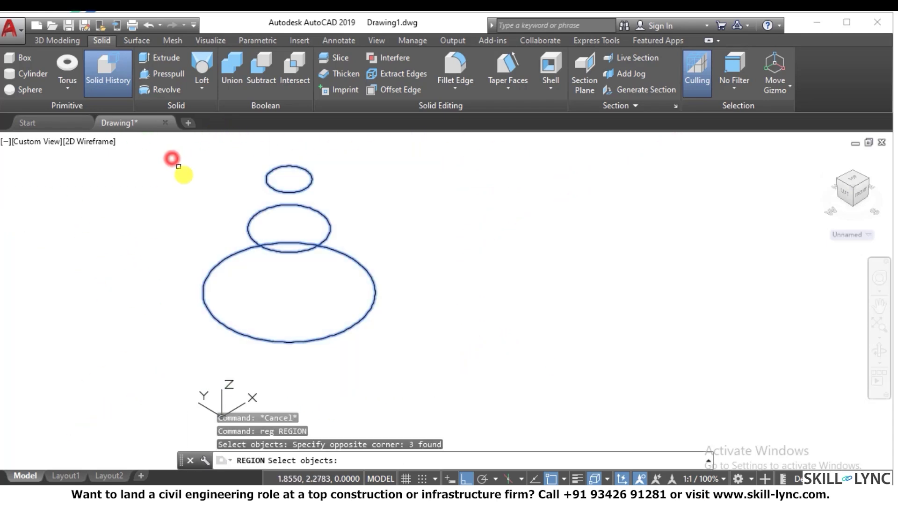
key(Return)
Step: Set up a solid loft through the three circular regions in order from the largest to the smallest
click(207, 91)
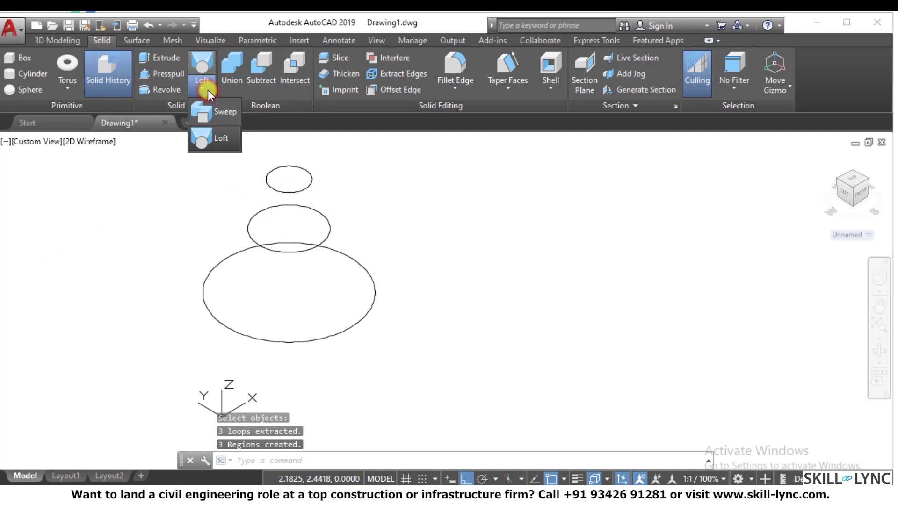
click(222, 141)
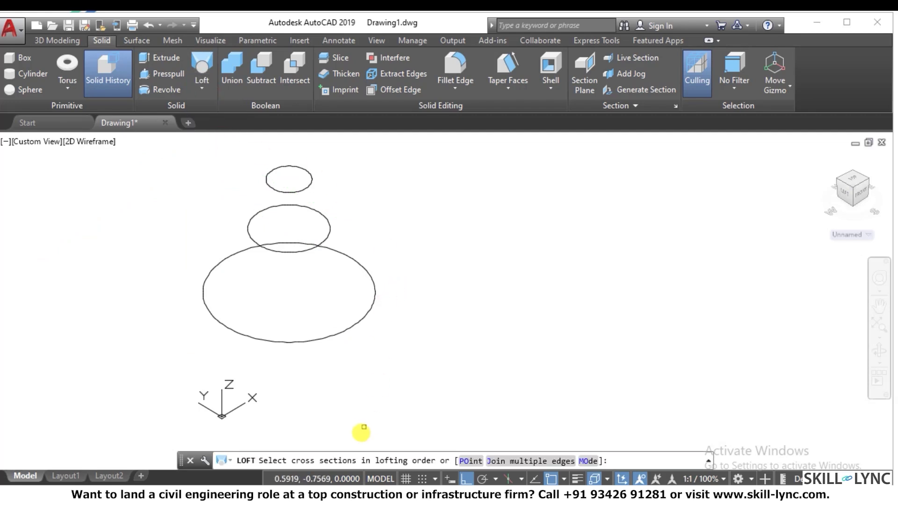
click(306, 336)
click(306, 337)
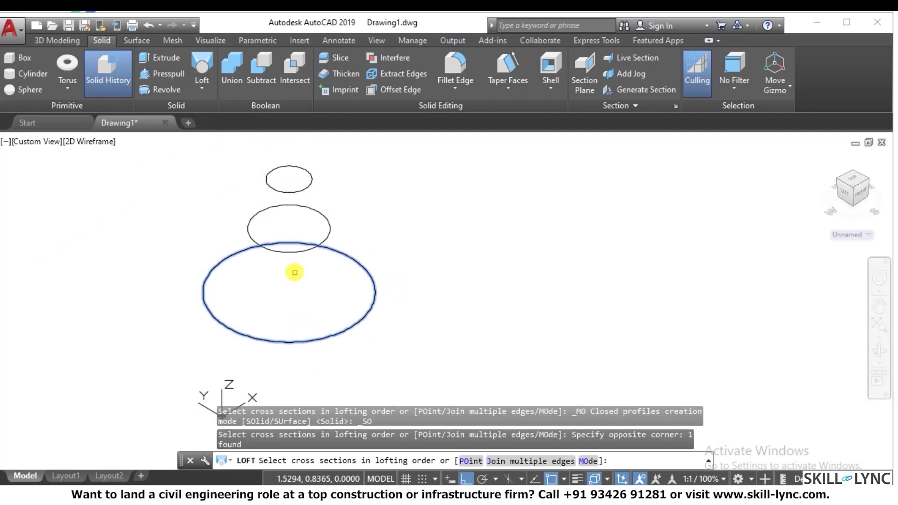
click(327, 234)
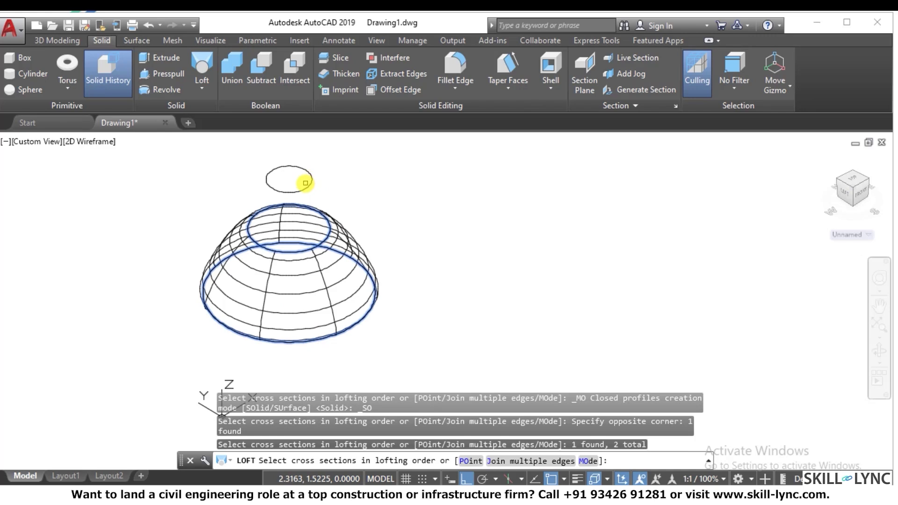
click(305, 182)
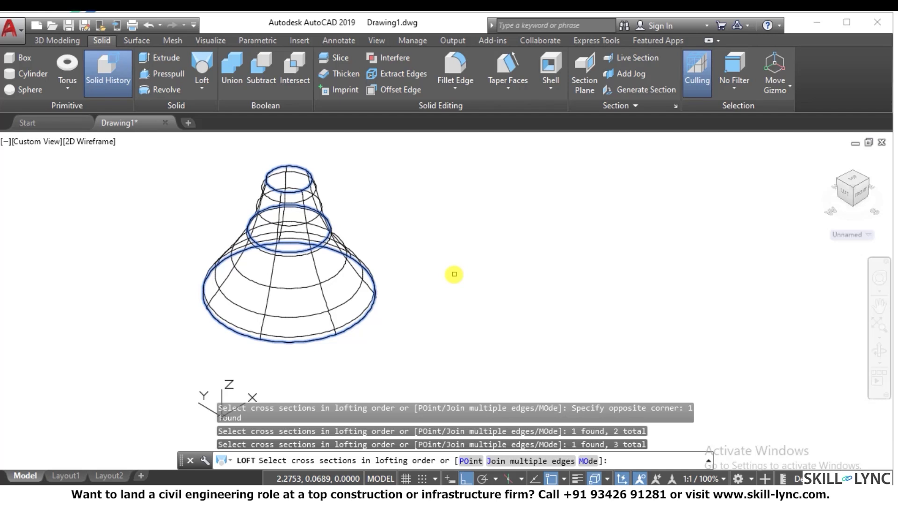
key(Return)
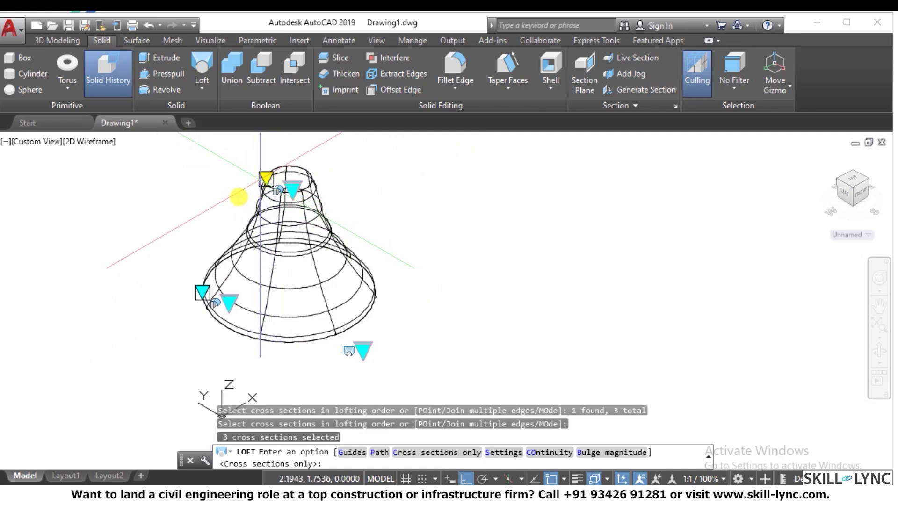
Step: Set the loft's continuity at the largest section to Position (G0), and finally to Curvature (G2)
click(231, 301)
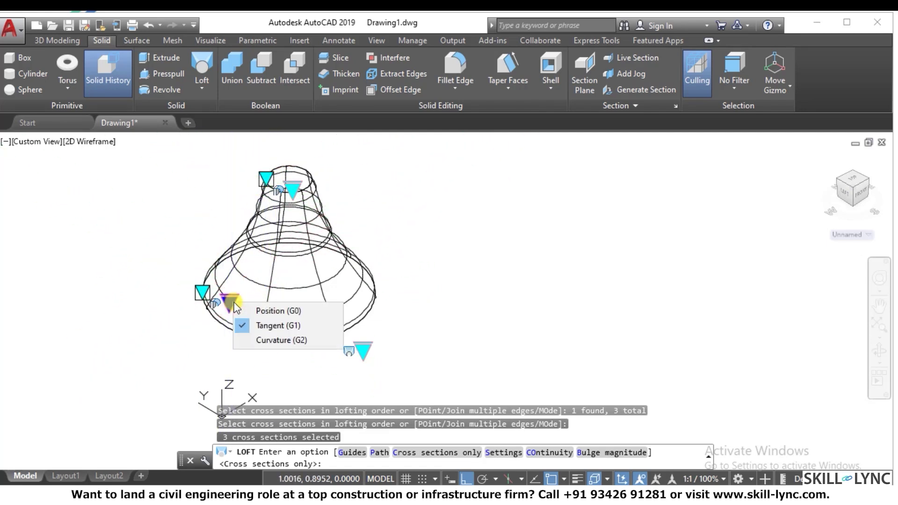
click(265, 313)
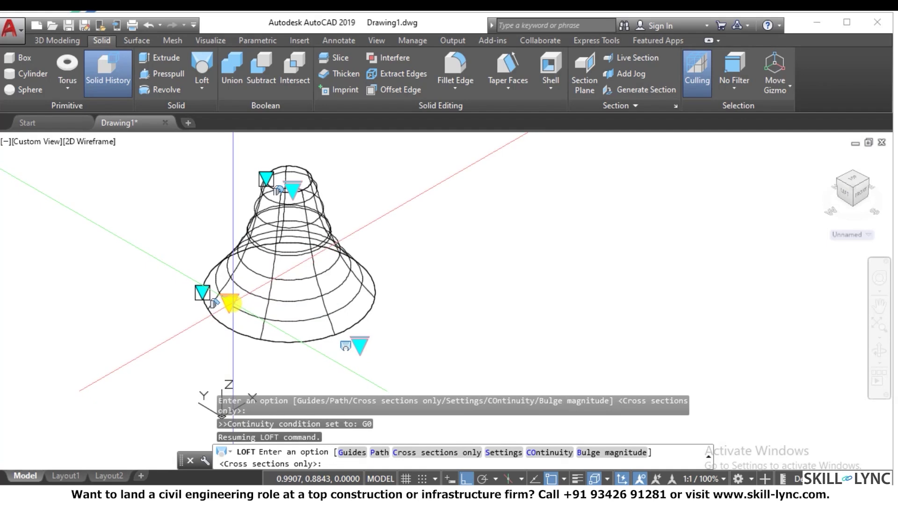
click(231, 303)
click(271, 340)
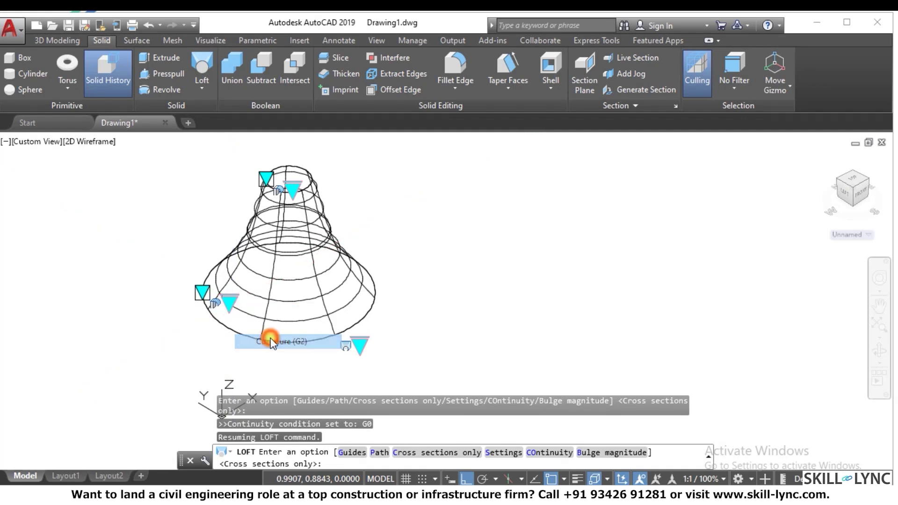
Step: Change the loft preview to Draft Angle, adjust the draft angle handle at the smallest section, and cancel the loft
click(360, 340)
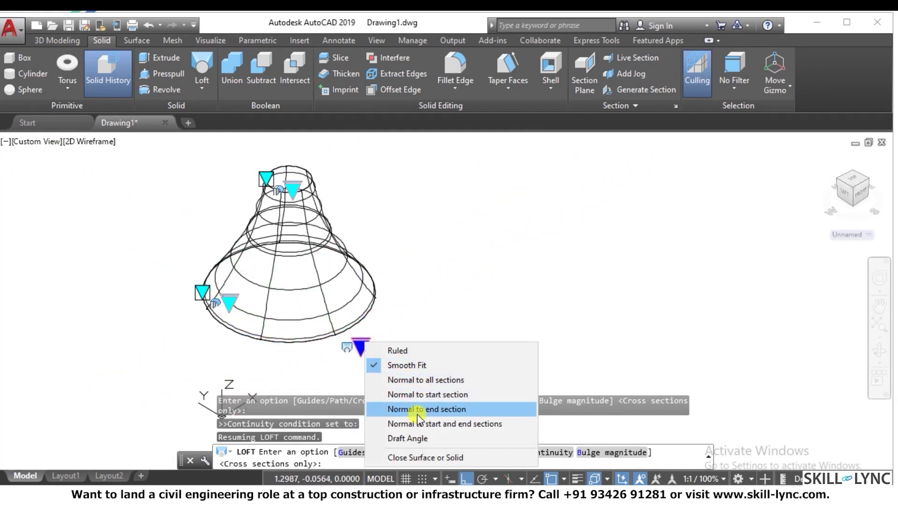
click(419, 435)
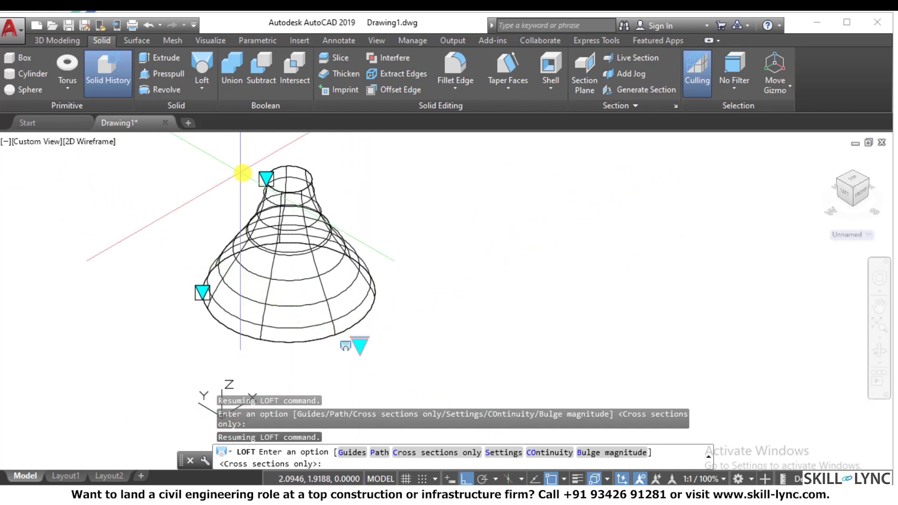
click(265, 177)
click(284, 208)
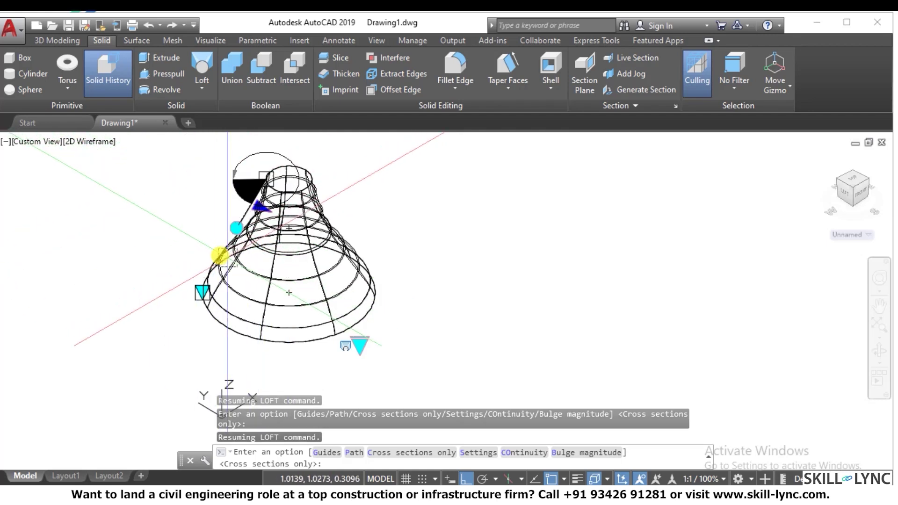
click(231, 247)
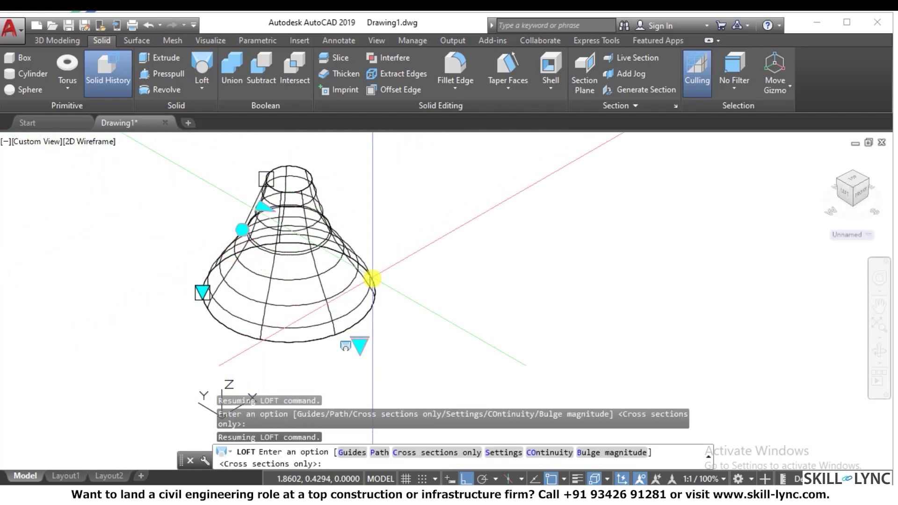
key(Escape)
key(Escape)
key(Escape)
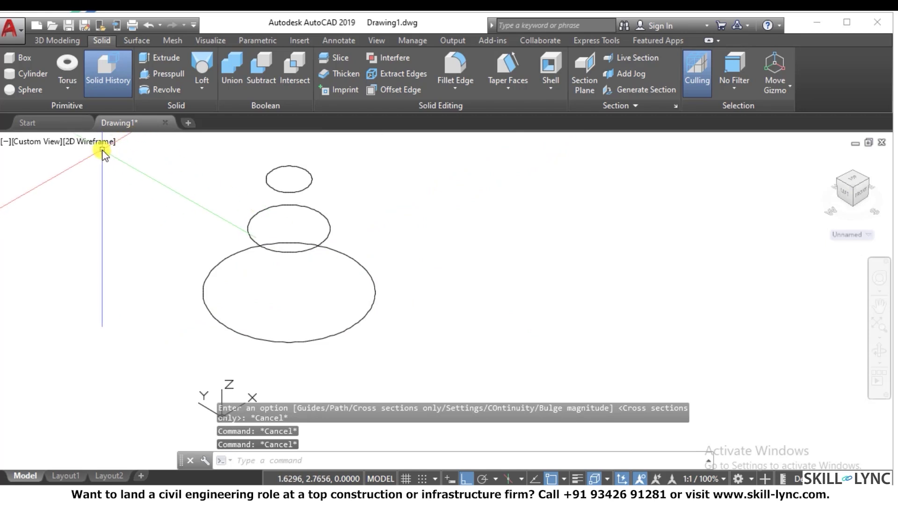
Step: Apply the Conceptual visual style and loft the three circular regions into a solid, from the largest to the smallest
click(99, 142)
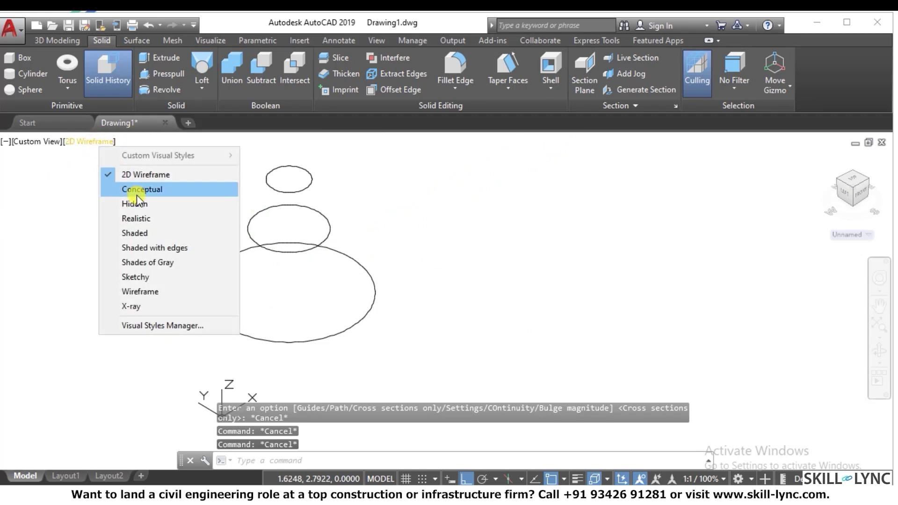
click(137, 191)
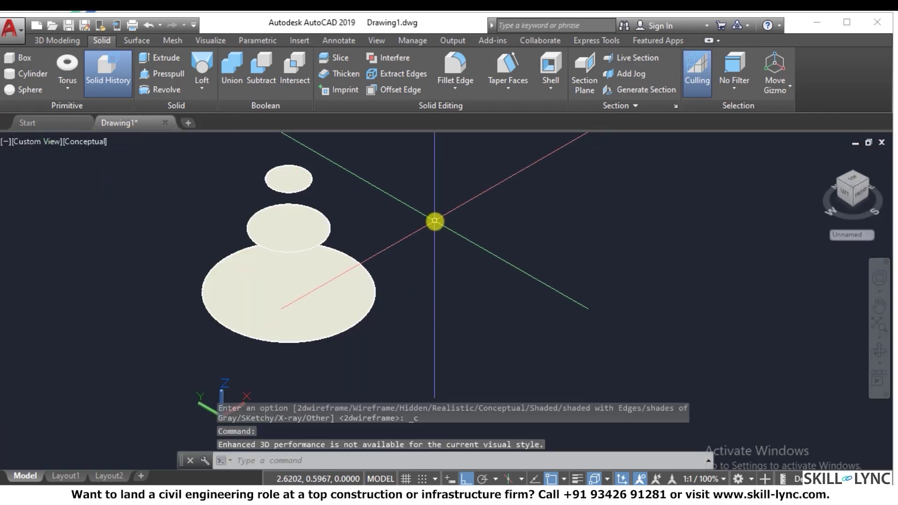
text(1oft)
key(Return)
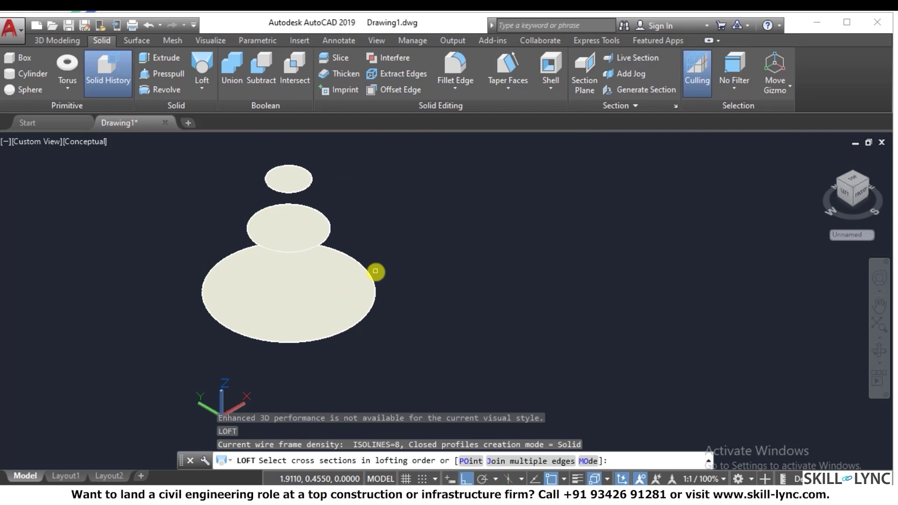
click(344, 323)
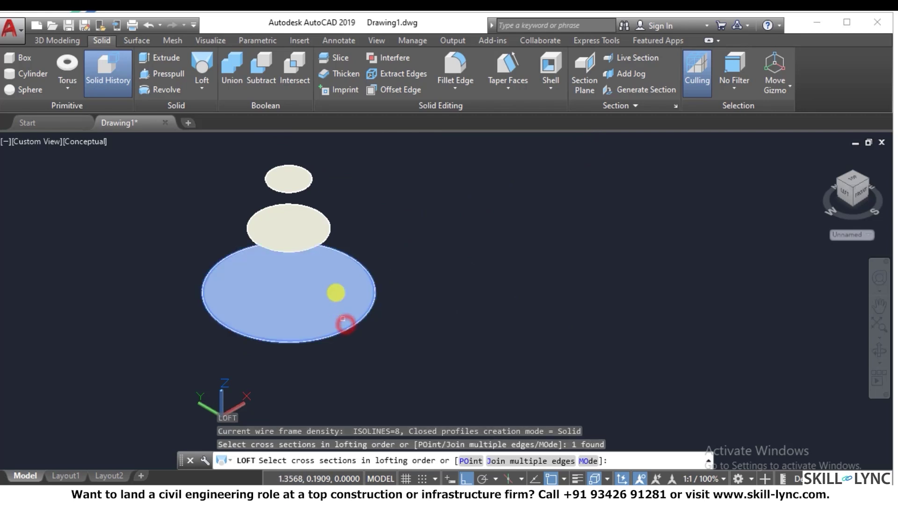
click(329, 234)
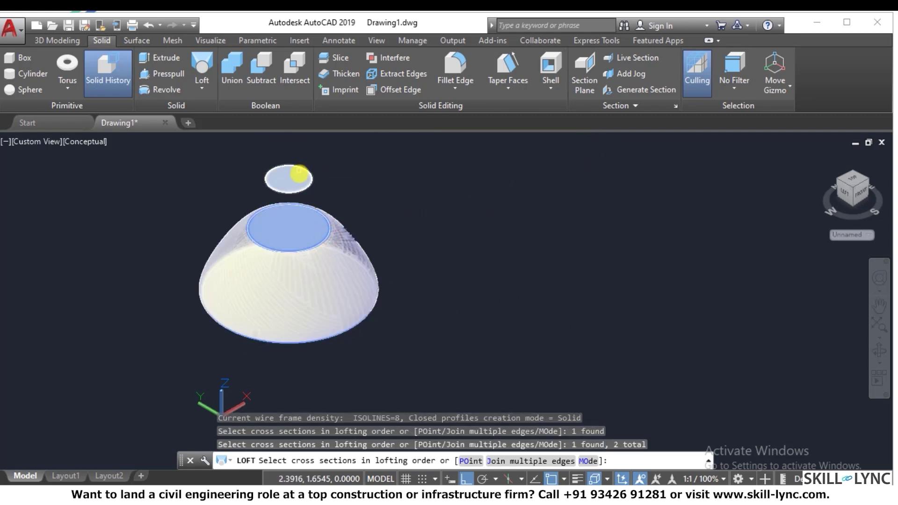
click(301, 190)
right_click(380, 197)
click(405, 206)
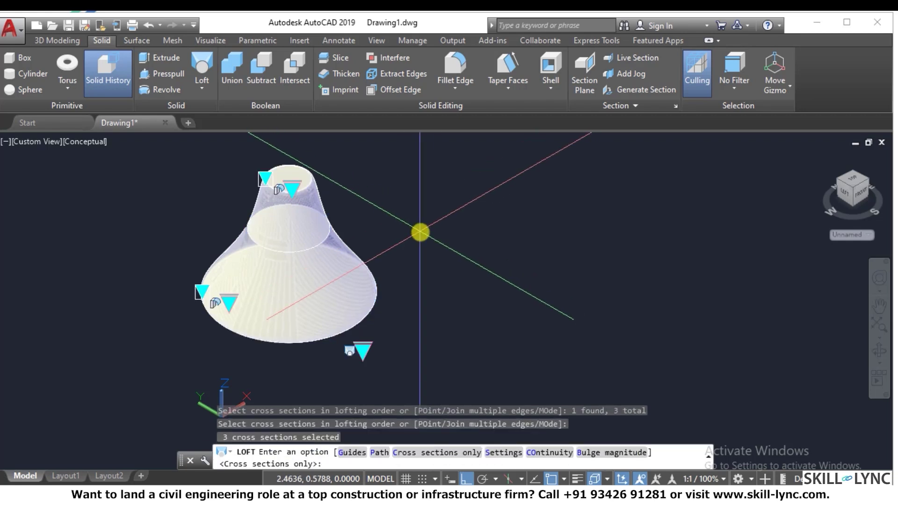
key(Return)
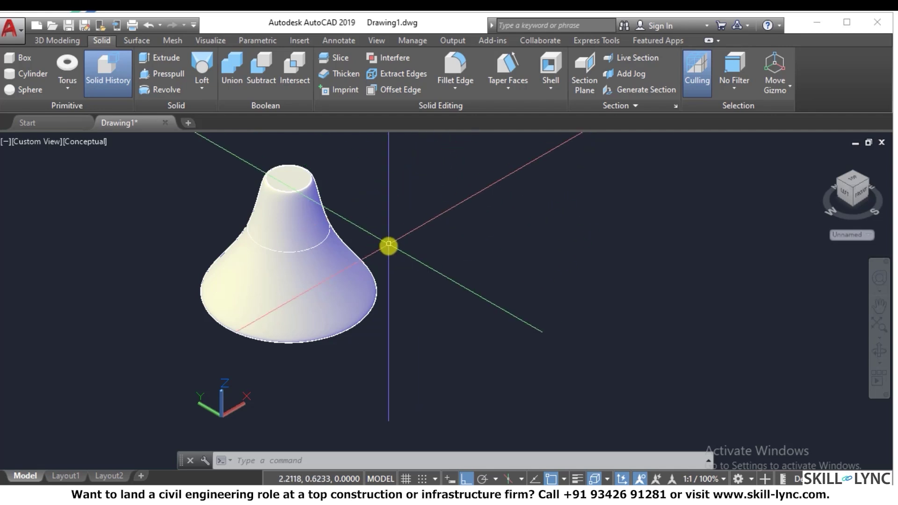
Step: Erase the lofted solid together with its circular cross sections
click(415, 275)
click(150, 167)
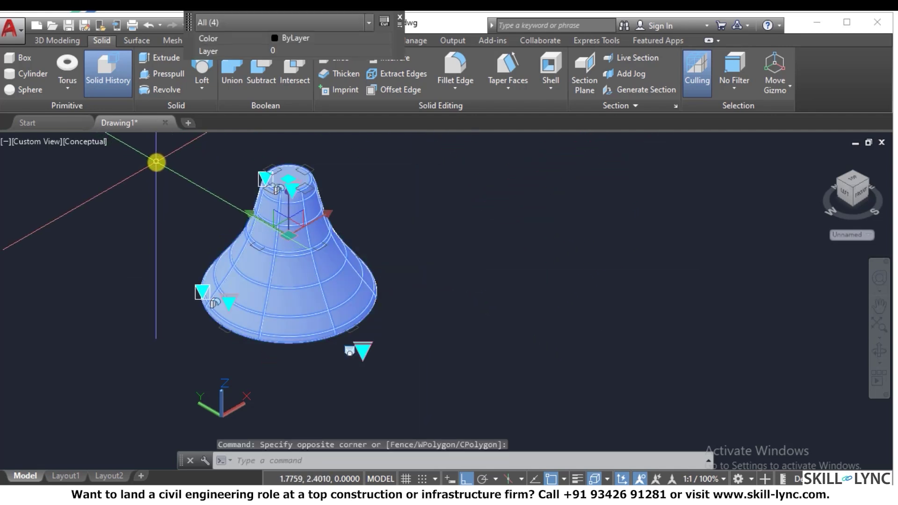
text(E)
key(Return)
Step: Draw a rectangle by two opposite corners in the middle of the empty drawing
middle_drag(469, 286, 520, 282)
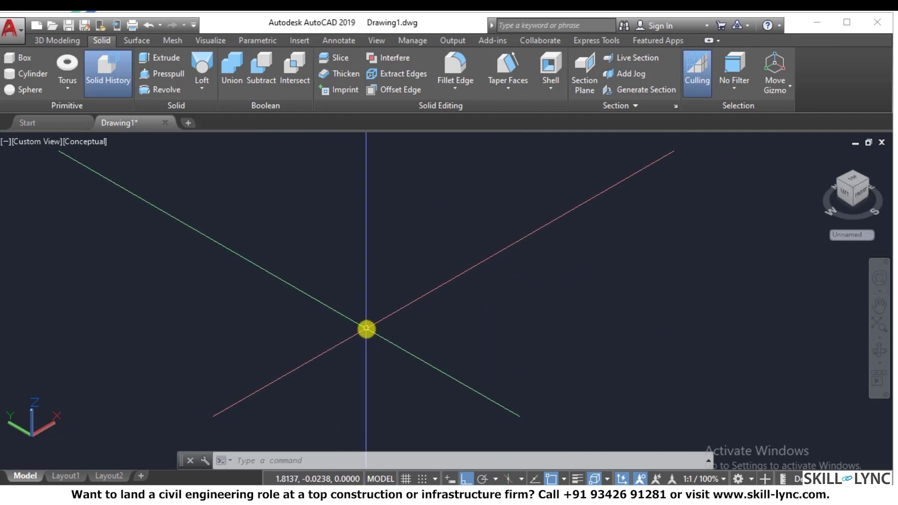
text(rec)
key(Return)
click(293, 321)
click(465, 316)
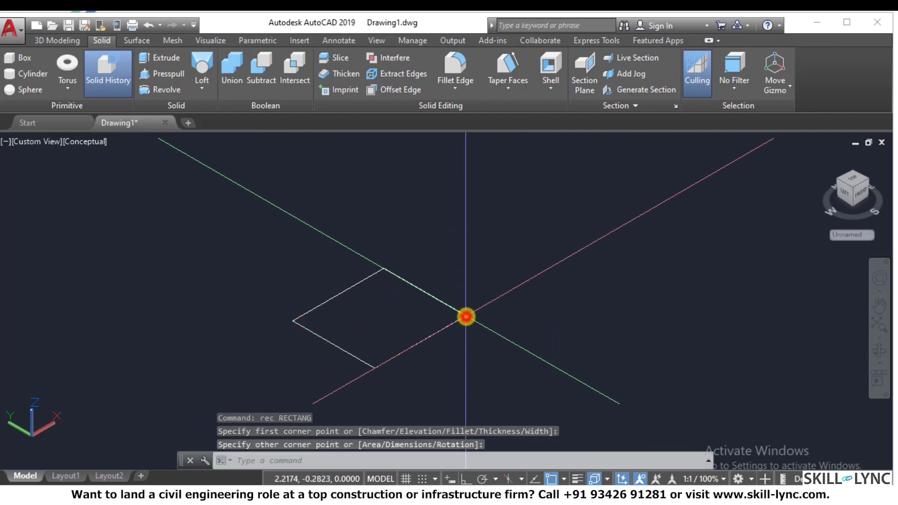
key(Escape)
Step: Convert the rectangle into a region
click(168, 74)
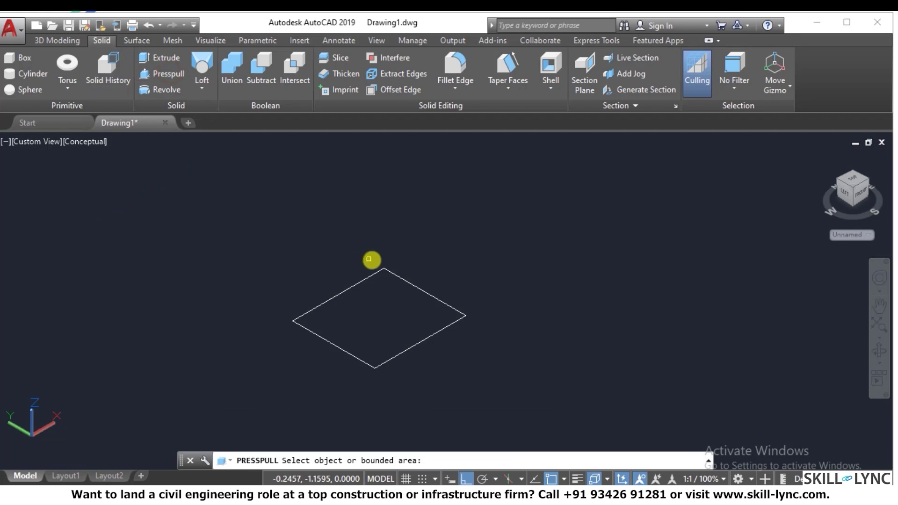
key(Escape)
text(reg)
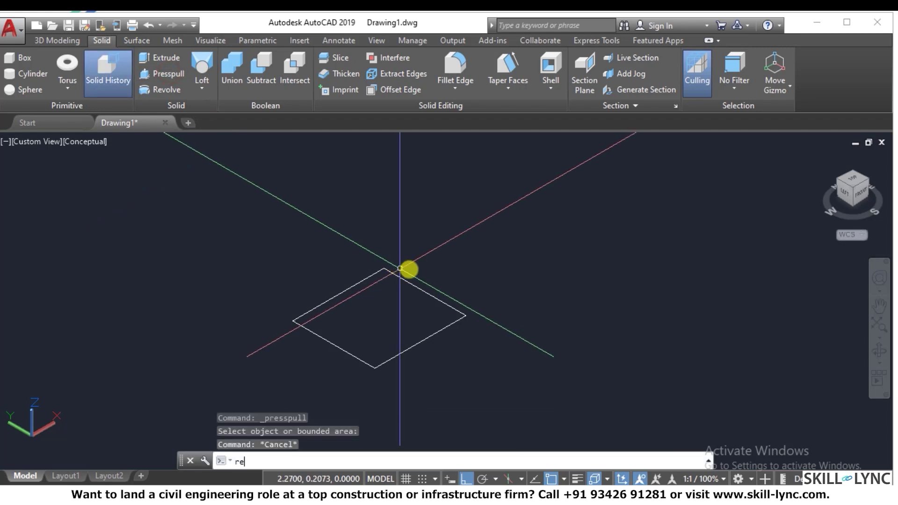
key(Return)
click(434, 287)
click(414, 301)
key(Return)
Step: Presspull the rectangular region upward into a box and pull its front side face outward to lengthen it
click(162, 74)
click(363, 287)
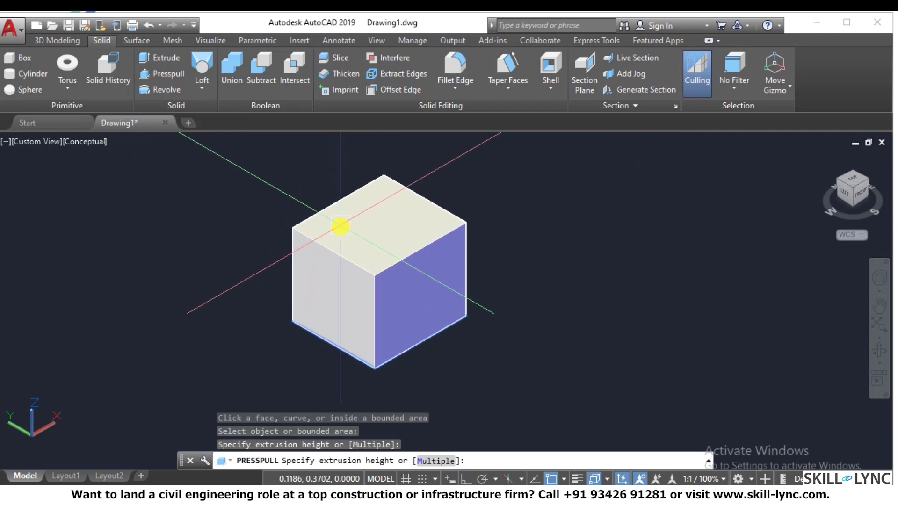
click(341, 229)
click(426, 304)
click(514, 366)
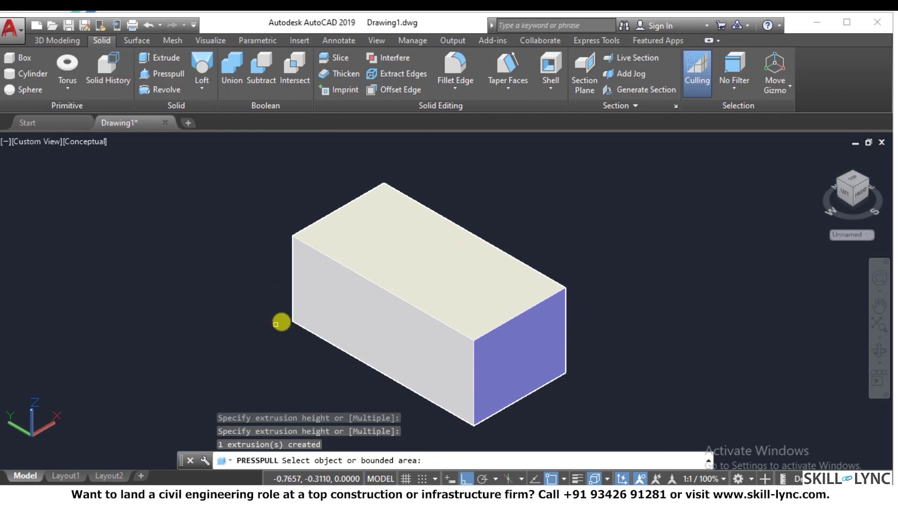
Step: Presspull the box's left and right front side faces outward to widen and lengthen the solid
click(341, 297)
click(255, 341)
scroll(395, 311, down, 2)
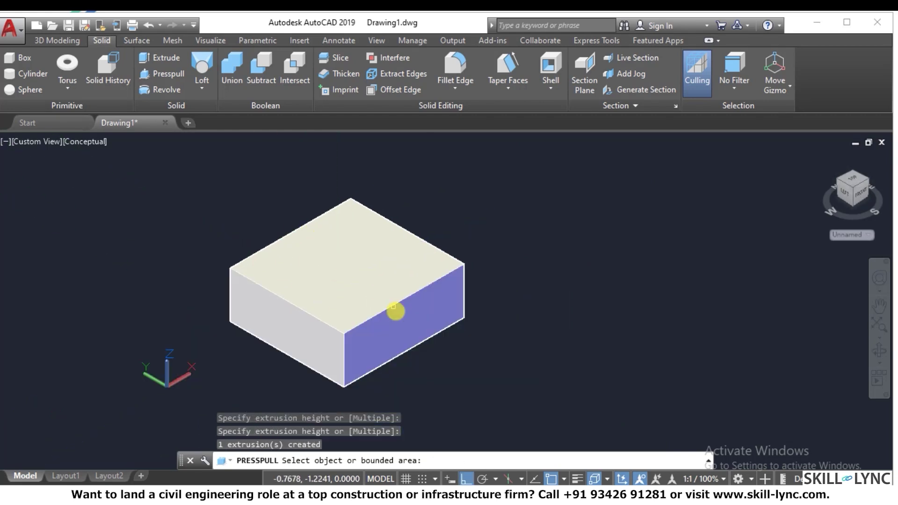
click(395, 311)
click(435, 334)
key(Return)
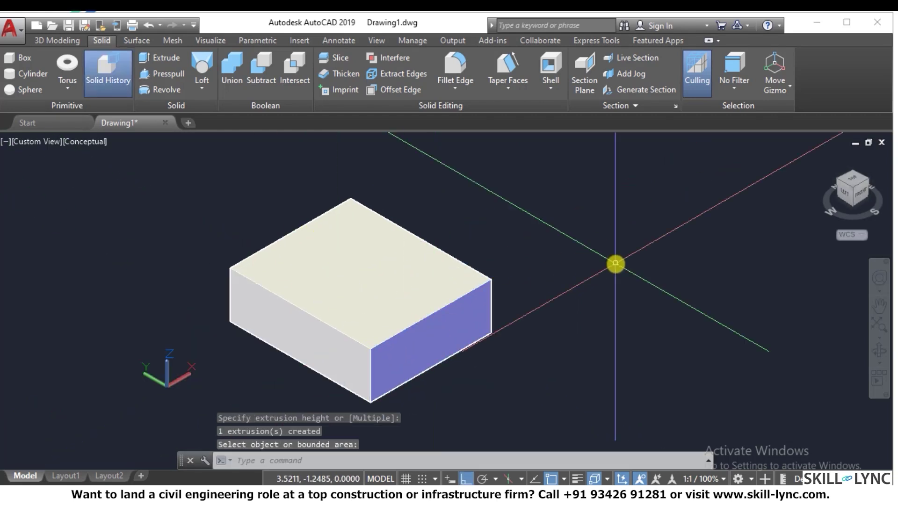
Step: Draw a circle beside the box
key(Escape)
text(c)
key(Return)
click(623, 267)
key(Escape)
key(Escape)
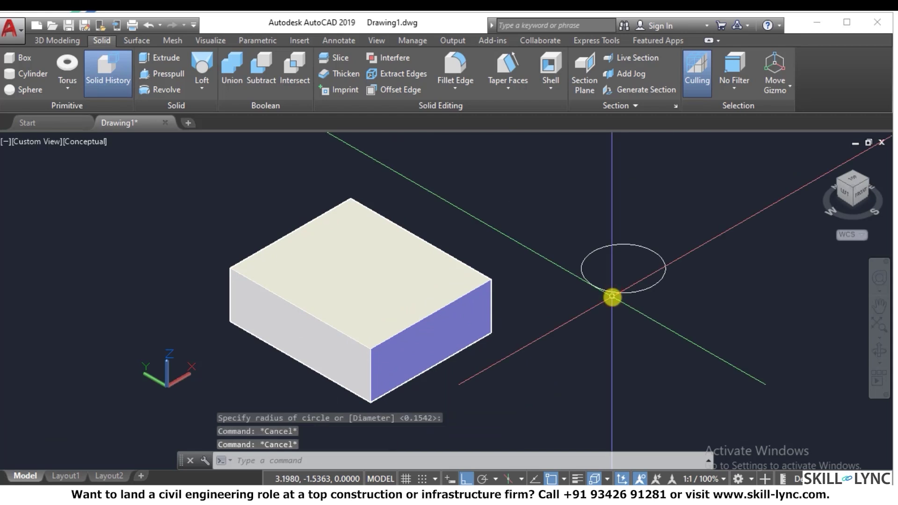
Step: Extrude the circle upward into a short cylinder
text(ext)
key(Return)
click(623, 310)
click(603, 271)
key(Return)
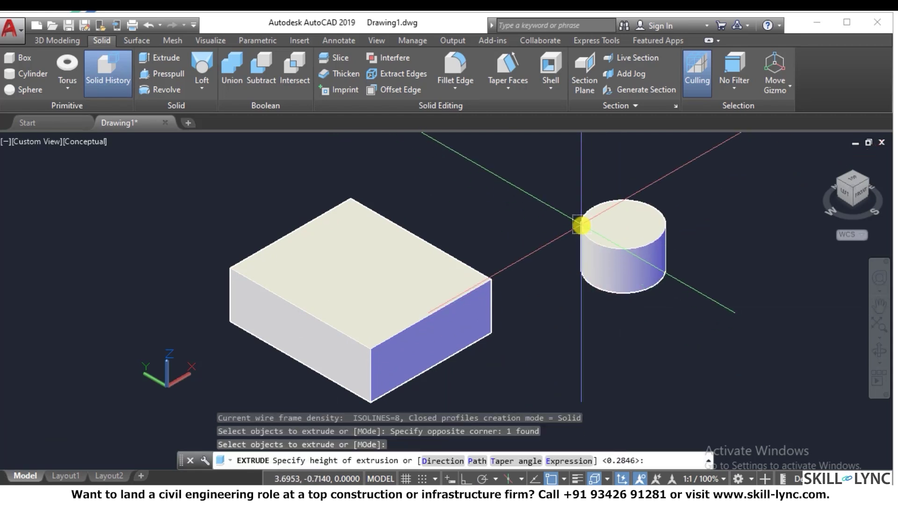
key(Escape)
Step: Presspull the top faces of the cylinder and the box upward to make both solids taller
click(162, 73)
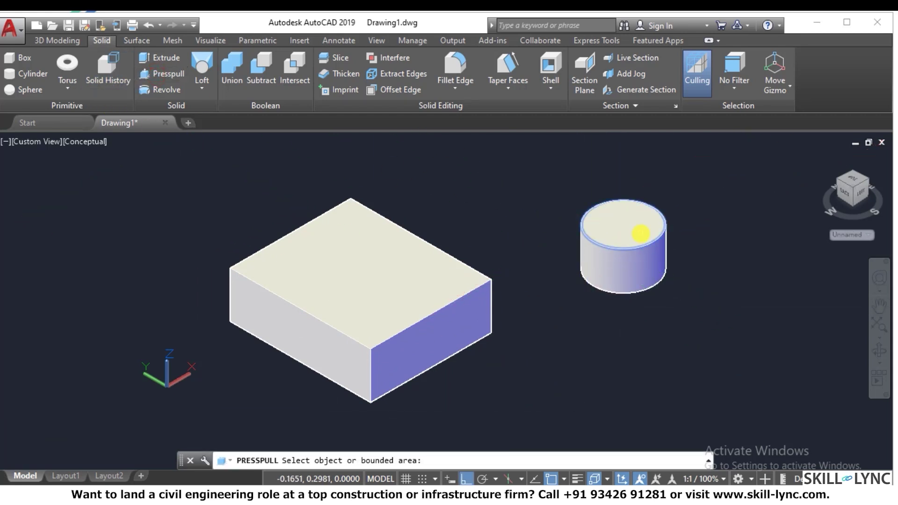
click(639, 233)
click(617, 160)
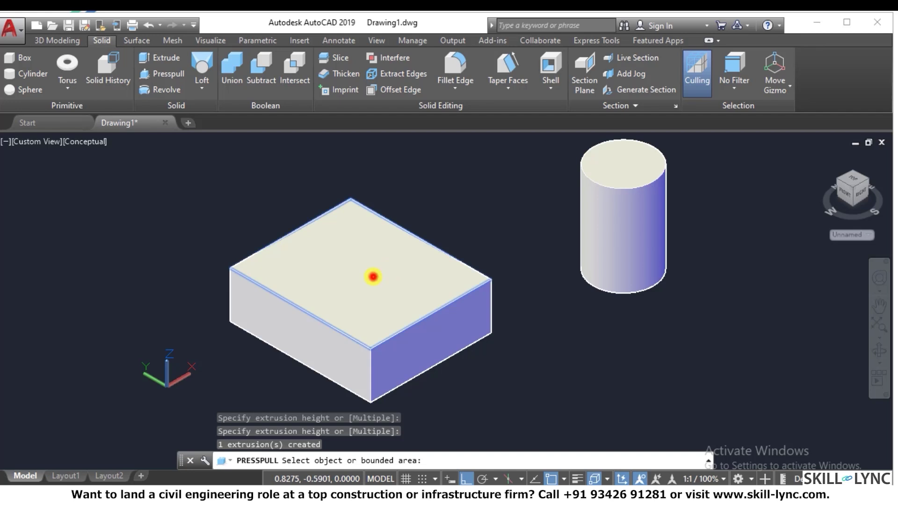
click(372, 277)
click(361, 194)
Step: Presspull the cylinder's top face downward to shorten the cylinder
click(635, 169)
click(631, 239)
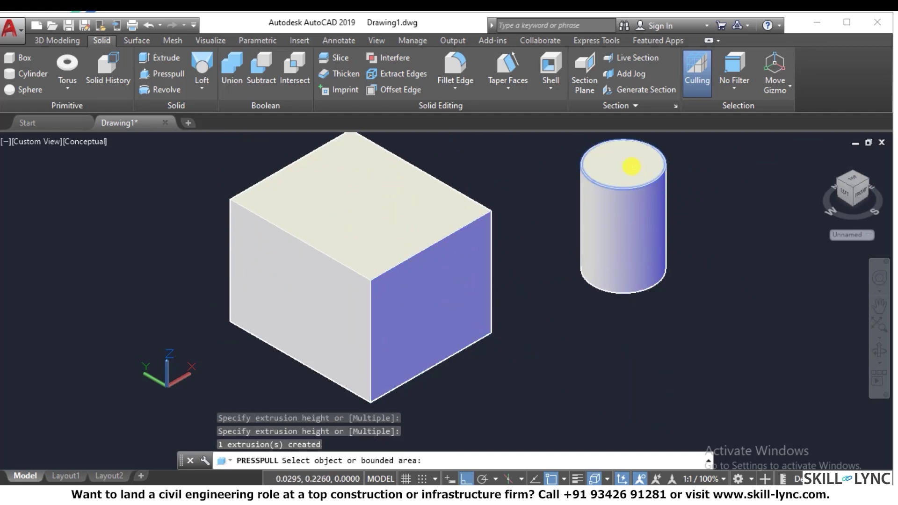
click(632, 167)
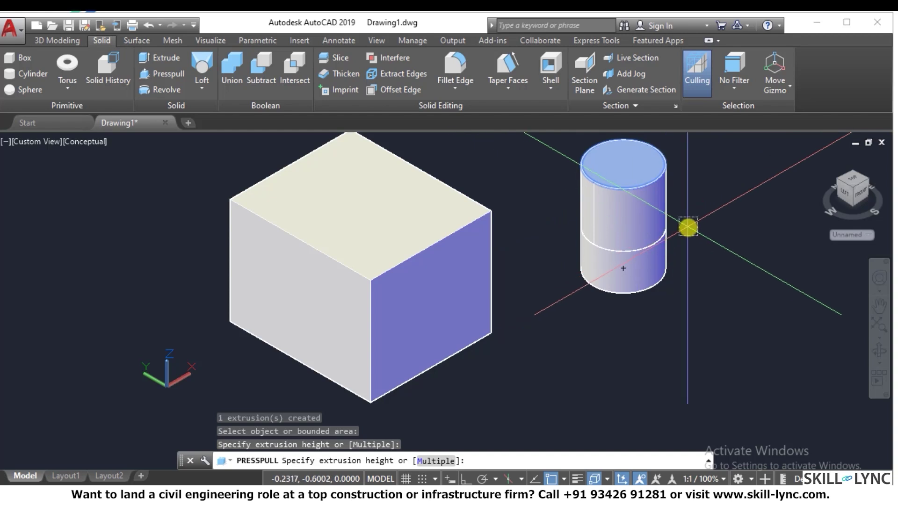
click(687, 227)
key(Escape)
scroll(465, 275, down, 2)
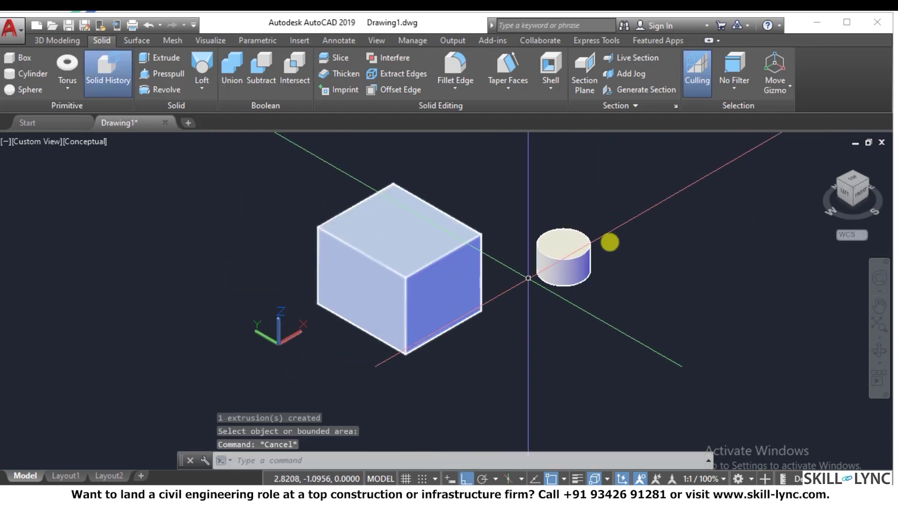
Step: Erase the box and the cylinder
scroll(607, 245, up, 2)
click(622, 285)
click(272, 218)
text(e)
key(Return)
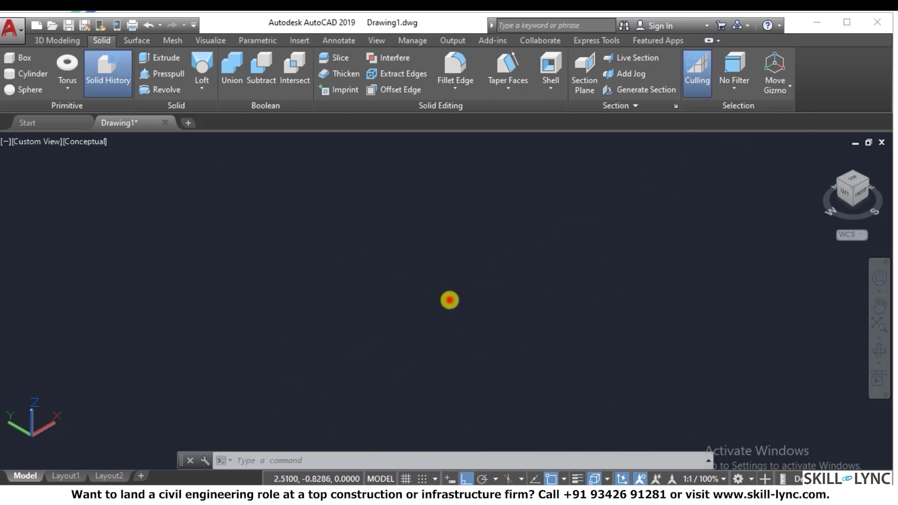
Step: Switch the empty drawing to the 2D Wireframe visual style and the Top view
click(262, 386)
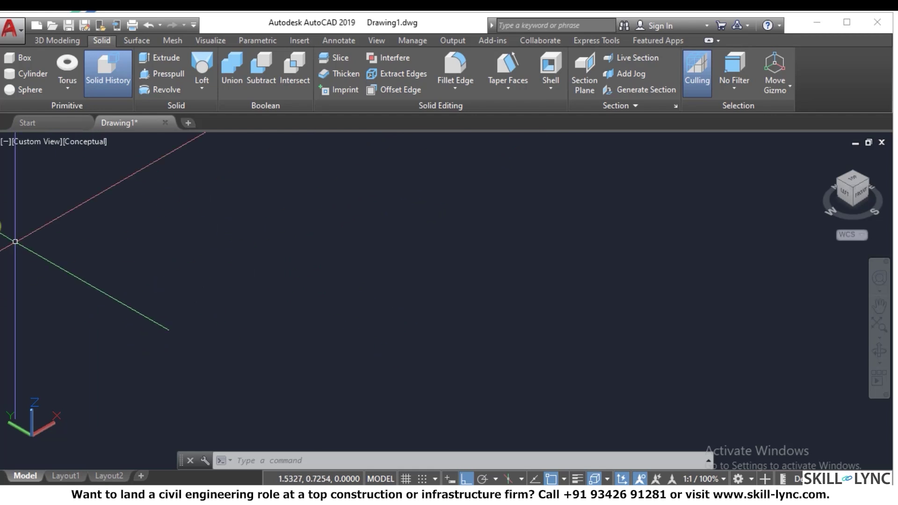
click(89, 140)
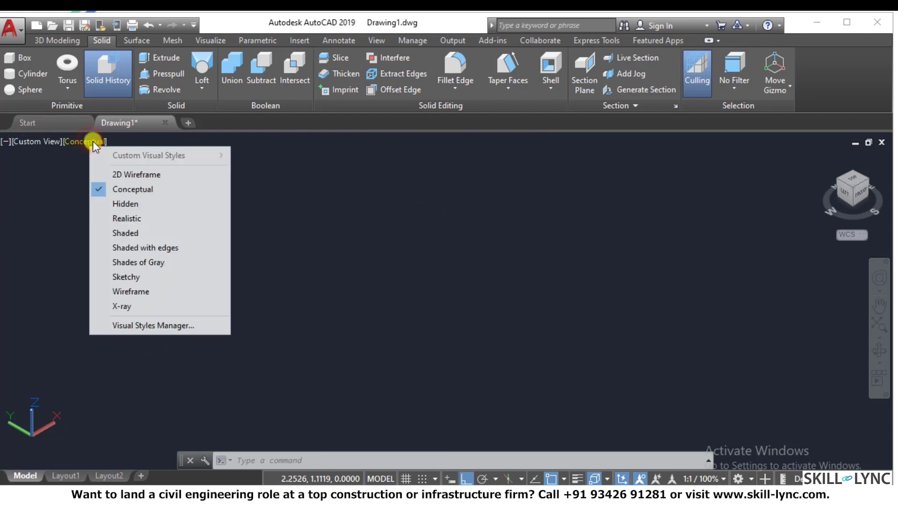
click(121, 172)
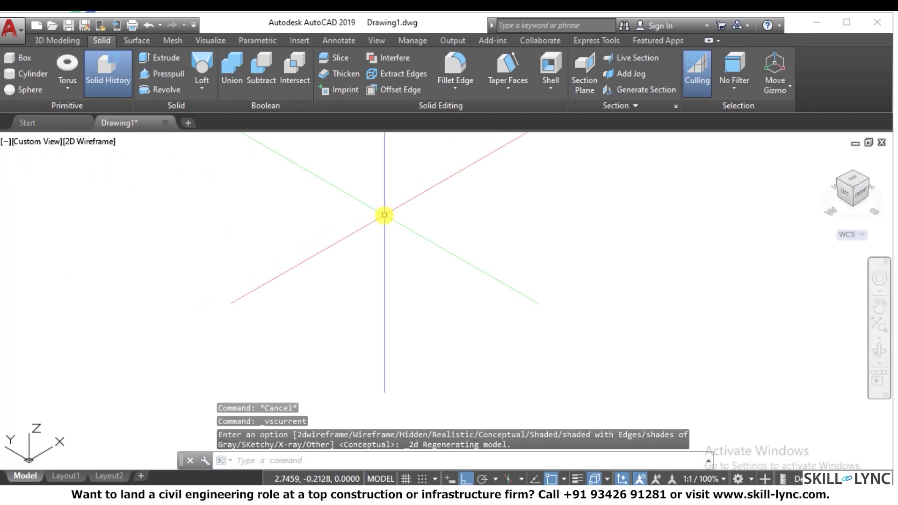
click(38, 141)
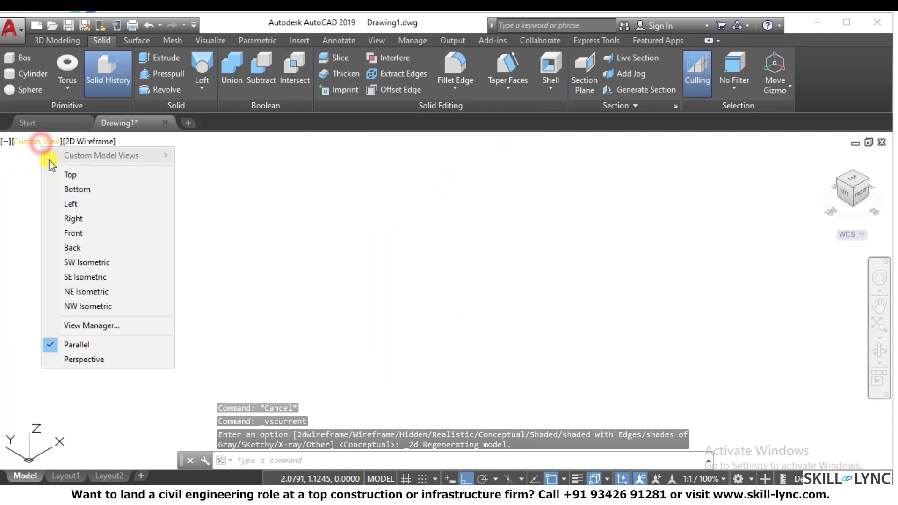
click(60, 173)
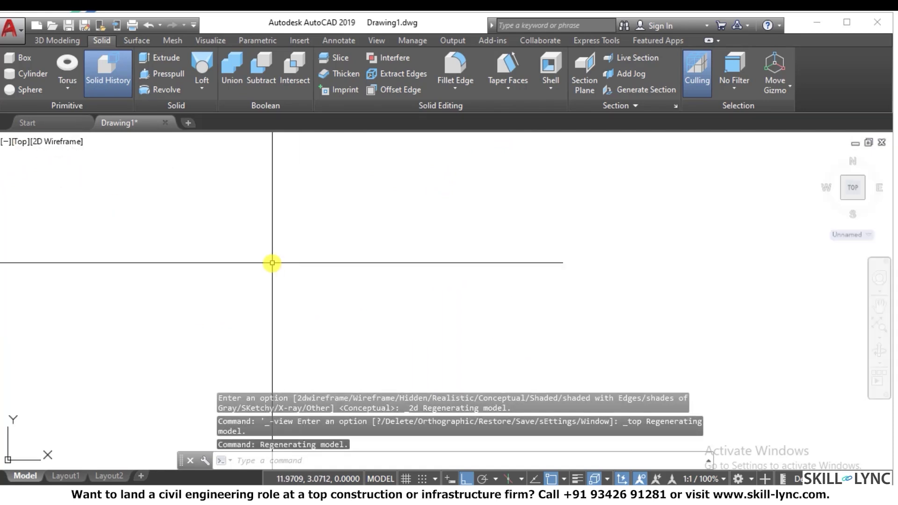
Step: Draw an upright rectangle by two opposite corners
text(rec)
key(Return)
click(165, 321)
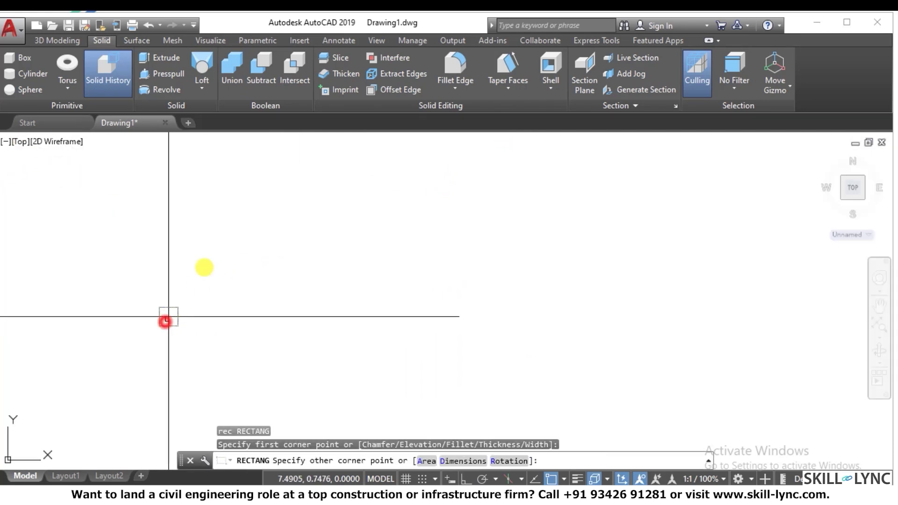
click(258, 207)
key(Escape)
key(Escape)
Step: Draw a second, wider rectangle that overlaps the upper right corner of the first one
text(rec)
key(Return)
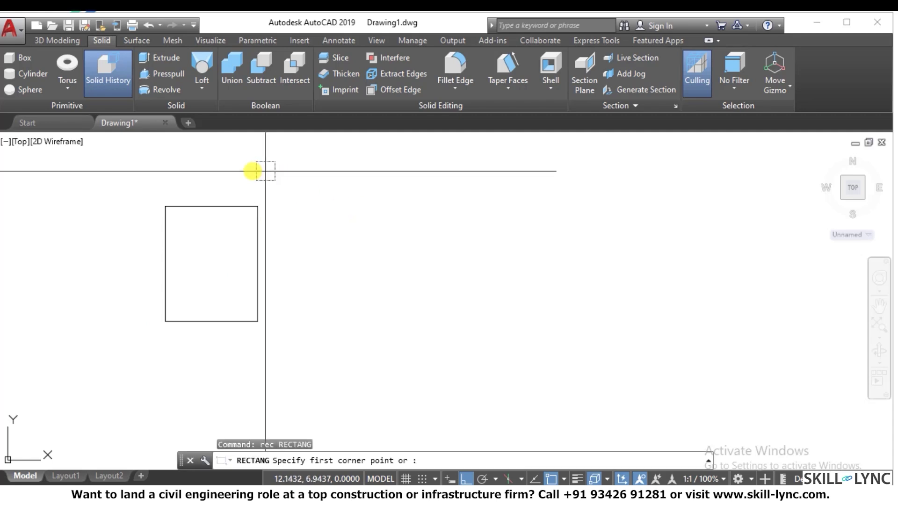
click(203, 161)
click(336, 241)
key(Escape)
key(Escape)
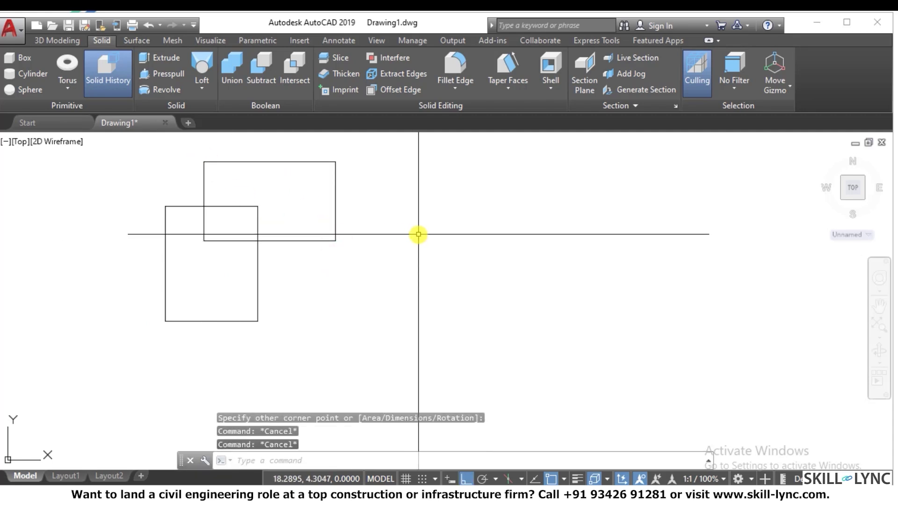
Step: Convert both overlapping rectangles into regions
text(region)
key(Return)
click(380, 336)
click(126, 150)
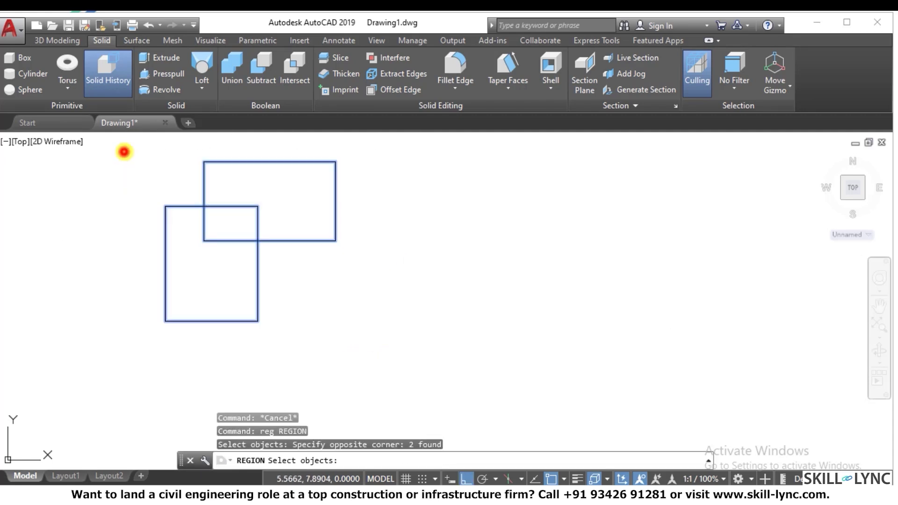
key(Return)
Step: Show the two regions in an isometric view with the Shaded visual style
click(822, 157)
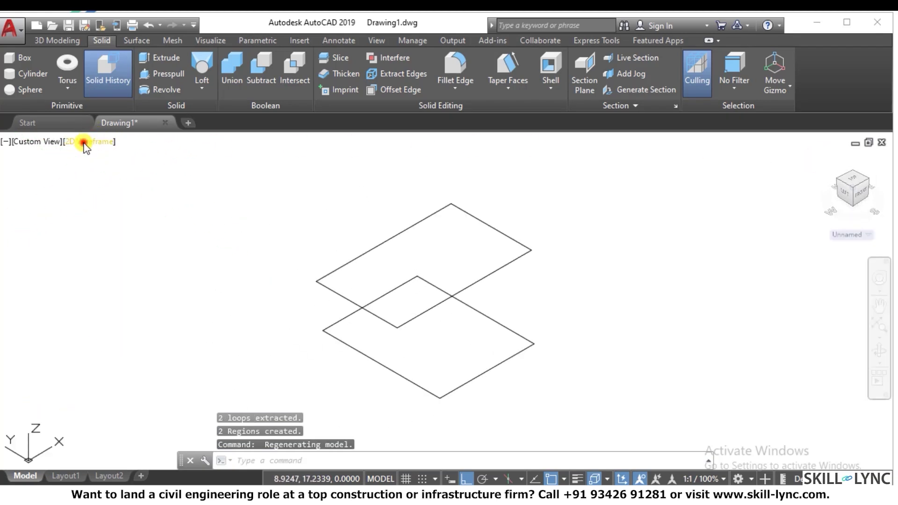
click(83, 142)
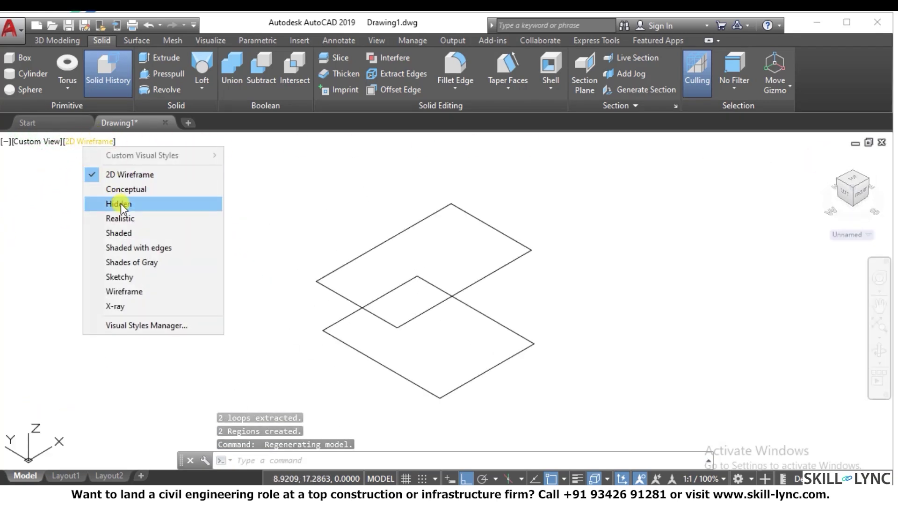
click(122, 232)
scroll(577, 317, down, 2)
scroll(520, 275, down, 2)
scroll(528, 273, up, 3)
key(Escape)
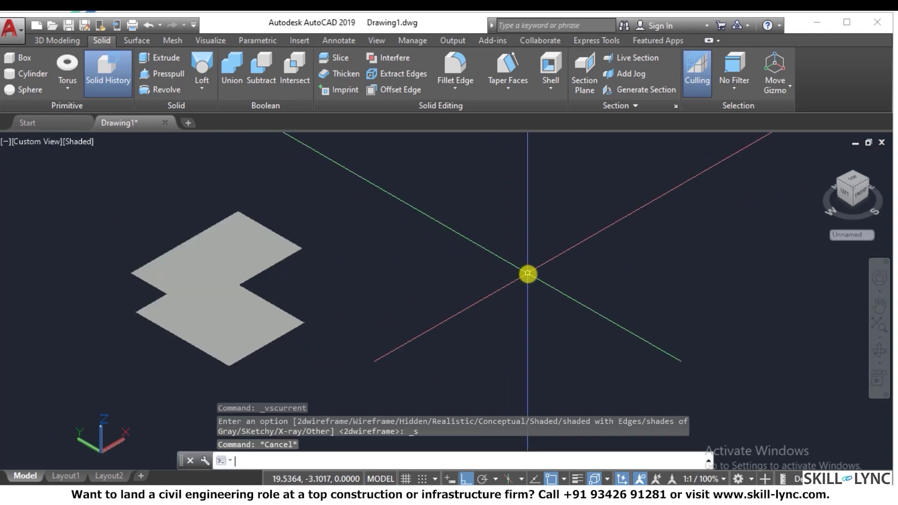
text(rec)
key(Return)
key(Escape)
click(433, 305)
Step: Copy both overlapping regions to the empty area beside the originals
text(co)
key(Return)
click(379, 340)
click(150, 223)
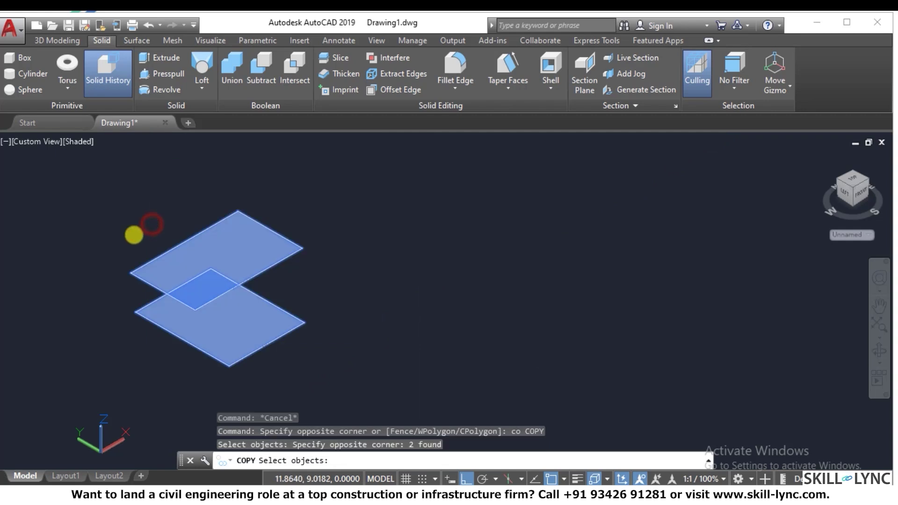
key(Return)
click(134, 235)
click(515, 240)
scroll(533, 271, down, 3)
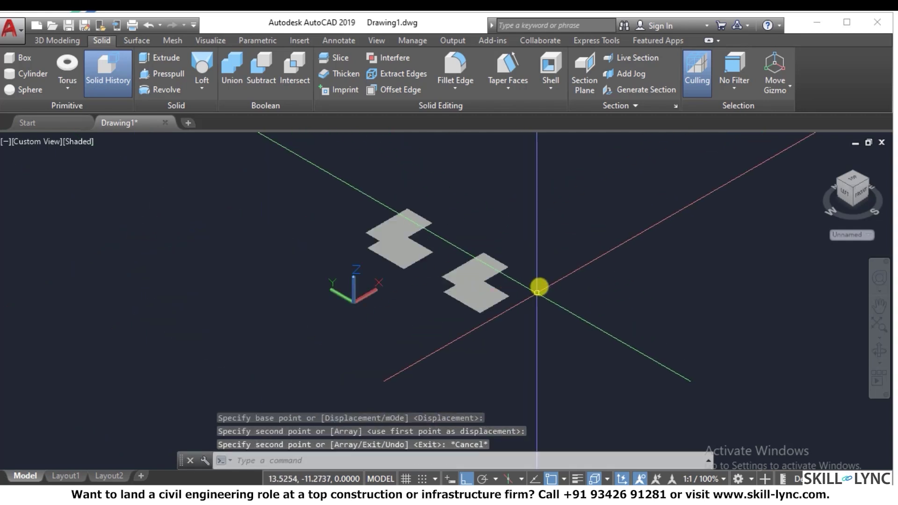
scroll(525, 261, up, 4)
scroll(525, 262, down, 2)
key(Escape)
key(Escape)
key(Escape)
Step: Extrude the two copied regions upward into overlapping box solids
text(ext)
key(Return)
click(519, 307)
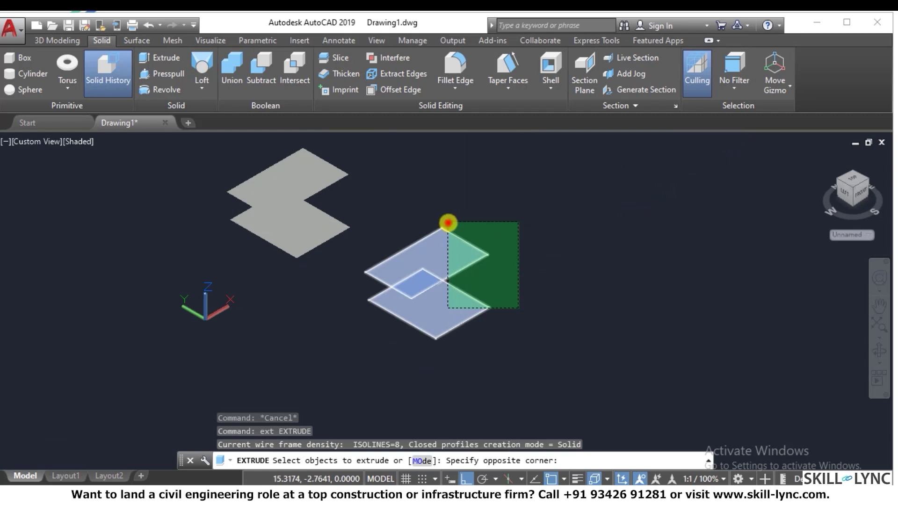
click(448, 226)
key(Return)
click(591, 196)
key(Escape)
scroll(302, 242, down, 1)
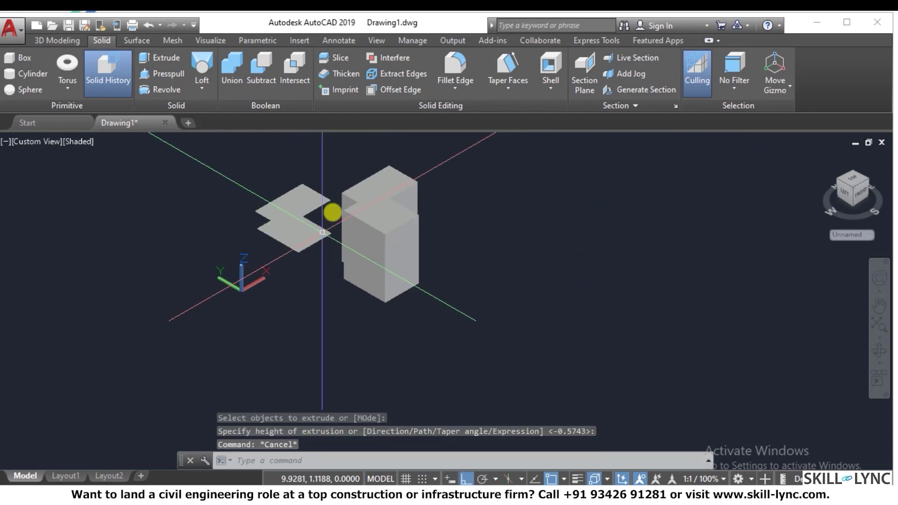
Step: Unite the two original overlapping regions into a single region with Union
scroll(338, 184, up, 4)
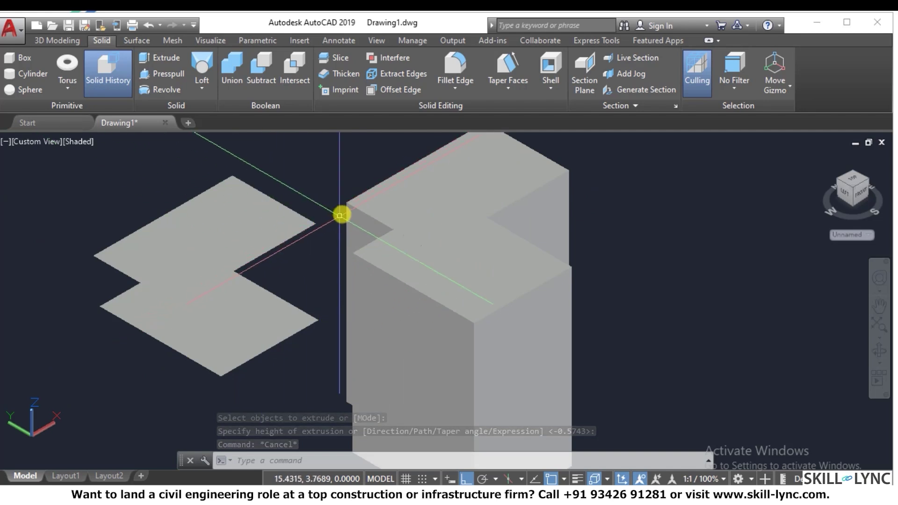
click(233, 72)
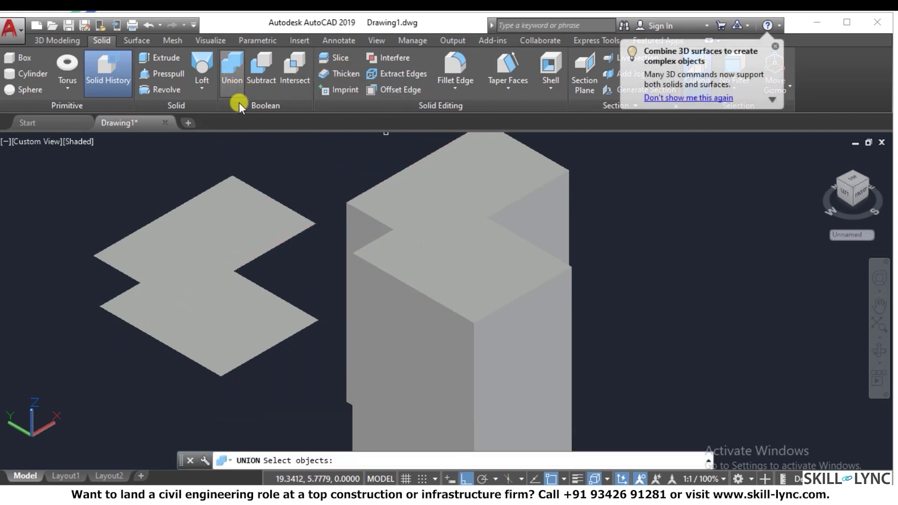
click(241, 188)
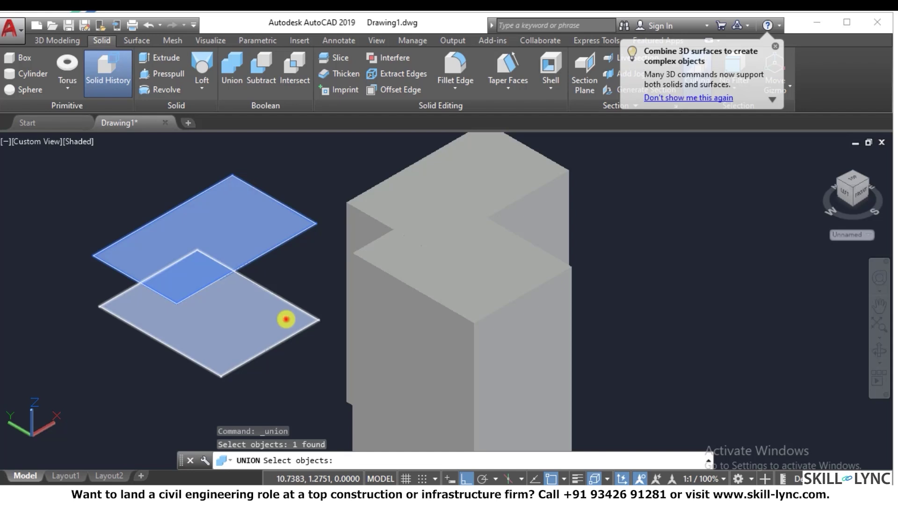
click(285, 318)
right_click(256, 294)
Step: Select the united region, try to stretch it by a grip, and undo the change
click(257, 291)
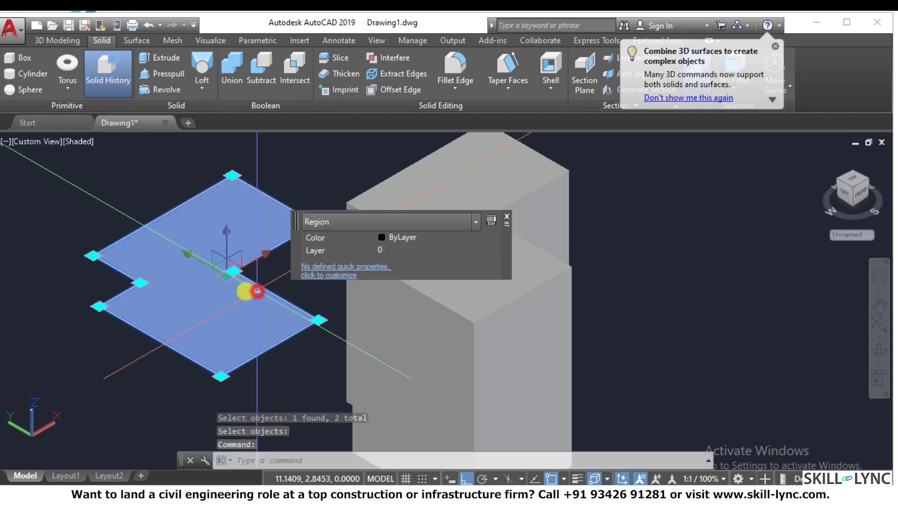
scroll(136, 245, down, 2)
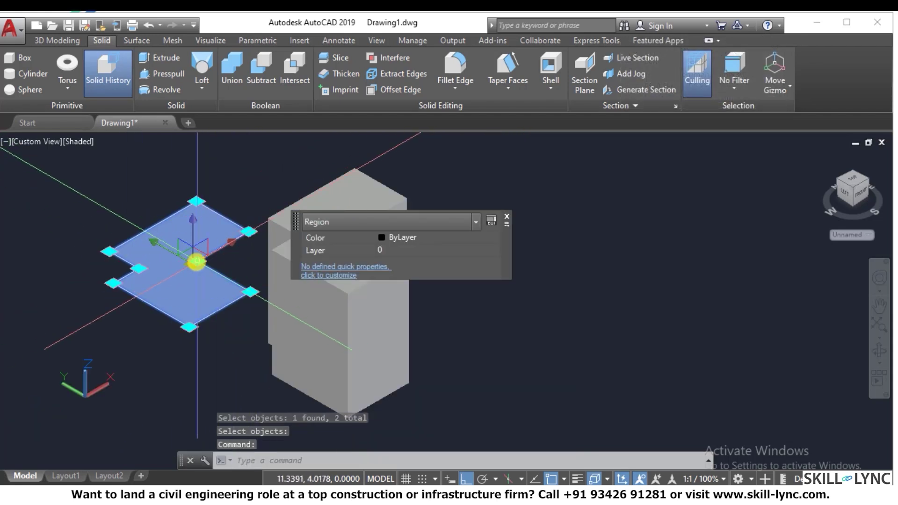
click(196, 262)
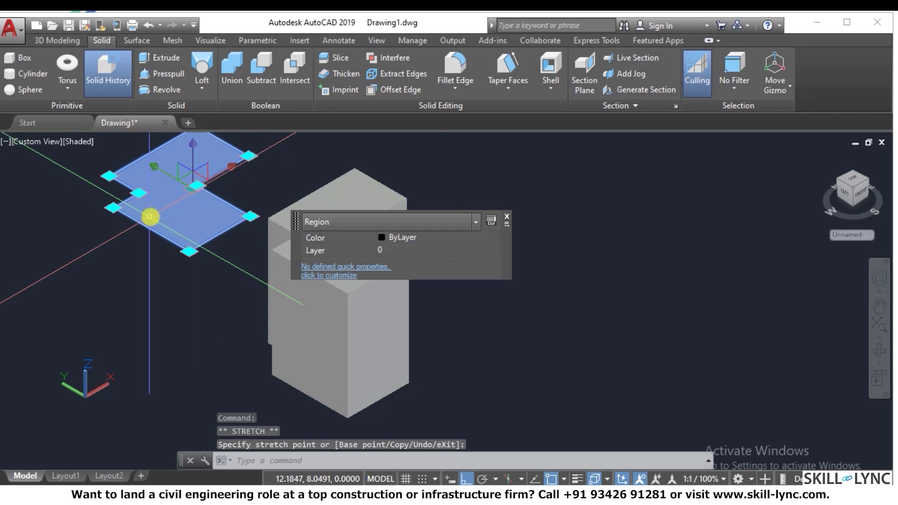
key(ctrl+z)
Step: Presspull the united region upward into a single solid about as tall as the neighbouring box solids
click(176, 82)
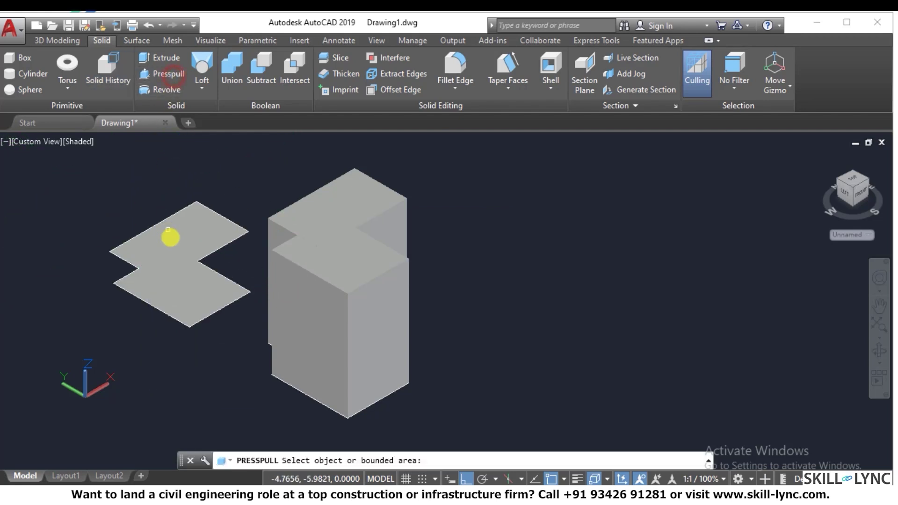
click(170, 236)
click(159, 162)
key(Return)
scroll(88, 240, down, 2)
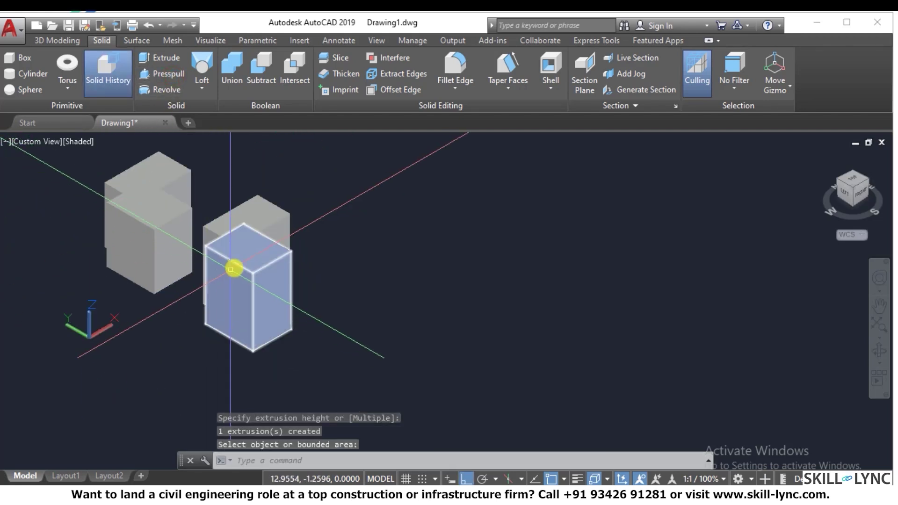
scroll(293, 240, up, 2)
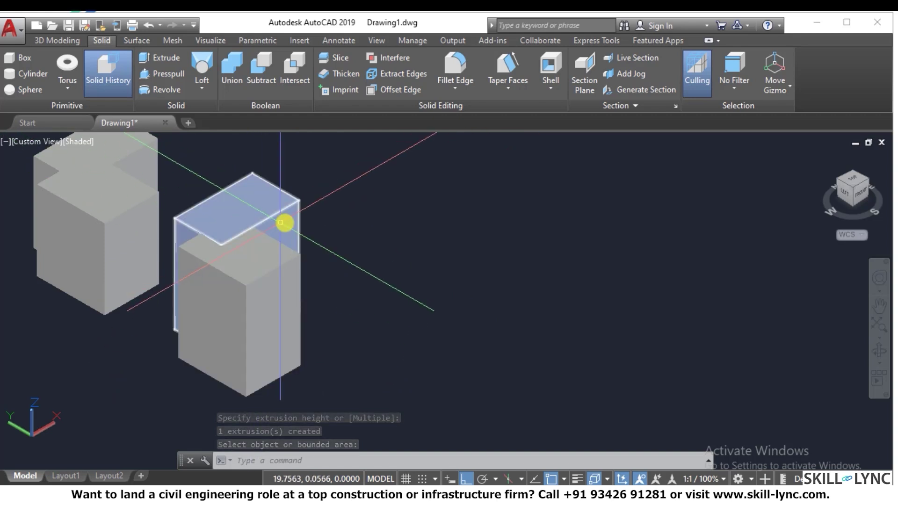
Step: Unite the two separately extruded overlapping box solids into one solid with Union
click(229, 80)
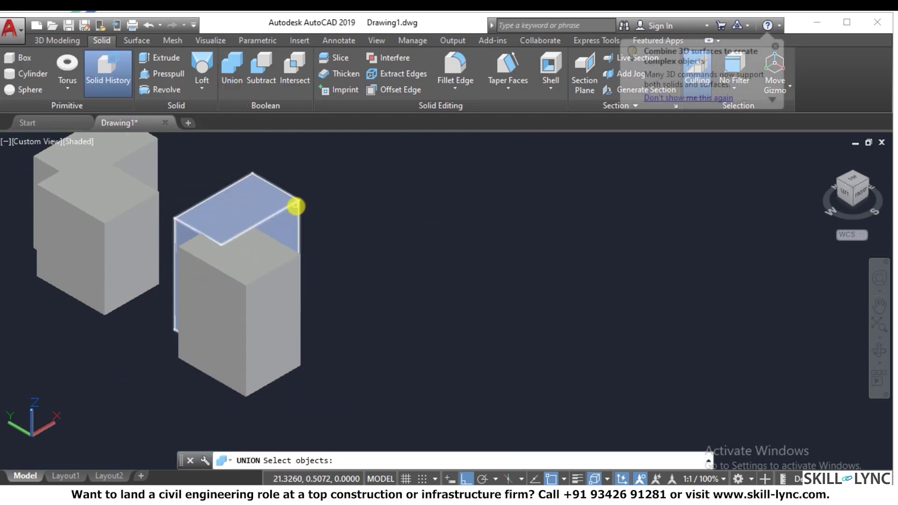
click(295, 205)
click(286, 252)
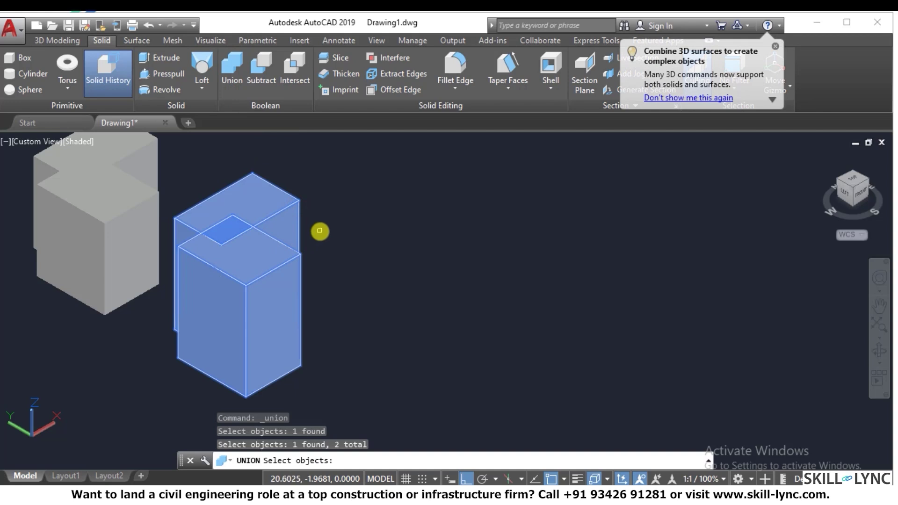
right_click(320, 228)
click(242, 199)
key(Escape)
key(Escape)
key(Escape)
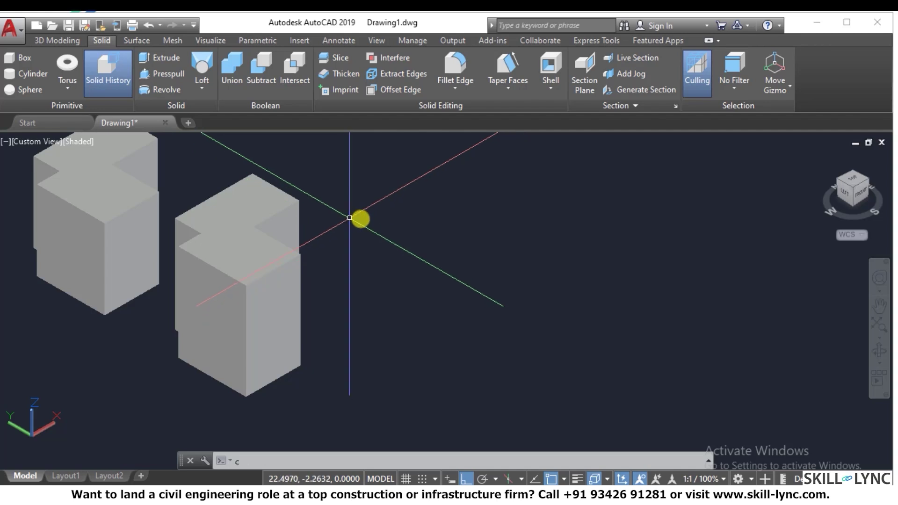
Step: Draw a circle with a radius of about 3.65 in the empty area beside the united box solids
key(Return)
click(466, 295)
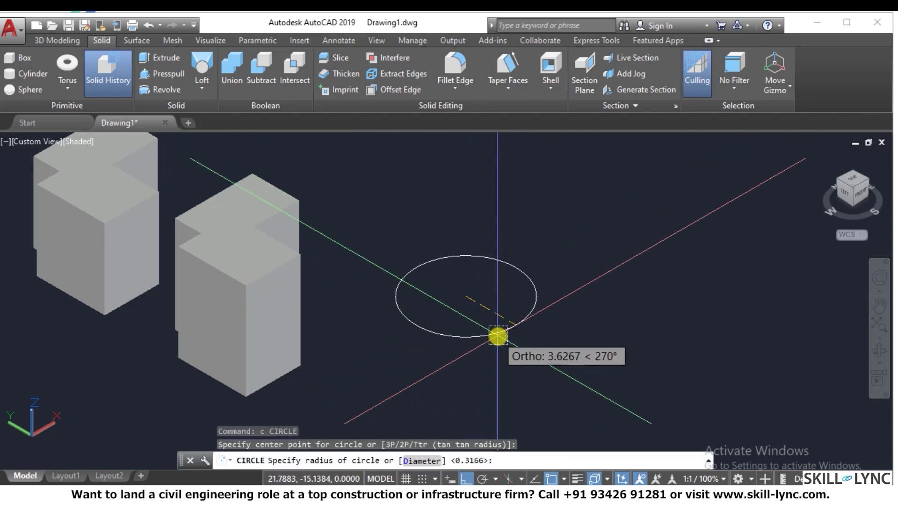
click(498, 336)
key(Escape)
key(Escape)
scroll(538, 291, up, 2)
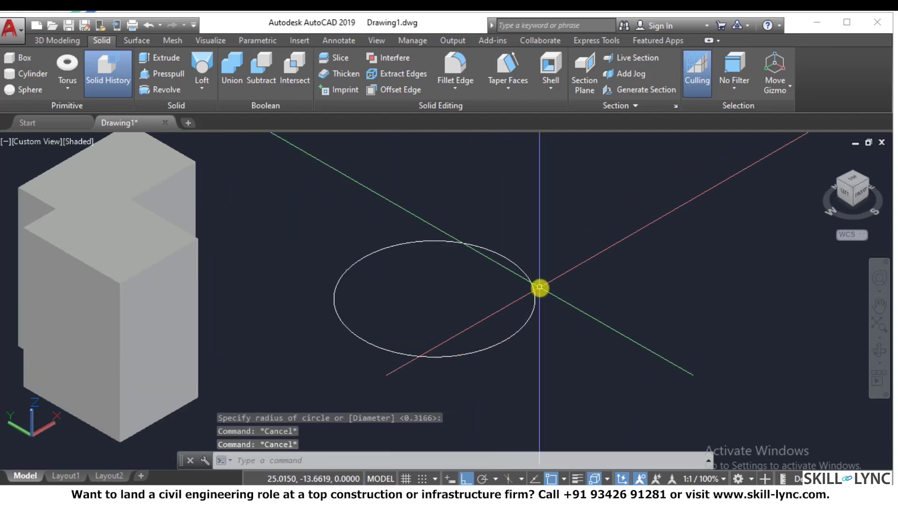
text(rec)
key(Return)
click(411, 206)
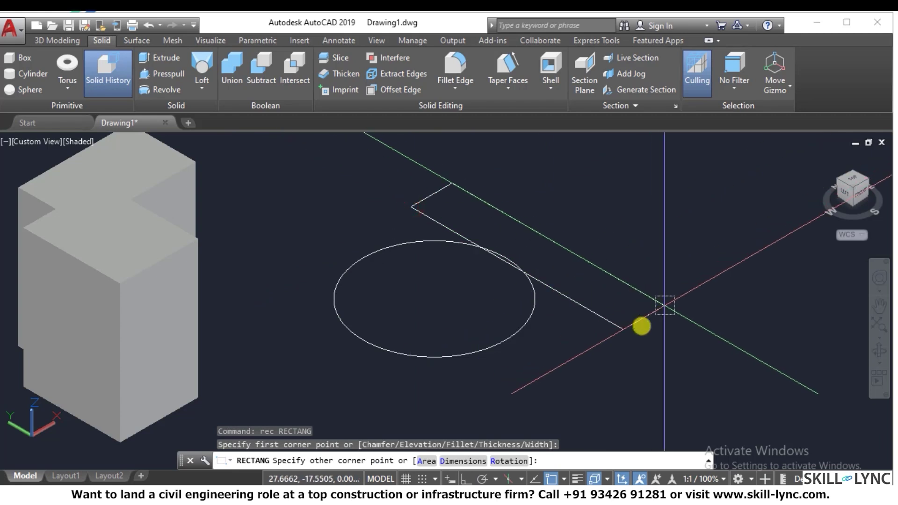
key(Escape)
Step: Draw a long rectangle running along the Y direction that partly overlaps the circle
key(Return)
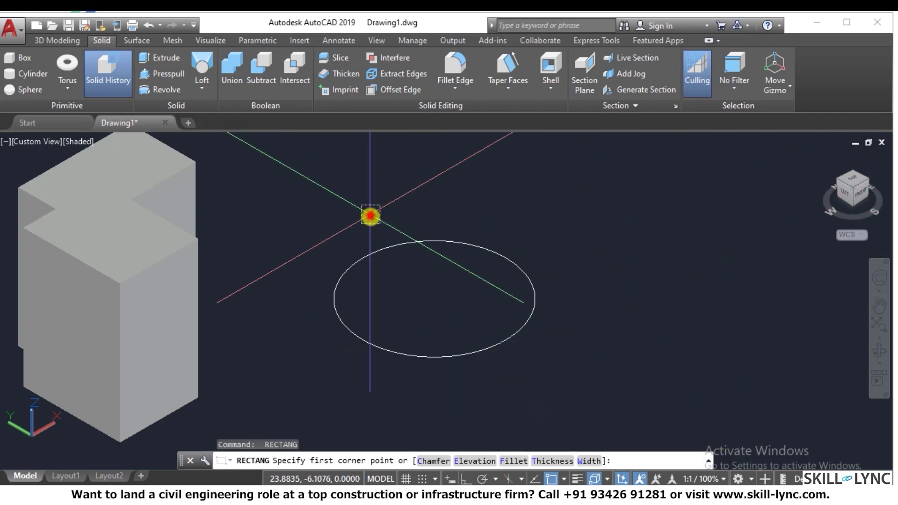
click(369, 215)
click(737, 317)
key(Escape)
key(Escape)
Step: Convert the overlapping circle and rectangle into regions
text(reg)
key(Return)
click(538, 383)
click(283, 187)
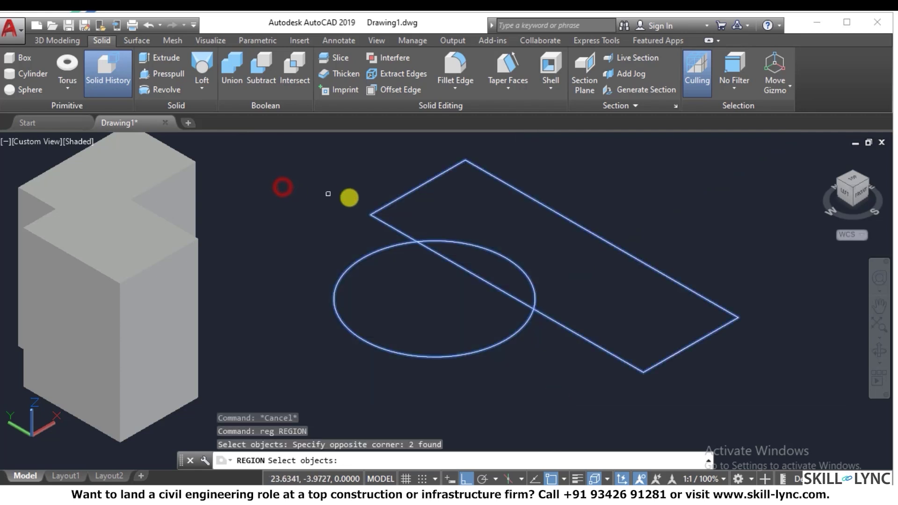
key(Return)
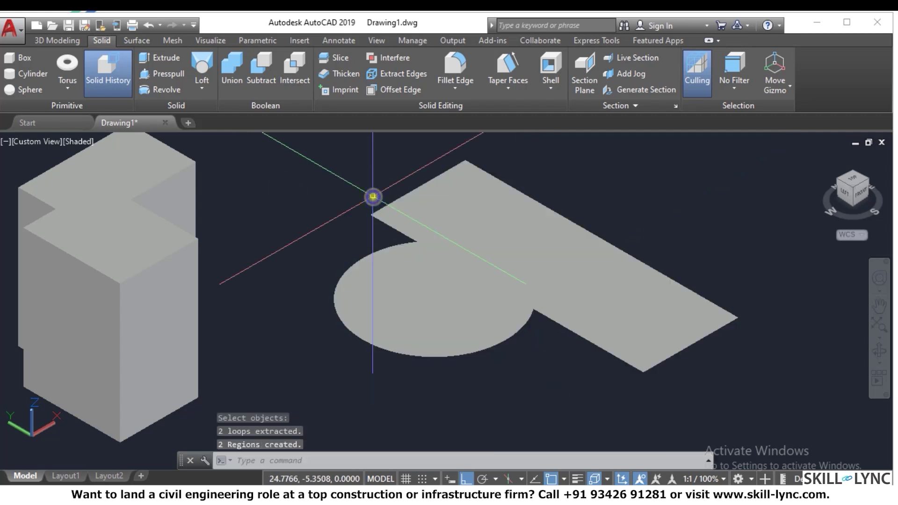
Step: Unite the circular and rectangular regions into a single region with Union
click(240, 76)
click(403, 254)
click(398, 217)
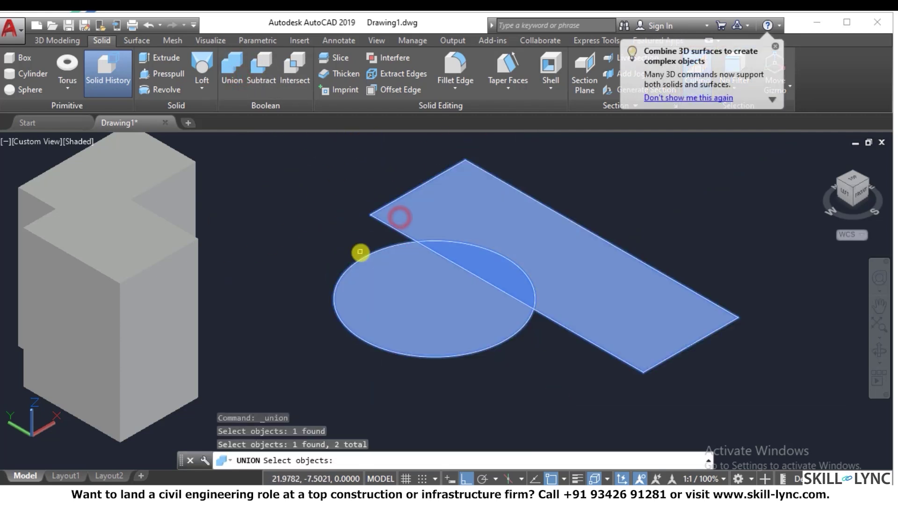
key(Return)
Step: Extrude the united circle-and-rectangle region upward by about 2.75
click(488, 311)
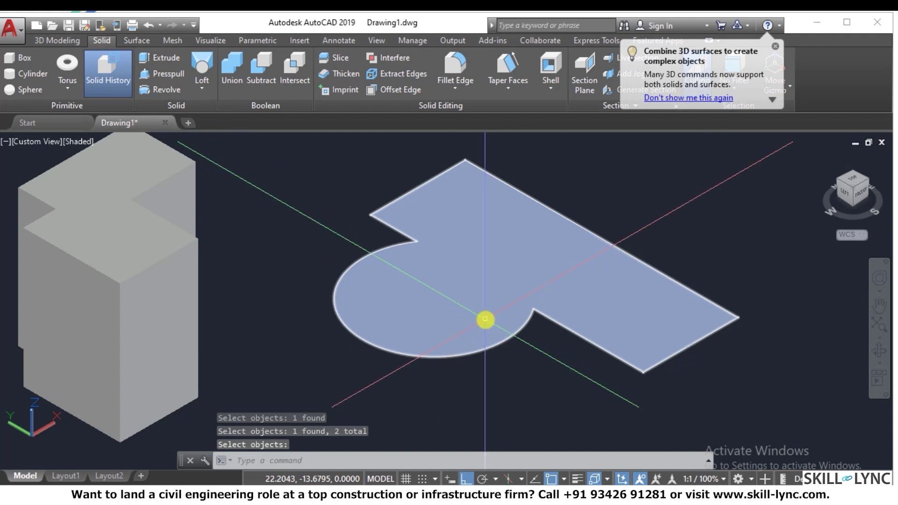
text(ext)
key(Return)
click(523, 345)
click(457, 303)
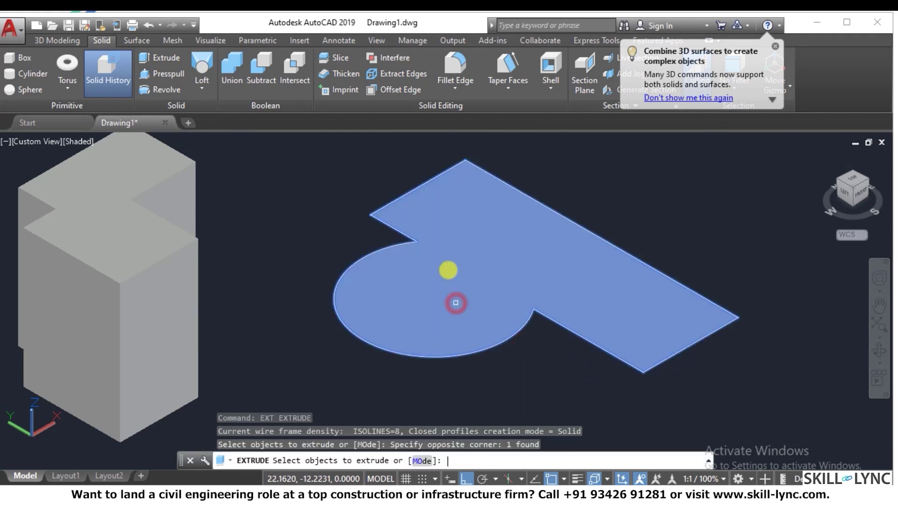
key(Return)
click(425, 218)
scroll(341, 236, down, 3)
scroll(543, 236, up, 2)
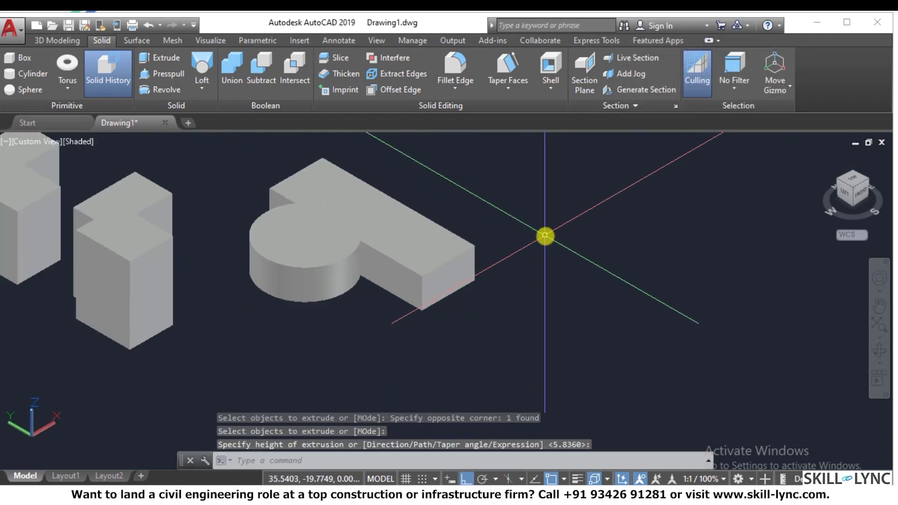
key(Escape)
key(Escape)
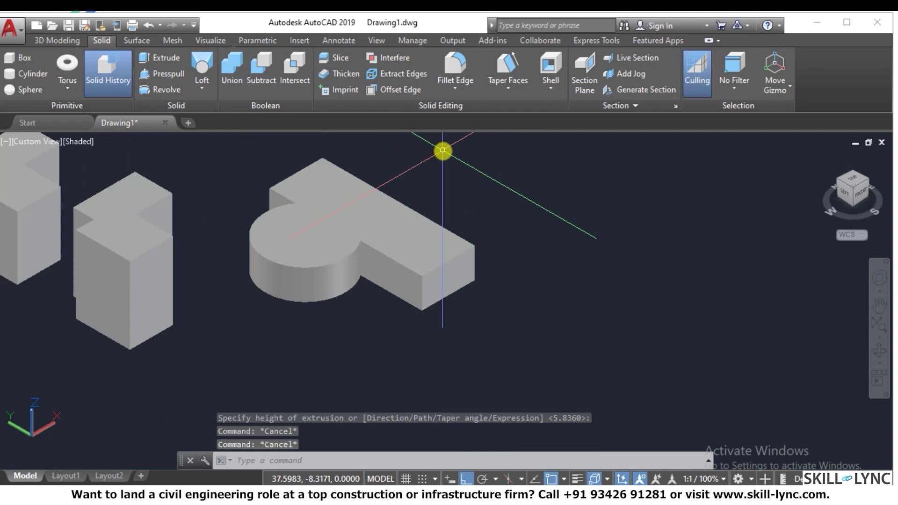
key(Escape)
Step: Draw a narrow rectangle along the X direction in the empty area beyond the extruded circle-and-rectangle solid
text(rec)
key(Return)
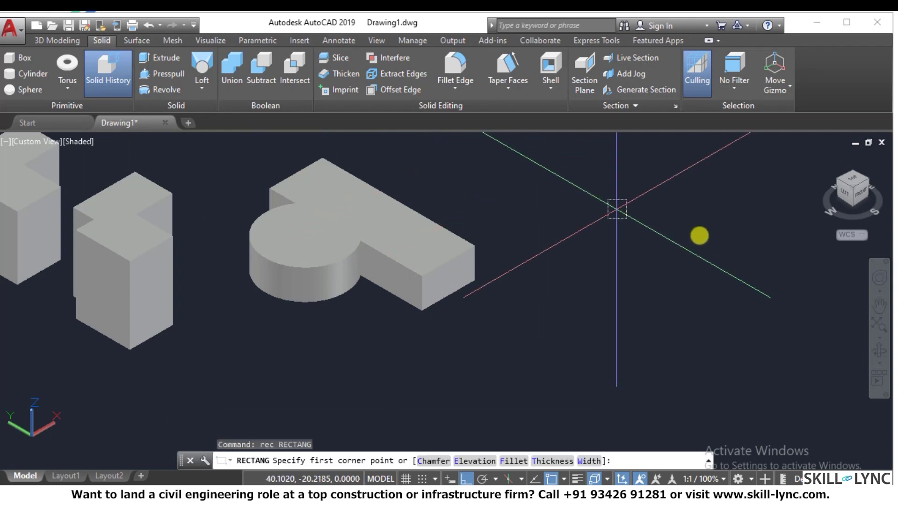
click(706, 241)
click(643, 306)
key(Escape)
key(Escape)
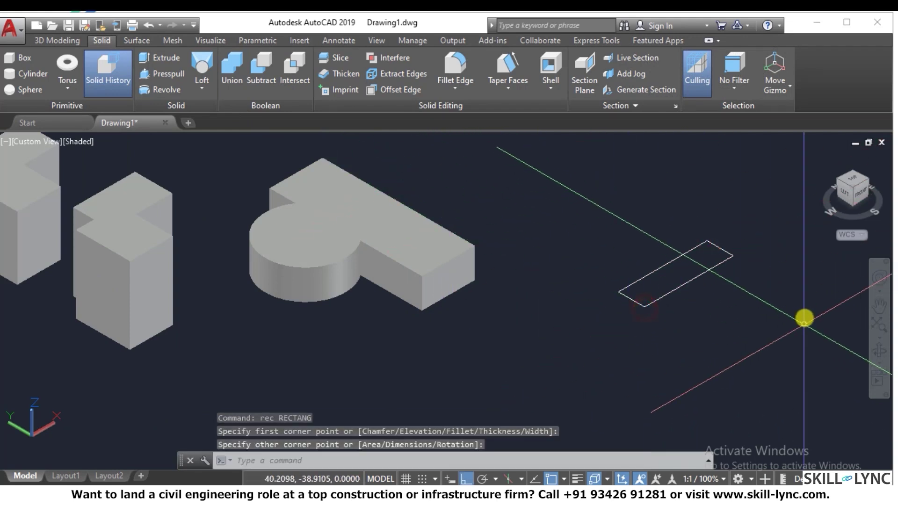
scroll(714, 270, up, 3)
click(715, 272)
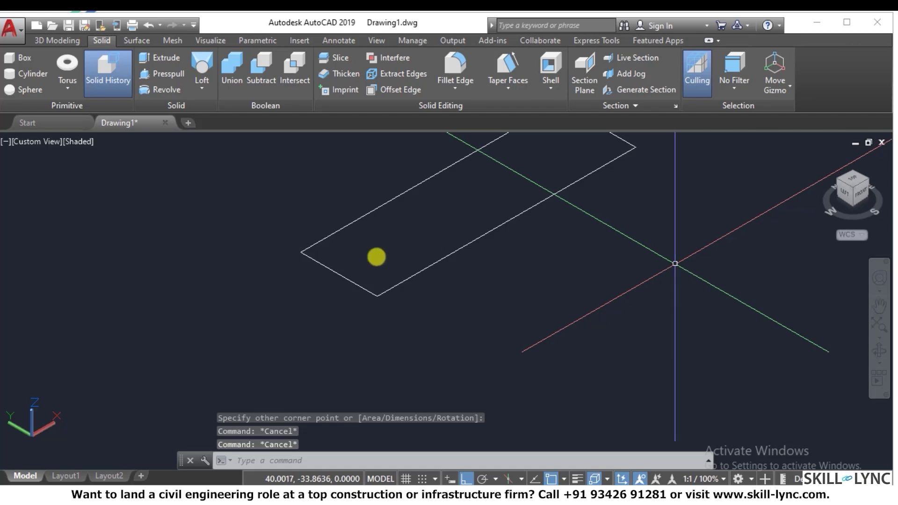
click(376, 272)
text(c)
key(Return)
text(2p[)
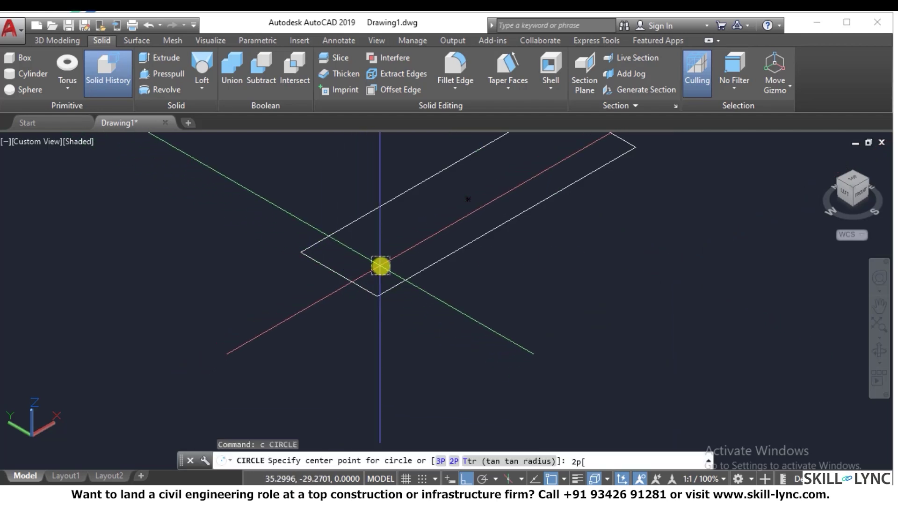
key(Return)
click(378, 295)
key(Escape)
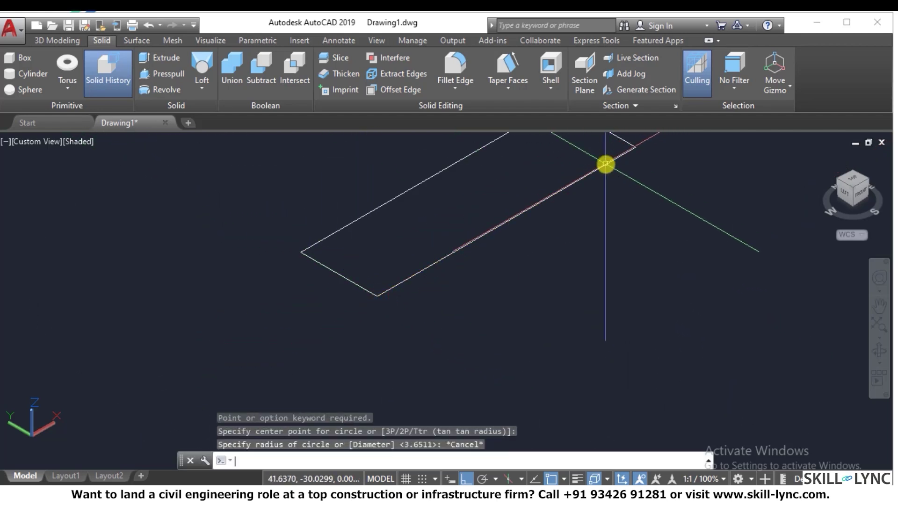
Step: Draw a two-point circle using the ends of one long edge of the narrow rectangle as its diameter
key(Return)
text(2p)
key(Return)
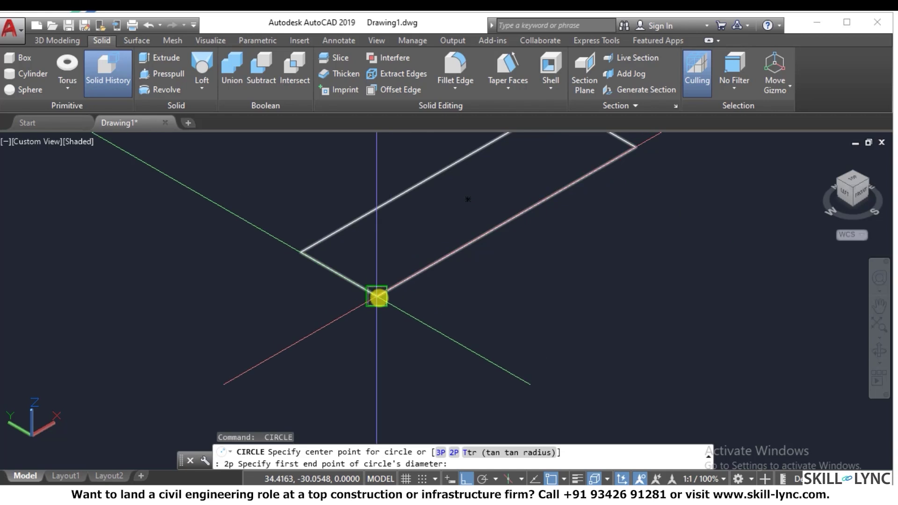
click(378, 296)
scroll(557, 261, down, 3)
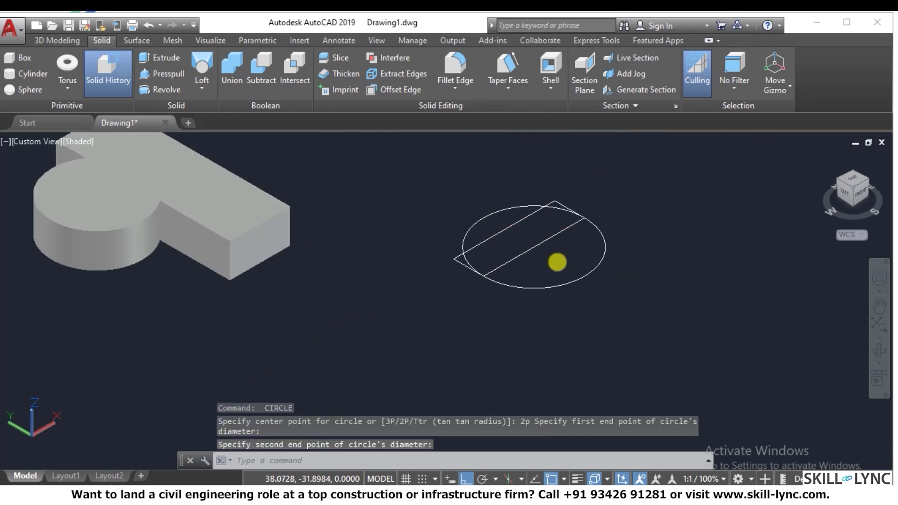
scroll(601, 218, up, 1)
key(Escape)
scroll(602, 217, up, 2)
key(Escape)
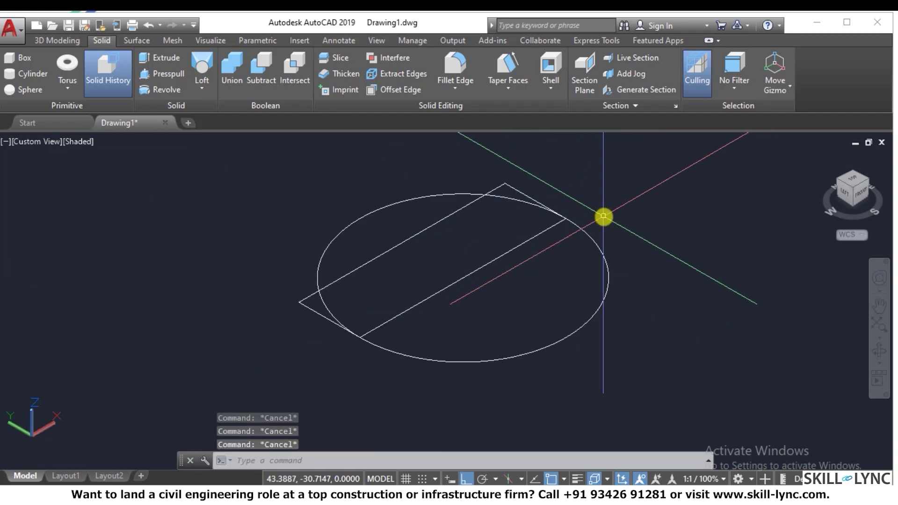
Step: Convert the narrow rectangle and the two-point circle into regions
click(604, 216)
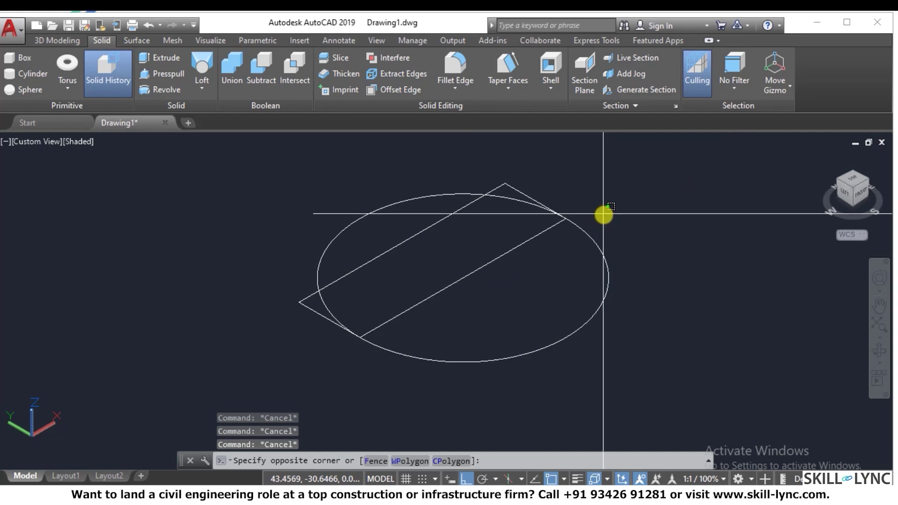
text(reg)
key(Return)
click(631, 353)
click(220, 137)
key(Return)
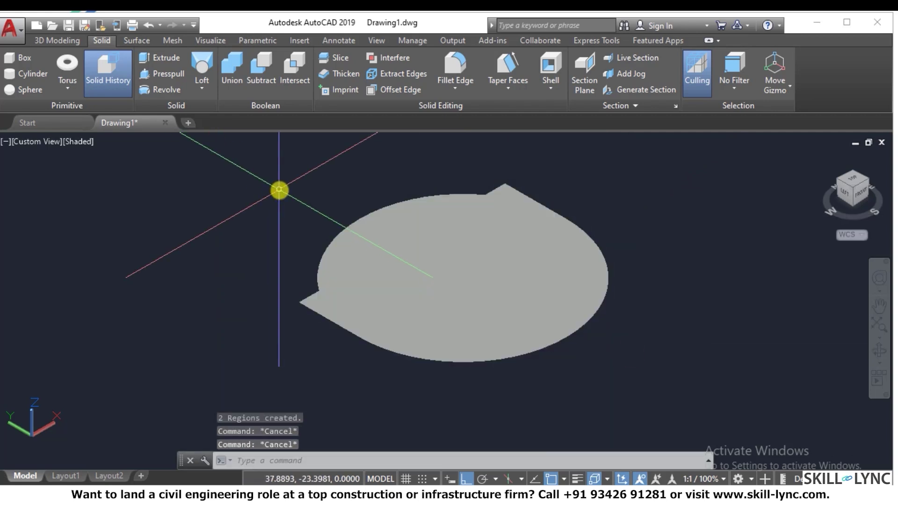
Step: Extrude the narrow rectangular region upward by about 3.11 into a box solid
text(ext)
key(Return)
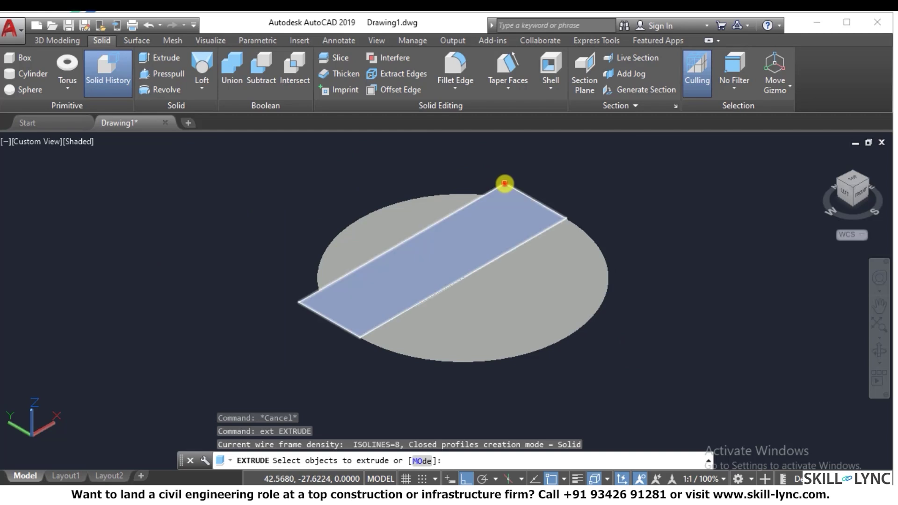
click(503, 181)
key(Return)
key(Escape)
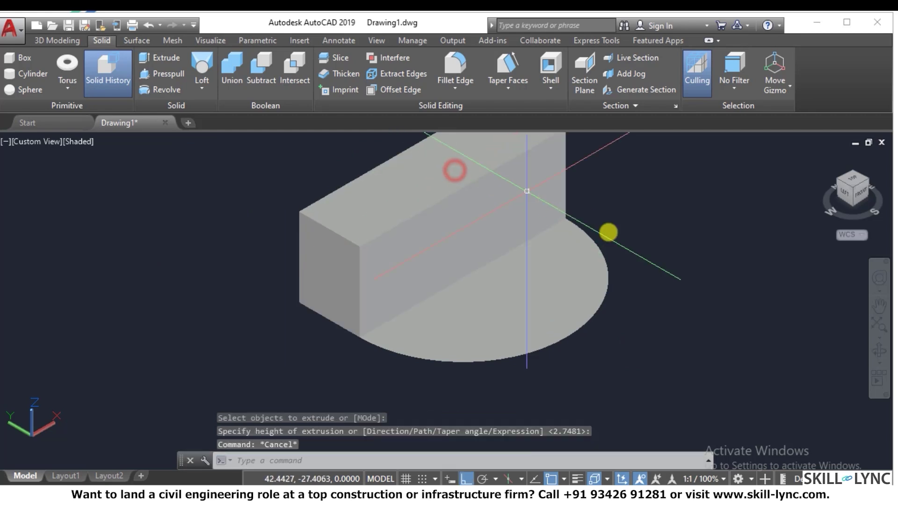
Step: Extrude the circular region upward into a cylinder taller than the narrow box
key(Return)
click(603, 316)
click(574, 317)
key(Return)
scroll(574, 318, down, 3)
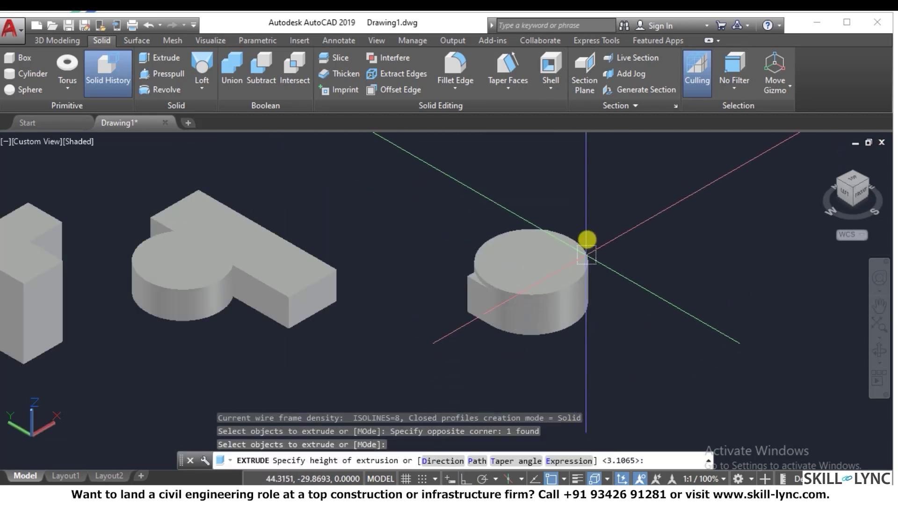
key(Escape)
key(Escape)
Step: Unite the tall cylinder and the narrow box into one solid with Union
text(uni)
key(Return)
click(647, 296)
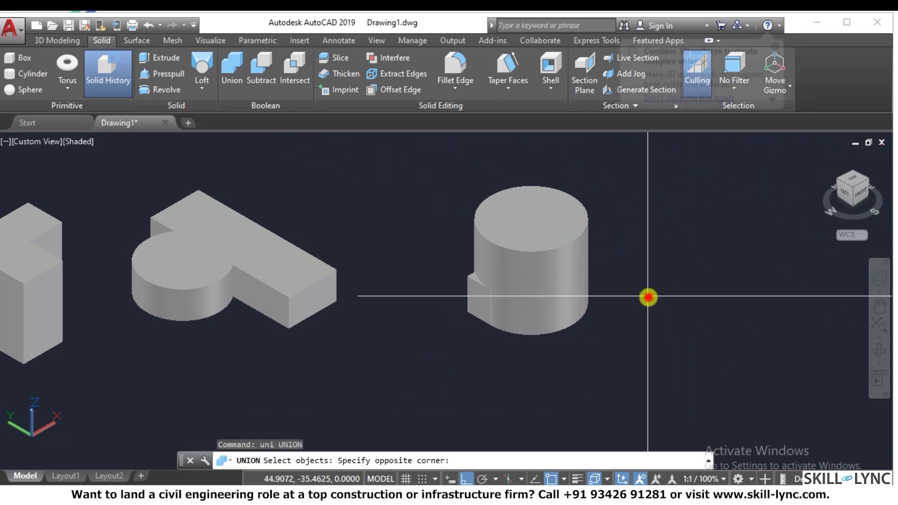
click(437, 152)
key(Return)
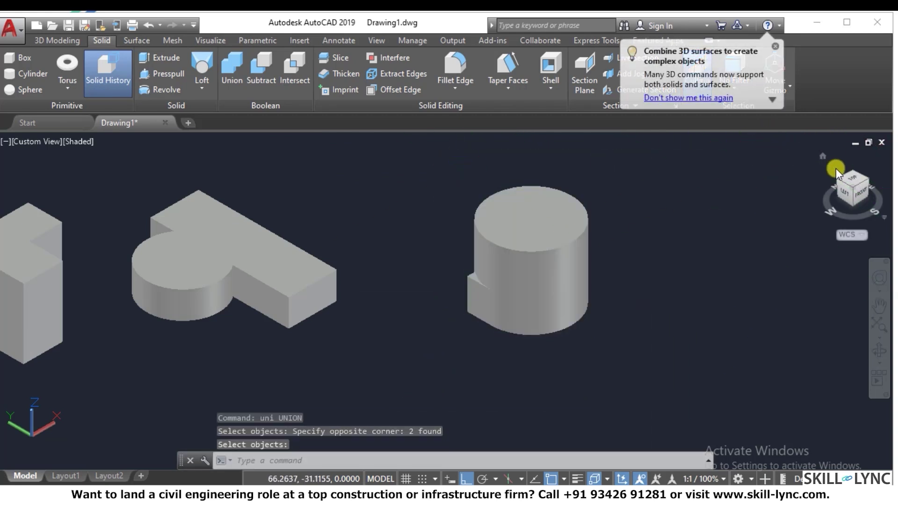
Step: Switch to the NW isometric view and examine the united cylinder-and-box solid
click(840, 181)
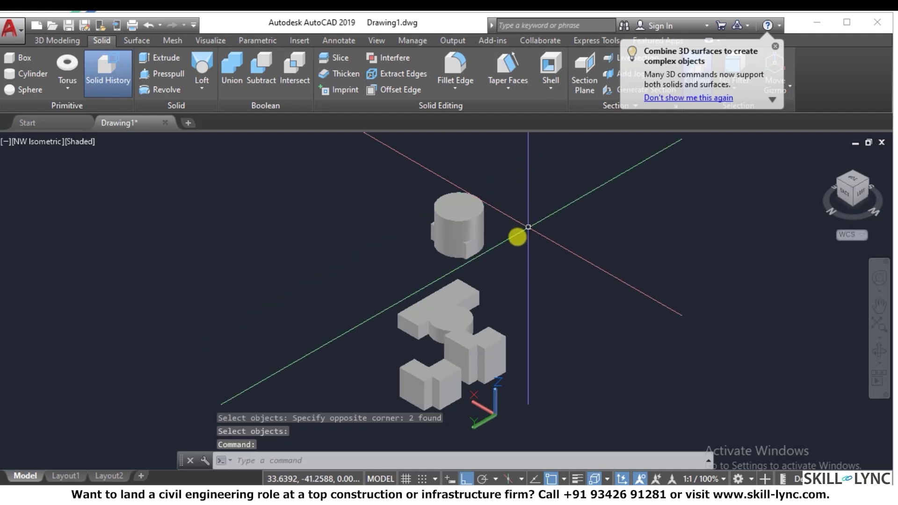
scroll(462, 212, up, 4)
scroll(463, 206, down, 2)
scroll(501, 200, up, 4)
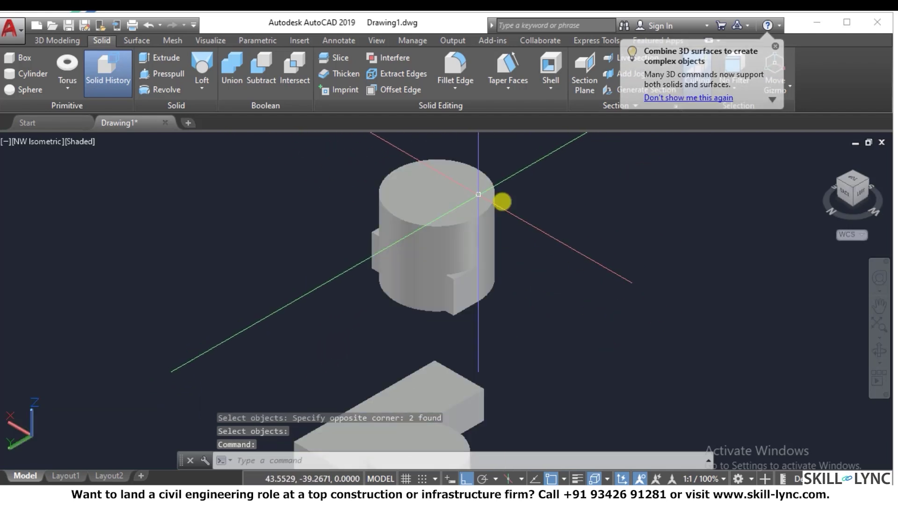
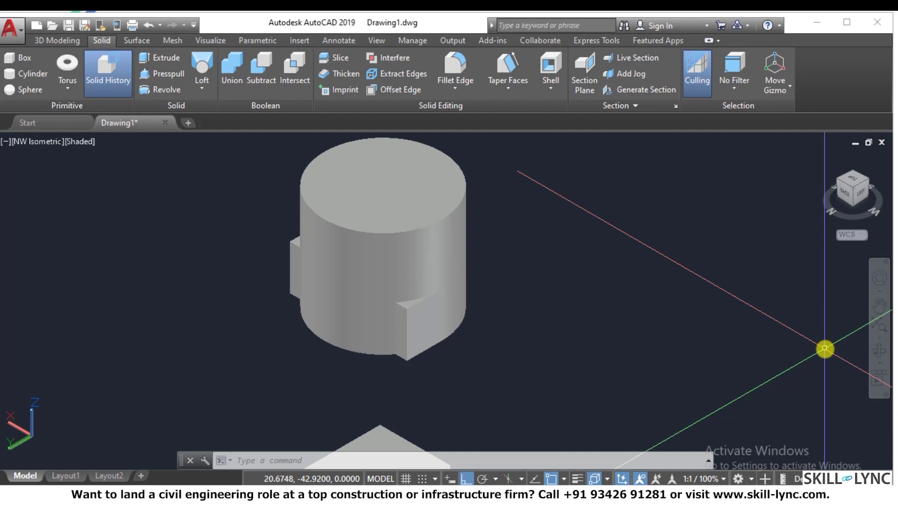
Step: Switch the model to a top-down view with the Plan command
text(p)
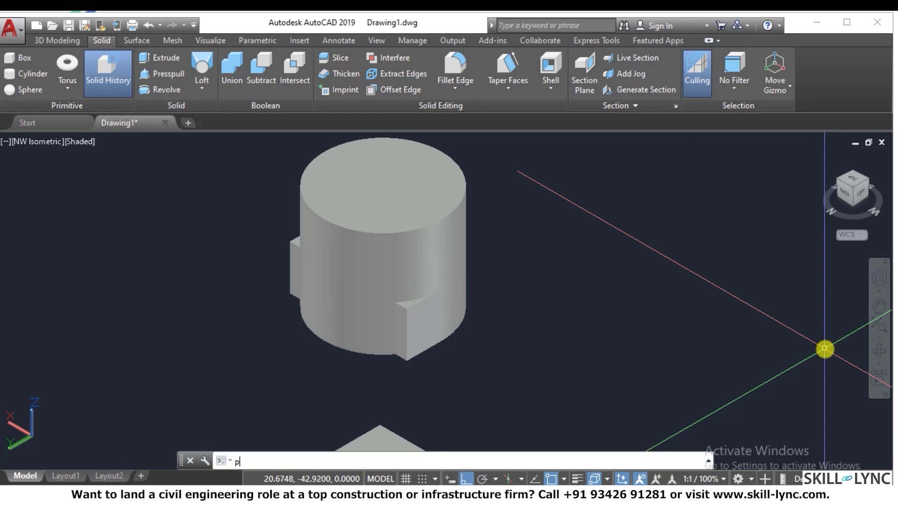
text(lan)
key(Return)
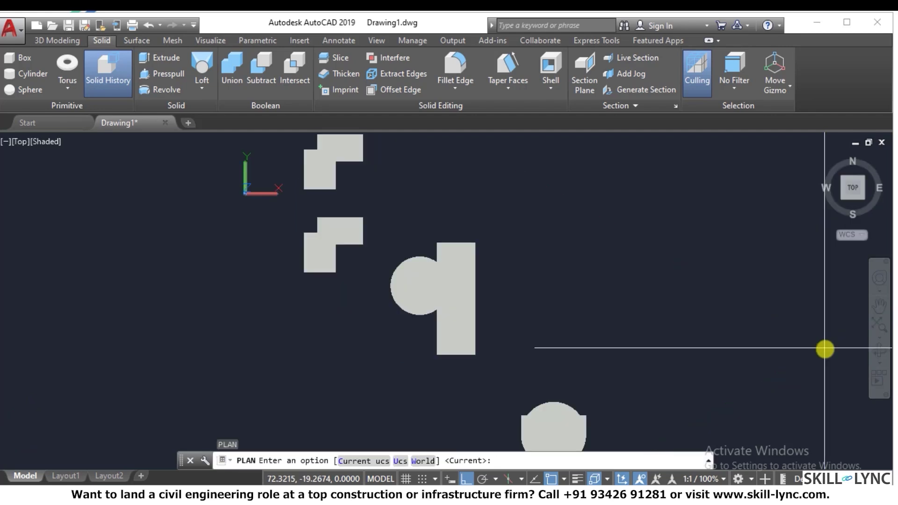
key(Escape)
key(Escape)
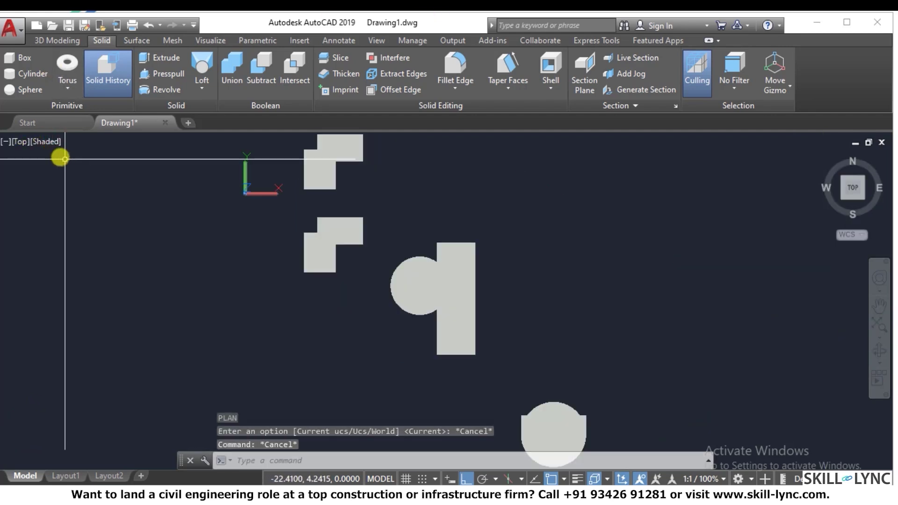
Step: Set the visual style to 2D Wireframe and erase all the existing objects from the drawing
click(50, 139)
click(80, 172)
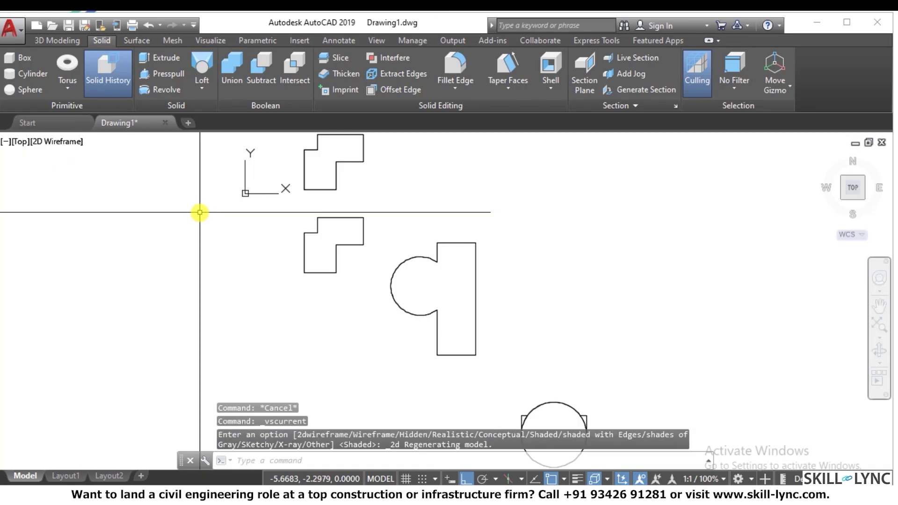
click(404, 335)
click(200, 143)
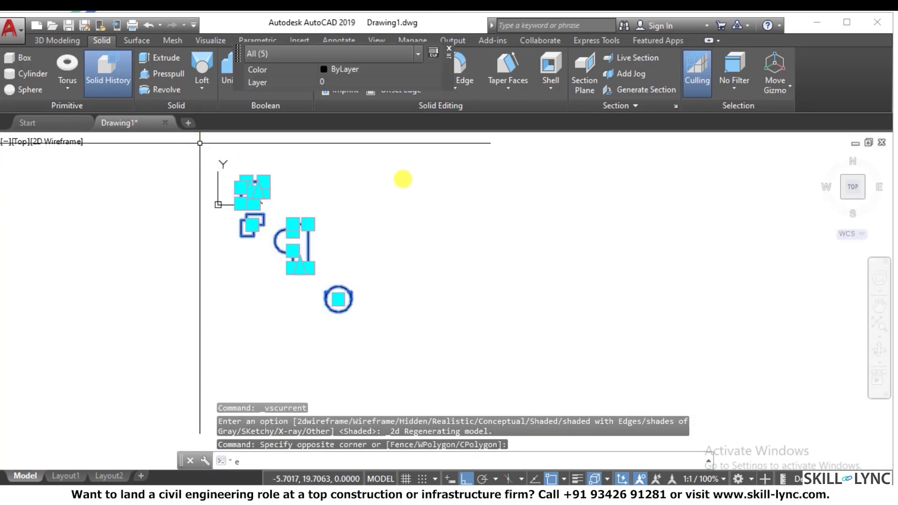
key(Return)
key(Escape)
scroll(258, 146, up, 2)
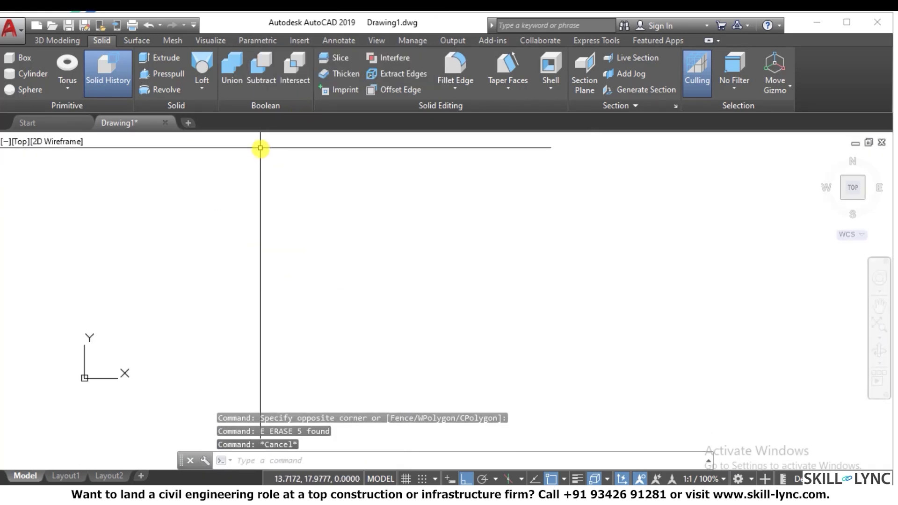
Step: Draw an upright rectangle roughly twice as tall as it is wide in the empty drawing
key(Escape)
key(Escape)
text(rec)
key(Return)
click(250, 376)
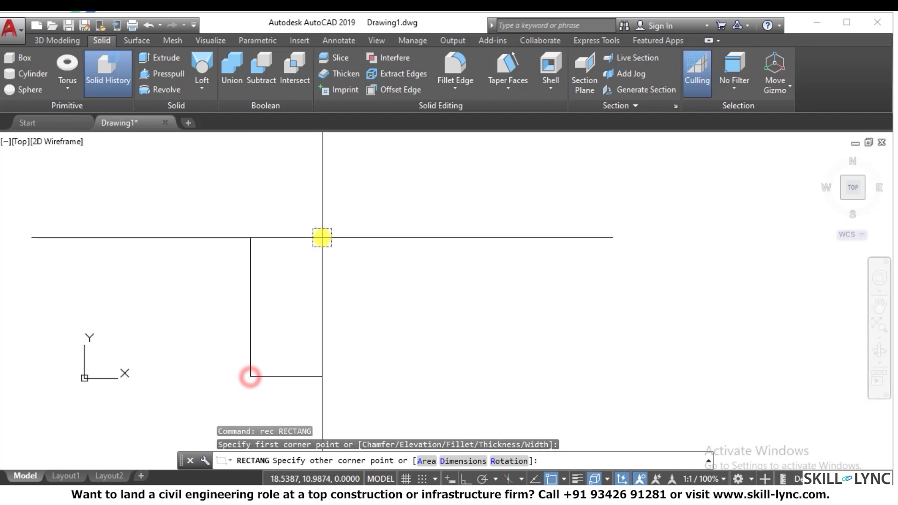
click(324, 235)
text(re)
key(Escape)
key(Escape)
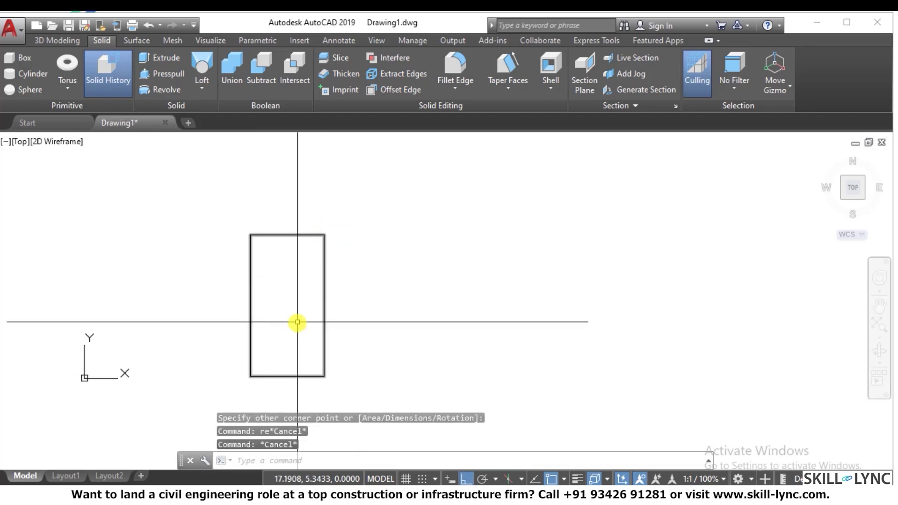
key(Escape)
Step: Draw a circle inside the upper half of the rectangle, without touching its sides
scroll(299, 312, up, 2)
text(c)
key(Return)
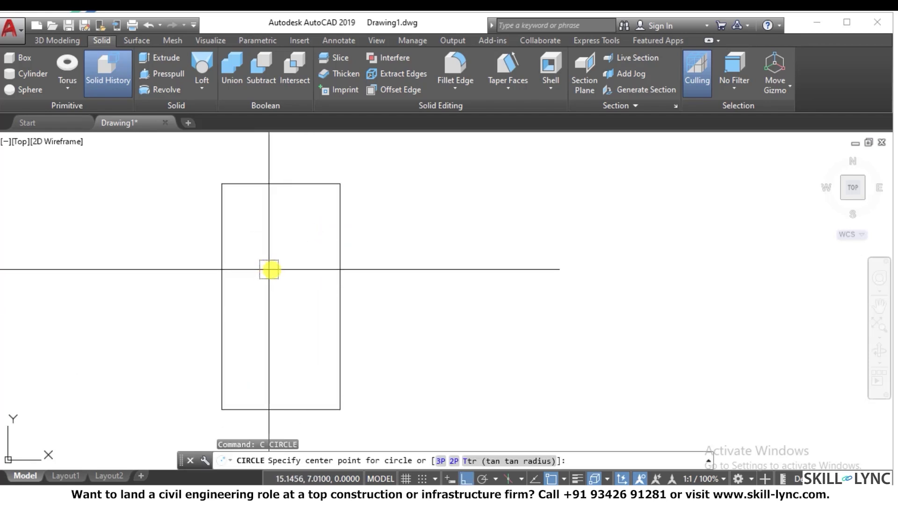
click(273, 272)
click(280, 314)
key(Escape)
key(Escape)
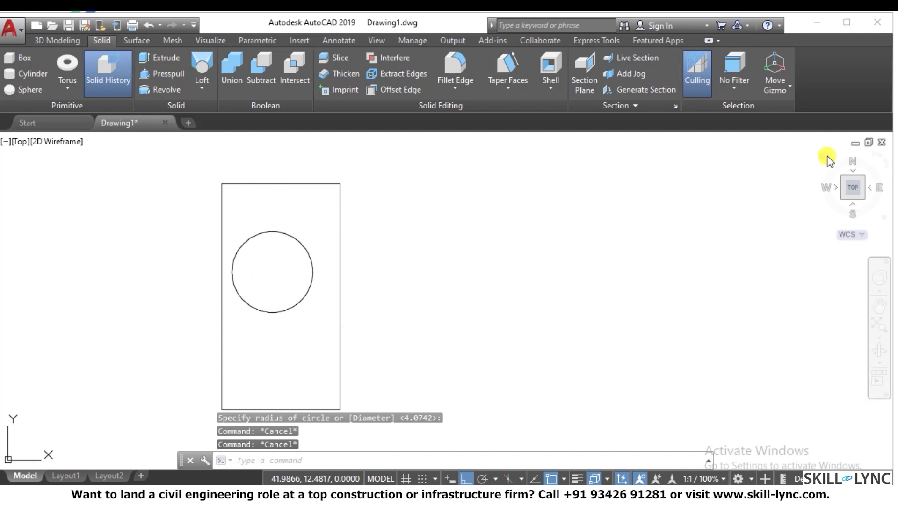
Step: Convert the rectangle and circle into regions in an isometric view, and apply the Shaded visual style
click(842, 198)
scroll(397, 199, up, 3)
text(region)
key(Return)
click(379, 250)
click(236, 372)
key(Return)
scroll(414, 251, down, 2)
scroll(417, 249, down, 2)
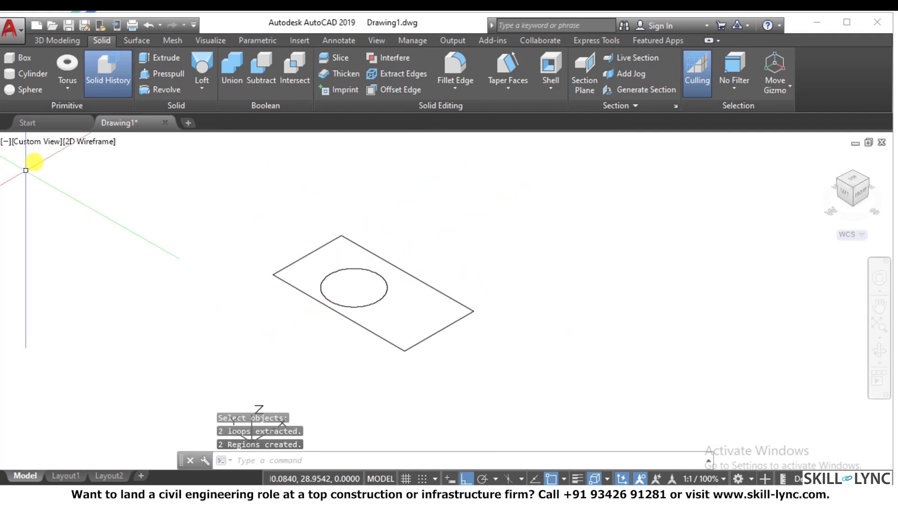
click(82, 143)
click(123, 233)
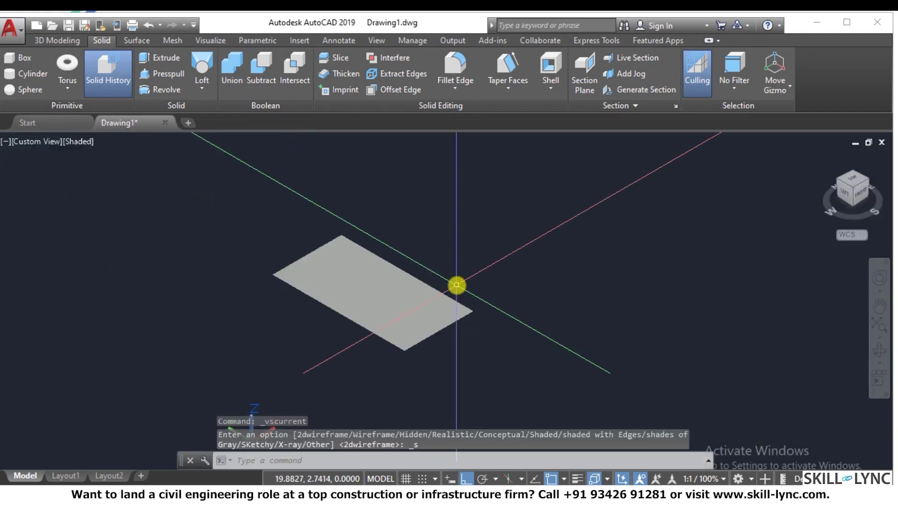
Step: Subtract the circular region from the rectangular region with the Subtract command
scroll(457, 284, up, 3)
key(Escape)
key(Escape)
text(Su)
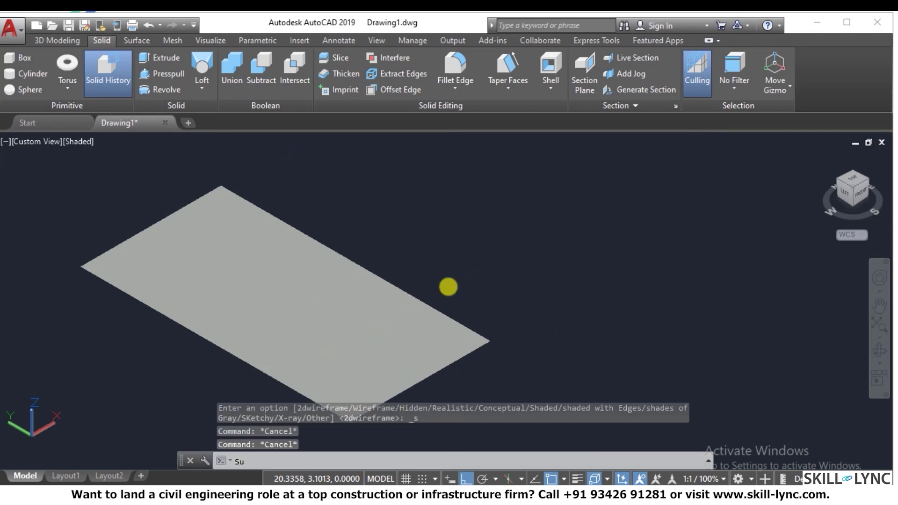
key(Return)
click(436, 305)
key(Return)
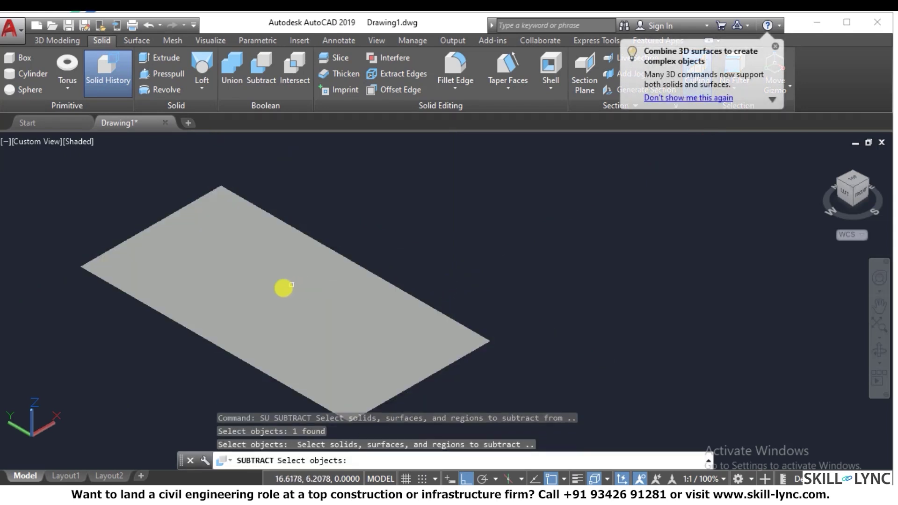
click(260, 330)
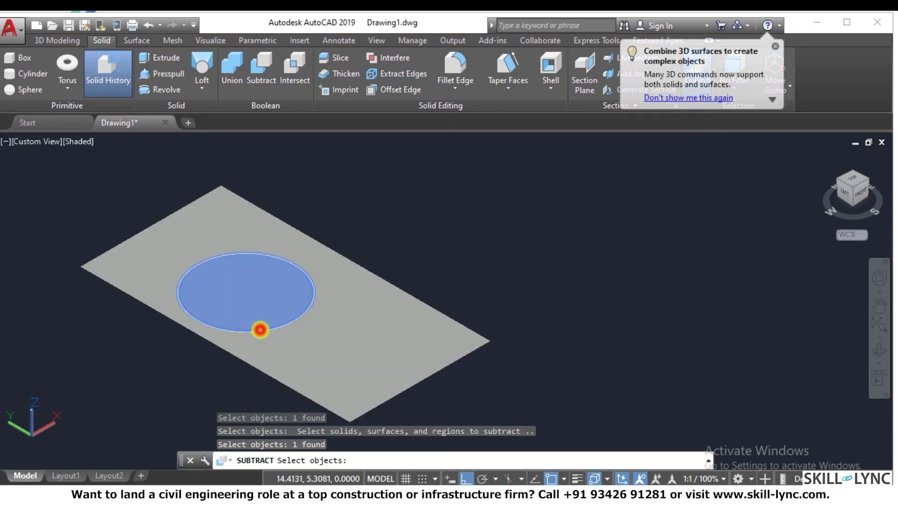
key(Return)
scroll(405, 245, down, 2)
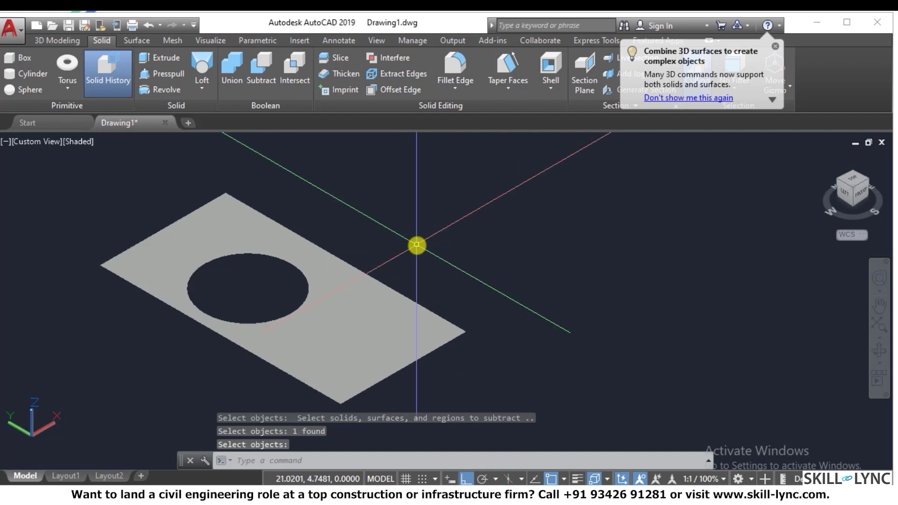
Step: Undo the subtraction of the circular region
text(u)
scroll(485, 187, up, 1)
key(Return)
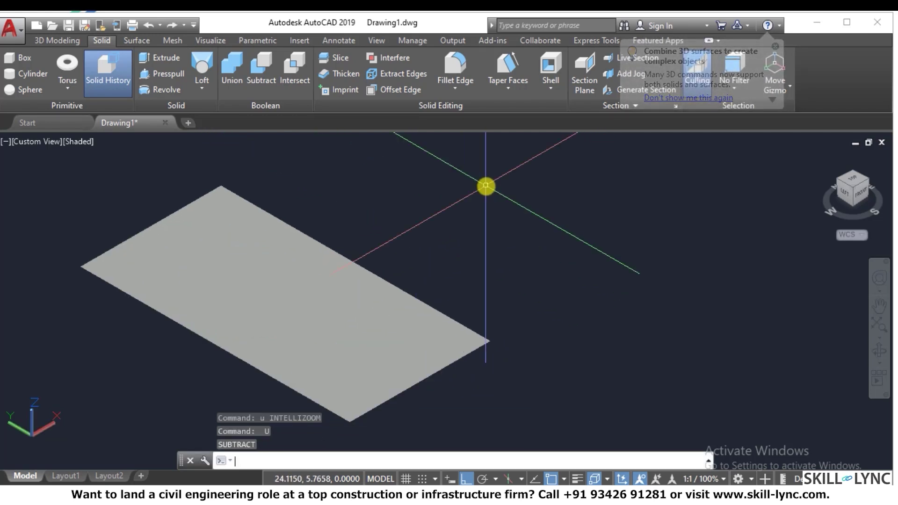
Step: Copy the rectangular and circular regions together to a clear spot beside the originals along the X axis
text(co)
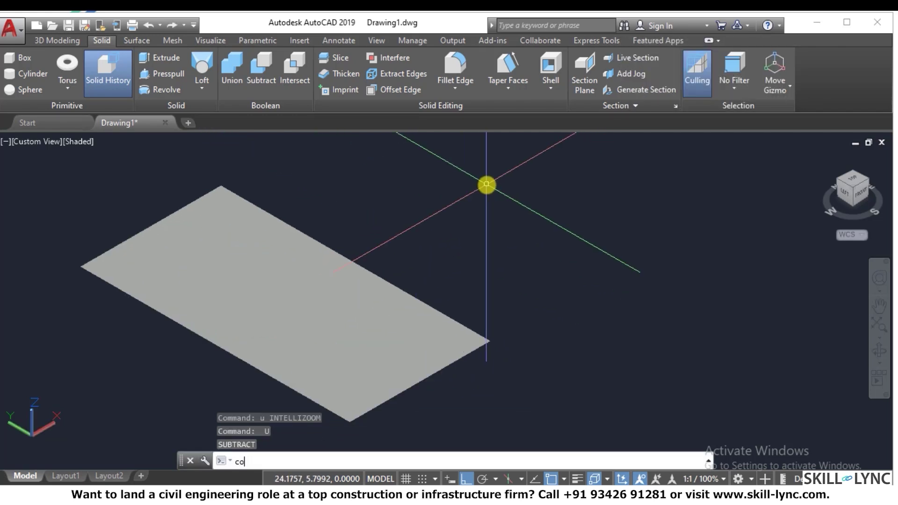
key(Return)
click(561, 367)
click(196, 226)
key(Return)
click(209, 272)
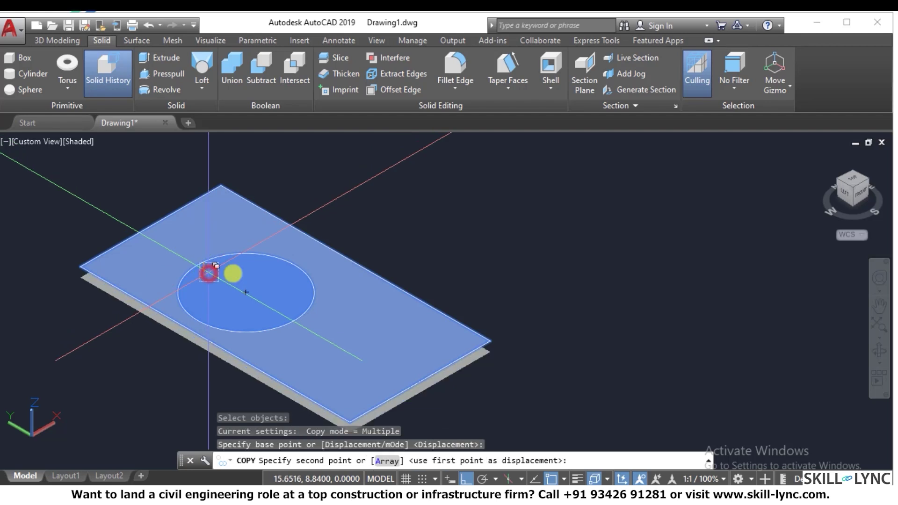
click(525, 195)
scroll(597, 201, down, 4)
scroll(637, 140, up, 2)
key(Escape)
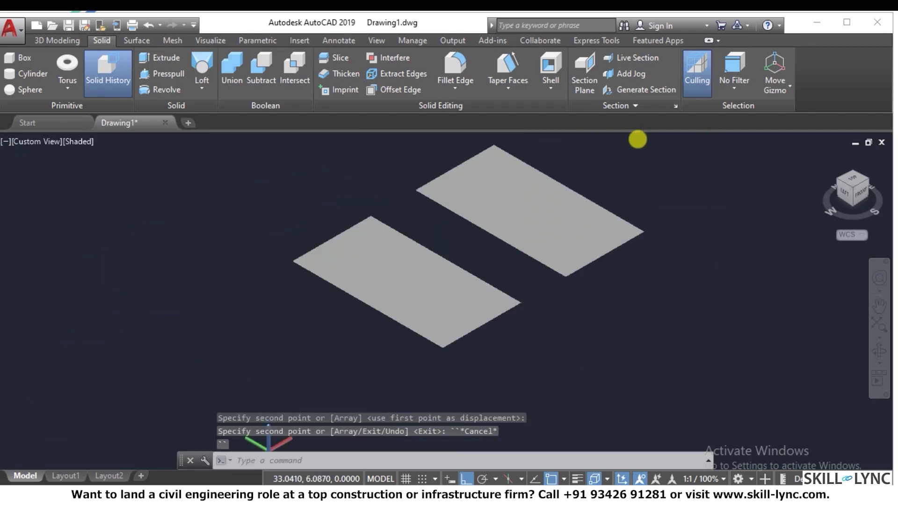
key(Escape)
key(Escape)
Step: Copy the second rectangle's circular region sideways so the new circle overlaps the rectangle's far long edge
scroll(637, 139, up, 1)
text(o)
key(Return)
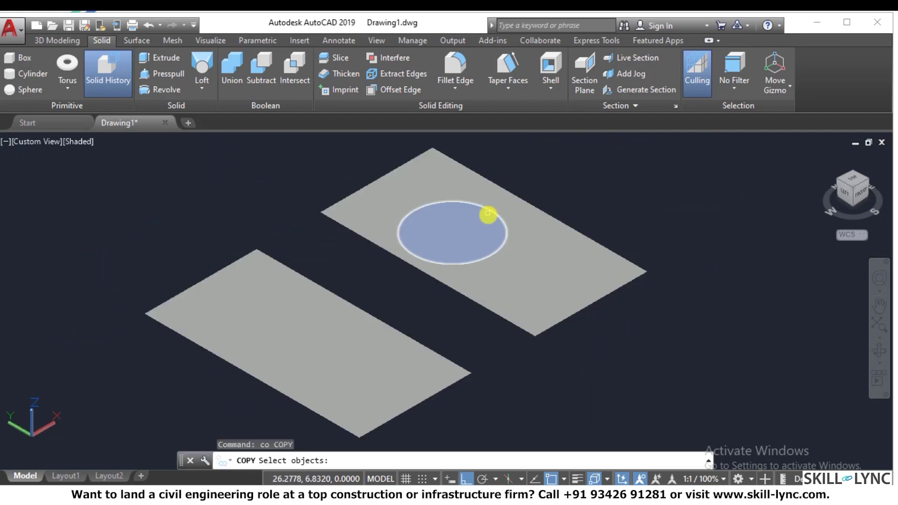
click(484, 217)
key(Return)
click(462, 235)
click(540, 192)
key(Escape)
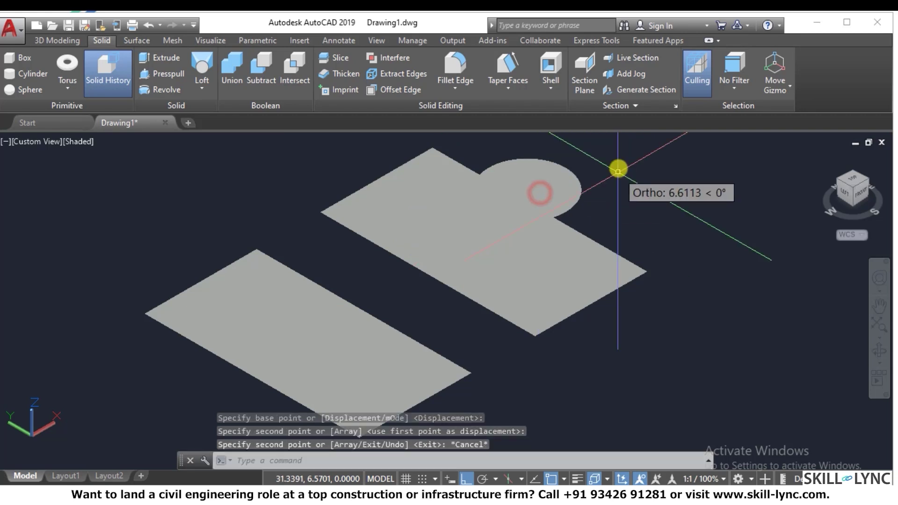
scroll(619, 157, up, 1)
key(Escape)
key(Escape)
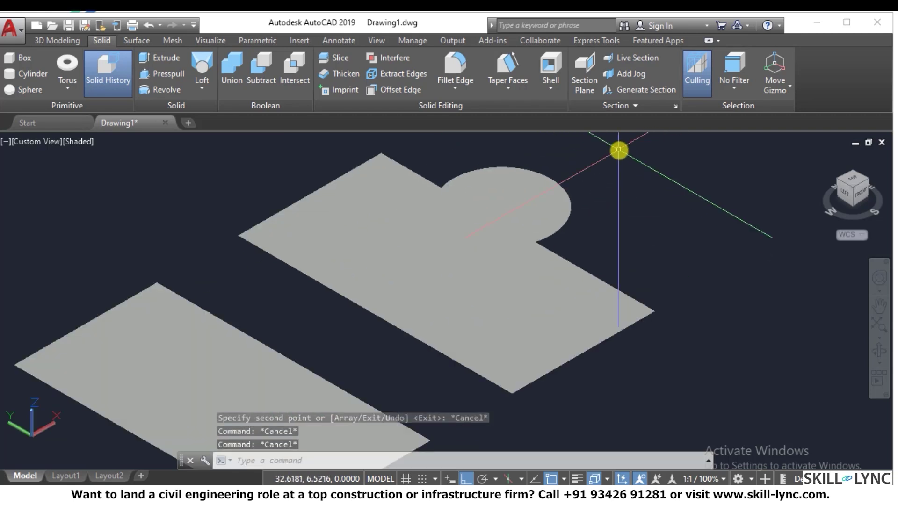
Step: Subtract the circle overlapping the far edge from the copied rectangular region
text(SU)
key(Return)
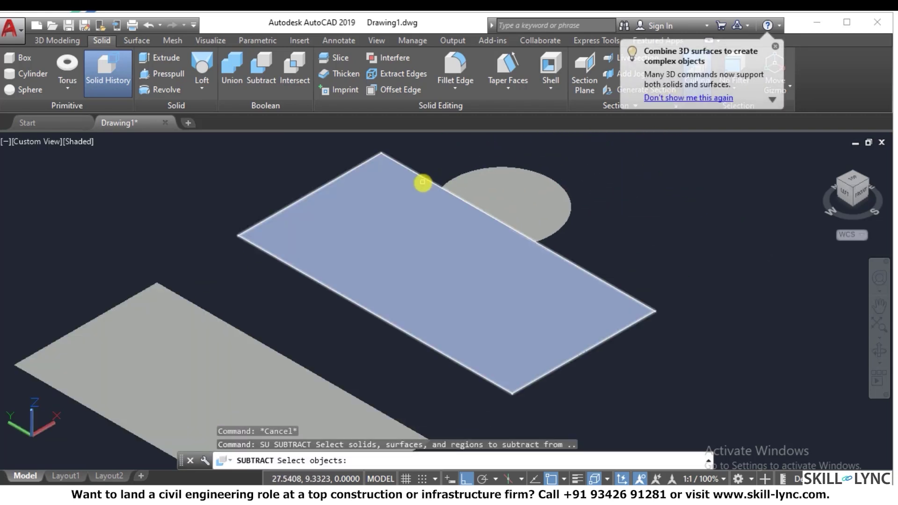
click(423, 180)
key(Return)
click(452, 181)
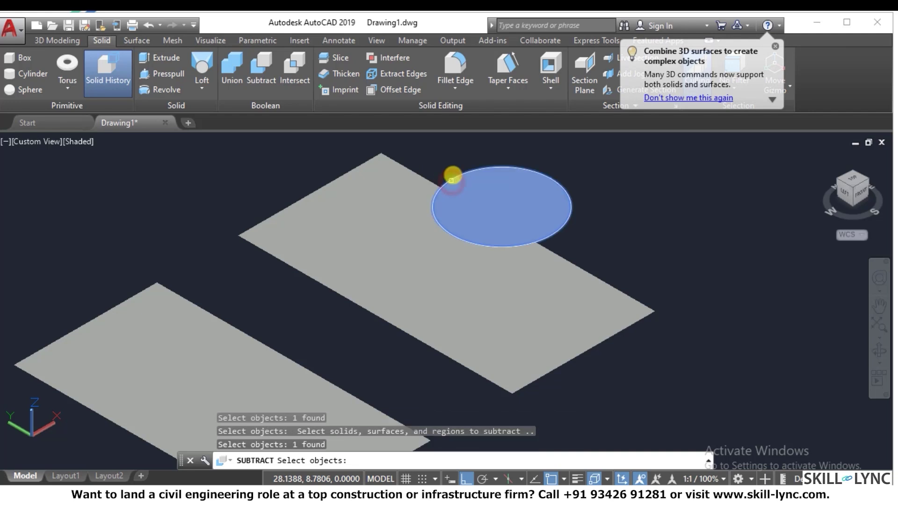
key(Return)
Step: Examine the curved notch cut into the long edge of the copied rectangular region
scroll(462, 186, down, 3)
scroll(469, 174, up, 2)
scroll(463, 172, up, 4)
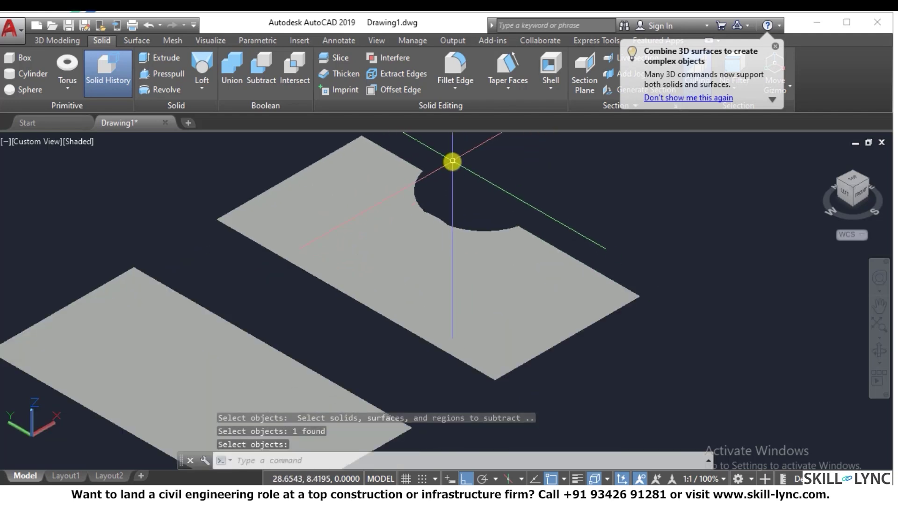
scroll(461, 173, down, 3)
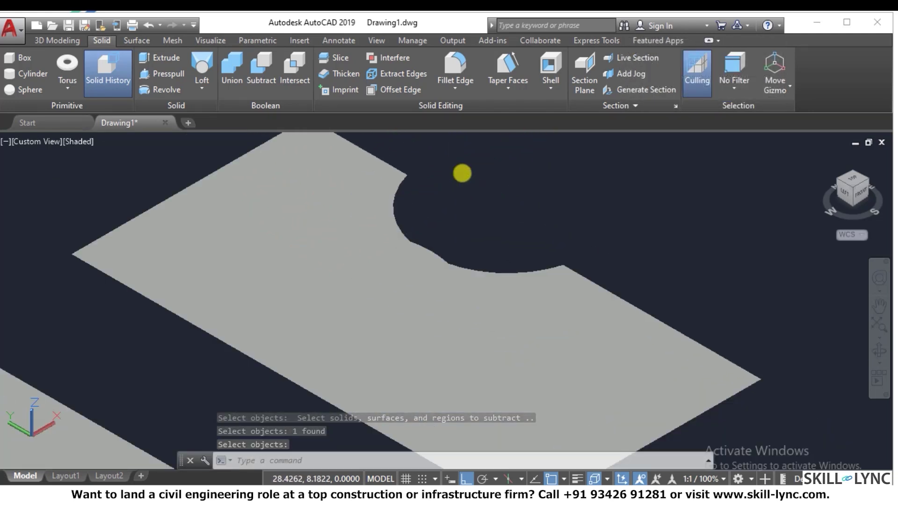
scroll(253, 310, down, 2)
click(197, 371)
key(Escape)
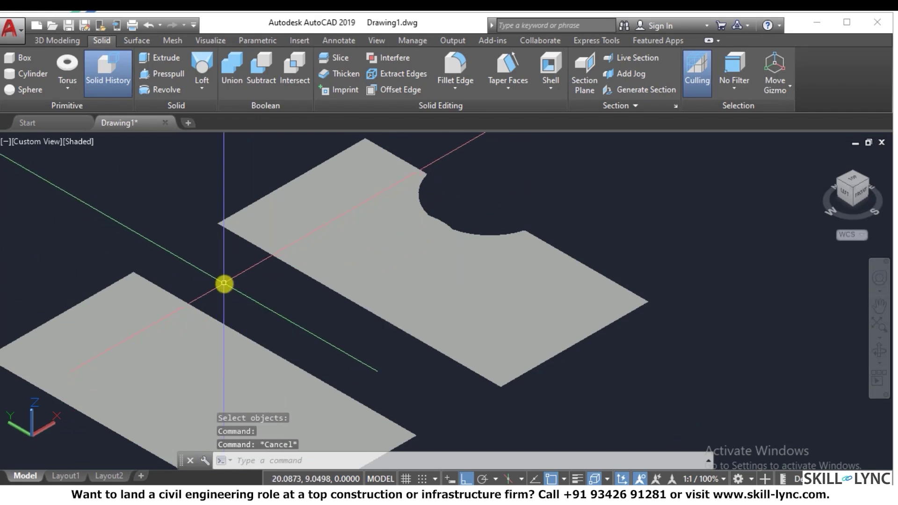
scroll(397, 223, down, 2)
scroll(504, 215, up, 1)
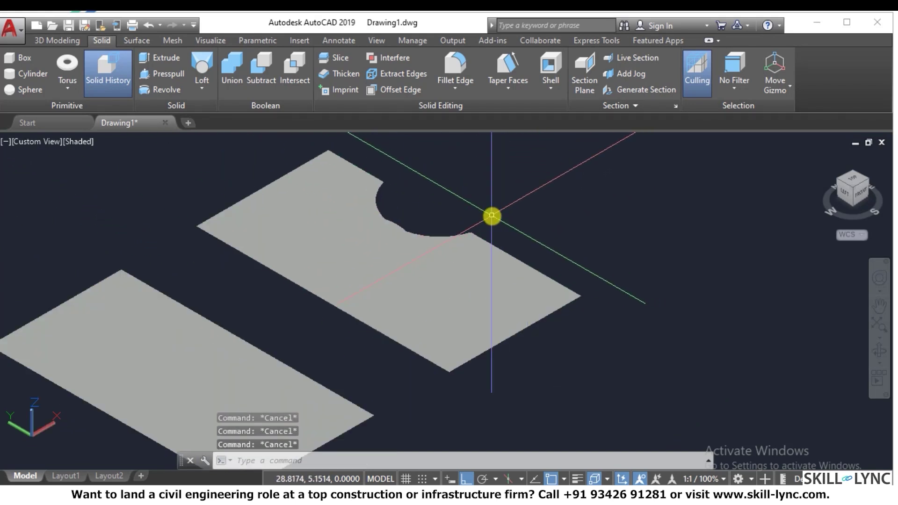
Step: Extrude the notched region upward into a solid about 10.8 units high
text(e)
text(t)
key(Return)
click(552, 340)
click(487, 296)
key(Return)
scroll(522, 194, down, 3)
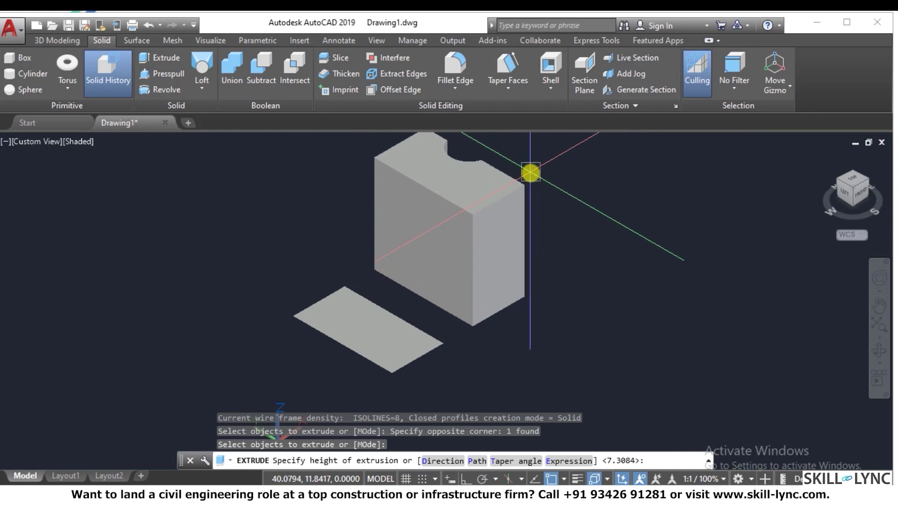
key(Escape)
key(Escape)
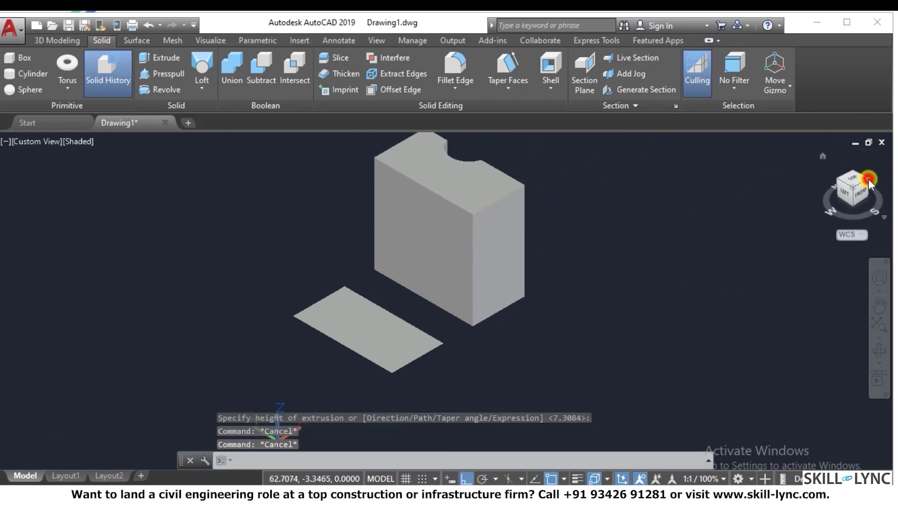
Step: Inspect the notched solid from the SE Isometric view and return to SW Isometric
click(868, 182)
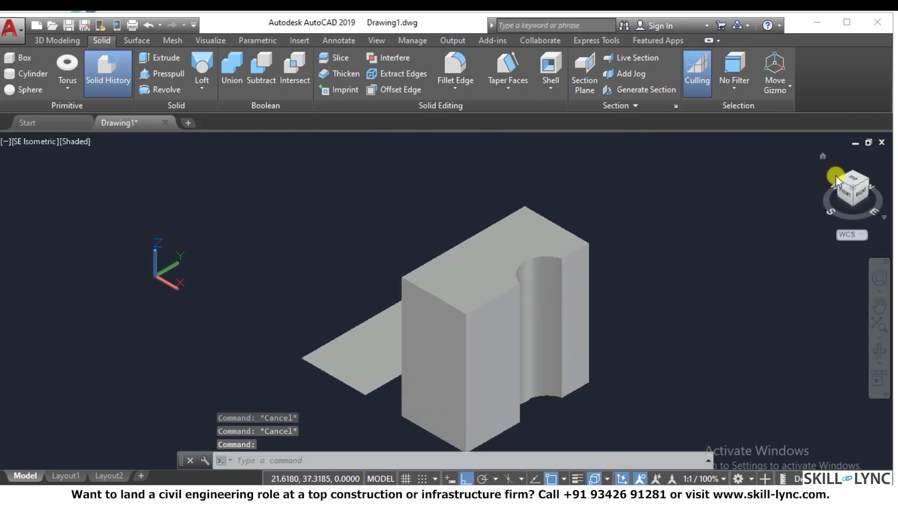
click(835, 175)
click(444, 401)
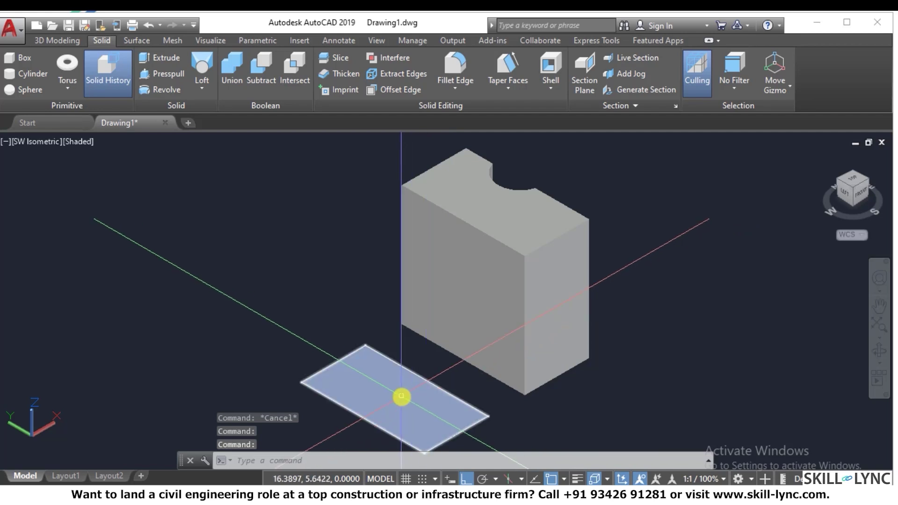
Step: Extrude the original rectangular and circular regions together upward, to less than the notched block's height
text(ext)
key(Return)
click(424, 378)
click(391, 389)
key(Return)
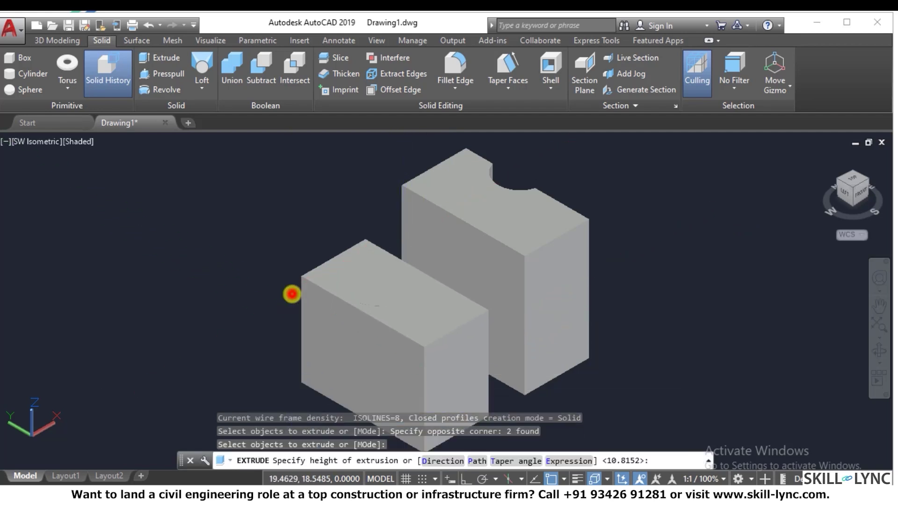
key(Escape)
Step: Subtract the inner cylinder from the shorter box to cut a round hole through it, and check the result
text(su)
key(Return)
click(308, 284)
key(Return)
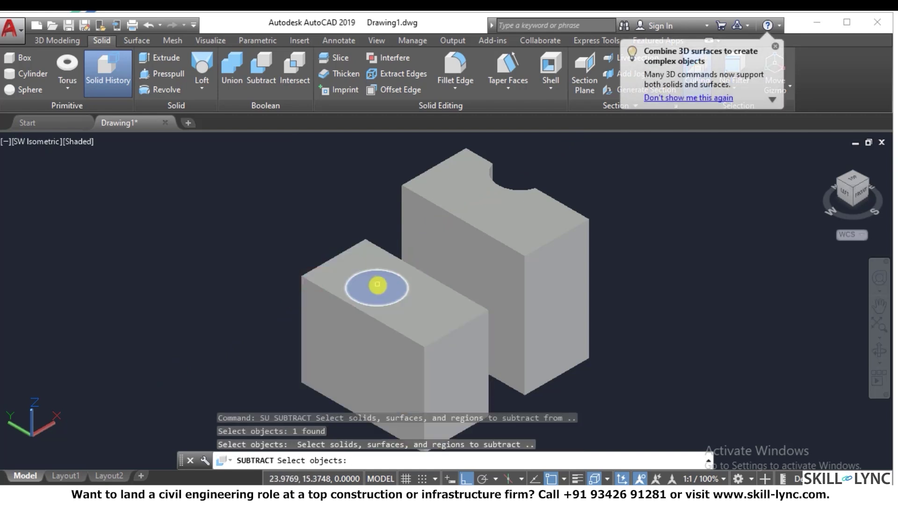
click(378, 284)
key(Return)
scroll(381, 286, up, 3)
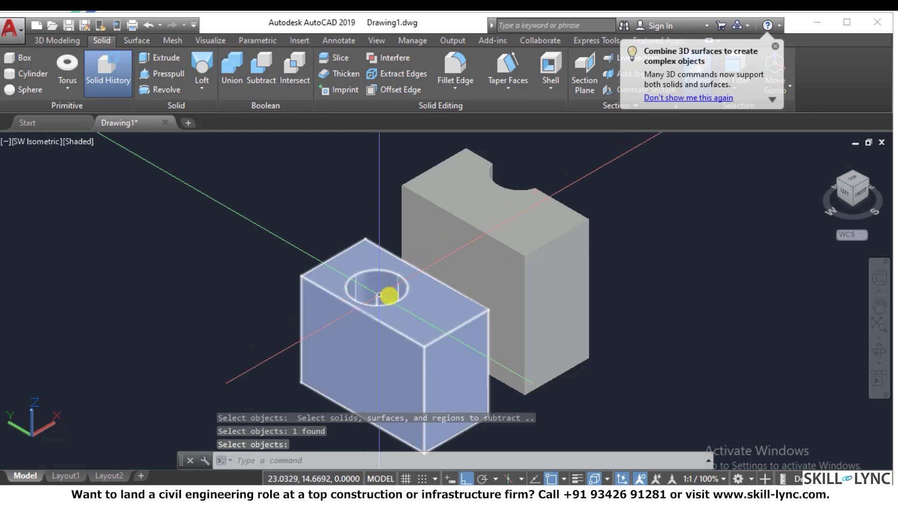
scroll(387, 289, up, 2)
scroll(271, 262, down, 6)
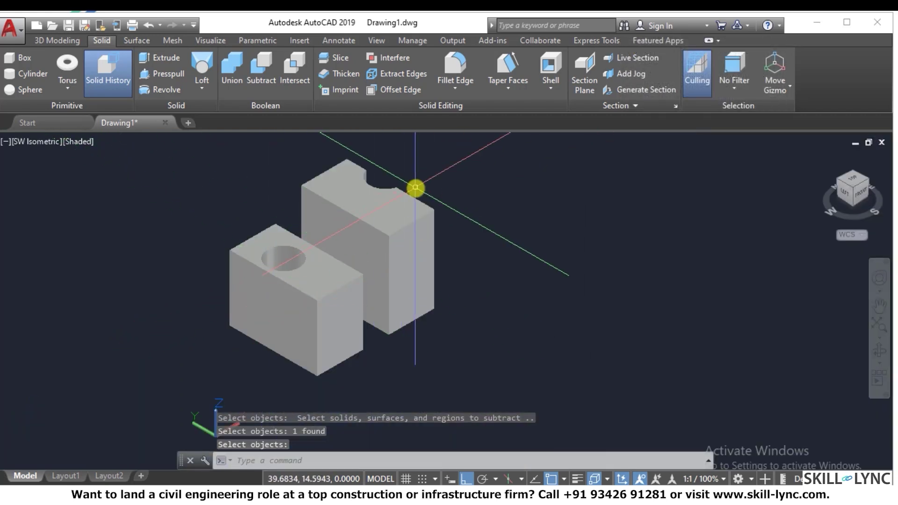
scroll(416, 186, up, 2)
scroll(415, 187, down, 1)
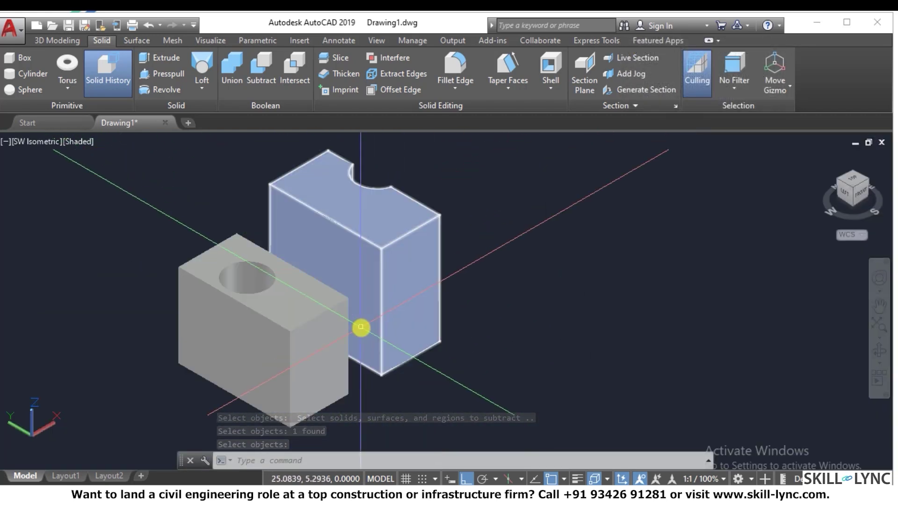
Step: Draw two overlapping circles in the empty area beside the blocks, the second and larger one about 7.2 units in radius
mouse_move(360, 327)
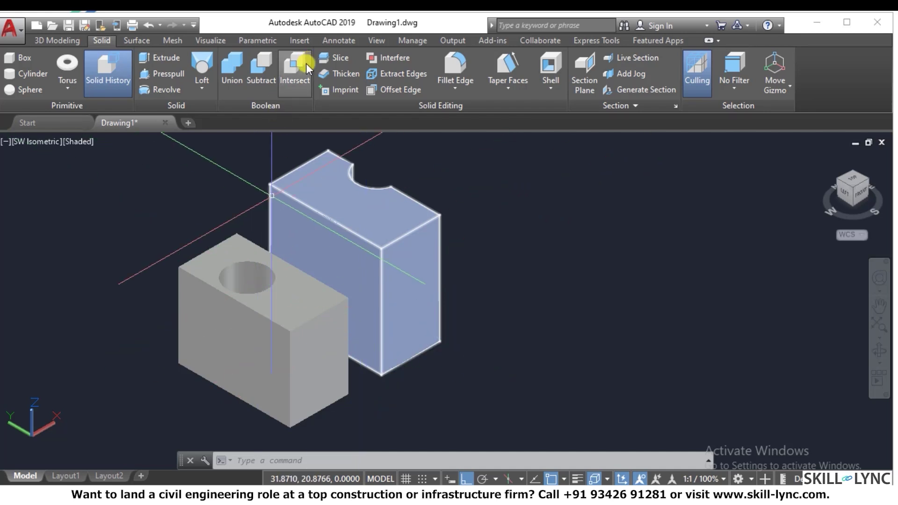
key(Escape)
text(c)
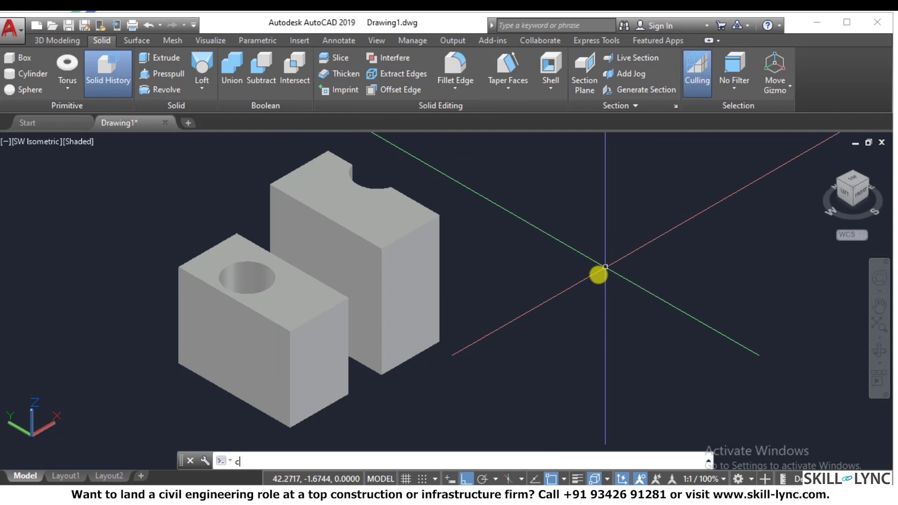
key(Return)
click(596, 274)
click(590, 339)
key(Escape)
key(Escape)
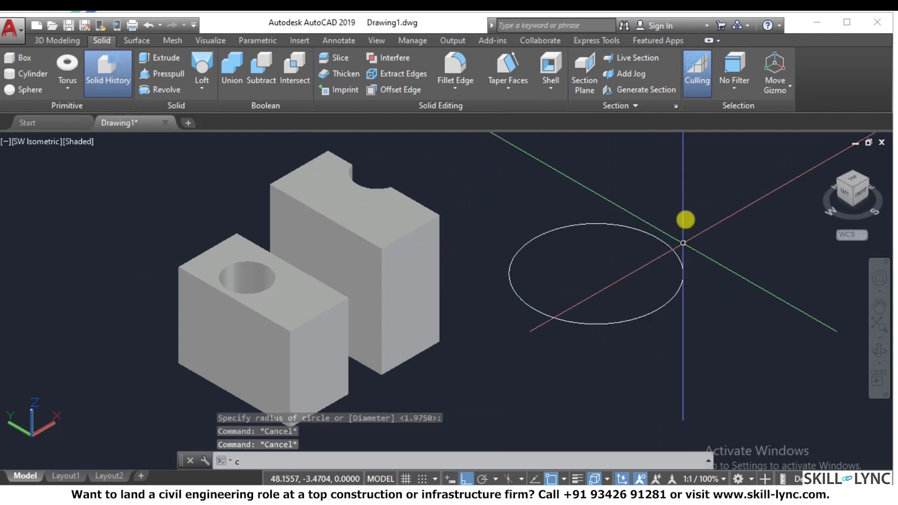
text(c)
key(Return)
click(695, 230)
click(724, 273)
Step: Convert the two overlapping circles into regions
key(Escape)
text(reg)
key(Return)
click(705, 329)
click(597, 262)
key(Return)
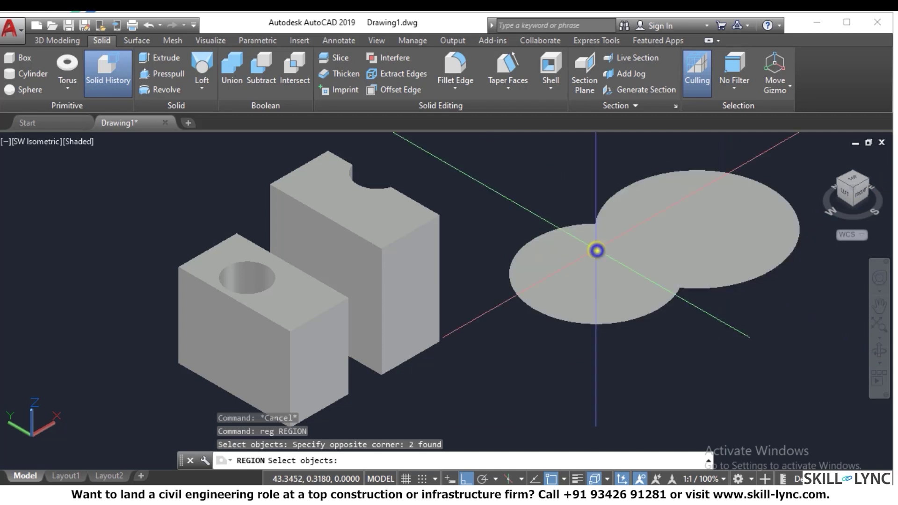
Step: Intersect the two circular regions to keep only their lens-shaped overlap
click(293, 83)
click(551, 284)
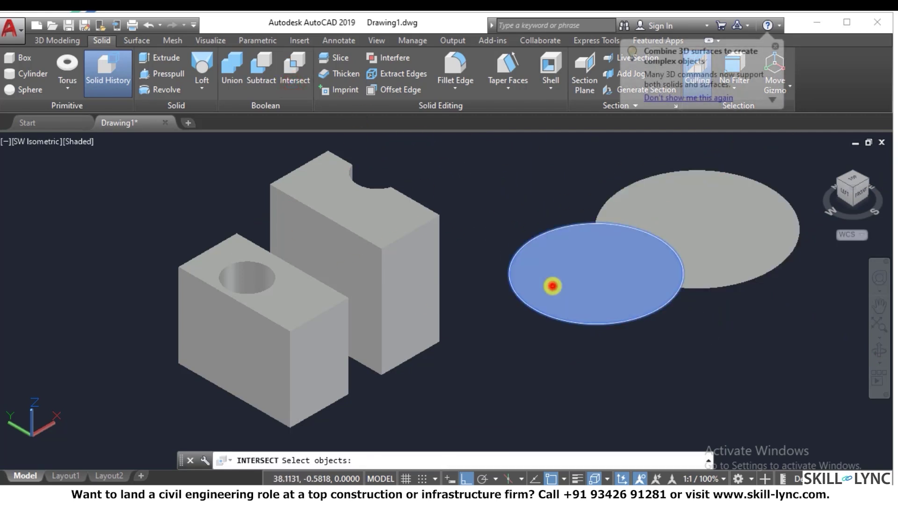
click(677, 212)
right_click(608, 174)
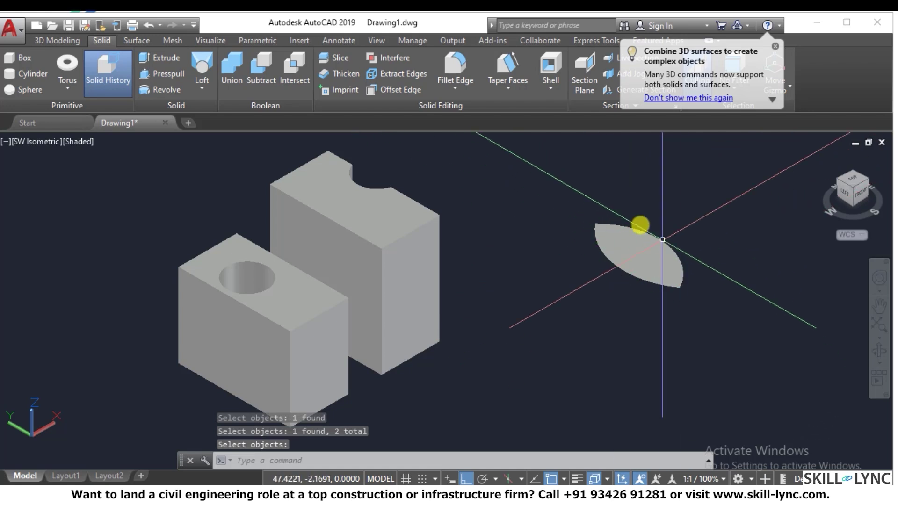
Step: Extrude the lens-shaped region upward into a solid about 8.3 units high
text(ext)
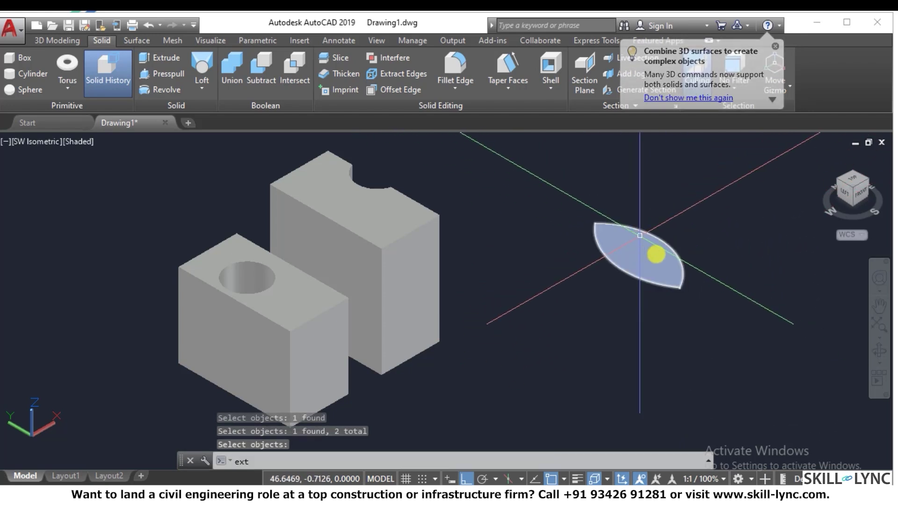
key(Return)
click(708, 257)
click(633, 299)
right_click(633, 299)
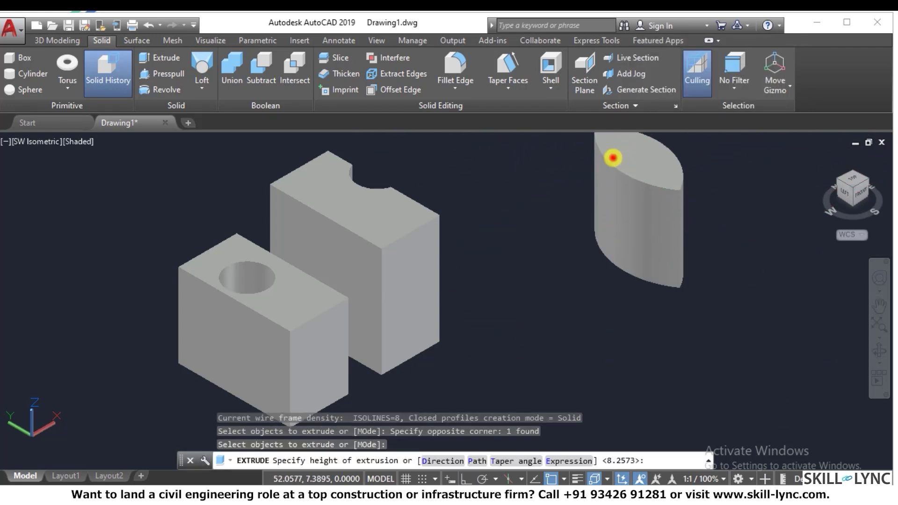
click(611, 156)
key(Escape)
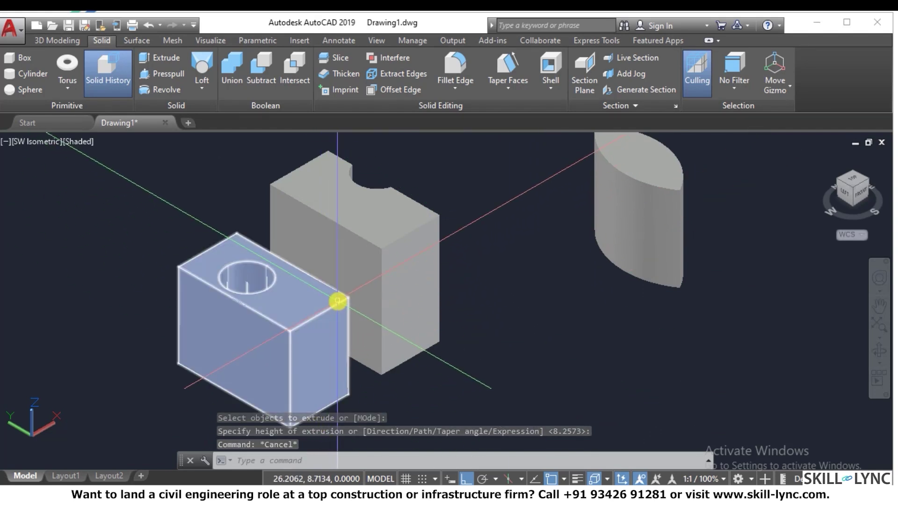
Step: Erase all three solids from the drawing and set the visual style to 2D Wireframe
mouse_move(338, 301)
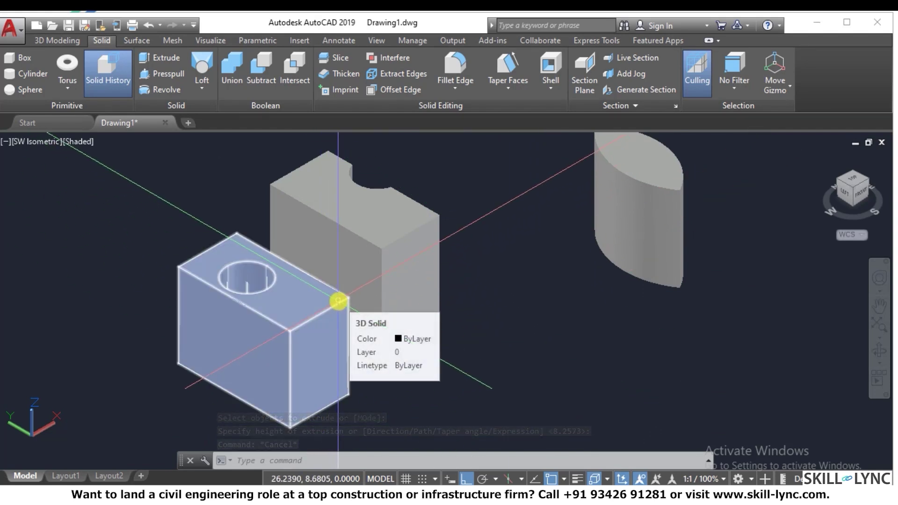
click(653, 304)
click(276, 183)
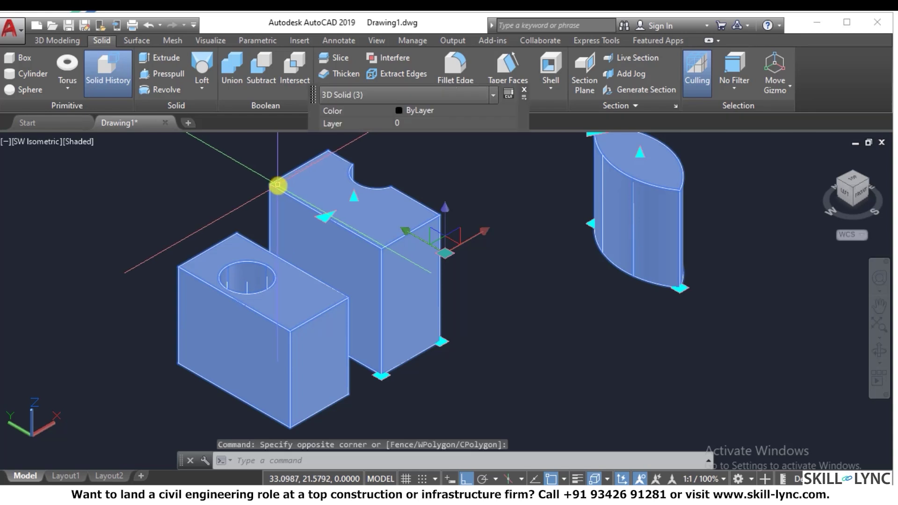
key(Delete)
click(387, 411)
click(263, 271)
key(Delete)
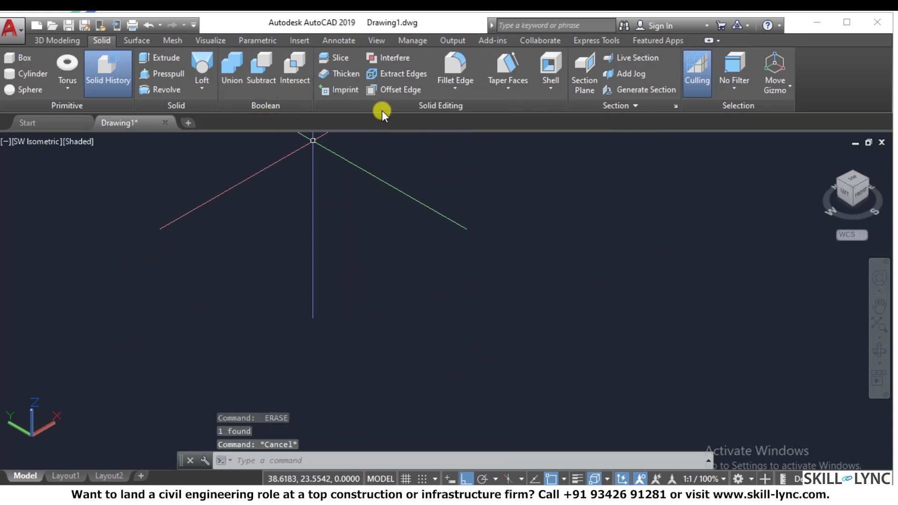
key(Escape)
key(Escape)
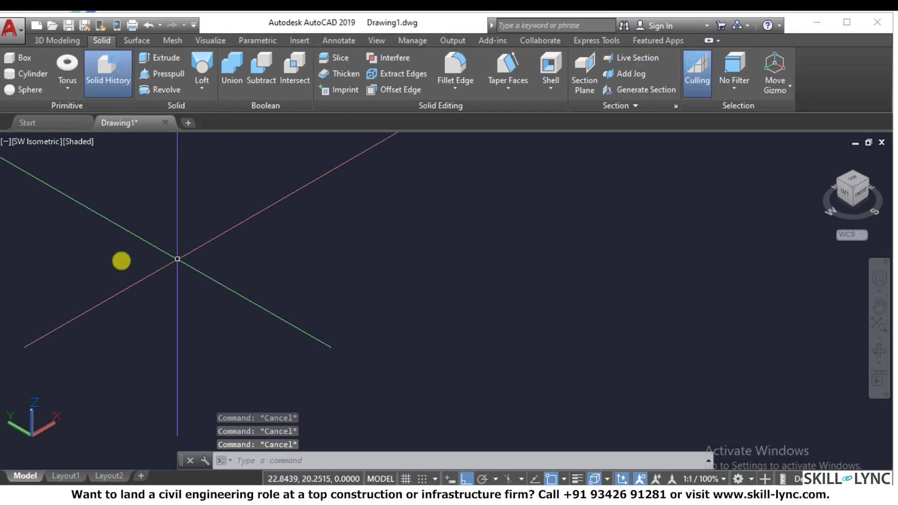
click(71, 143)
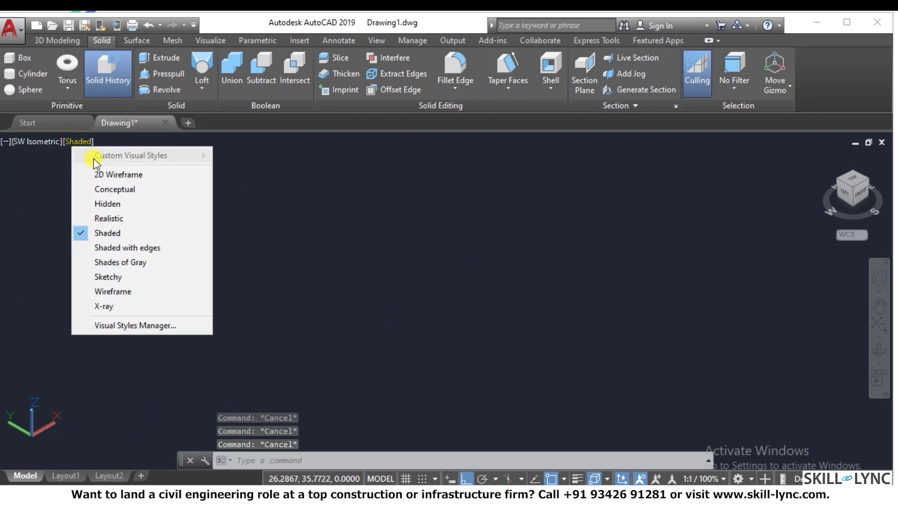
click(80, 174)
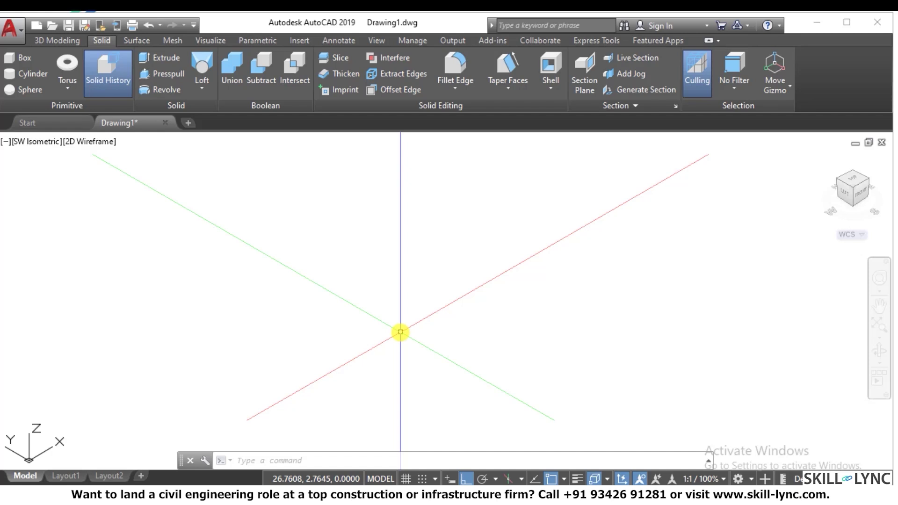
text(c)
key(Return)
key(Escape)
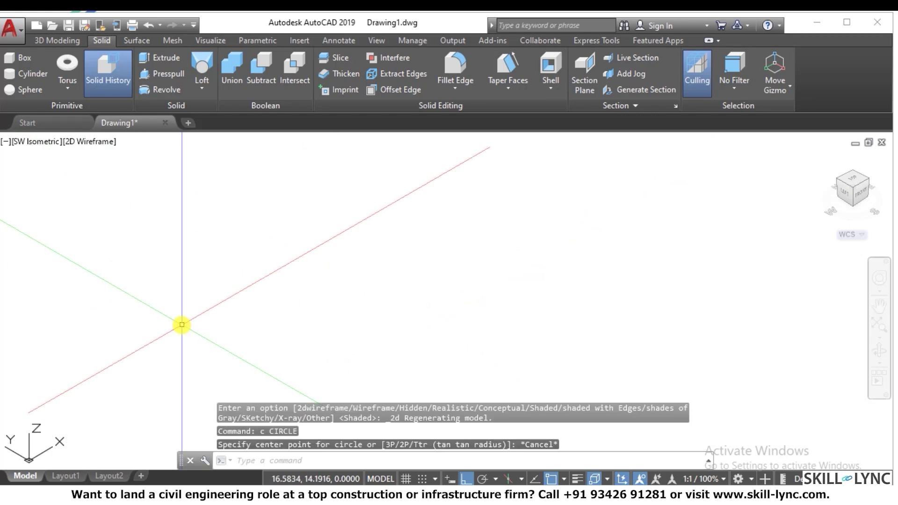
key(Return)
key(Escape)
Step: Create a solid box about 6.9 units high in the empty drawing
click(24, 60)
click(142, 335)
click(367, 323)
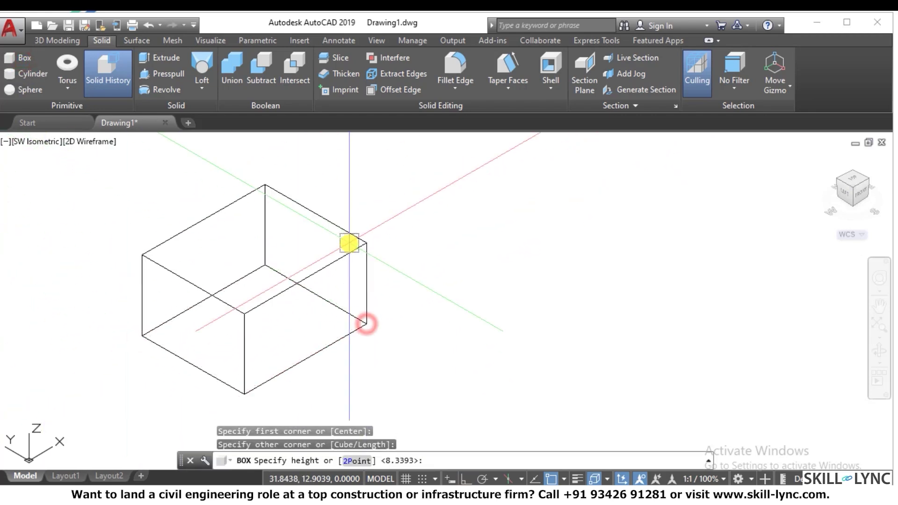
click(349, 243)
key(Escape)
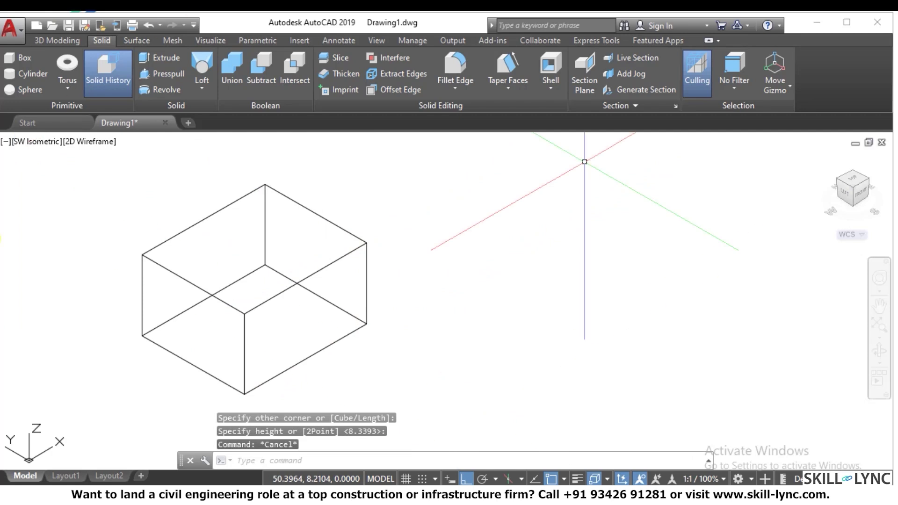
Step: Create a cylinder about 13.8 units high, centred on the midpoint of the box's lower front edge
click(29, 72)
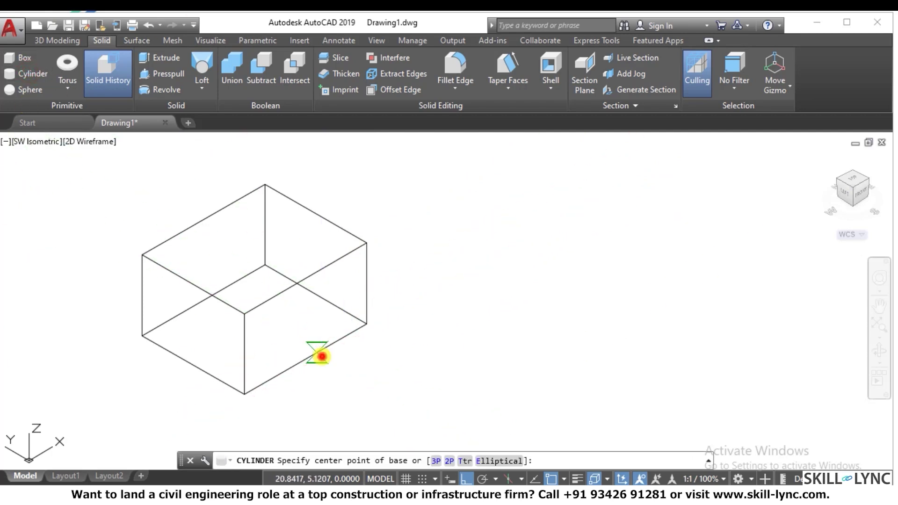
click(316, 354)
click(311, 318)
click(315, 192)
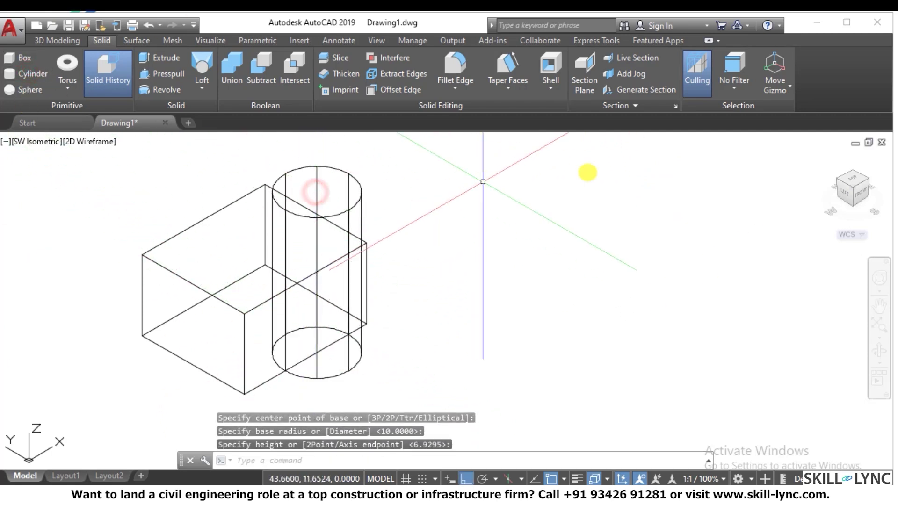
Step: Unite the box and the cylinder into a single solid and check the merged edges
click(236, 72)
click(475, 319)
click(155, 220)
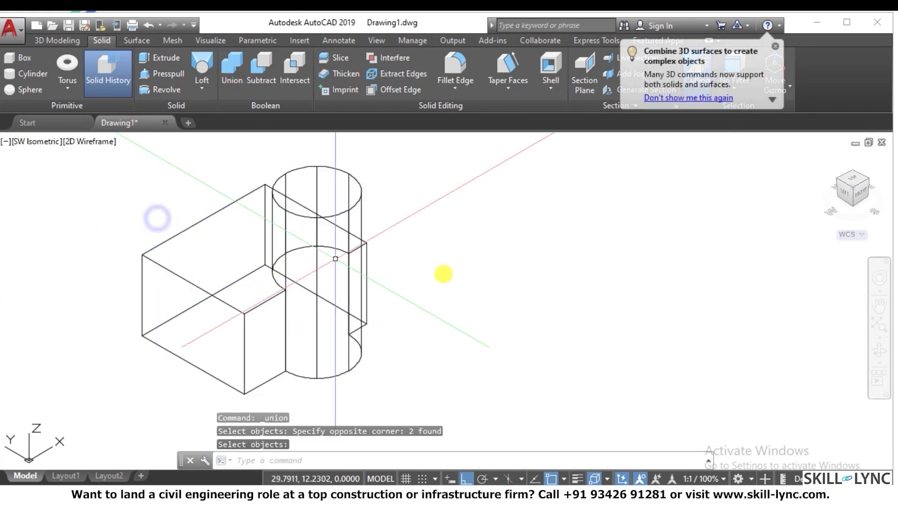
scroll(321, 271, down, 2)
scroll(260, 251, up, 2)
click(258, 248)
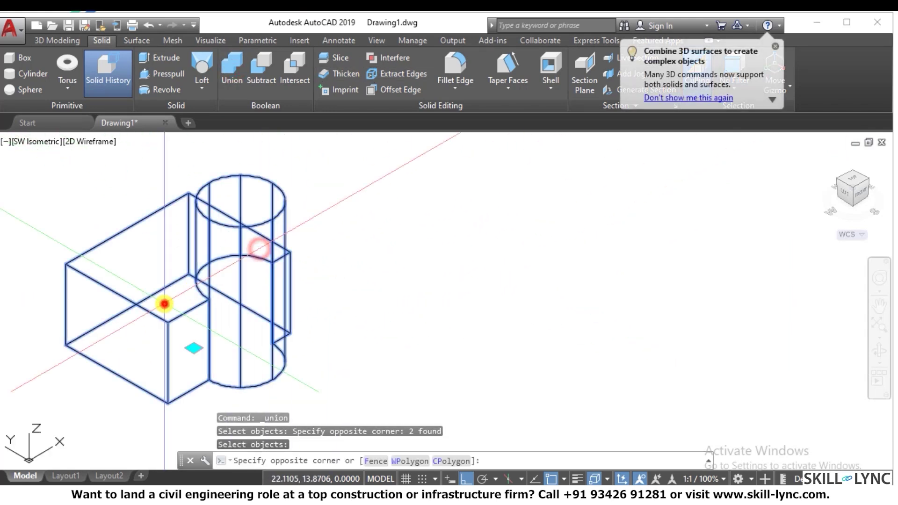
key(Escape)
key(Escape)
Step: Draw a circle in the empty area beside the united box and cylinder
text(c)
key(Return)
click(517, 269)
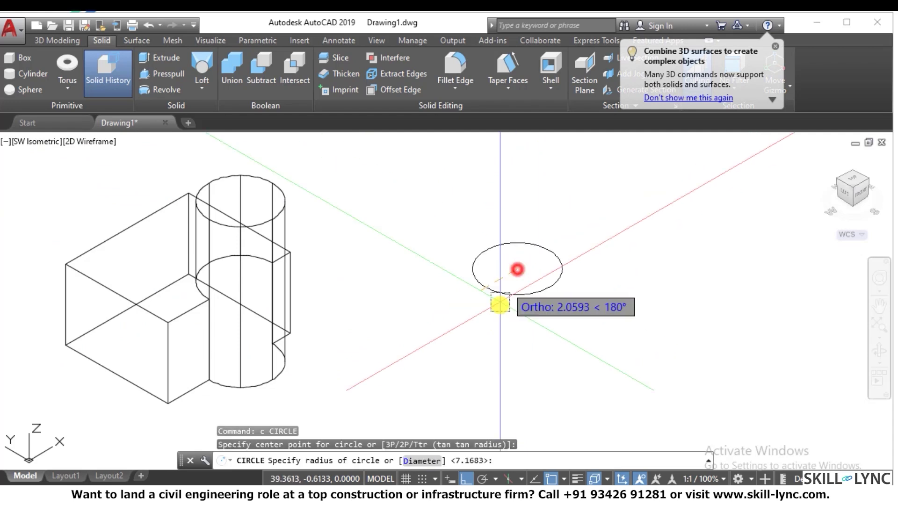
click(500, 305)
key(Escape)
Step: Draw a rectangle whose long edge cuts through the new circle
text(rec)
key(Return)
click(529, 407)
click(620, 217)
key(Escape)
key(Escape)
Step: Convert the circle and the rectangle into regions
text(r)
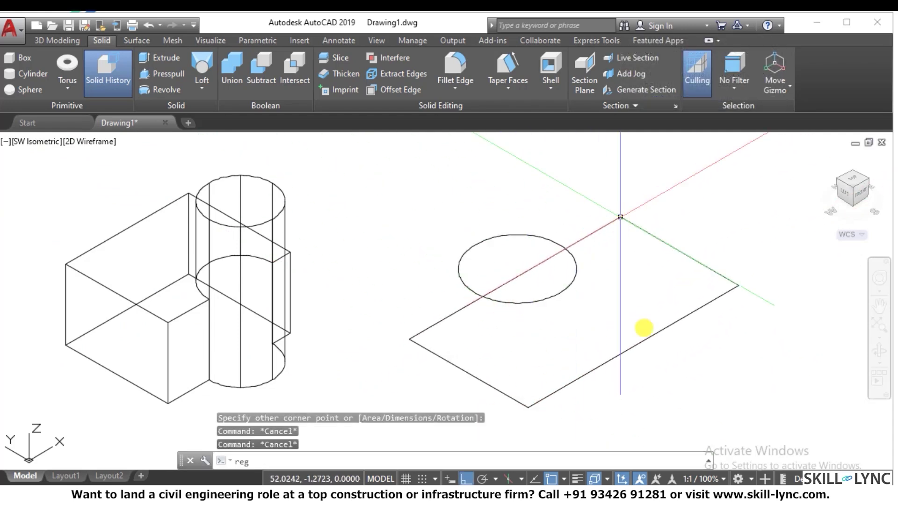
text(eg)
key(Return)
click(741, 425)
click(395, 196)
key(Return)
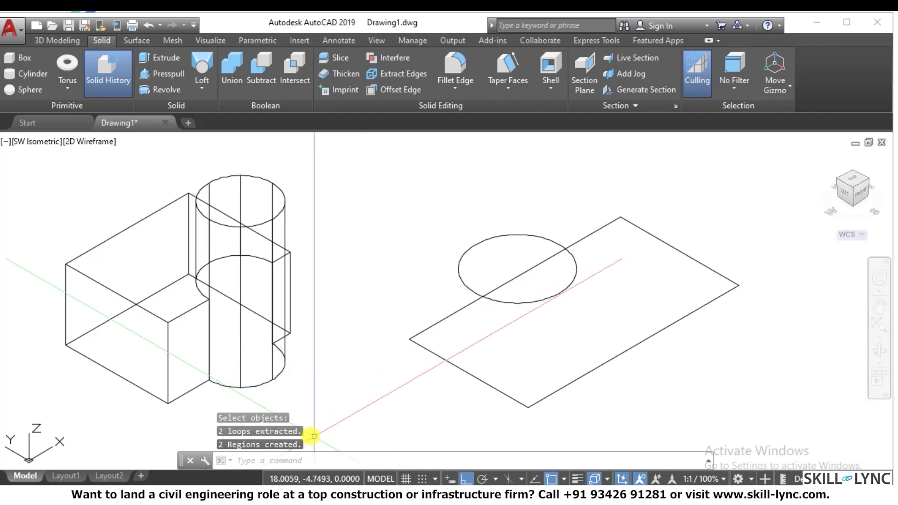
Step: Unite the circular and rectangular regions into one outline
text(union)
key(Return)
click(621, 303)
click(437, 235)
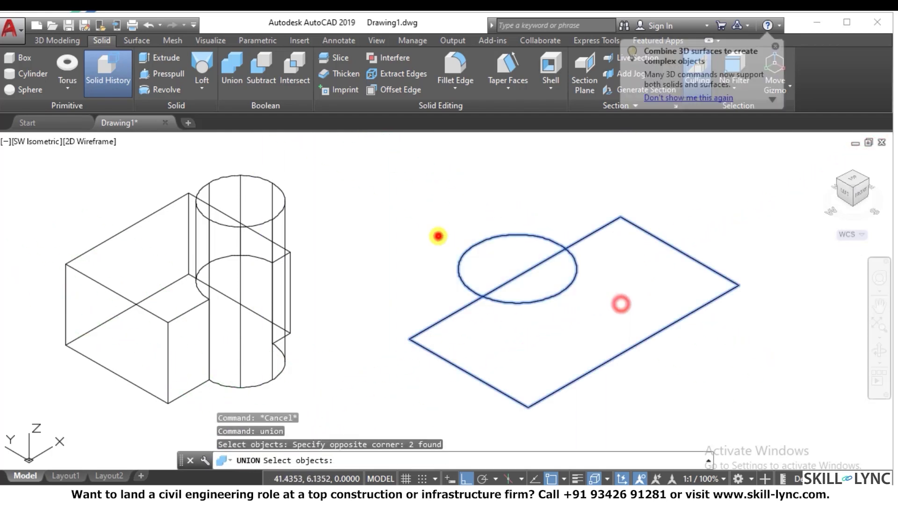
key(Return)
scroll(444, 230, down, 4)
scroll(637, 223, up, 4)
key(Escape)
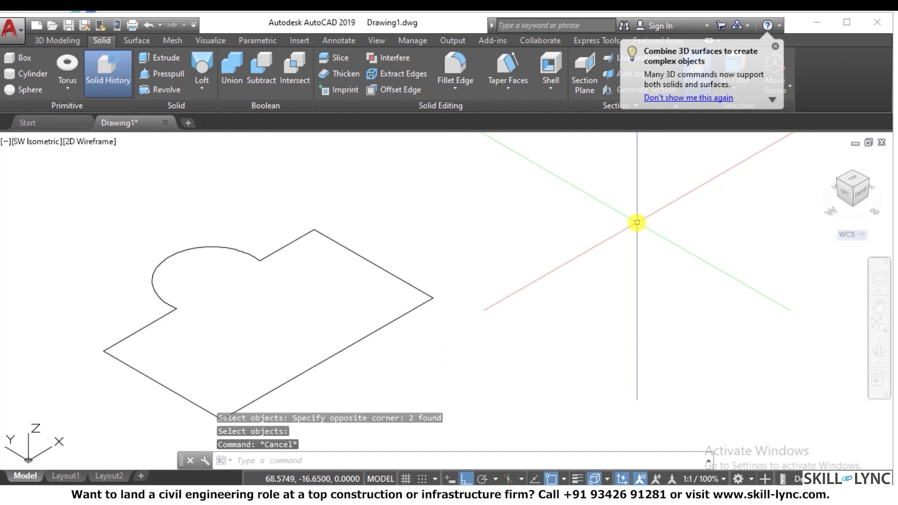
Step: Extrude the united rectangle-and-circle region upward into a solid
text(trude)
key(Return)
click(439, 377)
click(258, 293)
key(Return)
scroll(232, 212, down, 3)
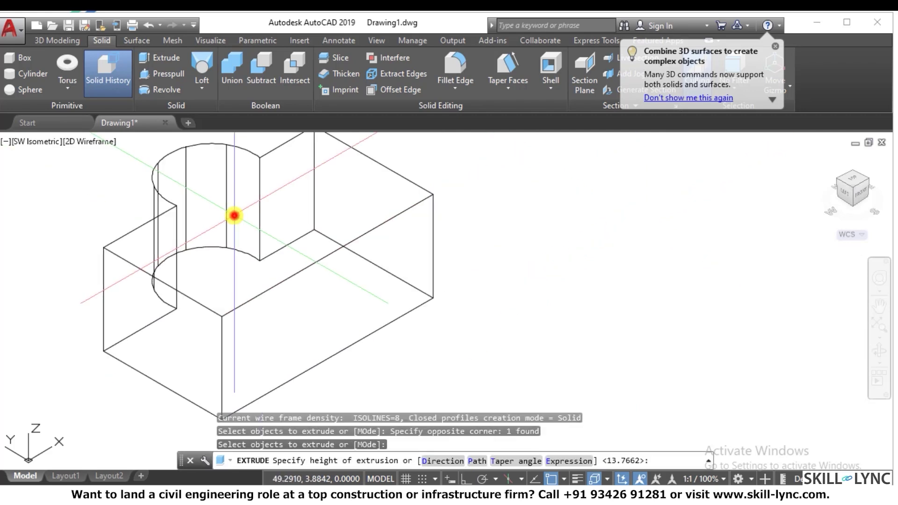
click(267, 199)
key(Escape)
scroll(267, 200, up, 3)
key(Escape)
key(Escape)
Step: Draw a large circle in the empty area beside the extruded solid
text(c)
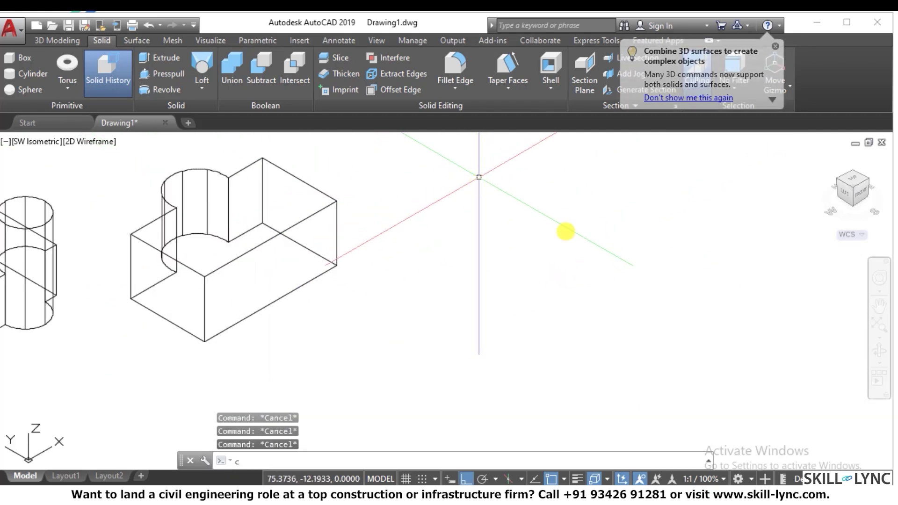
key(Return)
click(630, 266)
click(627, 356)
Step: Draw three separate smaller circles inside the large circle, one near each side and a middle one about 4.7 units in radius
key(Return)
click(521, 273)
click(521, 293)
key(Return)
click(624, 244)
click(594, 260)
key(Return)
click(731, 277)
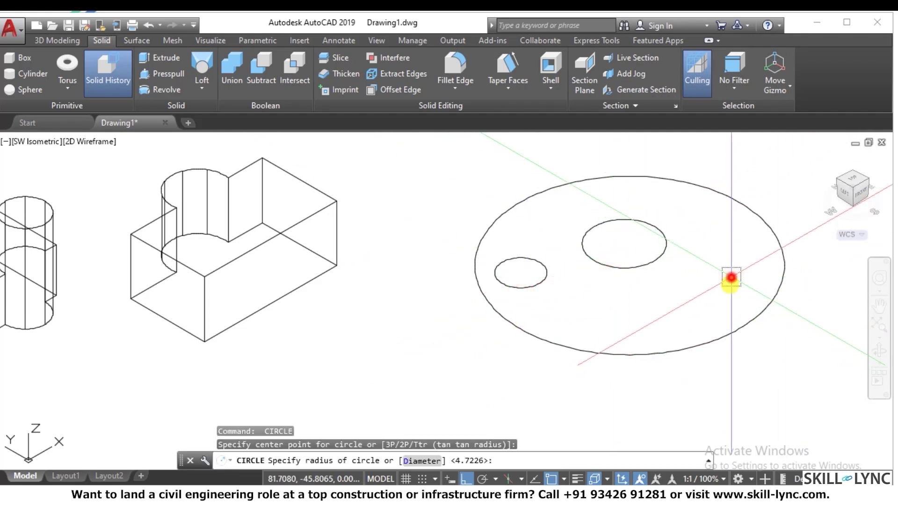
click(727, 300)
key(Escape)
key(Escape)
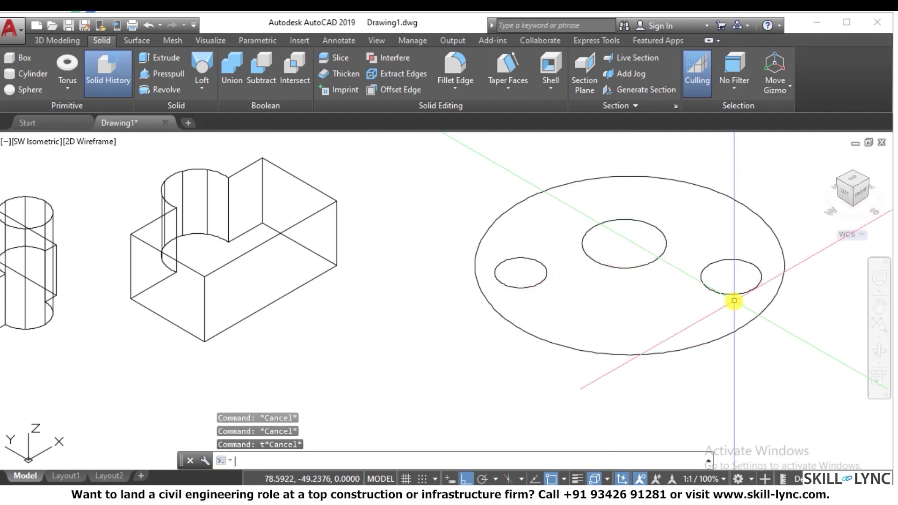
Step: Convert the large circle and the three circles inside it into regions
key(Return)
click(745, 391)
click(581, 250)
click(587, 287)
click(458, 281)
key(Return)
key(Escape)
Step: Subtract the three small circle regions from the large circle region
text(s)
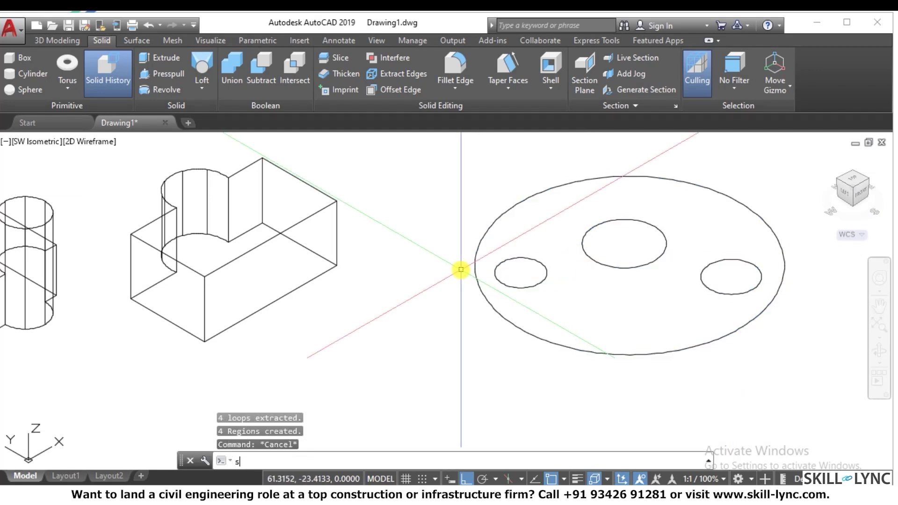
text(u)
key(Return)
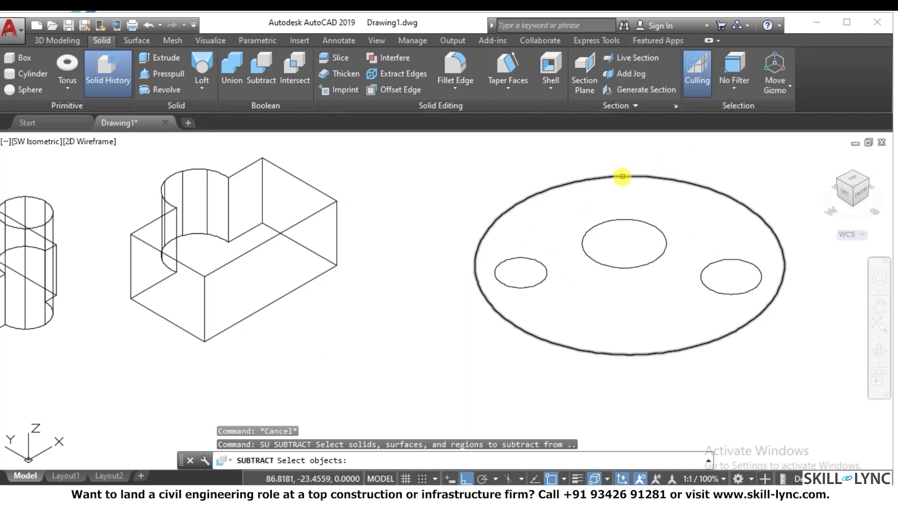
click(622, 176)
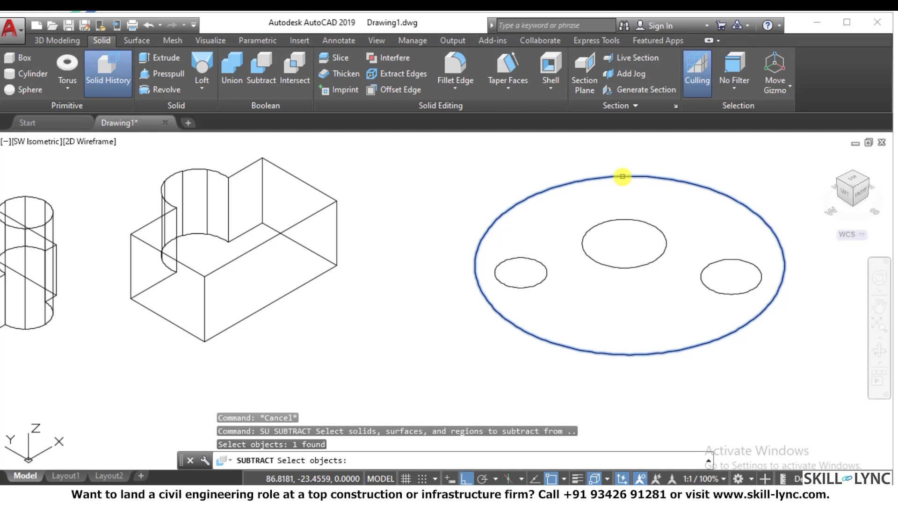
key(Return)
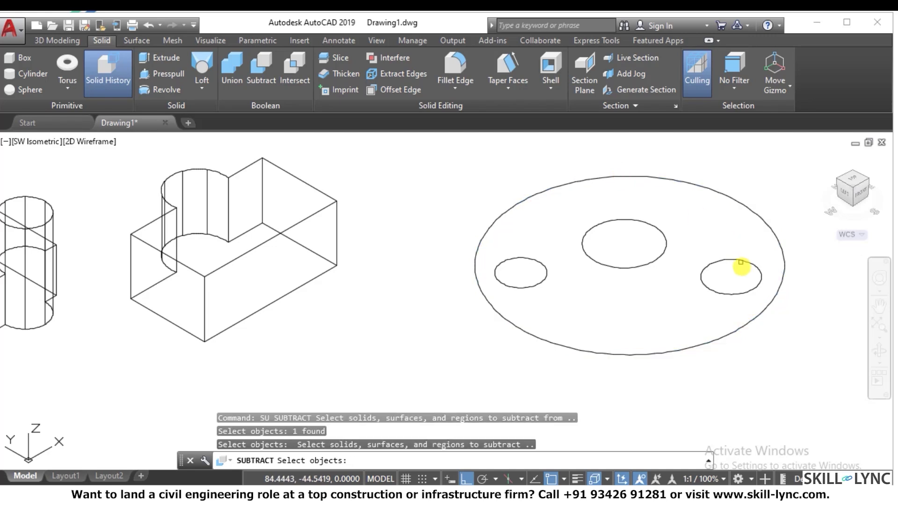
click(740, 276)
click(638, 239)
click(575, 284)
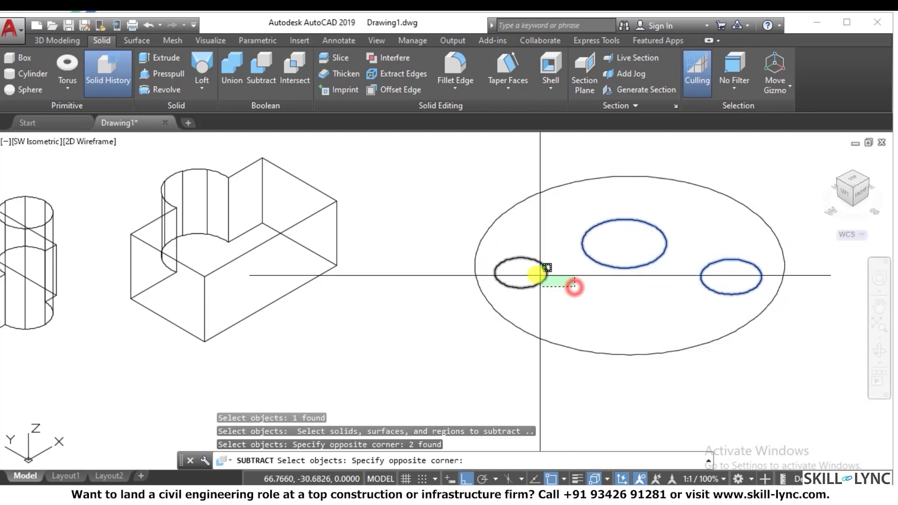
click(532, 272)
key(Return)
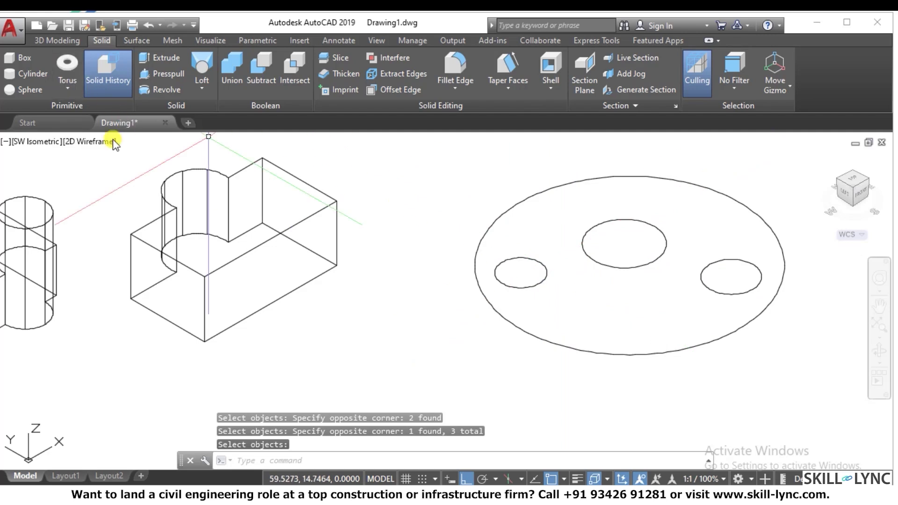
Step: Switch the visual style to Shaded to inspect the region with its three holes
click(101, 141)
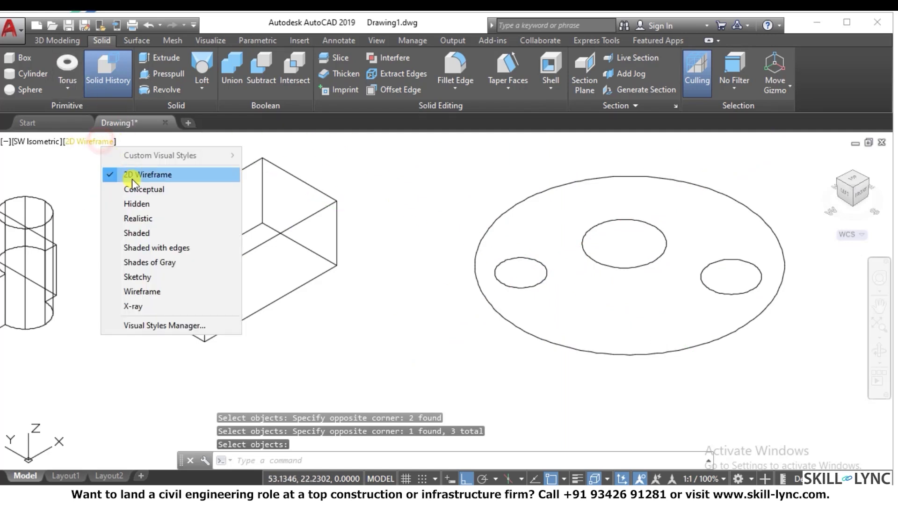
click(140, 233)
scroll(594, 255, down, 3)
scroll(595, 245, up, 3)
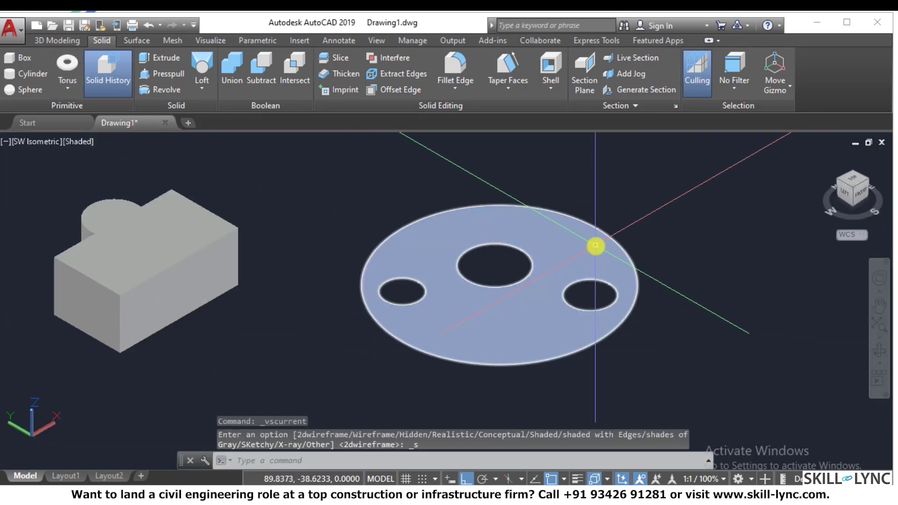
Step: Extrude the circular region with three holes upward by about 13.9 units
key(Escape)
key(Escape)
text(ext)
key(Return)
click(602, 344)
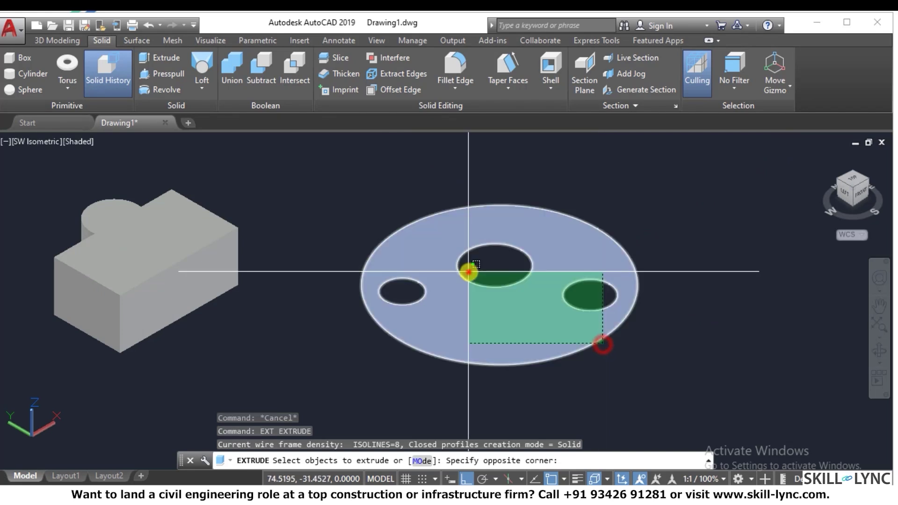
click(468, 271)
key(Return)
click(479, 194)
scroll(495, 237, down, 2)
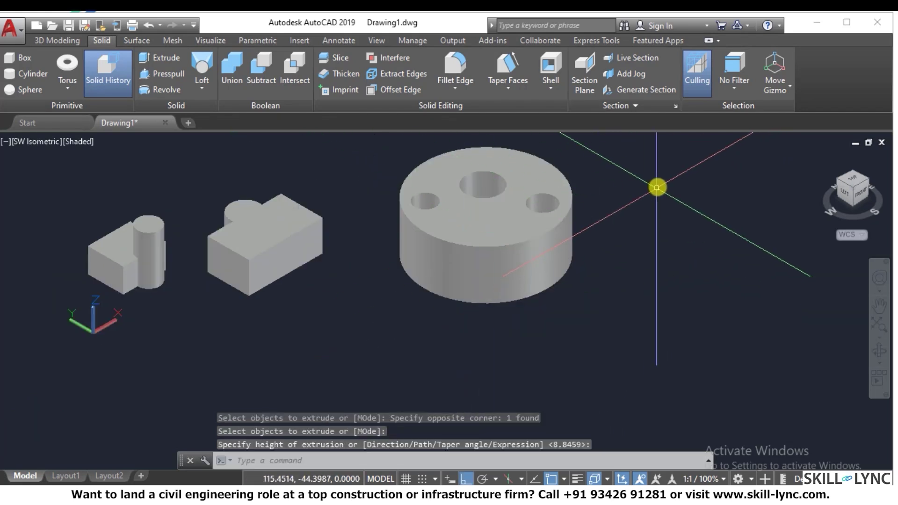
scroll(656, 188, up, 3)
key(Escape)
Step: Draw a circle about 11.4 units in radius in the empty area beside the cylinder with three holes
scroll(384, 194, down, 2)
scroll(604, 183, up, 2)
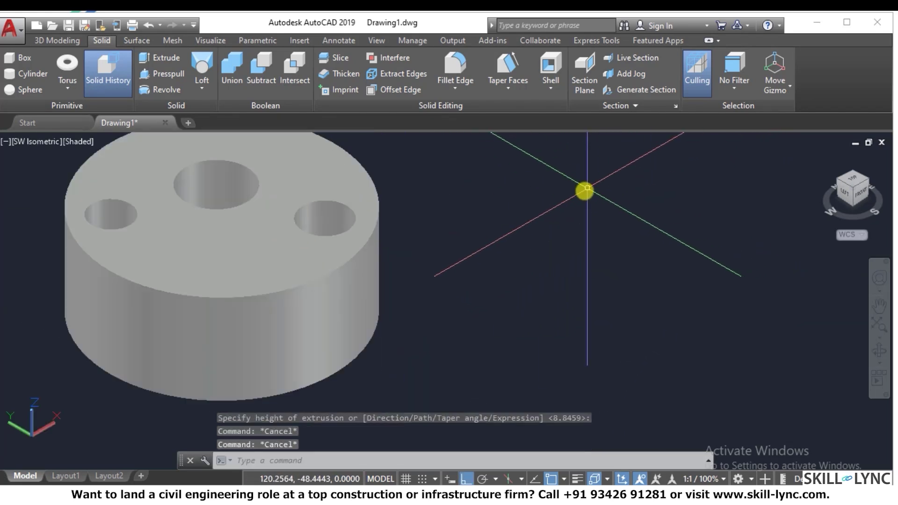
text(c)
key(Return)
click(536, 253)
Step: Extrude the new circle upward by about 6.8 units into a short cylinder
text(ext)
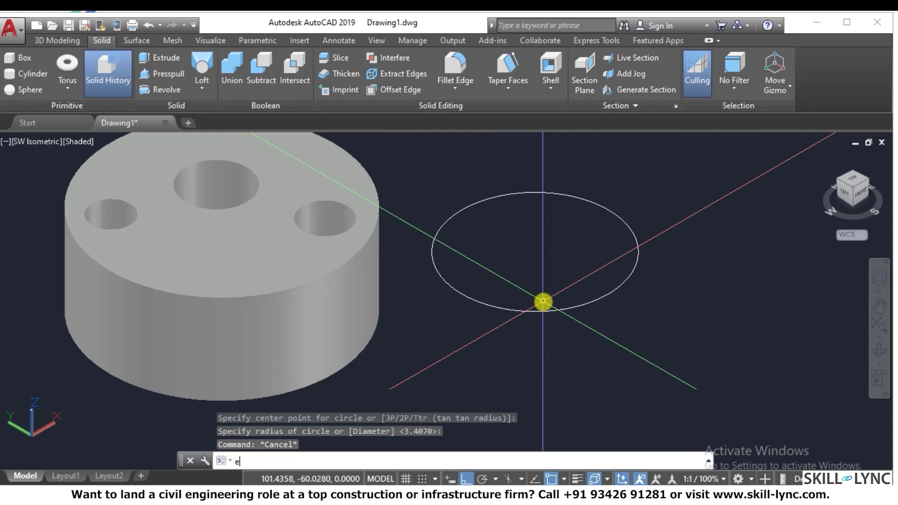
key(Return)
click(643, 325)
click(594, 289)
key(Return)
click(581, 202)
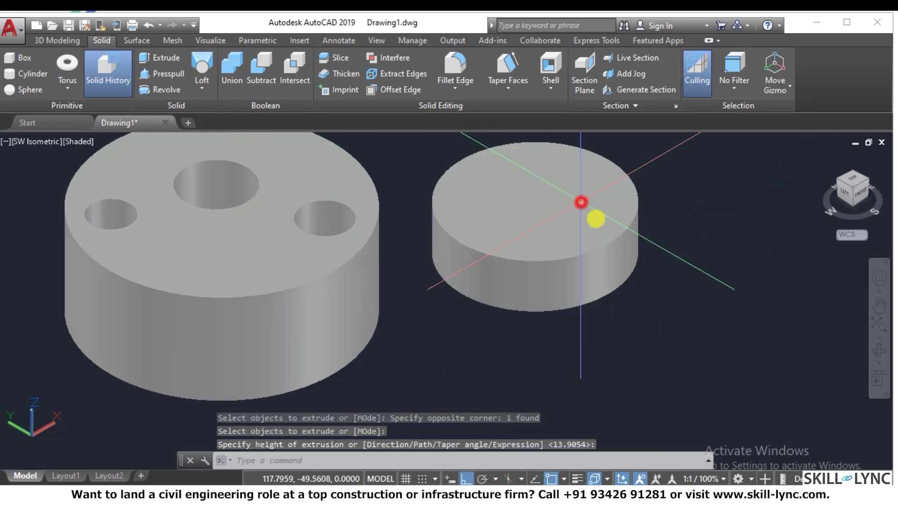
key(Escape)
key(Escape)
Step: Draw a larger circle that partly overlaps the base of the short cylinder
text(c)
key(Return)
click(625, 309)
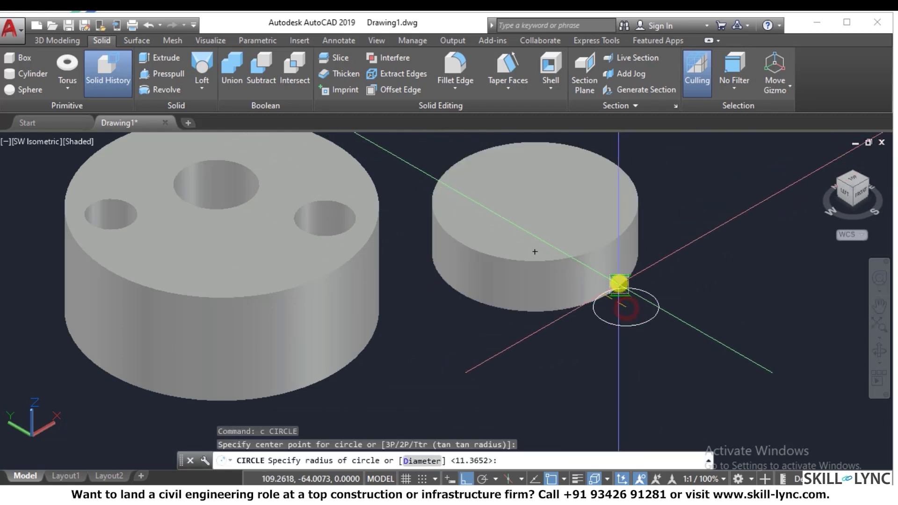
click(666, 251)
key(Escape)
key(Escape)
Step: Extrude the larger overlapping circle upward by about 20.2 units, taller than the short cylinder
text(ext)
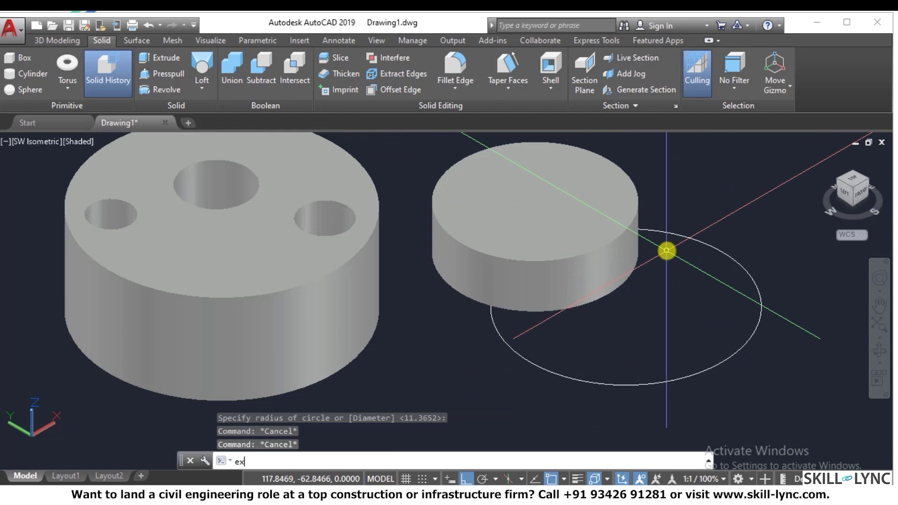
key(Return)
click(664, 225)
key(Return)
click(652, 158)
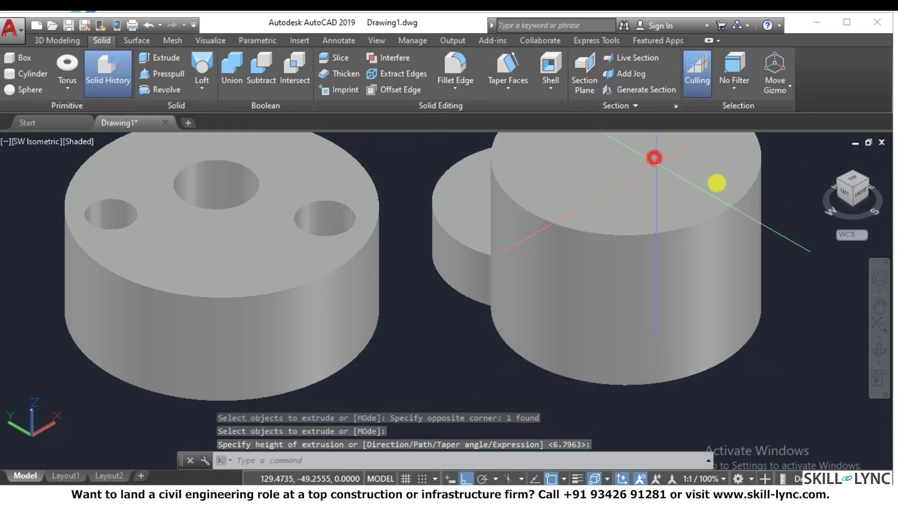
key(Escape)
Step: Show the solids in the NW Isometric view and subtract the short cylinder from the tall overlapping one
click(841, 177)
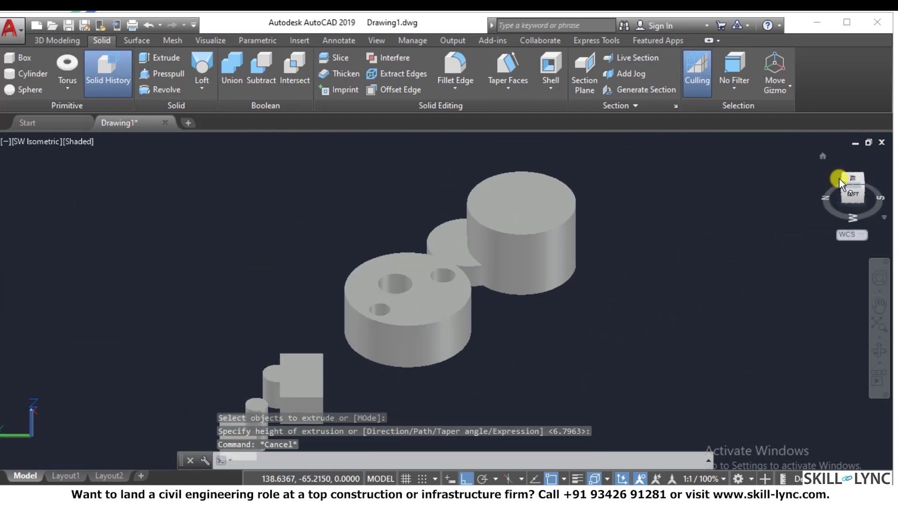
scroll(407, 241, up, 5)
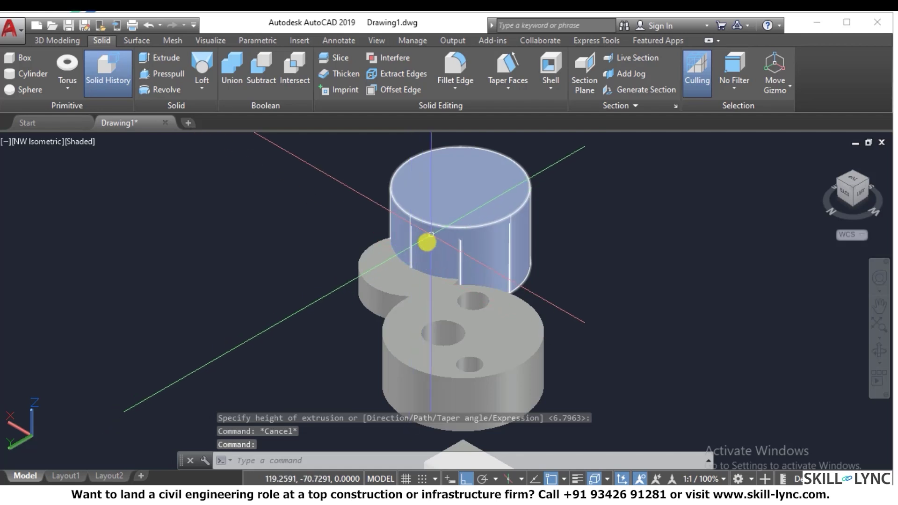
key(Escape)
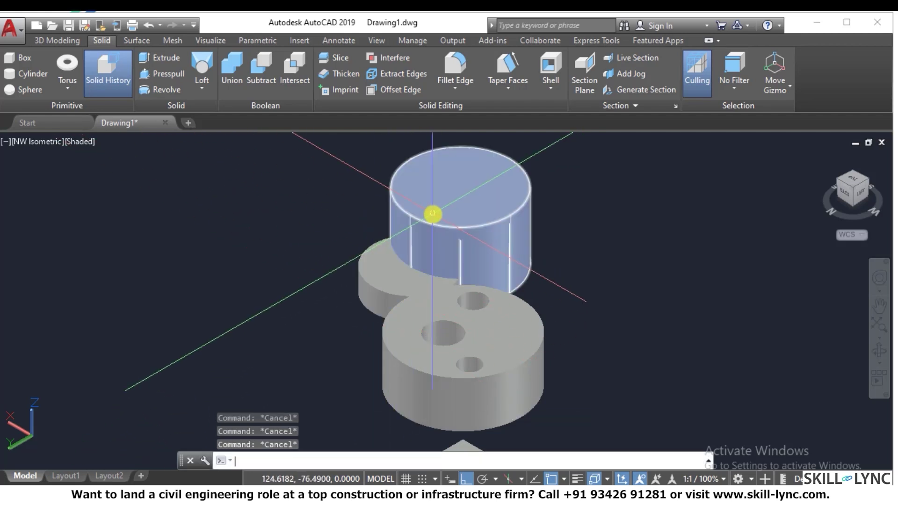
key(Return)
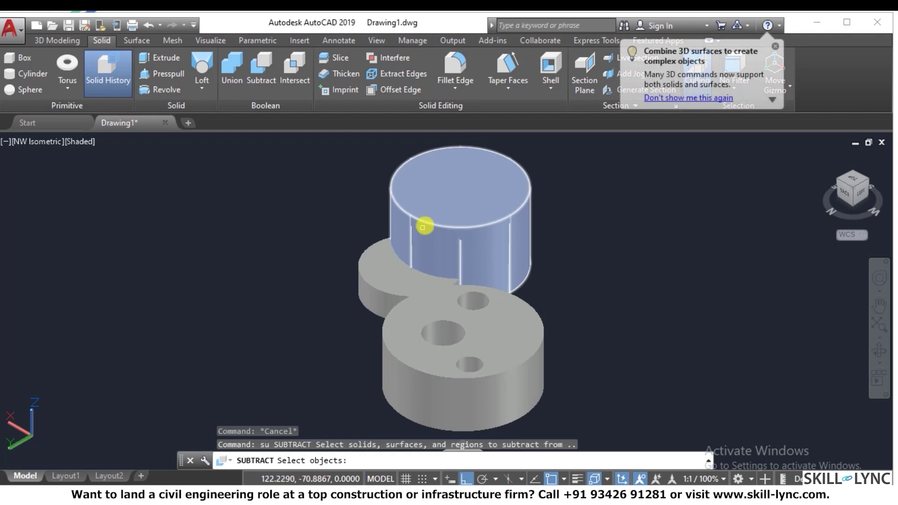
click(424, 224)
key(Return)
click(372, 286)
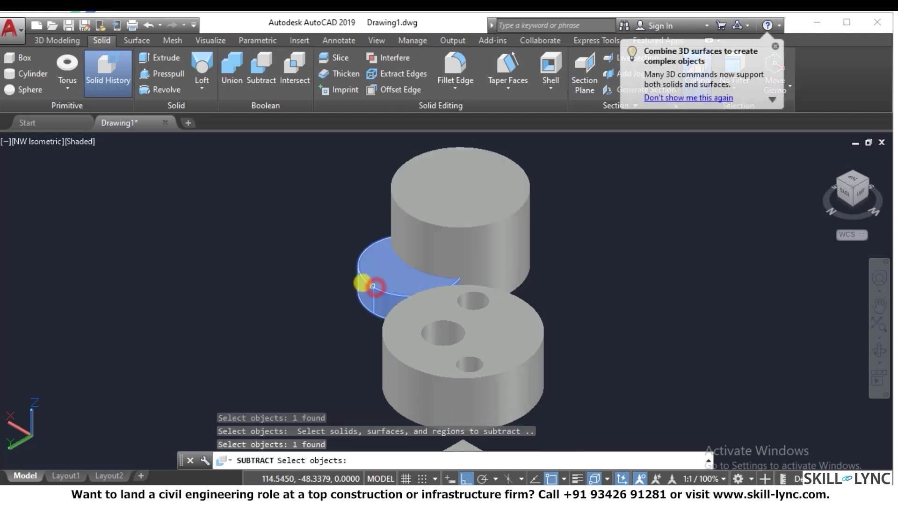
key(Return)
shift+middle_drag(349, 252, 402, 241)
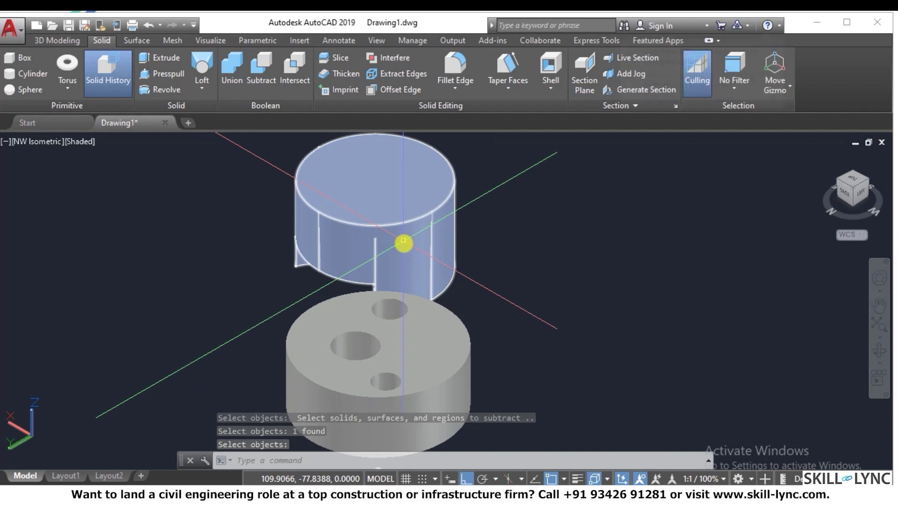
Step: Undo the subtraction of the short cylinder
key(Return)
text(u)
key(Return)
Step: Intersect the short cylinder with the tall cylinder so only their common volume is kept
click(280, 70)
click(376, 281)
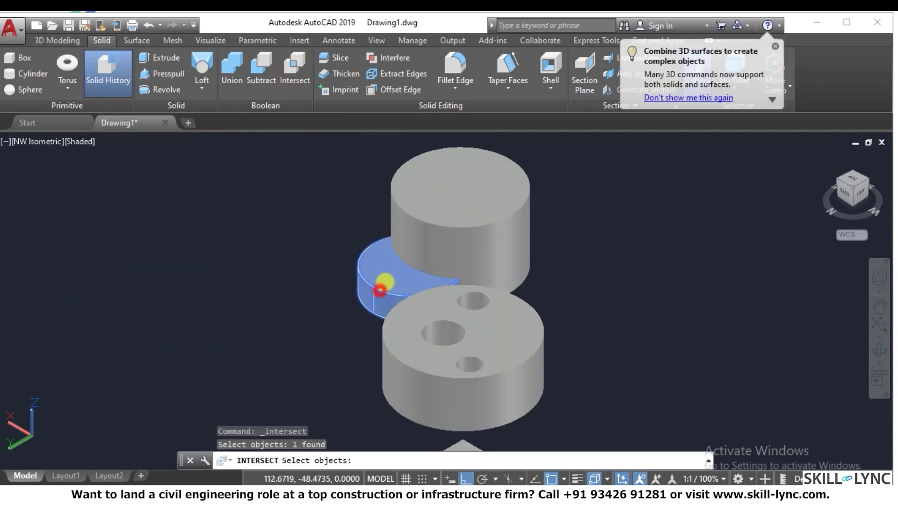
click(443, 233)
key(Return)
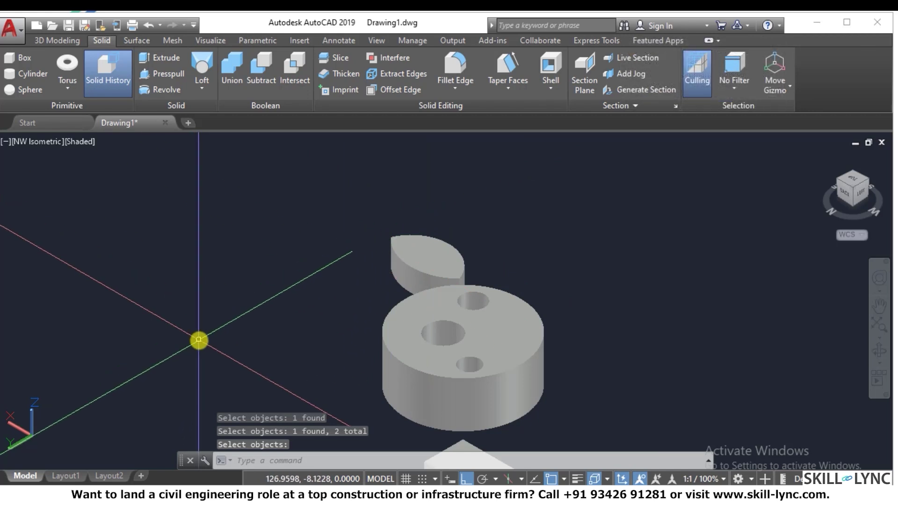
Step: Erase all four solids from the drawing
scroll(414, 305, down, 5)
scroll(357, 265, up, 5)
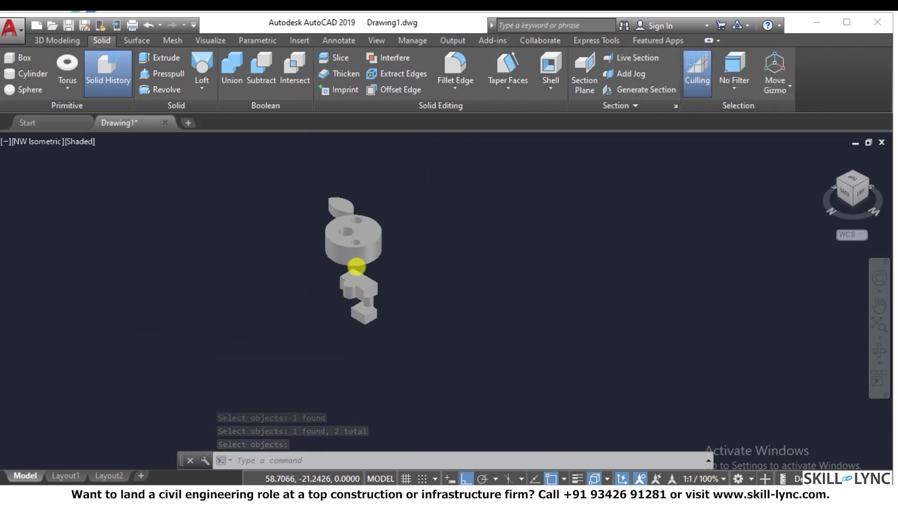
scroll(427, 314, down, 3)
click(465, 360)
click(285, 154)
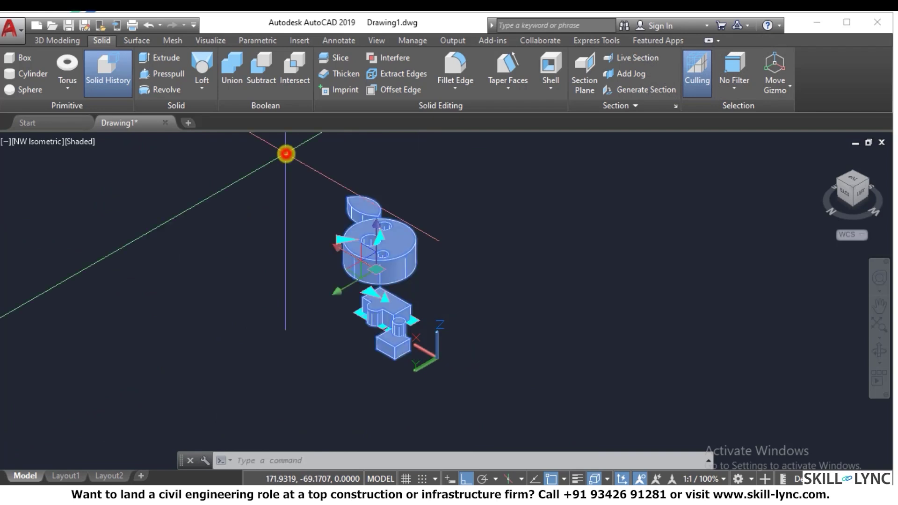
text(e)
key(Return)
key(Escape)
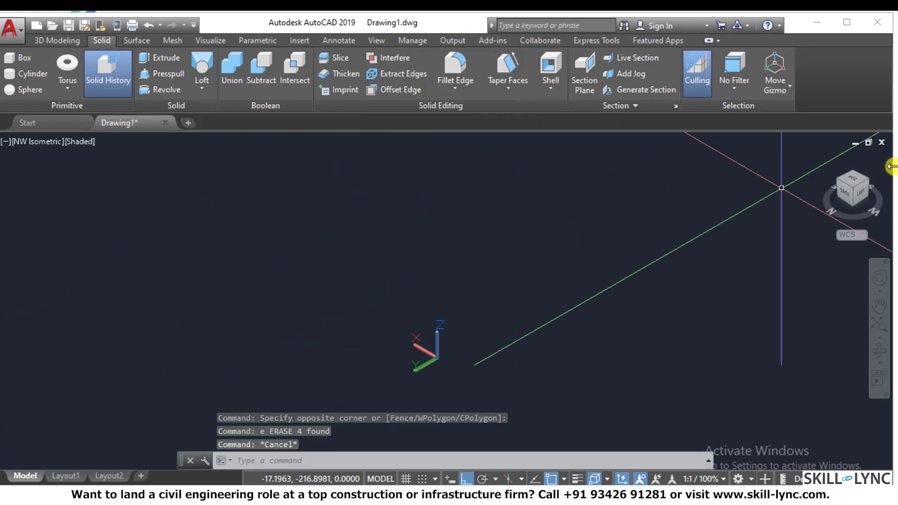
Step: Switch the visual style to 2D Wireframe and return to the SW Isometric view
click(69, 140)
click(110, 175)
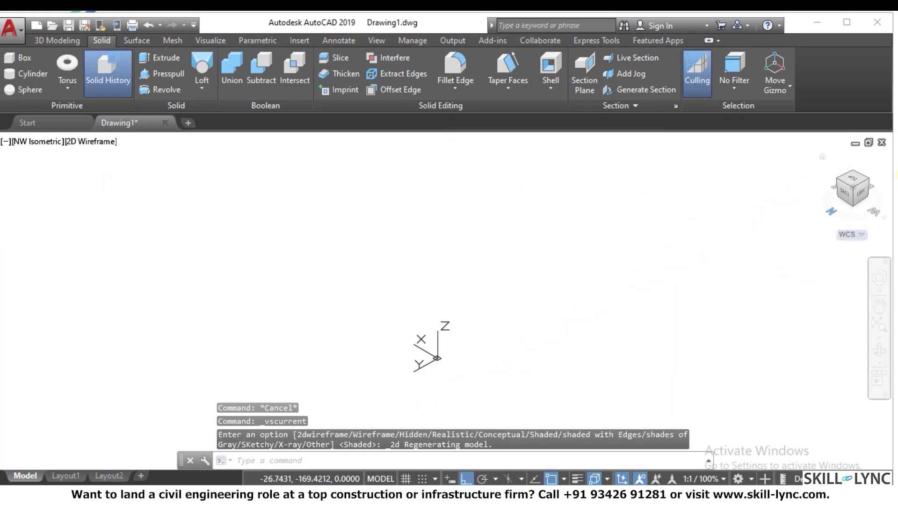
click(823, 161)
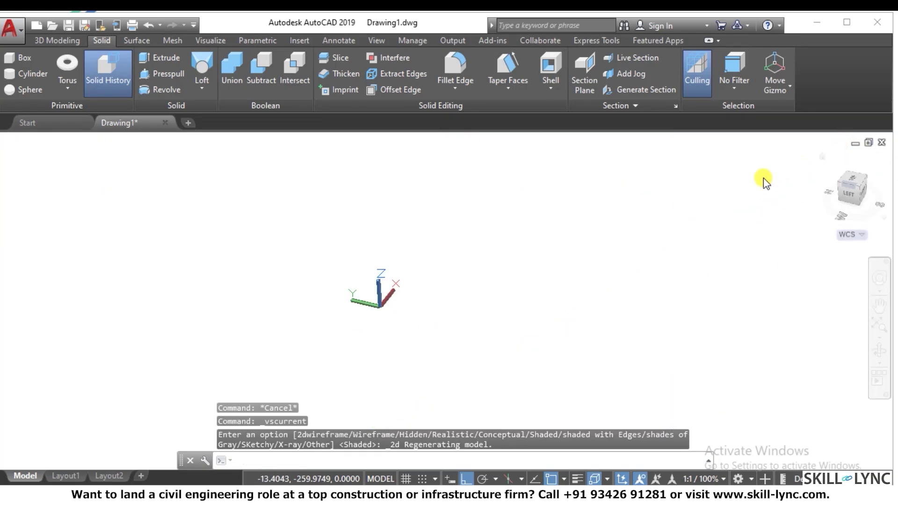
middle_drag(516, 287, 396, 408)
key(Escape)
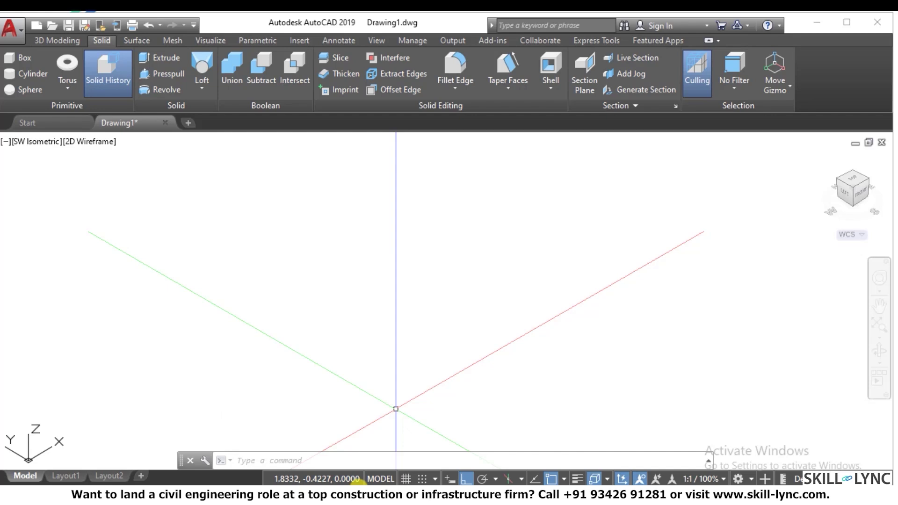
Step: Draw a rectangle lying flat in the empty drawing area
text(r)
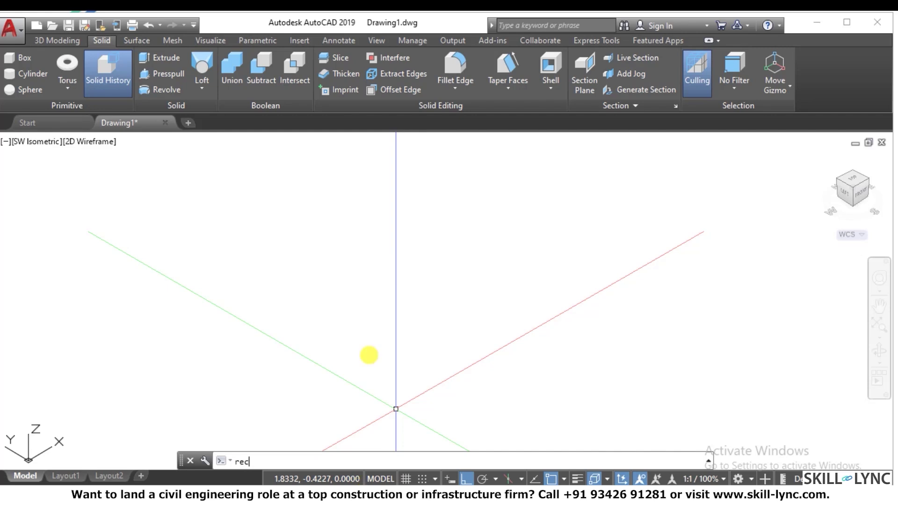
text(ec)
key(Return)
click(245, 380)
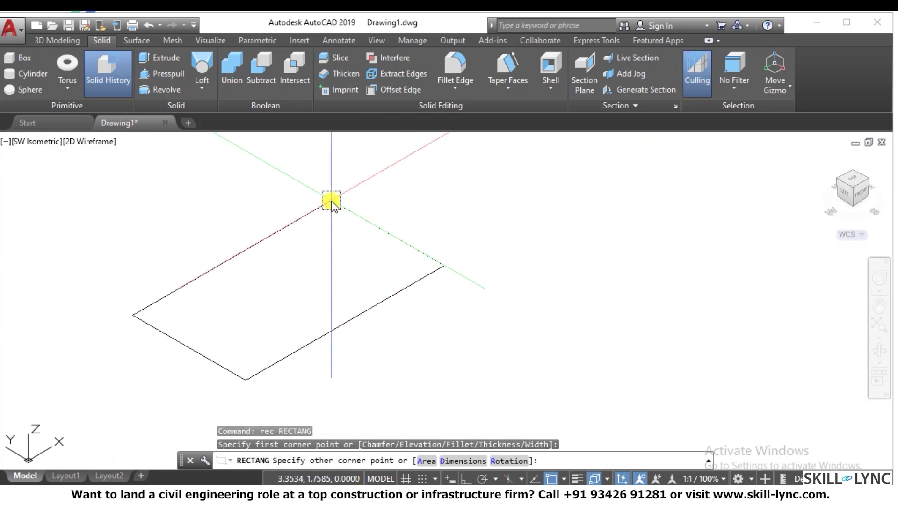
click(331, 201)
key(Escape)
Step: Extrude the rectangle upward into a box
text(ext)
key(Return)
click(452, 356)
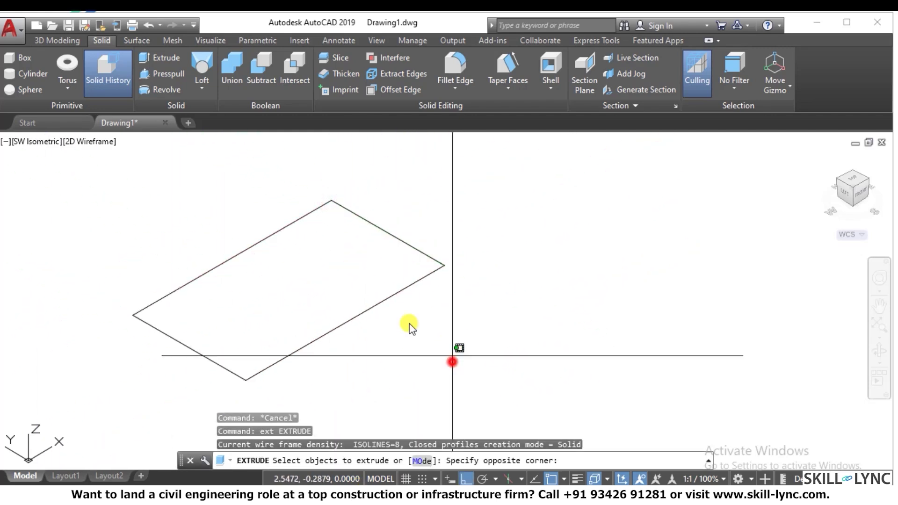
click(327, 290)
key(Return)
click(271, 169)
key(Escape)
key(Escape)
scroll(483, 321, down, 2)
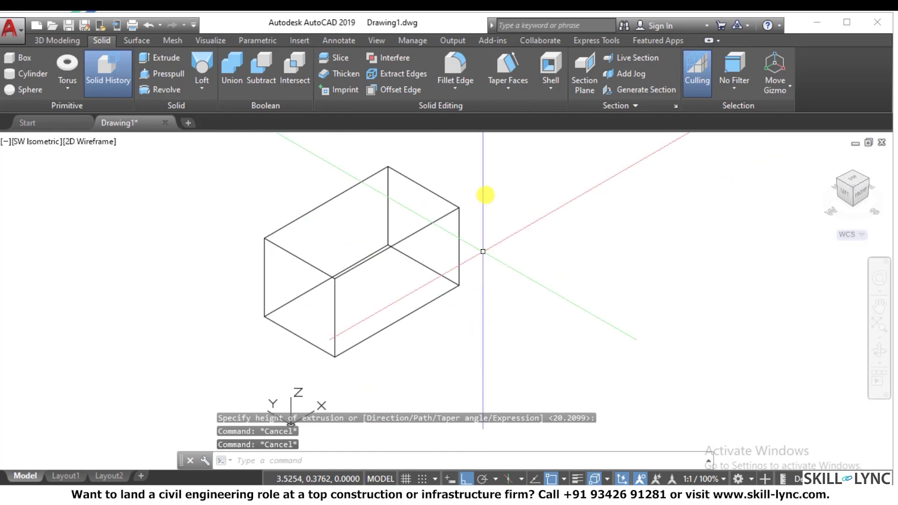
scroll(484, 194, up, 2)
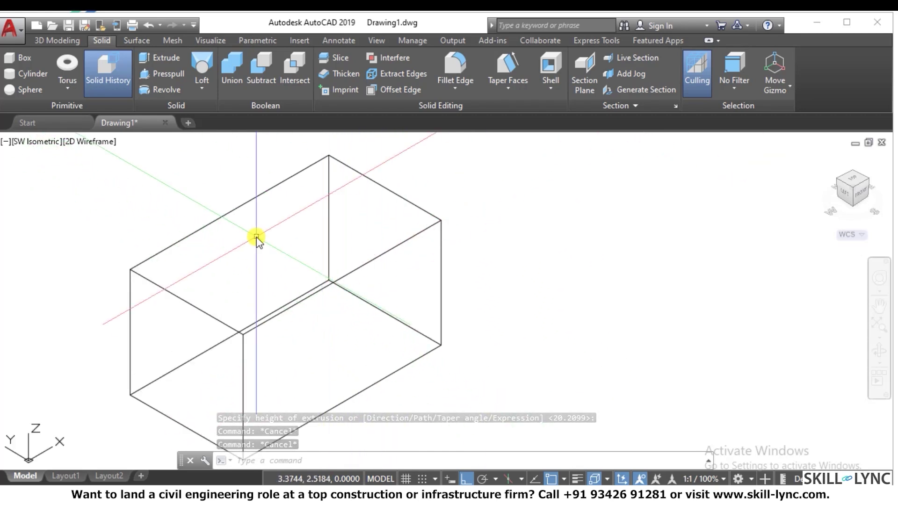
scroll(370, 317, down, 2)
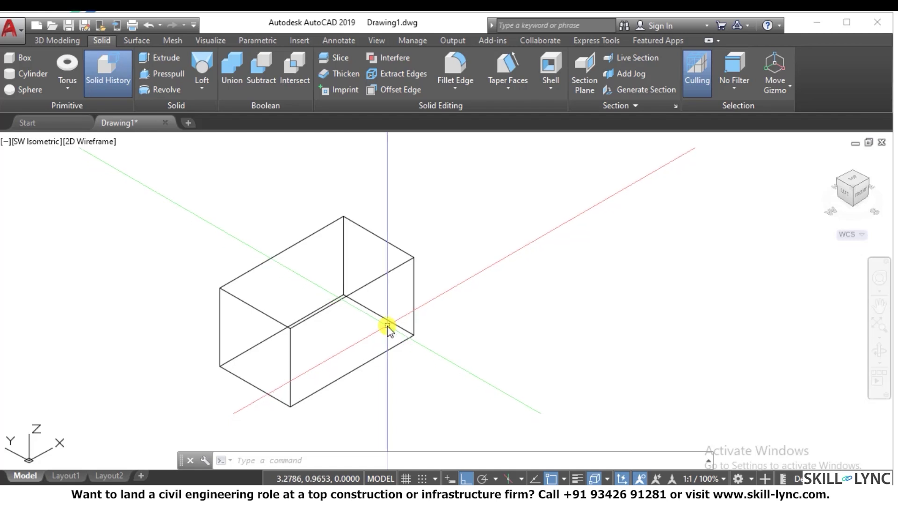
scroll(387, 325, down, 2)
scroll(399, 304, up, 2)
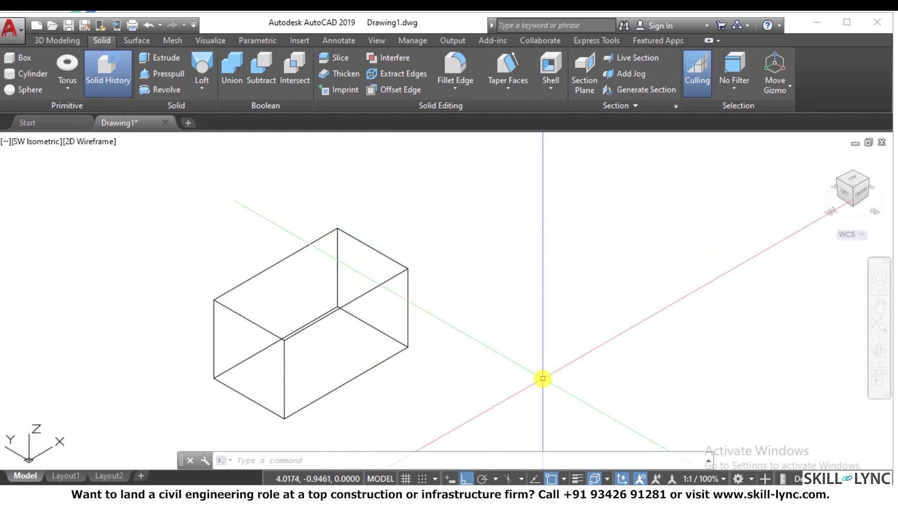
text(UCS)
key(Return)
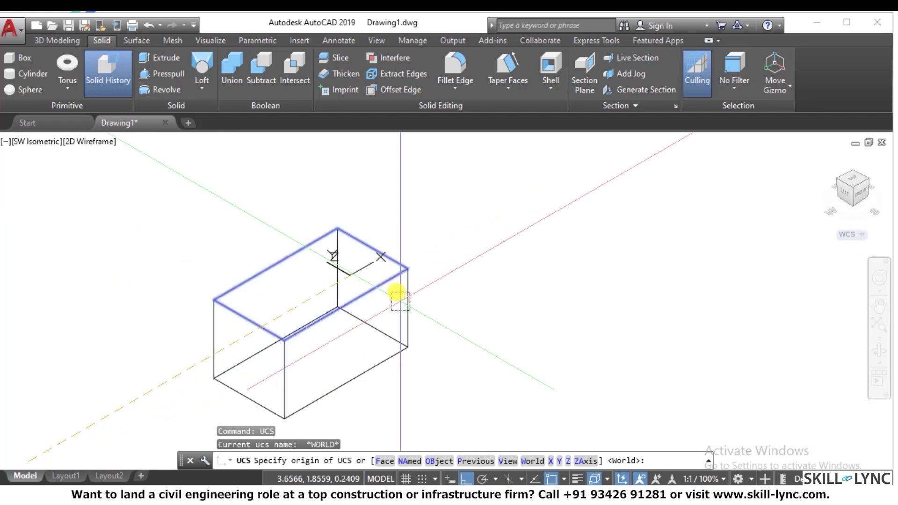
key(Escape)
key(Escape)
key(Escape)
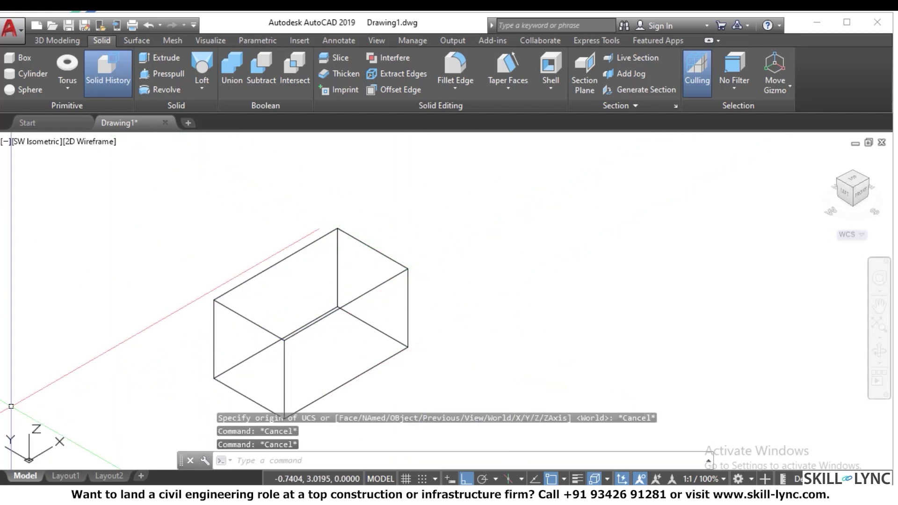
Step: Draw two separate circles in the empty area beside the box, the larger with a radius of about 0.58
text(c)
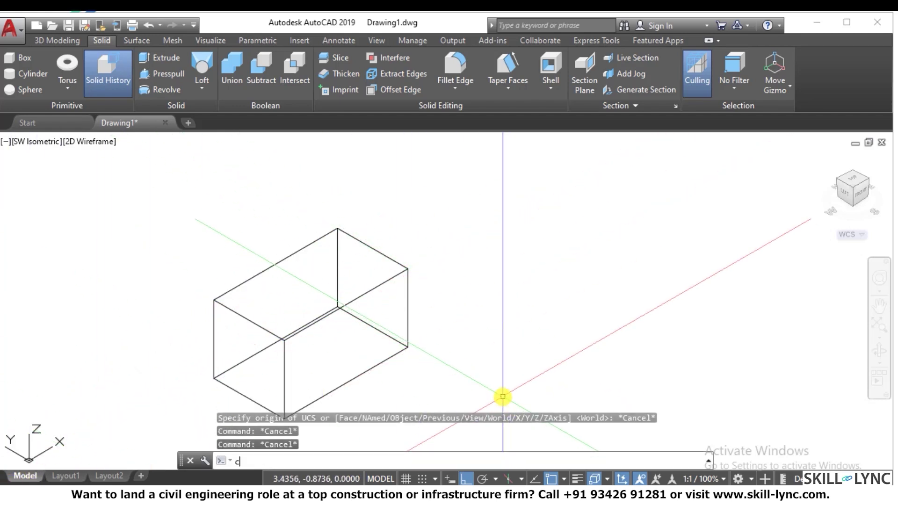
key(Return)
click(481, 374)
click(481, 411)
key(Return)
click(537, 293)
click(537, 324)
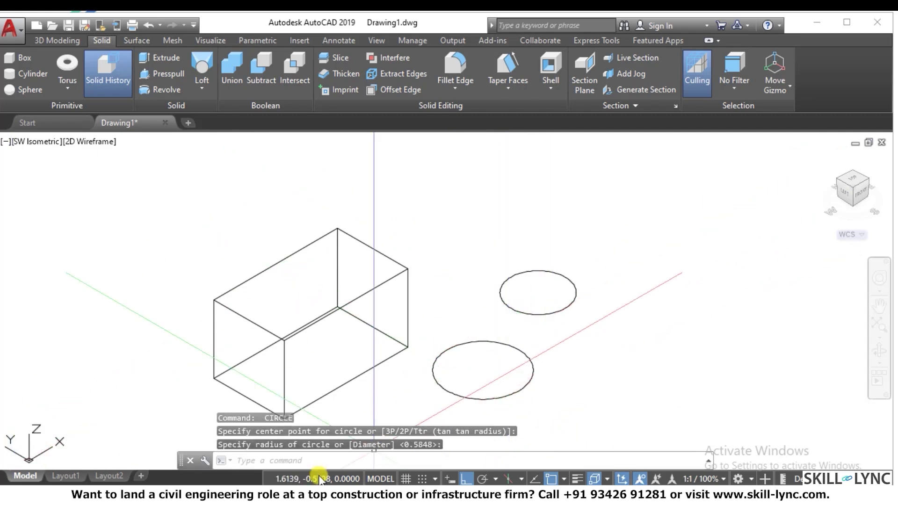
key(Escape)
key(Escape)
click(333, 458)
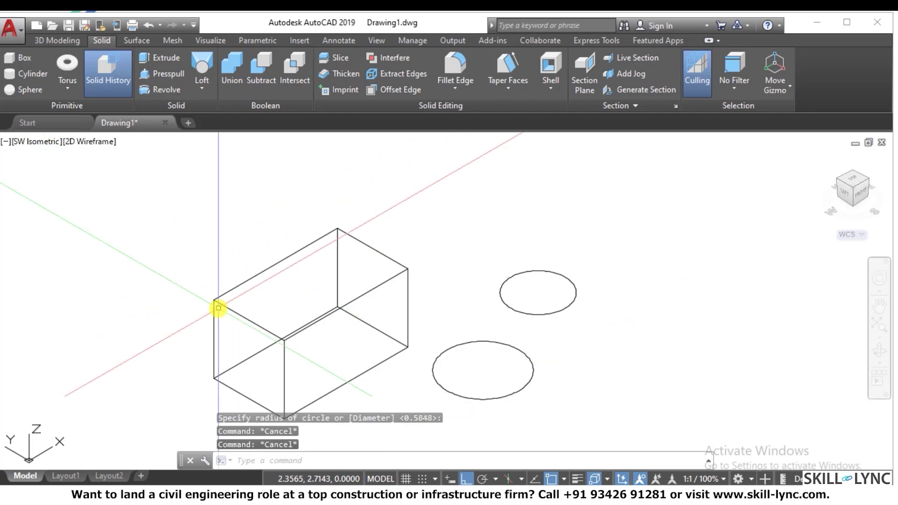
text(ucs)
key(Return)
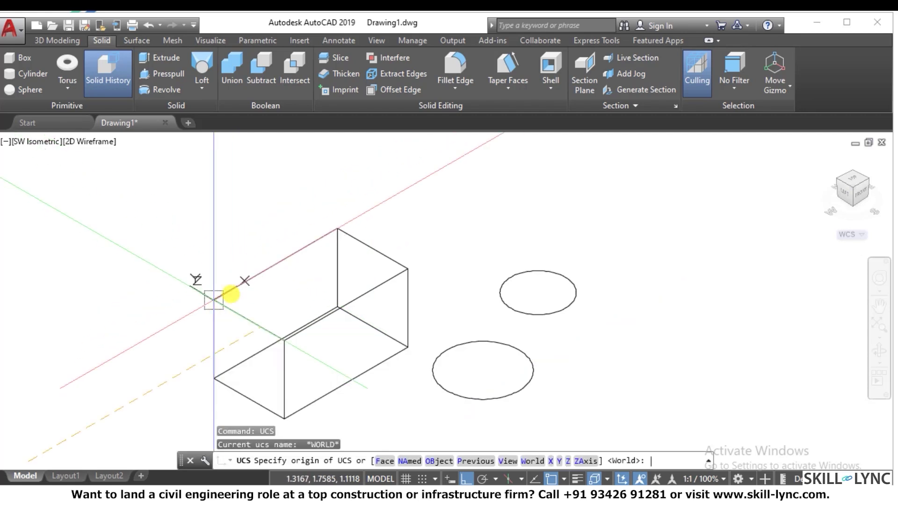
key(Escape)
Step: Turn off the display of the coordinate system icon with the OFF option of UCSICON
click(388, 45)
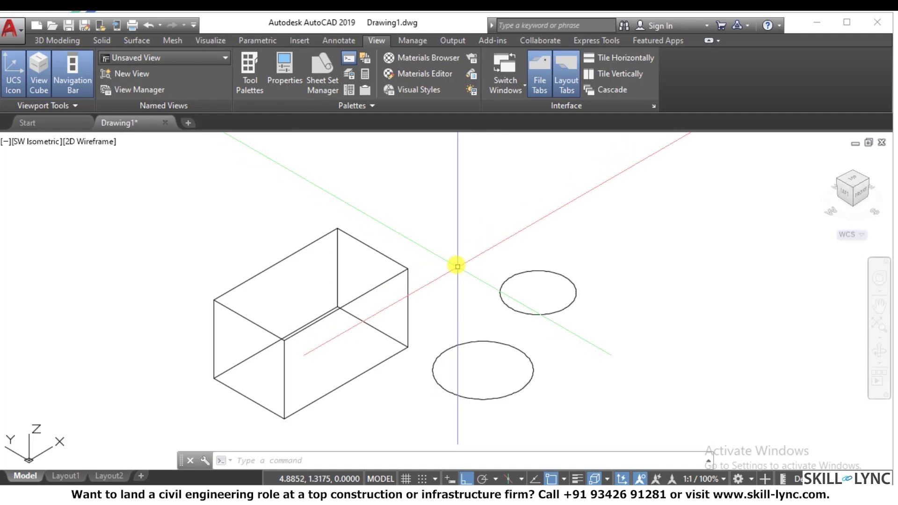
mouse_move(143, 118)
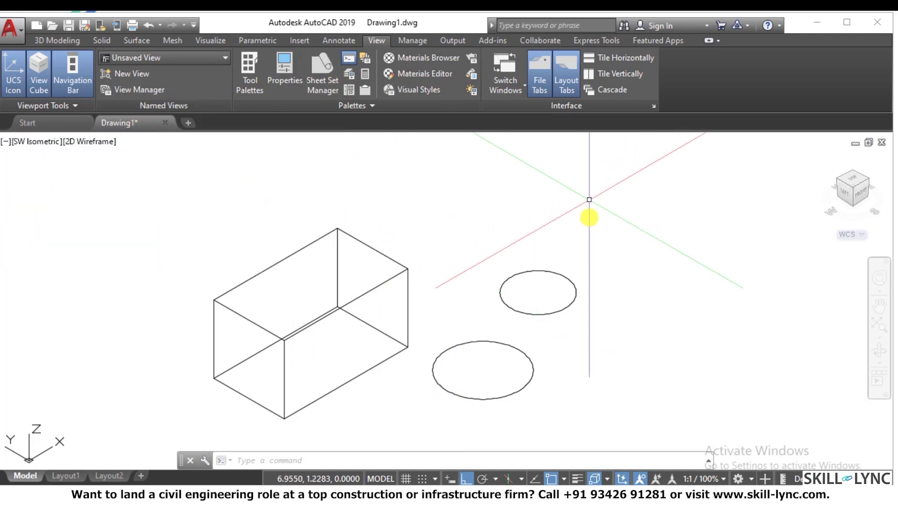
click(498, 459)
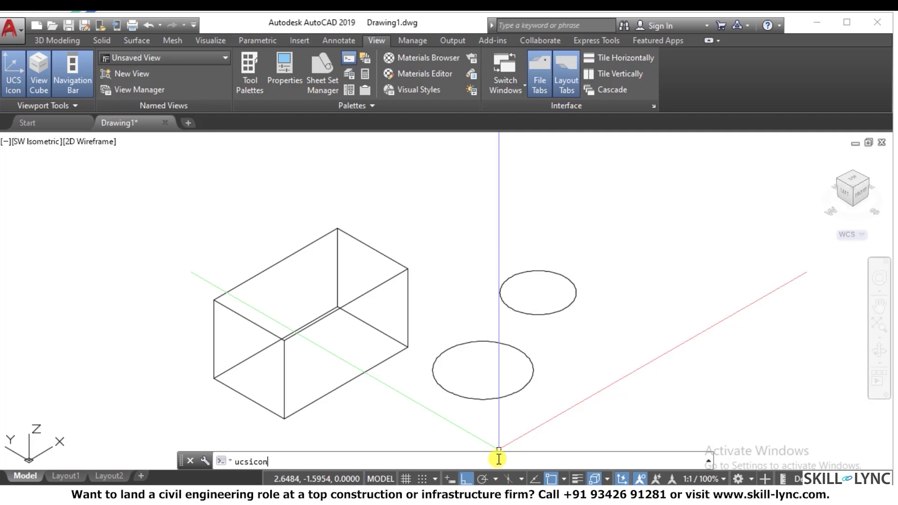
key(Return)
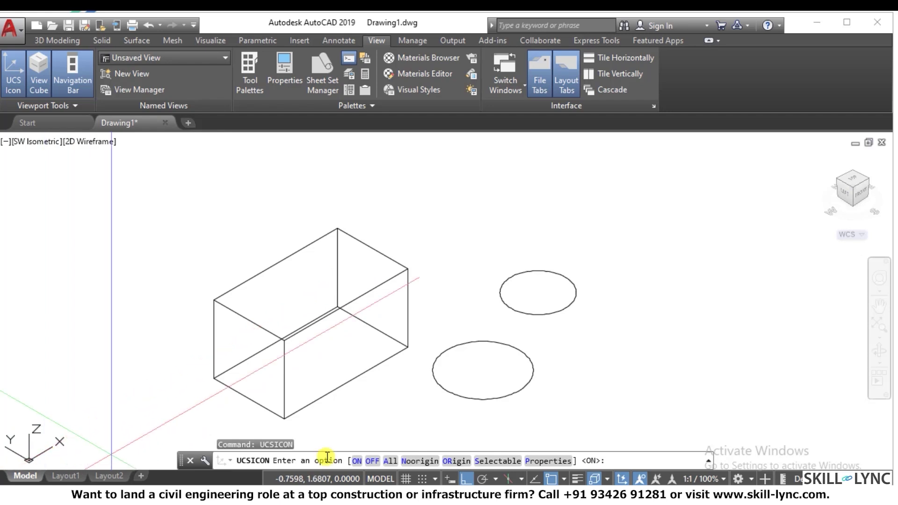
click(372, 460)
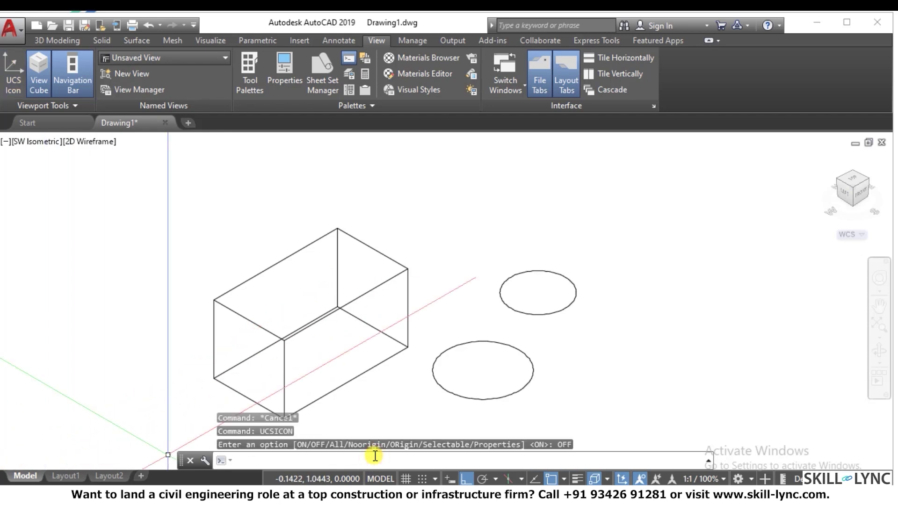
Step: Turn the UCS icon display on, off and on again using the viewport display toggle
click(45, 80)
click(6, 87)
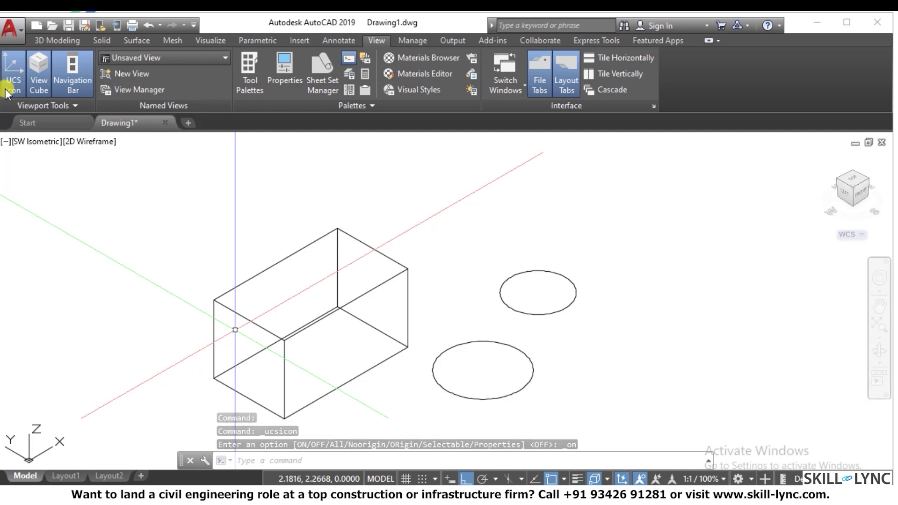
click(7, 88)
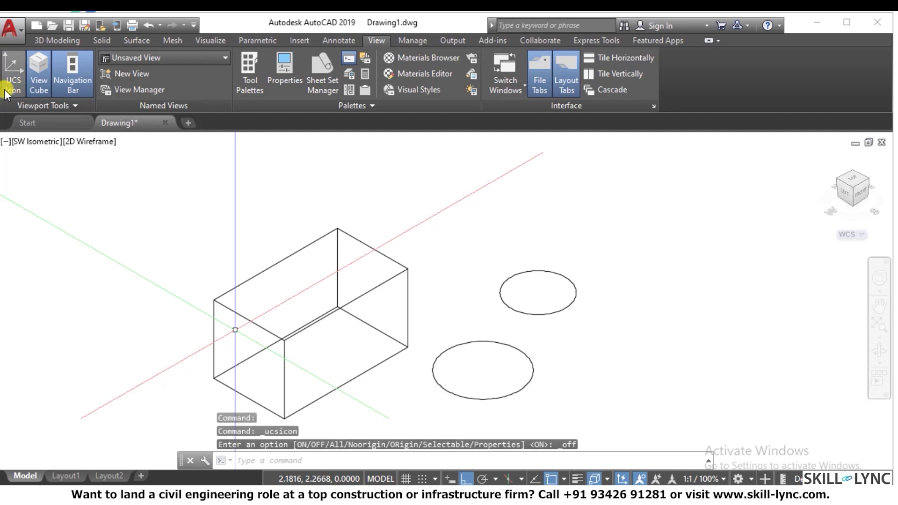
click(5, 92)
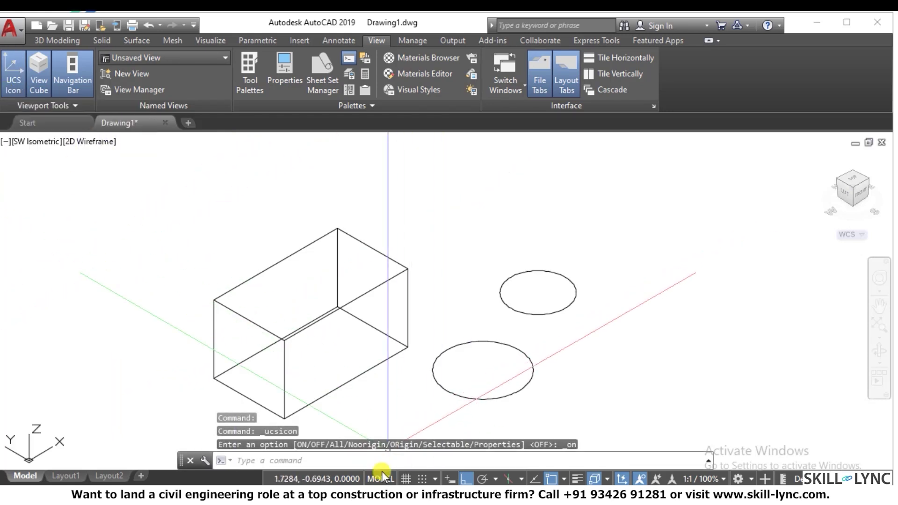
Step: Open the UCS icon properties through UCSICON and choose the 2D icon style
text(ucsicon)
key(Return)
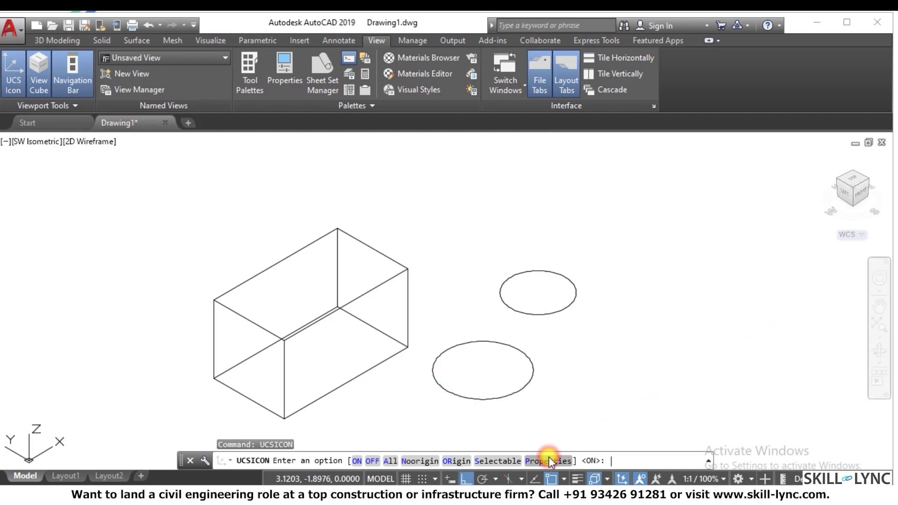
click(548, 461)
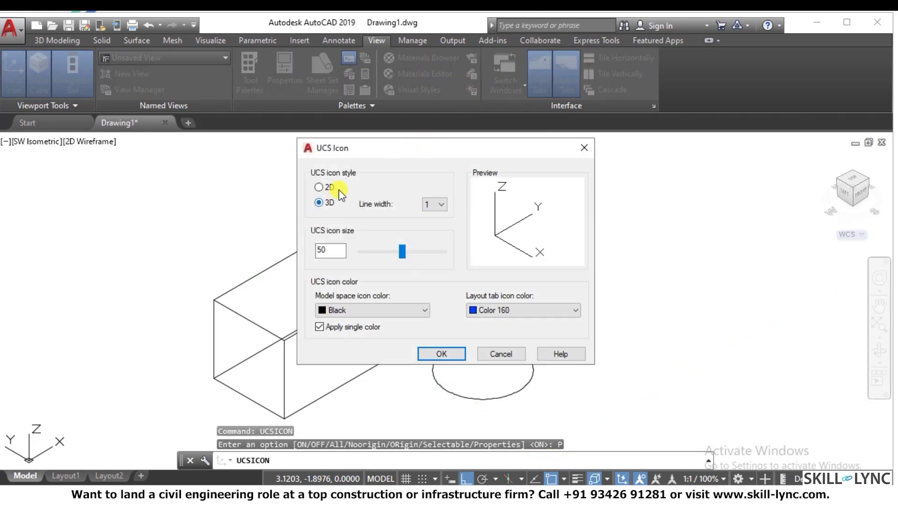
click(319, 187)
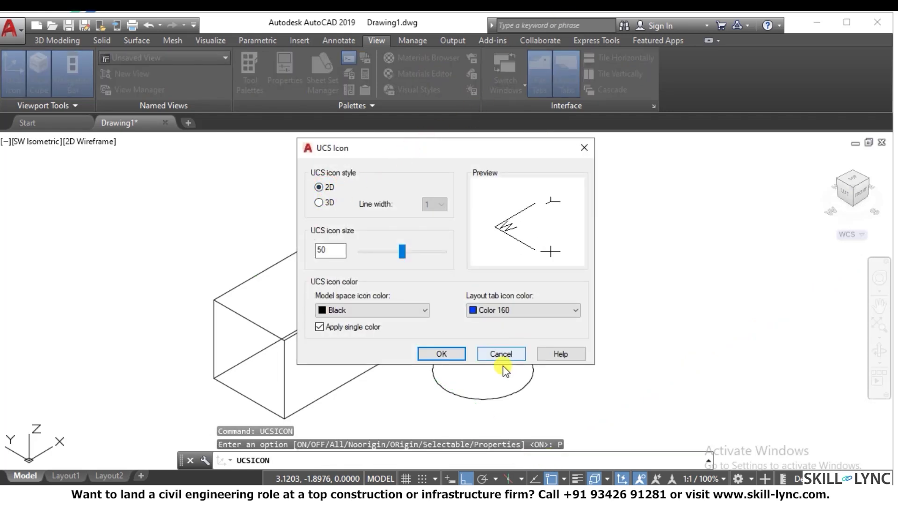
Step: Set the 2D UCS icon's model space colour to Red and its size to 78
click(501, 307)
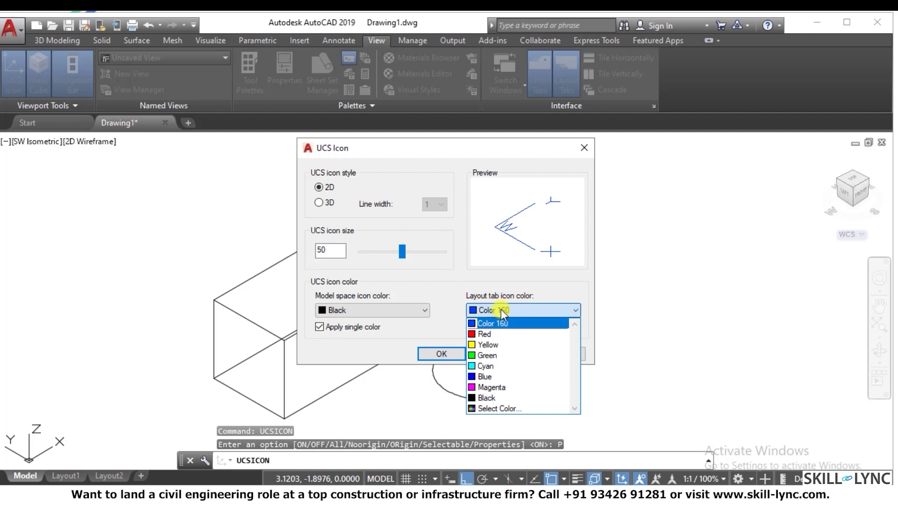
click(501, 310)
click(379, 308)
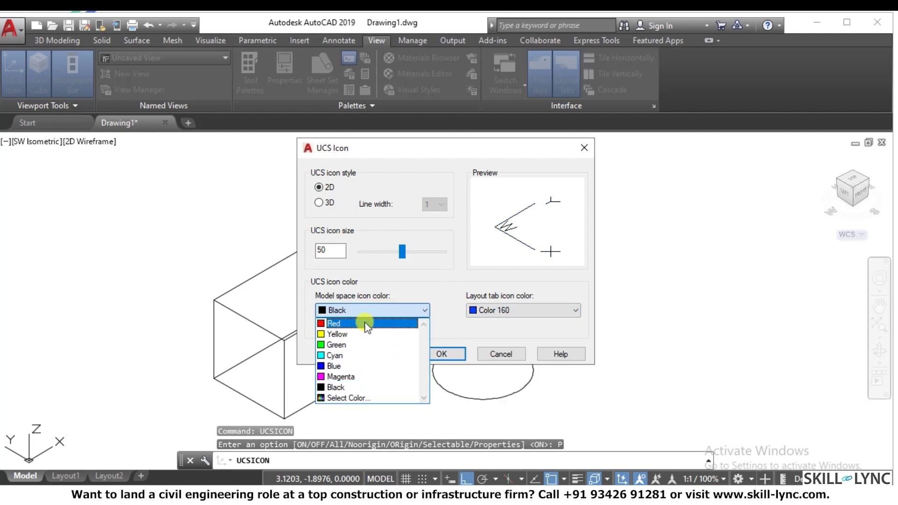
click(365, 323)
drag(402, 247, 419, 248)
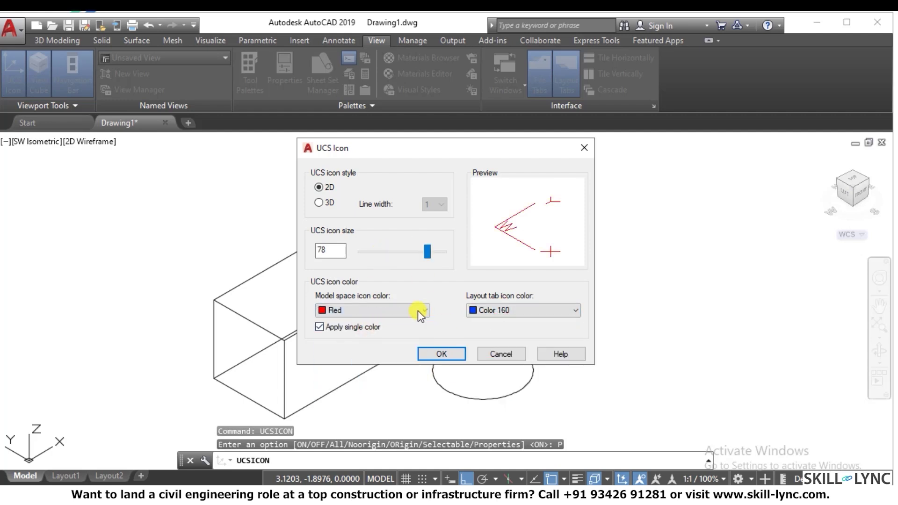
click(439, 354)
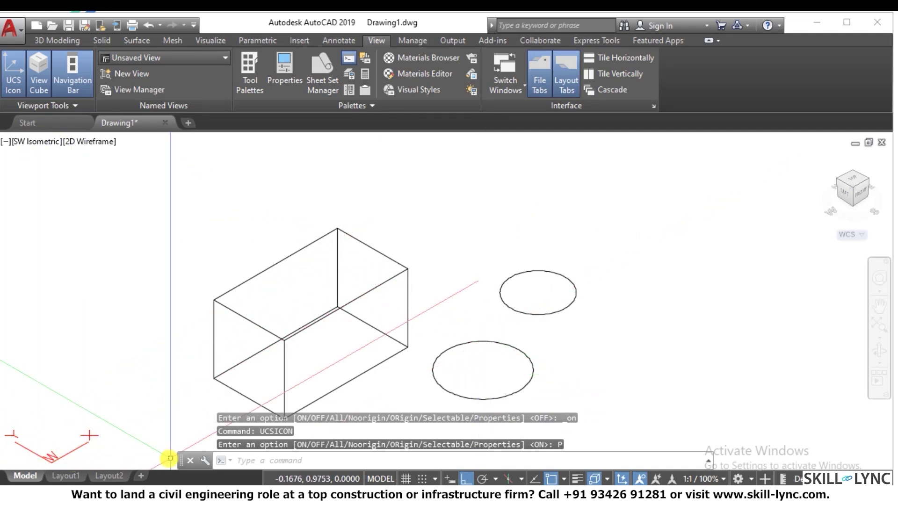
Step: Switch the UCS icon to the 3D style and increase its size in the icon properties
click(306, 463)
text(u)
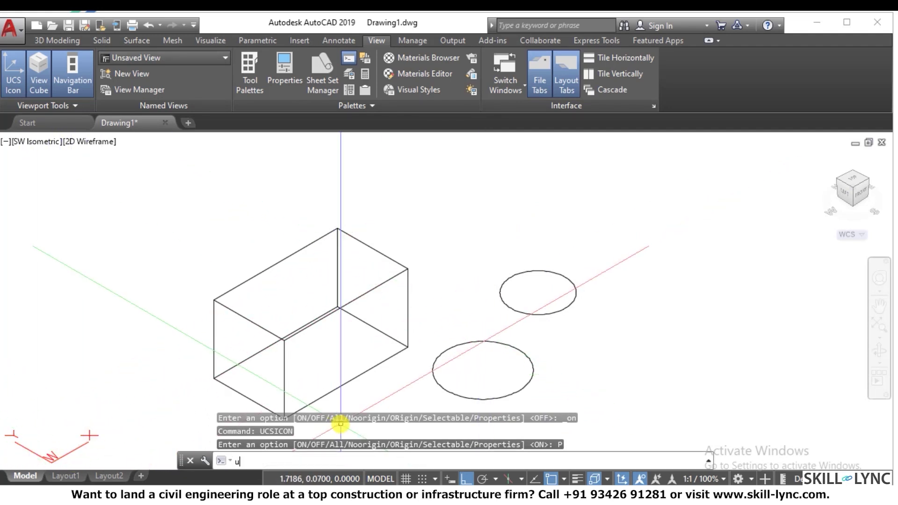
text(csic)
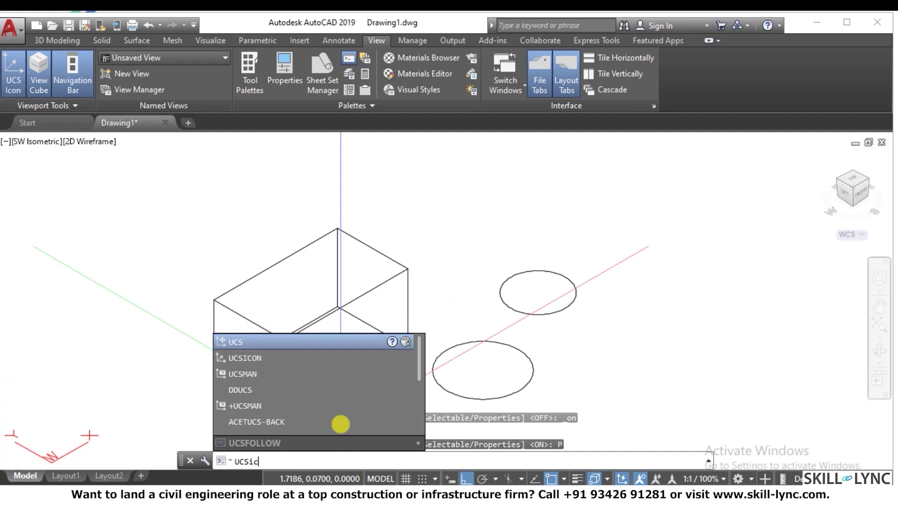
text(on)
key(Return)
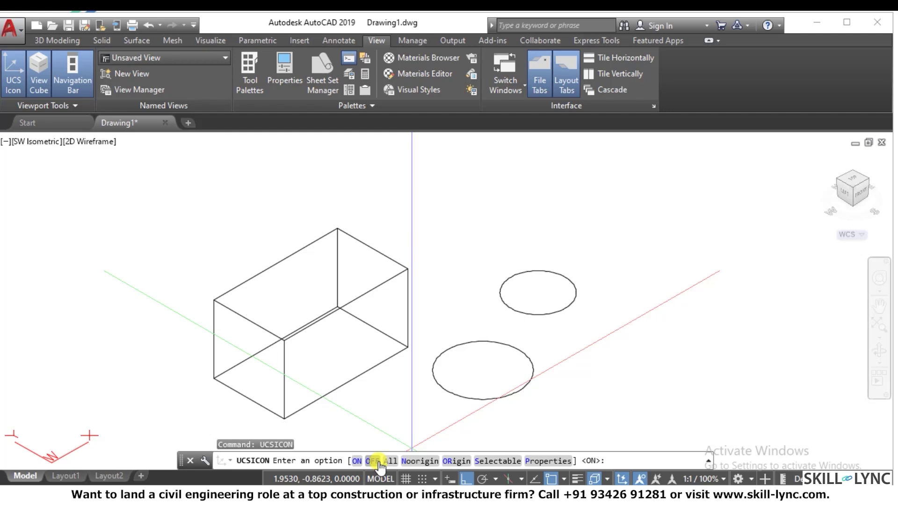
click(547, 461)
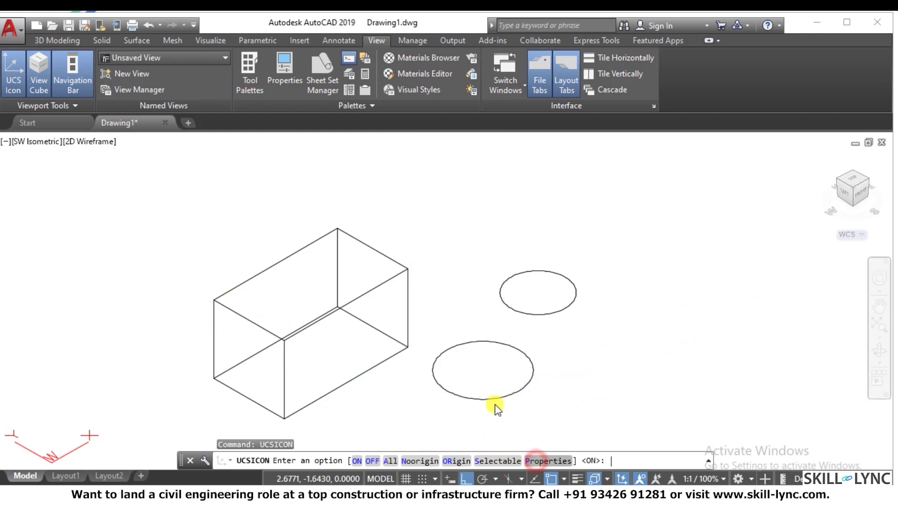
click(318, 203)
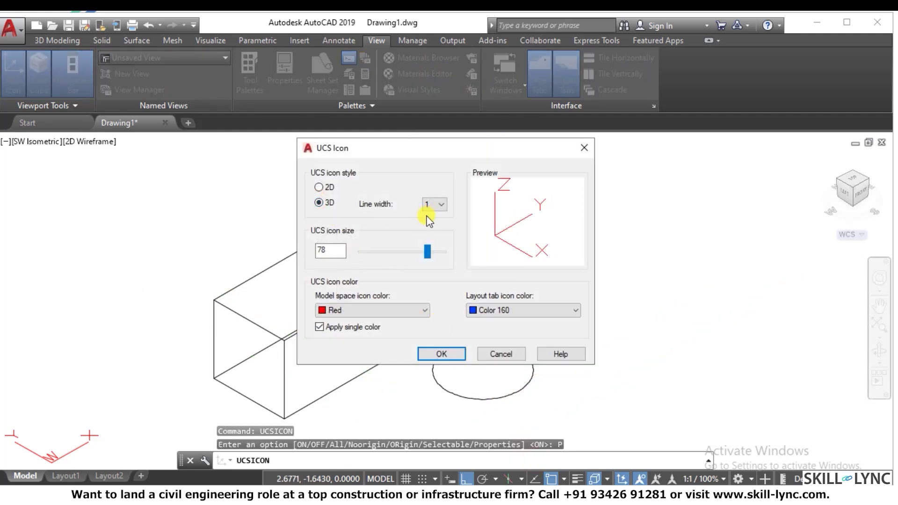
drag(413, 251, 433, 249)
click(443, 354)
scroll(367, 321, down, 3)
scroll(423, 295, up, 3)
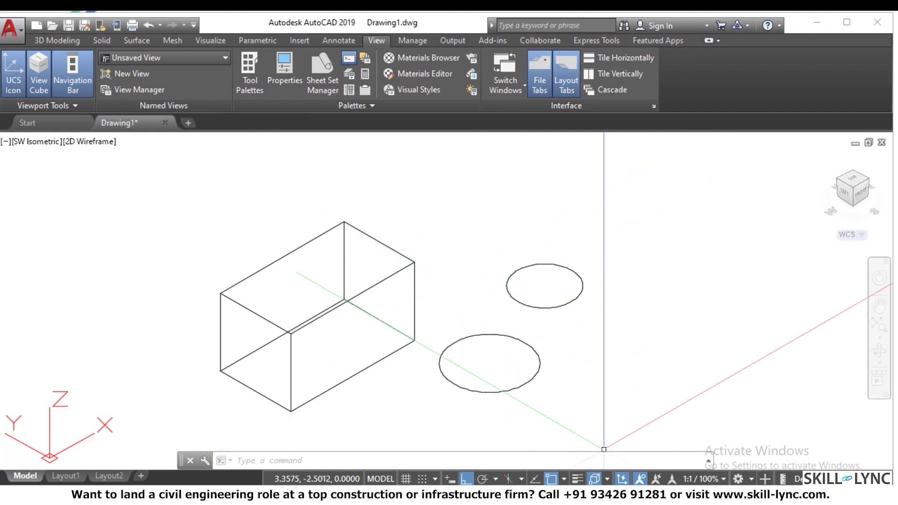
Step: Review the UCS settings and the list of named UCSs, leaving them as they are
click(837, 264)
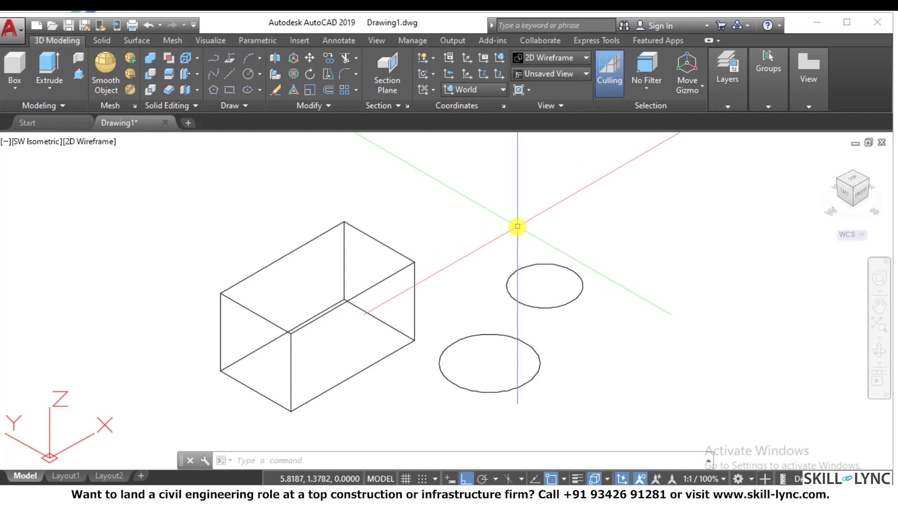
click(429, 63)
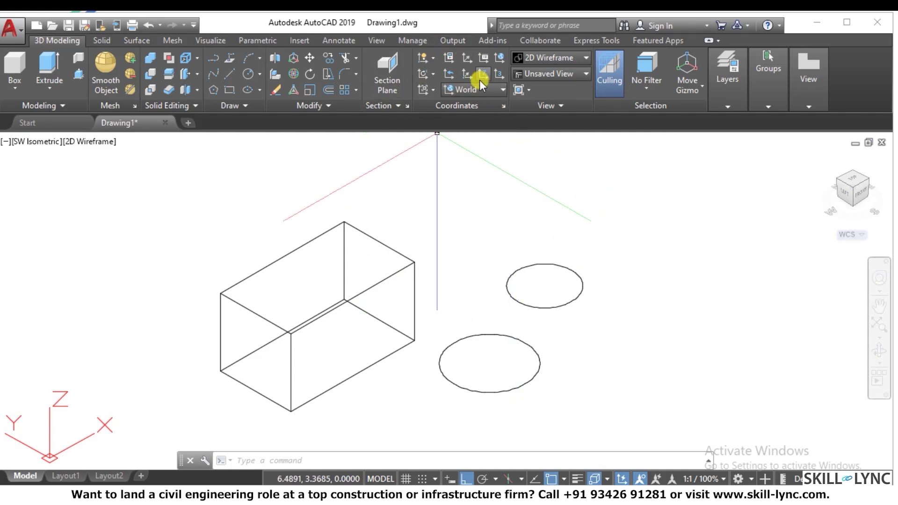
click(503, 107)
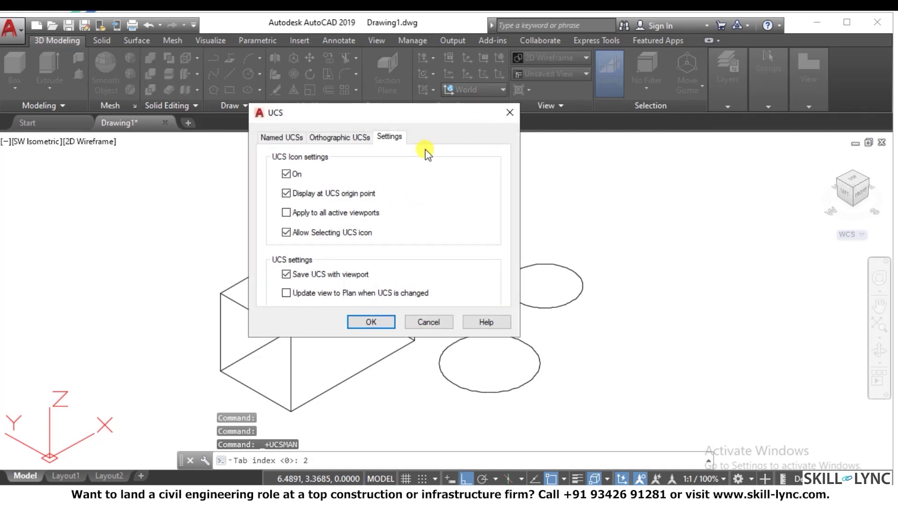
click(295, 136)
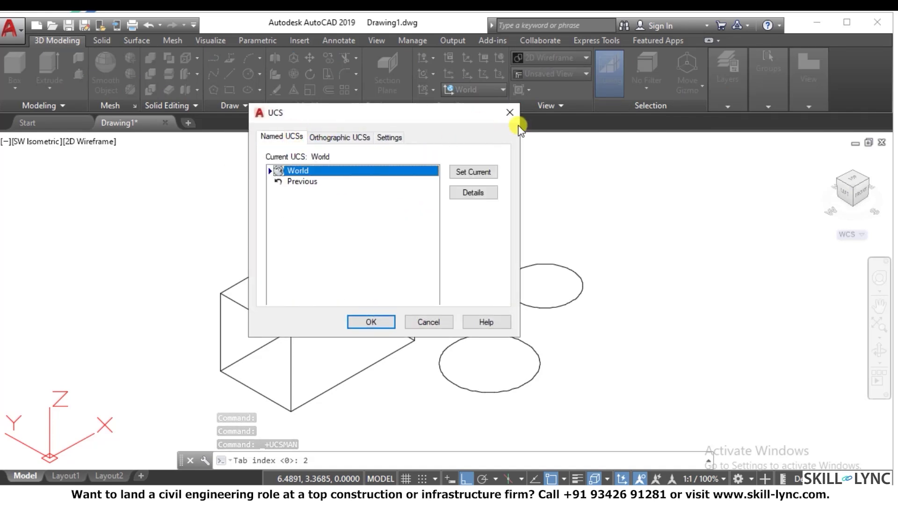
click(514, 114)
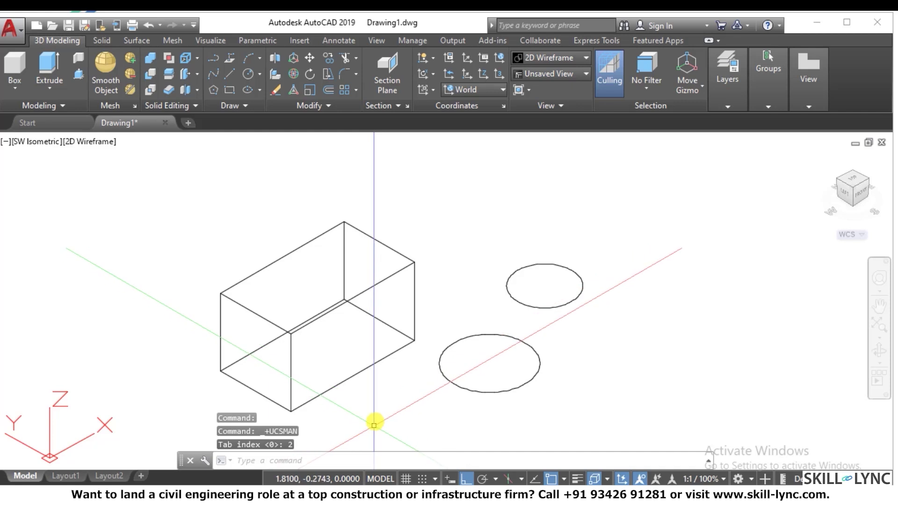
Step: Define a UCS on the box's long front face: origin at its lower front corner, X along the bottom edge, Y up the vertical edge
scroll(376, 421, up, 2)
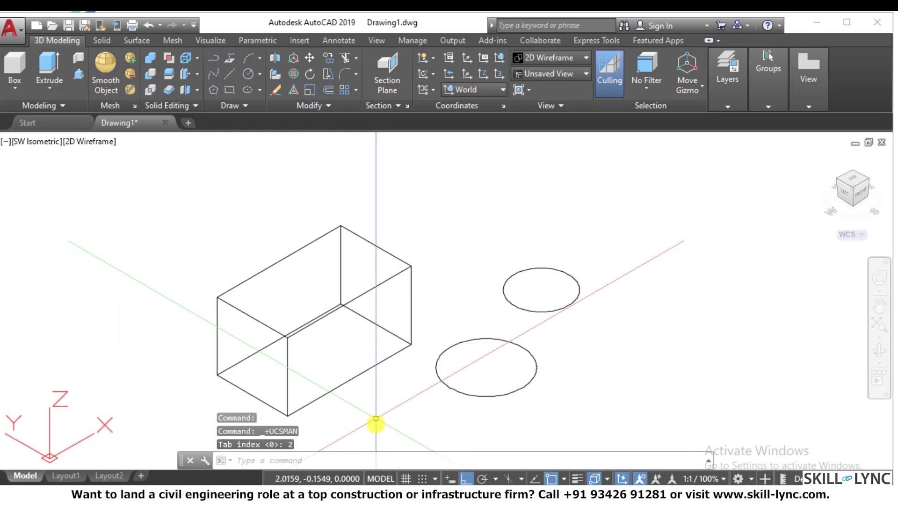
scroll(376, 418, up, 3)
scroll(376, 418, down, 2)
scroll(343, 262, up, 1)
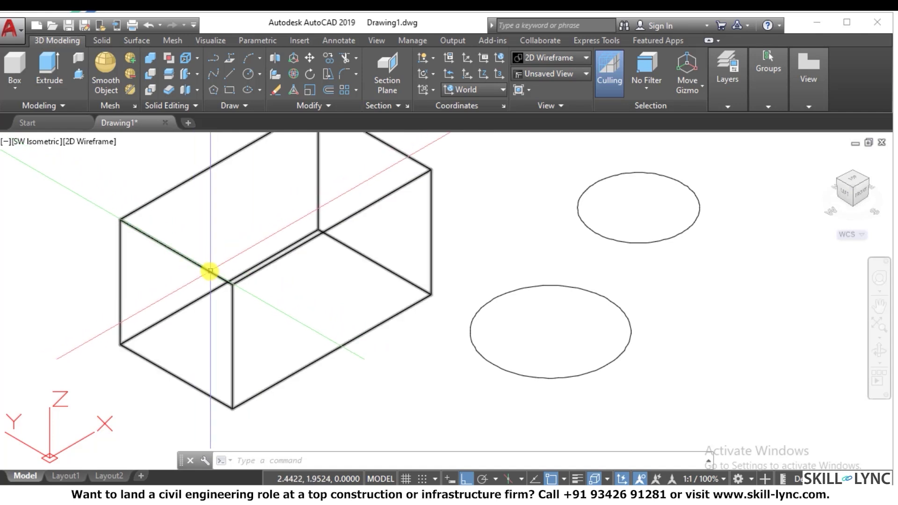
text(ucs)
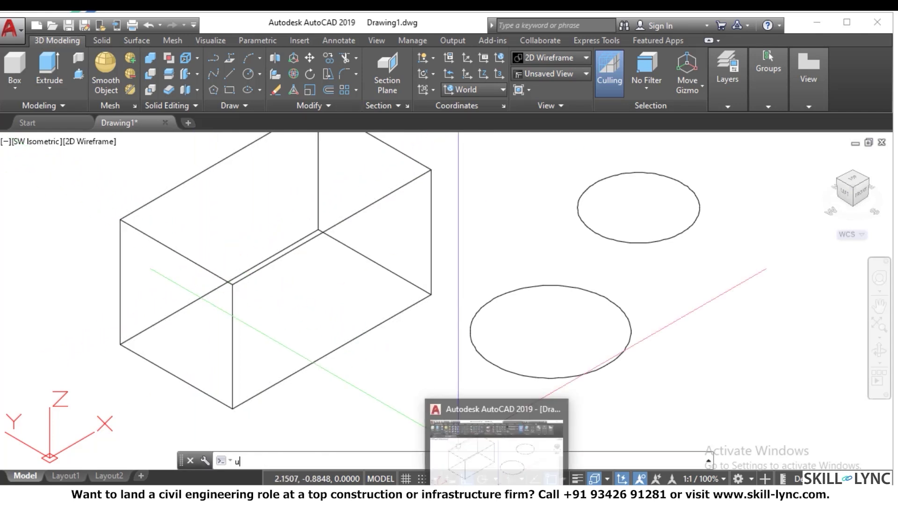
key(Return)
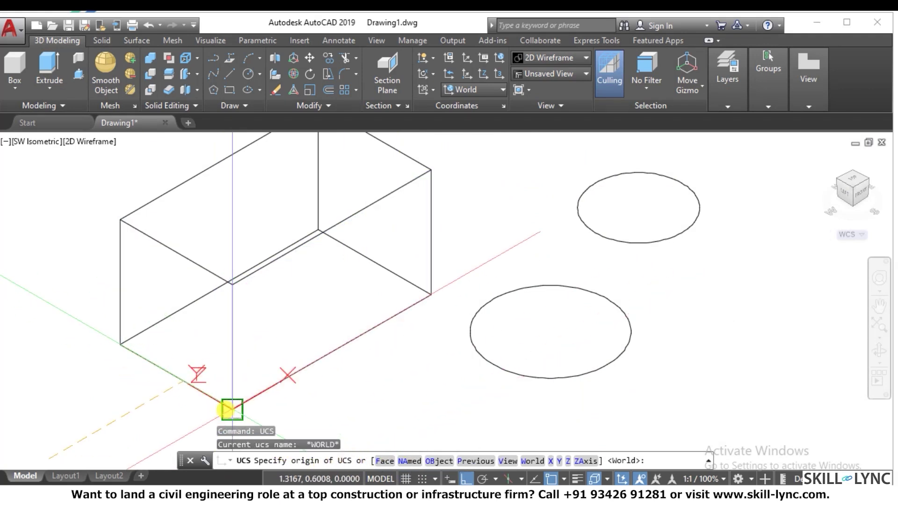
click(232, 407)
click(430, 295)
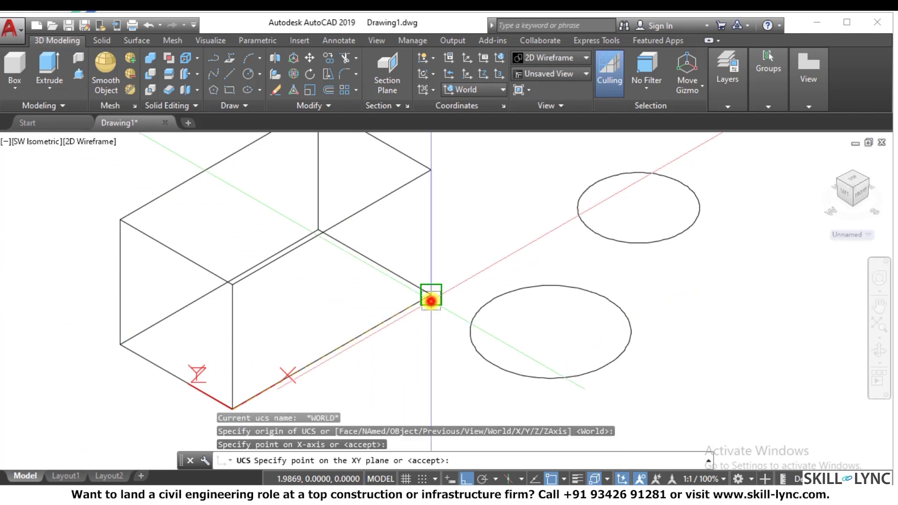
click(232, 284)
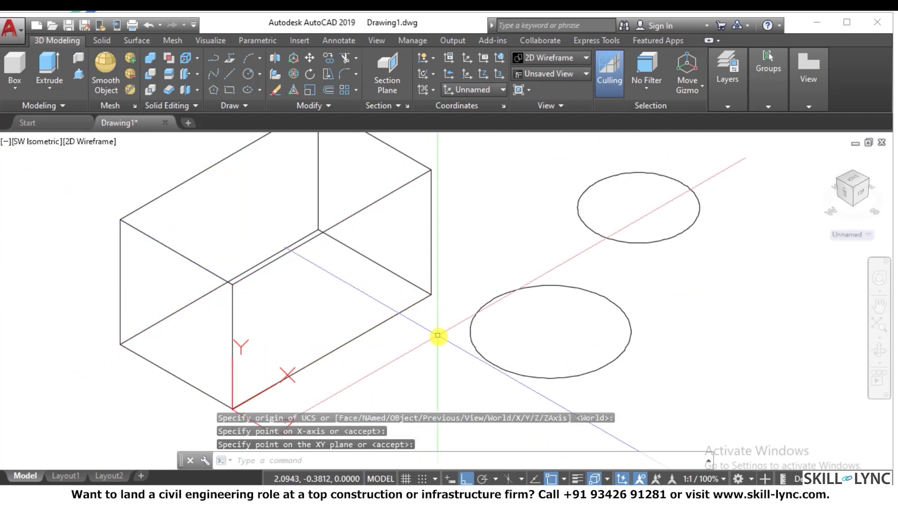
Step: Draw a circle with a radius of about 0.30 near the middle of the box's long front face
scroll(384, 344, down, 1)
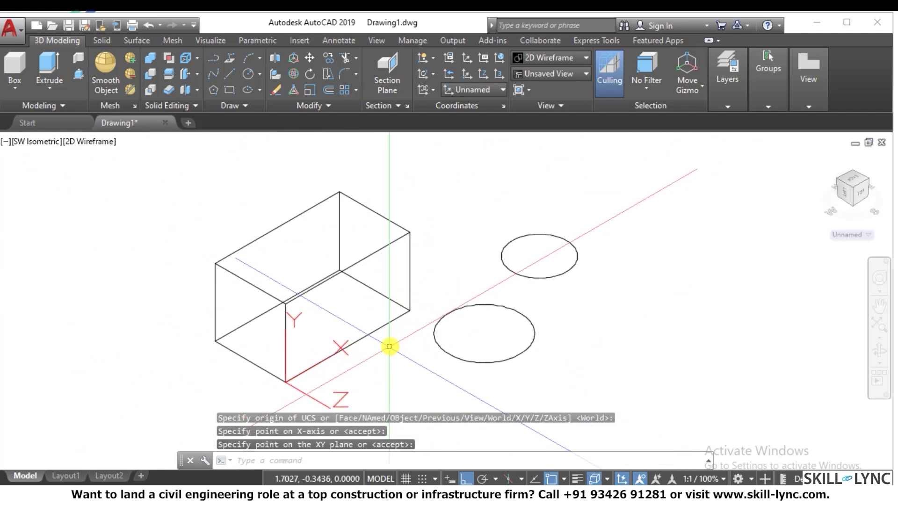
scroll(291, 280, up, 3)
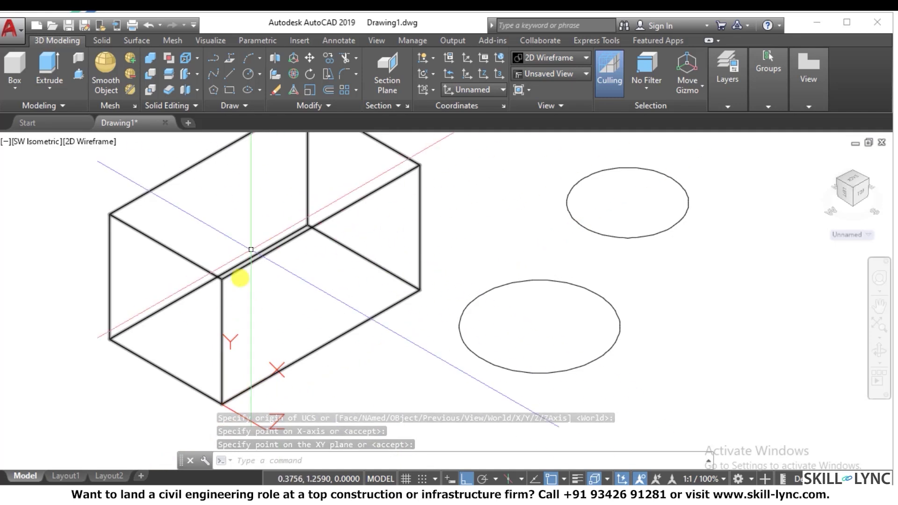
text(c)
key(Return)
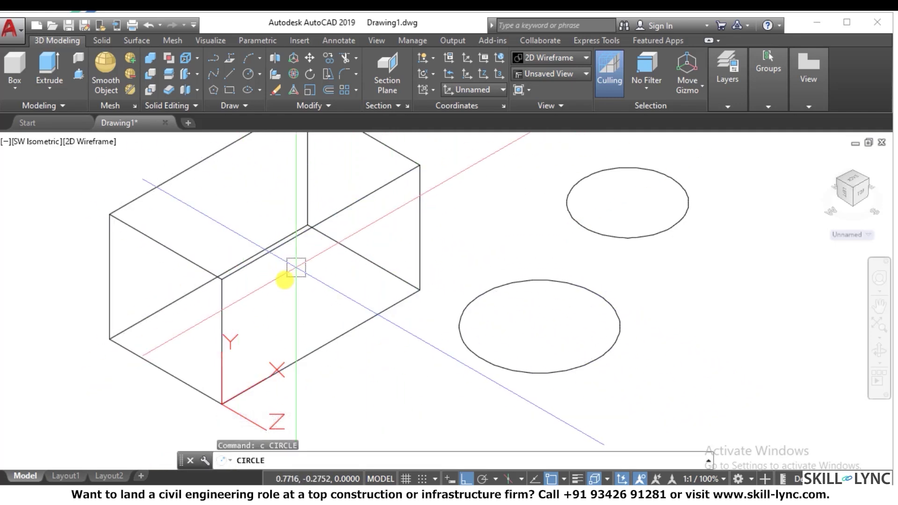
click(311, 284)
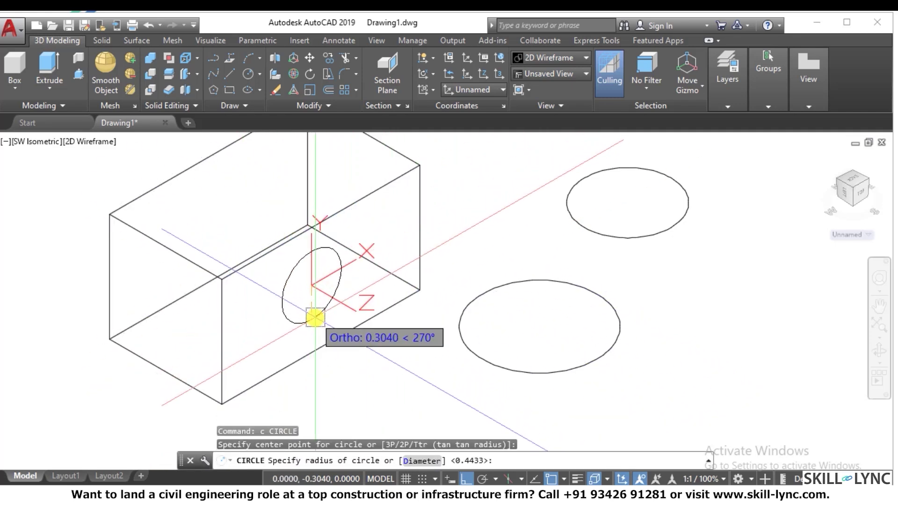
key(Escape)
Step: Convert the circle on the box's front face into a region
text(ex)
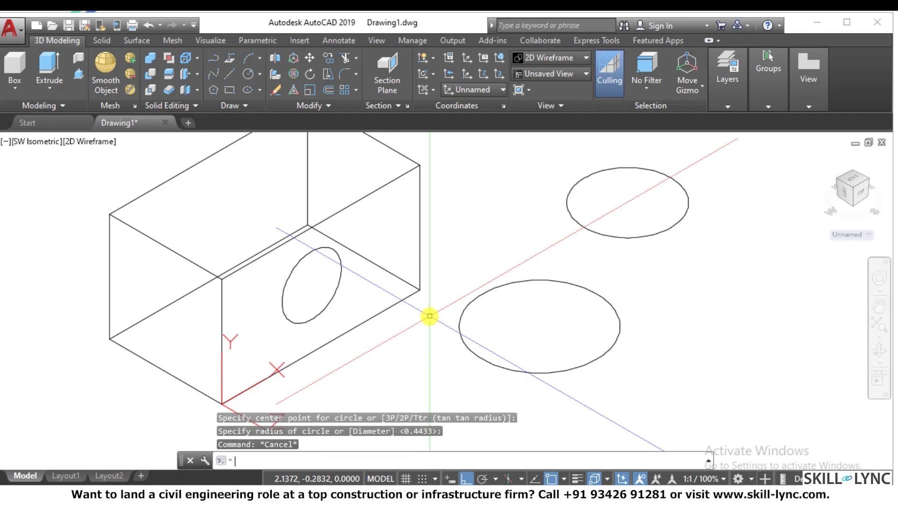
text(reg)
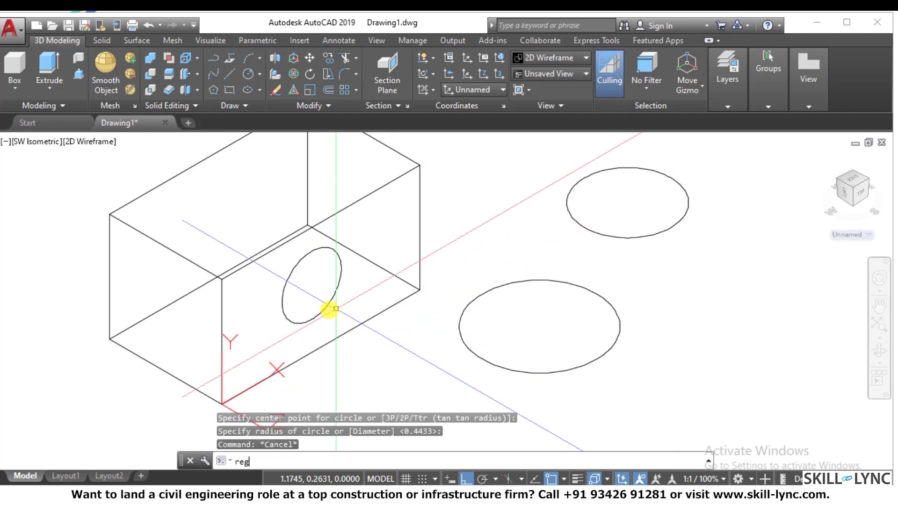
key(Return)
click(330, 307)
click(254, 296)
key(Return)
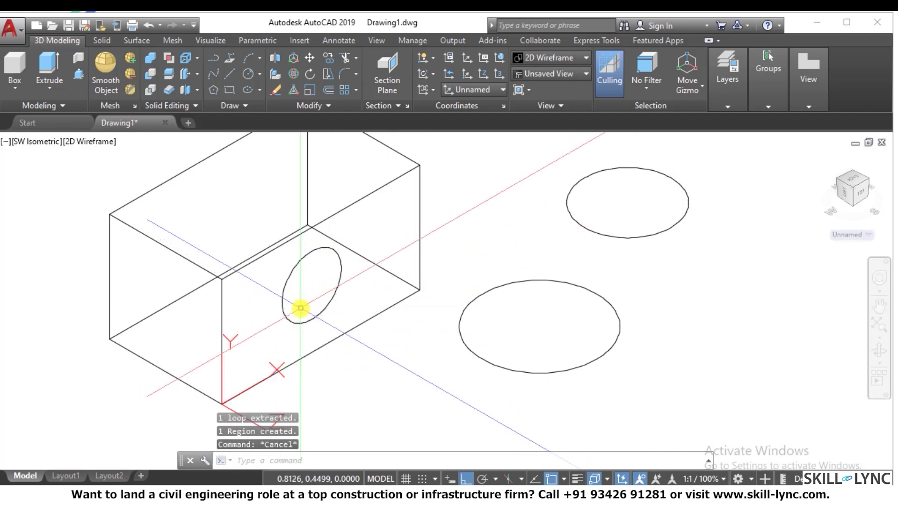
Step: Extrude the circular region from the front face into the box to form a short cylinder
text(ext)
key(Return)
click(307, 310)
click(286, 322)
key(Return)
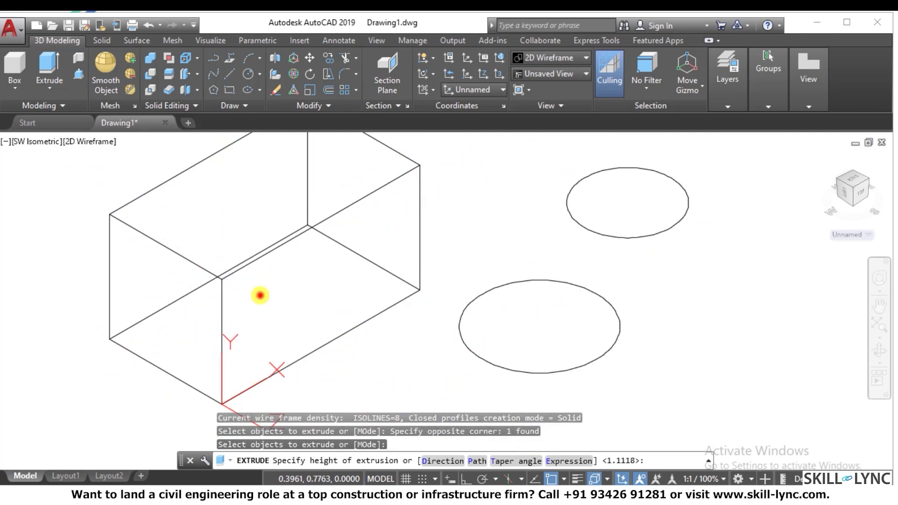
click(290, 286)
key(Escape)
Step: Subtract the extruded cylinder from the box to cut a round hole in its front face
text(su)
key(Return)
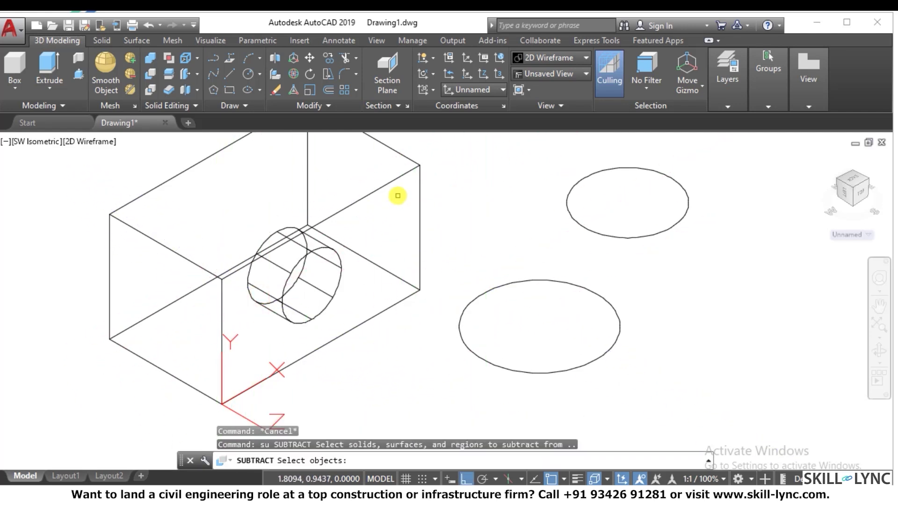
click(430, 193)
click(393, 206)
key(Return)
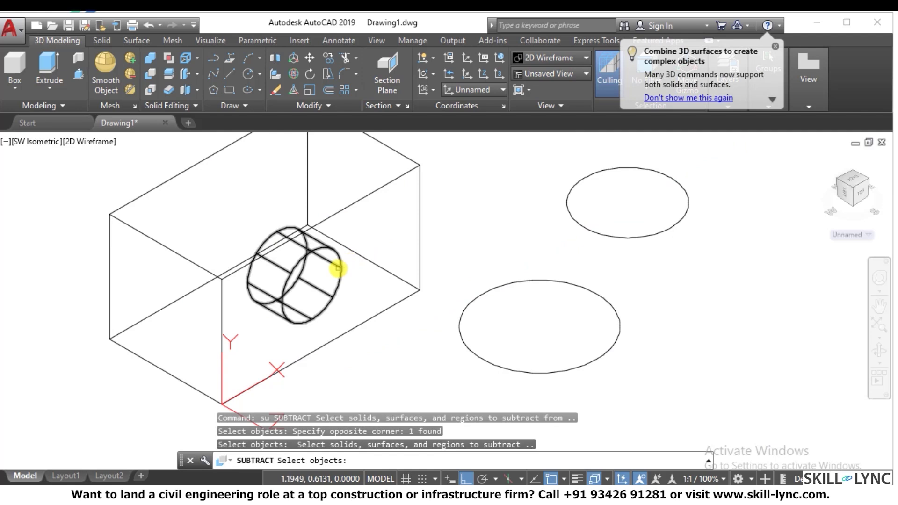
click(337, 268)
key(Return)
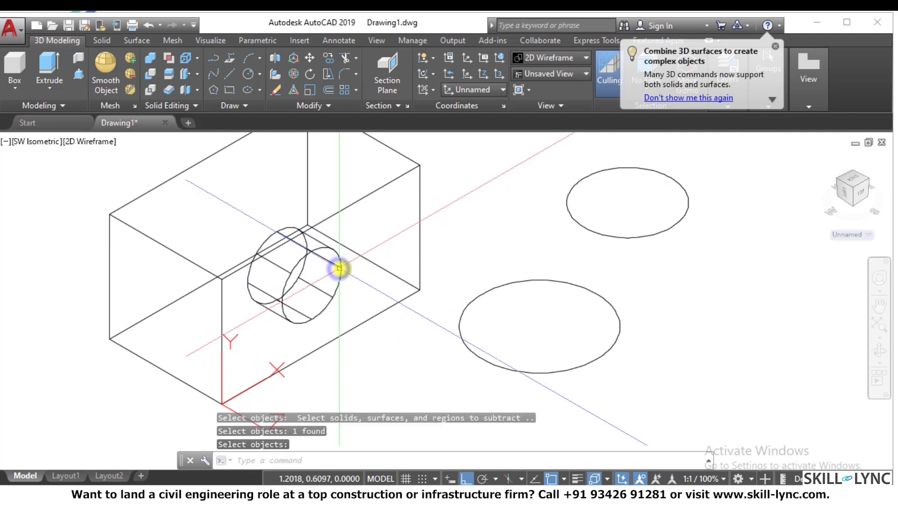
Step: Set the visual style to Shaded and inspect the hole in the box
click(100, 146)
click(143, 234)
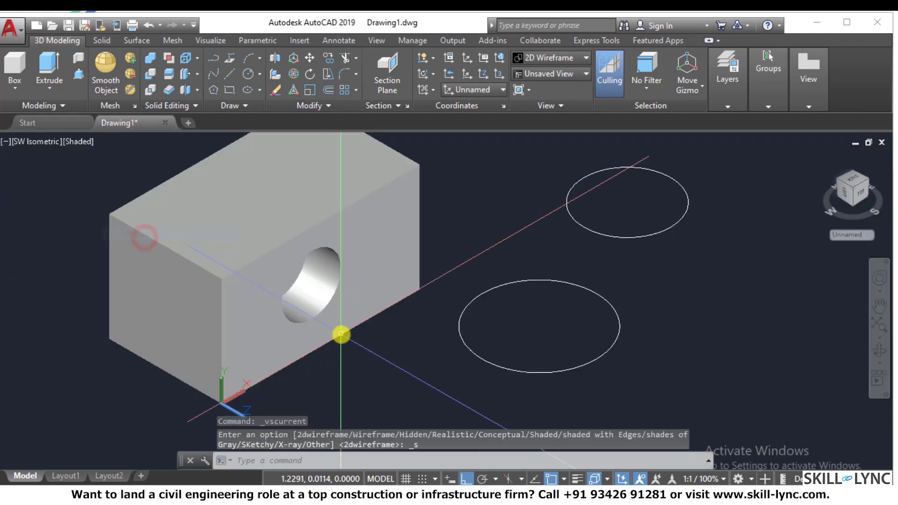
scroll(348, 323, down, 4)
scroll(354, 314, up, 3)
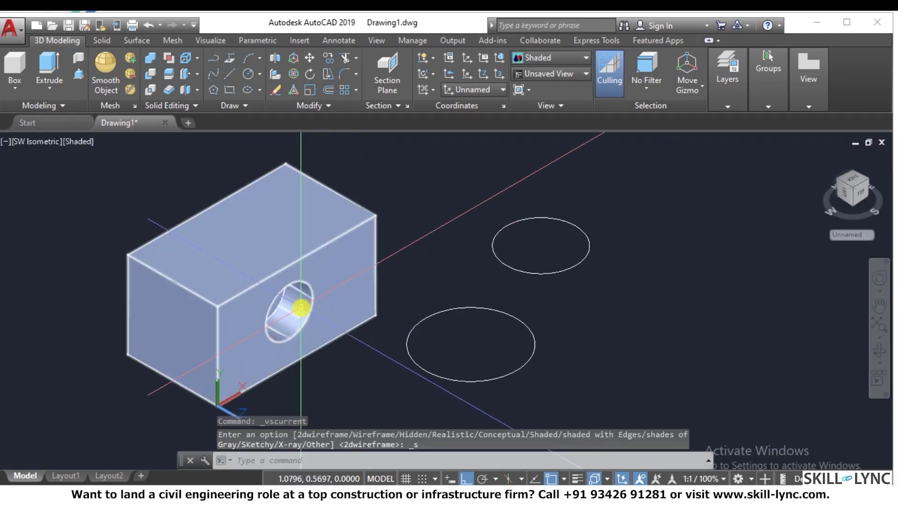
scroll(327, 309, down, 2)
scroll(206, 253, up, 3)
scroll(182, 323, down, 3)
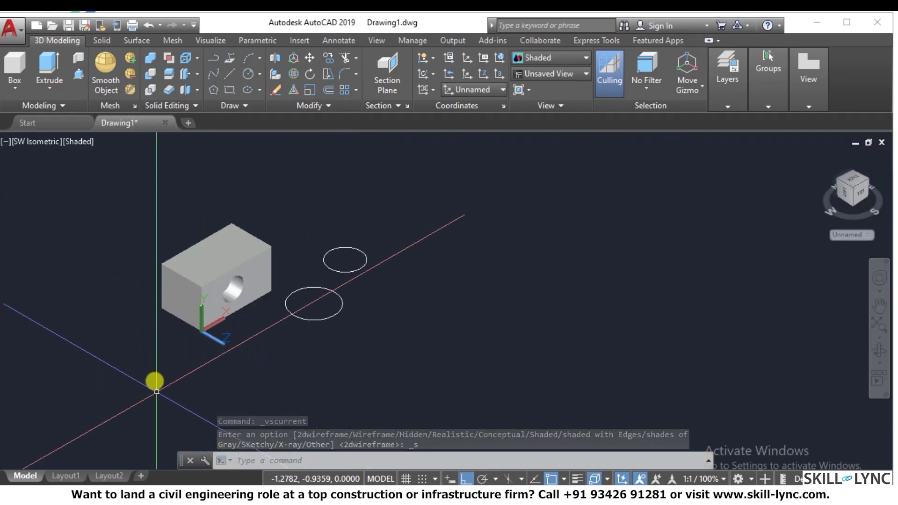
Step: Set the visual style back to 2D Wireframe
scroll(157, 391, up, 4)
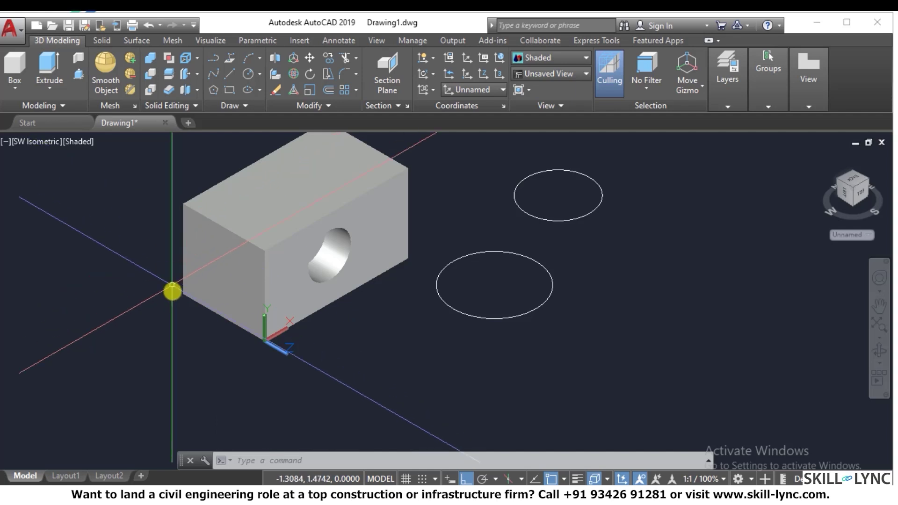
scroll(335, 316, up, 3)
scroll(289, 328, down, 1)
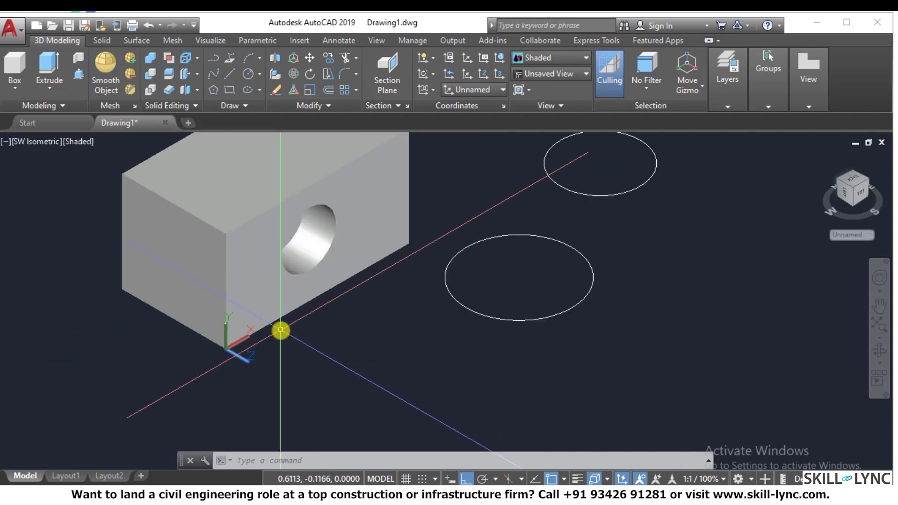
click(66, 140)
click(107, 175)
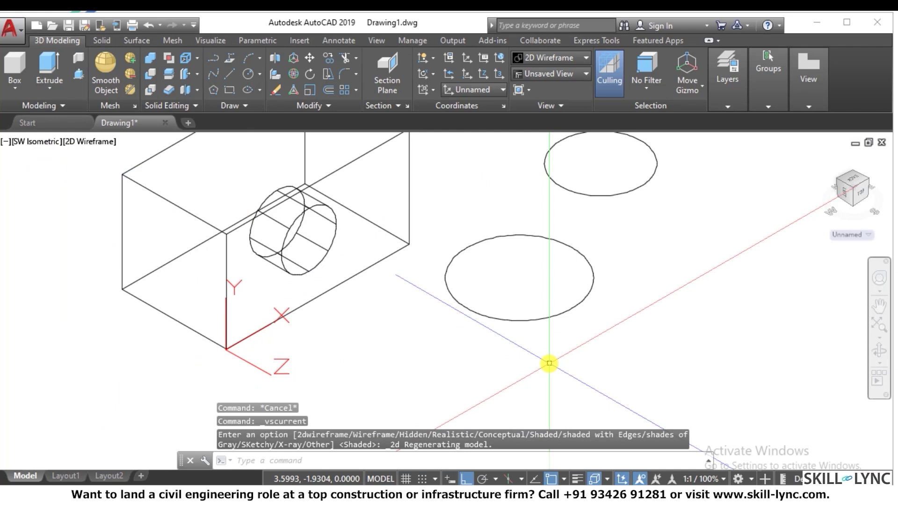
text(l)
key(Return)
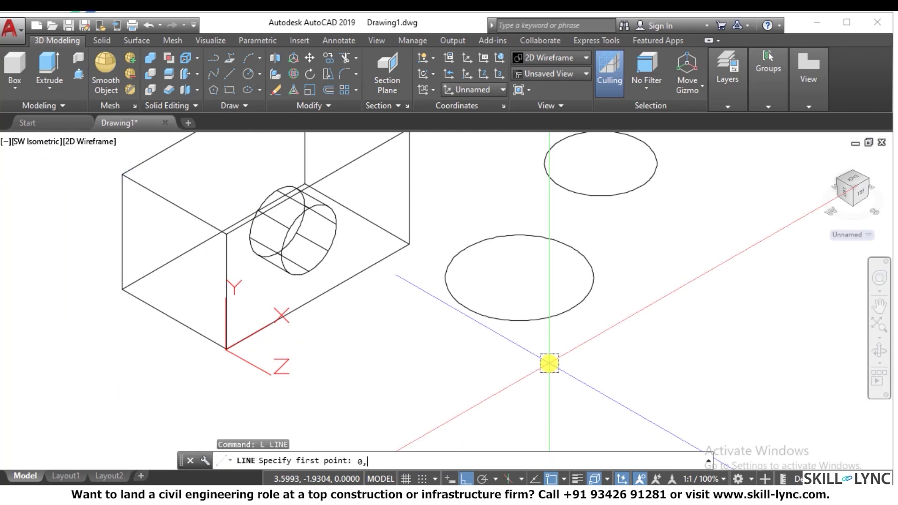
text(0,0)
key(Return)
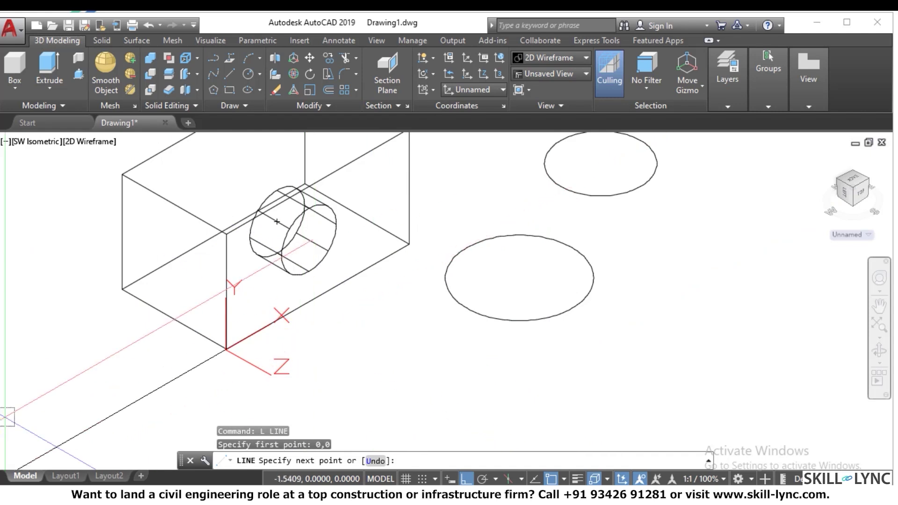
key(Escape)
key(Escape)
key(Escape)
Step: Reset the UCS to World
scroll(387, 314, down, 3)
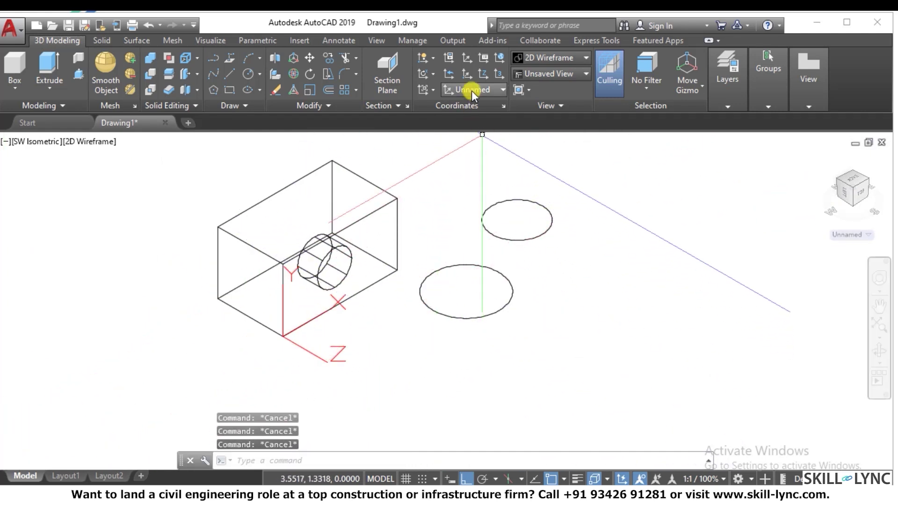
text(ucs)
key(Return)
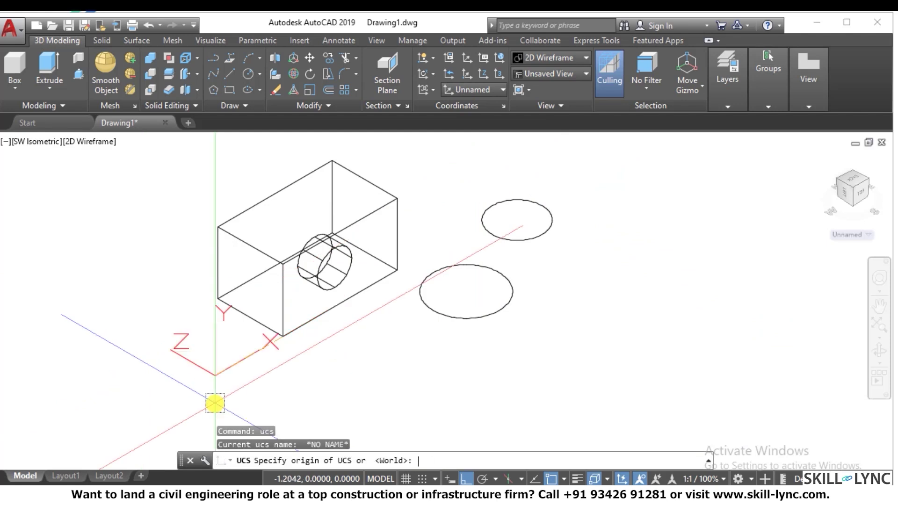
text(w)
key(Return)
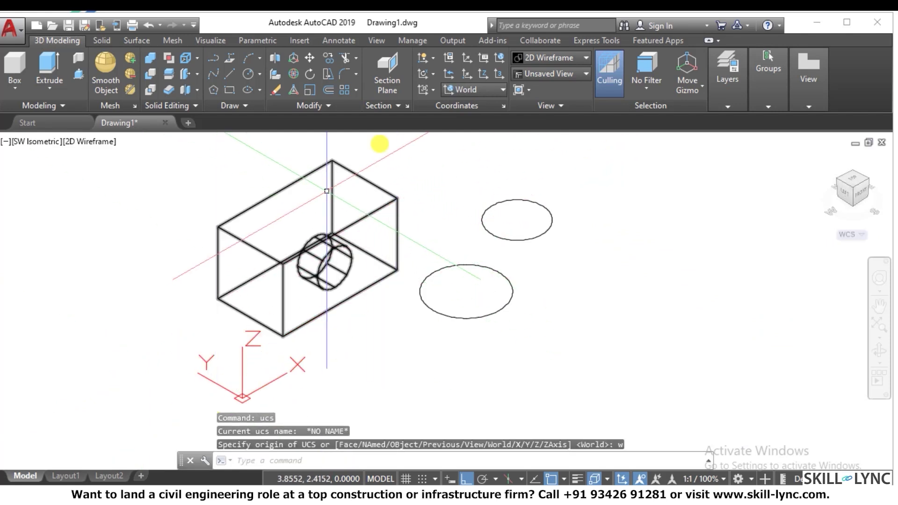
Step: Align the UCS to the box's left end face with the Face option, trying the axis flips before accepting
click(462, 60)
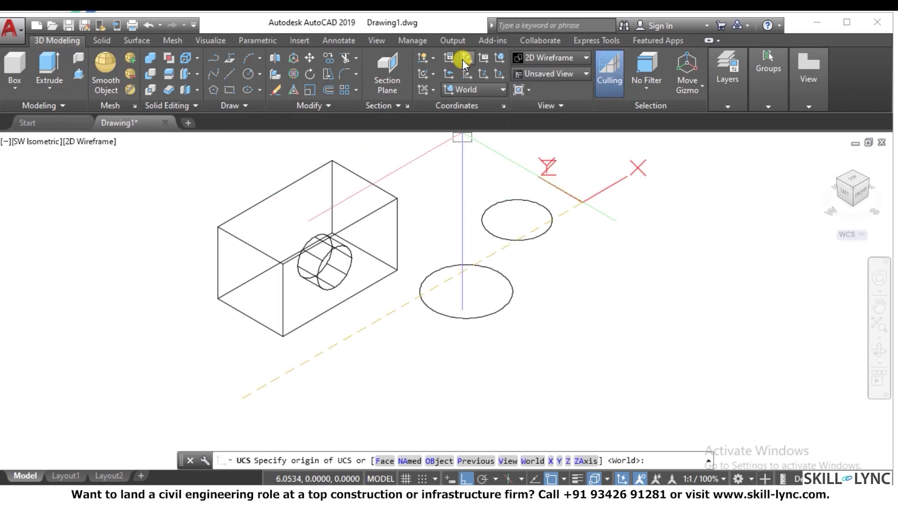
click(496, 58)
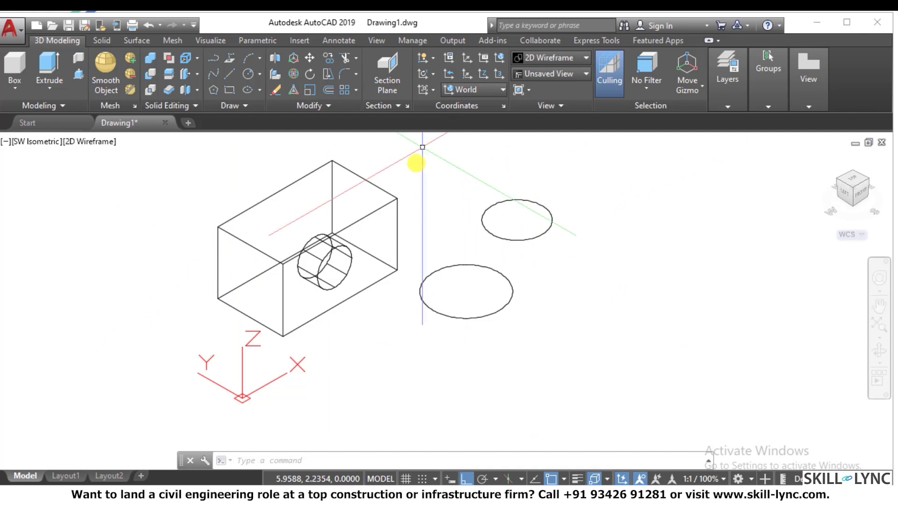
text(cs)
key(Return)
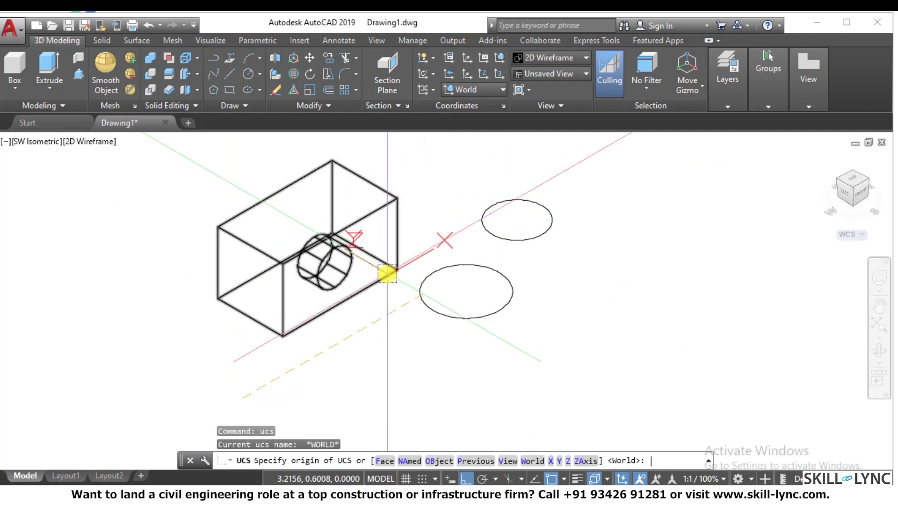
click(384, 462)
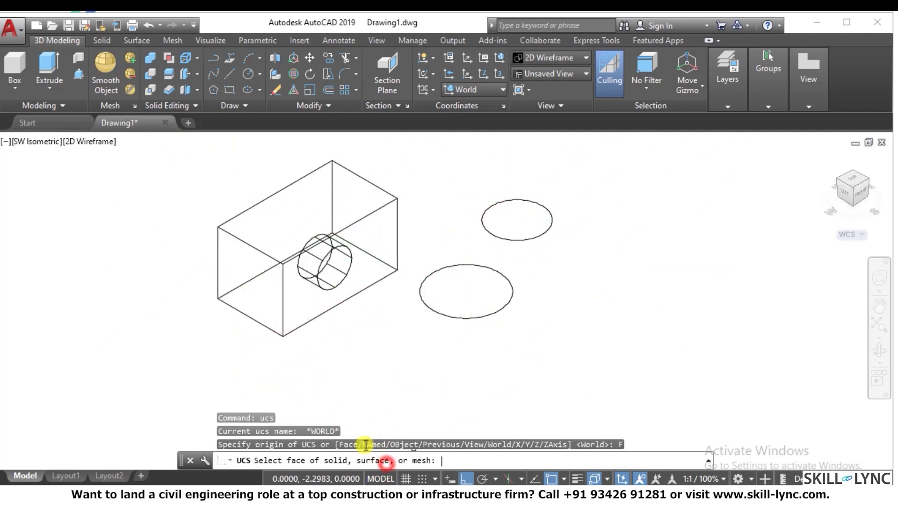
click(223, 303)
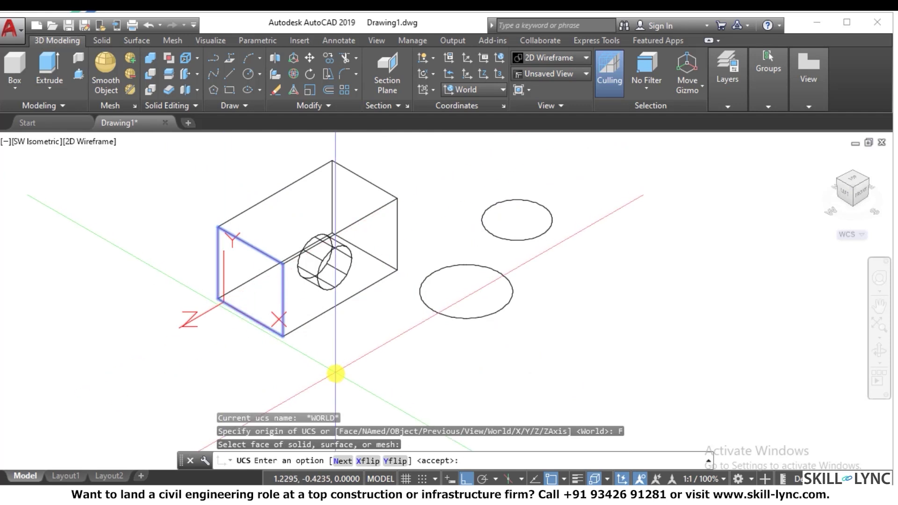
click(367, 462)
click(367, 461)
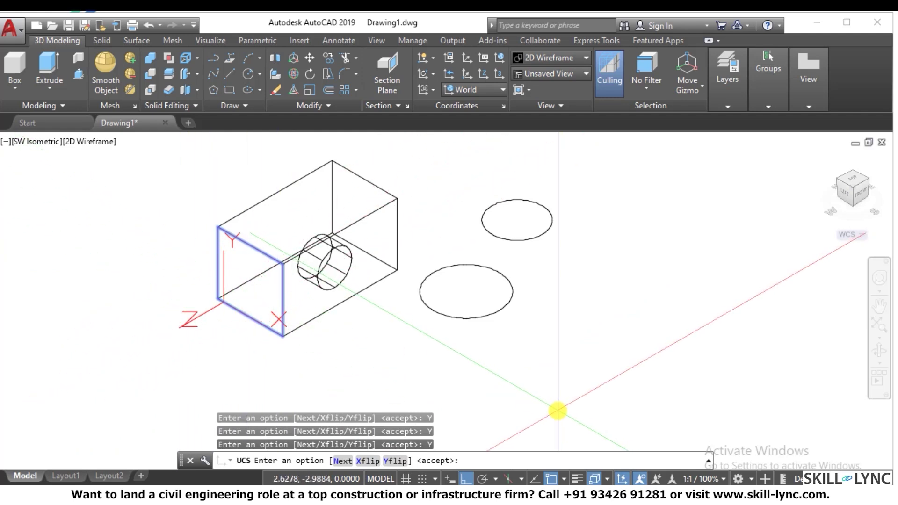
key(Return)
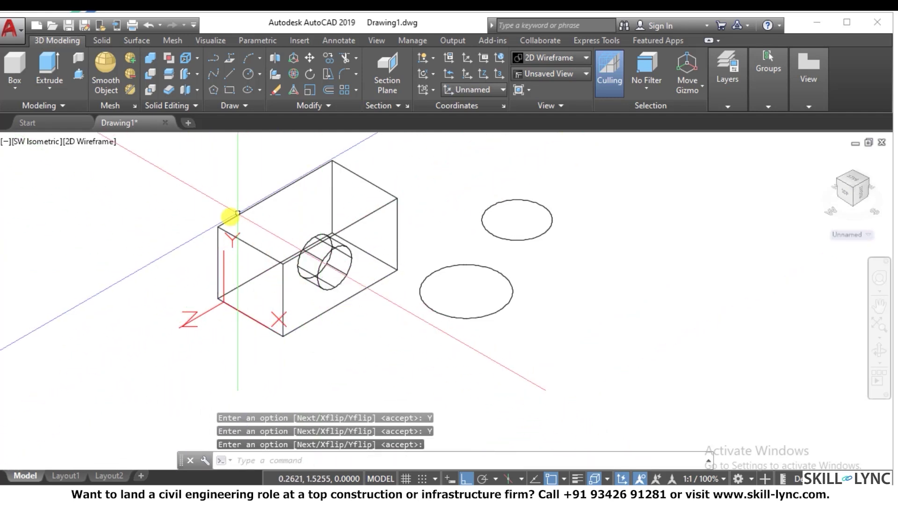
Step: Draw a circle on the box's left end face
text(c)
key(Return)
scroll(273, 286, up, 2)
scroll(243, 276, up, 2)
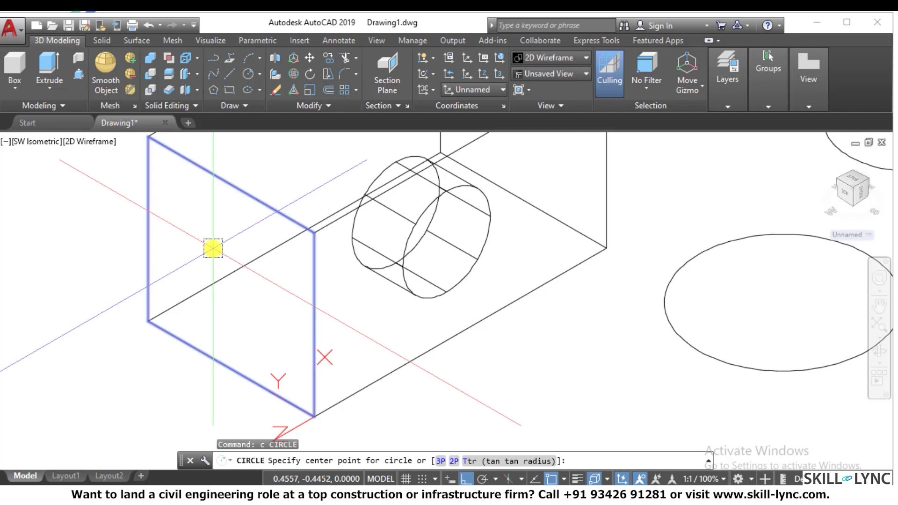
click(212, 249)
key(Escape)
scroll(257, 301, down, 4)
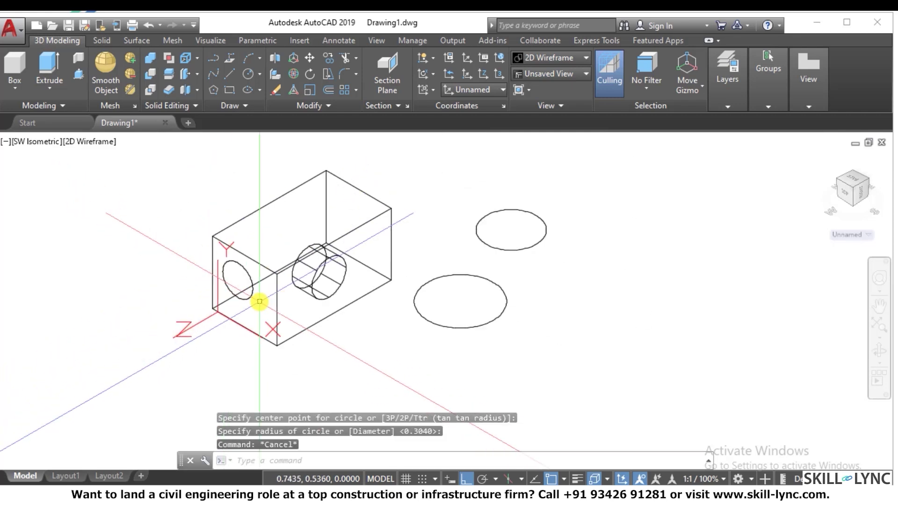
Step: Extrude the end-face circle by -10 so that the cylinder runs through the box's full length
text(ext)
key(Return)
scroll(255, 303, up, 3)
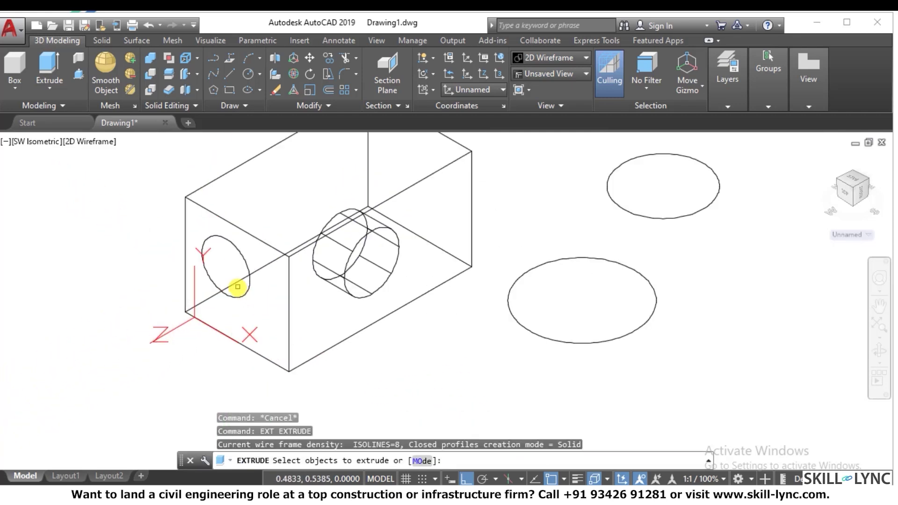
click(237, 294)
click(231, 292)
key(Return)
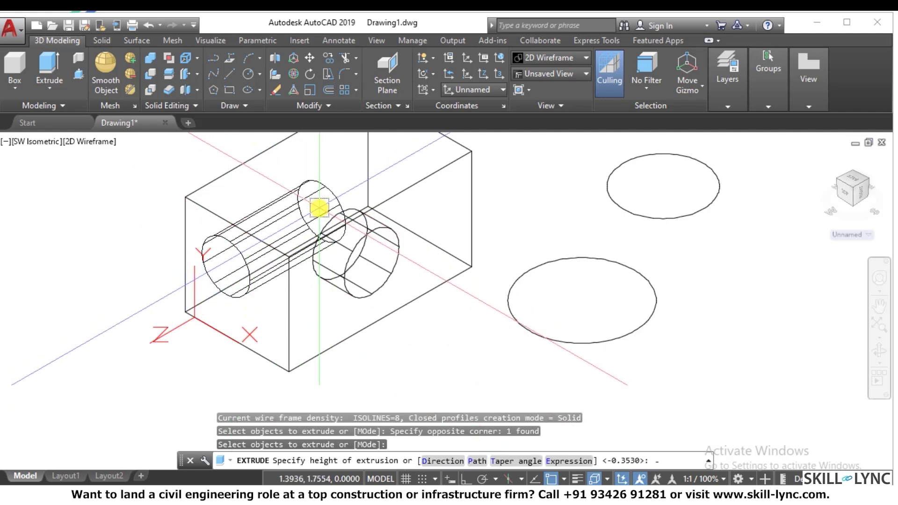
text(-10)
key(Return)
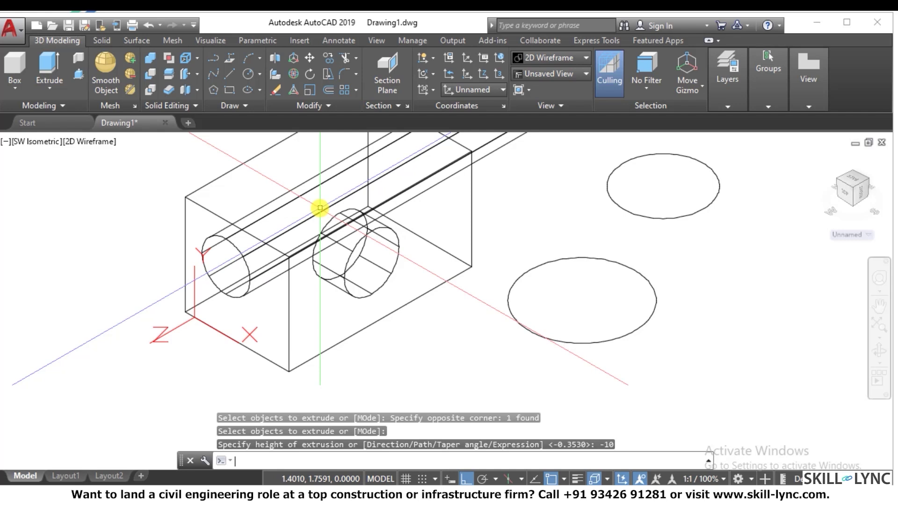
key(Escape)
key(Escape)
scroll(304, 380, down, 4)
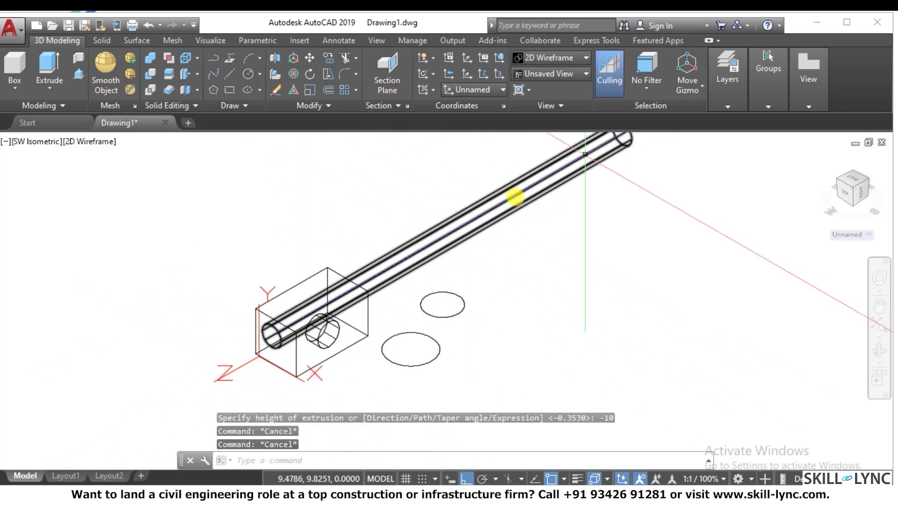
Step: Subtract the long cylinder from the box, and undo the subtraction
key(Escape)
text(su)
key(Return)
click(308, 277)
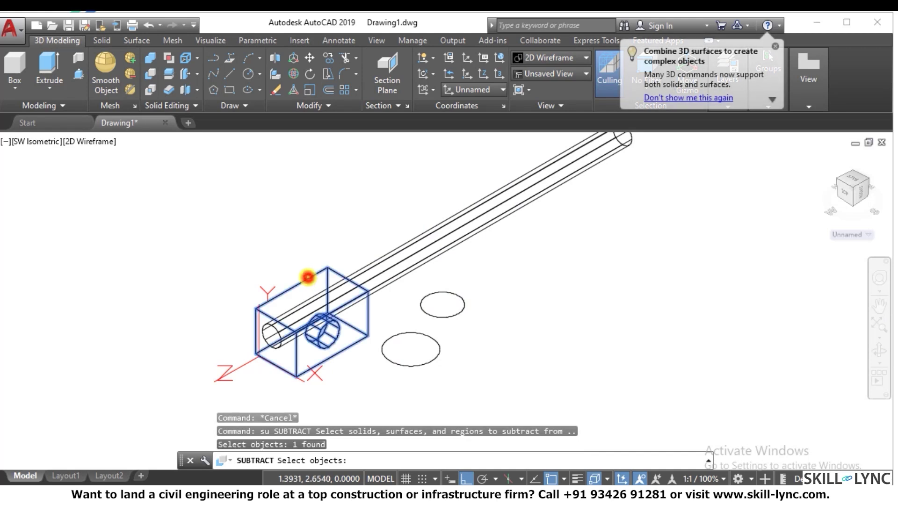
key(Return)
click(411, 270)
key(Return)
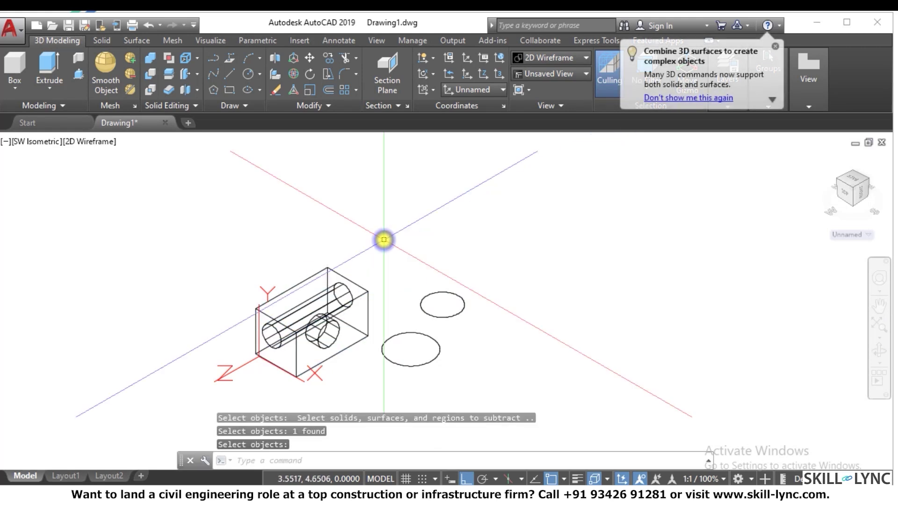
text(u)
key(Return)
Step: Subtract the long cylinder from the box to cut a lengthwise through hole from the left end face
text(su)
key(Return)
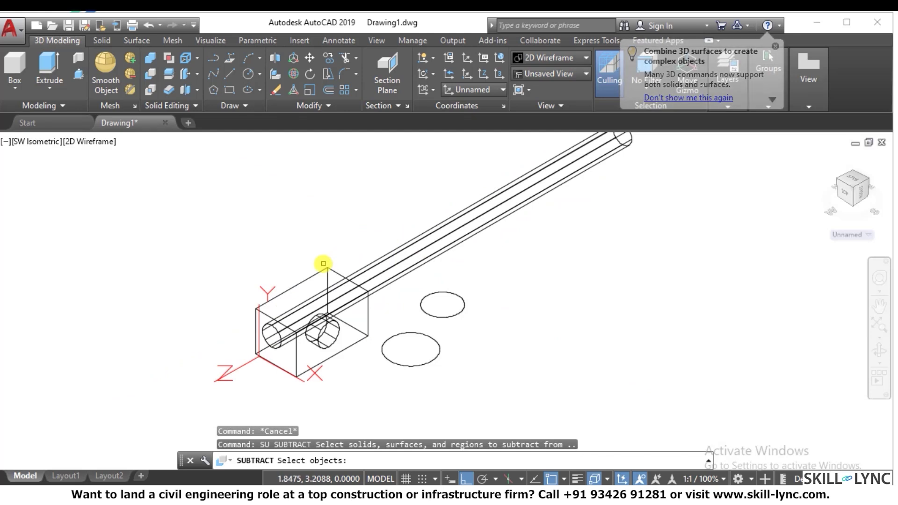
click(320, 270)
key(Return)
click(393, 258)
click(374, 260)
key(Return)
scroll(365, 229, up, 4)
key(Escape)
key(Escape)
Step: Shade the model and orbit around the box to inspect both holes
text(shade)
key(Return)
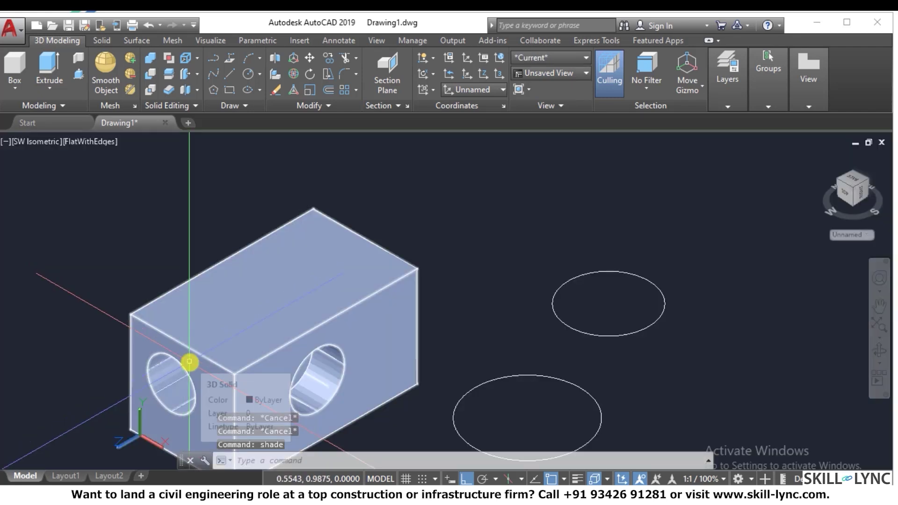
text(3do)
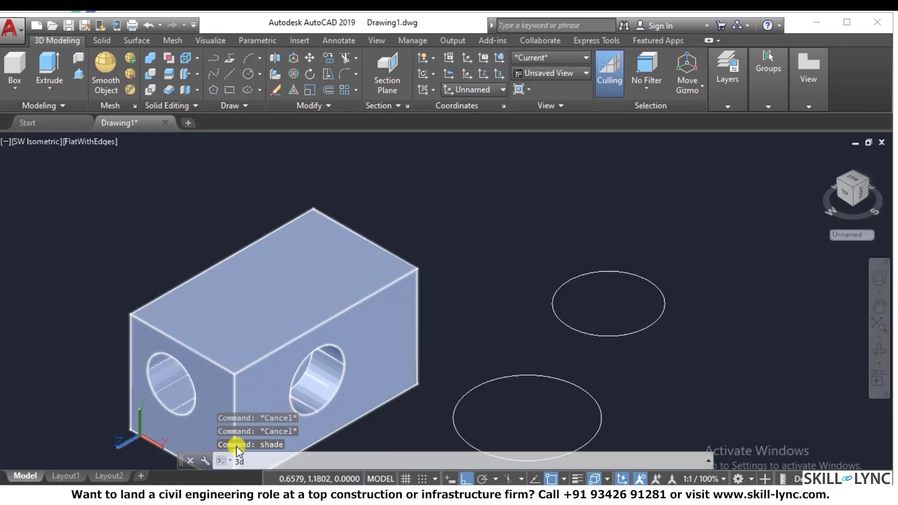
key(Return)
drag(247, 371, 342, 319)
right_click(416, 280)
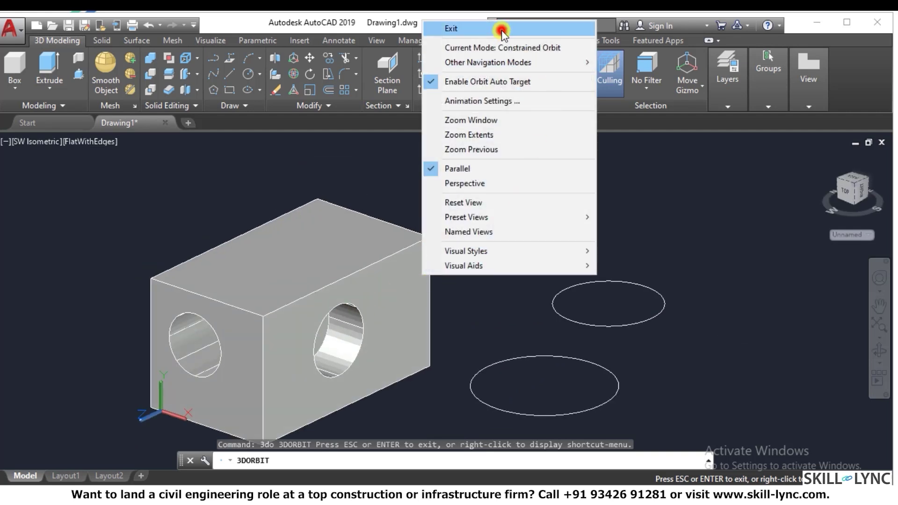
click(501, 30)
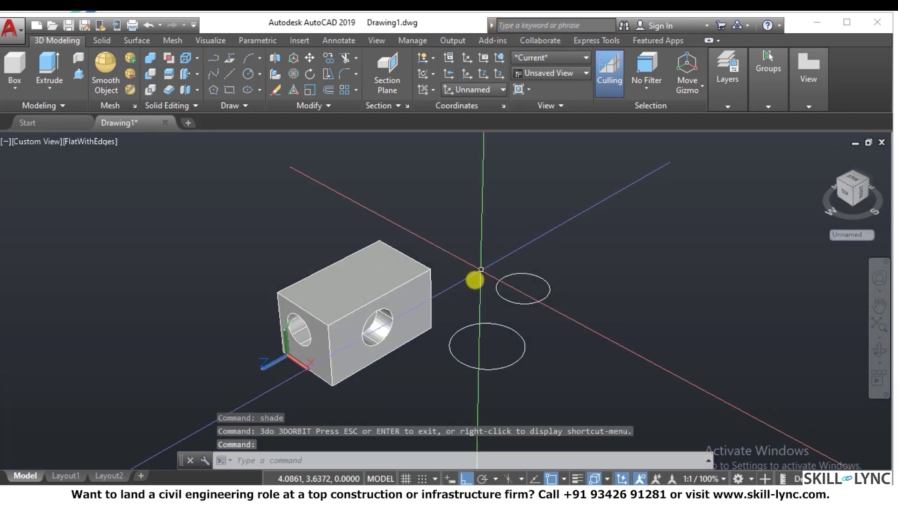
click(439, 295)
click(360, 272)
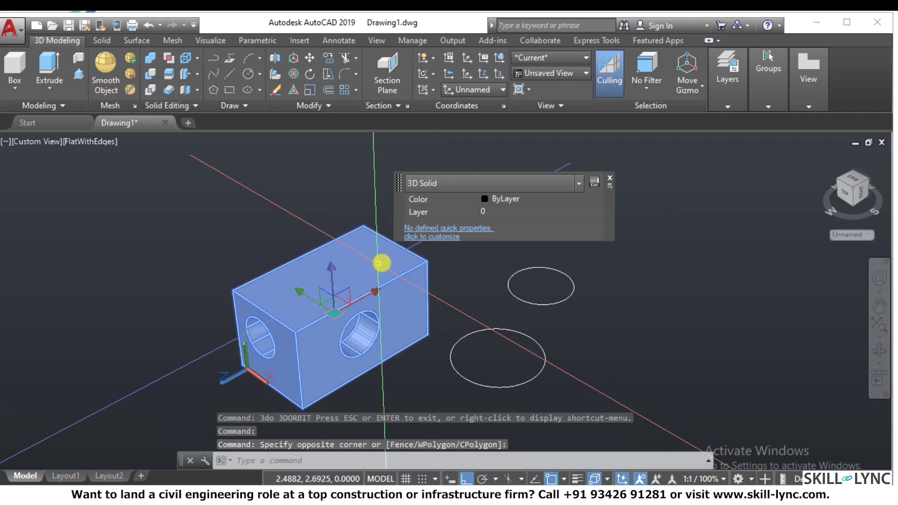
key(Escape)
Step: Undo the shading, the lengthwise hole, the end-face circle and the UCS changes, back to the front-face UCS
text(u)
key(Return)
key(Return)
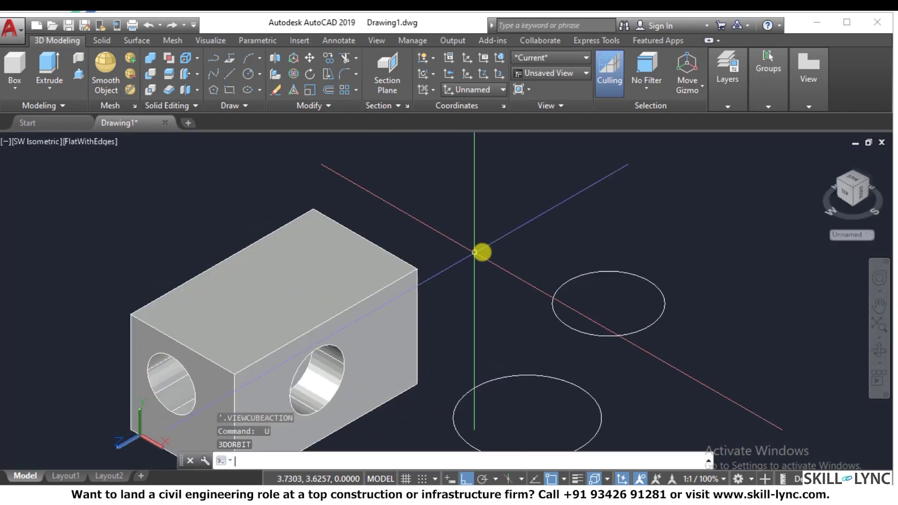
key(Return)
key(Return)
key(Return)
key(Return)
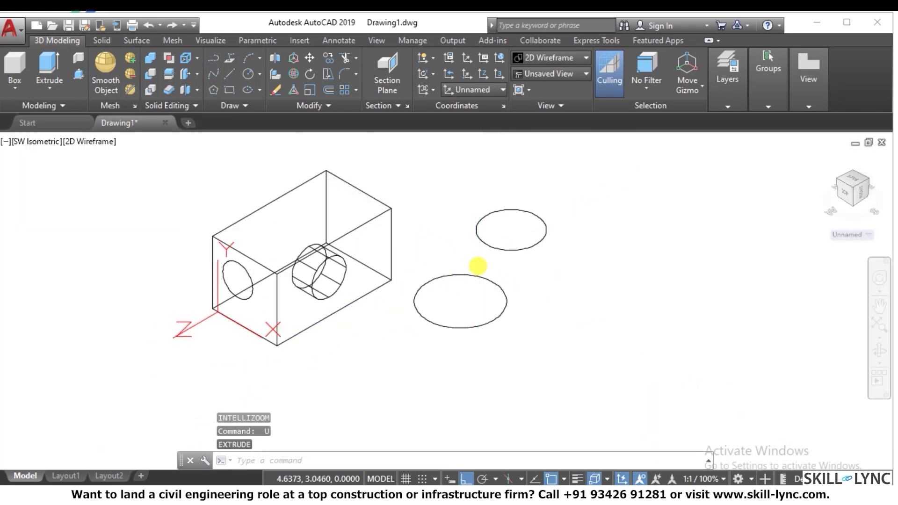
key(Return)
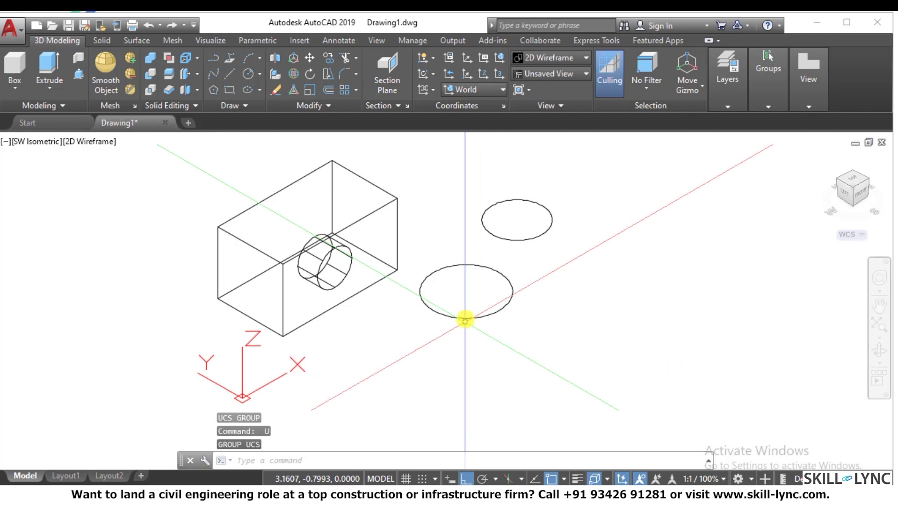
key(Return)
Step: Erase the box and both circles from the drawing
click(594, 325)
click(199, 187)
text(e)
key(Return)
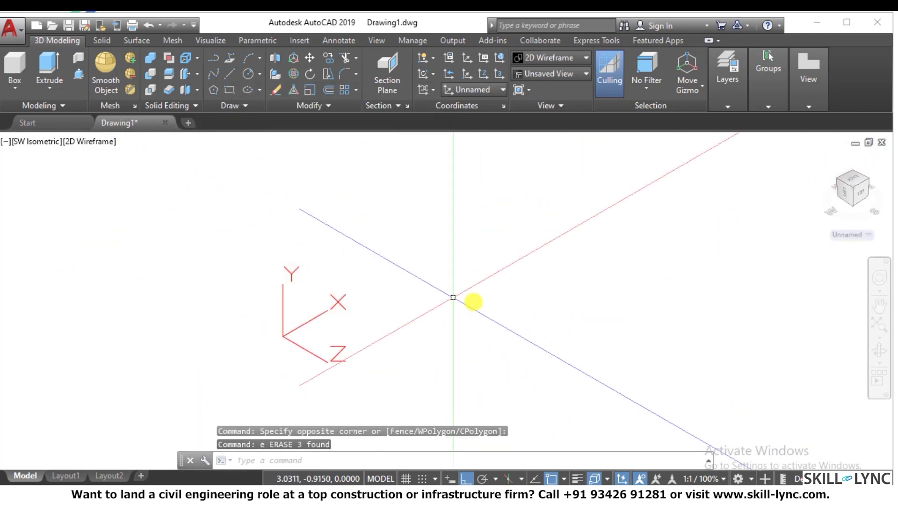
key(Escape)
key(Escape)
text(r)
key(Return)
click(265, 350)
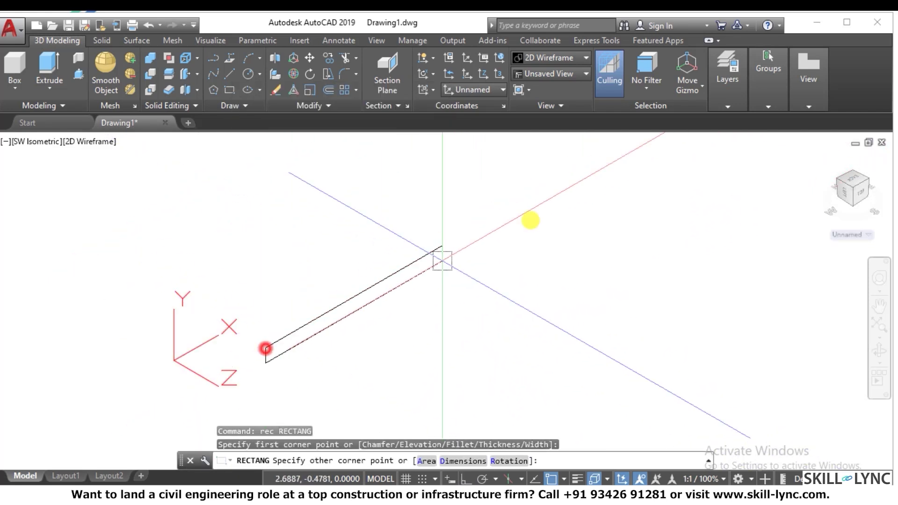
key(Escape)
key(Escape)
key(Escape)
Step: Return the UCS to World for the emptied drawing
text(ucs)
key(Return)
text(w)
key(Return)
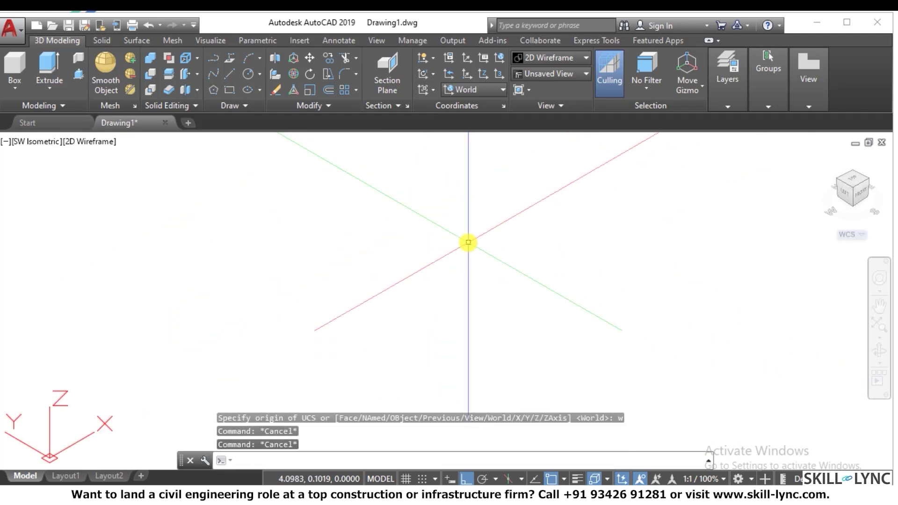
Step: Draw a rectangle about 2.72 units long along the X axis as the base of a new box
text(rec)
key(Return)
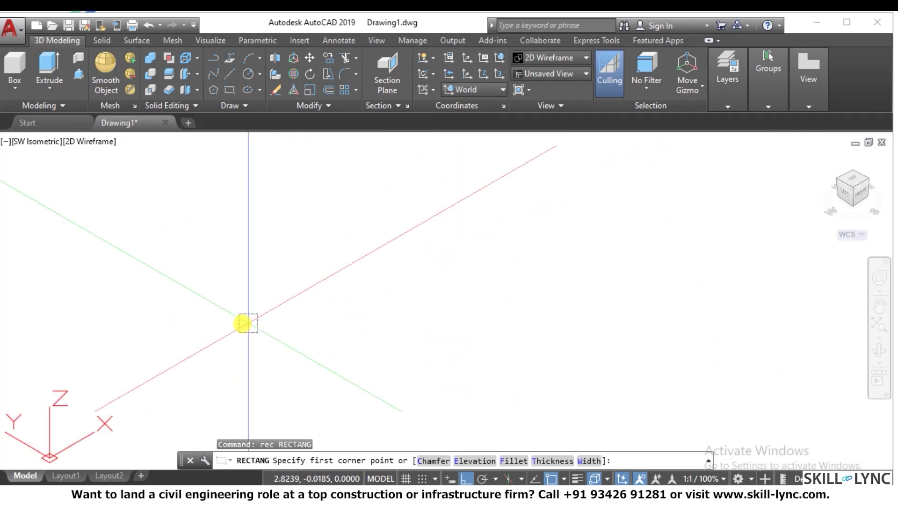
click(239, 302)
click(601, 229)
key(Escape)
key(Escape)
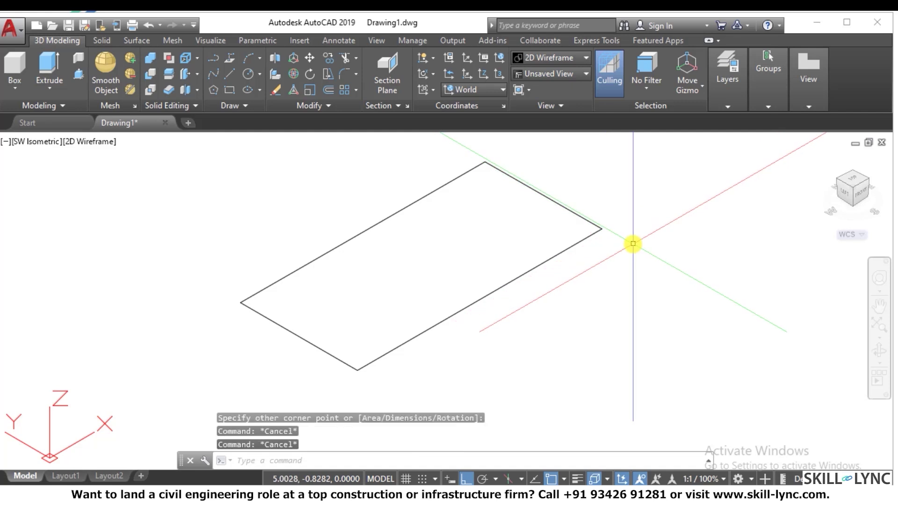
Step: Extrude the rectangle upward into a tall box, picking the height freehand
text(ext)
key(Return)
click(570, 321)
click(519, 296)
click(519, 296)
click(416, 257)
key(Return)
scroll(321, 355, down, 2)
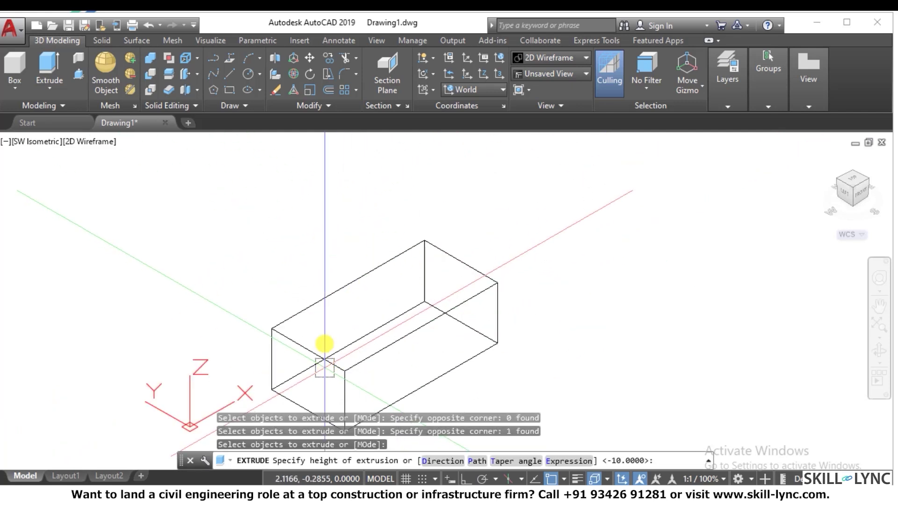
click(322, 171)
key(Escape)
key(Escape)
scroll(431, 233, down, 3)
scroll(484, 206, up, 3)
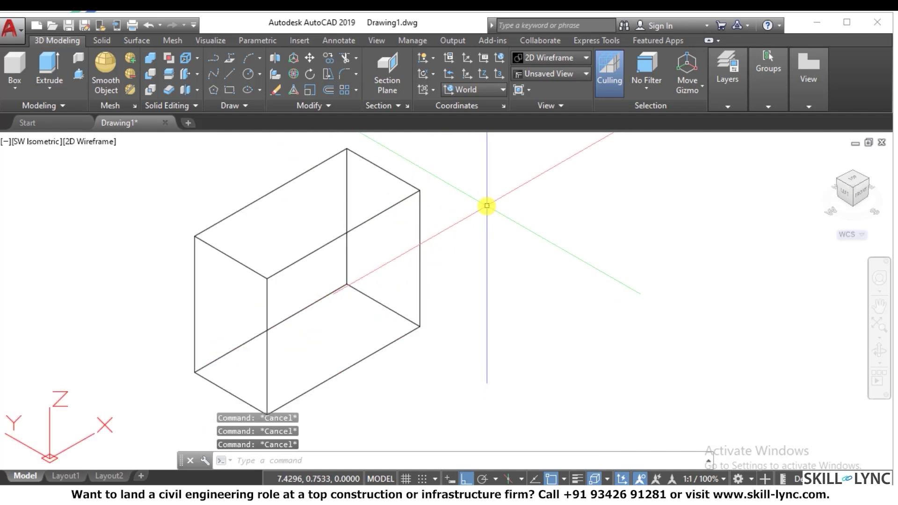
scroll(487, 205, down, 3)
scroll(469, 236, up, 1)
text(ucs)
key(Return)
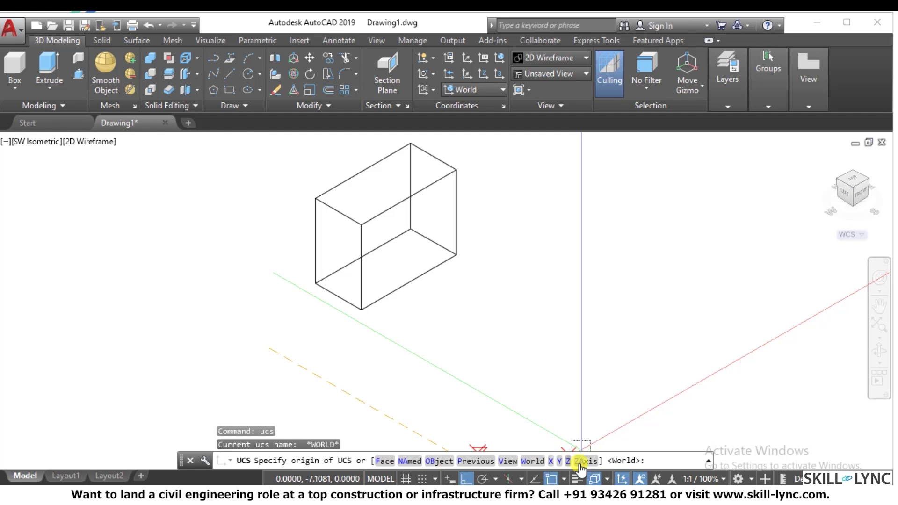
click(552, 461)
scroll(495, 273, up, 5)
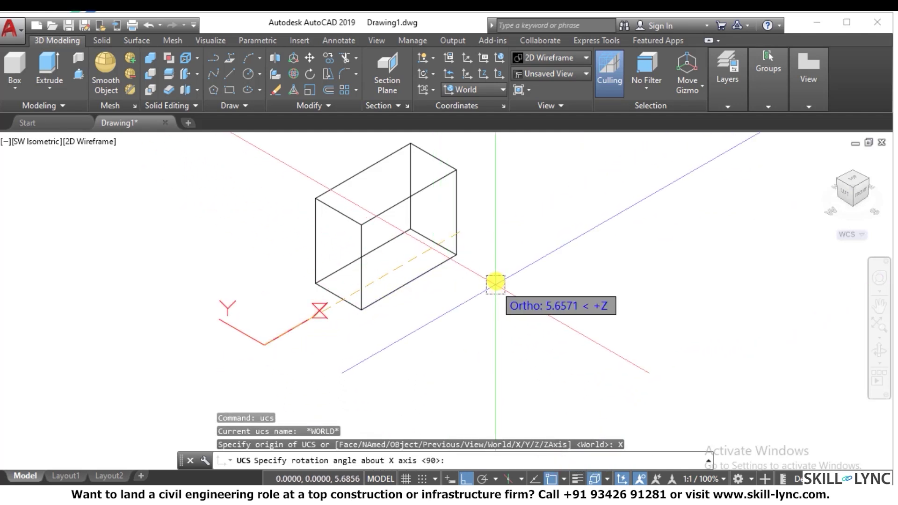
scroll(497, 274, down, 3)
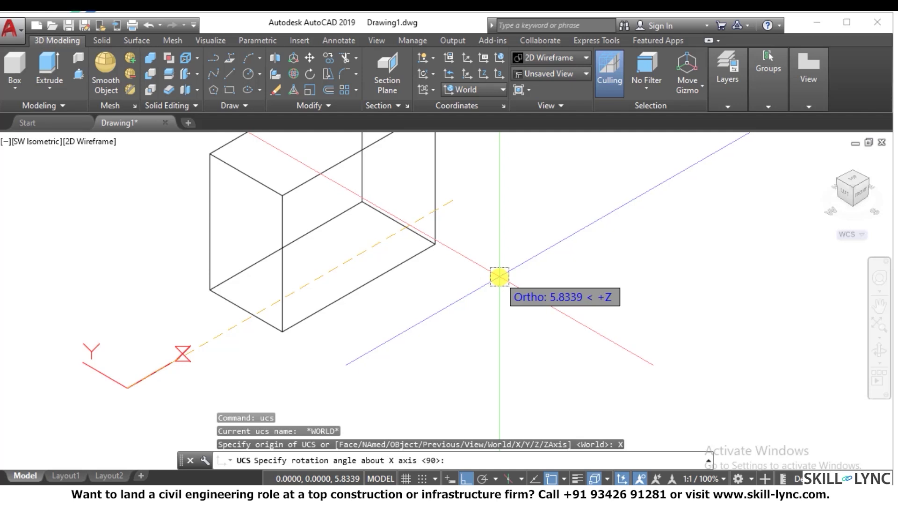
scroll(499, 276, down, 2)
key(Escape)
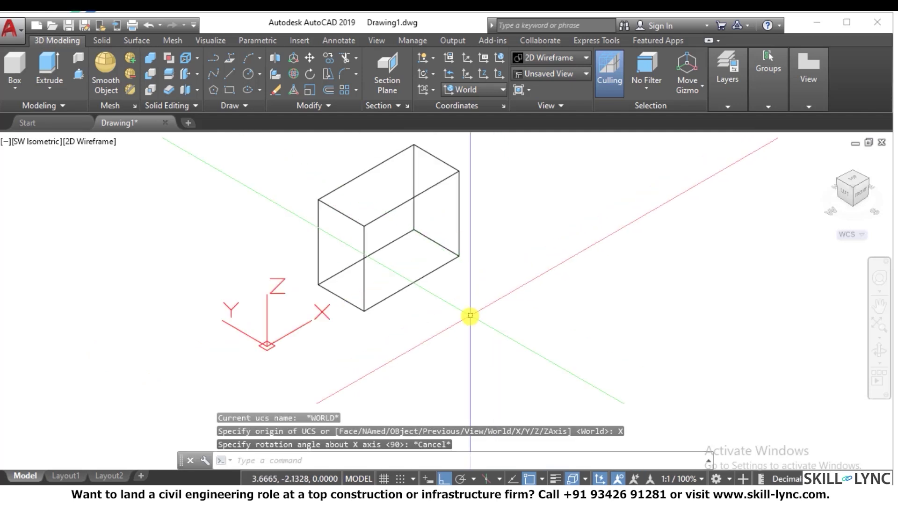
Step: Define a UCS on the box's front face, with its origin at the nearest bottom corner, X along the bottom edge and Y up the vertical edge
text(ucs)
key(Return)
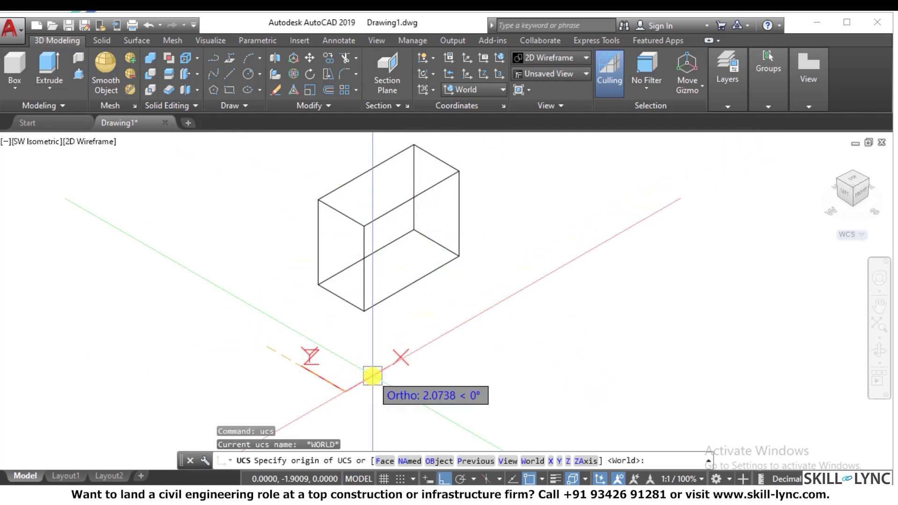
click(363, 310)
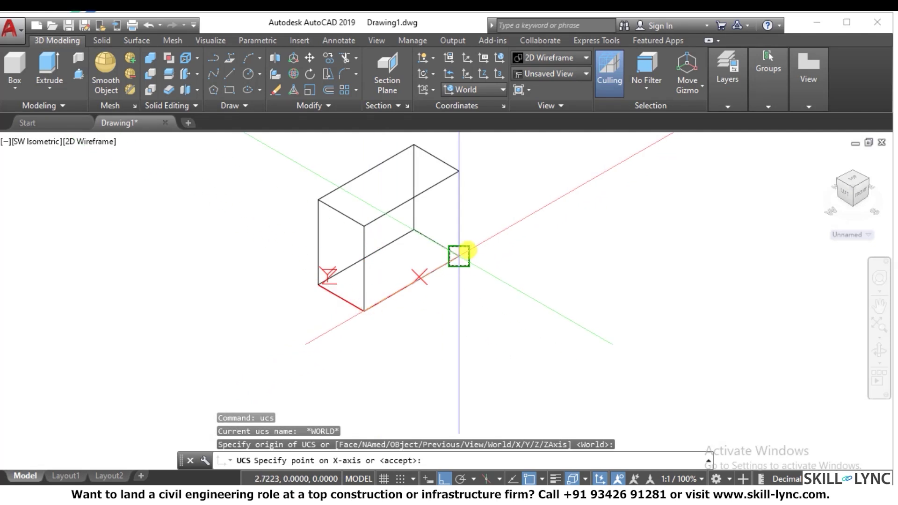
click(460, 254)
click(364, 229)
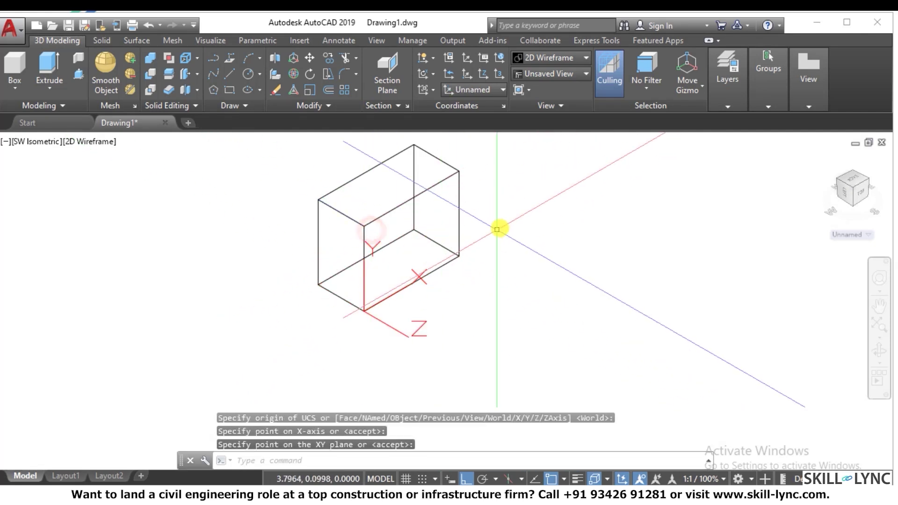
key(Escape)
key(Escape)
Step: Rotate the UCS 90 degrees about its X axis
scroll(508, 217, up, 2)
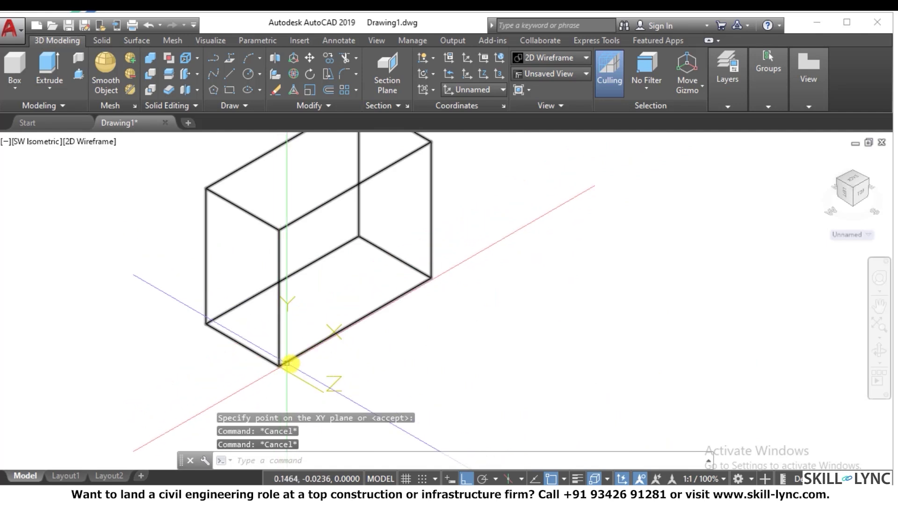
click(338, 335)
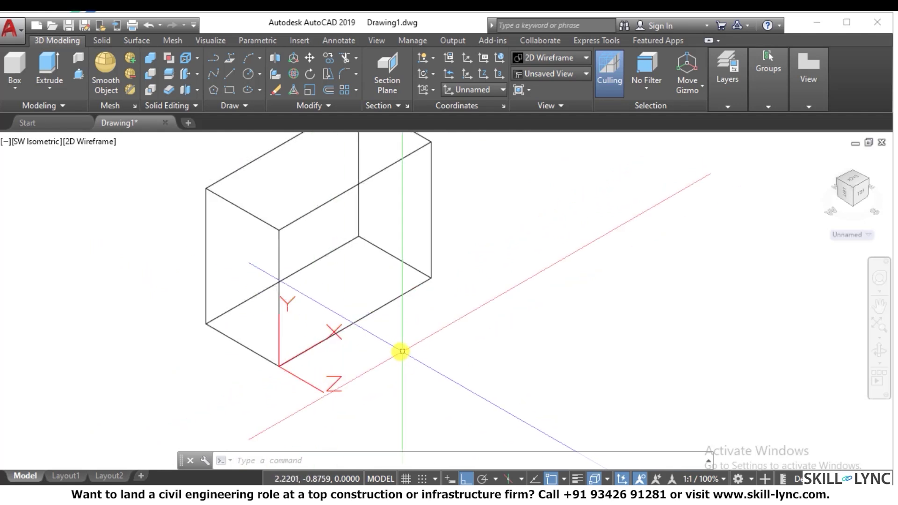
text(cs)
key(Return)
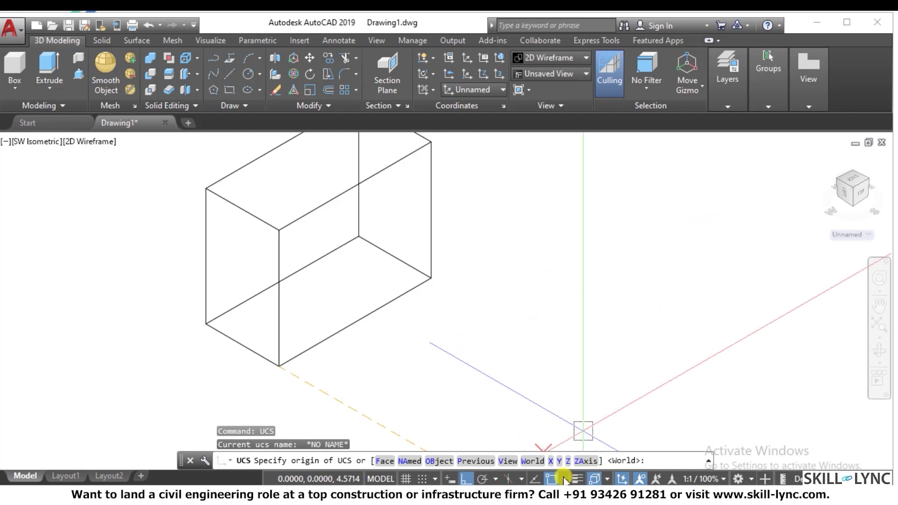
click(552, 460)
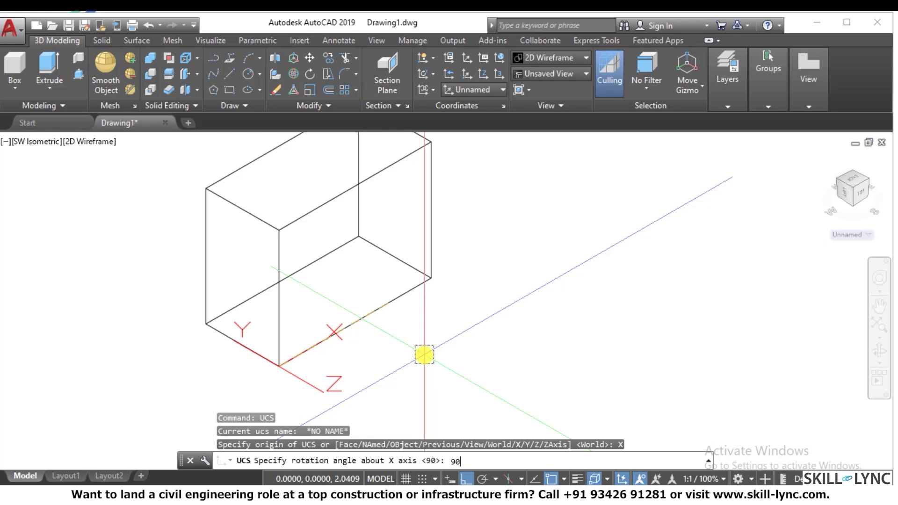
key(Return)
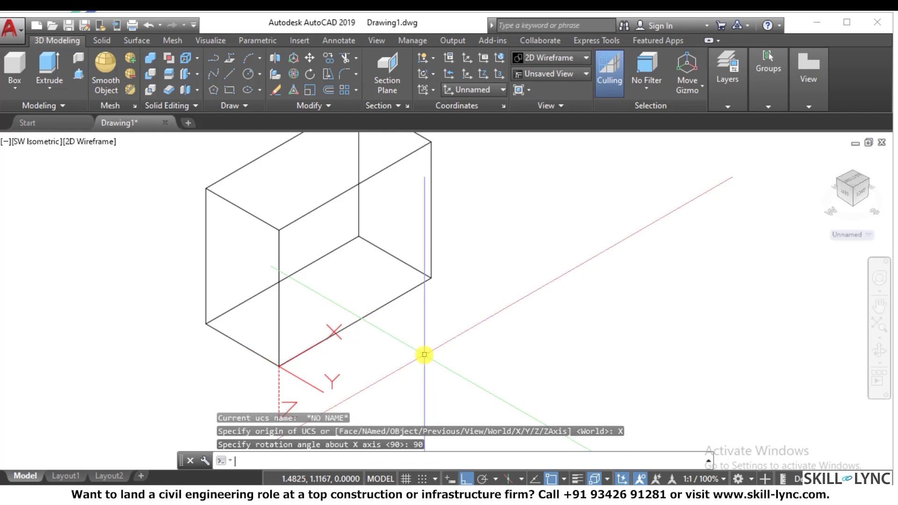
scroll(424, 354, down, 3)
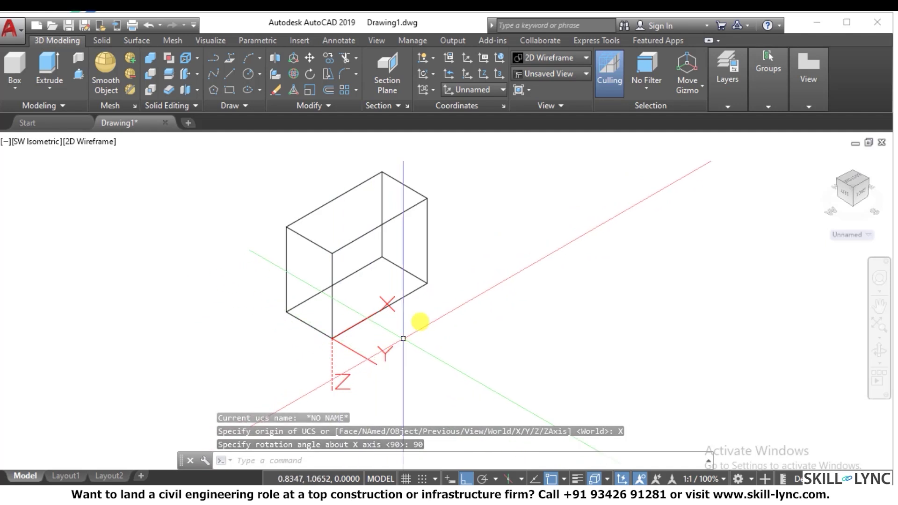
scroll(425, 310, up, 2)
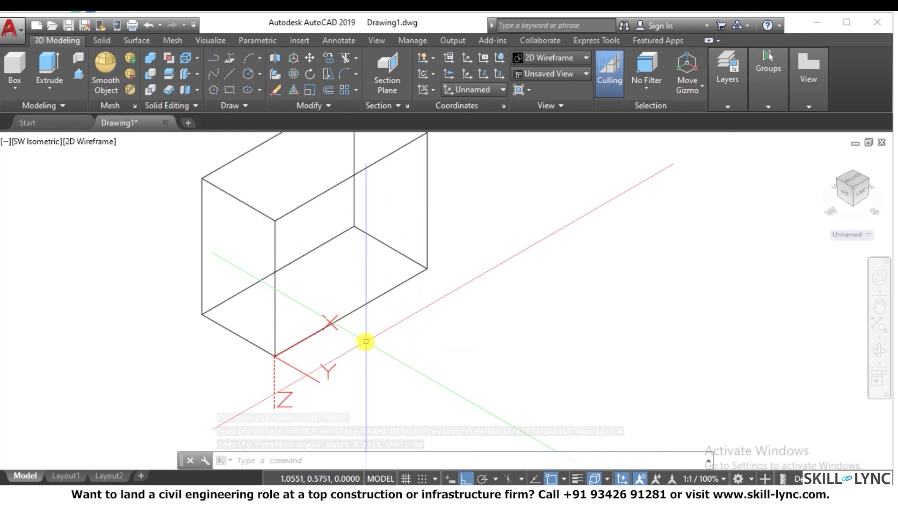
Step: Draw a small trial circle beside the box's bottom edge in the rotated XY plane and undo it
text(c)
key(Return)
click(364, 345)
click(361, 356)
key(Escape)
key(Escape)
text(u)
key(Return)
Step: Rotate the UCS about its X axis once more, accepting the default angle of 90 degrees
text(ucs)
key(Return)
text(x)
key(Return)
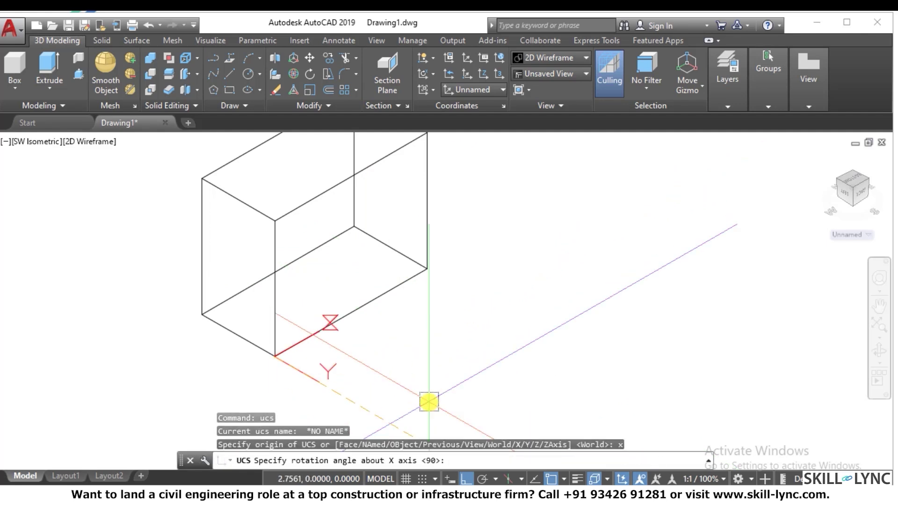
key(Return)
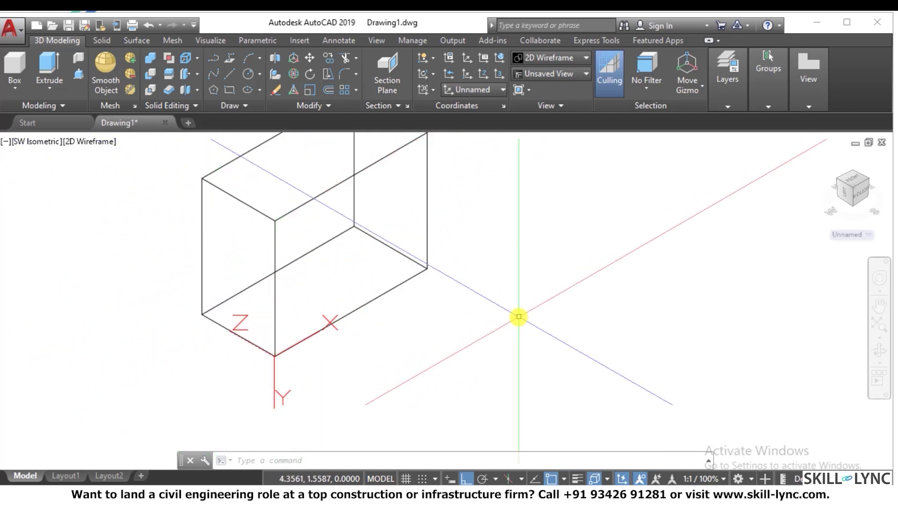
Step: Rotate the UCS 90 degrees about its Y axis so its XY plane lies on the box's end face
text(cs)
key(Return)
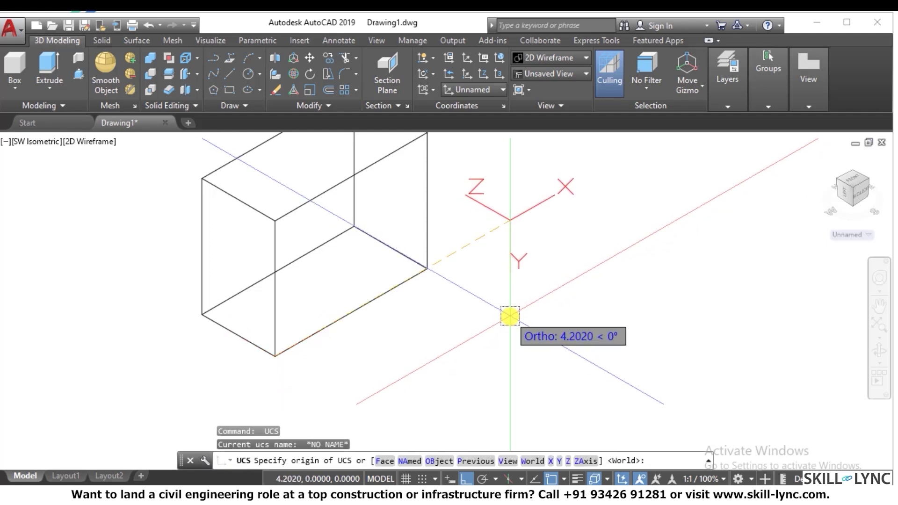
click(559, 461)
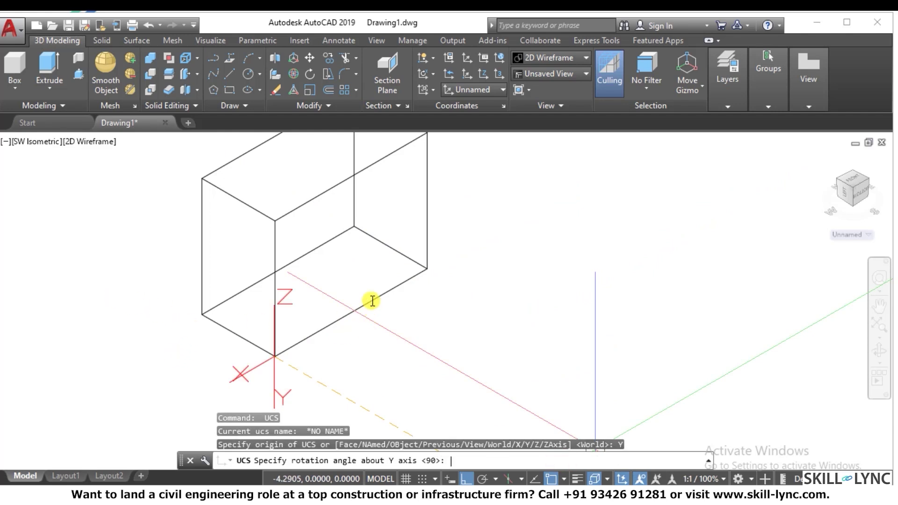
scroll(323, 358, down, 4)
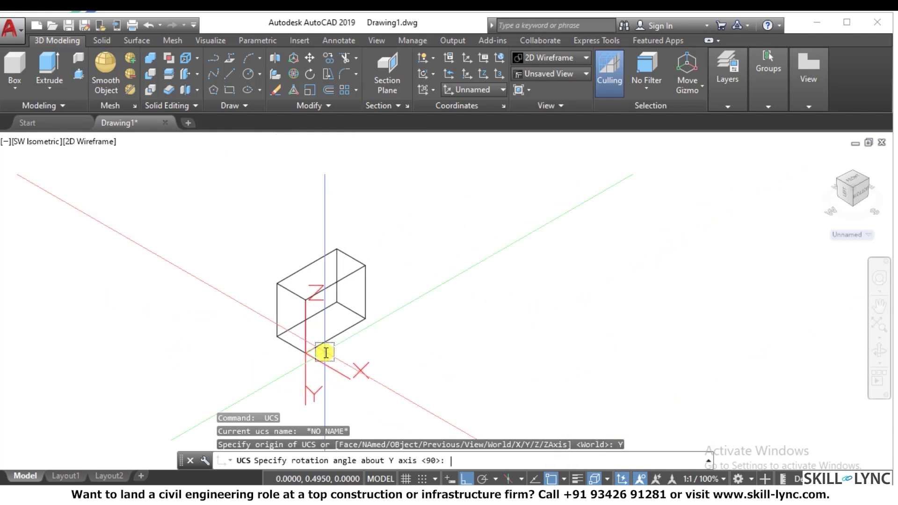
scroll(362, 347, up, 4)
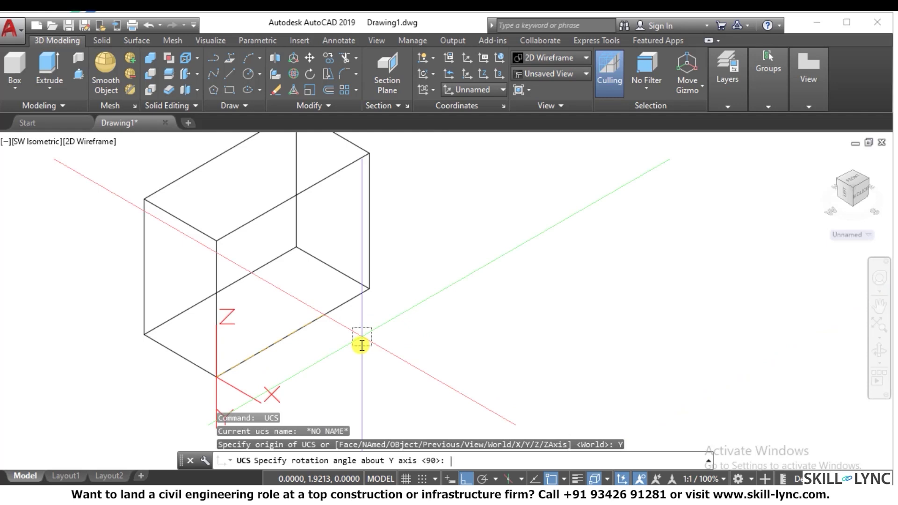
text(90)
key(Return)
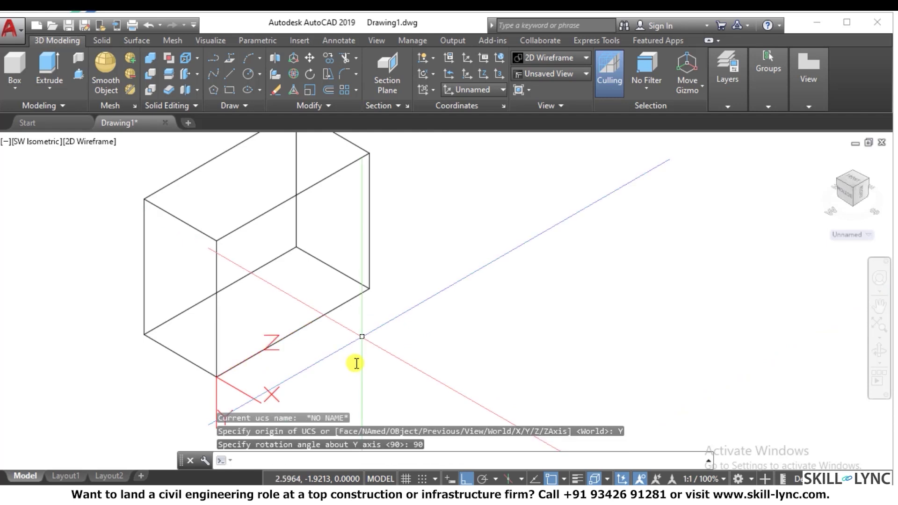
Step: Draw a trial circle centred on the box's end face
scroll(356, 363, down, 2)
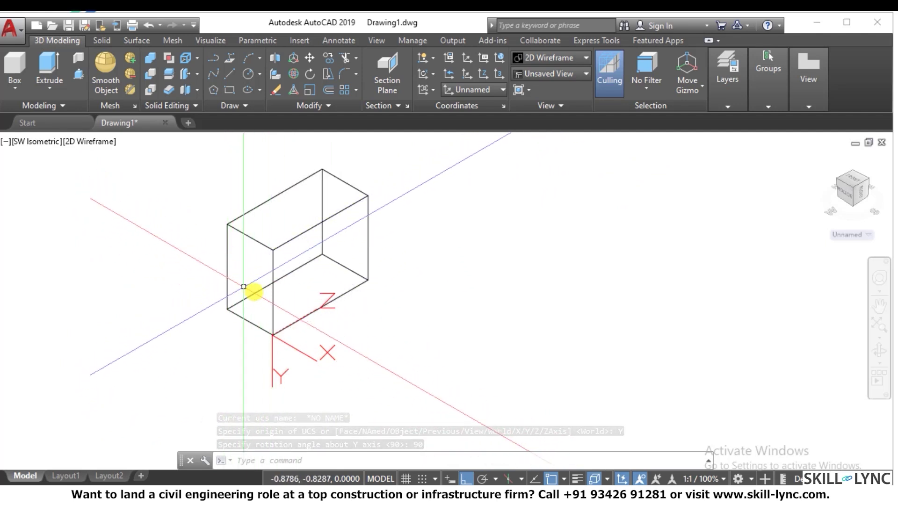
scroll(255, 280, up, 2)
text(c)
key(Return)
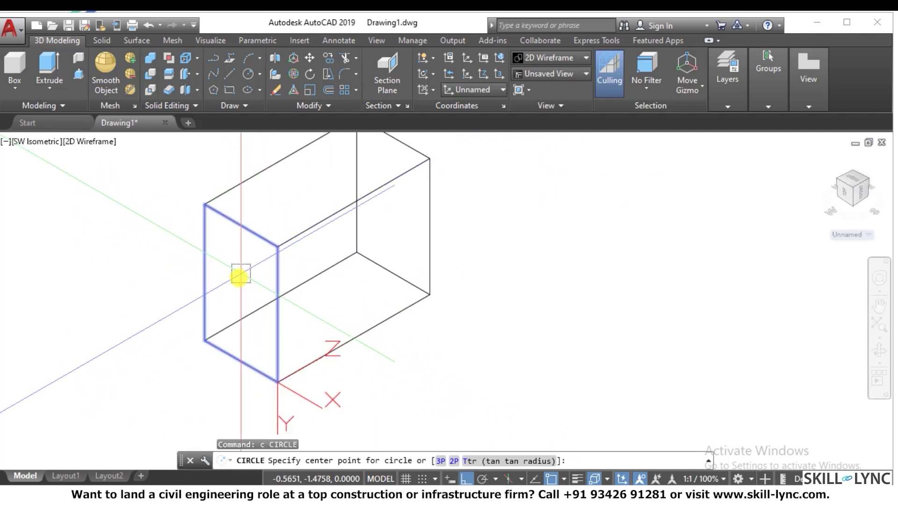
click(240, 276)
click(237, 372)
key(Escape)
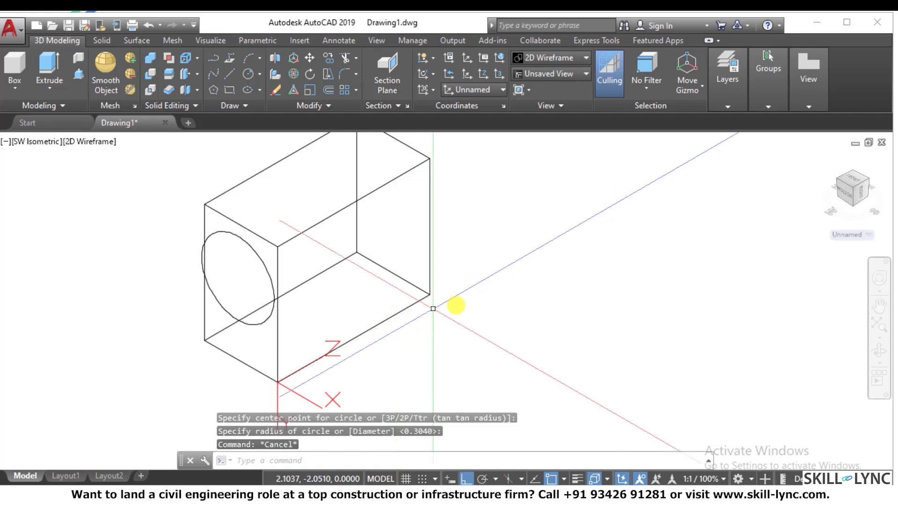
Step: Undo the end-face circle and the UCS rotation about the Y axis
text(u)
key(Return)
text(u)
key(Return)
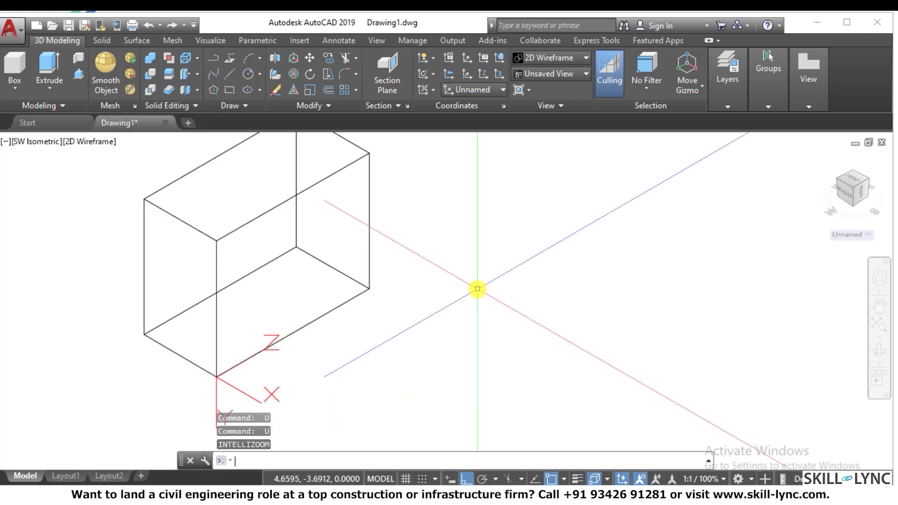
key(Escape)
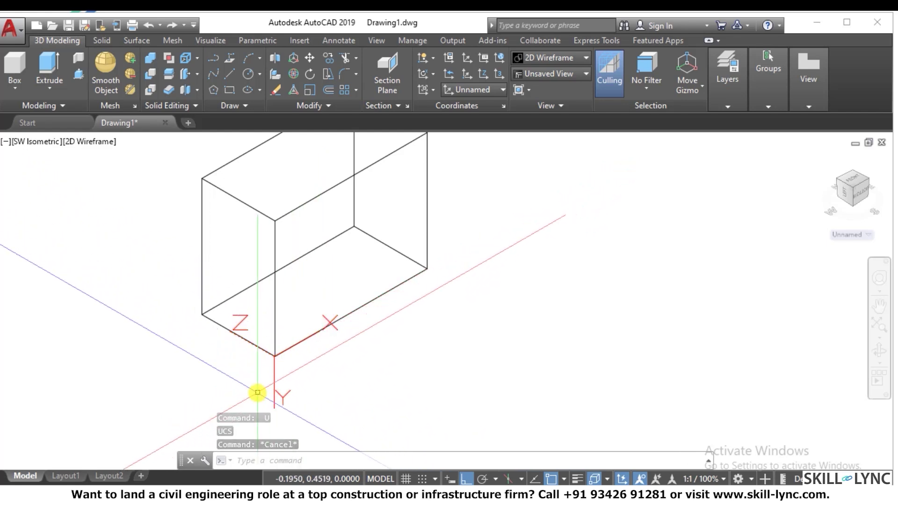
key(Escape)
key(Escape)
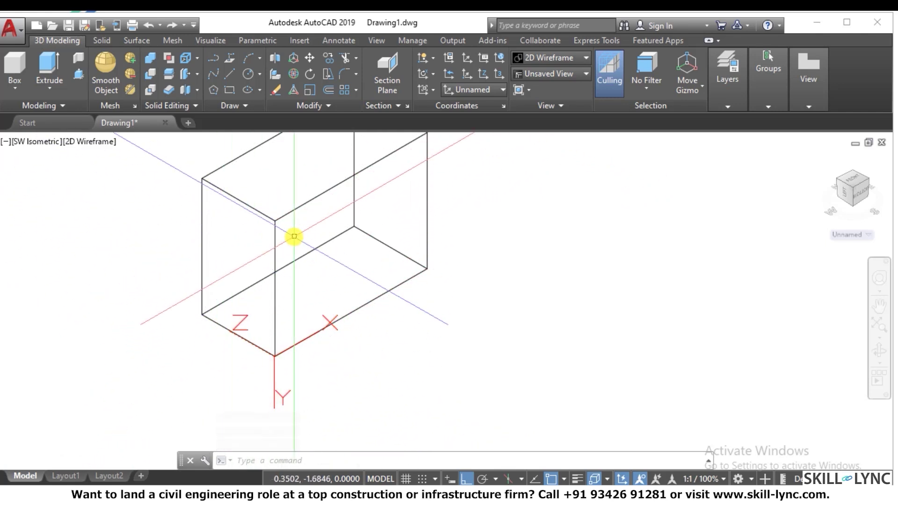
Step: Repeat the 90-degree UCS rotation about Y, and undo it together with the second rotation about X
text(cs)
key(Return)
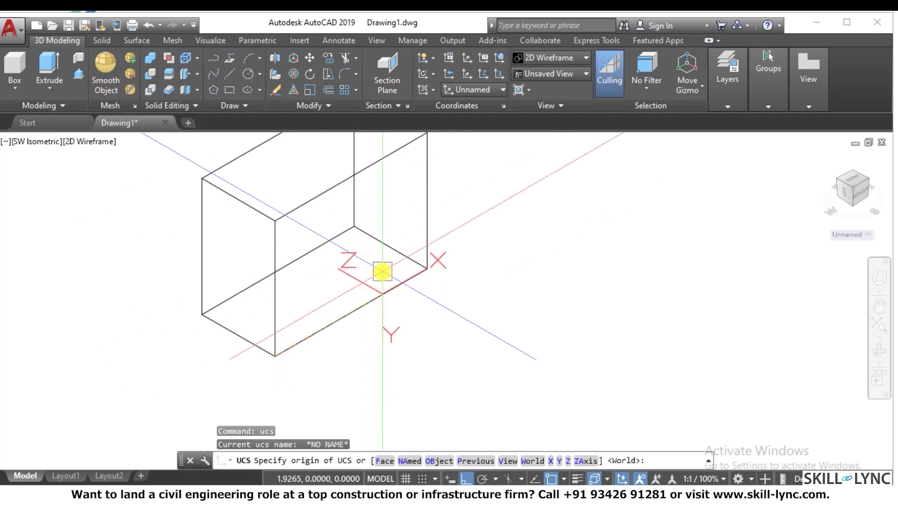
text(y)
key(Return)
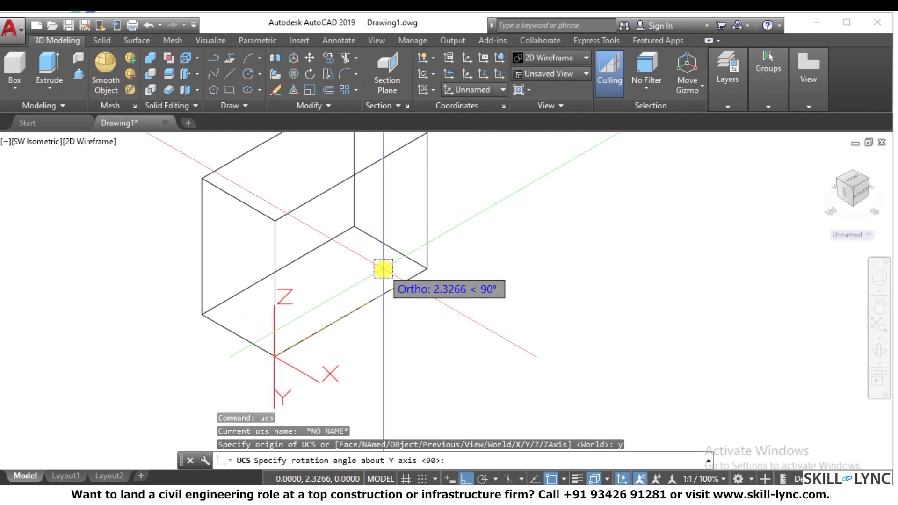
text(90)
key(Return)
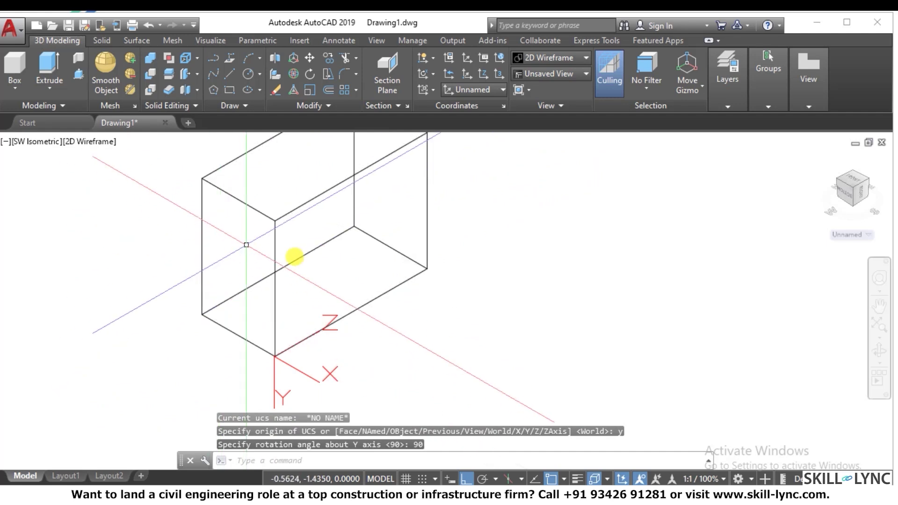
text(u)
key(Return)
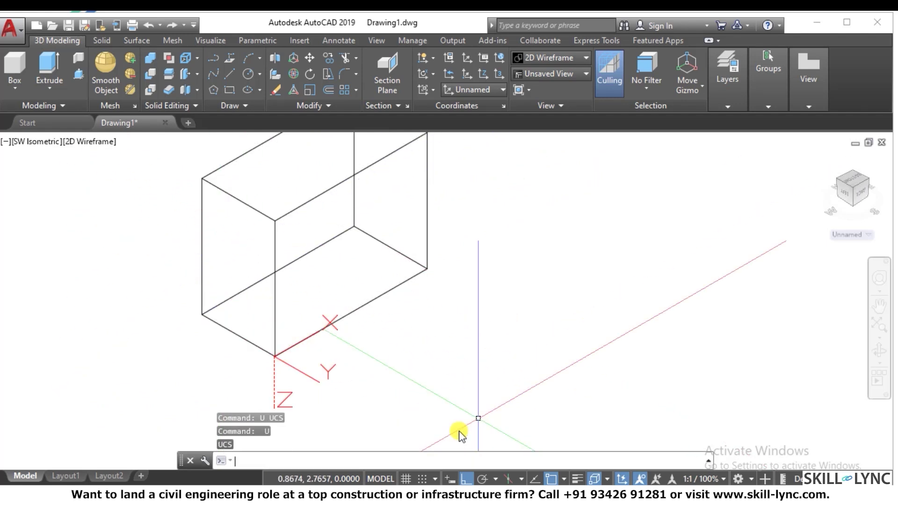
Step: Redefine the UCS with the ZAxis option, placing its origin at the box's nearest upper corner and Z along the long upper front edge
scroll(461, 436, down, 2)
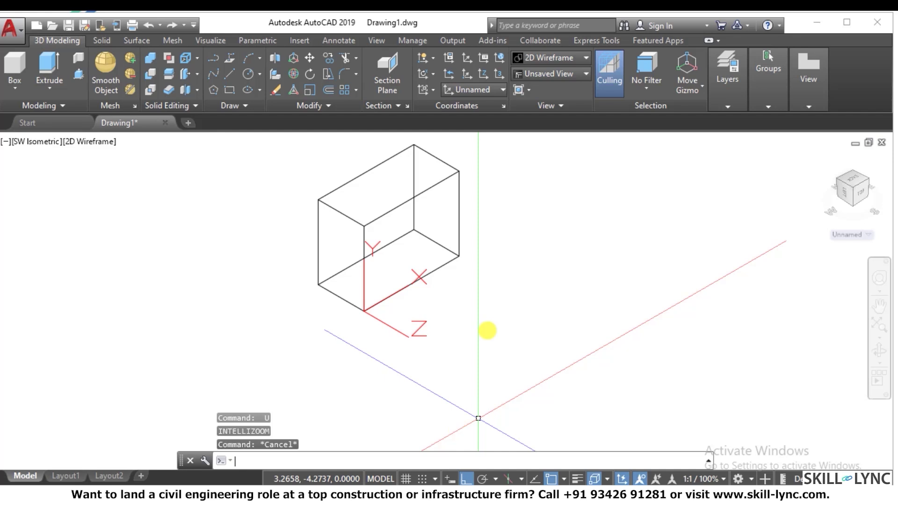
scroll(468, 243, down, 3)
scroll(475, 220, up, 5)
key(Escape)
key(Escape)
text(usc)
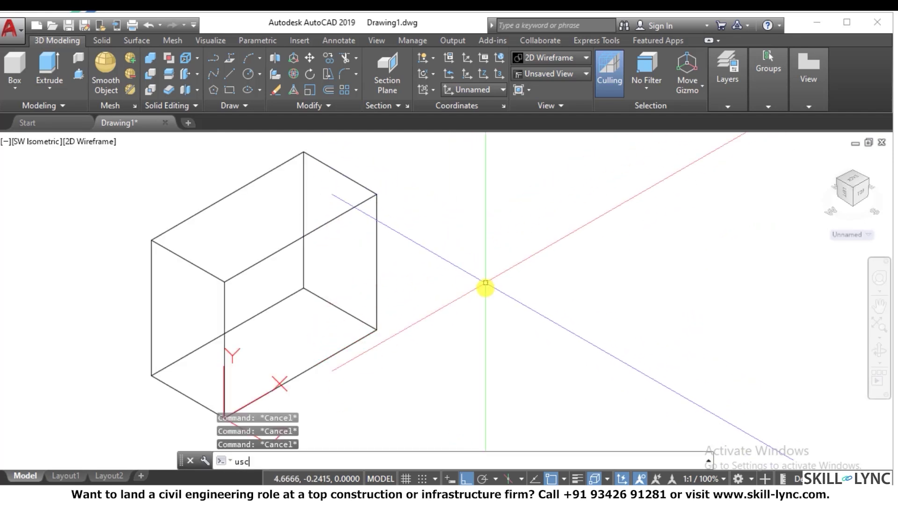
key(Return)
text(u)
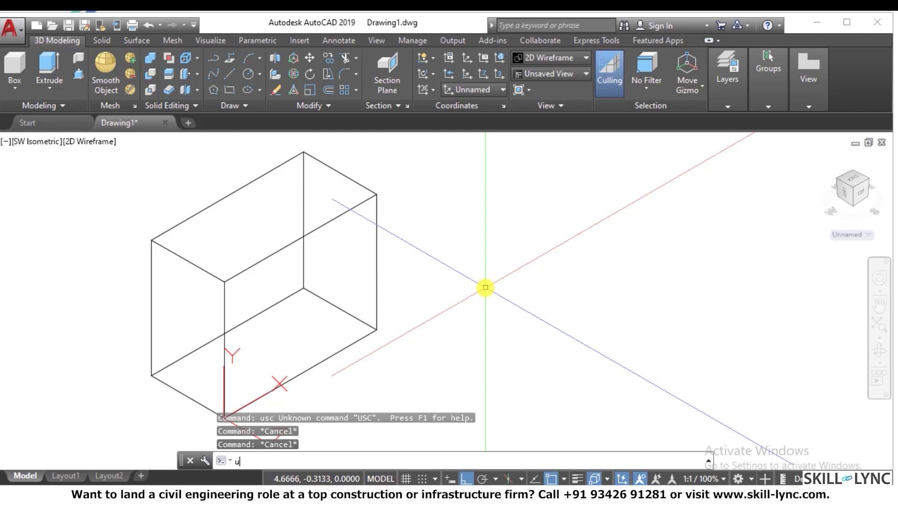
text(cs)
key(Return)
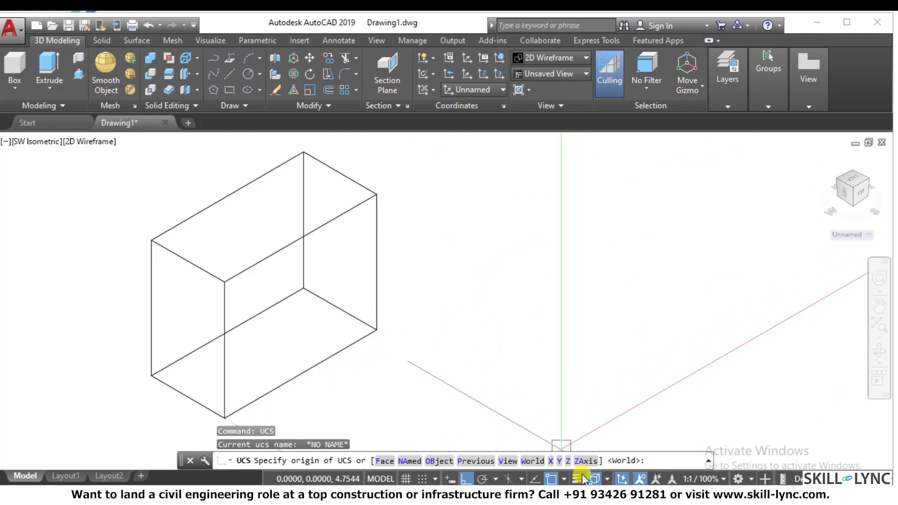
click(590, 461)
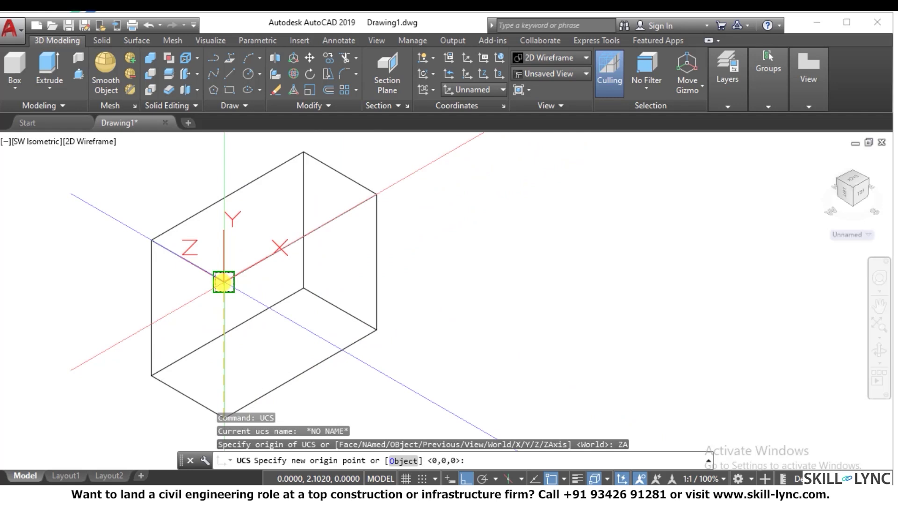
click(223, 282)
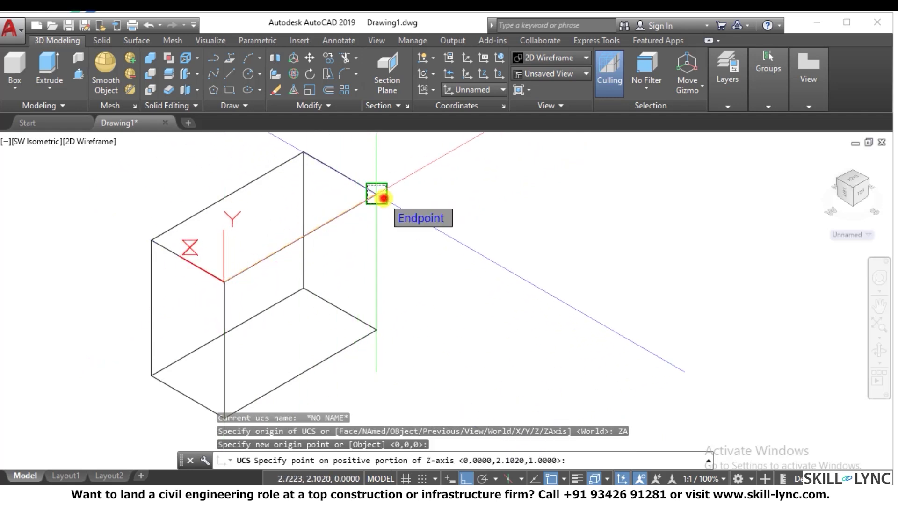
click(382, 199)
Step: Repeat the ZAxis definition of the UCS from the same upper corner to the other end of the long front edge
right_click(528, 190)
click(545, 197)
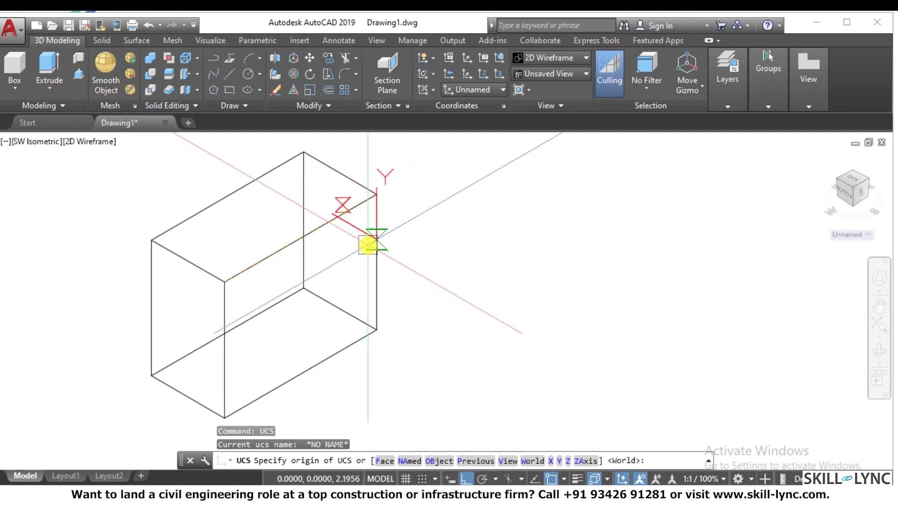
click(585, 461)
click(224, 282)
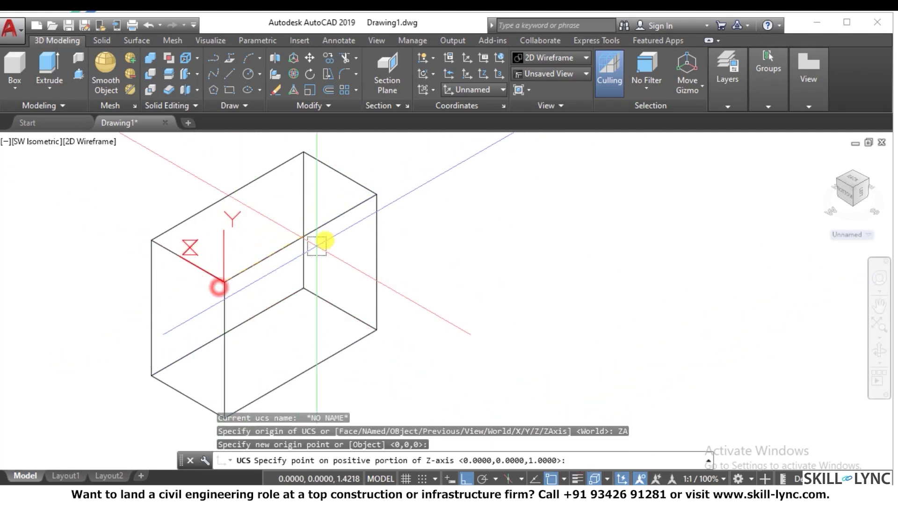
click(377, 197)
right_click(431, 170)
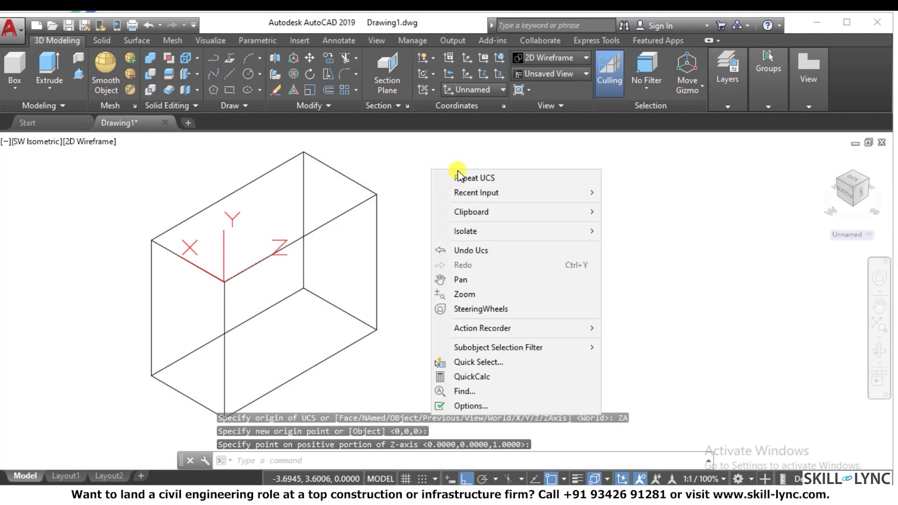
click(305, 214)
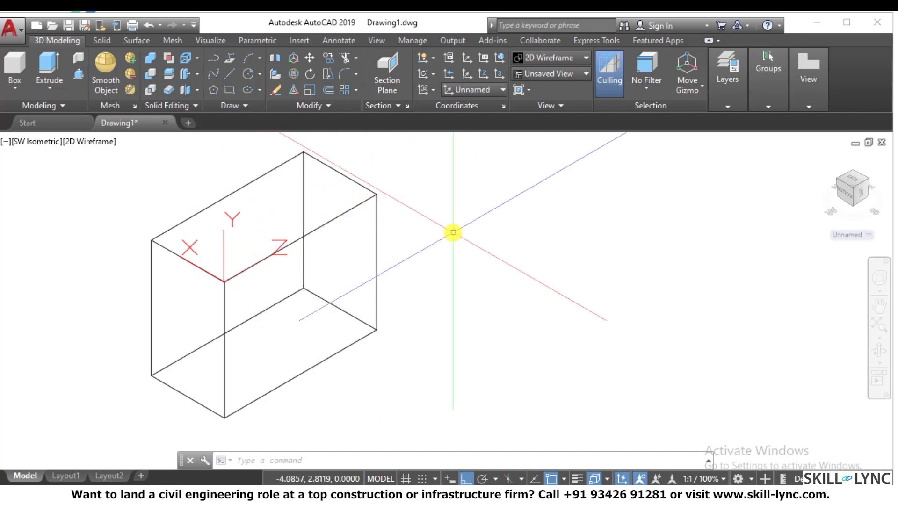
Step: Redefine the UCS by ZAxis from the far end of the upper front edge, with Z along the short upper edge toward the back corner
text(cs)
key(Return)
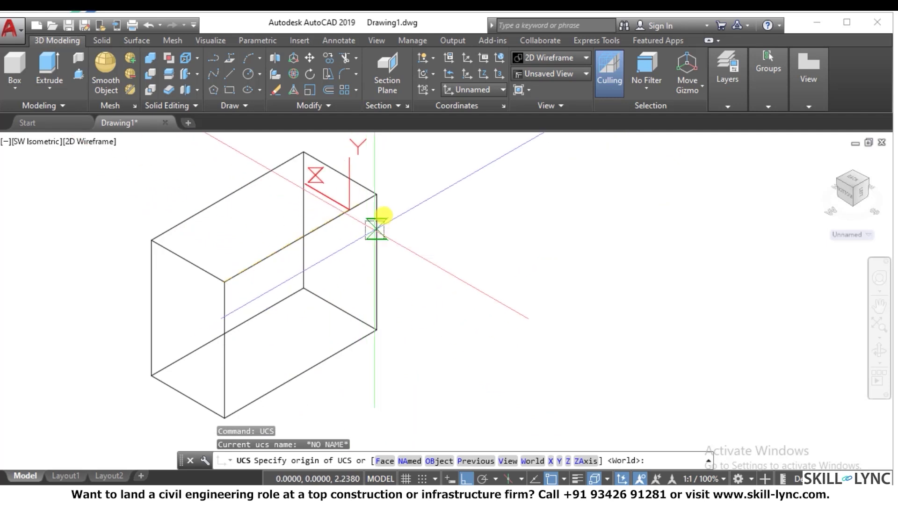
click(584, 463)
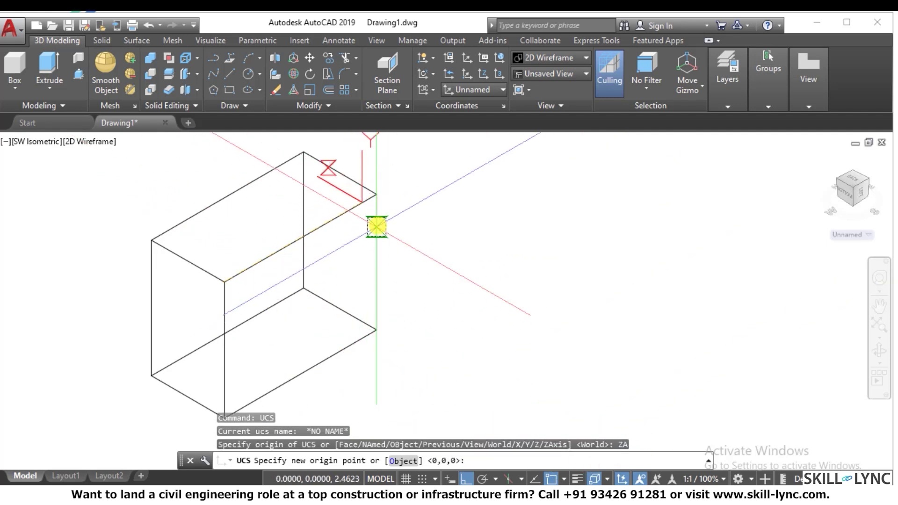
click(377, 195)
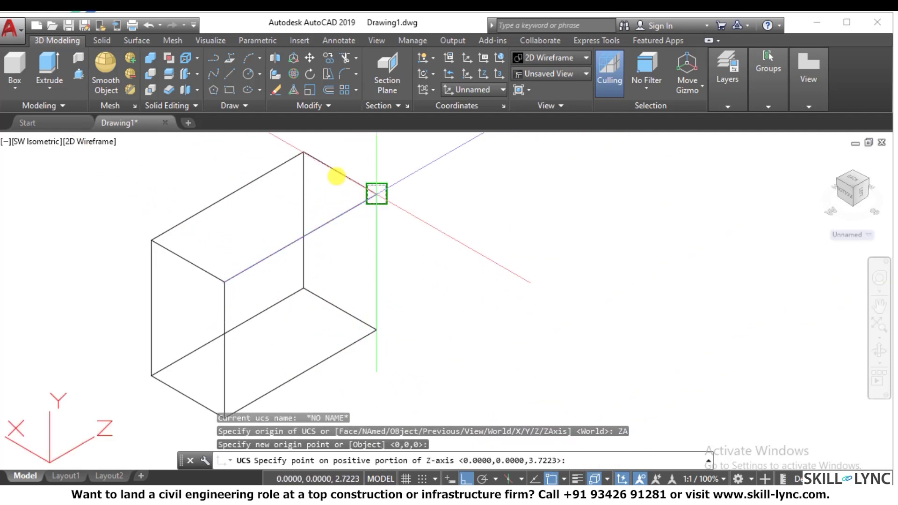
click(304, 154)
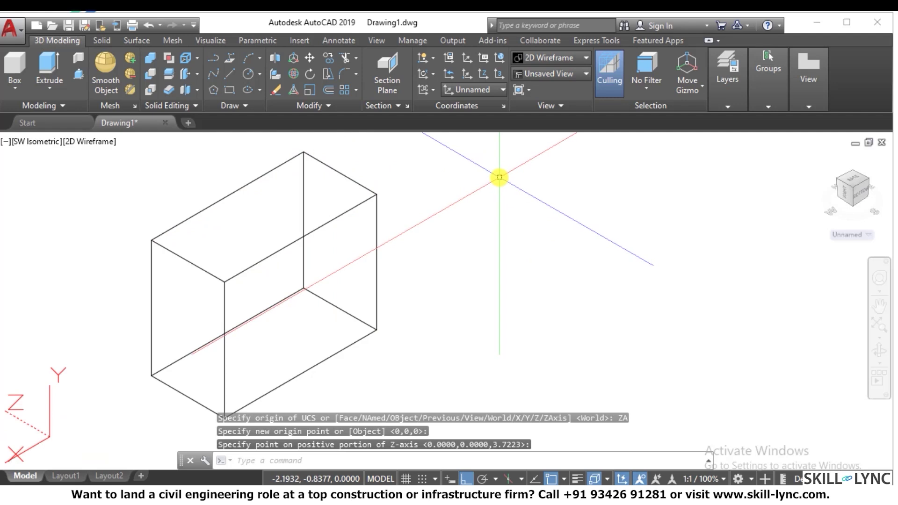
Step: Reset the UCS to World
scroll(499, 178, down, 2)
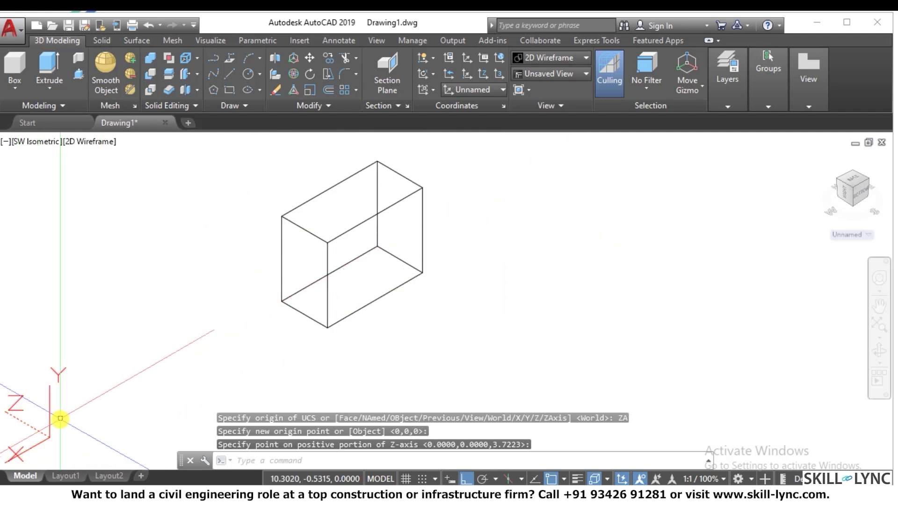
scroll(501, 274, up, 3)
scroll(491, 276, down, 3)
scroll(433, 241, up, 2)
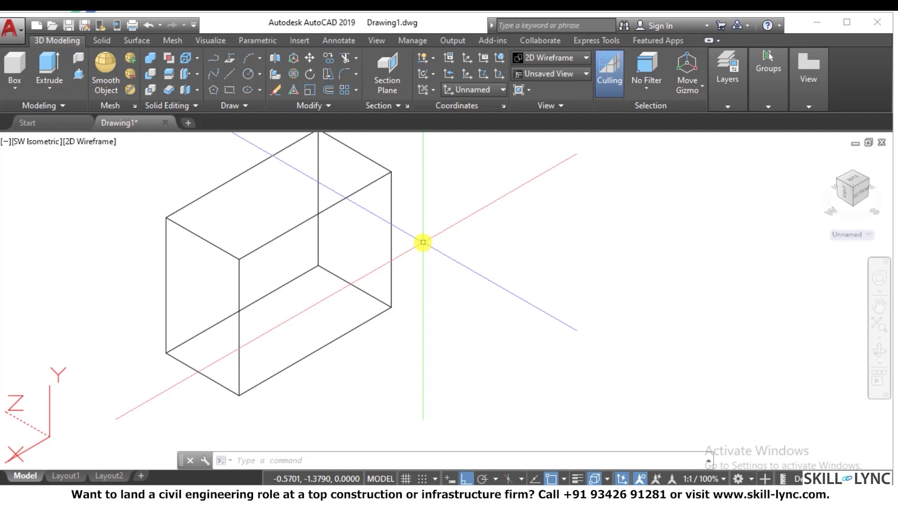
text(ucs)
key(Return)
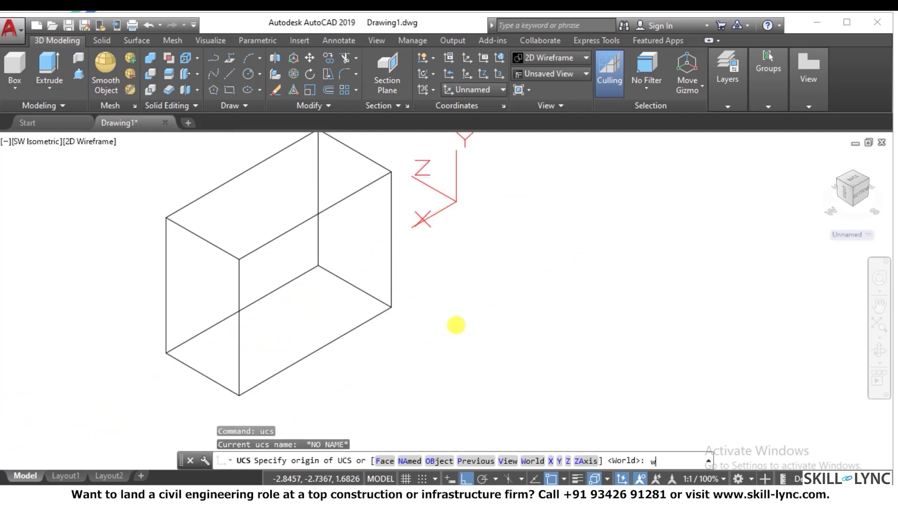
text(w)
key(Return)
Step: Align the UCS with the box's long front face using the Face option and accept the orientation
key(Return)
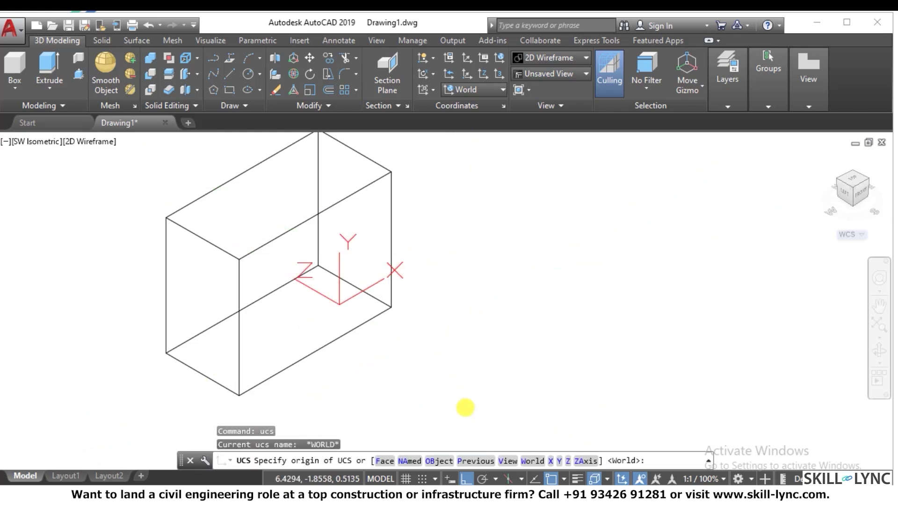
click(384, 461)
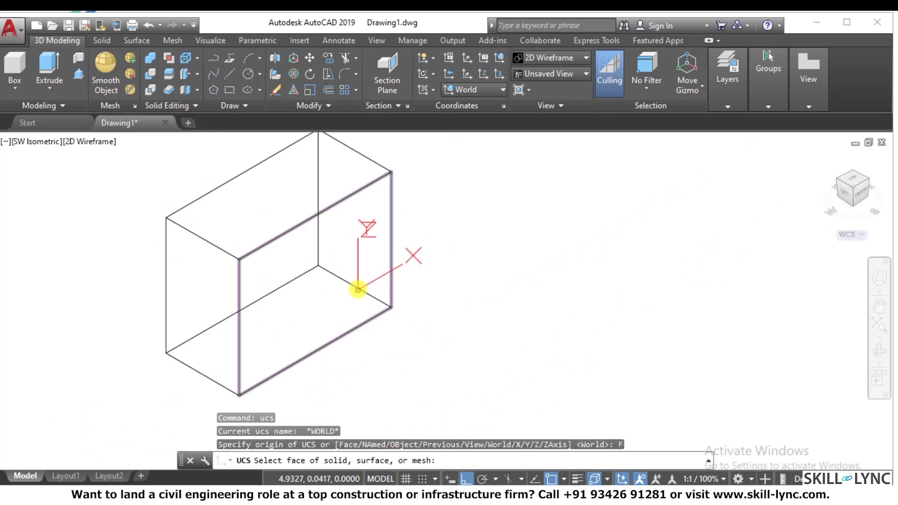
click(299, 314)
right_click(368, 294)
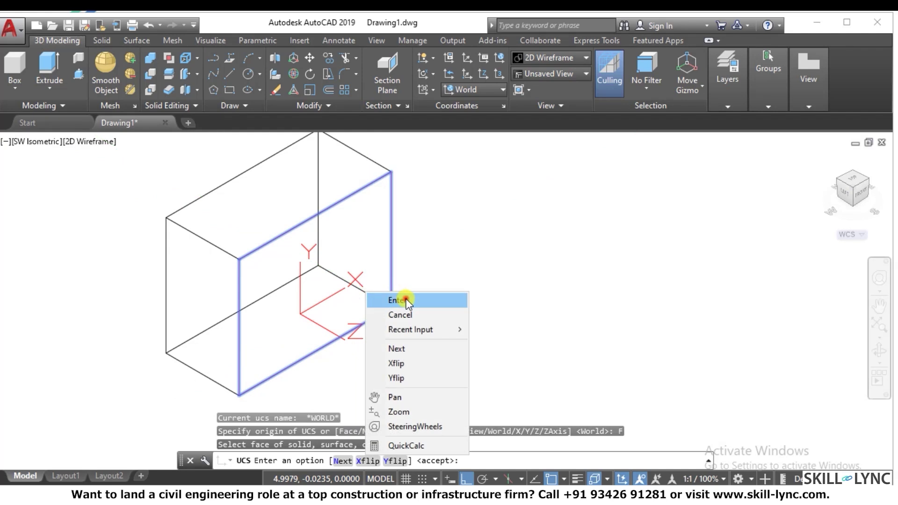
click(380, 301)
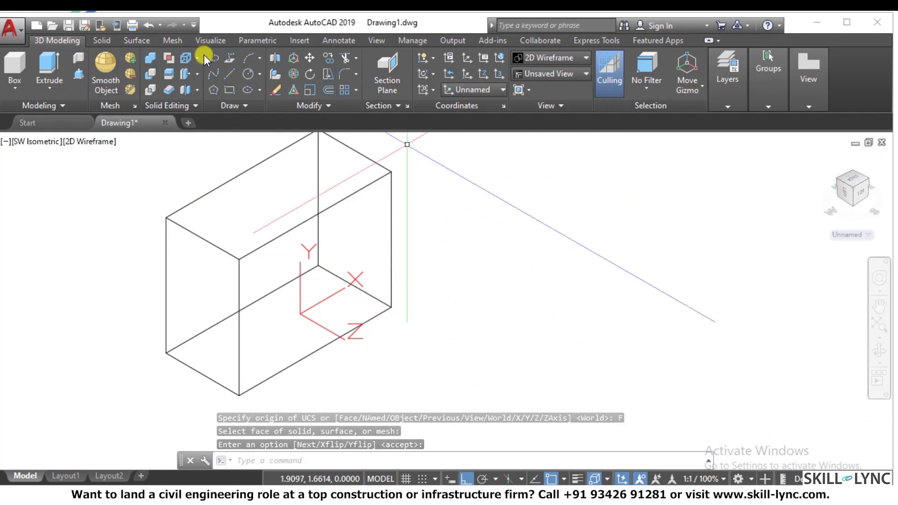
Step: Examine the named UCSs, orthographic UCSs and settings in the UCS manager, and close it without changes
click(452, 88)
click(452, 88)
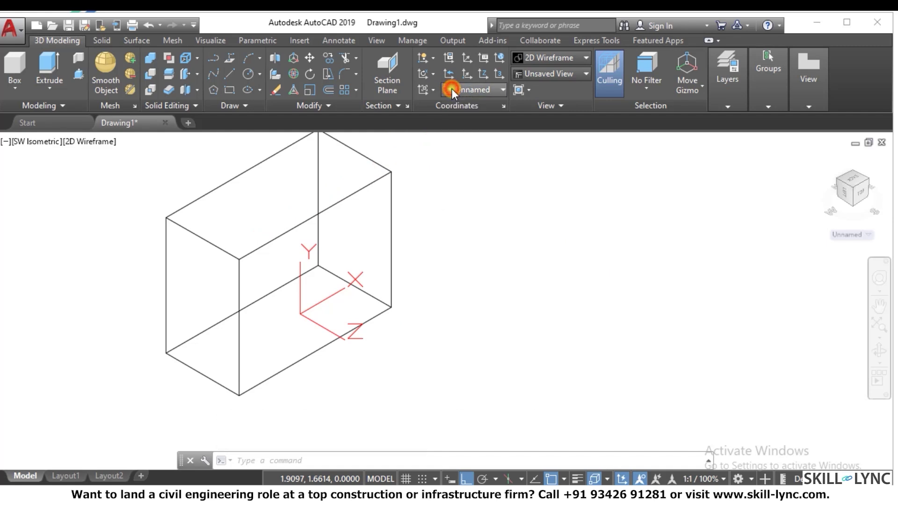
click(506, 104)
click(270, 137)
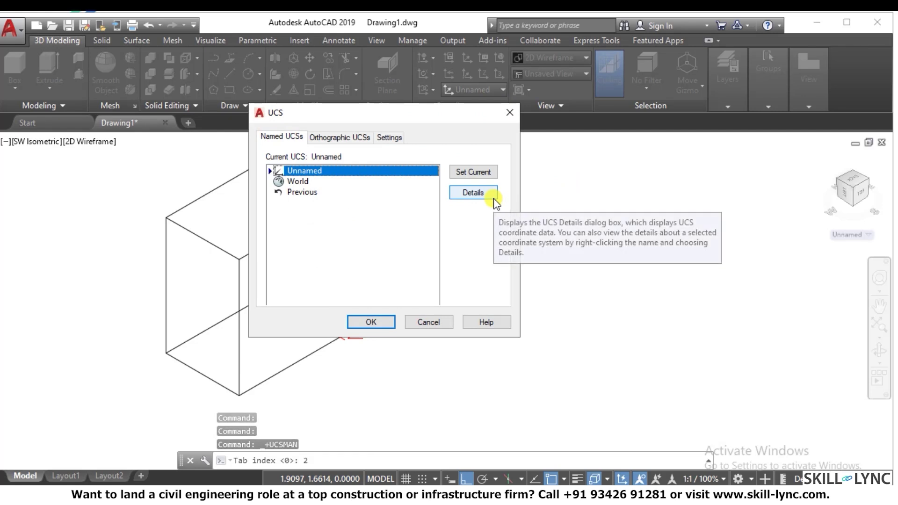
click(330, 139)
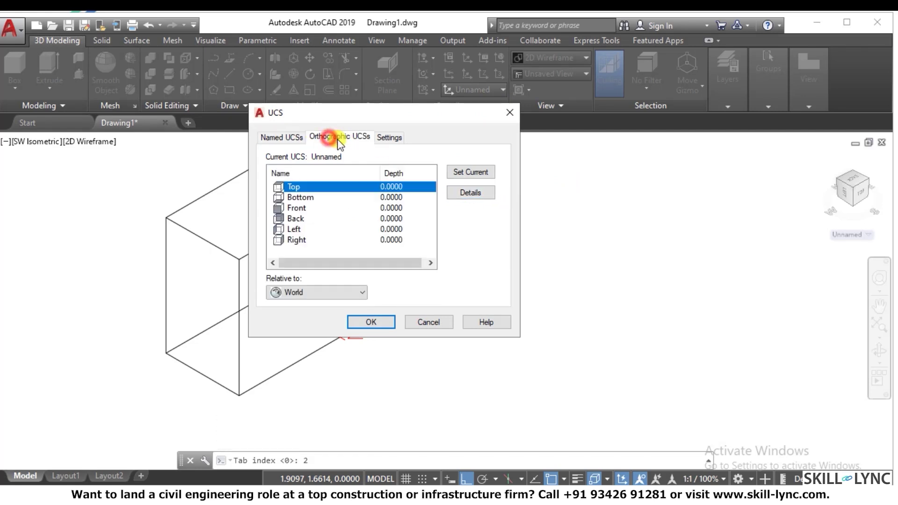
click(390, 138)
click(299, 138)
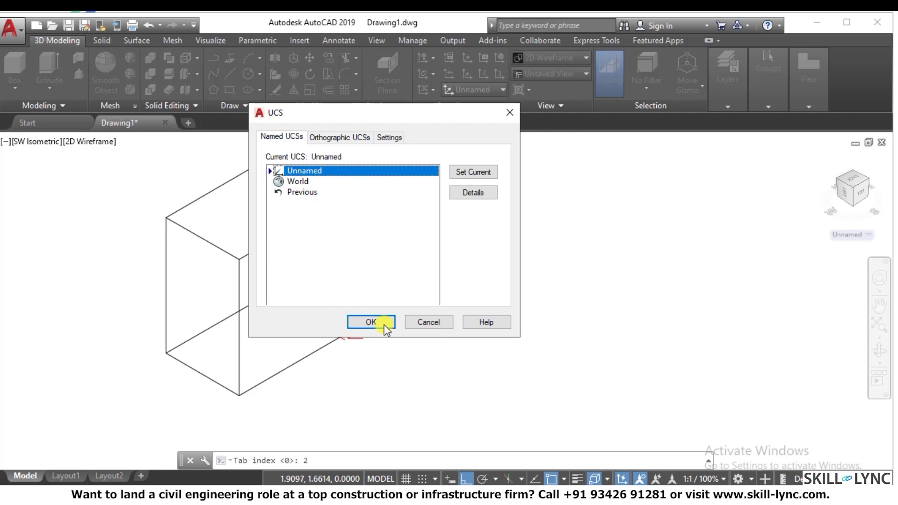
click(372, 322)
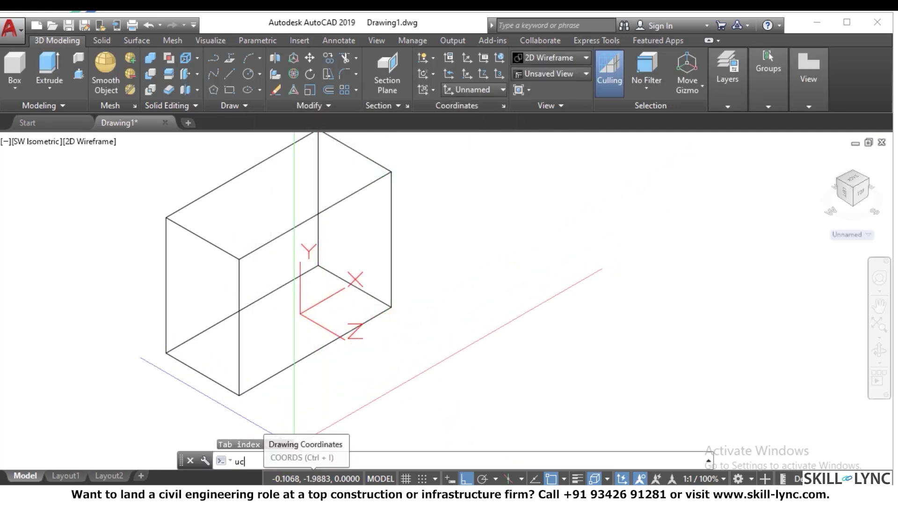
Step: Save the current front-face UCS under the name 1
text(u)
key(Return)
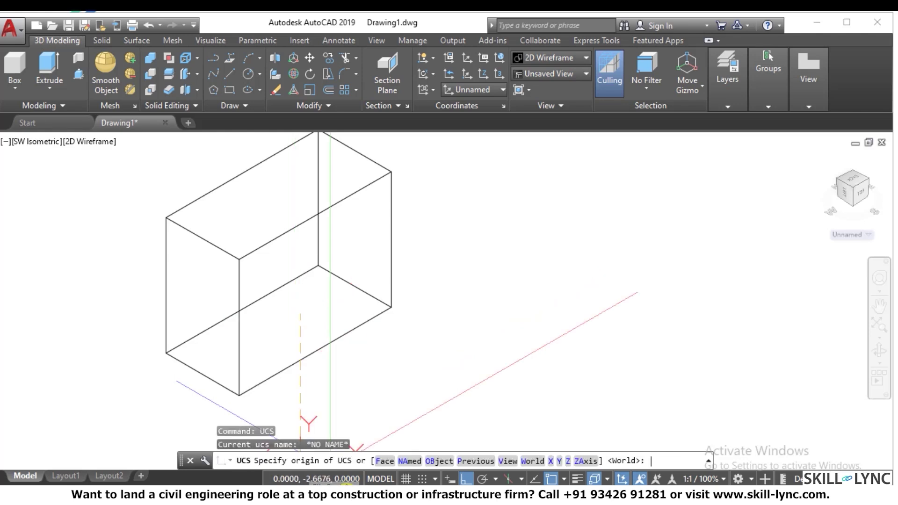
click(409, 460)
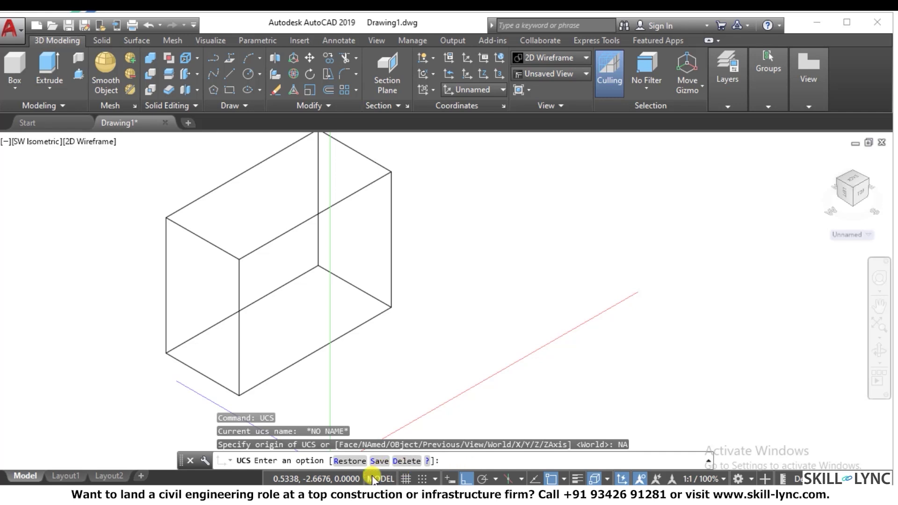
click(379, 461)
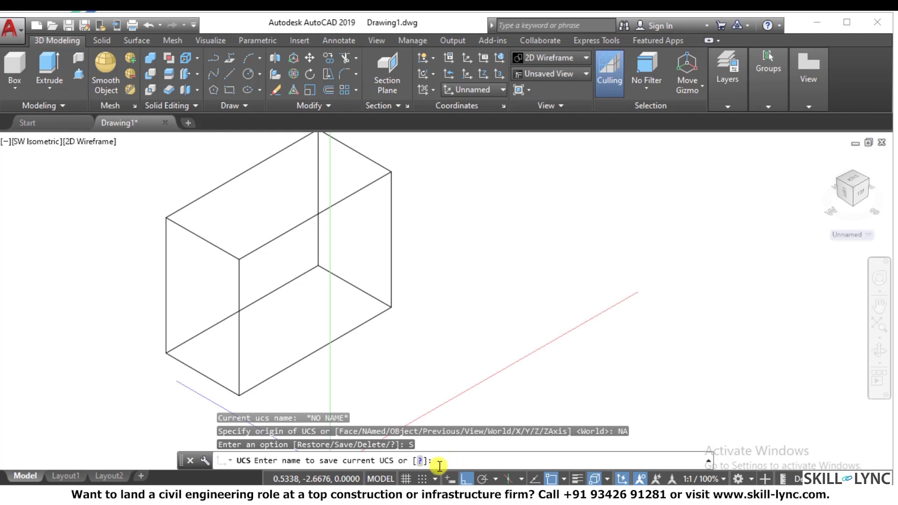
key(Return)
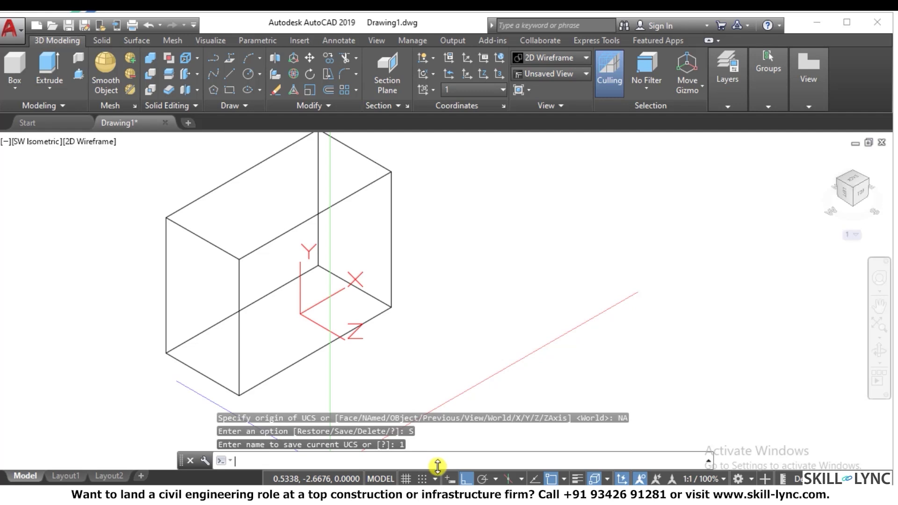
Step: Switch the UCS back to World, and restore the saved UCS named 1
key(Return)
text(w)
key(Return)
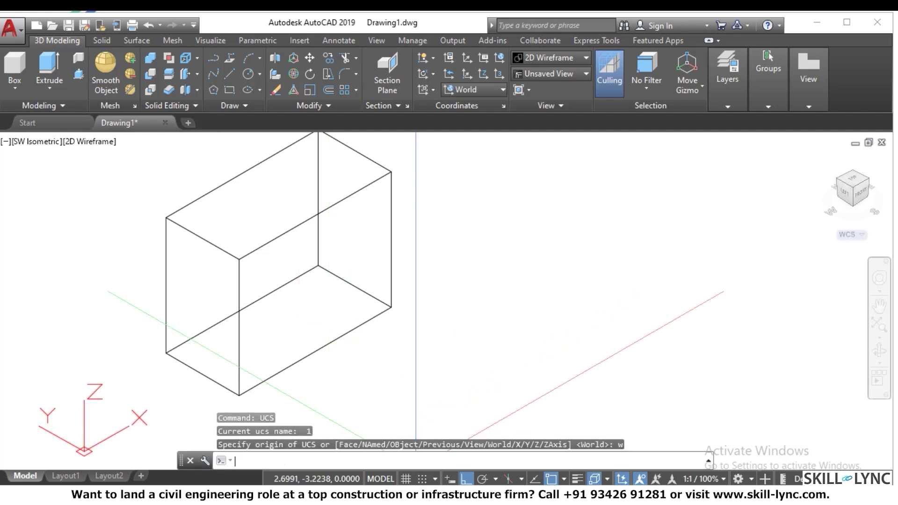
key(Escape)
key(Escape)
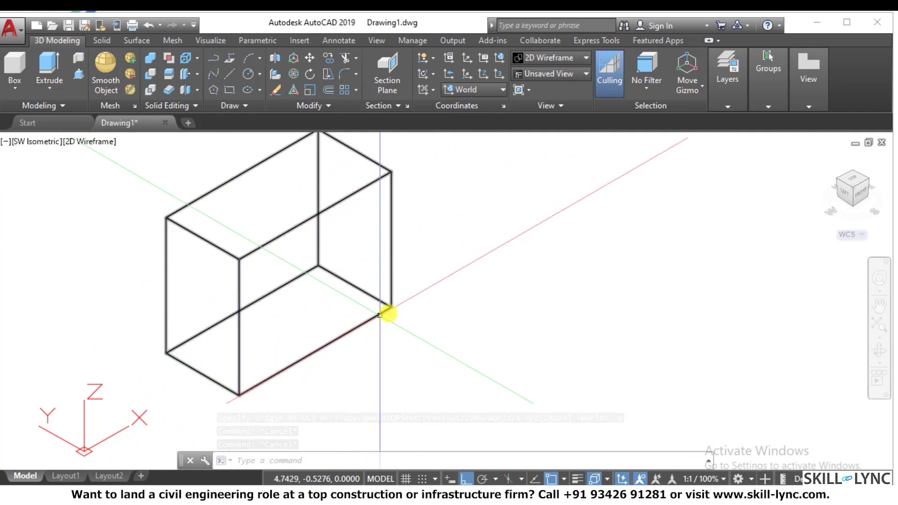
click(502, 90)
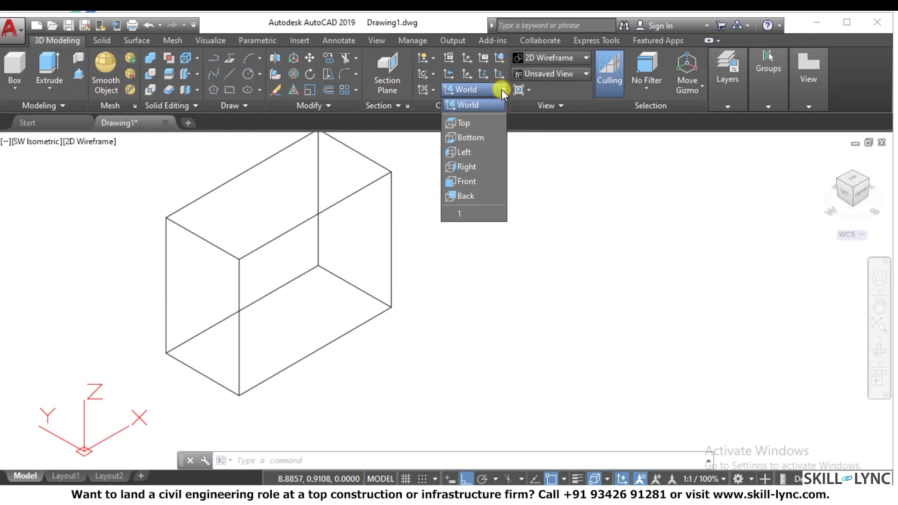
click(454, 213)
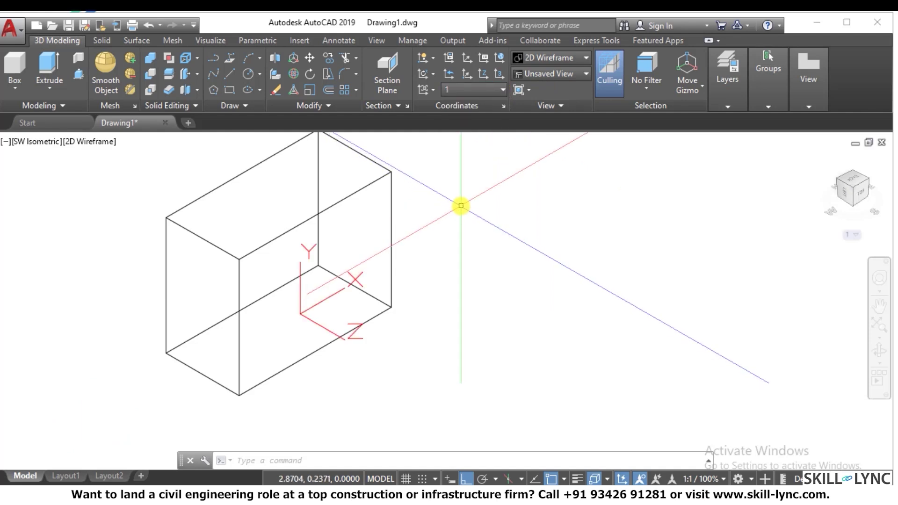
Step: Align the UCS with the box's short end face using the Face option and accept the orientation
text(ucs)
key(Return)
text(f)
key(Return)
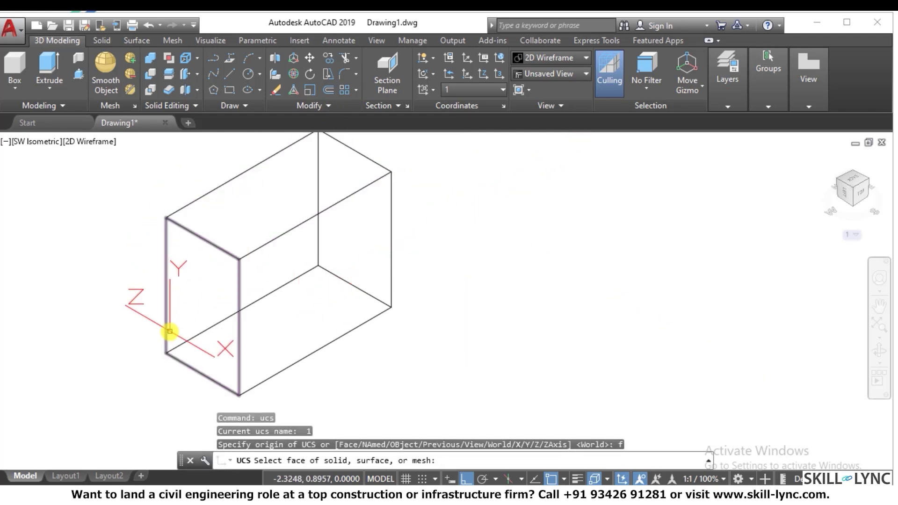
click(173, 334)
right_click(395, 274)
click(425, 288)
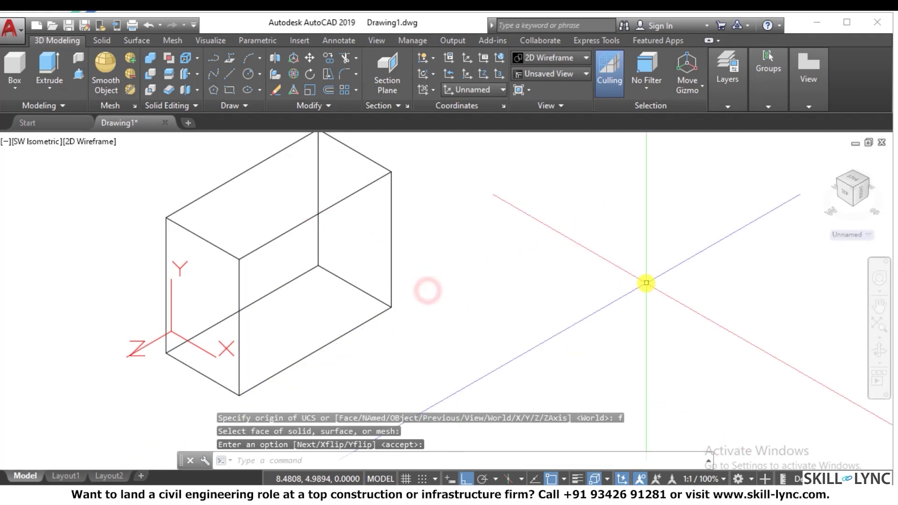
Step: Save the current end-face UCS under the name 2
key(Escape)
key(Escape)
text(ucs)
key(Return)
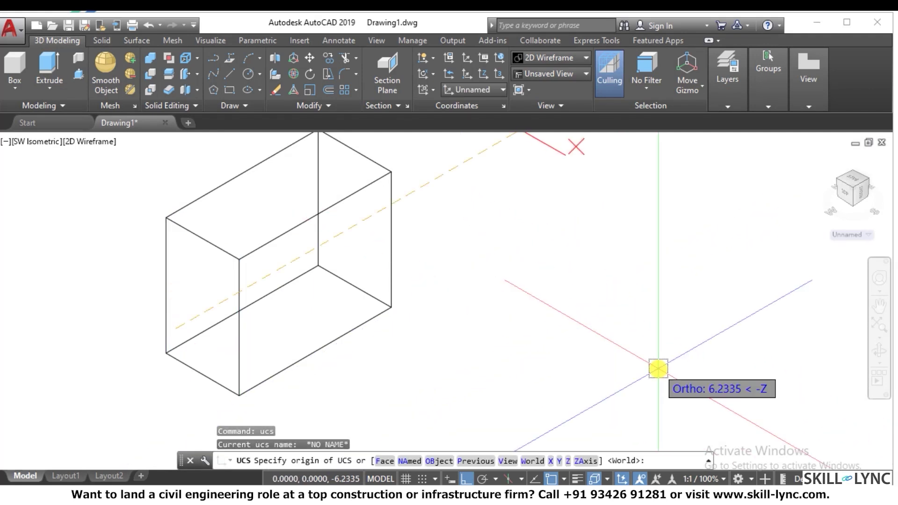
click(405, 461)
click(385, 461)
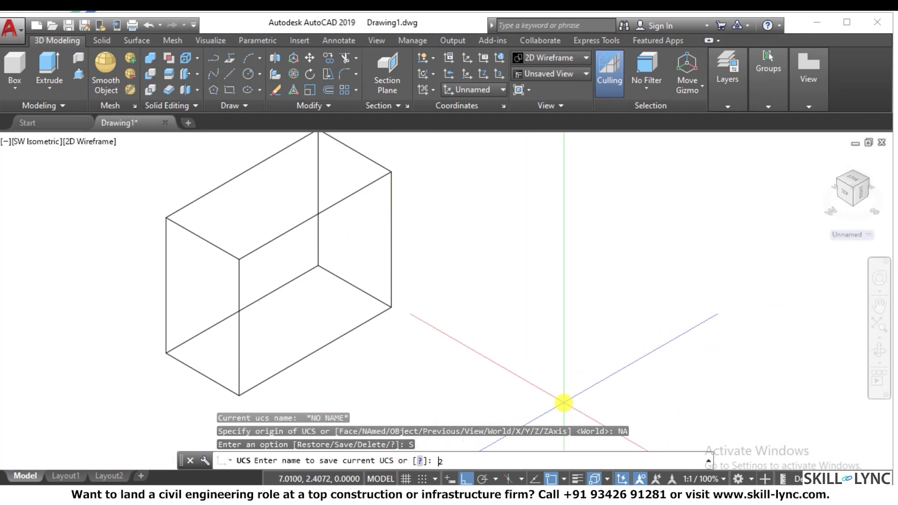
key(Return)
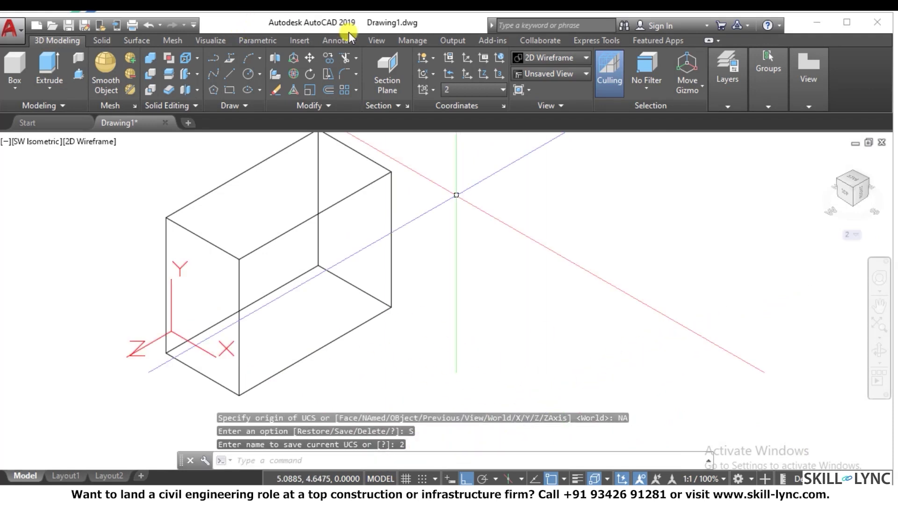
Step: Restore the saved UCS 1, and switch back to the saved UCS 2
click(446, 91)
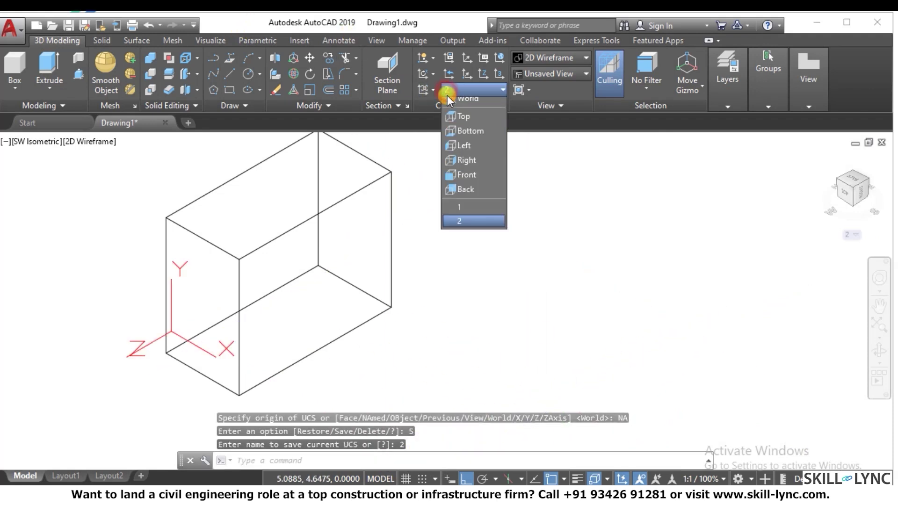
click(458, 215)
click(469, 84)
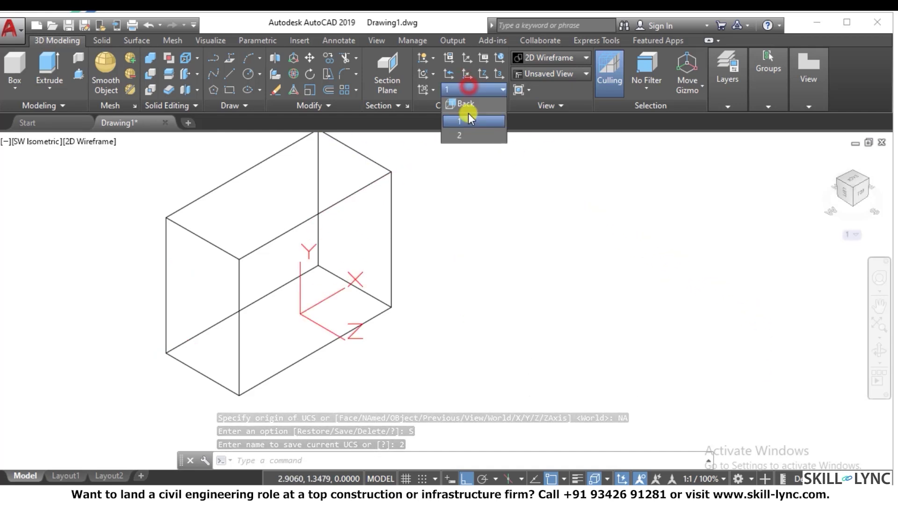
click(460, 224)
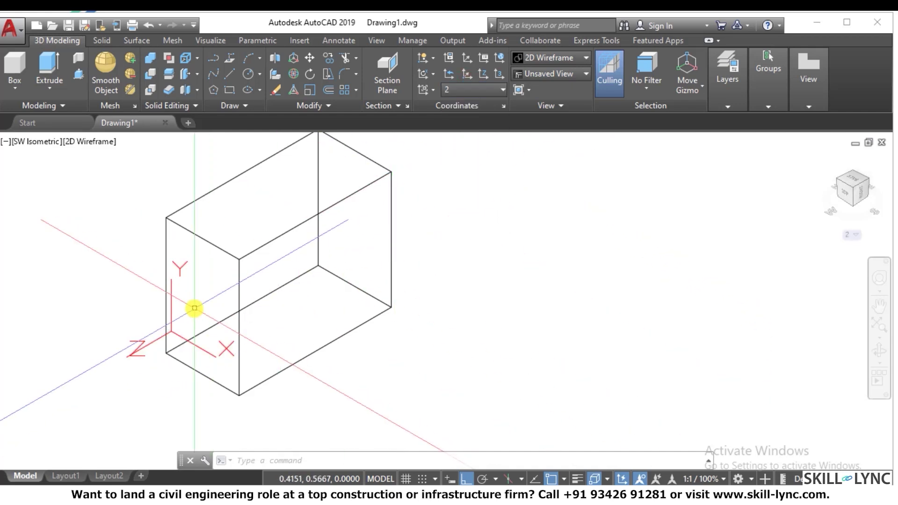
Step: Draw a circle with a radius of about 0.42 in the middle of the box's short end face
text(c)
key(Return)
click(198, 297)
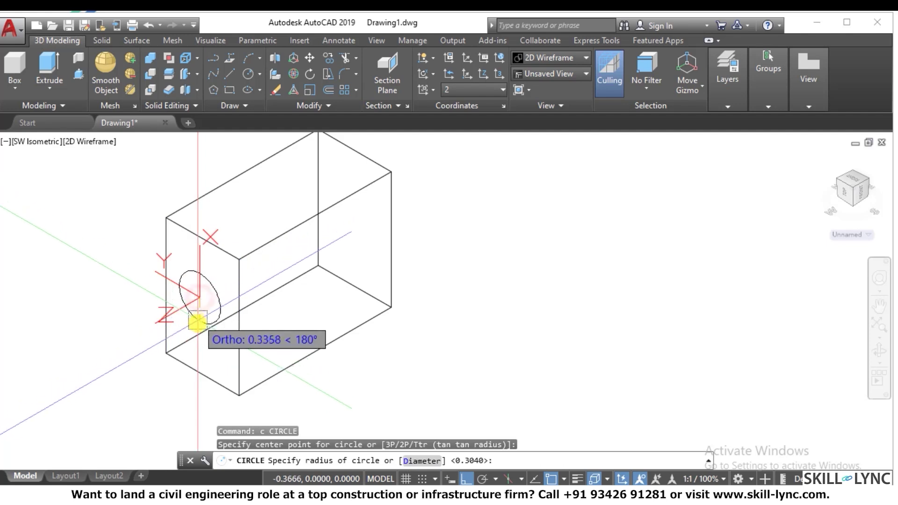
click(198, 321)
Step: Restore UCS 1 and draw a circle with a radius of about 0.6 on the box's long front face
click(468, 91)
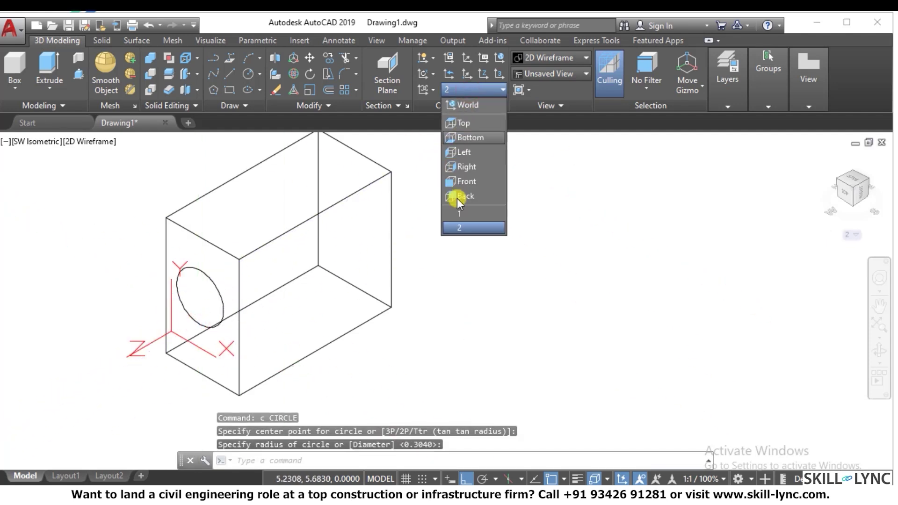
click(460, 213)
text(c)
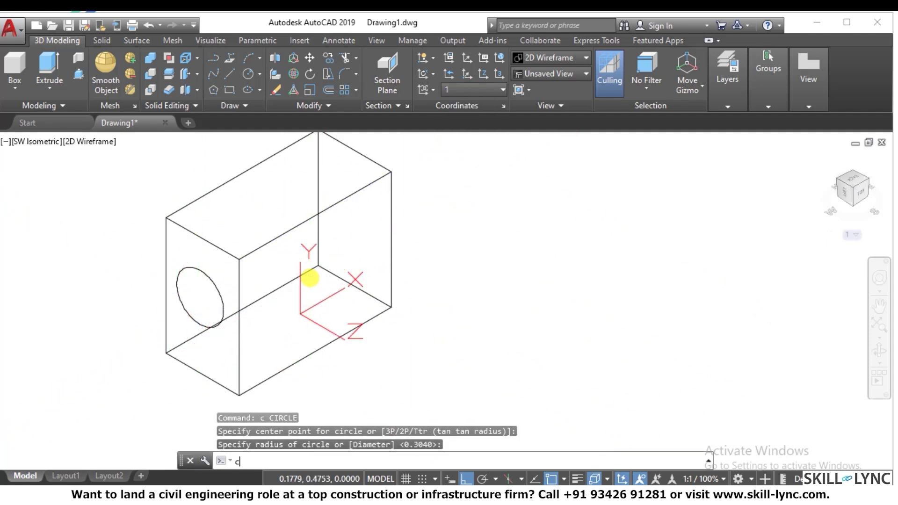
key(Return)
click(309, 278)
click(310, 364)
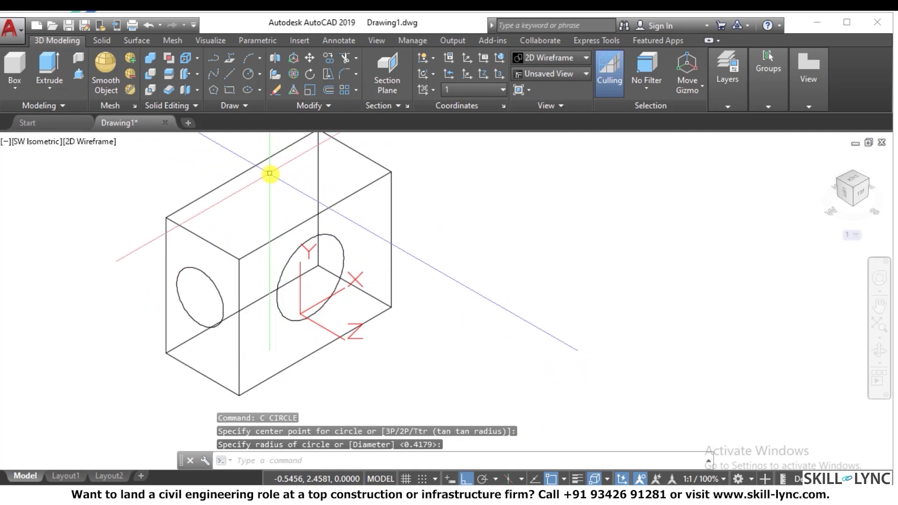
Step: Align the UCS with the box's top face using the Face option and accept the orientation
key(Escape)
key(Escape)
text(ucs)
key(Return)
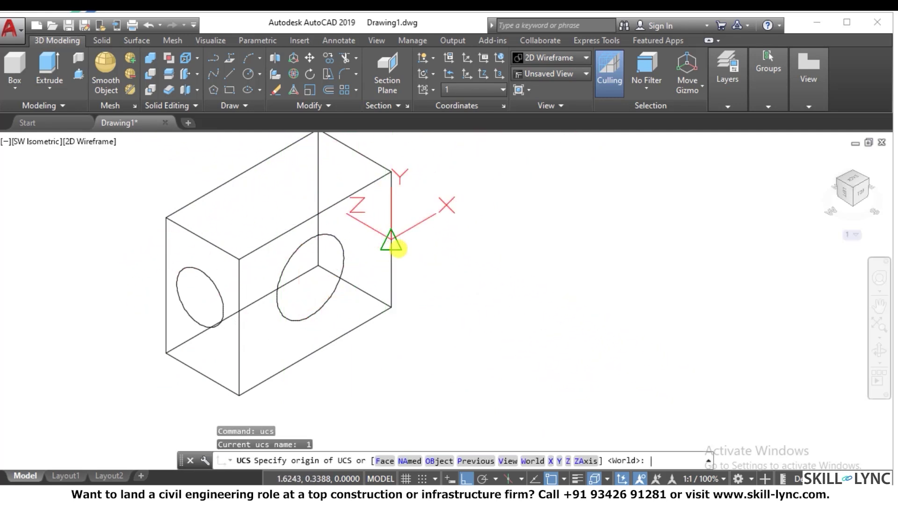
text(f)
key(Return)
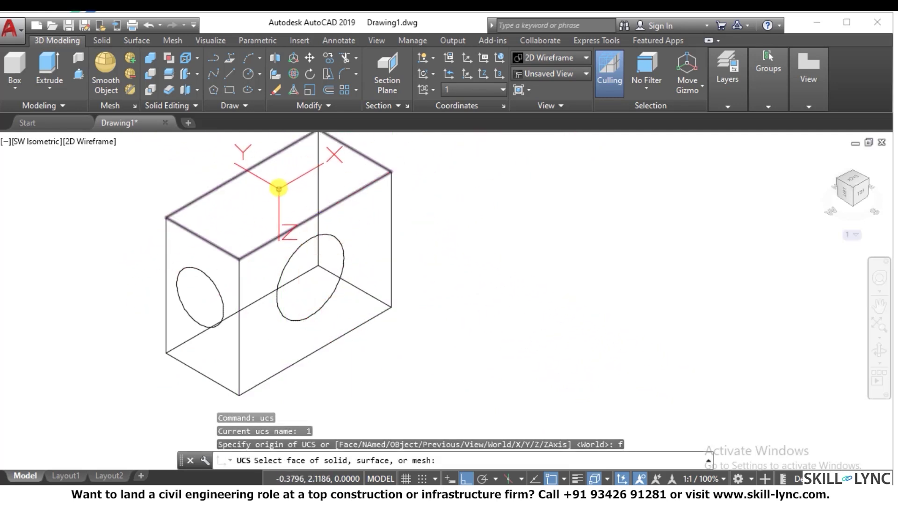
click(279, 189)
right_click(320, 174)
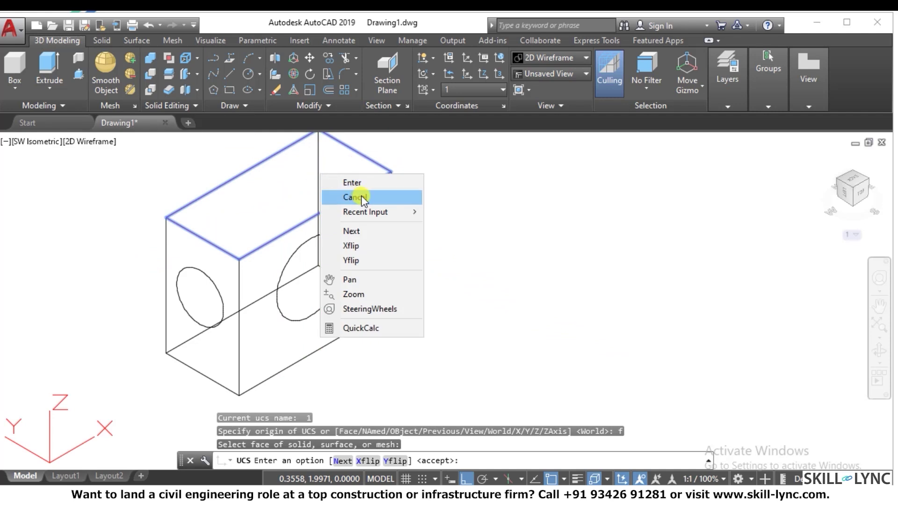
click(366, 184)
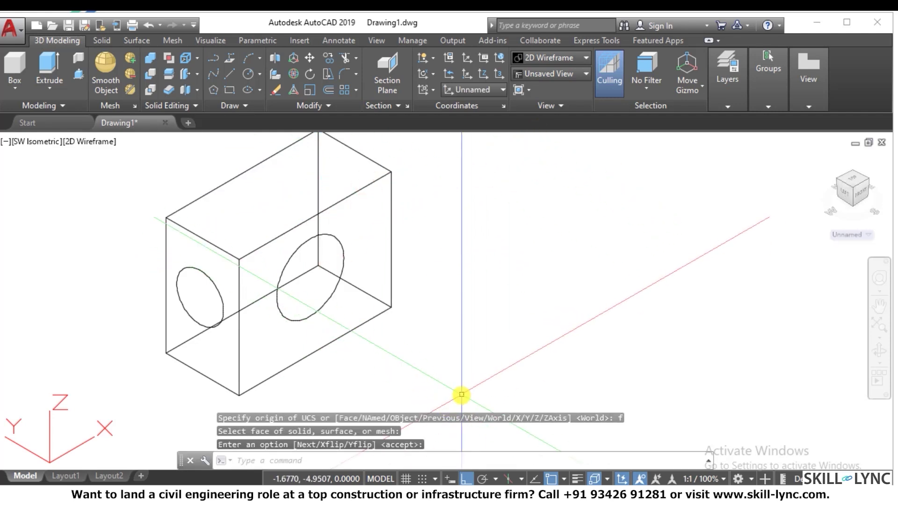
Step: Save the current top-face UCS under the name 3
text(u)
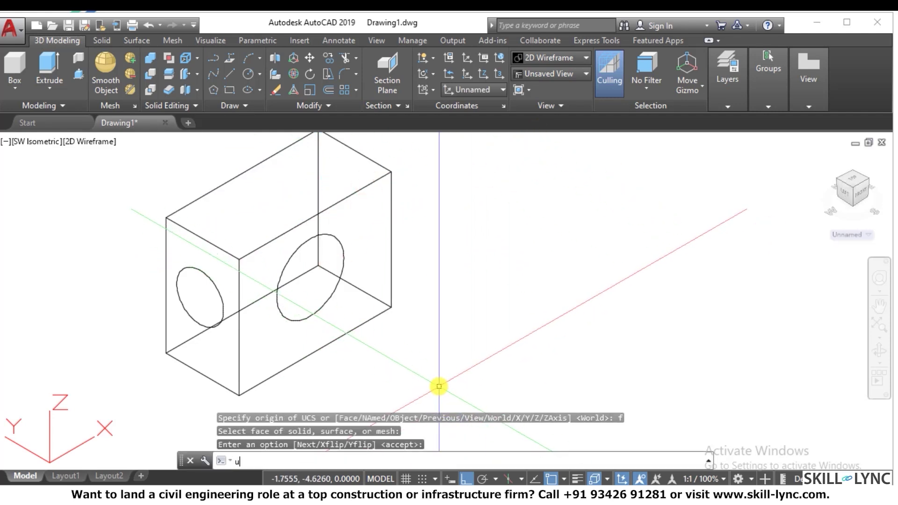
text(cs)
key(Return)
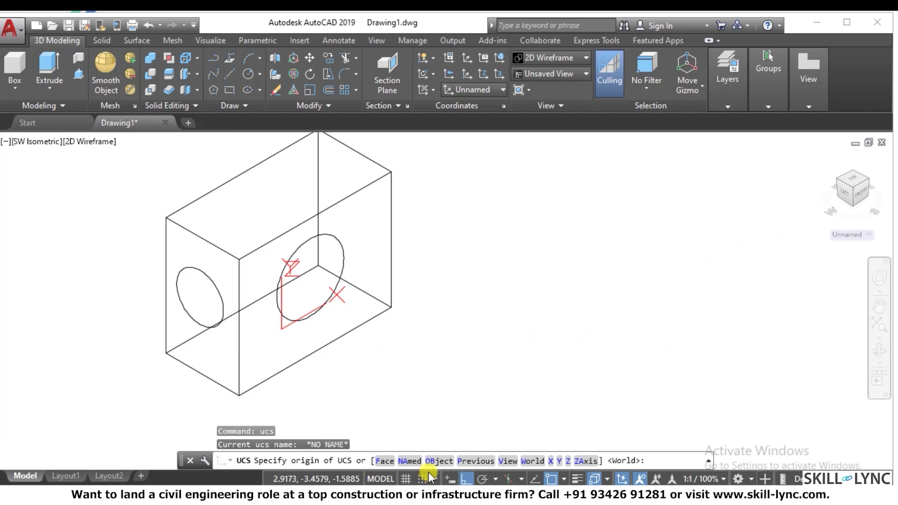
click(409, 461)
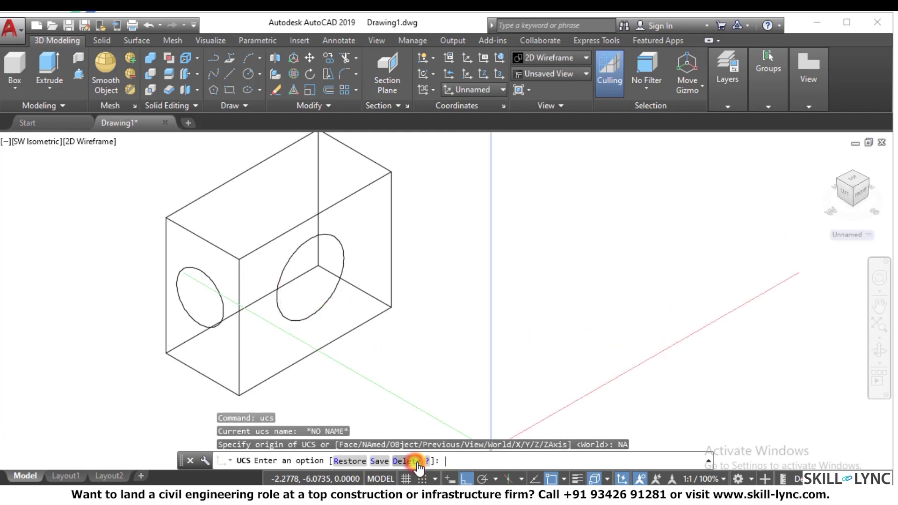
click(379, 461)
text(3)
key(Return)
key(Escape)
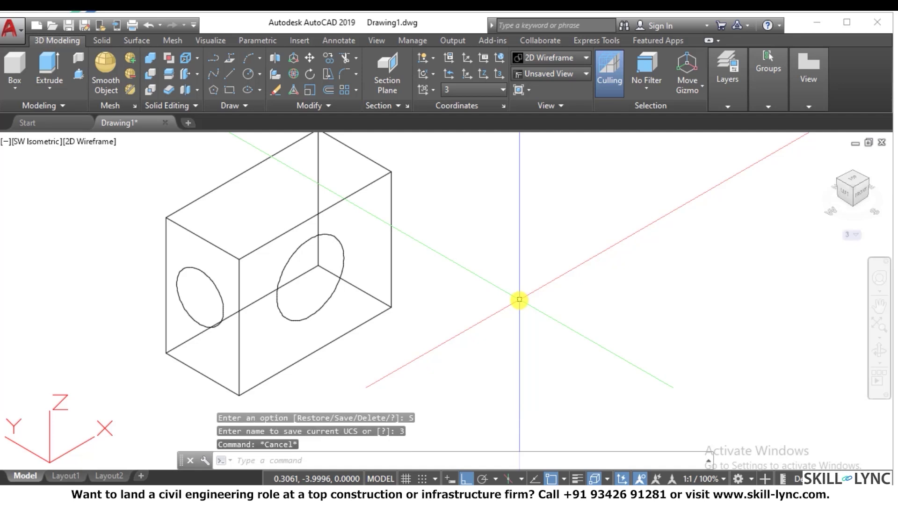
Step: Set the UCS back to World
text(ucs)
key(Return)
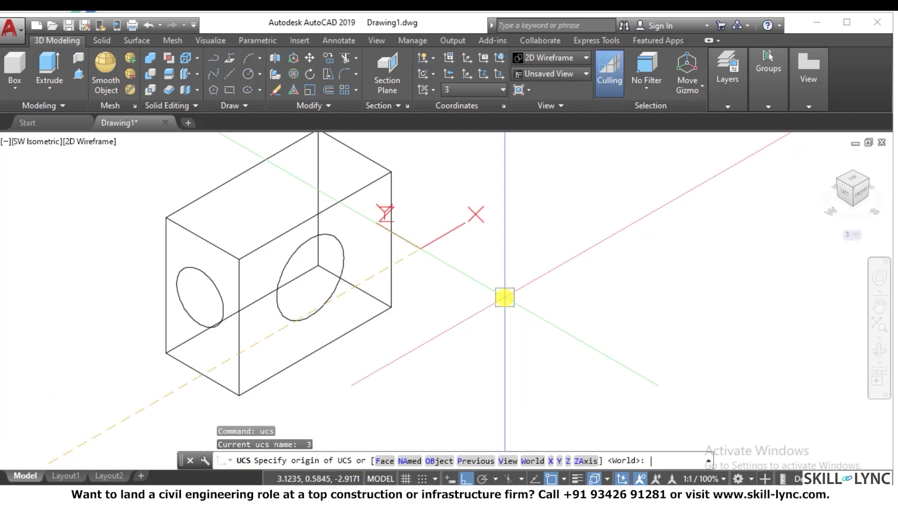
text(w)
key(Return)
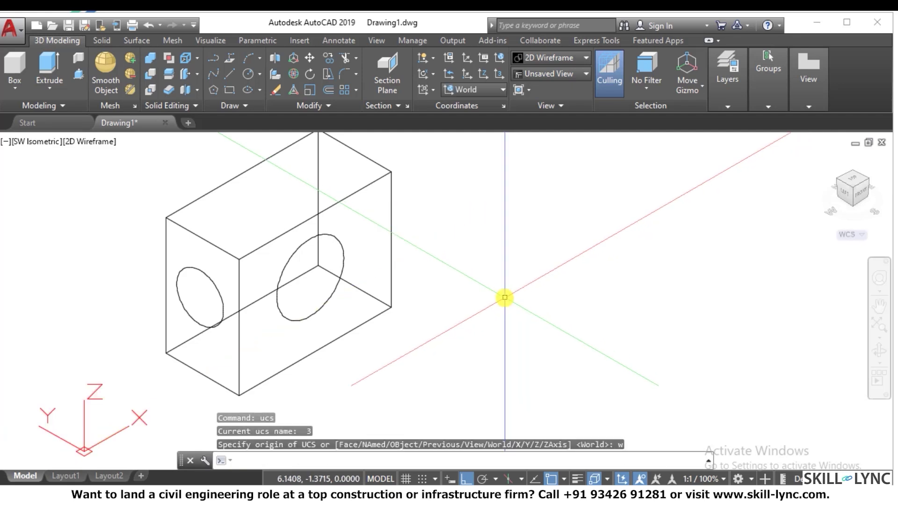
key(Escape)
key(Escape)
Step: Restore UCS 1 and draw a circle with a radius of about 0.25 near the upper far corner of the long front face
click(470, 89)
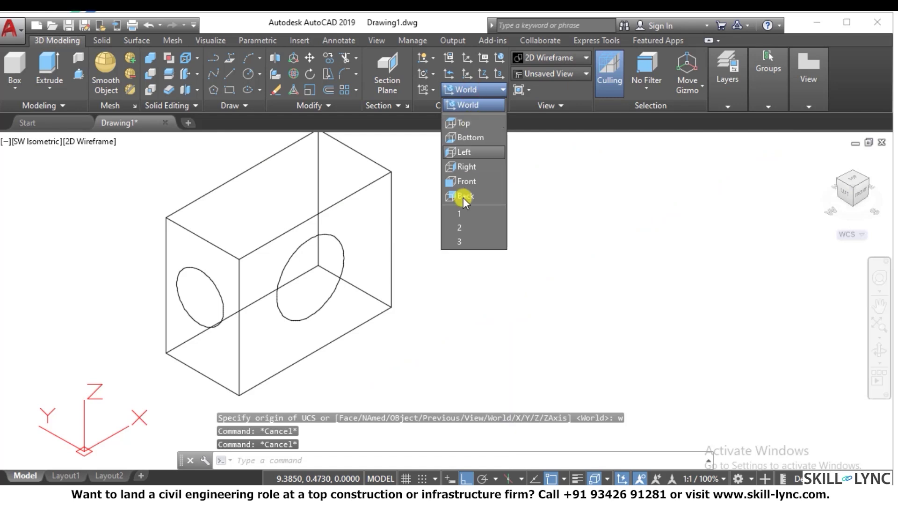
click(461, 213)
click(490, 89)
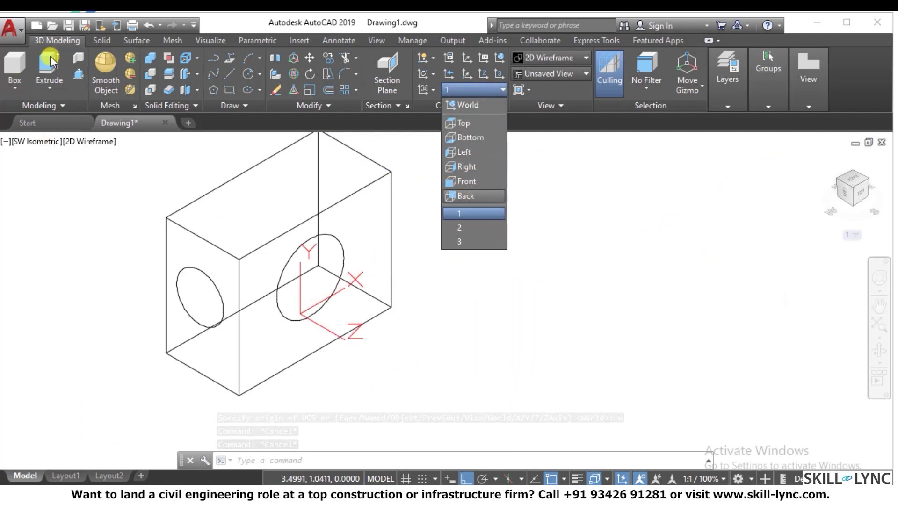
text(c)
key(Return)
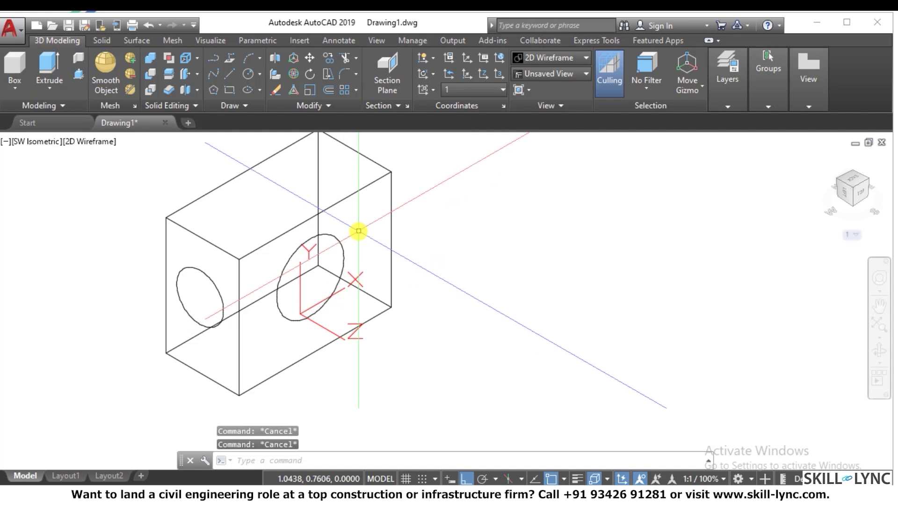
click(360, 226)
click(362, 240)
Step: Restore UCS 2 and draw a circle with a radius of about 0.34 inside the existing circle on the short end face
click(518, 91)
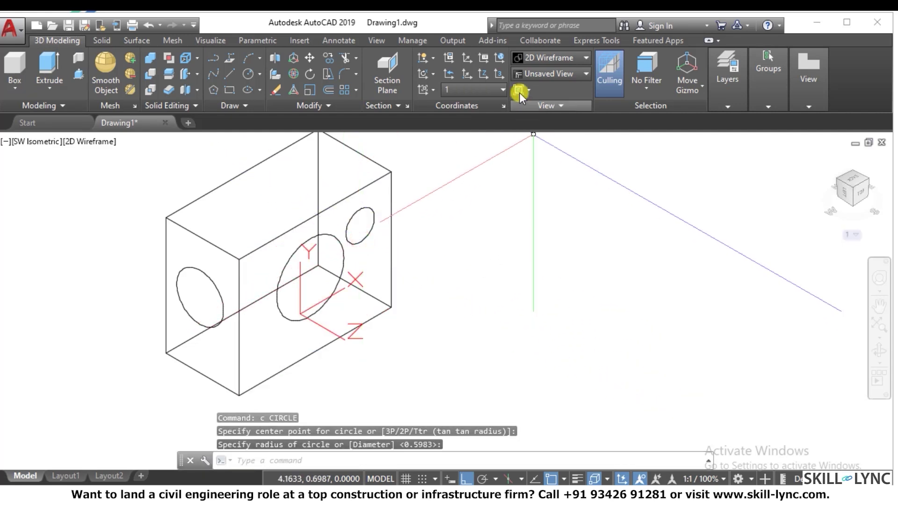
click(480, 87)
click(465, 224)
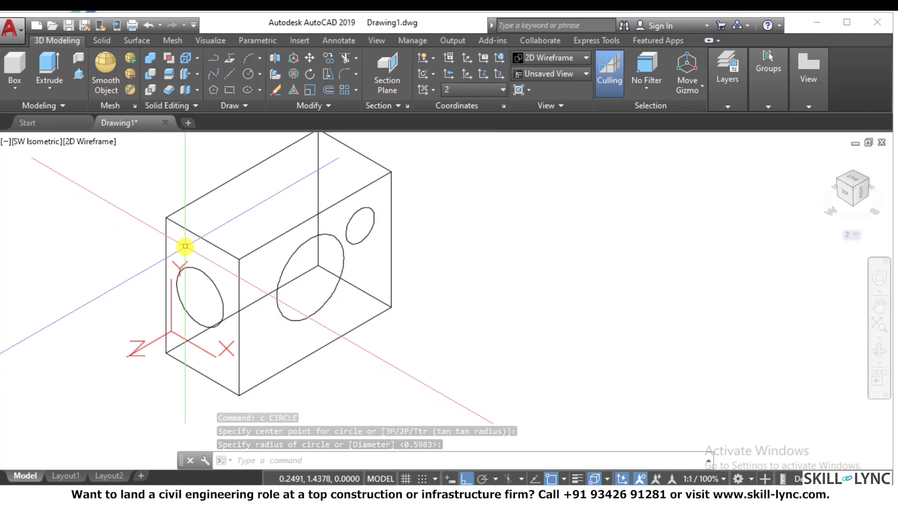
text(c)
key(Return)
click(199, 297)
key(Return)
Step: Restore UCS 3 and draw a circle in the middle of the box's top face
click(475, 92)
click(458, 242)
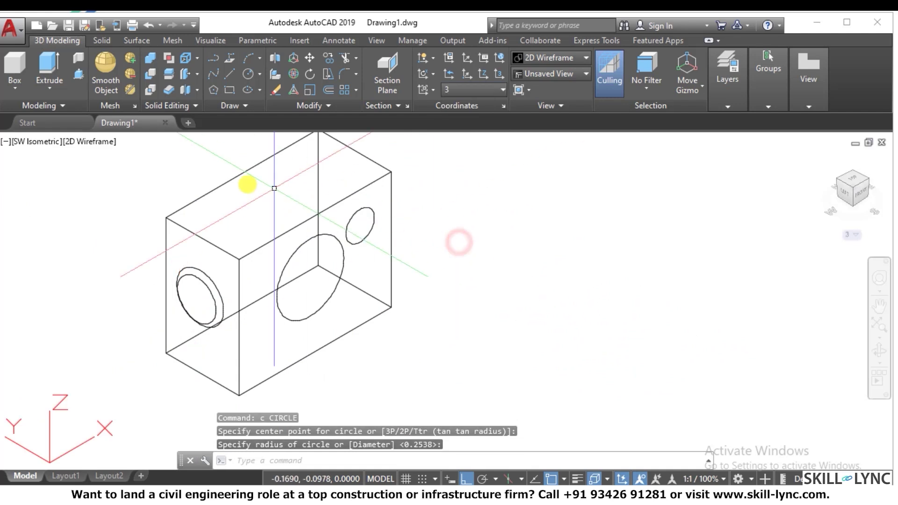
text(c)
key(Return)
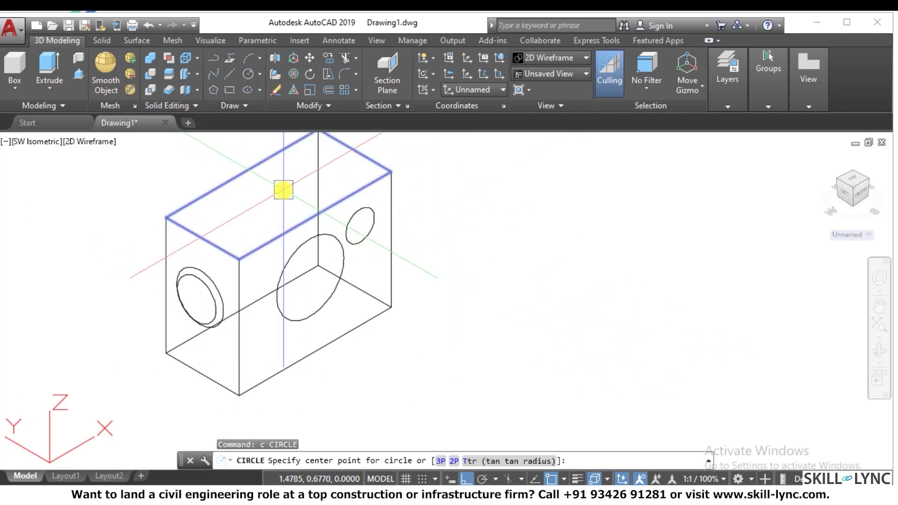
click(282, 191)
key(Return)
Step: Erase the box together with all the circles on its faces
click(517, 384)
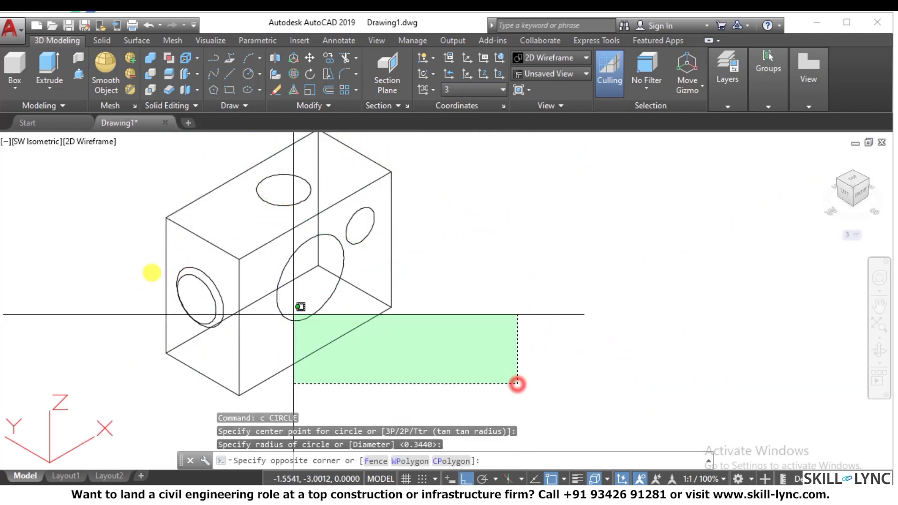
click(164, 189)
text(e)
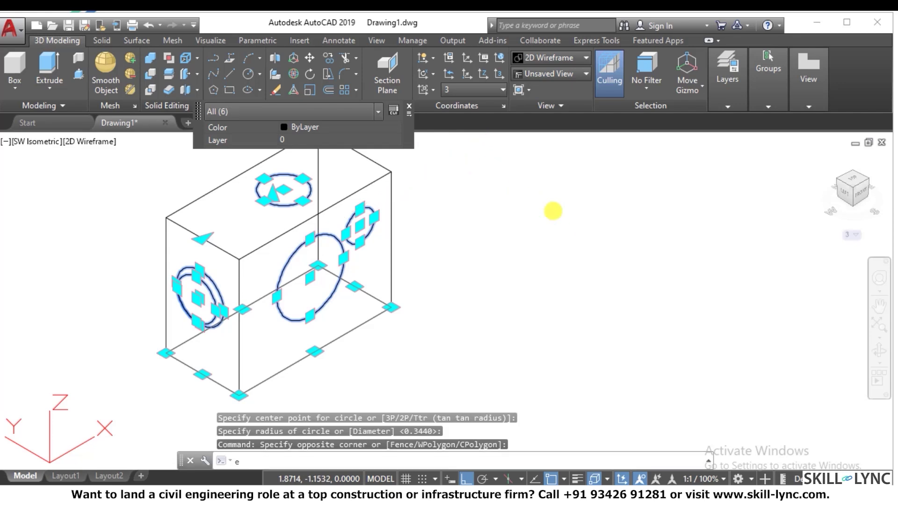
key(Return)
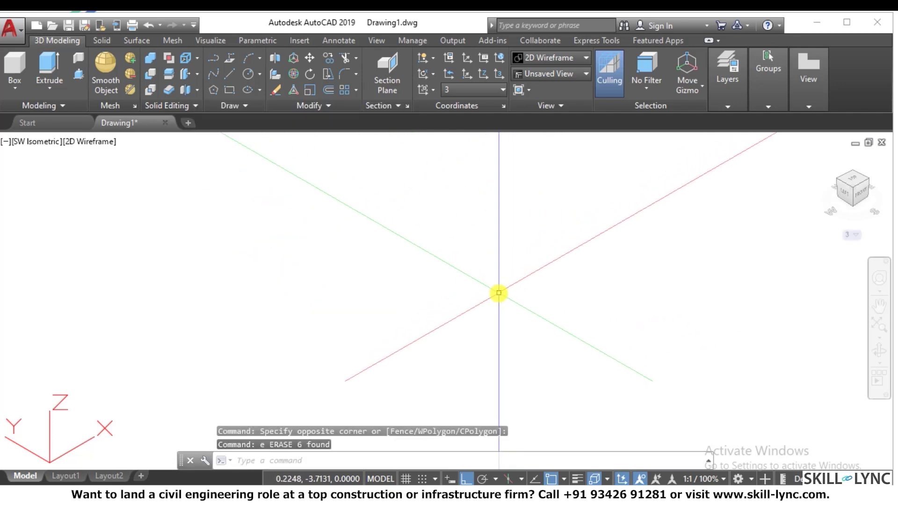
Step: Make the saved UCS 1 current using the UCS manager
text(ucsman)
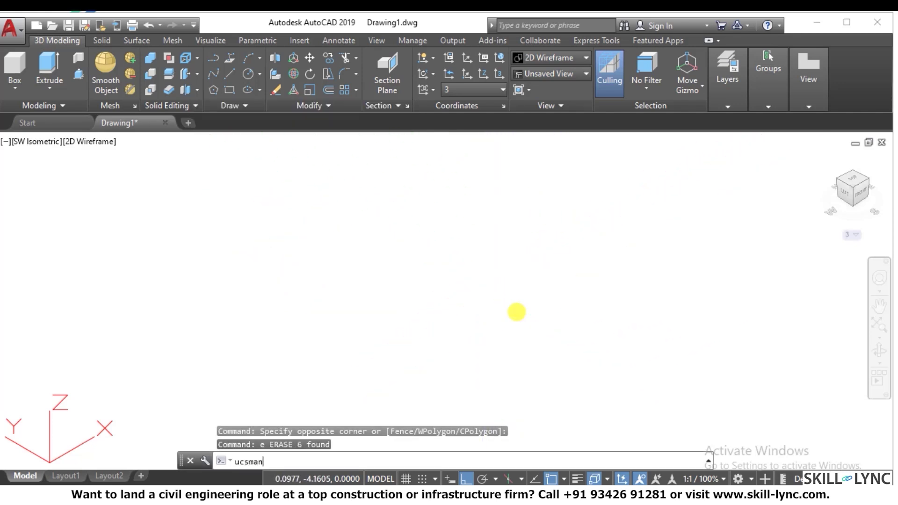
key(Return)
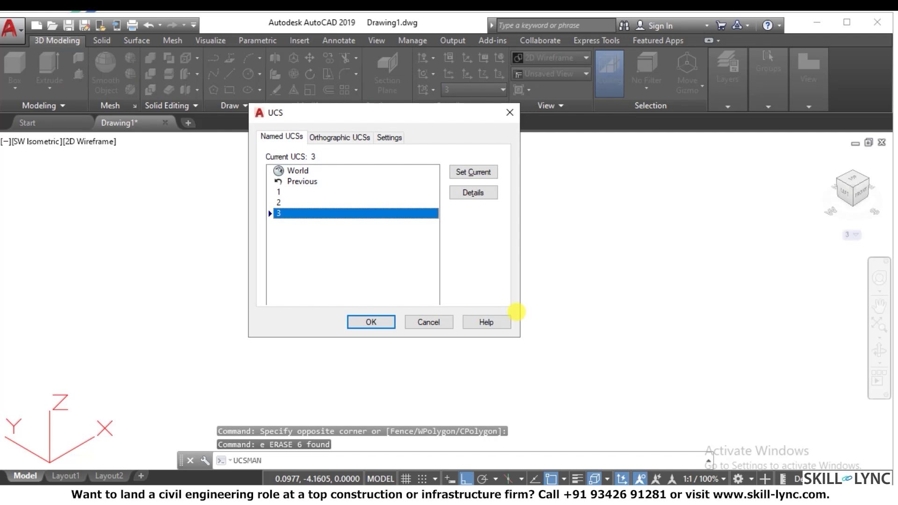
click(280, 193)
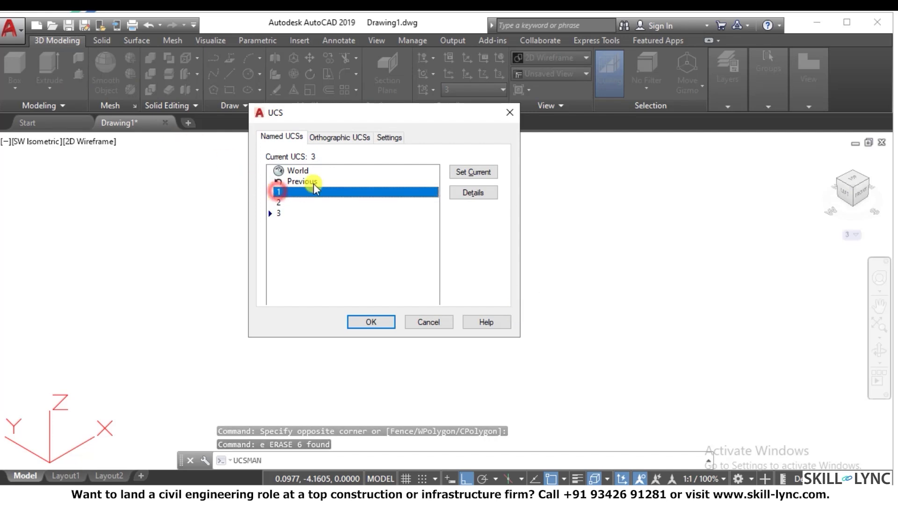
click(460, 173)
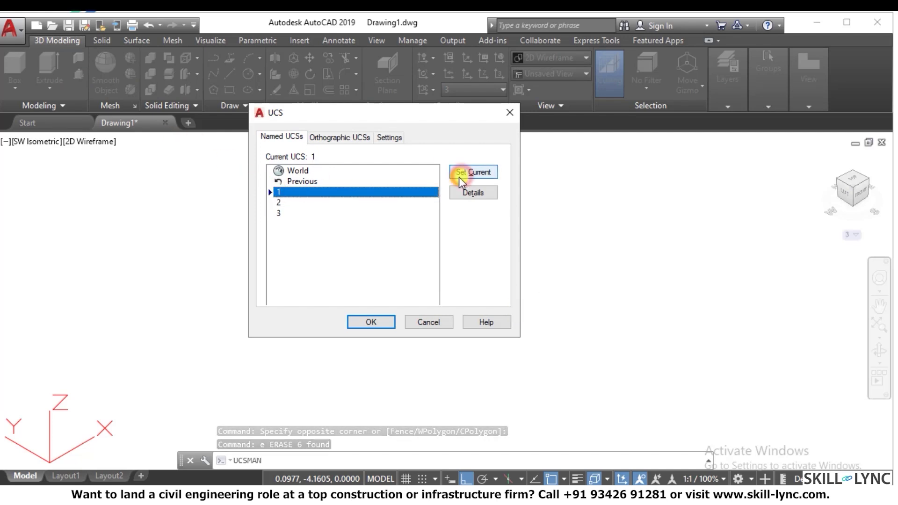
click(376, 322)
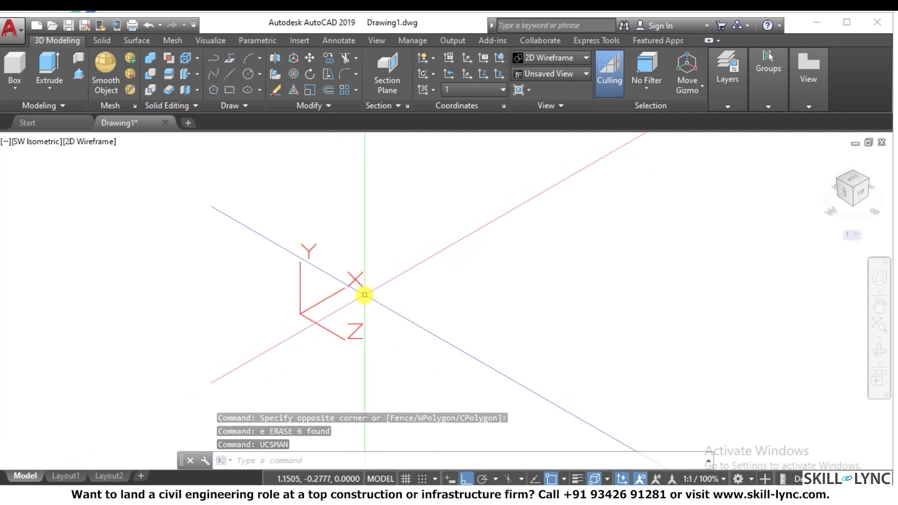
scroll(392, 281, up, 4)
text(pl)
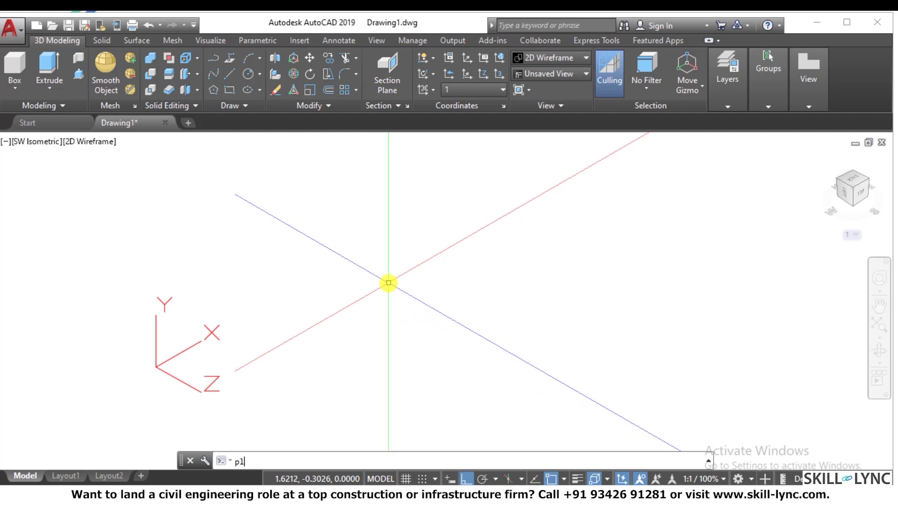
text(an)
key(Return)
key(Escape)
key(Escape)
key(Escape)
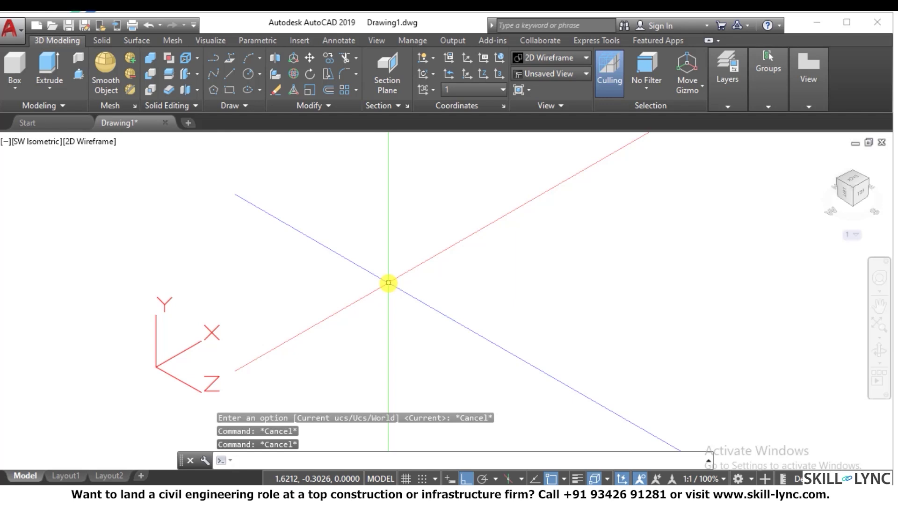
Step: Erase the stray arc crossing the wall at the lower right corner of the room plan
key(Escape)
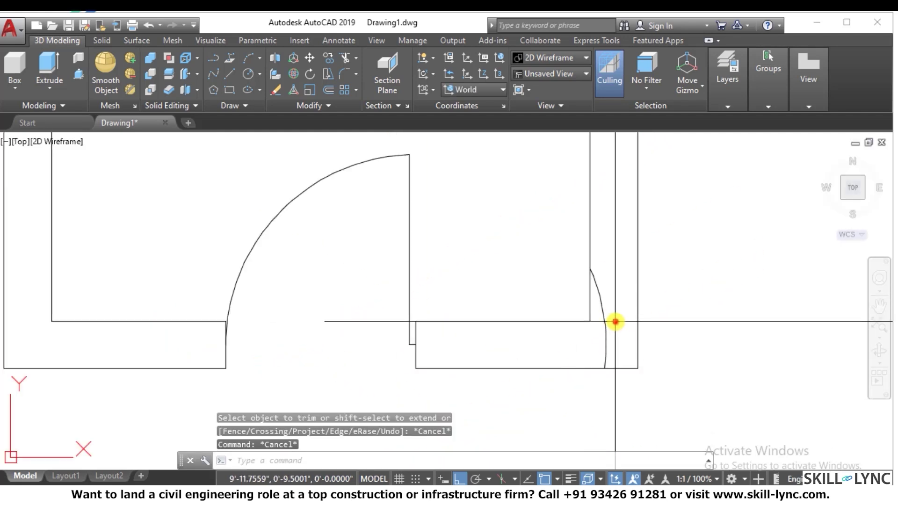
click(601, 332)
text(e)
key(Return)
scroll(601, 332, down, 5)
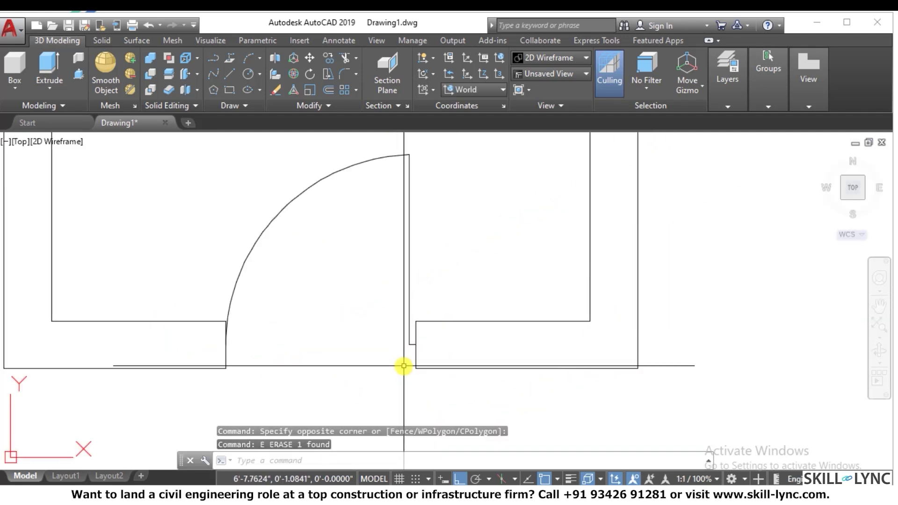
scroll(500, 374, down, 3)
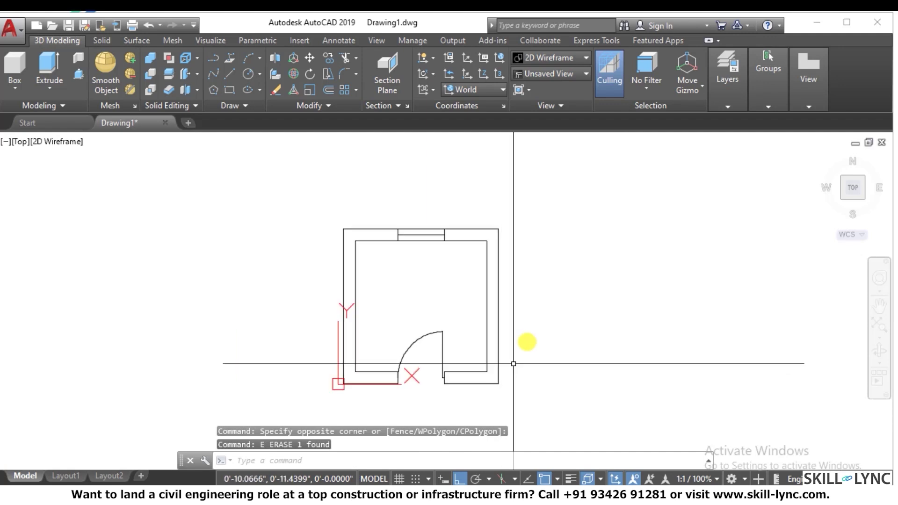
scroll(468, 225, up, 1)
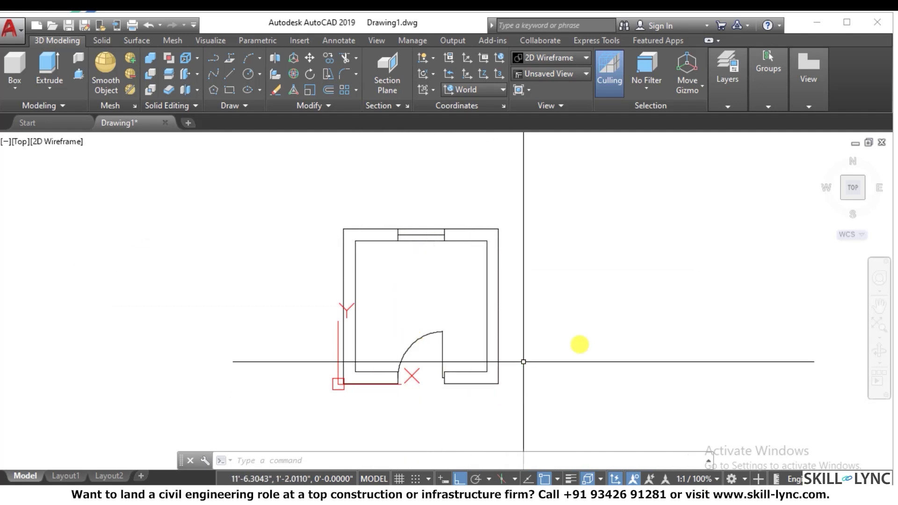
Step: Create three new layers named 3DWall, 3D Door and 3D Window
key(Escape)
text(la)
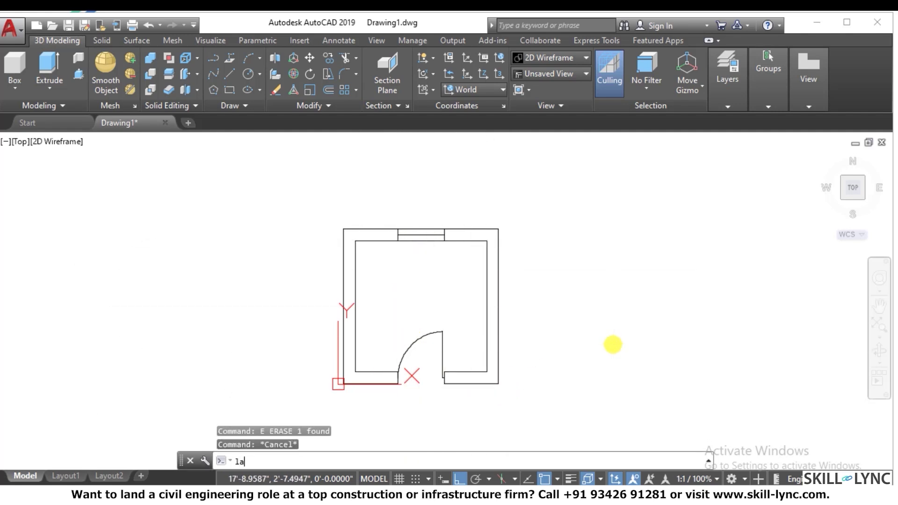
key(Return)
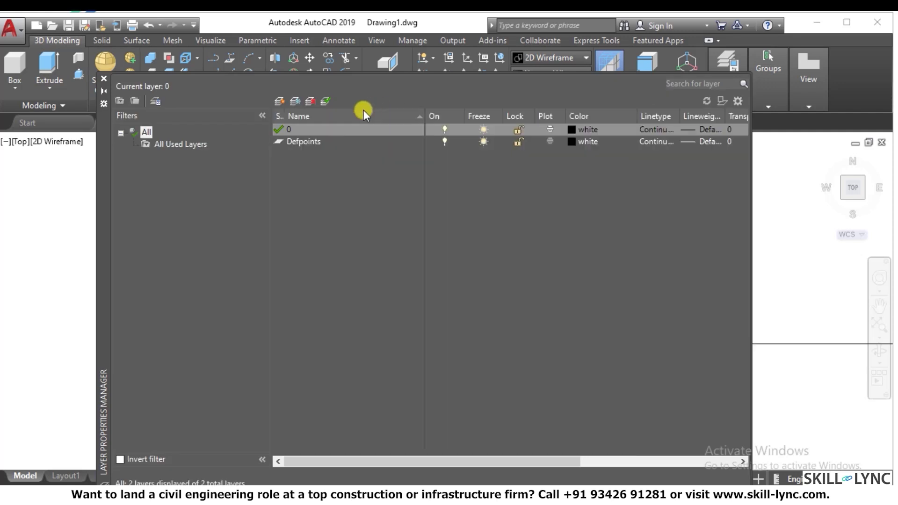
click(279, 101)
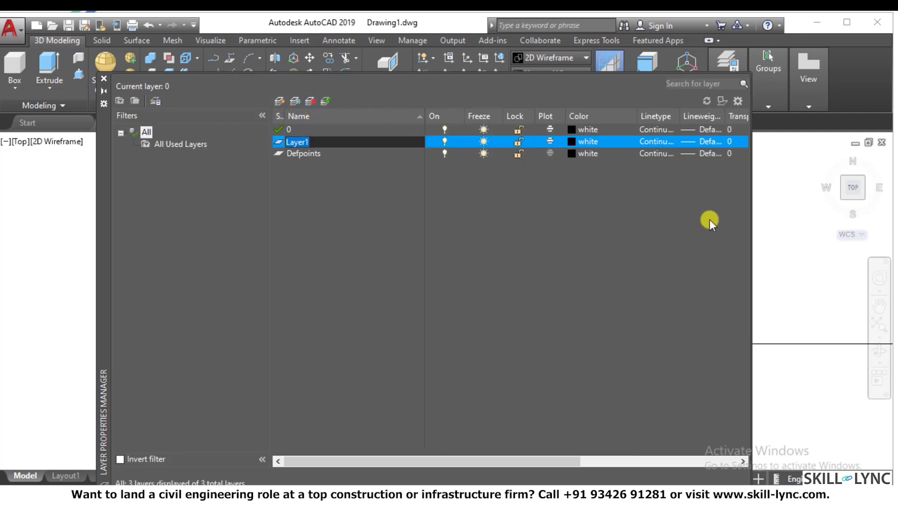
text(3DWall)
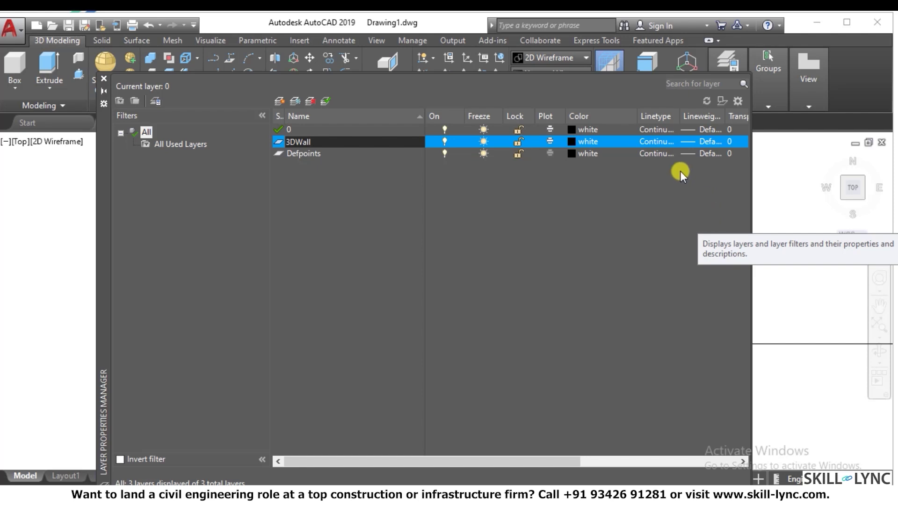
click(280, 100)
text(3D Door)
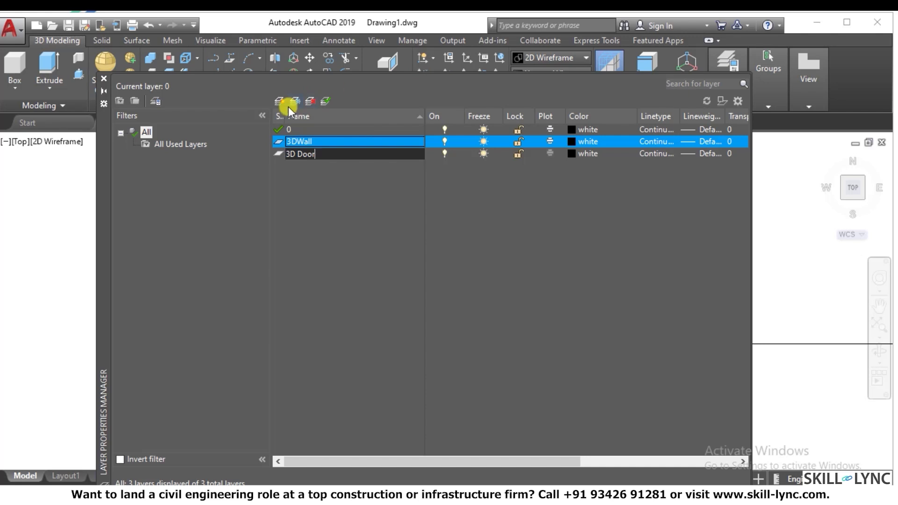
click(281, 100)
text(3D Window)
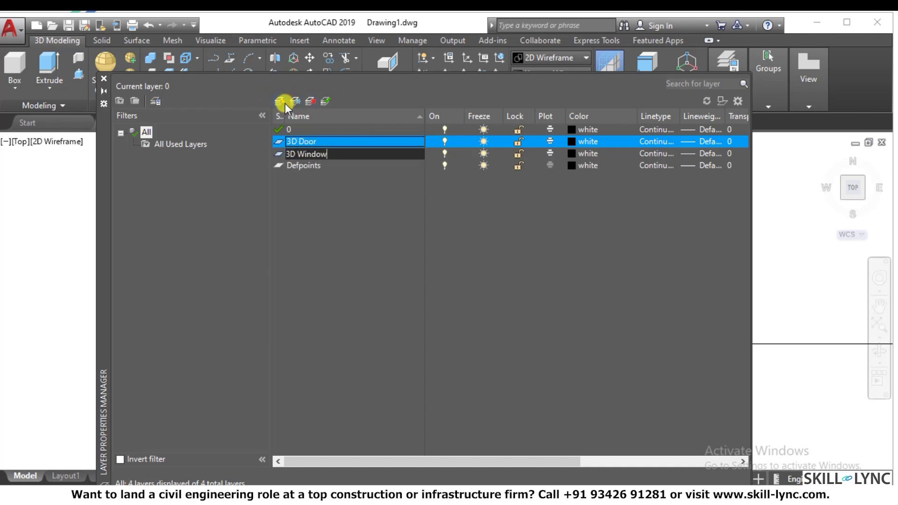
key(Return)
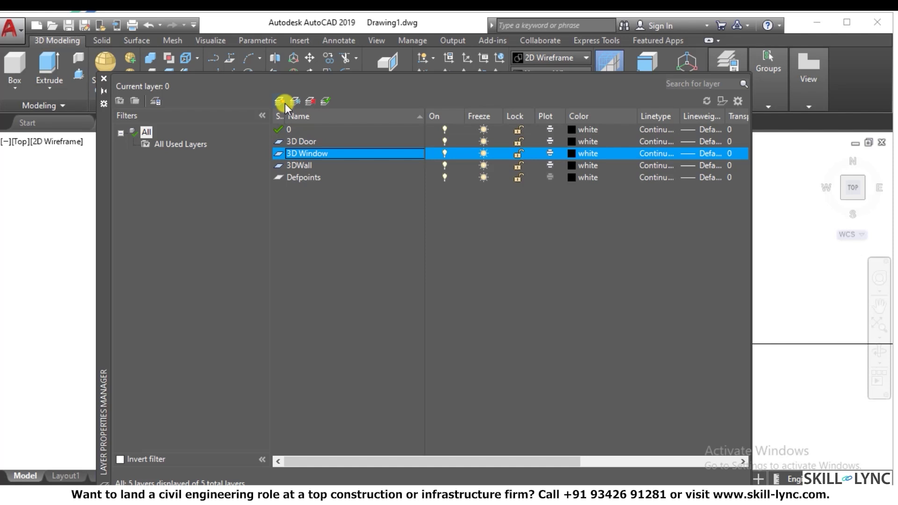
Step: Set the color of the 3D Window layer to index color 71
double_click(315, 139)
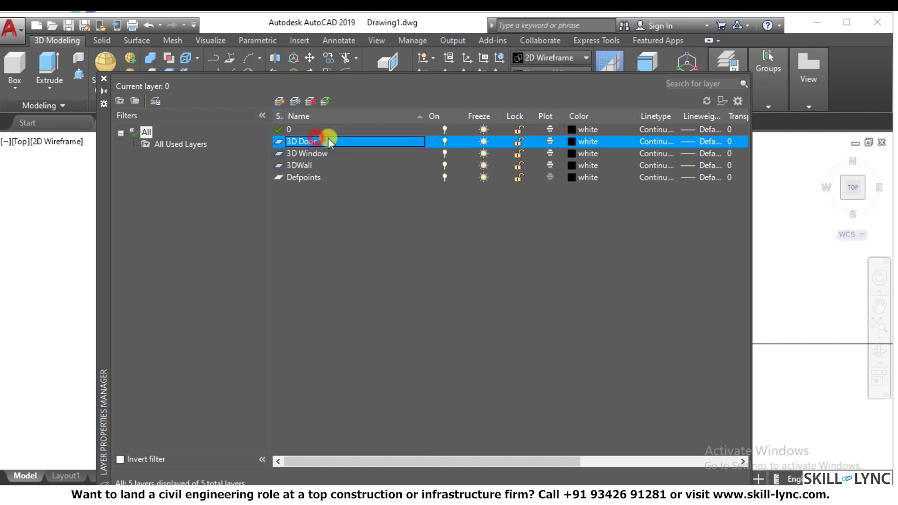
click(311, 155)
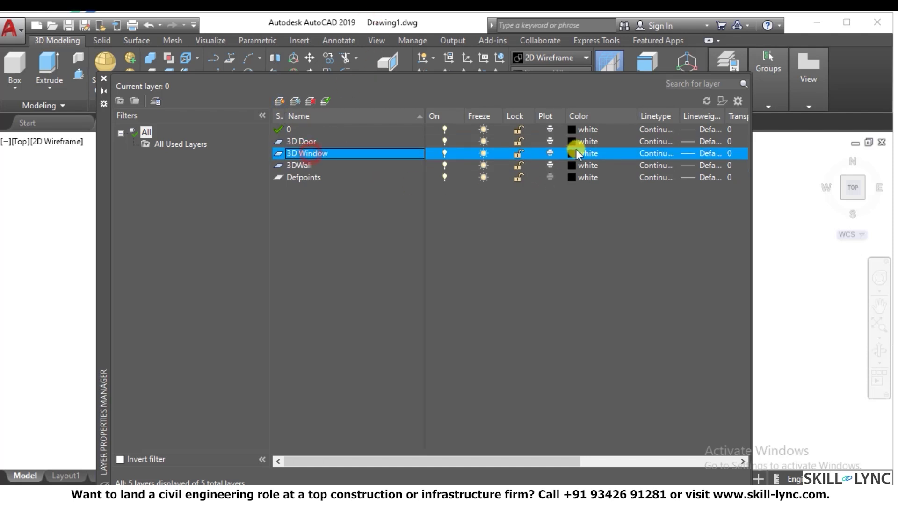
click(573, 153)
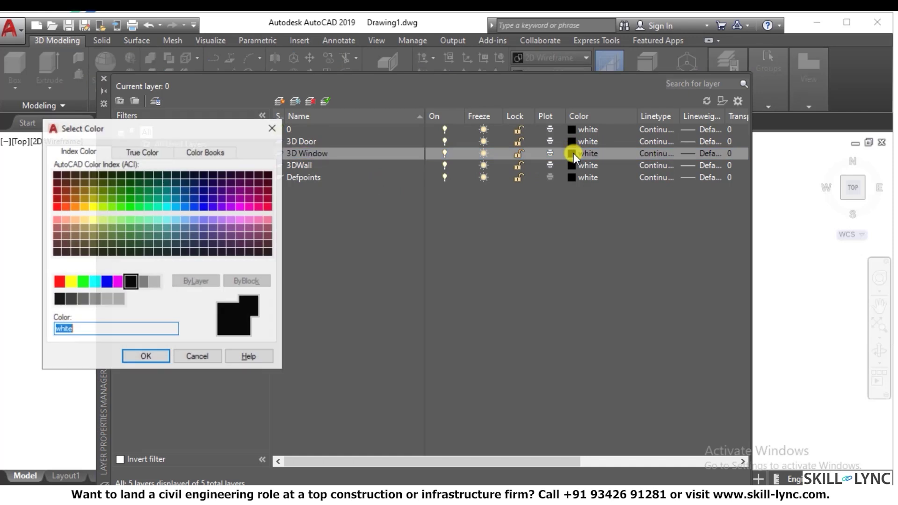
click(112, 219)
click(151, 360)
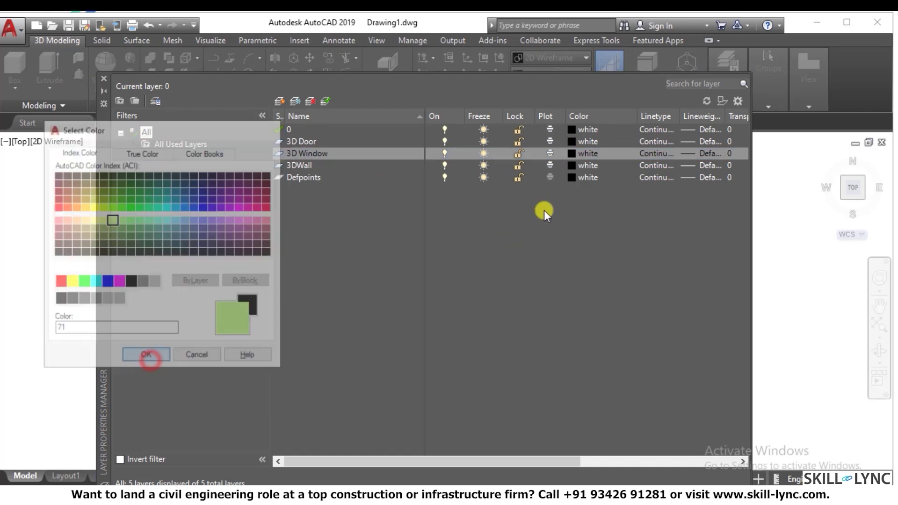
Step: Set the 3DWall layer to index color 31 and the 3D Door layer to index color 21
click(572, 165)
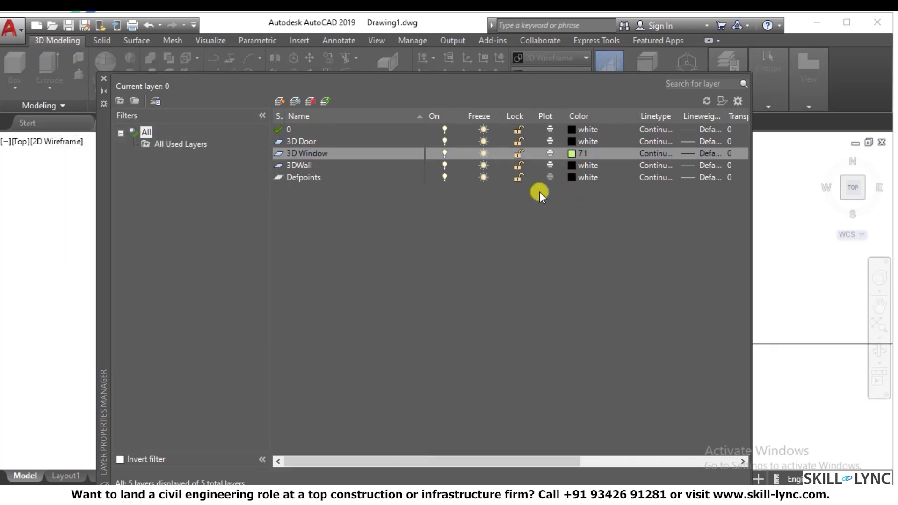
click(75, 217)
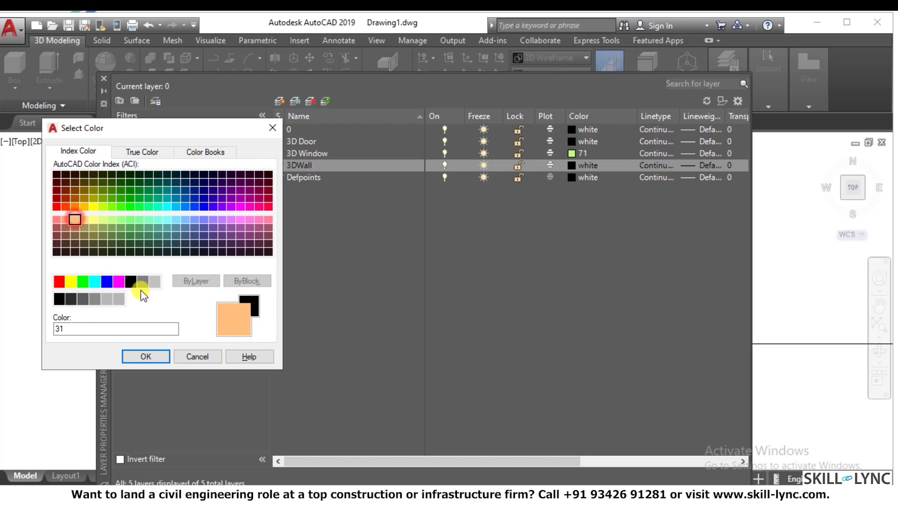
click(145, 357)
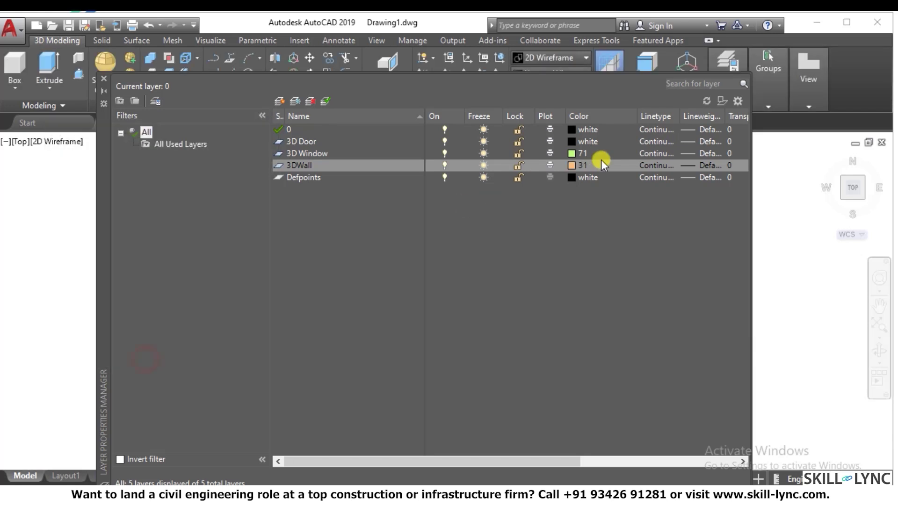
click(575, 140)
click(204, 219)
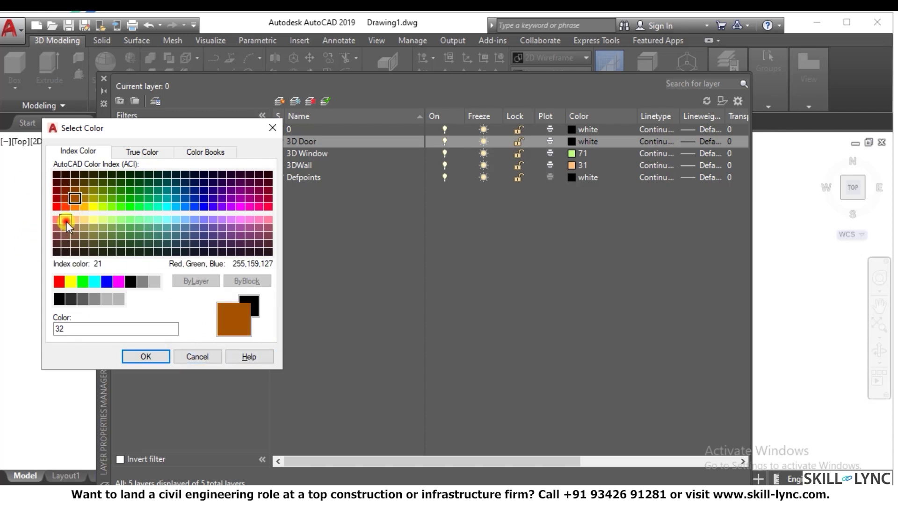
click(103, 83)
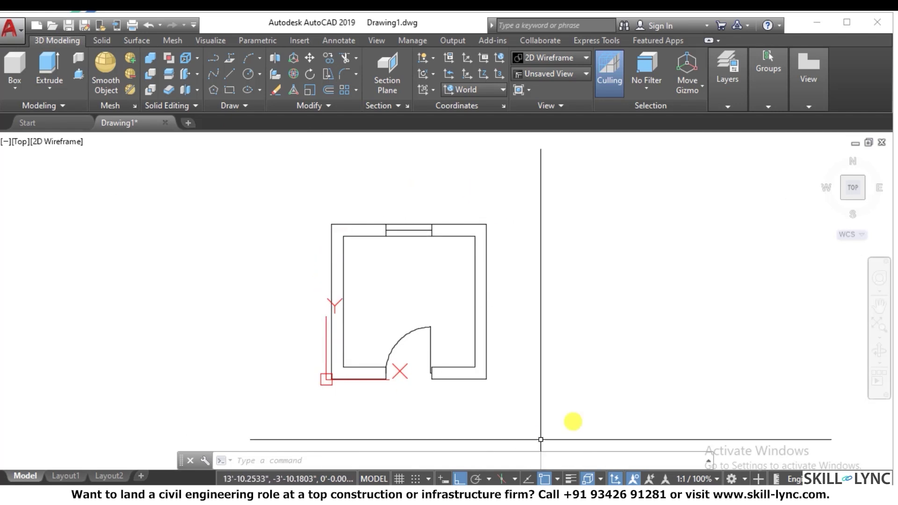
Step: Copy the whole room plan with its door and window horizontally to the free space on its right
text(co)
key(Return)
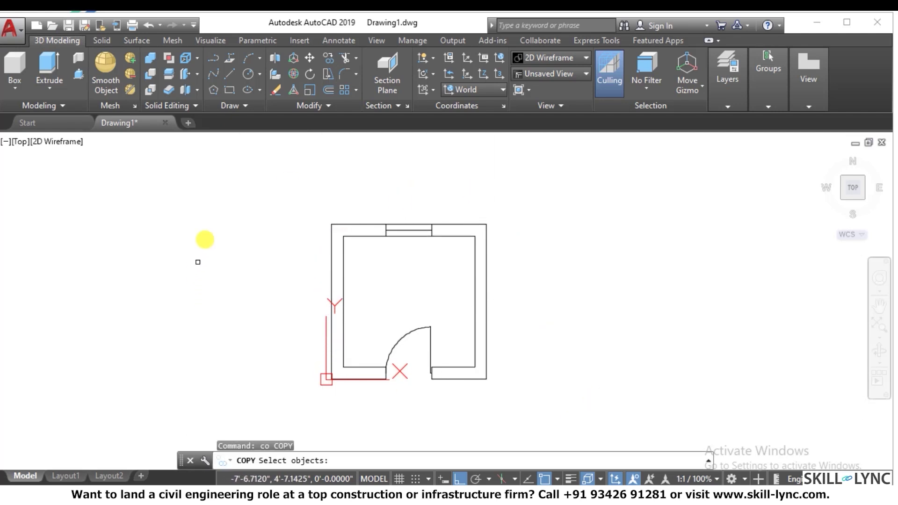
click(243, 189)
click(556, 417)
key(Return)
click(161, 344)
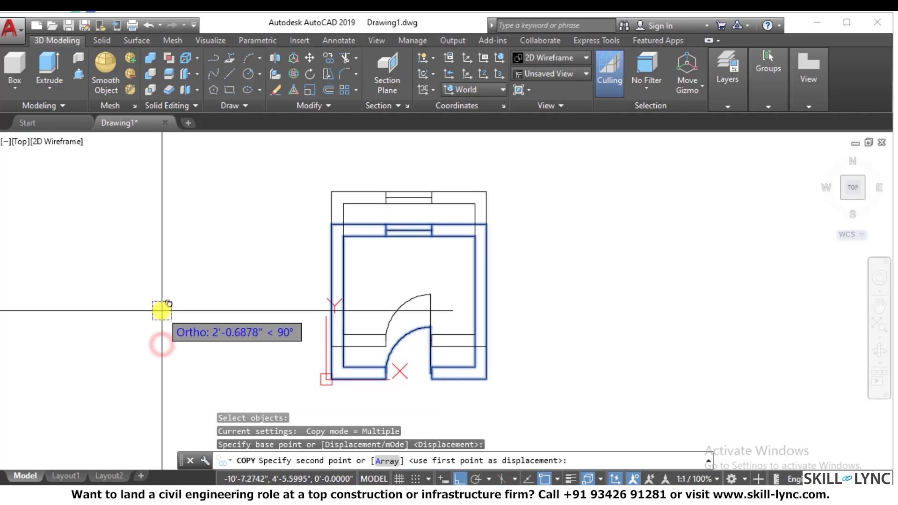
click(545, 348)
scroll(177, 341, down, 2)
key(Escape)
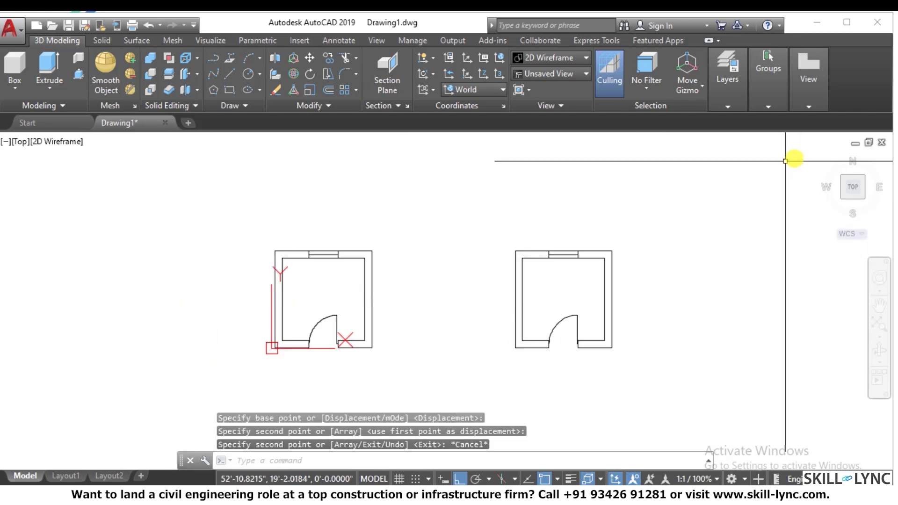
Step: Tilt the plan into a 3D view and make 3DWall the current layer
shift+middle_drag(821, 160, 578, 262)
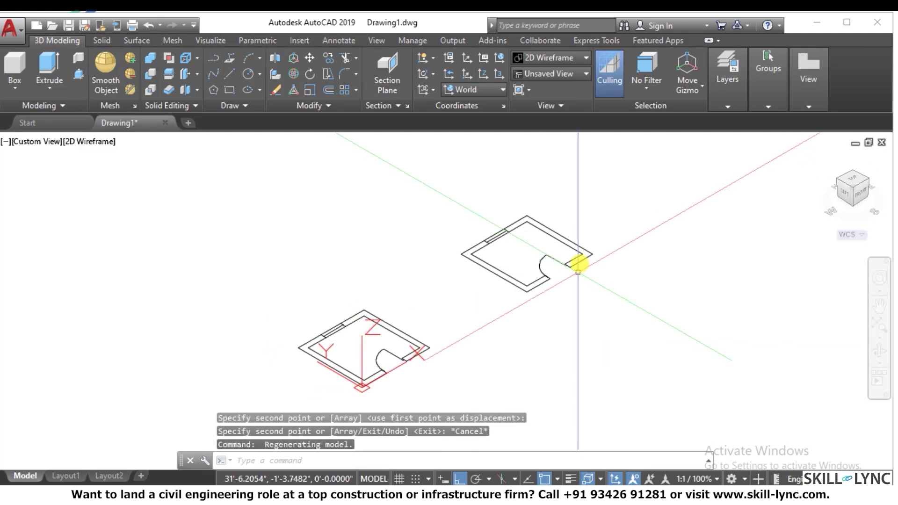
scroll(607, 214, up, 3)
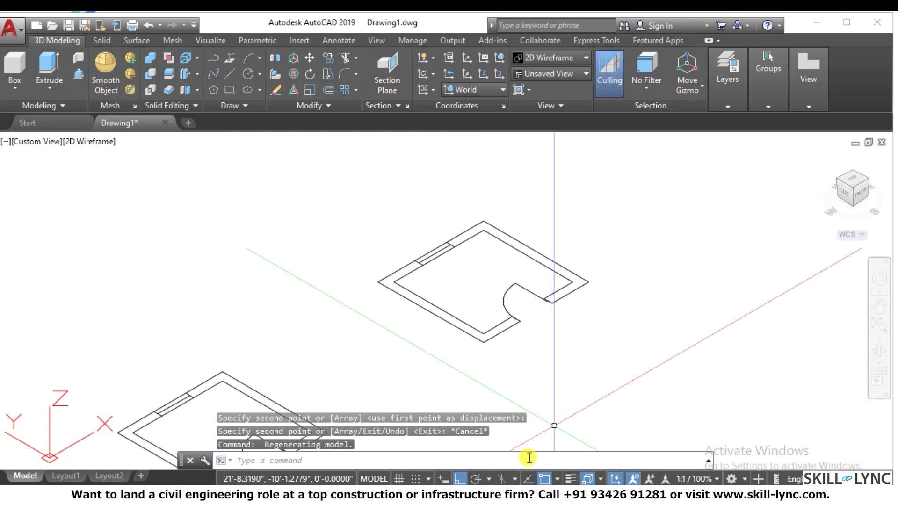
key(Return)
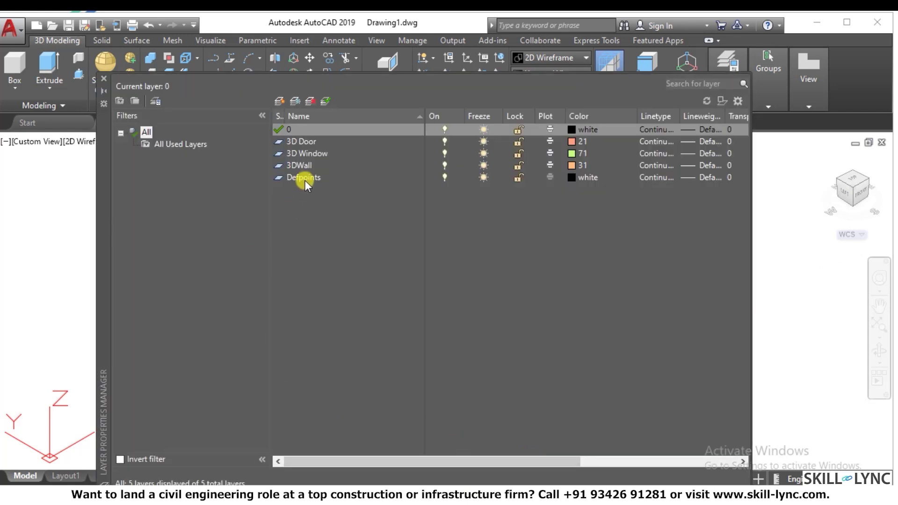
click(305, 168)
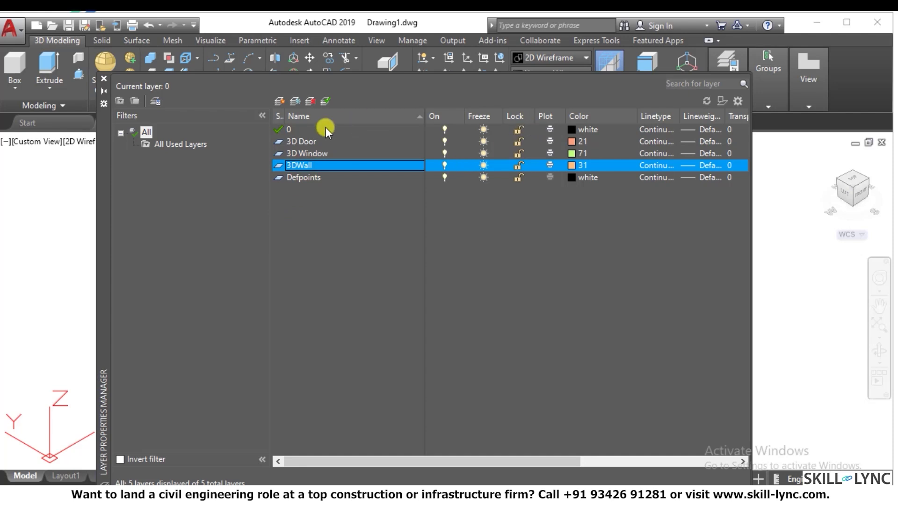
right_click(304, 168)
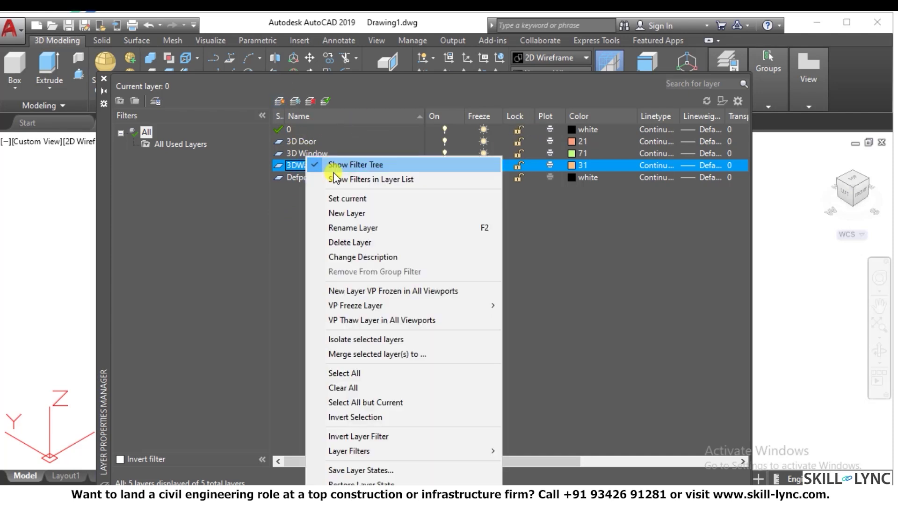
click(346, 196)
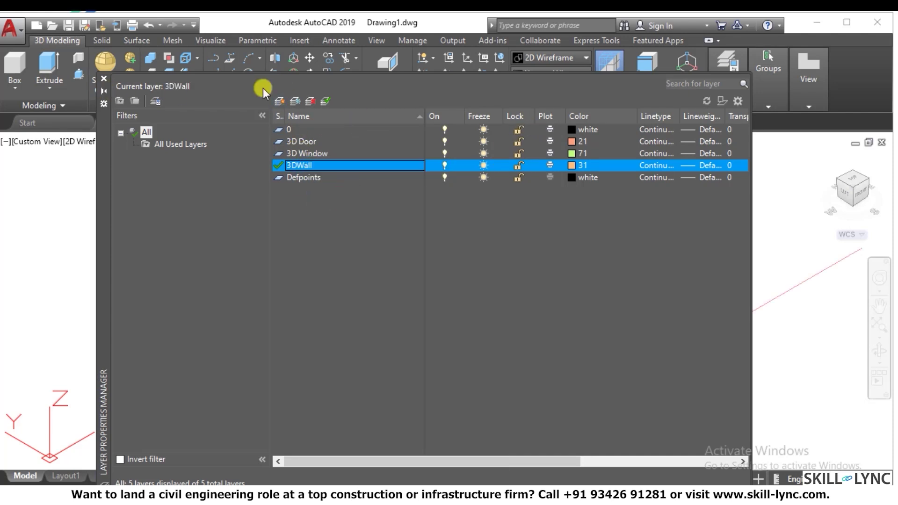
click(107, 82)
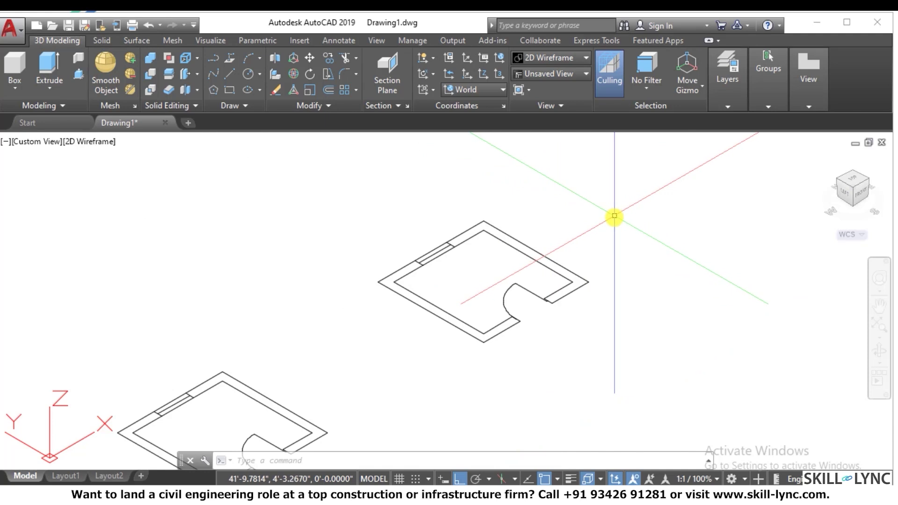
Step: Create region boundaries from the two wall outlines of the copied room plan
text(BO)
key(Return)
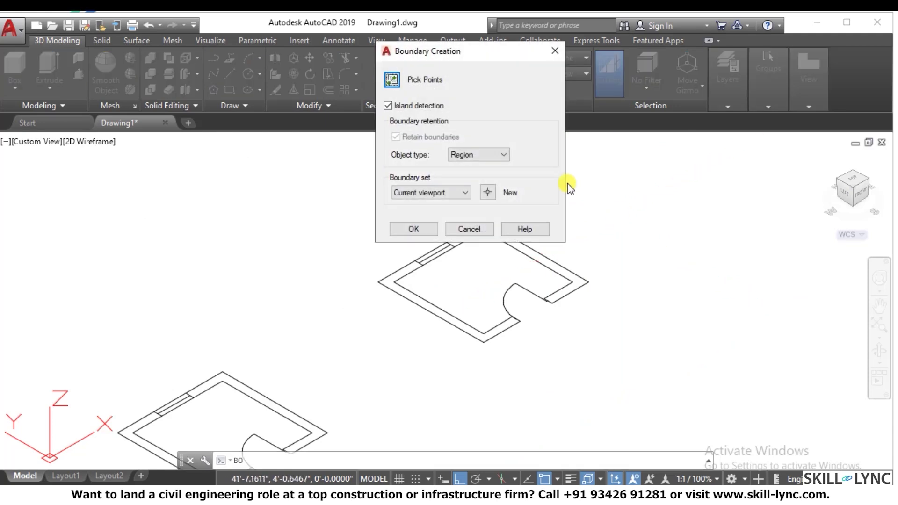
click(392, 80)
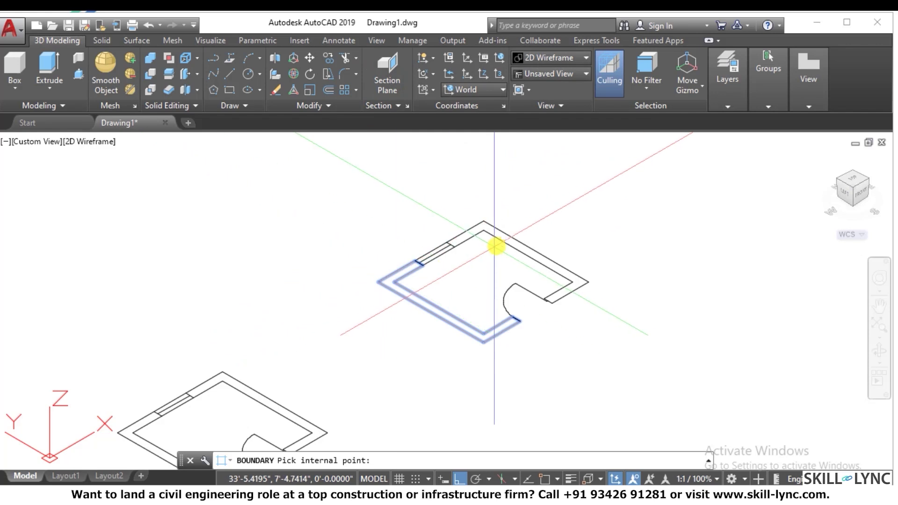
click(505, 233)
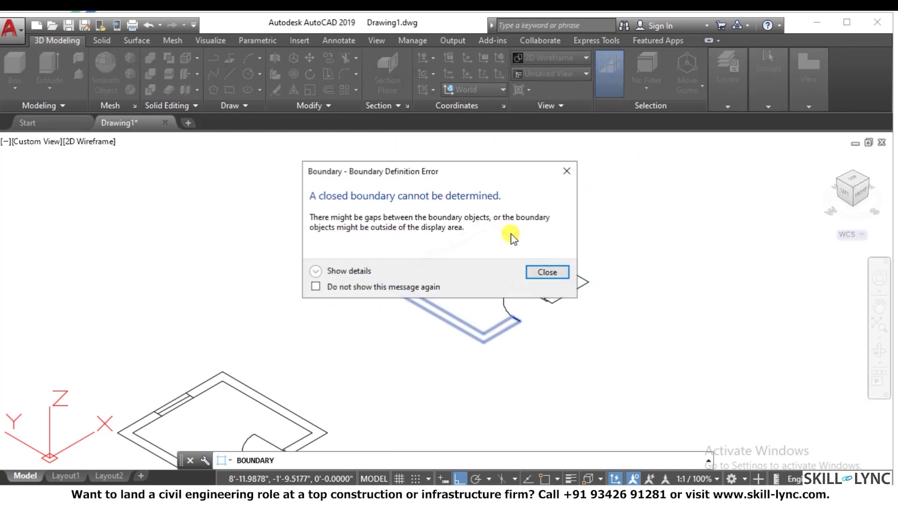
click(546, 273)
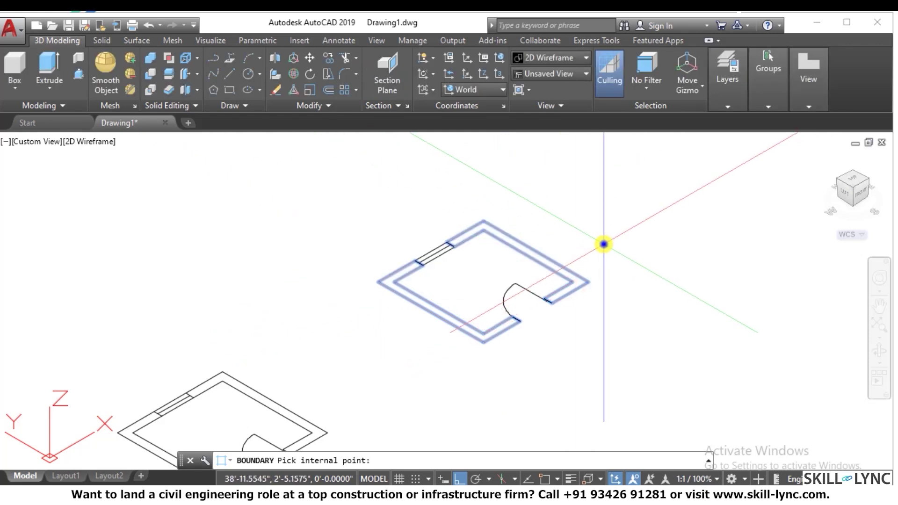
key(Return)
scroll(630, 286, up, 2)
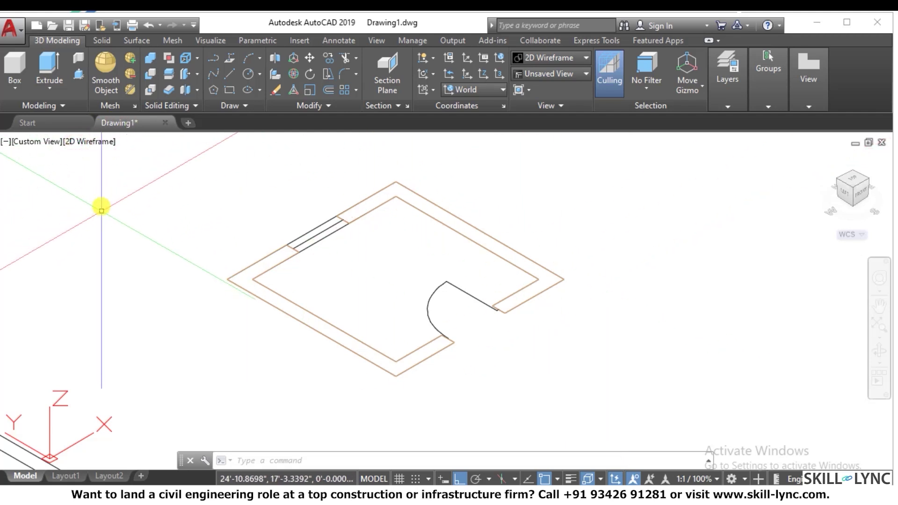
Step: Change the visual style to Shaded
click(95, 141)
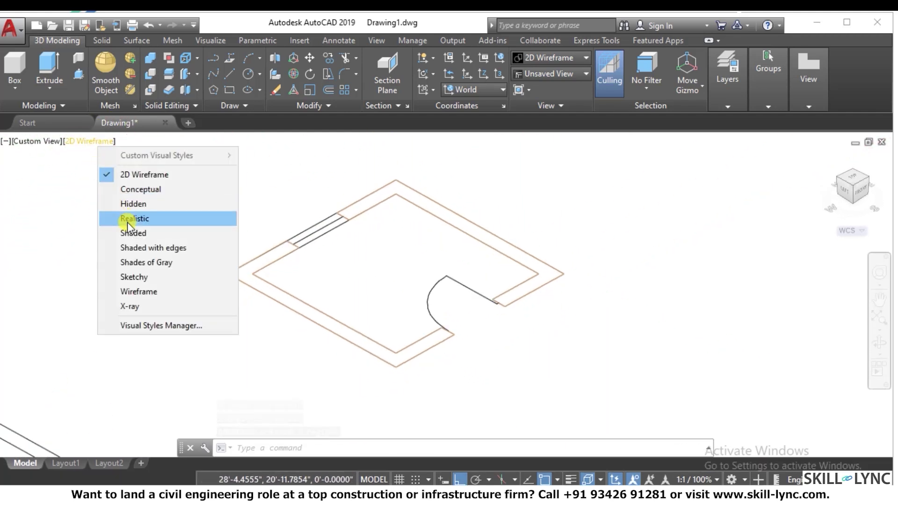
click(133, 234)
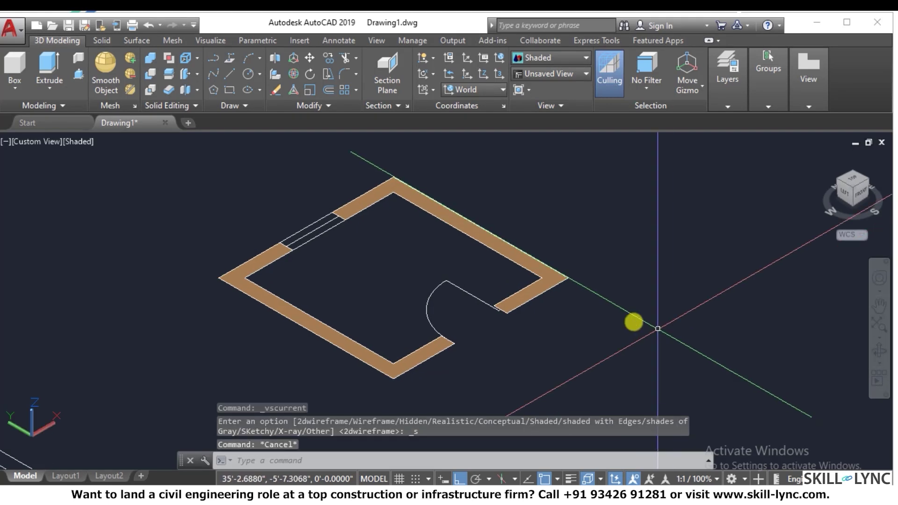
key(Escape)
Step: Extrude both wall regions of the copied room to a height of 10'
text(ext)
key(Return)
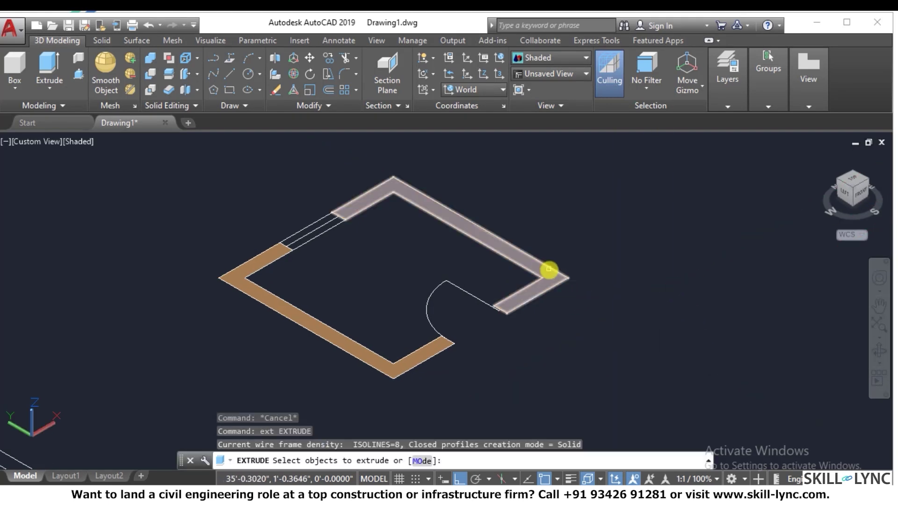
click(553, 275)
click(396, 367)
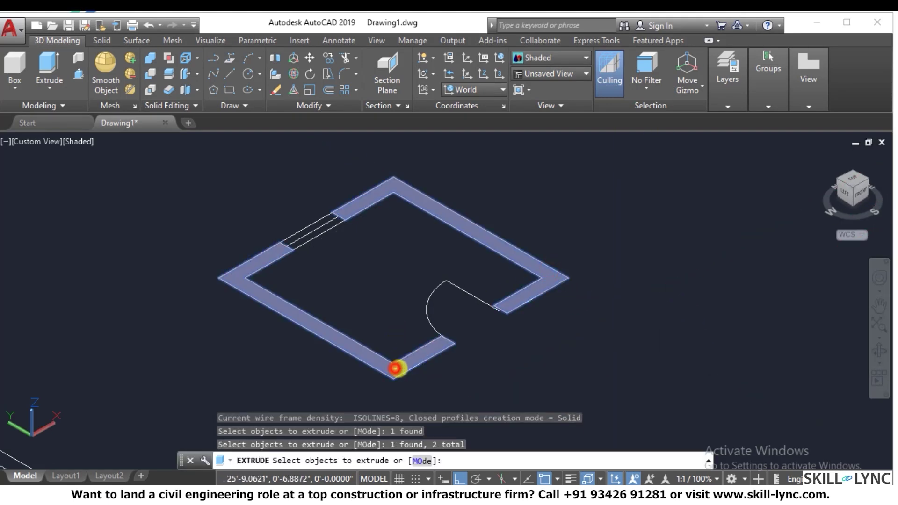
key(Return)
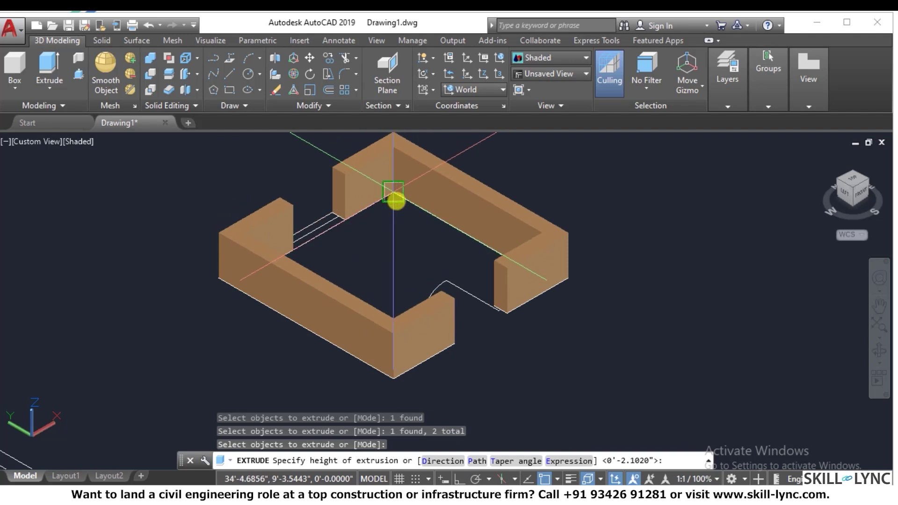
text(10')
key(Return)
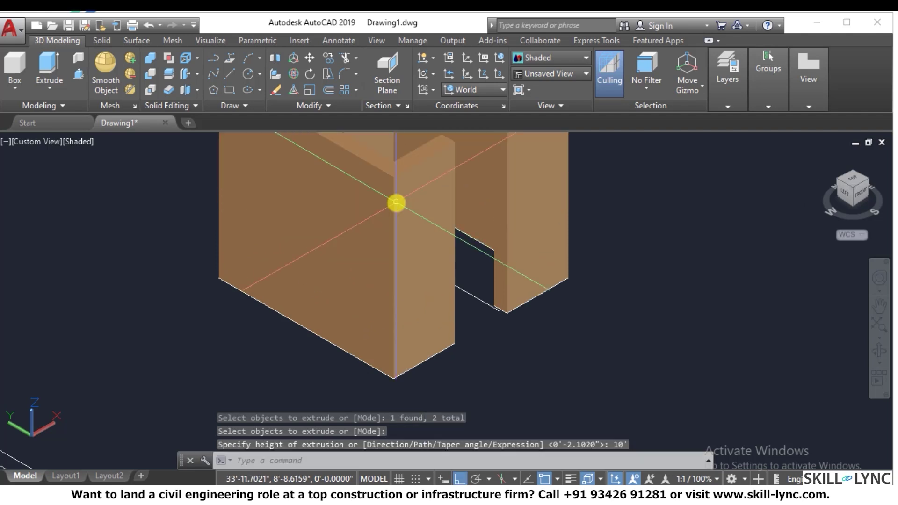
key(Escape)
key(Escape)
scroll(608, 327, down, 3)
scroll(619, 289, up, 2)
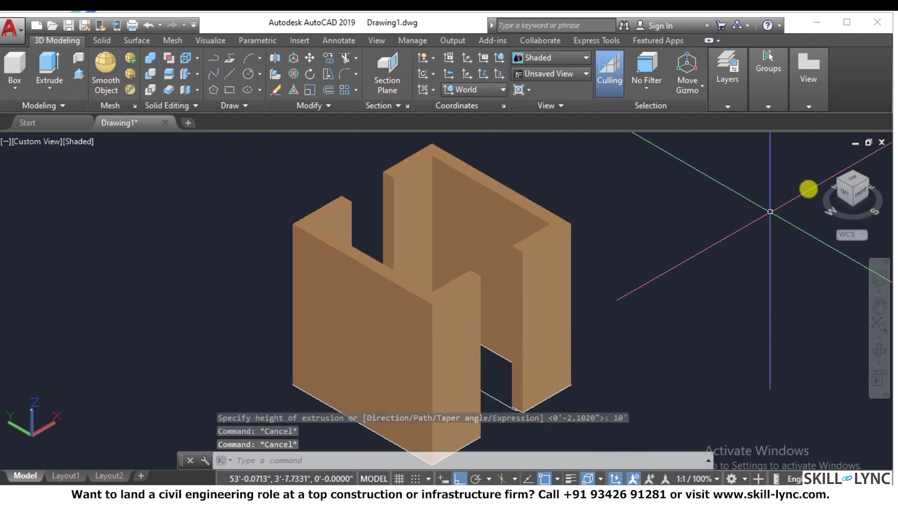
Step: Switch to the NE Isometric view and draw a rectangle across the window opening between the wall ends
click(868, 180)
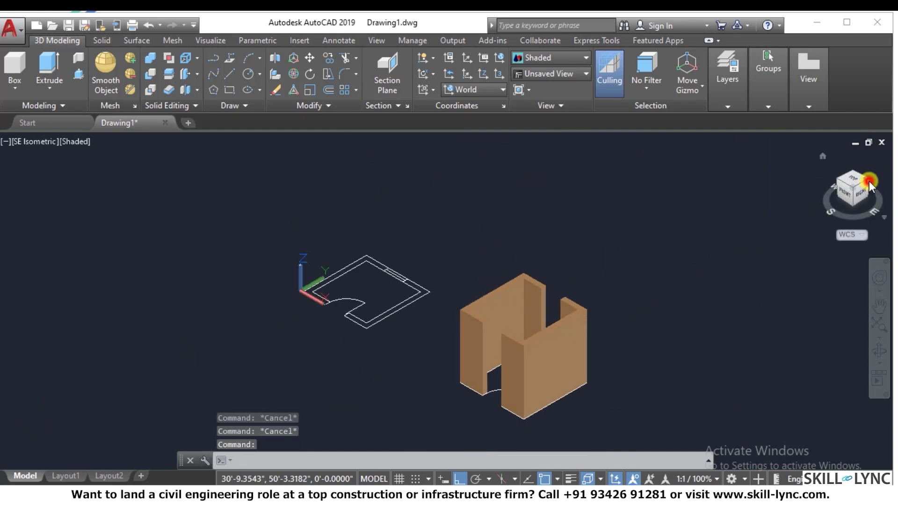
click(868, 183)
scroll(439, 373, up, 6)
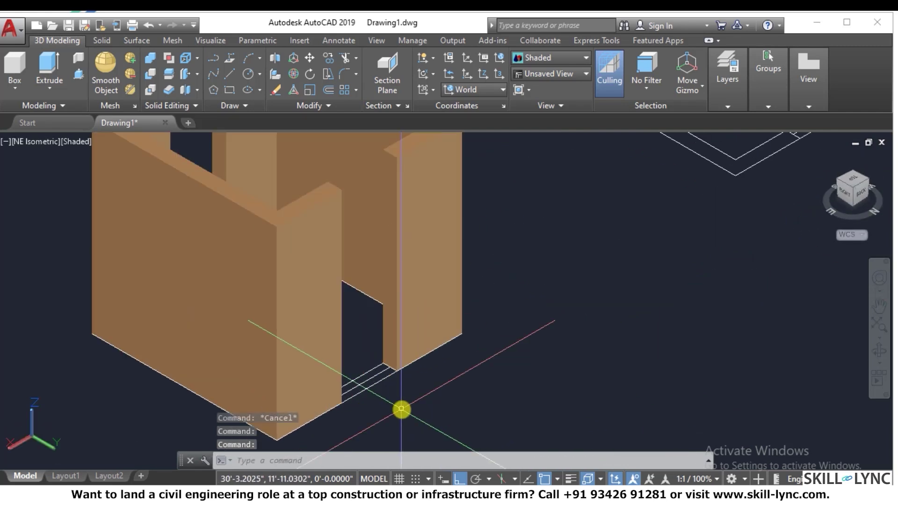
scroll(401, 395, up, 3)
text(rec)
key(Return)
click(278, 412)
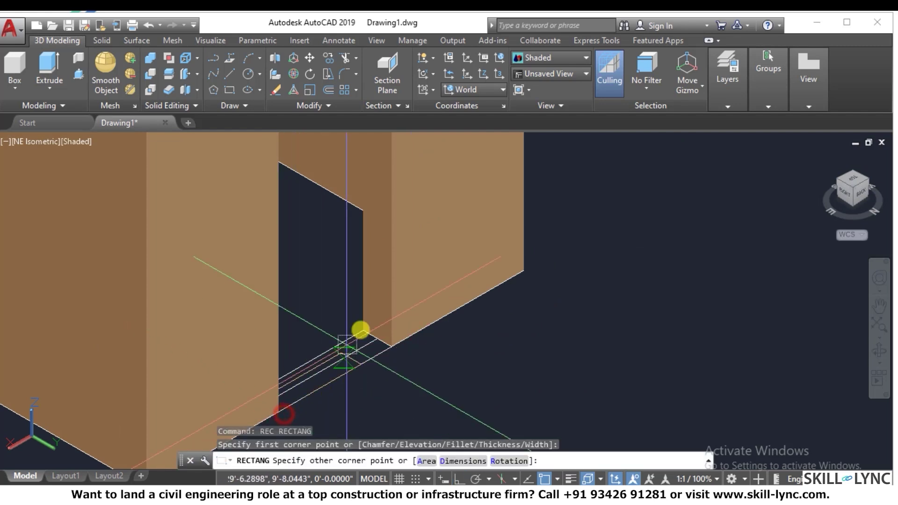
click(363, 325)
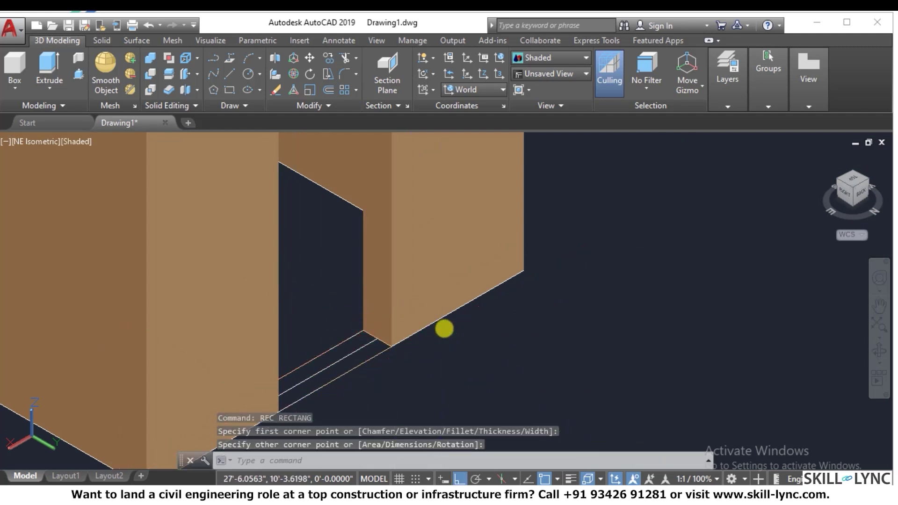
Step: Convert the rectangle in the window opening into a region
text(reg)
key(Return)
click(325, 350)
key(Return)
key(Return)
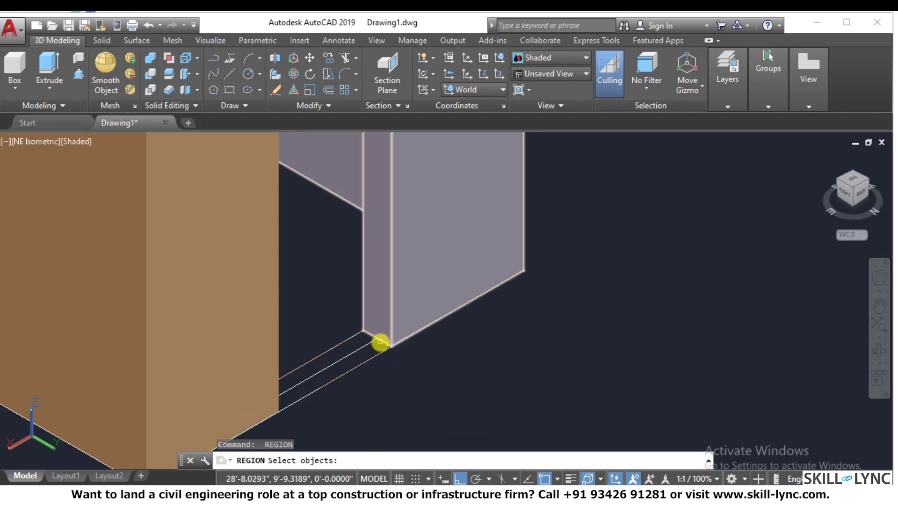
click(382, 386)
click(333, 333)
key(Return)
key(Escape)
key(Escape)
Step: Extrude the window opening's region up to the top of the adjoining walls
text(ext)
key(Return)
click(340, 348)
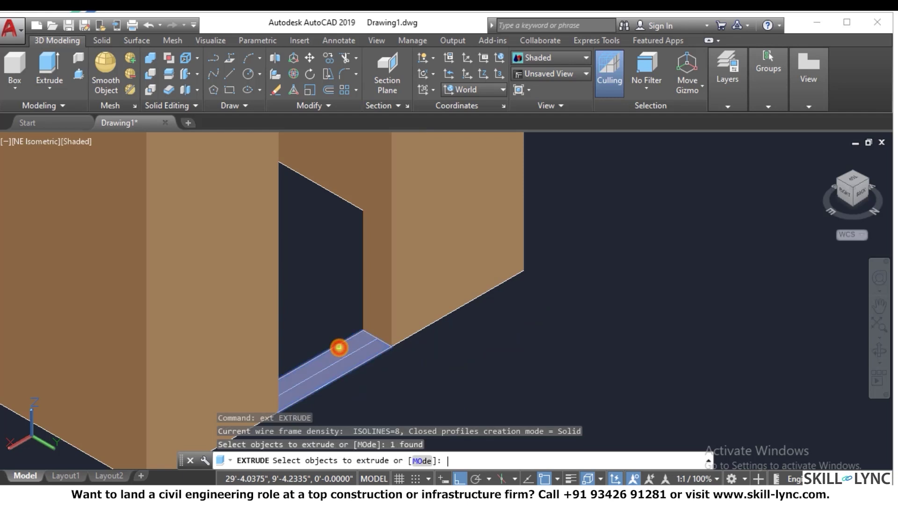
key(Return)
scroll(352, 353, down, 2)
scroll(351, 353, down, 3)
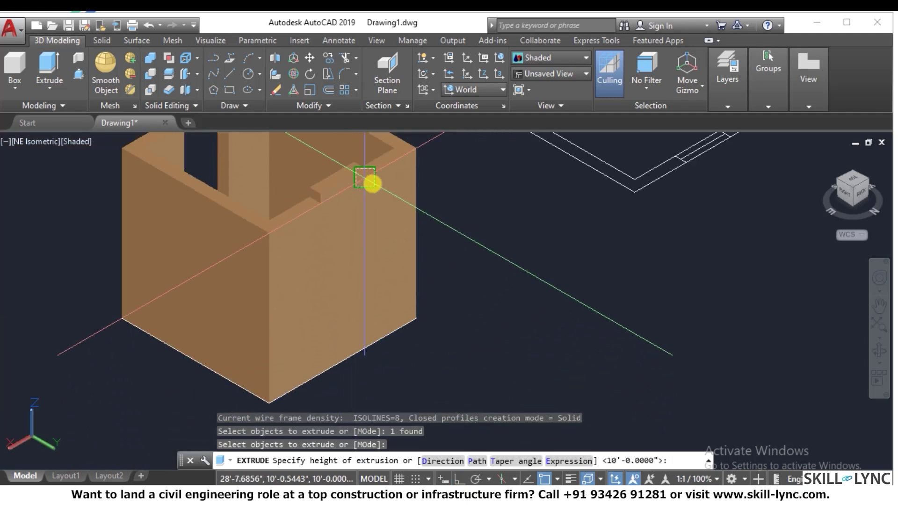
click(372, 183)
scroll(437, 229, up, 3)
key(Escape)
scroll(348, 243, up, 4)
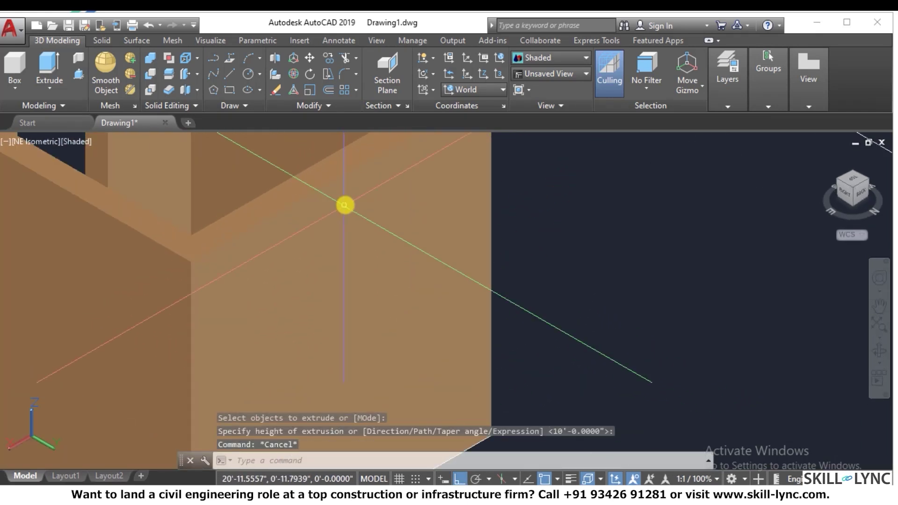
Step: Change the visual style to Hidden to show the edges of the wall solids
scroll(444, 234, down, 4)
click(71, 141)
key(Escape)
click(74, 140)
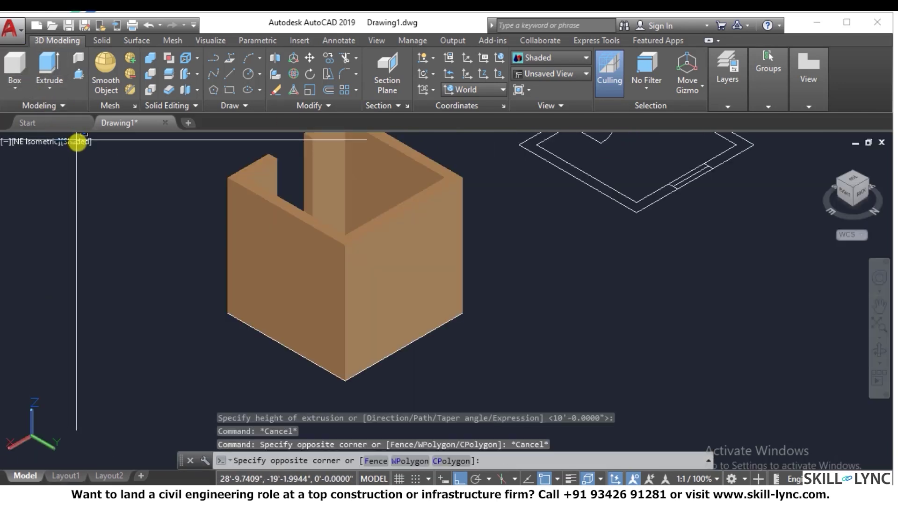
key(Escape)
click(74, 142)
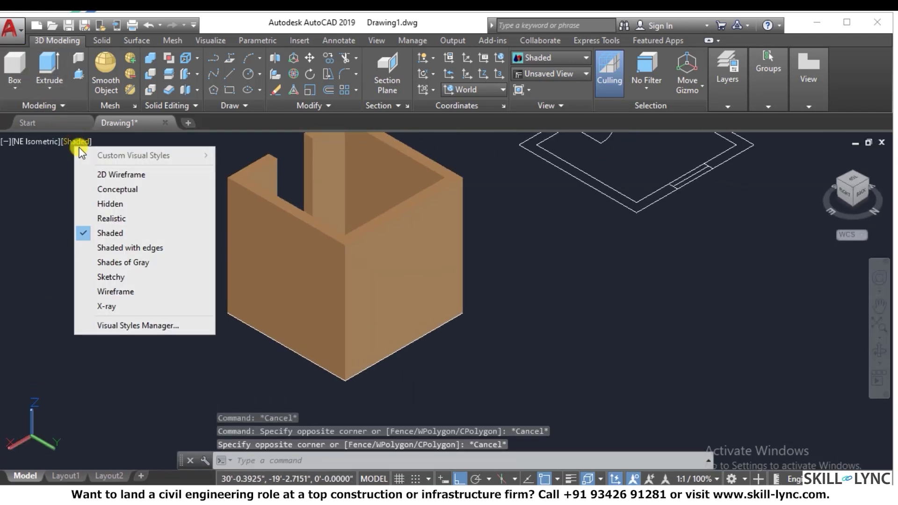
click(112, 203)
scroll(507, 248, up, 3)
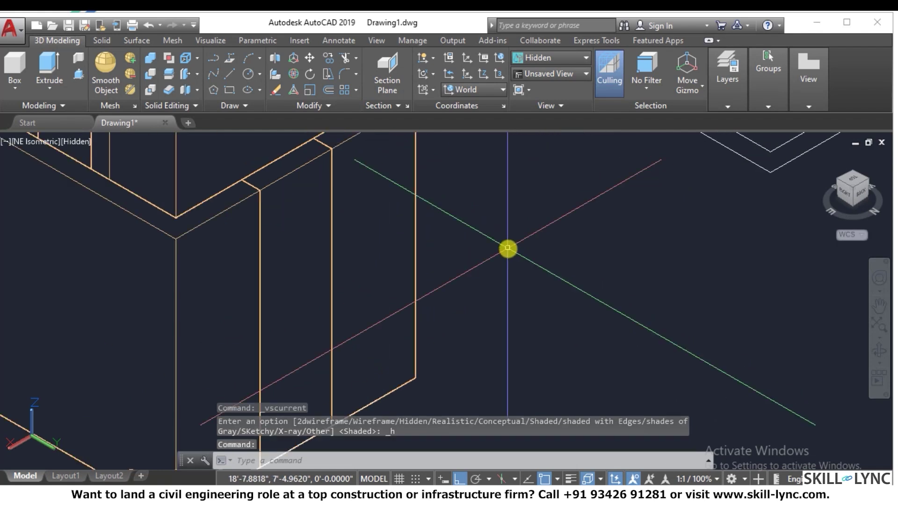
Step: Union the two wall solids and the window infill block into one solid
text(uni)
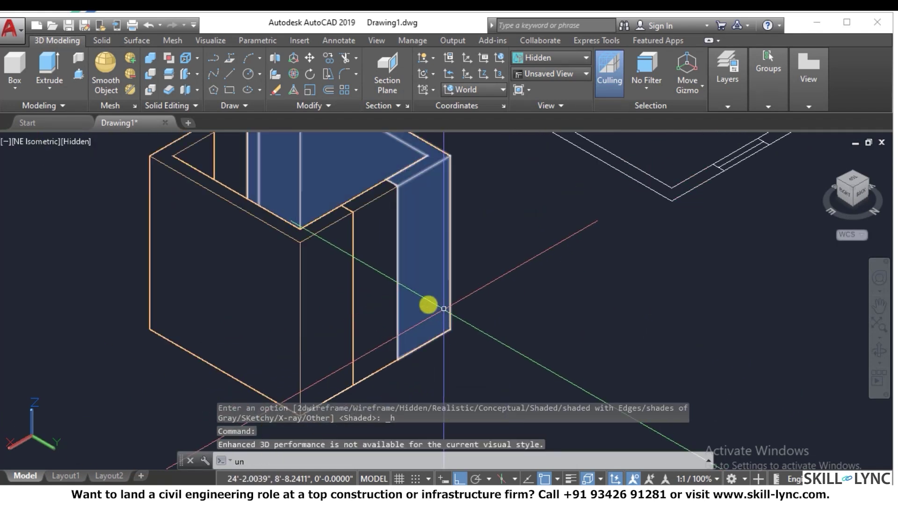
key(Return)
click(489, 228)
click(312, 194)
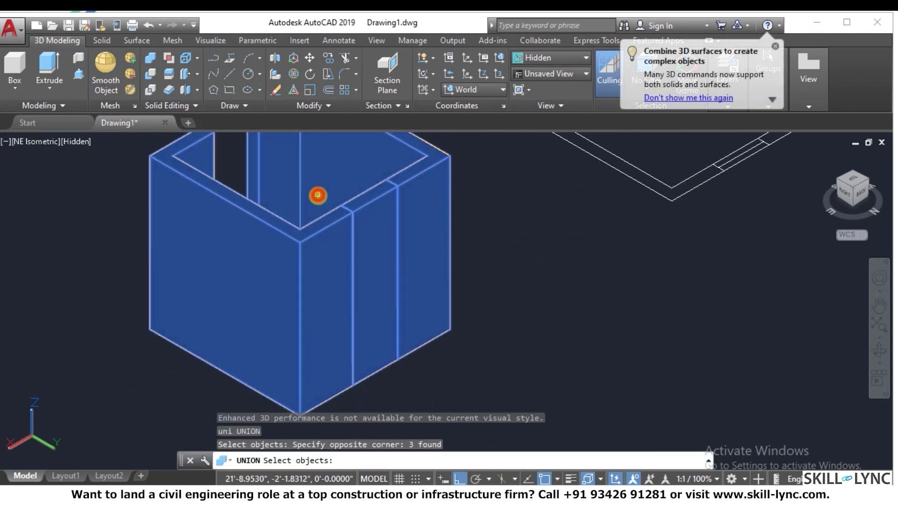
key(Return)
scroll(374, 234, down, 3)
scroll(206, 200, up, 3)
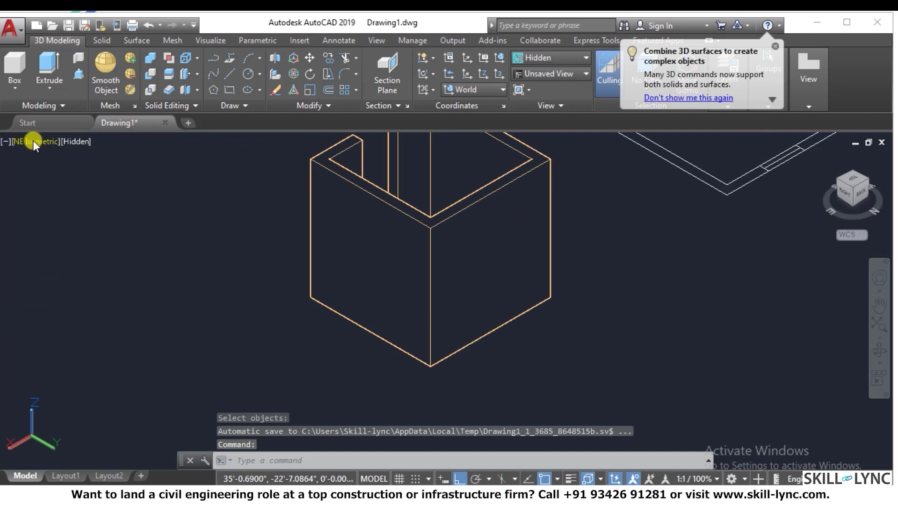
Step: Change the visual style to 2D Wireframe and bring the window outline at the wall's base into view
click(67, 141)
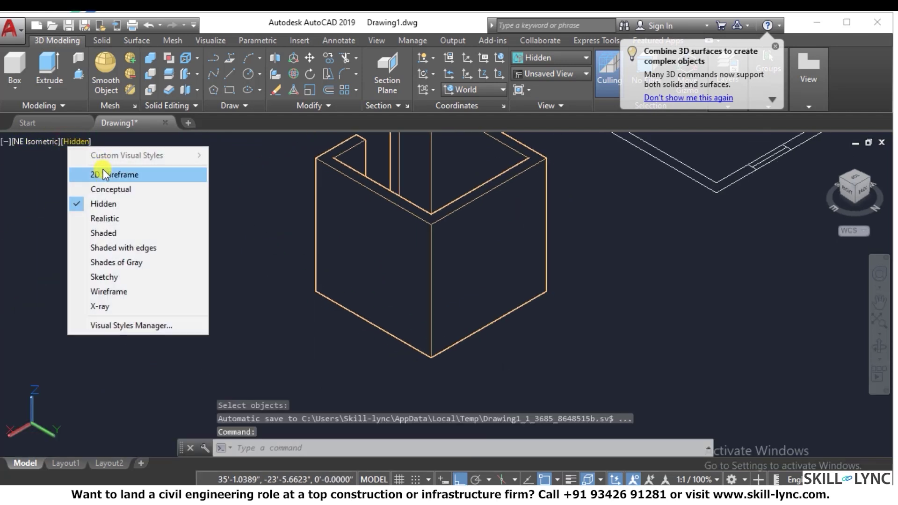
click(104, 174)
scroll(427, 287, up, 6)
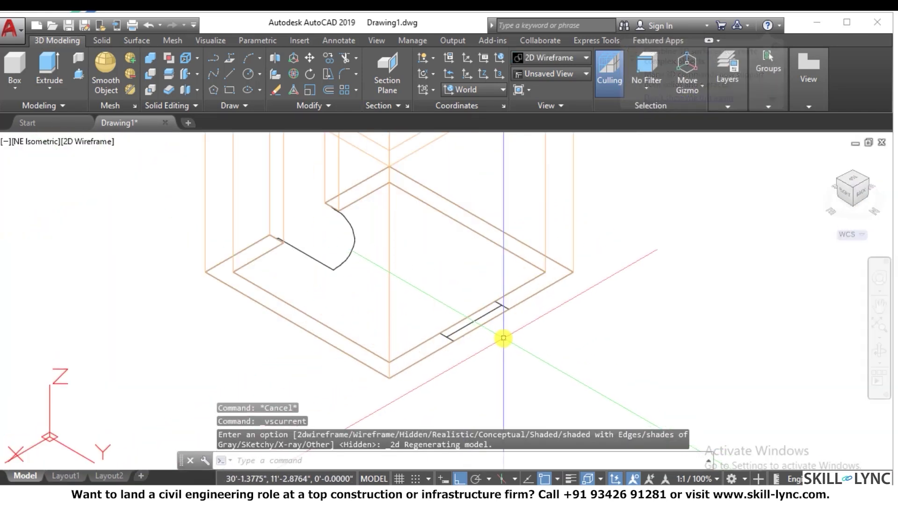
Step: Draw a rectangle over the window outline at the wall's base, from one corner of the opening to the opposite one
text(rec)
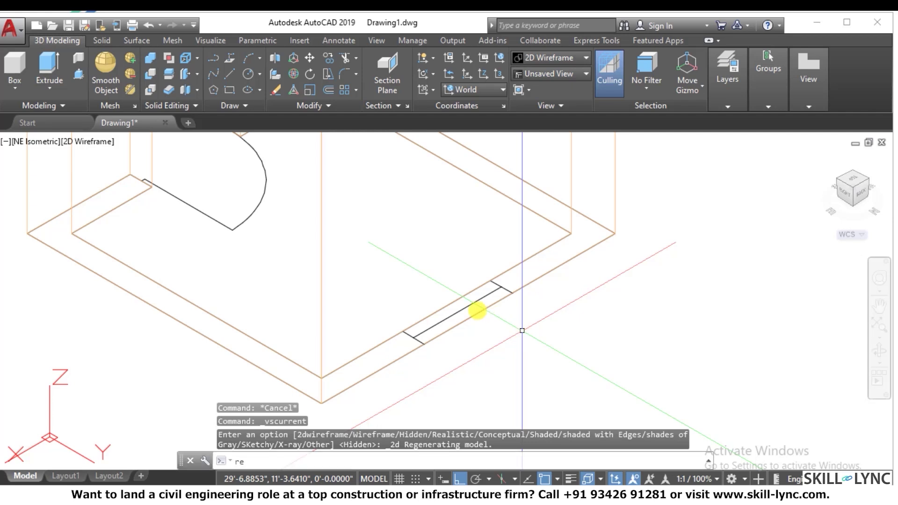
key(Return)
click(403, 331)
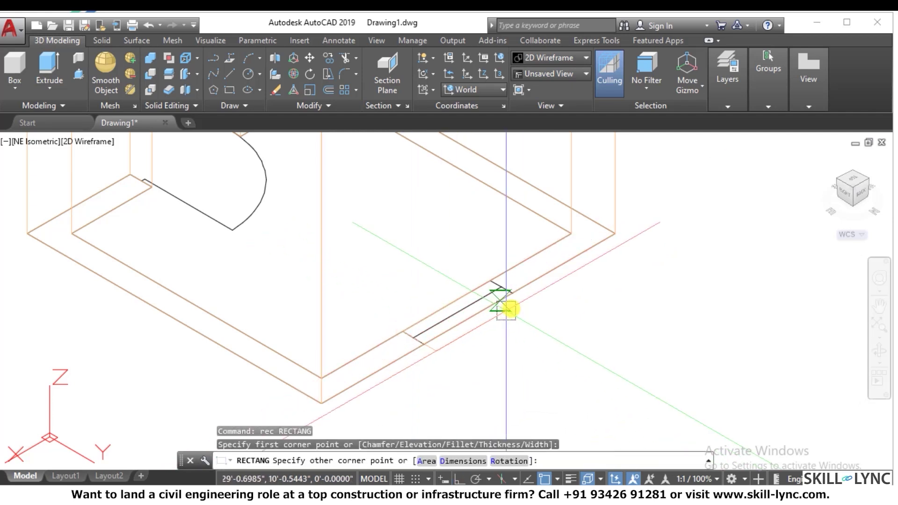
click(512, 293)
text(m)
key(Return)
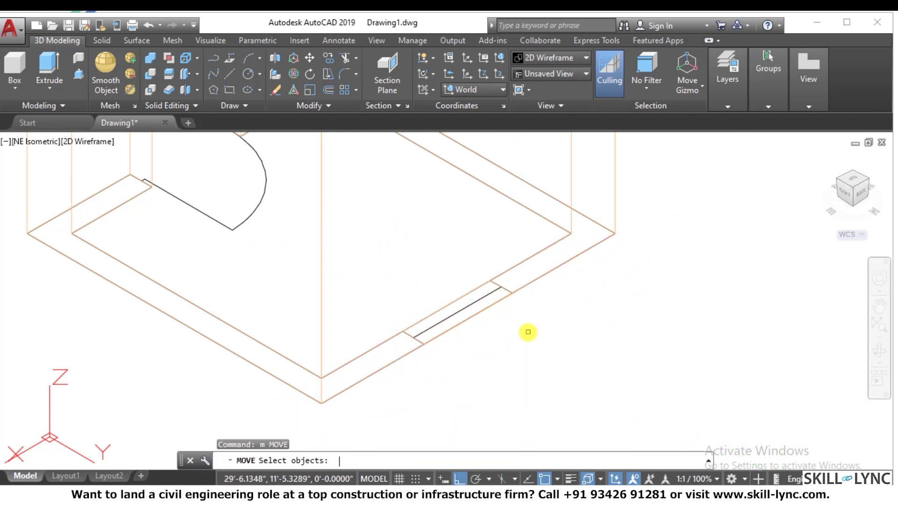
text(l)
key(Return)
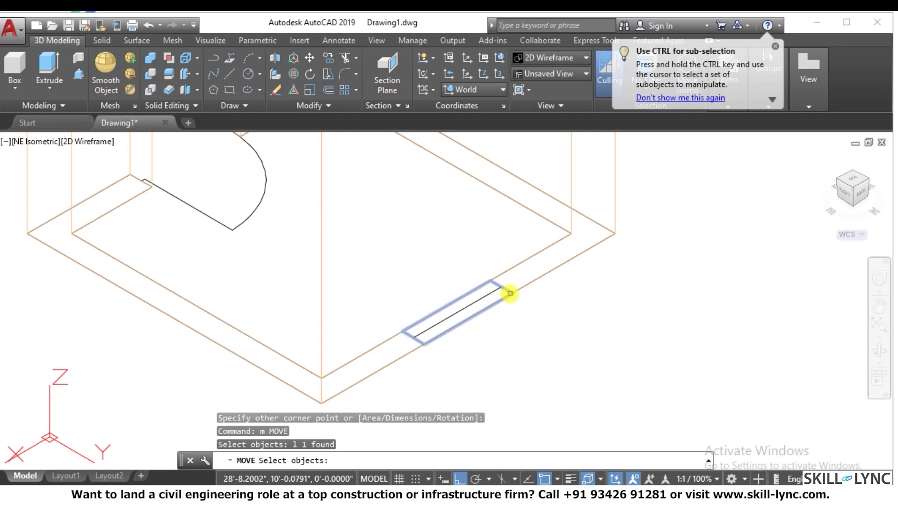
key(Return)
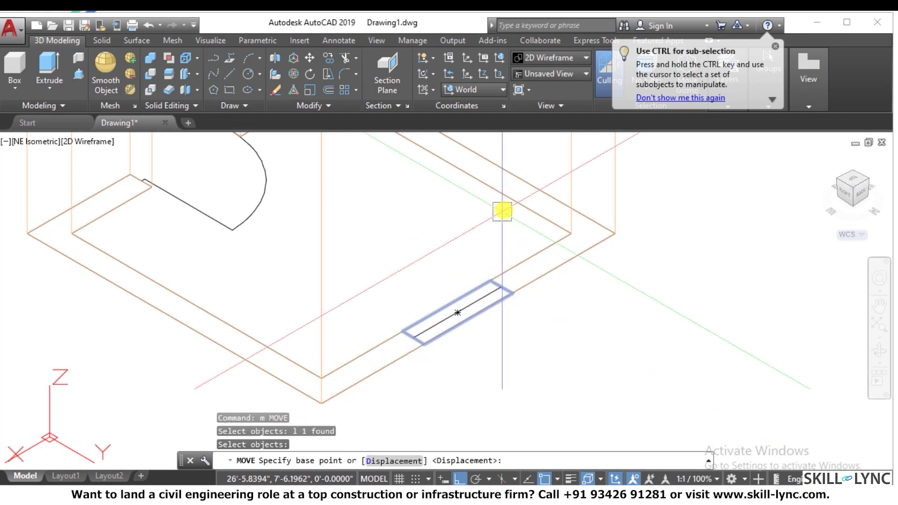
key(Escape)
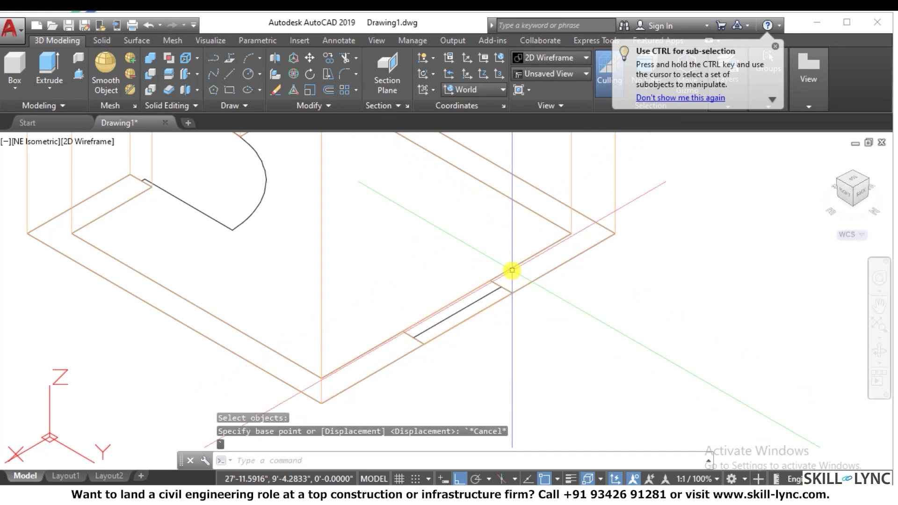
key(Escape)
text(re)
key(Escape)
key(Escape)
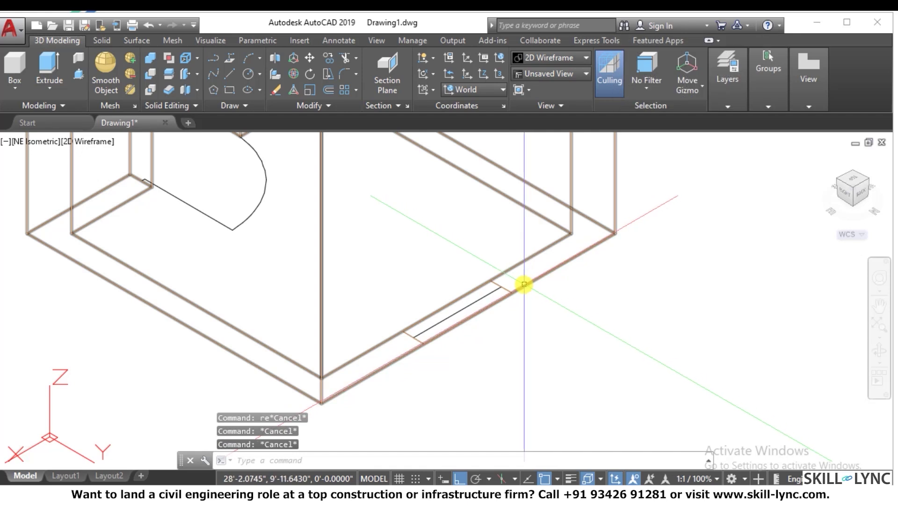
Step: Move the window rectangle straight up by @0,0,3' from its outer corner
text(m)
key(Return)
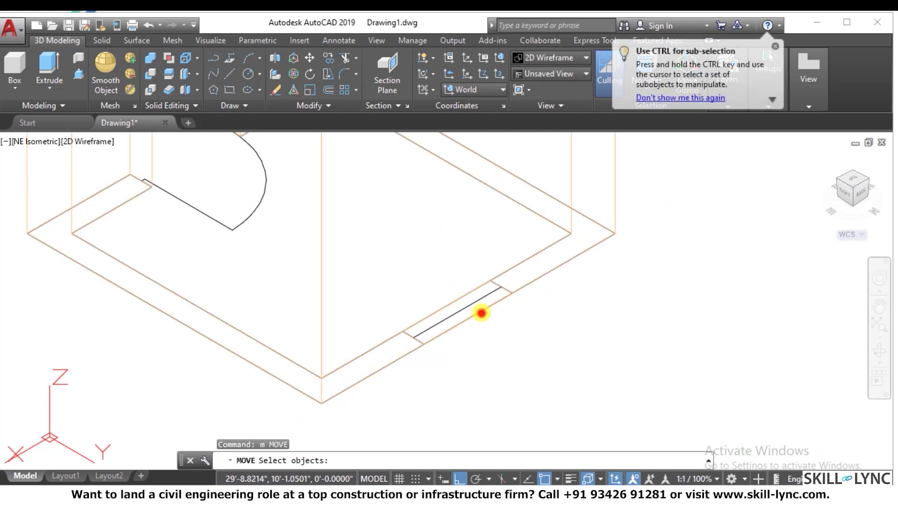
click(482, 313)
key(Return)
click(512, 292)
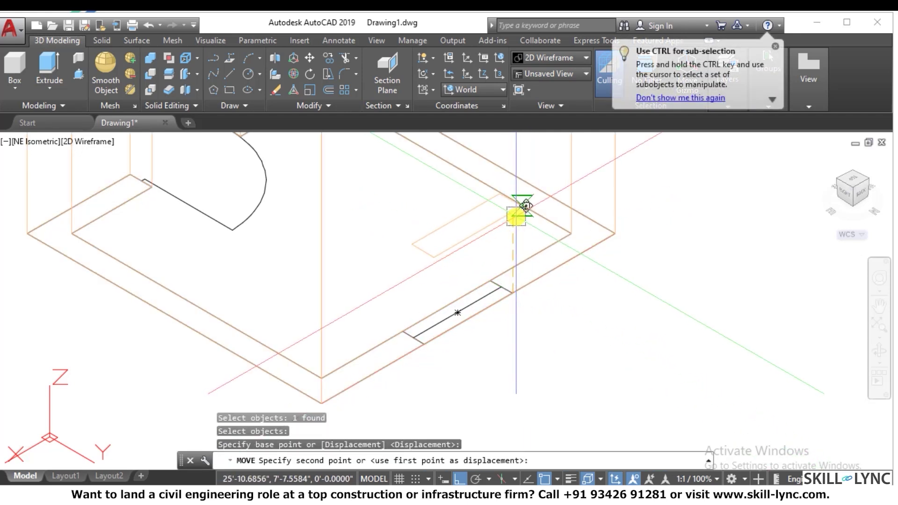
text(@0,0)
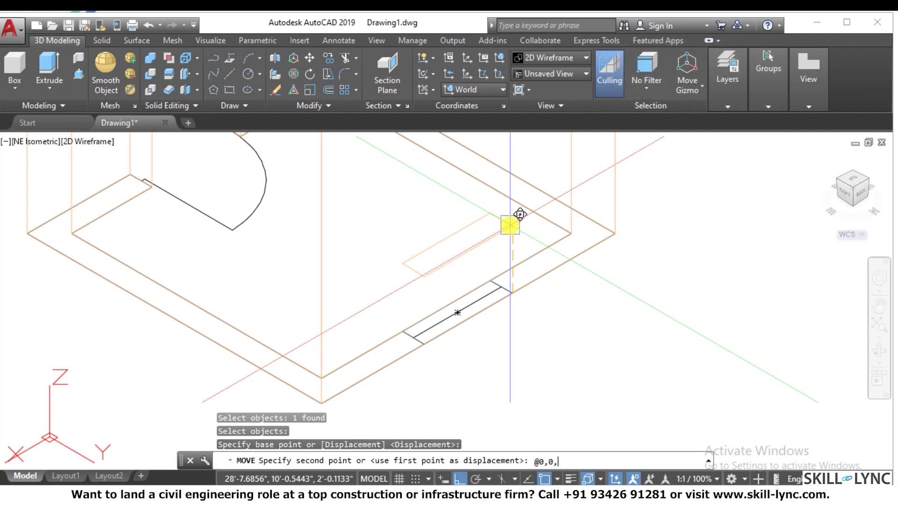
text(,3')
key(Return)
key(Escape)
scroll(510, 225, down, 3)
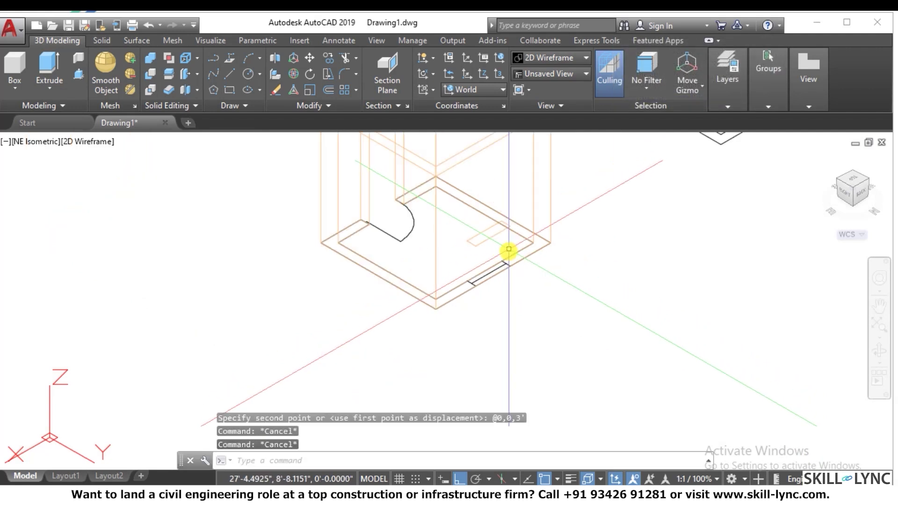
Step: Extrude the raised window rectangle to a height of 4'
key(Escape)
text(ext)
key(Return)
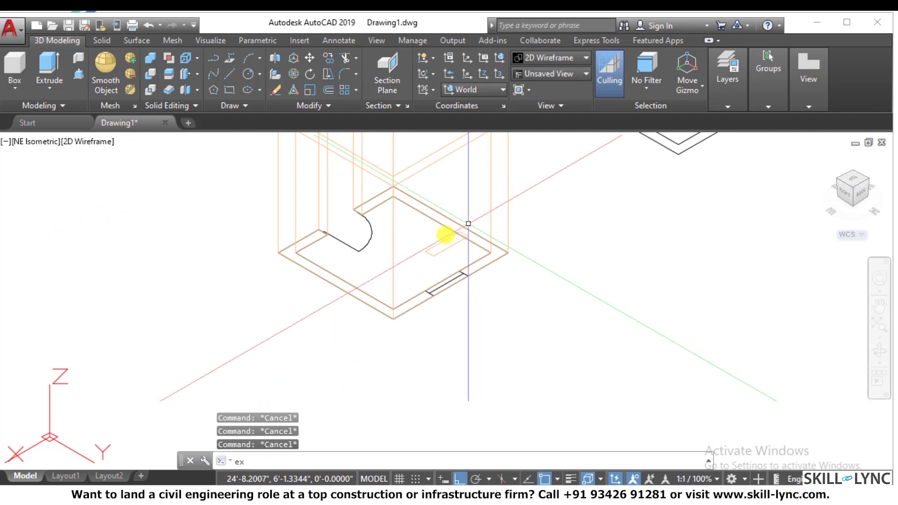
click(419, 263)
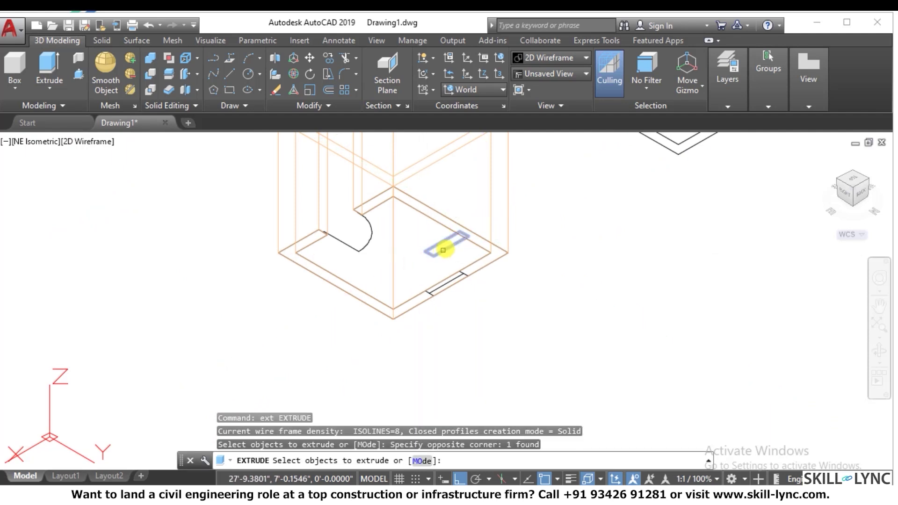
key(Return)
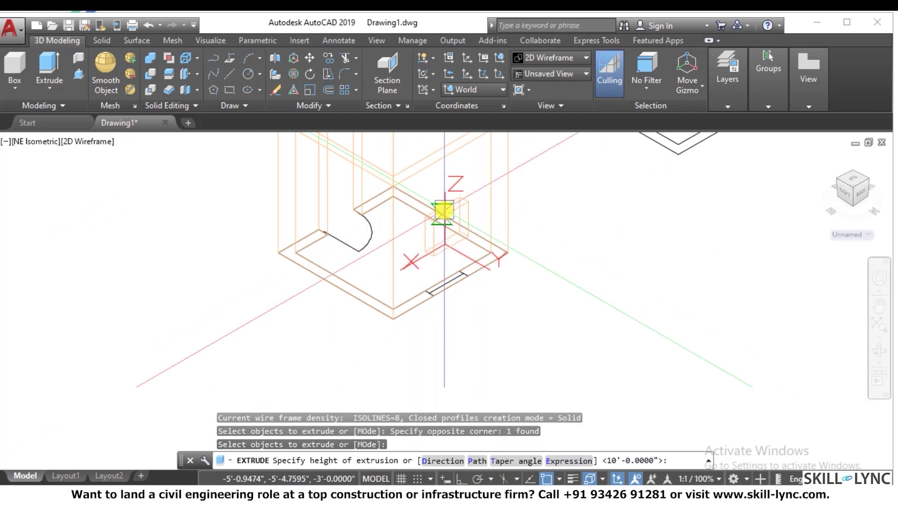
text(4')
key(Return)
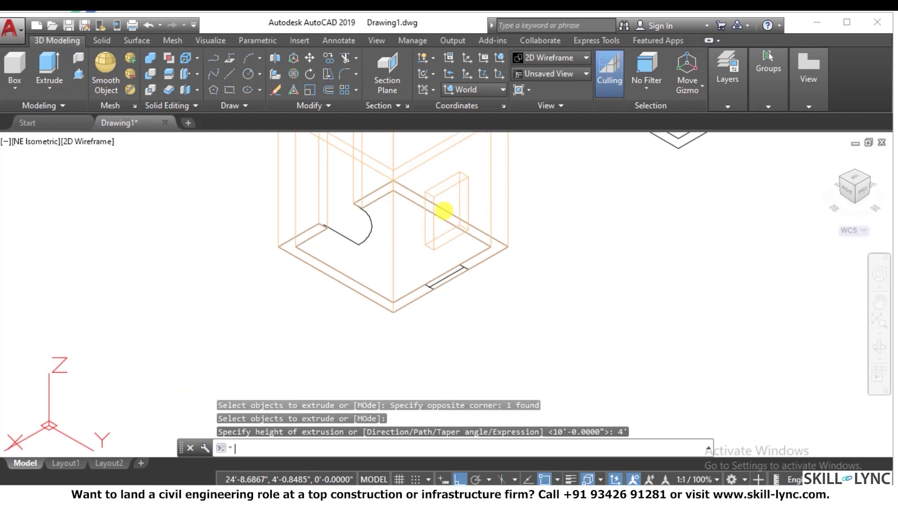
key(Escape)
key(Escape)
Step: Subtract the 4' window block from the wall solid to cut the window opening
scroll(457, 256, down, 3)
key(Escape)
text(s)
key(Return)
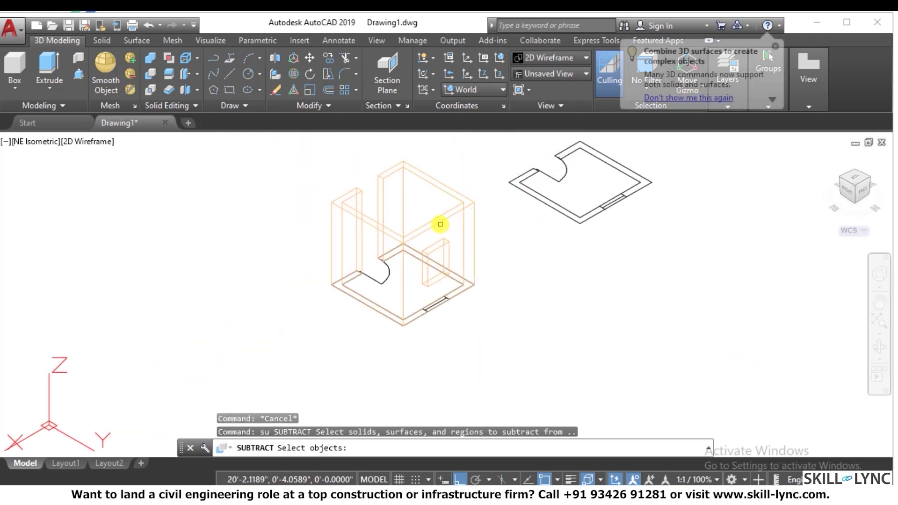
click(437, 222)
key(Return)
click(447, 244)
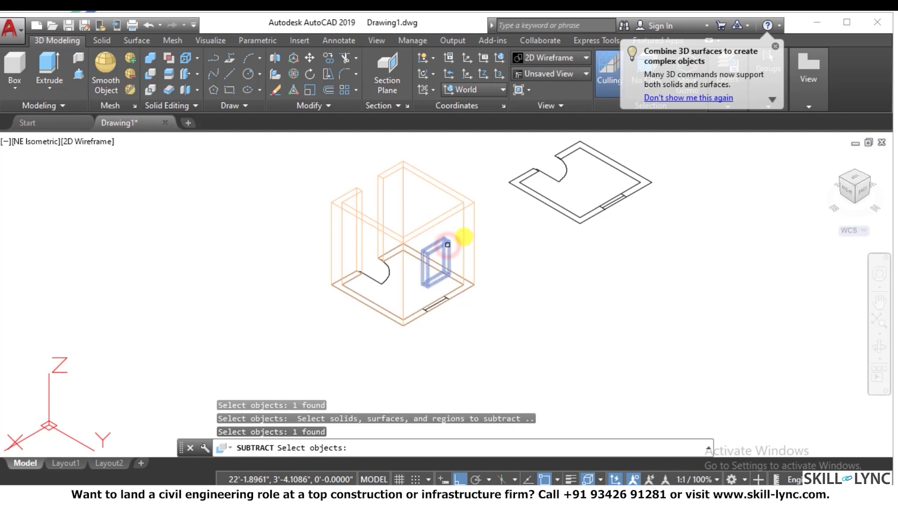
key(Return)
Step: Change the visual style to Hidden and inspect the window opening in the wall
click(87, 141)
click(125, 203)
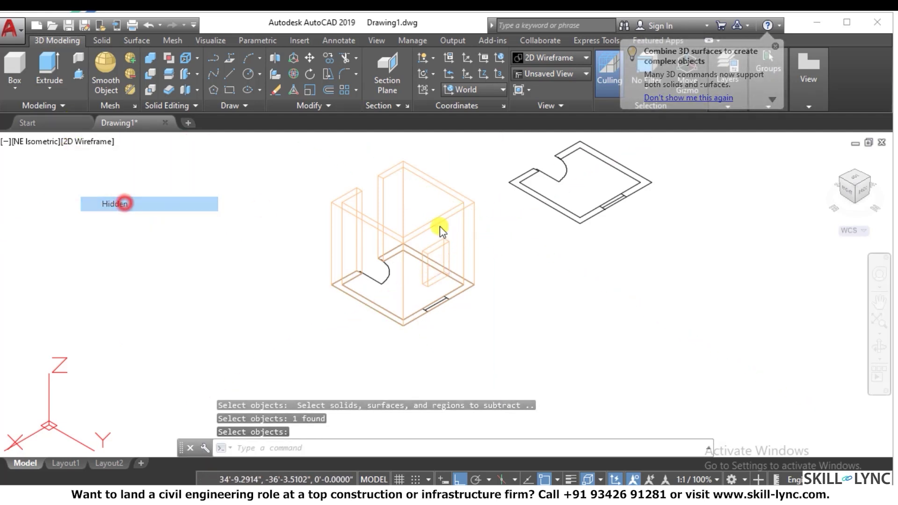
scroll(497, 223, up, 8)
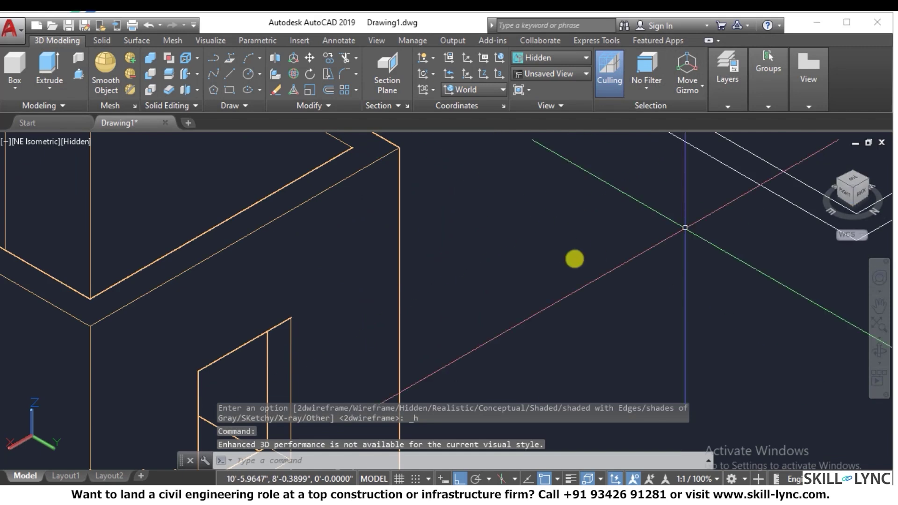
scroll(603, 224, down, 8)
Step: Orbit the model to a raised view between its left and front sides, facing the door opening, and use Parallel projection
click(838, 183)
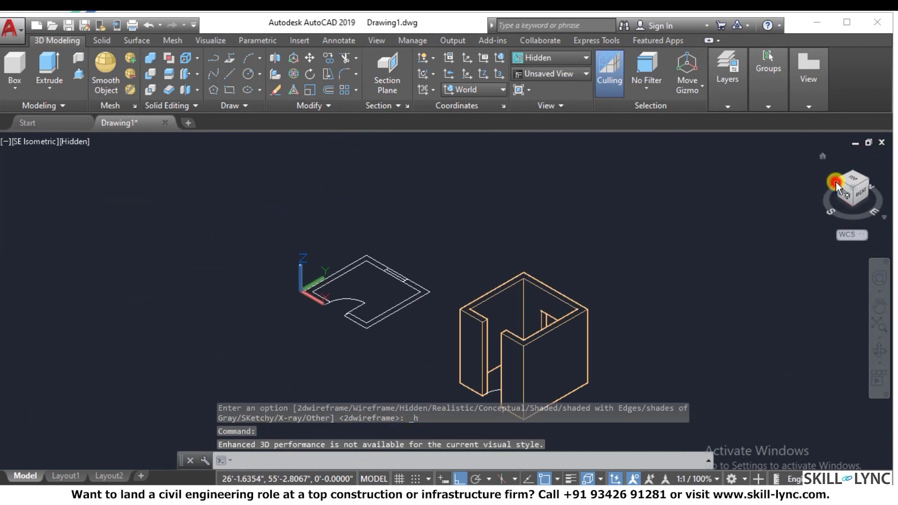
click(835, 181)
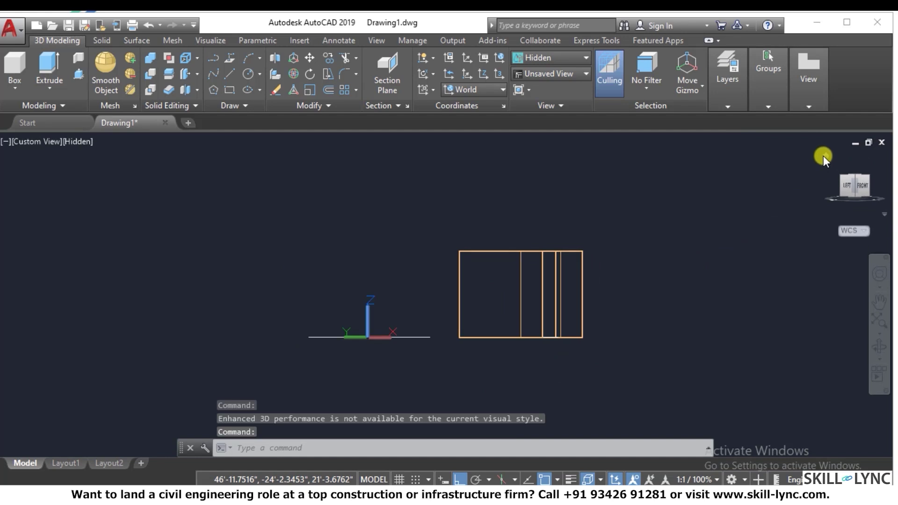
click(827, 158)
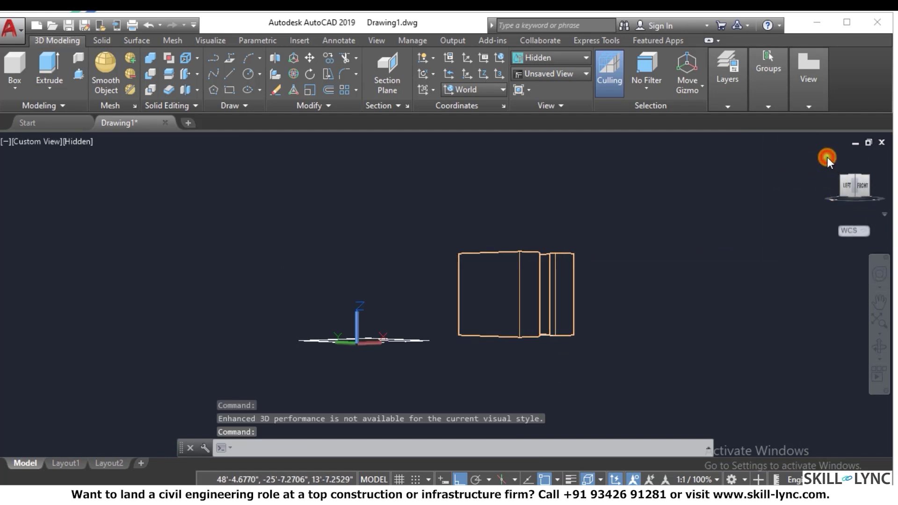
text(3do)
key(Return)
right_click(585, 214)
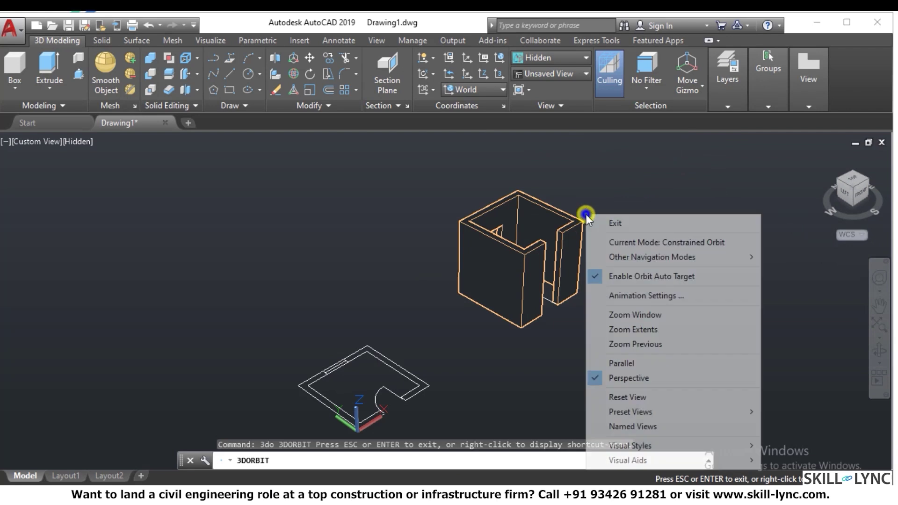
click(636, 363)
scroll(622, 234, up, 5)
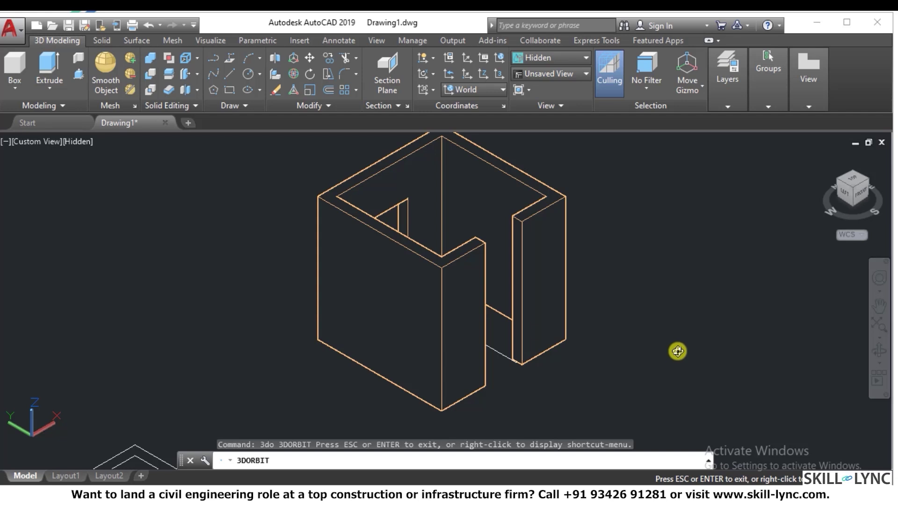
key(Escape)
key(Escape)
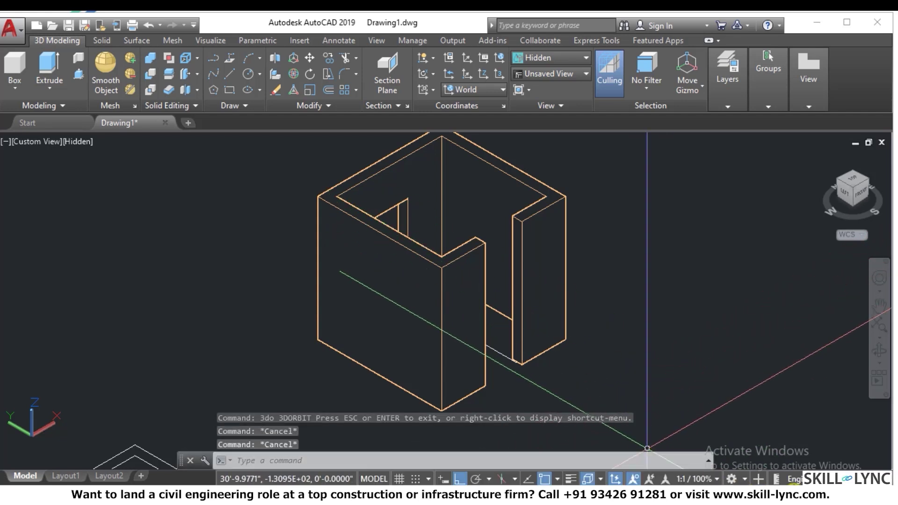
Step: Switch the workspace to 3D Basics and fit the room walls in view
click(744, 478)
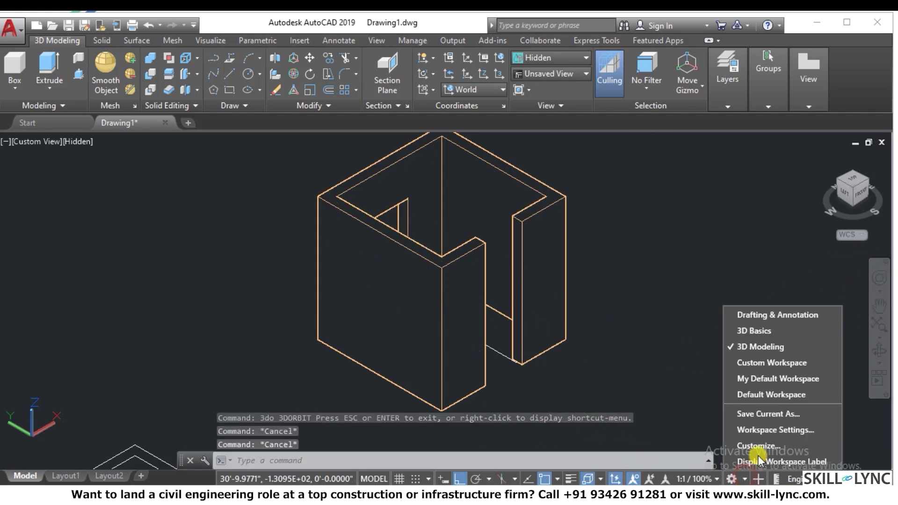
click(760, 330)
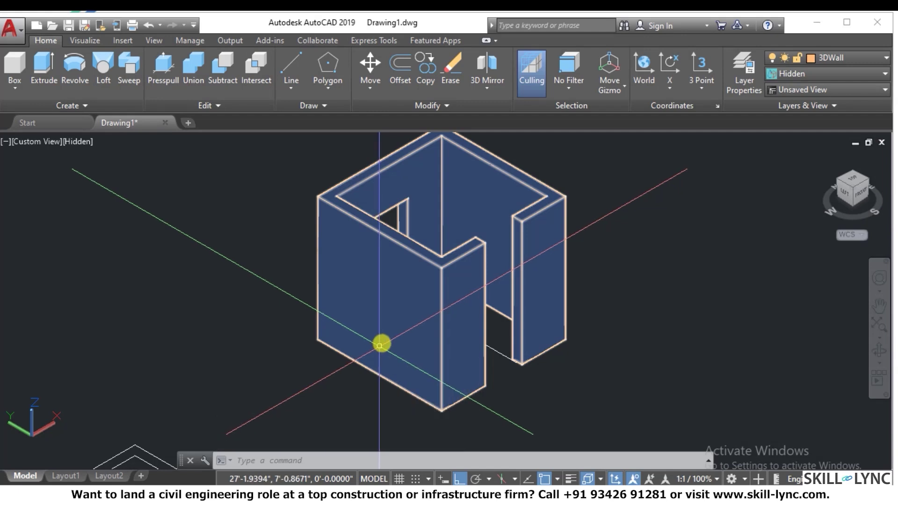
scroll(407, 328, down, 3)
scroll(501, 287, up, 2)
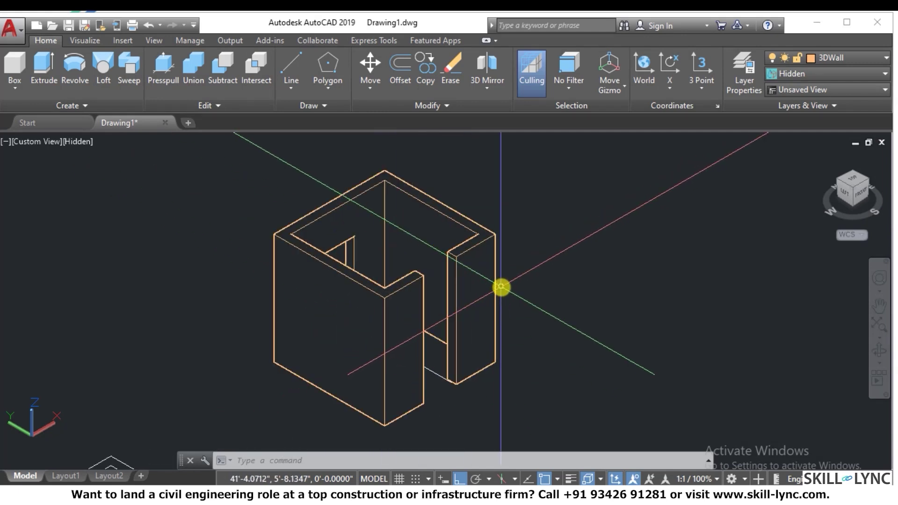
click(843, 61)
click(827, 121)
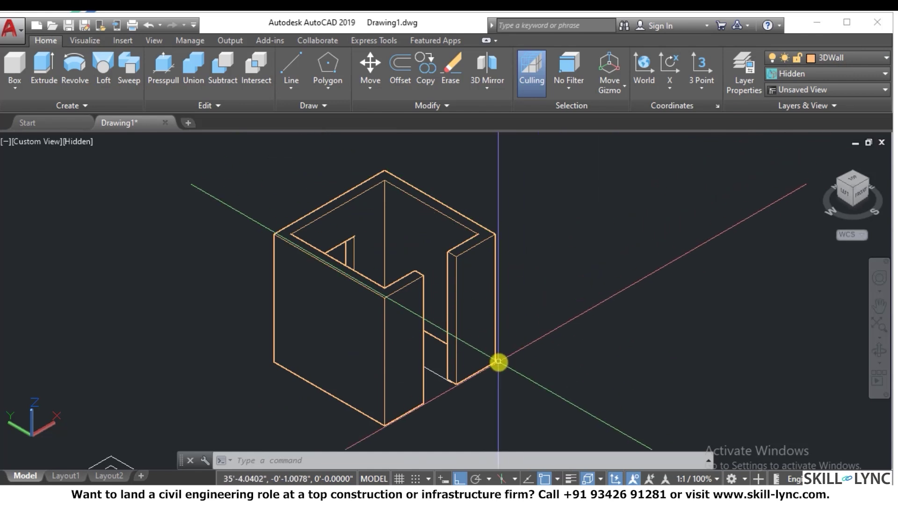
scroll(472, 393, up, 3)
scroll(472, 392, down, 2)
scroll(477, 377, up, 2)
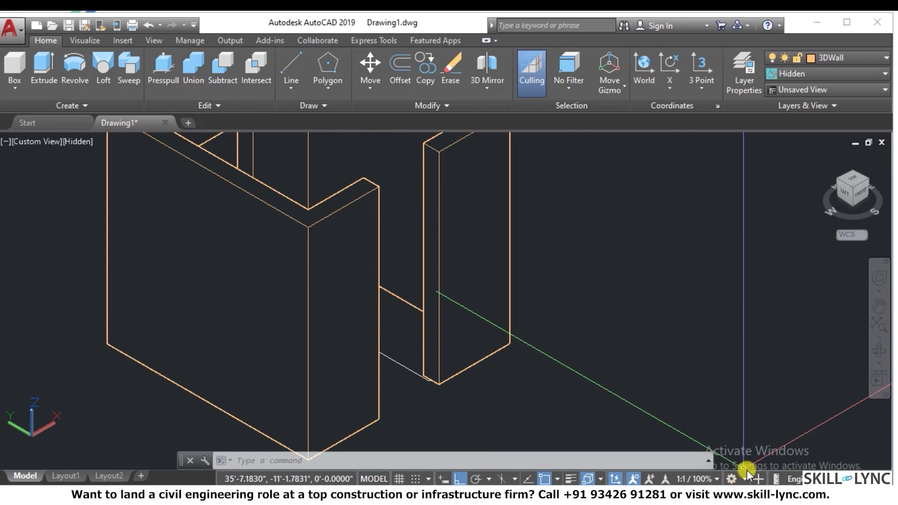
click(743, 478)
click(587, 274)
click(576, 327)
scroll(629, 368, down, 5)
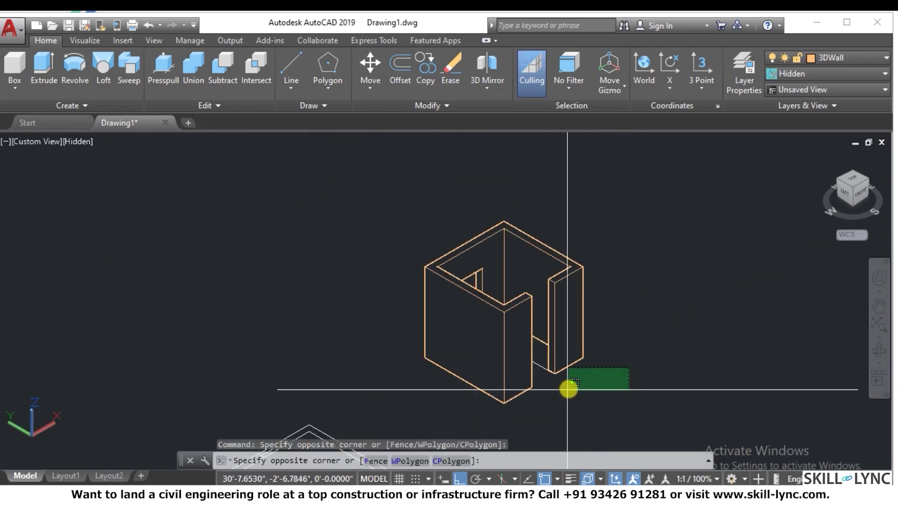
scroll(567, 387, up, 3)
key(Escape)
Step: Draw a rectangle across the door opening at the wall's base, between opposite corners of the two wall ends
text(rec)
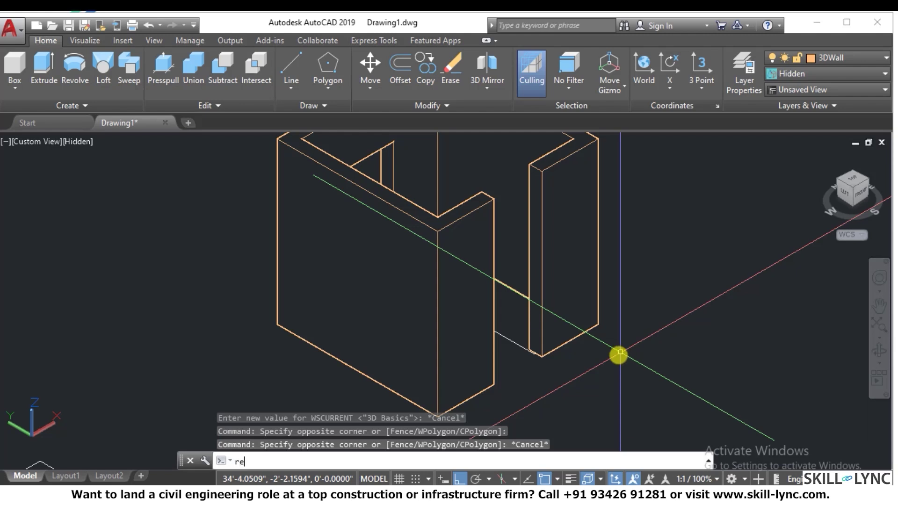
key(Return)
click(493, 389)
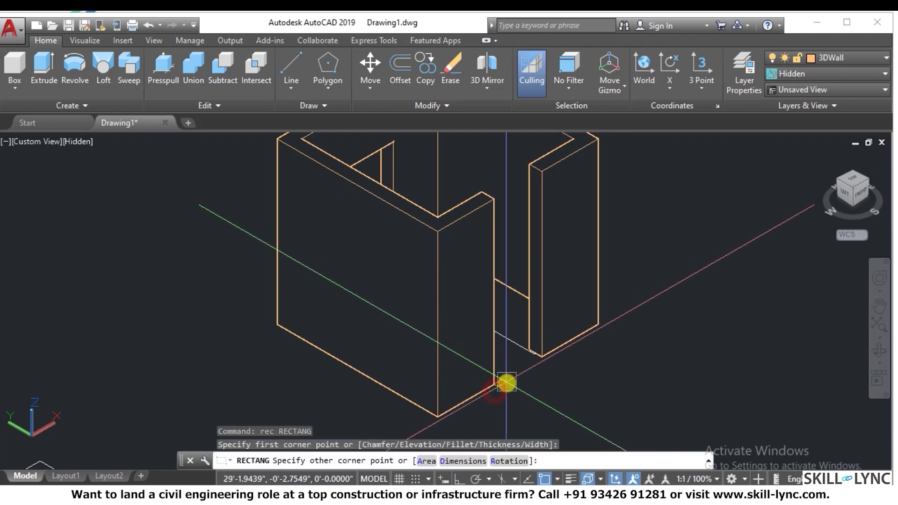
scroll(546, 357, up, 5)
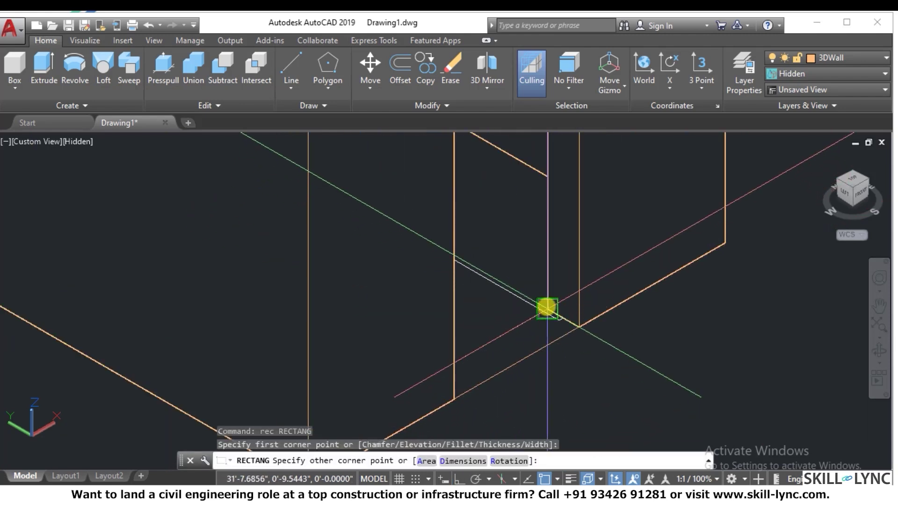
key(Escape)
key(Escape)
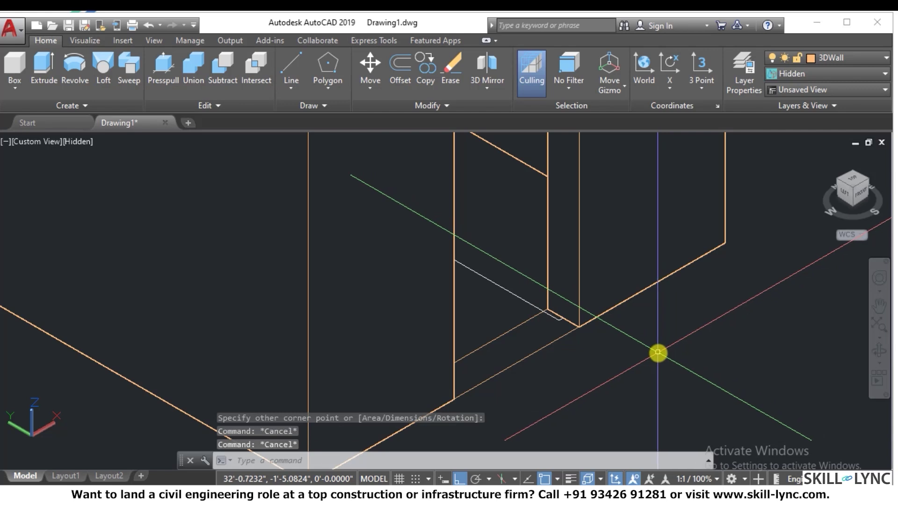
Step: Move the rectangle in the door opening 7' straight up from the wall's base corner, using @0,0,7'
text(m)
key(Return)
click(515, 379)
click(491, 350)
key(Return)
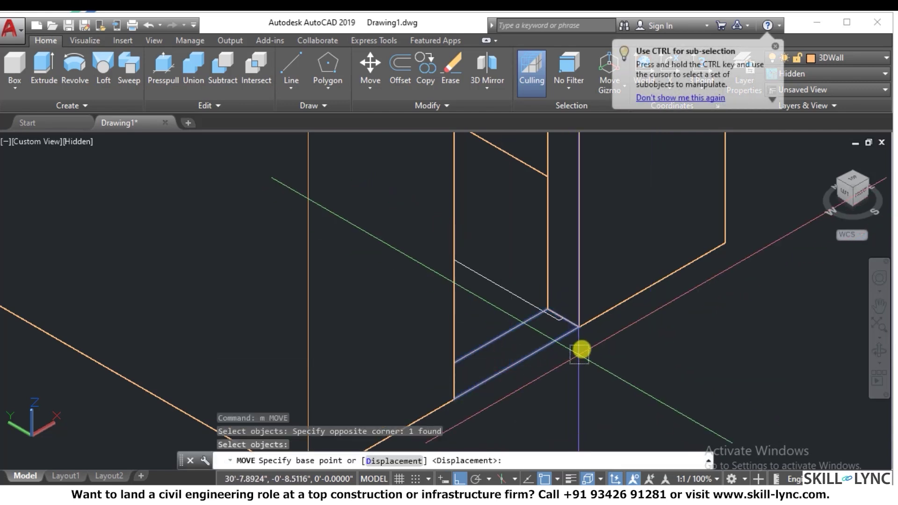
click(580, 328)
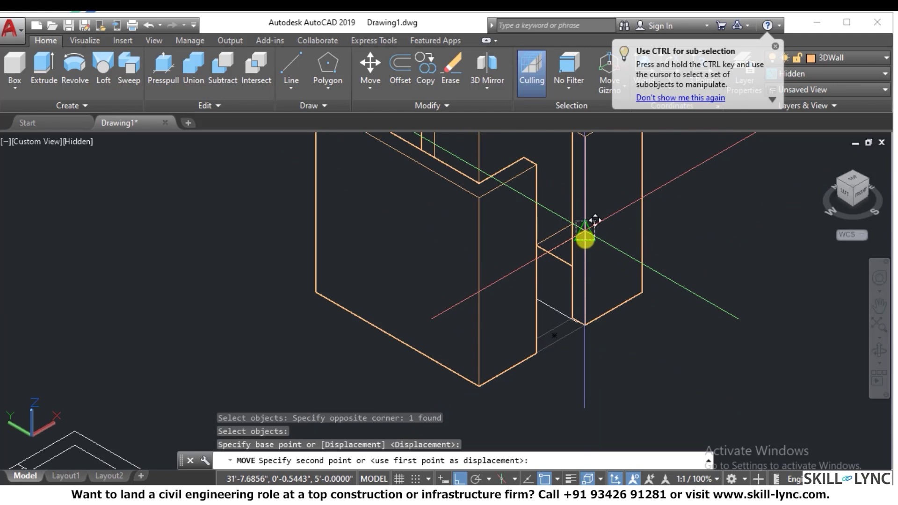
text(@0,0,7')
key(Return)
key(Escape)
key(Escape)
Step: Extrude the raised rectangle above the door opening by 3'
text(ex)
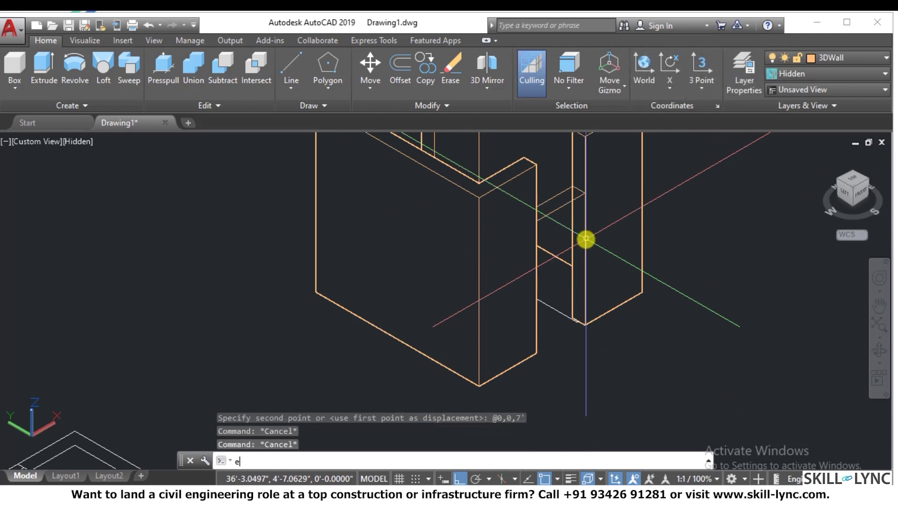
key(Return)
click(544, 196)
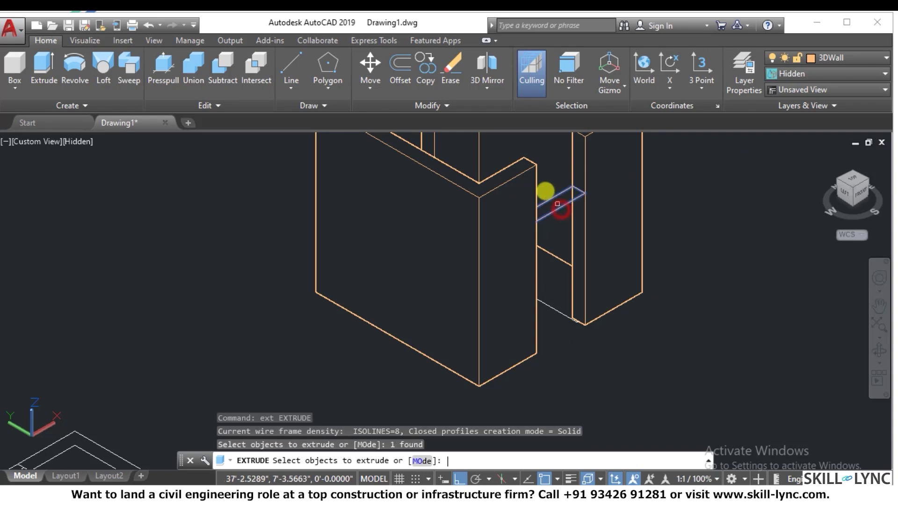
key(Return)
text(3')
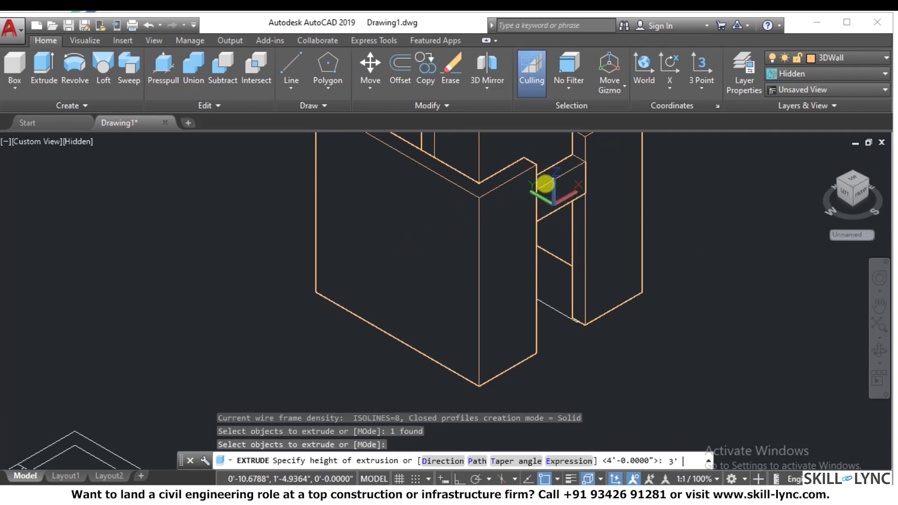
key(Return)
key(Escape)
key(Escape)
Step: Unite the room walls and the extruded block above the door into one solid
text(un)
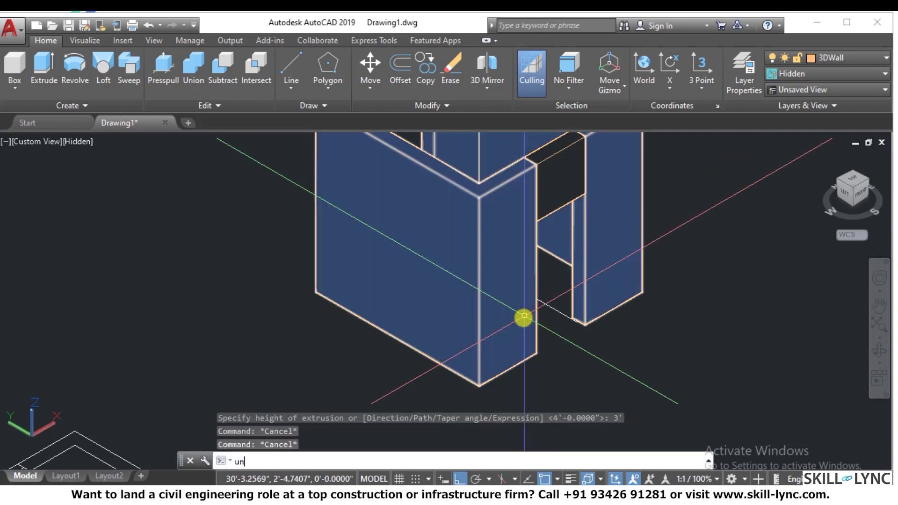
text(i)
key(Return)
click(518, 253)
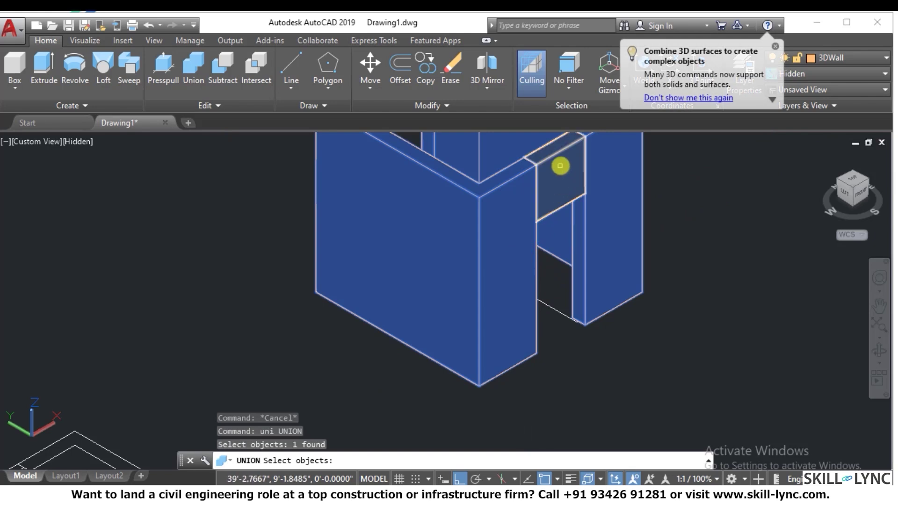
key(Return)
scroll(581, 250, down, 4)
scroll(577, 314, up, 3)
scroll(514, 278, up, 2)
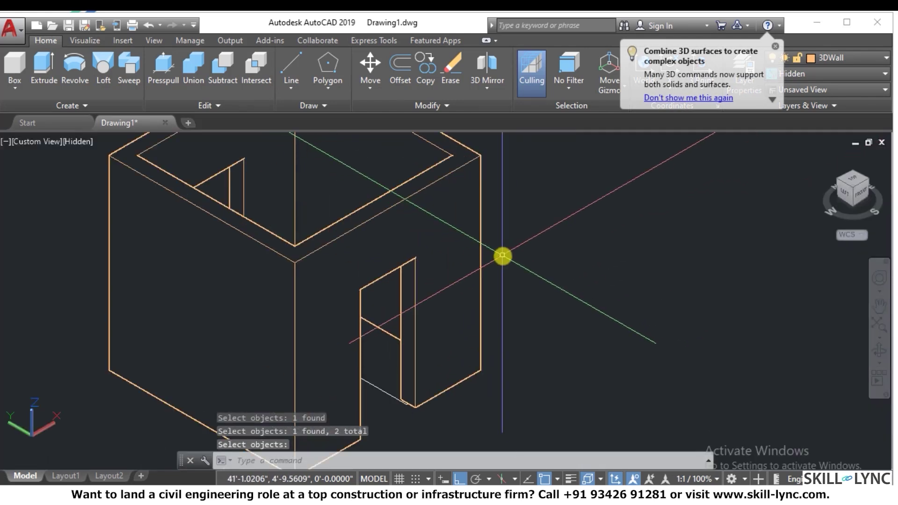
scroll(501, 254, down, 3)
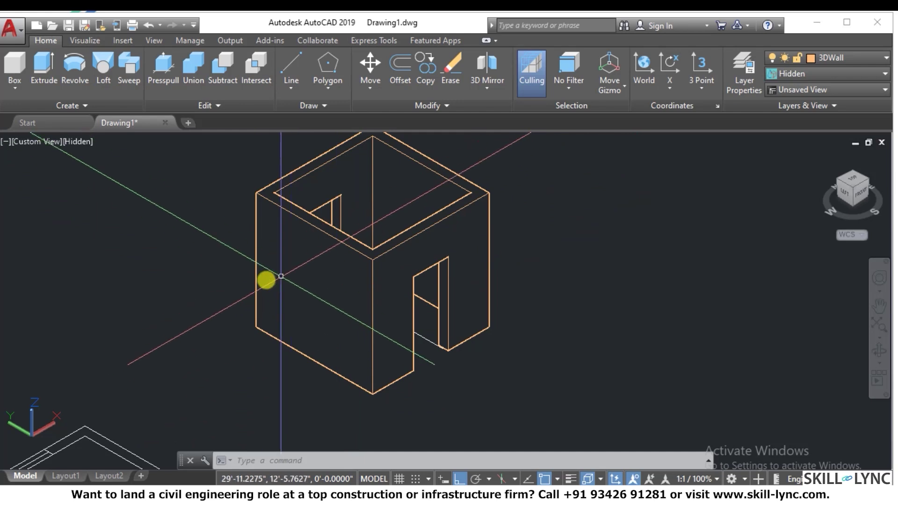
text(u)
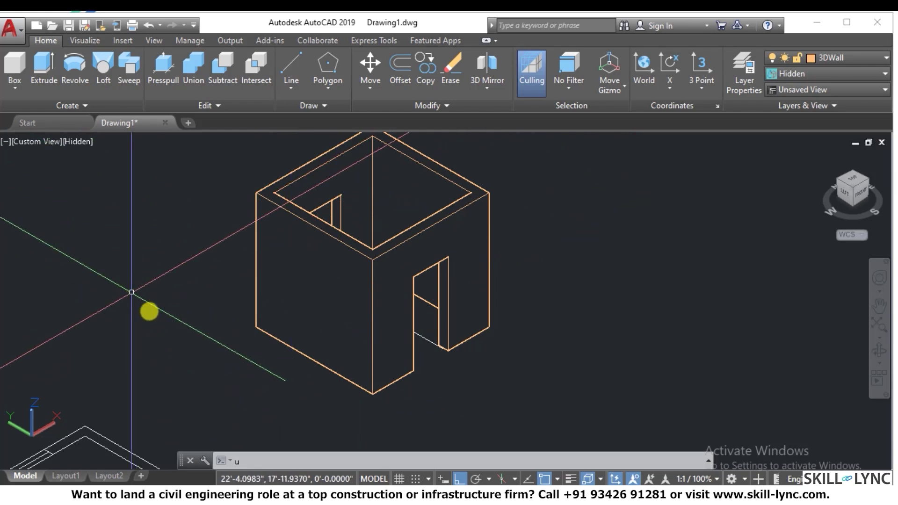
text(cs)
key(Return)
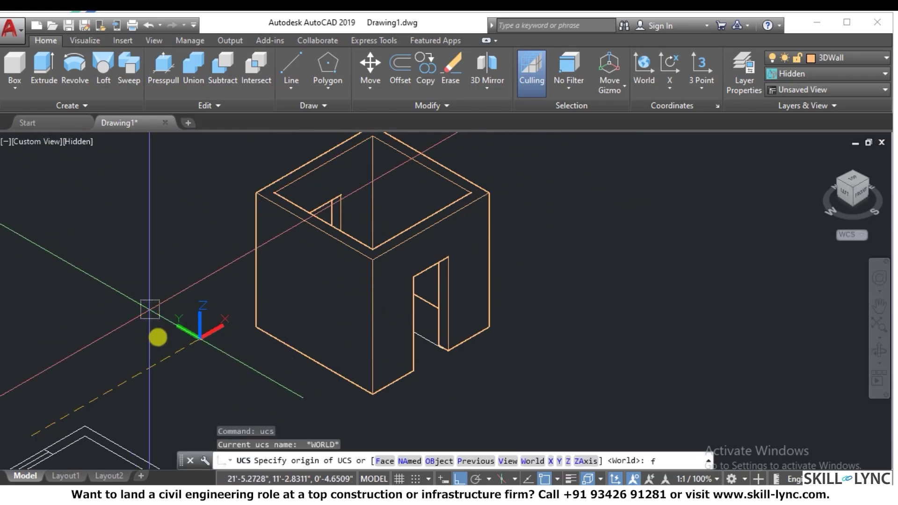
text(f)
key(Return)
click(264, 332)
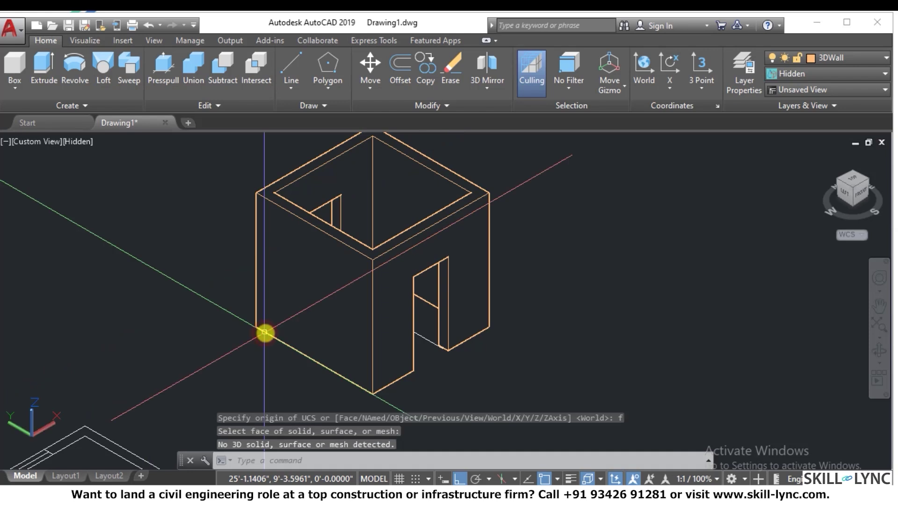
key(Escape)
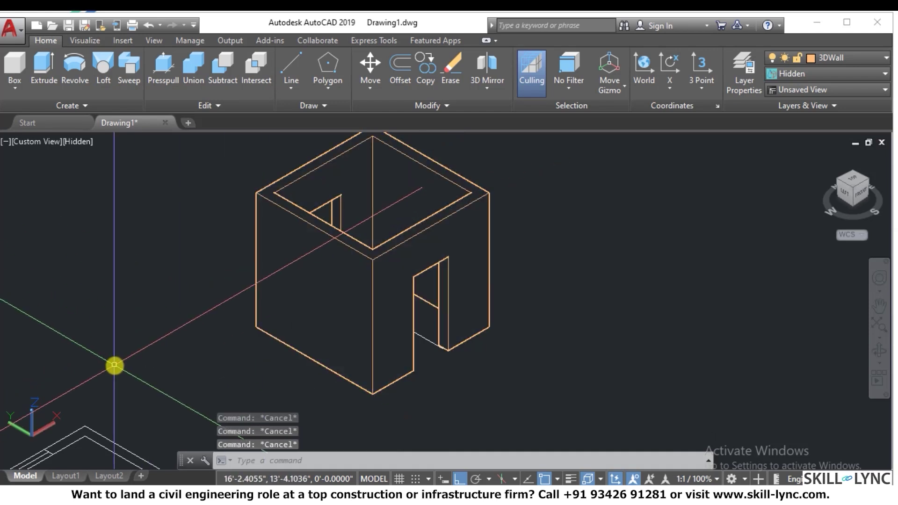
Step: Align the UCS with the outer face of the solid wall to the left of the door wall, accepting the default orientation
key(Return)
text(f)
key(Return)
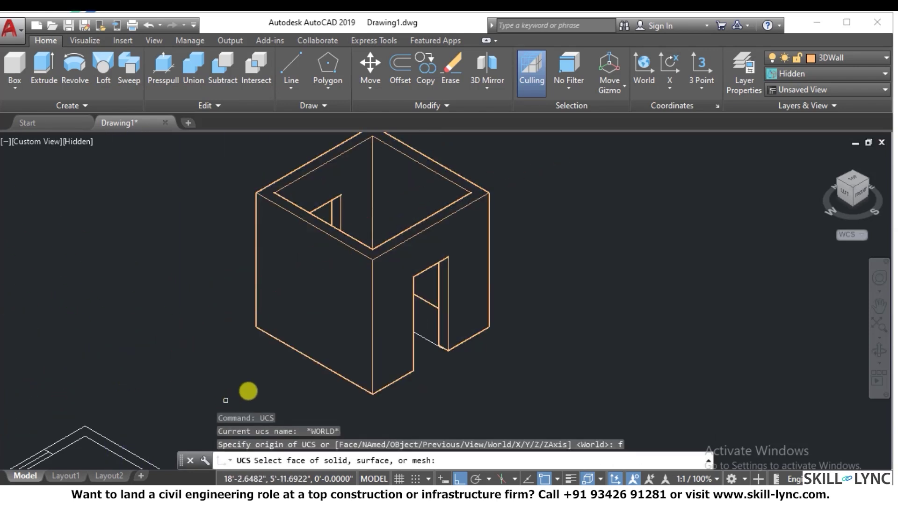
click(271, 315)
right_click(291, 305)
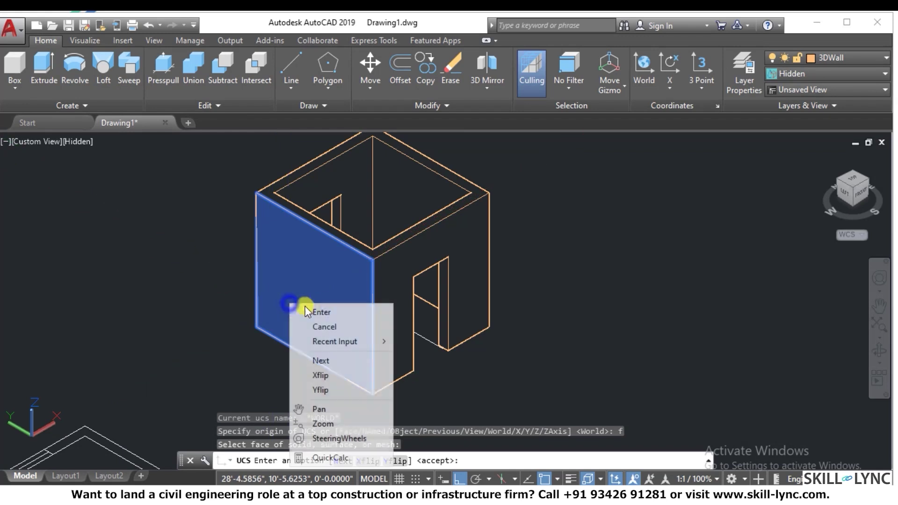
click(328, 312)
scroll(467, 365, down, 5)
scroll(449, 356, up, 6)
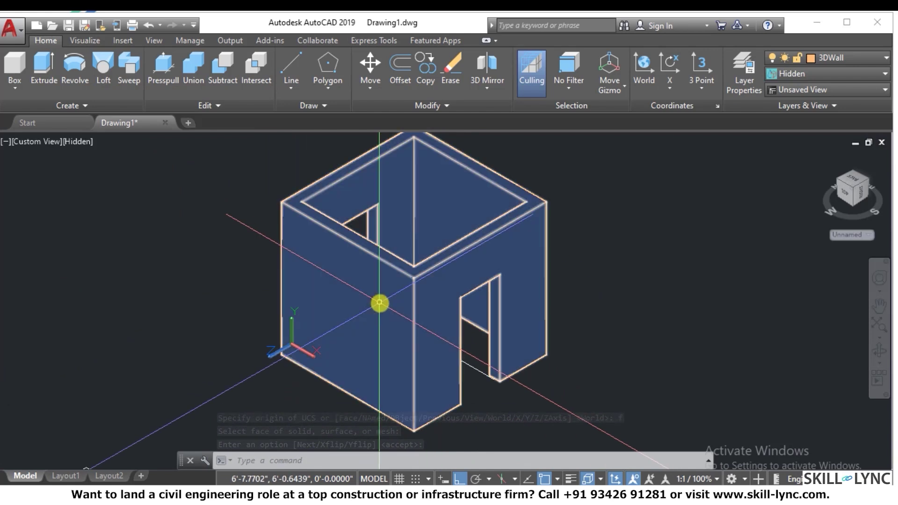
Step: Show the plan view of the current UCS so the wall face is seen straight on
text(pl)
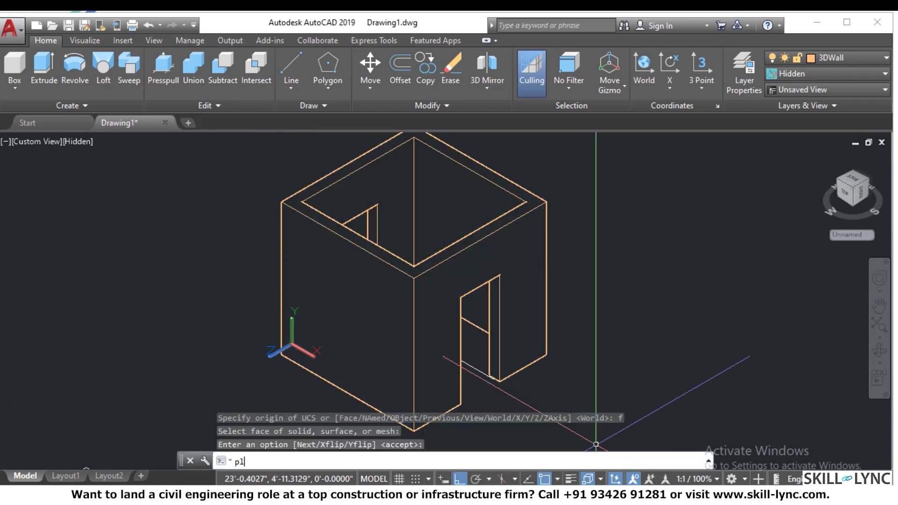
text(an)
key(Return)
key(Return)
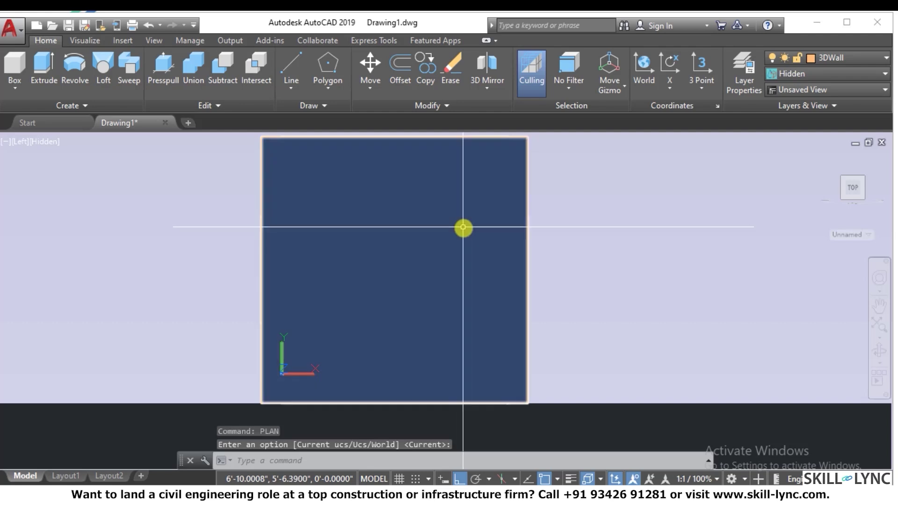
scroll(463, 228, up, 2)
Step: Try the 2D Wireframe visual style, return to Hidden and regenerate the drawing
click(40, 142)
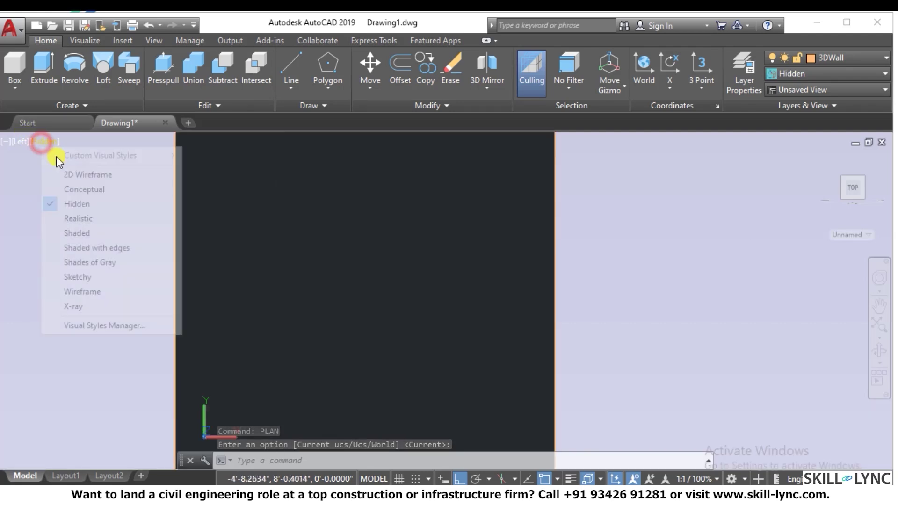
click(85, 179)
scroll(413, 289, up, 2)
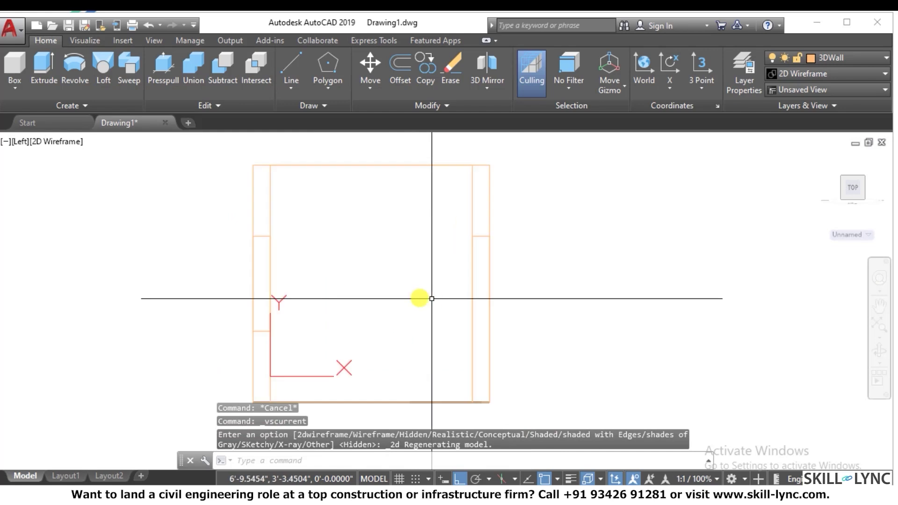
click(63, 141)
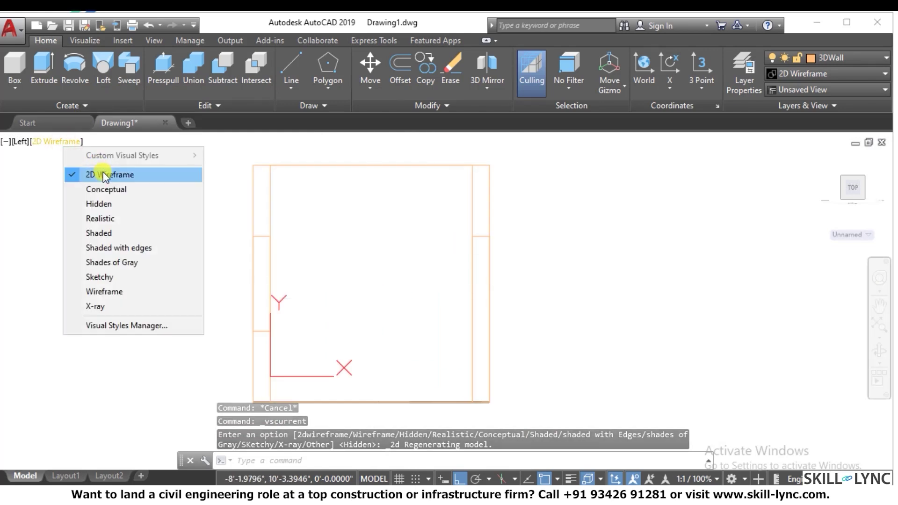
click(96, 203)
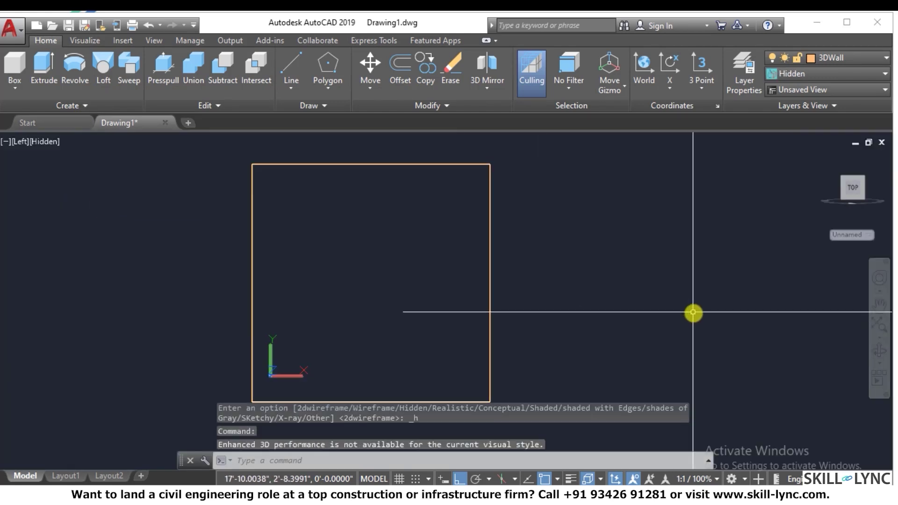
key(Escape)
text(re)
key(Return)
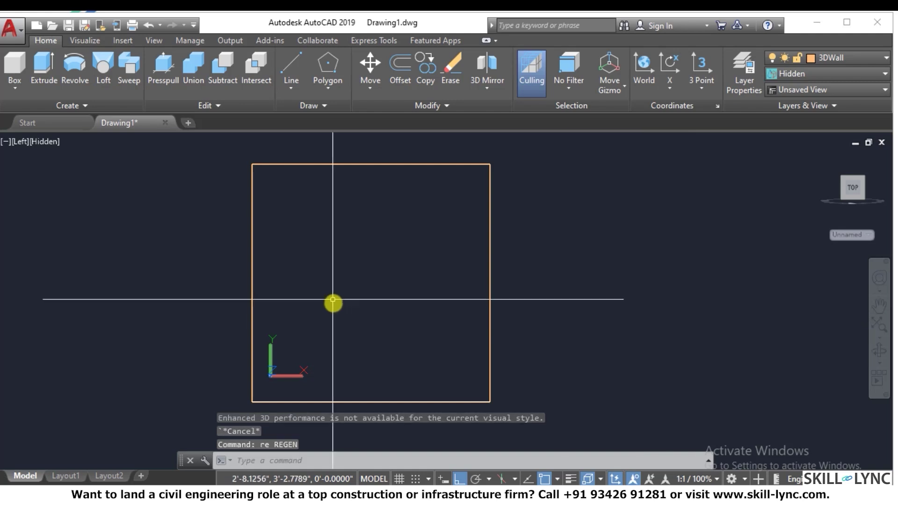
Step: Draw a 3' wide by 4' high rectangle in the empty space to the right of the wall face
click(551, 325)
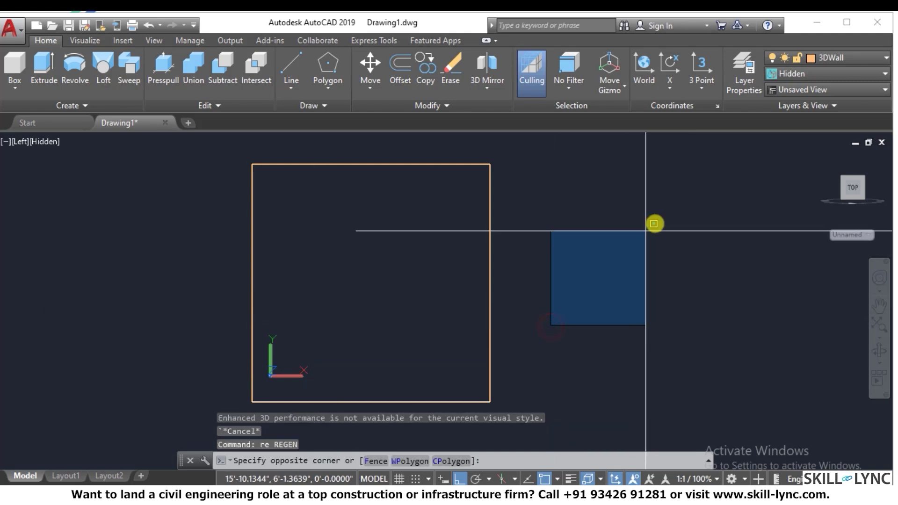
click(660, 218)
key(Escape)
text(rec)
key(Return)
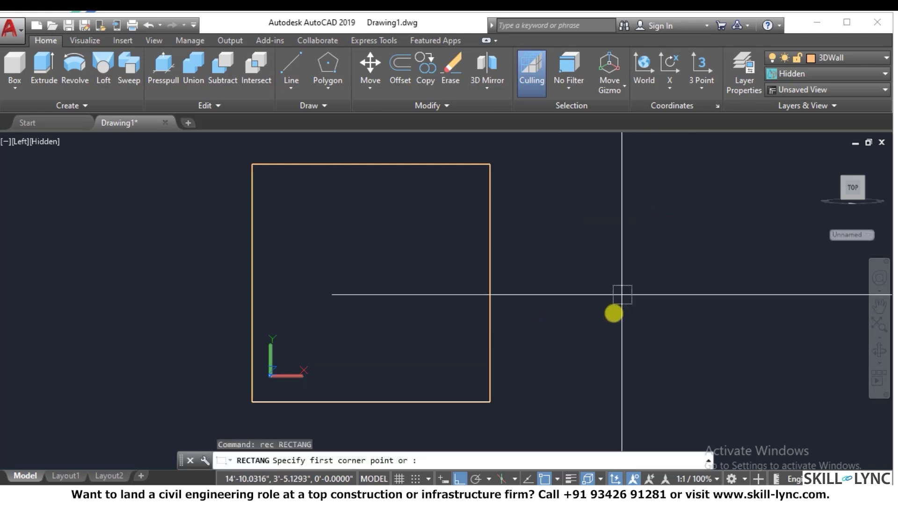
click(610, 323)
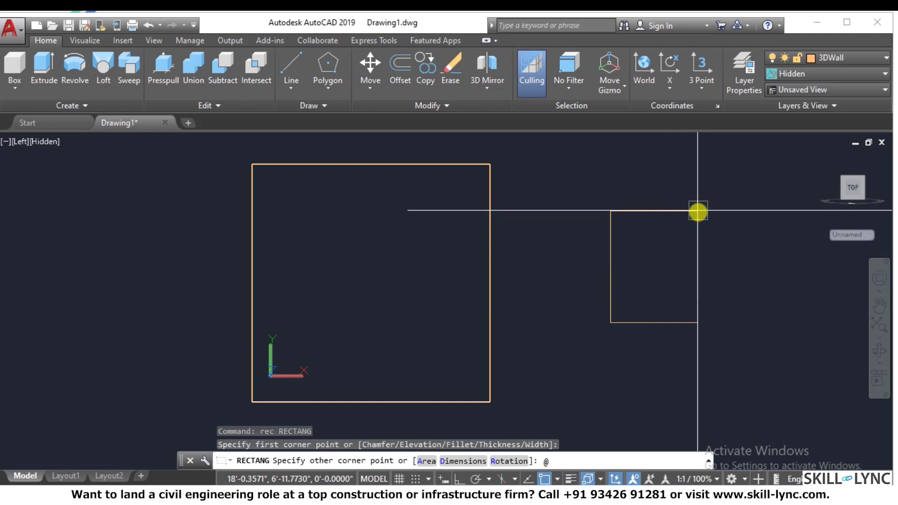
text(@3',4')
key(Return)
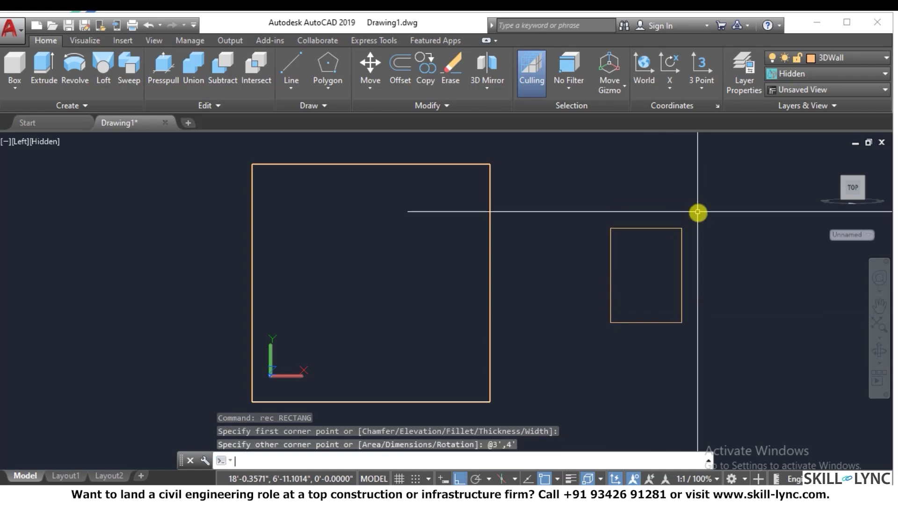
Step: Convert the 3' by 4' rectangle into a region
key(Escape)
text(reg)
key(Return)
click(709, 341)
click(621, 293)
key(Return)
Step: Move the region from the midpoint of its lower edge to the midpoint of the wall face's bottom edge
text(m)
key(Return)
click(658, 355)
click(643, 310)
key(Return)
click(645, 323)
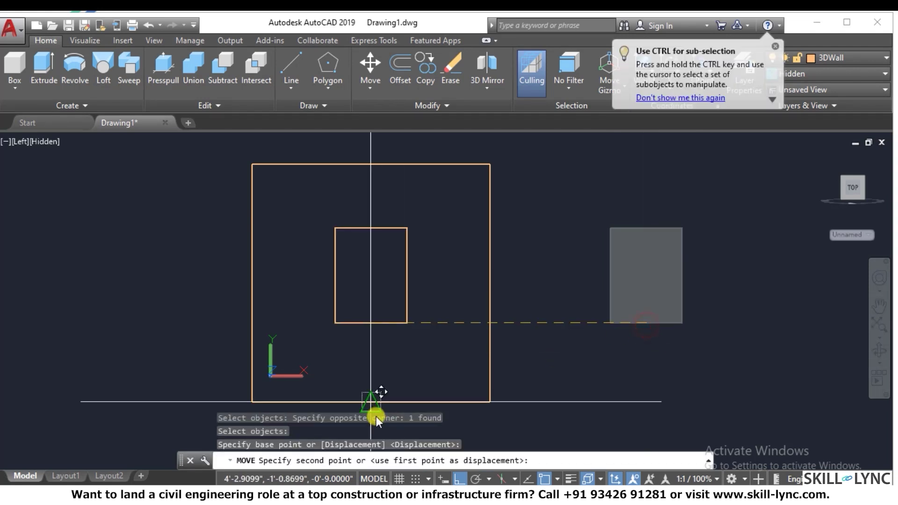
click(376, 416)
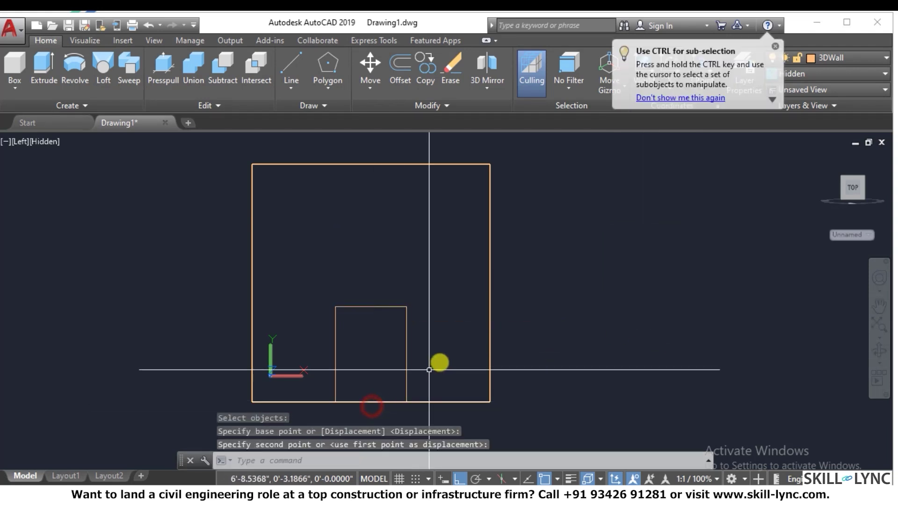
key(Escape)
key(Escape)
text(m)
key(Return)
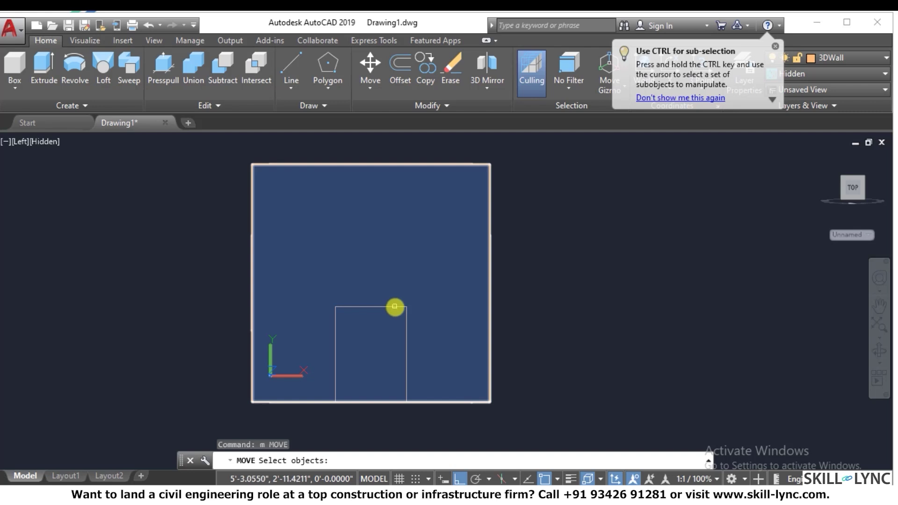
click(395, 306)
key(Escape)
click(406, 365)
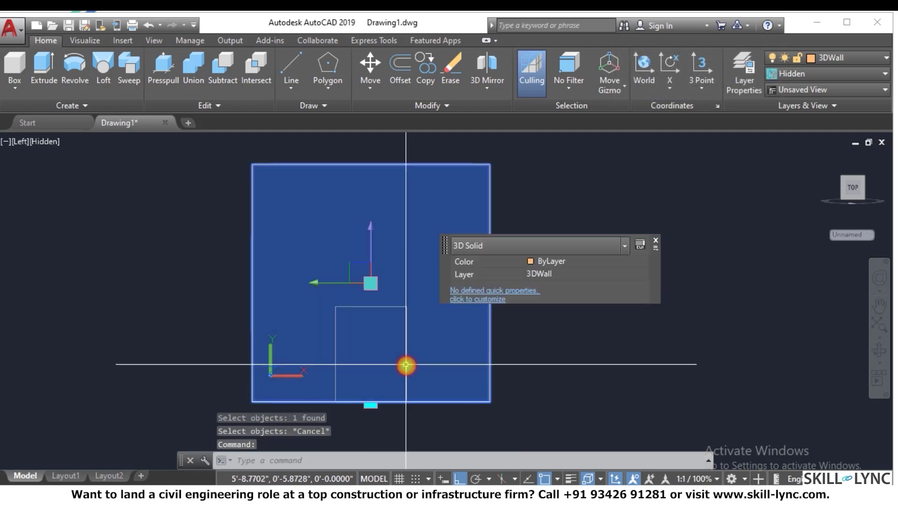
key(Escape)
key(Escape)
Step: Move the region 3' straight up on the wall face and return to the home view
click(446, 287)
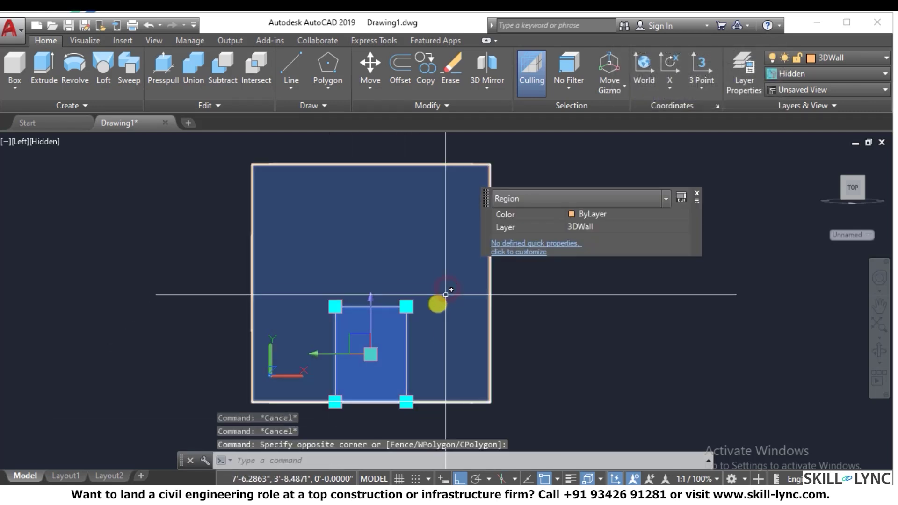
text(m)
key(Return)
text(1)
key(Return)
click(405, 401)
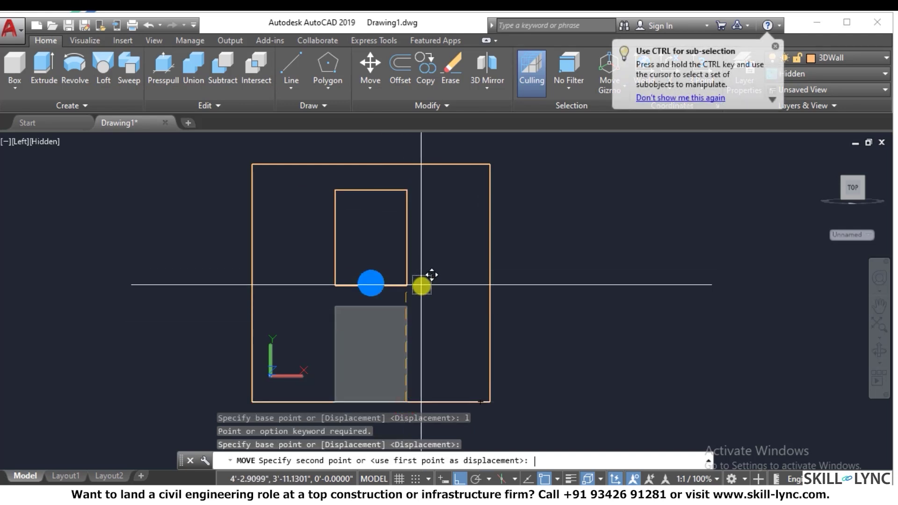
text(3')
key(Return)
key(Escape)
key(Escape)
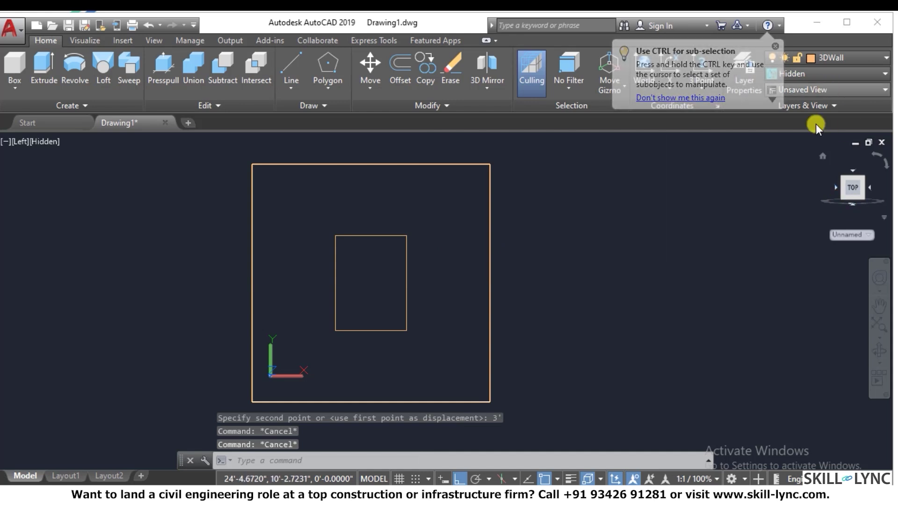
click(822, 154)
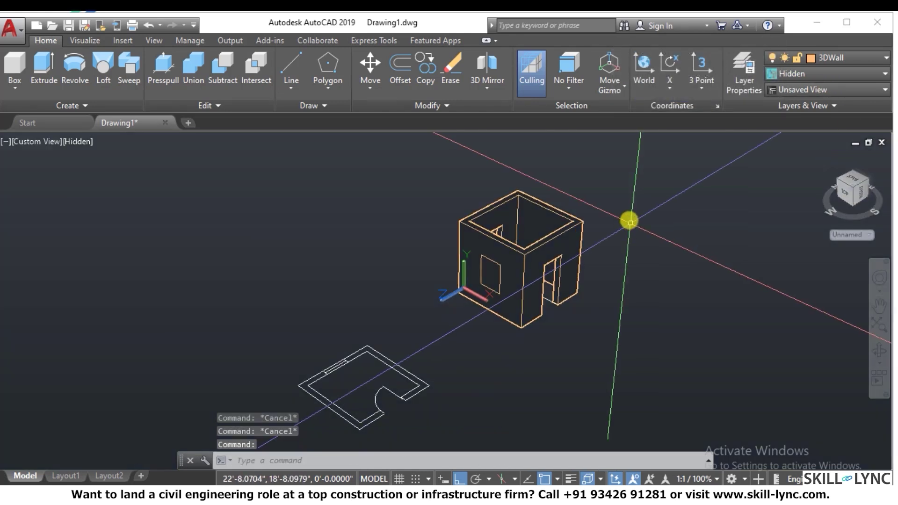
Step: Extrude the window region on the wall face by -9 so it passes into the wall
text(ext)
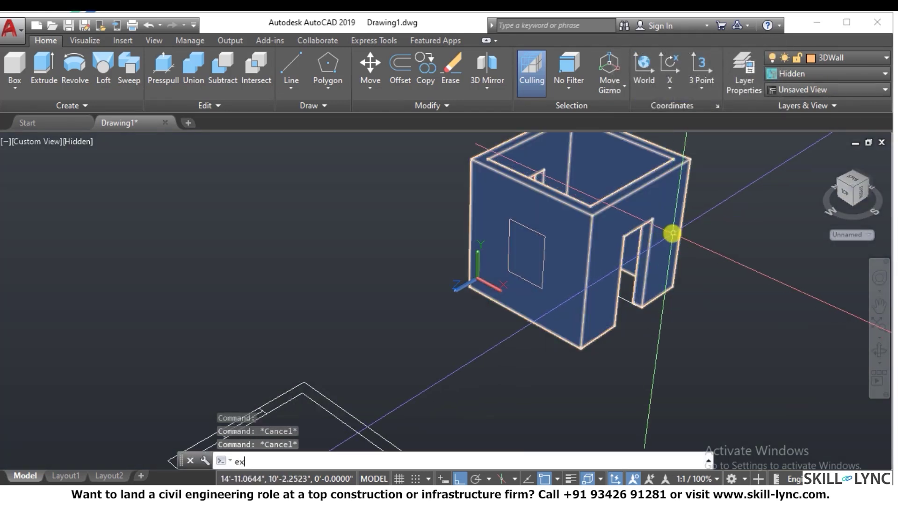
key(Return)
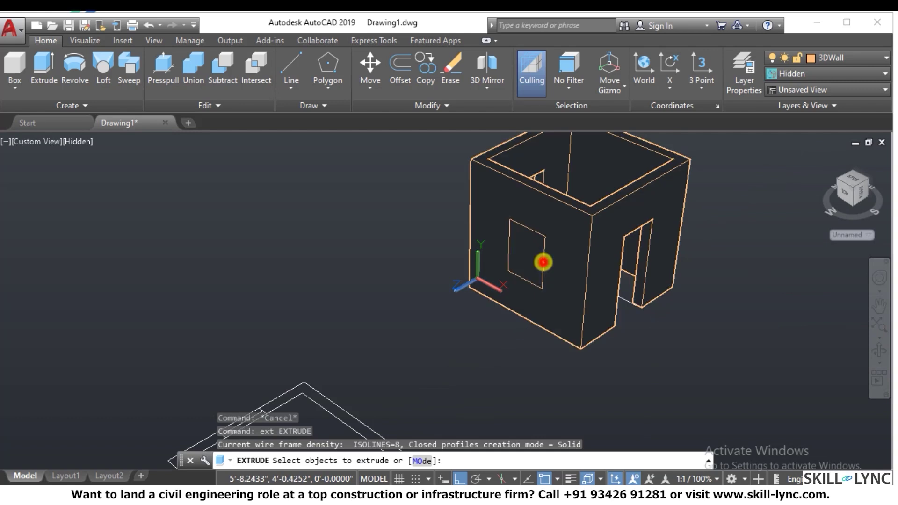
click(541, 261)
key(Return)
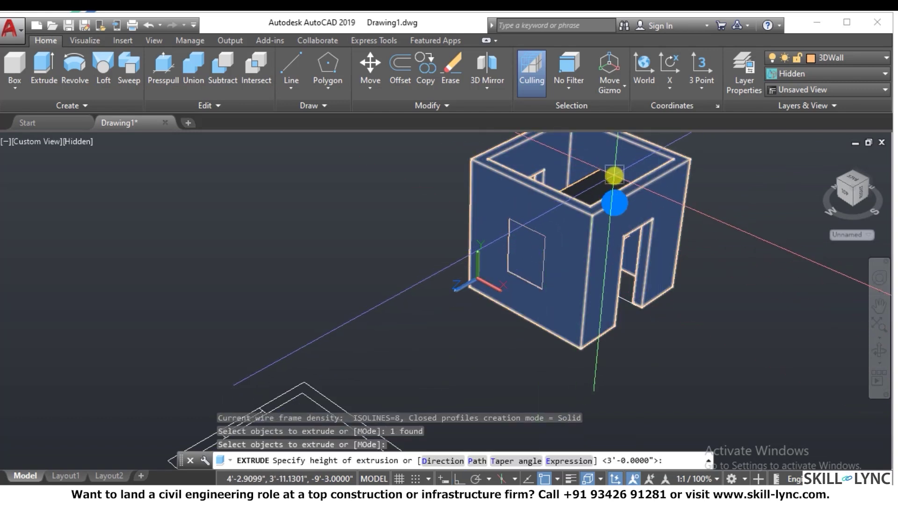
text(-9)
key(Return)
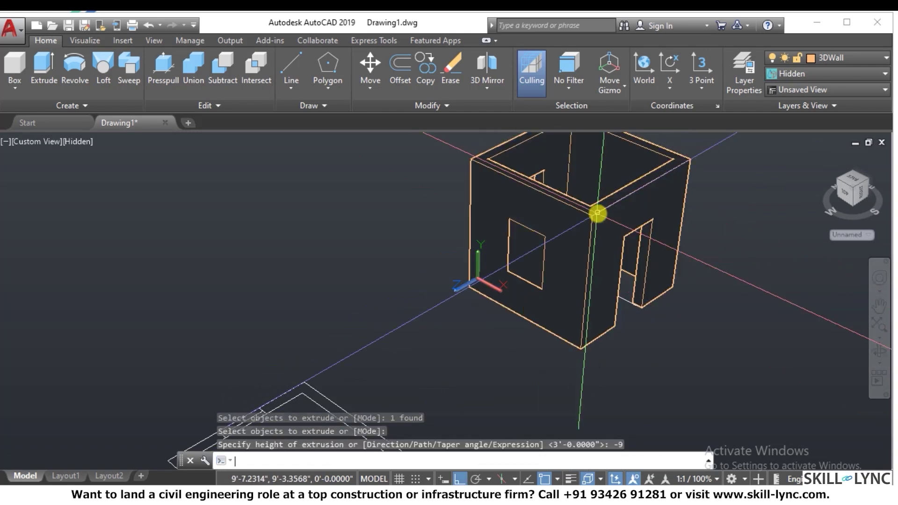
Step: Subtract the extruded window solid from the room walls to cut the second window opening
key(Escape)
key(Escape)
text(su)
key(Return)
click(583, 209)
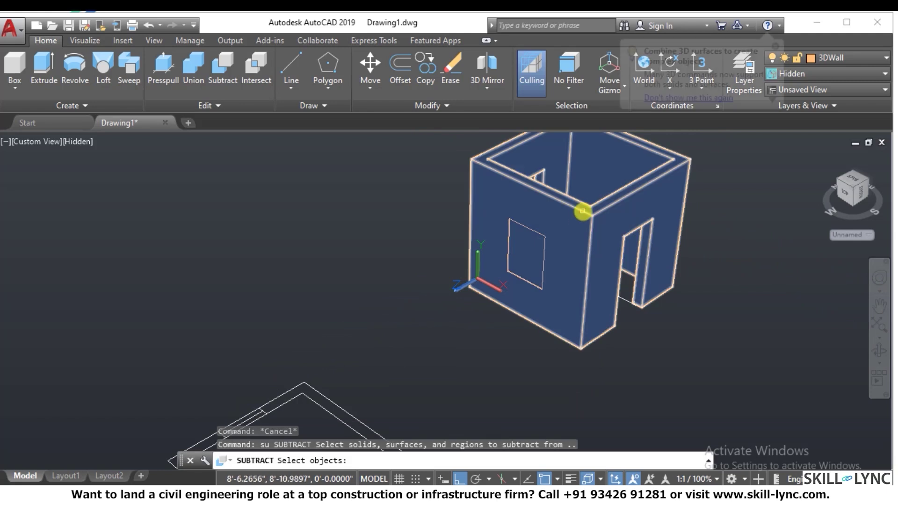
key(Return)
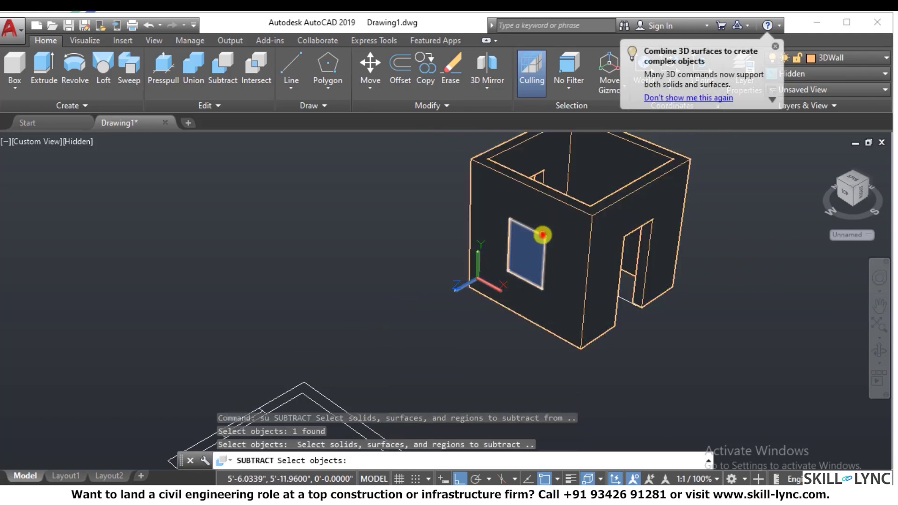
click(542, 234)
click(542, 236)
key(Return)
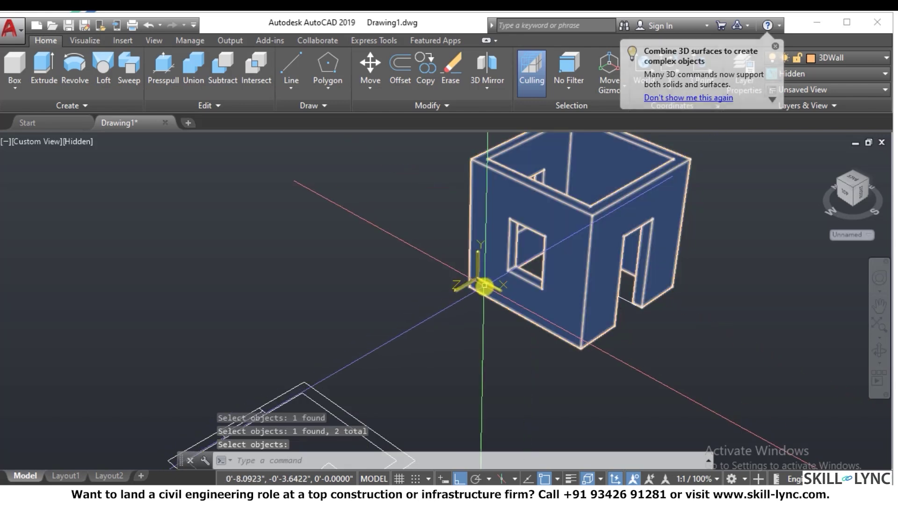
shift+middle_drag(688, 210, 683, 267)
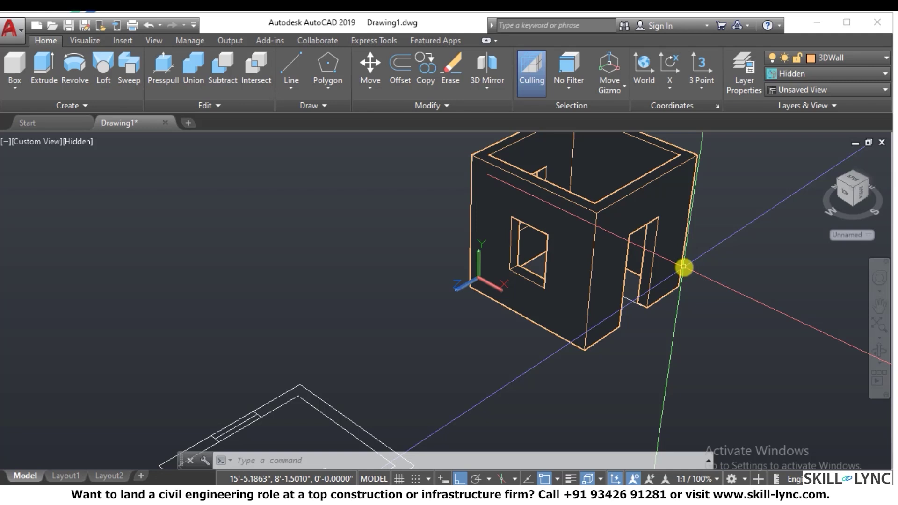
scroll(535, 216, up, 2)
scroll(435, 327, down, 3)
scroll(717, 242, up, 3)
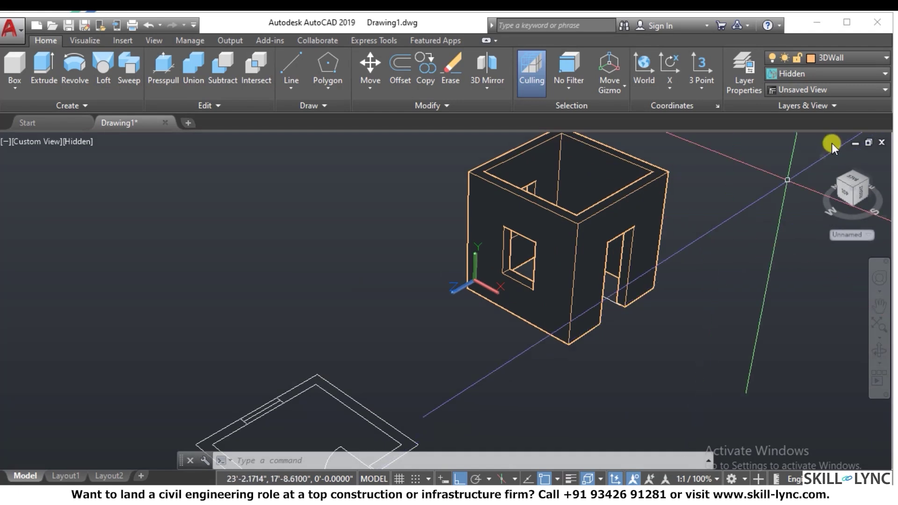
text(pl)
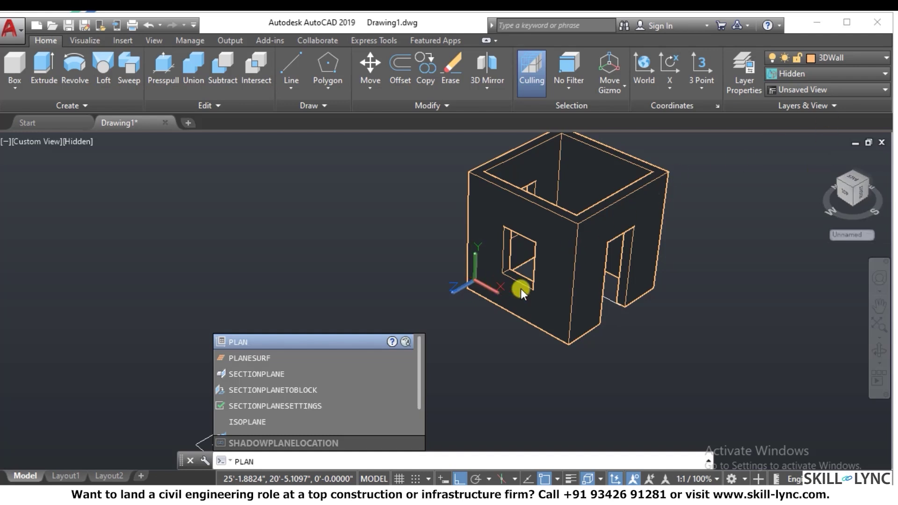
key(Return)
key(Return)
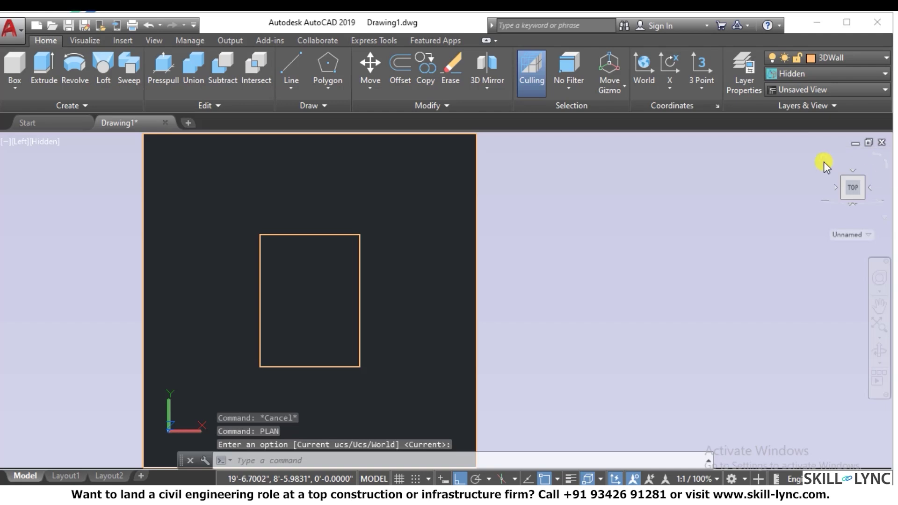
click(823, 162)
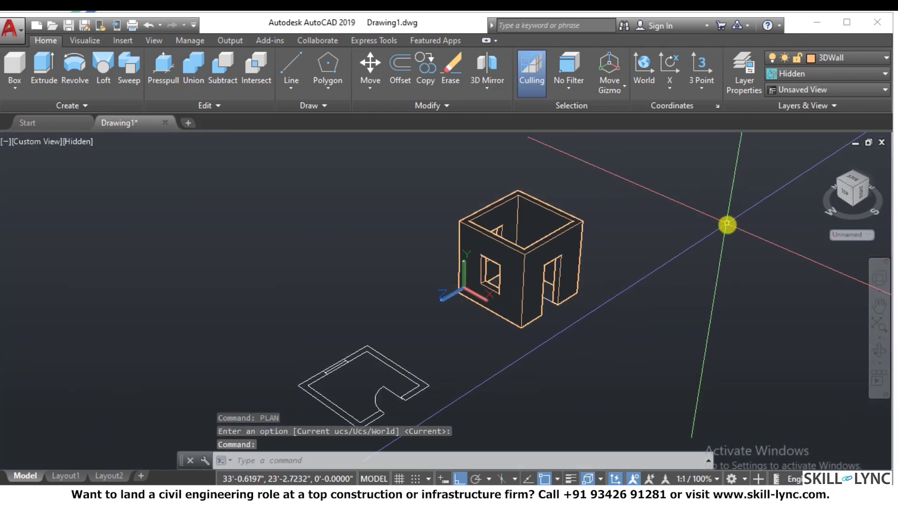
Step: Reset the UCS to World and switch to the plan view of the current UCS
text(ucs)
key(Return)
text(w)
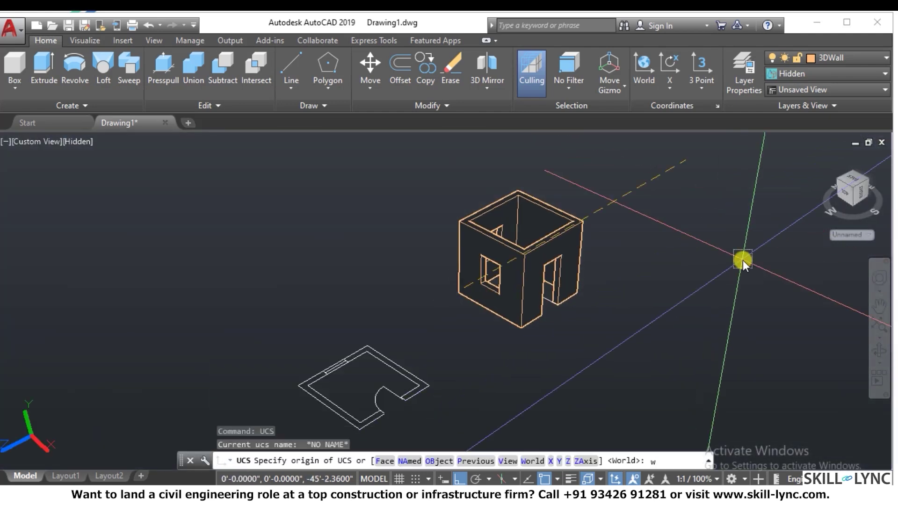
key(Return)
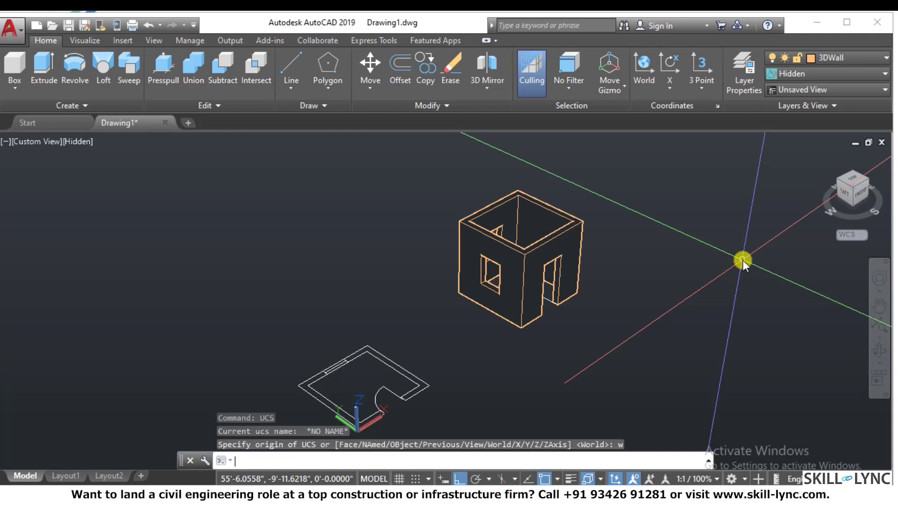
text(plan)
key(Return)
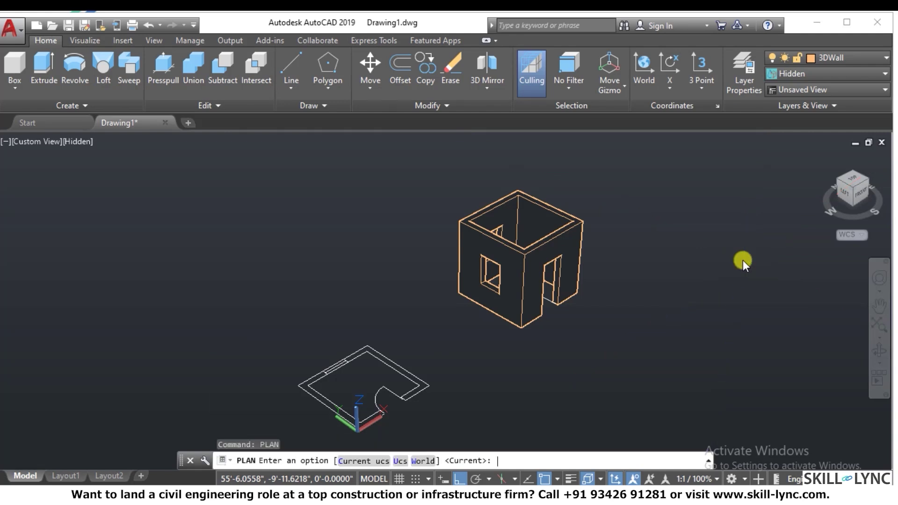
key(Return)
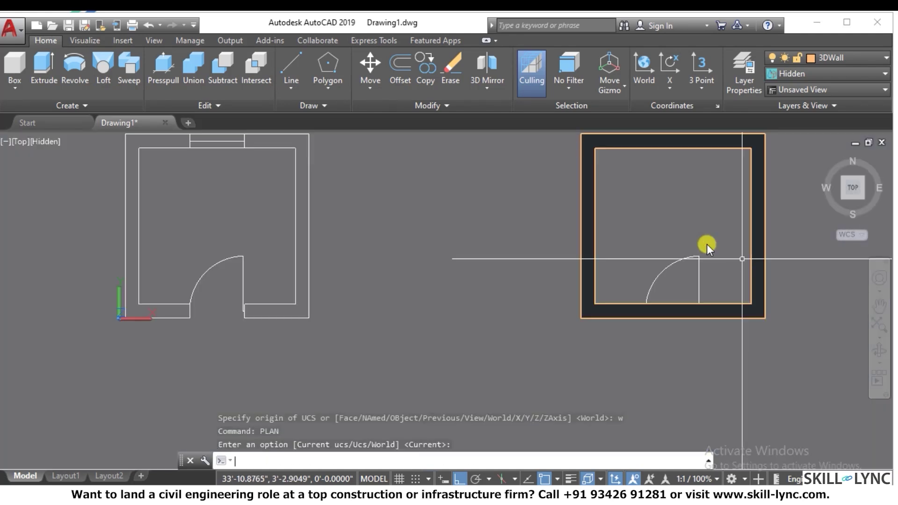
Step: Change the viewport's visual style from Hidden to 2D Wireframe
click(65, 150)
click(50, 140)
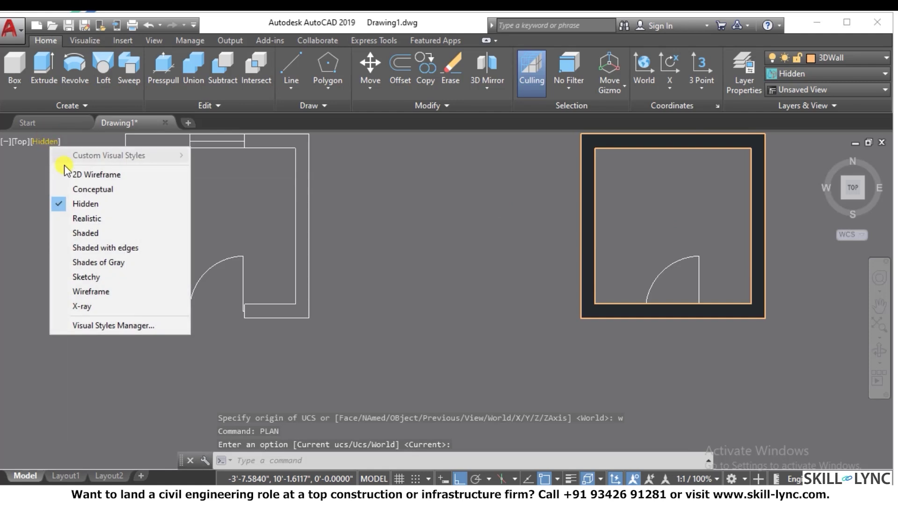
click(72, 172)
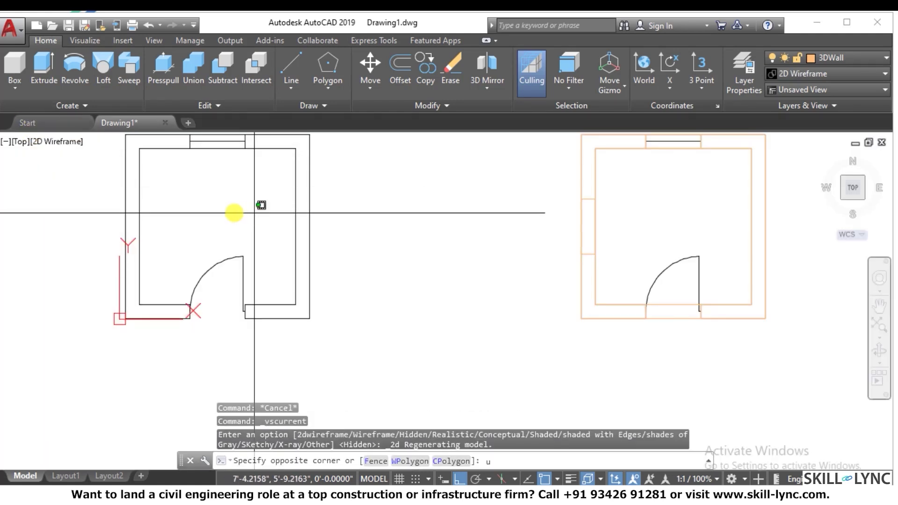
Step: Apply the World UCS again and set the UCS icon to display at the origin
text(ucs)
key(Return)
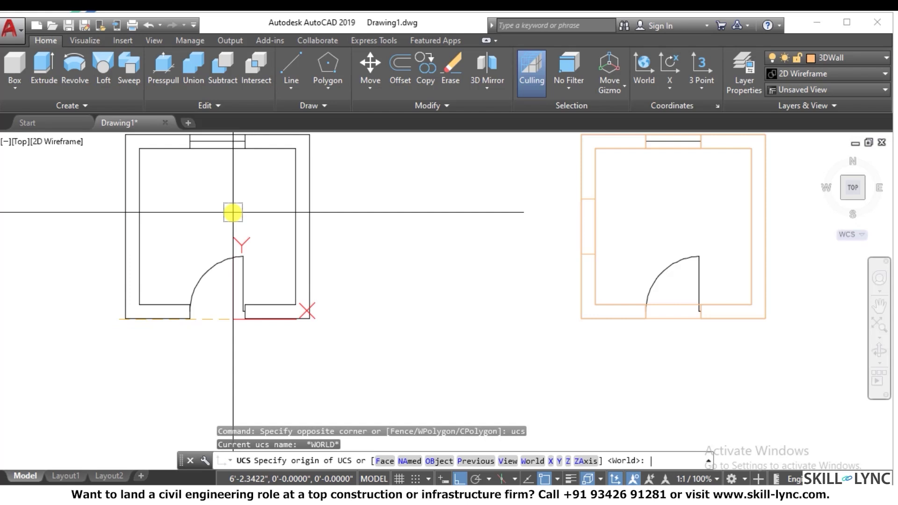
text(w)
key(Return)
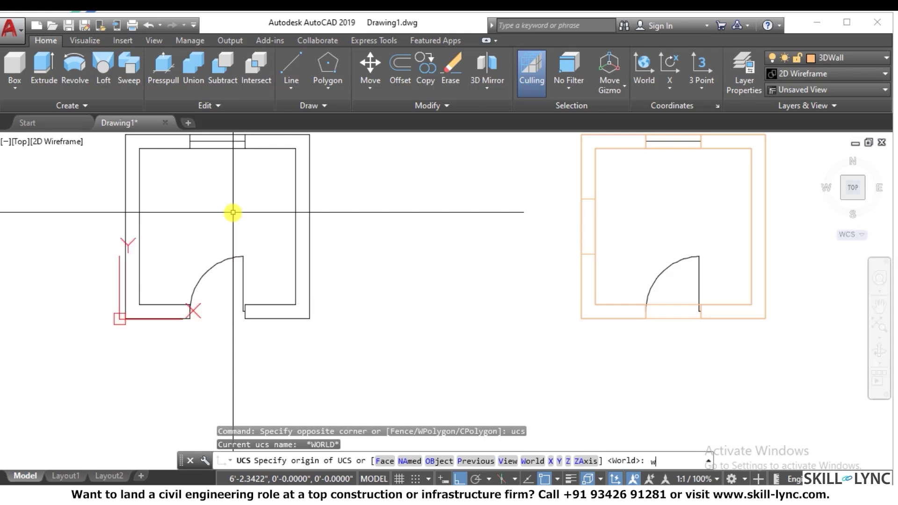
key(Escape)
key(Escape)
text(usc)
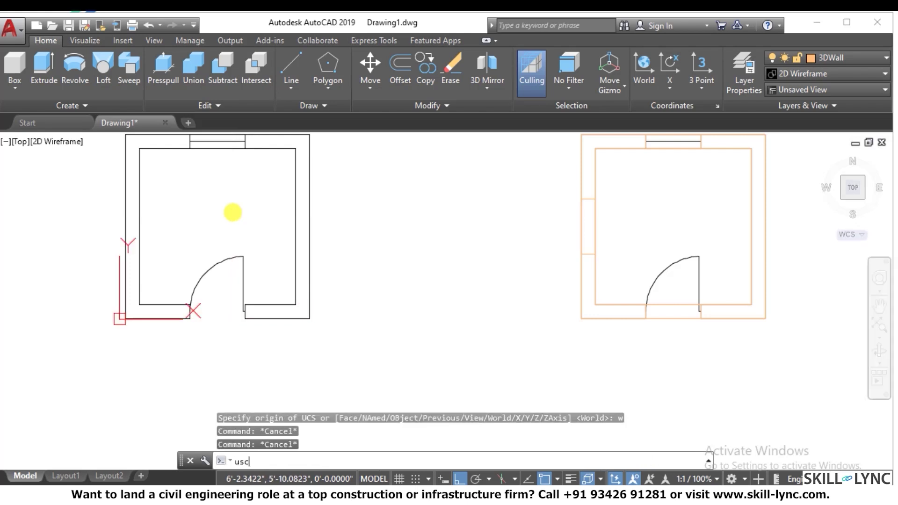
key(Return)
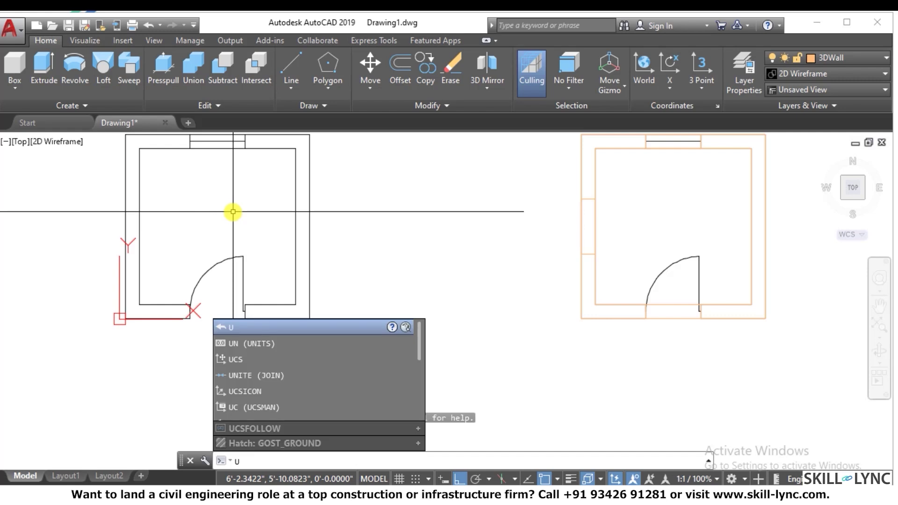
text(icon)
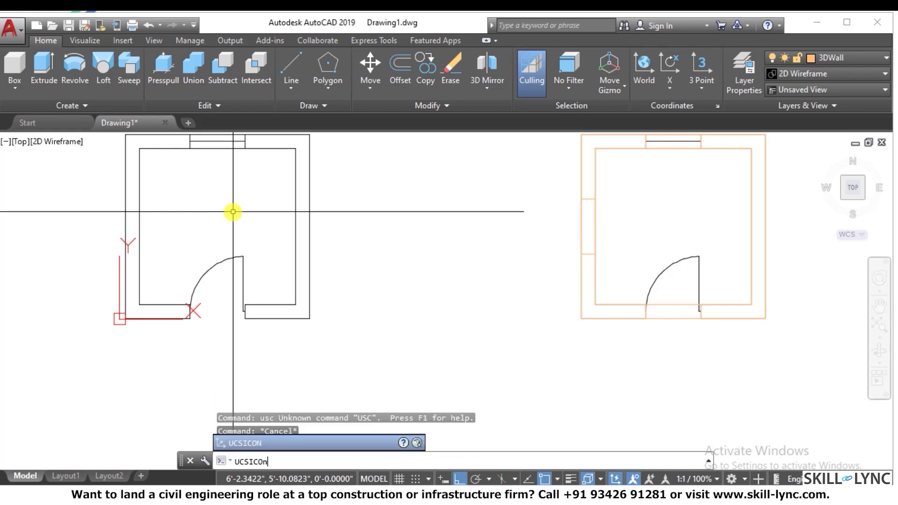
key(Return)
text(o)
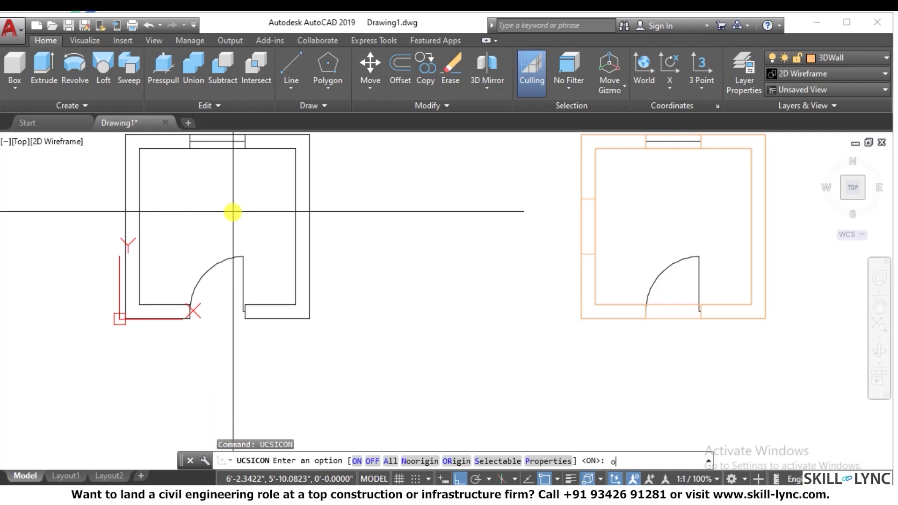
text(r)
key(Return)
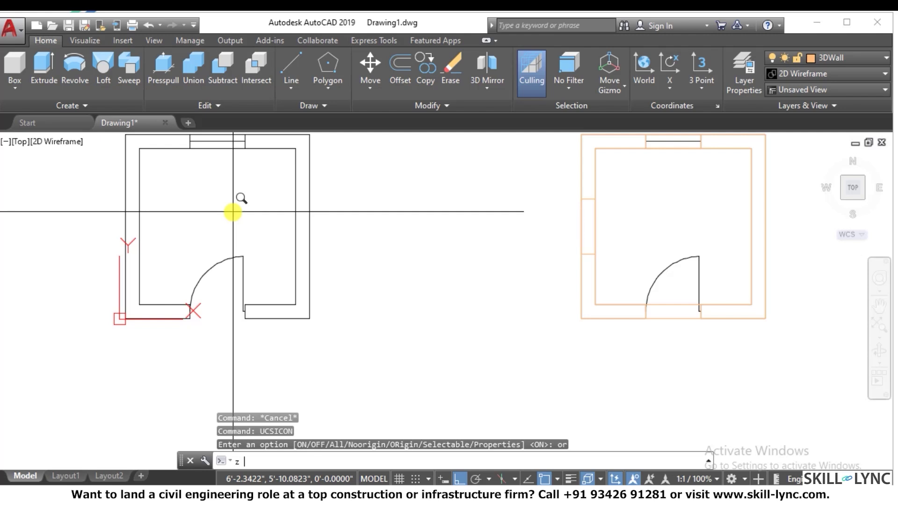
Step: Zoom to show the whole drawing, then return to the home 3D view of the room
key(Return)
key(Return)
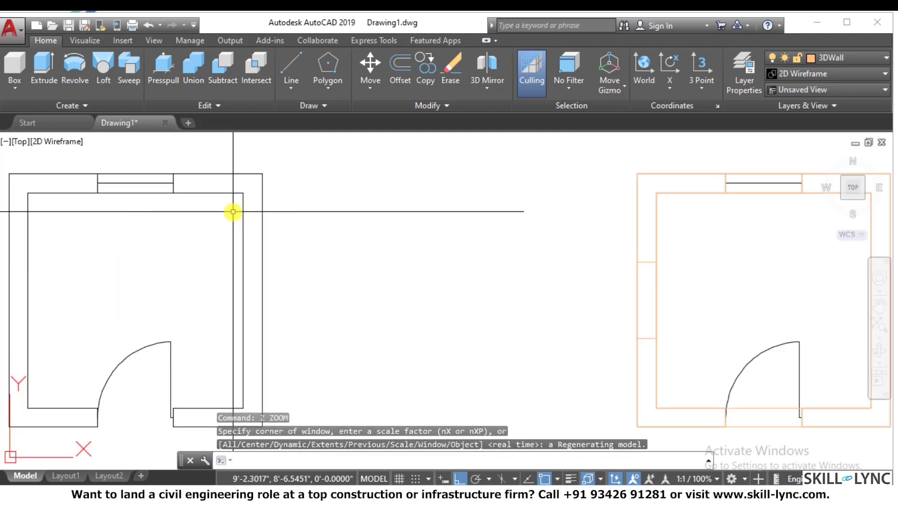
scroll(248, 194, down, 5)
scroll(374, 199, up, 5)
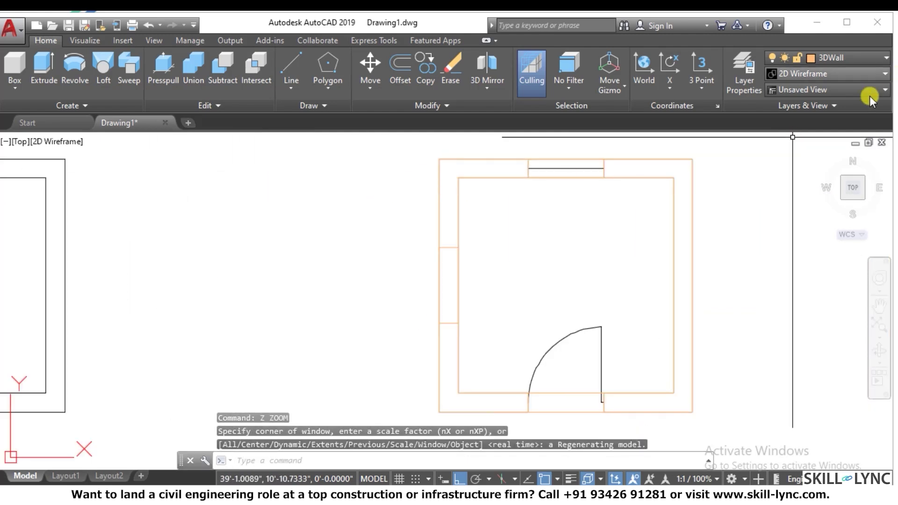
click(837, 172)
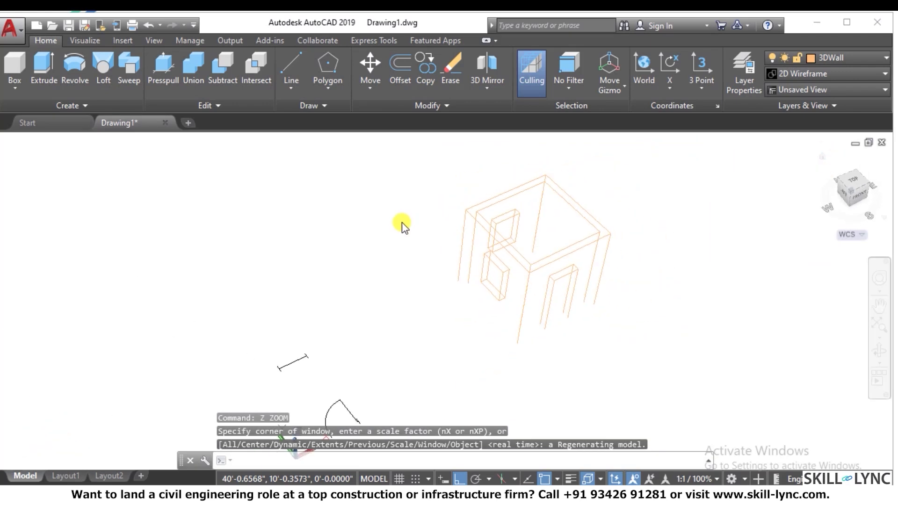
scroll(715, 241, up, 5)
scroll(404, 215, down, 2)
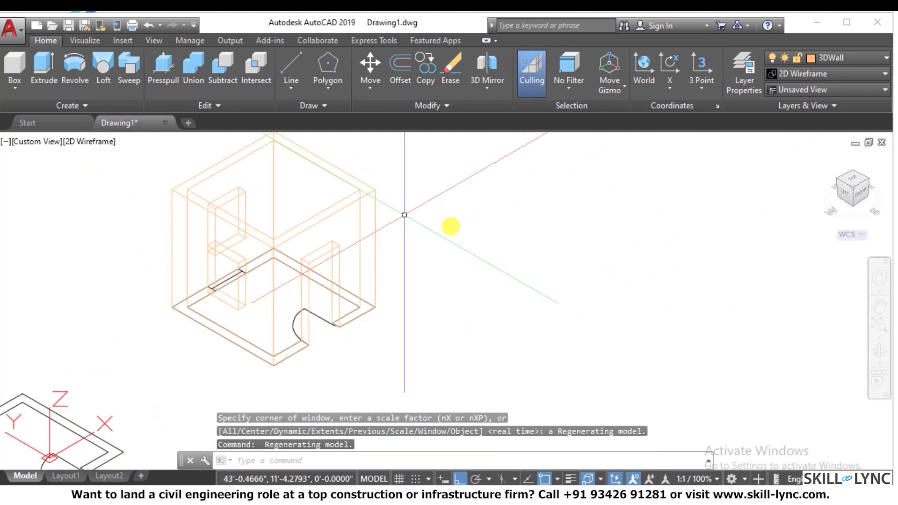
scroll(477, 247, down, 5)
scroll(472, 247, up, 7)
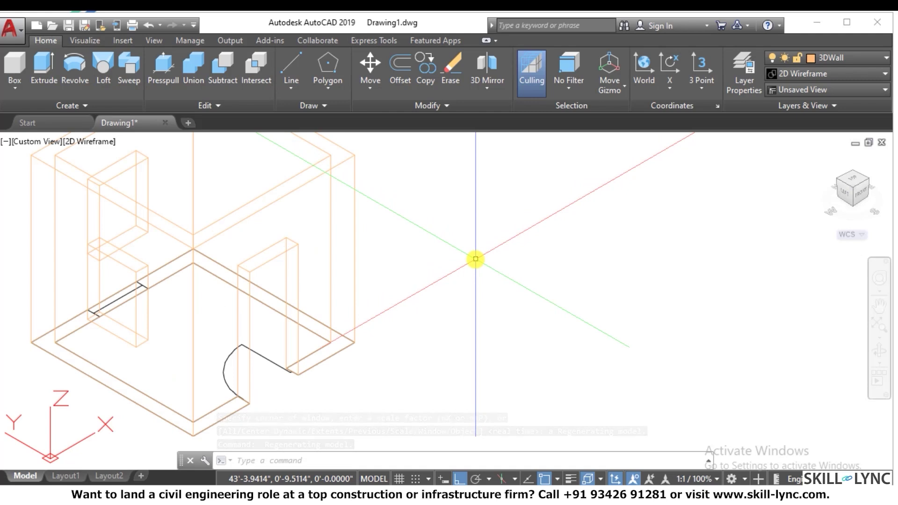
scroll(470, 256, down, 5)
scroll(402, 275, up, 4)
scroll(486, 266, down, 2)
scroll(521, 274, up, 2)
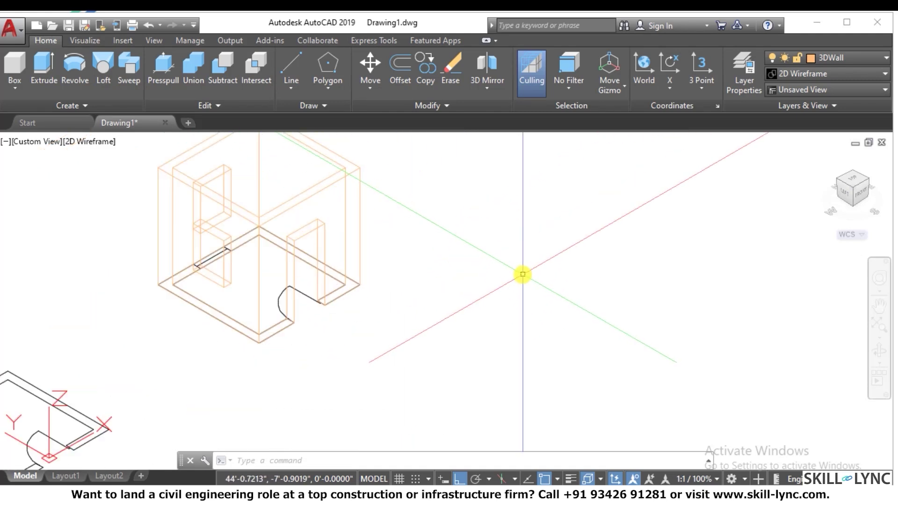
key(Escape)
key(Escape)
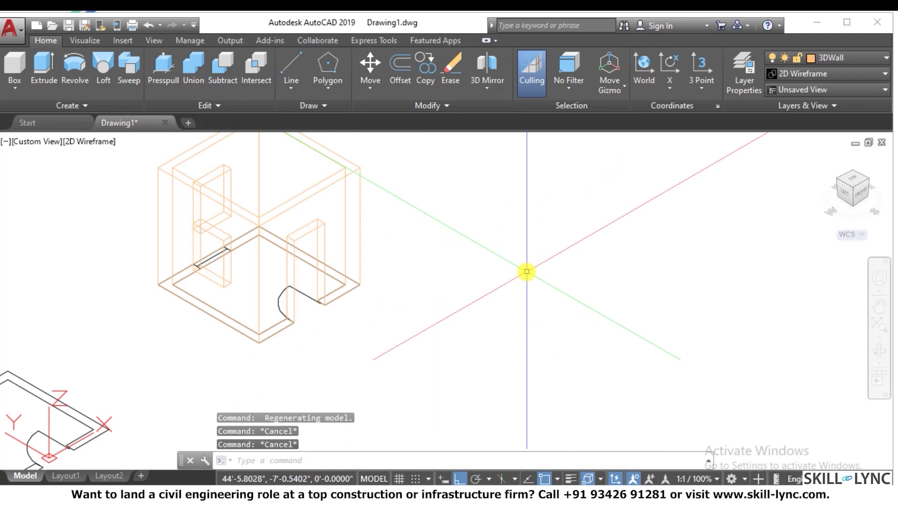
key(Return)
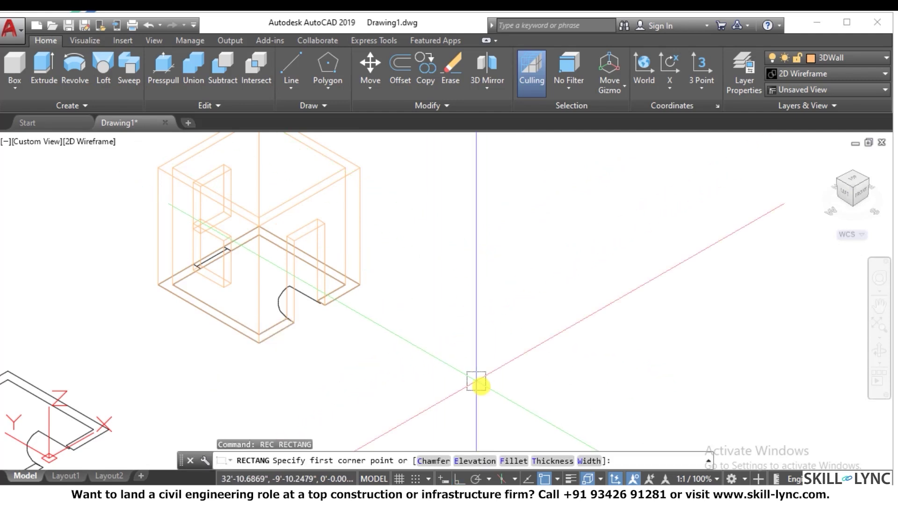
click(481, 386)
key(Escape)
key(Escape)
key(Escape)
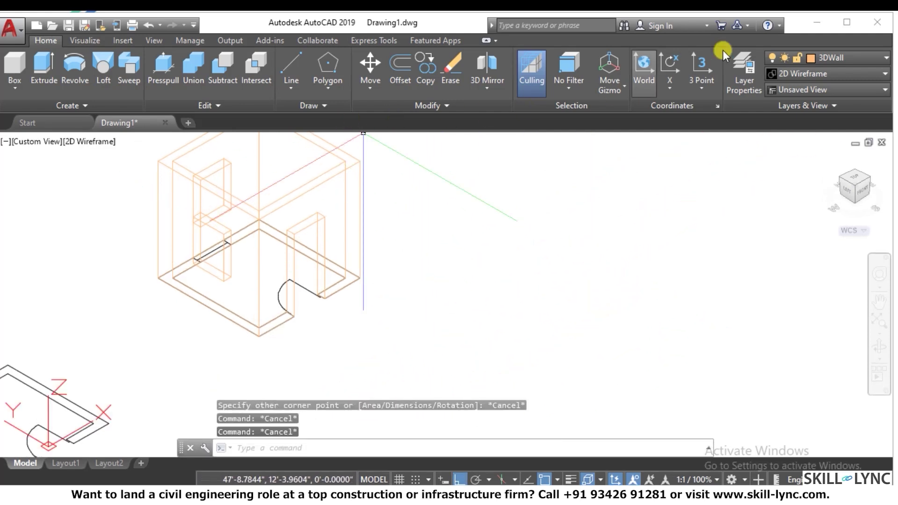
Step: Lock layer 0 so the original 2D plan linework cannot be edited
click(794, 60)
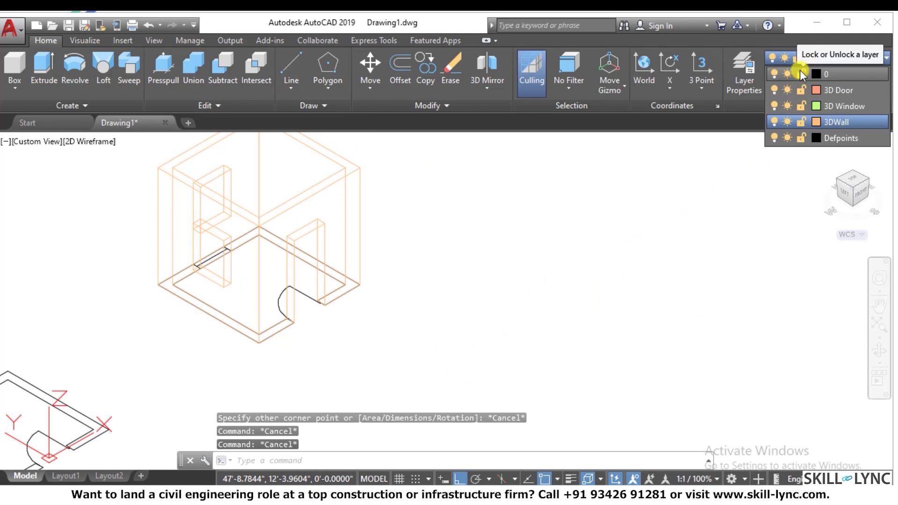
click(800, 74)
click(672, 168)
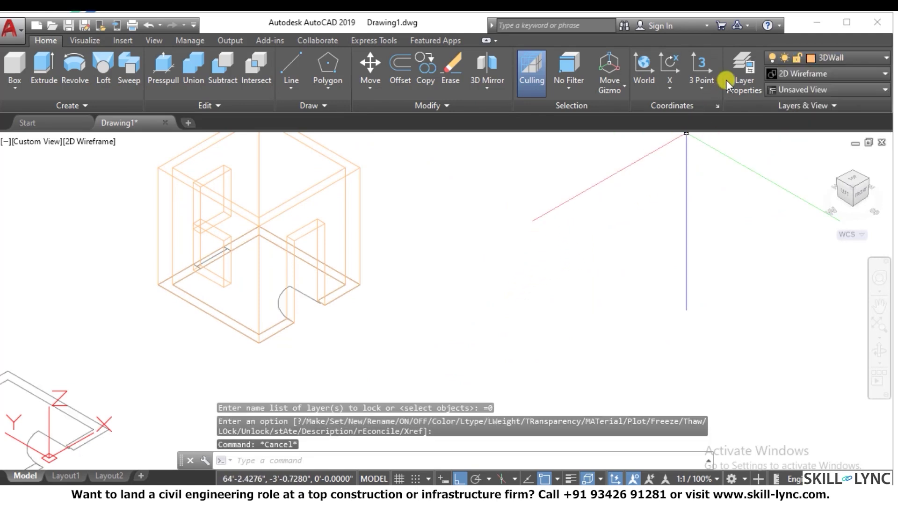
Step: Create two new layers named COlumn and Beam in the layer properties
click(740, 85)
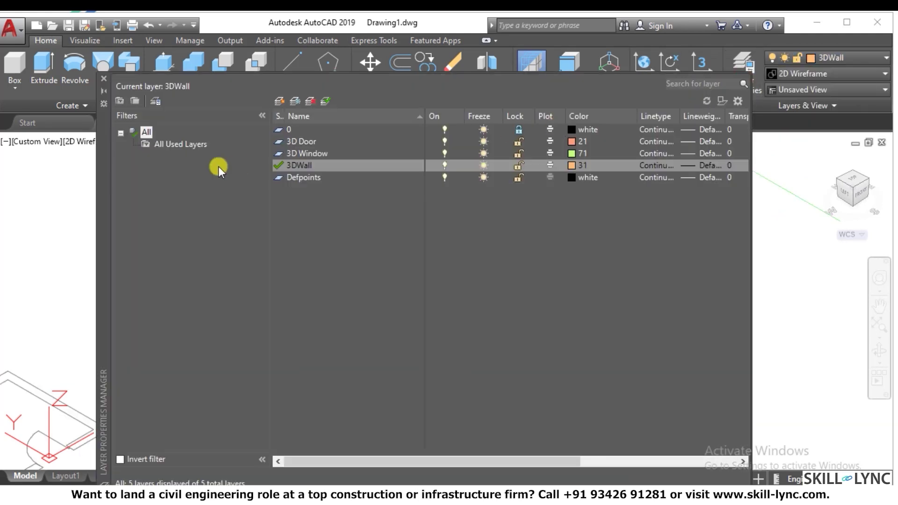
click(279, 100)
text(Column)
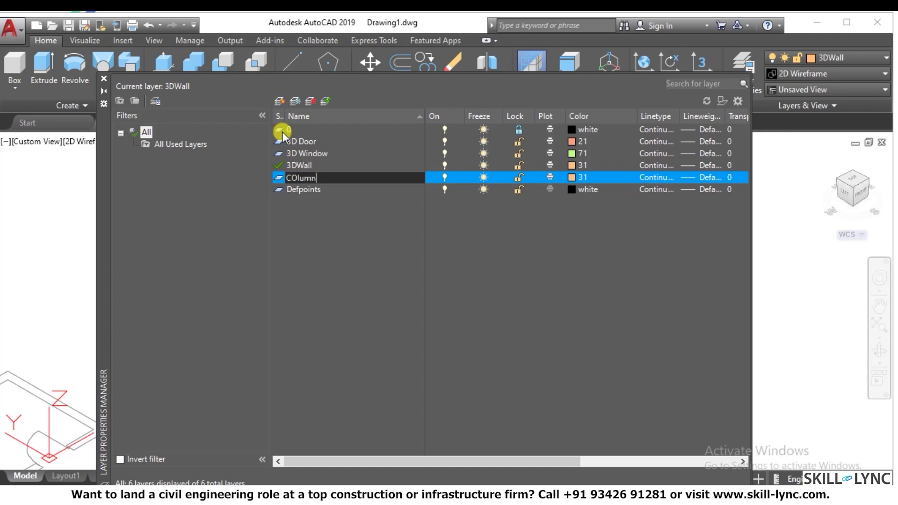
key(Return)
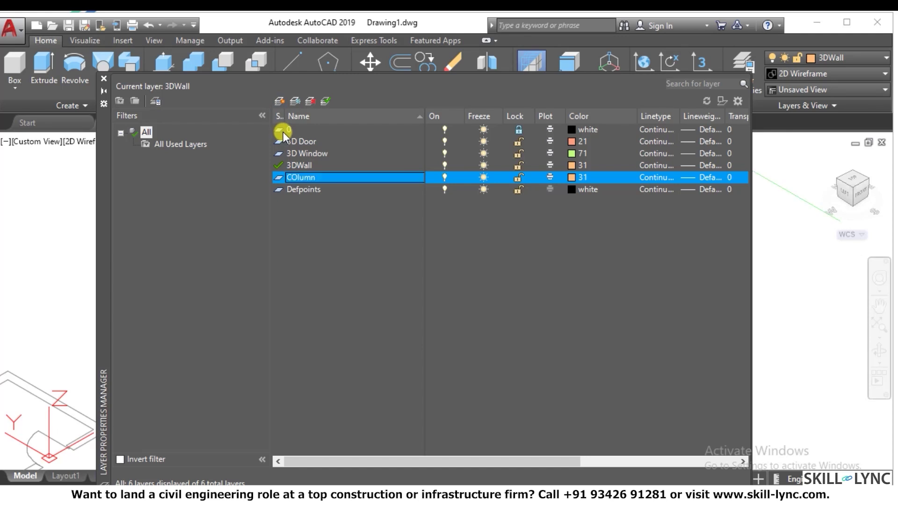
click(277, 99)
text(Beam)
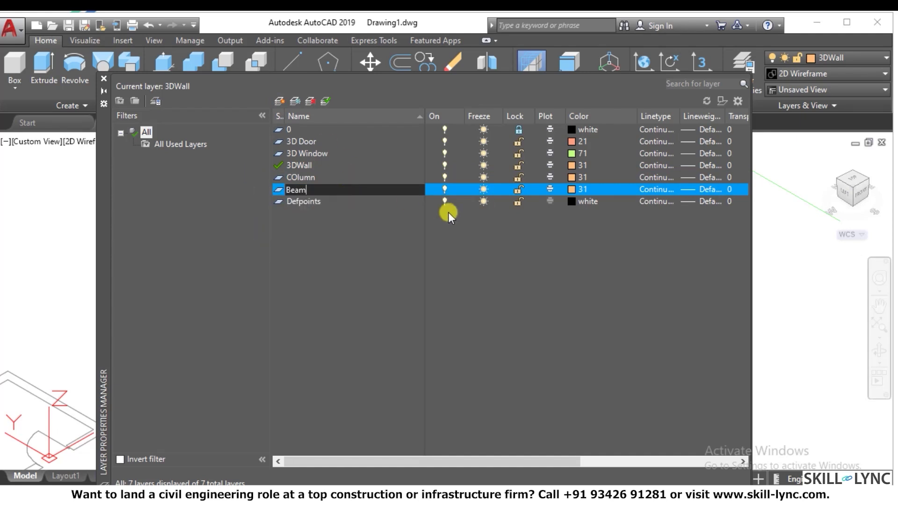
Step: Set the COlumn layer's colour to 183 and the Beam layer's to 42, and close the layer properties
click(324, 178)
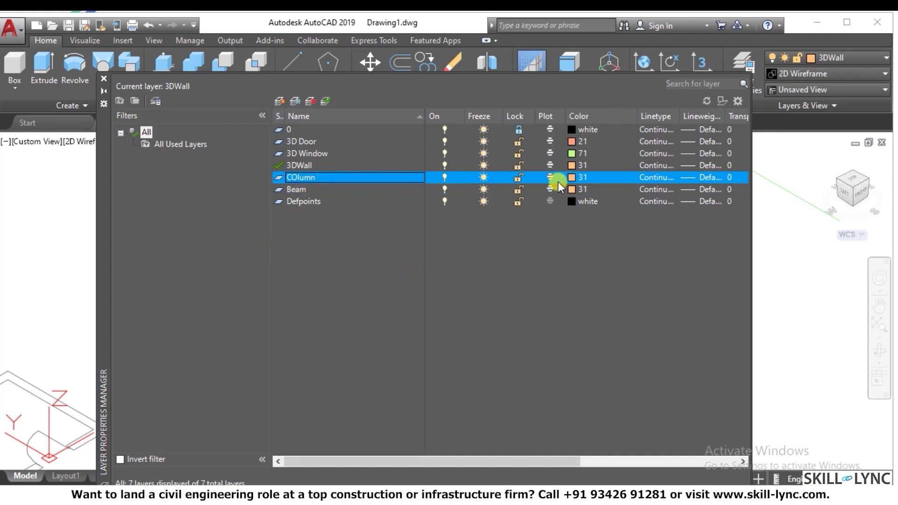
click(573, 177)
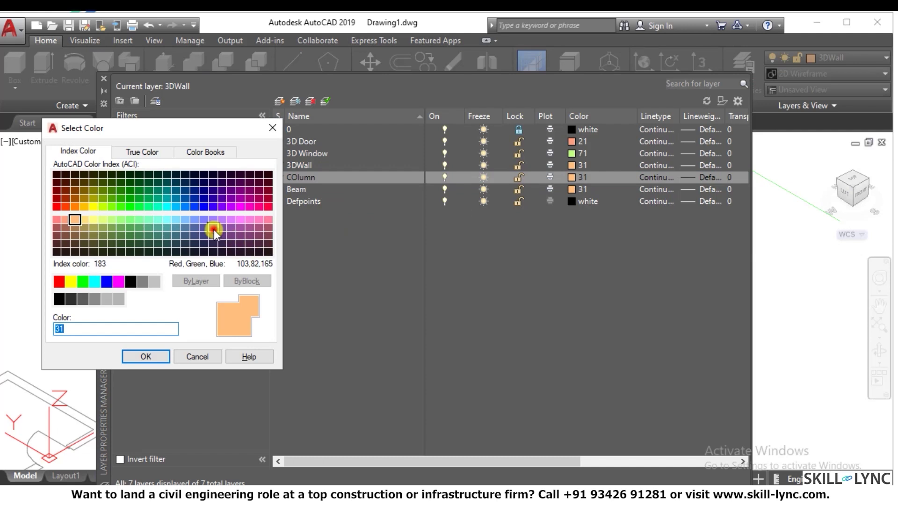
click(213, 228)
click(161, 356)
click(574, 188)
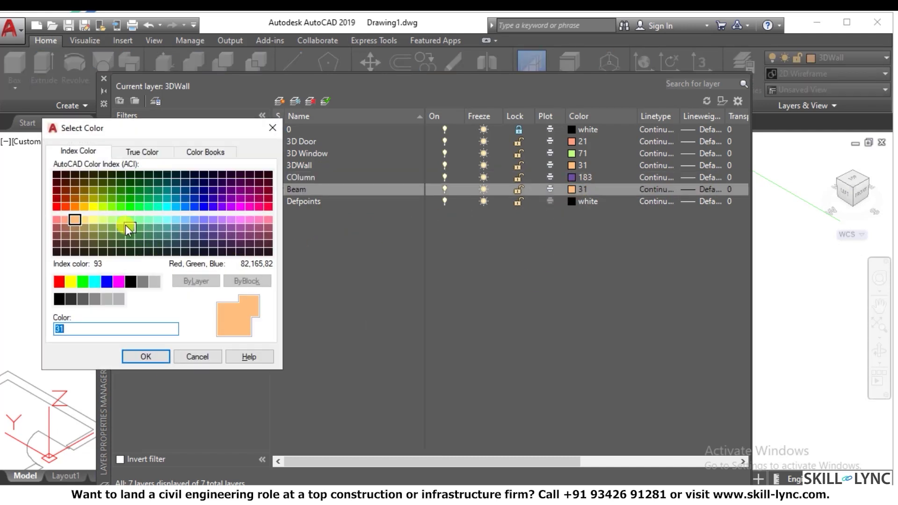
click(156, 356)
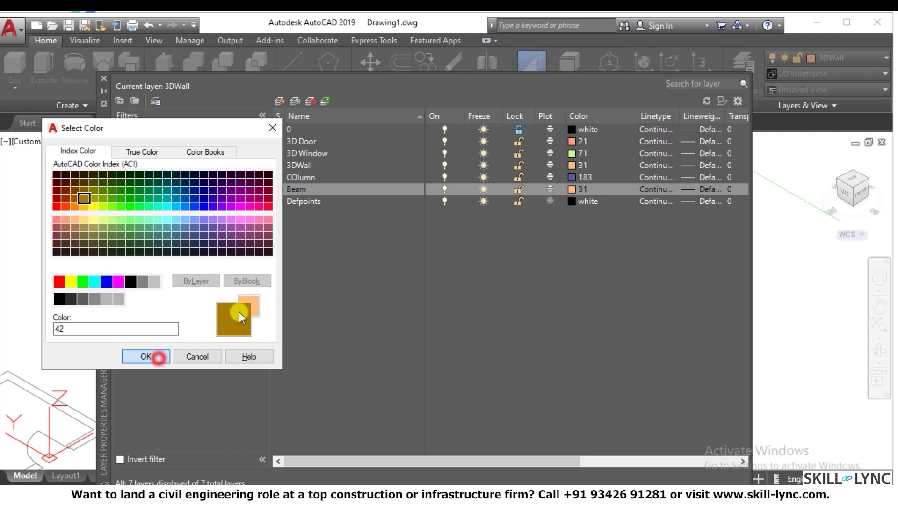
click(107, 82)
scroll(374, 194, down, 3)
scroll(387, 186, up, 2)
scroll(527, 315, down, 2)
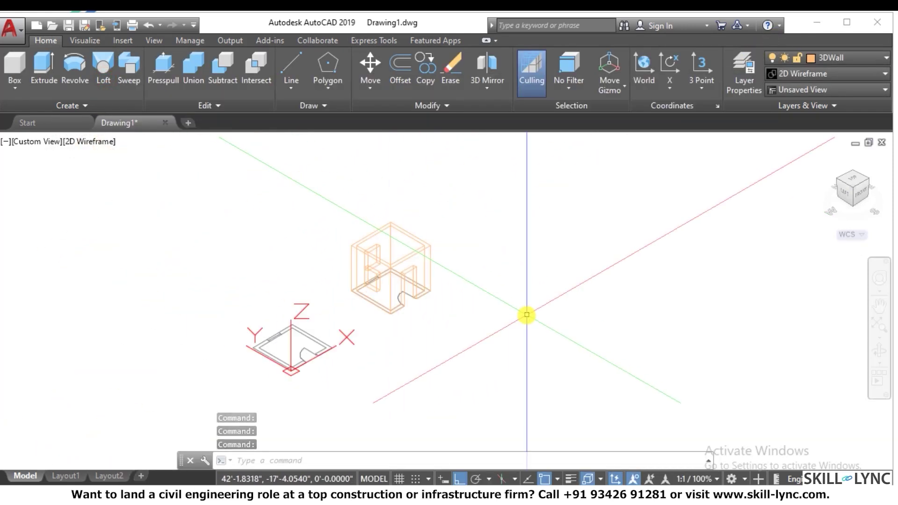
scroll(507, 273, up, 2)
key(Escape)
key(Escape)
text(r)
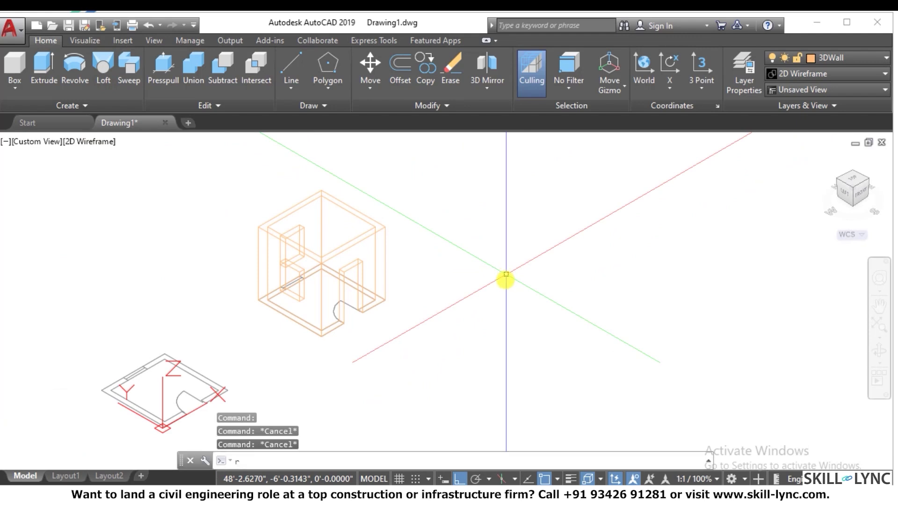
text(ec)
key(Return)
click(459, 380)
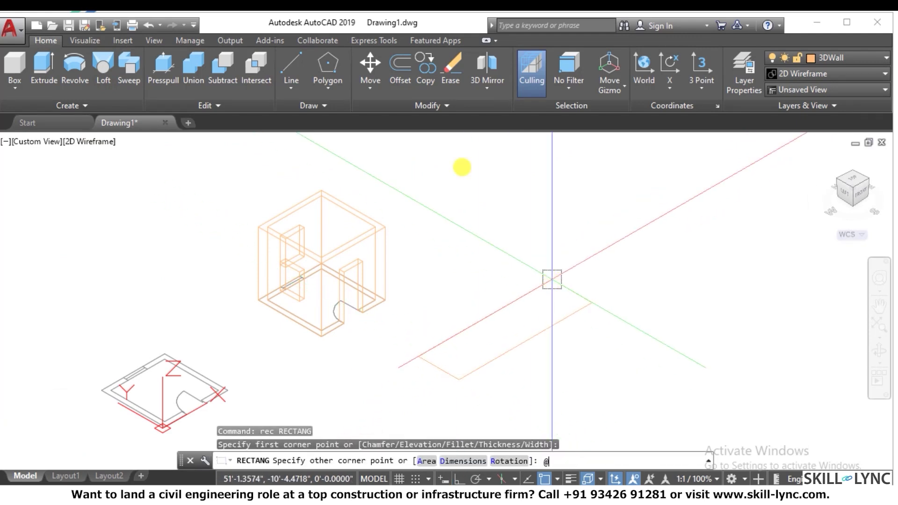
key(Escape)
Step: Make COlumn the current layer and draw a 9 by 18 inch rectangle in the empty space beside the room model
click(791, 56)
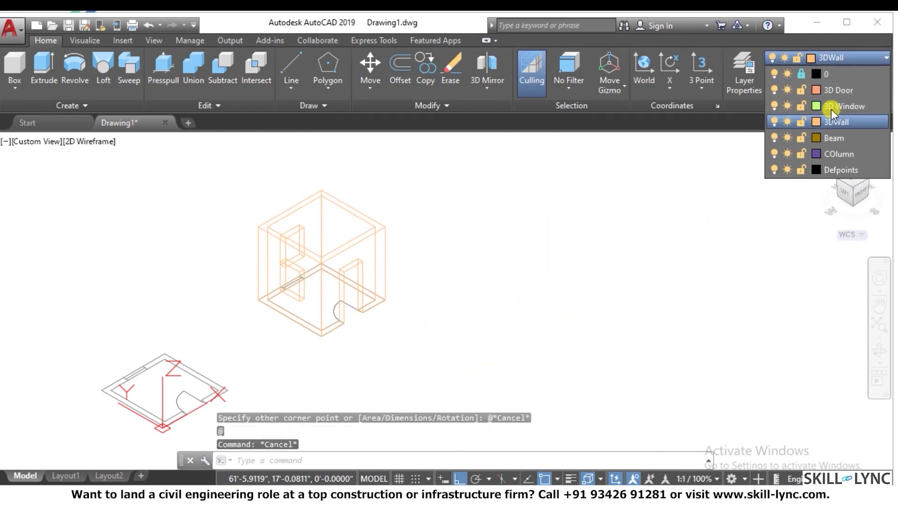
click(830, 155)
text(rec)
key(Return)
click(511, 354)
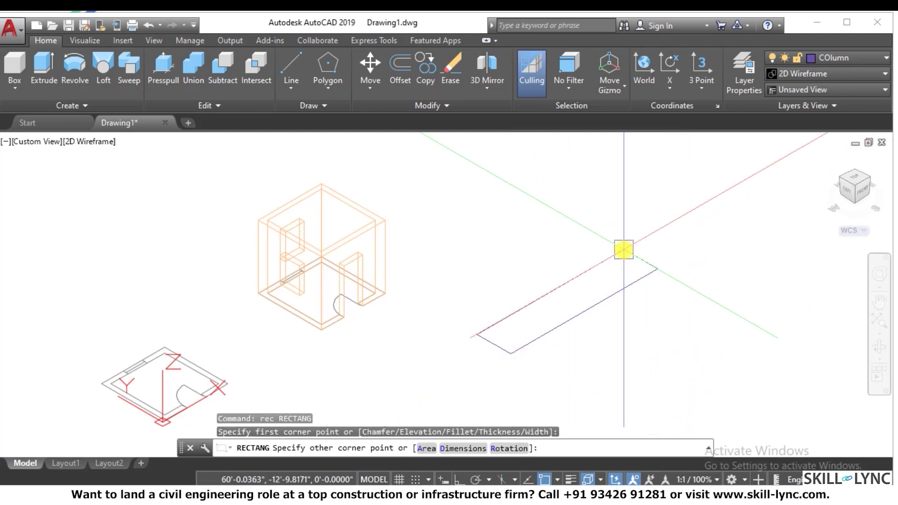
text(@9,18)
key(Return)
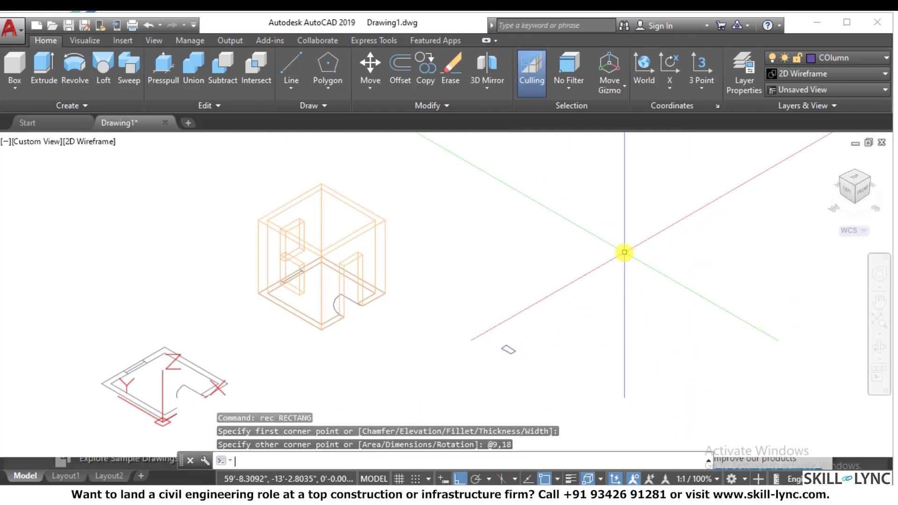
key(Escape)
Step: Copy the column rectangle 10' away along the X axis
scroll(571, 330, up, 4)
scroll(438, 372, up, 4)
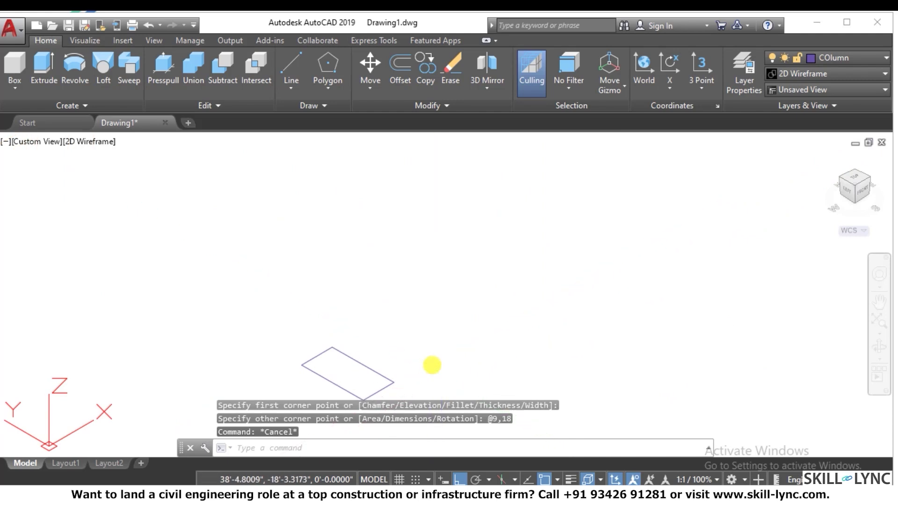
key(Escape)
text(cu)
key(BackSpace)
text(o)
key(Return)
click(427, 371)
click(322, 383)
right_click(345, 377)
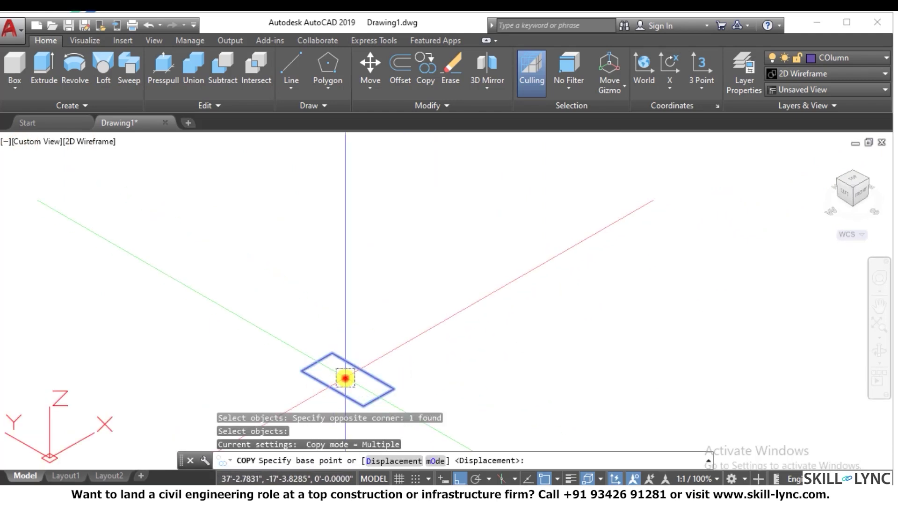
click(345, 378)
text(10')
key(Return)
scroll(655, 208, down, 5)
key(Escape)
key(Escape)
scroll(623, 335, up, 4)
key(Escape)
key(Escape)
Step: Convert both column rectangles into regions
text(r)
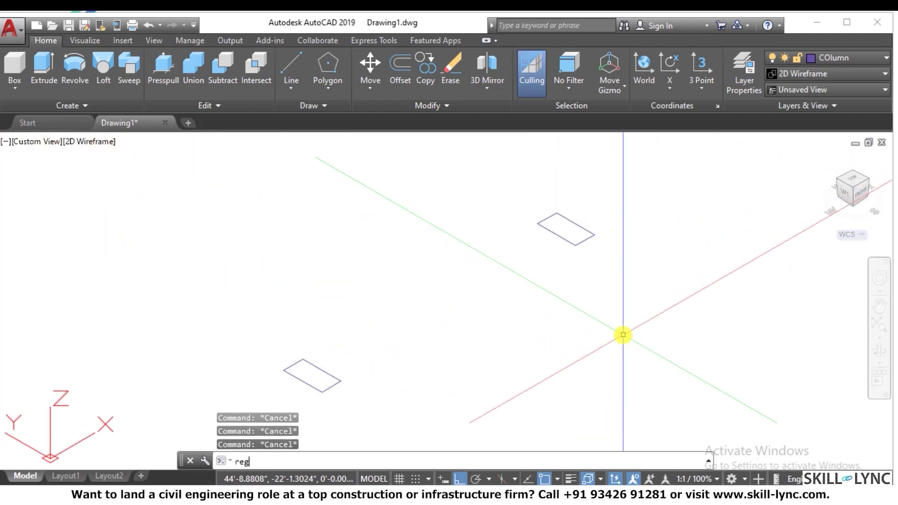
text(eg)
key(Return)
click(673, 357)
click(488, 193)
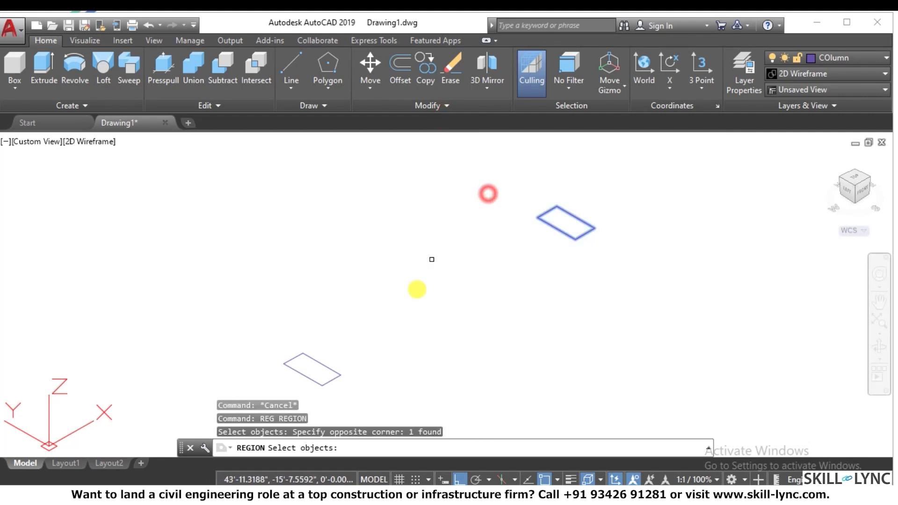
click(414, 294)
click(248, 411)
click(283, 367)
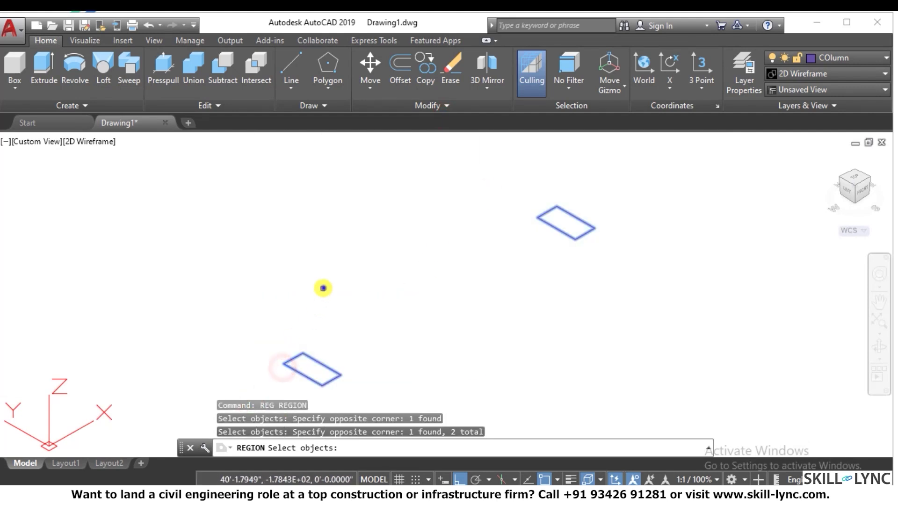
key(Return)
scroll(439, 286, down, 2)
scroll(441, 285, up, 1)
key(Escape)
text(ext)
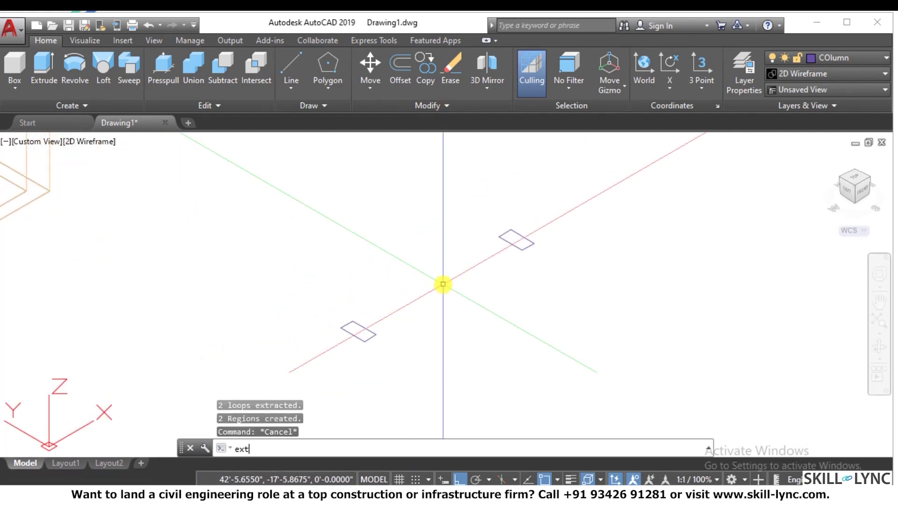
key(Return)
click(543, 286)
click(507, 229)
key(Return)
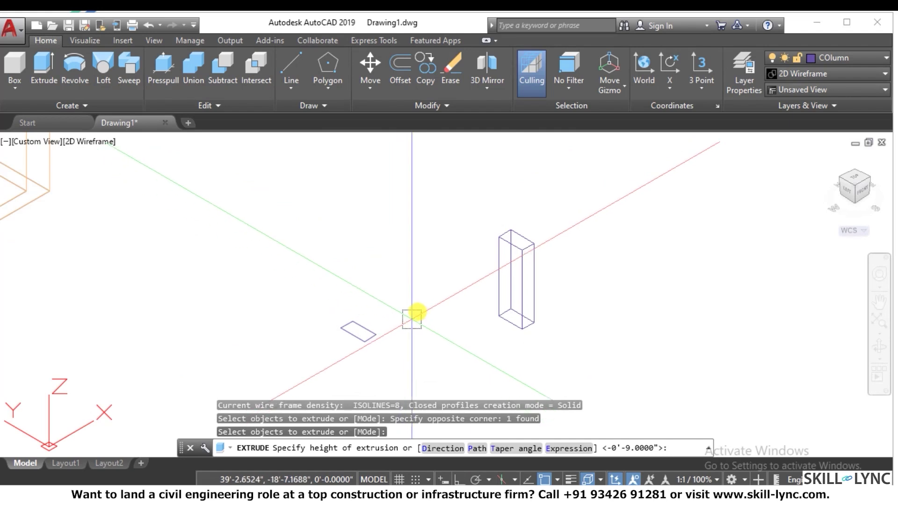
key(Escape)
key(Return)
key(Escape)
text(ext)
key(Return)
click(609, 285)
click(538, 233)
click(560, 255)
click(515, 227)
key(Return)
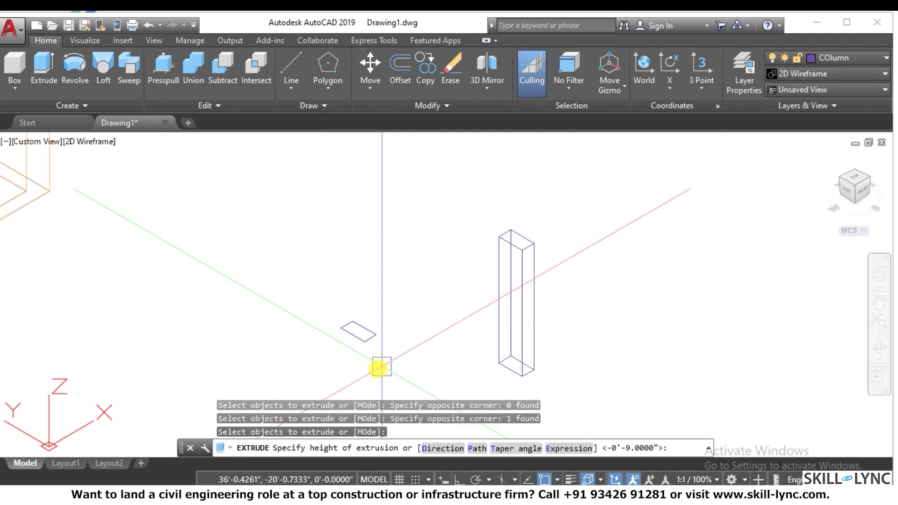
key(Escape)
text(ext)
key(Return)
click(531, 278)
click(497, 212)
key(Return)
key(Escape)
Step: Extrude both column regions together to a height of 10'
text(ext)
key(Return)
click(551, 311)
click(467, 190)
click(437, 354)
click(264, 267)
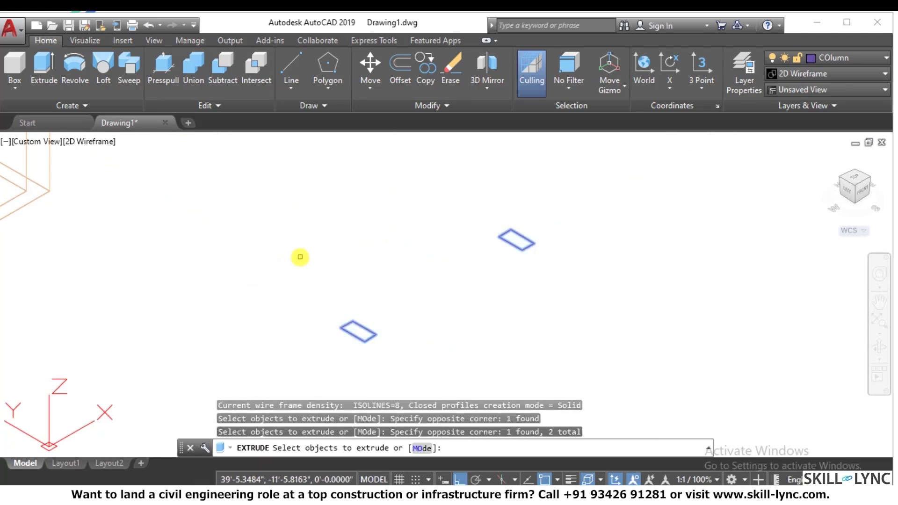
key(Return)
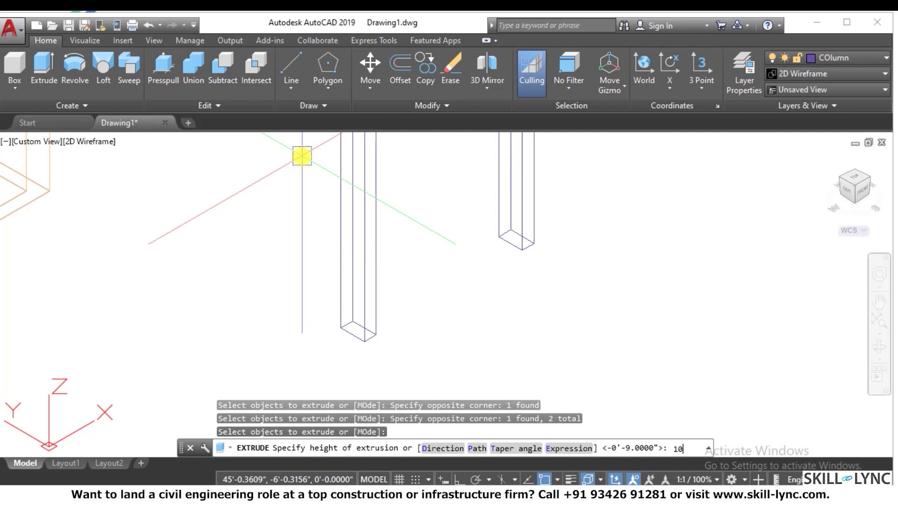
key(Escape)
key(Escape)
scroll(490, 220, down, 3)
scroll(483, 170, up, 2)
scroll(473, 167, up, 2)
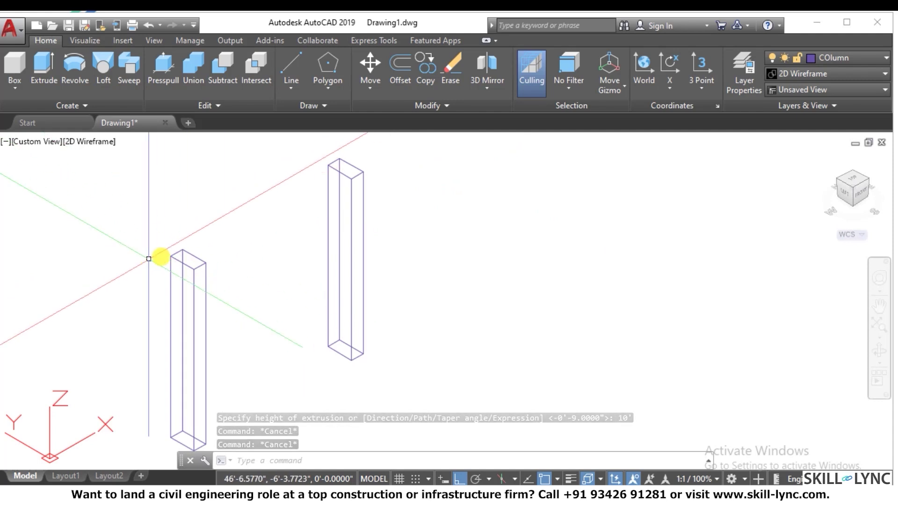
Step: Align the UCS with the top face of the copied column, using the Face option and accepting its orientation
text(u)
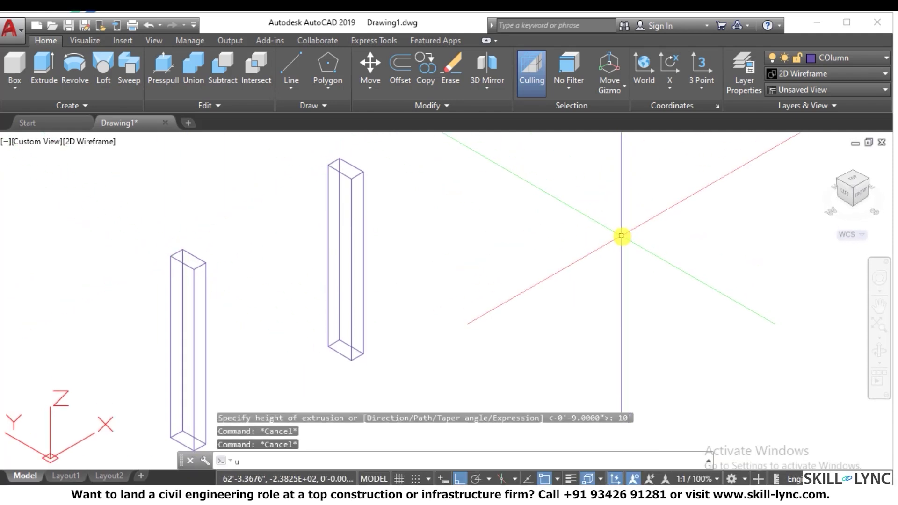
key(Return)
scroll(575, 219, up, 3)
key(Escape)
key(Escape)
key(Escape)
text(ucs)
key(Return)
text(f)
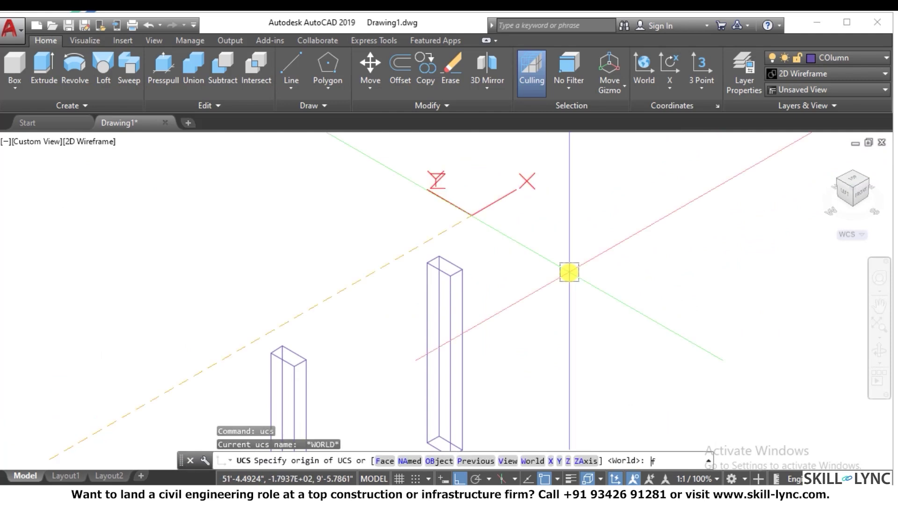
key(Return)
scroll(446, 271, up, 4)
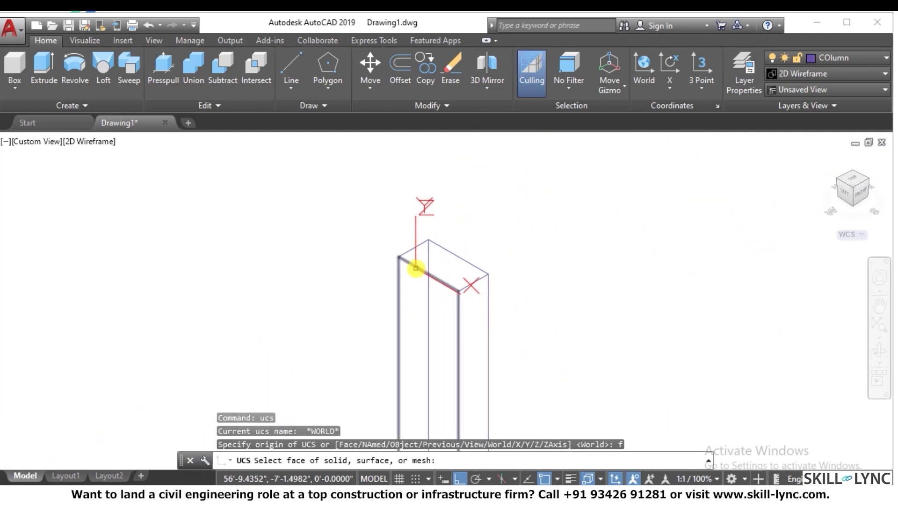
click(432, 252)
right_click(487, 221)
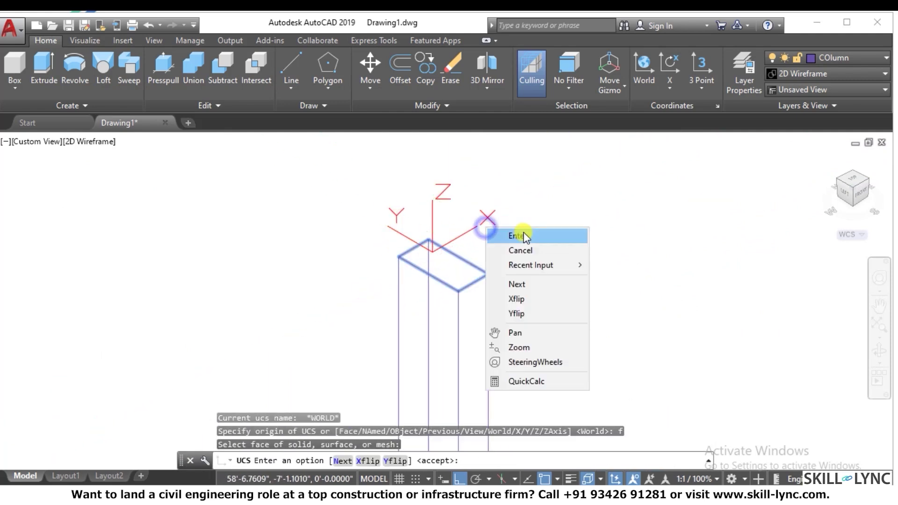
click(517, 234)
scroll(596, 209, down, 3)
text(r)
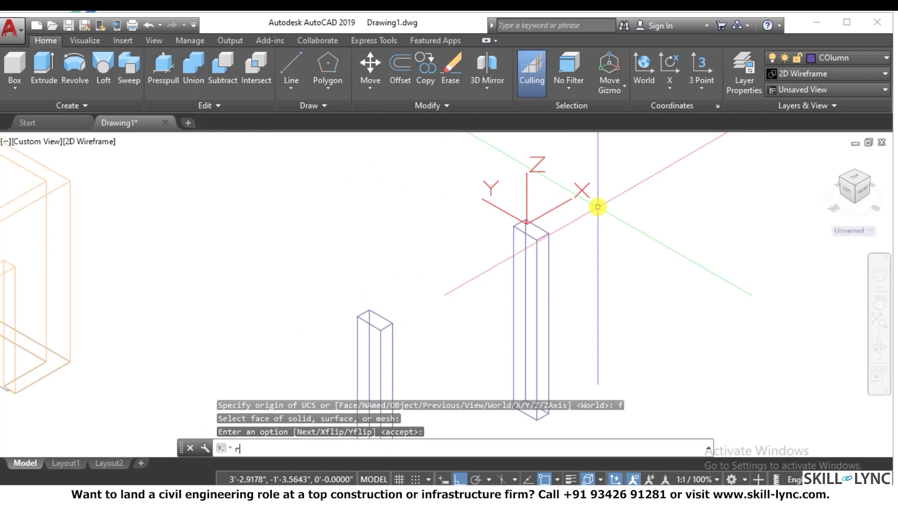
text(ec)
key(Return)
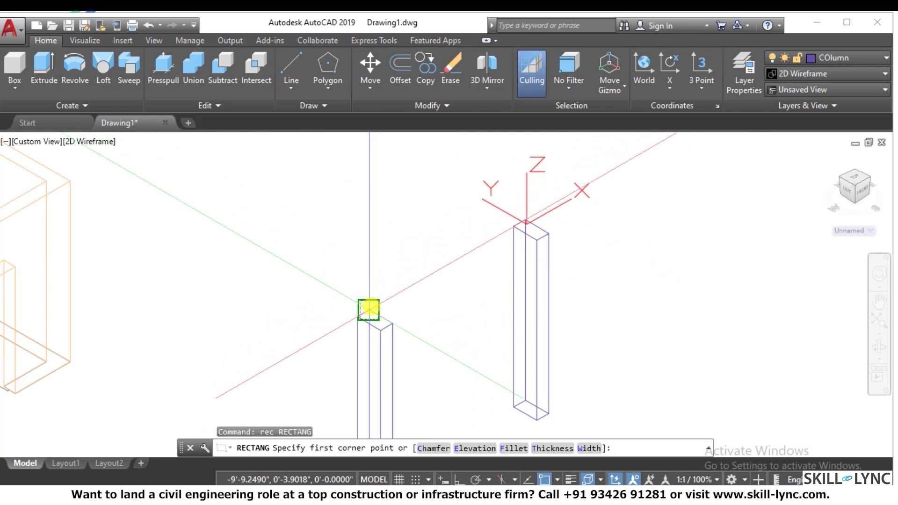
click(369, 307)
scroll(491, 245, up, 2)
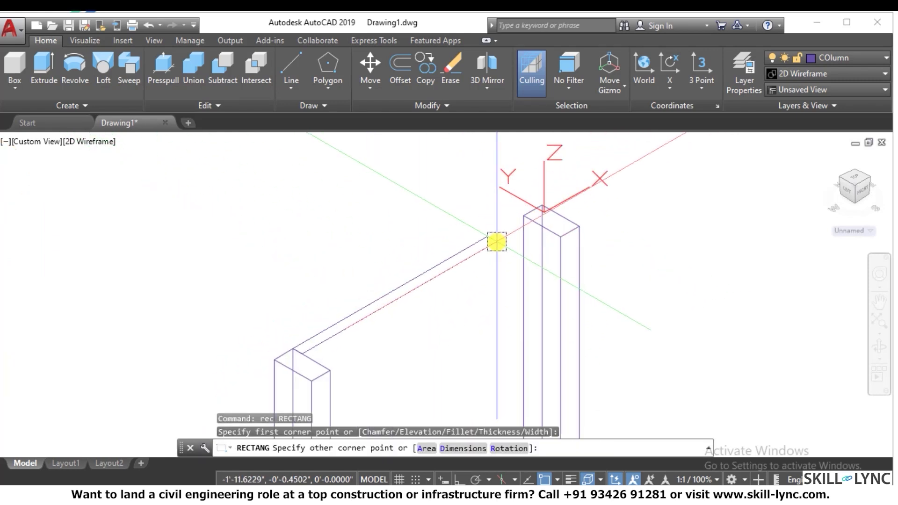
key(Escape)
Step: Draw a line from the back corner of the first column's top to the near corner of the copied column's top
text(l)
key(Return)
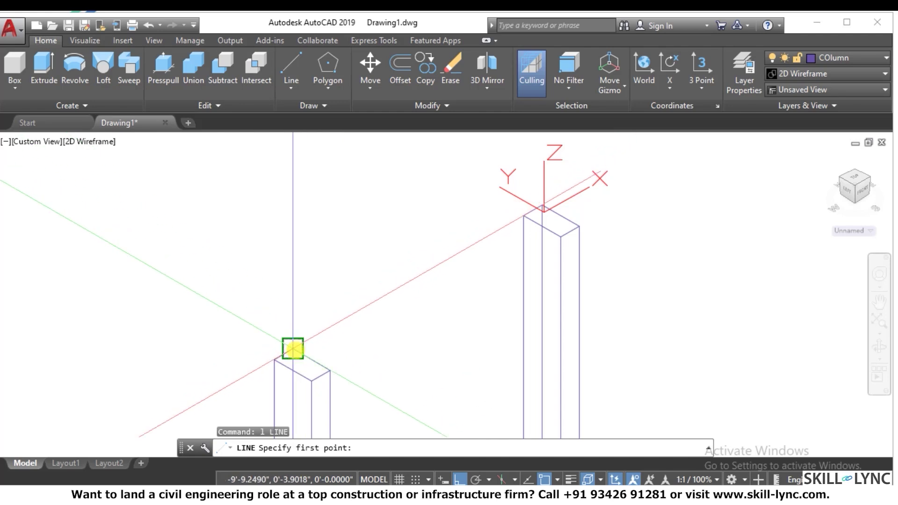
click(293, 349)
click(522, 216)
key(Escape)
key(Escape)
Step: Offset the line between the column tops by 9" toward the front to form the beam's second edge
text(p)
key(Return)
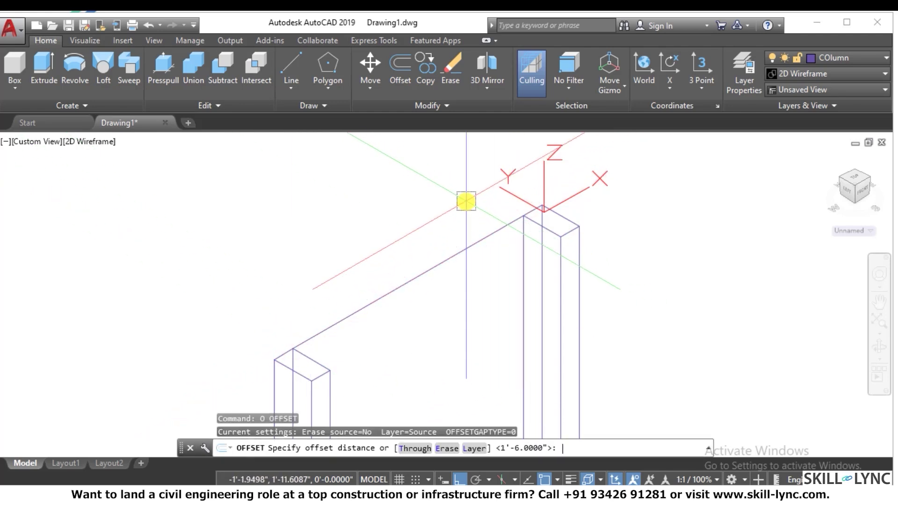
text(9)
key(Return)
click(453, 254)
click(477, 267)
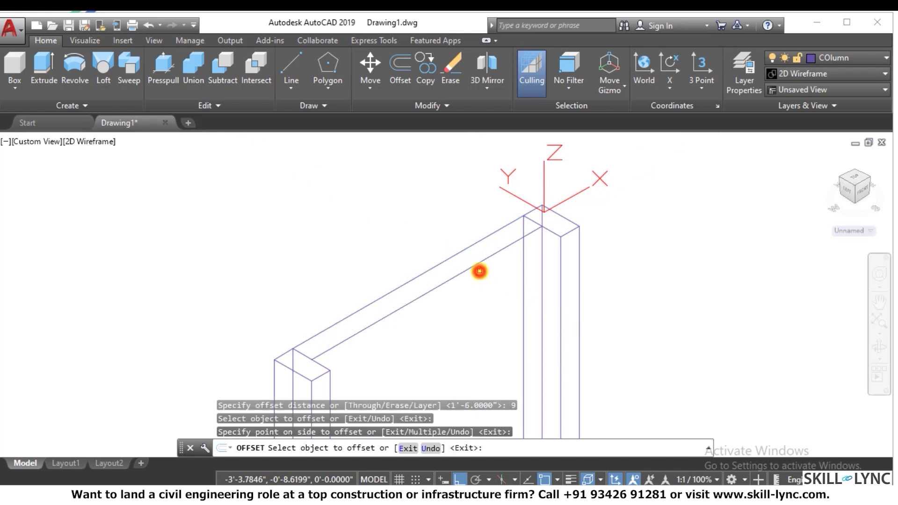
key(Escape)
Step: Close both ends of the beam outline with short lines between the two parallel edges on the column tops
shift+middle_drag(524, 230, 485, 220)
key(Escape)
scroll(486, 220, up, 2)
scroll(350, 341, up, 2)
scroll(349, 333, up, 3)
key(Escape)
text(L)
key(Return)
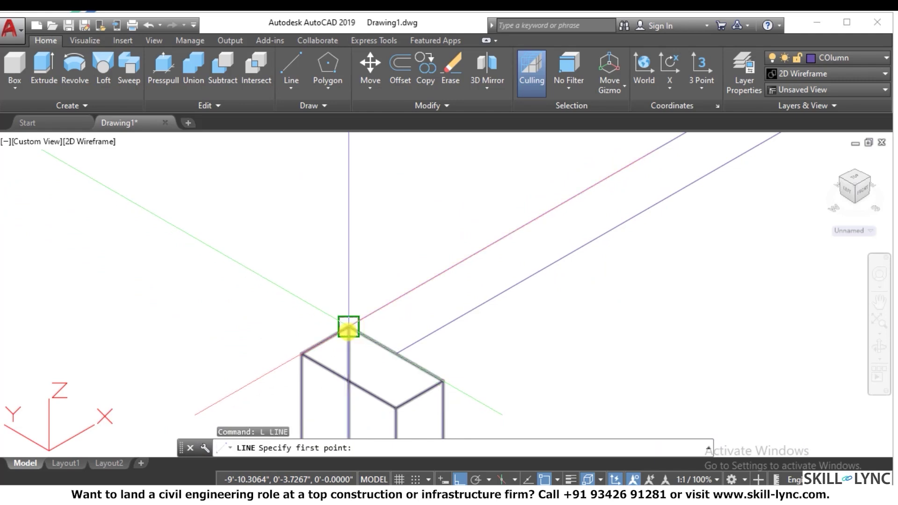
click(349, 333)
key(Escape)
scroll(395, 354, down, 3)
middle_drag(392, 341, 531, 256)
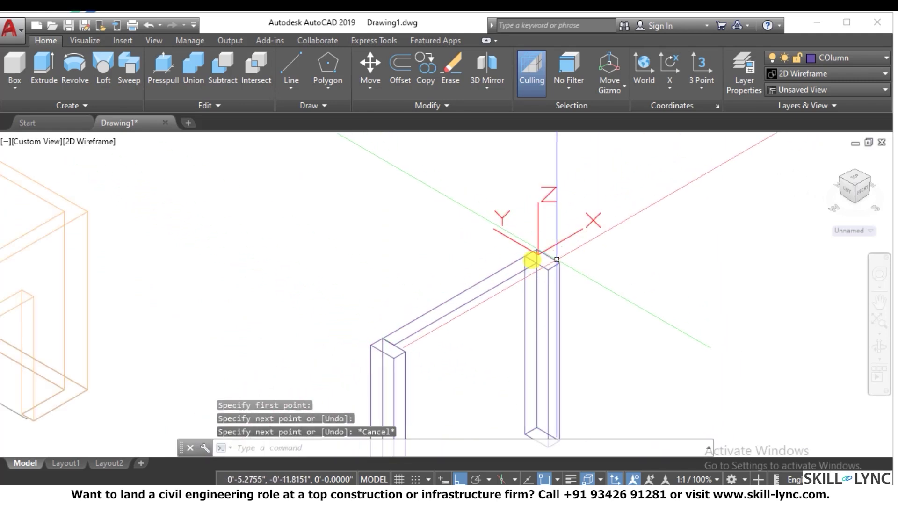
scroll(531, 257, up, 2)
key(Return)
click(567, 260)
click(595, 273)
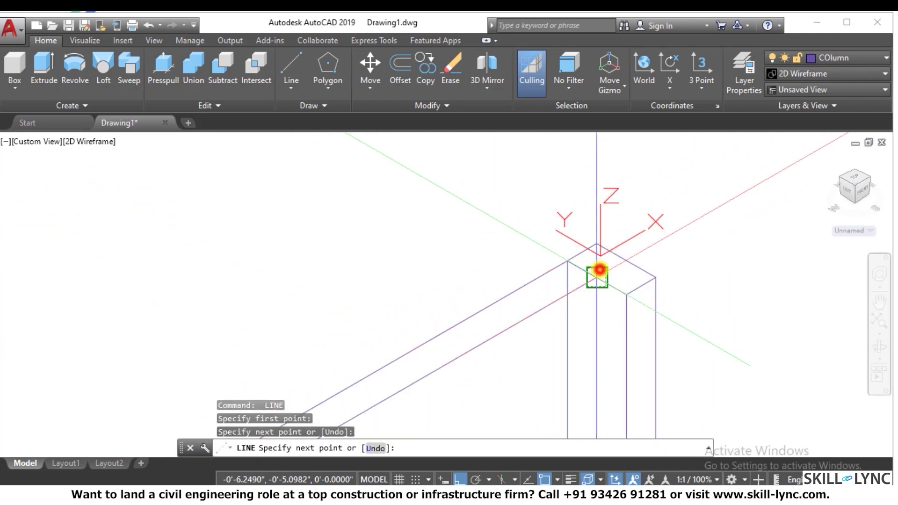
key(Escape)
Step: Convert the closed beam outline between the columns into a region
scroll(588, 262, down, 2)
text(reg)
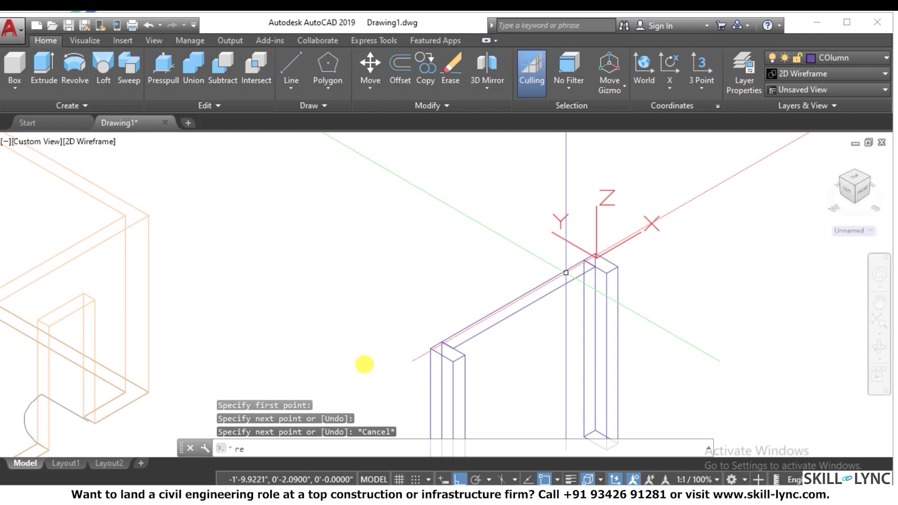
key(Return)
click(366, 387)
click(685, 209)
key(Return)
key(Escape)
Step: Extrude the beam region downward with a height of -15
text(ex)
key(Return)
click(537, 293)
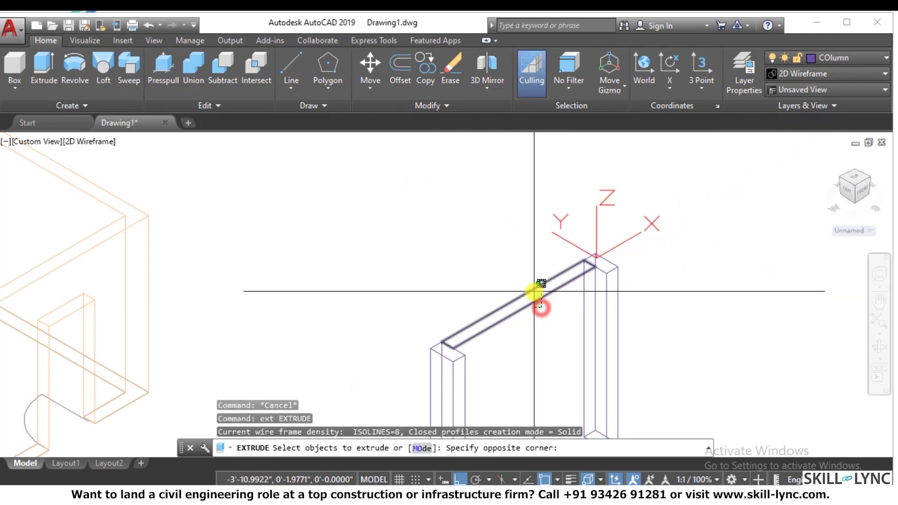
click(490, 257)
key(Return)
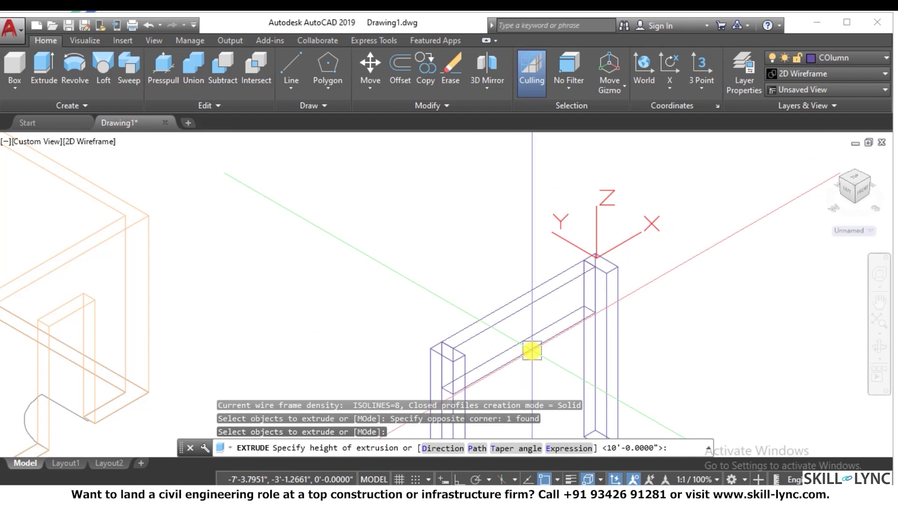
text(-15)
key(Return)
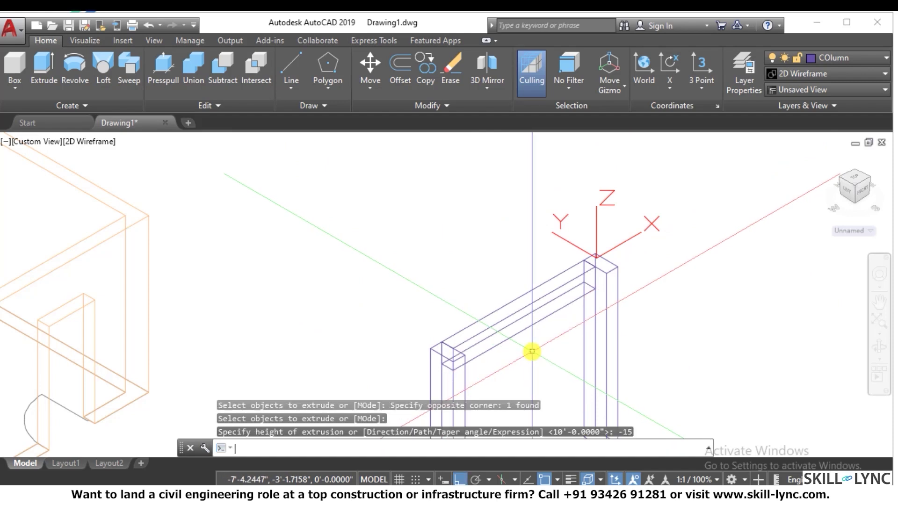
key(Escape)
key(Escape)
key(Escape)
Step: Union the two columns and the beam into a single solid
text(uni)
key(Return)
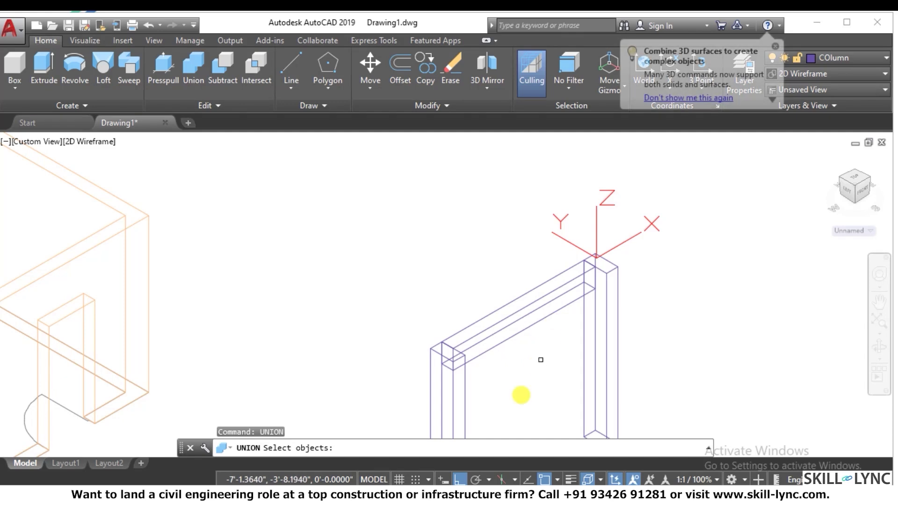
click(677, 336)
click(471, 248)
click(482, 369)
click(423, 384)
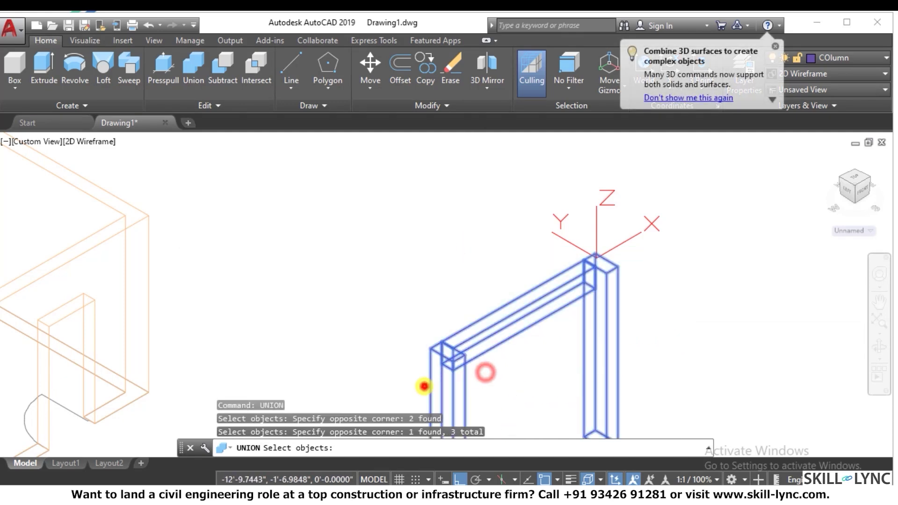
scroll(415, 280, down, 3)
key(Escape)
Step: Display the model shaded and inspect the joined columns and beam down to the column bases
scroll(479, 294, down, 2)
scroll(507, 270, up, 4)
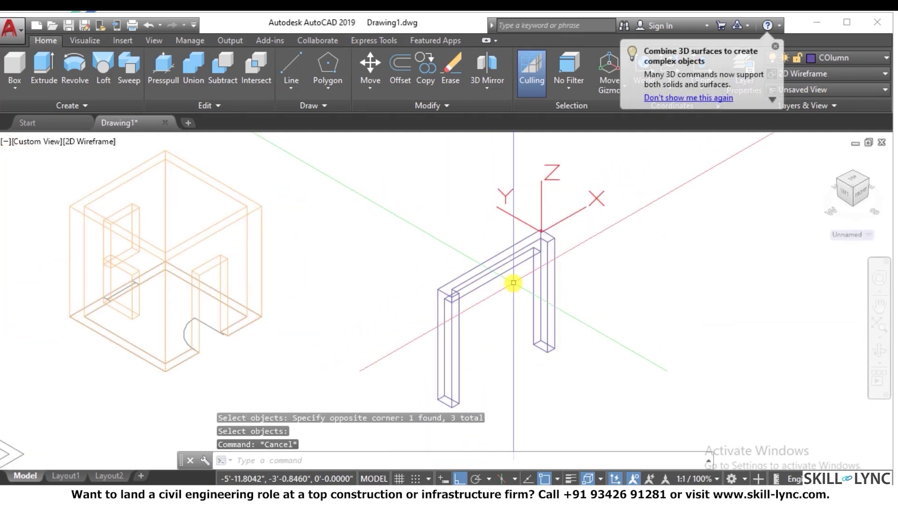
key(Escape)
key(Escape)
text(sha)
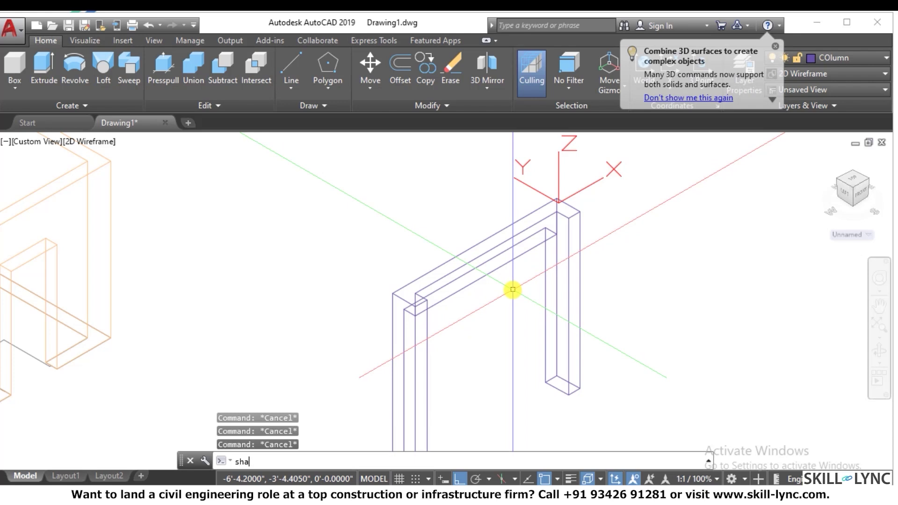
text(de)
key(Return)
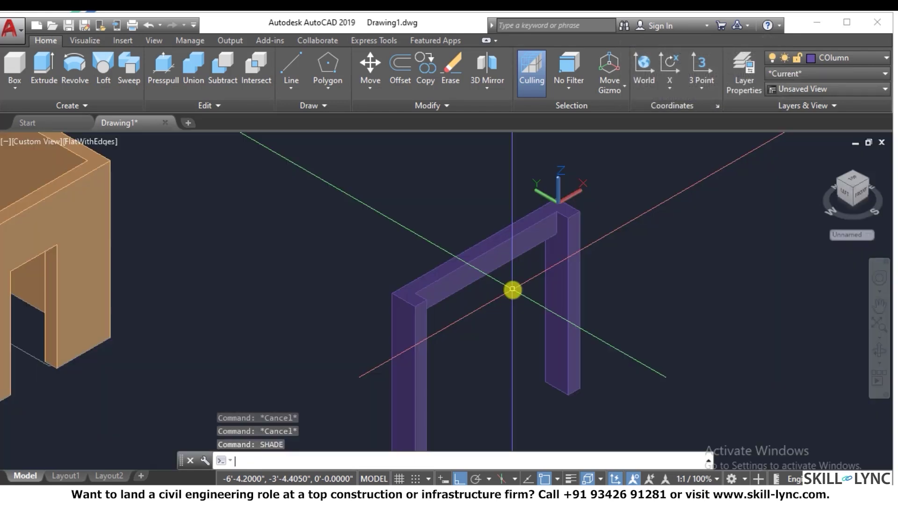
scroll(525, 221, down, 2)
scroll(482, 371, up, 4)
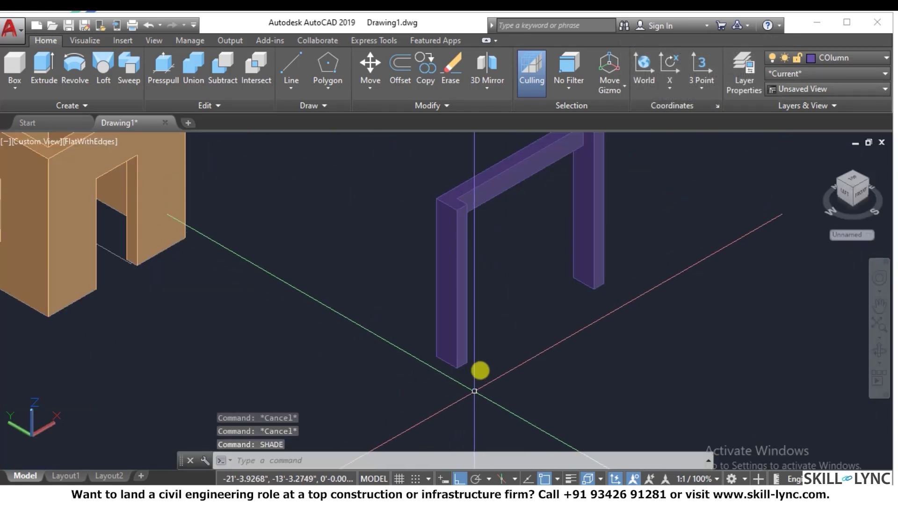
scroll(479, 364, up, 2)
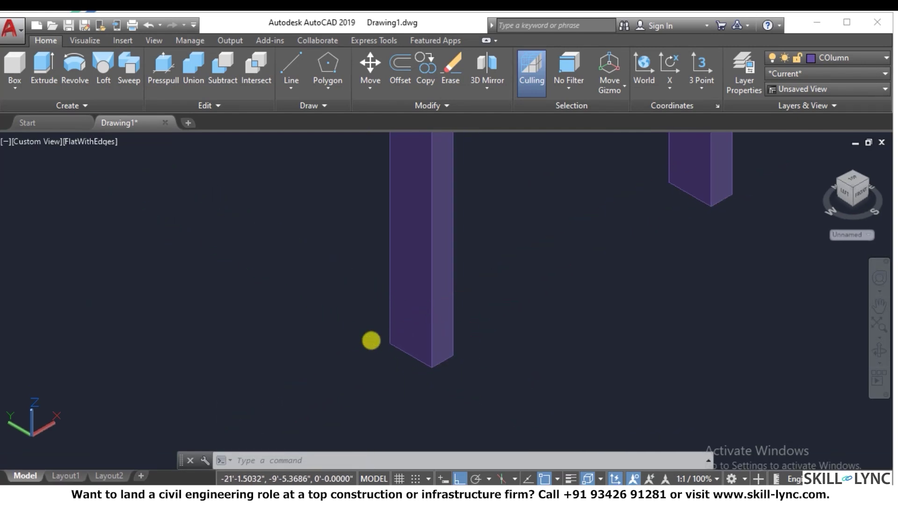
Step: Undo the shading, union, beam extrusion and region conversion, going back to the beam's outline lines
text(u)
key(Return)
key(Return)
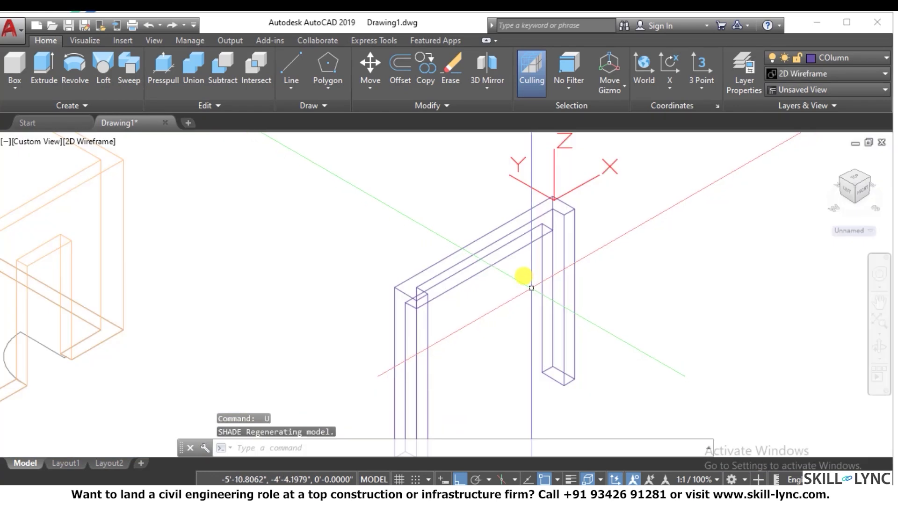
key(Return)
key(Return)
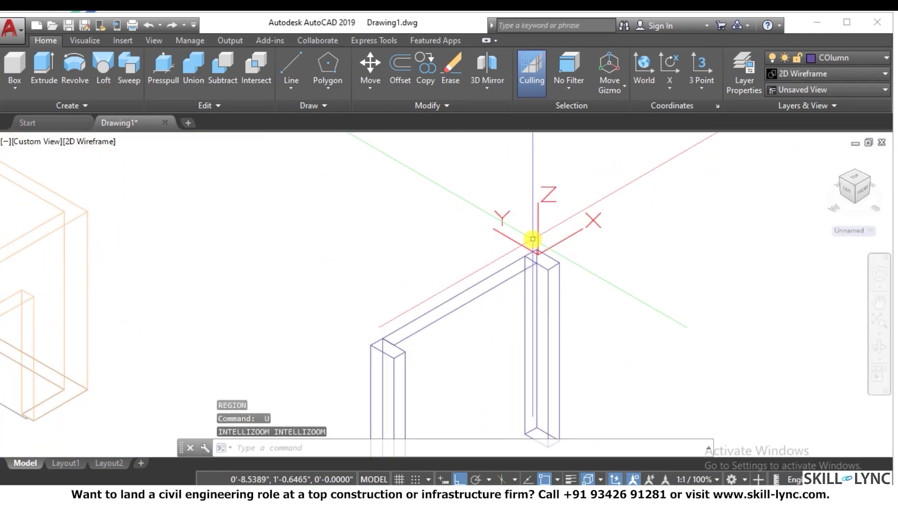
Step: Undo the latest operations back to the two flat column rectangles before their extrusion
scroll(533, 239, down, 2)
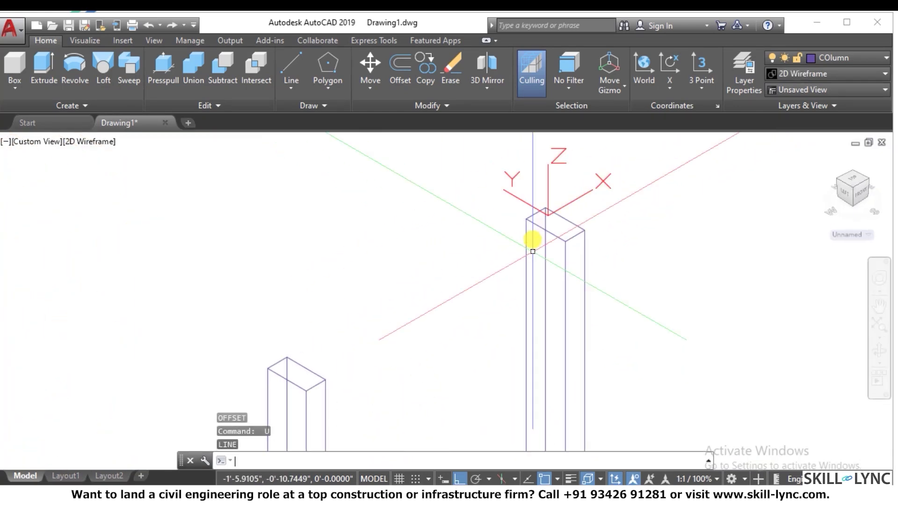
key(Return)
key(Return)
key(Return)
key(Return)
key(Return)
key(Escape)
key(Escape)
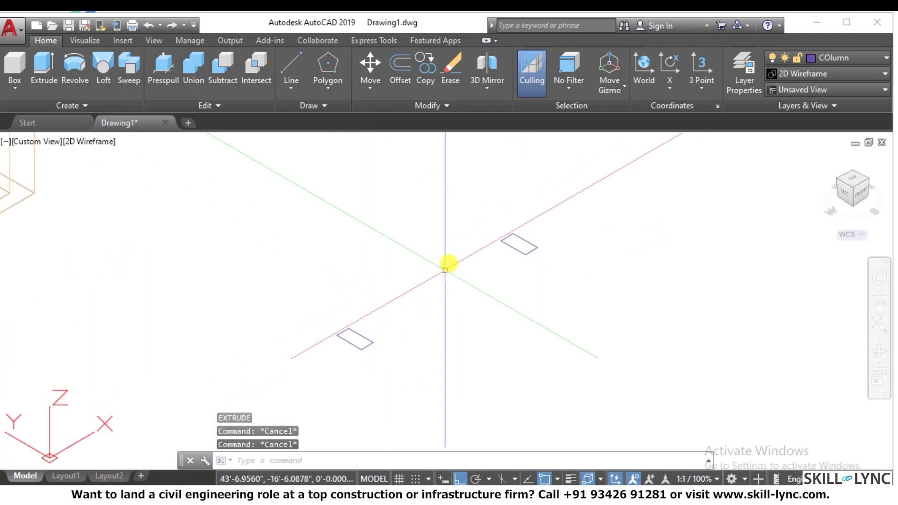
Step: Try to offset the near column rectangle by 3'
text(o)
key(Return)
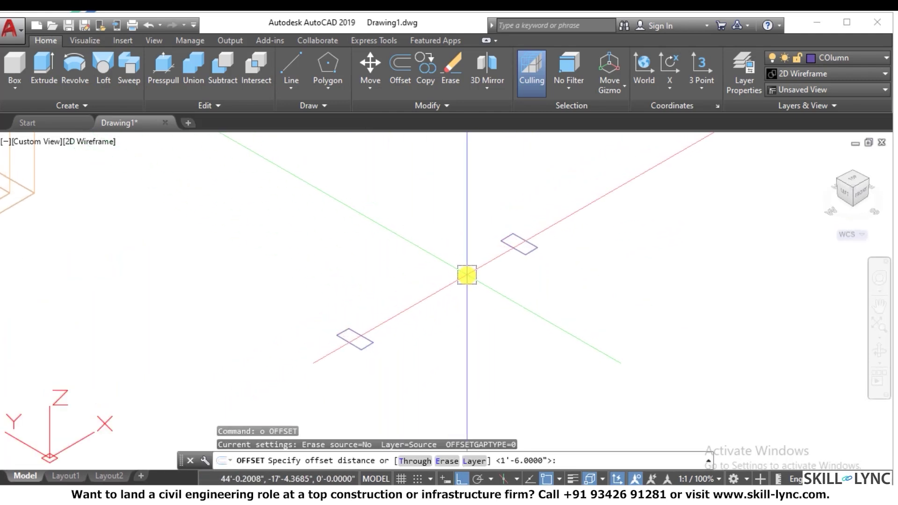
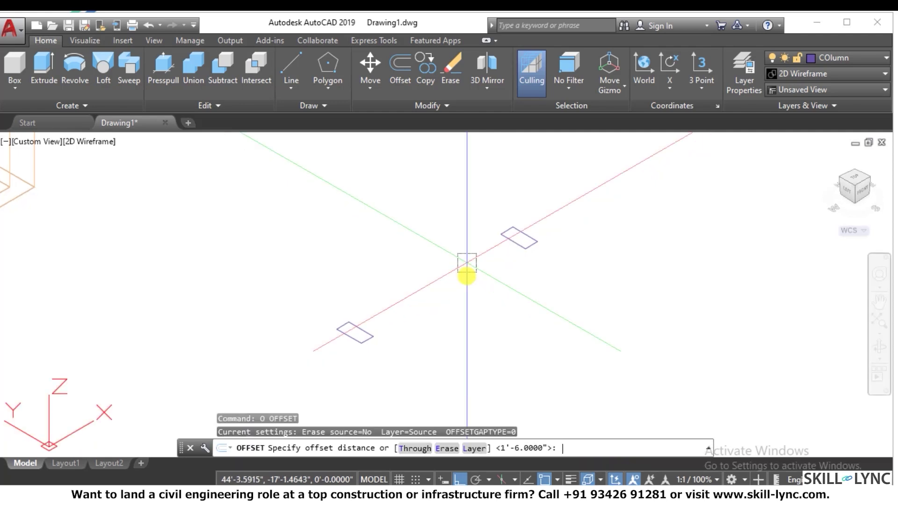
text(3')
key(Return)
click(348, 328)
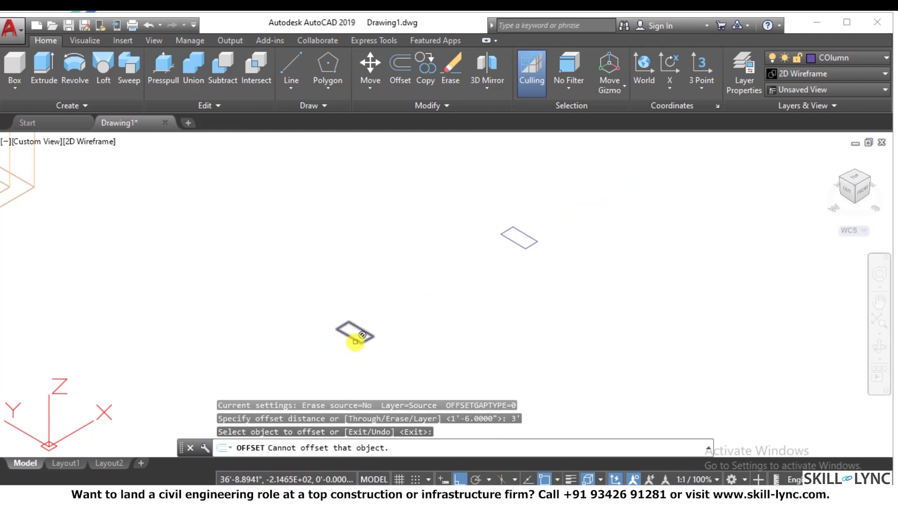
click(355, 340)
key(Escape)
key(Return)
key(Escape)
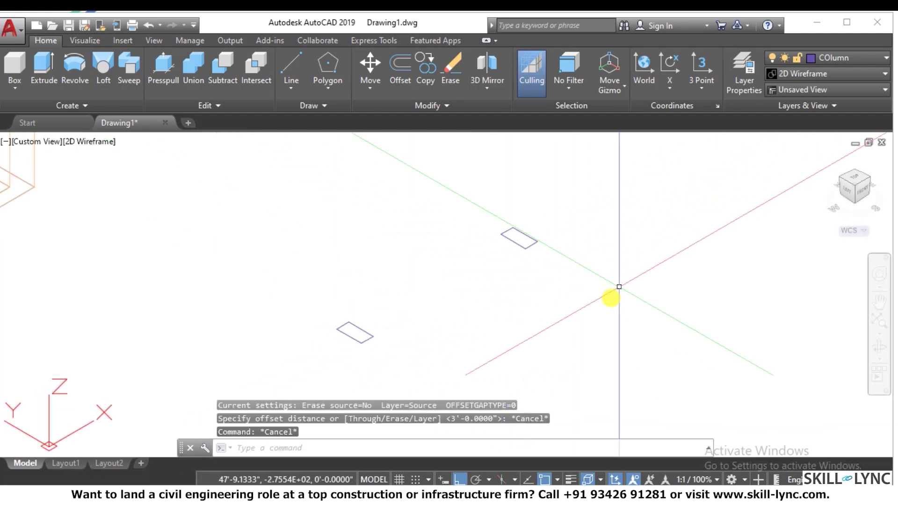
Step: Undo the preceding commands and select the far column rectangle to check its object type
text(U)
key(Return)
key(Return)
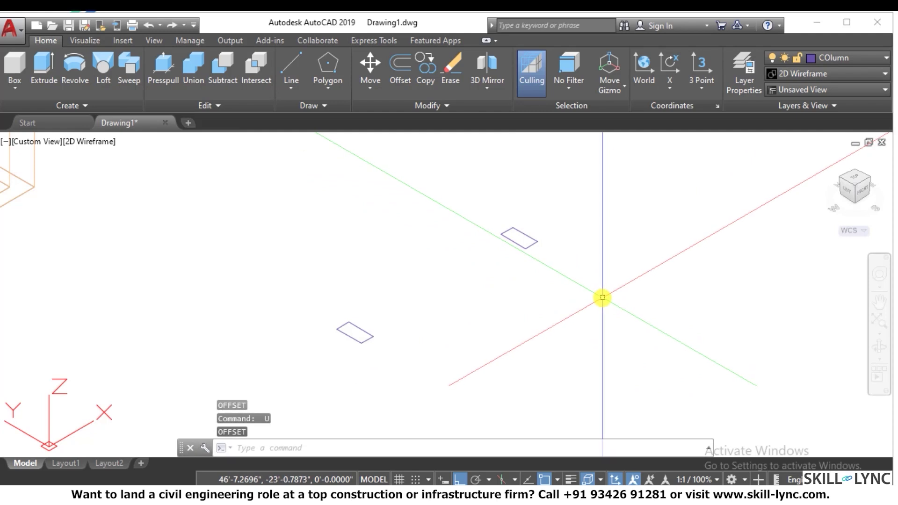
click(533, 286)
click(500, 229)
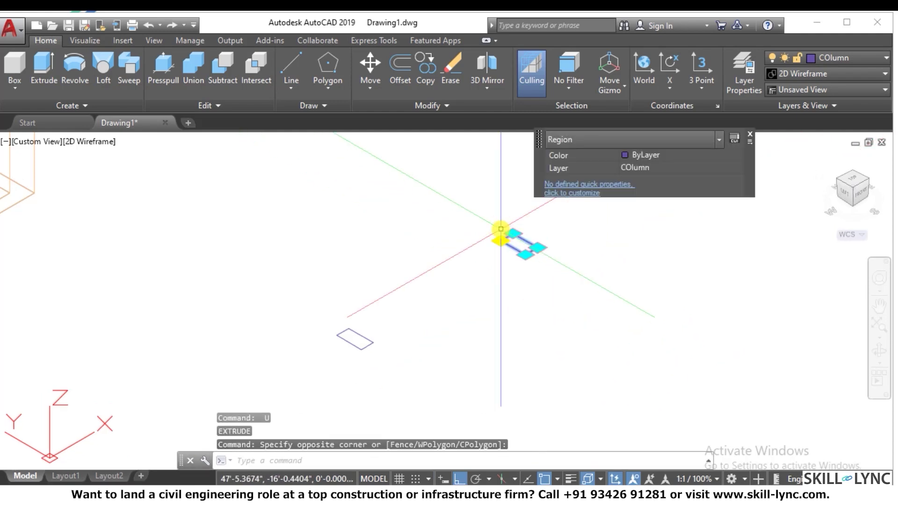
key(Escape)
key(Escape)
Step: Undo two more commands and reselect the far column rectangle to check it
text(U)
key(Return)
text(U)
key(Return)
click(567, 245)
click(529, 214)
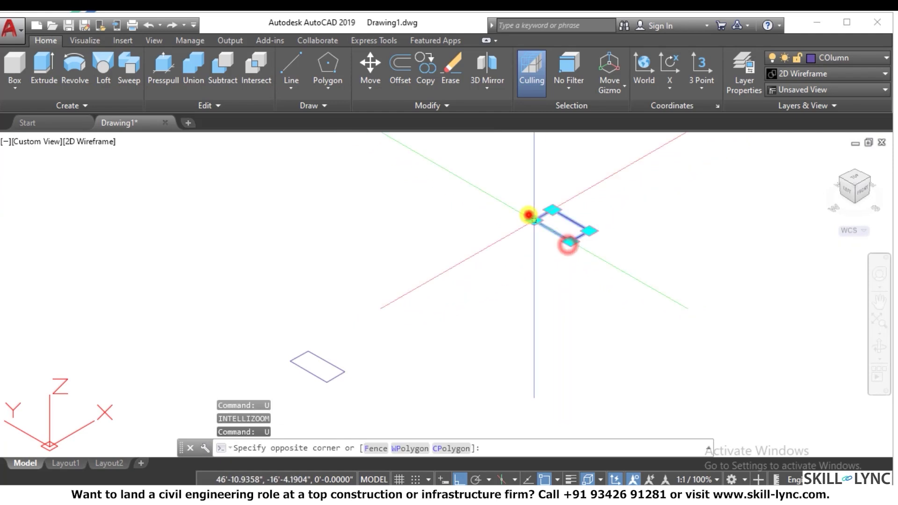
click(528, 214)
key(Escape)
key(Escape)
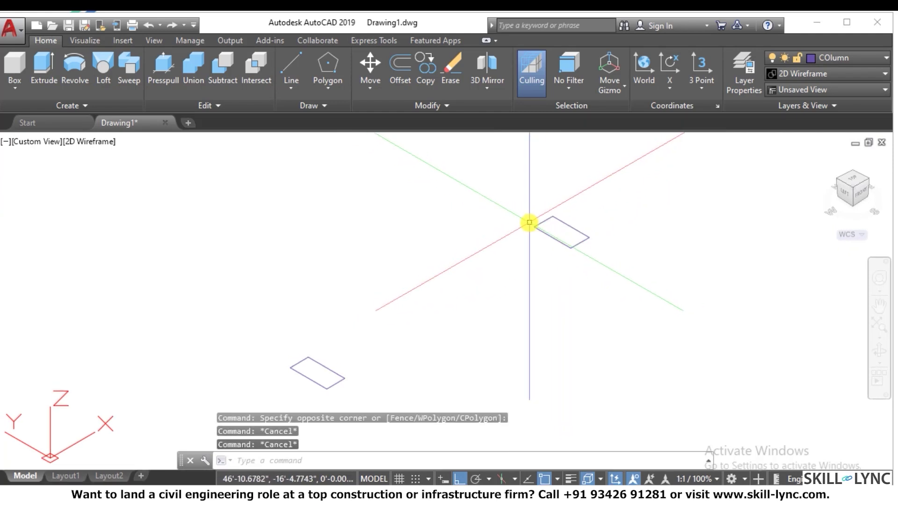
Step: Explode both column rectangles into separate lines
text(x)
key(Return)
click(681, 356)
click(435, 174)
click(387, 357)
click(313, 374)
key(Return)
Step: Examine the near column rectangle by selecting its edges to check that they are separate lines
click(357, 351)
click(315, 377)
key(Escape)
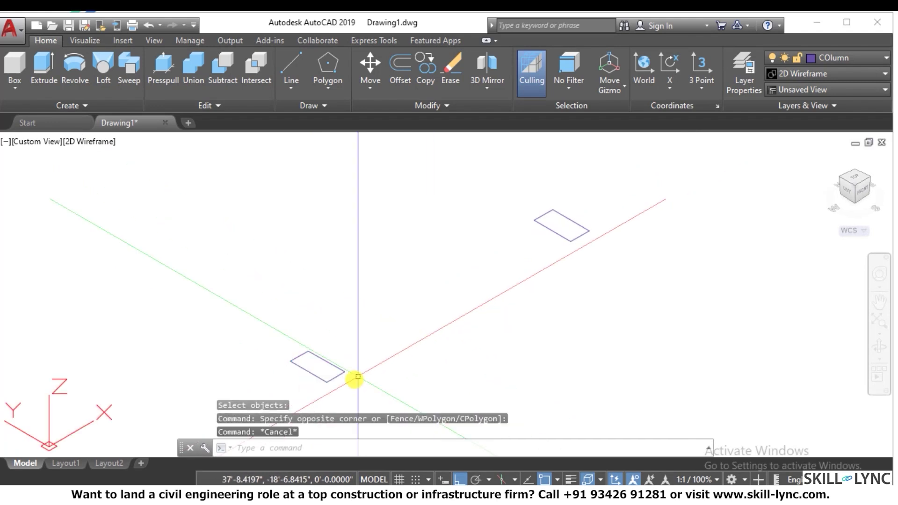
click(339, 376)
key(Escape)
key(Escape)
text(o)
key(Escape)
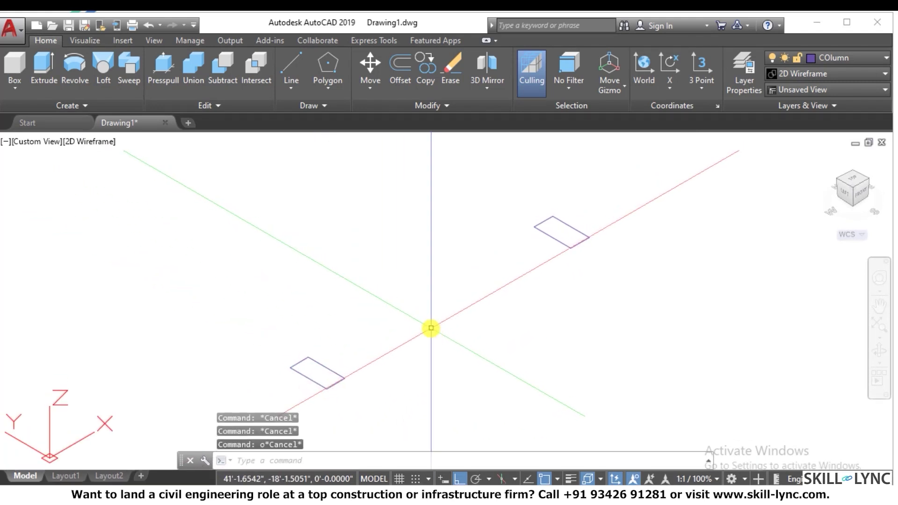
Step: Offset each of the four edges of the near column rectangle outward by 3'
text(o)
key(Return)
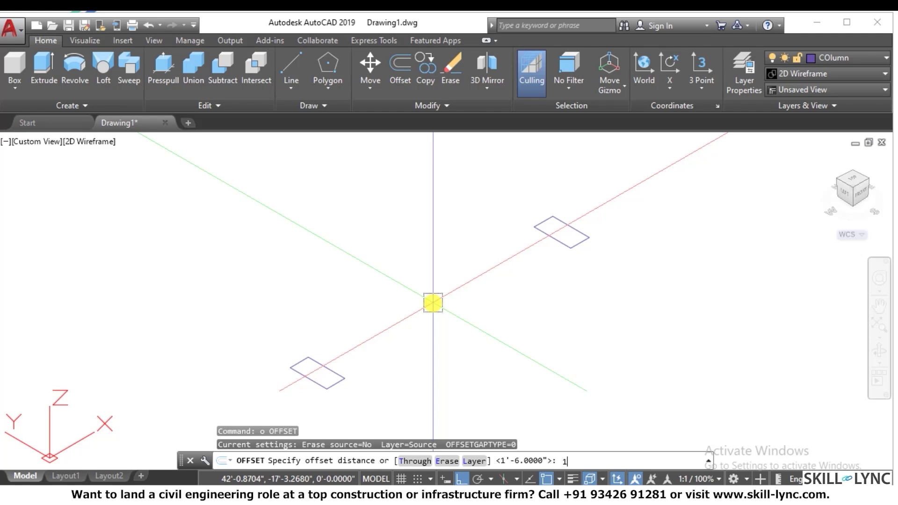
key(BackSpace)
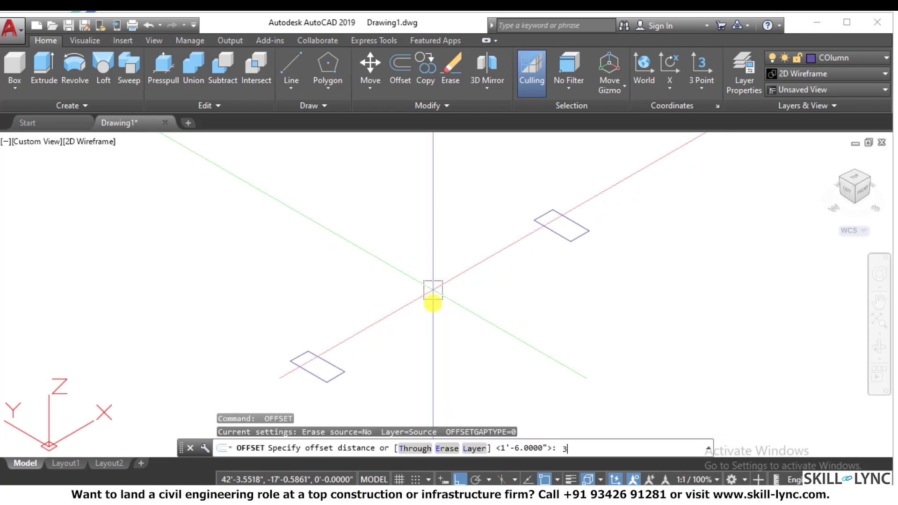
key(Return)
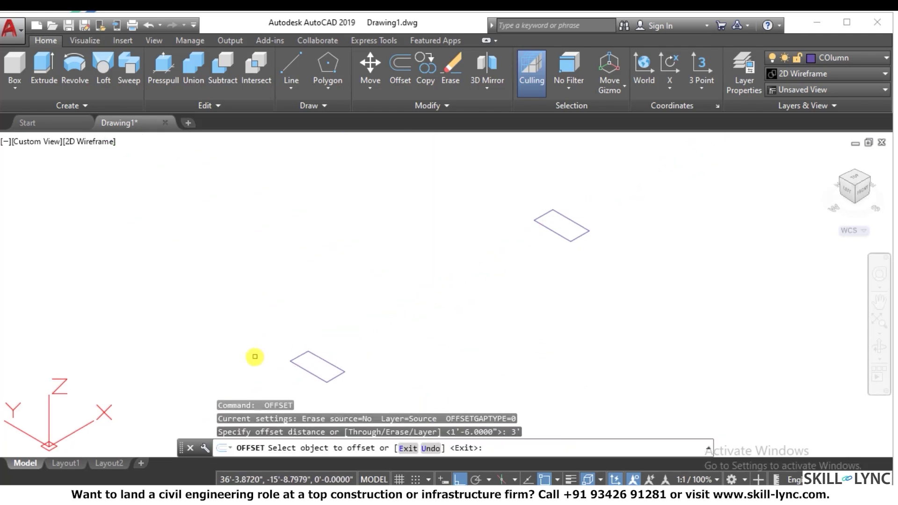
click(298, 353)
click(289, 336)
click(305, 369)
click(317, 357)
scroll(320, 345, down, 3)
scroll(325, 350, up, 2)
click(324, 349)
click(357, 319)
click(333, 355)
click(355, 363)
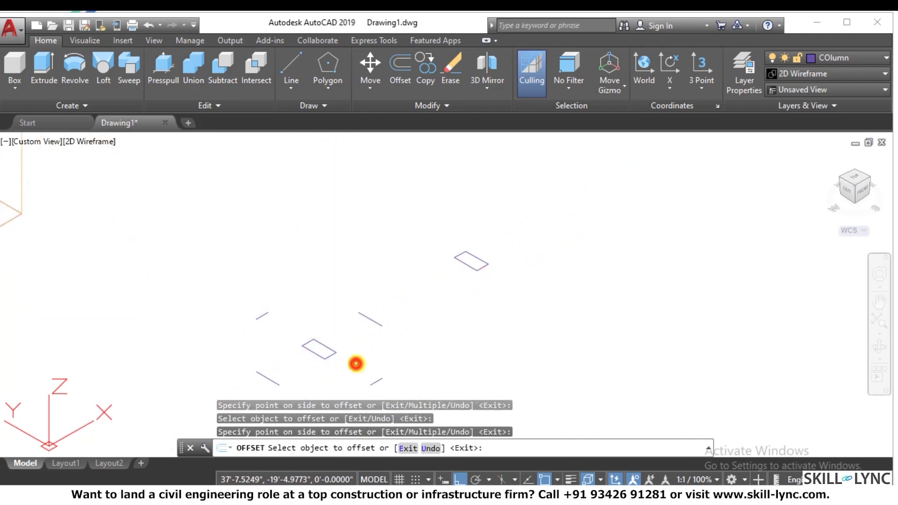
Step: Fillet the left and far corners between the offset lines using the current 2" radius
key(Escape)
key(Escape)
text(f)
key(Return)
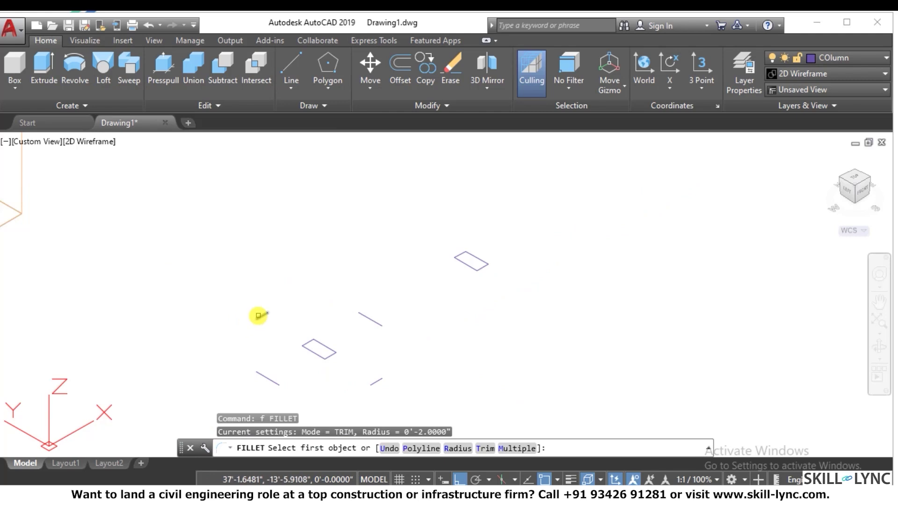
click(260, 315)
click(264, 377)
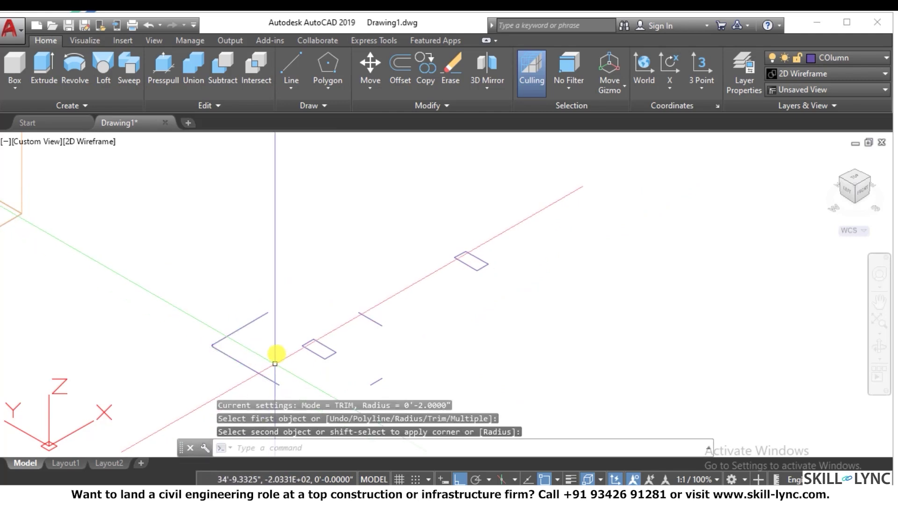
key(Return)
click(262, 322)
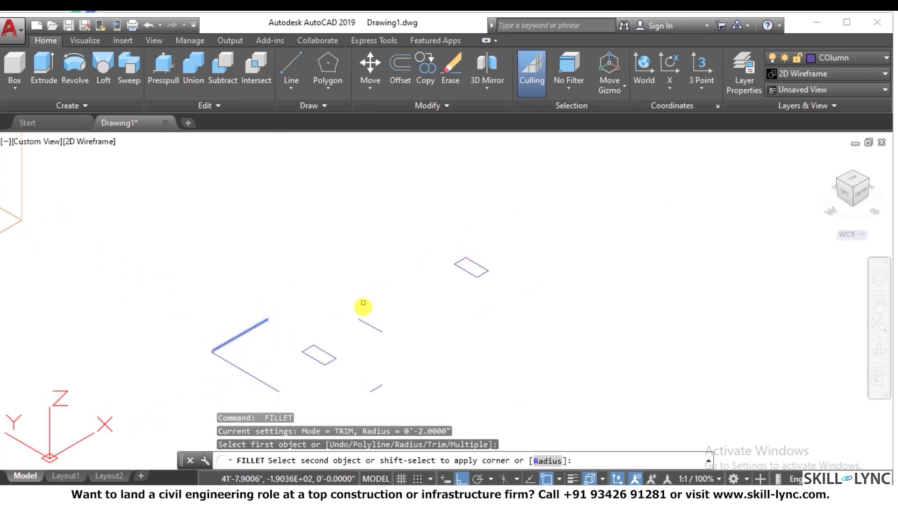
click(363, 321)
Step: Fillet the near and right corners between the offset lines with the same 2" radius
scroll(337, 284, down, 2)
scroll(327, 352, up, 6)
key(Return)
click(208, 338)
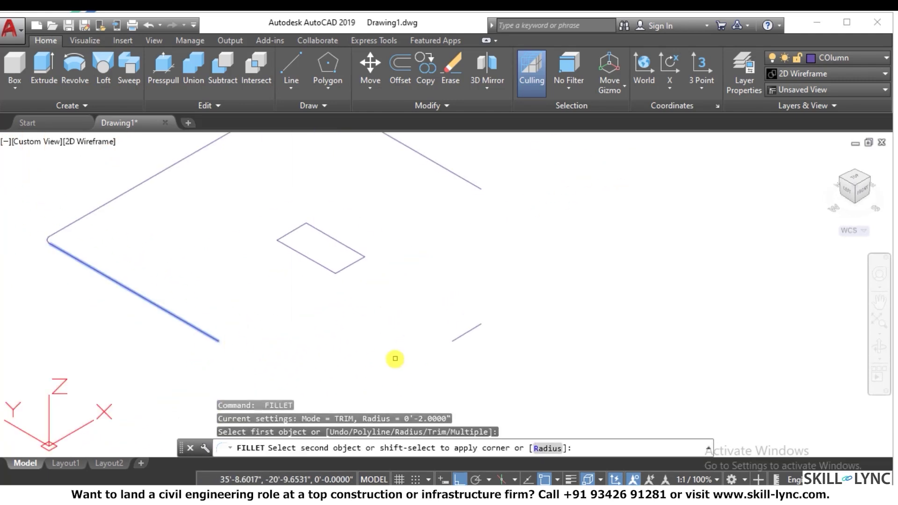
click(466, 334)
key(Return)
click(479, 189)
click(478, 331)
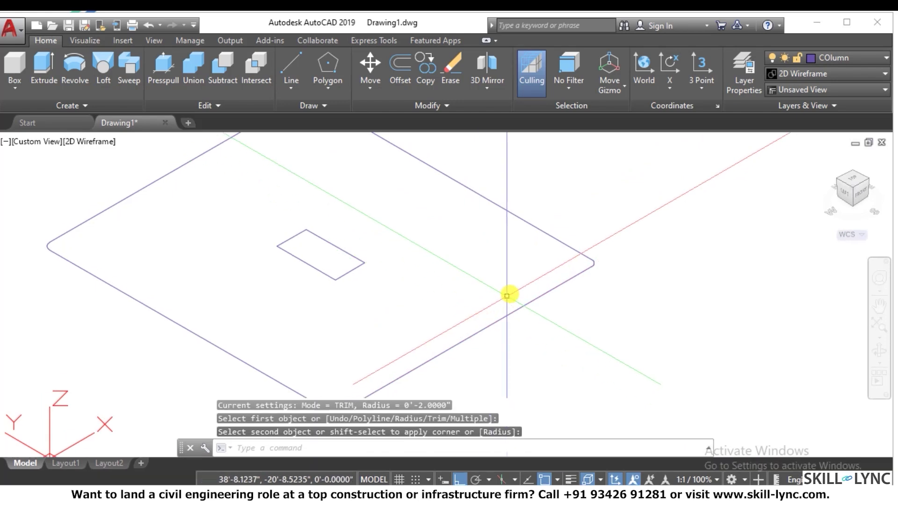
Step: Inspect the rounded corners of the offset outline and undo all their fillets
scroll(534, 295, up, 3)
scroll(535, 295, down, 3)
scroll(501, 281, down, 2)
scroll(373, 290, up, 3)
click(282, 284)
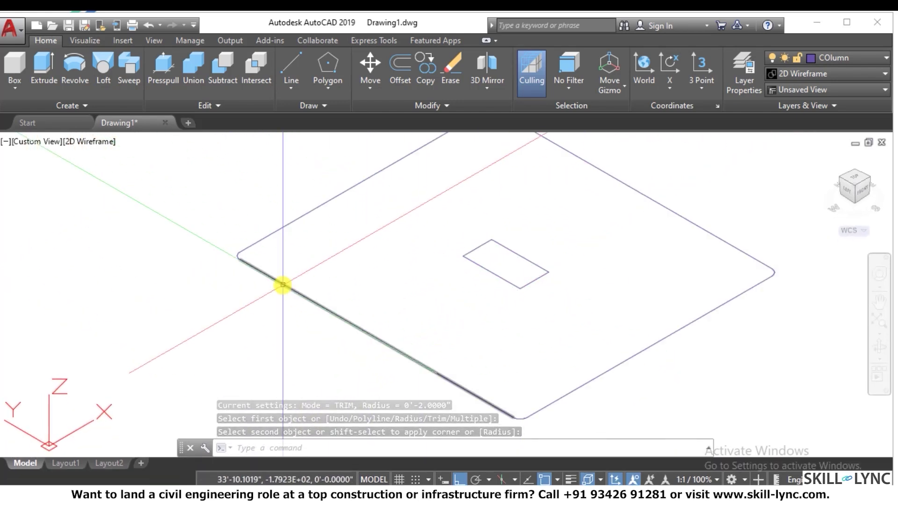
scroll(240, 256, down, 4)
key(Escape)
scroll(304, 252, down, 3)
text(u)
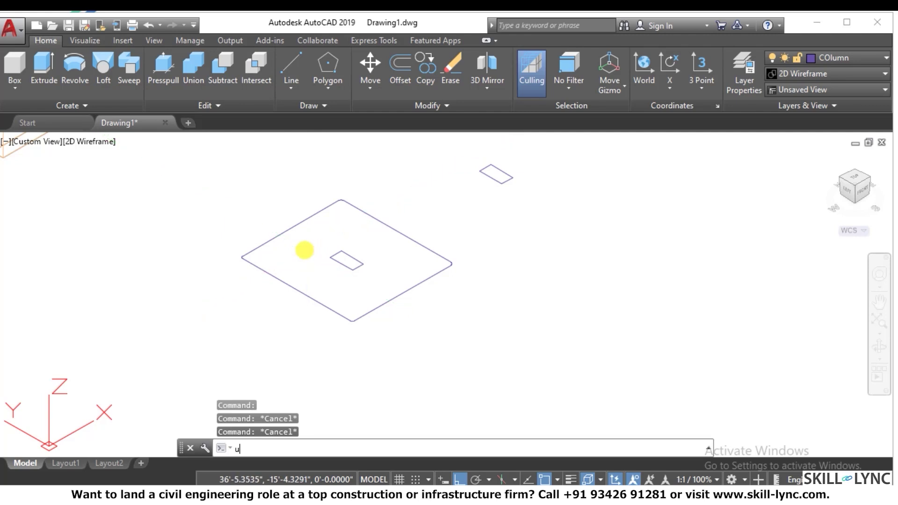
key(Return)
scroll(279, 240, down, 3)
text(u)
key(Return)
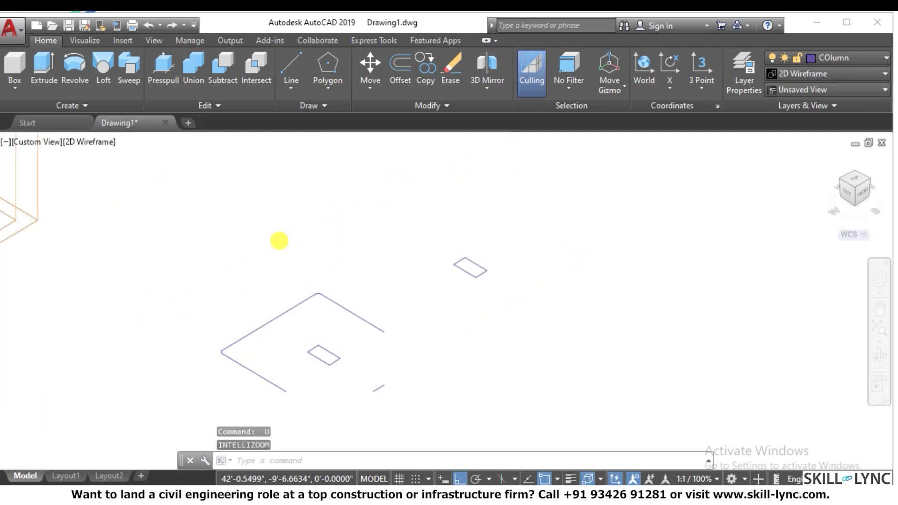
Step: Set the fillet radius to 0 with the Multiple option and join the offset lines at the left corner
text(f)
key(Return)
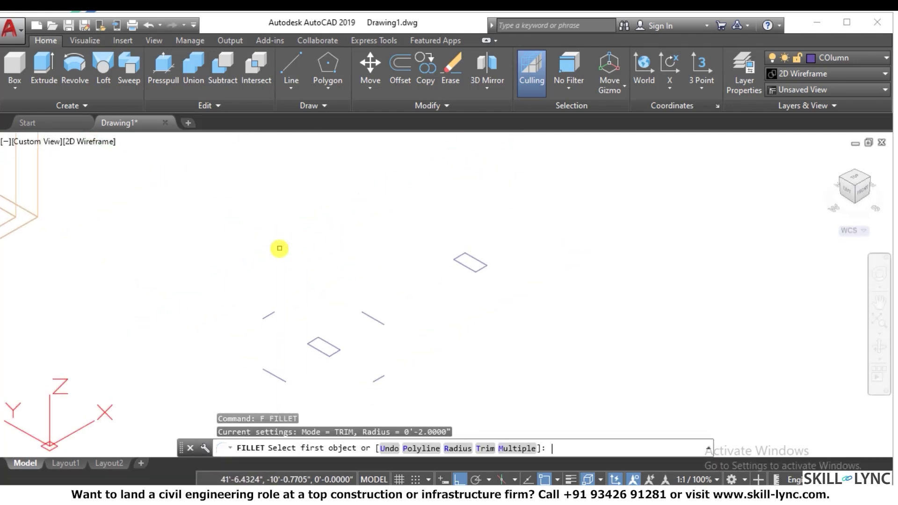
text(r)
key(Return)
key(Return)
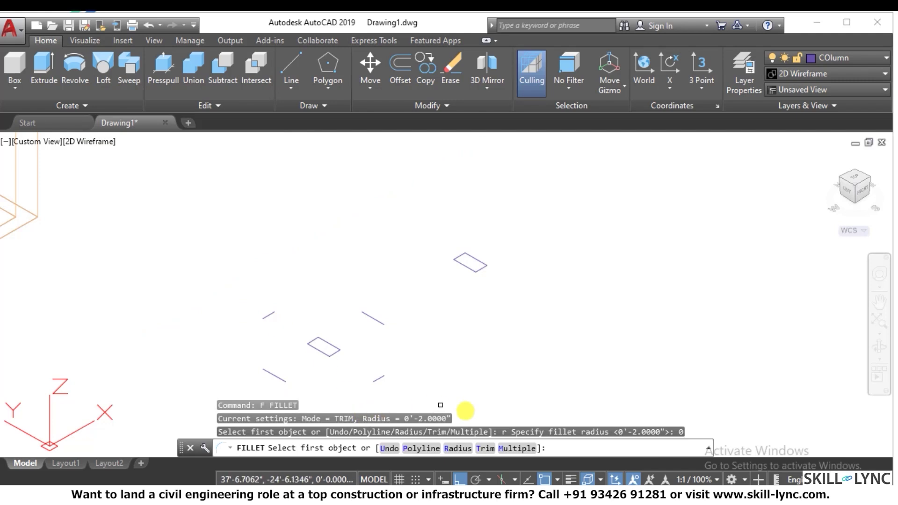
click(519, 448)
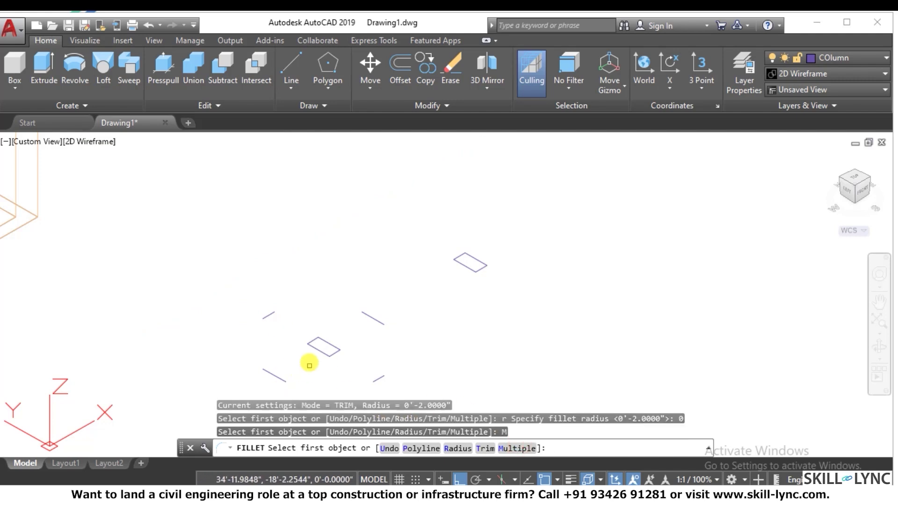
click(279, 360)
click(271, 377)
click(264, 319)
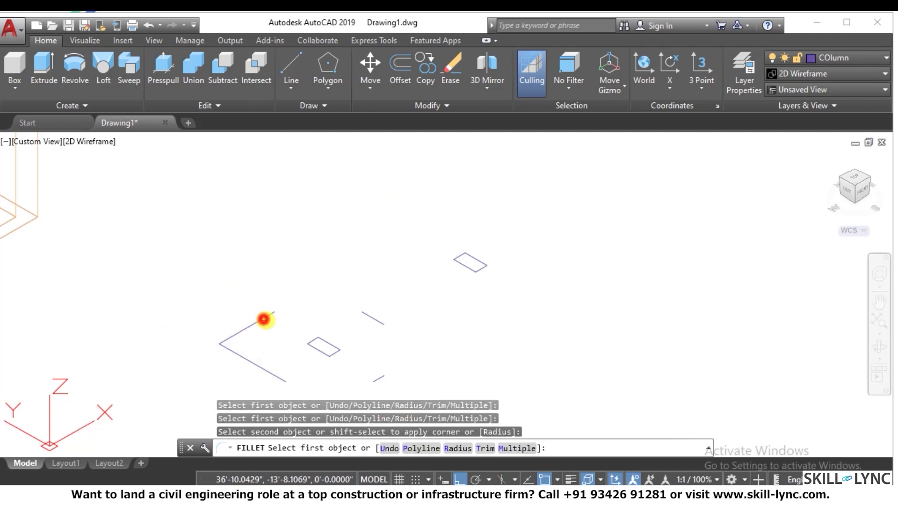
Step: Join the offset lines at the far, right and near corners with sharp zero-radius fillets
click(274, 314)
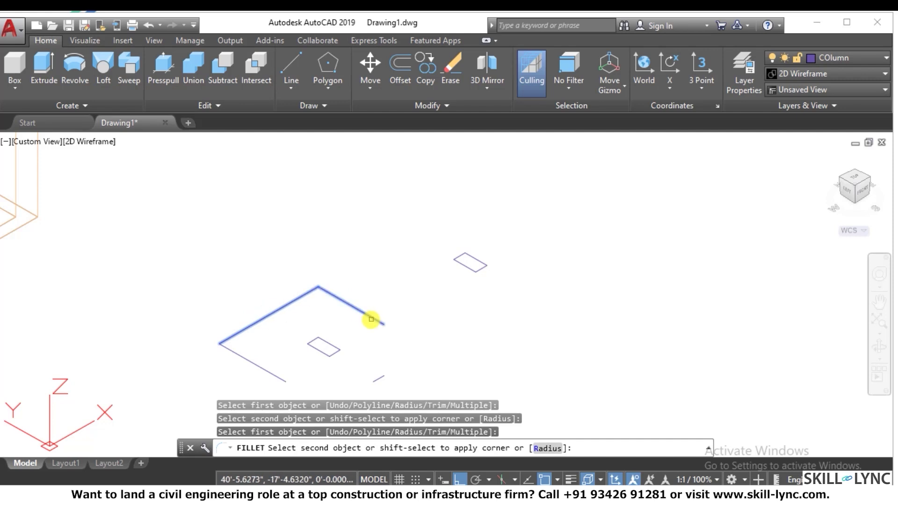
click(371, 319)
click(384, 323)
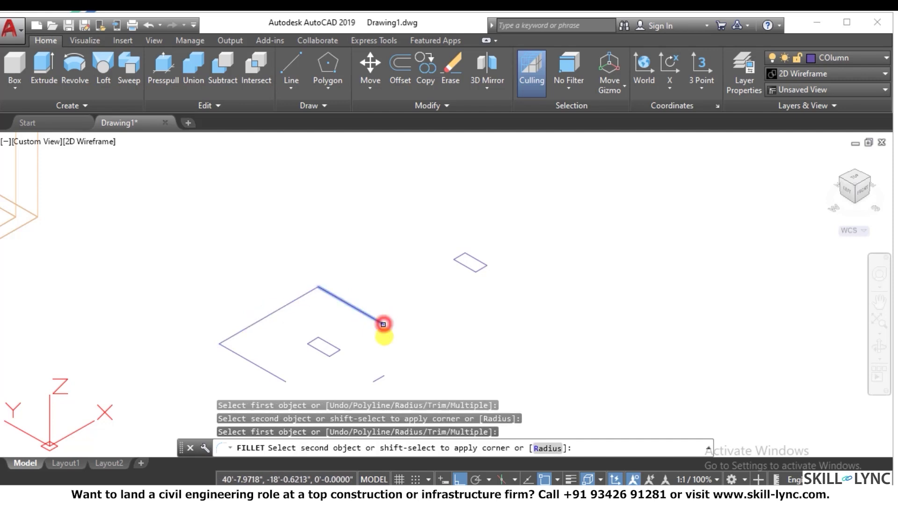
click(384, 376)
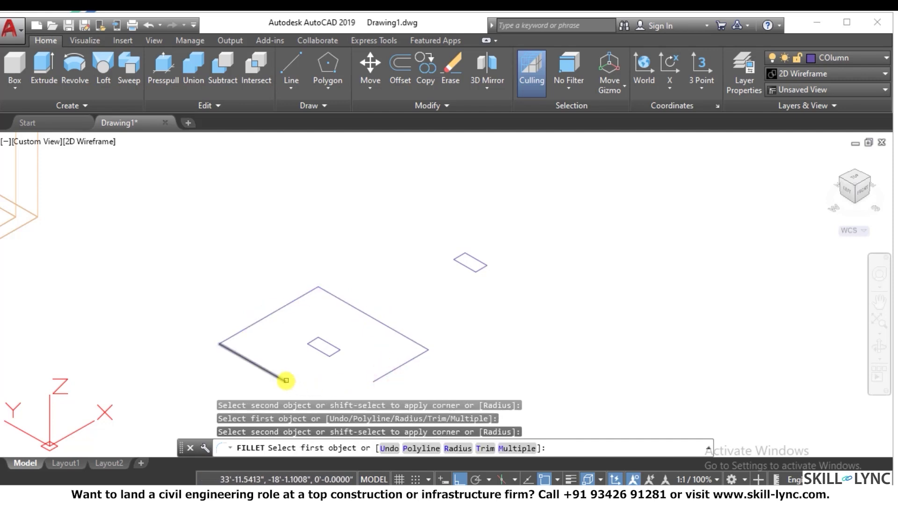
click(286, 380)
click(385, 370)
scroll(418, 281, up, 3)
key(Escape)
key(Escape)
Step: Convert the four joined offset lines around the column's base rectangle into a region
text(r)
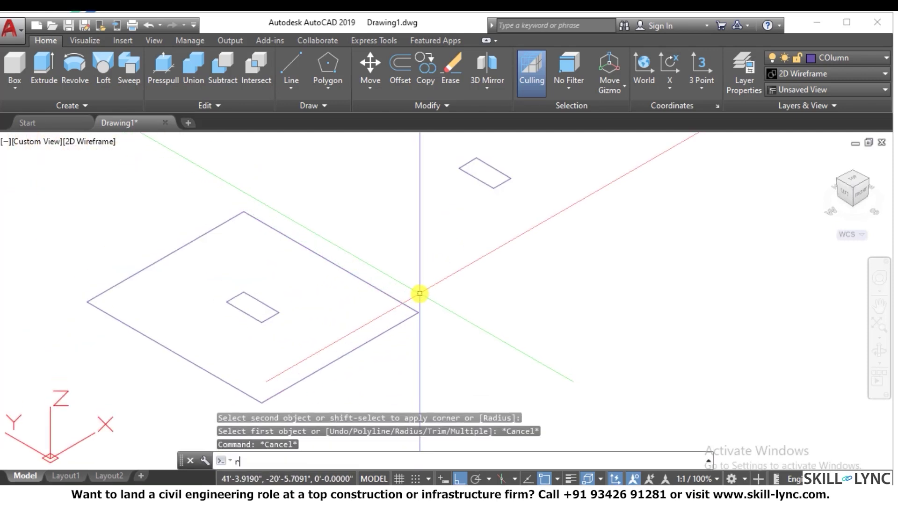
text(eg)
key(Return)
click(417, 350)
click(378, 275)
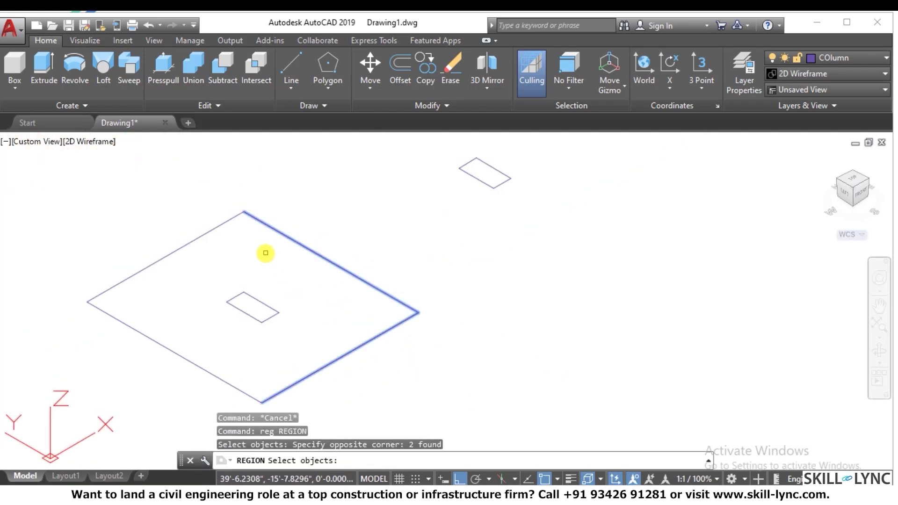
click(265, 252)
click(180, 217)
click(163, 306)
click(129, 348)
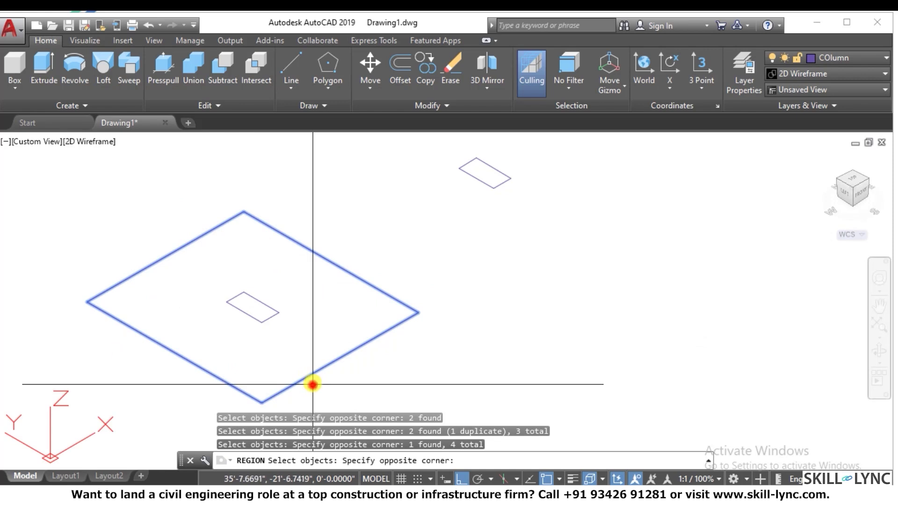
click(243, 373)
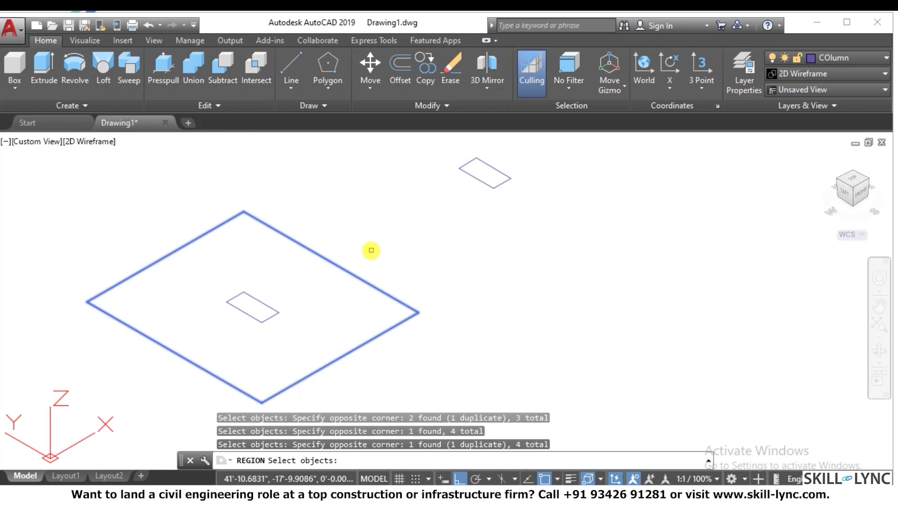
key(Return)
key(Escape)
Step: Extrude the large outline region downward with a height of -18
text(ext)
key(Return)
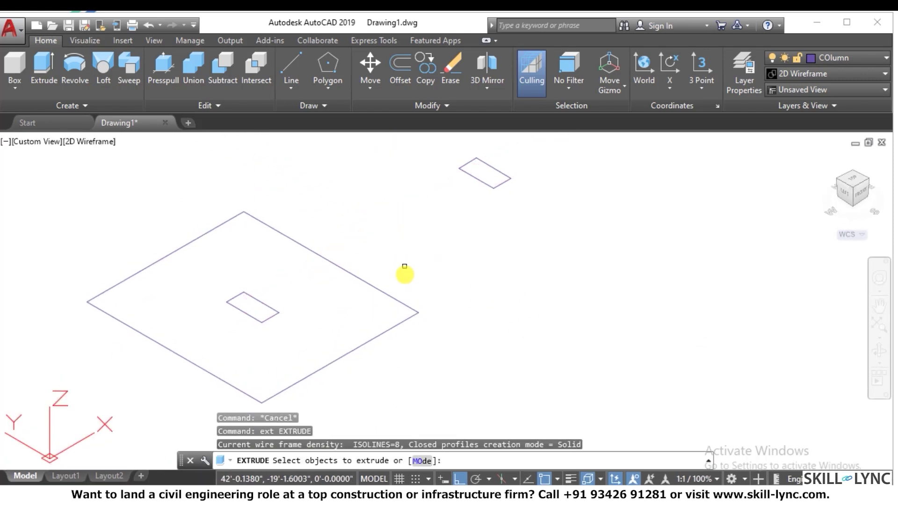
click(369, 294)
key(Return)
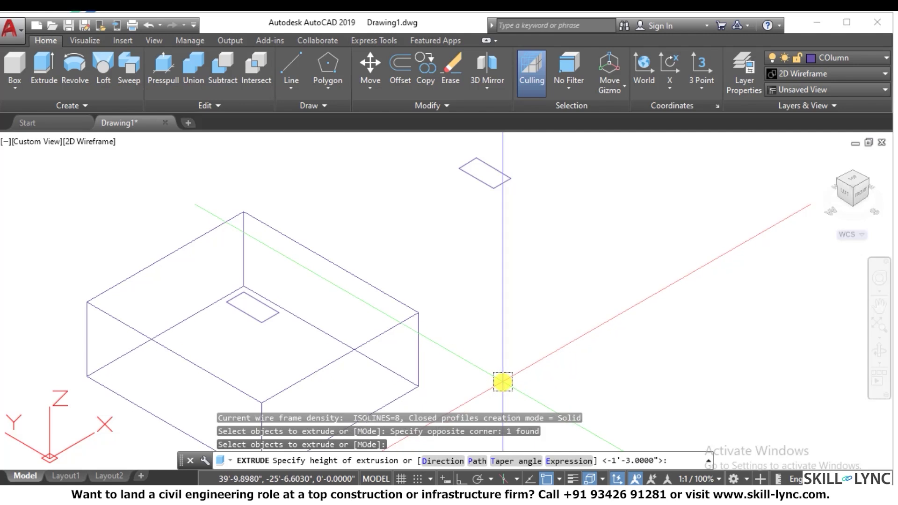
text(-18)
key(Return)
key(Escape)
key(Escape)
text(ex)
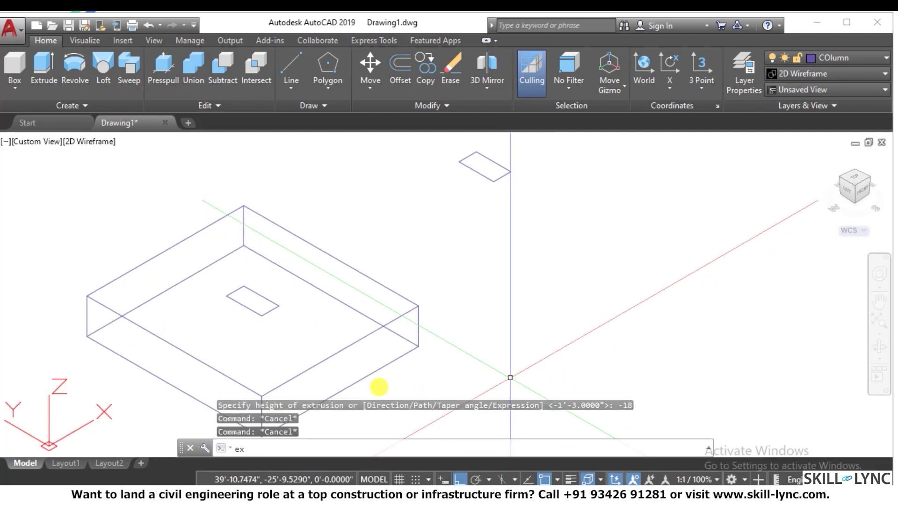
text(t)
key(Return)
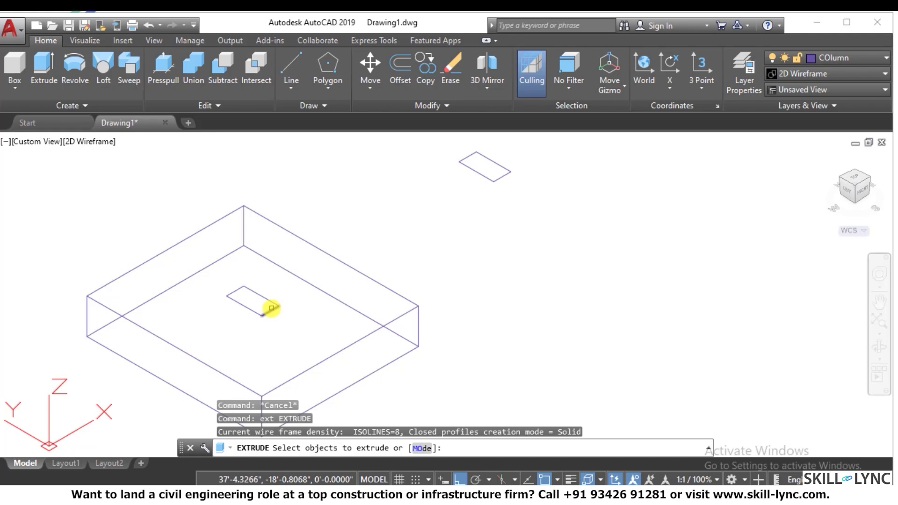
key(Escape)
Step: Convert the four lines of the column's small base rectangle inside the slab into a region
text(reg)
key(Return)
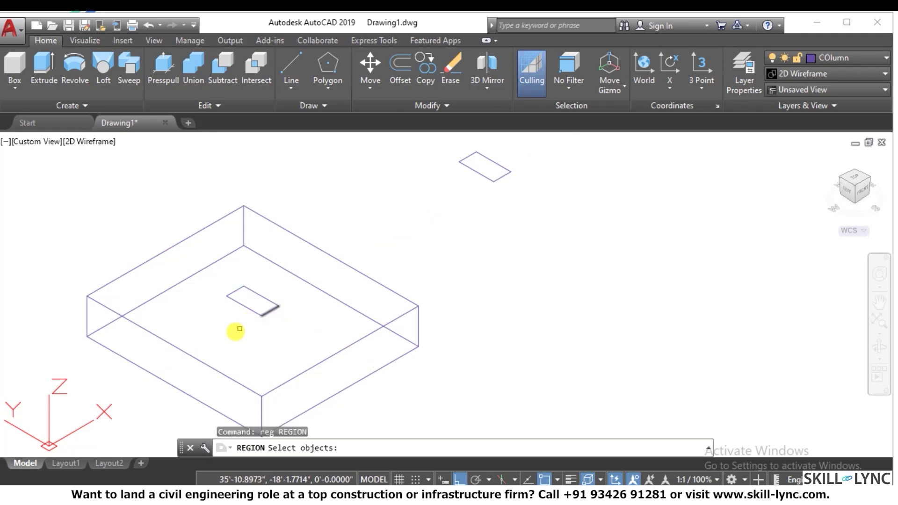
click(235, 330)
click(293, 281)
click(215, 279)
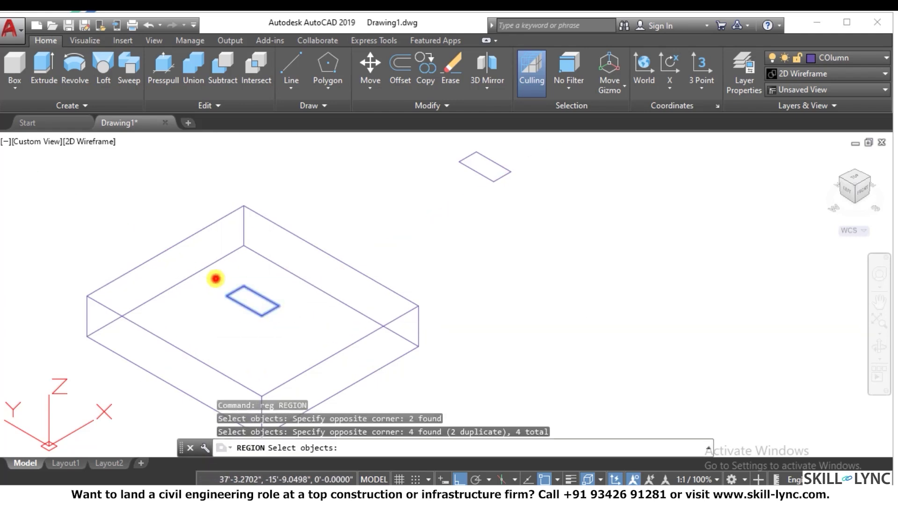
key(Return)
key(Escape)
key(Escape)
key(Escape)
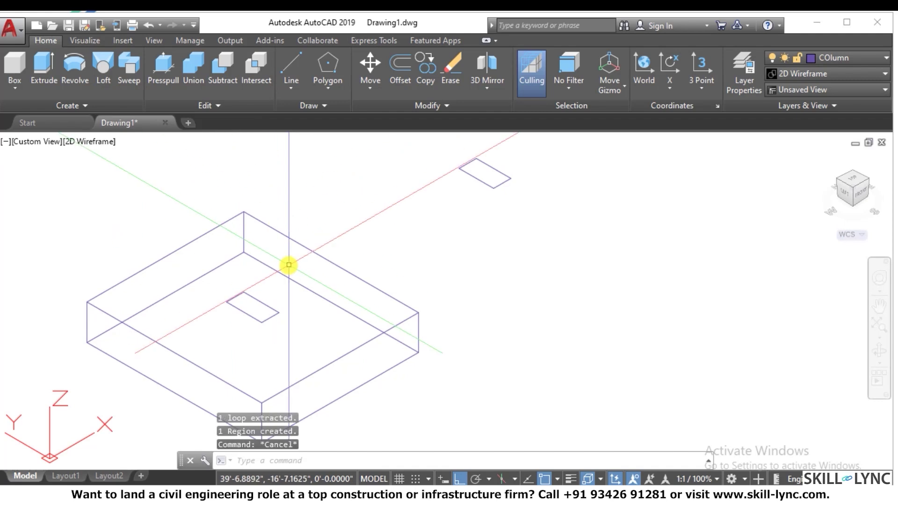
Step: Erase the large extruded slab surrounding the column's base rectangle
scroll(269, 285, up, 3)
scroll(275, 278, down, 3)
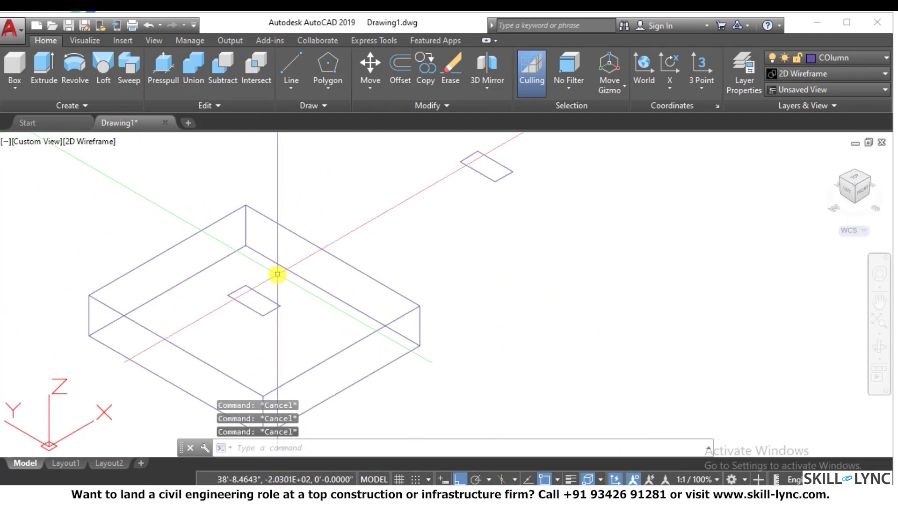
scroll(278, 273, up, 3)
scroll(278, 273, down, 3)
scroll(278, 273, up, 3)
middle_drag(278, 273, 341, 211)
click(340, 211)
click(323, 220)
text(e)
key(Return)
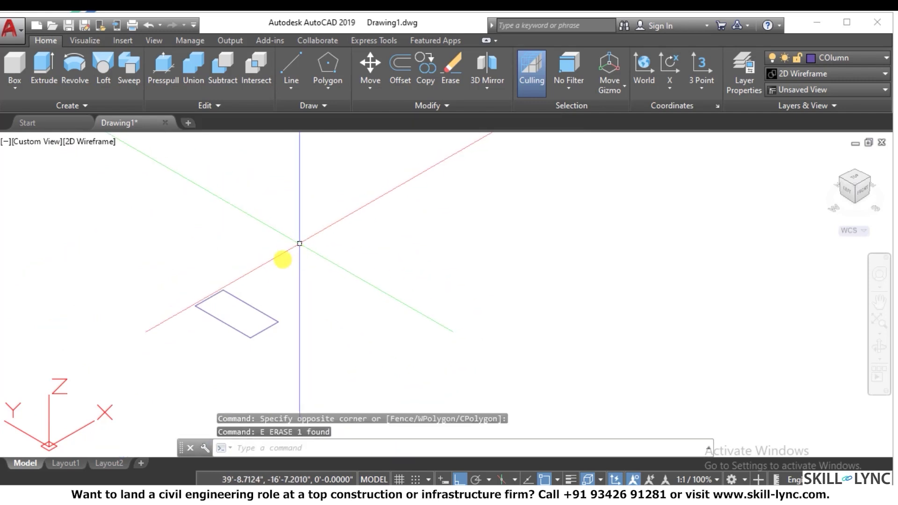
text(c)
key(Escape)
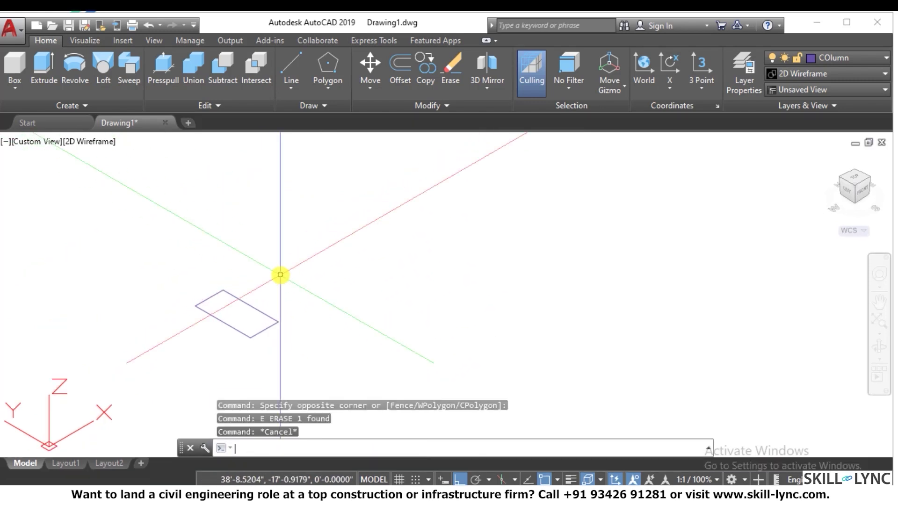
Step: Try to convert the remaining small base rectangle into a region again
text(reg)
key(Return)
click(284, 358)
click(142, 283)
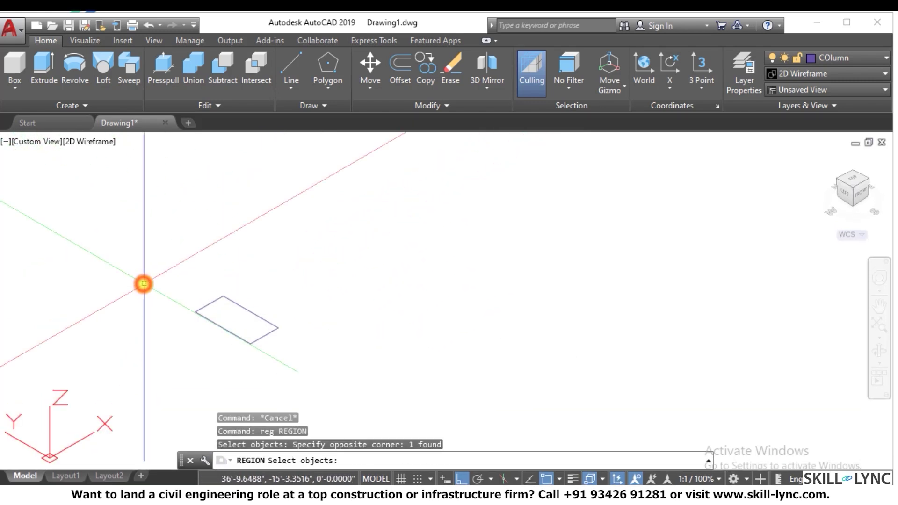
key(Return)
click(142, 279)
key(Escape)
text(reg)
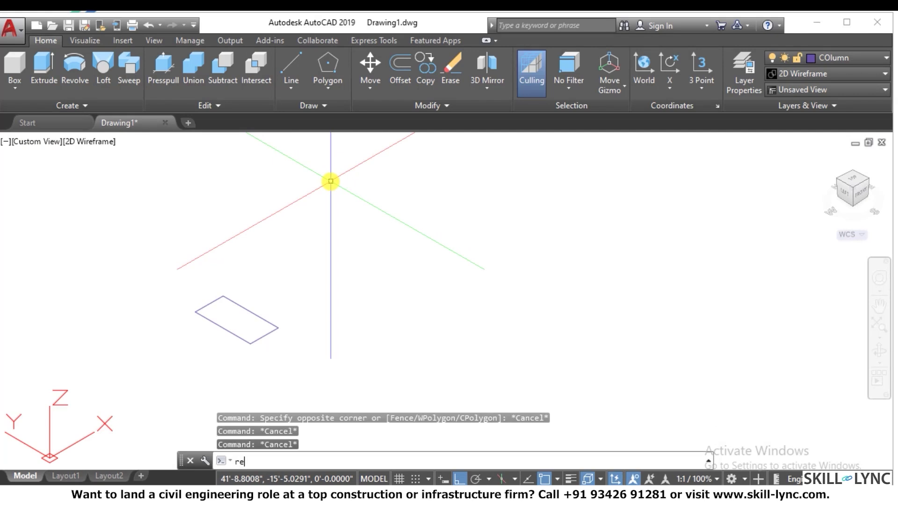
key(Return)
click(310, 330)
click(70, 277)
key(Return)
click(84, 280)
key(Escape)
key(Escape)
key(Escape)
Step: Copy the base rectangle region to a free spot beside the original, towards the other column rectangle
text(co)
key(Return)
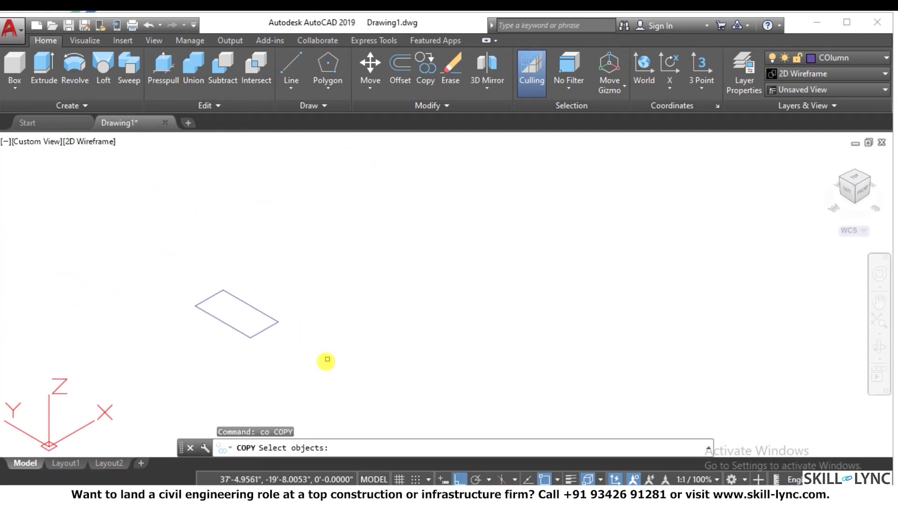
click(321, 360)
click(231, 307)
key(Return)
click(318, 325)
click(564, 203)
key(Escape)
key(Escape)
key(Escape)
scroll(318, 325, up, 2)
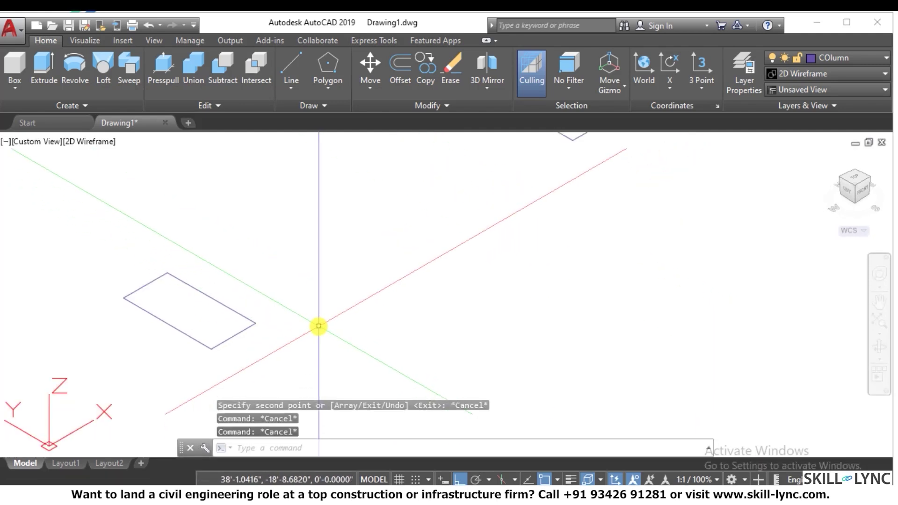
Step: Try to extrude the original base rectangle with a taper angle of 15
key(Return)
click(290, 347)
click(192, 296)
key(Return)
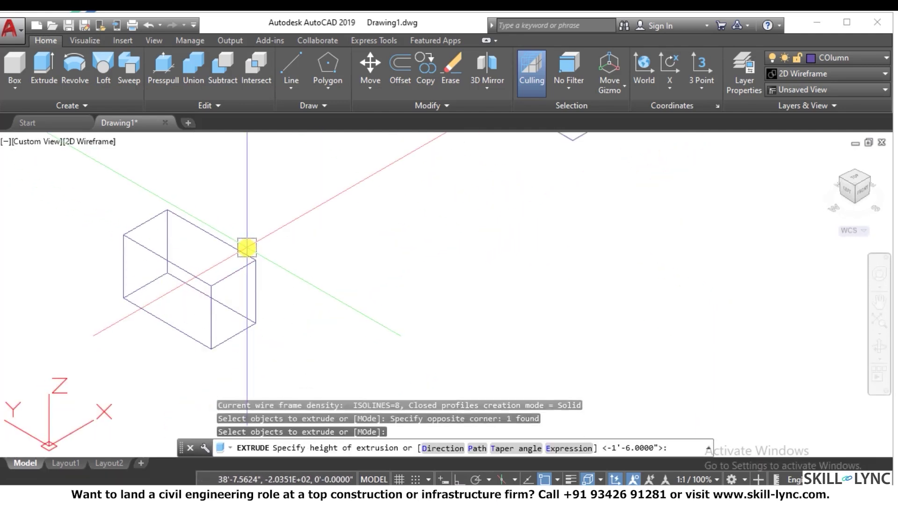
click(510, 448)
shift+middle_drag(510, 445, 323, 306)
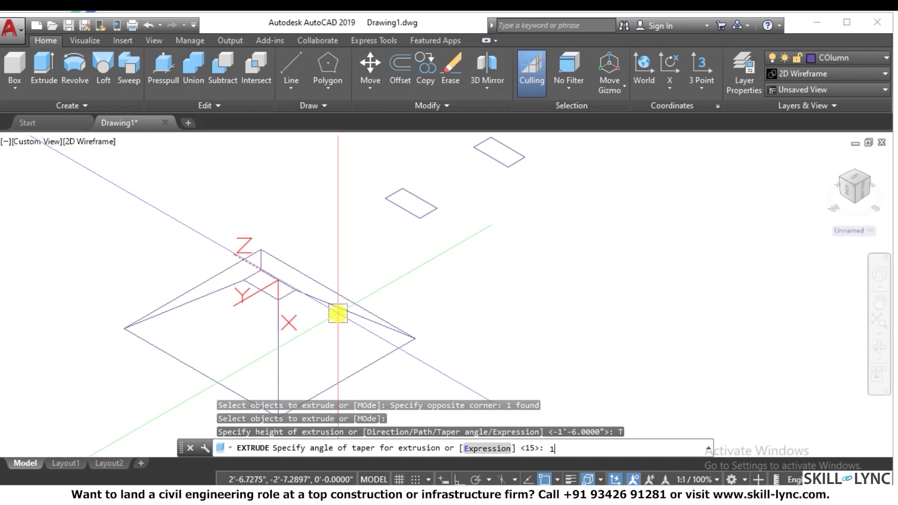
key(Return)
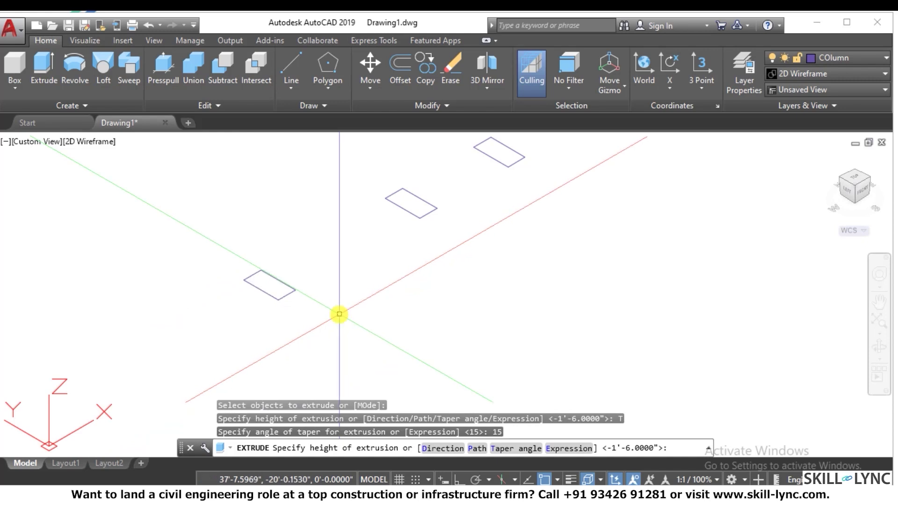
key(Escape)
Step: Begin extruding the original base rectangle with the Taper angle option, trying angles of 120 and -2'
text(ex)
key(Return)
click(337, 311)
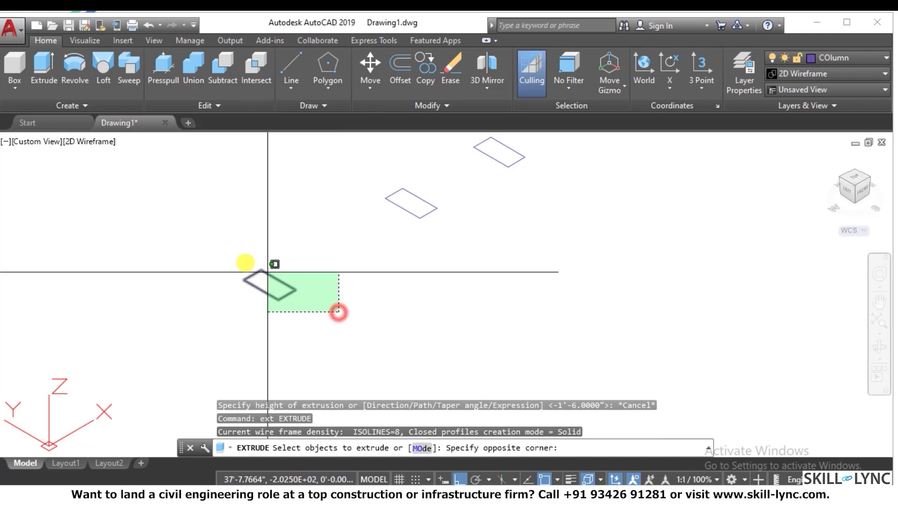
click(244, 260)
key(Return)
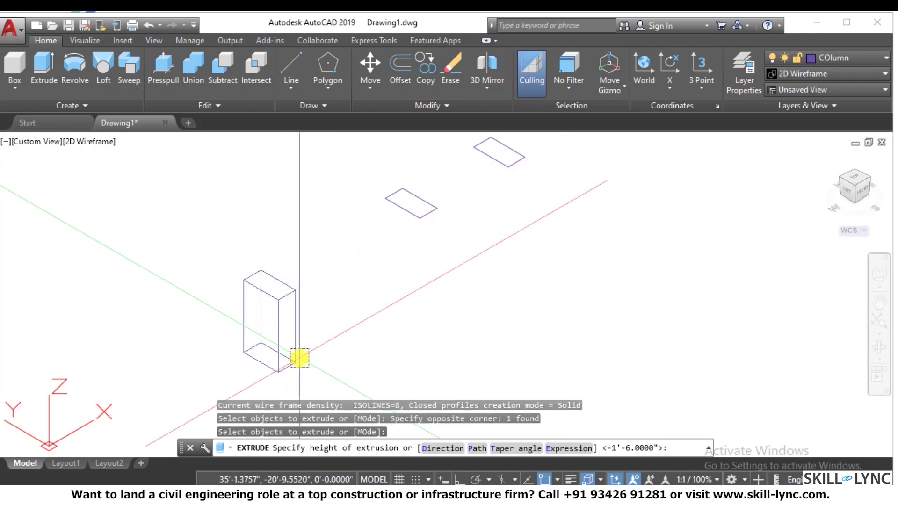
text(t)
key(Return)
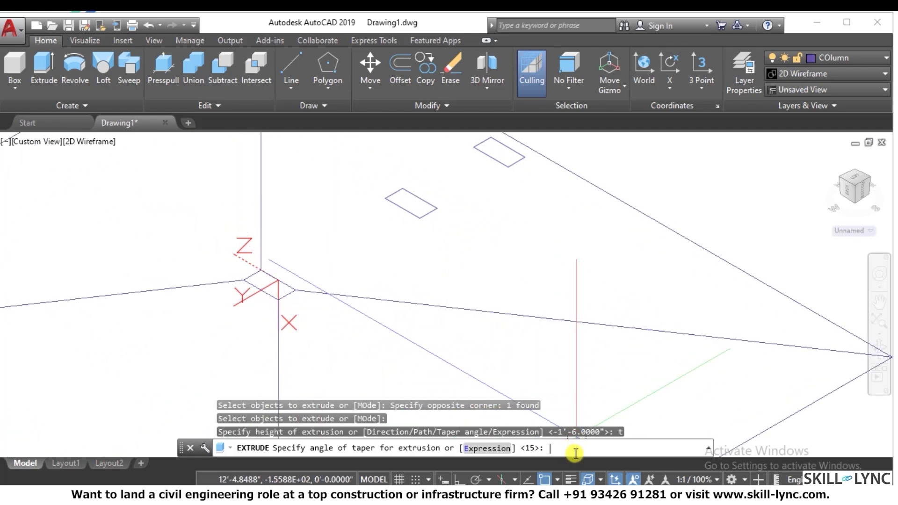
text(0)
key(Return)
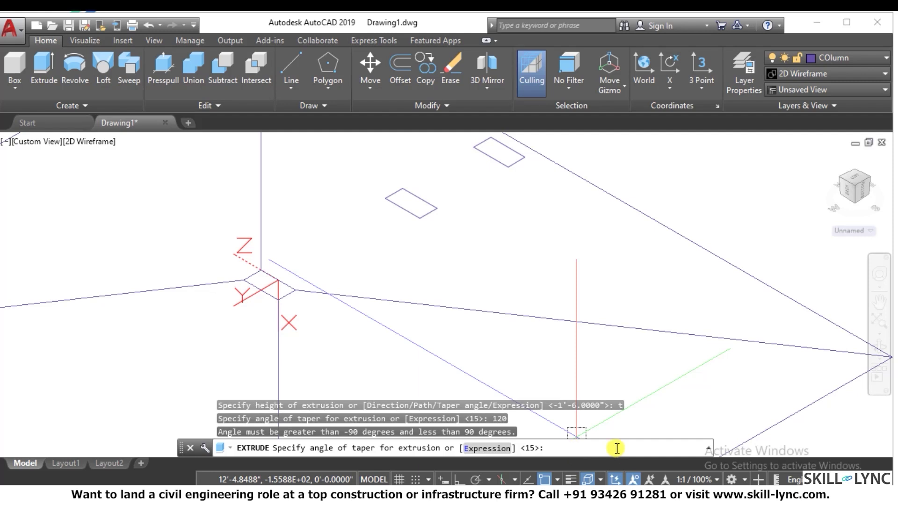
scroll(360, 346, down, 4)
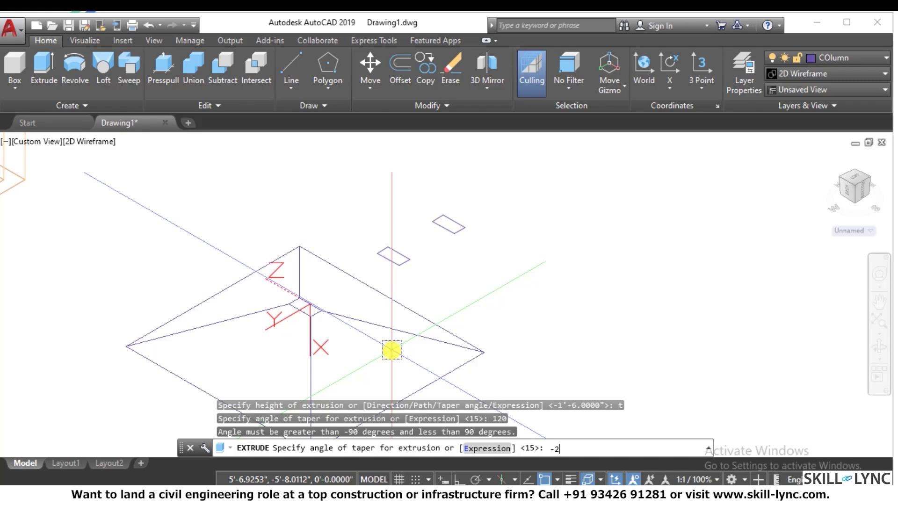
text(-2')
key(Return)
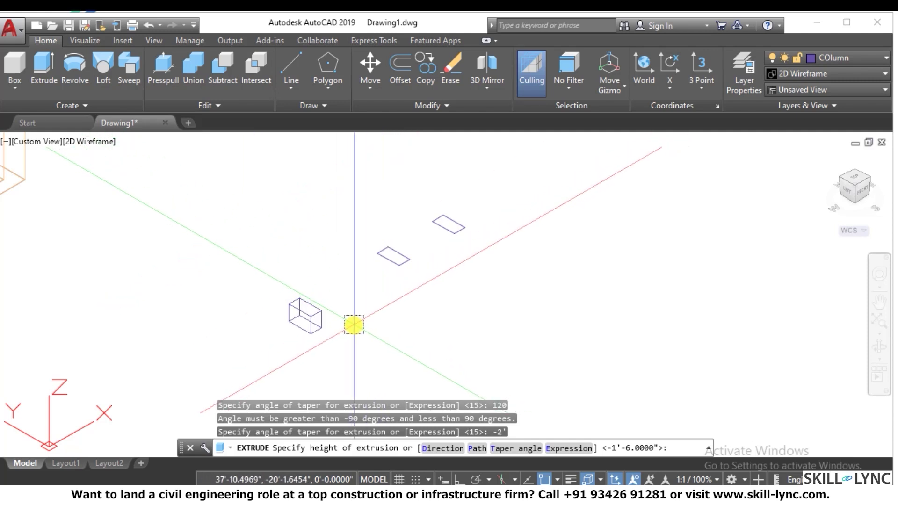
Step: Pick a wide outward taper and a downward height freehand to finish the base rectangle's extrusion as a tapered footing
text(t)
key(Return)
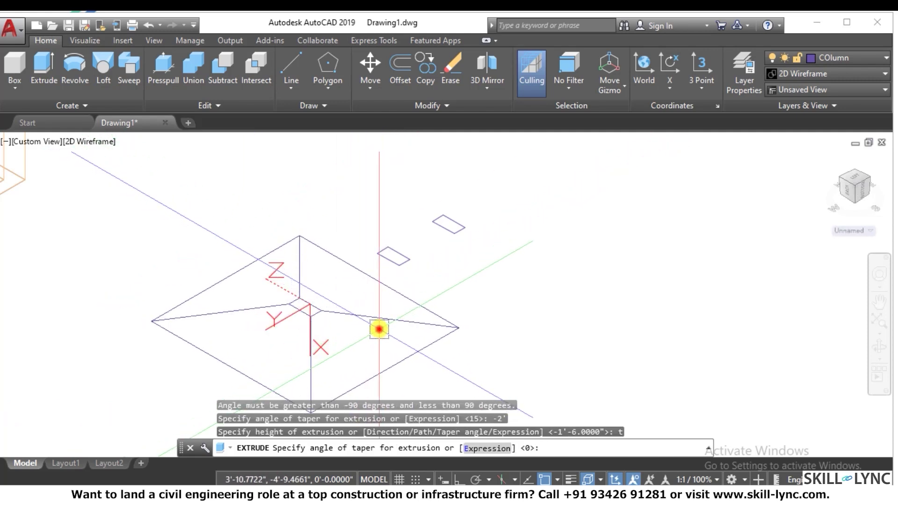
key(Return)
scroll(293, 317, down, 3)
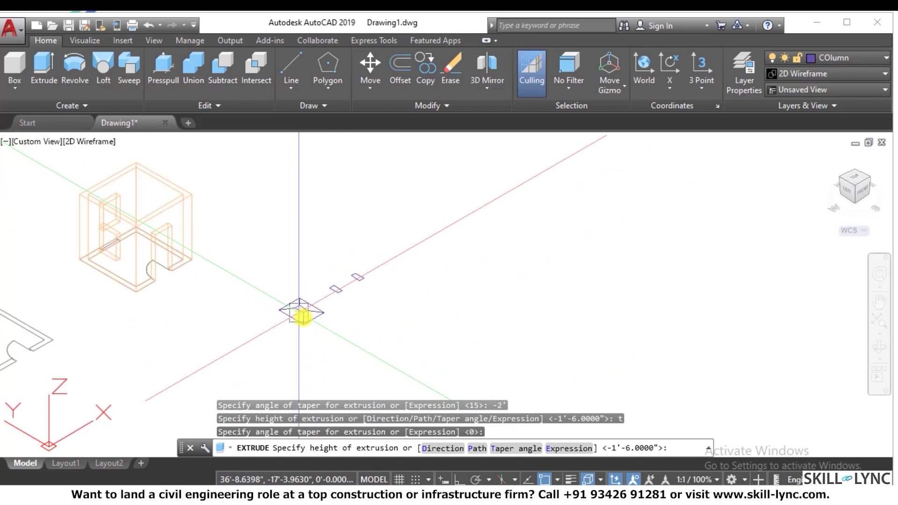
scroll(294, 316, up, 5)
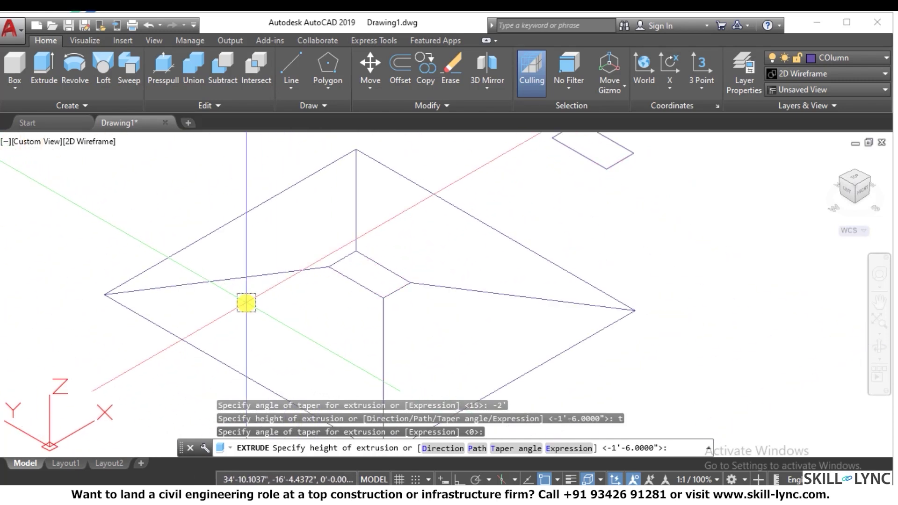
click(246, 302)
scroll(251, 301, down, 3)
key(Escape)
key(Escape)
Step: Copy the spare rectangle onto the top face of the tapered footing, matching their near corners
text(co)
key(Return)
click(435, 237)
click(415, 221)
key(Return)
click(421, 230)
click(281, 309)
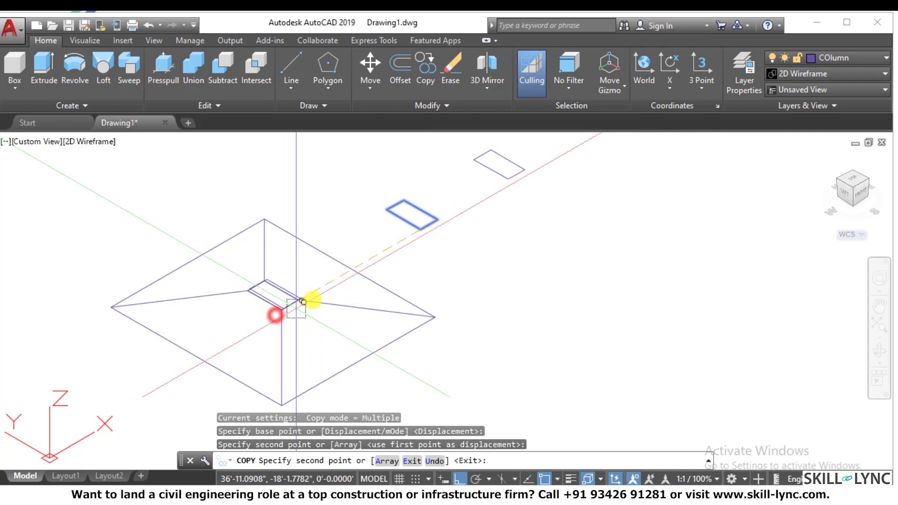
key(Escape)
key(Escape)
text(ex)
key(Return)
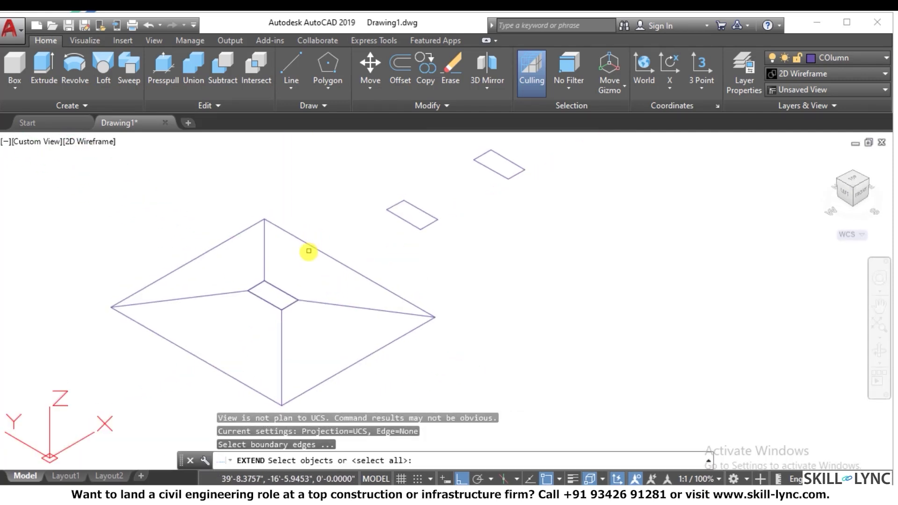
text(l)
key(Return)
key(Return)
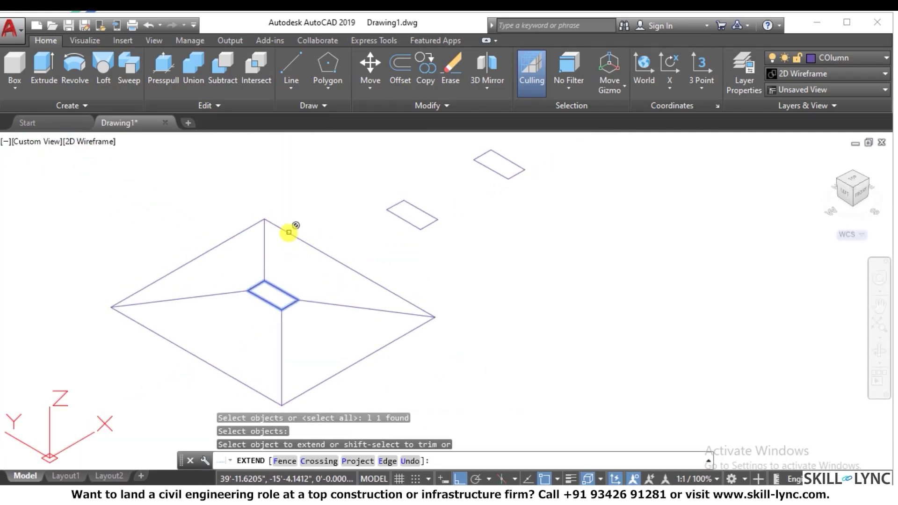
click(291, 232)
key(Escape)
key(Return)
text(l)
key(Return)
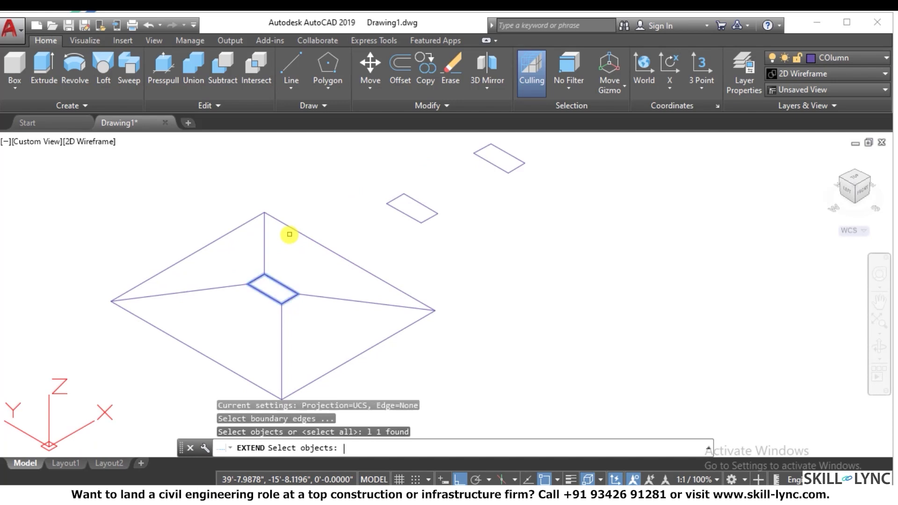
key(Return)
key(Escape)
key(Escape)
Step: Extrude the rectangle on top of the tapered footing upward to a freehand height as the column
text(ex)
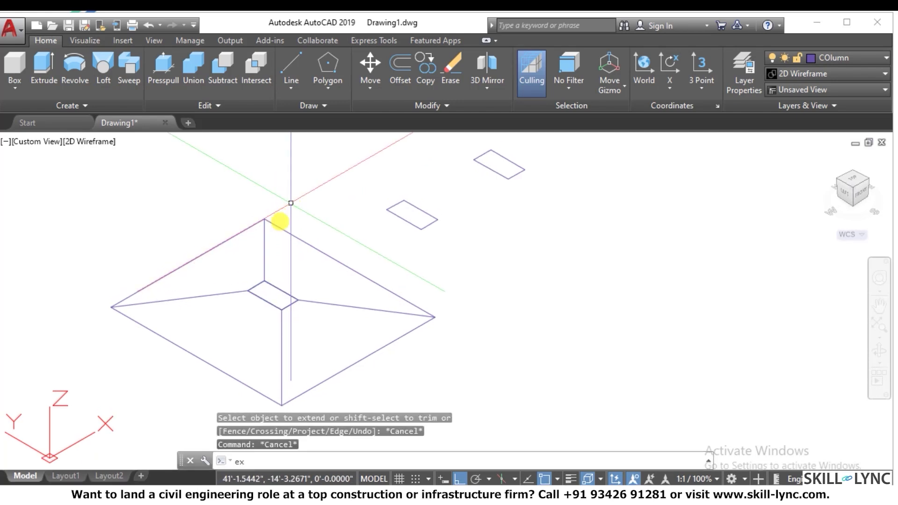
text(t)
key(Return)
click(262, 300)
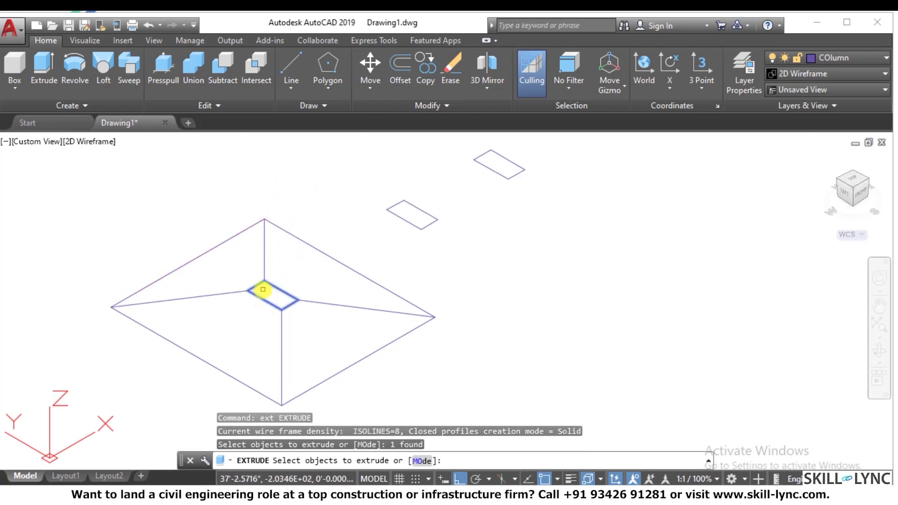
key(Return)
scroll(285, 236, down, 2)
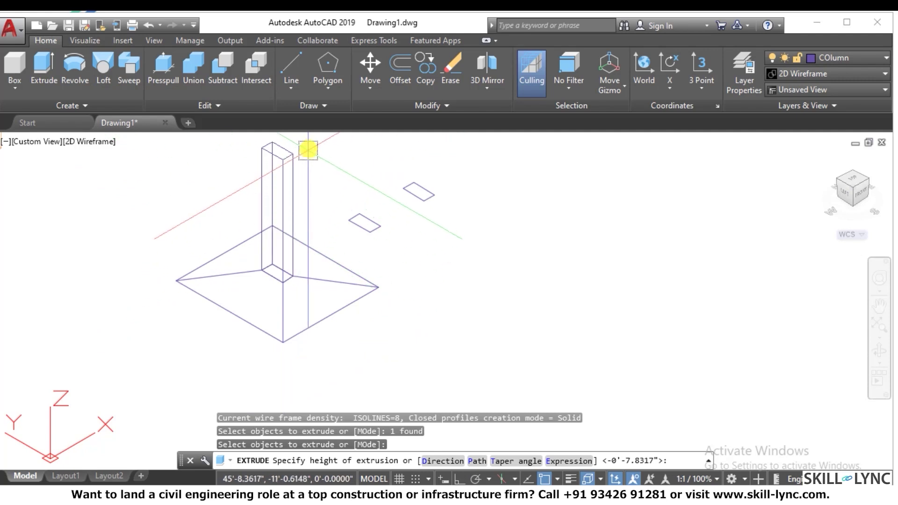
click(308, 146)
key(Escape)
key(Escape)
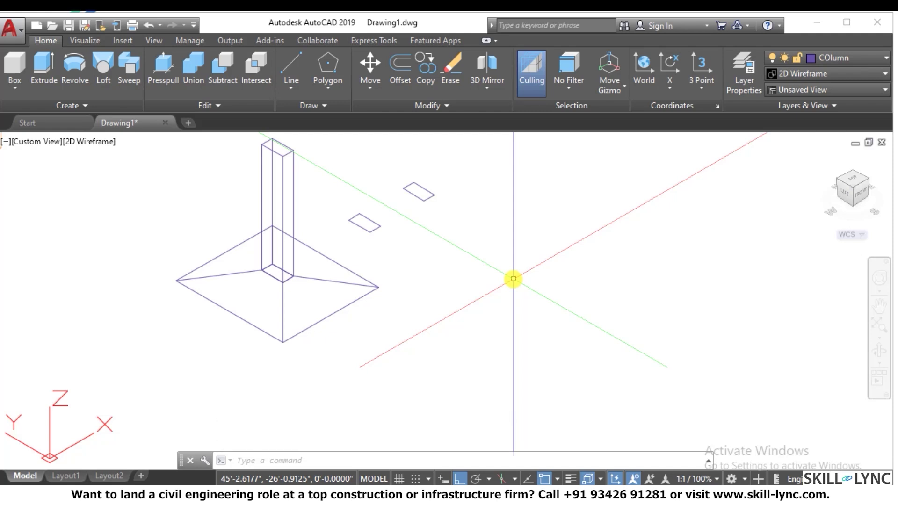
Step: Erase the tapered footing, the column and the spare rectangles beside them
scroll(437, 236, down, 3)
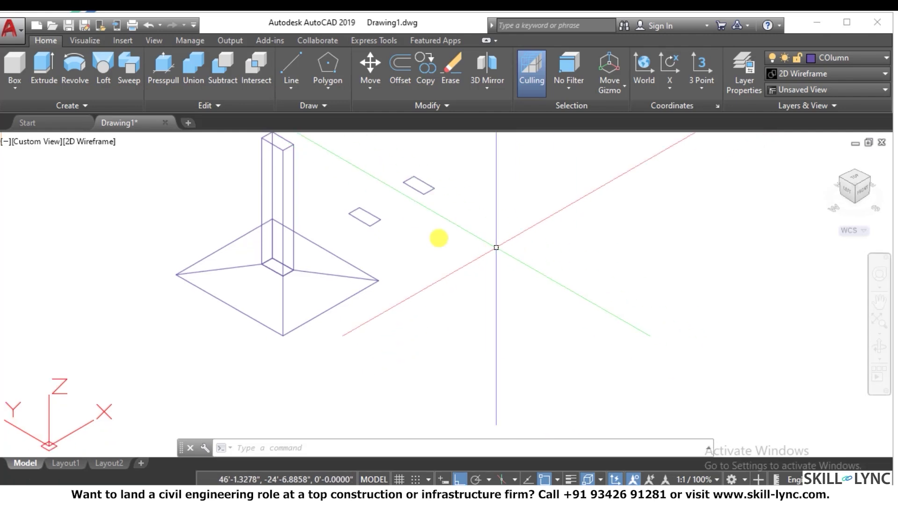
scroll(321, 250, up, 3)
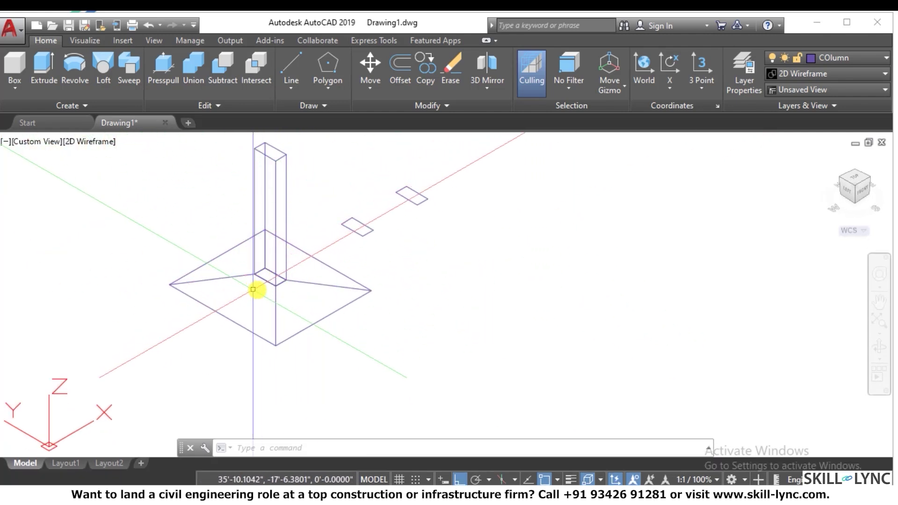
click(375, 326)
click(105, 222)
text(e)
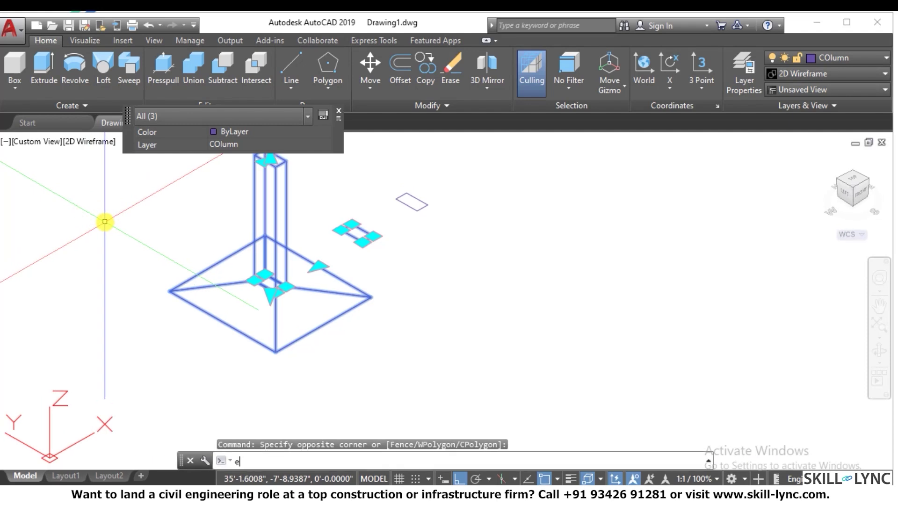
key(Return)
click(463, 236)
click(286, 143)
text(e)
key(Return)
key(Escape)
scroll(387, 302, down, 3)
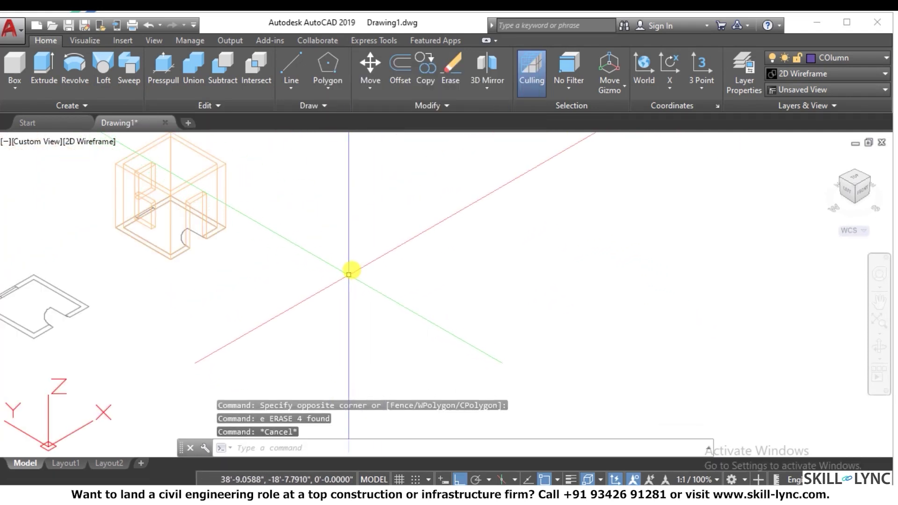
scroll(230, 224, down, 3)
scroll(236, 221, up, 7)
scroll(267, 215, down, 3)
scroll(273, 225, up, 3)
scroll(295, 169, down, 4)
scroll(383, 237, up, 4)
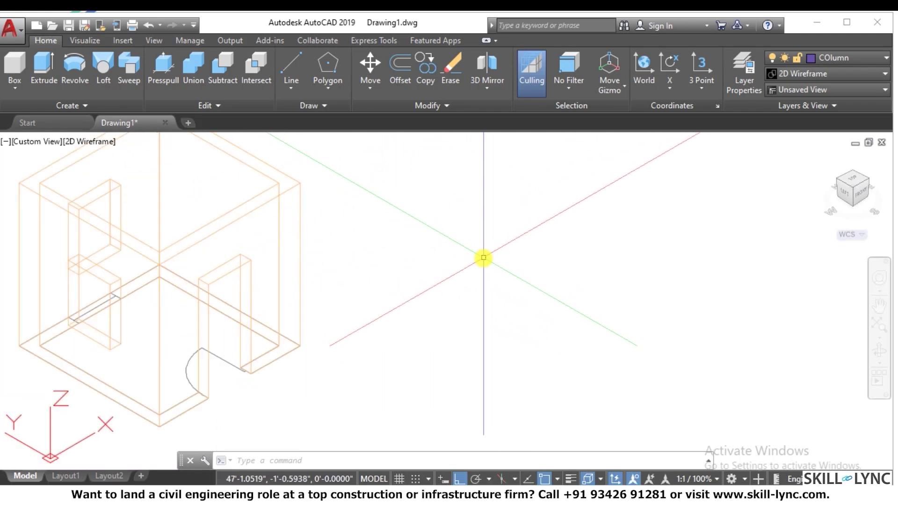
scroll(483, 256, down, 2)
scroll(463, 257, up, 2)
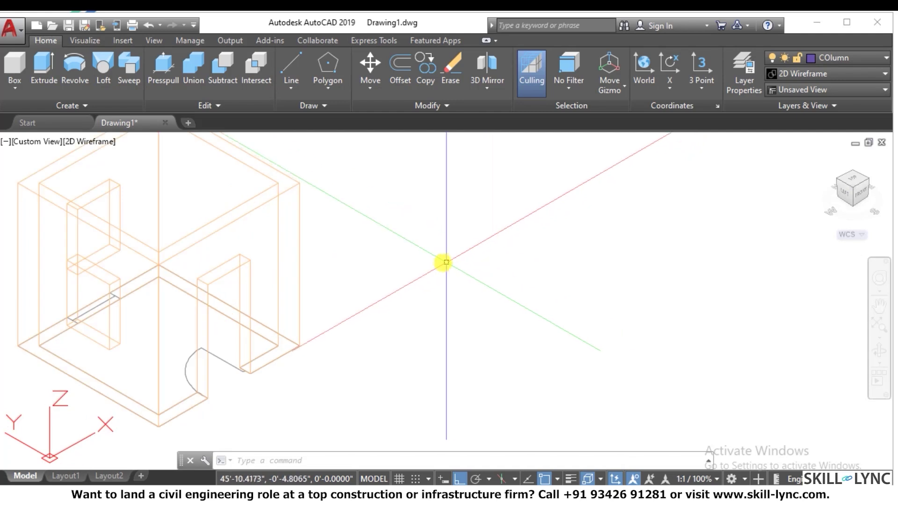
key(Escape)
key(Escape)
text(plan)
key(Return)
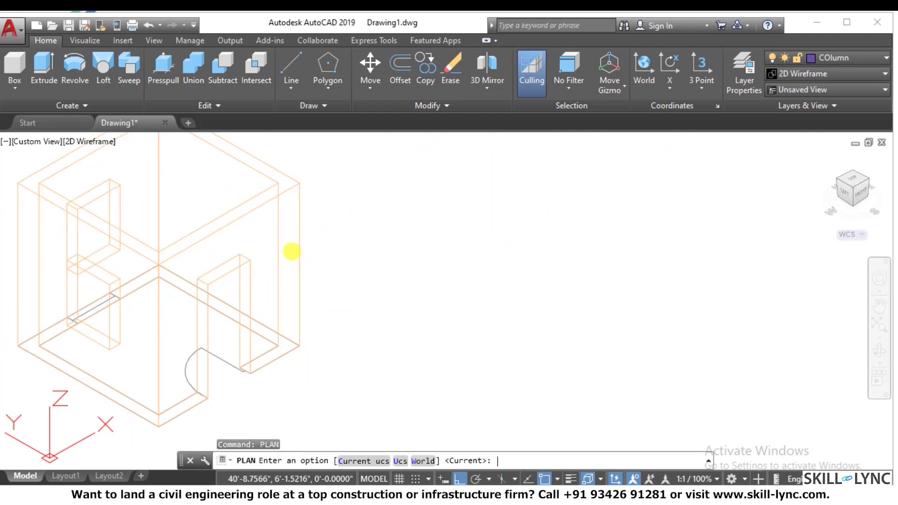
key(Escape)
scroll(295, 257, down, 3)
scroll(386, 240, up, 1)
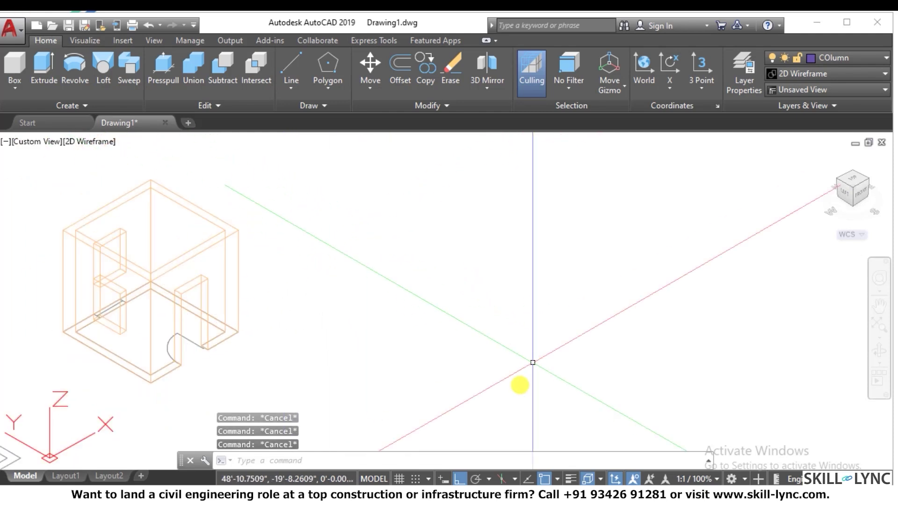
scroll(378, 301, down, 2)
scroll(279, 287, up, 2)
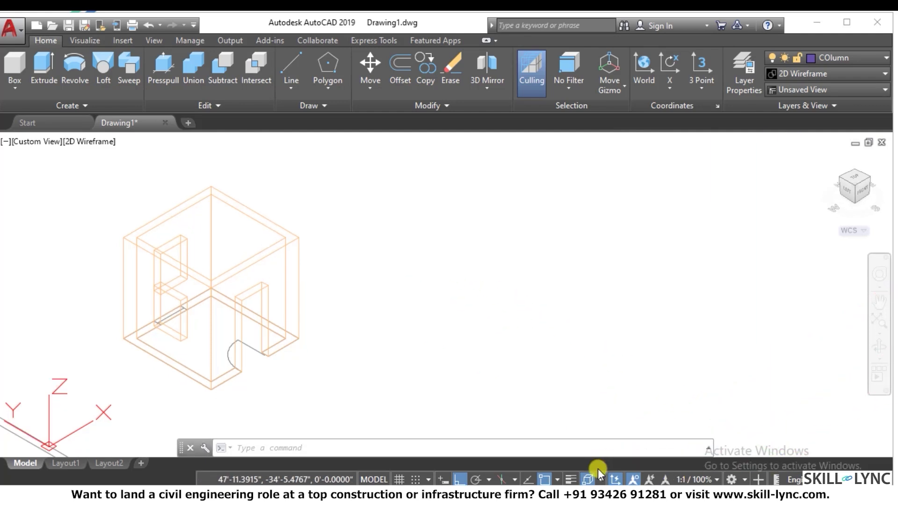
click(379, 259)
click(330, 298)
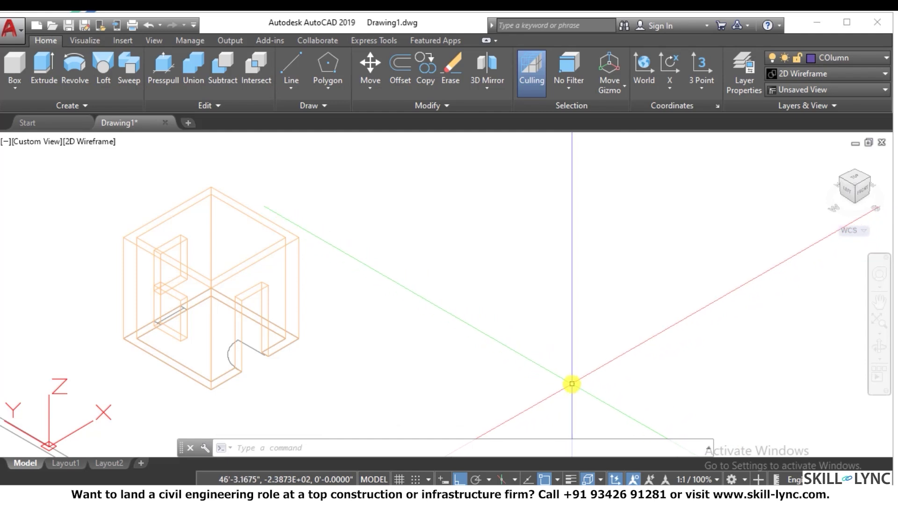
Step: Switch the workspace to 3D Modeling
click(742, 477)
click(756, 348)
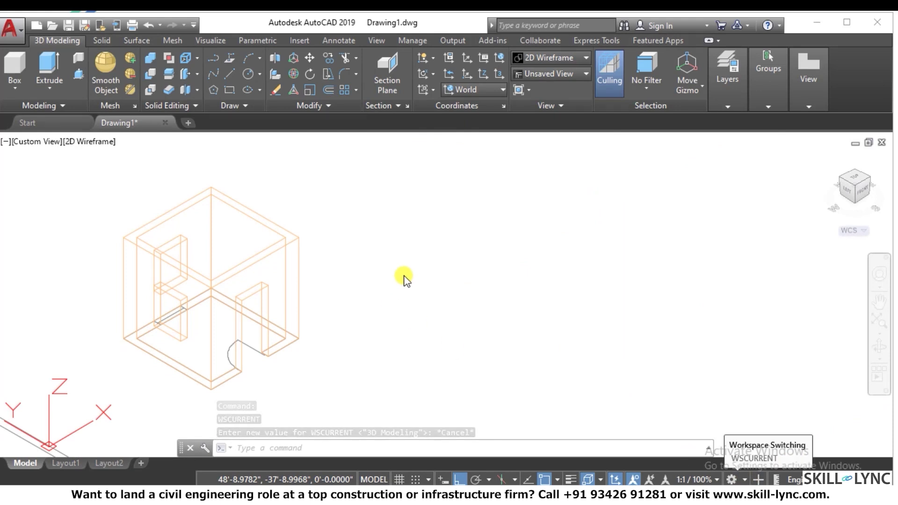
click(439, 253)
key(Escape)
click(494, 276)
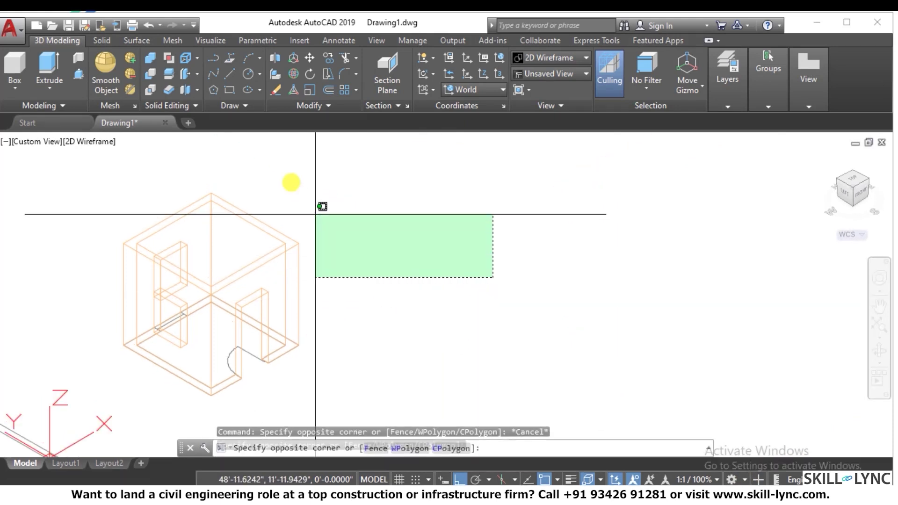
click(410, 152)
key(Escape)
key(Escape)
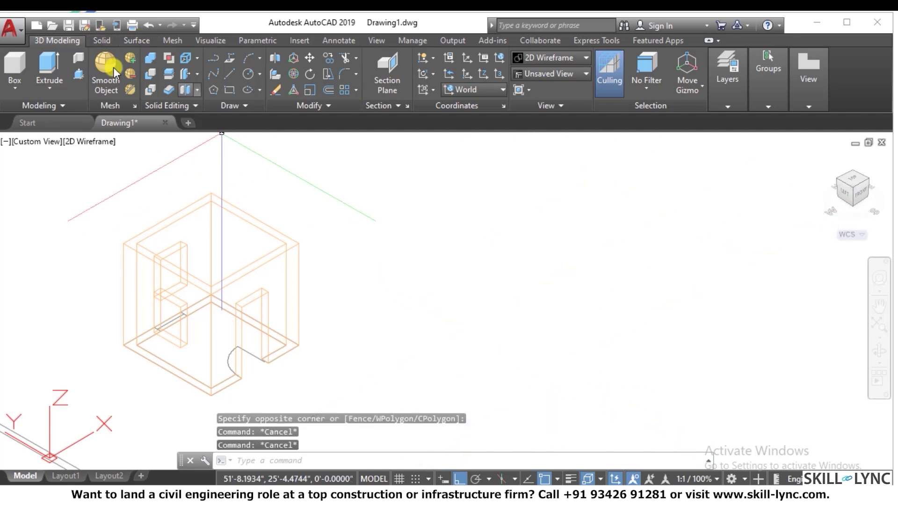
Step: Look through the solid editing commands, including the Taper Faces and Fillet Edge variants, and the layer tools
click(99, 40)
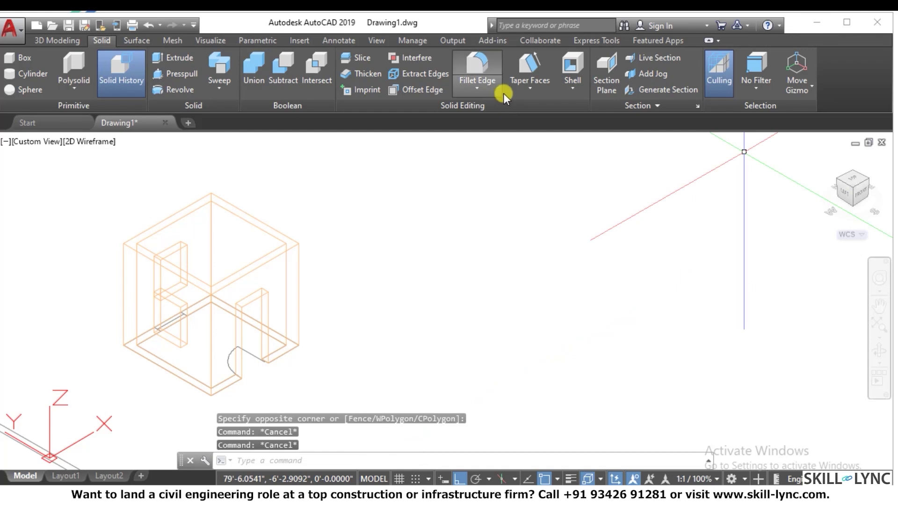
click(519, 87)
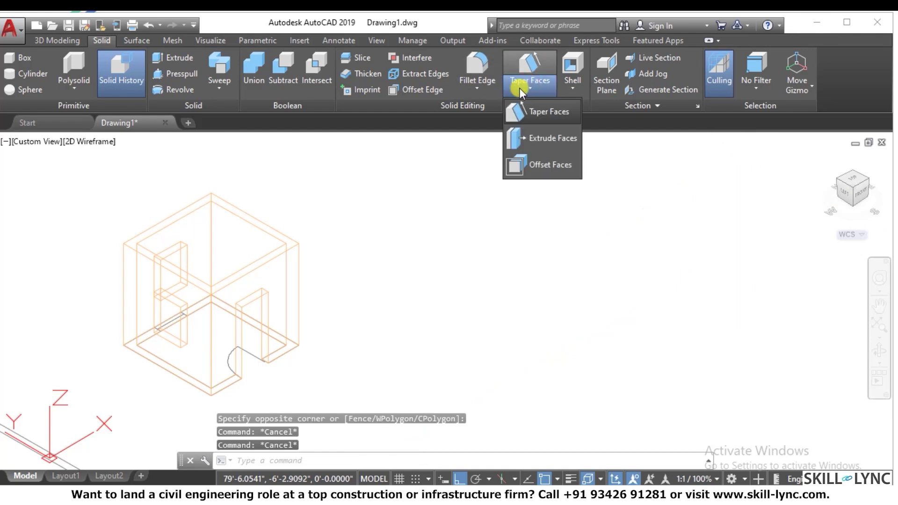
click(481, 97)
click(481, 94)
click(696, 237)
click(633, 260)
key(Escape)
click(632, 266)
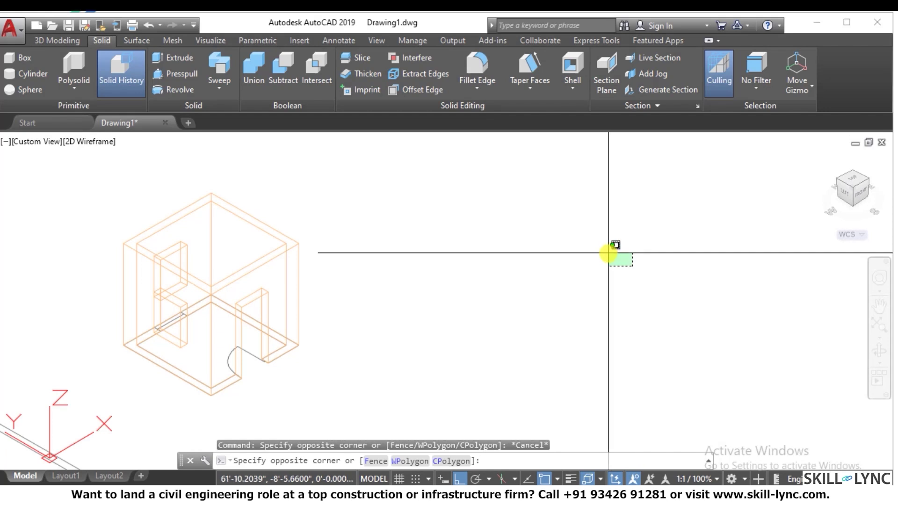
click(571, 200)
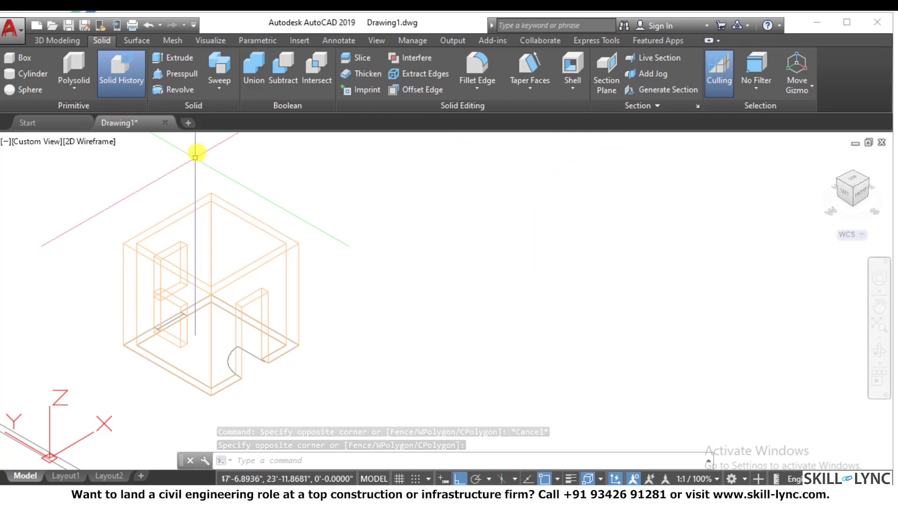
click(65, 40)
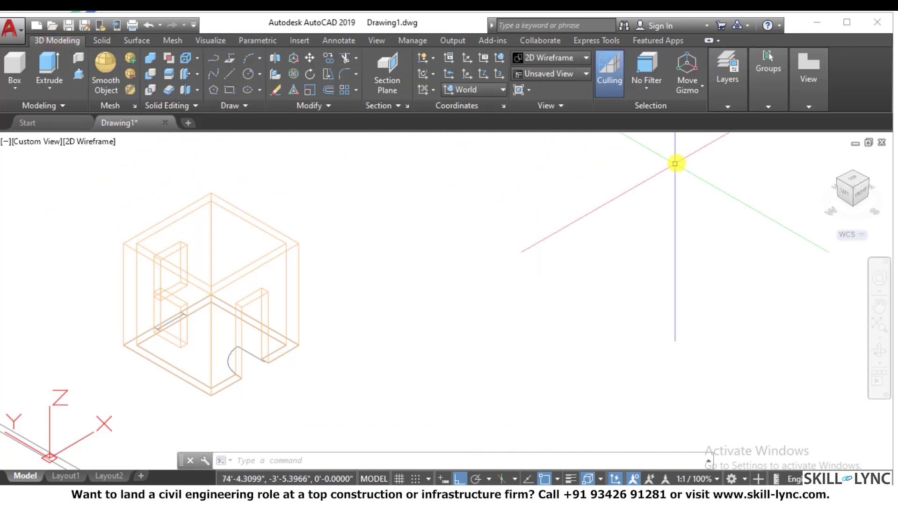
click(729, 104)
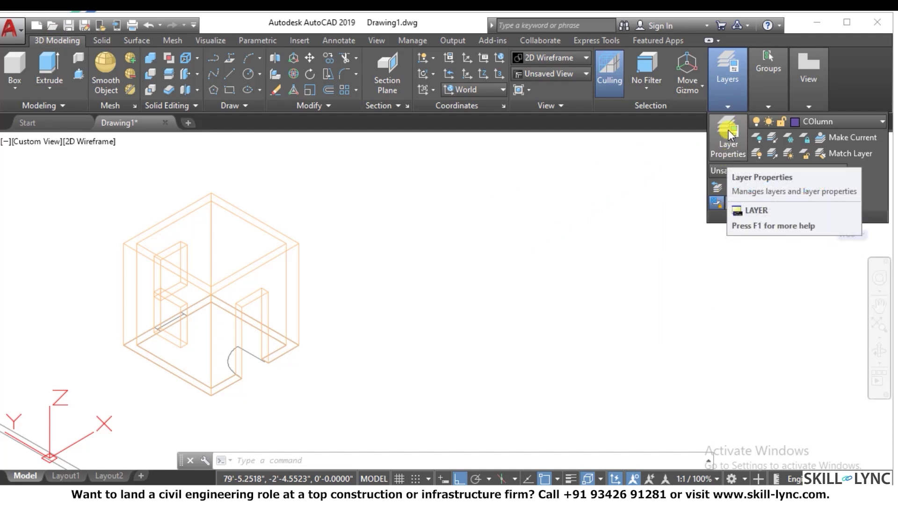
click(639, 205)
click(566, 255)
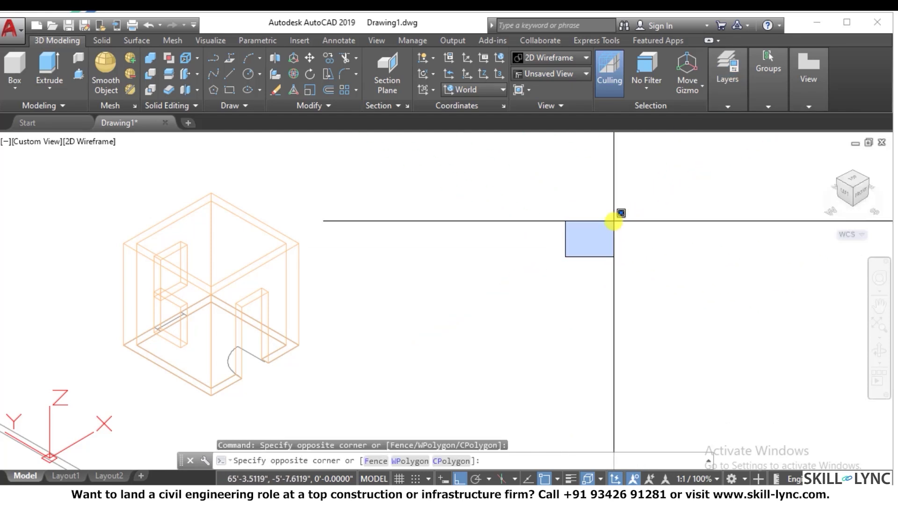
click(606, 258)
Step: Draw a rectangle freehand in the empty space beside the orange 3D room model
scroll(574, 258, up, 3)
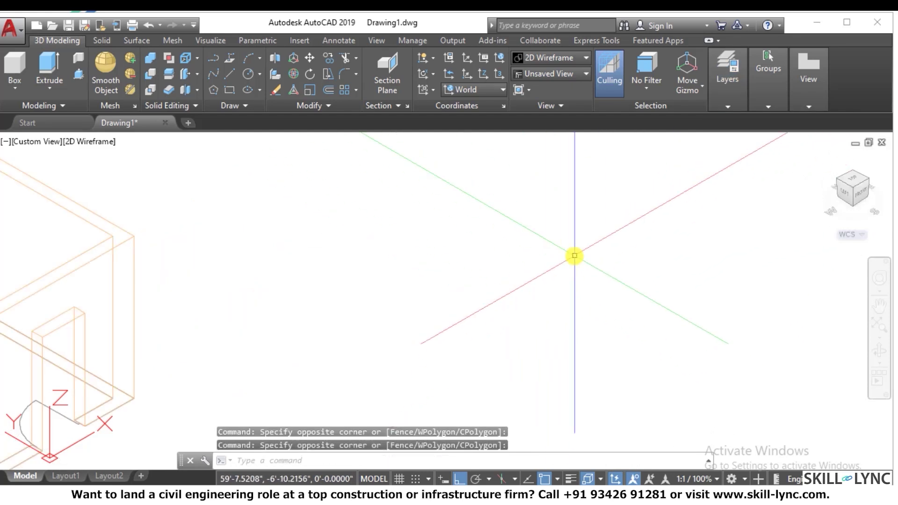
scroll(575, 258, down, 3)
key(Escape)
key(Escape)
text(re)
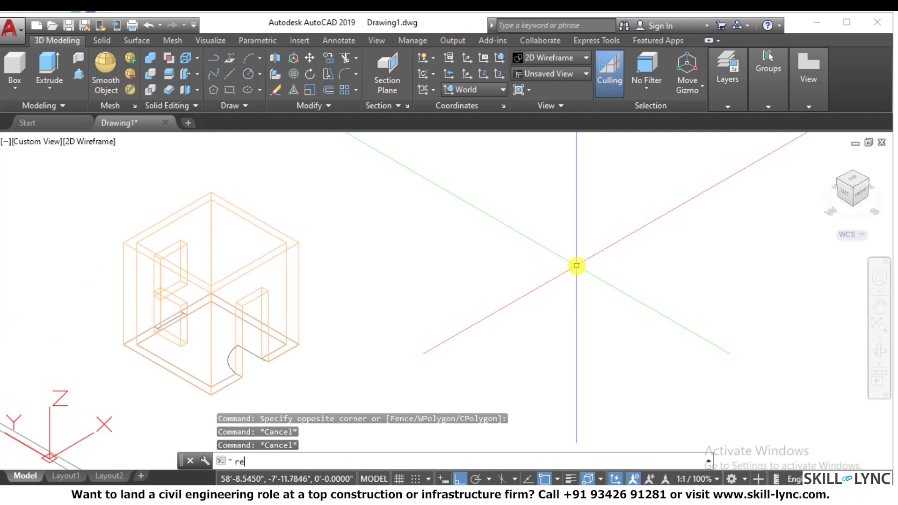
text(c)
key(Return)
click(442, 331)
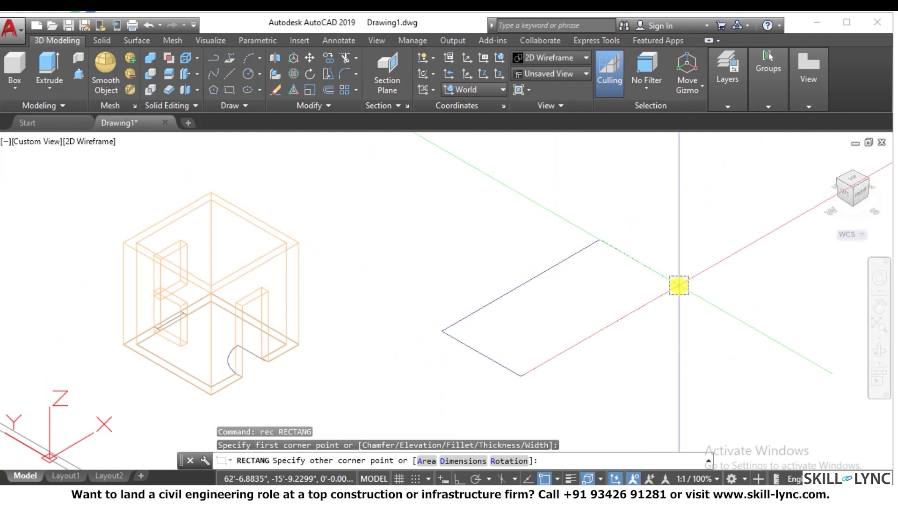
click(654, 274)
scroll(715, 310, down, 3)
scroll(721, 307, up, 2)
key(Escape)
key(Escape)
key(Escape)
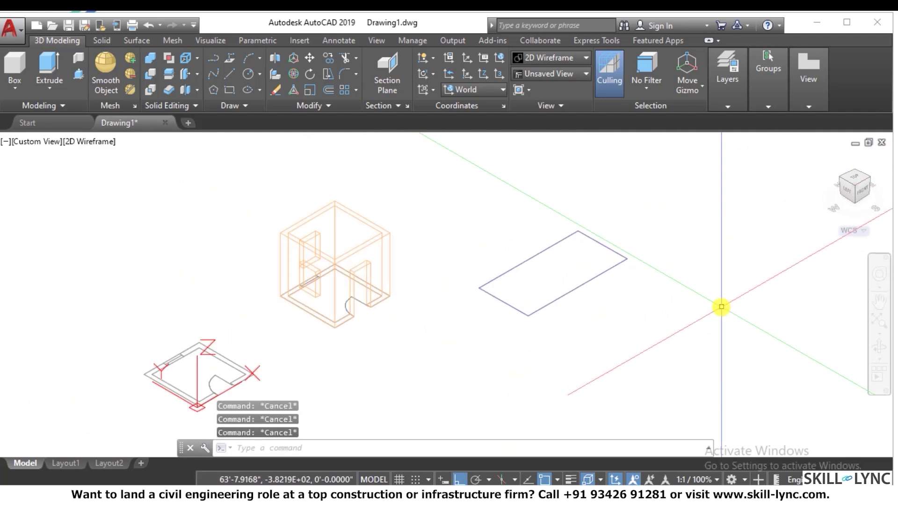
Step: Try to rotate the new rectangle about its near corner with the Rotate command
key(Return)
click(633, 327)
click(565, 293)
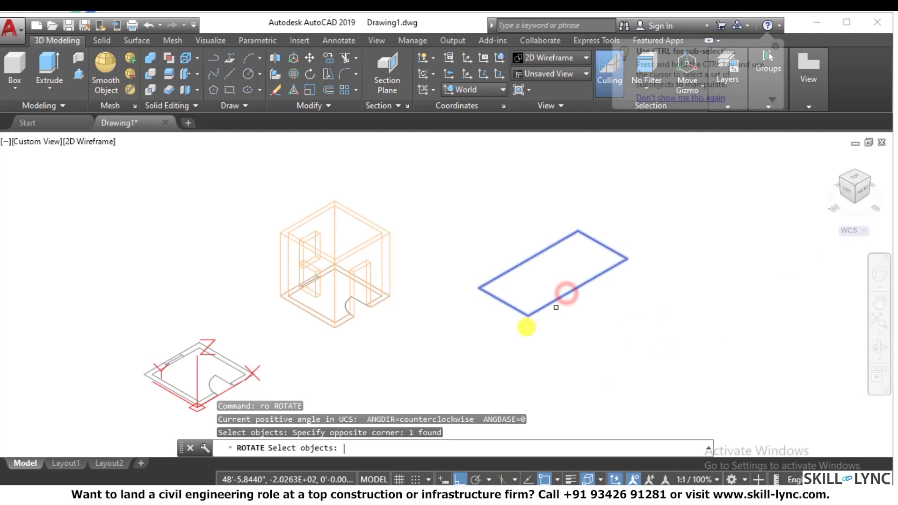
key(Return)
click(528, 315)
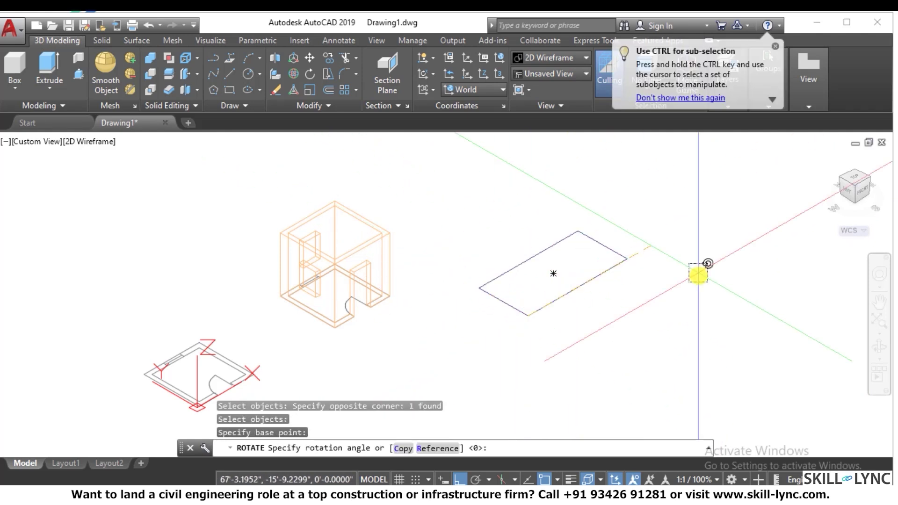
key(Escape)
key(Escape)
key(Escape)
scroll(698, 264, up, 2)
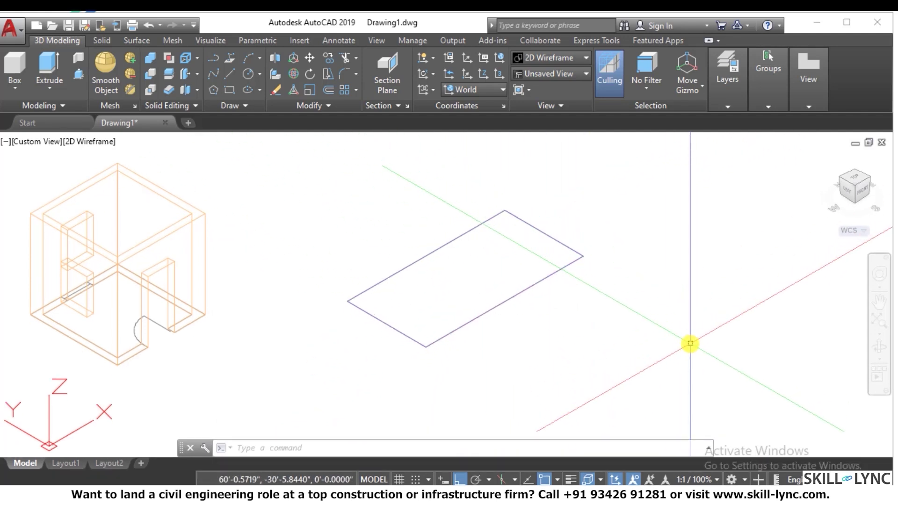
text(rotat)
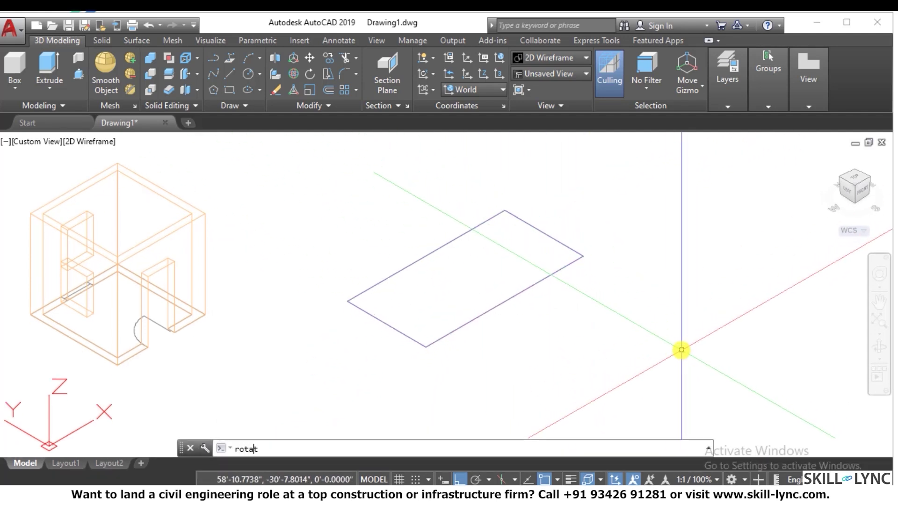
text(3d)
key(Return)
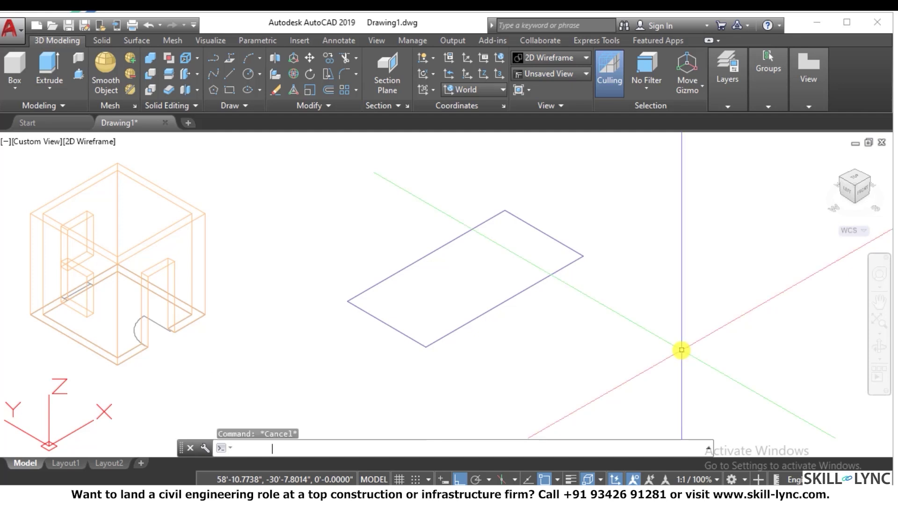
key(Escape)
key(Escape)
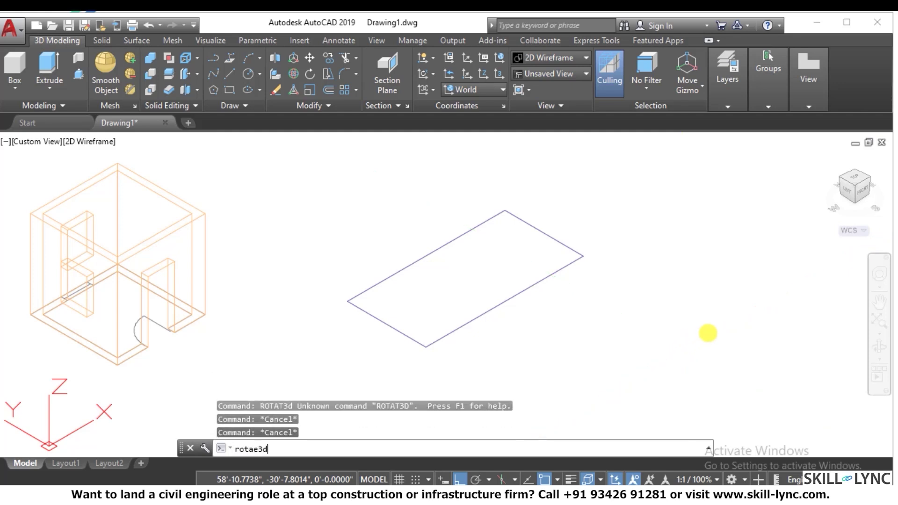
Step: Rotate the rectangle 90 degrees in 3D about its near long edge with ROTATE3D
text(rotae3d)
key(Return)
key(Escape)
key(Return)
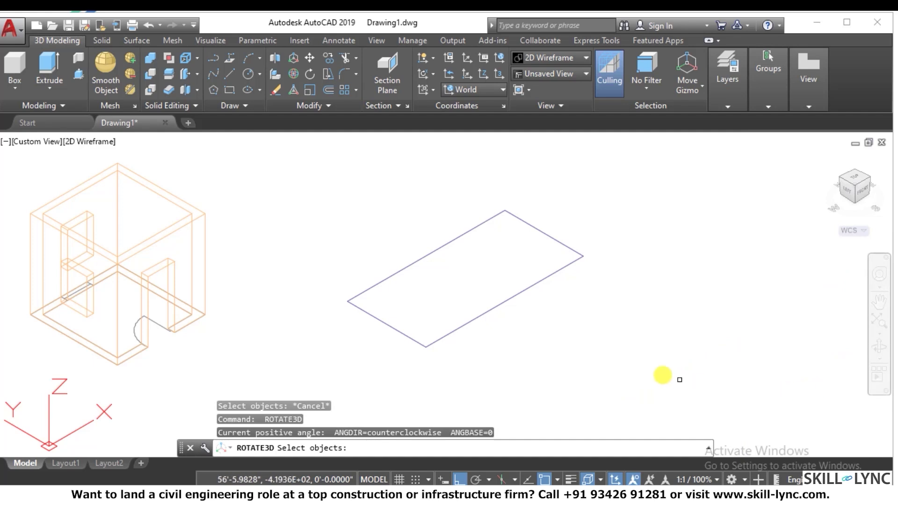
click(467, 283)
key(Return)
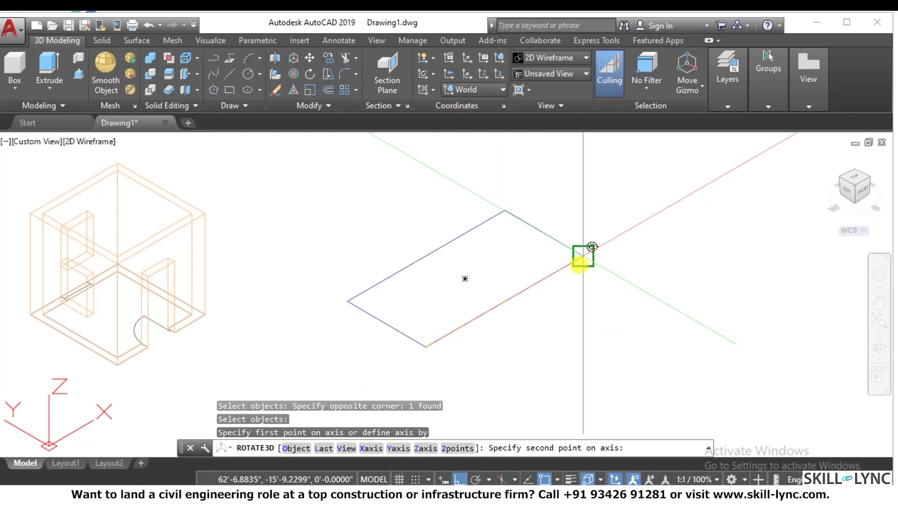
click(582, 257)
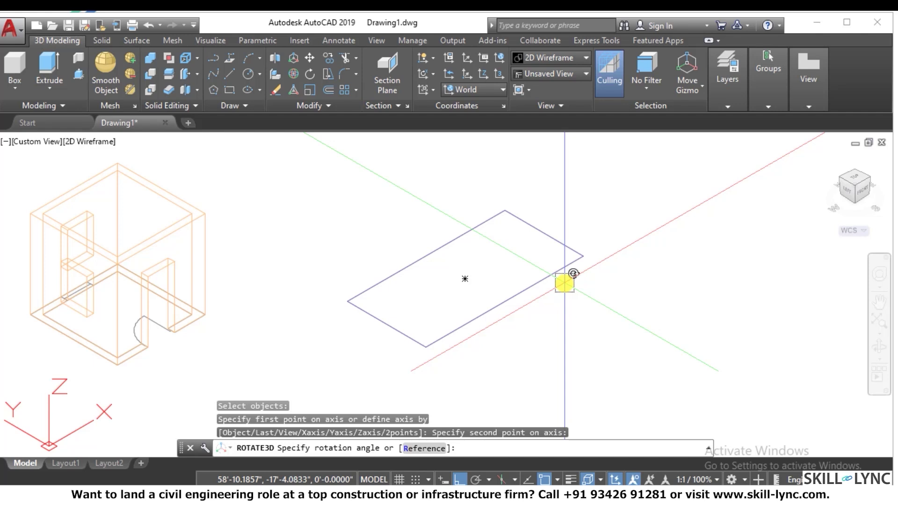
text(90)
key(Return)
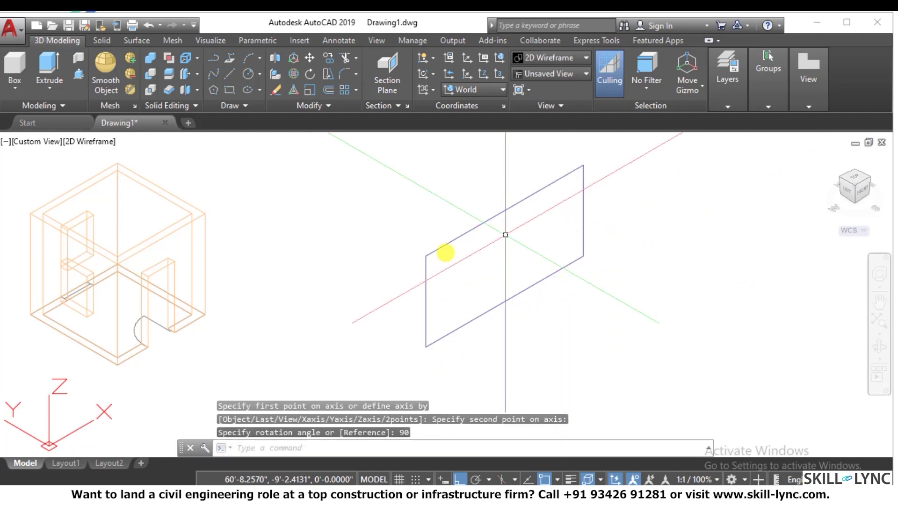
scroll(725, 256, down, 4)
scroll(681, 248, up, 2)
scroll(625, 262, up, 2)
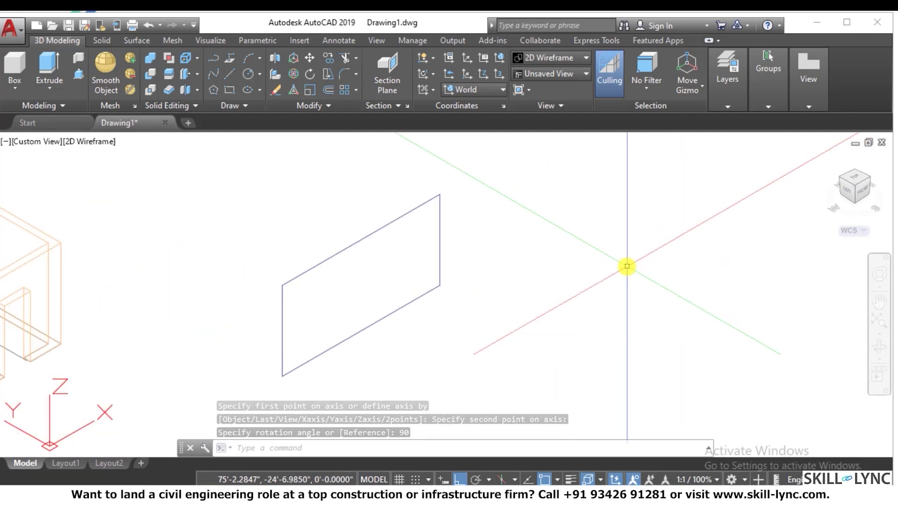
Step: Undo the rotation about the long edge so the rectangle lies flat
text(u)
key(Return)
key(Return)
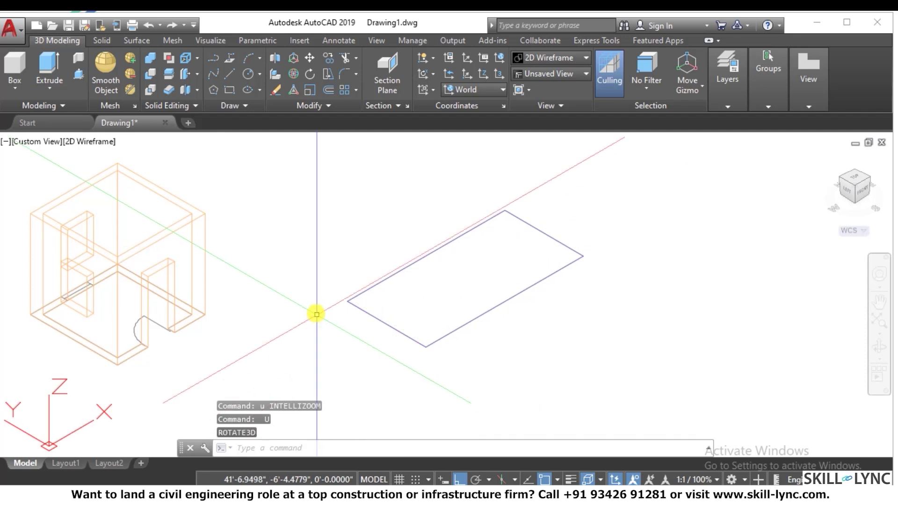
Step: Rotate the rectangle 90 degrees with ROTATE3D about its near short edge
text(ro)
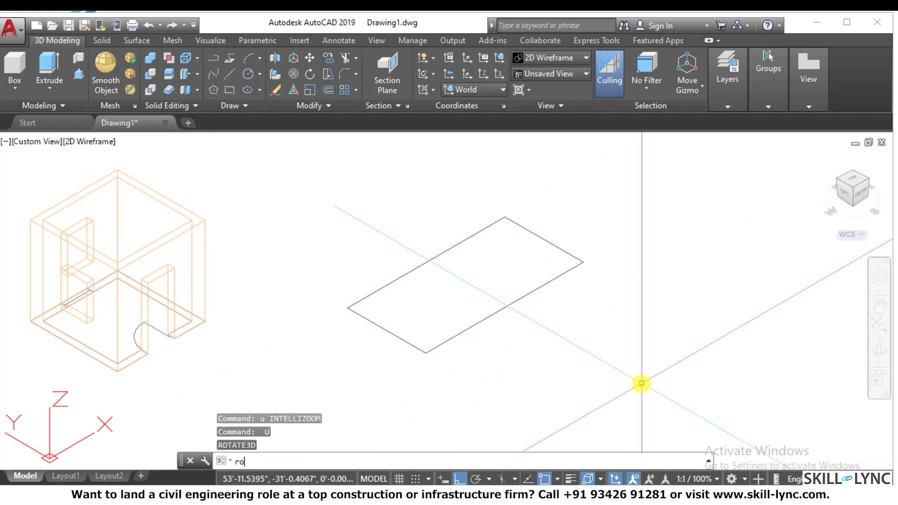
text(tate3d)
key(Return)
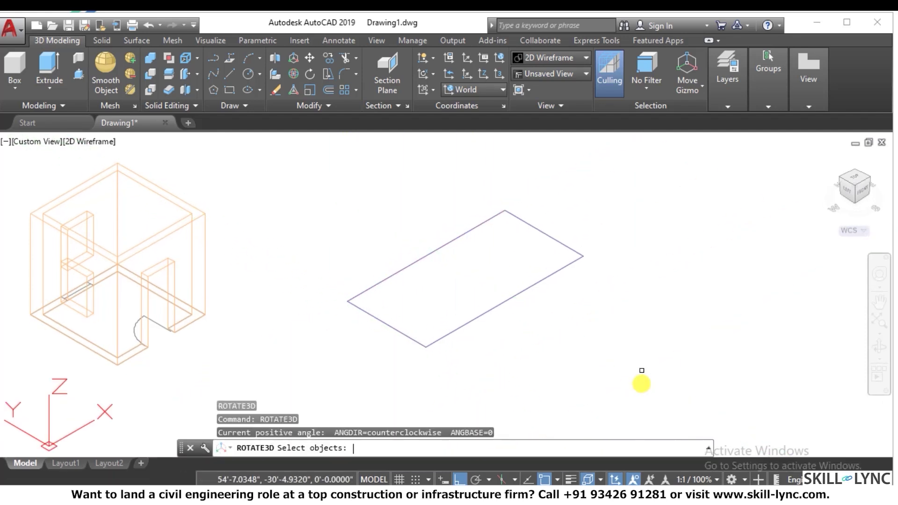
click(609, 341)
click(452, 260)
key(Return)
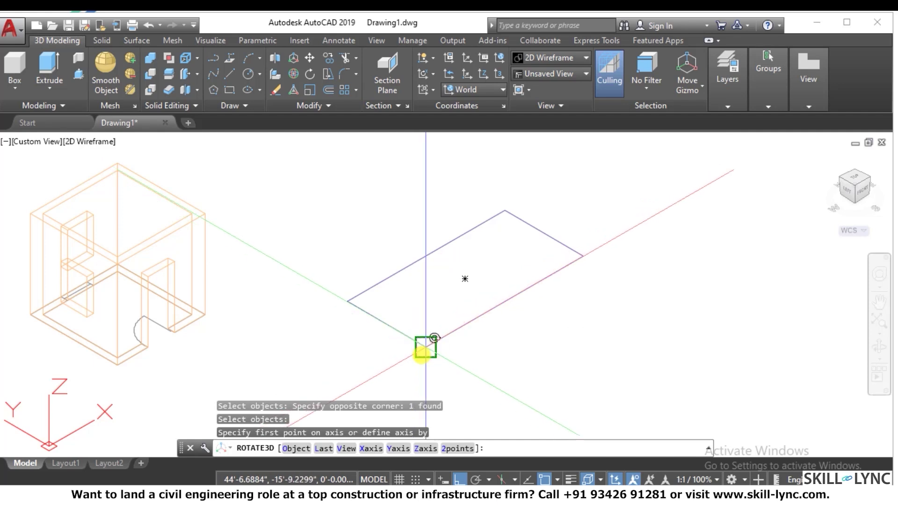
click(347, 302)
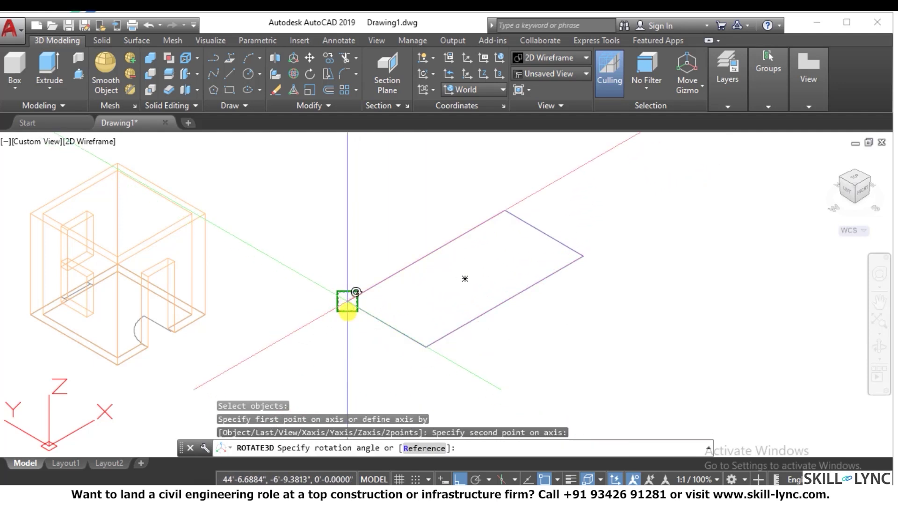
key(Return)
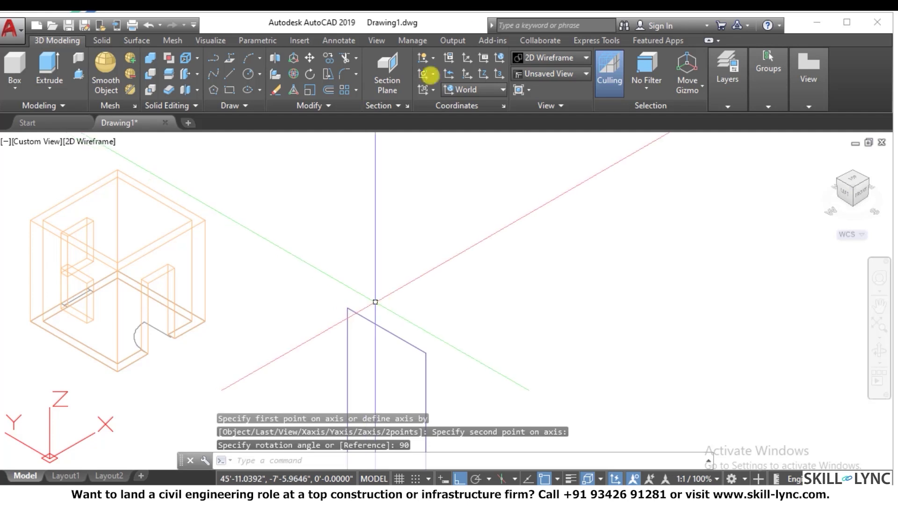
scroll(514, 297, down, 4)
key(Escape)
key(Escape)
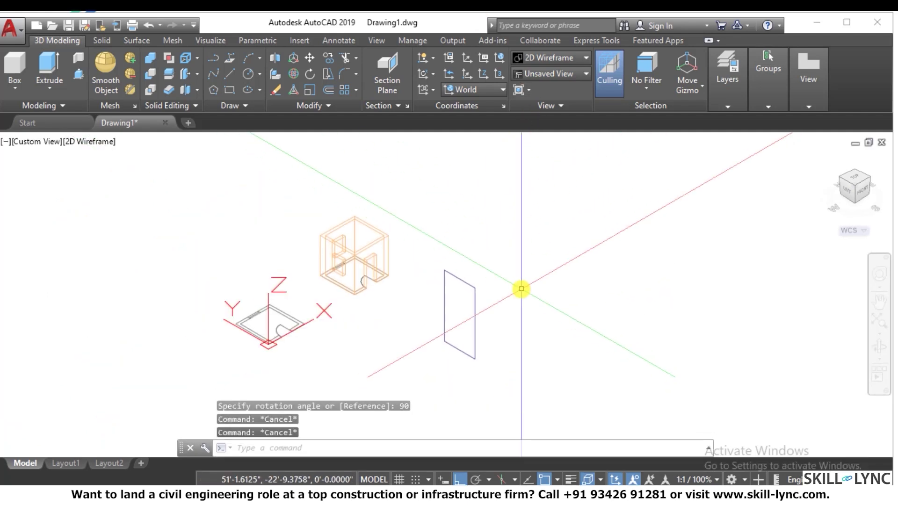
Step: Undo the rotation about the short edge and erase the rectangle
text(u)
key(Return)
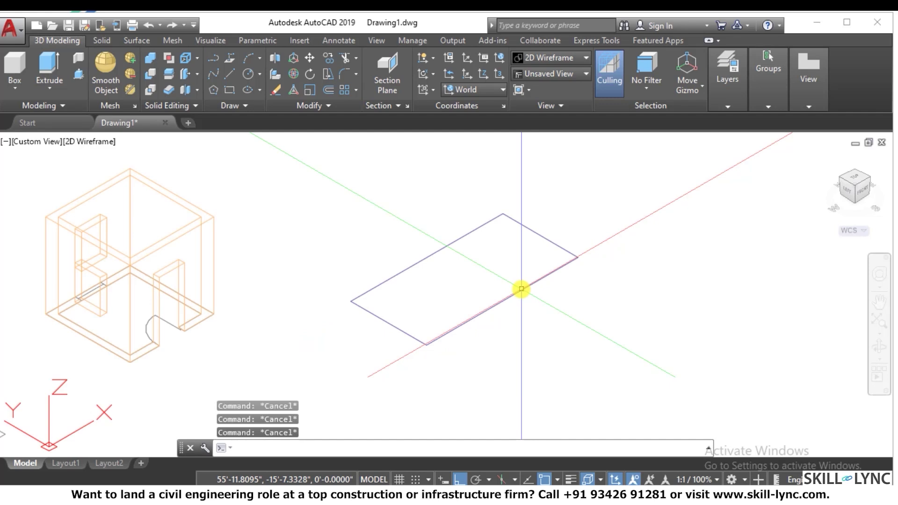
click(514, 322)
click(452, 270)
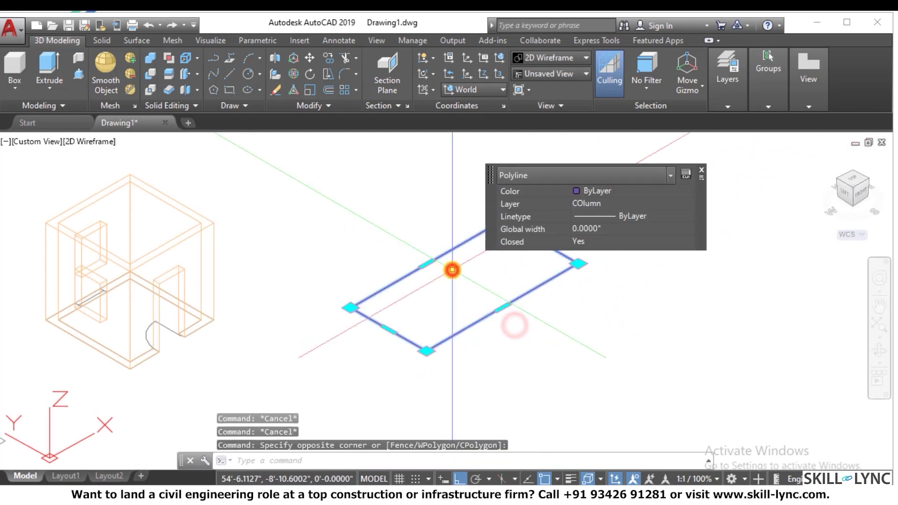
key(Escape)
click(468, 260)
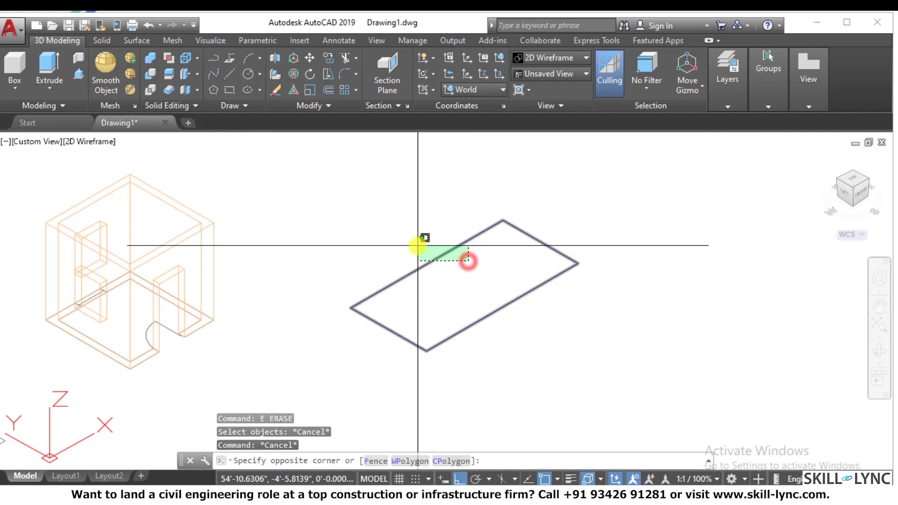
click(417, 243)
text(E)
key(Return)
key(Escape)
Step: Draw a large flat rectangle freehand in the empty space beside the orange room model
text(re)
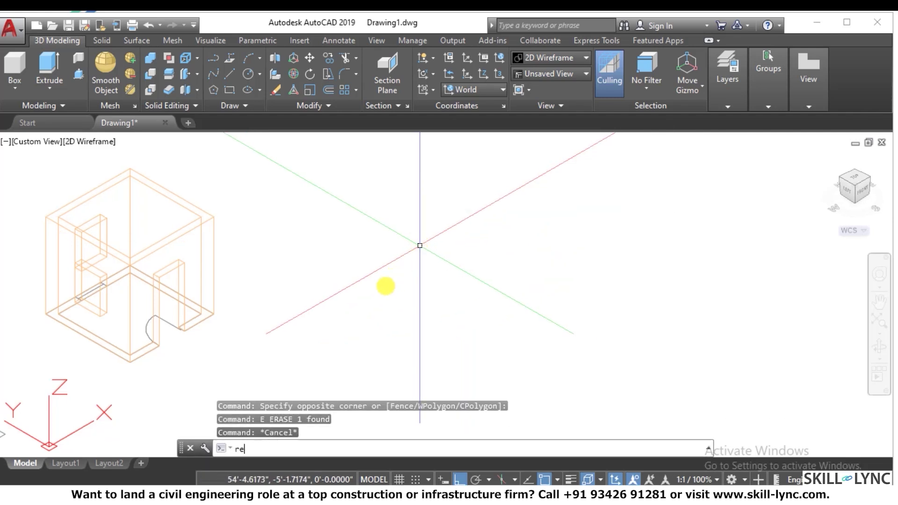
text(c)
key(Return)
click(375, 299)
click(583, 261)
key(Escape)
scroll(533, 282, up, 2)
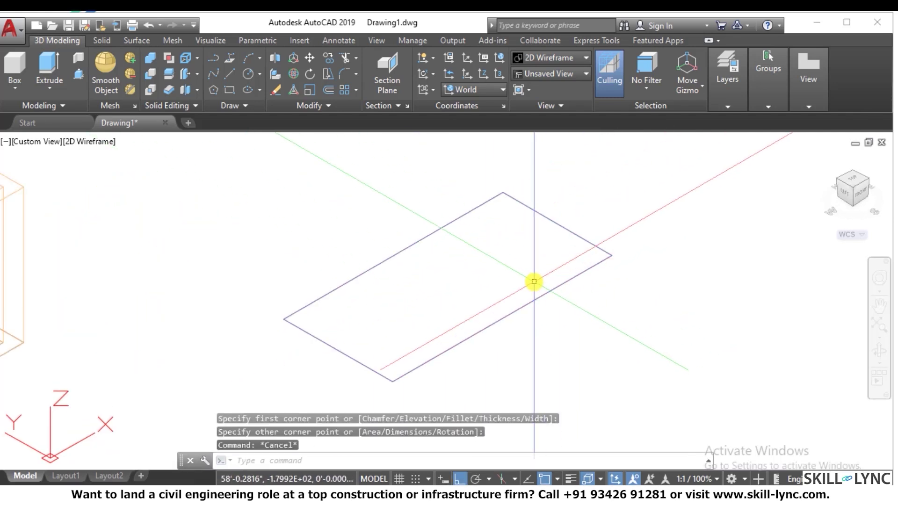
text(re)
key(Return)
click(430, 287)
key(Escape)
key(Escape)
Step: Draw a second, narrower rectangle freehand that overlaps the near long edge of the first one
text(r)
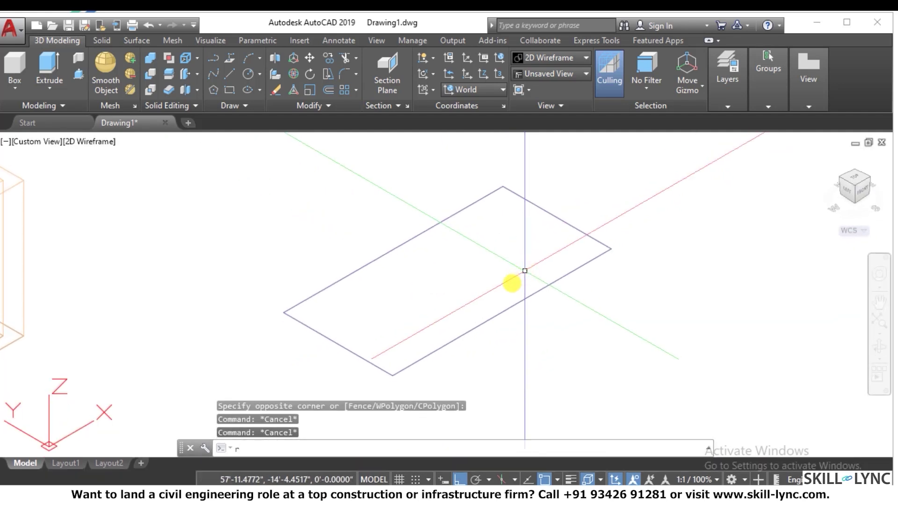
text(ec)
key(Return)
click(448, 375)
click(545, 234)
key(Escape)
key(Escape)
Step: Convert both overlapping rectangles into regions
text(reg)
key(Return)
click(666, 420)
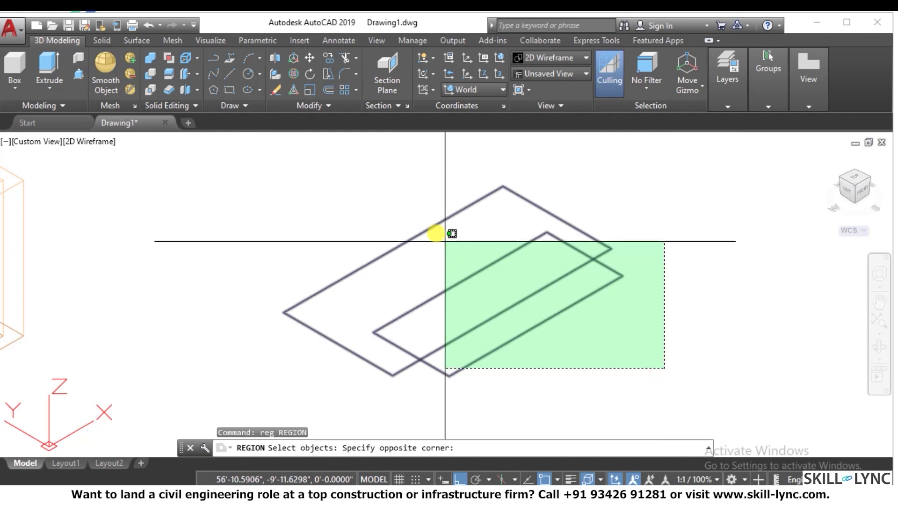
click(438, 233)
key(Return)
Step: Subtract the narrower region from the larger one to form a C-shaped profile
text(su)
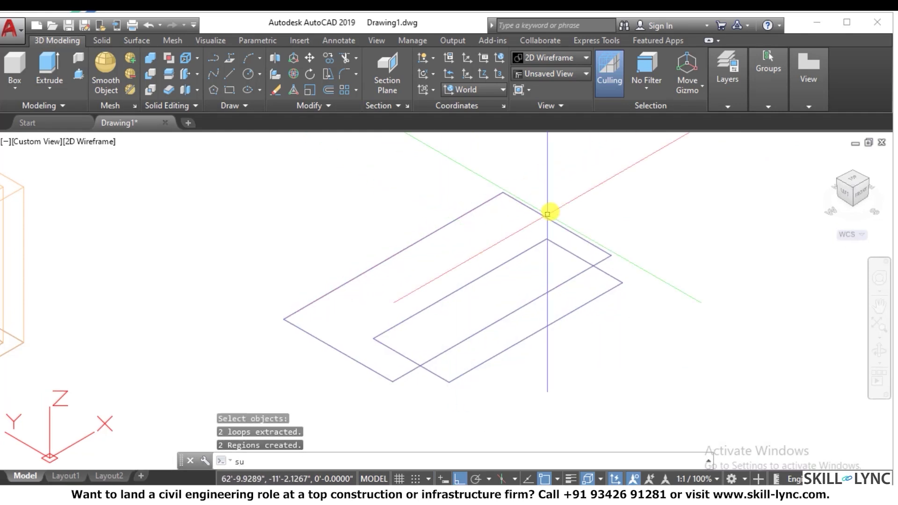
key(Return)
click(545, 218)
key(Return)
click(536, 259)
click(518, 245)
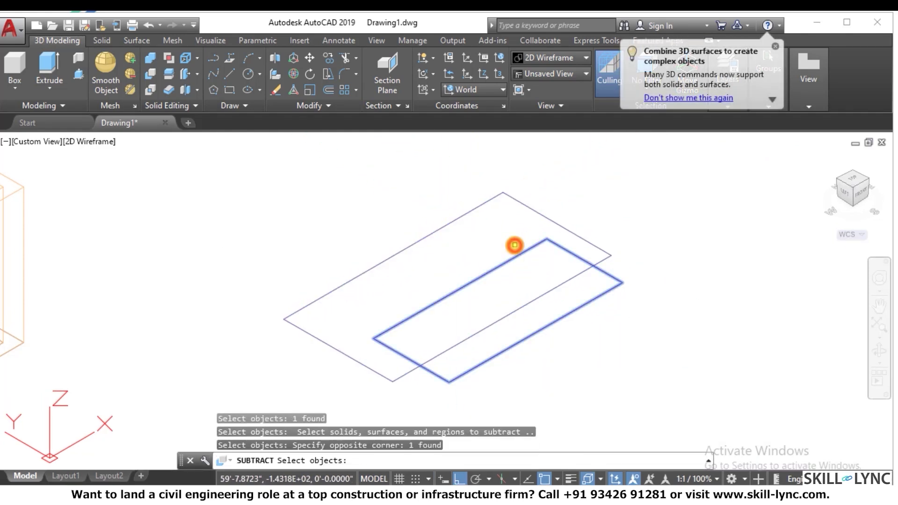
key(Return)
key(Escape)
key(Escape)
click(610, 246)
click(579, 267)
key(Escape)
key(Escape)
key(Escape)
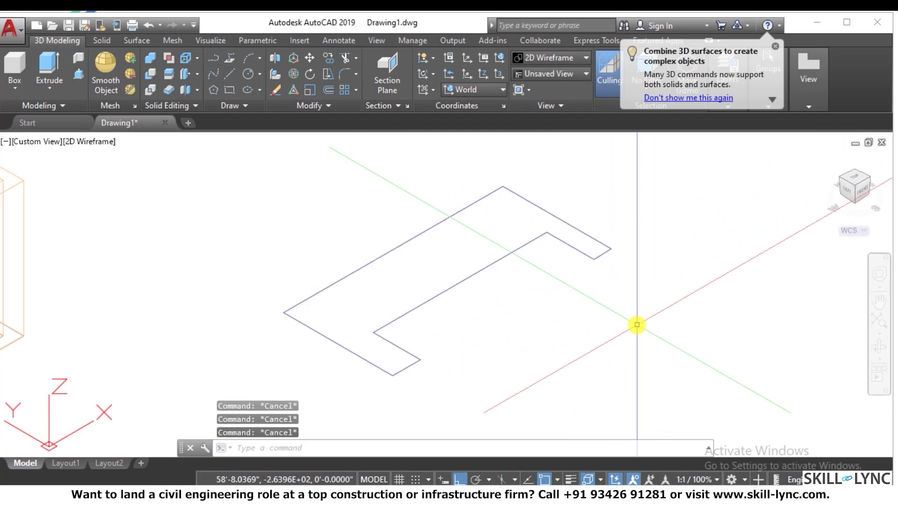
Step: Rotate the C-shaped region 90 degrees with ROTATE3D about the line joining the outer corners of its open side
text(rotated)
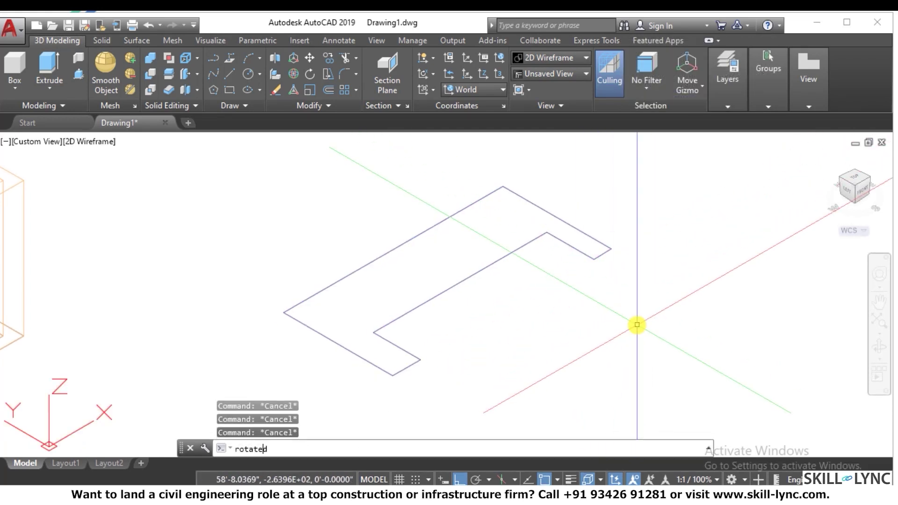
key(BackSpace)
text(3d)
key(space)
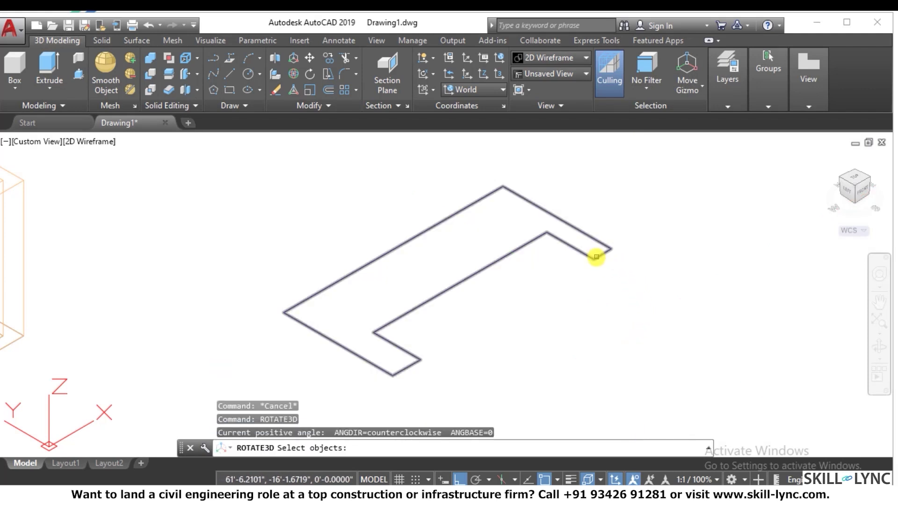
click(596, 251)
key(Return)
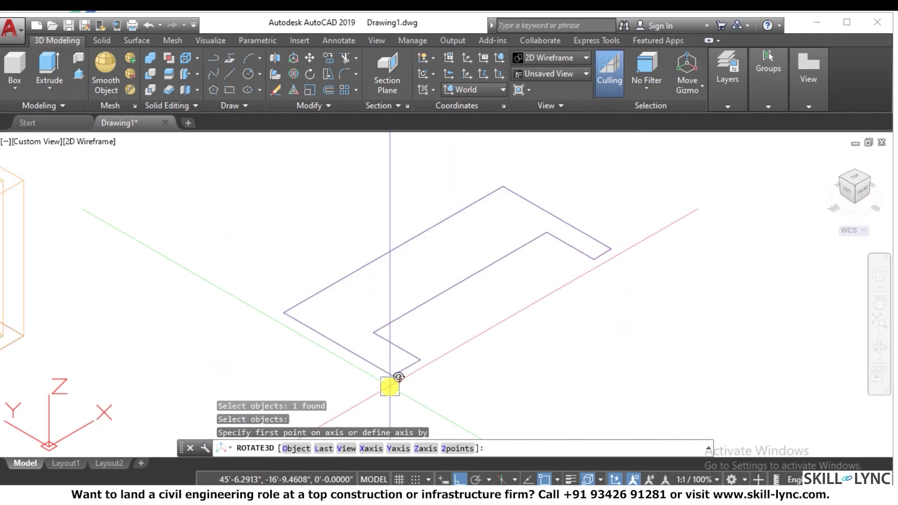
click(392, 375)
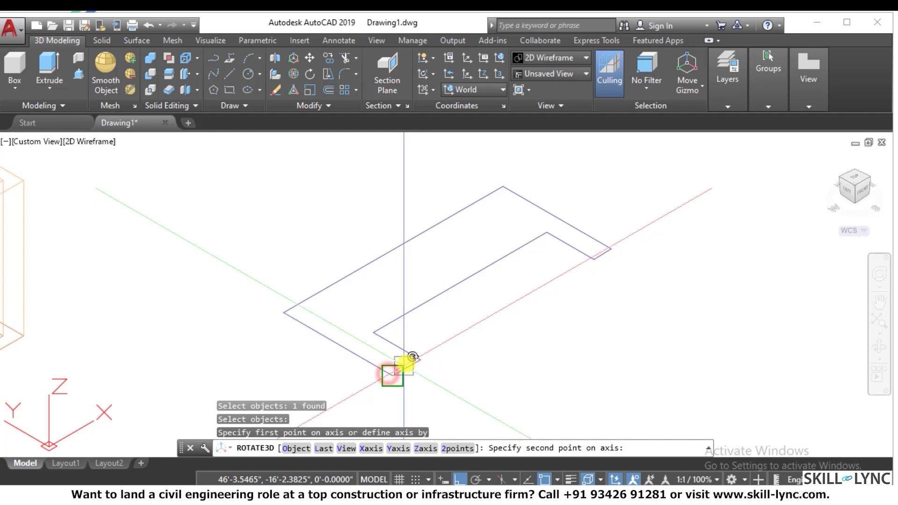
click(611, 249)
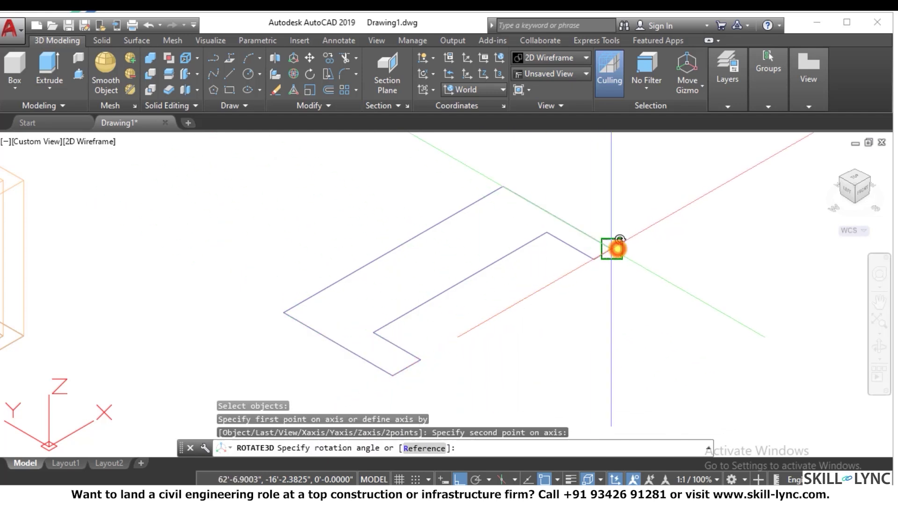
text(90)
key(Return)
key(Escape)
key(Escape)
text(ex)
key(Return)
key(Escape)
Step: Extrude the upright C-shaped region freehand toward the room model into a deep solid
text(ext)
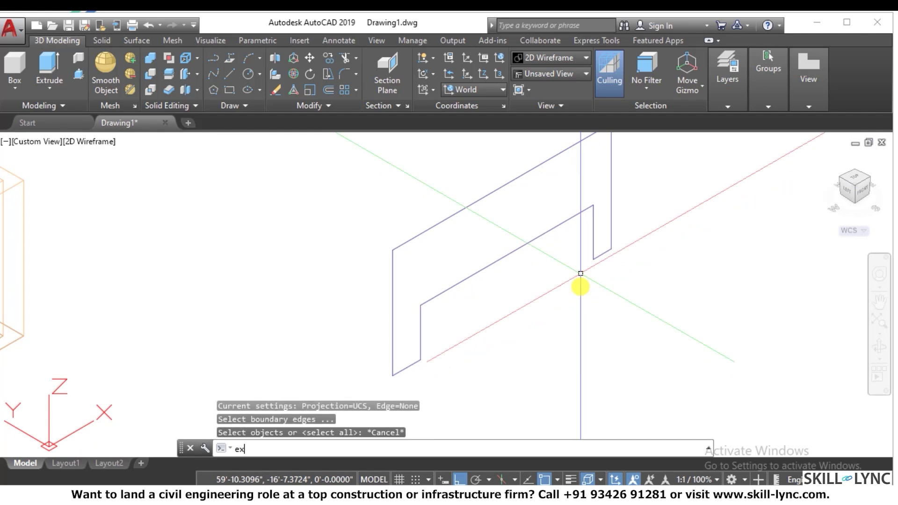
key(Return)
click(538, 301)
click(437, 236)
key(Return)
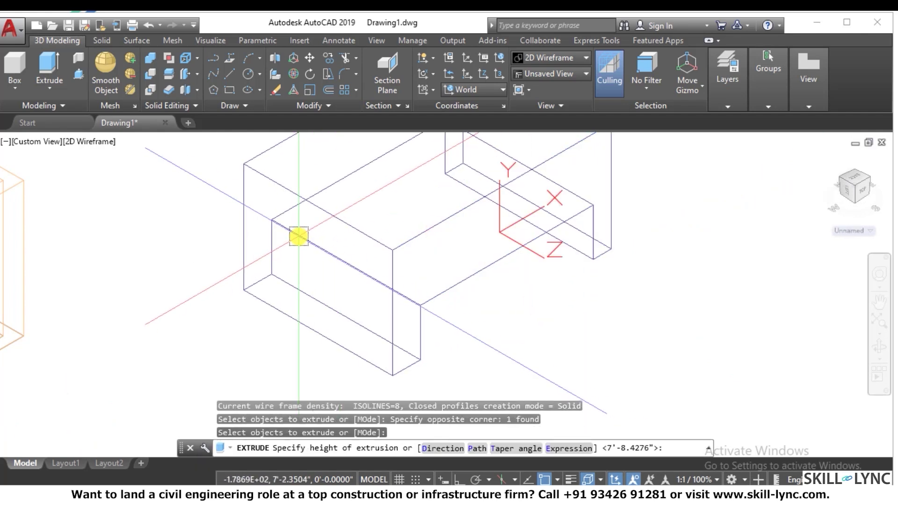
click(299, 238)
scroll(486, 290, down, 3)
scroll(543, 221, up, 4)
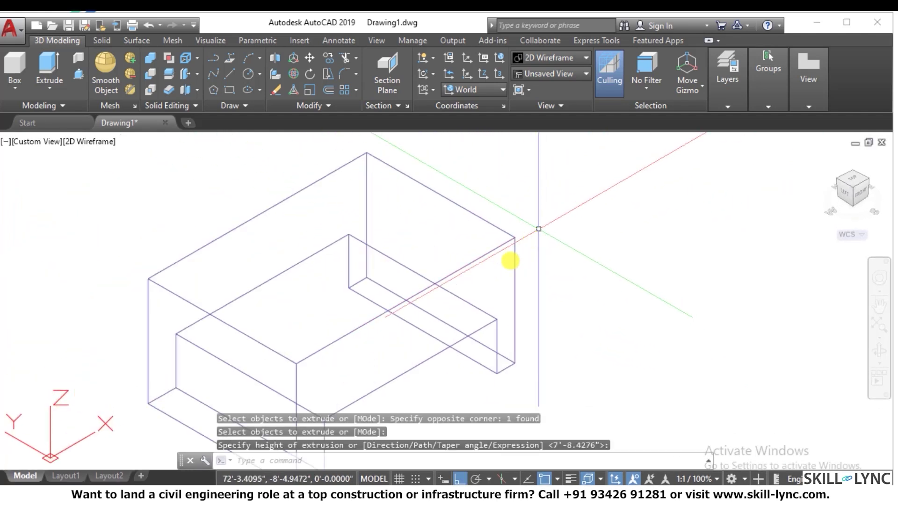
Step: Erase the extruded C-shaped solid
click(558, 317)
click(372, 304)
text(e)
key(Return)
key(Escape)
key(Escape)
scroll(457, 258, down, 3)
scroll(459, 263, up, 2)
scroll(458, 265, down, 3)
scroll(463, 260, up, 3)
key(Escape)
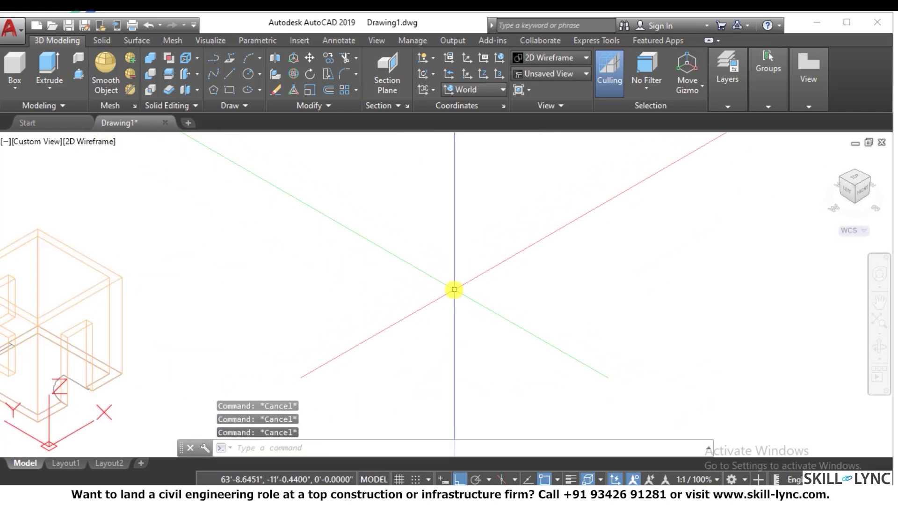
Step: Draw a single stair step in the Top view, with a 6-inch vertical riser and a 12-inch horizontal tread
key(Return)
key(Return)
key(Escape)
scroll(421, 300, down, 4)
scroll(493, 285, up, 3)
text(l)
key(Return)
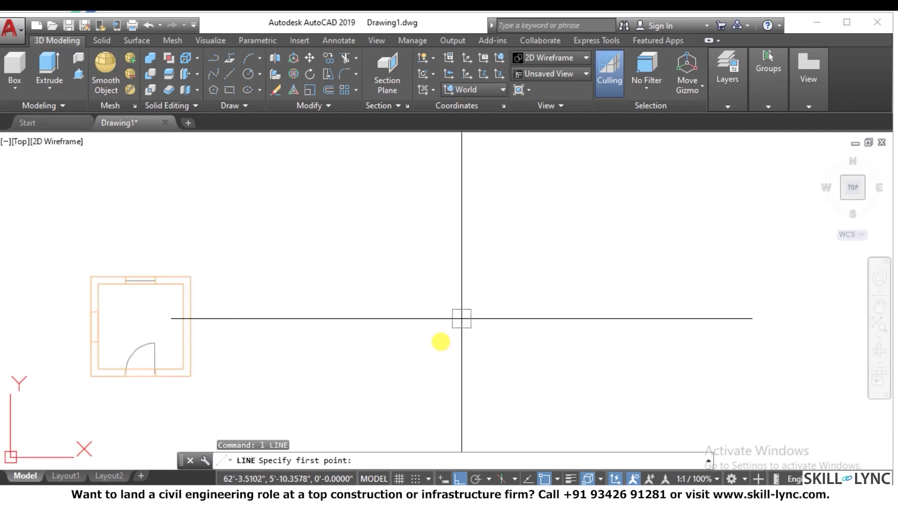
click(440, 341)
text(6)
key(Return)
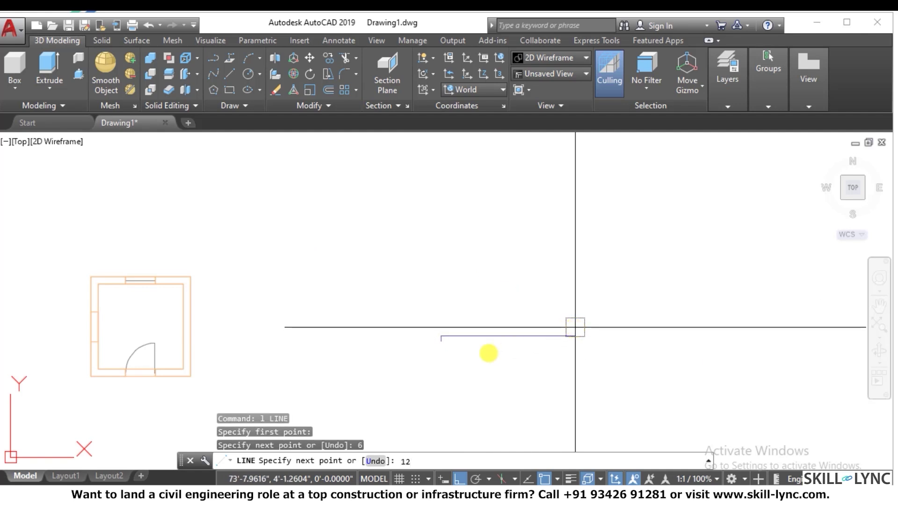
text(12)
key(Return)
key(Escape)
scroll(455, 330, up, 3)
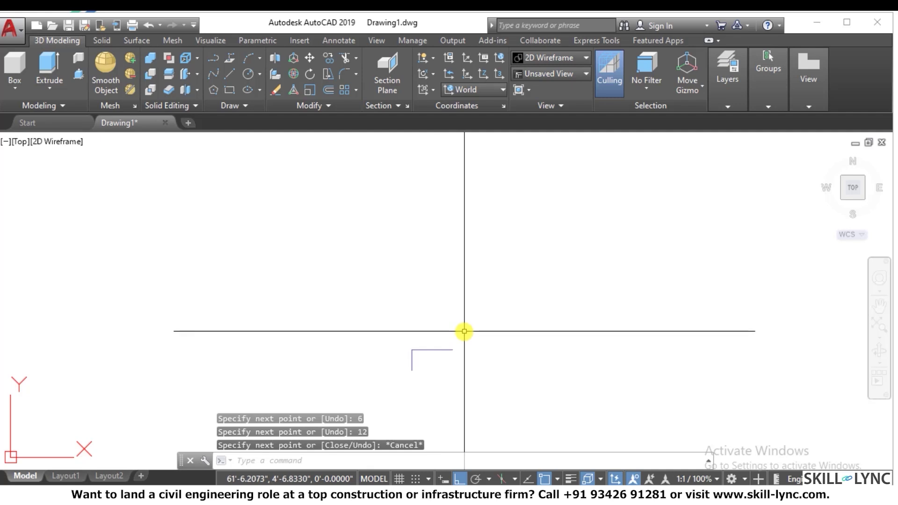
Step: Copy the riser and tread seven times end to end, from the riser's foot, to form an ascending staircase
text(co)
key(Return)
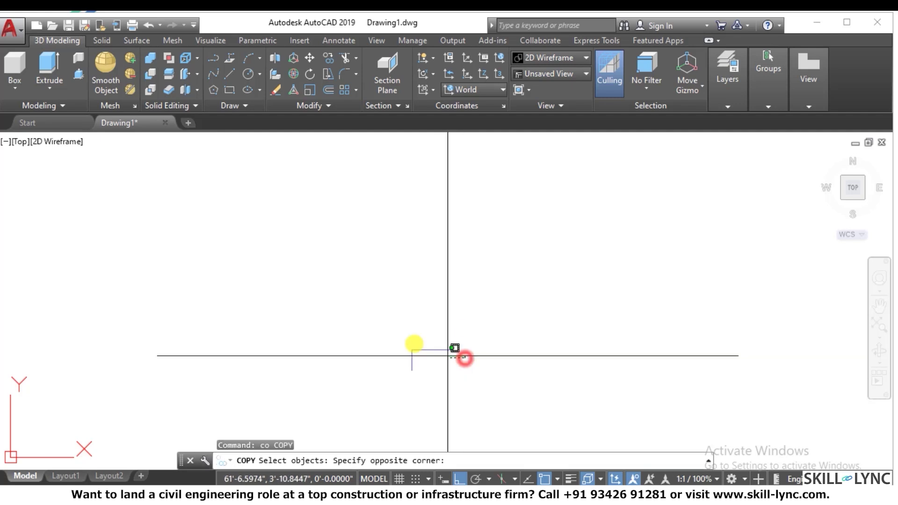
click(396, 338)
key(Return)
click(411, 370)
click(461, 350)
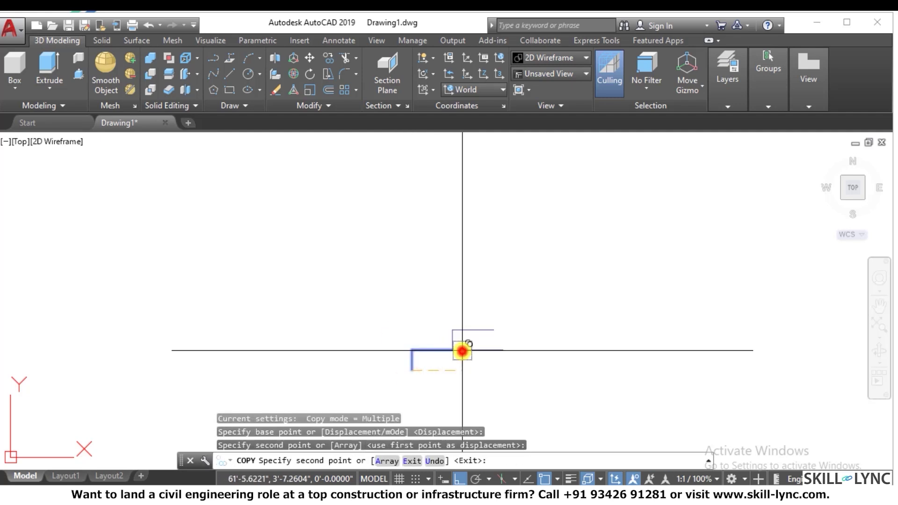
click(493, 330)
click(534, 309)
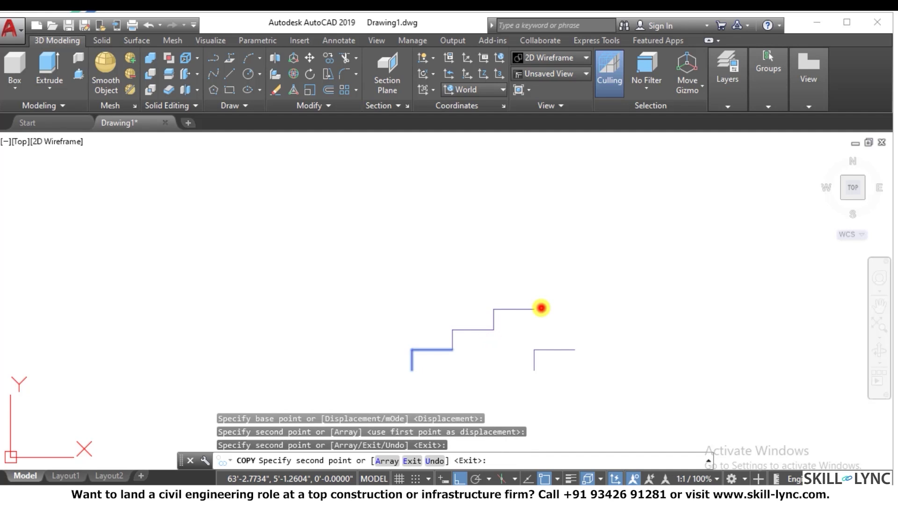
click(575, 289)
click(616, 268)
click(656, 248)
click(697, 227)
key(Escape)
scroll(661, 240, up, 2)
scroll(722, 222, up, 2)
key(Escape)
key(Escape)
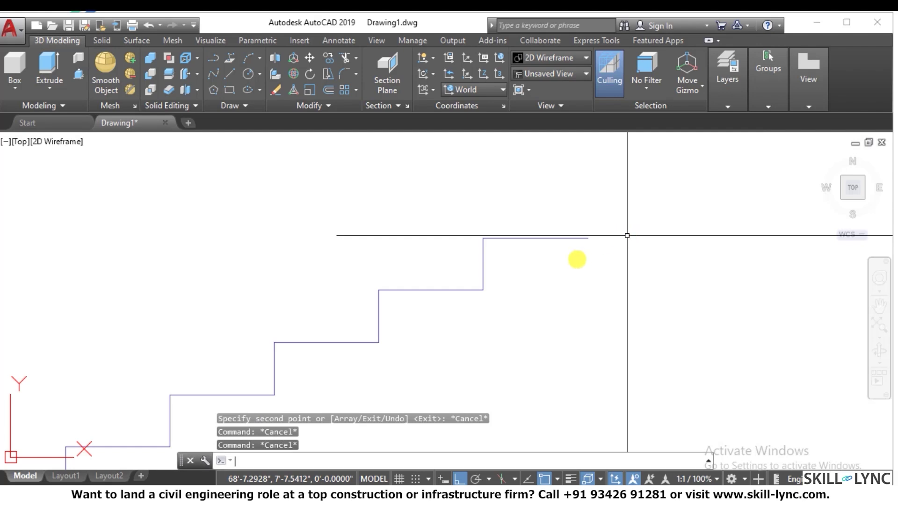
Step: Draw a 2' horizontal landing line outward from the end of the top tread
text(l)
key(Return)
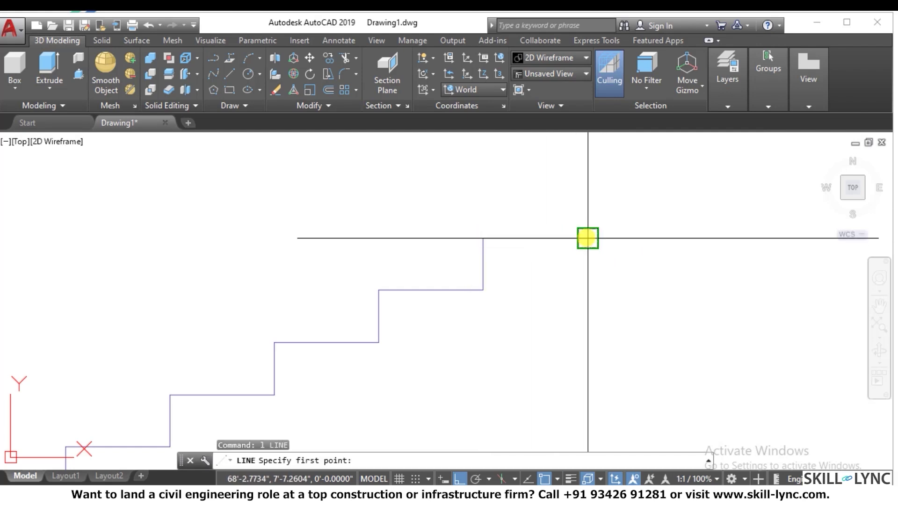
click(587, 238)
text(2')
key(Return)
scroll(692, 241, down, 3)
key(Escape)
key(Escape)
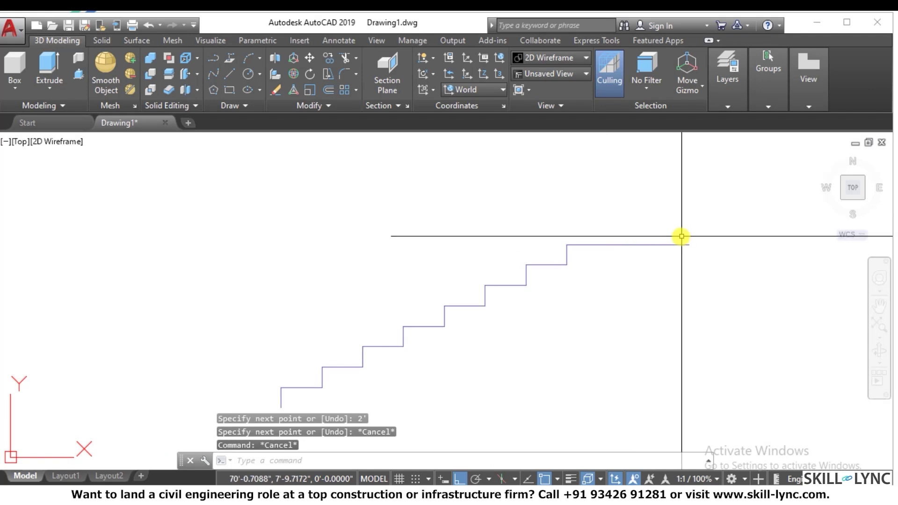
Step: Draw a 6-inch line down from the landing's outer end and a short horizontal line back toward the steps
text(l)
key(Return)
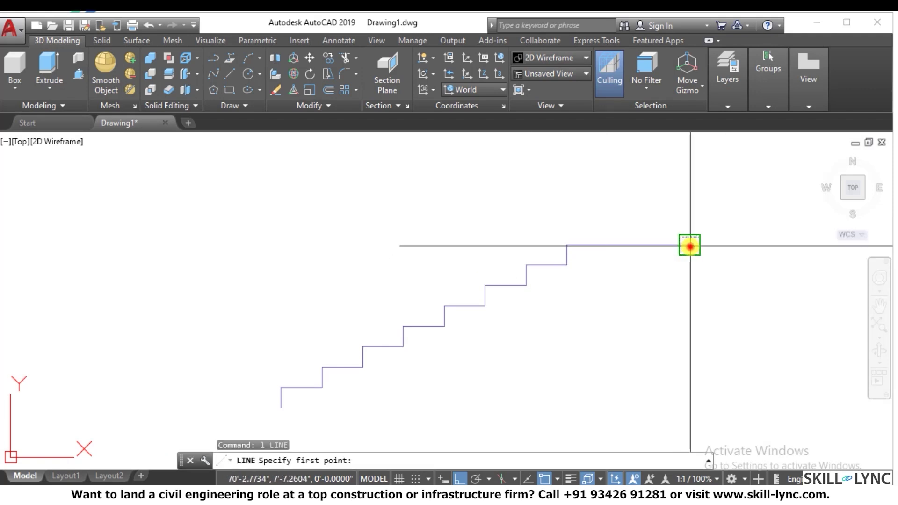
click(690, 245)
text(6)
key(Return)
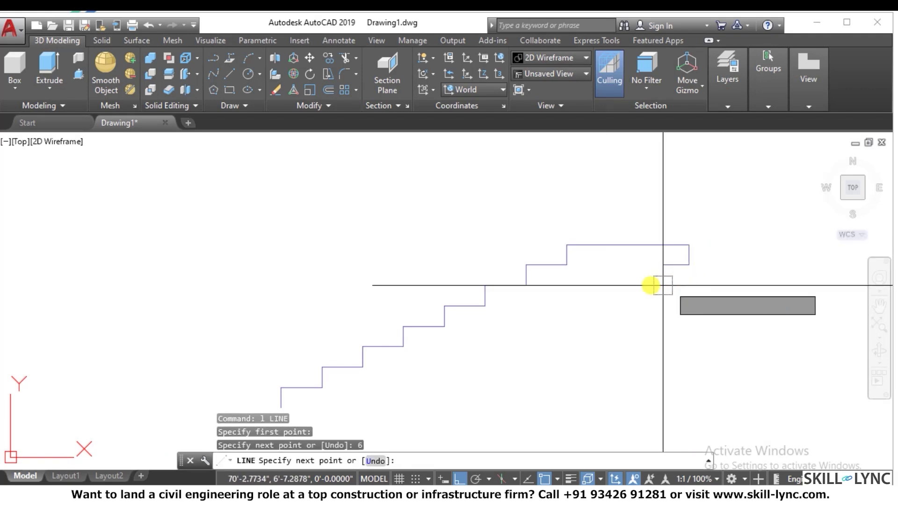
click(623, 272)
key(Escape)
Step: Draw a diagonal line from the foot of the first riser to the foot of the last riser
scroll(655, 232, down, 4)
scroll(482, 327, up, 5)
key(Return)
click(474, 301)
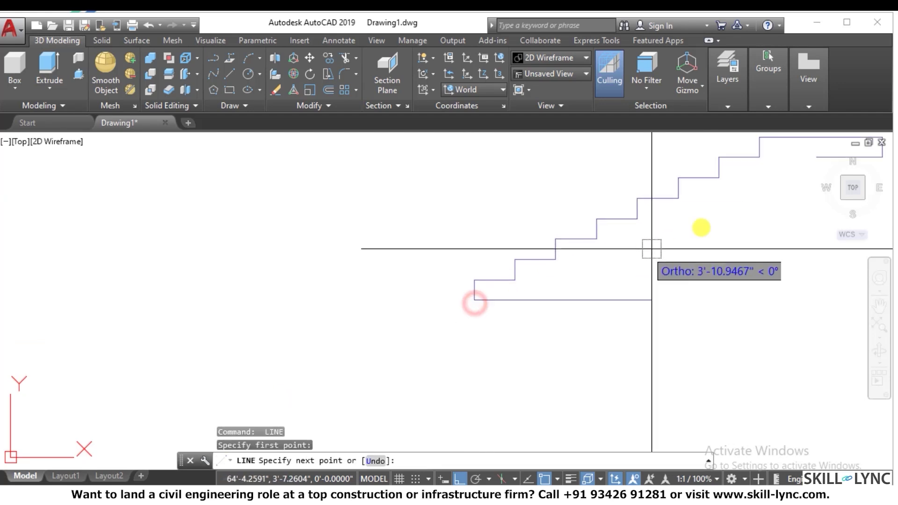
click(759, 158)
key(Escape)
key(Escape)
key(Escape)
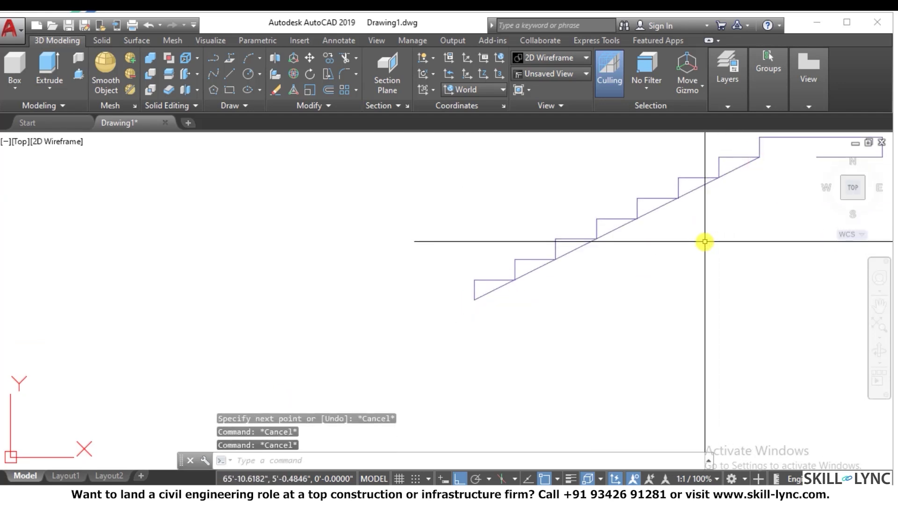
Step: Offset the diagonal line 6 inches to its lower side
text(o)
key(Return)
text(6)
key(Return)
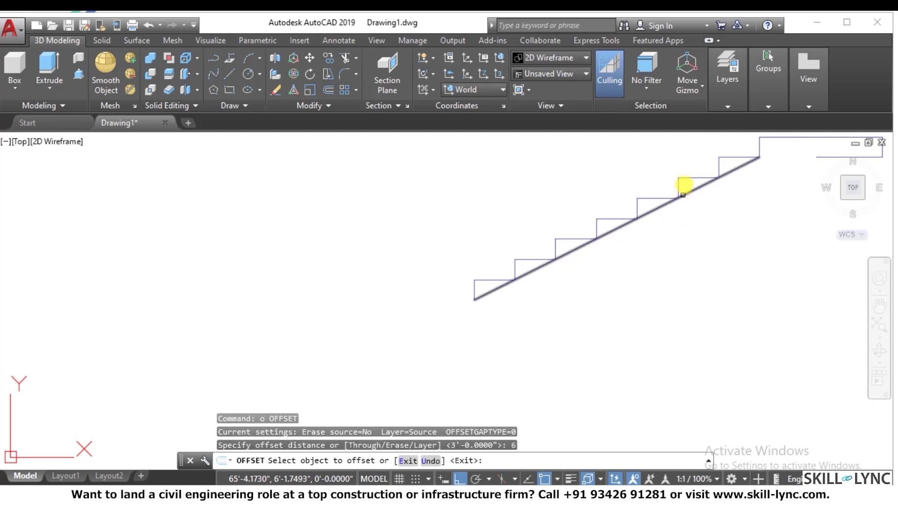
click(688, 193)
click(697, 231)
key(Escape)
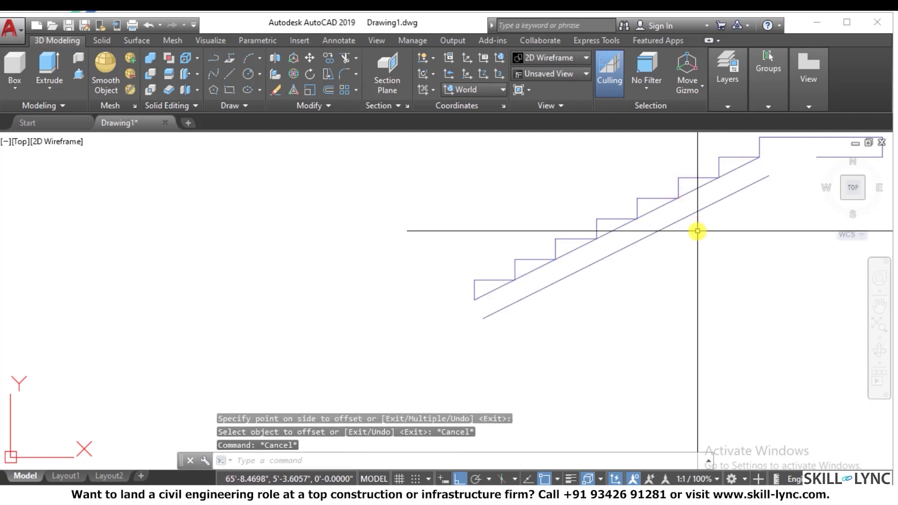
Step: Fillet the offset diagonal line with the landing's underside at radius 0 to join them in a sharp corner
text(f)
key(Return)
click(715, 202)
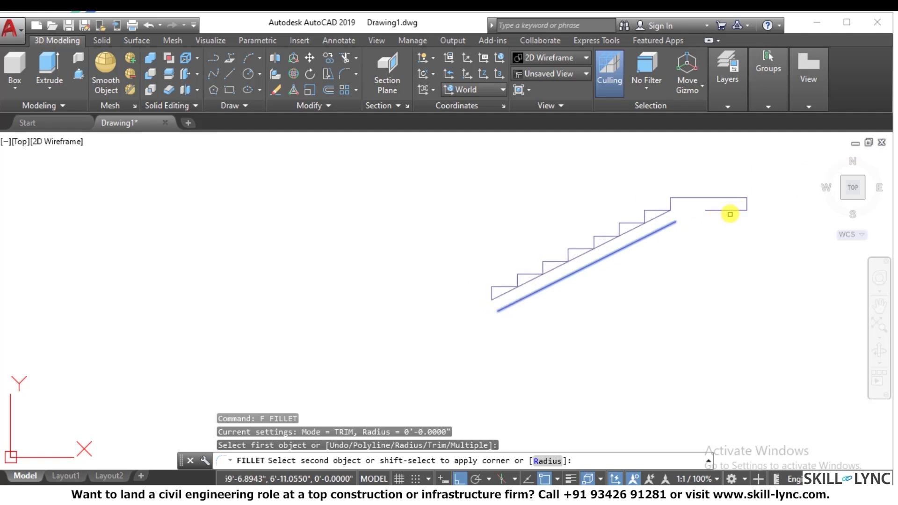
scroll(699, 209, up, 4)
scroll(713, 194, down, 4)
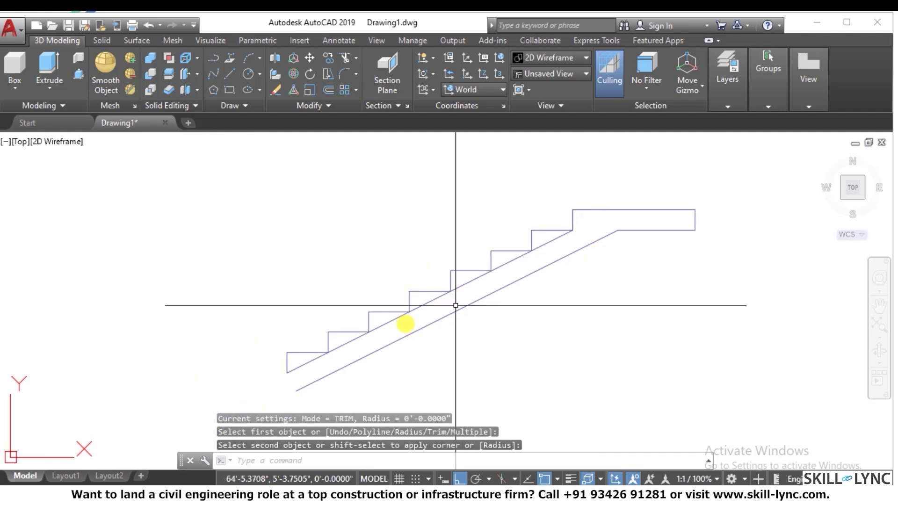
key(Escape)
key(Escape)
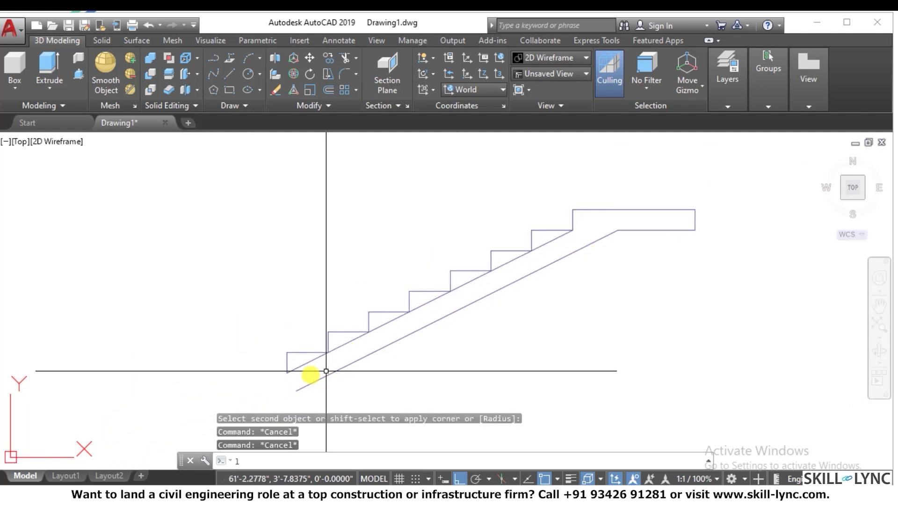
text(l)
key(Return)
key(Escape)
key(Escape)
text(f)
key(Return)
key(Escape)
key(Escape)
Step: Fillet the first riser with the offset diagonal line at radius 0 to close the staircase's lower end
text(f)
key(Return)
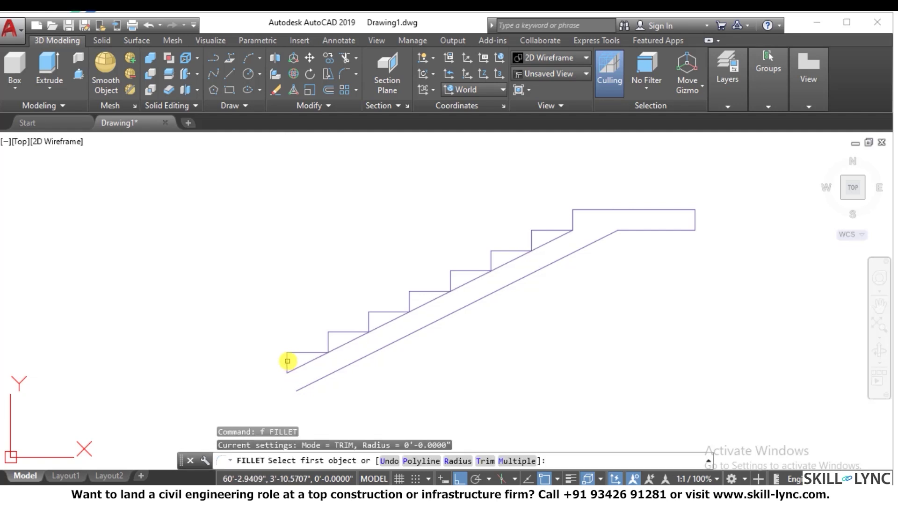
click(287, 362)
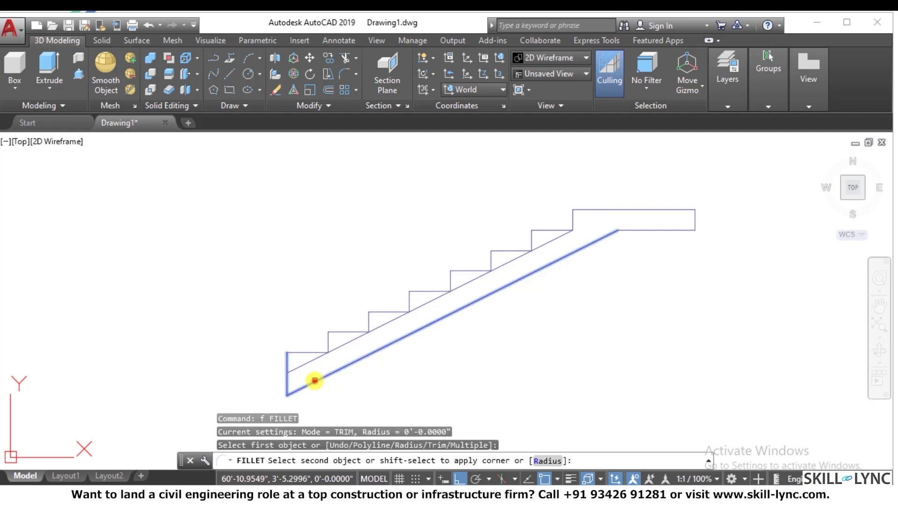
key(Escape)
Step: Erase the original diagonal line running through the inner corners of the steps
click(309, 364)
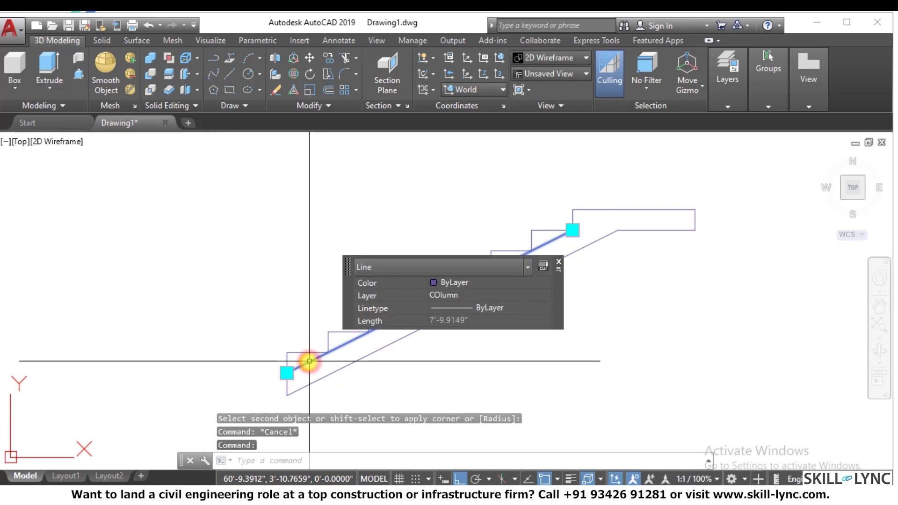
text(e)
key(Return)
scroll(378, 336, down, 2)
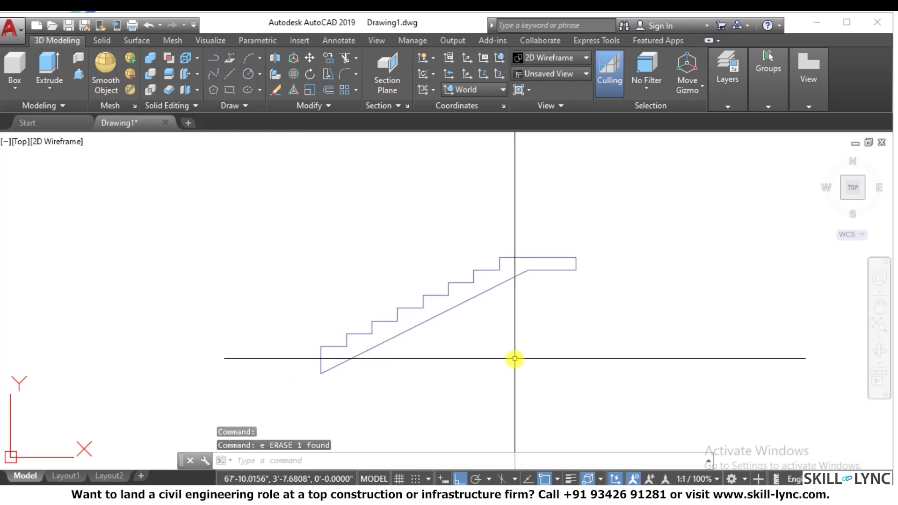
Step: Create a region from the closed staircase outline with the Boundary command
key(BackSpace)
text(bo)
key(Return)
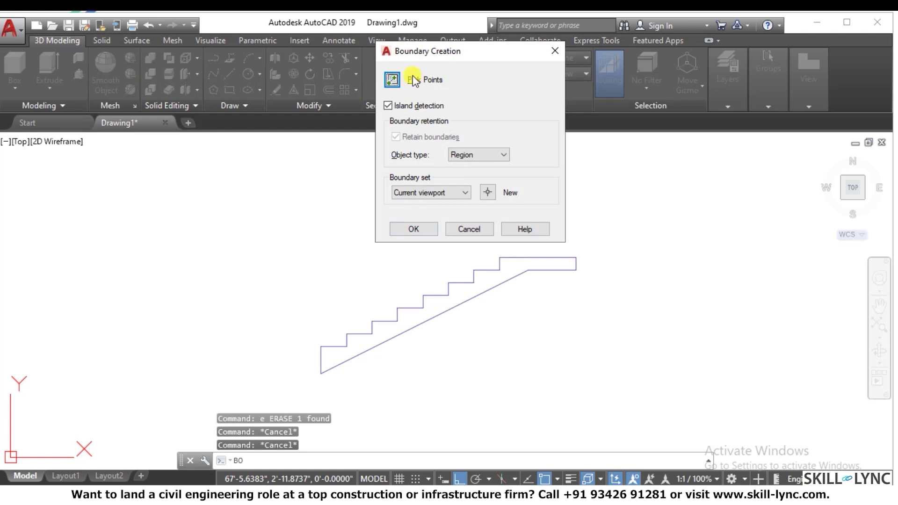
click(397, 83)
click(481, 276)
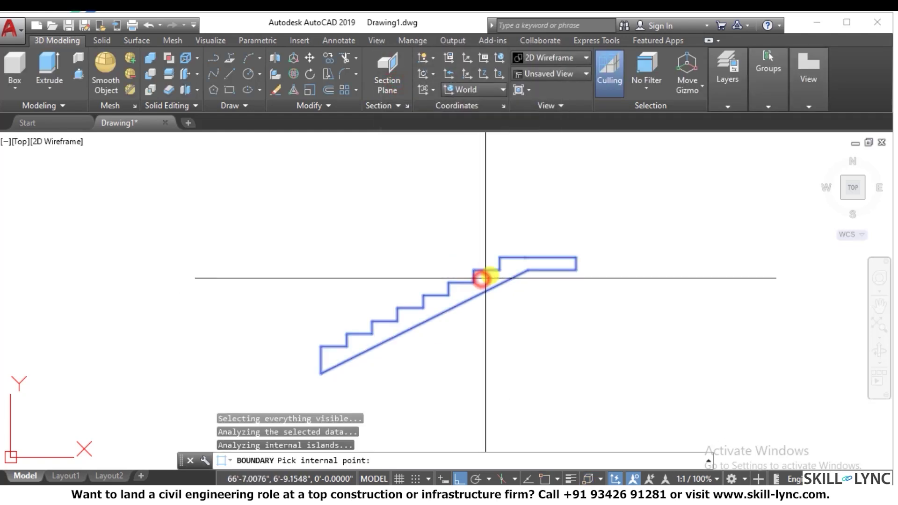
right_click(487, 215)
Step: In a 3D view, rotate the staircase profile 90 degrees with ROTATE3D about an X-direction axis through its bottom corner
drag(817, 164, 641, 237)
scroll(594, 252, up, 5)
scroll(493, 294, up, 2)
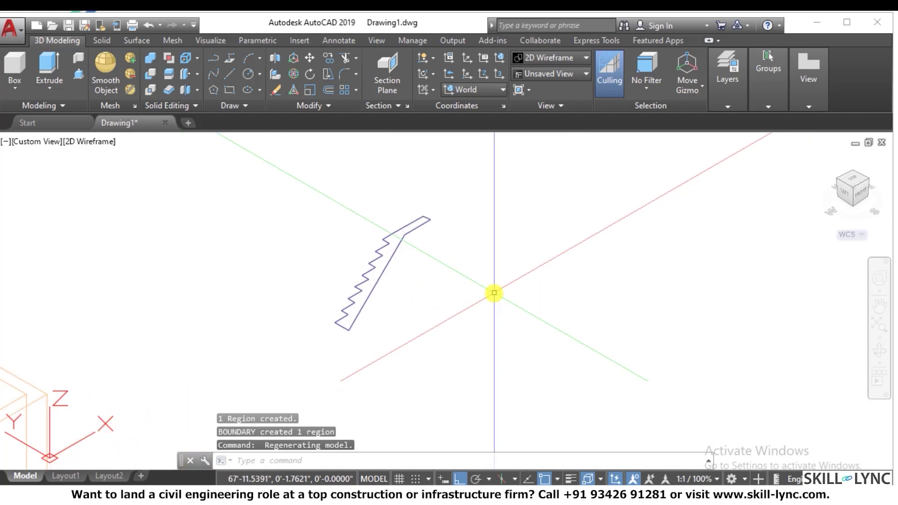
key(Escape)
key(Escape)
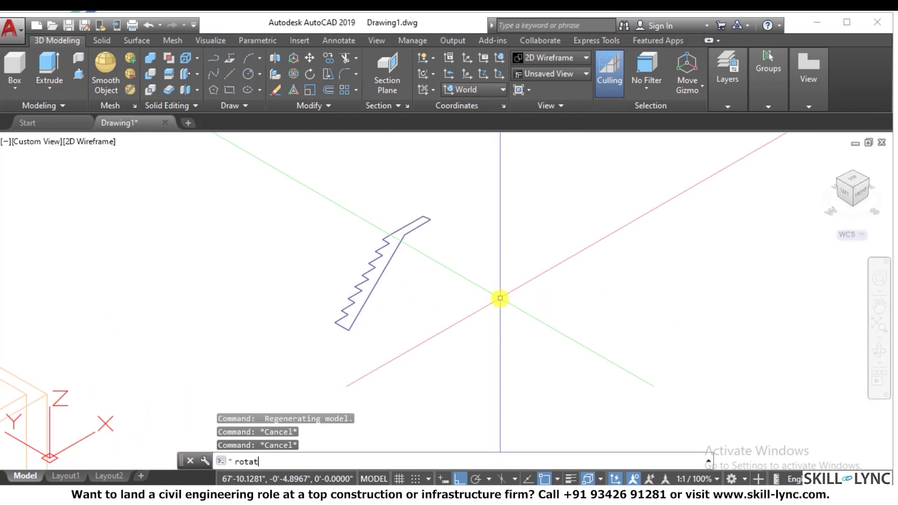
key(Return)
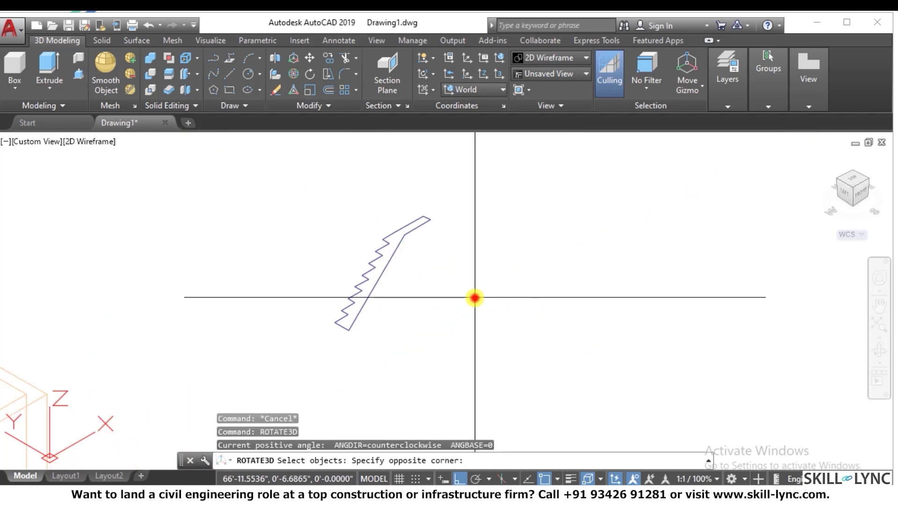
click(394, 268)
click(409, 280)
click(241, 233)
key(Return)
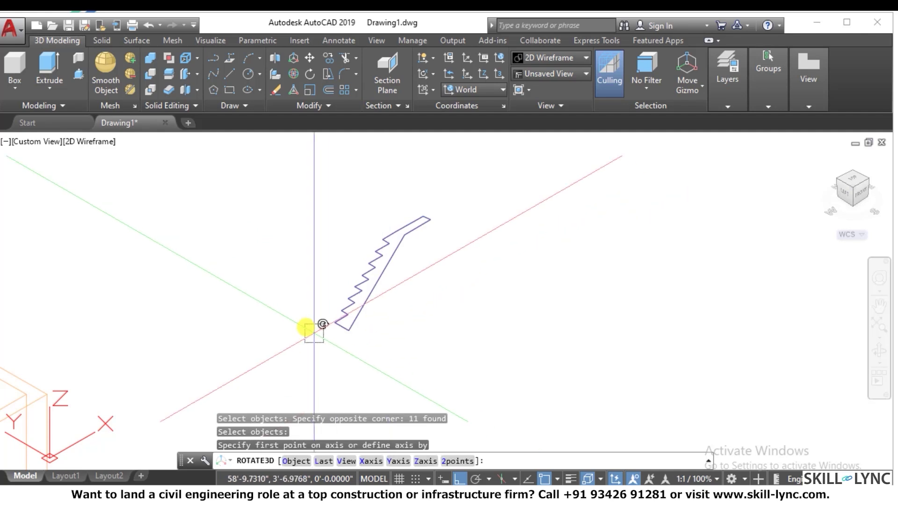
click(347, 331)
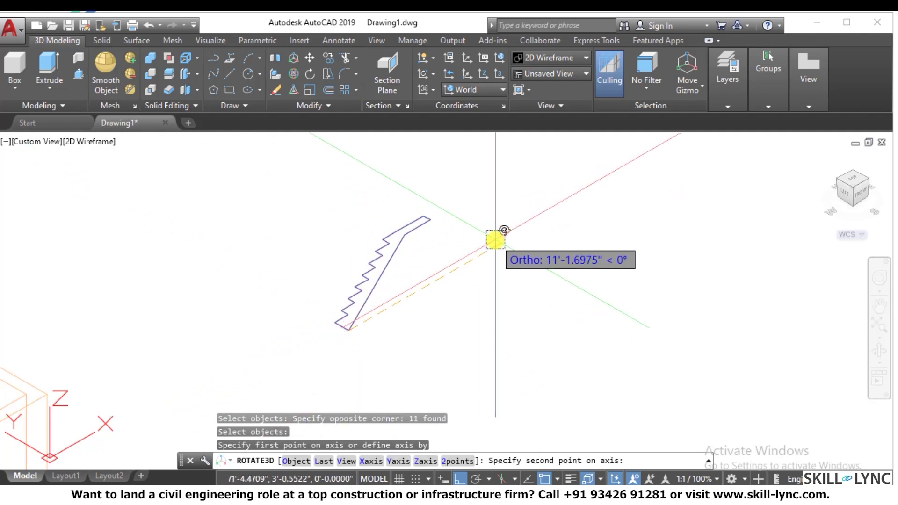
click(504, 230)
text(9)
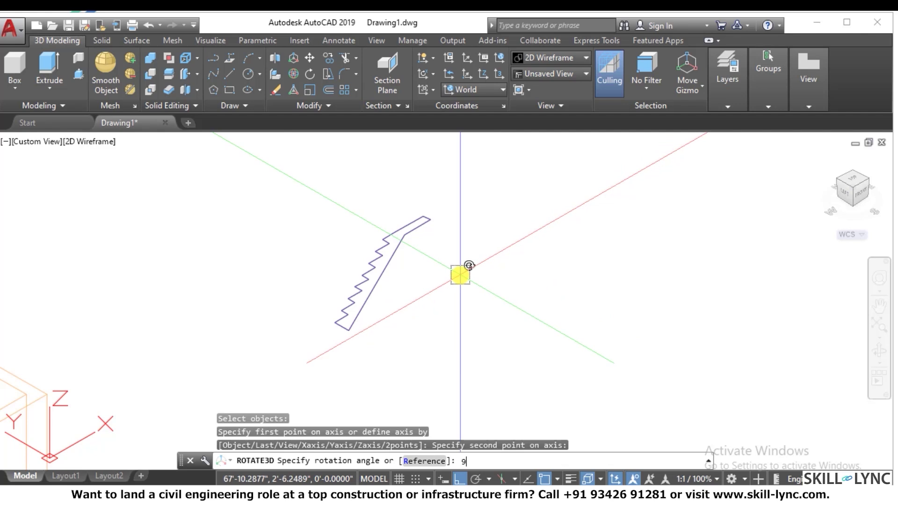
text(0)
key(Return)
key(Escape)
key(Escape)
key(Escape)
Step: Extrude the upright staircase region 3' into a solid staircase
text(ex)
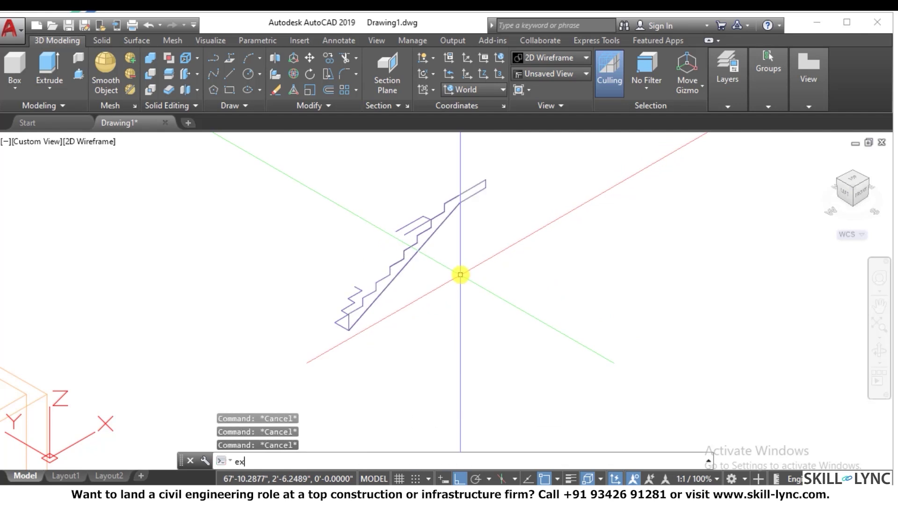
text(t)
key(Return)
click(477, 190)
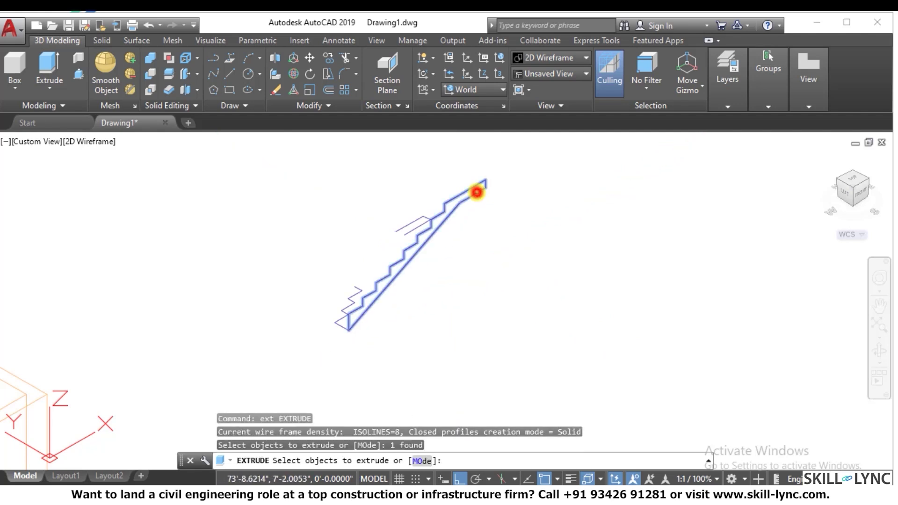
key(Return)
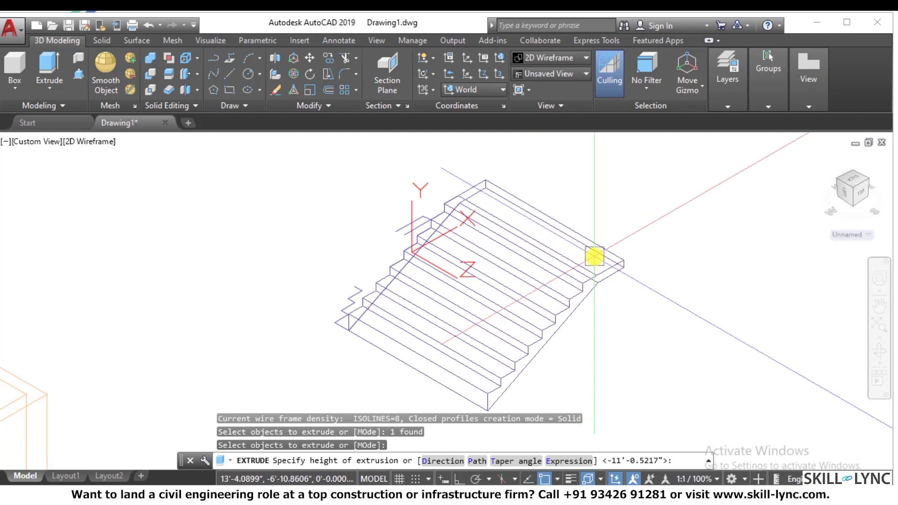
text(3')
key(Return)
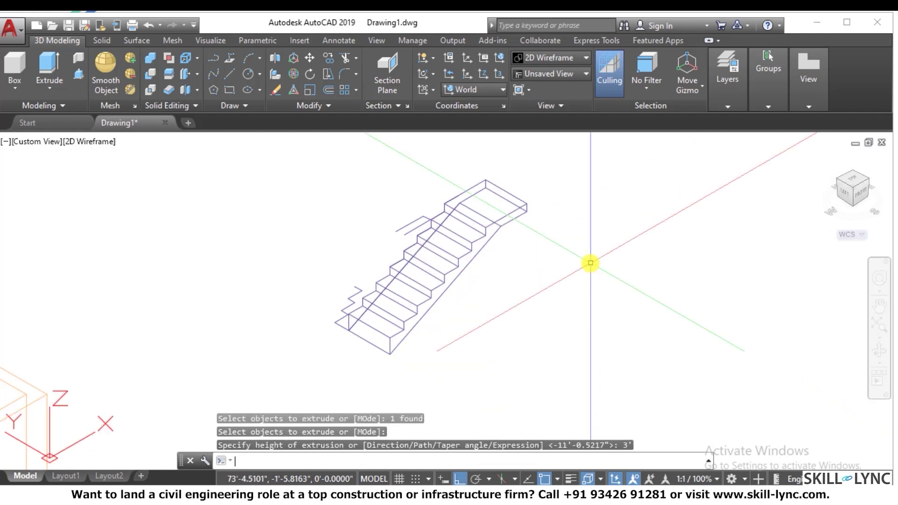
key(Escape)
key(Escape)
scroll(356, 319, up, 4)
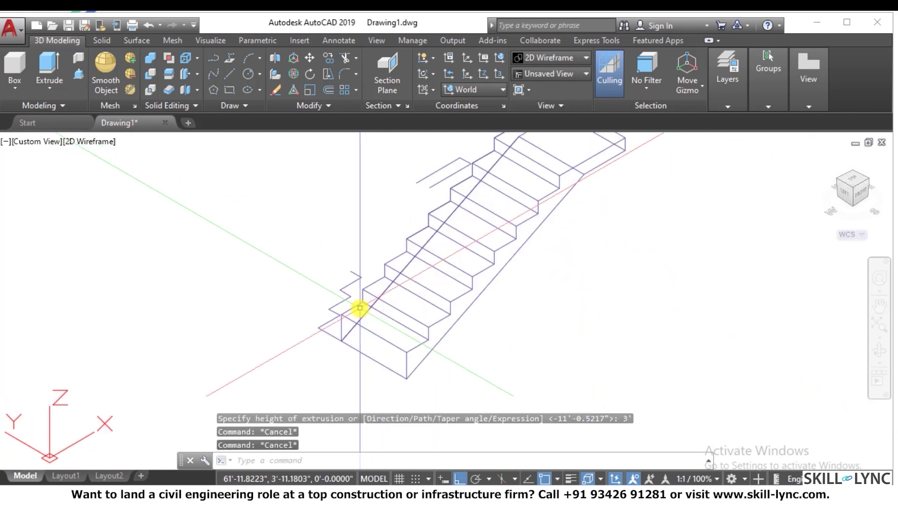
Step: Erase leftover 2D profile line segments beside the lowest steps of the staircase solid
click(310, 313)
click(290, 312)
key(e)
key(Return)
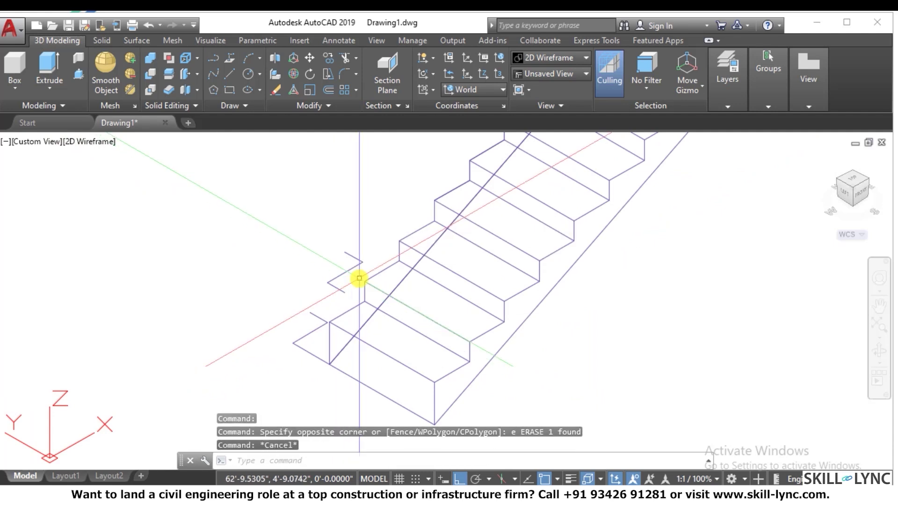
click(308, 351)
key(e)
key(Return)
click(316, 344)
click(330, 296)
key(e)
key(Return)
Step: Erase the leftover profile lines beside the middle steps using a crossing selection
scroll(332, 286, down, 3)
scroll(396, 198, up, 3)
click(417, 237)
click(371, 203)
key(e)
key(Return)
scroll(340, 220, down, 4)
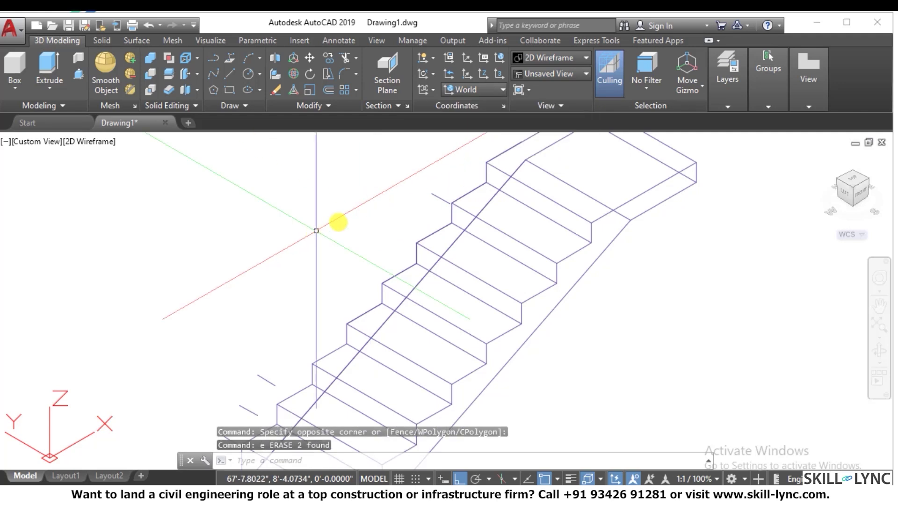
scroll(408, 387, up, 5)
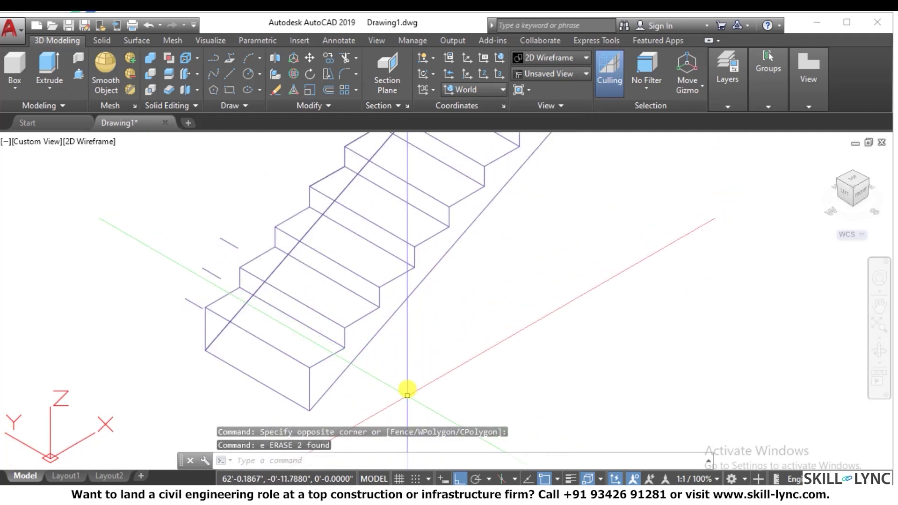
Step: Align the UCS to the top face of the lowest step with the UCS Face option
key(Escape)
key(Escape)
middle_drag(408, 387, 249, 356)
key(Escape)
text(ucs)
key(Return)
text(f)
key(Return)
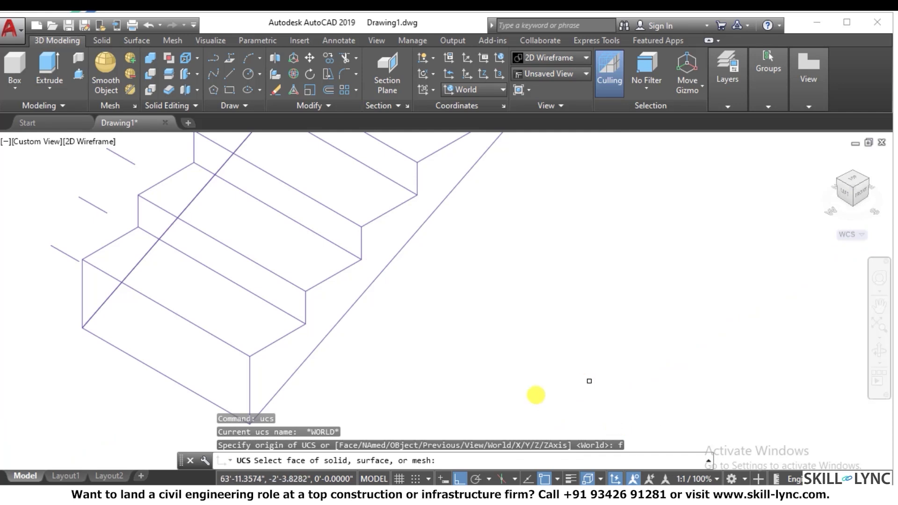
click(219, 323)
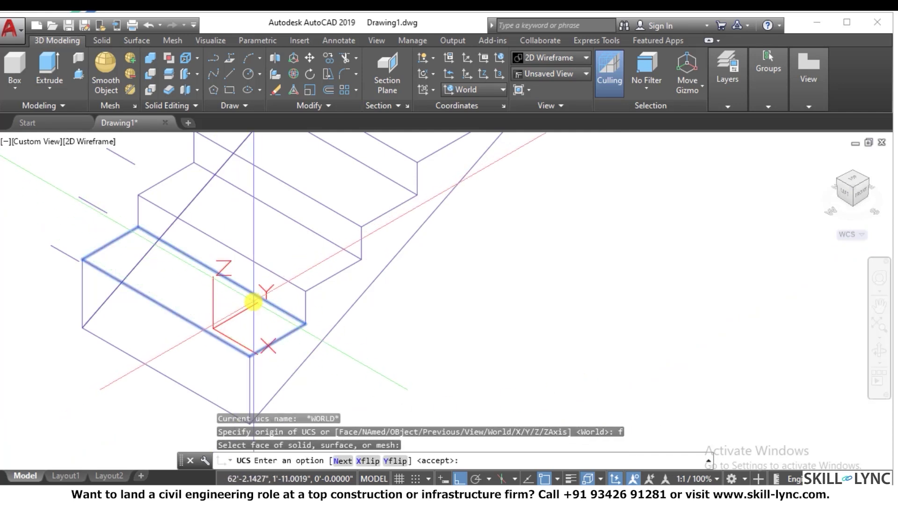
right_click(283, 290)
click(283, 290)
key(Escape)
Step: Draw a circle of diameter 2 on the lowest tread, just inside its outer front corner
scroll(250, 348, up, 3)
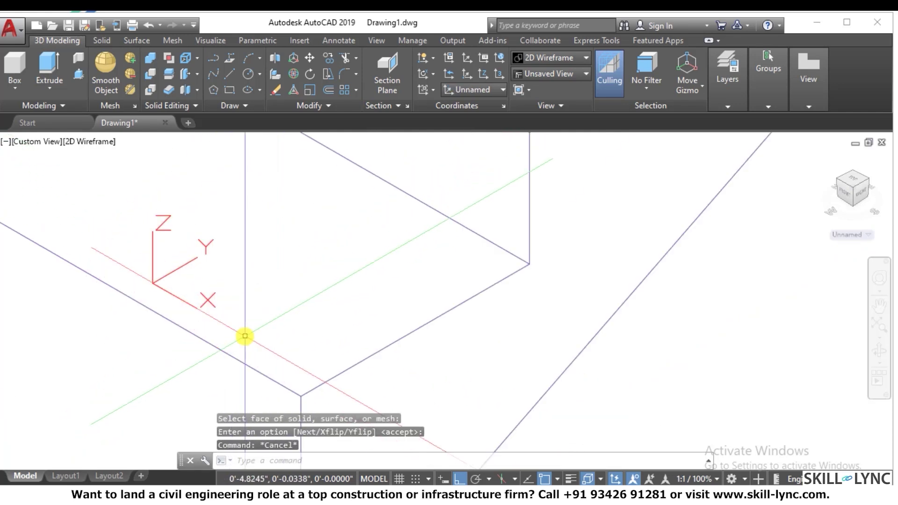
text(c)
key(Return)
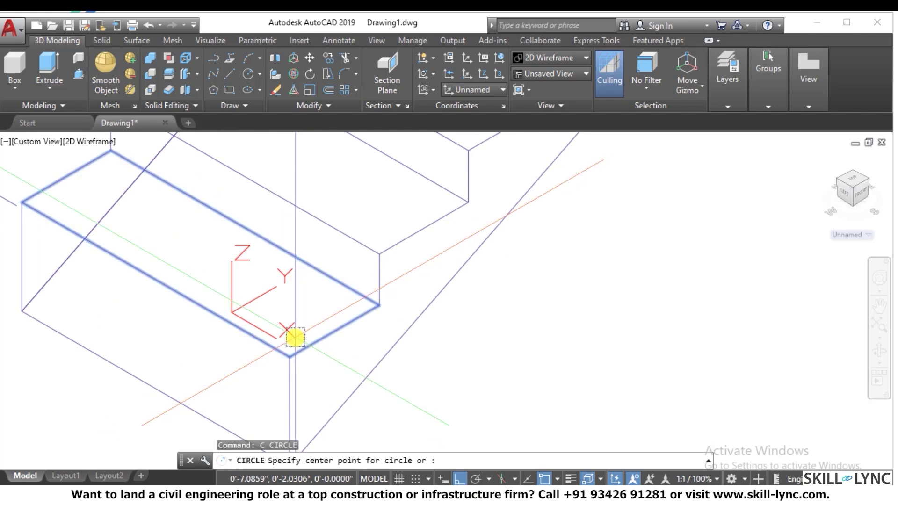
scroll(299, 336, up, 4)
click(273, 339)
text(d)
key(Return)
text(2)
key(Return)
scroll(317, 344, down, 3)
key(Escape)
scroll(359, 339, up, 3)
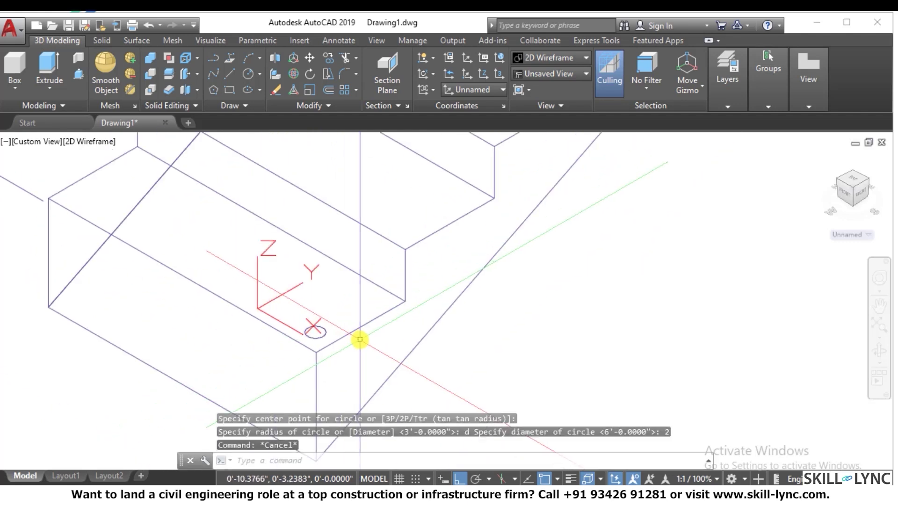
Step: Extrude the small circle on the lowest tread 3' upward into a railing post
key(Escape)
key(Escape)
text(ext)
key(Return)
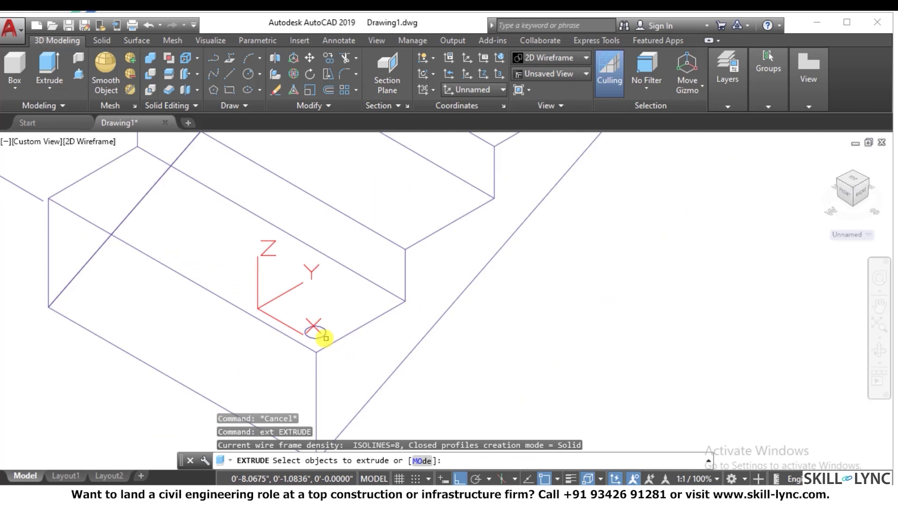
click(320, 334)
key(Return)
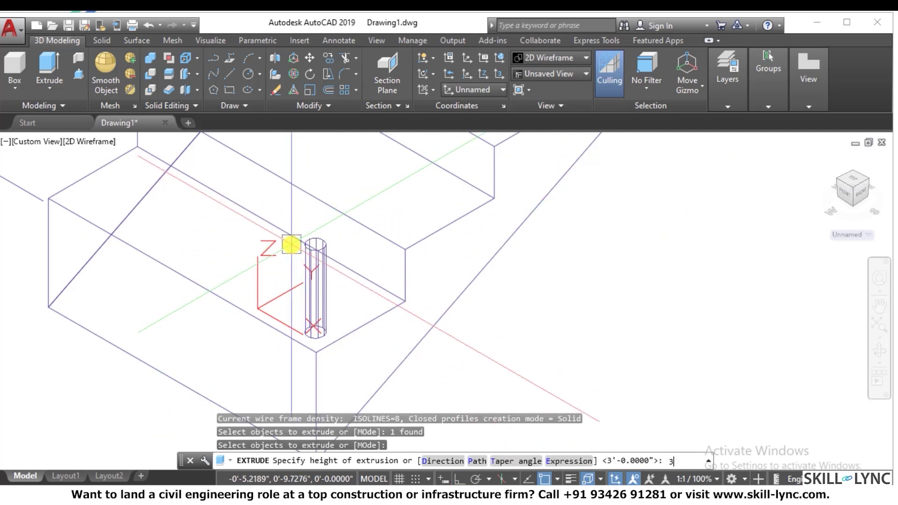
text(3)
key(Return)
key(Escape)
scroll(547, 372, down, 2)
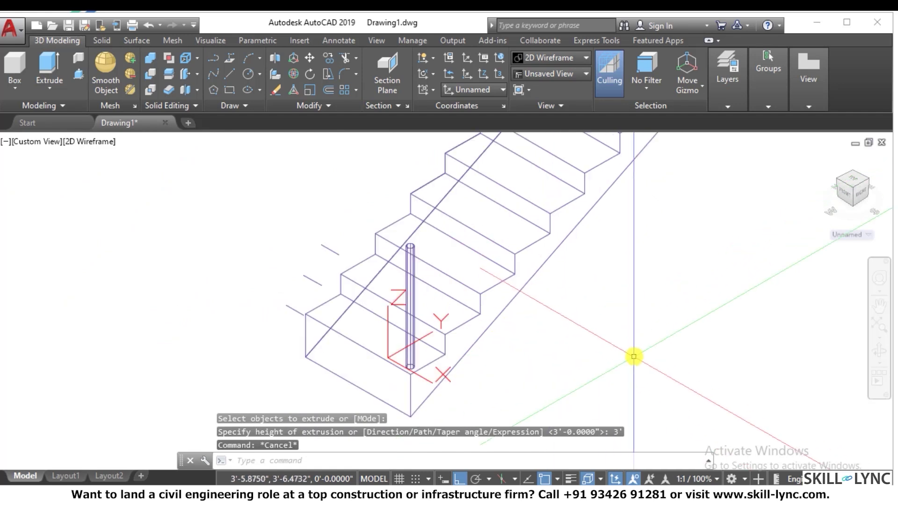
Step: Copy the railing post from the lowest tread to the matching corner of every step up to the landing
scroll(634, 356, up, 4)
key(Escape)
key(Escape)
scroll(629, 356, down, 2)
text(c)
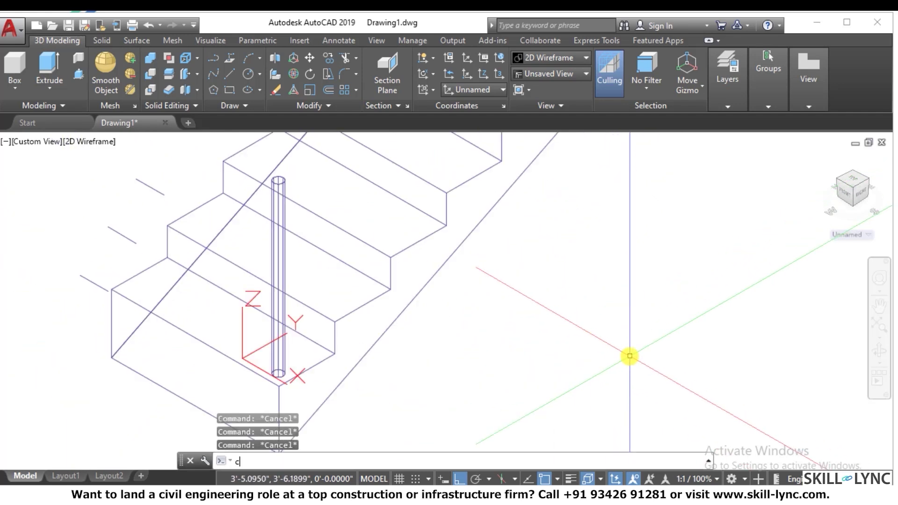
text(o)
key(Return)
click(282, 345)
key(Return)
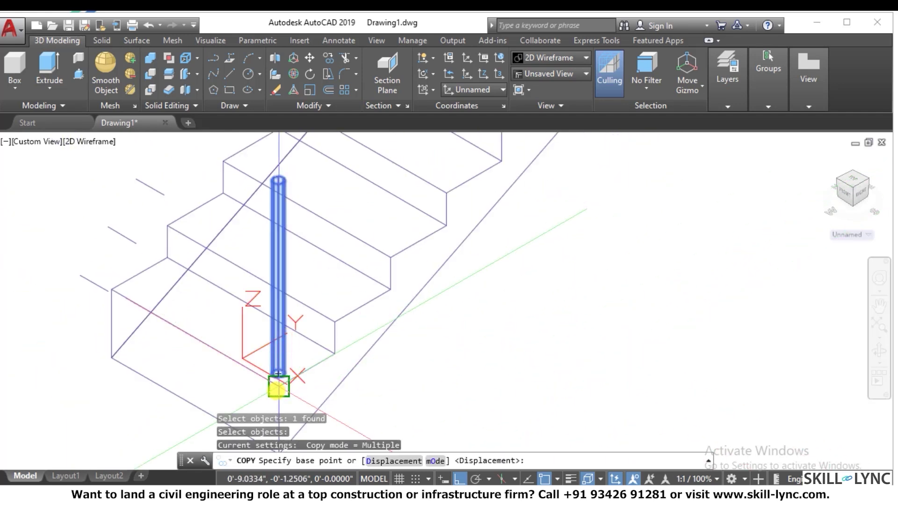
click(279, 374)
click(334, 309)
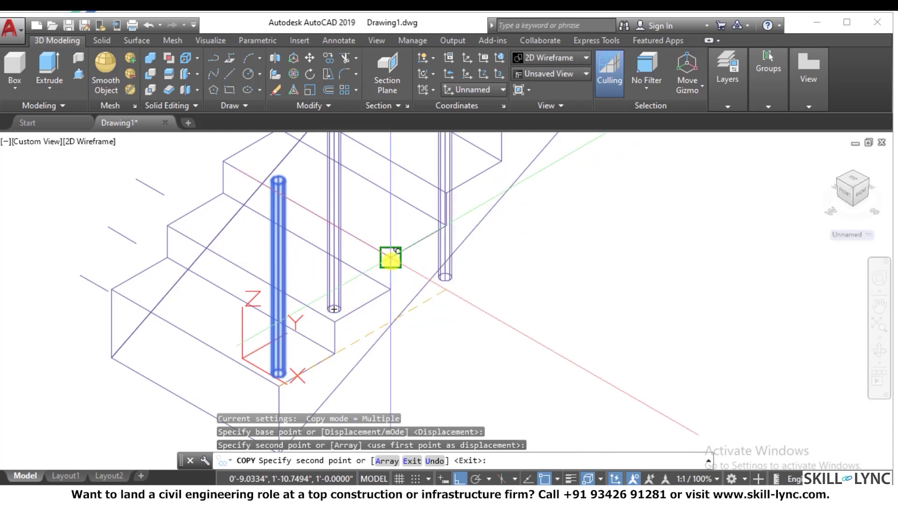
click(391, 250)
scroll(449, 191, down, 4)
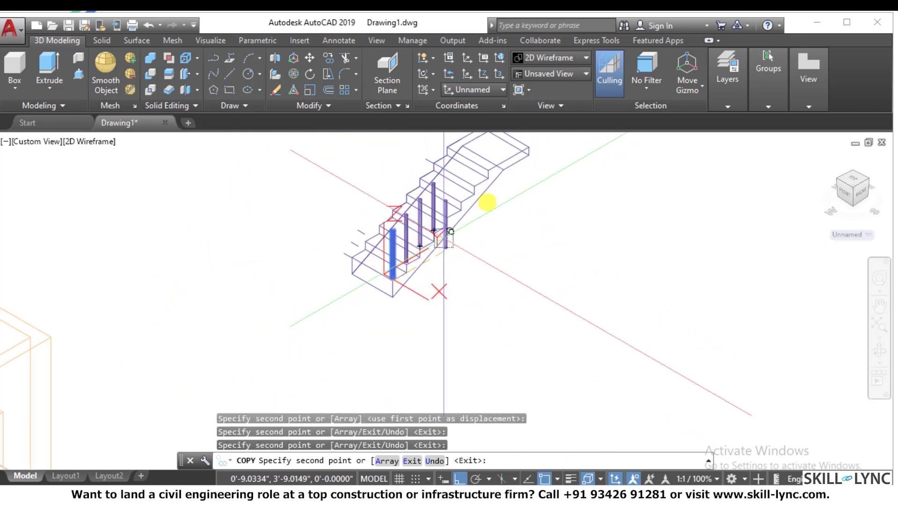
scroll(460, 206, up, 5)
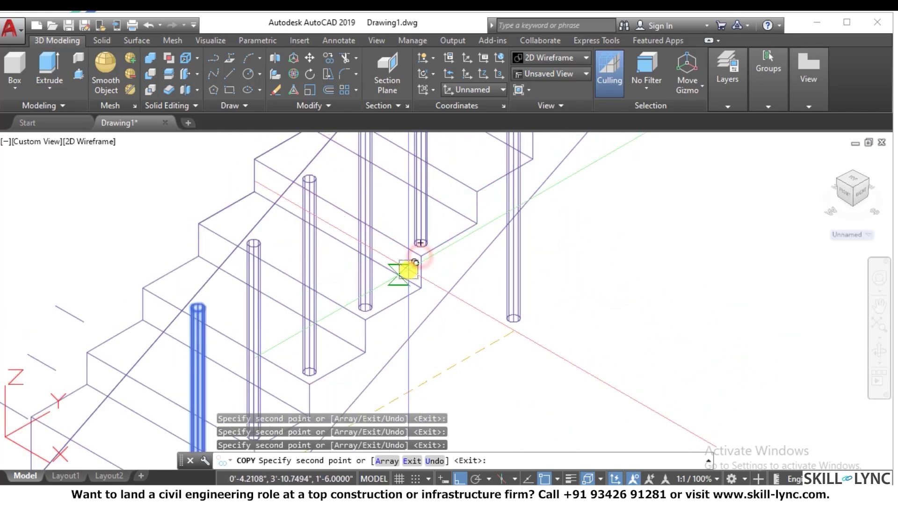
scroll(408, 269, down, 2)
scroll(469, 220, up, 2)
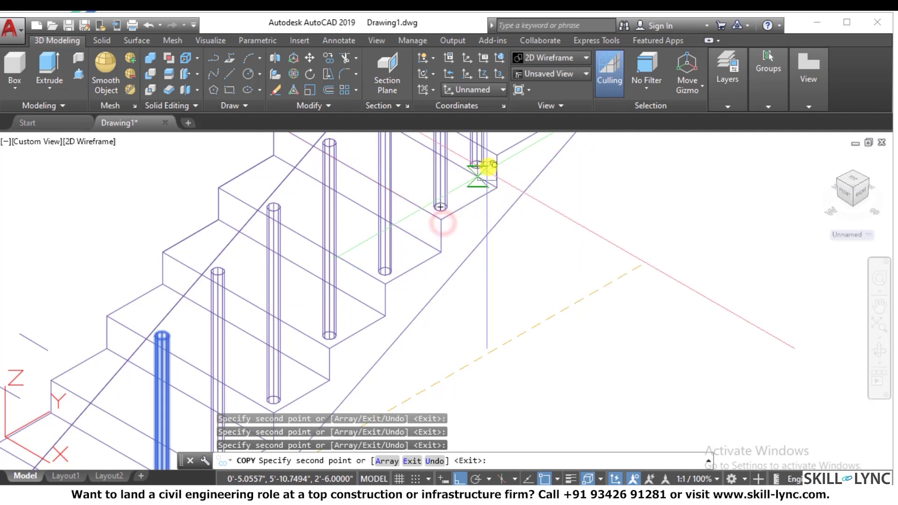
scroll(436, 245, down, 2)
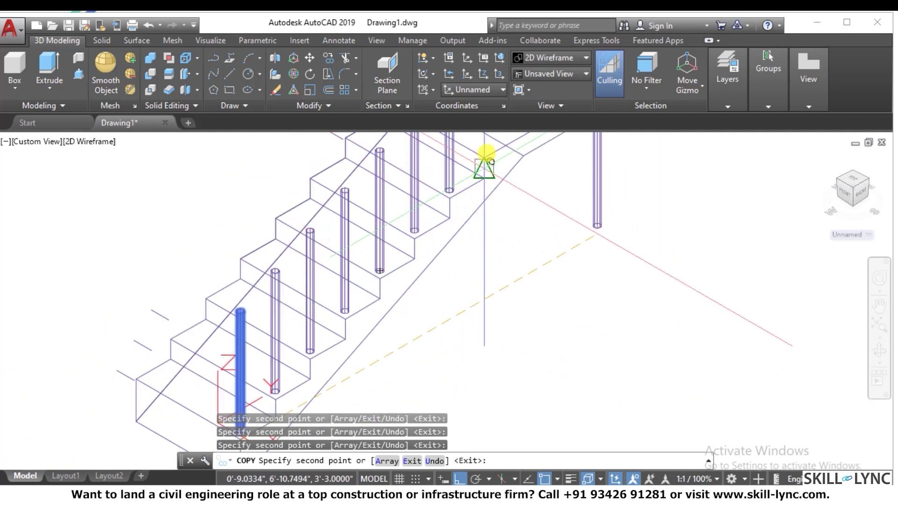
scroll(485, 151, down, 5)
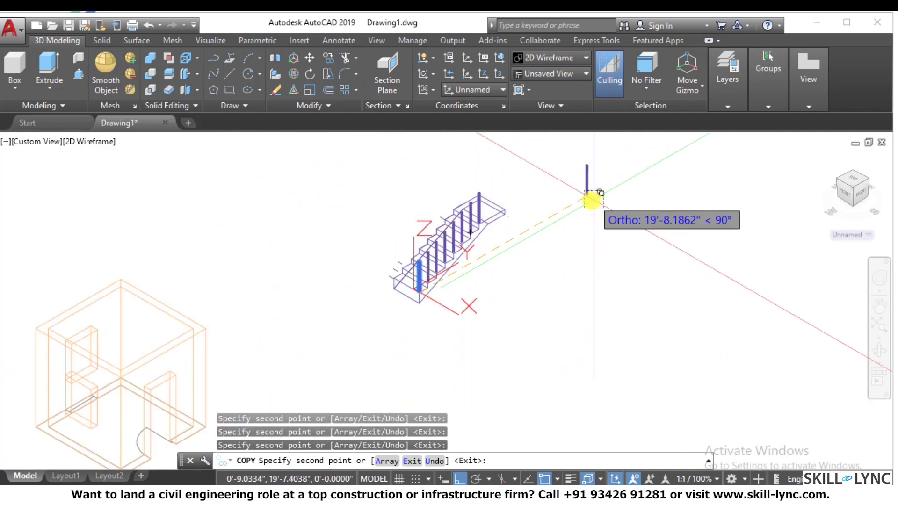
key(Escape)
key(Escape)
scroll(516, 204, up, 2)
scroll(516, 204, up, 4)
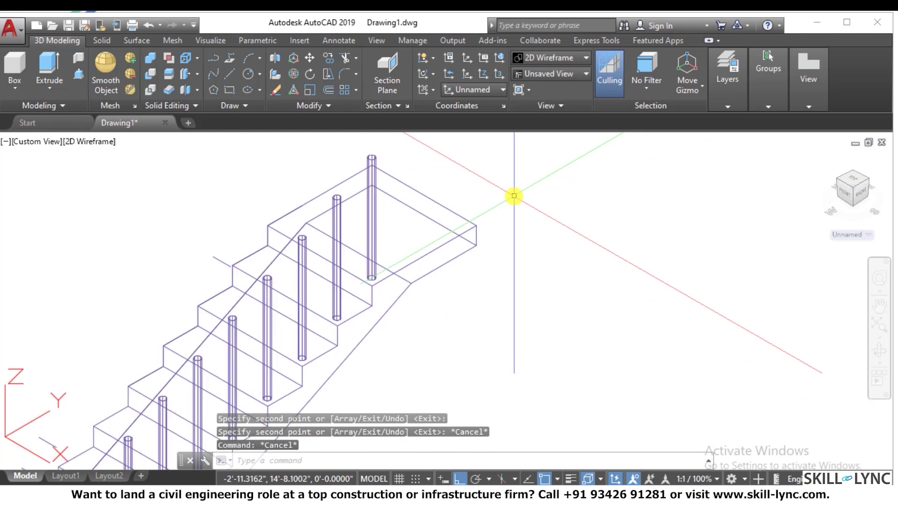
Step: Copy the uppermost railing post along the landing's edge to near its far outer corner
key(Escape)
key(Escape)
click(510, 201)
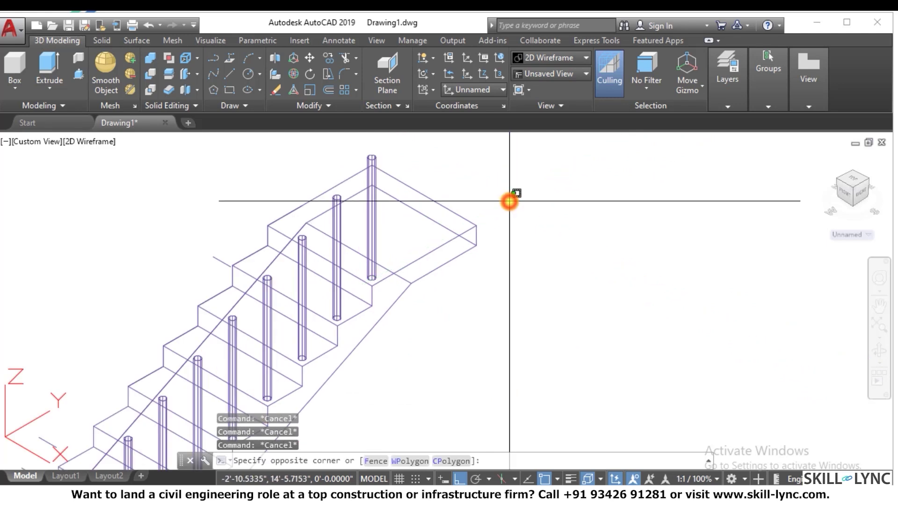
text(co)
key(Return)
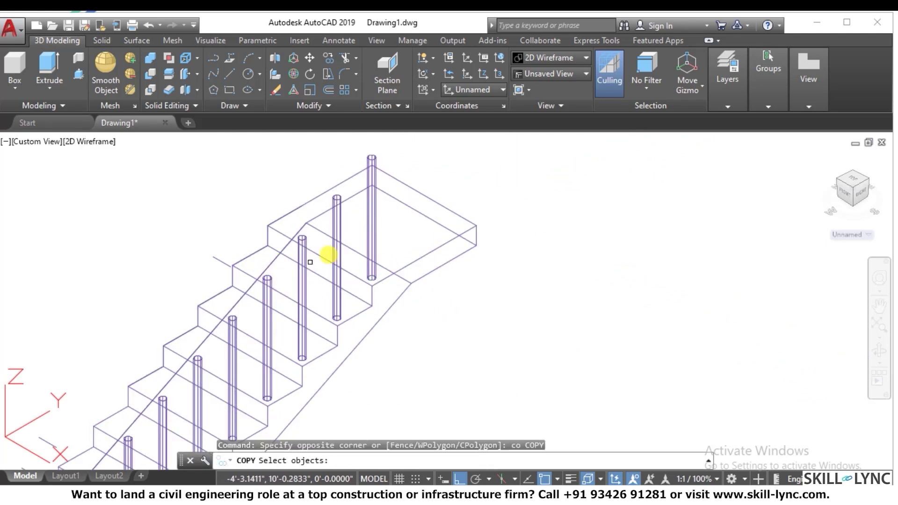
click(374, 236)
key(Return)
click(549, 170)
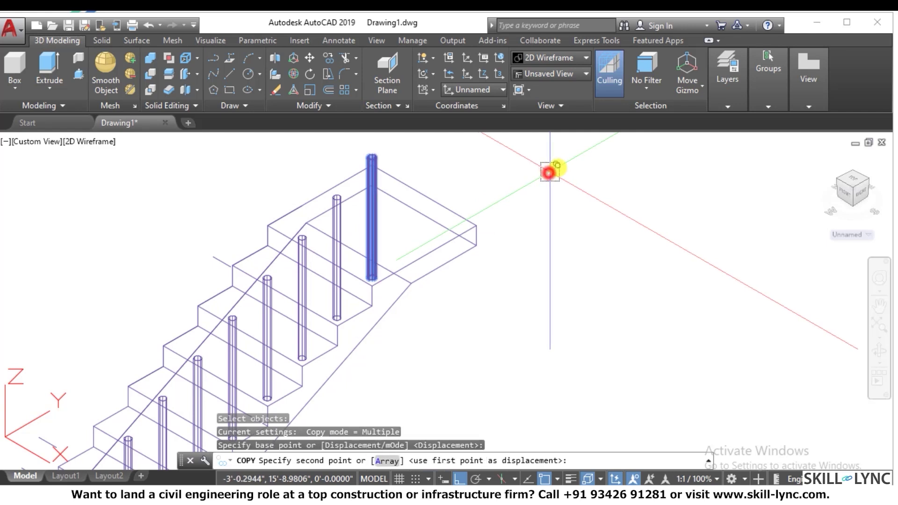
click(629, 152)
key(Escape)
scroll(617, 173, down, 5)
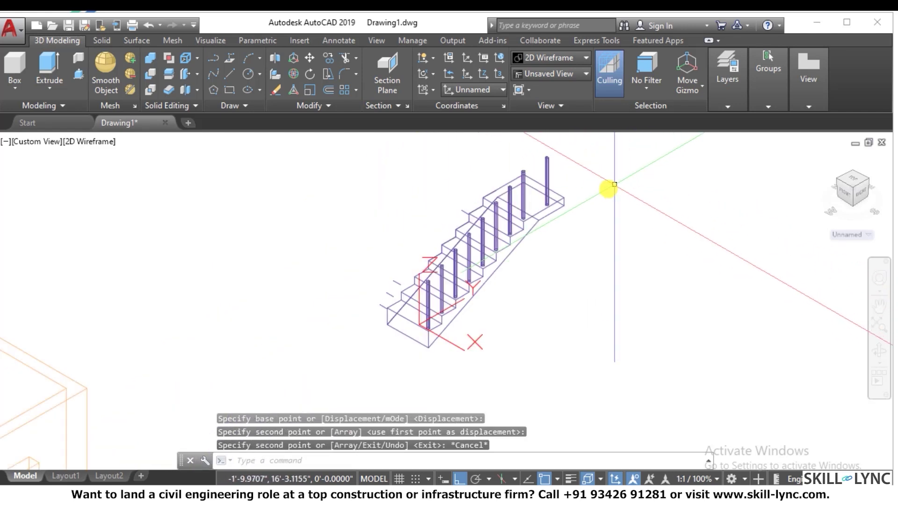
scroll(579, 237, up, 3)
scroll(551, 262, up, 2)
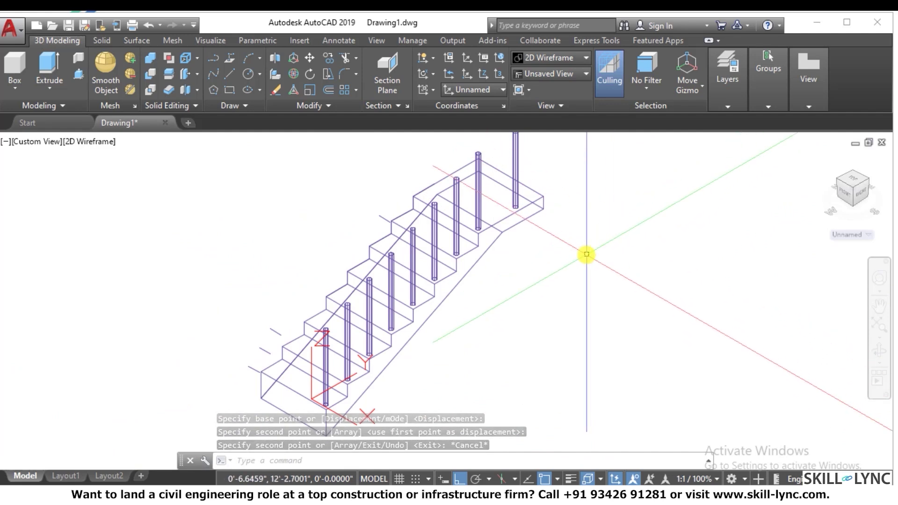
Step: Start a 3D polyline at the centre of the lowest post's top and run it to the next post's top centre
scroll(585, 255, down, 2)
scroll(596, 219, up, 2)
key(Escape)
key(Escape)
scroll(592, 219, down, 2)
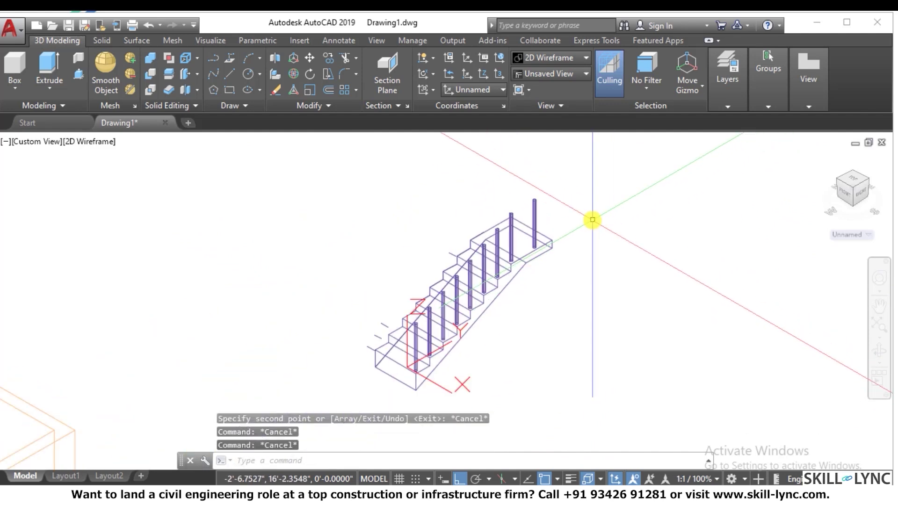
text(3p)
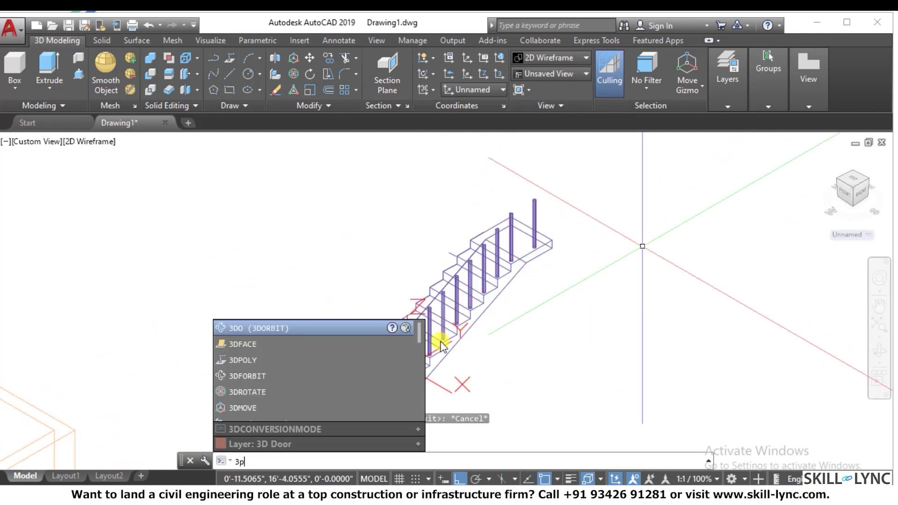
key(Return)
scroll(439, 294, up, 3)
scroll(390, 367, up, 2)
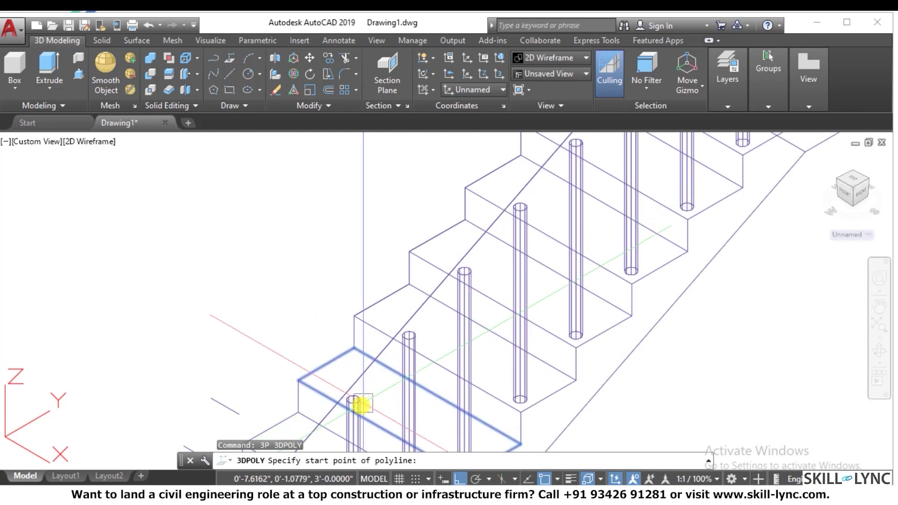
scroll(353, 383, up, 4)
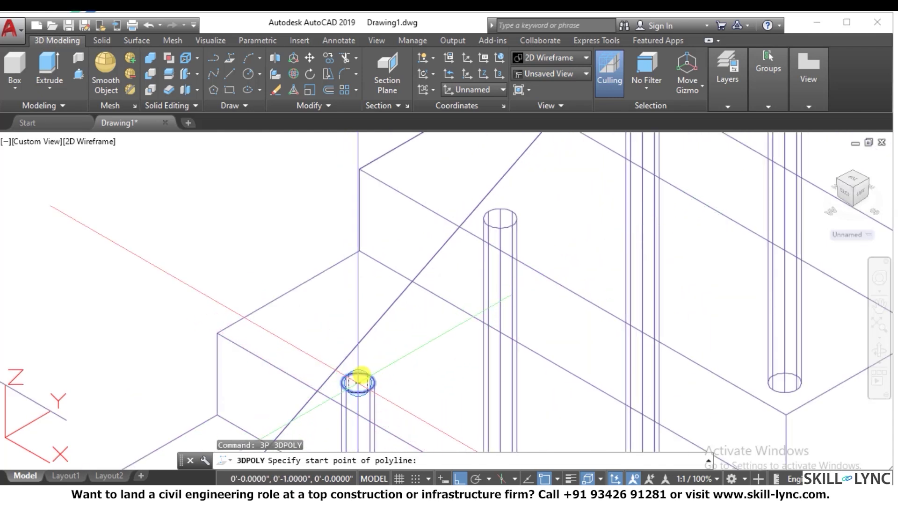
click(357, 382)
click(499, 218)
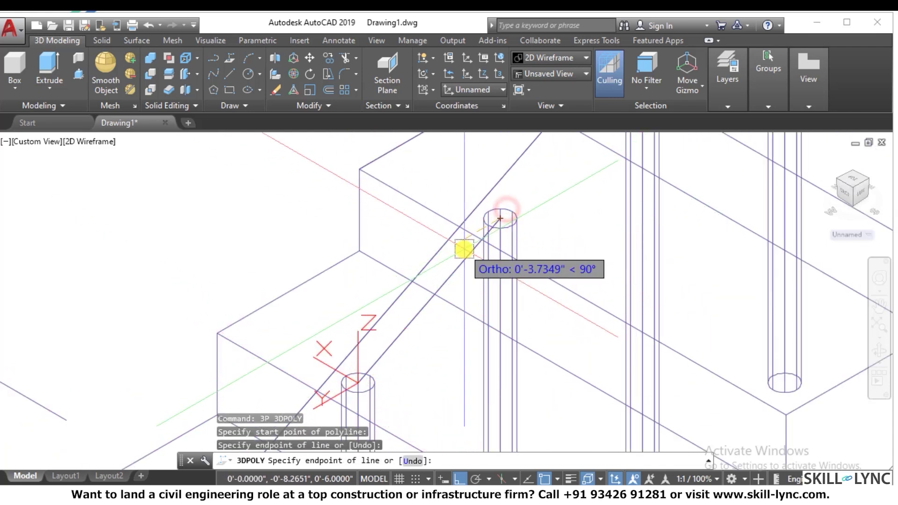
Step: Try to continue the 3D polyline from the lower posts to the top centre of the landing's first post
scroll(511, 196, down, 5)
scroll(528, 203, down, 3)
scroll(542, 180, up, 8)
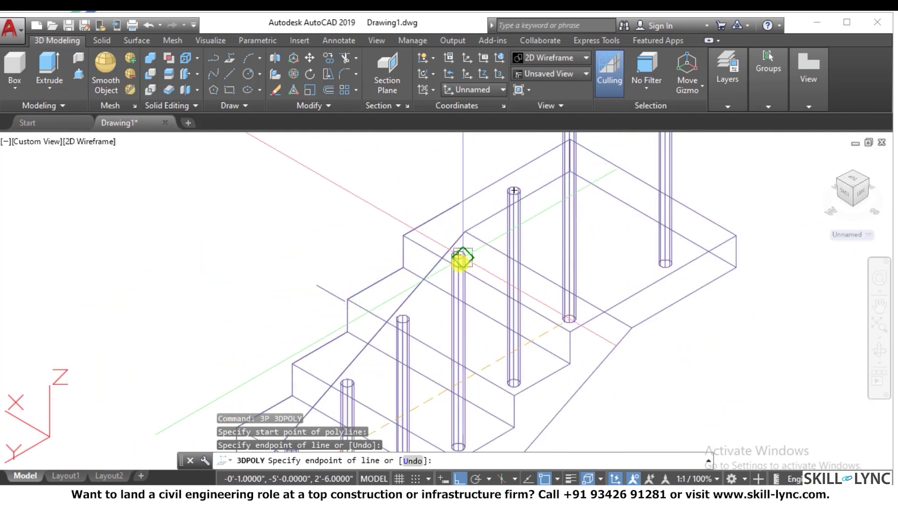
scroll(460, 262, down, 4)
scroll(541, 177, up, 5)
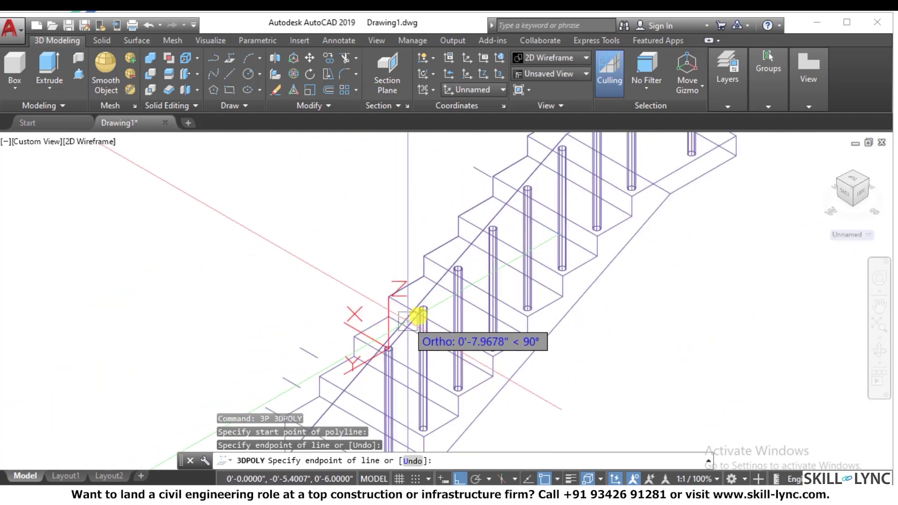
scroll(491, 262, down, 4)
scroll(545, 183, up, 6)
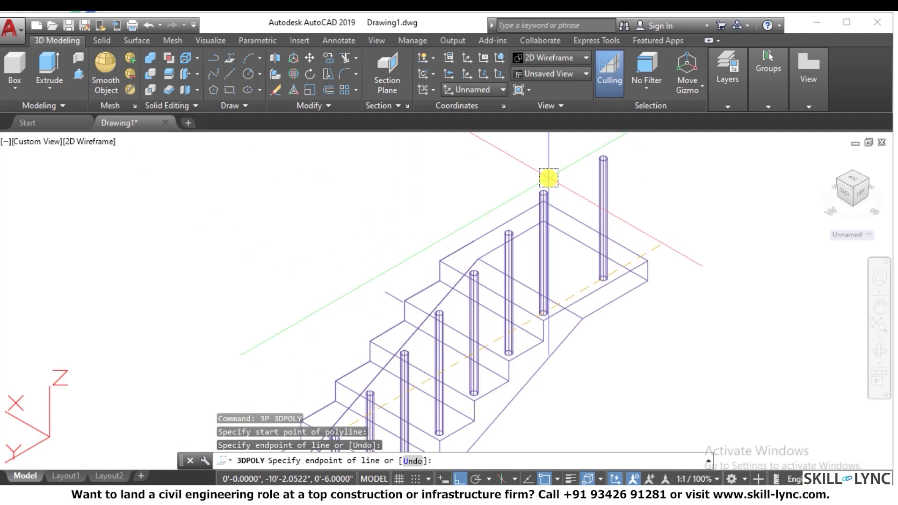
click(543, 198)
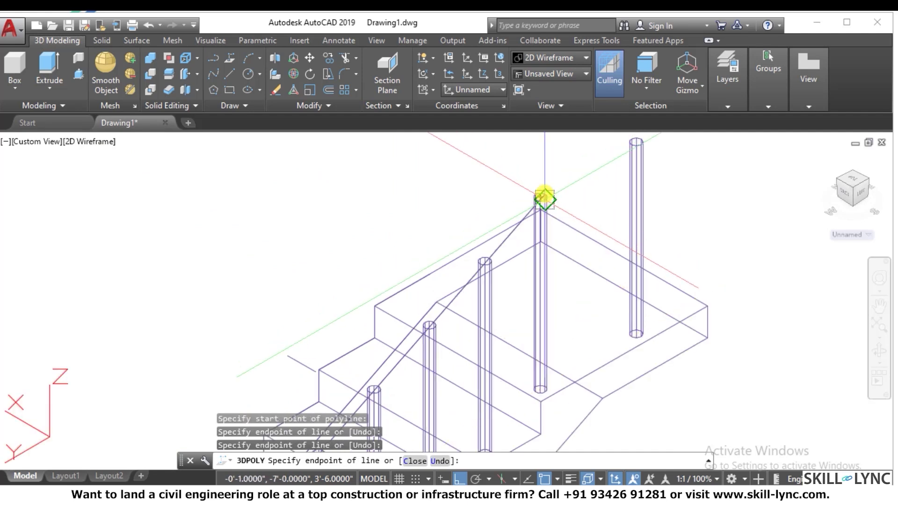
scroll(543, 198, down, 2)
scroll(605, 176, up, 2)
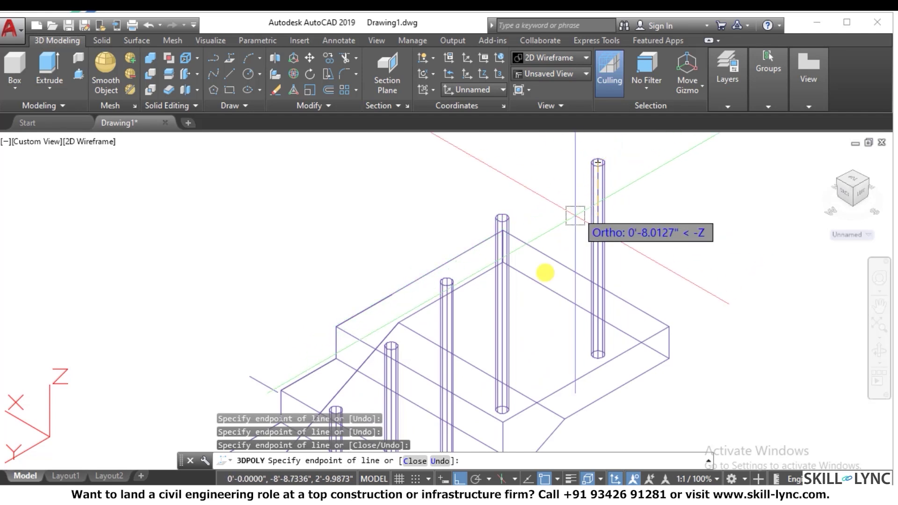
scroll(625, 275, down, 2)
scroll(591, 247, down, 2)
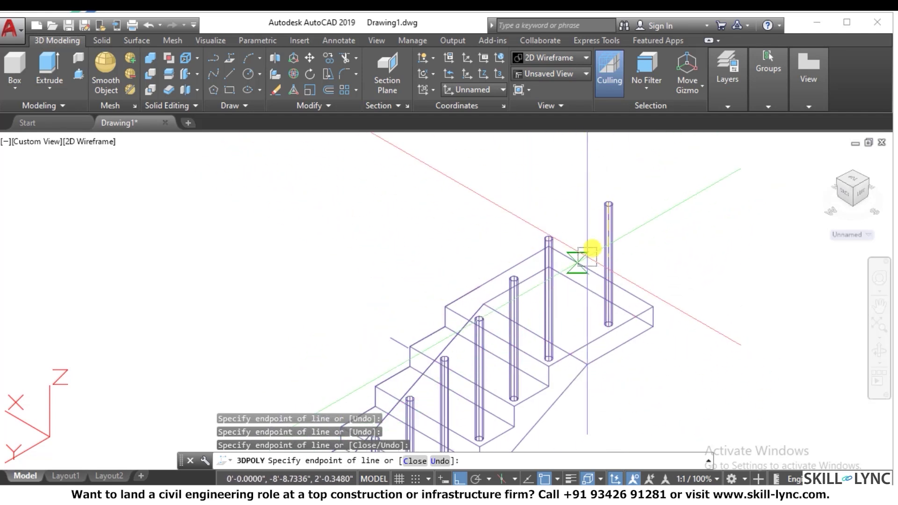
key(Escape)
key(Escape)
scroll(552, 320, up, 4)
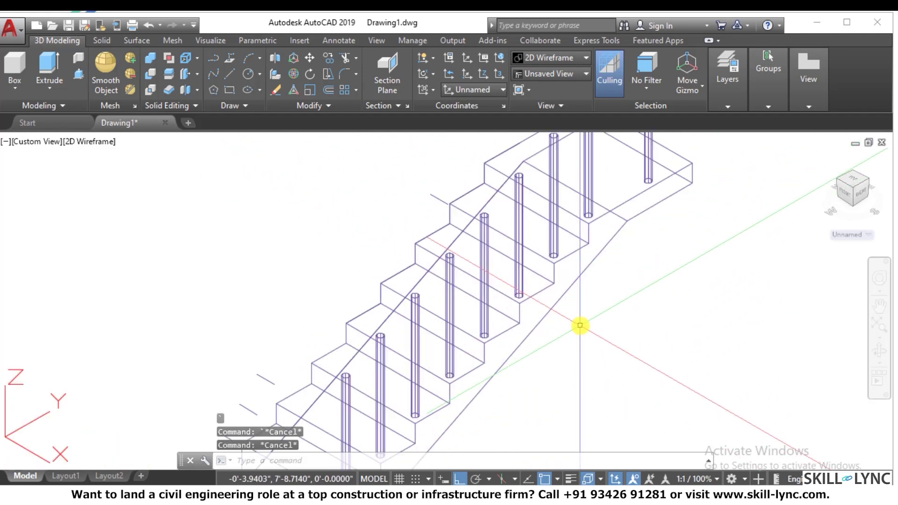
Step: Draw a 3D polyline from the lowest post's top centre straight to the top centre of the landing's first post
text(3p)
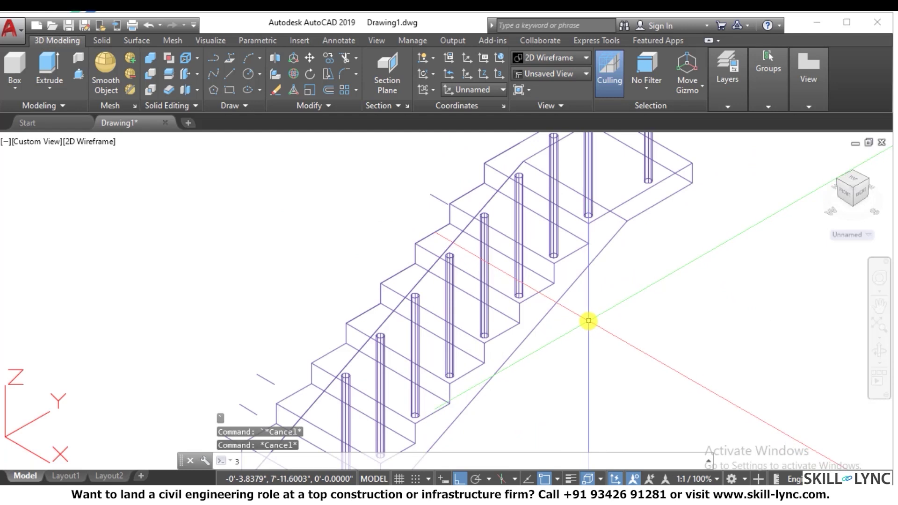
scroll(328, 372, up, 2)
key(Return)
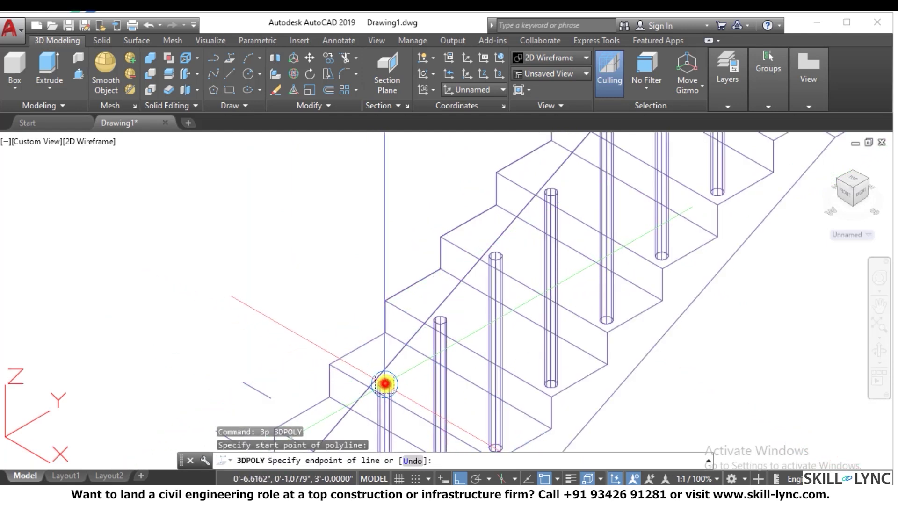
scroll(457, 411, down, 5)
scroll(431, 283, up, 5)
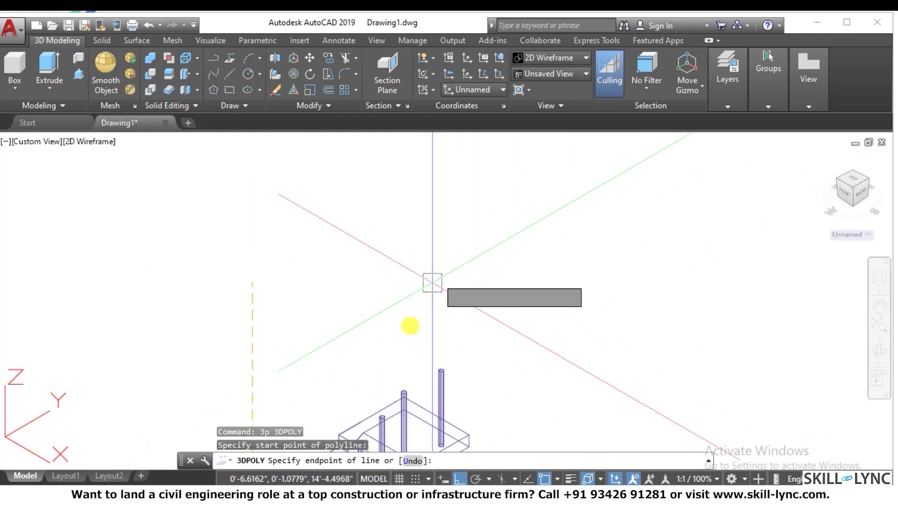
scroll(420, 327, up, 4)
scroll(395, 373, down, 4)
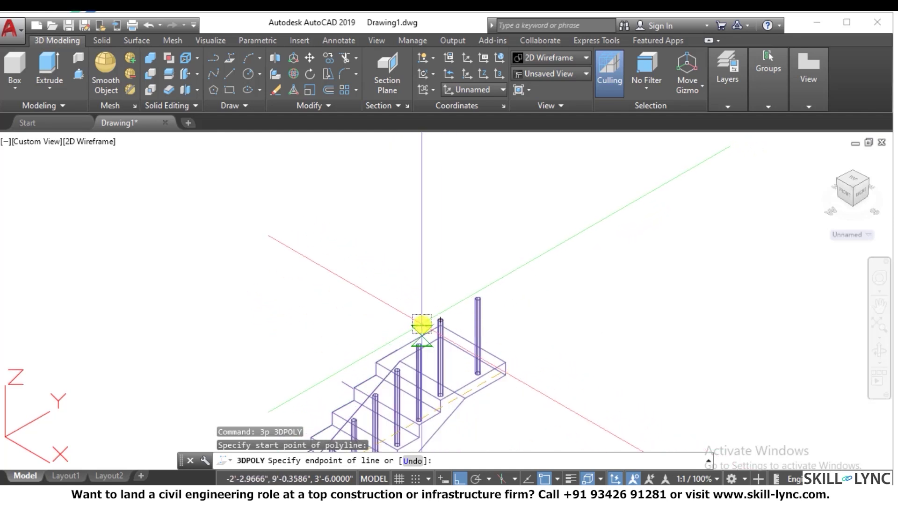
scroll(439, 319, up, 5)
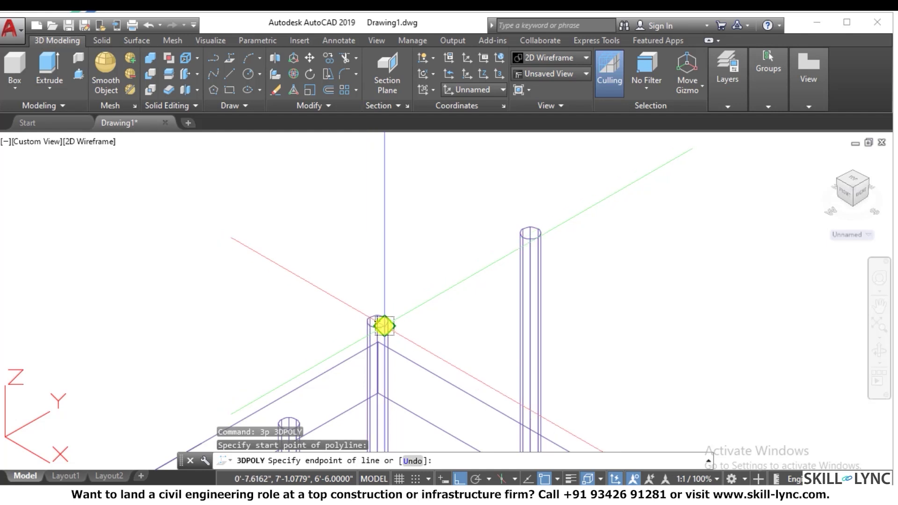
scroll(382, 325, up, 3)
click(360, 318)
Step: Extend the 3D polyline to the top centre of the landing's outer post and finish it
scroll(370, 314, down, 1)
scroll(514, 261, down, 4)
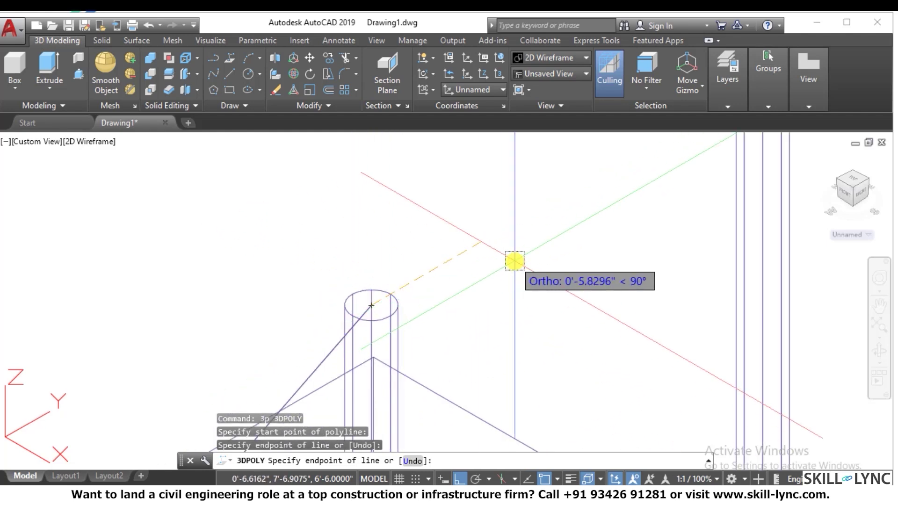
click(611, 190)
right_click(649, 180)
click(670, 184)
scroll(676, 164, down, 5)
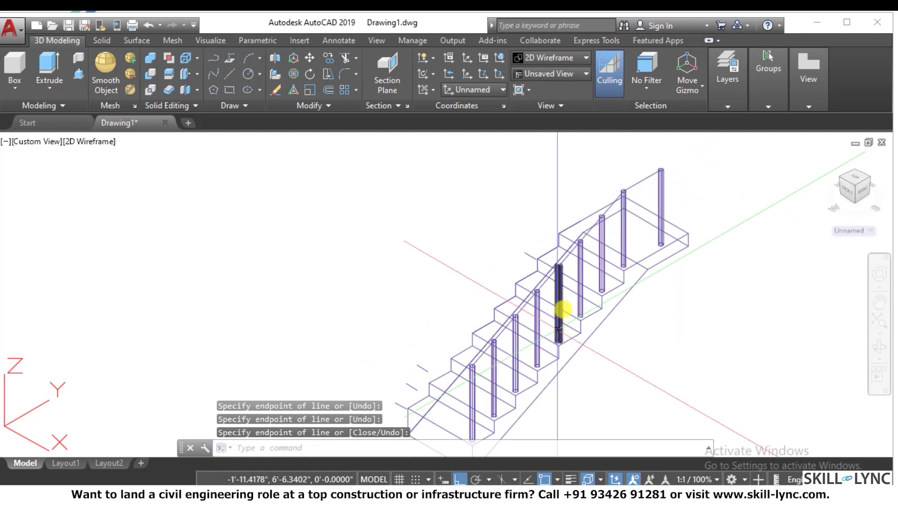
scroll(552, 322, down, 4)
scroll(519, 313, up, 8)
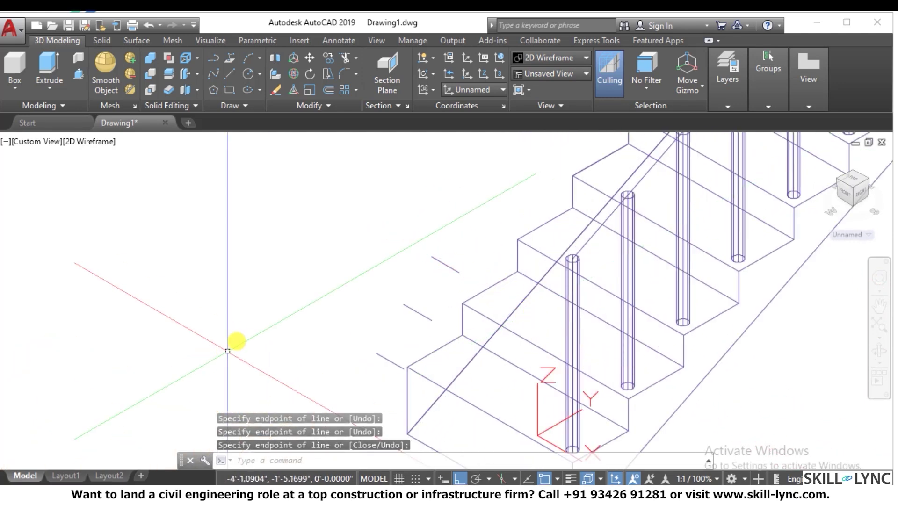
click(588, 237)
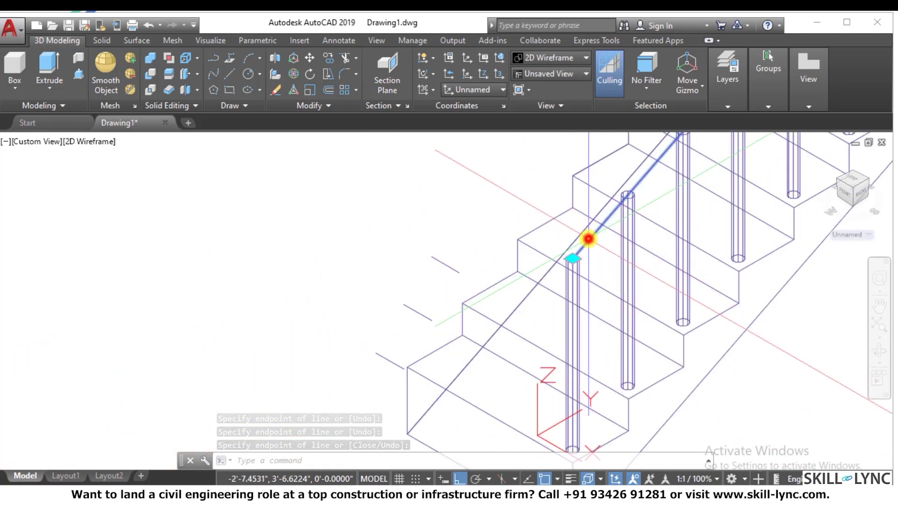
click(571, 259)
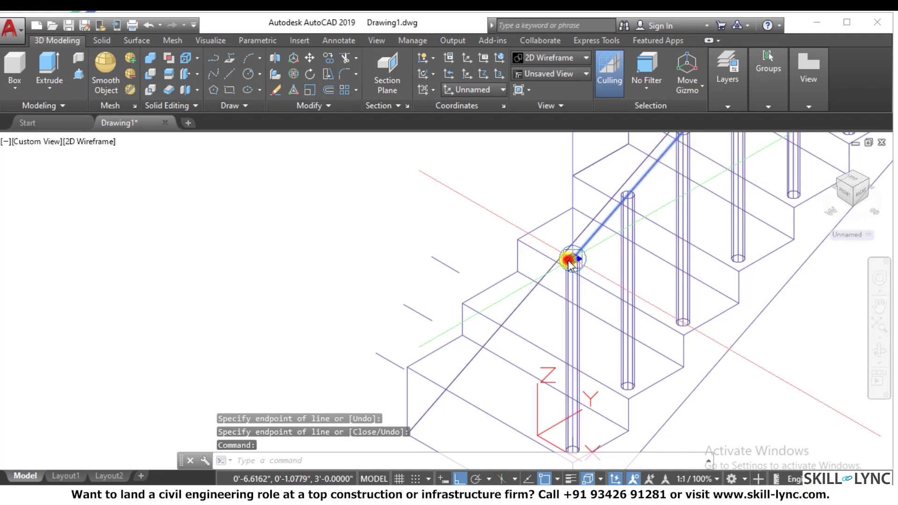
key(Escape)
key(Escape)
scroll(532, 270, down, 3)
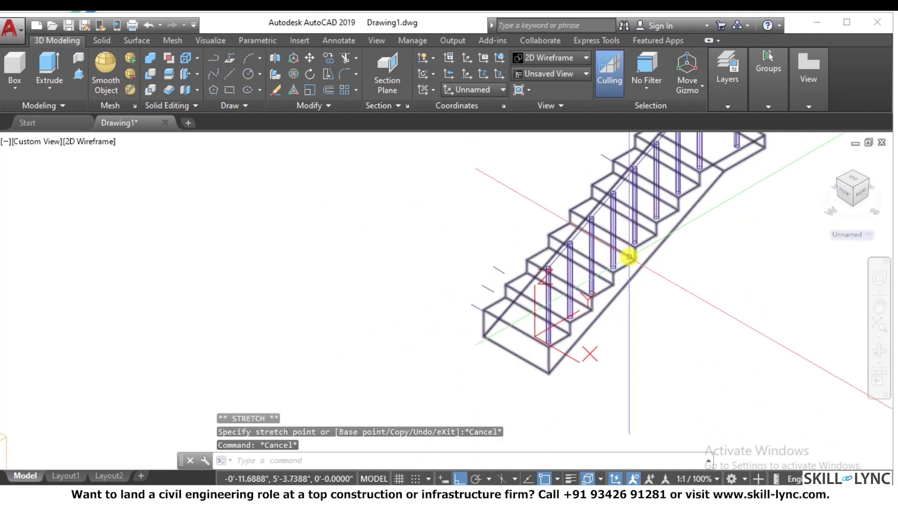
scroll(628, 257, up, 3)
key(Escape)
scroll(517, 316, down, 3)
key(Escape)
Step: Copy the lowest railing post from its base centre to the bottom front corner of the staircase
scroll(531, 321, up, 1)
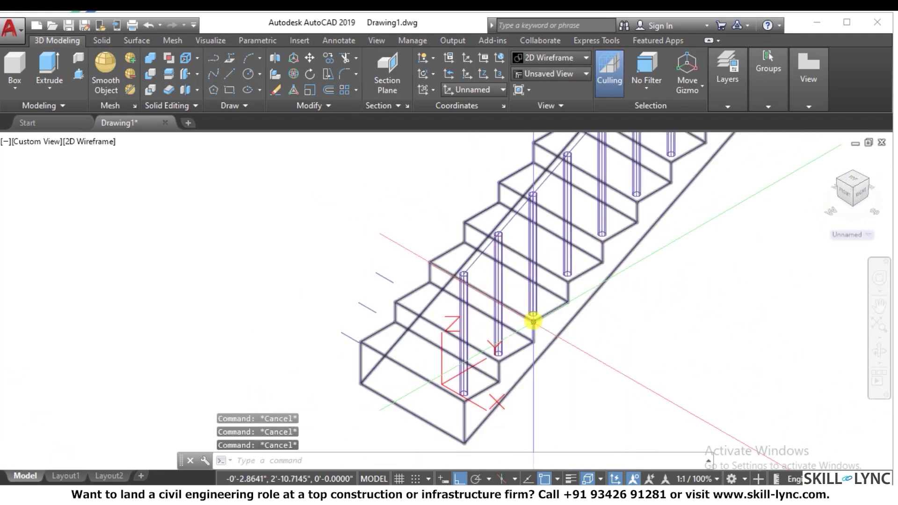
text(co)
key(Return)
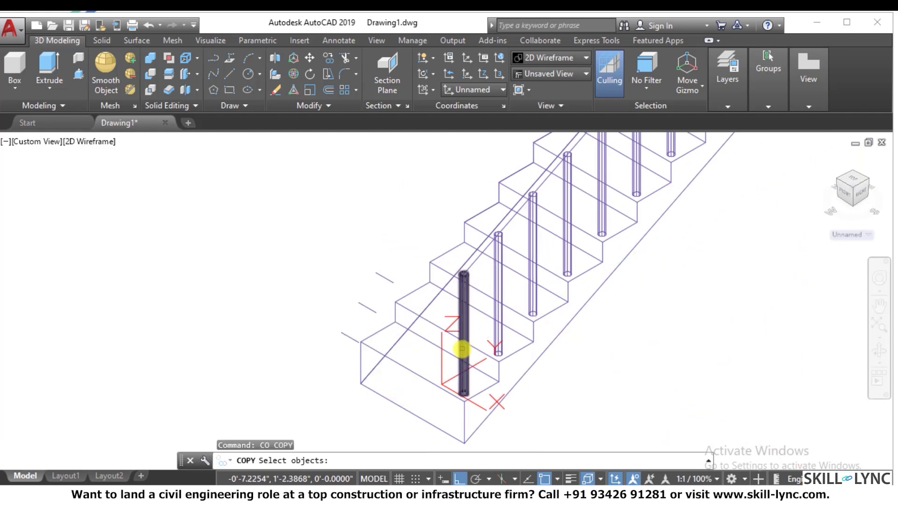
key(Return)
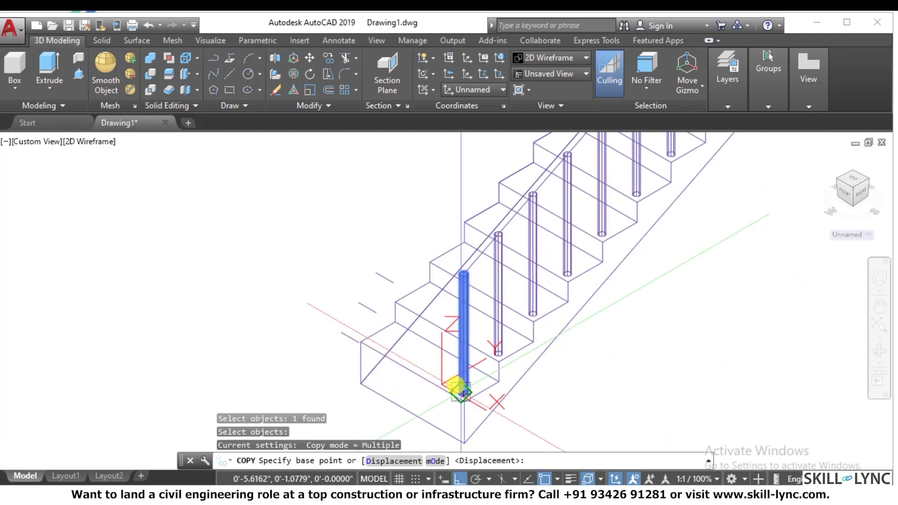
click(461, 393)
scroll(416, 402, down, 3)
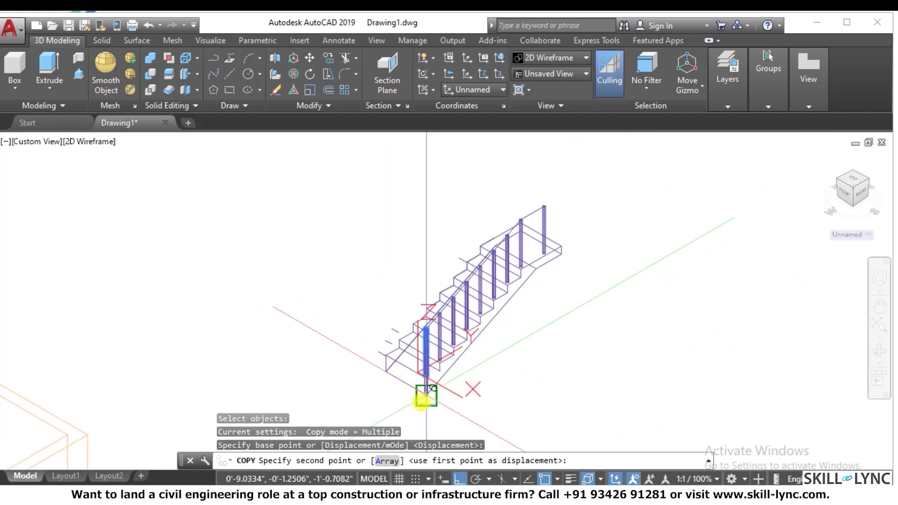
click(426, 396)
key(Escape)
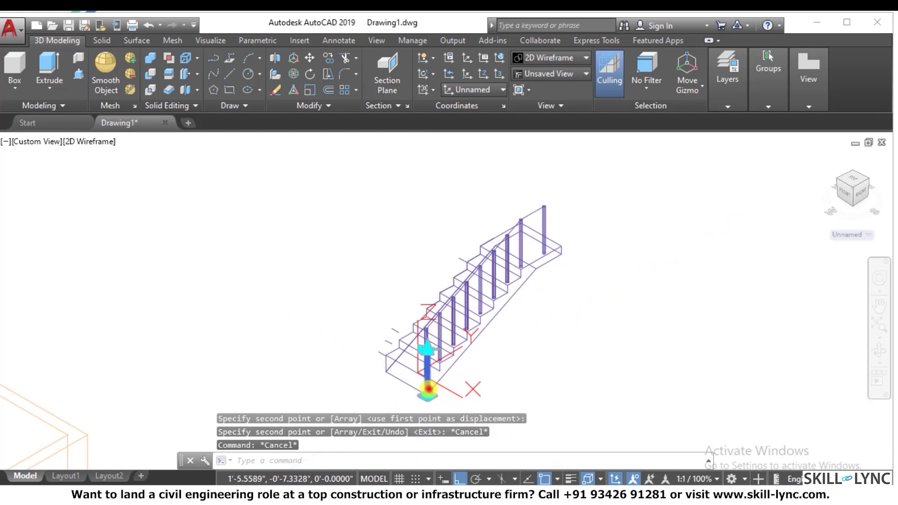
Step: Erase the post copy placed at the staircase's bottom corner
text(e)
key(Return)
scroll(433, 356, up, 3)
scroll(438, 317, down, 2)
scroll(425, 341, up, 4)
key(Escape)
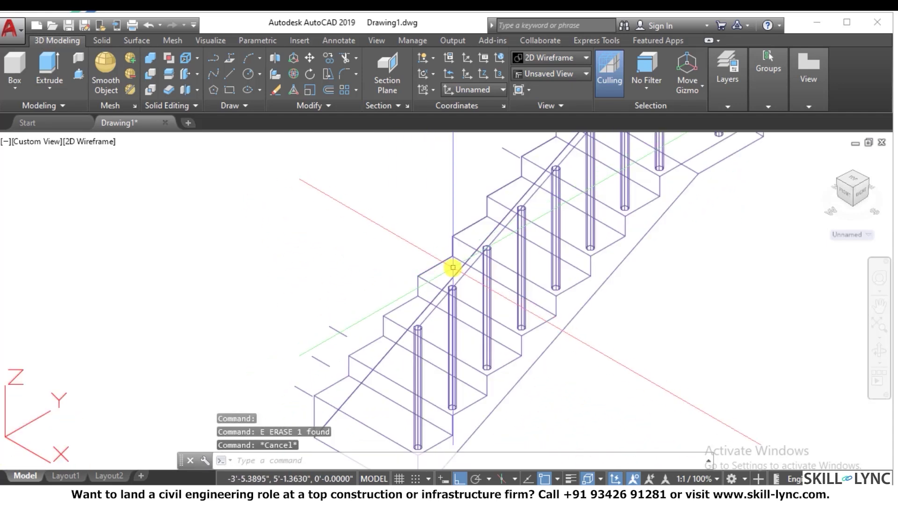
click(428, 315)
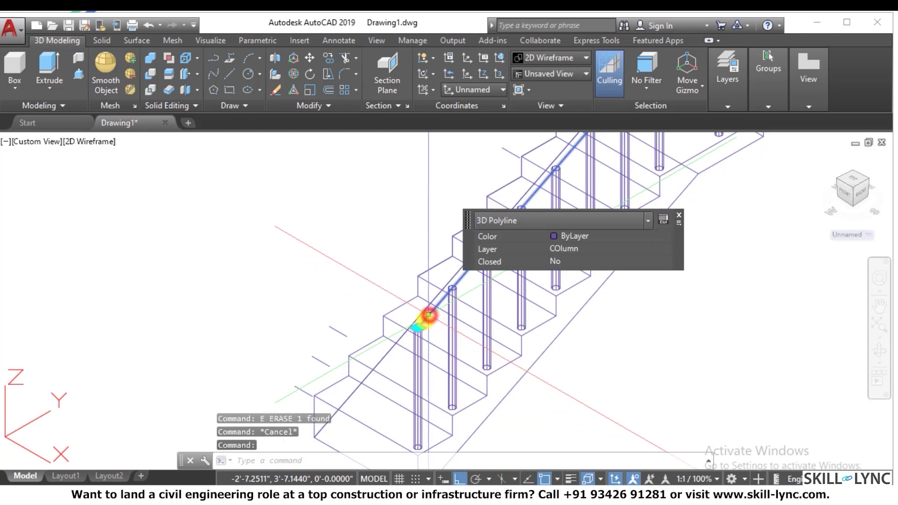
click(416, 328)
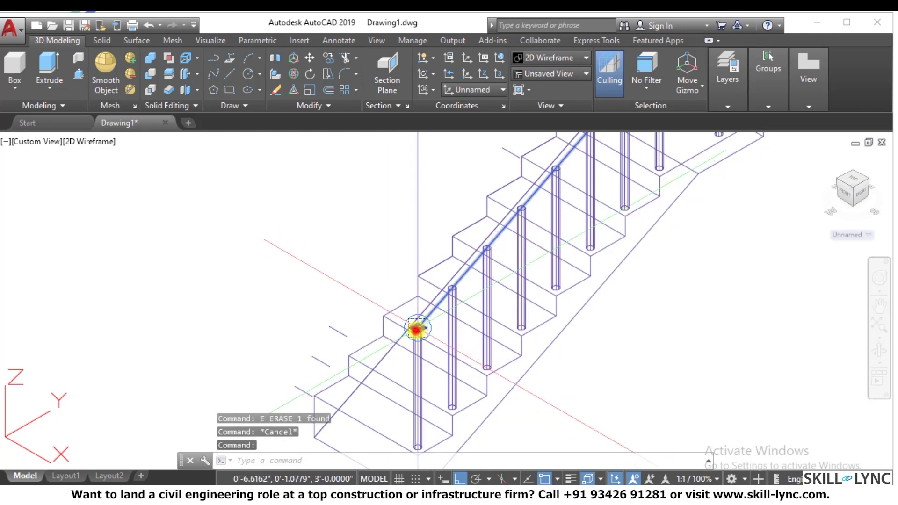
key(Escape)
key(Escape)
Step: Draw a small circle in the empty space beside the lower steps as the handrail profile
scroll(445, 320, down, 2)
scroll(446, 320, up, 5)
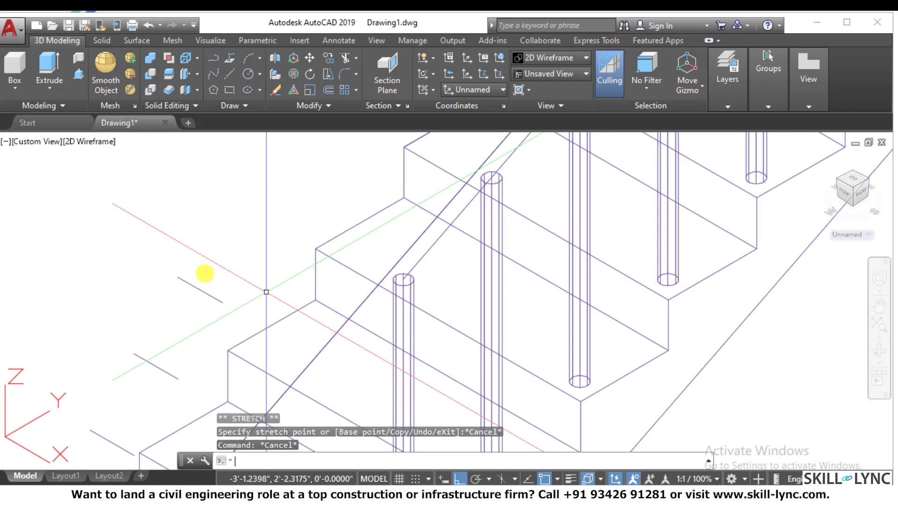
text(c)
key(Return)
click(236, 271)
click(237, 286)
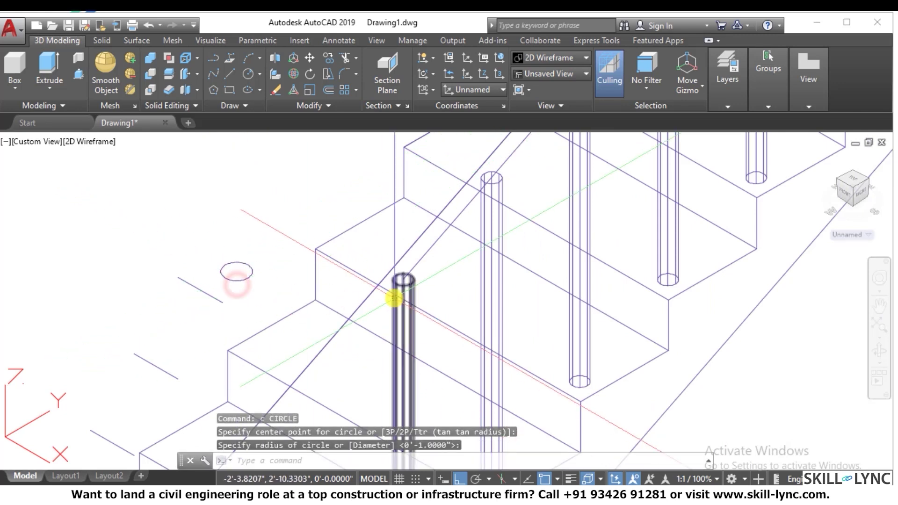
Step: Sweep the small circle along the 3D polyline over the posts to form a solid handrail
text(sweep)
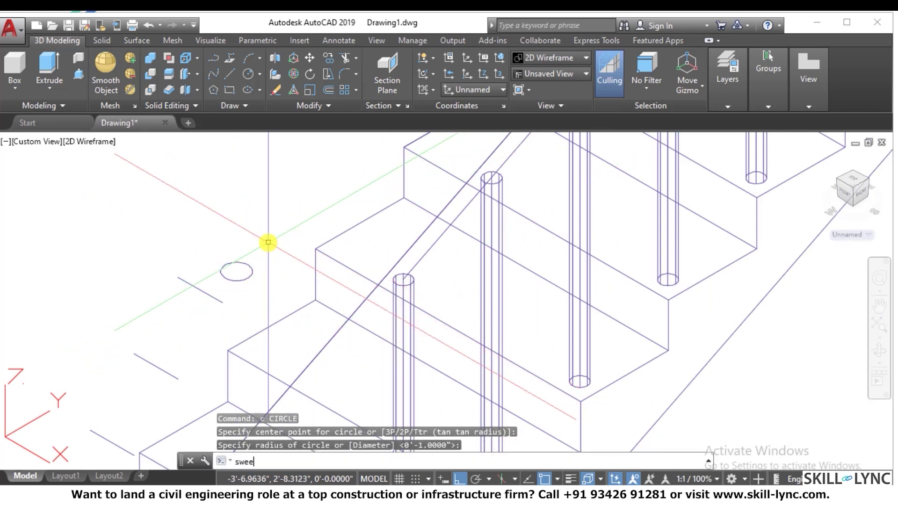
key(Return)
click(248, 274)
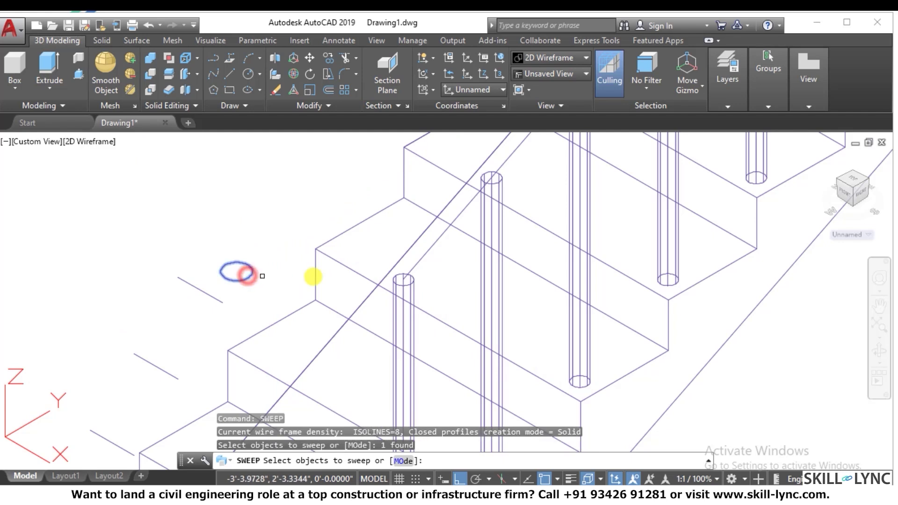
key(Return)
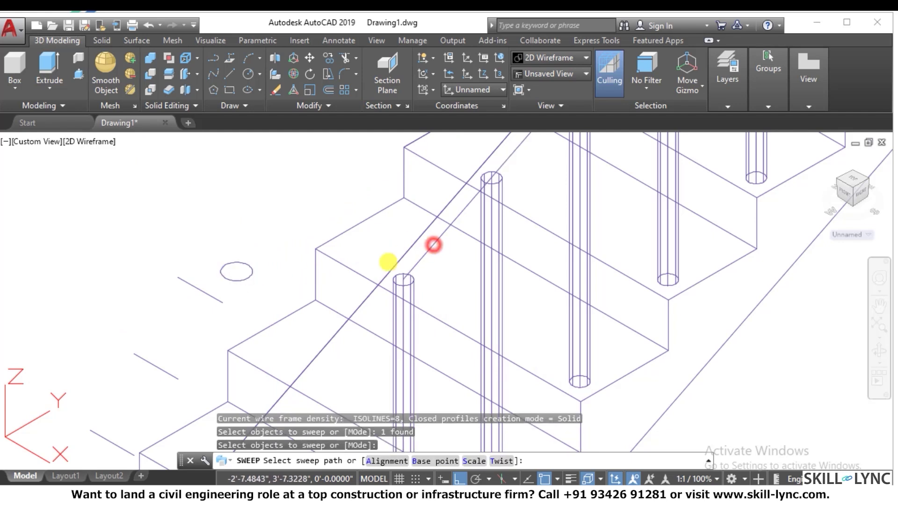
click(434, 244)
scroll(387, 262, down, 5)
scroll(464, 204, up, 3)
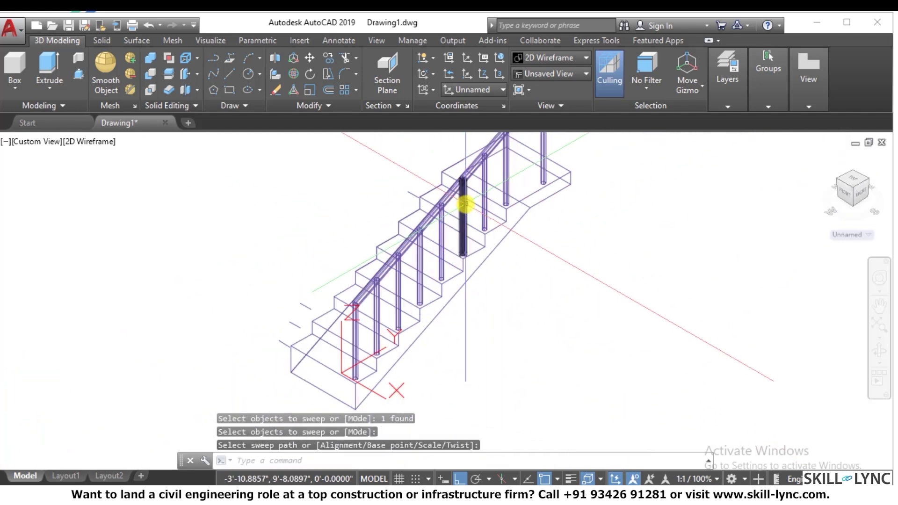
Step: Shade the model with the SHADE command to display the staircase and railing as solid surfaces
key(Escape)
key(Escape)
text(shad)
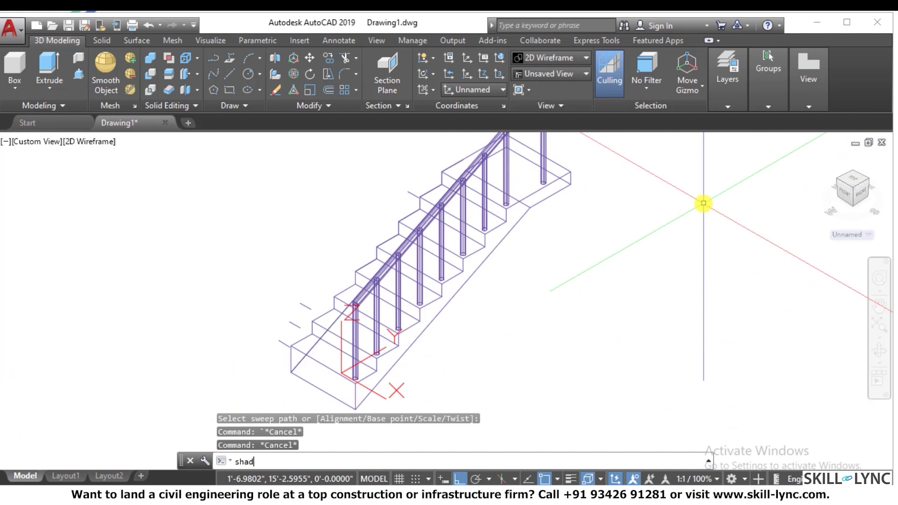
text(e)
key(Return)
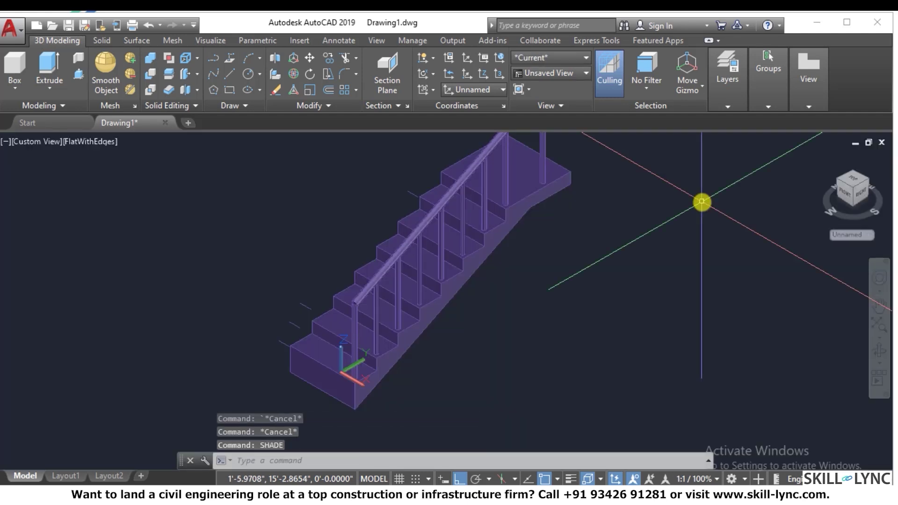
Step: Orbit around the shaded staircase with 3DORBIT and examine it and the neighbouring room model from several sides
text(3do)
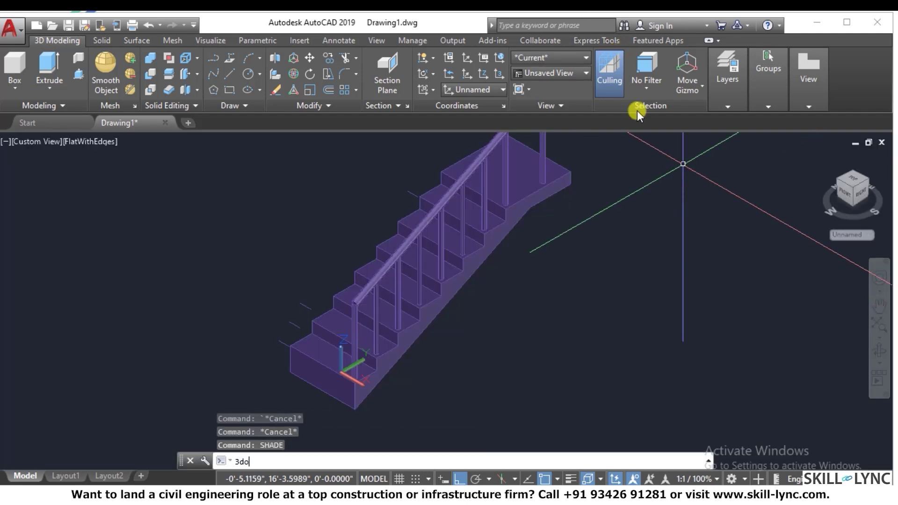
key(Return)
drag(423, 248, 124, 242)
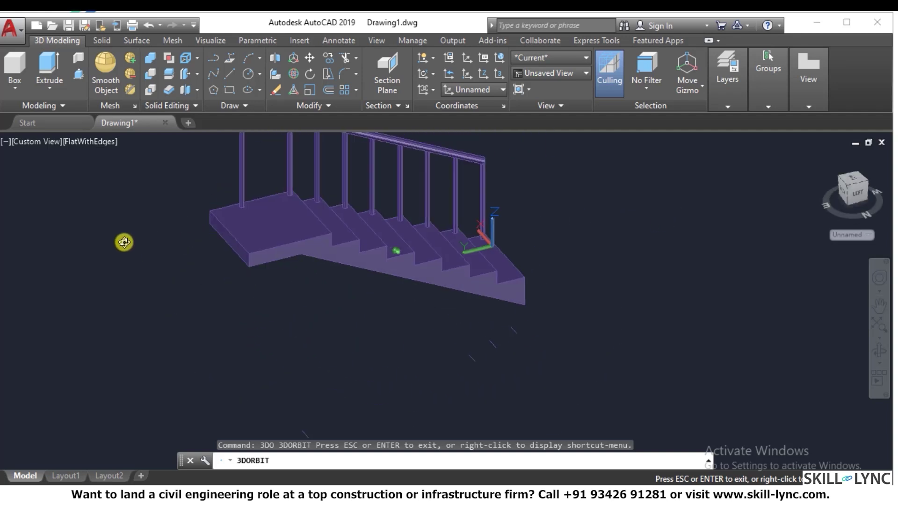
right_click(774, 176)
click(785, 180)
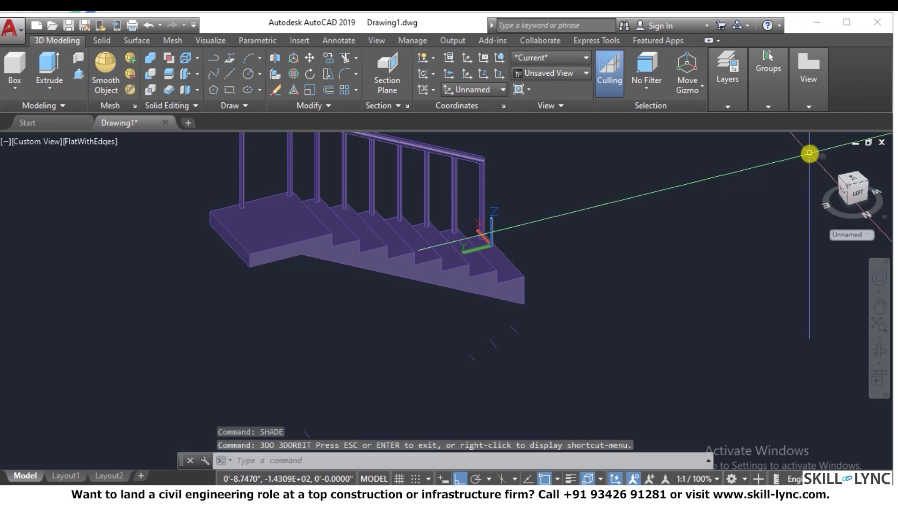
click(823, 157)
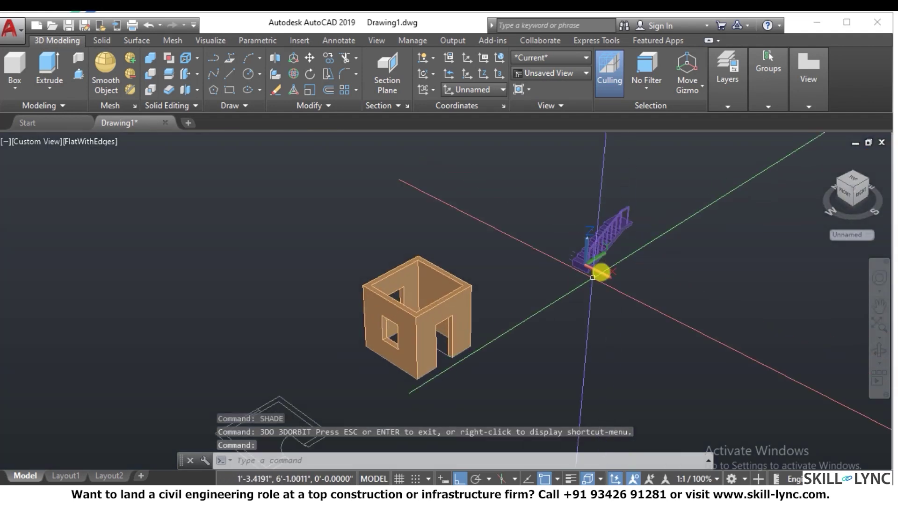
click(868, 183)
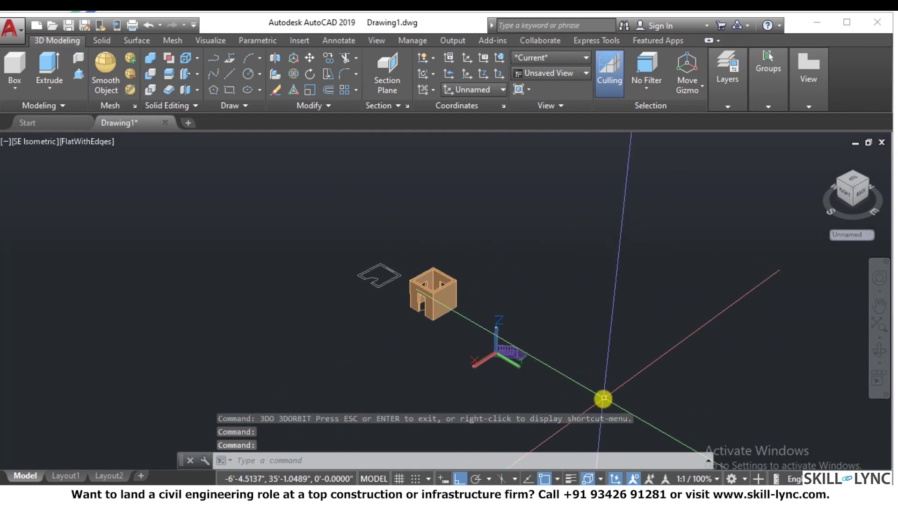
Step: Switch the view to parallel projection and orbit to face the open end of the staircase's landing
text(3do)
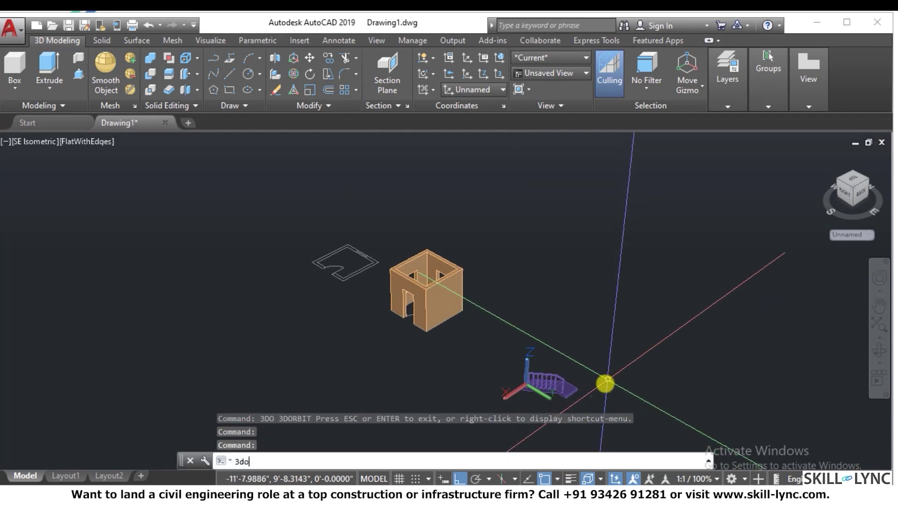
key(Return)
drag(583, 397, 525, 314)
right_click(546, 295)
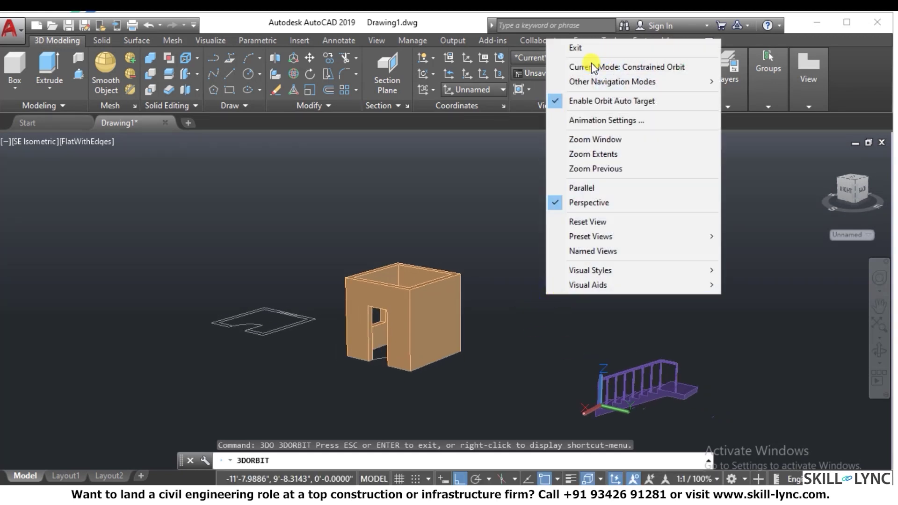
mouse_move(594, 82)
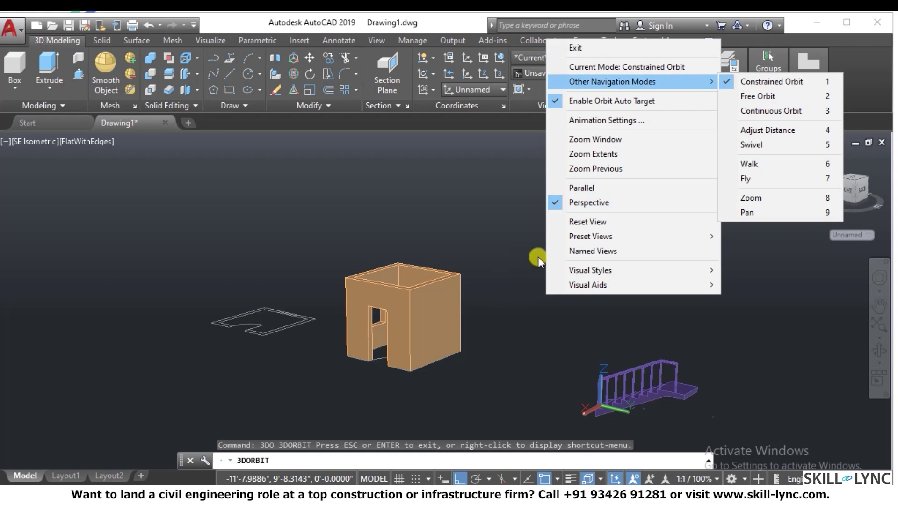
click(610, 188)
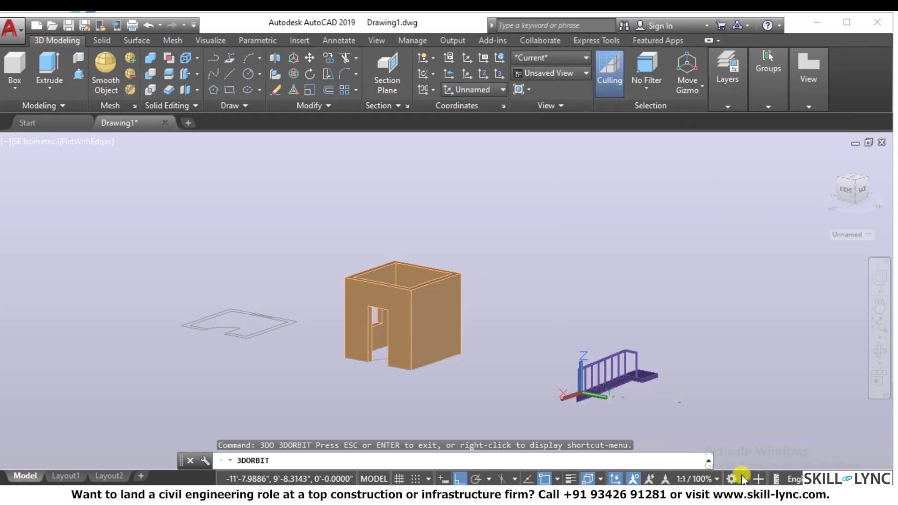
scroll(601, 367, up, 8)
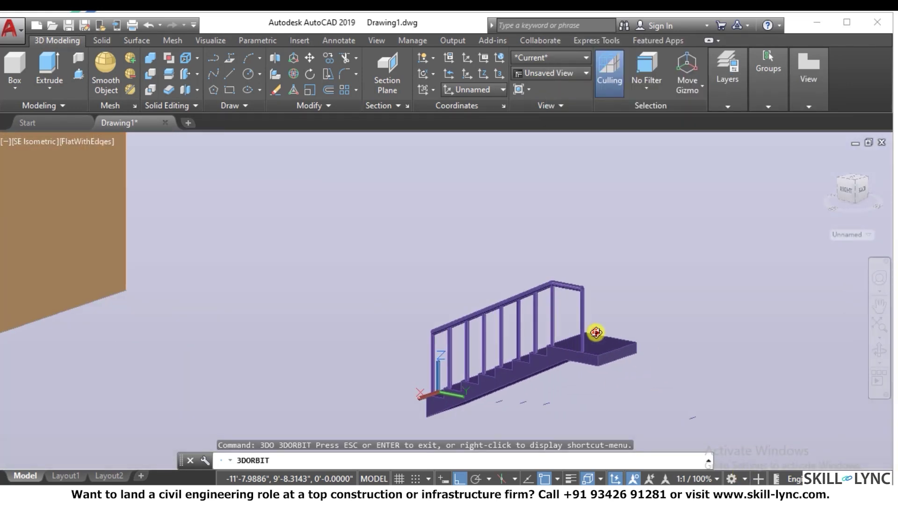
drag(595, 332, 591, 369)
scroll(621, 387, up, 4)
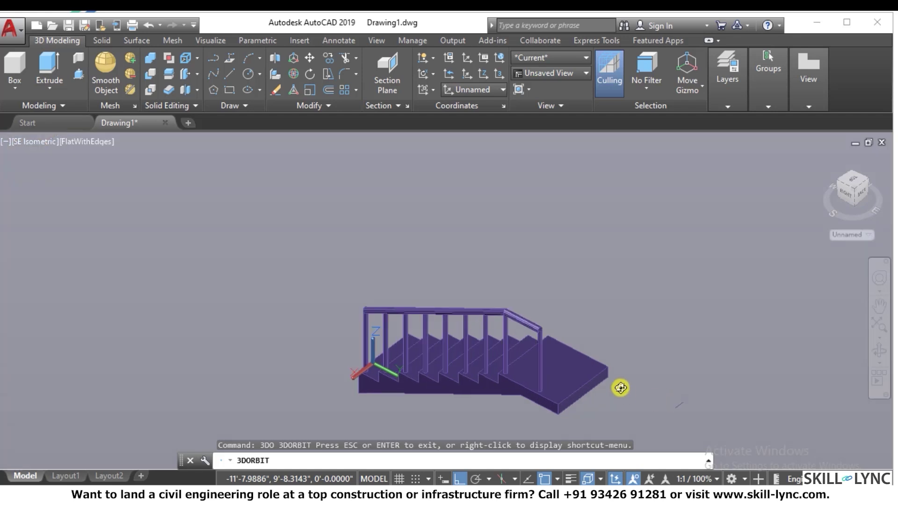
key(Escape)
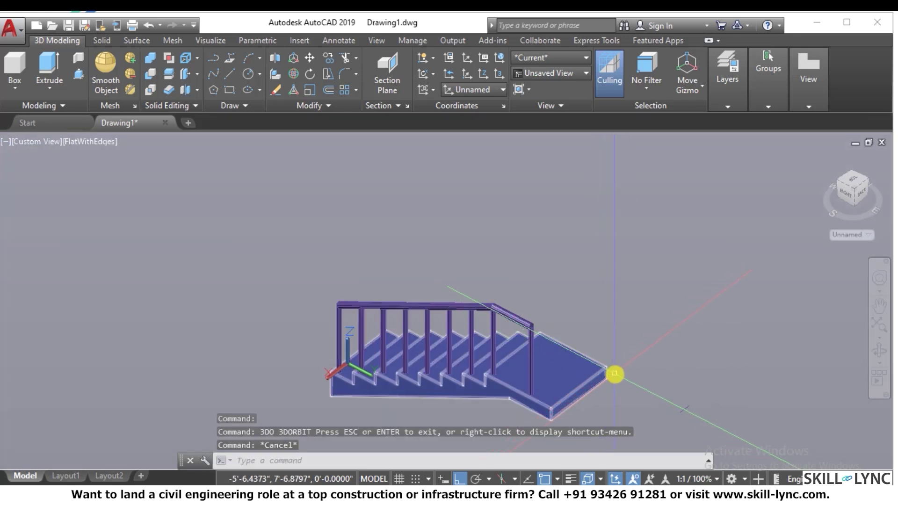
Step: Align the UCS to the landing's narrow end face using the UCS Face option
key(Escape)
key(Escape)
text(ucs)
key(Return)
text(f)
key(Return)
scroll(701, 411, down, 2)
scroll(669, 437, up, 6)
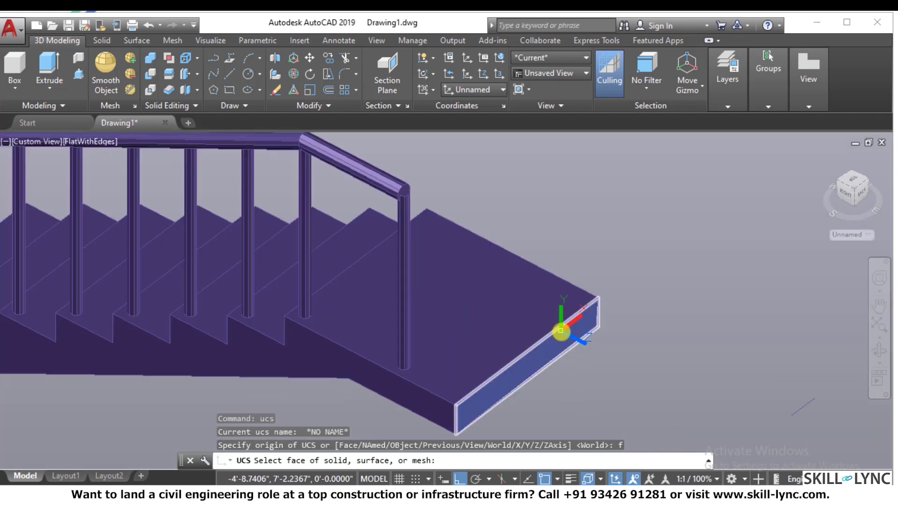
click(562, 335)
right_click(632, 293)
click(660, 298)
scroll(633, 293, down, 5)
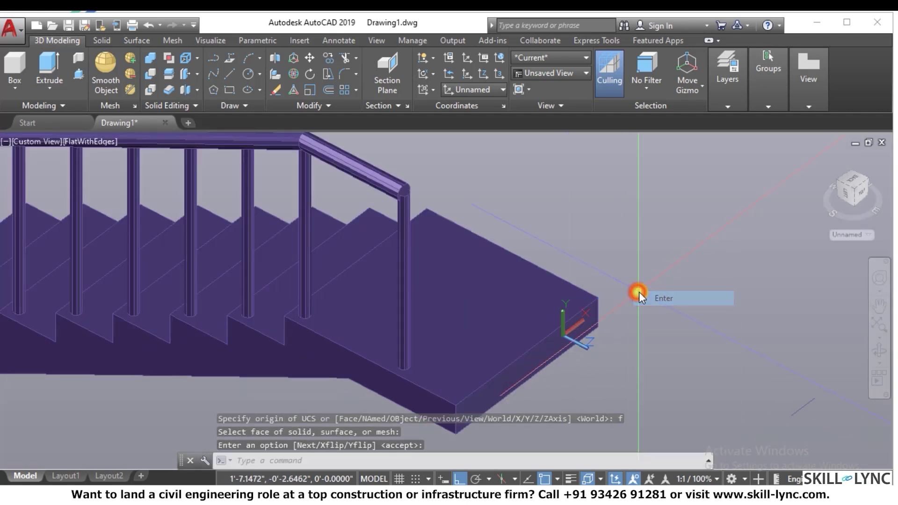
Step: Start a polyline at the landing's outer upper corner and draw a first vertical riser about 6.6" high
scroll(603, 311, up, 5)
key(Escape)
key(Escape)
text(pl)
key(Return)
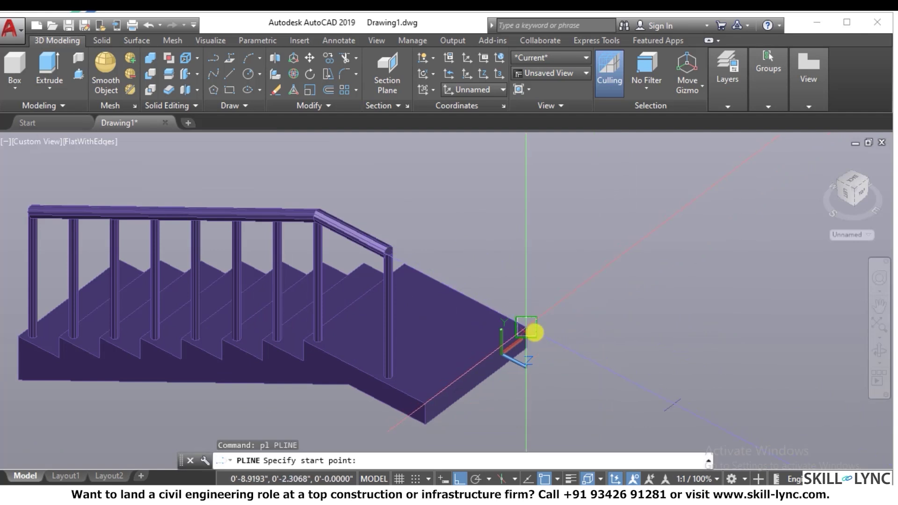
scroll(533, 332, up, 3)
click(519, 328)
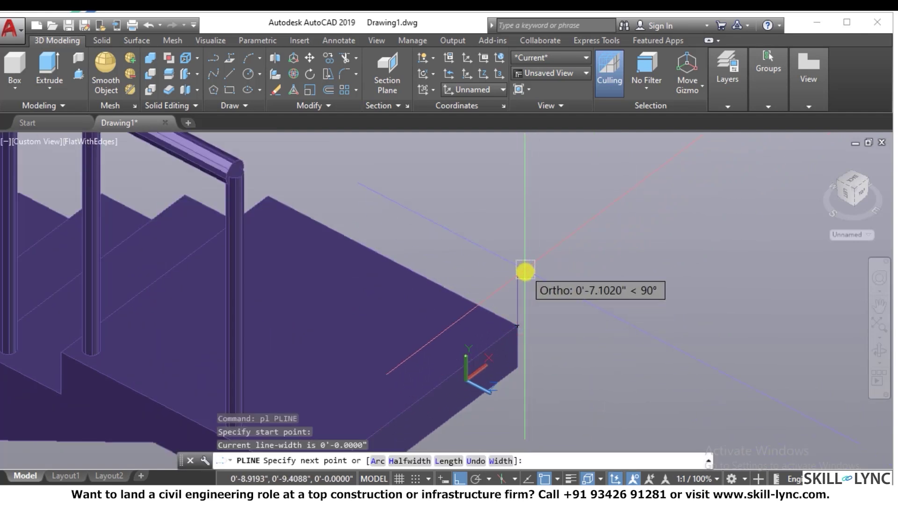
click(525, 275)
text(6)
key(Return)
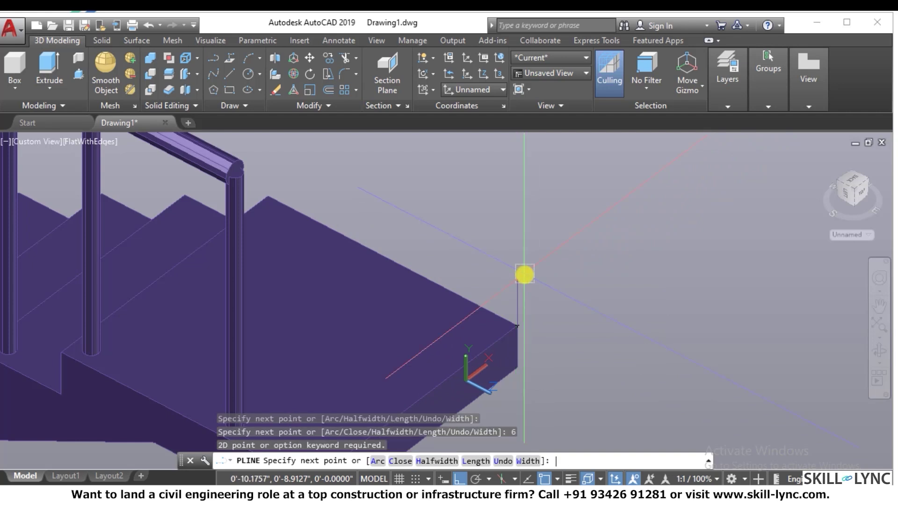
Step: Continue the polyline with a 12" tread, a riser about 12" high, a 12" tread, a 6" riser and a 12" tread
scroll(529, 269, down, 3)
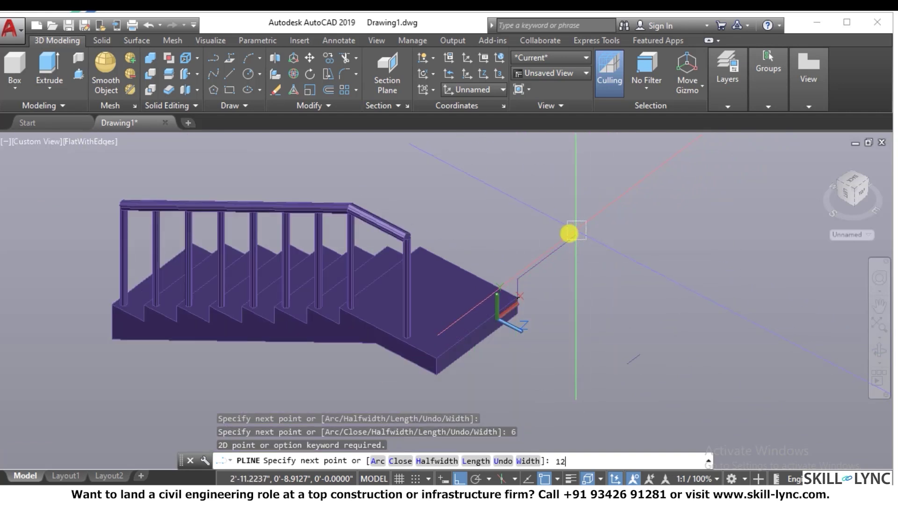
text(12)
key(Return)
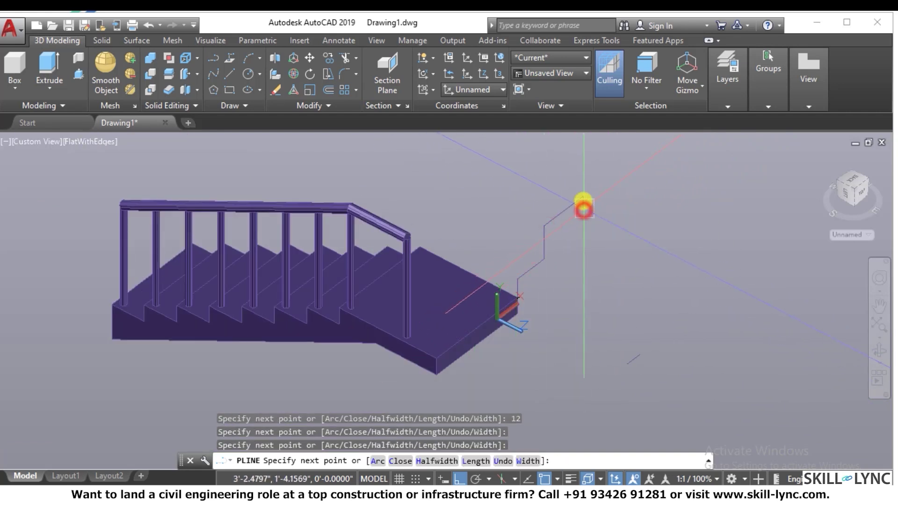
click(584, 209)
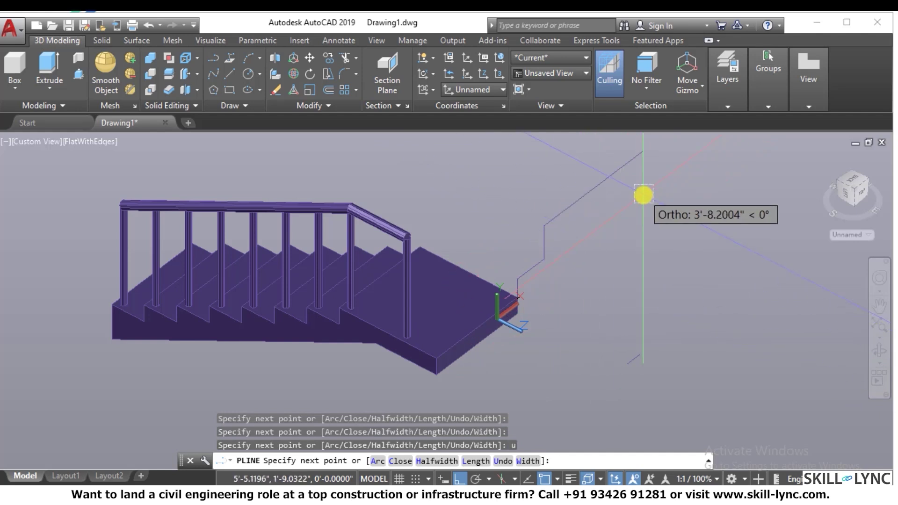
key(Return)
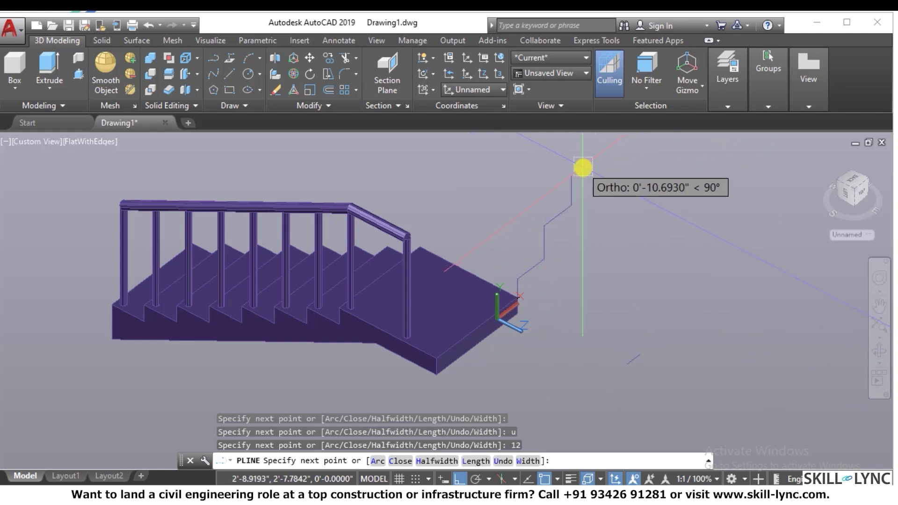
key(Return)
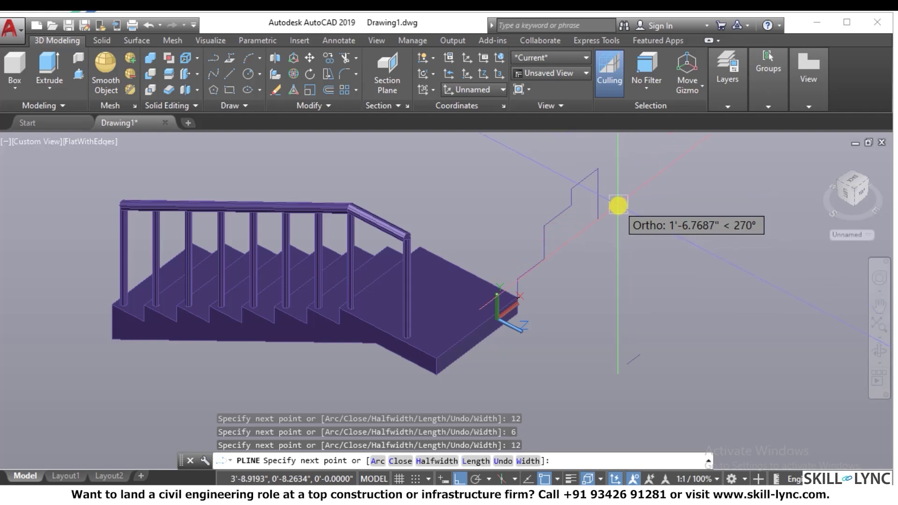
Step: Run the polyline 6" down from the last tread, slope it to the landing's lower corner and close the stepped outline
text(6)
key(Return)
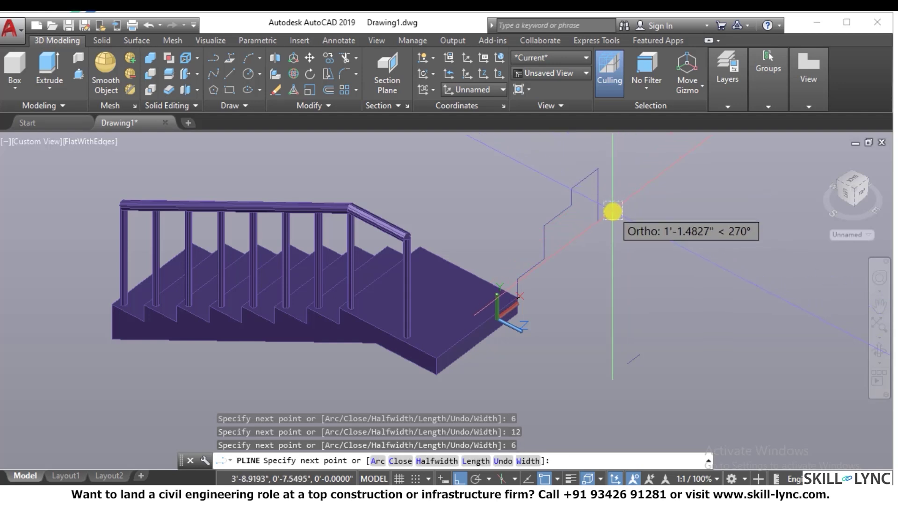
scroll(527, 311, up, 2)
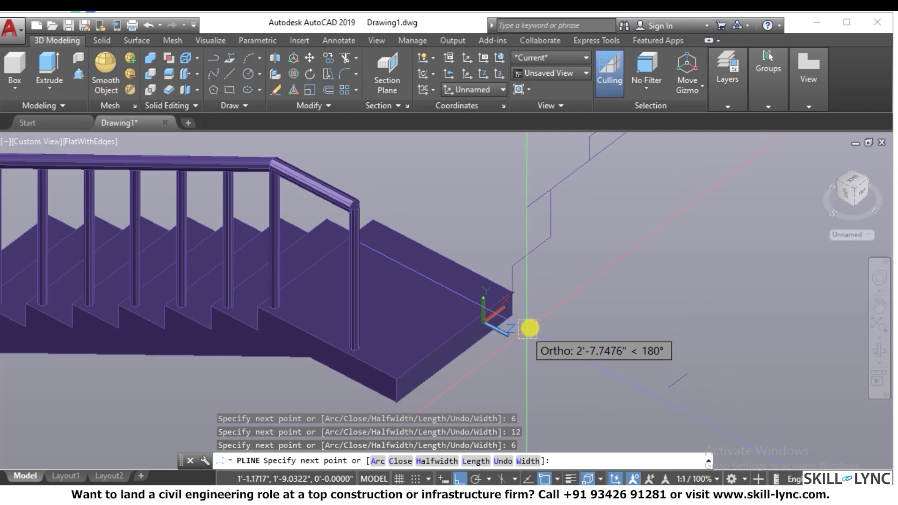
scroll(523, 324, up, 3)
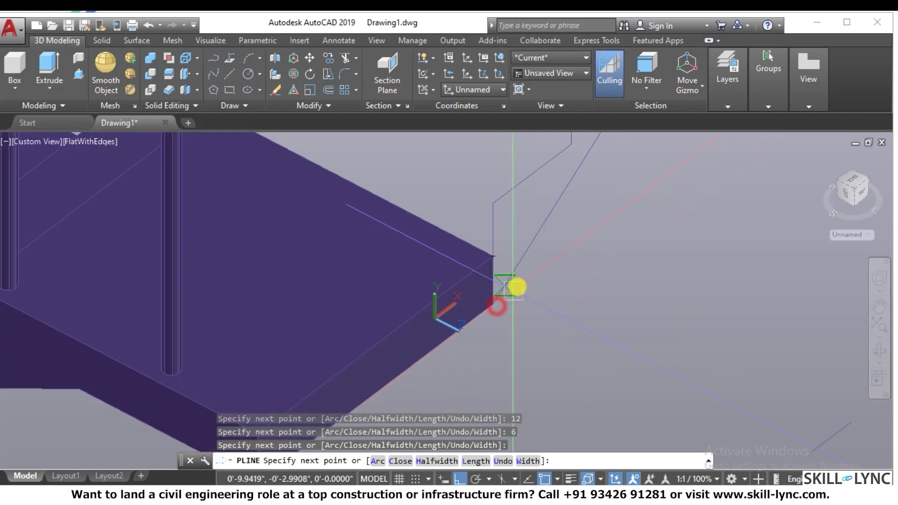
key(Escape)
scroll(456, 322, down, 3)
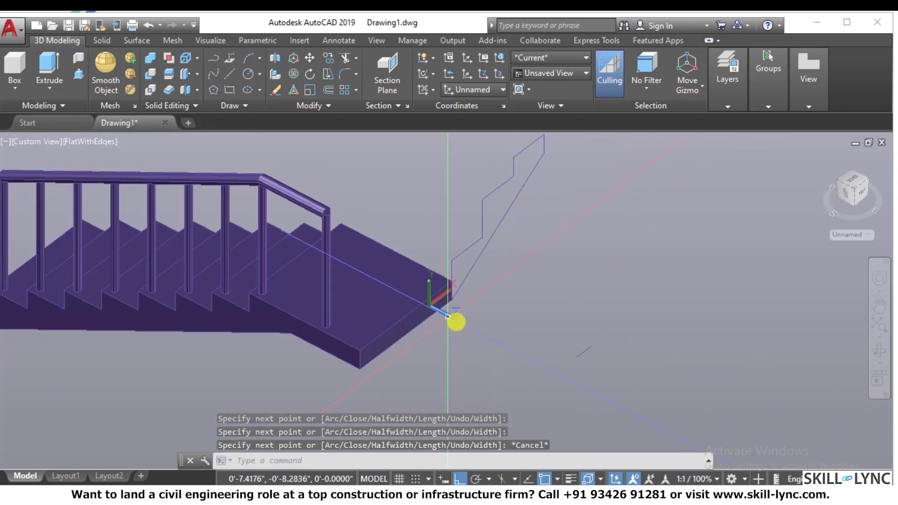
Step: Create a boundary from a point inside the stepped outline with the BOUNDARY command
text(bo)
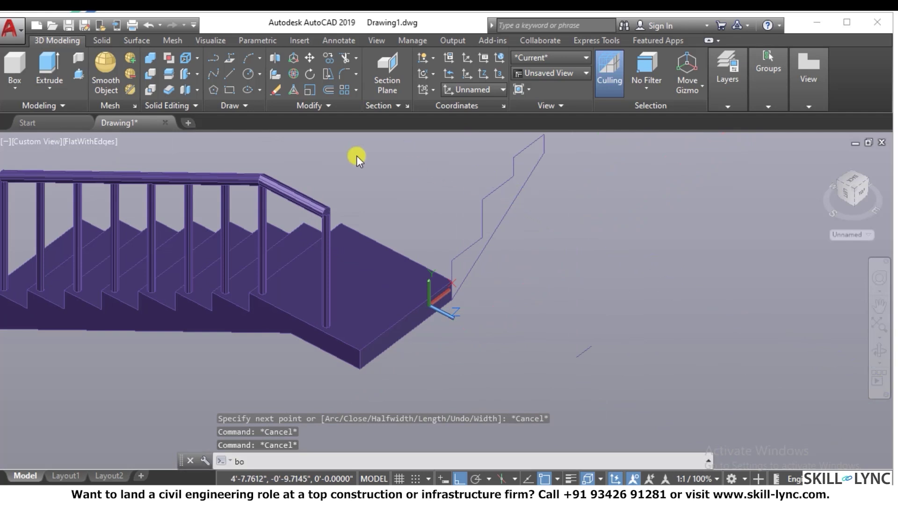
key(Return)
click(392, 81)
click(502, 187)
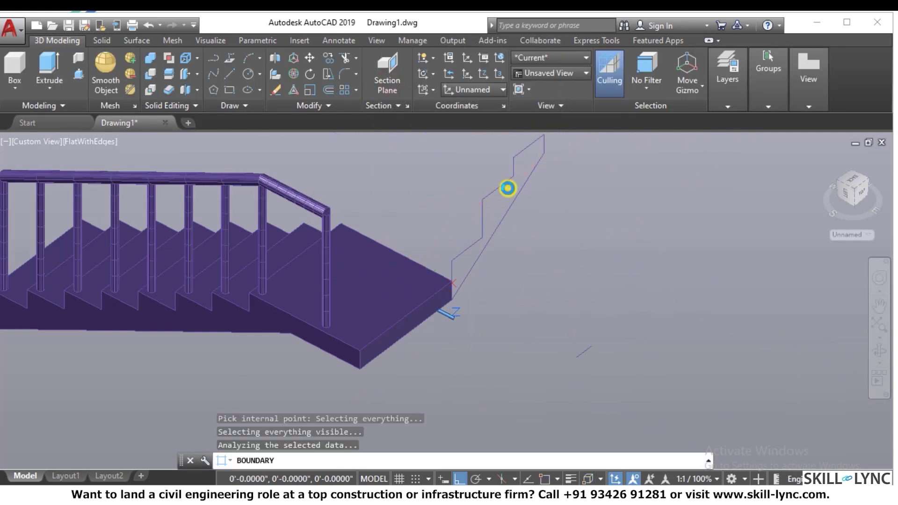
key(Return)
Step: Extrude the stepped profile 3' across the landing to its opposite corner to form the upper flight
text(ext)
key(Return)
click(454, 262)
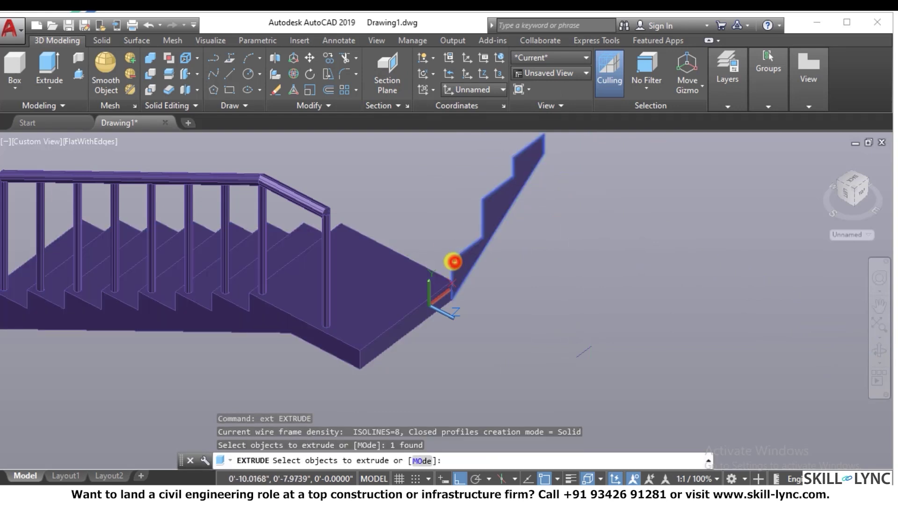
key(Return)
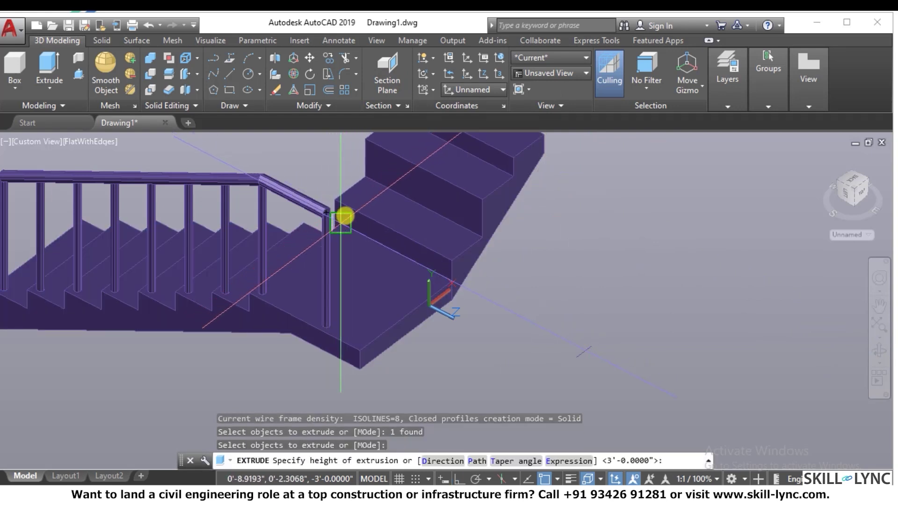
key(Escape)
scroll(637, 305, down, 4)
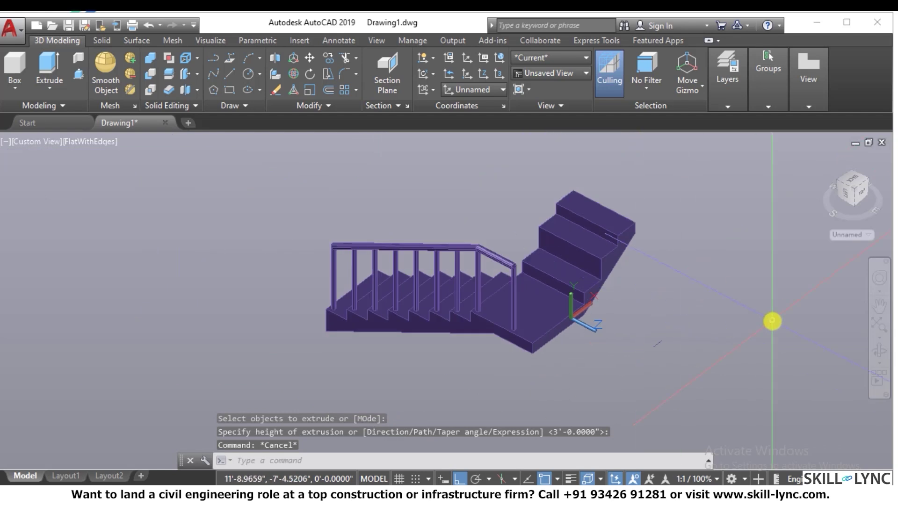
key(Escape)
key(Escape)
text(uni)
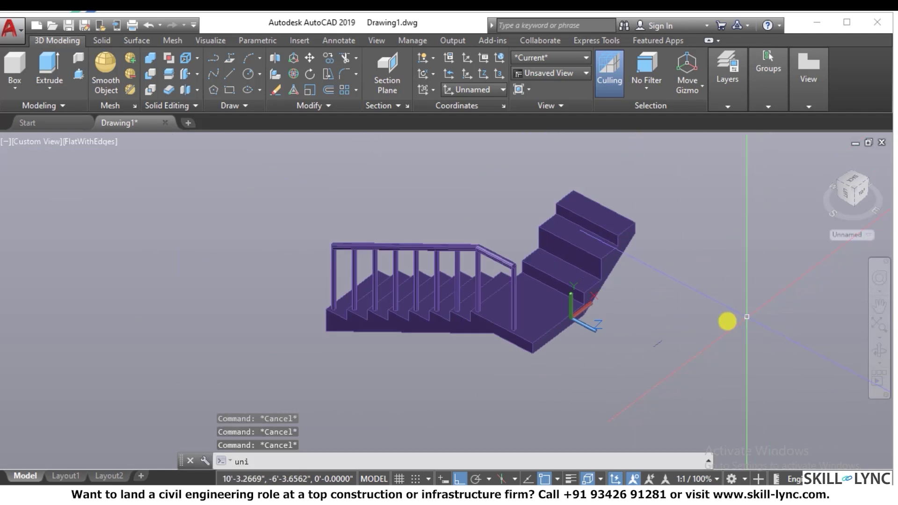
key(Return)
click(635, 356)
click(502, 251)
key(Escape)
Step: Union the upper flight with the landing and lower stairs into one solid
key(Return)
click(661, 327)
click(585, 243)
click(607, 342)
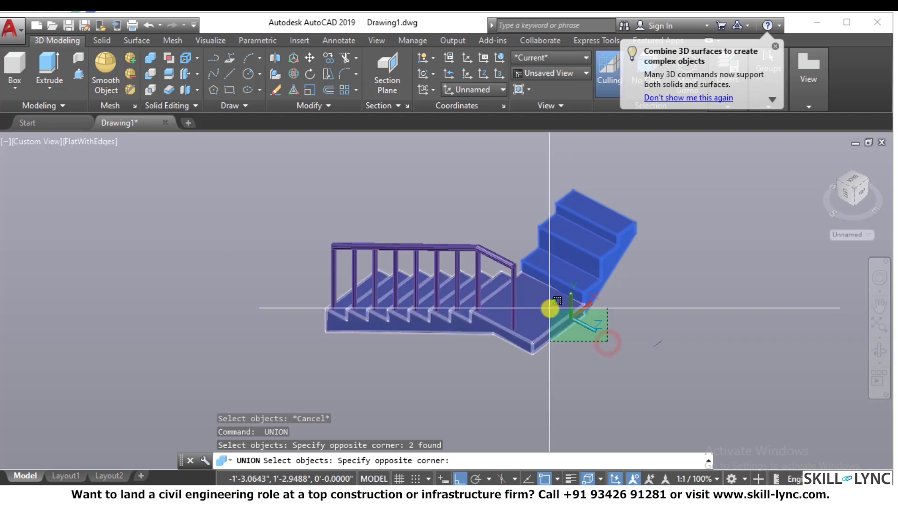
click(552, 310)
key(Return)
scroll(671, 287, down, 2)
scroll(672, 288, down, 2)
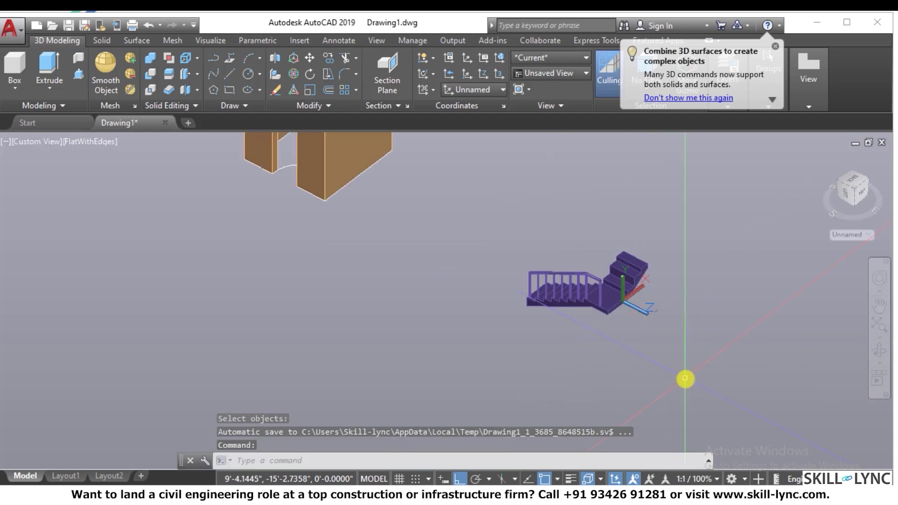
scroll(685, 278, up, 4)
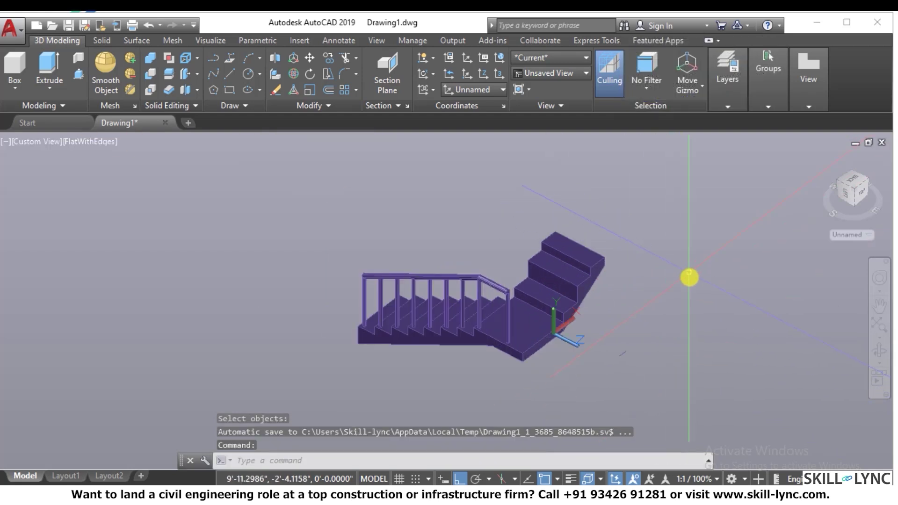
Step: Orbit to the other side of the staircase and erase the whole staircase together with its railing
scroll(617, 257, down, 2)
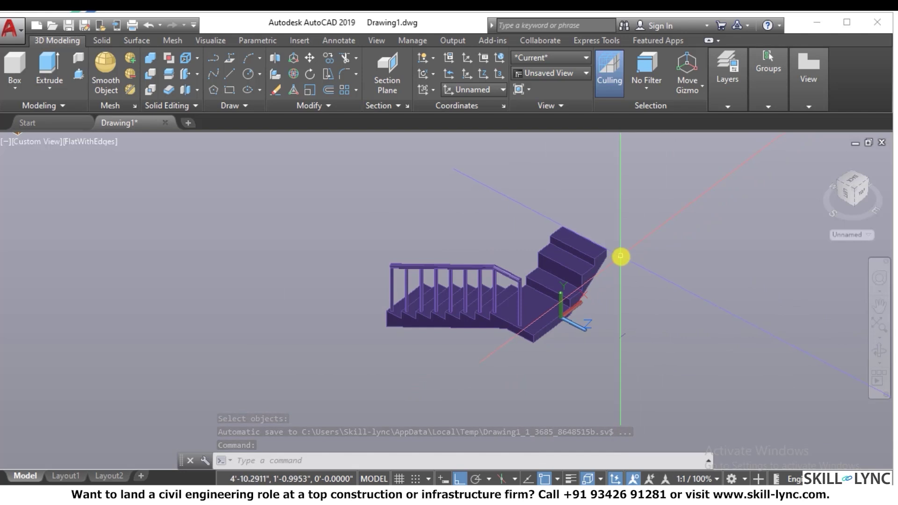
scroll(620, 256, down, 2)
text(bdo)
key(Return)
drag(500, 283, 373, 280)
key(Escape)
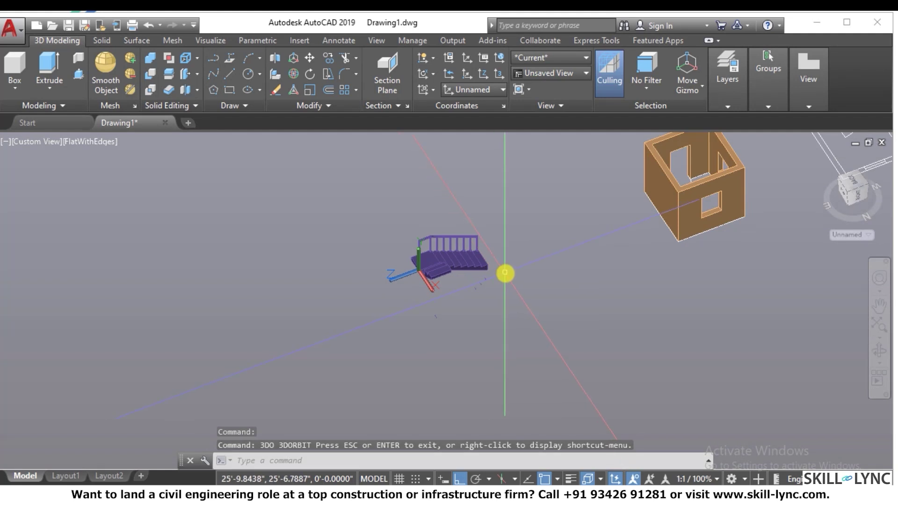
scroll(507, 266, up, 2)
scroll(482, 280, up, 2)
click(507, 287)
click(305, 174)
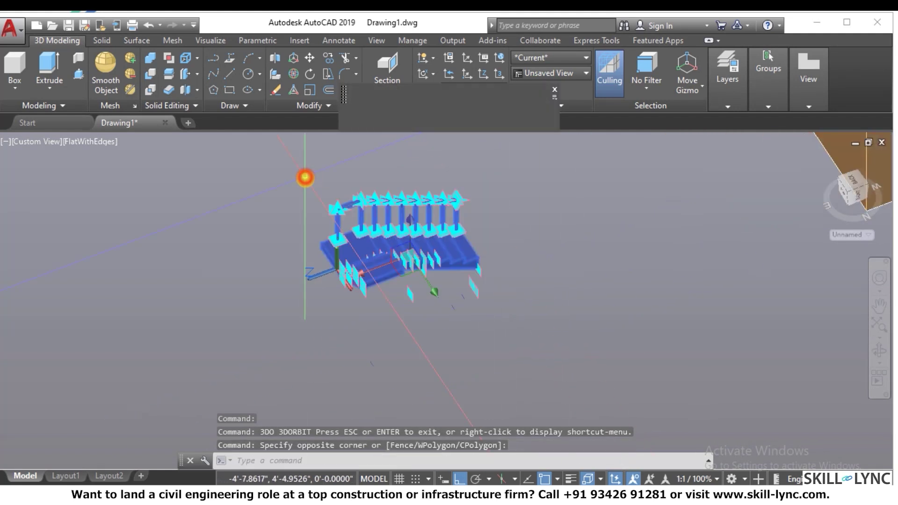
text(e)
key(Return)
key(Escape)
key(Escape)
Step: Erase any leftover geometry around the UCS origin where the staircase stood
click(447, 268)
click(236, 266)
text(e)
key(Return)
key(Escape)
key(Escape)
click(421, 299)
click(211, 248)
text(e)
key(Return)
key(Escape)
key(Escape)
Step: Set the view to the plan of the current UCS
text(plan)
key(Return)
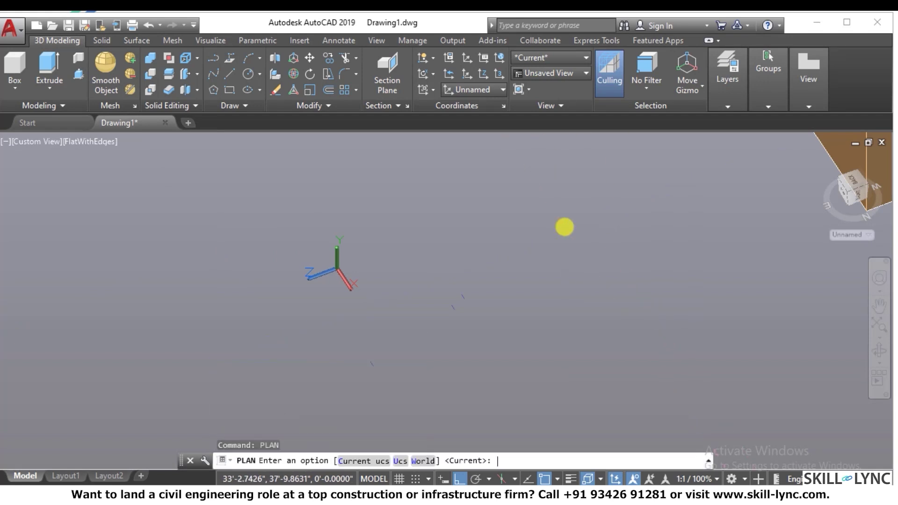
key(Return)
key(Escape)
key(Escape)
scroll(407, 145, down, 5)
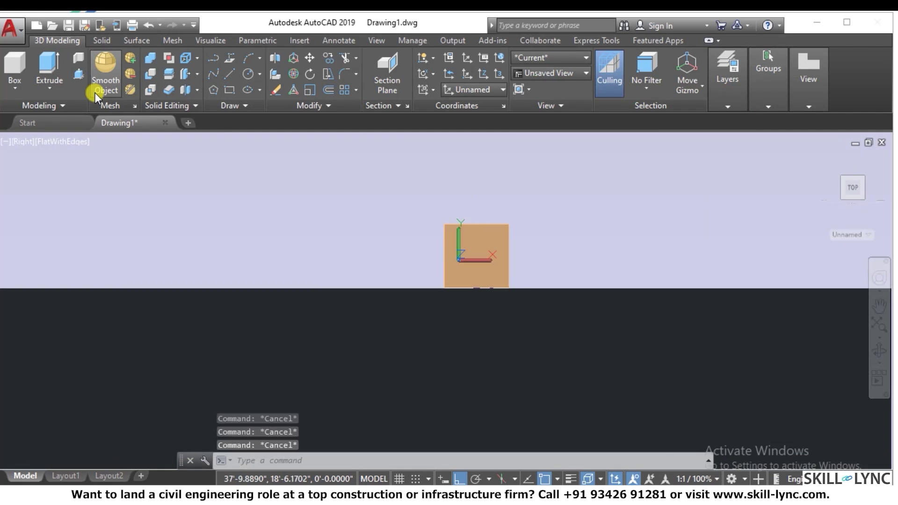
Step: Create a new metric drawing from scratch and set its visual style to 2D Wireframe
key(ctrl+n)
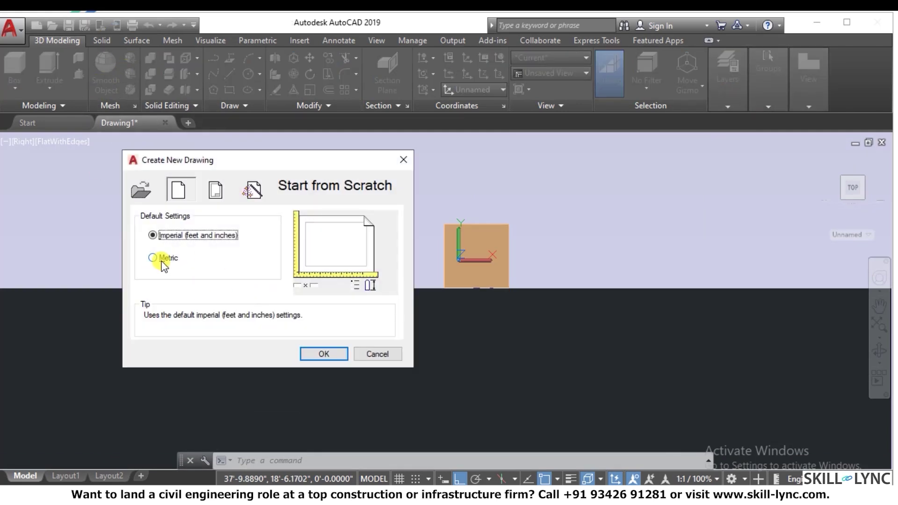
click(329, 356)
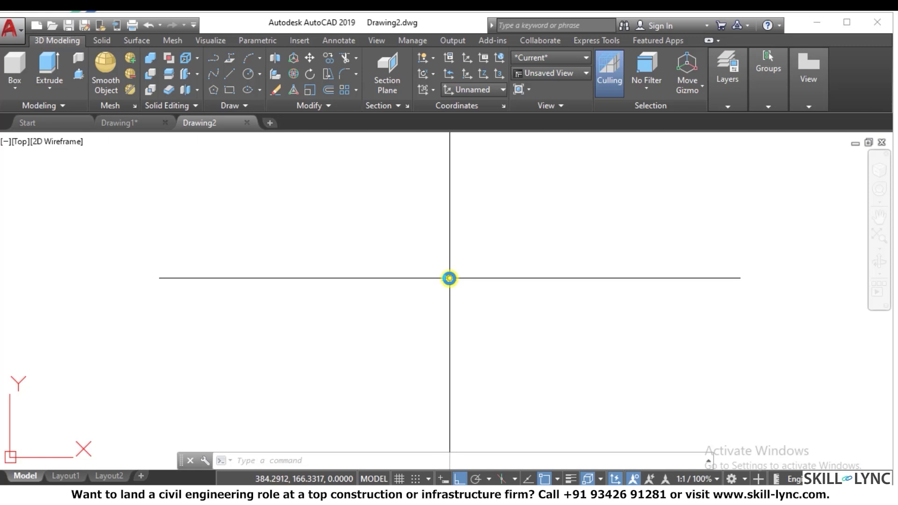
text(sha)
key(Return)
text(2d)
key(Return)
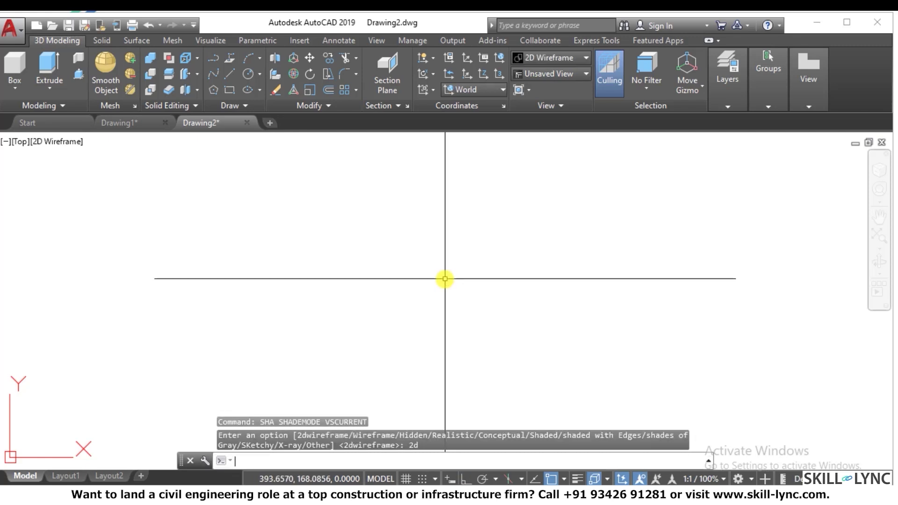
key(Escape)
key(Escape)
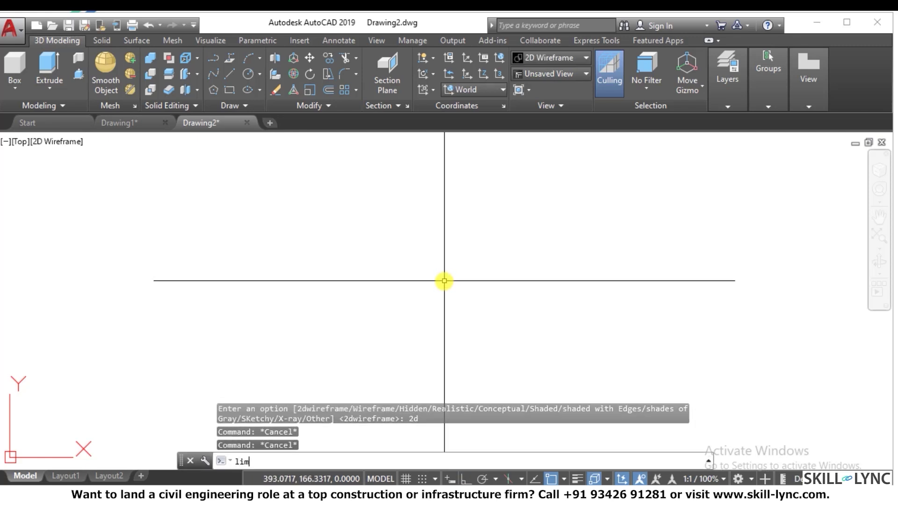
key(Return)
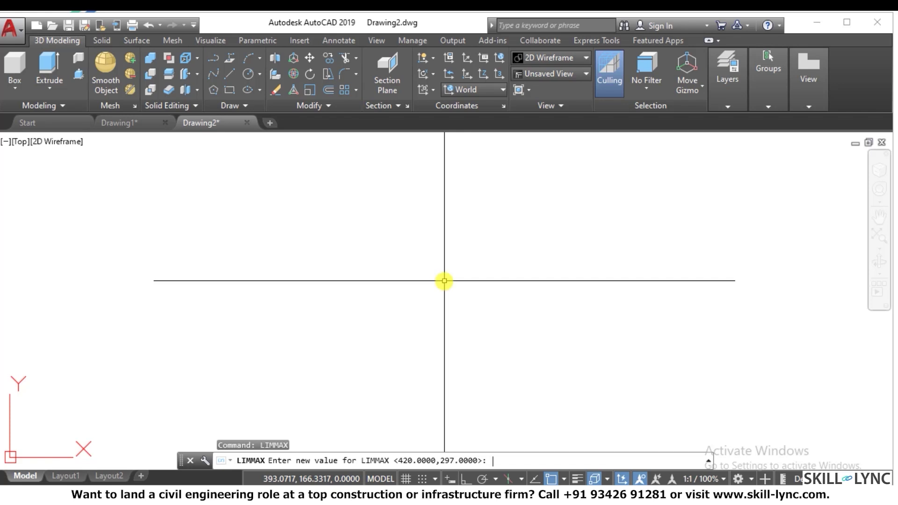
key(Escape)
text(rec)
key(Return)
click(340, 393)
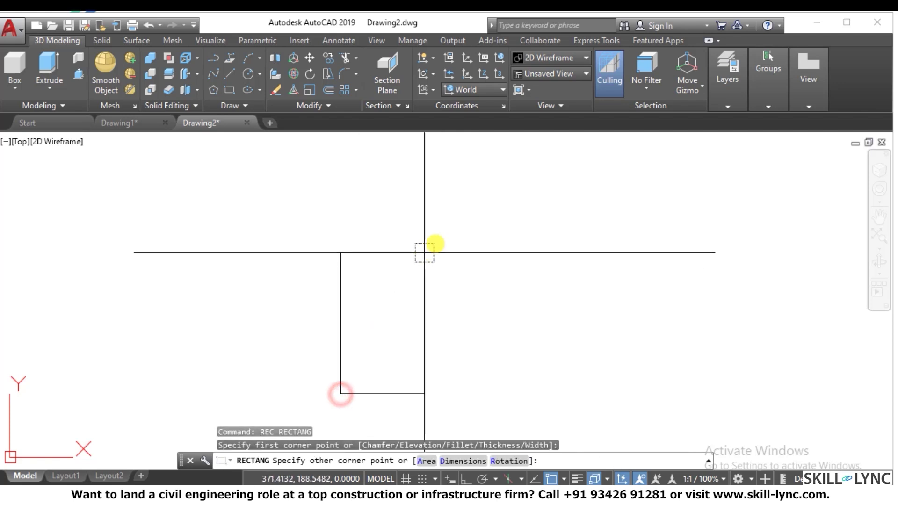
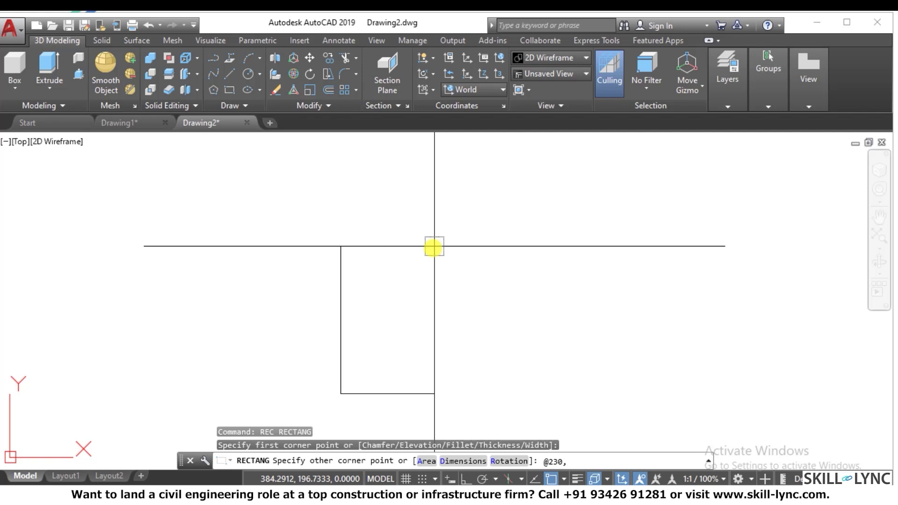
key(Escape)
text(rec)
key(Return)
click(359, 419)
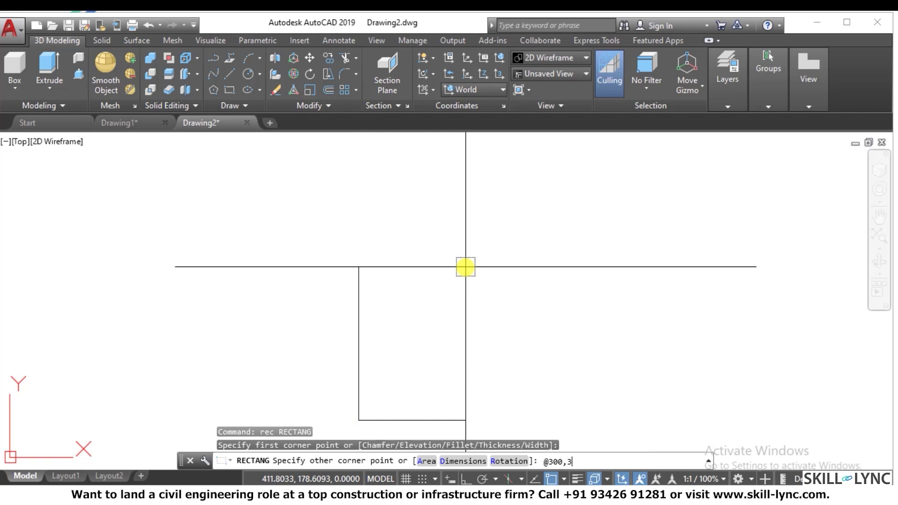
key(Return)
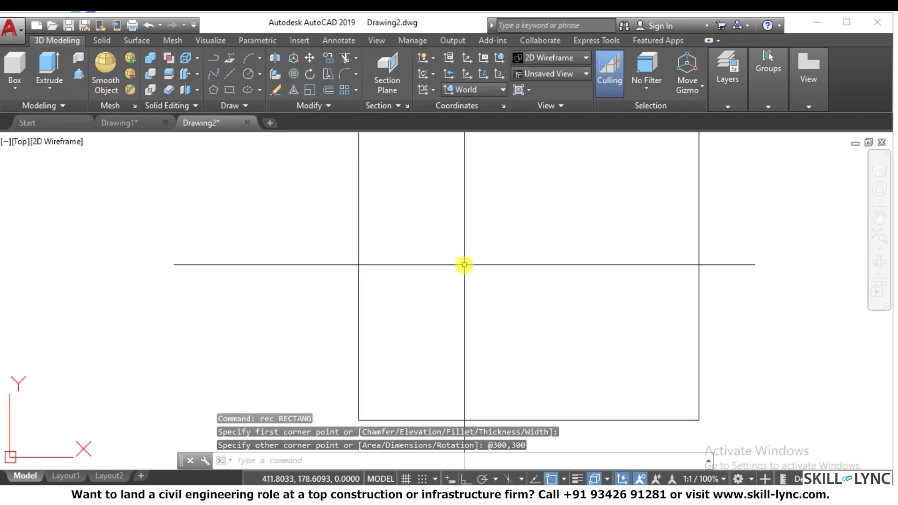
key(Escape)
scroll(435, 317, down, 3)
key(Escape)
scroll(534, 255, up, 2)
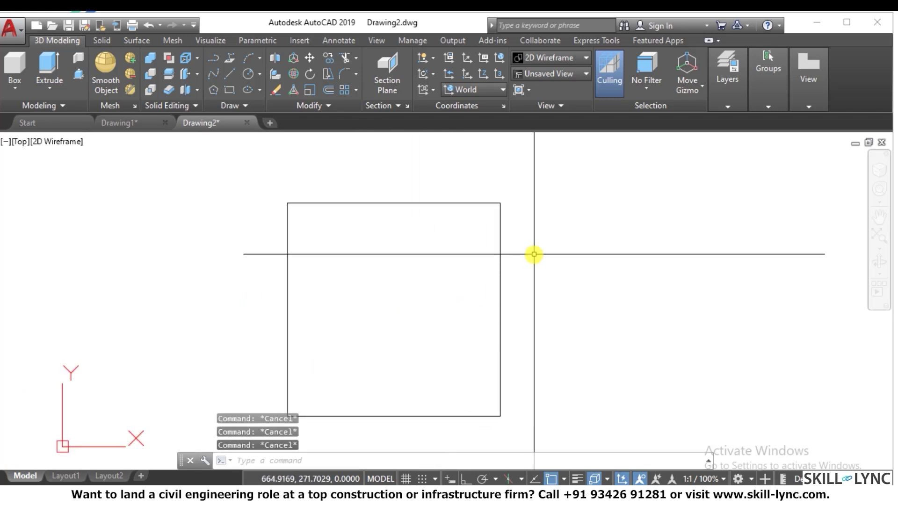
Step: Offset the square inward by 25
text(o)
key(Return)
text(25)
key(Return)
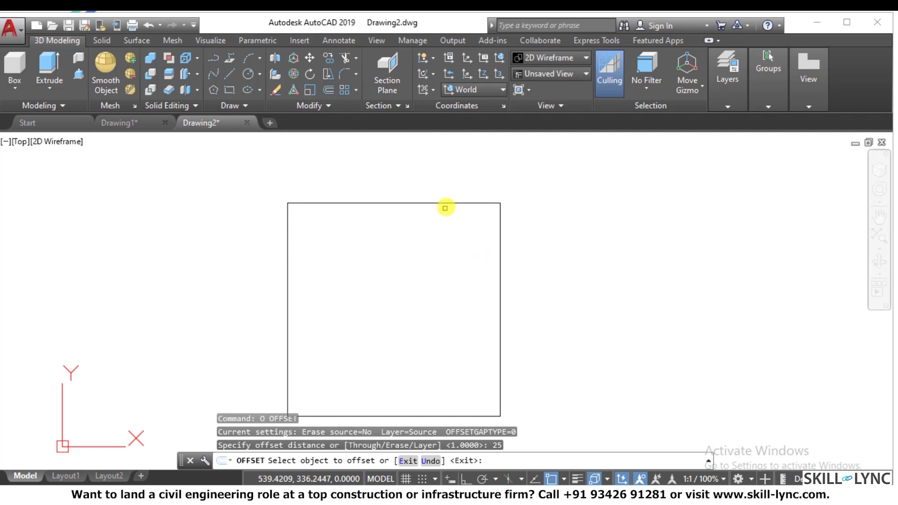
click(446, 203)
click(447, 227)
key(Escape)
scroll(332, 211, up, 2)
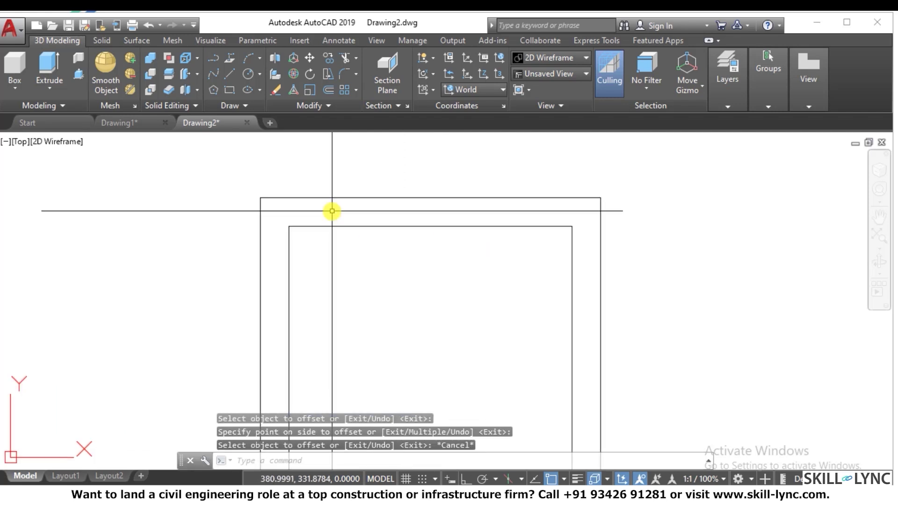
Step: Draw a circle of diameter 16 inside the inner square
key(Escape)
text(c)
key(Return)
click(376, 295)
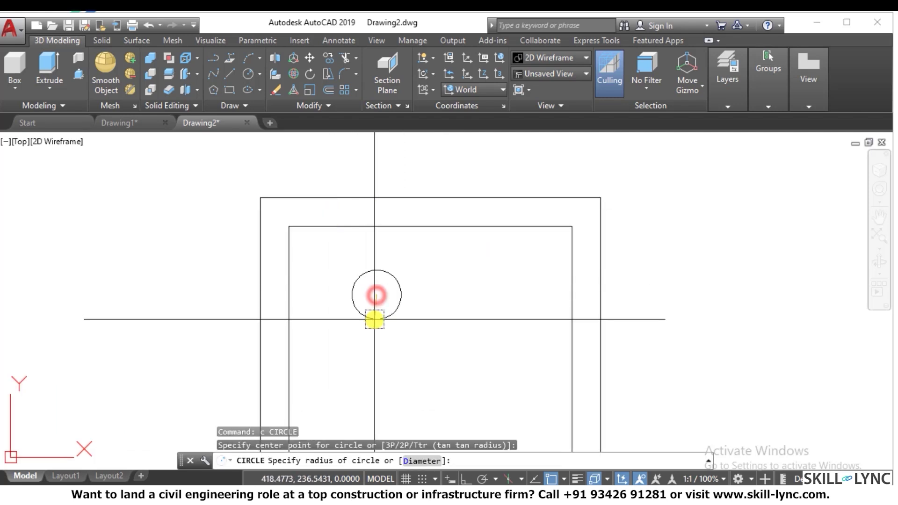
text(16)
key(Return)
key(Escape)
key(Escape)
Step: Move the circle by its centre into the upper-left corner of the inner square
text(m)
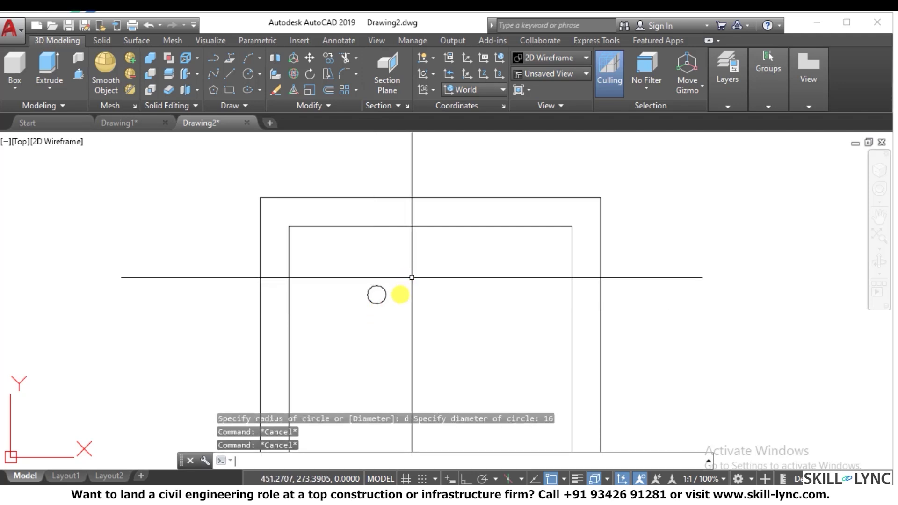
key(Return)
click(388, 322)
click(372, 297)
scroll(375, 300, up, 3)
key(Return)
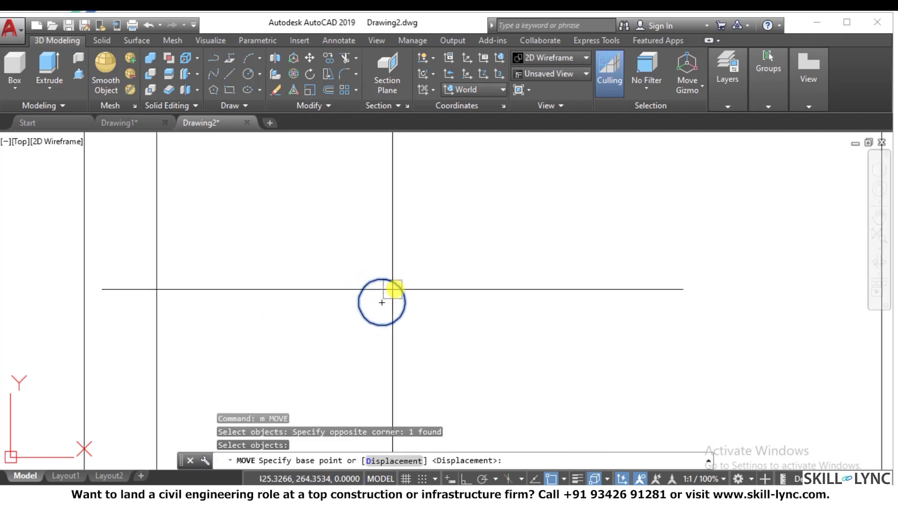
click(381, 303)
scroll(242, 253, down, 3)
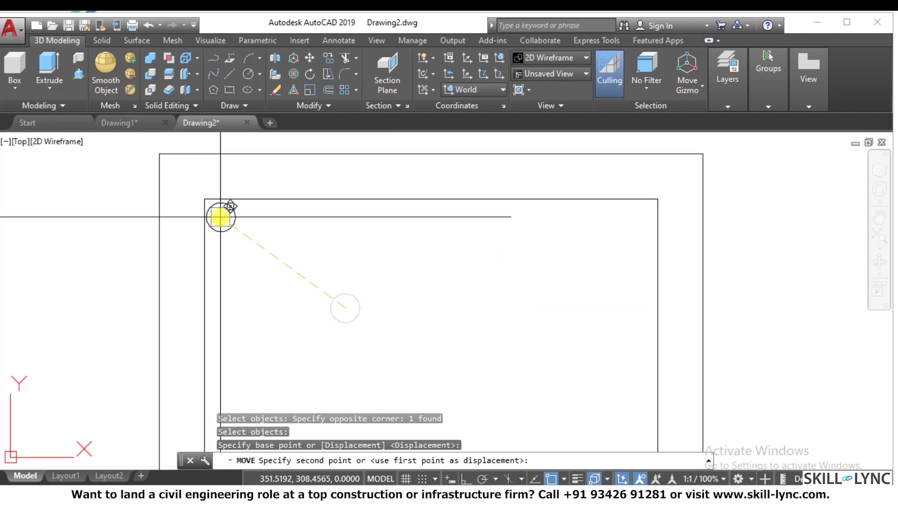
click(220, 216)
key(Escape)
key(Escape)
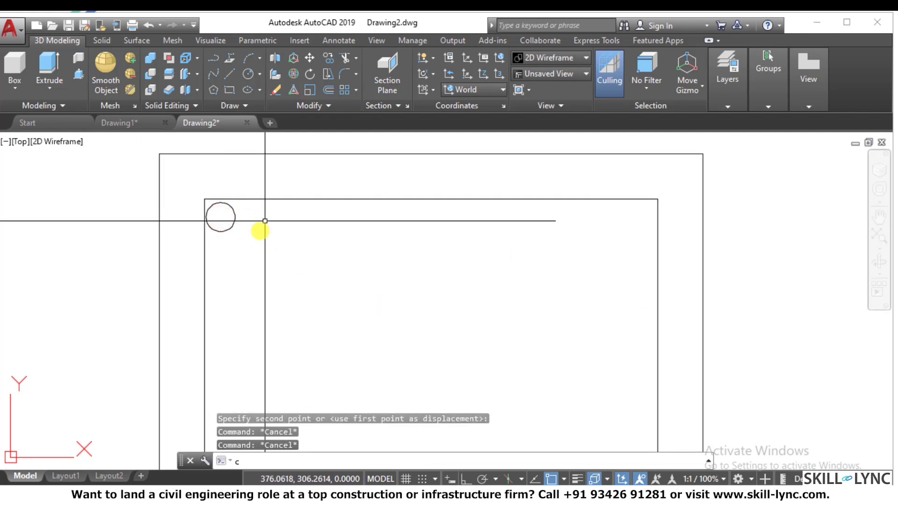
key(Return)
click(220, 216)
key(Escape)
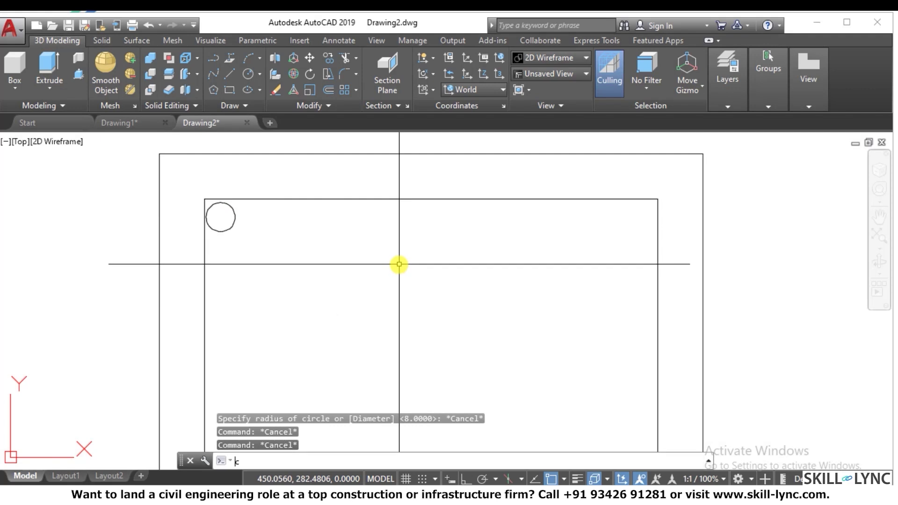
key(Escape)
text(co)
key(Return)
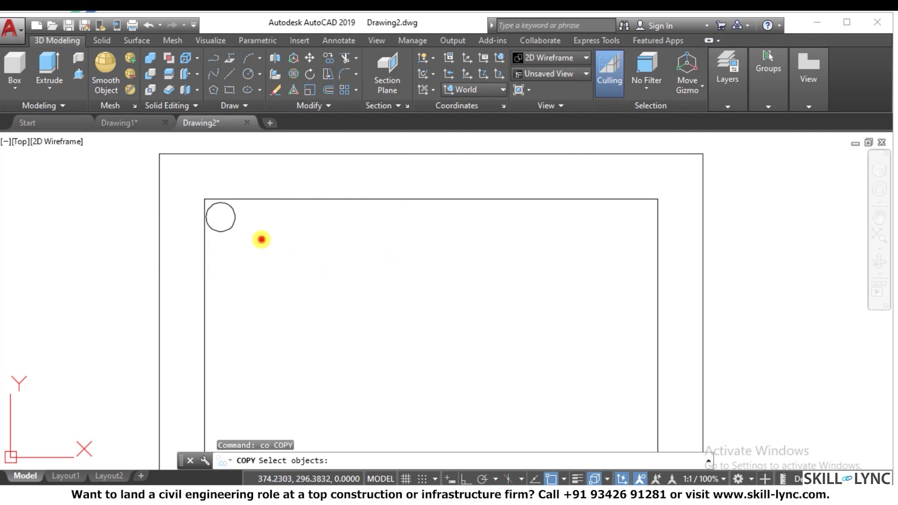
click(220, 215)
key(Return)
click(220, 216)
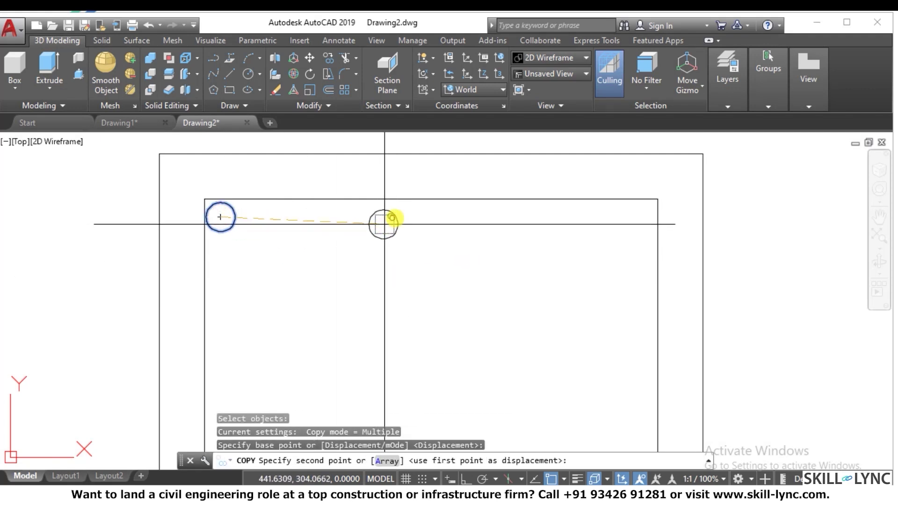
key(Escape)
key(Return)
click(270, 231)
key(Escape)
key(Escape)
Step: Turn on Ortho and draw a short vertical construction line down from the midpoint of the inner square's upper edge
text(l)
key(Return)
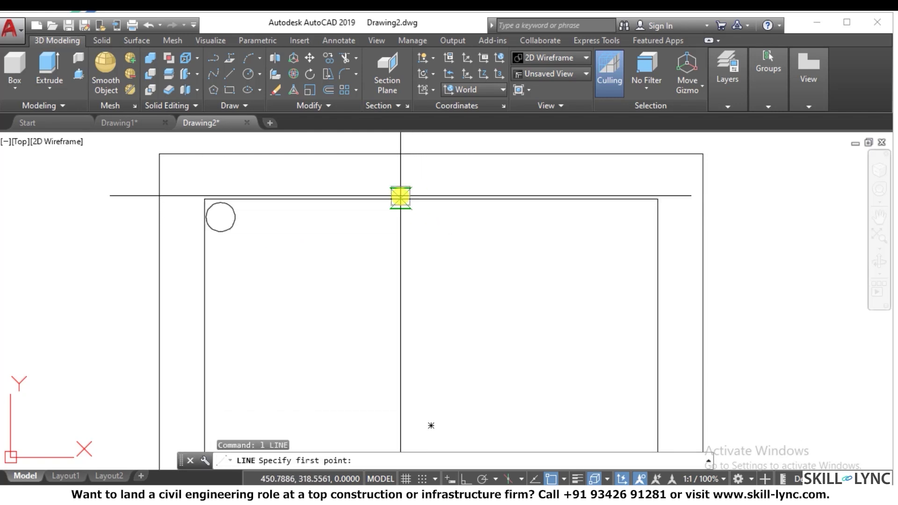
click(431, 199)
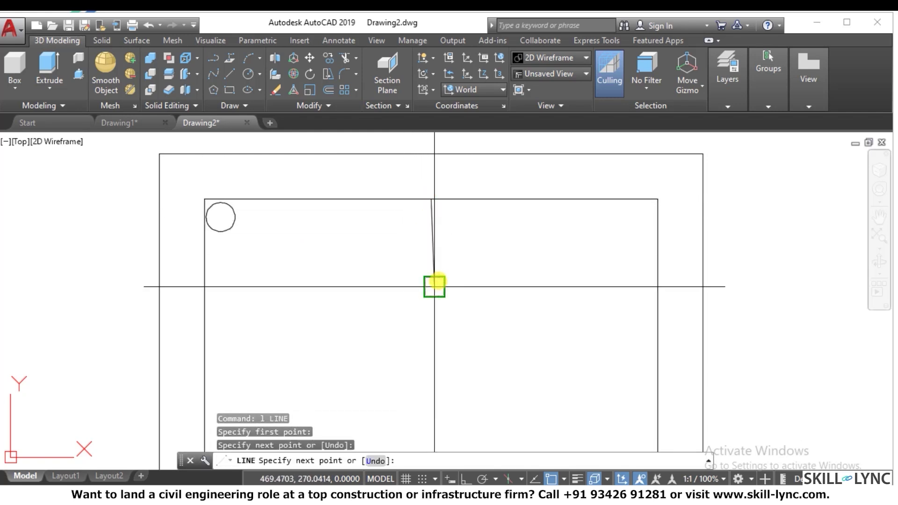
click(435, 286)
text(u)
key(Return)
click(466, 477)
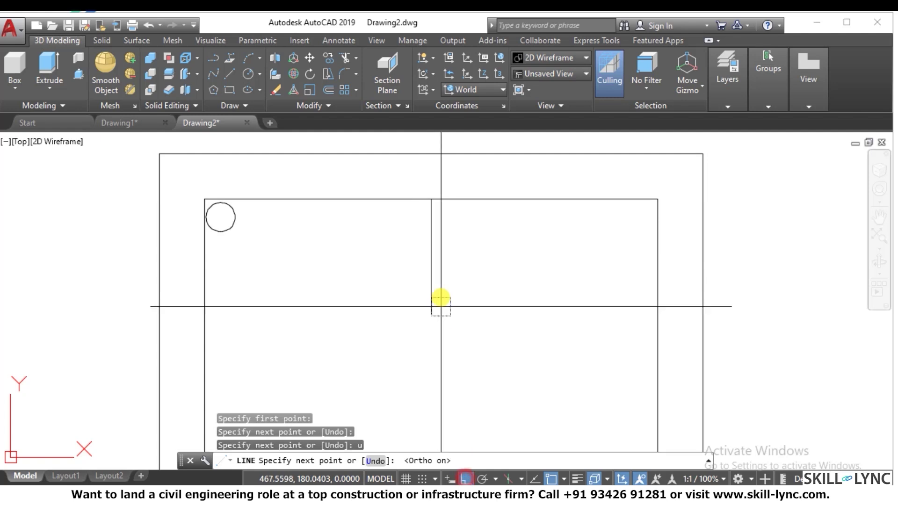
key(Escape)
key(Escape)
key(Escape)
Step: Copy the corner circle by its centre horizontally onto the vertical construction line, using the perpendicular snap
text(c)
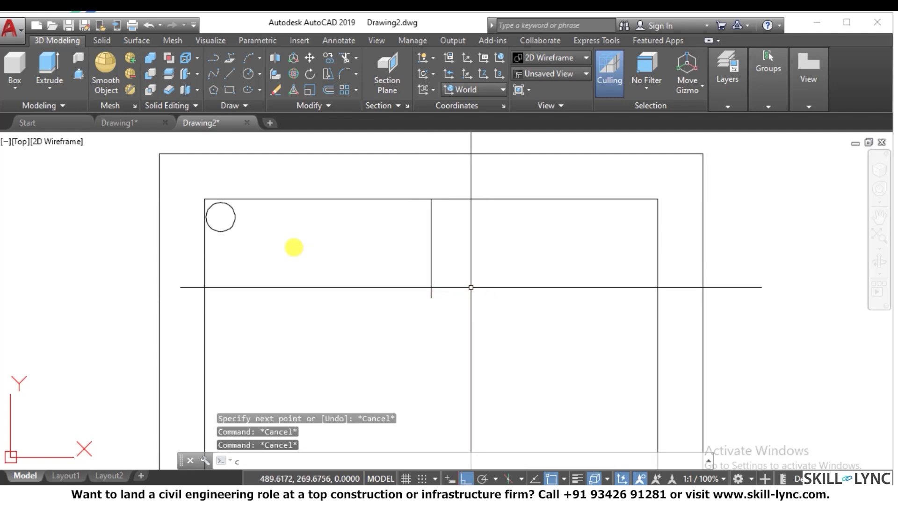
text(o)
key(Return)
click(248, 213)
click(232, 226)
key(Return)
click(220, 216)
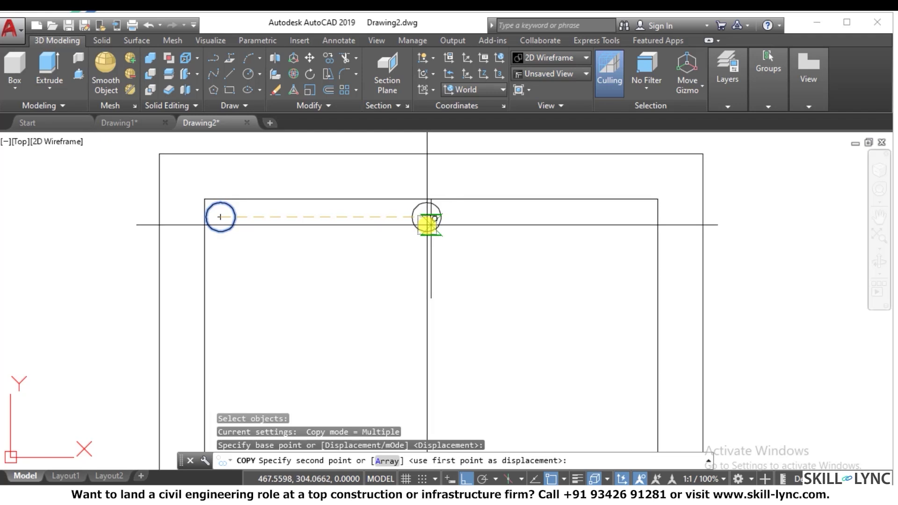
text(per)
key(Return)
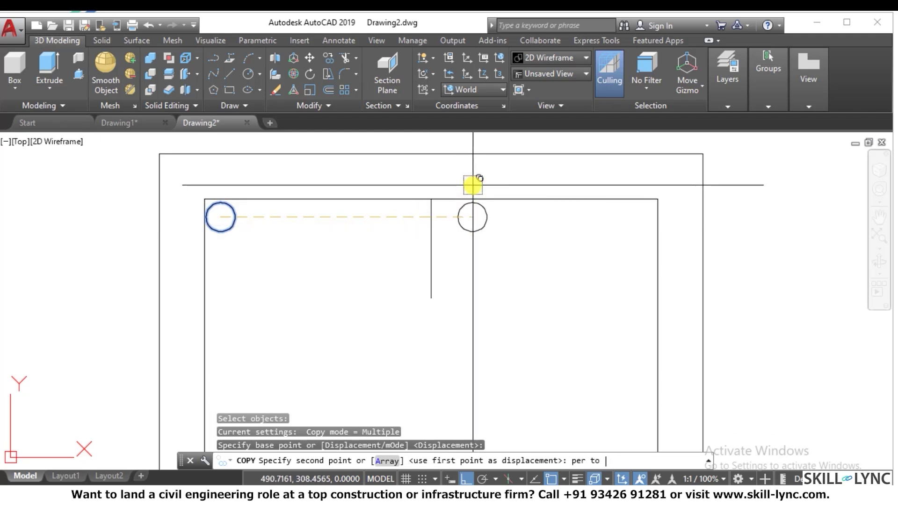
click(435, 215)
key(Escape)
key(Escape)
key(Escape)
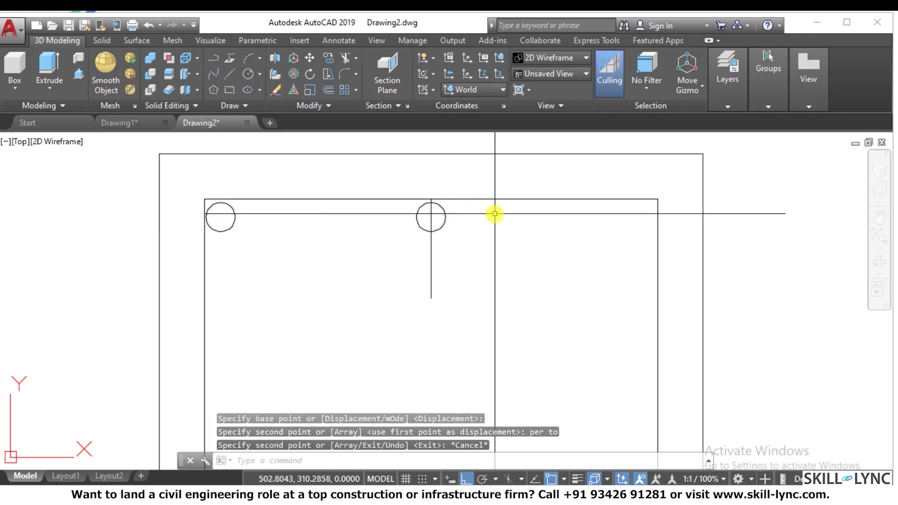
Step: Mirror the corner circle about the vertical construction line to the opposite upper corner, keeping the original
text(mi)
key(Return)
click(244, 234)
click(219, 215)
key(Return)
click(431, 297)
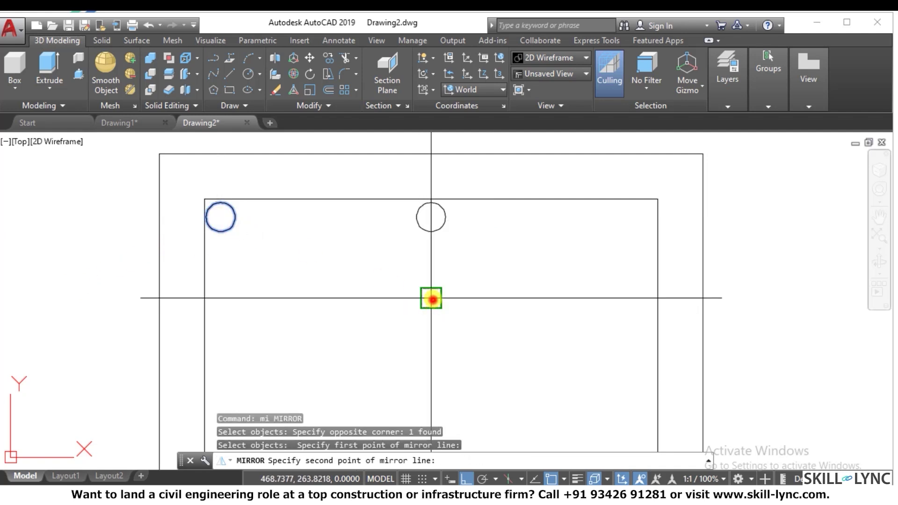
click(442, 174)
text(n)
key(Return)
Step: Erase the vertical construction line below the middle circle
click(458, 254)
click(392, 258)
text(e)
key(Return)
scroll(392, 235, down, 4)
key(Escape)
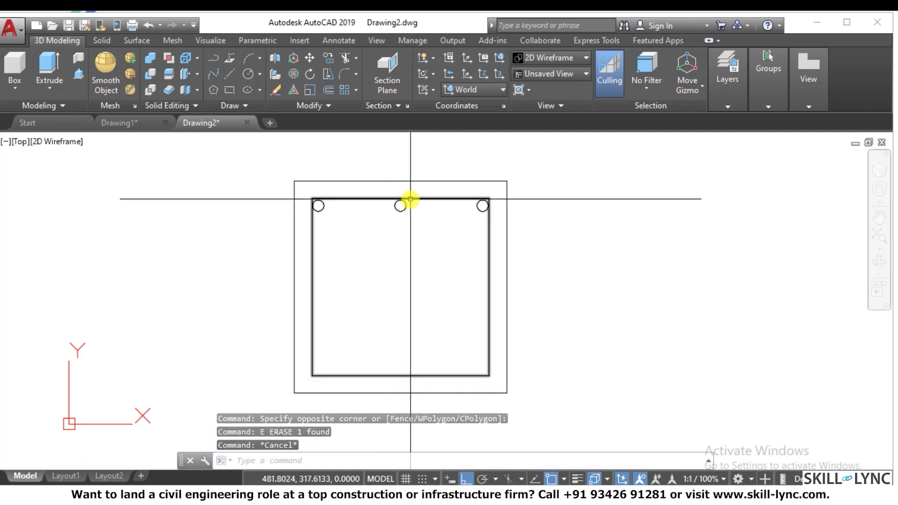
text(co)
key(Return)
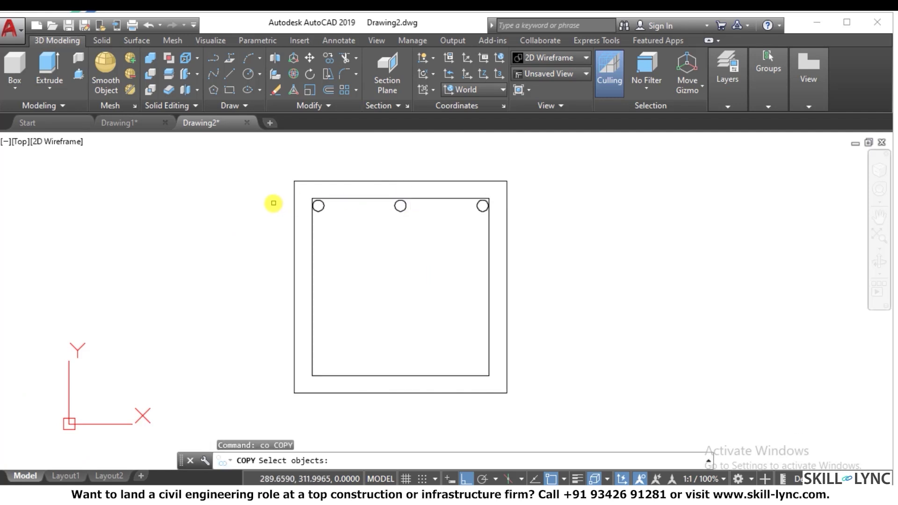
click(302, 193)
click(507, 222)
key(Return)
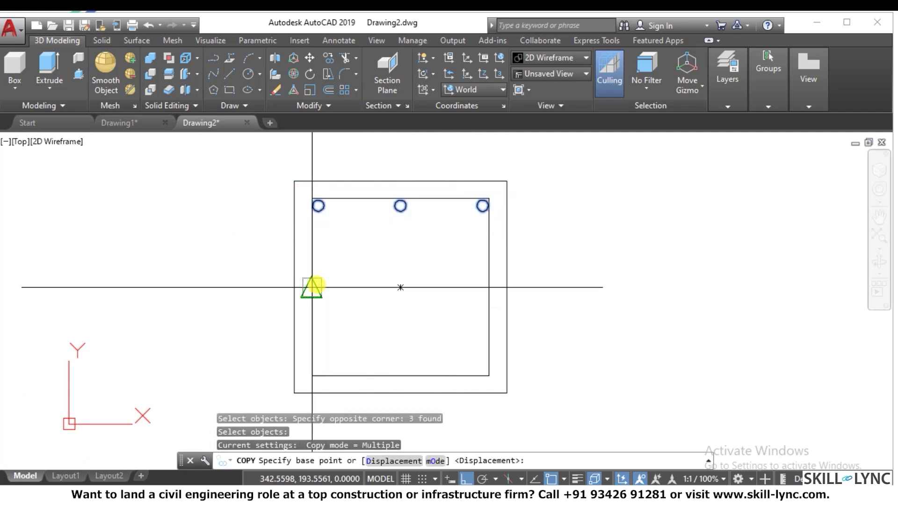
click(312, 287)
key(Escape)
key(Escape)
Step: Mirror the three upper circles about the horizontal line through the inner square's side midpoints, keeping the originals
text(mi)
key(Return)
click(303, 189)
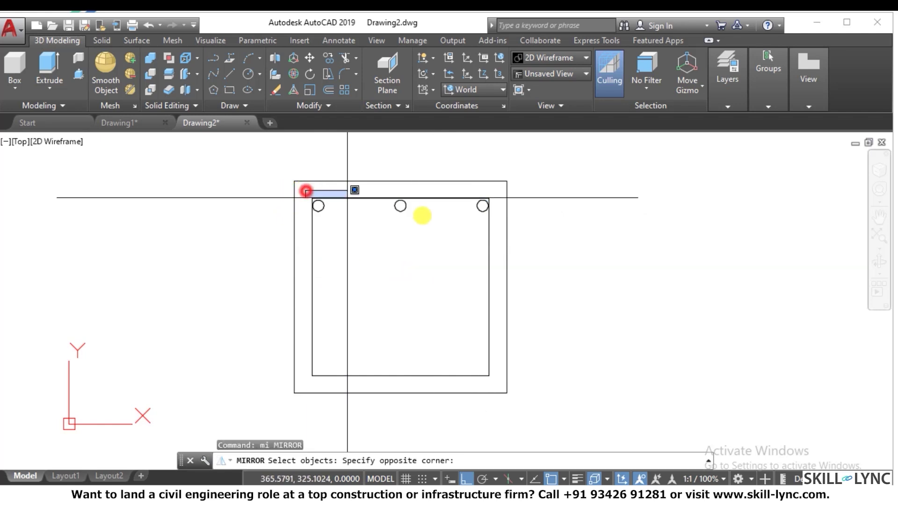
click(505, 233)
key(Return)
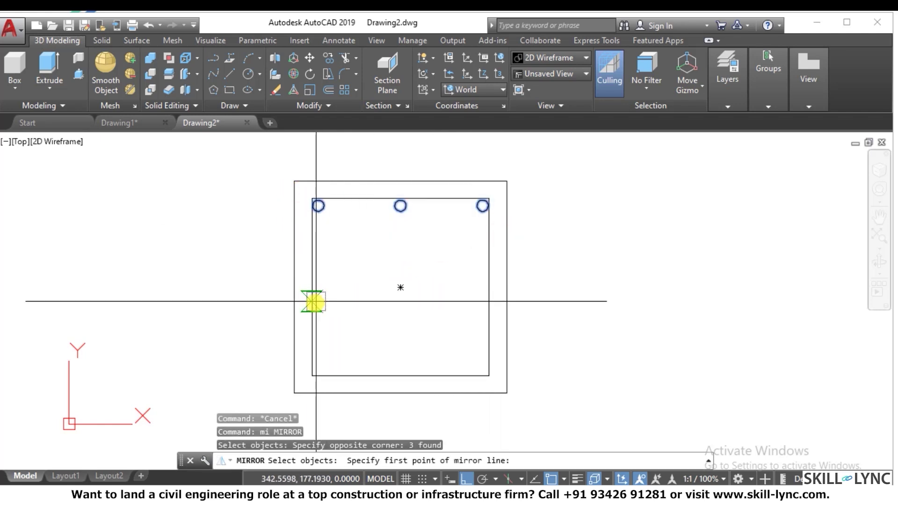
click(312, 293)
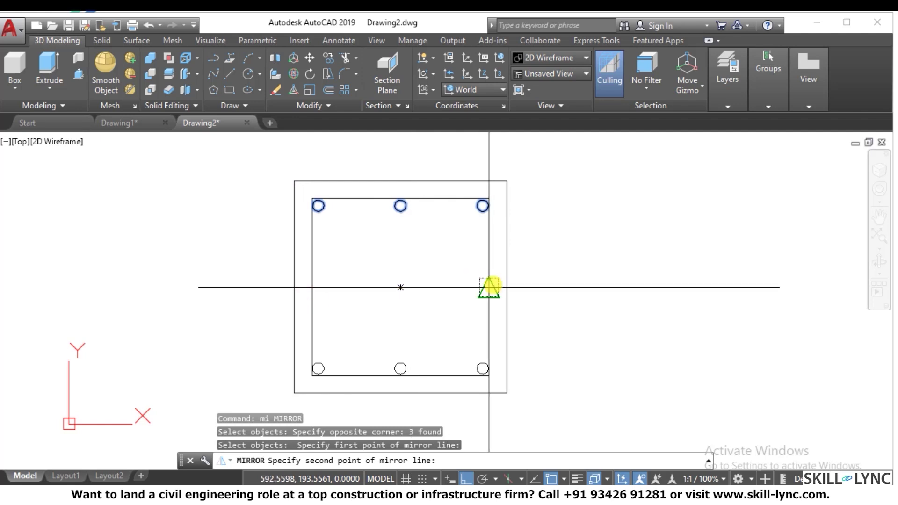
click(494, 283)
text(n)
key(Return)
scroll(406, 266, down, 2)
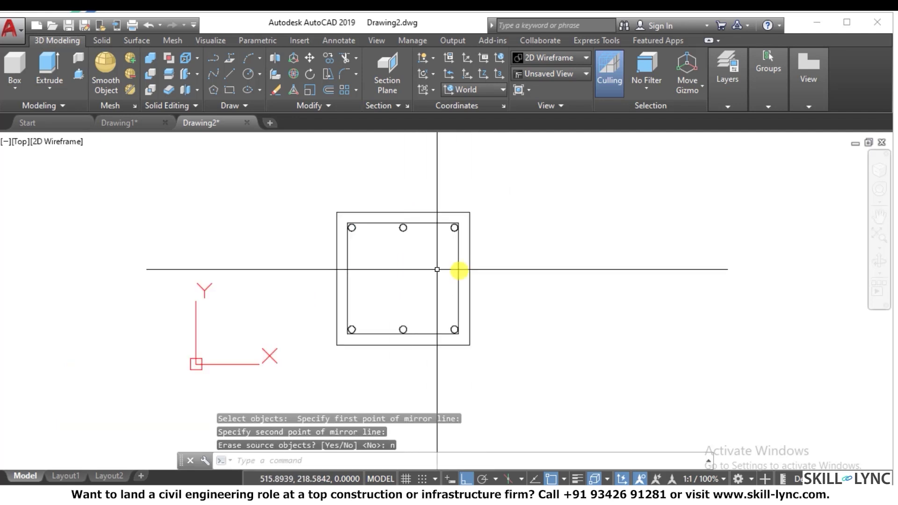
Step: Switch to the 3D Basics workspace and orient the model to the isometric home view
key(Escape)
key(Escape)
click(375, 40)
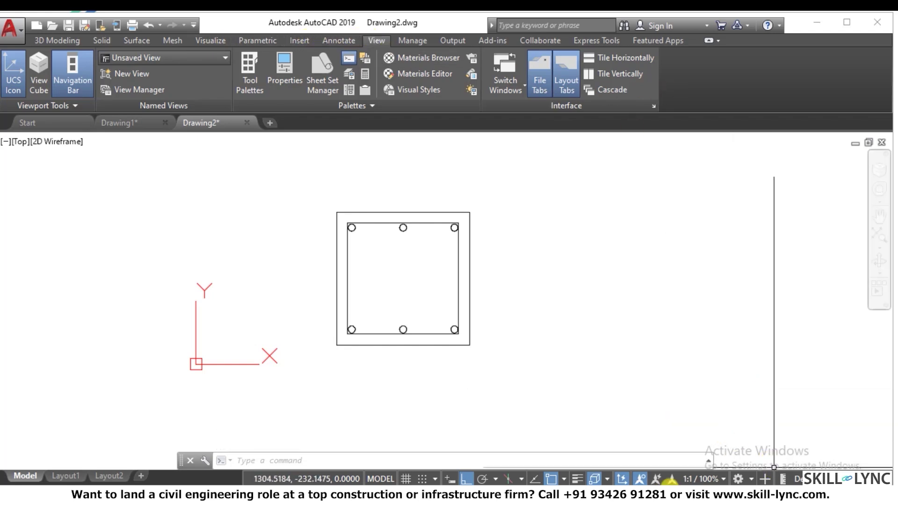
click(736, 478)
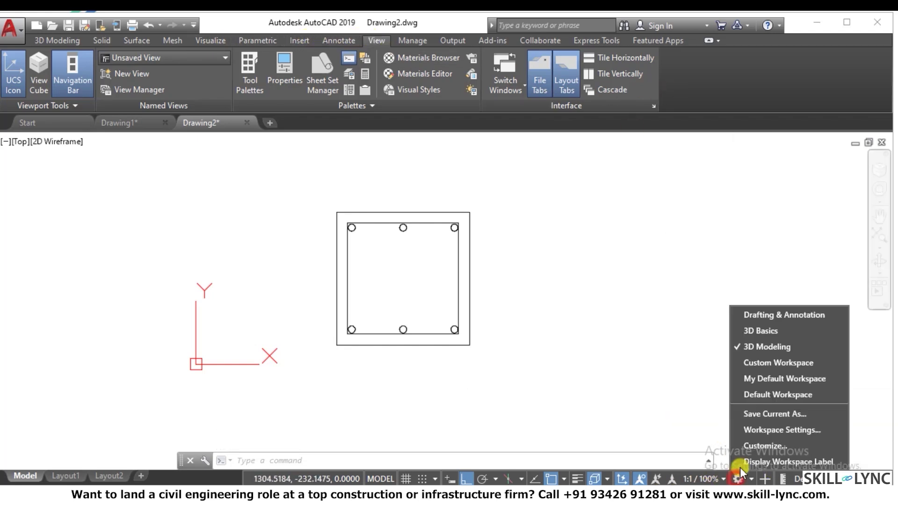
click(768, 333)
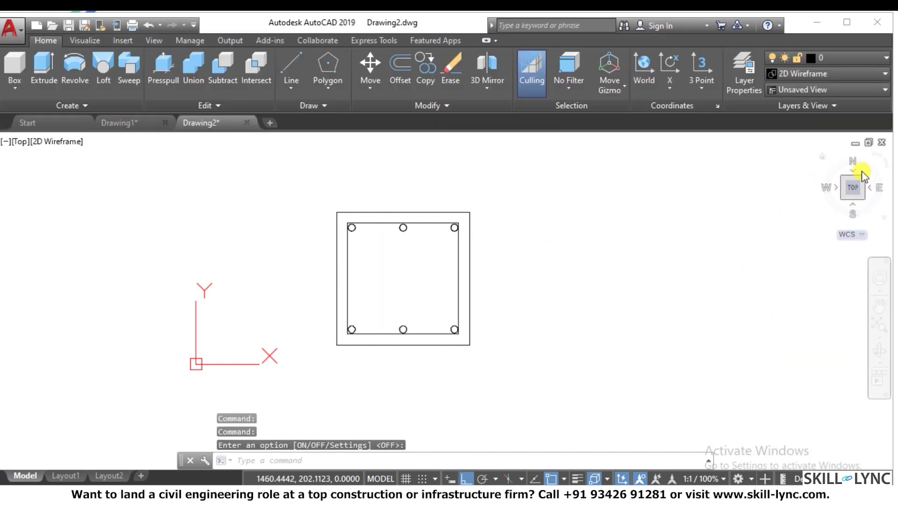
click(825, 159)
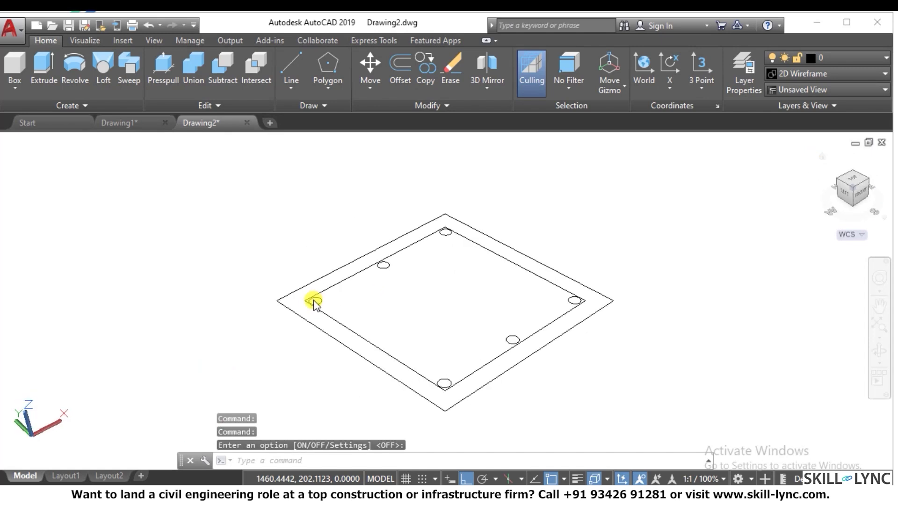
scroll(290, 368, down, 2)
scroll(348, 360, up, 3)
key(Escape)
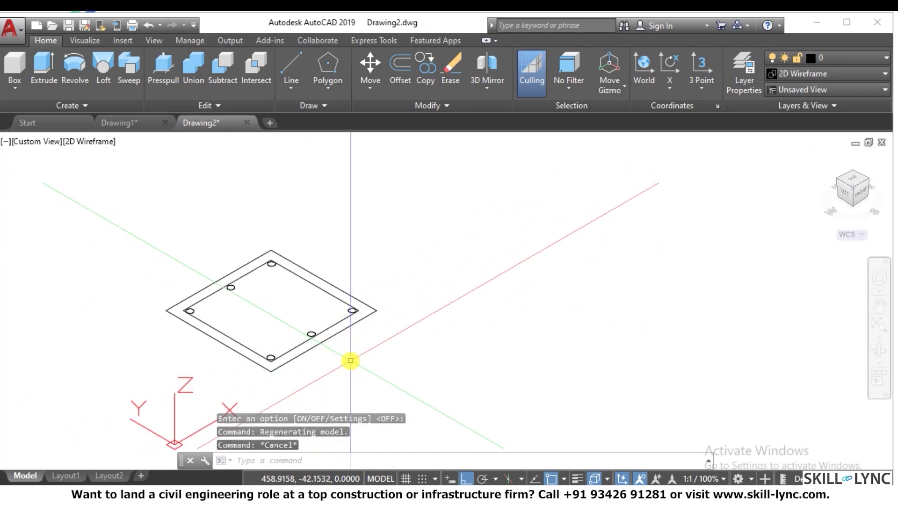
Step: Extrude the outer square upward to a height of 3000
text(ext)
key(Return)
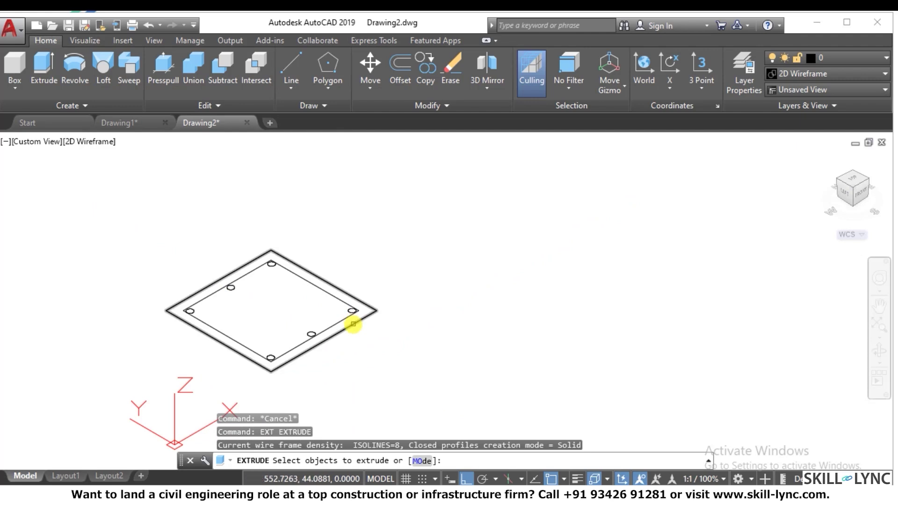
click(353, 324)
key(Return)
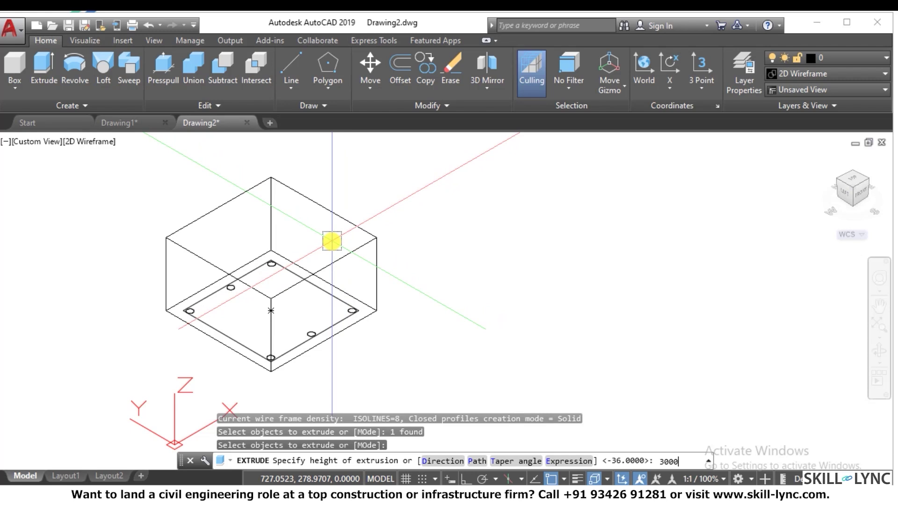
key(Return)
key(Escape)
key(Escape)
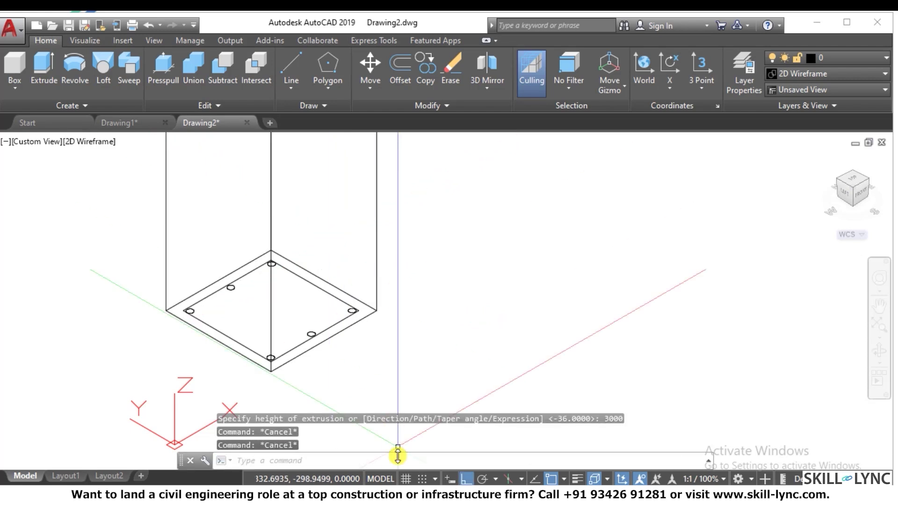
Step: Draw a circle of diameter 8 in the empty area beside the column's base
scroll(372, 430, down, 6)
scroll(373, 420, up, 2)
scroll(370, 452, down, 2)
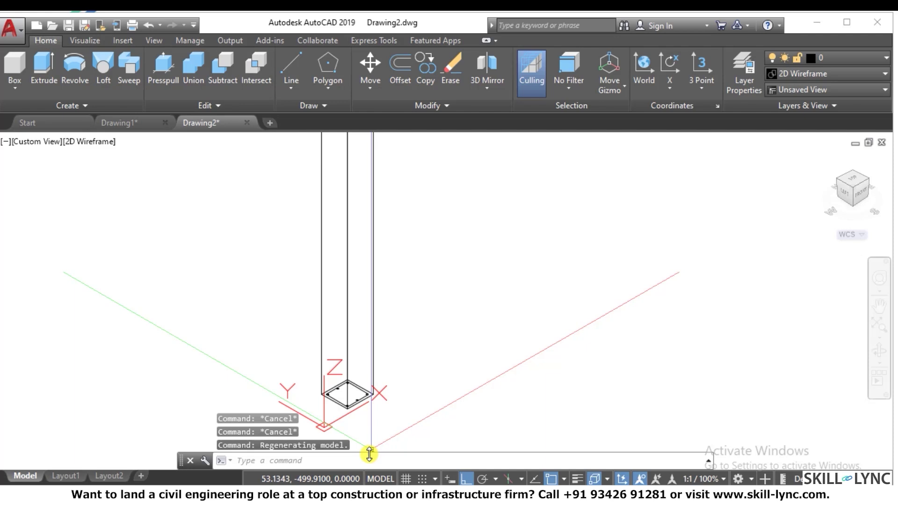
scroll(370, 449, down, 3)
scroll(357, 388, up, 5)
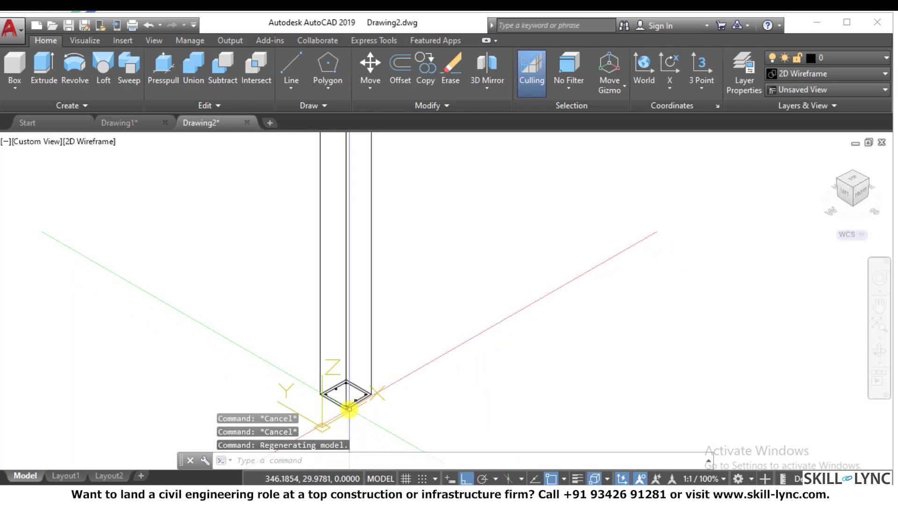
scroll(350, 408, up, 2)
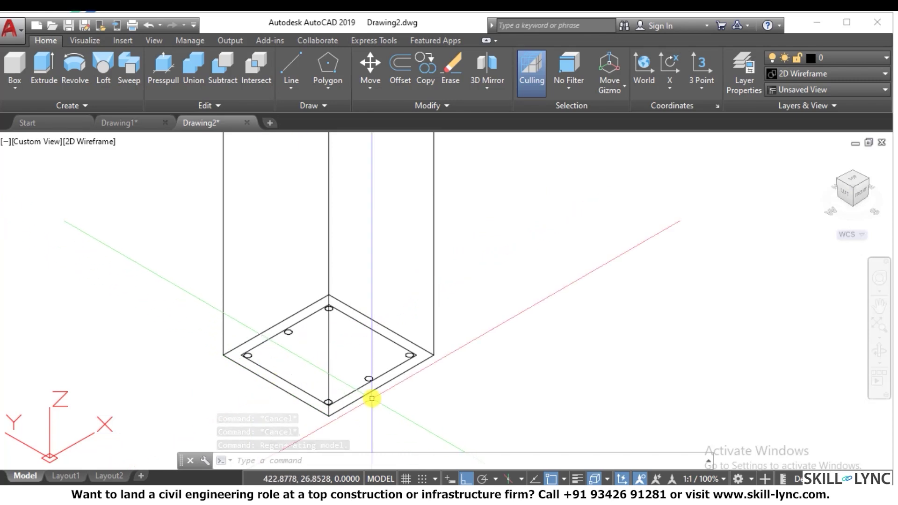
text(c)
key(Return)
click(474, 390)
text(d)
key(Return)
text(8)
key(Return)
scroll(474, 412, up, 4)
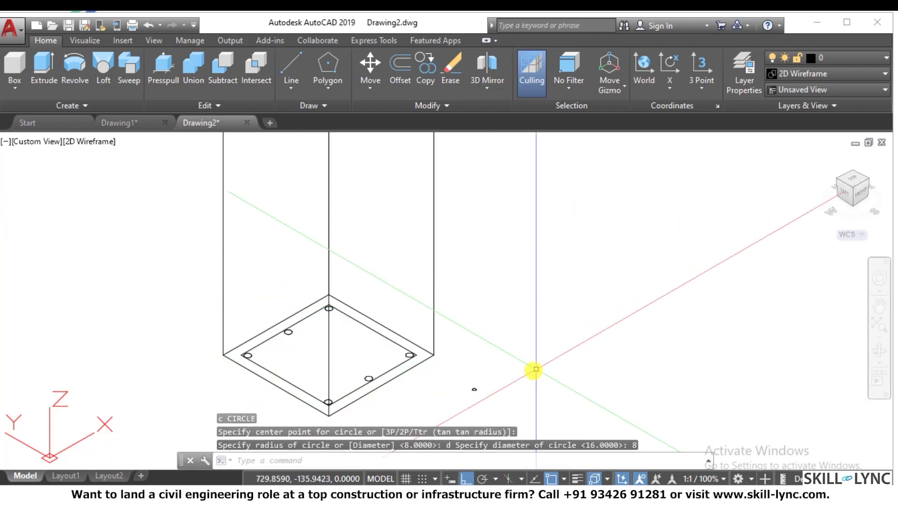
scroll(505, 399, down, 3)
key(Escape)
scroll(523, 385, up, 3)
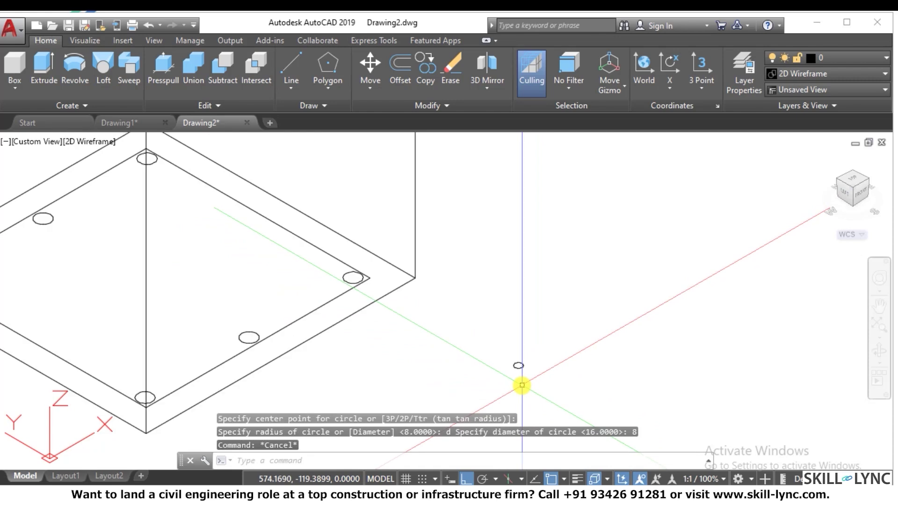
key(Escape)
key(Escape)
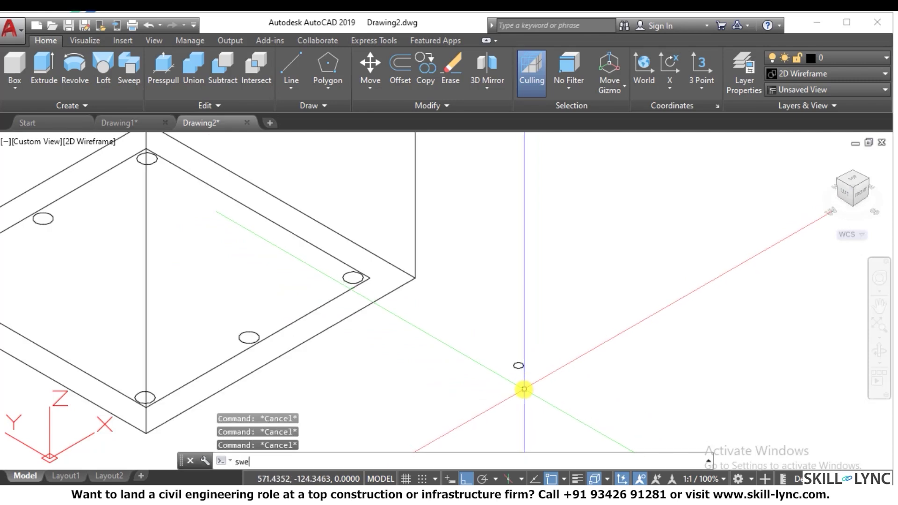
Step: Sweep the diameter 8 circle along the inner square to form a closed stirrup
key(Return)
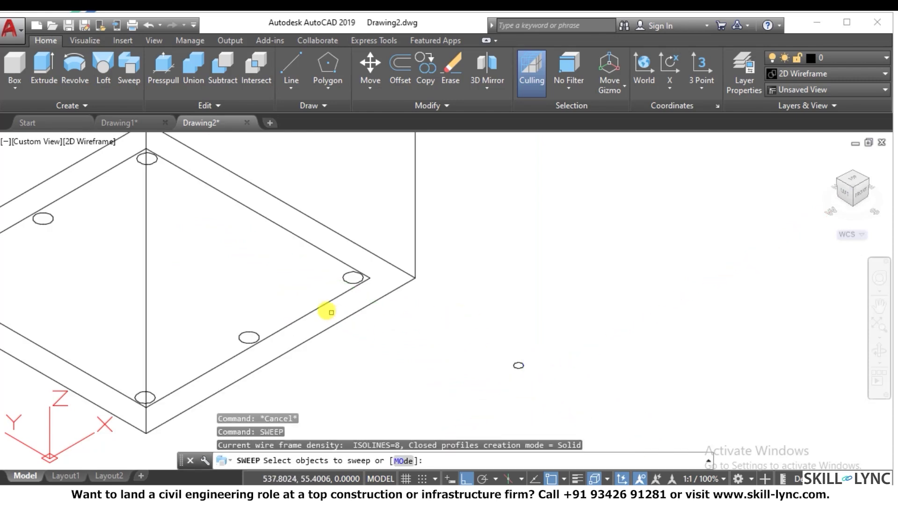
click(518, 365)
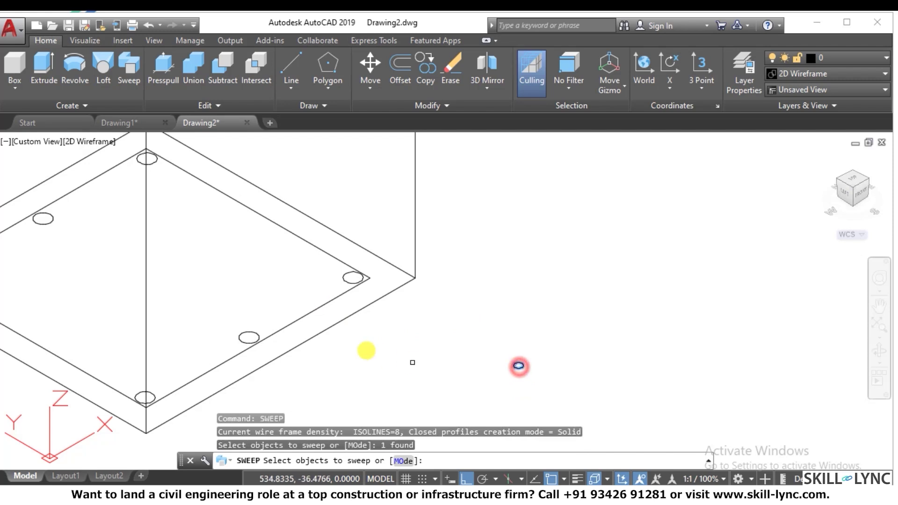
click(321, 306)
click(419, 327)
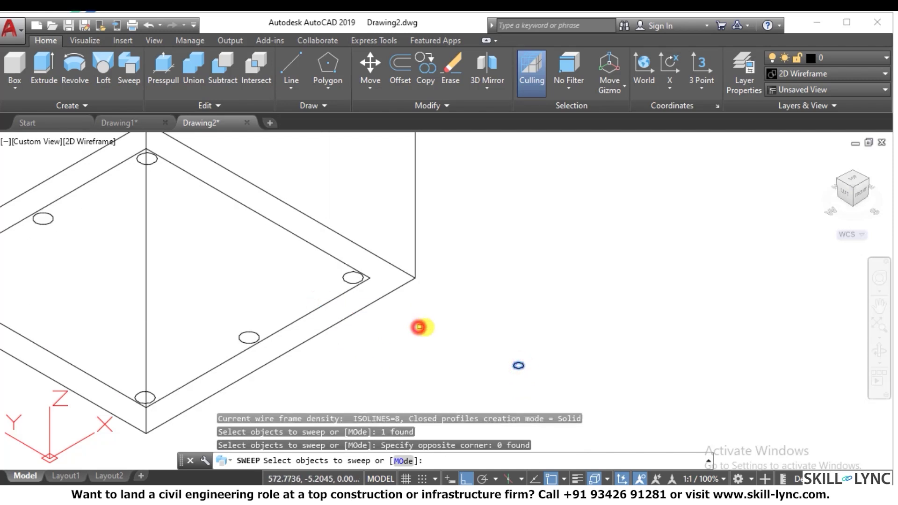
key(Return)
click(306, 329)
scroll(458, 335, down, 3)
scroll(459, 322, up, 1)
key(Escape)
key(Escape)
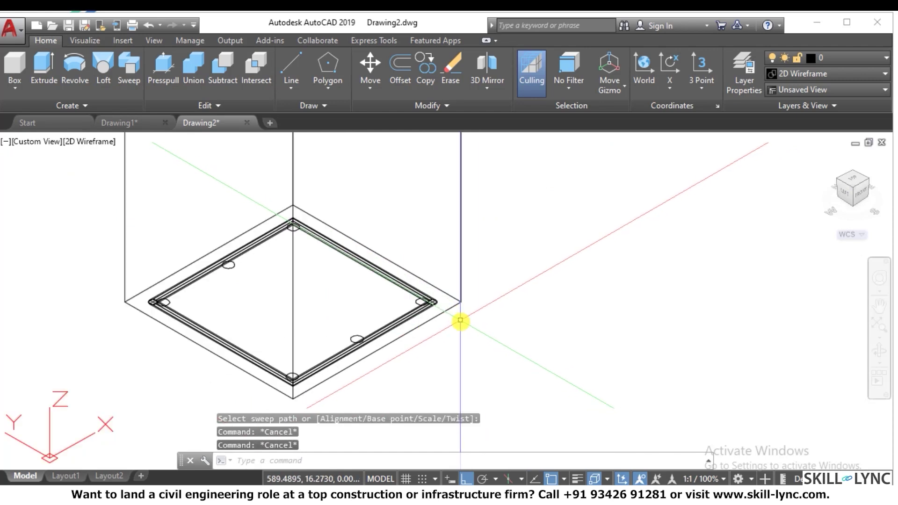
Step: Move the swept stirrup vertically up by 100 from the column base
text(m)
key(Return)
click(380, 323)
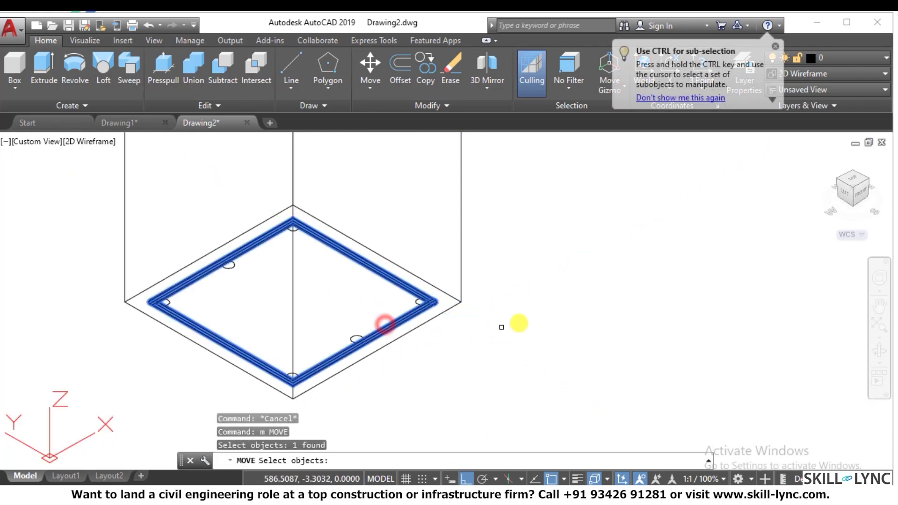
key(Return)
click(525, 316)
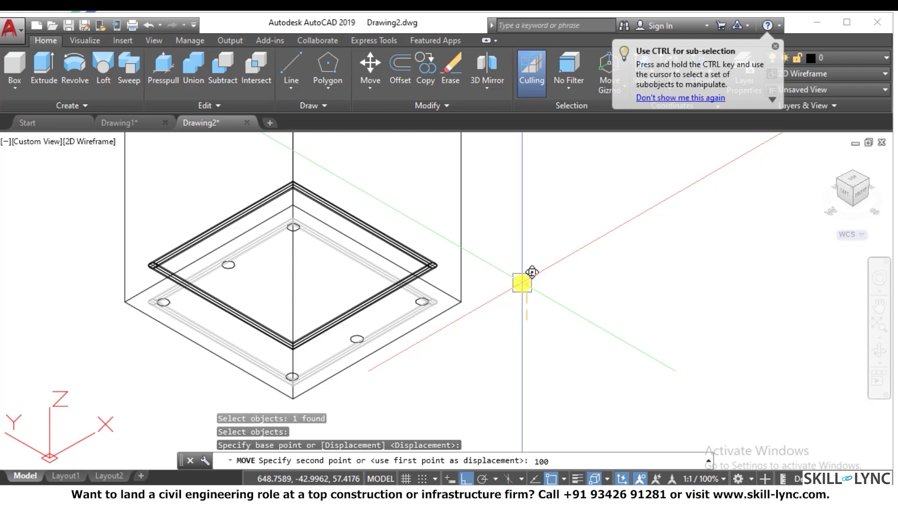
text(100)
key(Return)
key(Escape)
key(Escape)
Step: Start a rectangular array of the stirrup with one column and one row
text(a)
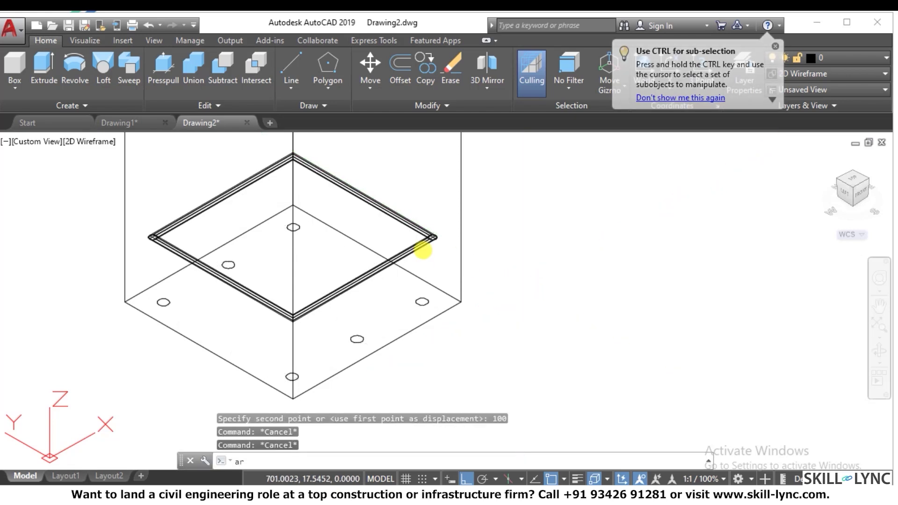
text(r)
key(Return)
click(398, 256)
key(Return)
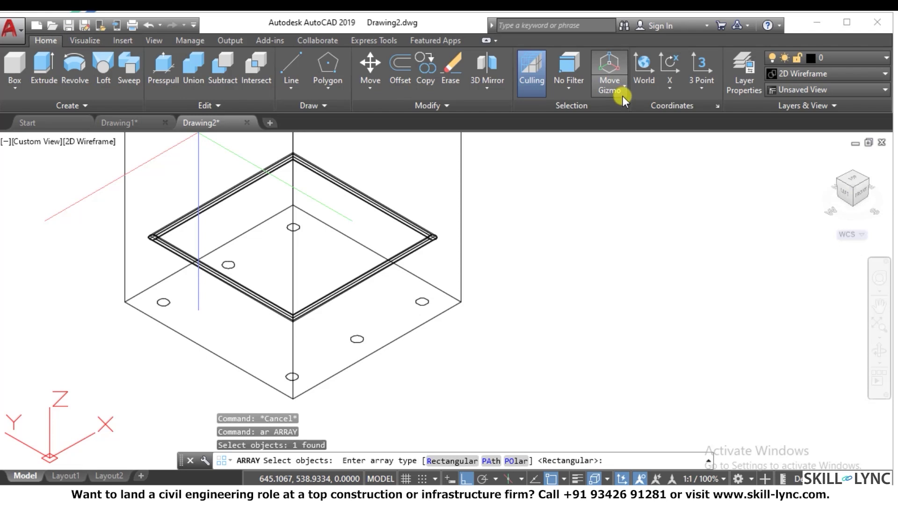
click(461, 459)
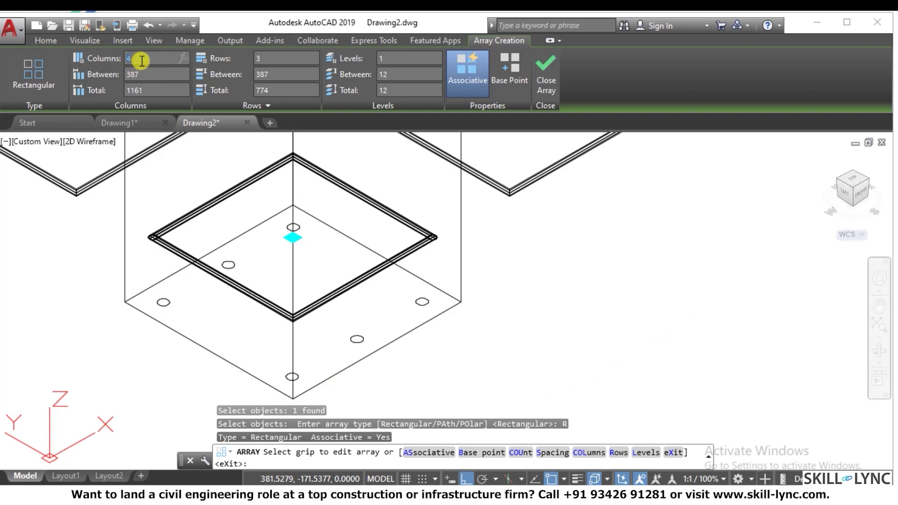
click(280, 58)
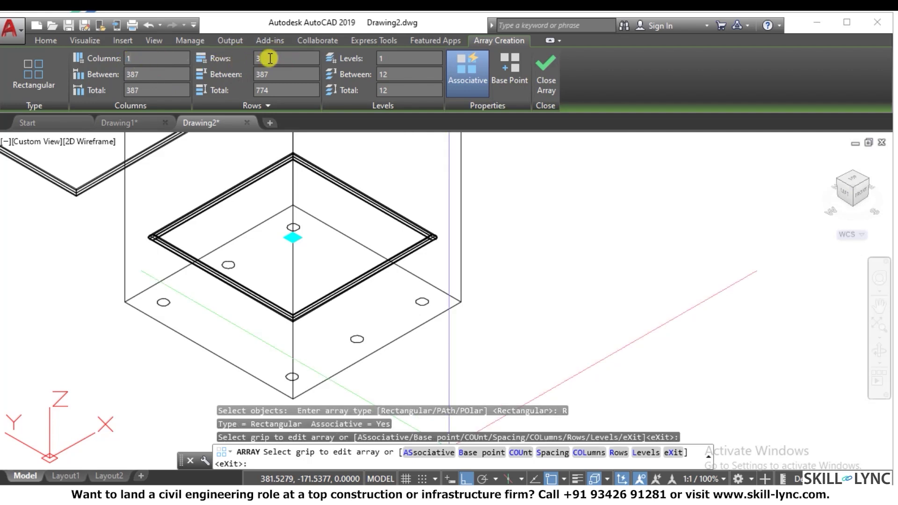
Step: Set the spacing between the stirrup array's levels to 200
click(390, 58)
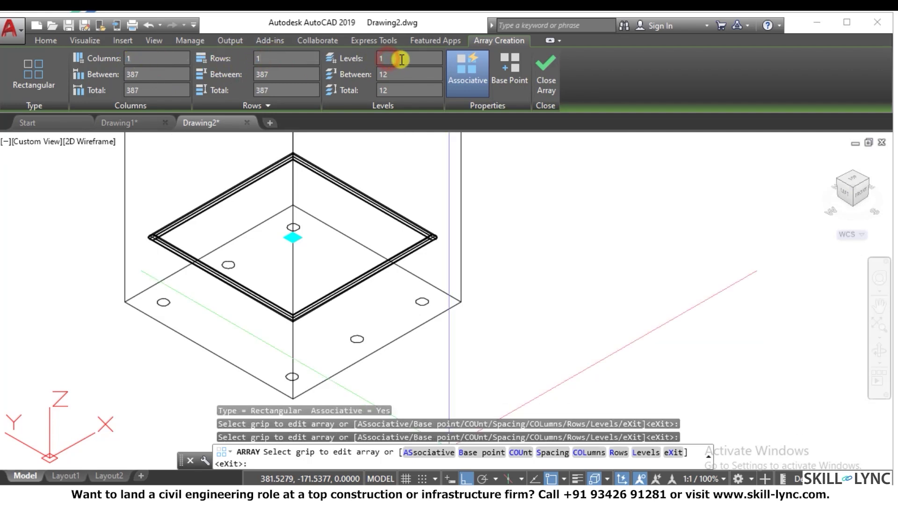
scroll(405, 298, down, 3)
scroll(405, 298, down, 2)
scroll(385, 181, up, 5)
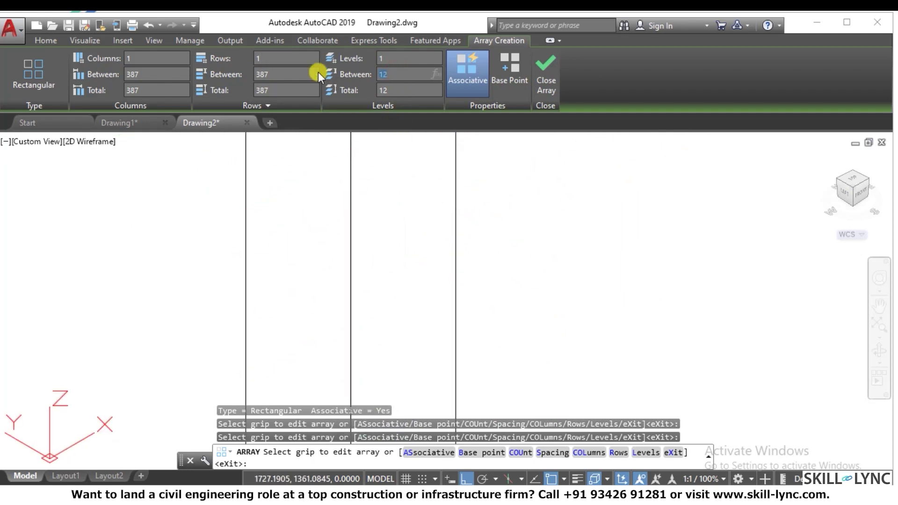
text(200)
scroll(467, 240, down, 5)
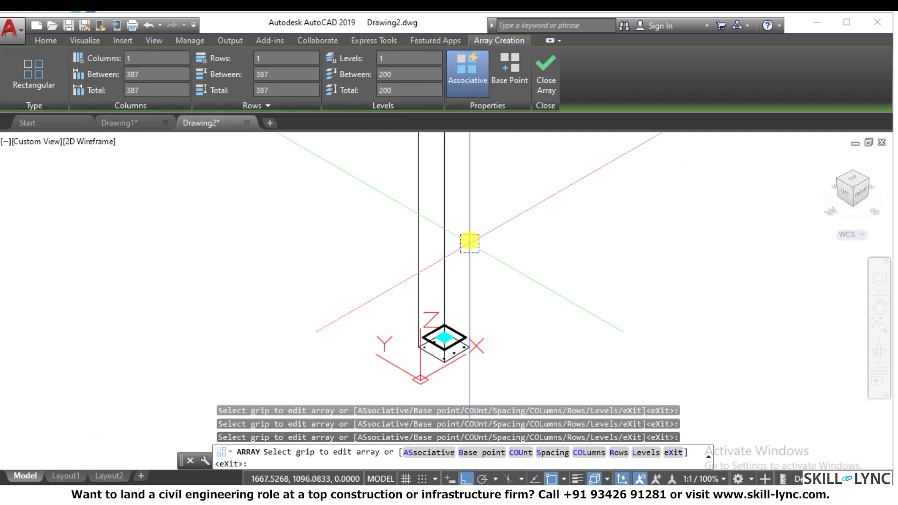
scroll(435, 326, up, 8)
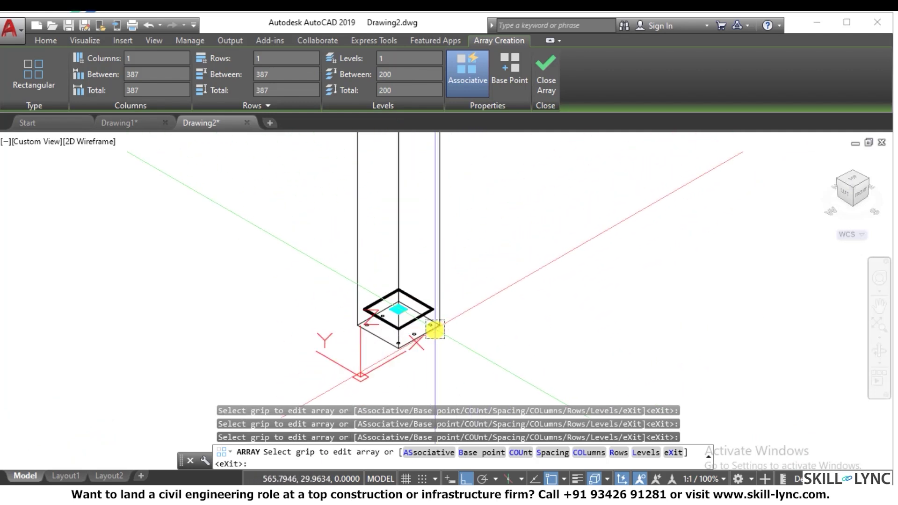
scroll(368, 304, up, 2)
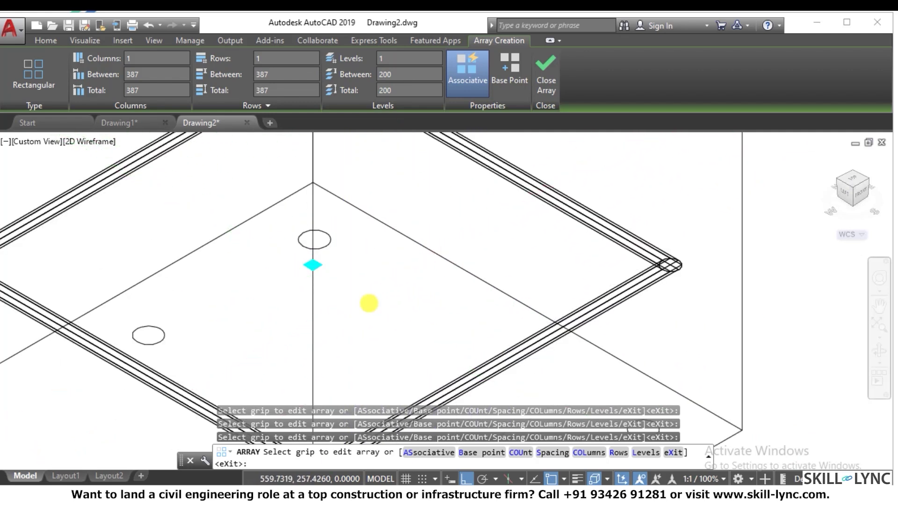
Step: Set the stirrup array's number of levels to 12
scroll(369, 304, down, 4)
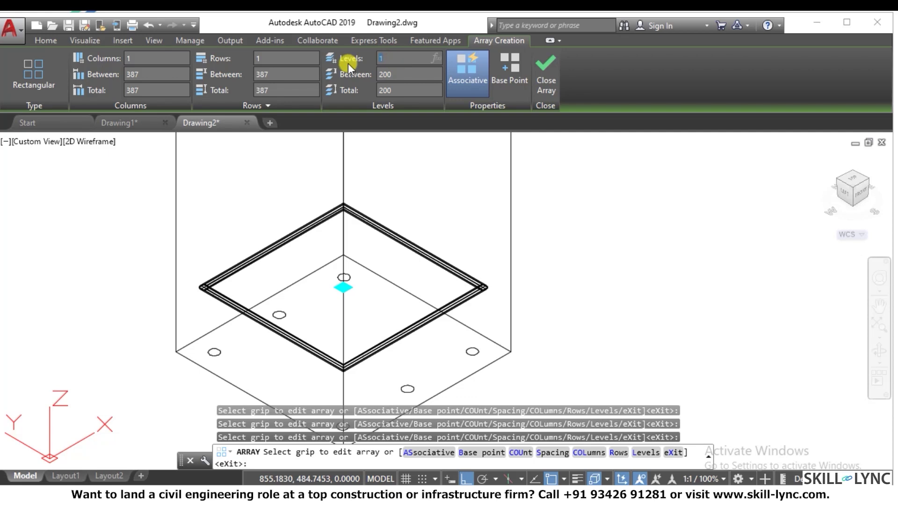
text(12)
key(Return)
scroll(636, 318, down, 10)
scroll(624, 300, up, 4)
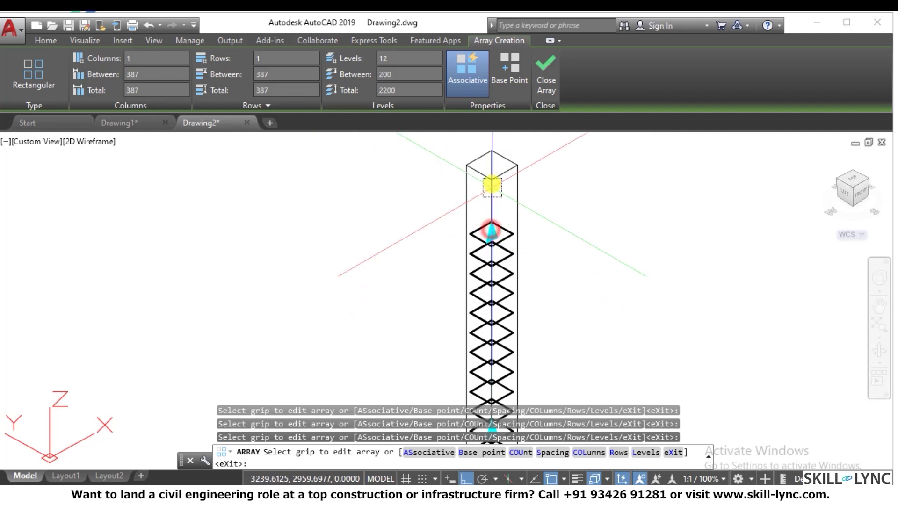
Step: Stretch the stirrup array's level count up to the column's top to make 15 levels, and finish the array
scroll(490, 229, up, 5)
scroll(490, 231, up, 2)
click(489, 231)
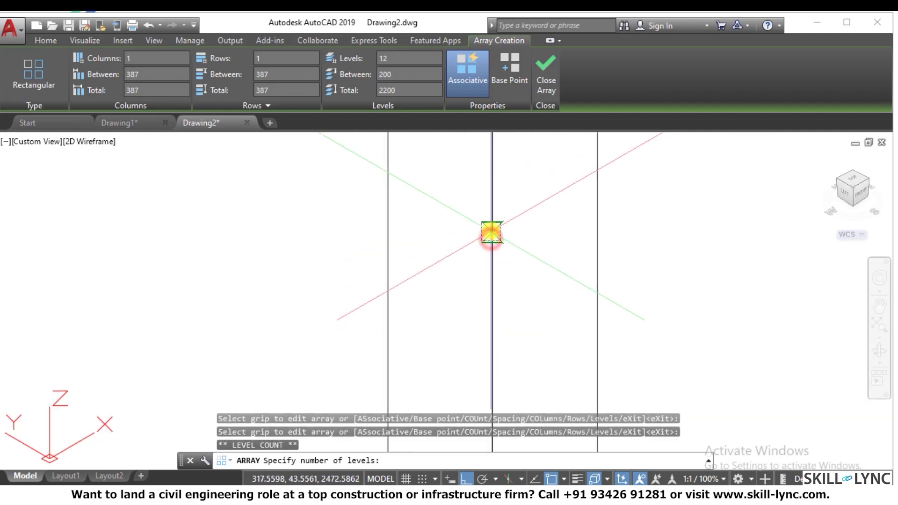
scroll(497, 225, down, 6)
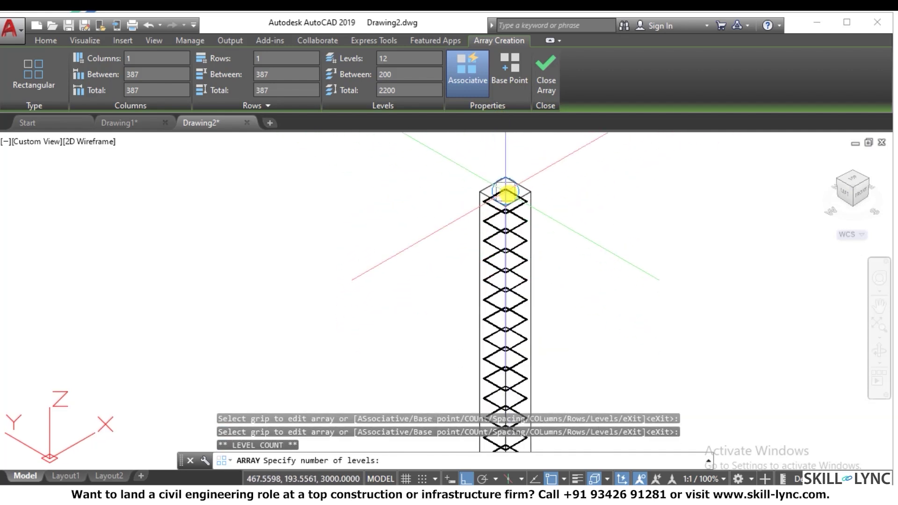
click(505, 193)
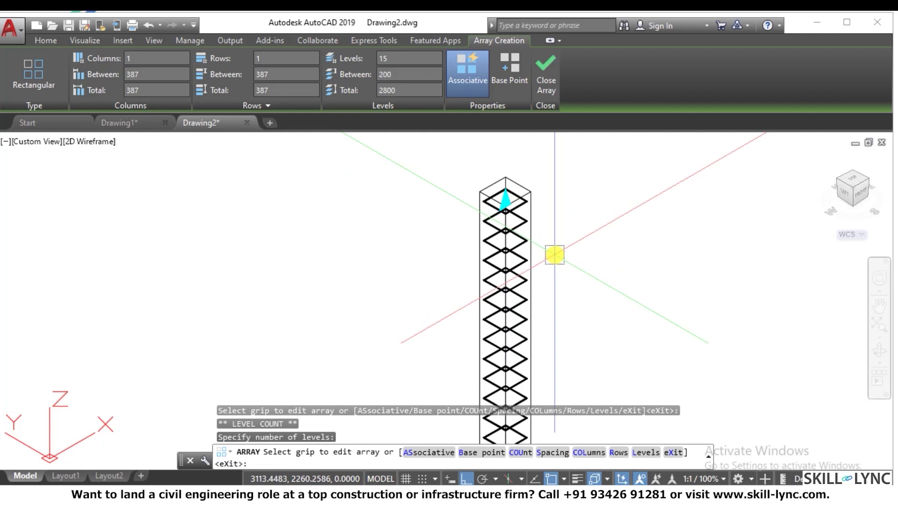
scroll(561, 266, down, 2)
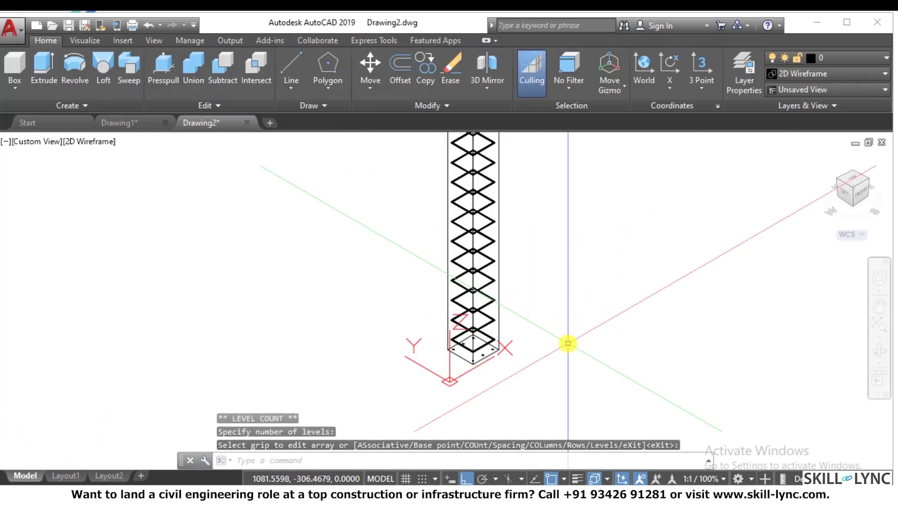
Step: Extrude the six bar circles at the column base upward to slightly above the column's top
scroll(492, 351, up, 4)
scroll(493, 351, up, 3)
scroll(527, 341, down, 3)
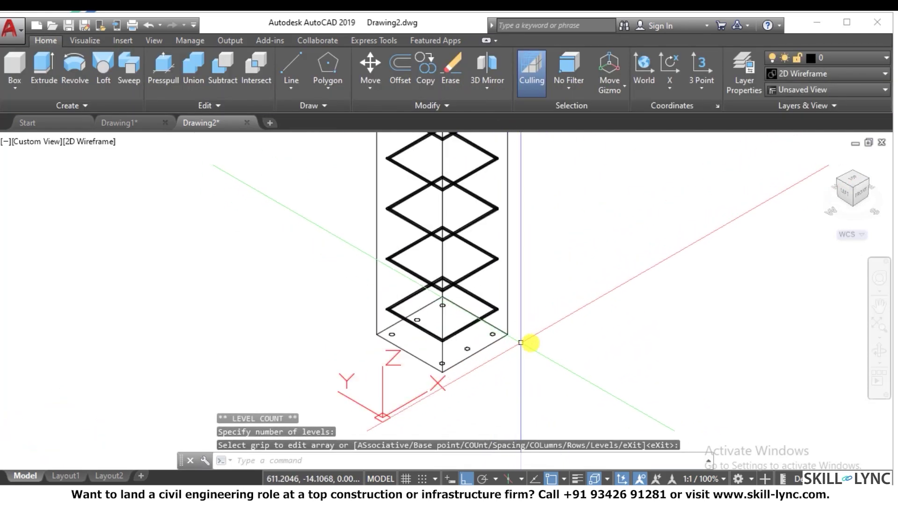
scroll(579, 340, up, 2)
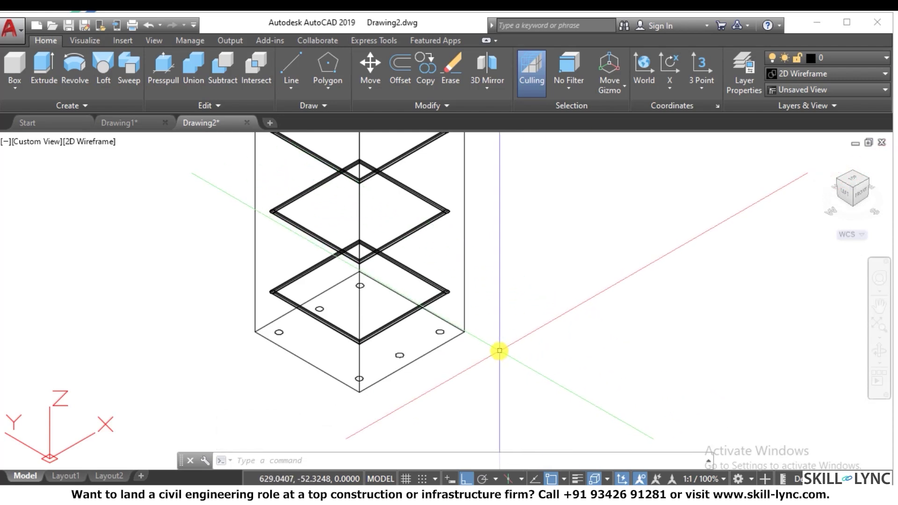
scroll(498, 351, down, 6)
scroll(498, 350, up, 6)
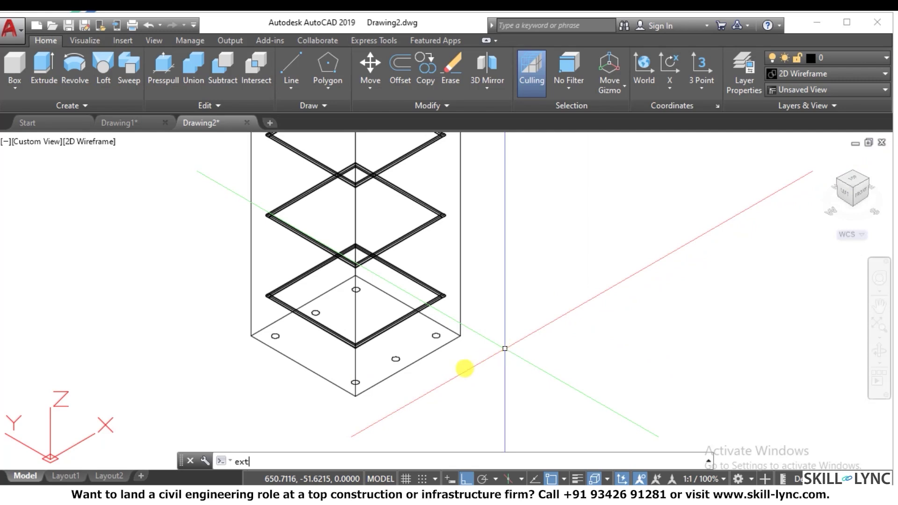
key(Return)
scroll(435, 384, up, 2)
click(437, 308)
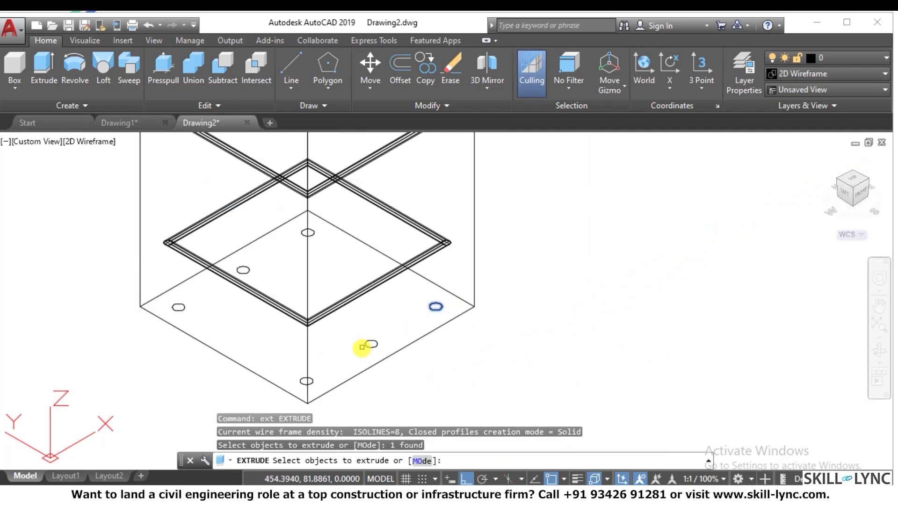
click(370, 345)
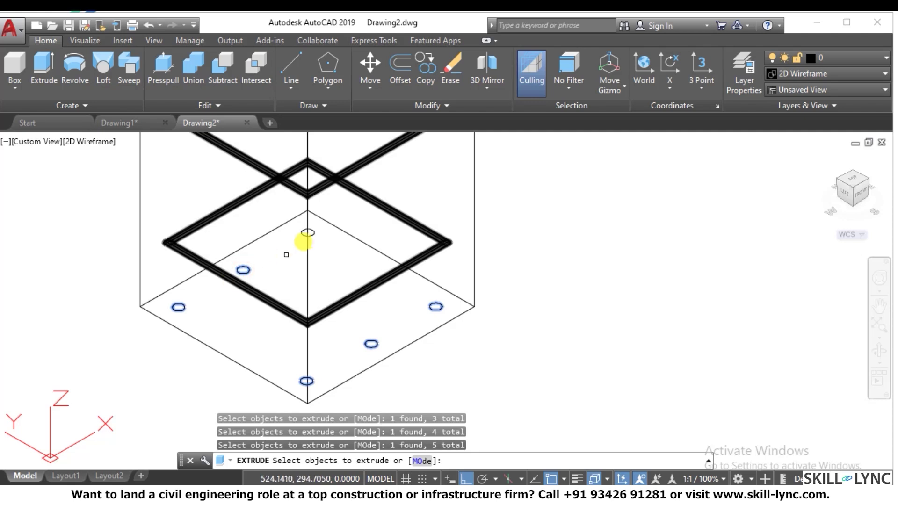
scroll(319, 238, down, 6)
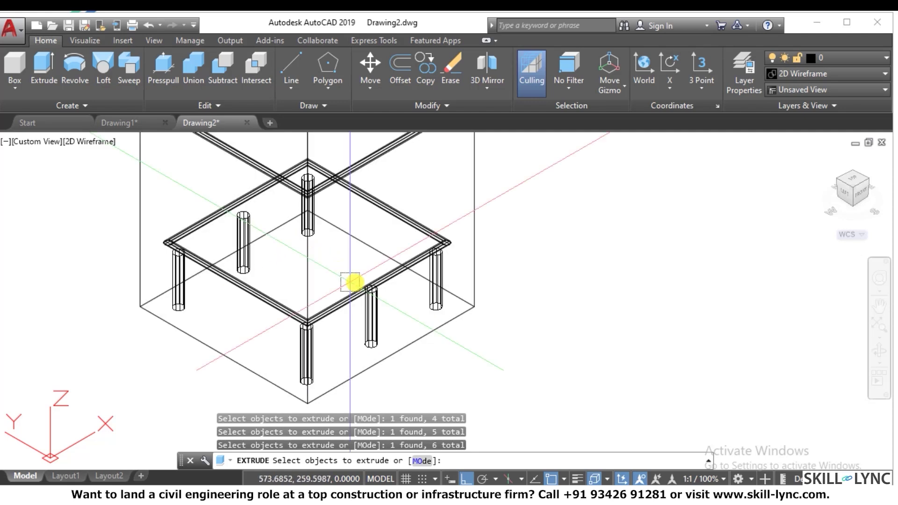
key(Return)
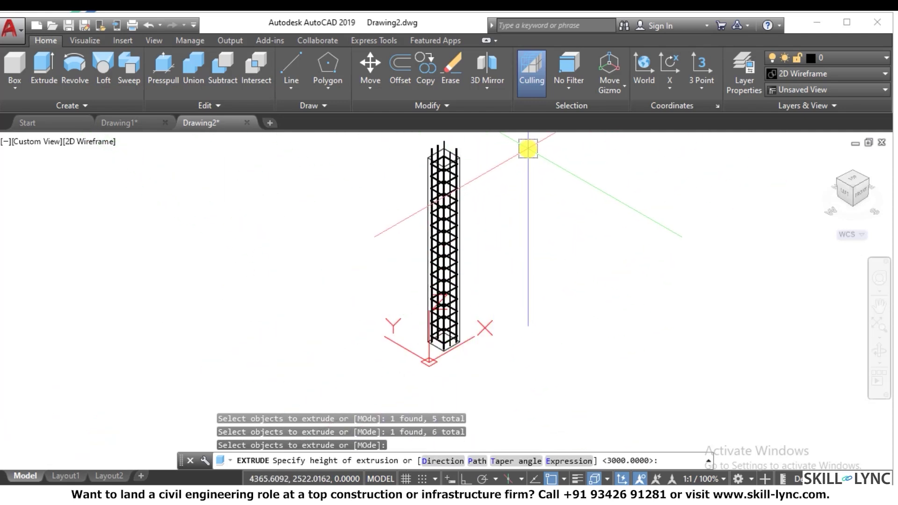
key(Escape)
key(Escape)
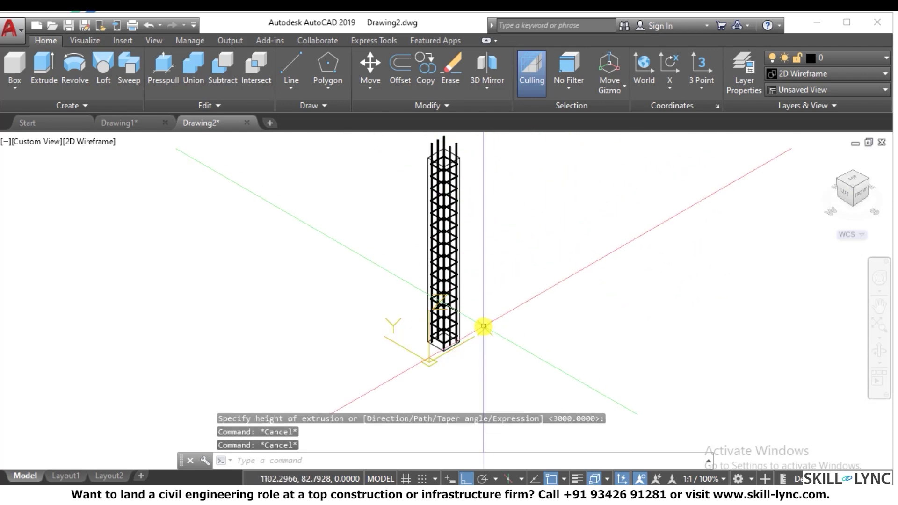
Step: Undo the extrusion of the six bar circles
scroll(437, 393, up, 5)
scroll(410, 367, up, 4)
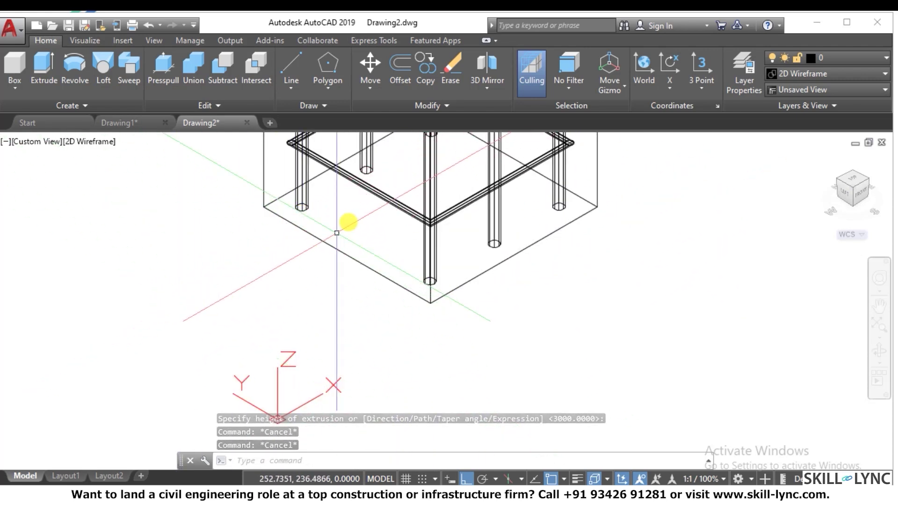
scroll(546, 348, down, 4)
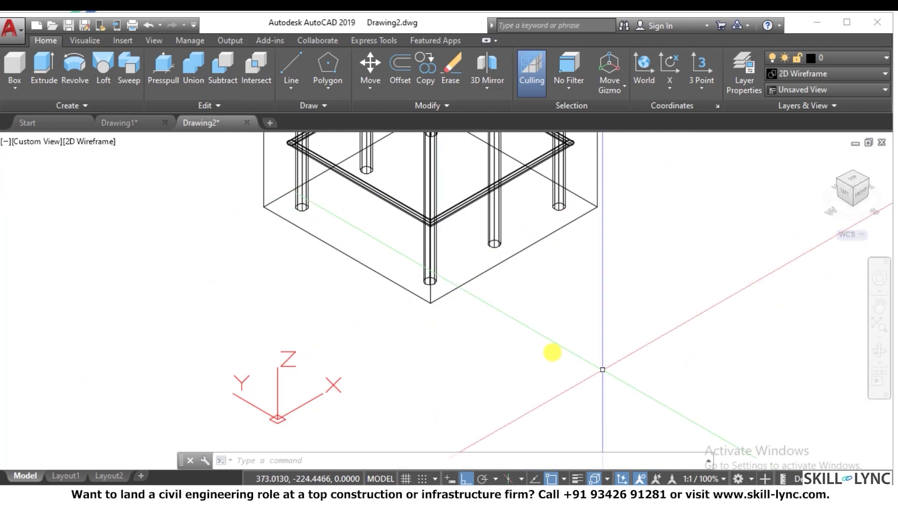
scroll(542, 340, down, 5)
scroll(571, 333, up, 5)
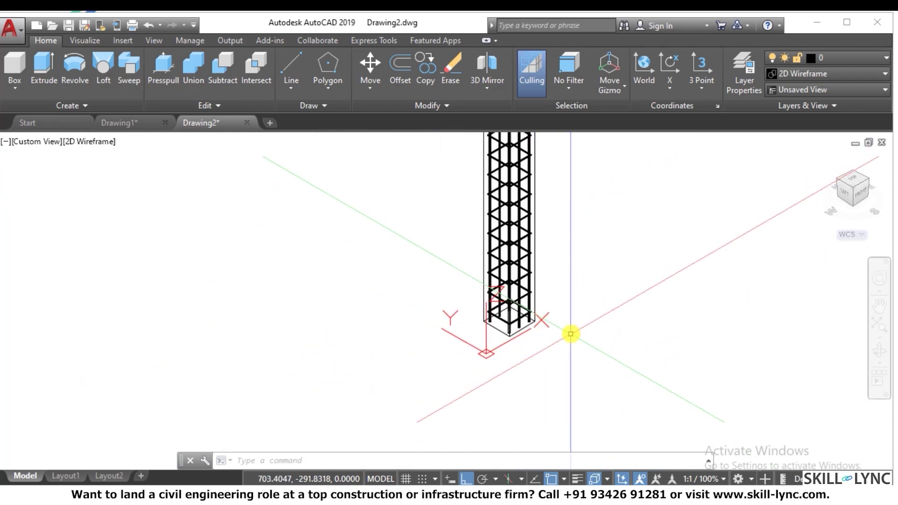
text(u)
key(Return)
text(u)
key(Return)
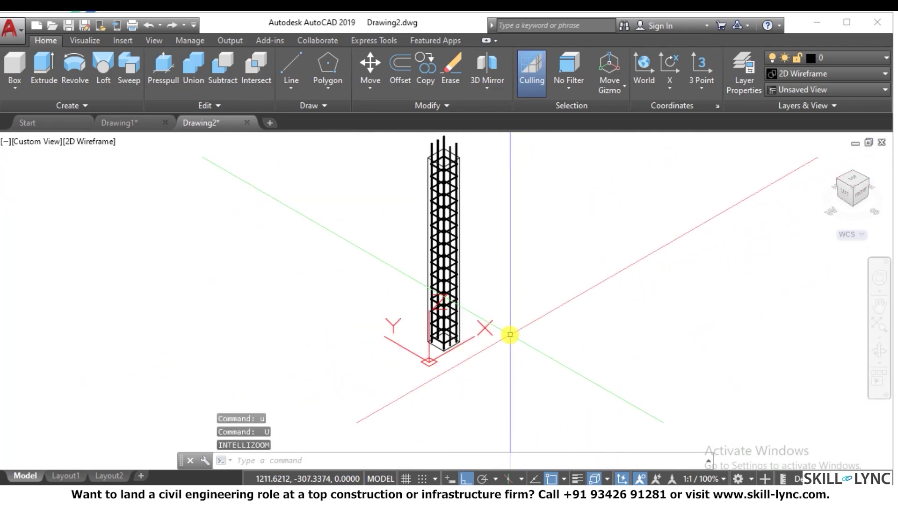
text(u)
key(Return)
scroll(284, 335, up, 4)
scroll(304, 339, down, 6)
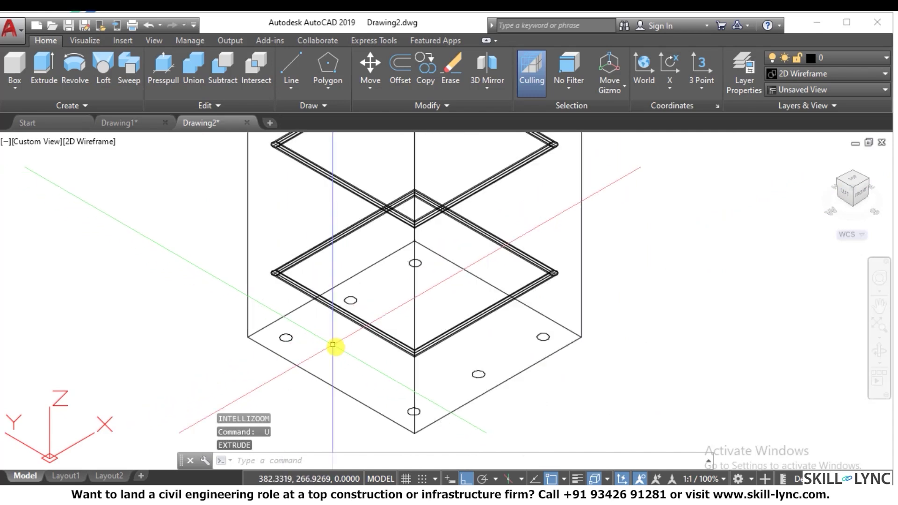
scroll(337, 345, up, 6)
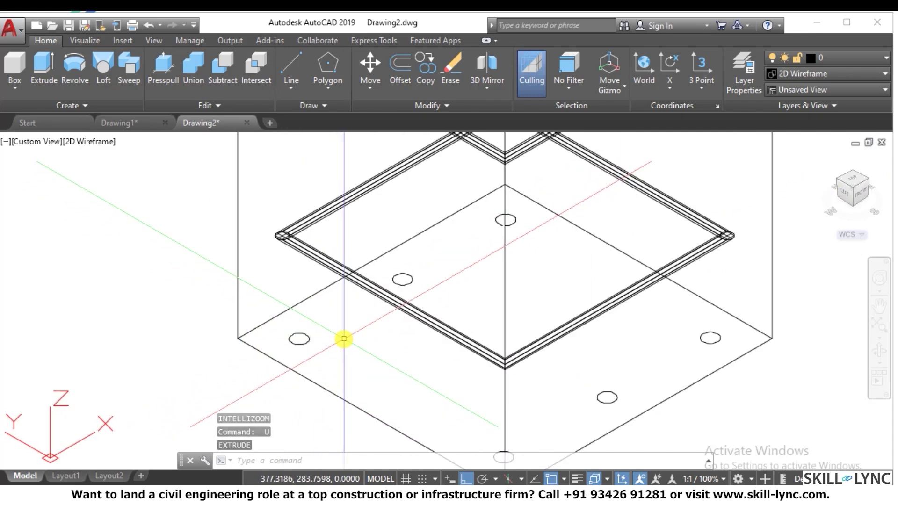
Step: Place the UCS origin at the centre of the bar circle in the base's left corner, with X pointing towards the middle circle of that row
key(Escape)
key(Escape)
scroll(347, 335, up, 2)
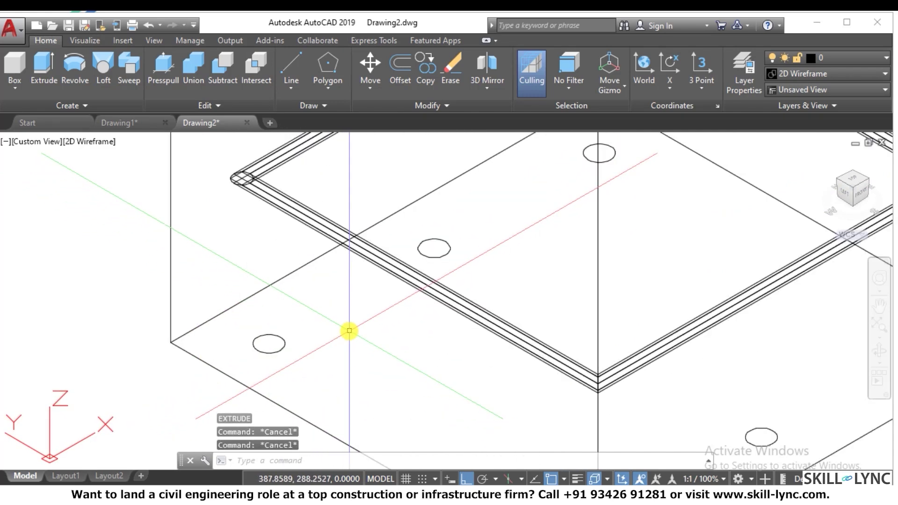
text(ucs)
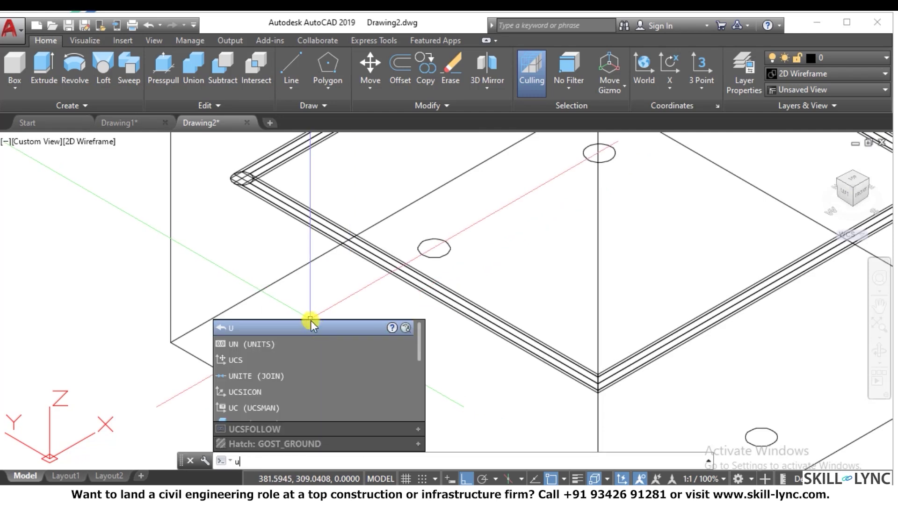
key(Return)
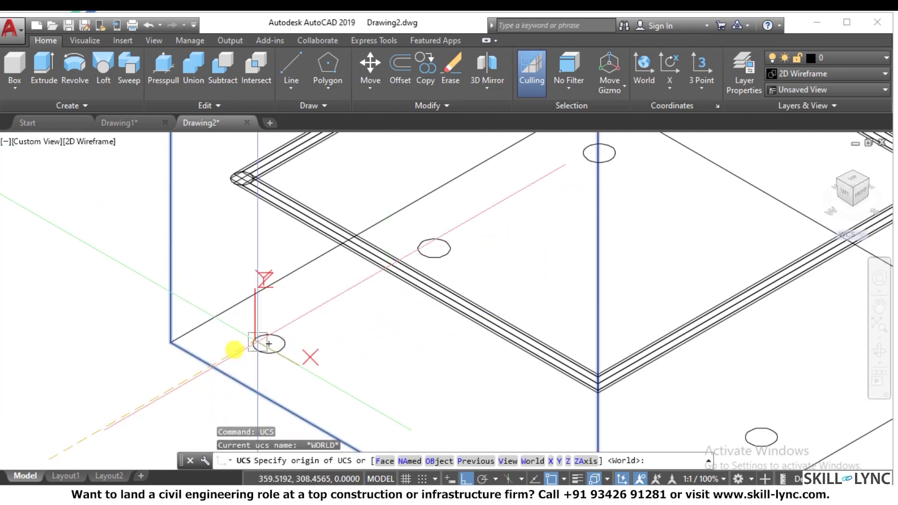
scroll(276, 343, up, 2)
click(287, 340)
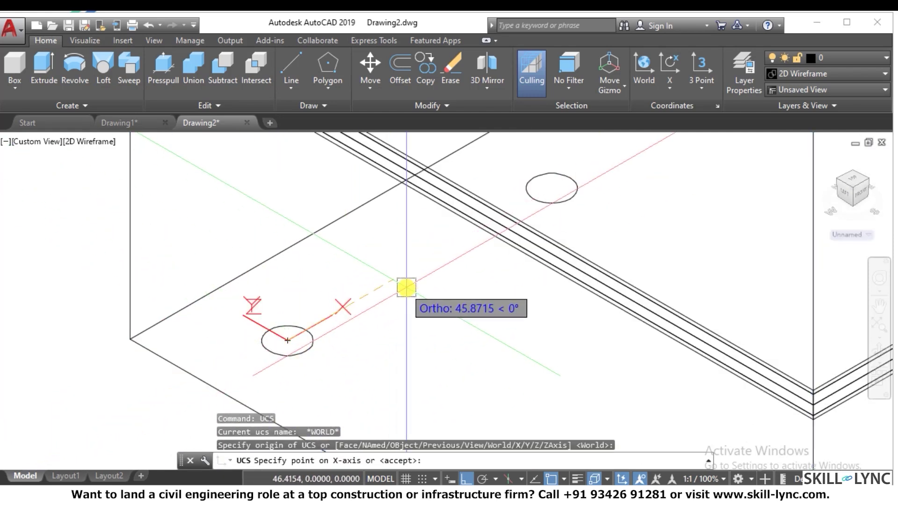
click(406, 288)
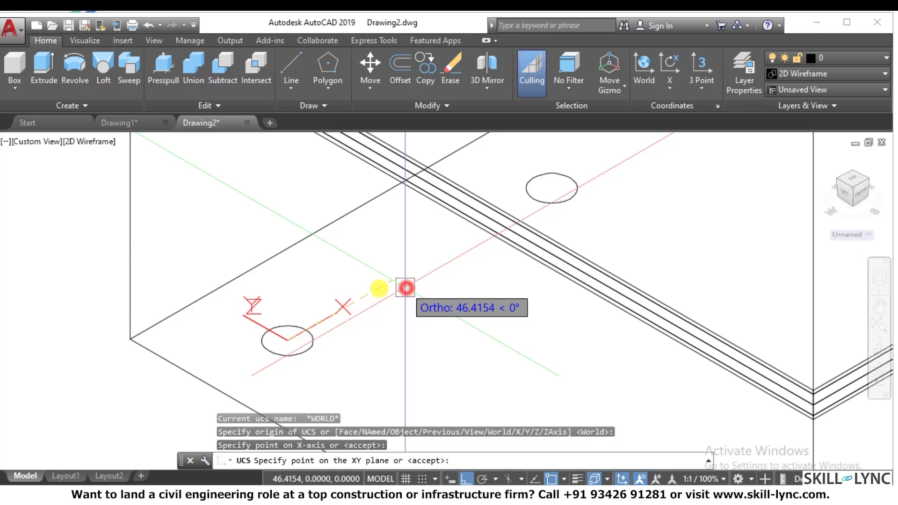
click(196, 218)
key(Escape)
key(Escape)
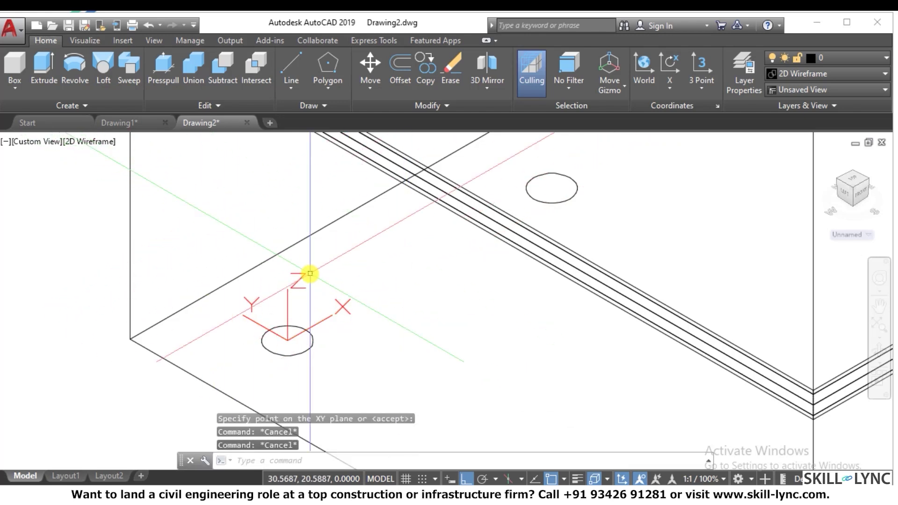
text(ucs)
key(Return)
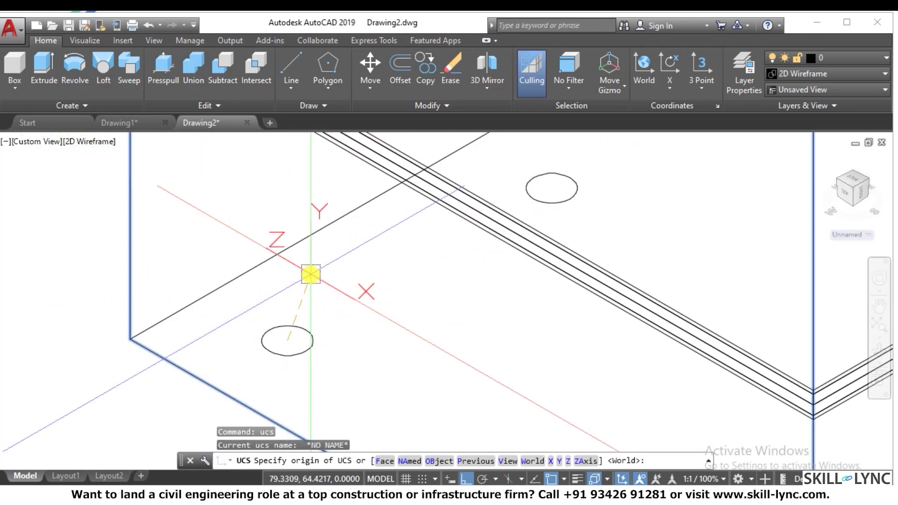
key(Escape)
key(Escape)
key(Escape)
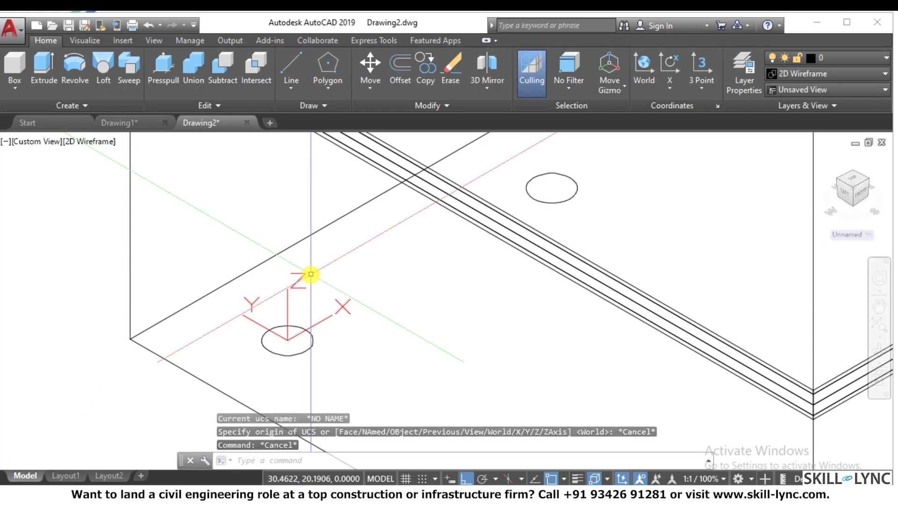
Step: Rotate the UCS 90 degrees about its X axis so that Y points up along the column
text(ucs)
key(Return)
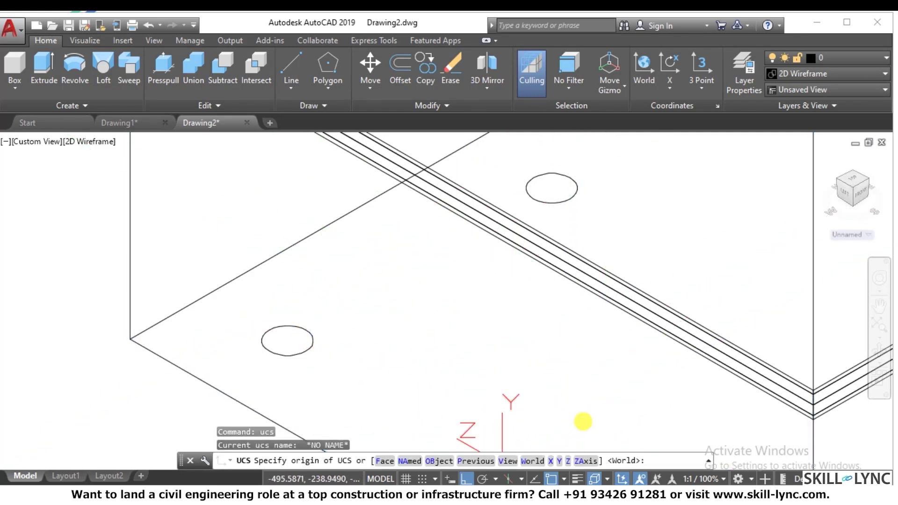
click(550, 461)
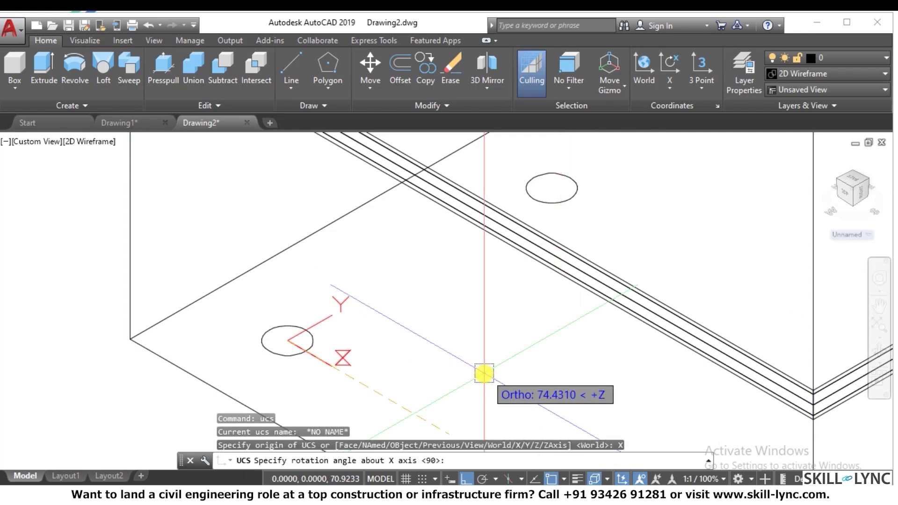
text(90)
key(Return)
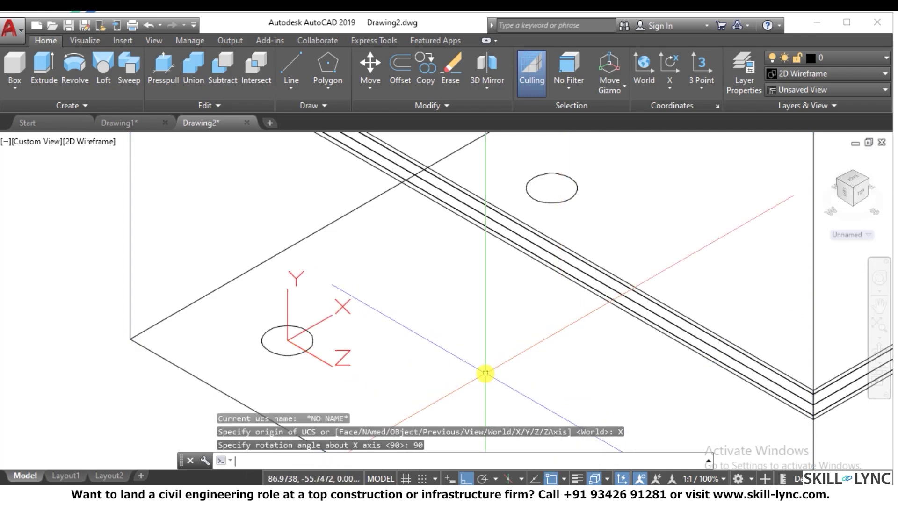
key(Escape)
key(Escape)
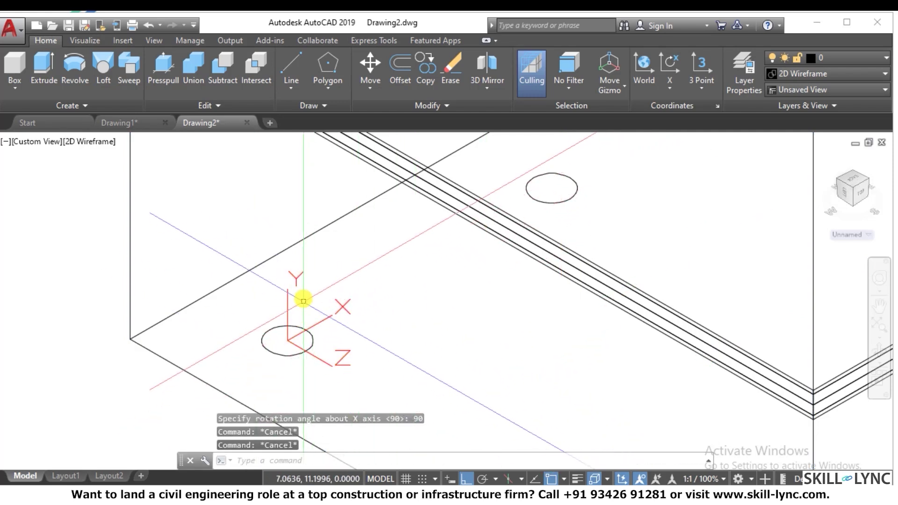
Step: Switch to the plan view of the current UCS to see the column from the front
scroll(375, 304, down, 4)
scroll(379, 304, down, 3)
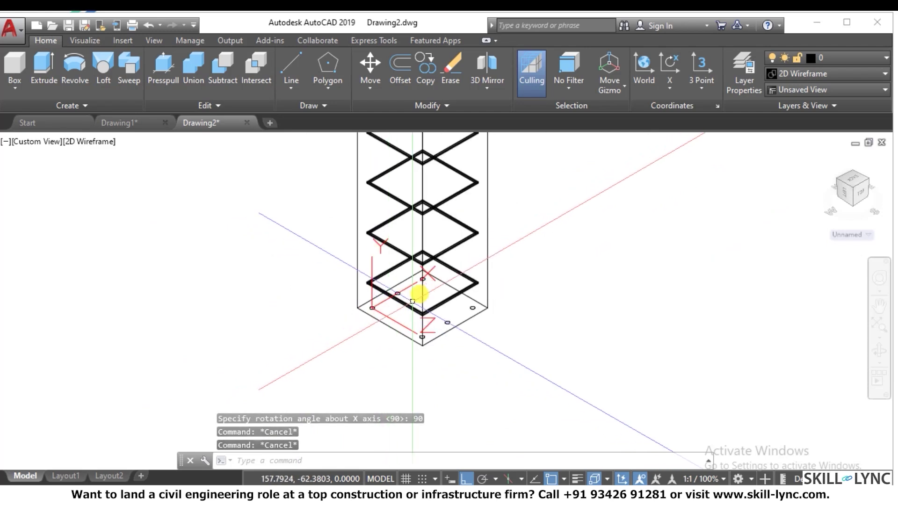
scroll(419, 292, up, 3)
key(Escape)
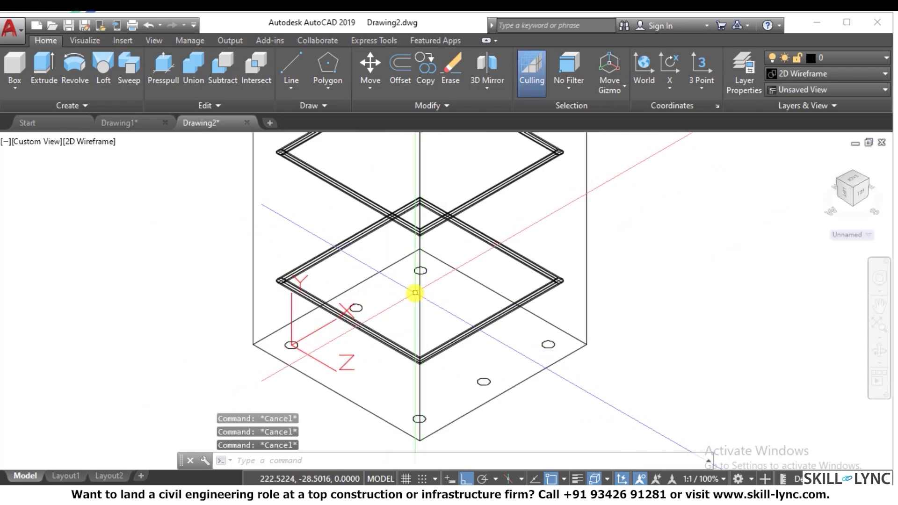
text(n)
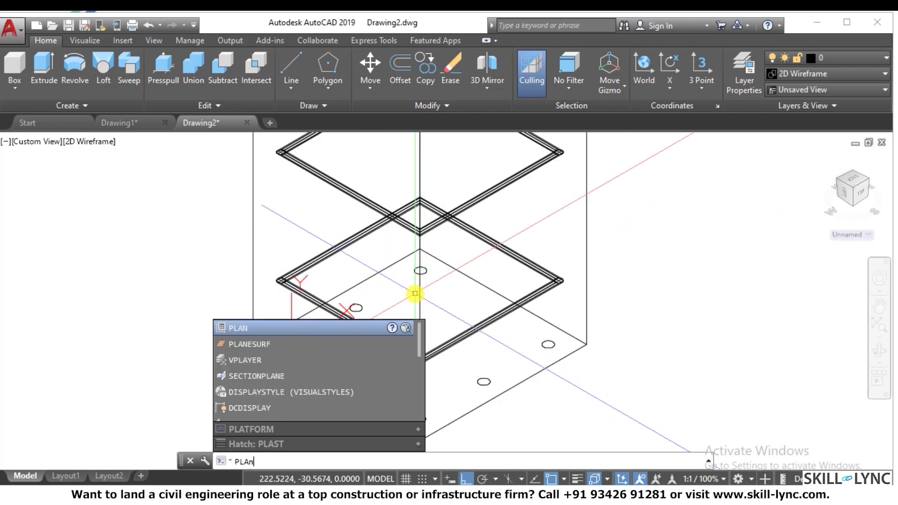
key(Return)
key(Return)
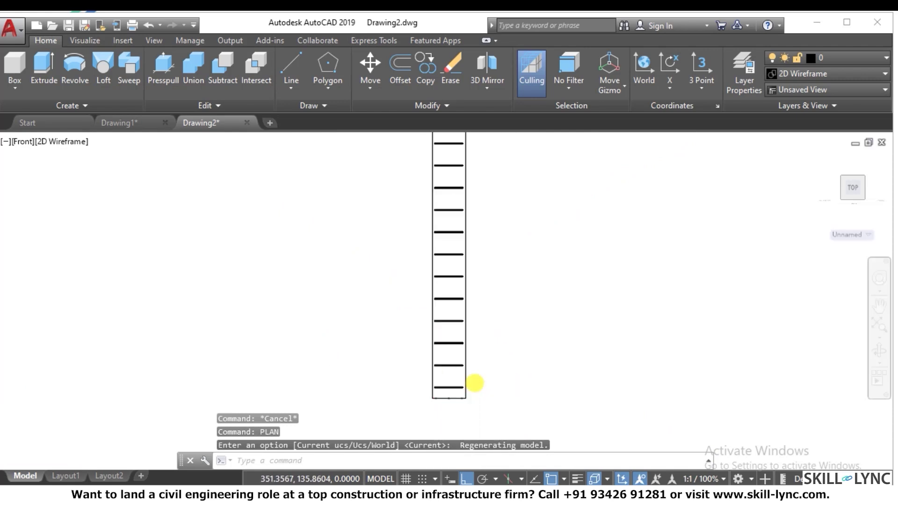
Step: Draw an L-shaped polyline from the UCS origin, about 29 units down below the column base and about 23 units in negative X
scroll(374, 420, up, 4)
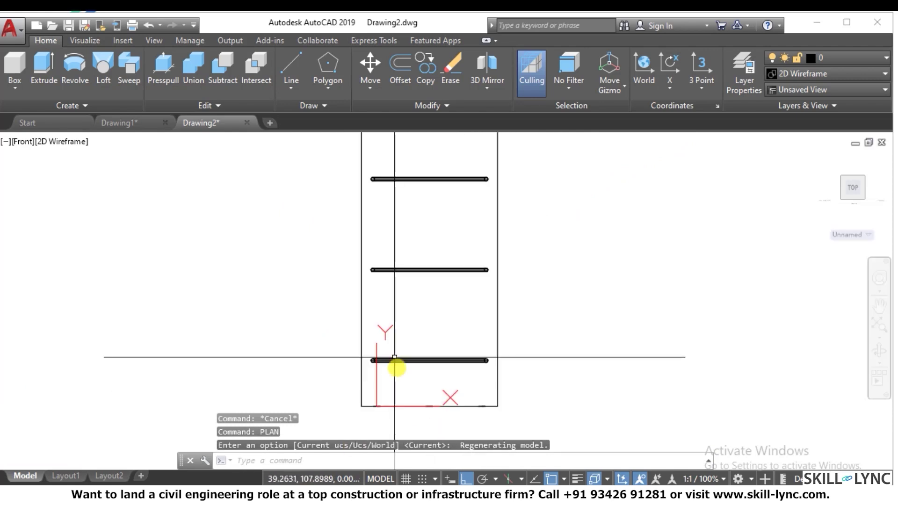
scroll(378, 417, up, 2)
key(Escape)
key(Escape)
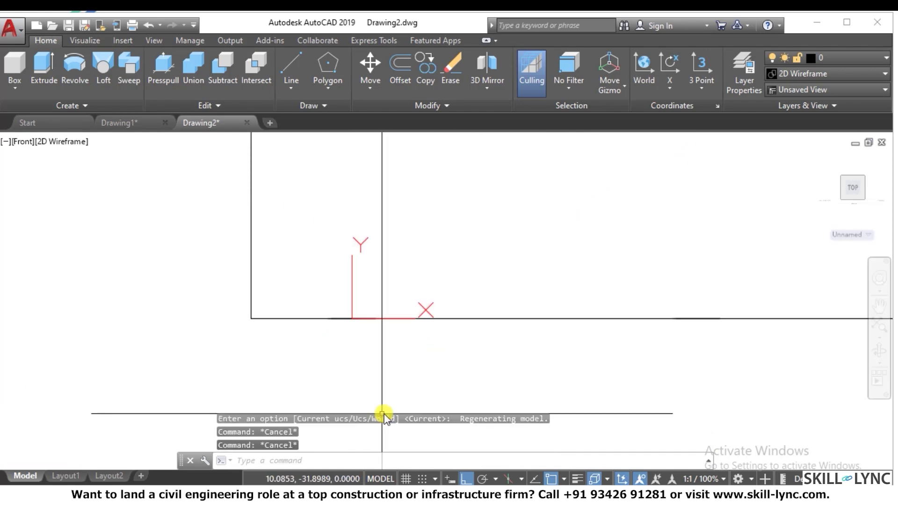
text(pl)
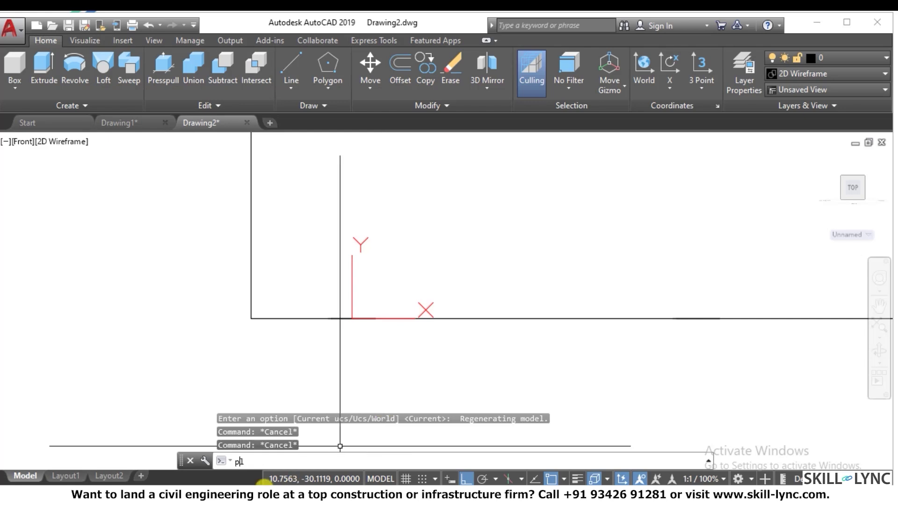
key(Return)
click(351, 319)
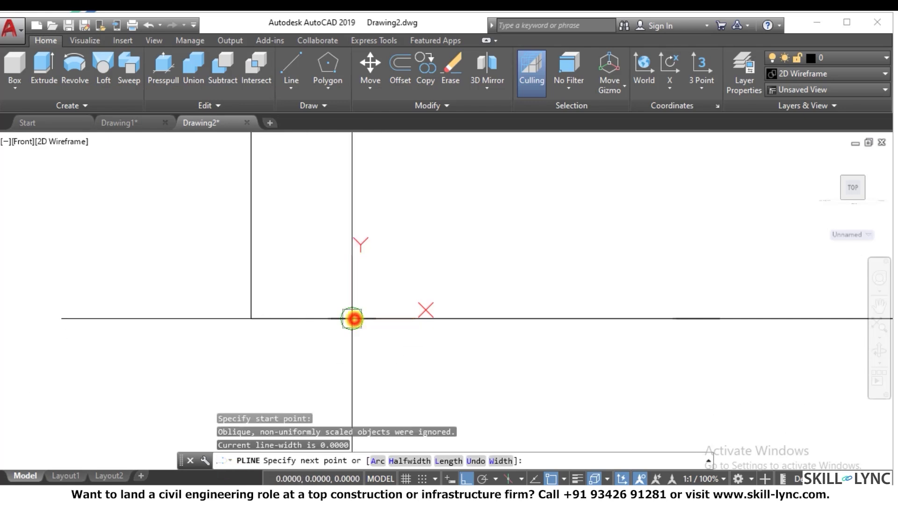
click(352, 403)
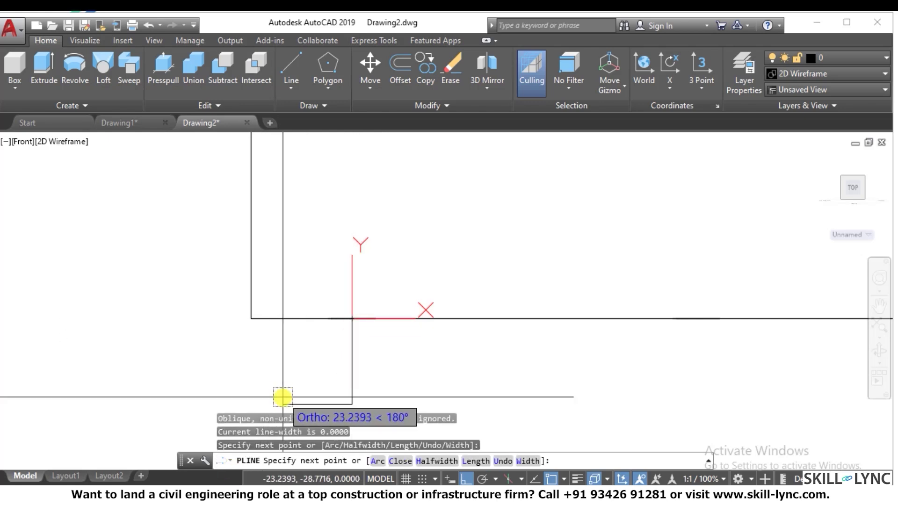
click(283, 396)
scroll(370, 360, down, 2)
key(Escape)
key(Escape)
Step: Stretch the upper end of the L-shaped polyline vertically past the column's top, to about 3185 above the UCS origin
click(386, 353)
click(336, 360)
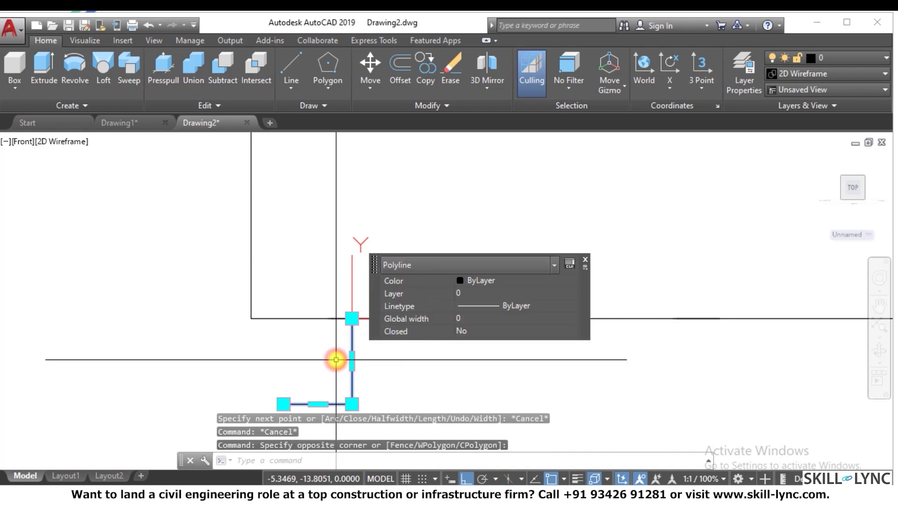
scroll(357, 332, down, 2)
middle_drag(356, 330, 351, 348)
click(360, 429)
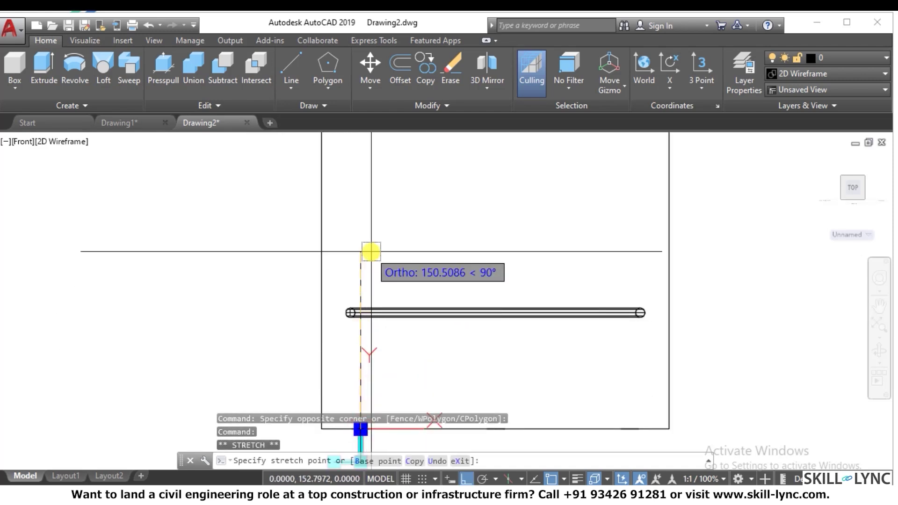
scroll(366, 292, down, 4)
scroll(366, 291, down, 8)
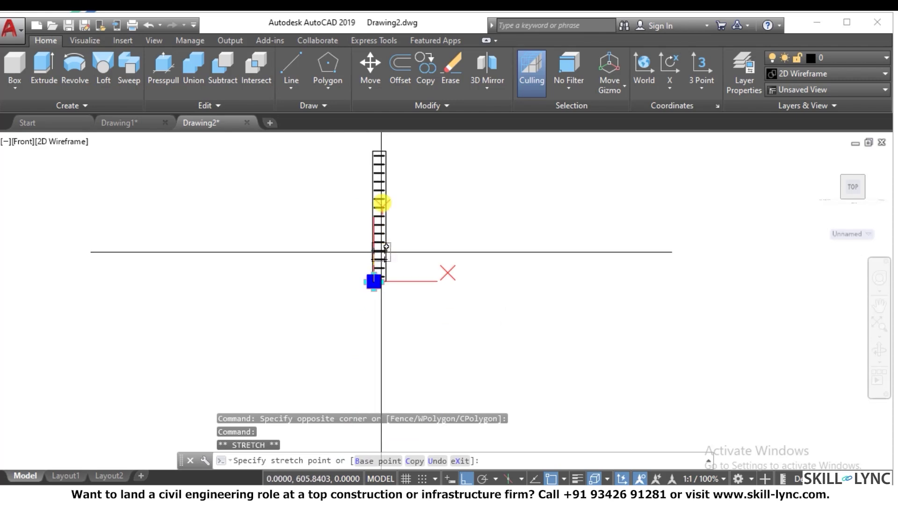
scroll(376, 145, up, 5)
key(Escape)
key(Escape)
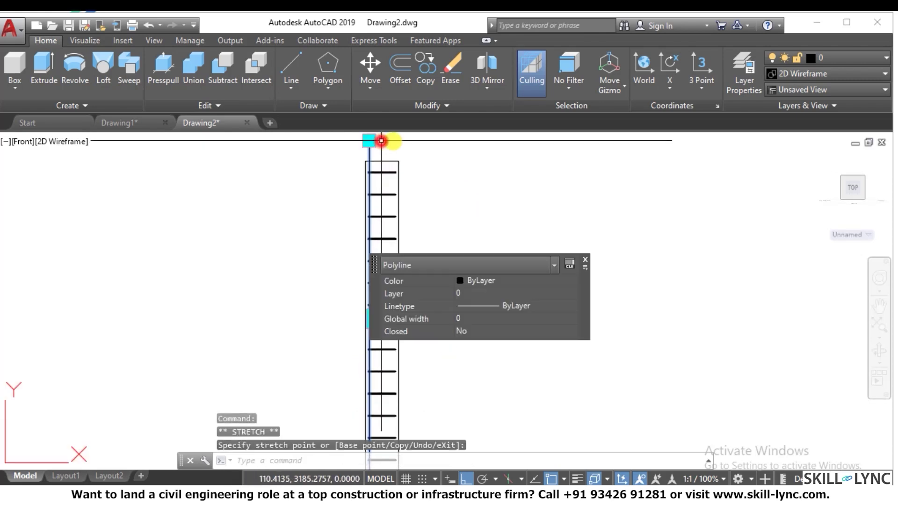
key(Escape)
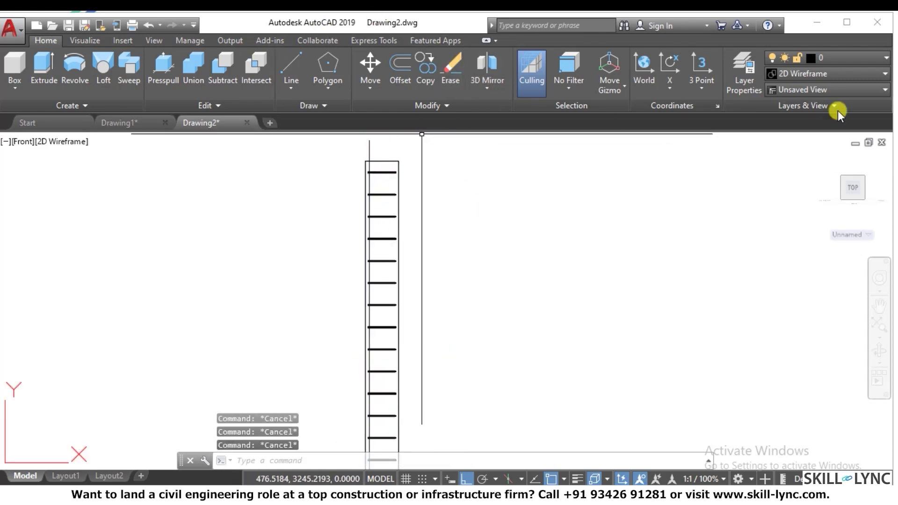
Step: Return to the isometric view and sweep the bar circle at the UCS origin along the L-shaped polyline
click(825, 154)
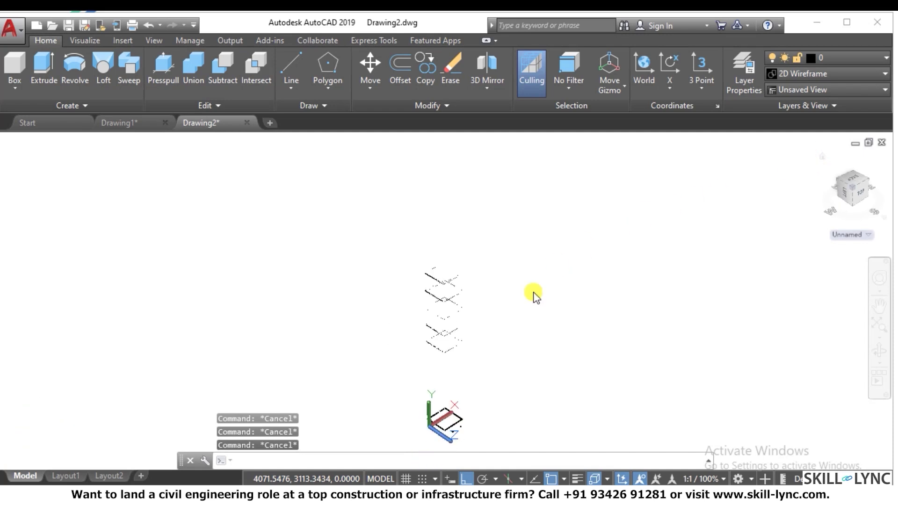
scroll(441, 412, up, 5)
scroll(415, 406, up, 8)
key(Escape)
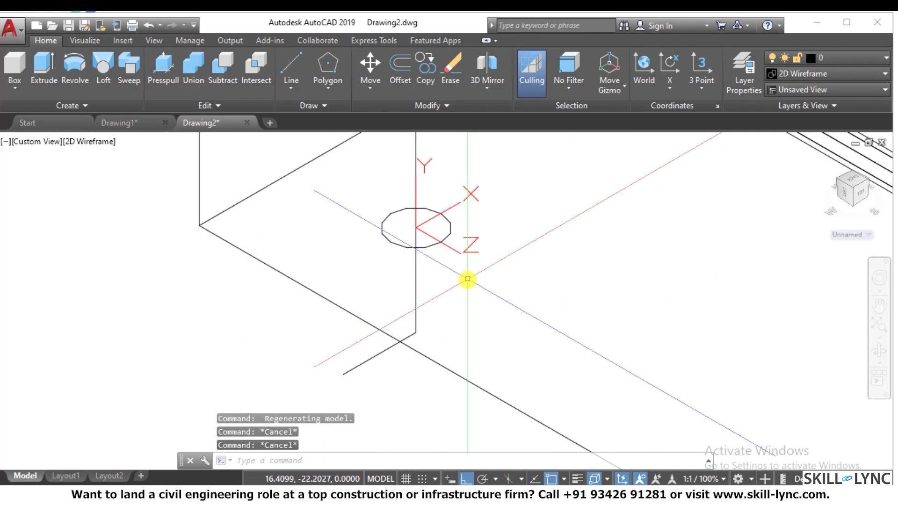
text(sweep)
key(Return)
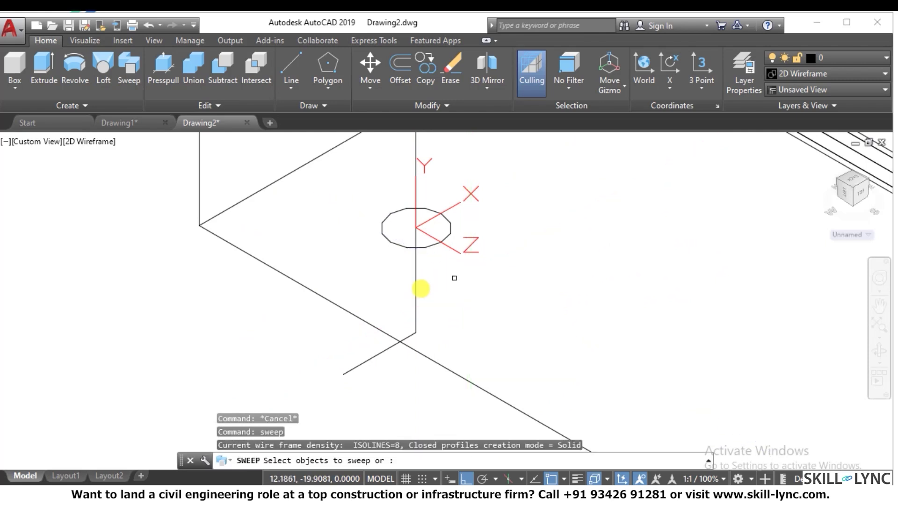
click(442, 240)
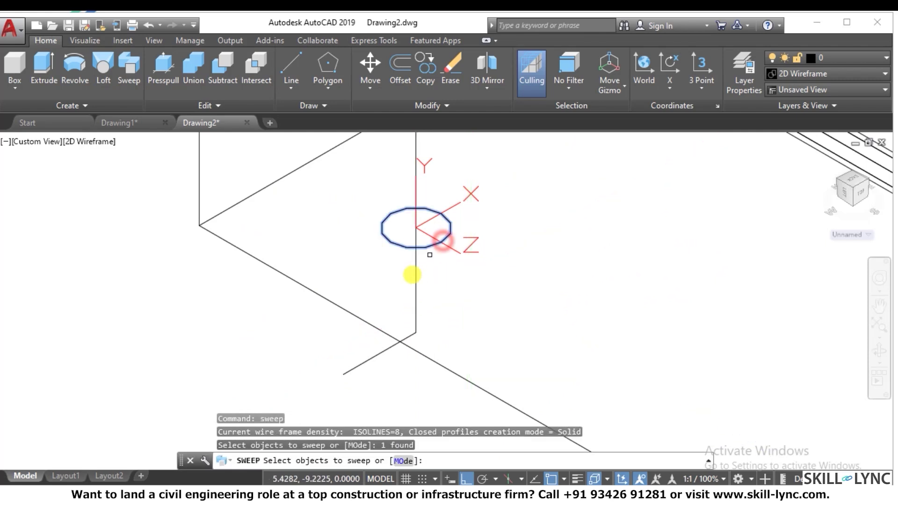
key(Return)
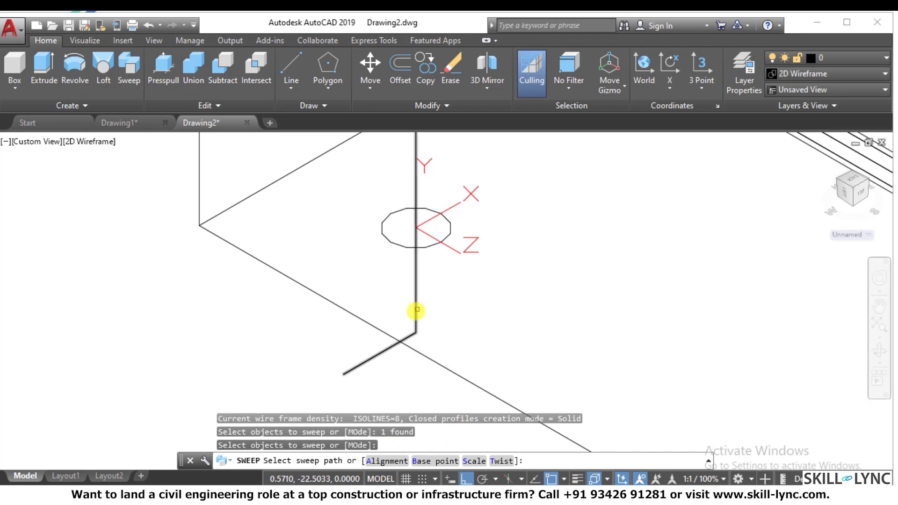
click(416, 310)
scroll(413, 332, up, 2)
scroll(449, 408, down, 6)
scroll(468, 406, down, 4)
scroll(583, 352, up, 3)
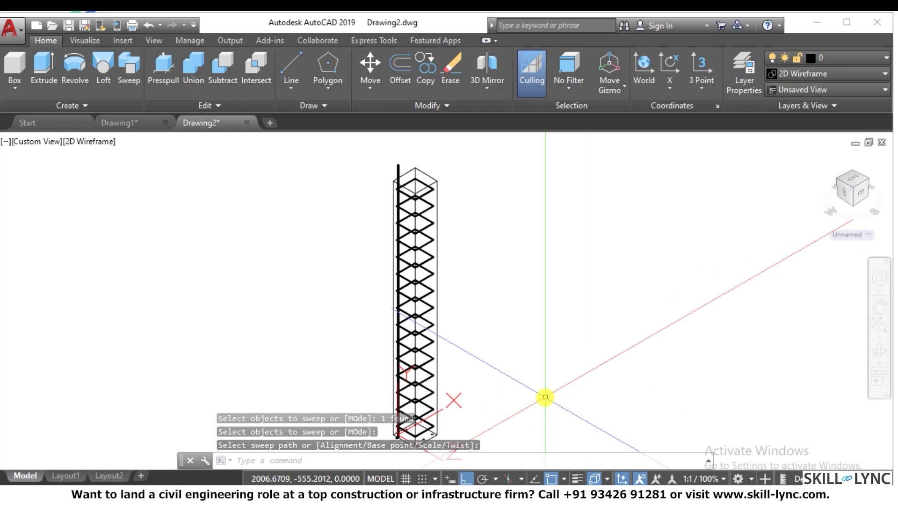
Step: Erase the column's outer box, keeping the stirrups and the swept bar
scroll(411, 190, up, 4)
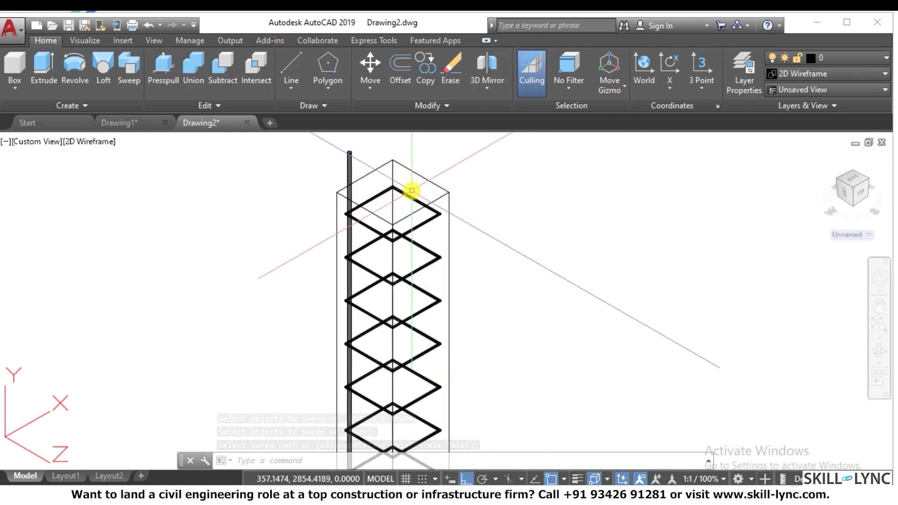
scroll(411, 190, up, 2)
scroll(459, 176, down, 2)
scroll(452, 187, up, 1)
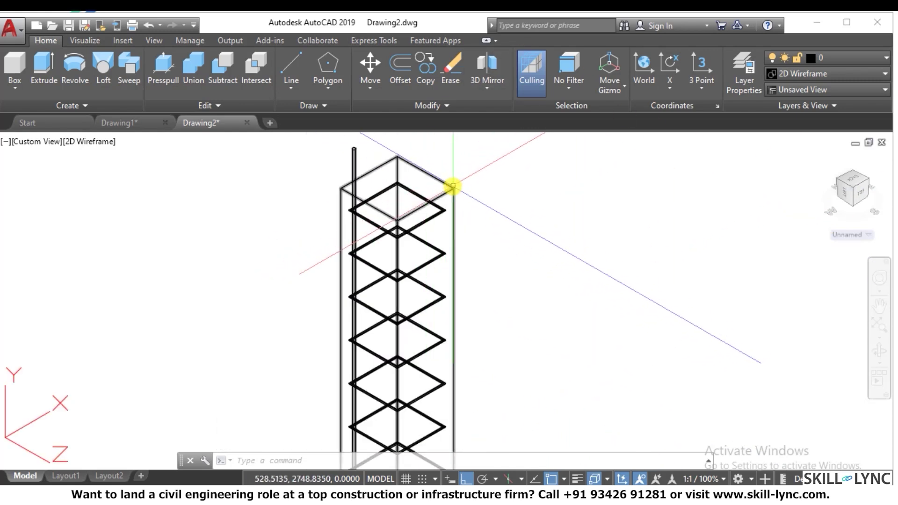
click(452, 186)
text(e)
key(Return)
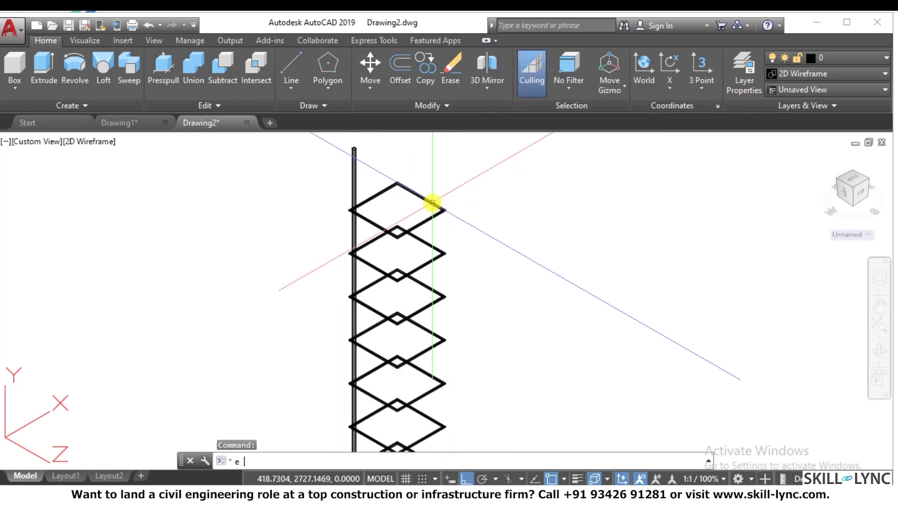
Step: Extrude the five remaining bar circles at the column base upward to slightly above the topmost stirrup
scroll(483, 250, down, 3)
scroll(446, 323, up, 5)
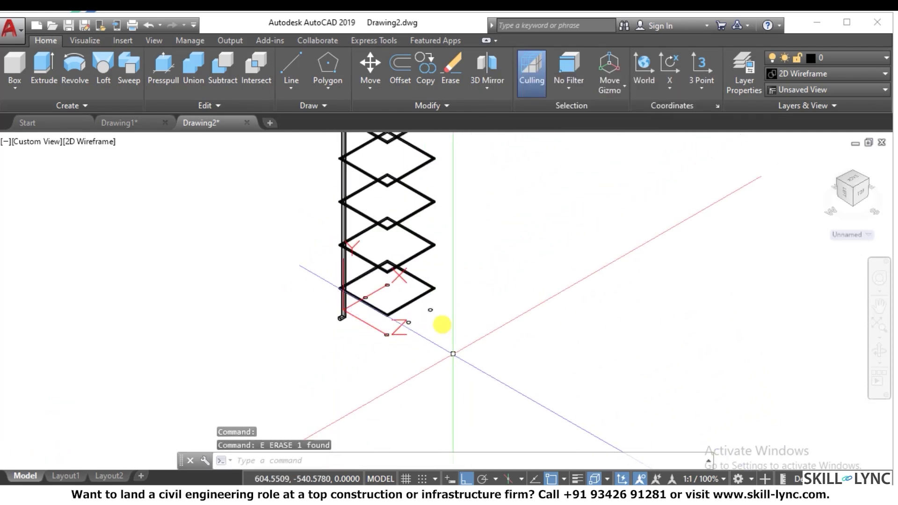
text(ext)
key(Return)
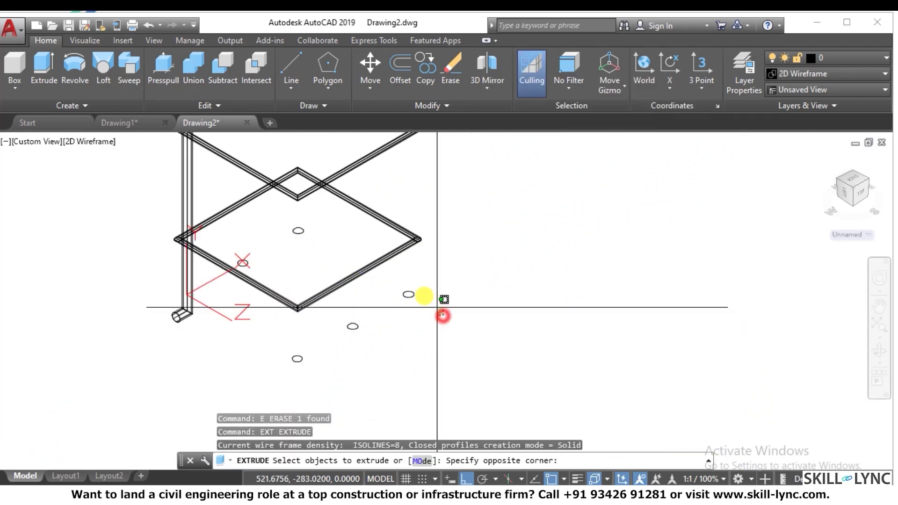
click(411, 290)
click(394, 353)
click(350, 327)
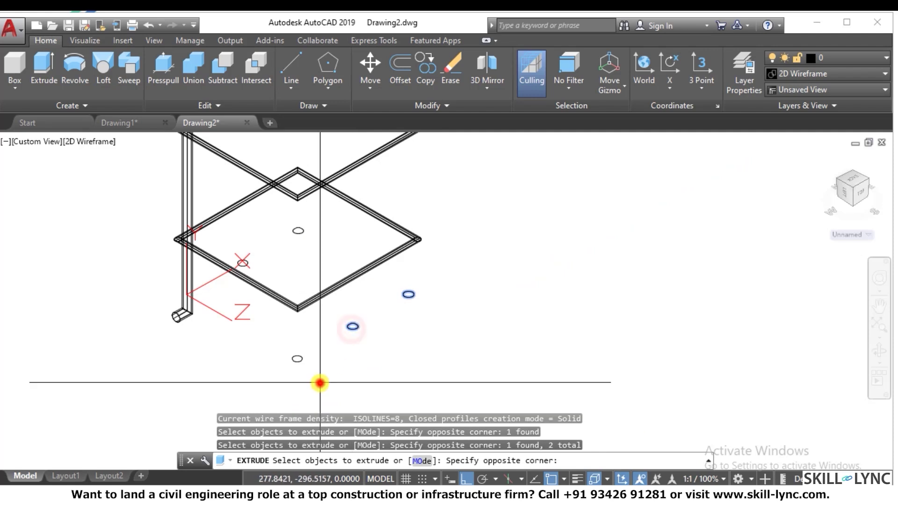
click(297, 226)
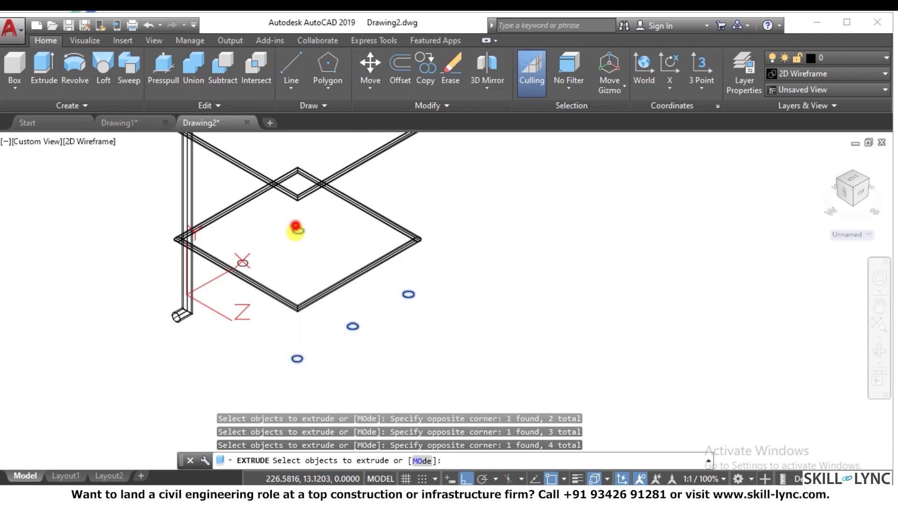
key(Return)
shift+middle_drag(445, 307, 491, 198)
click(485, 206)
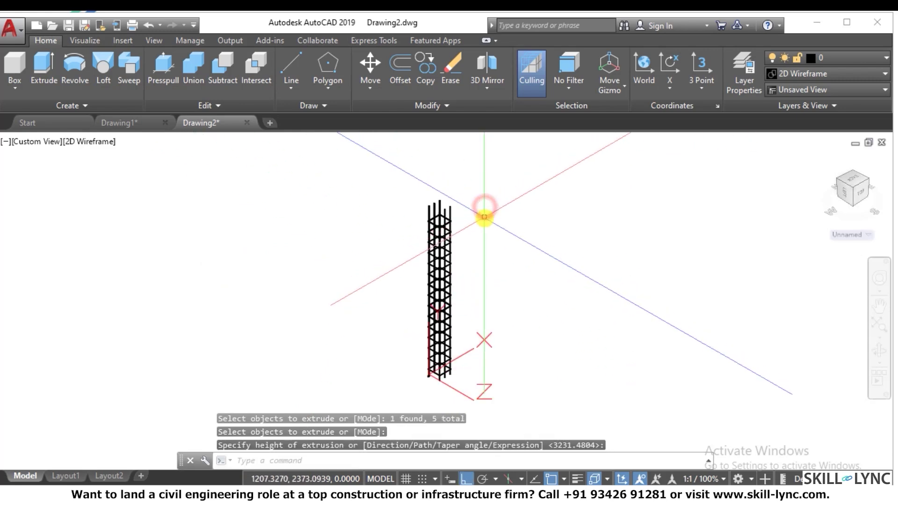
scroll(484, 215, up, 4)
scroll(443, 239, up, 4)
key(Escape)
key(Escape)
scroll(456, 240, down, 4)
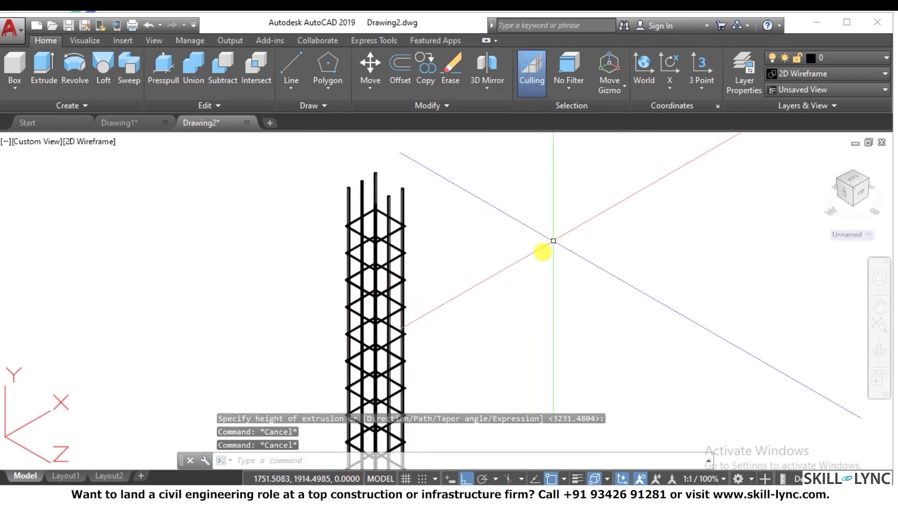